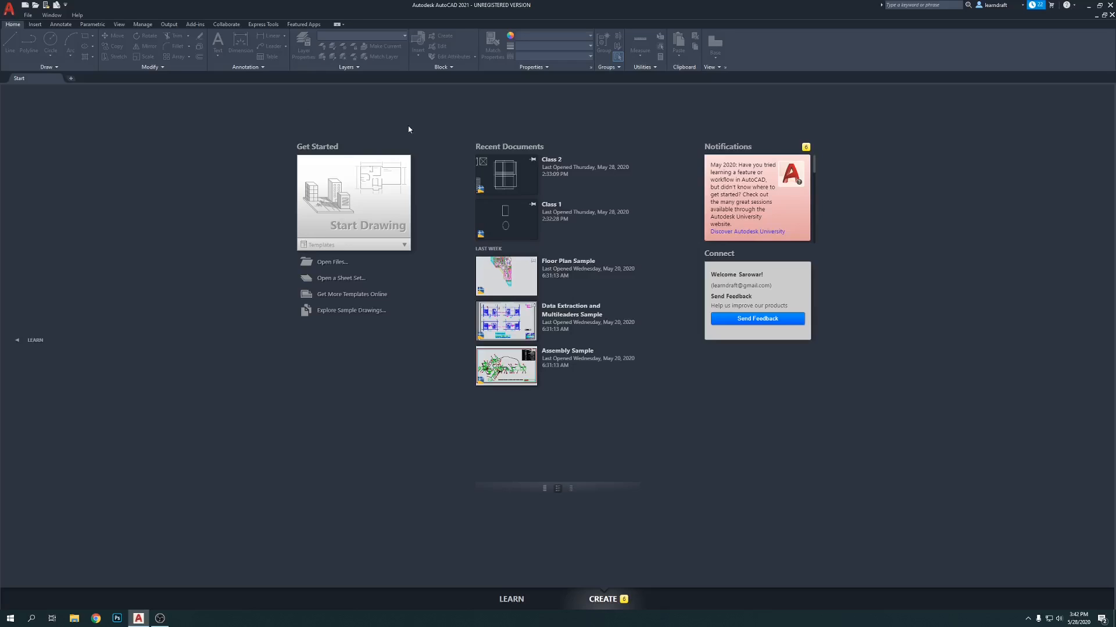
Step: Start a new drawing and turn off its grid display, leaving Ortho mode off
{"action": "left_click", "coordinate": [356, 203]}
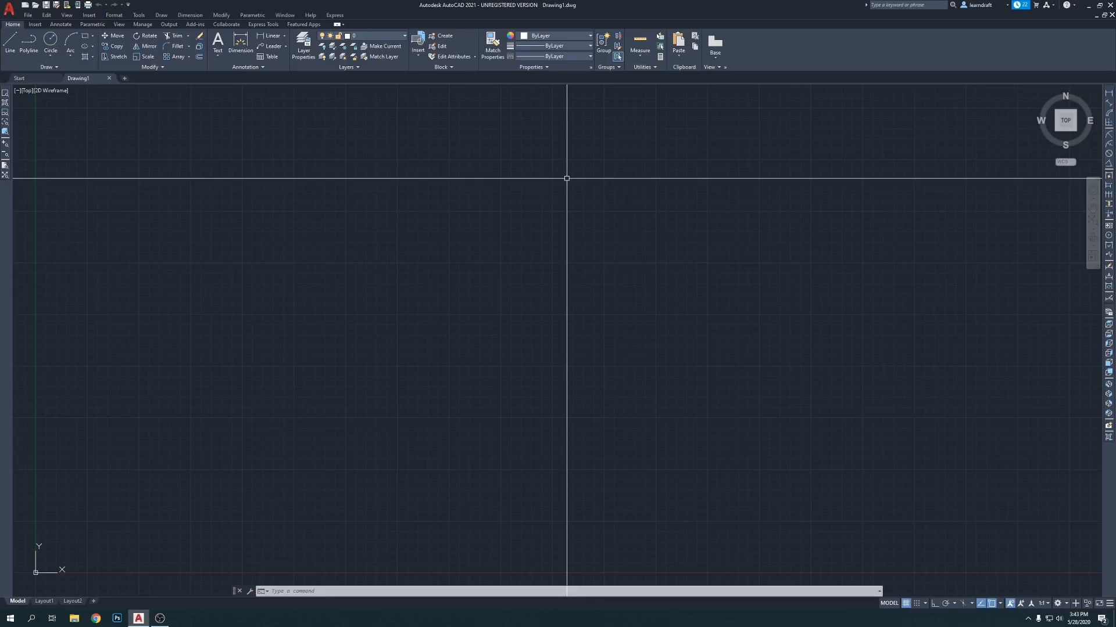
{"action": "key", "text": "F8"}
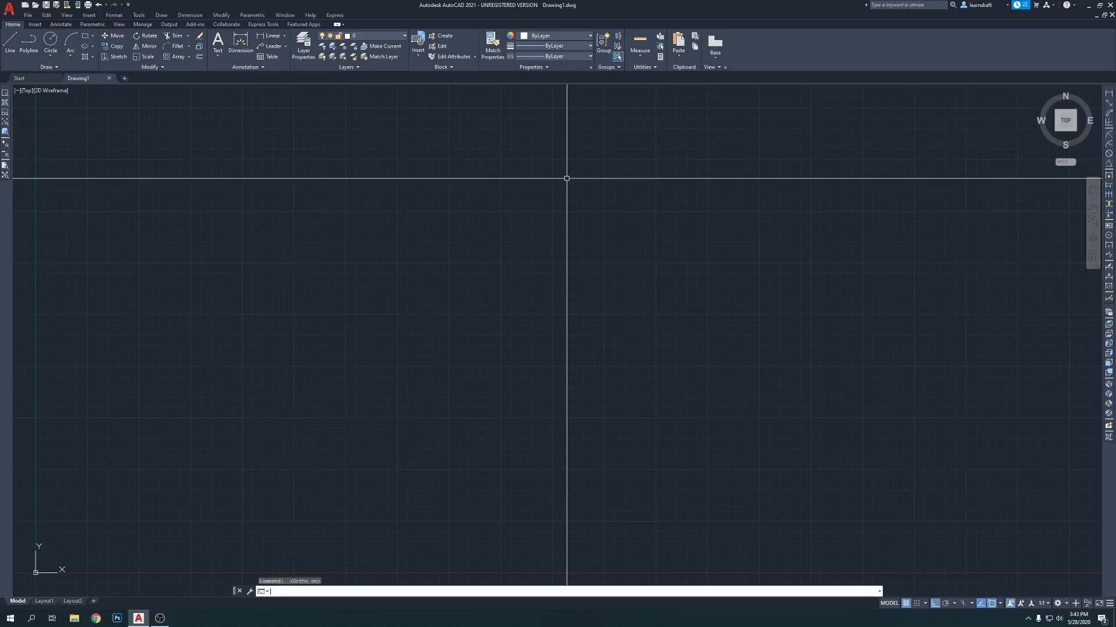
{"action": "key", "text": "F8"}
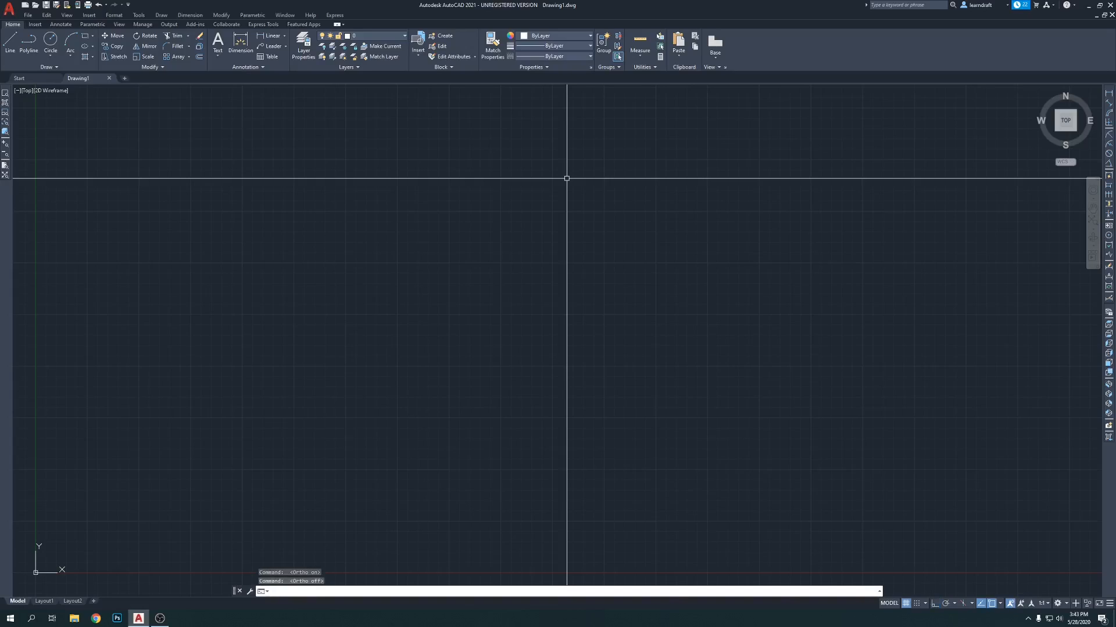
{"action": "key", "text": "F7"}
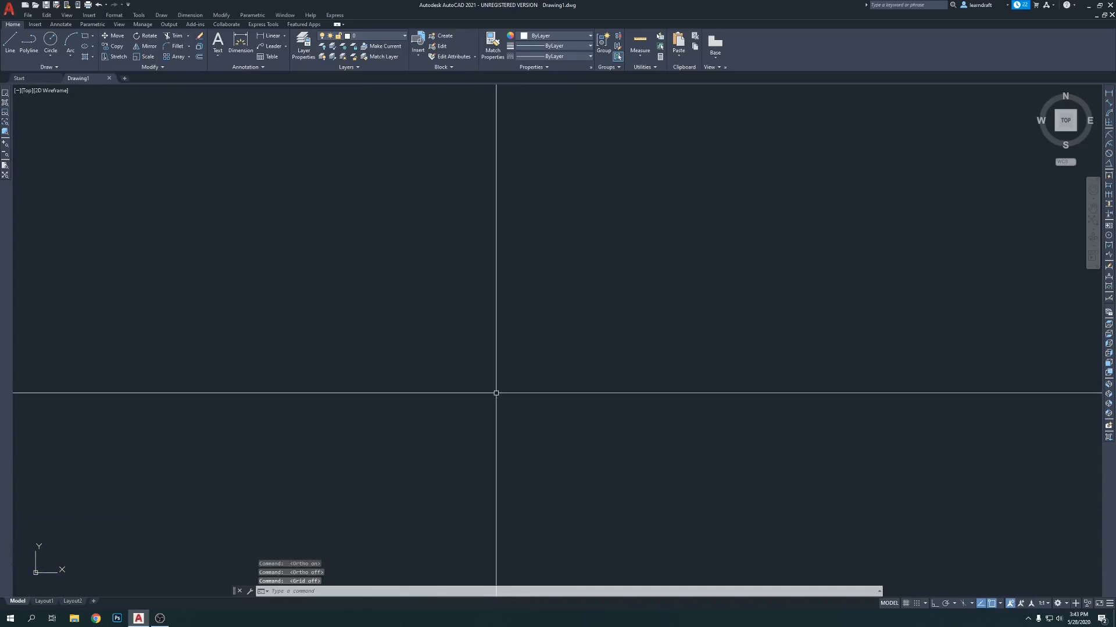
Step: Turn off the UCS icon with the UCSICON command
{"action": "type", "text": "u"}
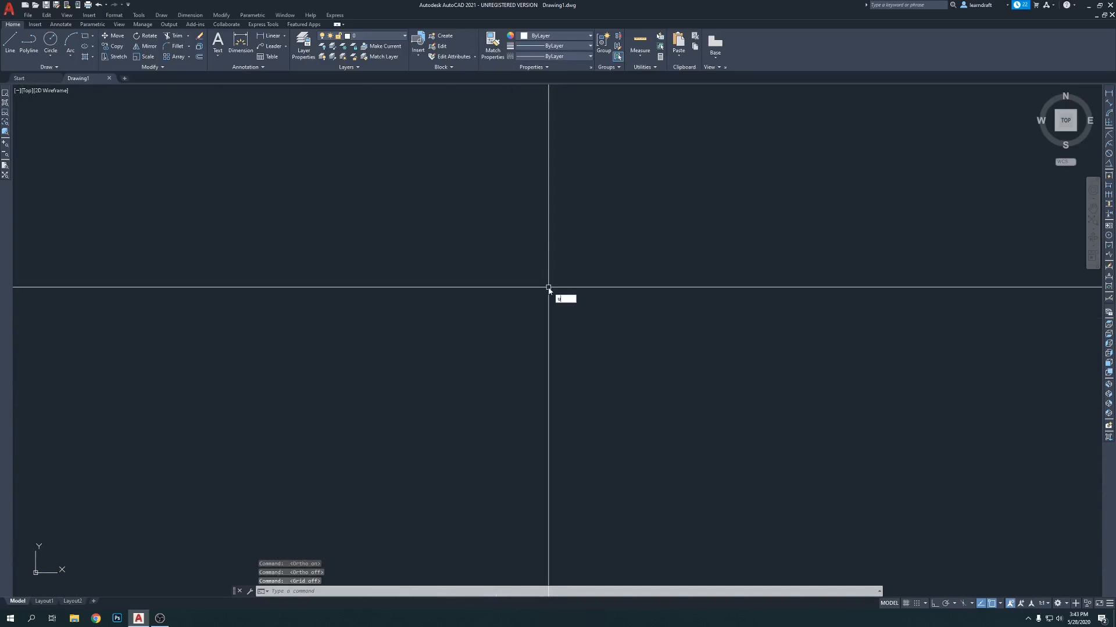
{"action": "type", "text": "csicon"}
{"action": "key", "text": "Return"}
{"action": "type", "text": "off"}
{"action": "key", "text": "Return"}
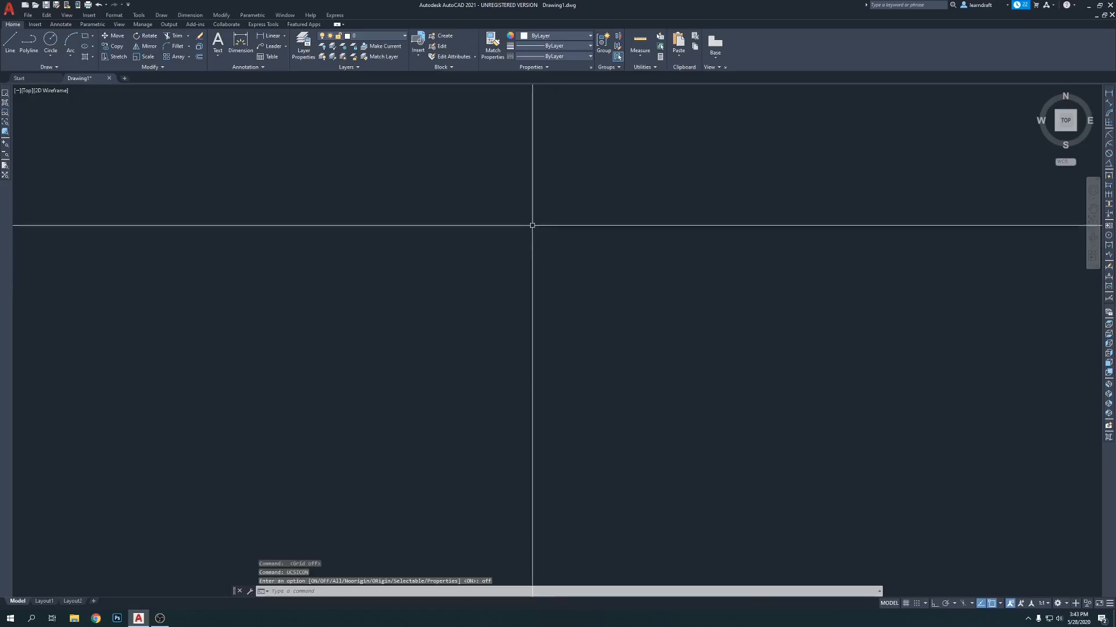
Step: Save the drawing as "Mosque plan" in the AutoCAD 2021 Tutorials folder on drive D
{"action": "key", "text": "ctrl+a"}
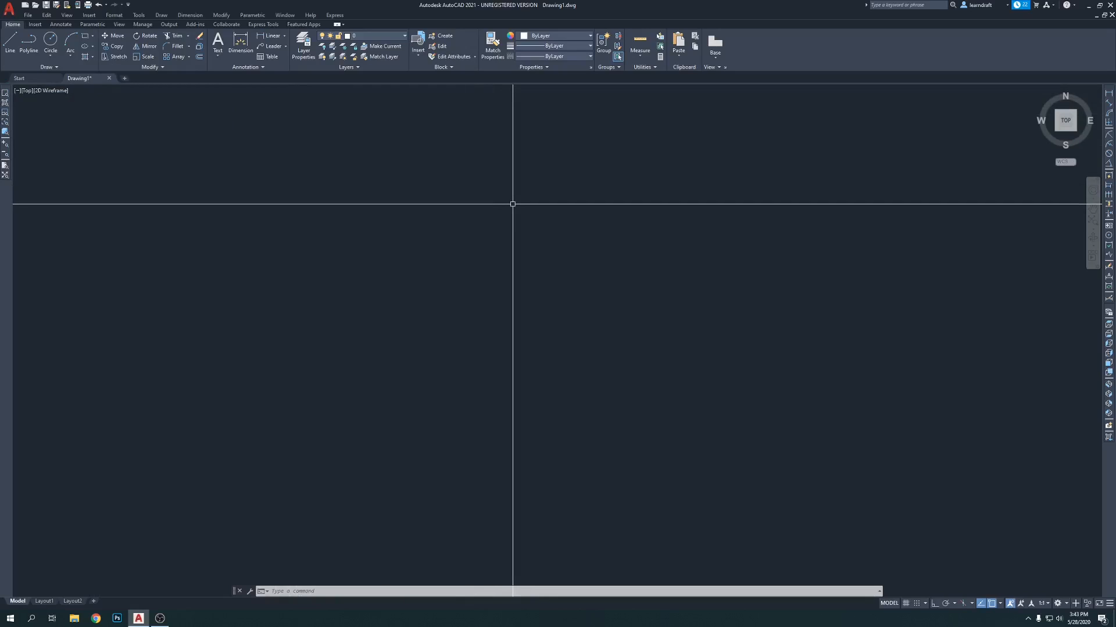
{"action": "key", "text": "ctrl+s"}
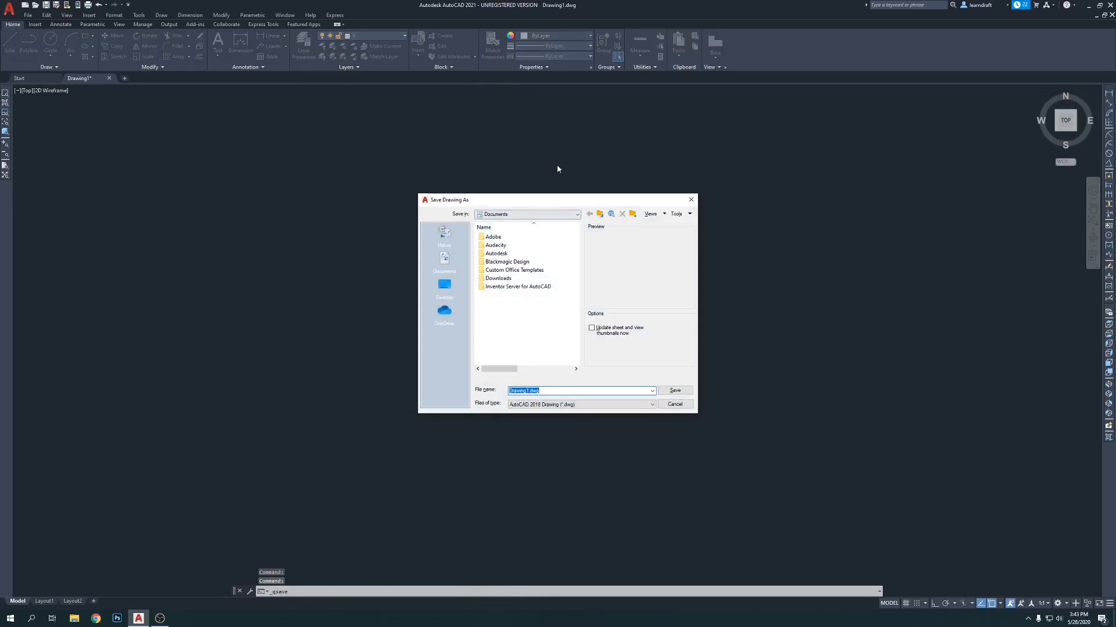
{"action": "left_click", "coordinate": [524, 216]}
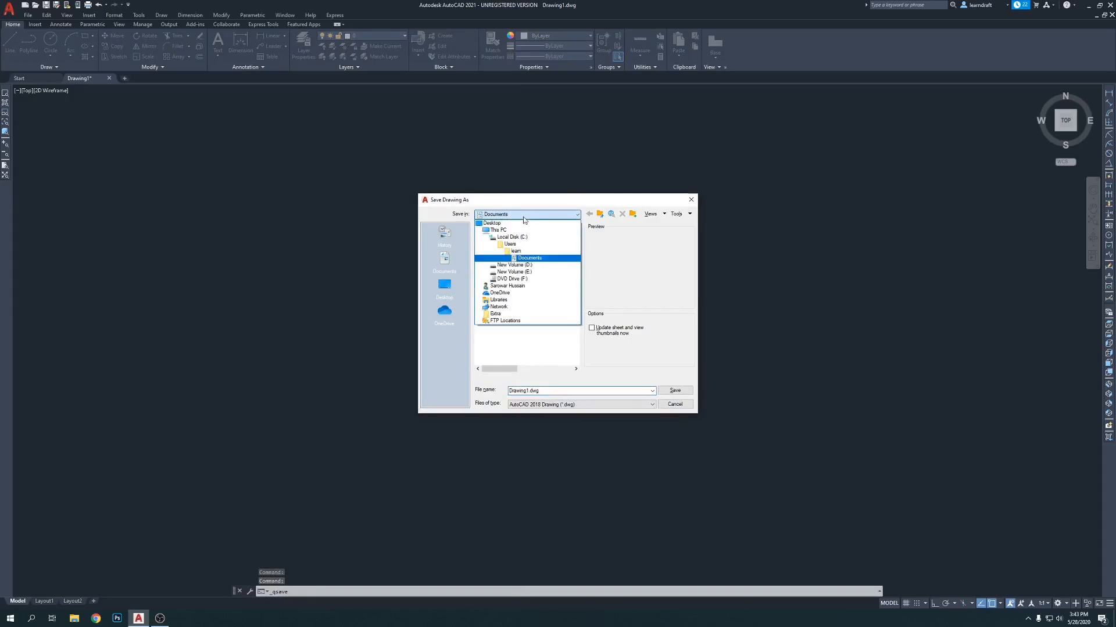
{"action": "left_click", "coordinate": [514, 265]}
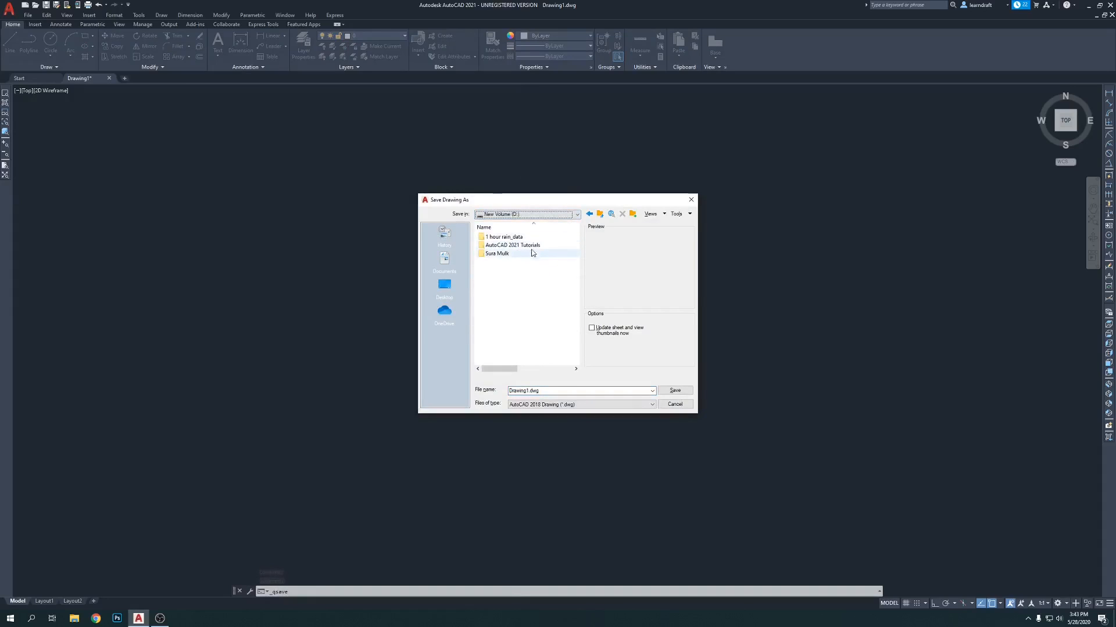
{"action": "double_click", "coordinate": [531, 245]}
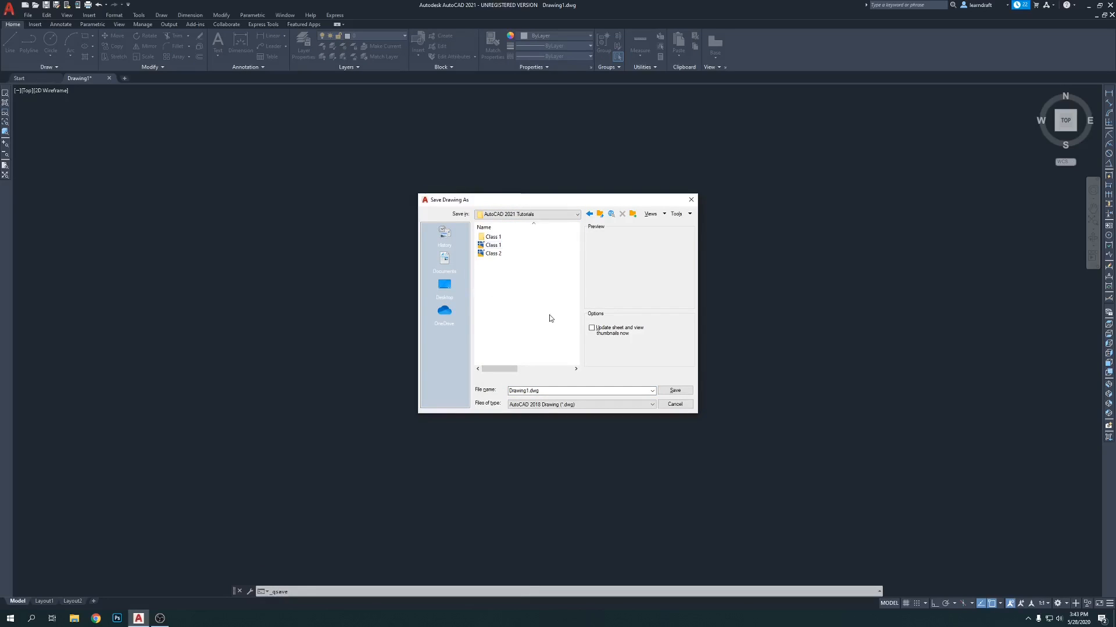
{"action": "double_click", "coordinate": [547, 392]}
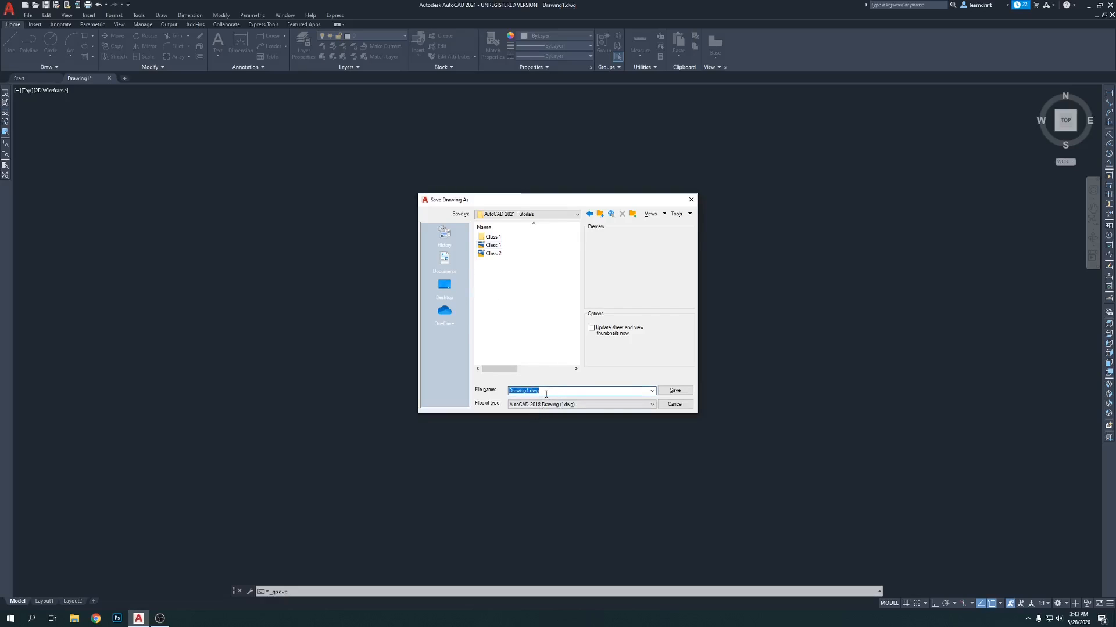
{"action": "type", "text": "Mosque p"}
{"action": "left_click", "coordinate": [674, 390]}
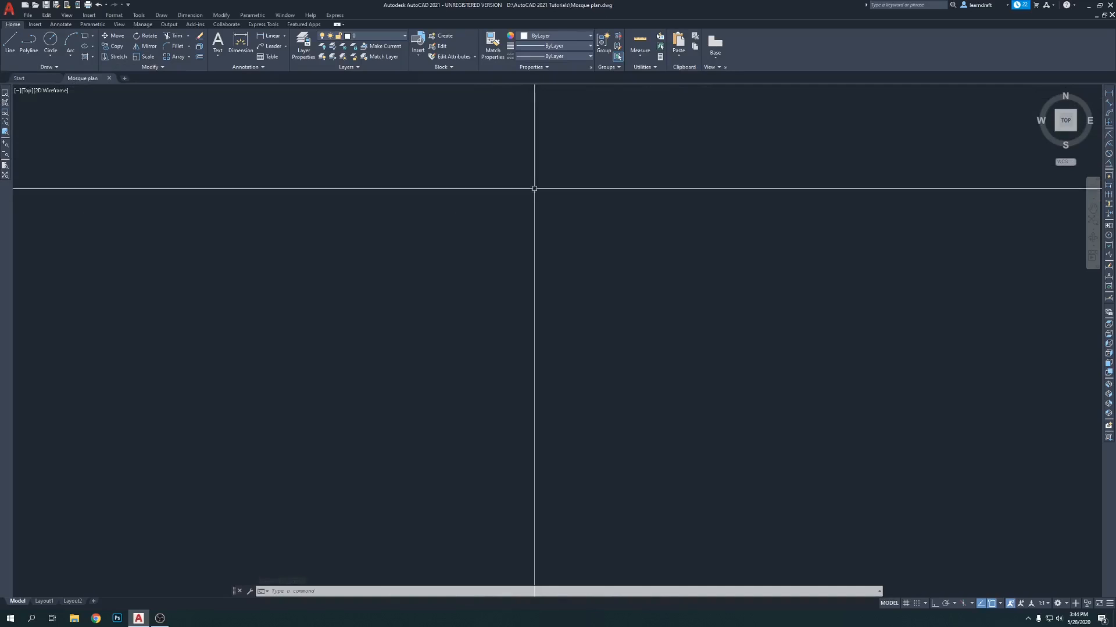
Step: Switch to Word and open the recent document "Niz jangal jame mosjid" to read the mosque's requirements
{"action": "left_click", "coordinate": [1088, 5]}
{"action": "left_click", "coordinate": [1065, 4]}
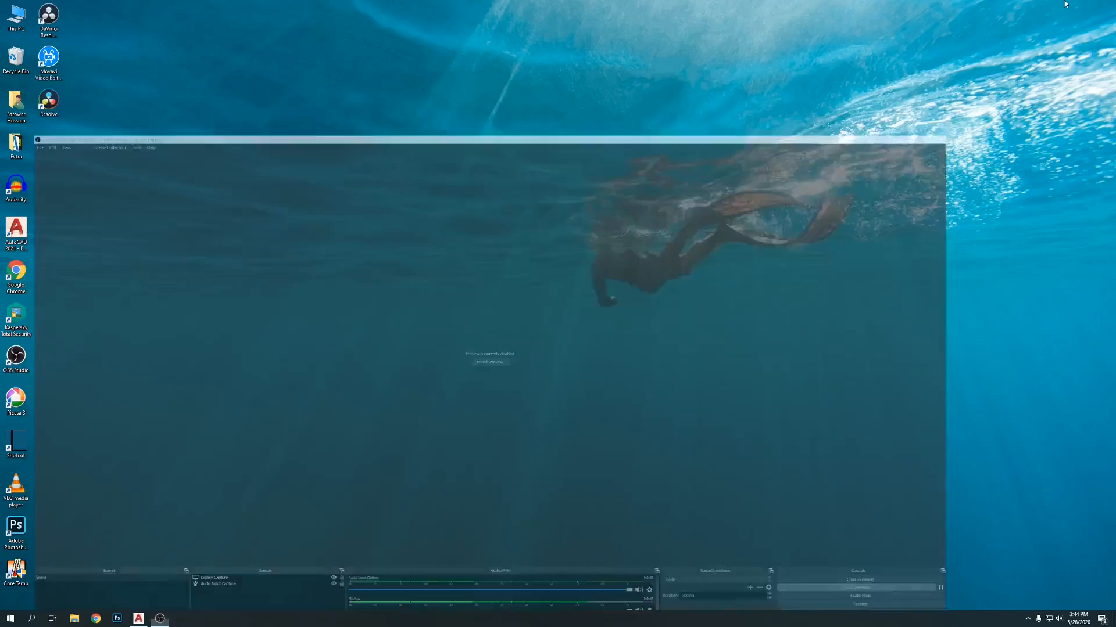
{"action": "left_click", "coordinate": [10, 619]}
{"action": "left_click", "coordinate": [253, 578]}
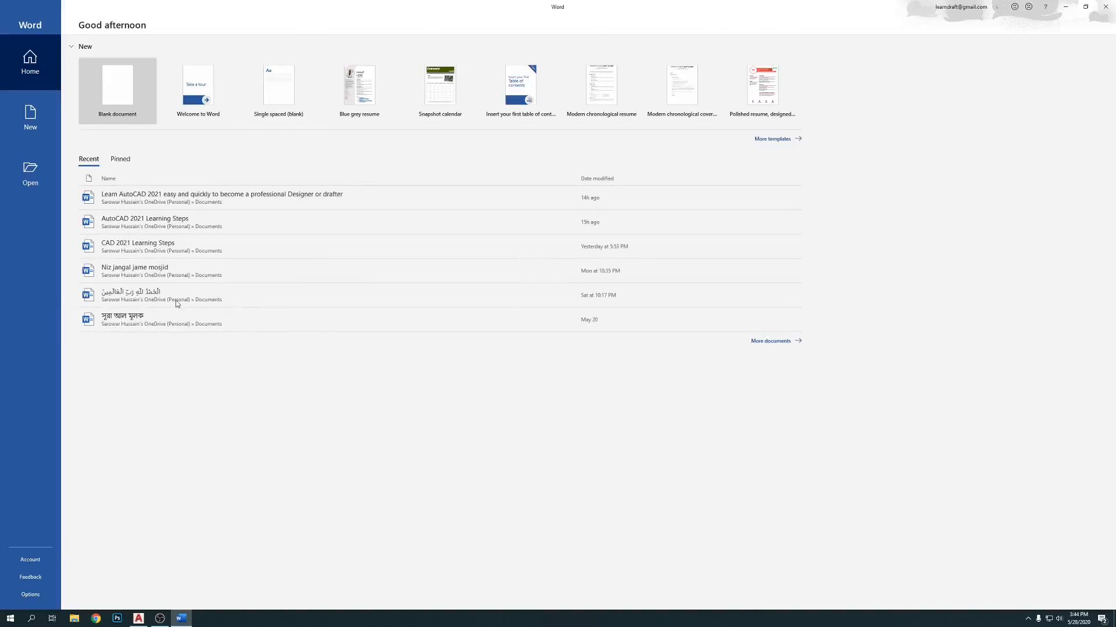
{"action": "left_click", "coordinate": [205, 267]}
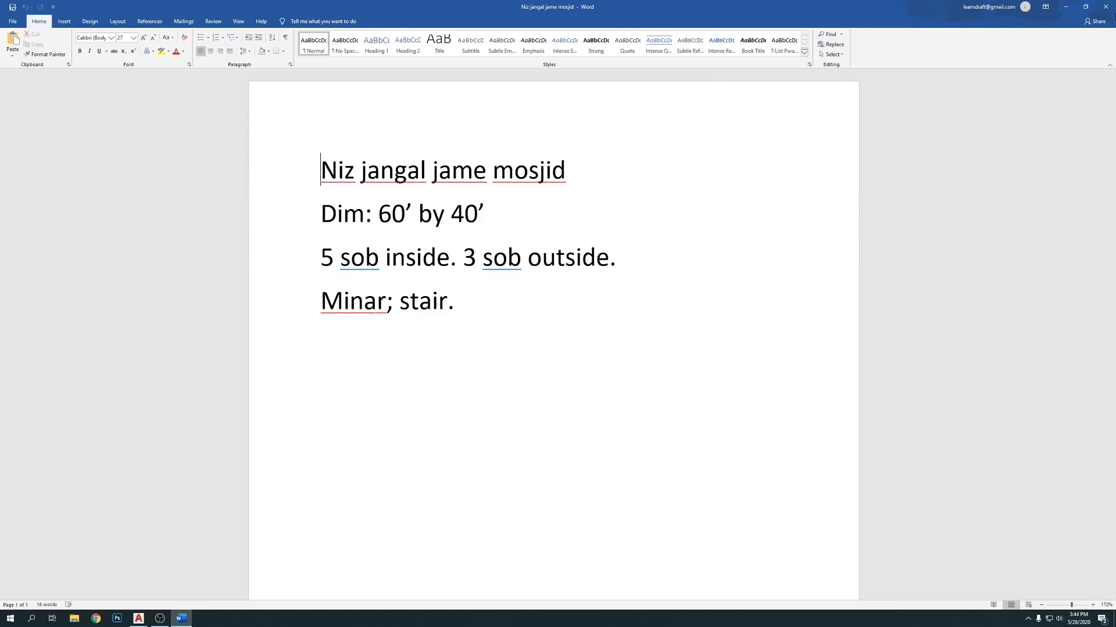
Step: Switch back to the Mosque plan drawing in AutoCAD, briefly rechecking the mosque notes in Word
{"action": "left_click", "coordinate": [1066, 7]}
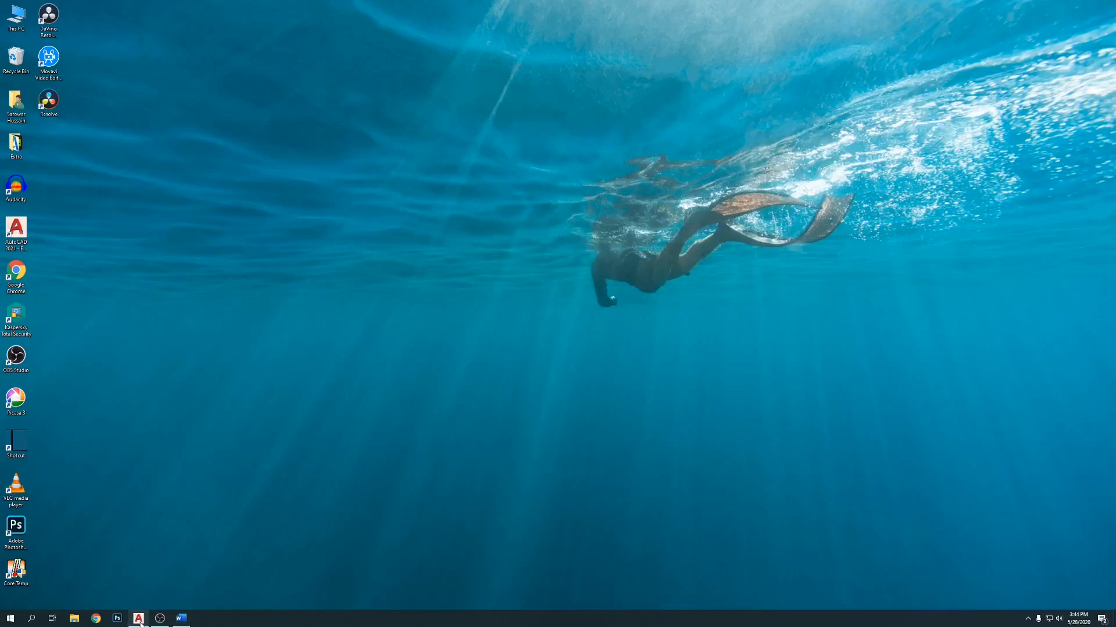
{"action": "left_click", "coordinate": [138, 619]}
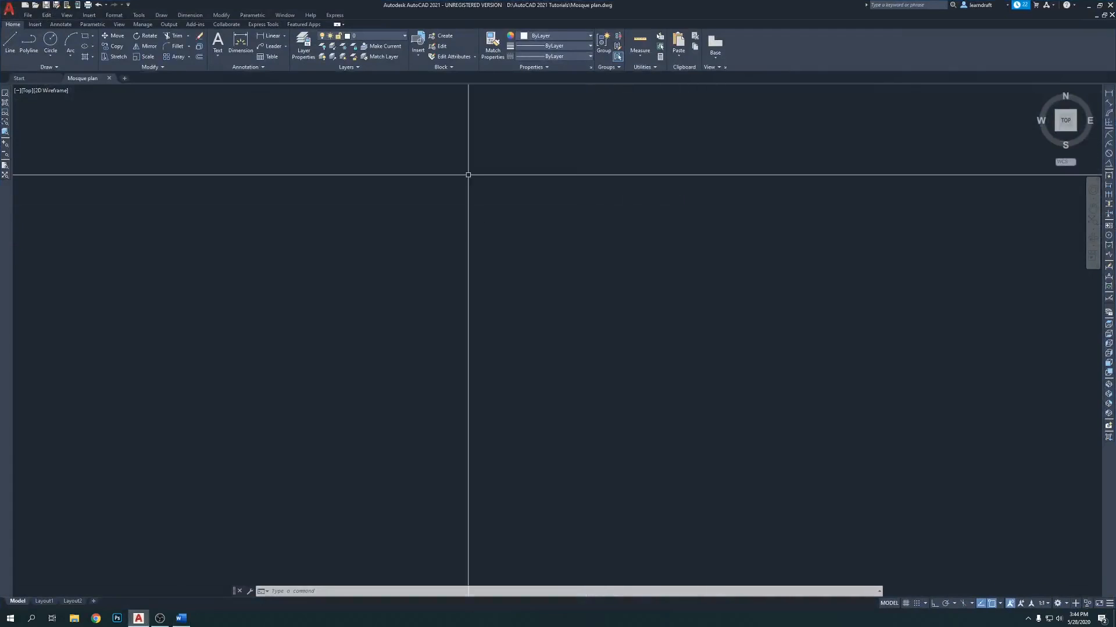
{"action": "left_click", "coordinate": [181, 619]}
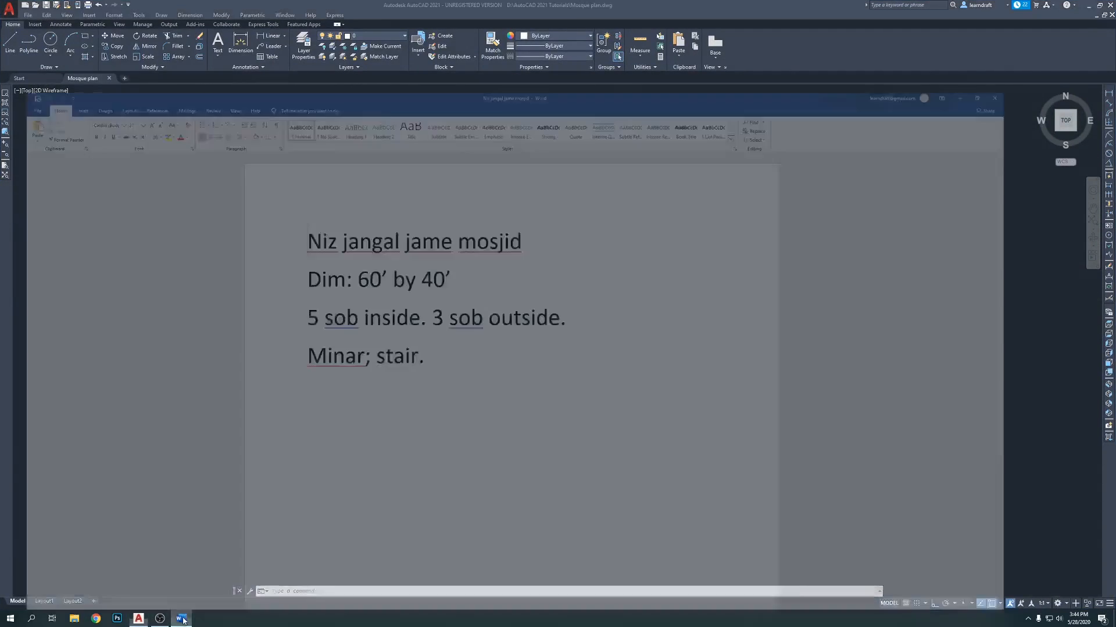
{"action": "left_click", "coordinate": [181, 620]}
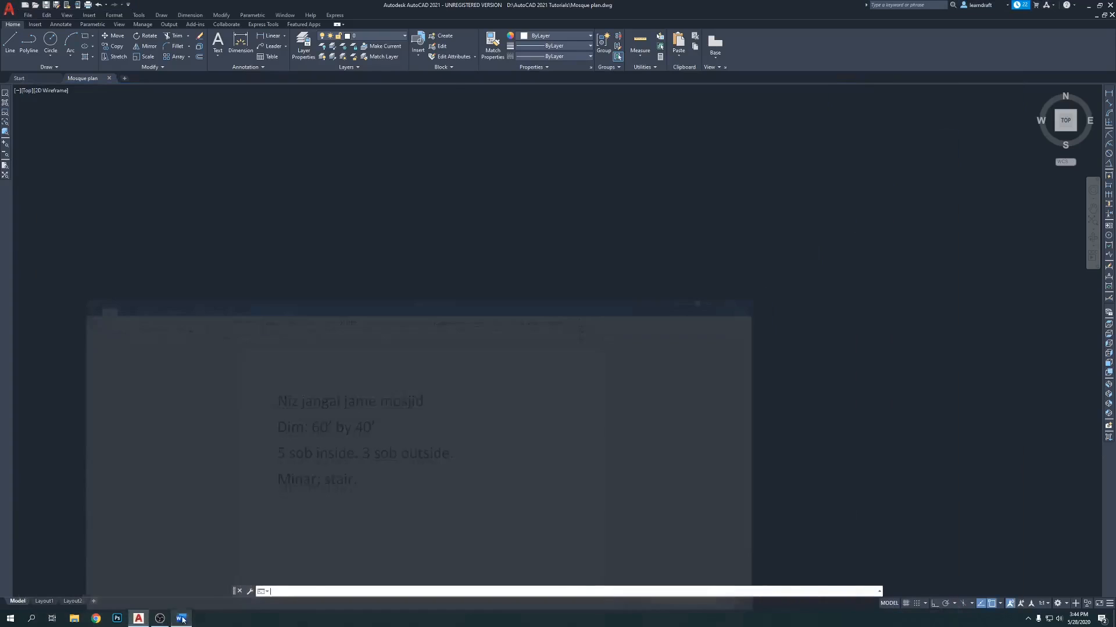
{"action": "left_click", "coordinate": [527, 218]}
{"action": "left_click", "coordinate": [486, 249]}
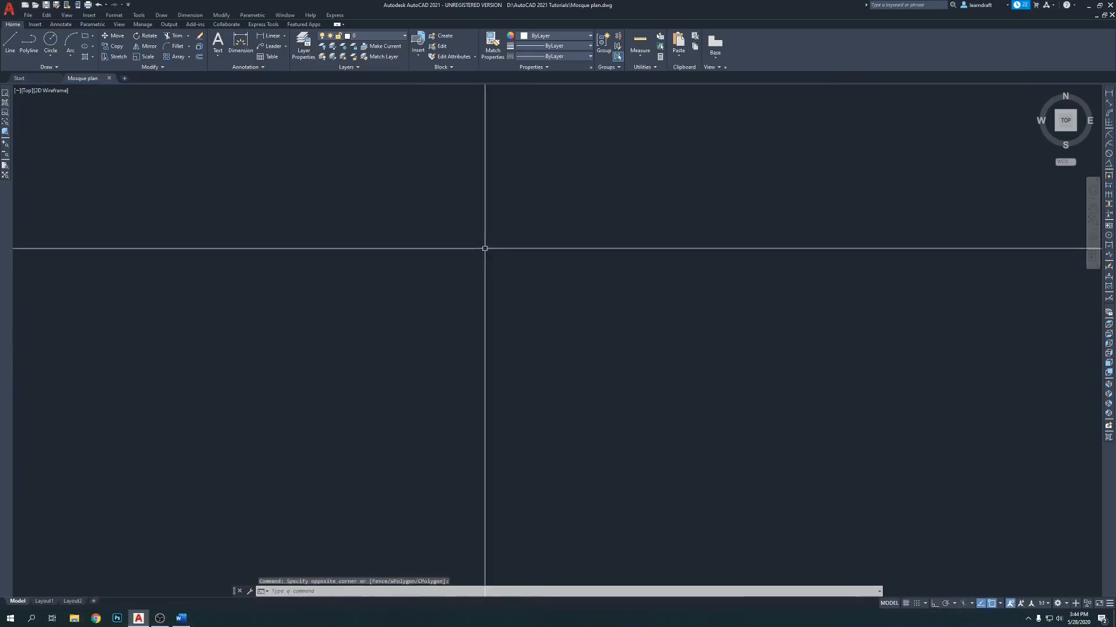
Step: Set the drawing's length units to Engineering with a precision of 0'-0"
{"action": "left_click", "coordinate": [115, 16]}
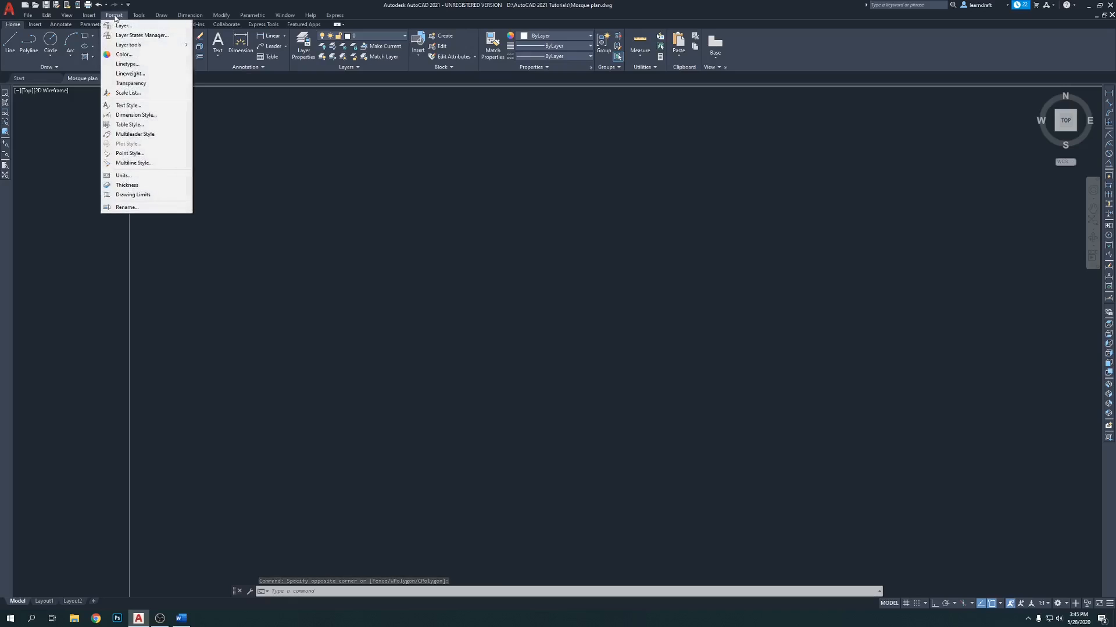
{"action": "left_click", "coordinate": [122, 174]}
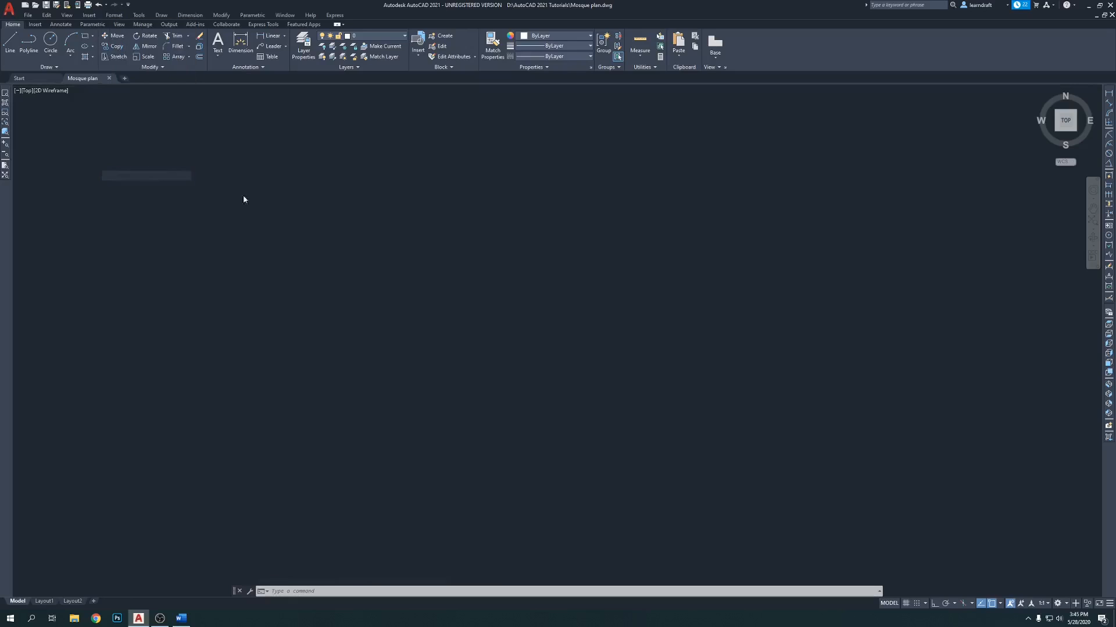
{"action": "left_click", "coordinate": [536, 191]}
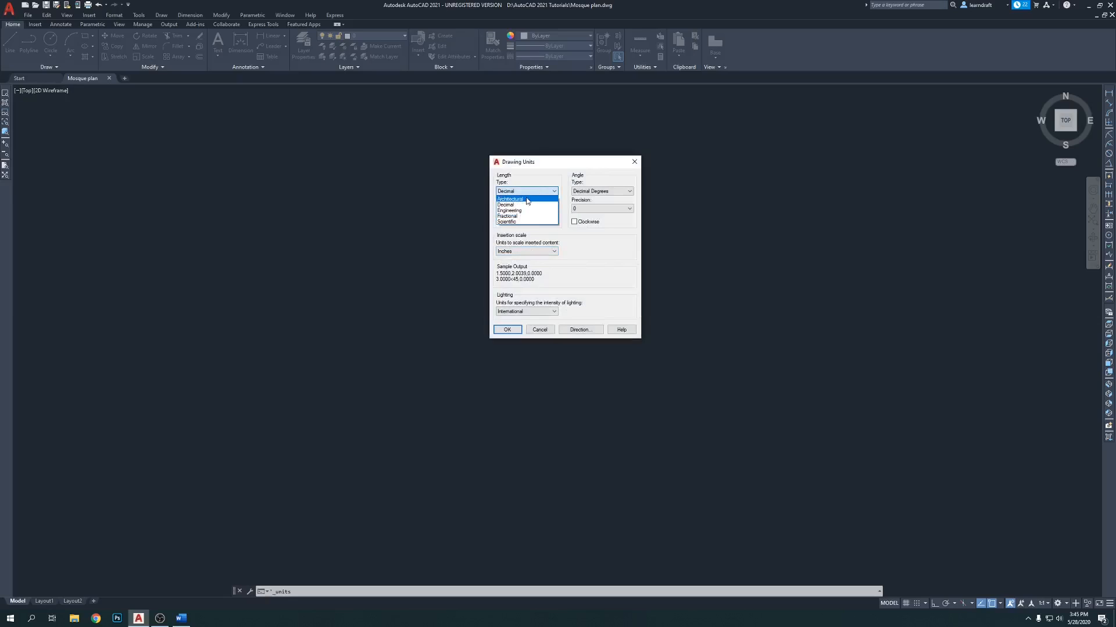
{"action": "left_click", "coordinate": [527, 210]}
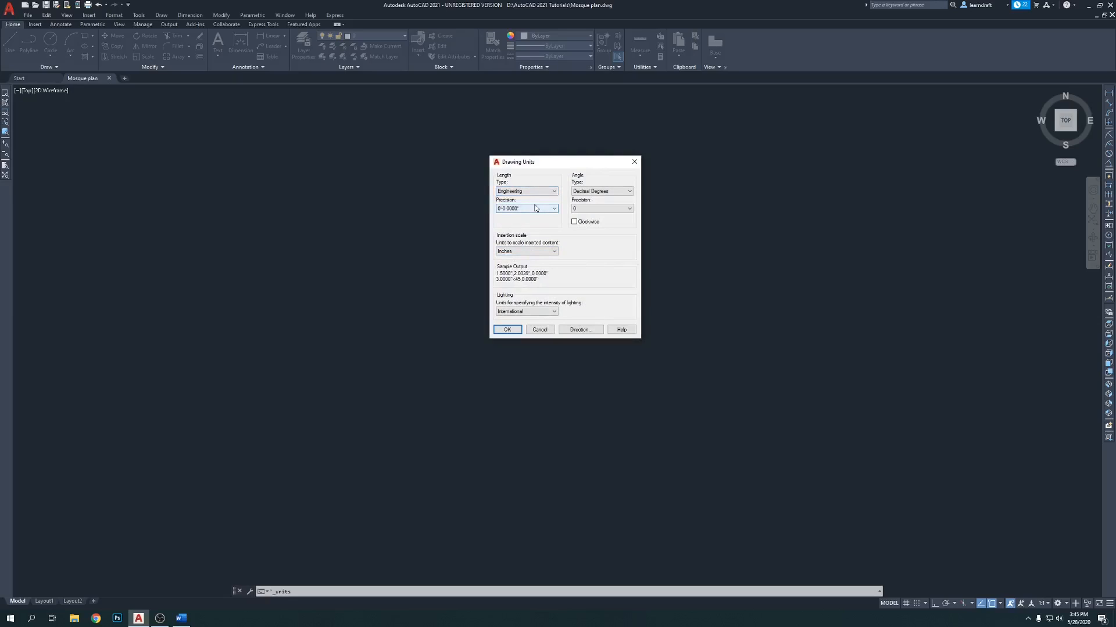
{"action": "left_click", "coordinate": [535, 210]}
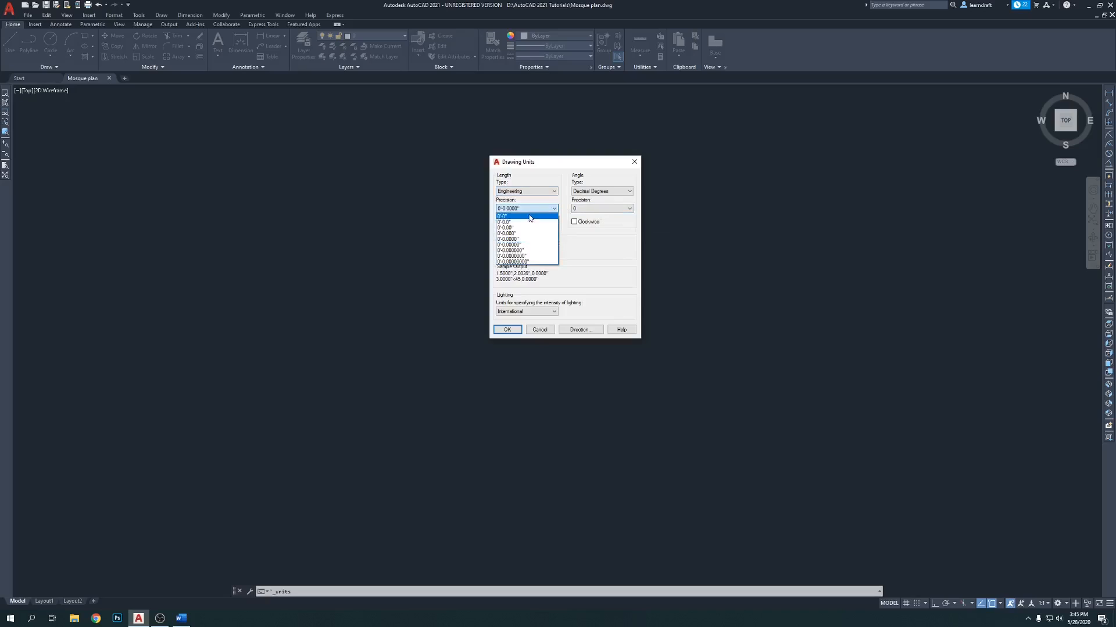
{"action": "left_click", "coordinate": [532, 216]}
{"action": "left_click", "coordinate": [507, 330]}
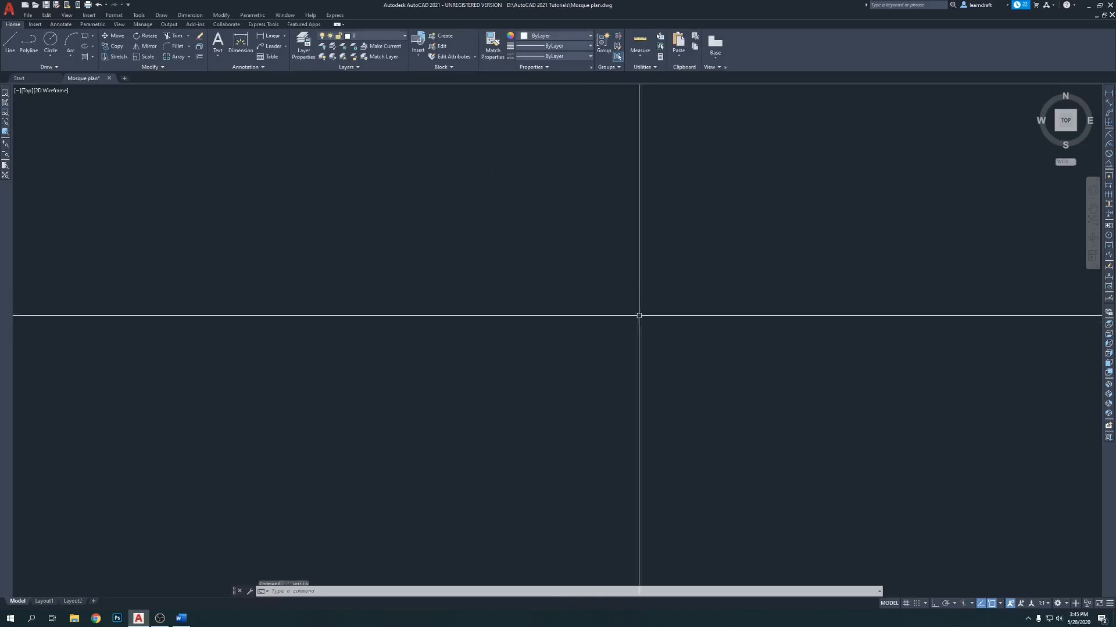
Step: Set the Standard text style's height to 5 inches and apply it
{"action": "left_click", "coordinate": [121, 17]}
{"action": "left_click", "coordinate": [145, 107]}
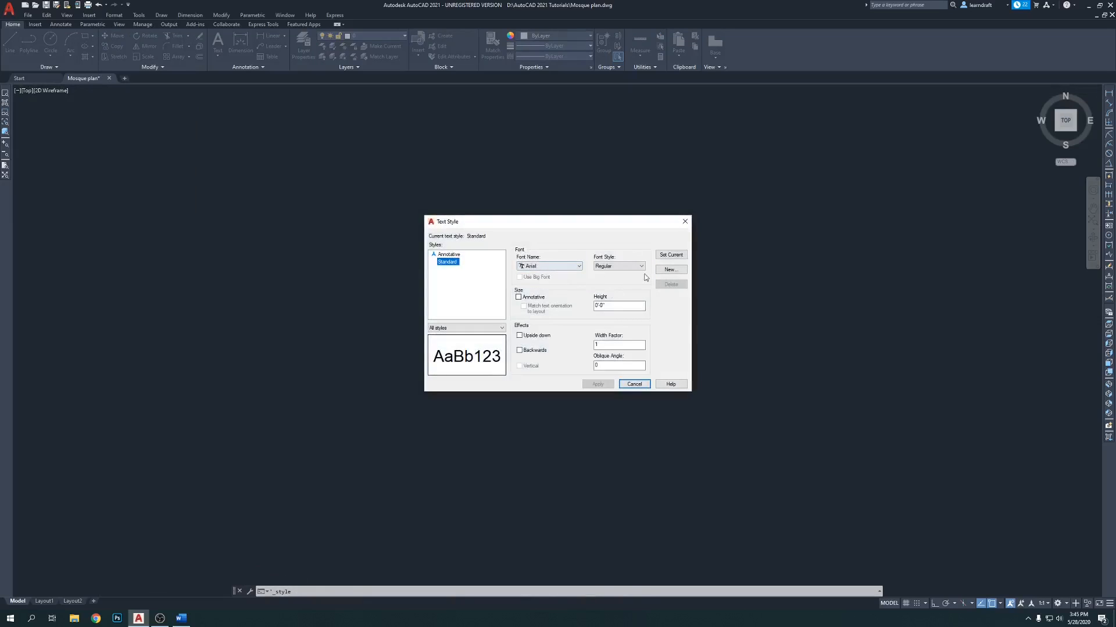
{"action": "double_click", "coordinate": [607, 307]}
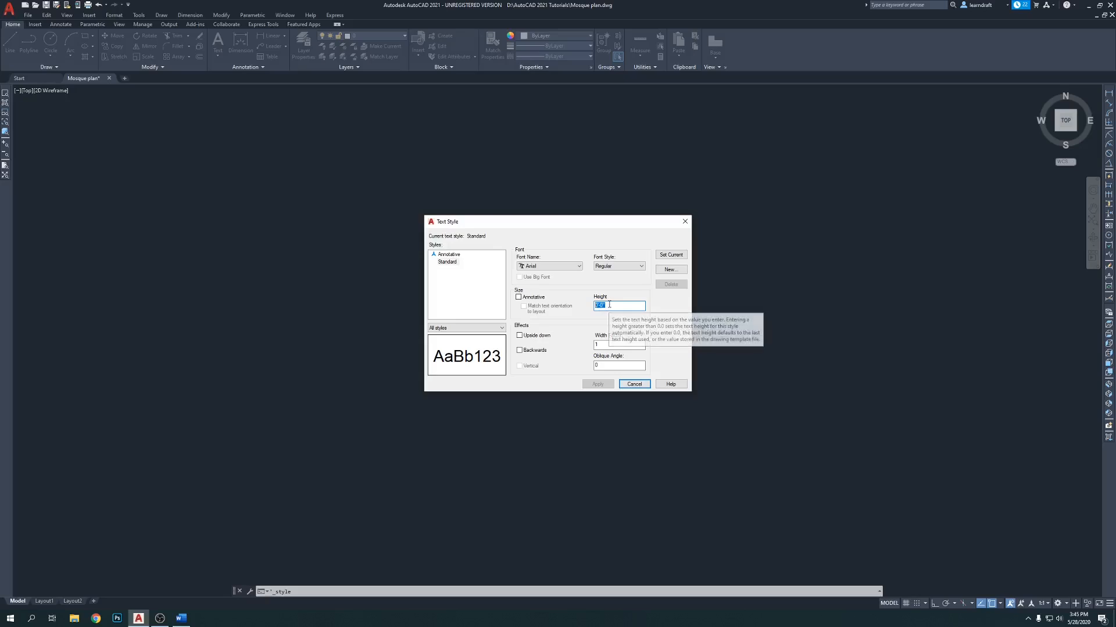
{"action": "type", "text": "5"}
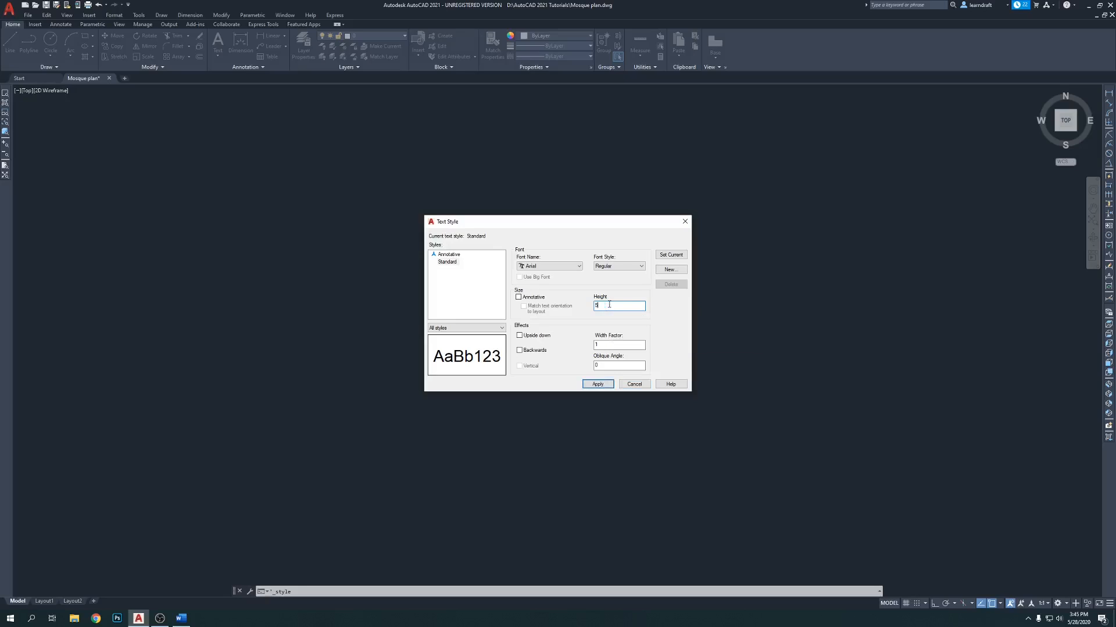
{"action": "left_click", "coordinate": [597, 384]}
{"action": "left_click", "coordinate": [638, 386]}
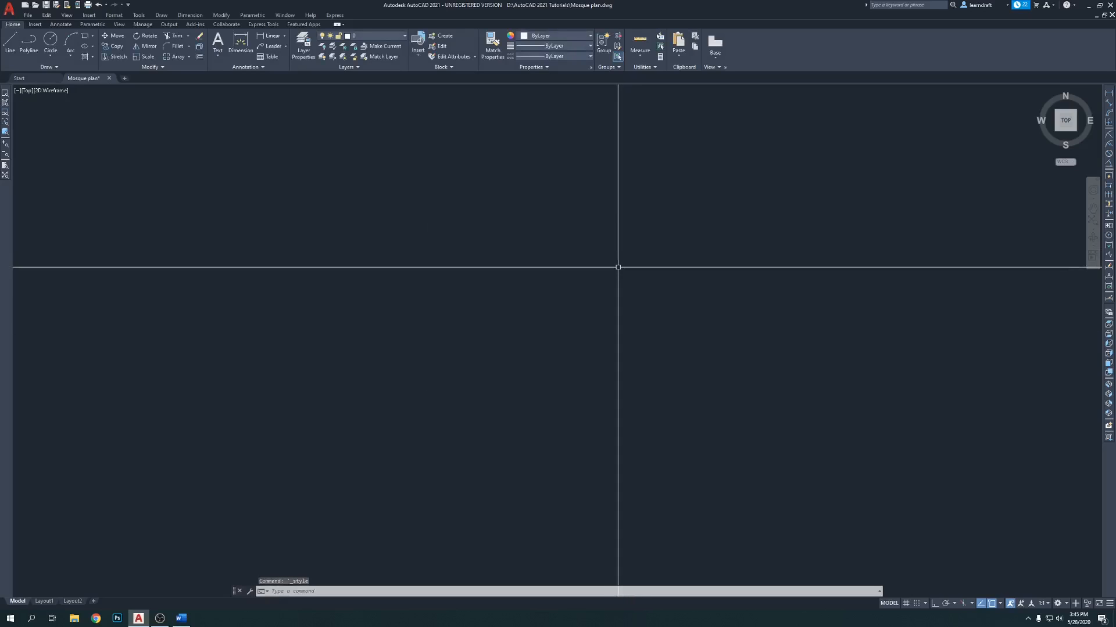
Step: Modify the Standard dimension style's primary units to Engineering format with a precision of 0'-0"
{"action": "type", "text": "D"}
{"action": "key", "text": "Return"}
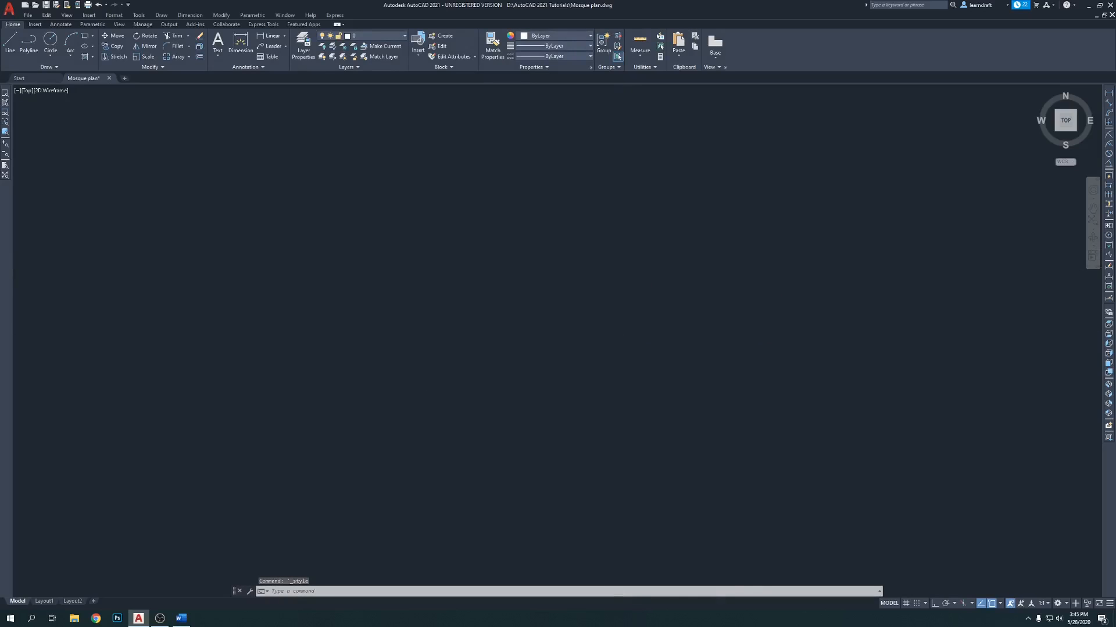
{"action": "left_click_drag", "start_coordinate": [558, 230], "coordinate": [562, 223]}
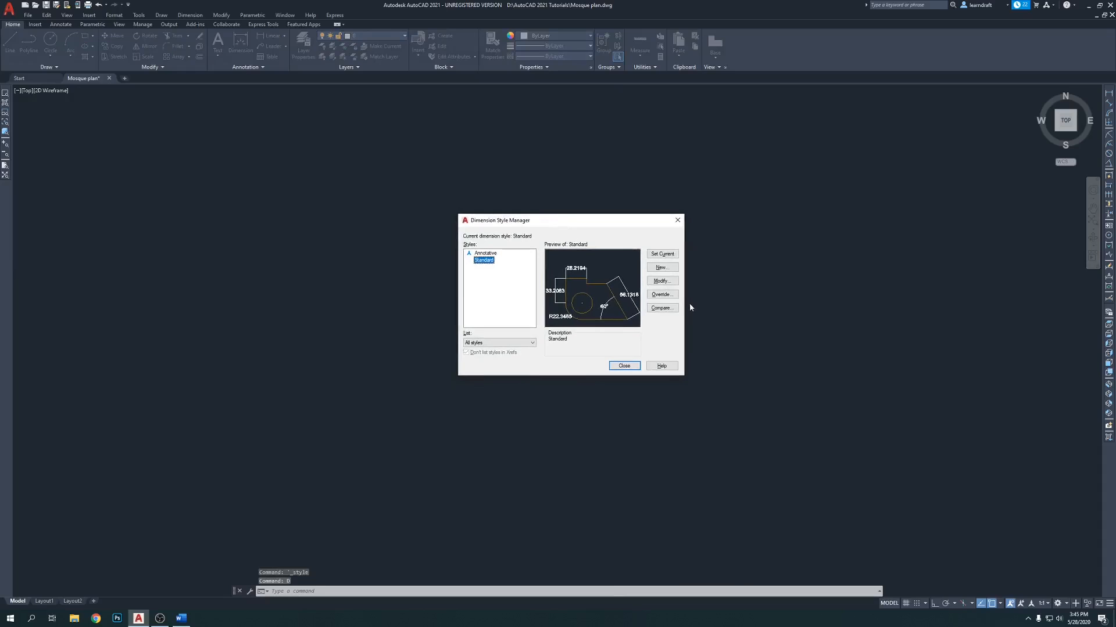
{"action": "left_click", "coordinate": [660, 282]}
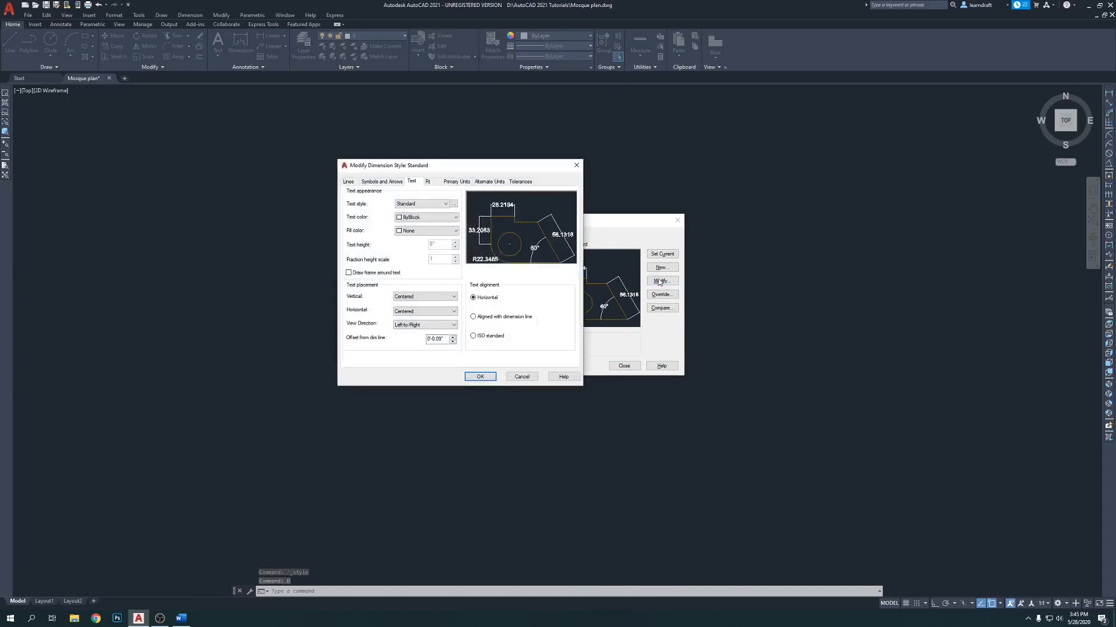
{"action": "left_click", "coordinate": [456, 181]}
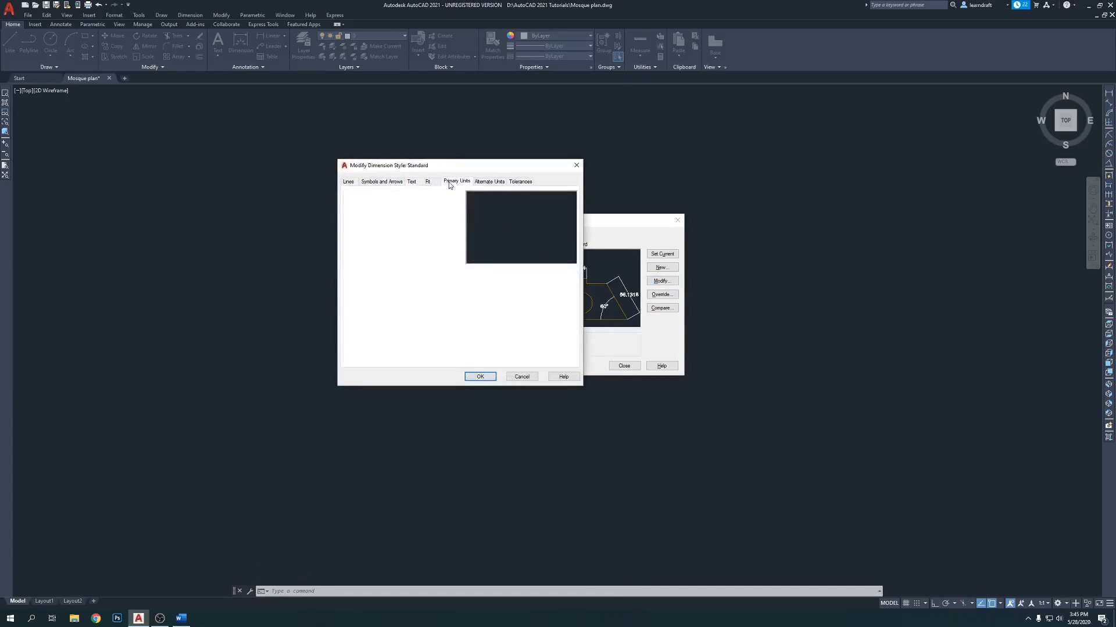
{"action": "left_click", "coordinate": [427, 199]}
{"action": "left_click", "coordinate": [417, 219]}
{"action": "left_click", "coordinate": [417, 213]}
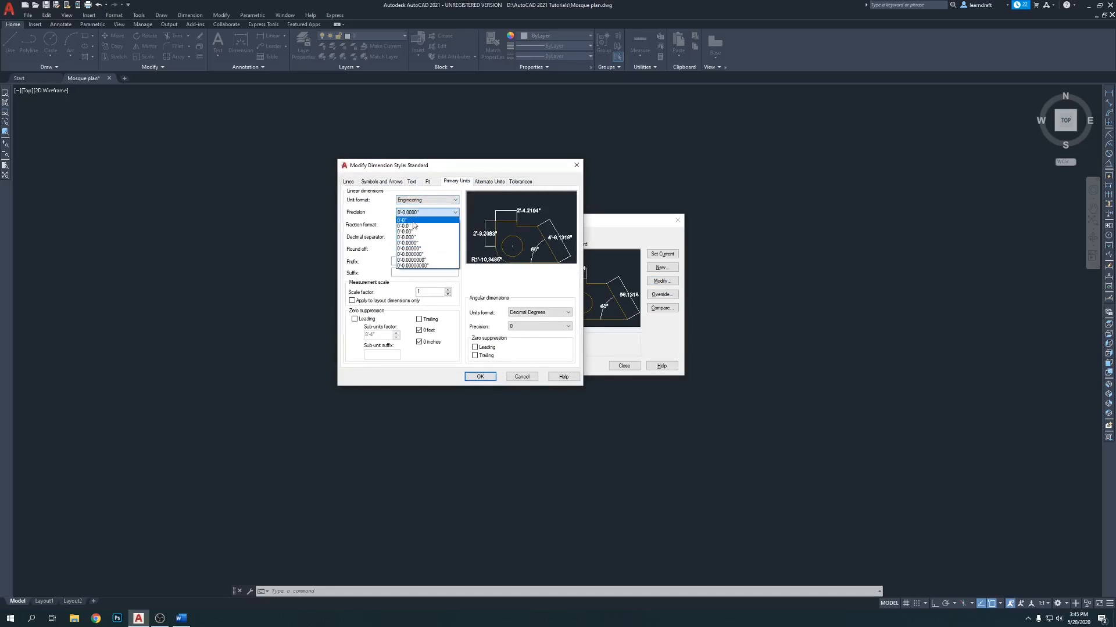
{"action": "left_click", "coordinate": [416, 220]}
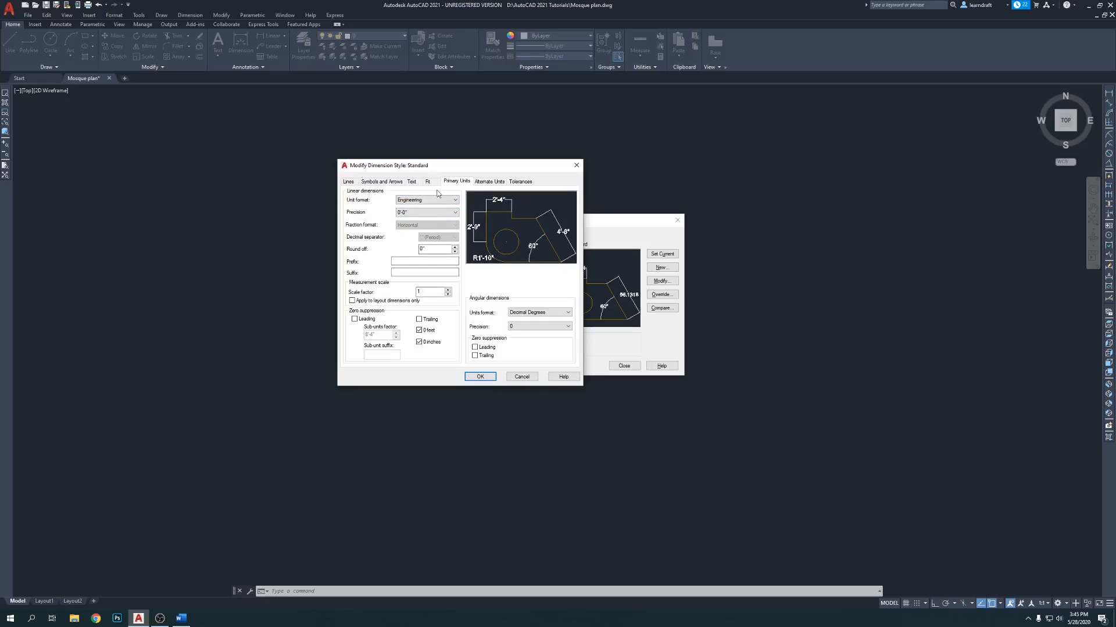
Step: Set the Standard dimension style's arrow size to 3" and apply the style changes
{"action": "left_click", "coordinate": [350, 182]}
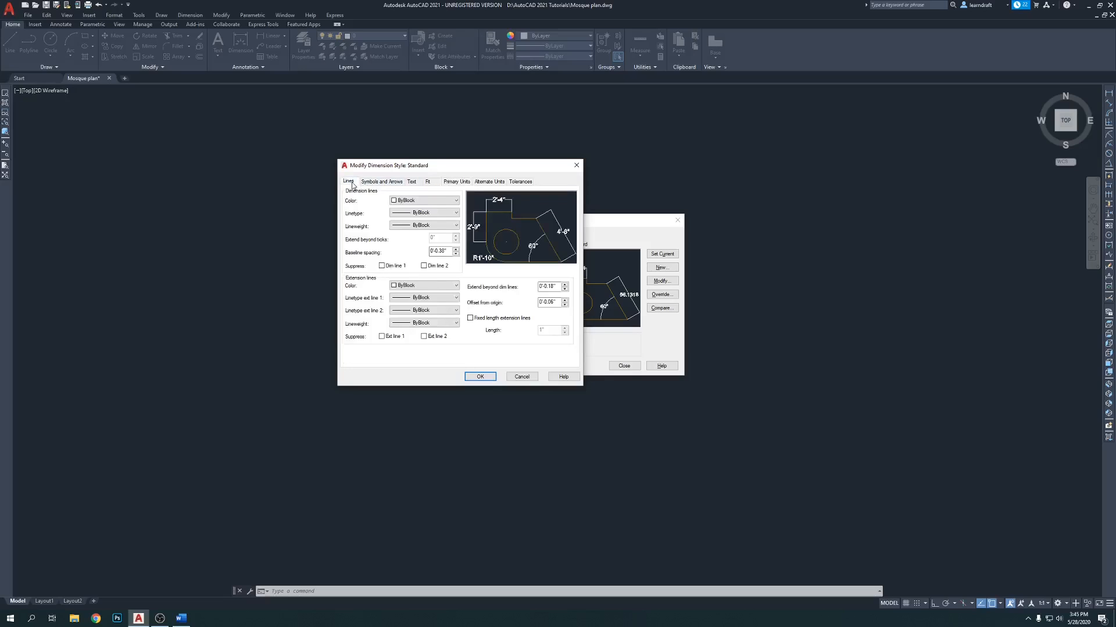
{"action": "left_click", "coordinate": [381, 181]}
{"action": "left_click_drag", "start_coordinate": [375, 269], "coordinate": [345, 271]}
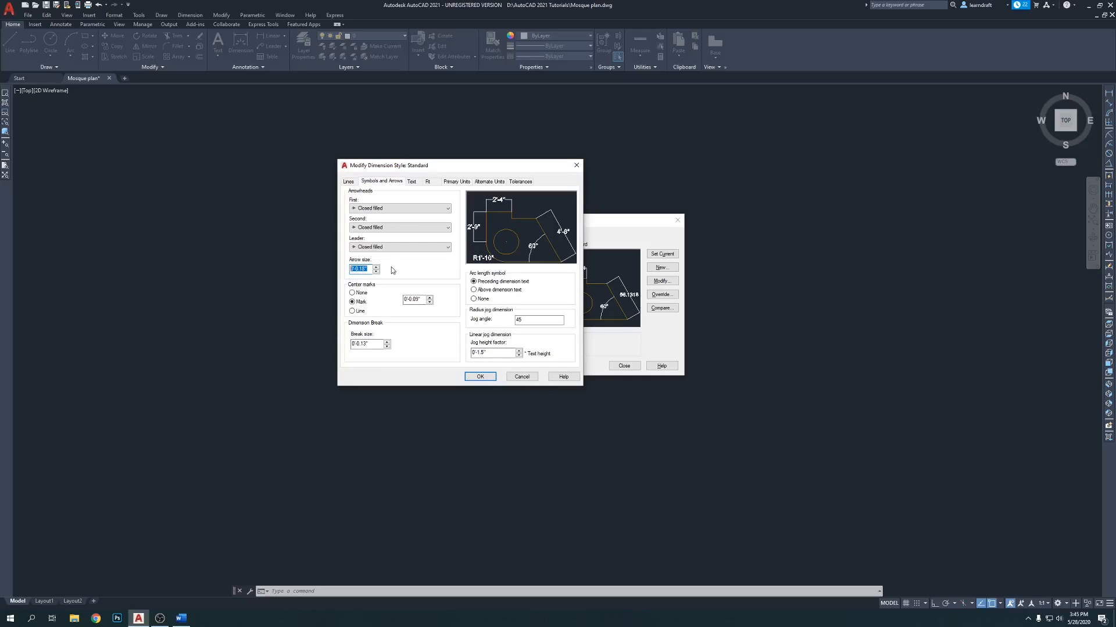
{"action": "type", "text": "3\""}
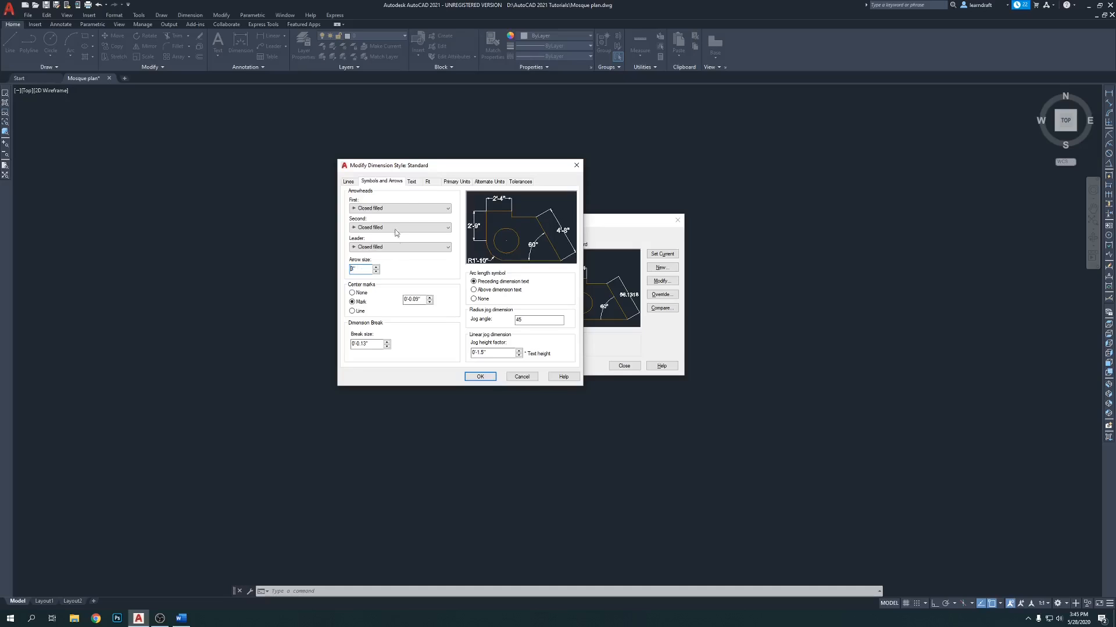
{"action": "left_click", "coordinate": [412, 182]}
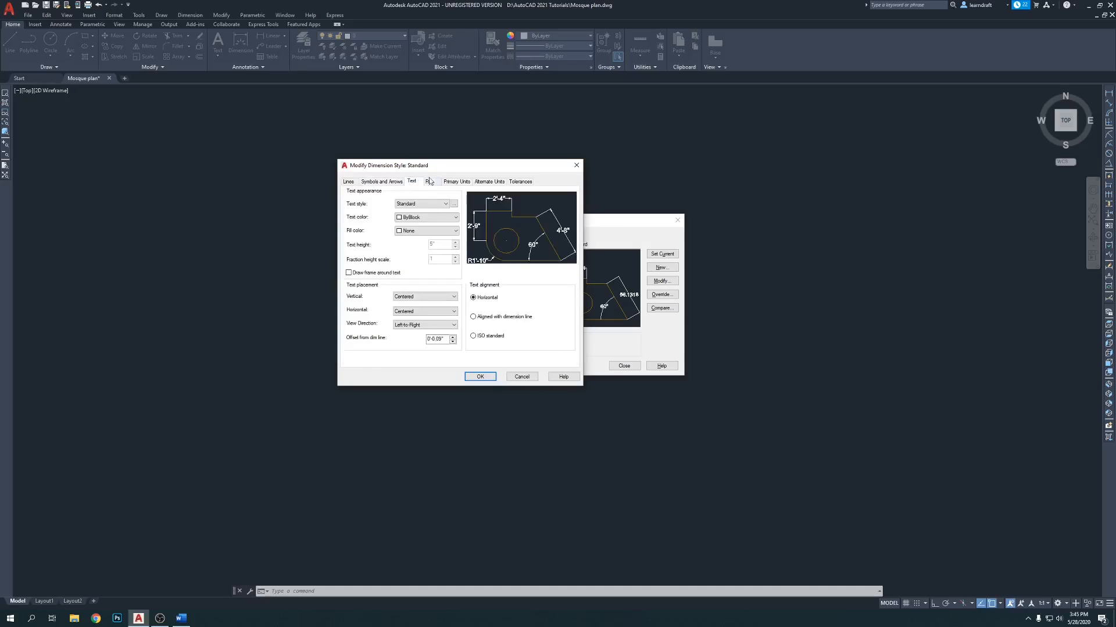
{"action": "left_click", "coordinate": [435, 183]}
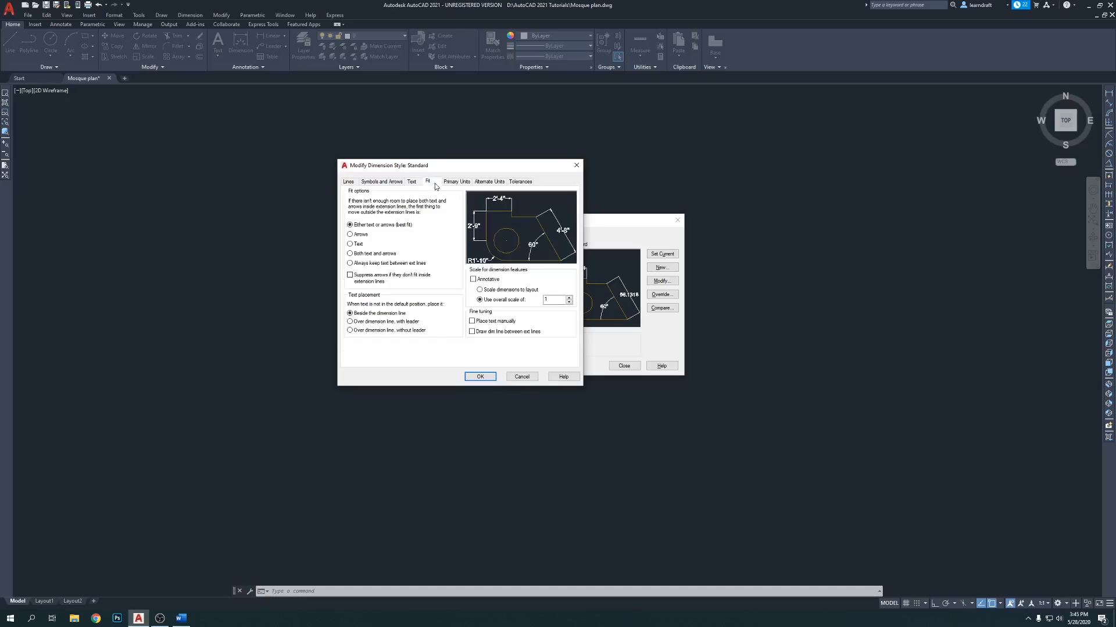
{"action": "left_click", "coordinate": [479, 377]}
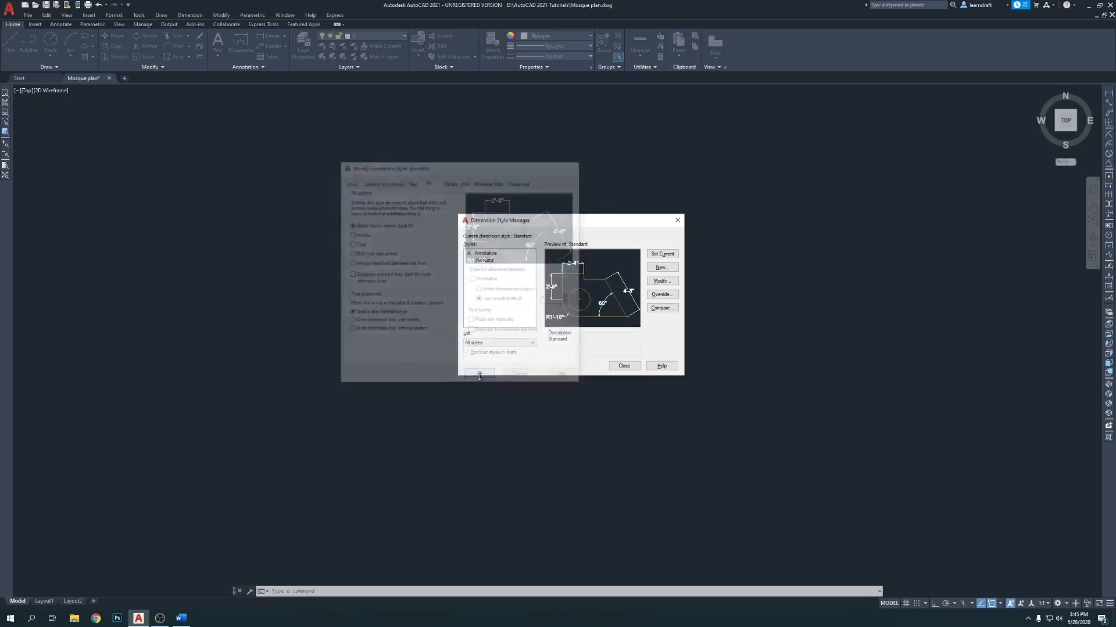
{"action": "left_click", "coordinate": [624, 366]}
Step: Place a trial horizontal linear dimension of about 9" in the empty drawing and erase it
{"action": "type", "text": "d"}
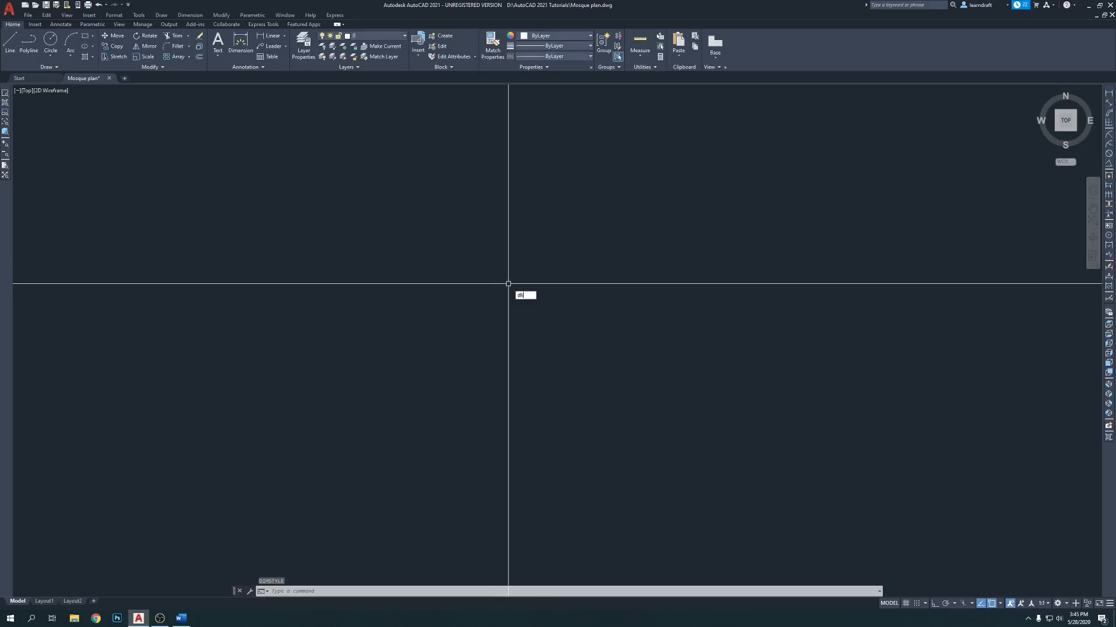
{"action": "type", "text": "li"}
{"action": "key", "text": "Return"}
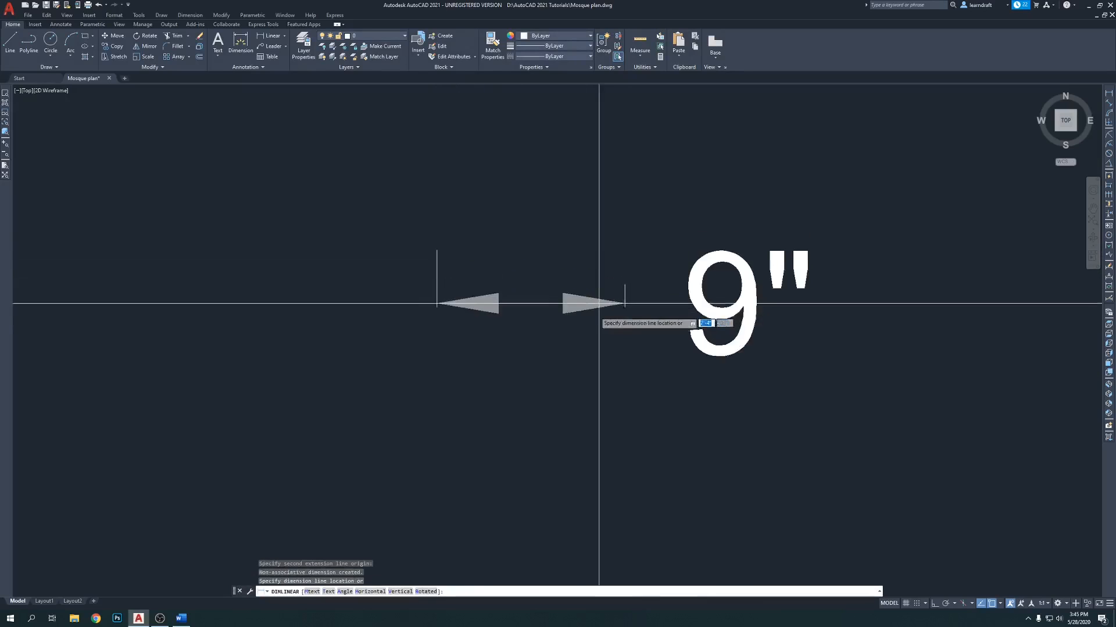
{"action": "scroll", "coordinate": [588, 247], "scroll_direction": "down", "scroll_amount": 5}
{"action": "left_click", "coordinate": [576, 232]}
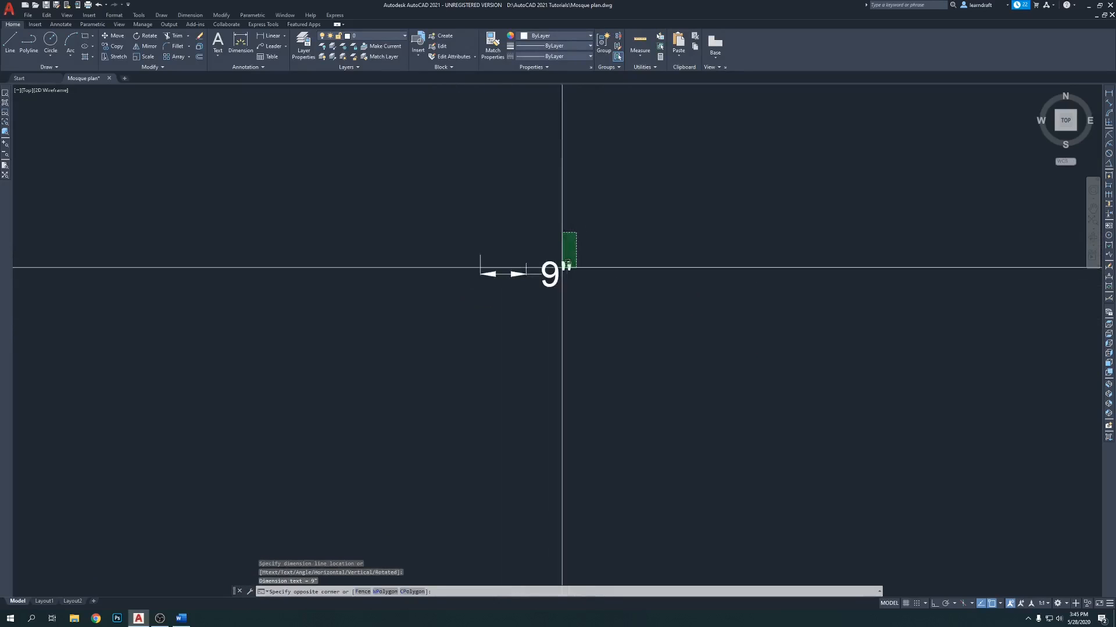
{"action": "left_click", "coordinate": [567, 264]}
{"action": "key", "text": "Delete"}
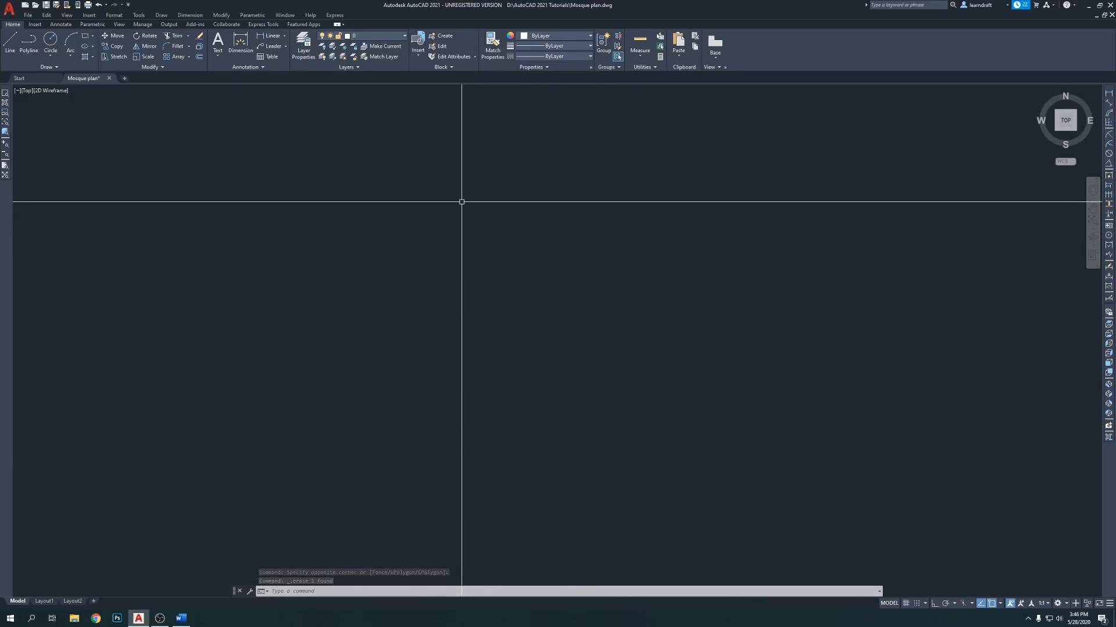
Step: Draw a rectangle 60' long and 40' wide for the mosque's outline
{"action": "type", "text": "REc"}
{"action": "key", "text": "Return"}
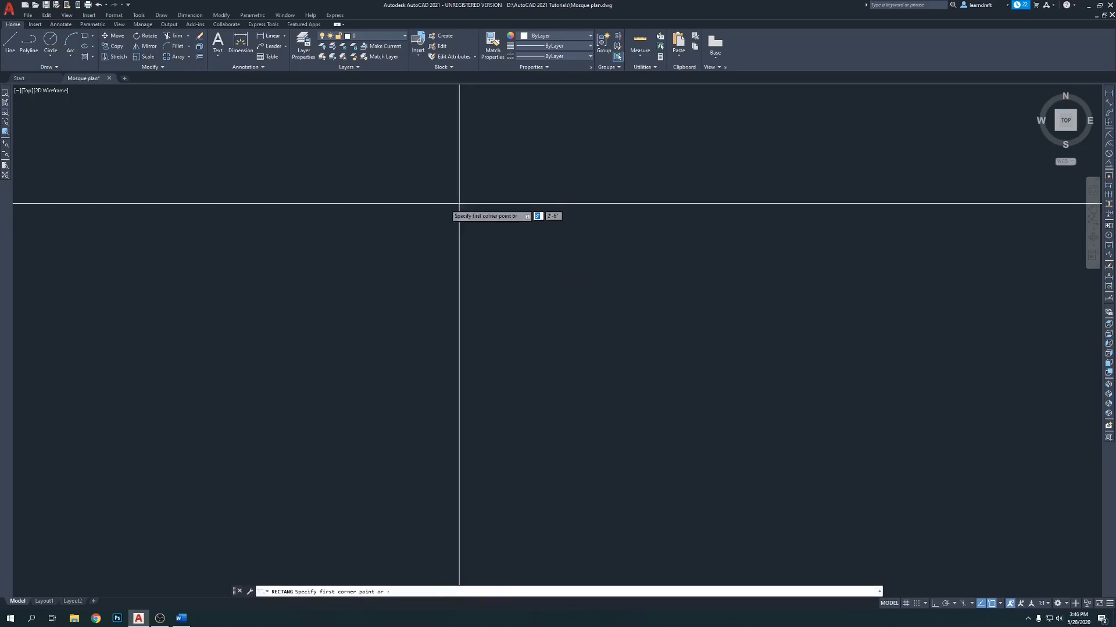
{"action": "left_click", "coordinate": [390, 174]}
{"action": "type", "text": "d"}
{"action": "key", "text": "Return"}
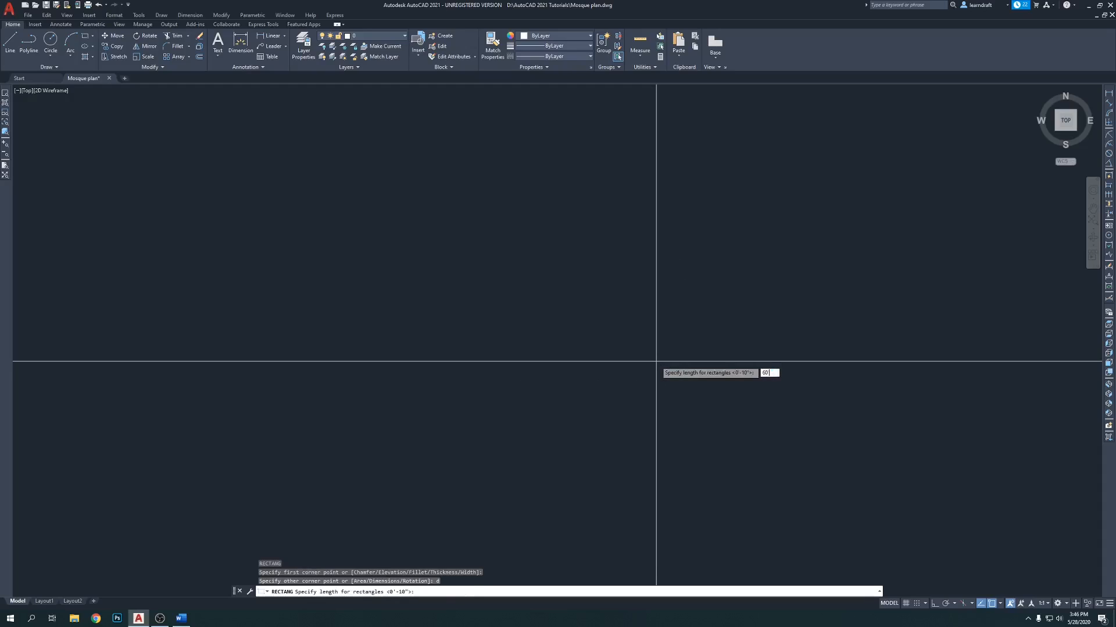
{"action": "key", "text": "Return"}
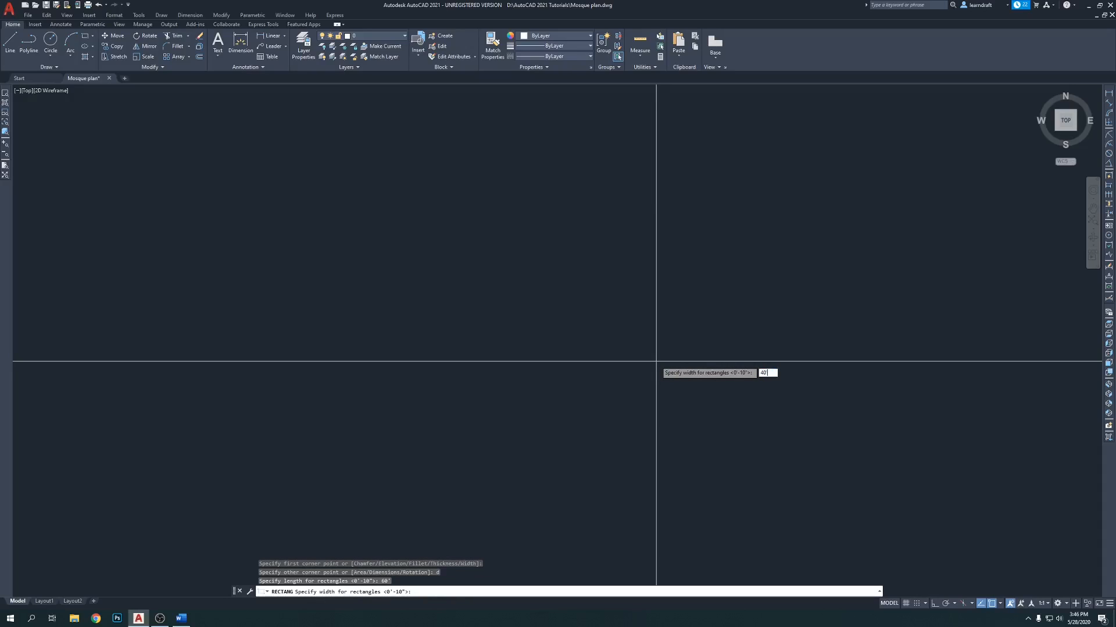
{"action": "type", "text": "40'"}
{"action": "key", "text": "Return"}
{"action": "left_click", "coordinate": [656, 360]}
{"action": "scroll", "coordinate": [645, 341], "scroll_direction": "down", "scroll_amount": 4}
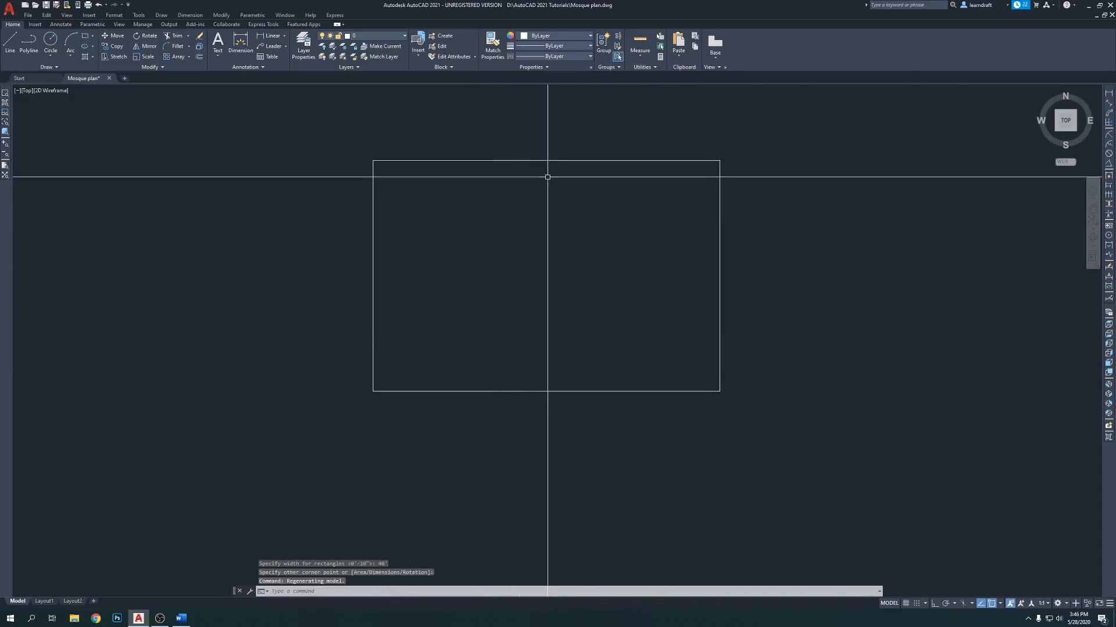
{"action": "scroll", "coordinate": [604, 167], "scroll_direction": "up", "scroll_amount": 2}
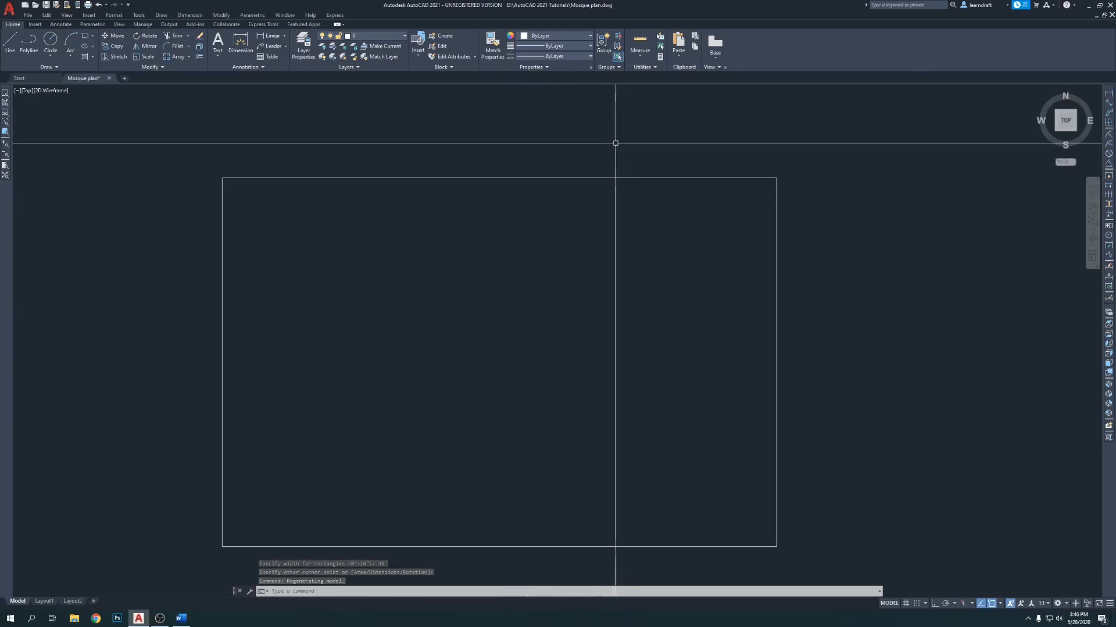
{"action": "scroll", "coordinate": [721, 134], "scroll_direction": "down", "scroll_amount": 2}
{"action": "middle_click_drag", "start_coordinate": [767, 152], "coordinate": [668, 174]}
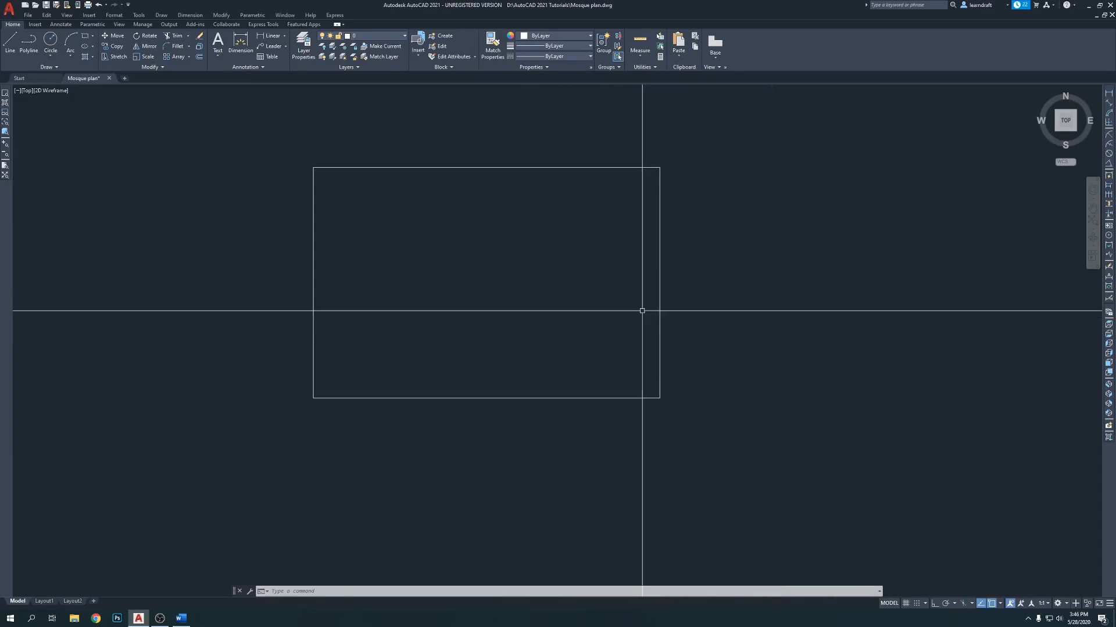
Step: Try exploding the mosque outline rectangle and undo the explosion
{"action": "left_click", "coordinate": [488, 228]}
{"action": "key", "text": "Escape"}
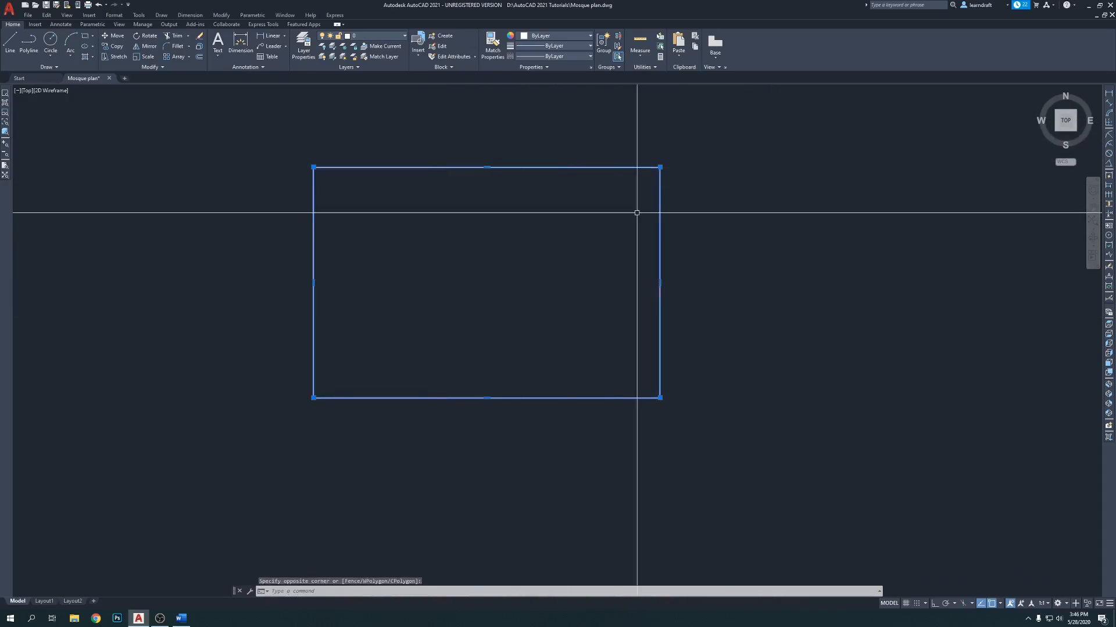
{"action": "left_click", "coordinate": [692, 211]}
{"action": "left_click", "coordinate": [611, 330]}
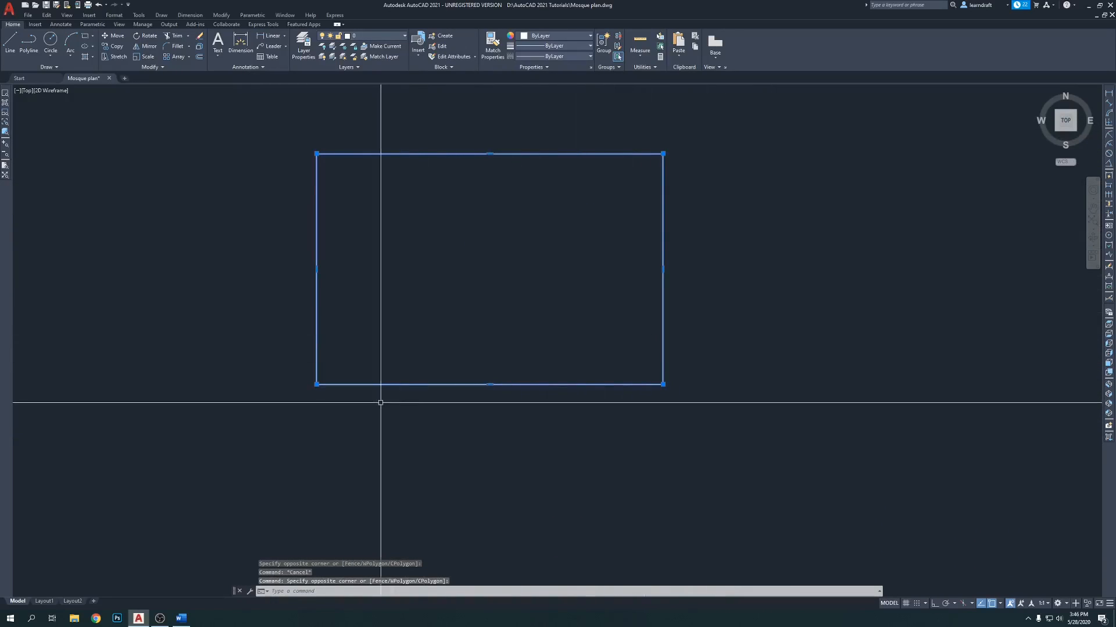
{"action": "key", "text": "Escape"}
{"action": "key", "text": "Escape"}
{"action": "left_click", "coordinate": [527, 282]}
{"action": "left_click", "coordinate": [504, 400]}
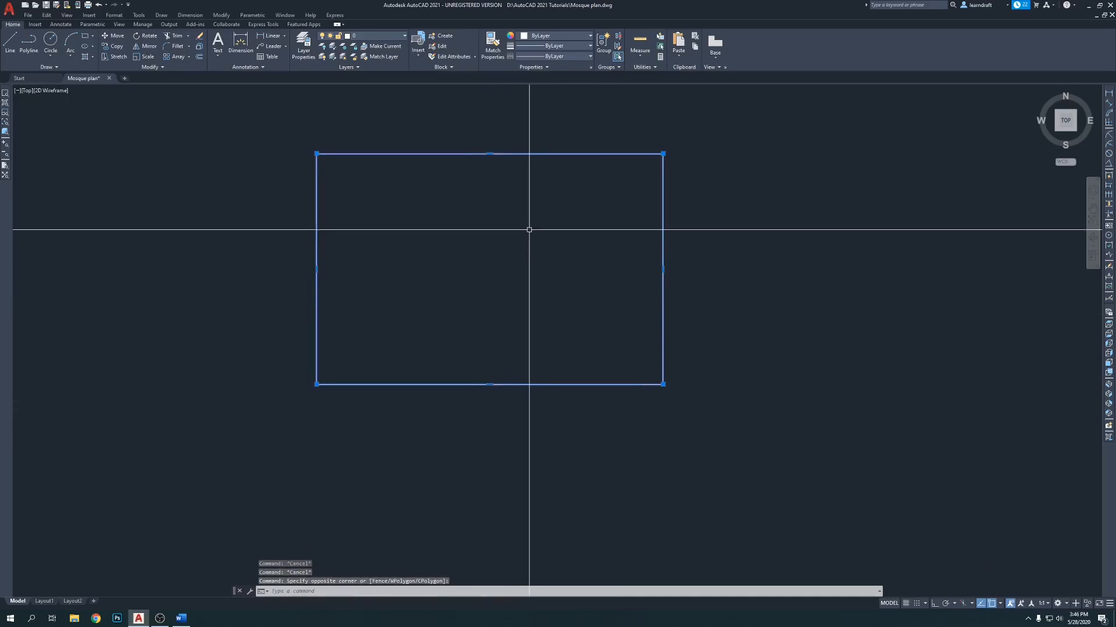
{"action": "key", "text": "Return"}
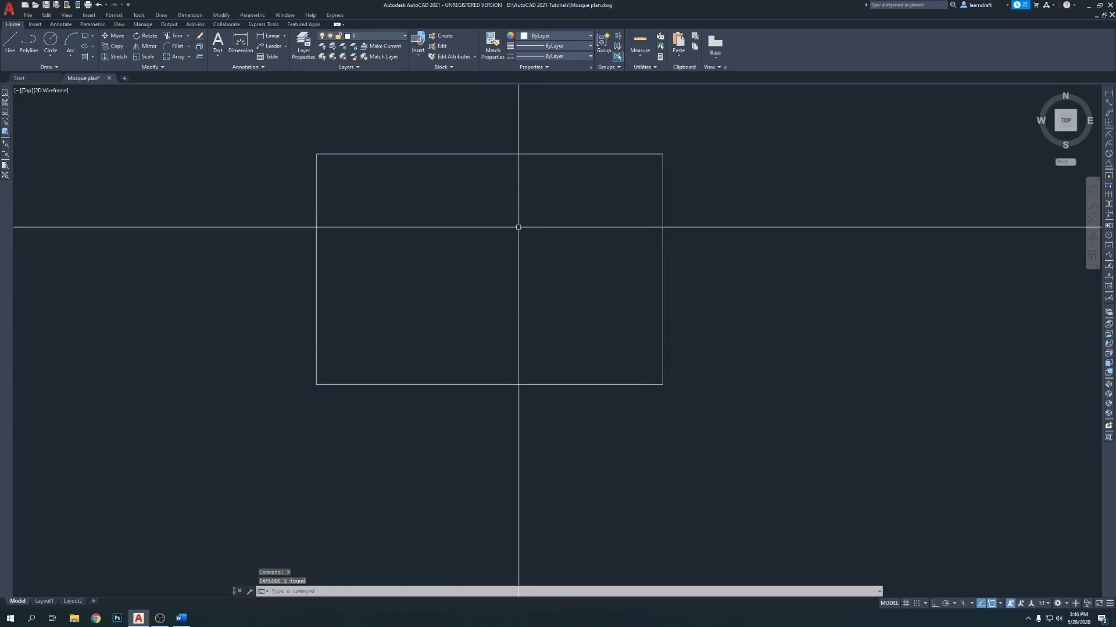
{"action": "key", "text": "ctrl+z"}
{"action": "key", "text": "ctrl+z"}
Step: Explode the mosque outline rectangle into separate lines
{"action": "left_click", "coordinate": [508, 204]}
{"action": "left_click", "coordinate": [492, 161]}
{"action": "middle_click_drag", "start_coordinate": [521, 294], "coordinate": [565, 235]}
{"action": "key", "text": "Escape"}
{"action": "left_click", "coordinate": [735, 204]}
{"action": "left_click", "coordinate": [657, 240]}
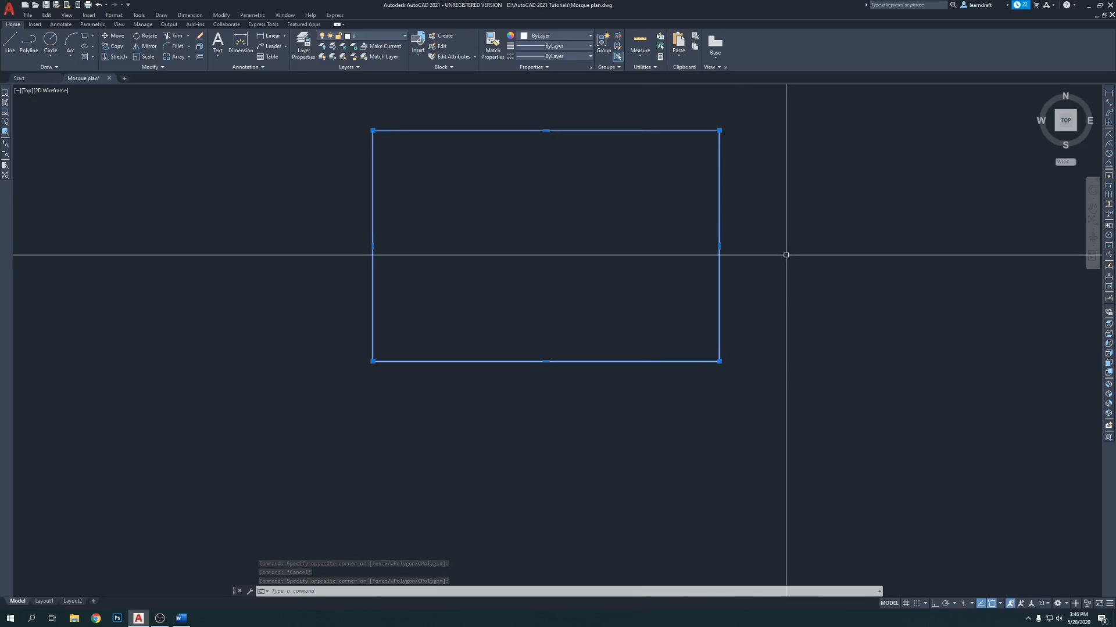
{"action": "type", "text": "x"}
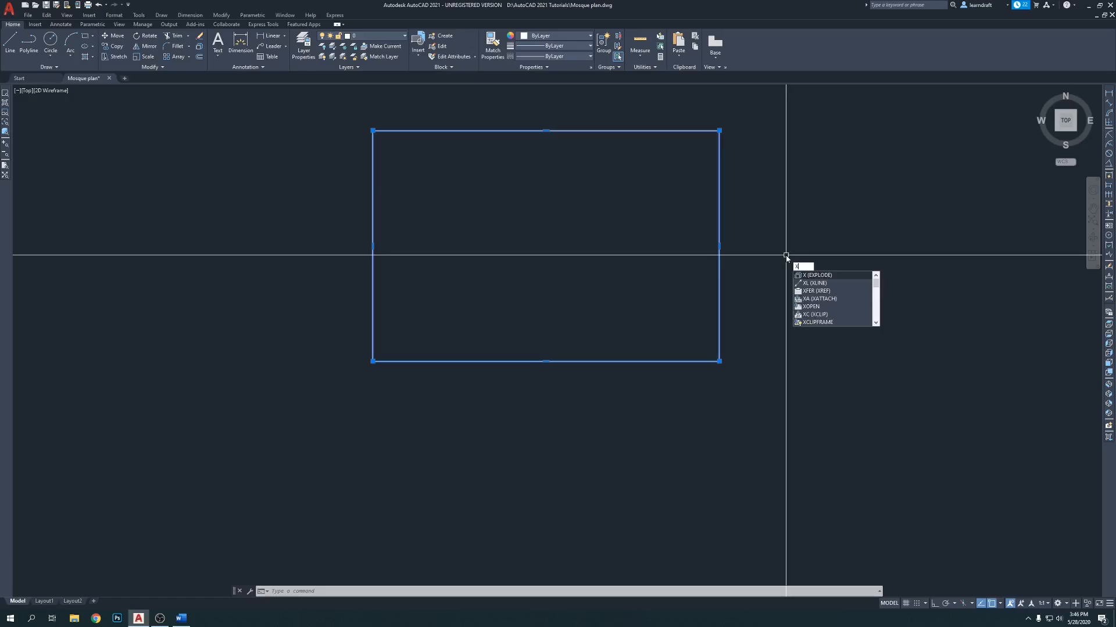
{"action": "key", "text": "Return"}
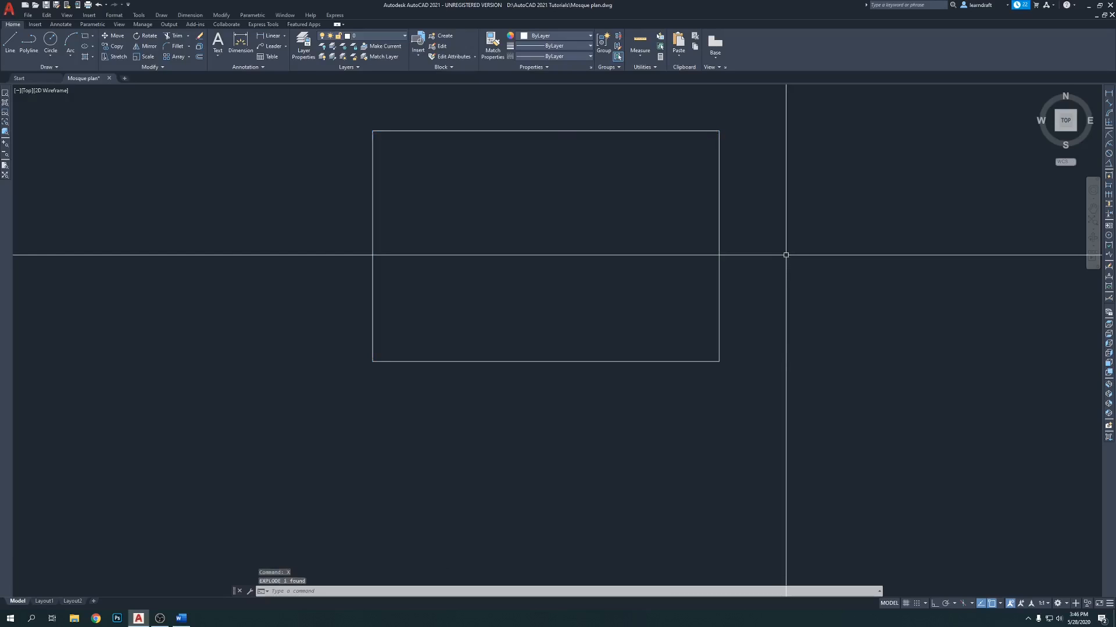
Step: Select individual sides of the exploded outline to check that they are separate lines, and clear the selection
{"action": "left_click", "coordinate": [732, 316]}
{"action": "left_click", "coordinate": [674, 297]}
{"action": "left_click", "coordinate": [585, 252]}
{"action": "left_click", "coordinate": [352, 280]}
{"action": "key", "text": "Escape"}
{"action": "middle_click_drag", "start_coordinate": [567, 244], "coordinate": [512, 280]}
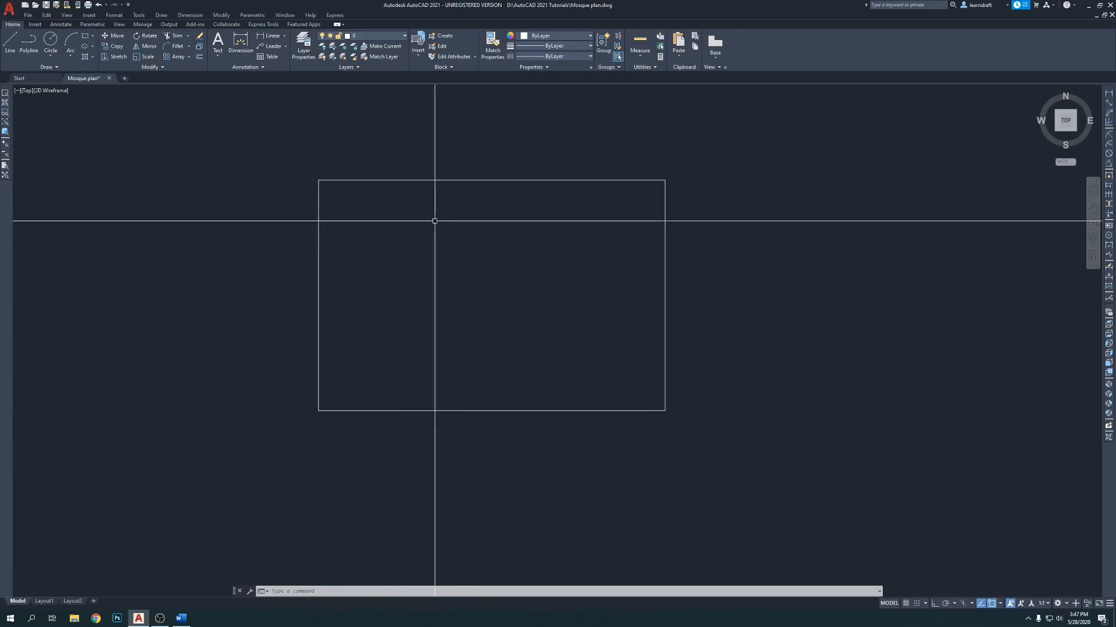
{"action": "middle_click_drag", "start_coordinate": [557, 250], "coordinate": [547, 324]}
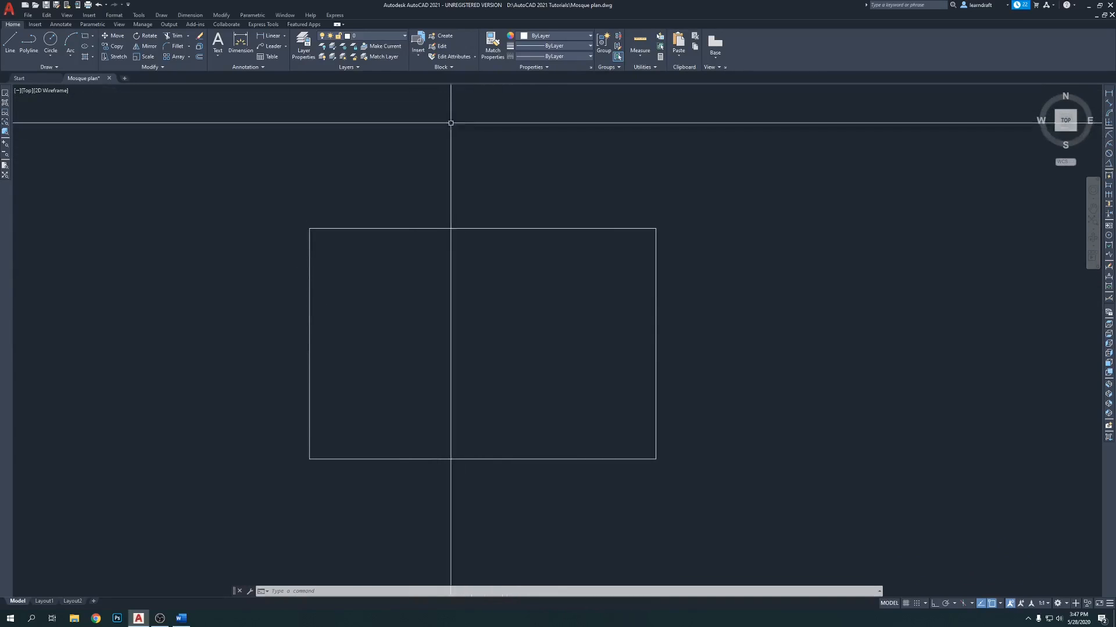
{"action": "middle_click_drag", "start_coordinate": [488, 151], "coordinate": [500, 109]}
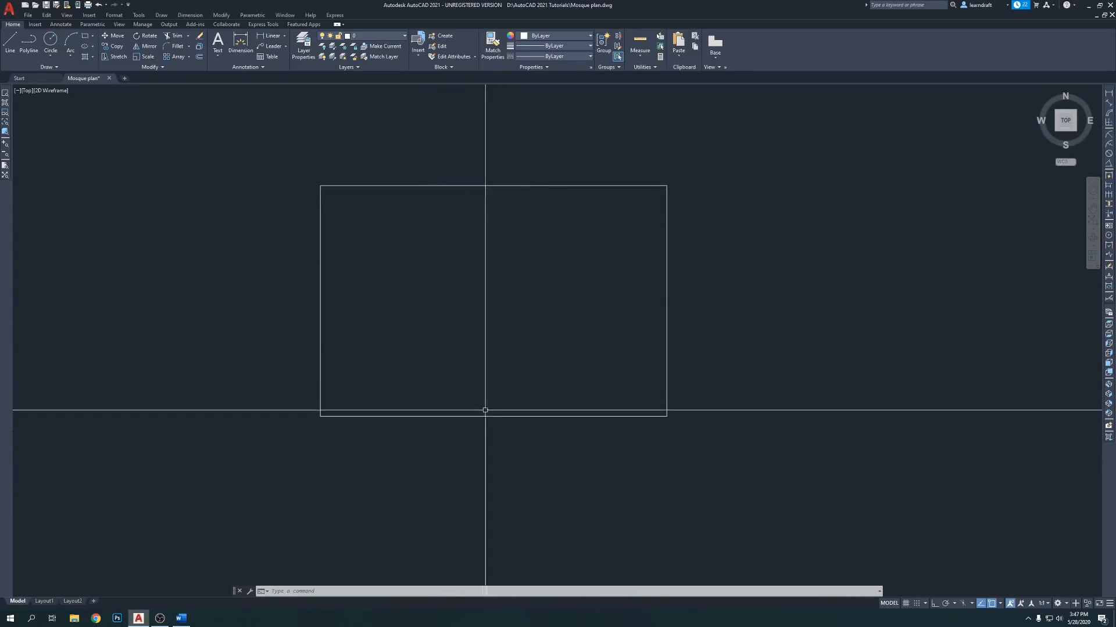
{"action": "middle_click_drag", "start_coordinate": [518, 324], "coordinate": [534, 286]}
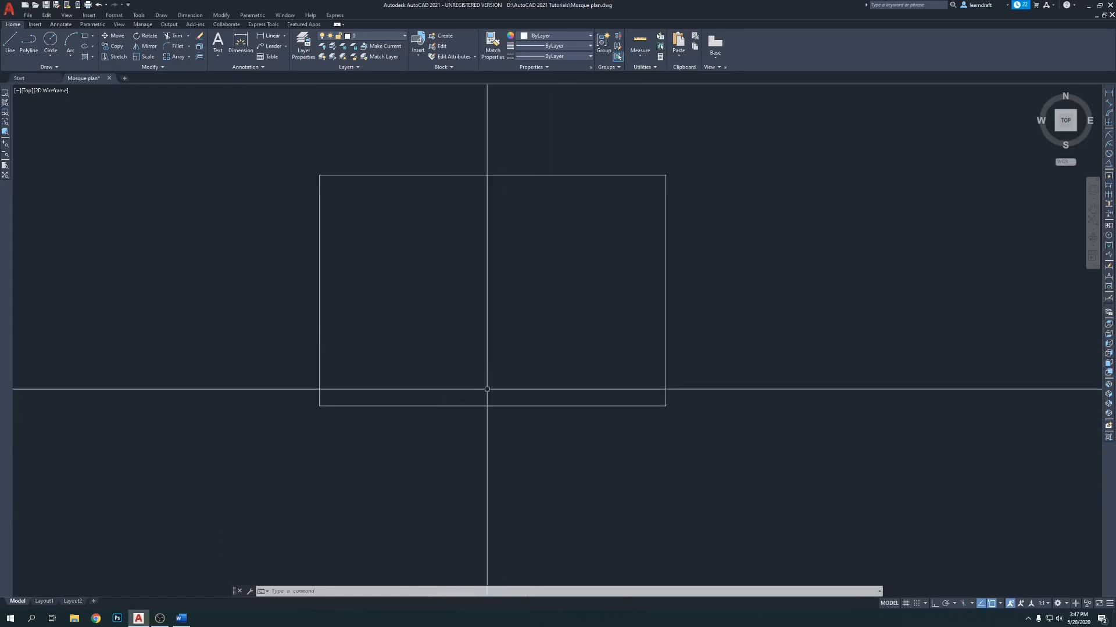
Step: Offset the bottom line of the mosque outline inward by 6 inches
{"action": "scroll", "coordinate": [488, 379], "scroll_direction": "up", "scroll_amount": 2}
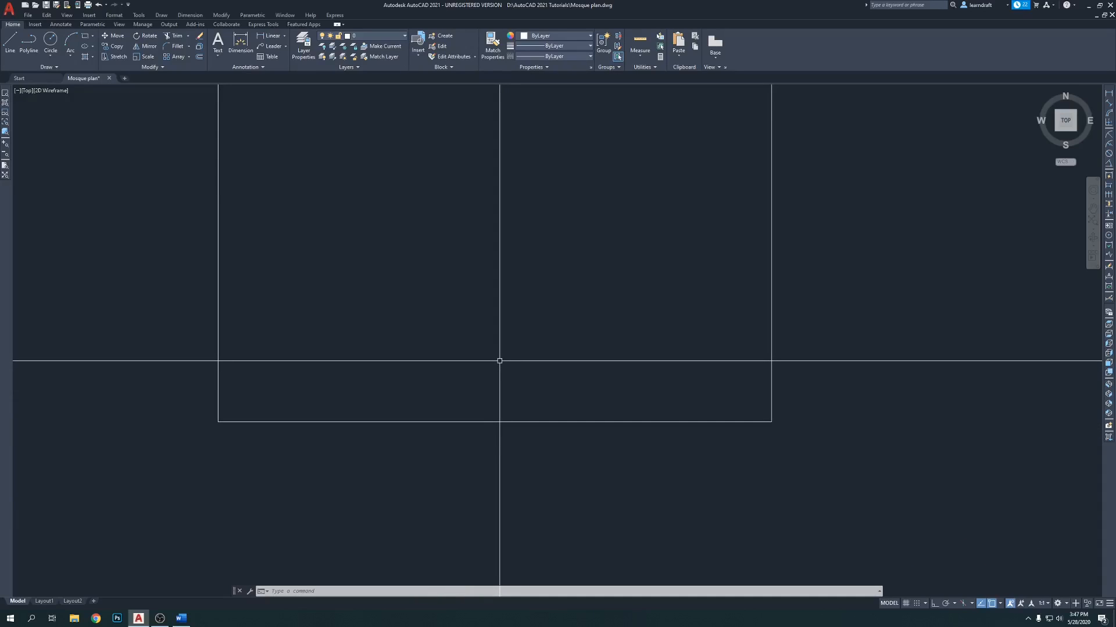
{"action": "type", "text": "o"}
{"action": "key", "text": "Return"}
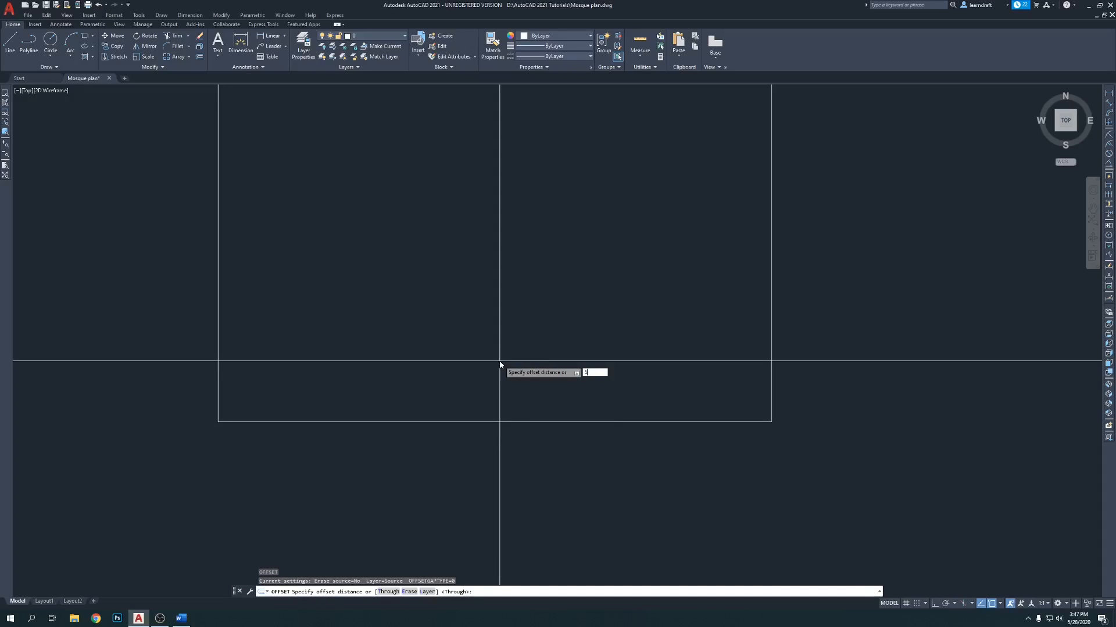
{"action": "key", "text": "Return"}
{"action": "left_click", "coordinate": [510, 419]}
{"action": "left_click", "coordinate": [510, 418]}
{"action": "key", "text": "Return"}
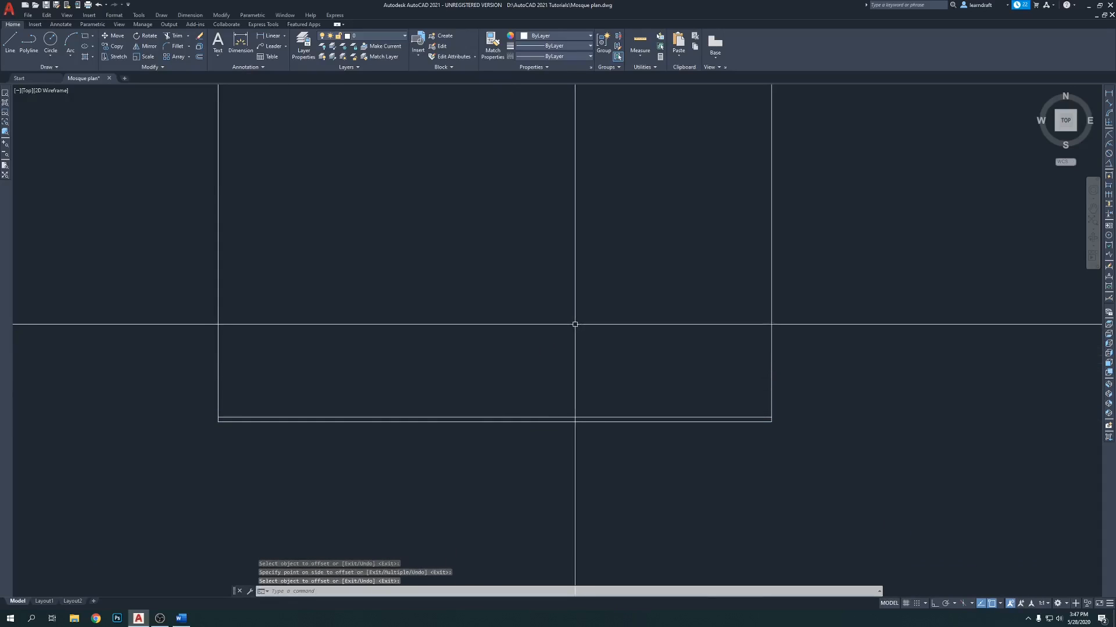
Step: Offset the inner bottom wall line a further 12 inches toward the inside of the plan
{"action": "middle_click_drag", "start_coordinate": [575, 327], "coordinate": [555, 373]}
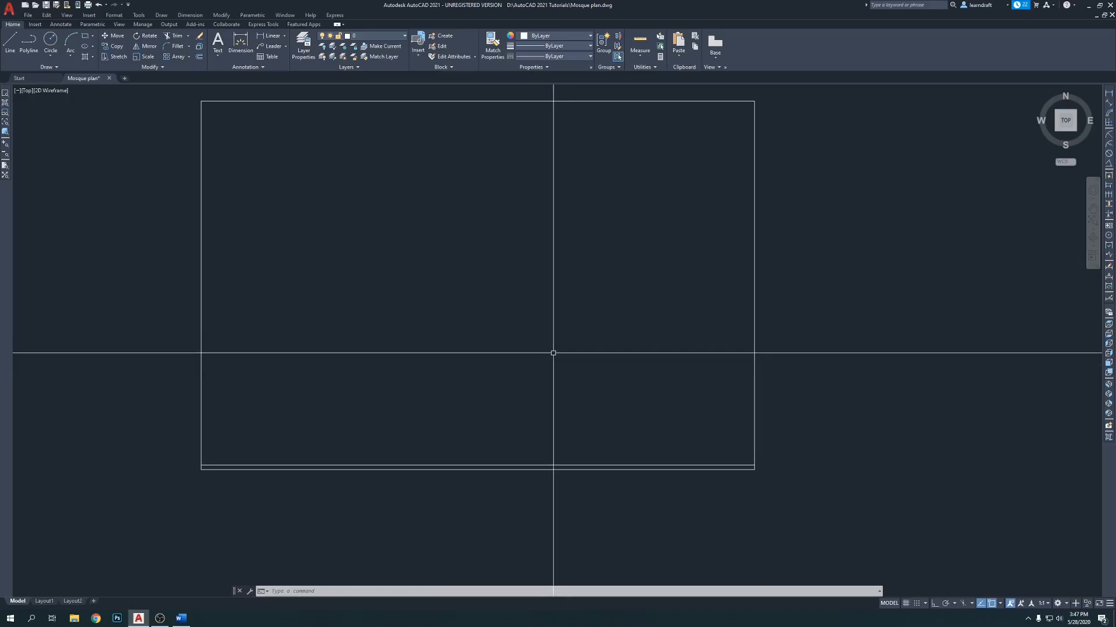
{"action": "middle_click_drag", "start_coordinate": [548, 356], "coordinate": [545, 341]}
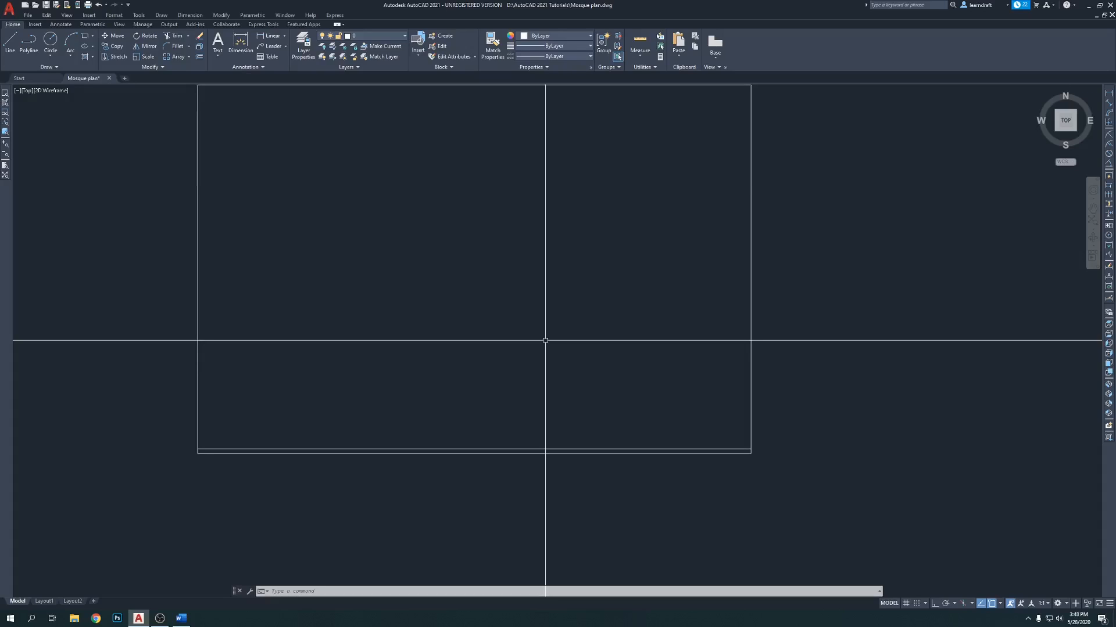
{"action": "type", "text": "o"}
{"action": "key", "text": "Return"}
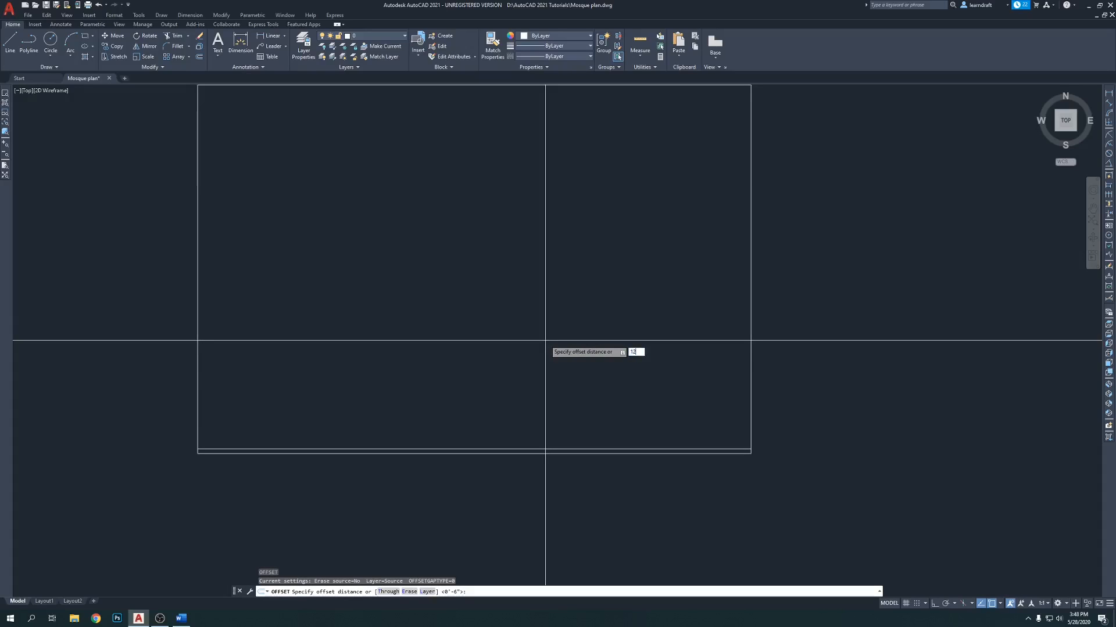
{"action": "key", "text": "Return"}
{"action": "left_click", "coordinate": [495, 448]}
{"action": "left_click", "coordinate": [508, 373]}
{"action": "key", "text": "Return"}
Step: Offset the right and left side lines of the mosque outline inward by 6 inches
{"action": "middle_click_drag", "start_coordinate": [586, 304], "coordinate": [574, 340]}
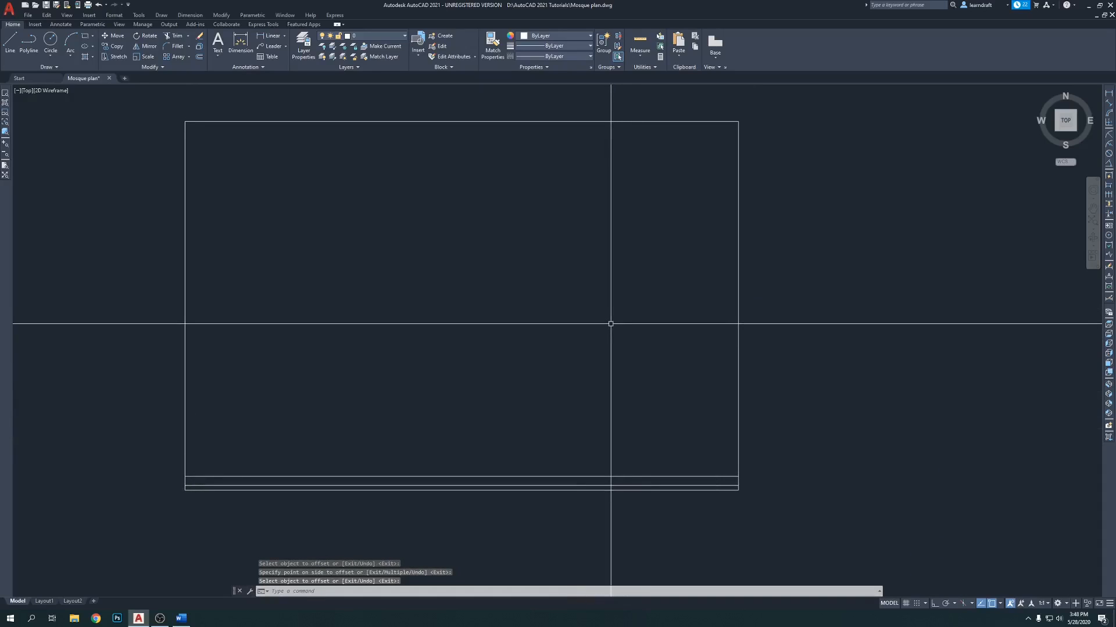
{"action": "type", "text": "o"}
{"action": "key", "text": "Return"}
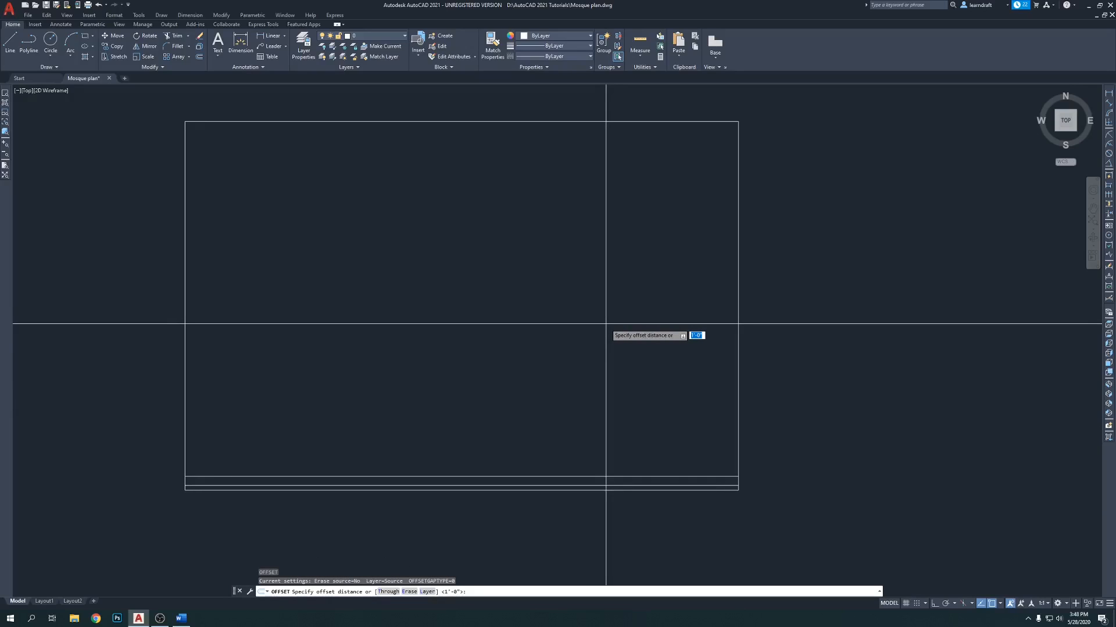
{"action": "key", "text": "Return"}
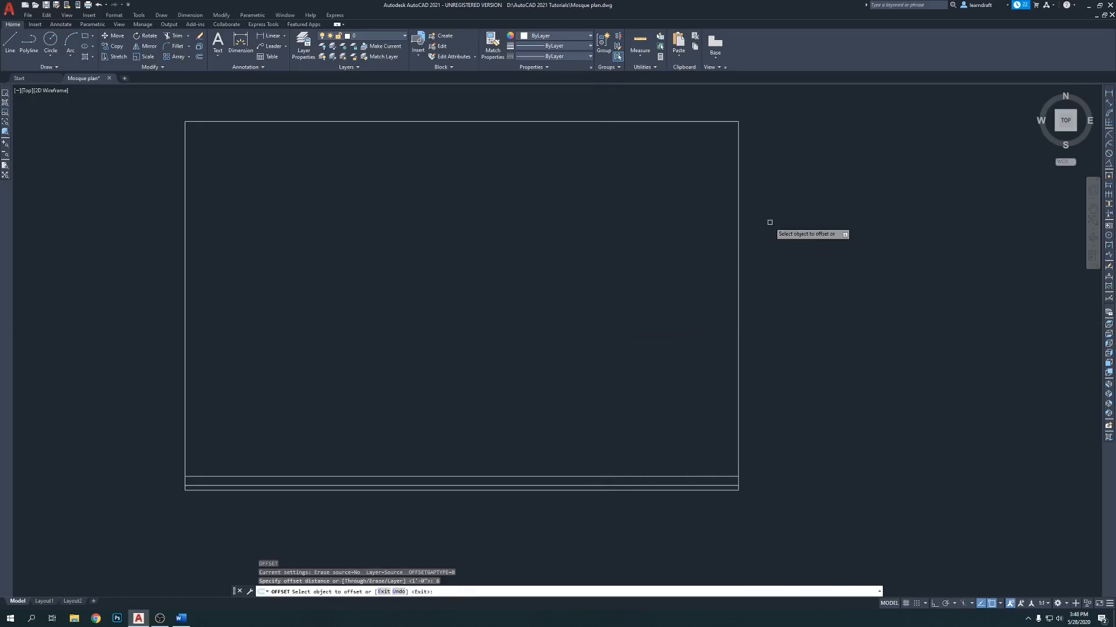
{"action": "left_click", "coordinate": [736, 238]}
{"action": "left_click", "coordinate": [629, 242]}
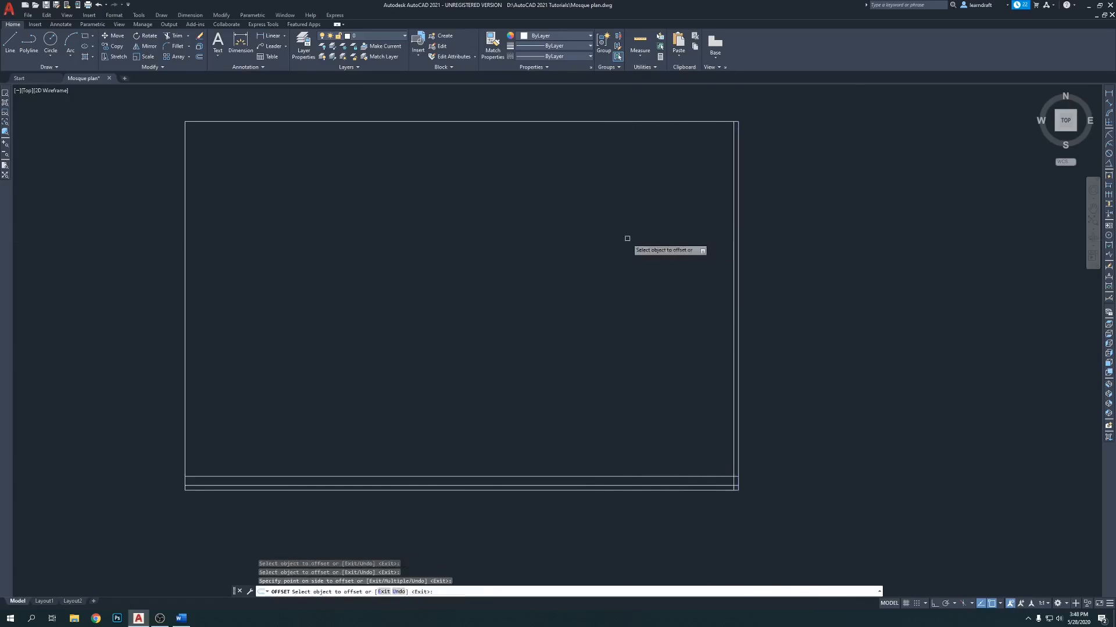
{"action": "left_click", "coordinate": [183, 258]}
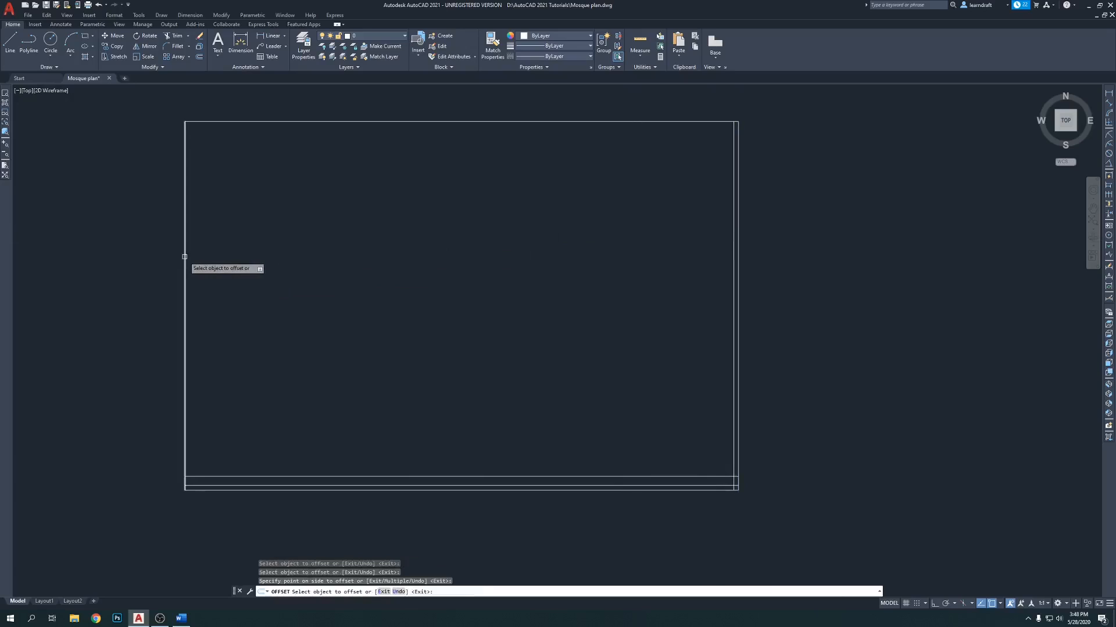
{"action": "left_click", "coordinate": [200, 259]}
{"action": "key", "text": "Return"}
{"action": "middle_click_drag", "start_coordinate": [483, 385], "coordinate": [488, 317]}
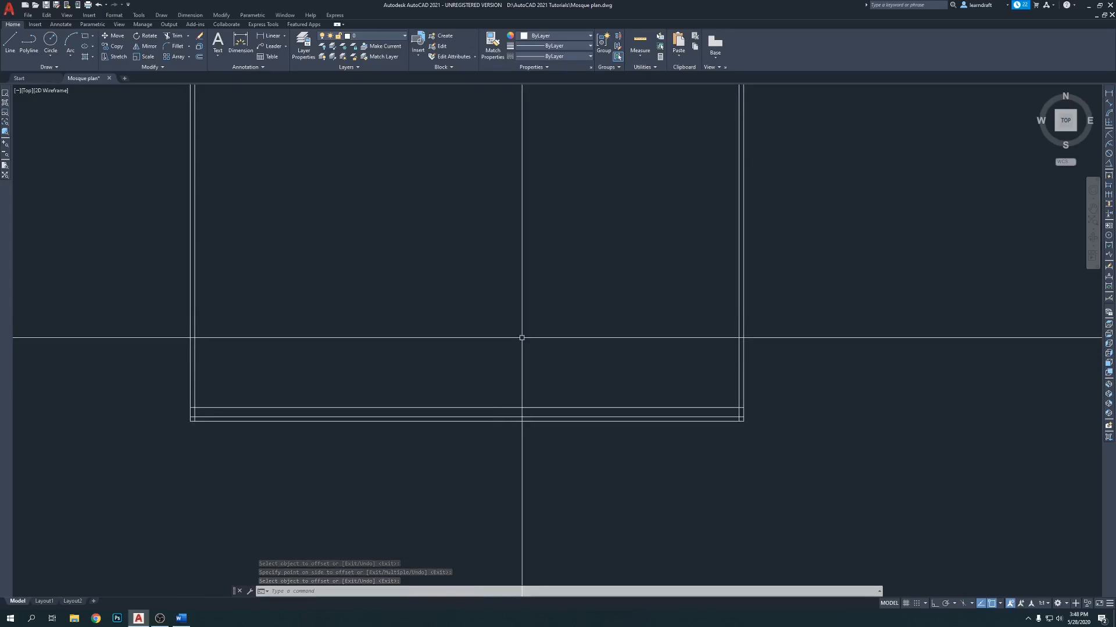
{"action": "type", "text": "f"}
{"action": "key", "text": "Return"}
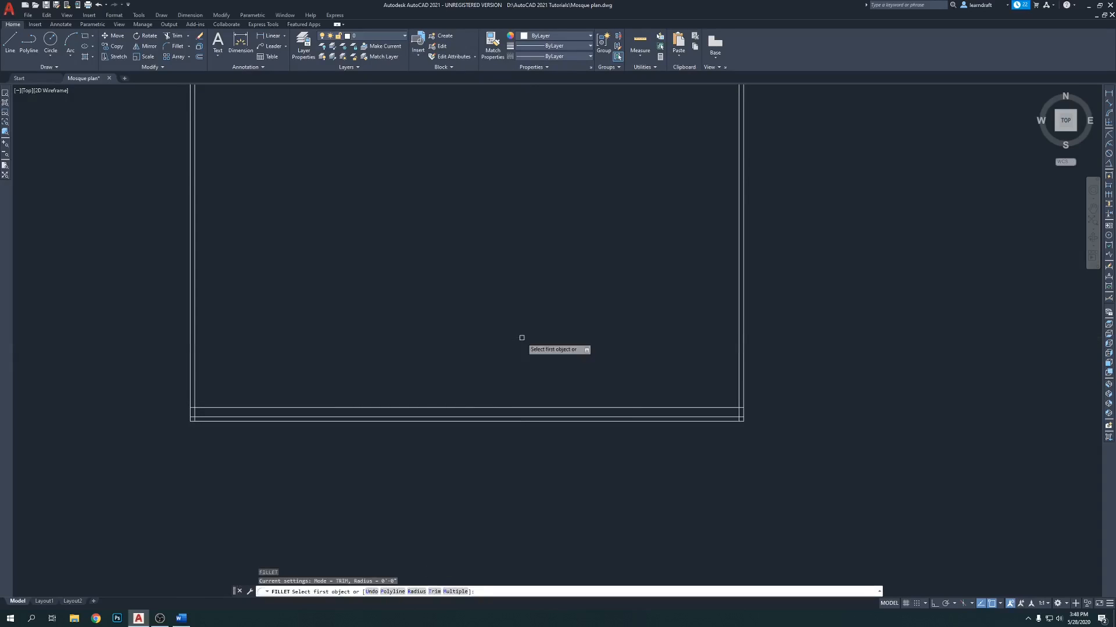
{"action": "type", "text": "r"}
{"action": "key", "text": "Return"}
{"action": "key", "text": "Return"}
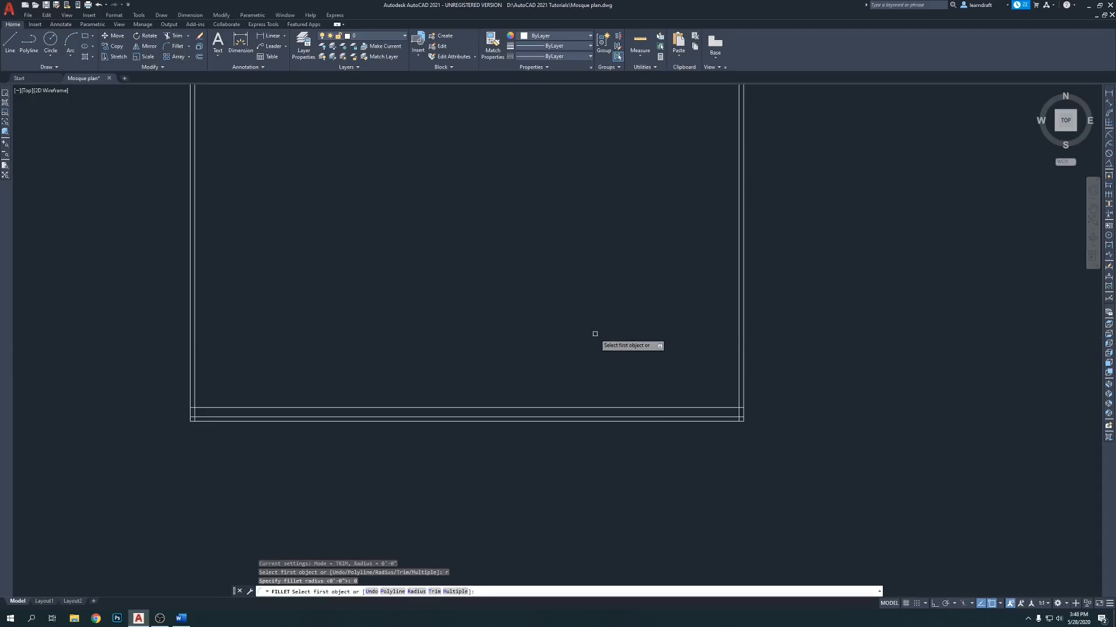
{"action": "key", "text": "Escape"}
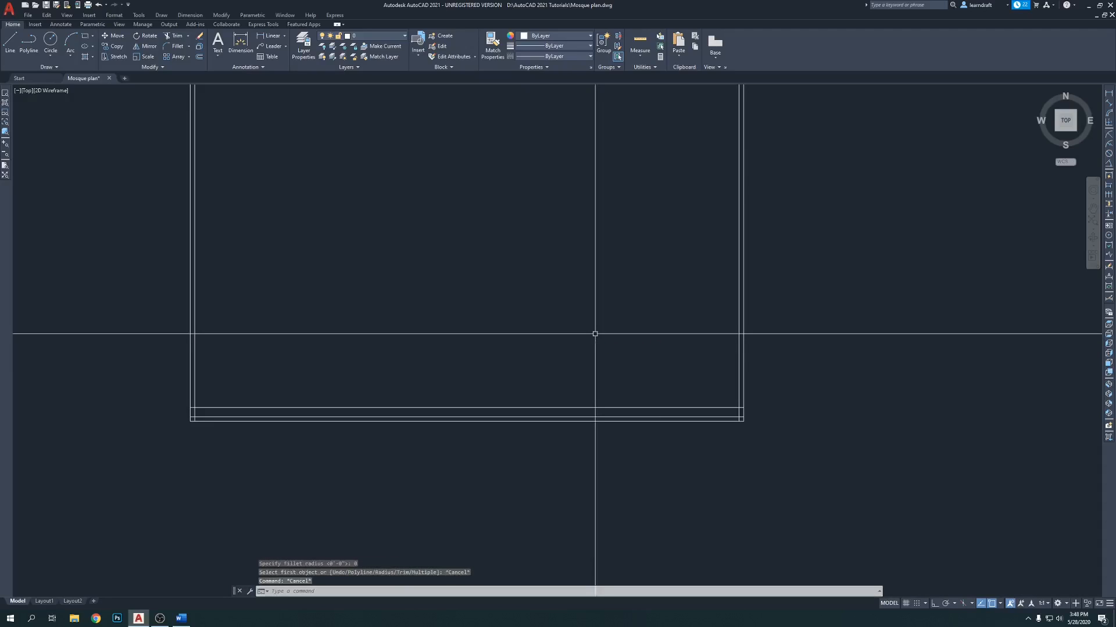
{"action": "type", "text": "f"}
{"action": "key", "text": "Return"}
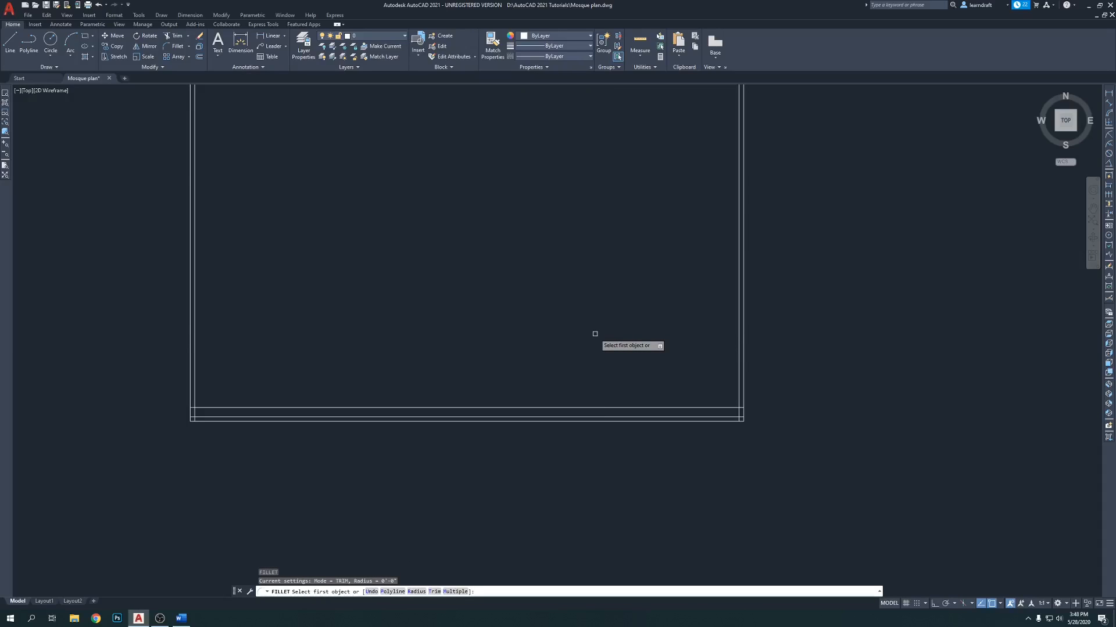
{"action": "key", "text": "Escape"}
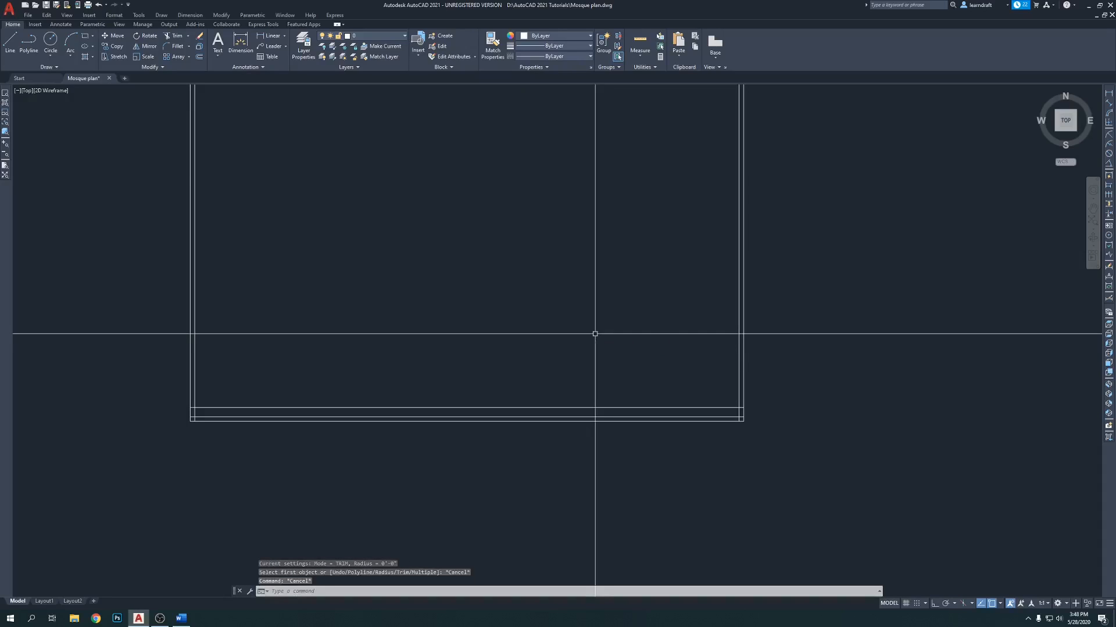
Step: Fillet the 6-inch offset lines at the plan's lower-right corner with a radius of 0
{"action": "type", "text": "f"}
{"action": "key", "text": "Return"}
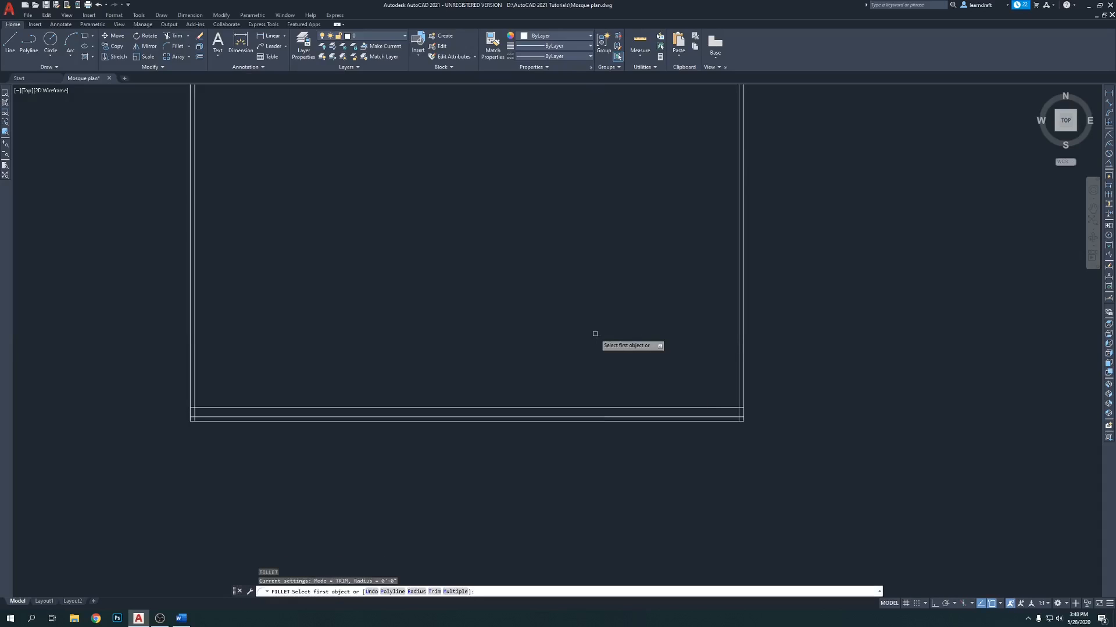
{"action": "type", "text": "r"}
{"action": "key", "text": "Return"}
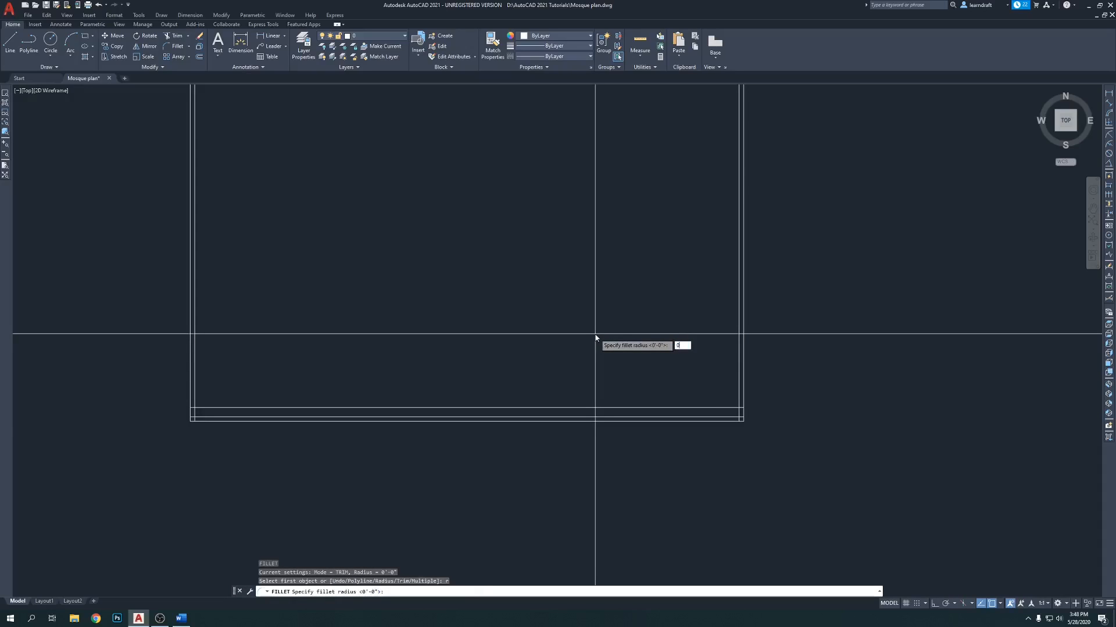
{"action": "type", "text": "0"}
{"action": "key", "text": "Return"}
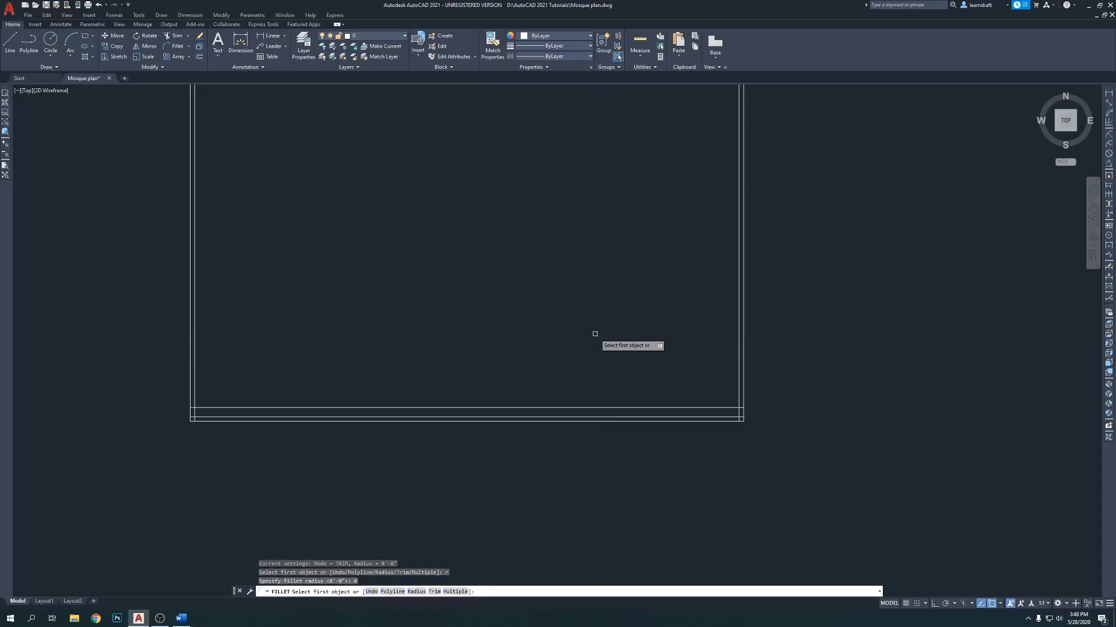
{"action": "scroll", "coordinate": [755, 401], "scroll_direction": "up", "scroll_amount": 4}
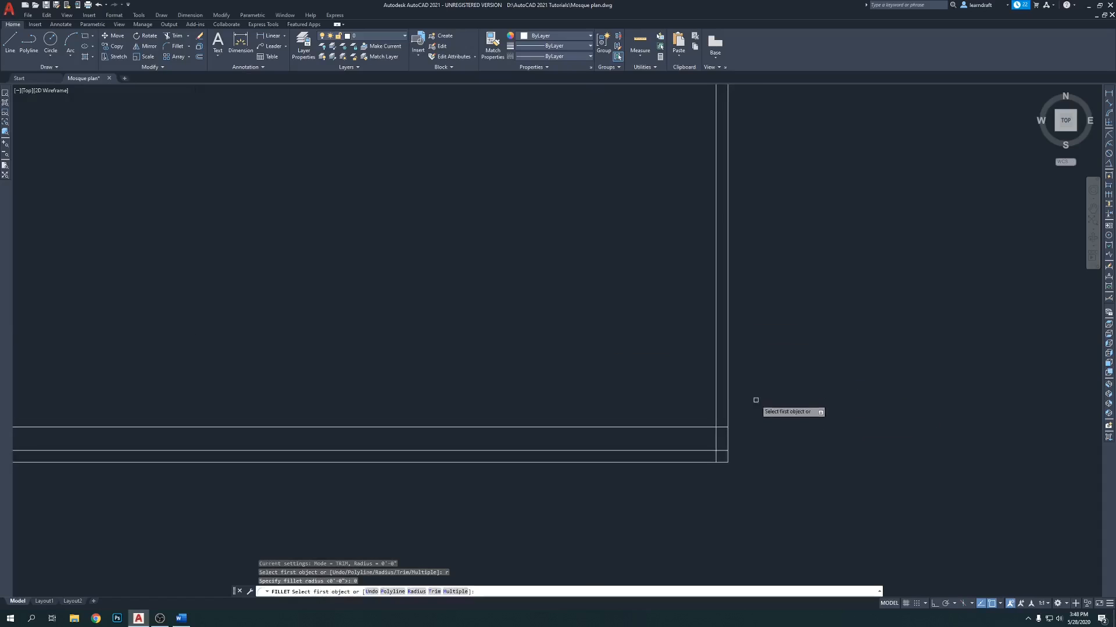
{"action": "left_click", "coordinate": [716, 408]}
{"action": "left_click", "coordinate": [671, 450]}
Step: Fillet the 6-inch offset lines at the plan's lower-left corner with the same zero radius
{"action": "middle_click_drag", "start_coordinate": [649, 375], "coordinate": [1045, 390]}
{"action": "middle_click_drag", "start_coordinate": [372, 422], "coordinate": [620, 390]}
{"action": "scroll", "coordinate": [140, 438], "scroll_direction": "up", "scroll_amount": 4}
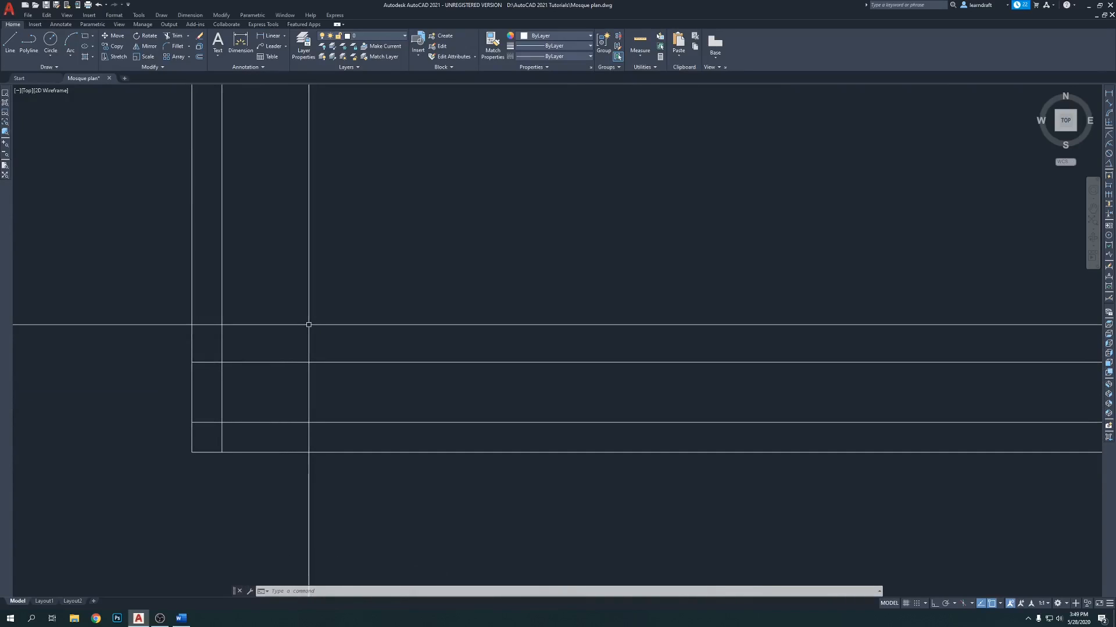
{"action": "key", "text": "Escape"}
{"action": "key", "text": "Escape"}
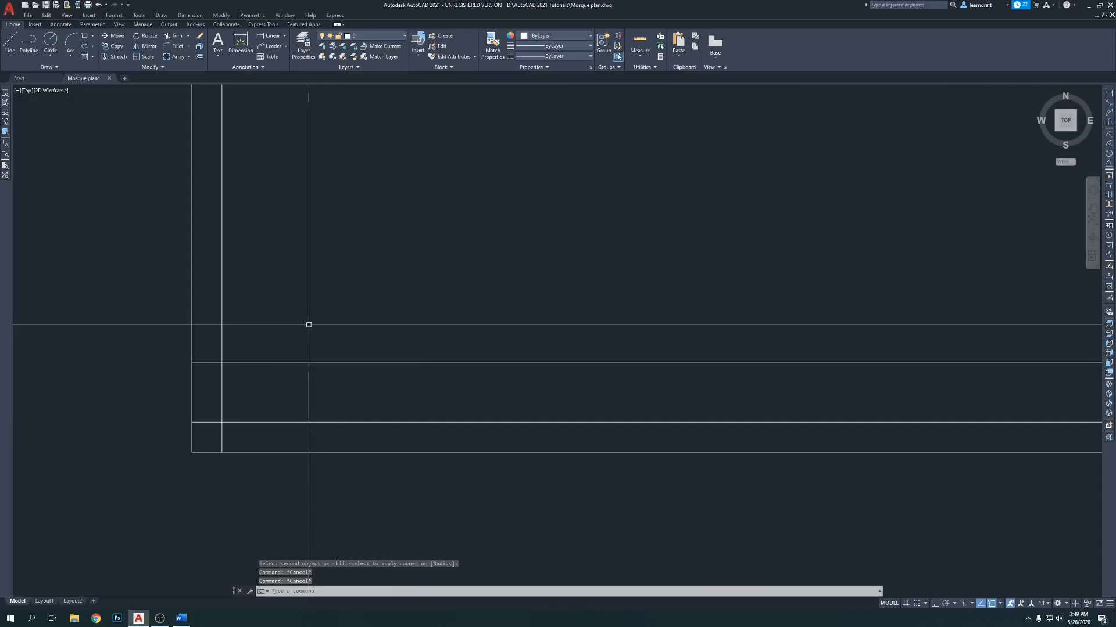
{"action": "key", "text": "Return"}
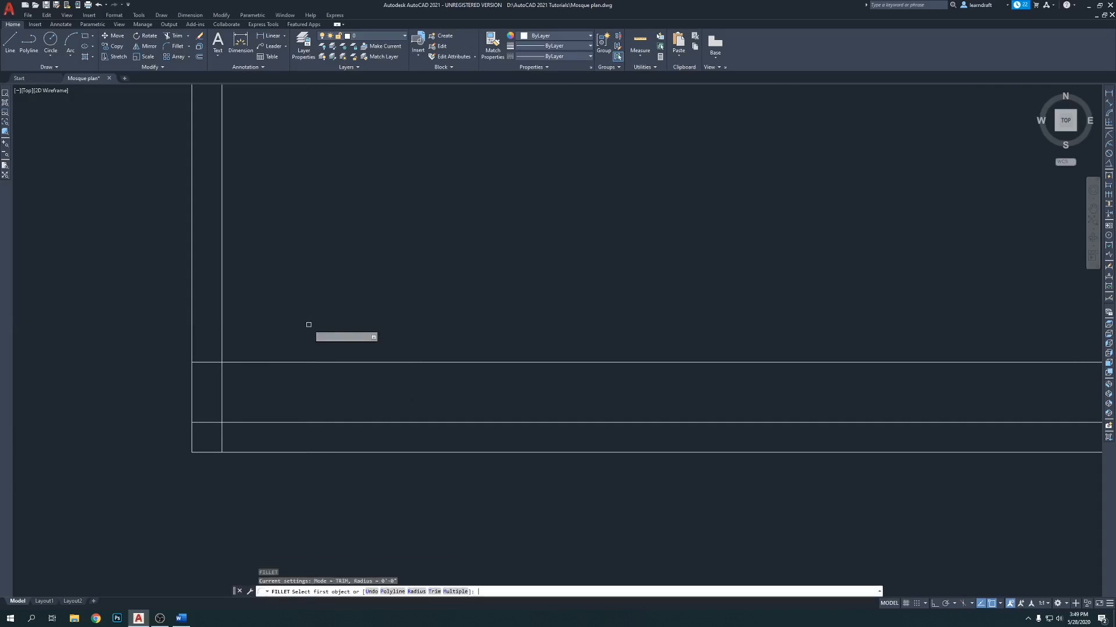
{"action": "left_click", "coordinate": [251, 422]}
{"action": "left_click", "coordinate": [222, 401]}
Step: Offset the inner right and left wall lines 12 inches toward the inside of the plan
{"action": "scroll", "coordinate": [359, 343], "scroll_direction": "down", "scroll_amount": 2}
{"action": "middle_click_drag", "start_coordinate": [494, 345], "coordinate": [269, 339]}
{"action": "middle_click_drag", "start_coordinate": [686, 351], "coordinate": [584, 395]}
{"action": "middle_click_drag", "start_coordinate": [818, 314], "coordinate": [781, 368]}
{"action": "scroll", "coordinate": [687, 316], "scroll_direction": "down", "scroll_amount": 4}
{"action": "scroll", "coordinate": [685, 323], "scroll_direction": "up", "scroll_amount": 2}
{"action": "middle_click_drag", "start_coordinate": [685, 323], "coordinate": [707, 301]}
{"action": "middle_click_drag", "start_coordinate": [605, 250], "coordinate": [622, 285]}
{"action": "type", "text": "o"}
{"action": "key", "text": "Return"}
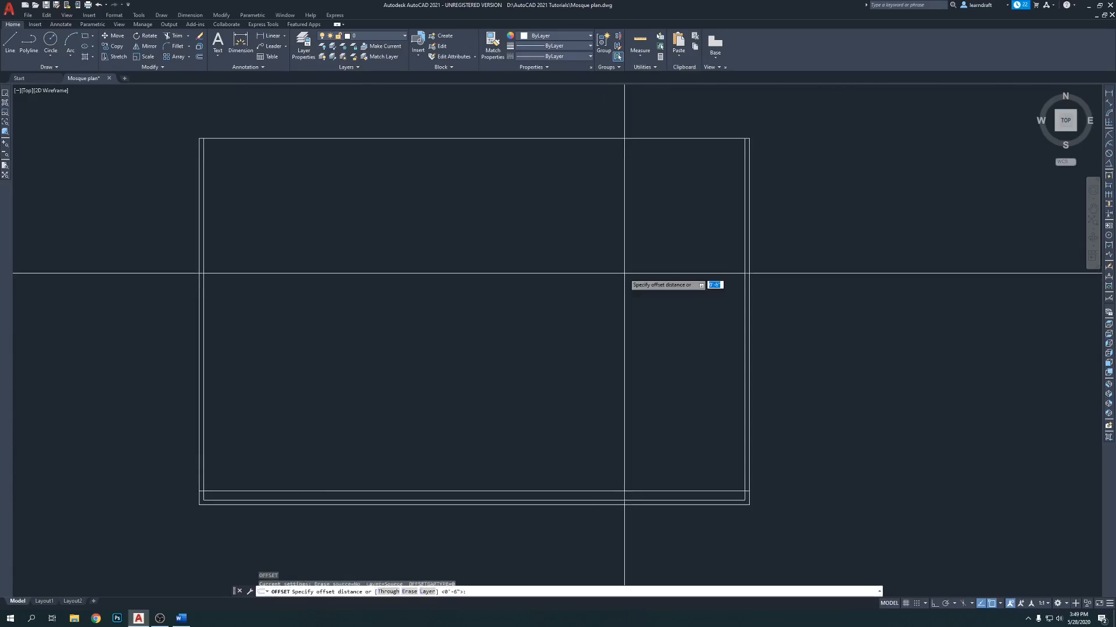
{"action": "type", "text": "12"}
{"action": "key", "text": "Return"}
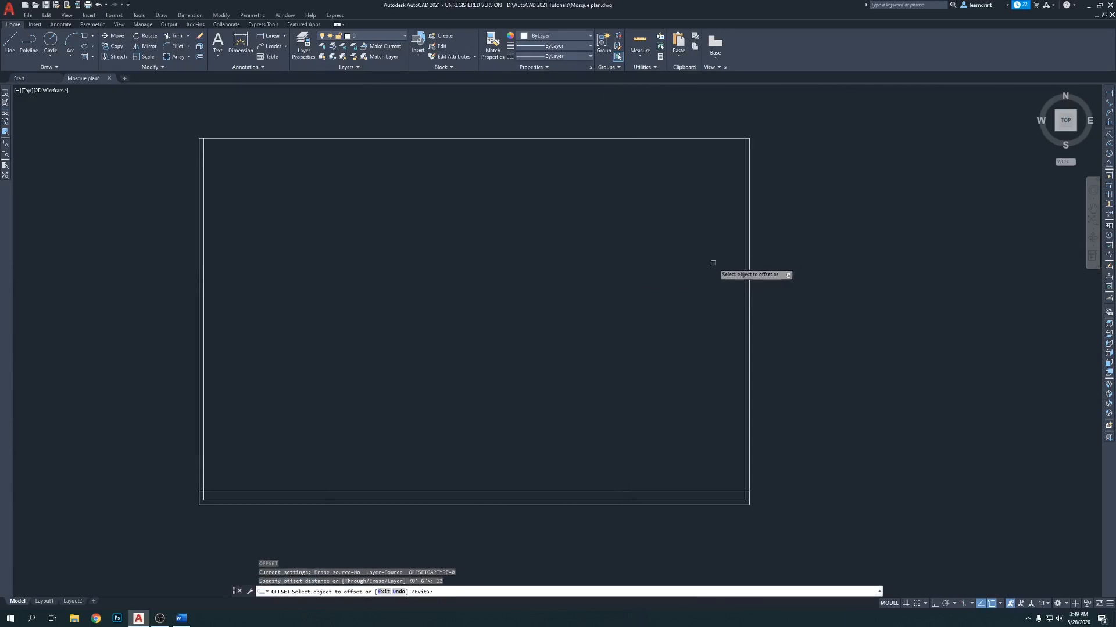
{"action": "left_click", "coordinate": [745, 267]}
{"action": "left_click", "coordinate": [643, 287]}
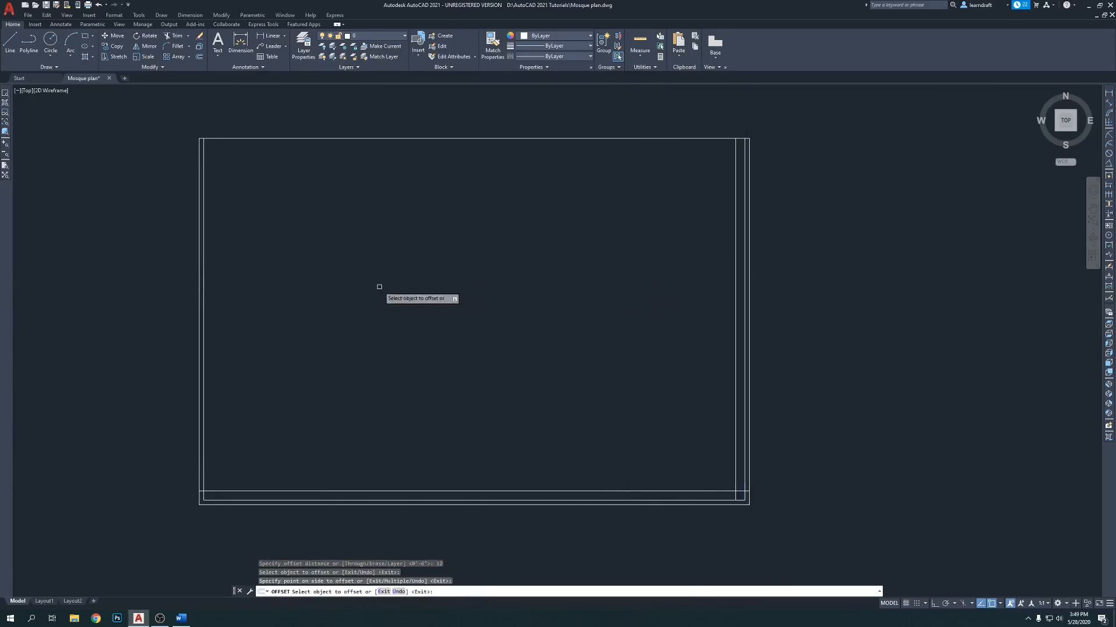
{"action": "left_click", "coordinate": [204, 313]}
{"action": "left_click", "coordinate": [285, 324]}
{"action": "key", "text": "Return"}
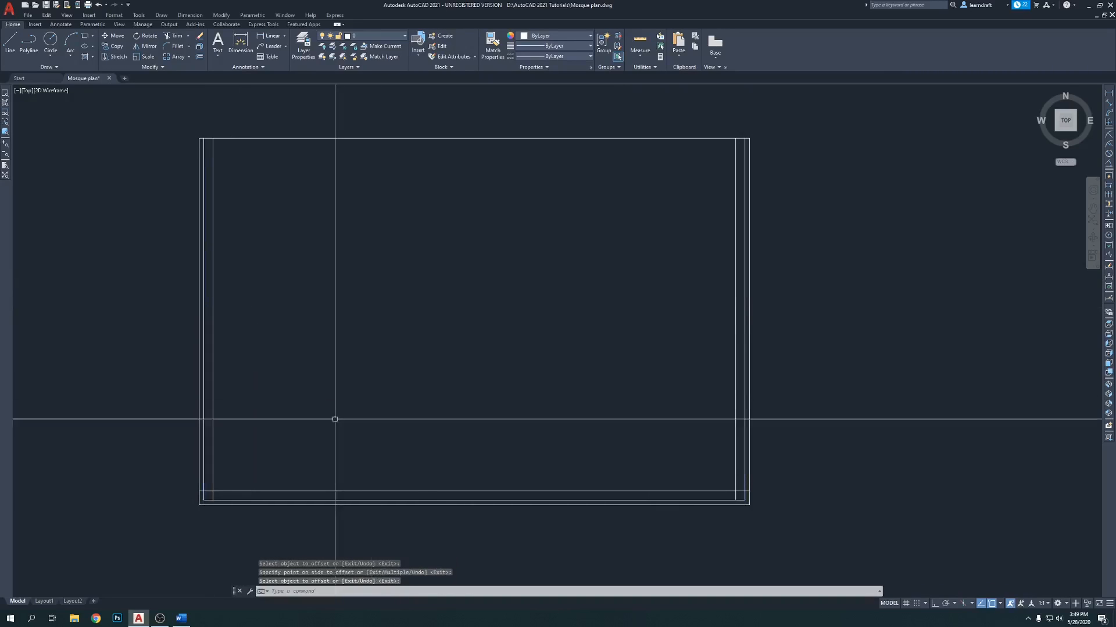
Step: Fillet the innermost left and bottom lines into a sharp corner at the plan's lower left
{"action": "scroll", "coordinate": [336, 419], "scroll_direction": "up", "scroll_amount": 4}
{"action": "type", "text": "F"}
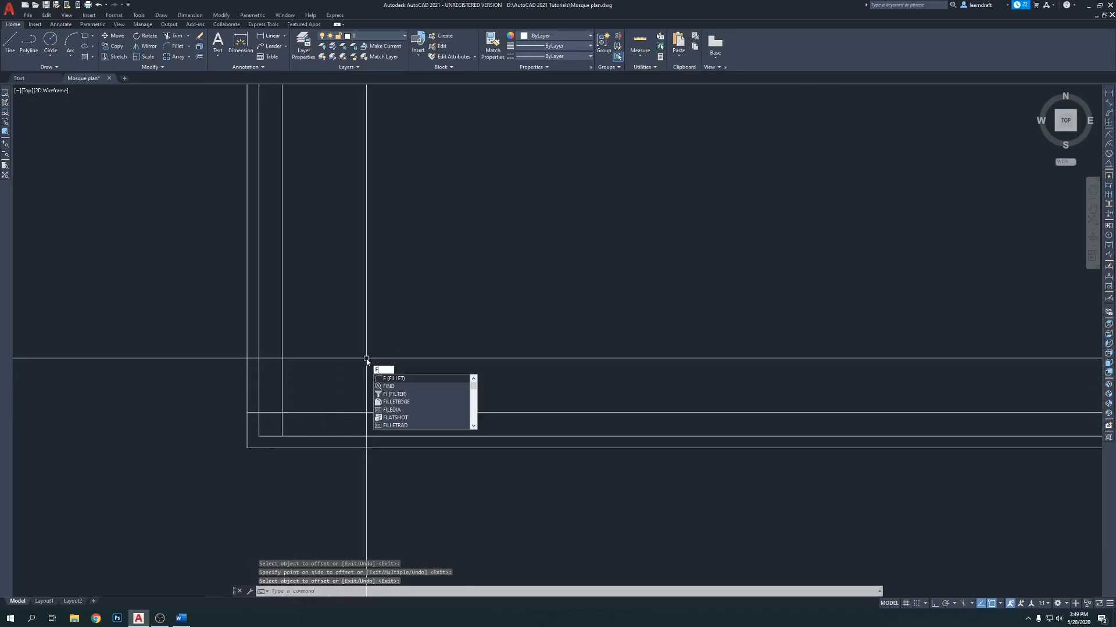
{"action": "key", "text": "Return"}
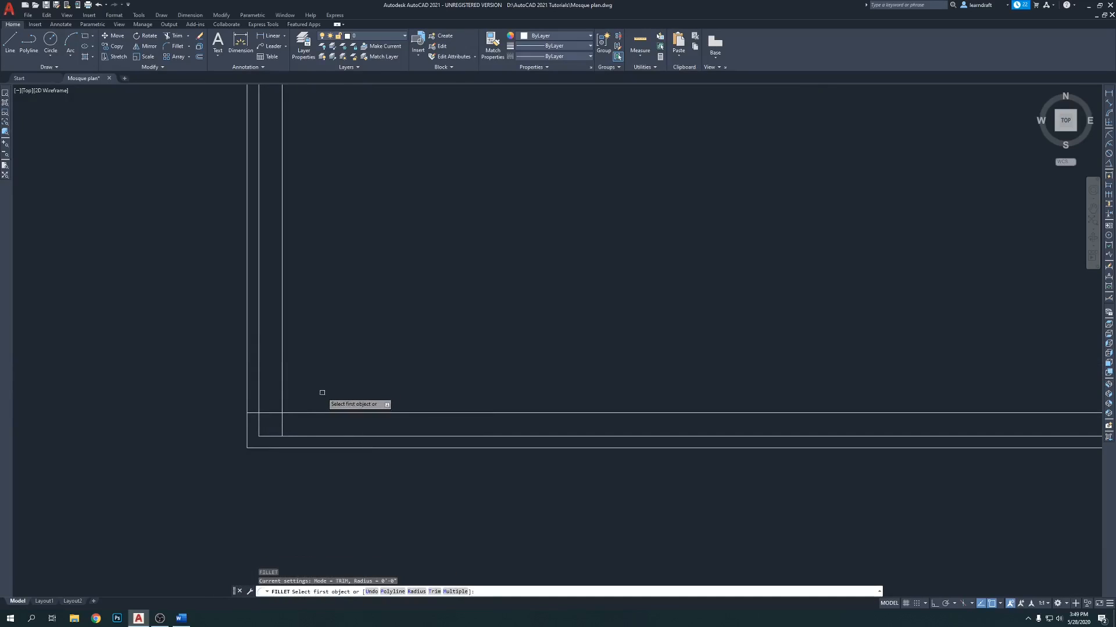
{"action": "left_click", "coordinate": [284, 395]}
Step: Fillet the innermost bottom and right lines into a sharp corner at the plan's lower right
{"action": "middle_click_drag", "start_coordinate": [872, 461], "coordinate": [348, 366]}
{"action": "middle_click_drag", "start_coordinate": [1066, 395], "coordinate": [557, 429]}
{"action": "key", "text": "space"}
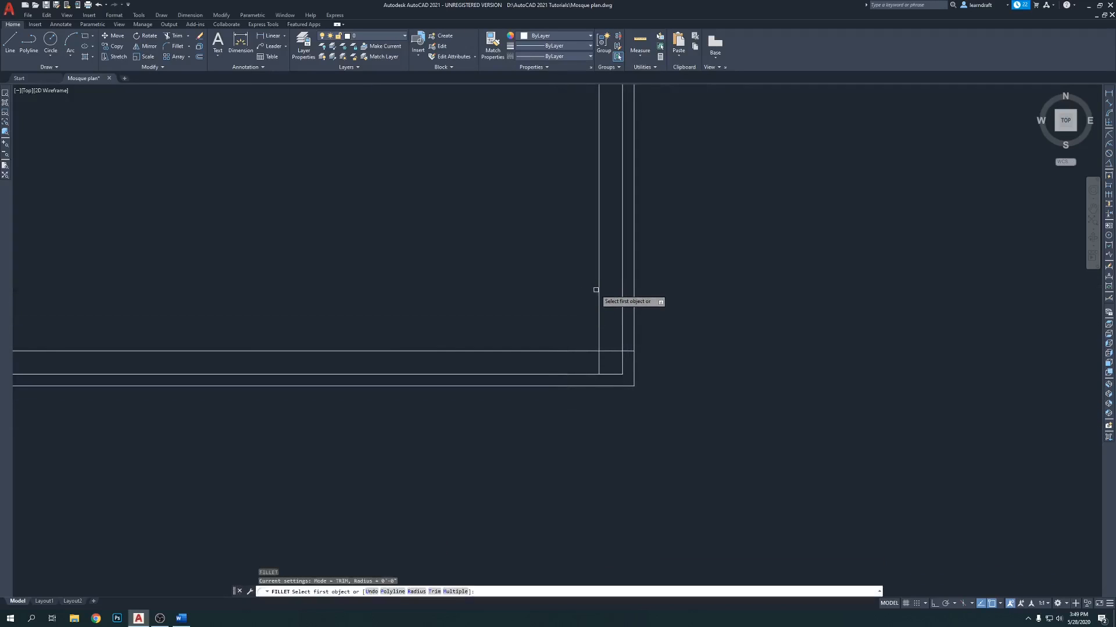
{"action": "left_click", "coordinate": [570, 350]}
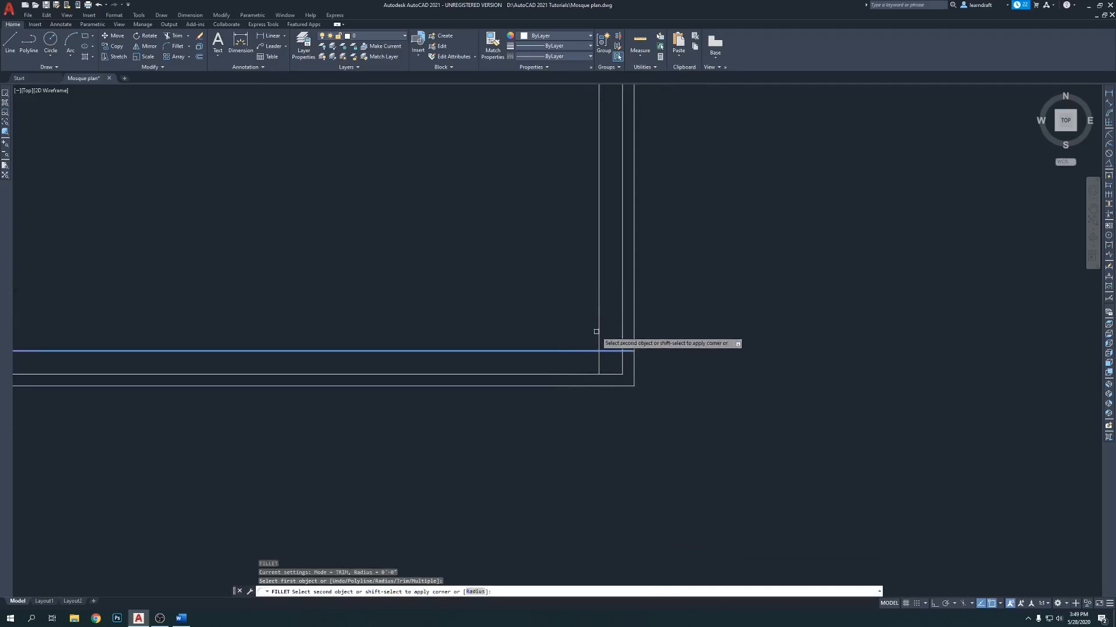
{"action": "left_click", "coordinate": [599, 334]}
{"action": "scroll", "coordinate": [662, 317], "scroll_direction": "down", "scroll_amount": 6}
{"action": "scroll", "coordinate": [595, 298], "scroll_direction": "up", "scroll_amount": 4}
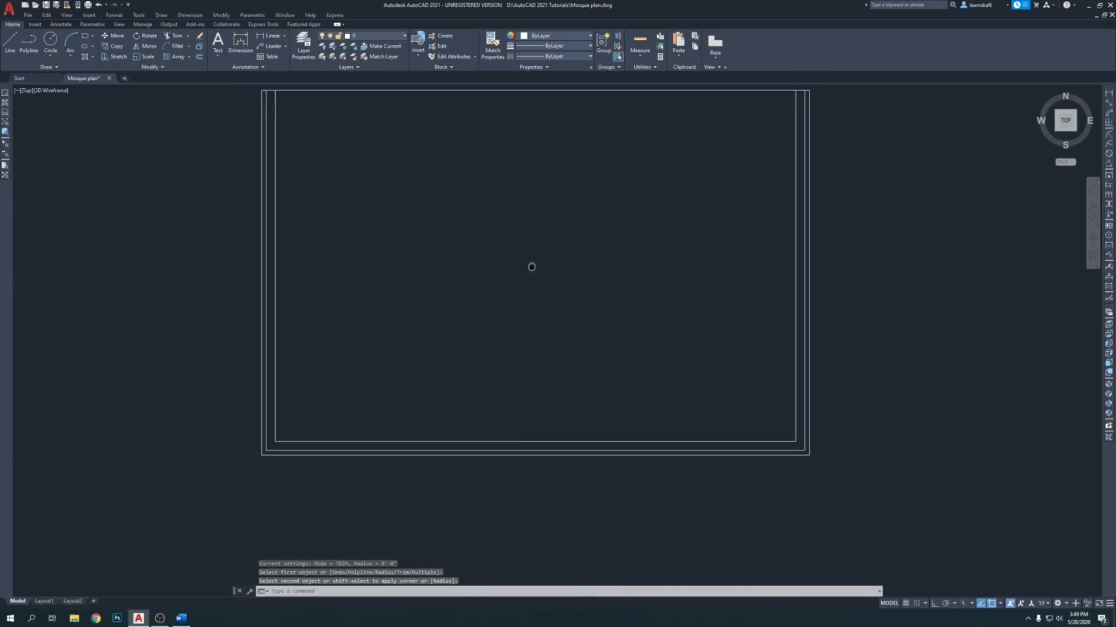
{"action": "middle_click_drag", "start_coordinate": [535, 264], "coordinate": [543, 284]}
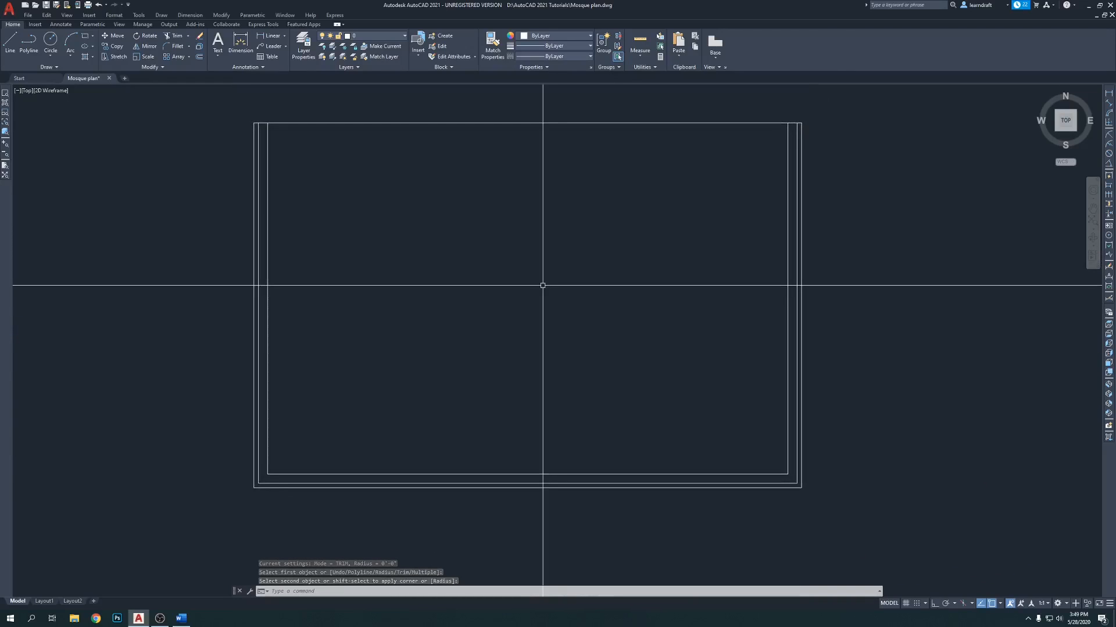
{"action": "middle_click_drag", "start_coordinate": [625, 342], "coordinate": [619, 322]}
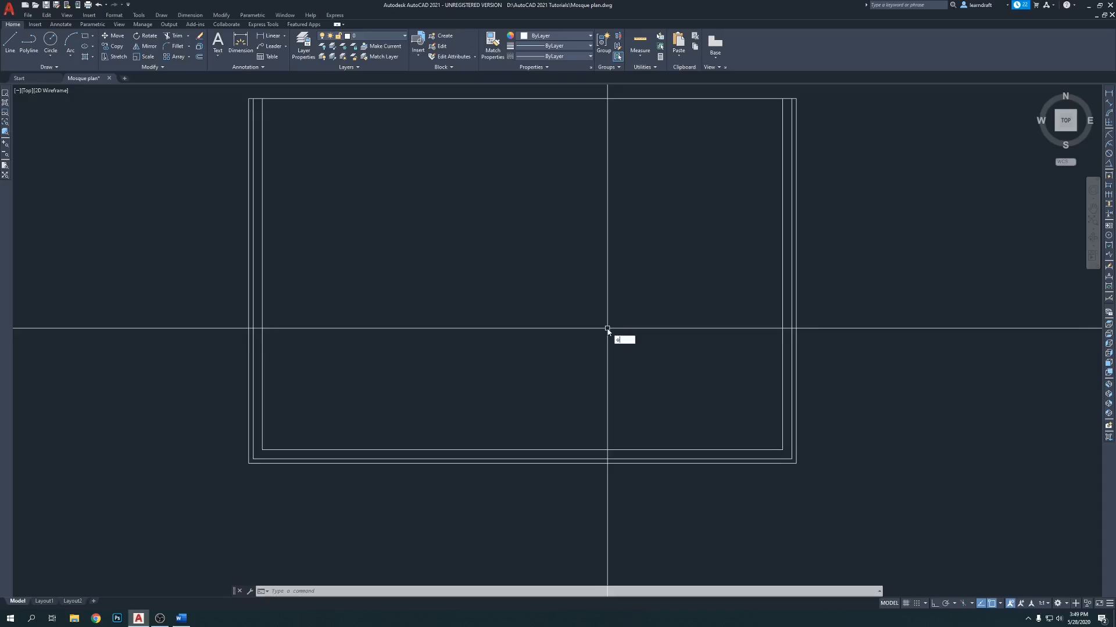
Step: Offset the innermost bottom line 4'6" up into the plan
{"action": "key", "text": "Return"}
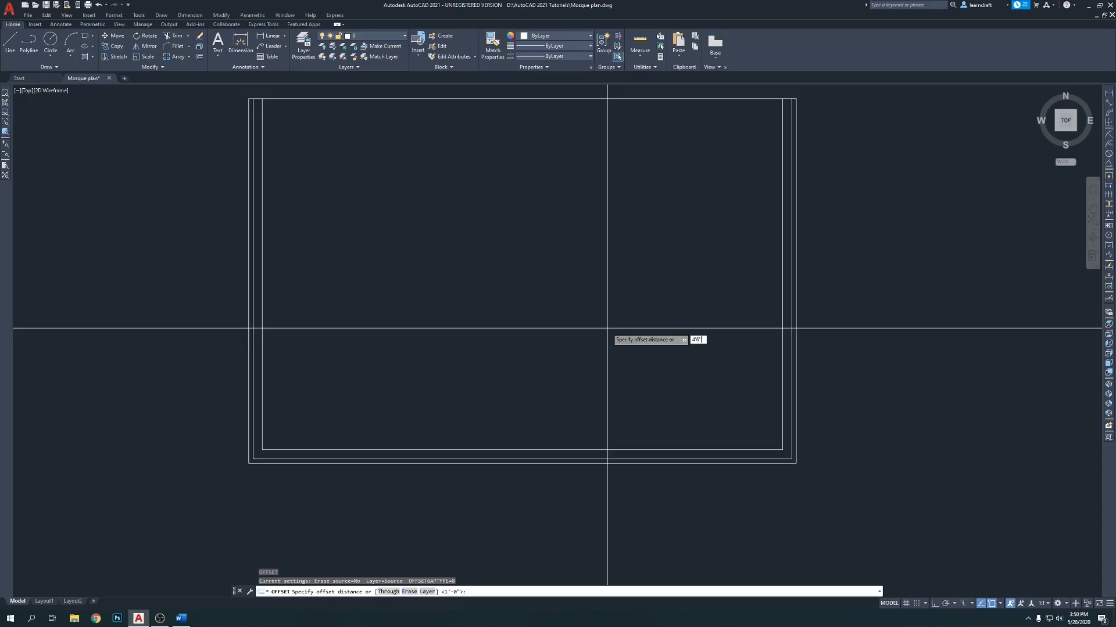
{"action": "key", "text": "Return"}
{"action": "left_click", "coordinate": [530, 450]}
{"action": "left_click", "coordinate": [551, 373]}
{"action": "key", "text": "Return"}
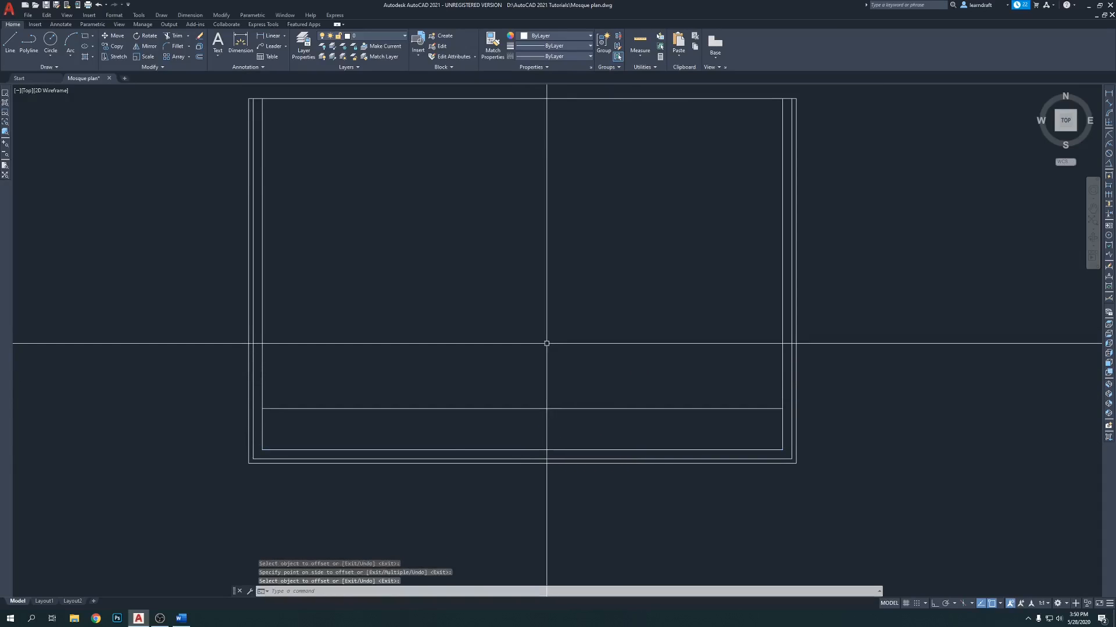
Step: Offset the new horizontal line another 6 inches upward to form a line pair
{"action": "type", "text": "o"}
{"action": "key", "text": "Return"}
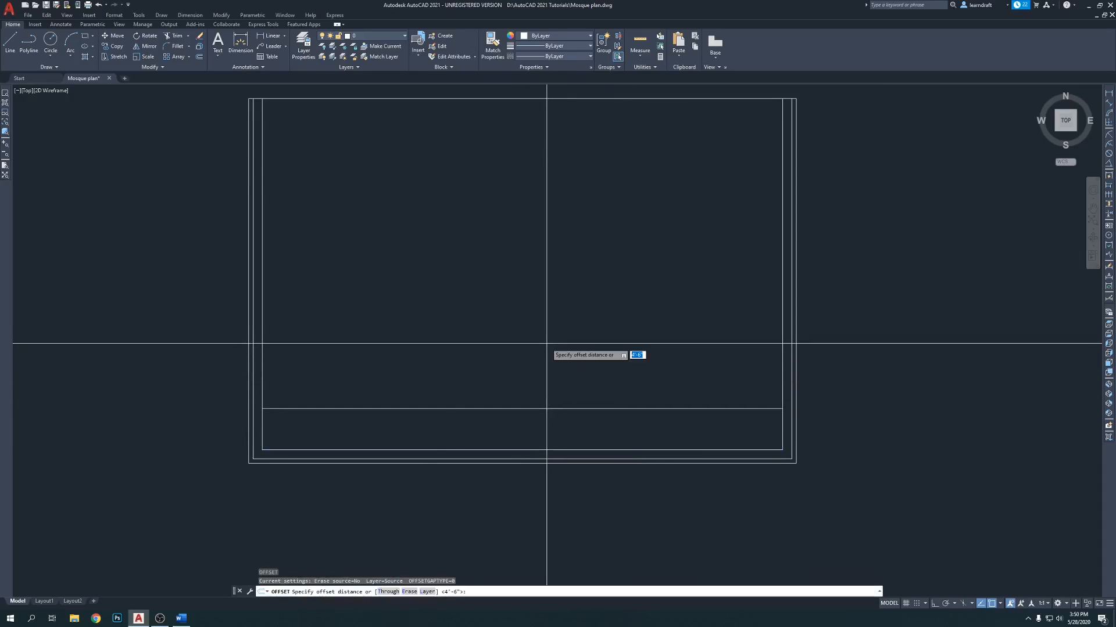
{"action": "type", "text": "6"}
{"action": "key", "text": "Return"}
{"action": "left_click", "coordinate": [489, 409]}
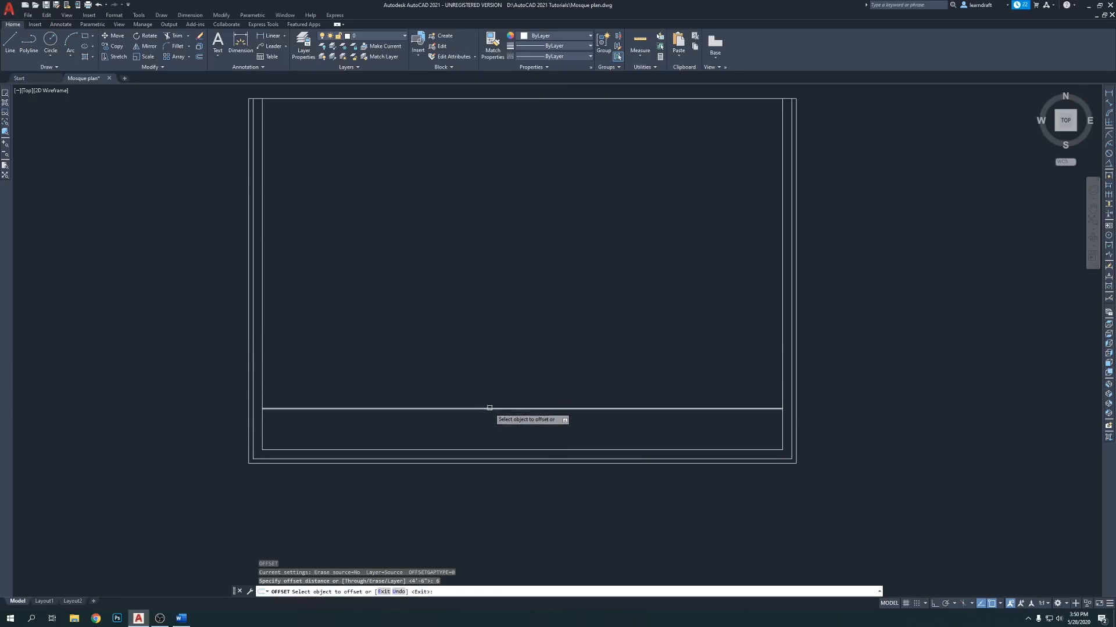
{"action": "left_click", "coordinate": [518, 348]}
{"action": "key", "text": "Return"}
{"action": "scroll", "coordinate": [629, 411], "scroll_direction": "up", "scroll_amount": 6}
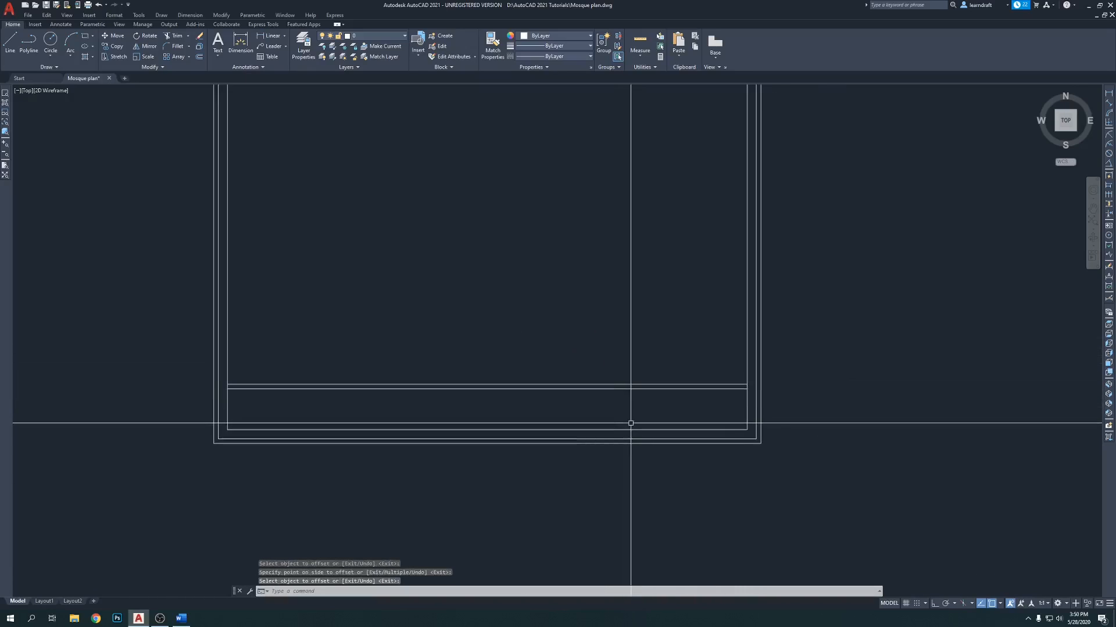
{"action": "left_click", "coordinate": [633, 434]}
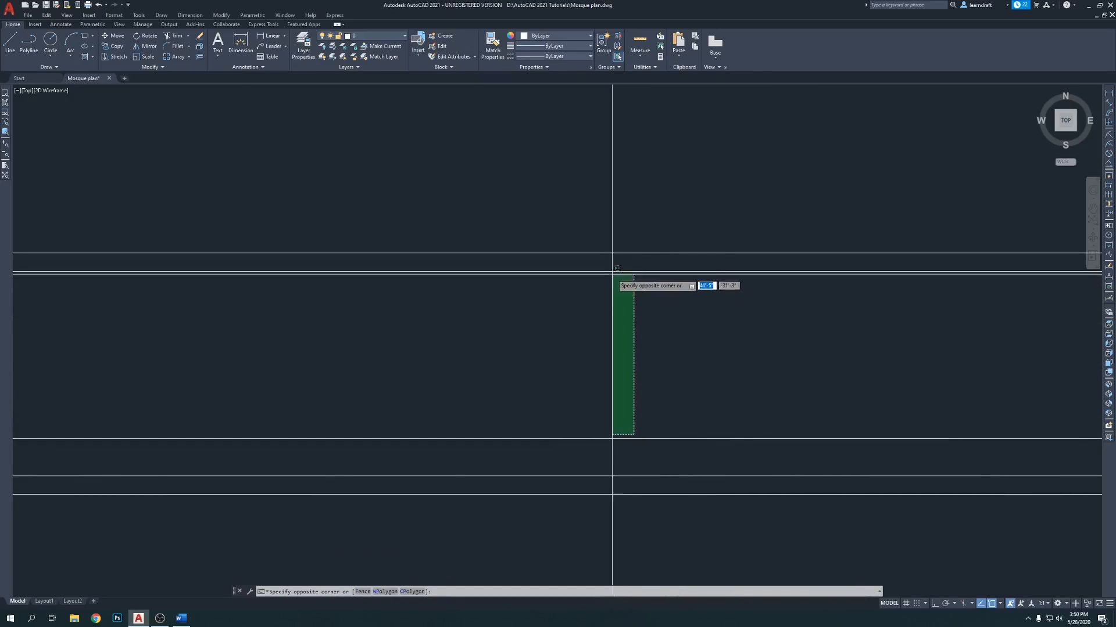
{"action": "scroll", "coordinate": [604, 306], "scroll_direction": "down", "scroll_amount": 6}
{"action": "left_click", "coordinate": [607, 312]}
{"action": "mouse_move", "coordinate": [587, 255]}
{"action": "middle_mouse_down"}
{"action": "mouse_move", "coordinate": [586, 317]}
{"action": "mouse_move", "coordinate": [619, 326]}
{"action": "middle_mouse_up"}
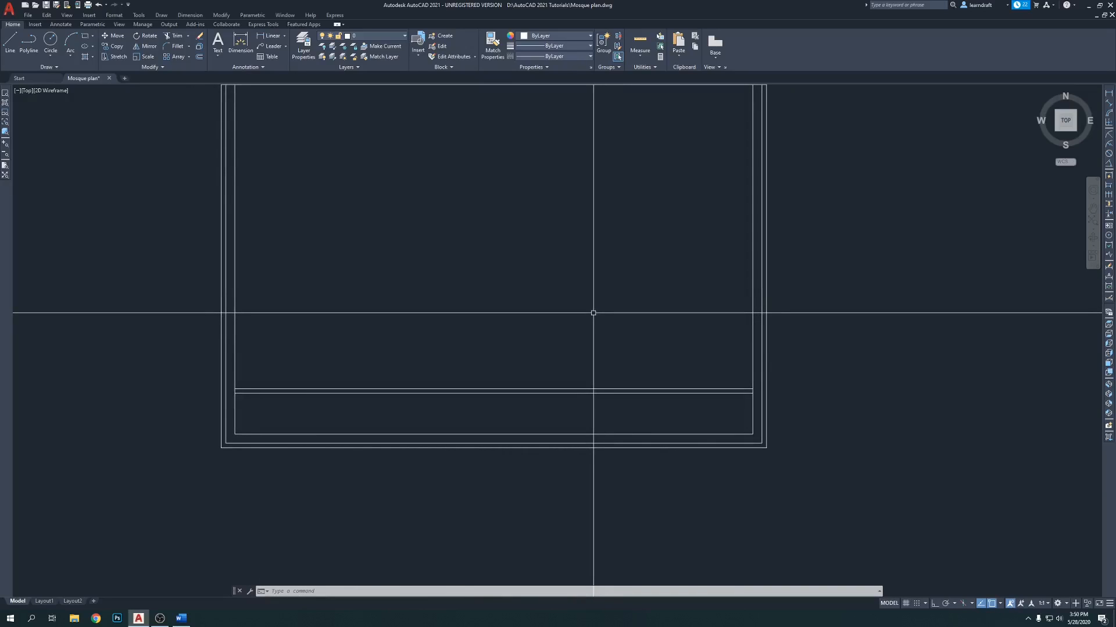
{"action": "mouse_move", "coordinate": [673, 326]}
{"action": "middle_mouse_down"}
{"action": "mouse_move", "coordinate": [615, 351]}
{"action": "mouse_move", "coordinate": [518, 336]}
{"action": "middle_mouse_up"}
{"action": "left_click", "coordinate": [589, 372]}
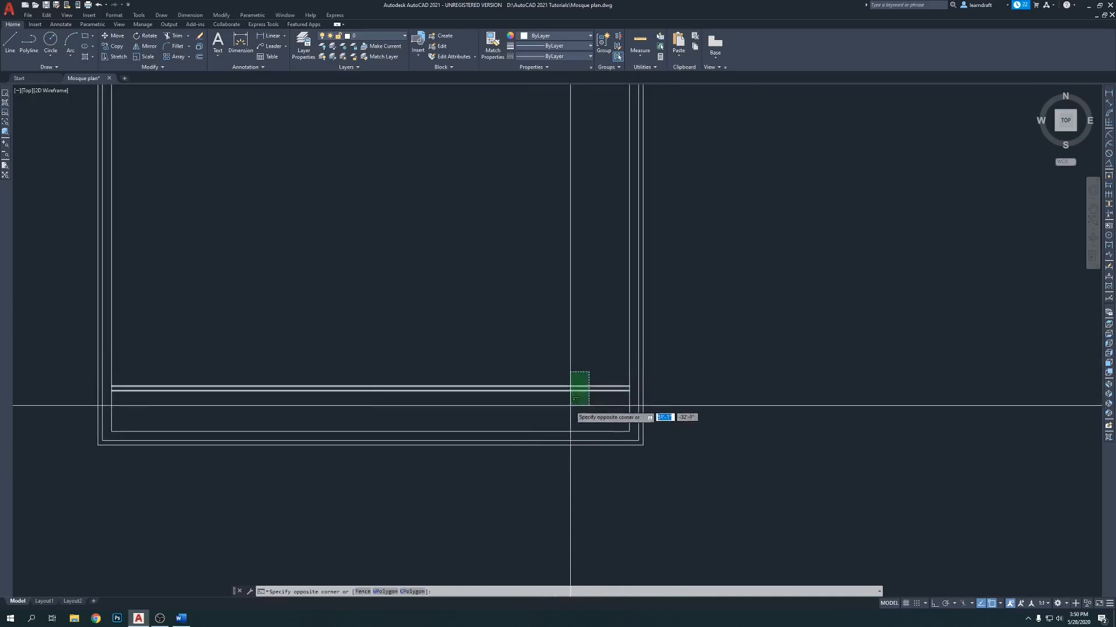
{"action": "left_click", "coordinate": [576, 399]}
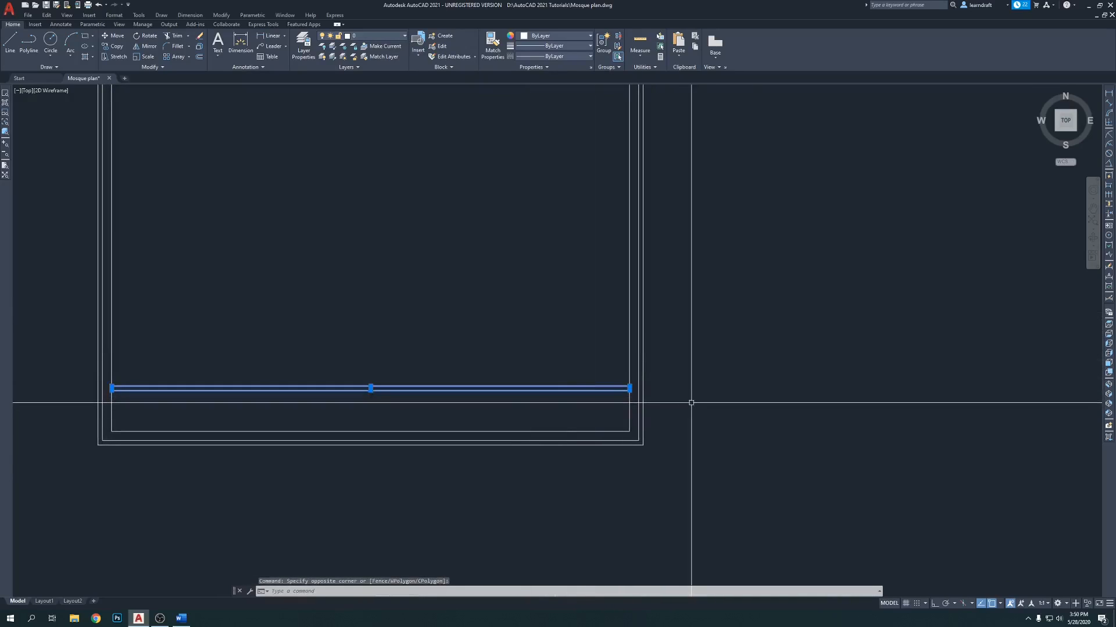
{"action": "key", "text": "Escape"}
Step: Copy the horizontal line pair upward twice, based on the innermost lower-right corner, placing each copy from the upper line of the pair below
{"action": "left_click", "coordinate": [587, 370]}
{"action": "left_click", "coordinate": [553, 400]}
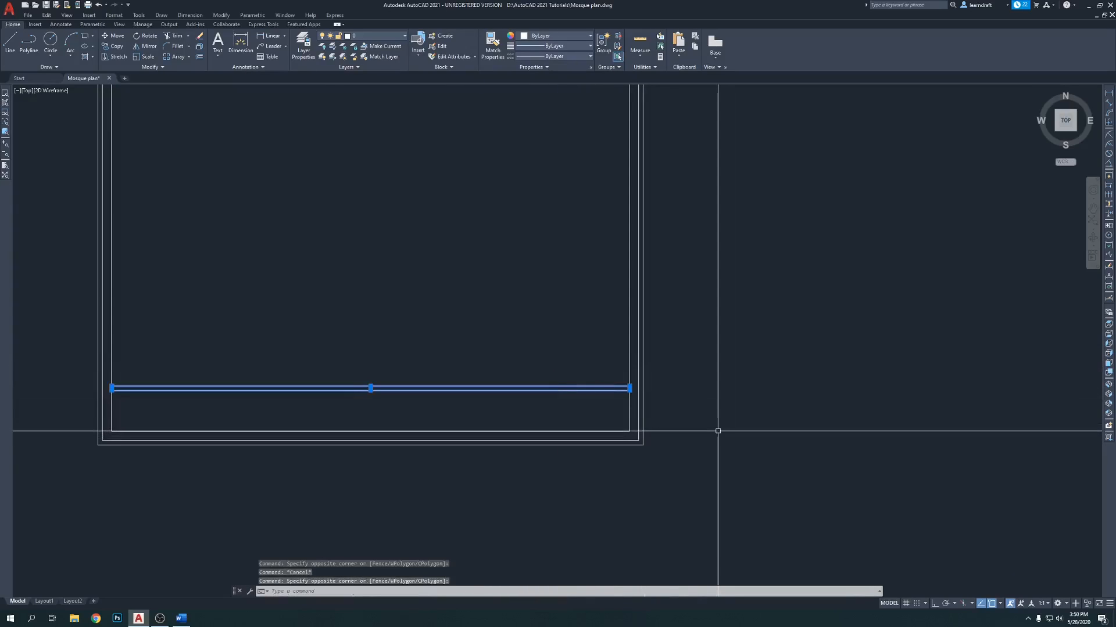
{"action": "type", "text": "co"}
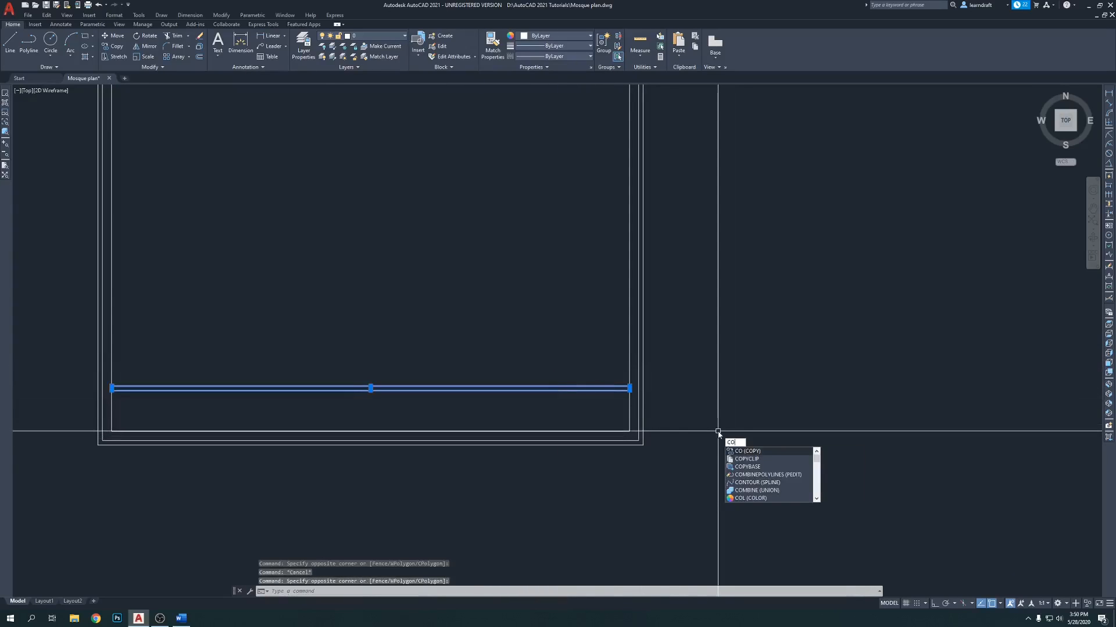
{"action": "key", "text": "Return"}
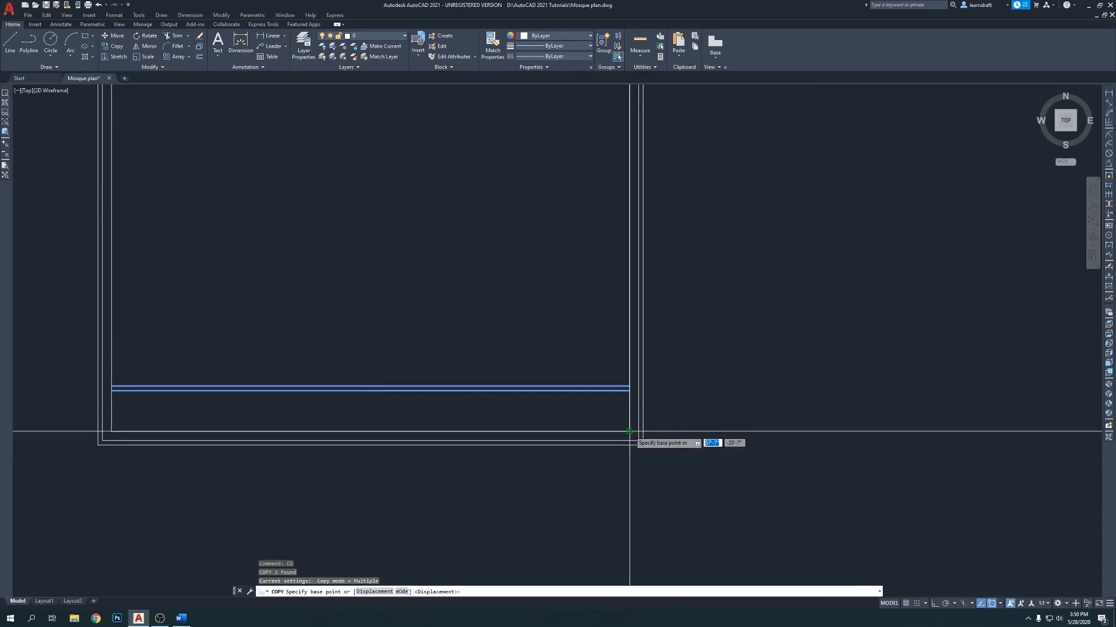
{"action": "left_click", "coordinate": [629, 432]}
{"action": "scroll", "coordinate": [632, 413], "scroll_direction": "up", "scroll_amount": 4}
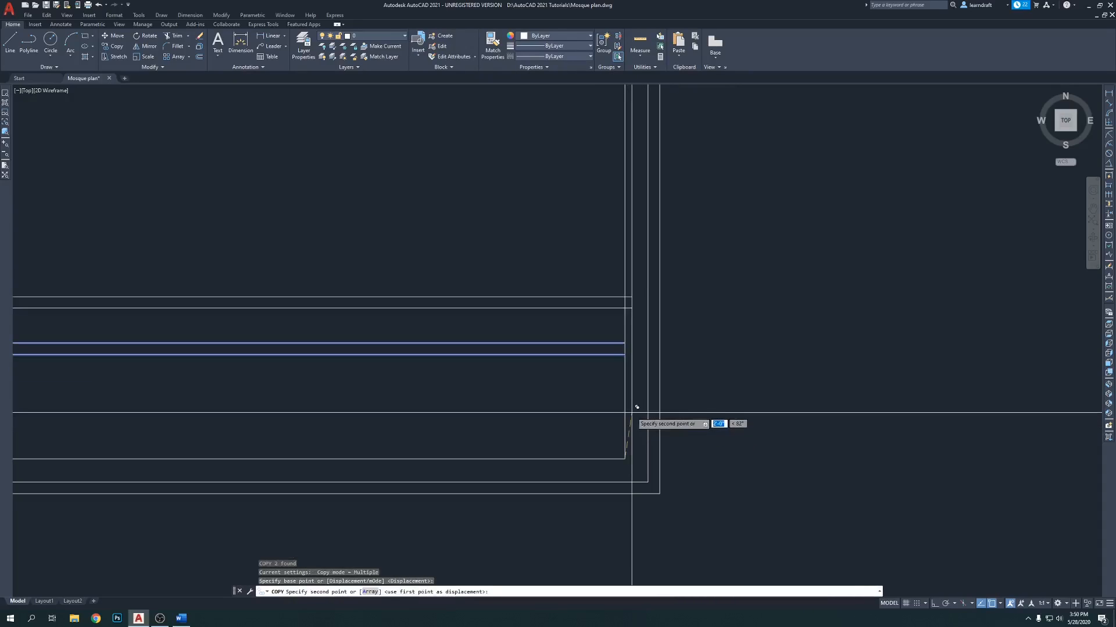
{"action": "left_click", "coordinate": [625, 344]}
{"action": "middle_click_drag", "start_coordinate": [632, 302], "coordinate": [616, 379]}
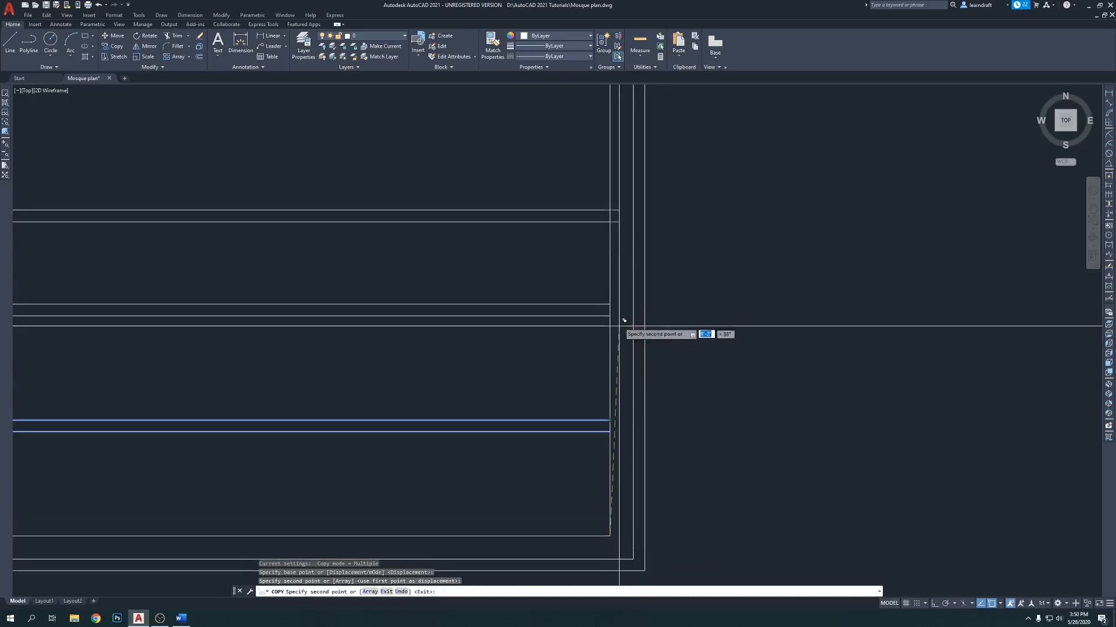
{"action": "left_click", "coordinate": [610, 305]}
{"action": "scroll", "coordinate": [632, 323], "scroll_direction": "down", "scroll_amount": 6}
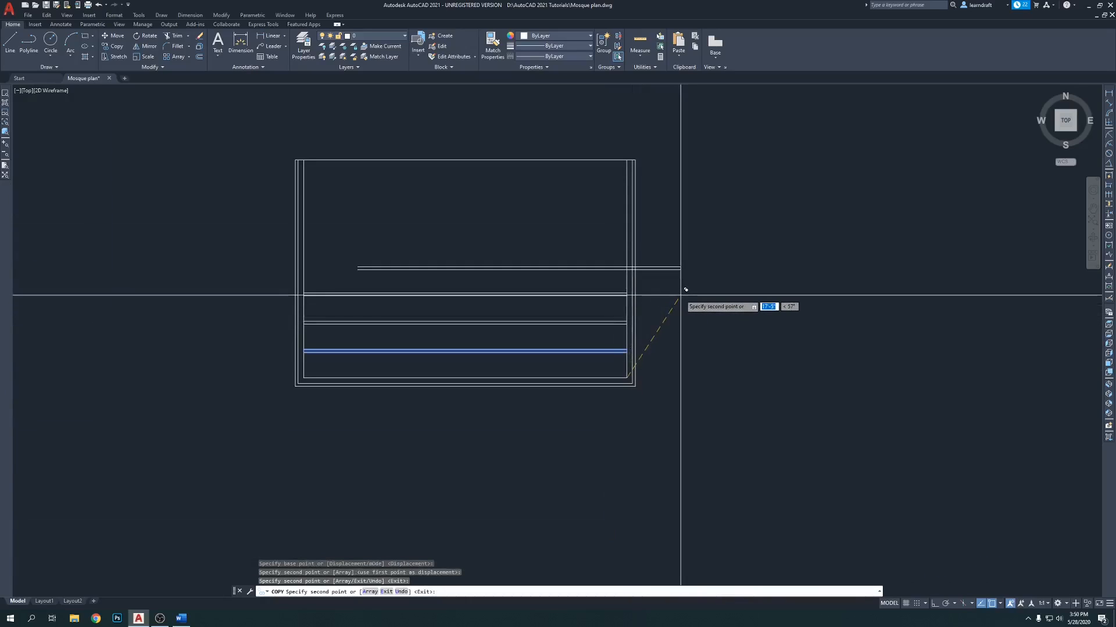
{"action": "key", "text": "Escape"}
Step: Add a linear dimension for the gap between the innermost bottom line and the lowest line pair
{"action": "scroll", "coordinate": [643, 369], "scroll_direction": "up", "scroll_amount": 6}
{"action": "middle_click_drag", "start_coordinate": [629, 330], "coordinate": [623, 275]}
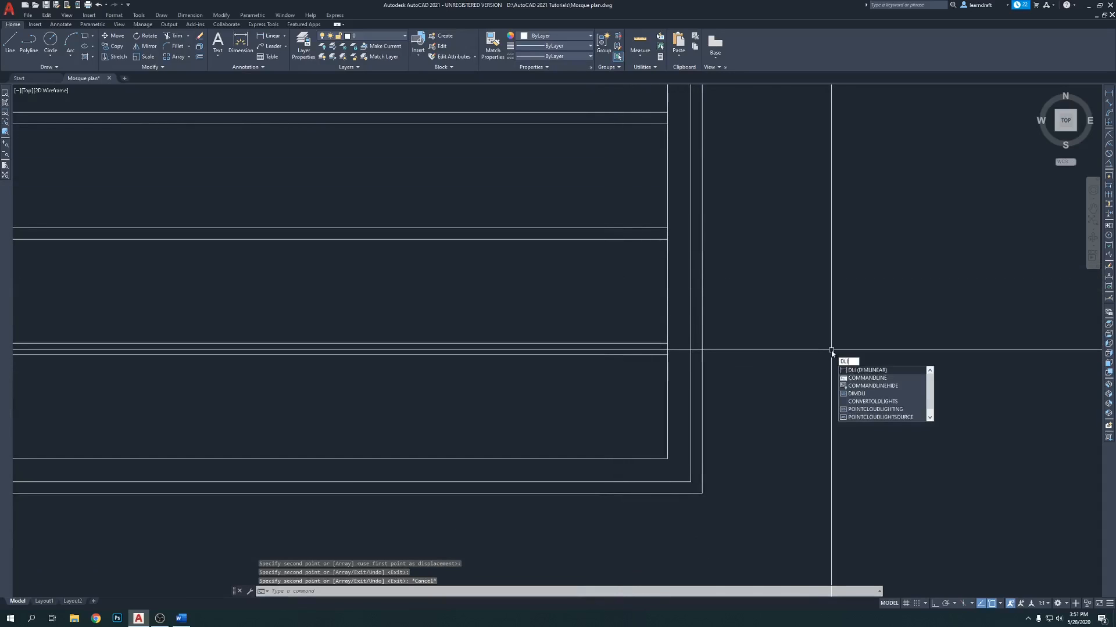
{"action": "key", "text": "Return"}
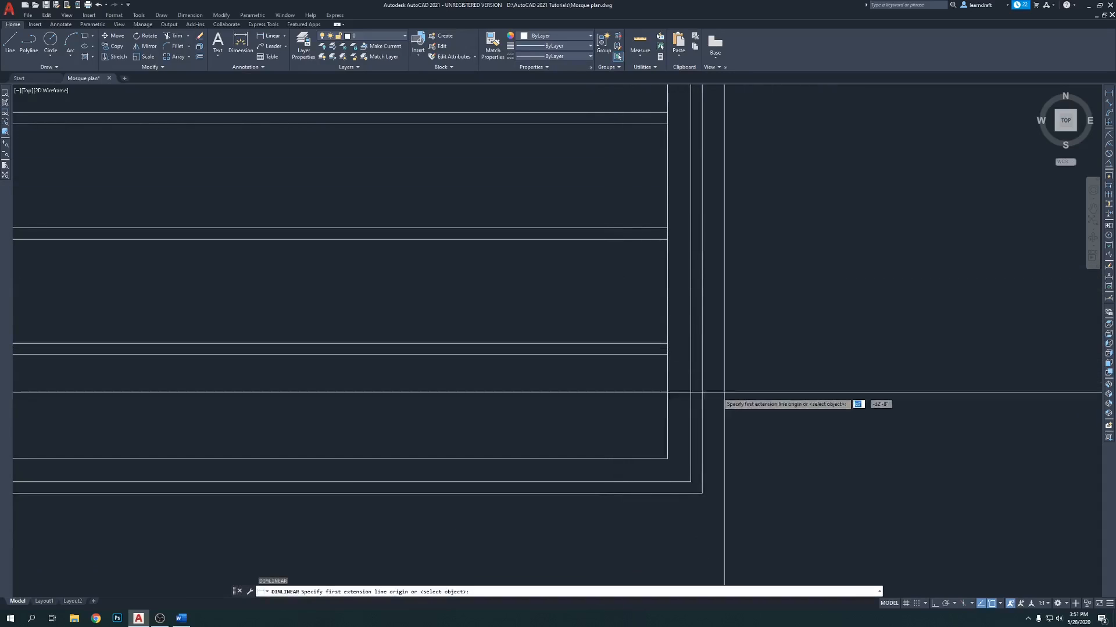
{"action": "left_click", "coordinate": [667, 355]}
{"action": "left_click", "coordinate": [668, 459]}
{"action": "left_click", "coordinate": [777, 404]}
Step: Add linear dimensions for the two upper gaps between neighbouring horizontal line pairs
{"action": "key", "text": "Return"}
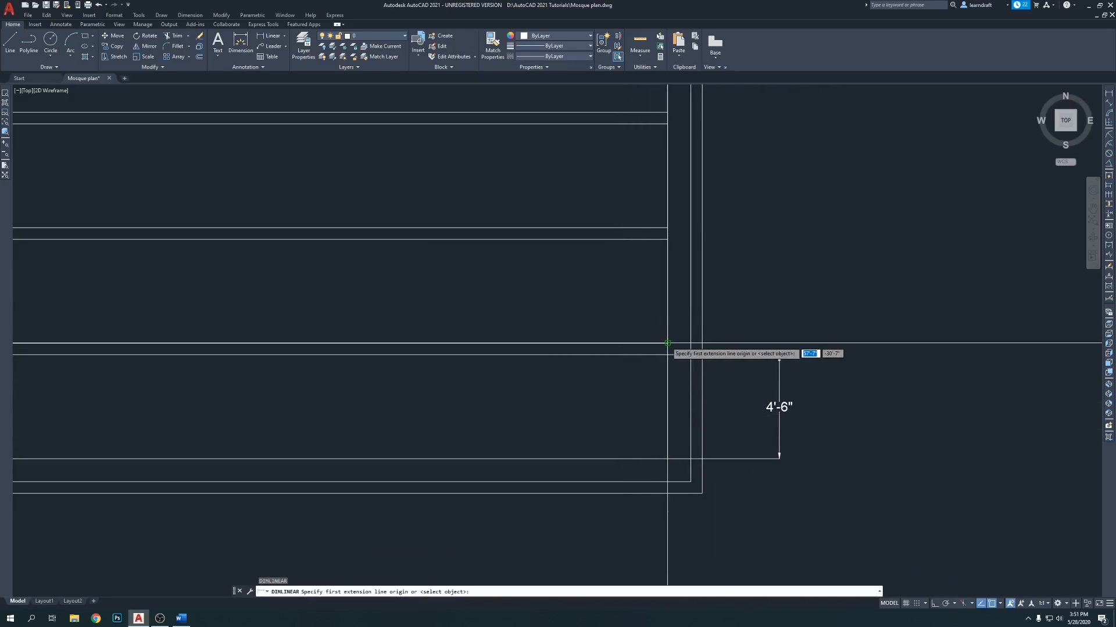
{"action": "left_click", "coordinate": [667, 343]}
{"action": "left_click", "coordinate": [667, 239]}
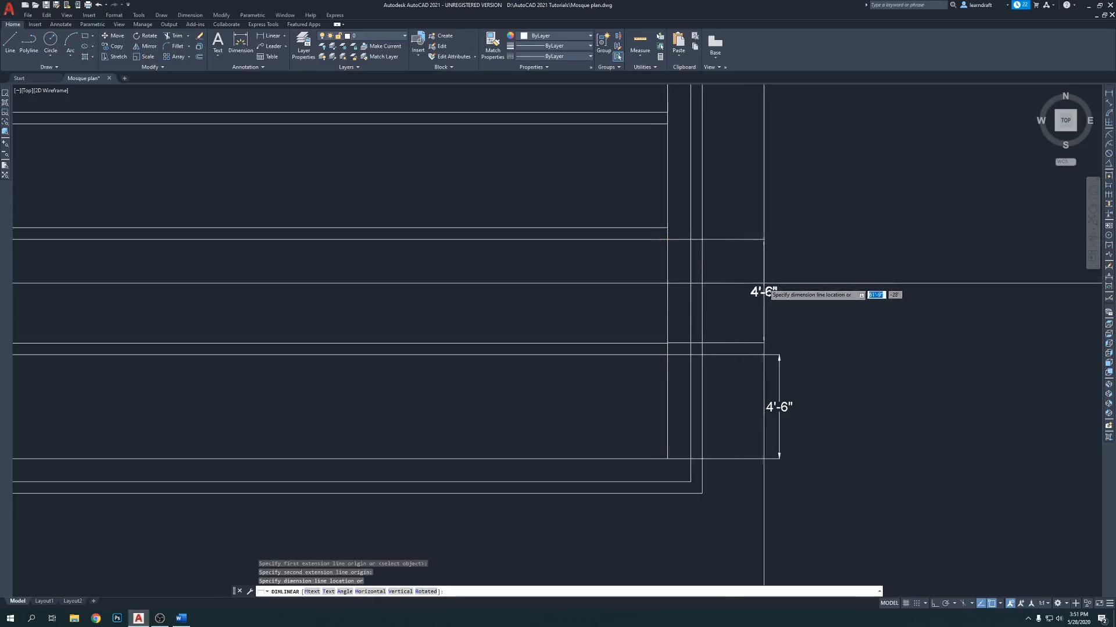
{"action": "left_click", "coordinate": [776, 235]}
{"action": "middle_click_drag", "start_coordinate": [771, 233], "coordinate": [744, 354]}
{"action": "key", "text": "Return"}
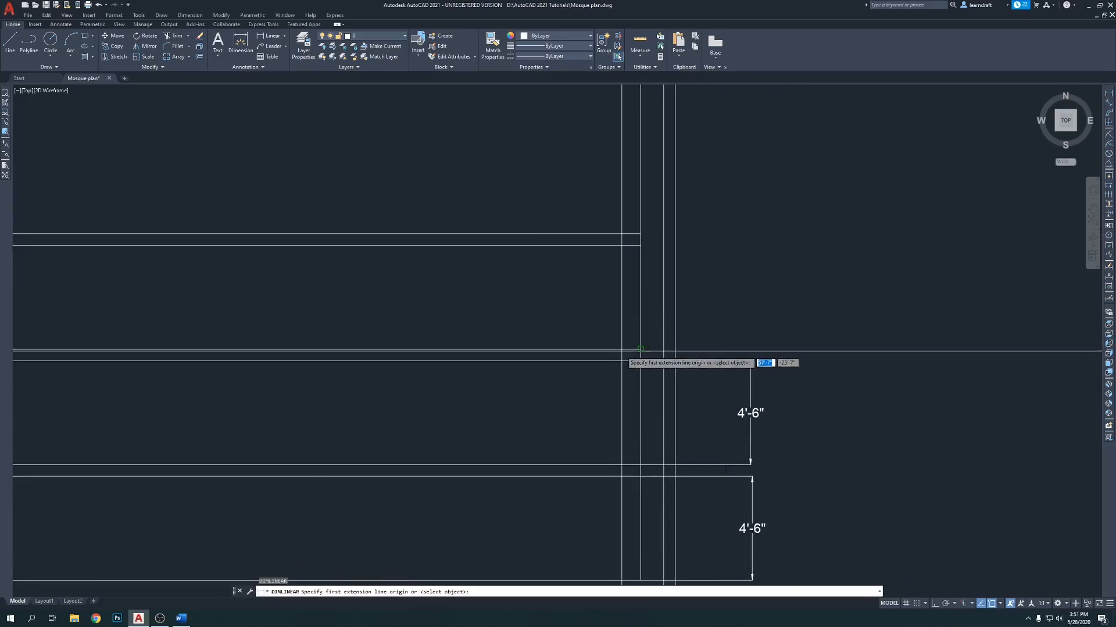
{"action": "left_click", "coordinate": [640, 360]}
{"action": "left_click", "coordinate": [640, 245]}
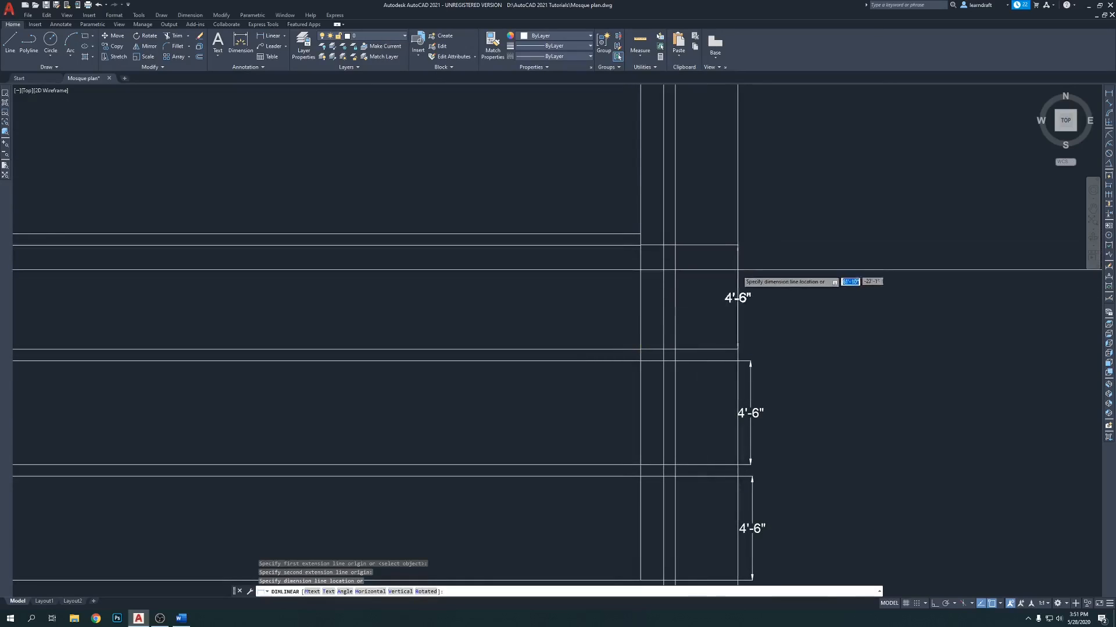
{"action": "left_click", "coordinate": [748, 287]}
Step: Delete the three linear dimensions beside the right wall
{"action": "scroll", "coordinate": [668, 257], "scroll_direction": "down", "scroll_amount": 4}
{"action": "left_click", "coordinate": [707, 238]}
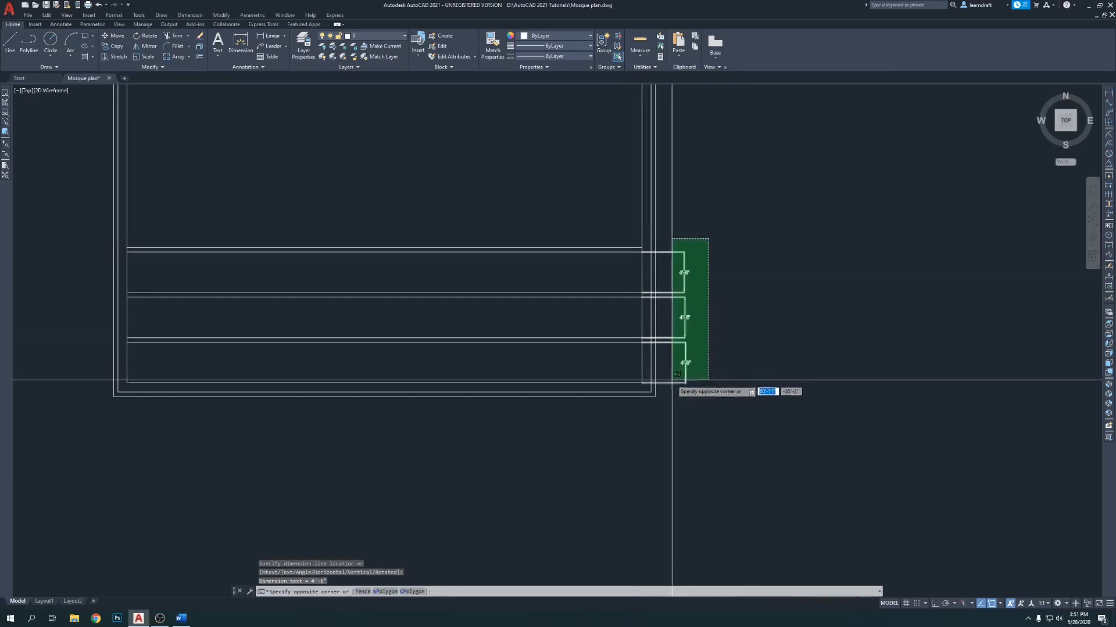
{"action": "left_click", "coordinate": [673, 380]}
{"action": "key", "text": "Delete"}
{"action": "scroll", "coordinate": [685, 291], "scroll_direction": "up", "scroll_amount": 3}
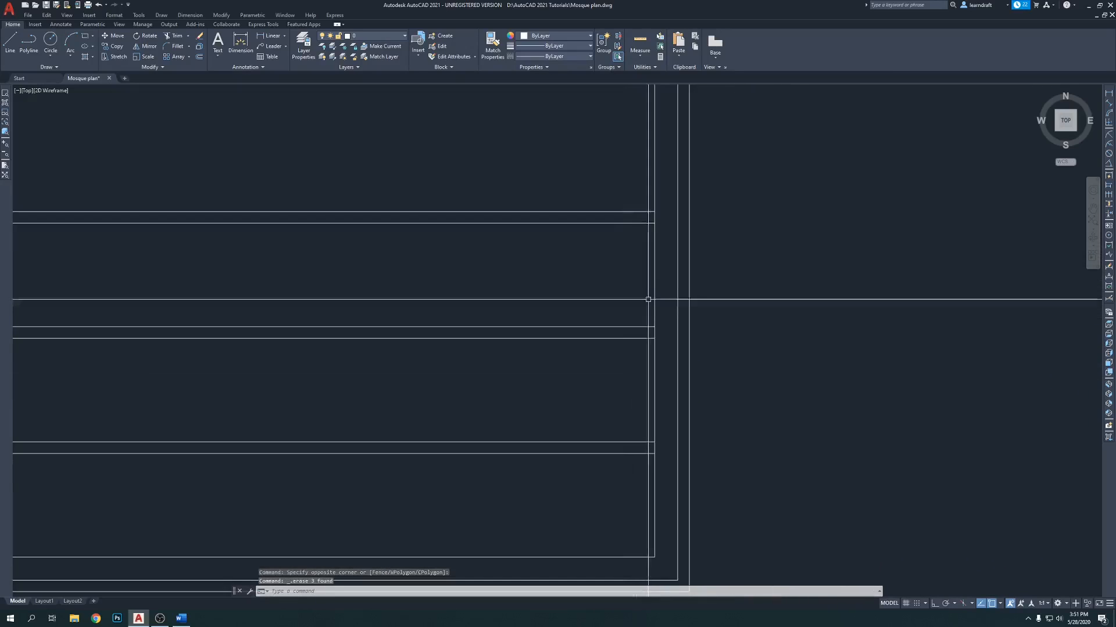
{"action": "scroll", "coordinate": [652, 299], "scroll_direction": "down", "scroll_amount": 3}
{"action": "scroll", "coordinate": [601, 294], "scroll_direction": "down", "scroll_amount": 2}
{"action": "scroll", "coordinate": [628, 277], "scroll_direction": "up", "scroll_amount": 2}
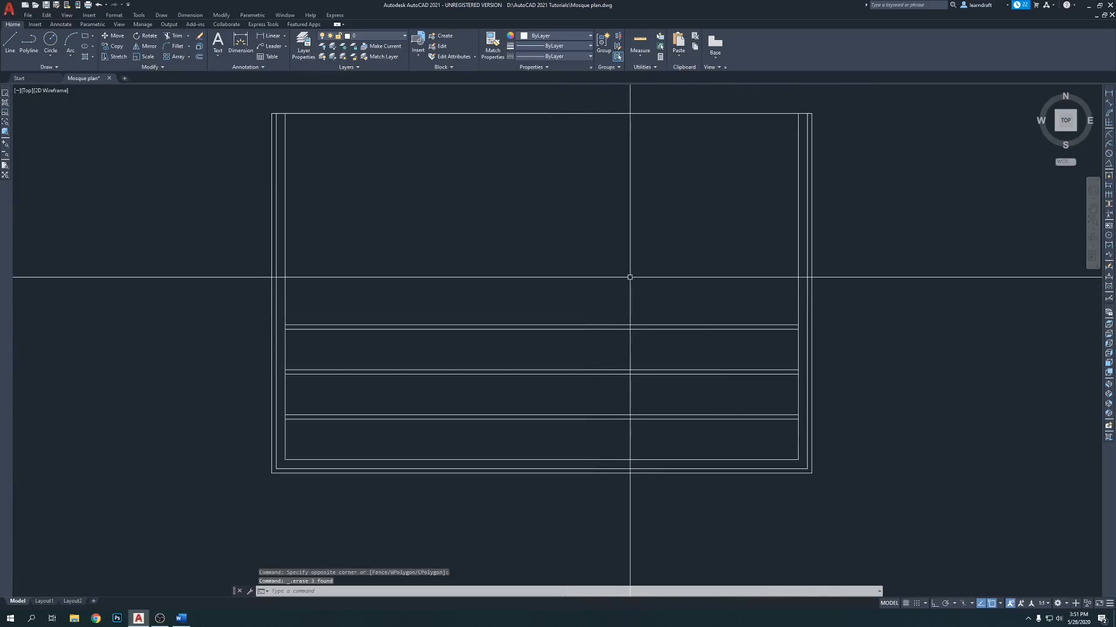
Step: Offset the upper line of the topmost pair 12 inches upward
{"action": "scroll", "coordinate": [627, 269], "scroll_direction": "up", "scroll_amount": 2}
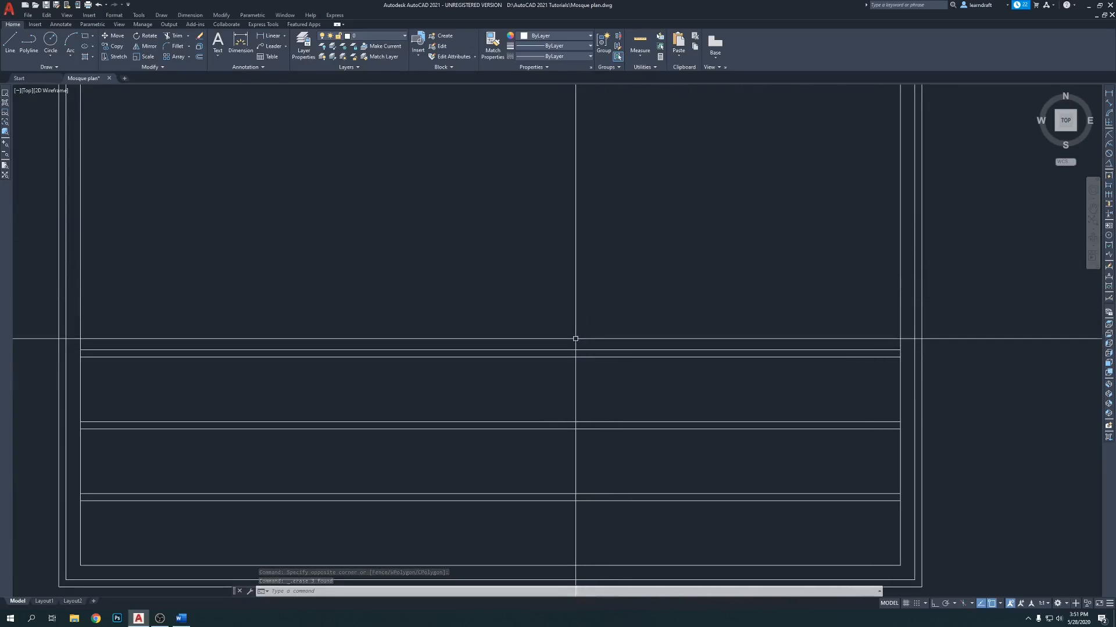
{"action": "middle_click_drag", "start_coordinate": [652, 493], "coordinate": [640, 393]}
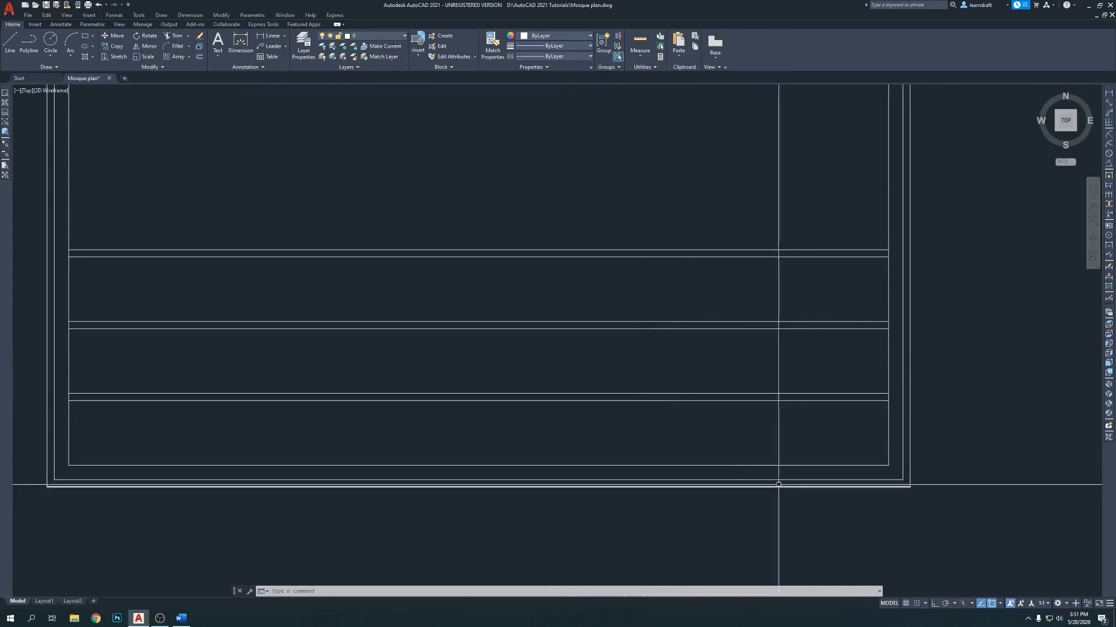
{"action": "middle_click_drag", "start_coordinate": [520, 242], "coordinate": [533, 281]}
{"action": "type", "text": "o"}
{"action": "key", "text": "Return"}
{"action": "type", "text": "1"}
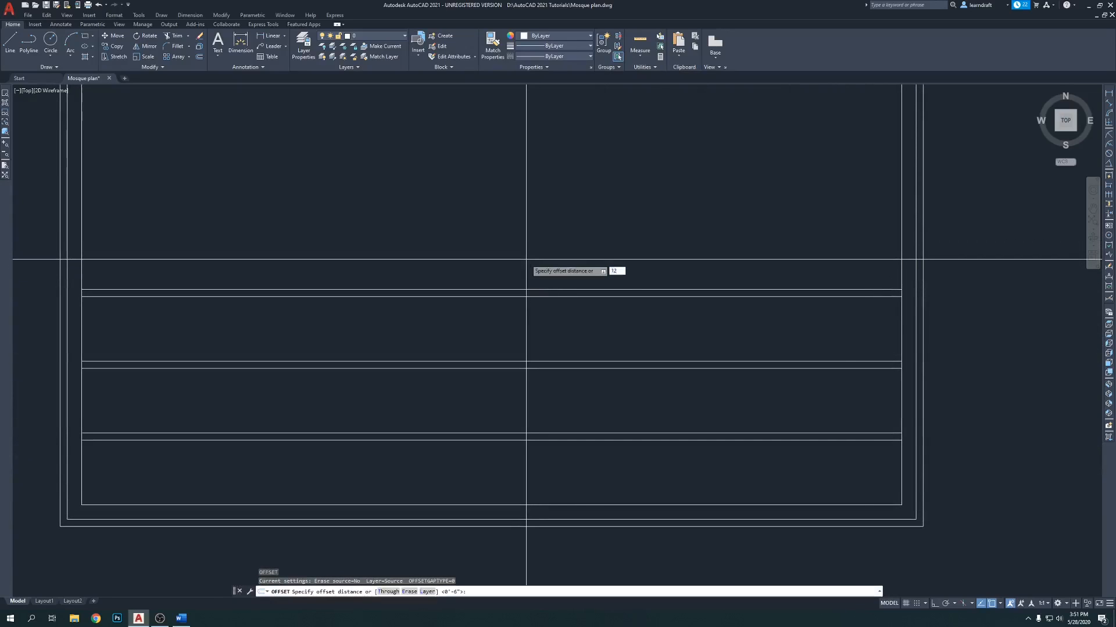
{"action": "type", "text": "2"}
{"action": "key", "text": "Return"}
{"action": "left_click", "coordinate": [539, 289]}
{"action": "left_click", "coordinate": [550, 240]}
{"action": "key", "text": "Return"}
Step: Fillet the new top horizontal line and the innermost left vertical line into a sharp corner with zero radius
{"action": "scroll", "coordinate": [629, 230], "scroll_direction": "down", "scroll_amount": 4}
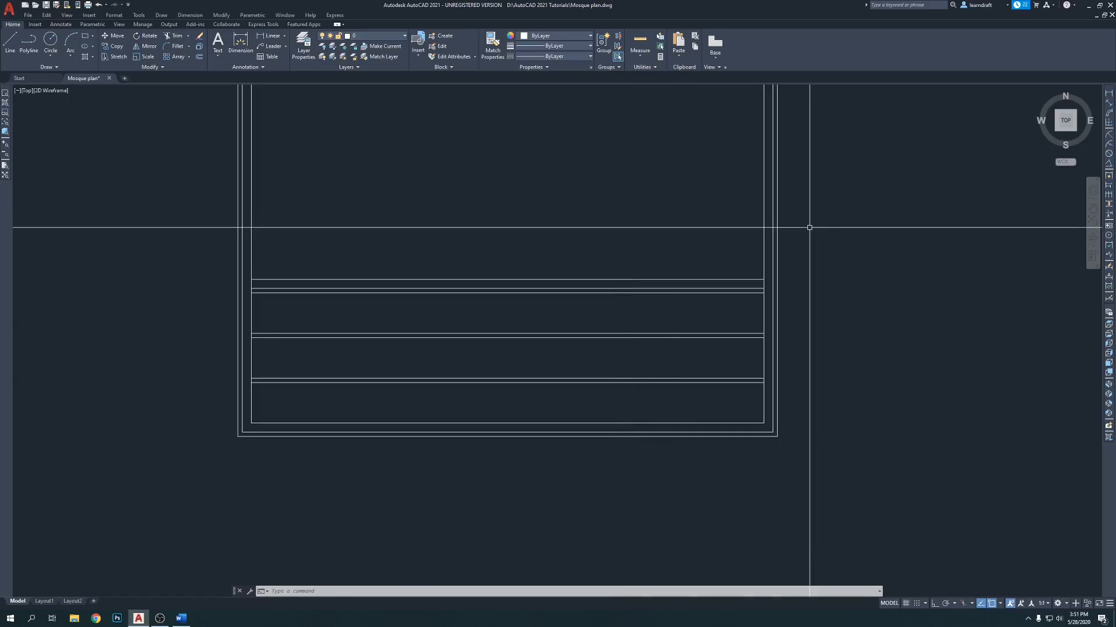
{"action": "key", "text": "Return"}
{"action": "scroll", "coordinate": [262, 287], "scroll_direction": "up", "scroll_amount": 5}
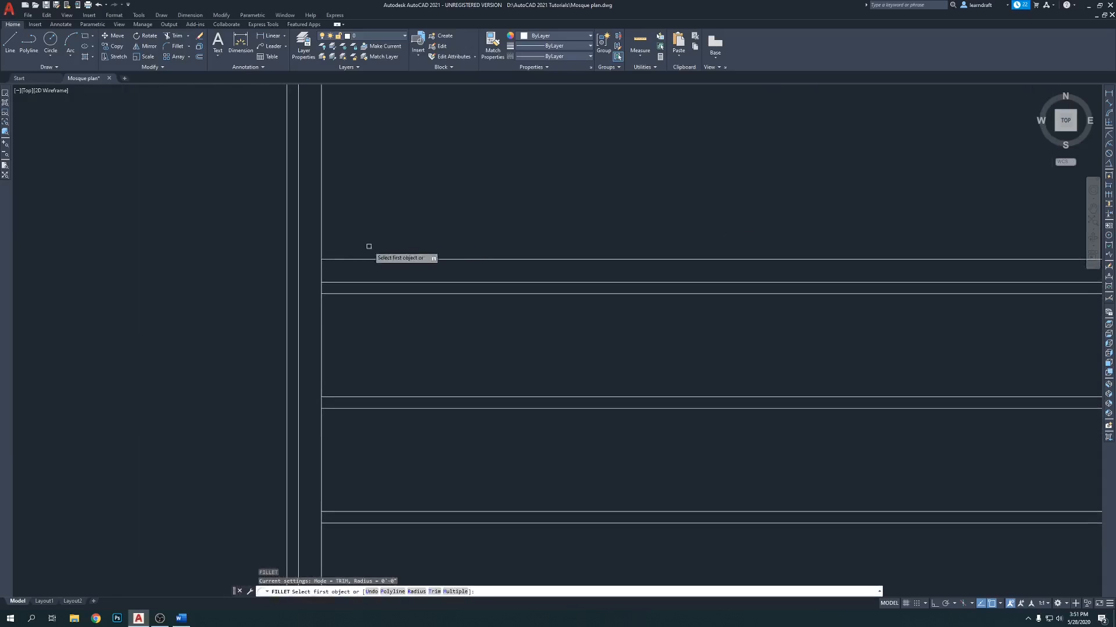
{"action": "left_click", "coordinate": [322, 273]}
{"action": "left_click", "coordinate": [344, 259]}
Step: Fillet the new top horizontal line and the innermost right vertical line into a sharp zero-radius corner
{"action": "scroll", "coordinate": [293, 227], "scroll_direction": "down", "scroll_amount": 2}
{"action": "scroll", "coordinate": [293, 226], "scroll_direction": "down", "scroll_amount": 3}
{"action": "scroll", "coordinate": [691, 233], "scroll_direction": "up", "scroll_amount": 4}
{"action": "key", "text": "Return"}
{"action": "left_click", "coordinate": [678, 196]}
{"action": "left_click", "coordinate": [700, 205]}
{"action": "scroll", "coordinate": [748, 253], "scroll_direction": "down", "scroll_amount": 3}
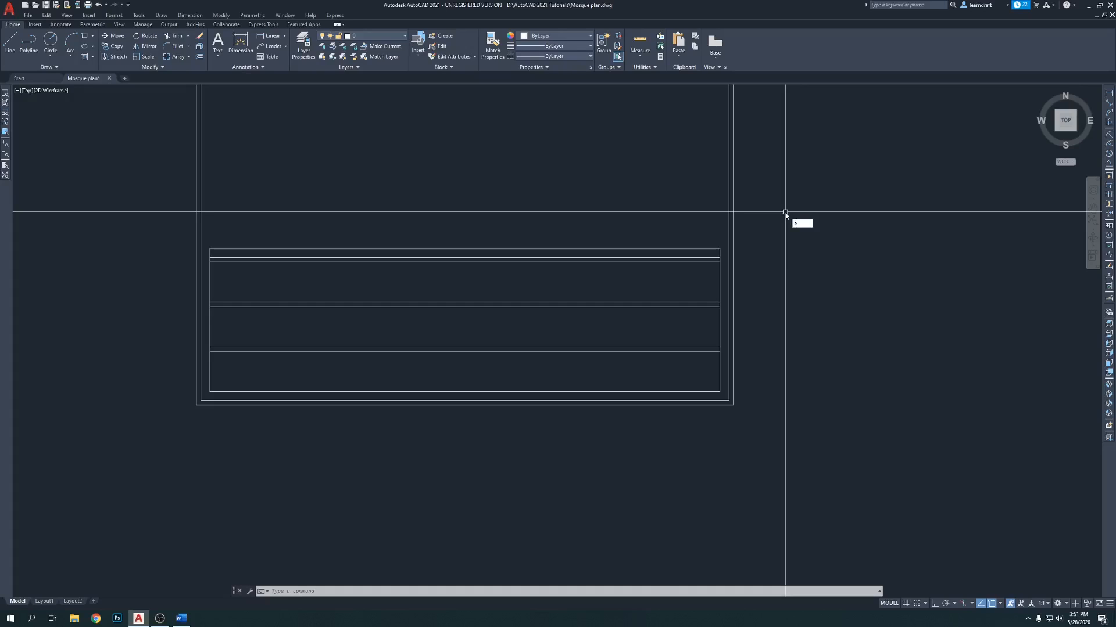
{"action": "key", "text": "Return"}
{"action": "left_click", "coordinate": [732, 212]}
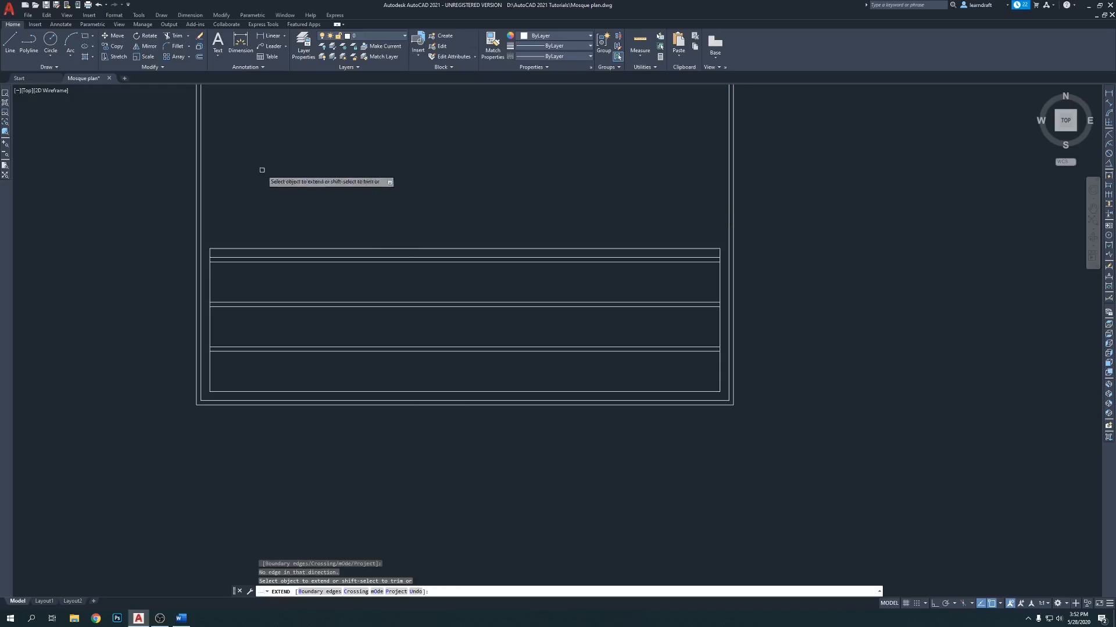
{"action": "key", "text": "Escape"}
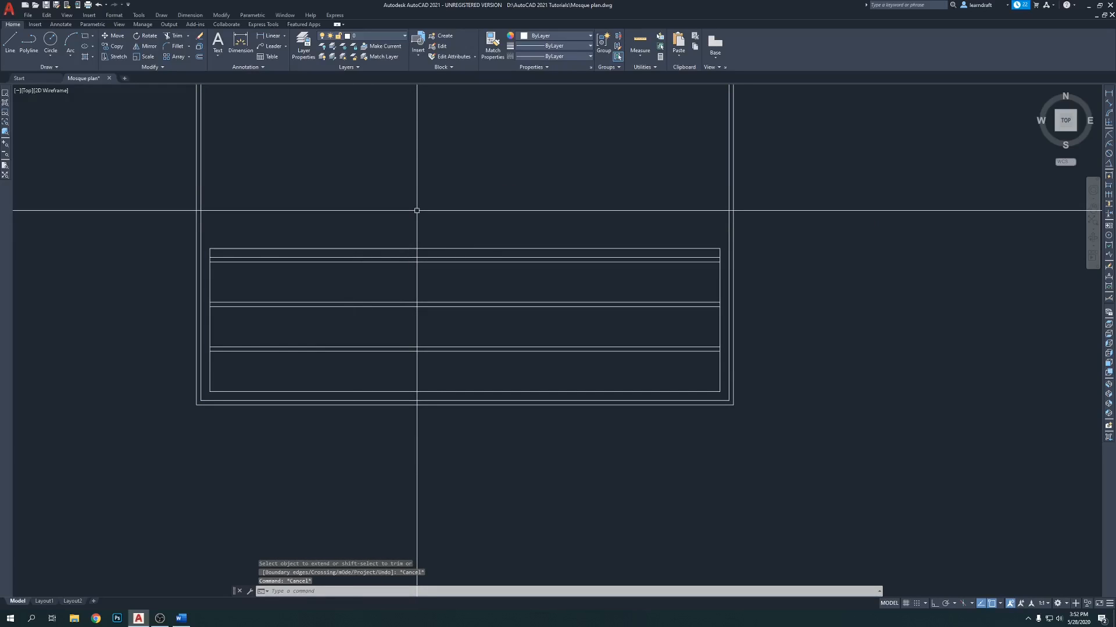
Step: Extend both ends of the top horizontal line to the adjacent left and right wall lines
{"action": "type", "text": "ex"}
{"action": "key", "text": "Return"}
{"action": "left_click", "coordinate": [692, 250]}
{"action": "left_click", "coordinate": [220, 248]}
{"action": "middle_click_drag", "start_coordinate": [395, 189], "coordinate": [395, 215]}
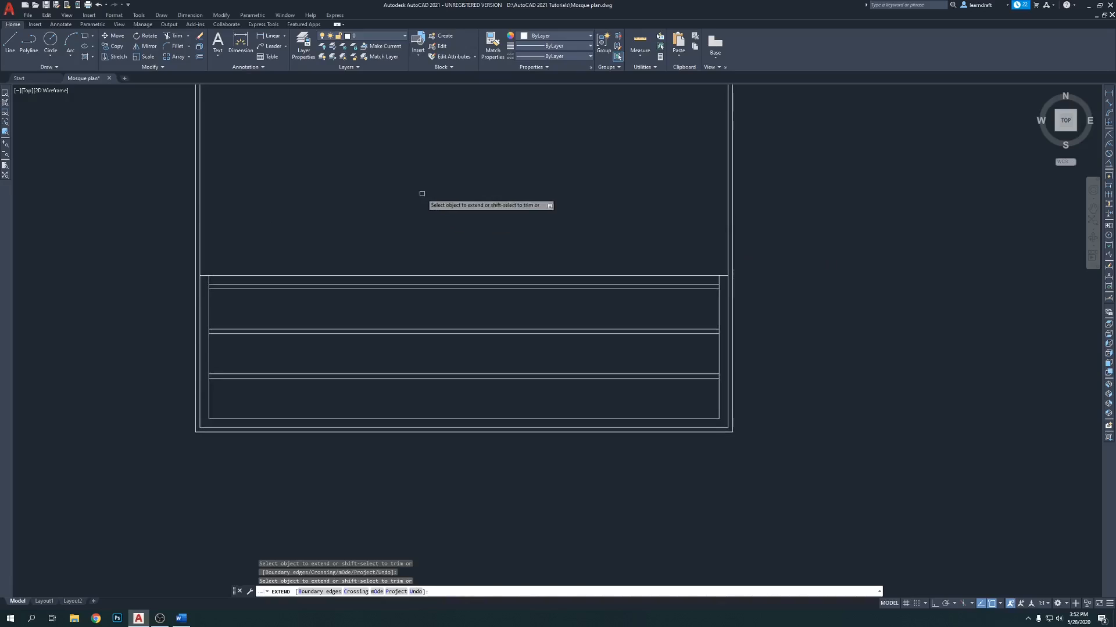
{"action": "key", "text": "Return"}
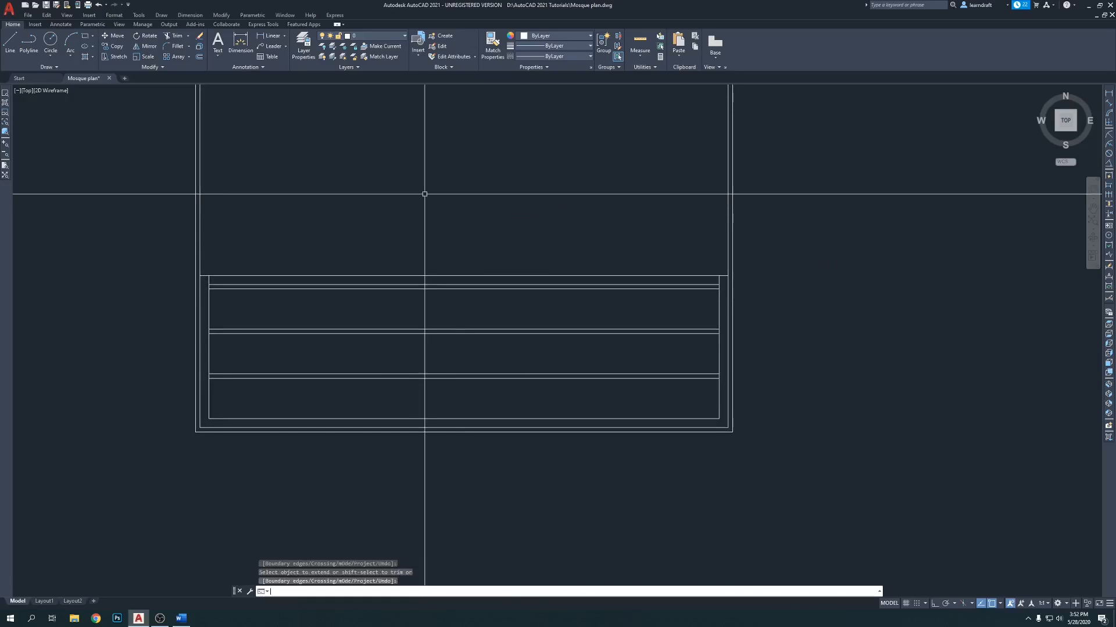
Step: Undo the most recent extend and fillet edits on the top horizontal line
{"action": "key", "text": "ctrl+z"}
{"action": "key", "text": "ctrl+z"}
{"action": "key", "text": "ctrl+z"}
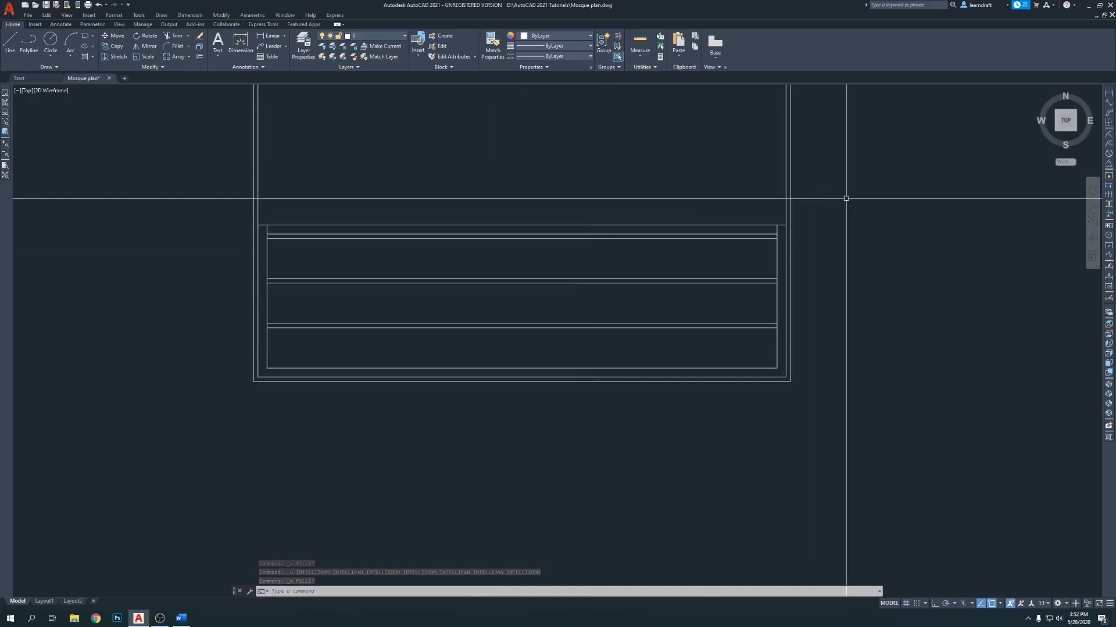
{"action": "type", "text": "tr"}
{"action": "key", "text": "Return"}
{"action": "scroll", "coordinate": [796, 235], "scroll_direction": "up", "scroll_amount": 5}
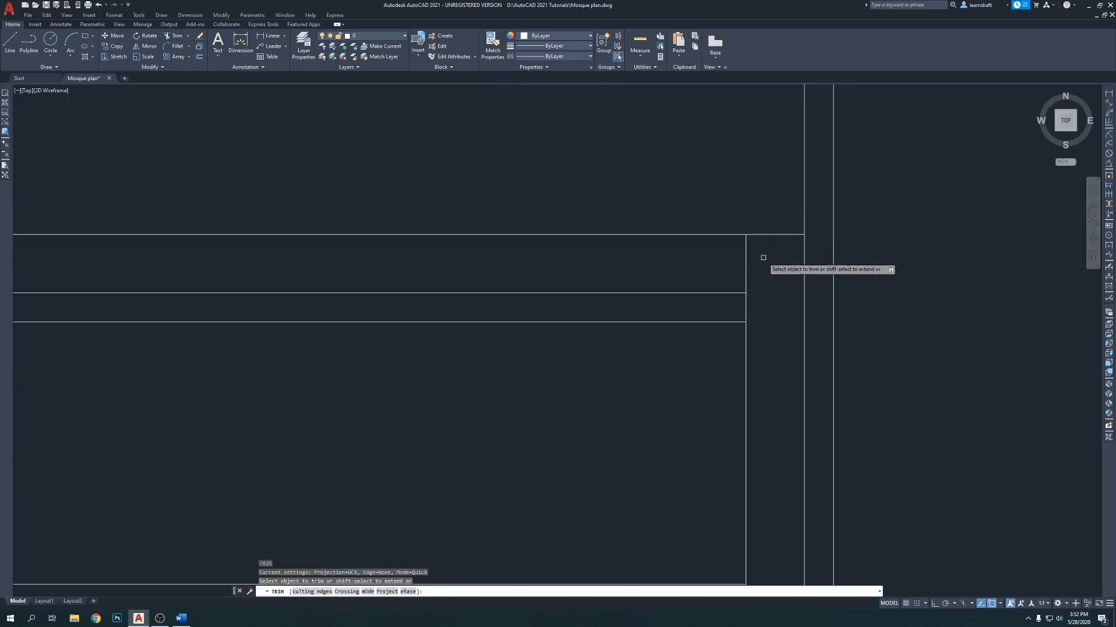
{"action": "left_click_drag", "start_coordinate": [717, 279], "coordinate": [747, 289]}
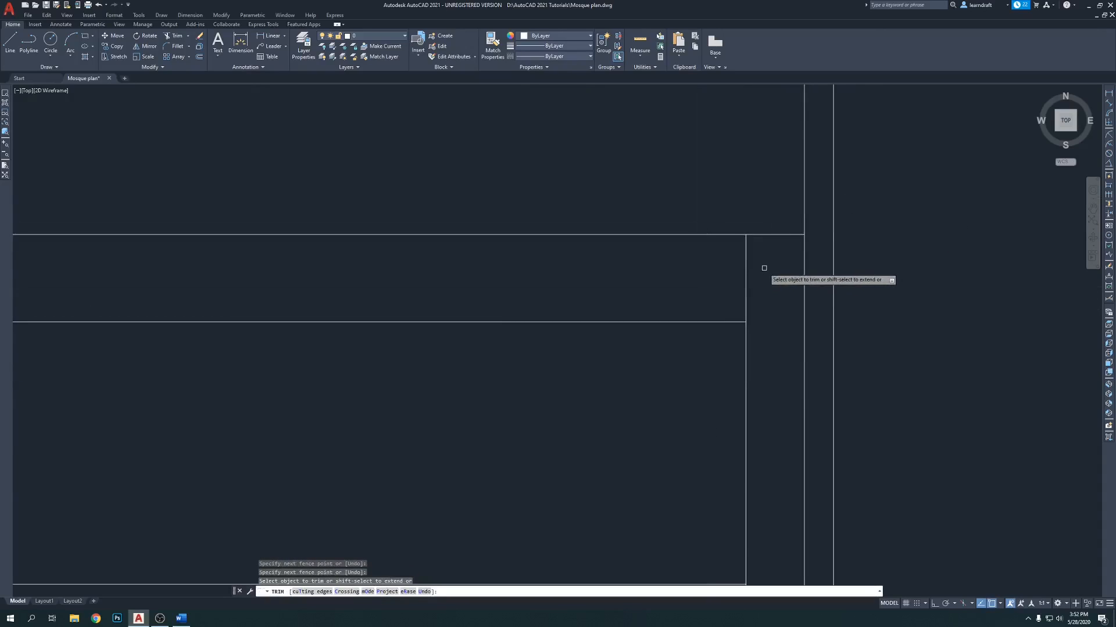
{"action": "key", "text": "ctrl+z"}
{"action": "scroll", "coordinate": [771, 236], "scroll_direction": "up", "scroll_amount": 5}
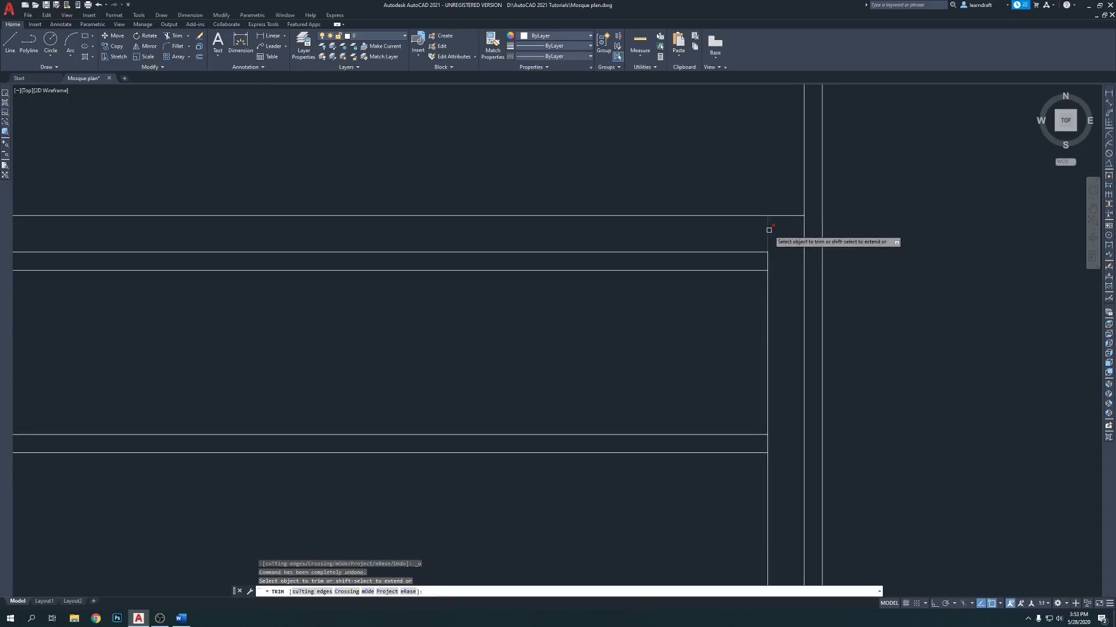
{"action": "key", "text": "Escape"}
{"action": "scroll", "coordinate": [767, 231], "scroll_direction": "down", "scroll_amount": 3}
{"action": "scroll", "coordinate": [760, 227], "scroll_direction": "up", "scroll_amount": 3}
Step: Trim the innermost left and right vertical lines where they rise above the top row line, leaving the row block's upper corners closed
{"action": "key", "text": "Return"}
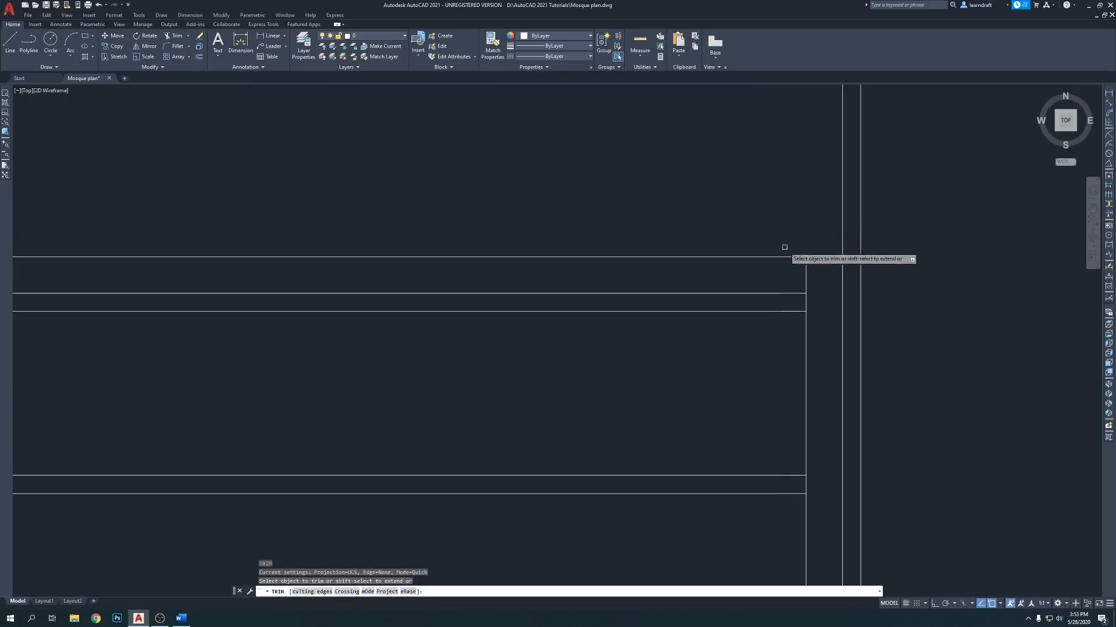
{"action": "left_click", "coordinate": [806, 272]}
{"action": "scroll", "coordinate": [871, 273], "scroll_direction": "down", "scroll_amount": 2}
{"action": "middle_click_drag", "start_coordinate": [353, 235], "coordinate": [829, 284]}
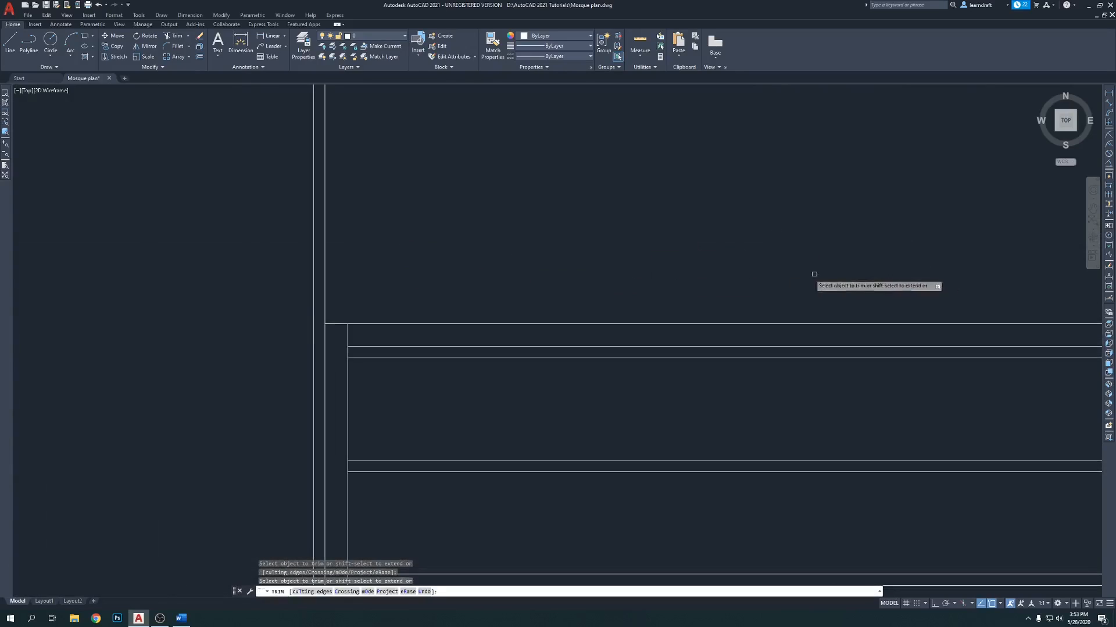
{"action": "scroll", "coordinate": [346, 331], "scroll_direction": "down", "scroll_amount": 2}
{"action": "scroll", "coordinate": [413, 254], "scroll_direction": "down", "scroll_amount": 2}
{"action": "scroll", "coordinate": [473, 237], "scroll_direction": "up", "scroll_amount": 2}
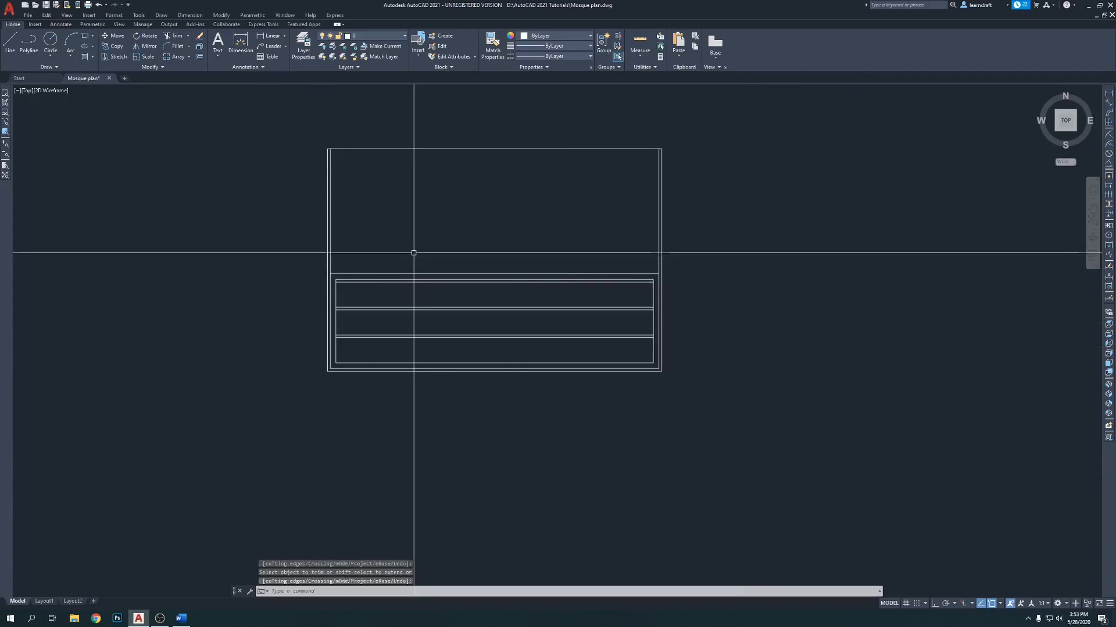
{"action": "key", "text": "Return"}
{"action": "middle_click_drag", "start_coordinate": [535, 225], "coordinate": [533, 236]}
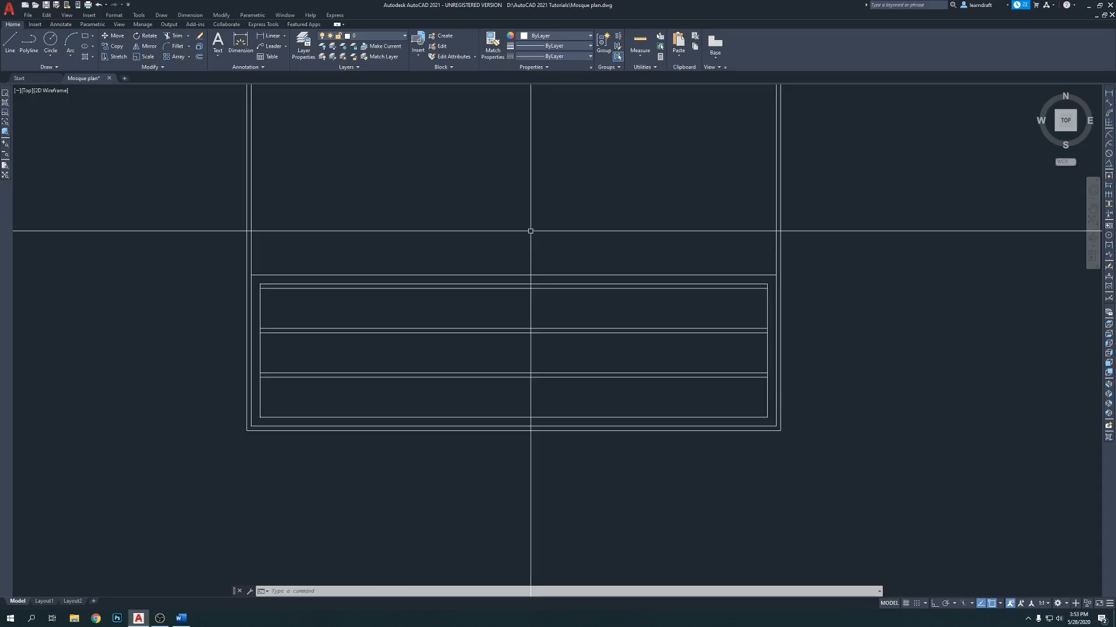
Step: Offset the horizontal line above the rows 6 inches upward to form the partition wall
{"action": "type", "text": "o"}
{"action": "key", "text": "Return"}
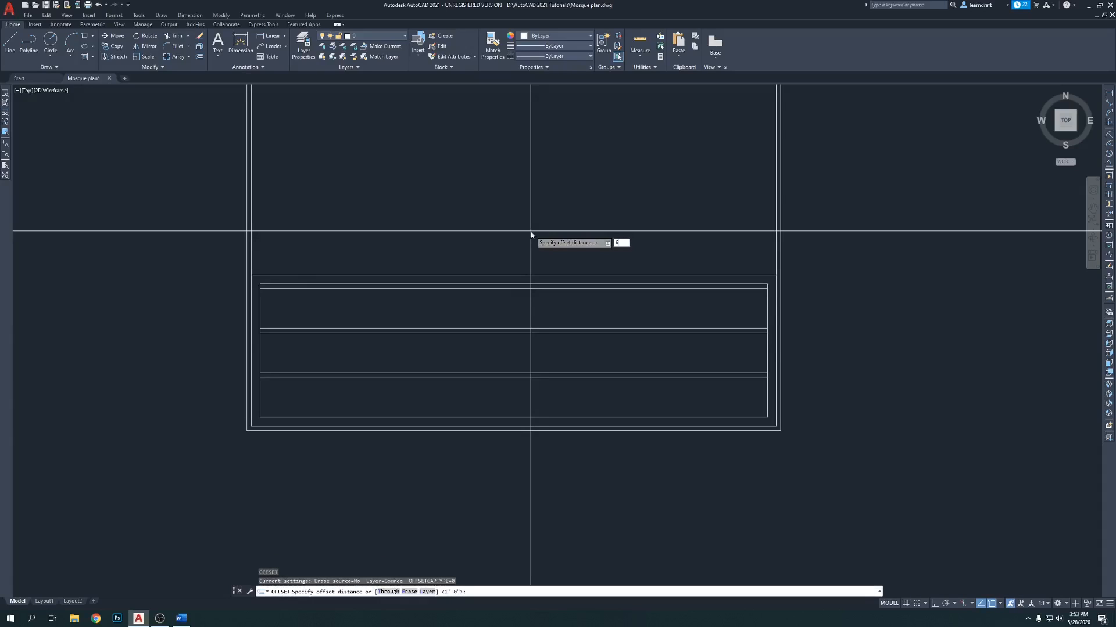
{"action": "key", "text": "Return"}
{"action": "left_click", "coordinate": [519, 274]}
{"action": "left_click", "coordinate": [520, 263]}
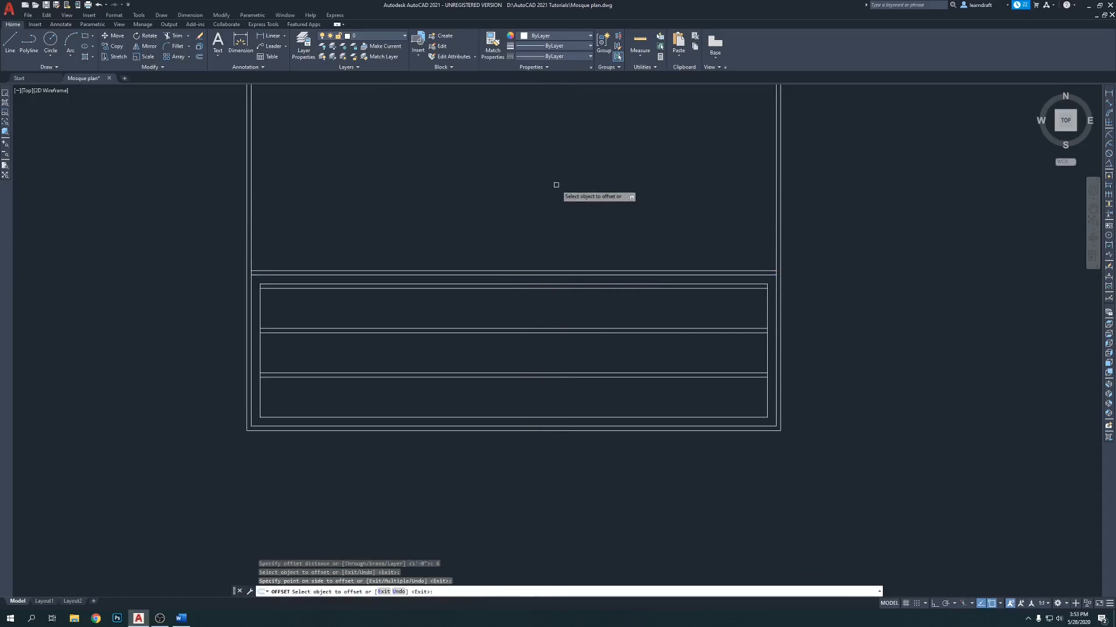
{"action": "key", "text": "Return"}
{"action": "middle_click_drag", "start_coordinate": [643, 204], "coordinate": [607, 192]}
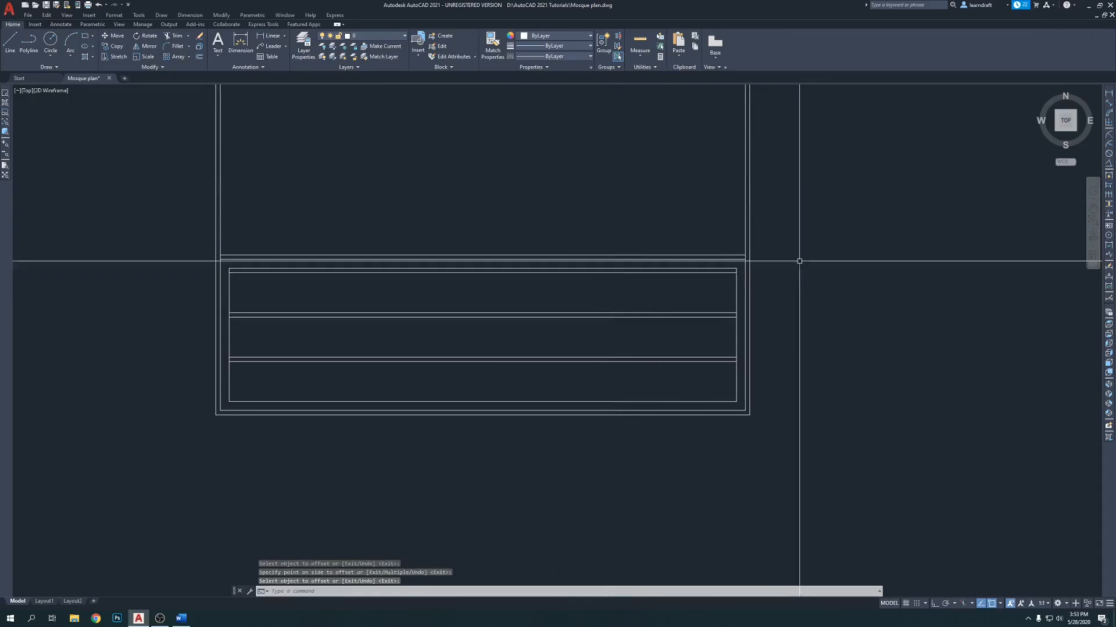
Step: Hatch the band between the lower room's inner wall lines and the outline of the row block
{"action": "scroll", "coordinate": [719, 368], "scroll_direction": "up", "scroll_amount": 2}
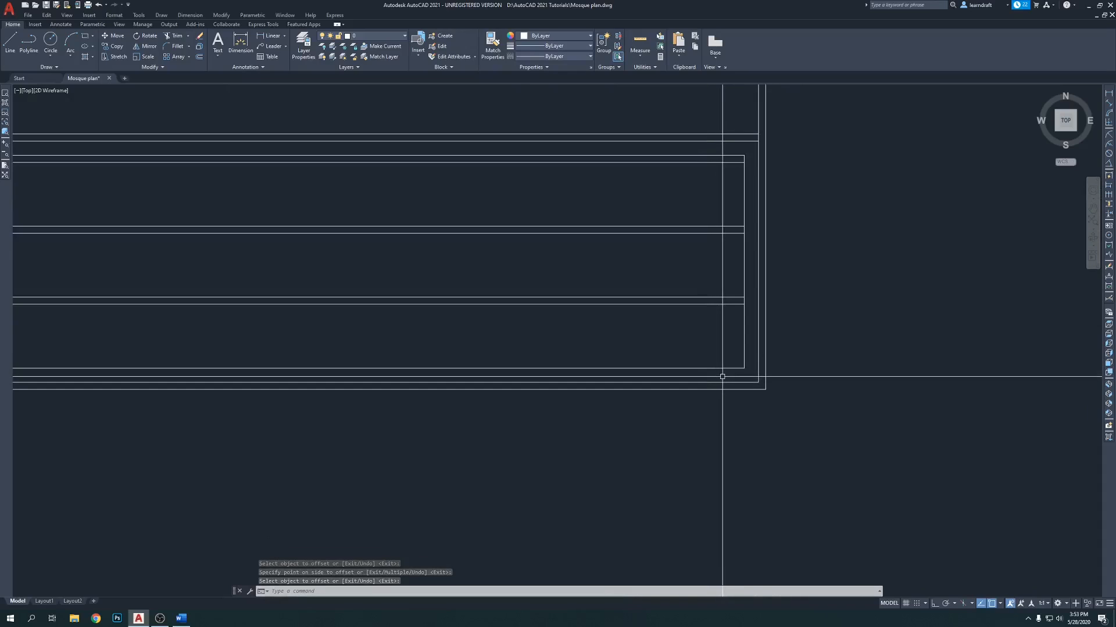
{"action": "middle_click_drag", "start_coordinate": [715, 316], "coordinate": [719, 358]}
{"action": "middle_click_drag", "start_coordinate": [719, 307], "coordinate": [721, 337]}
{"action": "middle_click_drag", "start_coordinate": [720, 265], "coordinate": [723, 294]}
{"action": "scroll", "coordinate": [764, 271], "scroll_direction": "down", "scroll_amount": 2}
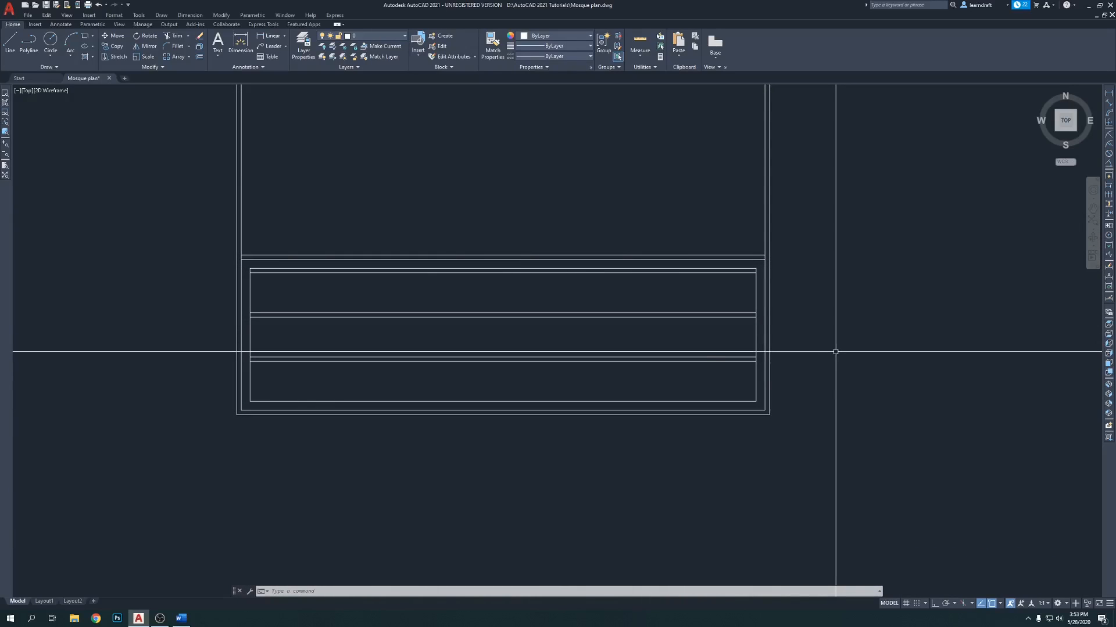
{"action": "key", "text": "Return"}
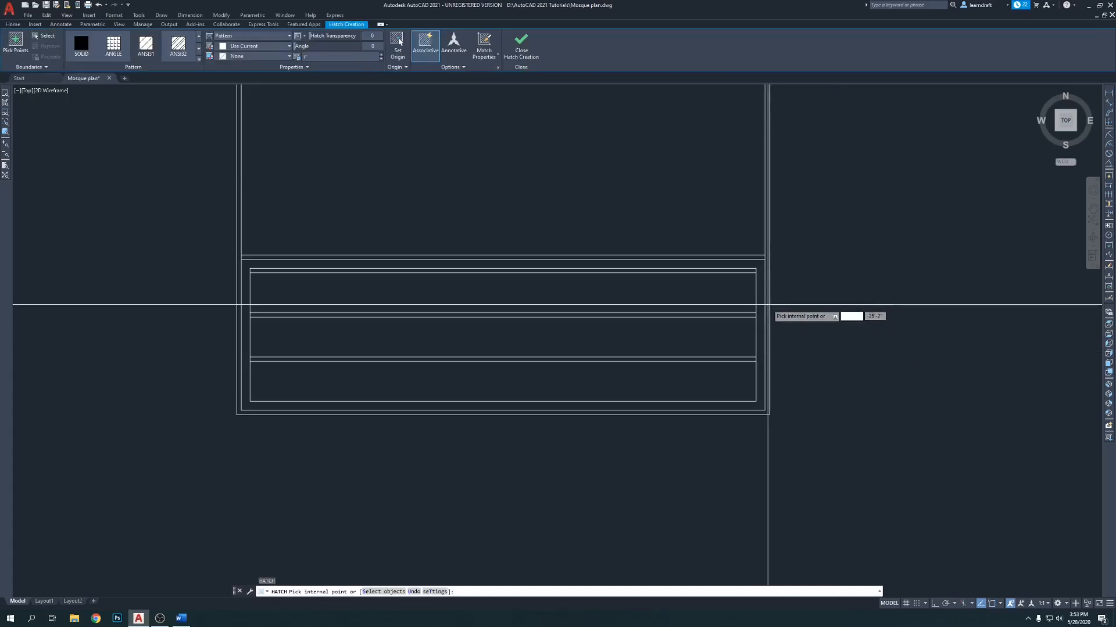
{"action": "left_click", "coordinate": [762, 264]}
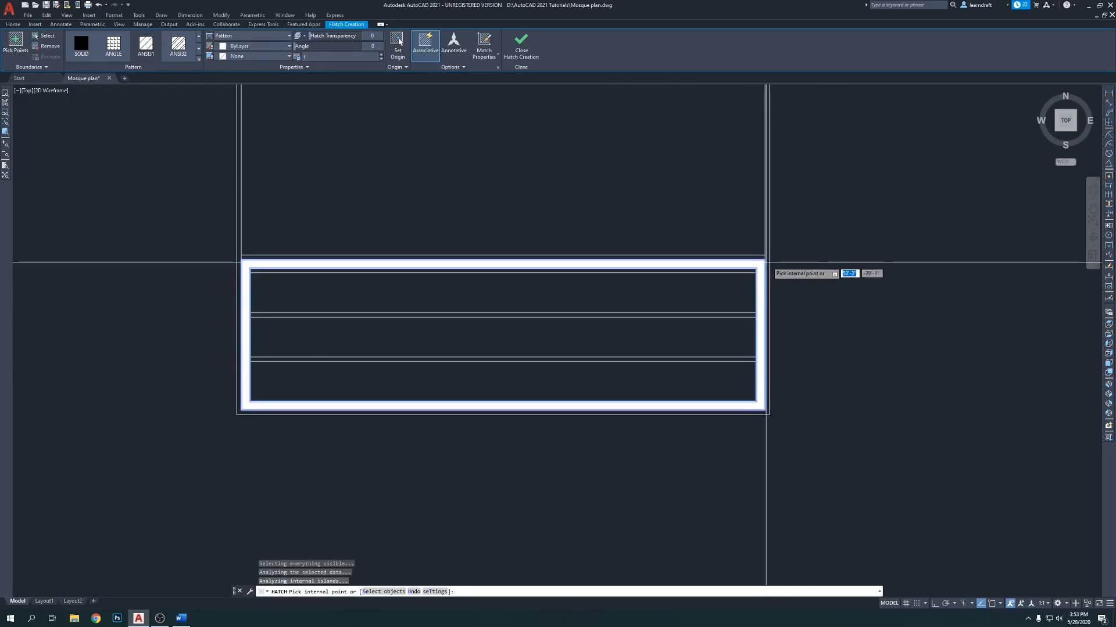
{"action": "key", "text": "Return"}
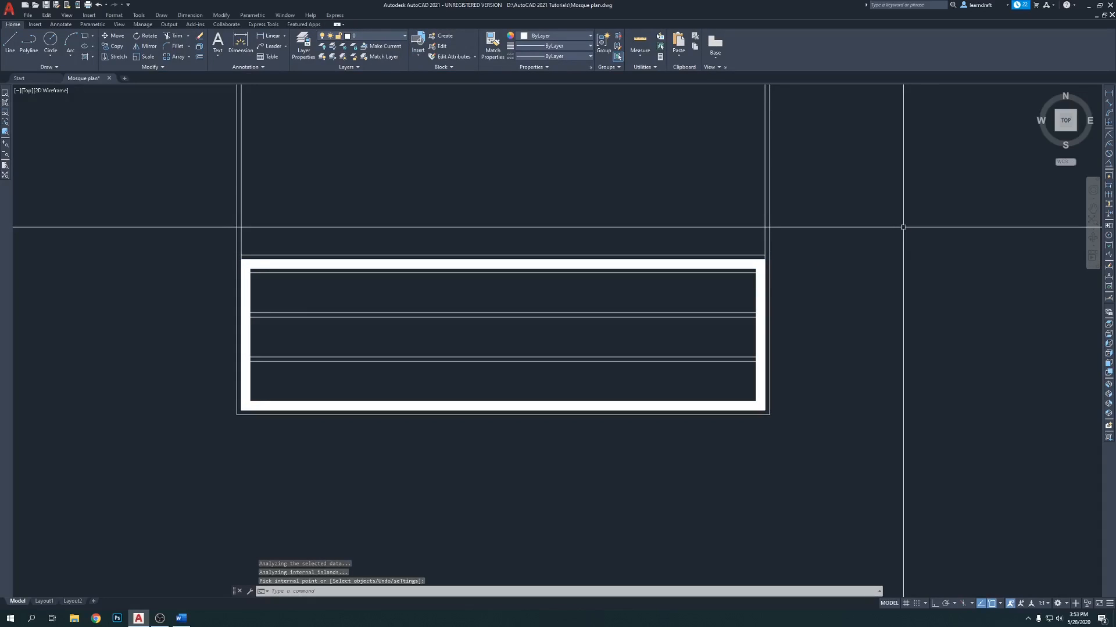
Step: Delete the hatch from the band around the row block
{"action": "scroll", "coordinate": [891, 226], "scroll_direction": "up", "scroll_amount": 4}
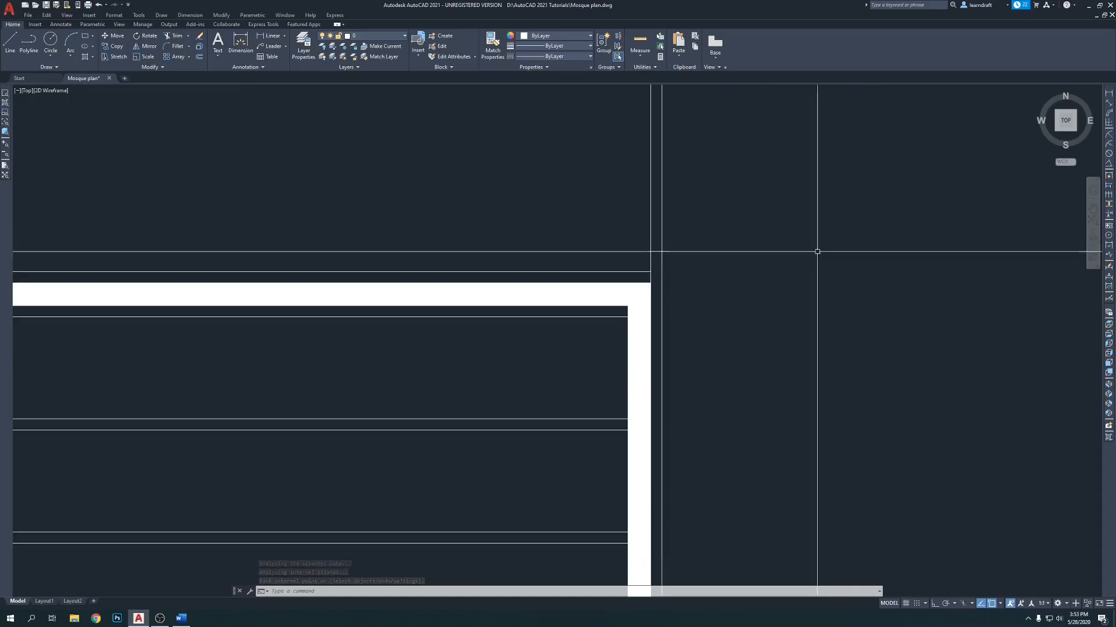
{"action": "left_click", "coordinate": [621, 290]}
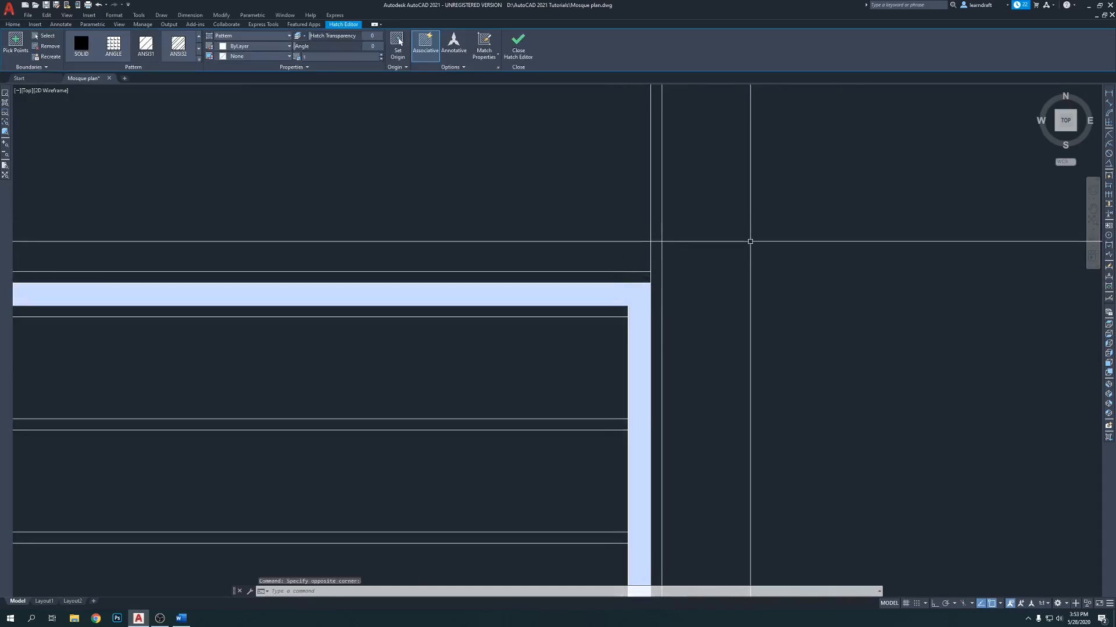
{"action": "key", "text": "Delete"}
{"action": "scroll", "coordinate": [750, 241], "scroll_direction": "down", "scroll_amount": 5}
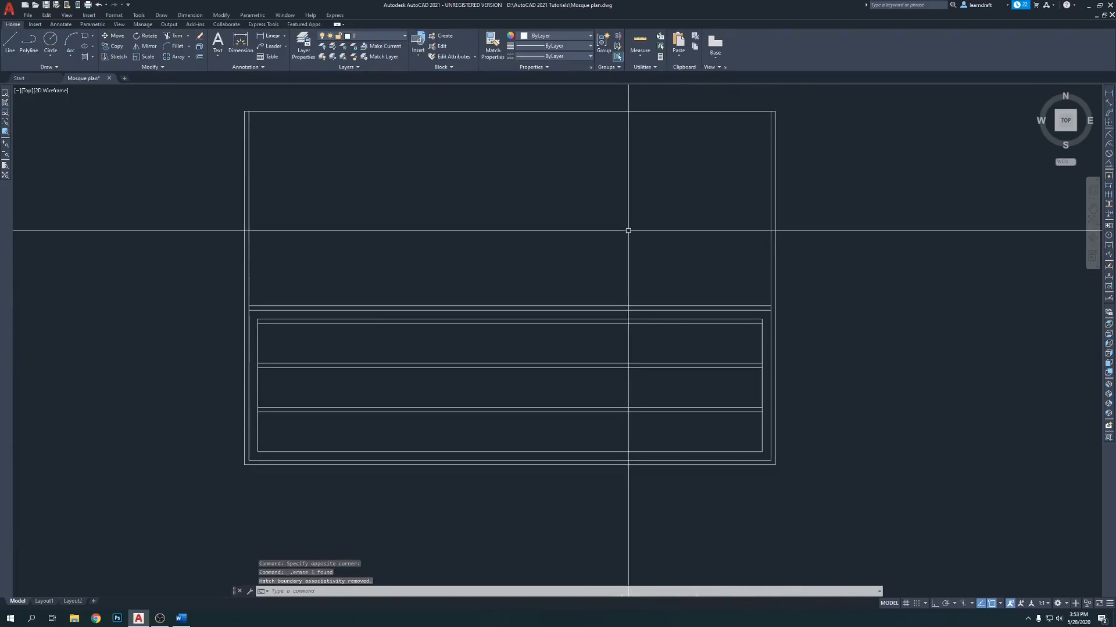
{"action": "mouse_move", "coordinate": [613, 239]}
{"action": "middle_mouse_down"}
{"action": "mouse_move", "coordinate": [612, 251]}
{"action": "mouse_move", "coordinate": [590, 258]}
{"action": "middle_mouse_up"}
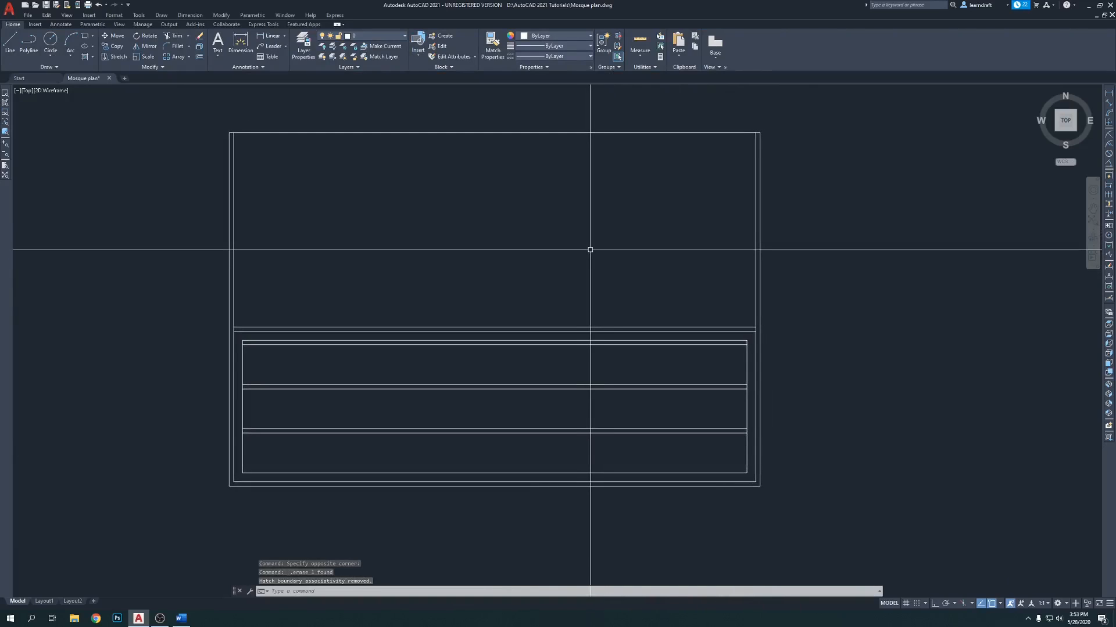
{"action": "middle_click_drag", "start_coordinate": [844, 300], "coordinate": [839, 299]}
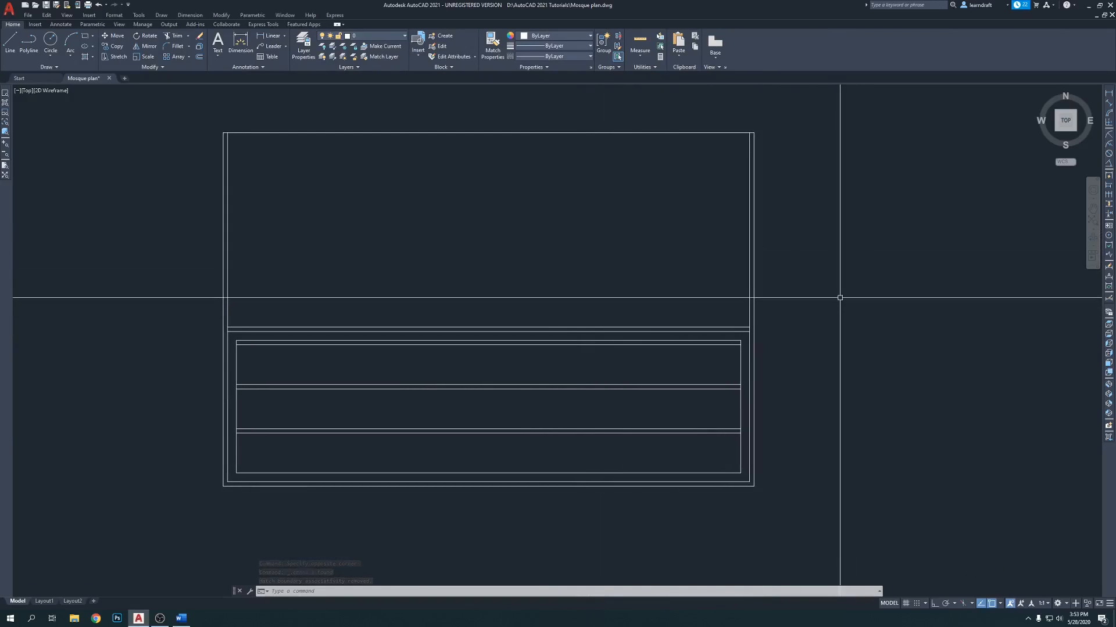
Step: Add a vertical linear dimension outside the right wall, from the outer bottom corner up to the partition wall's upper line
{"action": "key", "text": "Return"}
{"action": "middle_click_drag", "start_coordinate": [820, 348], "coordinate": [796, 278]}
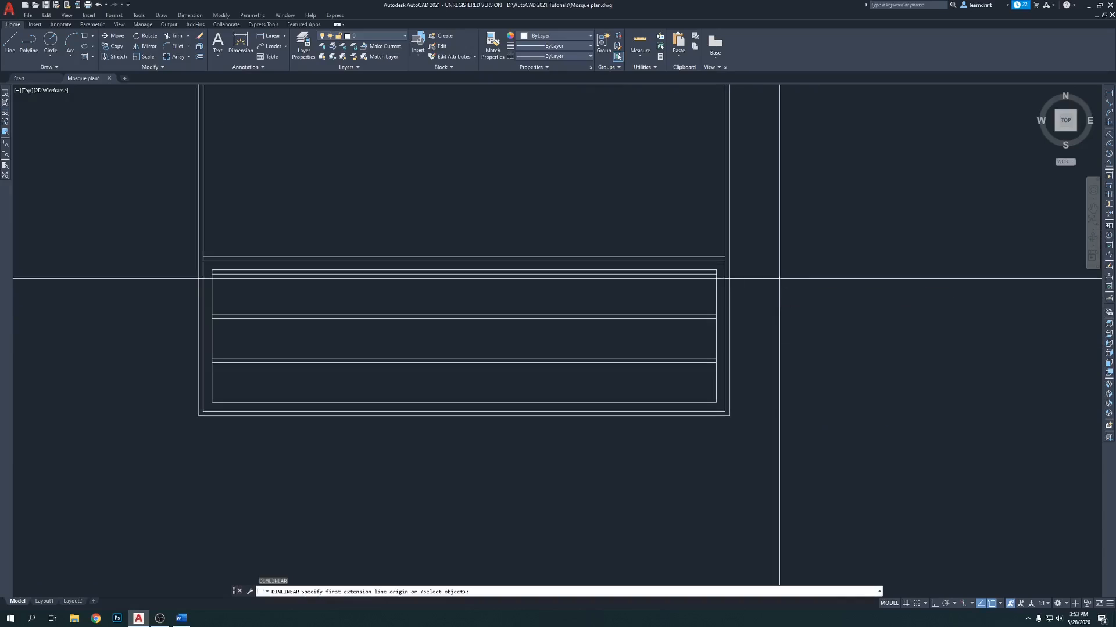
{"action": "scroll", "coordinate": [748, 398], "scroll_direction": "up", "scroll_amount": 2}
{"action": "left_click", "coordinate": [716, 435]}
{"action": "scroll", "coordinate": [722, 302], "scroll_direction": "up", "scroll_amount": 3}
{"action": "left_click", "coordinate": [696, 229]}
{"action": "scroll", "coordinate": [698, 231], "scroll_direction": "down", "scroll_amount": 4}
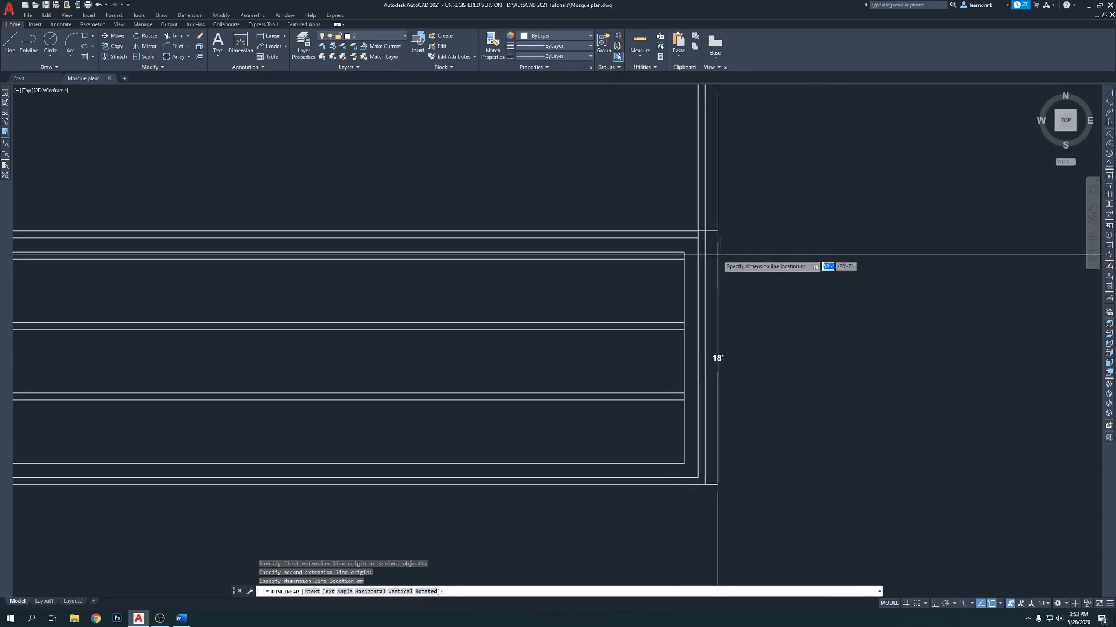
{"action": "left_click", "coordinate": [733, 330]}
{"action": "scroll", "coordinate": [749, 340], "scroll_direction": "up", "scroll_amount": 2}
{"action": "middle_click_drag", "start_coordinate": [782, 343], "coordinate": [786, 367]}
{"action": "scroll", "coordinate": [779, 325], "scroll_direction": "down", "scroll_amount": 4}
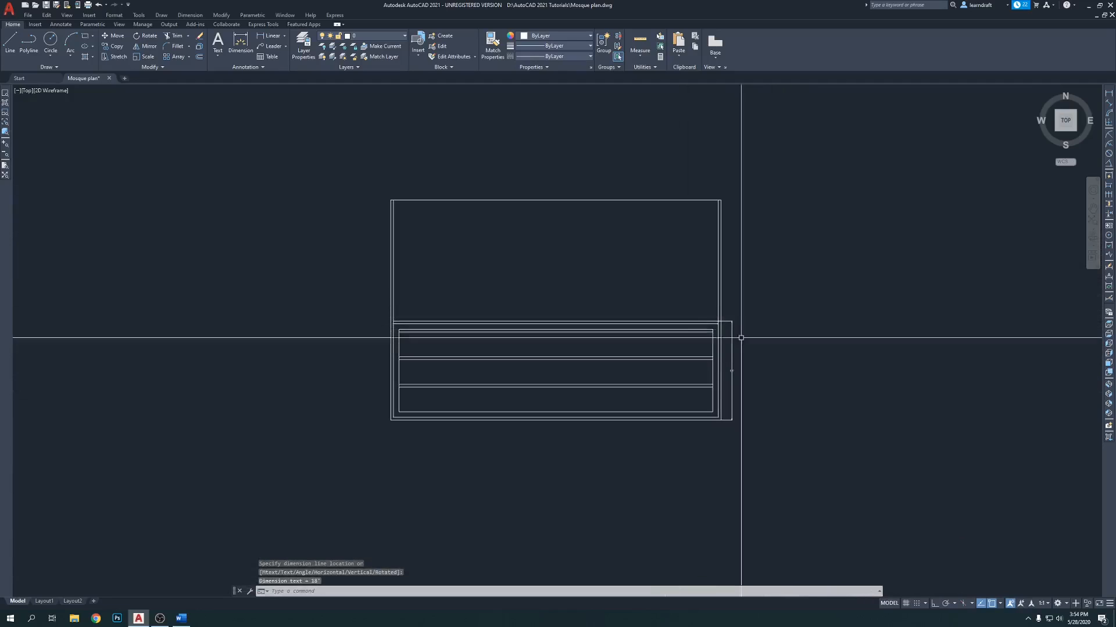
Step: Delete the vertical dimension beside the right wall
{"action": "scroll", "coordinate": [767, 316], "scroll_direction": "up", "scroll_amount": 2}
{"action": "scroll", "coordinate": [726, 311], "scroll_direction": "up", "scroll_amount": 2}
{"action": "left_click_drag", "start_coordinate": [726, 311], "coordinate": [700, 356]}
{"action": "scroll", "coordinate": [747, 314], "scroll_direction": "down", "scroll_amount": 1}
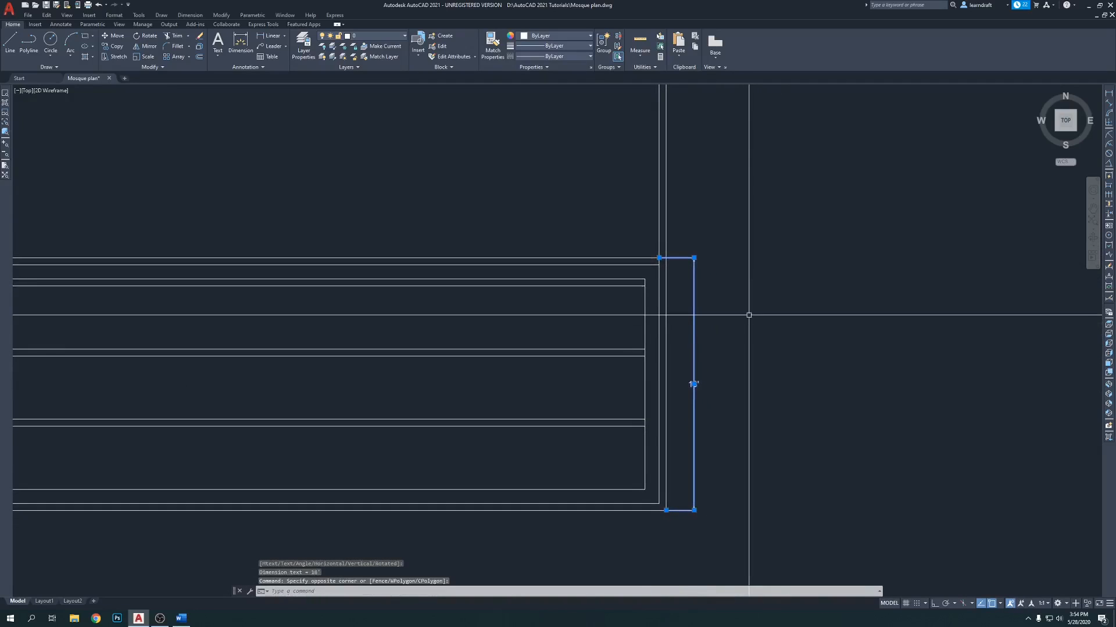
{"action": "key", "text": "Delete"}
{"action": "scroll", "coordinate": [755, 323], "scroll_direction": "down", "scroll_amount": 2}
{"action": "middle_click_drag", "start_coordinate": [755, 323], "coordinate": [771, 324]}
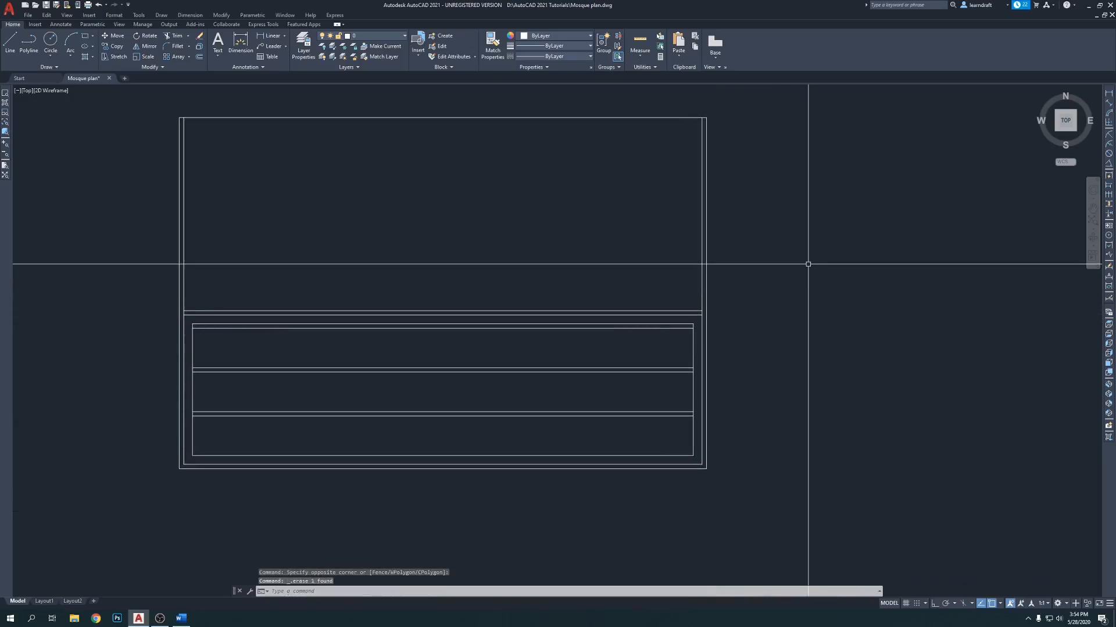
{"action": "middle_click_drag", "start_coordinate": [808, 263], "coordinate": [811, 281]}
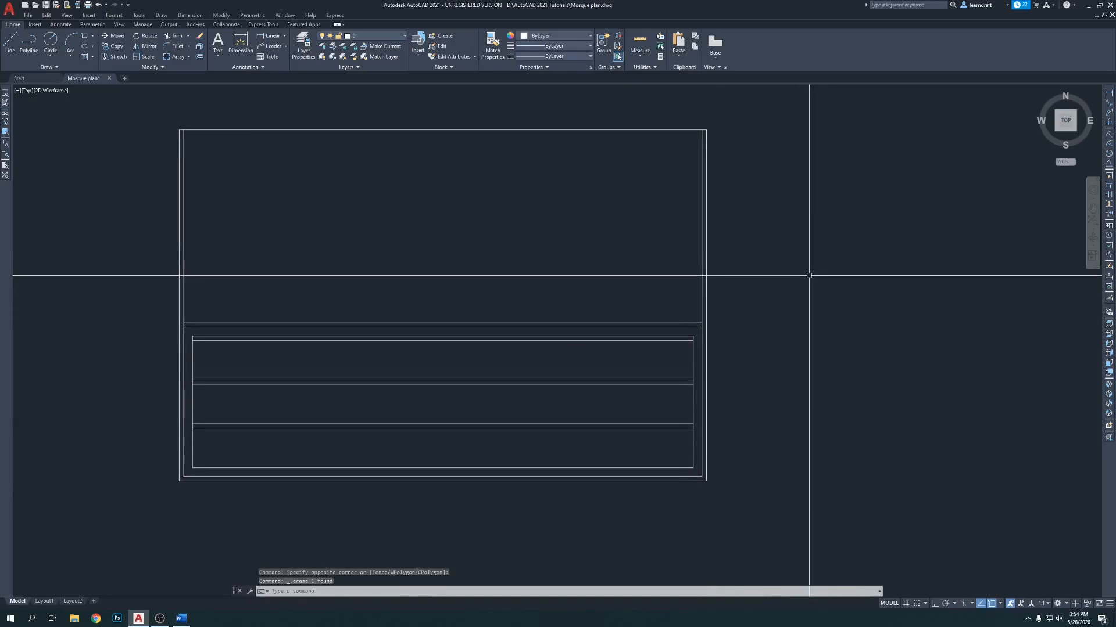
Step: Copy the entire row block upward, from the room's inner bottom-right corner to where the partition's upper line meets the inner right wall
{"action": "middle_click_drag", "start_coordinate": [642, 269], "coordinate": [679, 304]}
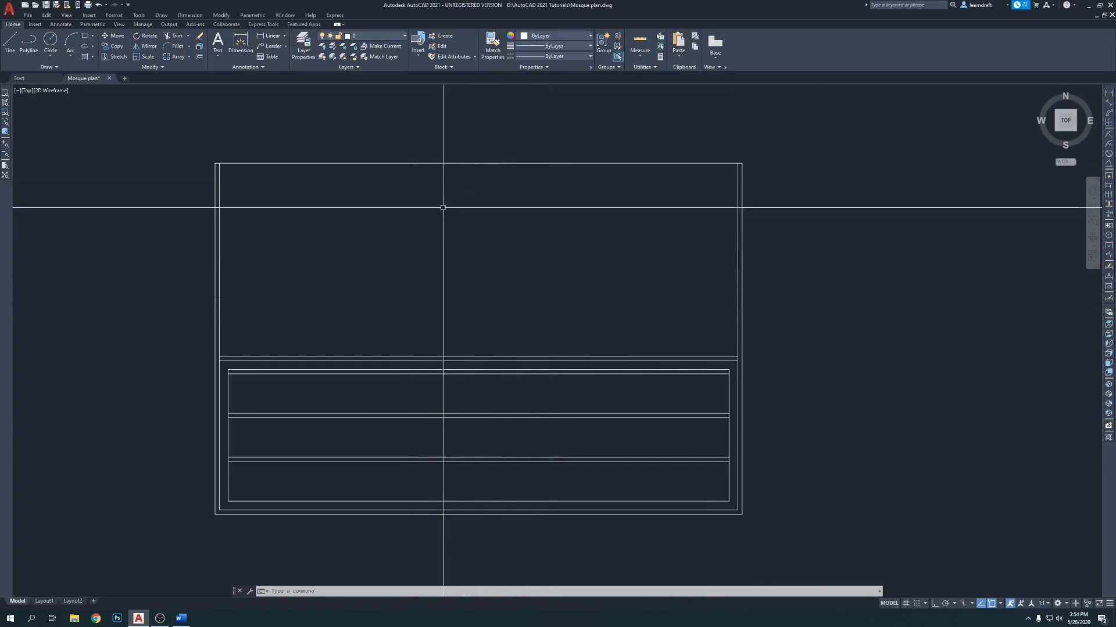
{"action": "middle_click_drag", "start_coordinate": [662, 336], "coordinate": [628, 260]}
{"action": "scroll", "coordinate": [755, 386], "scroll_direction": "up", "scroll_amount": 3}
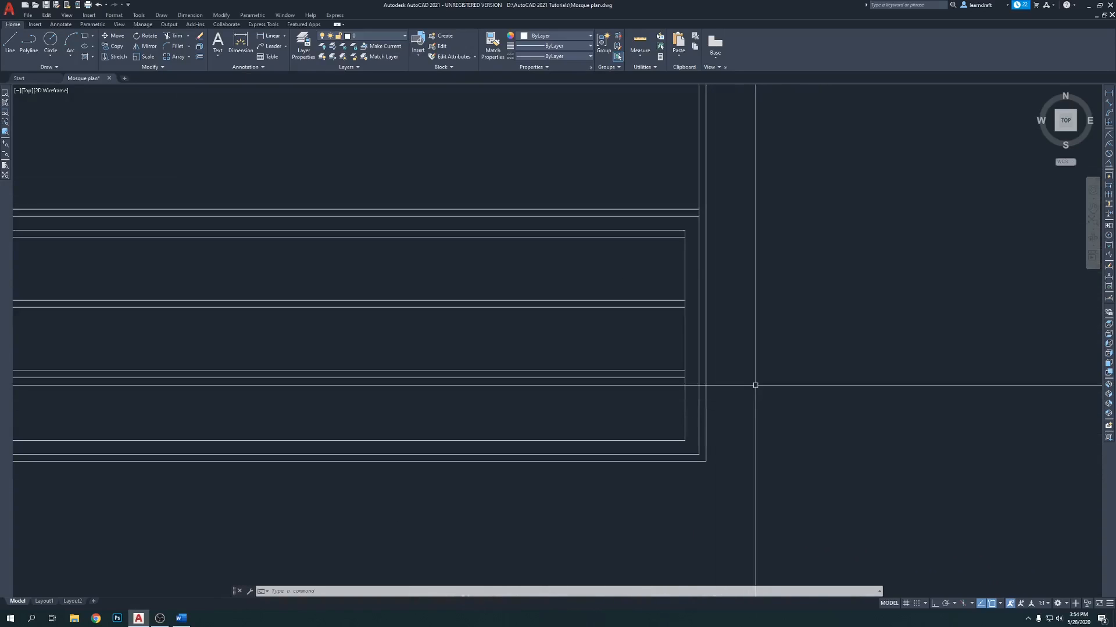
{"action": "middle_click_drag", "start_coordinate": [598, 174], "coordinate": [601, 185]}
{"action": "left_click", "coordinate": [693, 242]}
{"action": "left_click", "coordinate": [629, 464]}
{"action": "middle_click_drag", "start_coordinate": [543, 345], "coordinate": [914, 392]}
{"action": "left_click", "coordinate": [312, 315]}
{"action": "left_click", "coordinate": [258, 329]}
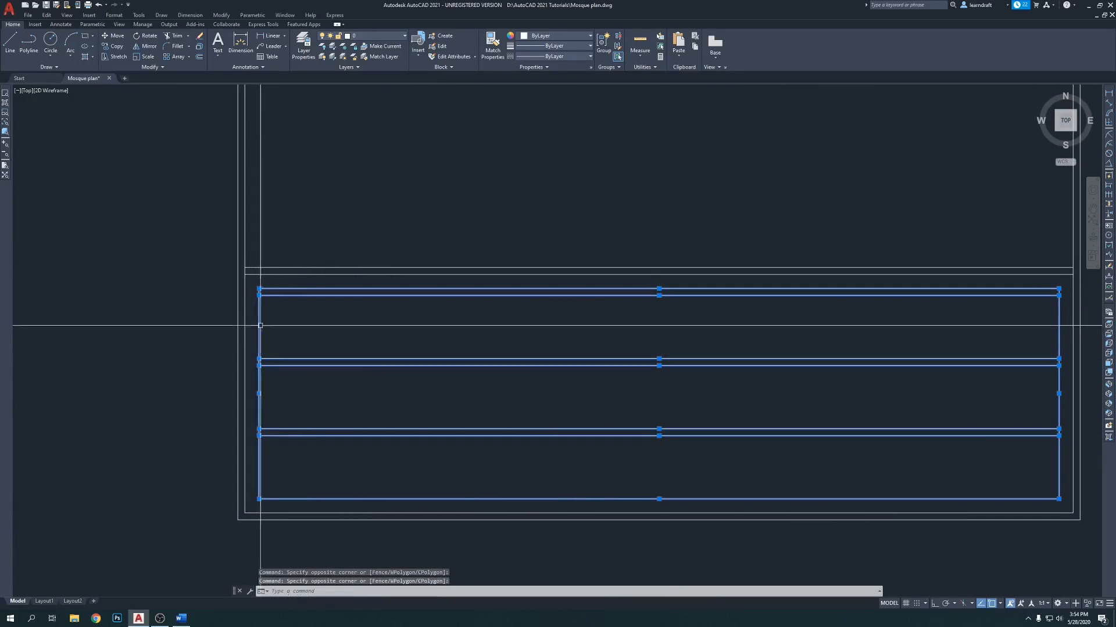
{"action": "scroll", "coordinate": [235, 273], "scroll_direction": "down", "scroll_amount": 2}
{"action": "scroll", "coordinate": [535, 343], "scroll_direction": "up", "scroll_amount": 3}
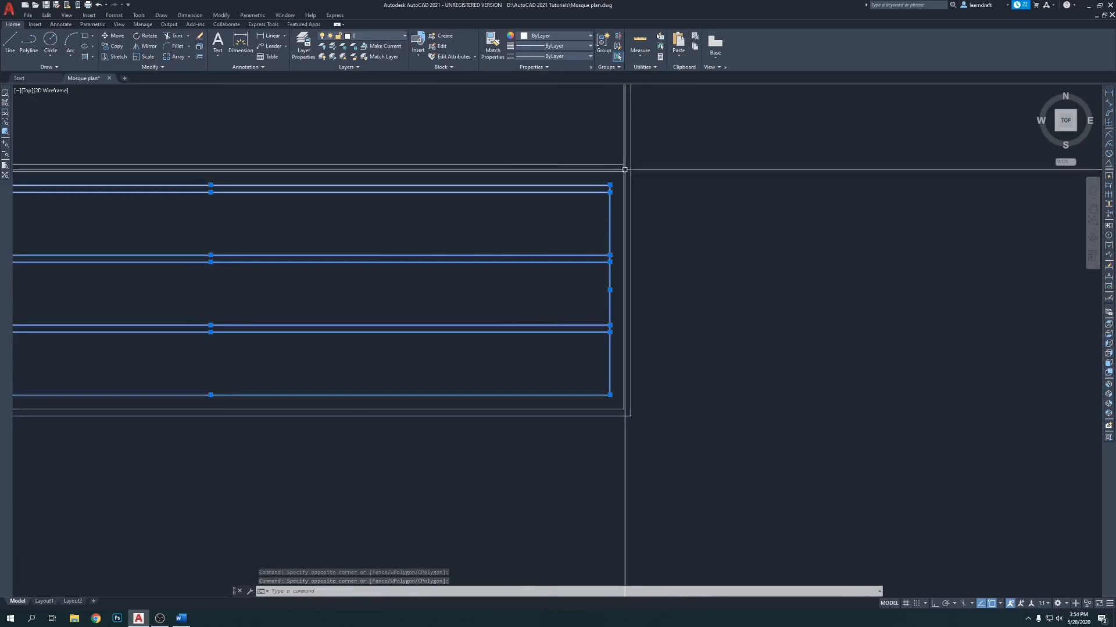
{"action": "type", "text": "o"}
{"action": "key", "text": "Return"}
{"action": "left_click", "coordinate": [623, 409]}
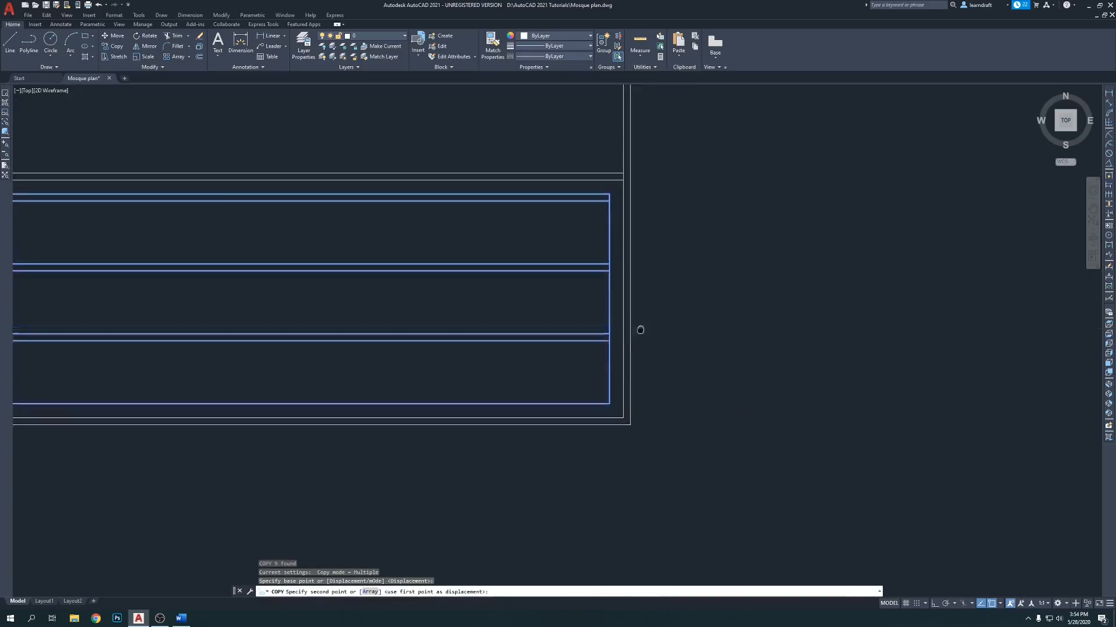
{"action": "middle_click_drag", "start_coordinate": [641, 316], "coordinate": [638, 435]}
{"action": "left_click", "coordinate": [622, 283]}
{"action": "scroll", "coordinate": [623, 283], "scroll_direction": "down", "scroll_amount": 5}
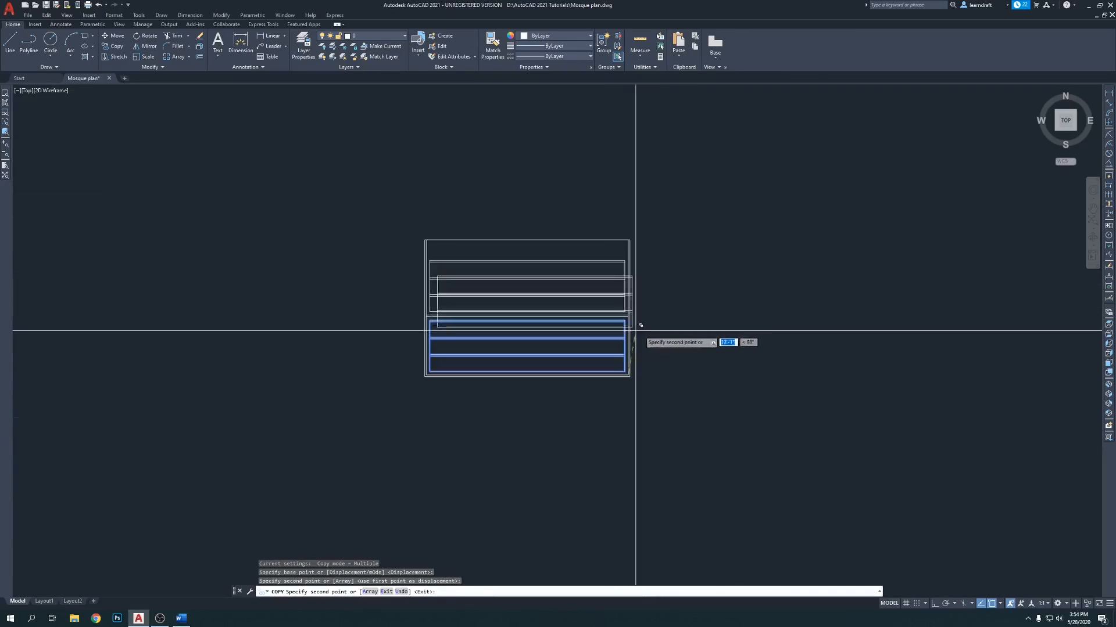
{"action": "key", "text": "Escape"}
{"action": "scroll", "coordinate": [557, 238], "scroll_direction": "up", "scroll_amount": 4}
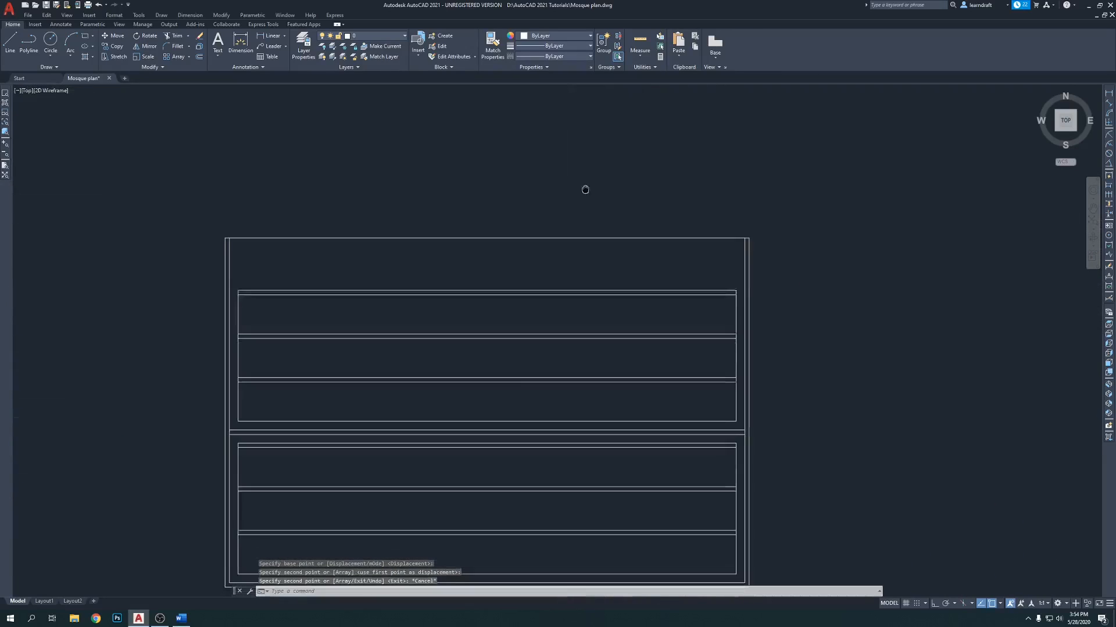
{"action": "scroll", "coordinate": [691, 192], "scroll_direction": "down", "scroll_amount": 2}
{"action": "scroll", "coordinate": [657, 198], "scroll_direction": "up", "scroll_amount": 2}
{"action": "middle_click_drag", "start_coordinate": [657, 198], "coordinate": [649, 164]}
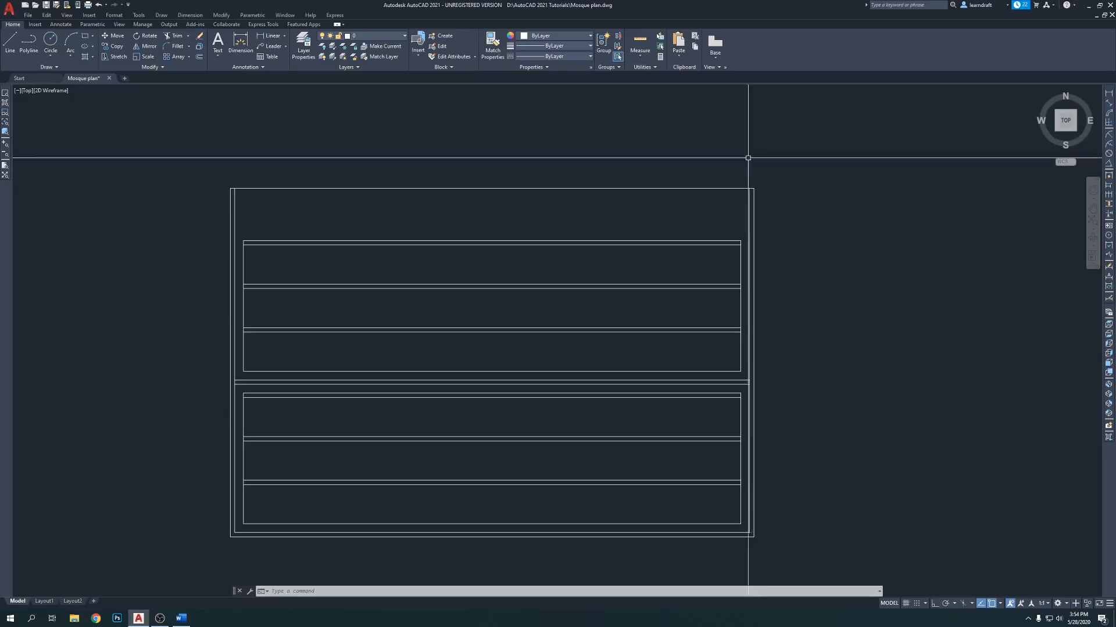
{"action": "middle_click_drag", "start_coordinate": [747, 152], "coordinate": [695, 175]}
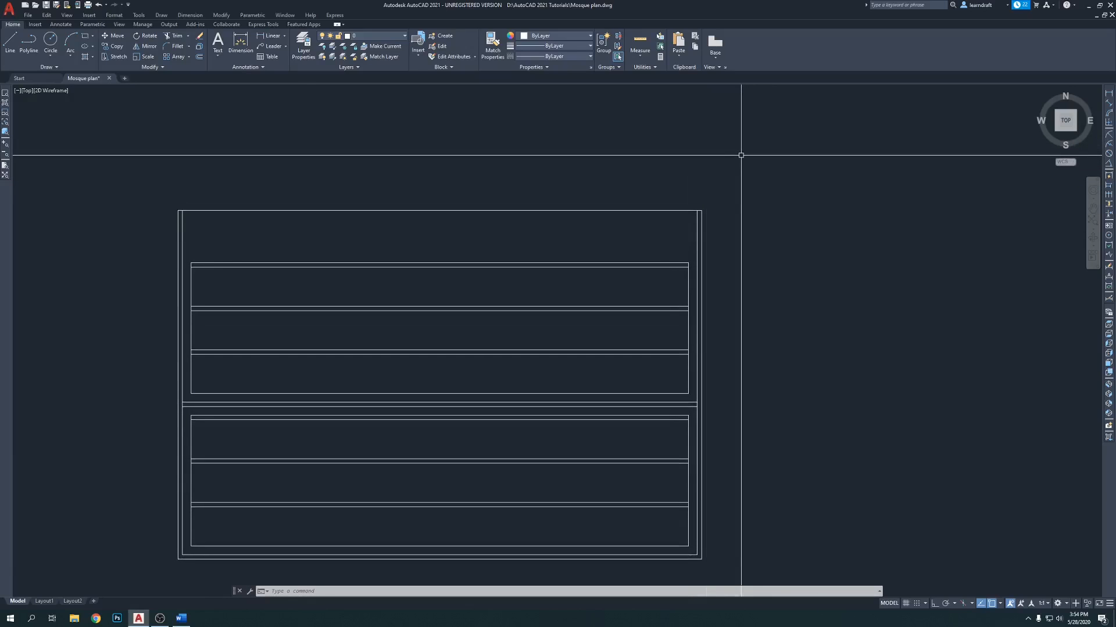
Step: Check the required row counts for inside and outside in the Word notes and return to the AutoCAD drawing
{"action": "left_click", "coordinate": [182, 618]}
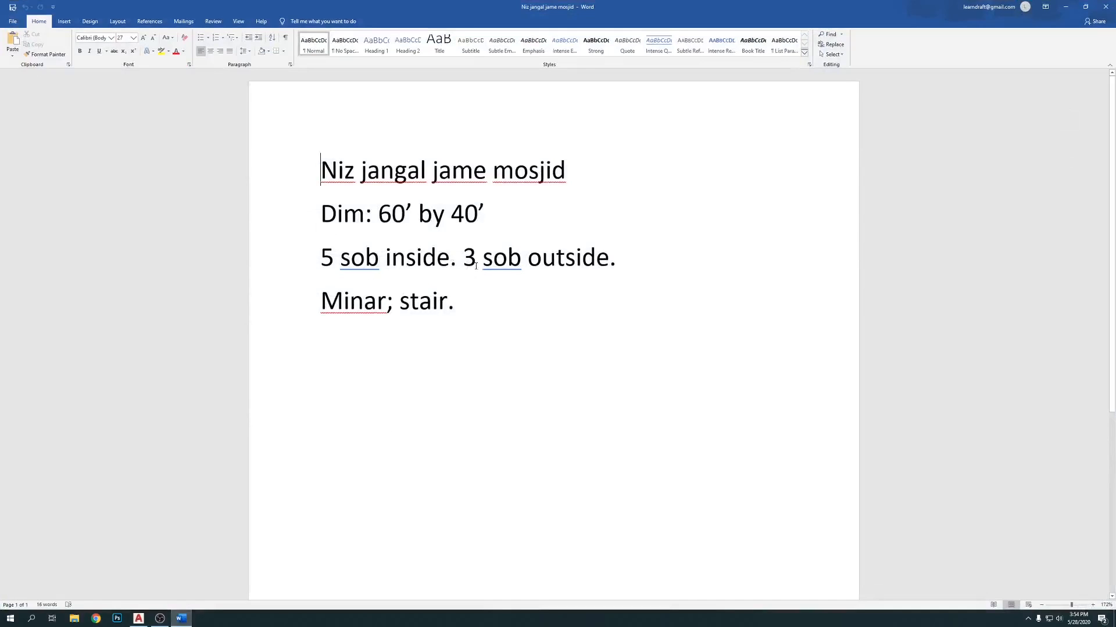
{"action": "left_click", "coordinate": [1068, 7]}
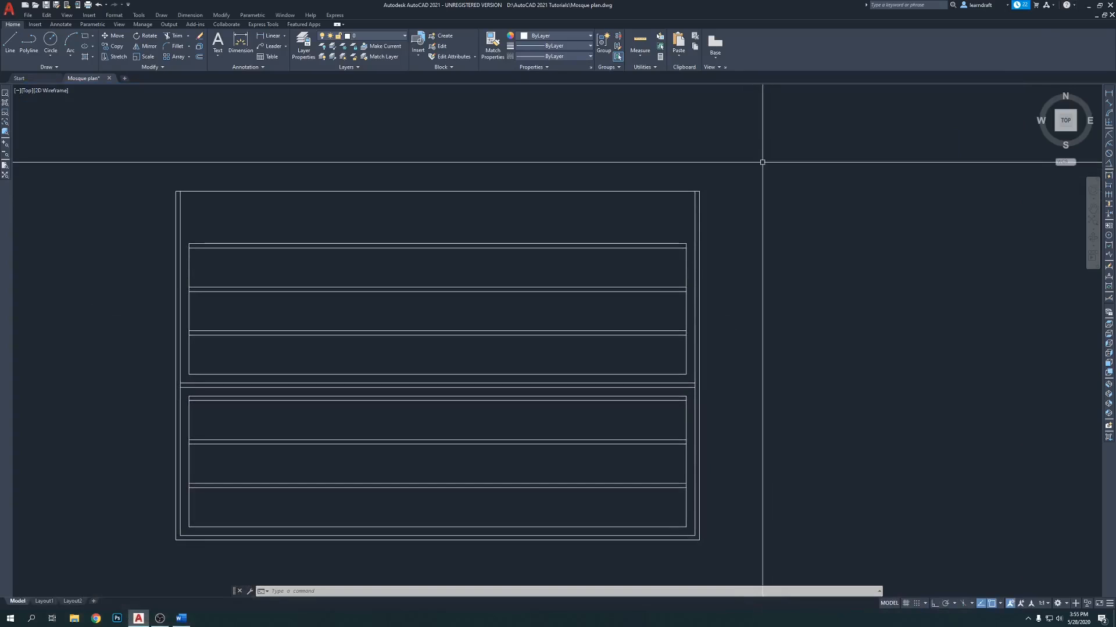
{"action": "mouse_move", "coordinate": [720, 154]}
{"action": "middle_mouse_down"}
{"action": "mouse_move", "coordinate": [743, 157]}
{"action": "mouse_move", "coordinate": [728, 134]}
{"action": "middle_mouse_up"}
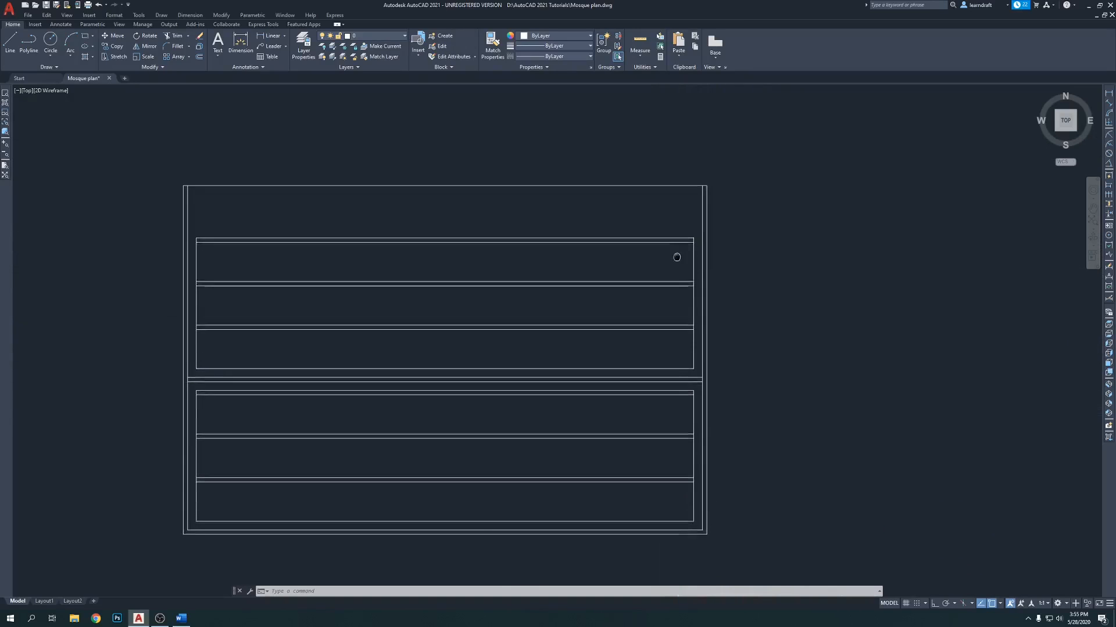
Step: Copy the upper room's top two row line pairs upward, from the third pair's right end to the top pair's right end
{"action": "scroll", "coordinate": [673, 250], "scroll_direction": "up", "scroll_amount": 3}
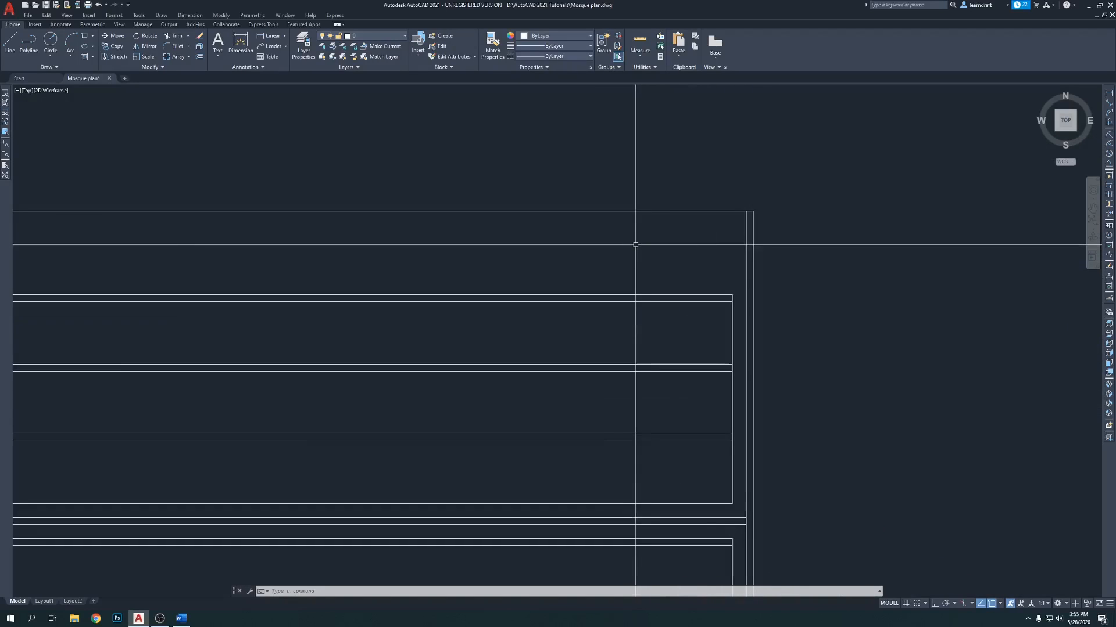
{"action": "left_click", "coordinate": [687, 271]}
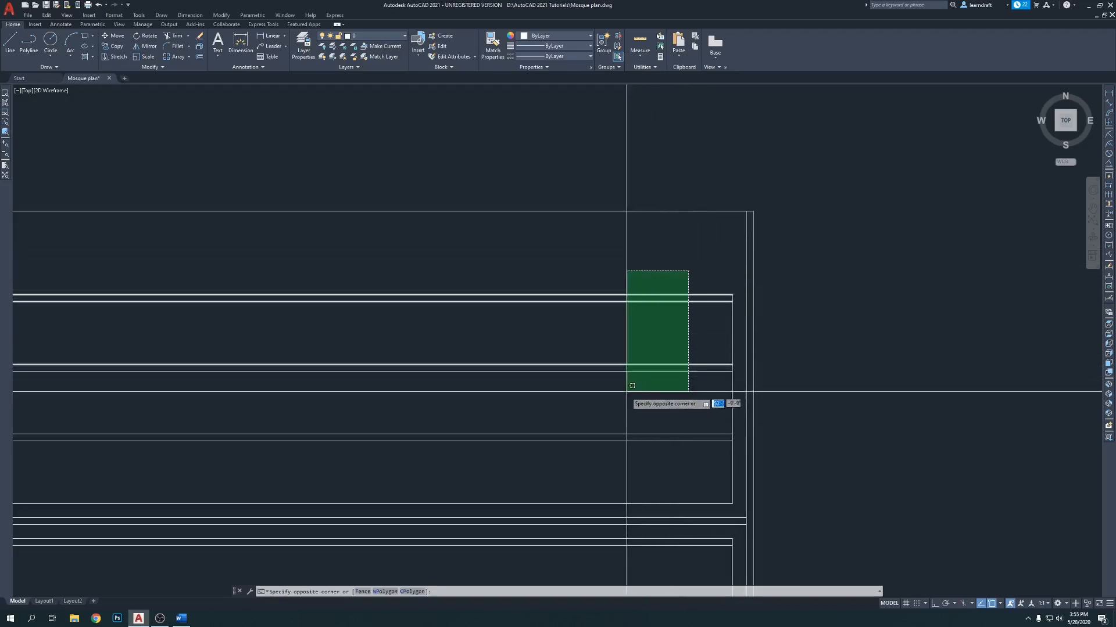
{"action": "left_click", "coordinate": [615, 413]}
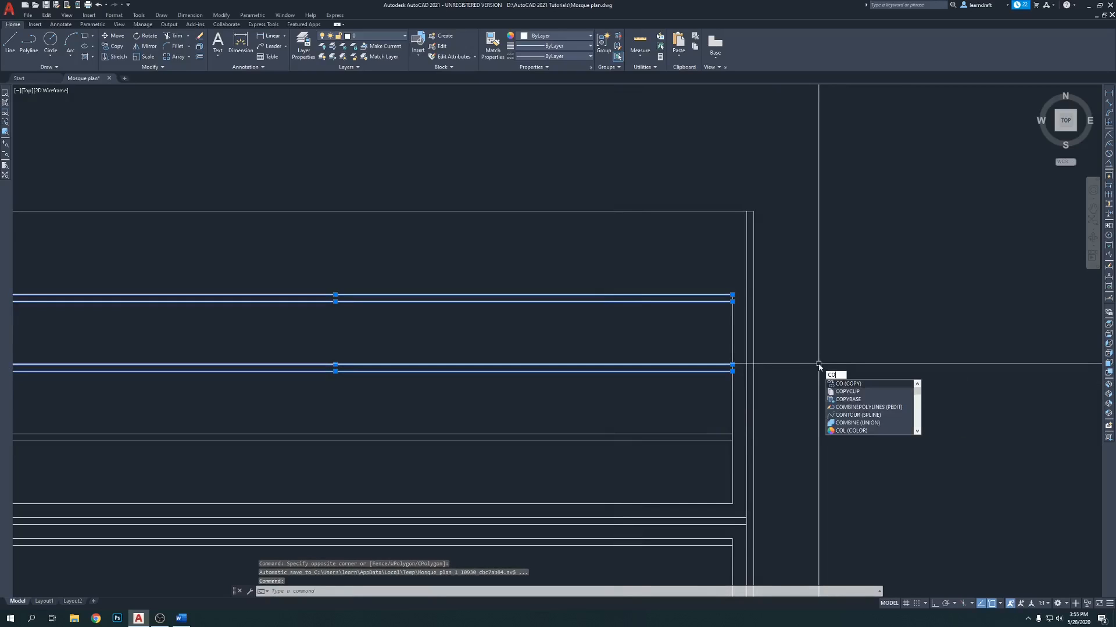
{"action": "key", "text": "Return"}
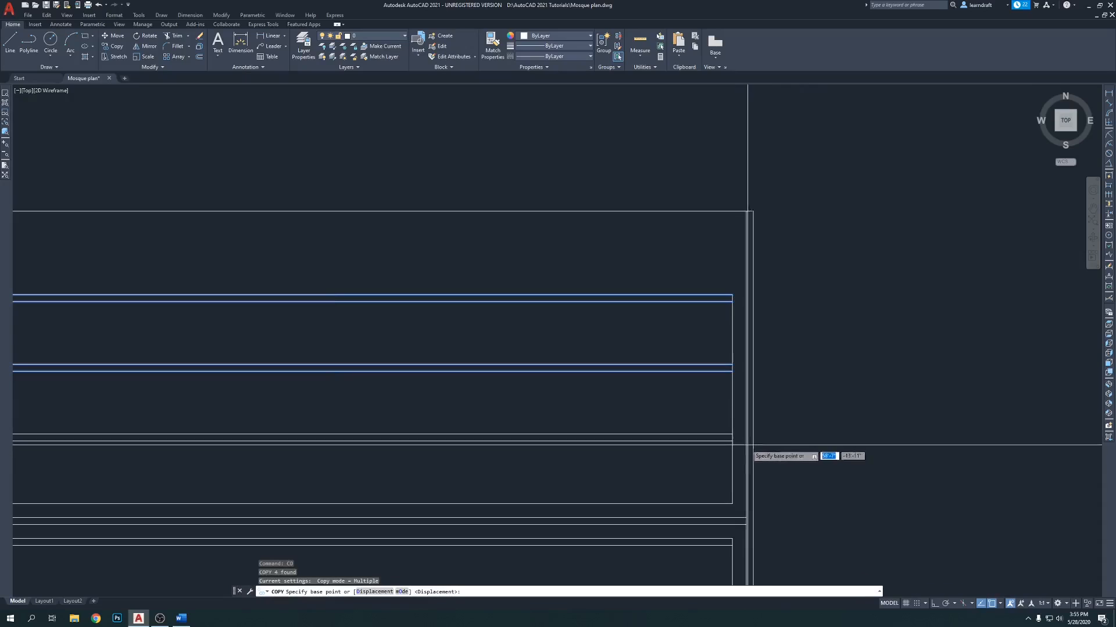
{"action": "left_click", "coordinate": [732, 434]}
{"action": "scroll", "coordinate": [744, 372], "scroll_direction": "up", "scroll_amount": 5}
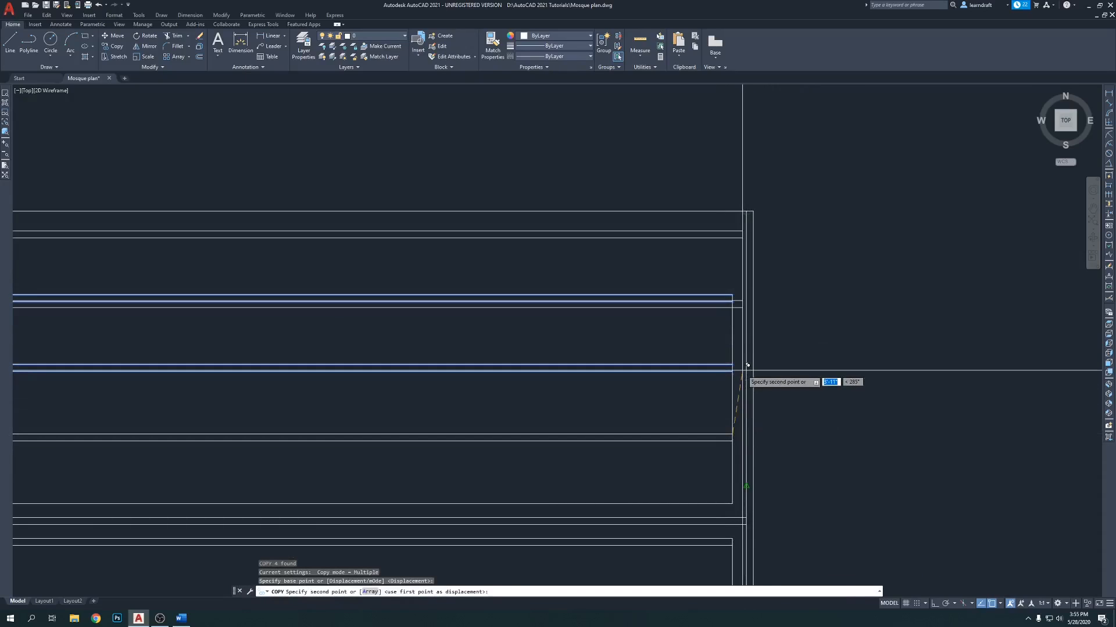
{"action": "scroll", "coordinate": [738, 314], "scroll_direction": "down", "scroll_amount": 5}
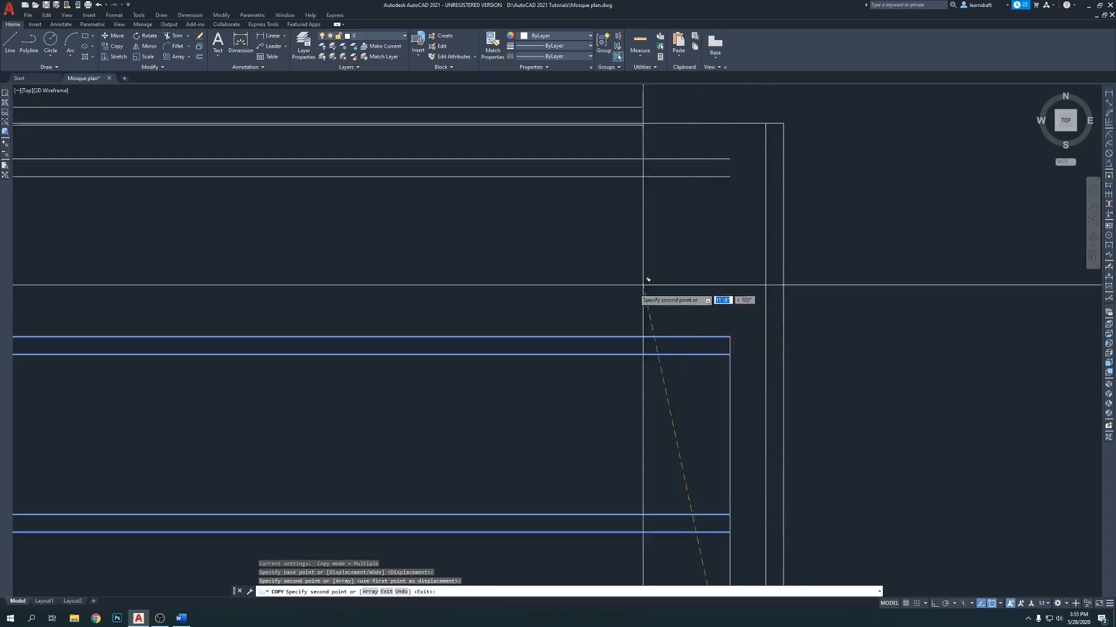
{"action": "key", "text": "Escape"}
Step: Delete the old top outer wall line crossing between the copied rows
{"action": "middle_click_drag", "start_coordinate": [660, 257], "coordinate": [738, 266]}
{"action": "left_click", "coordinate": [479, 295]}
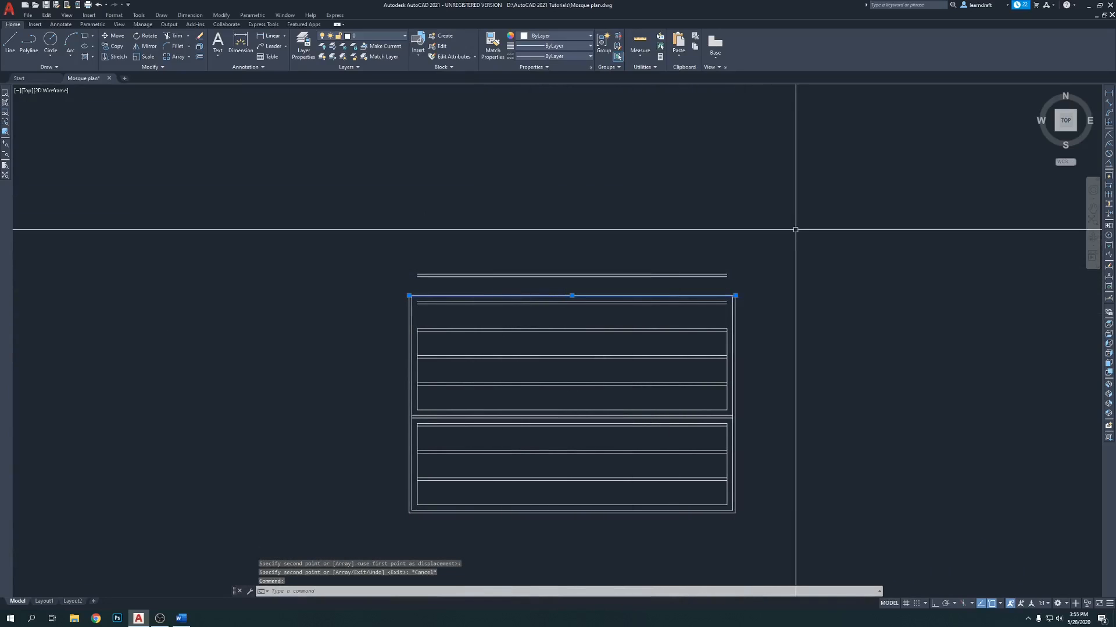
{"action": "key", "text": "Delete"}
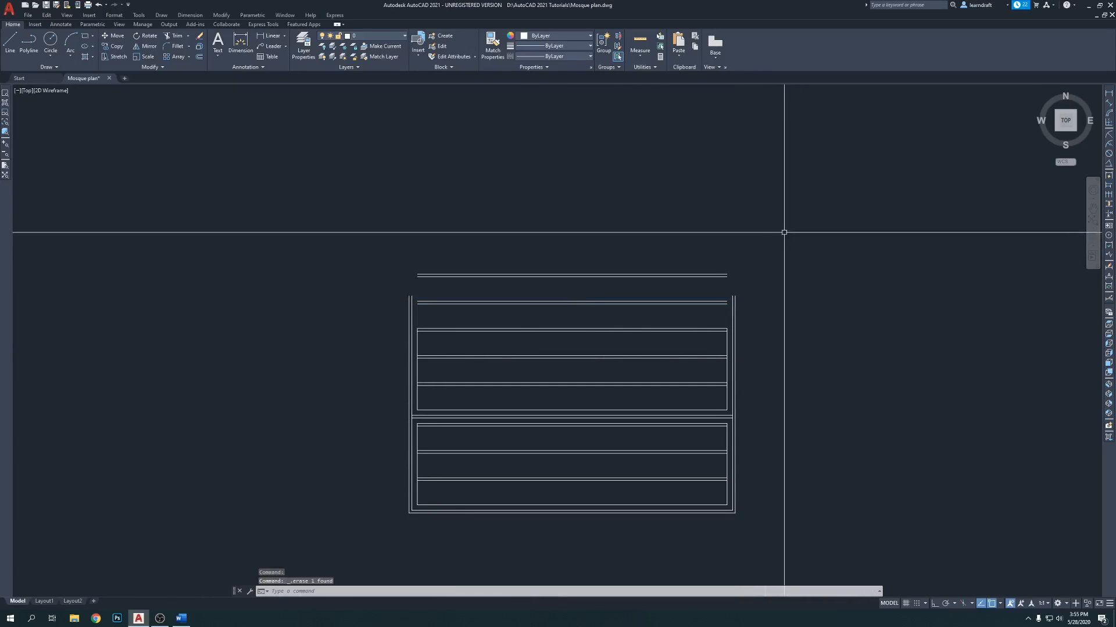
{"action": "scroll", "coordinate": [758, 221], "scroll_direction": "up", "scroll_amount": 2}
{"action": "scroll", "coordinate": [723, 218], "scroll_direction": "down", "scroll_amount": 2}
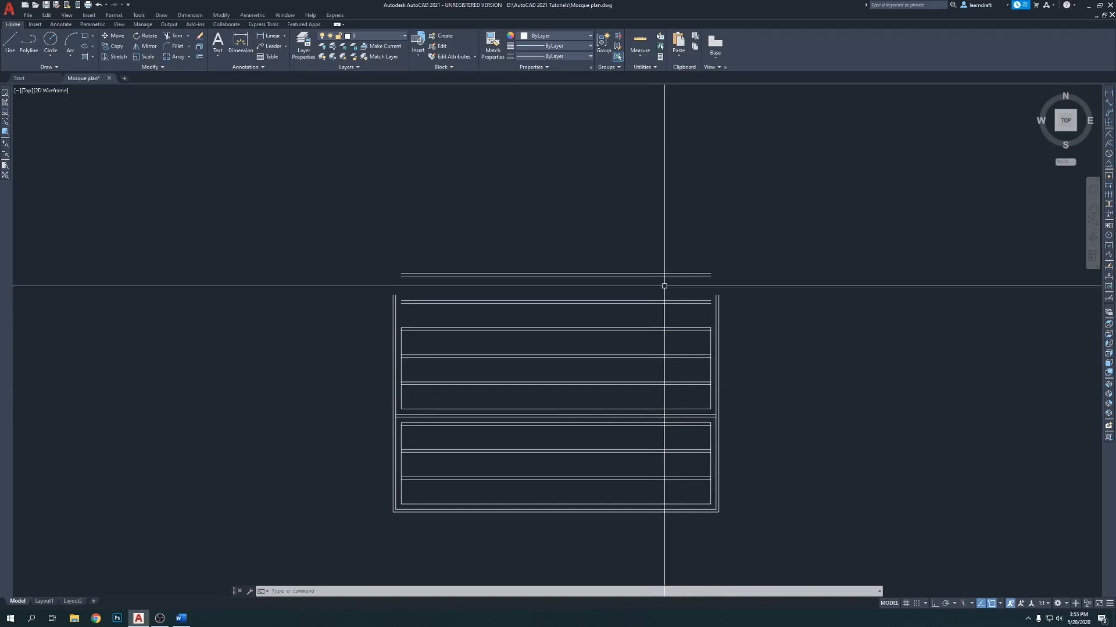
Step: Offset the topmost row line upward by 12 inches as the new top wall's inner line
{"action": "scroll", "coordinate": [664, 286], "scroll_direction": "up", "scroll_amount": 4}
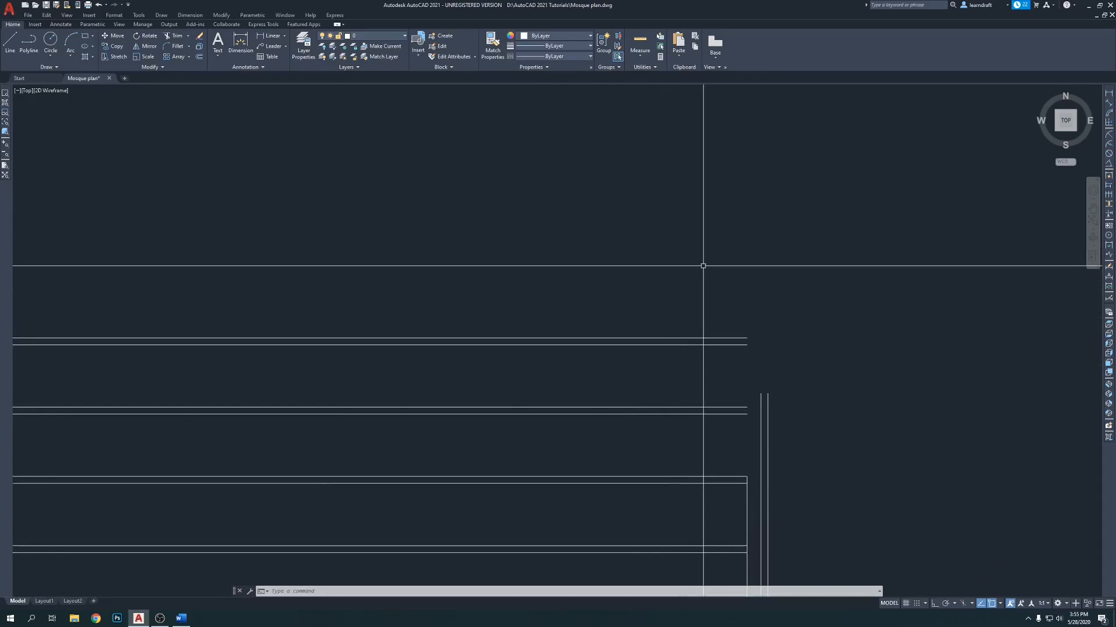
{"action": "key", "text": "Return"}
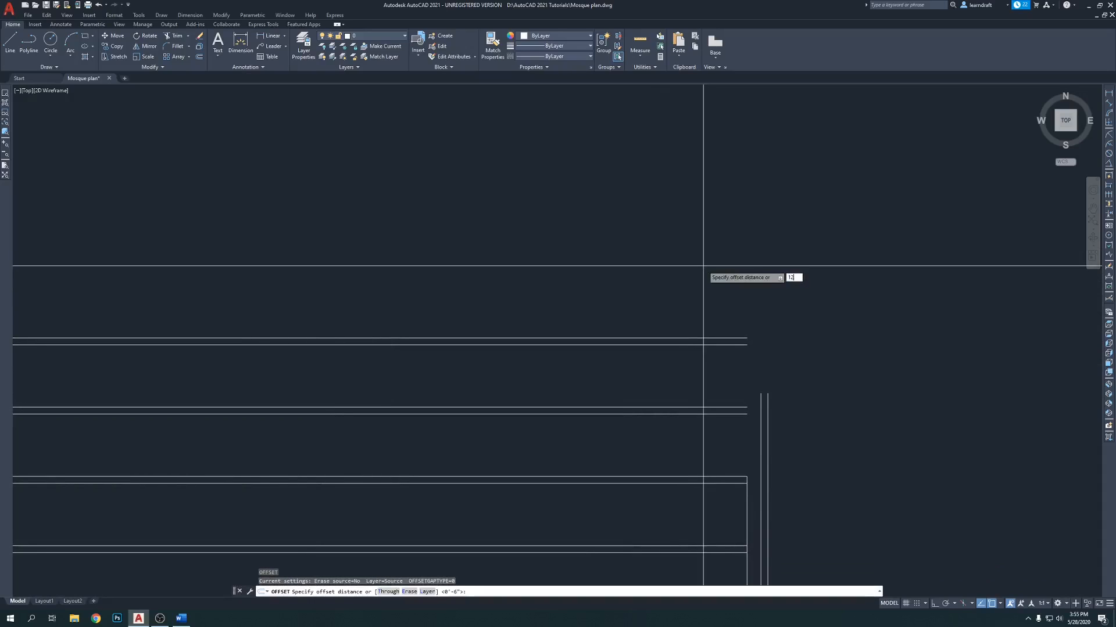
{"action": "key", "text": "Return"}
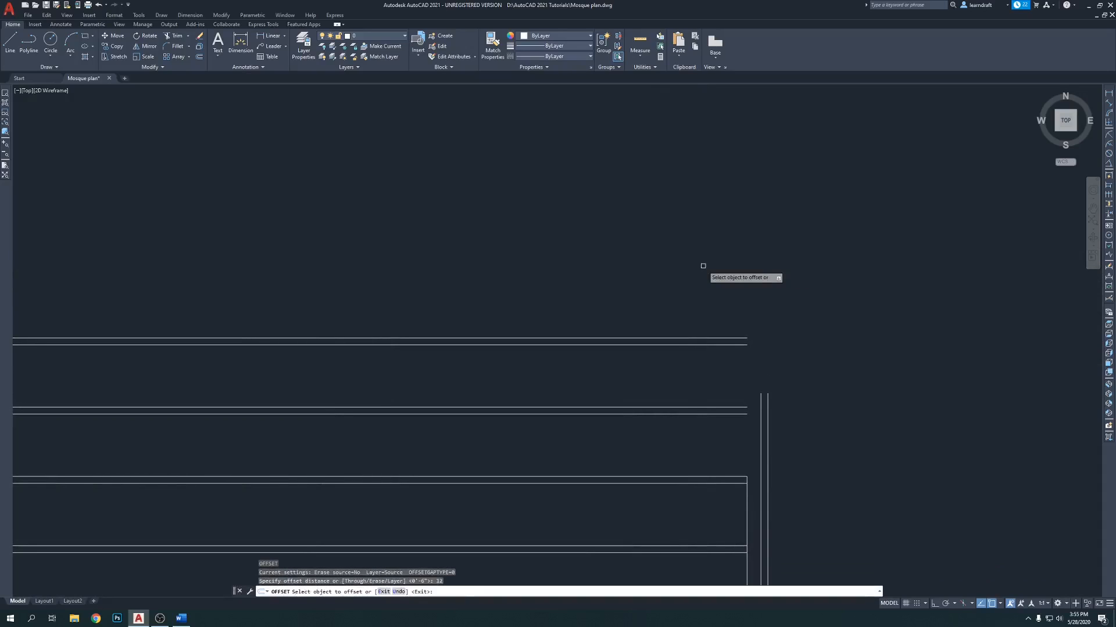
{"action": "left_click", "coordinate": [688, 339]}
{"action": "left_click", "coordinate": [702, 269]}
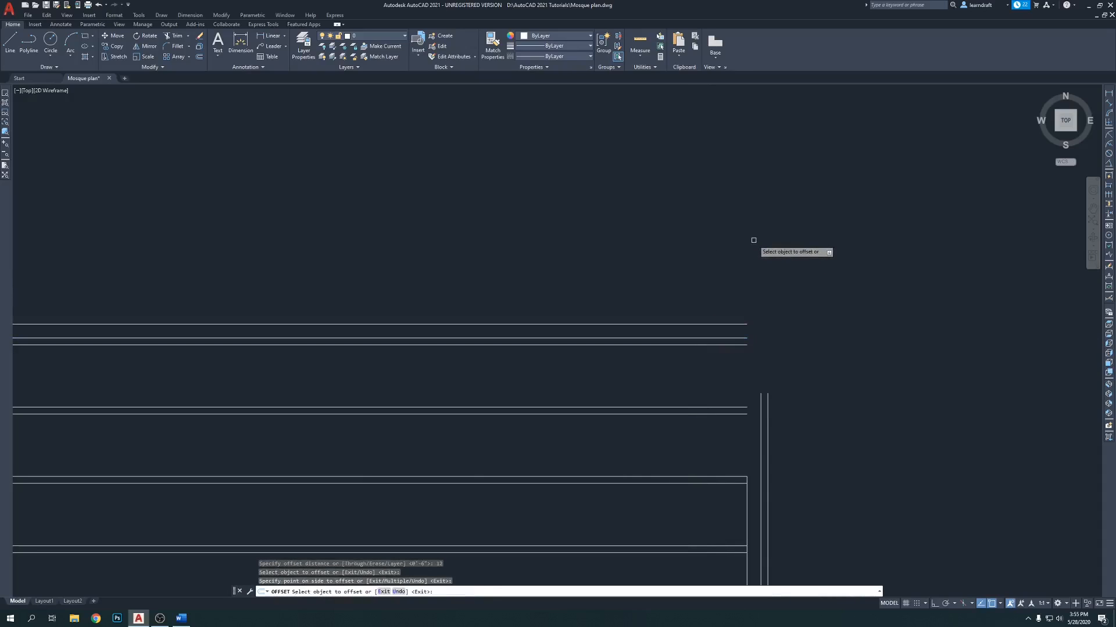
{"action": "scroll", "coordinate": [755, 233], "scroll_direction": "down", "scroll_amount": 2}
{"action": "key", "text": "Return"}
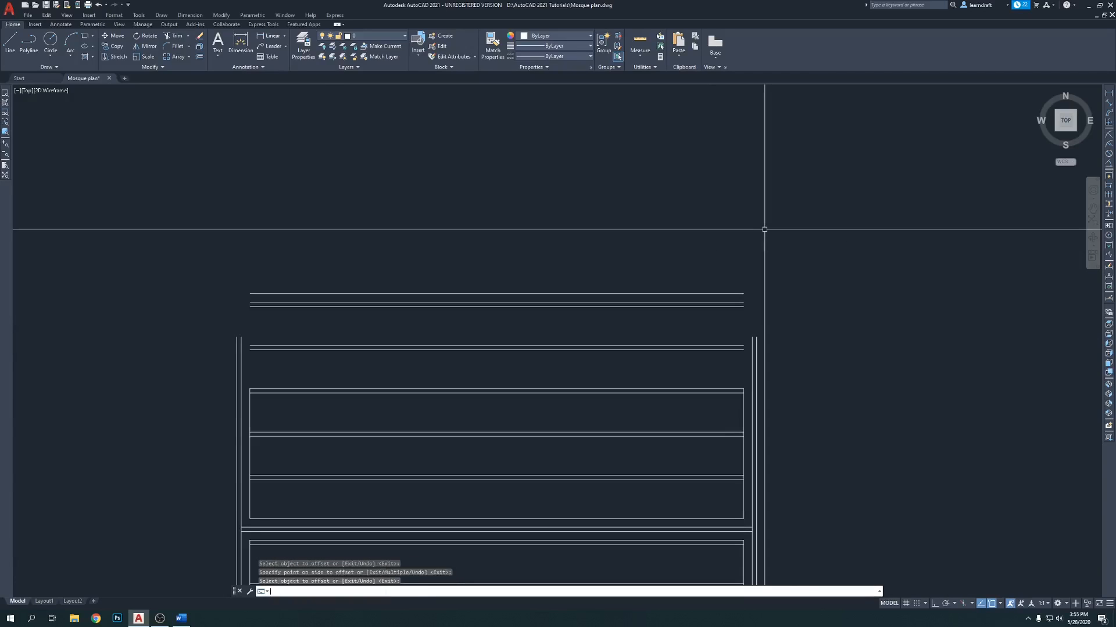
Step: Fillet the new inner top wall line with the inner right and inner left wall lines at zero radius
{"action": "type", "text": "f"}
{"action": "key", "text": "Return"}
{"action": "left_click", "coordinate": [750, 339]}
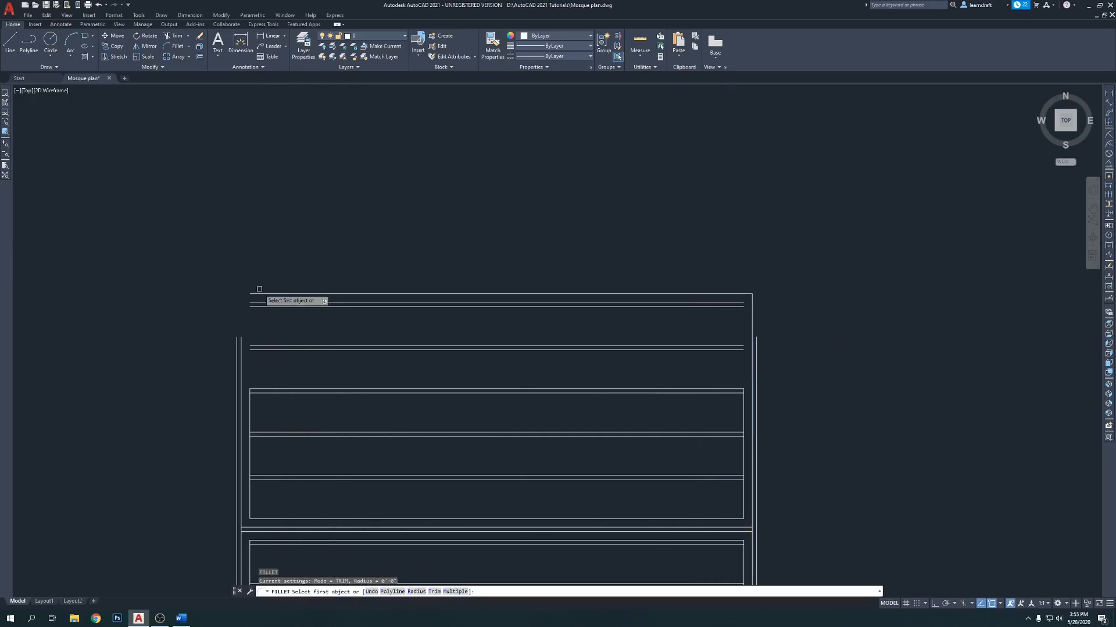
{"action": "left_click", "coordinate": [242, 351]}
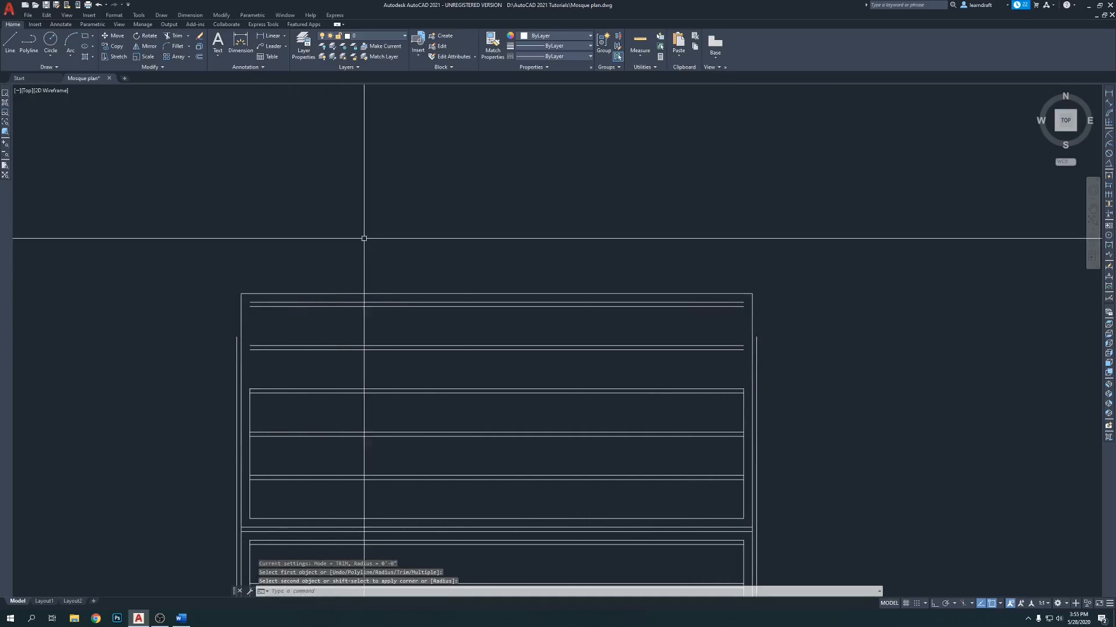
Step: Offset the inner top wall line outward by 6 inches for the outer wall face
{"action": "type", "text": "o"}
{"action": "key", "text": "Return"}
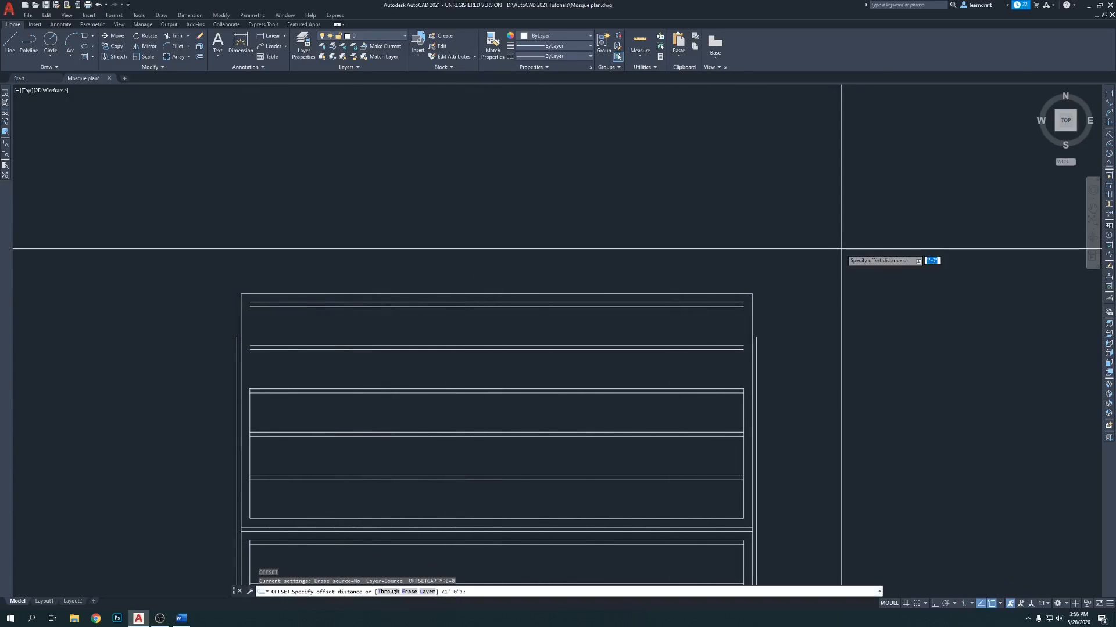
{"action": "key", "text": "Return"}
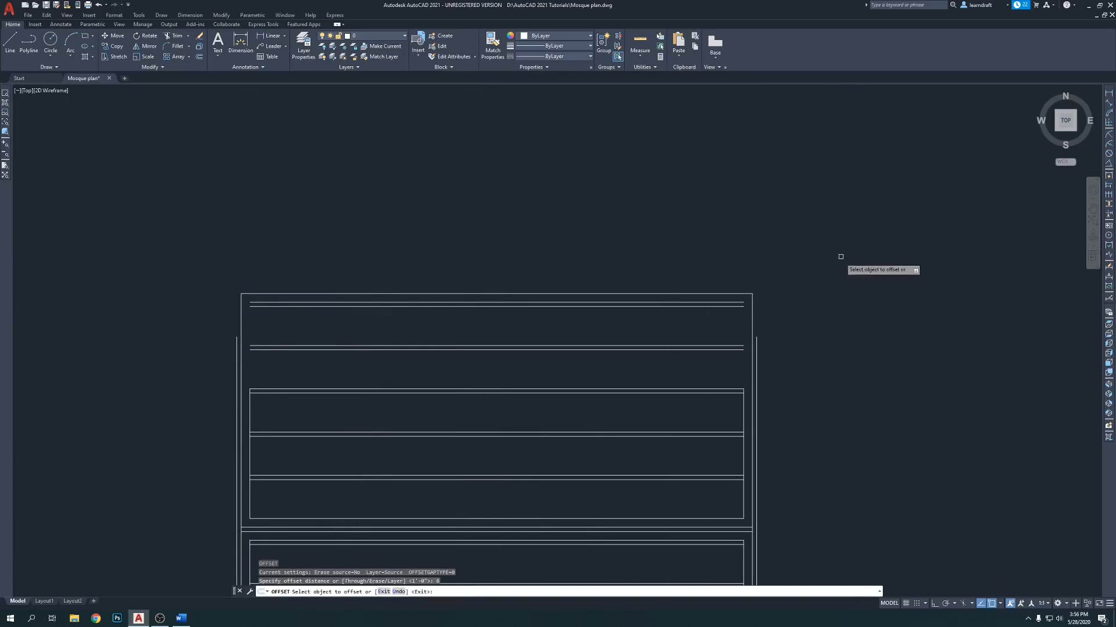
{"action": "left_click", "coordinate": [713, 294]}
{"action": "left_click", "coordinate": [879, 249]}
{"action": "key", "text": "Return"}
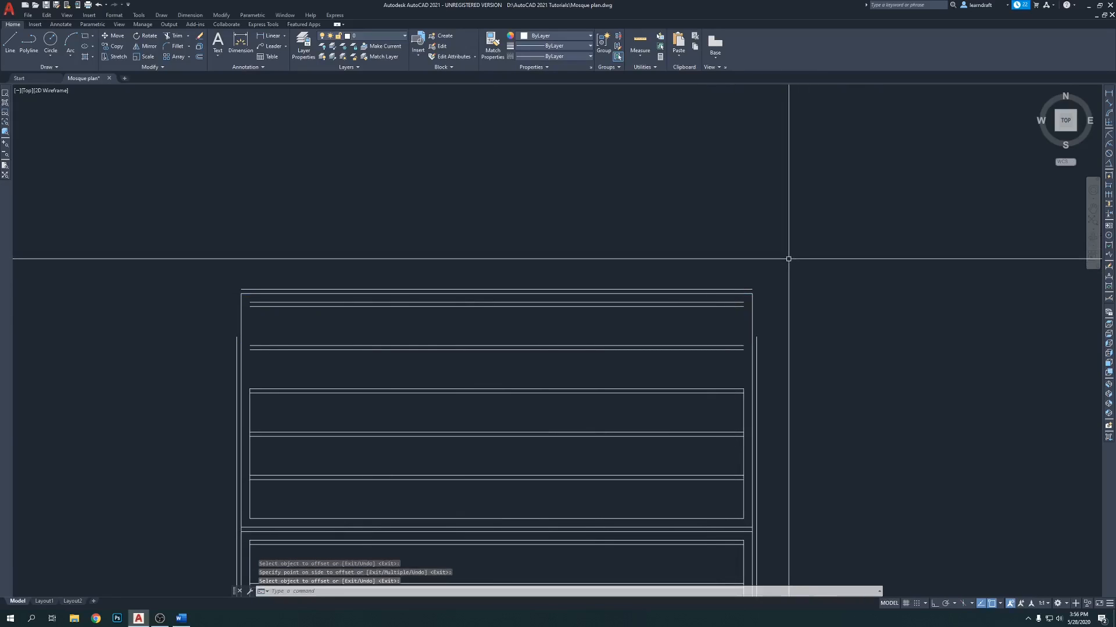
Step: Fillet the outer top wall line with the outer right and outer left wall lines at zero radius
{"action": "type", "text": "f"}
{"action": "key", "text": "Return"}
{"action": "scroll", "coordinate": [778, 275], "scroll_direction": "up", "scroll_amount": 4}
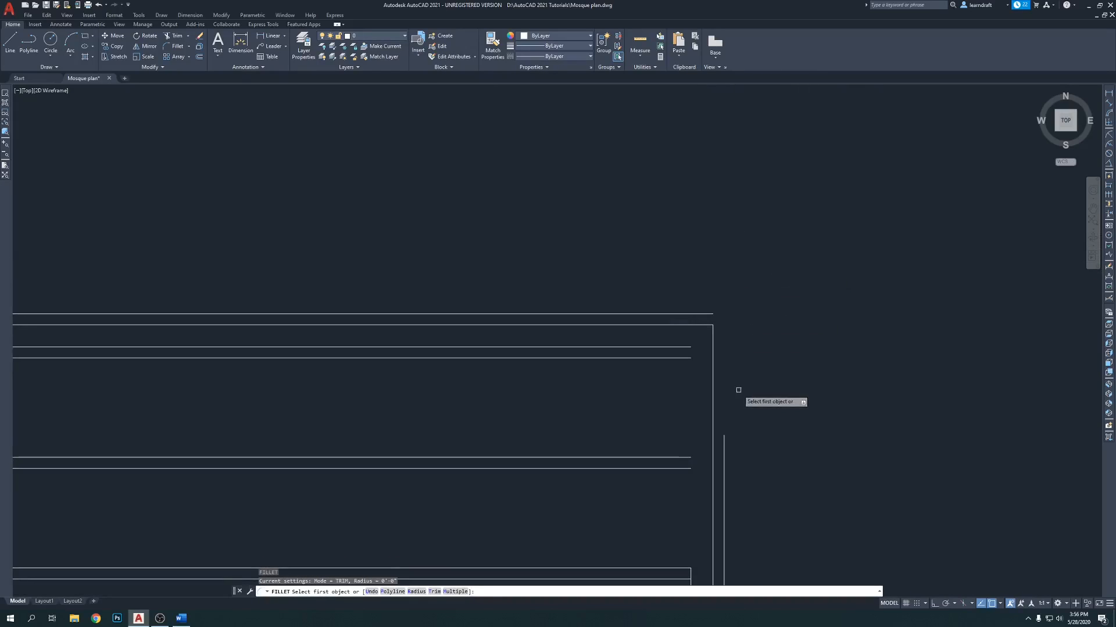
{"action": "left_click", "coordinate": [724, 441]}
{"action": "left_click", "coordinate": [692, 314]}
{"action": "middle_click_drag", "start_coordinate": [290, 215], "coordinate": [759, 270]}
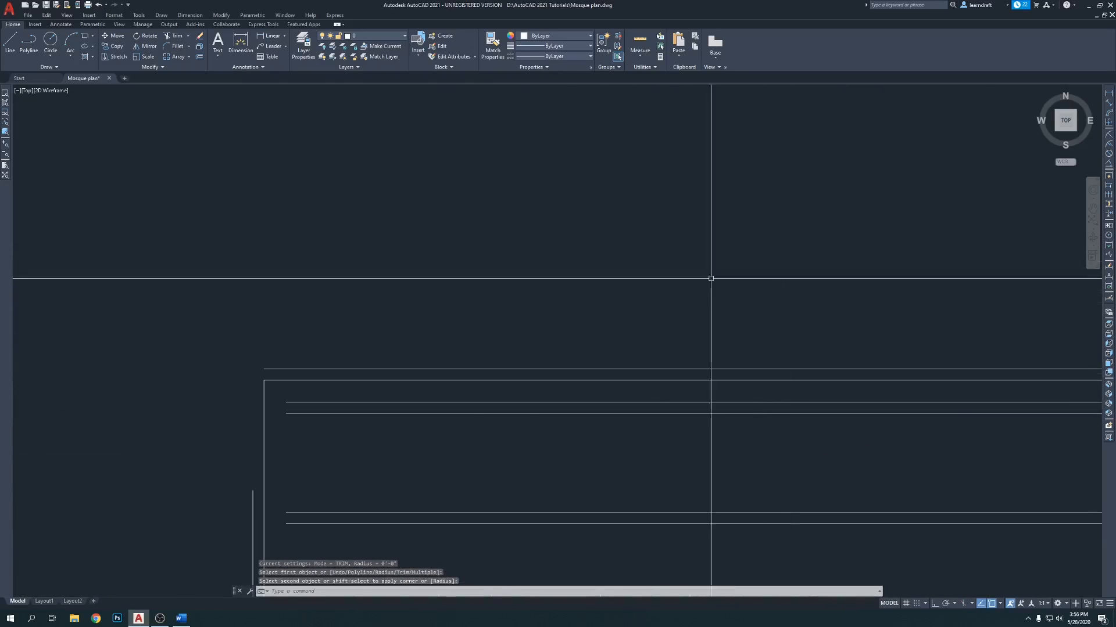
{"action": "key", "text": "Return"}
{"action": "left_click", "coordinate": [534, 345]}
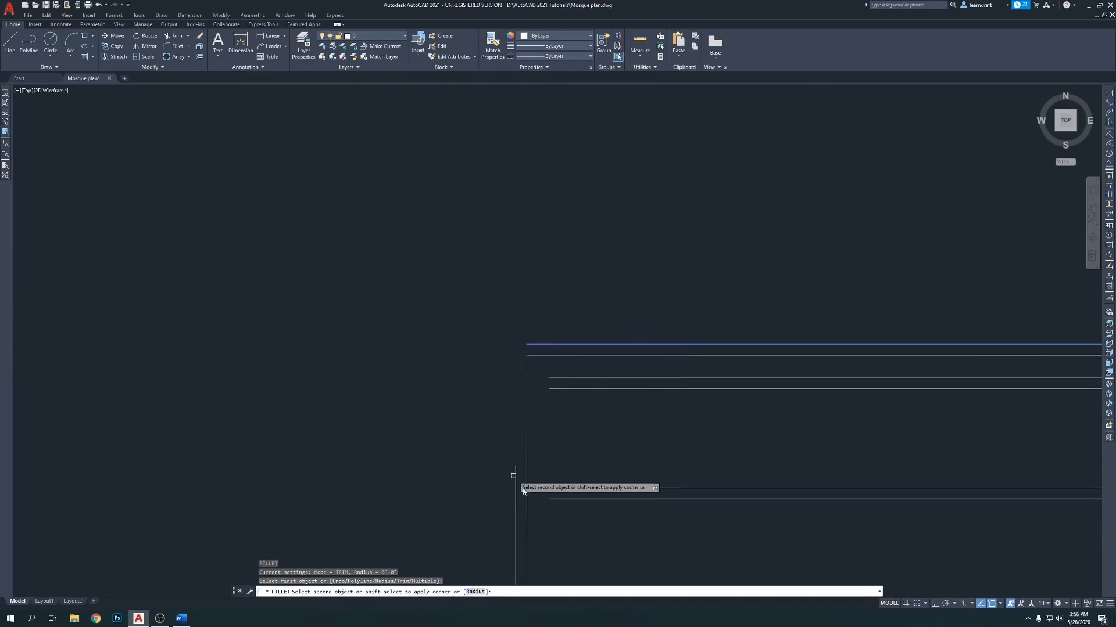
{"action": "left_click", "coordinate": [515, 484]}
{"action": "scroll", "coordinate": [530, 242], "scroll_direction": "down", "scroll_amount": 5}
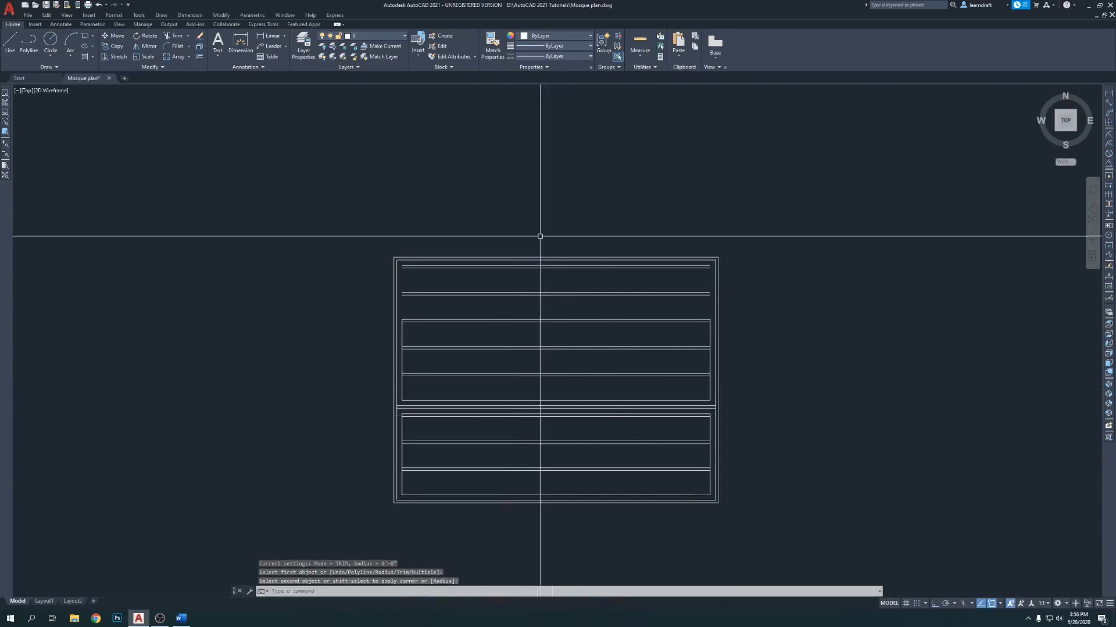
Step: Extend the upper row block's right edge up to the topmost row line
{"action": "scroll", "coordinate": [652, 213], "scroll_direction": "up", "scroll_amount": 3}
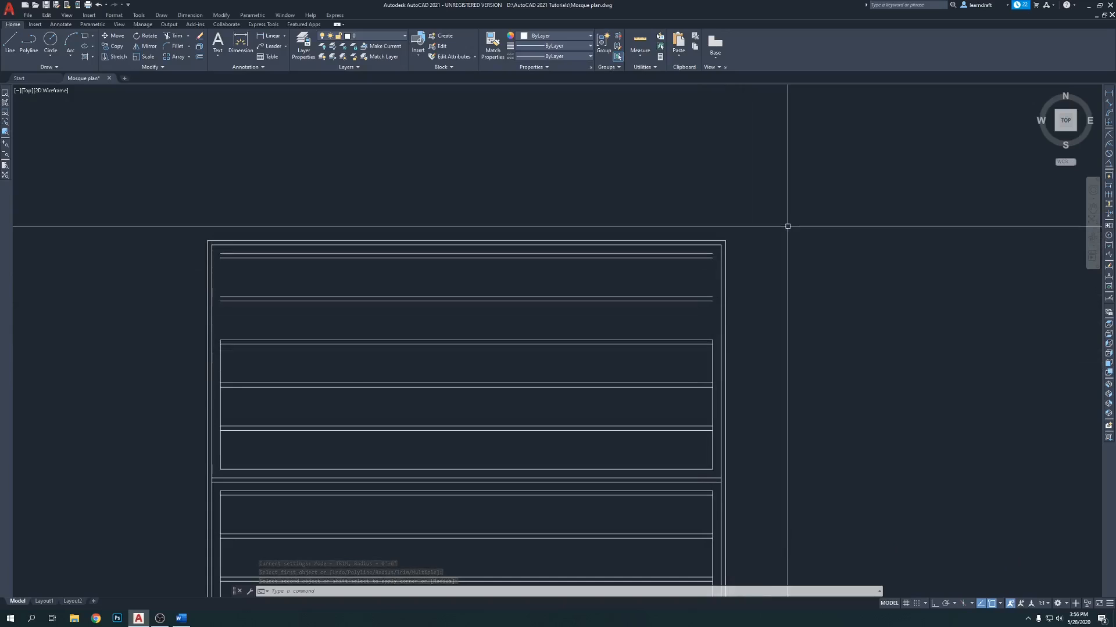
{"action": "type", "text": "f"}
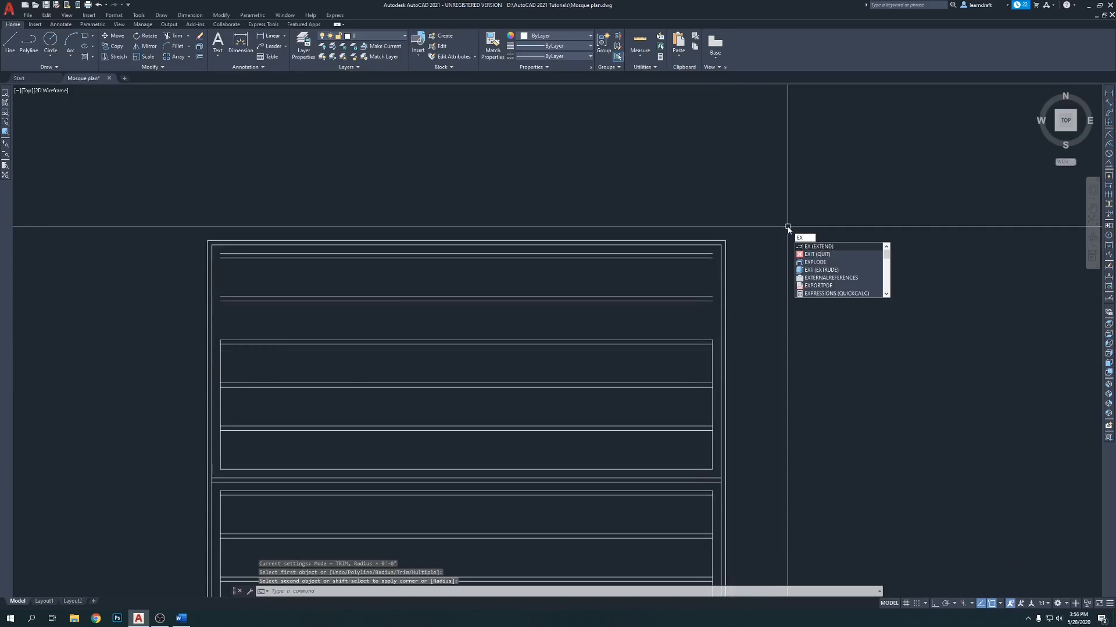
{"action": "type", "text": "x"}
{"action": "key", "text": "Return"}
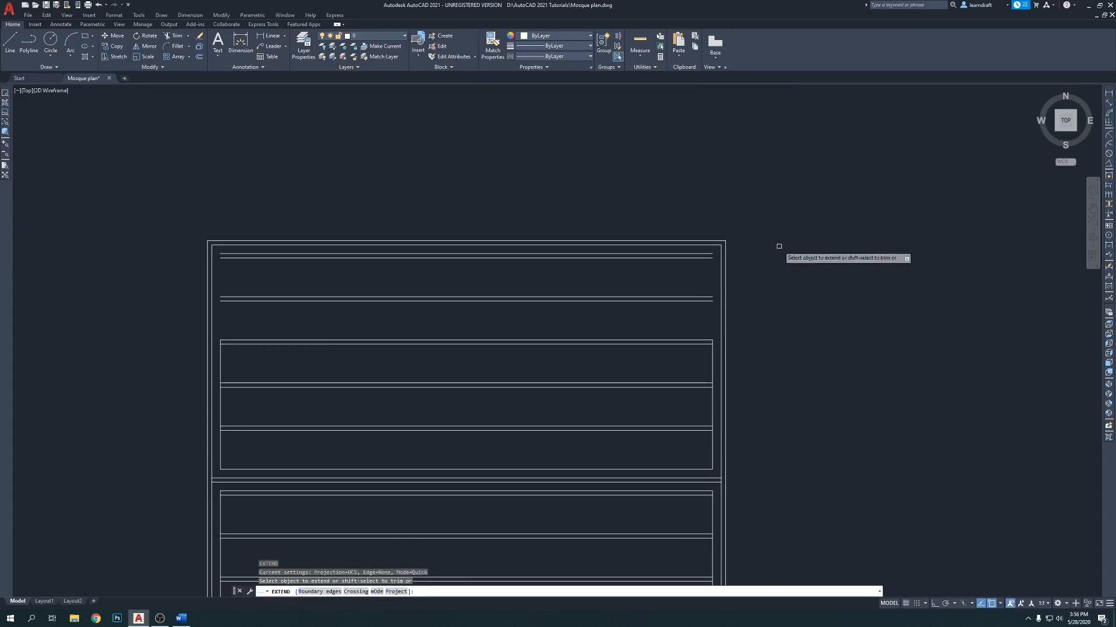
{"action": "left_click", "coordinate": [712, 356]}
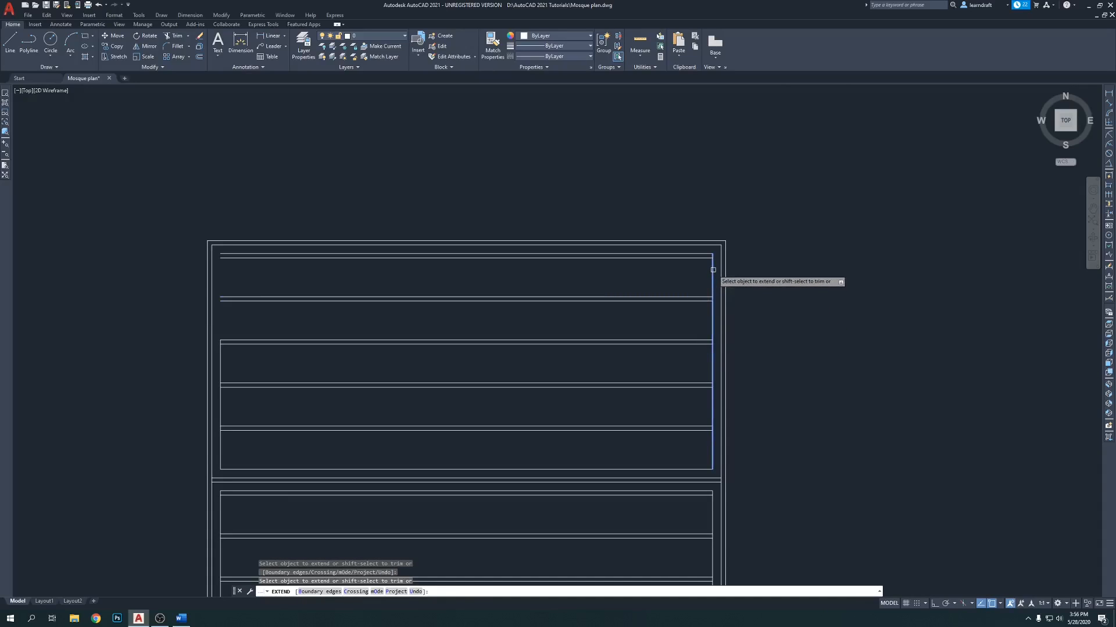
{"action": "key", "text": "Return"}
Step: Stretch the upper end of the upper row block's left edge to the left end of the topmost row line
{"action": "middle_click_drag", "start_coordinate": [270, 283], "coordinate": [319, 286]}
{"action": "left_click", "coordinate": [270, 355]}
{"action": "scroll", "coordinate": [274, 324], "scroll_direction": "up", "scroll_amount": 1}
{"action": "left_click", "coordinate": [317, 395]}
{"action": "left_click", "coordinate": [316, 258]}
{"action": "scroll", "coordinate": [331, 242], "scroll_direction": "down", "scroll_amount": 3}
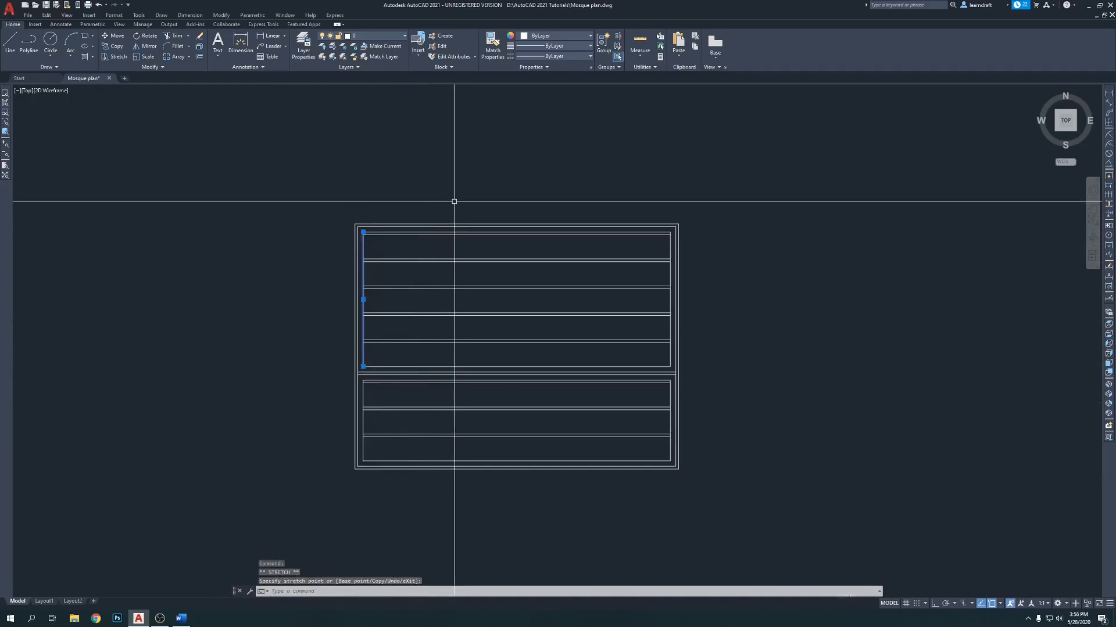
{"action": "key", "text": "Escape"}
Step: Add a vertical linear dimension from the partition's upper line to the inner top wall line, placed outside the right wall
{"action": "scroll", "coordinate": [500, 224], "scroll_direction": "up", "scroll_amount": 2}
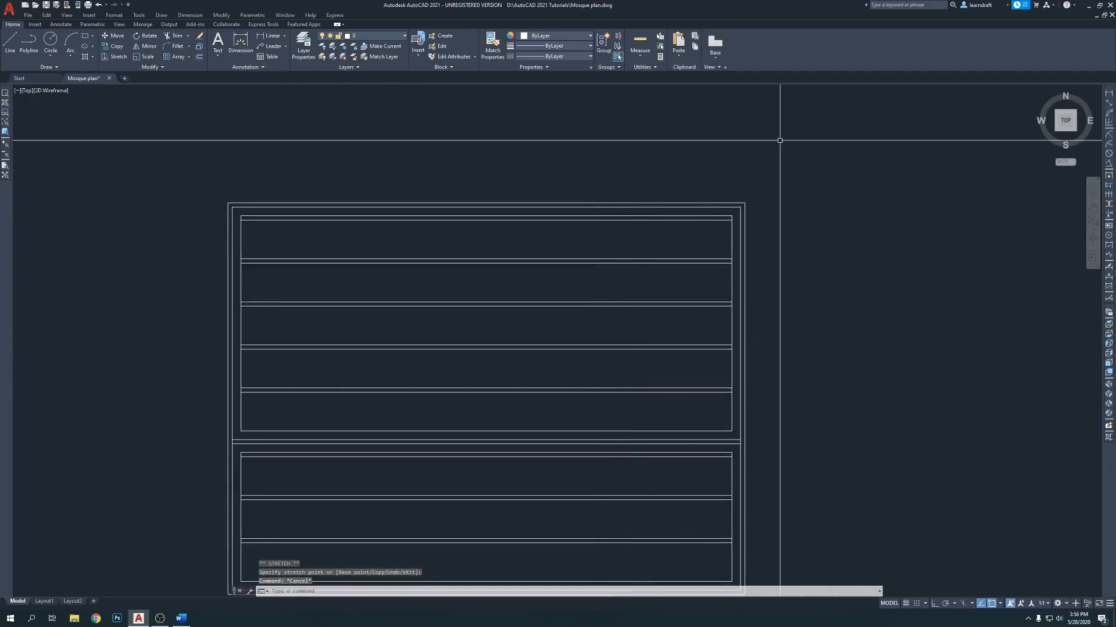
{"action": "middle_click_drag", "start_coordinate": [780, 174], "coordinate": [785, 144]}
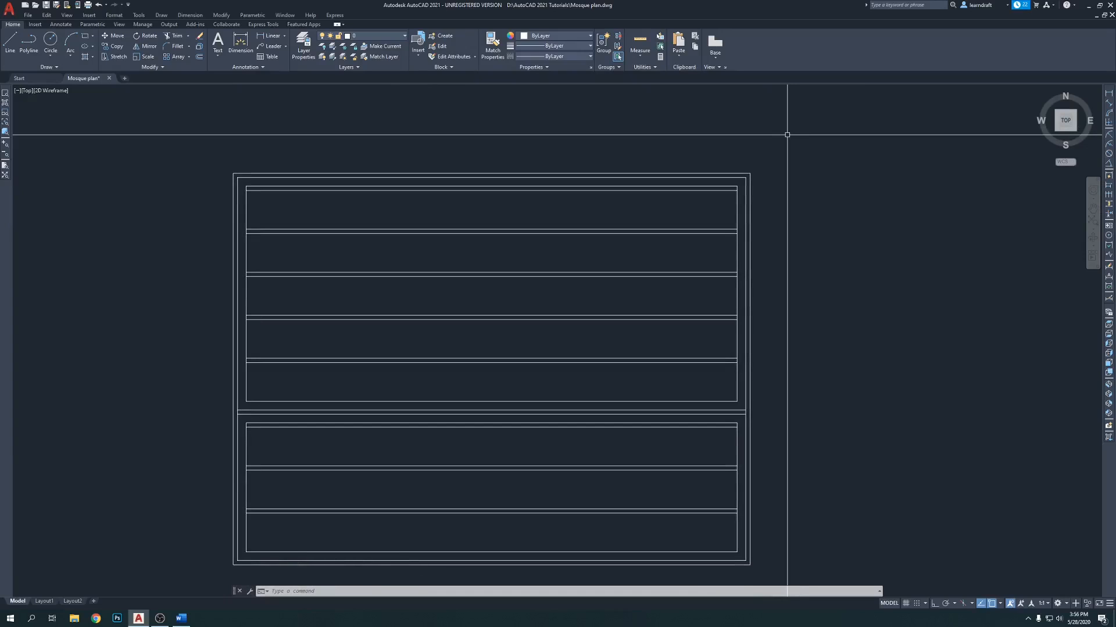
{"action": "type", "text": "li"}
{"action": "key", "text": "Return"}
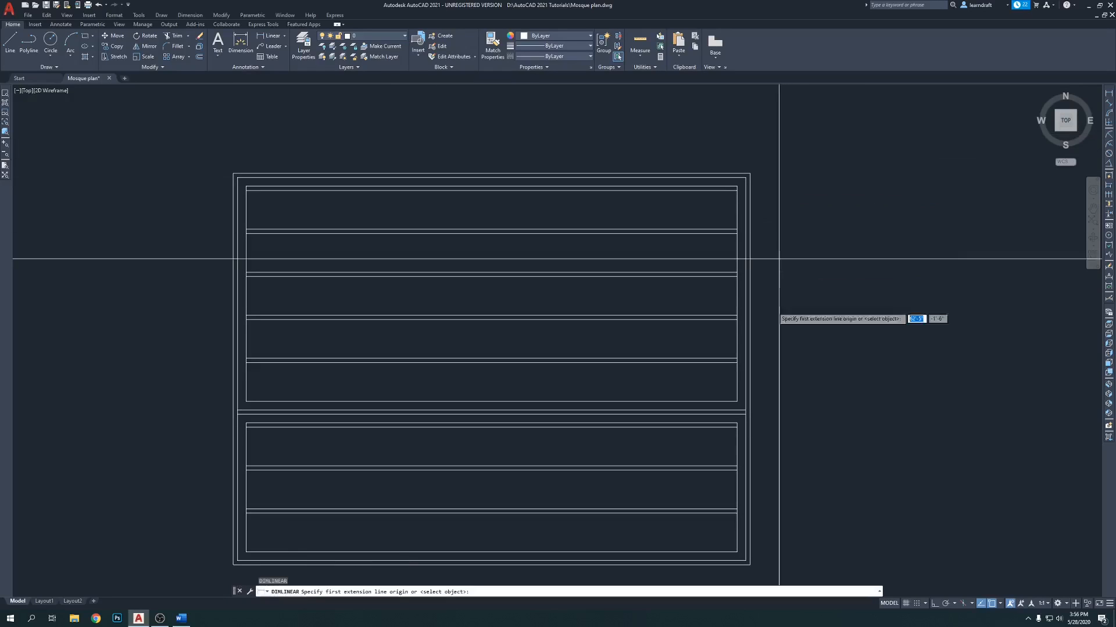
{"action": "scroll", "coordinate": [755, 416], "scroll_direction": "up", "scroll_amount": 2}
{"action": "left_click", "coordinate": [730, 416]}
{"action": "scroll", "coordinate": [730, 414], "scroll_direction": "down", "scroll_amount": 4}
{"action": "scroll", "coordinate": [726, 291], "scroll_direction": "up", "scroll_amount": 4}
{"action": "scroll", "coordinate": [724, 245], "scroll_direction": "down", "scroll_amount": 4}
{"action": "scroll", "coordinate": [715, 249], "scroll_direction": "up", "scroll_amount": 2}
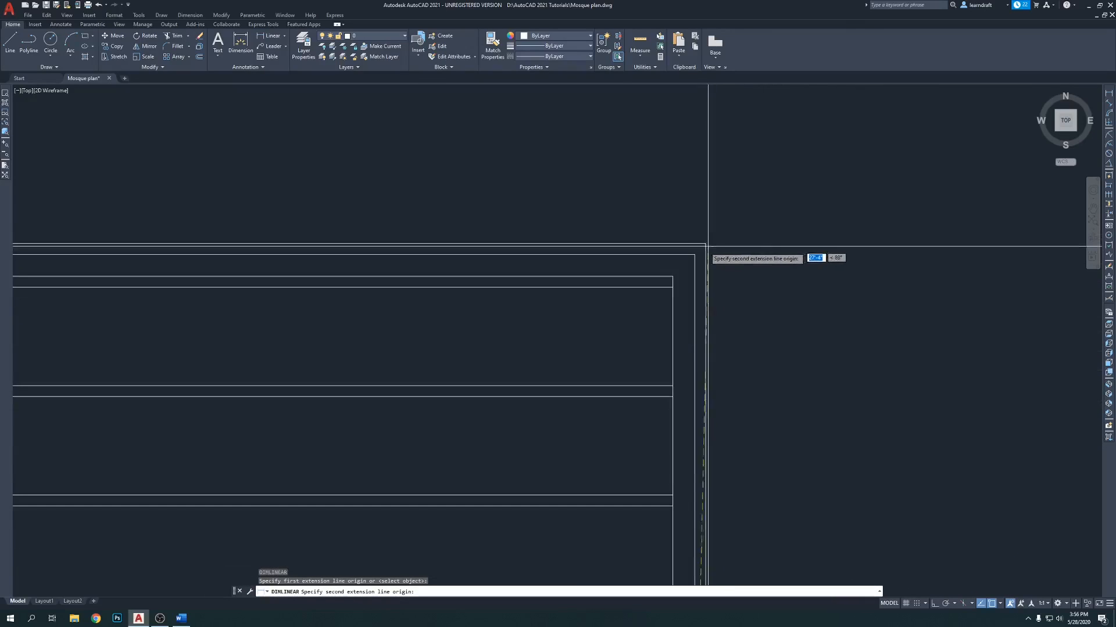
{"action": "left_click", "coordinate": [696, 256]}
{"action": "left_click", "coordinate": [720, 312]}
{"action": "scroll", "coordinate": [722, 368], "scroll_direction": "up", "scroll_amount": 4}
{"action": "scroll", "coordinate": [766, 316], "scroll_direction": "down", "scroll_amount": 4}
{"action": "middle_click_drag", "start_coordinate": [825, 158], "coordinate": [839, 121]}
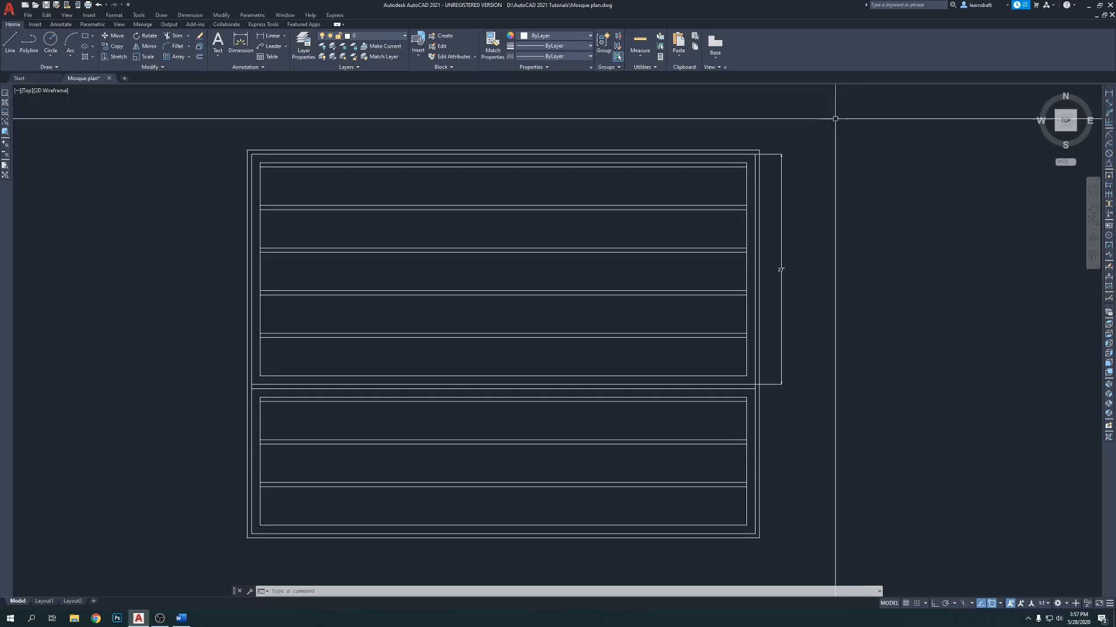
Step: Delete the vertical dimension beside the right wall
{"action": "left_click", "coordinate": [796, 146]}
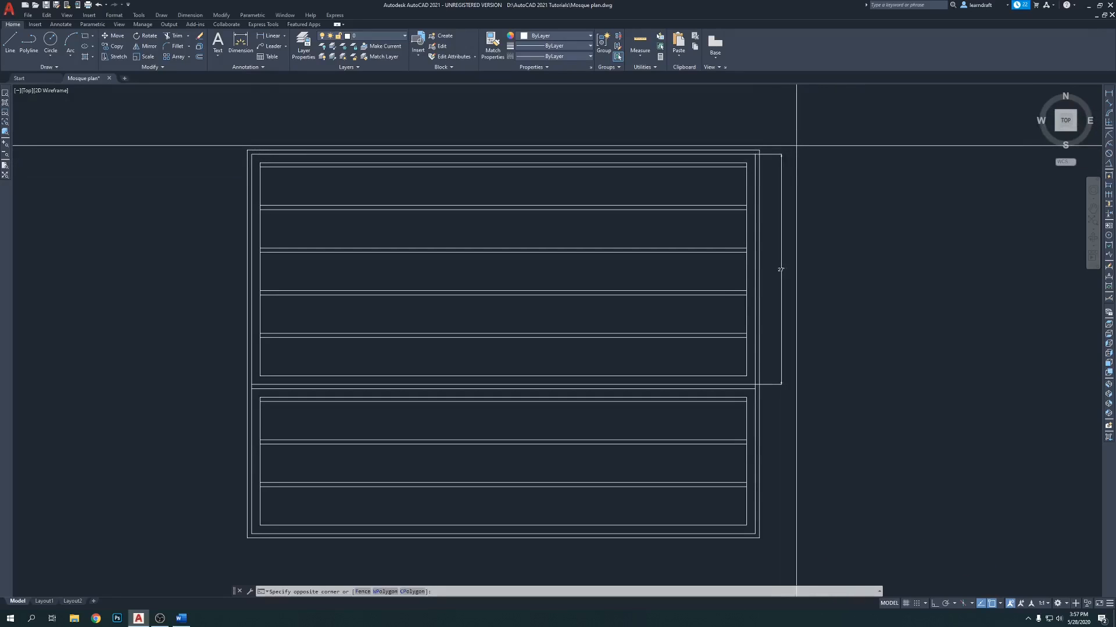
{"action": "left_click", "coordinate": [768, 178]}
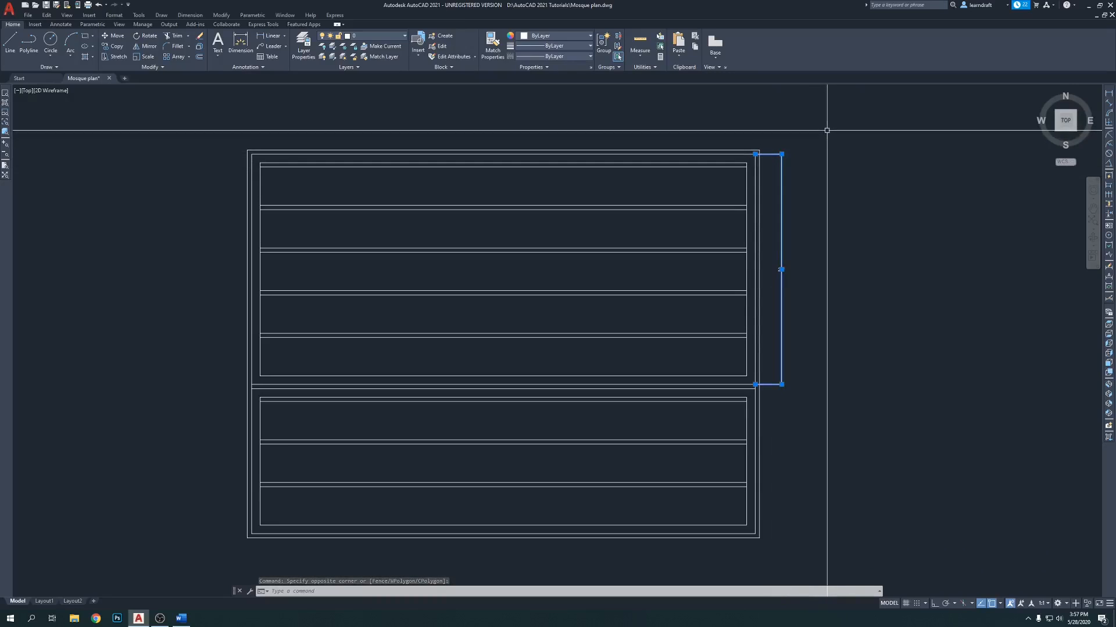
{"action": "key", "text": "Delete"}
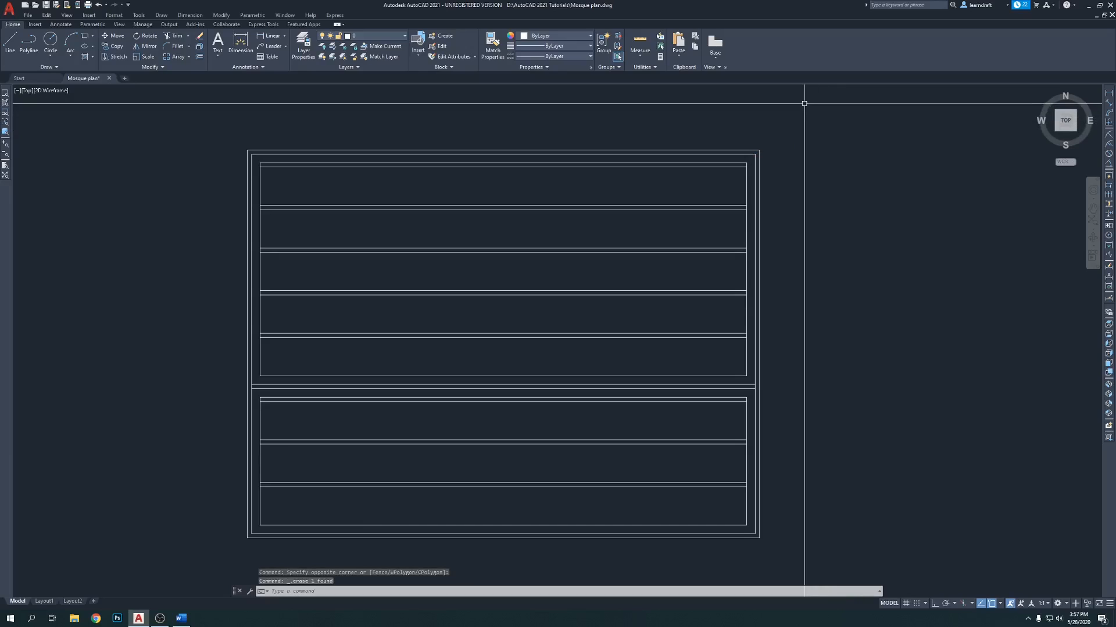
Step: Examine the partition wall between the upper and lower row blocks and its fit with the outer walls
{"action": "middle_click_drag", "start_coordinate": [753, 143], "coordinate": [751, 147]}
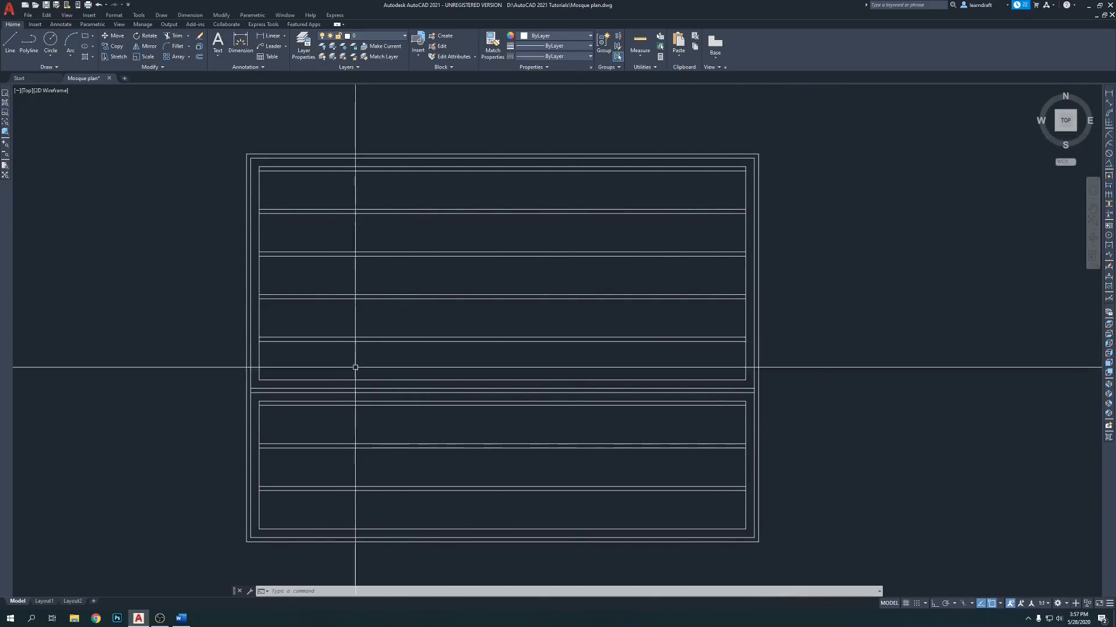
{"action": "middle_click_drag", "start_coordinate": [747, 391], "coordinate": [746, 356]}
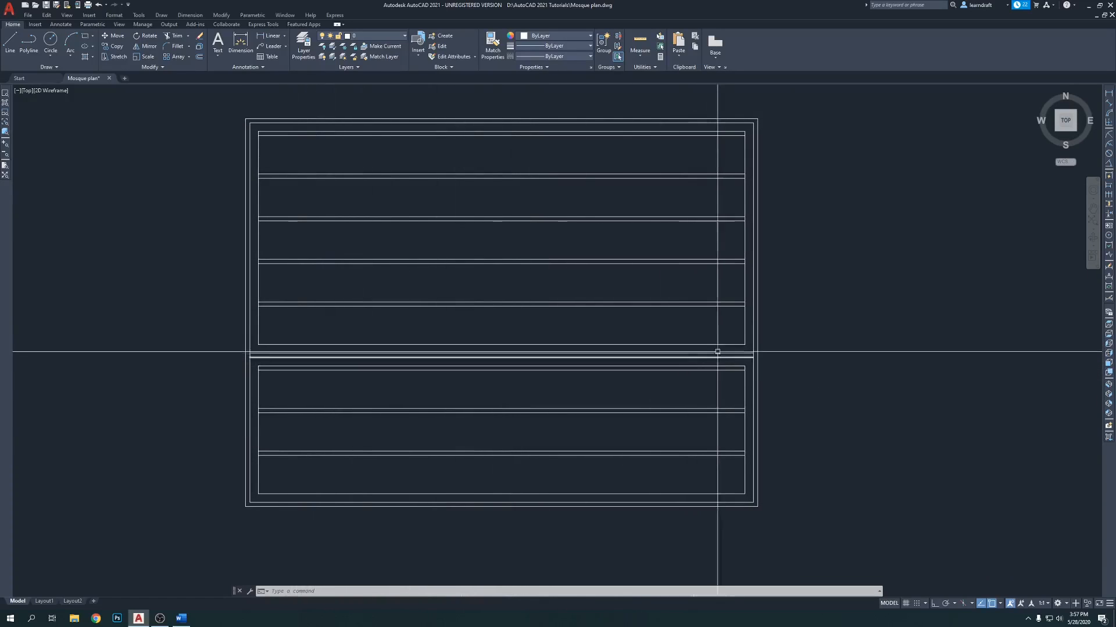
{"action": "middle_click_drag", "start_coordinate": [817, 234], "coordinate": [814, 262]}
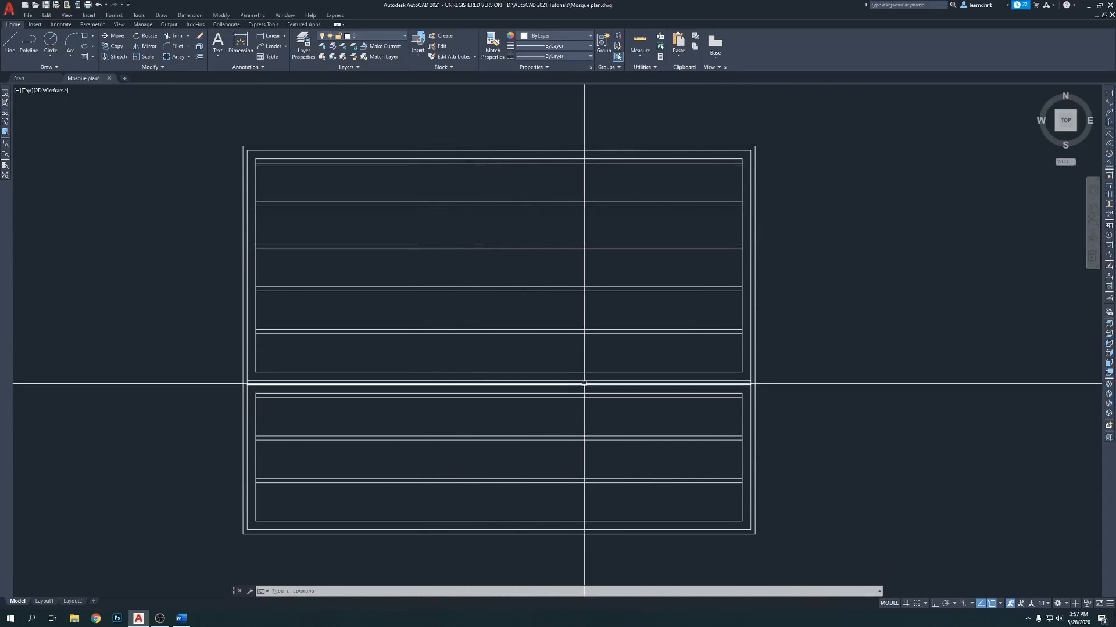
{"action": "scroll", "coordinate": [590, 381], "scroll_direction": "up", "scroll_amount": 4}
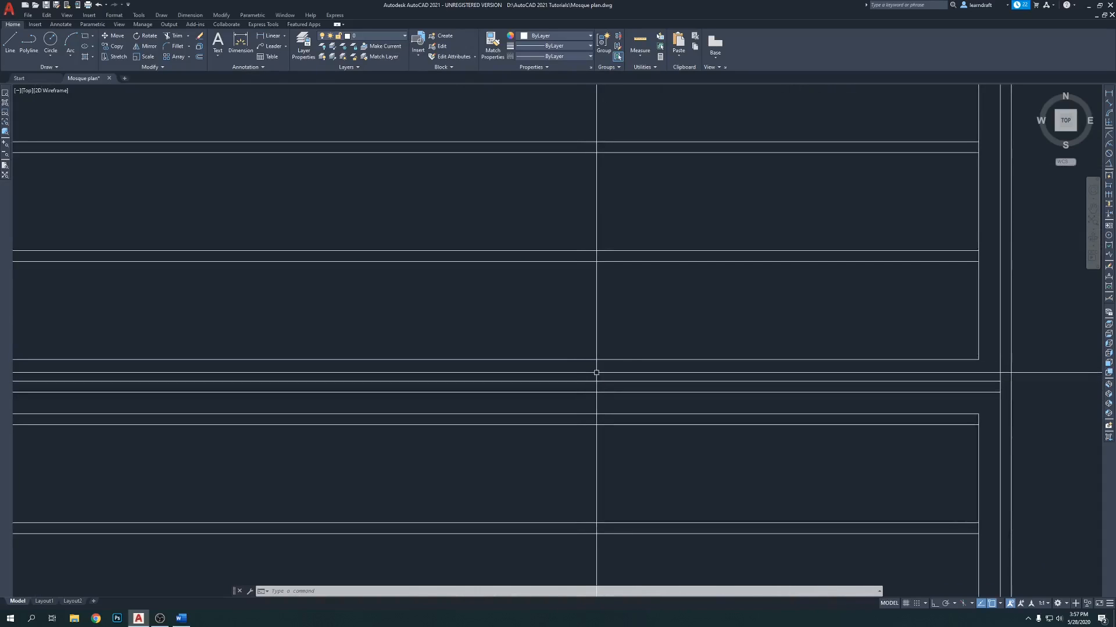
{"action": "mouse_move", "coordinate": [584, 395]}
{"action": "middle_mouse_down"}
{"action": "mouse_move", "coordinate": [583, 341]}
{"action": "mouse_move", "coordinate": [600, 335]}
{"action": "middle_mouse_up"}
{"action": "scroll", "coordinate": [584, 334], "scroll_direction": "down", "scroll_amount": 5}
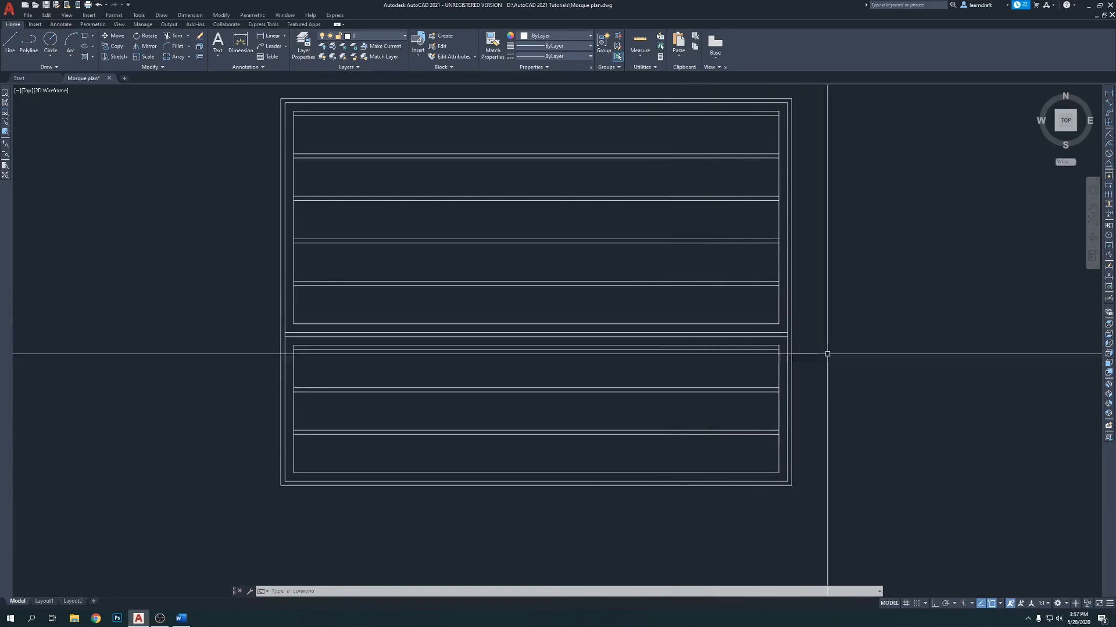
{"action": "middle_click_drag", "start_coordinate": [822, 358], "coordinate": [825, 404]}
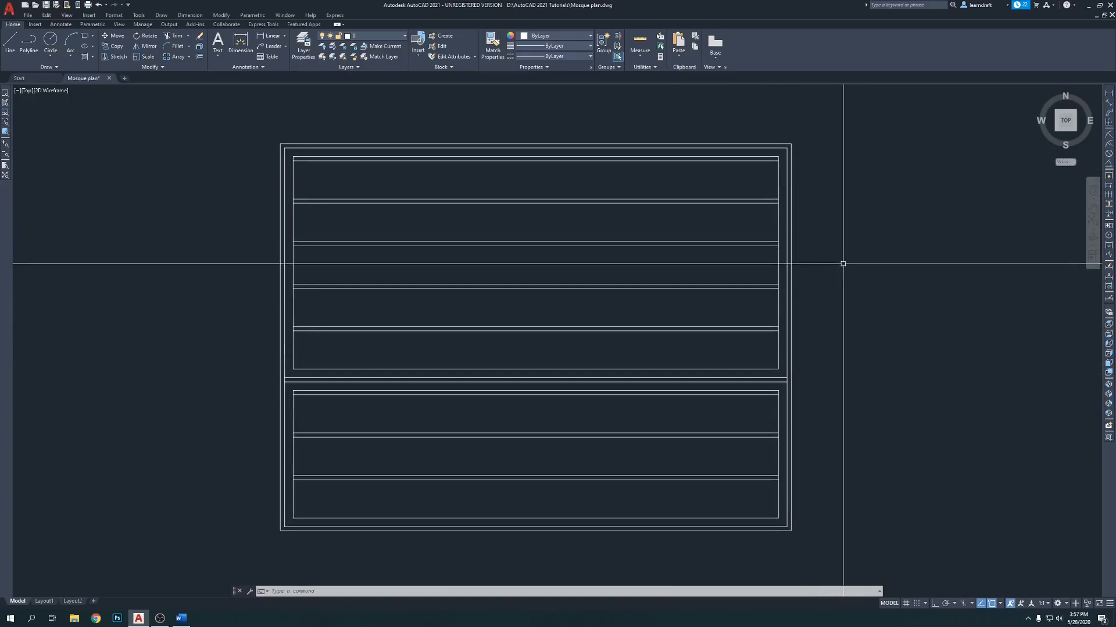
{"action": "middle_click_drag", "start_coordinate": [851, 369], "coordinate": [829, 242]}
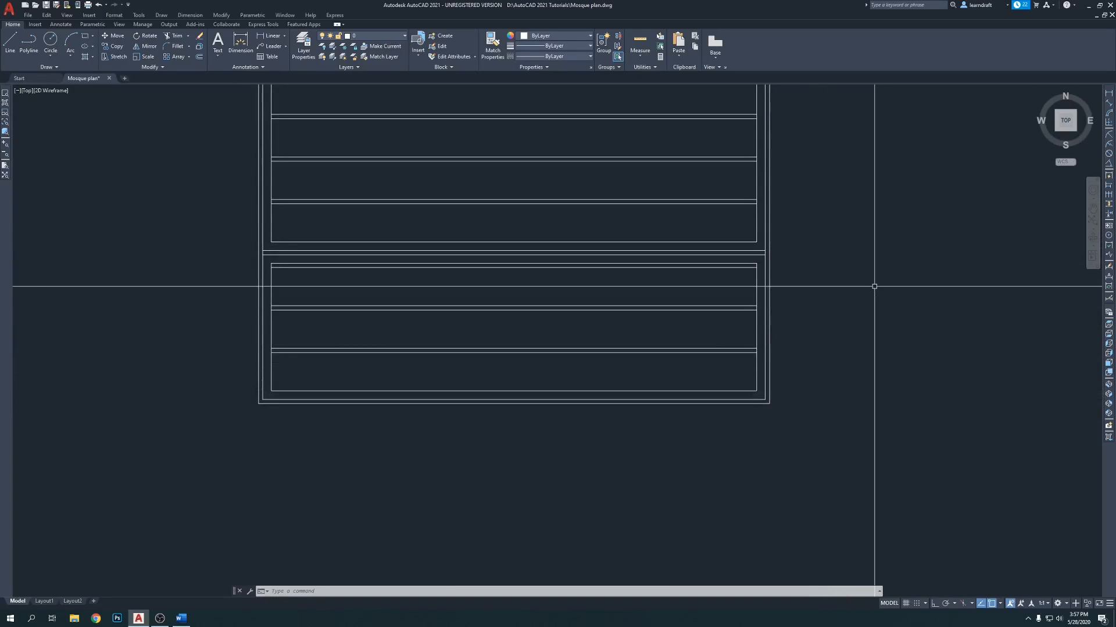
{"action": "left_click", "coordinate": [870, 259]}
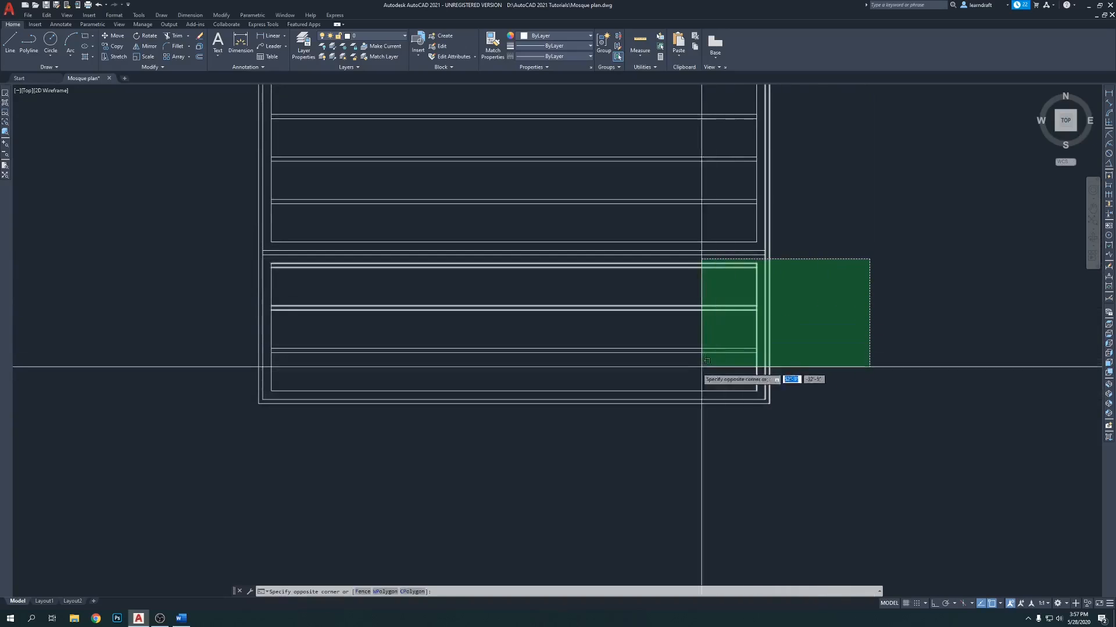
{"action": "left_click", "coordinate": [203, 437]}
{"action": "type", "text": "s"}
{"action": "key", "text": "Return"}
{"action": "left_click", "coordinate": [537, 481]}
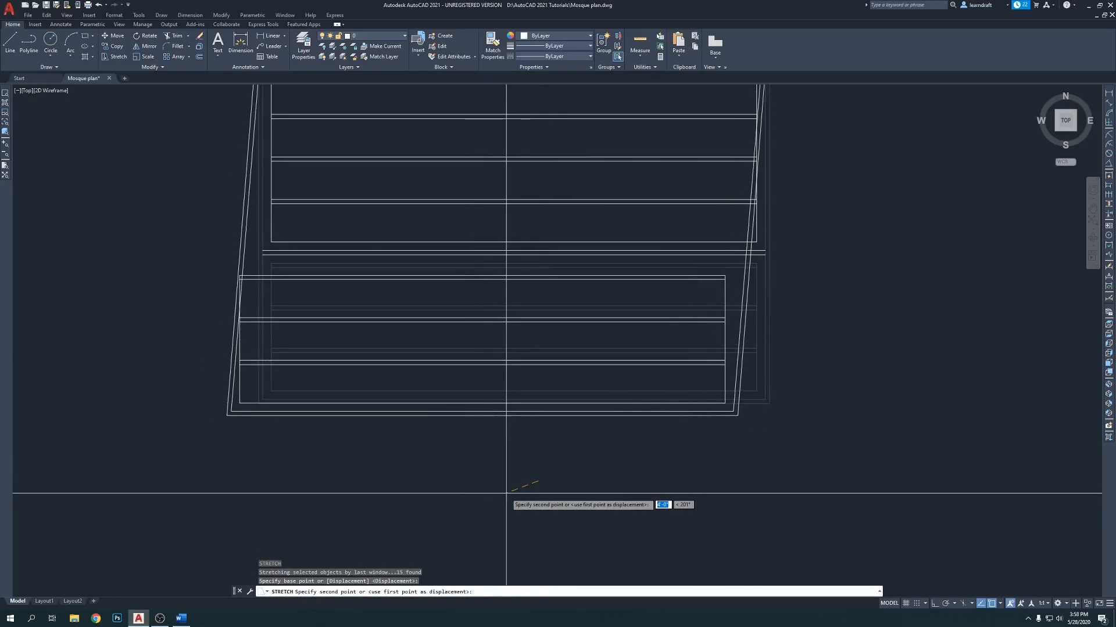
{"action": "key", "text": "F8"}
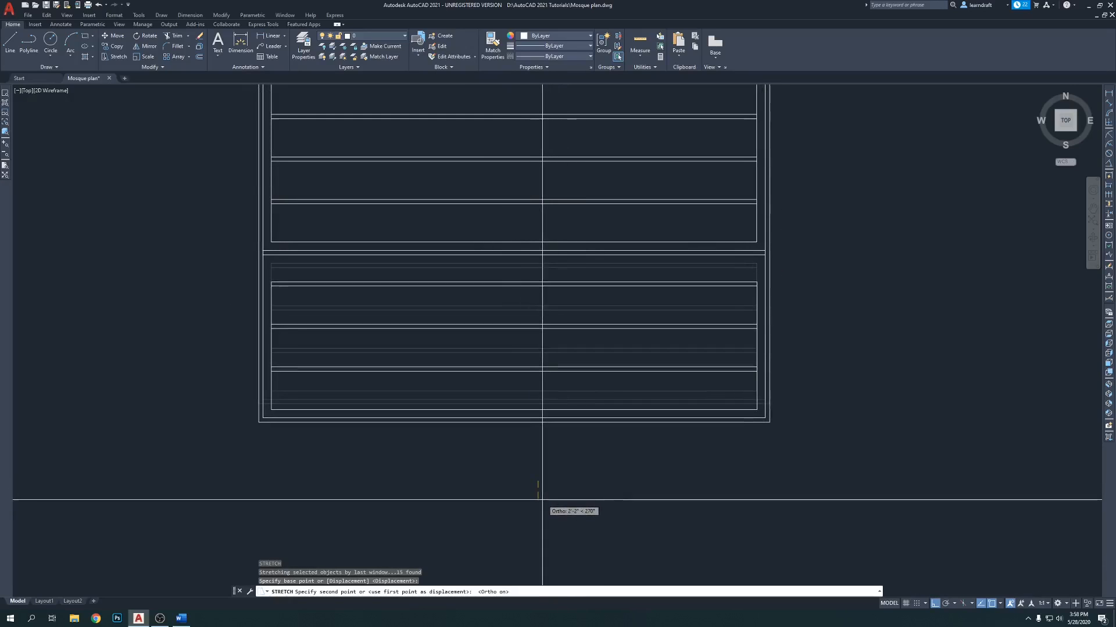
{"action": "key", "text": "F8"}
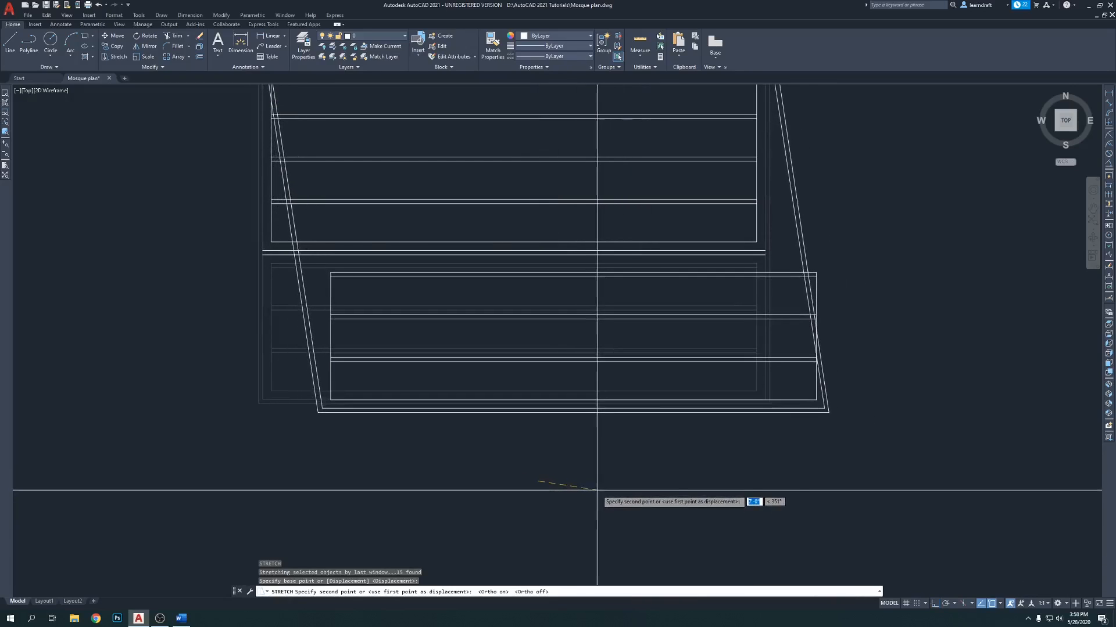
{"action": "key", "text": "Escape"}
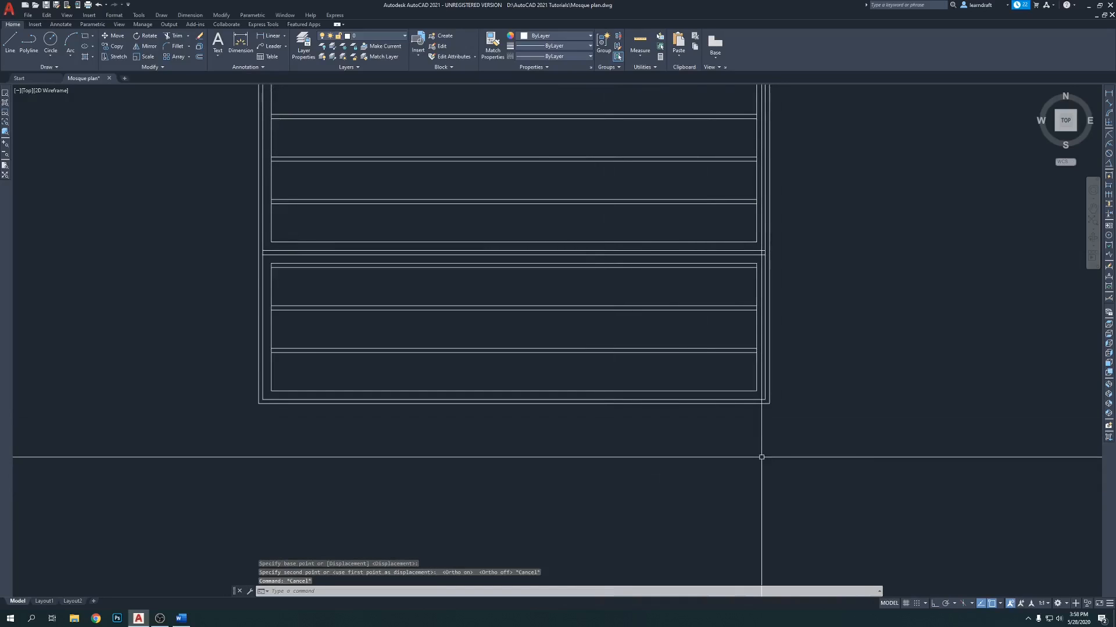
Step: With ortho on, stretch the three lower prayer rows and the bottom walls straight down by 6 inches
{"action": "key", "text": "F8"}
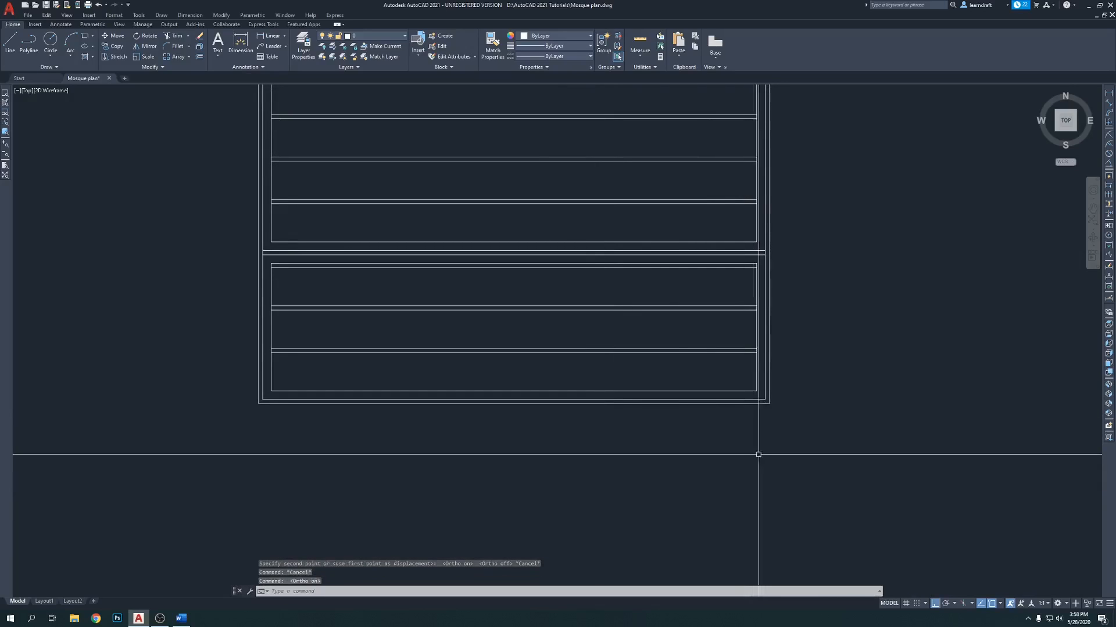
{"action": "left_click", "coordinate": [800, 249]}
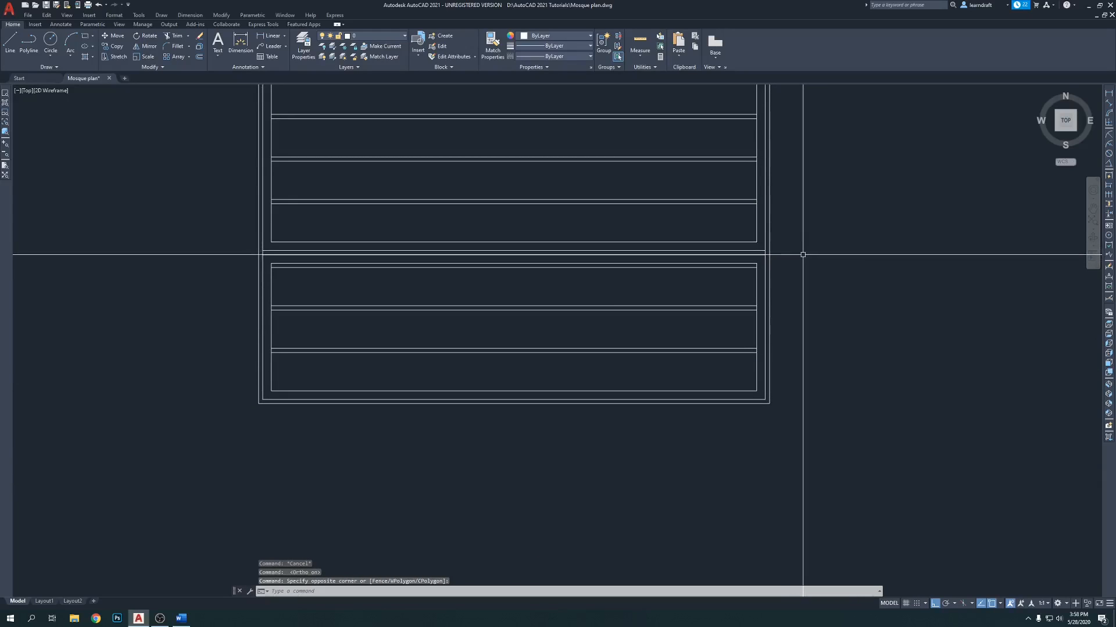
{"action": "left_click", "coordinate": [803, 254]}
{"action": "left_click", "coordinate": [803, 253]}
{"action": "left_click", "coordinate": [804, 257]}
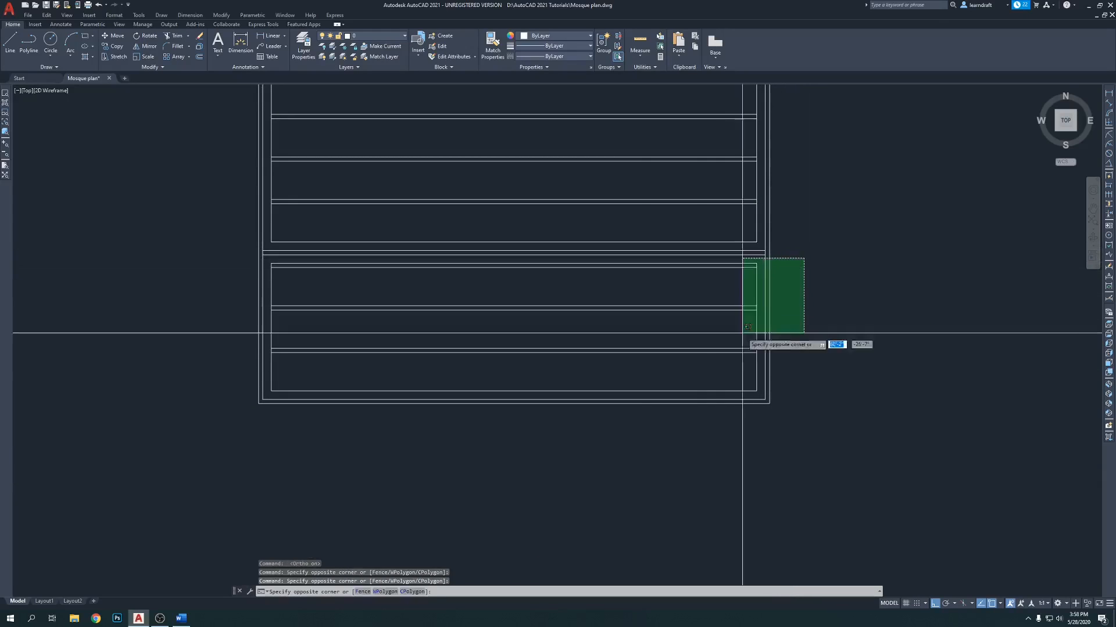
{"action": "left_click", "coordinate": [172, 473]}
{"action": "type", "text": "s"}
{"action": "key", "text": "Return"}
{"action": "left_click", "coordinate": [847, 474]}
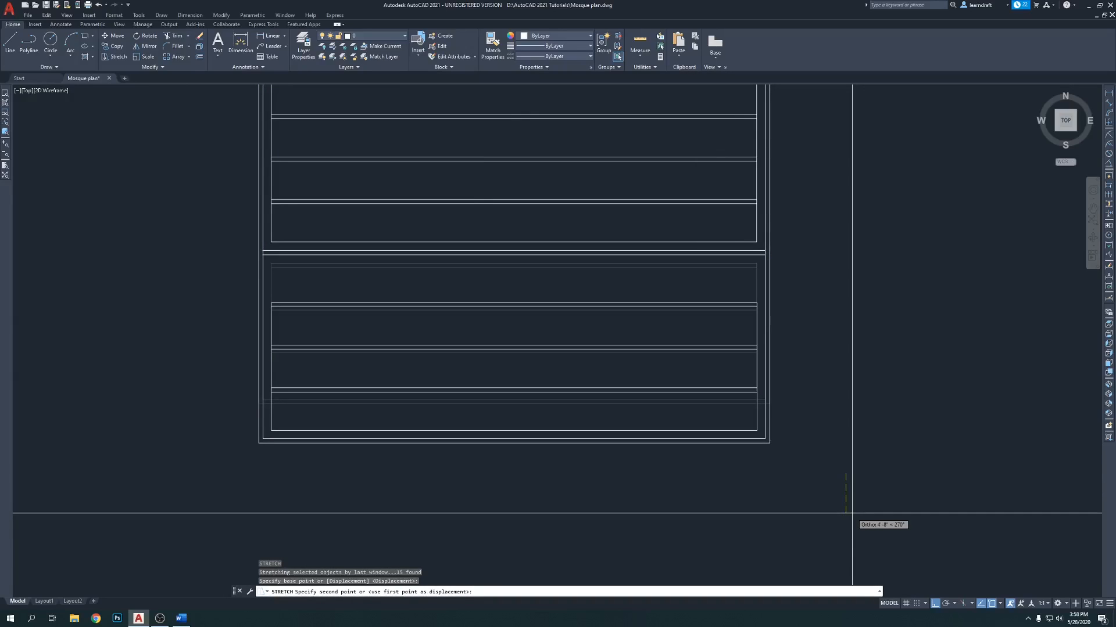
{"action": "type", "text": "6"}
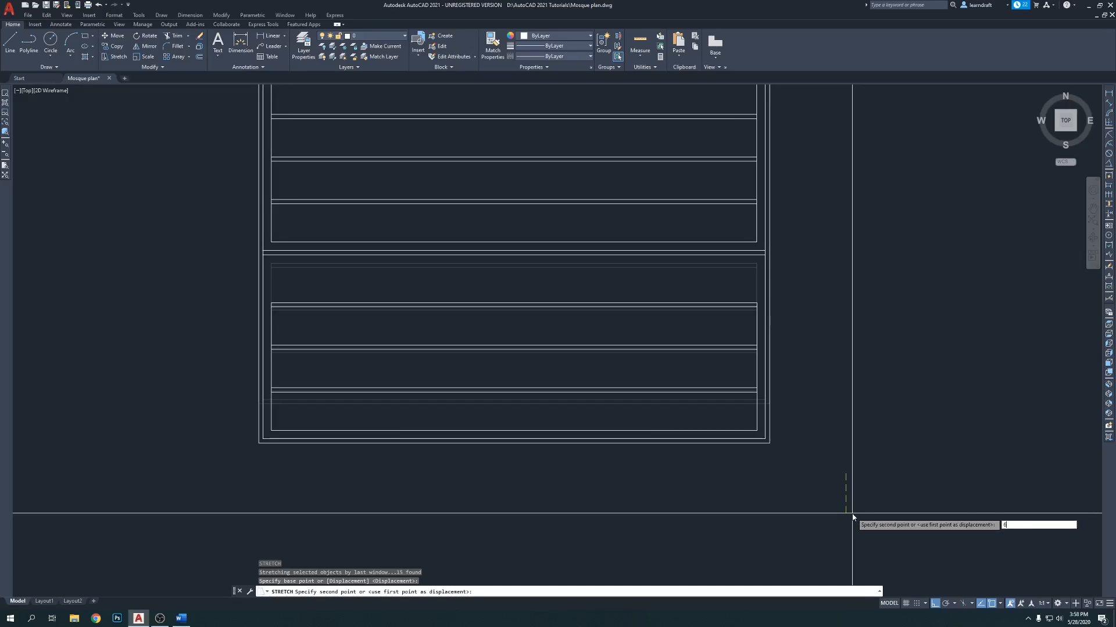
{"action": "key", "text": "Return"}
Step: Offset the partition's lower line downward by 6 inches
{"action": "scroll", "coordinate": [776, 273], "scroll_direction": "up", "scroll_amount": 4}
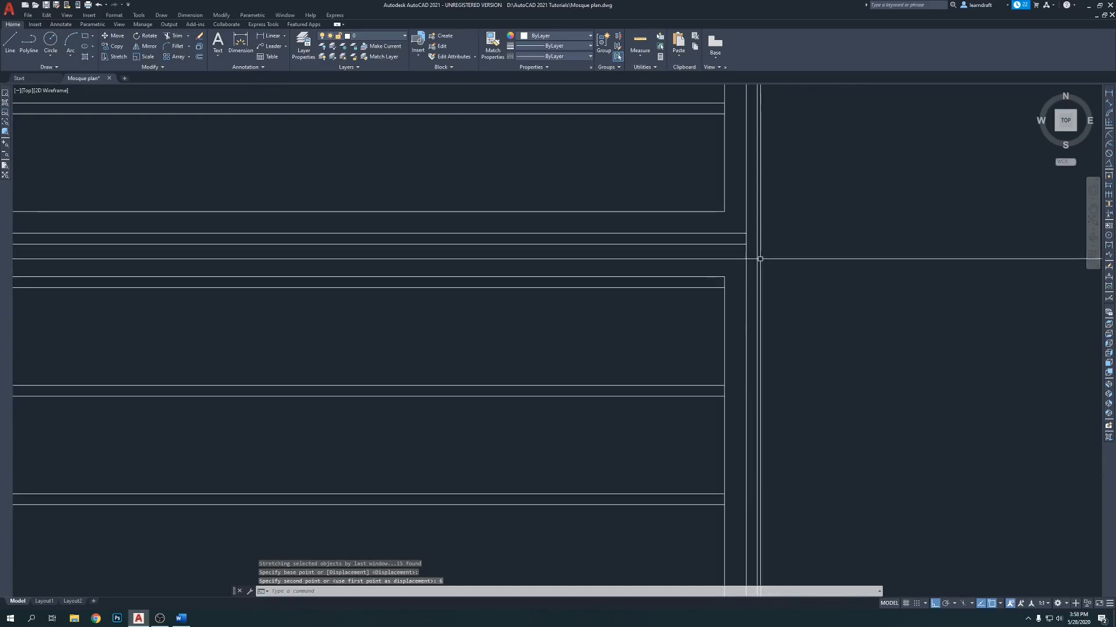
{"action": "type", "text": "o"}
{"action": "key", "text": "Return"}
{"action": "type", "text": "6"}
{"action": "key", "text": "Return"}
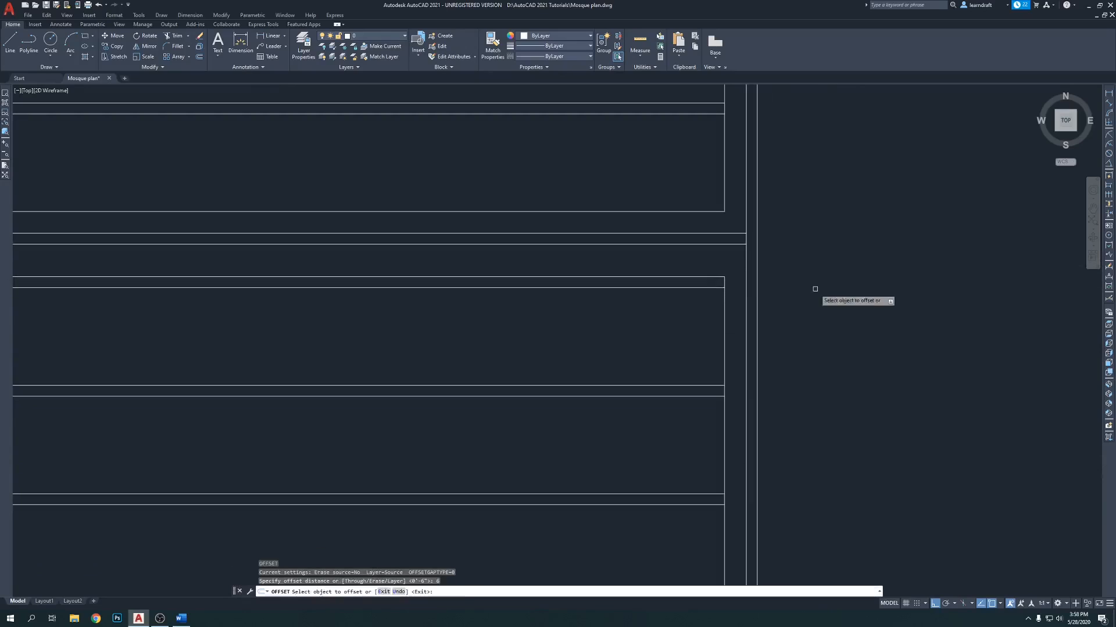
{"action": "left_click", "coordinate": [737, 246]}
{"action": "left_click", "coordinate": [734, 262]}
{"action": "key", "text": "Return"}
Step: Delete the middle line of the partition, leaving its two outer lines
{"action": "scroll", "coordinate": [901, 212], "scroll_direction": "up", "scroll_amount": 2}
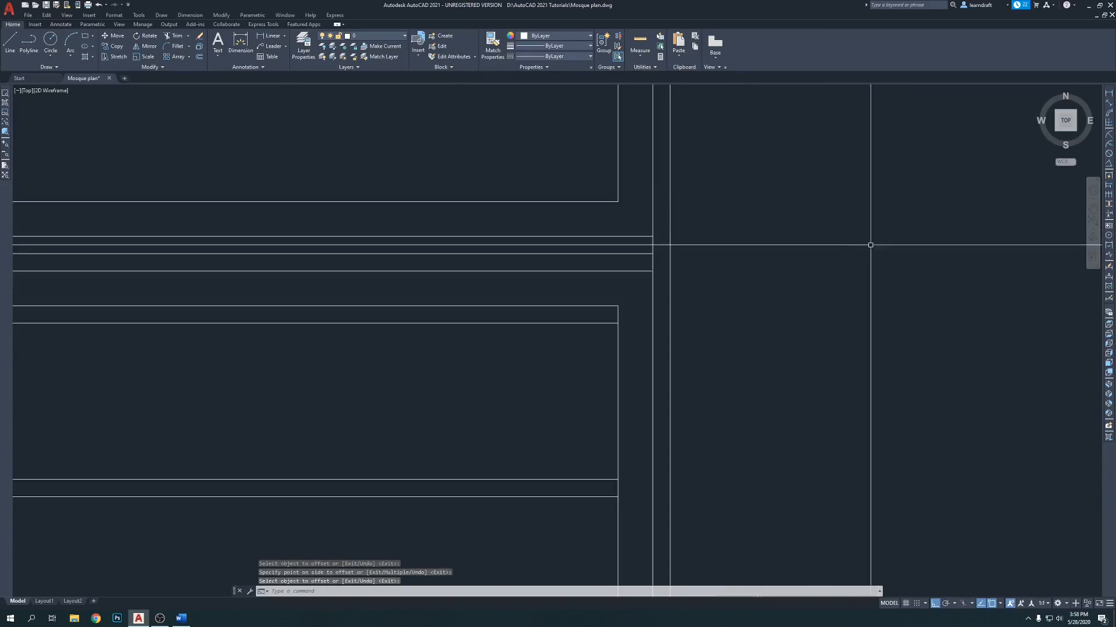
{"action": "left_click", "coordinate": [649, 254]}
{"action": "left_click", "coordinate": [753, 235]}
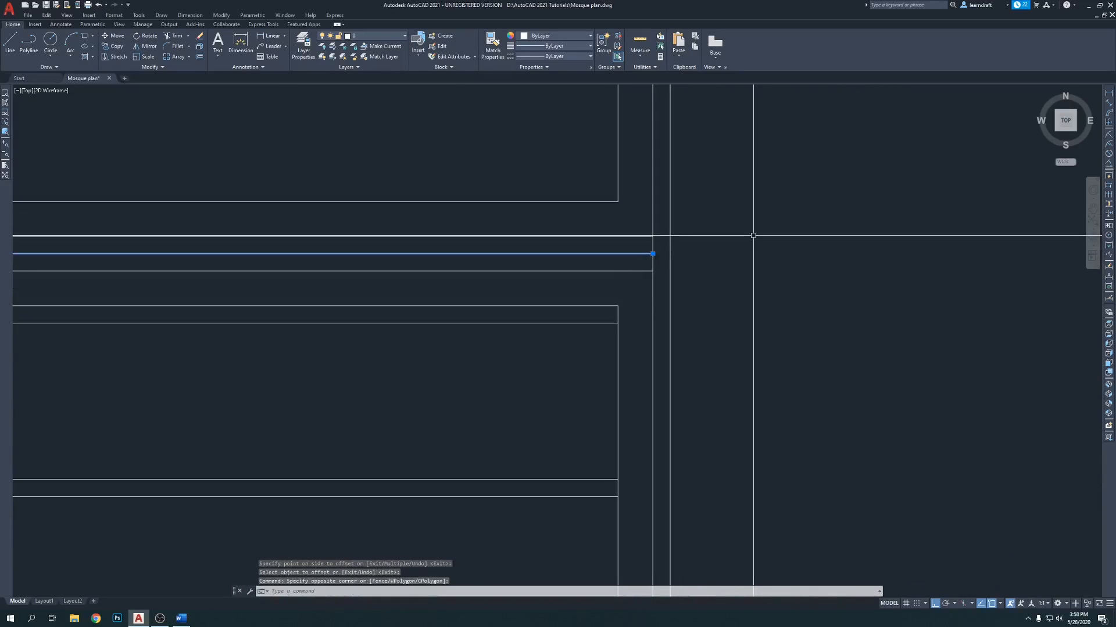
{"action": "key", "text": "Delete"}
{"action": "scroll", "coordinate": [749, 221], "scroll_direction": "down", "scroll_amount": 3}
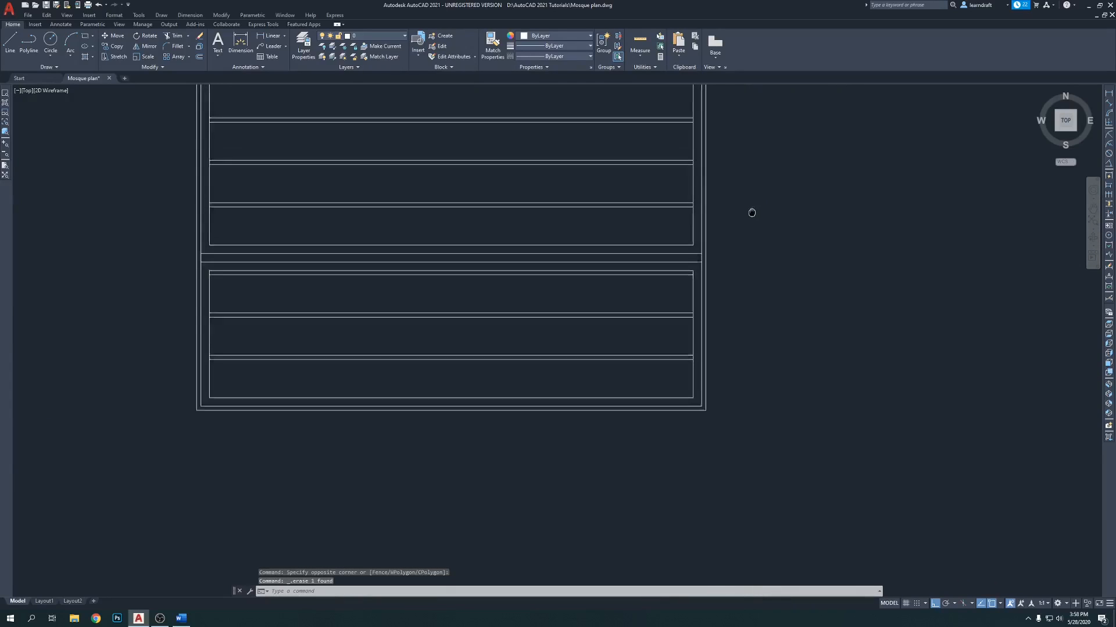
{"action": "middle_click_drag", "start_coordinate": [744, 238], "coordinate": [749, 267]}
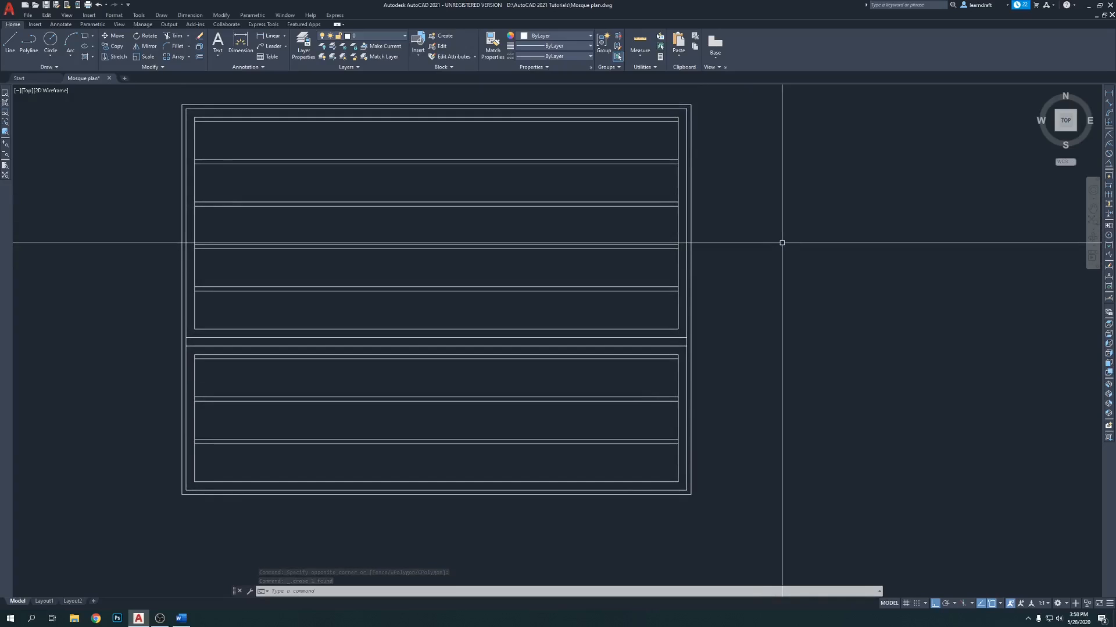
Step: Dimension vertically from the outer bottom-right wall corner to the partition's upper line, placing the dimension outside the right wall
{"action": "type", "text": "dli"}
{"action": "key", "text": "Return"}
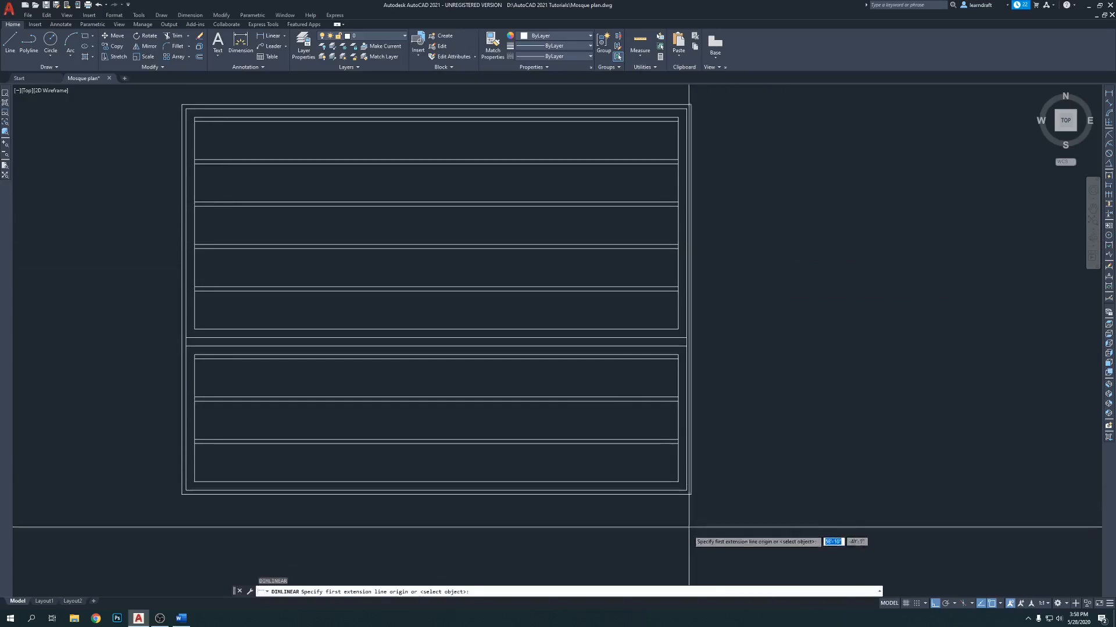
{"action": "left_click", "coordinate": [690, 494]}
{"action": "scroll", "coordinate": [706, 395], "scroll_direction": "up", "scroll_amount": 2}
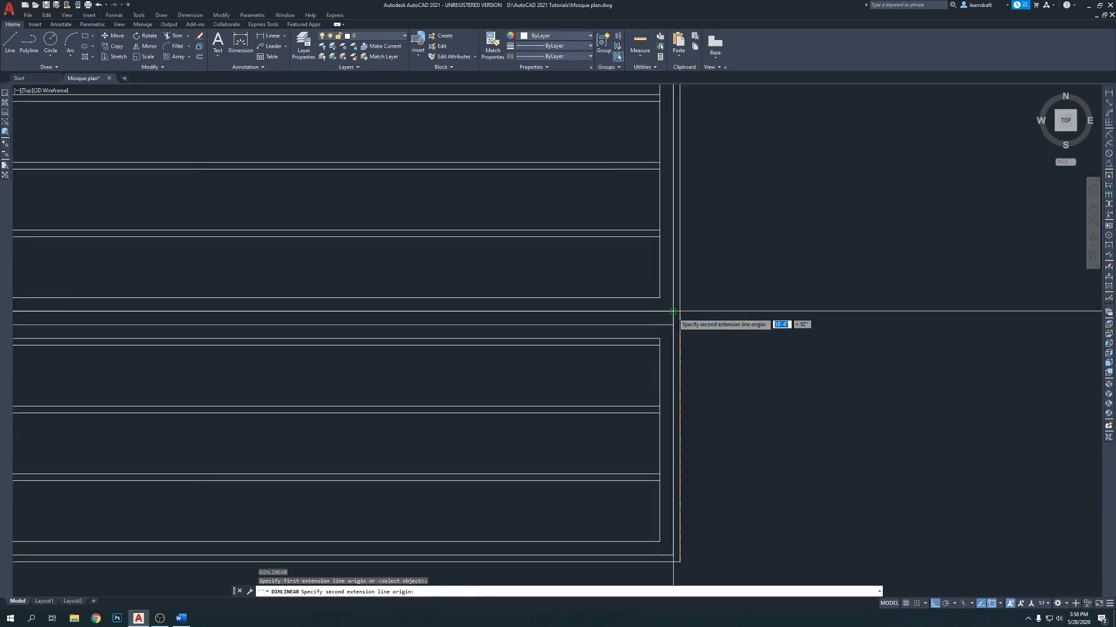
{"action": "left_click", "coordinate": [673, 311]}
{"action": "left_click", "coordinate": [724, 351]}
Step: Dimension vertically from the partition's lower line to the outer top-right wall corner, placing the dimension outside the right wall
{"action": "middle_click_drag", "start_coordinate": [744, 332], "coordinate": [741, 383]}
{"action": "scroll", "coordinate": [690, 377], "scroll_direction": "up", "scroll_amount": 2}
{"action": "key", "text": "Return"}
{"action": "left_click", "coordinate": [638, 381]}
{"action": "scroll", "coordinate": [674, 326], "scroll_direction": "down", "scroll_amount": 3}
{"action": "scroll", "coordinate": [668, 190], "scroll_direction": "up", "scroll_amount": 4}
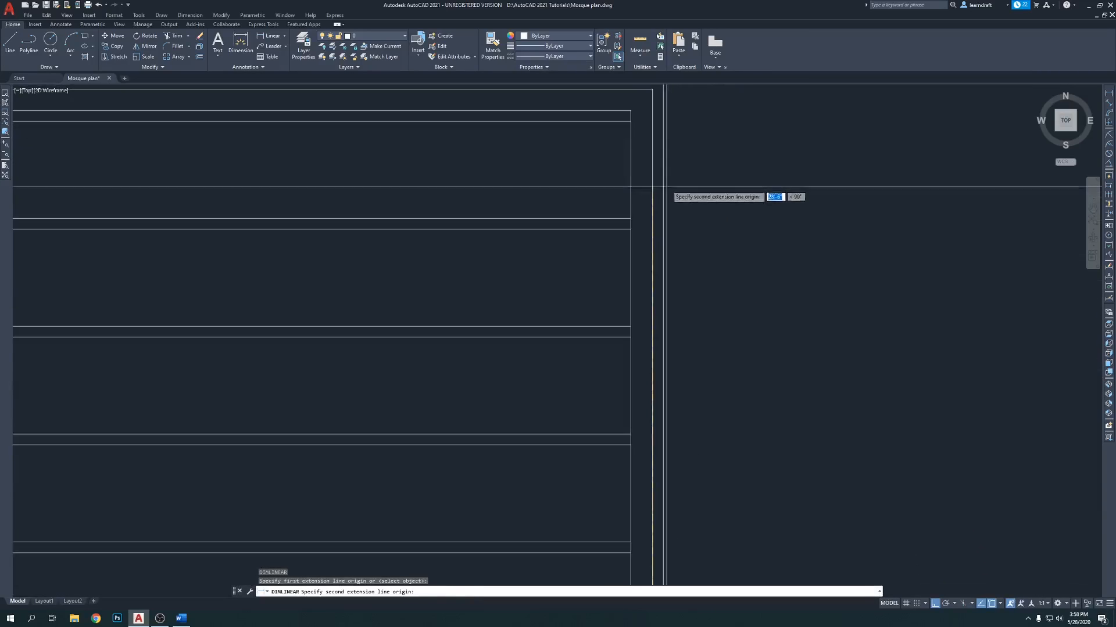
{"action": "left_click", "coordinate": [643, 119]}
{"action": "scroll", "coordinate": [643, 123], "scroll_direction": "down", "scroll_amount": 3}
{"action": "left_click", "coordinate": [677, 242]}
{"action": "middle_click_drag", "start_coordinate": [719, 313], "coordinate": [684, 236]}
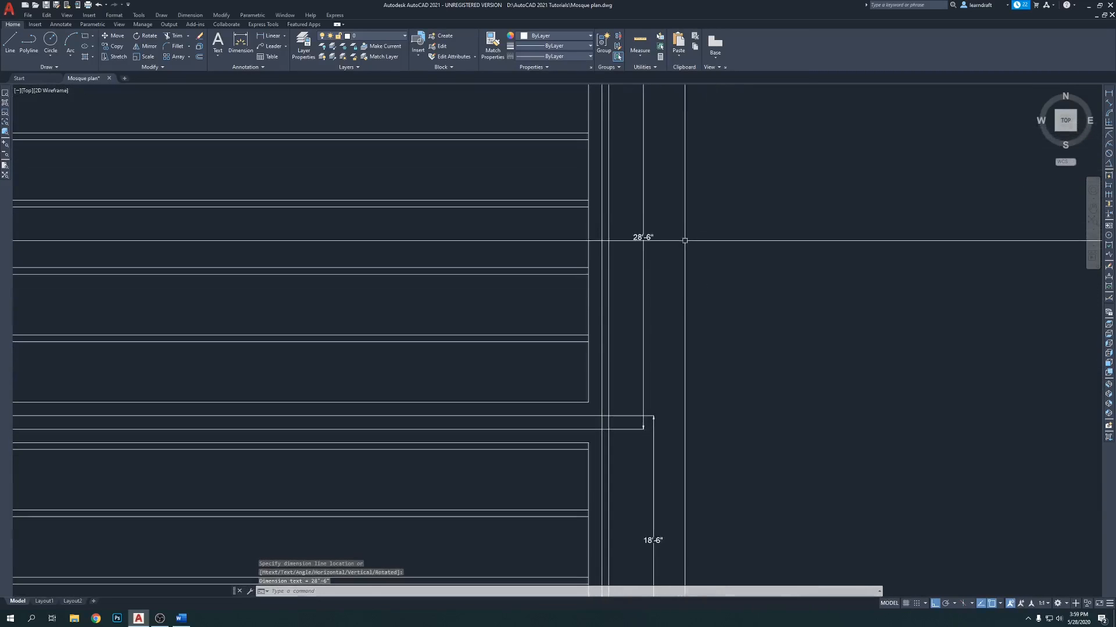
Step: Delete the two vertical dimensions outside the right wall
{"action": "scroll", "coordinate": [705, 266], "scroll_direction": "down", "scroll_amount": 4}
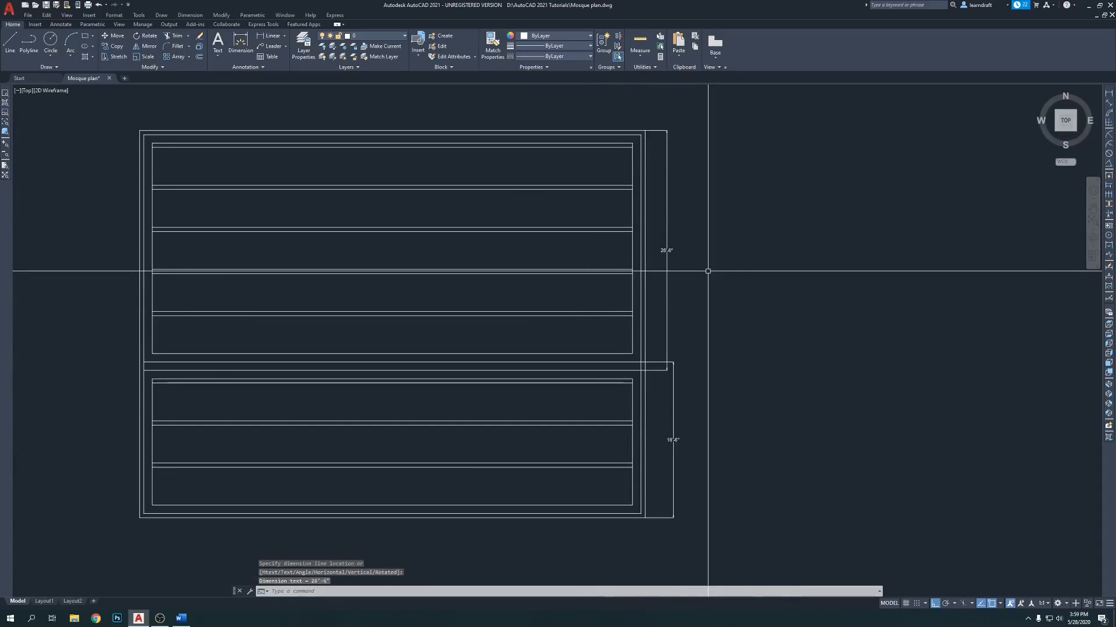
{"action": "middle_click_drag", "start_coordinate": [696, 274], "coordinate": [671, 234]}
{"action": "left_click", "coordinate": [660, 289]}
{"action": "left_click", "coordinate": [631, 350]}
{"action": "middle_click_drag", "start_coordinate": [713, 281], "coordinate": [690, 331]}
{"action": "key", "text": "Delete"}
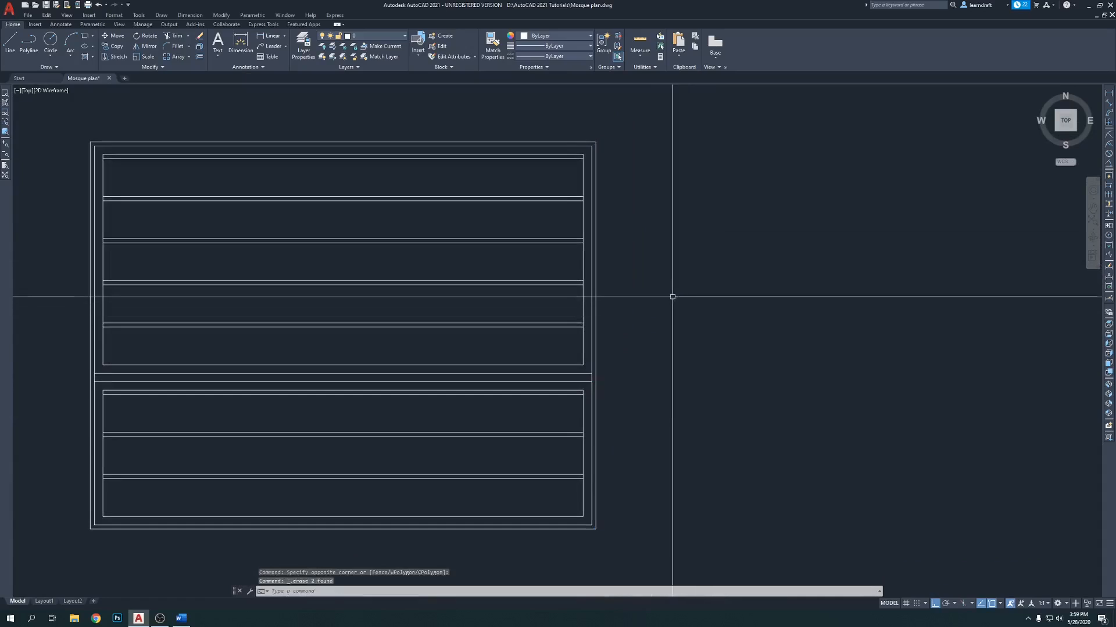
{"action": "type", "text": "rec"}
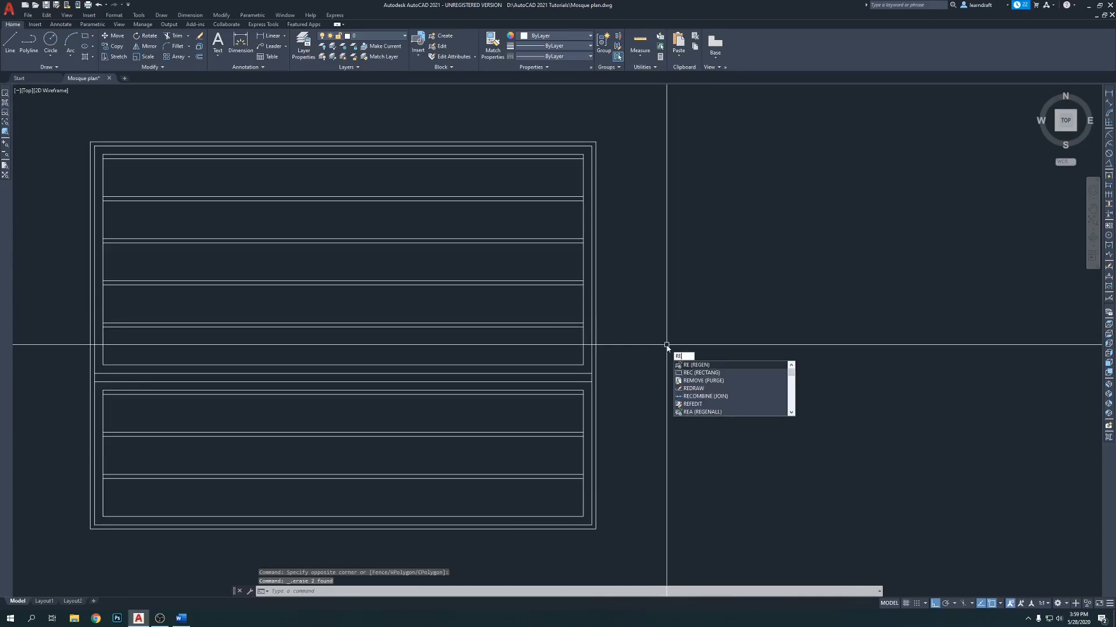
{"action": "key", "text": "Return"}
{"action": "left_click", "coordinate": [638, 272]}
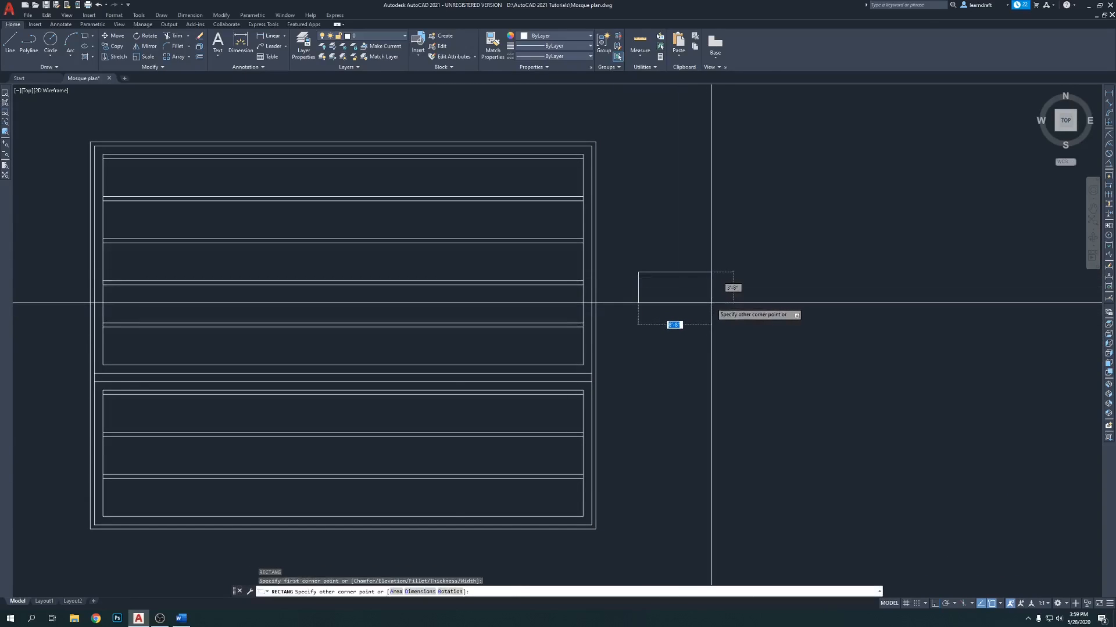
{"action": "type", "text": "d"}
{"action": "key", "text": "Return"}
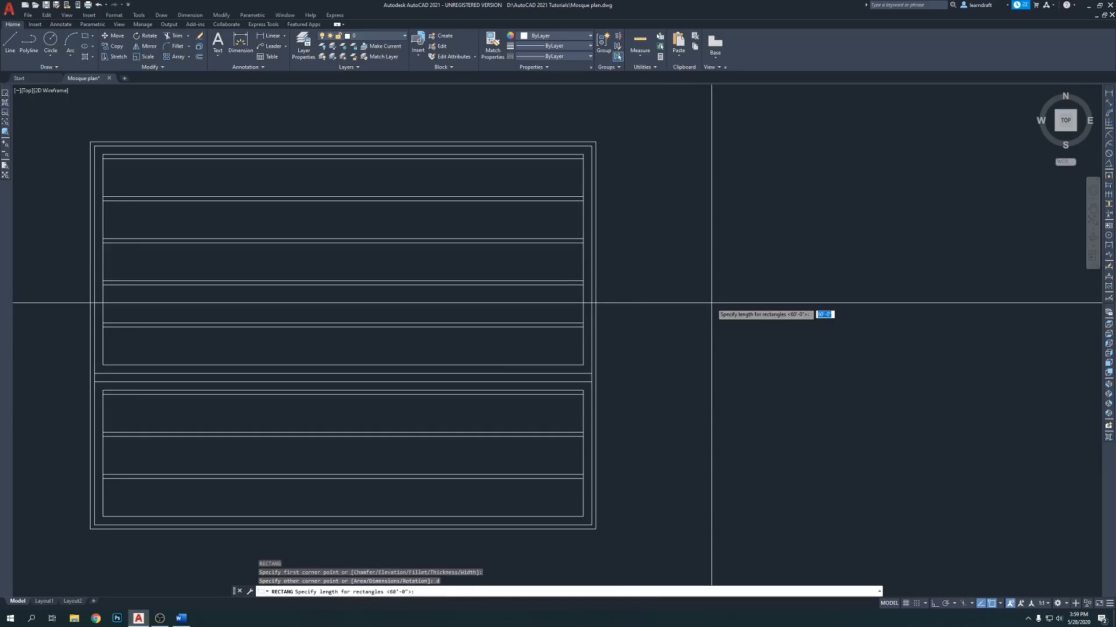
{"action": "type", "text": "1"}
{"action": "key", "text": "Return"}
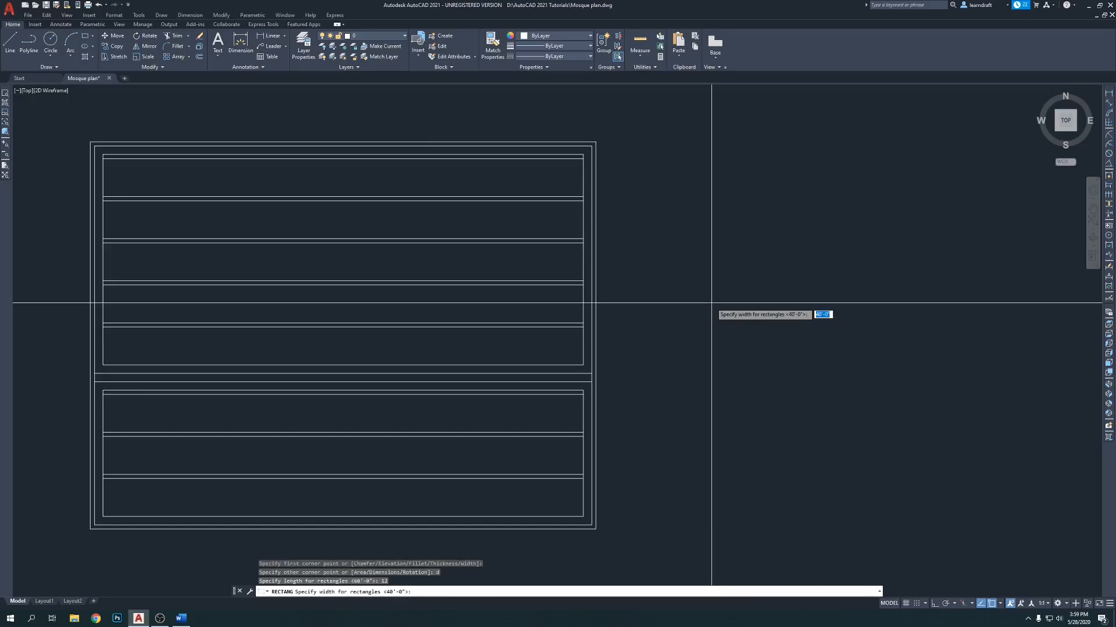
{"action": "type", "text": "18"}
{"action": "key", "text": "Return"}
{"action": "scroll", "coordinate": [667, 298], "scroll_direction": "up", "scroll_amount": 4}
{"action": "left_click", "coordinate": [609, 236]}
{"action": "scroll", "coordinate": [610, 236], "scroll_direction": "up", "scroll_amount": 2}
{"action": "left_click", "coordinate": [643, 225]}
{"action": "left_click", "coordinate": [617, 278]}
{"action": "key", "text": "Delete"}
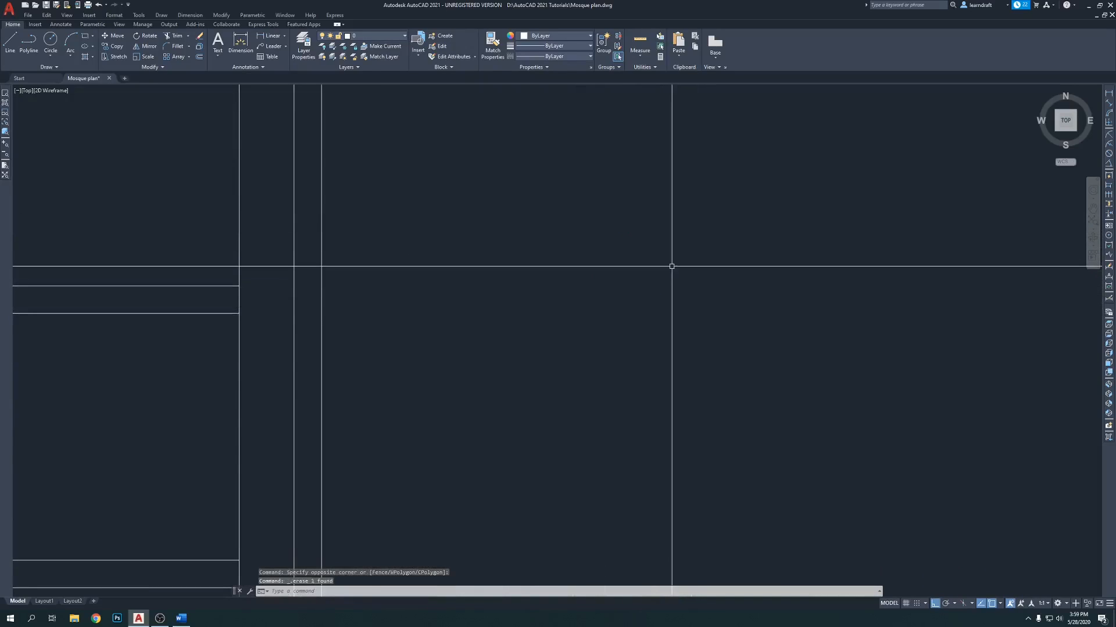
Step: Draw a rectangle with length 12 inches and width 18 inches in the empty space outside the right wall
{"action": "type", "text": "REC"}
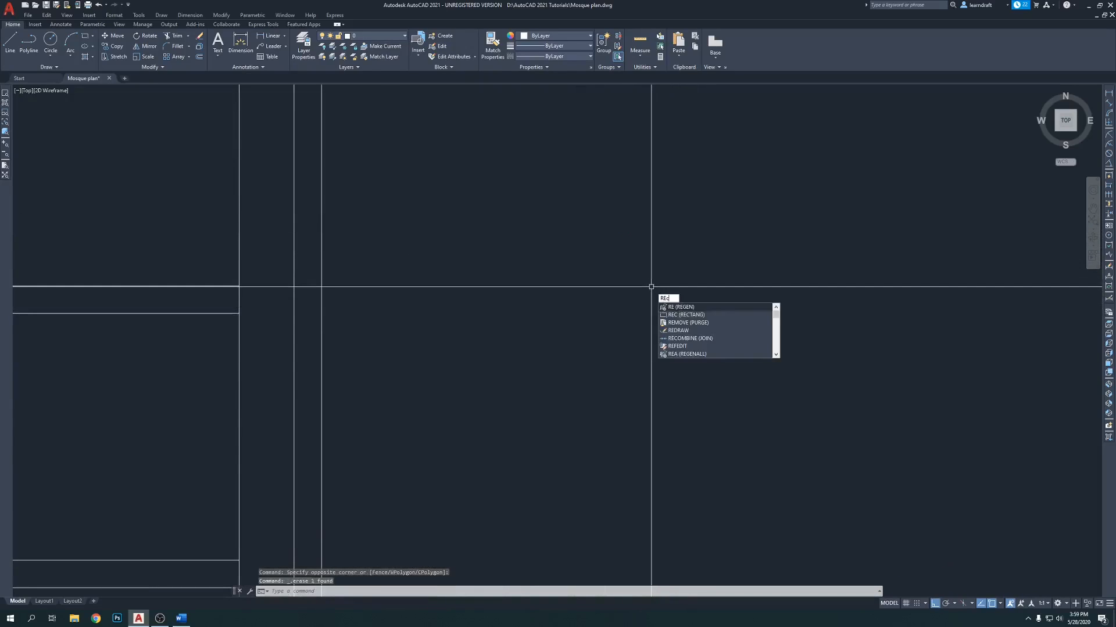
{"action": "key", "text": "Return"}
{"action": "left_click", "coordinate": [542, 232]}
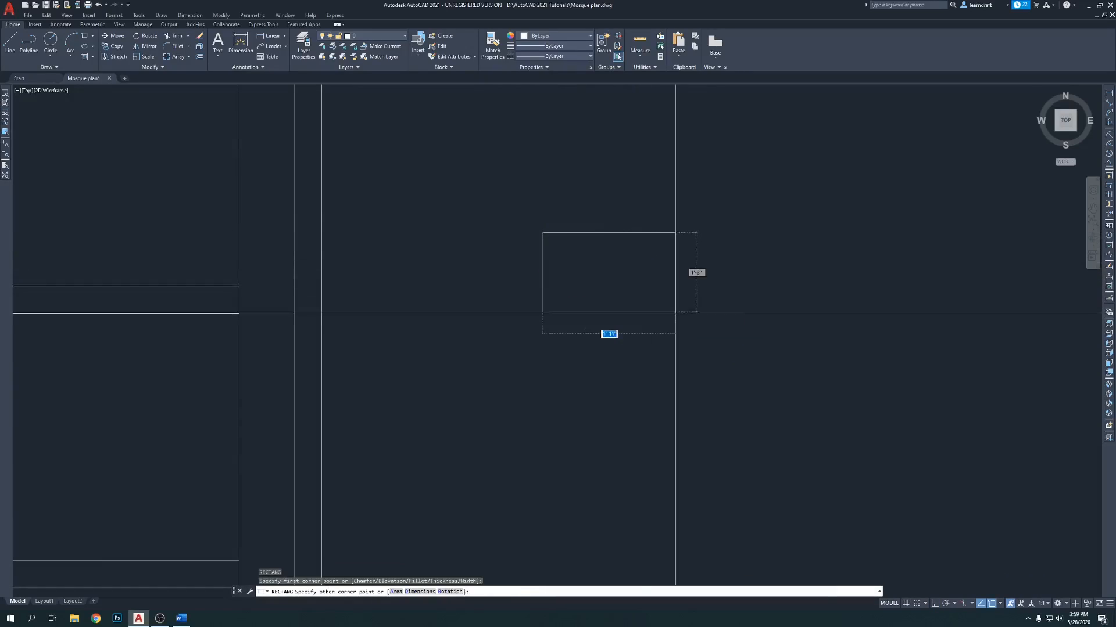
{"action": "type", "text": "d"}
{"action": "key", "text": "Return"}
{"action": "type", "text": "12"}
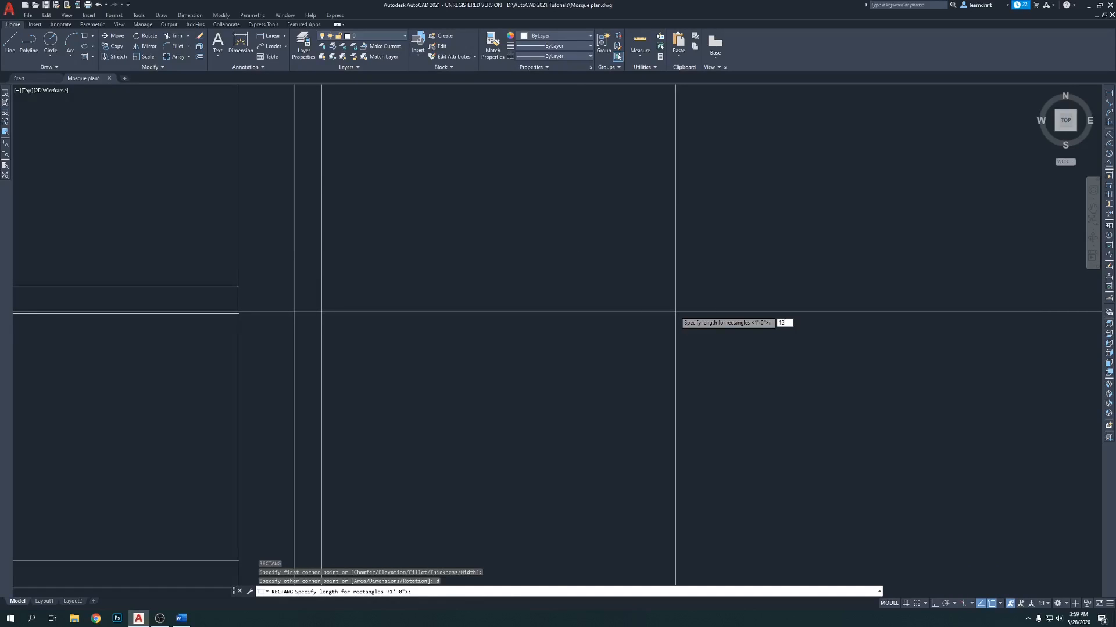
{"action": "key", "text": "Return"}
{"action": "type", "text": "18"}
{"action": "key", "text": "Return"}
{"action": "left_click", "coordinate": [675, 312]}
Step: Turn on ortho mode and rotate the rectangle 90 degrees so its long side is horizontal
{"action": "key", "text": "F8"}
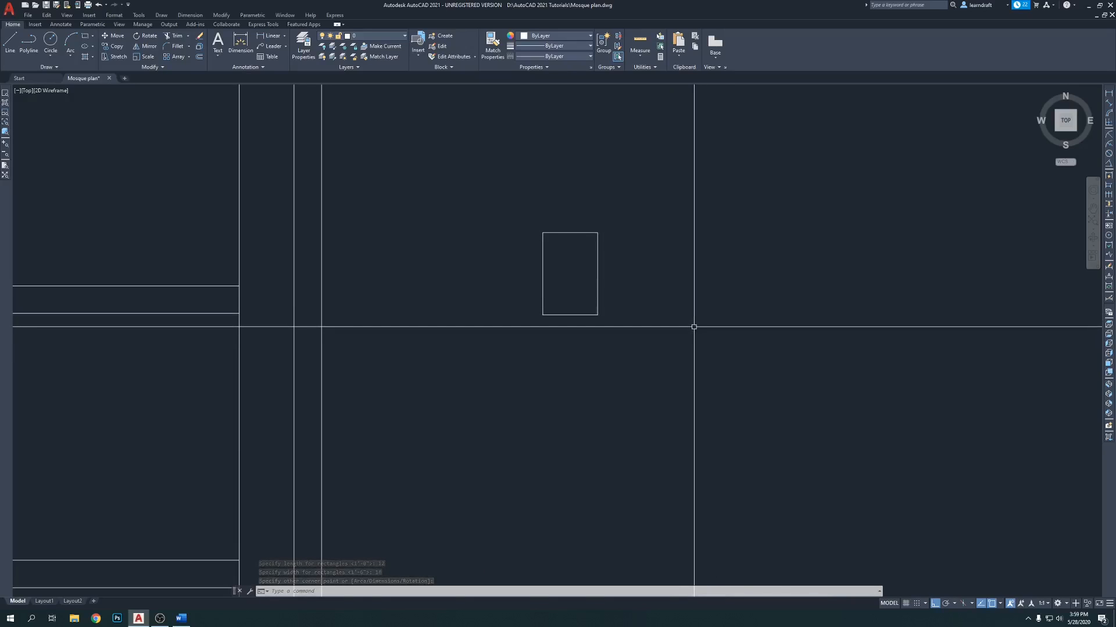
{"action": "left_click", "coordinate": [620, 234]}
{"action": "left_click", "coordinate": [593, 260]}
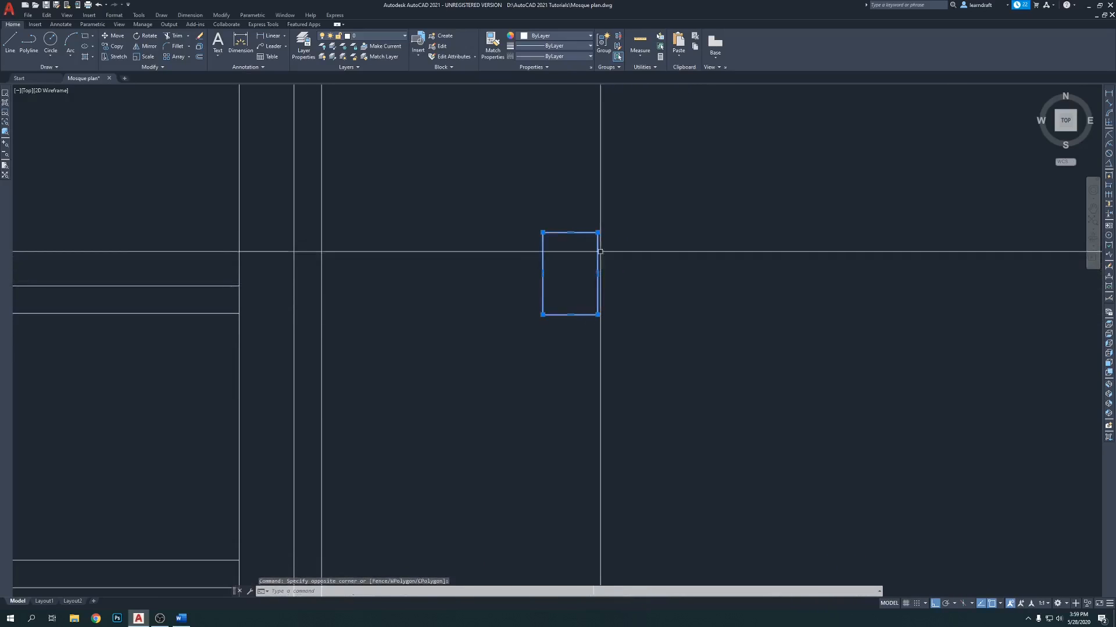
{"action": "mouse_move", "coordinate": [598, 315]}
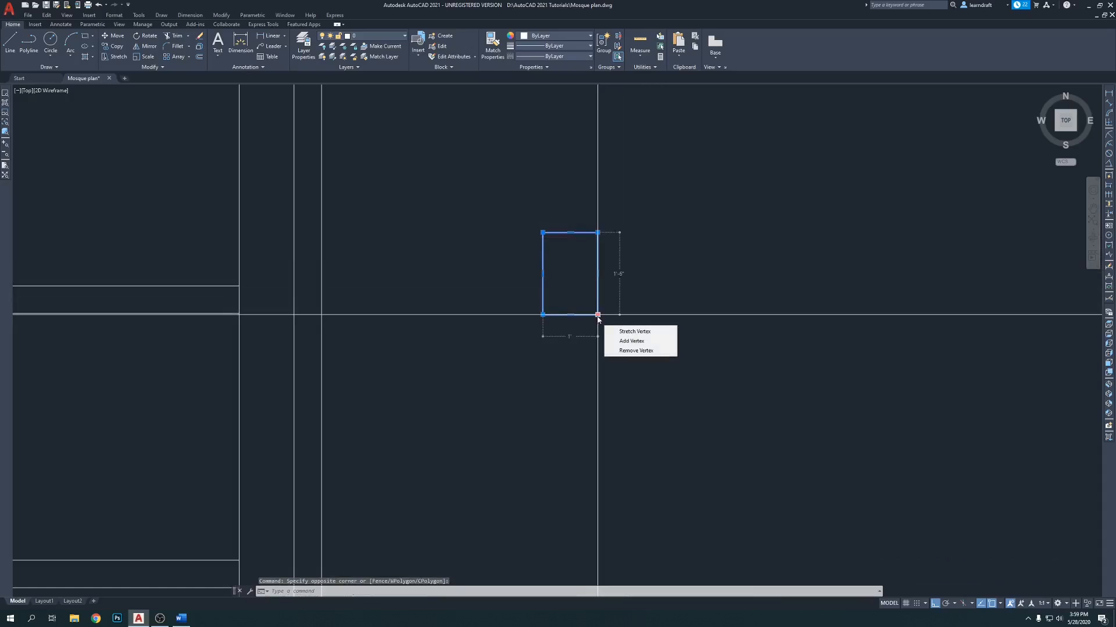
{"action": "scroll", "coordinate": [655, 271], "scroll_direction": "down", "scroll_amount": 2}
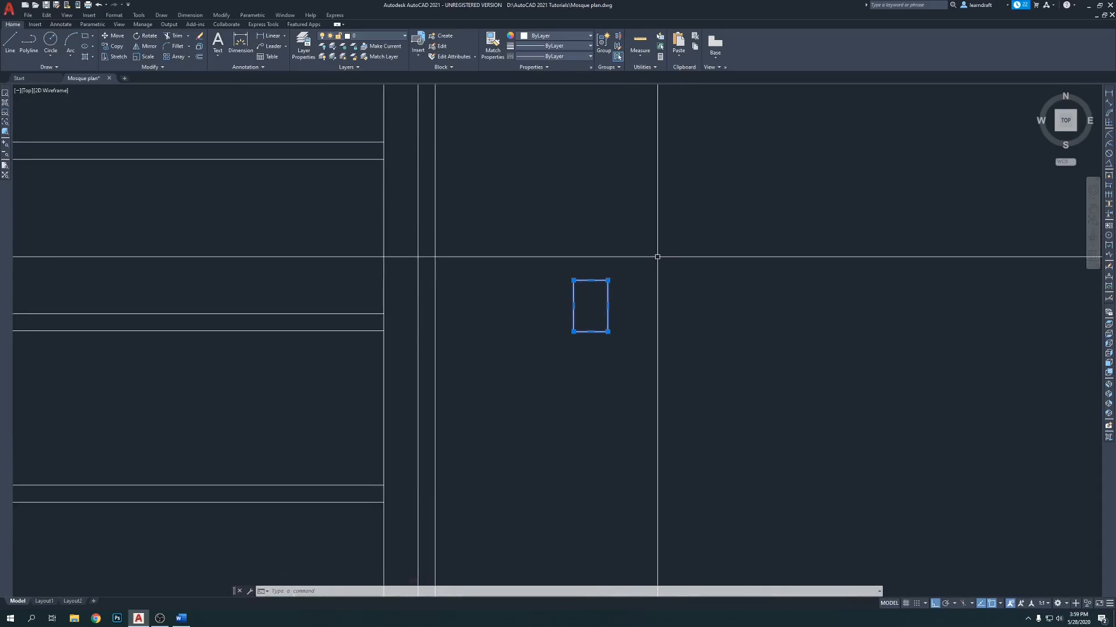
{"action": "type", "text": "ro"}
{"action": "key", "text": "Return"}
{"action": "left_click", "coordinate": [648, 278]}
{"action": "left_click", "coordinate": [675, 202]}
Step: Move the rectangle by its upper-right corner to the right end of a prayer-row line
{"action": "scroll", "coordinate": [642, 290], "scroll_direction": "down", "scroll_amount": 2}
{"action": "left_click", "coordinate": [650, 342]}
{"action": "left_click", "coordinate": [692, 274]}
{"action": "type", "text": "m"}
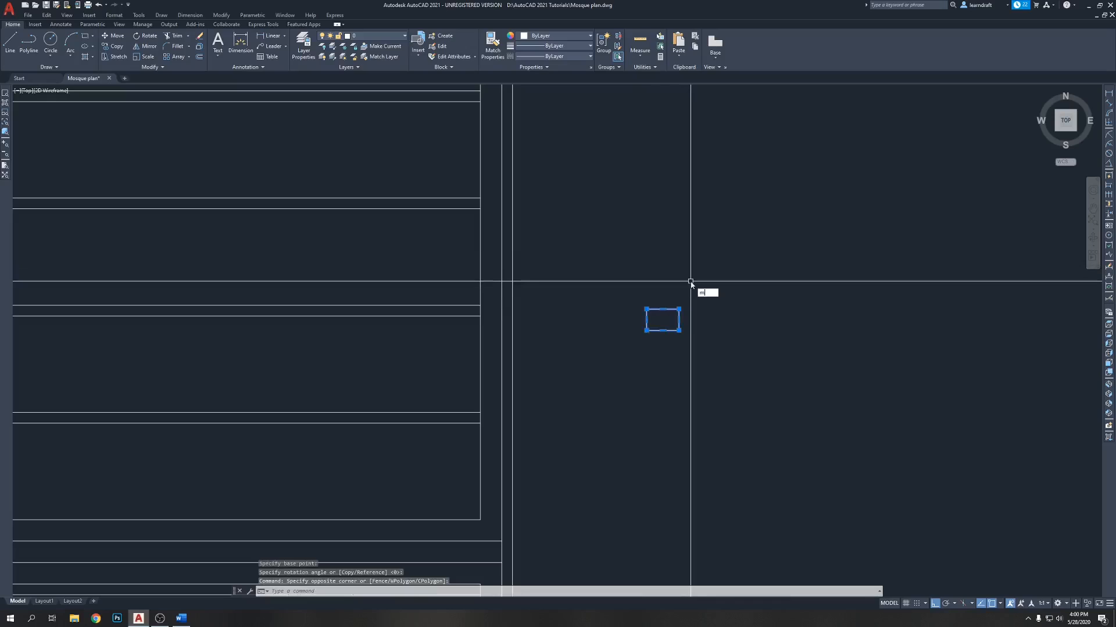
{"action": "key", "text": "Return"}
{"action": "scroll", "coordinate": [678, 342], "scroll_direction": "up", "scroll_amount": 2}
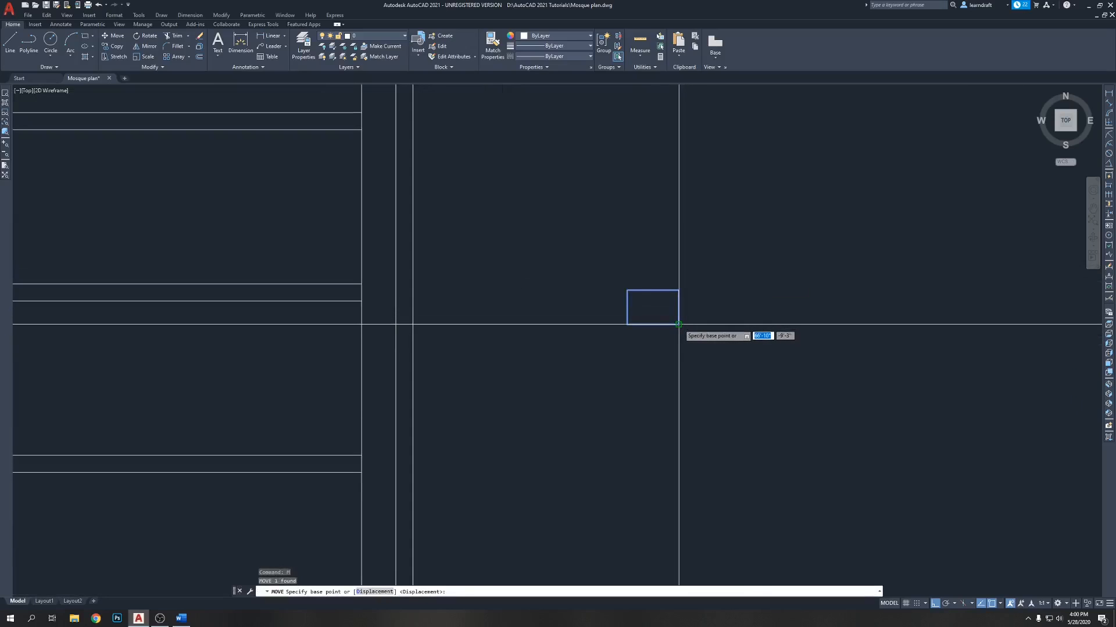
{"action": "scroll", "coordinate": [678, 324], "scroll_direction": "down", "scroll_amount": 1}
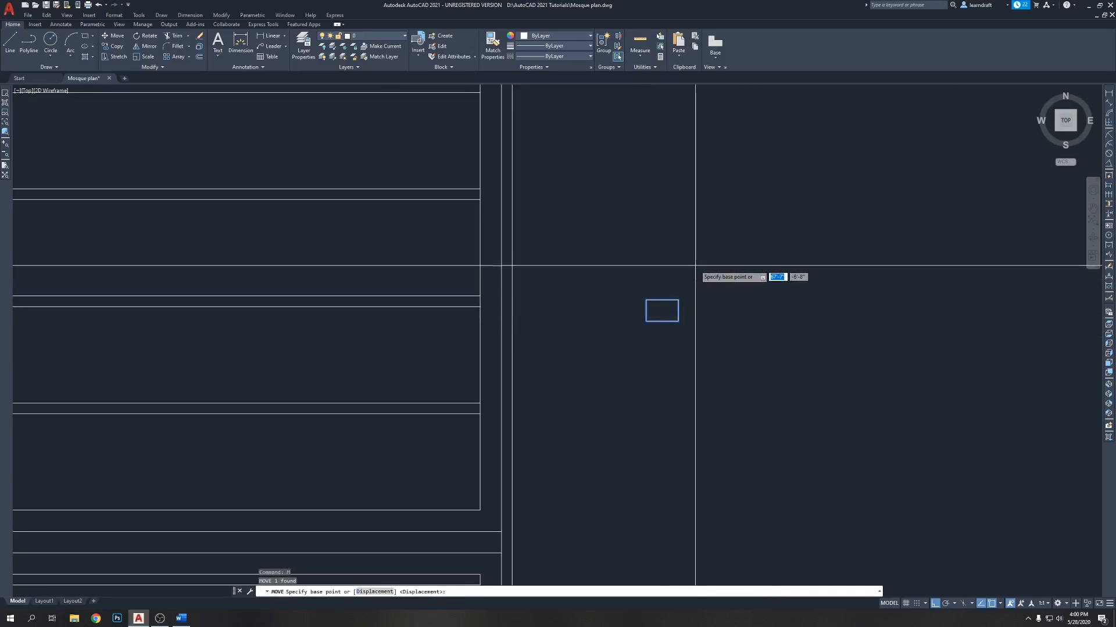
{"action": "scroll", "coordinate": [677, 302], "scroll_direction": "up", "scroll_amount": 1}
{"action": "left_click", "coordinate": [676, 309]}
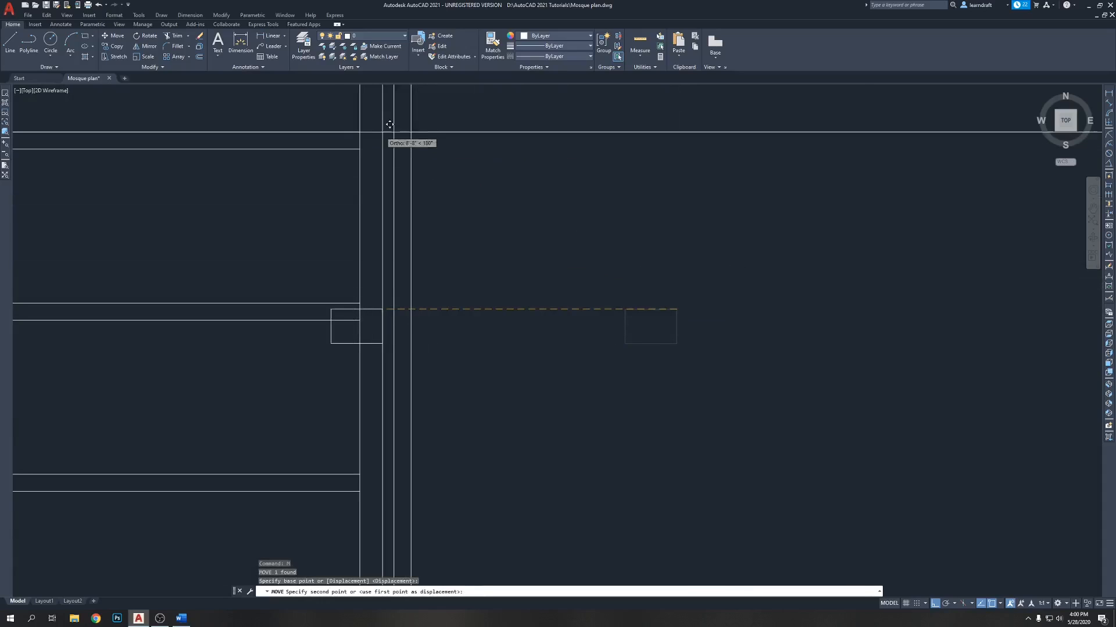
{"action": "left_click", "coordinate": [363, 124]}
Step: Move the rectangle by its upper-right corner to where the partition's upper line meets the right wall's inner line
{"action": "middle_click_drag", "start_coordinate": [518, 124], "coordinate": [469, 271]}
{"action": "scroll", "coordinate": [668, 224], "scroll_direction": "down", "scroll_amount": 2}
{"action": "scroll", "coordinate": [552, 261], "scroll_direction": "up", "scroll_amount": 2}
{"action": "left_click", "coordinate": [588, 251]}
{"action": "left_click", "coordinate": [572, 281]}
{"action": "key", "text": "space"}
{"action": "left_click", "coordinate": [528, 199]}
{"action": "scroll", "coordinate": [531, 189], "scroll_direction": "down", "scroll_amount": 4}
{"action": "scroll", "coordinate": [549, 322], "scroll_direction": "up", "scroll_amount": 5}
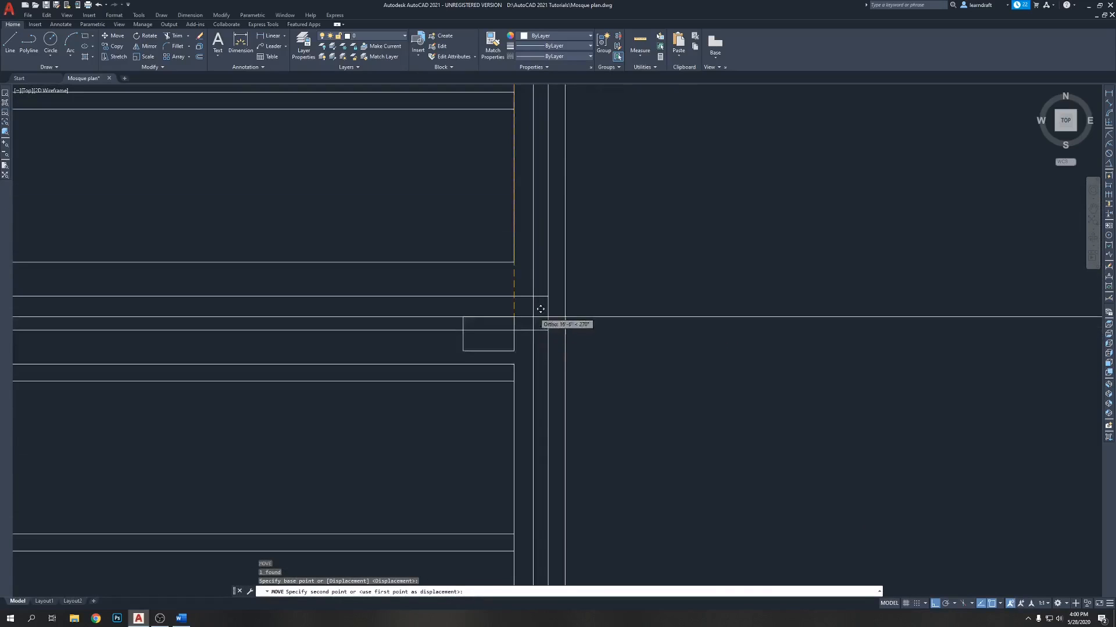
{"action": "left_click", "coordinate": [548, 297]}
Step: Move the rectangle 6 inches to the right, flush with the right wall's outer face
{"action": "left_click", "coordinate": [511, 304]}
{"action": "left_click", "coordinate": [492, 316]}
{"action": "scroll", "coordinate": [608, 272], "scroll_direction": "up", "scroll_amount": 2}
{"action": "key", "text": "space"}
{"action": "left_click", "coordinate": [581, 251]}
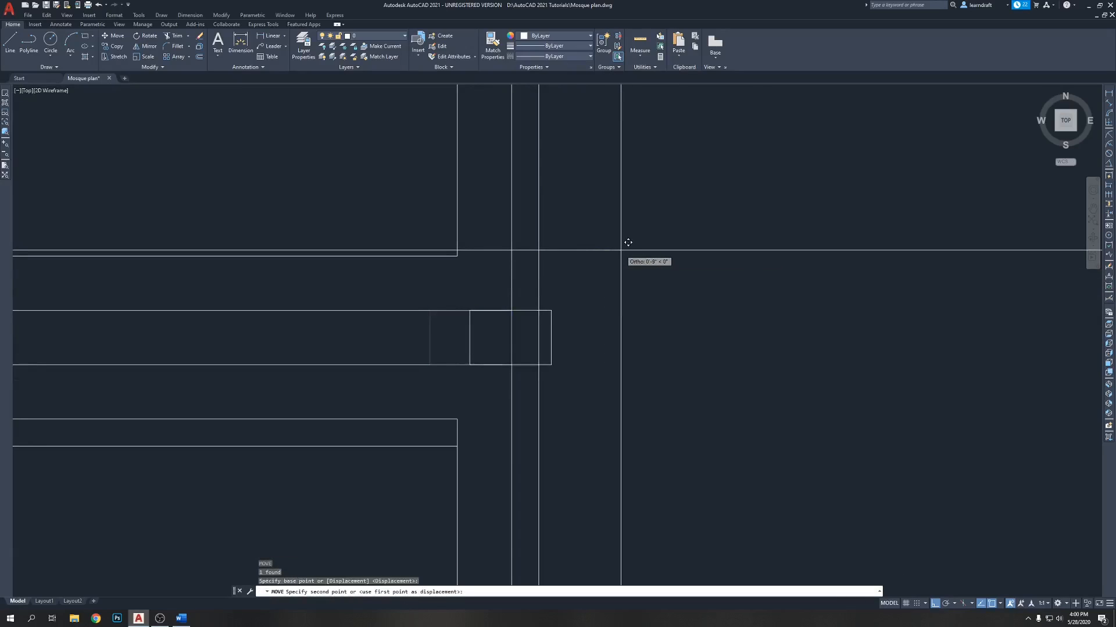
{"action": "key", "text": "Return"}
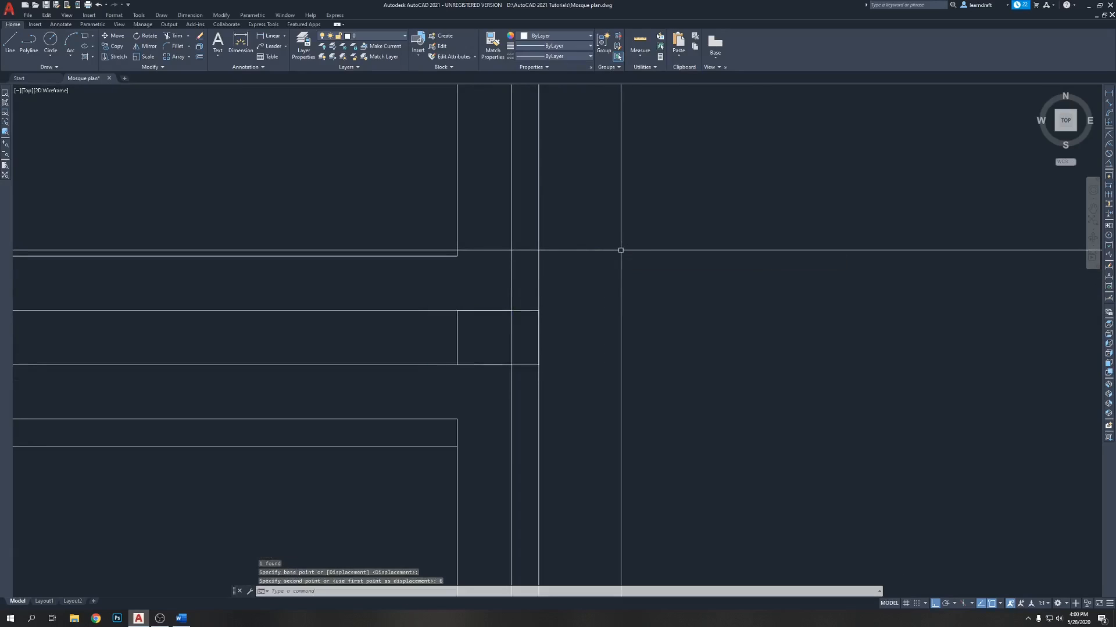
{"action": "mouse_move", "coordinate": [593, 208]}
{"action": "middle_mouse_down"}
{"action": "mouse_move", "coordinate": [565, 272]}
{"action": "mouse_move", "coordinate": [553, 260]}
{"action": "middle_mouse_up"}
{"action": "scroll", "coordinate": [583, 234], "scroll_direction": "down", "scroll_amount": 2}
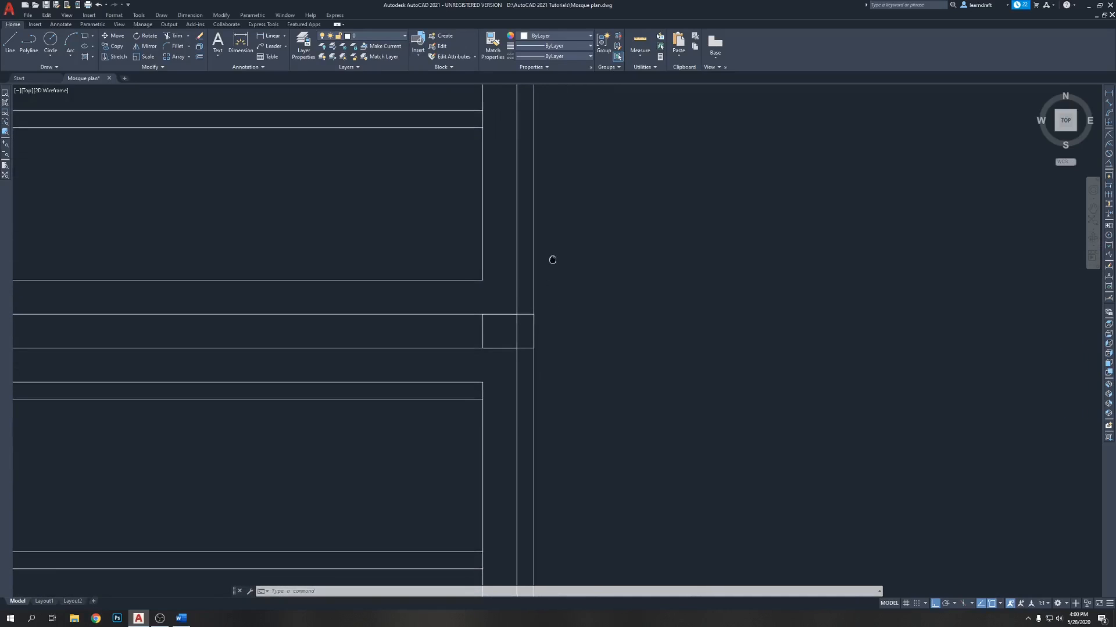
Step: Create a layer named column with index color 40
{"action": "middle_click_drag", "start_coordinate": [505, 329], "coordinate": [498, 264]}
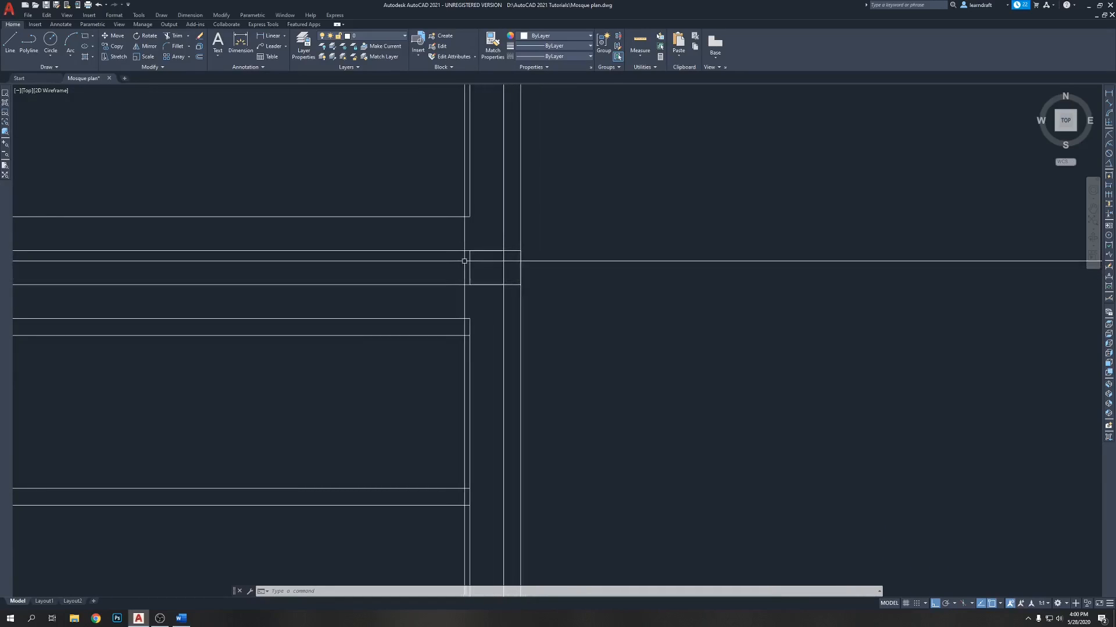
{"action": "left_click", "coordinate": [471, 264]}
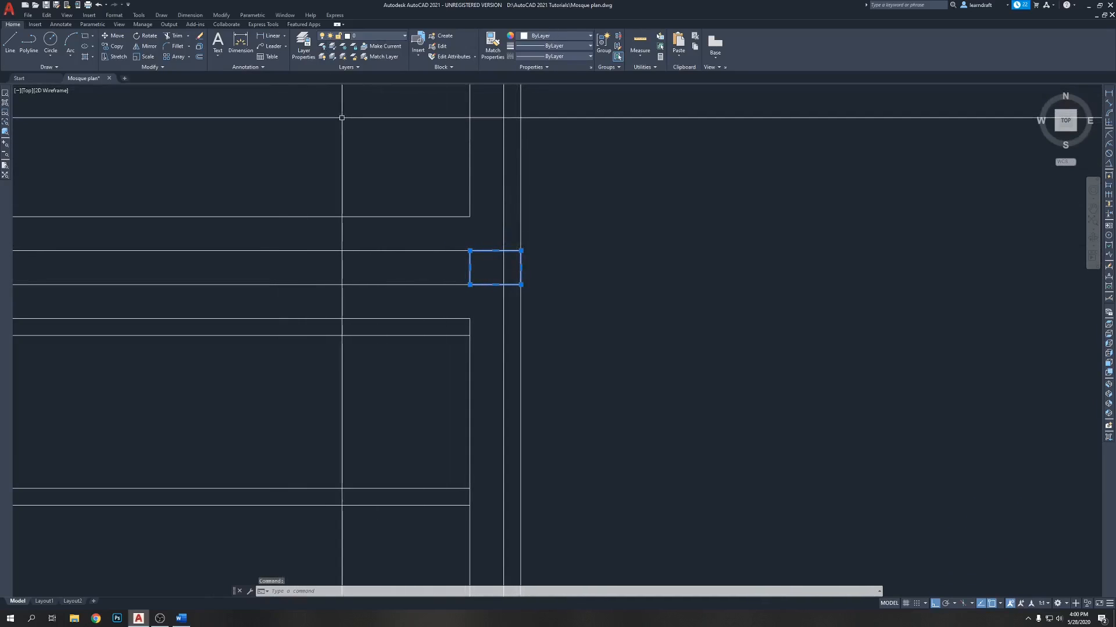
{"action": "key", "text": "Escape"}
{"action": "key", "text": "Escape"}
{"action": "left_click", "coordinate": [303, 43]}
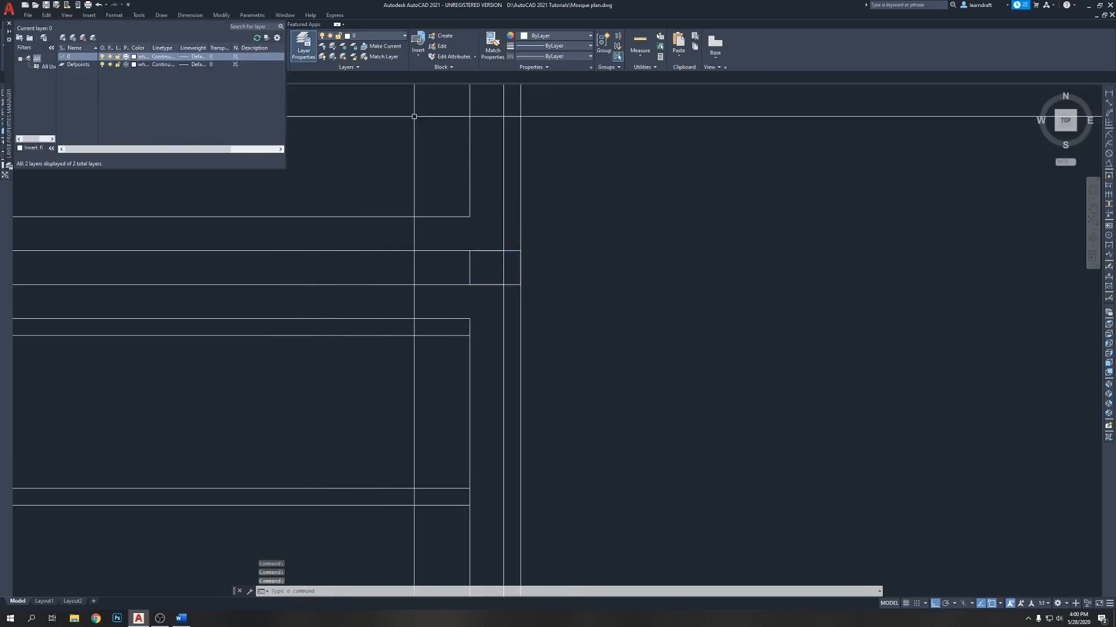
{"action": "left_click", "coordinate": [63, 40]}
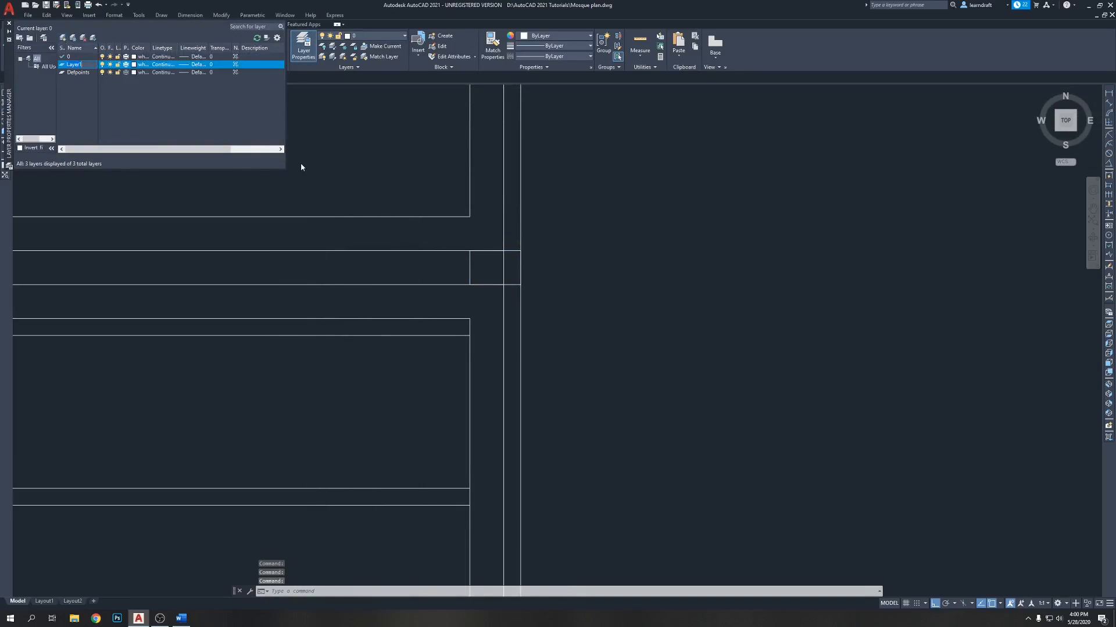
{"action": "type", "text": "column"}
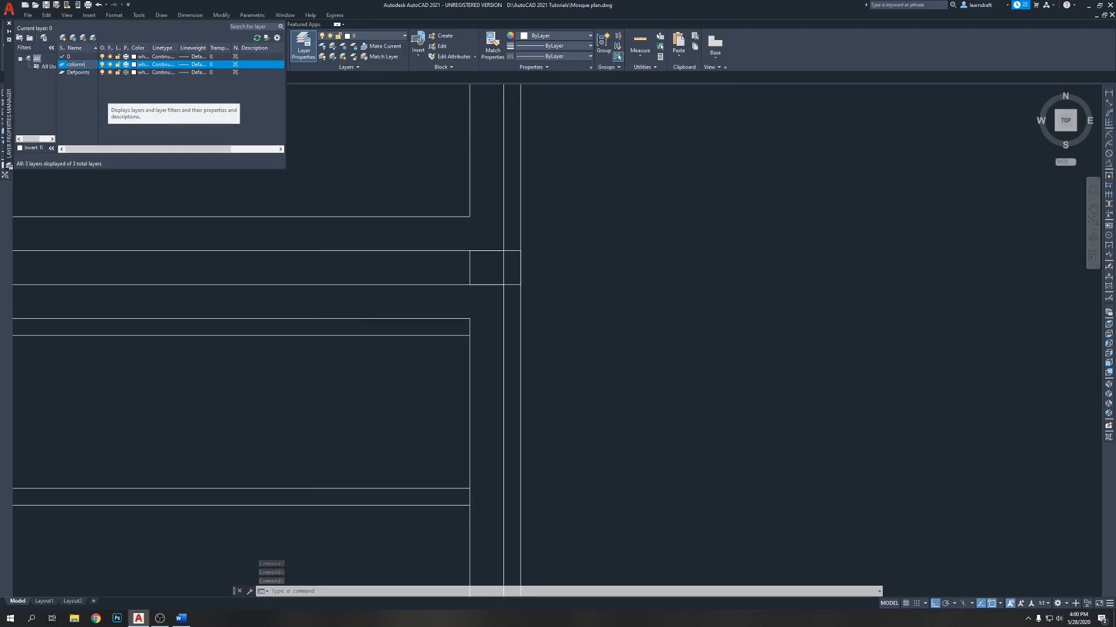
{"action": "left_click", "coordinate": [134, 64]}
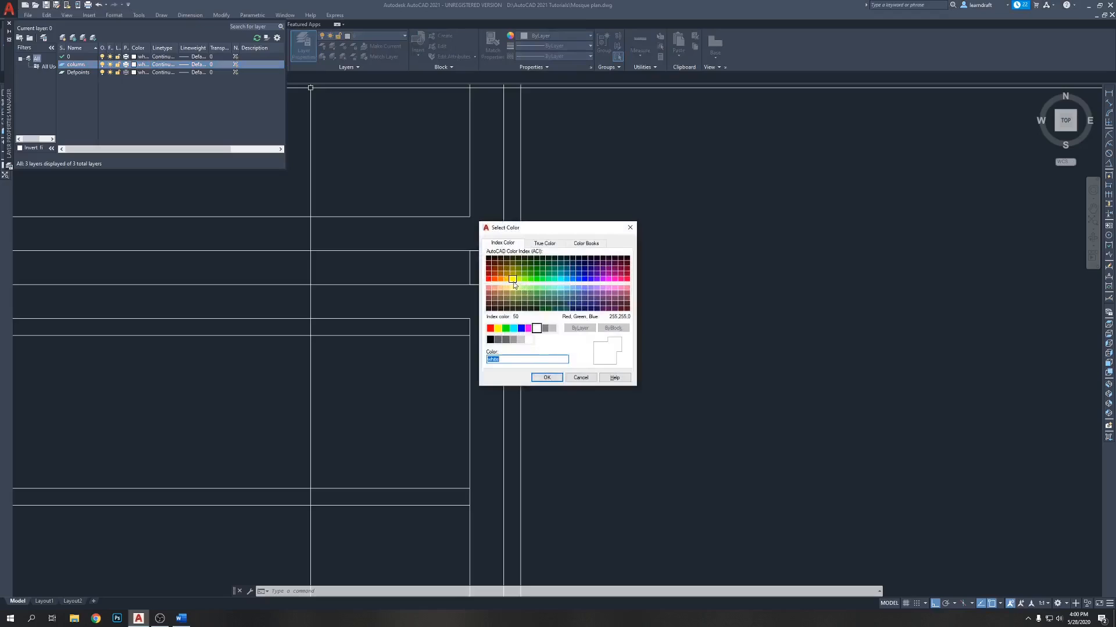
{"action": "left_click", "coordinate": [546, 378]}
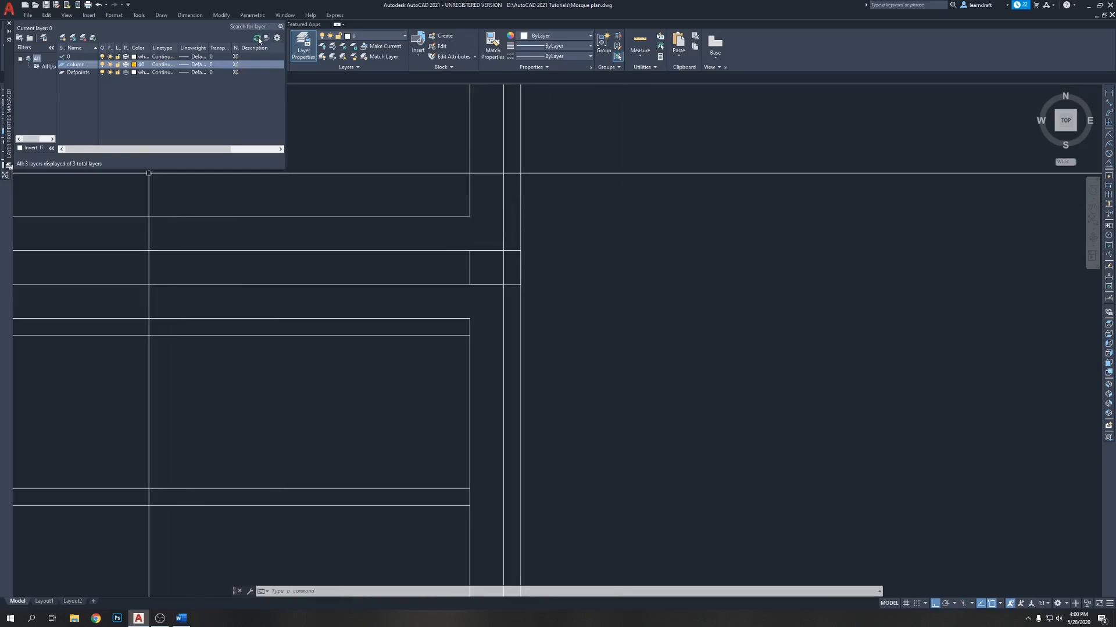
{"action": "left_click", "coordinate": [9, 24]}
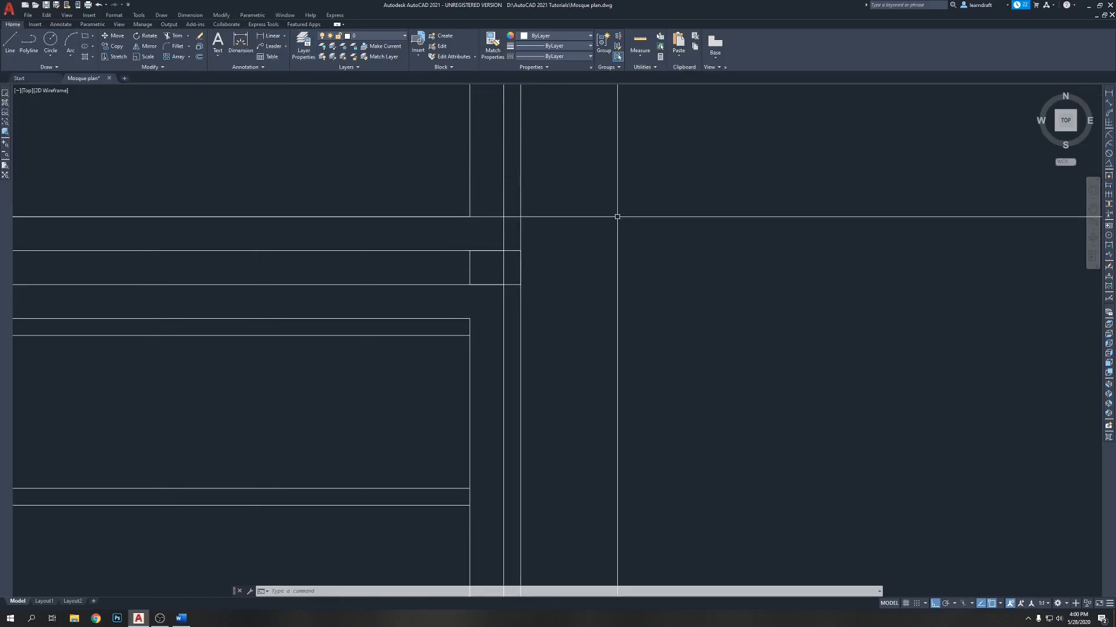
Step: Assign the rectangle at the partition's right end to the column layer
{"action": "left_click", "coordinate": [478, 263]}
{"action": "left_click", "coordinate": [457, 275]}
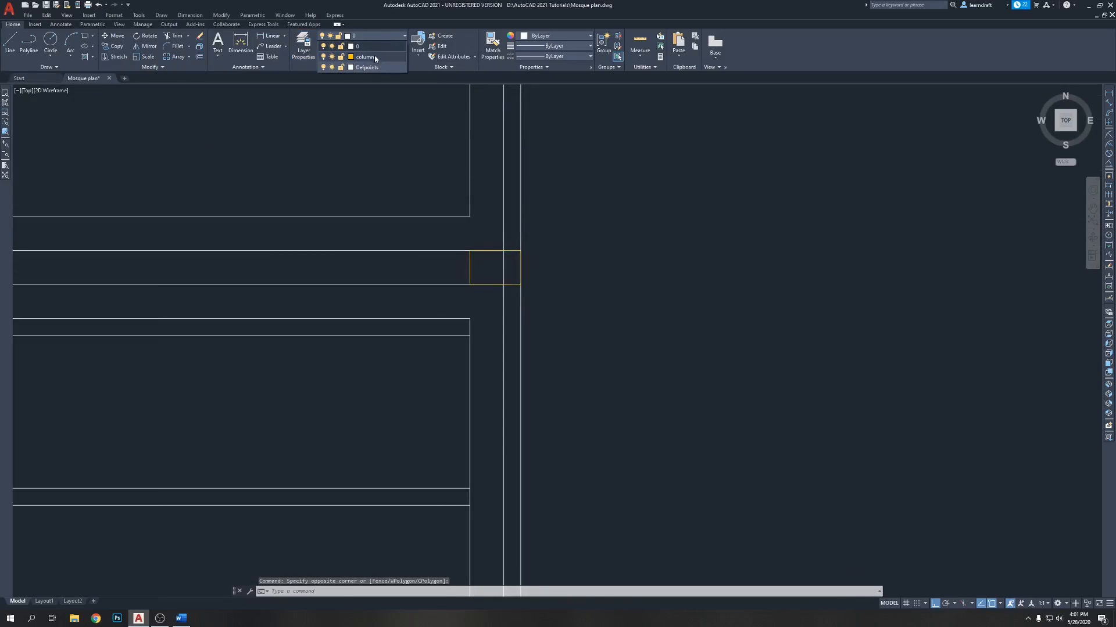
{"action": "left_click", "coordinate": [384, 58]}
{"action": "middle_click_drag", "start_coordinate": [709, 268], "coordinate": [795, 346]}
{"action": "key", "text": "Escape"}
Step: Copy the column by the midpoint of its right side to the outer upper-right corner of the walls
{"action": "middle_click_drag", "start_coordinate": [737, 301], "coordinate": [636, 253]}
{"action": "scroll", "coordinate": [635, 252], "scroll_direction": "down", "scroll_amount": 5}
{"action": "scroll", "coordinate": [637, 353], "scroll_direction": "up", "scroll_amount": 5}
{"action": "scroll", "coordinate": [640, 356], "scroll_direction": "down", "scroll_amount": 5}
{"action": "scroll", "coordinate": [621, 380], "scroll_direction": "up", "scroll_amount": 4}
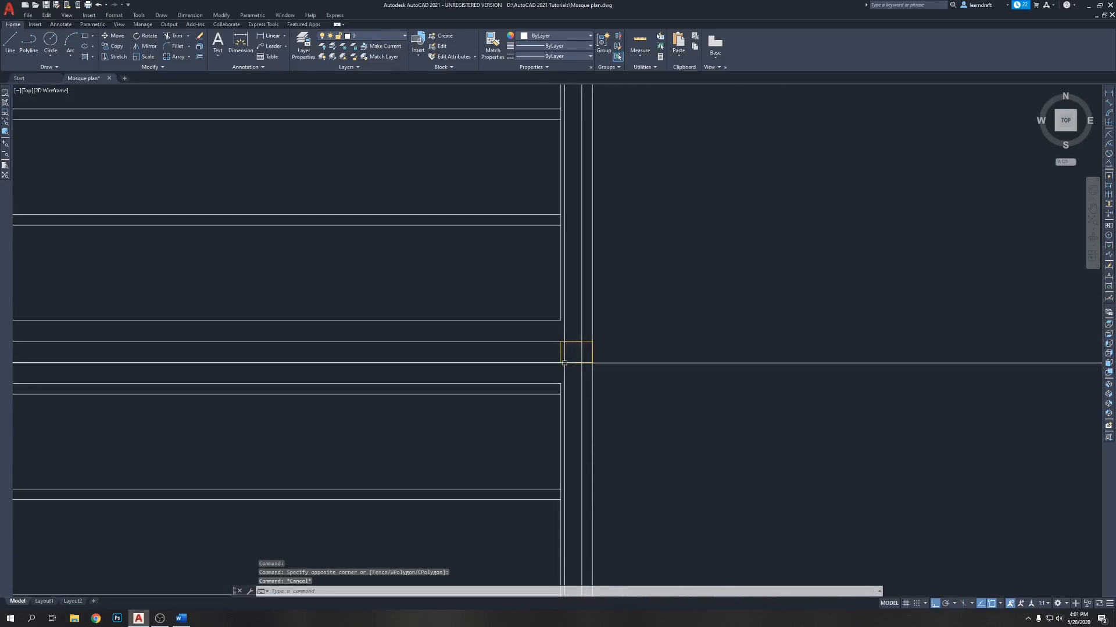
{"action": "left_click", "coordinate": [592, 352]}
{"action": "type", "text": "co"}
{"action": "key", "text": "Return"}
{"action": "scroll", "coordinate": [597, 365], "scroll_direction": "up", "scroll_amount": 4}
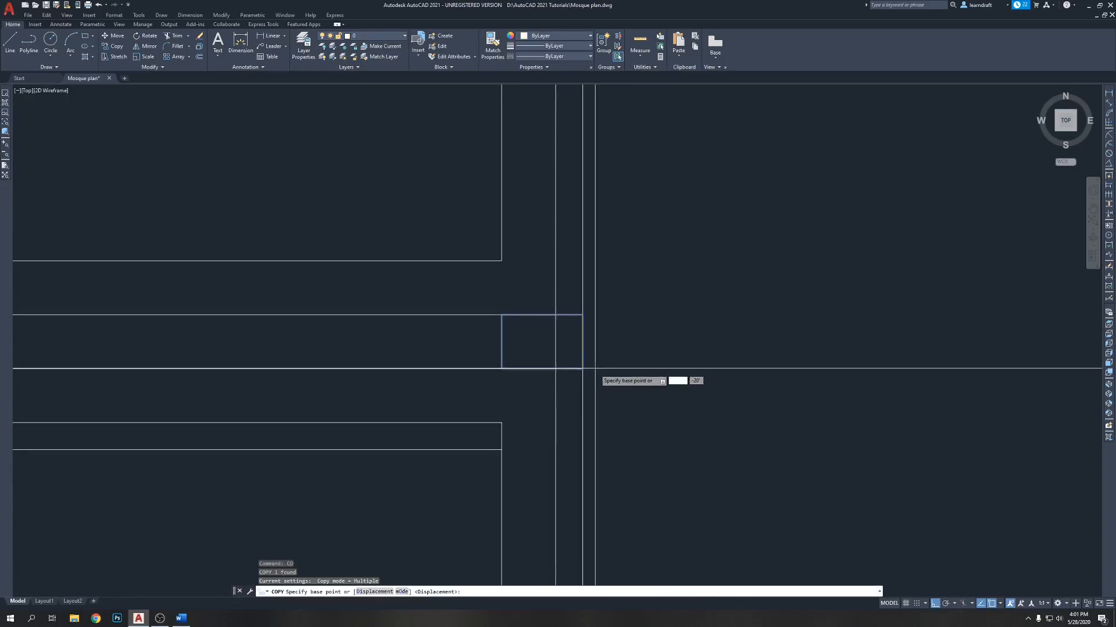
{"action": "left_click", "coordinate": [583, 342]}
{"action": "scroll", "coordinate": [583, 291], "scroll_direction": "down", "scroll_amount": 5}
{"action": "scroll", "coordinate": [578, 232], "scroll_direction": "up", "scroll_amount": 5}
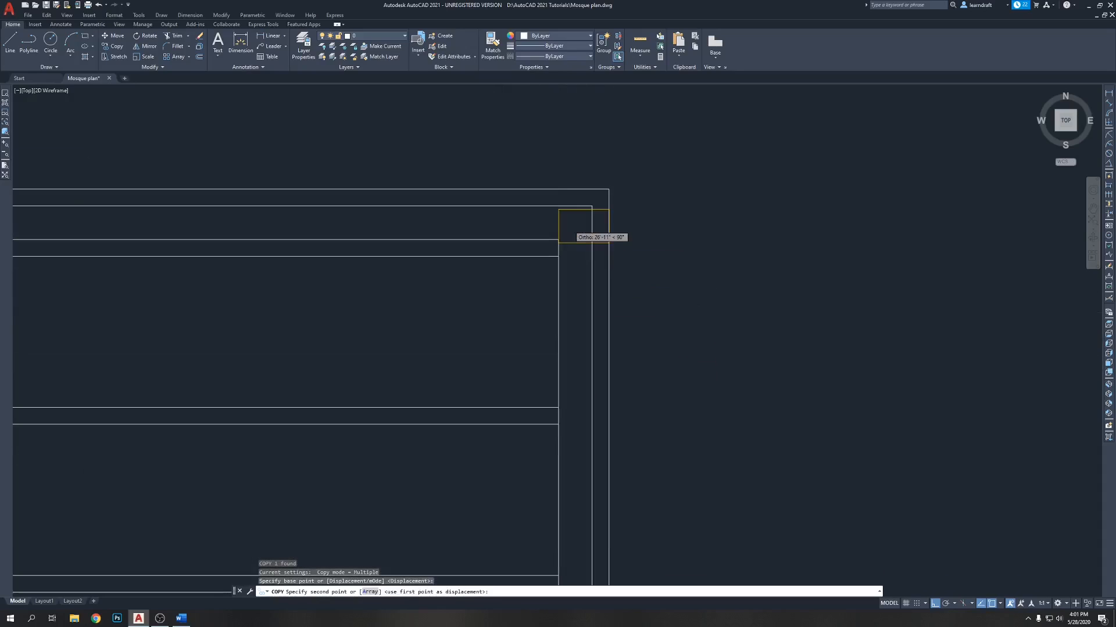
{"action": "left_click", "coordinate": [606, 180]}
{"action": "scroll", "coordinate": [607, 181], "scroll_direction": "up", "scroll_amount": 4}
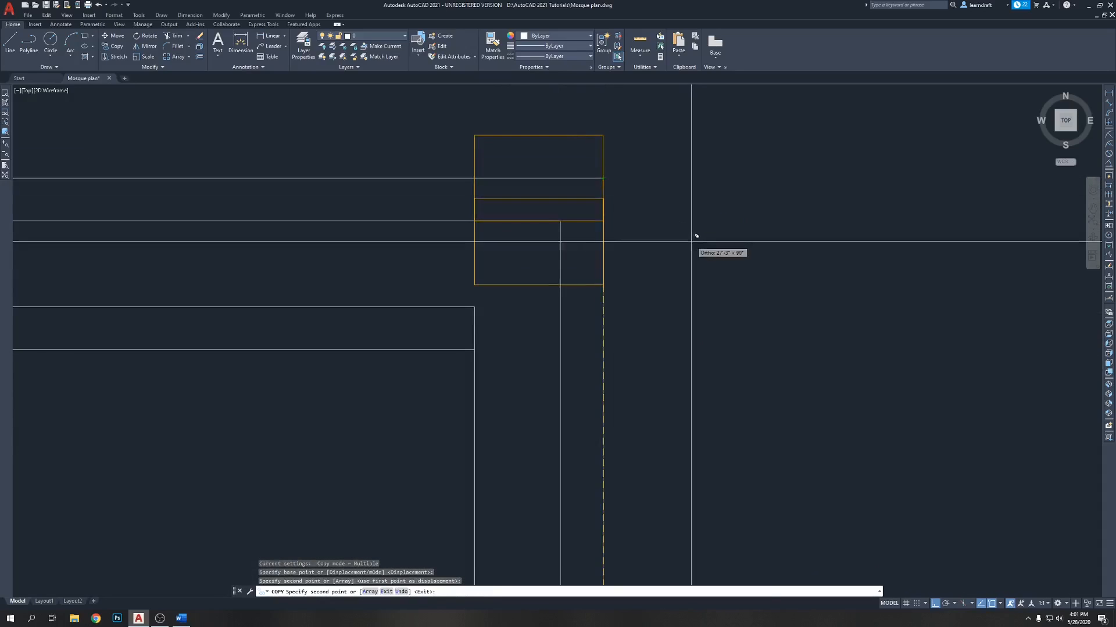
{"action": "key", "text": "Escape"}
{"action": "scroll", "coordinate": [656, 203], "scroll_direction": "down", "scroll_amount": 4}
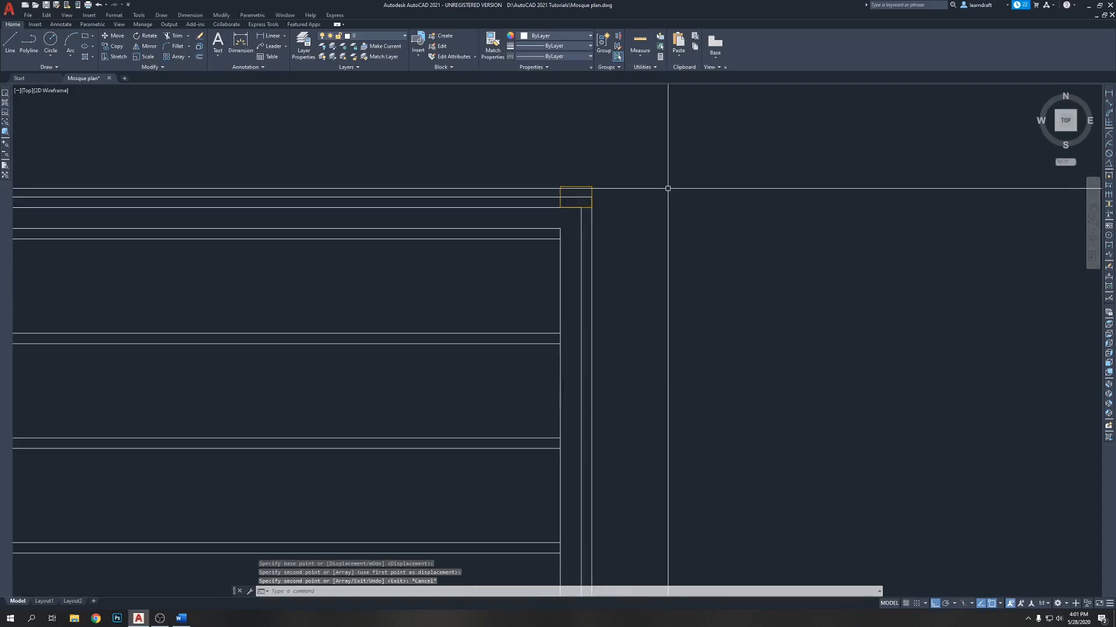
Step: Add a vertical linear dimension between the right-side midpoints of the two columns, placed outside the right wall
{"action": "scroll", "coordinate": [616, 176], "scroll_direction": "up", "scroll_amount": 3}
{"action": "scroll", "coordinate": [639, 174], "scroll_direction": "down", "scroll_amount": 4}
{"action": "scroll", "coordinate": [613, 144], "scroll_direction": "up", "scroll_amount": 2}
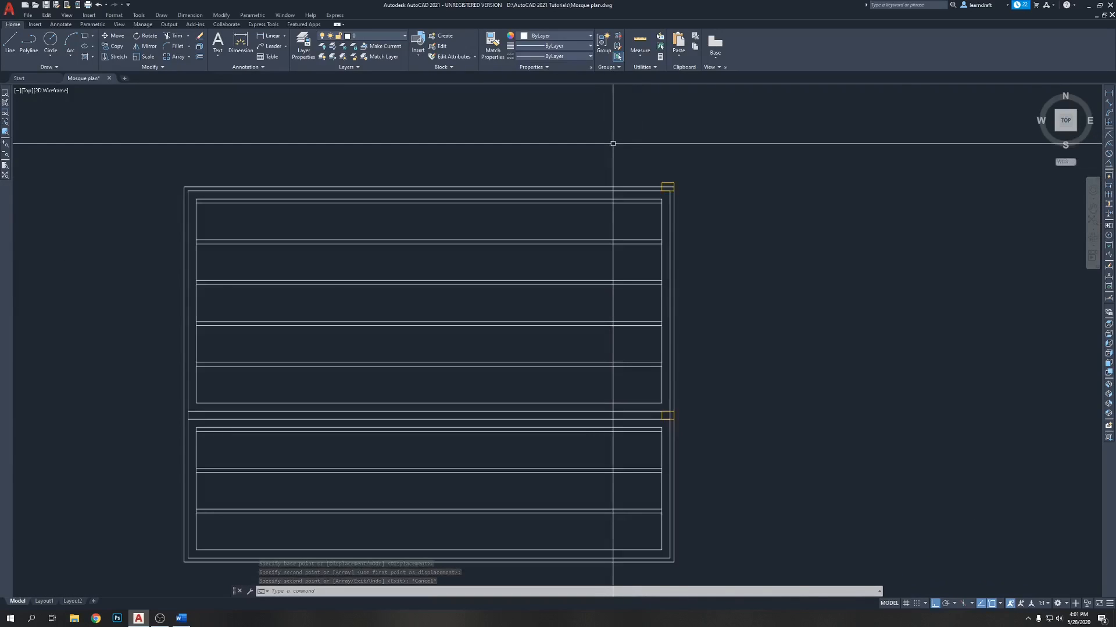
{"action": "middle_click_drag", "start_coordinate": [758, 152], "coordinate": [748, 129]}
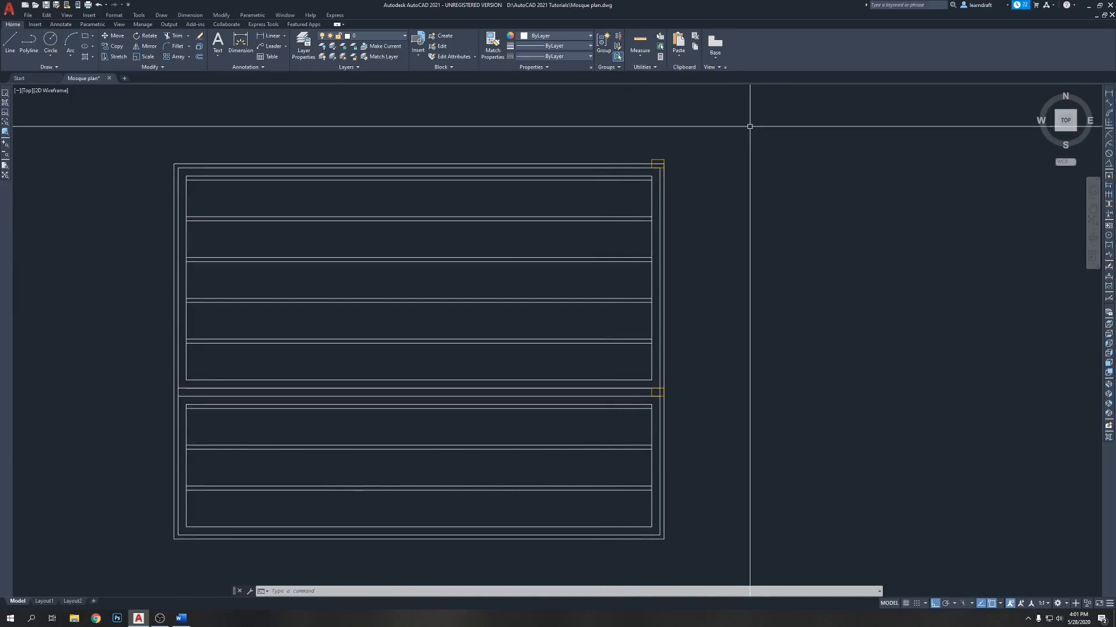
{"action": "type", "text": "dli"}
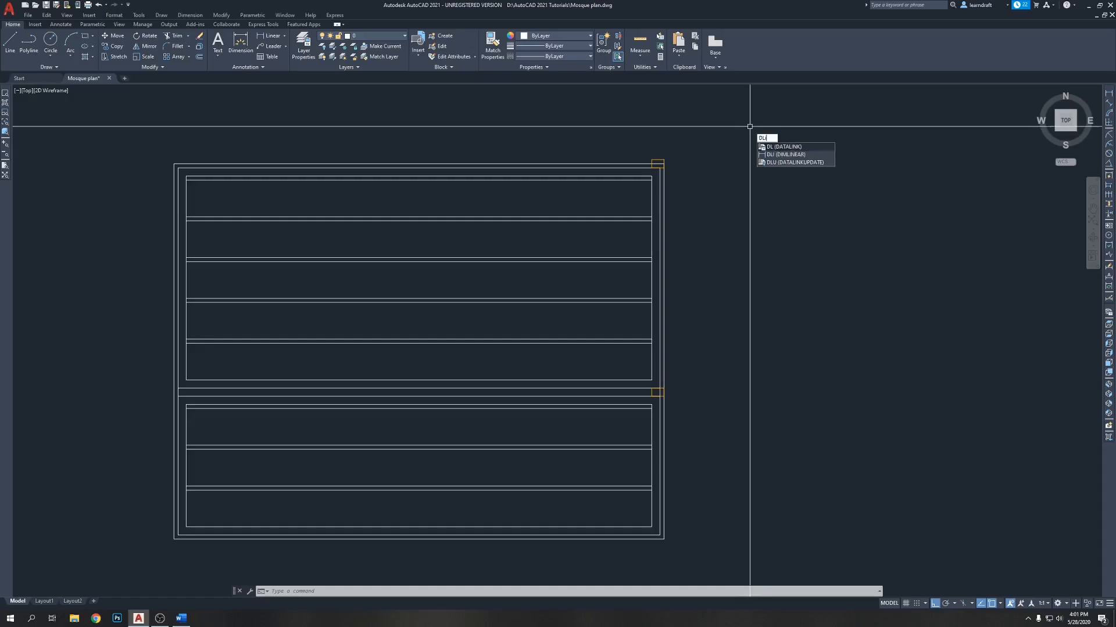
{"action": "key", "text": "Return"}
{"action": "scroll", "coordinate": [694, 157], "scroll_direction": "up", "scroll_amount": 3}
{"action": "left_click", "coordinate": [568, 189]}
{"action": "scroll", "coordinate": [640, 303], "scroll_direction": "down", "scroll_amount": 2}
{"action": "scroll", "coordinate": [585, 304], "scroll_direction": "up", "scroll_amount": 3}
{"action": "left_click", "coordinate": [563, 422]}
{"action": "scroll", "coordinate": [599, 408], "scroll_direction": "down", "scroll_amount": 3}
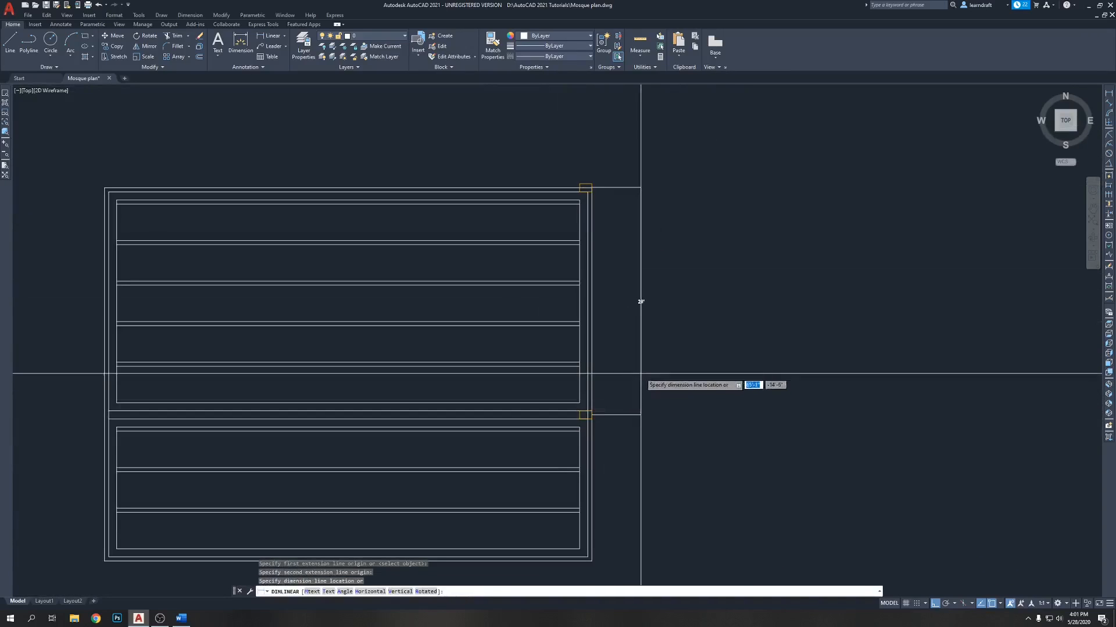
{"action": "left_click", "coordinate": [615, 366]}
{"action": "scroll", "coordinate": [616, 304], "scroll_direction": "up", "scroll_amount": 2}
{"action": "scroll", "coordinate": [652, 290], "scroll_direction": "down", "scroll_amount": 1}
{"action": "middle_click_drag", "start_coordinate": [674, 269], "coordinate": [661, 274]}
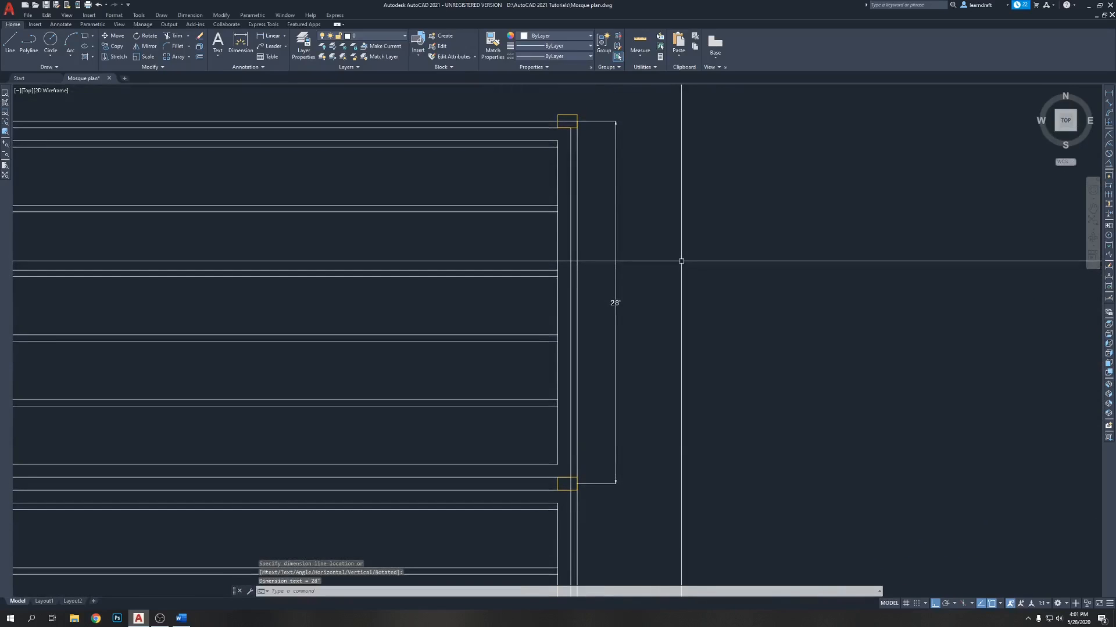
{"action": "scroll", "coordinate": [658, 232], "scroll_direction": "down", "scroll_amount": 2}
{"action": "middle_click_drag", "start_coordinate": [681, 175], "coordinate": [700, 173]}
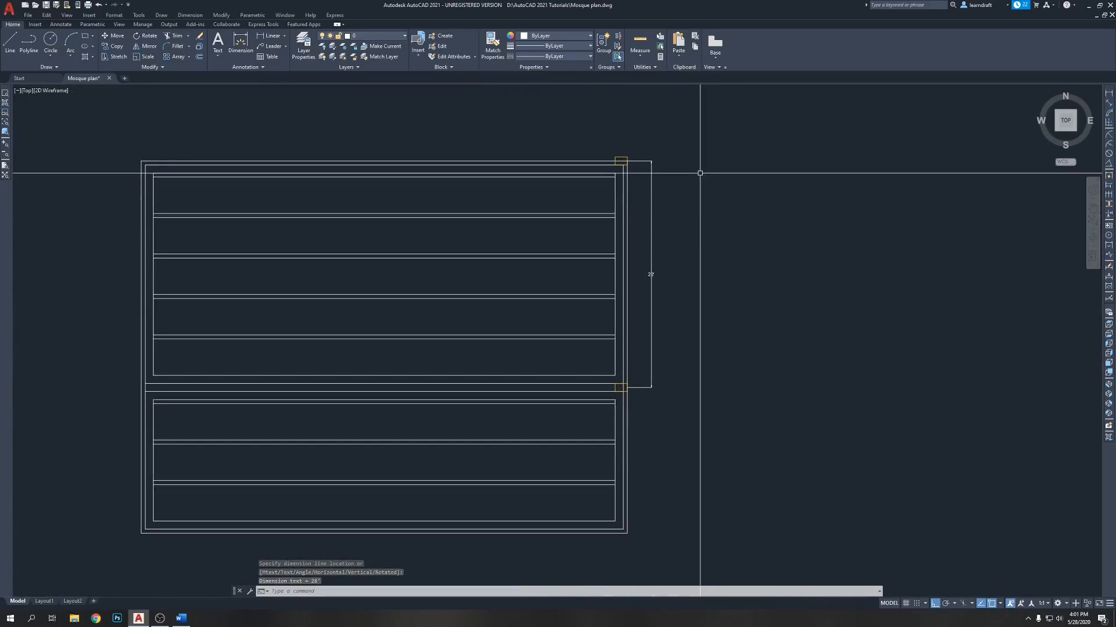
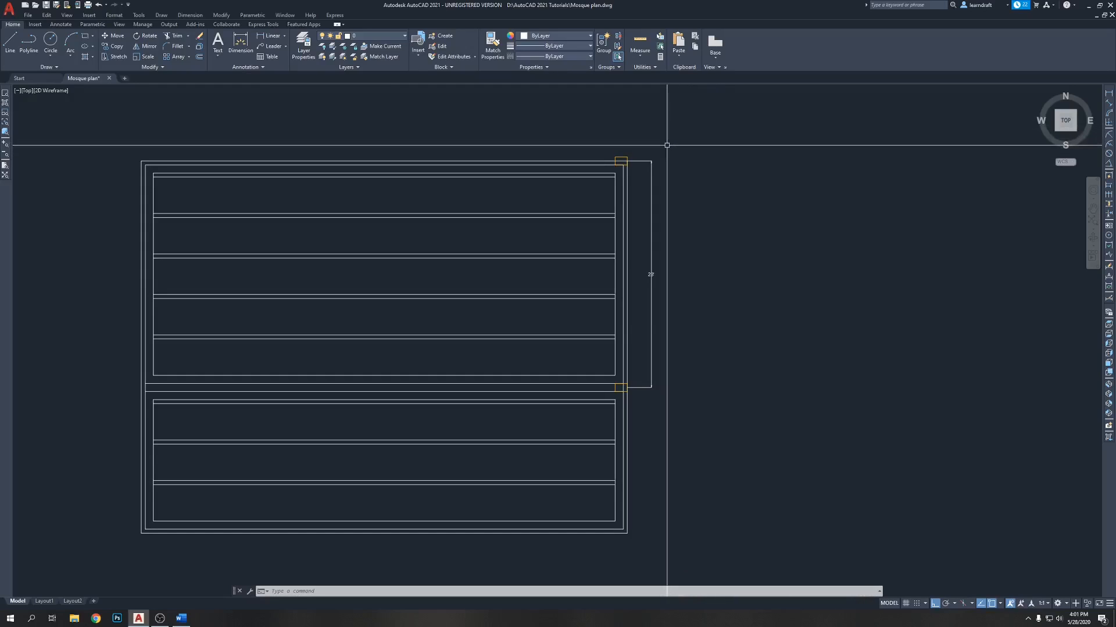
Step: Delete the vertical dimension between the two right-hand columns
{"action": "left_click", "coordinate": [663, 143]}
{"action": "left_click", "coordinate": [654, 182]}
{"action": "key", "text": "Delete"}
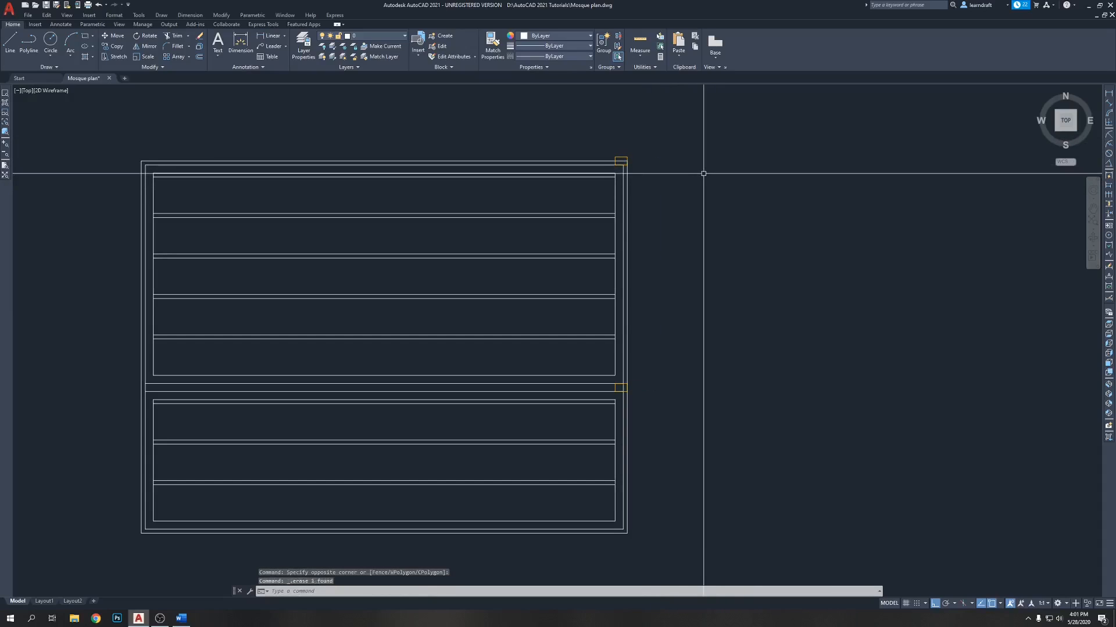
Step: Mirror both right-hand columns to the left wall about a vertical line through the top wall's midpoint, keeping the originals
{"action": "middle_click_drag", "start_coordinate": [699, 199], "coordinate": [647, 187]}
{"action": "mouse_move", "coordinate": [636, 324]}
{"action": "middle_mouse_down"}
{"action": "mouse_move", "coordinate": [635, 246]}
{"action": "mouse_move", "coordinate": [627, 258]}
{"action": "mouse_move", "coordinate": [603, 247]}
{"action": "mouse_move", "coordinate": [620, 321]}
{"action": "middle_mouse_up"}
{"action": "scroll", "coordinate": [566, 320], "scroll_direction": "up", "scroll_amount": 2}
{"action": "left_click", "coordinate": [565, 282]}
{"action": "scroll", "coordinate": [606, 271], "scroll_direction": "down", "scroll_amount": 2}
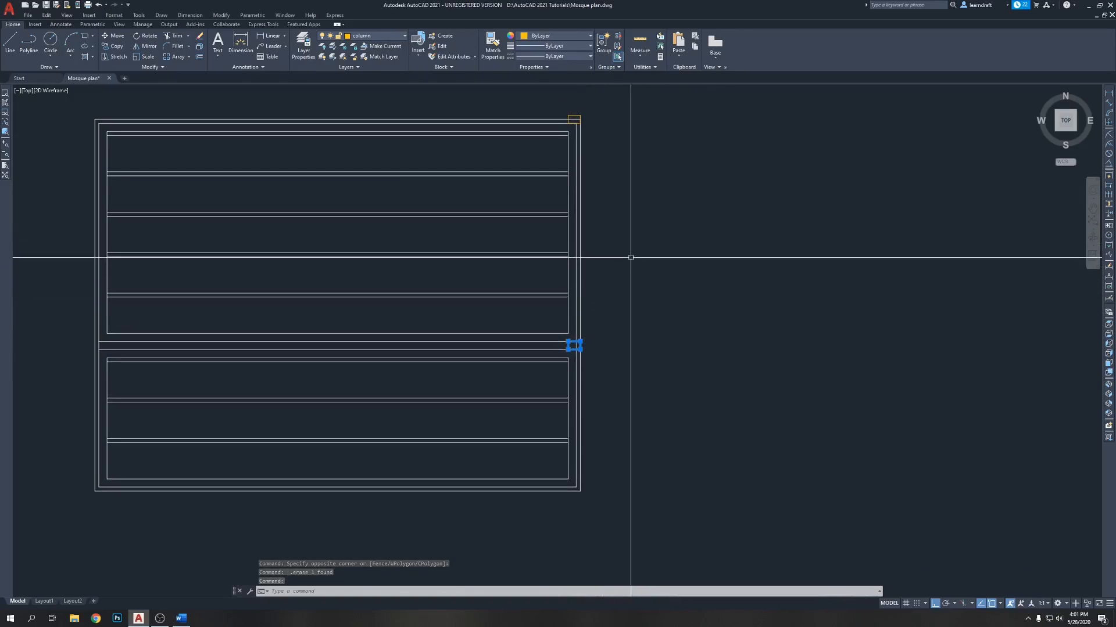
{"action": "middle_click_drag", "start_coordinate": [631, 259], "coordinate": [661, 310]}
{"action": "left_click", "coordinate": [607, 169]}
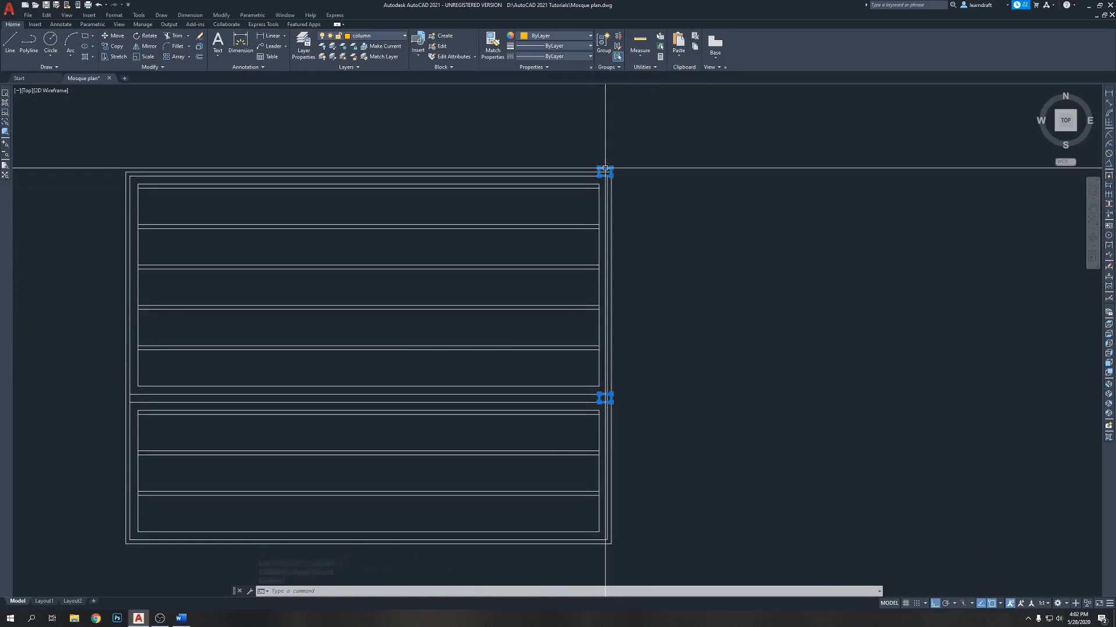
{"action": "middle_click_drag", "start_coordinate": [535, 145], "coordinate": [608, 147]}
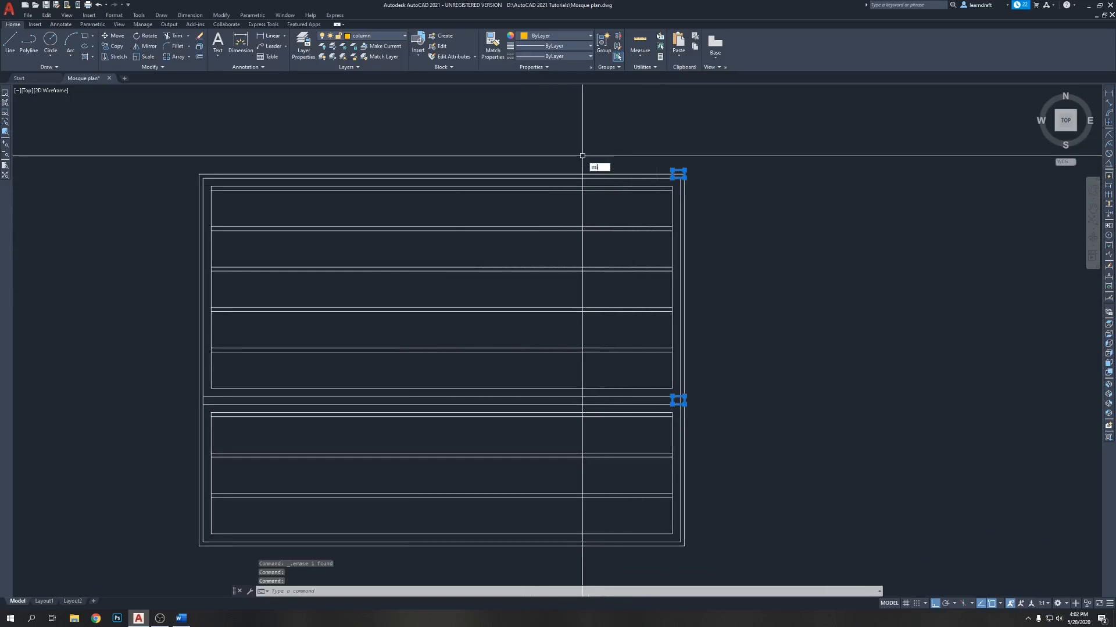
{"action": "type", "text": "i"}
{"action": "key", "text": "Return"}
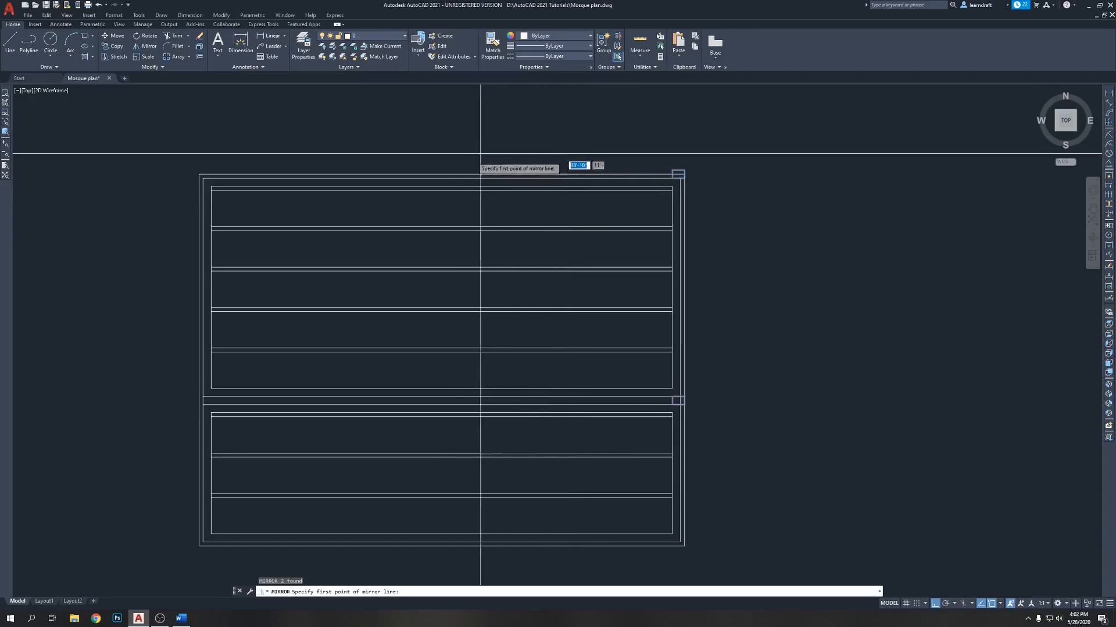
{"action": "left_click", "coordinate": [441, 174]}
{"action": "left_click", "coordinate": [449, 138]}
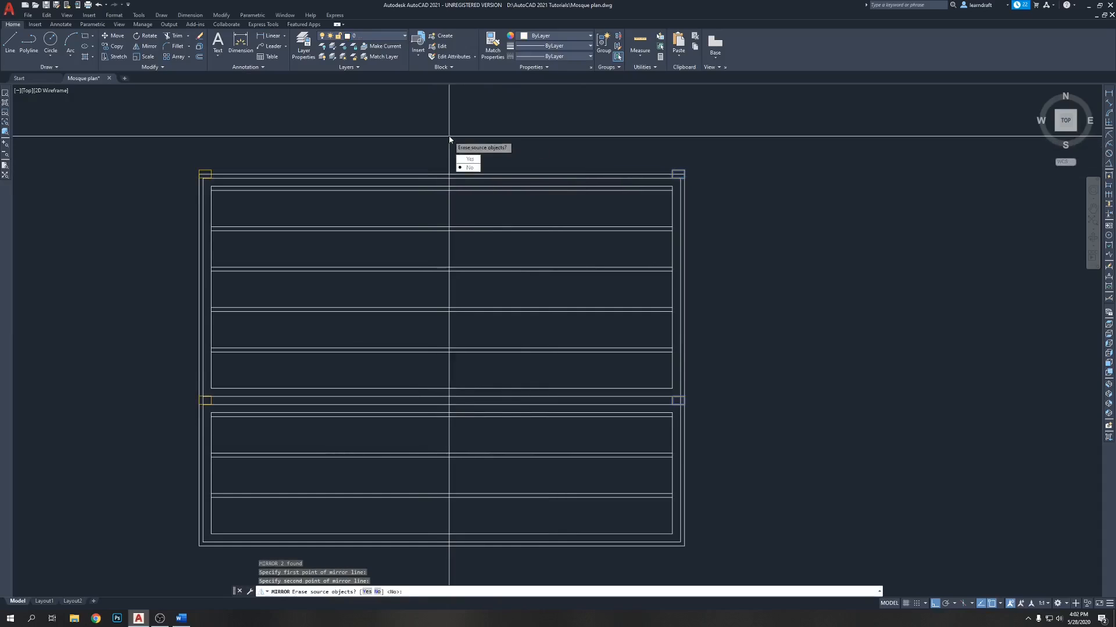
{"action": "key", "text": "Return"}
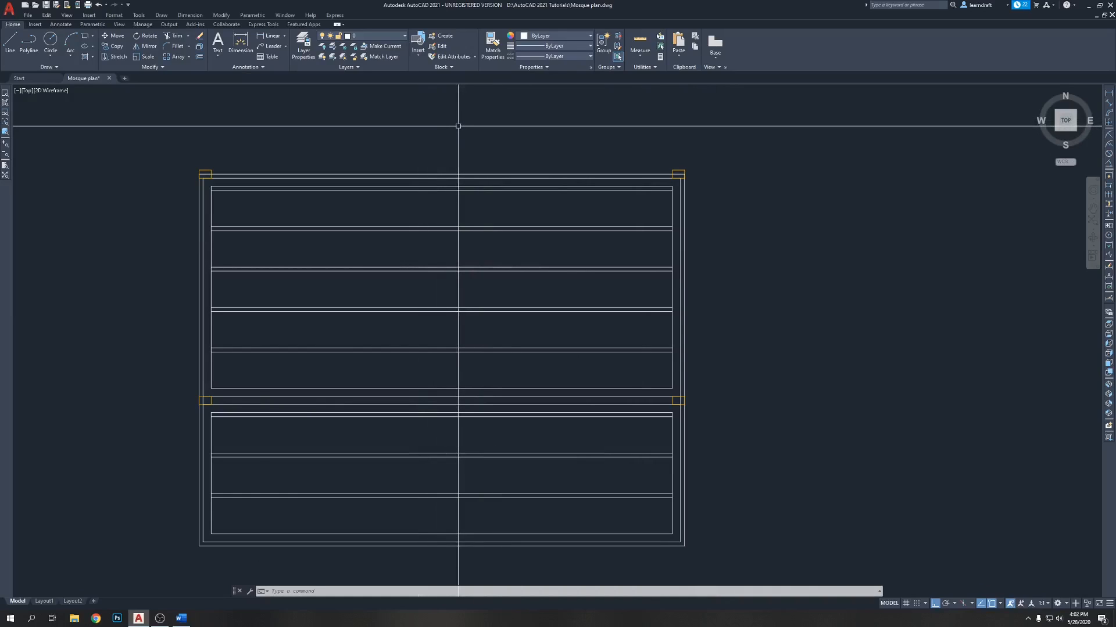
Step: Draw a vertical centre line from the top wall's midpoint down past the bottom wall
{"action": "type", "text": "l"}
{"action": "key", "text": "Return"}
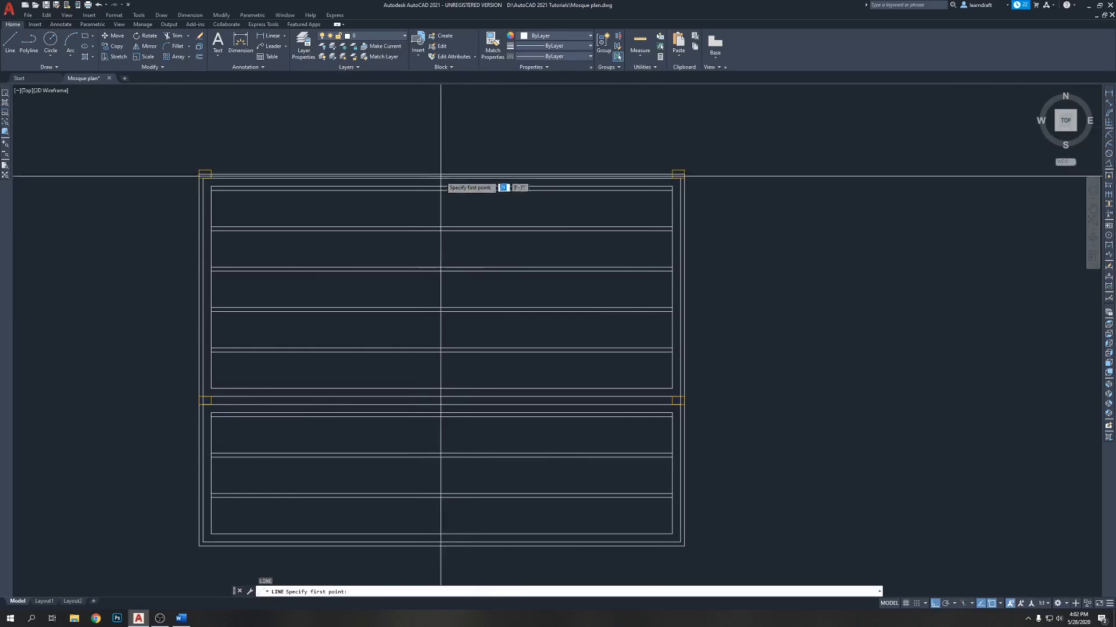
{"action": "left_click", "coordinate": [442, 174]}
{"action": "scroll", "coordinate": [442, 174], "scroll_direction": "down", "scroll_amount": 2}
{"action": "left_click", "coordinate": [436, 432]}
{"action": "key", "text": "Return"}
{"action": "middle_click_drag", "start_coordinate": [661, 232], "coordinate": [657, 262]}
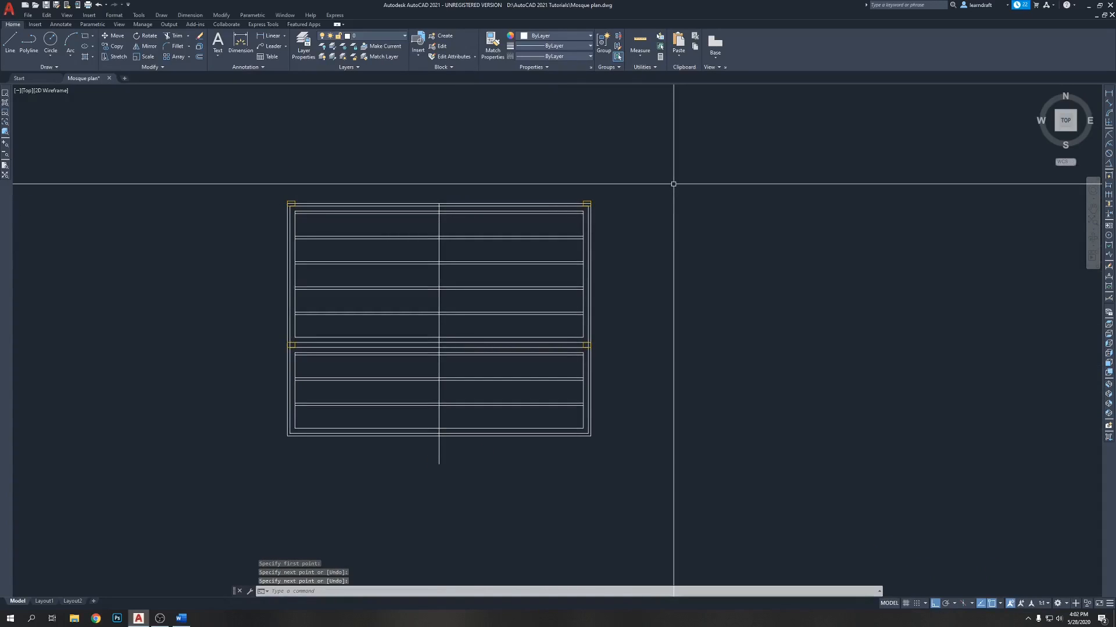
{"action": "mouse_move", "coordinate": [547, 150]}
{"action": "middle_mouse_down"}
{"action": "mouse_move", "coordinate": [566, 157]}
{"action": "mouse_move", "coordinate": [548, 161]}
{"action": "middle_mouse_up"}
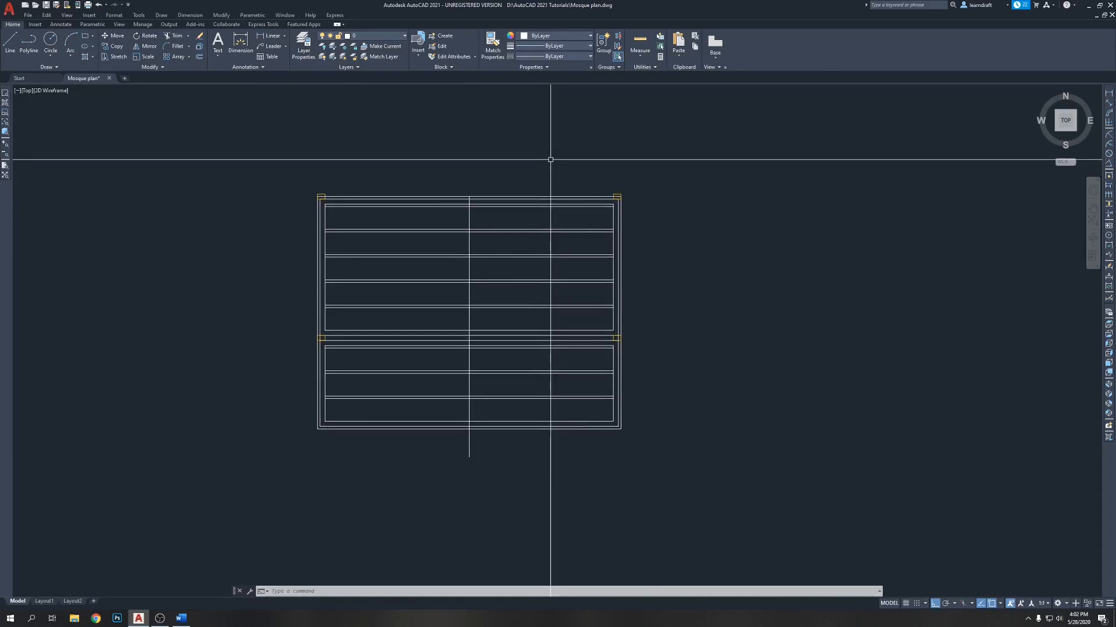
{"action": "scroll", "coordinate": [548, 160], "scroll_direction": "up", "scroll_amount": 2}
{"action": "scroll", "coordinate": [536, 157], "scroll_direction": "down", "scroll_amount": 2}
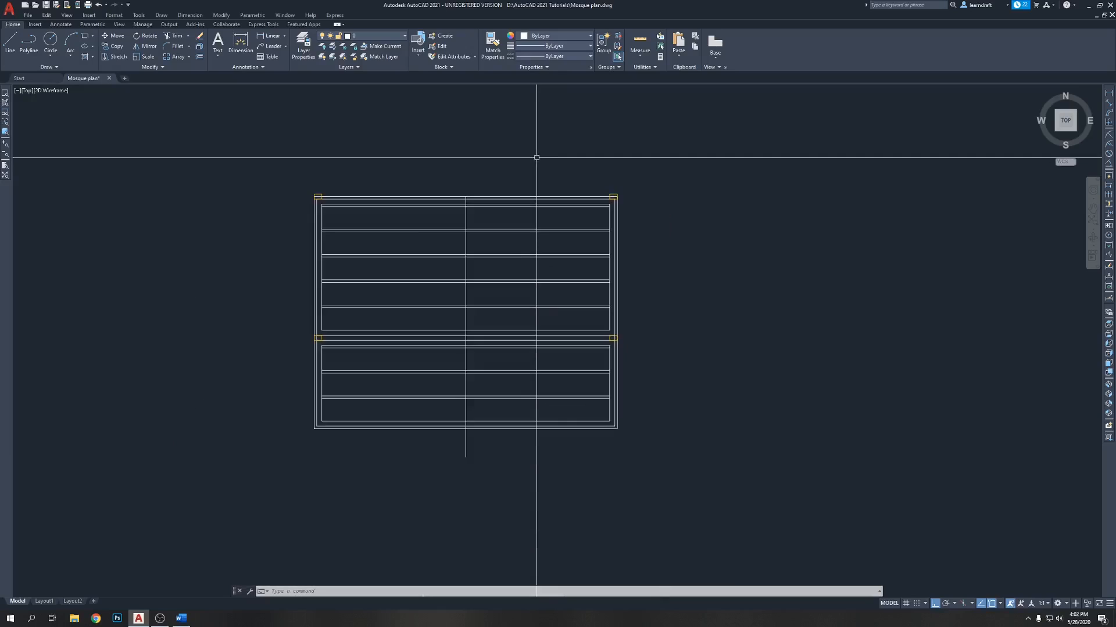
{"action": "middle_click_drag", "start_coordinate": [541, 152], "coordinate": [540, 165]}
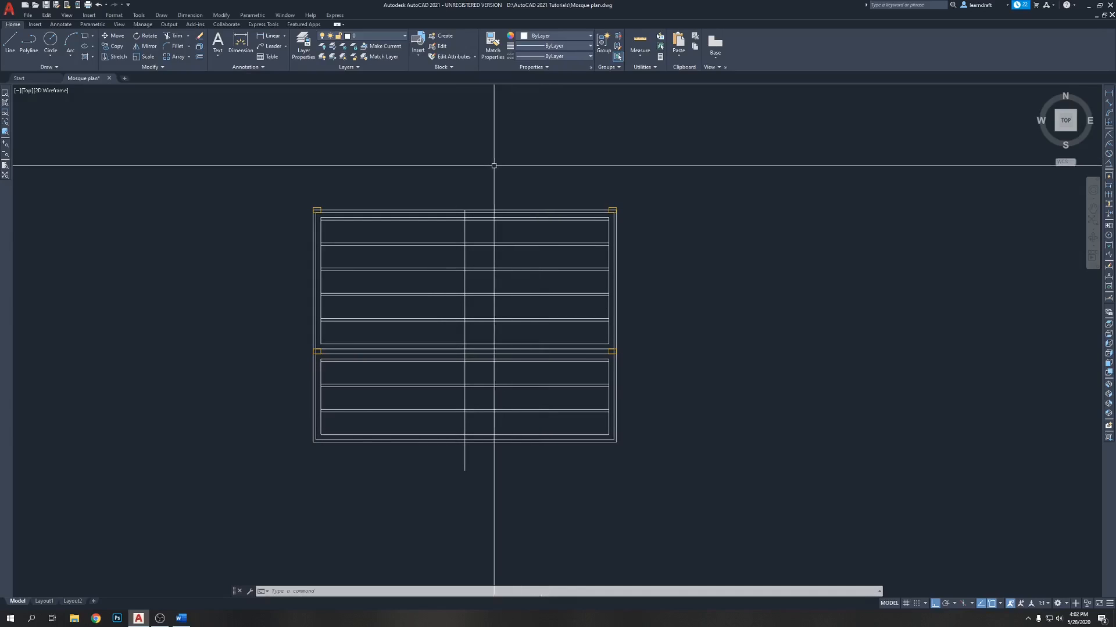
{"action": "scroll", "coordinate": [321, 198], "scroll_direction": "up", "scroll_amount": 4}
{"action": "scroll", "coordinate": [321, 198], "scroll_direction": "down", "scroll_amount": 4}
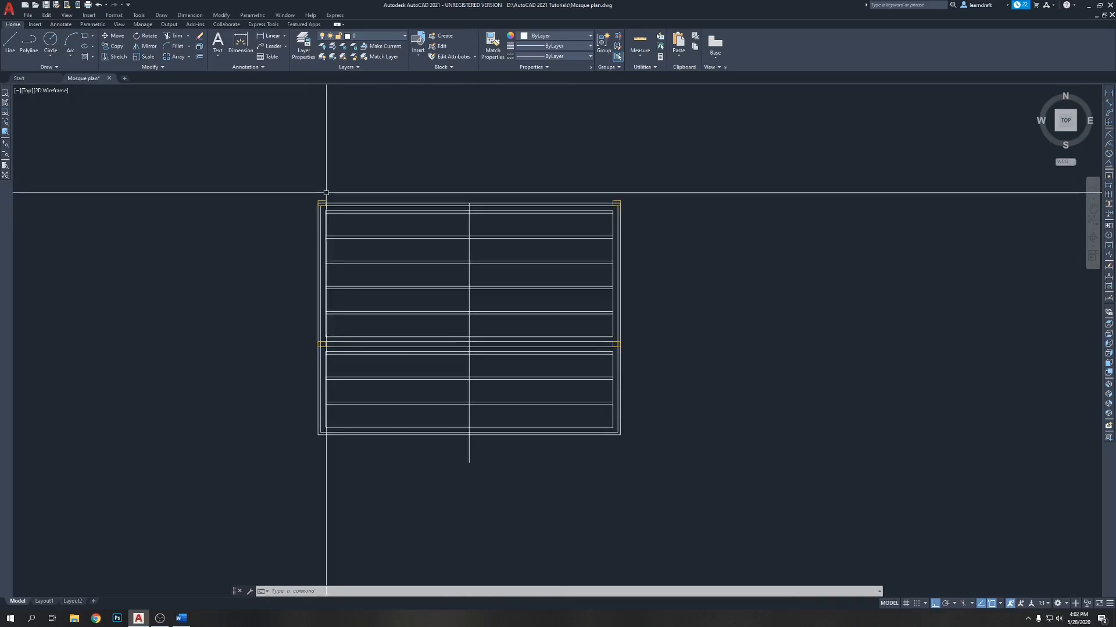
{"action": "left_click", "coordinate": [322, 202]}
{"action": "scroll", "coordinate": [319, 359], "scroll_direction": "up", "scroll_amount": 4}
{"action": "left_click", "coordinate": [321, 345]}
{"action": "scroll", "coordinate": [324, 334], "scroll_direction": "down", "scroll_amount": 4}
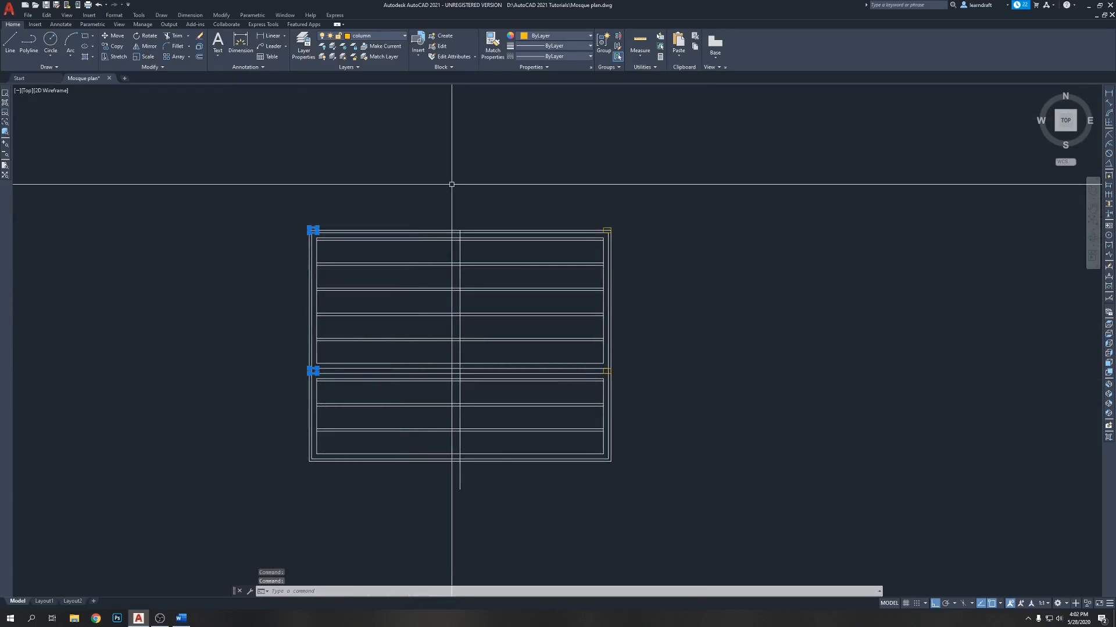
{"action": "scroll", "coordinate": [460, 204], "scroll_direction": "up", "scroll_amount": 2}
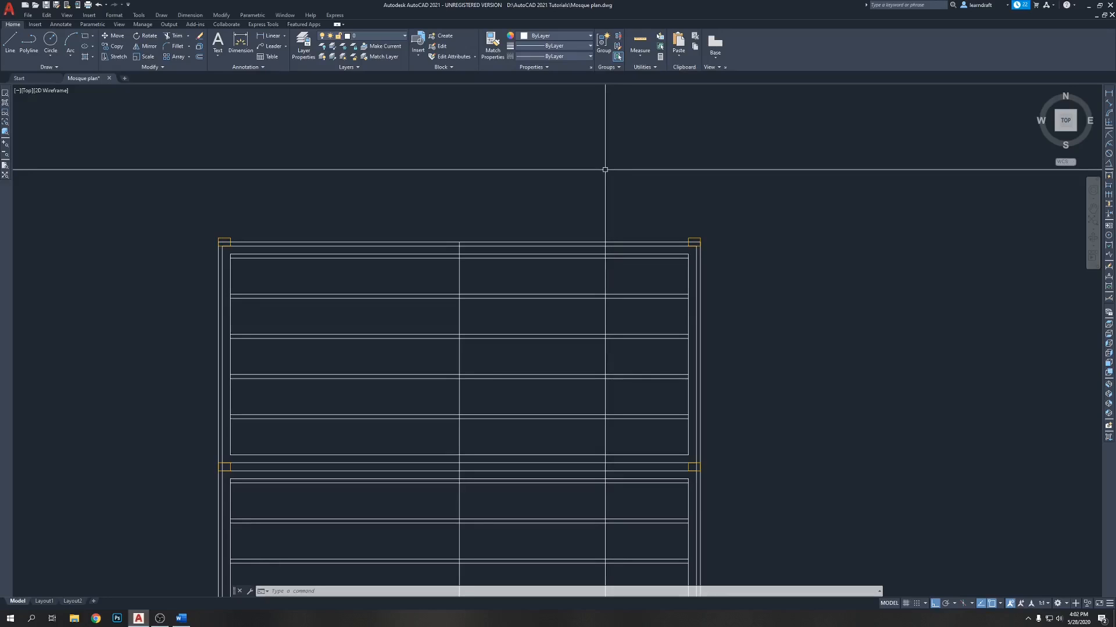
Step: Add a horizontal linear dimension between the inner faces of the two upper corner columns, placed above the top wall
{"action": "type", "text": "li"}
{"action": "key", "text": "Return"}
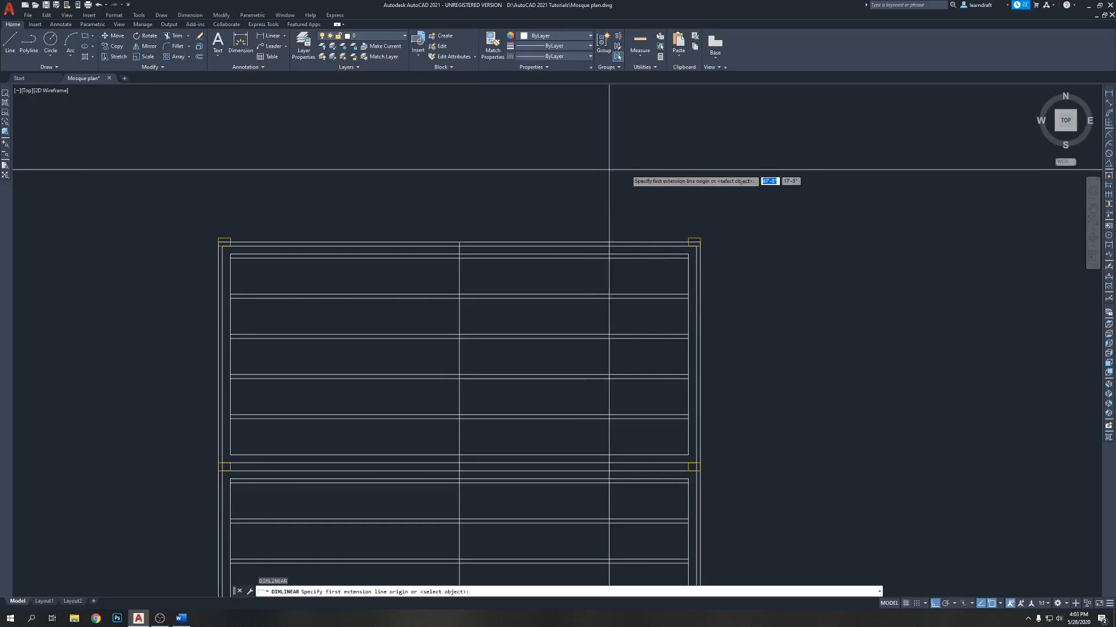
{"action": "scroll", "coordinate": [674, 230], "scroll_direction": "up", "scroll_amount": 4}
{"action": "left_click", "coordinate": [726, 259]}
{"action": "scroll", "coordinate": [723, 242], "scroll_direction": "down", "scroll_amount": 3}
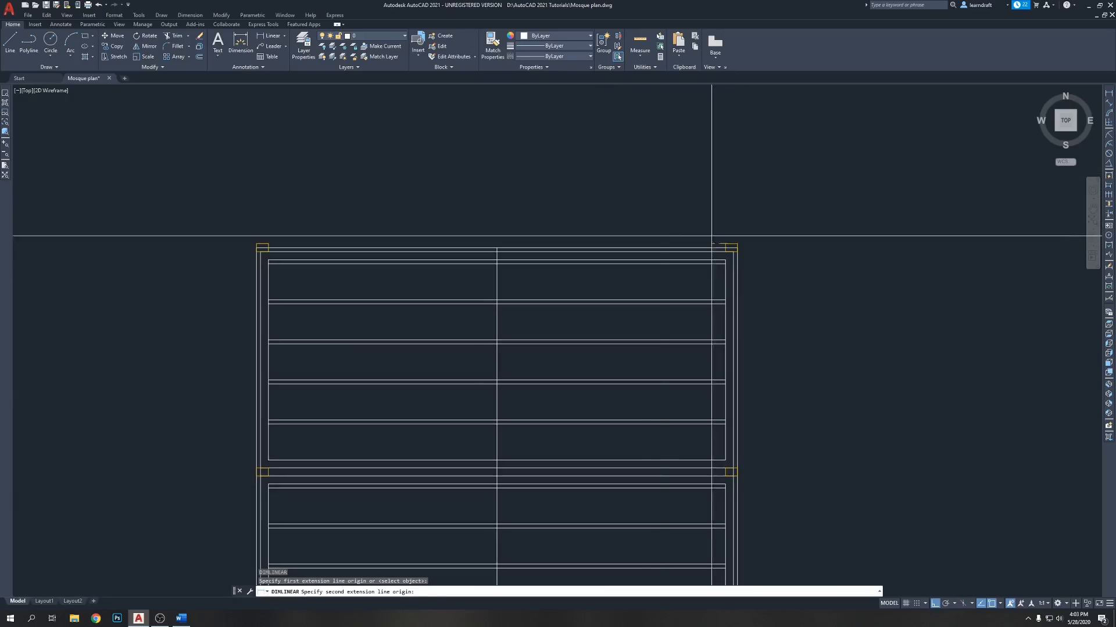
{"action": "scroll", "coordinate": [234, 253], "scroll_direction": "up", "scroll_amount": 3}
{"action": "left_click", "coordinate": [234, 253]}
{"action": "scroll", "coordinate": [369, 206], "scroll_direction": "down", "scroll_amount": 4}
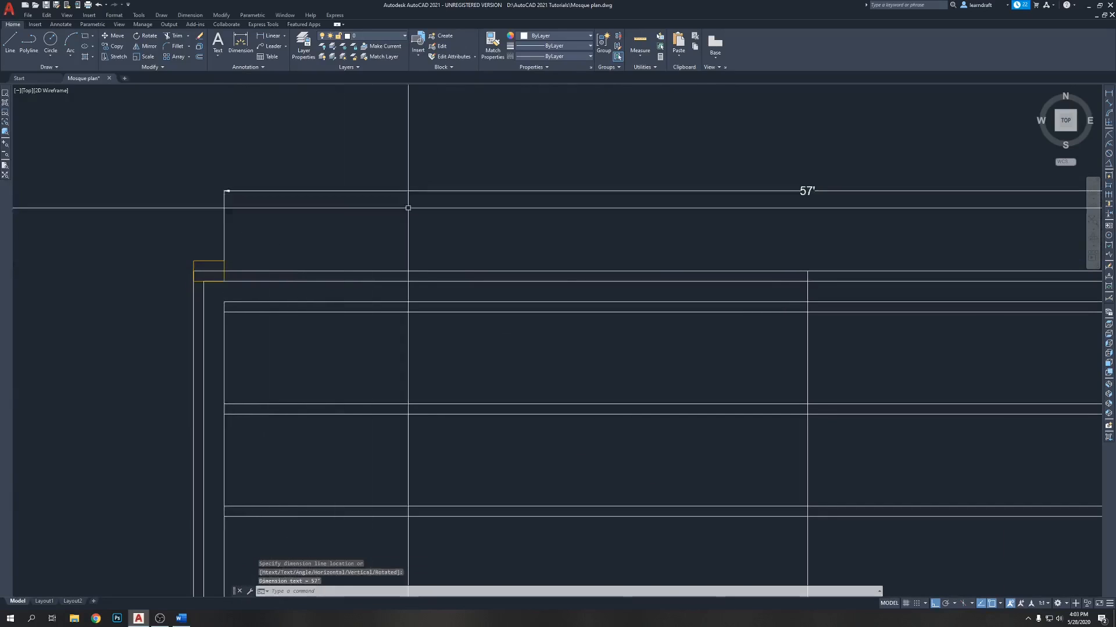
{"action": "scroll", "coordinate": [578, 195], "scroll_direction": "up", "scroll_amount": 2}
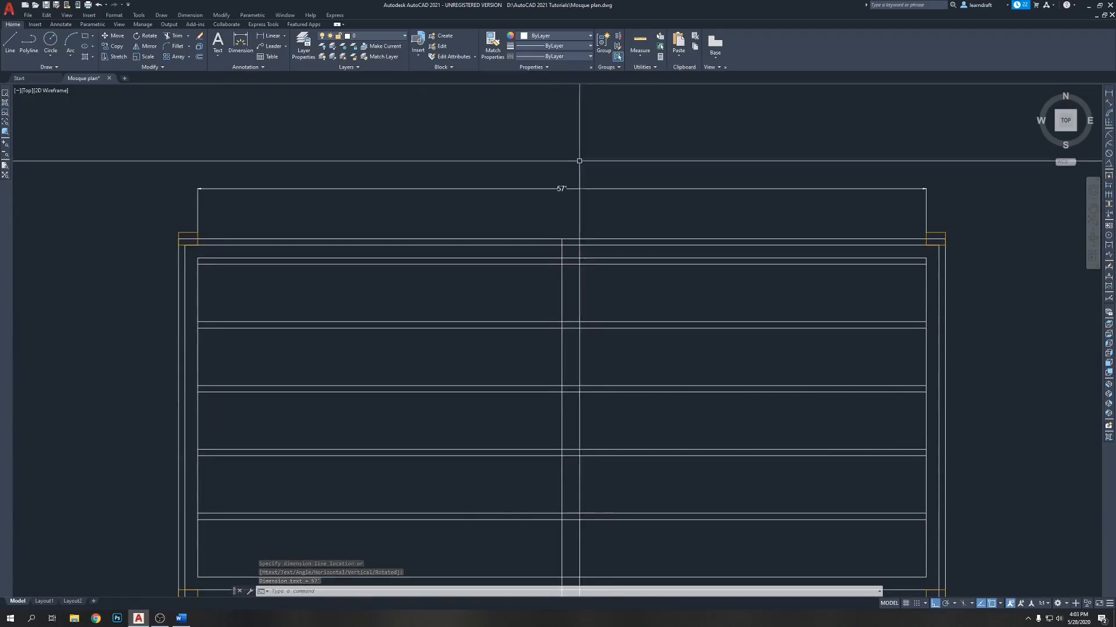
{"action": "left_click", "coordinate": [189, 239]}
{"action": "scroll", "coordinate": [336, 324], "scroll_direction": "down", "scroll_amount": 2}
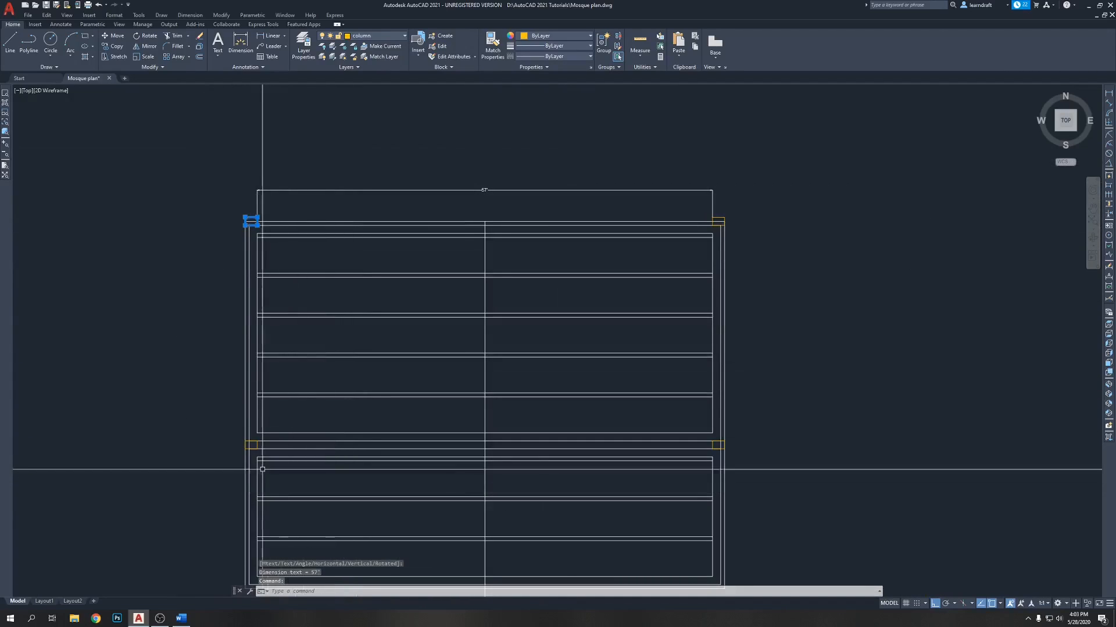
{"action": "scroll", "coordinate": [258, 456], "scroll_direction": "up", "scroll_amount": 2}
{"action": "left_click", "coordinate": [251, 443]}
{"action": "scroll", "coordinate": [317, 351], "scroll_direction": "down", "scroll_amount": 4}
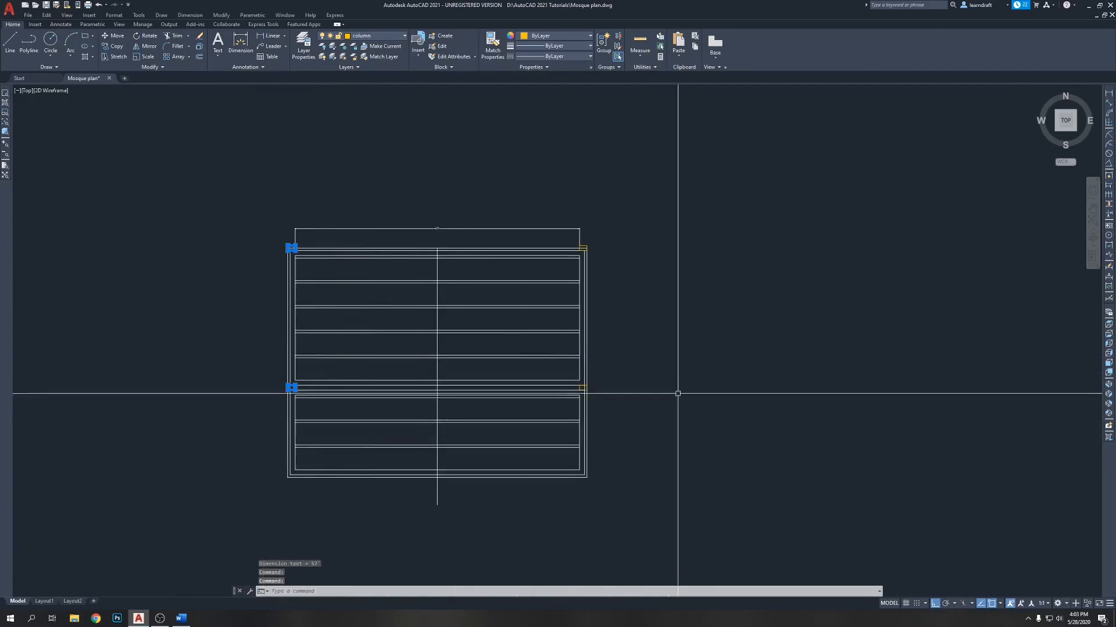
{"action": "middle_click_drag", "start_coordinate": [349, 423], "coordinate": [369, 368]}
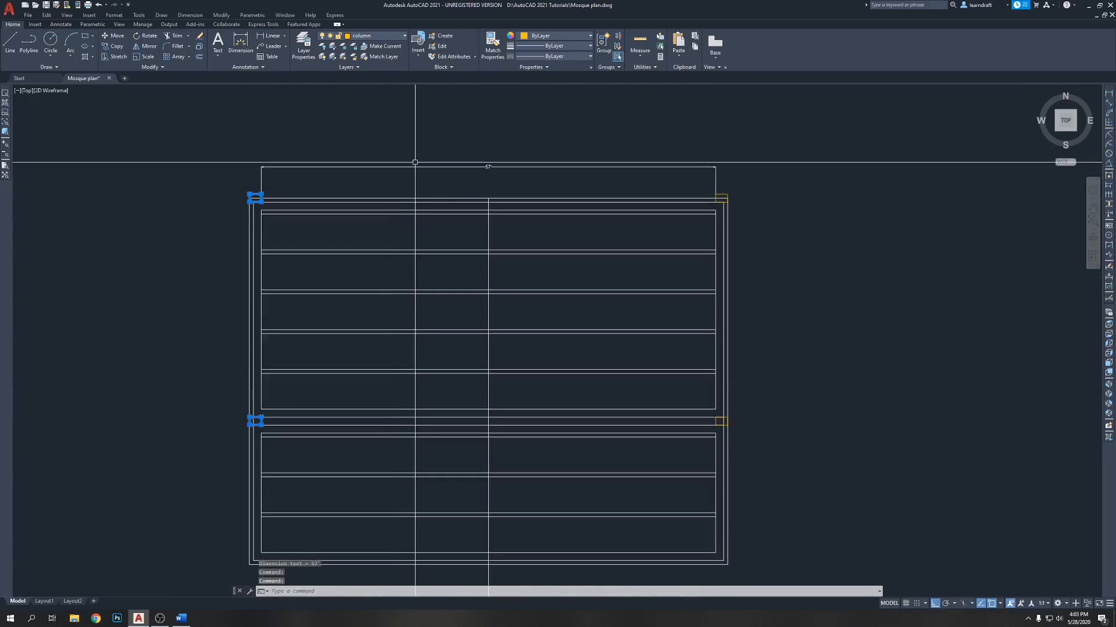
{"action": "scroll", "coordinate": [438, 174], "scroll_direction": "up", "scroll_amount": 2}
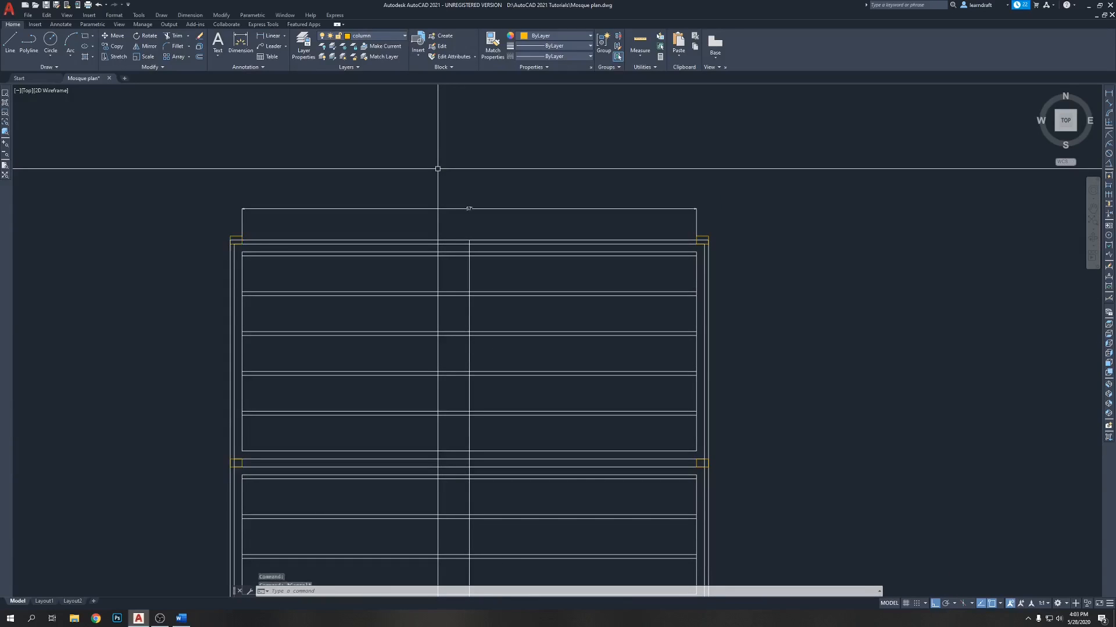
Step: Stretch the upper-right corner column's inner edge 6 inches toward the outer wall face
{"action": "key", "text": "Escape"}
{"action": "scroll", "coordinate": [742, 255], "scroll_direction": "up", "scroll_amount": 6}
{"action": "middle_click_drag", "start_coordinate": [578, 182], "coordinate": [563, 244]}
{"action": "left_click", "coordinate": [576, 224]}
{"action": "left_click", "coordinate": [560, 242]}
{"action": "scroll", "coordinate": [560, 242], "scroll_direction": "up", "scroll_amount": 4}
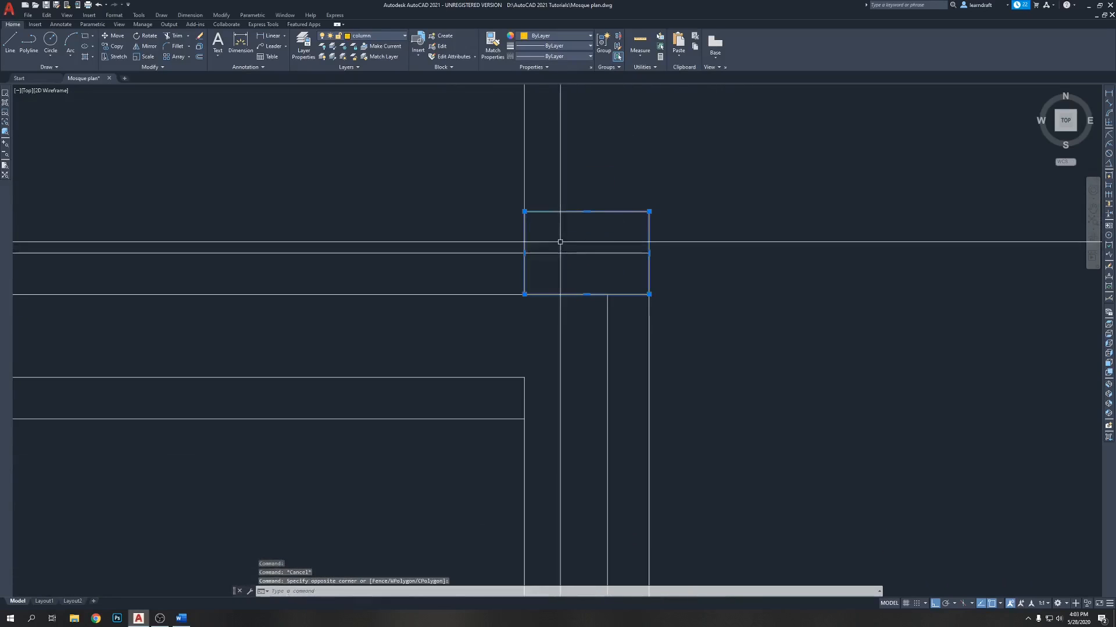
{"action": "left_click", "coordinate": [524, 253]}
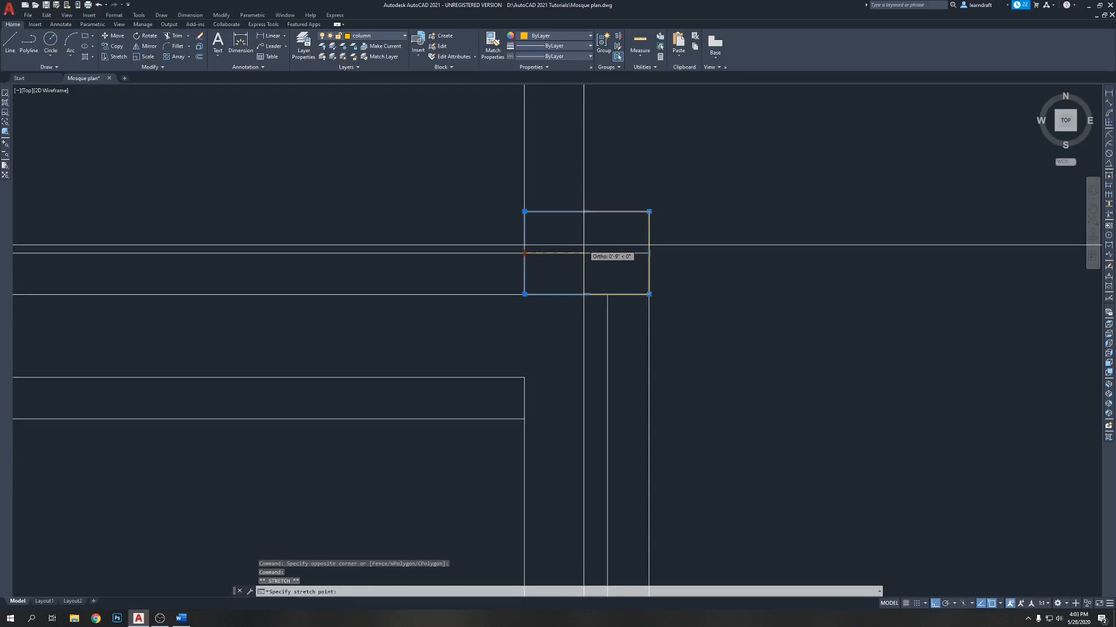
{"action": "type", "text": "6"}
{"action": "key", "text": "Return"}
{"action": "scroll", "coordinate": [583, 245], "scroll_direction": "down", "scroll_amount": 8}
Step: Stretch the upper-left corner column's inner edge 6 inches toward the outer wall face
{"action": "scroll", "coordinate": [280, 243], "scroll_direction": "up", "scroll_amount": 3}
{"action": "scroll", "coordinate": [249, 266], "scroll_direction": "up", "scroll_amount": 4}
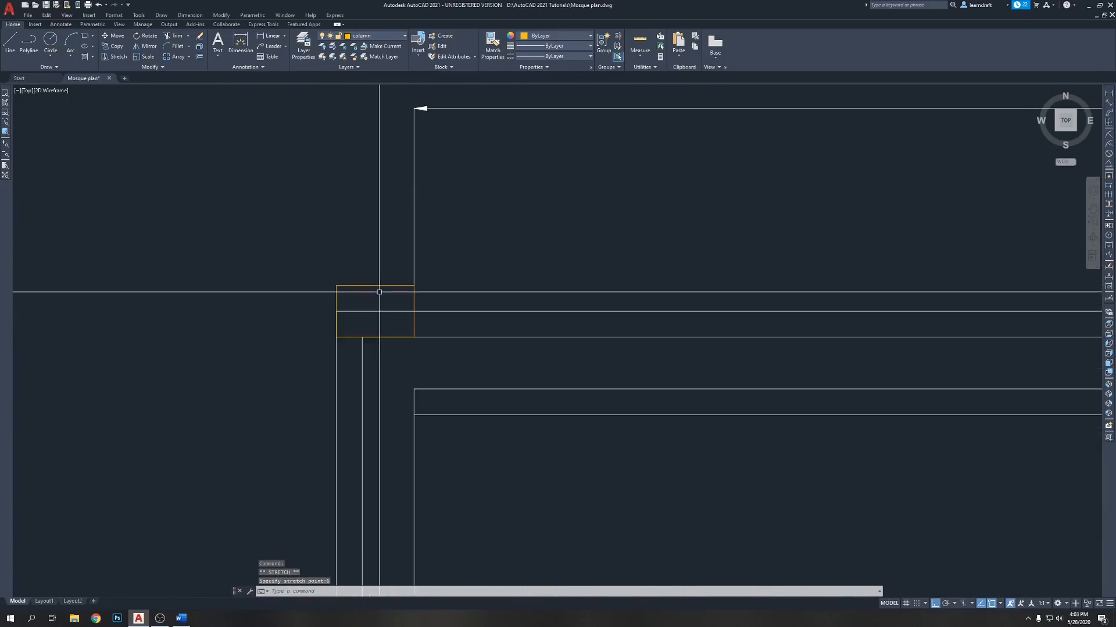
{"action": "left_click", "coordinate": [377, 285]}
{"action": "scroll", "coordinate": [418, 305], "scroll_direction": "up", "scroll_amount": 2}
{"action": "left_click", "coordinate": [410, 315]}
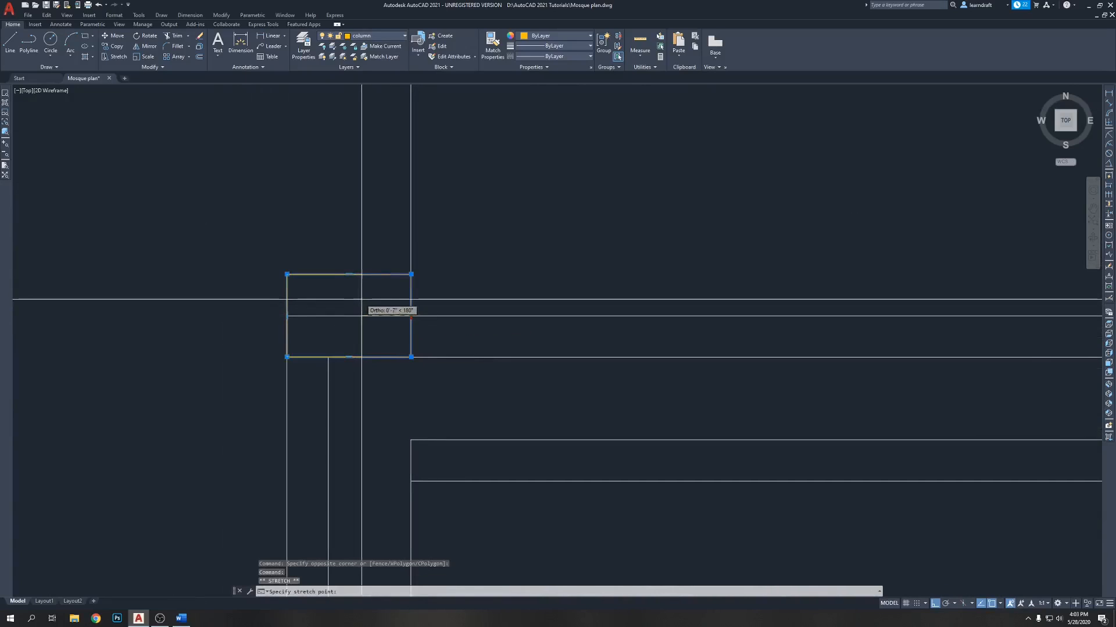
{"action": "scroll", "coordinate": [375, 249], "scroll_direction": "down", "scroll_amount": 8}
{"action": "key", "text": "Escape"}
{"action": "middle_click_drag", "start_coordinate": [596, 309], "coordinate": [493, 249]}
{"action": "scroll", "coordinate": [261, 200], "scroll_direction": "up", "scroll_amount": 4}
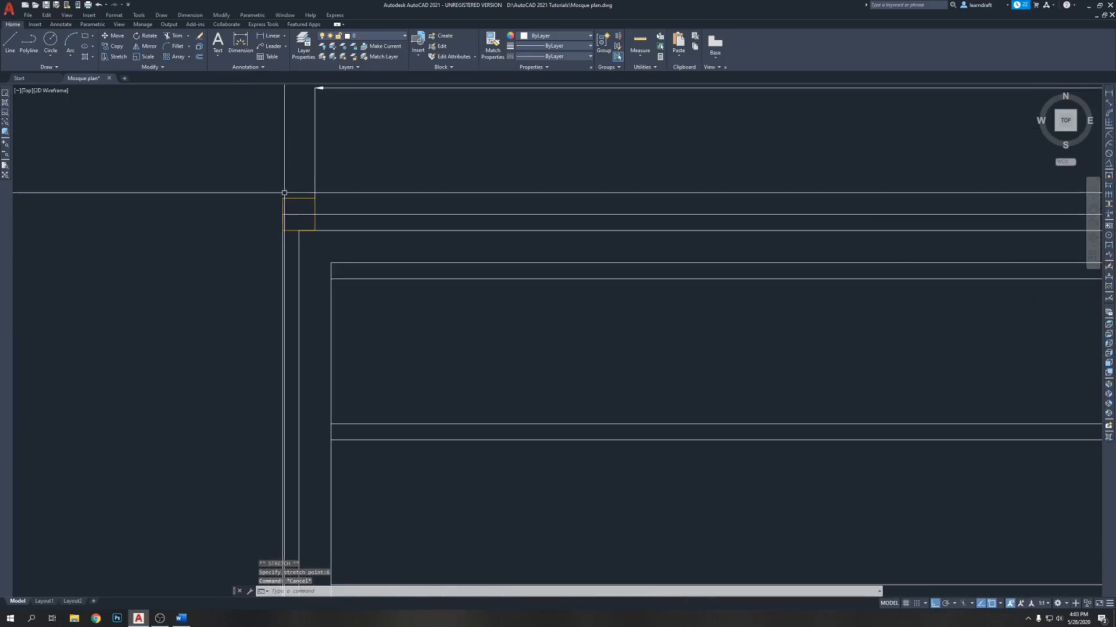
Step: Examine both resized upper corner columns and the overall plan
{"action": "scroll", "coordinate": [278, 169], "scroll_direction": "down", "scroll_amount": 6}
{"action": "scroll", "coordinate": [233, 162], "scroll_direction": "up", "scroll_amount": 4}
{"action": "key", "text": "Escape"}
{"action": "scroll", "coordinate": [284, 169], "scroll_direction": "down", "scroll_amount": 4}
{"action": "middle_click_drag", "start_coordinate": [400, 178], "coordinate": [270, 189]}
{"action": "scroll", "coordinate": [595, 200], "scroll_direction": "up", "scroll_amount": 4}
{"action": "mouse_move", "coordinate": [647, 181]}
{"action": "middle_mouse_down"}
{"action": "mouse_move", "coordinate": [660, 217]}
{"action": "mouse_move", "coordinate": [647, 188]}
{"action": "middle_mouse_up"}
{"action": "scroll", "coordinate": [647, 188], "scroll_direction": "down", "scroll_amount": 2}
{"action": "middle_click_drag", "start_coordinate": [744, 390], "coordinate": [705, 154]}
{"action": "scroll", "coordinate": [663, 360], "scroll_direction": "down", "scroll_amount": 5}
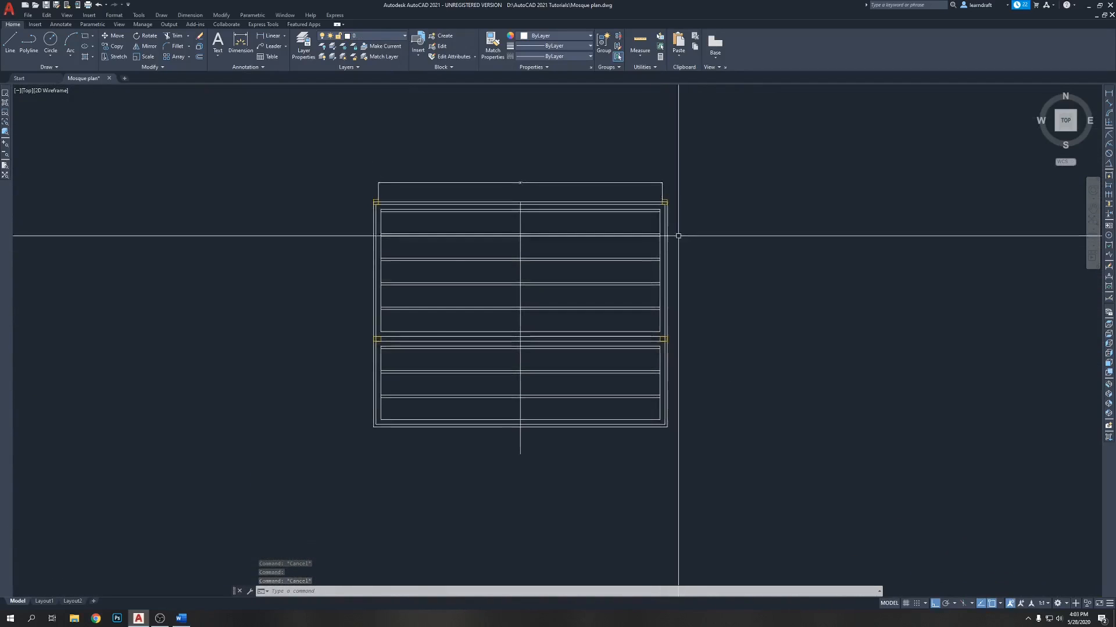
Step: Copy both upper corner columns straight down to just below the bottom wall
{"action": "scroll", "coordinate": [665, 197], "scroll_direction": "up", "scroll_amount": 5}
{"action": "scroll", "coordinate": [668, 207], "scroll_direction": "down", "scroll_amount": 4}
{"action": "scroll", "coordinate": [301, 216], "scroll_direction": "up", "scroll_amount": 6}
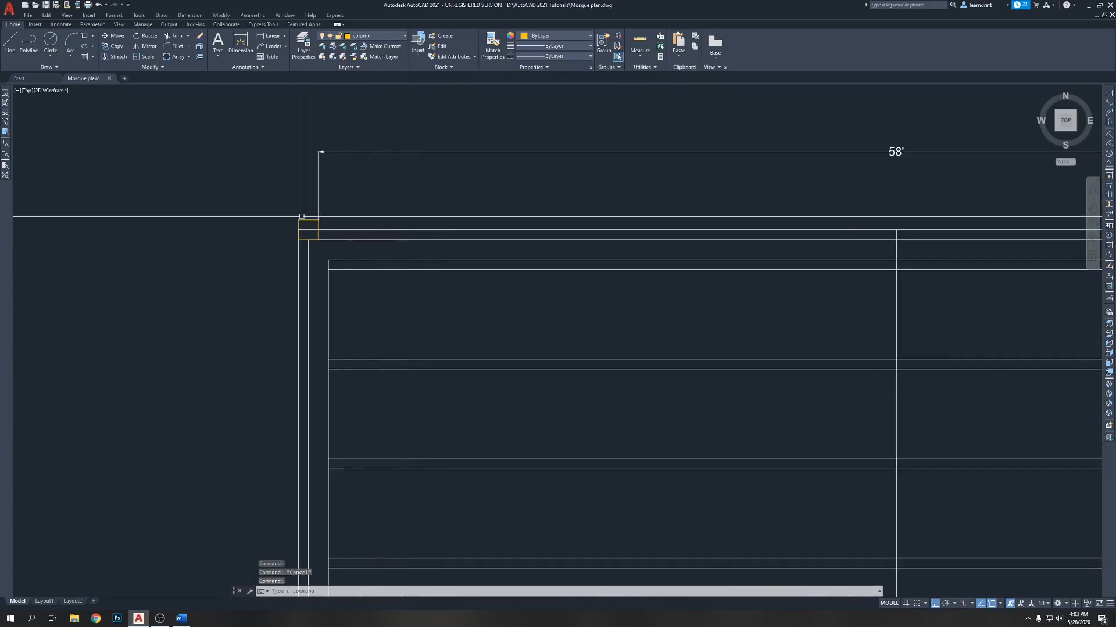
{"action": "scroll", "coordinate": [304, 218], "scroll_direction": "down", "scroll_amount": 5}
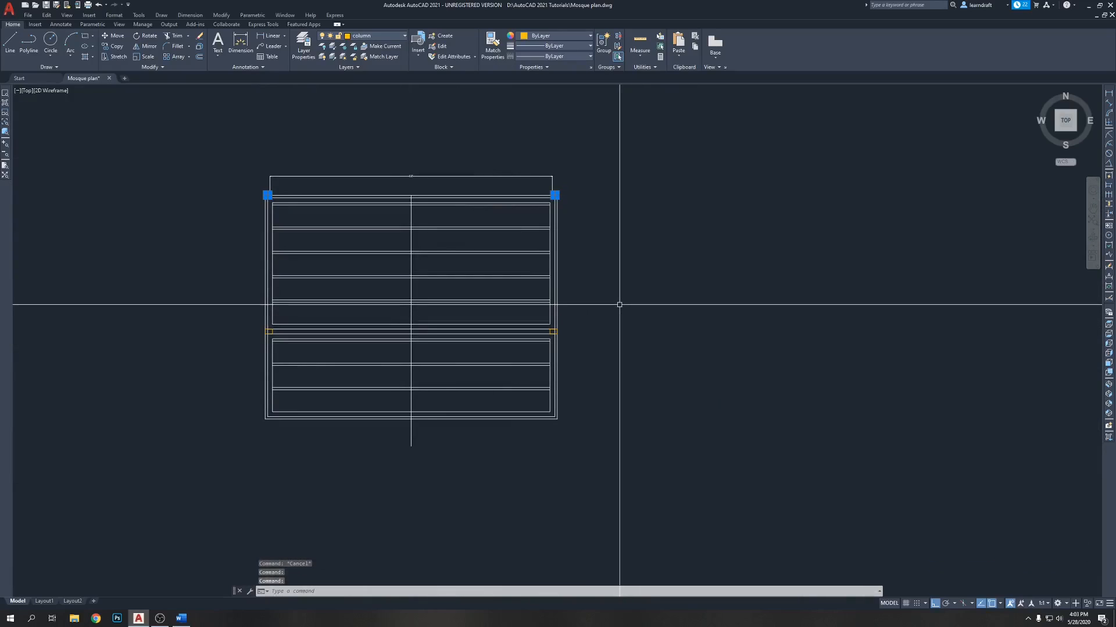
{"action": "key", "text": "Return"}
{"action": "left_click", "coordinate": [608, 241]}
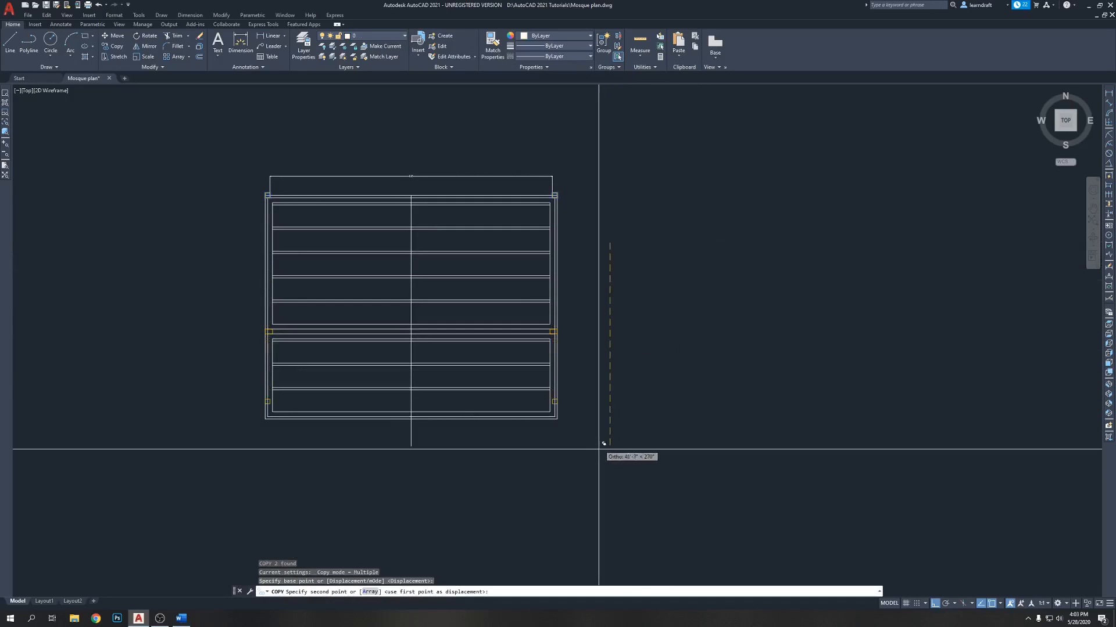
{"action": "left_click", "coordinate": [600, 468]}
{"action": "key", "text": "Escape"}
Step: Move both lower column copies up so their outer bottom corners meet the bottom wall's outer corners
{"action": "scroll", "coordinate": [470, 452], "scroll_direction": "up", "scroll_amount": 4}
{"action": "left_click", "coordinate": [710, 385]}
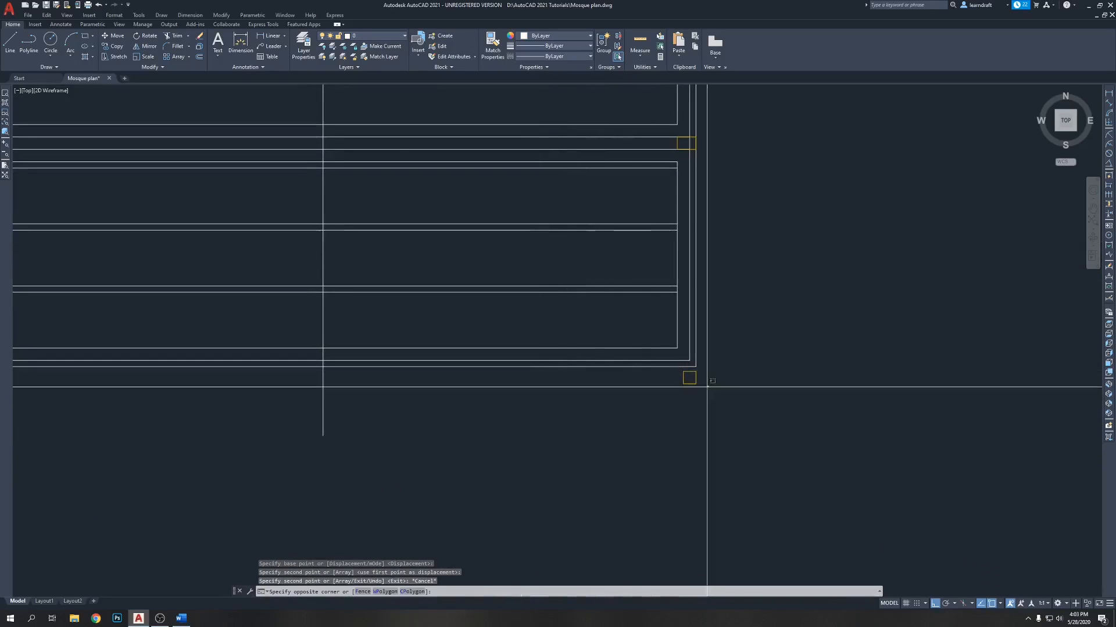
{"action": "left_click", "coordinate": [663, 377]}
{"action": "scroll", "coordinate": [651, 413], "scroll_direction": "down", "scroll_amount": 4}
{"action": "scroll", "coordinate": [448, 392], "scroll_direction": "up", "scroll_amount": 4}
{"action": "middle_click_drag", "start_coordinate": [448, 391], "coordinate": [554, 392]}
{"action": "left_click", "coordinate": [404, 419]}
{"action": "left_click", "coordinate": [372, 414]}
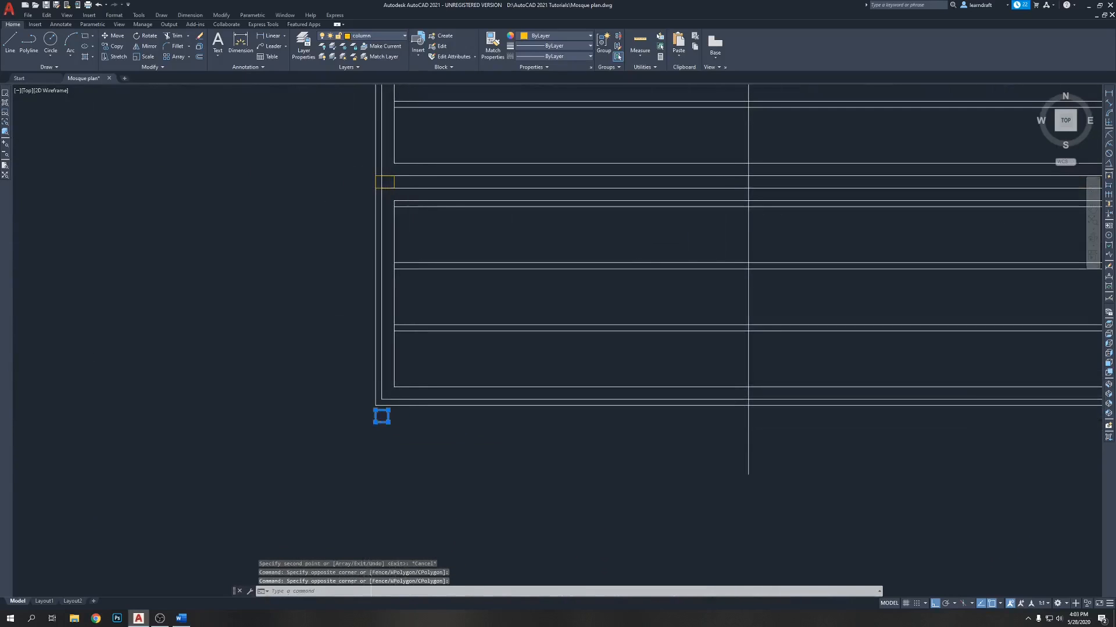
{"action": "scroll", "coordinate": [370, 414], "scroll_direction": "up", "scroll_amount": 4}
{"action": "type", "text": "m"}
{"action": "key", "text": "Return"}
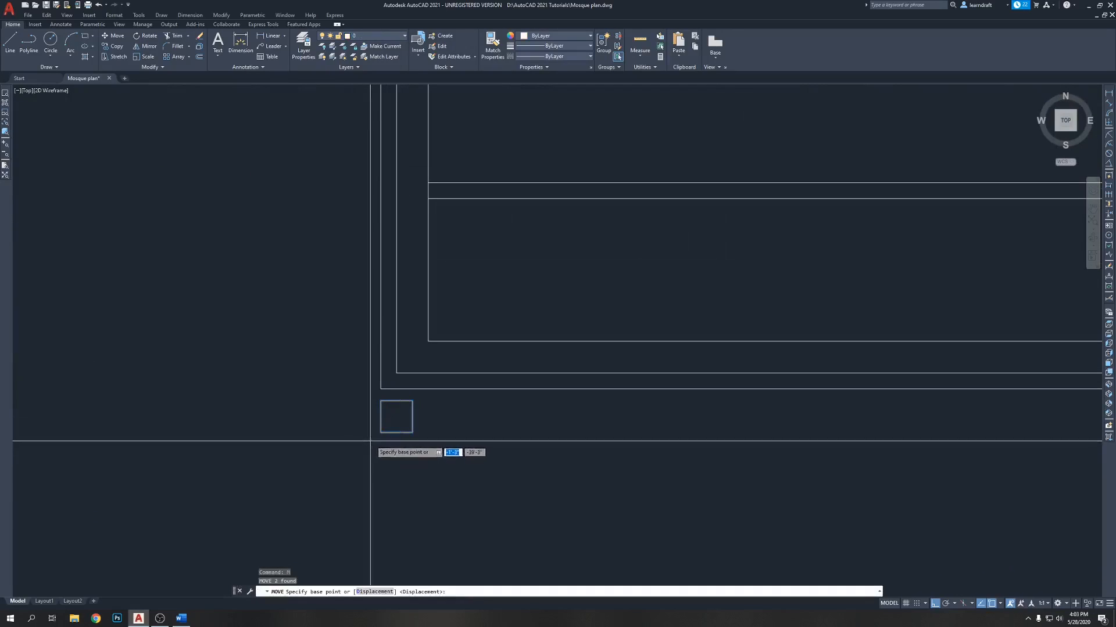
{"action": "left_click", "coordinate": [380, 433]}
{"action": "left_click", "coordinate": [380, 391]}
{"action": "scroll", "coordinate": [325, 396], "scroll_direction": "down", "scroll_amount": 4}
{"action": "middle_click_drag", "start_coordinate": [668, 479], "coordinate": [518, 437]}
{"action": "scroll", "coordinate": [519, 438], "scroll_direction": "down", "scroll_amount": 2}
{"action": "middle_click_drag", "start_coordinate": [714, 427], "coordinate": [681, 476]}
{"action": "middle_click_drag", "start_coordinate": [755, 458], "coordinate": [736, 490]}
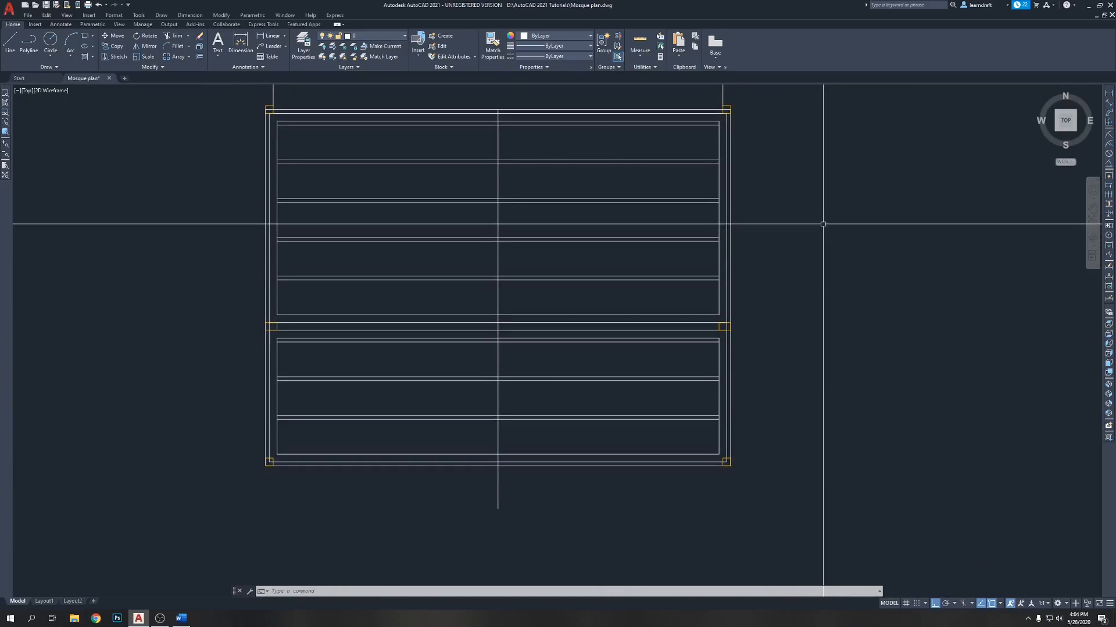
{"action": "middle_click_drag", "start_coordinate": [812, 193], "coordinate": [802, 225]}
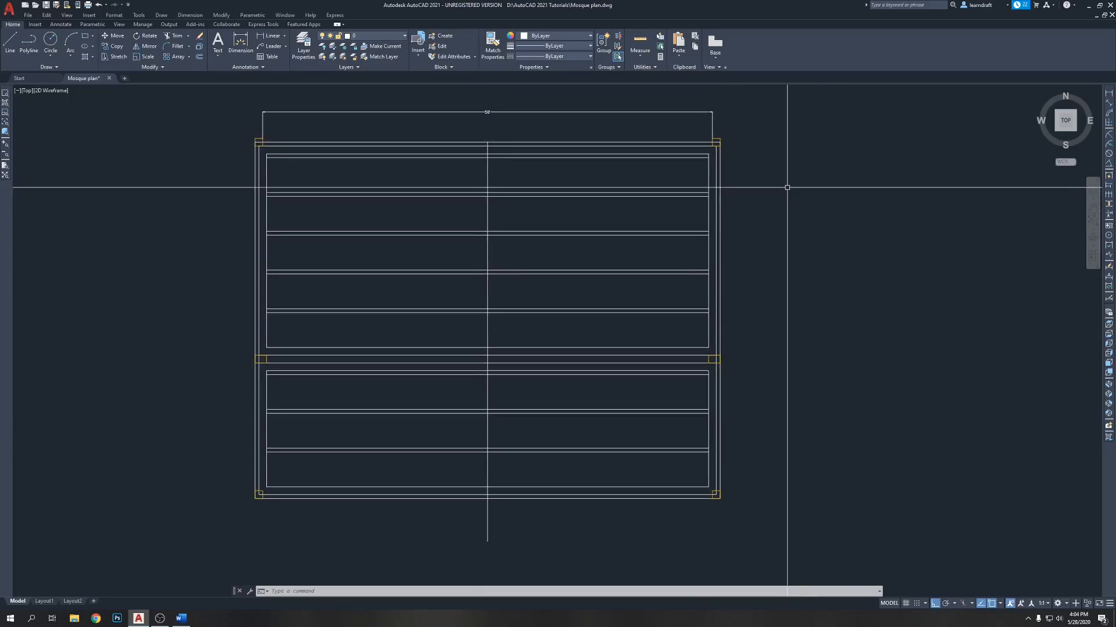
{"action": "middle_click_drag", "start_coordinate": [784, 159], "coordinate": [803, 190]}
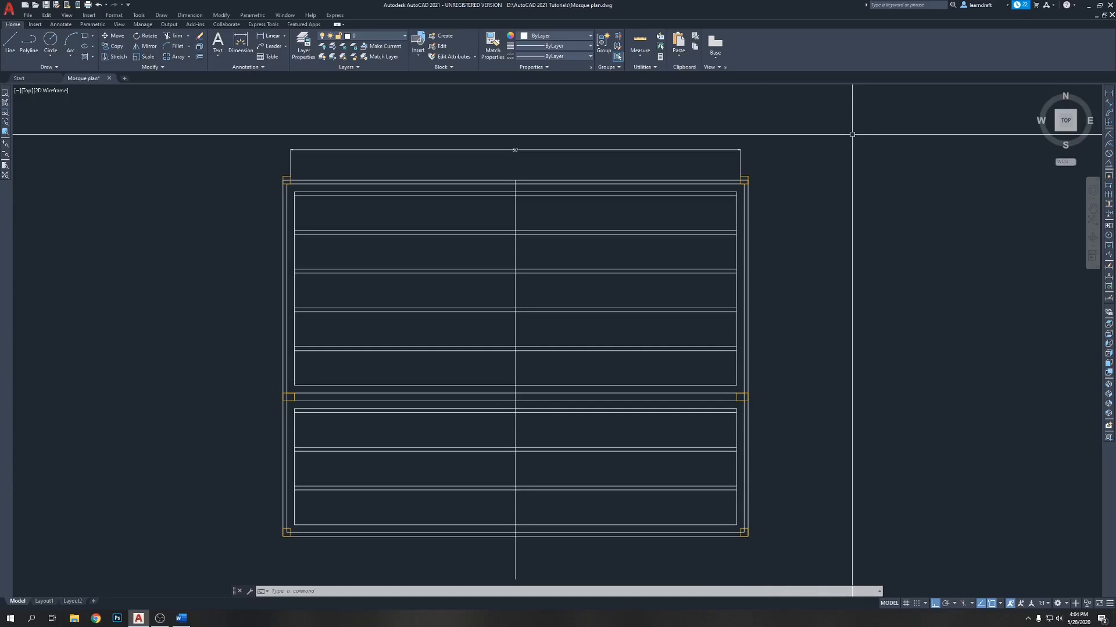
{"action": "scroll", "coordinate": [730, 182], "scroll_direction": "up", "scroll_amount": 4}
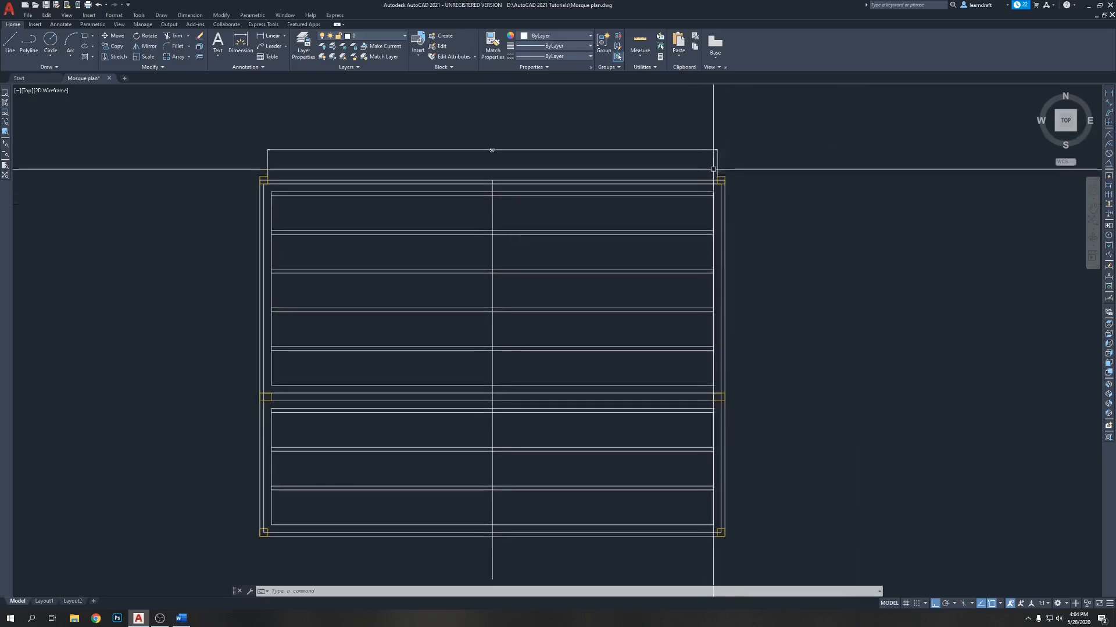
{"action": "left_click", "coordinate": [728, 190]}
{"action": "scroll", "coordinate": [767, 186], "scroll_direction": "down", "scroll_amount": 4}
{"action": "scroll", "coordinate": [315, 177], "scroll_direction": "up", "scroll_amount": 4}
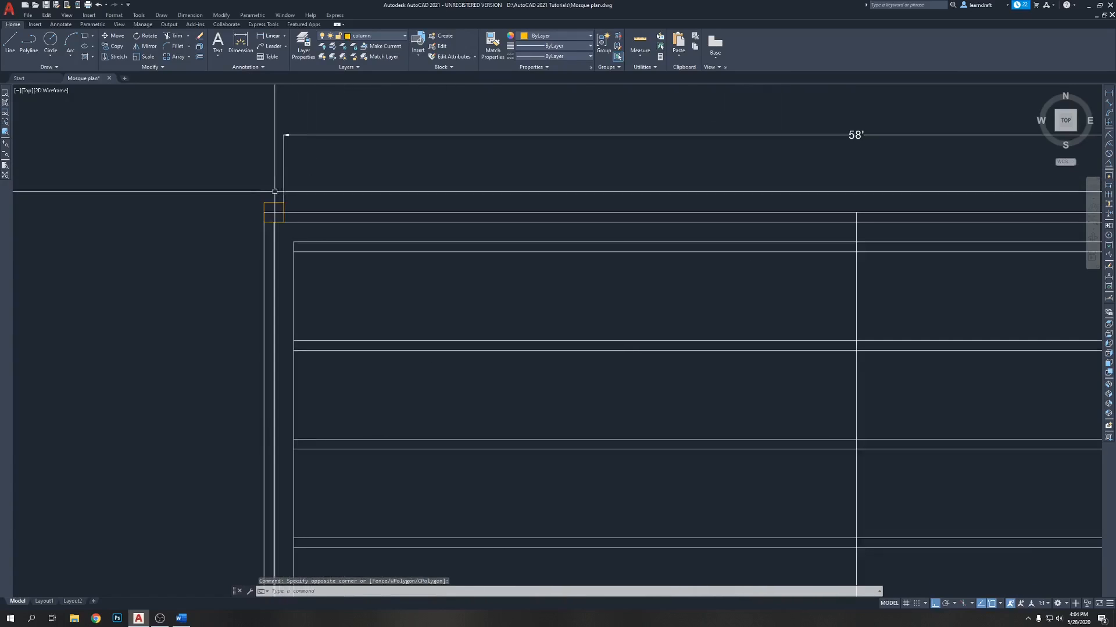
{"action": "left_click", "coordinate": [270, 202]}
{"action": "scroll", "coordinate": [252, 166], "scroll_direction": "down", "scroll_amount": 4}
{"action": "scroll", "coordinate": [252, 167], "scroll_direction": "down", "scroll_amount": 2}
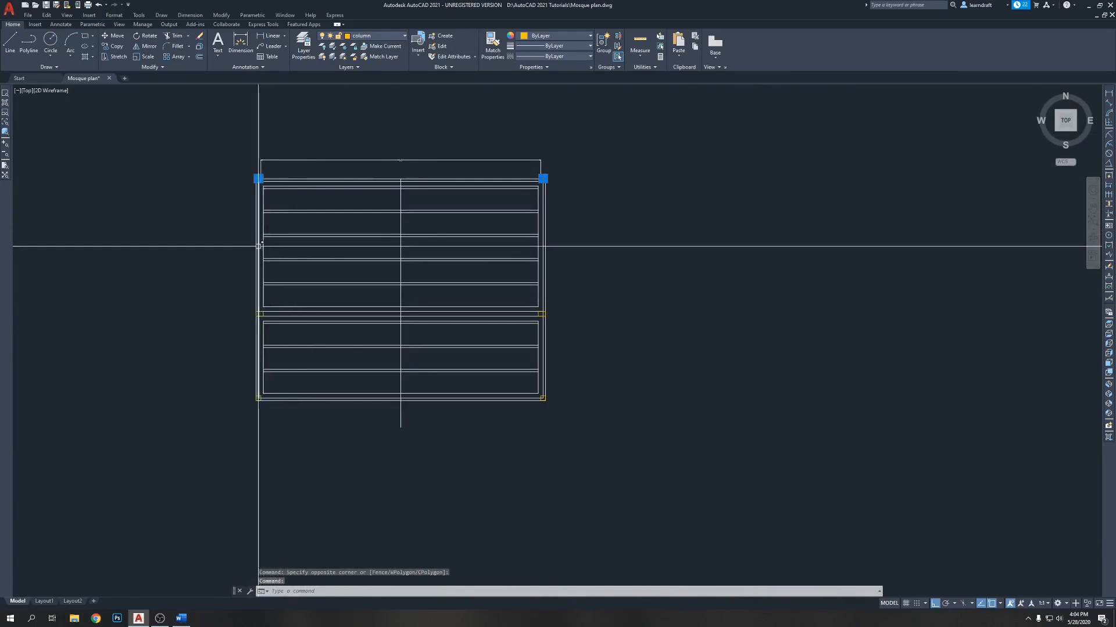
{"action": "scroll", "coordinate": [541, 195], "scroll_direction": "up", "scroll_amount": 2}
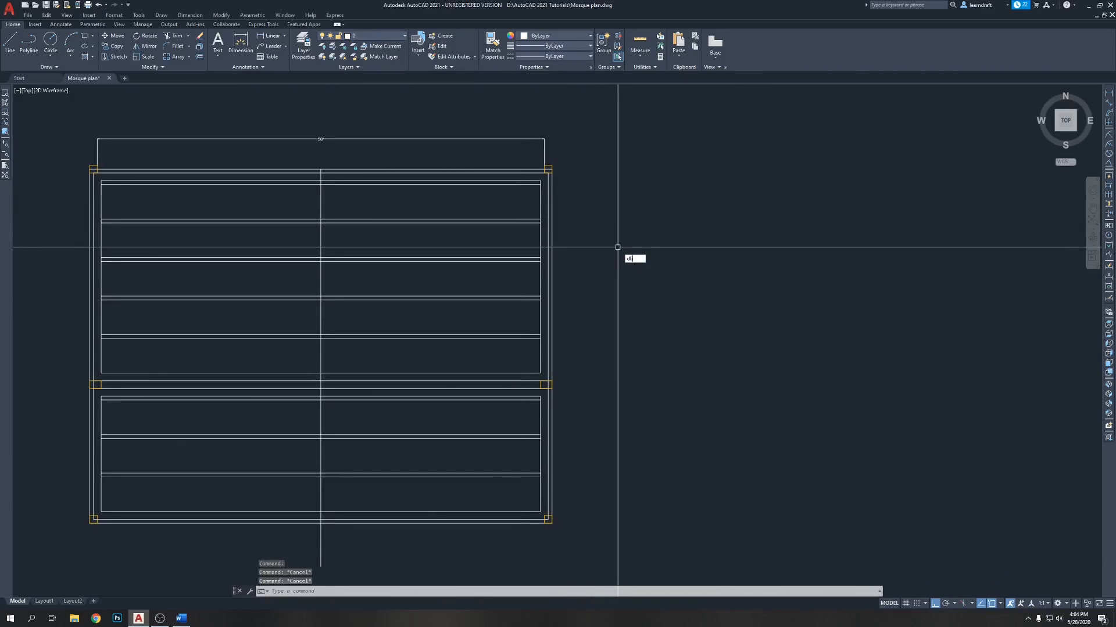
{"action": "key", "text": "Return"}
{"action": "scroll", "coordinate": [580, 378], "scroll_direction": "up", "scroll_amount": 4}
{"action": "middle_click_drag", "start_coordinate": [593, 336], "coordinate": [648, 270]}
{"action": "scroll", "coordinate": [550, 324], "scroll_direction": "up", "scroll_amount": 2}
{"action": "key", "text": "Escape"}
Step: Stretch the inner edge of the right column at the partition 6 inches toward the outer wall face
{"action": "left_click", "coordinate": [559, 323]}
{"action": "scroll", "coordinate": [567, 335], "scroll_direction": "up", "scroll_amount": 1}
{"action": "left_click", "coordinate": [577, 319]}
{"action": "left_click", "coordinate": [570, 331]}
{"action": "left_click", "coordinate": [556, 330]}
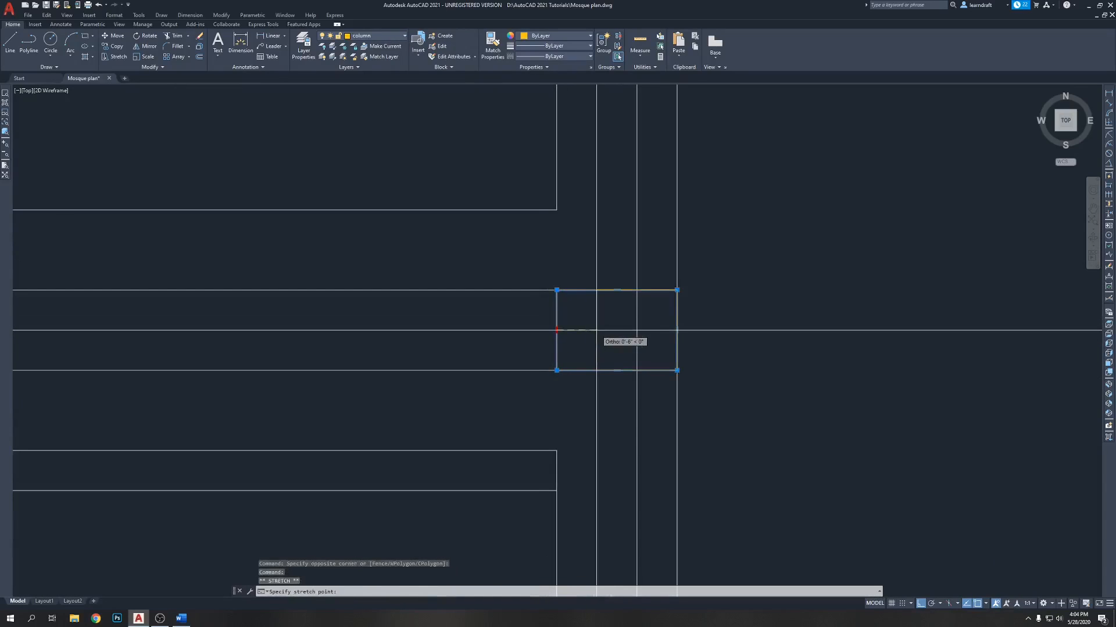
{"action": "type", "text": "6"}
{"action": "key", "text": "Return"}
Step: Stretch the inner edge of the left column at the partition 6 inches toward the outer wall face
{"action": "scroll", "coordinate": [854, 308], "scroll_direction": "down", "scroll_amount": 2}
{"action": "scroll", "coordinate": [384, 282], "scroll_direction": "up", "scroll_amount": 2}
{"action": "middle_click_drag", "start_coordinate": [384, 283], "coordinate": [795, 337]}
{"action": "scroll", "coordinate": [726, 326], "scroll_direction": "down", "scroll_amount": 5}
{"action": "middle_click_drag", "start_coordinate": [221, 319], "coordinate": [842, 354]}
{"action": "scroll", "coordinate": [569, 372], "scroll_direction": "up", "scroll_amount": 5}
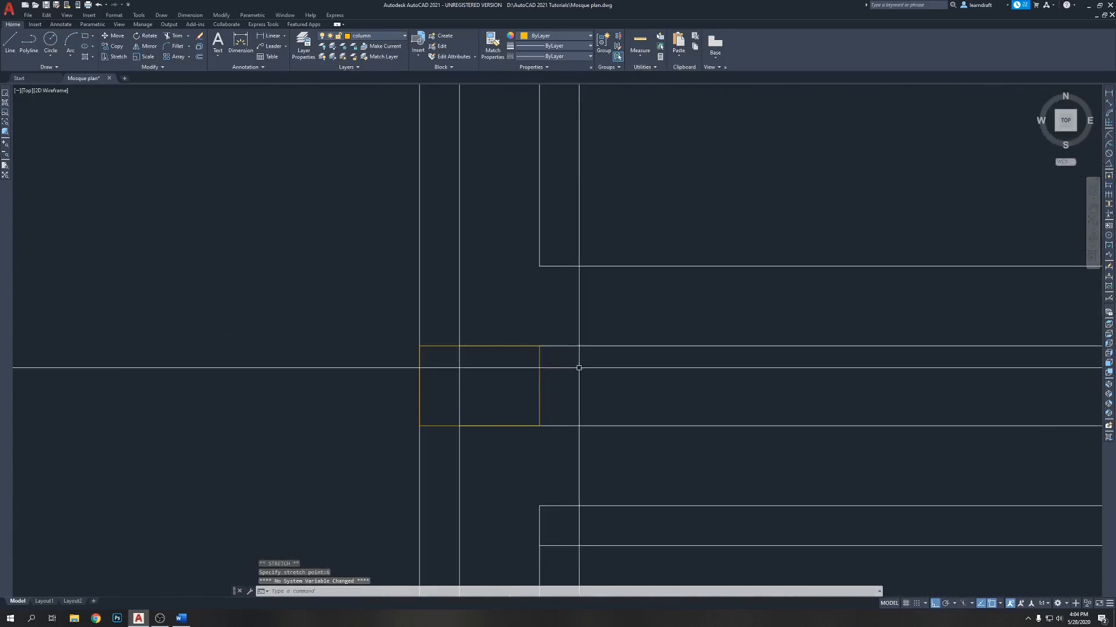
{"action": "left_click", "coordinate": [580, 366]}
{"action": "left_click", "coordinate": [521, 375]}
{"action": "left_click", "coordinate": [539, 381]}
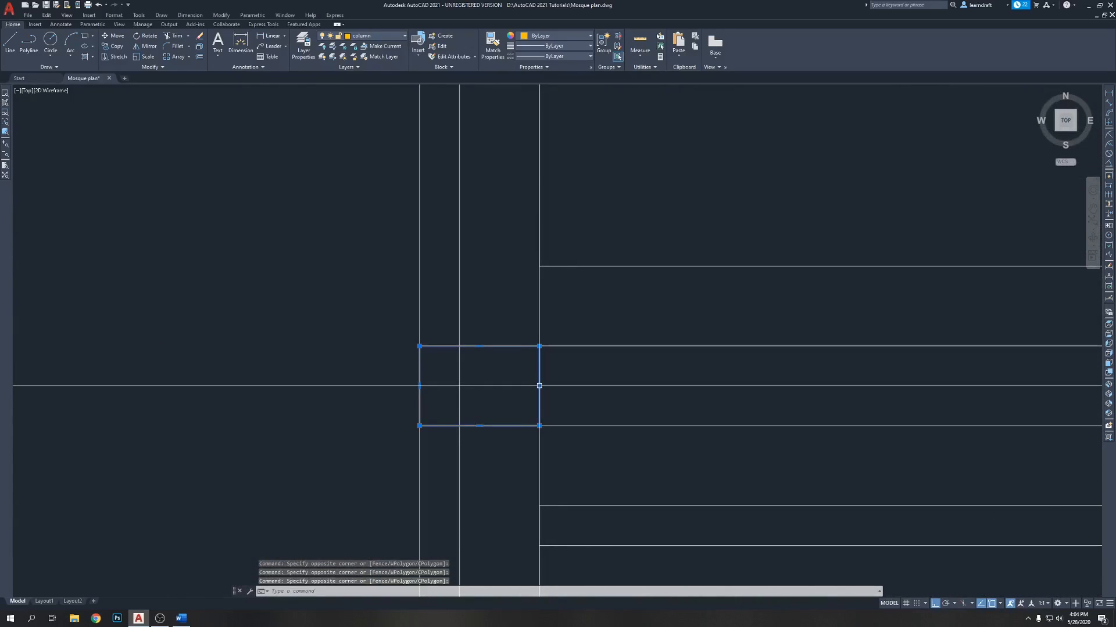
{"action": "left_click", "coordinate": [539, 385]}
{"action": "type", "text": "6"}
{"action": "key", "text": "Return"}
{"action": "scroll", "coordinate": [539, 386], "scroll_direction": "down", "scroll_amount": 6}
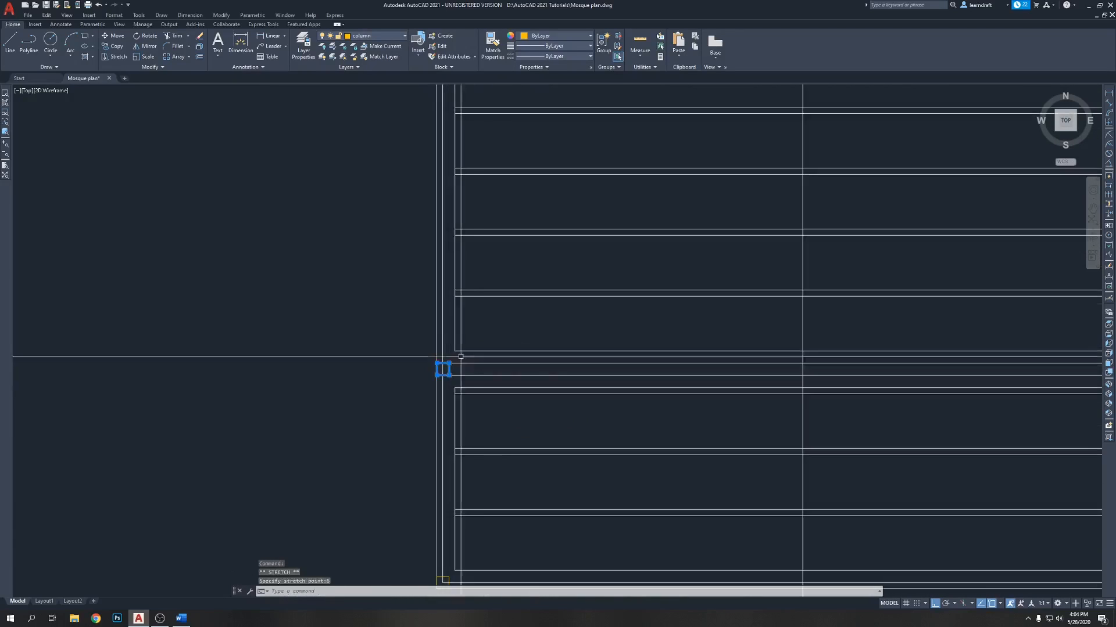
{"action": "key", "text": "Escape"}
{"action": "scroll", "coordinate": [546, 269], "scroll_direction": "up", "scroll_amount": 2}
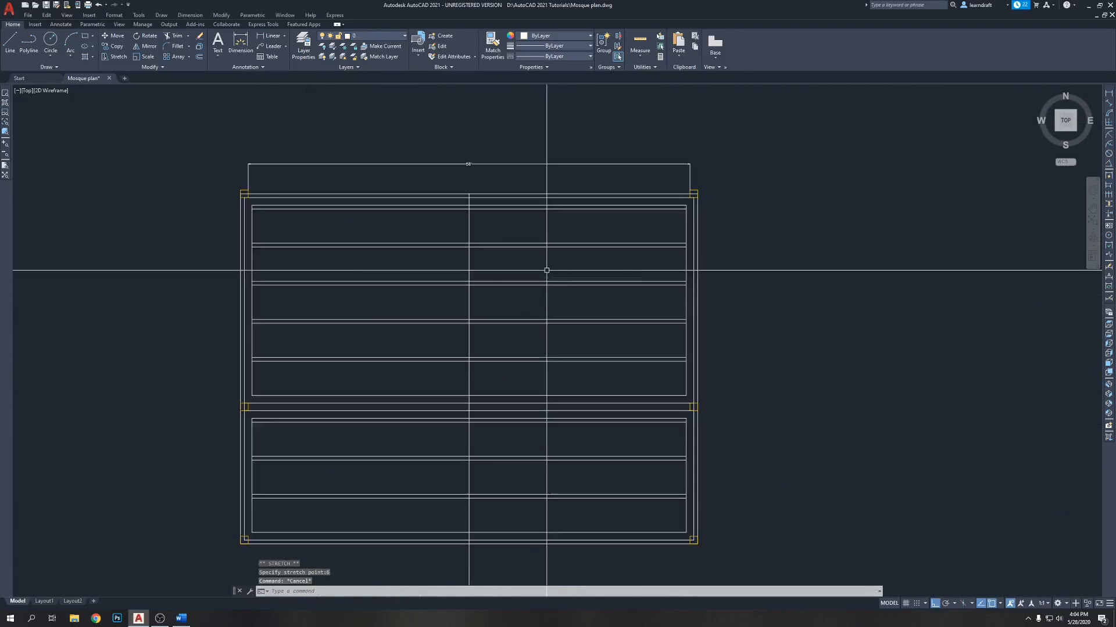
{"action": "middle_click_drag", "start_coordinate": [545, 252], "coordinate": [553, 219]}
{"action": "middle_click_drag", "start_coordinate": [485, 218], "coordinate": [523, 213]}
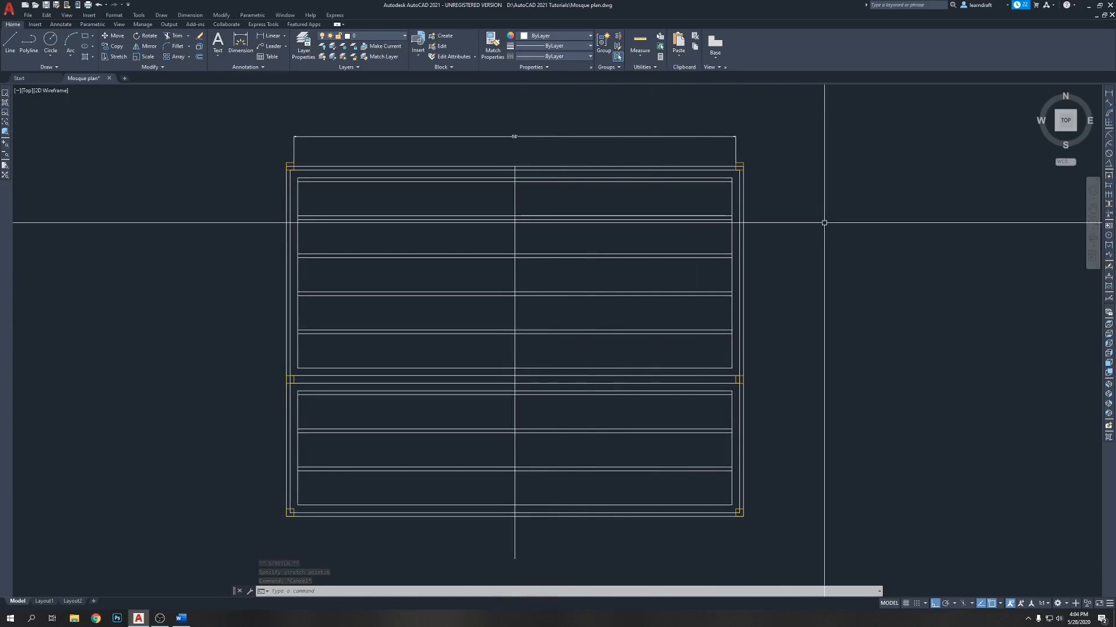
{"action": "middle_click_drag", "start_coordinate": [802, 266], "coordinate": [714, 265]}
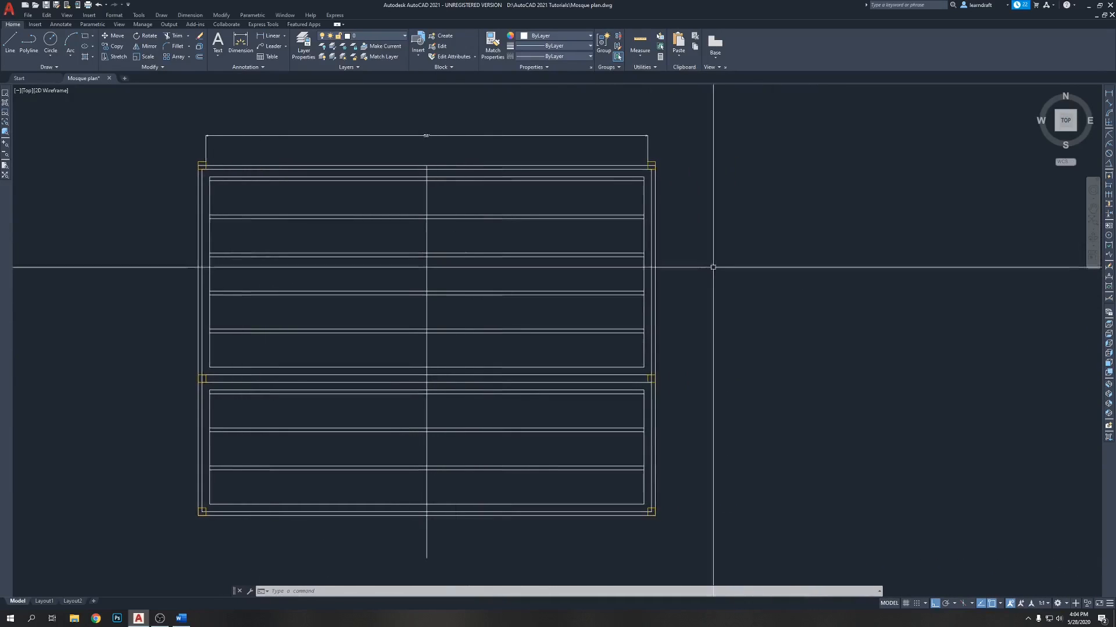
{"action": "scroll", "coordinate": [657, 250], "scroll_direction": "up", "scroll_amount": 2}
{"action": "scroll", "coordinate": [649, 204], "scroll_direction": "down", "scroll_amount": 2}
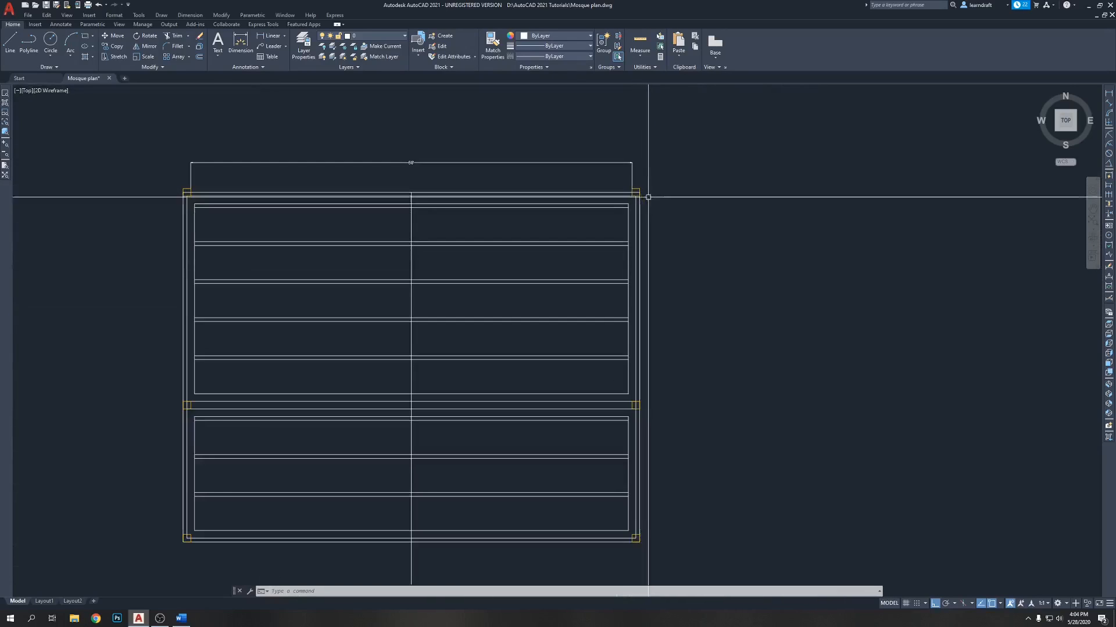
Step: Draw a vertical line along the right wall's outer face from the upper corner column's bottom to the partition column's top
{"action": "scroll", "coordinate": [657, 216], "scroll_direction": "up", "scroll_amount": 4}
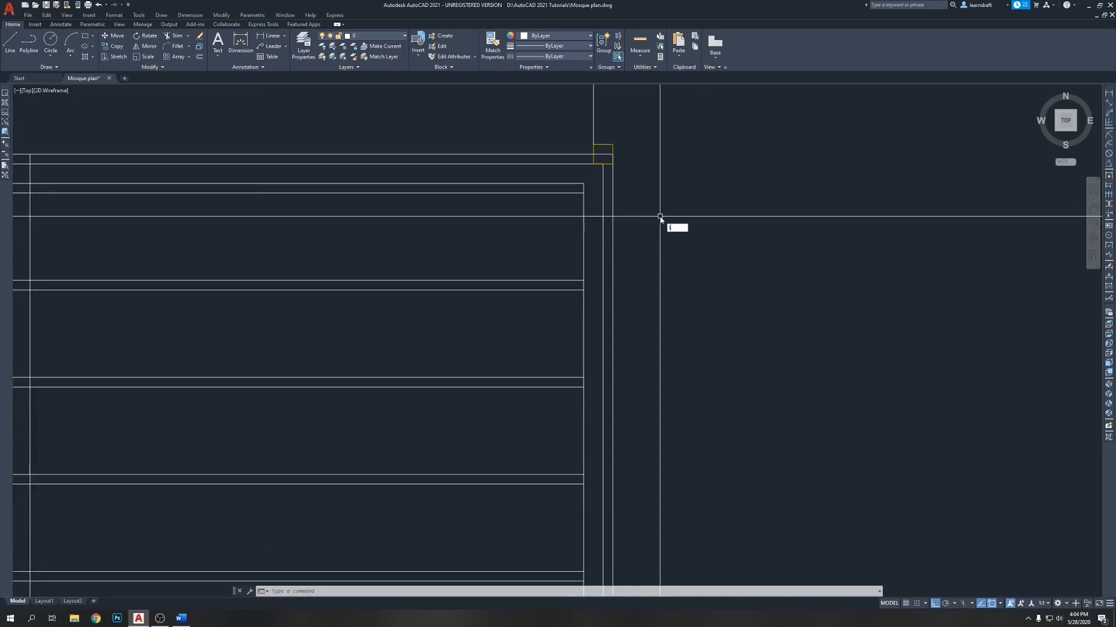
{"action": "key", "text": "Return"}
{"action": "scroll", "coordinate": [645, 165], "scroll_direction": "up", "scroll_amount": 4}
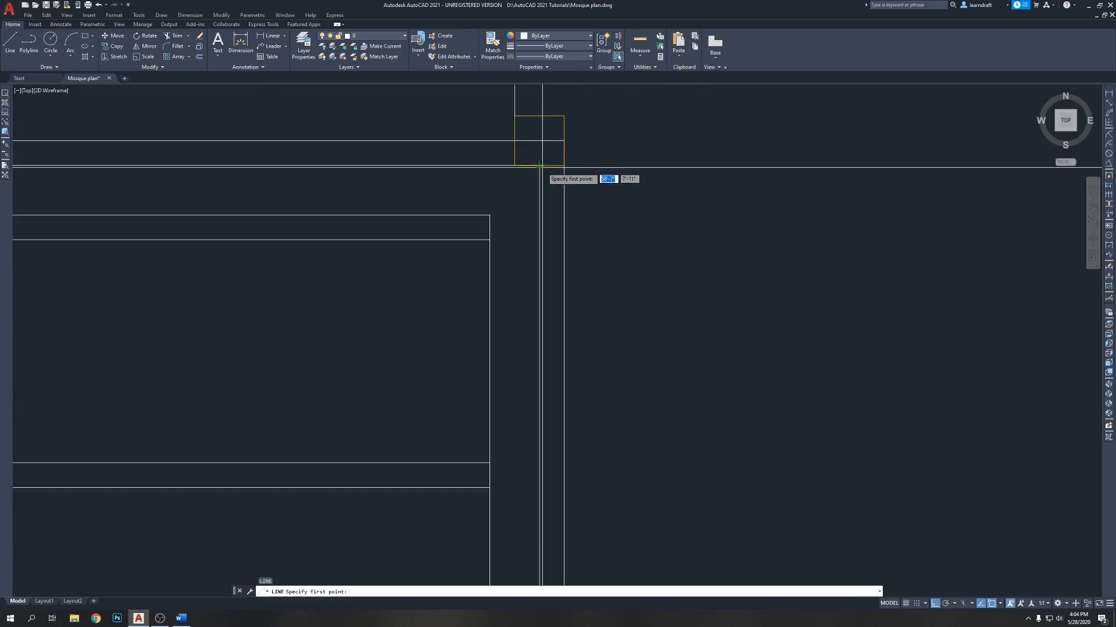
{"action": "left_click", "coordinate": [564, 165]}
{"action": "scroll", "coordinate": [564, 165], "scroll_direction": "down", "scroll_amount": 4}
{"action": "middle_click_drag", "start_coordinate": [598, 364], "coordinate": [590, 23]}
{"action": "scroll", "coordinate": [568, 304], "scroll_direction": "up", "scroll_amount": 4}
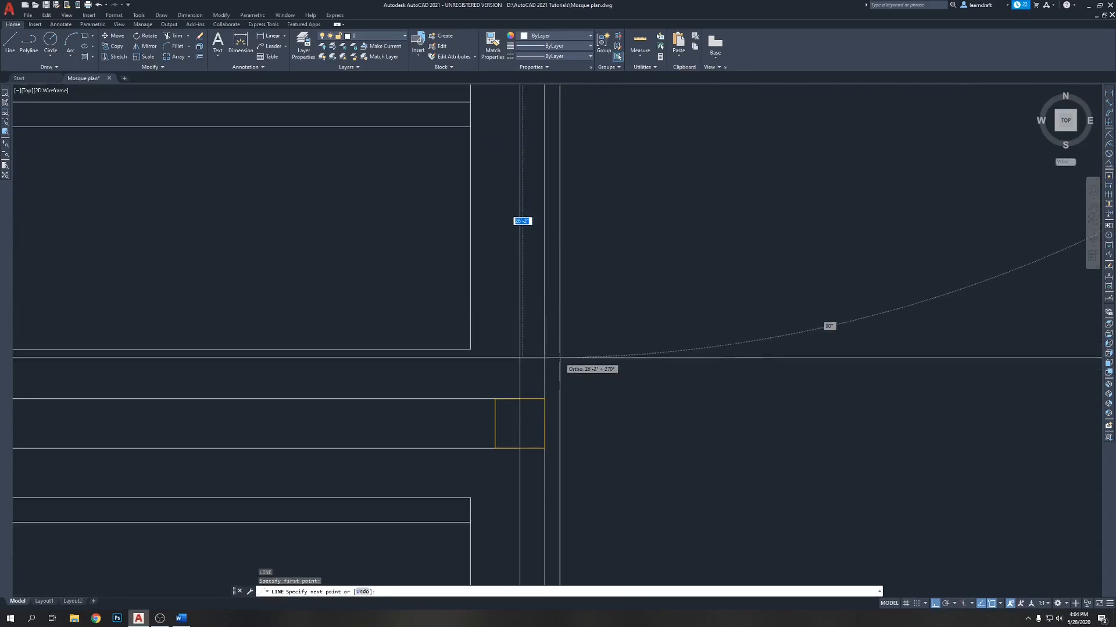
{"action": "left_click", "coordinate": [545, 399]}
{"action": "key", "text": "Return"}
{"action": "scroll", "coordinate": [608, 373], "scroll_direction": "down", "scroll_amount": 6}
Step: Copy the upper-right corner column by its outer edge's midpoint to the midpoint of the line along the right wall
{"action": "middle_click_drag", "start_coordinate": [612, 217], "coordinate": [600, 390]}
{"action": "scroll", "coordinate": [587, 229], "scroll_direction": "up", "scroll_amount": 4}
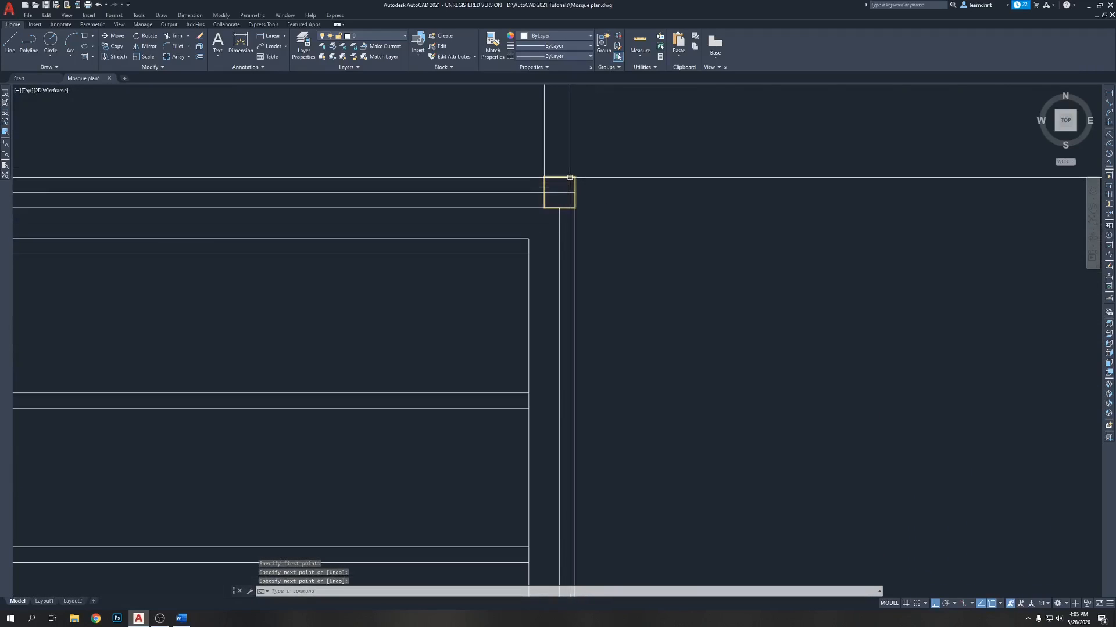
{"action": "left_click", "coordinate": [568, 175]}
{"action": "type", "text": "co"}
{"action": "key", "text": "Return"}
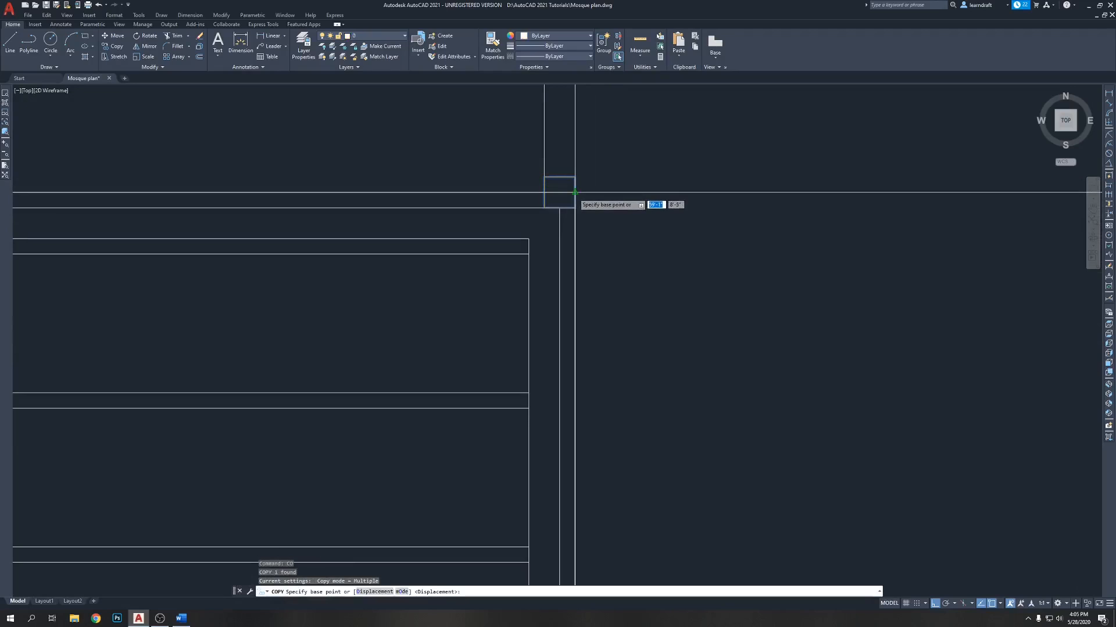
{"action": "left_click", "coordinate": [575, 193]}
{"action": "scroll", "coordinate": [581, 172], "scroll_direction": "down", "scroll_amount": 3}
{"action": "scroll", "coordinate": [587, 311], "scroll_direction": "up", "scroll_amount": 5}
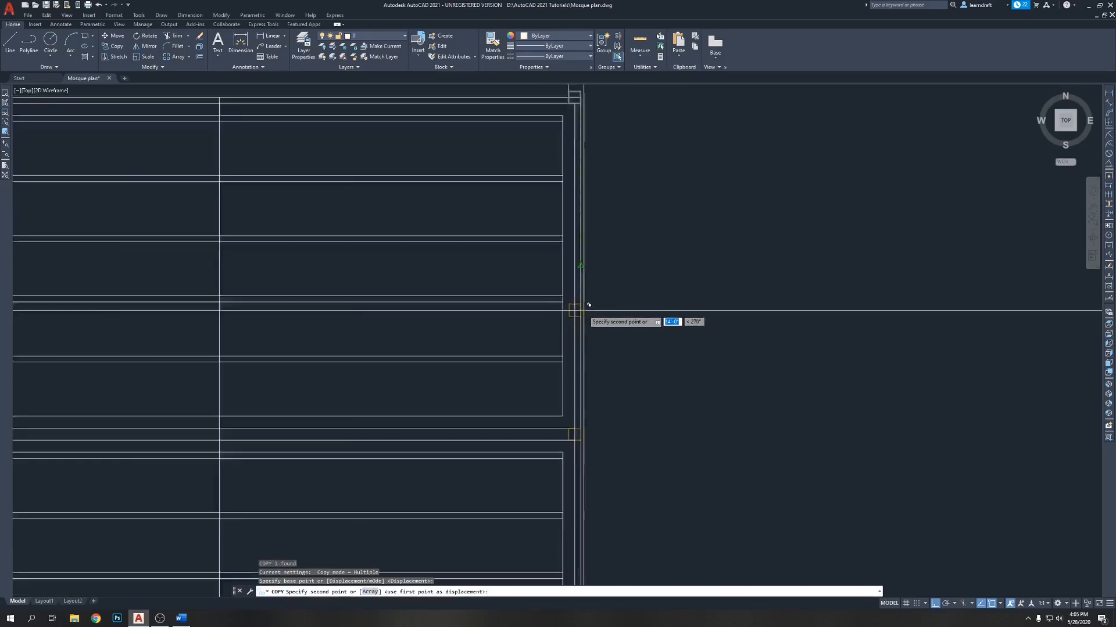
{"action": "left_click", "coordinate": [580, 237]}
{"action": "key", "text": "Escape"}
{"action": "middle_click_drag", "start_coordinate": [635, 213], "coordinate": [656, 306]}
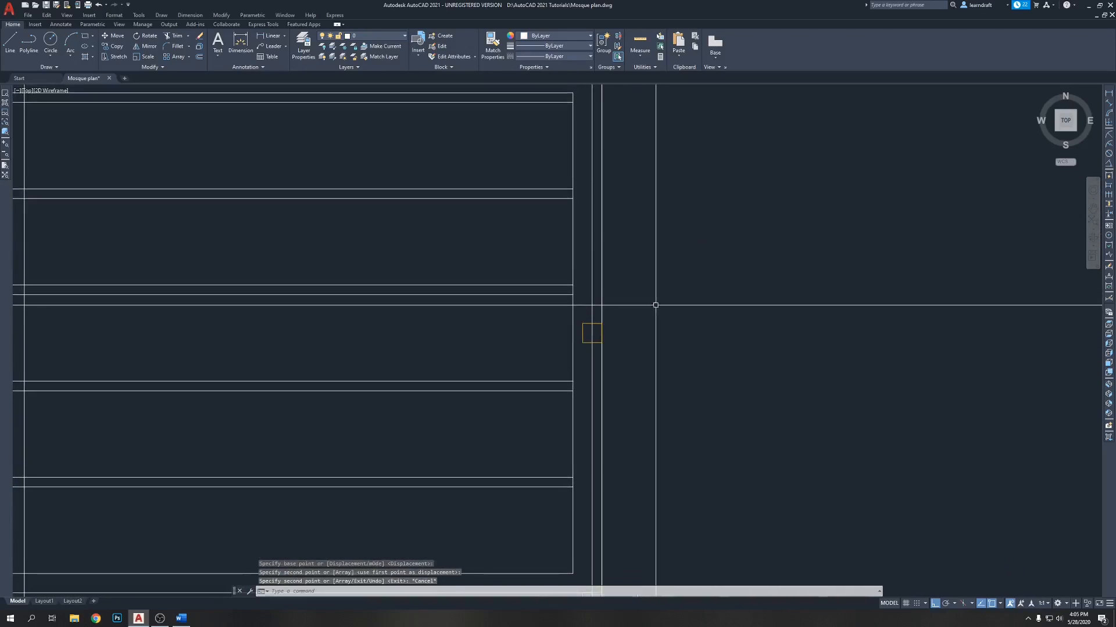
{"action": "scroll", "coordinate": [648, 287], "scroll_direction": "down", "scroll_amount": 2}
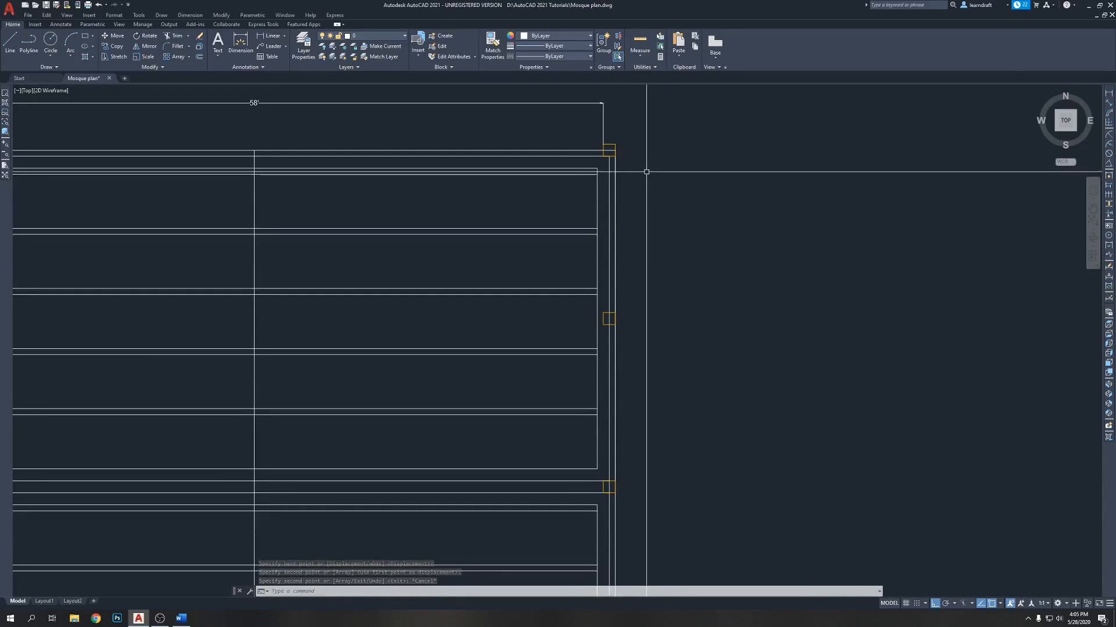
Step: Move the four columns along the right wall 6 inches outward, away from the plan
{"action": "scroll", "coordinate": [615, 146], "scroll_direction": "up", "scroll_amount": 2}
{"action": "left_click", "coordinate": [613, 148]}
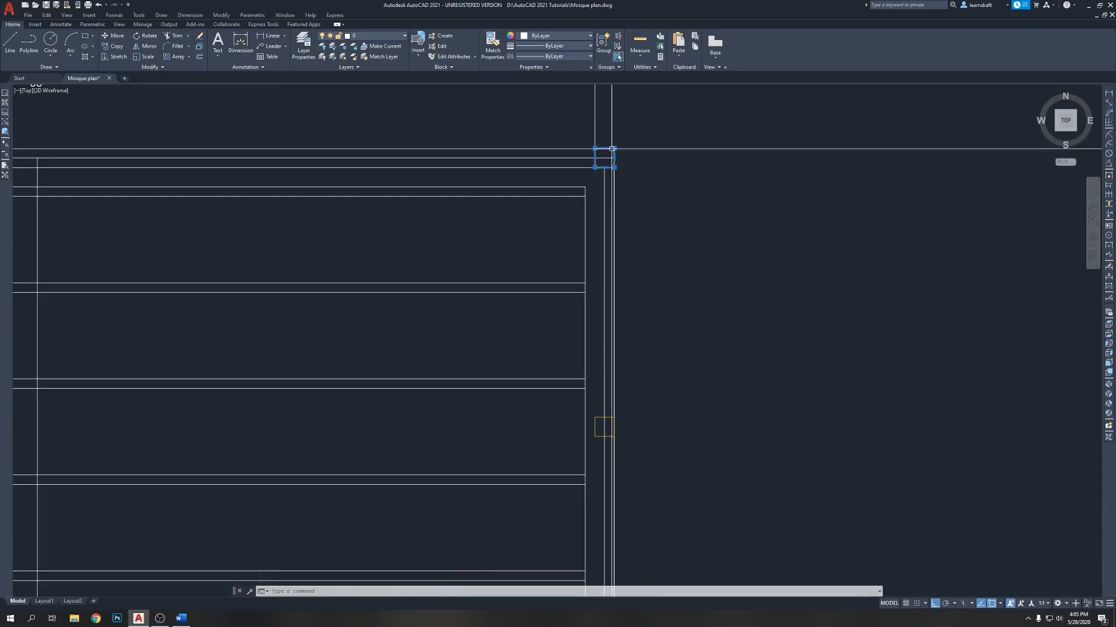
{"action": "middle_click_drag", "start_coordinate": [653, 285], "coordinate": [618, 162]}
{"action": "middle_click_drag", "start_coordinate": [587, 334], "coordinate": [603, 233]}
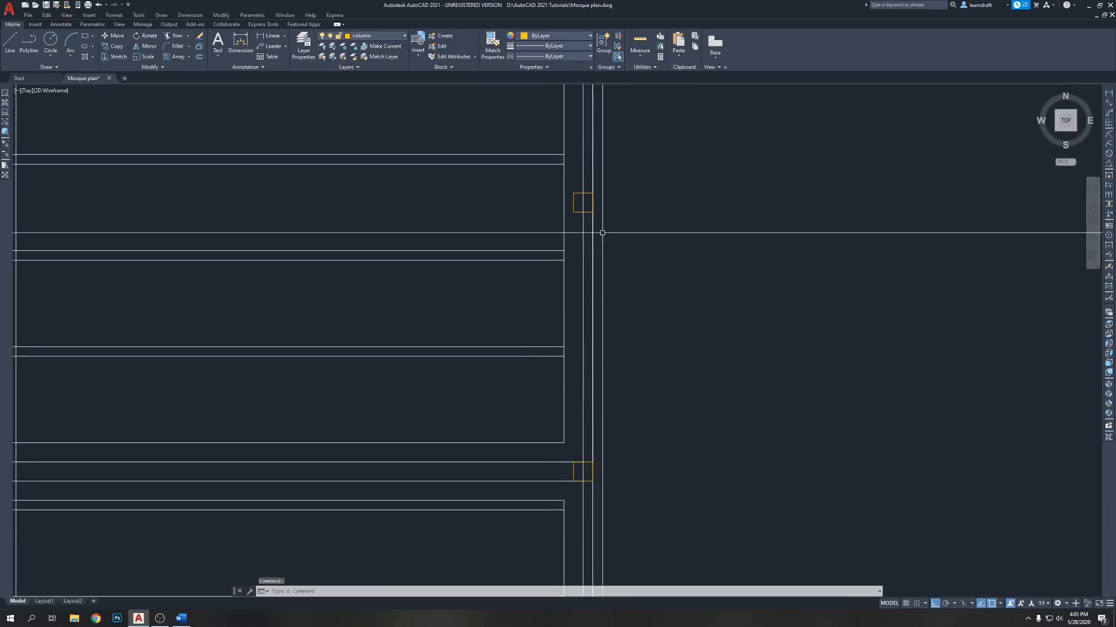
{"action": "left_click", "coordinate": [573, 206]}
{"action": "middle_click_drag", "start_coordinate": [606, 329], "coordinate": [590, 254]}
{"action": "scroll", "coordinate": [562, 360], "scroll_direction": "up", "scroll_amount": 2}
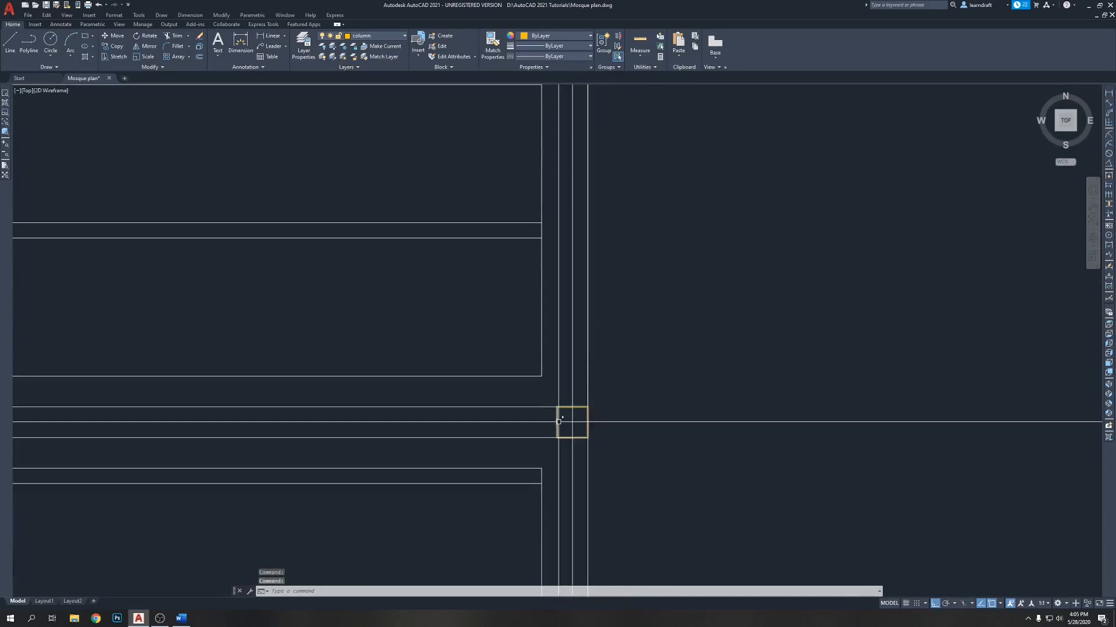
{"action": "scroll", "coordinate": [593, 349], "scroll_direction": "down", "scroll_amount": 4}
{"action": "scroll", "coordinate": [603, 368], "scroll_direction": "up", "scroll_amount": 4}
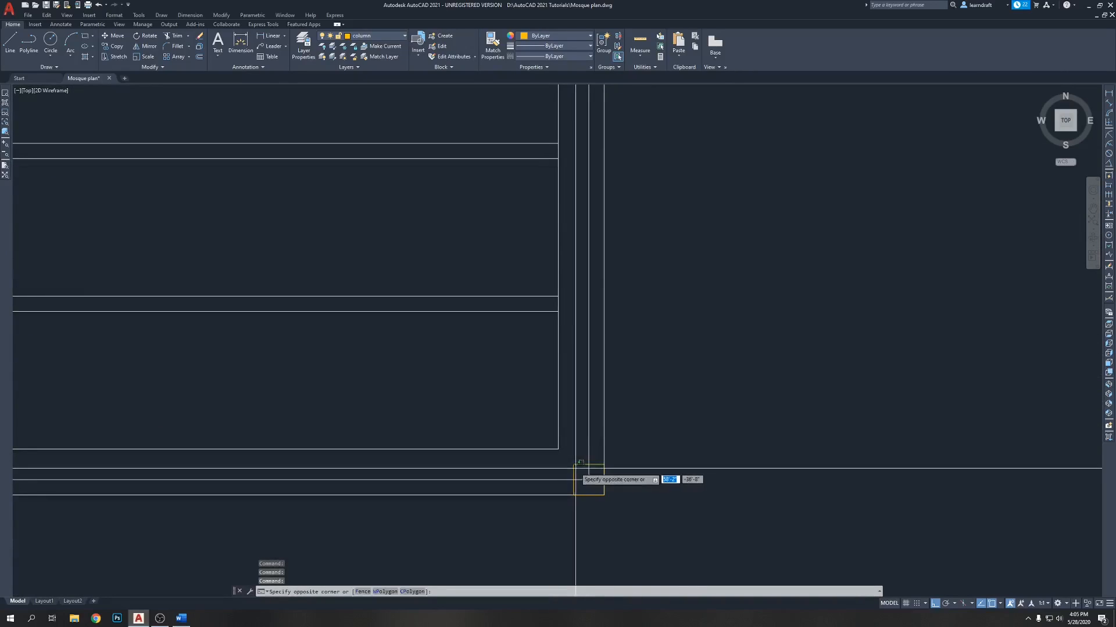
{"action": "left_click", "coordinate": [575, 465]}
{"action": "key", "text": "Return"}
{"action": "left_click", "coordinate": [638, 362]}
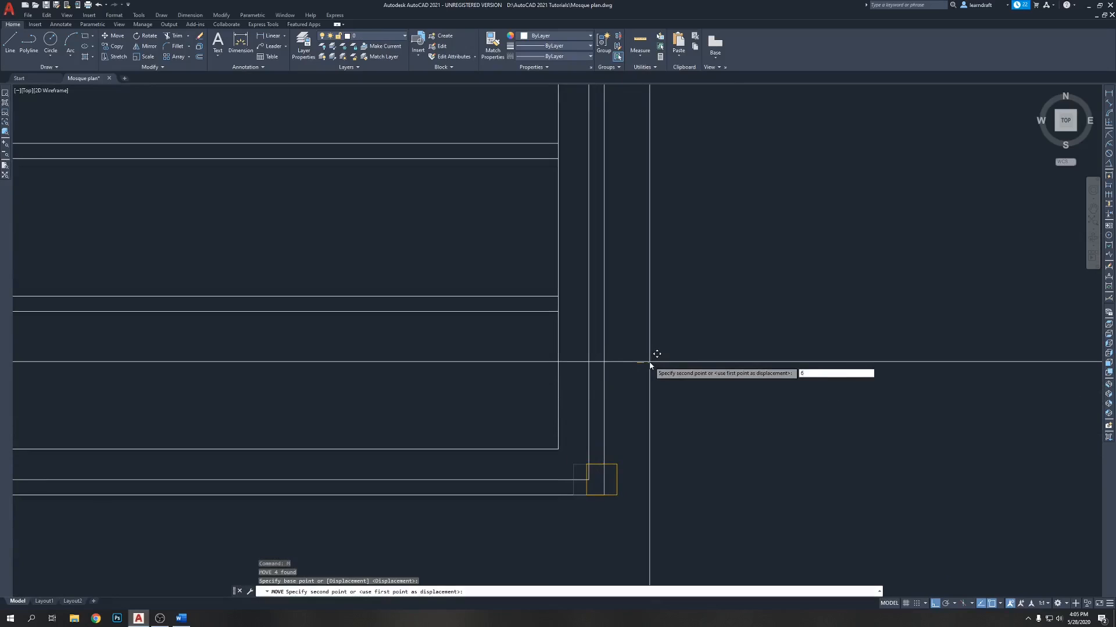
{"action": "type", "text": "6"}
{"action": "key", "text": "Return"}
Step: Move the three columns along the left wall 6 inches outward, away from the plan
{"action": "scroll", "coordinate": [562, 336], "scroll_direction": "down", "scroll_amount": 6}
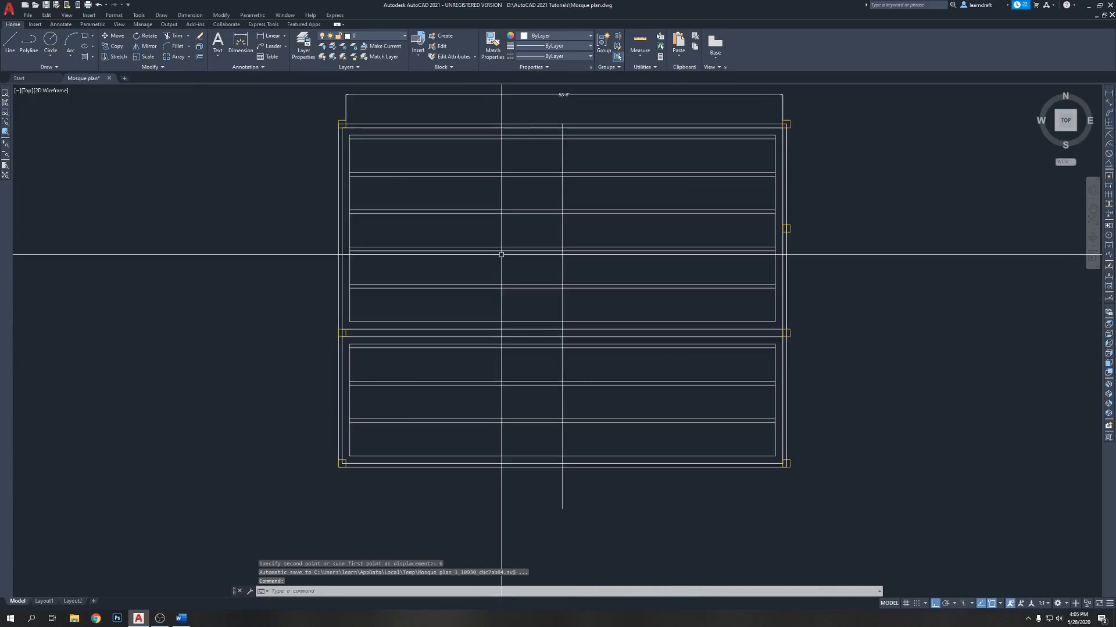
{"action": "scroll", "coordinate": [375, 226], "scroll_direction": "up", "scroll_amount": 6}
{"action": "scroll", "coordinate": [380, 114], "scroll_direction": "down", "scroll_amount": 5}
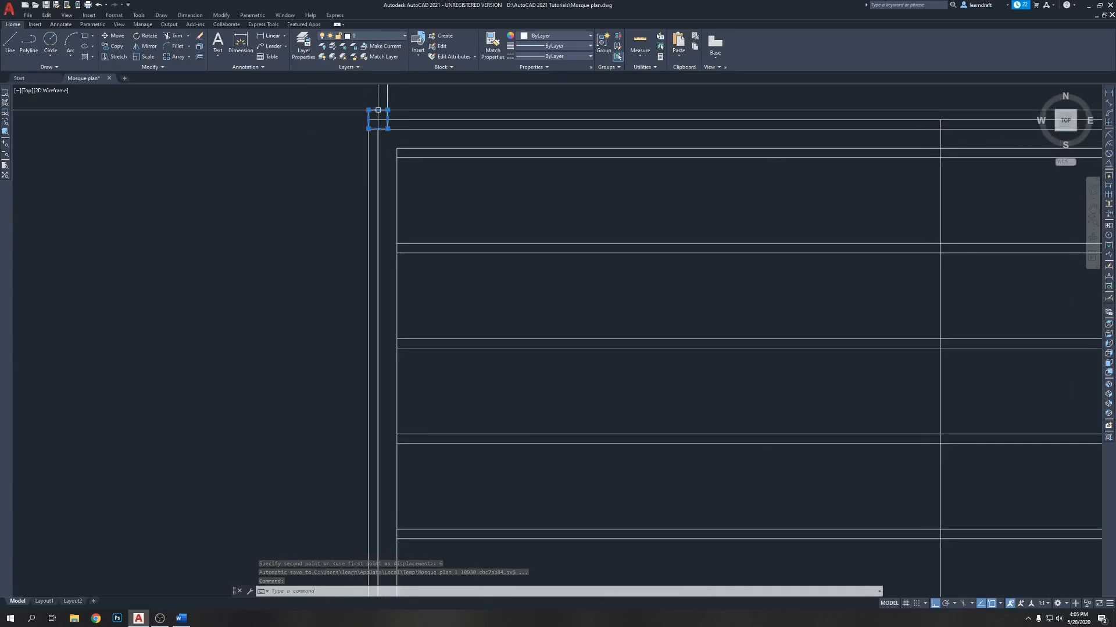
{"action": "scroll", "coordinate": [377, 319], "scroll_direction": "up", "scroll_amount": 6}
{"action": "scroll", "coordinate": [390, 279], "scroll_direction": "down", "scroll_amount": 5}
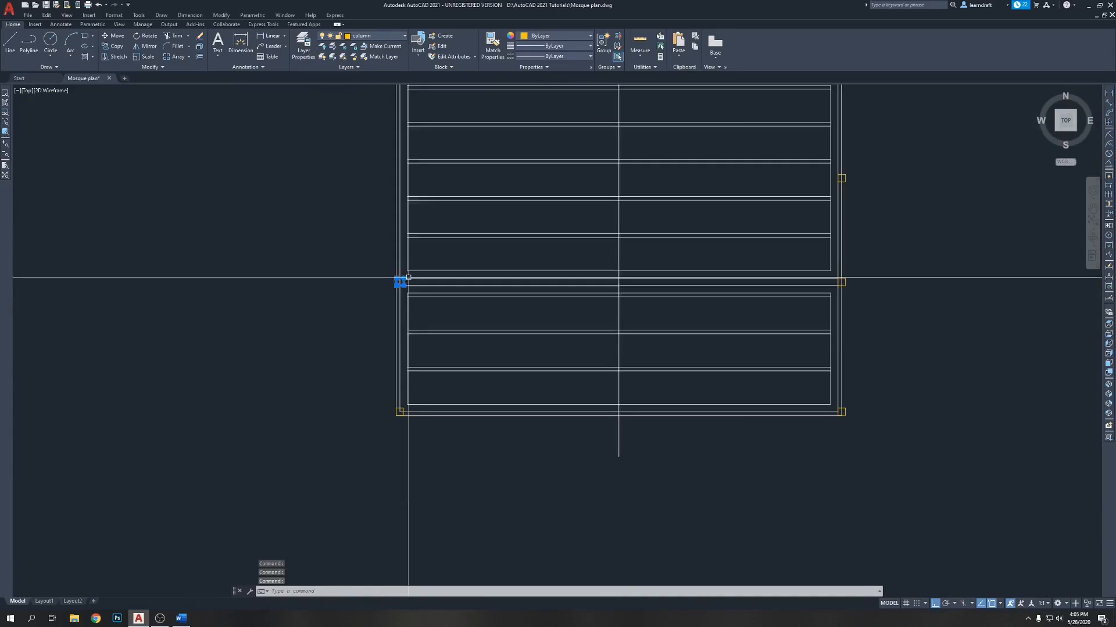
{"action": "scroll", "coordinate": [422, 321], "scroll_direction": "up", "scroll_amount": 5}
{"action": "left_click", "coordinate": [419, 325]}
{"action": "middle_click_drag", "start_coordinate": [371, 298], "coordinate": [395, 361]}
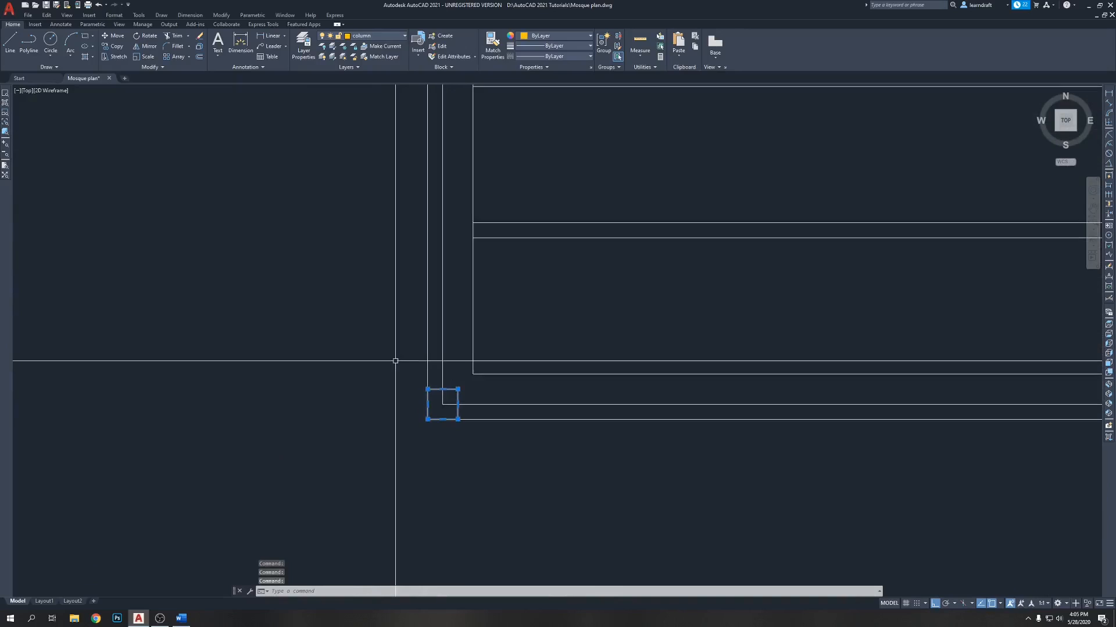
{"action": "type", "text": "M"}
{"action": "key", "text": "Return"}
{"action": "left_click", "coordinate": [402, 342]}
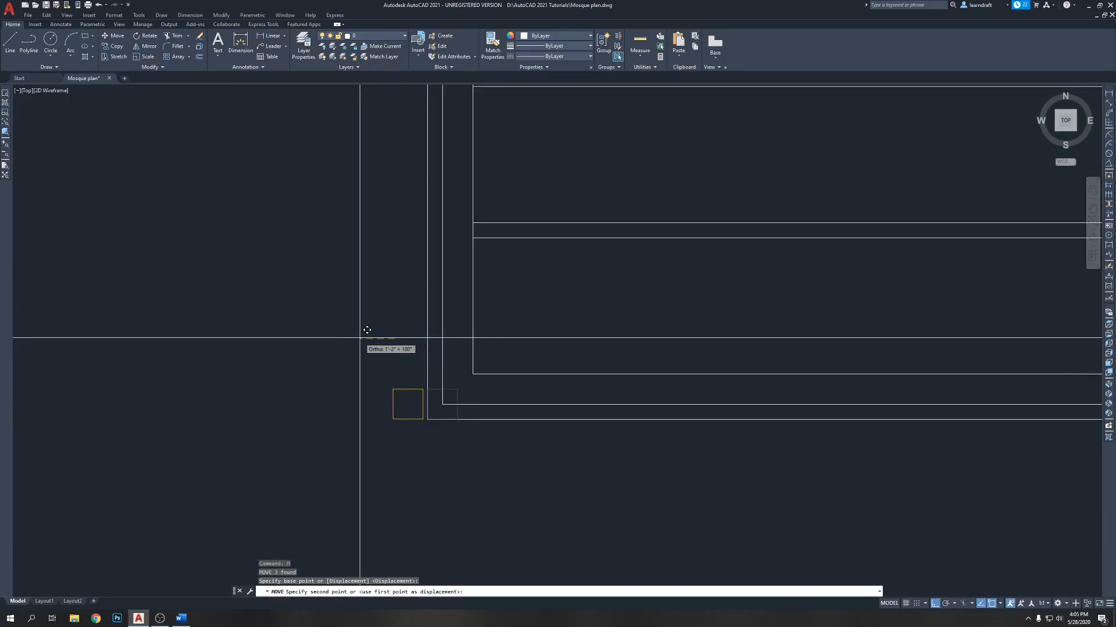
{"action": "key", "text": "Return"}
Step: Mirror the right wall's middle column about the plan's vertical centre line onto the left wall, keeping the original
{"action": "scroll", "coordinate": [354, 341], "scroll_direction": "down", "scroll_amount": 4}
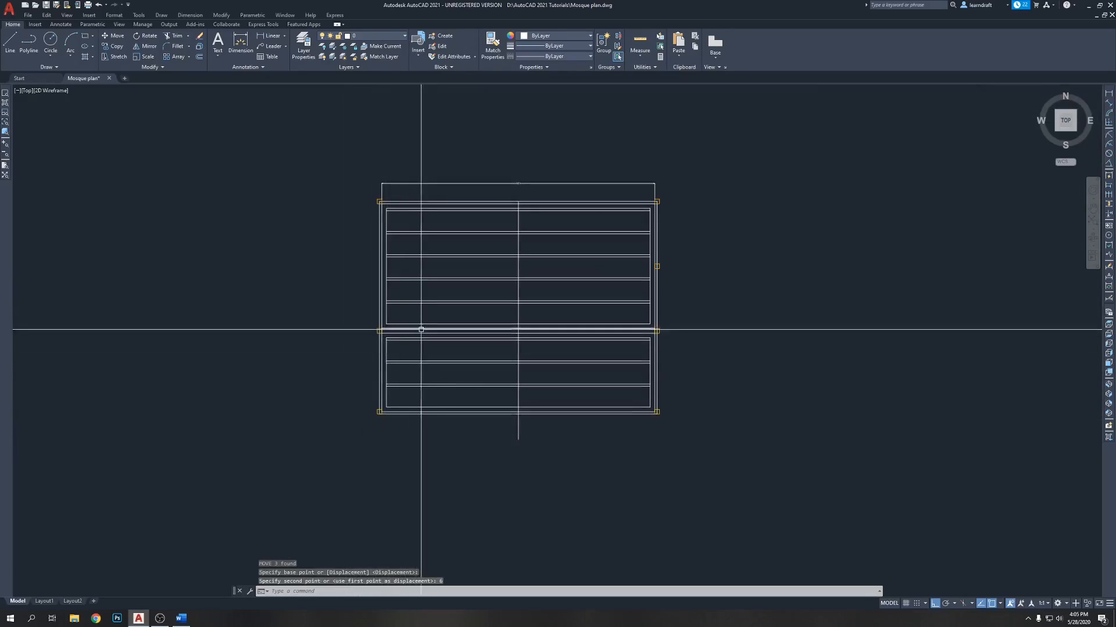
{"action": "scroll", "coordinate": [642, 264], "scroll_direction": "up", "scroll_amount": 4}
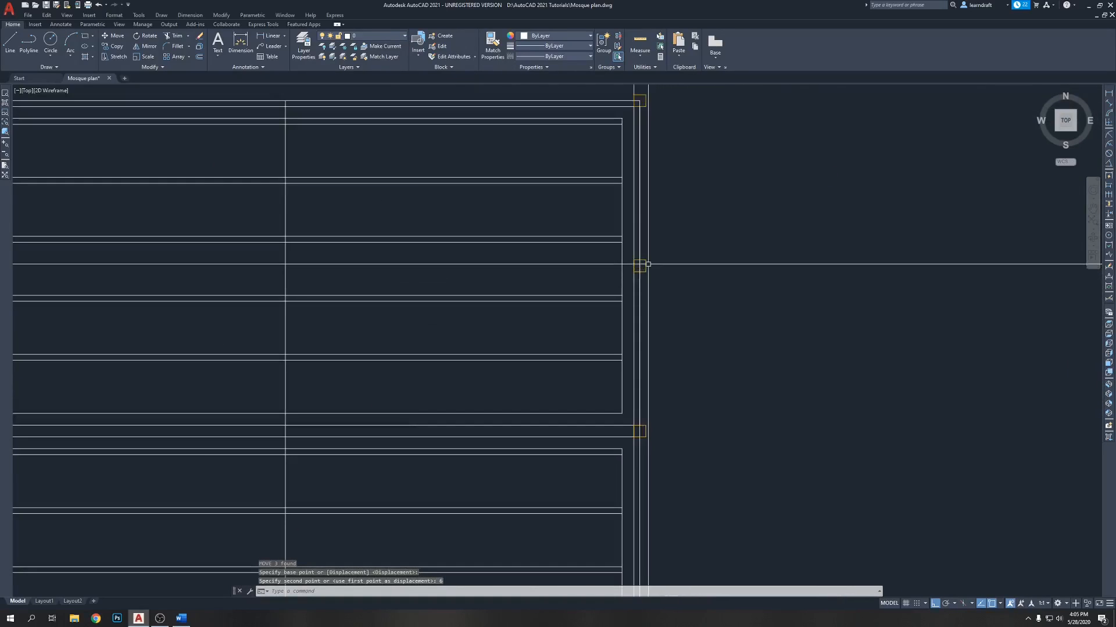
{"action": "scroll", "coordinate": [639, 267], "scroll_direction": "down", "scroll_amount": 5}
{"action": "scroll", "coordinate": [653, 337], "scroll_direction": "up", "scroll_amount": 5}
{"action": "scroll", "coordinate": [649, 371], "scroll_direction": "down", "scroll_amount": 5}
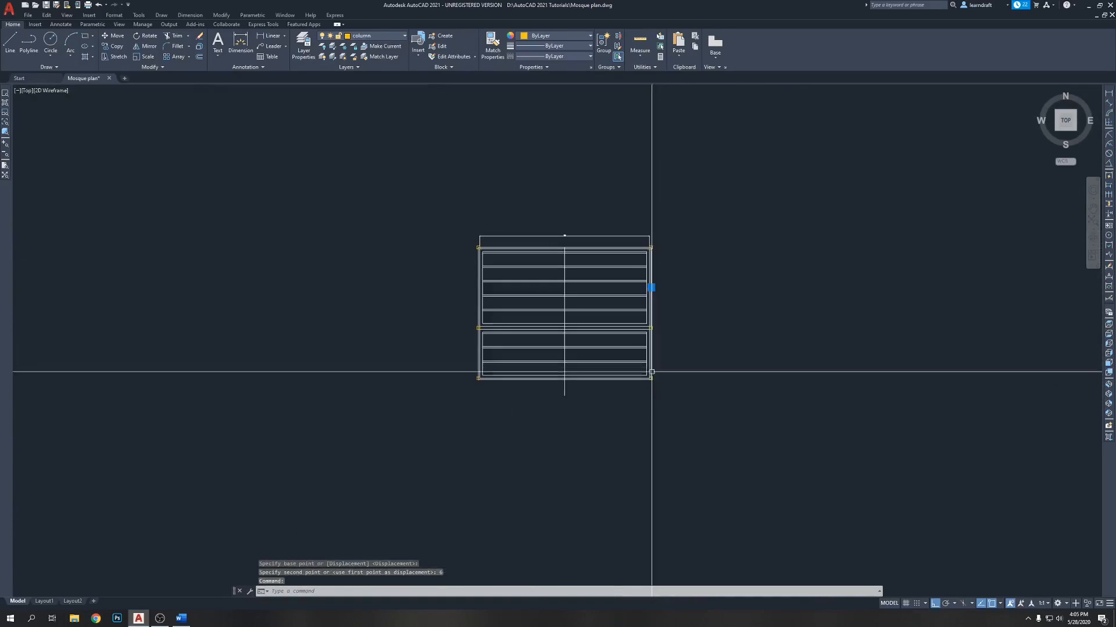
{"action": "scroll", "coordinate": [559, 408], "scroll_direction": "up", "scroll_amount": 2}
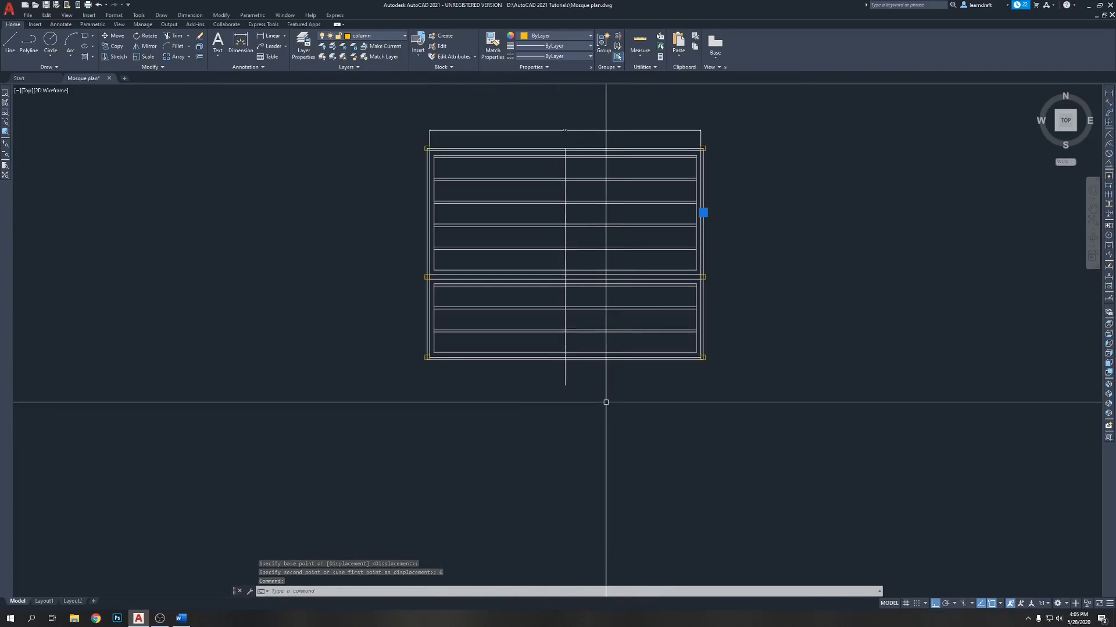
{"action": "type", "text": "mi"}
{"action": "key", "text": "Return"}
{"action": "left_click", "coordinate": [565, 385]}
{"action": "left_click", "coordinate": [566, 436]}
{"action": "key", "text": "Return"}
Step: Examine the mirrored column on the left wall and the overall column layout around the plan
{"action": "scroll", "coordinate": [427, 208], "scroll_direction": "up", "scroll_amount": 6}
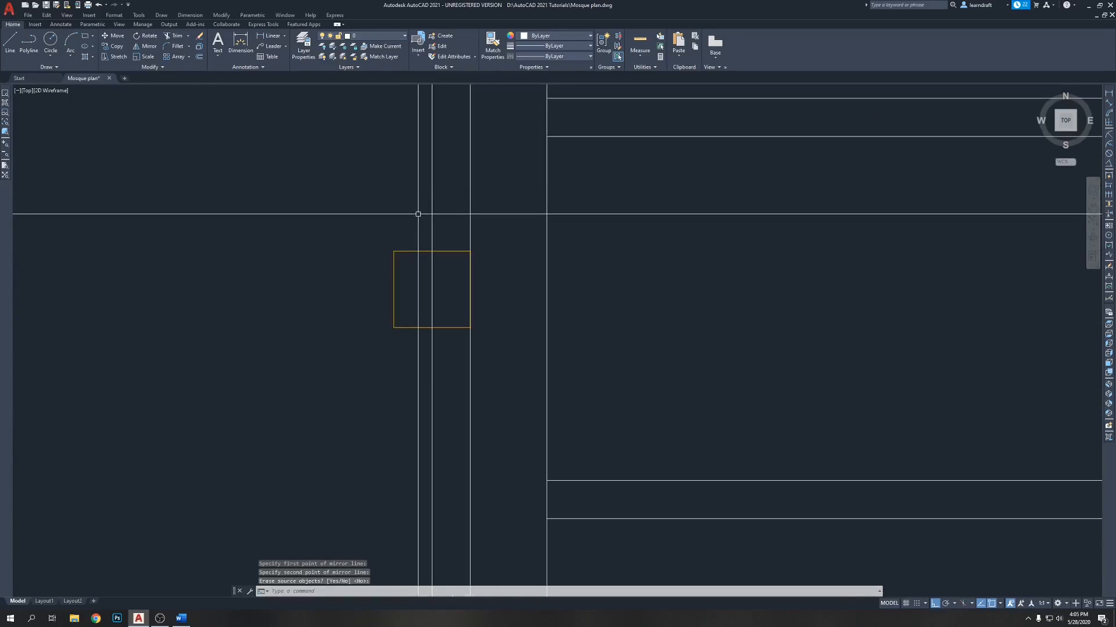
{"action": "scroll", "coordinate": [416, 221], "scroll_direction": "down", "scroll_amount": 4}
{"action": "middle_click_drag", "start_coordinate": [679, 242], "coordinate": [555, 260]}
{"action": "scroll", "coordinate": [493, 236], "scroll_direction": "down", "scroll_amount": 4}
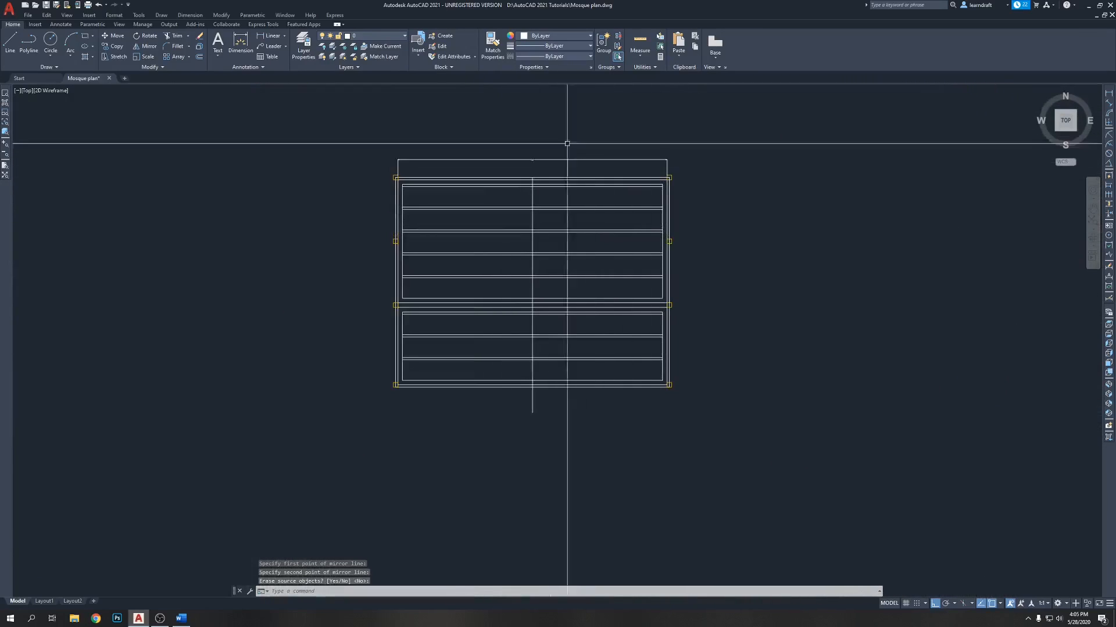
{"action": "scroll", "coordinate": [567, 157], "scroll_direction": "up", "scroll_amount": 2}
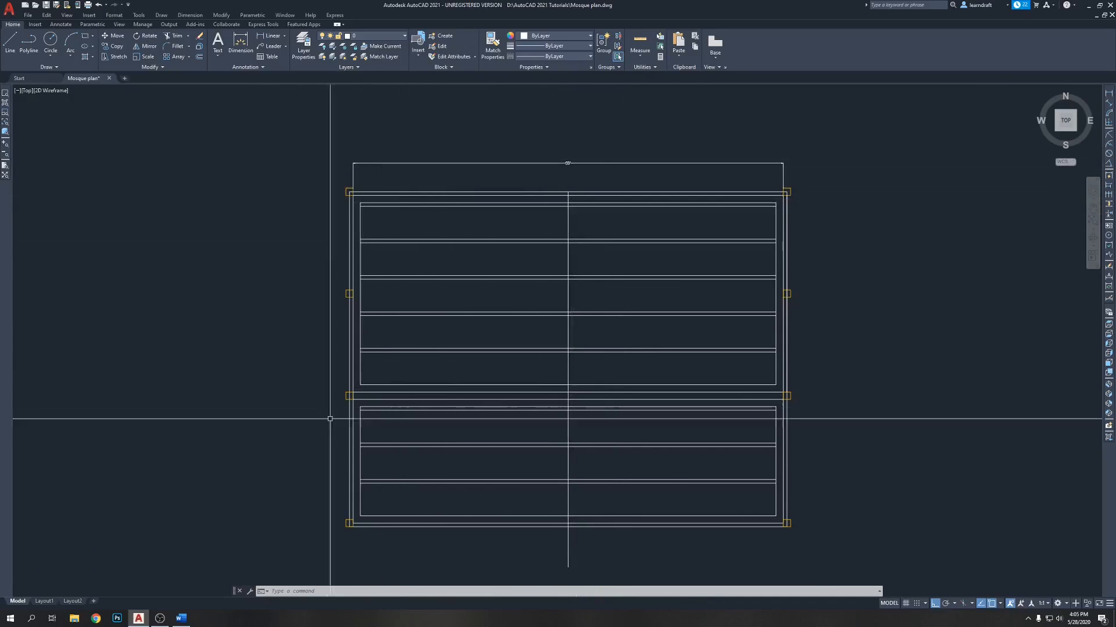
{"action": "middle_click_drag", "start_coordinate": [818, 488], "coordinate": [767, 409]}
{"action": "scroll", "coordinate": [645, 380], "scroll_direction": "down", "scroll_amount": 2}
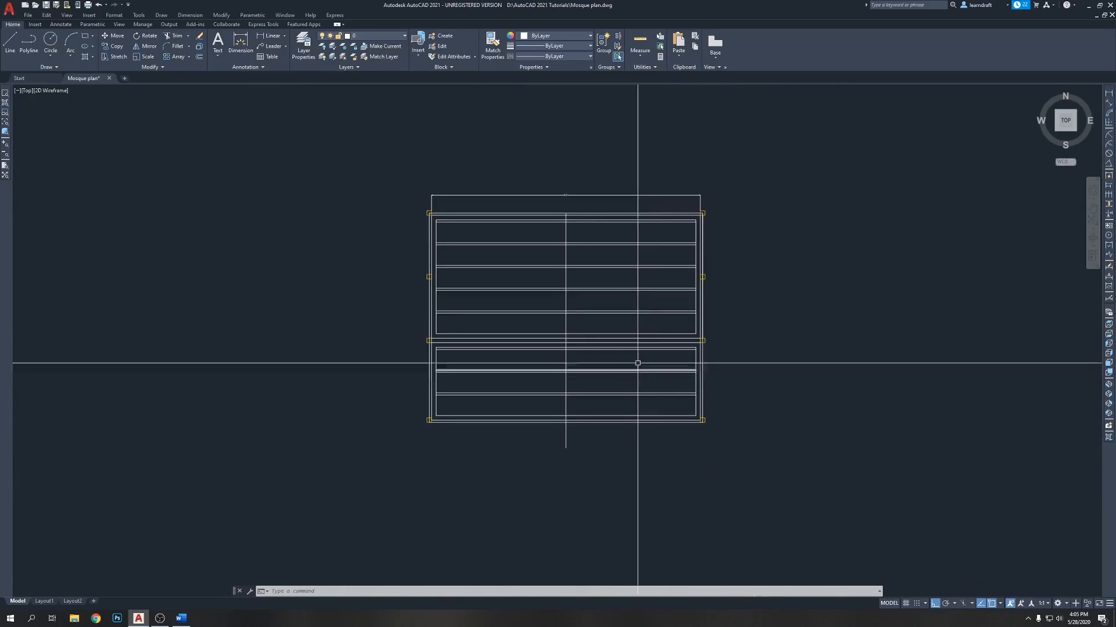
{"action": "scroll", "coordinate": [569, 181], "scroll_direction": "up", "scroll_amount": 3}
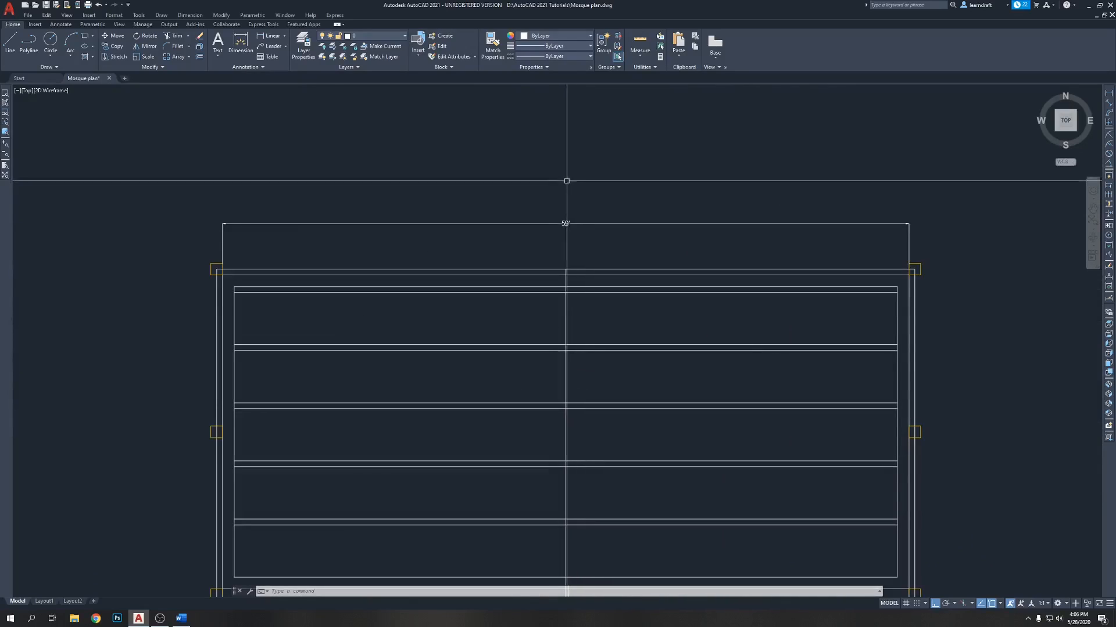
{"action": "middle_click_drag", "start_coordinate": [605, 189], "coordinate": [572, 180]}
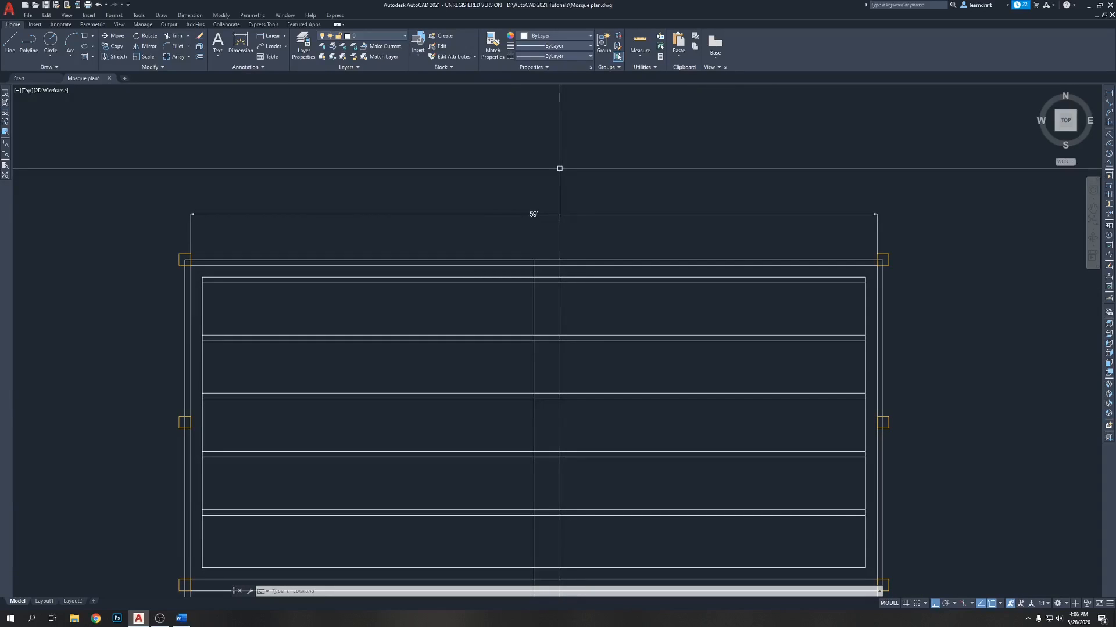
Step: Add a horizontal linear dimension between the outer corners of the two upper corner columns, above the existing dimension
{"action": "key", "text": "Return"}
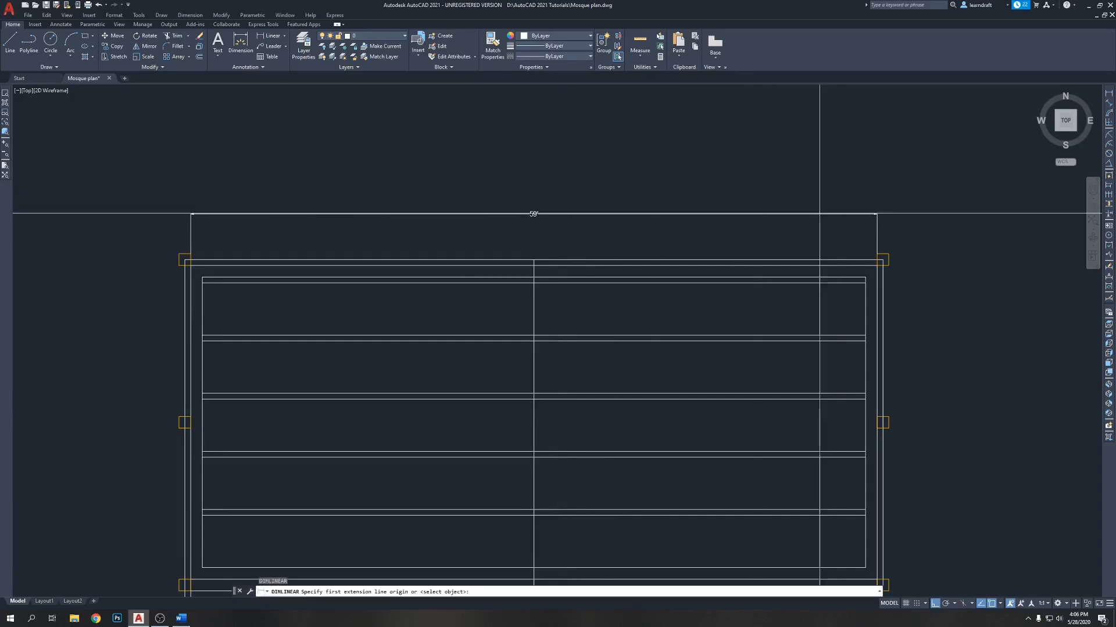
{"action": "left_click", "coordinate": [888, 254]}
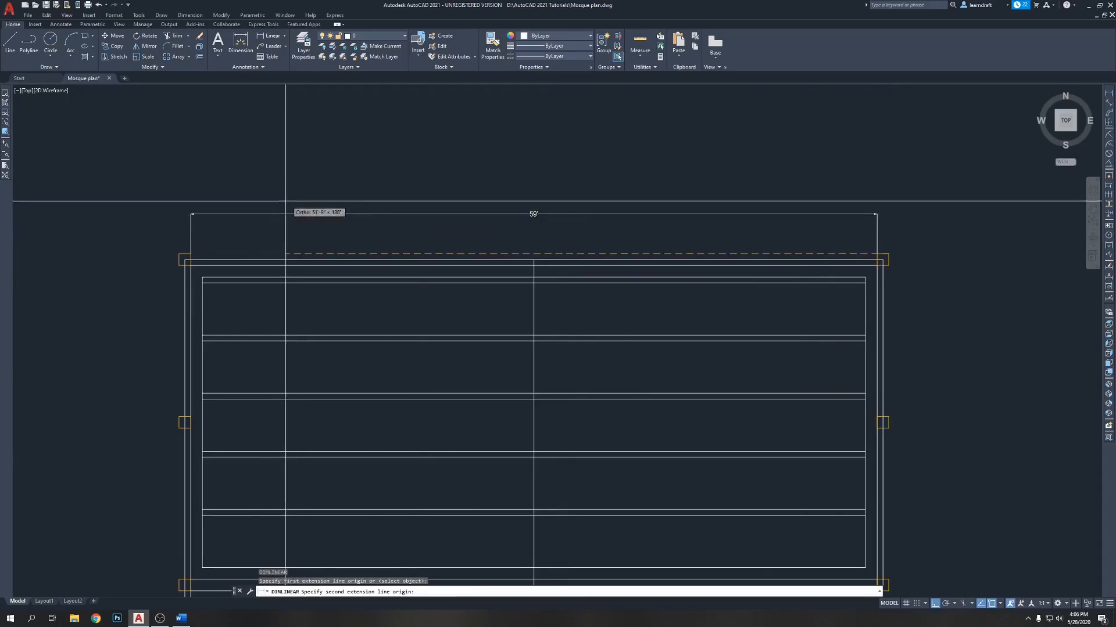
{"action": "left_click", "coordinate": [179, 254]}
{"action": "left_click", "coordinate": [262, 182]}
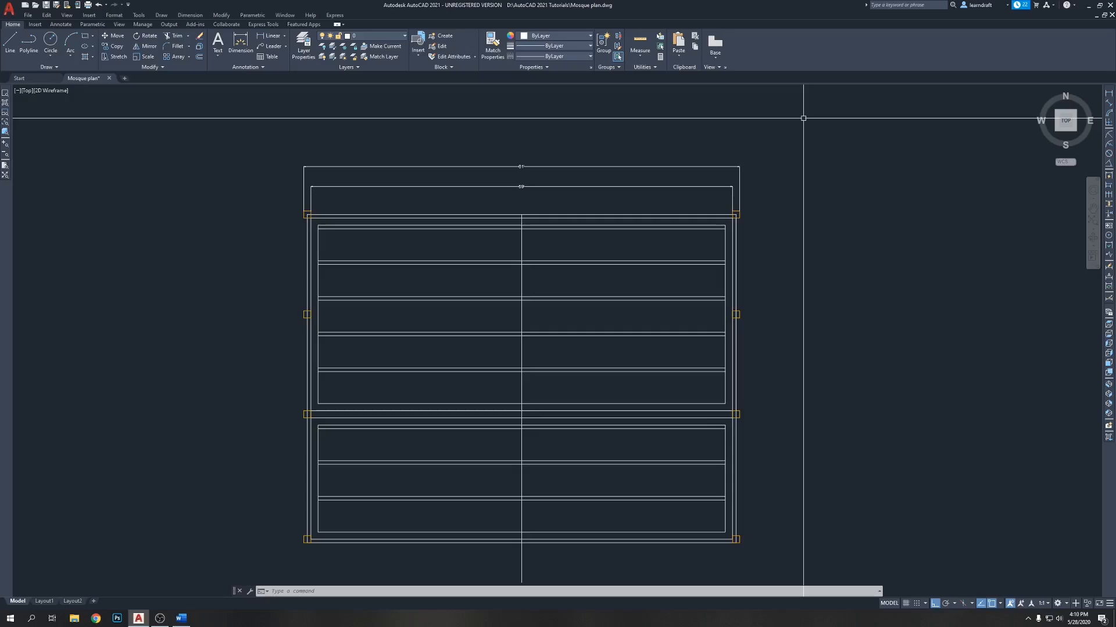
Step: Add a horizontal linear dimension between the inner corners of the two upper corner columns, just above the top wall
{"action": "middle_click_drag", "start_coordinate": [694, 98], "coordinate": [653, 115]}
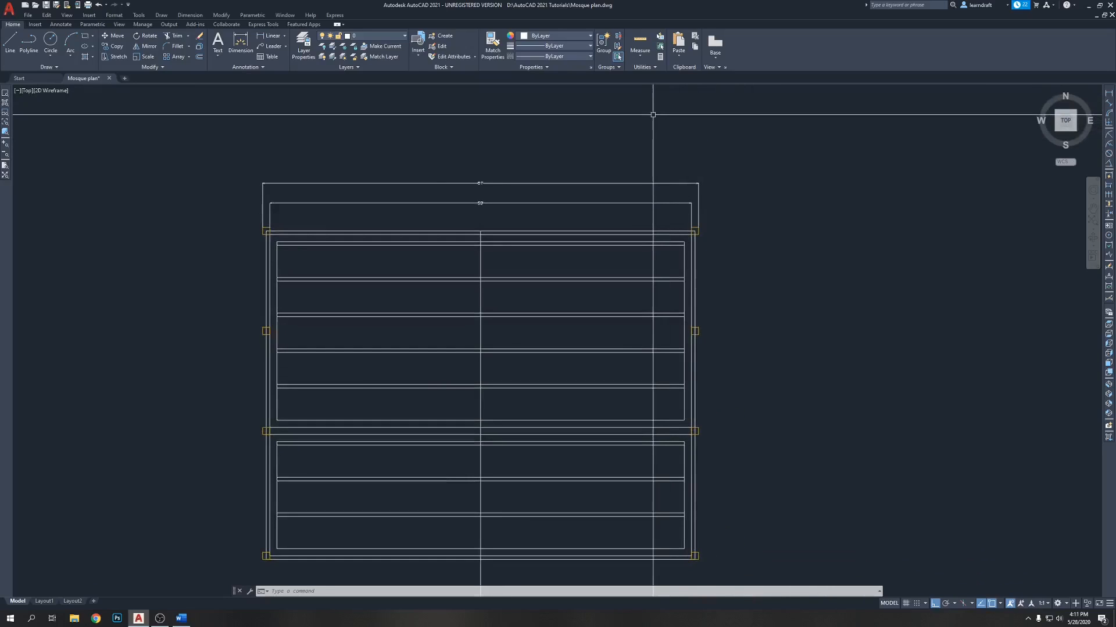
{"action": "type", "text": "dli"}
{"action": "key", "text": "Return"}
{"action": "scroll", "coordinate": [695, 233], "scroll_direction": "up", "scroll_amount": 6}
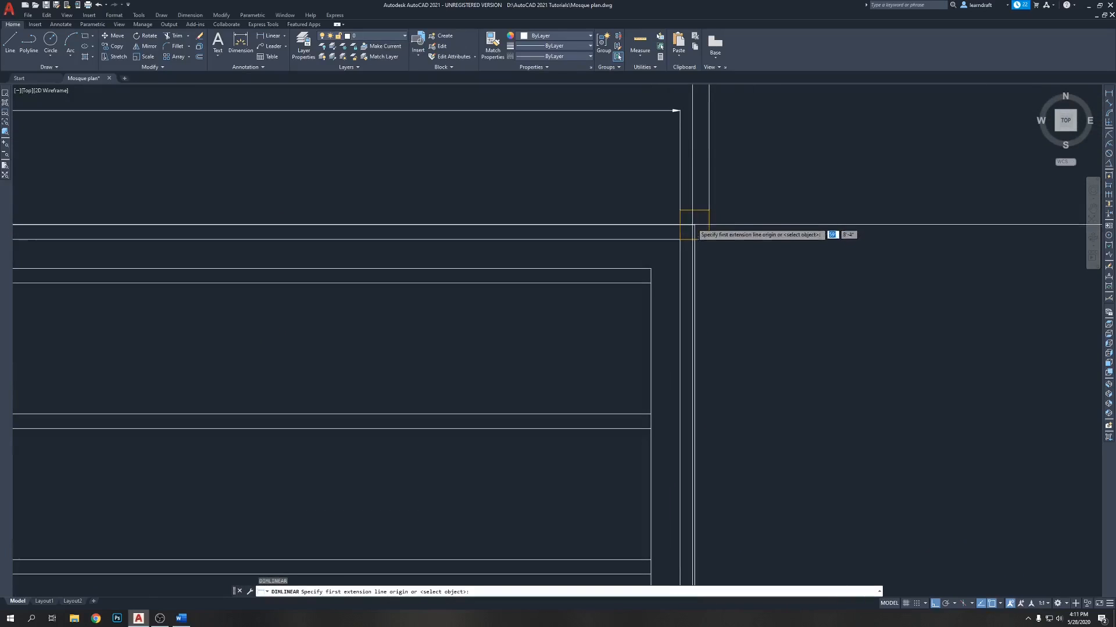
{"action": "left_click", "coordinate": [681, 210]}
{"action": "scroll", "coordinate": [694, 225], "scroll_direction": "down", "scroll_amount": 5}
{"action": "scroll", "coordinate": [334, 230], "scroll_direction": "up", "scroll_amount": 6}
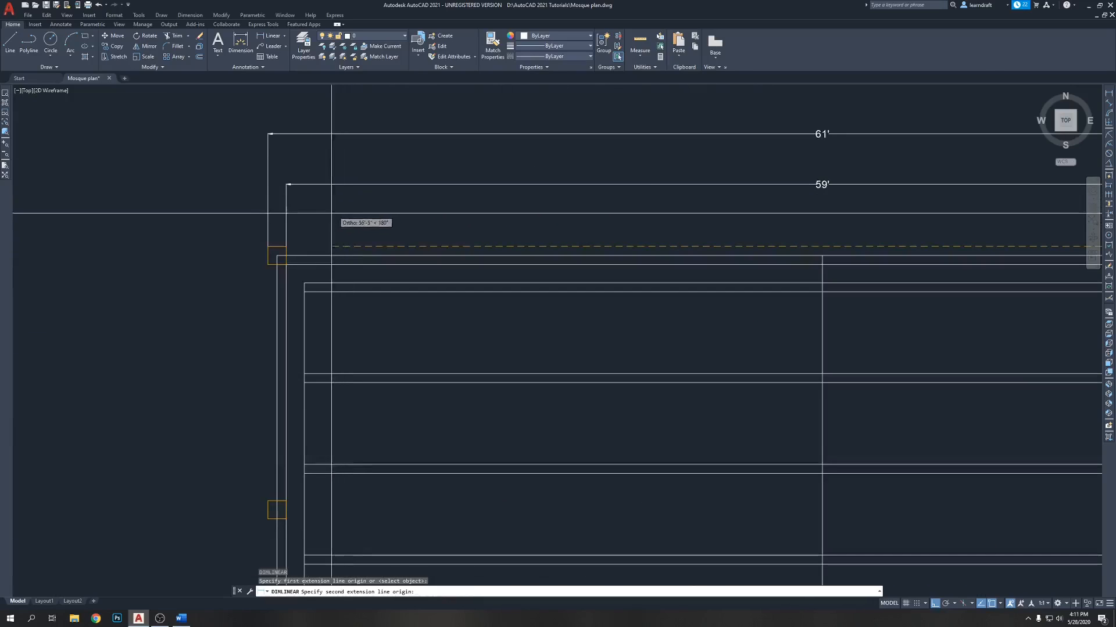
{"action": "left_click", "coordinate": [278, 256]}
{"action": "left_click", "coordinate": [366, 228]}
{"action": "scroll", "coordinate": [453, 238], "scroll_direction": "down", "scroll_amount": 3}
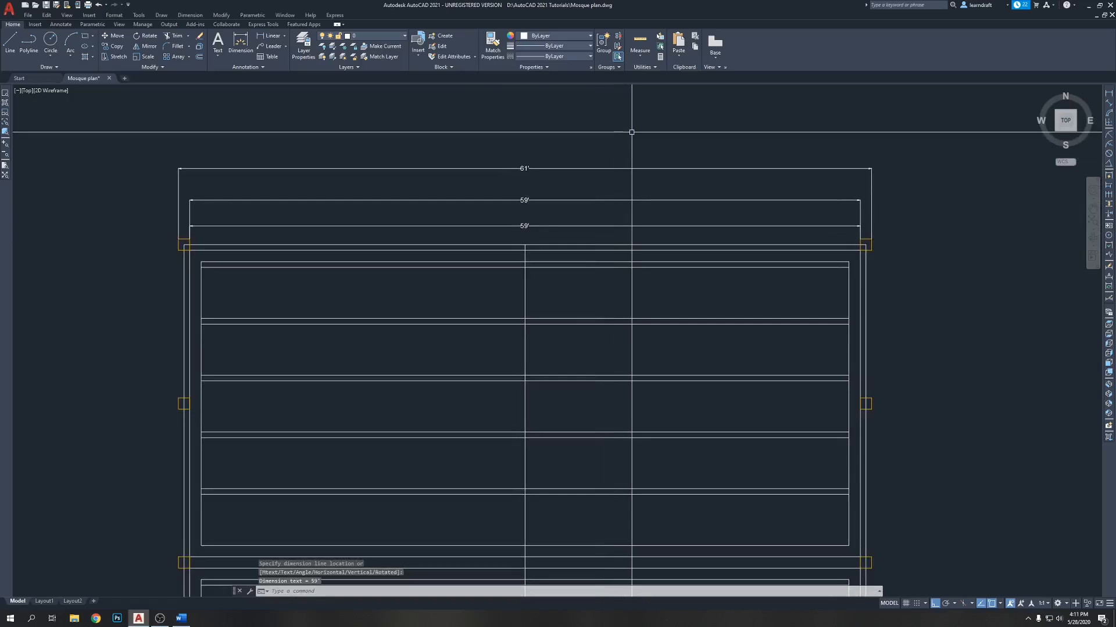
Step: Stretch both ends of the lowest dimension to the midpoints of the upper corner columns' top edges
{"action": "middle_click_drag", "start_coordinate": [764, 225], "coordinate": [684, 228]}
{"action": "left_click", "coordinate": [686, 224]}
{"action": "left_click", "coordinate": [679, 236]}
{"action": "scroll", "coordinate": [797, 231], "scroll_direction": "up", "scroll_amount": 4}
{"action": "left_click", "coordinate": [758, 259]}
{"action": "scroll", "coordinate": [762, 259], "scroll_direction": "down", "scroll_amount": 5}
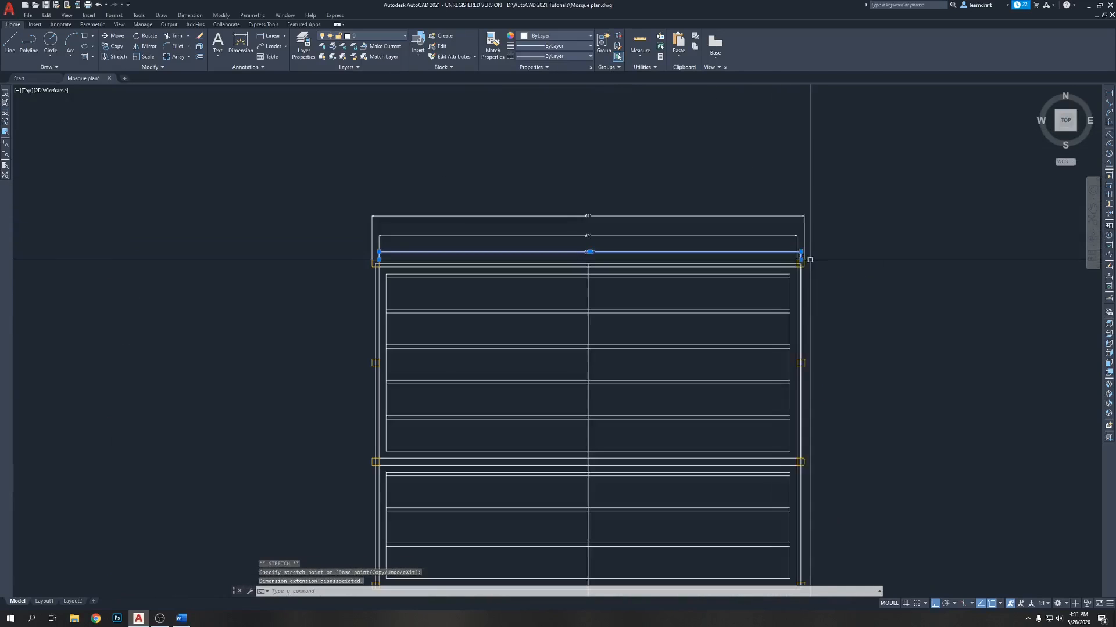
{"action": "scroll", "coordinate": [452, 233], "scroll_direction": "up", "scroll_amount": 3}
{"action": "scroll", "coordinate": [302, 283], "scroll_direction": "up", "scroll_amount": 4}
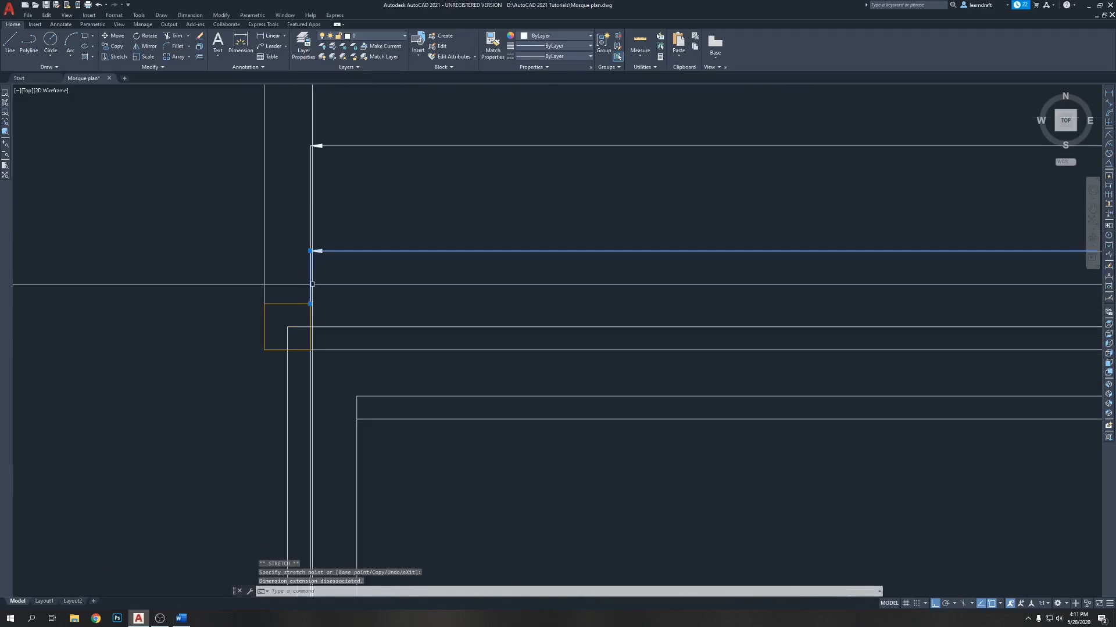
{"action": "scroll", "coordinate": [269, 252], "scroll_direction": "down", "scroll_amount": 4}
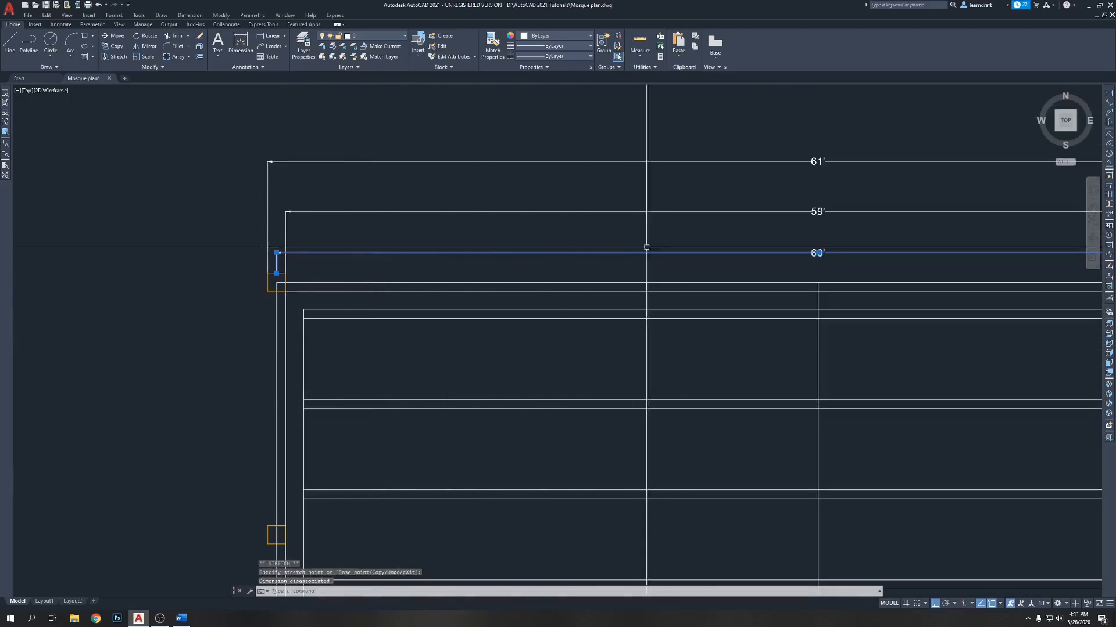
{"action": "key", "text": "Escape"}
Step: Delete the 61' and 59' dimensions above the plan
{"action": "middle_click_drag", "start_coordinate": [751, 236], "coordinate": [600, 227]}
{"action": "scroll", "coordinate": [513, 190], "scroll_direction": "down", "scroll_amount": 2}
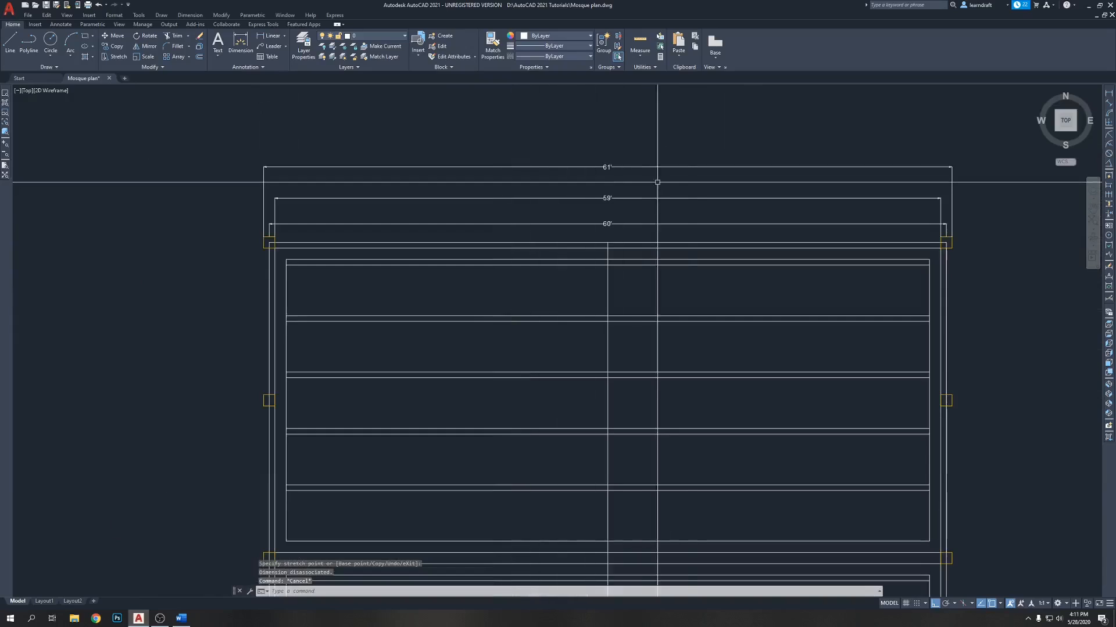
{"action": "middle_click_drag", "start_coordinate": [640, 182], "coordinate": [535, 222]}
{"action": "left_click", "coordinate": [537, 170]}
{"action": "left_click", "coordinate": [515, 209]}
{"action": "left_click", "coordinate": [550, 170]}
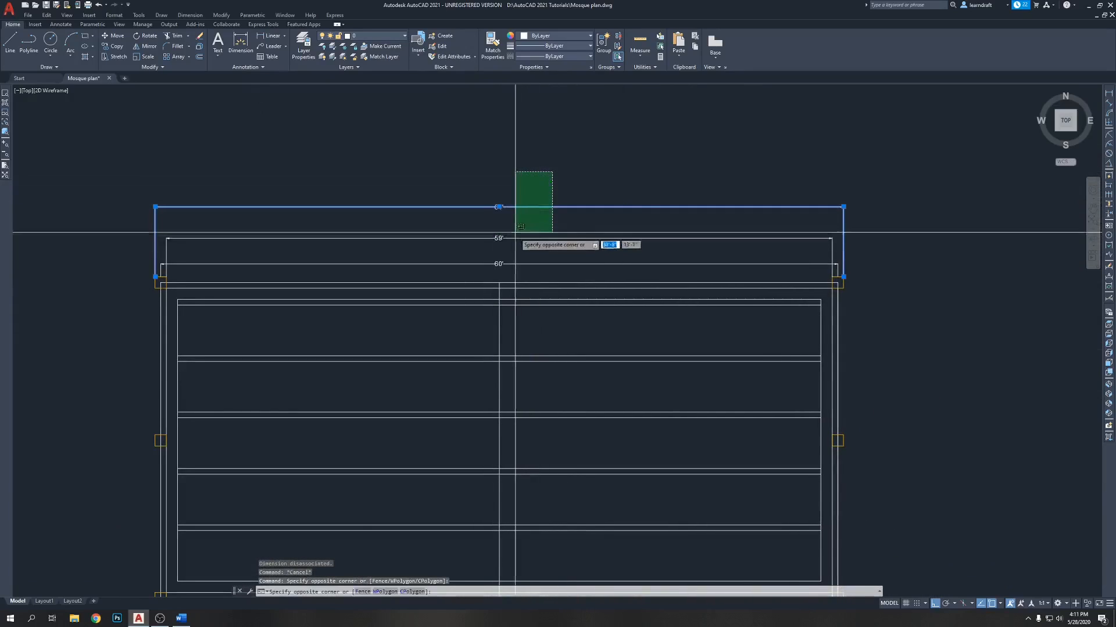
{"action": "left_click", "coordinate": [521, 238]}
{"action": "key", "text": "Delete"}
Step: Draw a horizontal 12' line in the empty area above the plan's overall dimension
{"action": "middle_click_drag", "start_coordinate": [617, 187], "coordinate": [618, 165]}
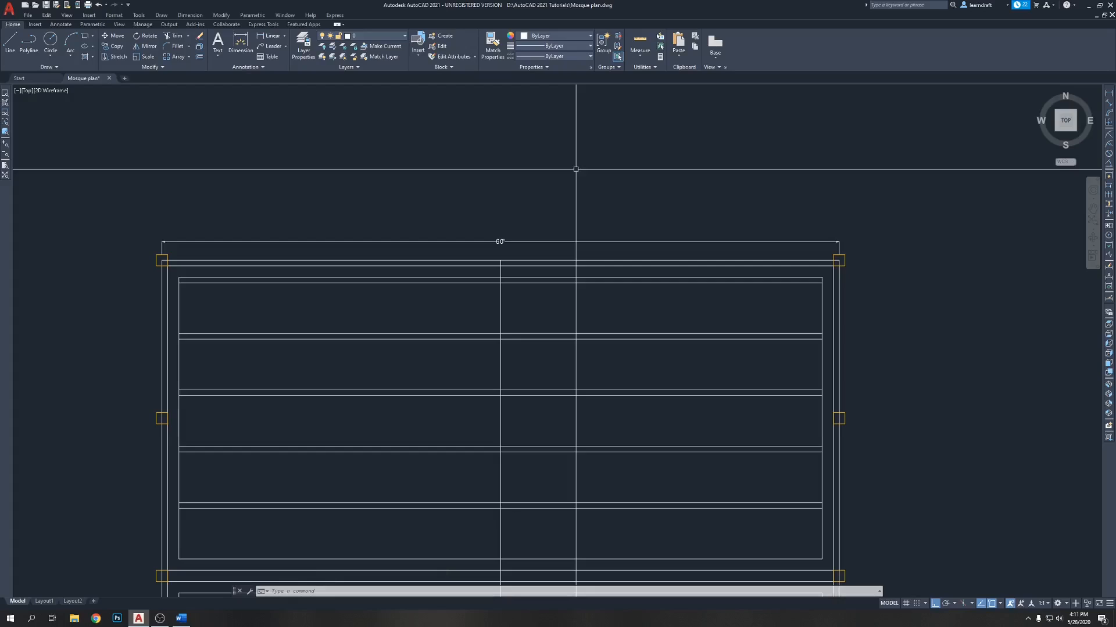
{"action": "type", "text": "l"}
{"action": "key", "text": "Return"}
{"action": "left_click", "coordinate": [266, 190]}
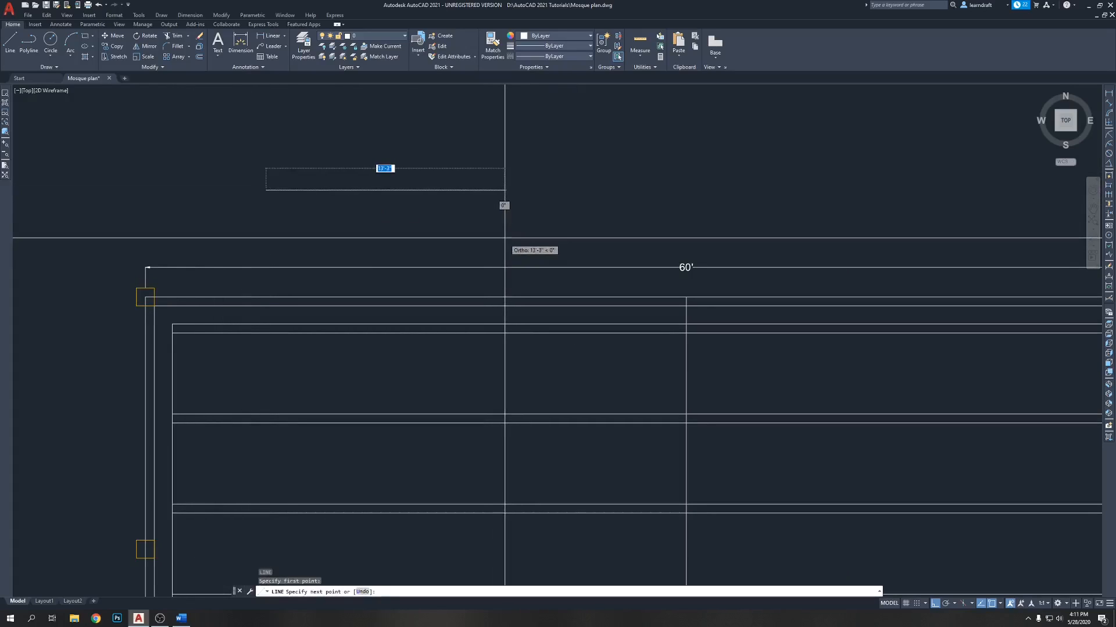
{"action": "type", "text": "12"}
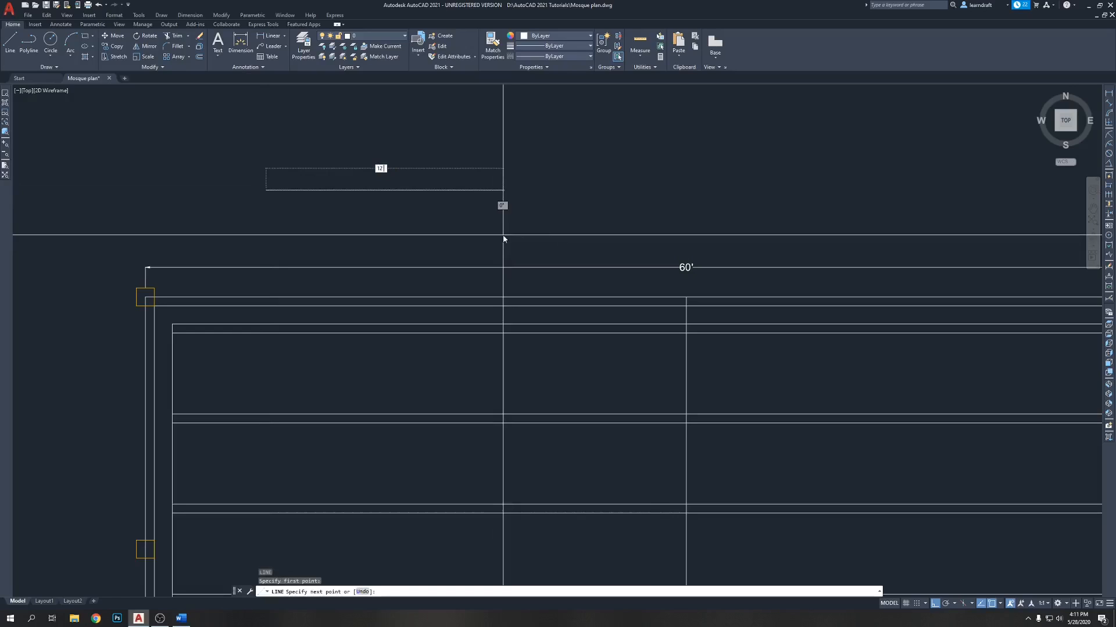
{"action": "type", "text": "'"}
{"action": "key", "text": "Return"}
{"action": "key", "text": "Return"}
Step: Copy the upper-left corner column so its top edge's midpoint sits on the left end of the 12' line
{"action": "middle_click_drag", "start_coordinate": [136, 314], "coordinate": [257, 323]}
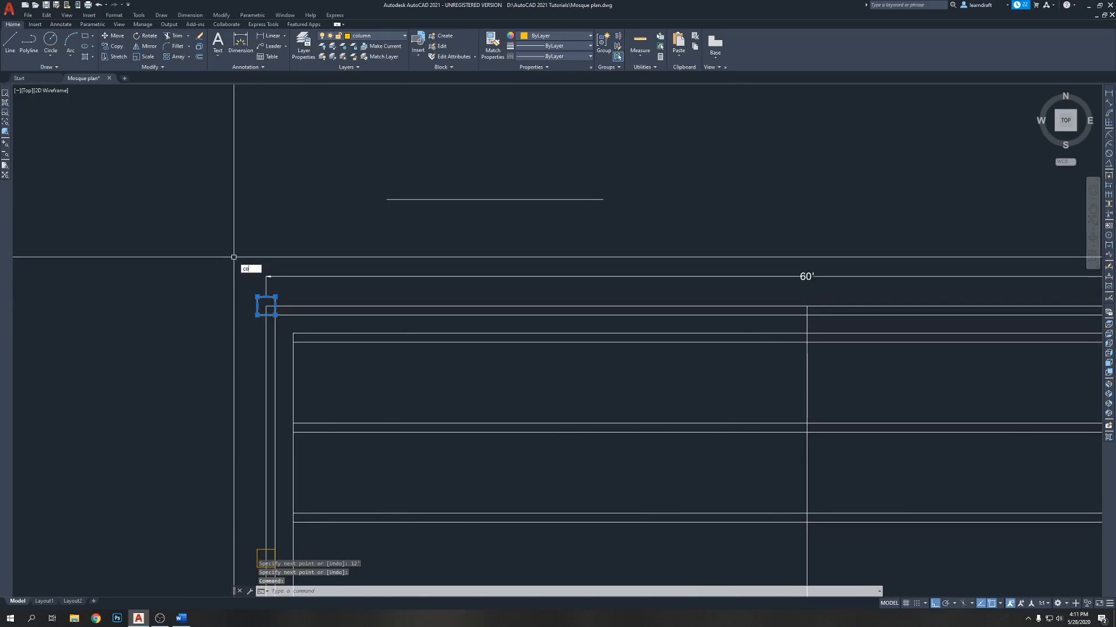
{"action": "type", "text": "co"}
{"action": "key", "text": "Return"}
{"action": "scroll", "coordinate": [263, 279], "scroll_direction": "up", "scroll_amount": 4}
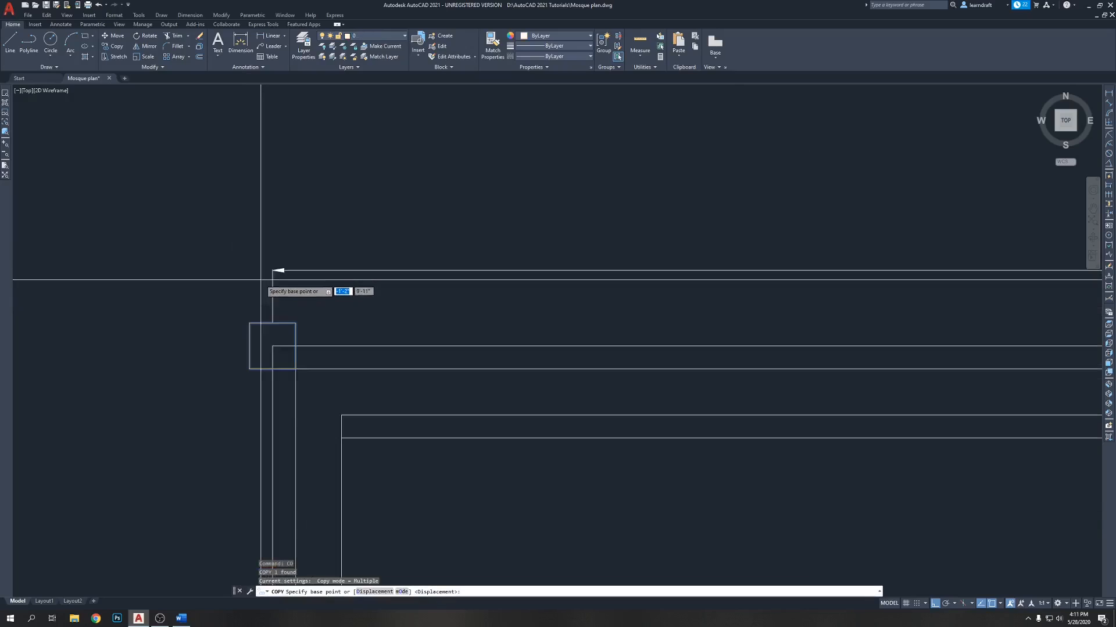
{"action": "left_click", "coordinate": [272, 346]}
{"action": "scroll", "coordinate": [306, 317], "scroll_direction": "down", "scroll_amount": 5}
{"action": "scroll", "coordinate": [346, 252], "scroll_direction": "up", "scroll_amount": 3}
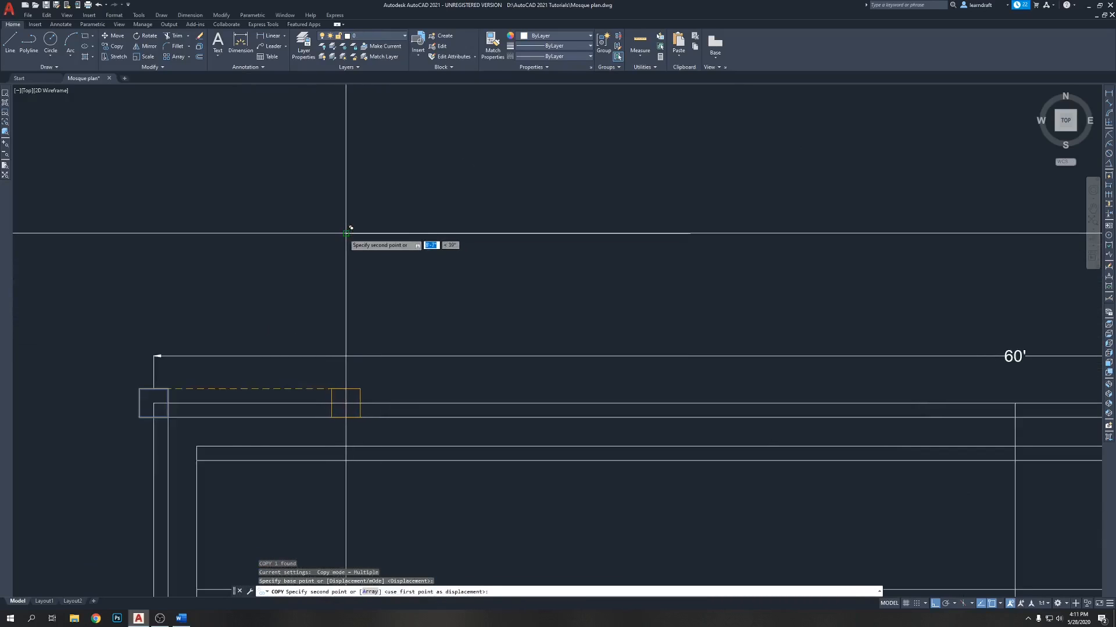
{"action": "left_click", "coordinate": [347, 233]}
{"action": "key", "text": "Escape"}
Step: Mirror the copied column about a vertical axis through the midpoint of the 12' line, keeping the original
{"action": "left_click", "coordinate": [331, 260]}
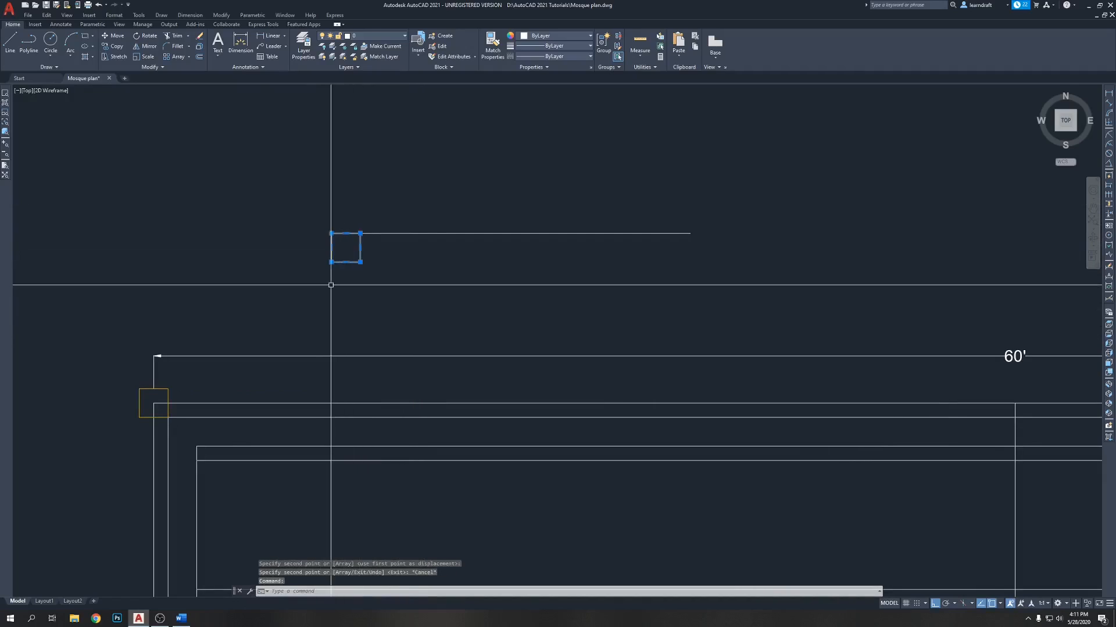
{"action": "middle_click_drag", "start_coordinate": [557, 288], "coordinate": [483, 281]}
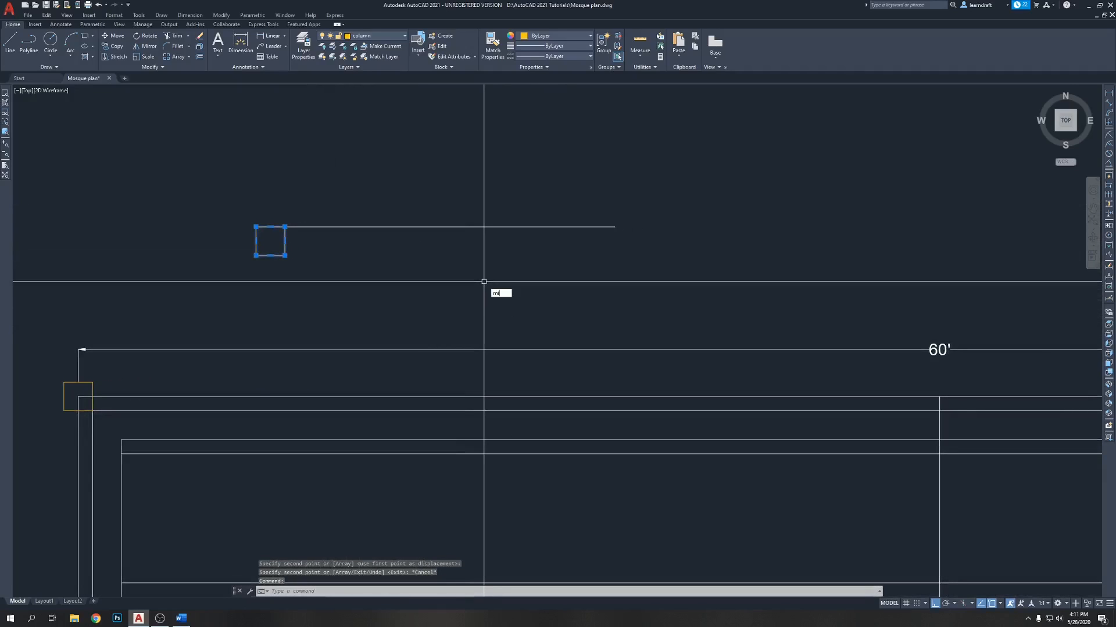
{"action": "type", "text": "mi"}
{"action": "key", "text": "Return"}
{"action": "left_click", "coordinate": [443, 226]}
{"action": "left_click", "coordinate": [425, 277]}
{"action": "key", "text": "Return"}
Step: Stretch the right edge of the mirrored column outward by 6" to make it wider
{"action": "middle_click_drag", "start_coordinate": [611, 242], "coordinate": [551, 264]}
{"action": "scroll", "coordinate": [551, 264], "scroll_direction": "up", "scroll_amount": 5}
{"action": "left_click", "coordinate": [551, 265]}
{"action": "left_click", "coordinate": [508, 314]}
{"action": "middle_click_drag", "start_coordinate": [627, 245], "coordinate": [510, 281]}
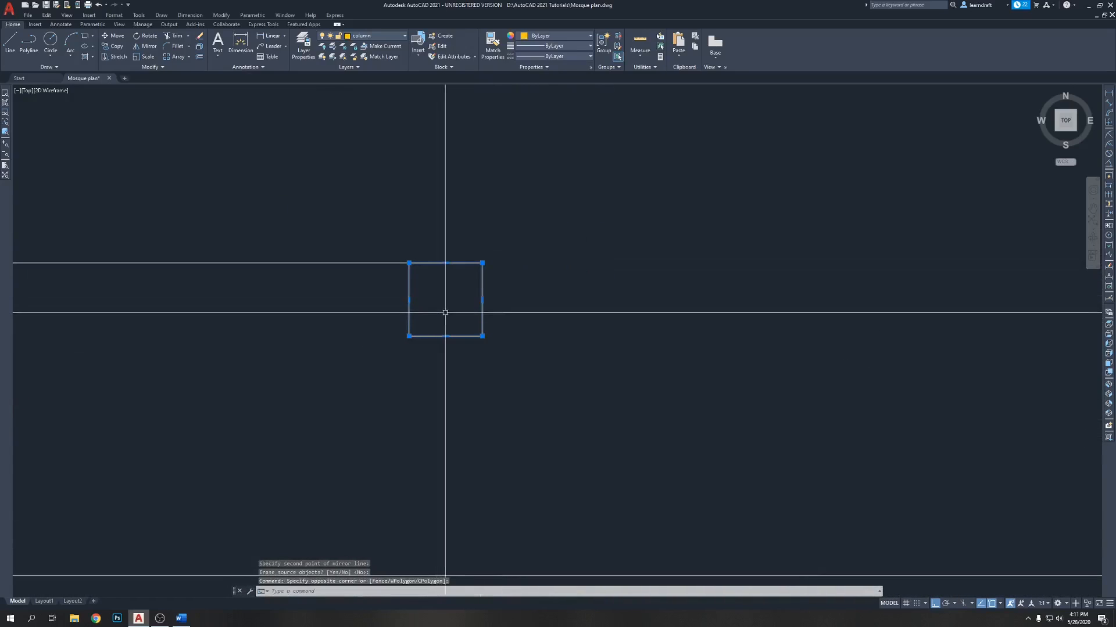
{"action": "type", "text": "6"}
{"action": "key", "text": "Return"}
{"action": "key", "text": "Escape"}
Step: Move the widened column so its top edge's midpoint sits on the right end of the 12' line
{"action": "scroll", "coordinate": [593, 250], "scroll_direction": "down", "scroll_amount": 4}
{"action": "left_click", "coordinate": [538, 302]}
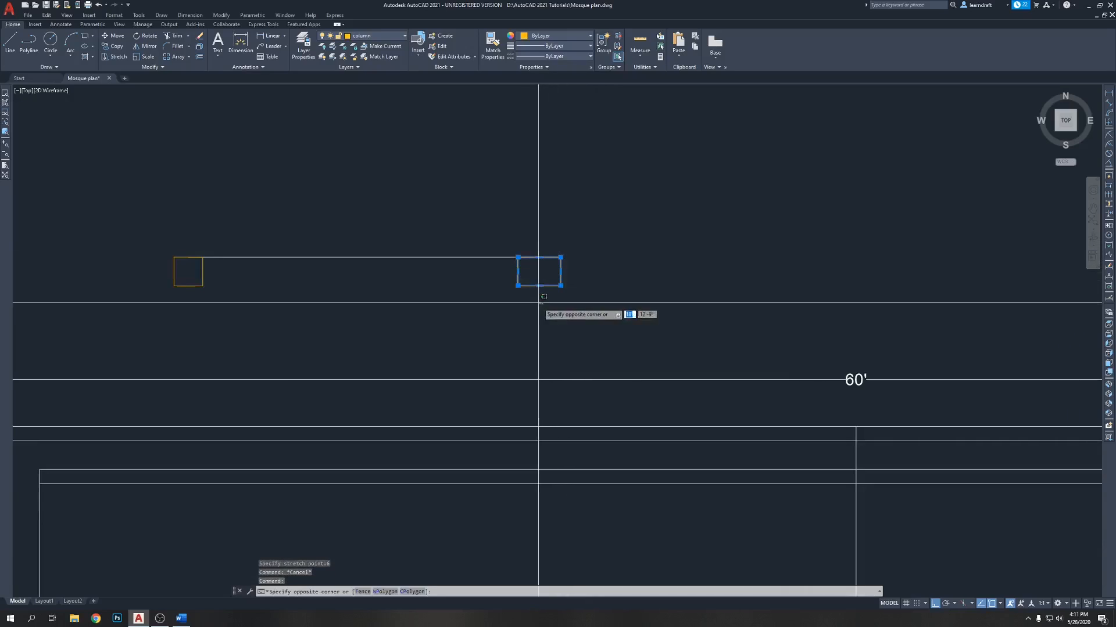
{"action": "left_click", "coordinate": [624, 291]}
{"action": "type", "text": "m"}
{"action": "key", "text": "Return"}
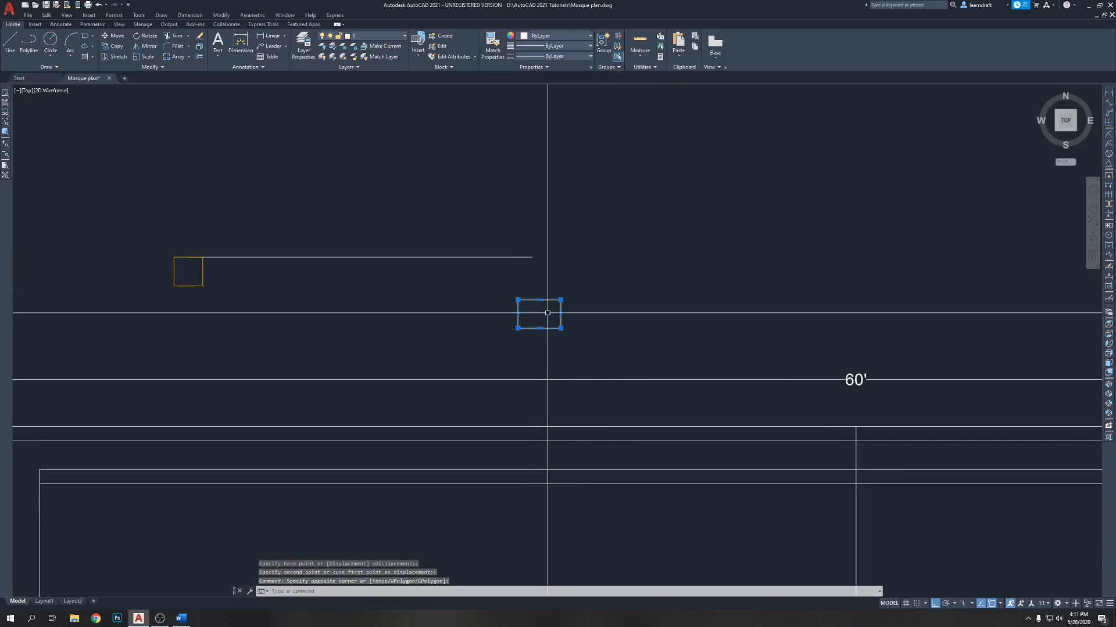
{"action": "left_click", "coordinate": [538, 301]}
{"action": "left_click", "coordinate": [532, 257]}
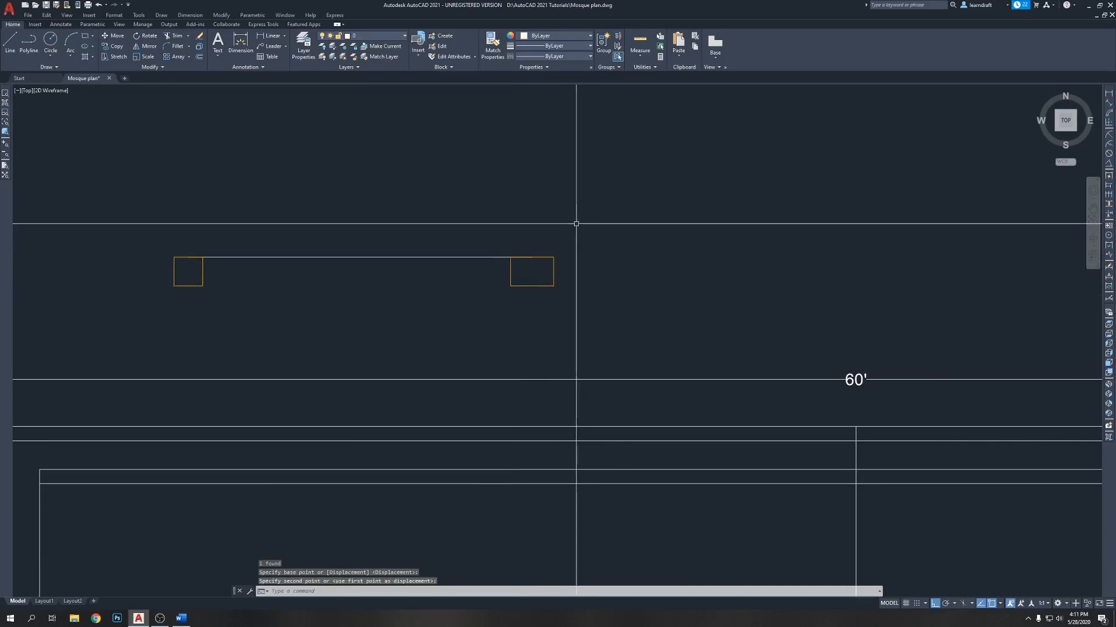
{"action": "middle_click_drag", "start_coordinate": [589, 205], "coordinate": [586, 238]}
{"action": "left_click", "coordinate": [410, 269]}
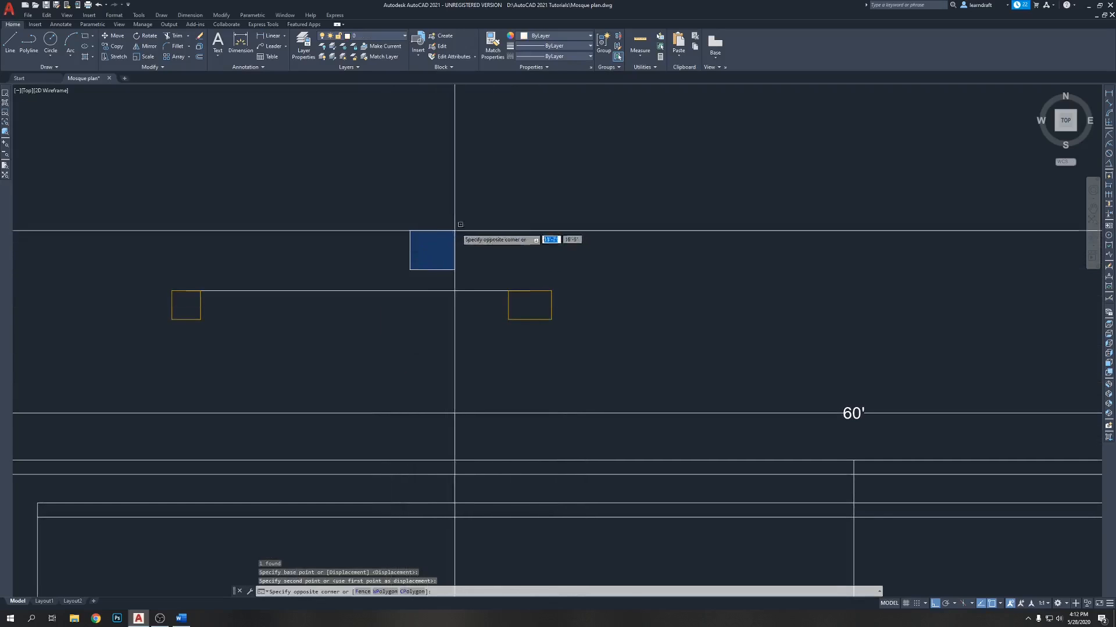
Step: Erase the horizontal line joining the square and rectangular column outlines above the plan
{"action": "left_click", "coordinate": [306, 303]}
{"action": "scroll", "coordinate": [509, 223], "scroll_direction": "down", "scroll_amount": 4}
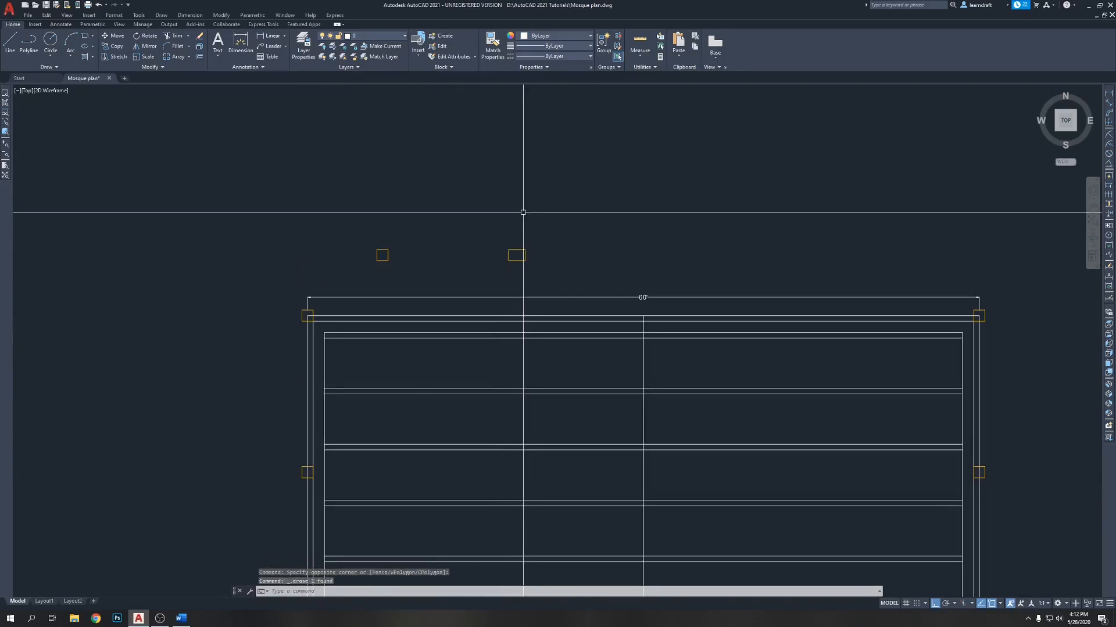
{"action": "scroll", "coordinate": [482, 236], "scroll_direction": "up", "scroll_amount": 2}
{"action": "mouse_move", "coordinate": [495, 251]}
{"action": "middle_mouse_down"}
{"action": "mouse_move", "coordinate": [386, 263]}
{"action": "mouse_move", "coordinate": [427, 257]}
{"action": "middle_mouse_up"}
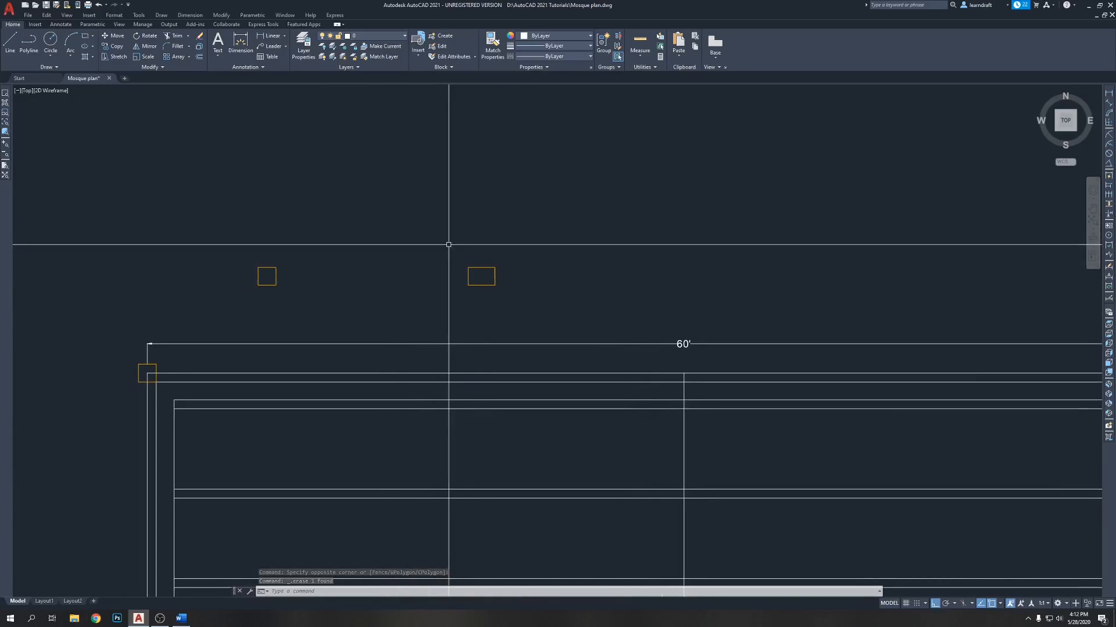
{"action": "left_click", "coordinate": [515, 247]}
{"action": "left_click", "coordinate": [485, 277]}
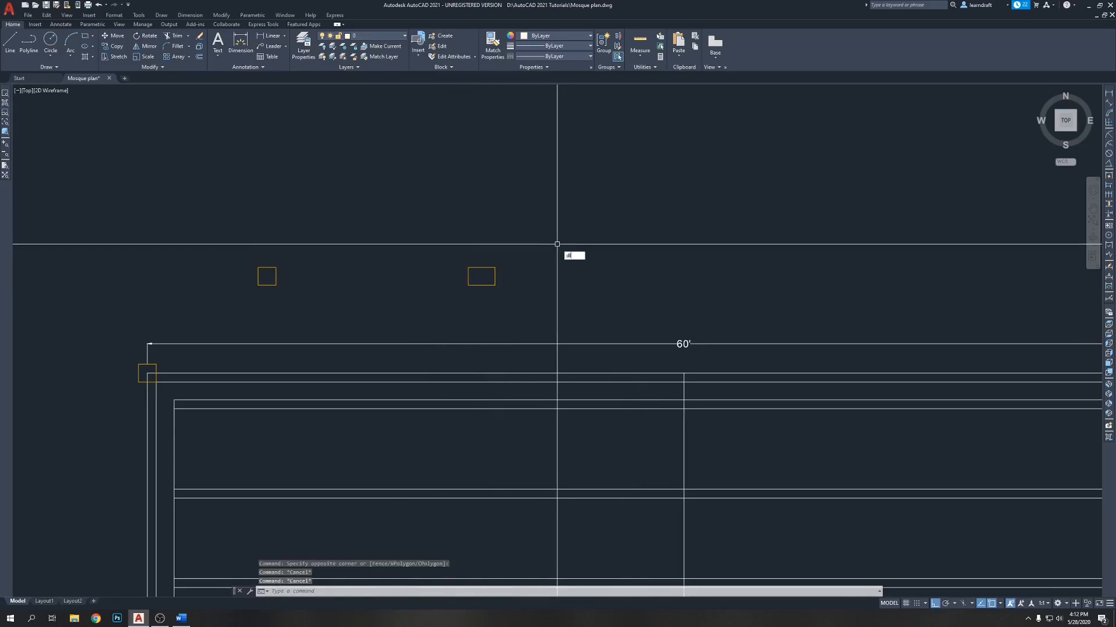
Step: Add a linear dimension between the midpoints of the square and rectangular columns above the plan
{"action": "type", "text": "dli"}
{"action": "key", "text": "Return"}
{"action": "left_click", "coordinate": [275, 268]}
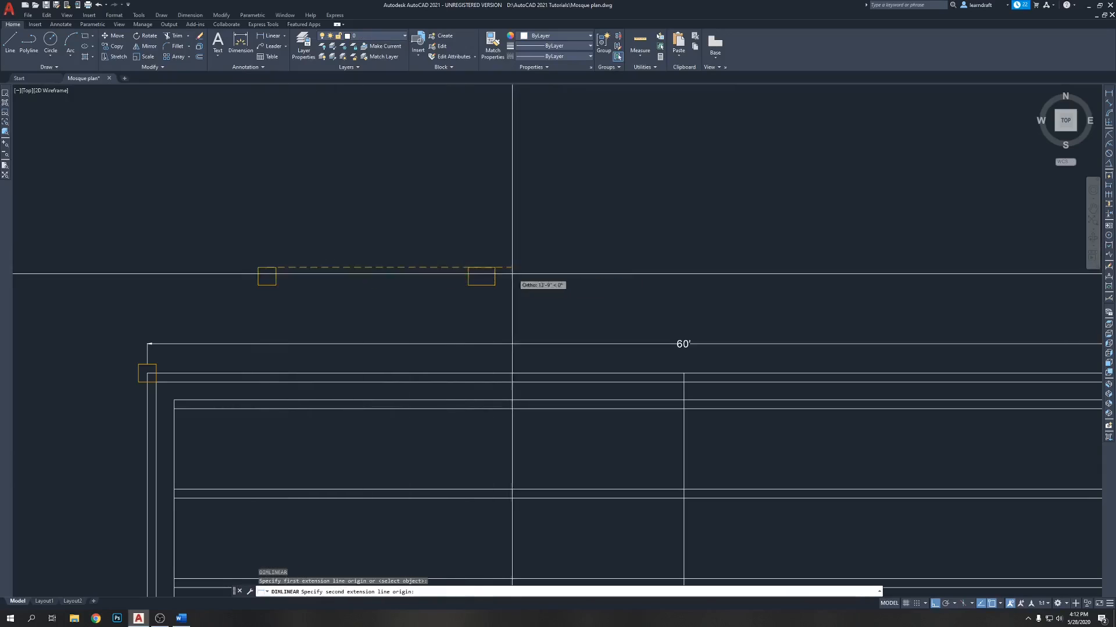
{"action": "left_click", "coordinate": [486, 266]}
{"action": "left_click", "coordinate": [433, 233]}
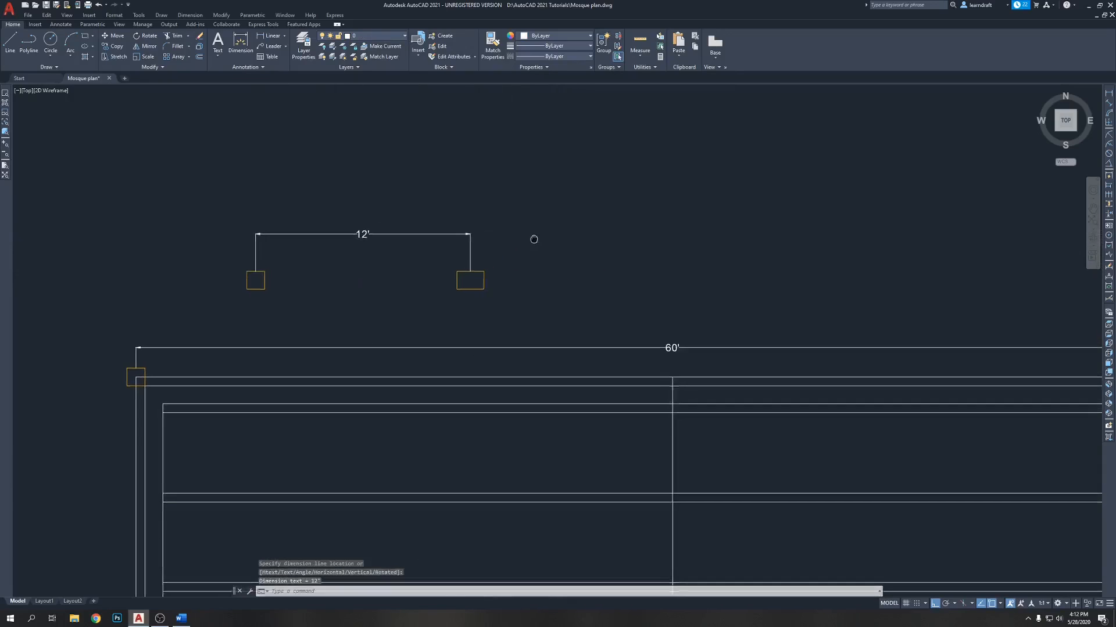
Step: Copy the rectangular column 12' horizontally to the right, in line with the other two columns
{"action": "middle_click_drag", "start_coordinate": [501, 261], "coordinate": [472, 283]}
{"action": "left_click", "coordinate": [469, 262]}
{"action": "left_click", "coordinate": [442, 287]}
{"action": "type", "text": "co"}
{"action": "key", "text": "Return"}
{"action": "left_click", "coordinate": [480, 283]}
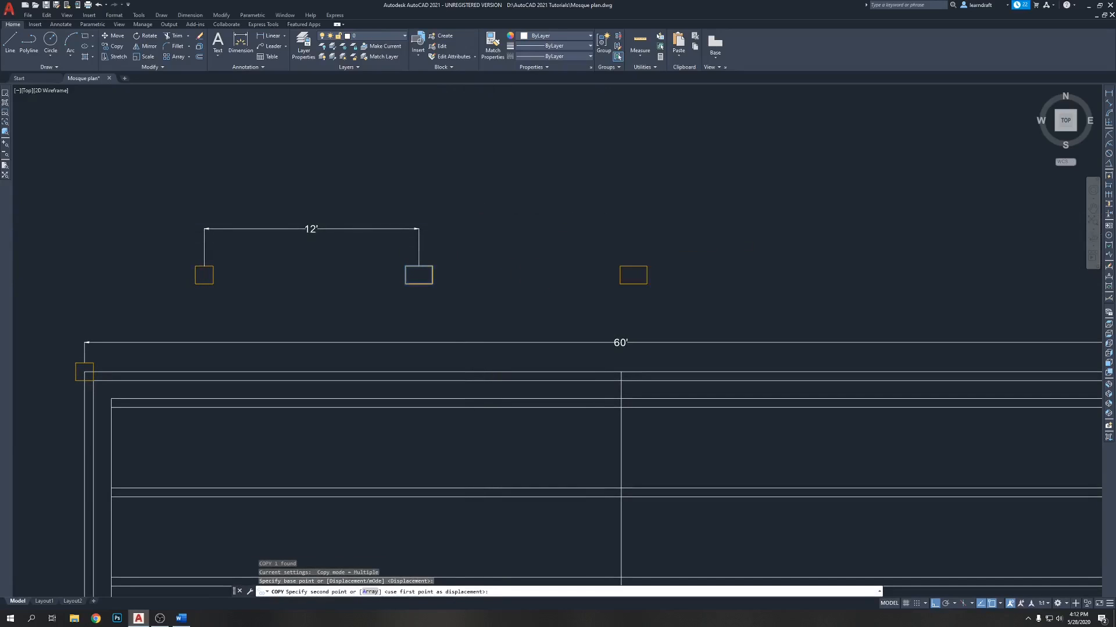
{"action": "key", "text": "Escape"}
Step: Add a linear dimension between the midpoints of the two rectangular columns
{"action": "middle_click_drag", "start_coordinate": [557, 255], "coordinate": [527, 289]}
{"action": "type", "text": "dli"}
{"action": "key", "text": "Return"}
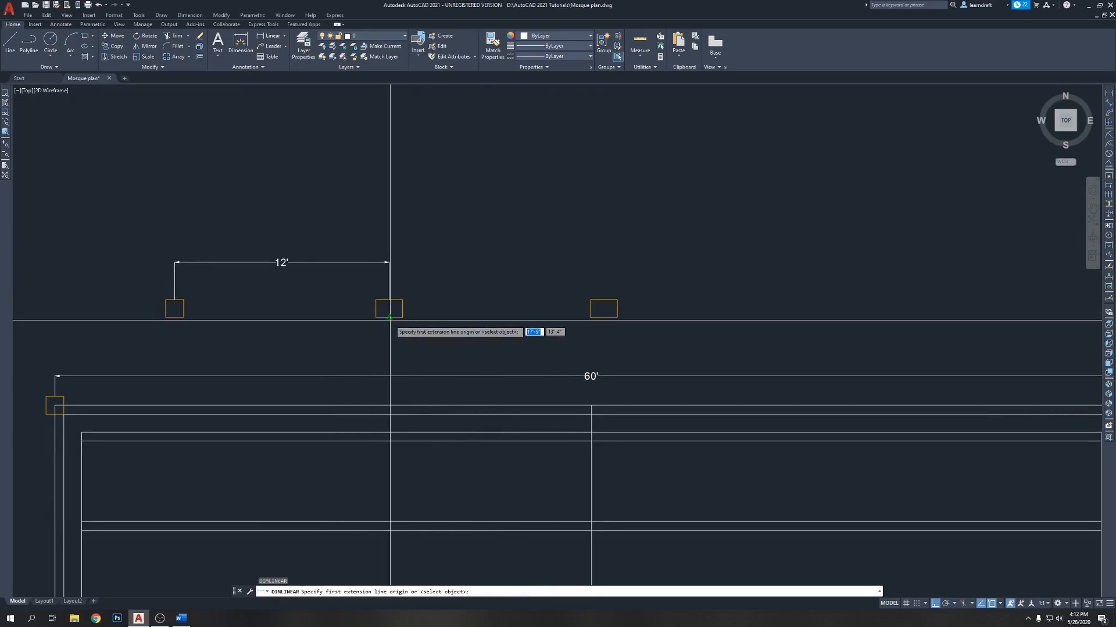
{"action": "left_click", "coordinate": [390, 318]}
{"action": "left_click", "coordinate": [603, 318]}
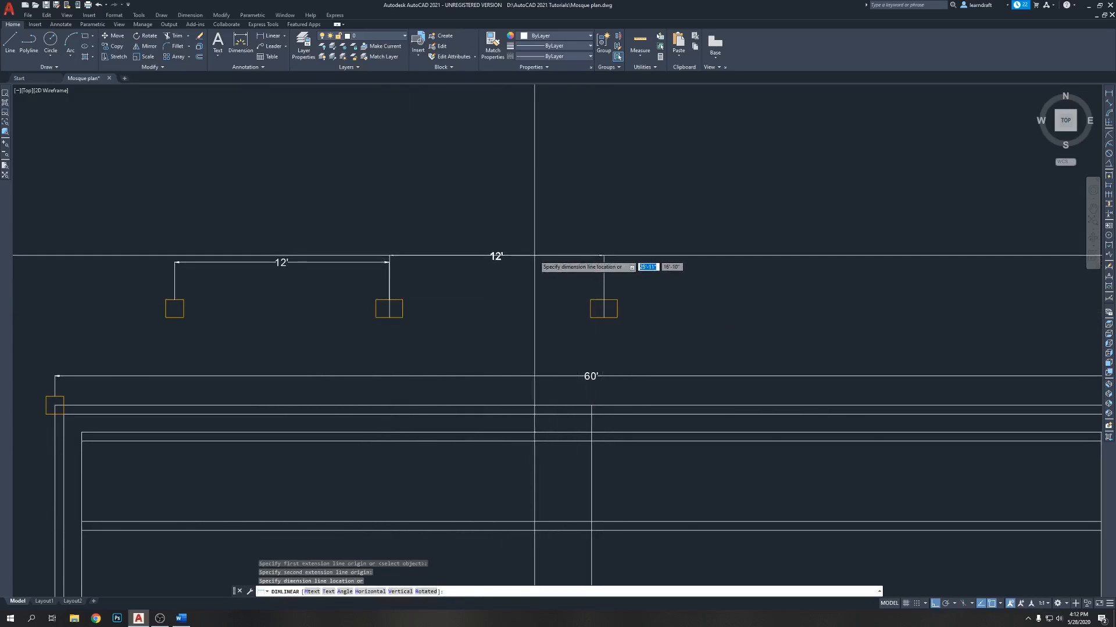
{"action": "left_click", "coordinate": [581, 256]}
{"action": "scroll", "coordinate": [538, 234], "scroll_direction": "down", "scroll_amount": 2}
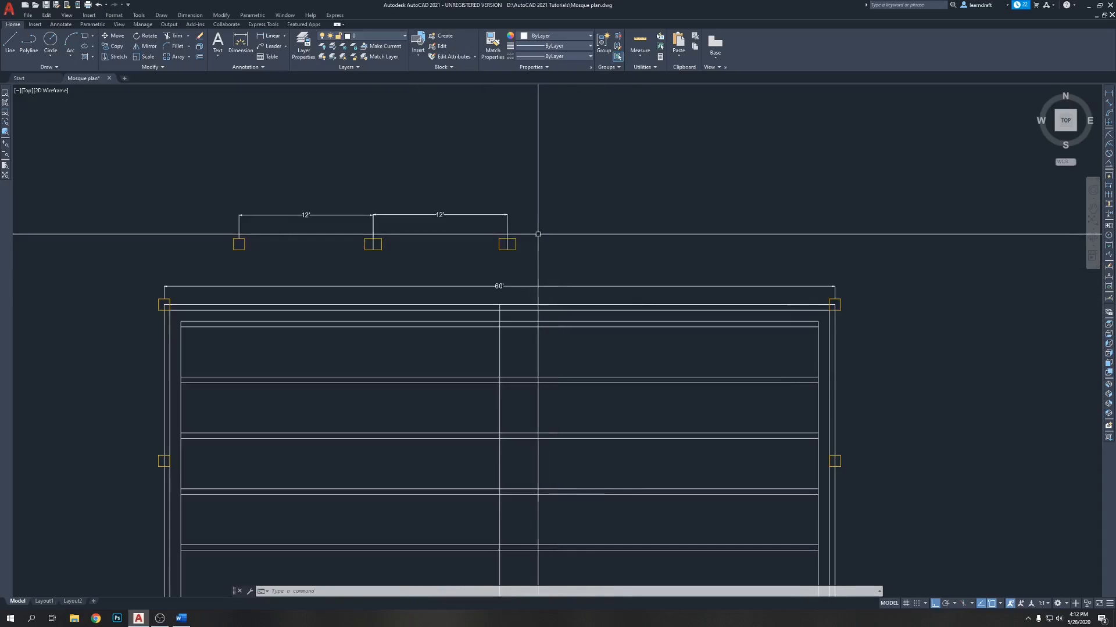
Step: Move both rectangular columns onto the top wall, using the square column's left midpoint as base and the top-left corner column's matching midpoint as destination
{"action": "scroll", "coordinate": [498, 247], "scroll_direction": "up", "scroll_amount": 2}
{"action": "left_click", "coordinate": [507, 234]}
{"action": "left_click", "coordinate": [503, 235]}
{"action": "middle_click_drag", "start_coordinate": [438, 241], "coordinate": [553, 255]}
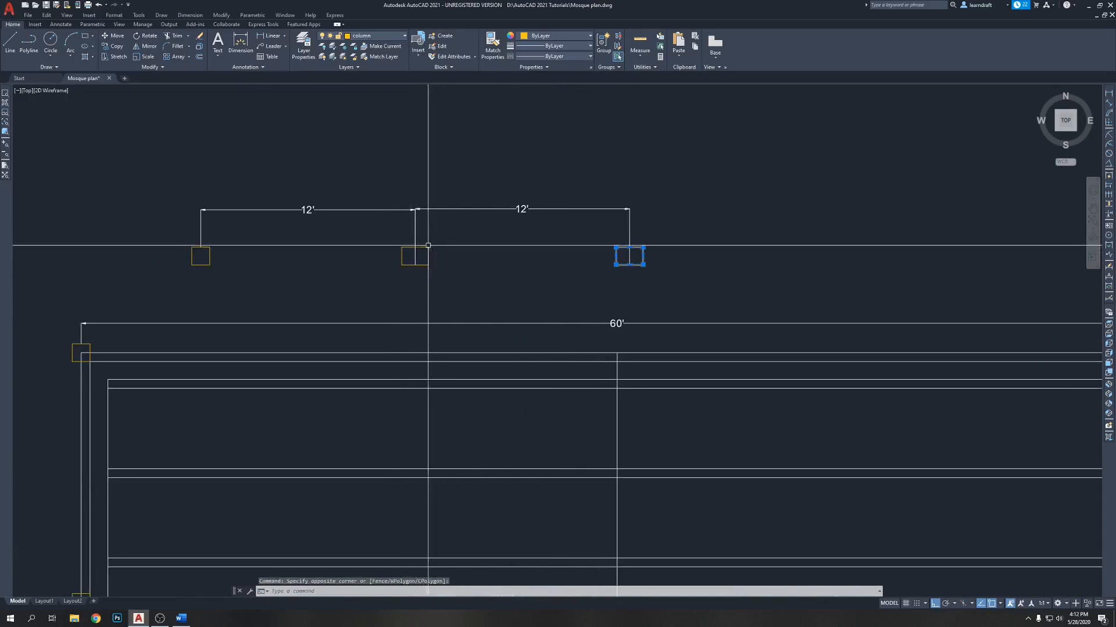
{"action": "left_click", "coordinate": [428, 256]}
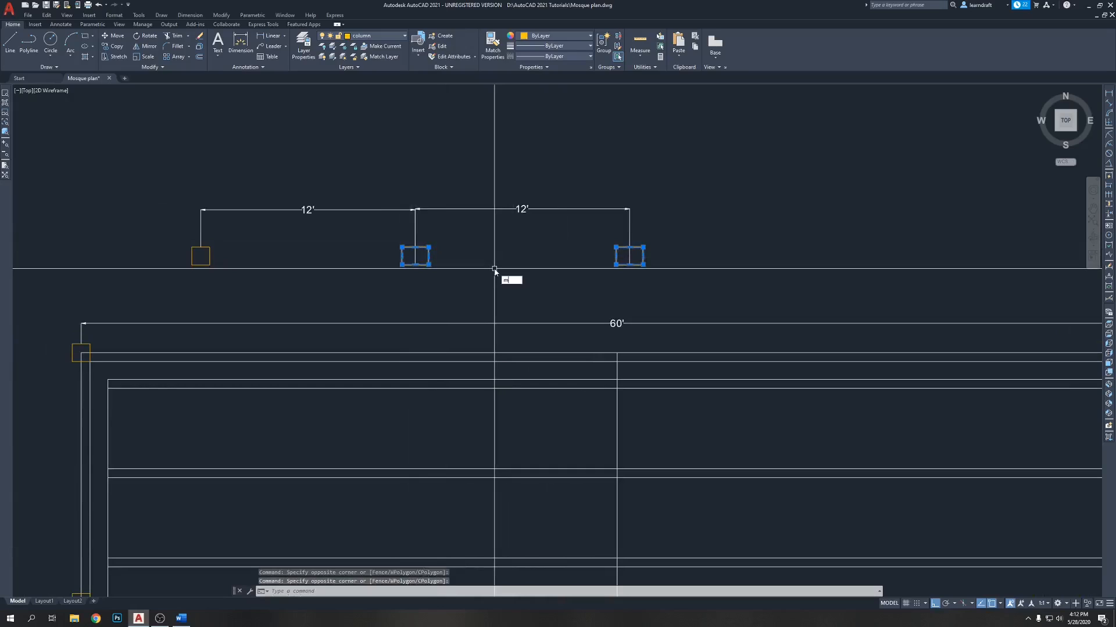
{"action": "key", "text": "Return"}
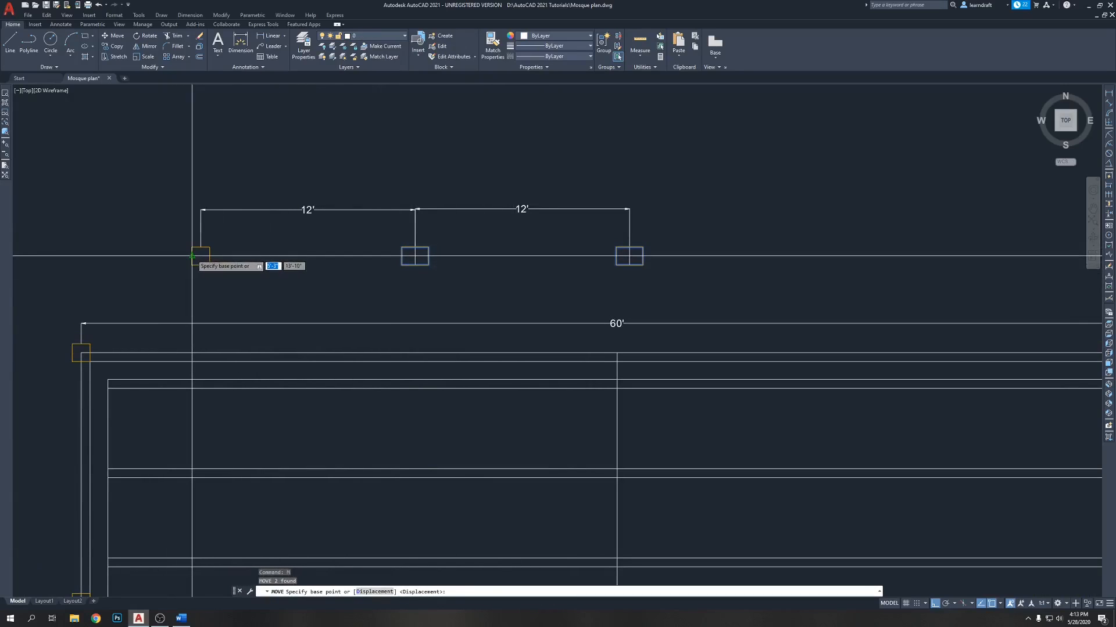
{"action": "scroll", "coordinate": [69, 346], "scroll_direction": "up", "scroll_amount": 4}
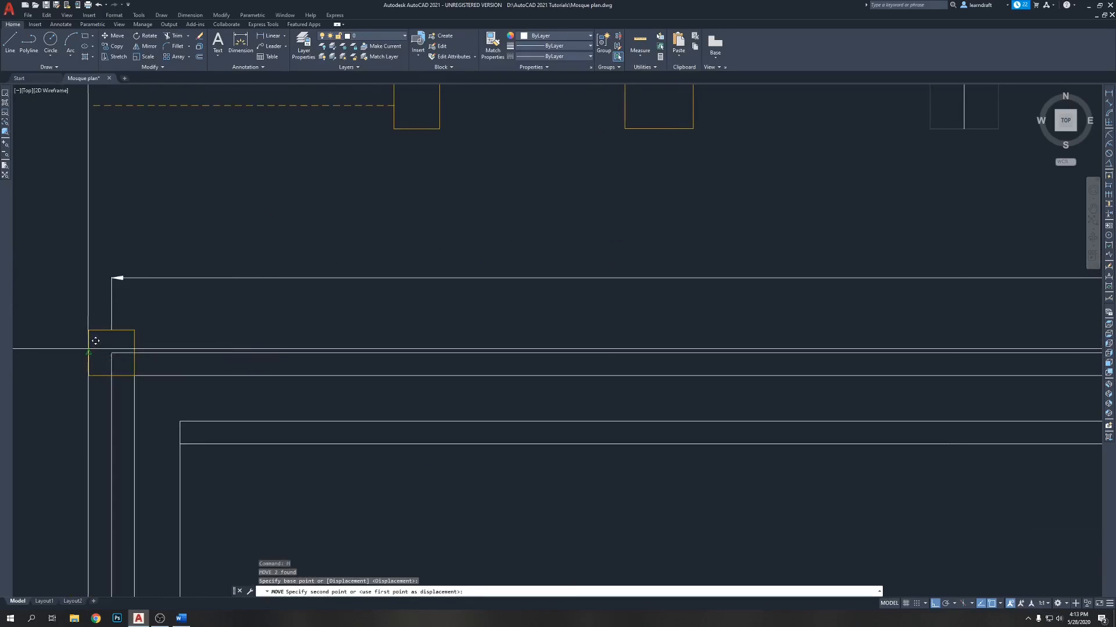
{"action": "left_click", "coordinate": [88, 351]}
{"action": "scroll", "coordinate": [163, 292], "scroll_direction": "down", "scroll_amount": 4}
{"action": "middle_click_drag", "start_coordinate": [426, 262], "coordinate": [566, 267]}
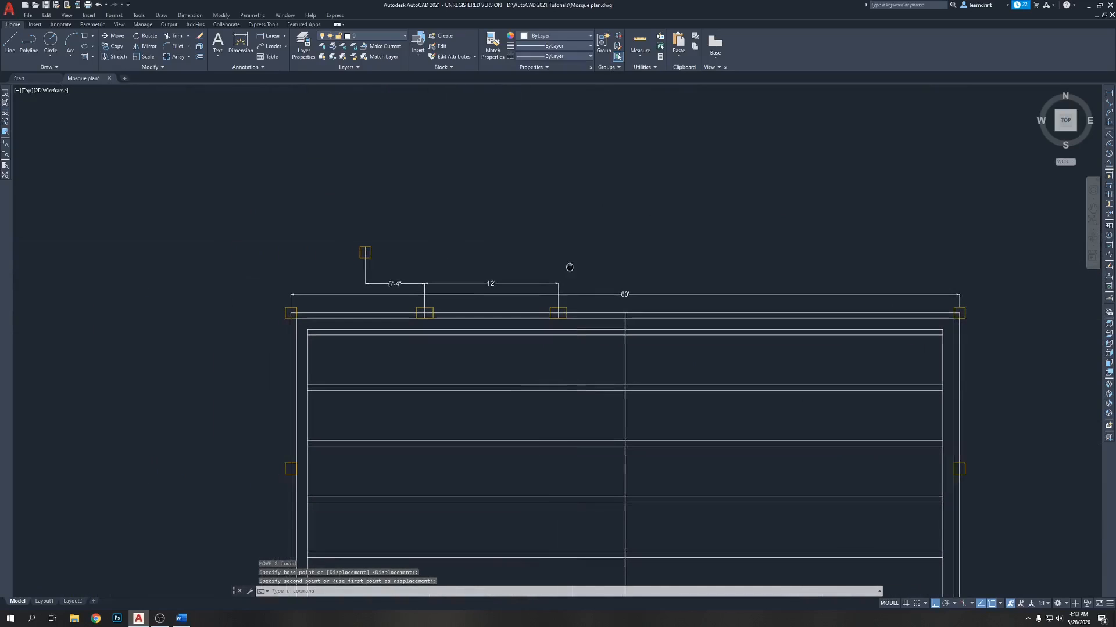
Step: Erase the leftover square column above the plan together with the two small dimensions attached to it
{"action": "left_click", "coordinate": [530, 235]}
{"action": "left_click", "coordinate": [318, 286]}
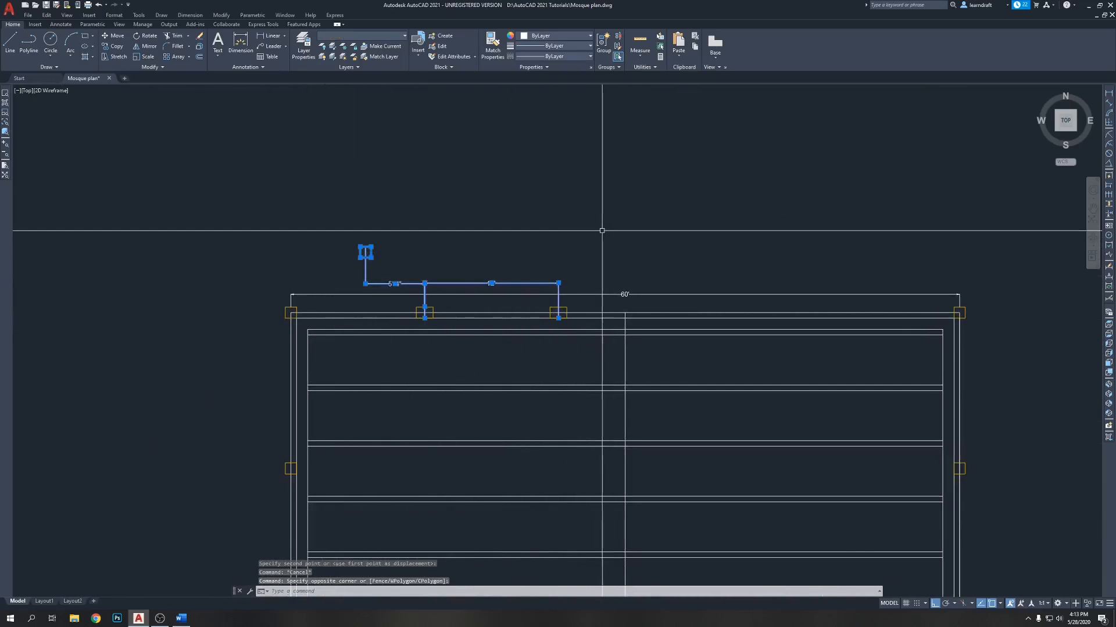
{"action": "key", "text": "Delete"}
{"action": "middle_click_drag", "start_coordinate": [599, 232], "coordinate": [481, 207]}
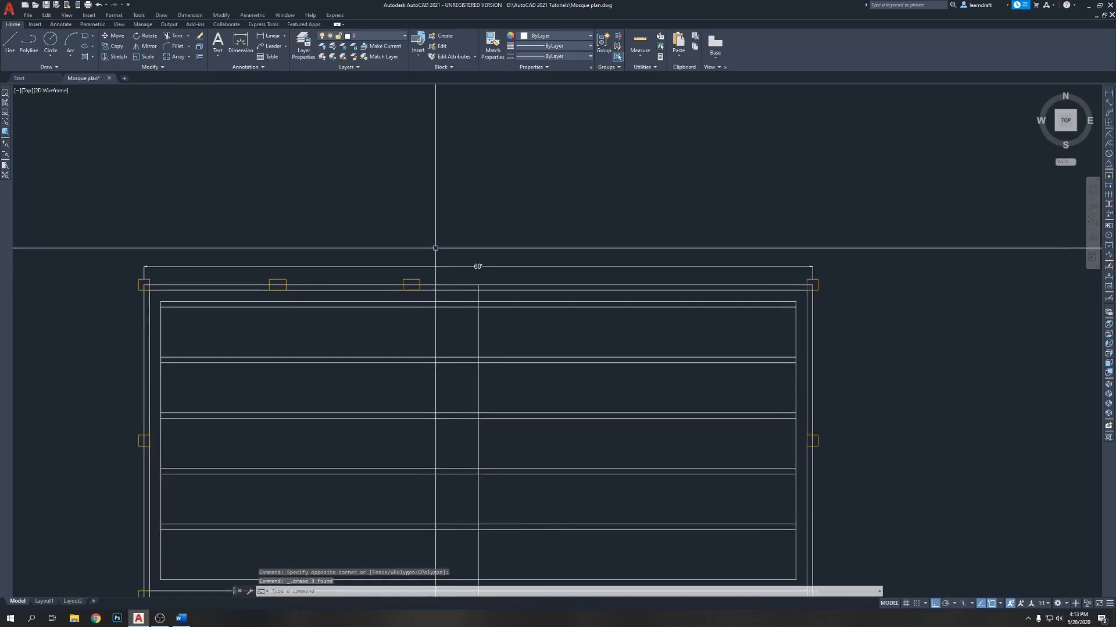
Step: Mirror the two rectangular top-wall columns about the plan's vertical centre line, keeping the originals
{"action": "scroll", "coordinate": [394, 255], "scroll_direction": "up", "scroll_amount": 2}
{"action": "left_click", "coordinate": [482, 267]}
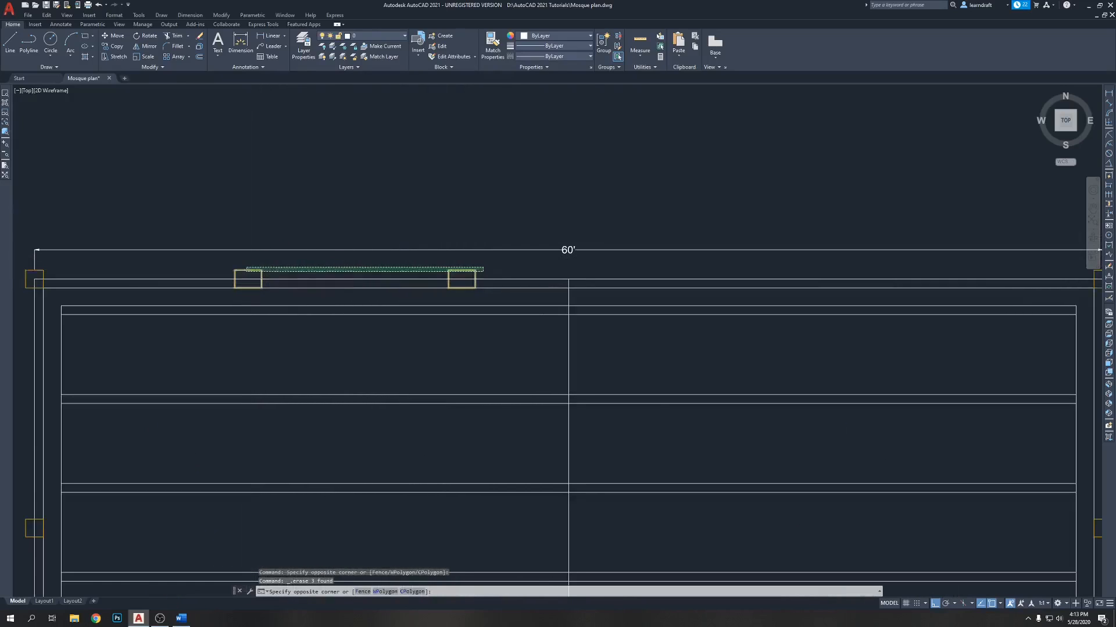
{"action": "left_click", "coordinate": [243, 283]}
{"action": "key", "text": "Return"}
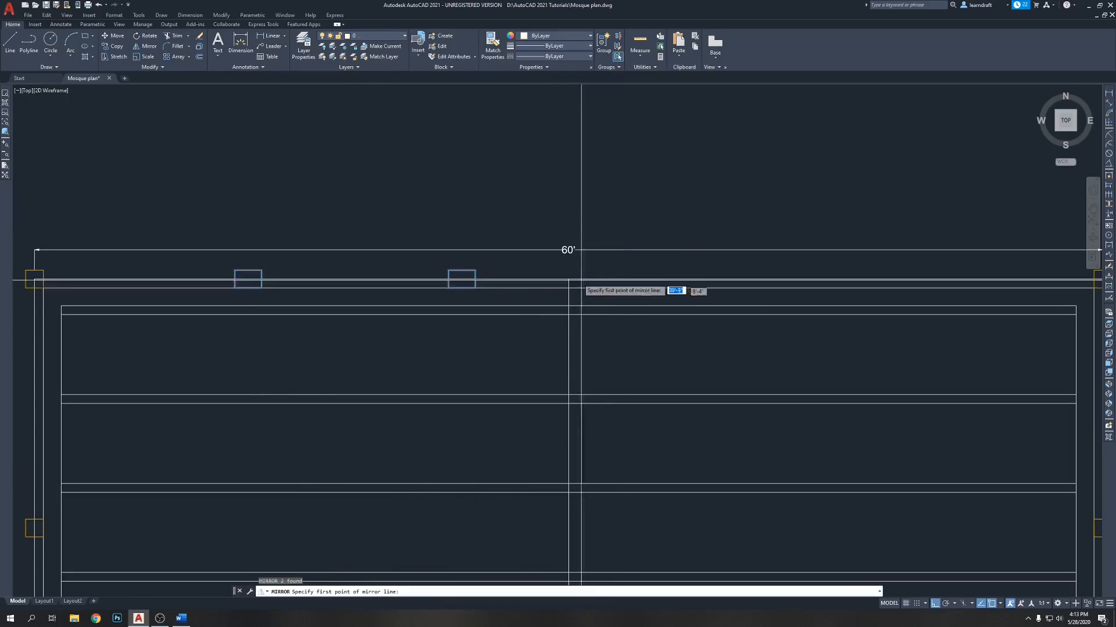
{"action": "scroll", "coordinate": [569, 278], "scroll_direction": "up", "scroll_amount": 2}
{"action": "left_click", "coordinate": [568, 280]}
{"action": "scroll", "coordinate": [561, 288], "scroll_direction": "down", "scroll_amount": 3}
{"action": "left_click", "coordinate": [583, 192]}
{"action": "key", "text": "Return"}
{"action": "middle_click_drag", "start_coordinate": [793, 185], "coordinate": [684, 185]}
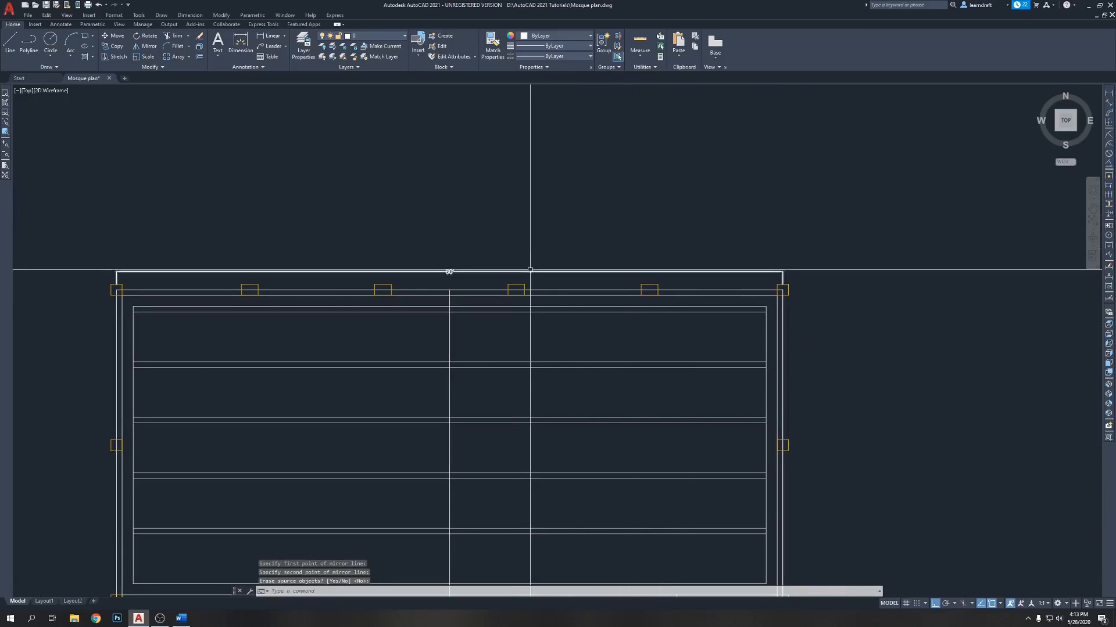
Step: Stretch the overall 60' dimension line farther above the top wall to make room below it
{"action": "left_click", "coordinate": [699, 271]}
{"action": "left_click", "coordinate": [782, 271]}
{"action": "left_click", "coordinate": [773, 211]}
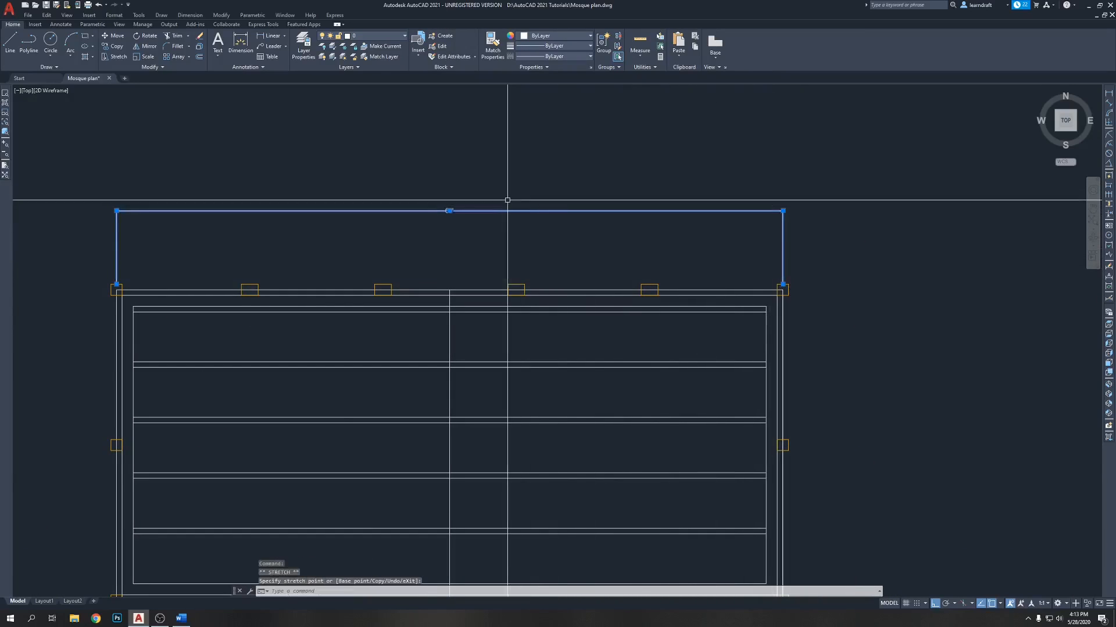
{"action": "key", "text": "Escape"}
{"action": "middle_click_drag", "start_coordinate": [530, 188], "coordinate": [529, 168]}
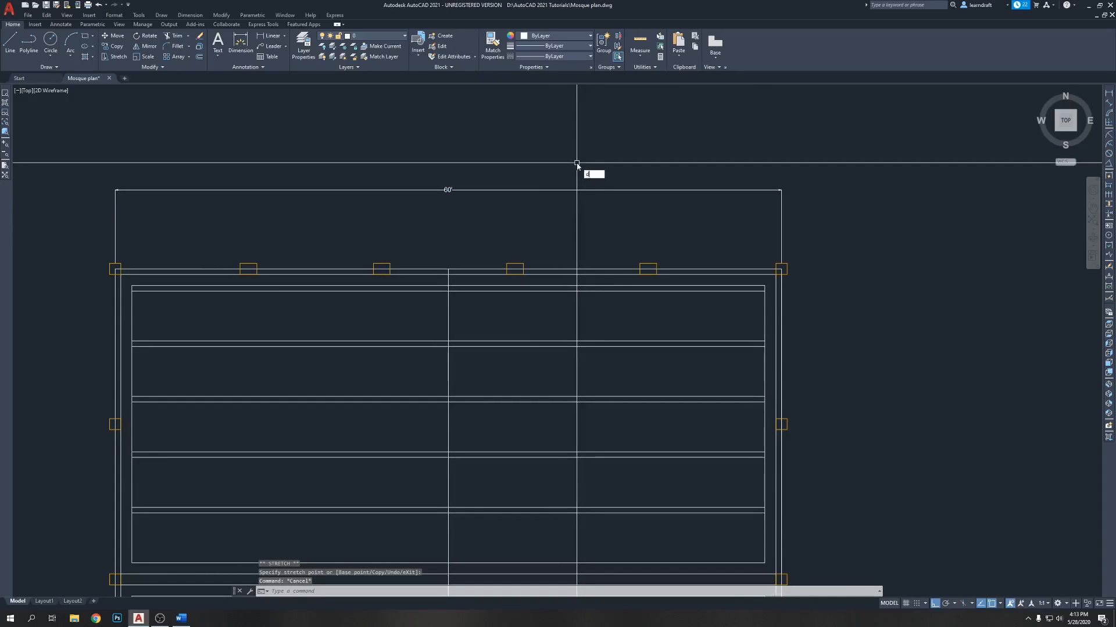
Step: Add a linear dimension from the top-right corner column's midpoint to the adjacent rectangular column's midpoint, below the 60' dimension
{"action": "type", "text": "dli"}
{"action": "key", "text": "Return"}
{"action": "scroll", "coordinate": [747, 252], "scroll_direction": "up", "scroll_amount": 6}
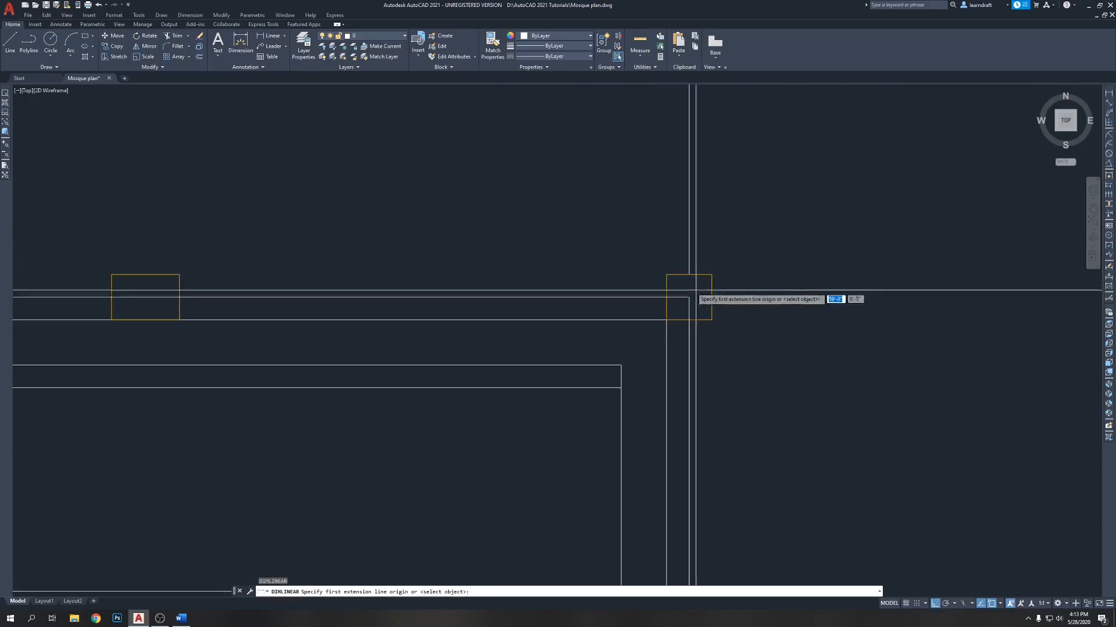
{"action": "left_click", "coordinate": [689, 274]}
{"action": "scroll", "coordinate": [585, 288], "scroll_direction": "down", "scroll_amount": 3}
{"action": "scroll", "coordinate": [518, 312], "scroll_direction": "up", "scroll_amount": 3}
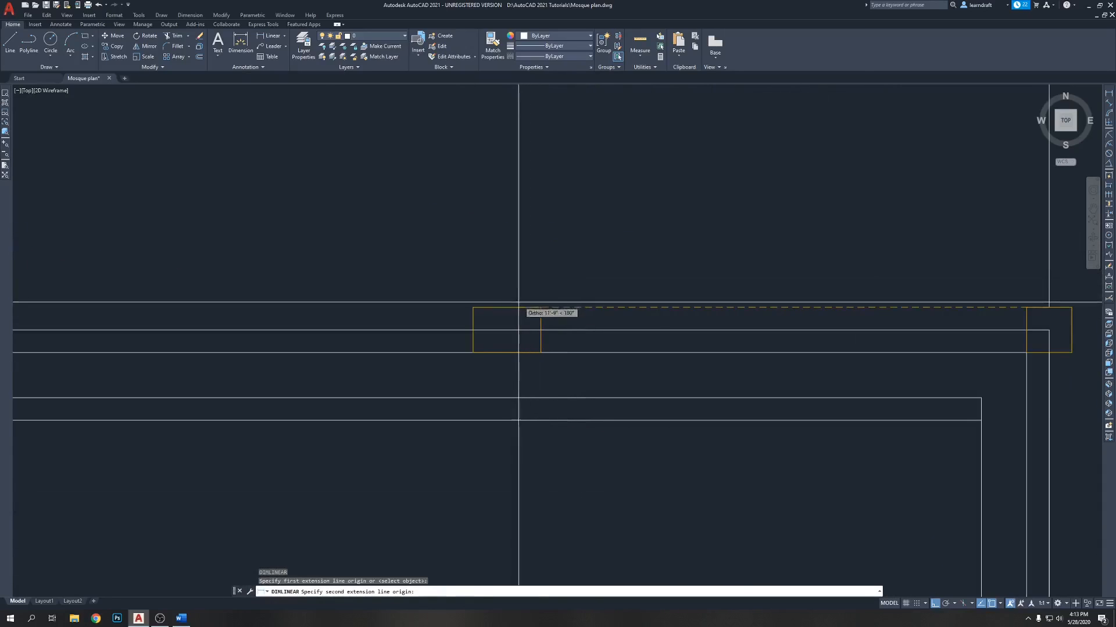
{"action": "left_click", "coordinate": [507, 308]}
{"action": "left_click", "coordinate": [779, 186]}
{"action": "scroll", "coordinate": [768, 291], "scroll_direction": "down", "scroll_amount": 4}
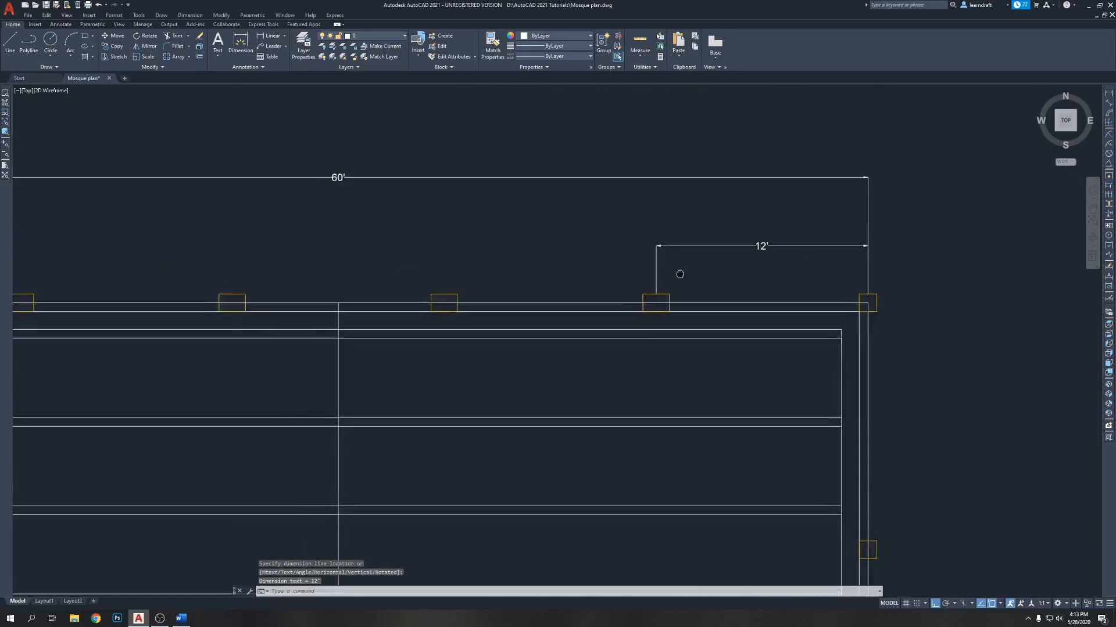
Step: Dimension the next two column bays leftward along the top wall, aligned with the first bay's dimension line
{"action": "key", "text": "Return"}
{"action": "left_click", "coordinate": [664, 299]}
{"action": "left_click", "coordinate": [452, 299]}
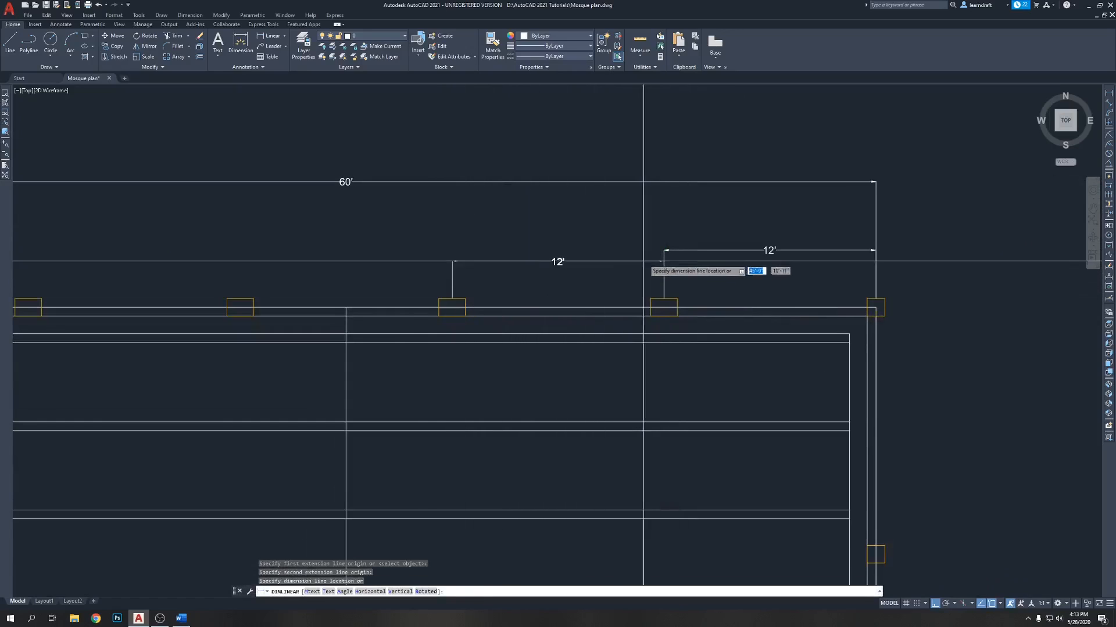
{"action": "left_click", "coordinate": [663, 251]}
{"action": "scroll", "coordinate": [664, 250], "scroll_direction": "down", "scroll_amount": 3}
{"action": "scroll", "coordinate": [662, 319], "scroll_direction": "up", "scroll_amount": 3}
{"action": "key", "text": "Return"}
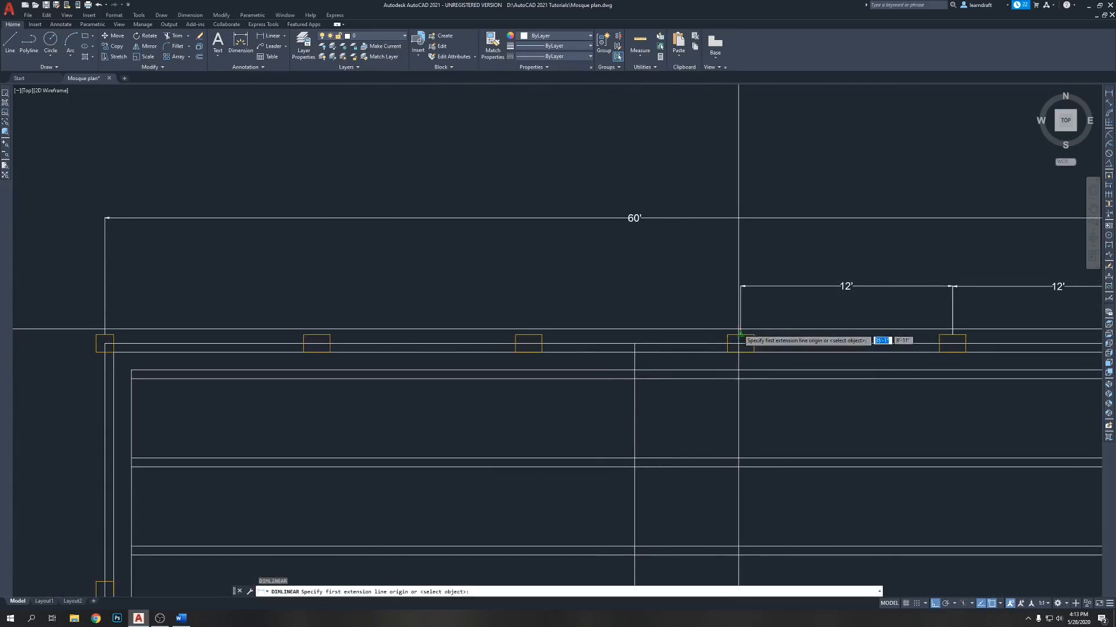
{"action": "left_click", "coordinate": [730, 328]}
{"action": "left_click", "coordinate": [529, 339]}
{"action": "left_click", "coordinate": [742, 287]}
Step: Dimension the two leftmost column bays along the top wall up to the corner column, in the same dimension row
{"action": "middle_click_drag", "start_coordinate": [479, 275], "coordinate": [626, 285]}
{"action": "key", "text": "Return"}
{"action": "left_click", "coordinate": [676, 343]}
{"action": "left_click", "coordinate": [464, 343]}
{"action": "left_click", "coordinate": [676, 297]}
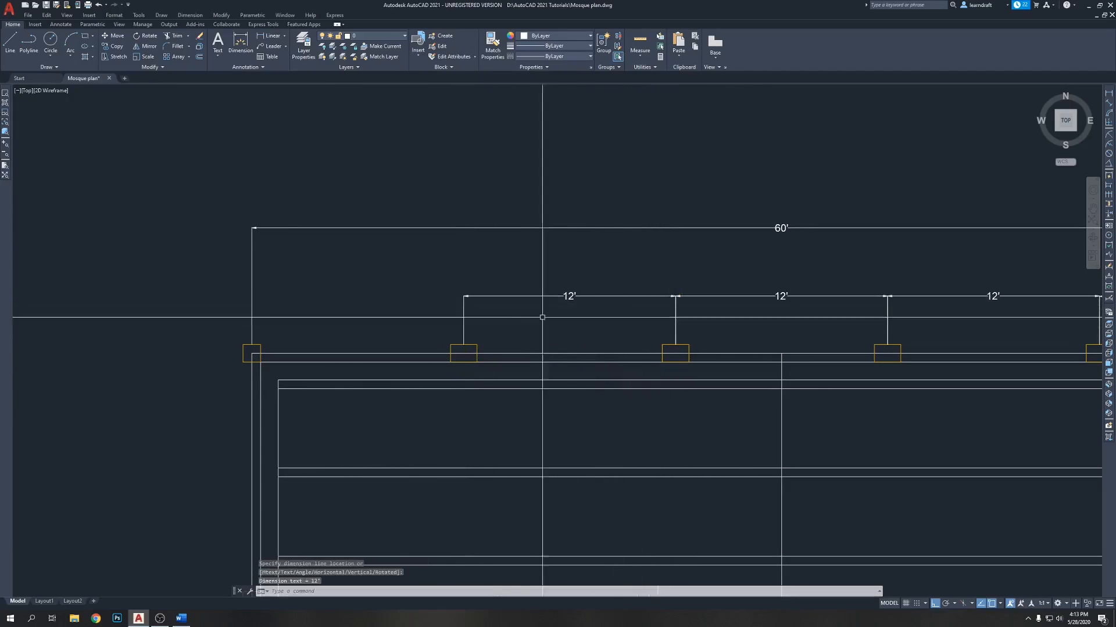
{"action": "key", "text": "Return"}
{"action": "left_click", "coordinate": [252, 344]}
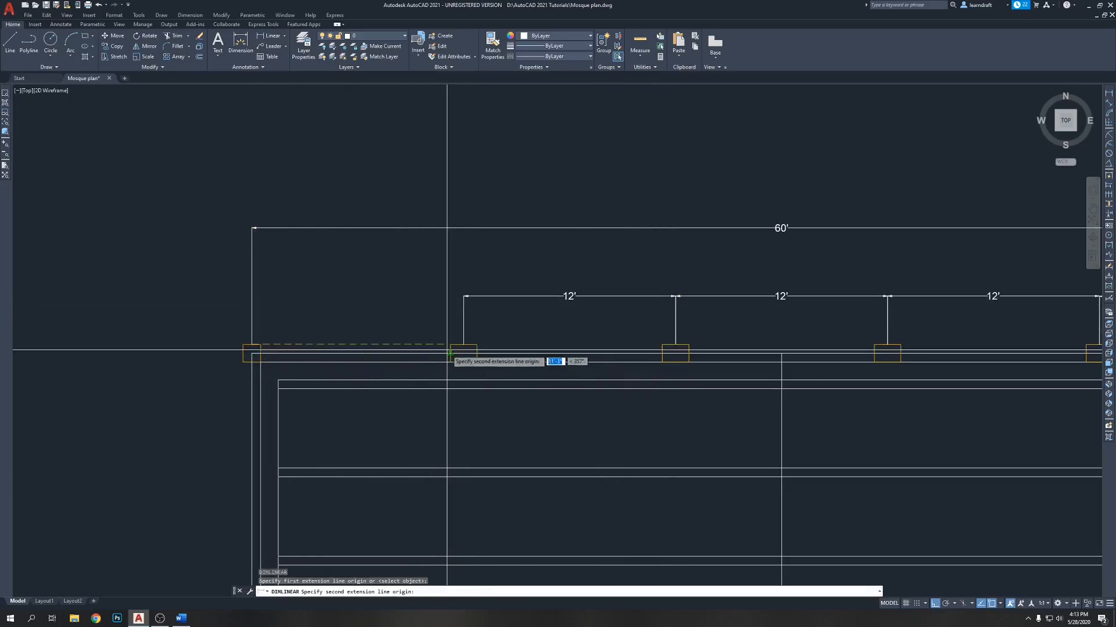
{"action": "left_click", "coordinate": [464, 344]}
{"action": "left_click", "coordinate": [464, 297]}
{"action": "scroll", "coordinate": [498, 256], "scroll_direction": "down", "scroll_amount": 4}
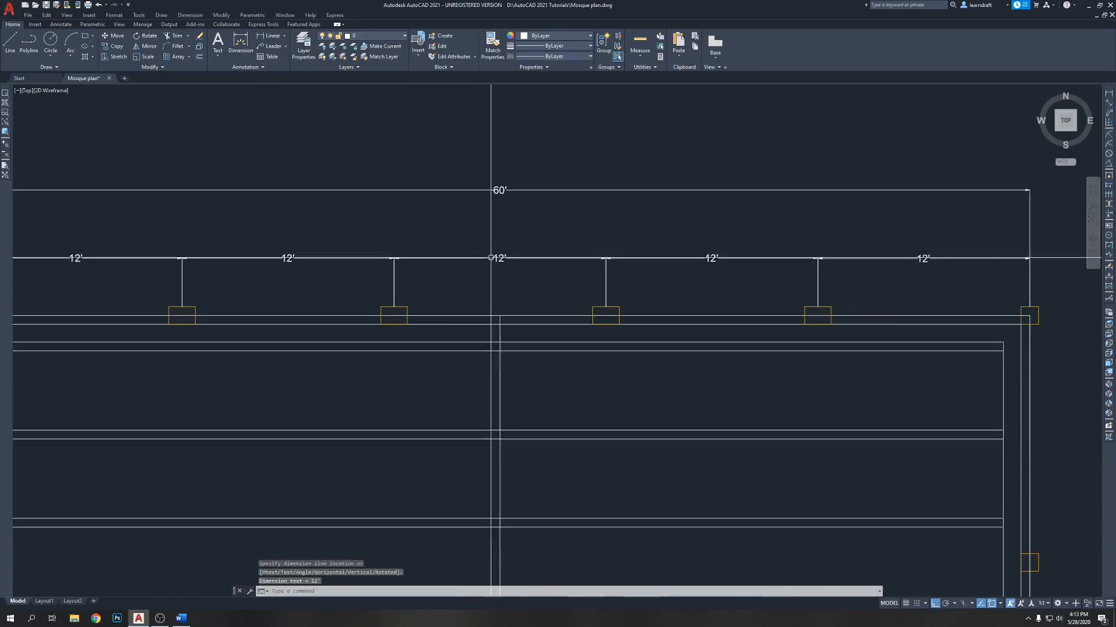
Step: Copy the four rectangular columns of the top wall straight down onto the middle wall, using the right-hand wall columns as reference points
{"action": "scroll", "coordinate": [605, 212], "scroll_direction": "up", "scroll_amount": 2}
{"action": "middle_click_drag", "start_coordinate": [616, 198], "coordinate": [627, 173]}
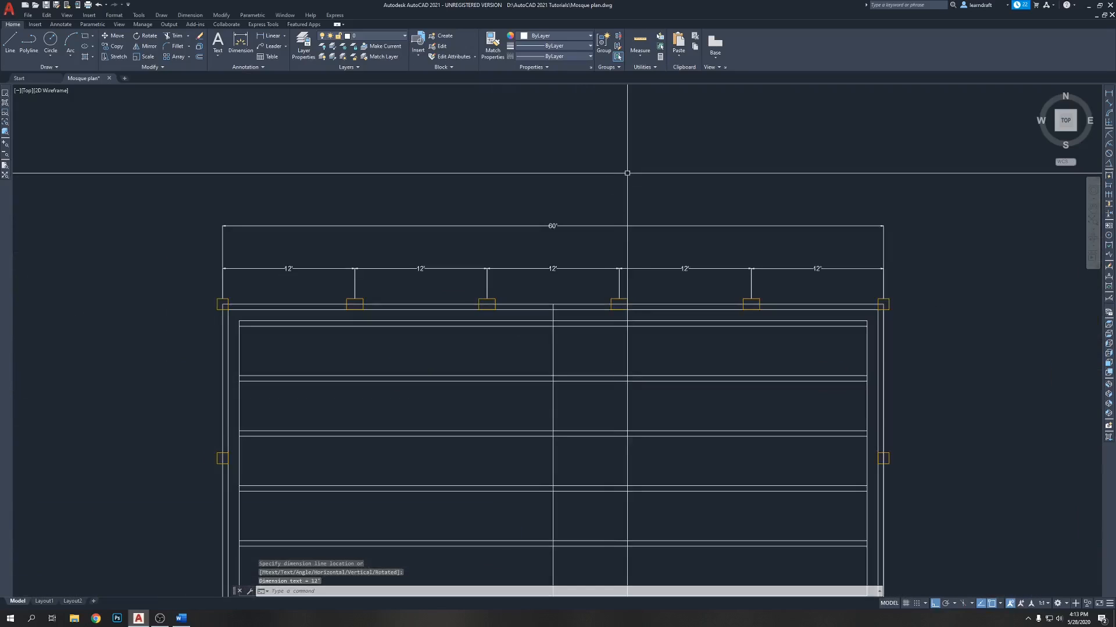
{"action": "middle_click_drag", "start_coordinate": [701, 181], "coordinate": [645, 125]}
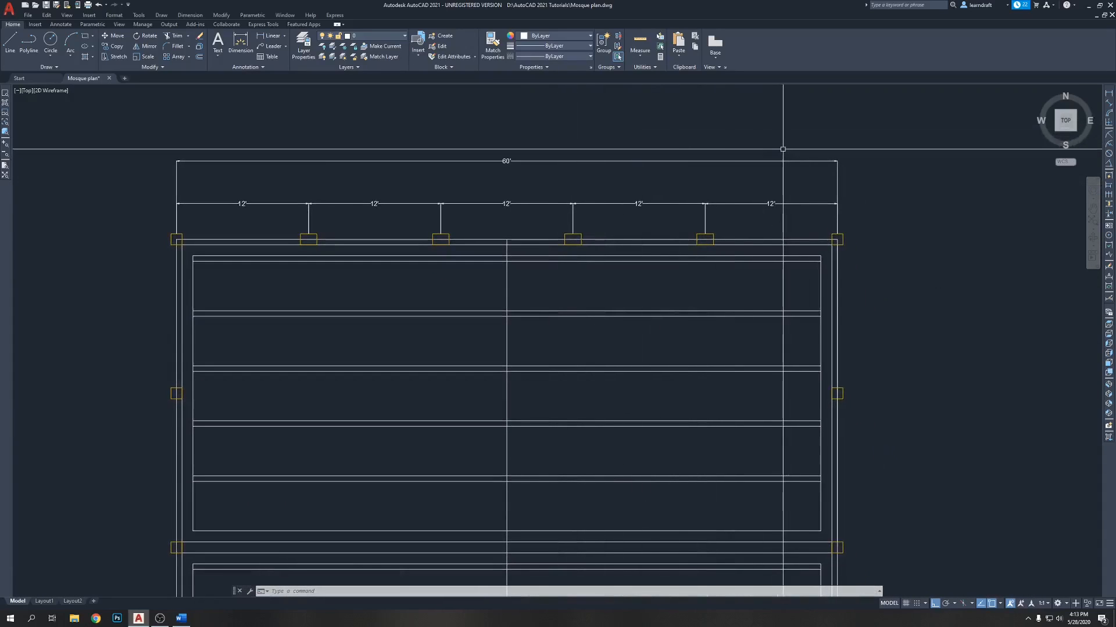
{"action": "scroll", "coordinate": [715, 207], "scroll_direction": "up", "scroll_amount": 2}
{"action": "left_click", "coordinate": [699, 251]}
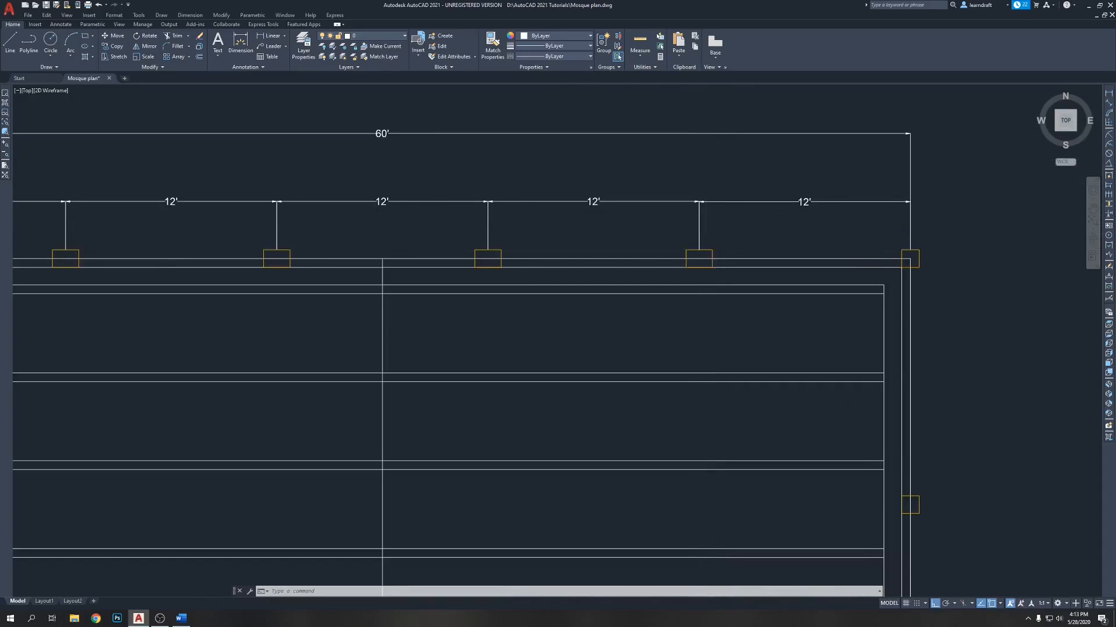
{"action": "left_click", "coordinate": [499, 250]}
{"action": "mouse_move", "coordinate": [498, 250]}
{"action": "middle_mouse_down"}
{"action": "mouse_move", "coordinate": [577, 242]}
{"action": "mouse_move", "coordinate": [556, 280]}
{"action": "middle_mouse_up"}
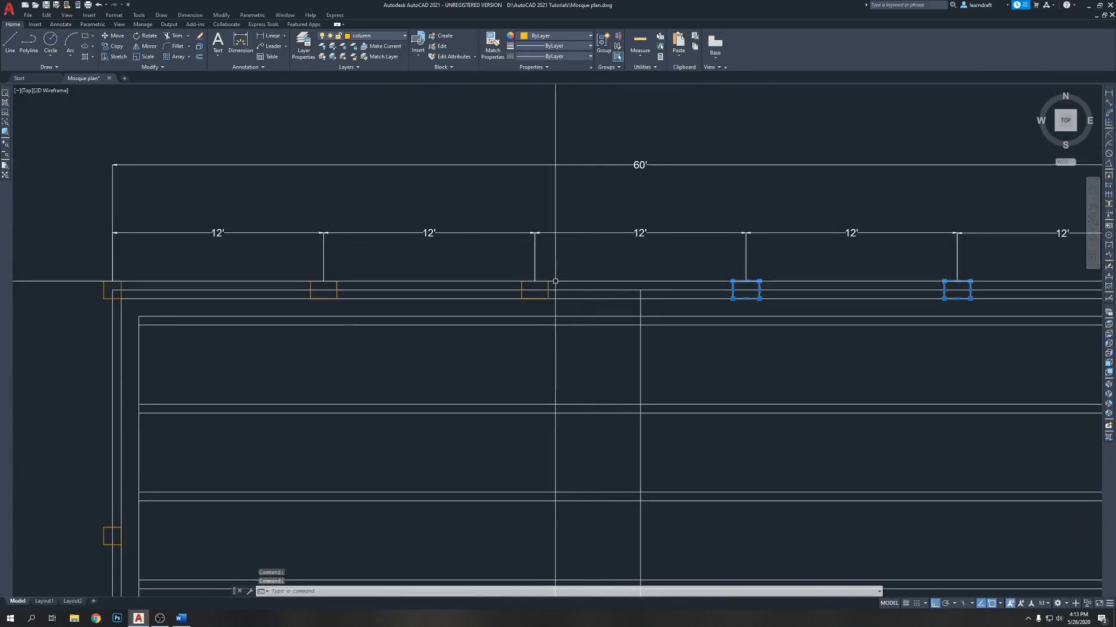
{"action": "left_click", "coordinate": [323, 283]}
{"action": "scroll", "coordinate": [336, 282], "scroll_direction": "down", "scroll_amount": 4}
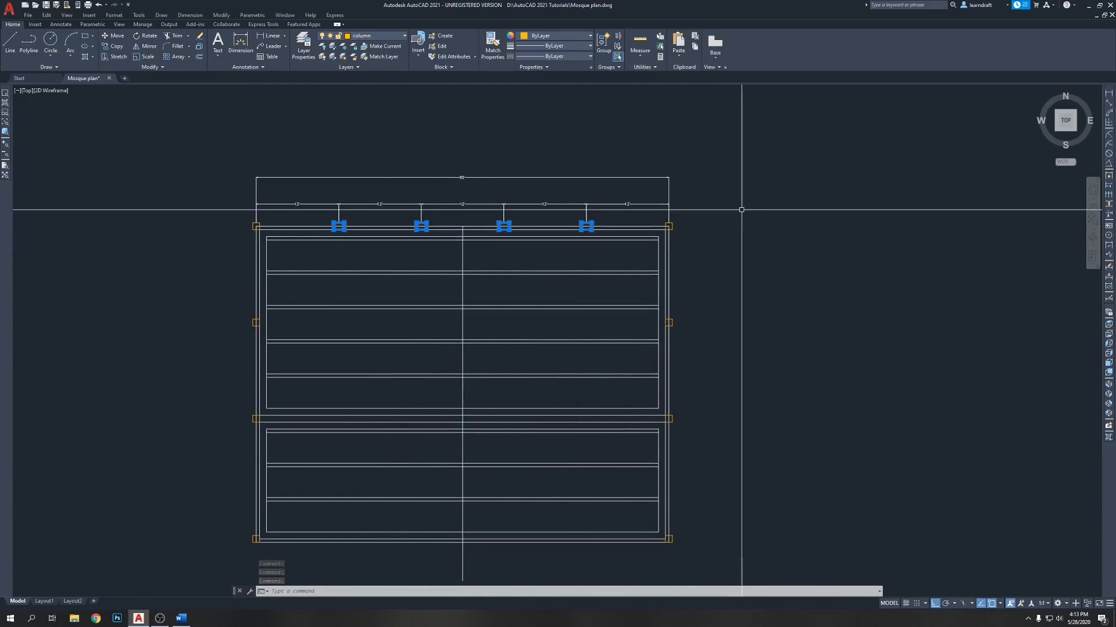
{"action": "type", "text": "o"}
{"action": "key", "text": "Return"}
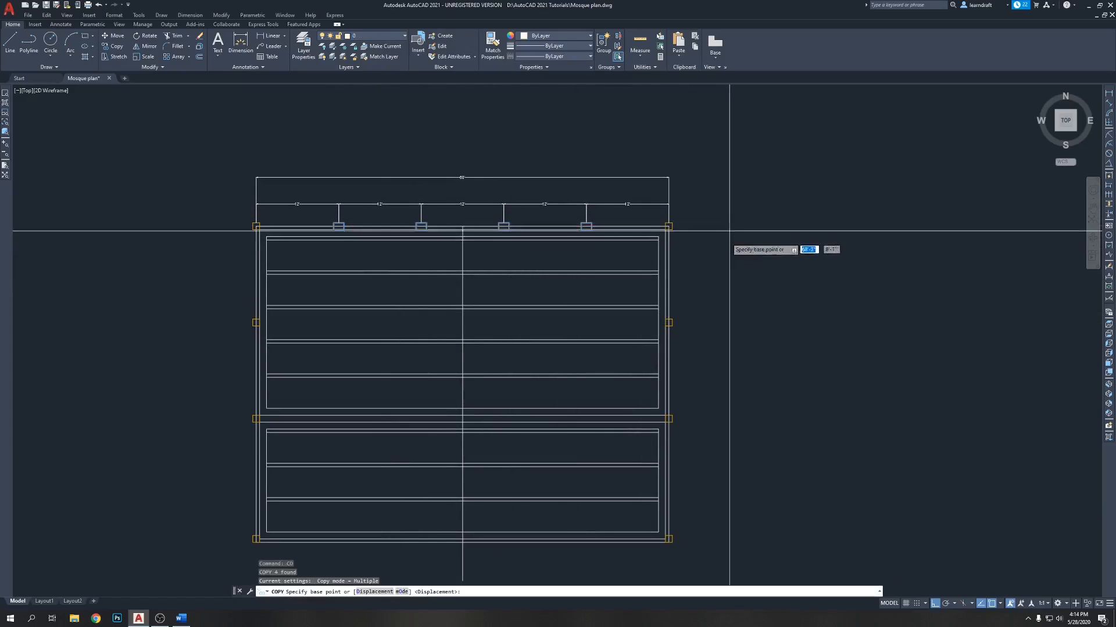
{"action": "scroll", "coordinate": [646, 221], "scroll_direction": "up", "scroll_amount": 4}
{"action": "left_click", "coordinate": [649, 220]}
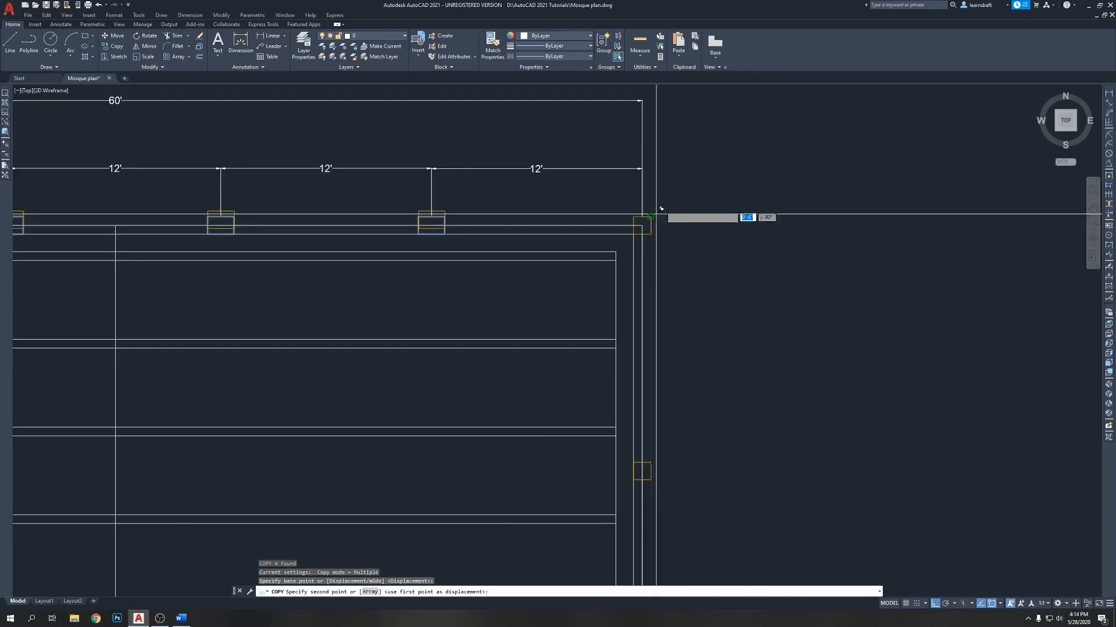
{"action": "scroll", "coordinate": [655, 211], "scroll_direction": "down", "scroll_amount": 4}
{"action": "scroll", "coordinate": [667, 326], "scroll_direction": "up", "scroll_amount": 4}
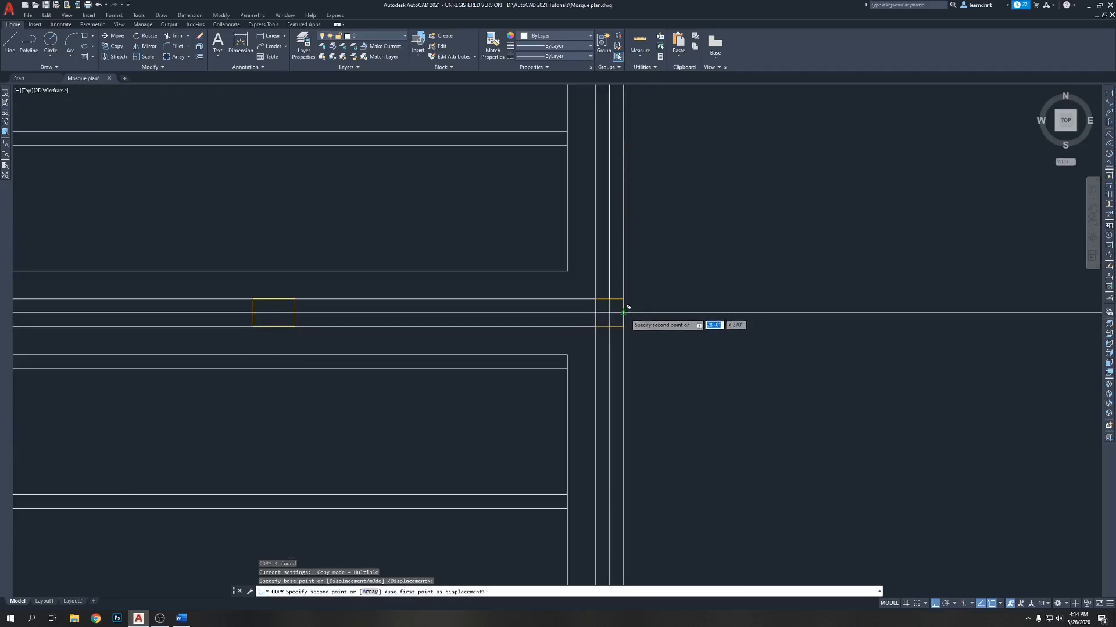
{"action": "left_click", "coordinate": [652, 325]}
{"action": "scroll", "coordinate": [647, 289], "scroll_direction": "down", "scroll_amount": 4}
{"action": "middle_click_drag", "start_coordinate": [745, 202], "coordinate": [709, 294]}
{"action": "key", "text": "Escape"}
{"action": "middle_click_drag", "start_coordinate": [727, 258], "coordinate": [726, 248]}
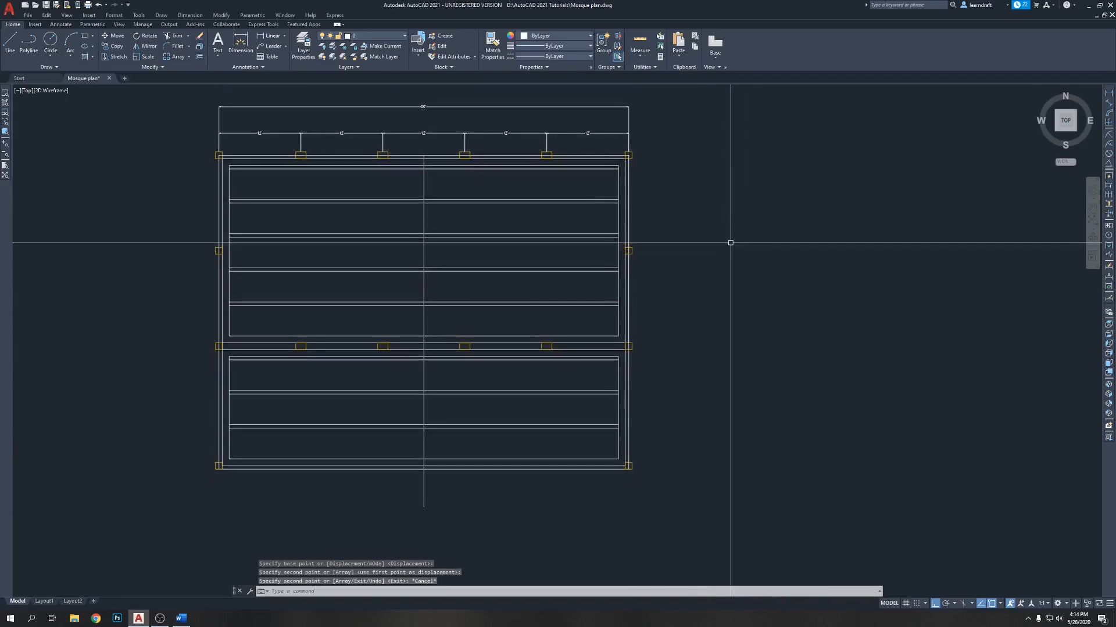
Step: Copy the bottom-right corner column leftward along the bottom wall, aligned with the nearest rectangular column of the middle wall
{"action": "middle_click_drag", "start_coordinate": [729, 292], "coordinate": [740, 255]}
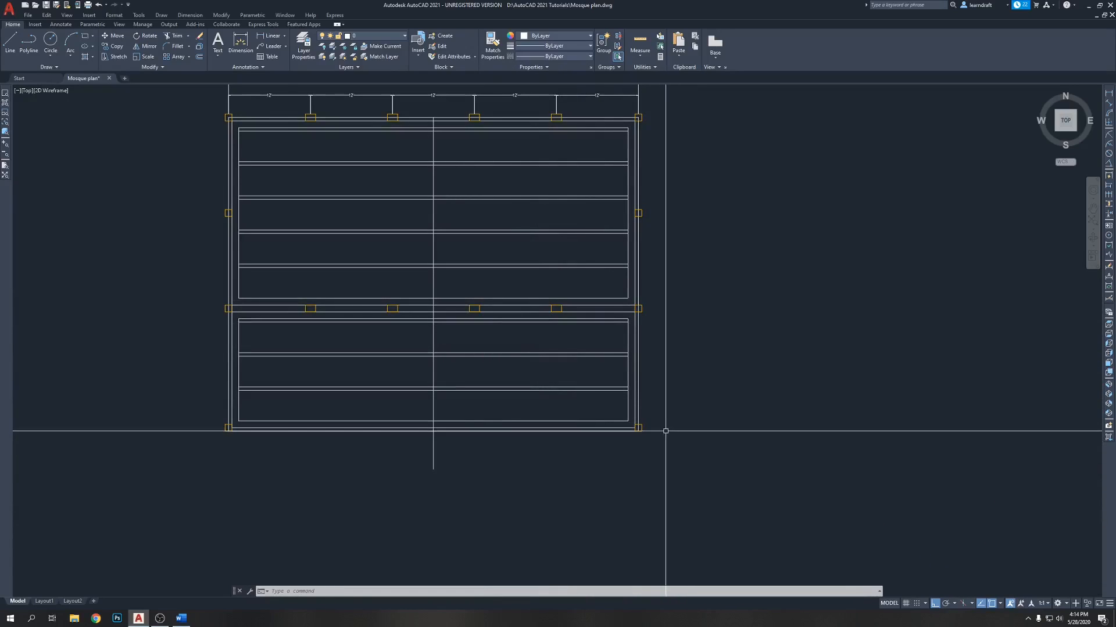
{"action": "scroll", "coordinate": [650, 437], "scroll_direction": "up", "scroll_amount": 2}
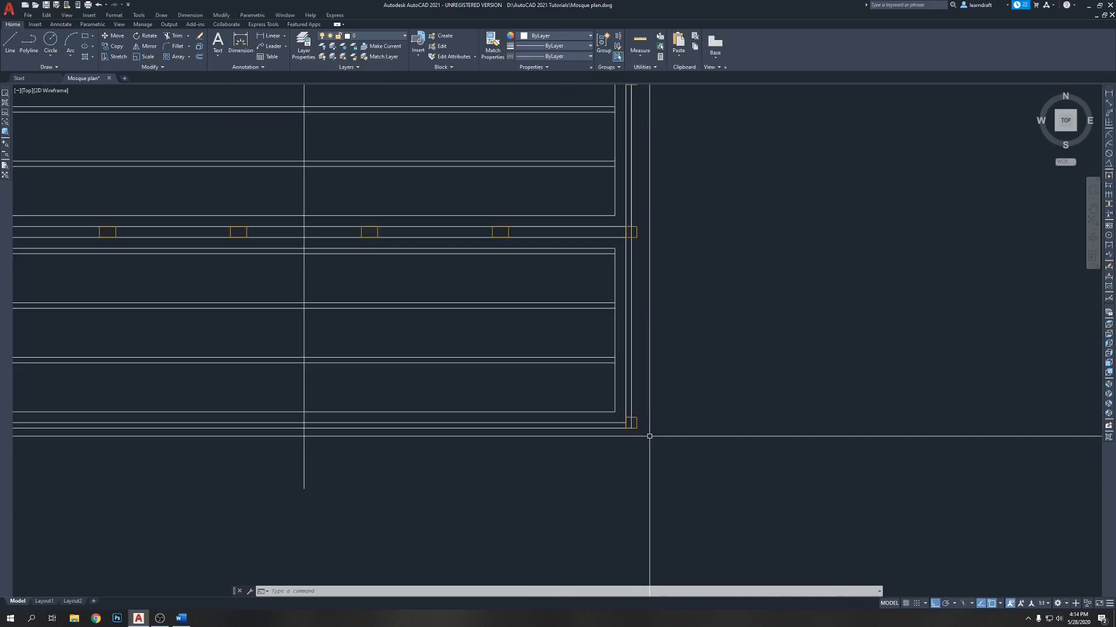
{"action": "left_click", "coordinate": [631, 422]}
{"action": "type", "text": "co"}
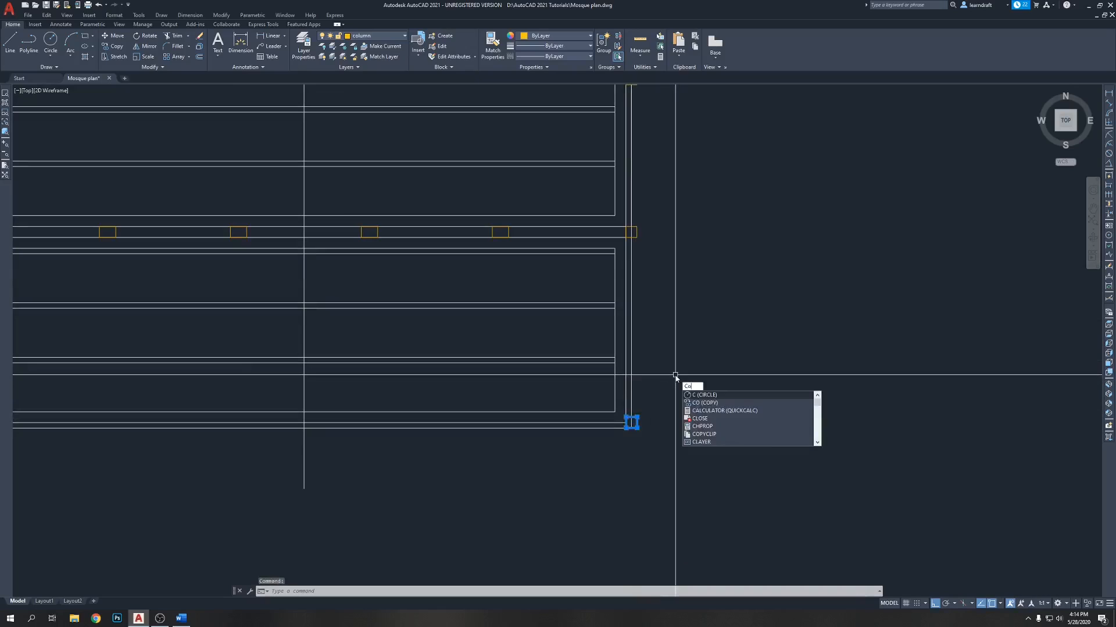
{"action": "key", "text": "Return"}
{"action": "scroll", "coordinate": [633, 250], "scroll_direction": "up", "scroll_amount": 4}
{"action": "scroll", "coordinate": [604, 236], "scroll_direction": "up", "scroll_amount": 4}
{"action": "left_click", "coordinate": [607, 236]}
{"action": "scroll", "coordinate": [703, 278], "scroll_direction": "down", "scroll_amount": 6}
{"action": "scroll", "coordinate": [488, 256], "scroll_direction": "up", "scroll_amount": 5}
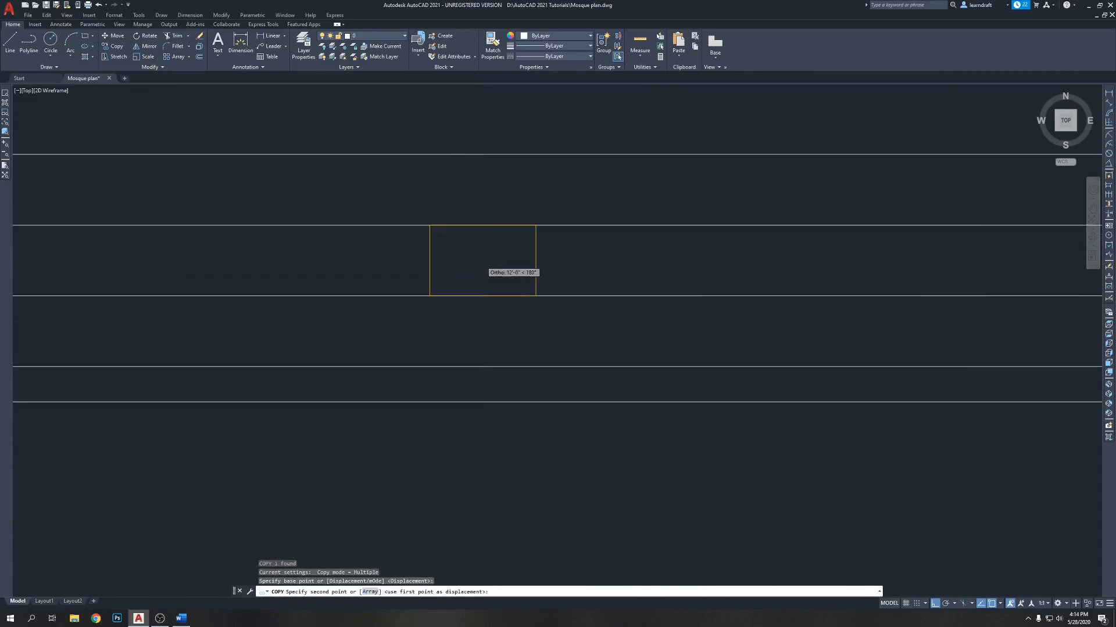
{"action": "left_click", "coordinate": [482, 295]}
Step: Place three more copies of the square column along the bottom wall, aligned with the remaining rectangular columns of the middle wall
{"action": "scroll", "coordinate": [670, 319], "scroll_direction": "down", "scroll_amount": 4}
{"action": "scroll", "coordinate": [534, 321], "scroll_direction": "up", "scroll_amount": 3}
{"action": "left_click", "coordinate": [447, 307]}
{"action": "scroll", "coordinate": [622, 297], "scroll_direction": "down", "scroll_amount": 4}
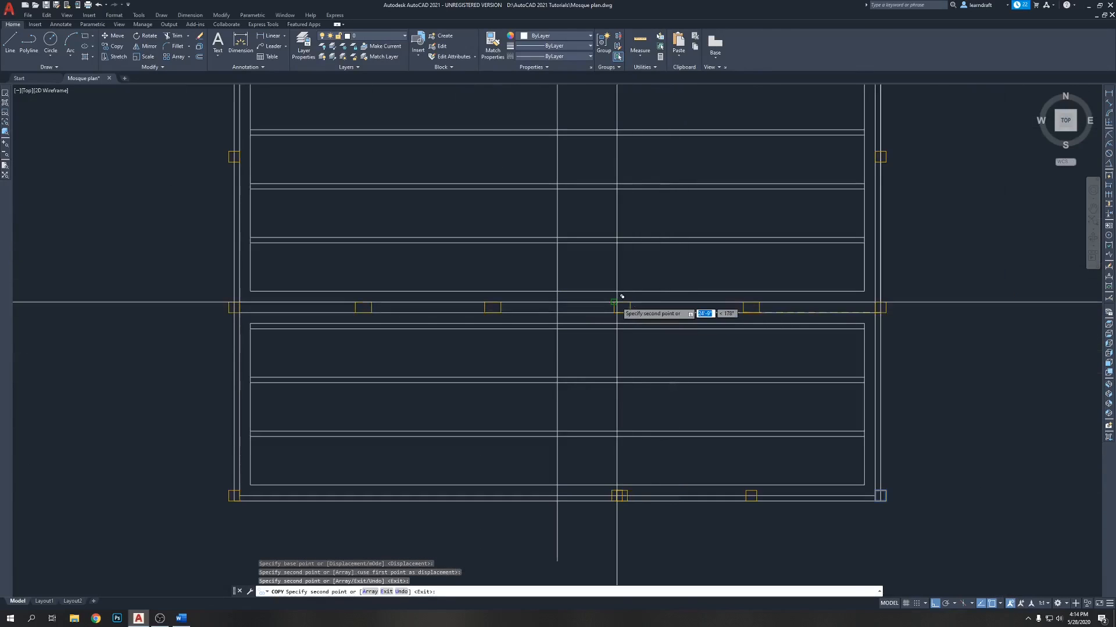
{"action": "scroll", "coordinate": [500, 308], "scroll_direction": "up", "scroll_amount": 4}
{"action": "left_click", "coordinate": [487, 294]}
{"action": "scroll", "coordinate": [648, 299], "scroll_direction": "down", "scroll_amount": 4}
{"action": "scroll", "coordinate": [508, 287], "scroll_direction": "up", "scroll_amount": 4}
{"action": "scroll", "coordinate": [478, 277], "scroll_direction": "down", "scroll_amount": 4}
{"action": "scroll", "coordinate": [478, 278], "scroll_direction": "up", "scroll_amount": 4}
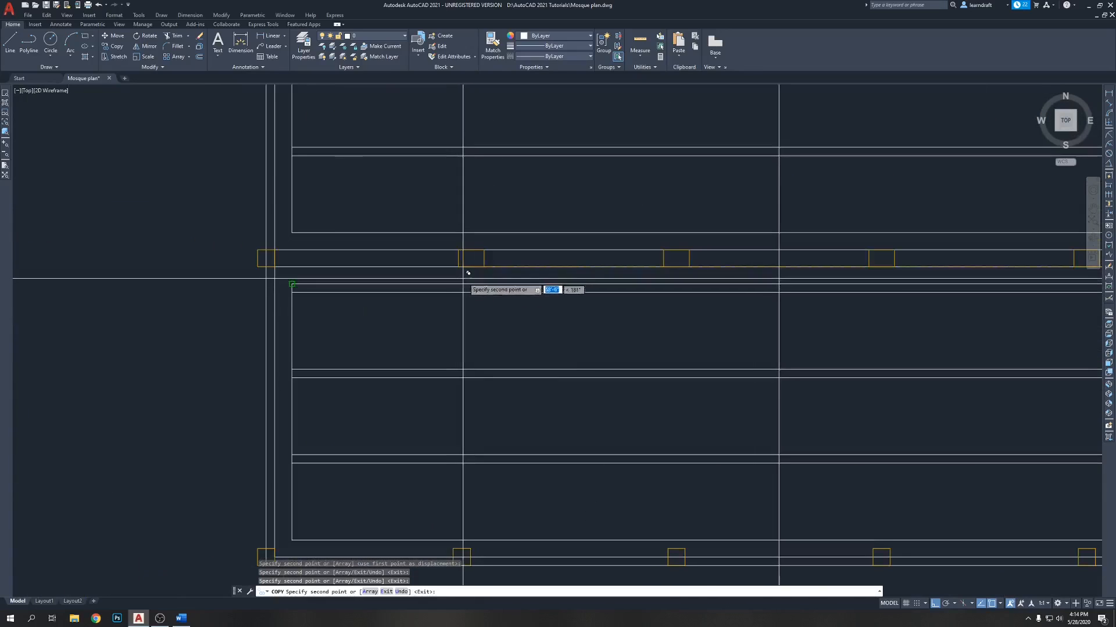
{"action": "scroll", "coordinate": [471, 267], "scroll_direction": "down", "scroll_amount": 4}
{"action": "key", "text": "Escape"}
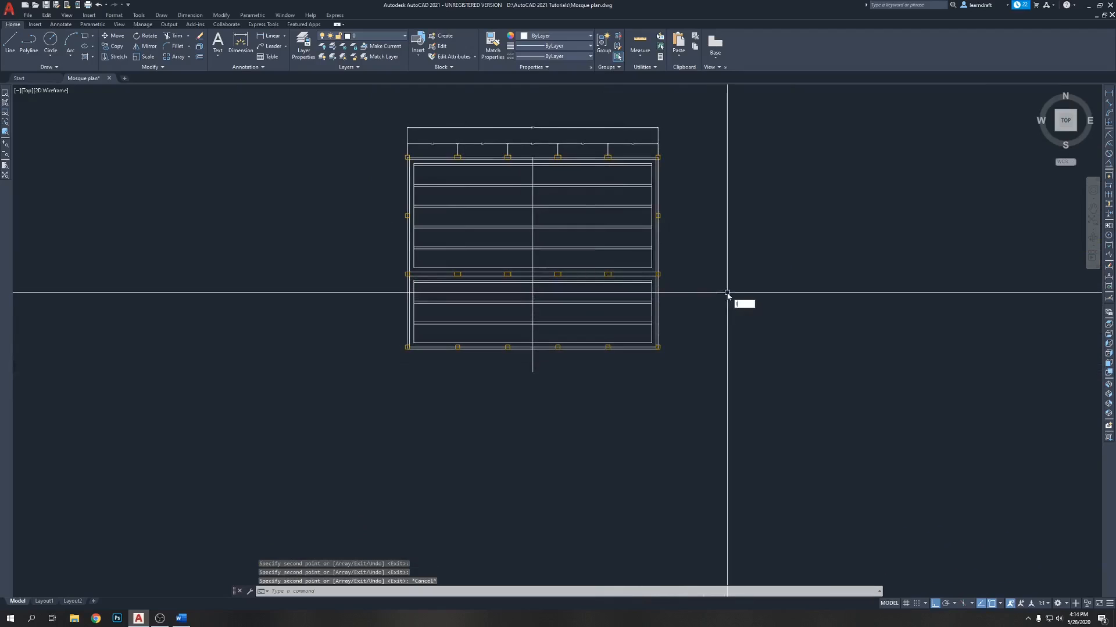
{"action": "scroll", "coordinate": [685, 302], "scroll_direction": "up", "scroll_amount": 5}
{"action": "type", "text": "l"}
{"action": "key", "text": "Return"}
{"action": "left_click", "coordinate": [646, 362]}
{"action": "scroll", "coordinate": [643, 299], "scroll_direction": "down", "scroll_amount": 3}
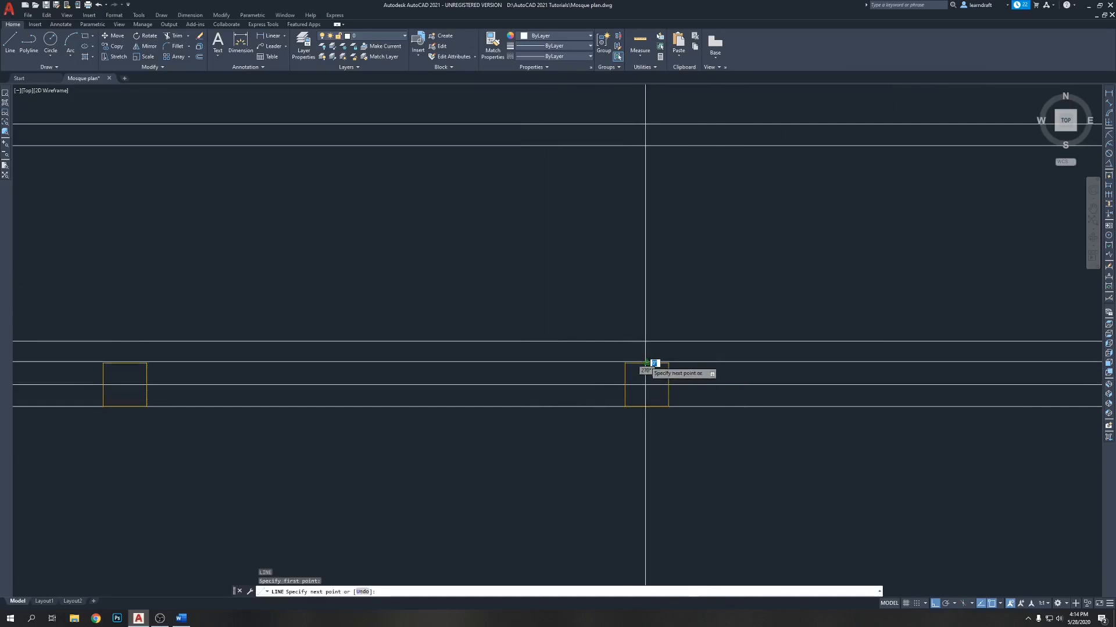
{"action": "scroll", "coordinate": [593, 319], "scroll_direction": "up", "scroll_amount": 3}
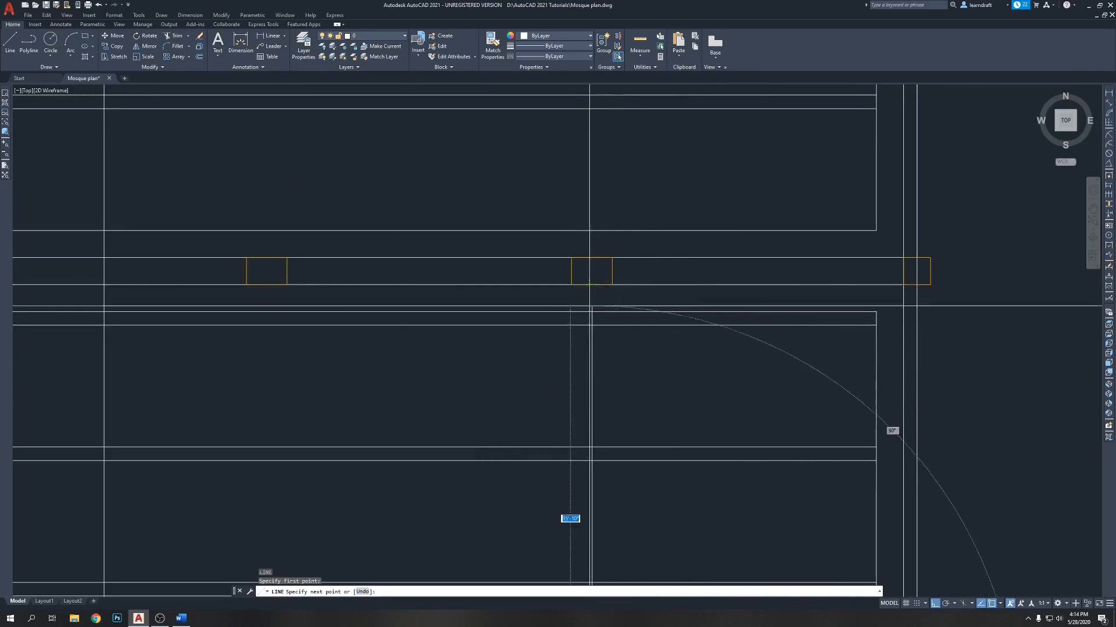
{"action": "scroll", "coordinate": [589, 285], "scroll_direction": "down", "scroll_amount": 3}
{"action": "scroll", "coordinate": [580, 205], "scroll_direction": "up", "scroll_amount": 3}
{"action": "scroll", "coordinate": [580, 206], "scroll_direction": "down", "scroll_amount": 4}
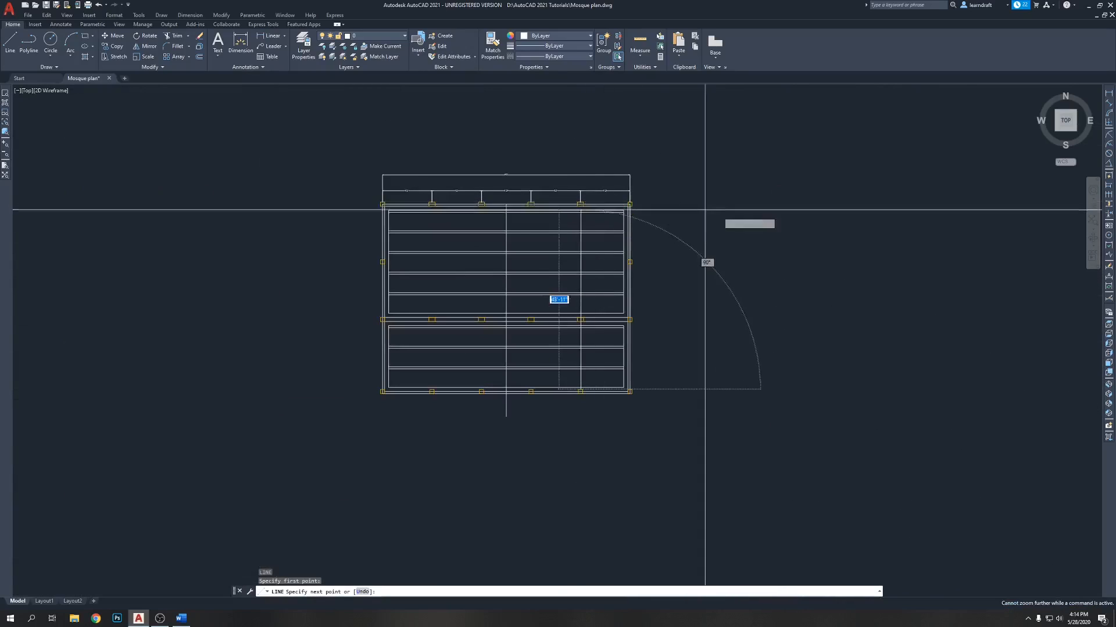
{"action": "key", "text": "Escape"}
Step: Erase the vertical centerline running through the middle of the floor plan
{"action": "middle_click_drag", "start_coordinate": [667, 368], "coordinate": [667, 364]}
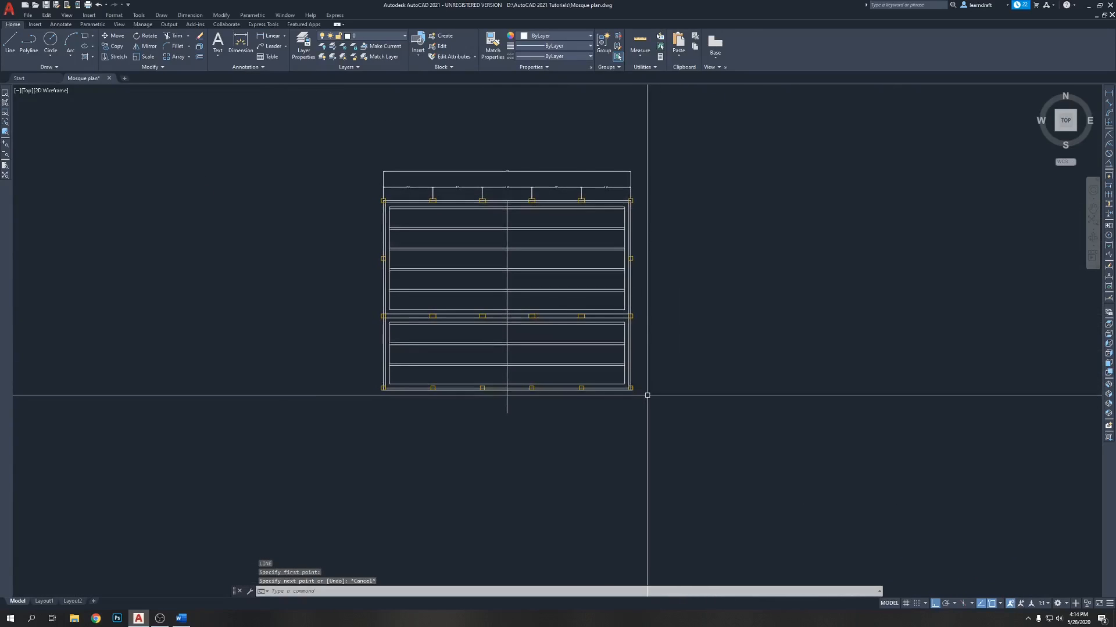
{"action": "left_click", "coordinate": [518, 403]}
{"action": "left_click", "coordinate": [498, 409]}
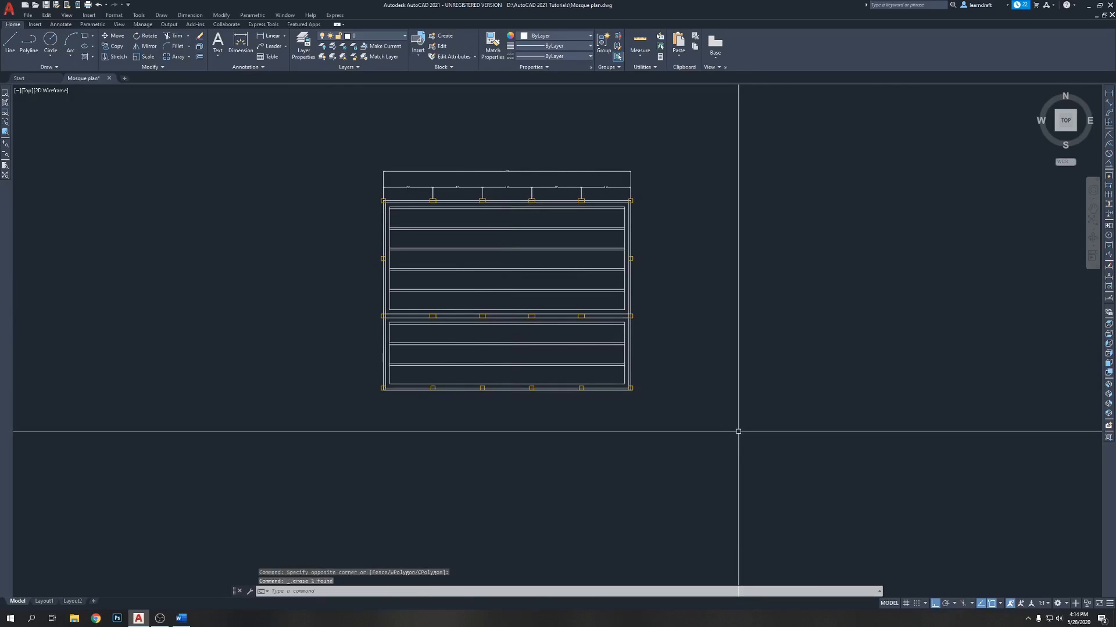
{"action": "left_click", "coordinate": [692, 155]}
{"action": "left_click", "coordinate": [676, 164]}
{"action": "middle_click_drag", "start_coordinate": [685, 225], "coordinate": [692, 209]}
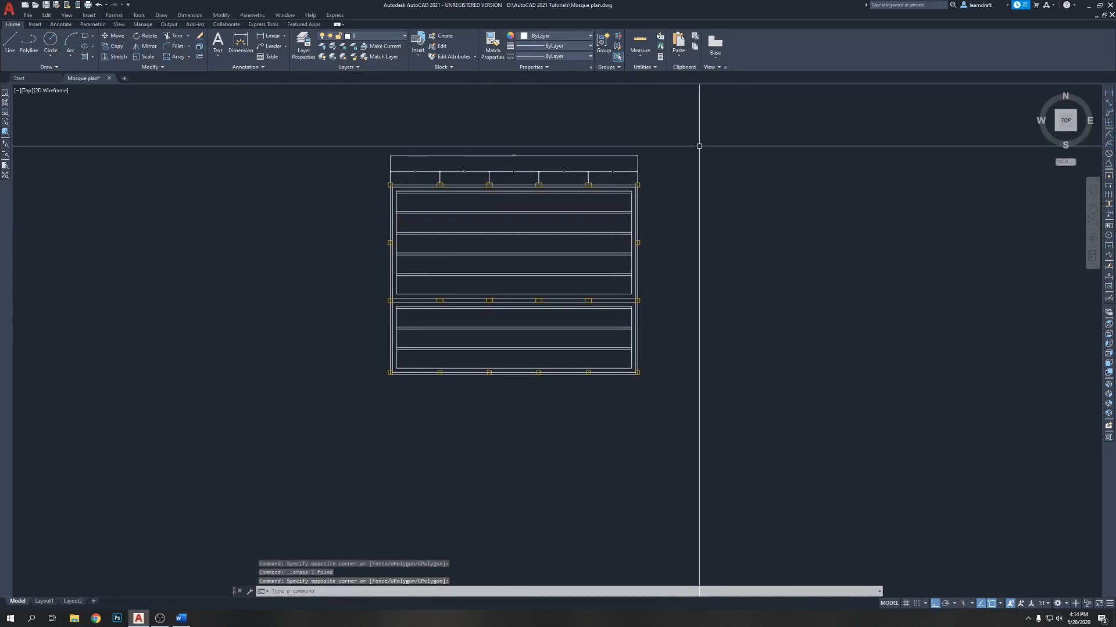
{"action": "middle_click_drag", "start_coordinate": [510, 182], "coordinate": [540, 188]}
{"action": "scroll", "coordinate": [546, 174], "scroll_direction": "up", "scroll_amount": 2}
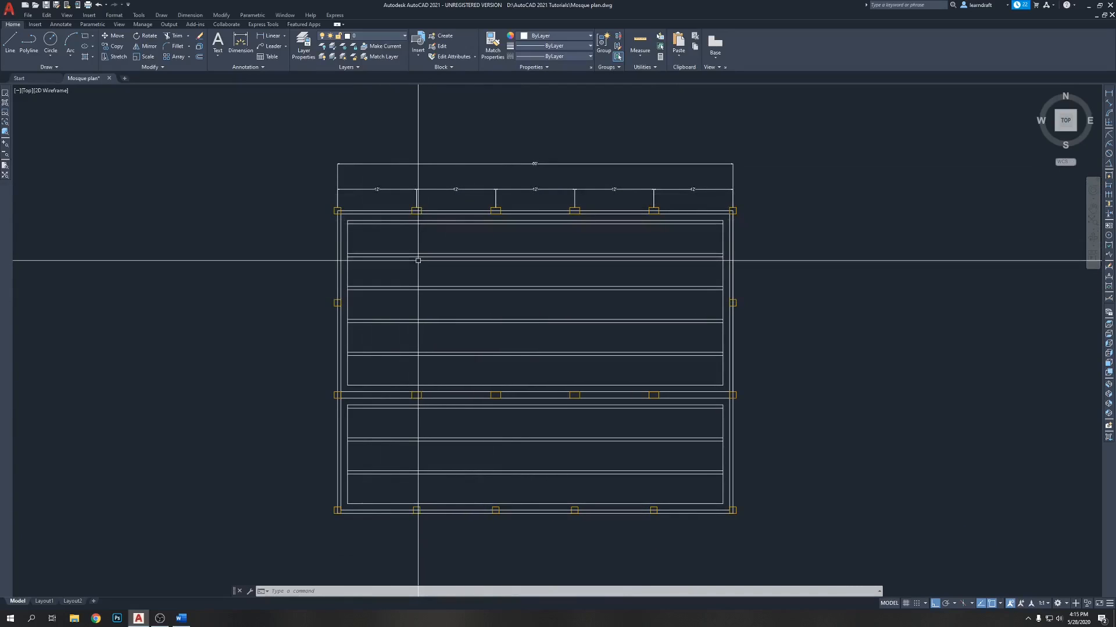
{"action": "middle_click_drag", "start_coordinate": [819, 152], "coordinate": [765, 143]}
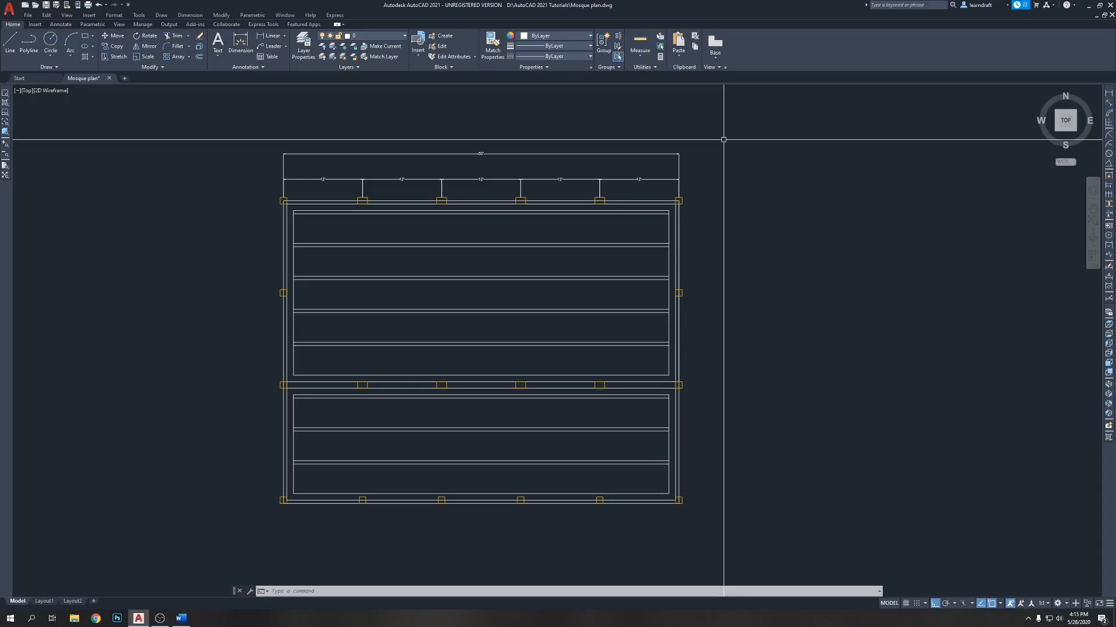
{"action": "mouse_move", "coordinate": [723, 140]}
{"action": "middle_mouse_down"}
{"action": "mouse_move", "coordinate": [729, 124]}
{"action": "mouse_move", "coordinate": [789, 113]}
{"action": "middle_mouse_up"}
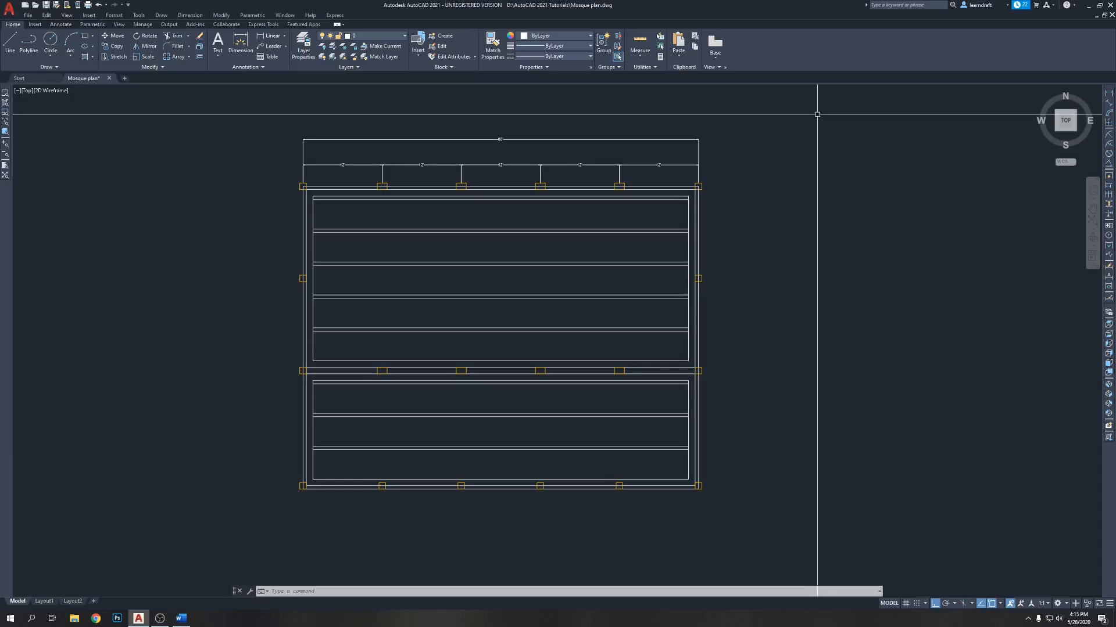
{"action": "mouse_move", "coordinate": [817, 115]}
{"action": "middle_mouse_down"}
{"action": "mouse_move", "coordinate": [774, 172]}
{"action": "mouse_move", "coordinate": [710, 164]}
{"action": "middle_mouse_up"}
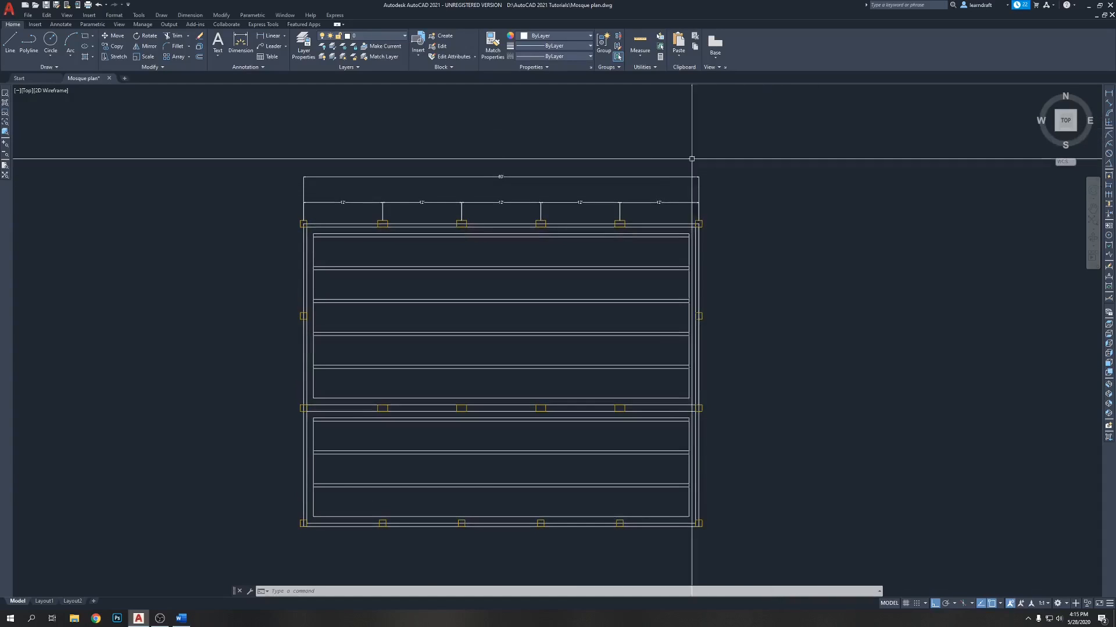
{"action": "left_click", "coordinate": [752, 130]}
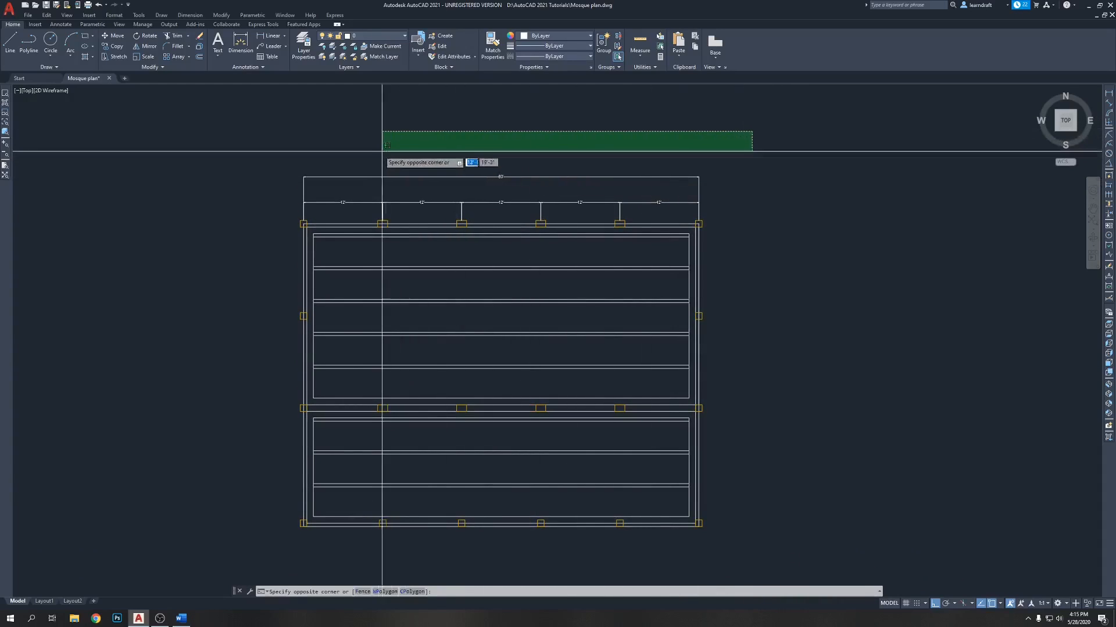
{"action": "left_click", "coordinate": [697, 170]}
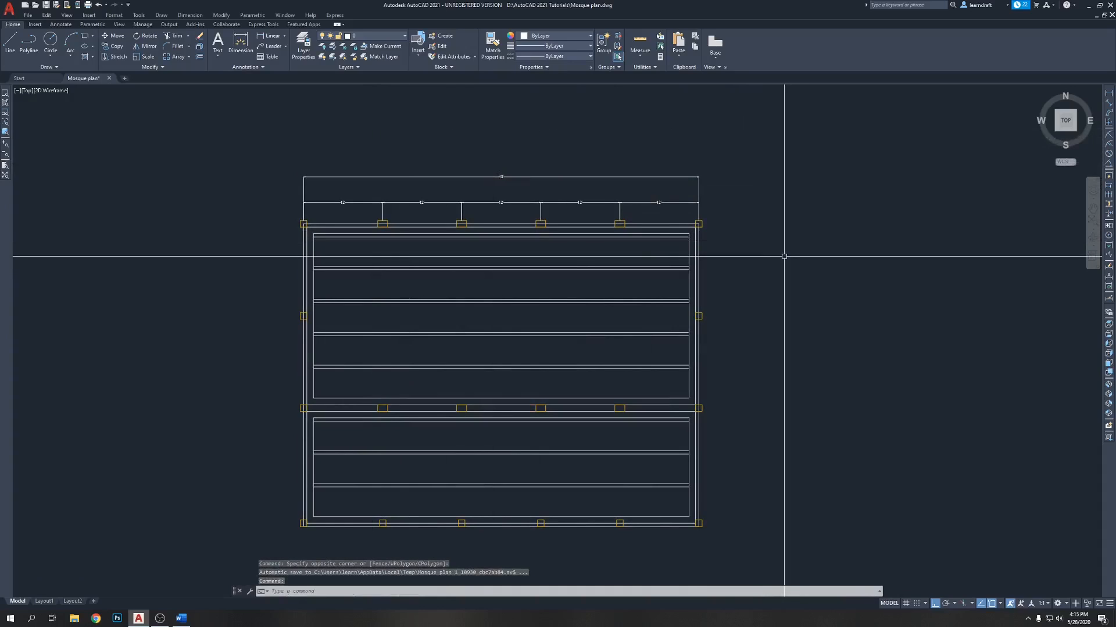
Step: Try to trim the wall lines inside the top-right corner column and undo the trim
{"action": "type", "text": "tr"}
{"action": "key", "text": "Return"}
{"action": "scroll", "coordinate": [720, 220], "scroll_direction": "up", "scroll_amount": 8}
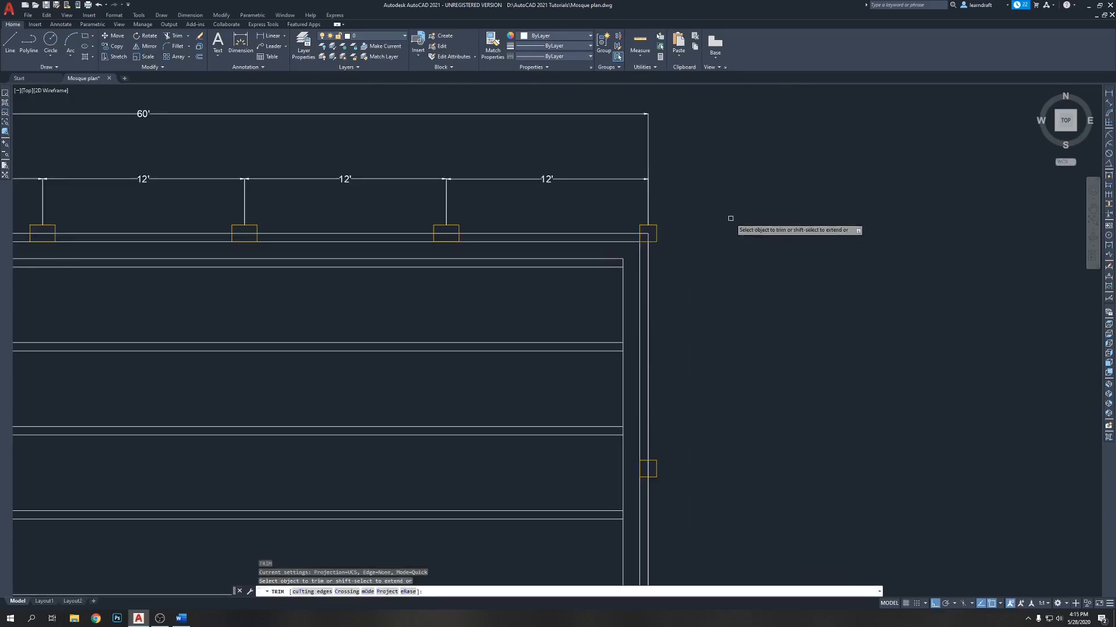
{"action": "left_click_drag", "start_coordinate": [671, 223], "coordinate": [620, 252]}
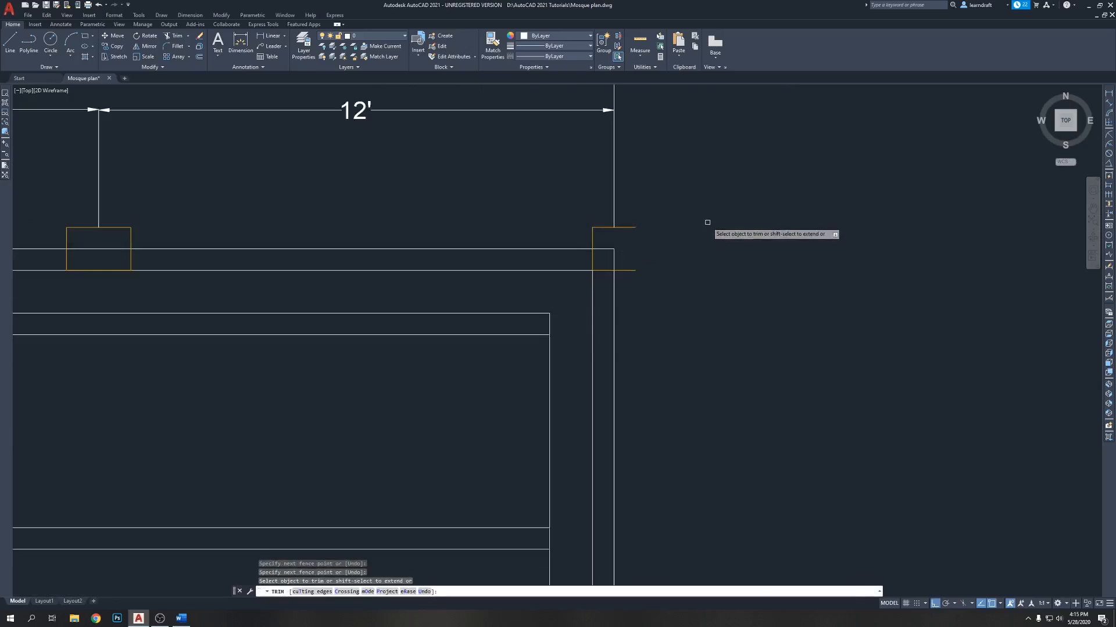
{"action": "key", "text": "Escape"}
{"action": "key", "text": "ctrl+z"}
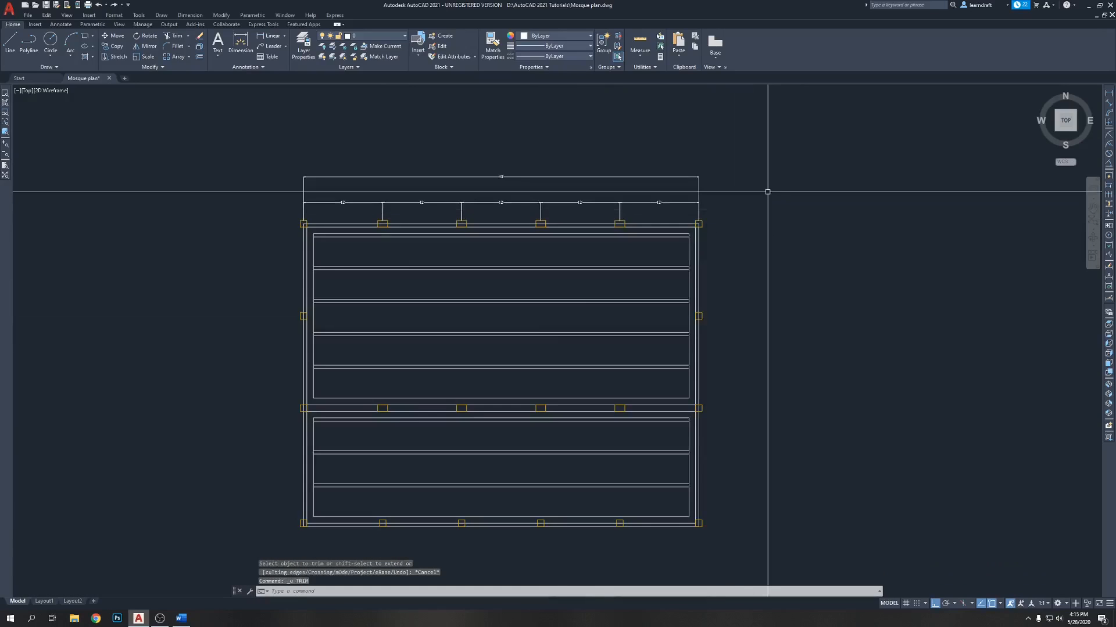
Step: Lock the column layer in the layer properties
{"action": "left_click", "coordinate": [303, 52]}
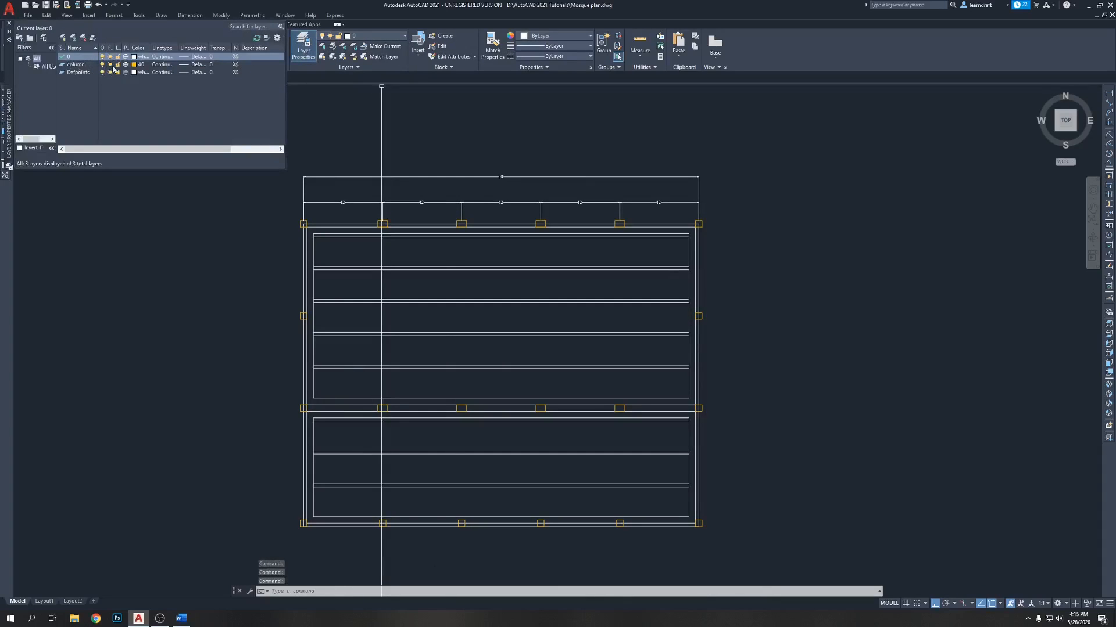
{"action": "left_click", "coordinate": [76, 65]}
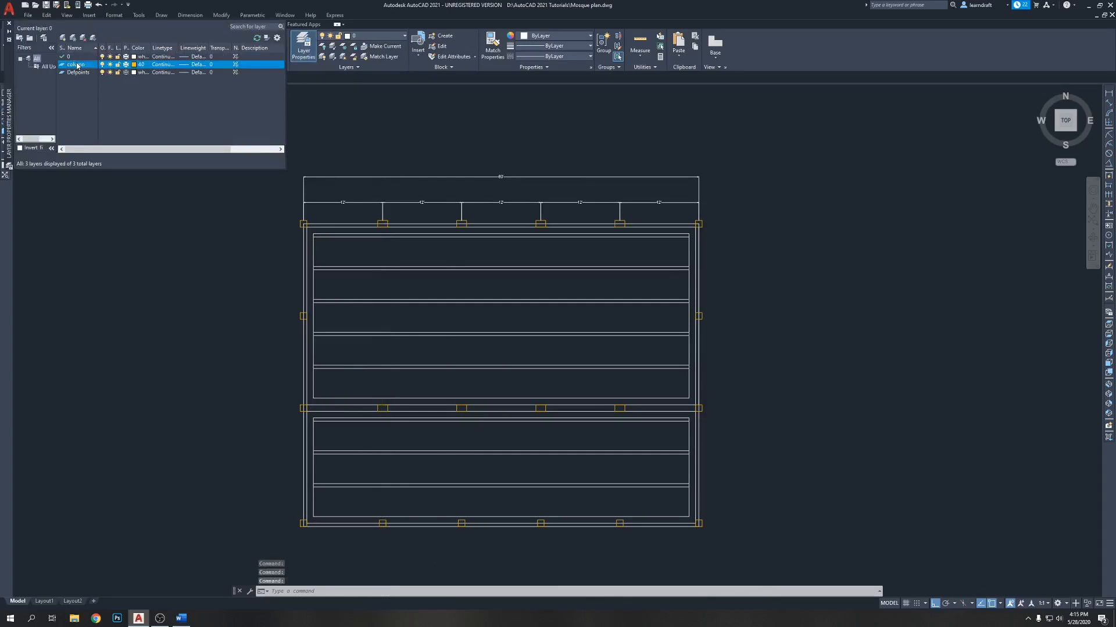
{"action": "left_click", "coordinate": [118, 65]}
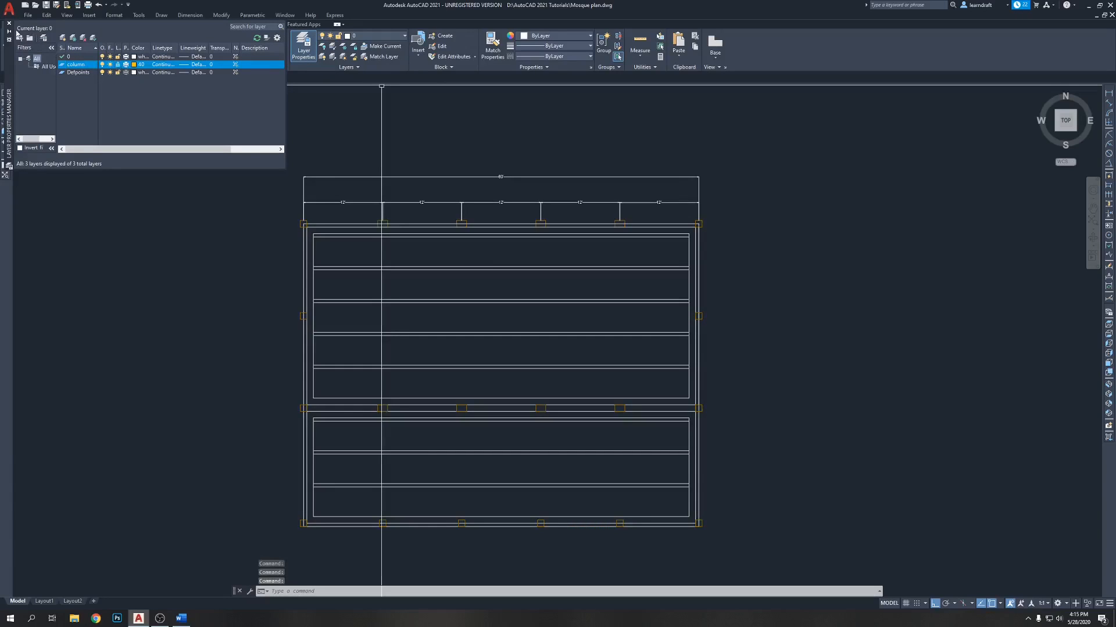
{"action": "left_click", "coordinate": [9, 24]}
{"action": "scroll", "coordinate": [667, 166], "scroll_direction": "up", "scroll_amount": 5}
{"action": "middle_click_drag", "start_coordinate": [628, 210], "coordinate": [660, 236]}
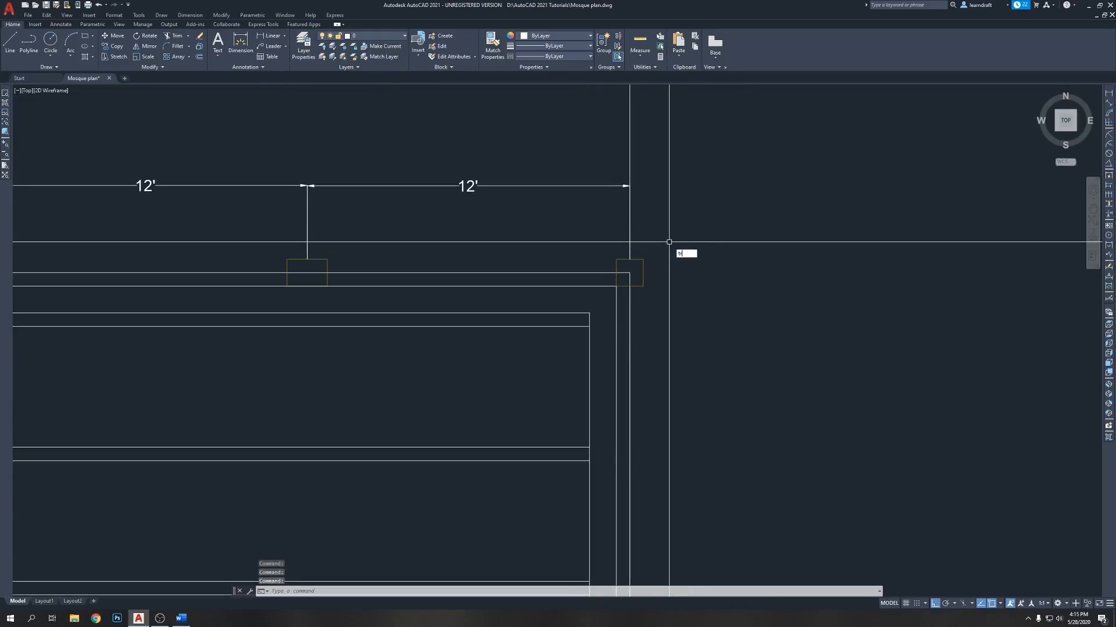
Step: Trim the wall lines inside the top-right corner column
{"action": "key", "text": "Return"}
{"action": "scroll", "coordinate": [645, 267], "scroll_direction": "up", "scroll_amount": 3}
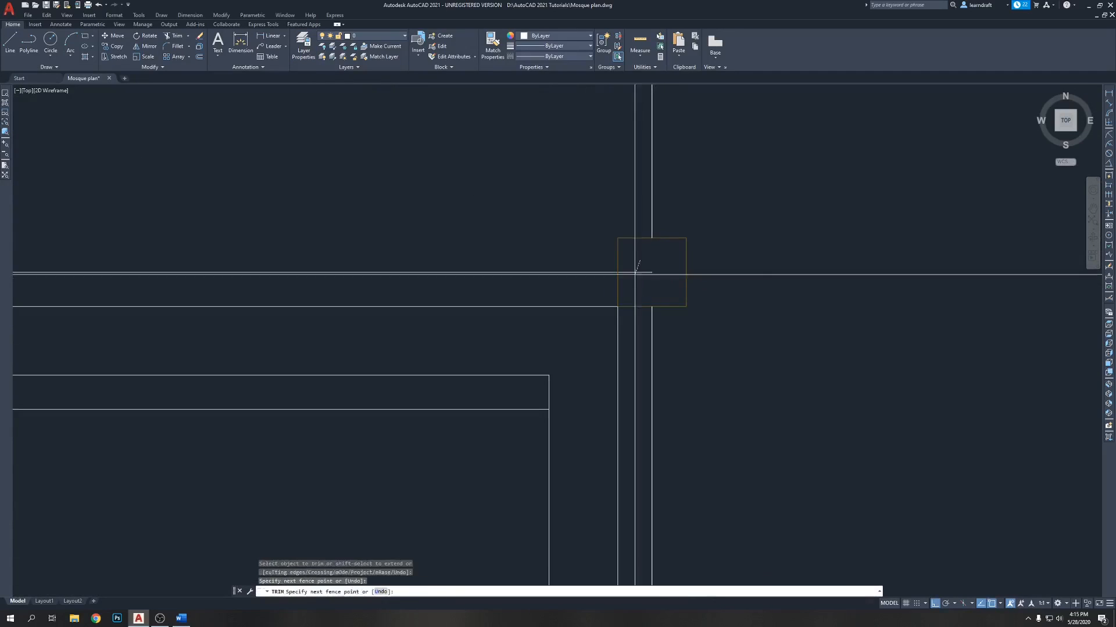
{"action": "scroll", "coordinate": [770, 282], "scroll_direction": "down", "scroll_amount": 3}
{"action": "middle_click_drag", "start_coordinate": [486, 261], "coordinate": [730, 278]}
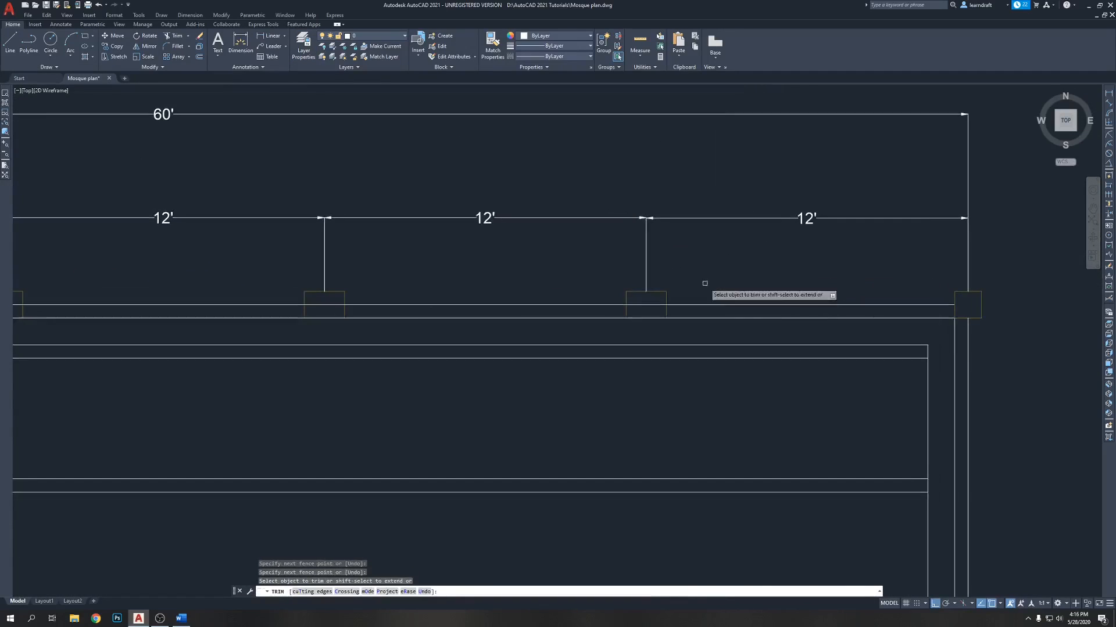
Step: Trim the wall lines inside the two top-wall columns nearest the right corner
{"action": "scroll", "coordinate": [655, 299], "scroll_direction": "up", "scroll_amount": 3}
{"action": "left_click", "coordinate": [606, 363]}
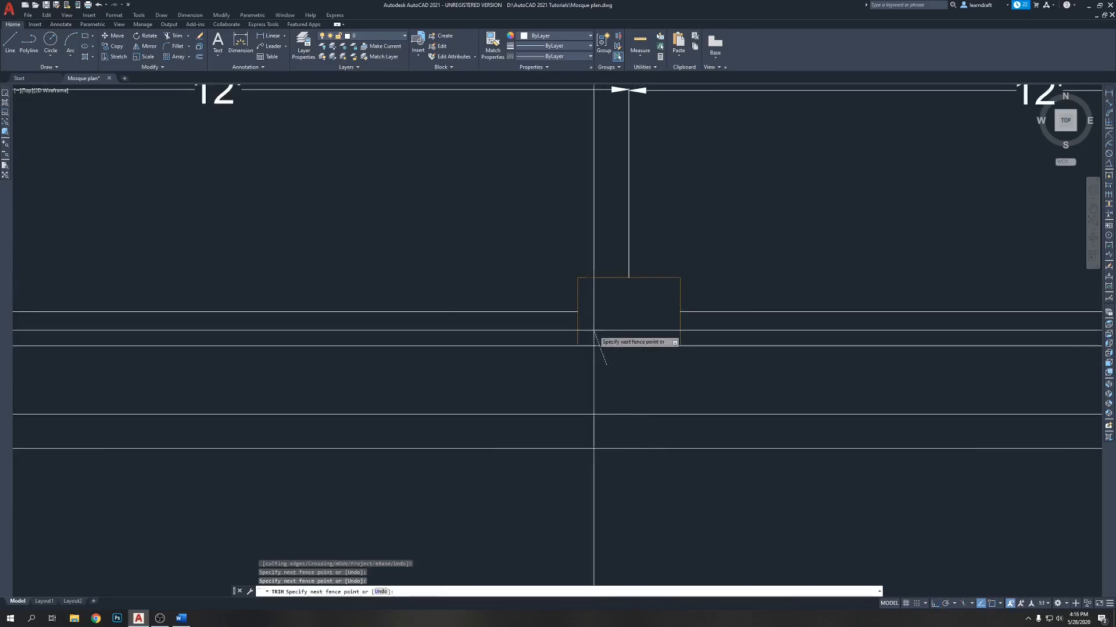
{"action": "left_click", "coordinate": [598, 334]}
{"action": "scroll", "coordinate": [677, 314], "scroll_direction": "down", "scroll_amount": 5}
{"action": "middle_click_drag", "start_coordinate": [494, 297], "coordinate": [633, 289]}
{"action": "scroll", "coordinate": [613, 310], "scroll_direction": "up", "scroll_amount": 5}
{"action": "left_click", "coordinate": [602, 271]}
{"action": "left_click", "coordinate": [589, 298]}
{"action": "left_click", "coordinate": [574, 329]}
{"action": "left_click", "coordinate": [556, 295]}
Step: Trim the wall lines inside the two remaining intermediate top-wall columns, nearest the left corner
{"action": "scroll", "coordinate": [595, 304], "scroll_direction": "down", "scroll_amount": 5}
{"action": "middle_click_drag", "start_coordinate": [523, 294], "coordinate": [631, 303]}
{"action": "scroll", "coordinate": [506, 308], "scroll_direction": "up", "scroll_amount": 5}
{"action": "left_click", "coordinate": [501, 283]}
{"action": "left_click", "coordinate": [487, 326]}
{"action": "left_click", "coordinate": [485, 346]}
{"action": "left_click", "coordinate": [464, 316]}
{"action": "middle_click_drag", "start_coordinate": [301, 301], "coordinate": [757, 347]}
{"action": "middle_click_drag", "start_coordinate": [216, 348], "coordinate": [649, 273]}
{"action": "left_click", "coordinate": [574, 257]}
{"action": "left_click", "coordinate": [559, 293]}
{"action": "left_click", "coordinate": [547, 263]}
{"action": "left_click", "coordinate": [525, 315]}
Step: Trim the wall lines inside the top-left corner column and the intermediate column of the upper left wall
{"action": "scroll", "coordinate": [603, 254], "scroll_direction": "down", "scroll_amount": 5}
{"action": "scroll", "coordinate": [250, 264], "scroll_direction": "up", "scroll_amount": 8}
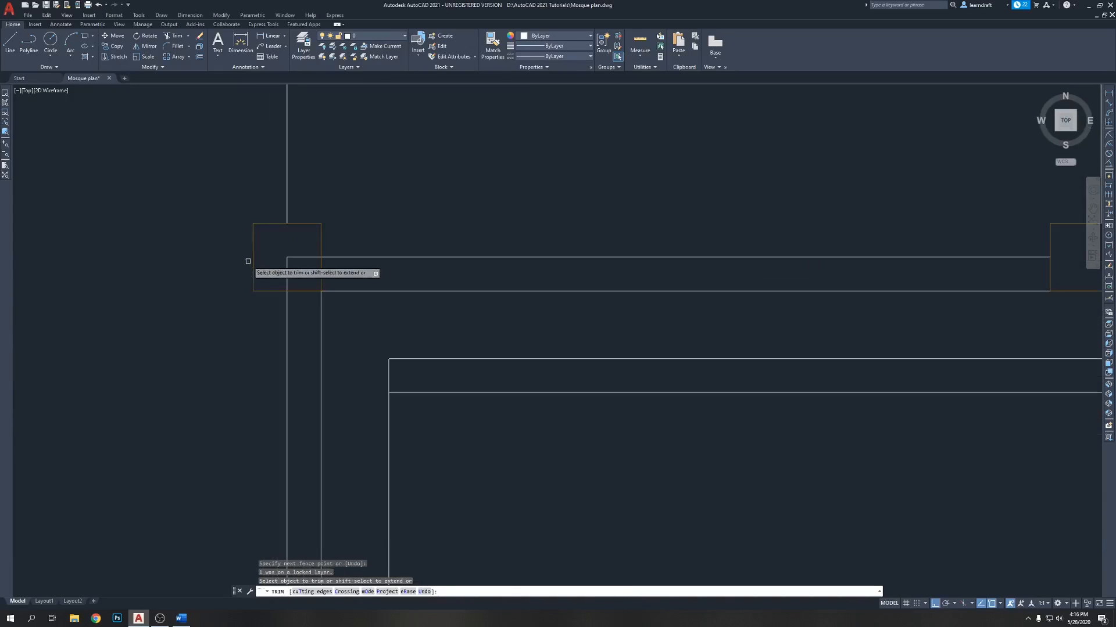
{"action": "left_click", "coordinate": [328, 237]}
{"action": "left_click", "coordinate": [298, 269]}
{"action": "scroll", "coordinate": [391, 230], "scroll_direction": "down", "scroll_amount": 4}
{"action": "middle_click_drag", "start_coordinate": [574, 335], "coordinate": [558, 269]}
{"action": "scroll", "coordinate": [329, 294], "scroll_direction": "up", "scroll_amount": 10}
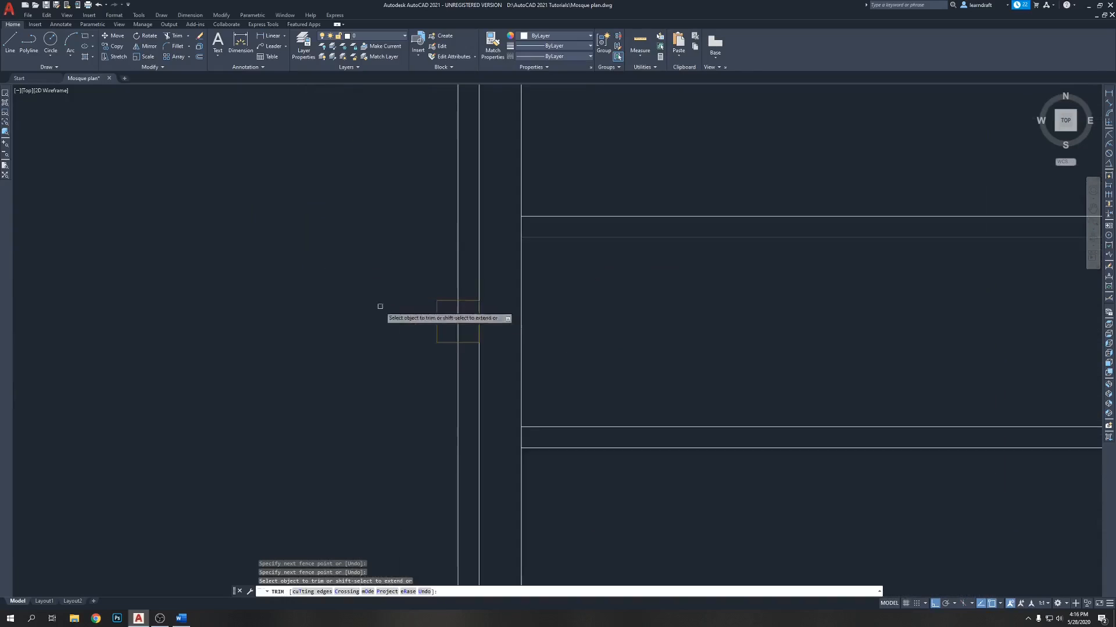
{"action": "left_click", "coordinate": [623, 316]}
{"action": "left_click", "coordinate": [515, 336]}
Step: Trim the right wall's lines inside its upper intermediate column and its column at the middle wall
{"action": "scroll", "coordinate": [323, 251], "scroll_direction": "down", "scroll_amount": 2}
{"action": "scroll", "coordinate": [523, 294], "scroll_direction": "down", "scroll_amount": 3}
{"action": "scroll", "coordinate": [697, 224], "scroll_direction": "up", "scroll_amount": 6}
{"action": "left_click", "coordinate": [720, 235]}
{"action": "scroll", "coordinate": [748, 187], "scroll_direction": "down", "scroll_amount": 3}
{"action": "scroll", "coordinate": [747, 265], "scroll_direction": "up", "scroll_amount": 6}
{"action": "left_click", "coordinate": [609, 342]}
{"action": "key", "text": "Return"}
Step: Trim the middle wall's lines inside its four intermediate columns
{"action": "scroll", "coordinate": [758, 284], "scroll_direction": "down", "scroll_amount": 5}
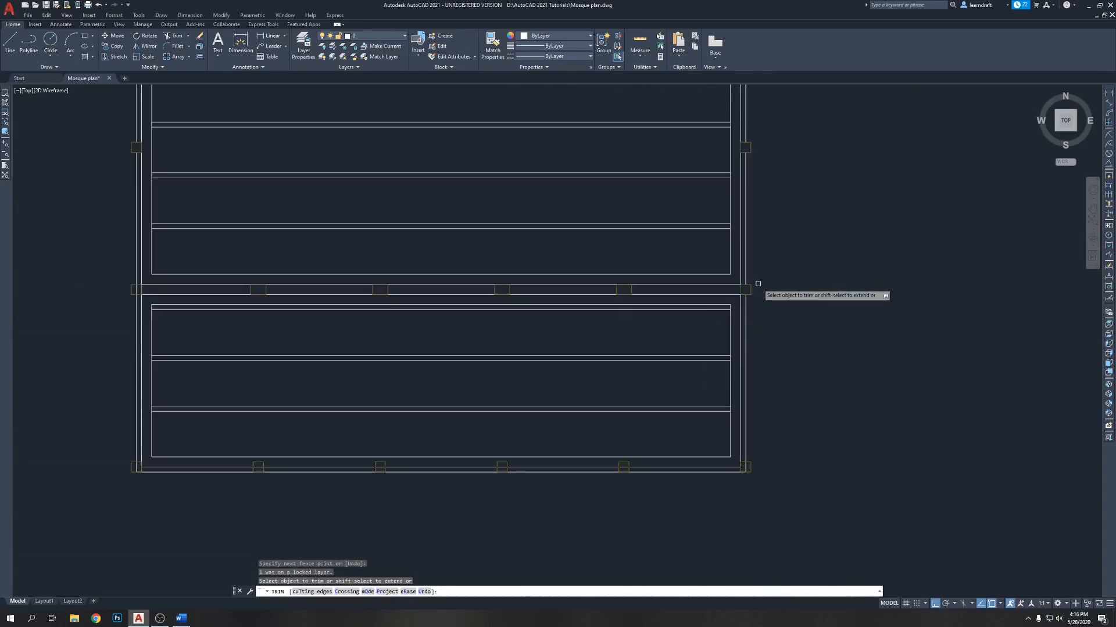
{"action": "scroll", "coordinate": [612, 307], "scroll_direction": "up", "scroll_amount": 6}
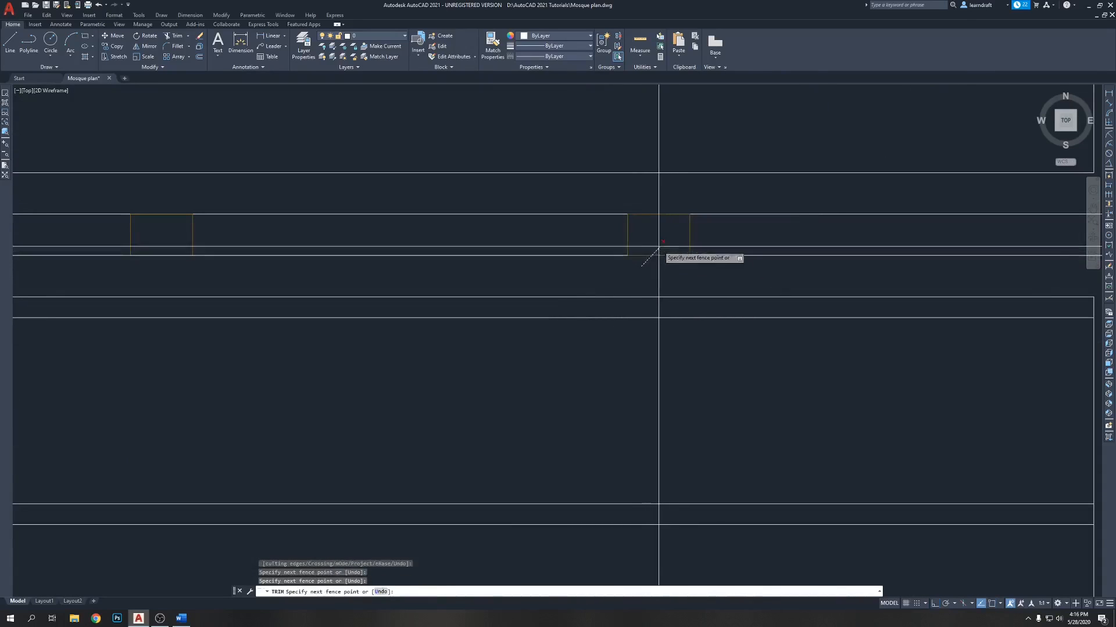
{"action": "scroll", "coordinate": [534, 249], "scroll_direction": "down", "scroll_amount": 3}
{"action": "scroll", "coordinate": [557, 251], "scroll_direction": "up", "scroll_amount": 1}
{"action": "left_click_drag", "start_coordinate": [558, 243], "coordinate": [546, 283]}
{"action": "middle_click_drag", "start_coordinate": [552, 274], "coordinate": [562, 302]}
{"action": "left_click_drag", "start_coordinate": [571, 269], "coordinate": [555, 314]}
{"action": "middle_click_drag", "start_coordinate": [433, 286], "coordinate": [715, 302]}
{"action": "left_click_drag", "start_coordinate": [546, 283], "coordinate": [528, 329]}
Step: Trim the wall lines inside the middle wall's left-end column and the bottom-left corner column
{"action": "scroll", "coordinate": [202, 305], "scroll_direction": "up", "scroll_amount": 4}
{"action": "middle_click_drag", "start_coordinate": [203, 305], "coordinate": [436, 295]}
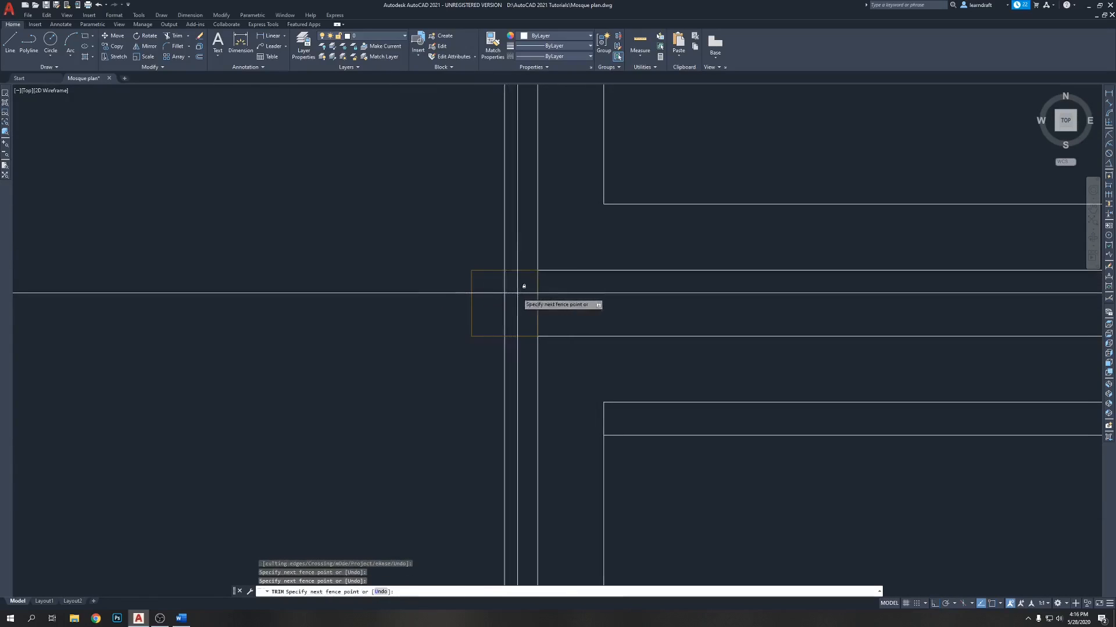
{"action": "scroll", "coordinate": [482, 308], "scroll_direction": "down", "scroll_amount": 5}
{"action": "scroll", "coordinate": [483, 308], "scroll_direction": "up", "scroll_amount": 8}
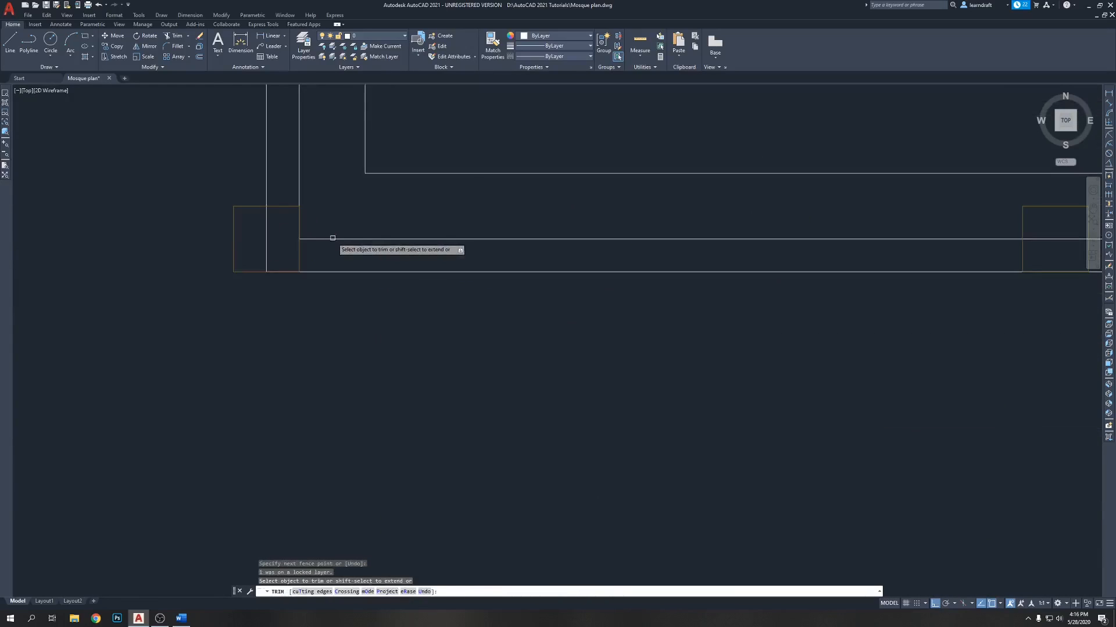
{"action": "left_click", "coordinate": [517, 210]}
{"action": "left_click", "coordinate": [414, 219]}
Step: Trim the wall lines inside the two bottom-wall columns nearest the left corner
{"action": "scroll", "coordinate": [409, 219], "scroll_direction": "down", "scroll_amount": 4}
{"action": "middle_click_drag", "start_coordinate": [682, 239], "coordinate": [445, 236]}
{"action": "scroll", "coordinate": [620, 216], "scroll_direction": "up", "scroll_amount": 4}
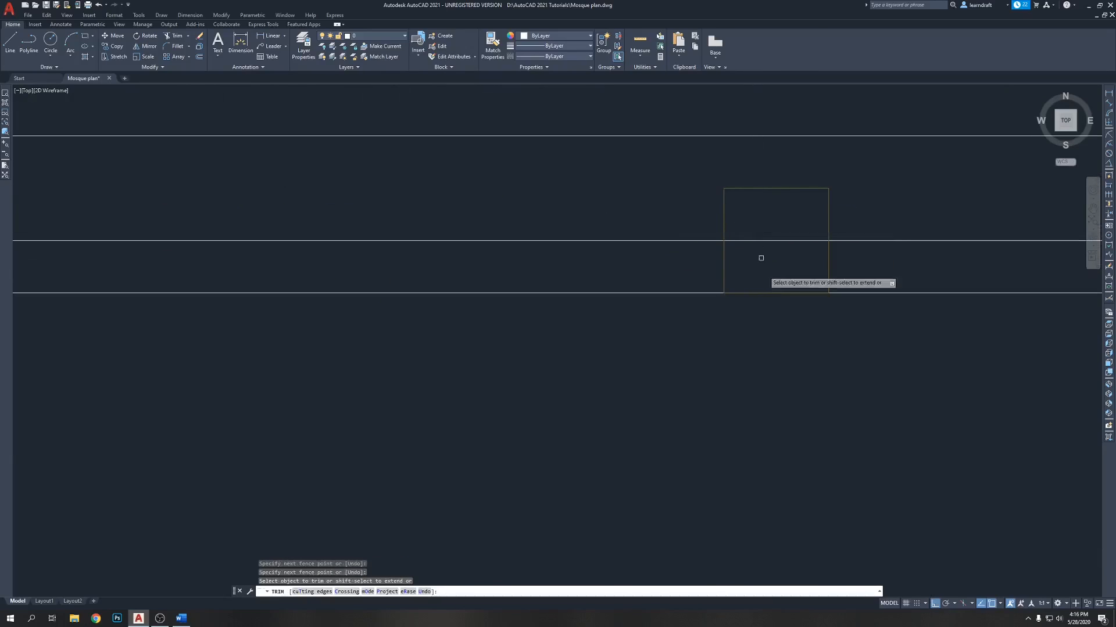
{"action": "left_click", "coordinate": [775, 224]}
{"action": "left_click", "coordinate": [735, 303]}
{"action": "middle_click_drag", "start_coordinate": [862, 270], "coordinate": [448, 259]}
{"action": "scroll", "coordinate": [449, 259], "scroll_direction": "down", "scroll_amount": 4}
{"action": "middle_click_drag", "start_coordinate": [911, 286], "coordinate": [637, 282]}
{"action": "scroll", "coordinate": [637, 282], "scroll_direction": "up", "scroll_amount": 2}
{"action": "left_click", "coordinate": [651, 204]}
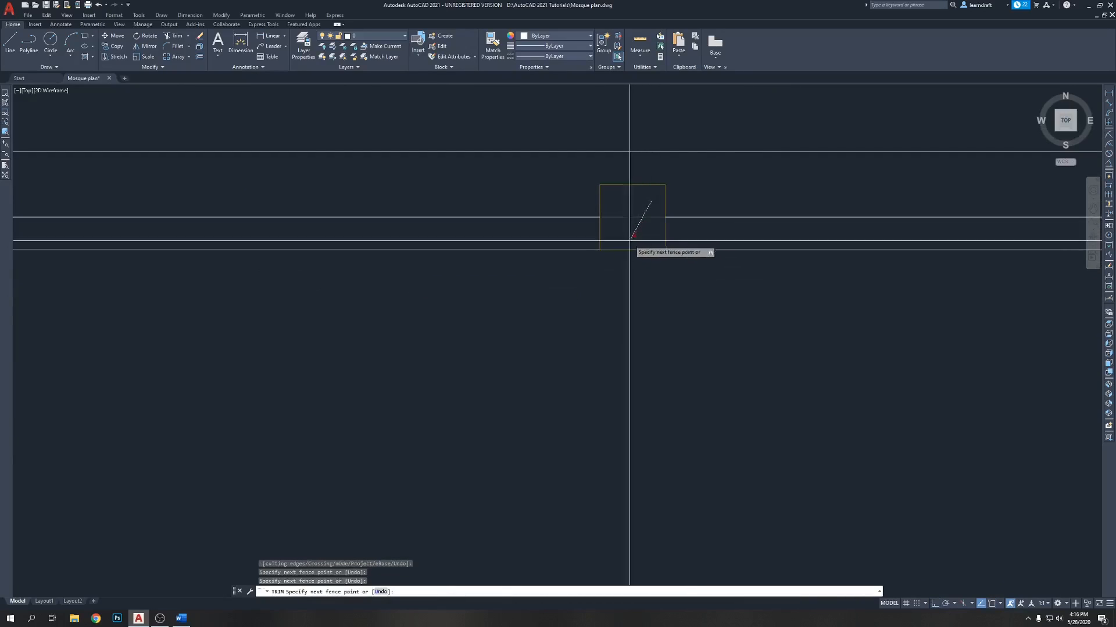
{"action": "left_click", "coordinate": [608, 269]}
Step: Trim the wall lines inside the two bottom-wall columns nearest the right corner
{"action": "middle_click_drag", "start_coordinate": [833, 257], "coordinate": [279, 260]}
{"action": "middle_click_drag", "start_coordinate": [831, 285], "coordinate": [484, 281]}
{"action": "left_click", "coordinate": [591, 211]}
{"action": "left_click", "coordinate": [650, 295]}
{"action": "middle_click_drag", "start_coordinate": [717, 289], "coordinate": [515, 281]}
{"action": "scroll", "coordinate": [515, 281], "scroll_direction": "down", "scroll_amount": 4}
{"action": "scroll", "coordinate": [560, 269], "scroll_direction": "up", "scroll_amount": 5}
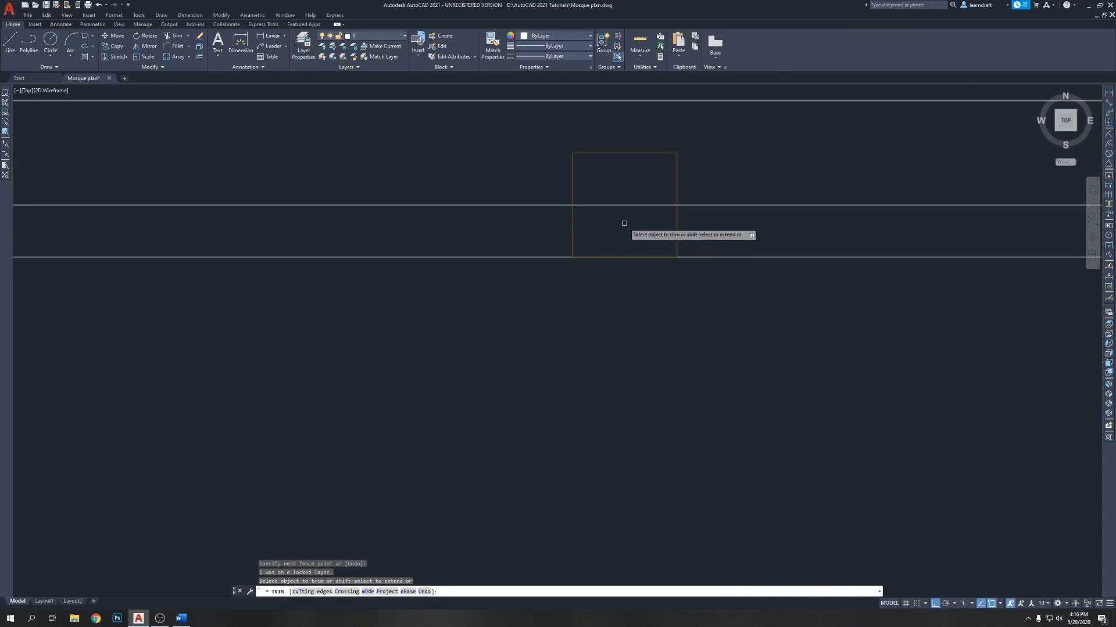
{"action": "left_click", "coordinate": [639, 205]}
Step: Trim the wall lines inside the bottom-right corner column
{"action": "scroll", "coordinate": [729, 261], "scroll_direction": "down", "scroll_amount": 5}
{"action": "middle_click_drag", "start_coordinate": [738, 261], "coordinate": [520, 294]}
{"action": "middle_click_drag", "start_coordinate": [808, 284], "coordinate": [650, 284]}
{"action": "scroll", "coordinate": [646, 281], "scroll_direction": "up", "scroll_amount": 5}
{"action": "left_click", "coordinate": [675, 266]}
{"action": "left_click", "coordinate": [579, 284]}
{"action": "key", "text": "Return"}
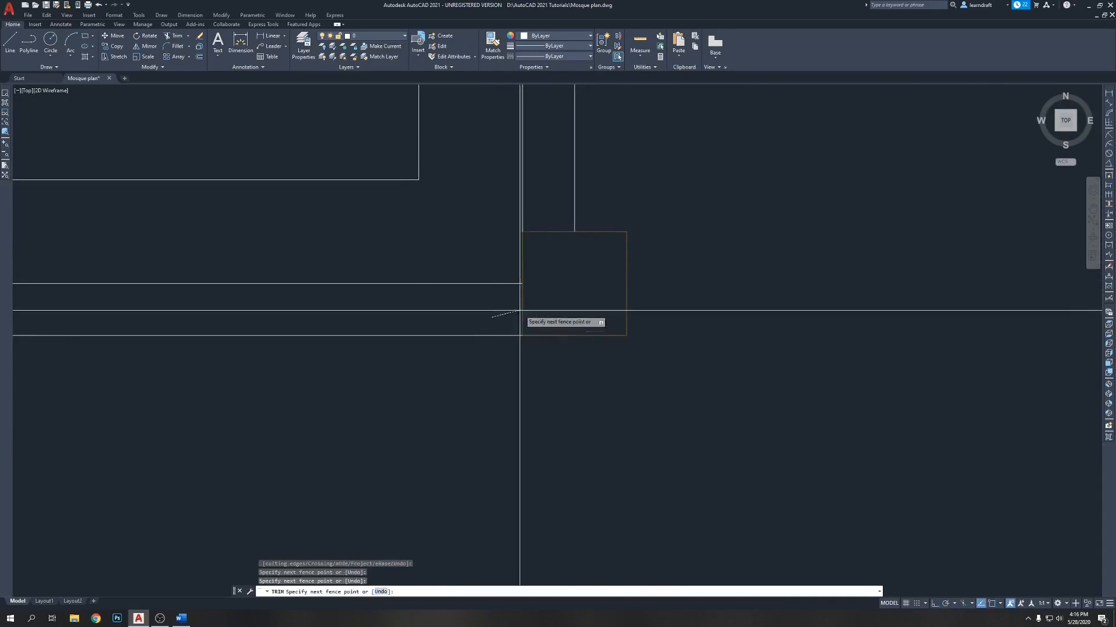
{"action": "left_click", "coordinate": [473, 259]}
{"action": "left_click", "coordinate": [614, 387]}
{"action": "scroll", "coordinate": [657, 353], "scroll_direction": "down", "scroll_amount": 4}
{"action": "middle_click_drag", "start_coordinate": [701, 288], "coordinate": [680, 350]}
{"action": "scroll", "coordinate": [610, 312], "scroll_direction": "down", "scroll_amount": 2}
{"action": "middle_click_drag", "start_coordinate": [562, 306], "coordinate": [580, 368]}
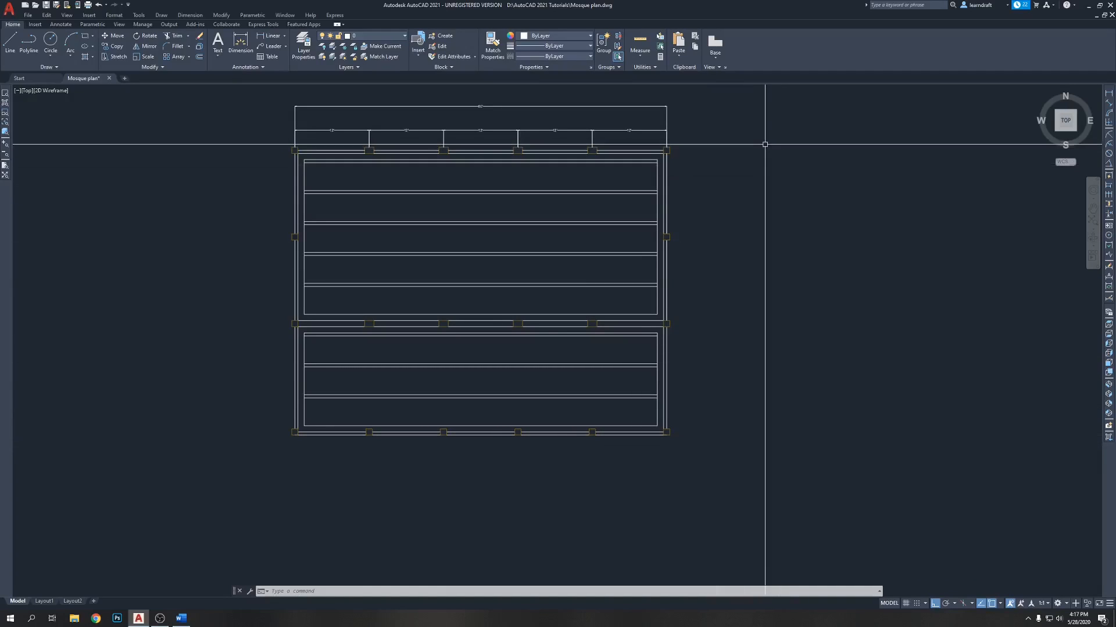
Step: Erase the horizontal line just below the top edge of the upper hall's inner rectangle
{"action": "middle_click_drag", "start_coordinate": [720, 147], "coordinate": [737, 183]}
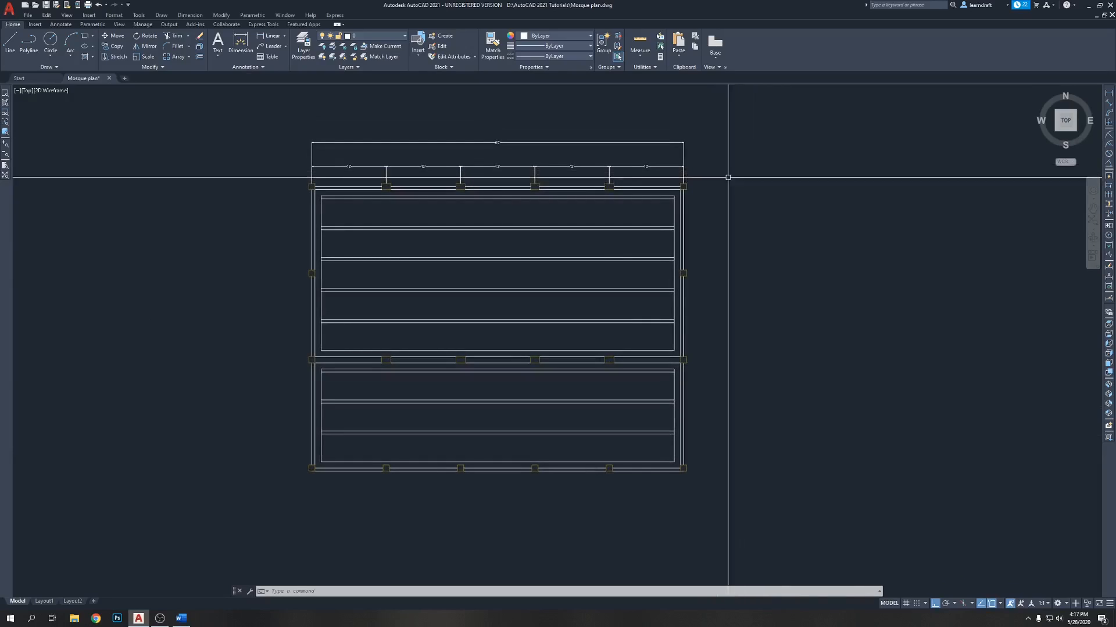
{"action": "scroll", "coordinate": [740, 171], "scroll_direction": "up", "scroll_amount": 6}
{"action": "middle_click_drag", "start_coordinate": [635, 212], "coordinate": [717, 261]}
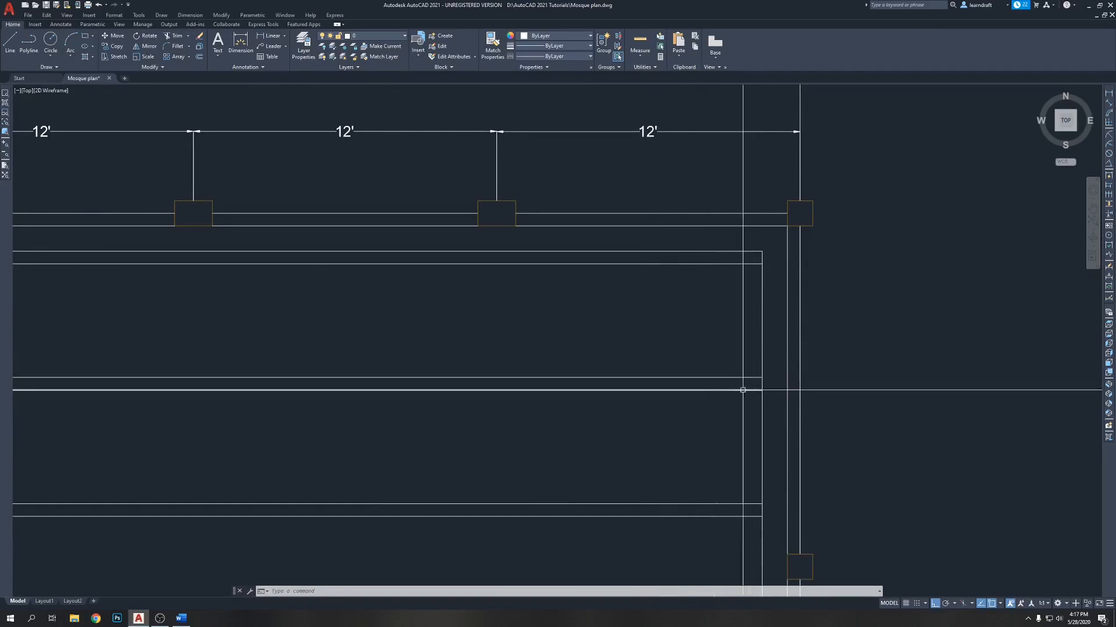
{"action": "scroll", "coordinate": [727, 257], "scroll_direction": "down", "scroll_amount": 2}
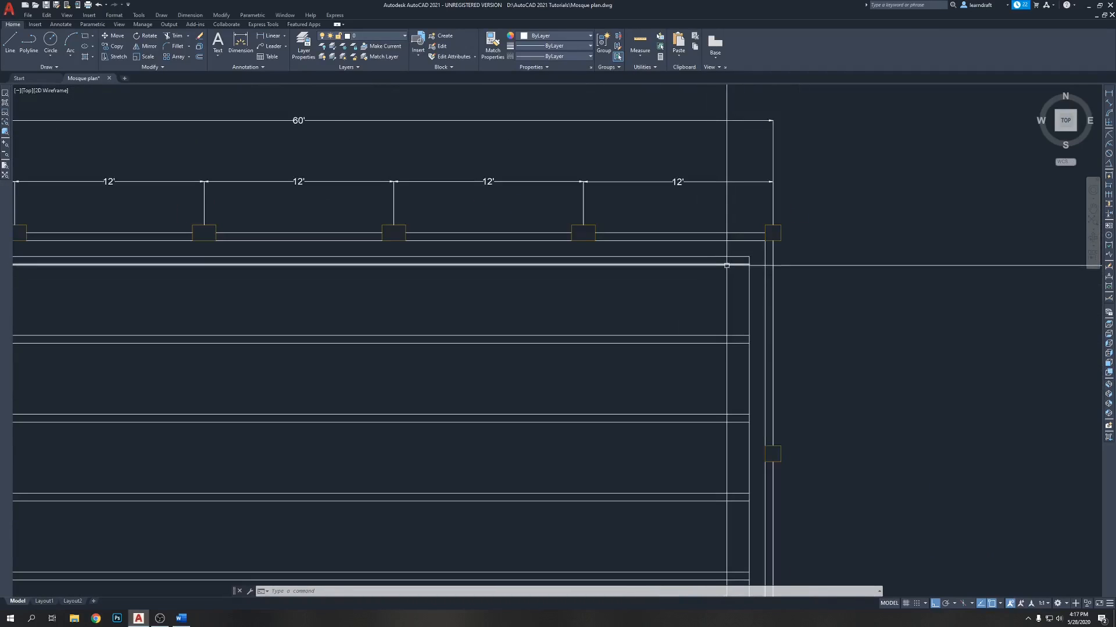
{"action": "left_click", "coordinate": [728, 260]}
{"action": "left_click", "coordinate": [709, 304]}
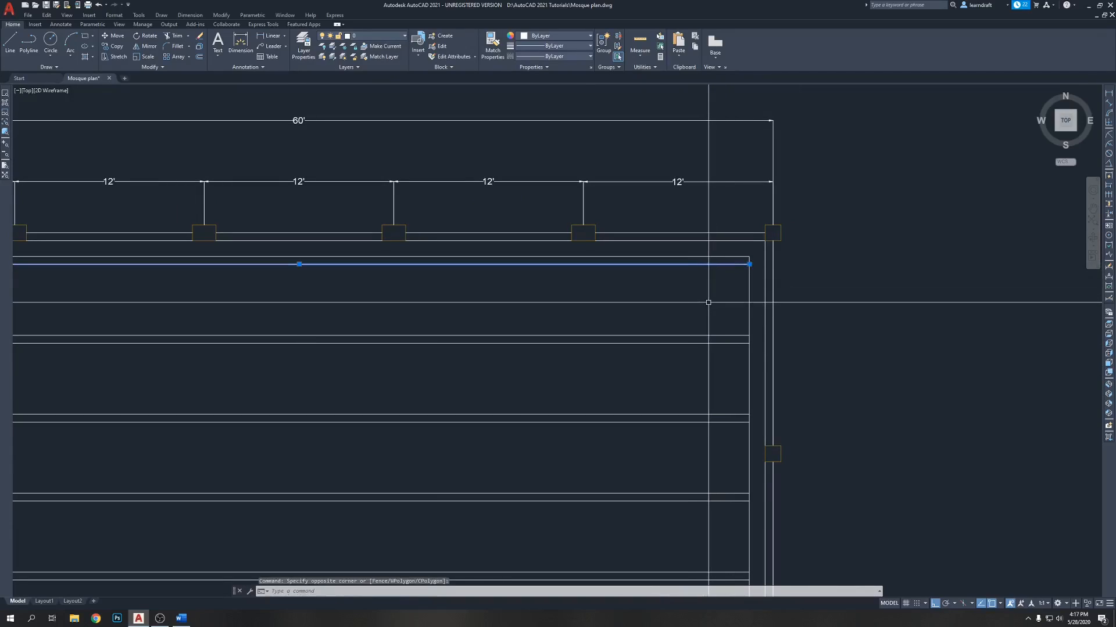
{"action": "key", "text": "Delete"}
{"action": "scroll", "coordinate": [708, 304], "scroll_direction": "down", "scroll_amount": 3}
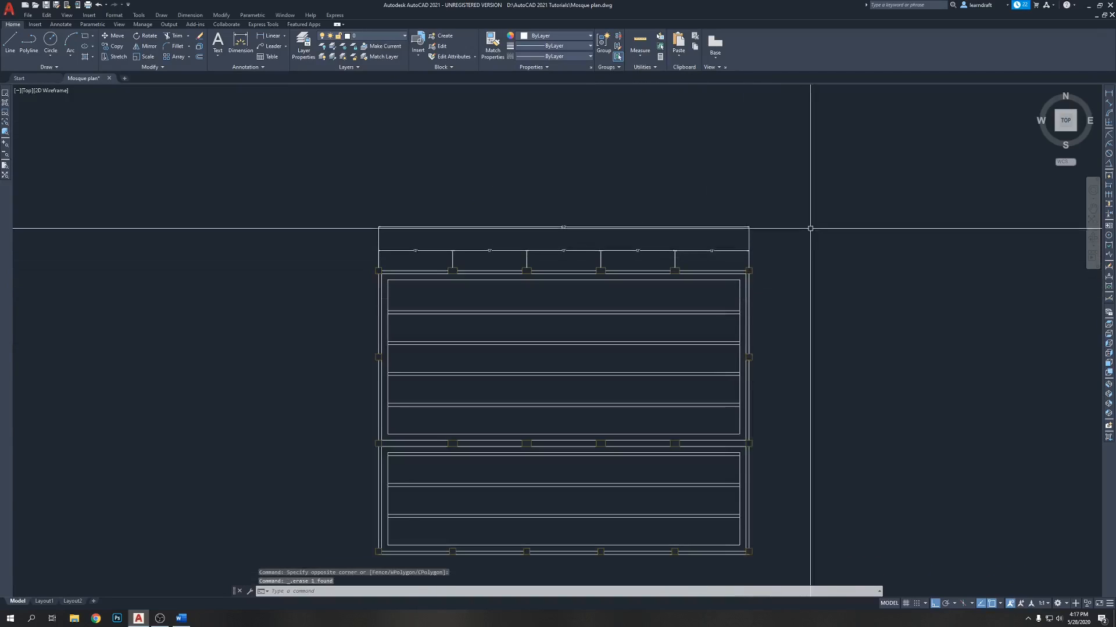
Step: Unlock the column layer in the layer properties and close the layer manager
{"action": "left_click", "coordinate": [842, 183]}
{"action": "key", "text": "Escape"}
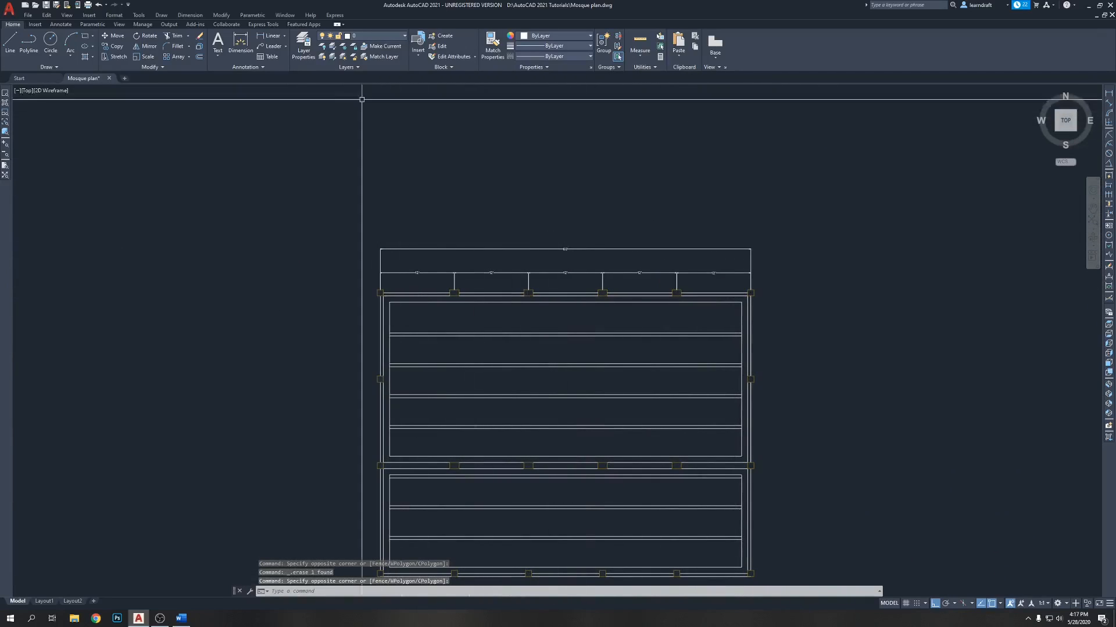
{"action": "left_click", "coordinate": [303, 45]}
{"action": "left_click", "coordinate": [118, 65]}
{"action": "left_click", "coordinate": [675, 155]}
{"action": "left_click", "coordinate": [773, 215]}
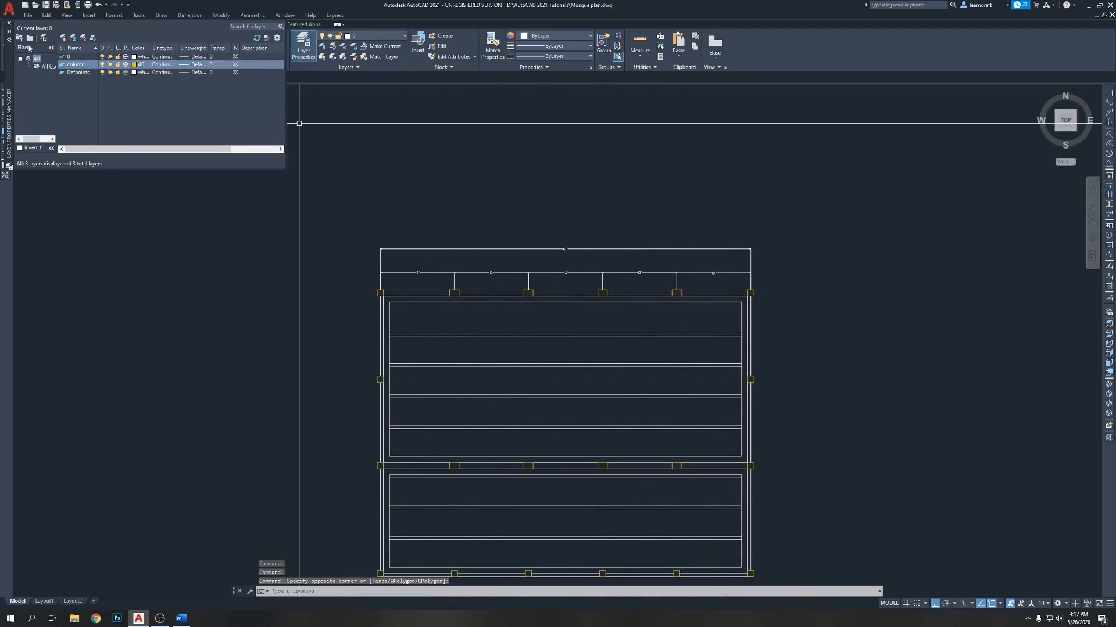
{"action": "left_click", "coordinate": [9, 25]}
Step: Stretch the top wall with its columns, dimensions and the inner rectangle's top edge downward by 6 inches
{"action": "scroll", "coordinate": [713, 186], "scroll_direction": "up", "scroll_amount": 2}
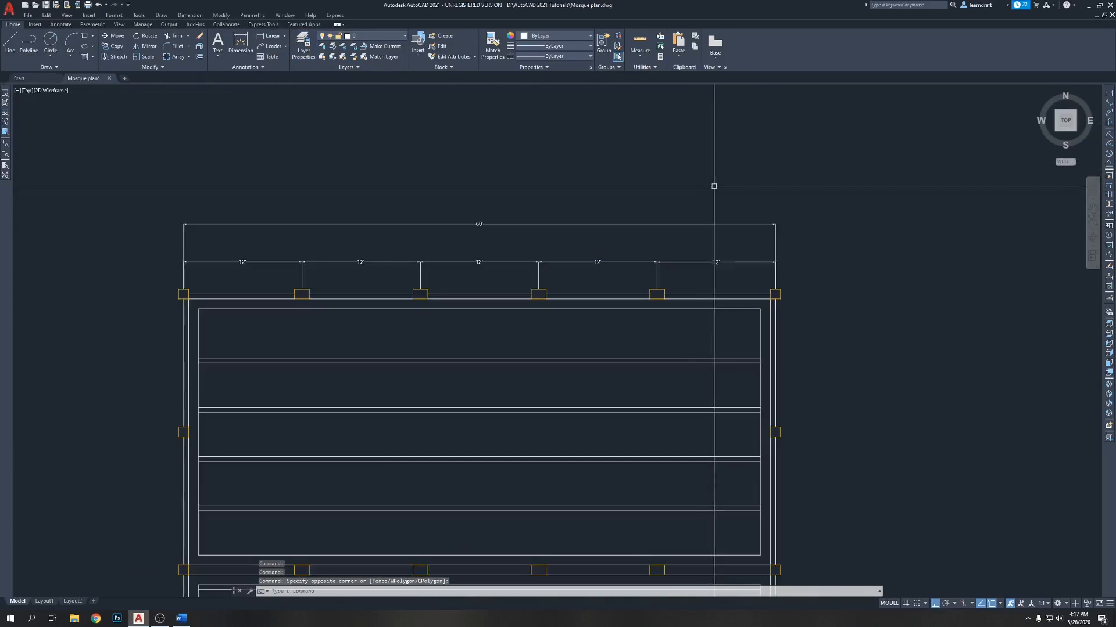
{"action": "left_click", "coordinate": [850, 174]}
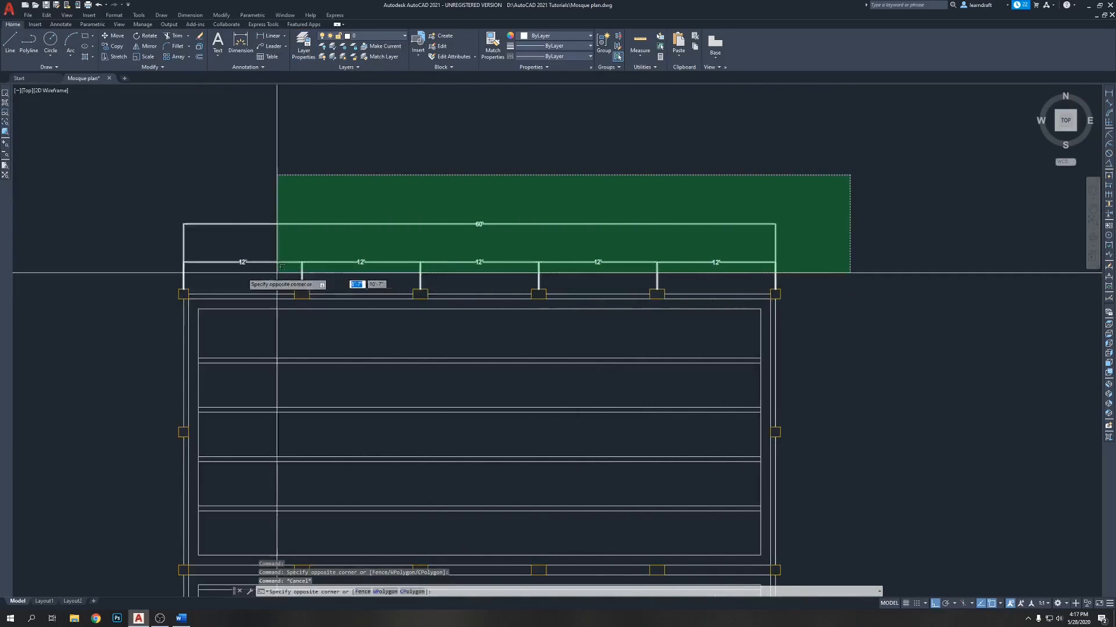
{"action": "left_click", "coordinate": [73, 322]}
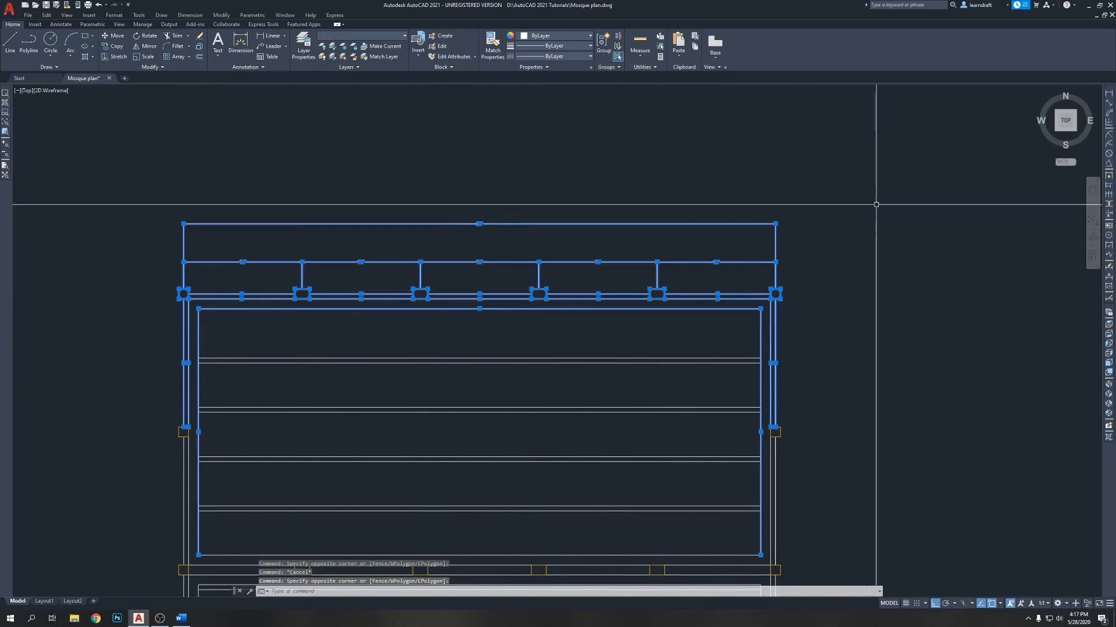
{"action": "type", "text": "s"}
{"action": "key", "text": "Return"}
{"action": "left_click", "coordinate": [843, 151]}
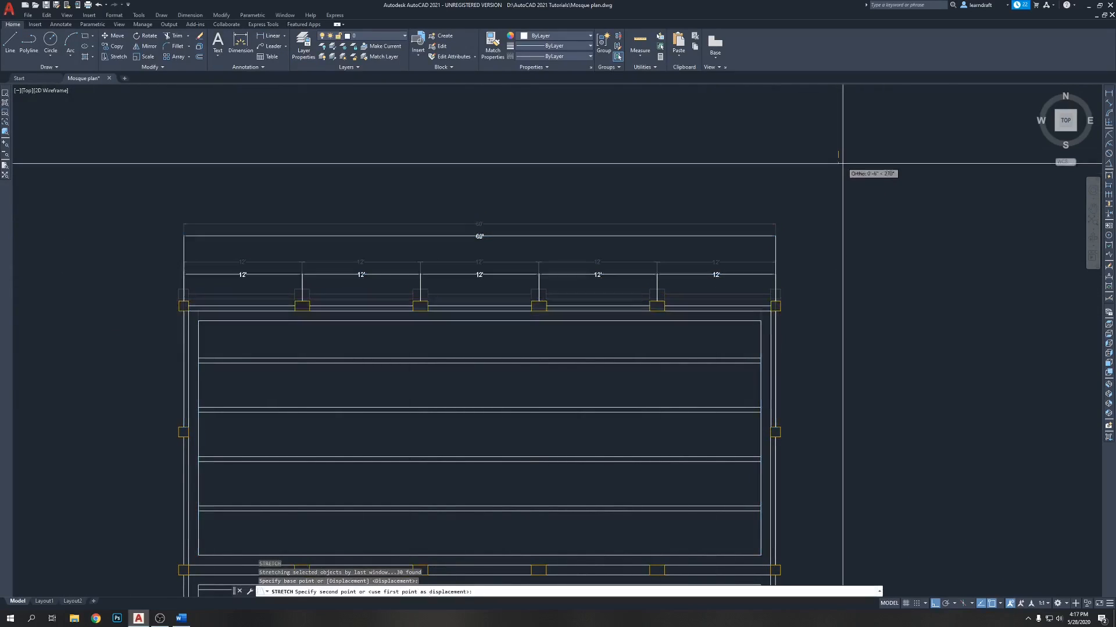
{"action": "type", "text": "6"}
{"action": "key", "text": "Return"}
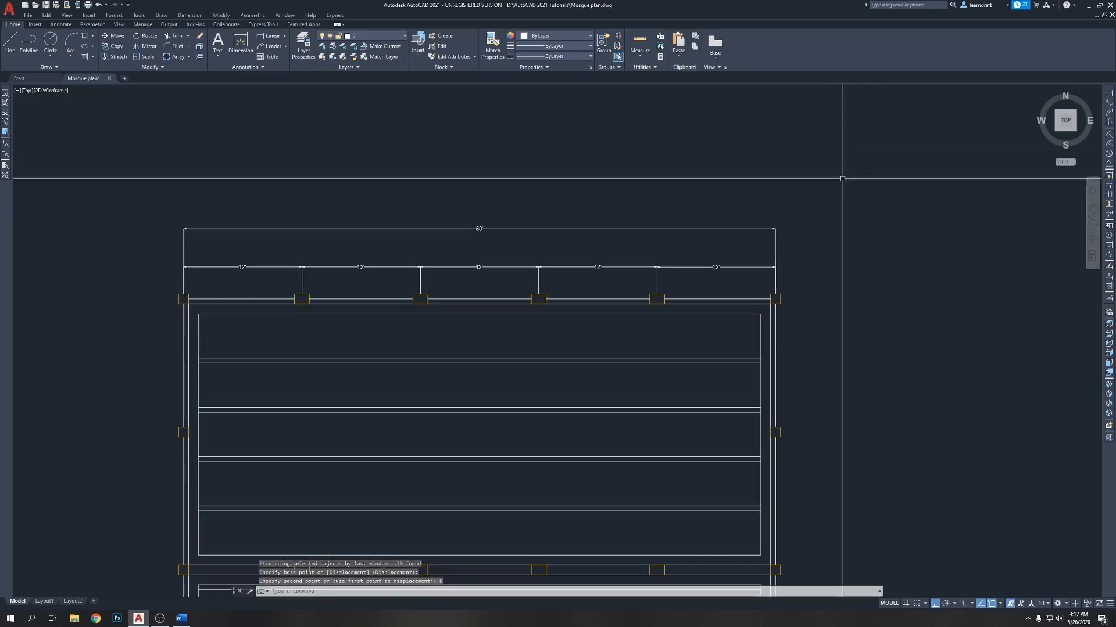
Step: Measure the vertical gap between the first row line and the top edge of the upper inner rectangle
{"action": "scroll", "coordinate": [790, 226], "scroll_direction": "up", "scroll_amount": 2}
{"action": "middle_click_drag", "start_coordinate": [786, 230], "coordinate": [772, 277]}
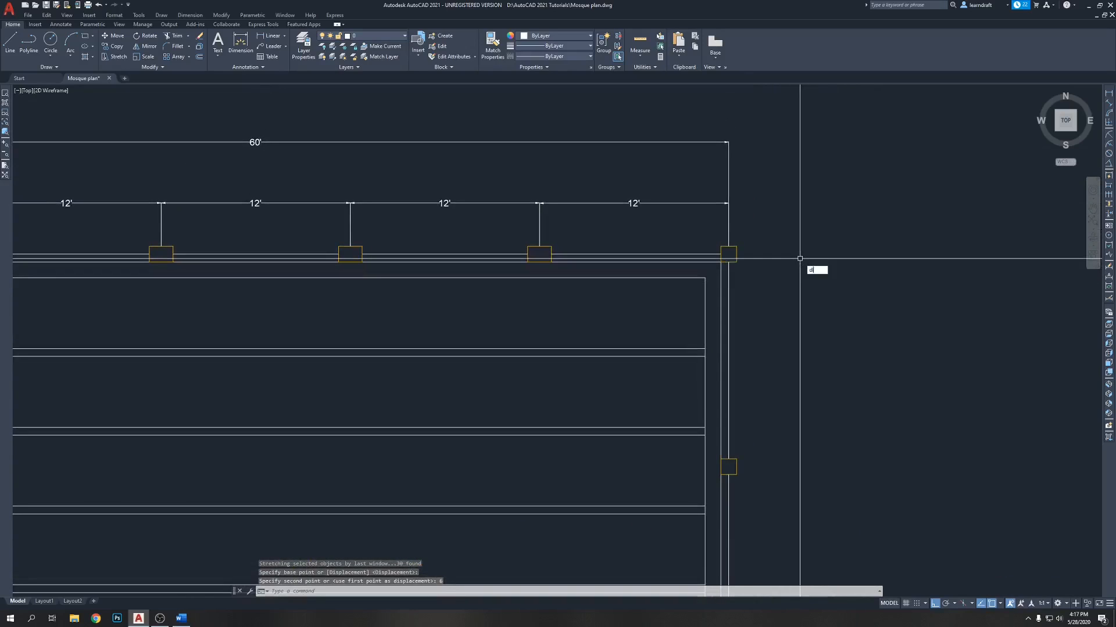
{"action": "type", "text": "dli"}
{"action": "key", "text": "Return"}
{"action": "scroll", "coordinate": [709, 301], "scroll_direction": "up", "scroll_amount": 2}
{"action": "left_click", "coordinate": [701, 377]}
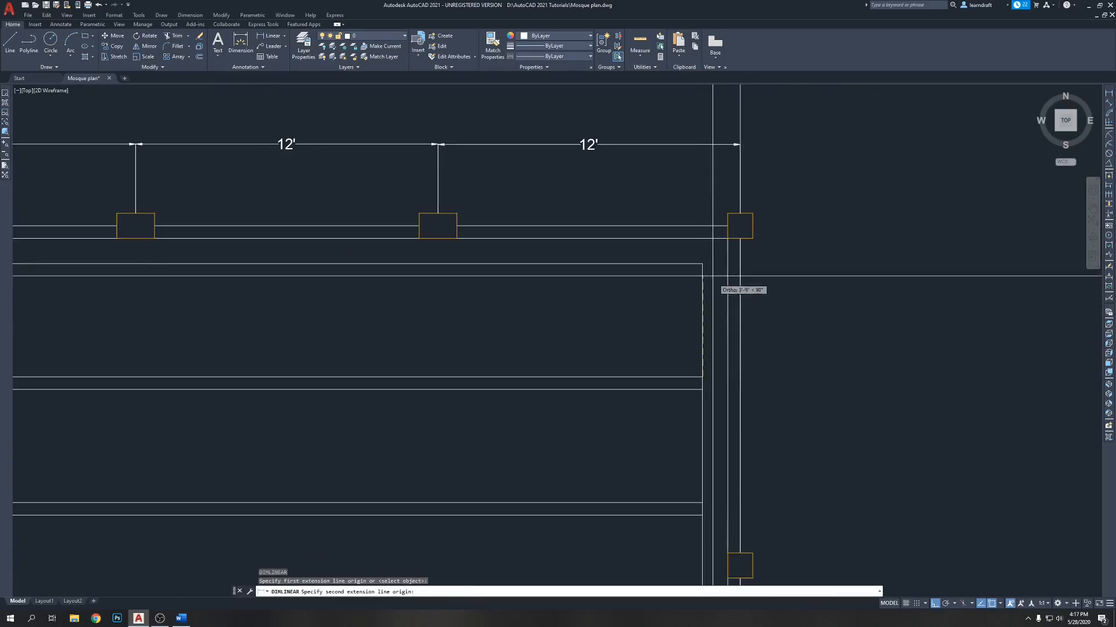
{"action": "left_click", "coordinate": [702, 264]}
{"action": "key", "text": "Escape"}
{"action": "scroll", "coordinate": [705, 244], "scroll_direction": "down", "scroll_amount": 5}
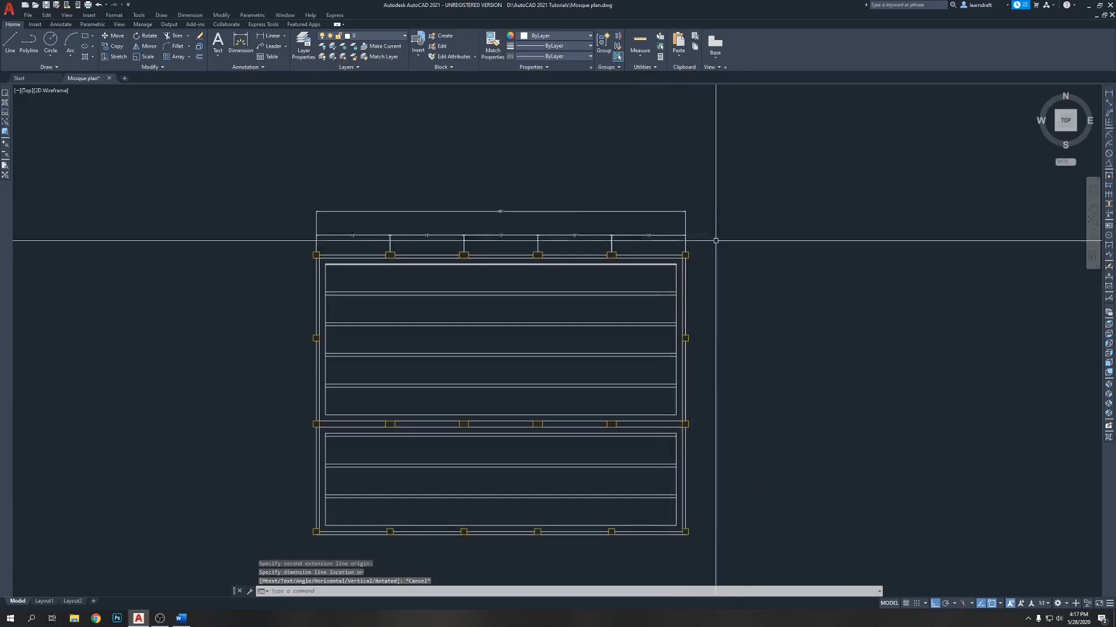
Step: Add a vertical dimension outside the right wall, from the top-right corner column to the middle wall's right-end column
{"action": "scroll", "coordinate": [583, 270], "scroll_direction": "up", "scroll_amount": 3}
{"action": "middle_click_drag", "start_coordinate": [606, 264], "coordinate": [617, 236]}
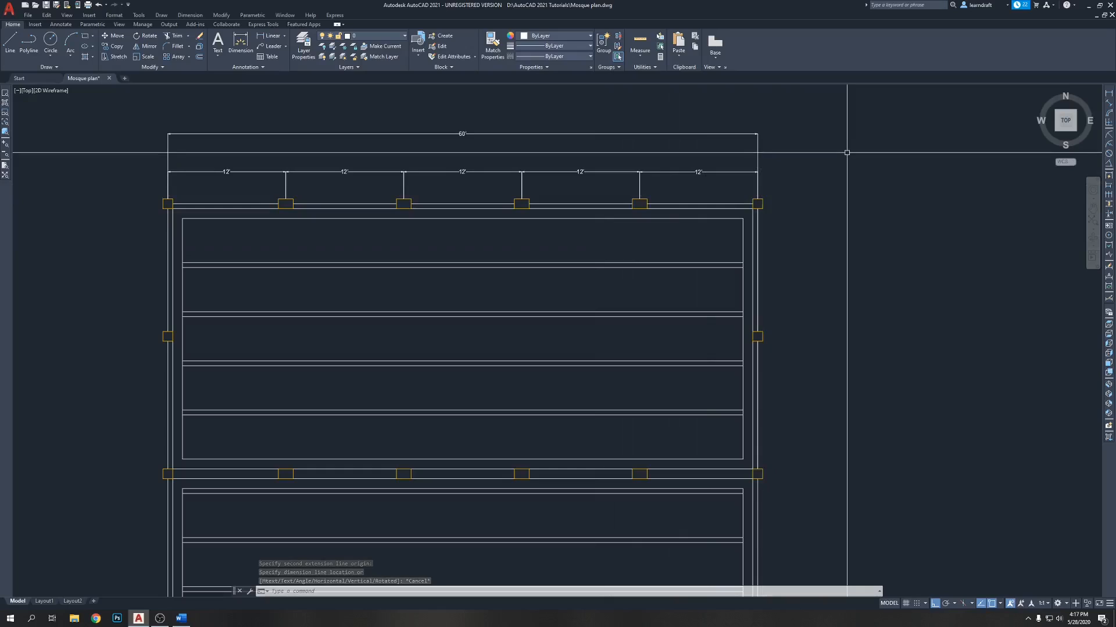
{"action": "type", "text": "DLI"}
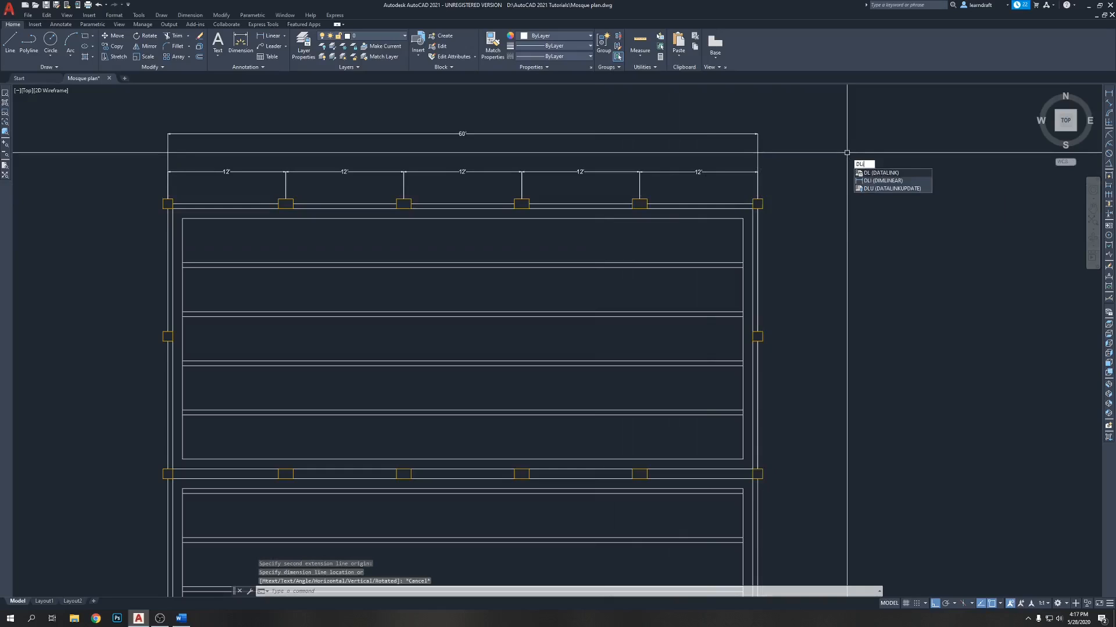
{"action": "key", "text": "Return"}
{"action": "scroll", "coordinate": [777, 203], "scroll_direction": "up", "scroll_amount": 1}
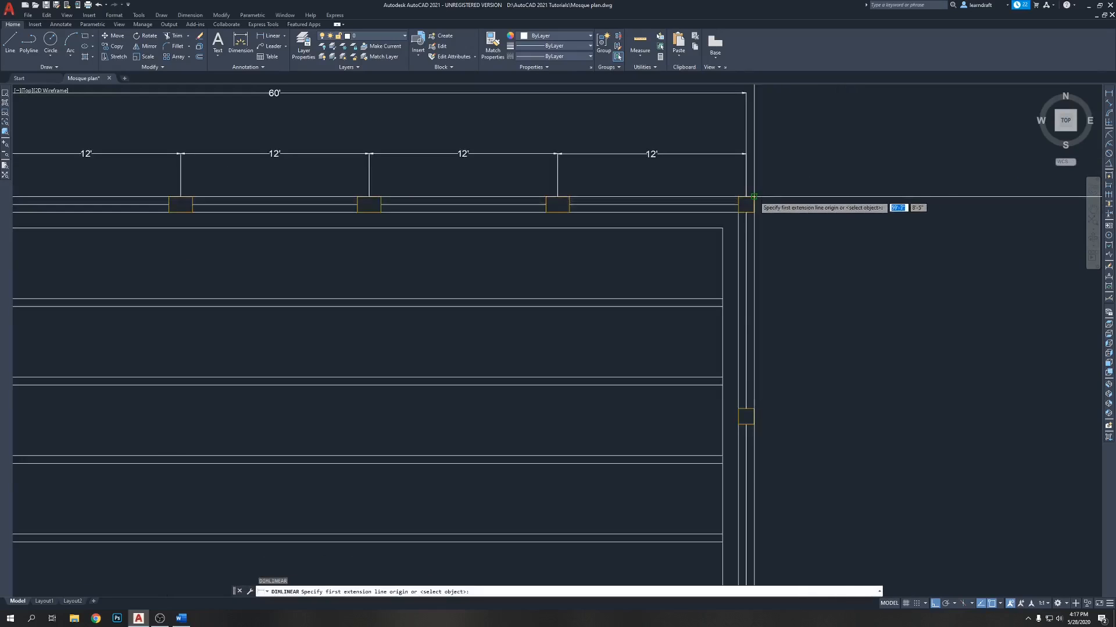
{"action": "left_click", "coordinate": [753, 204]}
{"action": "scroll", "coordinate": [760, 203], "scroll_direction": "down", "scroll_amount": 2}
{"action": "scroll", "coordinate": [777, 366], "scroll_direction": "up", "scroll_amount": 3}
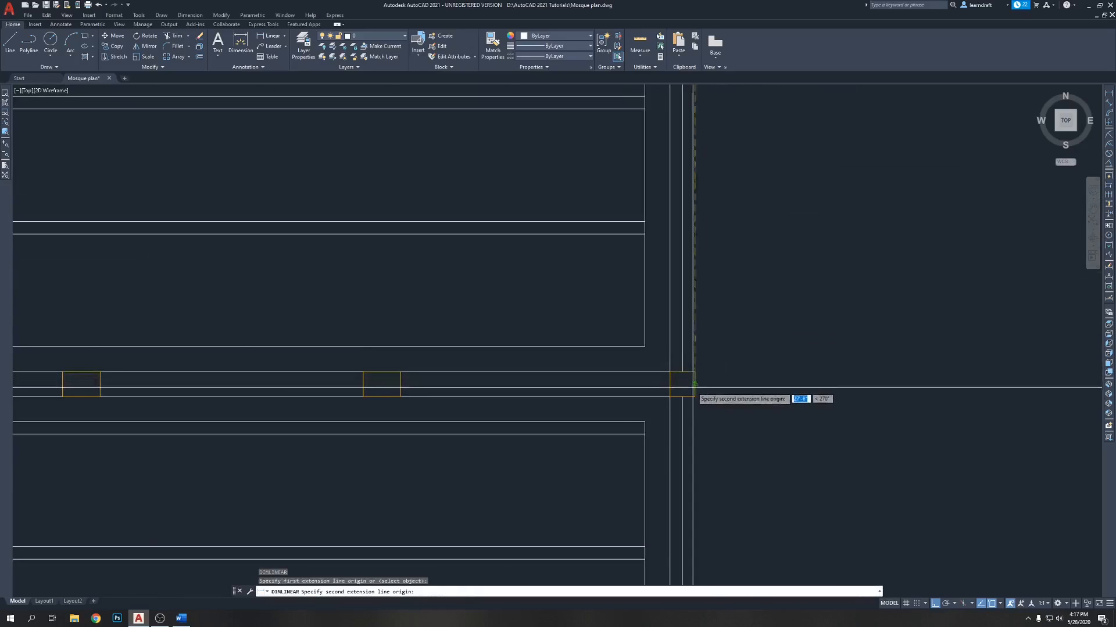
{"action": "left_click", "coordinate": [755, 371]}
{"action": "left_click", "coordinate": [763, 318]}
{"action": "scroll", "coordinate": [762, 307], "scroll_direction": "down", "scroll_amount": 3}
{"action": "scroll", "coordinate": [773, 240], "scroll_direction": "up", "scroll_amount": 3}
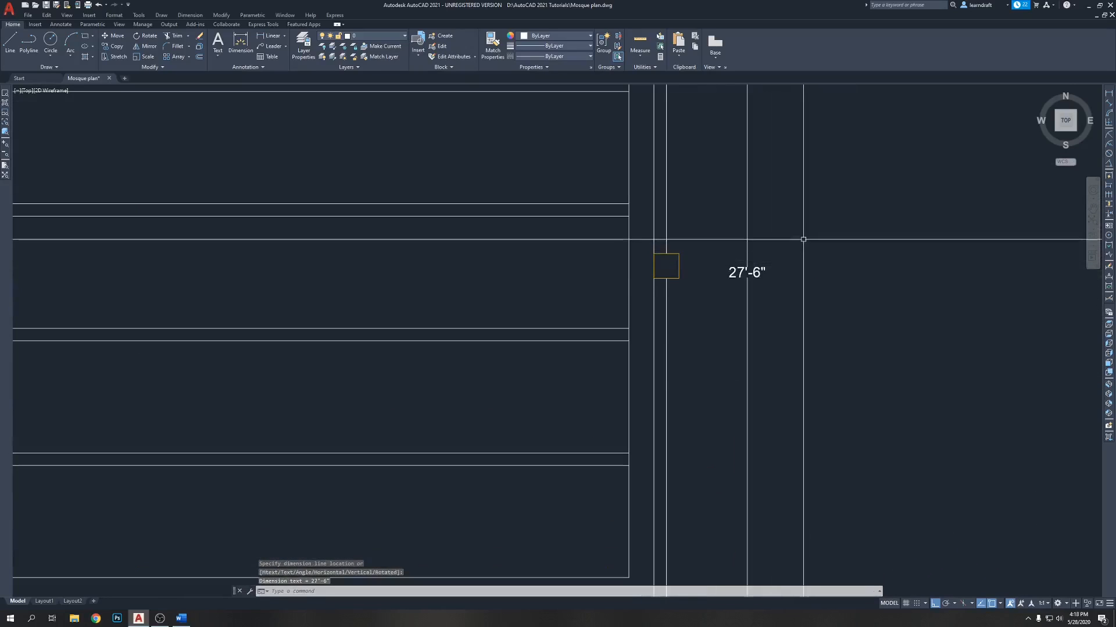
{"action": "scroll", "coordinate": [745, 265], "scroll_direction": "down", "scroll_amount": 2}
{"action": "mouse_move", "coordinate": [792, 235]}
{"action": "middle_mouse_down"}
{"action": "mouse_move", "coordinate": [789, 211]}
{"action": "mouse_move", "coordinate": [778, 224]}
{"action": "middle_mouse_up"}
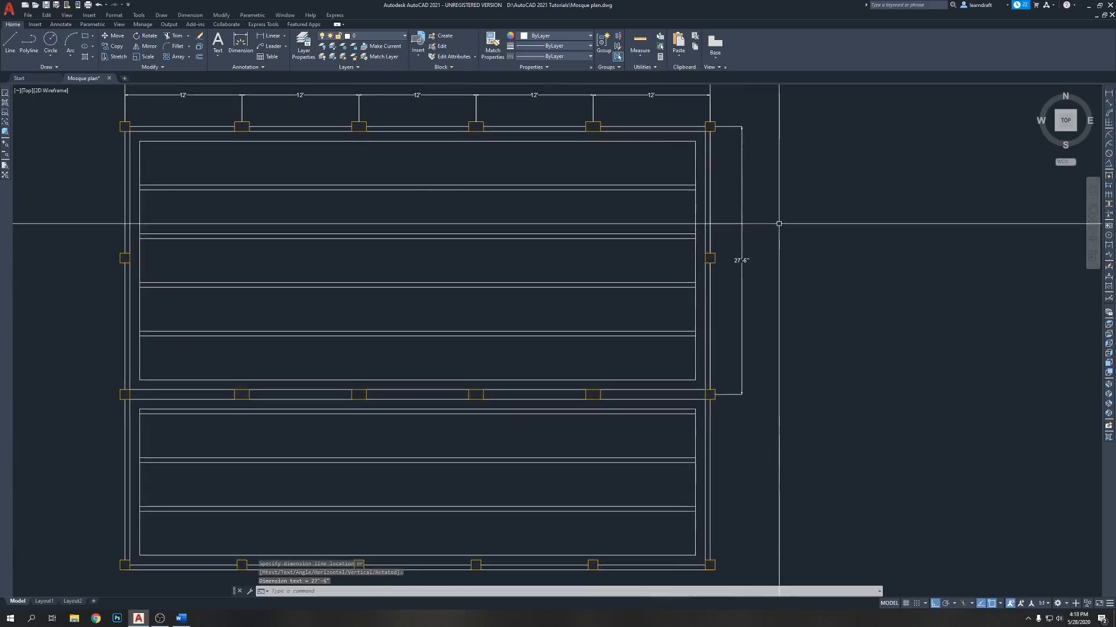
Step: Delete the vertical dimension outside the right wall between the top-right corner column and the middle wall
{"action": "left_click", "coordinate": [752, 179]}
{"action": "left_click", "coordinate": [737, 190]}
{"action": "middle_click_drag", "start_coordinate": [795, 182], "coordinate": [782, 215]}
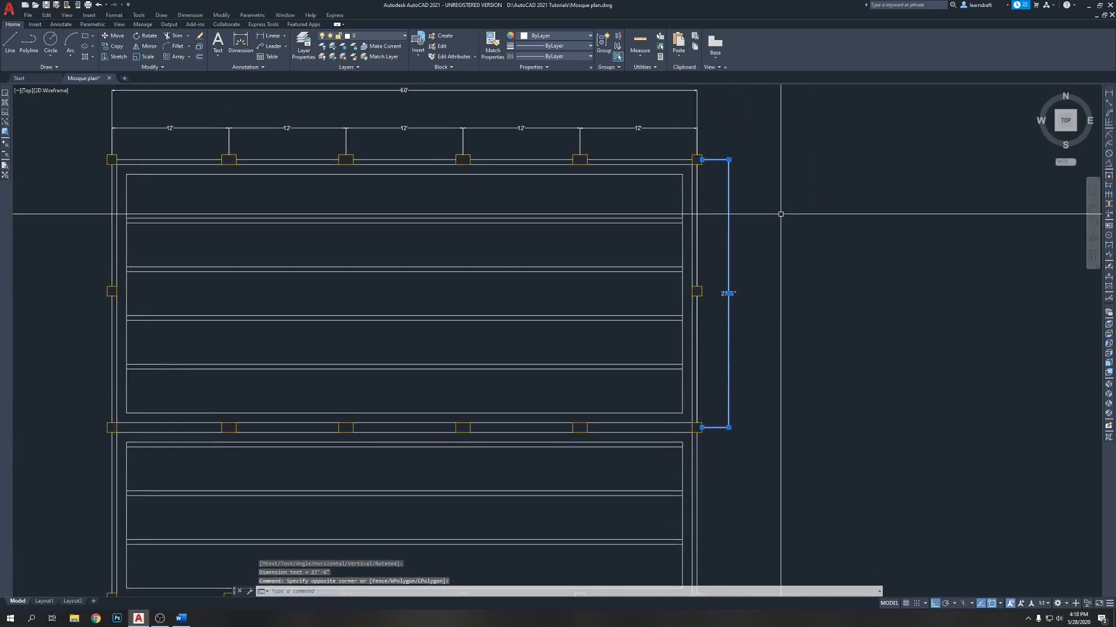
{"action": "key", "text": "Delete"}
{"action": "middle_click_drag", "start_coordinate": [811, 180], "coordinate": [864, 172]}
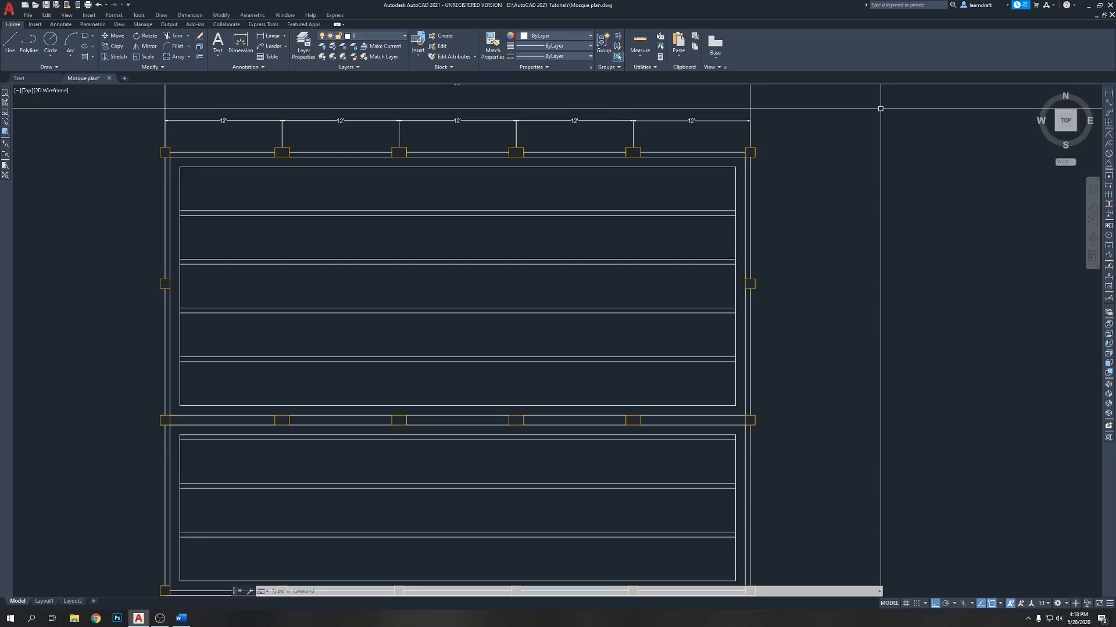
{"action": "mouse_move", "coordinate": [880, 109]}
{"action": "middle_mouse_down"}
{"action": "mouse_move", "coordinate": [810, 167]}
{"action": "mouse_move", "coordinate": [842, 101]}
{"action": "middle_mouse_up"}
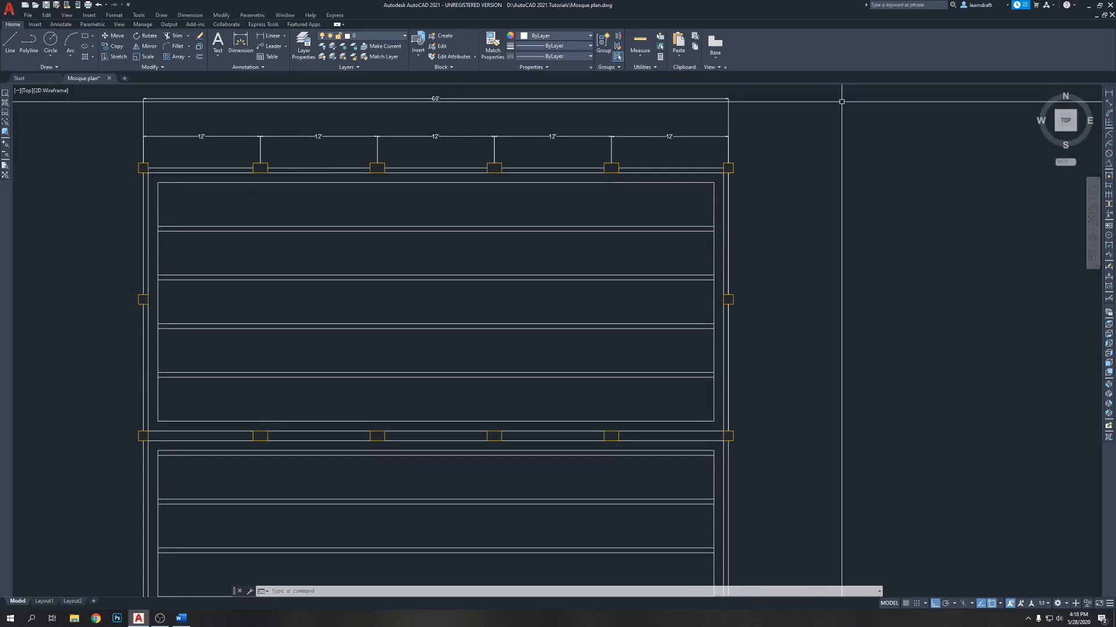
{"action": "middle_click_drag", "start_coordinate": [794, 193], "coordinate": [803, 160]}
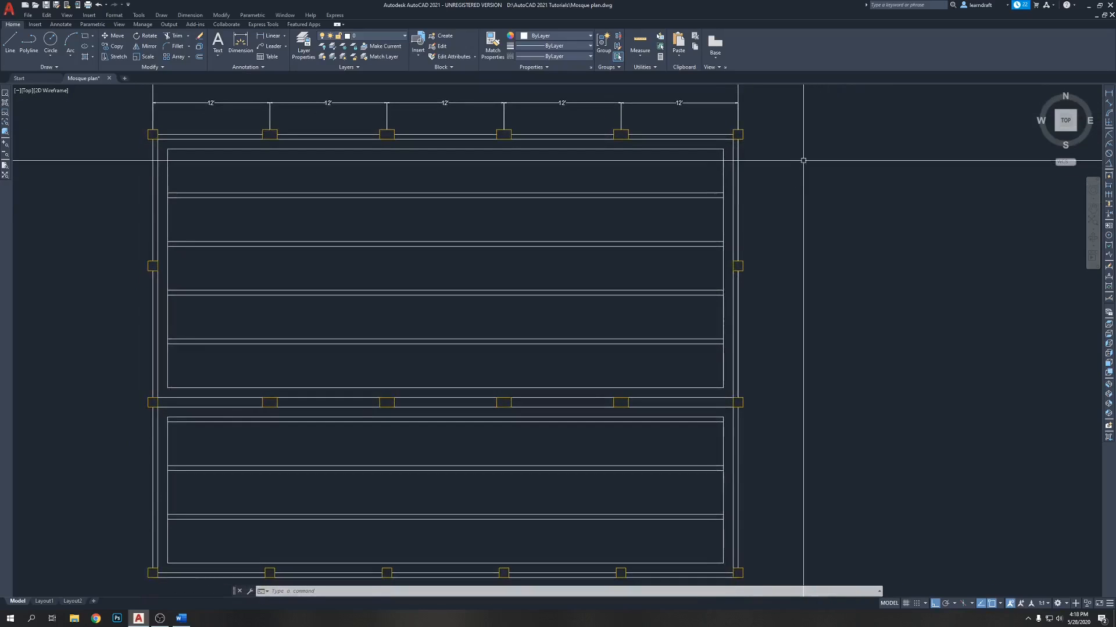
{"action": "scroll", "coordinate": [803, 161], "scroll_direction": "down", "scroll_amount": 2}
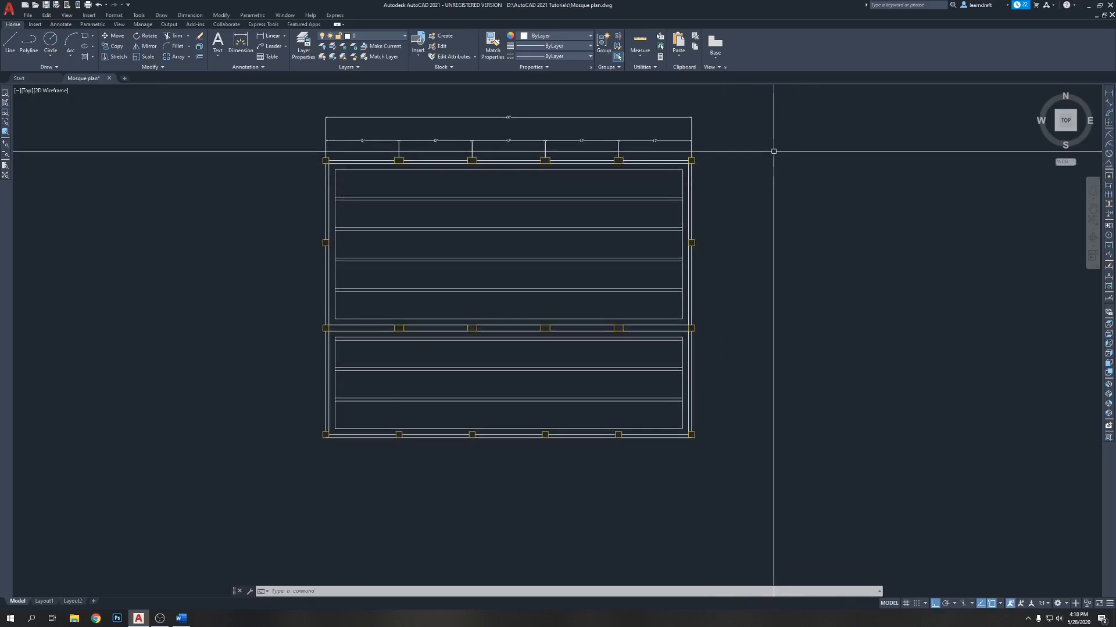
{"action": "middle_click_drag", "start_coordinate": [755, 121], "coordinate": [756, 134]}
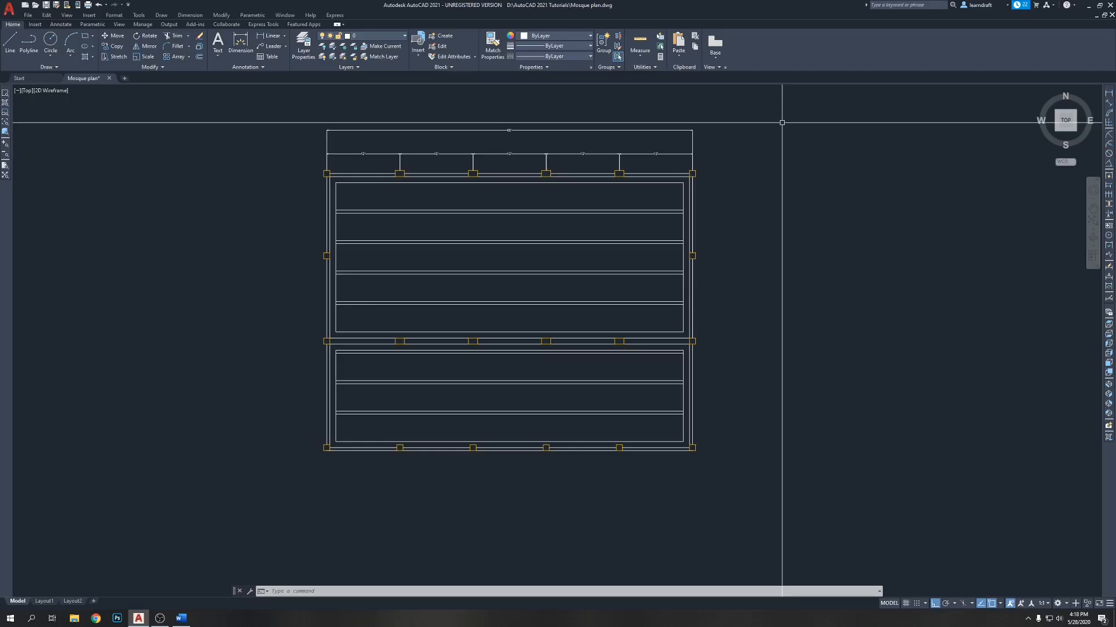
{"action": "middle_click_drag", "start_coordinate": [782, 123], "coordinate": [745, 140]}
Step: Add a vertical linear dimension outside the right wall, from the top-right corner column to the intermediate side column below it
{"action": "scroll", "coordinate": [726, 186], "scroll_direction": "up", "scroll_amount": 4}
{"action": "mouse_move", "coordinate": [715, 225]}
{"action": "middle_mouse_down"}
{"action": "mouse_move", "coordinate": [665, 253]}
{"action": "mouse_move", "coordinate": [580, 249]}
{"action": "middle_mouse_up"}
{"action": "mouse_move", "coordinate": [514, 237]}
{"action": "middle_mouse_down"}
{"action": "mouse_move", "coordinate": [545, 210]}
{"action": "mouse_move", "coordinate": [560, 227]}
{"action": "mouse_move", "coordinate": [602, 226]}
{"action": "middle_mouse_up"}
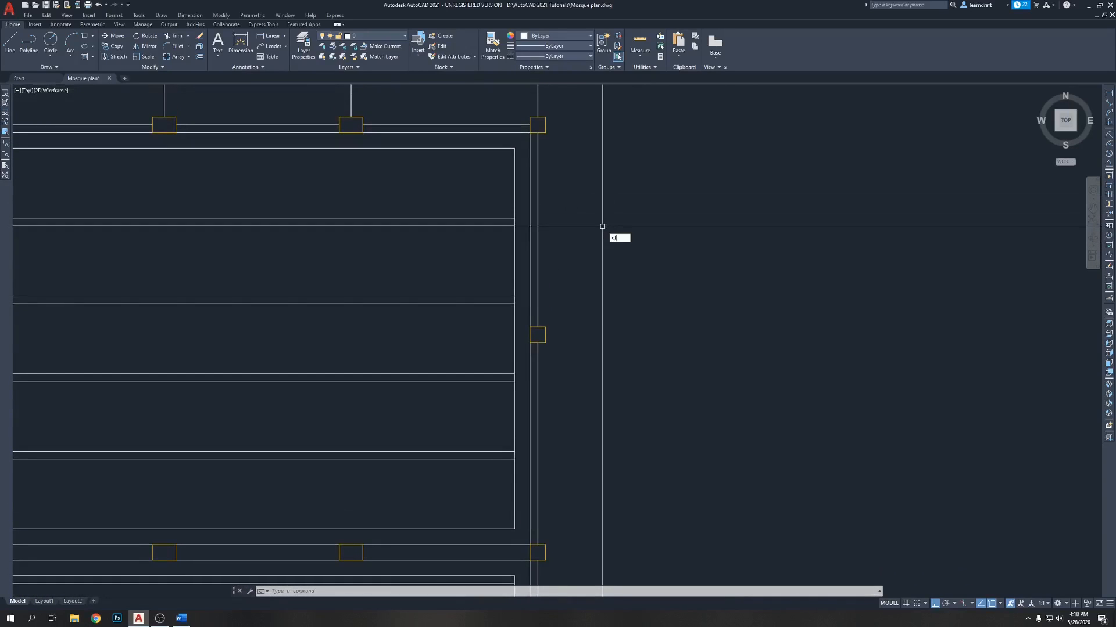
{"action": "key", "text": "space"}
{"action": "middle_click_drag", "start_coordinate": [564, 144], "coordinate": [562, 256]}
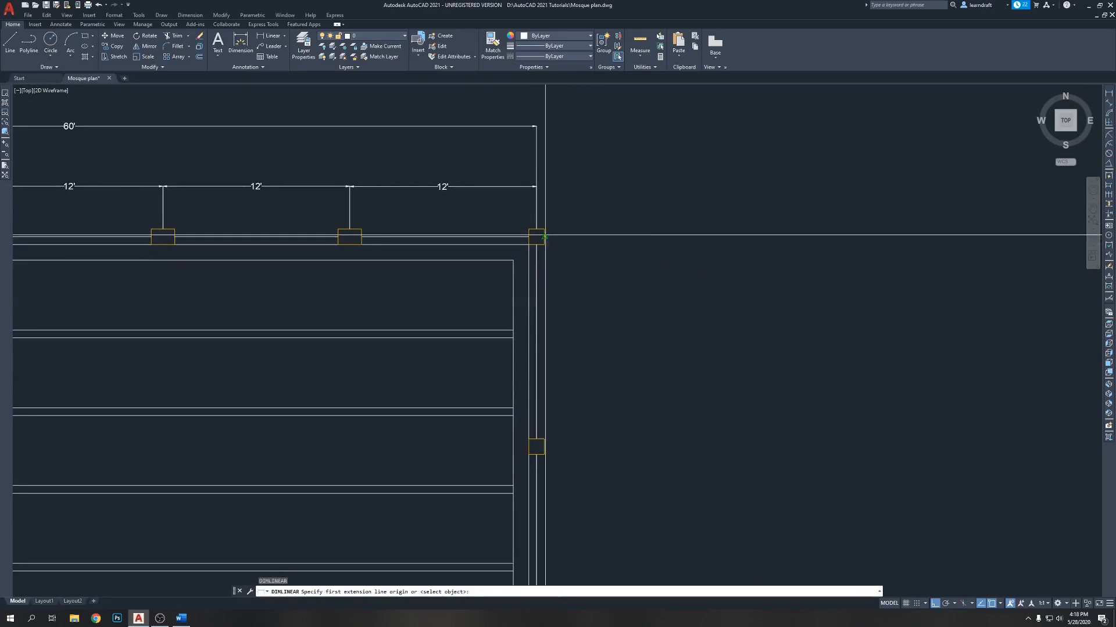
{"action": "left_click", "coordinate": [544, 236]}
{"action": "middle_click_drag", "start_coordinate": [545, 343], "coordinate": [532, 250]}
{"action": "left_click", "coordinate": [531, 353]}
{"action": "left_click", "coordinate": [613, 347]}
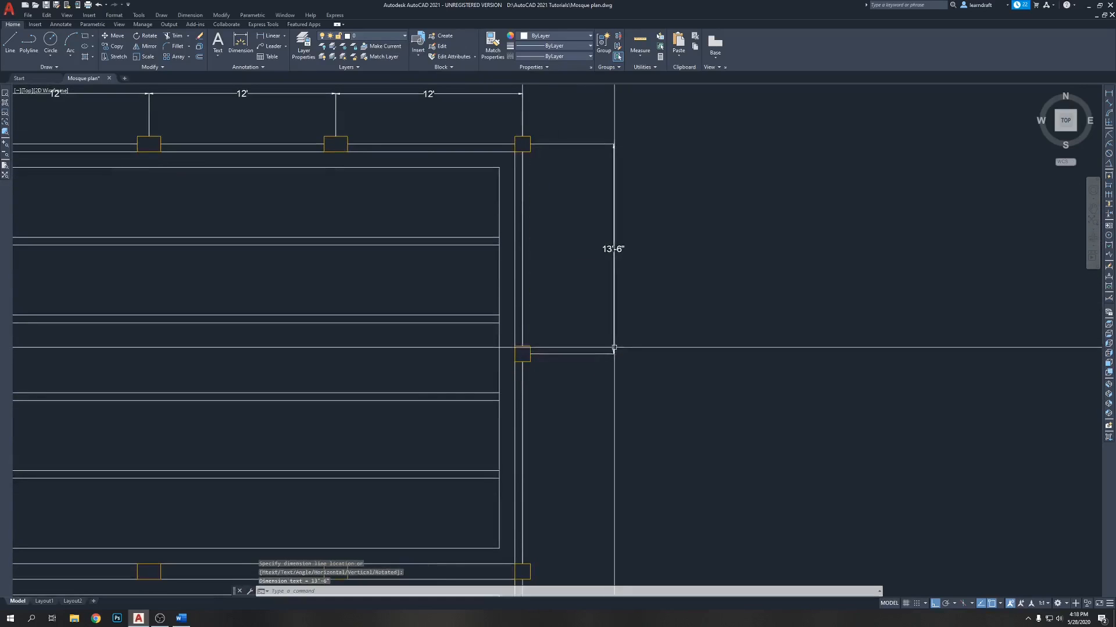
Step: Add a vertical linear dimension from the right wall's intermediate side column to the middle wall's right-end column
{"action": "middle_click_drag", "start_coordinate": [573, 395], "coordinate": [550, 304]}
{"action": "key", "text": "space"}
{"action": "scroll", "coordinate": [537, 269], "scroll_direction": "up", "scroll_amount": 4}
{"action": "left_click", "coordinate": [465, 249]}
{"action": "scroll", "coordinate": [464, 250], "scroll_direction": "down", "scroll_amount": 4}
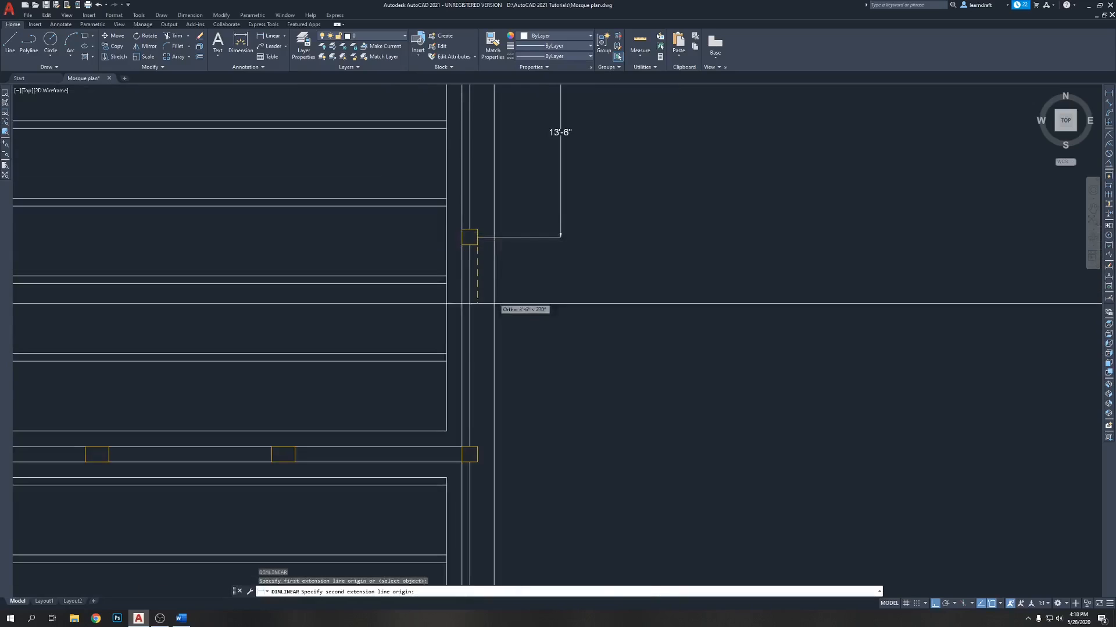
{"action": "left_click", "coordinate": [477, 453]}
{"action": "left_click", "coordinate": [556, 406]}
Step: Add a vertical linear dimension from the middle wall's right-end column to the bottom-right corner column, in line with the dimension above
{"action": "middle_click_drag", "start_coordinate": [582, 427], "coordinate": [612, 247]}
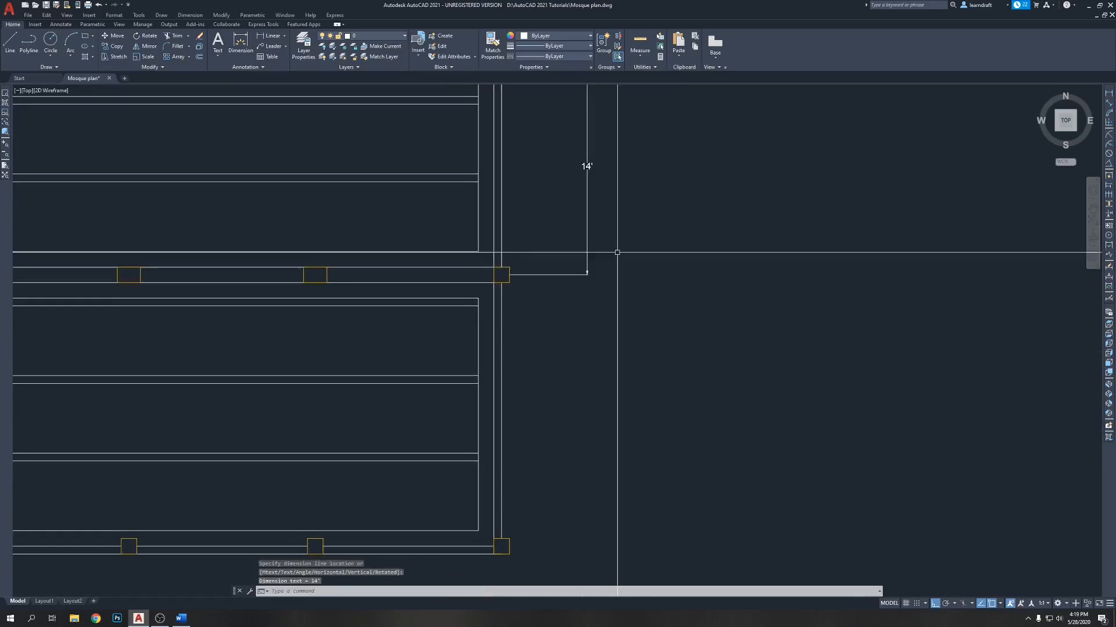
{"action": "scroll", "coordinate": [521, 290], "scroll_direction": "up", "scroll_amount": 2}
{"action": "key", "text": "space"}
{"action": "left_click", "coordinate": [502, 261]}
{"action": "scroll", "coordinate": [512, 247], "scroll_direction": "down", "scroll_amount": 4}
{"action": "scroll", "coordinate": [520, 331], "scroll_direction": "up", "scroll_amount": 2}
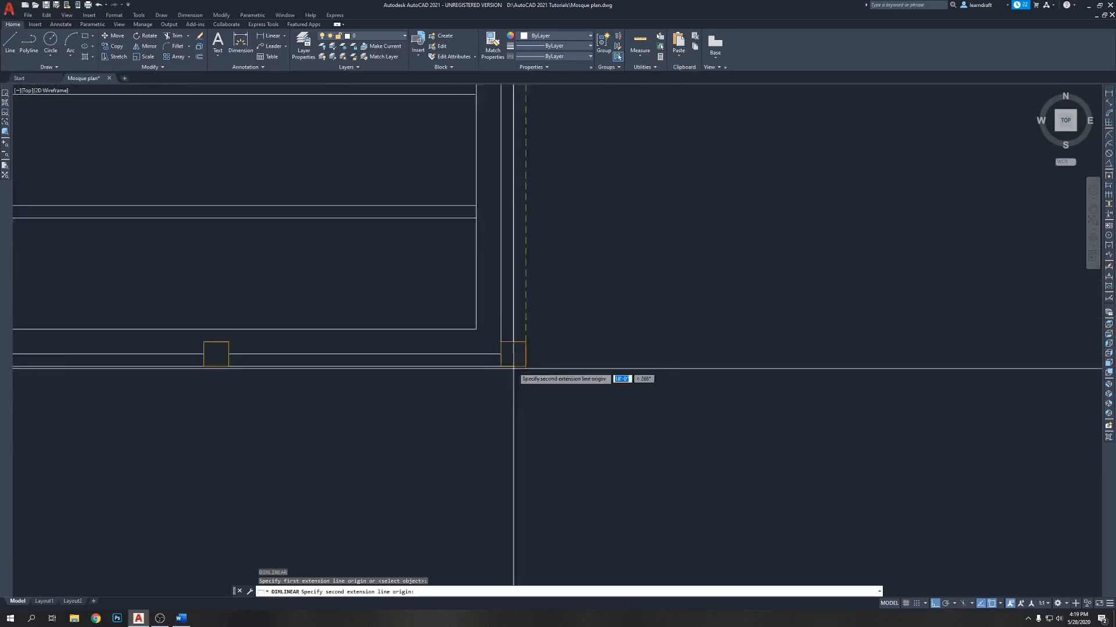
{"action": "left_click", "coordinate": [529, 349]}
{"action": "middle_click_drag", "start_coordinate": [582, 265], "coordinate": [568, 416]}
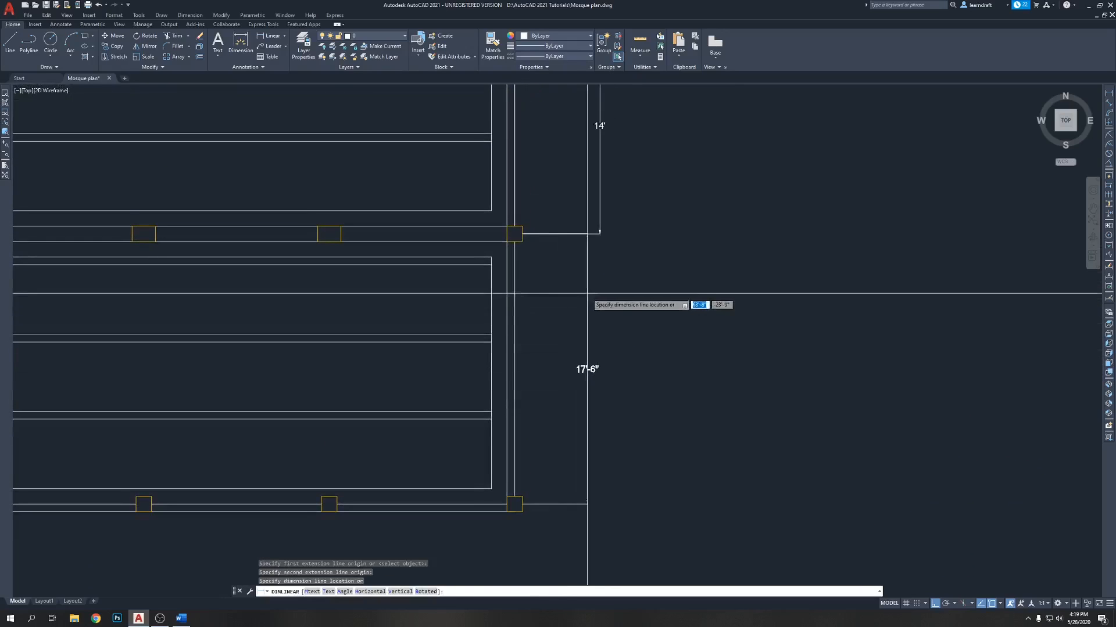
{"action": "left_click", "coordinate": [600, 244]}
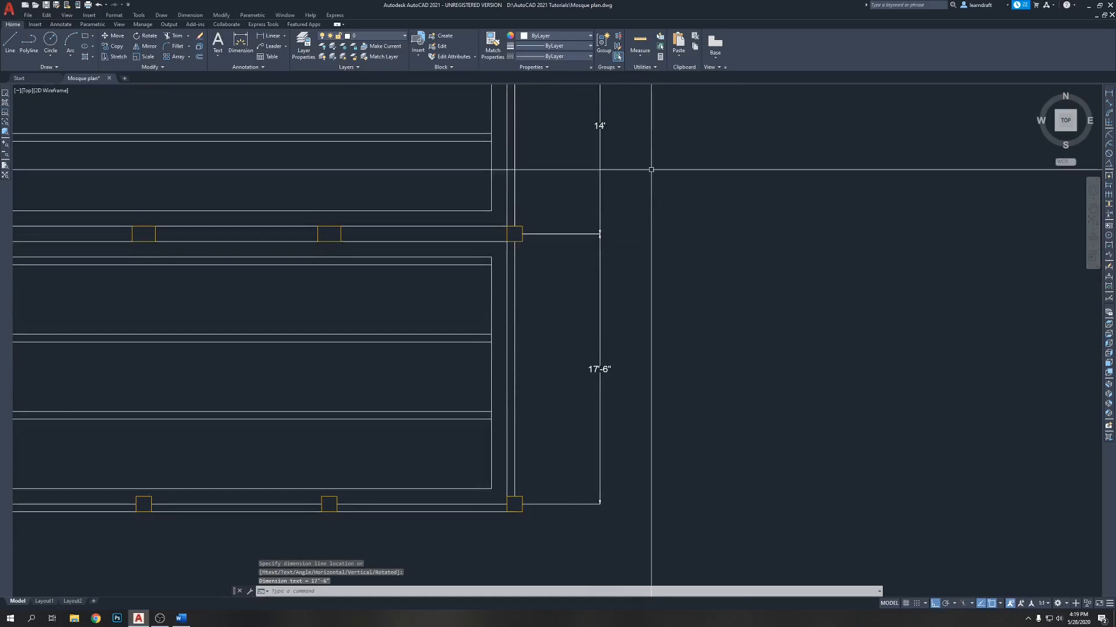
Step: Stretch the intermediate columns on both side walls, with their attached dimensions, downward by 3 inches
{"action": "scroll", "coordinate": [677, 244], "scroll_direction": "down", "scroll_amount": 3}
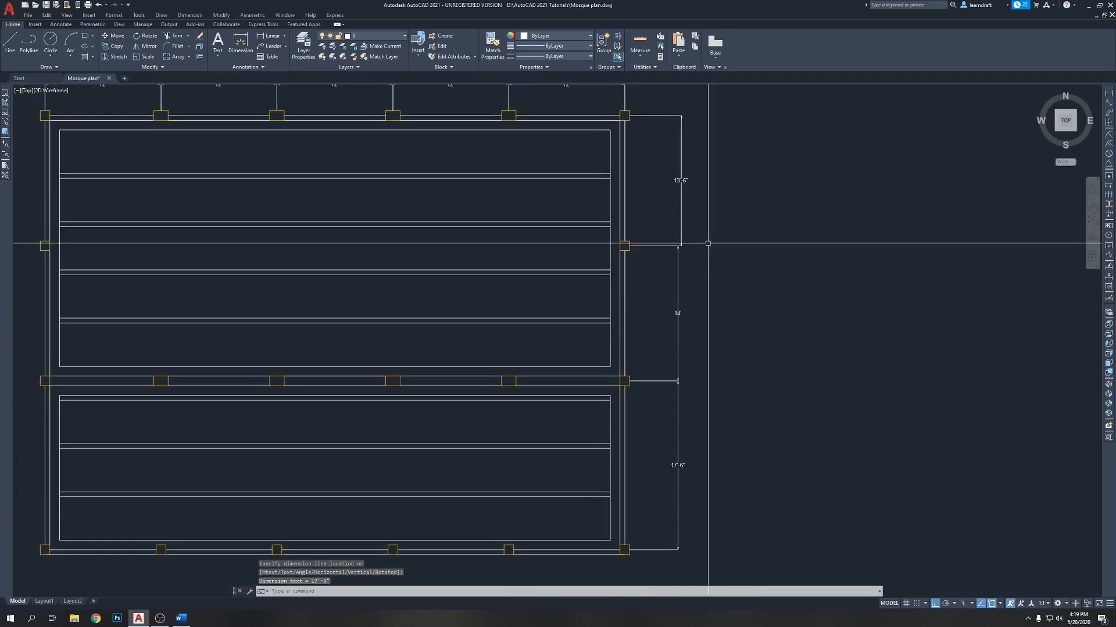
{"action": "middle_click_drag", "start_coordinate": [710, 239], "coordinate": [737, 267]}
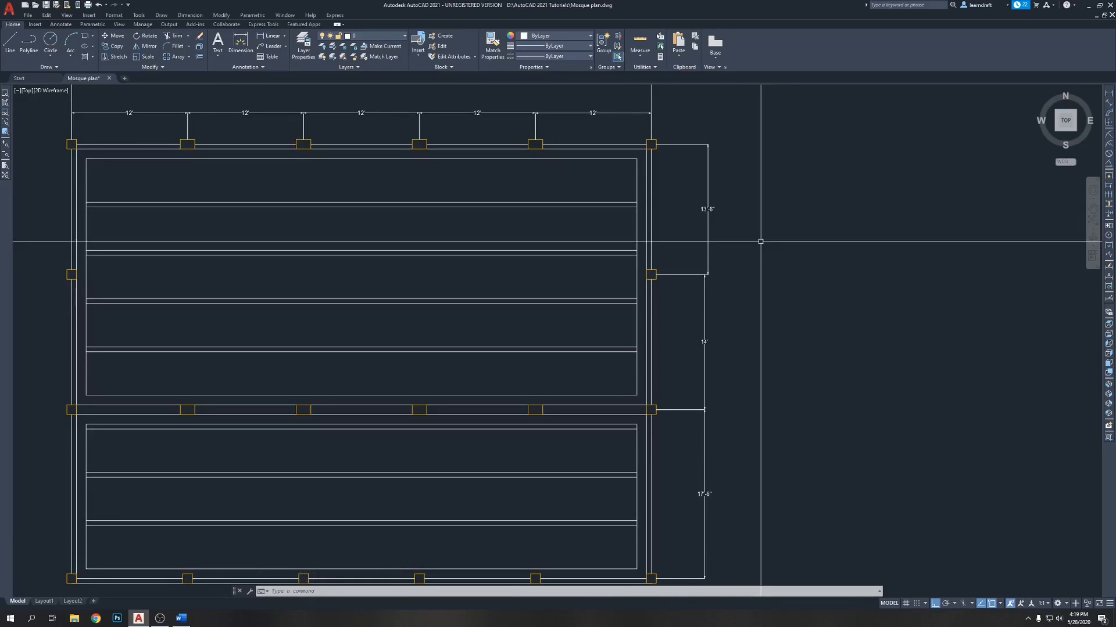
{"action": "mouse_move", "coordinate": [755, 256]}
{"action": "middle_mouse_down"}
{"action": "mouse_move", "coordinate": [769, 244]}
{"action": "mouse_move", "coordinate": [776, 252]}
{"action": "middle_mouse_up"}
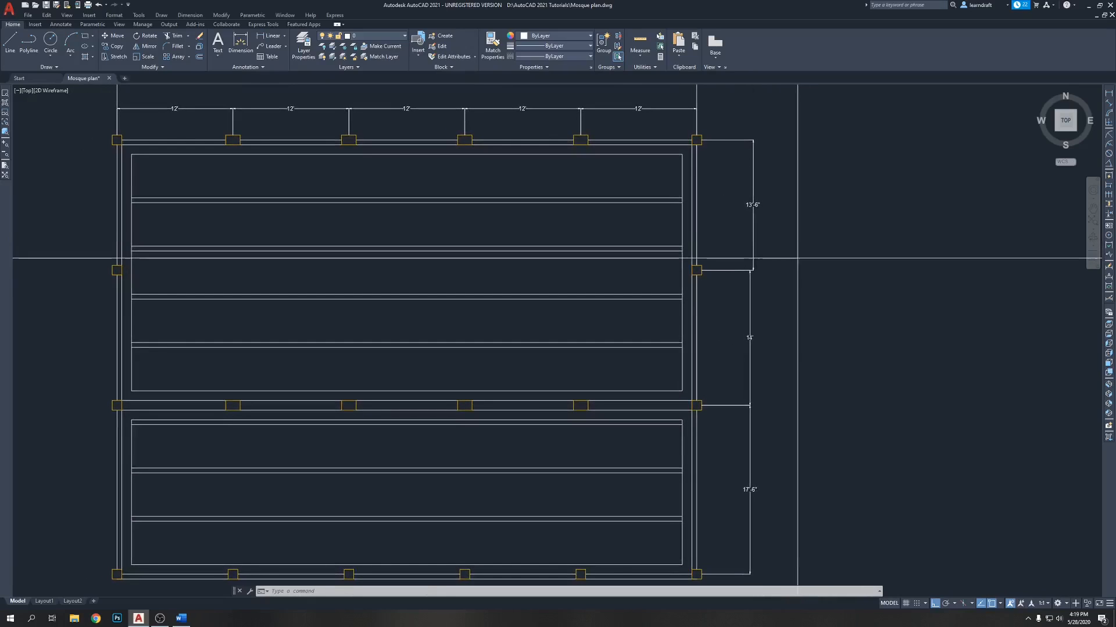
{"action": "left_click", "coordinate": [797, 259]}
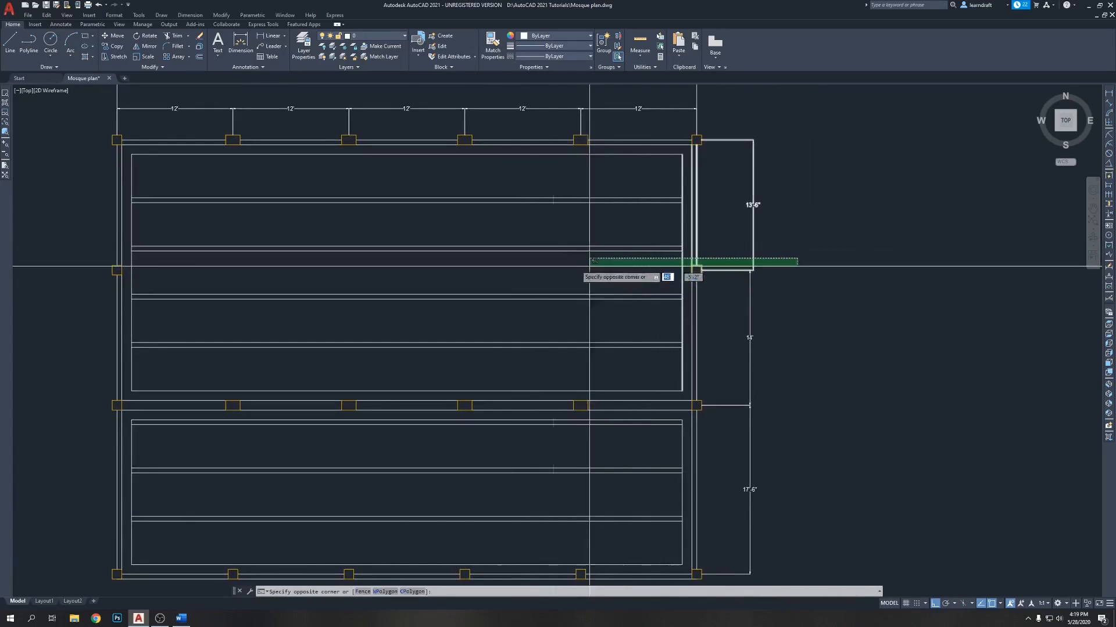
{"action": "left_click", "coordinate": [64, 277]}
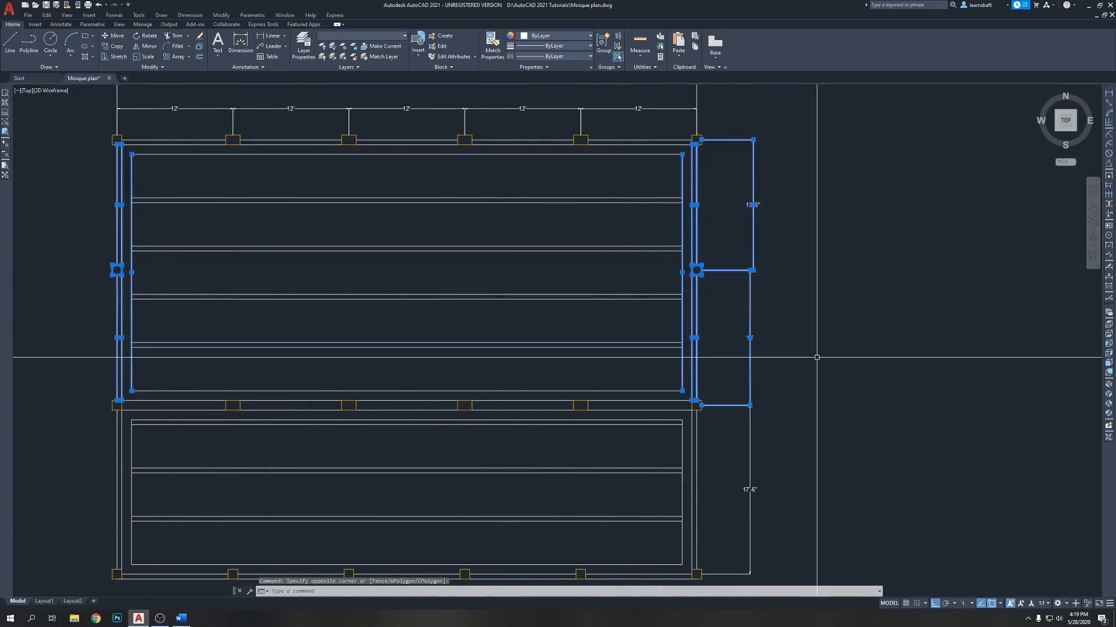
{"action": "scroll", "coordinate": [789, 174], "scroll_direction": "up", "scroll_amount": 2}
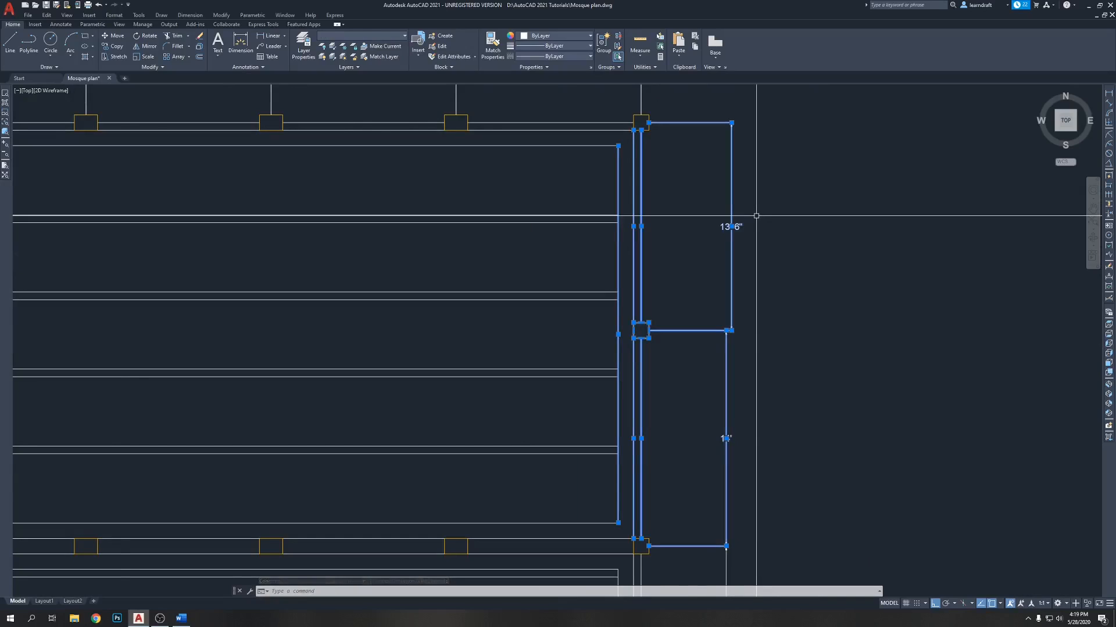
{"action": "scroll", "coordinate": [756, 215], "scroll_direction": "down", "scroll_amount": 2}
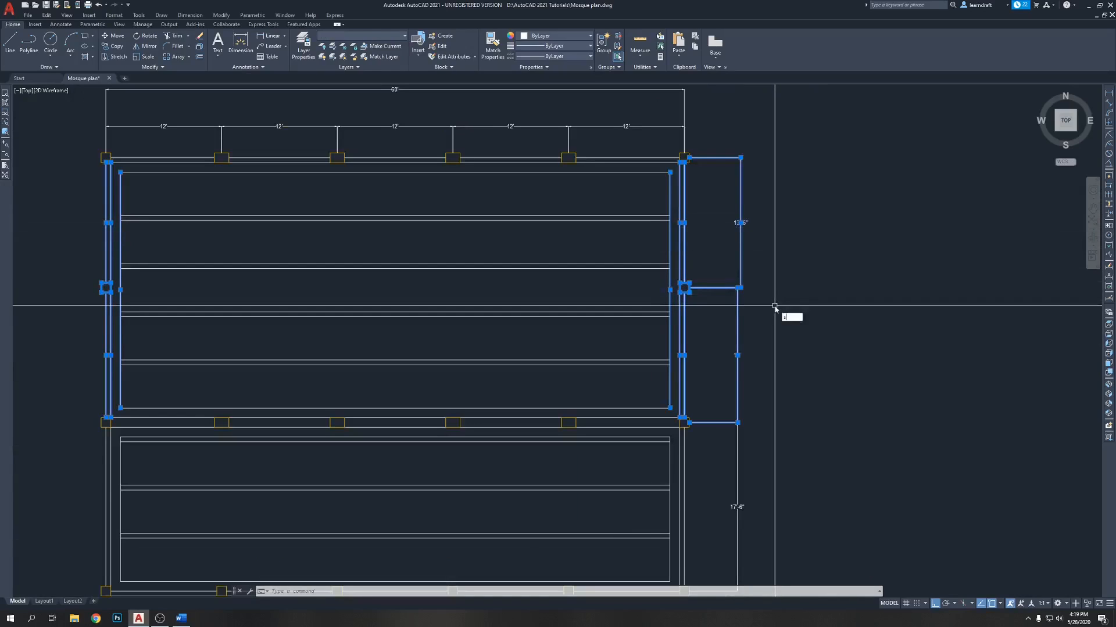
{"action": "key", "text": "Return"}
{"action": "left_click", "coordinate": [766, 328]}
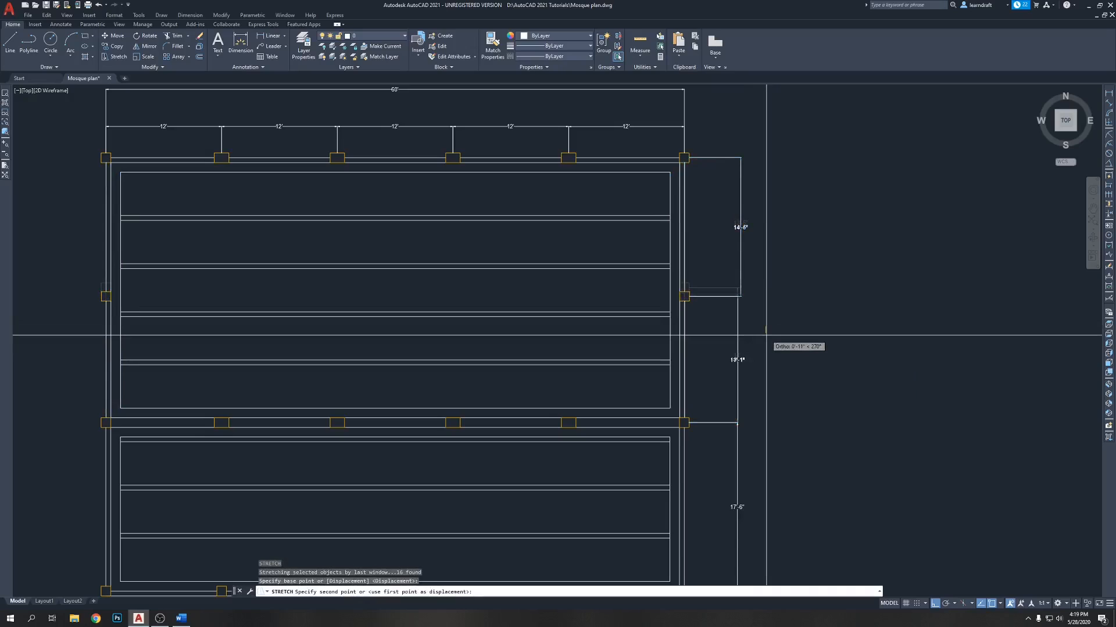
{"action": "type", "text": "3"}
{"action": "key", "text": "Return"}
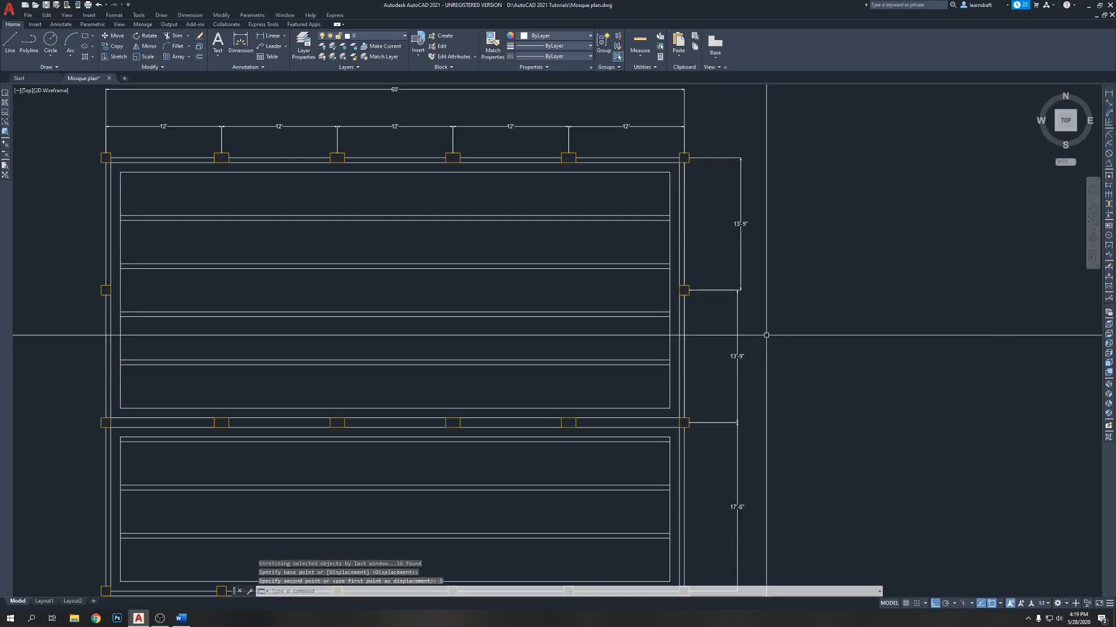
{"action": "left_click", "coordinate": [799, 246]}
{"action": "left_click", "coordinate": [765, 303]}
{"action": "left_click", "coordinate": [775, 270]}
{"action": "left_click", "coordinate": [739, 318]}
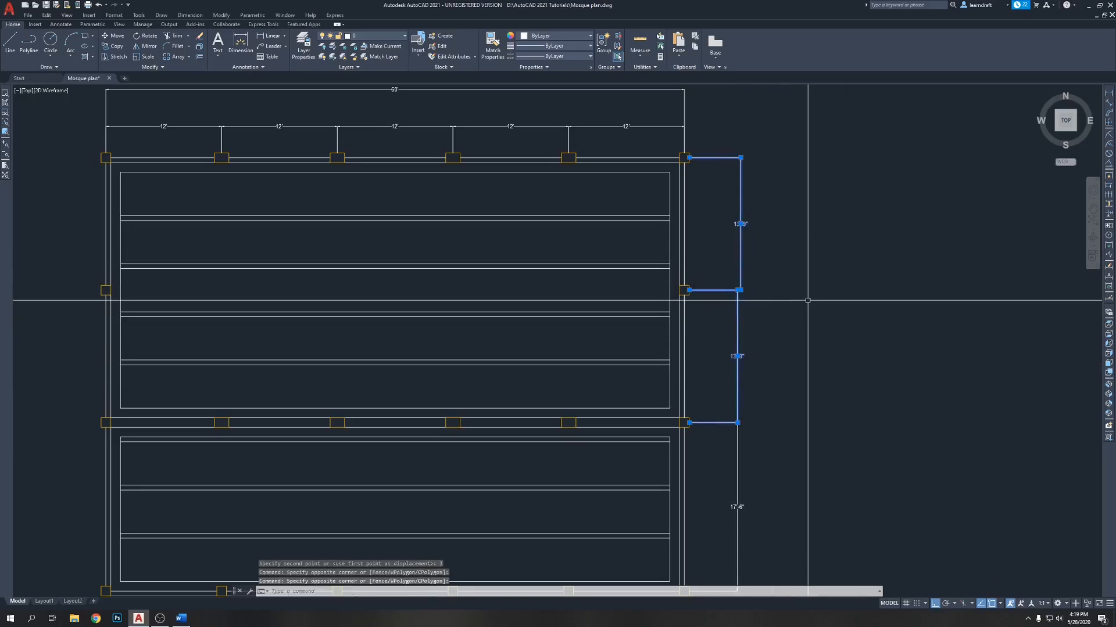
{"action": "middle_click_drag", "start_coordinate": [815, 298], "coordinate": [770, 227]}
{"action": "key", "text": "Escape"}
Step: Shift the uppermost side dimension's line so it aligns with the dimension lines below it
{"action": "scroll", "coordinate": [705, 208], "scroll_direction": "up", "scroll_amount": 2}
{"action": "left_click", "coordinate": [705, 208]}
{"action": "left_click", "coordinate": [657, 204]}
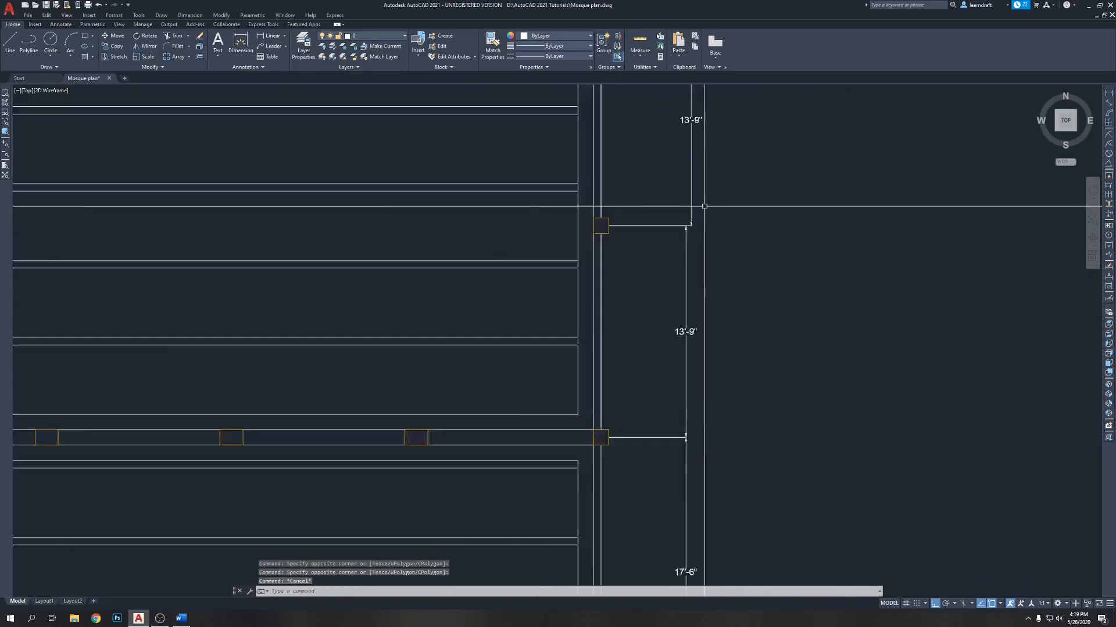
{"action": "left_click", "coordinate": [682, 237]}
{"action": "scroll", "coordinate": [677, 223], "scroll_direction": "up", "scroll_amount": 2}
{"action": "scroll", "coordinate": [668, 217], "scroll_direction": "down", "scroll_amount": 4}
{"action": "key", "text": "Escape"}
{"action": "scroll", "coordinate": [654, 334], "scroll_direction": "up", "scroll_amount": 2}
{"action": "scroll", "coordinate": [699, 335], "scroll_direction": "down", "scroll_amount": 2}
{"action": "middle_click_drag", "start_coordinate": [710, 318], "coordinate": [713, 344]}
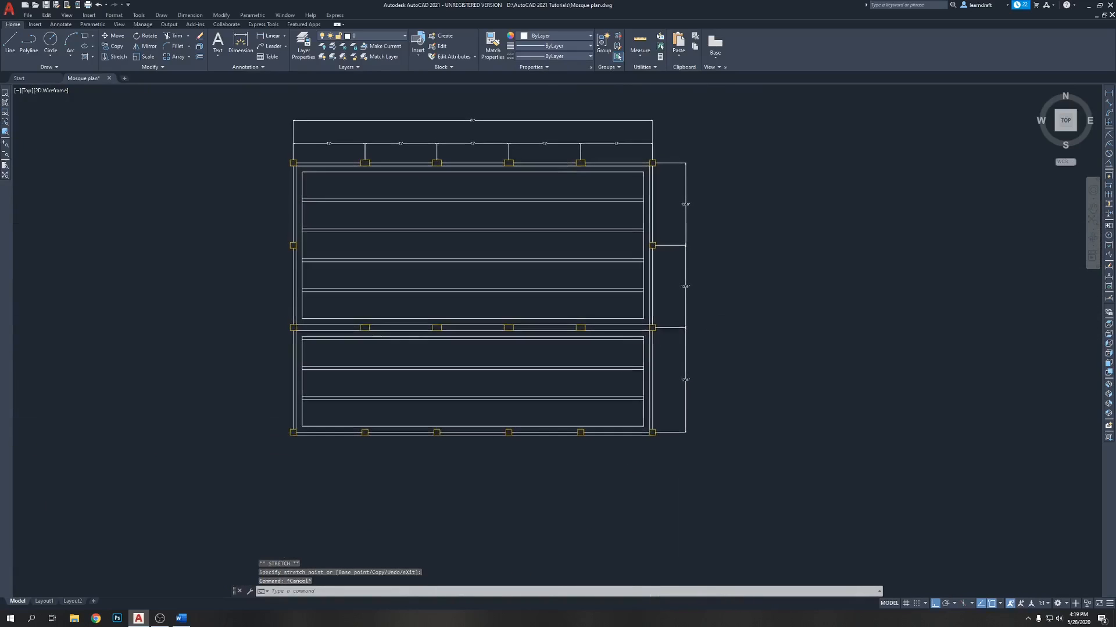
{"action": "middle_click_drag", "start_coordinate": [575, 375], "coordinate": [591, 350]}
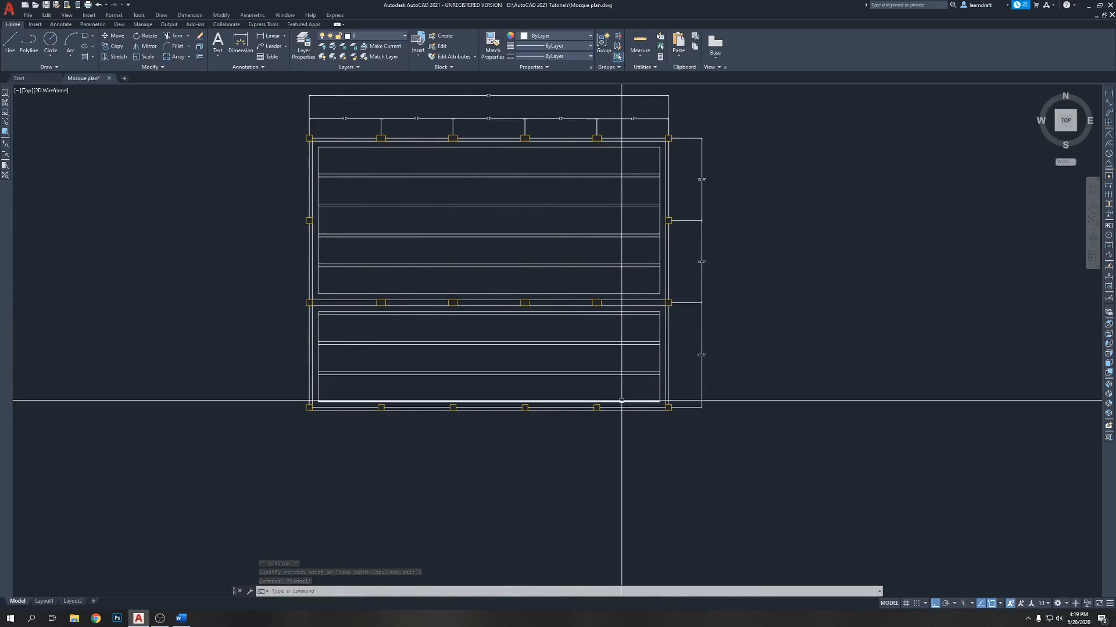
{"action": "left_click", "coordinate": [325, 321]}
{"action": "left_click", "coordinate": [642, 390]}
{"action": "middle_click_drag", "start_coordinate": [725, 252], "coordinate": [690, 279]}
{"action": "middle_click_drag", "start_coordinate": [771, 270], "coordinate": [771, 252]}
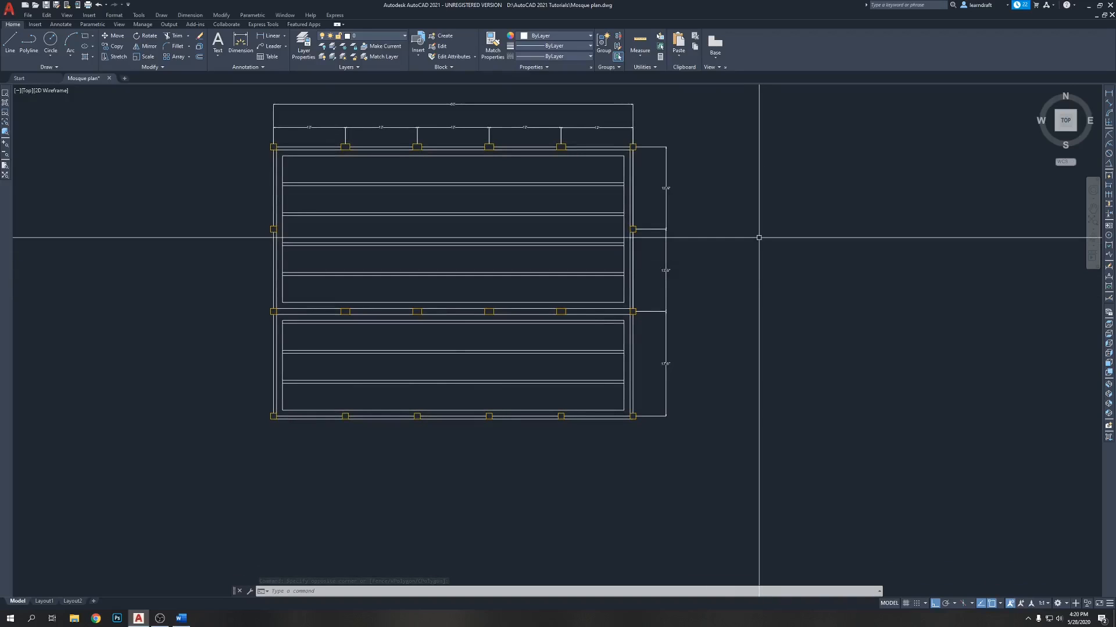
Step: Erase the row line just below the top edge of the lower inner rectangle
{"action": "middle_click_drag", "start_coordinate": [751, 225], "coordinate": [771, 205]}
{"action": "scroll", "coordinate": [664, 278], "scroll_direction": "up", "scroll_amount": 5}
{"action": "left_click", "coordinate": [665, 277]}
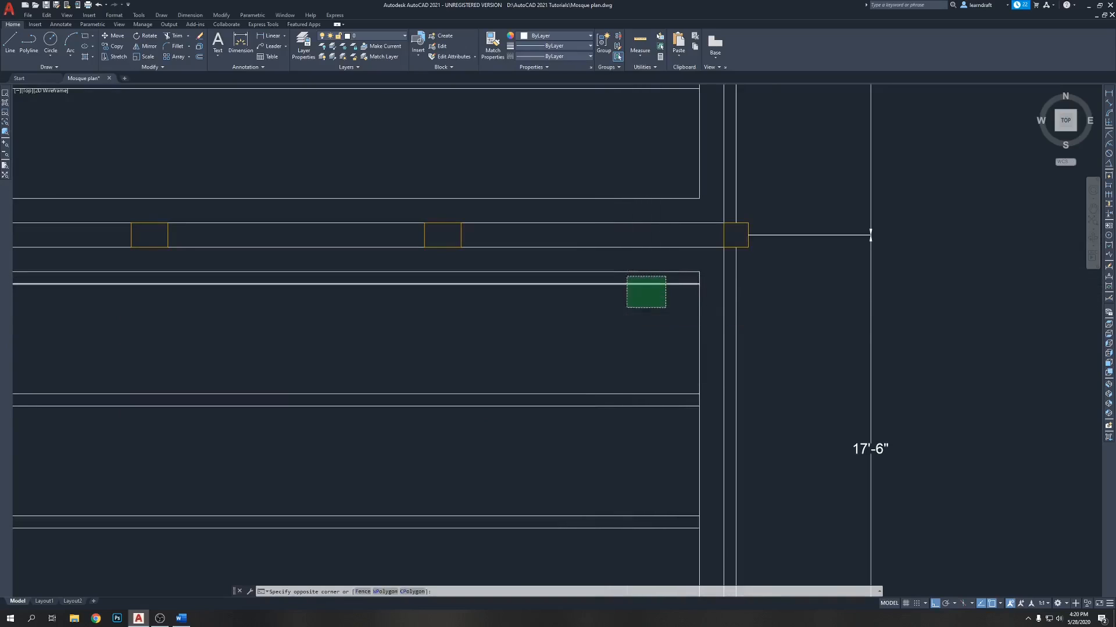
{"action": "left_click", "coordinate": [625, 309]}
{"action": "scroll", "coordinate": [625, 308], "scroll_direction": "down", "scroll_amount": 5}
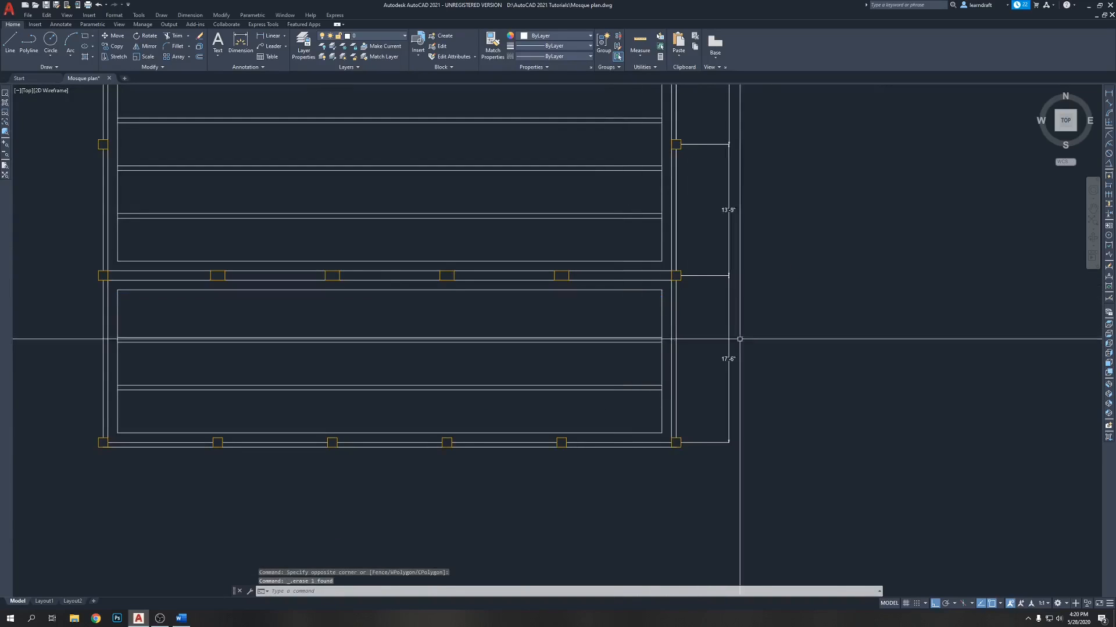
Step: Stretch the bottom wall with its columns, the lower row lines, the inner rectangle's bottom edge and the side dimension upward by 6 inches
{"action": "scroll", "coordinate": [779, 308], "scroll_direction": "down", "scroll_amount": 2}
{"action": "left_click", "coordinate": [812, 294]}
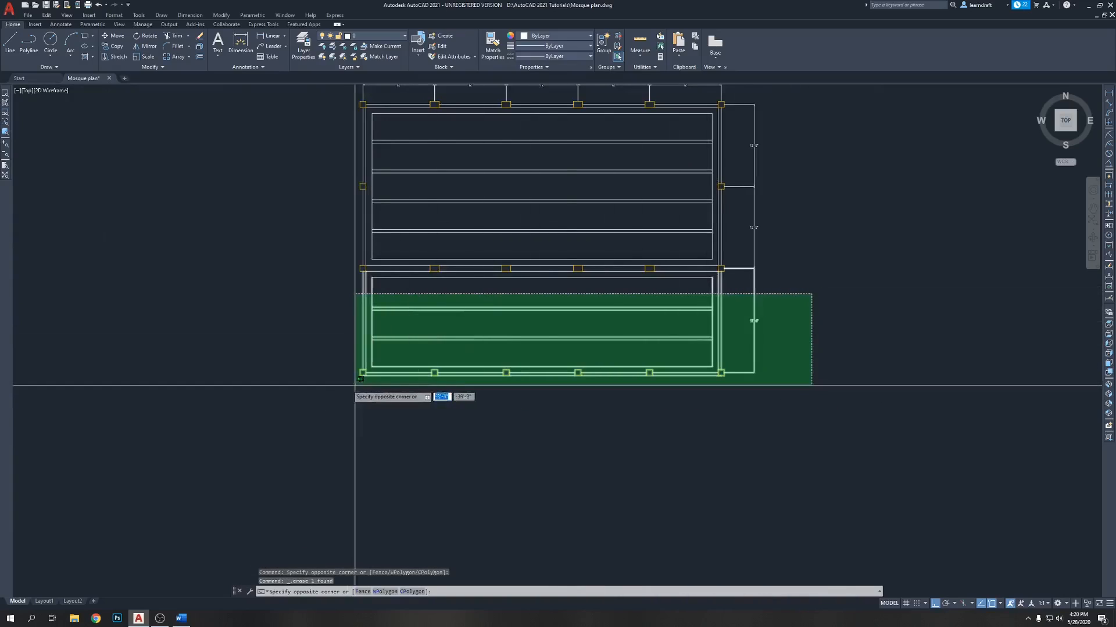
{"action": "left_click", "coordinate": [294, 424]}
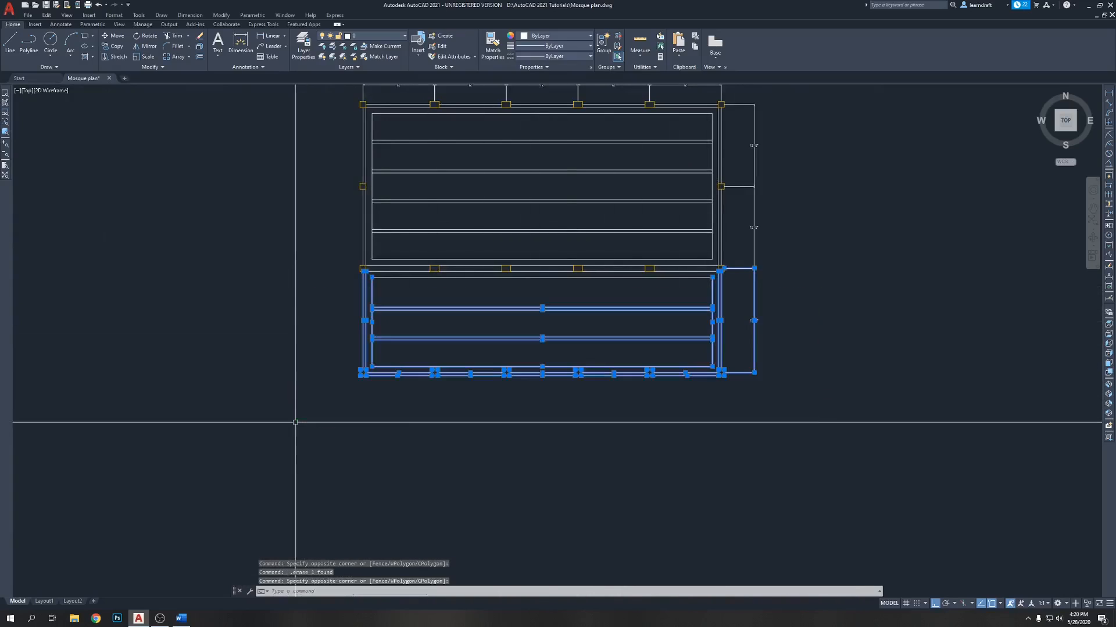
{"action": "key", "text": "Return"}
{"action": "left_click", "coordinate": [834, 444]}
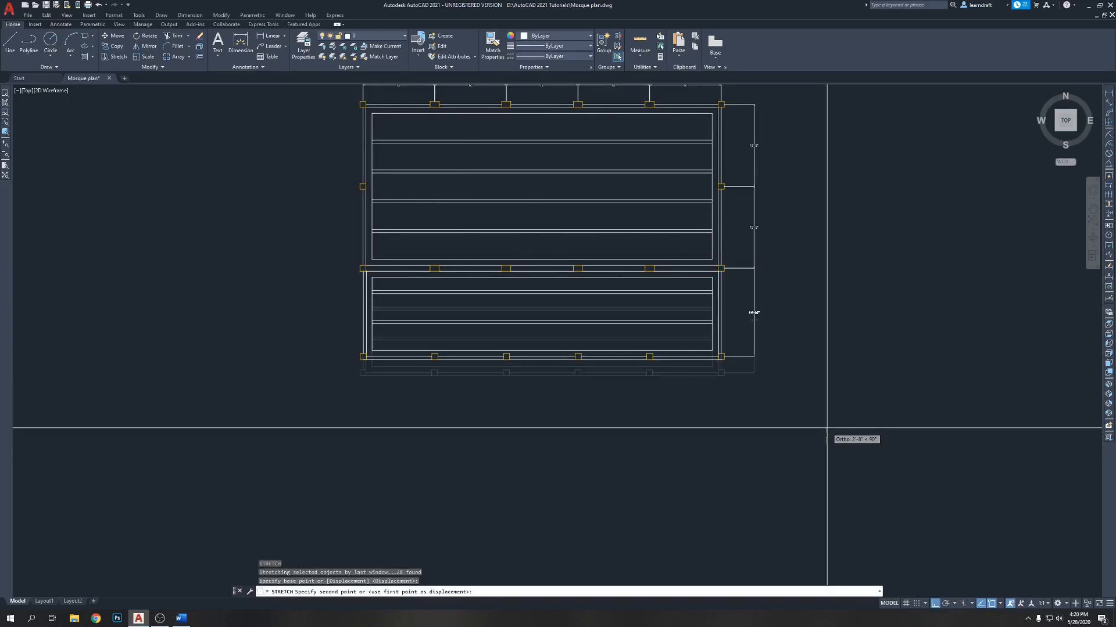
{"action": "type", "text": "6"}
{"action": "key", "text": "Return"}
{"action": "scroll", "coordinate": [779, 312], "scroll_direction": "up", "scroll_amount": 5}
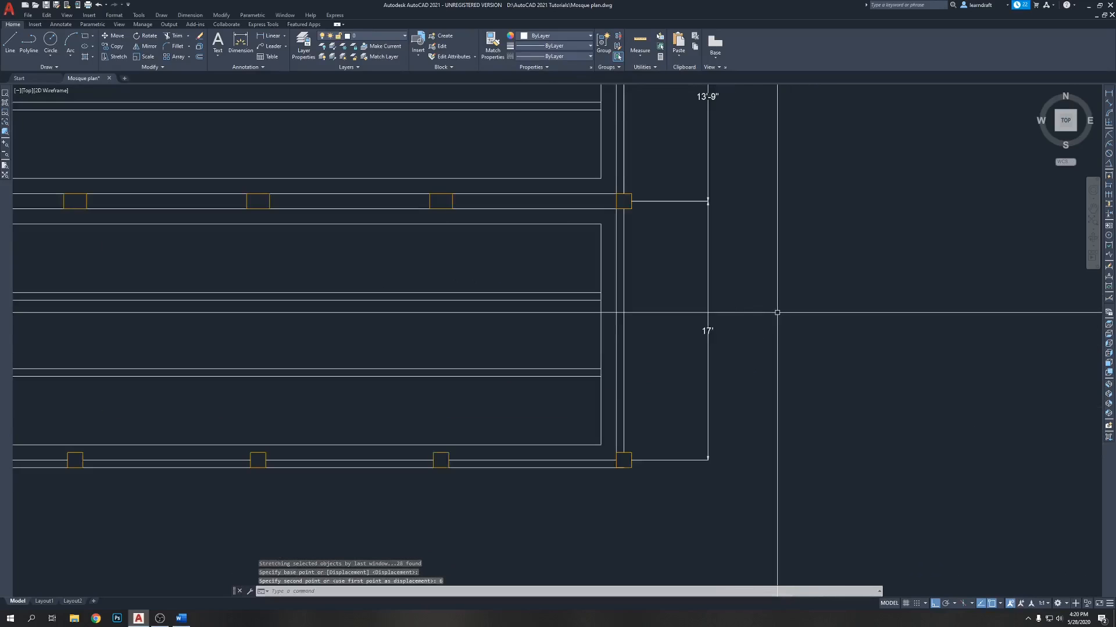
{"action": "right_click", "coordinate": [701, 298]}
{"action": "key", "text": "Escape"}
{"action": "key", "text": "Escape"}
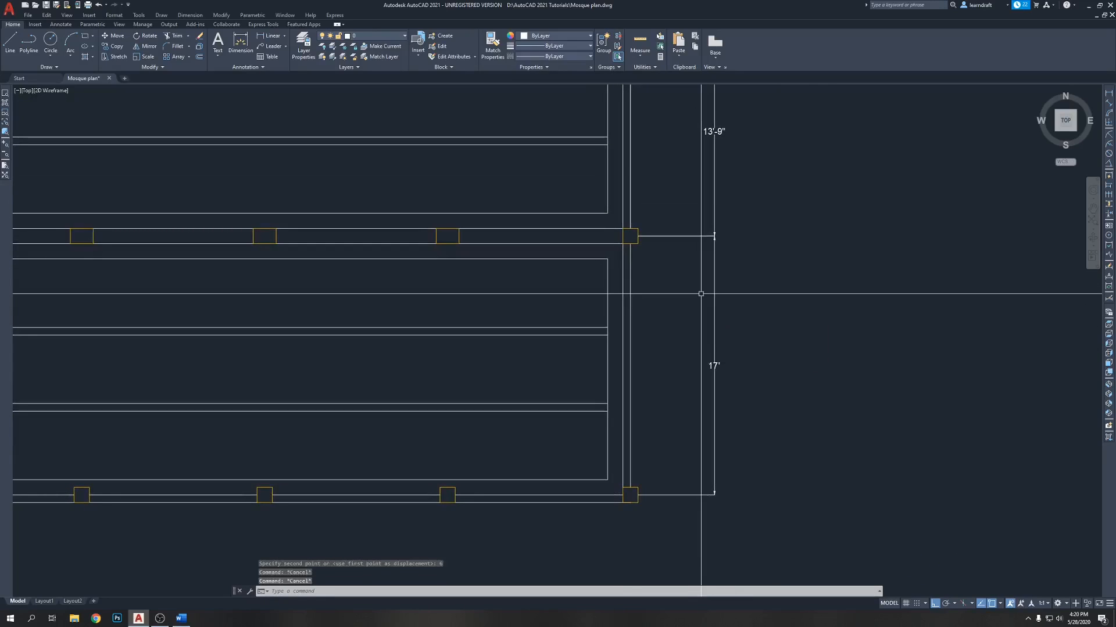
Step: Measure the height of the topmost row in the lower inner rectangle with a linear dimension and erase that dimension
{"action": "type", "text": "dli"}
{"action": "key", "text": "Return"}
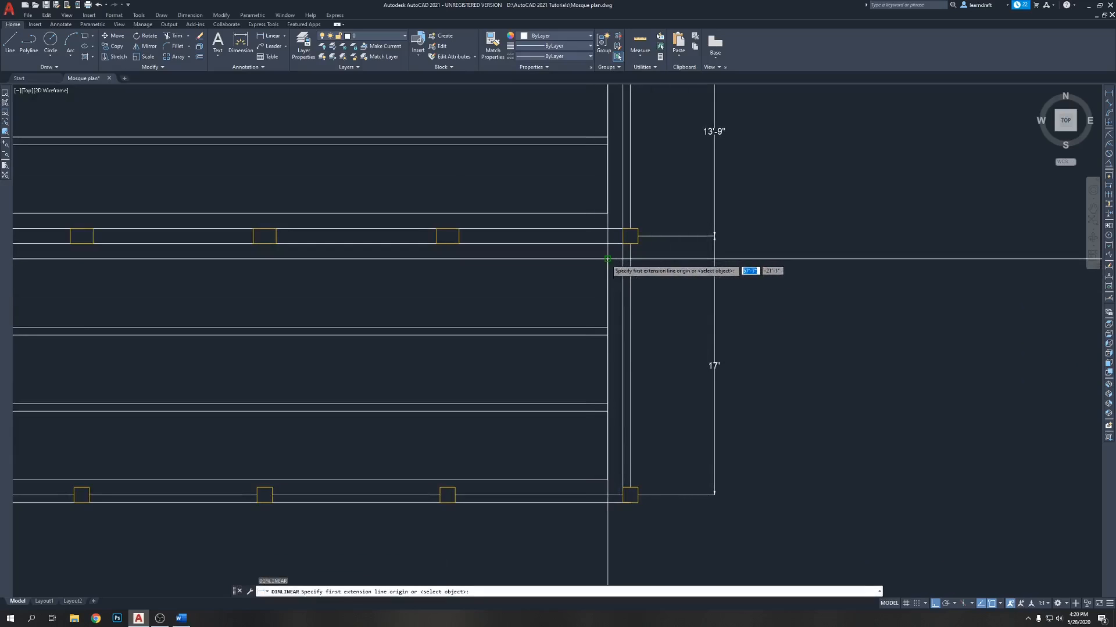
{"action": "left_click", "coordinate": [607, 259]}
{"action": "left_click", "coordinate": [607, 327]}
{"action": "left_click", "coordinate": [561, 298]}
{"action": "left_click", "coordinate": [576, 297]}
{"action": "left_click", "coordinate": [549, 282]}
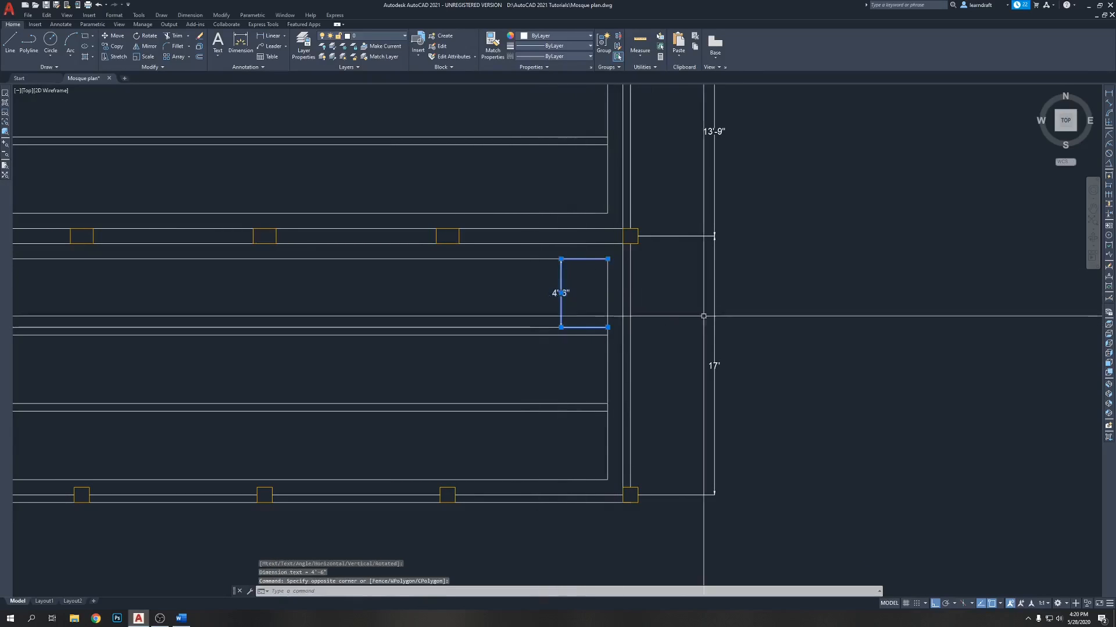
{"action": "key", "text": "Delete"}
Step: Add an overall vertical linear dimension between the outer corners of the right wall's end columns, placed outside the column-spacing dimensions
{"action": "scroll", "coordinate": [819, 276], "scroll_direction": "down", "scroll_amount": 5}
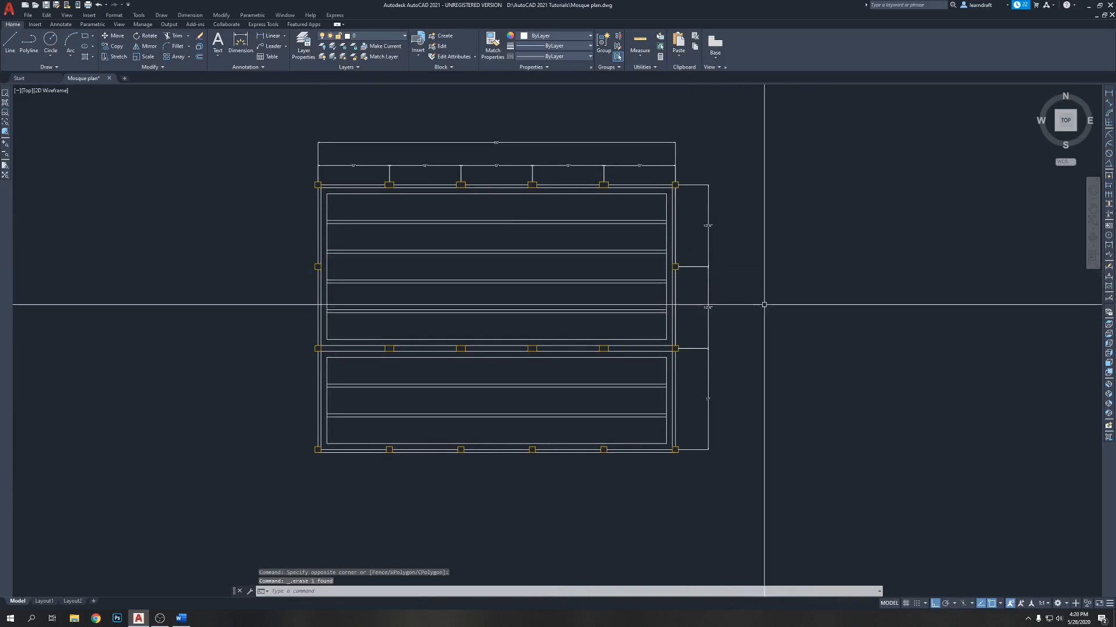
{"action": "middle_click_drag", "start_coordinate": [773, 297], "coordinate": [743, 280]}
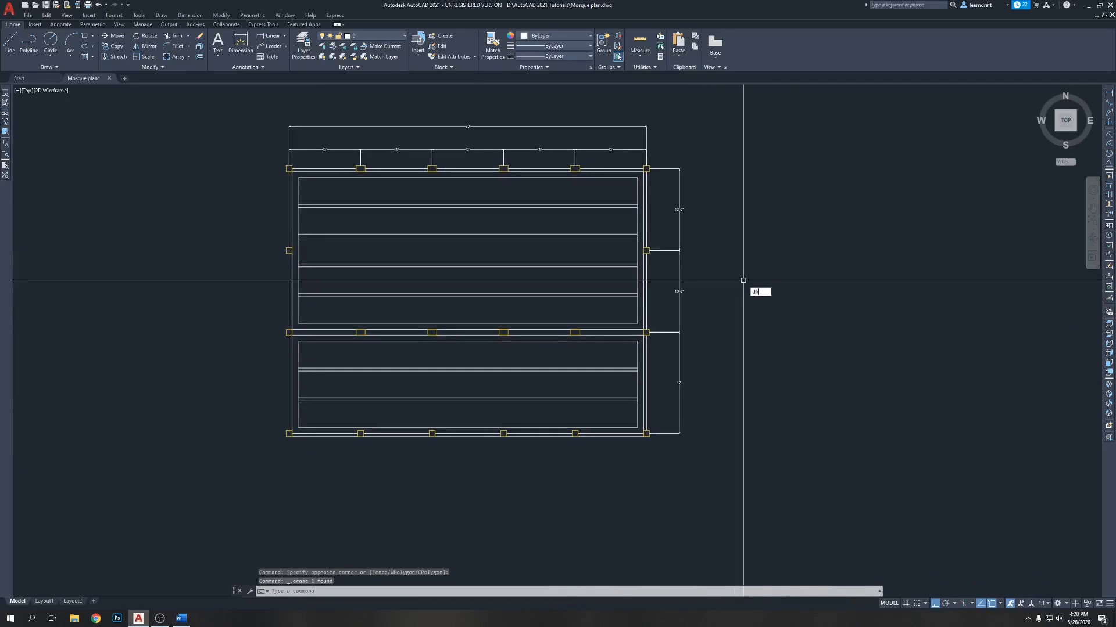
{"action": "key", "text": "Return"}
{"action": "scroll", "coordinate": [654, 161], "scroll_direction": "up", "scroll_amount": 5}
{"action": "left_click", "coordinate": [633, 186]}
{"action": "scroll", "coordinate": [636, 173], "scroll_direction": "down", "scroll_amount": 5}
{"action": "scroll", "coordinate": [637, 433], "scroll_direction": "up", "scroll_amount": 5}
{"action": "left_click", "coordinate": [618, 474]}
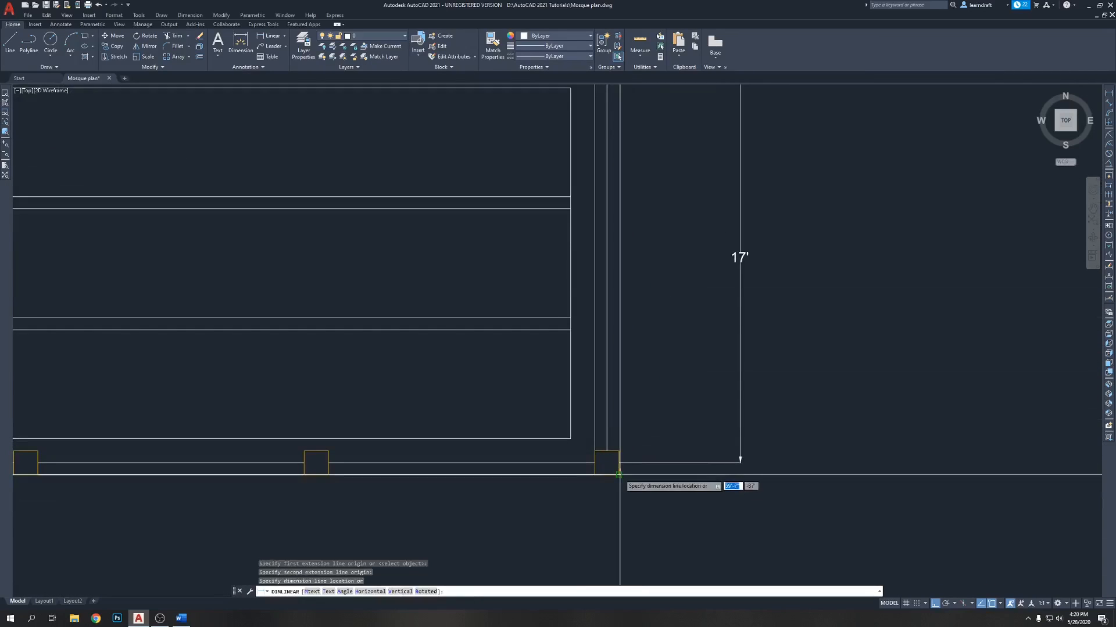
{"action": "scroll", "coordinate": [621, 466], "scroll_direction": "down", "scroll_amount": 5}
{"action": "left_click", "coordinate": [702, 462]}
{"action": "scroll", "coordinate": [718, 256], "scroll_direction": "up", "scroll_amount": 5}
{"action": "middle_click_drag", "start_coordinate": [734, 251], "coordinate": [722, 328]}
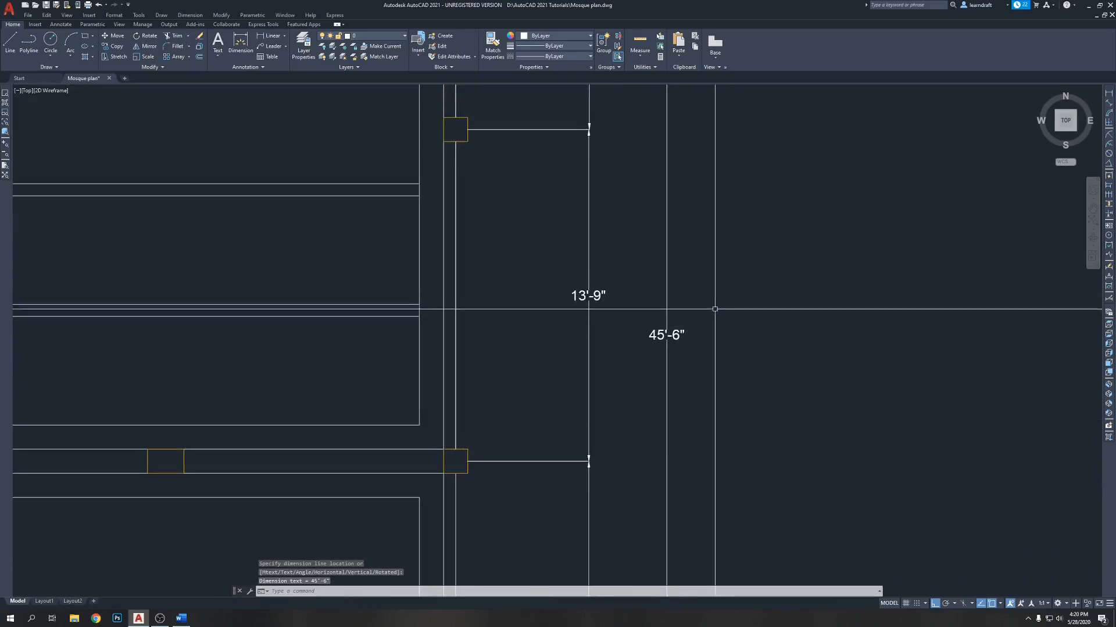
Step: Examine the column-spacing and overall dimensions along the plan's top wall
{"action": "scroll", "coordinate": [716, 307], "scroll_direction": "down", "scroll_amount": 5}
{"action": "middle_click_drag", "start_coordinate": [690, 214], "coordinate": [697, 225]}
{"action": "middle_click_drag", "start_coordinate": [716, 169], "coordinate": [760, 187]}
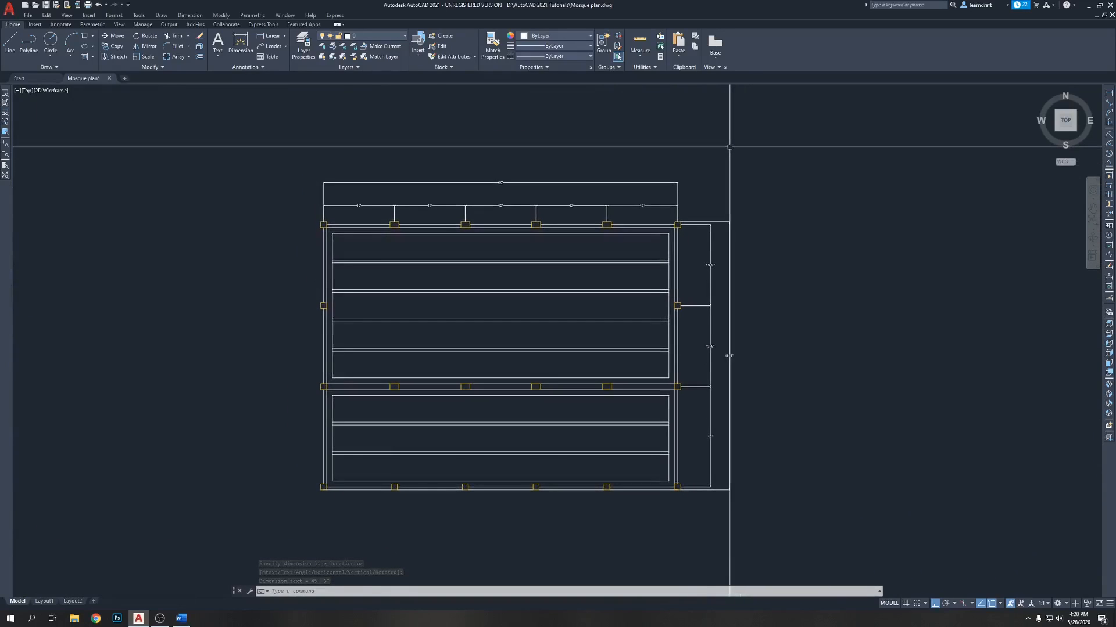
{"action": "scroll", "coordinate": [515, 149], "scroll_direction": "up", "scroll_amount": 4}
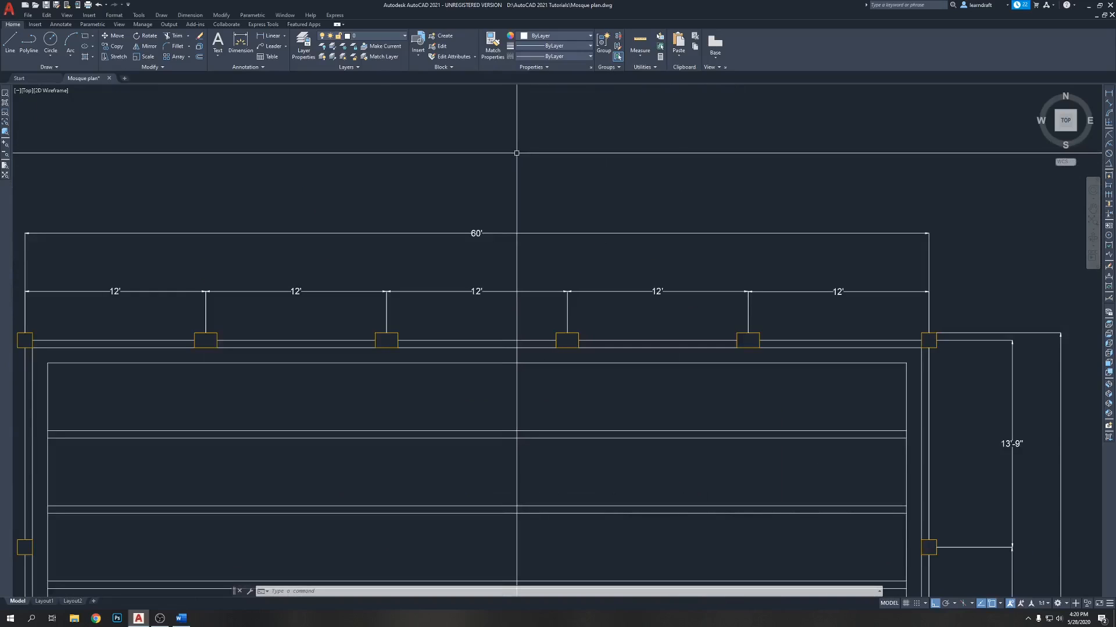
{"action": "scroll", "coordinate": [608, 157], "scroll_direction": "down", "scroll_amount": 2}
{"action": "scroll", "coordinate": [536, 198], "scroll_direction": "down", "scroll_amount": 4}
{"action": "scroll", "coordinate": [536, 198], "scroll_direction": "up", "scroll_amount": 6}
{"action": "middle_click_drag", "start_coordinate": [541, 192], "coordinate": [500, 216]}
{"action": "scroll", "coordinate": [504, 217], "scroll_direction": "down", "scroll_amount": 4}
{"action": "scroll", "coordinate": [511, 189], "scroll_direction": "up", "scroll_amount": 4}
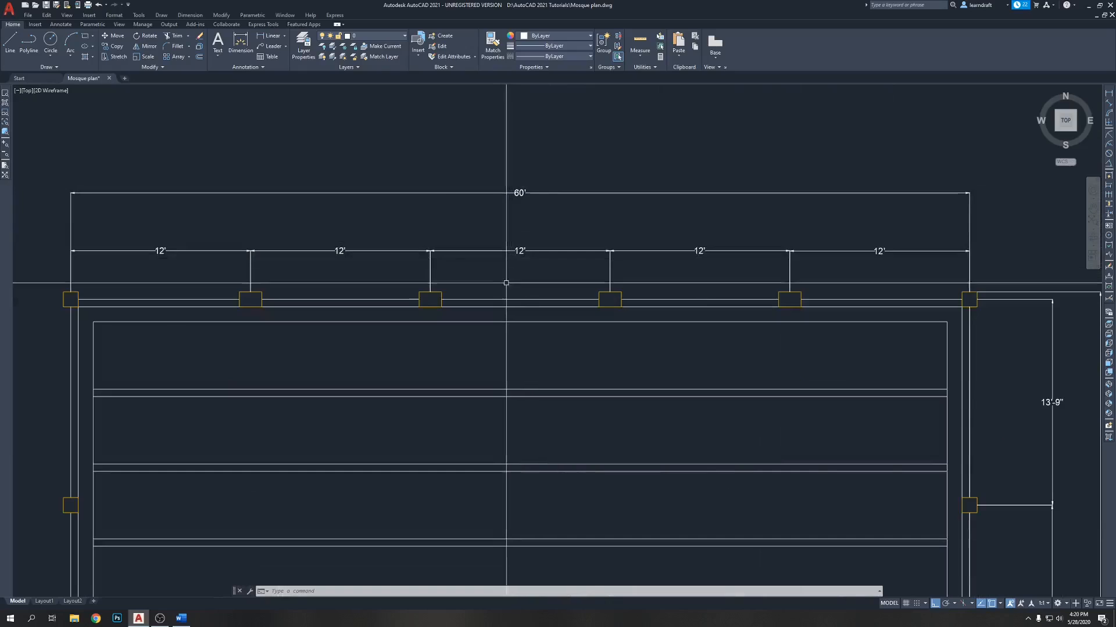
{"action": "scroll", "coordinate": [546, 285], "scroll_direction": "down", "scroll_amount": 2}
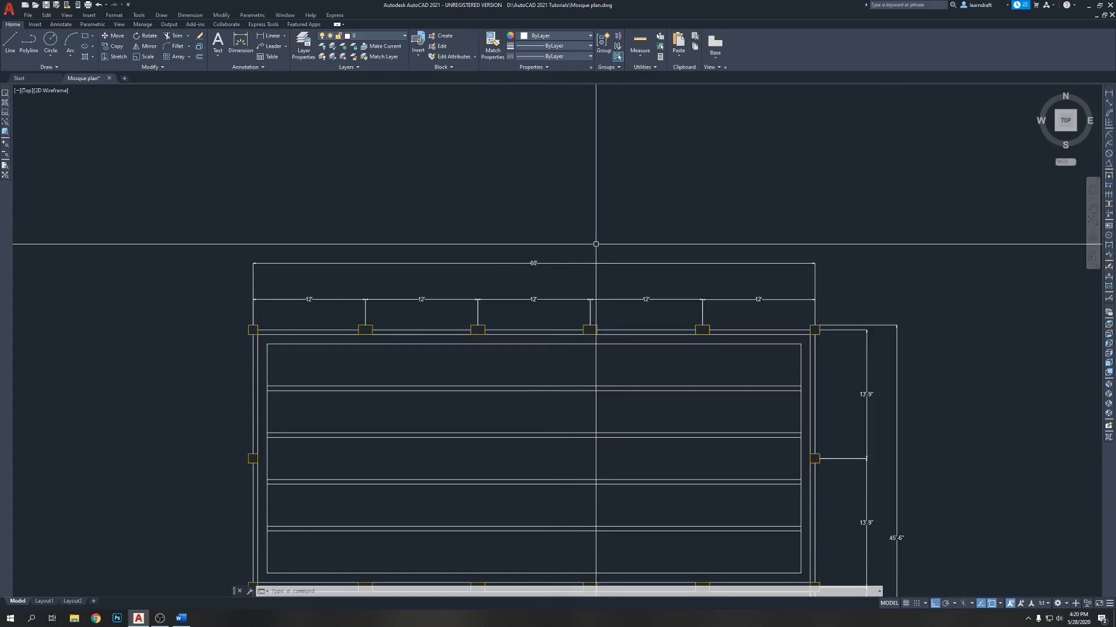
{"action": "left_click", "coordinate": [843, 222]}
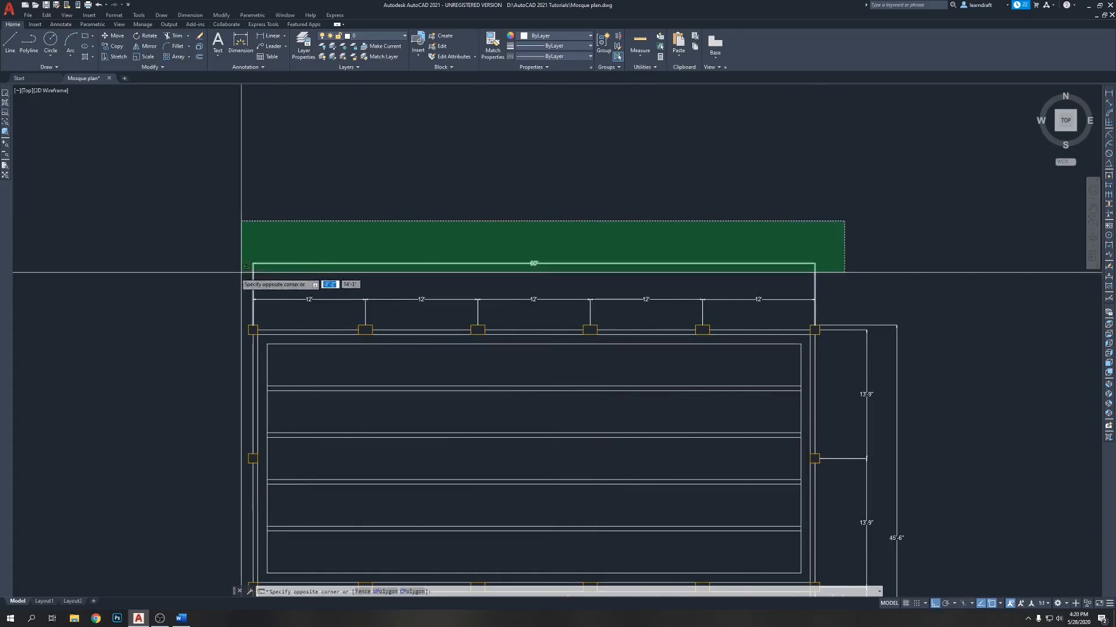
{"action": "left_click", "coordinate": [159, 311]}
{"action": "scroll", "coordinate": [453, 209], "scroll_direction": "down", "scroll_amount": 4}
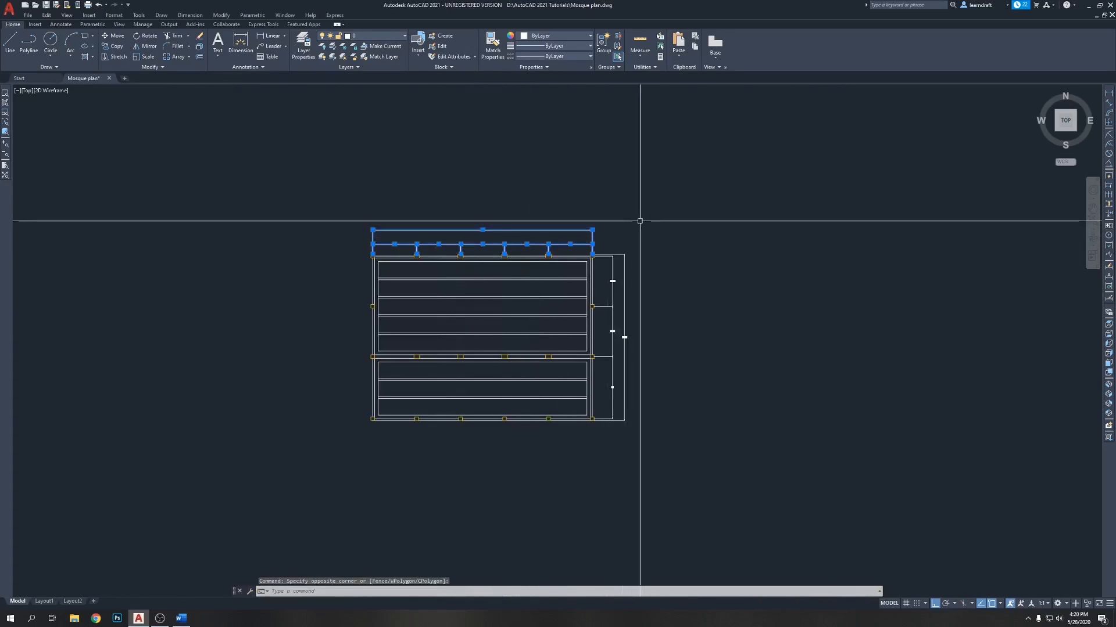
{"action": "key", "text": "Escape"}
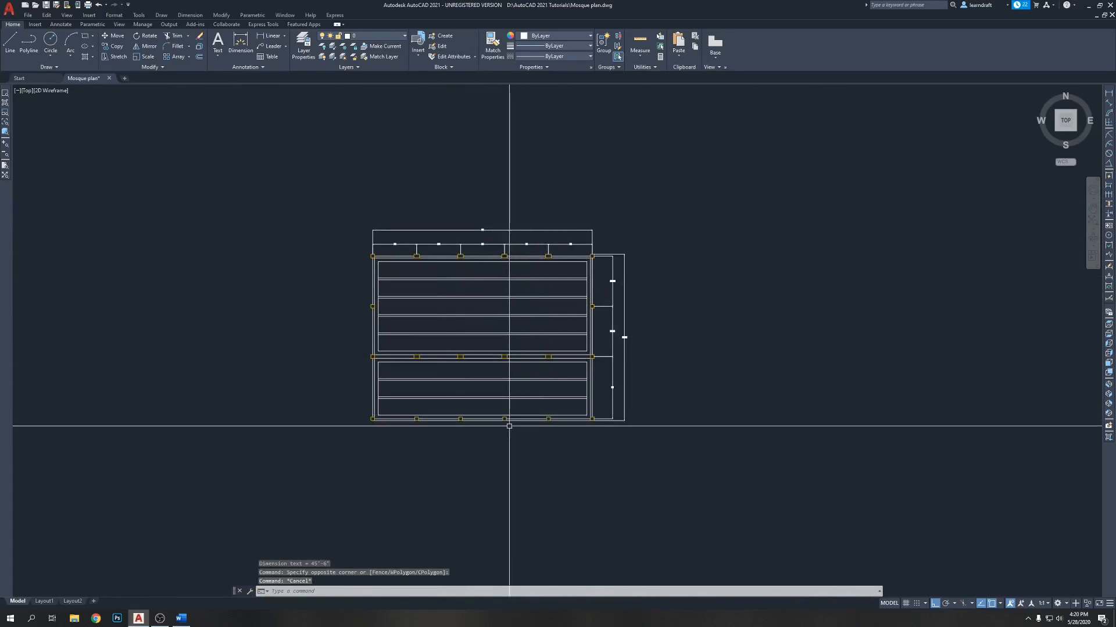
{"action": "scroll", "coordinate": [472, 230], "scroll_direction": "up", "scroll_amount": 2}
{"action": "left_click", "coordinate": [678, 213]}
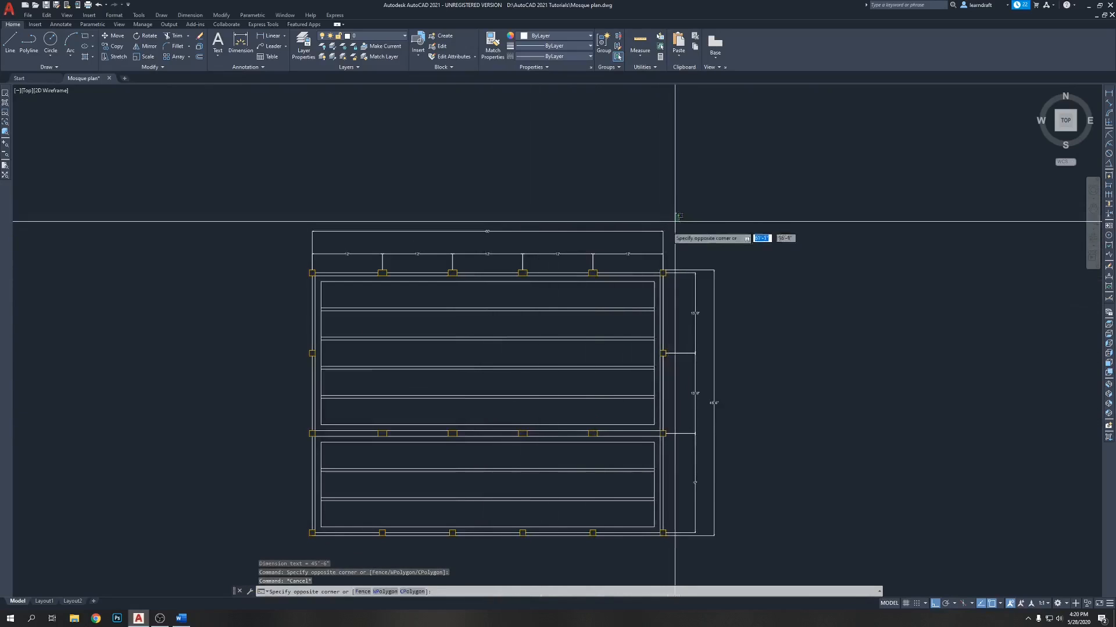
{"action": "left_click", "coordinate": [267, 259]}
{"action": "middle_click_drag", "start_coordinate": [811, 378], "coordinate": [742, 319]}
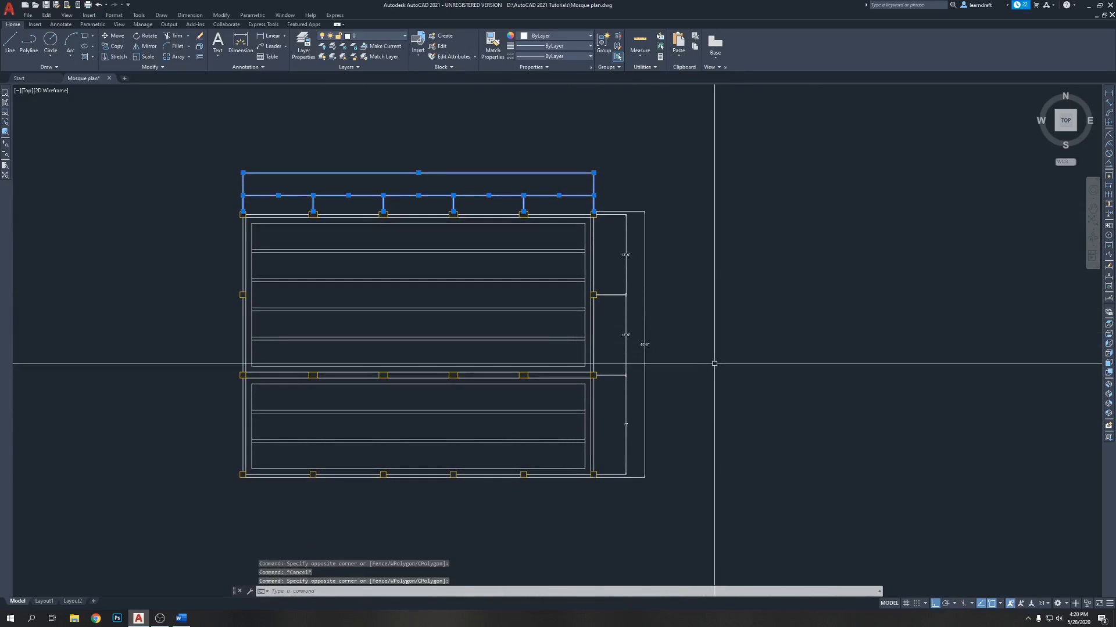
{"action": "key", "text": "Return"}
{"action": "scroll", "coordinate": [671, 334], "scroll_direction": "up", "scroll_amount": 4}
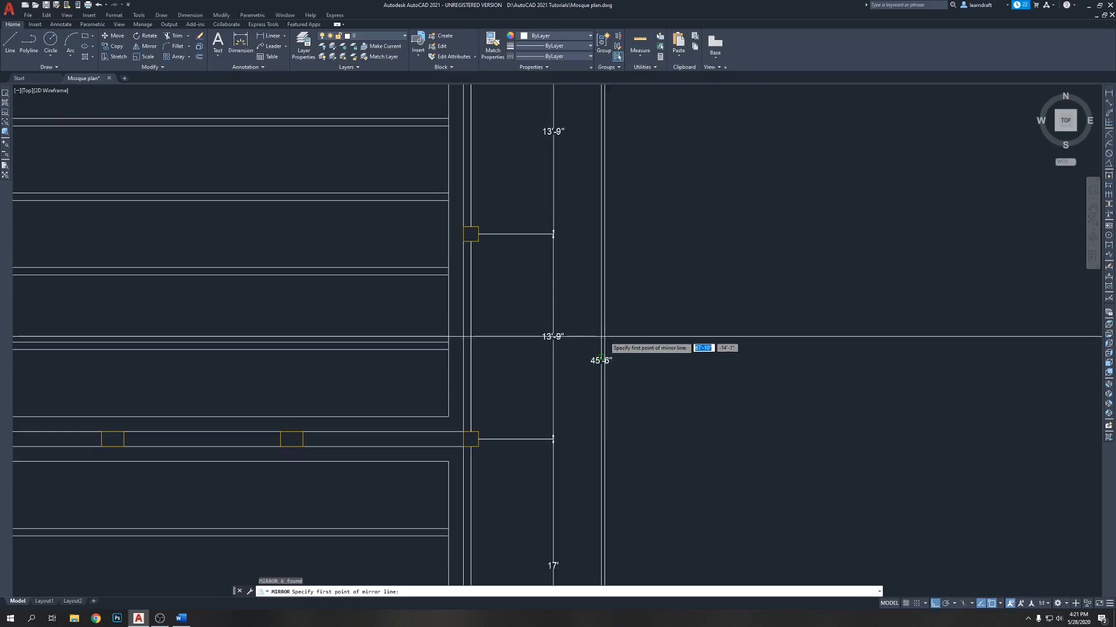
{"action": "left_click", "coordinate": [604, 337]}
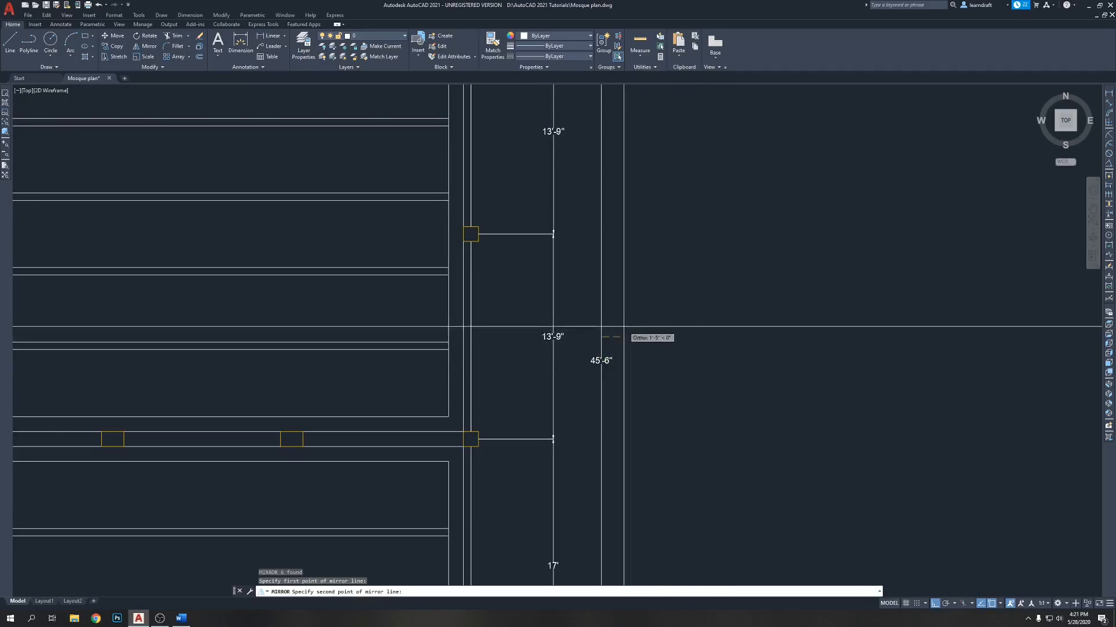
{"action": "scroll", "coordinate": [633, 317], "scroll_direction": "down", "scroll_amount": 4}
{"action": "key", "text": "Escape"}
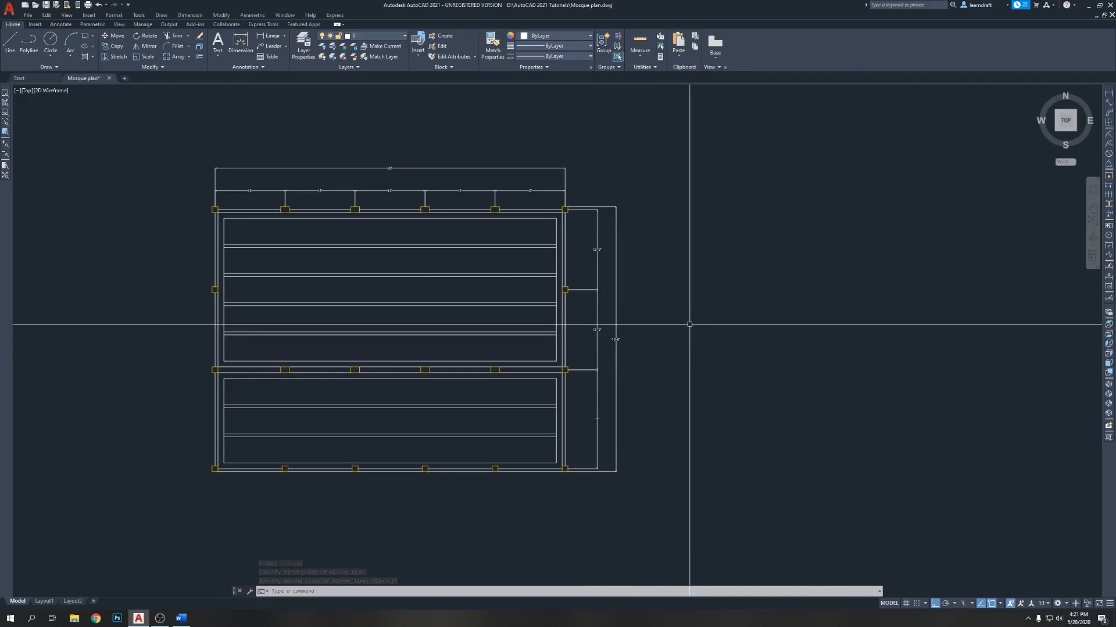
Step: Mirror the top wall's spacing and overall dimensions across a horizontal line to below the bottom wall, keeping the originals
{"action": "left_click", "coordinate": [598, 151]}
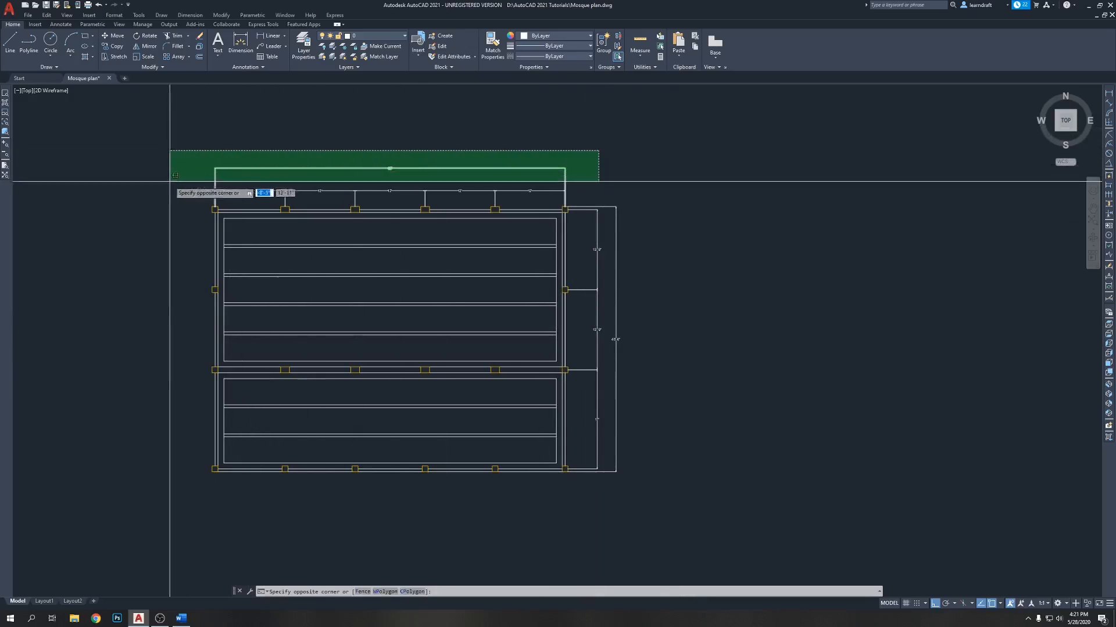
{"action": "left_click", "coordinate": [150, 196]}
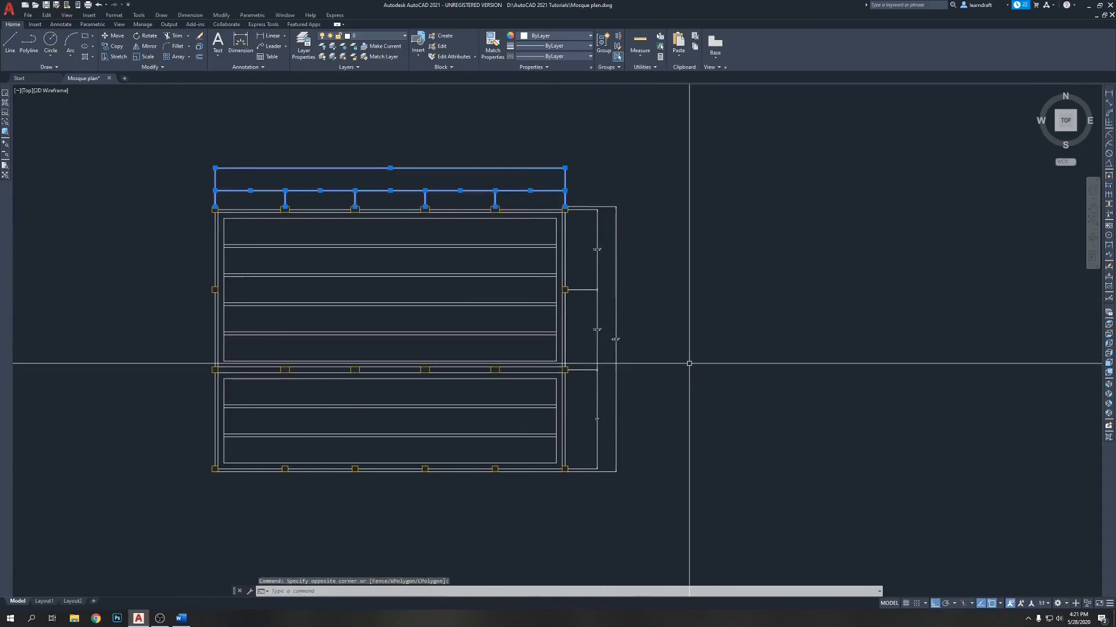
{"action": "key", "text": "Return"}
{"action": "scroll", "coordinate": [624, 310], "scroll_direction": "down", "scroll_amount": 2}
{"action": "scroll", "coordinate": [636, 329], "scroll_direction": "up", "scroll_amount": 4}
{"action": "scroll", "coordinate": [609, 309], "scroll_direction": "down", "scroll_amount": 2}
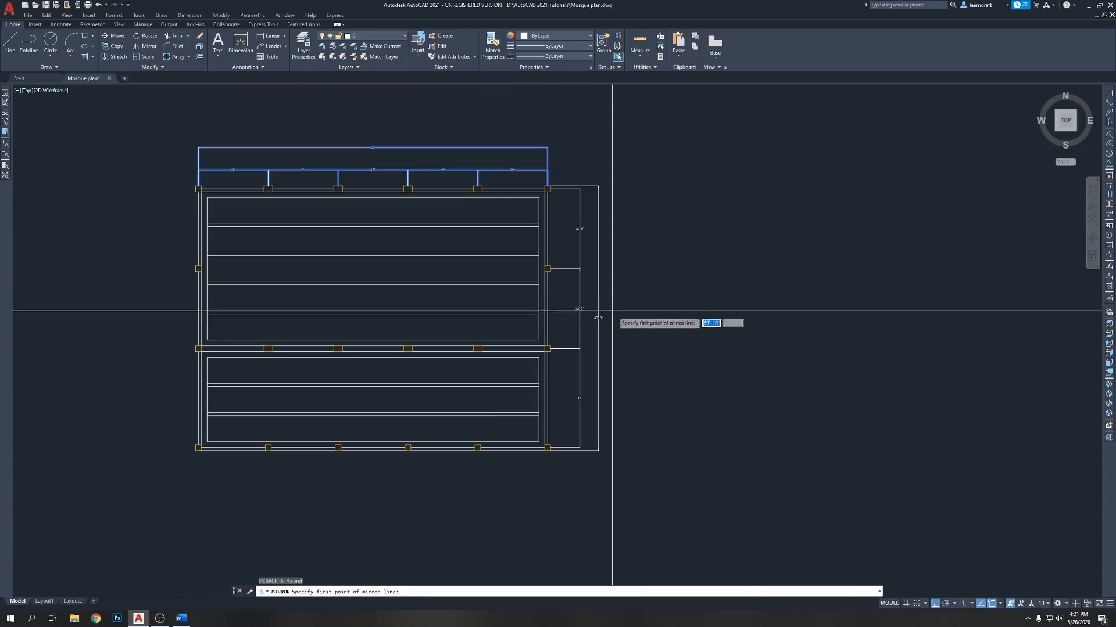
{"action": "left_click", "coordinate": [617, 327]}
{"action": "left_click", "coordinate": [716, 334]}
{"action": "key", "text": "Return"}
{"action": "middle_click_drag", "start_coordinate": [563, 469], "coordinate": [630, 389]}
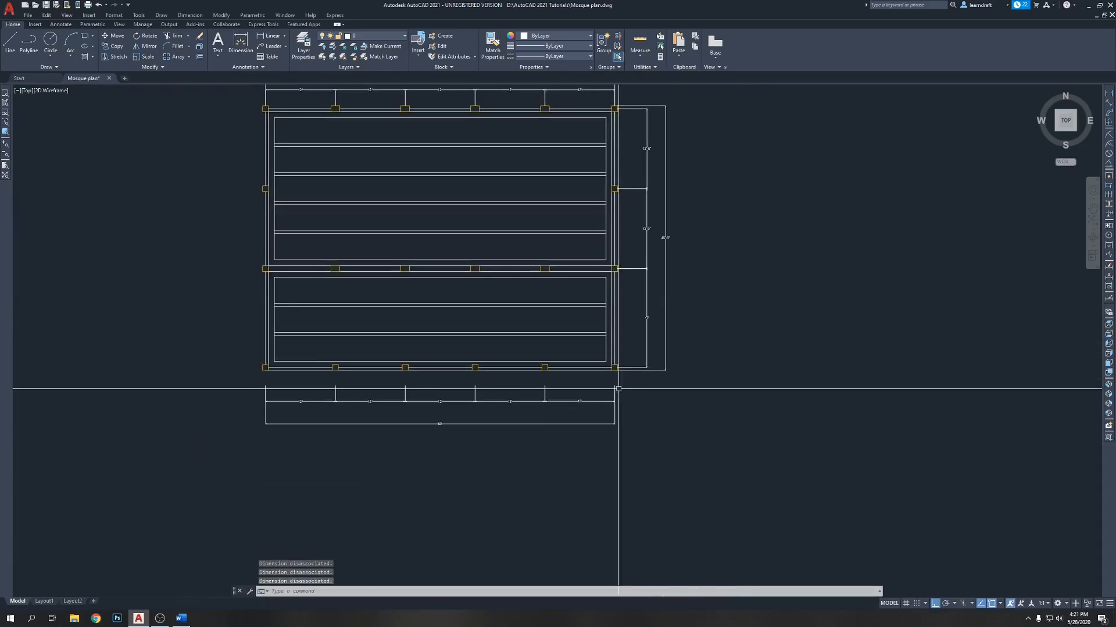
{"action": "left_click", "coordinate": [641, 387]}
{"action": "left_click", "coordinate": [290, 448]}
{"action": "scroll", "coordinate": [124, 374], "scroll_direction": "up", "scroll_amount": 4}
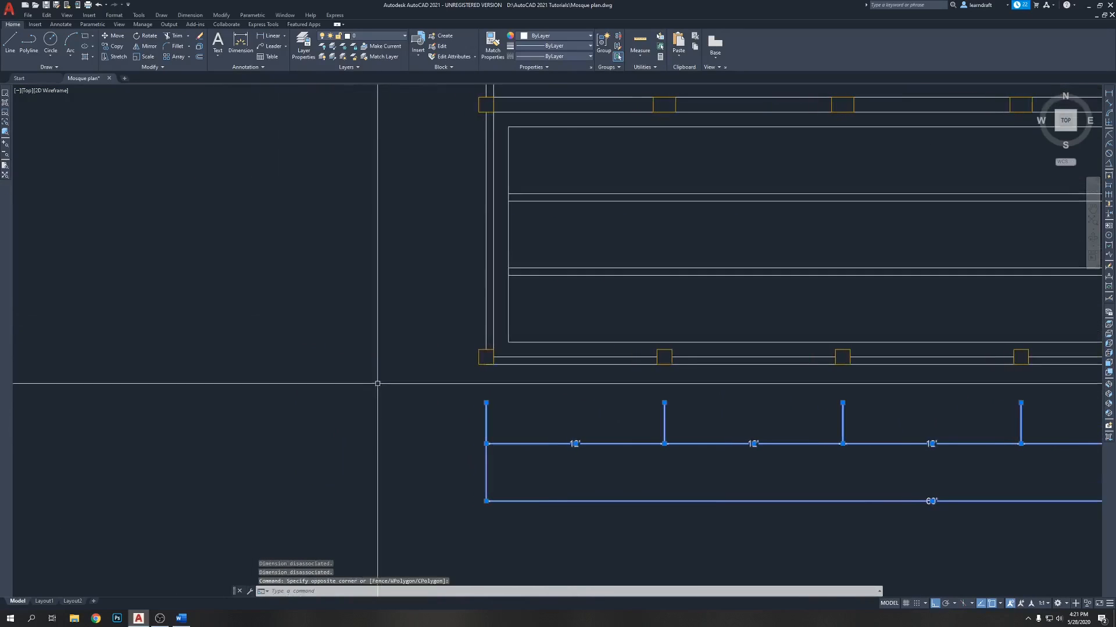
{"action": "type", "text": "m"}
{"action": "key", "text": "Return"}
{"action": "scroll", "coordinate": [446, 417], "scroll_direction": "up", "scroll_amount": 4}
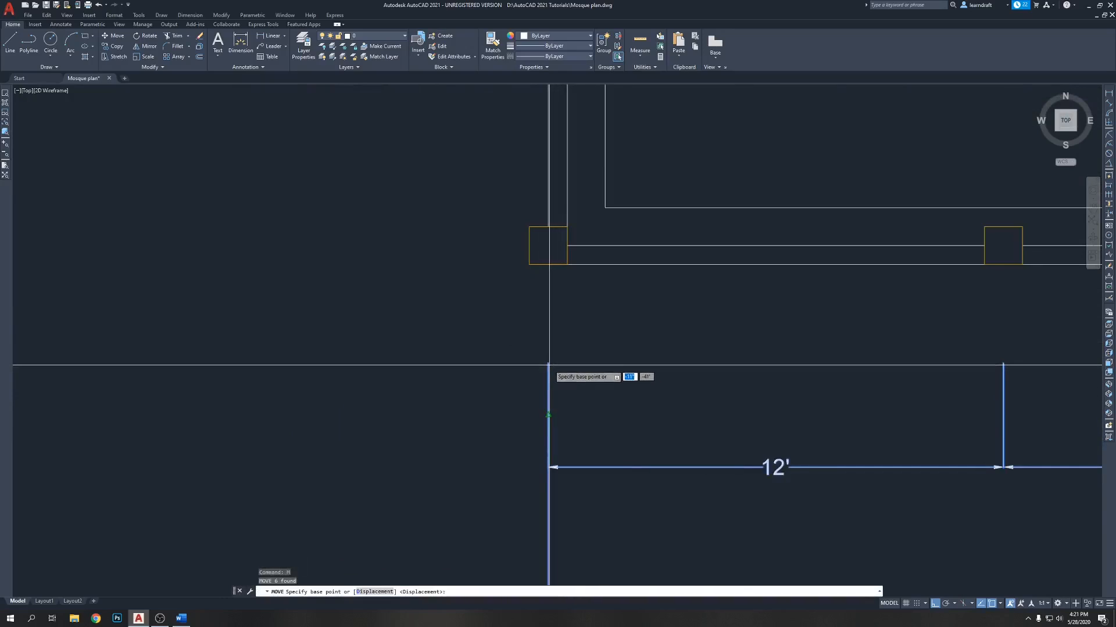
{"action": "scroll", "coordinate": [545, 352], "scroll_direction": "down", "scroll_amount": 4}
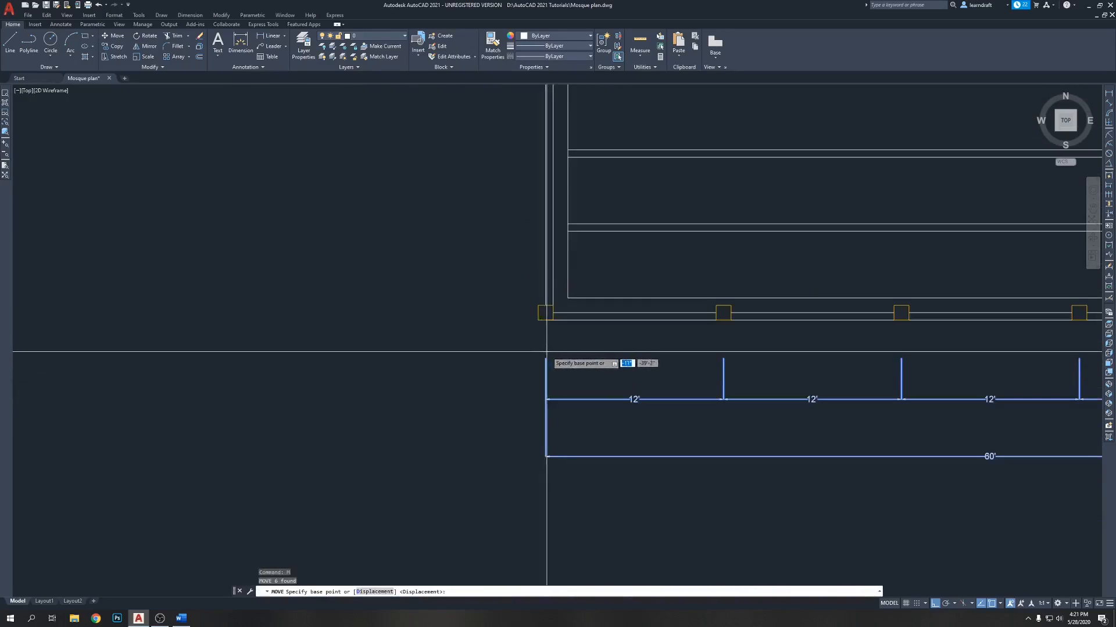
{"action": "scroll", "coordinate": [544, 354], "scroll_direction": "up", "scroll_amount": 2}
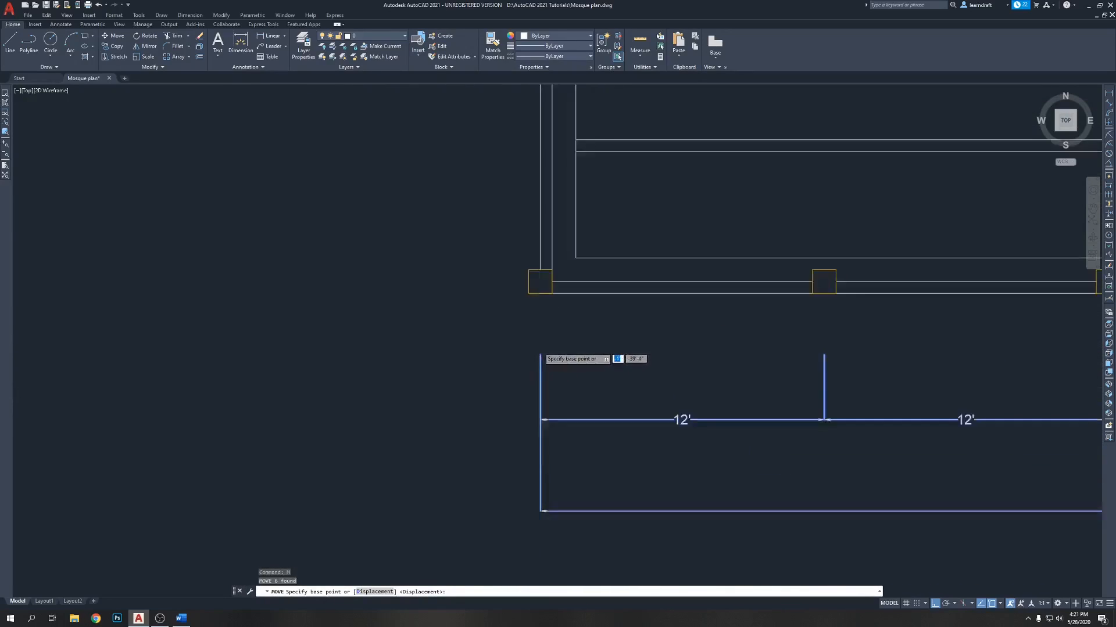
{"action": "scroll", "coordinate": [539, 348], "scroll_direction": "down", "scroll_amount": 4}
{"action": "scroll", "coordinate": [540, 347], "scroll_direction": "up", "scroll_amount": 2}
{"action": "key", "text": "Escape"}
{"action": "scroll", "coordinate": [502, 342], "scroll_direction": "down", "scroll_amount": 4}
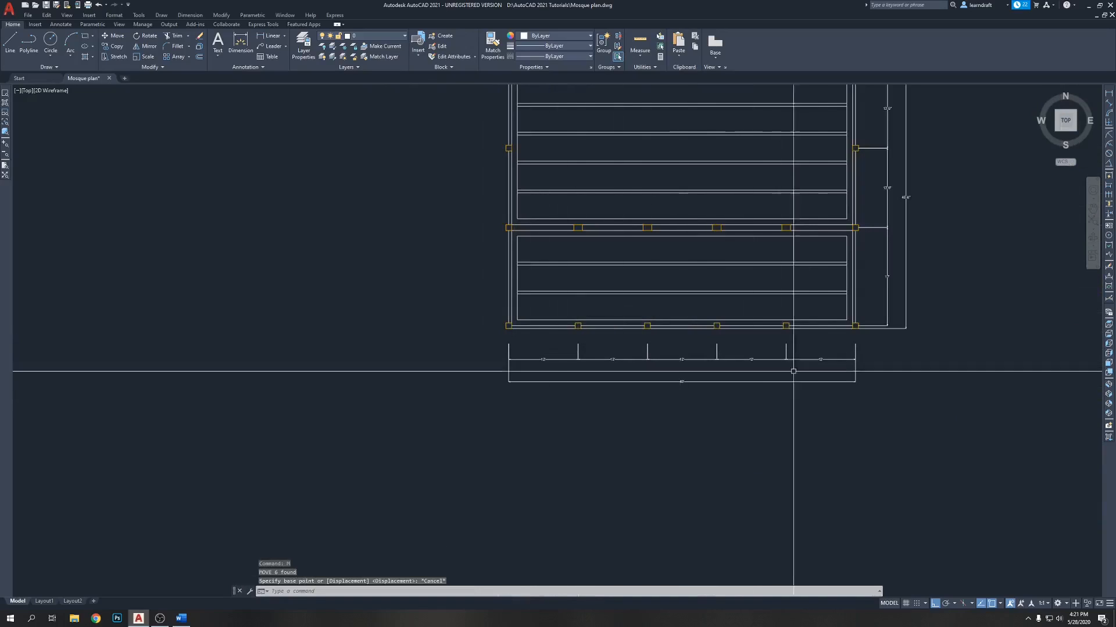
Step: Erase the mirrored dimensions below the bottom wall
{"action": "left_click", "coordinate": [870, 349]}
{"action": "left_click", "coordinate": [485, 406]}
{"action": "middle_click_drag", "start_coordinate": [721, 424], "coordinate": [606, 432]}
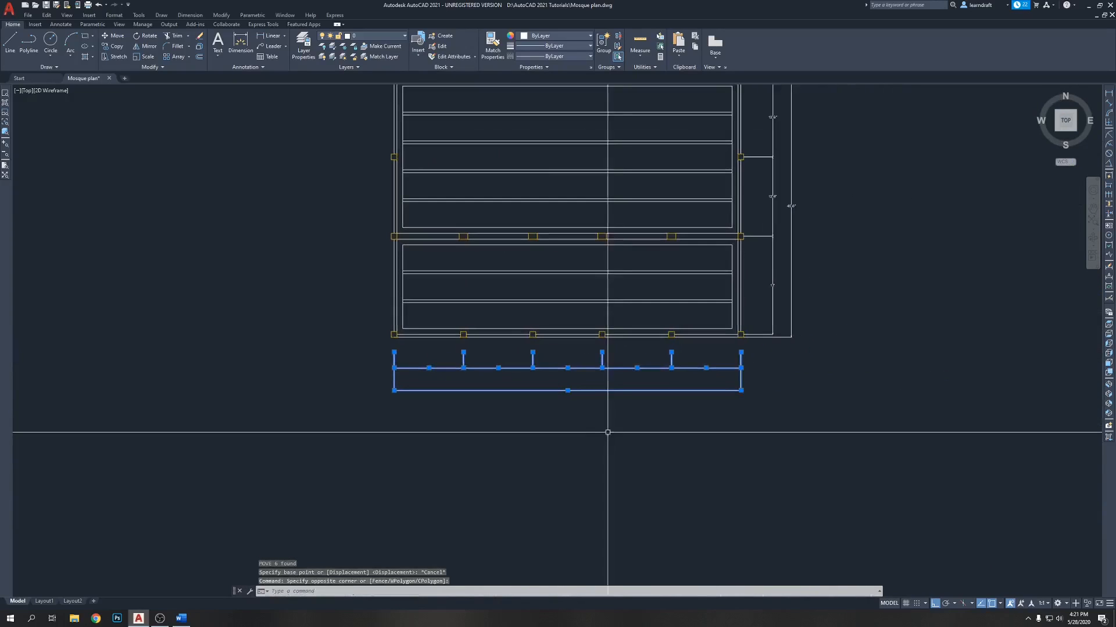
{"action": "key", "text": "Delete"}
Step: Erase the column-spacing dimensions and the overall dimension above the top wall
{"action": "middle_click_drag", "start_coordinate": [798, 315], "coordinate": [673, 411]}
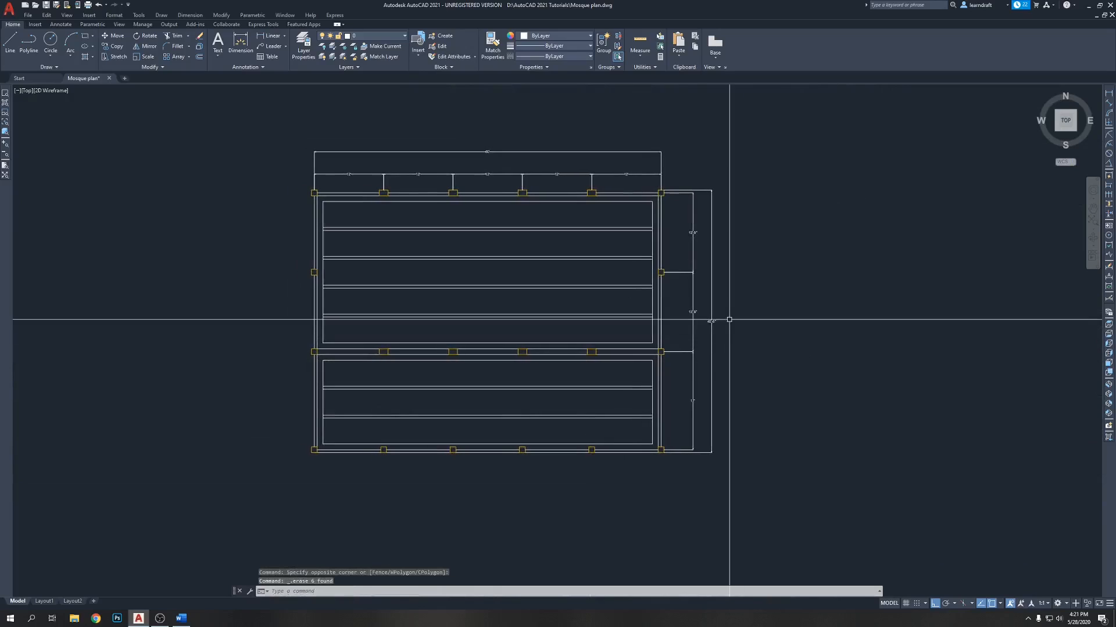
{"action": "mouse_move", "coordinate": [655, 438]}
{"action": "middle_mouse_down"}
{"action": "mouse_move", "coordinate": [734, 322]}
{"action": "mouse_move", "coordinate": [722, 386]}
{"action": "mouse_move", "coordinate": [742, 511]}
{"action": "middle_mouse_up"}
{"action": "left_click", "coordinate": [832, 194]}
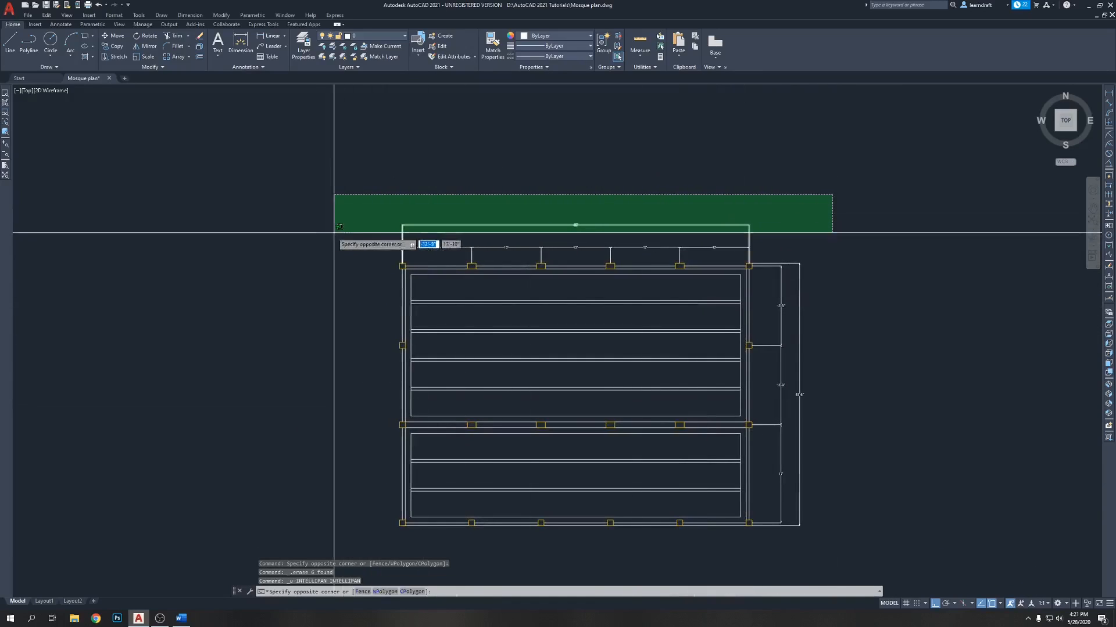
{"action": "left_click", "coordinate": [302, 252]}
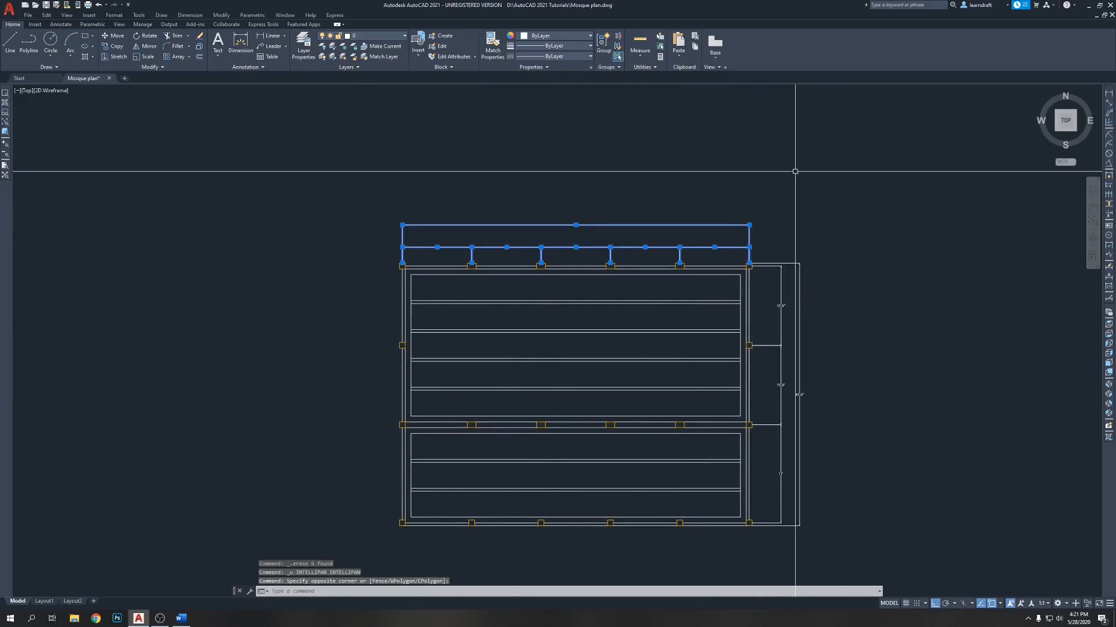
{"action": "key", "text": "Delete"}
Step: Erase the column-spacing dimensions and the overall dimension beside the right wall
{"action": "middle_click_drag", "start_coordinate": [812, 182], "coordinate": [766, 155]}
{"action": "middle_click_drag", "start_coordinate": [784, 225], "coordinate": [754, 198]}
{"action": "left_click", "coordinate": [763, 174]}
{"action": "left_click", "coordinate": [689, 438]}
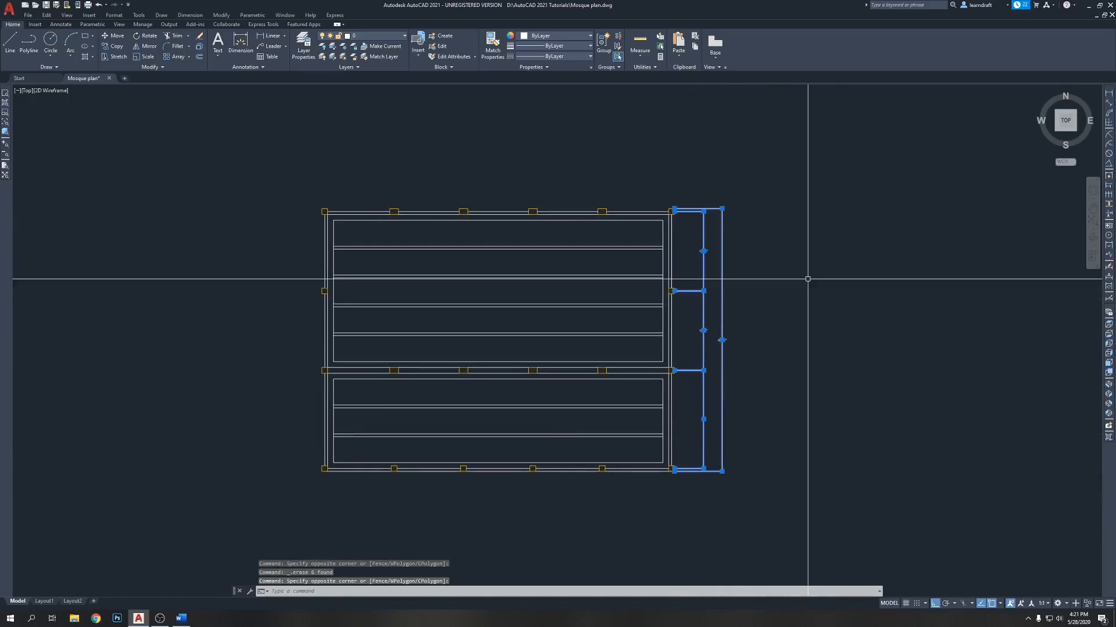
{"action": "key", "text": "Delete"}
Step: Measure the gap between the top wall's two middle columns with a linear dimension and erase that dimension
{"action": "middle_click_drag", "start_coordinate": [568, 175], "coordinate": [616, 186]}
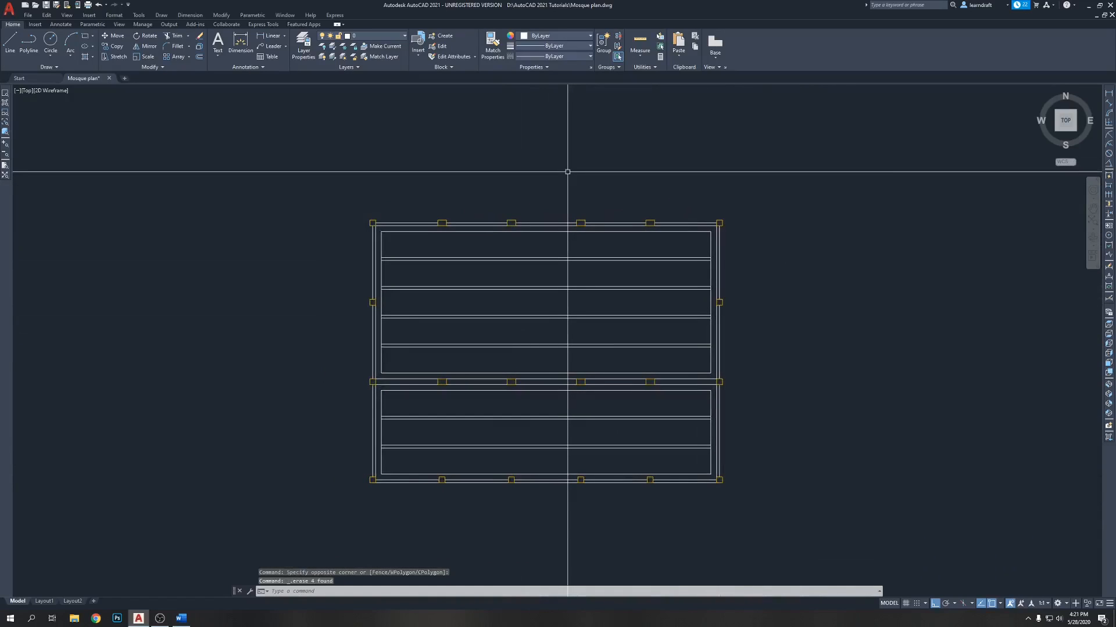
{"action": "scroll", "coordinate": [560, 173], "scroll_direction": "up", "scroll_amount": 5}
{"action": "scroll", "coordinate": [546, 236], "scroll_direction": "down", "scroll_amount": 2}
{"action": "scroll", "coordinate": [516, 291], "scroll_direction": "up", "scroll_amount": 4}
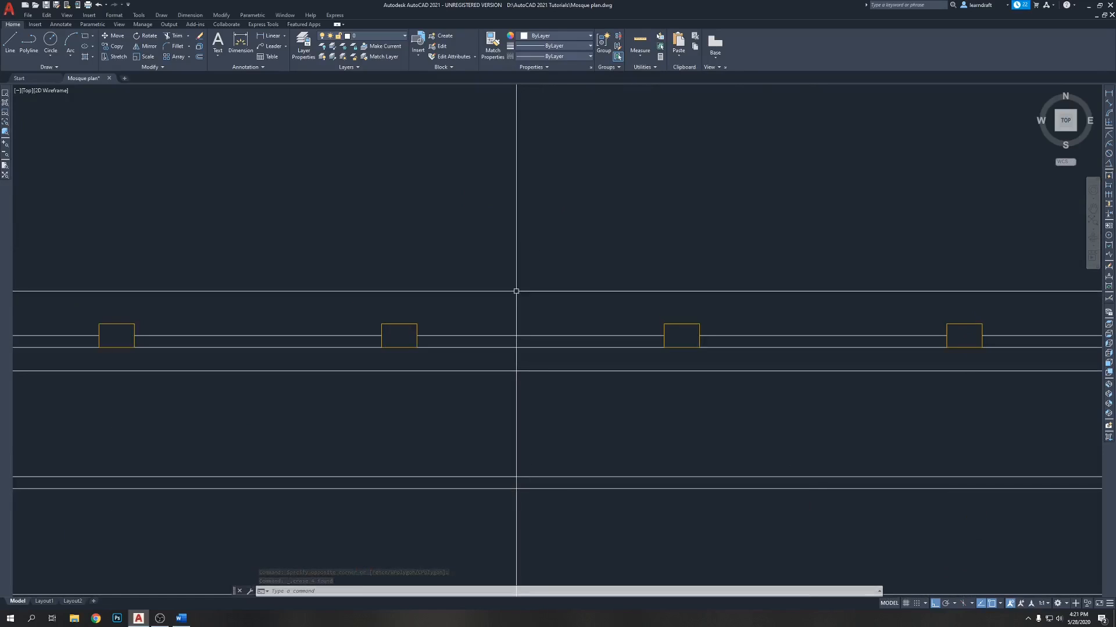
{"action": "key", "text": "Return"}
{"action": "left_click", "coordinate": [417, 324]}
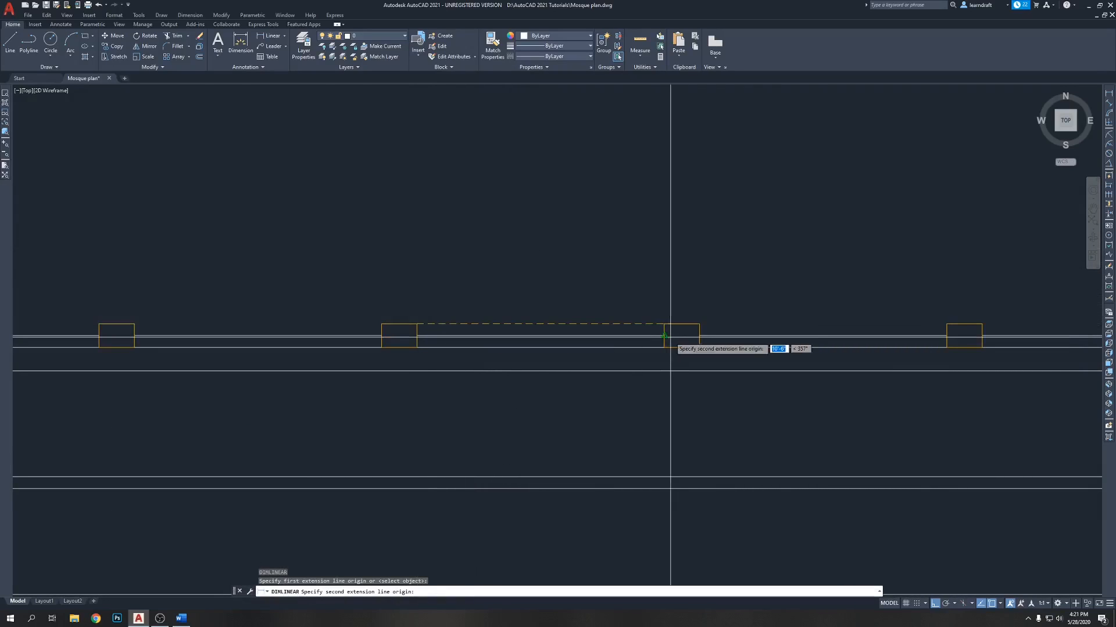
{"action": "left_click", "coordinate": [665, 325]}
{"action": "left_click", "coordinate": [649, 287]}
{"action": "left_click", "coordinate": [602, 238]}
{"action": "left_click", "coordinate": [567, 292]}
{"action": "middle_click_drag", "start_coordinate": [590, 256], "coordinate": [569, 307]}
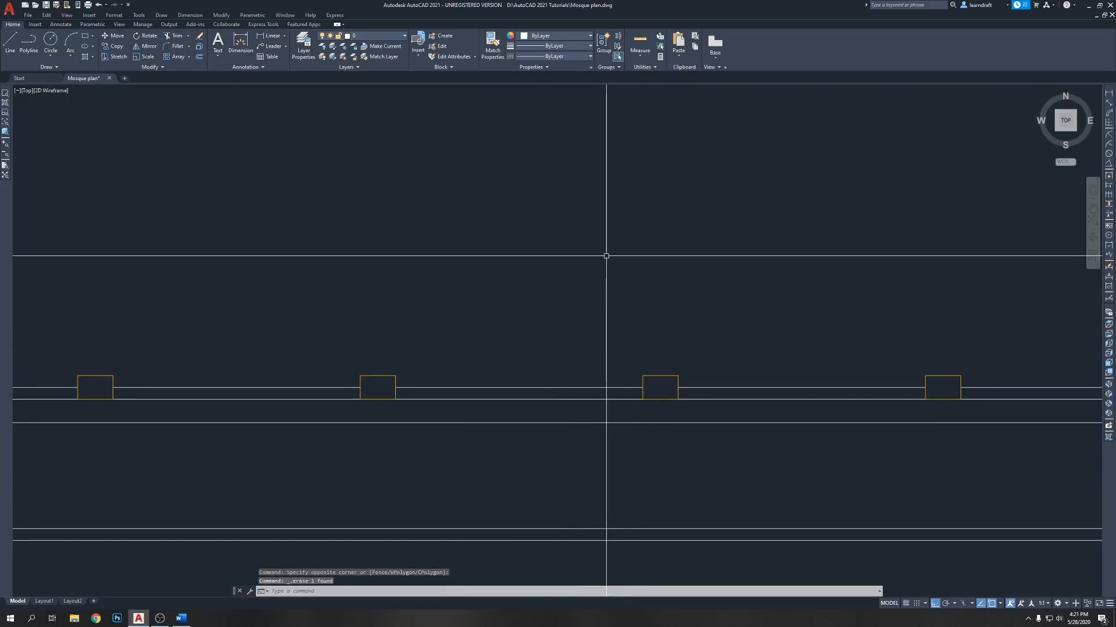
Step: Draw a 10' vertical centre line upward from the midpoint of the top wall's outer line between the two middle columns
{"action": "type", "text": "l"}
{"action": "key", "text": "Return"}
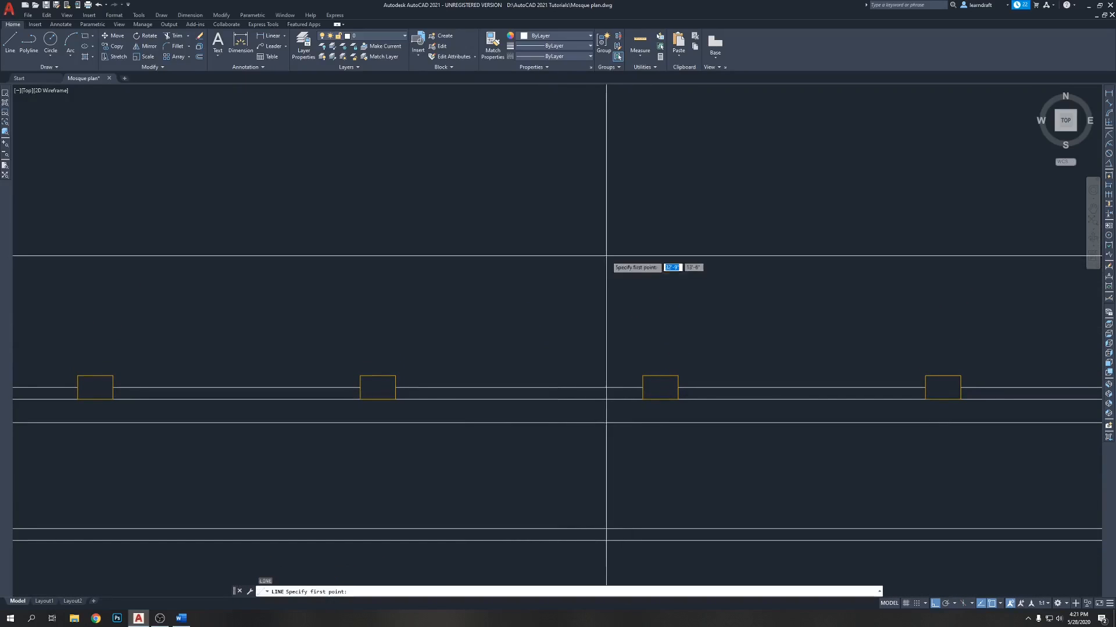
{"action": "left_click", "coordinate": [518, 386]}
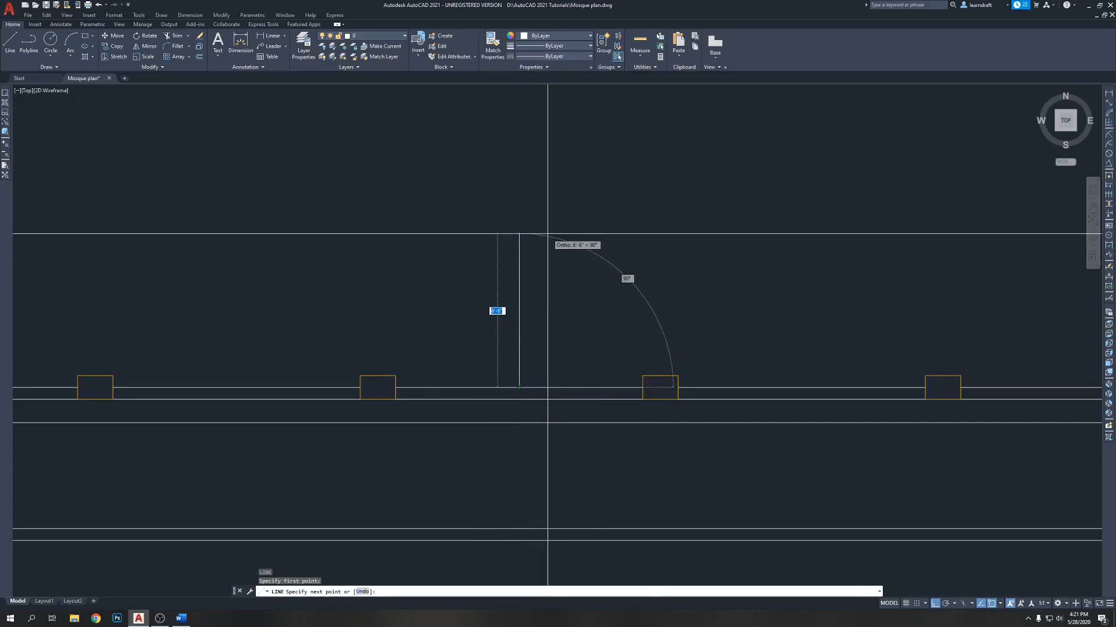
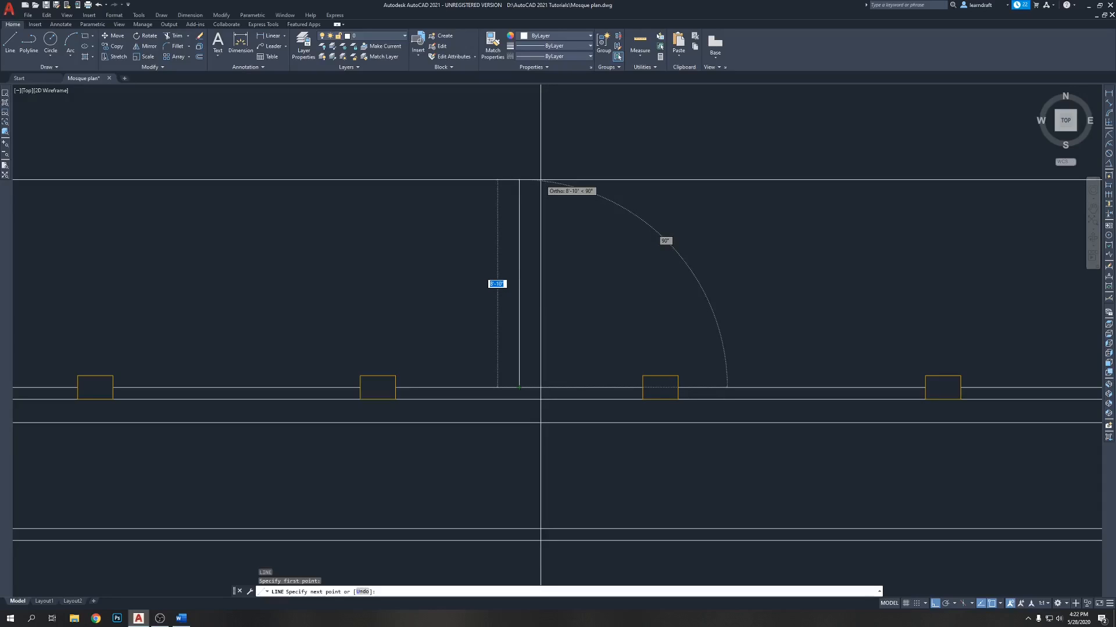
{"action": "key", "text": "Return"}
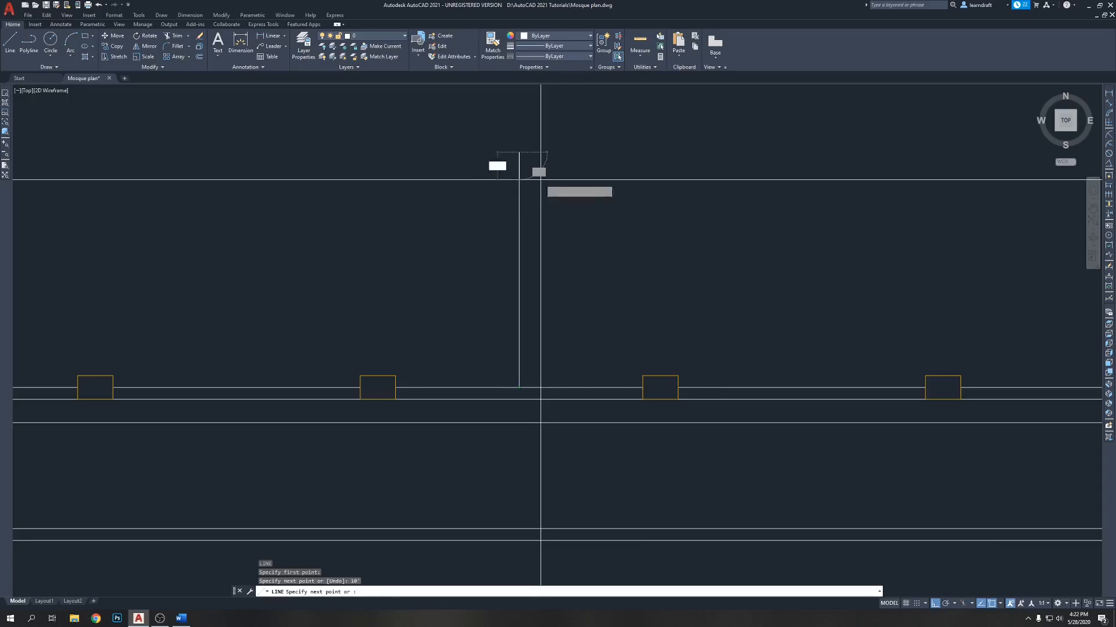
{"action": "key", "text": "Return"}
{"action": "scroll", "coordinate": [541, 197], "scroll_direction": "down", "scroll_amount": 4}
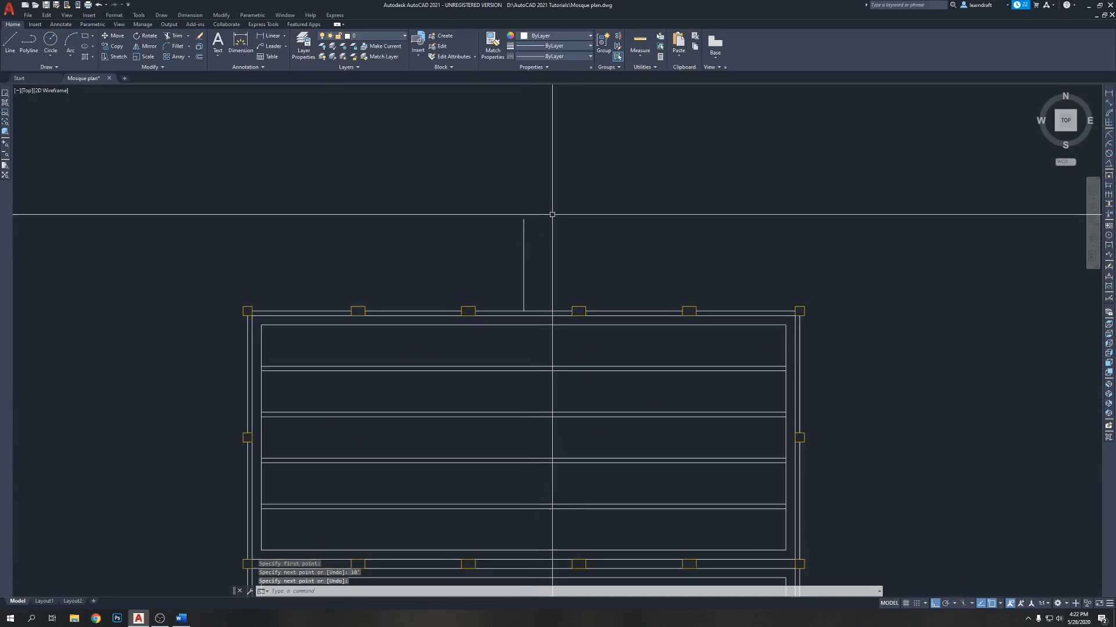
{"action": "scroll", "coordinate": [552, 215], "scroll_direction": "up", "scroll_amount": 2}
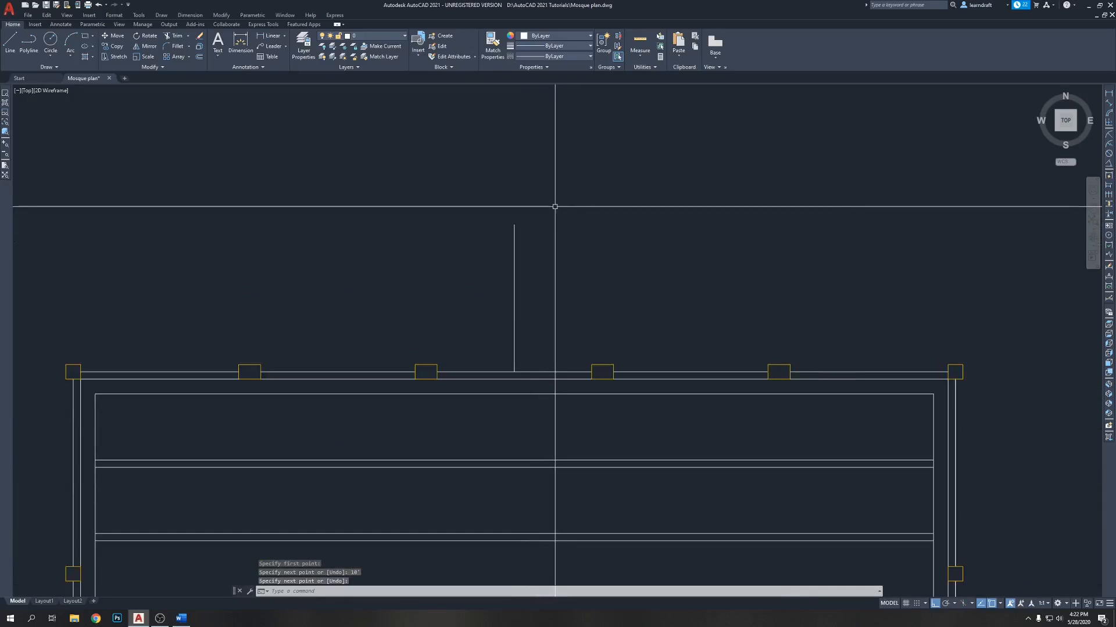
{"action": "middle_click_drag", "start_coordinate": [535, 355], "coordinate": [539, 298]}
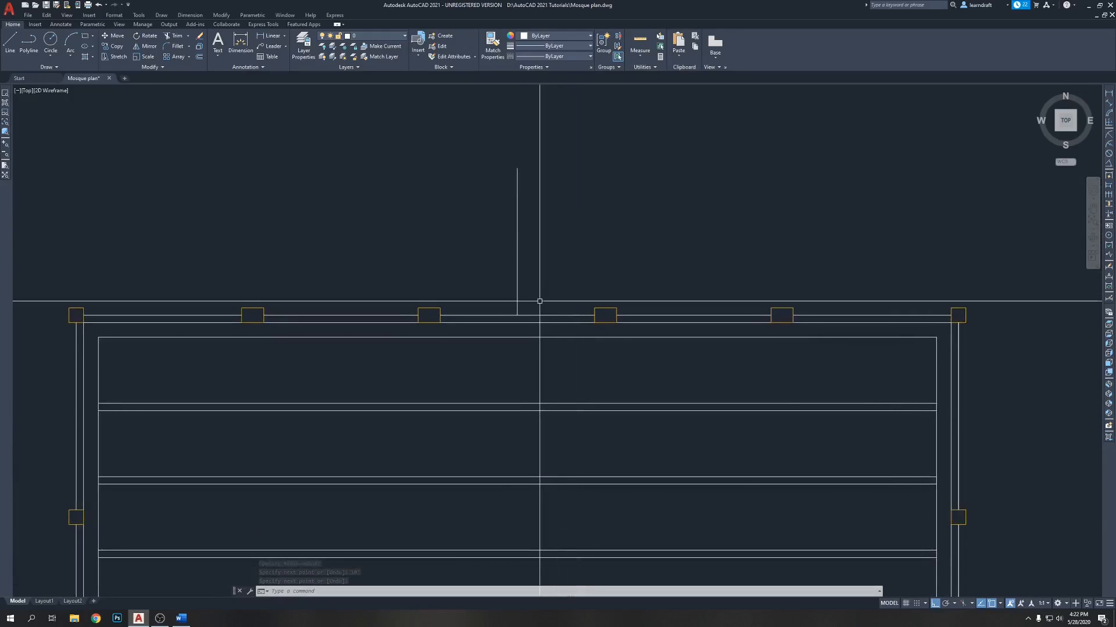
{"action": "left_click", "coordinate": [501, 297]}
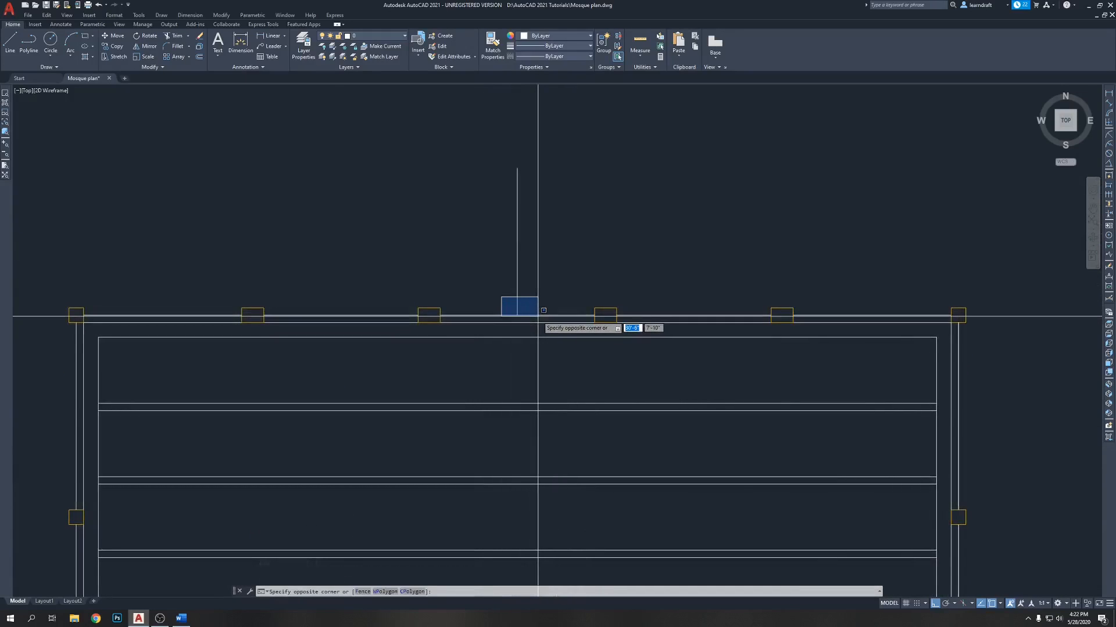
{"action": "left_click", "coordinate": [534, 221]}
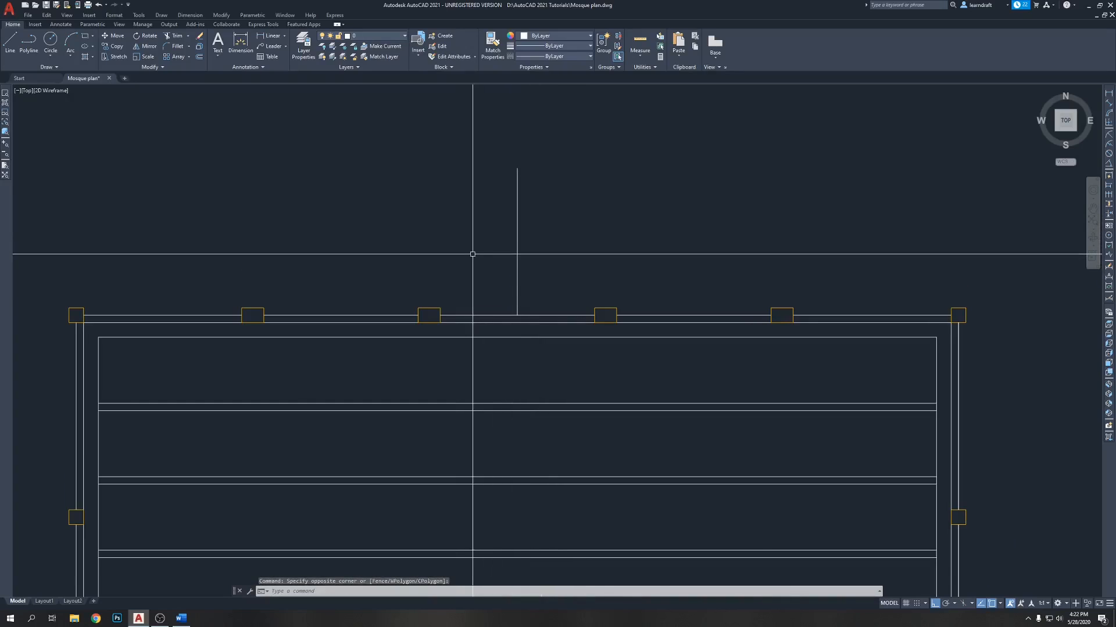
{"action": "middle_click_drag", "start_coordinate": [558, 308], "coordinate": [554, 339]}
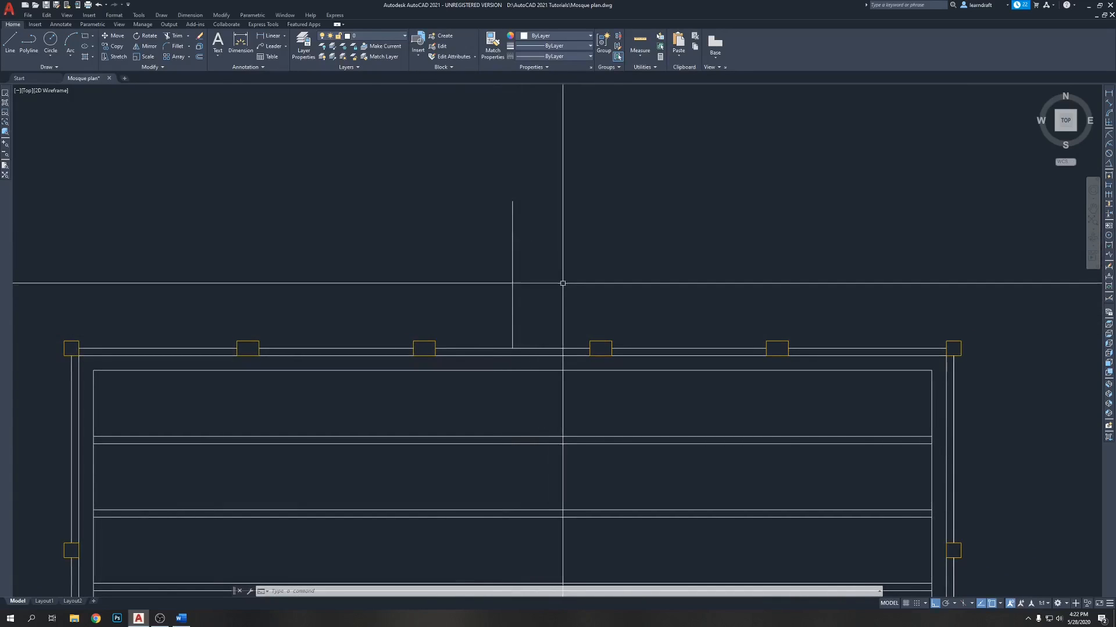
{"action": "middle_click_drag", "start_coordinate": [618, 401], "coordinate": [617, 407]}
{"action": "mouse_move", "coordinate": [613, 280]}
{"action": "middle_mouse_down"}
{"action": "mouse_move", "coordinate": [610, 309]}
{"action": "mouse_move", "coordinate": [592, 263]}
{"action": "middle_mouse_up"}
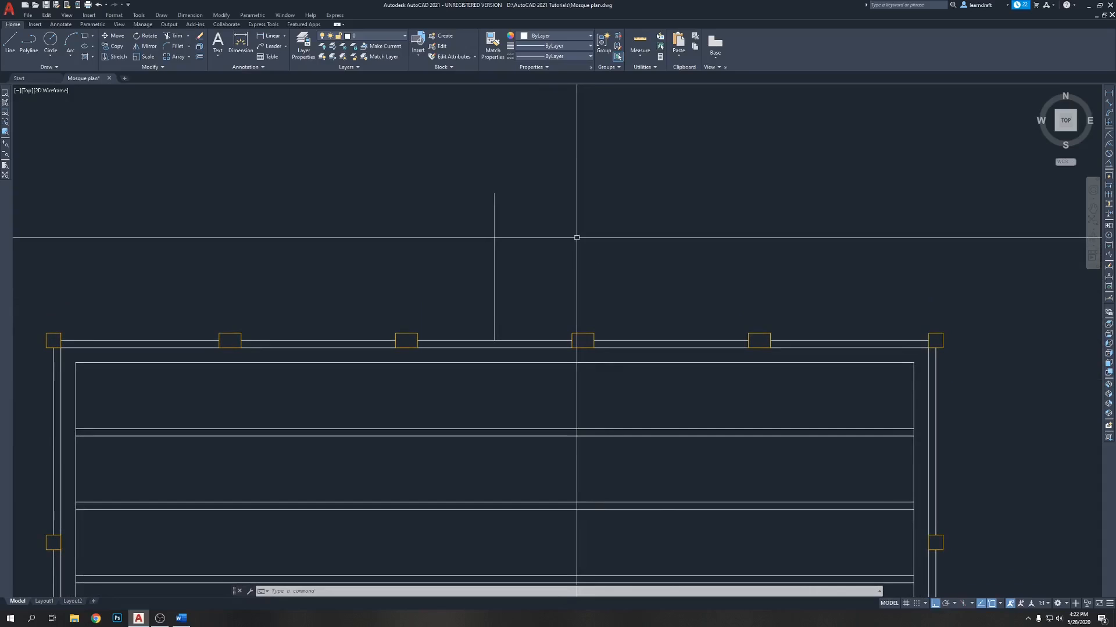
{"action": "key", "text": "Escape"}
{"action": "middle_click_drag", "start_coordinate": [588, 212], "coordinate": [567, 203]}
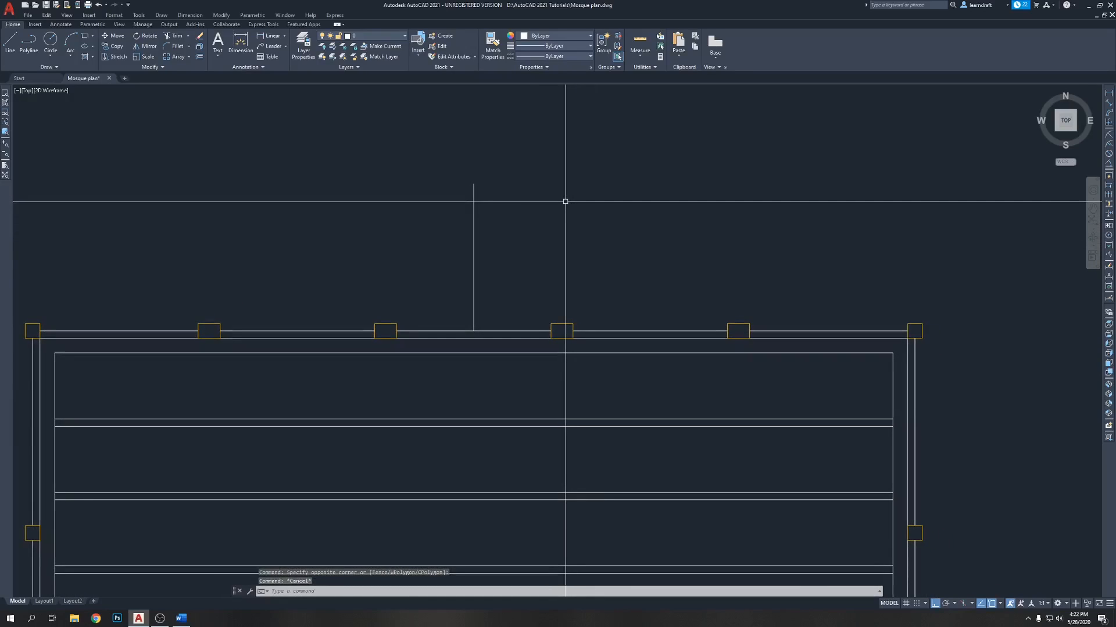
{"action": "type", "text": "l"}
{"action": "key", "text": "Return"}
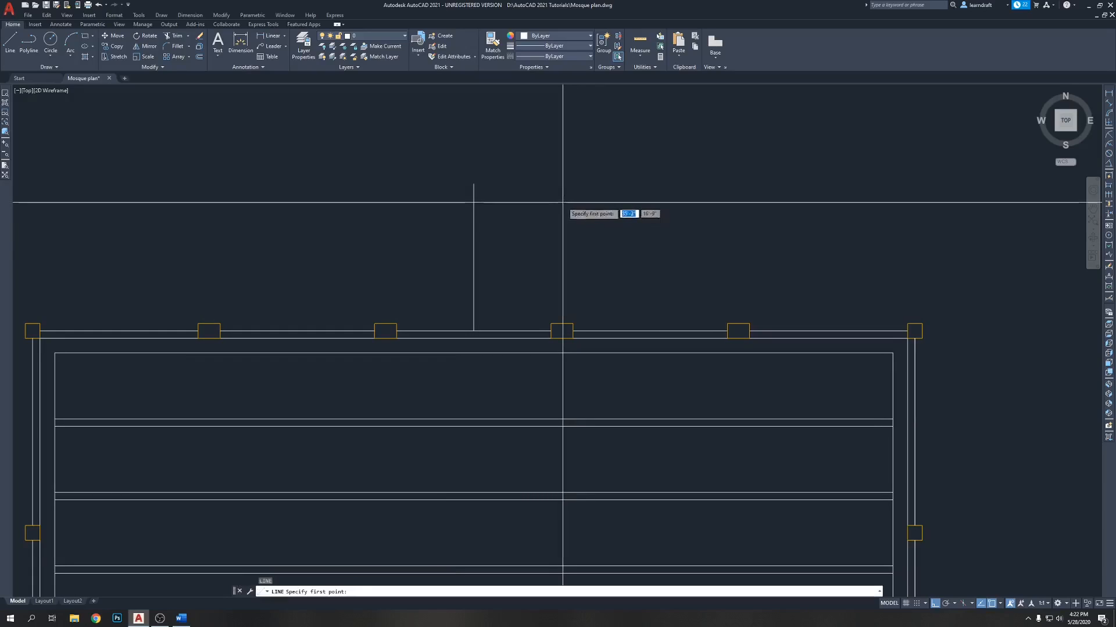
{"action": "left_click", "coordinate": [551, 323]}
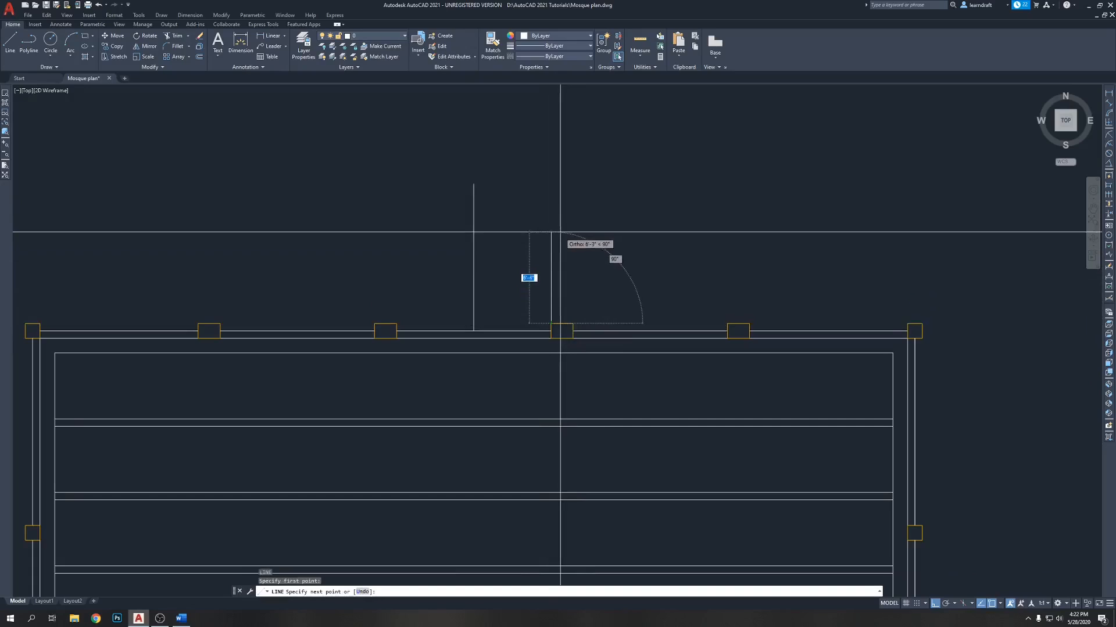
{"action": "key", "text": "Escape"}
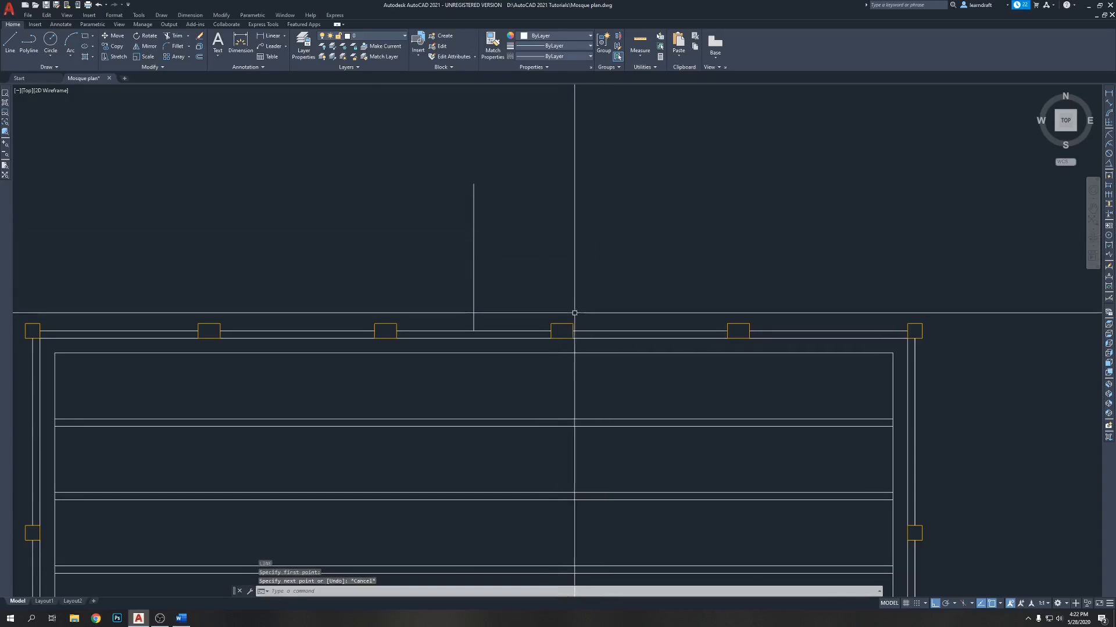
{"action": "left_click", "coordinate": [561, 189]}
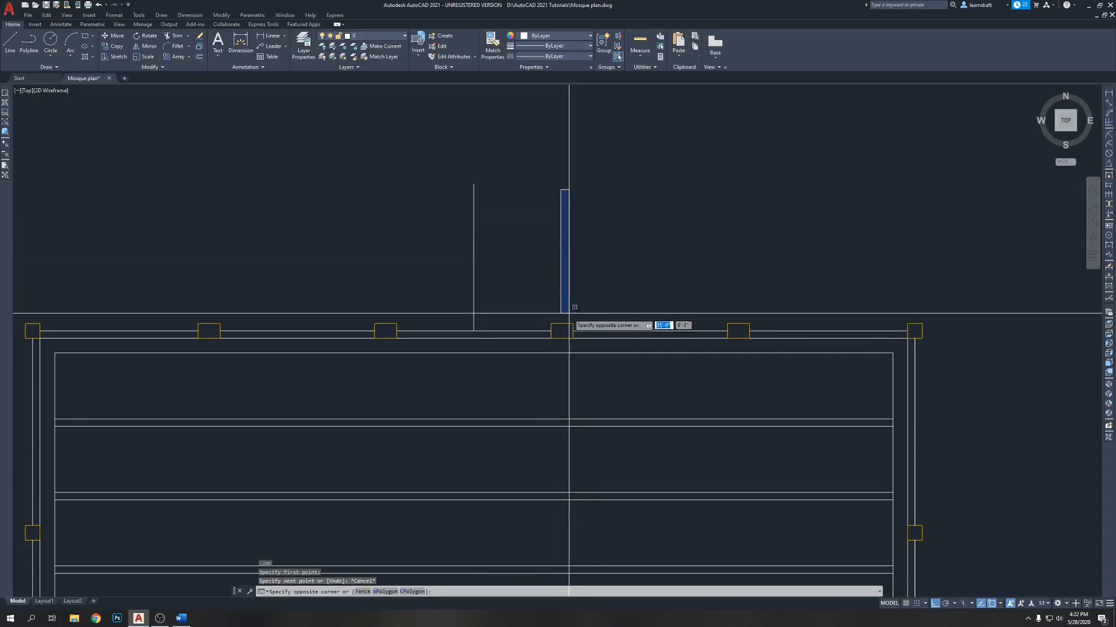
{"action": "left_click", "coordinate": [576, 279]}
Step: Draw a 5' vertical line upward from the upper outer corner of the right middle column
{"action": "middle_click_drag", "start_coordinate": [582, 250], "coordinate": [587, 272]}
{"action": "type", "text": "l"}
{"action": "key", "text": "Return"}
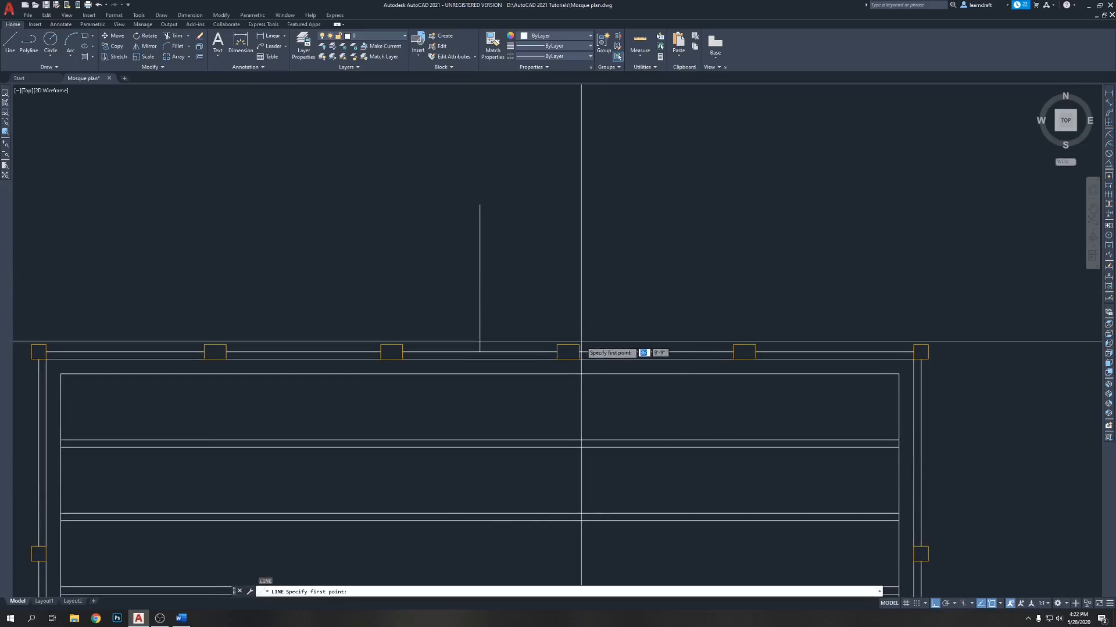
{"action": "left_click", "coordinate": [579, 345]}
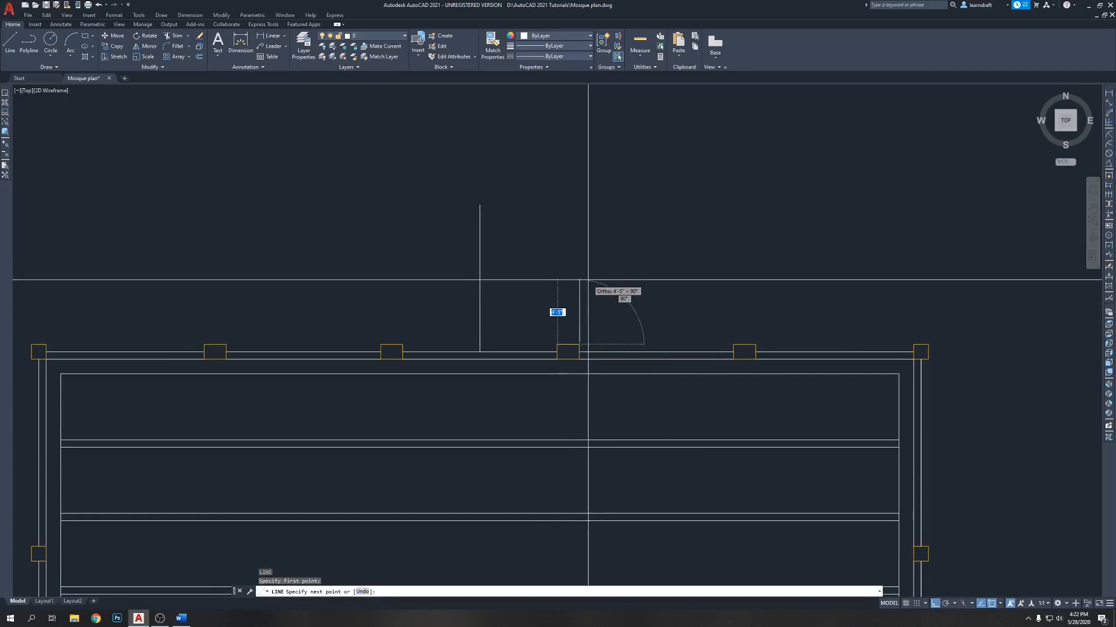
{"action": "type", "text": "5'"}
{"action": "key", "text": "Return"}
{"action": "key", "text": "Return"}
{"action": "left_click", "coordinate": [601, 251]}
{"action": "left_click", "coordinate": [567, 290]}
{"action": "mouse_move", "coordinate": [534, 233]}
{"action": "middle_mouse_down"}
{"action": "mouse_move", "coordinate": [541, 257]}
{"action": "mouse_move", "coordinate": [520, 224]}
{"action": "middle_mouse_up"}
{"action": "type", "text": "m"}
{"action": "key", "text": "Escape"}
{"action": "key", "text": "Escape"}
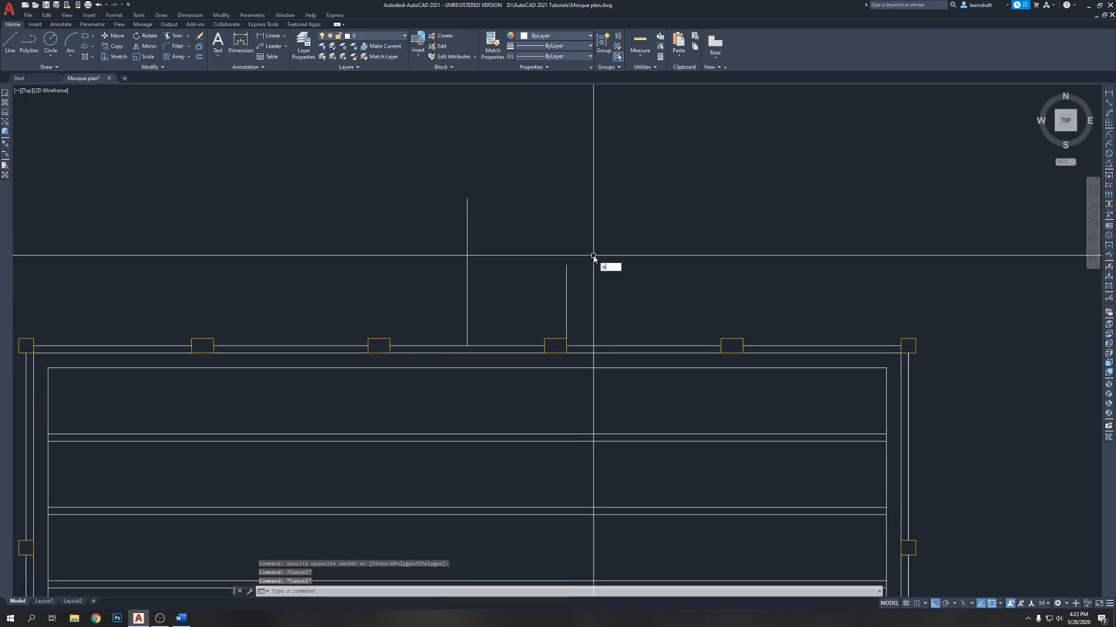
Step: Offset the 5' line inward toward the centre line, using the default offset distance
{"action": "type", "text": "o"}
{"action": "key", "text": "Return"}
{"action": "key", "text": "Return"}
{"action": "left_click", "coordinate": [566, 273]}
{"action": "left_click", "coordinate": [540, 277]}
{"action": "key", "text": "Return"}
Step: Mirror the pair of 5' lines across the vertical centre line onto the left middle column, keeping the originals
{"action": "left_click", "coordinate": [585, 250]}
{"action": "left_click", "coordinate": [557, 272]}
{"action": "middle_click_drag", "start_coordinate": [510, 214], "coordinate": [534, 262]}
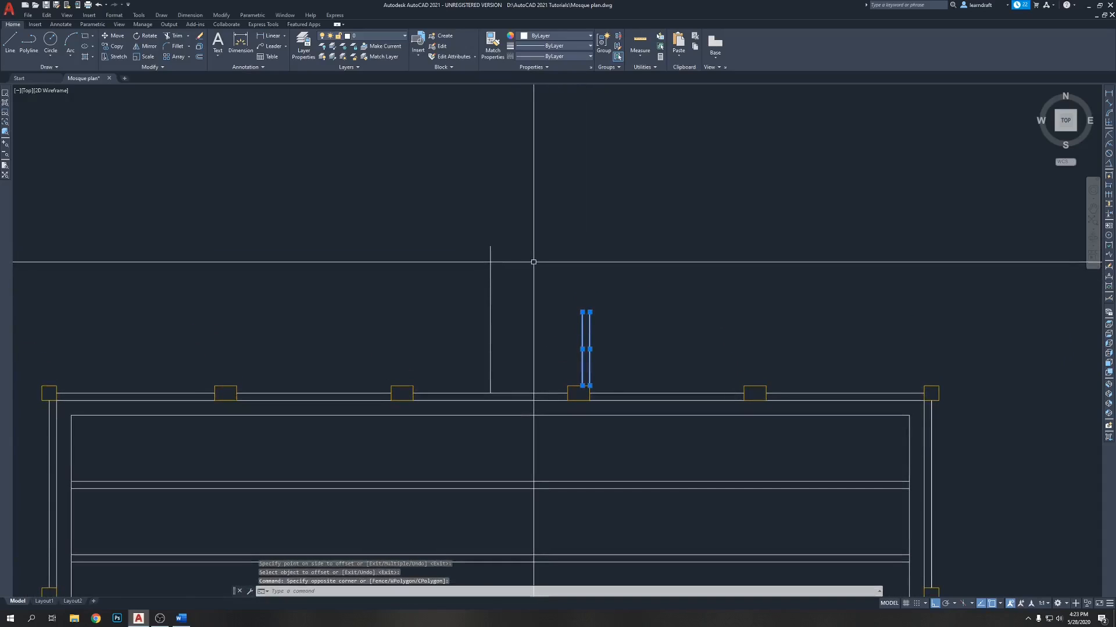
{"action": "type", "text": "mi"}
{"action": "key", "text": "Return"}
{"action": "left_click", "coordinate": [490, 246]}
{"action": "left_click", "coordinate": [501, 192]}
{"action": "key", "text": "Return"}
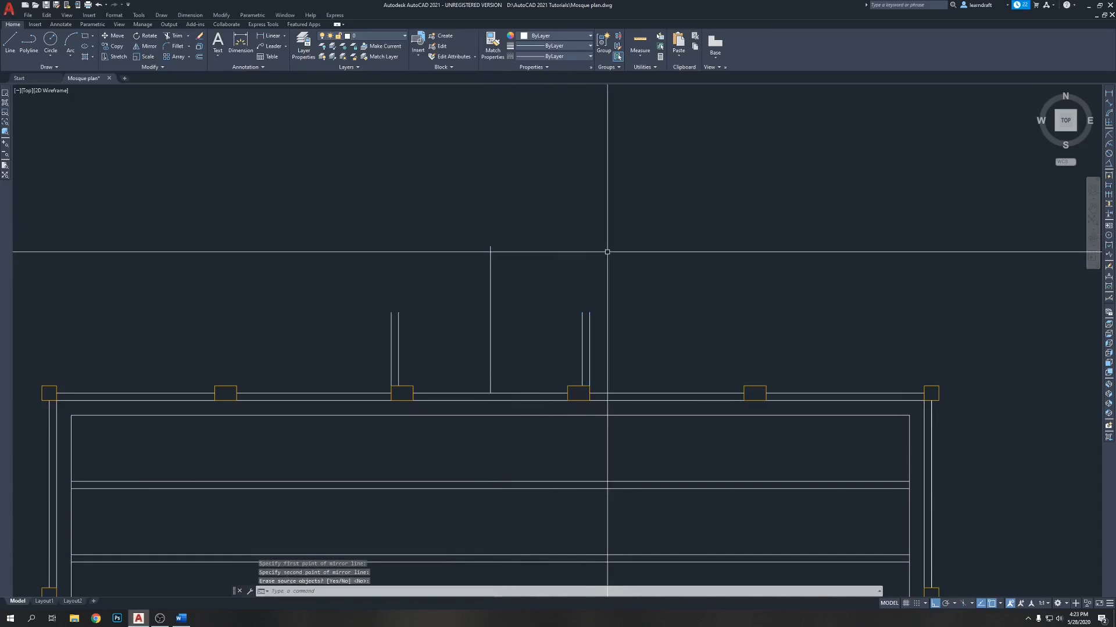
Step: Draw a three-point arc from the left inner line's upper end through the centre line's top to the right inner line's upper end
{"action": "type", "text": "a"}
{"action": "key", "text": "Return"}
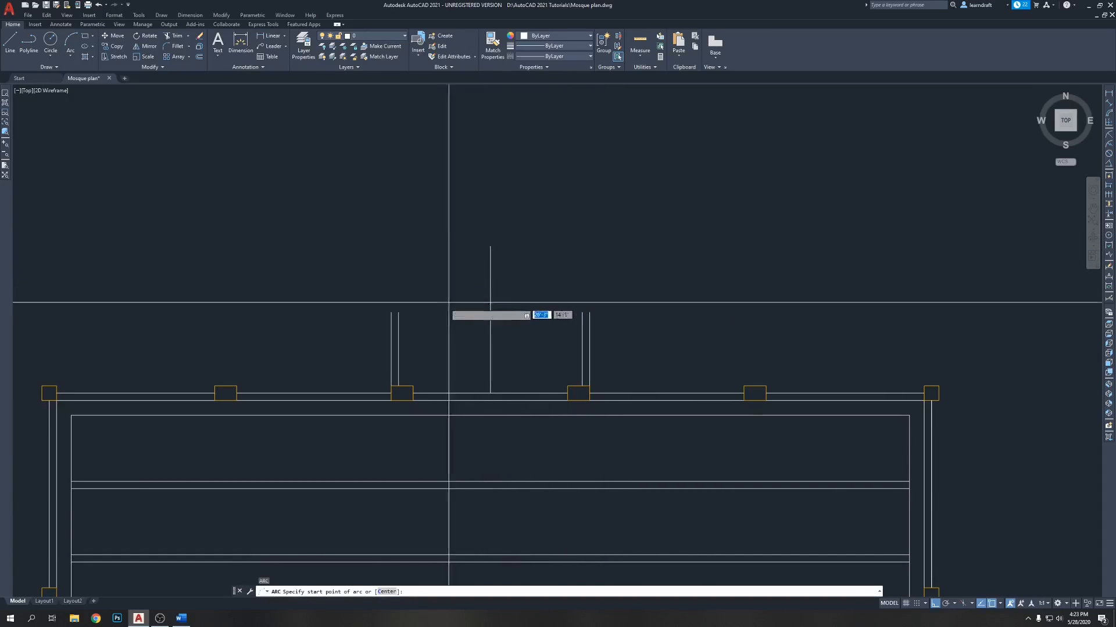
{"action": "left_click", "coordinate": [398, 312]}
{"action": "left_click", "coordinate": [490, 246]}
{"action": "left_click", "coordinate": [582, 313]}
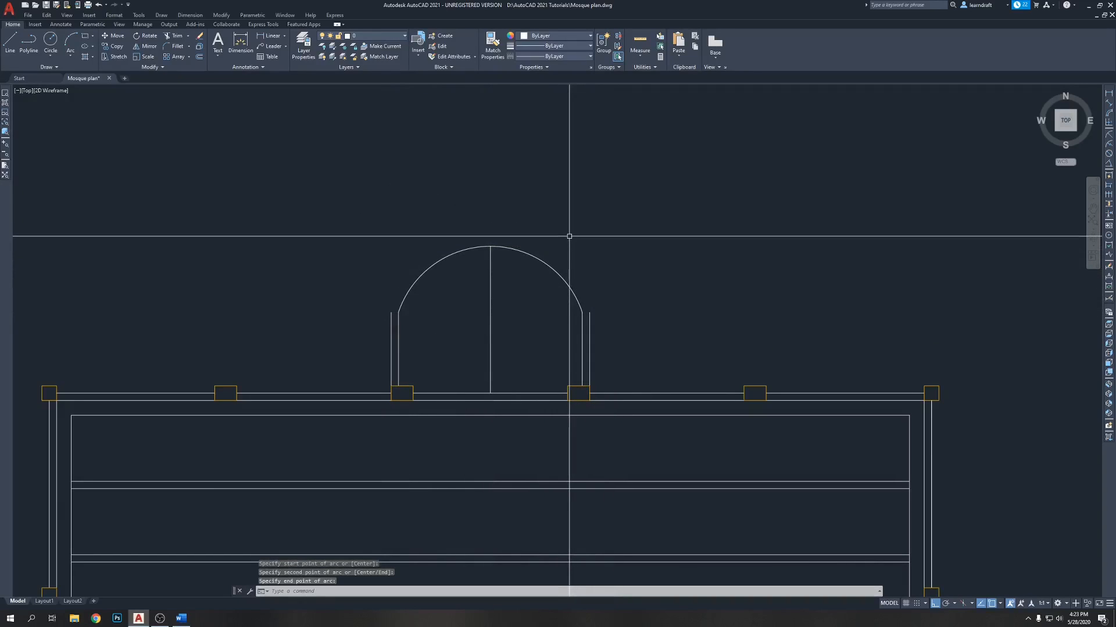
Step: Offset the arc 6" outward
{"action": "key", "text": "Return"}
{"action": "type", "text": "6"}
{"action": "key", "text": "Return"}
{"action": "left_click", "coordinate": [570, 289]}
{"action": "left_click", "coordinate": [623, 247]}
{"action": "key", "text": "Return"}
Step: Join the outer arc to both outer side lines using Fillet with a radius of 0
{"action": "scroll", "coordinate": [593, 321], "scroll_direction": "up", "scroll_amount": 4}
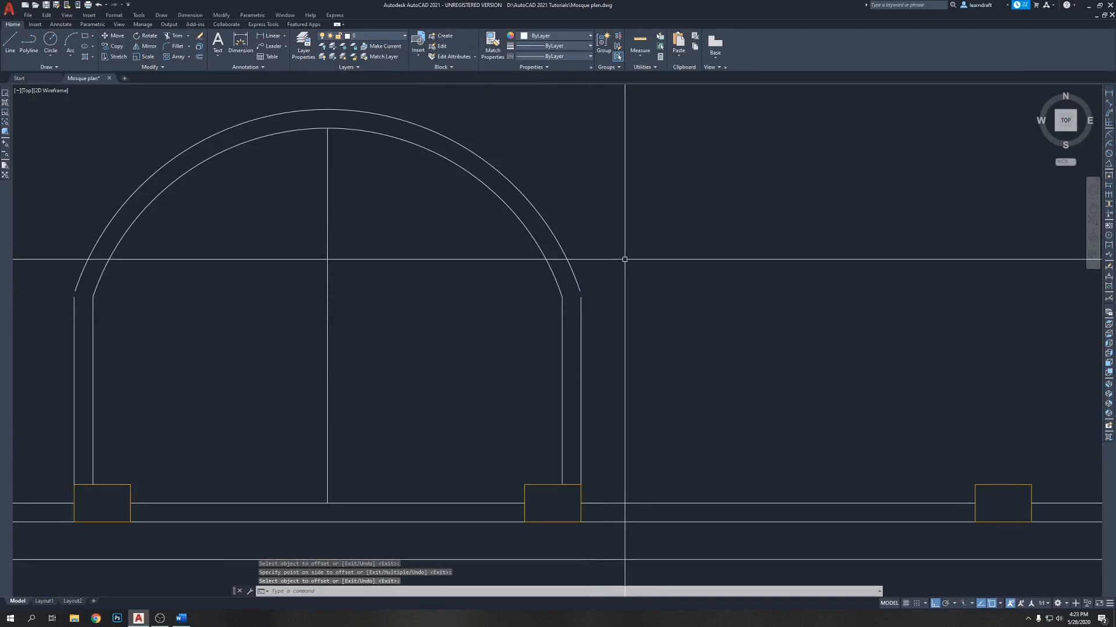
{"action": "type", "text": "f"}
{"action": "key", "text": "Return"}
{"action": "type", "text": "r"}
{"action": "key", "text": "Return"}
{"action": "type", "text": "0"}
{"action": "key", "text": "Return"}
{"action": "left_click", "coordinate": [562, 250]}
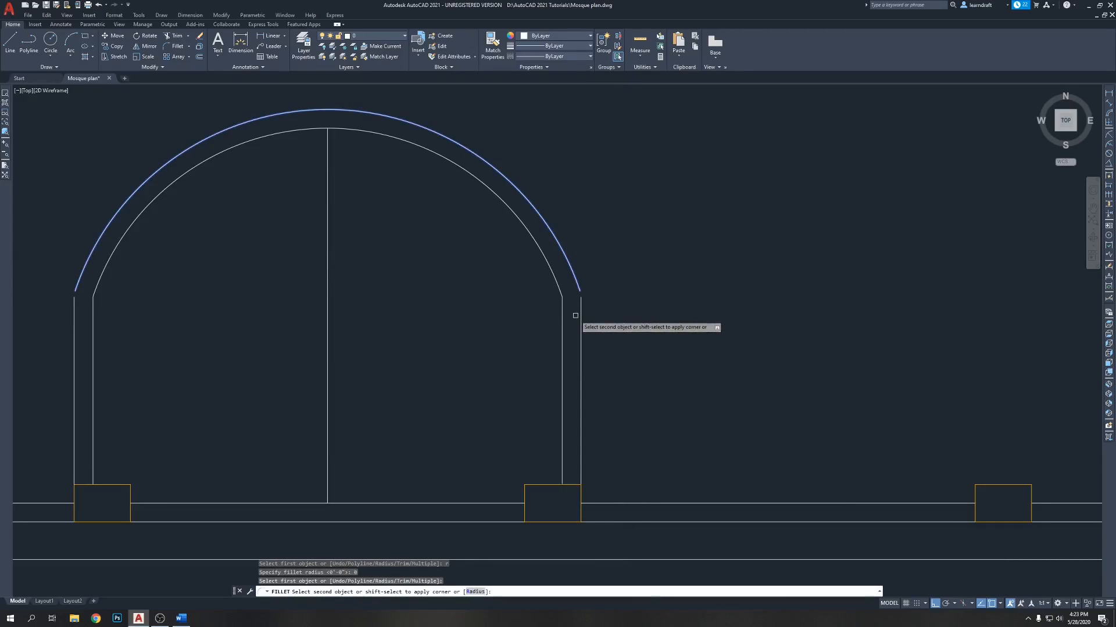
{"action": "middle_click_drag", "start_coordinate": [262, 304], "coordinate": [393, 304]}
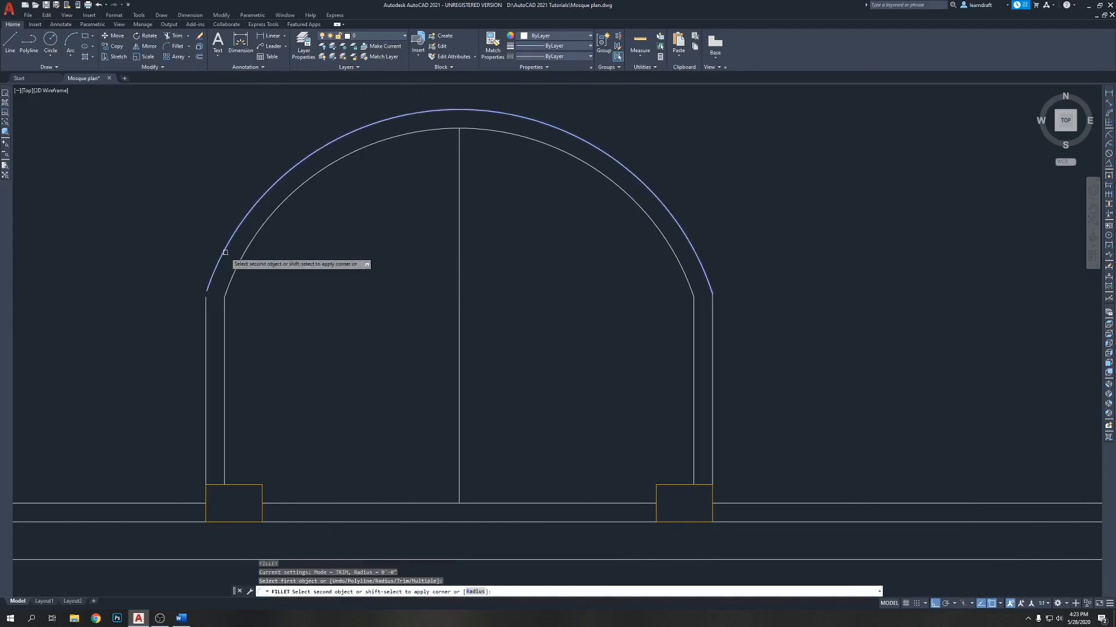
{"action": "left_click", "coordinate": [206, 325]}
{"action": "scroll", "coordinate": [348, 269], "scroll_direction": "down", "scroll_amount": 4}
{"action": "middle_click_drag", "start_coordinate": [416, 228], "coordinate": [513, 229]}
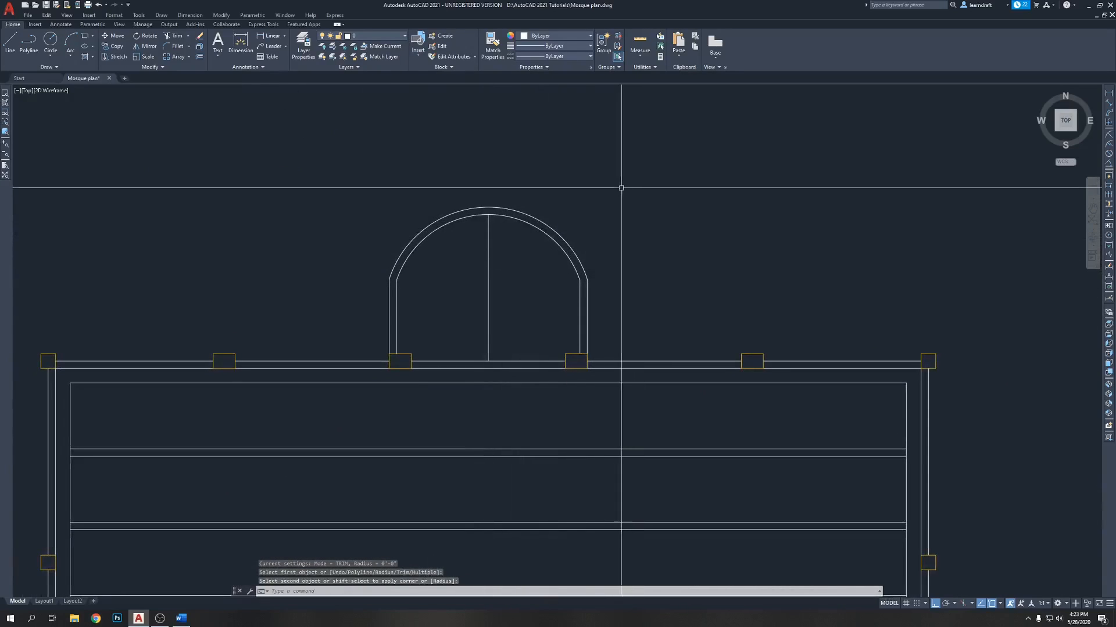
Step: Draw a rectangle with a length of 36" and a width of 4'6" in the open area beside the arched niche
{"action": "middle_click_drag", "start_coordinate": [619, 187], "coordinate": [620, 213]}
{"action": "mouse_move", "coordinate": [517, 302]}
{"action": "middle_mouse_down"}
{"action": "mouse_move", "coordinate": [515, 277]}
{"action": "mouse_move", "coordinate": [528, 282]}
{"action": "mouse_move", "coordinate": [508, 285]}
{"action": "middle_mouse_up"}
{"action": "scroll", "coordinate": [525, 267], "scroll_direction": "up", "scroll_amount": 2}
{"action": "middle_click_drag", "start_coordinate": [662, 196], "coordinate": [593, 207]}
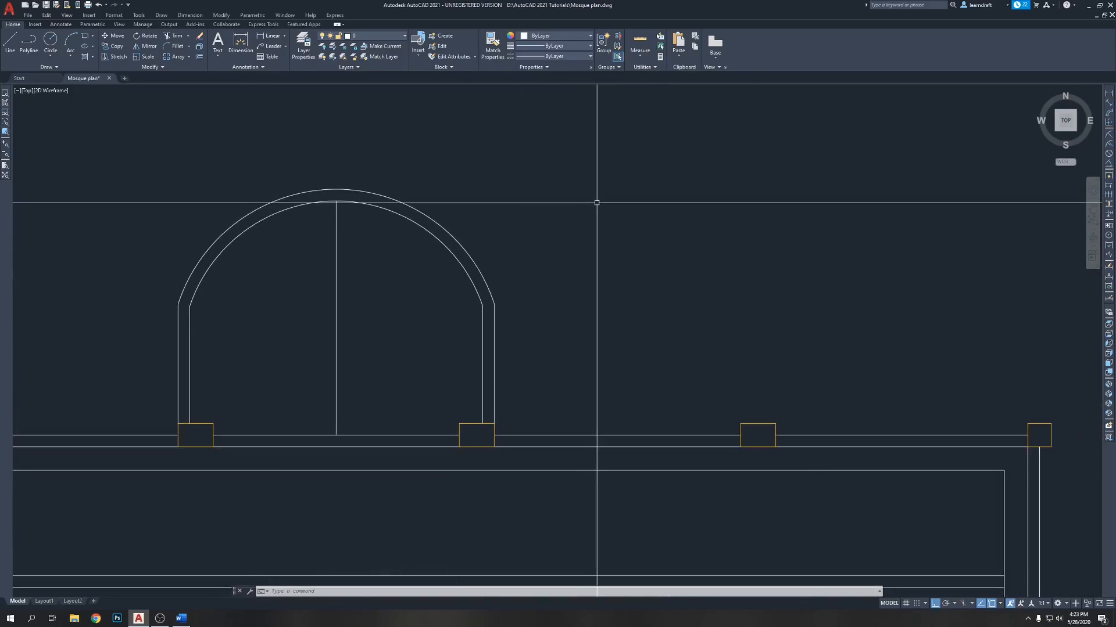
{"action": "key", "text": "Return"}
{"action": "left_click", "coordinate": [581, 168]}
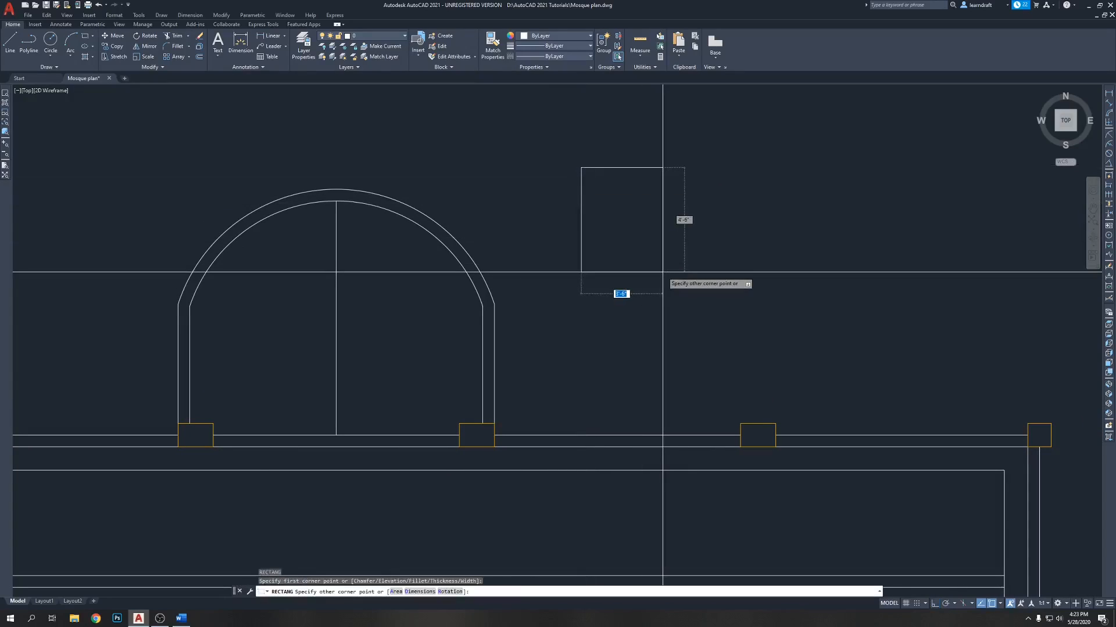
{"action": "type", "text": "d"}
{"action": "key", "text": "Return"}
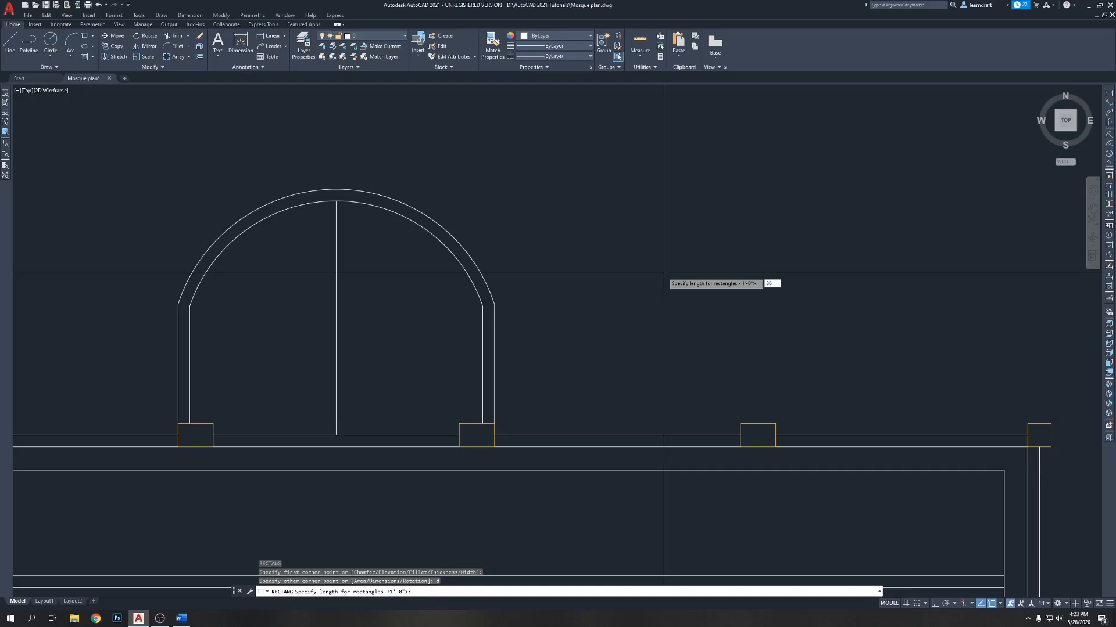
{"action": "key", "text": "Return"}
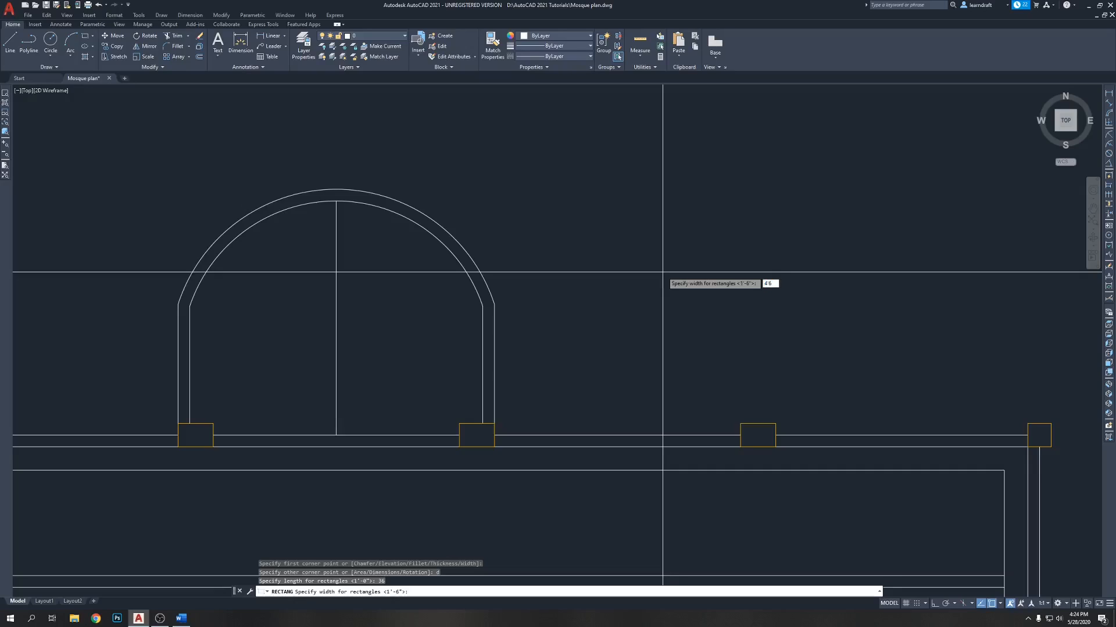
{"action": "key", "text": "Return"}
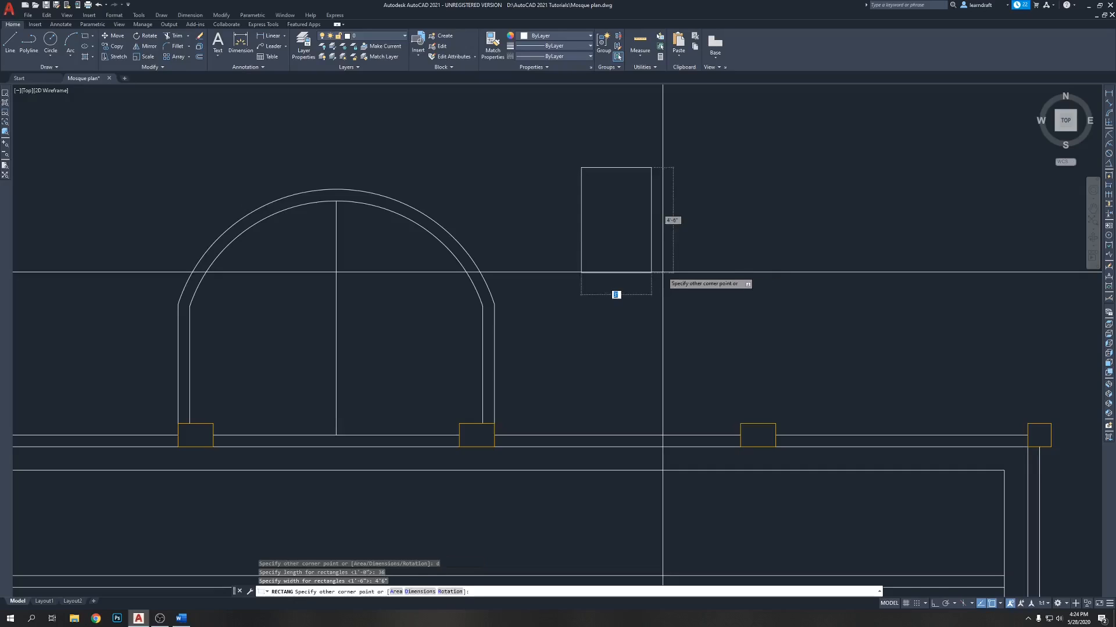
{"action": "left_click", "coordinate": [662, 272]}
{"action": "mouse_move", "coordinate": [663, 267]}
{"action": "middle_mouse_down"}
{"action": "mouse_move", "coordinate": [643, 316]}
{"action": "mouse_move", "coordinate": [661, 287]}
{"action": "mouse_move", "coordinate": [639, 268]}
{"action": "middle_mouse_up"}
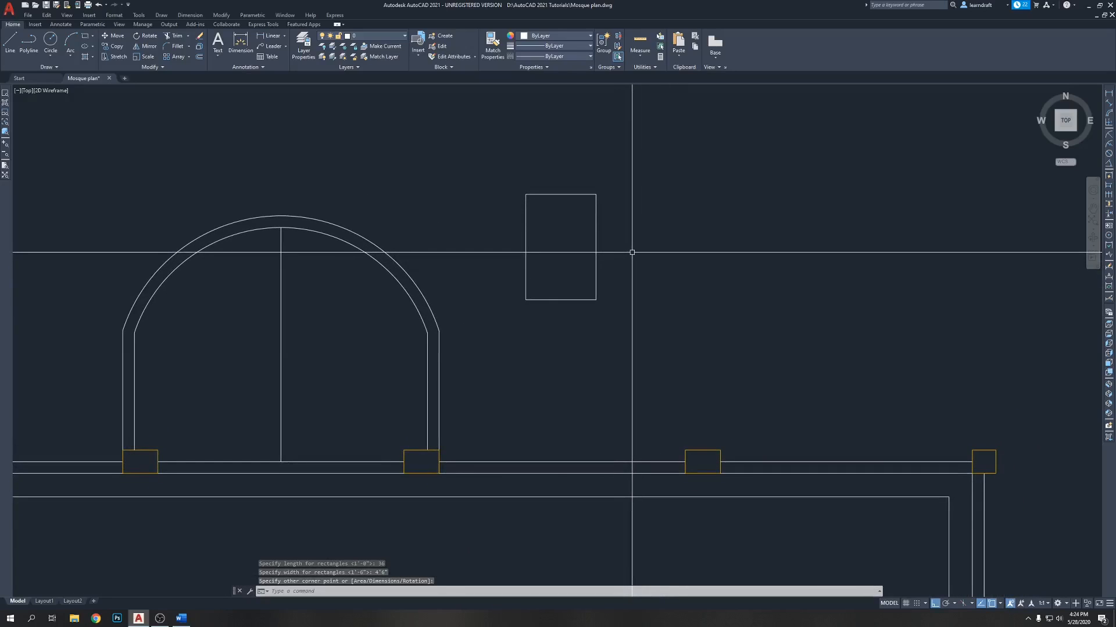
{"action": "middle_click_drag", "start_coordinate": [674, 205], "coordinate": [670, 232]}
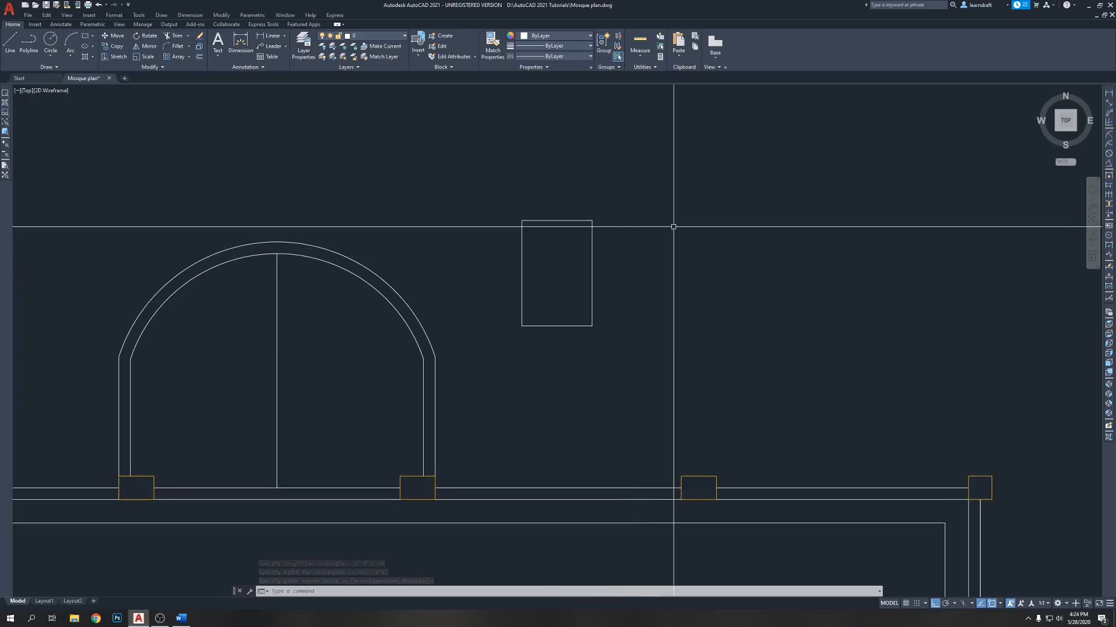
{"action": "middle_click_drag", "start_coordinate": [626, 179], "coordinate": [629, 183]}
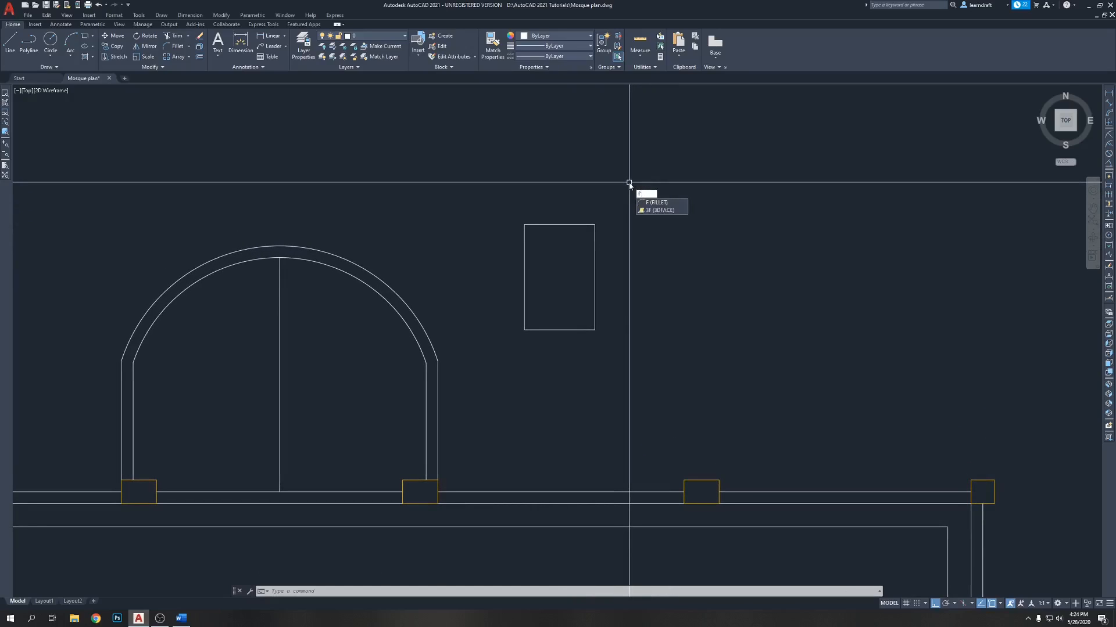
Step: Fillet both upper corners of the new rectangle with a 6" radius
{"action": "key", "text": "BackSpace"}
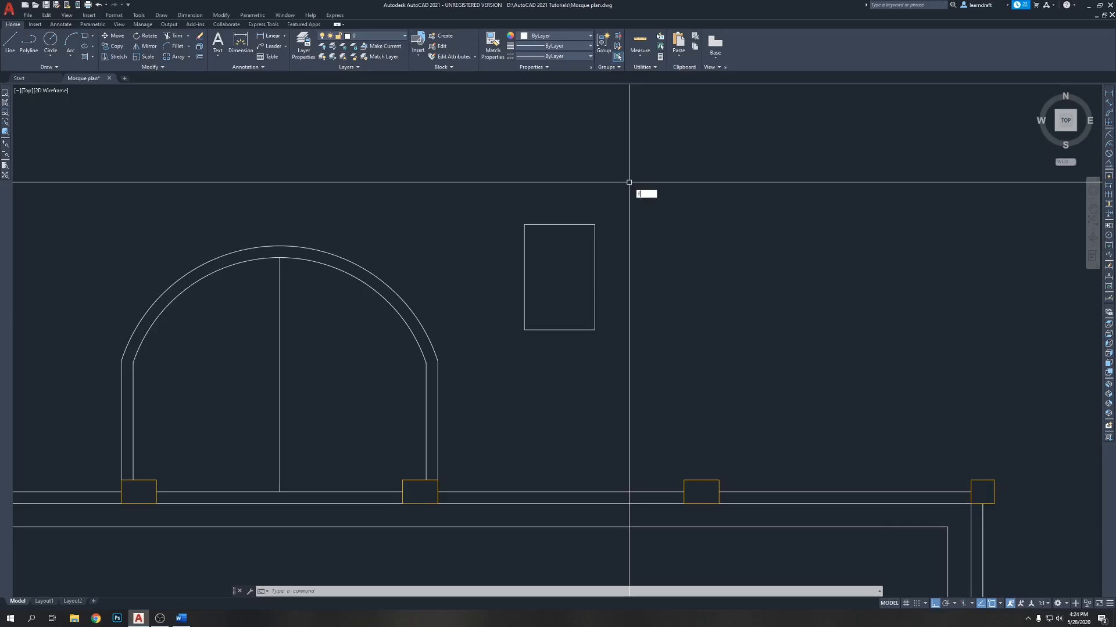
{"action": "key", "text": "Return"}
{"action": "type", "text": "r"}
{"action": "key", "text": "Return"}
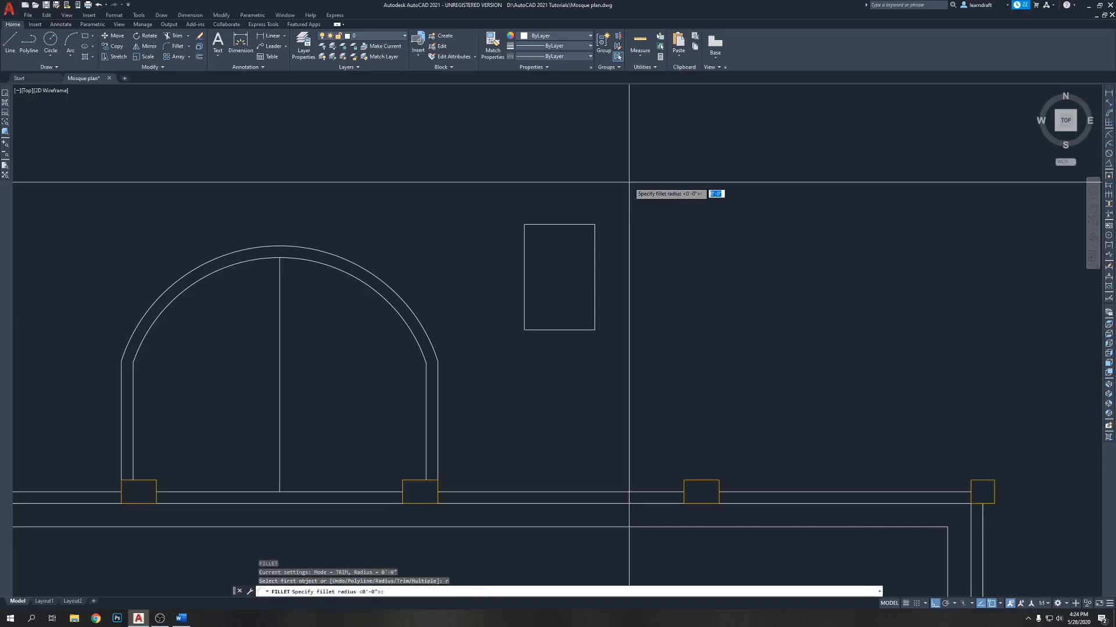
{"action": "type", "text": "6"}
{"action": "key", "text": "Return"}
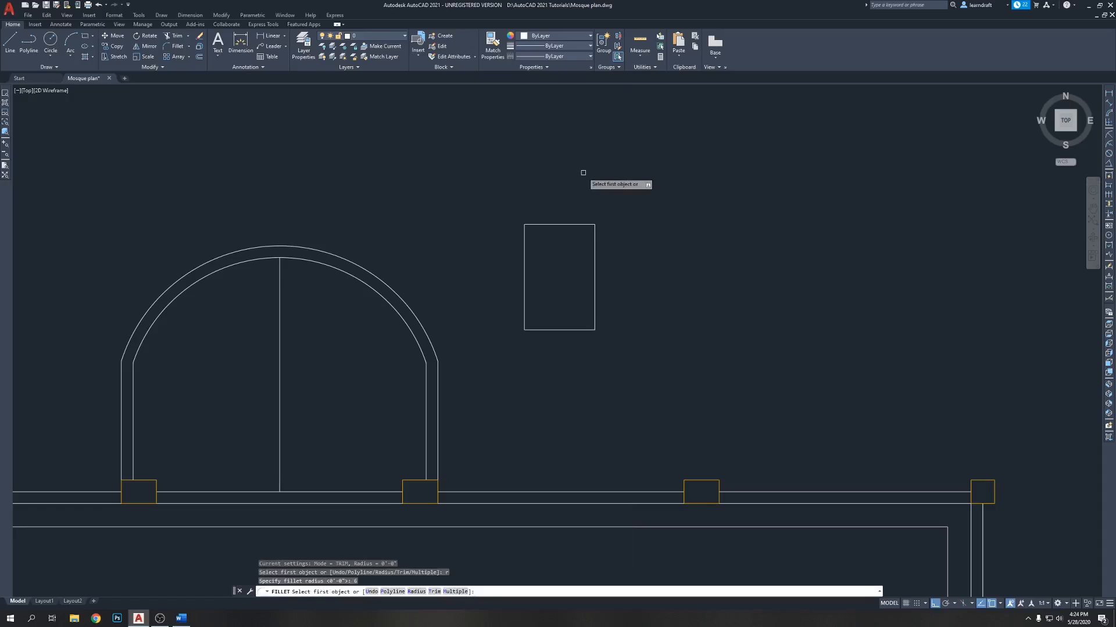
{"action": "left_click", "coordinate": [574, 225]}
{"action": "left_click", "coordinate": [594, 251]}
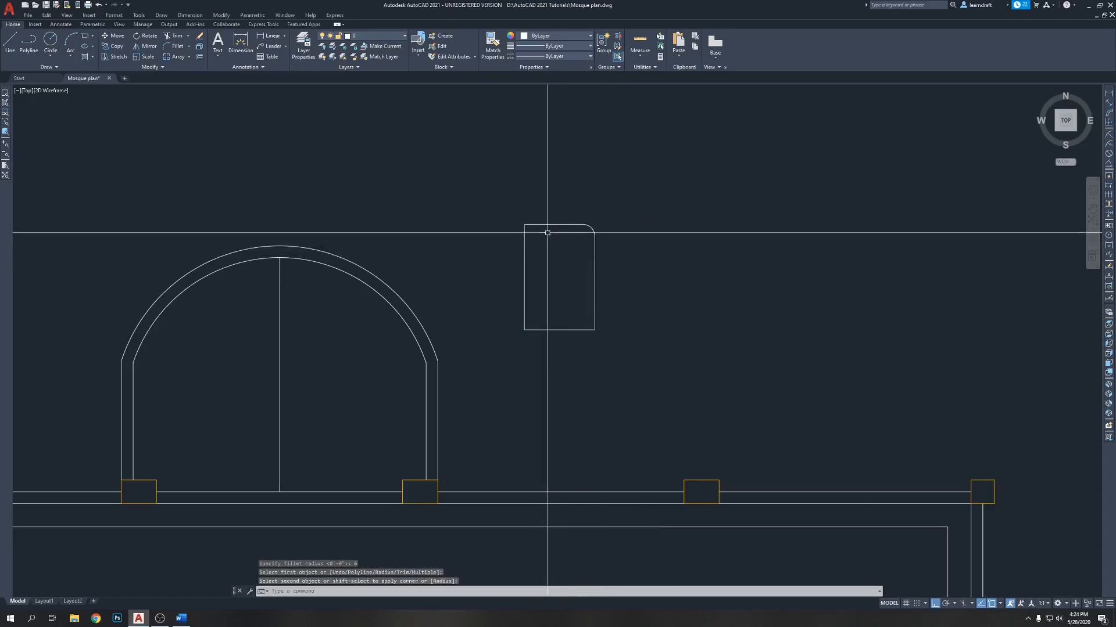
{"action": "key", "text": "Return"}
{"action": "left_click", "coordinate": [548, 224]}
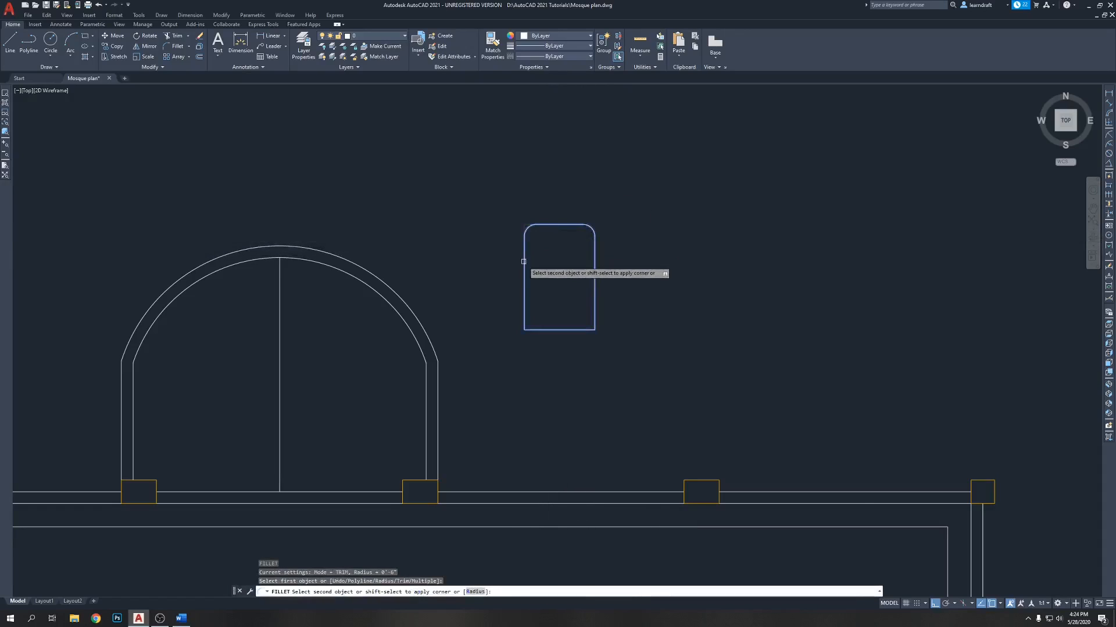
{"action": "left_click", "coordinate": [524, 256]}
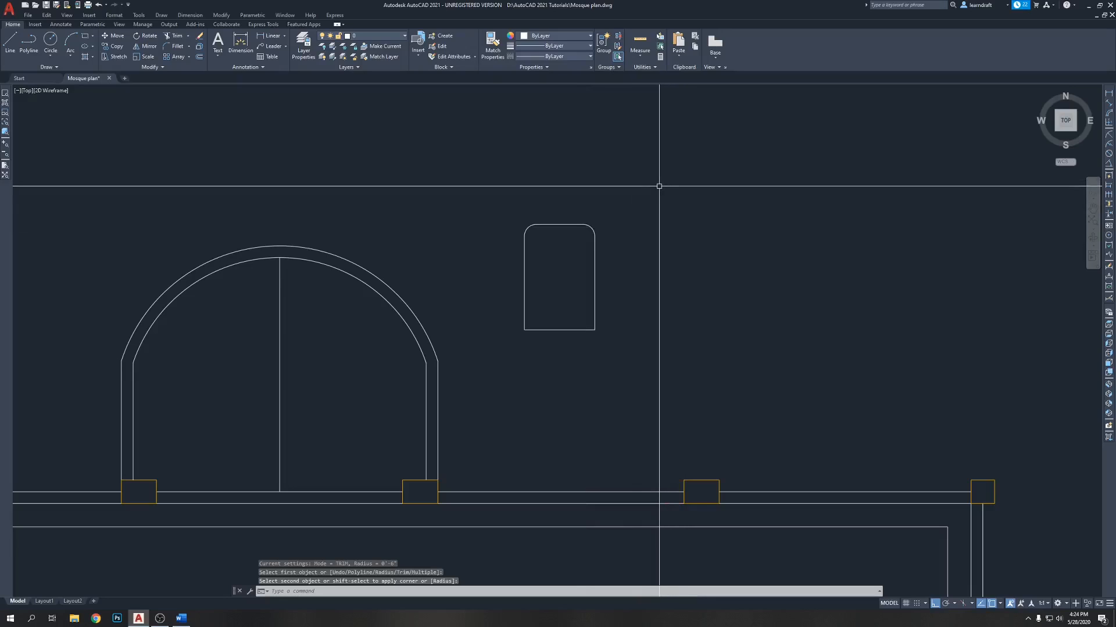
{"action": "scroll", "coordinate": [513, 194], "scroll_direction": "up", "scroll_amount": 2}
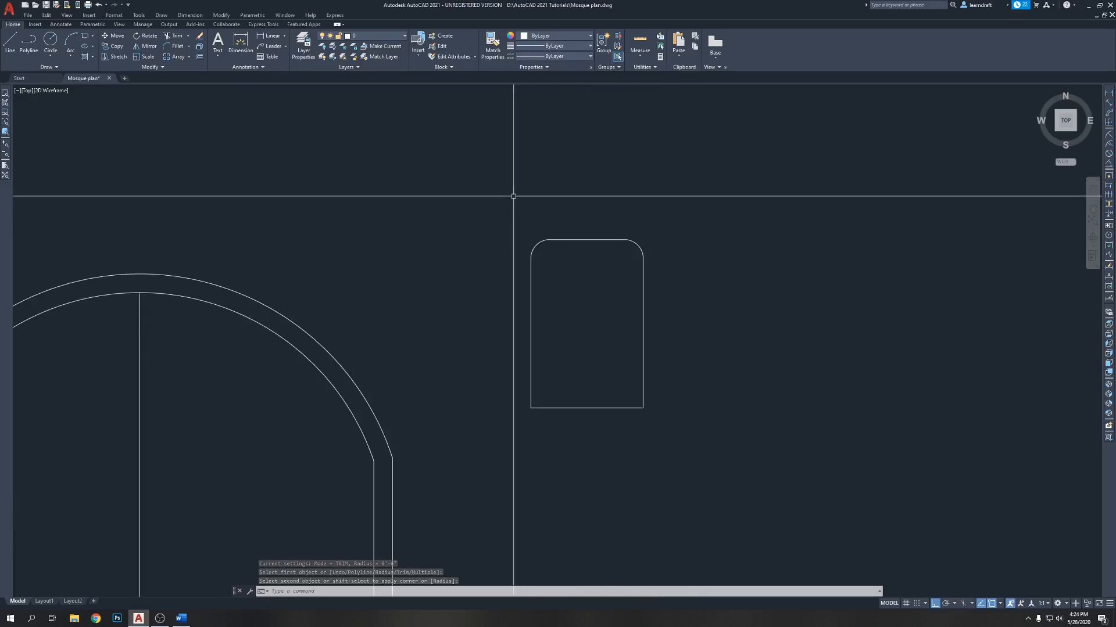
{"action": "scroll", "coordinate": [586, 210], "scroll_direction": "down", "scroll_amount": 2}
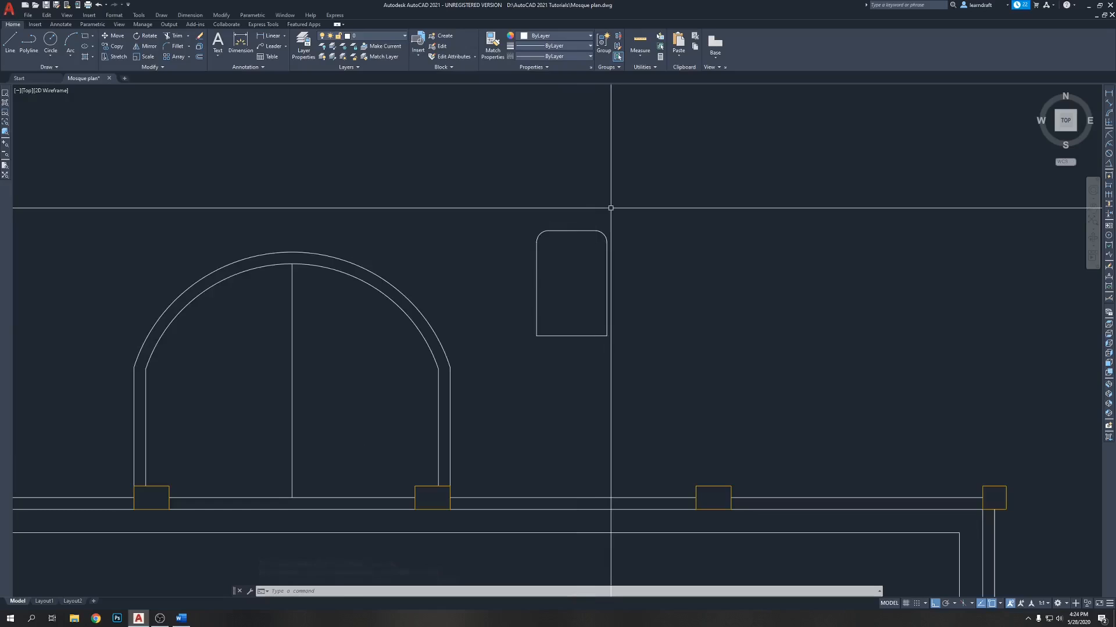
Step: Fillet both upper corners of the rectangle with a 12" radius
{"action": "key", "text": "Return"}
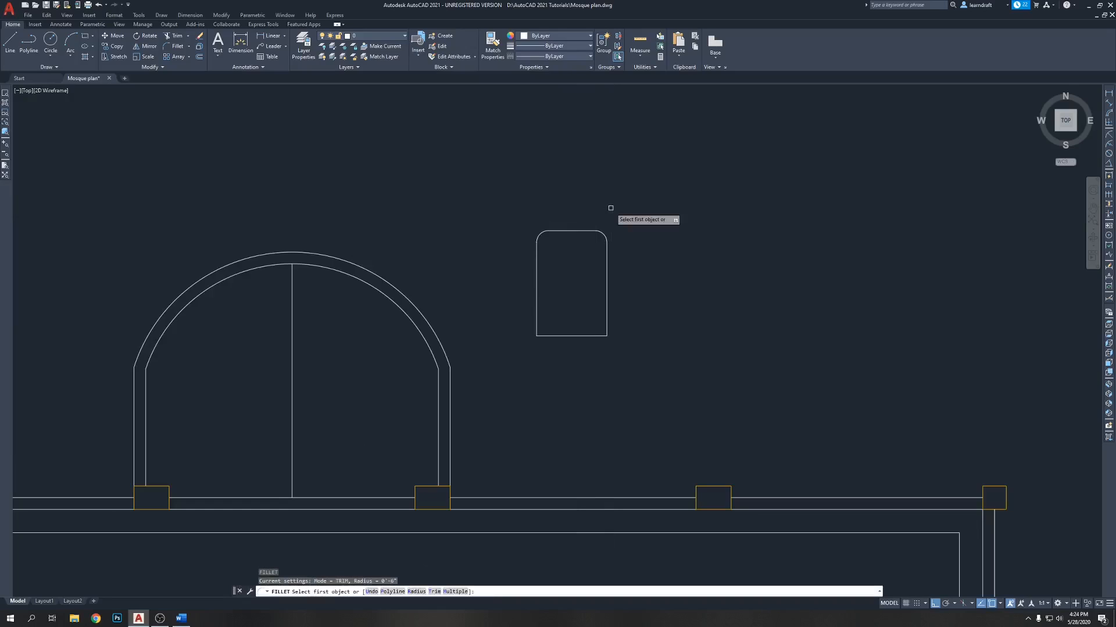
{"action": "type", "text": "r"}
{"action": "key", "text": "Return"}
{"action": "type", "text": "12"}
{"action": "key", "text": "Return"}
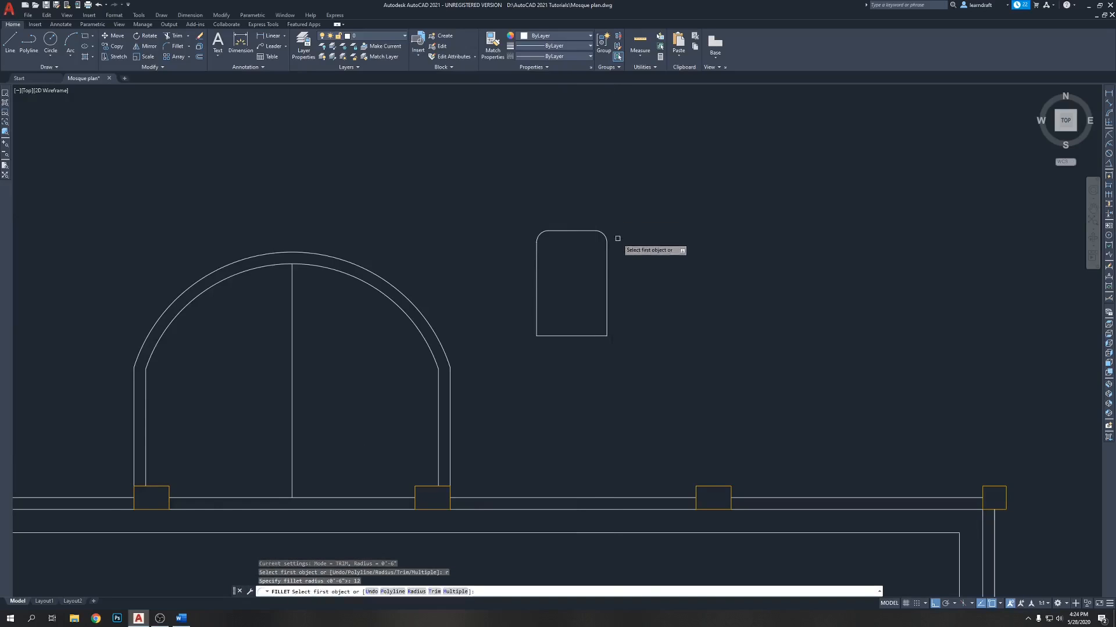
{"action": "left_click", "coordinate": [607, 263]}
{"action": "left_click", "coordinate": [568, 227]}
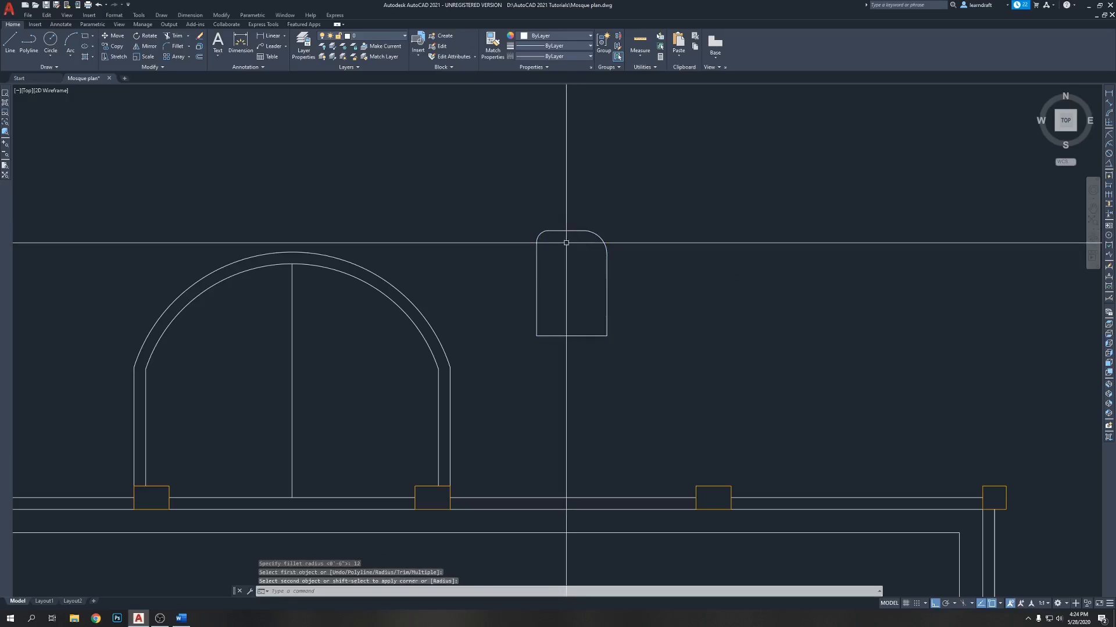
{"action": "key", "text": "Return"}
{"action": "left_click", "coordinate": [566, 231]}
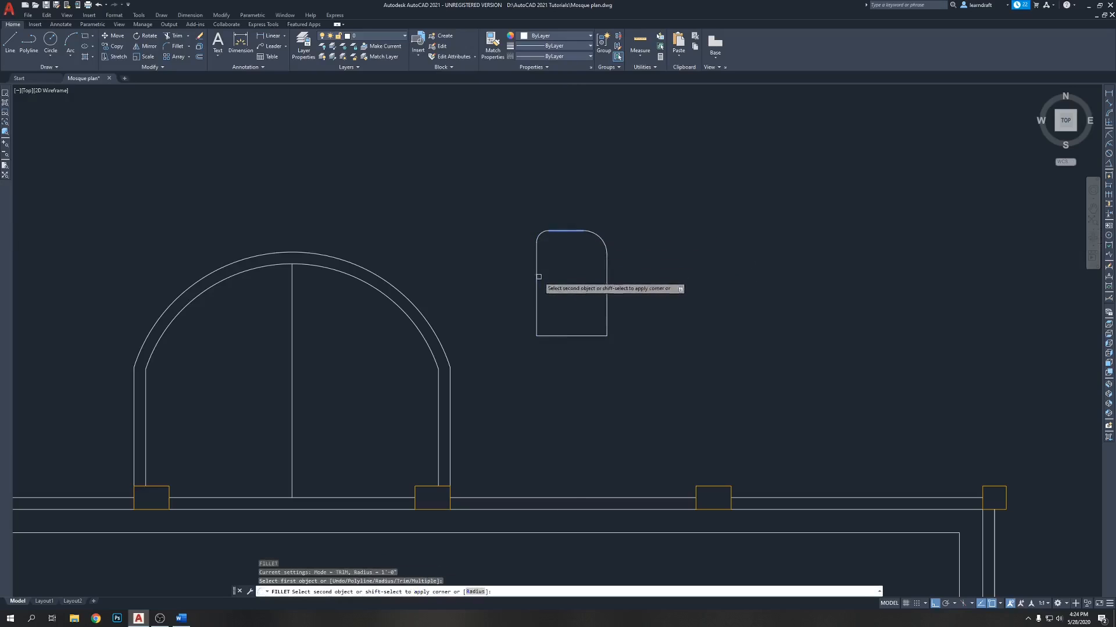
{"action": "left_click", "coordinate": [537, 274]}
Step: Move the rounded rectangle by its bottom edge's midpoint to the lower end of the niche's vertical centre line
{"action": "left_click", "coordinate": [622, 261]}
{"action": "left_click", "coordinate": [580, 260]}
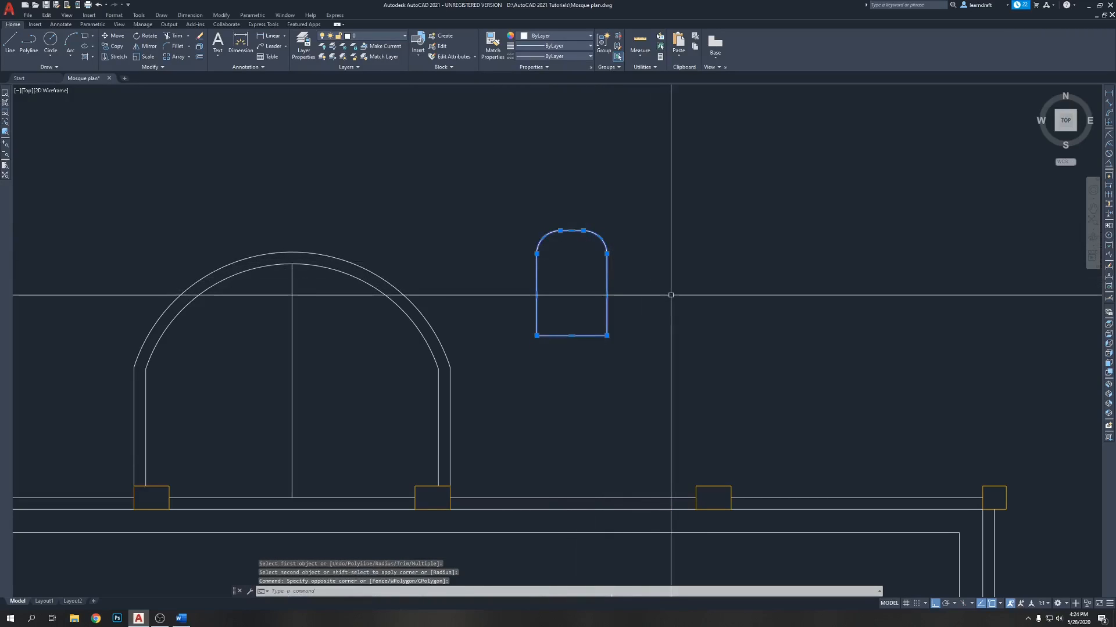
{"action": "type", "text": "m"}
{"action": "key", "text": "Return"}
{"action": "left_click", "coordinate": [572, 335]}
{"action": "middle_click_drag", "start_coordinate": [323, 471], "coordinate": [498, 383]}
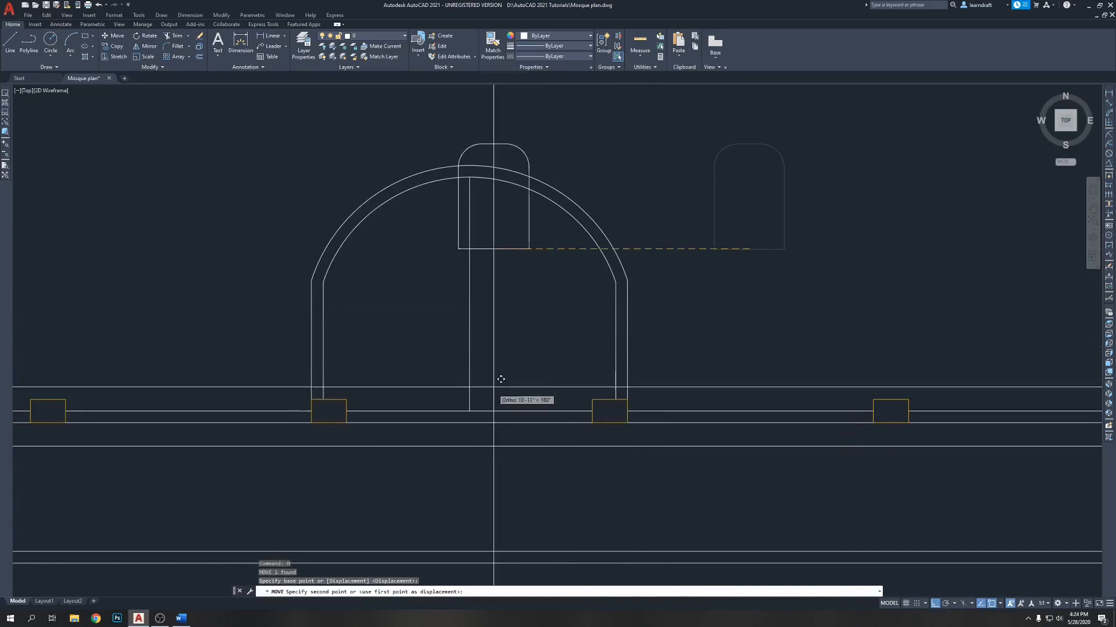
{"action": "left_click", "coordinate": [469, 412]}
Step: Delete the vertical centre line inside the arched niche
{"action": "left_click", "coordinate": [515, 243]}
{"action": "left_click", "coordinate": [451, 261]}
{"action": "mouse_move", "coordinate": [649, 250]}
{"action": "middle_mouse_down"}
{"action": "mouse_move", "coordinate": [628, 263]}
{"action": "mouse_move", "coordinate": [580, 216]}
{"action": "middle_mouse_up"}
{"action": "key", "text": "Delete"}
{"action": "middle_click_drag", "start_coordinate": [604, 156], "coordinate": [606, 168]}
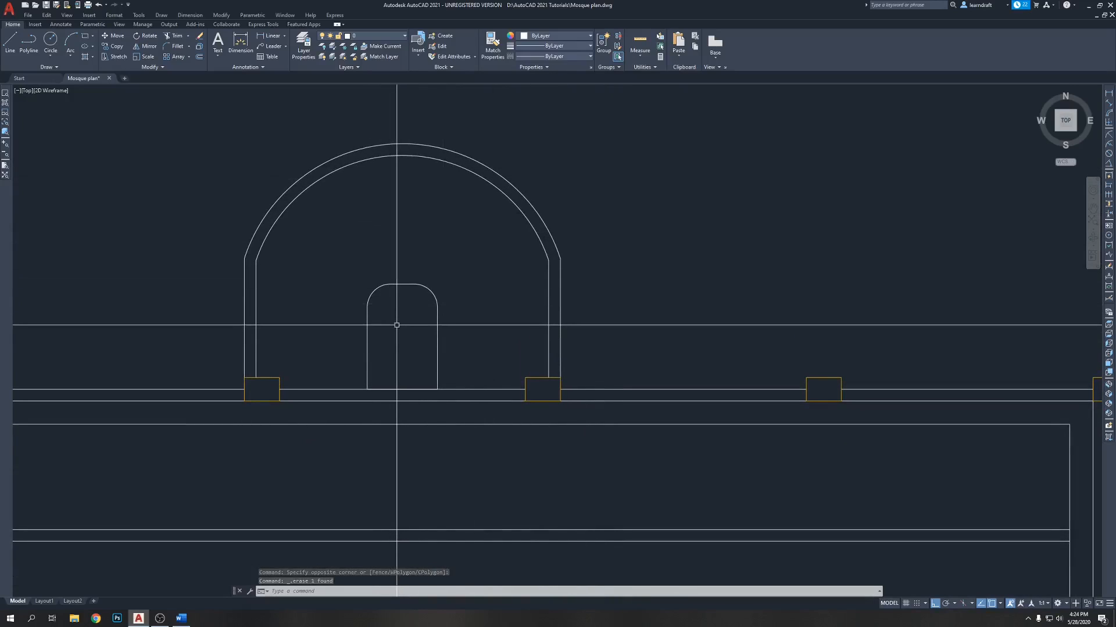
Step: Measure the gap from the rounded rectangle's lower right corner to the right middle column with a linear dimension, and delete the dimension
{"action": "type", "text": "c"}
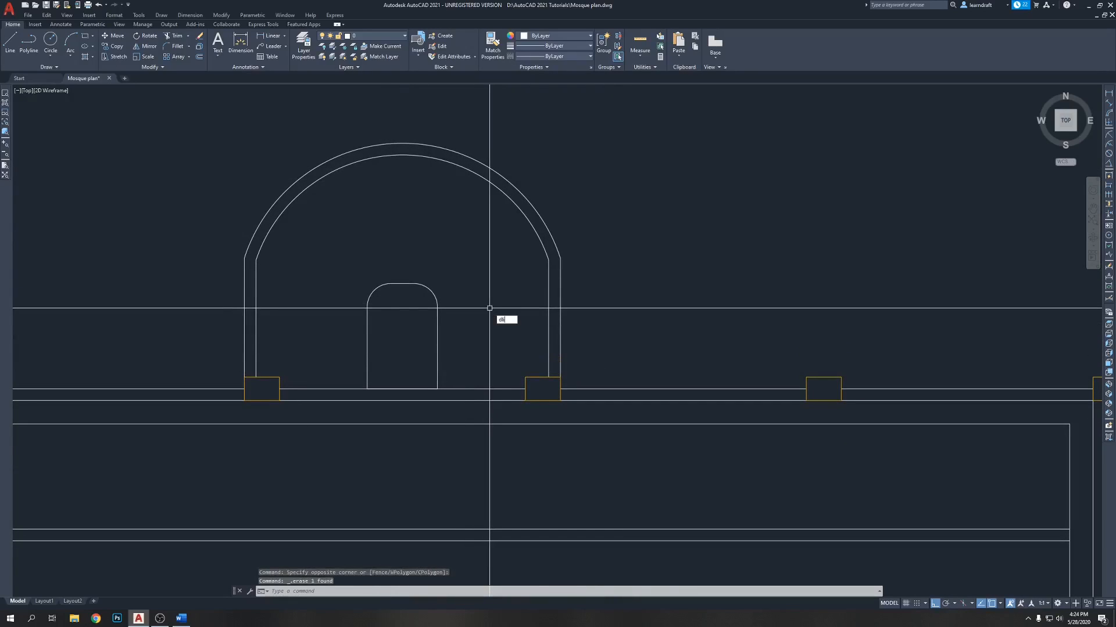
{"action": "type", "text": "li"}
{"action": "key", "text": "Return"}
{"action": "left_click", "coordinate": [437, 389]}
{"action": "left_click", "coordinate": [525, 389]}
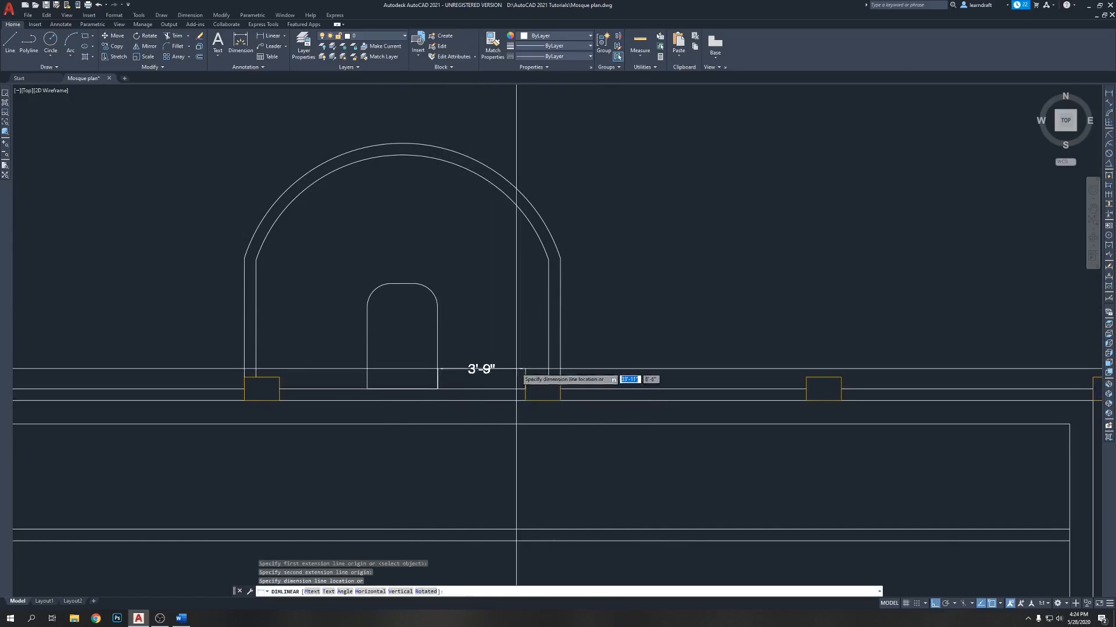
{"action": "left_click", "coordinate": [508, 365]}
{"action": "left_click", "coordinate": [504, 348]}
{"action": "left_click", "coordinate": [491, 368]}
{"action": "key", "text": "Delete"}
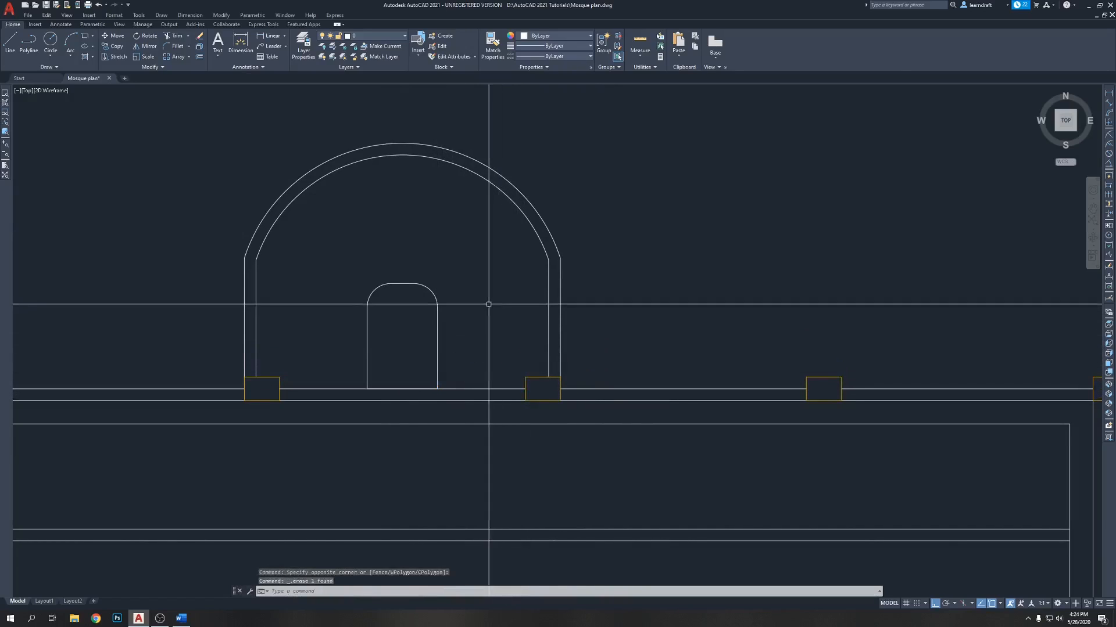
Step: Delete the two horizontal wall lines between the middle columns to open the niche to the hall
{"action": "middle_click_drag", "start_coordinate": [612, 302], "coordinate": [644, 249]}
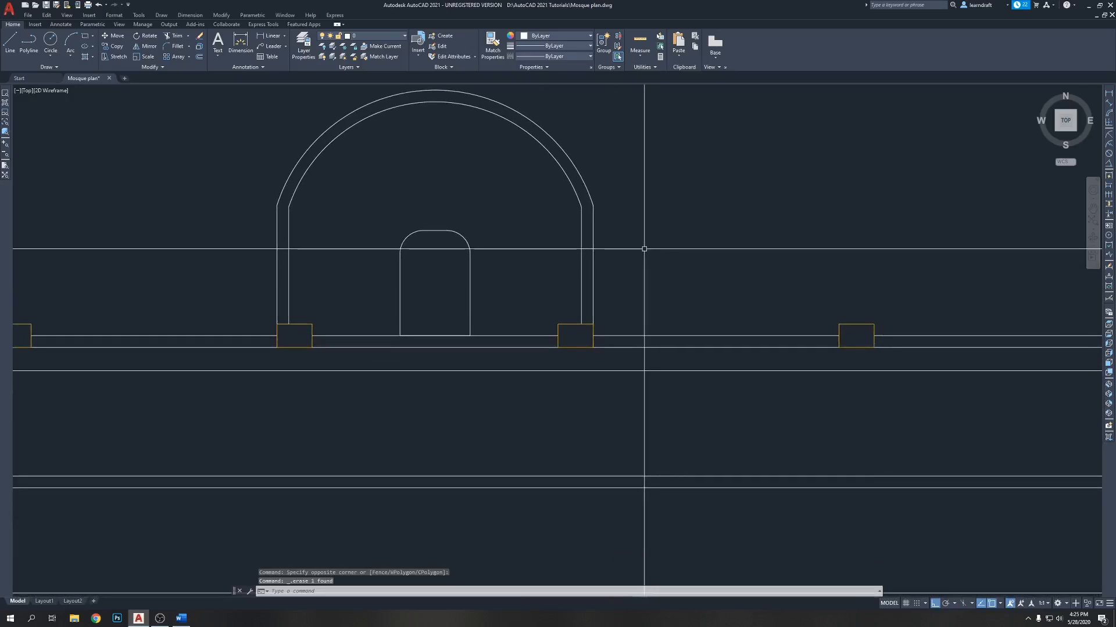
{"action": "middle_click_drag", "start_coordinate": [624, 212], "coordinate": [626, 225]}
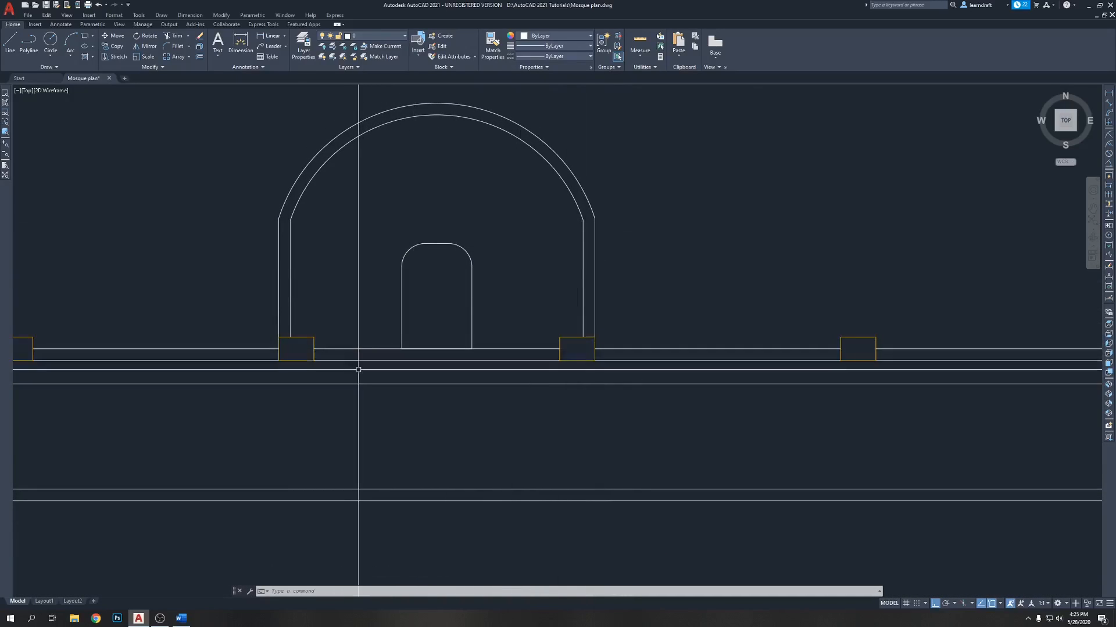
{"action": "left_click", "coordinate": [358, 326]}
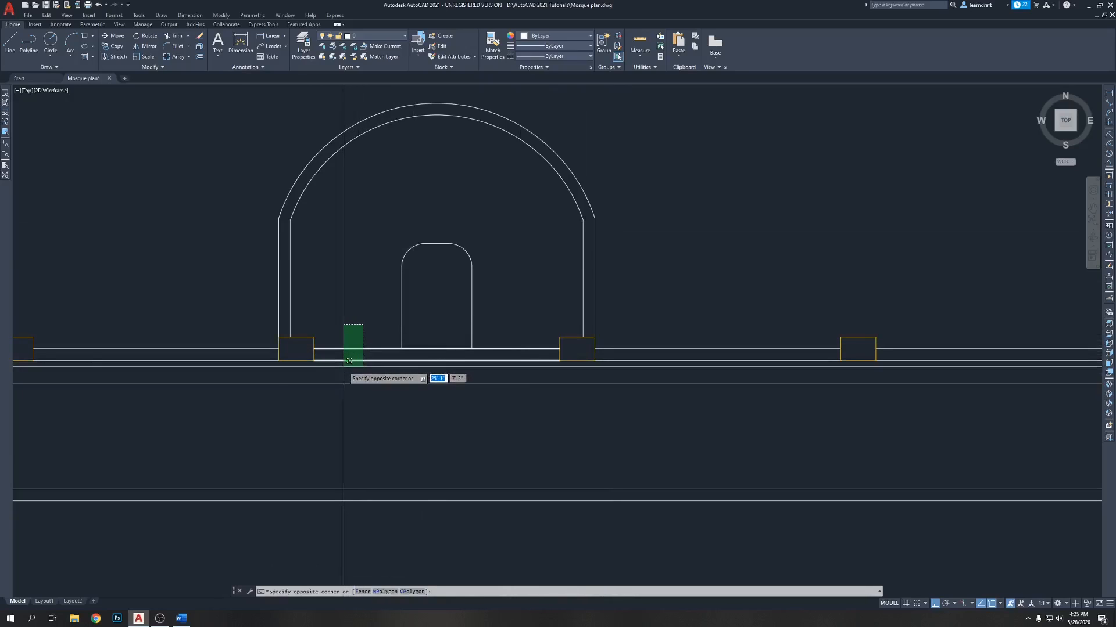
{"action": "left_click", "coordinate": [344, 363]}
{"action": "key", "text": "Delete"}
{"action": "middle_click_drag", "start_coordinate": [605, 267], "coordinate": [597, 304]}
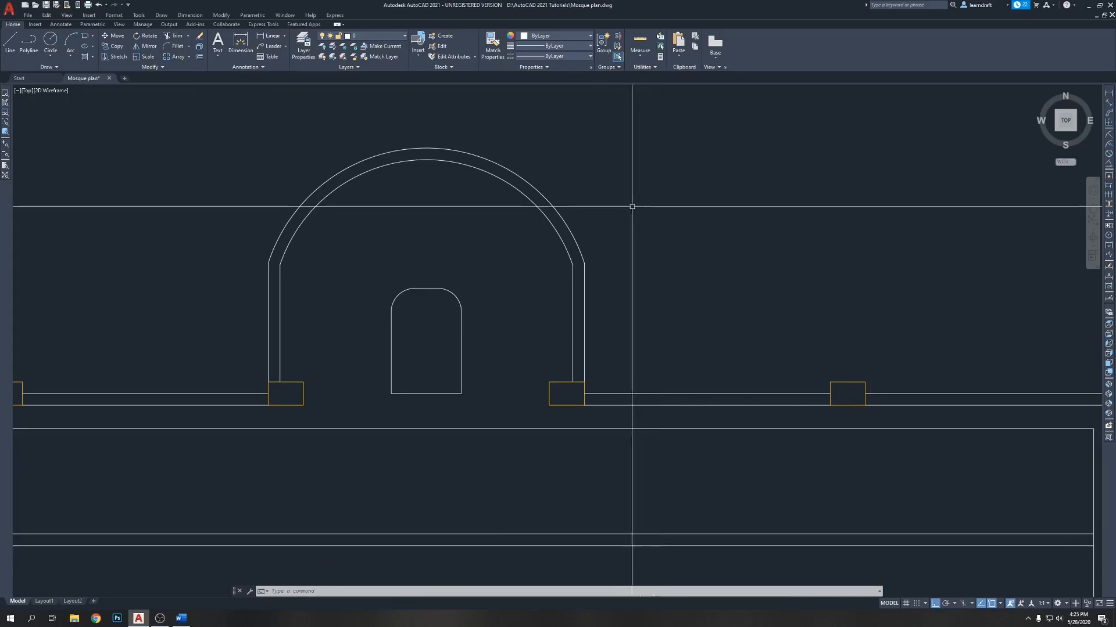
Step: Stretch the niche's two arcs and the upper ends of its side lines 12" down toward the wall
{"action": "middle_click_drag", "start_coordinate": [474, 304], "coordinate": [494, 258]}
{"action": "middle_click_drag", "start_coordinate": [446, 292], "coordinate": [445, 317]}
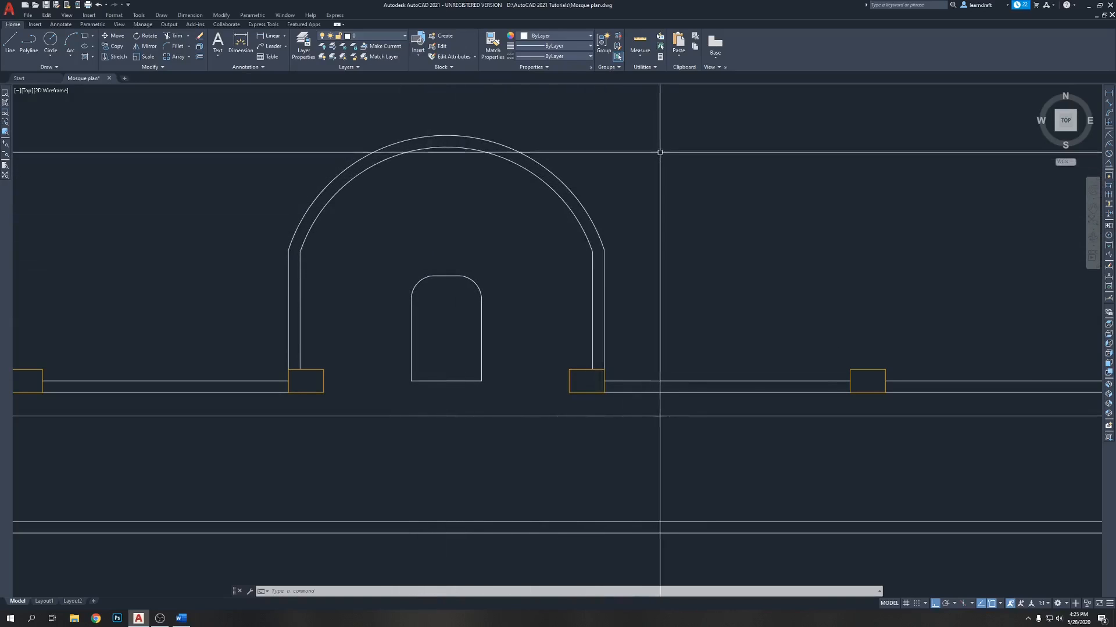
{"action": "left_click", "coordinate": [691, 128]}
{"action": "left_click", "coordinate": [699, 133]}
{"action": "left_click", "coordinate": [713, 114]}
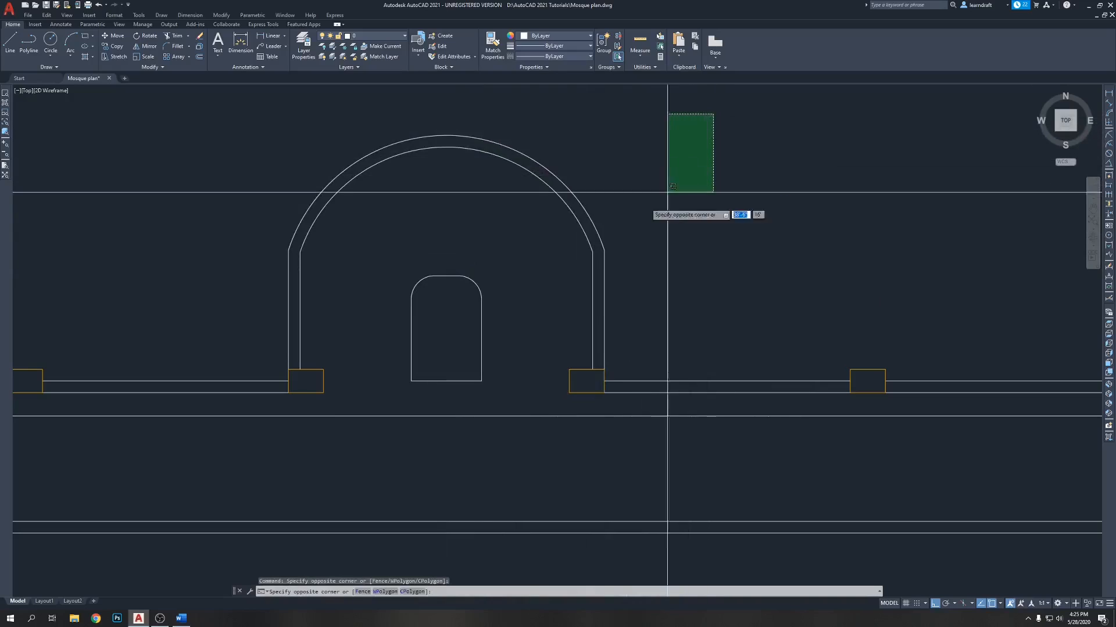
{"action": "left_click", "coordinate": [168, 261]}
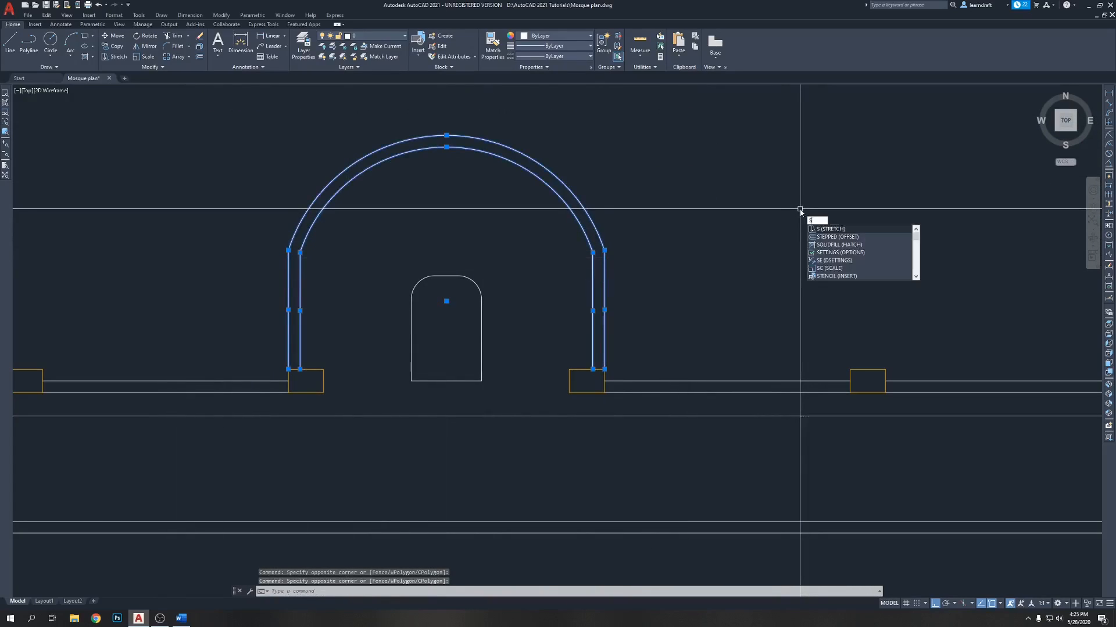
{"action": "key", "text": "Return"}
{"action": "left_click", "coordinate": [749, 141]}
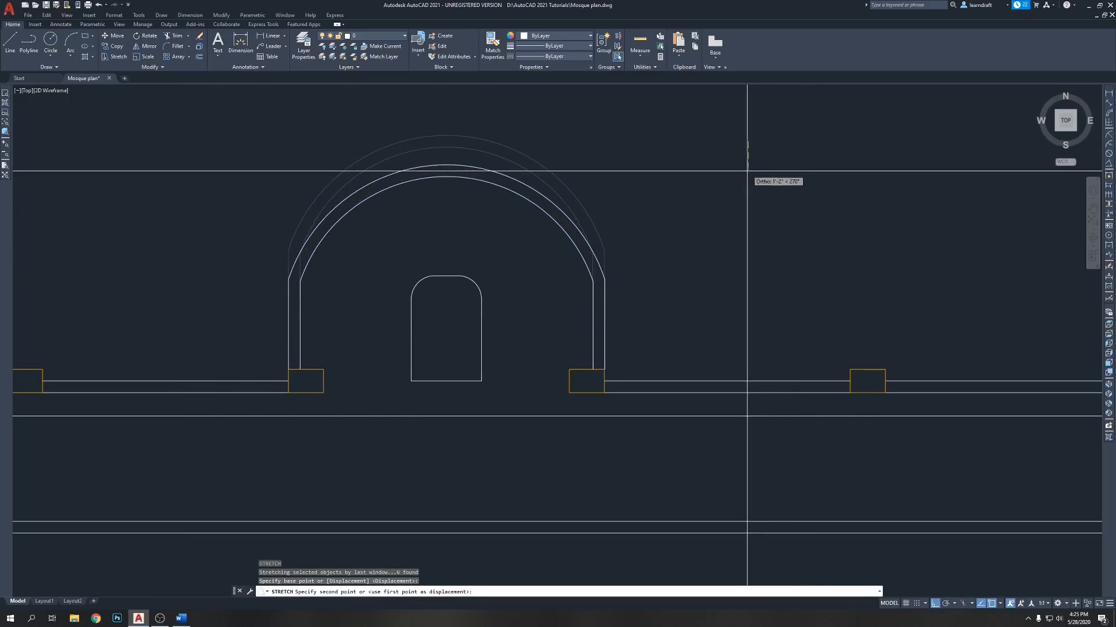
{"action": "type", "text": "12"}
{"action": "key", "text": "Return"}
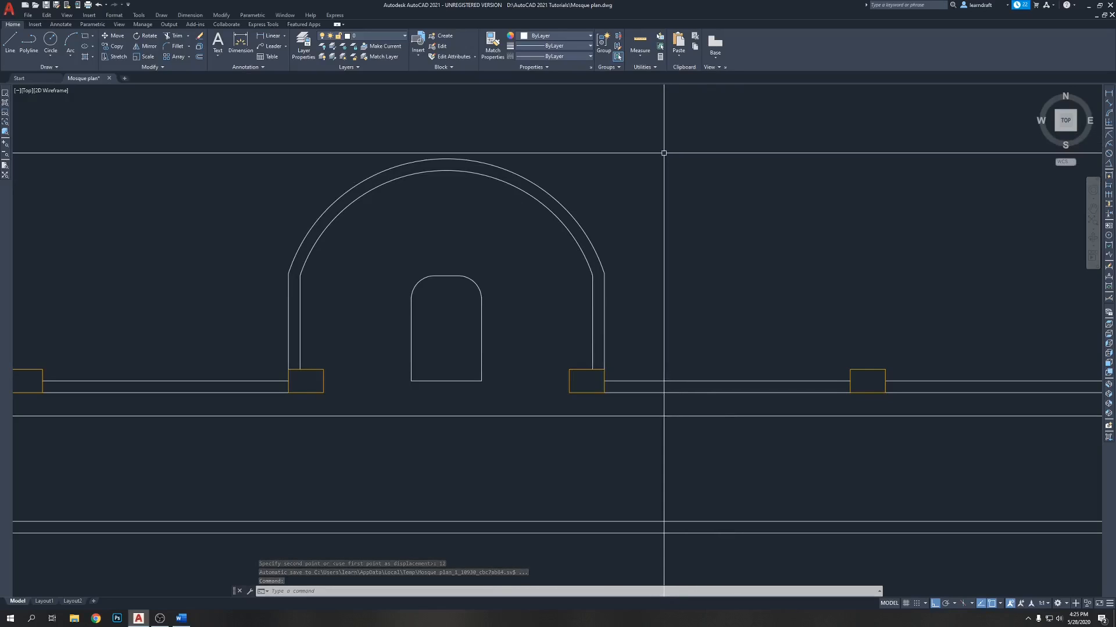
Step: Measure the niche's depth from the inner arc's crown to the column's lower edge with a linear dimension, and delete the dimension
{"action": "type", "text": "dli"}
{"action": "key", "text": "Return"}
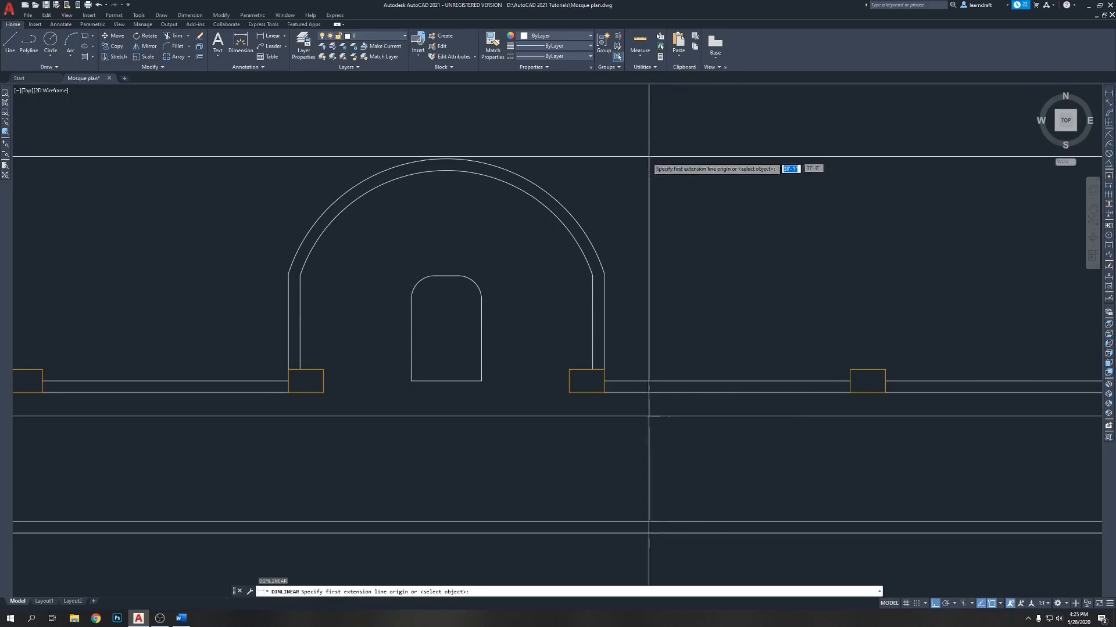
{"action": "scroll", "coordinate": [446, 171], "scroll_direction": "up", "scroll_amount": 3}
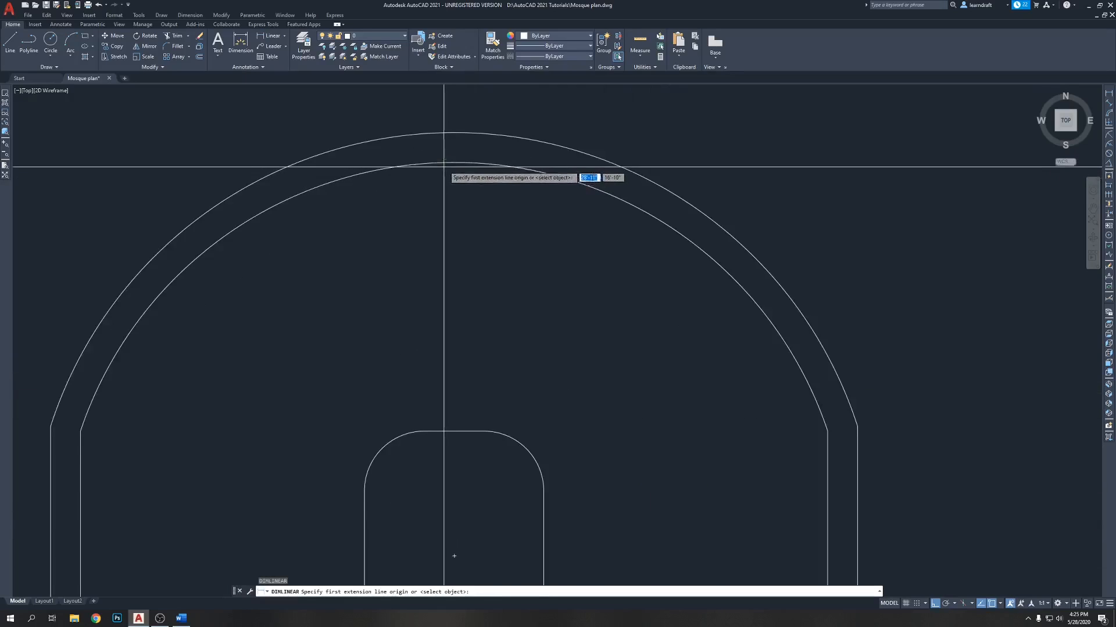
{"action": "left_click", "coordinate": [446, 170]}
{"action": "scroll", "coordinate": [448, 169], "scroll_direction": "down", "scroll_amount": 3}
{"action": "left_click", "coordinate": [568, 398]}
{"action": "scroll", "coordinate": [465, 349], "scroll_direction": "down", "scroll_amount": 2}
{"action": "scroll", "coordinate": [416, 327], "scroll_direction": "up", "scroll_amount": 2}
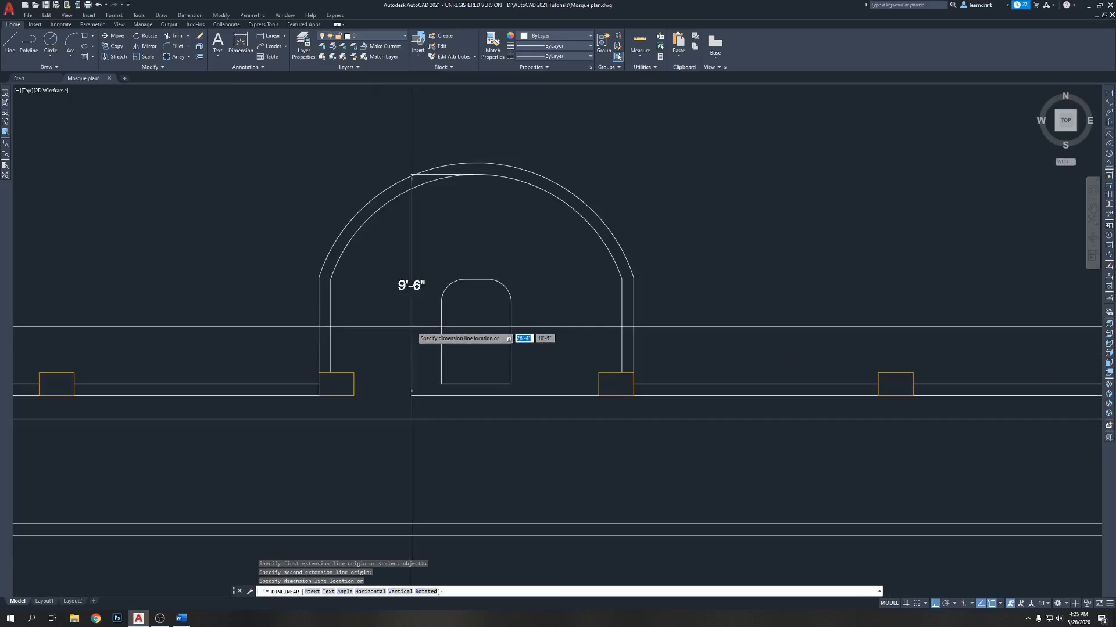
{"action": "left_click", "coordinate": [411, 328]}
{"action": "left_click", "coordinate": [427, 269]}
{"action": "left_click", "coordinate": [401, 284]}
{"action": "middle_click_drag", "start_coordinate": [519, 268], "coordinate": [489, 263]}
{"action": "key", "text": "Delete"}
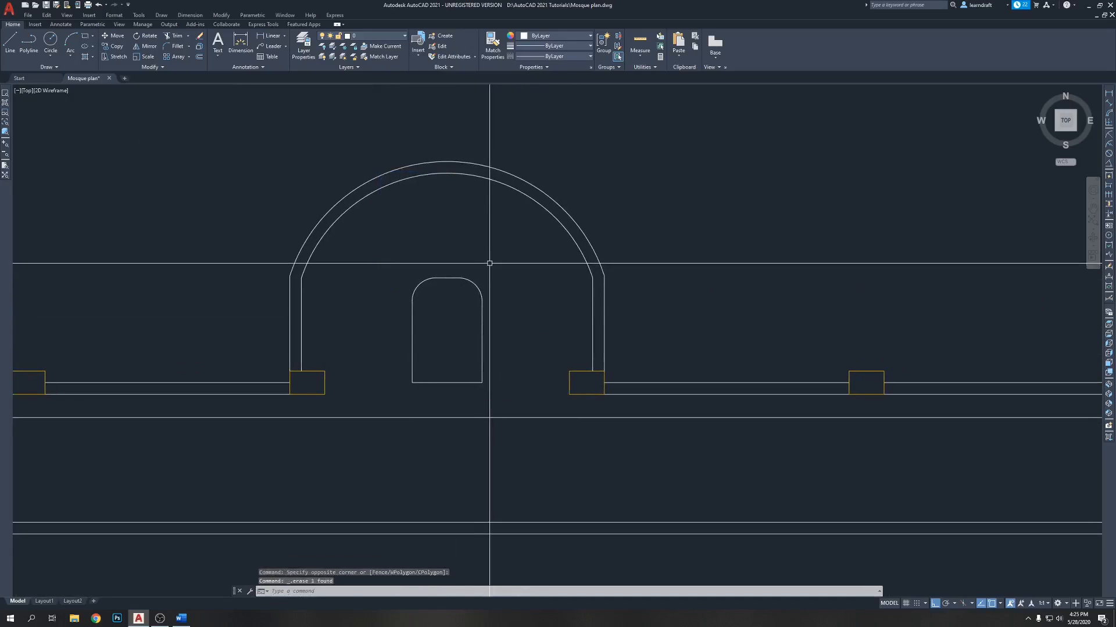
{"action": "middle_click_drag", "start_coordinate": [621, 232], "coordinate": [609, 212]}
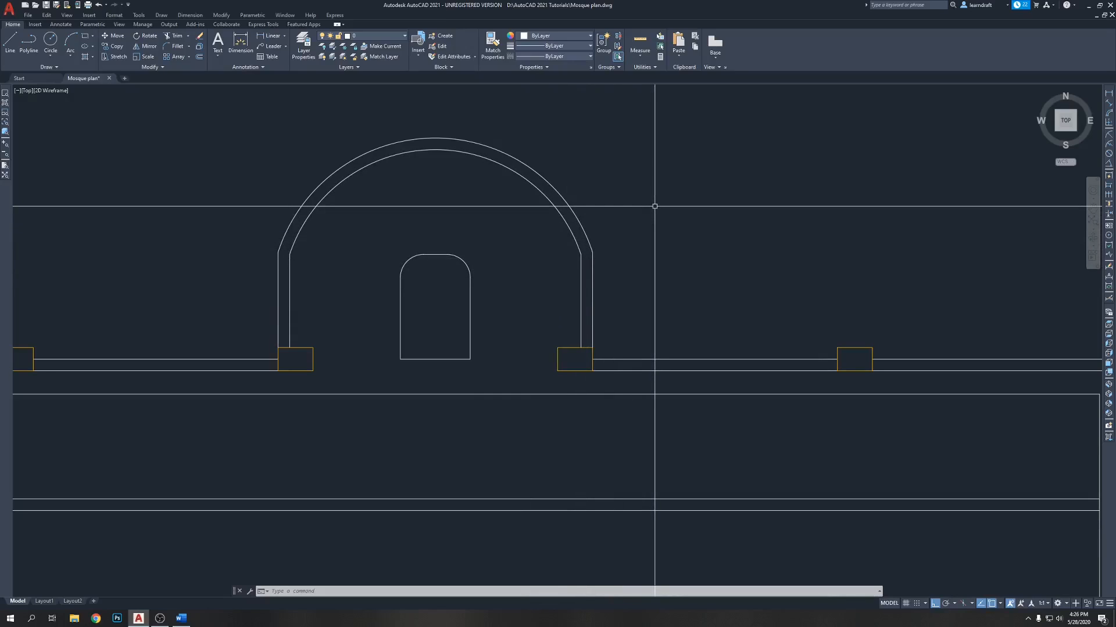
Step: Join the niche's inner arc and its right inner side line into one polyline
{"action": "type", "text": "j"}
{"action": "key", "text": "Return"}
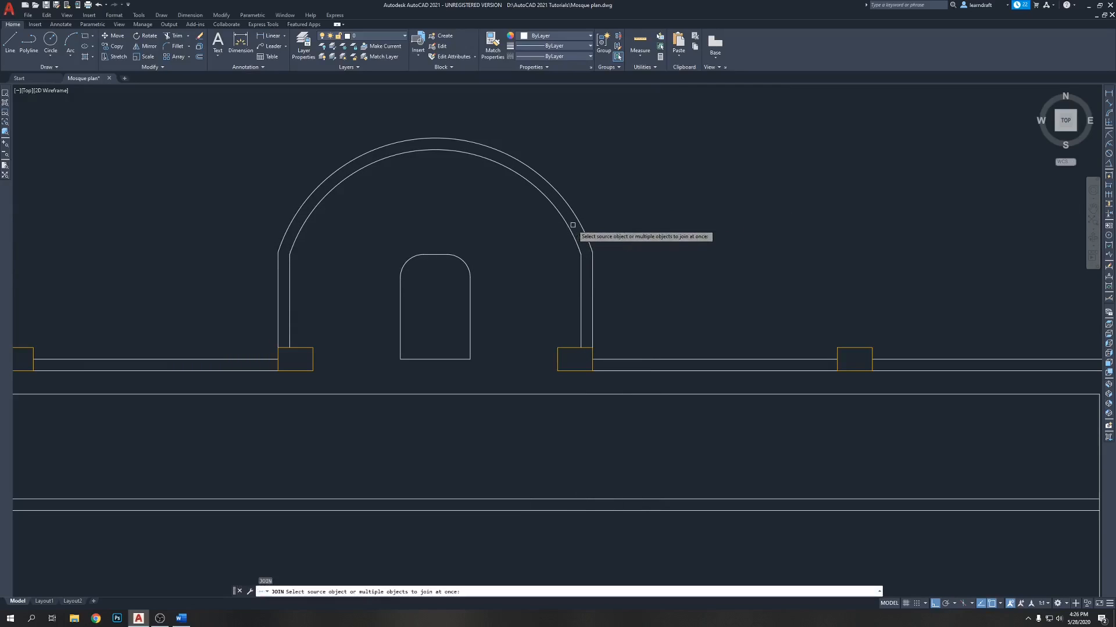
{"action": "left_click", "coordinate": [569, 227]}
{"action": "left_click", "coordinate": [579, 275]}
{"action": "key", "text": "Return"}
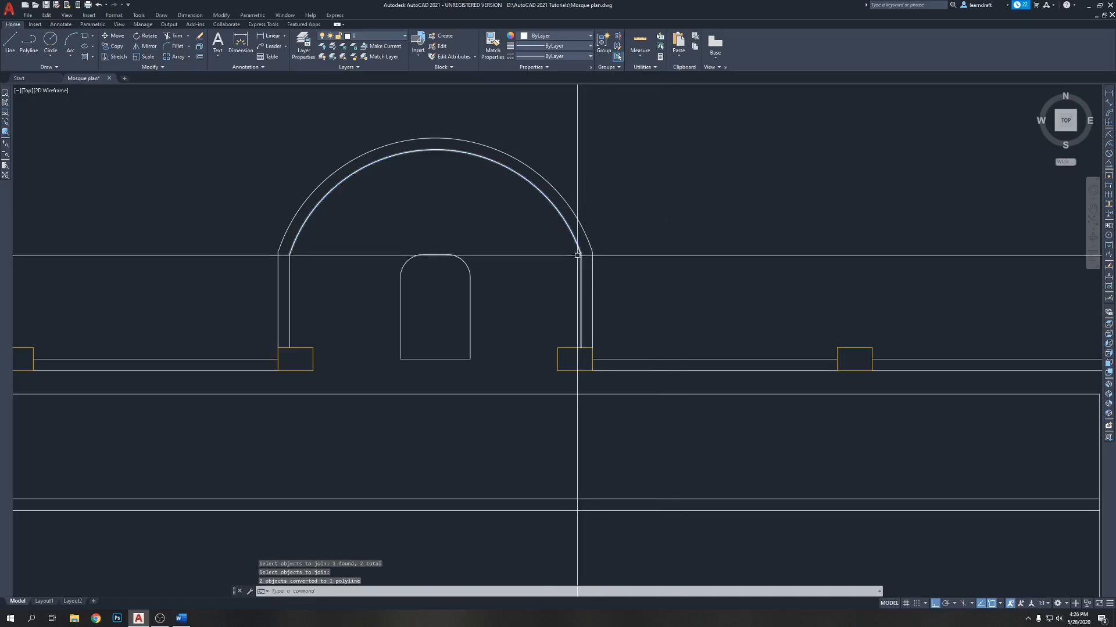
{"action": "key", "text": "Escape"}
{"action": "key", "text": "Escape"}
{"action": "key", "text": "Escape"}
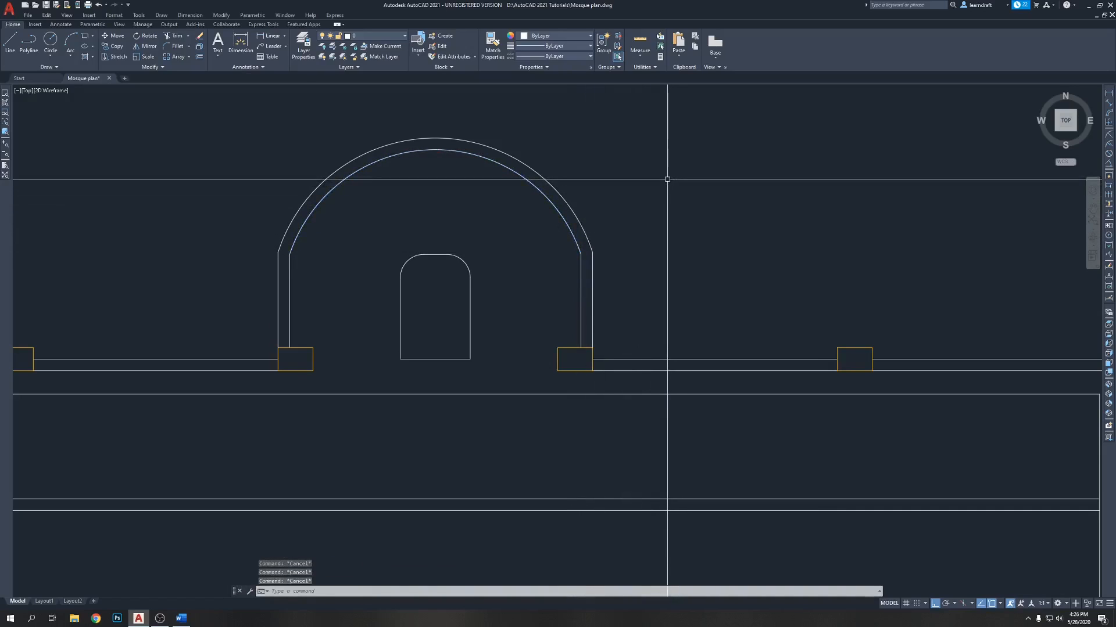
Step: Offset the joined inner outline of the niche 18" inward
{"action": "key", "text": "Return"}
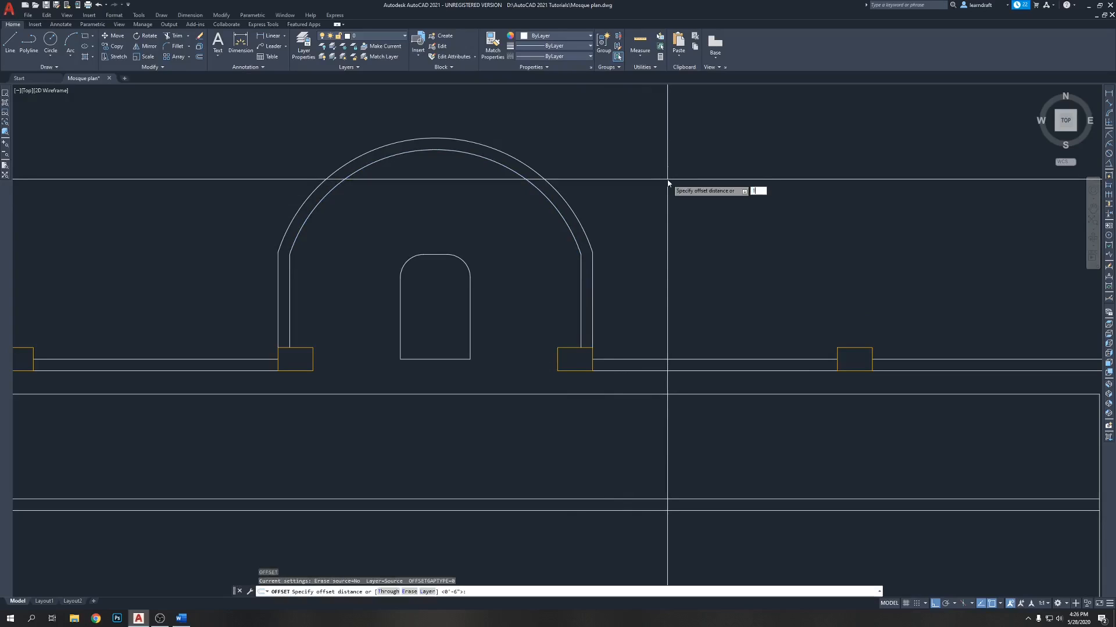
{"action": "key", "text": "Return"}
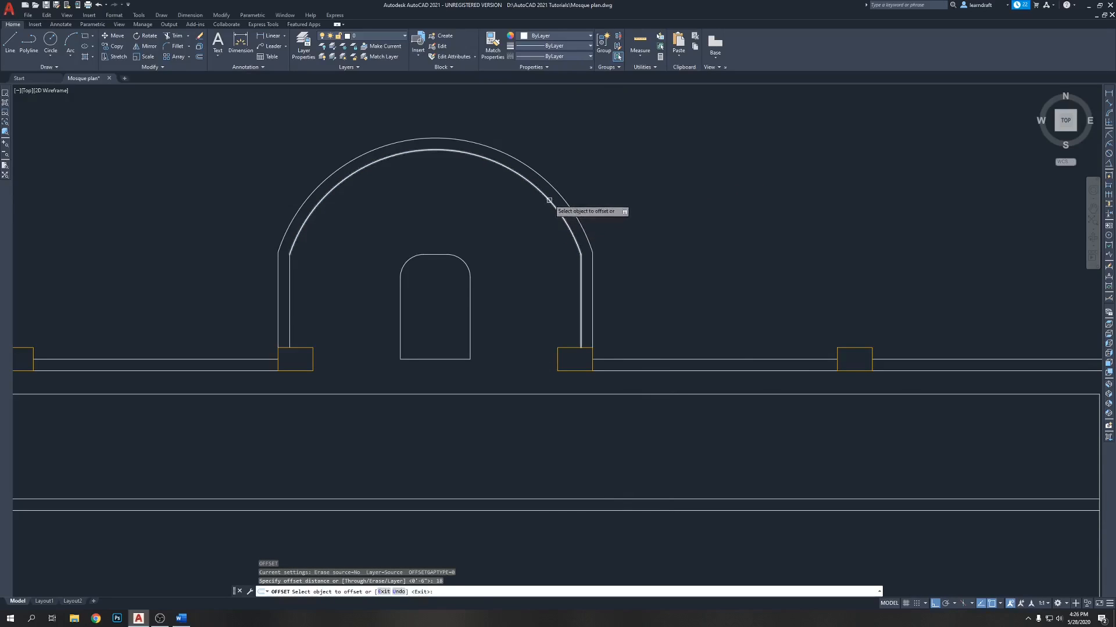
{"action": "left_click", "coordinate": [548, 199]}
{"action": "left_click", "coordinate": [668, 171]}
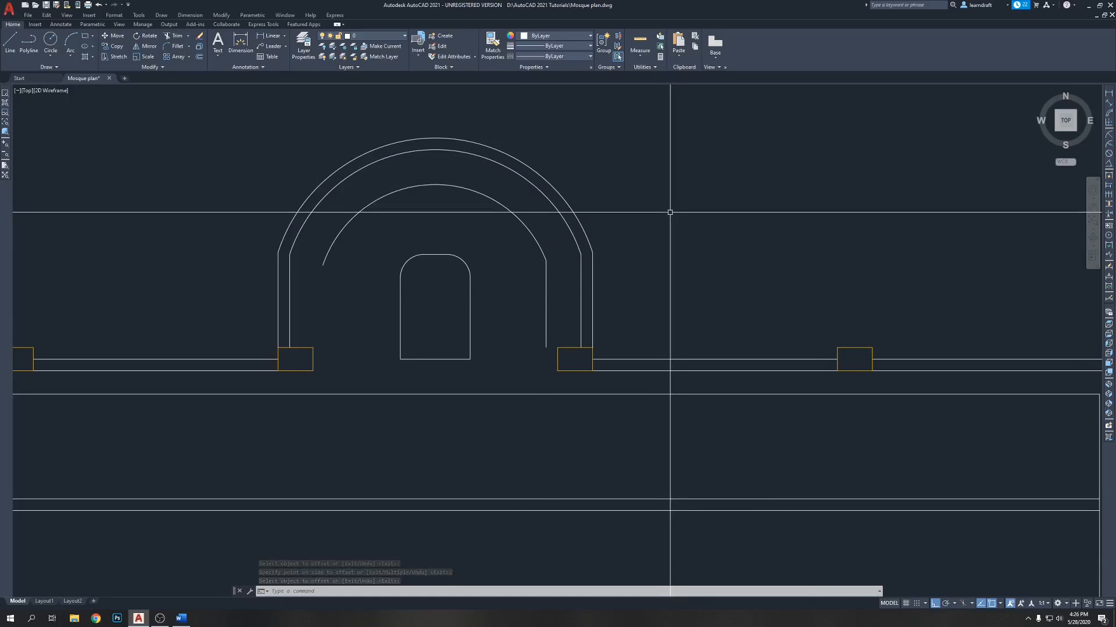
Step: Offset the 18" outline copy a further 6" inward and delete the 18" copy
{"action": "key", "text": "Return"}
{"action": "type", "text": "6"}
{"action": "key", "text": "Return"}
{"action": "left_click", "coordinate": [521, 224]}
{"action": "left_click", "coordinate": [493, 259]}
{"action": "key", "text": "Escape"}
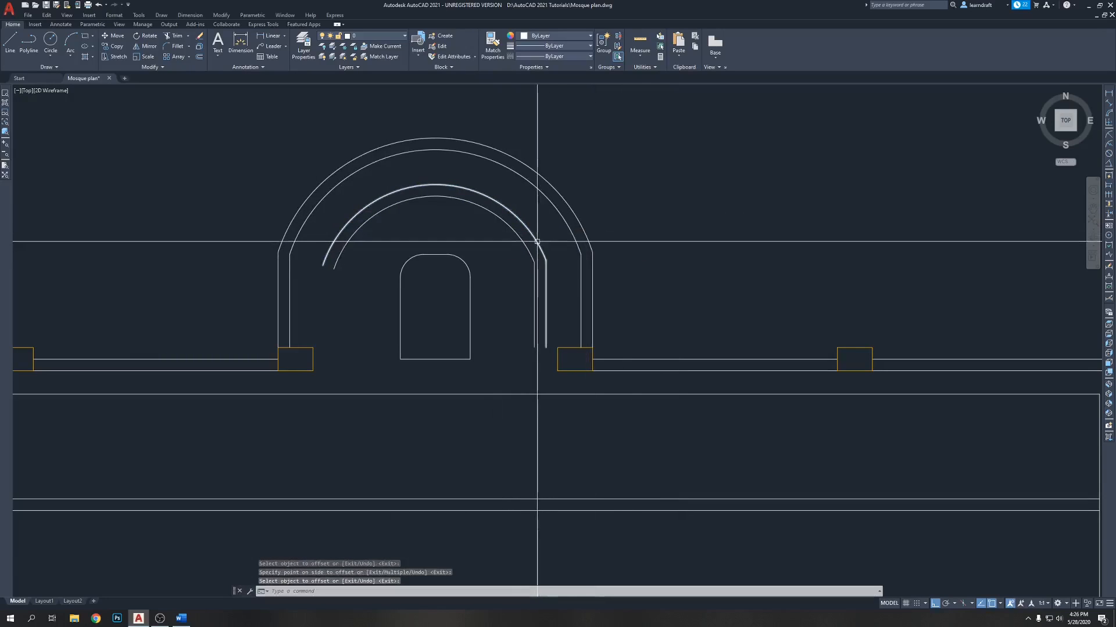
{"action": "left_click", "coordinate": [537, 243]}
{"action": "key", "text": "Delete"}
{"action": "middle_click_drag", "start_coordinate": [655, 195], "coordinate": [660, 186]}
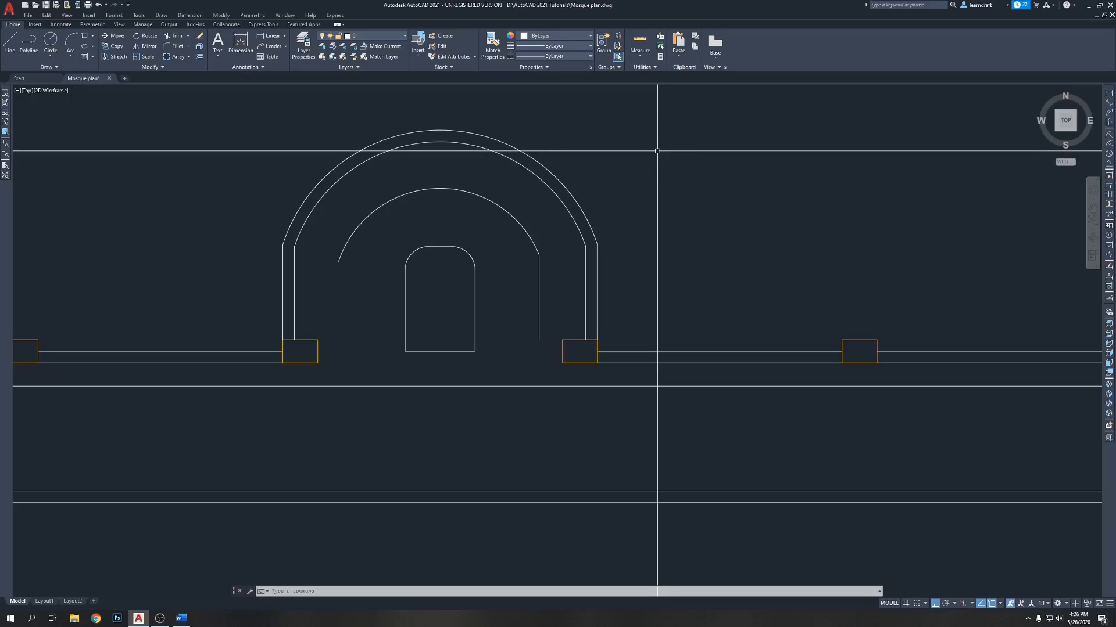
Step: Draw a horizontal line from the right middle column's lower left corner toward the niche centre, and a short vertical line crossing it below the rounded rectangle's right side
{"action": "scroll", "coordinate": [526, 308], "scroll_direction": "up", "scroll_amount": 4}
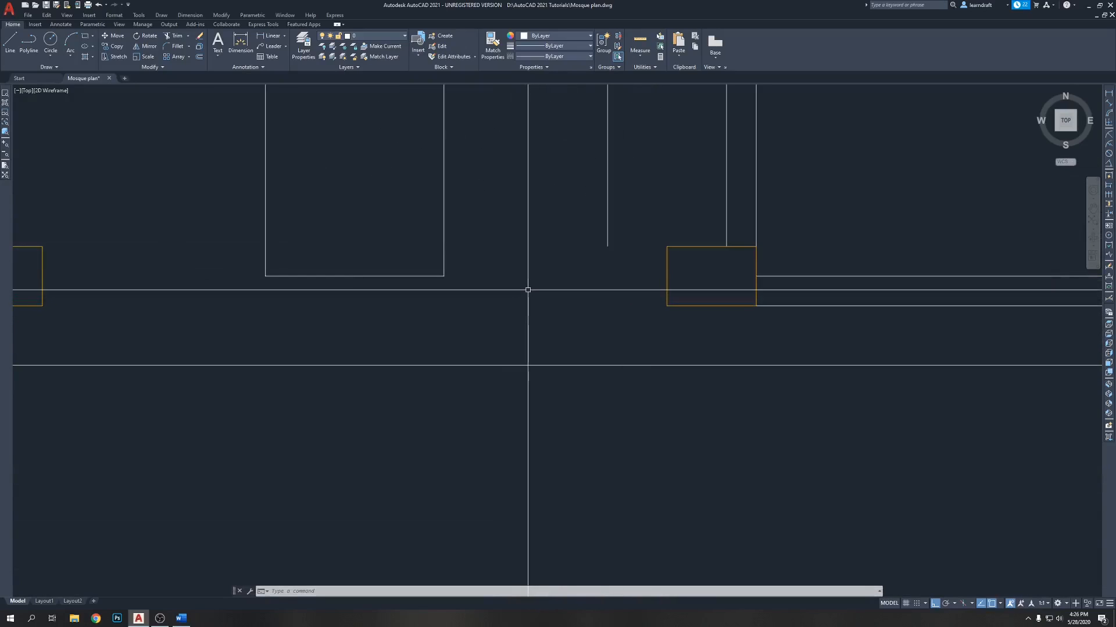
{"action": "type", "text": "l"}
{"action": "key", "text": "Return"}
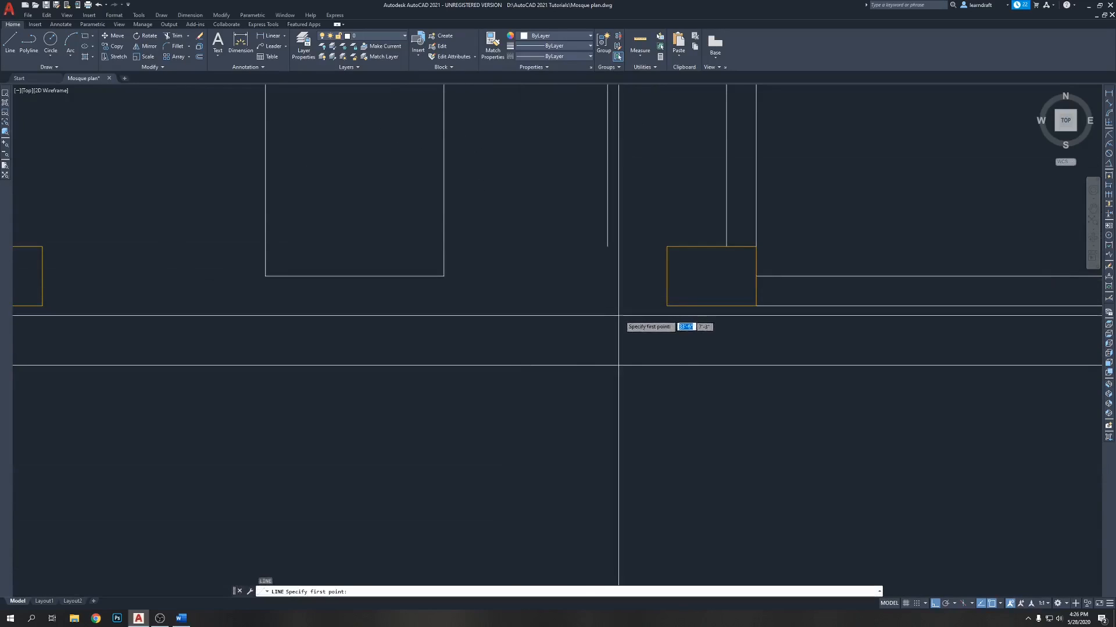
{"action": "left_click", "coordinate": [667, 305]}
{"action": "key", "text": "Return"}
{"action": "scroll", "coordinate": [488, 270], "scroll_direction": "down", "scroll_amount": 2}
{"action": "key", "text": "Return"}
{"action": "scroll", "coordinate": [485, 291], "scroll_direction": "up", "scroll_amount": 2}
{"action": "left_click", "coordinate": [445, 308]}
{"action": "left_click", "coordinate": [461, 337]}
{"action": "key", "text": "Return"}
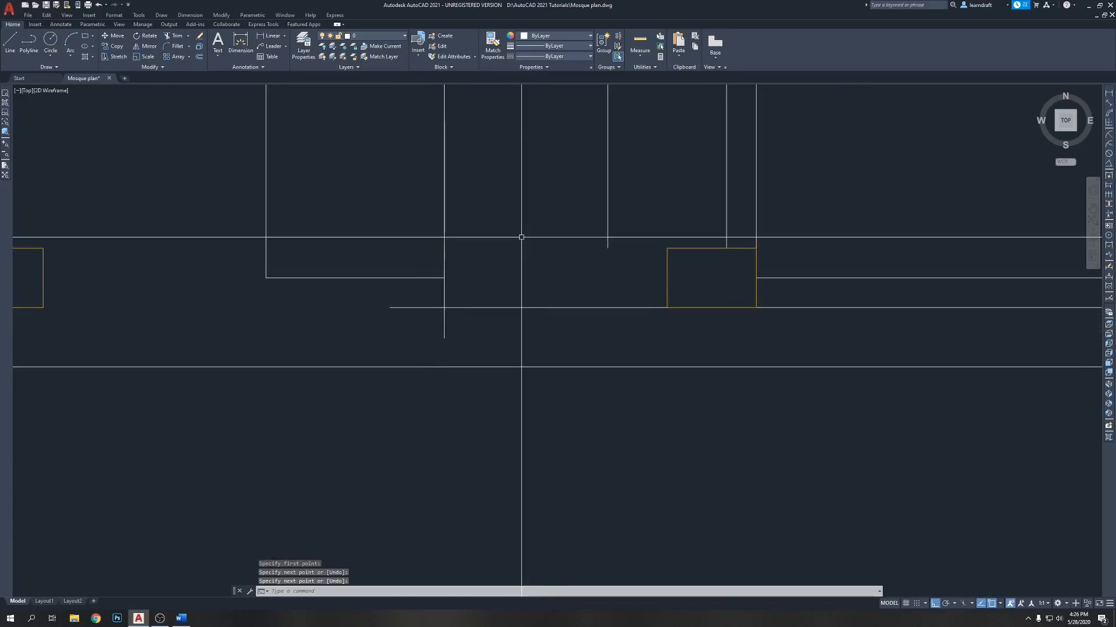
{"action": "type", "text": "f"}
{"action": "key", "text": "Return"}
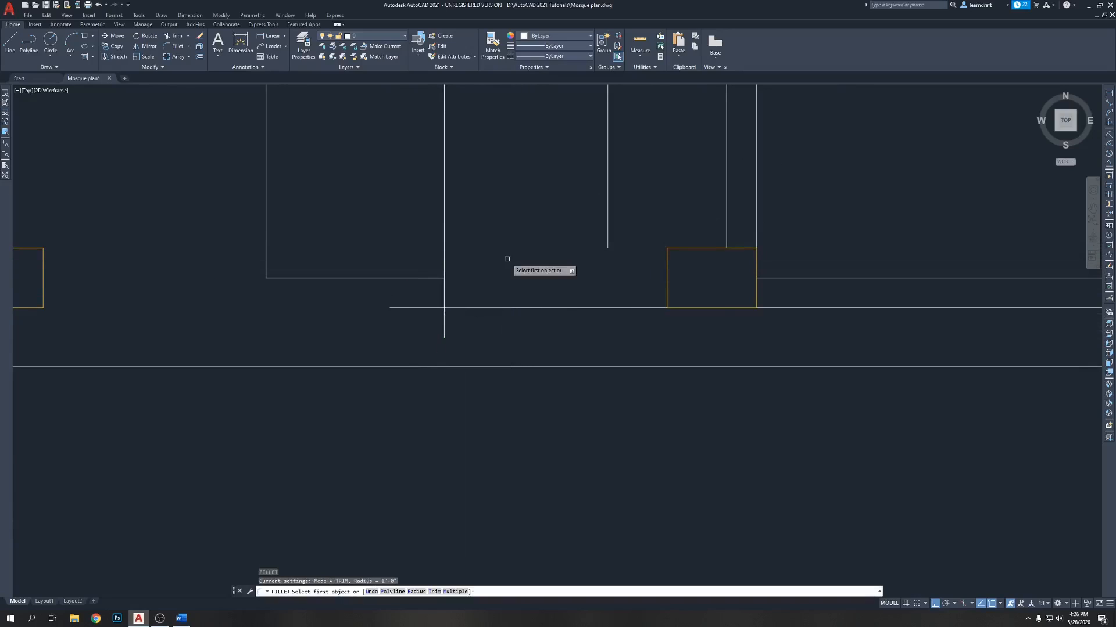
{"action": "key", "text": "Escape"}
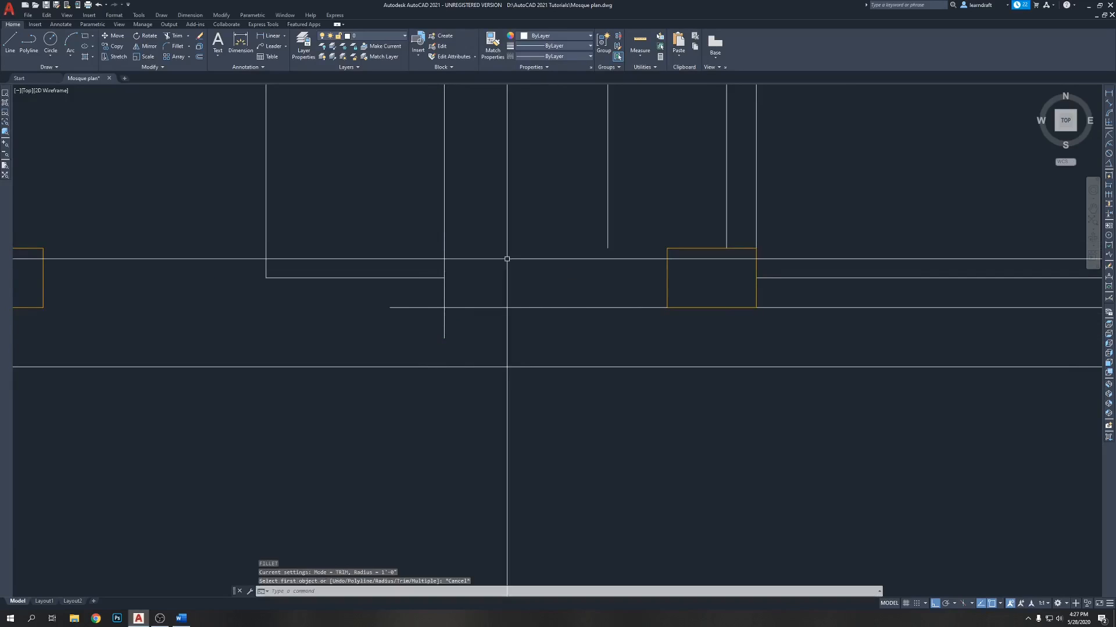
{"action": "type", "text": "tr"}
{"action": "key", "text": "Return"}
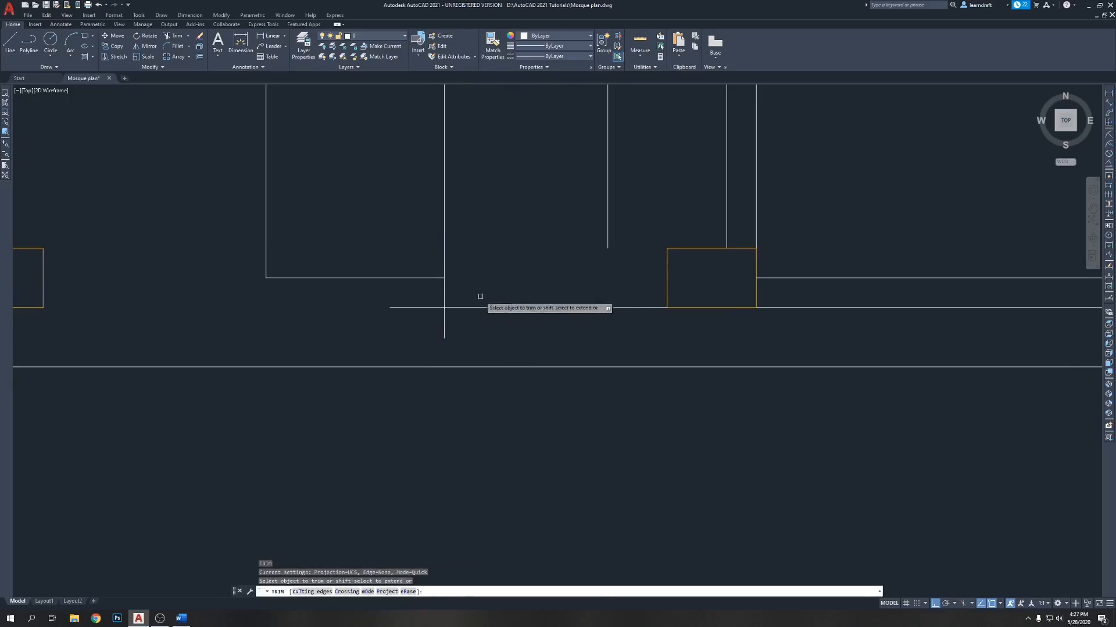
{"action": "left_click_drag", "start_coordinate": [479, 299], "coordinate": [449, 315]}
{"action": "key", "text": "Escape"}
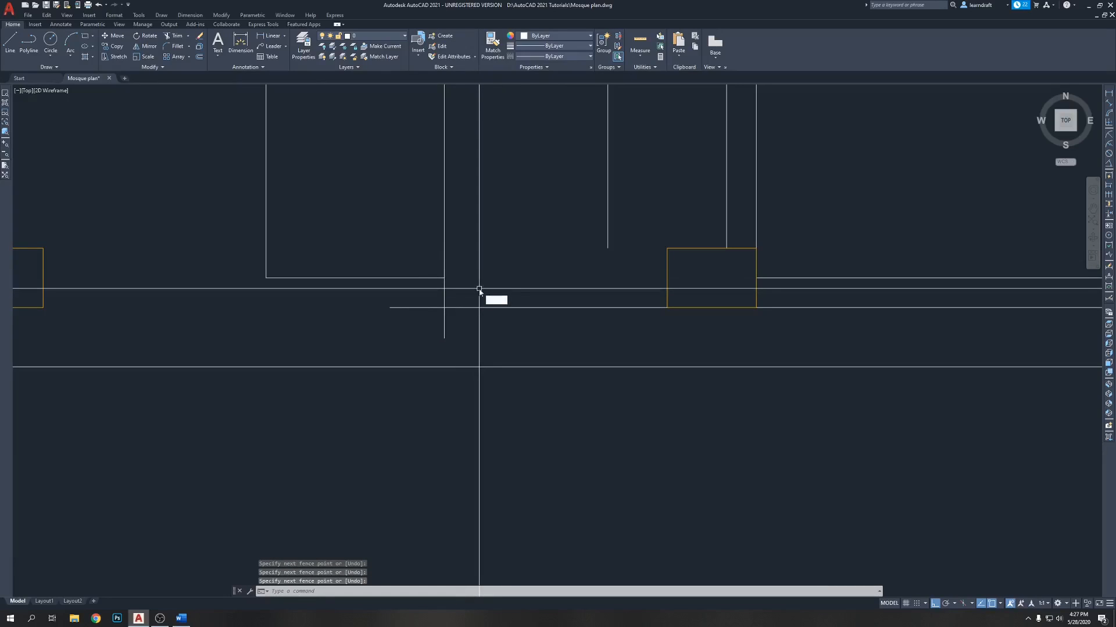
Step: Trim the overhanging ends of the new vertical and horizontal lines so they meet in a corner
{"action": "type", "text": "tr"}
{"action": "key", "text": "Return"}
{"action": "left_click", "coordinate": [445, 321]}
{"action": "left_click_drag", "start_coordinate": [423, 302], "coordinate": [404, 322]}
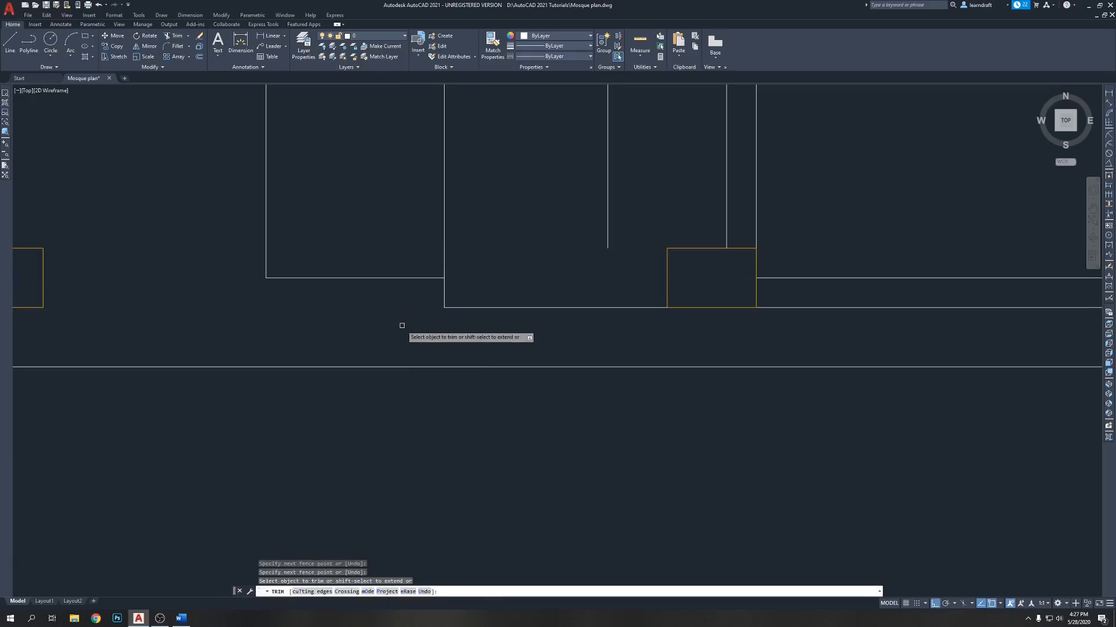
{"action": "key", "text": "Return"}
{"action": "scroll", "coordinate": [571, 269], "scroll_direction": "down", "scroll_amount": 3}
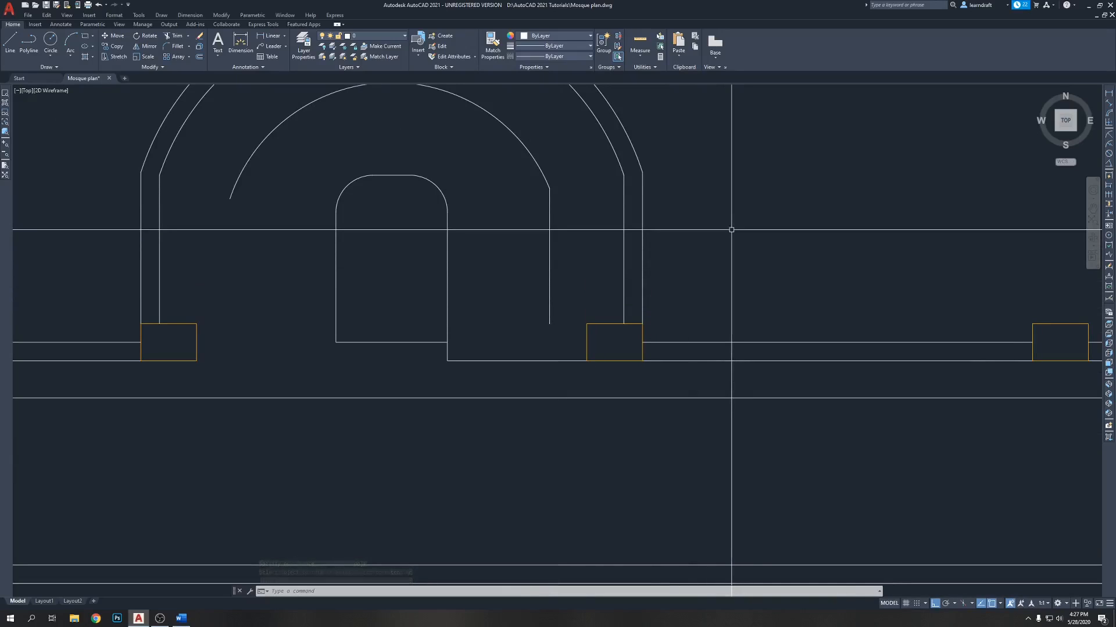
Step: Delete the remaining offset outline between the niche wall and the rounded rectangle
{"action": "middle_click_drag", "start_coordinate": [699, 250], "coordinate": [699, 262]}
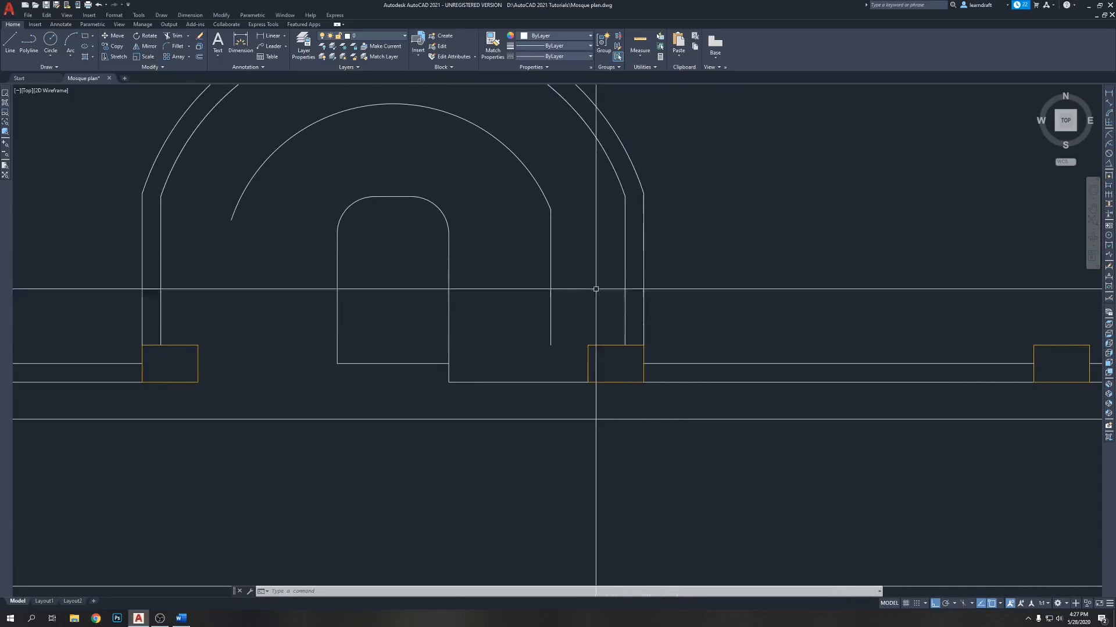
{"action": "left_click", "coordinate": [572, 194]}
{"action": "left_click", "coordinate": [528, 232]}
{"action": "key", "text": "Delete"}
{"action": "middle_click_drag", "start_coordinate": [594, 286], "coordinate": [591, 308]}
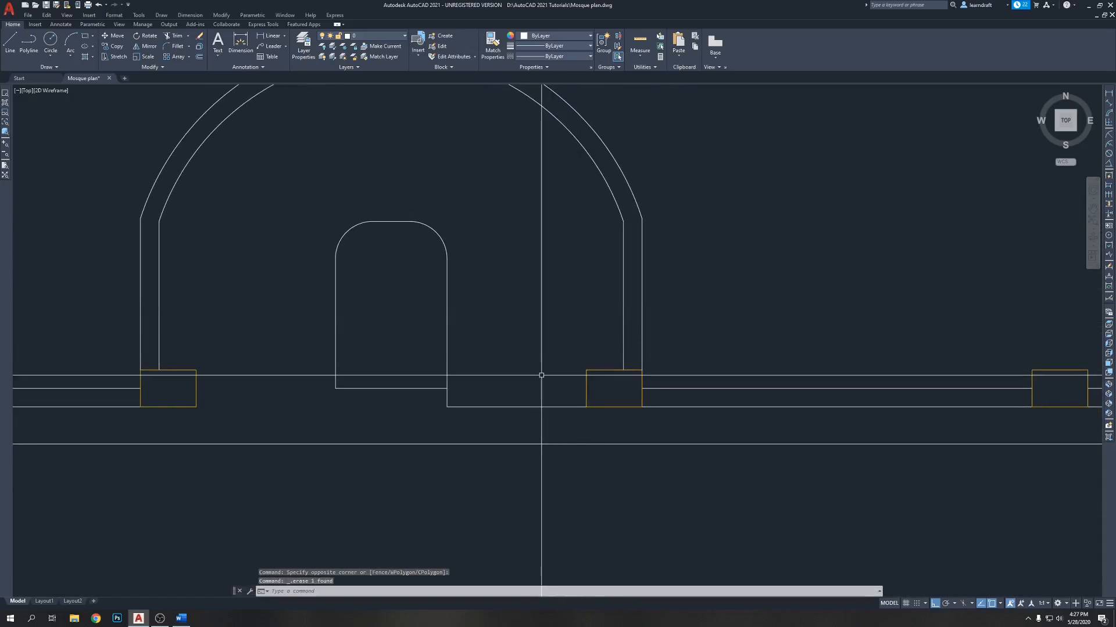
Step: Offset the short vertical line below the rounded rectangle 5" toward the right middle column
{"action": "middle_click_drag", "start_coordinate": [490, 419], "coordinate": [477, 370]}
{"action": "scroll", "coordinate": [477, 370], "scroll_direction": "up", "scroll_amount": 2}
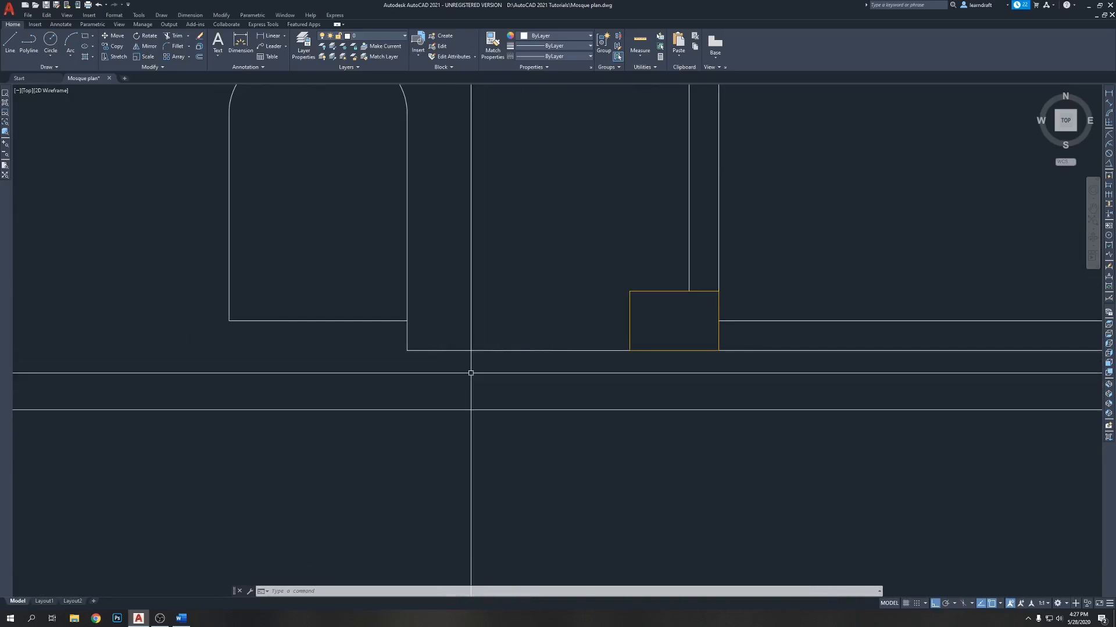
{"action": "type", "text": "o"}
{"action": "key", "text": "Return"}
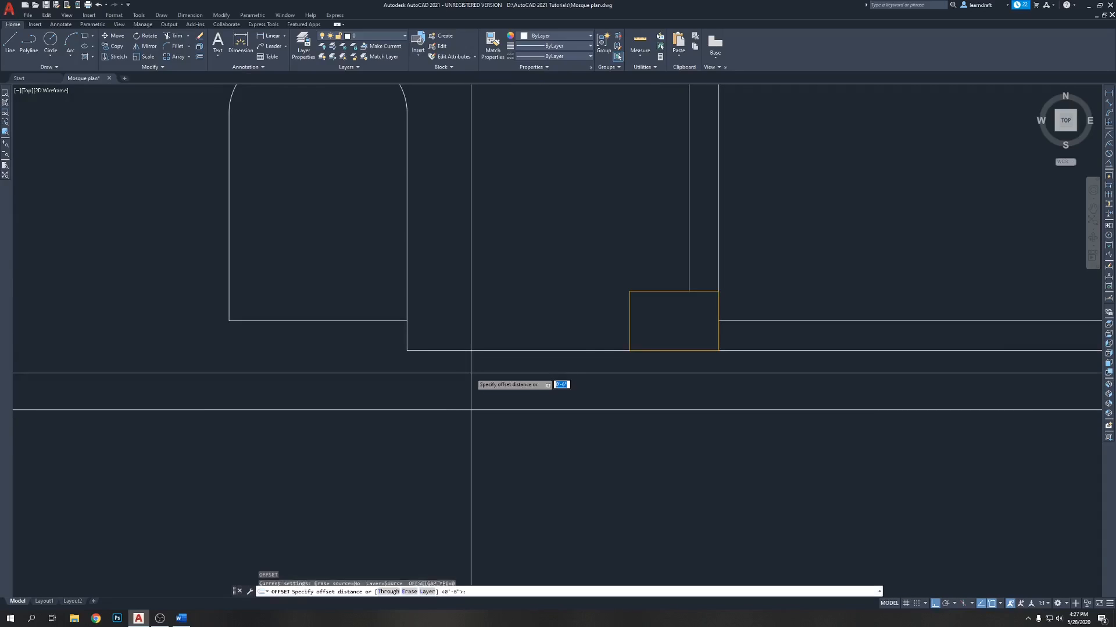
{"action": "type", "text": "5"}
{"action": "key", "text": "Return"}
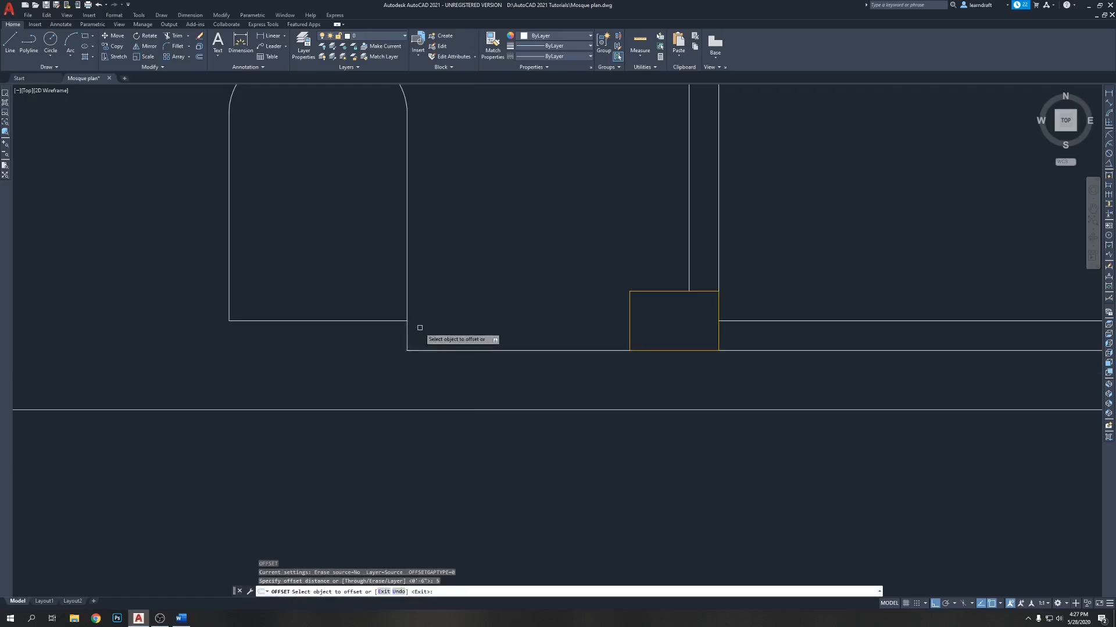
{"action": "scroll", "coordinate": [418, 326], "scroll_direction": "up", "scroll_amount": 2}
{"action": "left_click", "coordinate": [400, 342]}
{"action": "left_click", "coordinate": [500, 326]}
{"action": "key", "text": "Return"}
{"action": "scroll", "coordinate": [480, 318], "scroll_direction": "down", "scroll_amount": 2}
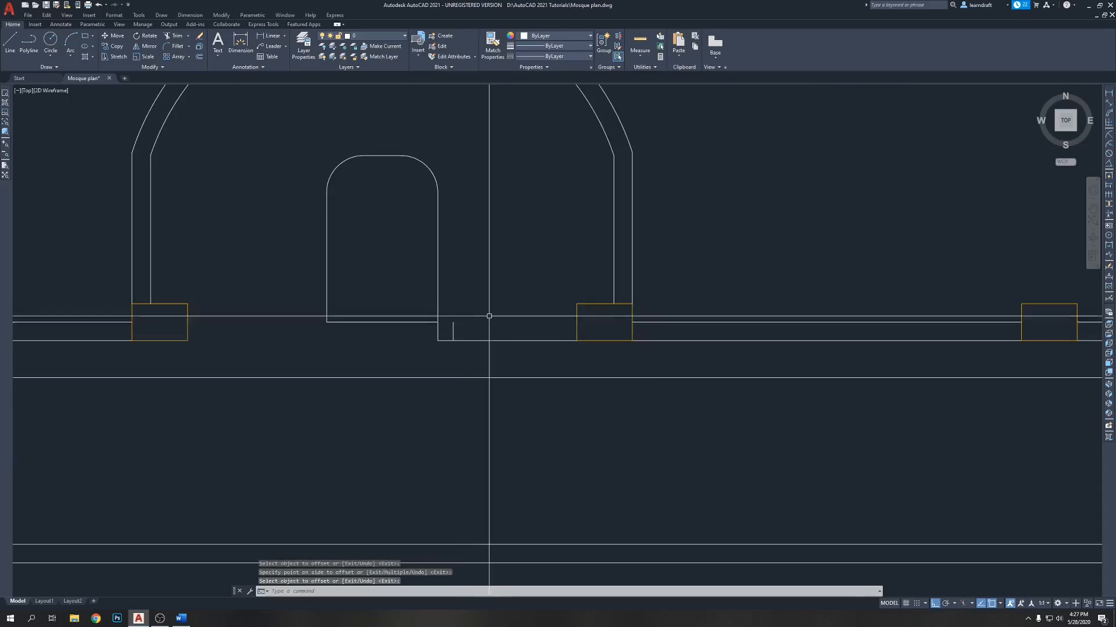
Step: Measure the gap between the offset line and the right middle column with a linear dimension, and delete the dimension
{"action": "type", "text": "d"}
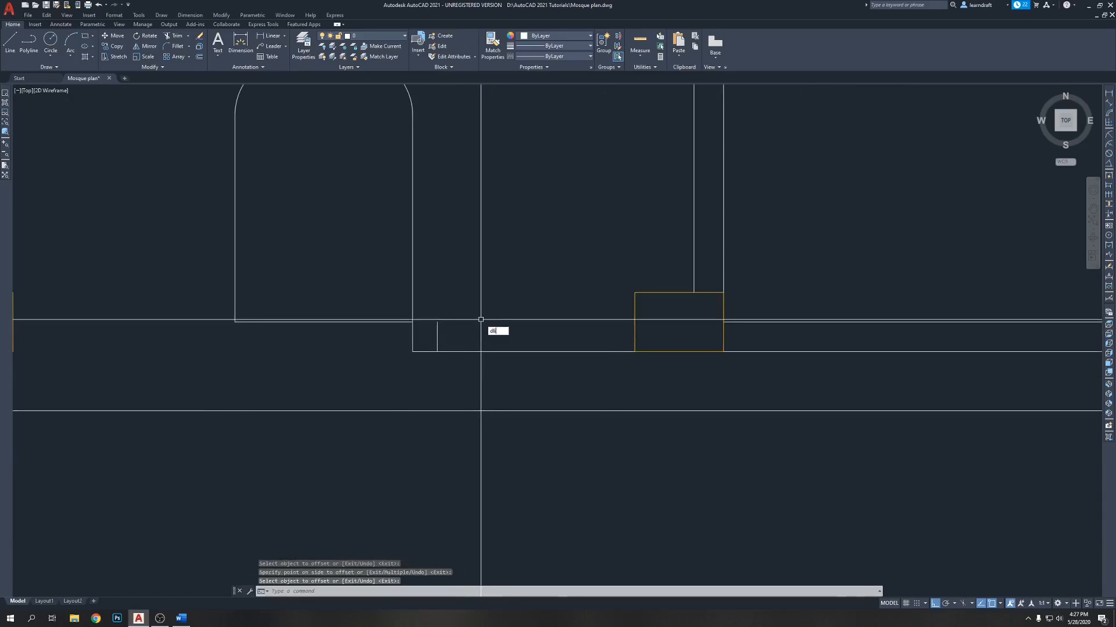
{"action": "type", "text": "li"}
{"action": "key", "text": "Return"}
{"action": "left_click", "coordinate": [437, 351]}
{"action": "left_click", "coordinate": [635, 351]}
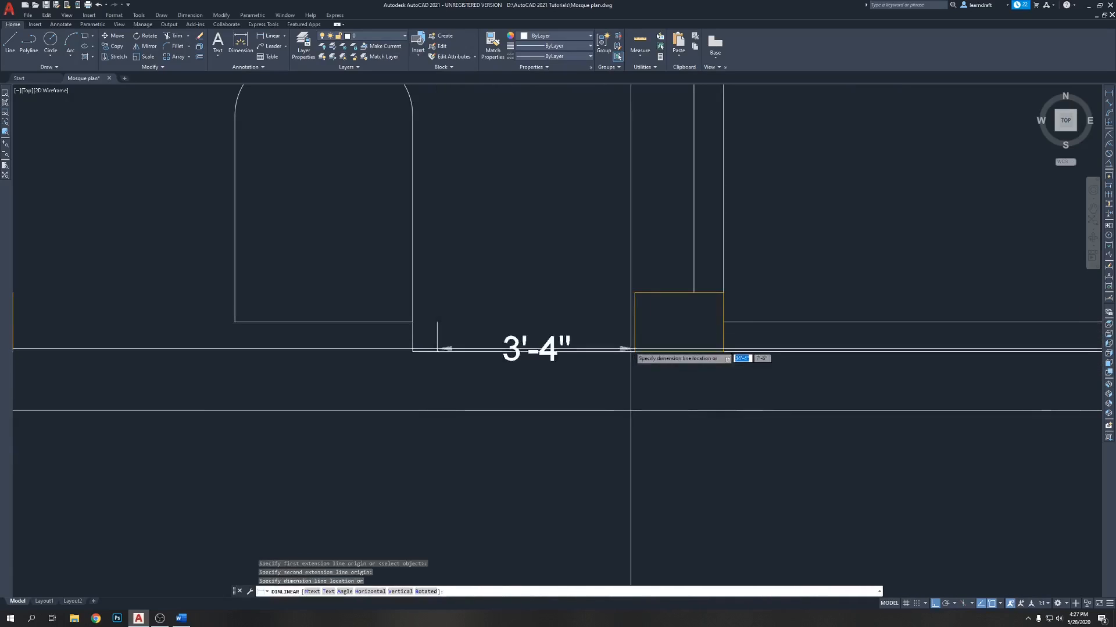
{"action": "left_click", "coordinate": [604, 300]}
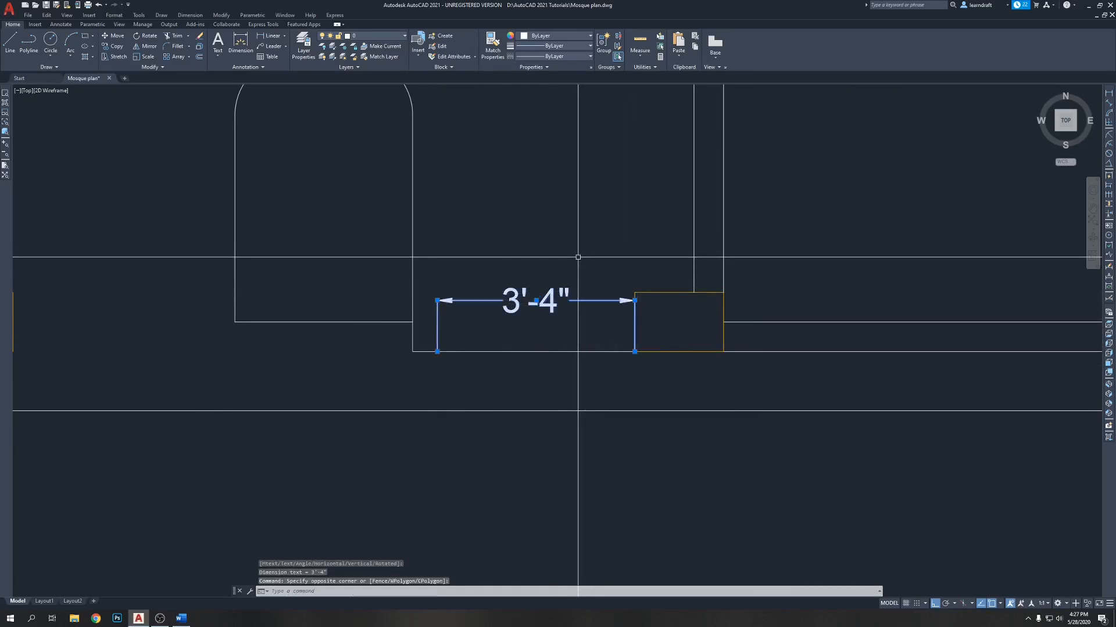
{"action": "key", "text": "Delete"}
Step: Delete the original short vertical line and shorten the horizontal line's left end to the offset line
{"action": "left_click", "coordinate": [431, 346]}
{"action": "left_click", "coordinate": [403, 342]}
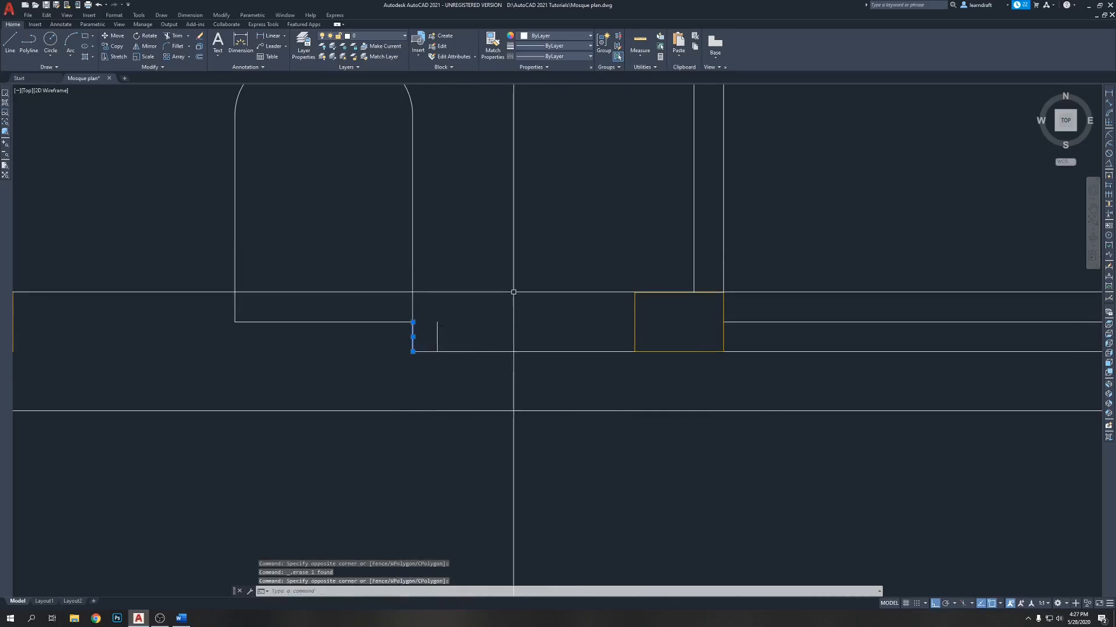
{"action": "key", "text": "Delete"}
{"action": "left_click", "coordinate": [408, 351]}
{"action": "left_click", "coordinate": [413, 351]}
{"action": "key", "text": "Escape"}
{"action": "key", "text": "Escape"}
{"action": "mouse_move", "coordinate": [529, 286]}
{"action": "middle_mouse_down"}
{"action": "mouse_move", "coordinate": [517, 328]}
{"action": "mouse_move", "coordinate": [526, 284]}
{"action": "middle_mouse_up"}
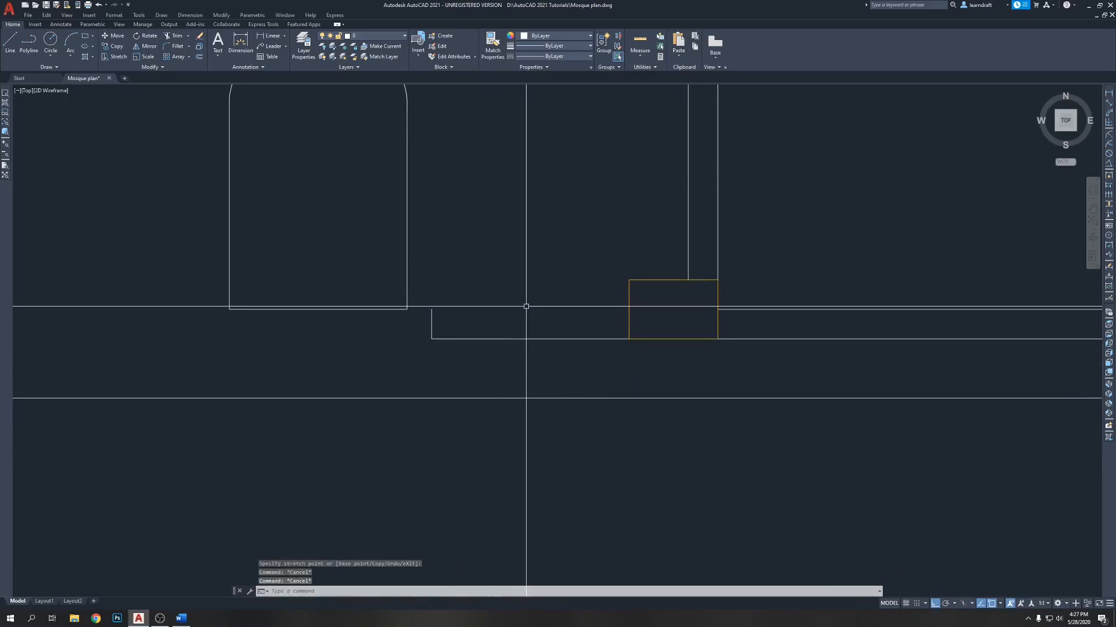
Step: Draw a vertical line 9" downward from the midpoint of the horizontal line between the short vertical line and the column
{"action": "type", "text": "l"}
{"action": "key", "text": "Return"}
{"action": "left_click", "coordinate": [529, 340]}
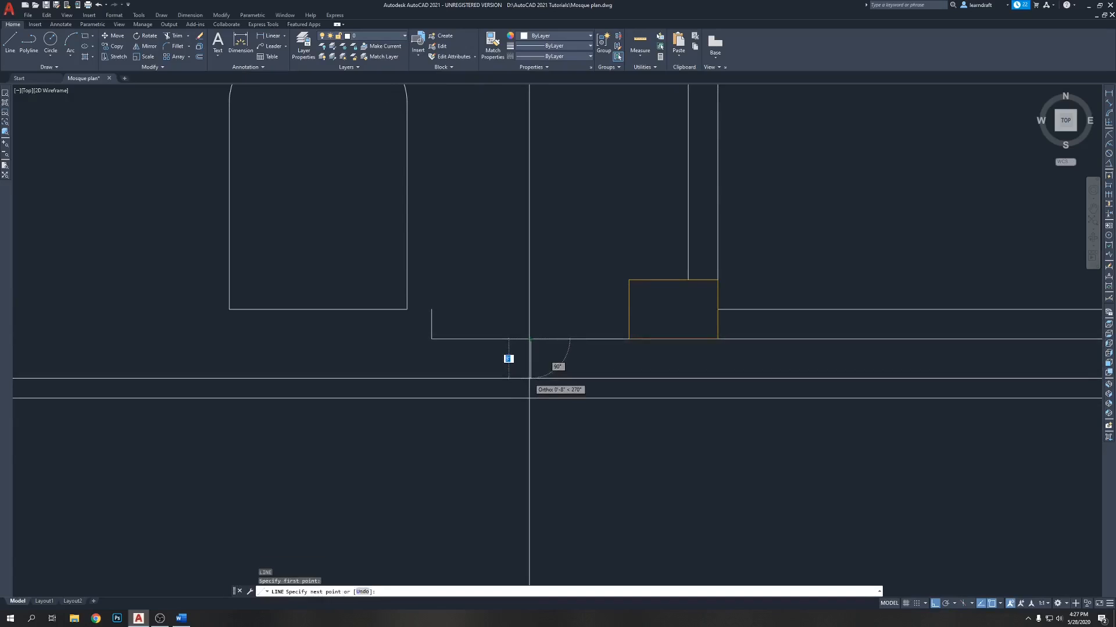
{"action": "key", "text": "Return"}
{"action": "middle_click_drag", "start_coordinate": [550, 286], "coordinate": [548, 272]}
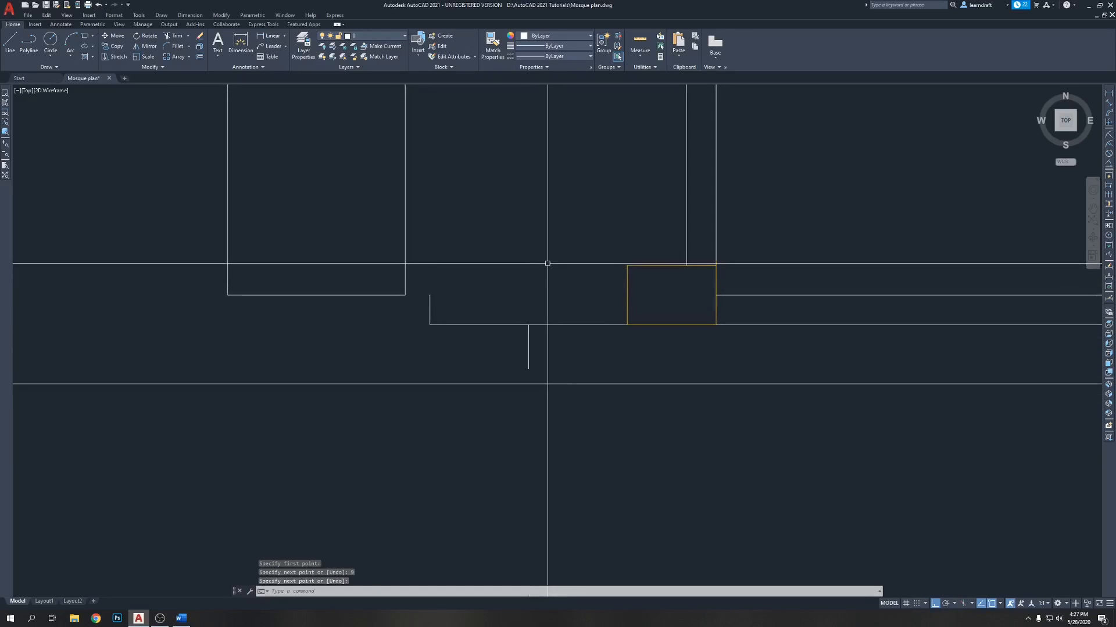
Step: Draw a three-point arc from the horizontal line's left end through the 9" line's lower end to the right middle column's lower-left corner
{"action": "type", "text": "a"}
{"action": "key", "text": "Return"}
{"action": "left_click", "coordinate": [430, 325]}
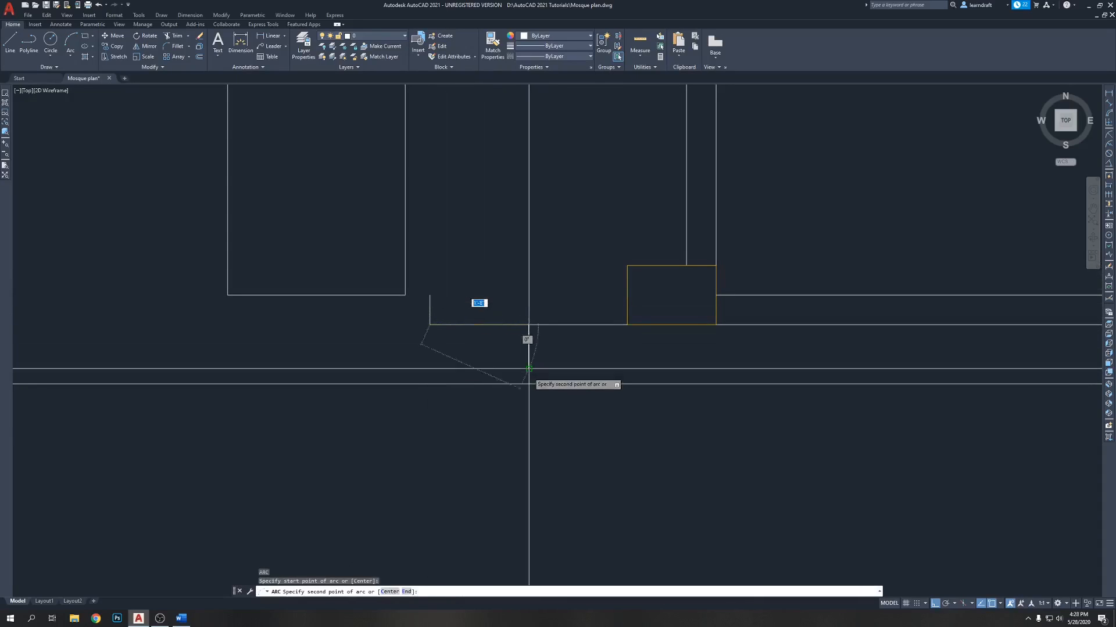
{"action": "left_click", "coordinate": [529, 369]}
{"action": "left_click", "coordinate": [627, 324]}
Step: Delete the horizontal line and the 9" vertical guide line above the arc
{"action": "left_click", "coordinate": [570, 313]}
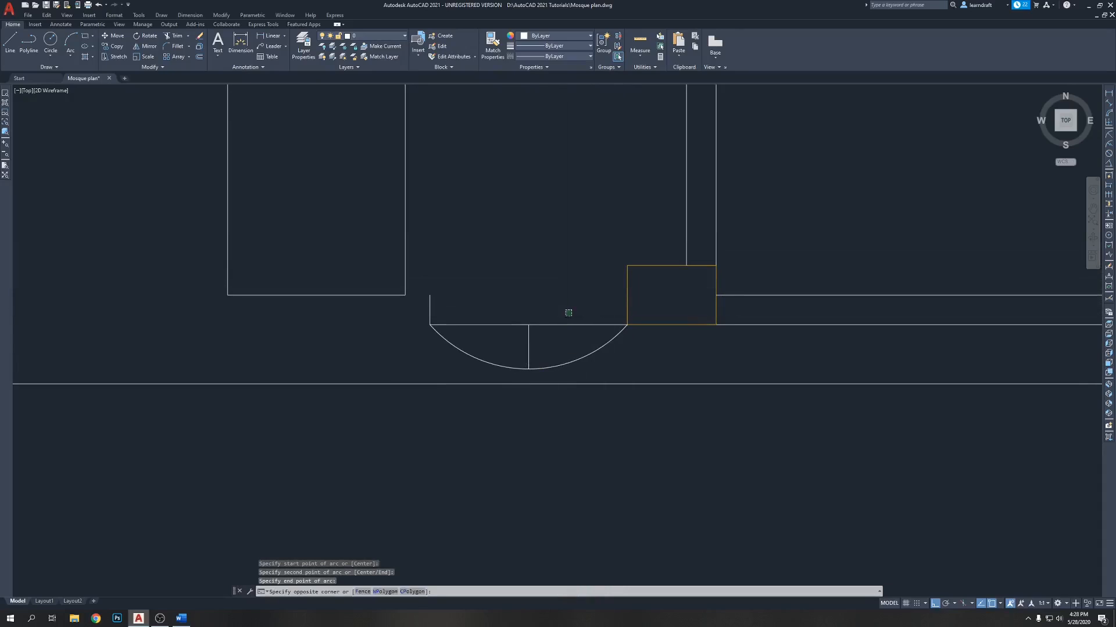
{"action": "left_click", "coordinate": [514, 344]}
{"action": "key", "text": "Delete"}
Step: Draw a line 3' upward from the arc's left end, continuing horizontally to the right past both faces of the niche's right wall
{"action": "middle_click_drag", "start_coordinate": [553, 244], "coordinate": [563, 272]}
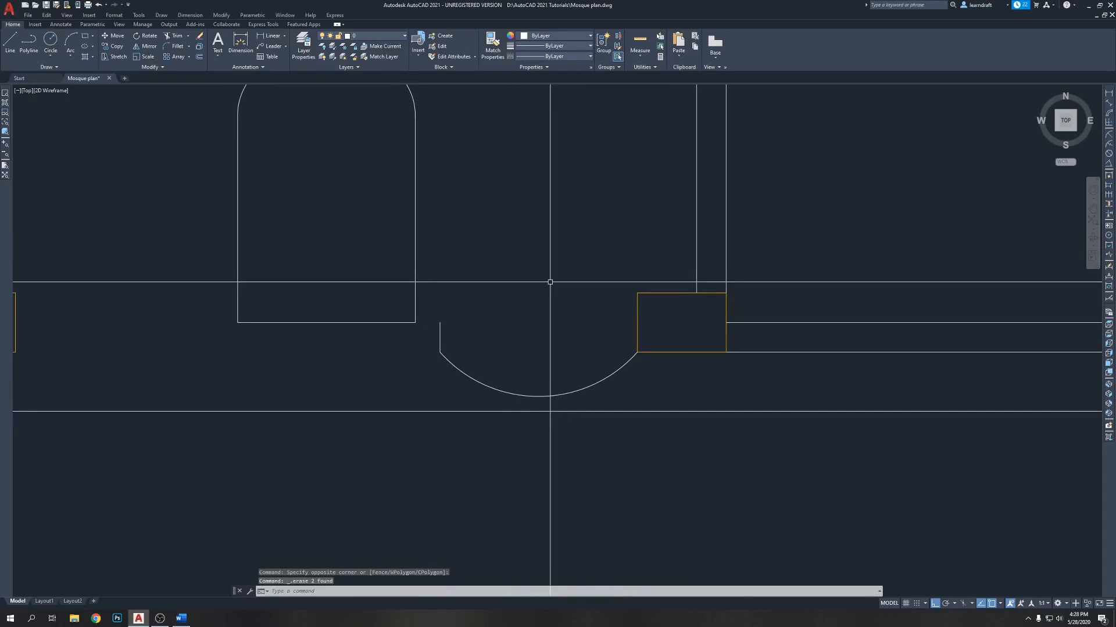
{"action": "middle_click_drag", "start_coordinate": [443, 317], "coordinate": [457, 288]}
{"action": "middle_click_drag", "start_coordinate": [501, 224], "coordinate": [476, 331]}
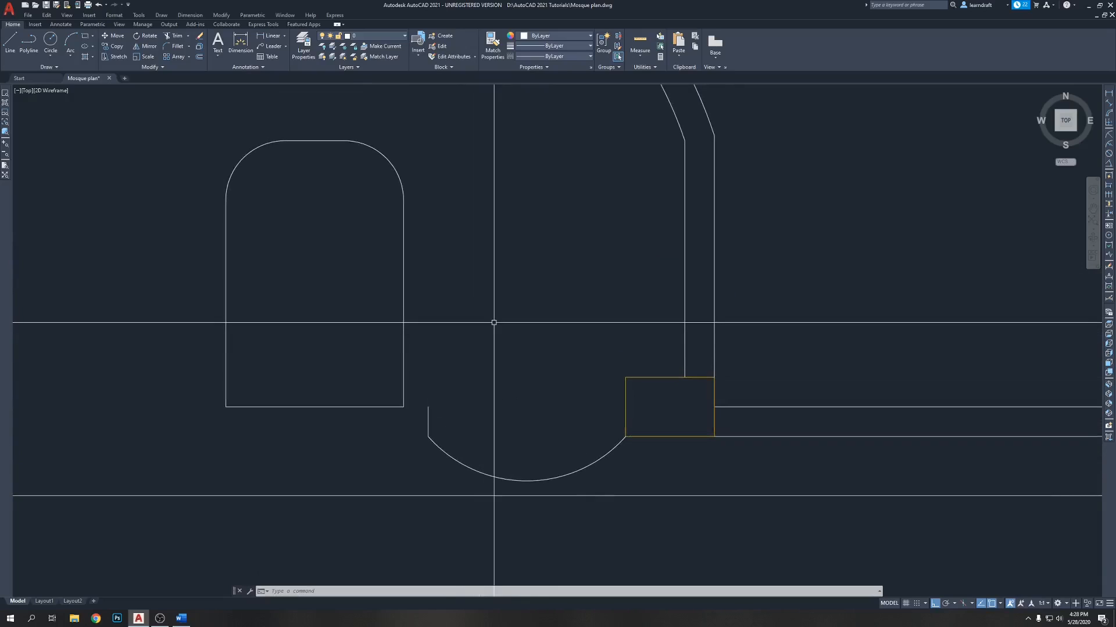
{"action": "left_click", "coordinate": [438, 388]}
{"action": "left_click", "coordinate": [424, 414]}
{"action": "type", "text": "l"}
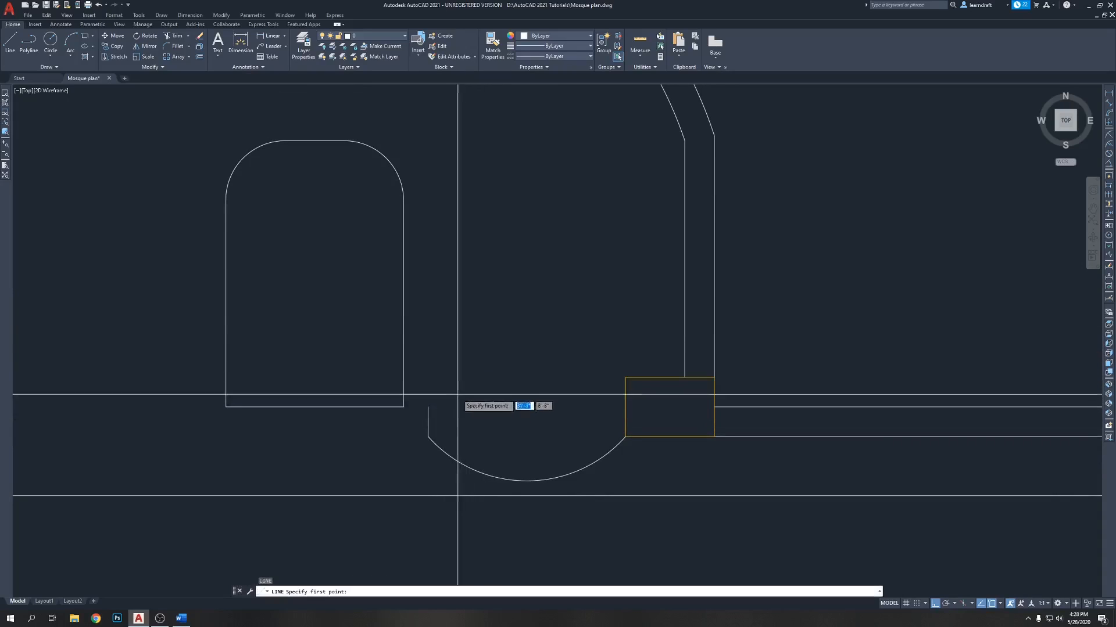
{"action": "key", "text": "Return"}
{"action": "left_click", "coordinate": [428, 436]}
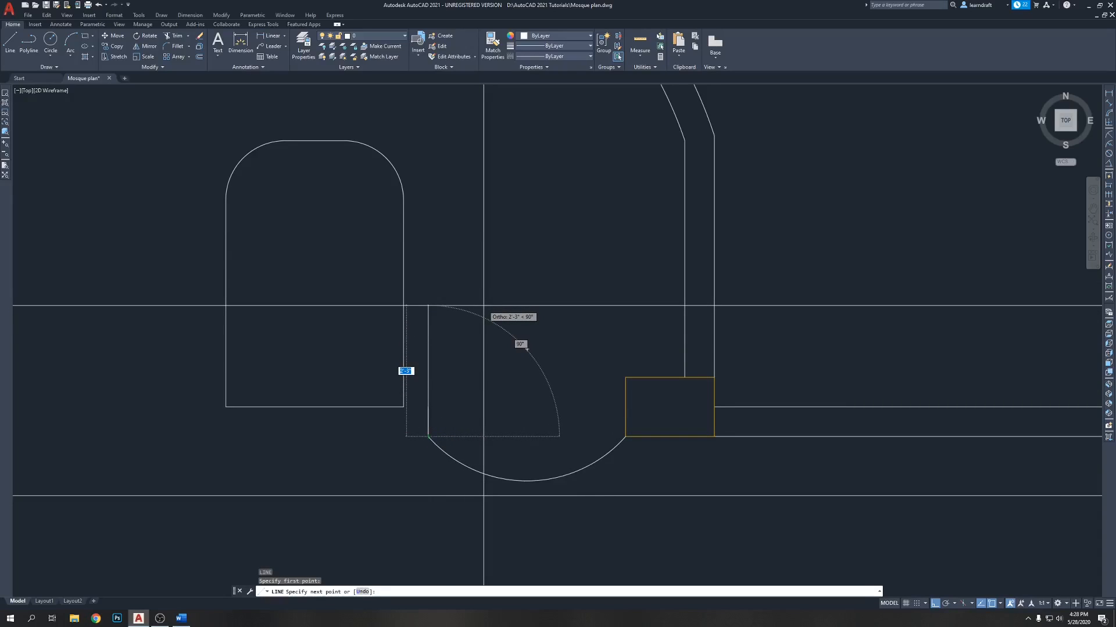
{"action": "type", "text": "3'"}
{"action": "key", "text": "Return"}
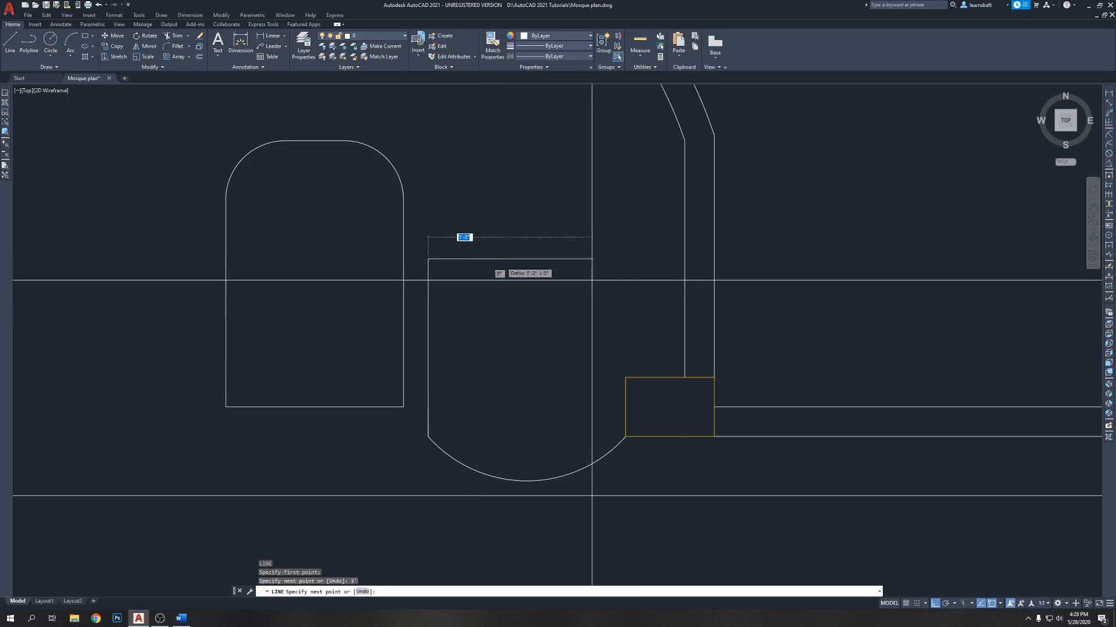
{"action": "left_click", "coordinate": [769, 259]}
{"action": "key", "text": "Return"}
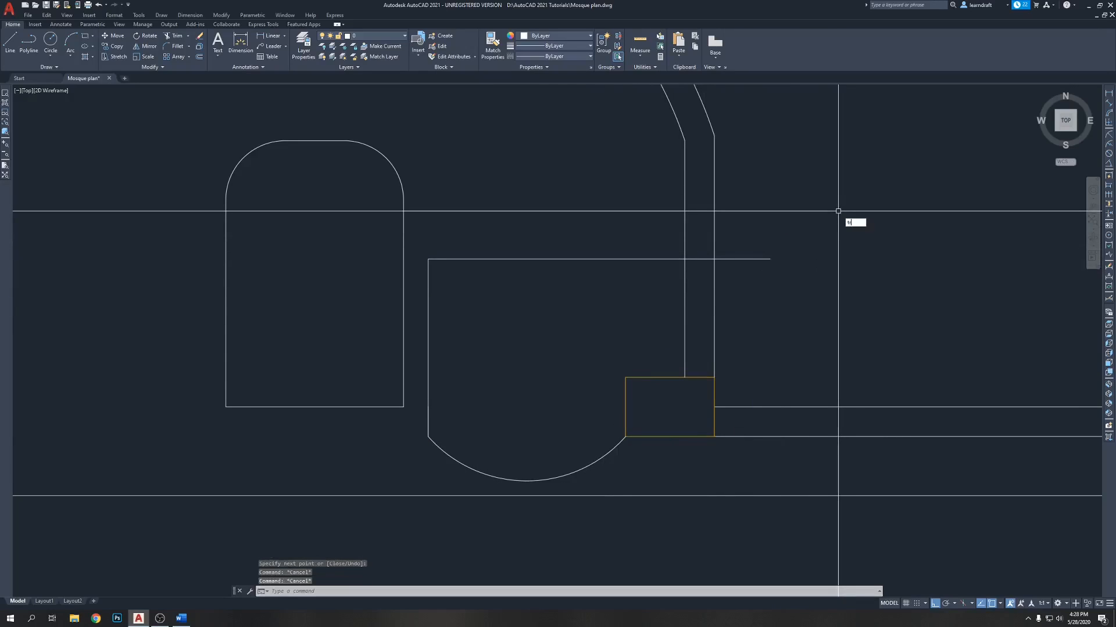
Step: Trim the horizontal line at the niche's right wall and delete the leftover piece outside the wall
{"action": "key", "text": "Return"}
{"action": "left_click", "coordinate": [697, 258]}
{"action": "key", "text": "Return"}
{"action": "left_click", "coordinate": [762, 244]}
{"action": "left_click", "coordinate": [746, 287]}
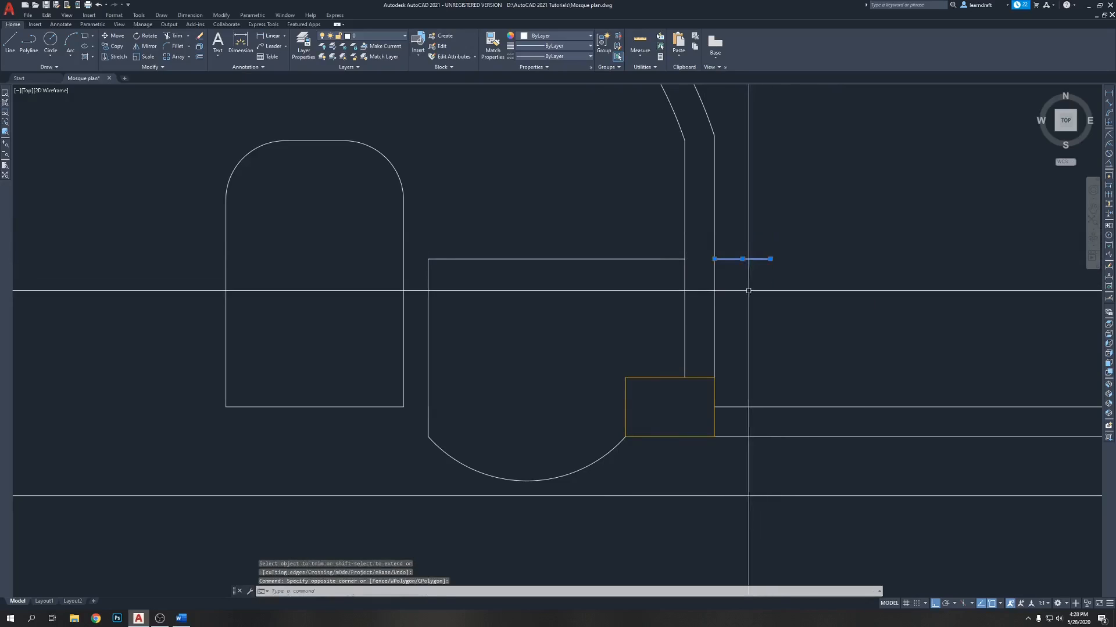
{"action": "key", "text": "Delete"}
{"action": "middle_click_drag", "start_coordinate": [798, 229], "coordinate": [789, 239]}
{"action": "middle_click_drag", "start_coordinate": [584, 335], "coordinate": [589, 307]}
{"action": "left_click", "coordinate": [617, 227]}
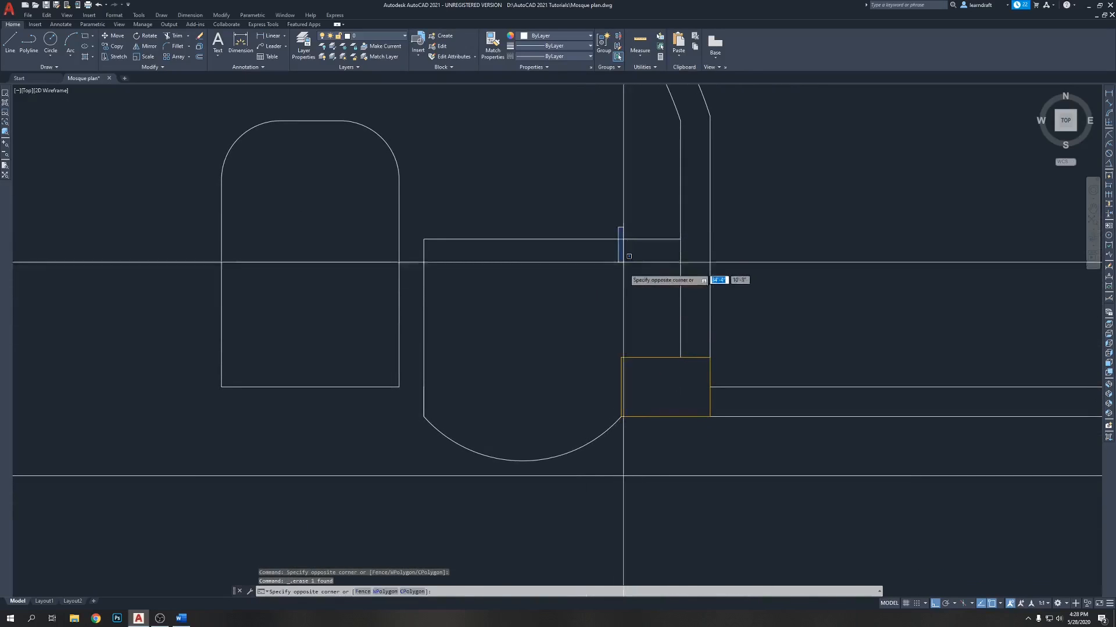
{"action": "left_click", "coordinate": [635, 280]}
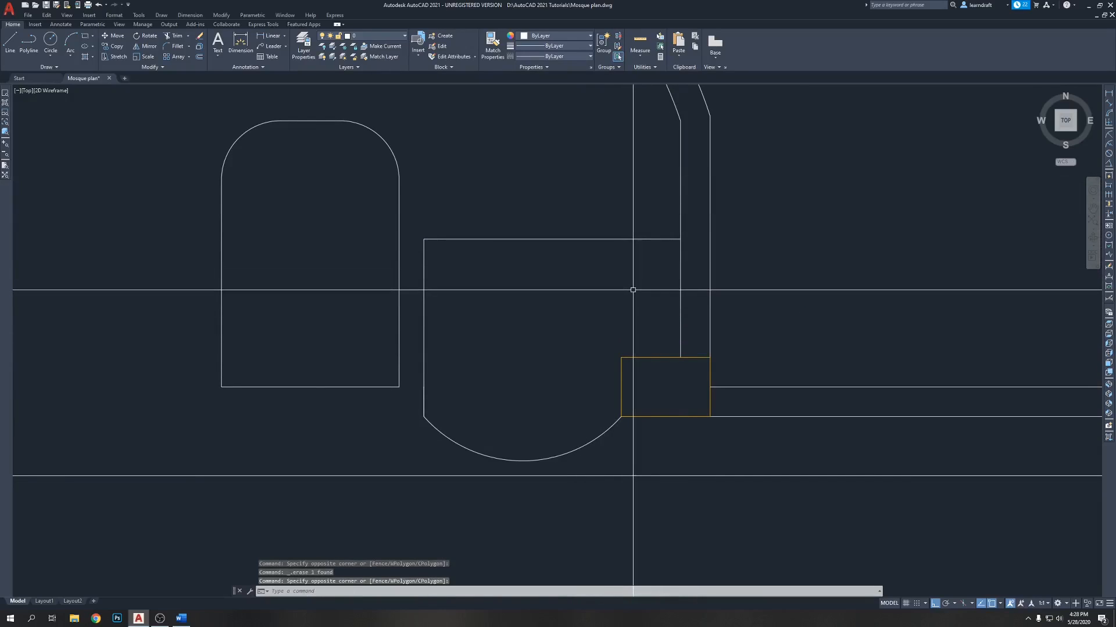
{"action": "scroll", "coordinate": [530, 343], "scroll_direction": "down", "scroll_amount": 2}
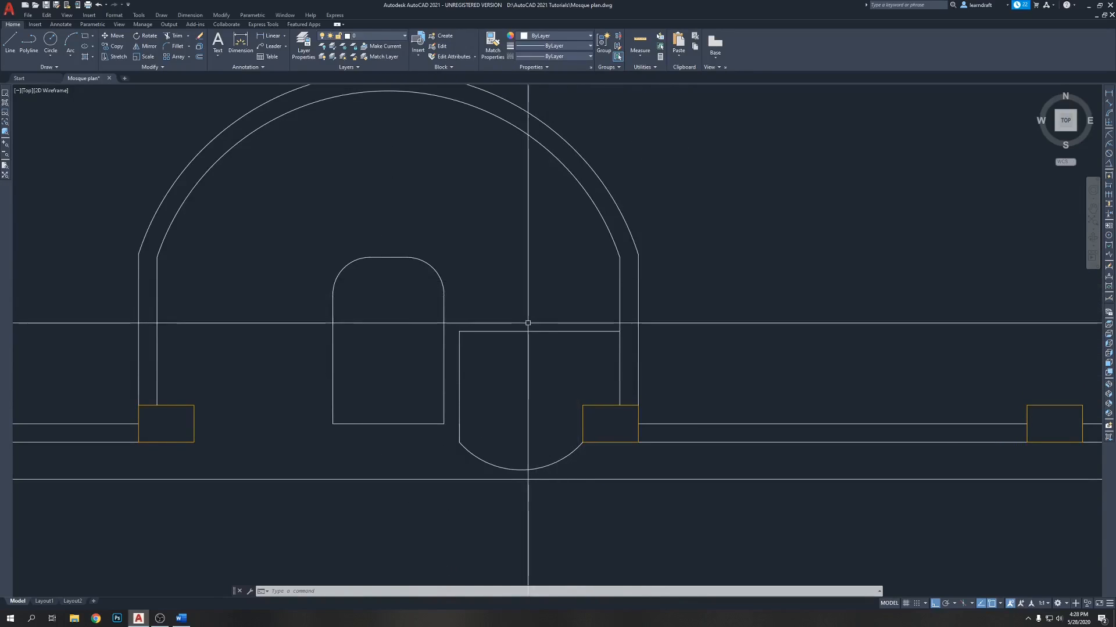
{"action": "scroll", "coordinate": [536, 267], "scroll_direction": "up", "scroll_amount": 2}
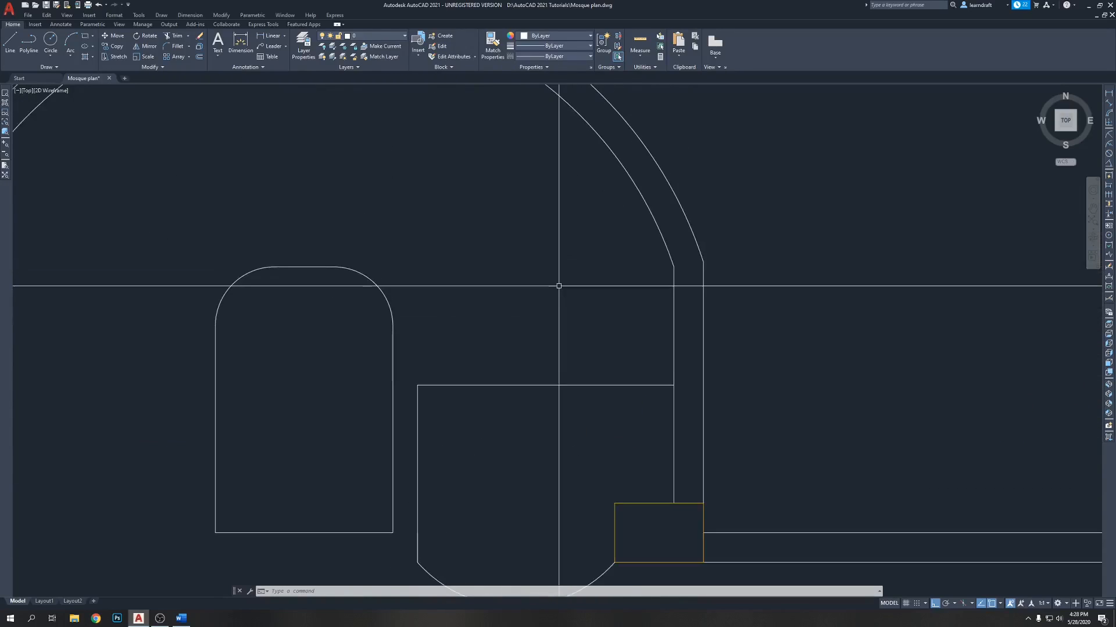
{"action": "scroll", "coordinate": [558, 286], "scroll_direction": "down", "scroll_amount": 2}
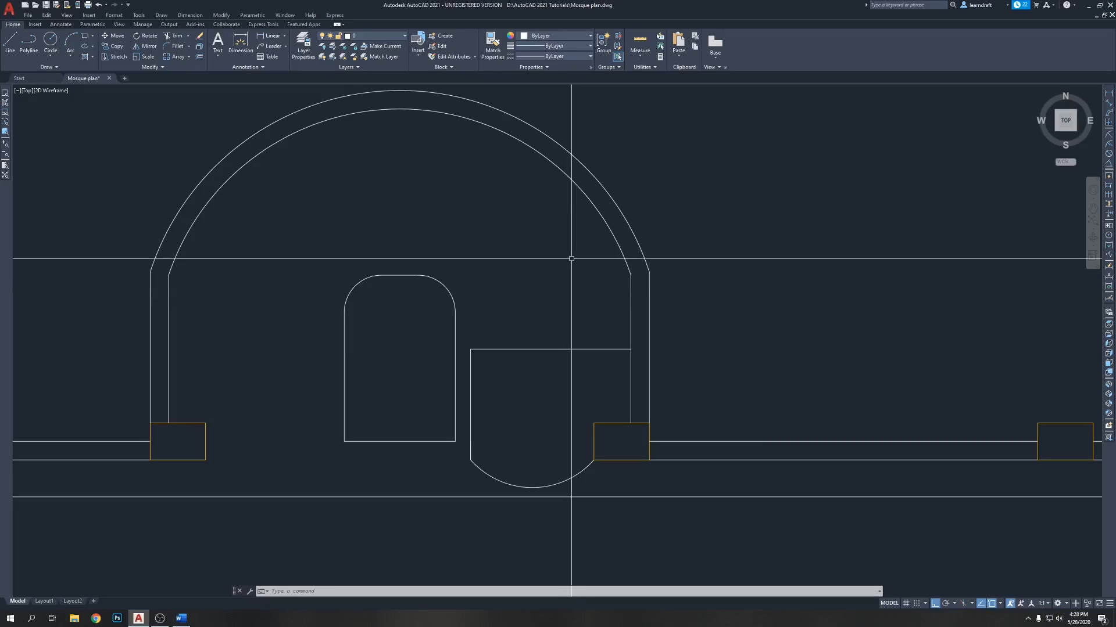
{"action": "middle_click_drag", "start_coordinate": [535, 319], "coordinate": [552, 334]}
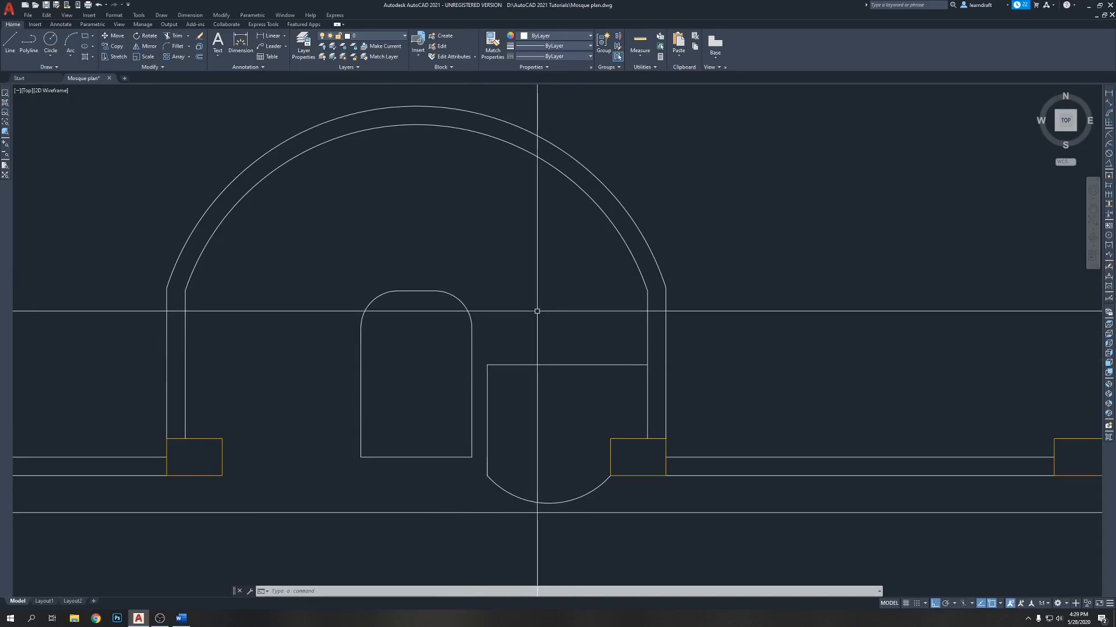
Step: Draw a 10" vertical line upward from the left end of the horizontal line inside the niche, and delete it
{"action": "type", "text": "l"}
{"action": "key", "text": "Return"}
{"action": "left_click", "coordinate": [488, 365]}
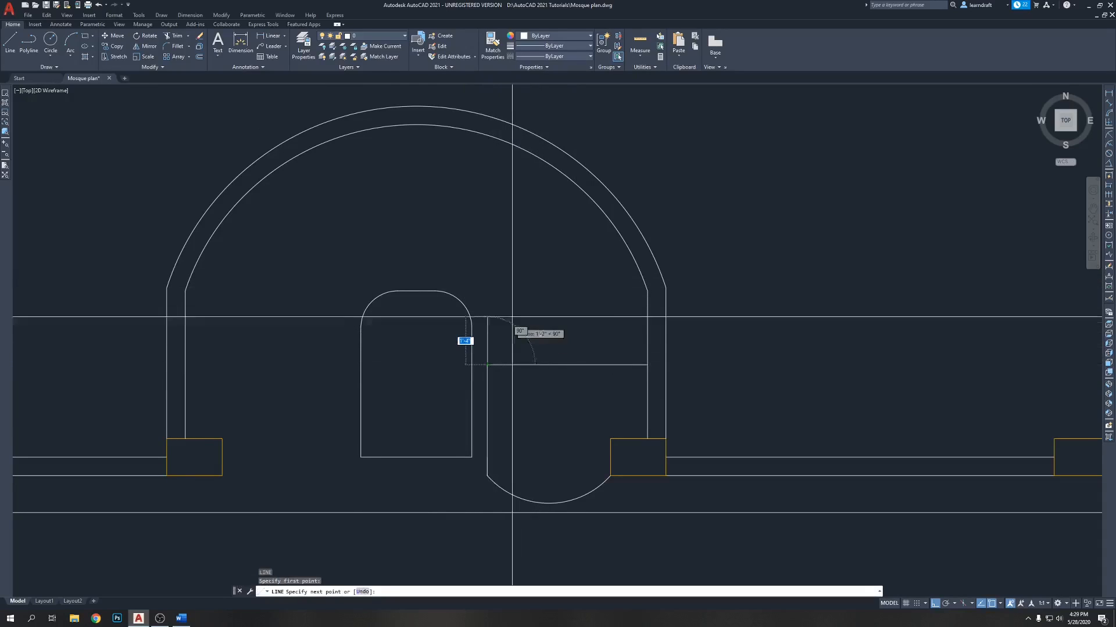
{"action": "type", "text": "10"}
{"action": "key", "text": "Return"}
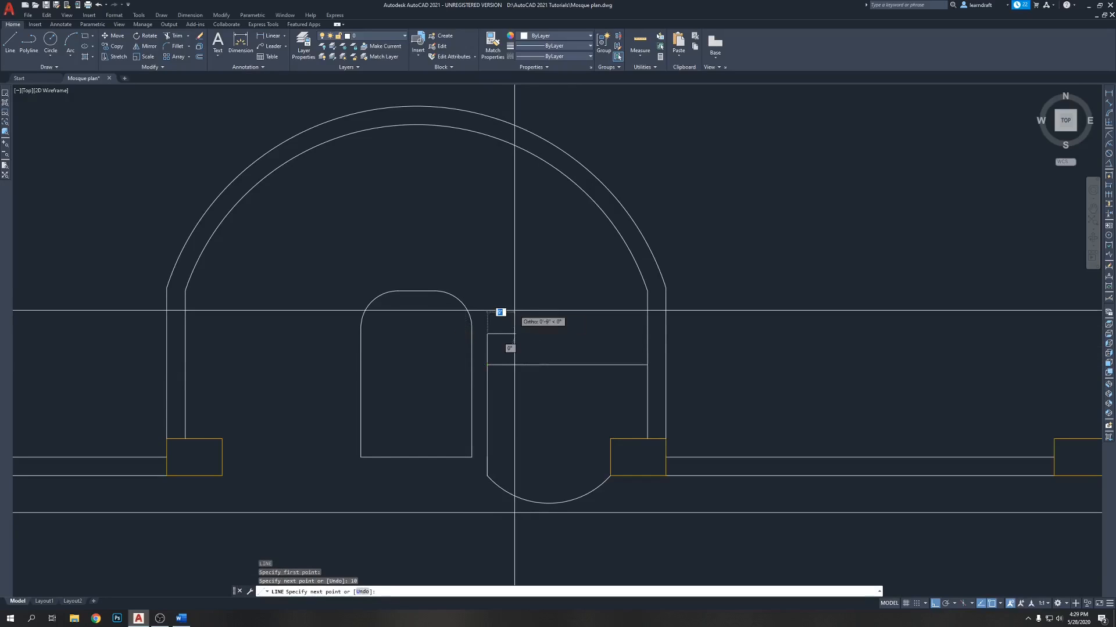
{"action": "key", "text": "Return"}
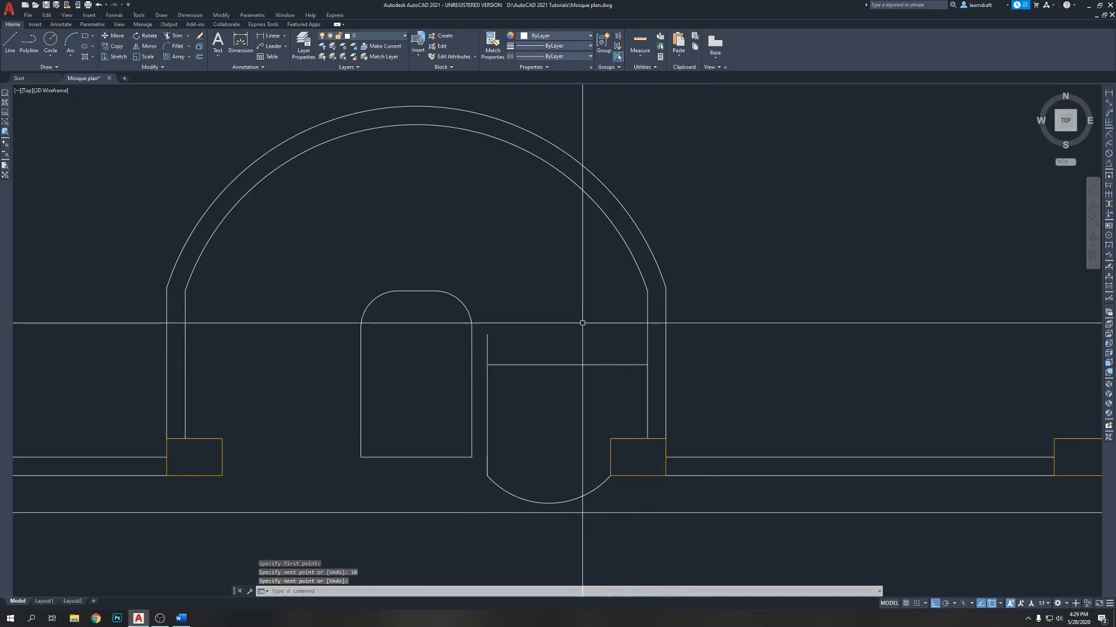
{"action": "key", "text": "Return"}
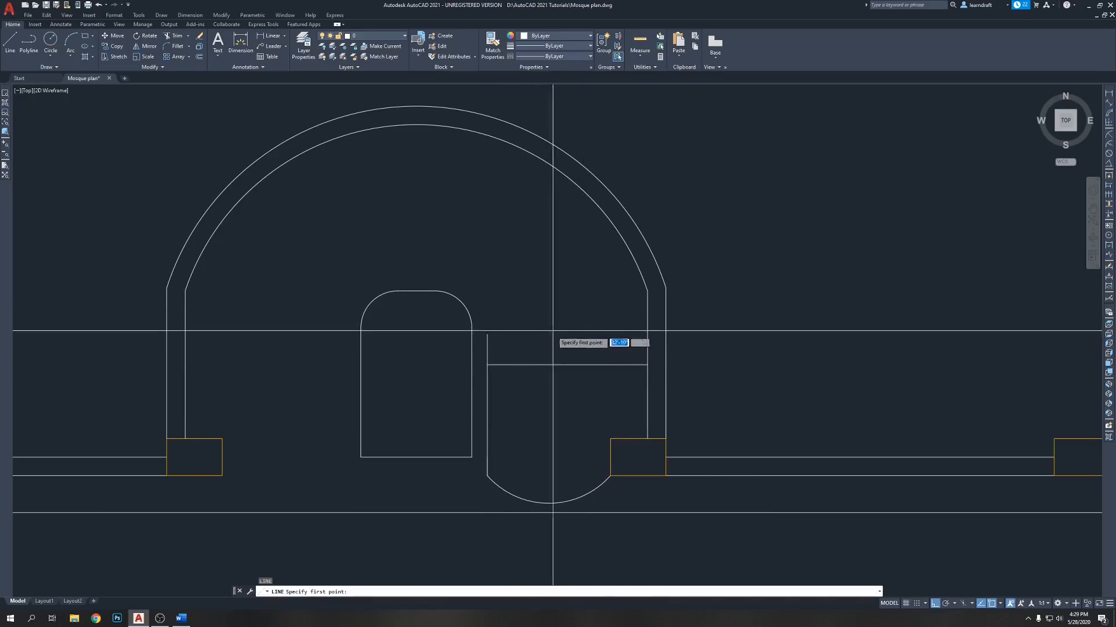
{"action": "key", "text": "Escape"}
{"action": "left_click", "coordinate": [488, 349]}
{"action": "key", "text": "Delete"}
Step: Offset the horizontal line upward twice at 10" spacing inside the niche
{"action": "type", "text": "o"}
{"action": "key", "text": "Return"}
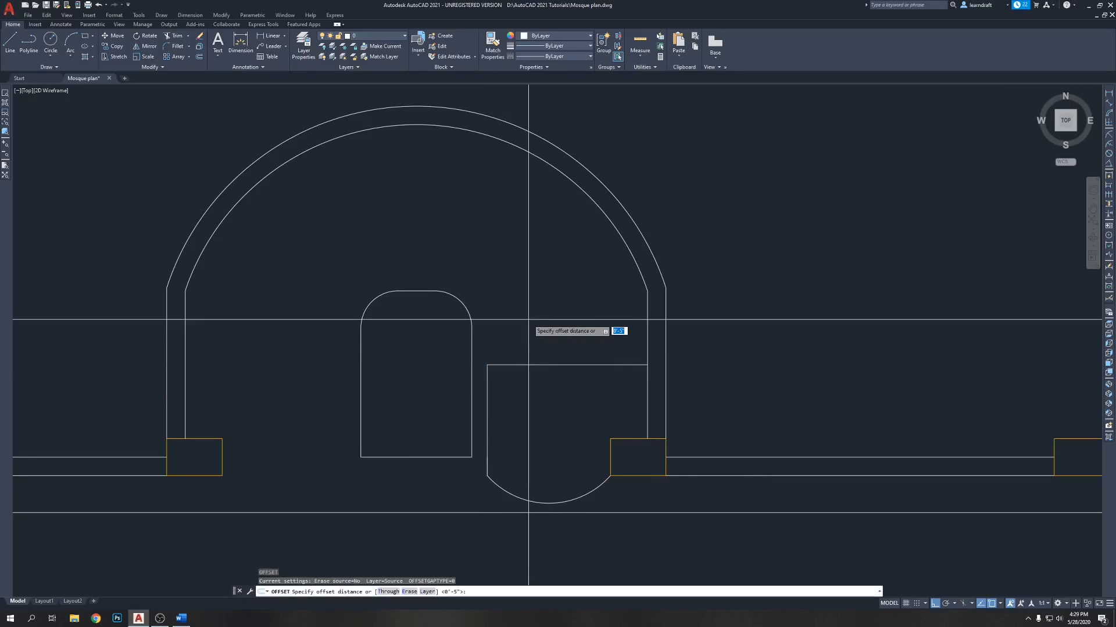
{"action": "type", "text": "10"}
{"action": "key", "text": "Return"}
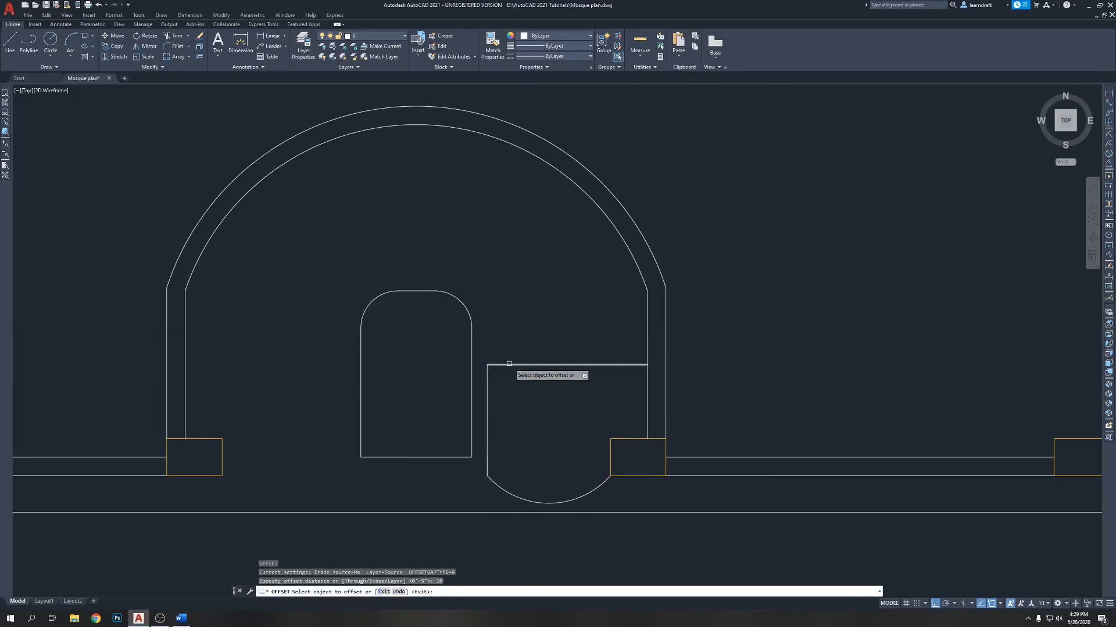
{"action": "left_click", "coordinate": [514, 365]}
{"action": "left_click", "coordinate": [529, 321]}
{"action": "left_click", "coordinate": [530, 334]}
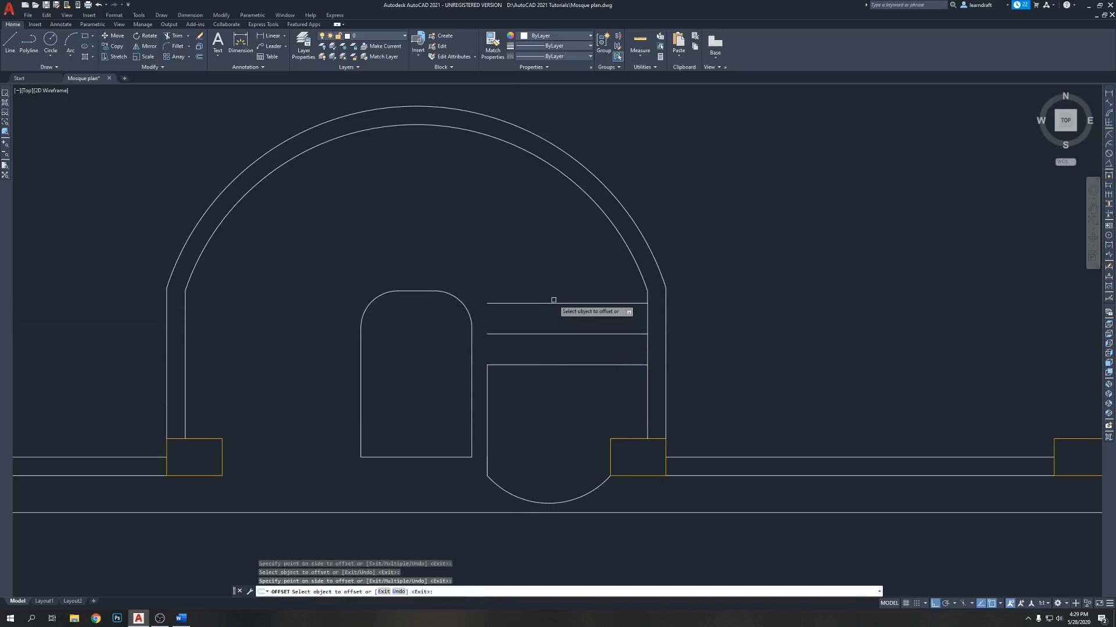
{"action": "left_click", "coordinate": [556, 298]}
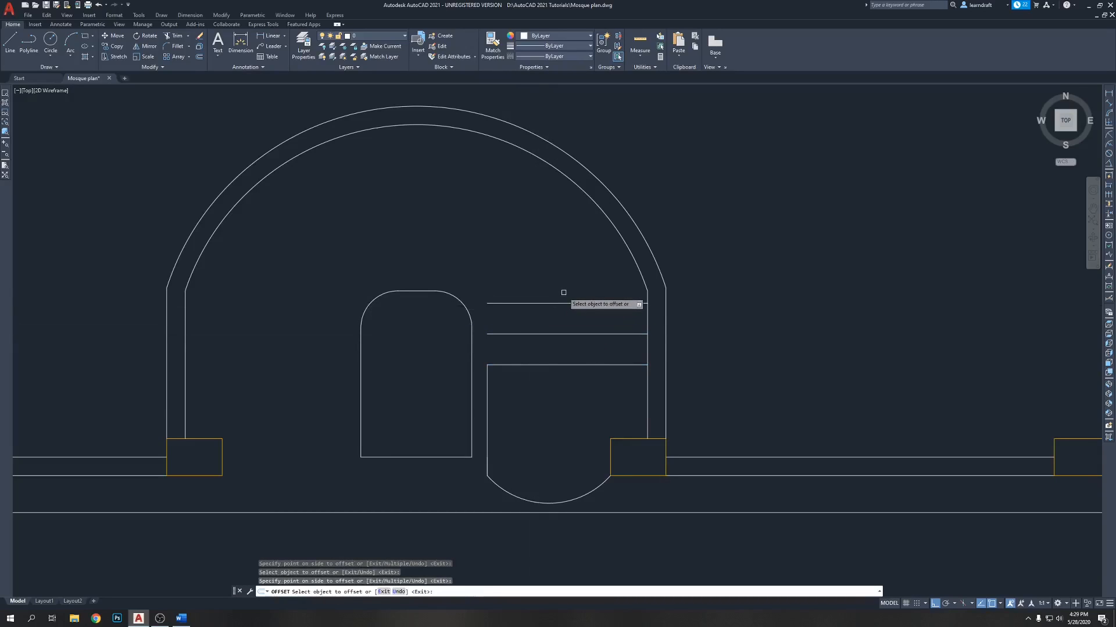
{"action": "key", "text": "Escape"}
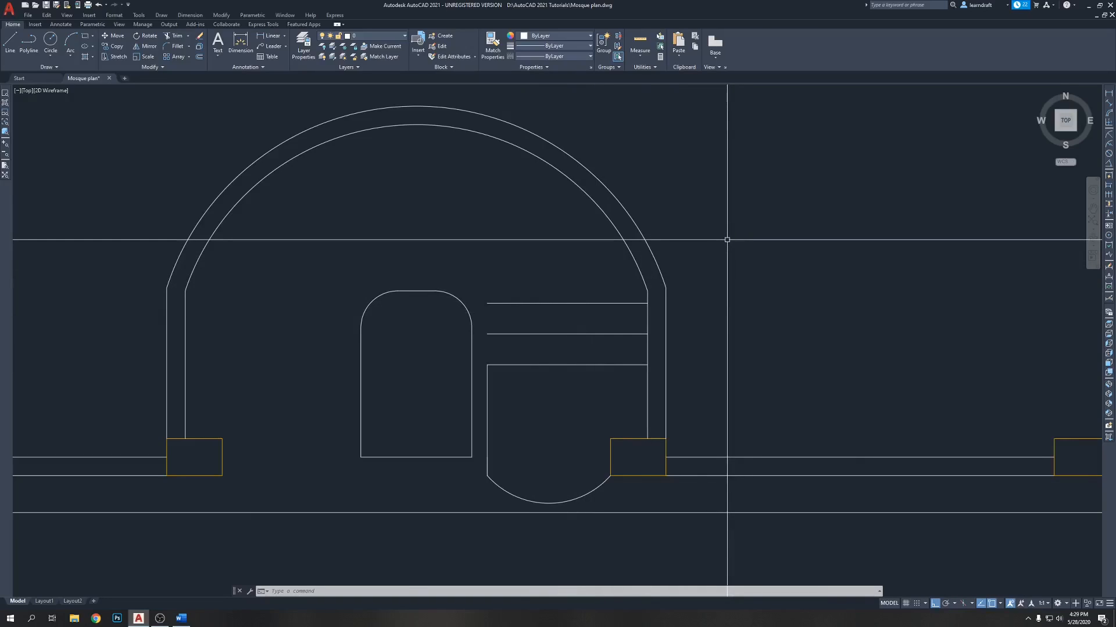
Step: Try offsetting the niche's inner wall outline through a point near the uppermost horizontal line's left end, and delete the copy
{"action": "type", "text": "o"}
{"action": "key", "text": "Return"}
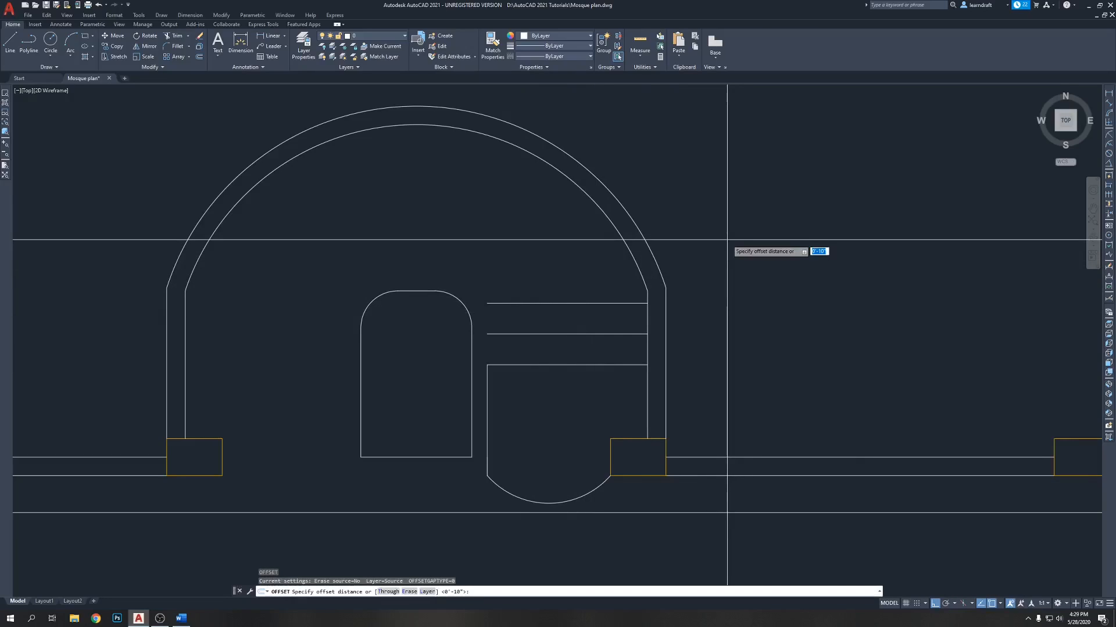
{"action": "type", "text": "t"}
{"action": "key", "text": "Return"}
{"action": "left_click", "coordinate": [650, 292]}
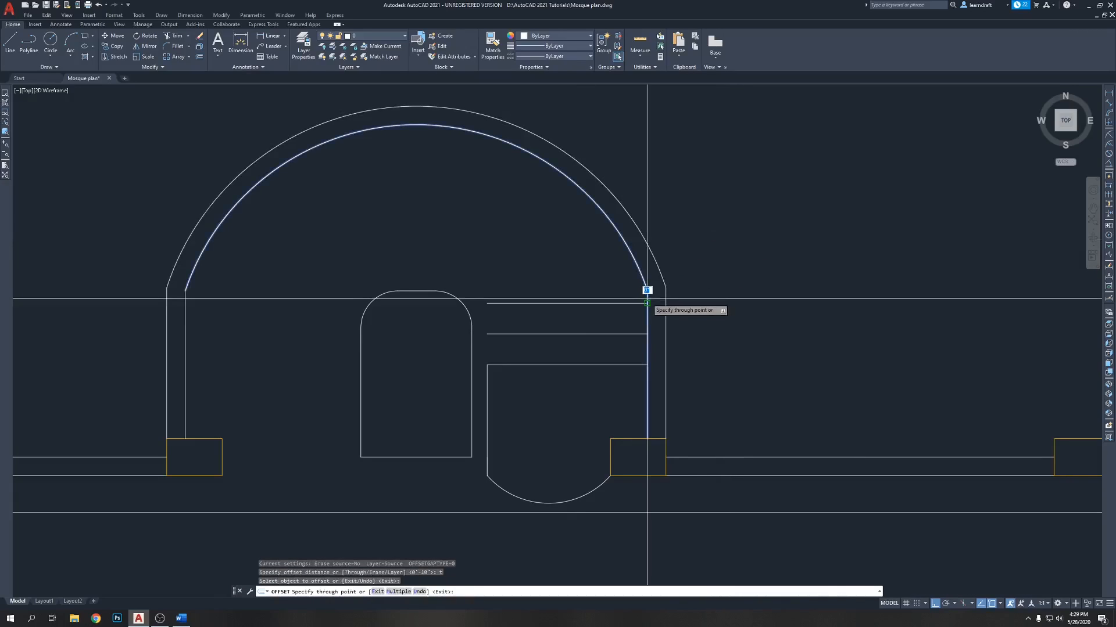
{"action": "left_click", "coordinate": [495, 303]}
{"action": "key", "text": "Escape"}
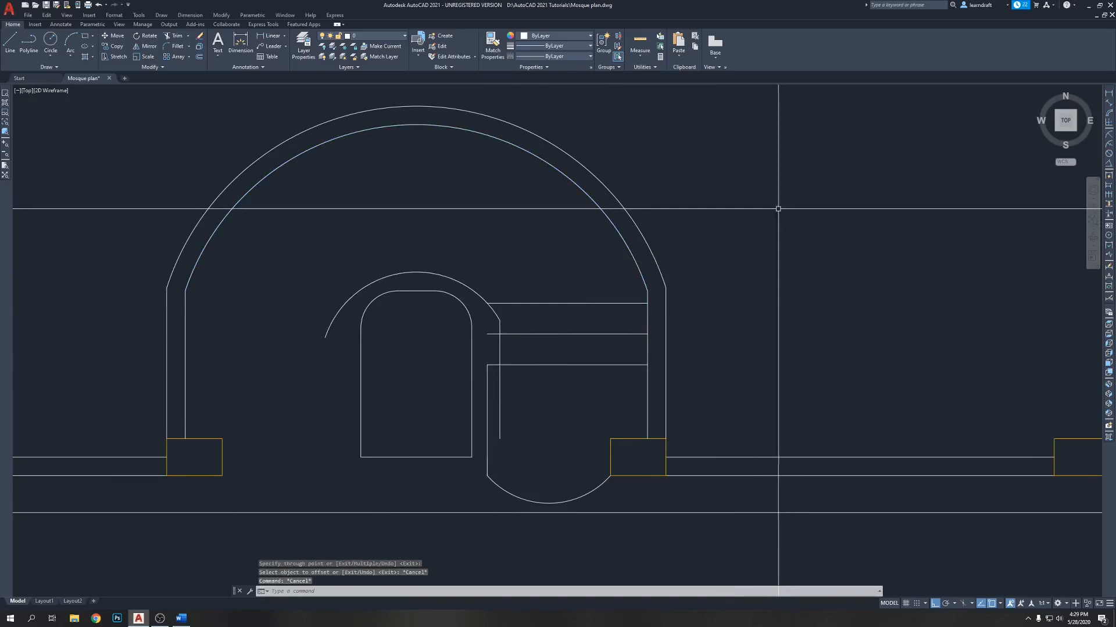
{"action": "left_click", "coordinate": [481, 297]}
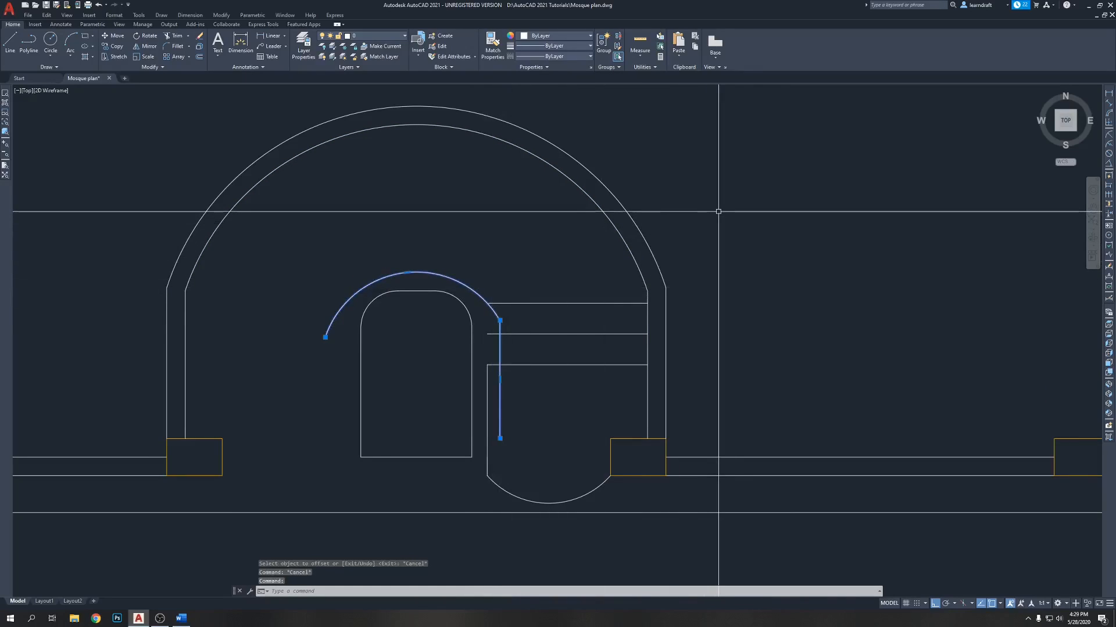
{"action": "key", "text": "Delete"}
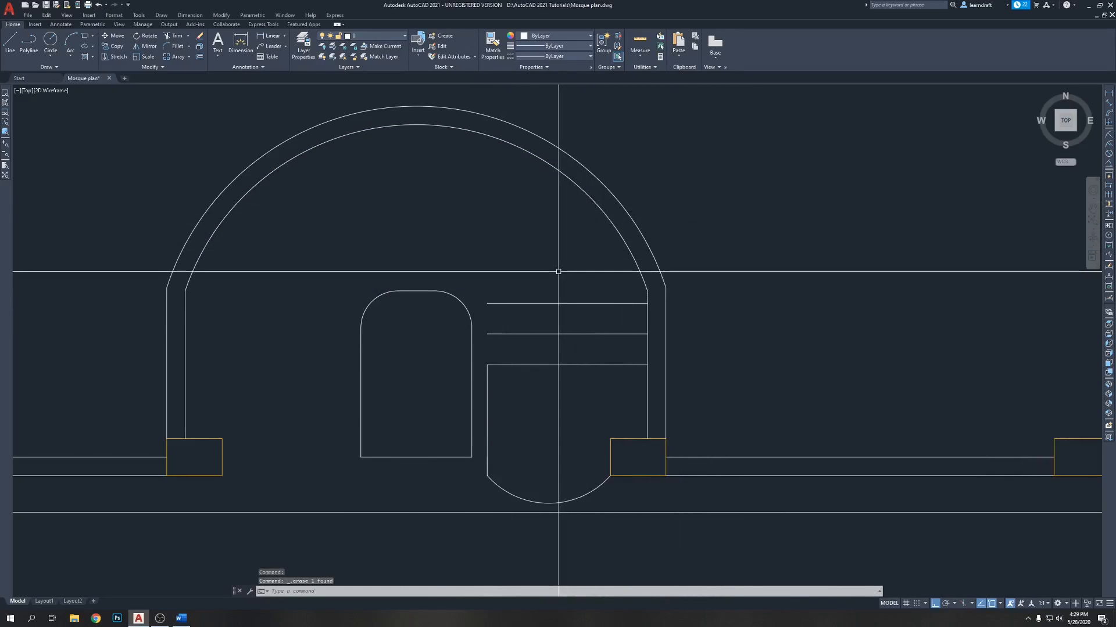
Step: Stretch the vertical line's upper end to the uppermost horizontal line and 6" beyond it
{"action": "left_click", "coordinate": [488, 386]}
{"action": "left_click", "coordinate": [487, 303]}
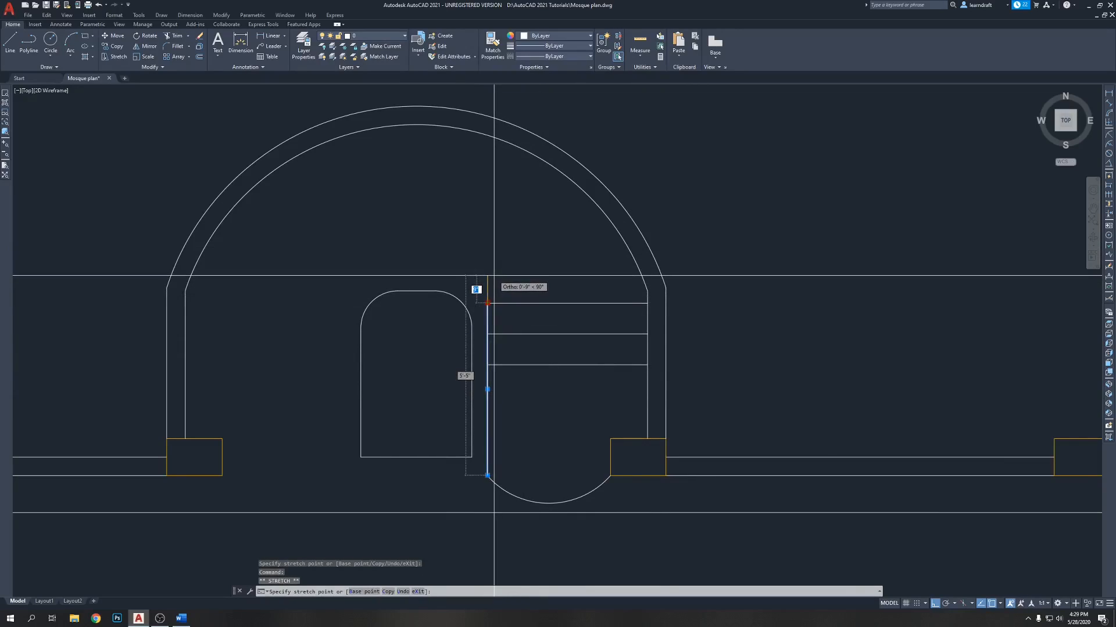
{"action": "type", "text": "6"}
{"action": "key", "text": "Return"}
{"action": "key", "text": "Escape"}
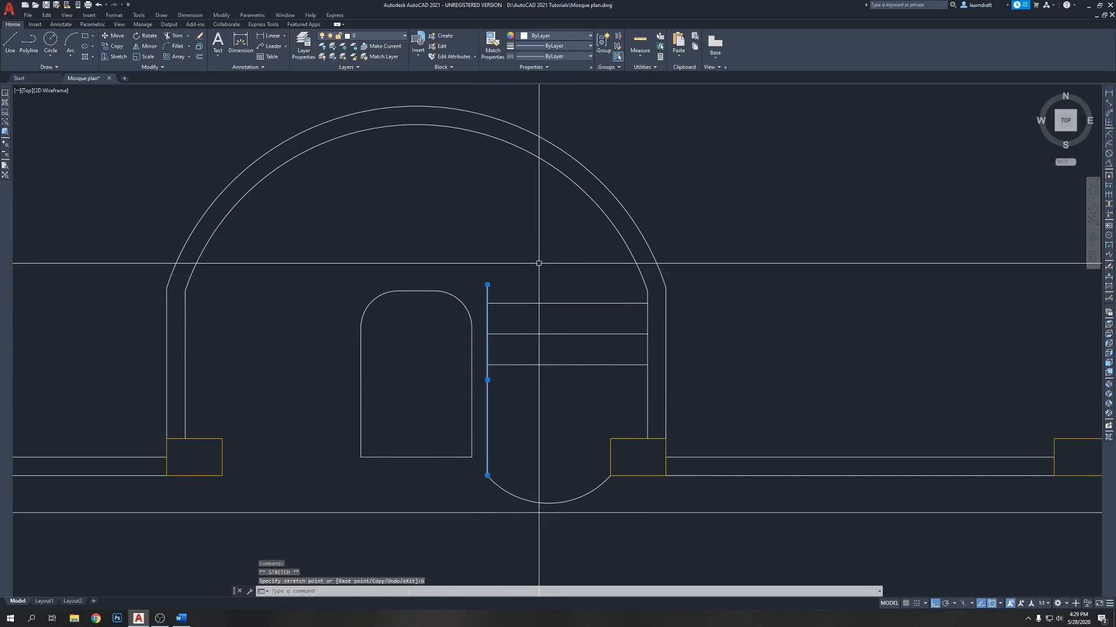
{"action": "key", "text": "Escape"}
Step: With ortho off, draw a sloped line from the vertical line's upper end up to the right, past the niche's outer arch
{"action": "type", "text": "l"}
{"action": "key", "text": "Return"}
{"action": "left_click", "coordinate": [486, 284]}
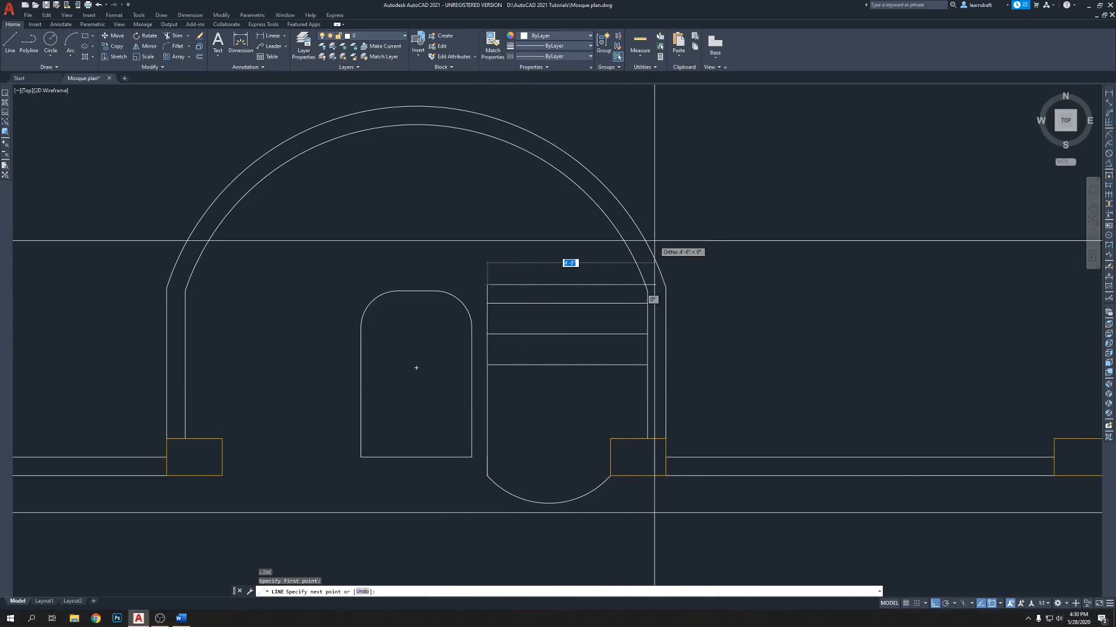
{"action": "key", "text": "F8"}
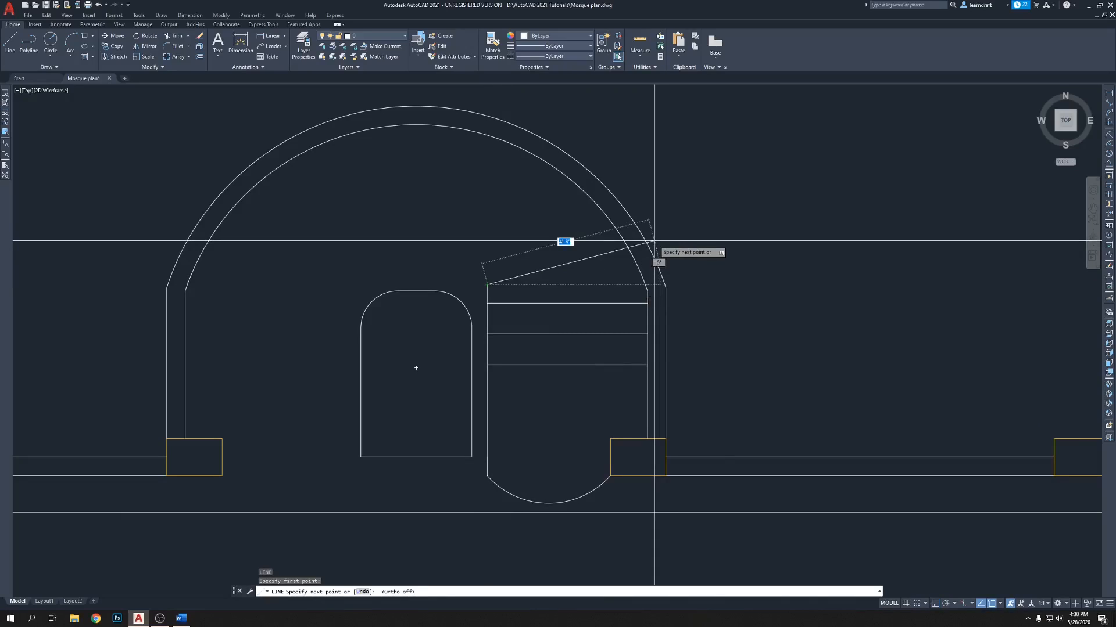
{"action": "left_click", "coordinate": [685, 234]}
{"action": "key", "text": "Return"}
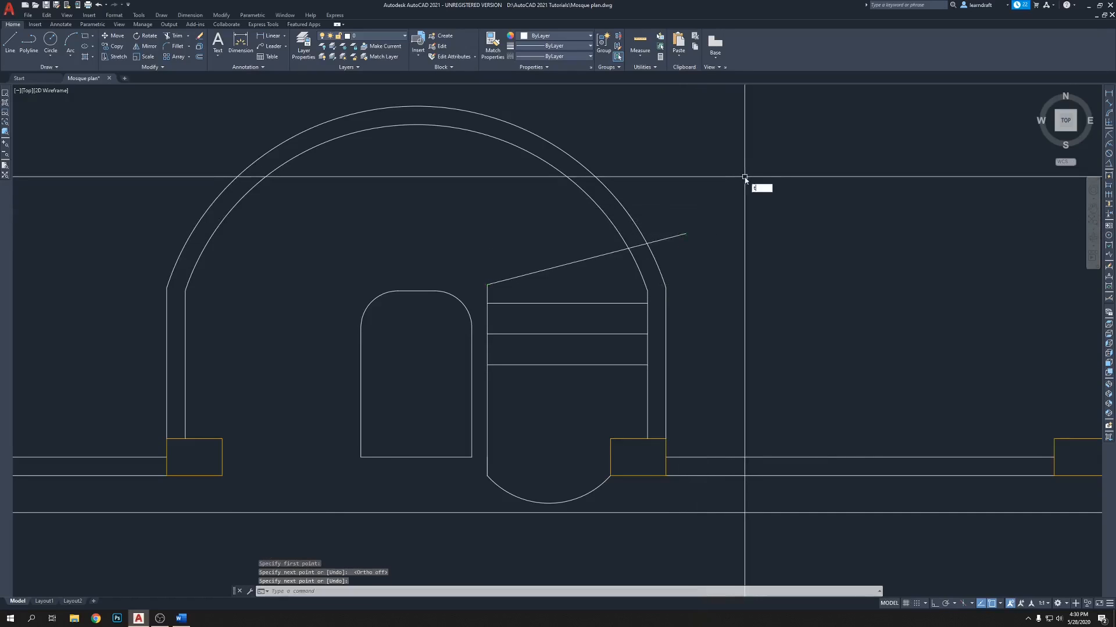
Step: Trim the sloped line's excess beyond the niche's outer and inner arches so it ends at the inner arch
{"action": "key", "text": "Return"}
{"action": "left_click_drag", "start_coordinate": [679, 245], "coordinate": [674, 229]}
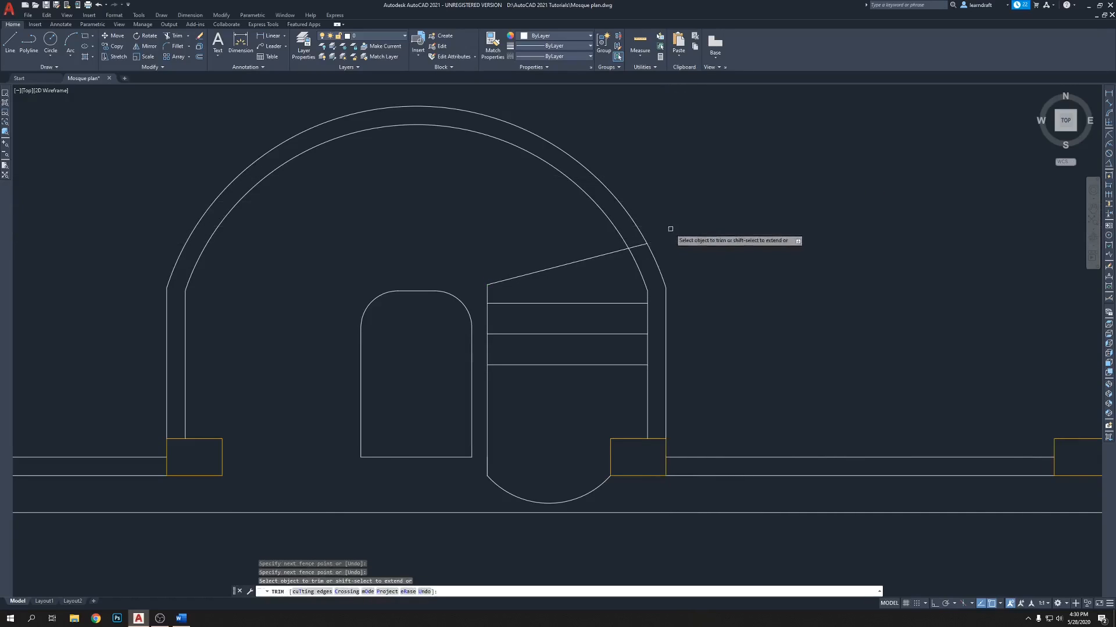
{"action": "left_click", "coordinate": [639, 245]}
{"action": "key", "text": "Return"}
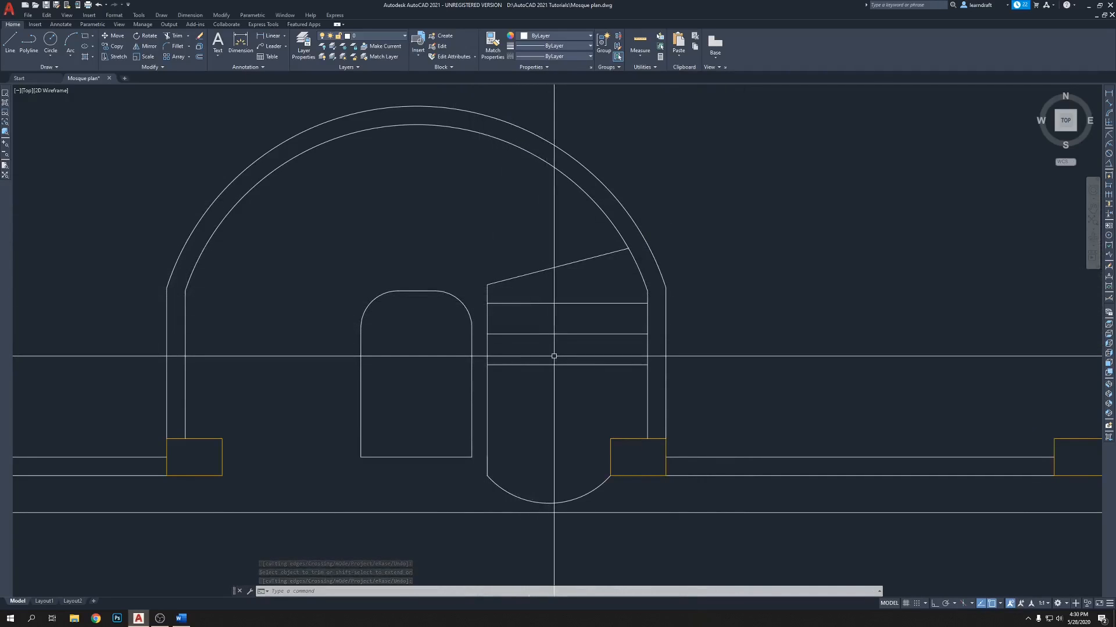
Step: Fillet the corner between the sloped line and the platform's vertical line with a 3" radius
{"action": "middle_click_drag", "start_coordinate": [555, 356], "coordinate": [569, 292]}
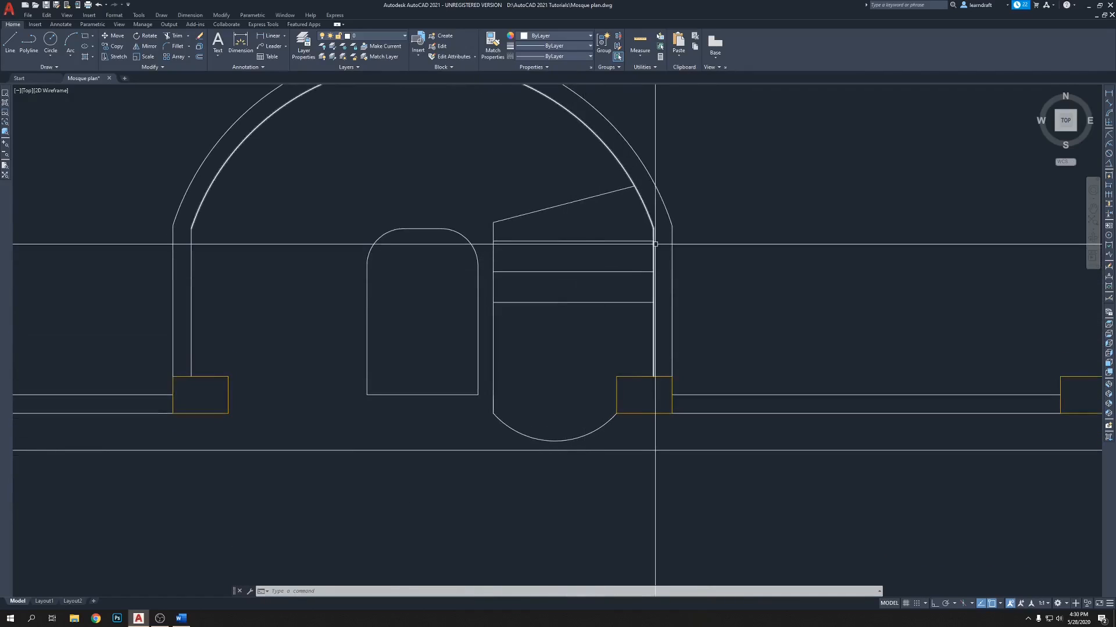
{"action": "middle_click_drag", "start_coordinate": [688, 219], "coordinate": [729, 192]}
{"action": "scroll", "coordinate": [498, 248], "scroll_direction": "up", "scroll_amount": 2}
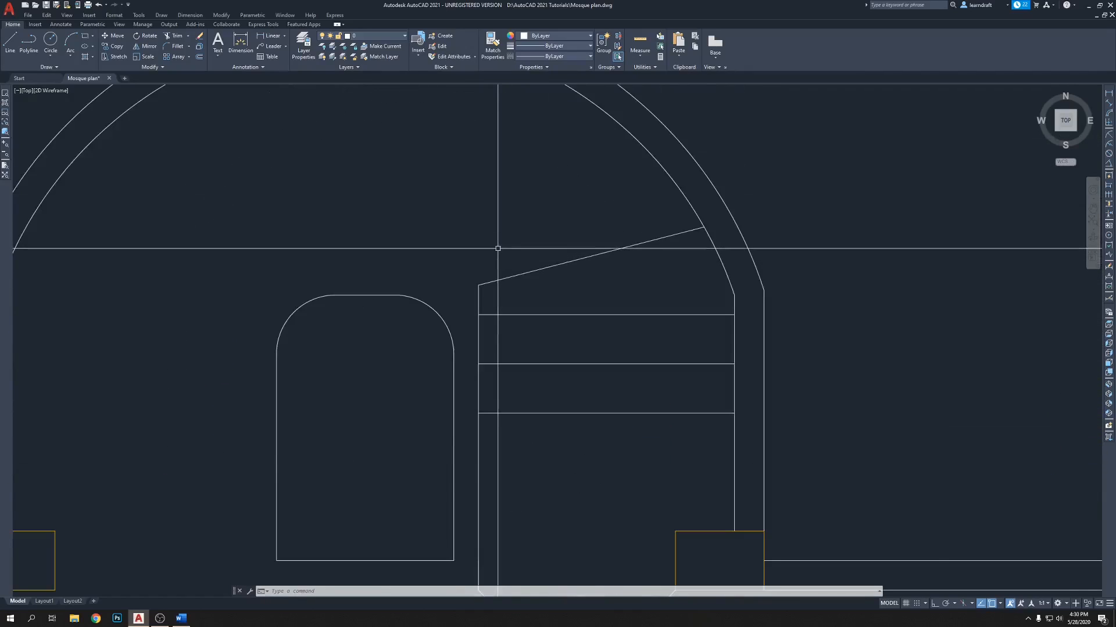
{"action": "type", "text": "f"}
{"action": "key", "text": "Return"}
{"action": "type", "text": "r"}
{"action": "key", "text": "Return"}
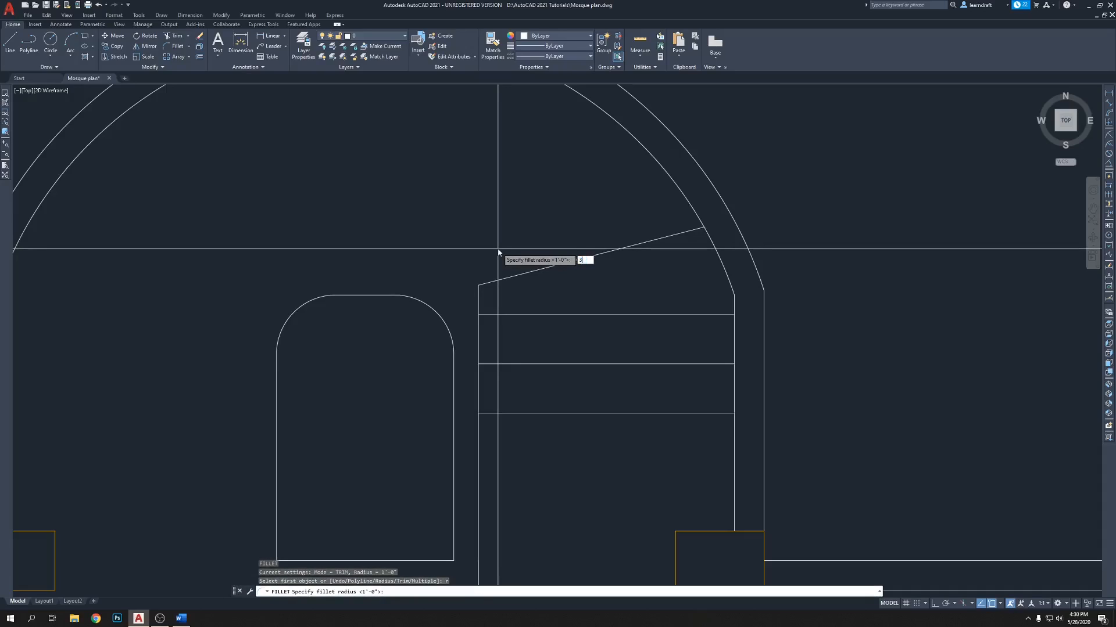
{"action": "type", "text": "3"}
{"action": "key", "text": "Return"}
{"action": "left_click", "coordinate": [494, 281]}
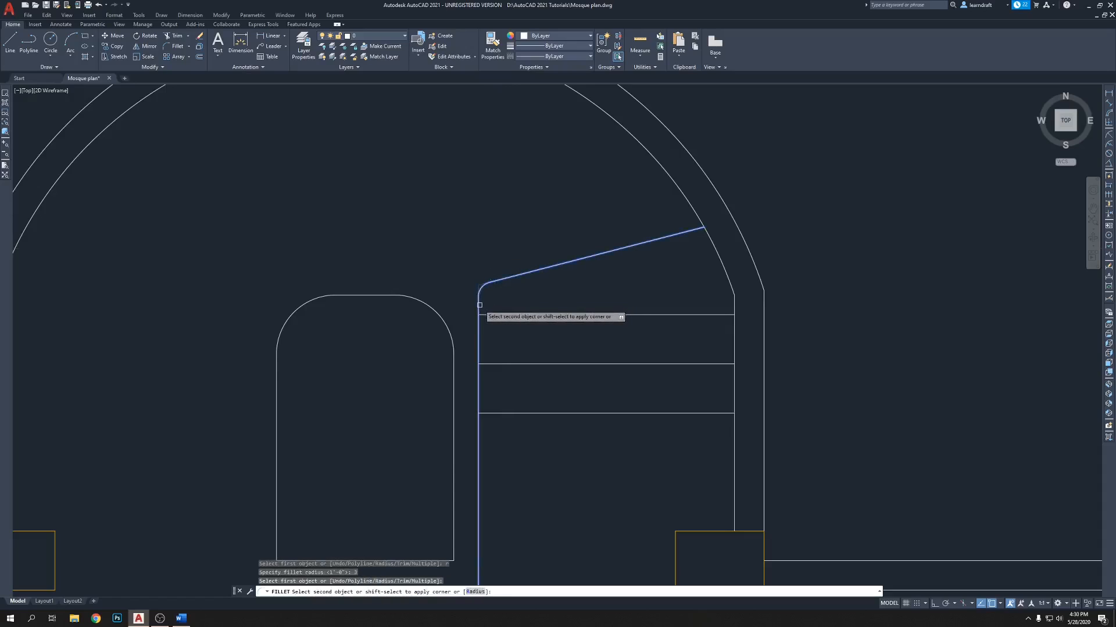
{"action": "left_click", "coordinate": [479, 305]}
Step: Examine the niche with its rounded rectangle and stepped platform in relation to the surrounding mosque plan
{"action": "scroll", "coordinate": [511, 237], "scroll_direction": "down", "scroll_amount": 5}
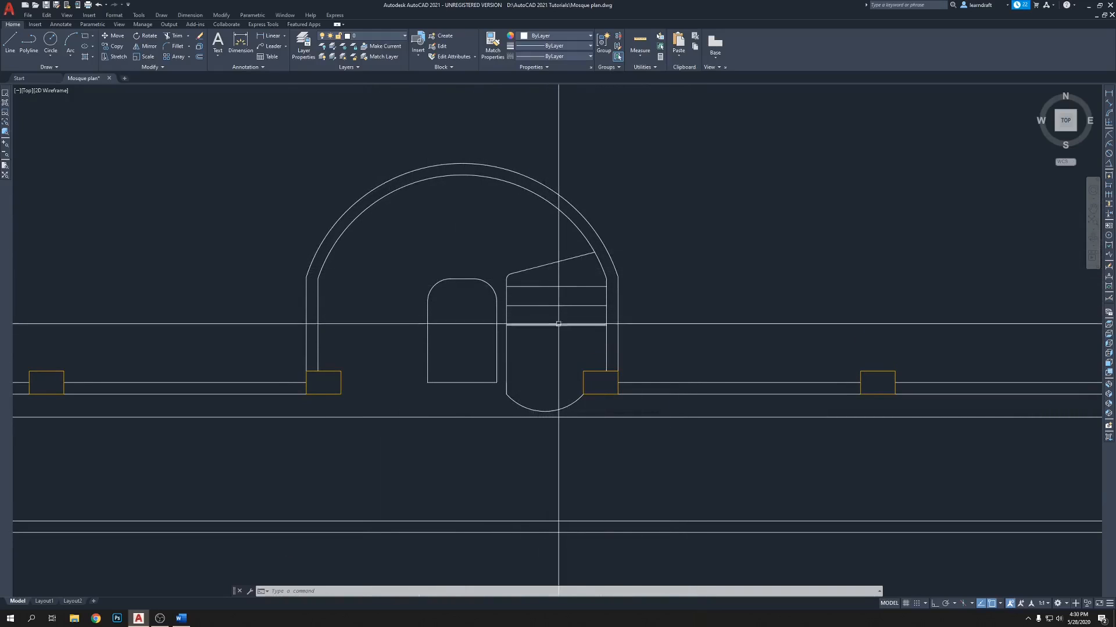
{"action": "scroll", "coordinate": [541, 385], "scroll_direction": "up", "scroll_amount": 4}
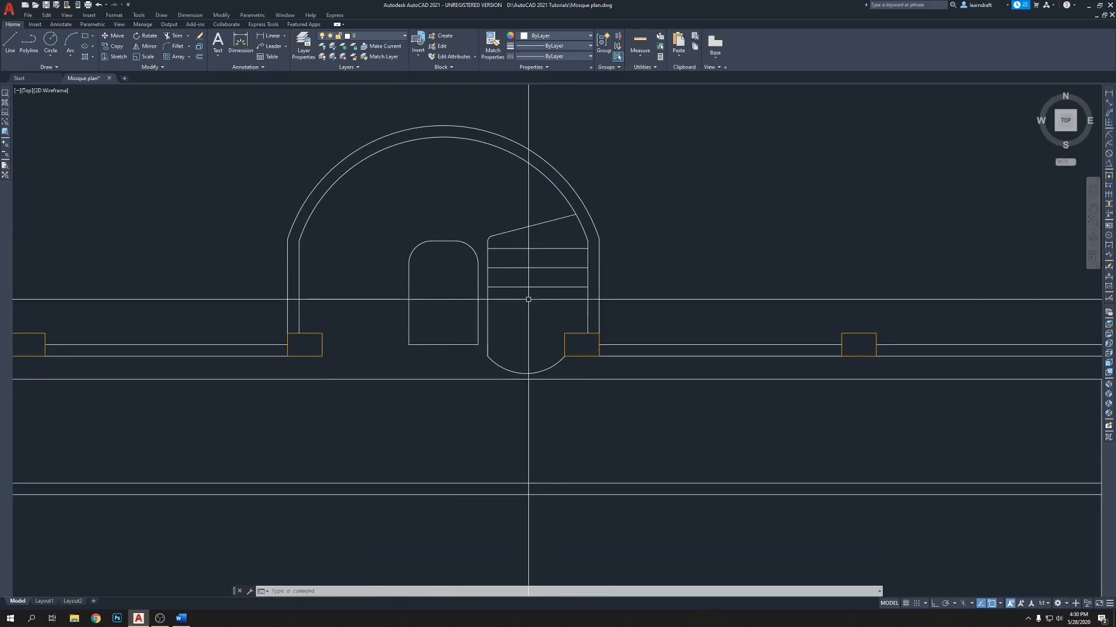
{"action": "scroll", "coordinate": [493, 357], "scroll_direction": "down", "scroll_amount": 4}
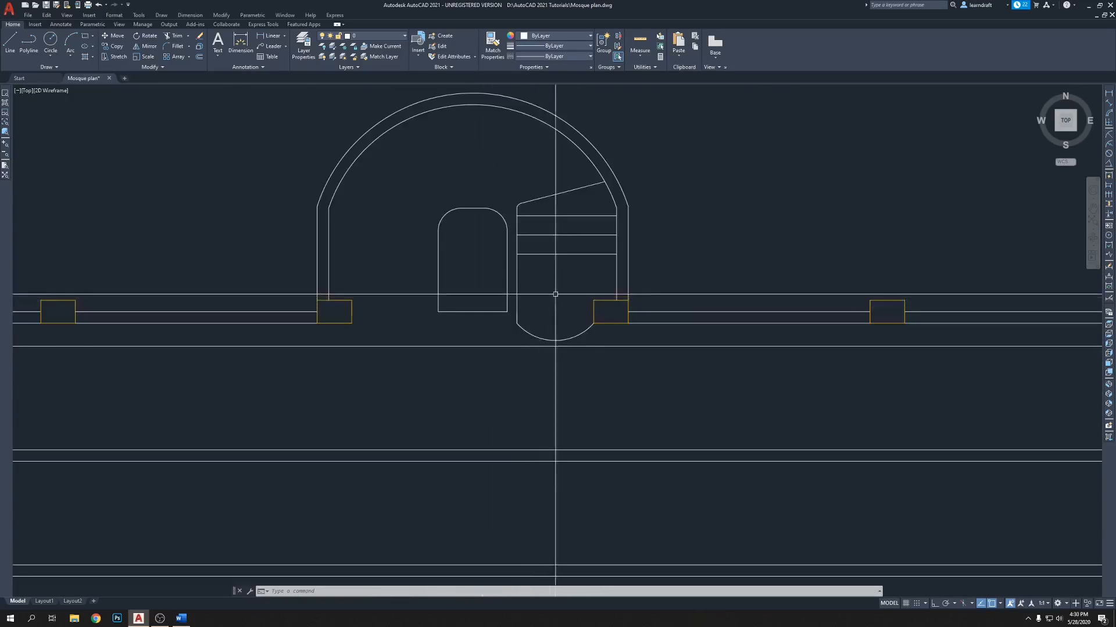
{"action": "middle_click_drag", "start_coordinate": [530, 321], "coordinate": [522, 309]}
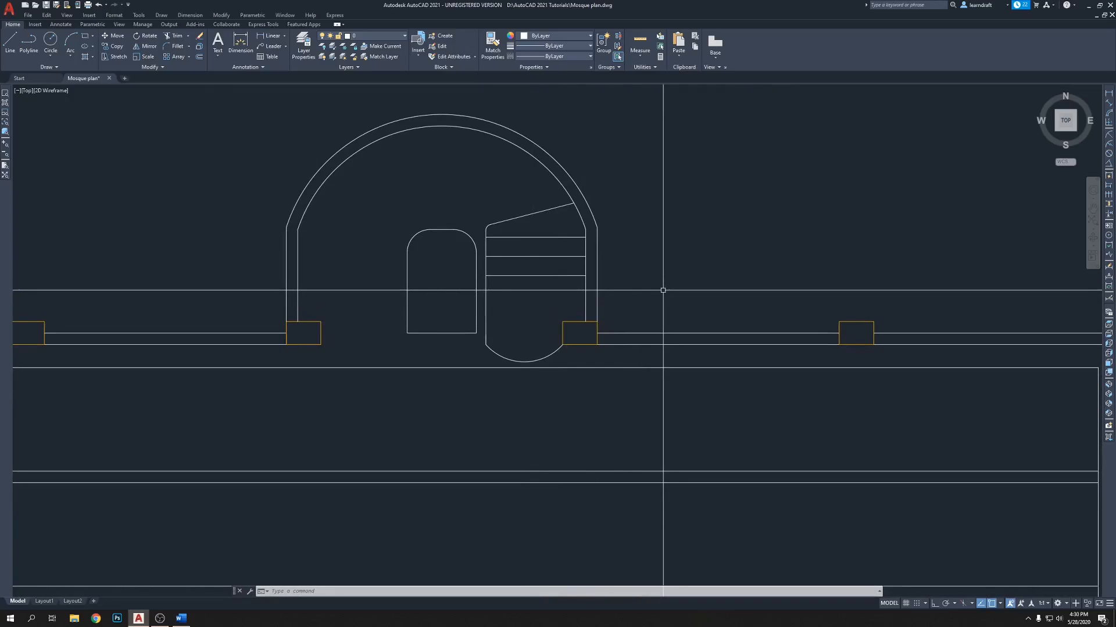
{"action": "middle_click_drag", "start_coordinate": [625, 238], "coordinate": [636, 256]}
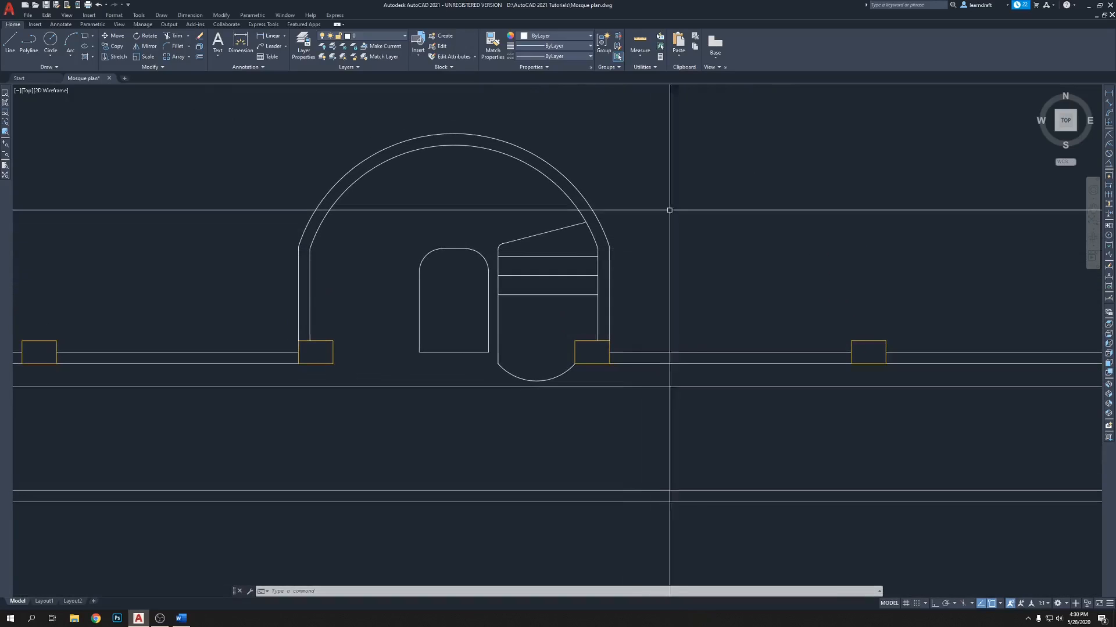
{"action": "middle_click_drag", "start_coordinate": [644, 181], "coordinate": [669, 180]}
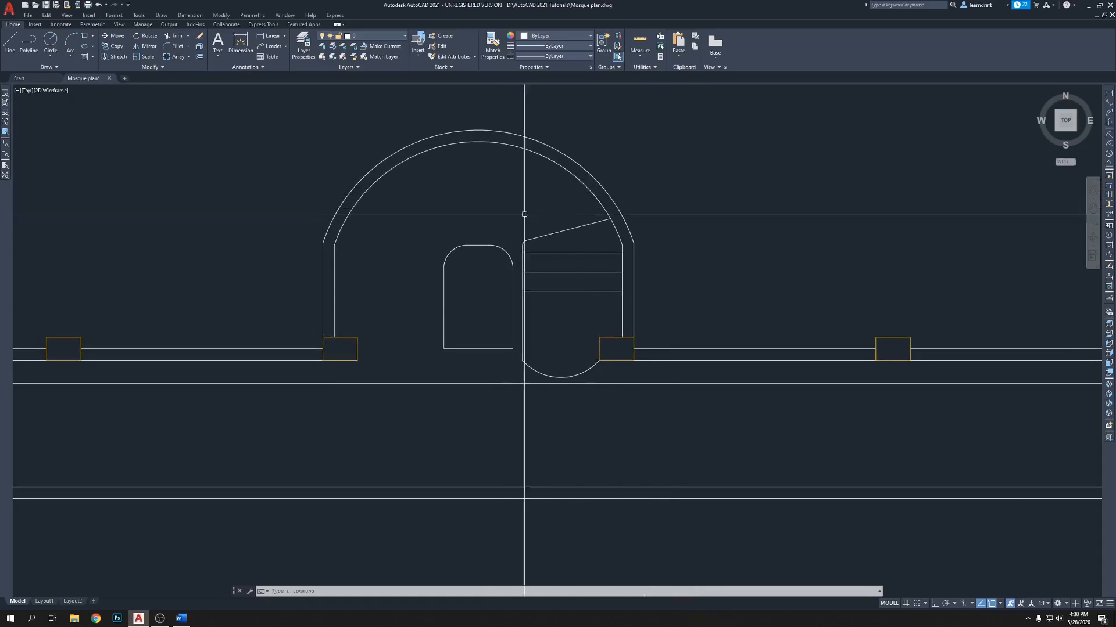
{"action": "scroll", "coordinate": [749, 219], "scroll_direction": "down", "scroll_amount": 2}
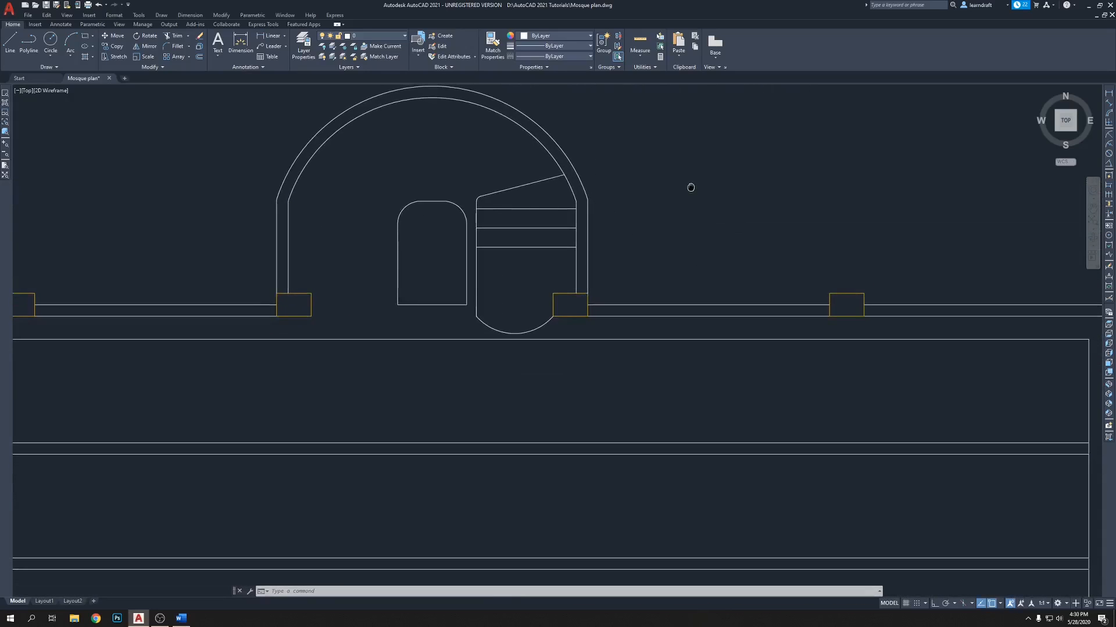
{"action": "scroll", "coordinate": [575, 248], "scroll_direction": "down", "scroll_amount": 2}
{"action": "middle_click_drag", "start_coordinate": [609, 178], "coordinate": [607, 197]}
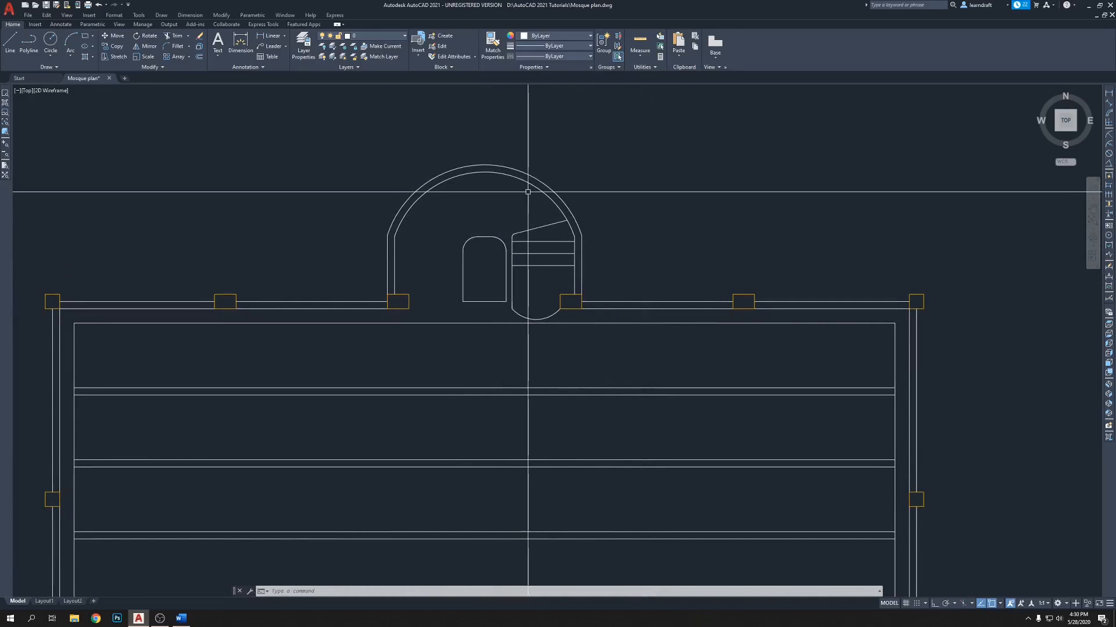
{"action": "middle_click_drag", "start_coordinate": [487, 227], "coordinate": [493, 226]}
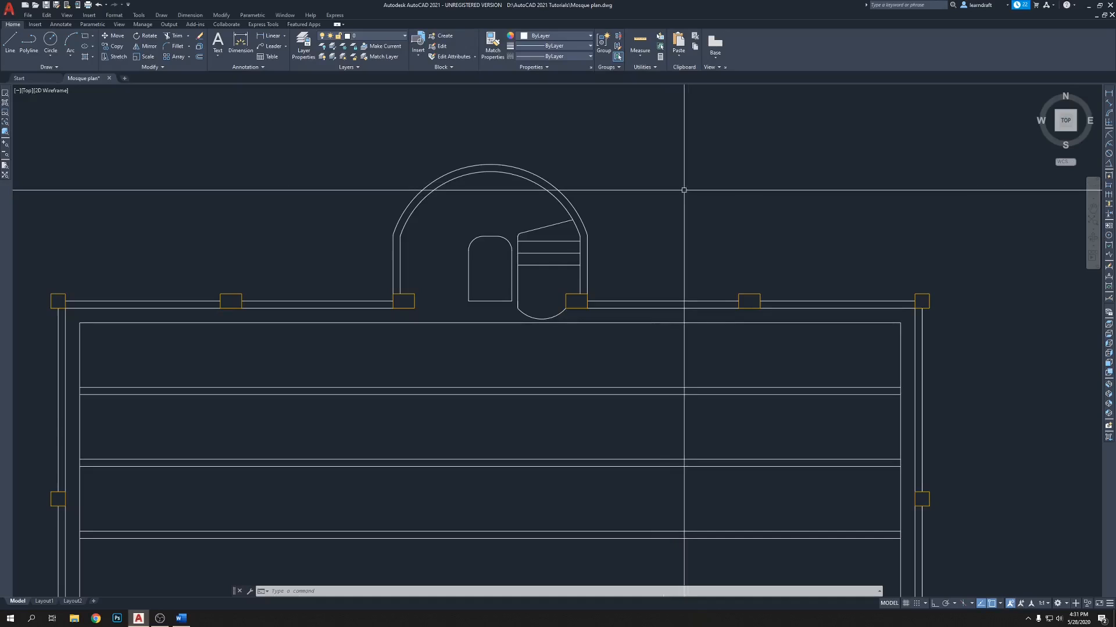
{"action": "scroll", "coordinate": [581, 168], "scroll_direction": "down", "scroll_amount": 2}
{"action": "middle_click_drag", "start_coordinate": [672, 169], "coordinate": [591, 154]}
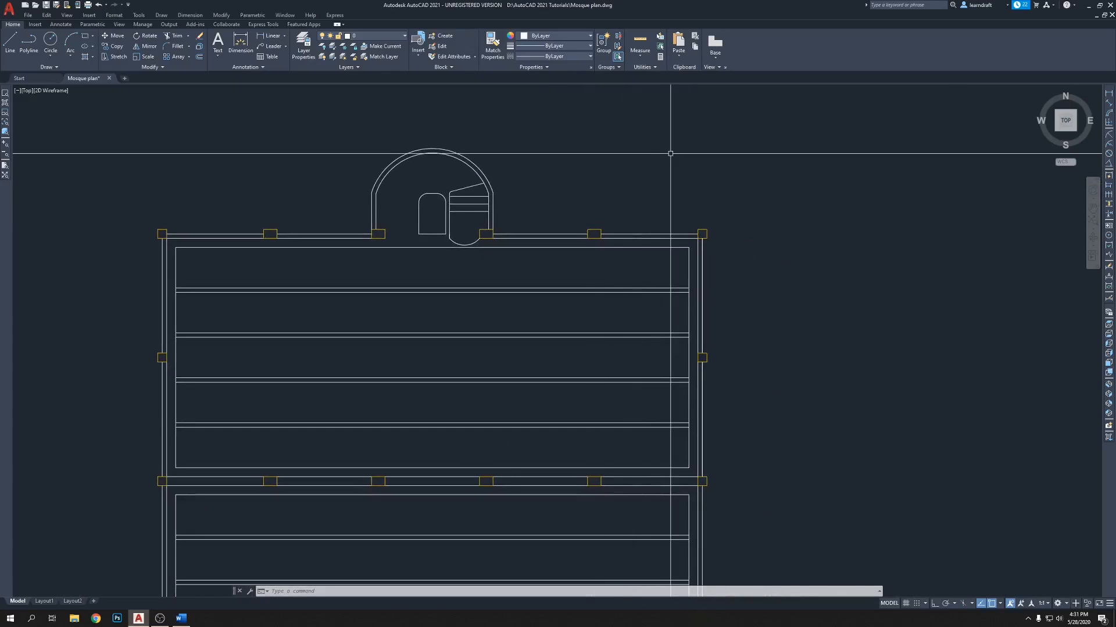
Step: Turn ortho on and discard the line started at the midpoint of the prayer hall rectangle's upper edge
{"action": "type", "text": "l"}
{"action": "key", "text": "Return"}
{"action": "left_click", "coordinate": [433, 245]}
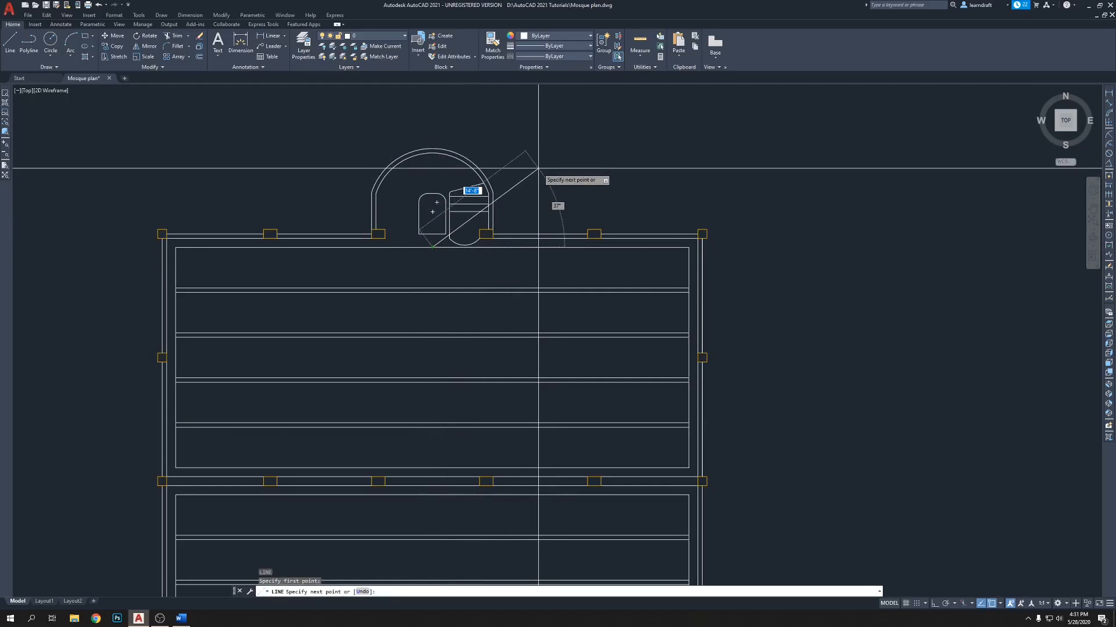
{"action": "key", "text": "F8"}
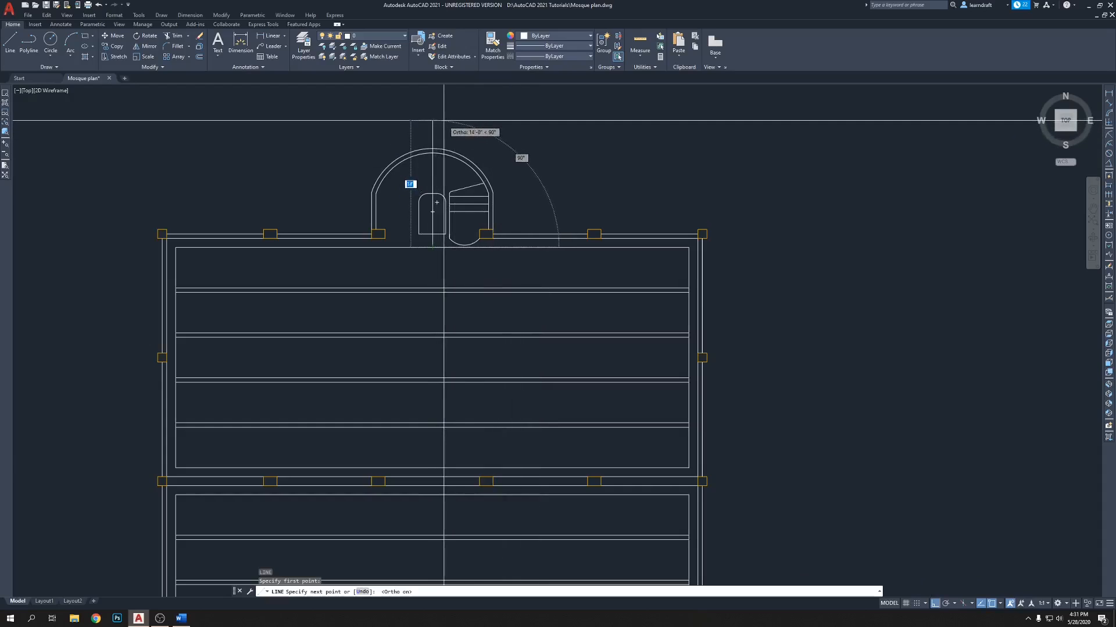
{"action": "key", "text": "Escape"}
{"action": "scroll", "coordinate": [626, 170], "scroll_direction": "down", "scroll_amount": 3}
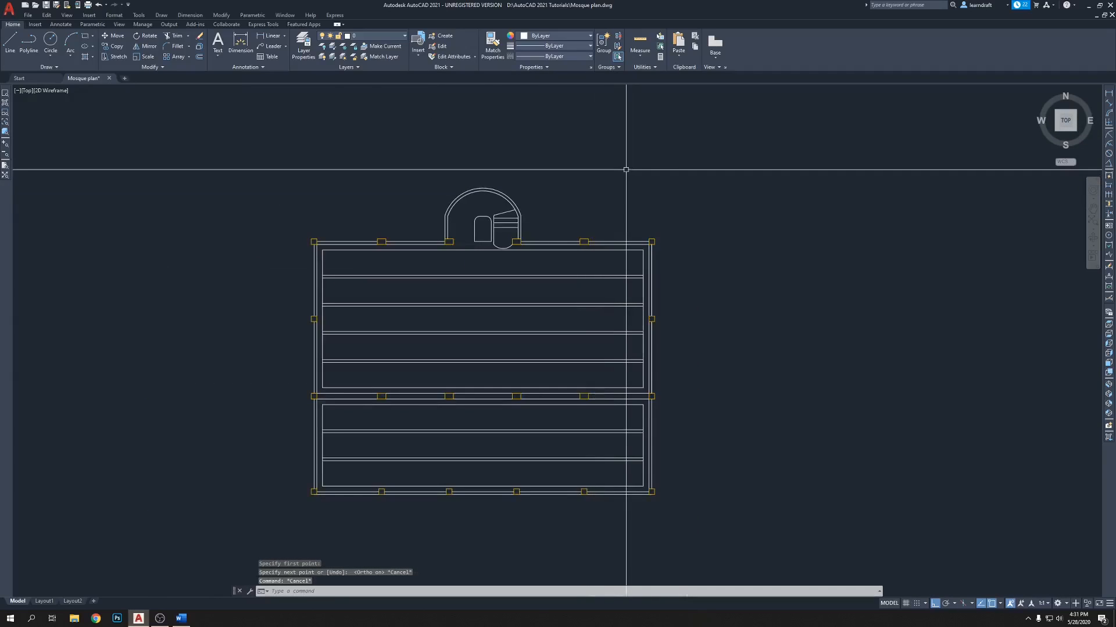
Step: Draw a short horizontal line outward across the right wall from the inner wall line's midpoint between its upper two columns
{"action": "mouse_move", "coordinate": [786, 195]}
{"action": "middle_mouse_down"}
{"action": "mouse_move", "coordinate": [770, 158]}
{"action": "mouse_move", "coordinate": [726, 117]}
{"action": "middle_mouse_up"}
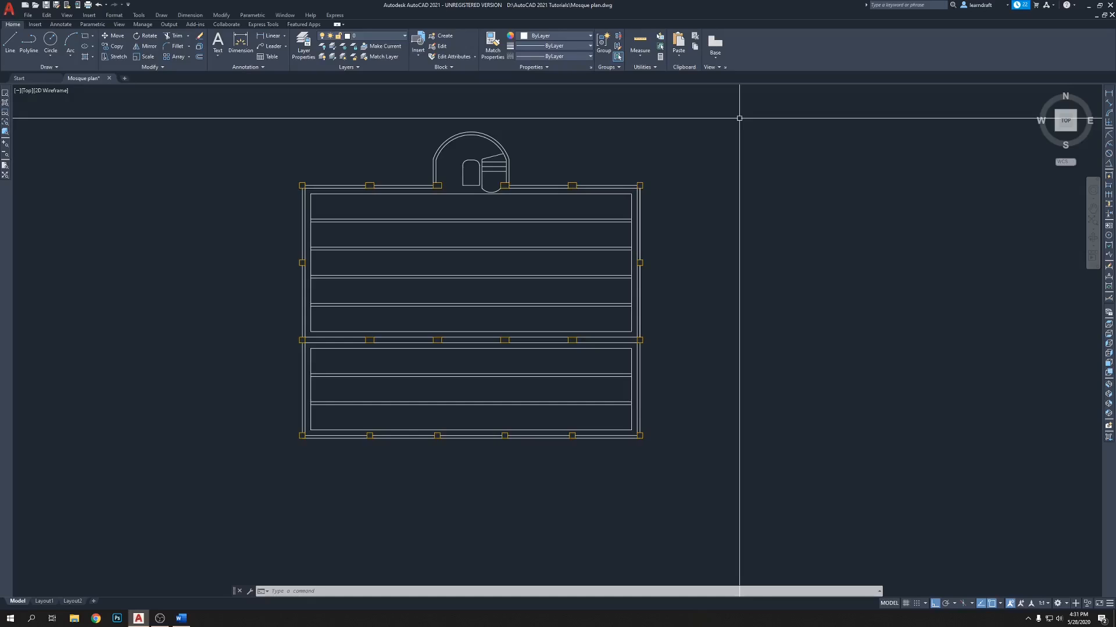
{"action": "scroll", "coordinate": [660, 200], "scroll_direction": "up", "scroll_amount": 6}
{"action": "middle_click_drag", "start_coordinate": [655, 207], "coordinate": [604, 211]}
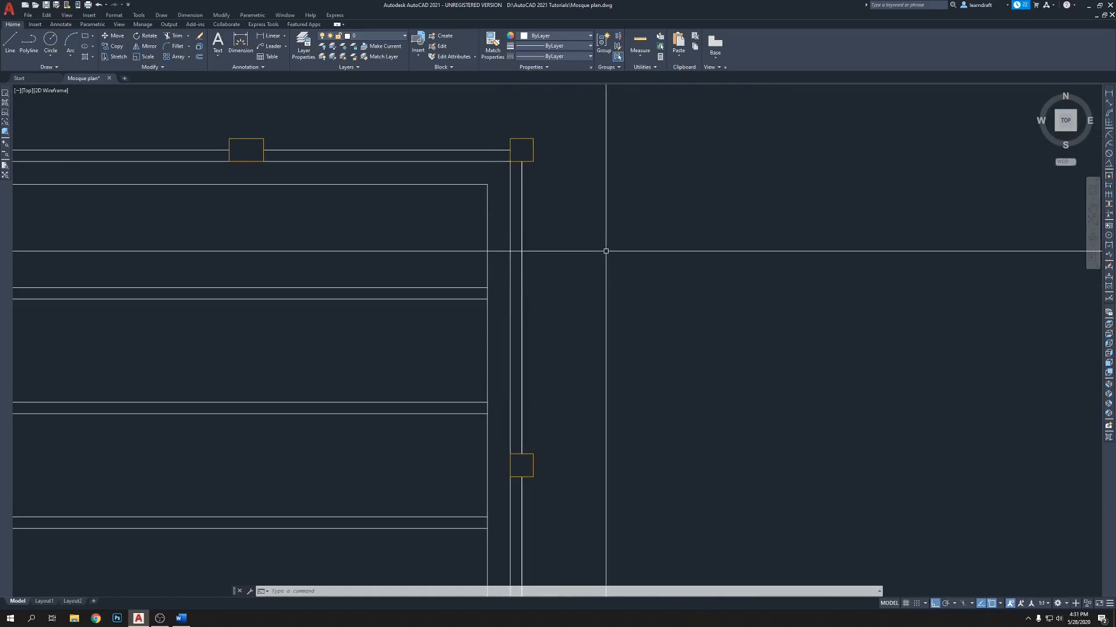
{"action": "type", "text": "l"}
{"action": "key", "text": "Return"}
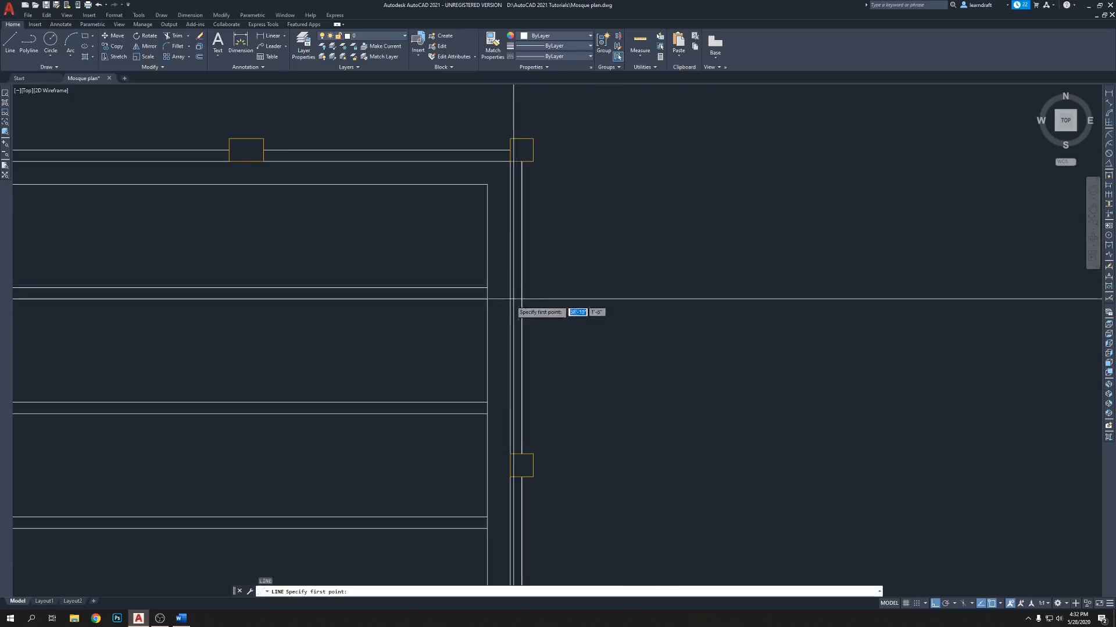
{"action": "left_click", "coordinate": [510, 307]}
{"action": "left_click", "coordinate": [572, 309]}
{"action": "key", "text": "Return"}
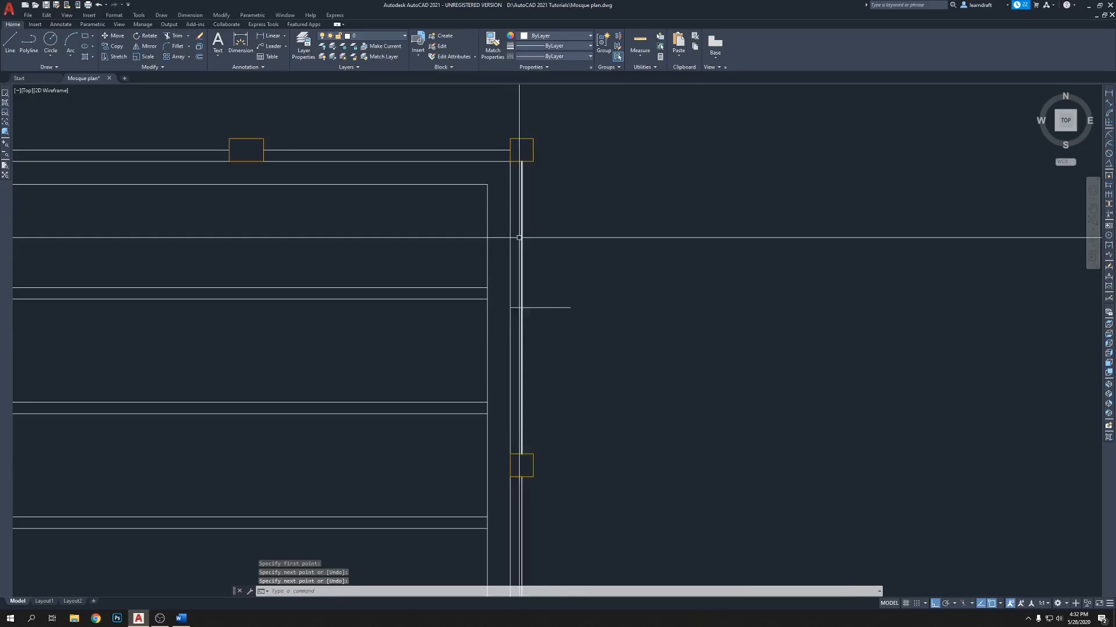
{"action": "left_click", "coordinate": [522, 297]}
{"action": "scroll", "coordinate": [524, 297], "scroll_direction": "up", "scroll_amount": 4}
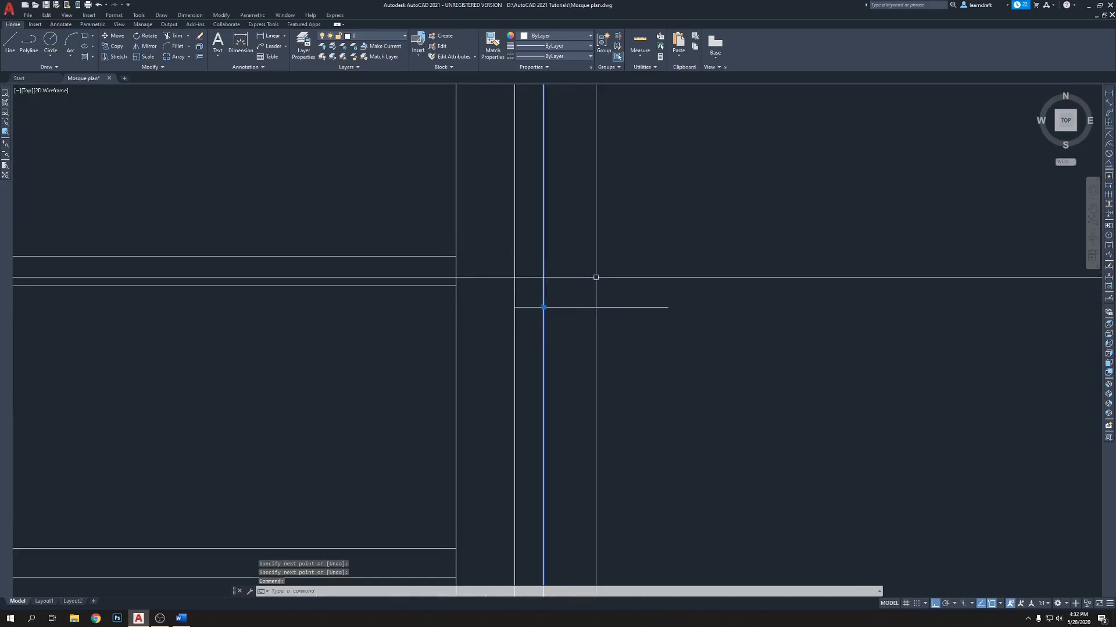
{"action": "key", "text": "Escape"}
{"action": "scroll", "coordinate": [581, 269], "scroll_direction": "down", "scroll_amount": 6}
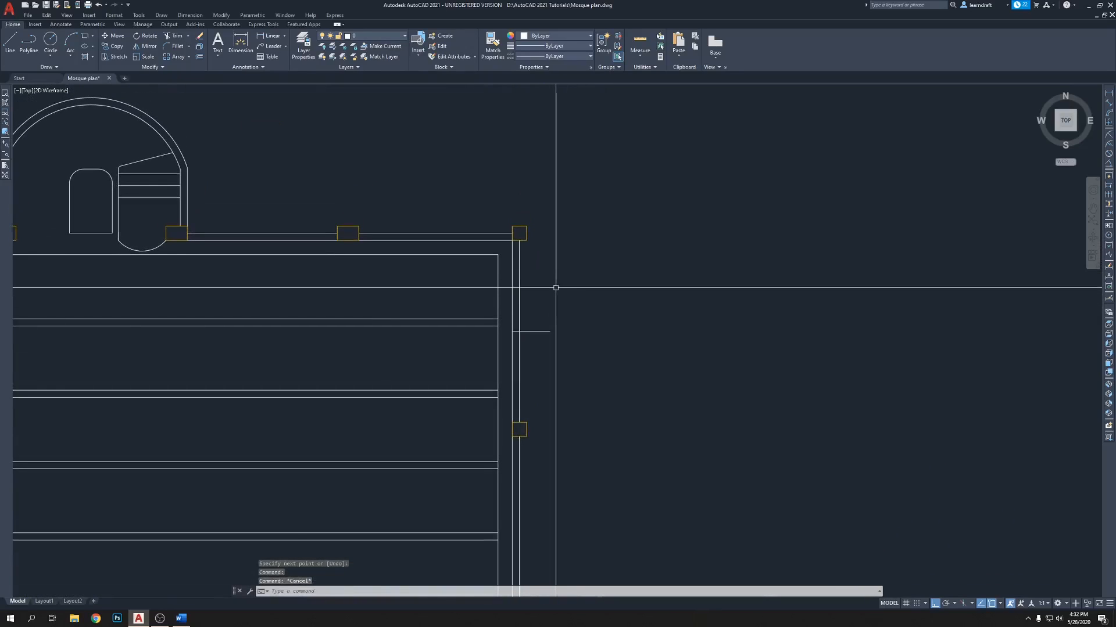
Step: Offset the short horizontal line 2' upward and 2' downward
{"action": "type", "text": "o"}
{"action": "key", "text": "Return"}
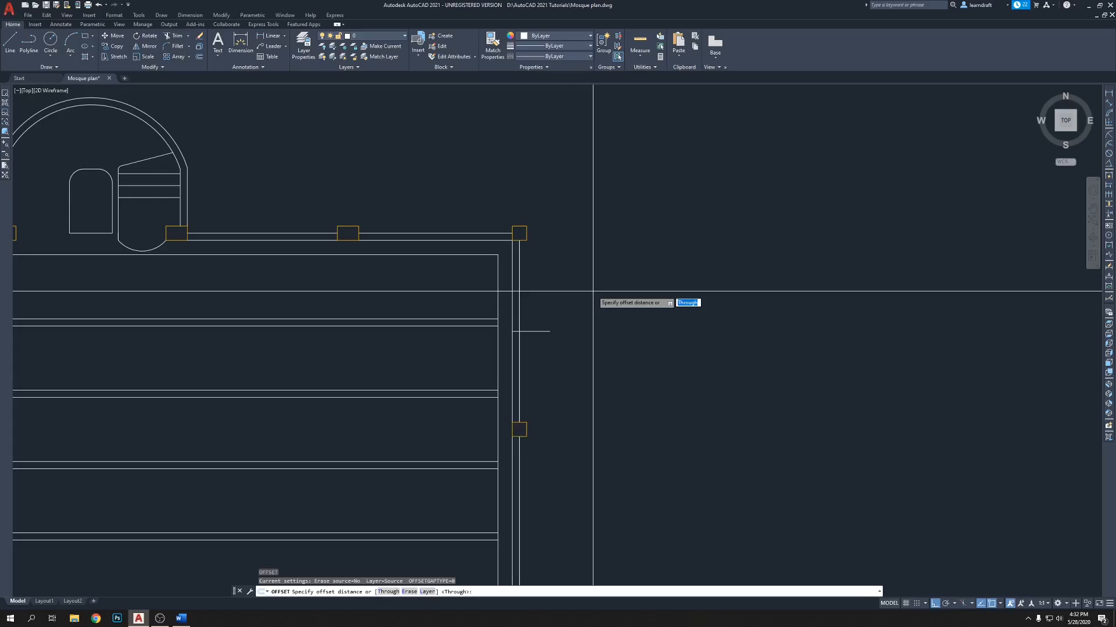
{"action": "type", "text": "2"}
{"action": "key", "text": "Return"}
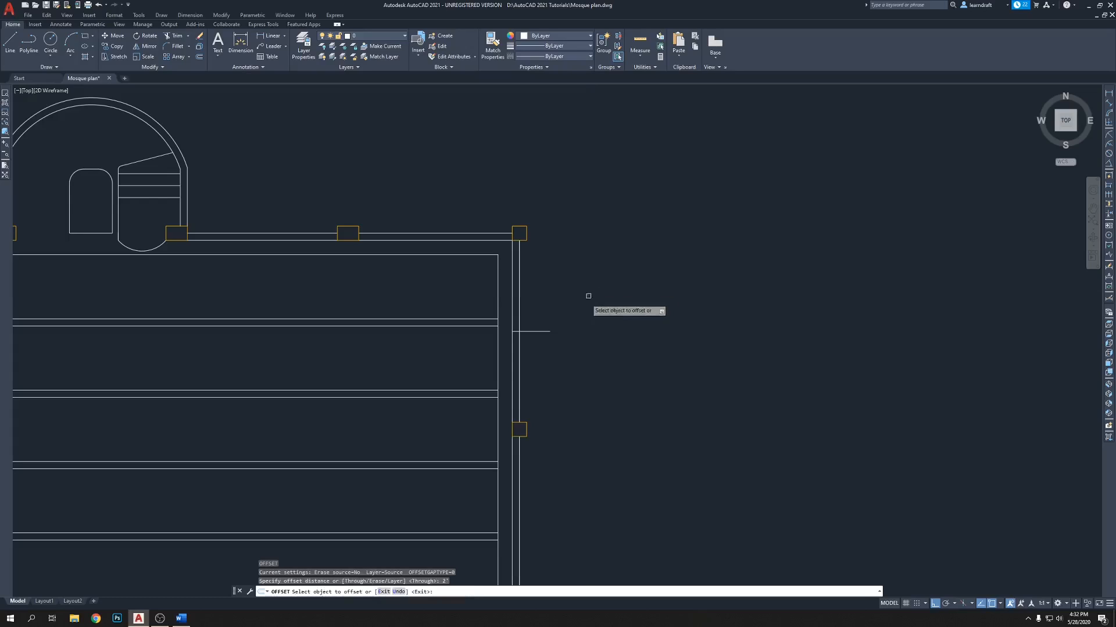
{"action": "left_click", "coordinate": [530, 332]}
{"action": "left_click", "coordinate": [539, 314]}
{"action": "left_click", "coordinate": [540, 332]}
{"action": "left_click", "coordinate": [548, 370]}
{"action": "key", "text": "Return"}
Step: Offset the uppermost short line 12" upward and the lowest one 12" downward
{"action": "mouse_move", "coordinate": [584, 348]}
{"action": "middle_mouse_down"}
{"action": "mouse_move", "coordinate": [655, 301]}
{"action": "mouse_move", "coordinate": [651, 264]}
{"action": "mouse_move", "coordinate": [585, 259]}
{"action": "middle_mouse_up"}
{"action": "scroll", "coordinate": [598, 249], "scroll_direction": "up", "scroll_amount": 2}
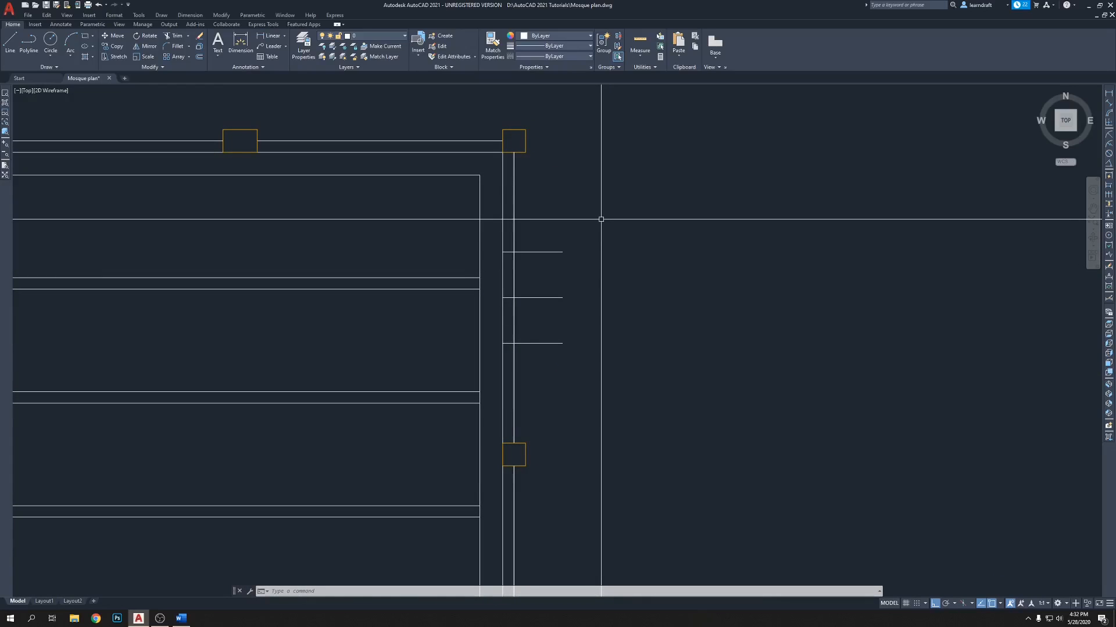
{"action": "type", "text": "o"}
{"action": "key", "text": "Return"}
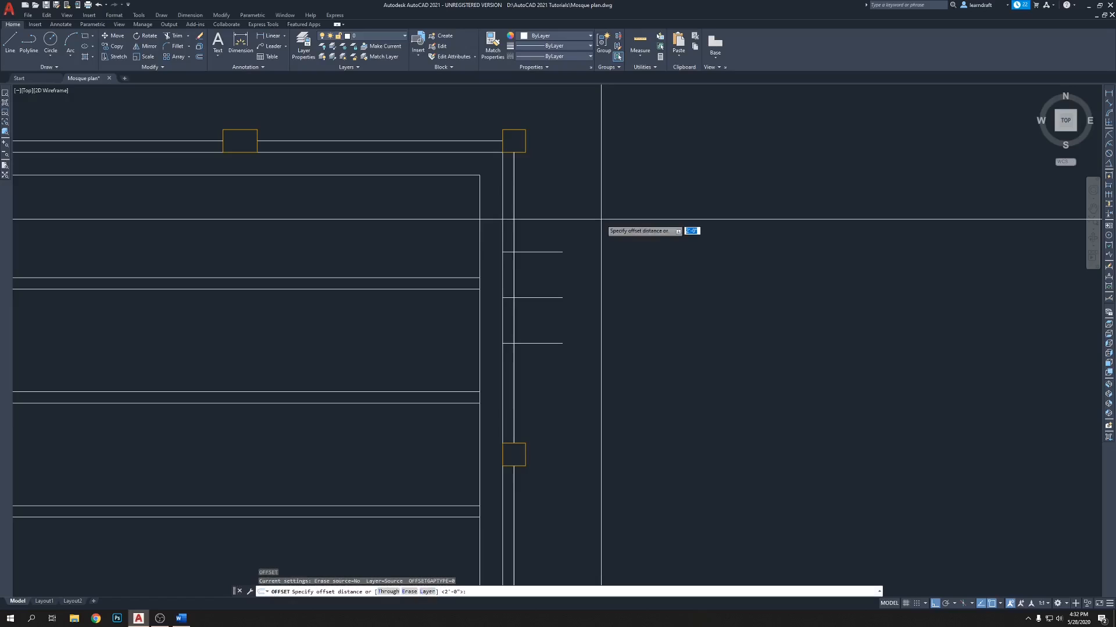
{"action": "type", "text": "12"}
{"action": "key", "text": "Return"}
{"action": "left_click", "coordinate": [523, 251]}
{"action": "left_click", "coordinate": [520, 242]}
{"action": "left_click", "coordinate": [535, 365]}
{"action": "key", "text": "Return"}
Step: Delete the three middle short lines across the right wall, keeping only the uppermost and lowest ones
{"action": "left_click", "coordinate": [581, 243]}
{"action": "left_click", "coordinate": [541, 351]}
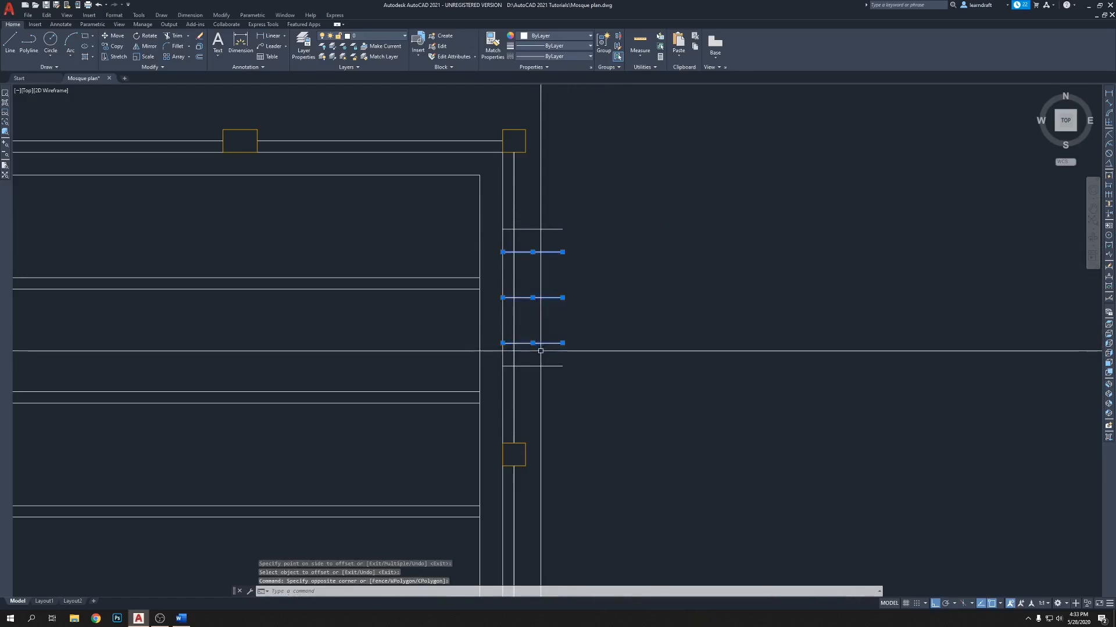
{"action": "key", "text": "Delete"}
{"action": "middle_click_drag", "start_coordinate": [621, 205], "coordinate": [637, 189]}
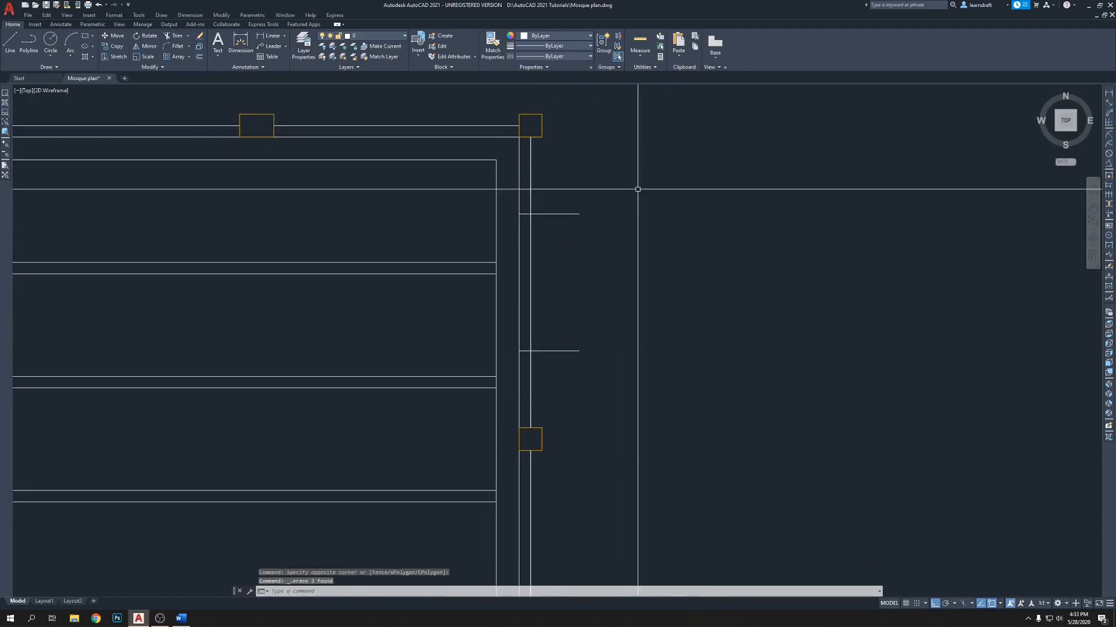
{"action": "left_click", "coordinate": [615, 183]}
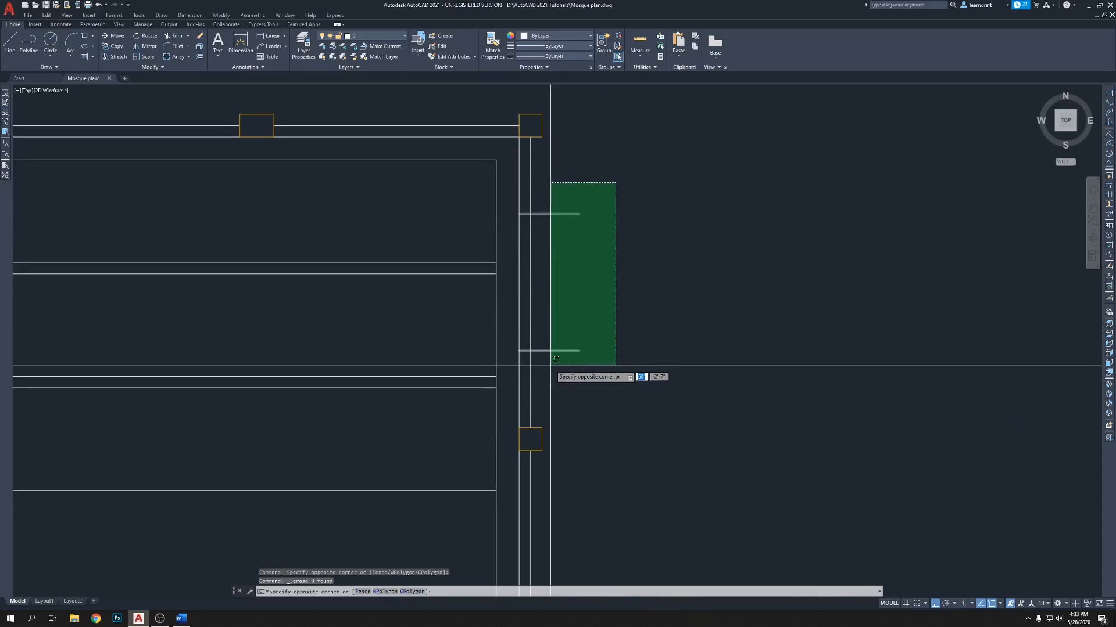
{"action": "left_click", "coordinate": [556, 360]}
{"action": "key", "text": "Escape"}
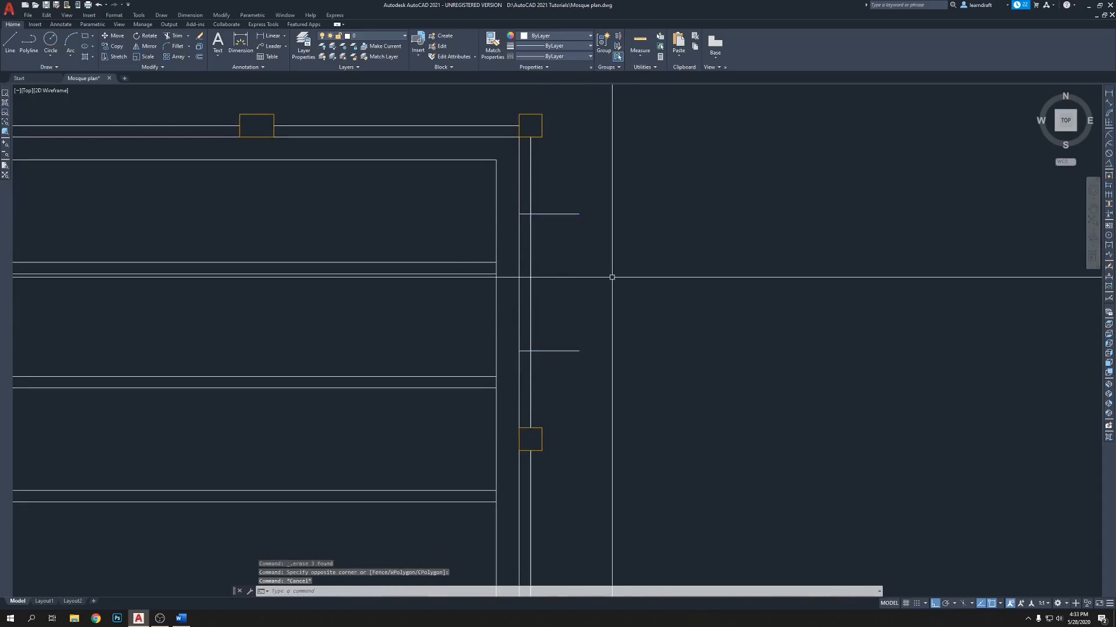
Step: Move the two short horizontal lines about 4" left so they cross both lines of the right wall
{"action": "left_click", "coordinate": [602, 194]}
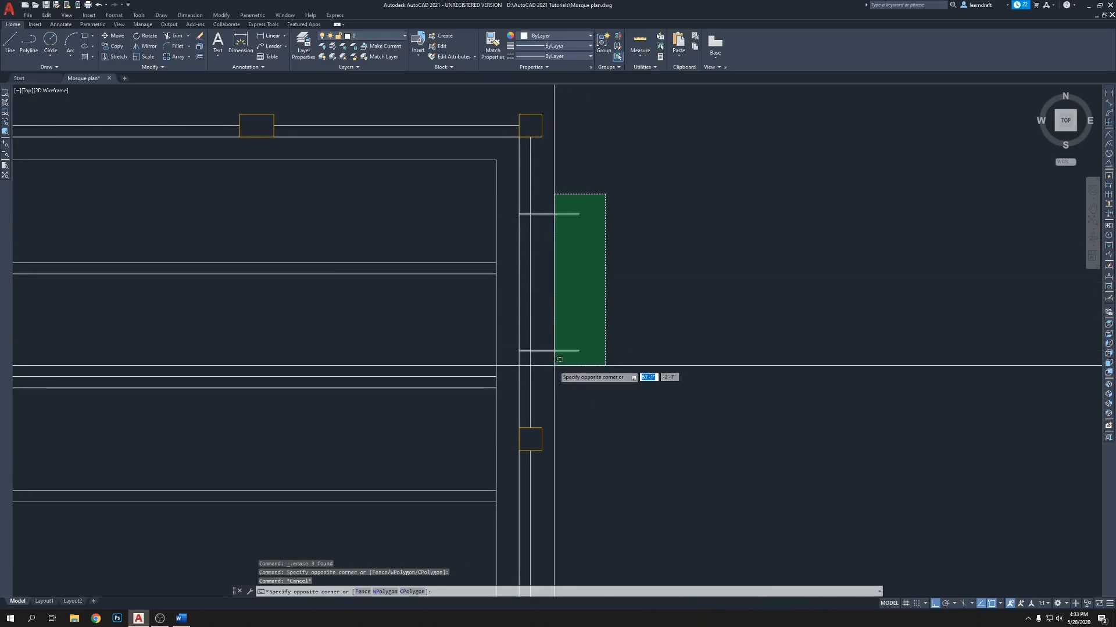
{"action": "left_click", "coordinate": [553, 360]}
{"action": "type", "text": "m"}
{"action": "key", "text": "Return"}
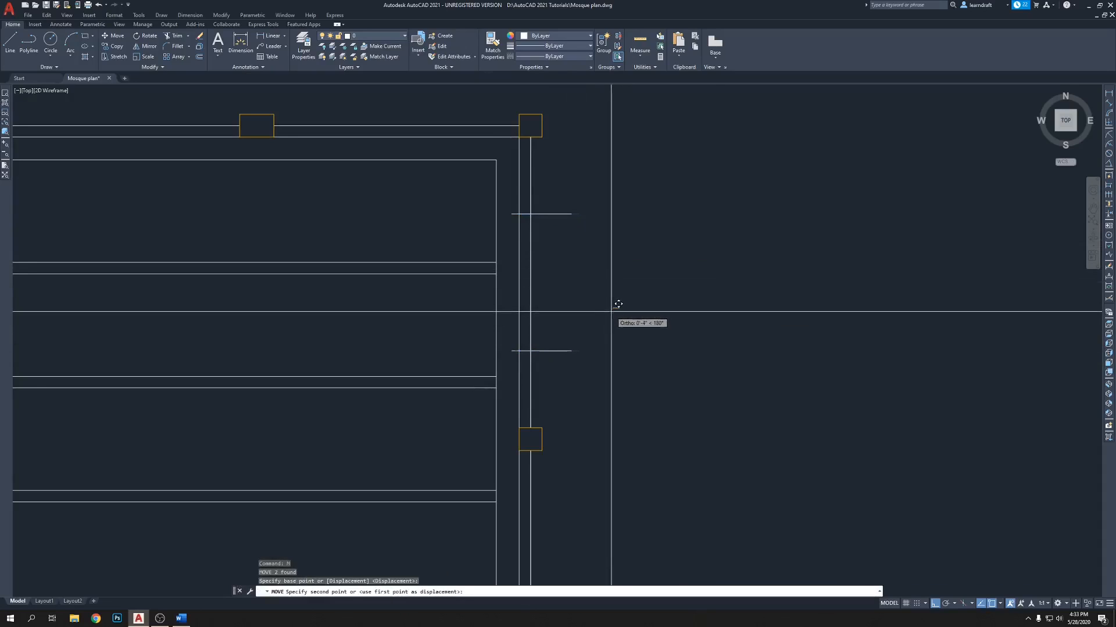
{"action": "left_click", "coordinate": [644, 277]}
Step: Trim the short lines' overhangs and the wall lines between them to open the right wall between its upper columns
{"action": "type", "text": "tr"}
{"action": "key", "text": "Return"}
{"action": "left_click_drag", "start_coordinate": [614, 190], "coordinate": [567, 326]}
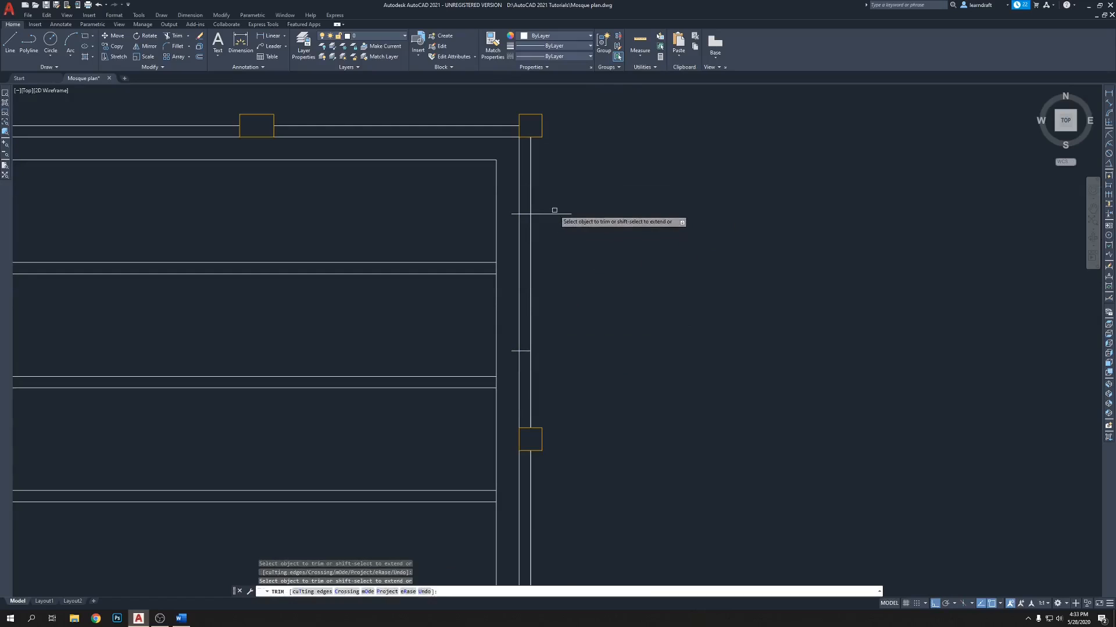
{"action": "left_click", "coordinate": [535, 233]}
{"action": "left_click", "coordinate": [515, 233]}
{"action": "key", "text": "Return"}
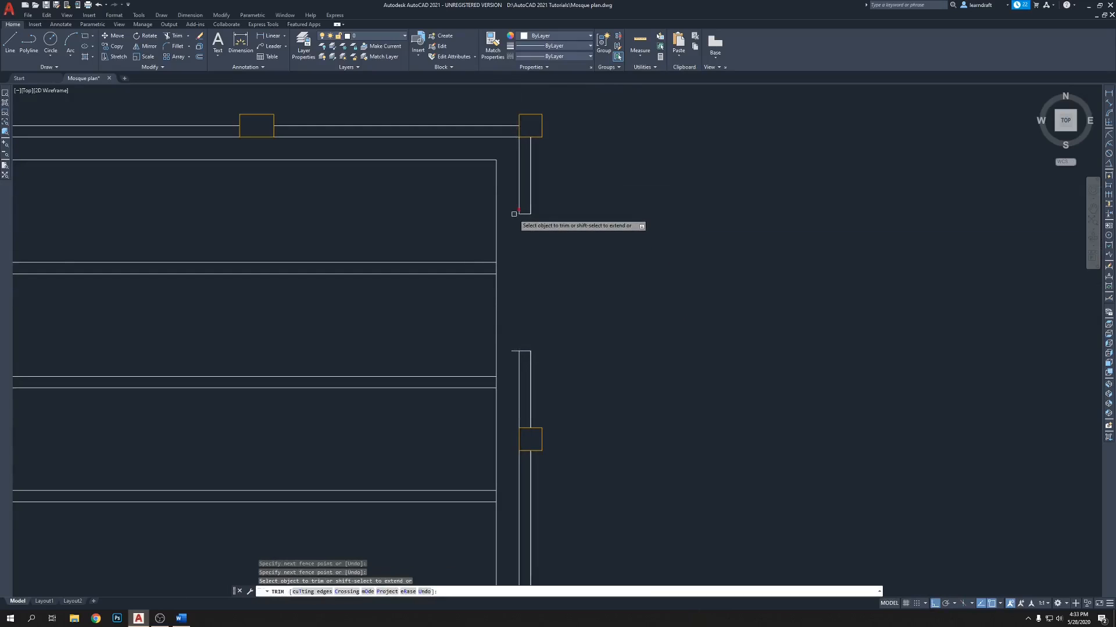
{"action": "key", "text": "Escape"}
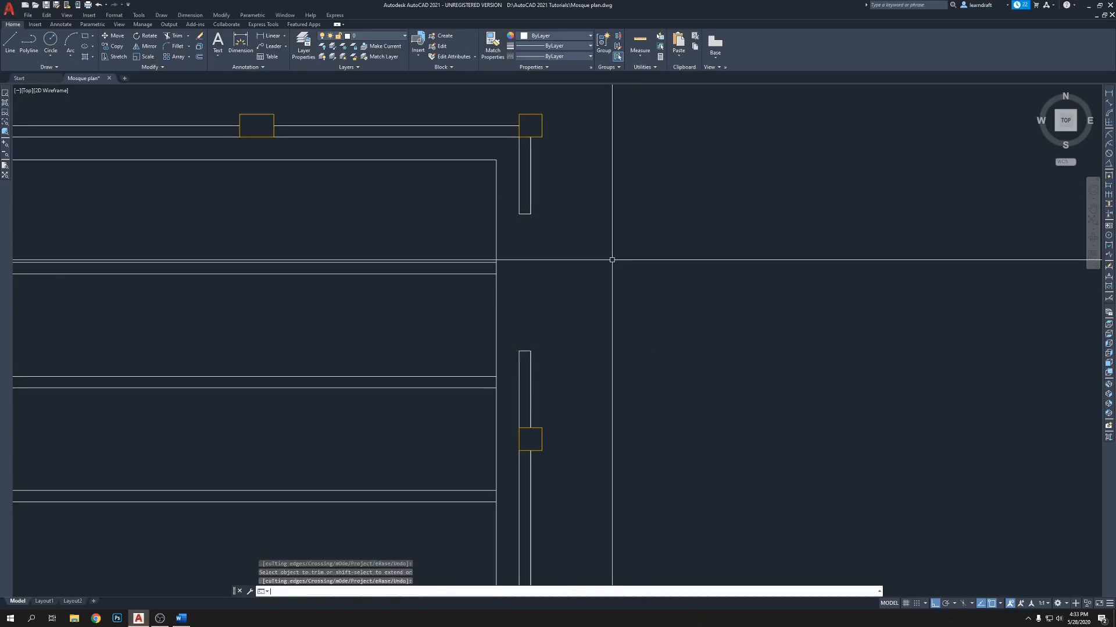
Step: Draw a 6" by 2" rectangle just outside the right wall near the opening's upper end
{"action": "scroll", "coordinate": [540, 259], "scroll_direction": "up", "scroll_amount": 3}
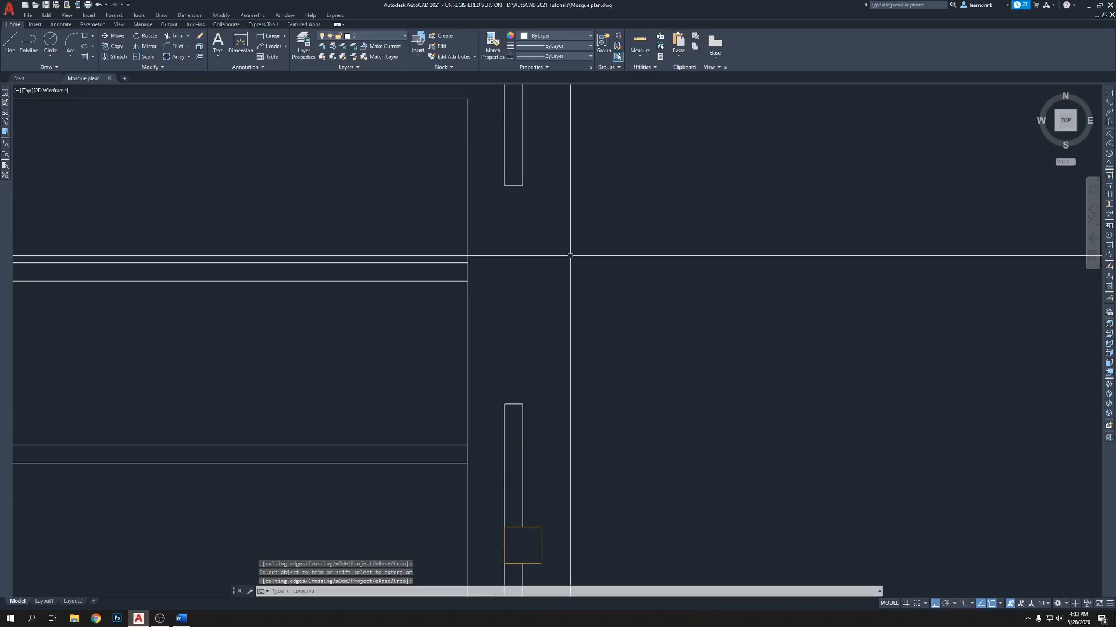
{"action": "type", "text": "rec"}
{"action": "key", "text": "Return"}
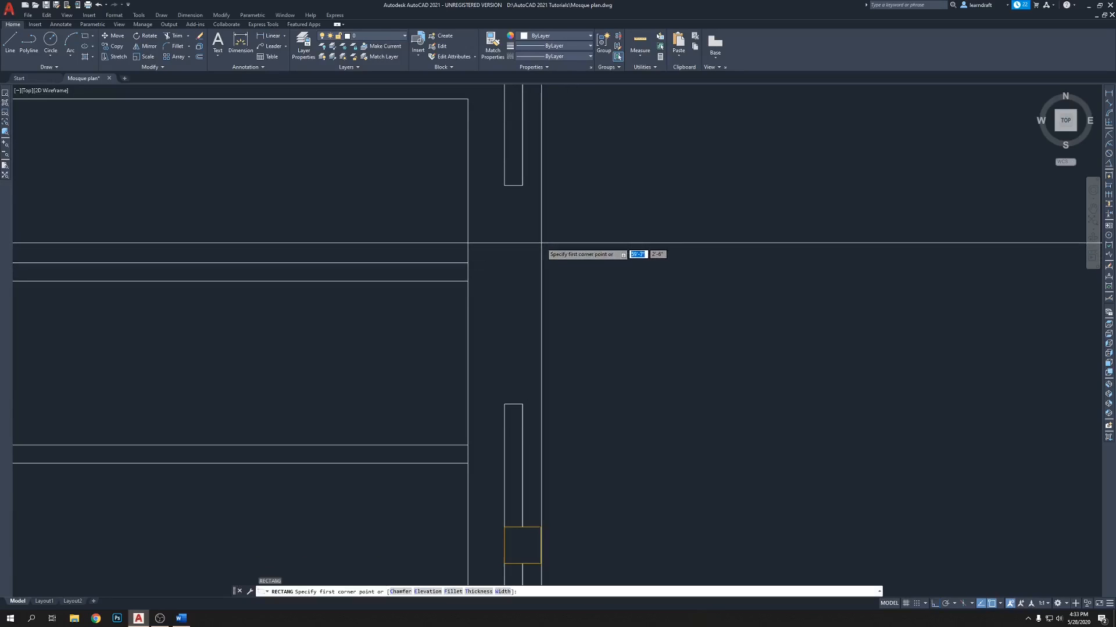
{"action": "left_click", "coordinate": [555, 193]}
{"action": "type", "text": "d"}
{"action": "key", "text": "Return"}
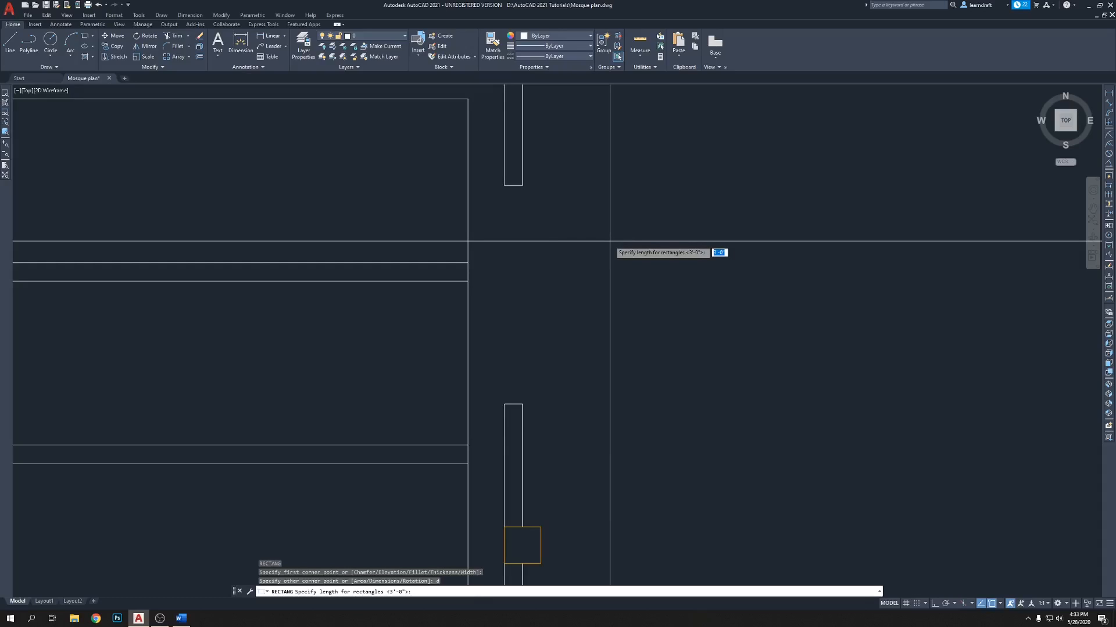
{"action": "type", "text": "6"}
{"action": "key", "text": "Return"}
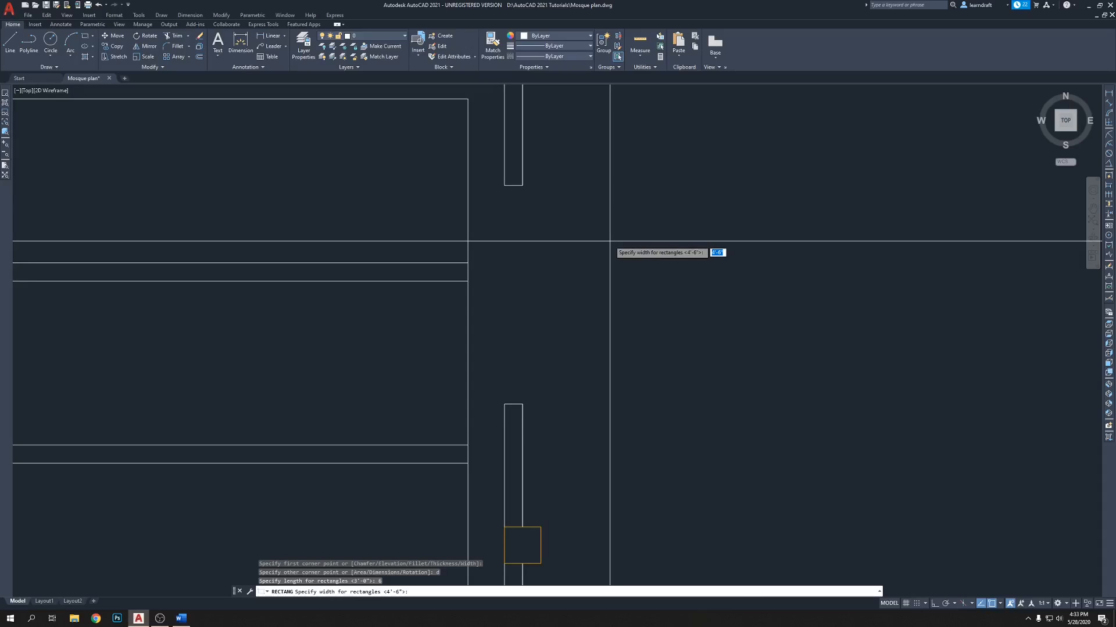
{"action": "type", "text": "2"}
{"action": "key", "text": "Return"}
{"action": "left_click", "coordinate": [610, 241]}
{"action": "scroll", "coordinate": [551, 185], "scroll_direction": "up", "scroll_amount": 5}
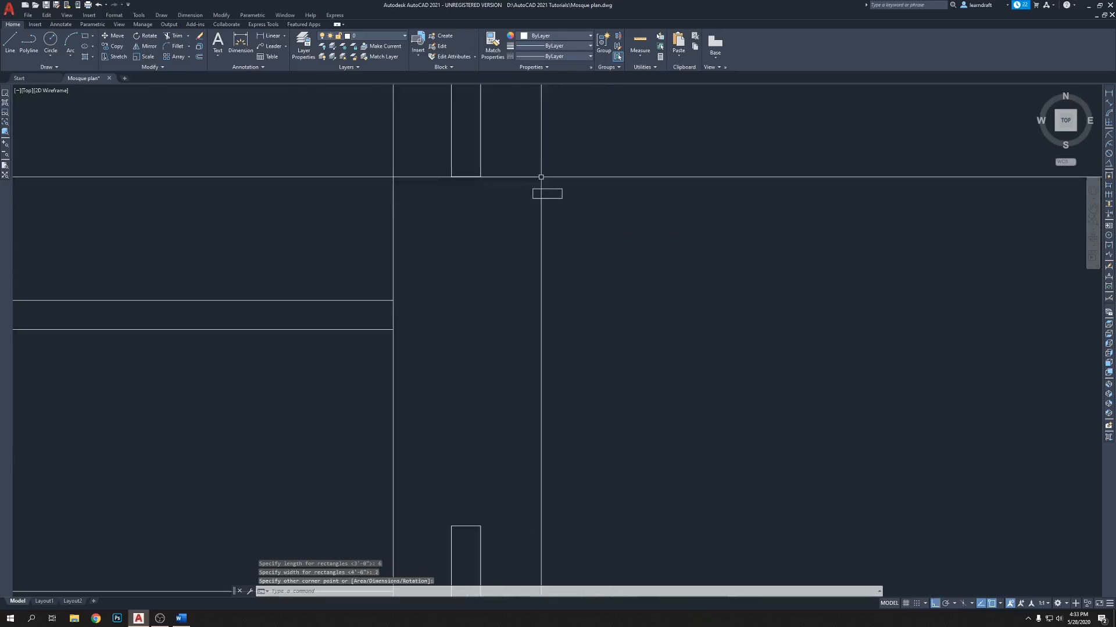
{"action": "middle_click_drag", "start_coordinate": [552, 185], "coordinate": [562, 227]}
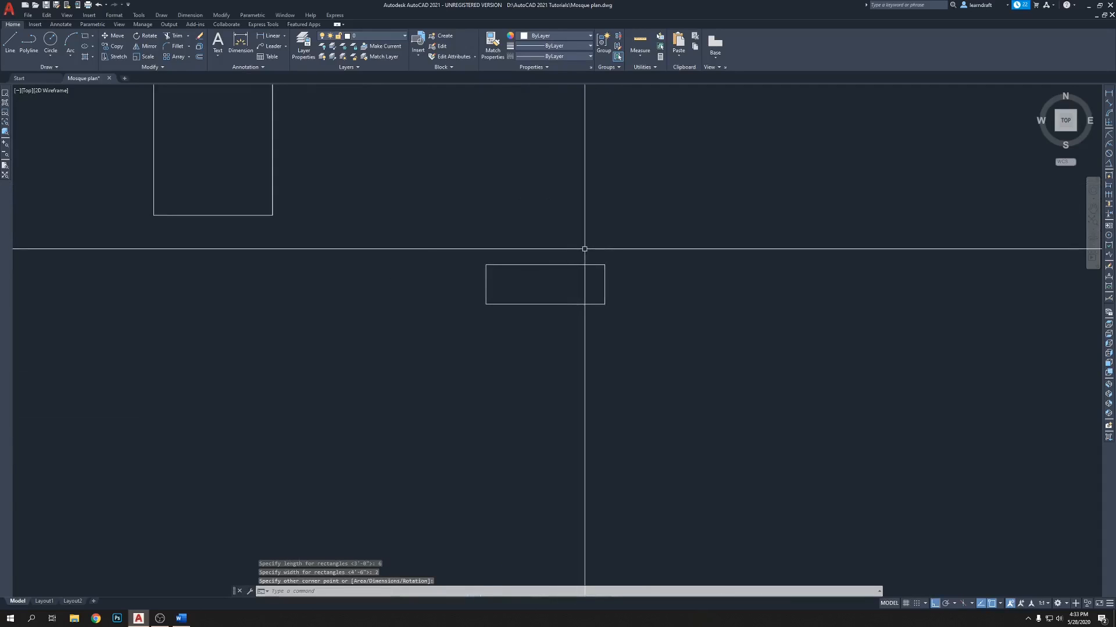
Step: Trim away the small rectangle's lower edge to leave a three-sided frame open at the bottom
{"action": "type", "text": "tr"}
{"action": "key", "text": "Return"}
{"action": "left_click", "coordinate": [561, 304]}
{"action": "key", "text": "Return"}
{"action": "middle_click_drag", "start_coordinate": [538, 292], "coordinate": [536, 315]}
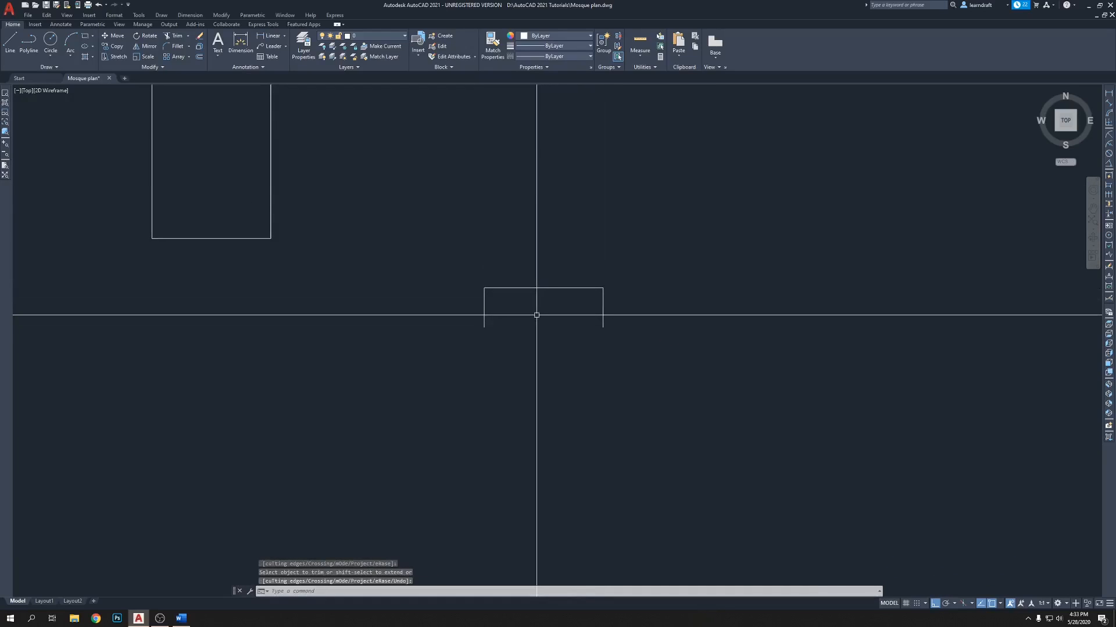
Step: Offset the three-sided frame outline 0.25" inward
{"action": "type", "text": "o"}
{"action": "key", "text": "Return"}
{"action": "type", "text": ".25"}
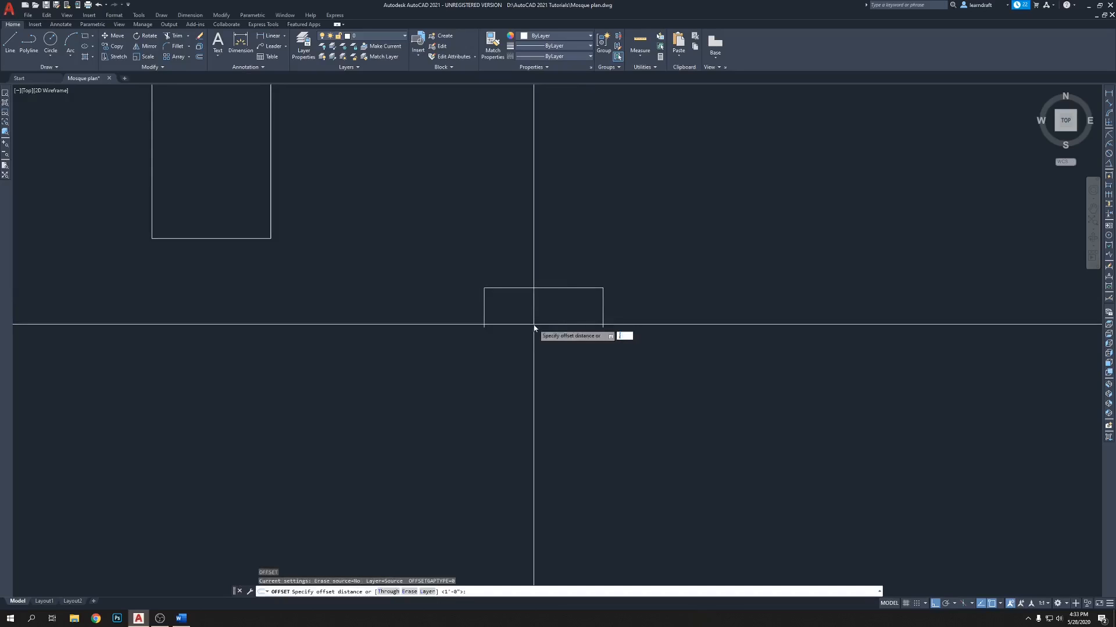
{"action": "key", "text": "Return"}
{"action": "left_click", "coordinate": [523, 288]}
{"action": "left_click", "coordinate": [526, 322]}
{"action": "scroll", "coordinate": [593, 317], "scroll_direction": "up", "scroll_amount": 5}
{"action": "key", "text": "Return"}
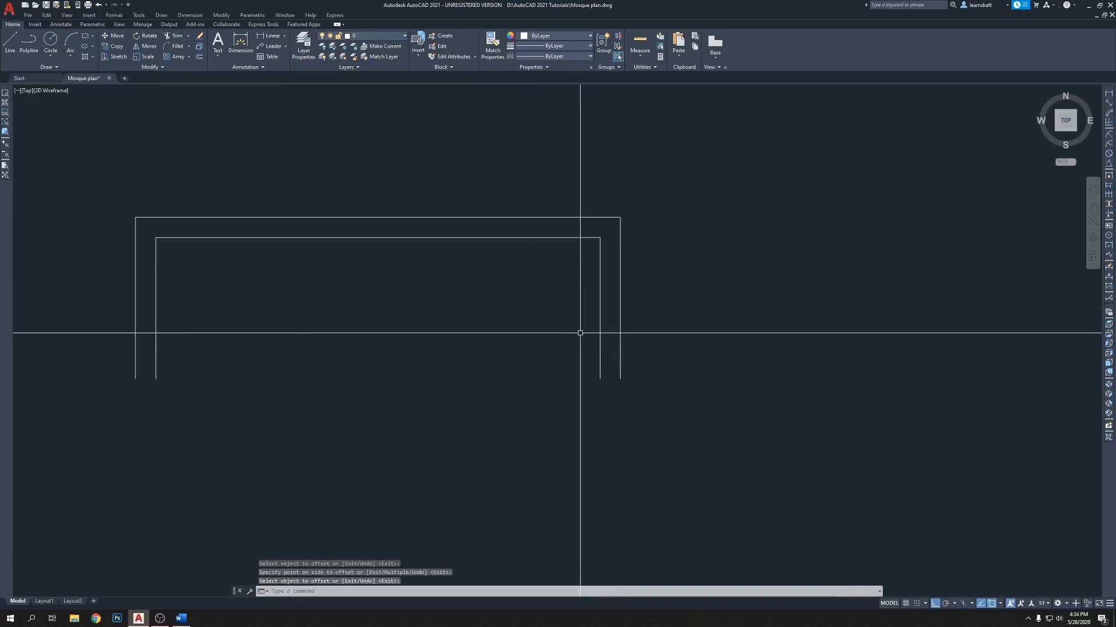
Step: Close the open lower ends of both frame legs with short lines between the outer and inner outlines
{"action": "type", "text": "l"}
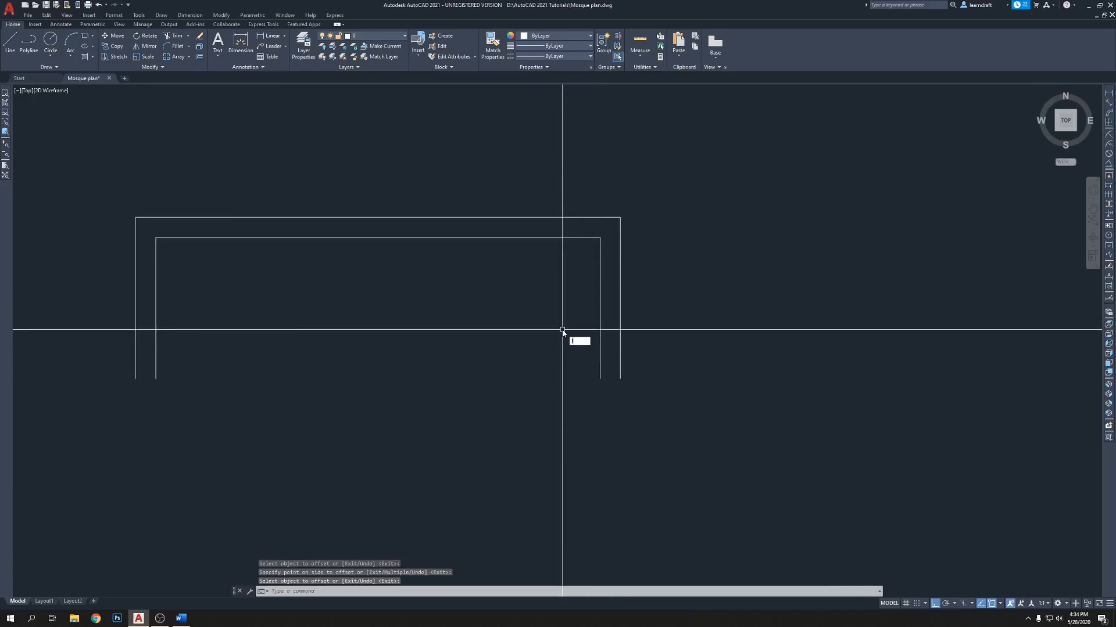
{"action": "key", "text": "Return"}
{"action": "left_click", "coordinate": [620, 379]}
{"action": "left_click", "coordinate": [620, 379]}
{"action": "key", "text": "Return"}
{"action": "middle_click_drag", "start_coordinate": [584, 367], "coordinate": [903, 392]}
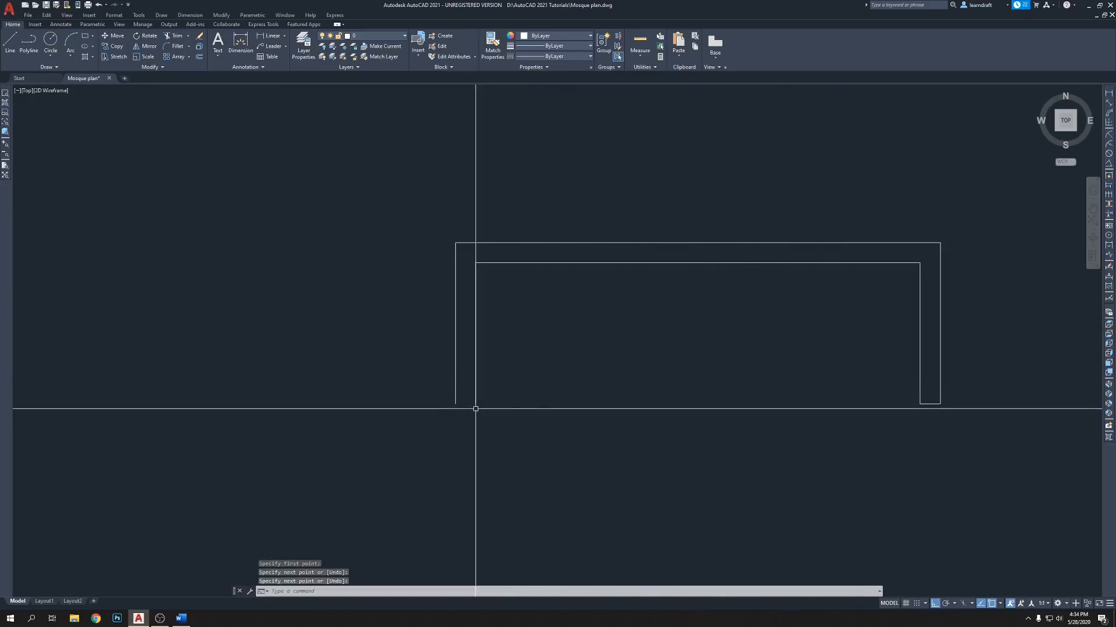
{"action": "scroll", "coordinate": [424, 297], "scroll_direction": "down", "scroll_amount": 5}
{"action": "mouse_move", "coordinate": [544, 273]}
{"action": "middle_mouse_down"}
{"action": "mouse_move", "coordinate": [608, 296]}
{"action": "mouse_move", "coordinate": [581, 268]}
{"action": "middle_mouse_up"}
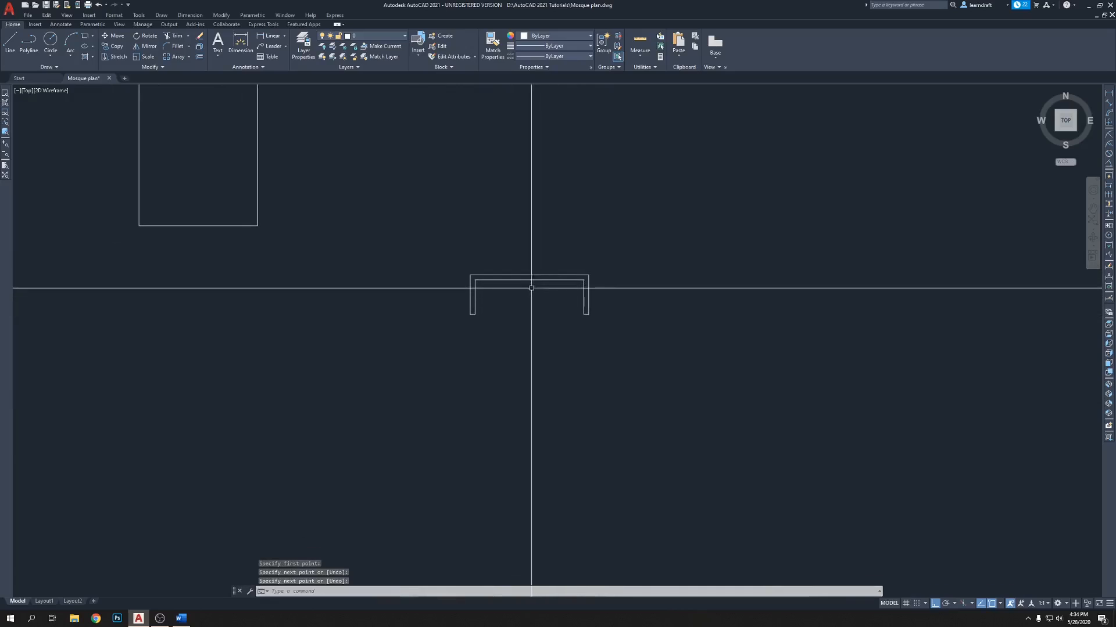
Step: Draw a 0.25" by 1.75" rectangle downward from the midpoint of the frame's inner top edge as a middle leg
{"action": "scroll", "coordinate": [533, 292], "scroll_direction": "up", "scroll_amount": 2}
{"action": "type", "text": "d"}
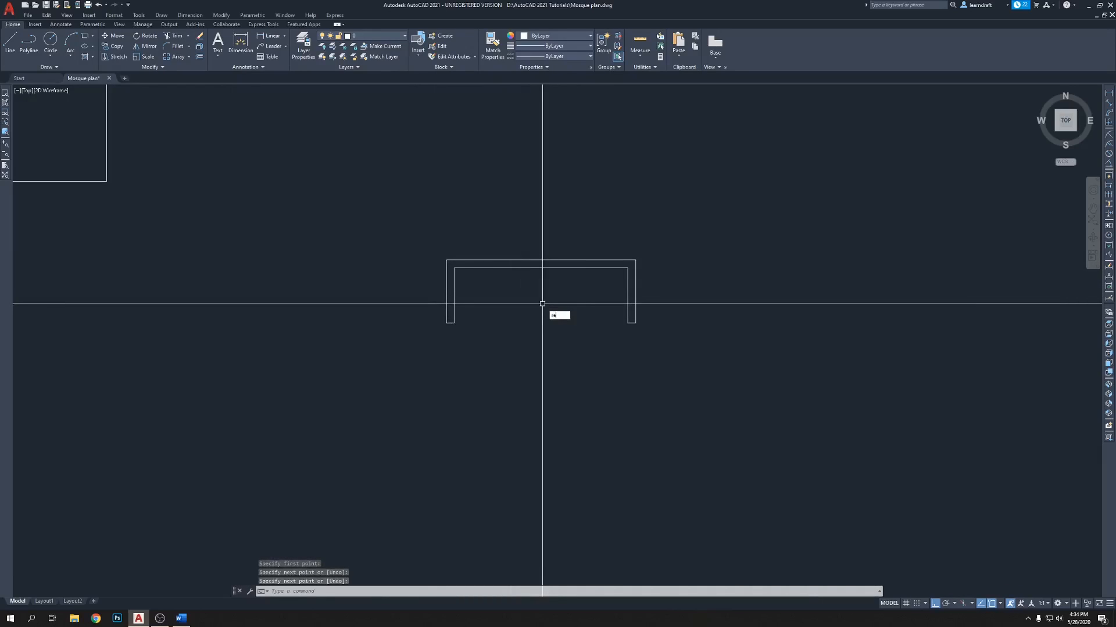
{"action": "type", "text": "ec"}
{"action": "key", "text": "Return"}
{"action": "left_click", "coordinate": [542, 269]}
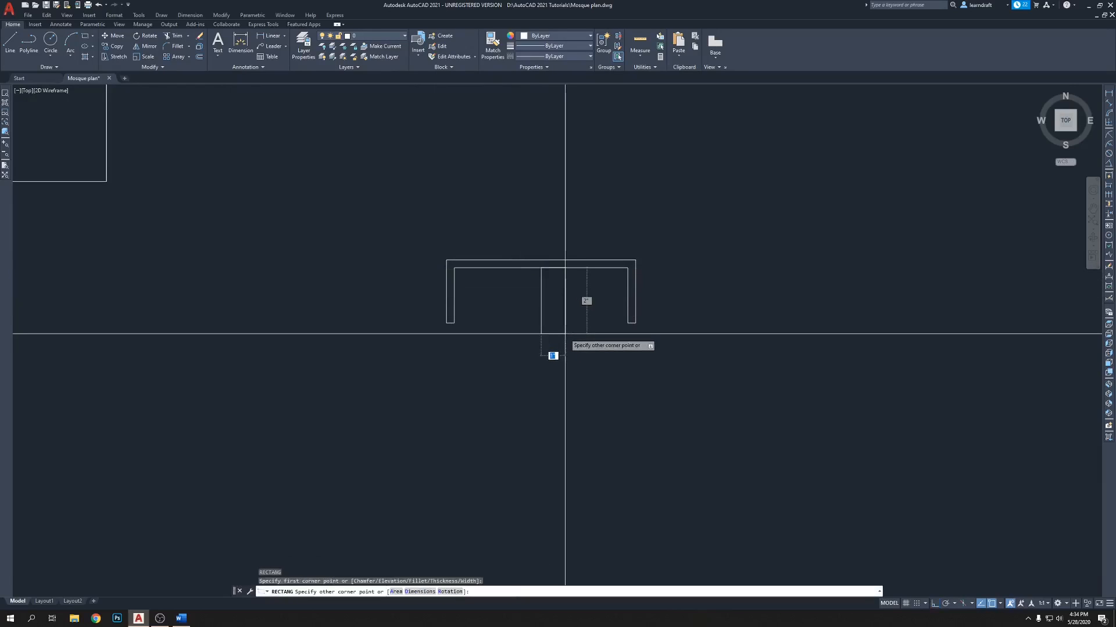
{"action": "type", "text": "d"}
{"action": "key", "text": "Return"}
{"action": "type", "text": ".25"}
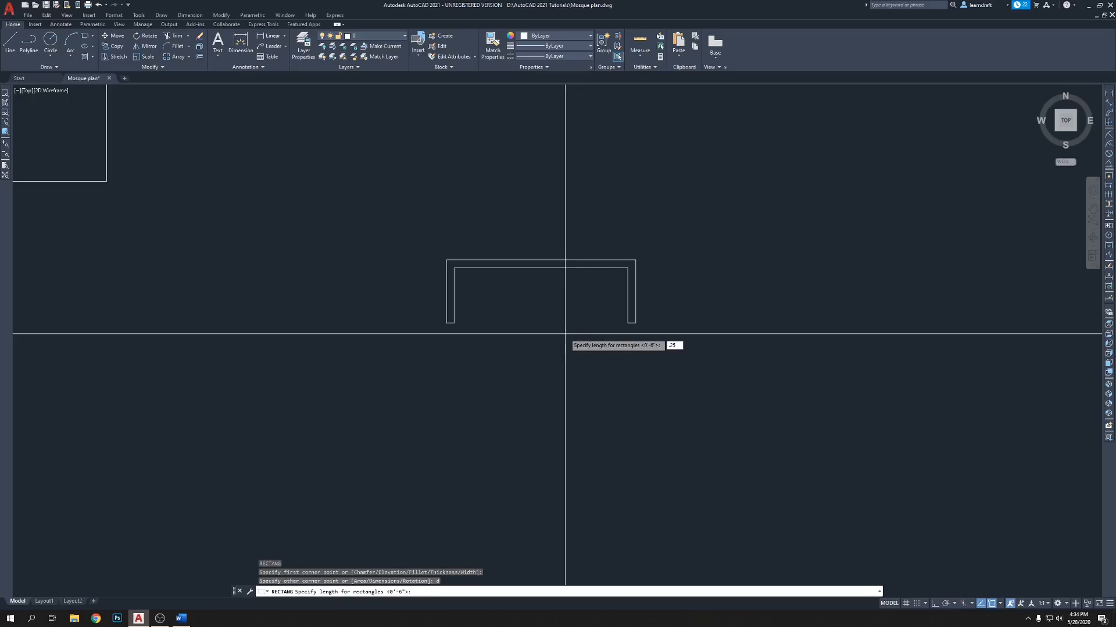
{"action": "key", "text": "Return"}
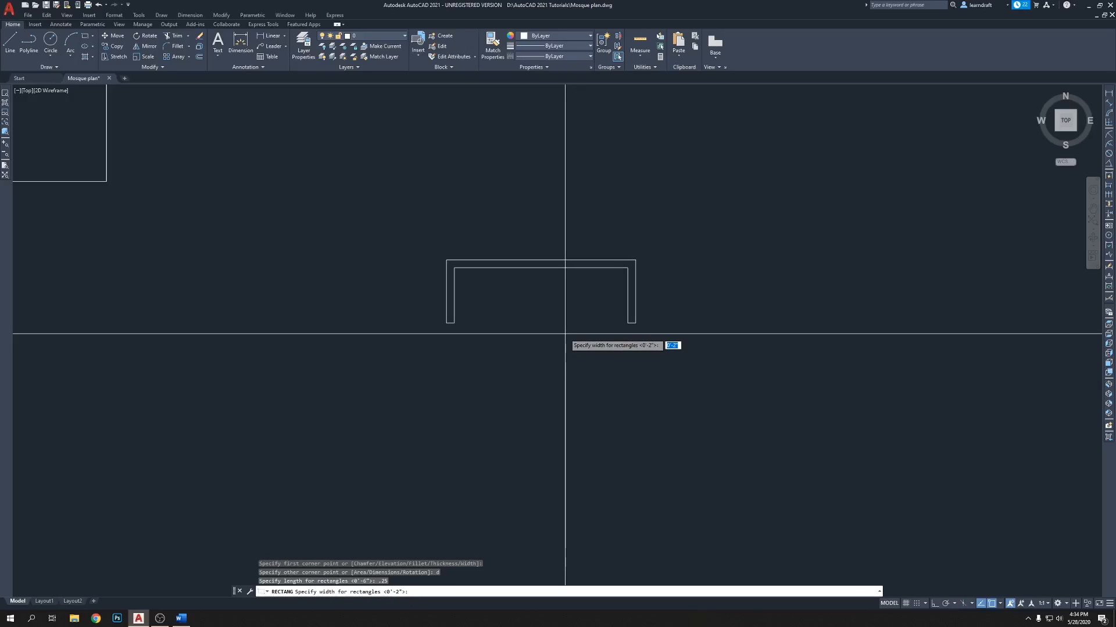
{"action": "type", "text": "1.75"}
{"action": "key", "text": "Return"}
{"action": "left_click", "coordinate": [565, 334]}
Step: Trim the edge between the middle leg and the frame's top bar so the two shapes merge
{"action": "scroll", "coordinate": [569, 303], "scroll_direction": "up", "scroll_amount": 2}
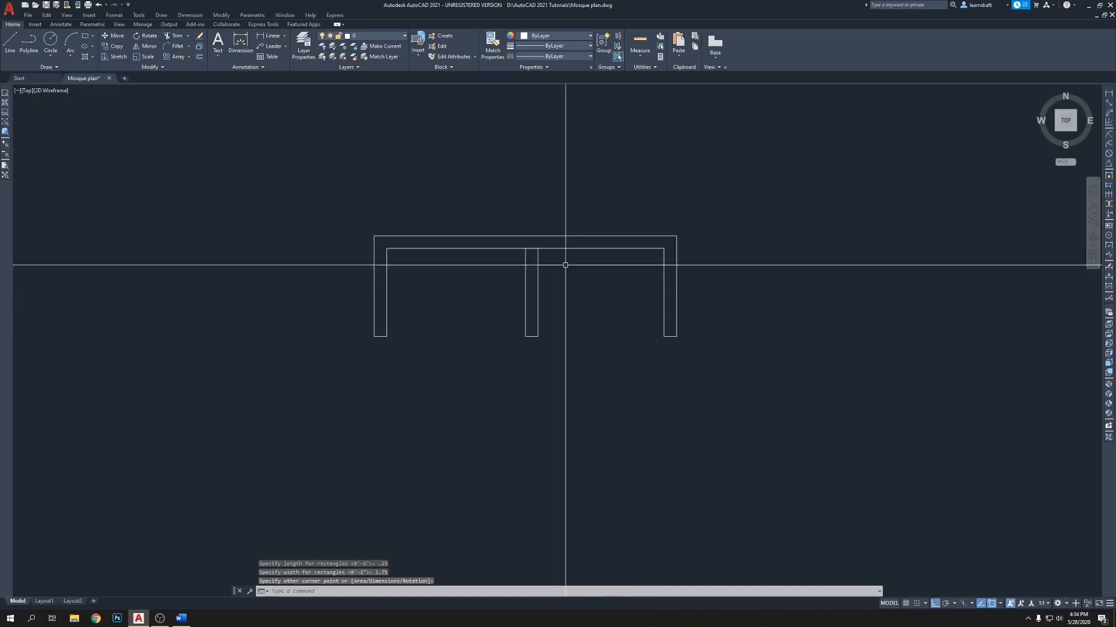
{"action": "type", "text": "r"}
{"action": "key", "text": "Return"}
{"action": "scroll", "coordinate": [546, 247], "scroll_direction": "up", "scroll_amount": 3}
{"action": "left_click", "coordinate": [524, 268]}
{"action": "key", "text": "Return"}
{"action": "scroll", "coordinate": [499, 223], "scroll_direction": "down", "scroll_amount": 8}
{"action": "middle_click_drag", "start_coordinate": [563, 212], "coordinate": [569, 223]}
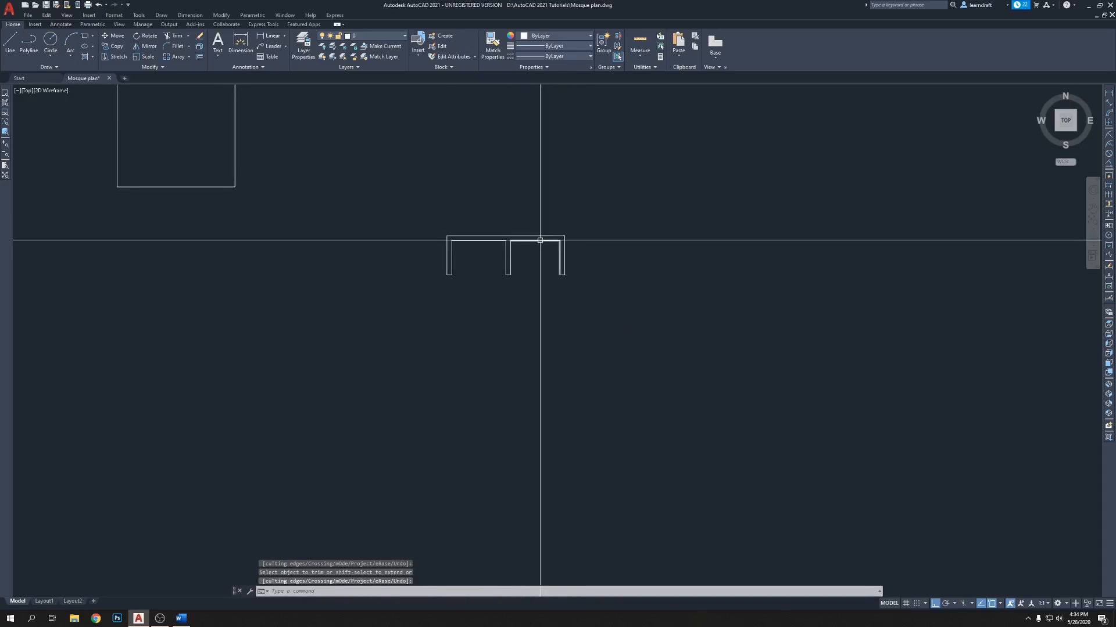
Step: Join all segments of the three-legged frame into a single polyline
{"action": "type", "text": "j"}
{"action": "key", "text": "Return"}
{"action": "left_click", "coordinate": [597, 210]}
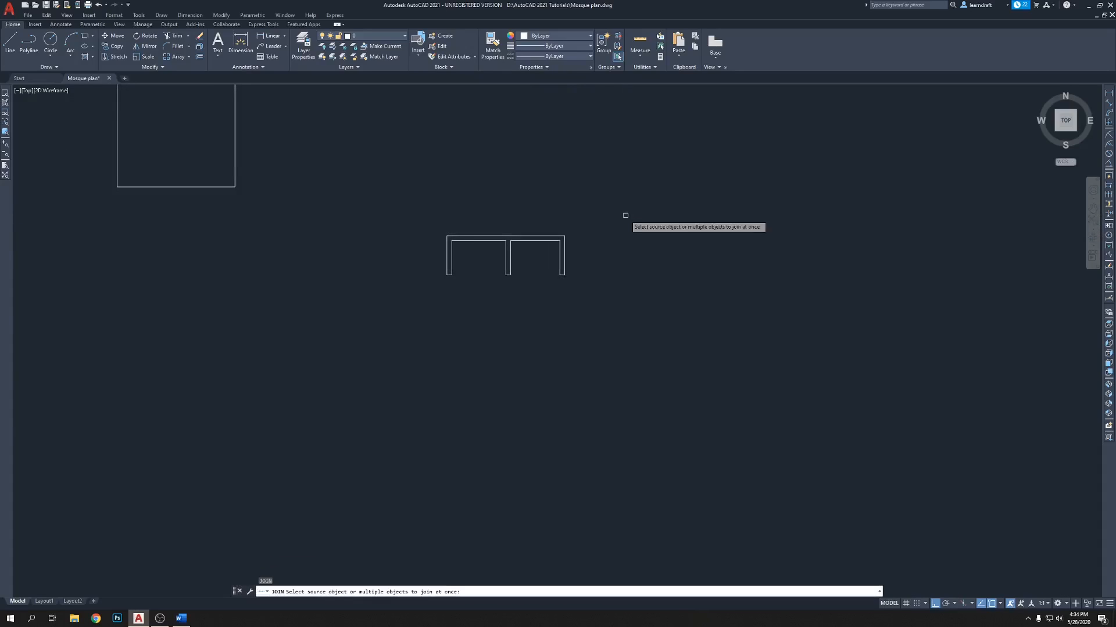
{"action": "left_click", "coordinate": [587, 265]}
{"action": "left_click", "coordinate": [603, 215]}
{"action": "left_click", "coordinate": [468, 299]}
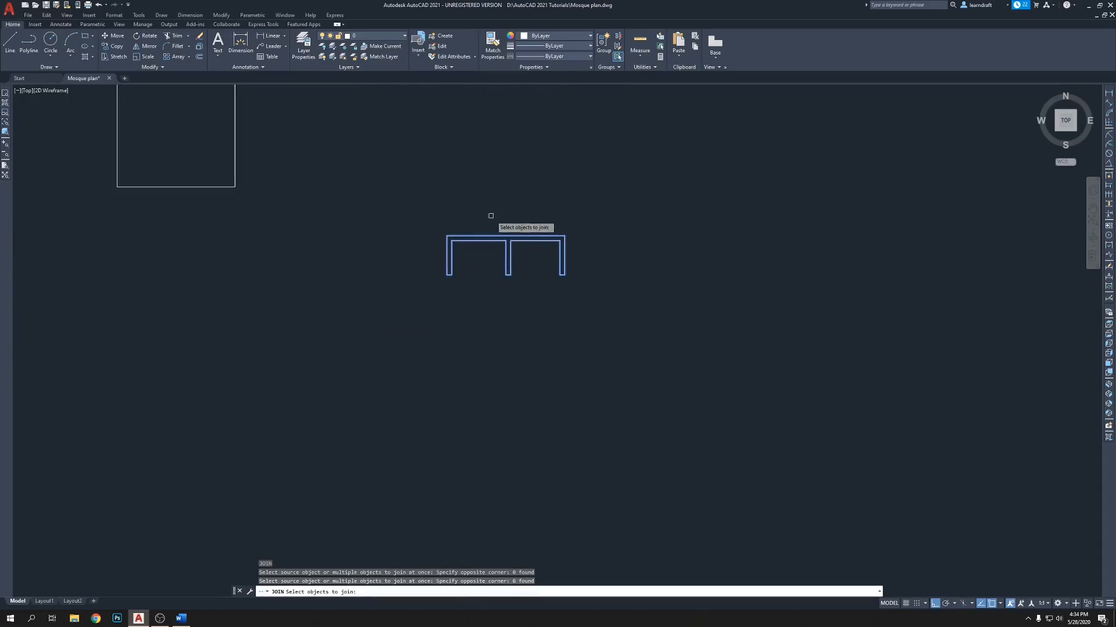
{"action": "key", "text": "Return"}
Step: Move the frame by its top edge midpoint onto the midpoint of the upper wall end at the opening
{"action": "left_click", "coordinate": [506, 236]}
{"action": "middle_click_drag", "start_coordinate": [593, 201], "coordinate": [600, 255]}
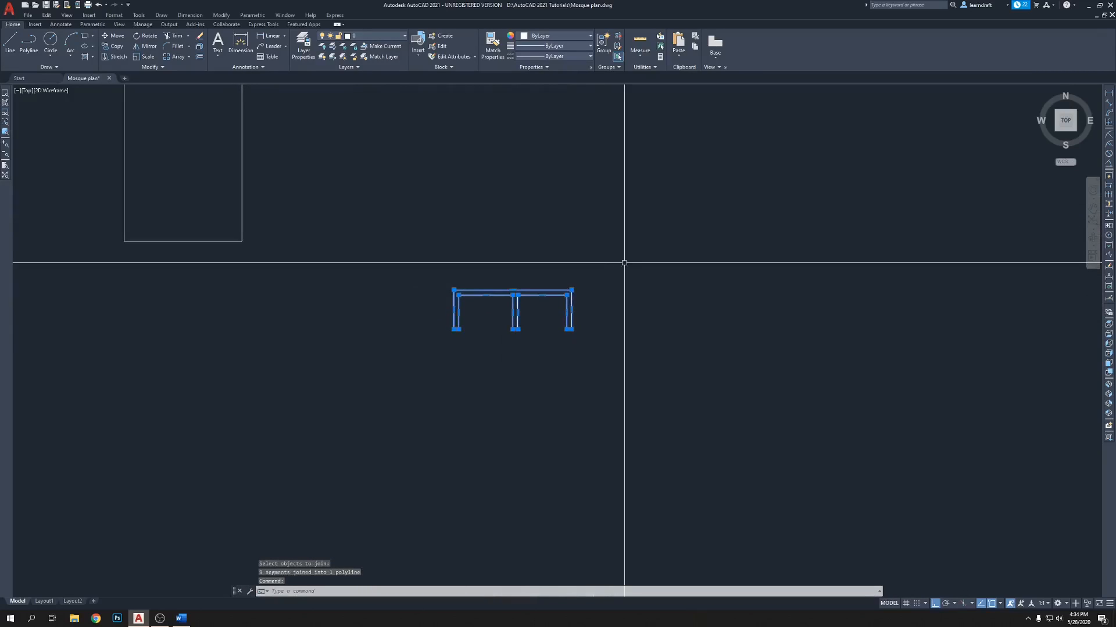
{"action": "type", "text": "m"}
{"action": "key", "text": "Return"}
{"action": "left_click", "coordinate": [512, 289]}
{"action": "left_click", "coordinate": [183, 241]}
{"action": "middle_click_drag", "start_coordinate": [162, 263], "coordinate": [461, 290]}
{"action": "left_click", "coordinate": [486, 304]}
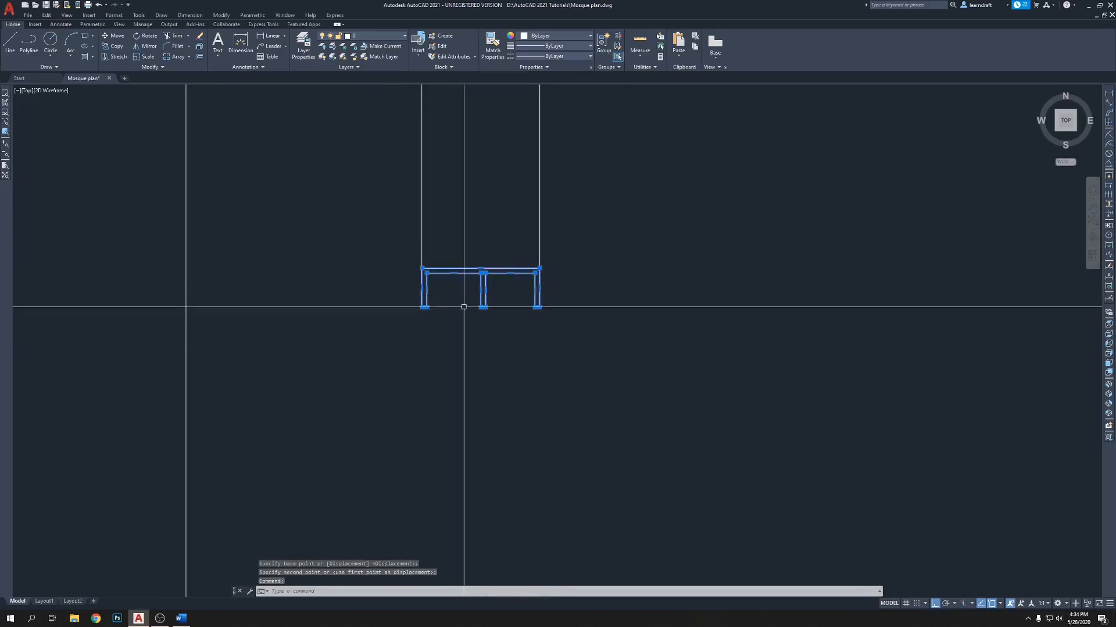
{"action": "key", "text": "Escape"}
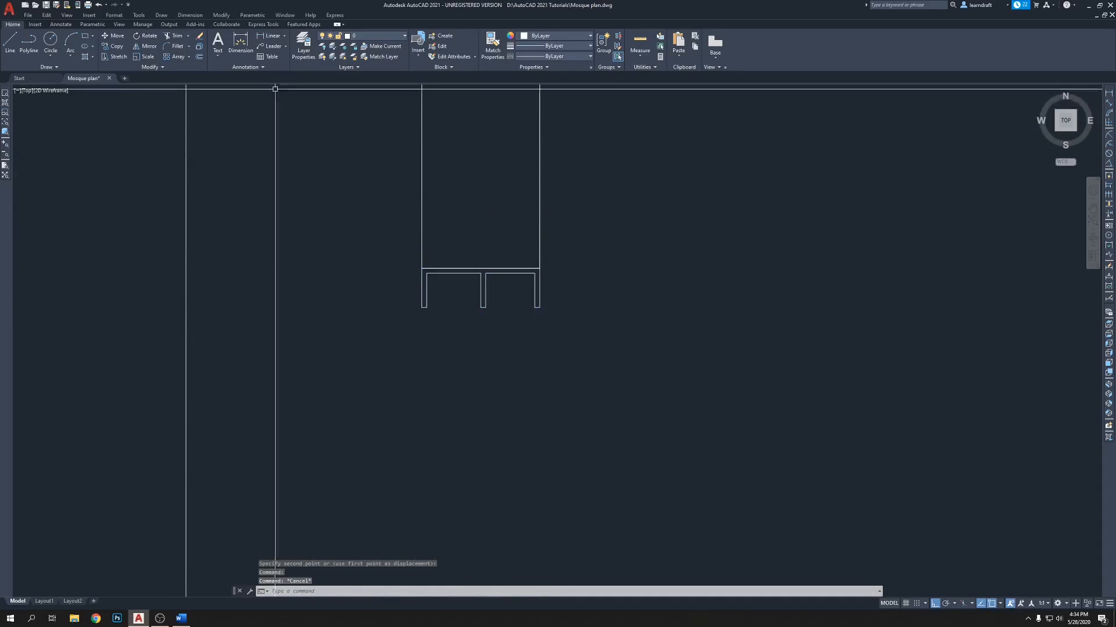
Step: Create a new layer named wall and set its colour to 160
{"action": "left_click", "coordinate": [303, 46]}
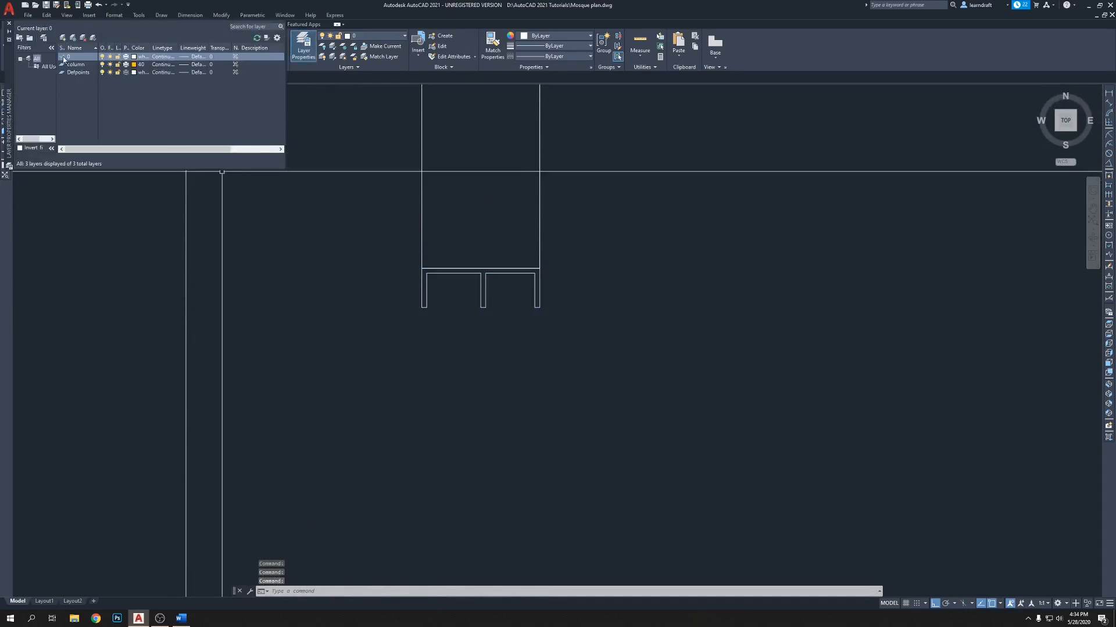
{"action": "left_click", "coordinate": [63, 37]}
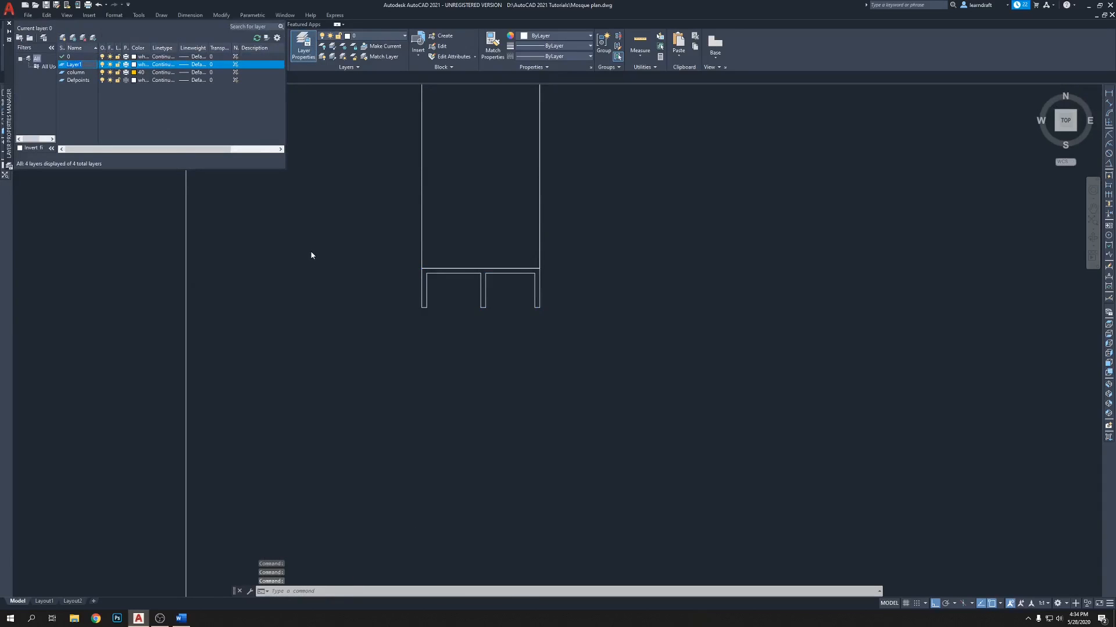
{"action": "type", "text": "w"}
{"action": "left_click", "coordinate": [135, 65]}
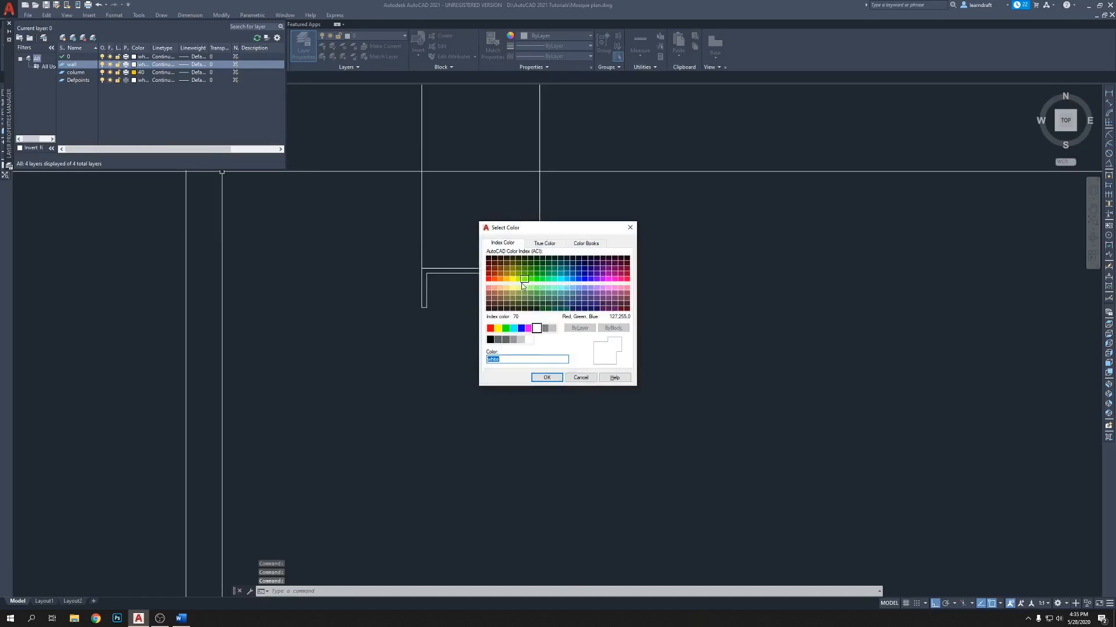
{"action": "left_click", "coordinate": [581, 281]}
{"action": "left_click", "coordinate": [546, 378]}
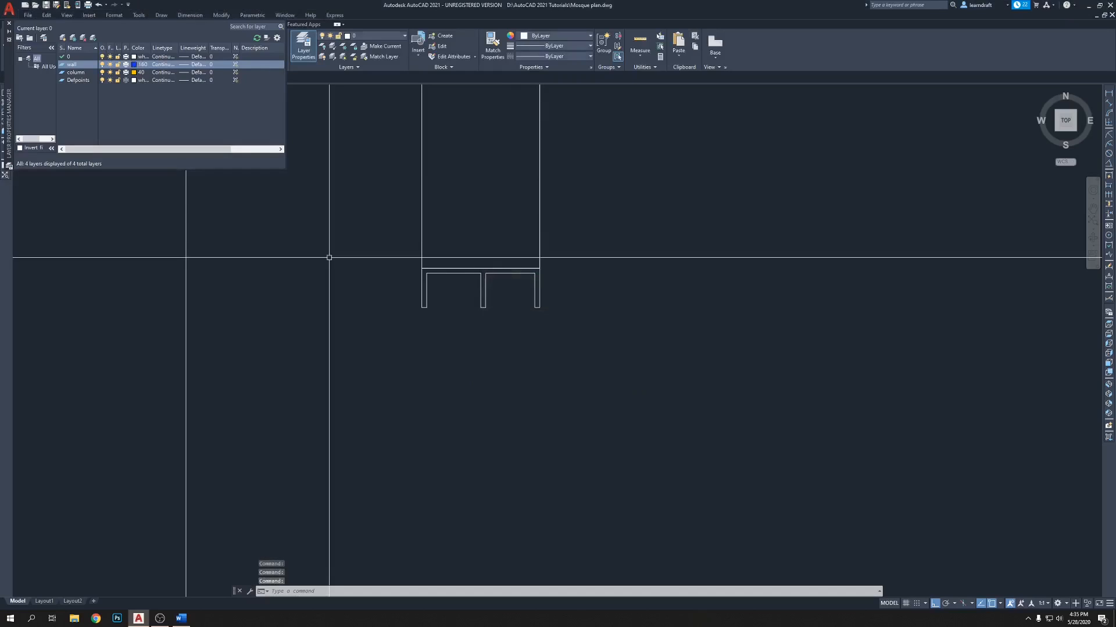
Step: Create a new layer named windows, set its colour to 242 and close the layer manager
{"action": "left_click", "coordinate": [64, 39]}
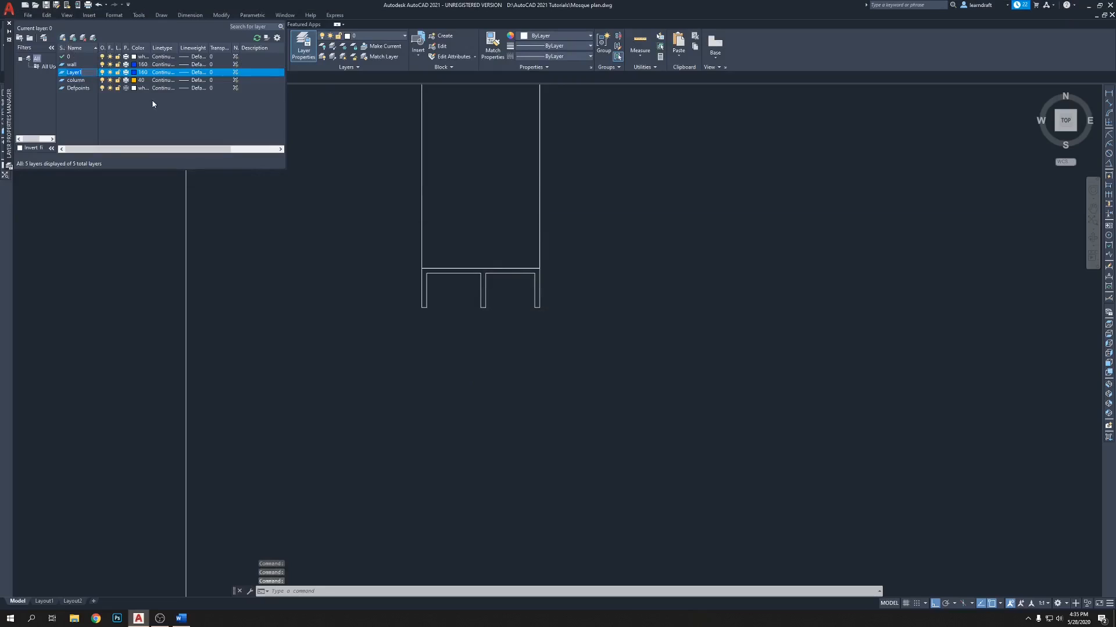
{"action": "type", "text": "windows"}
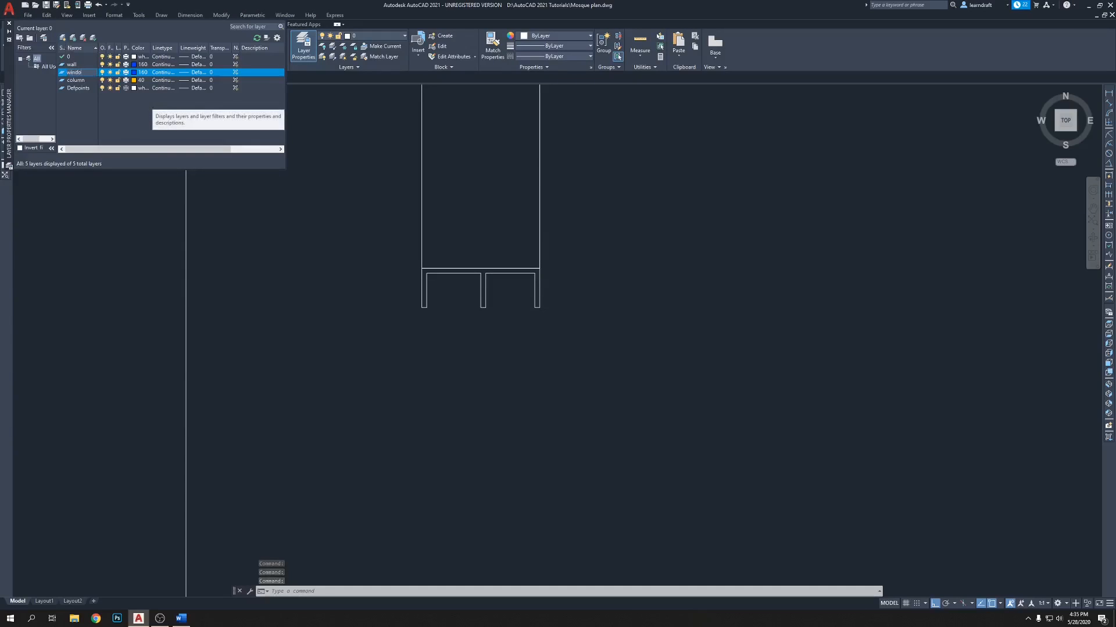
{"action": "left_click", "coordinate": [133, 74]}
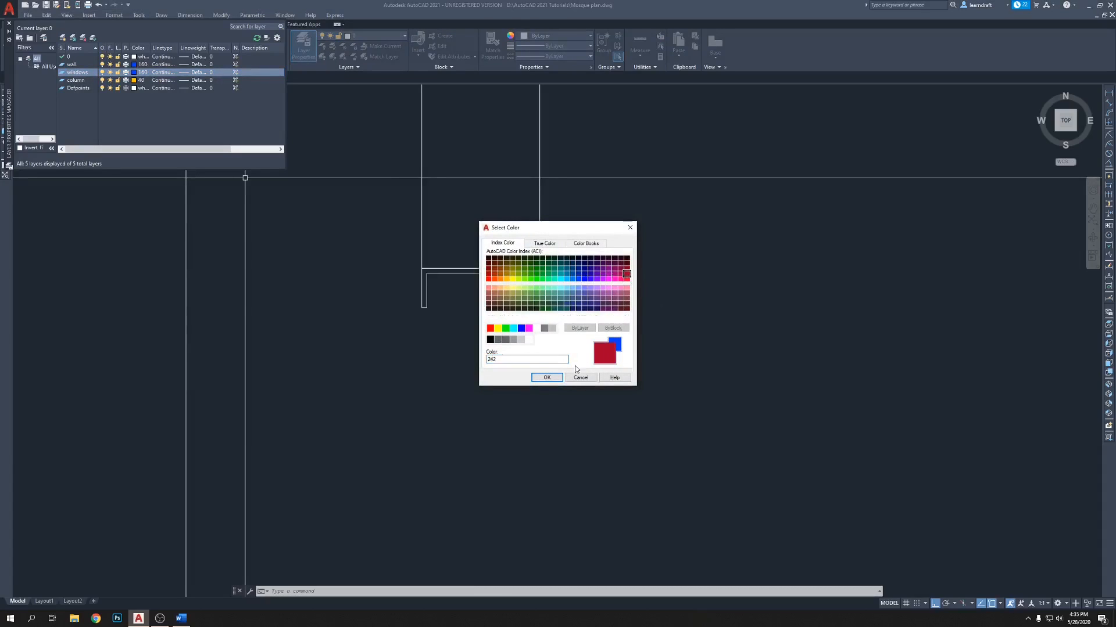
{"action": "left_click", "coordinate": [547, 378]}
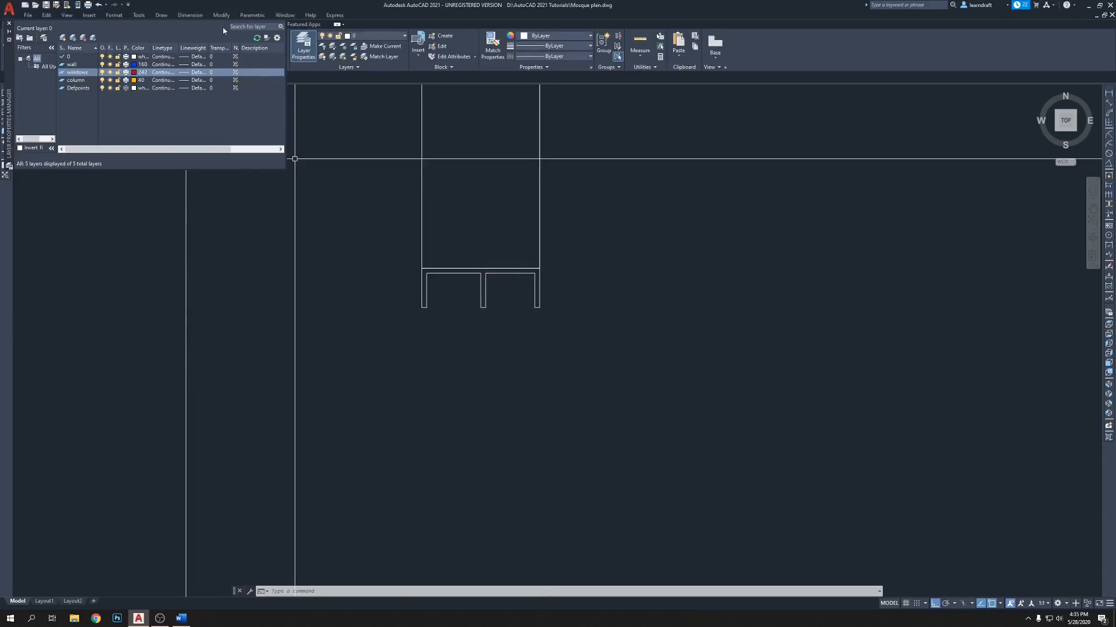
{"action": "left_click", "coordinate": [9, 25]}
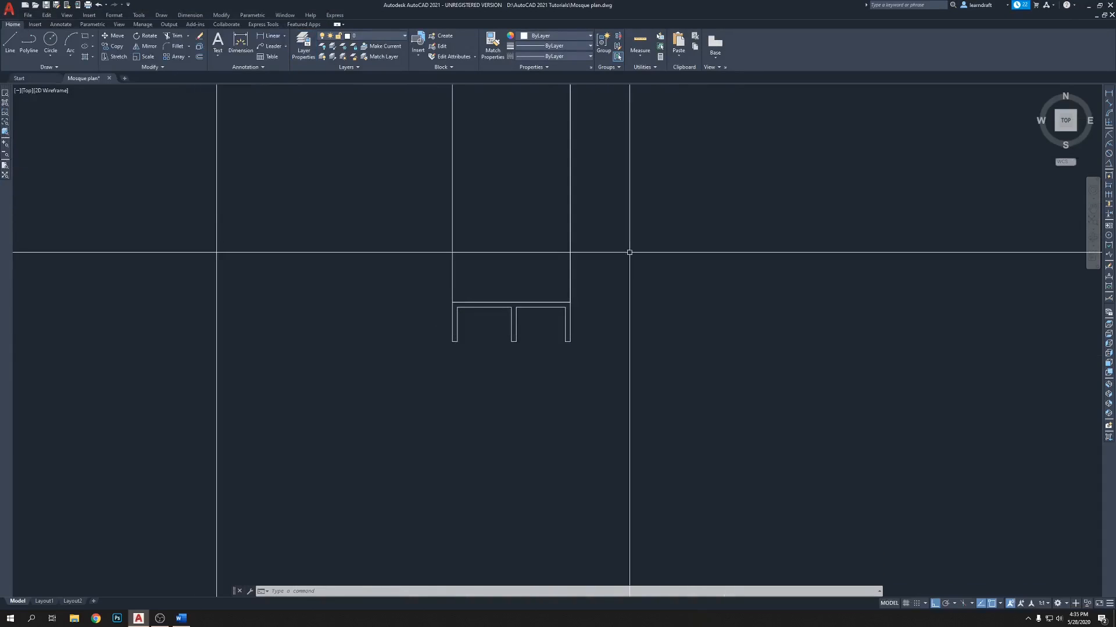
Step: Select the short right wall above the opening and the top wall segments right of the arched niche
{"action": "scroll", "coordinate": [589, 295], "scroll_direction": "down", "scroll_amount": 8}
{"action": "left_click", "coordinate": [591, 238]}
{"action": "left_click", "coordinate": [554, 261]}
{"action": "left_click", "coordinate": [482, 180]}
{"action": "left_click", "coordinate": [451, 225]}
{"action": "middle_click_drag", "start_coordinate": [326, 183], "coordinate": [706, 264]}
{"action": "left_click", "coordinate": [342, 229]}
{"action": "left_click", "coordinate": [286, 306]}
Step: Add both arcs and the straight side wall lines of the arched niche to the selection
{"action": "middle_click_drag", "start_coordinate": [174, 249], "coordinate": [670, 292]}
{"action": "scroll", "coordinate": [645, 302], "scroll_direction": "down", "scroll_amount": 5}
{"action": "scroll", "coordinate": [580, 213], "scroll_direction": "up", "scroll_amount": 5}
{"action": "left_click", "coordinate": [587, 172]}
{"action": "left_click", "coordinate": [572, 177]}
{"action": "left_click", "coordinate": [538, 193]}
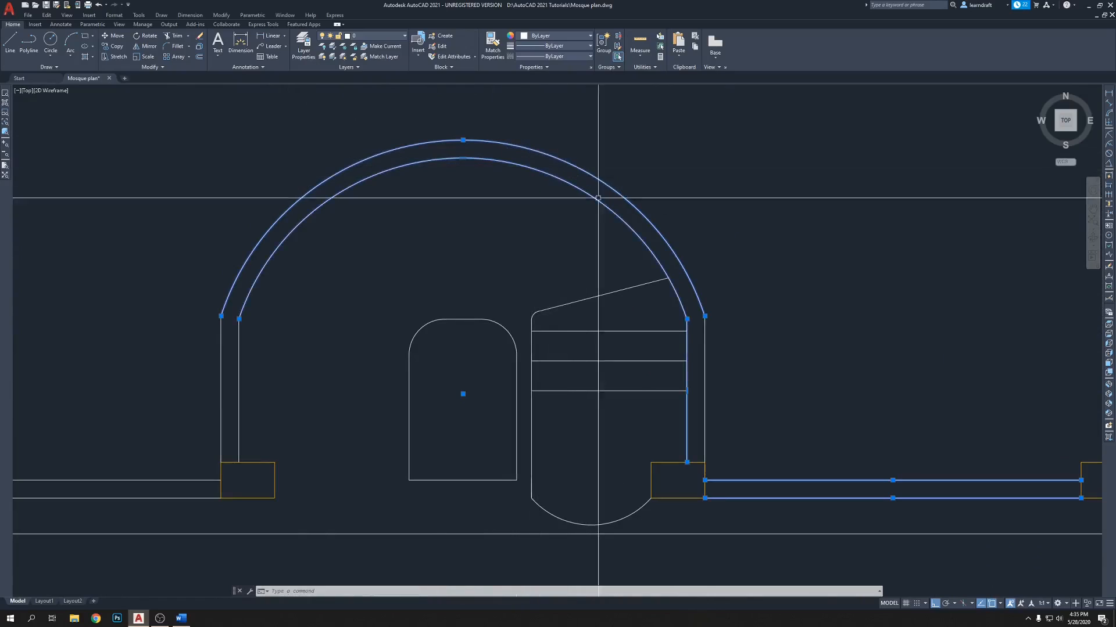
{"action": "left_click", "coordinate": [719, 328]}
{"action": "left_click", "coordinate": [700, 351]}
{"action": "middle_click_drag", "start_coordinate": [288, 292], "coordinate": [529, 276]}
{"action": "left_click", "coordinate": [513, 313]}
{"action": "left_click", "coordinate": [427, 337]}
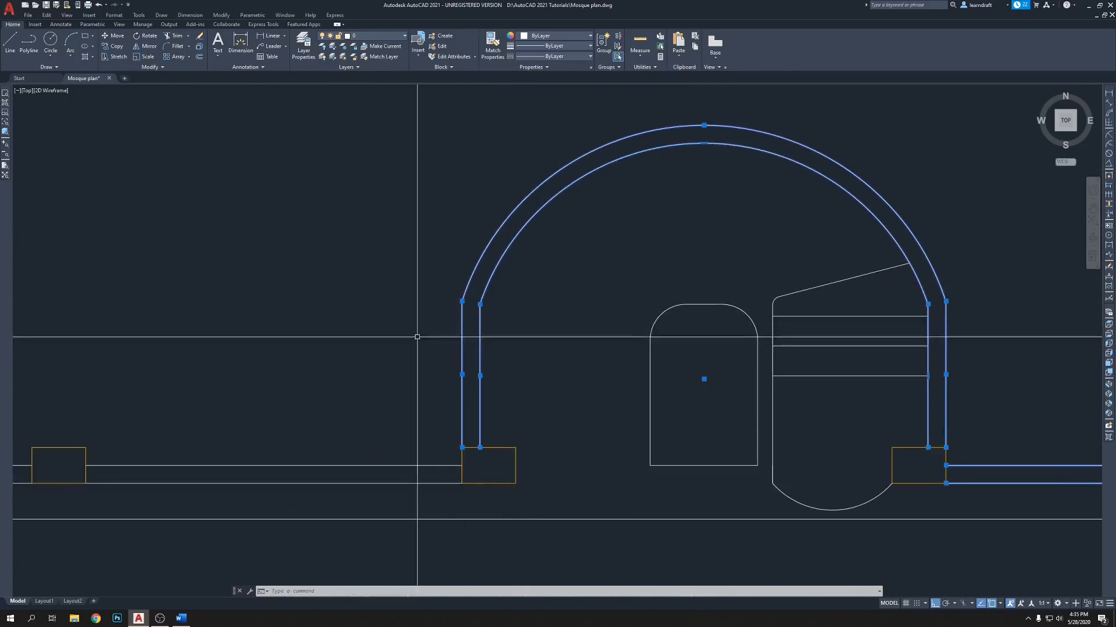
Step: Add the top wall segments left of the niche and the left outer wall segments to the selection
{"action": "scroll", "coordinate": [633, 268], "scroll_direction": "down", "scroll_amount": 5}
{"action": "left_click", "coordinate": [484, 358]}
{"action": "left_click", "coordinate": [436, 298]}
{"action": "left_click", "coordinate": [367, 298]}
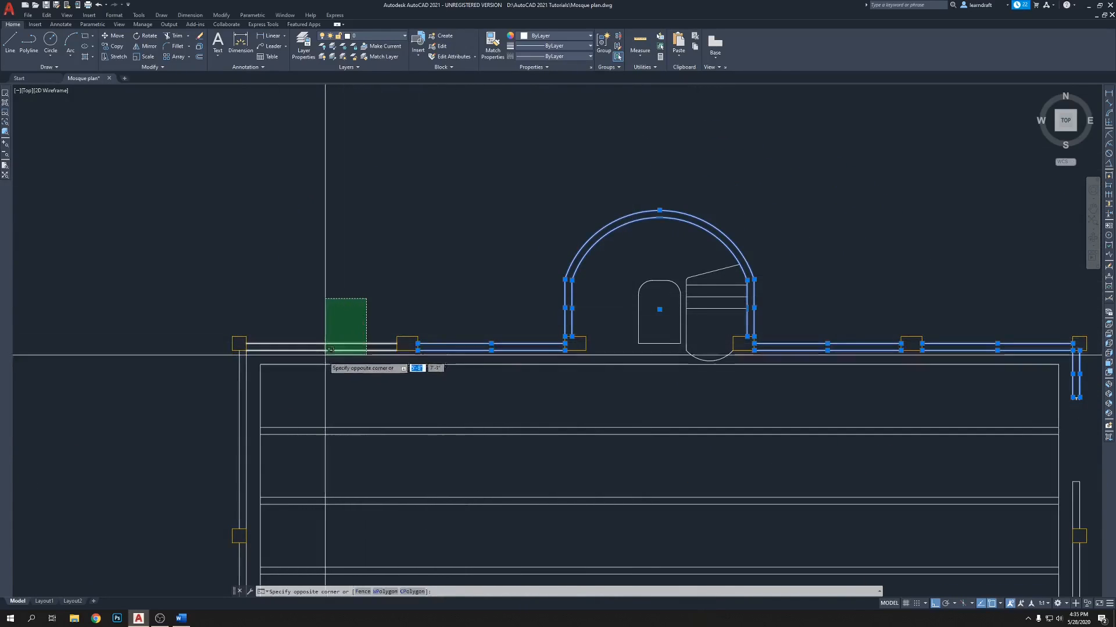
{"action": "left_click", "coordinate": [327, 352]}
{"action": "middle_click_drag", "start_coordinate": [294, 336], "coordinate": [540, 263]}
{"action": "scroll", "coordinate": [509, 304], "scroll_direction": "up", "scroll_amount": 5}
{"action": "scroll", "coordinate": [443, 174], "scroll_direction": "down", "scroll_amount": 6}
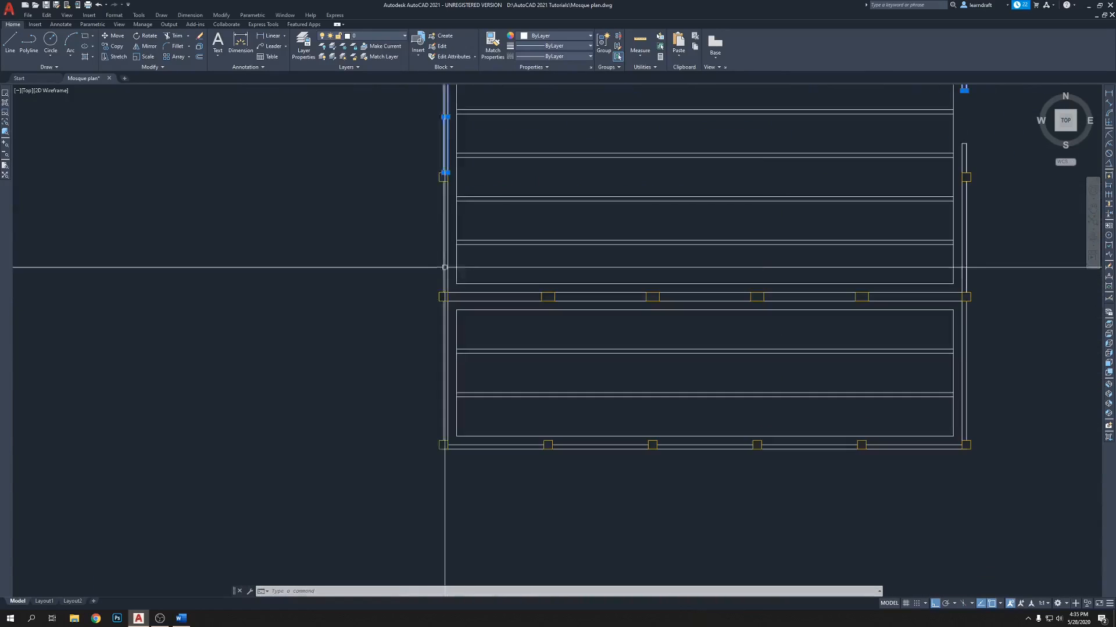
{"action": "scroll", "coordinate": [460, 208], "scroll_direction": "up", "scroll_amount": 5}
{"action": "scroll", "coordinate": [430, 217], "scroll_direction": "down", "scroll_amount": 3}
{"action": "scroll", "coordinate": [405, 218], "scroll_direction": "up", "scroll_amount": 3}
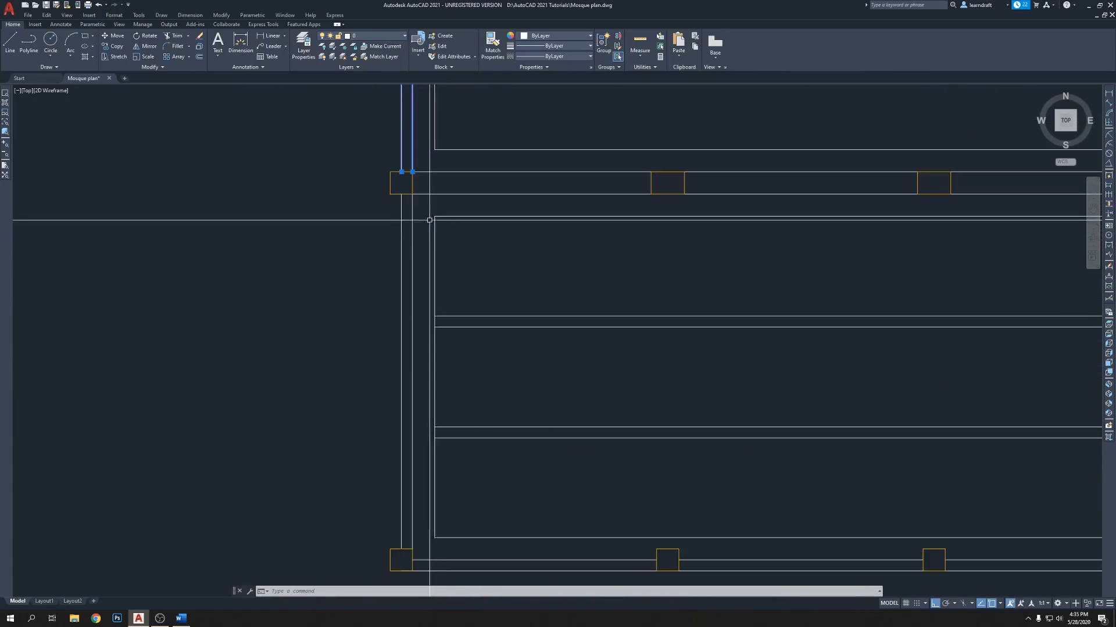
{"action": "left_click", "coordinate": [440, 197]}
Step: Add the segments of the horizontal wall between the two prayer halls to the selection
{"action": "scroll", "coordinate": [414, 193], "scroll_direction": "down", "scroll_amount": 4}
{"action": "scroll", "coordinate": [584, 173], "scroll_direction": "up", "scroll_amount": 4}
{"action": "left_click", "coordinate": [578, 195]}
{"action": "left_click", "coordinate": [556, 237]}
{"action": "middle_click_drag", "start_coordinate": [755, 255], "coordinate": [575, 253]}
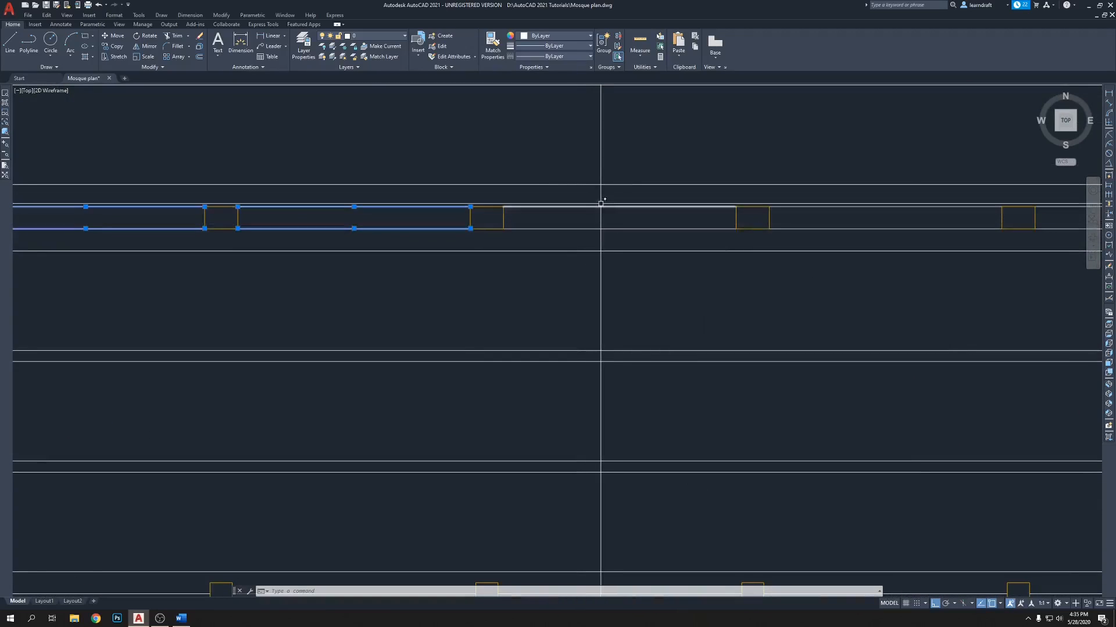
{"action": "middle_click_drag", "start_coordinate": [809, 219], "coordinate": [591, 207]}
{"action": "middle_click_drag", "start_coordinate": [782, 230], "coordinate": [487, 234]}
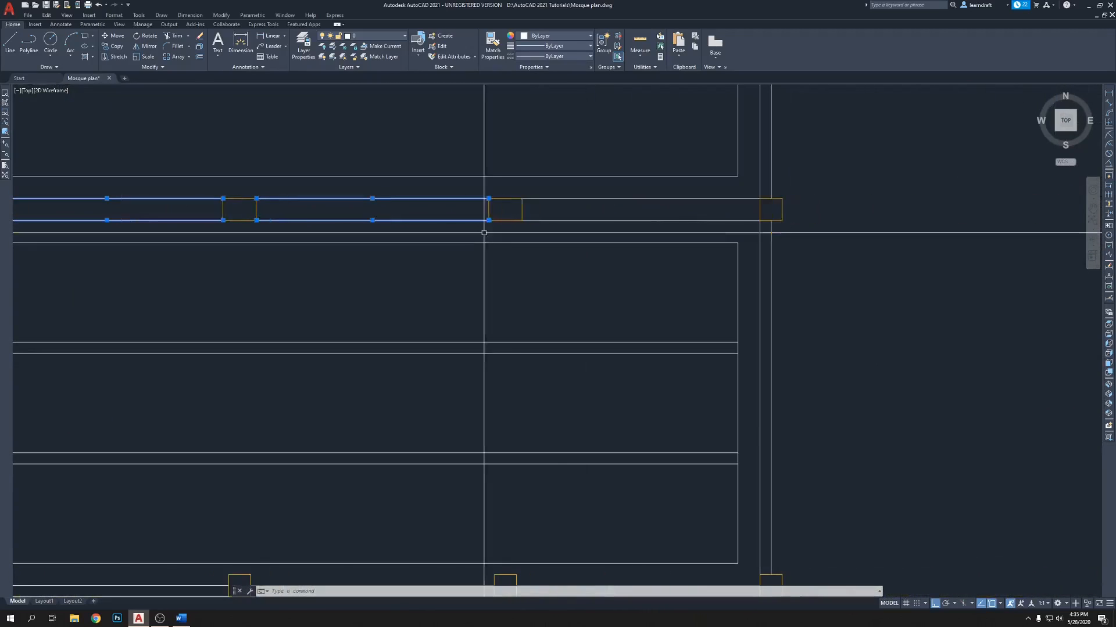
Step: Add the rightmost bottom wall segment and the lower right wall segment to the selection
{"action": "scroll", "coordinate": [624, 231], "scroll_direction": "down", "scroll_amount": 5}
{"action": "scroll", "coordinate": [629, 266], "scroll_direction": "up", "scroll_amount": 5}
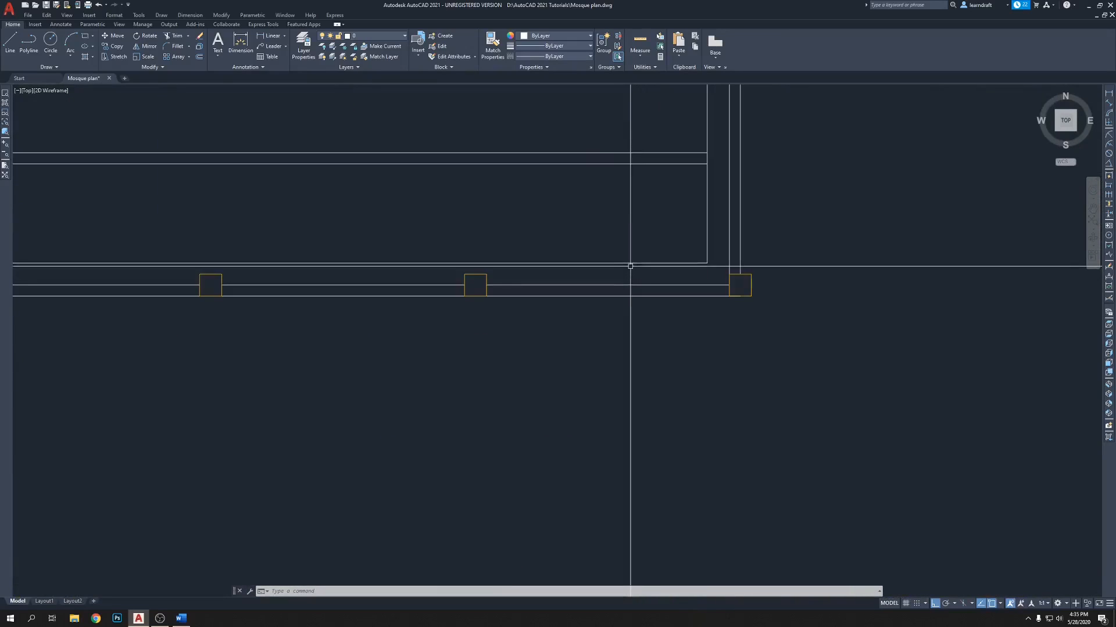
{"action": "left_click", "coordinate": [641, 277]}
{"action": "left_click", "coordinate": [634, 308]}
{"action": "left_click", "coordinate": [777, 231]}
{"action": "left_click", "coordinate": [718, 236]}
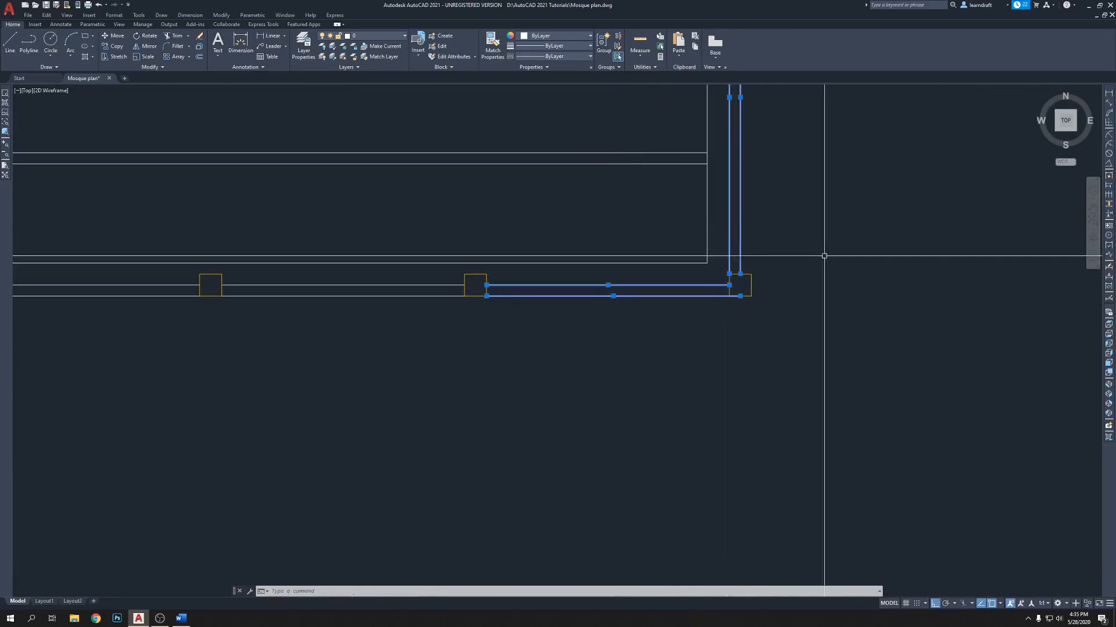
Step: Add the remaining bottom wall segments, up to the lower left corner column, to the selection
{"action": "middle_click_drag", "start_coordinate": [548, 319], "coordinate": [791, 324]}
{"action": "left_click", "coordinate": [581, 278]}
{"action": "left_click", "coordinate": [561, 312]}
{"action": "middle_click_drag", "start_coordinate": [441, 304], "coordinate": [763, 327]}
{"action": "left_click", "coordinate": [630, 307]}
{"action": "left_click", "coordinate": [593, 342]}
{"action": "middle_click_drag", "start_coordinate": [511, 344], "coordinate": [746, 351]}
{"action": "left_click", "coordinate": [624, 317]}
{"action": "left_click", "coordinate": [581, 347]}
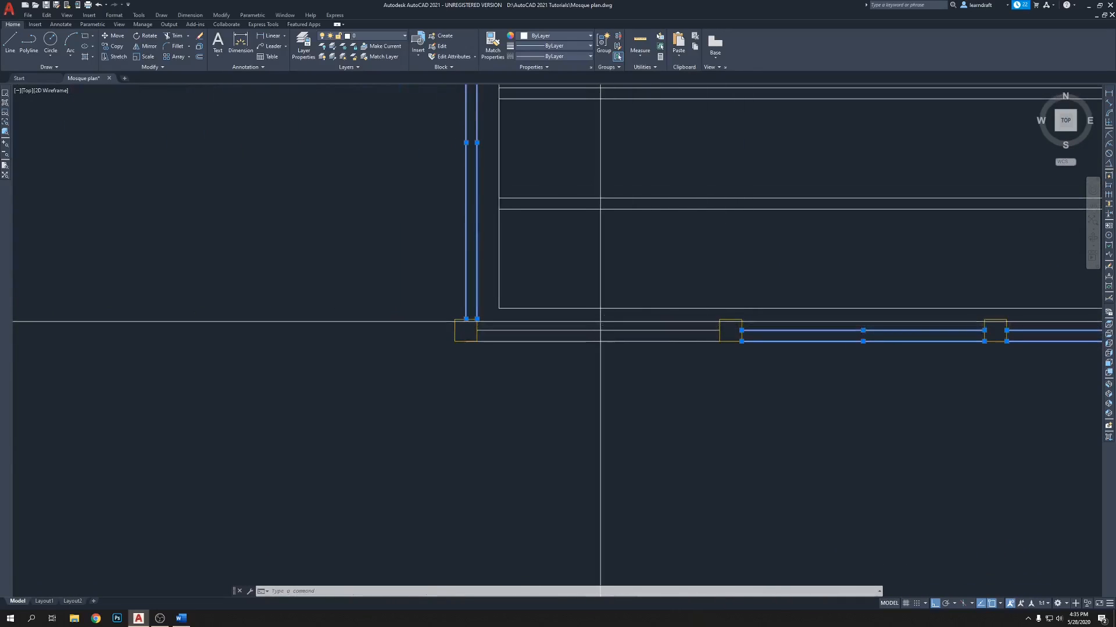
{"action": "left_click", "coordinate": [600, 321]}
{"action": "left_click", "coordinate": [523, 351]}
Step: Add the remaining right wall segments between the dividing wall and the opening to the selection
{"action": "scroll", "coordinate": [507, 348], "scroll_direction": "down", "scroll_amount": 2}
{"action": "middle_click_drag", "start_coordinate": [996, 241], "coordinate": [700, 339]}
{"action": "scroll", "coordinate": [718, 225], "scroll_direction": "up", "scroll_amount": 3}
{"action": "left_click", "coordinate": [721, 219]}
{"action": "left_click", "coordinate": [682, 260]}
{"action": "middle_click_drag", "start_coordinate": [734, 193], "coordinate": [668, 387]}
{"action": "left_click", "coordinate": [660, 204]}
{"action": "left_click", "coordinate": [620, 224]}
{"action": "scroll", "coordinate": [654, 239], "scroll_direction": "down", "scroll_amount": 4}
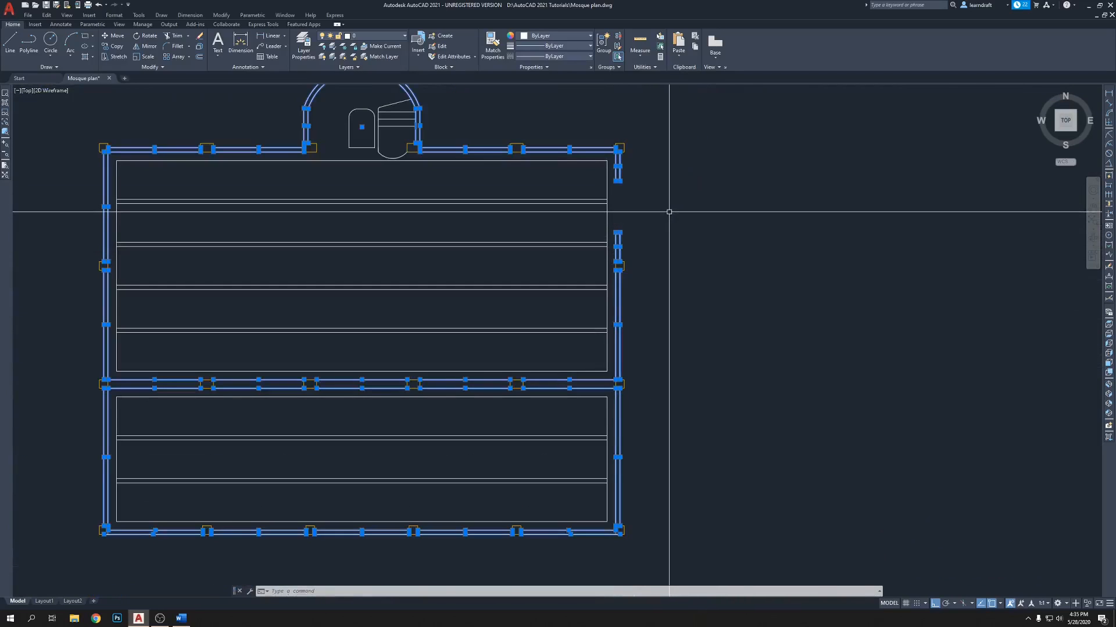
Step: Assign the selected wall outlines of the mosque plan to the wall layer
{"action": "mouse_move", "coordinate": [690, 199]}
{"action": "middle_mouse_down"}
{"action": "mouse_move", "coordinate": [730, 231]}
{"action": "mouse_move", "coordinate": [762, 228]}
{"action": "middle_mouse_up"}
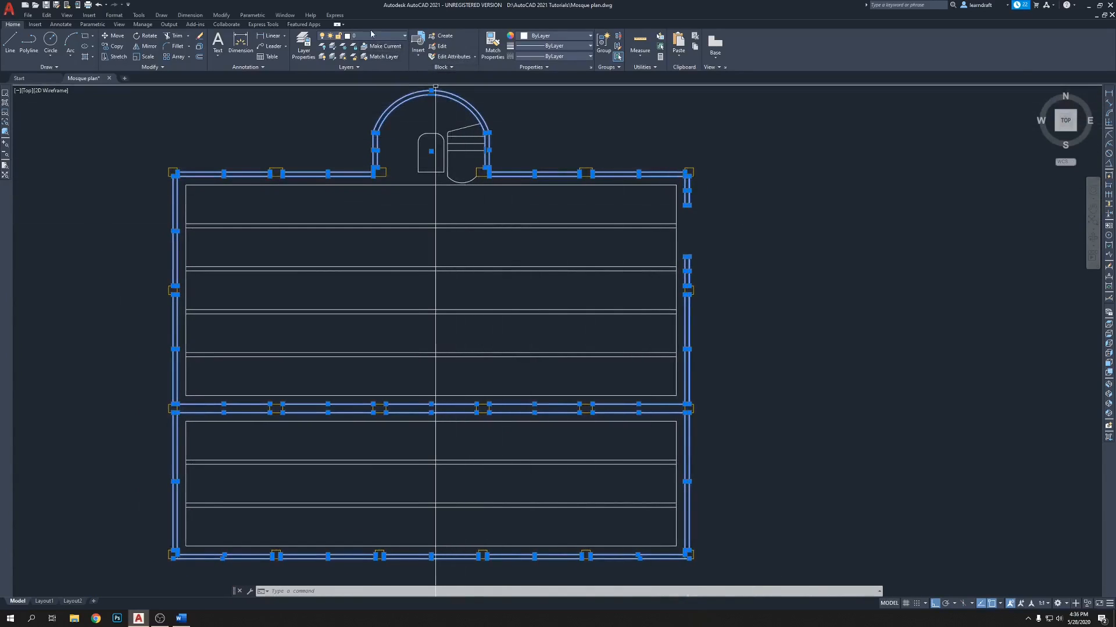
{"action": "left_click", "coordinate": [361, 77]}
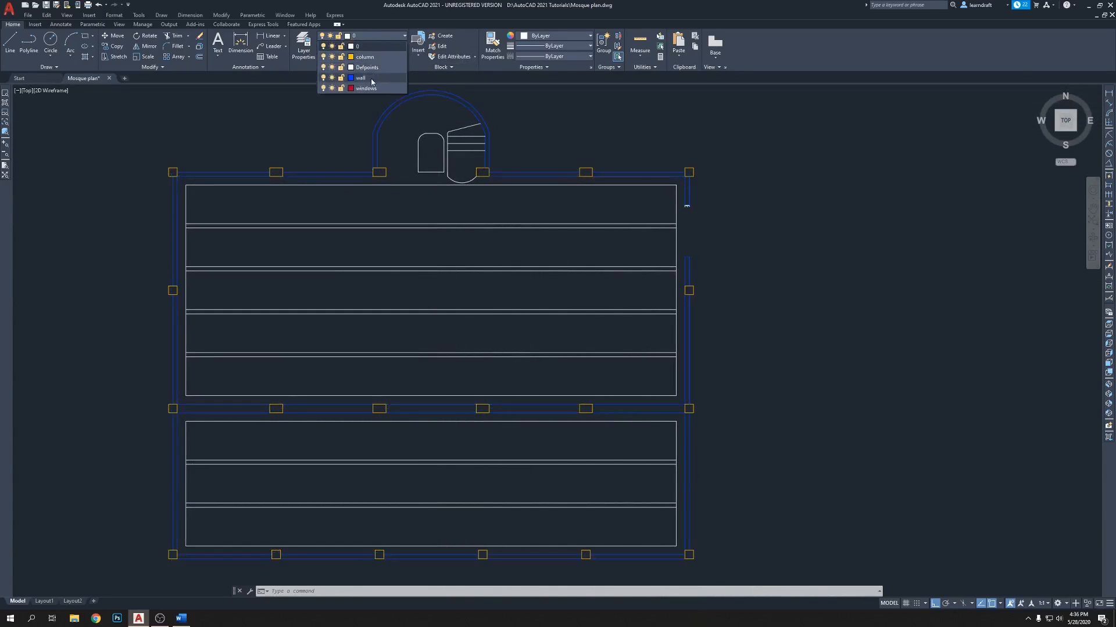
{"action": "key", "text": "Escape"}
Step: Assign the white frame profile at the upper end of the east wall opening to the windows layer
{"action": "scroll", "coordinate": [721, 193], "scroll_direction": "up", "scroll_amount": 6}
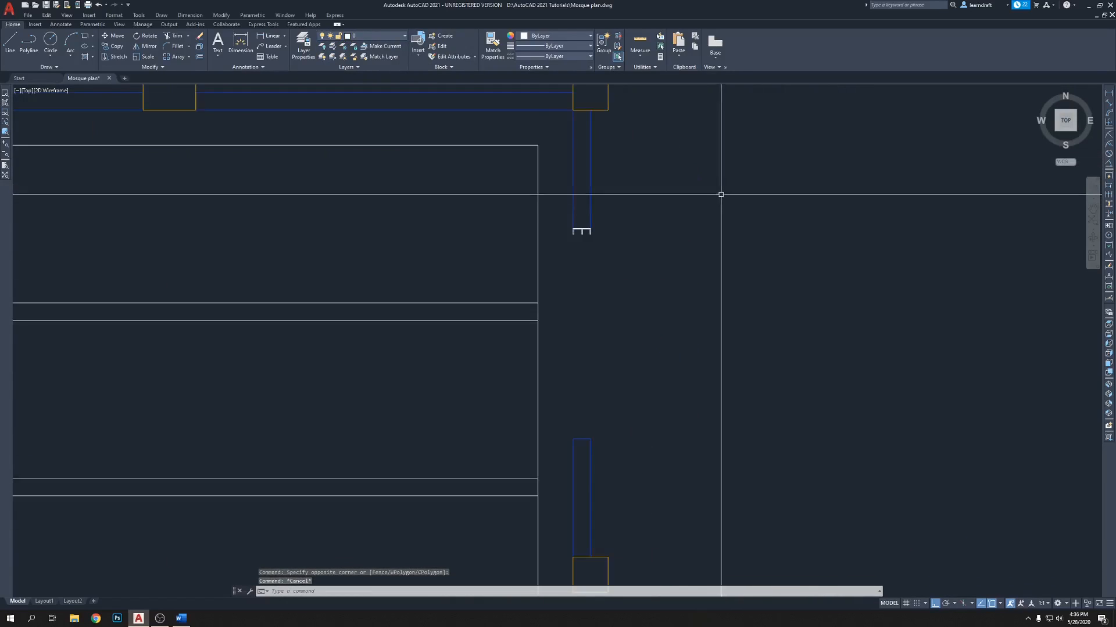
{"action": "scroll", "coordinate": [591, 207], "scroll_direction": "up", "scroll_amount": 4}
{"action": "left_click", "coordinate": [585, 286]}
{"action": "left_click", "coordinate": [572, 250]}
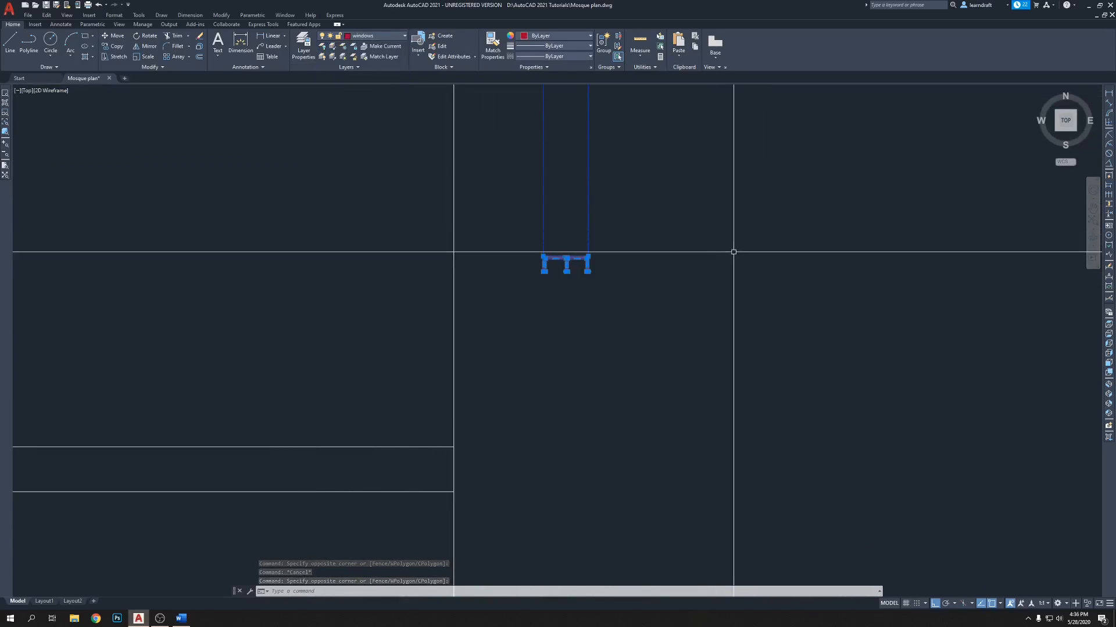
{"action": "scroll", "coordinate": [625, 249], "scroll_direction": "up", "scroll_amount": 8}
{"action": "scroll", "coordinate": [621, 203], "scroll_direction": "up", "scroll_amount": 2}
{"action": "scroll", "coordinate": [578, 209], "scroll_direction": "down", "scroll_amount": 6}
{"action": "key", "text": "Escape"}
{"action": "scroll", "coordinate": [587, 197], "scroll_direction": "down", "scroll_amount": 4}
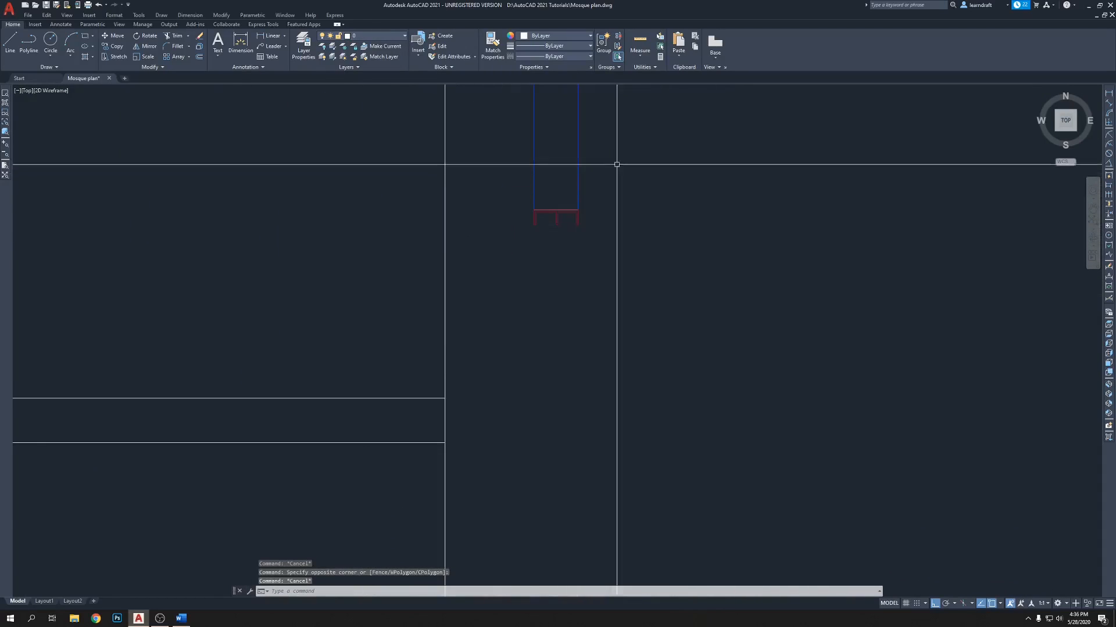
{"action": "scroll", "coordinate": [481, 160], "scroll_direction": "down", "scroll_amount": 4}
{"action": "scroll", "coordinate": [493, 158], "scroll_direction": "up", "scroll_amount": 2}
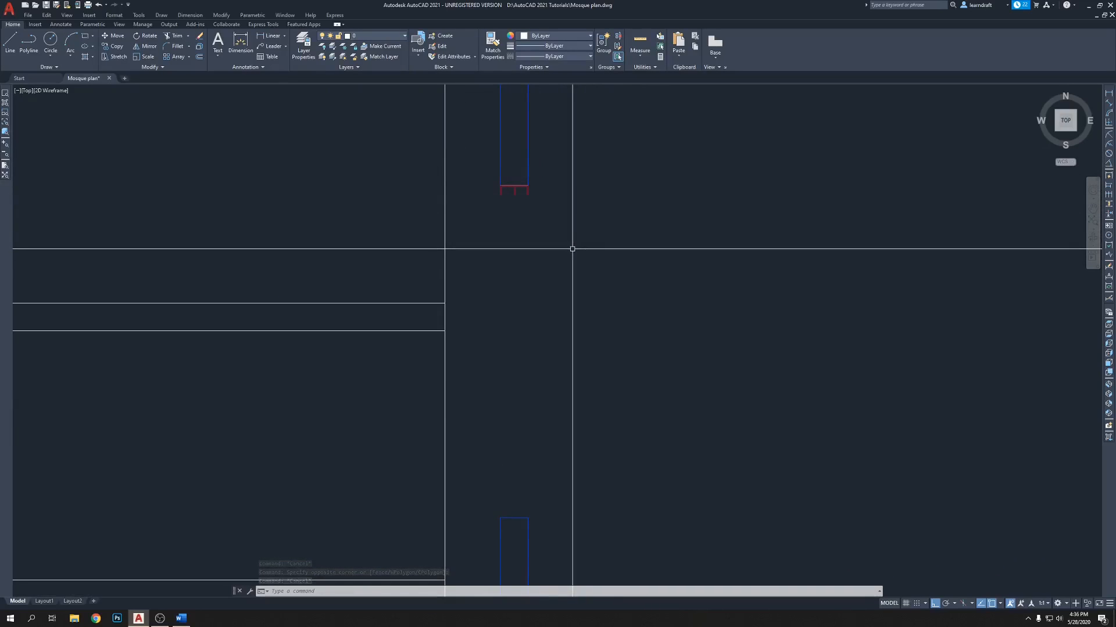
Step: Mirror the frame profile across a horizontal line in the wall opening, keeping the original
{"action": "left_click", "coordinate": [493, 180]}
{"action": "left_click", "coordinate": [535, 201]}
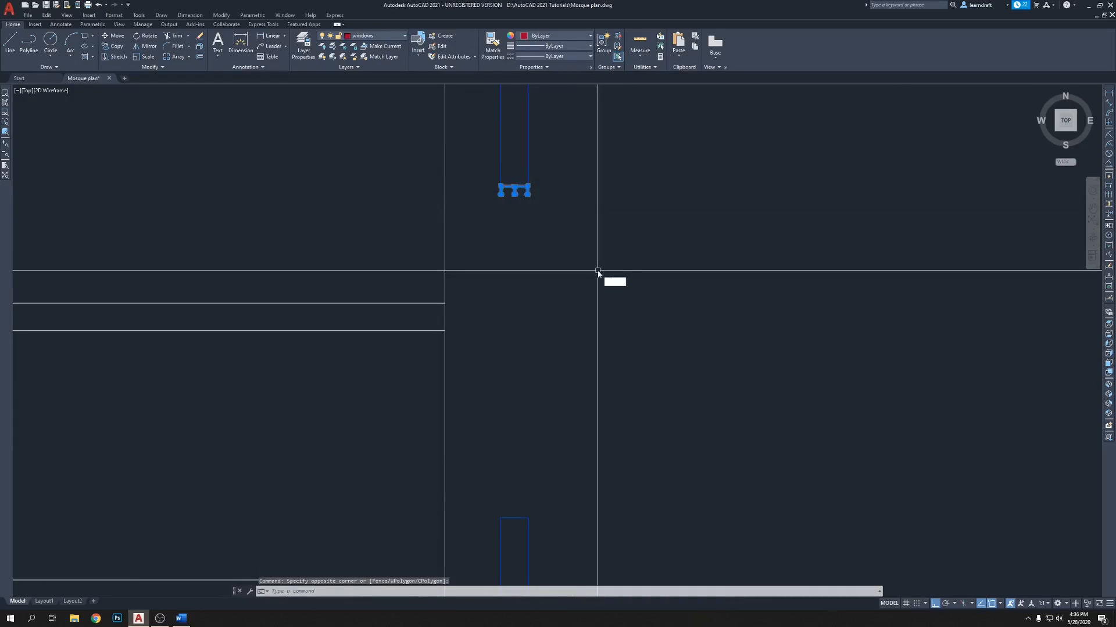
{"action": "key", "text": "Return"}
{"action": "scroll", "coordinate": [512, 258], "scroll_direction": "down", "scroll_amount": 2}
{"action": "left_click", "coordinate": [518, 297]}
{"action": "left_click", "coordinate": [643, 311]}
{"action": "key", "text": "Return"}
Step: Move the mirrored frame profile from its base midpoint onto the midpoint of the lower wall end
{"action": "scroll", "coordinate": [505, 392], "scroll_direction": "up", "scroll_amount": 4}
{"action": "middle_click_drag", "start_coordinate": [504, 392], "coordinate": [522, 311]}
{"action": "left_click", "coordinate": [541, 278]}
{"action": "left_click", "coordinate": [484, 311]}
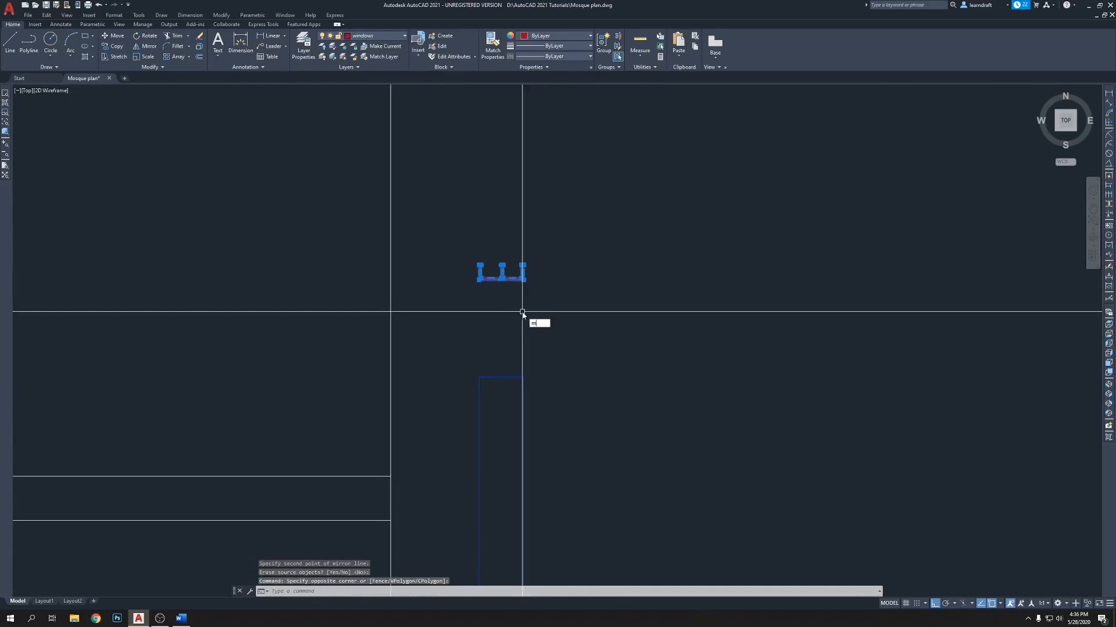
{"action": "key", "text": "Return"}
{"action": "scroll", "coordinate": [515, 298], "scroll_direction": "up", "scroll_amount": 4}
{"action": "left_click", "coordinate": [477, 255]}
{"action": "middle_click_drag", "start_coordinate": [478, 429], "coordinate": [462, 311]}
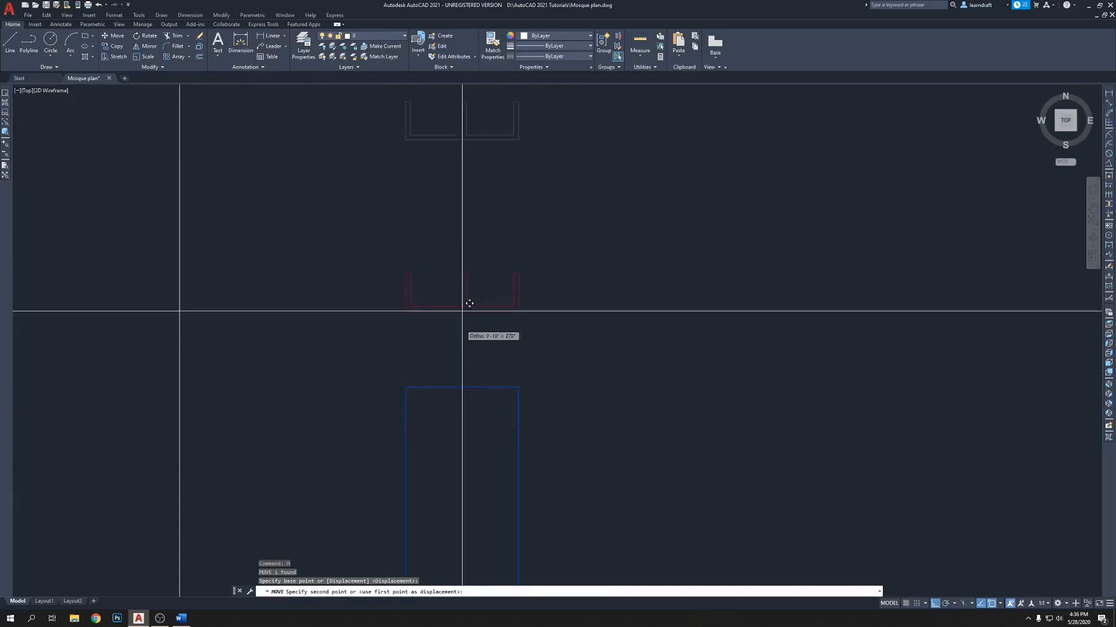
{"action": "left_click", "coordinate": [465, 386]}
{"action": "scroll", "coordinate": [467, 378], "scroll_direction": "up", "scroll_amount": 4}
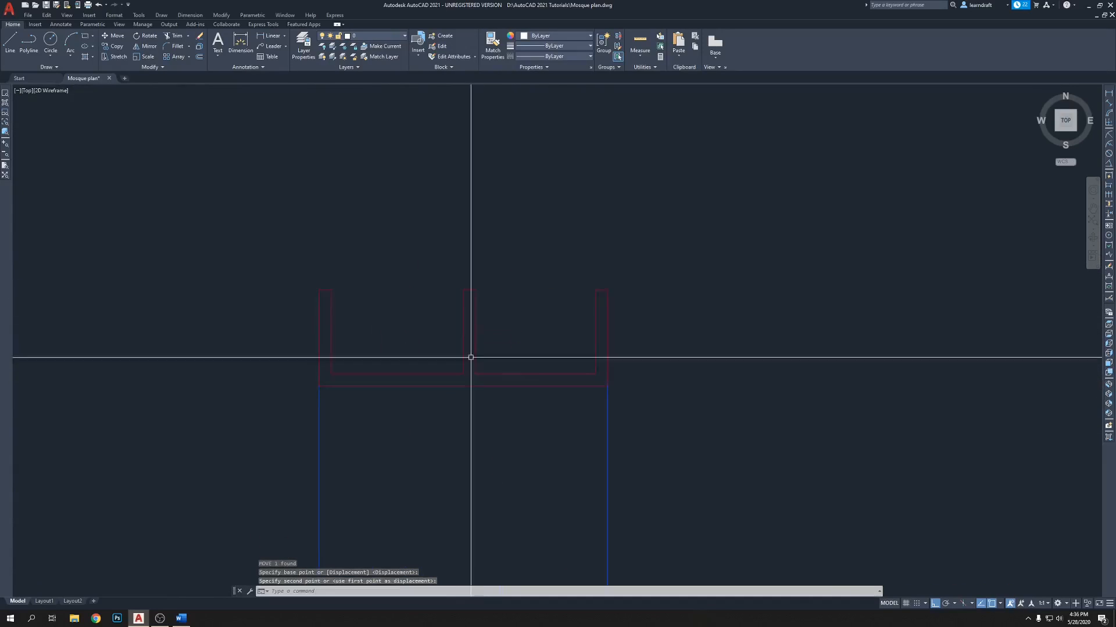
{"action": "middle_click_drag", "start_coordinate": [512, 291], "coordinate": [540, 330]}
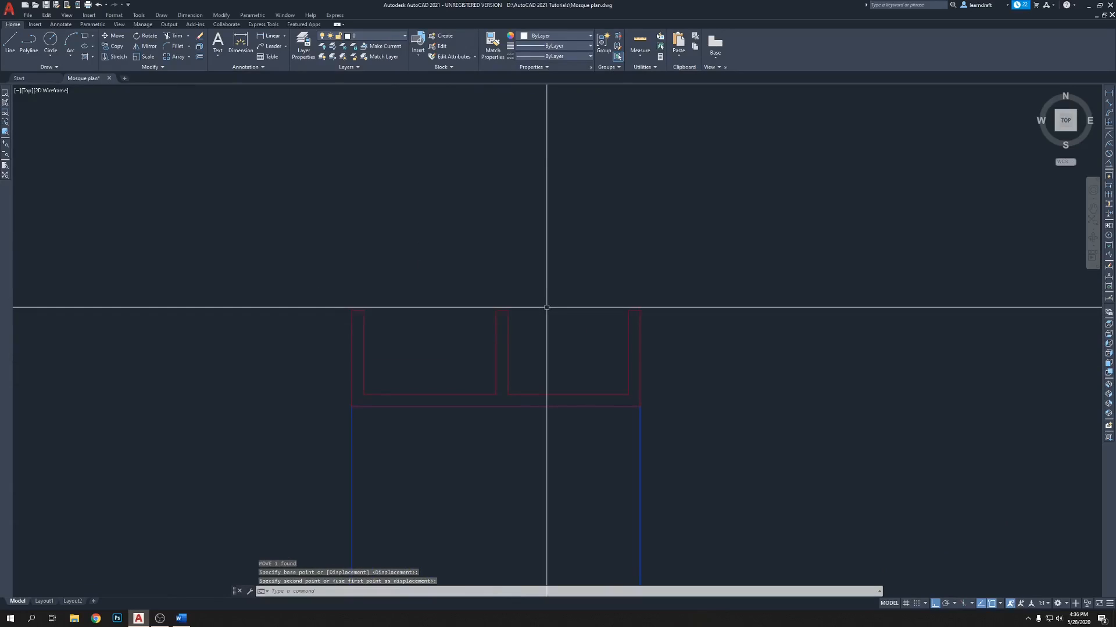
Step: Measure the horizontal distance from the lower frame's outer corner to the midpoint of its base
{"action": "type", "text": "li"}
{"action": "key", "text": "Return"}
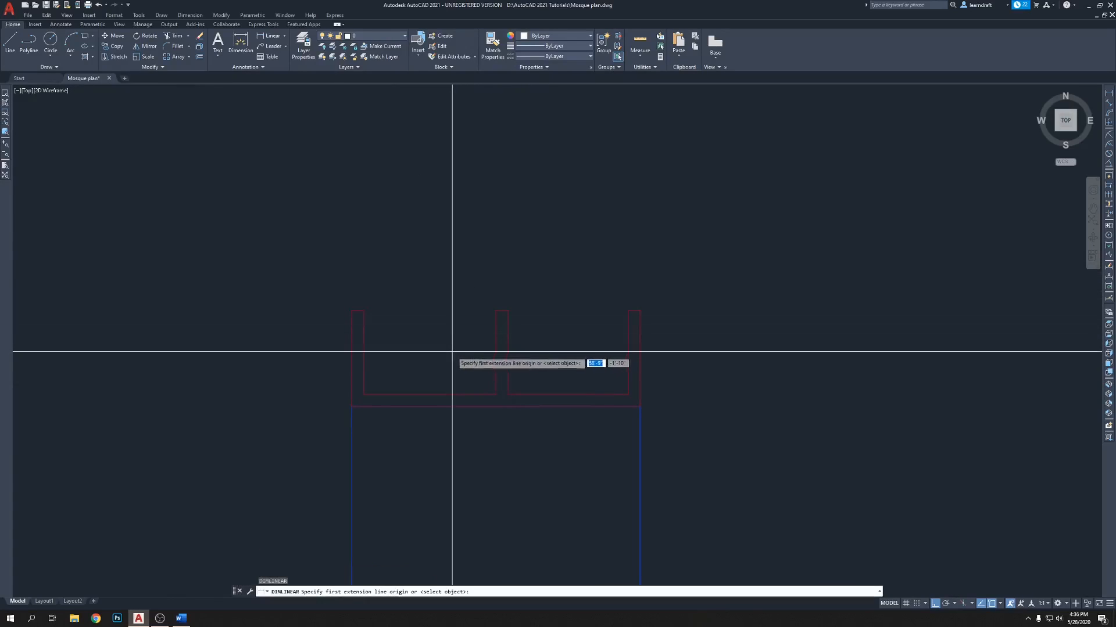
{"action": "left_click", "coordinate": [350, 407]}
{"action": "left_click", "coordinate": [496, 407]}
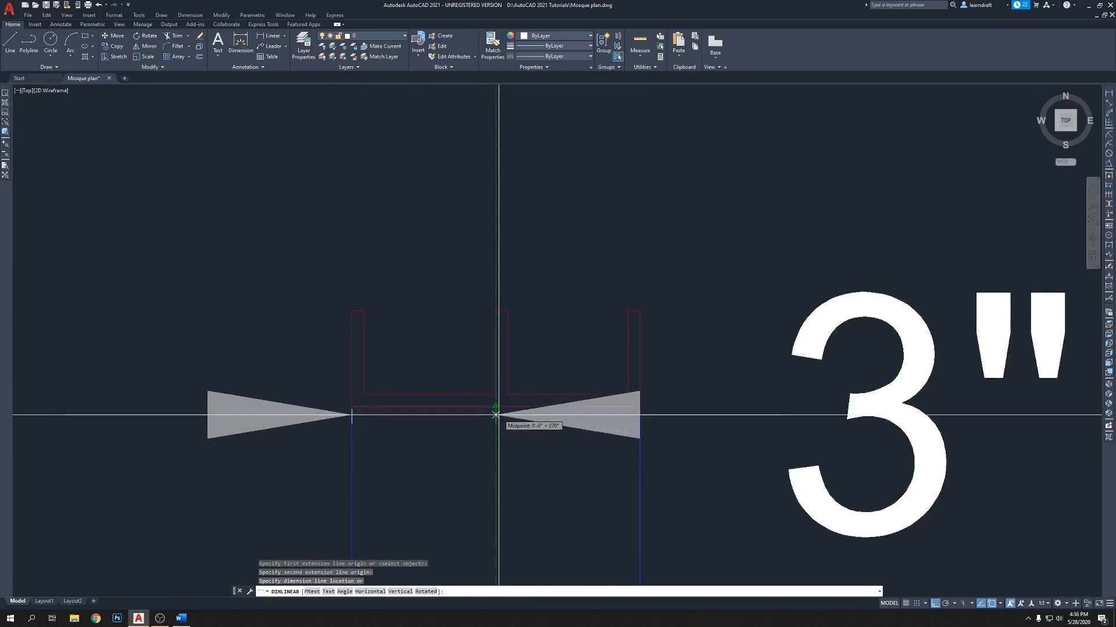
{"action": "key", "text": "Escape"}
{"action": "key", "text": "Escape"}
Step: Stretch the lower frame's middle prong toward the building interior by .125
{"action": "left_click", "coordinate": [531, 271]}
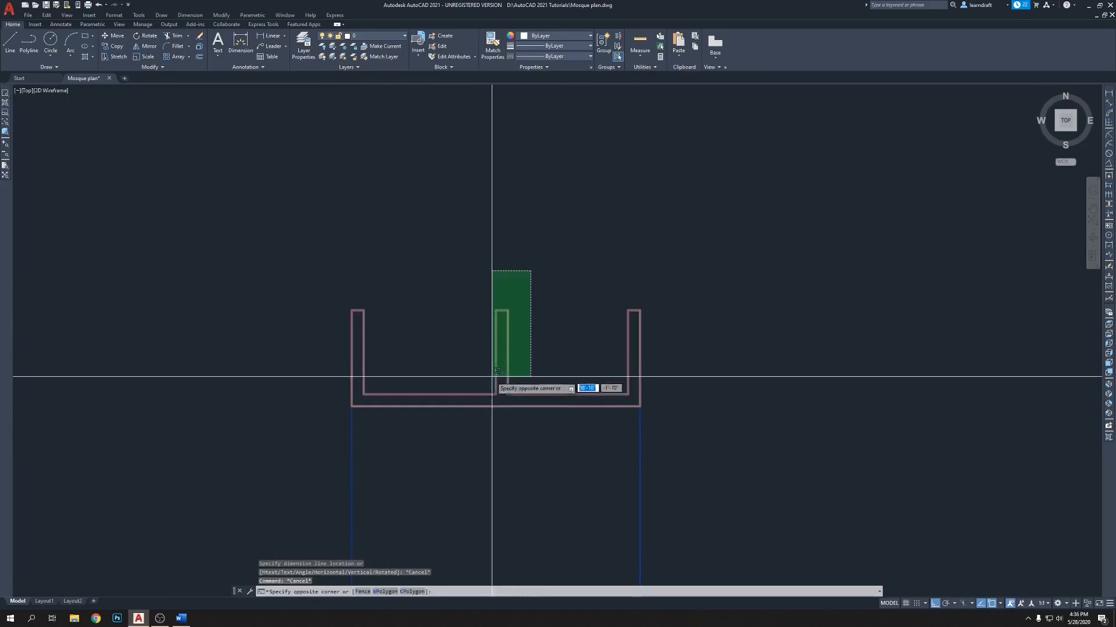
{"action": "left_click", "coordinate": [473, 400]}
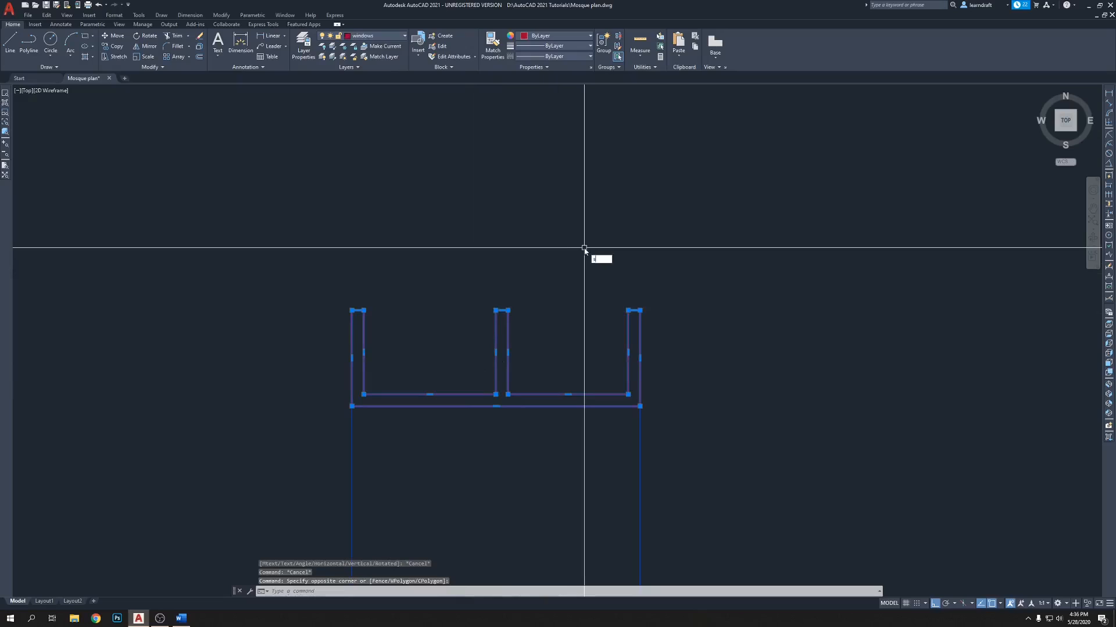
{"action": "key", "text": "Return"}
{"action": "left_click", "coordinate": [646, 202]}
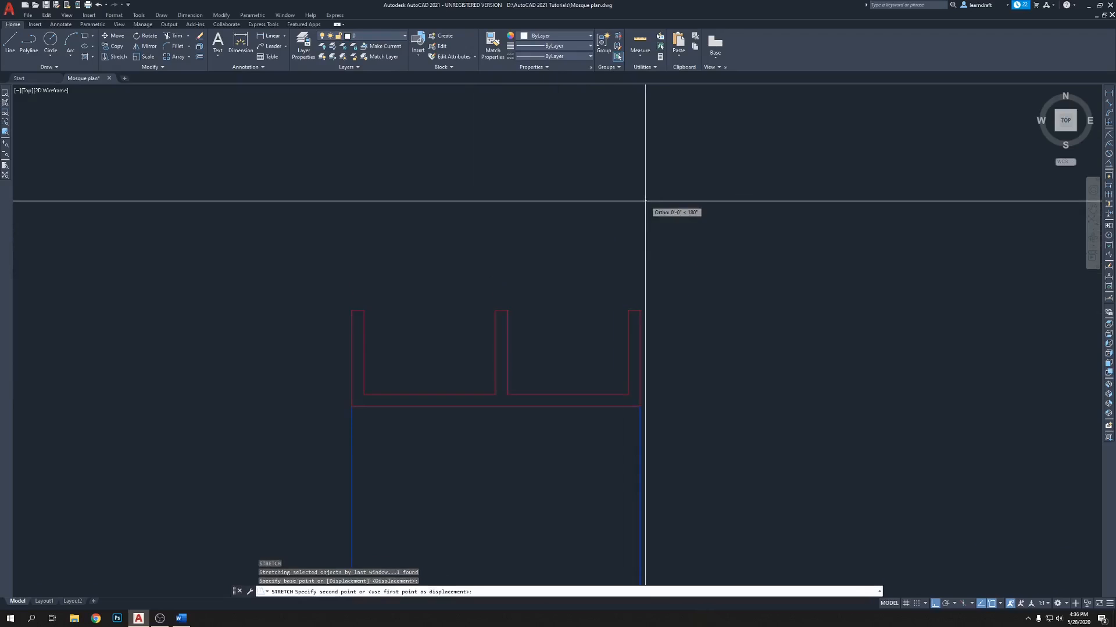
{"action": "type", "text": "12"}
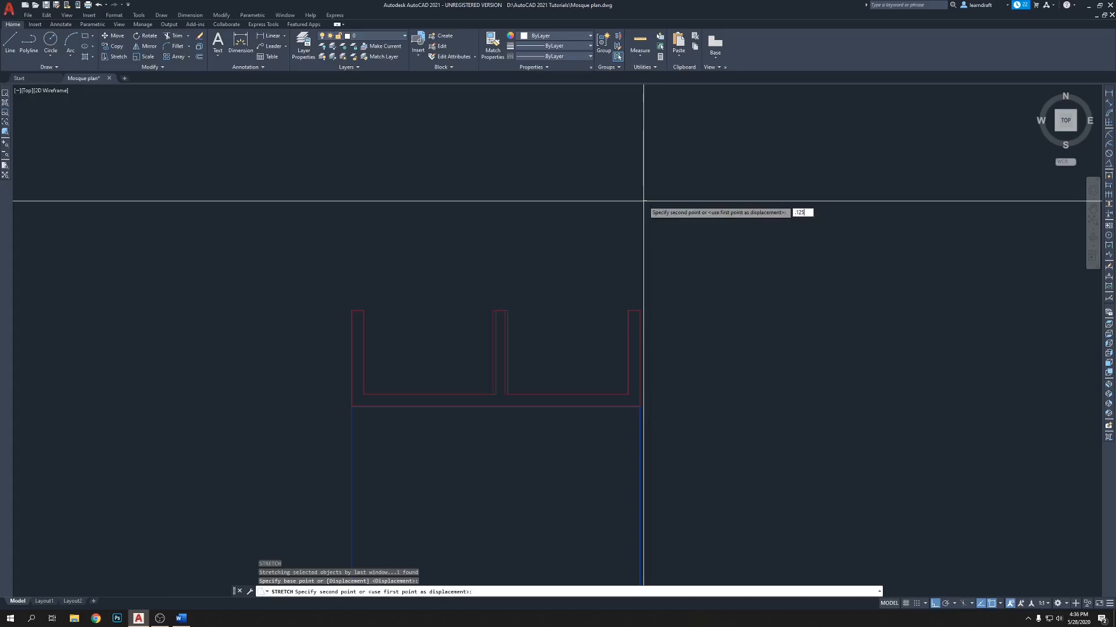
{"action": "type", "text": "5"}
{"action": "key", "text": "Return"}
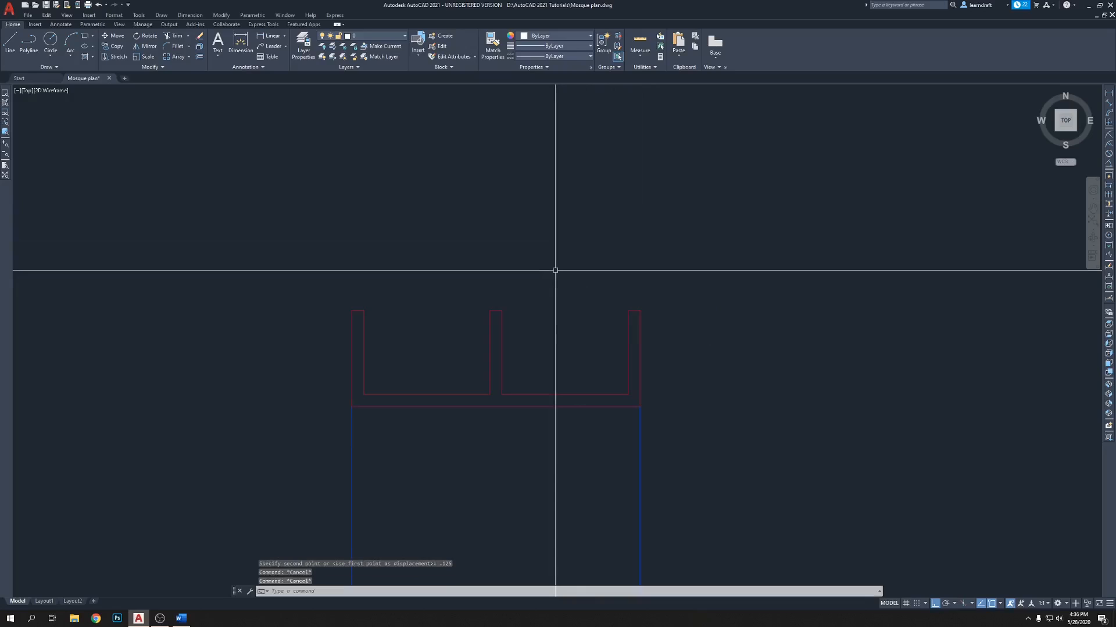
Step: Measure the clear gap between the lower frame's inner side prong and its middle prong
{"action": "key", "text": "Return"}
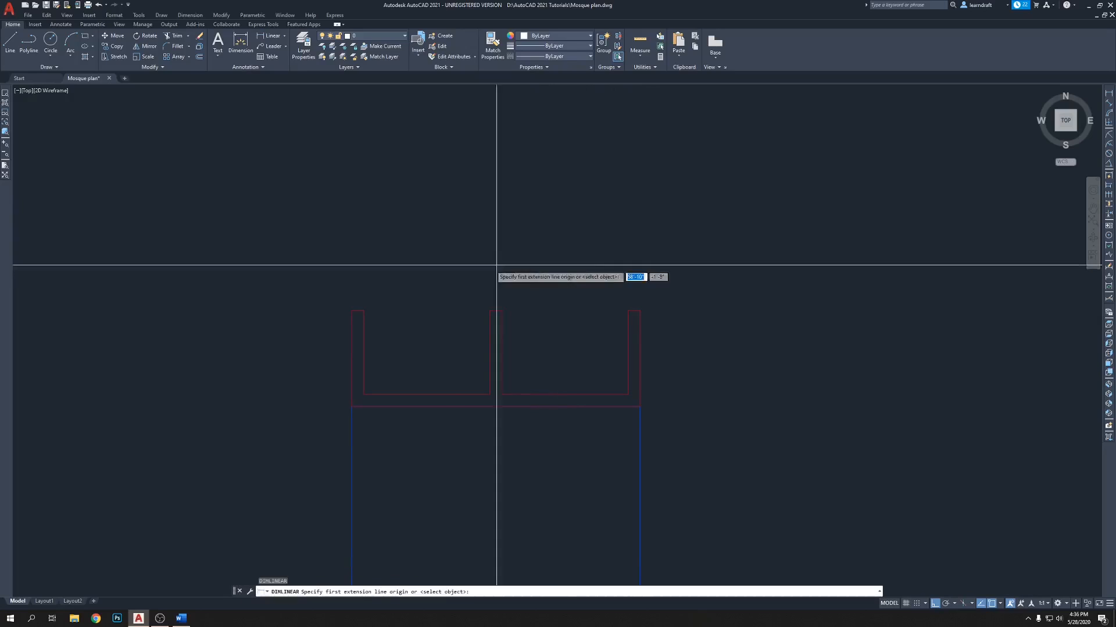
{"action": "left_click", "coordinate": [364, 310]}
{"action": "left_click", "coordinate": [490, 310]}
{"action": "scroll", "coordinate": [476, 267], "scroll_direction": "down", "scroll_amount": 5}
{"action": "scroll", "coordinate": [473, 210], "scroll_direction": "up", "scroll_amount": 3}
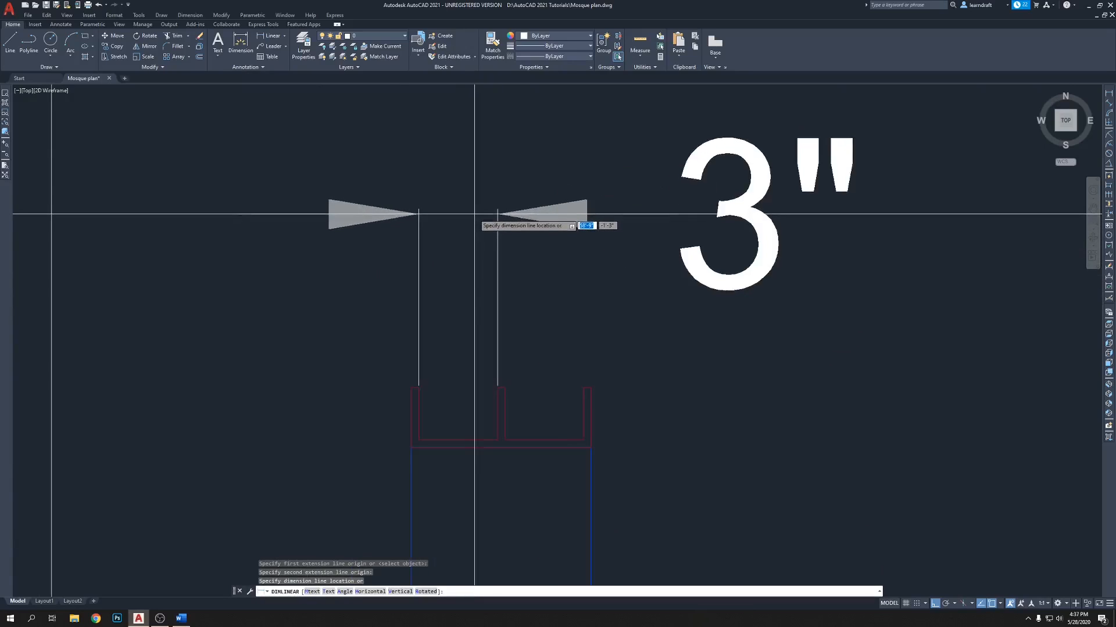
{"action": "key", "text": "Escape"}
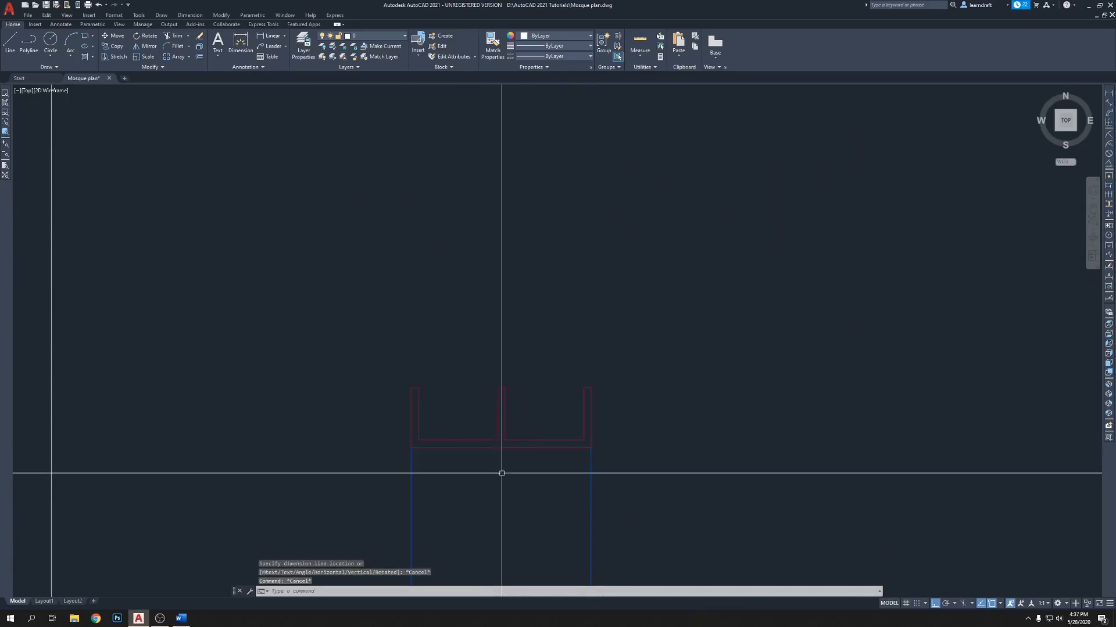
Step: Check the middle prong's centring with a temporary vertical line from the midpoint of the lower frame's base
{"action": "type", "text": "l"}
{"action": "key", "text": "Return"}
{"action": "scroll", "coordinate": [498, 448], "scroll_direction": "up", "scroll_amount": 3}
{"action": "left_click", "coordinate": [497, 448]}
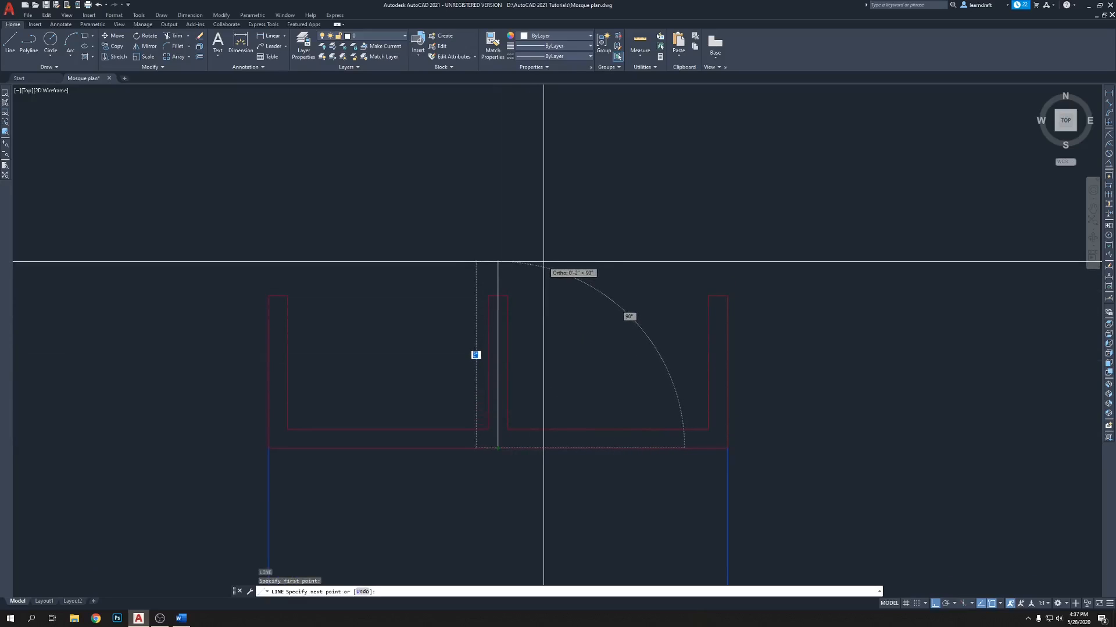
{"action": "key", "text": "Escape"}
Step: Erase the original frame profile at the upper end of the wall opening
{"action": "scroll", "coordinate": [485, 316], "scroll_direction": "down", "scroll_amount": 6}
{"action": "middle_click_drag", "start_coordinate": [493, 319], "coordinate": [495, 346]}
{"action": "scroll", "coordinate": [495, 346], "scroll_direction": "down", "scroll_amount": 3}
{"action": "scroll", "coordinate": [495, 168], "scroll_direction": "up", "scroll_amount": 5}
{"action": "left_click", "coordinate": [545, 168]}
{"action": "left_click", "coordinate": [474, 160]}
{"action": "scroll", "coordinate": [547, 135], "scroll_direction": "down", "scroll_amount": 6}
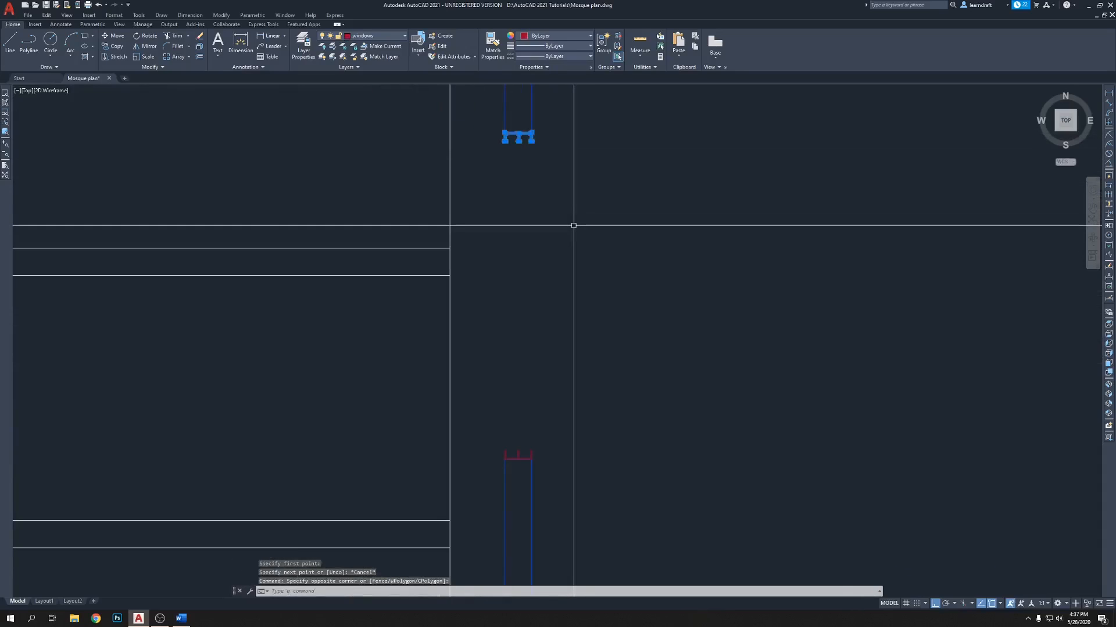
{"action": "key", "text": "Delete"}
Step: Mirror the corrected lower frame profile across a horizontal line toward the upper wall end, keeping the original
{"action": "left_click", "coordinate": [512, 456]}
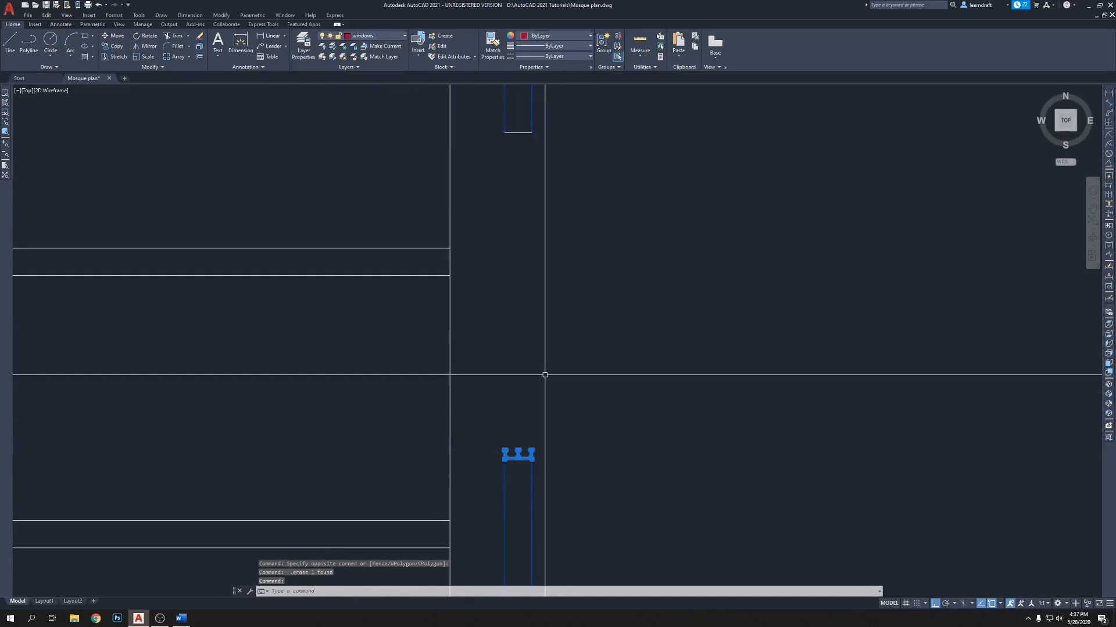
{"action": "key", "text": "Return"}
{"action": "left_click", "coordinate": [510, 306]}
{"action": "left_click", "coordinate": [599, 309]}
{"action": "key", "text": "Return"}
{"action": "middle_click_drag", "start_coordinate": [583, 279], "coordinate": [593, 337]}
{"action": "scroll", "coordinate": [549, 203], "scroll_direction": "up", "scroll_amount": 4}
{"action": "left_click", "coordinate": [567, 323]}
{"action": "left_click", "coordinate": [500, 285]}
{"action": "middle_click_drag", "start_coordinate": [513, 318], "coordinate": [534, 372]}
{"action": "type", "text": "m"}
{"action": "key", "text": "Return"}
{"action": "key", "text": "Escape"}
{"action": "key", "text": "Escape"}
{"action": "middle_click_drag", "start_coordinate": [543, 257], "coordinate": [556, 269]}
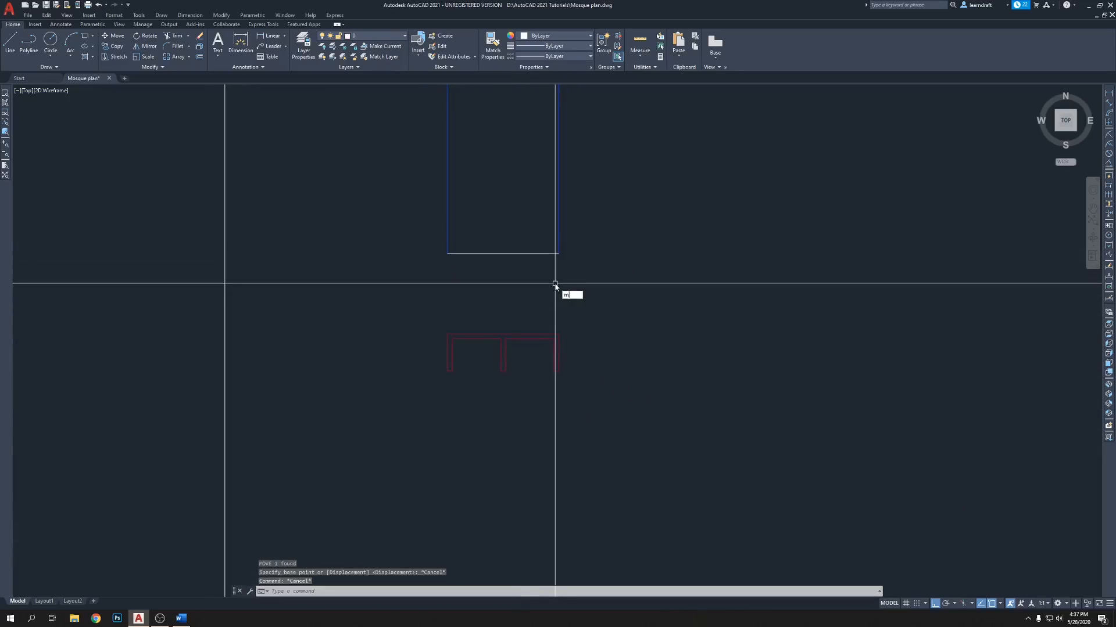
{"action": "type", "text": "ma"}
{"action": "key", "text": "Return"}
{"action": "key", "text": "Escape"}
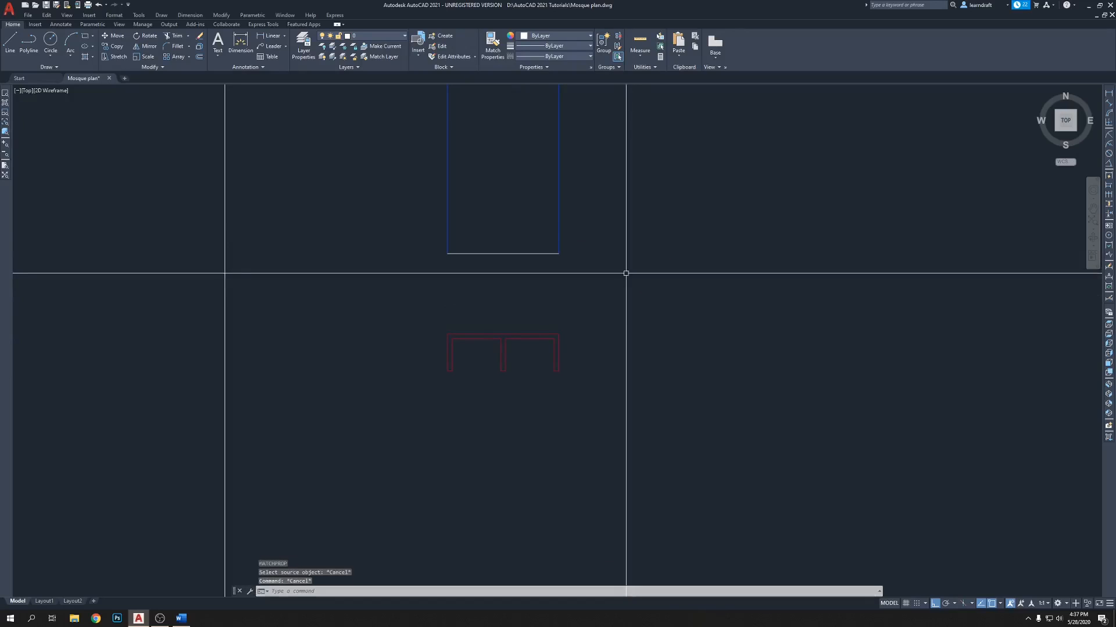
Step: Erase the white line closing the upper wall end and undo the erasure
{"action": "left_click", "coordinate": [546, 253]}
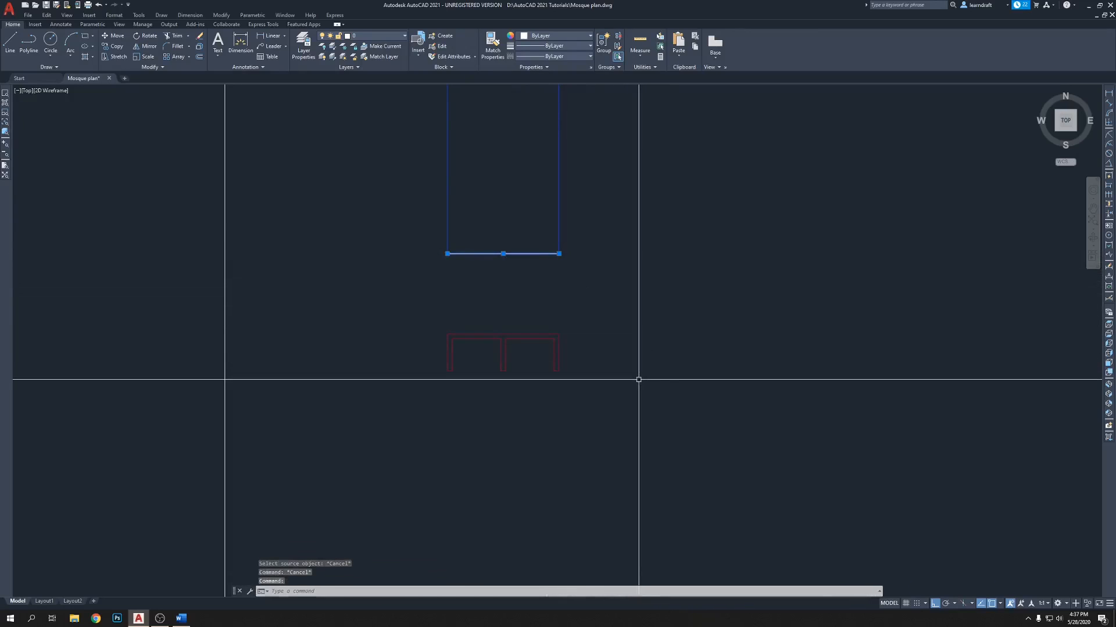
{"action": "key", "text": "Delete"}
{"action": "key", "text": "ctrl+z"}
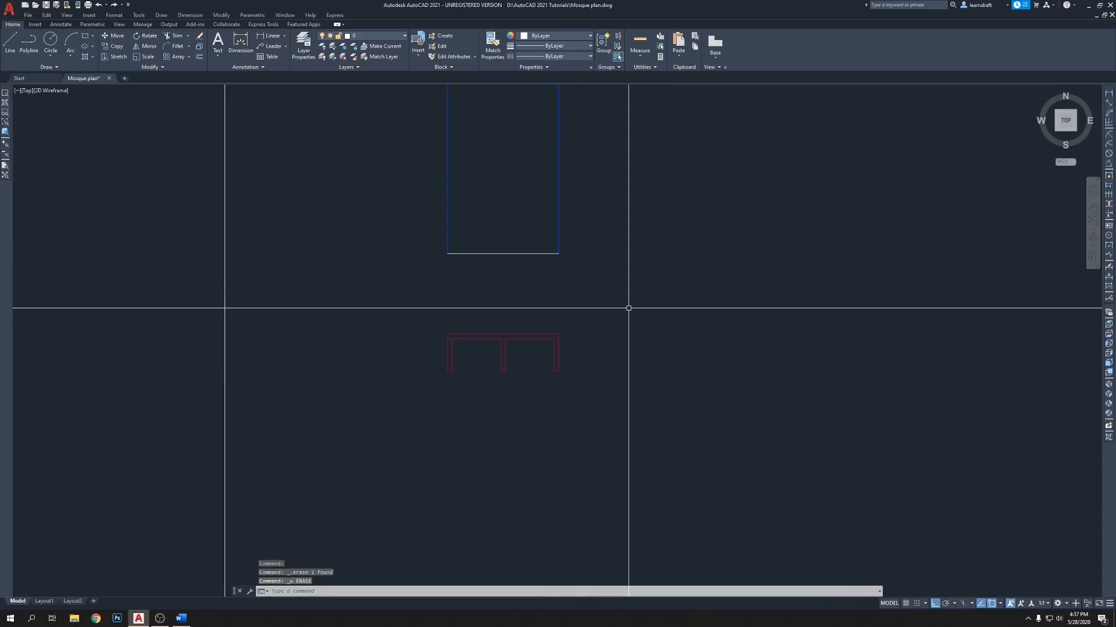
Step: Match the properties of the blue wall line onto the white line closing the upper wall end
{"action": "key", "text": "Return"}
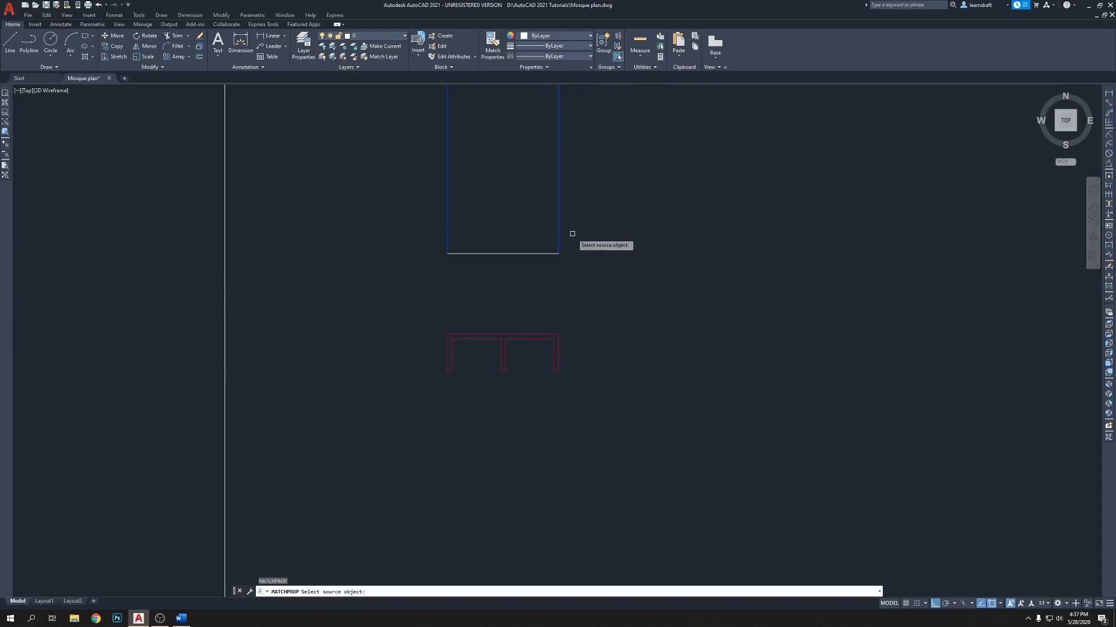
{"action": "left_click", "coordinate": [558, 216]}
{"action": "left_click_drag", "start_coordinate": [525, 227], "coordinate": [490, 286]}
{"action": "key", "text": "Return"}
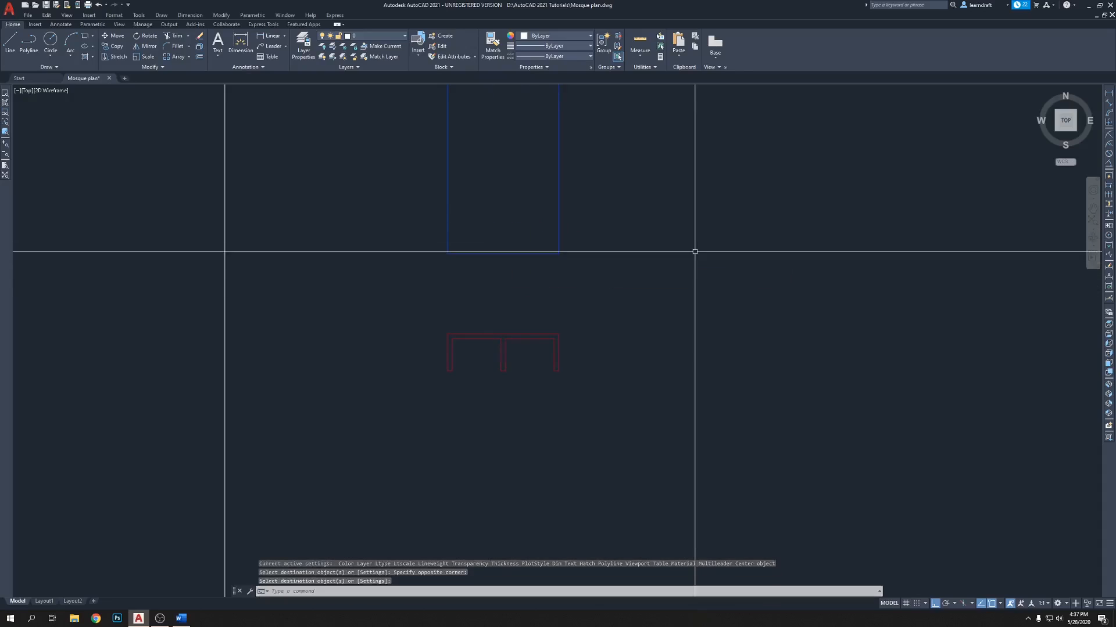
Step: Move the mirrored frame profile from its top edge midpoint onto the midpoint of the upper wall end
{"action": "left_click", "coordinate": [602, 306]}
{"action": "left_click", "coordinate": [488, 358]}
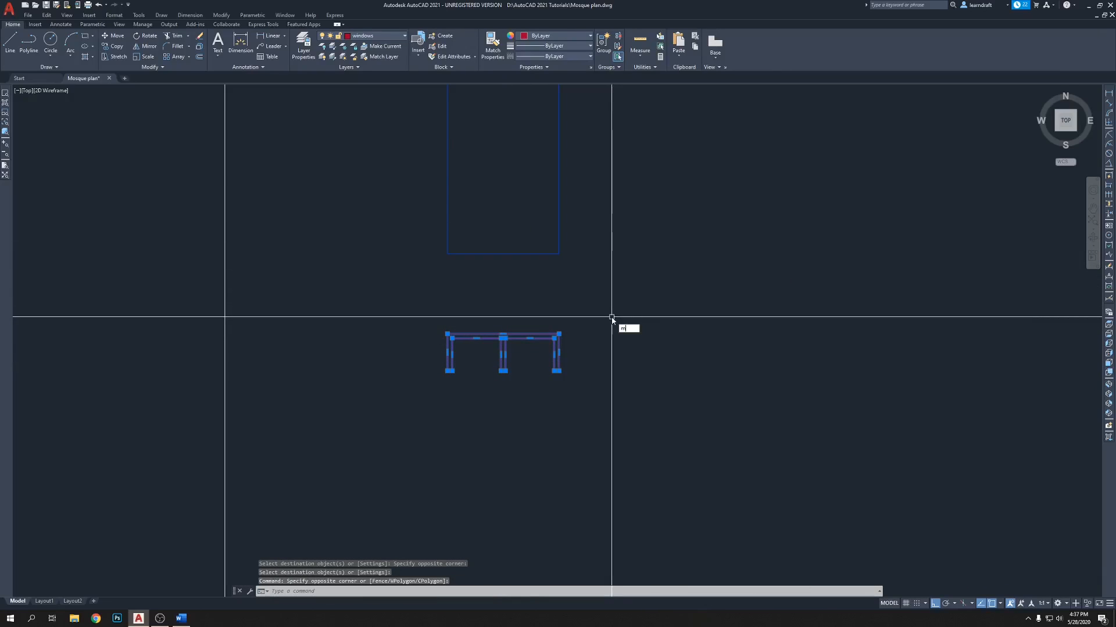
{"action": "type", "text": "m"}
{"action": "key", "text": "Return"}
{"action": "scroll", "coordinate": [497, 331], "scroll_direction": "up", "scroll_amount": 2}
{"action": "left_click", "coordinate": [506, 336]}
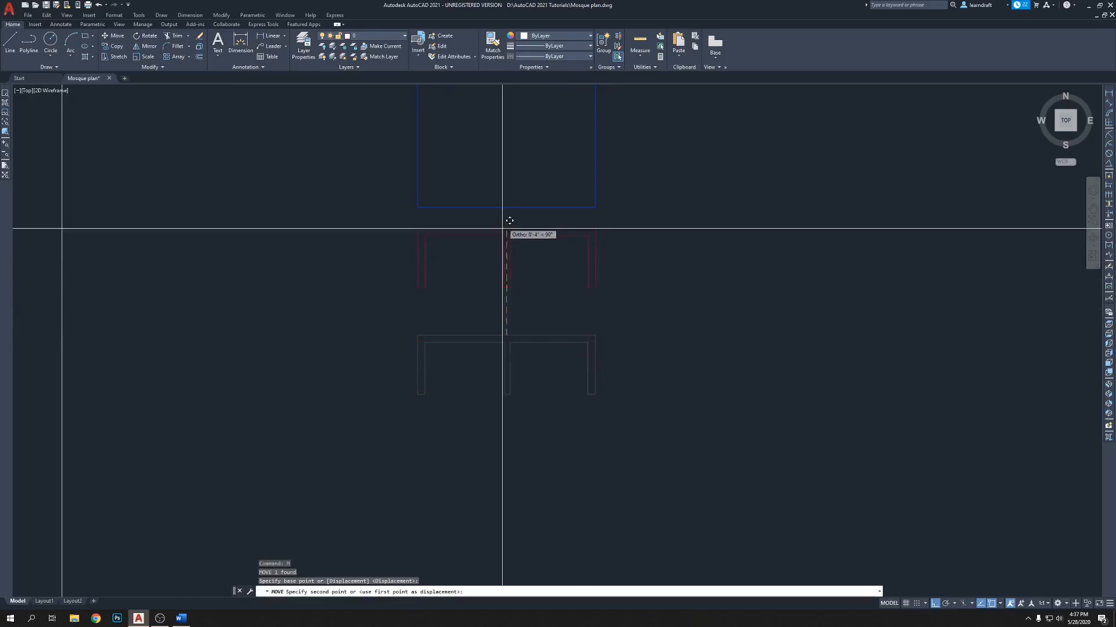
{"action": "left_click", "coordinate": [511, 207]}
{"action": "scroll", "coordinate": [545, 249], "scroll_direction": "down", "scroll_amount": 3}
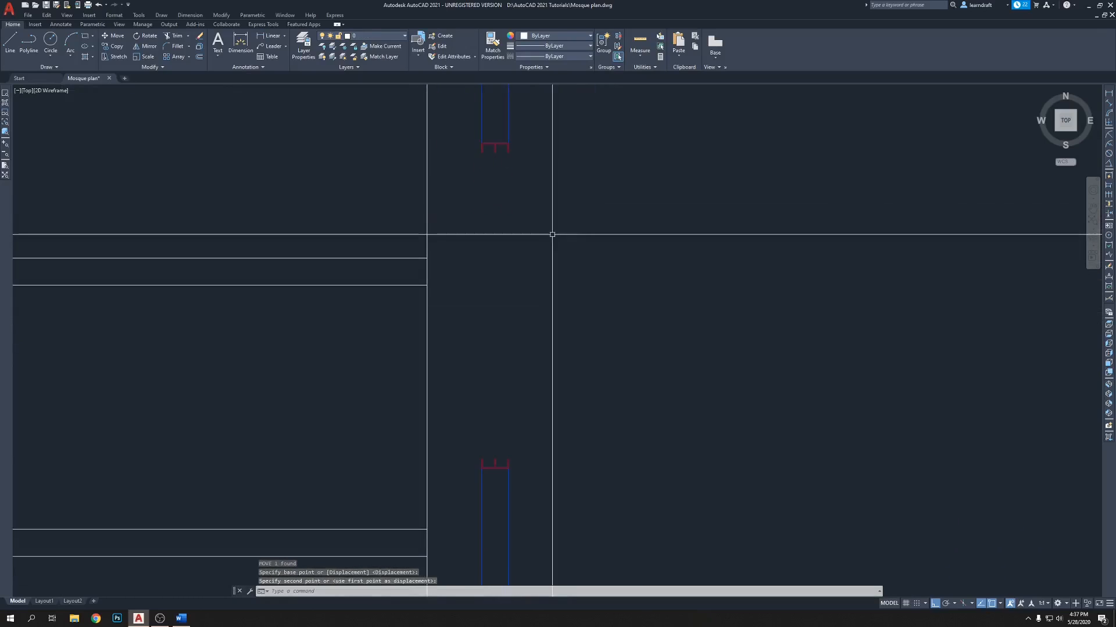
Step: Draw a vertical line from the middle leg of the upper frame profile down to the middle leg of the lower one
{"action": "middle_click_drag", "start_coordinate": [549, 283], "coordinate": [553, 261]}
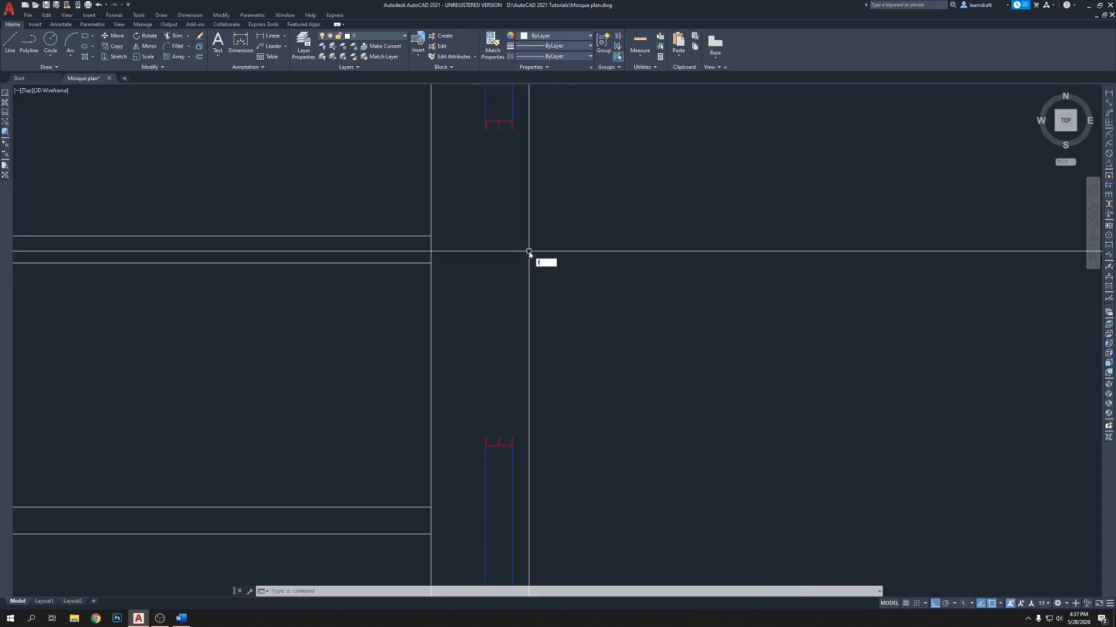
{"action": "type", "text": "l"}
{"action": "key", "text": "Return"}
{"action": "scroll", "coordinate": [543, 221], "scroll_direction": "up", "scroll_amount": 6}
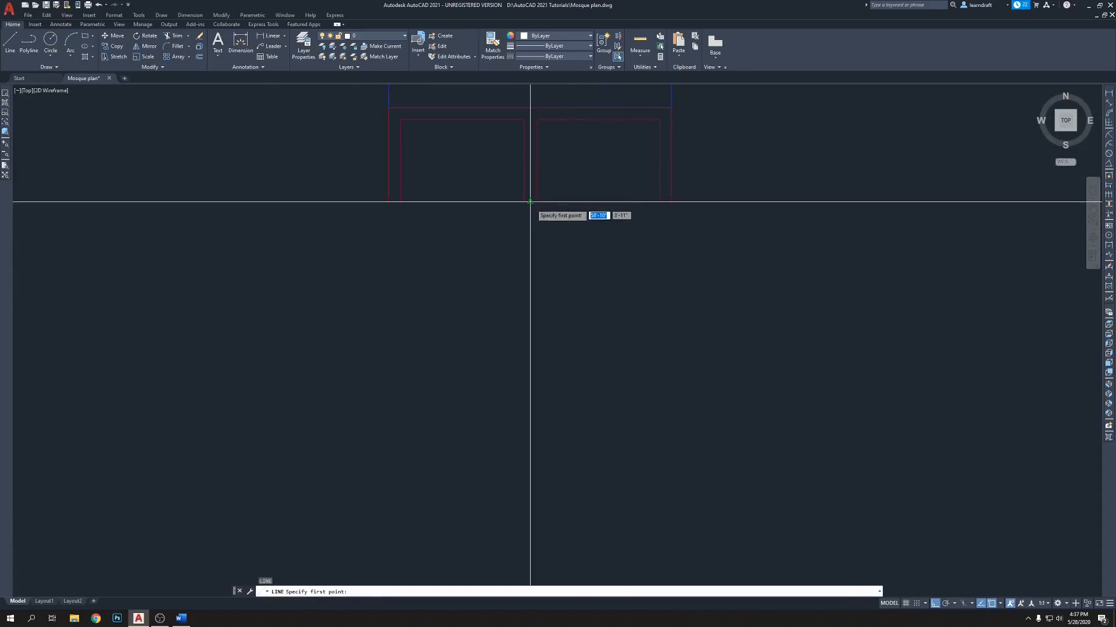
{"action": "scroll", "coordinate": [530, 202], "scroll_direction": "down", "scroll_amount": 8}
{"action": "scroll", "coordinate": [505, 328], "scroll_direction": "up", "scroll_amount": 8}
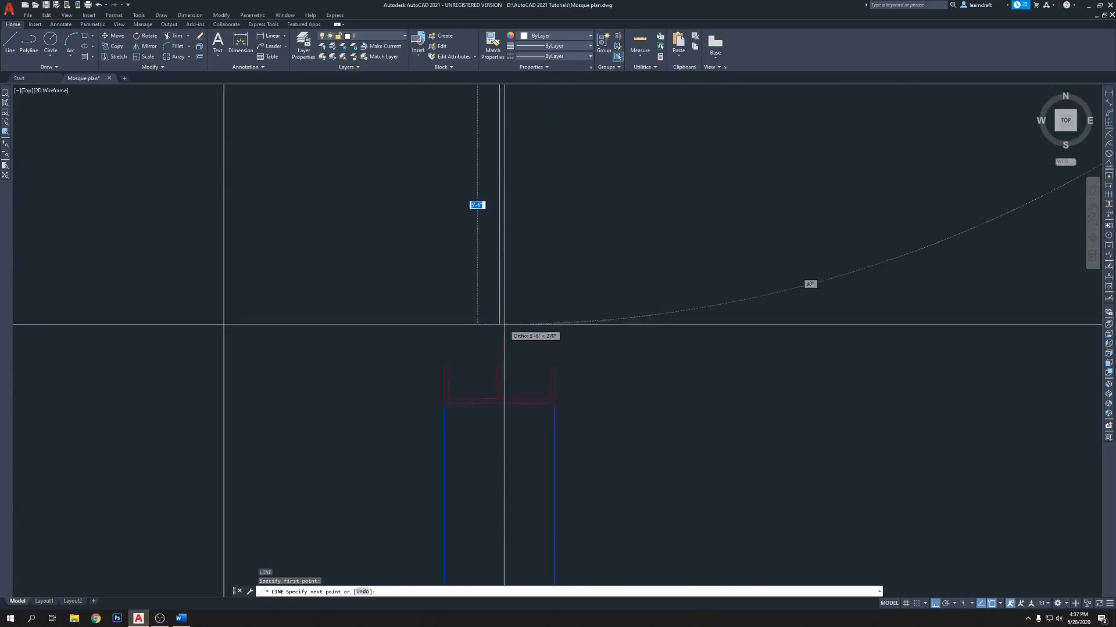
{"action": "left_click", "coordinate": [489, 430]}
{"action": "key", "text": "Return"}
{"action": "scroll", "coordinate": [527, 335], "scroll_direction": "down", "scroll_amount": 8}
{"action": "middle_click_drag", "start_coordinate": [541, 215], "coordinate": [526, 338]}
{"action": "scroll", "coordinate": [550, 300], "scroll_direction": "down", "scroll_amount": 2}
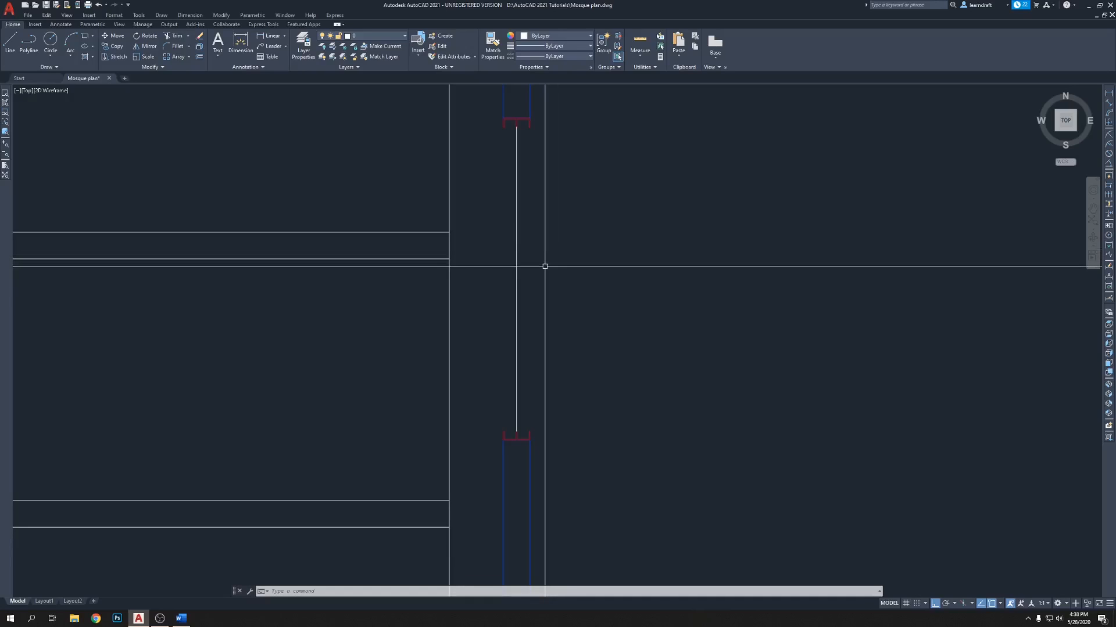
Step: Draw a horizontal line eastward from the midpoint of the vertical line between the two frame profiles
{"action": "type", "text": "l"}
{"action": "key", "text": "space"}
{"action": "left_click", "coordinate": [516, 279]}
{"action": "left_click", "coordinate": [658, 279]}
{"action": "key", "text": "space"}
Step: Move the horizontal line westward so that it crosses the vertical line between the frame profiles
{"action": "left_click", "coordinate": [552, 253]}
{"action": "left_click", "coordinate": [549, 279]}
{"action": "middle_click_drag", "start_coordinate": [579, 252], "coordinate": [572, 287]}
{"action": "key", "text": "space"}
{"action": "left_click", "coordinate": [683, 269]}
{"action": "left_click", "coordinate": [651, 271]}
Step: Add a linear dimension for the depth of the upper frame profile, placed east of the wall
{"action": "scroll", "coordinate": [510, 143], "scroll_direction": "up", "scroll_amount": 4}
{"action": "scroll", "coordinate": [509, 143], "scroll_direction": "up", "scroll_amount": 4}
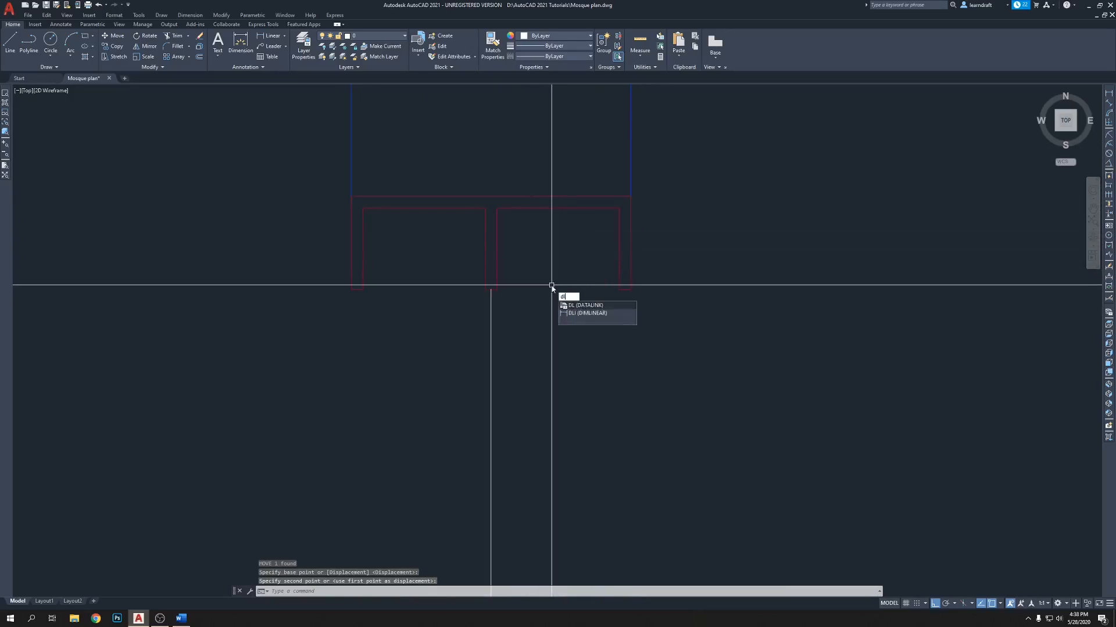
{"action": "type", "text": "i"}
{"action": "key", "text": "Return"}
{"action": "left_click", "coordinate": [493, 289]}
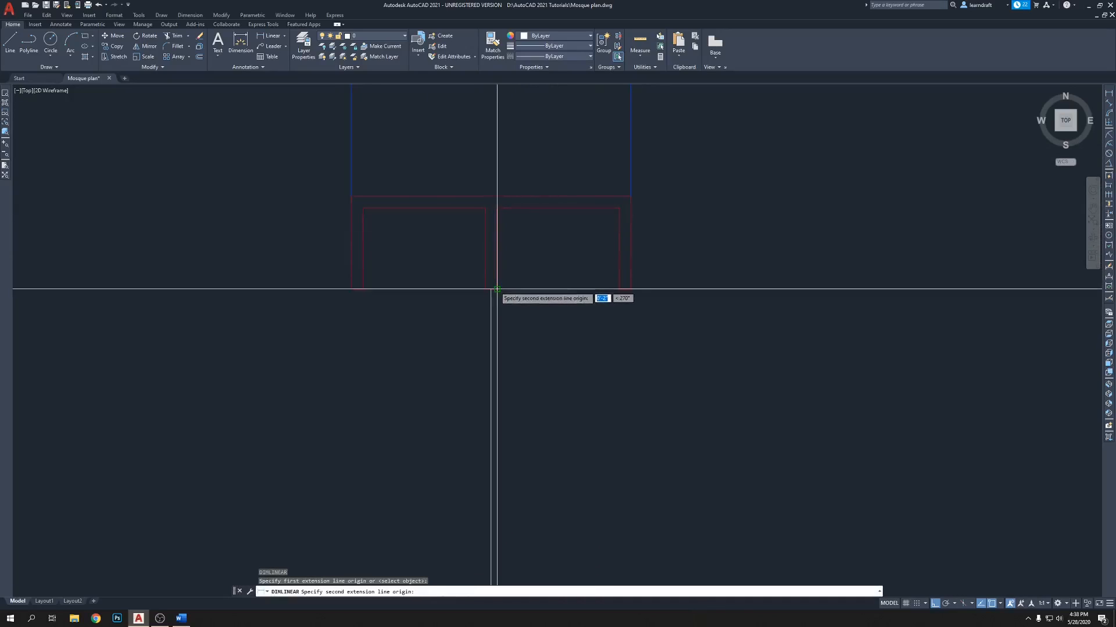
{"action": "scroll", "coordinate": [517, 273], "scroll_direction": "down", "scroll_amount": 8}
{"action": "left_click", "coordinate": [679, 240]}
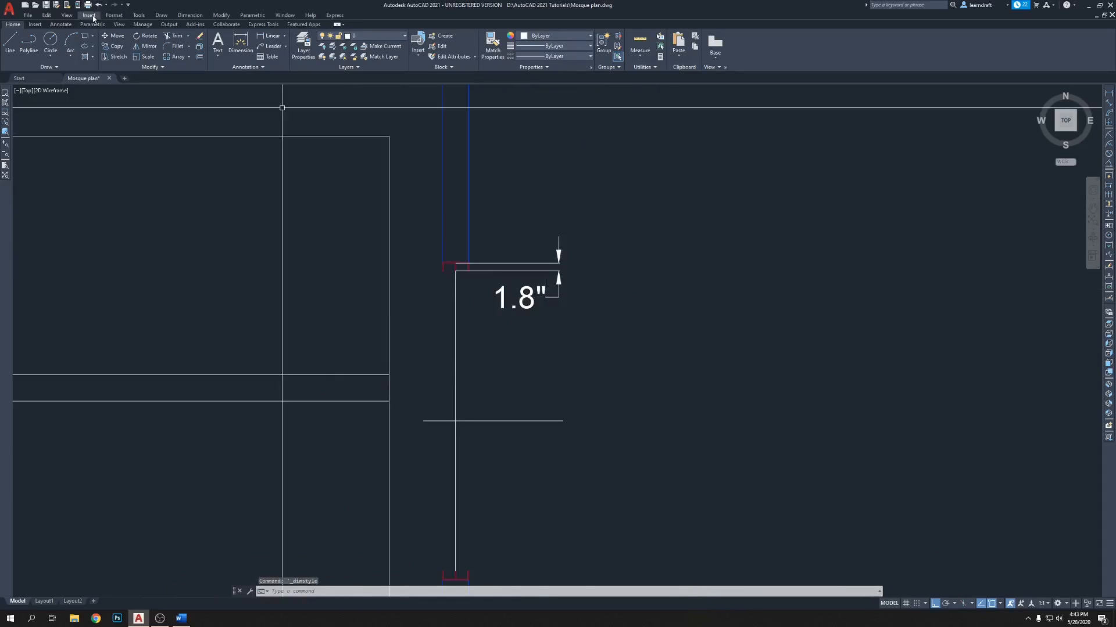
Step: Set the drawing's length units to Architectural with a precision of 0'-0 1/8"
{"action": "left_click", "coordinate": [114, 15]}
{"action": "left_click", "coordinate": [156, 186]}
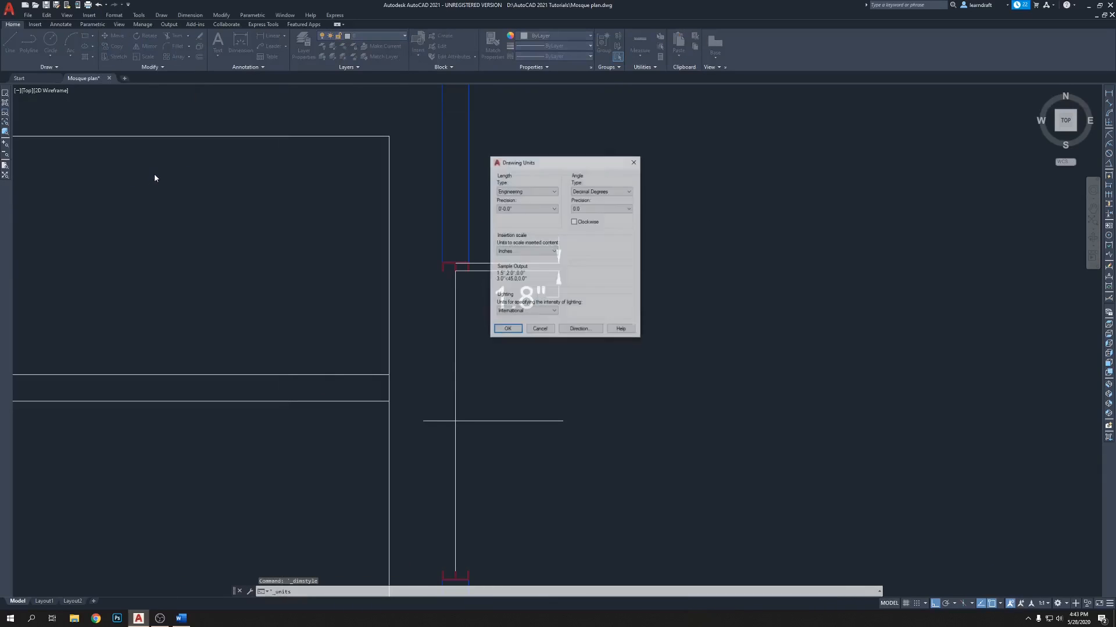
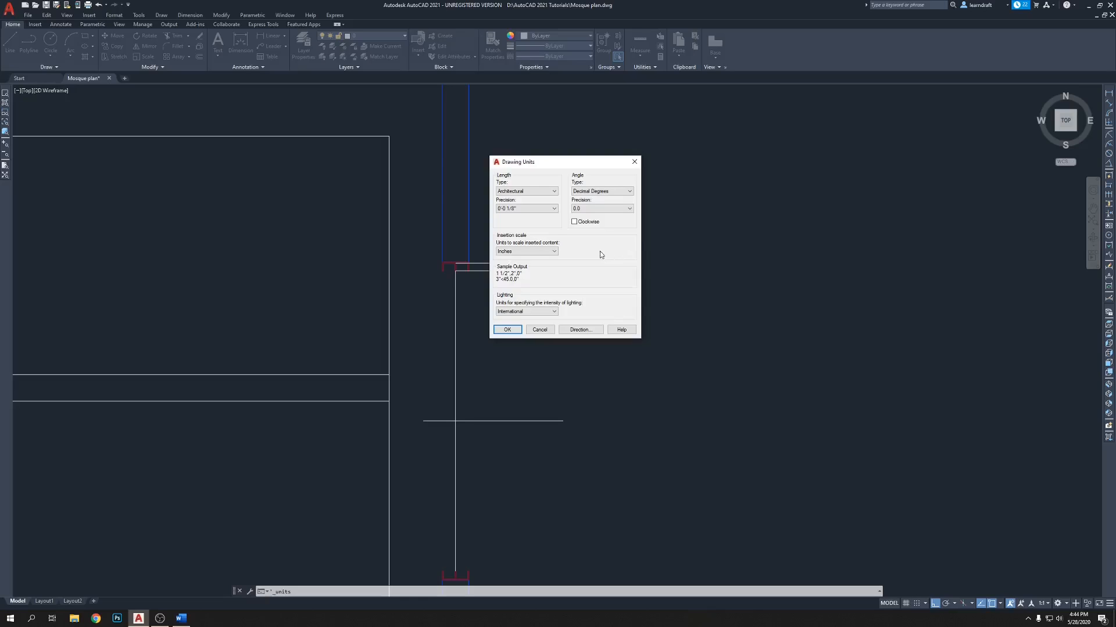
{"action": "left_click", "coordinate": [508, 330]}
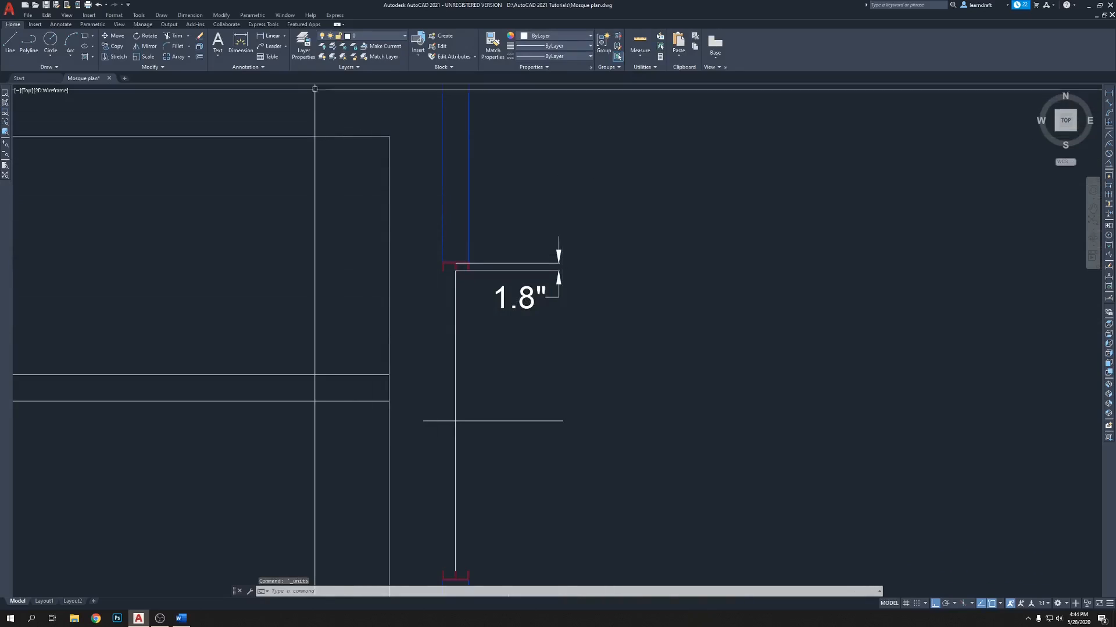
Step: Change the Standard dimension style's primary units to Architectural with a precision of 0'-0 1/8"
{"action": "left_click", "coordinate": [197, 16]}
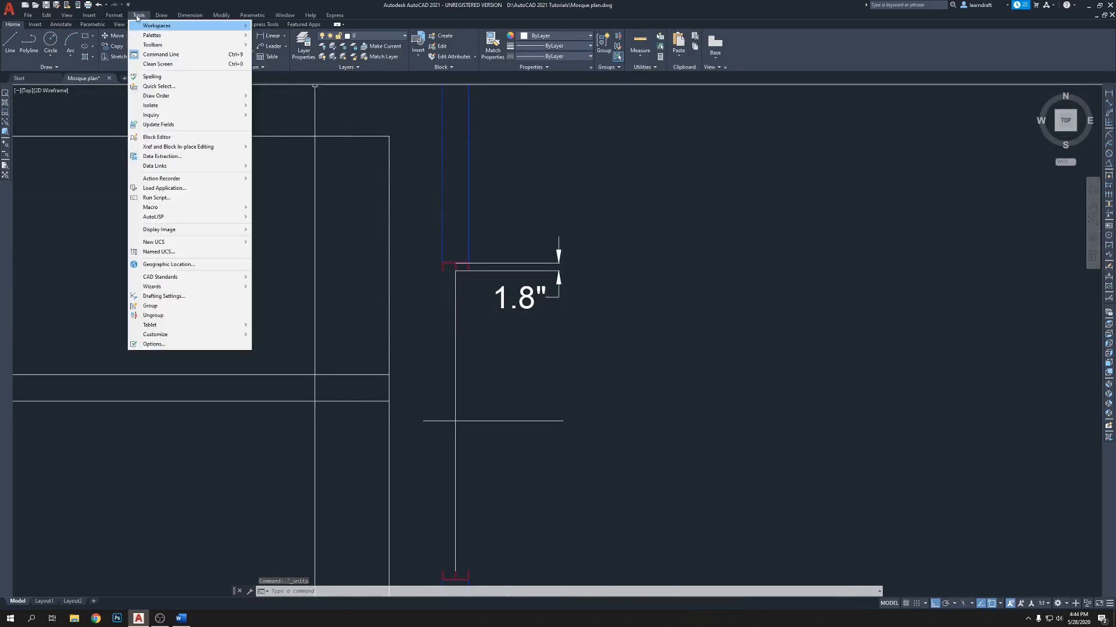
{"action": "mouse_move", "coordinate": [114, 16]}
{"action": "left_click", "coordinate": [129, 115]}
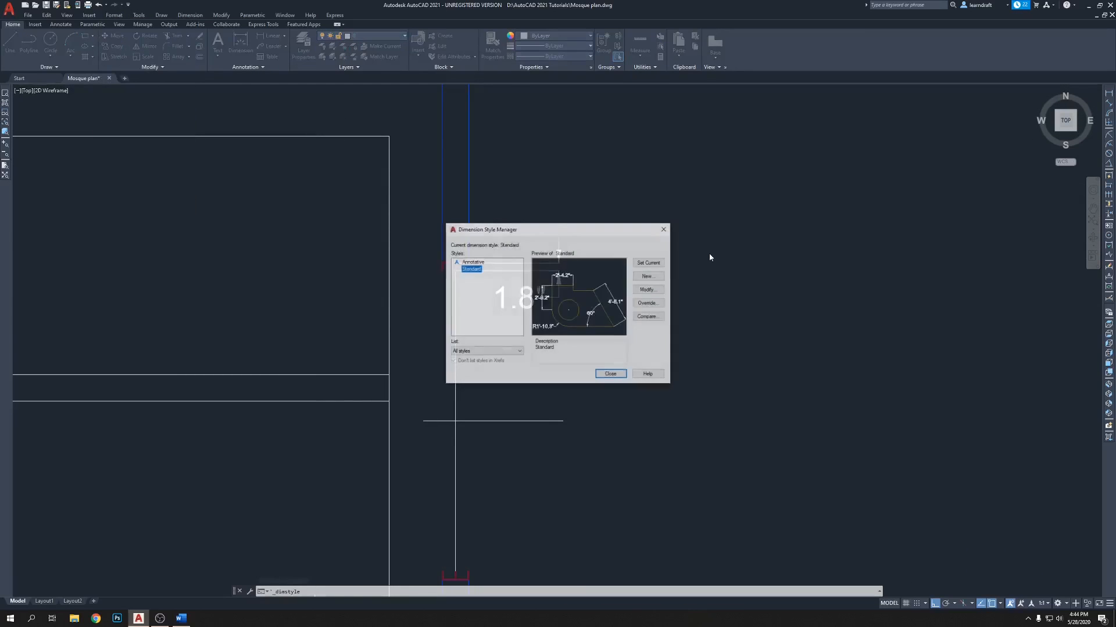
{"action": "left_click", "coordinate": [641, 292]}
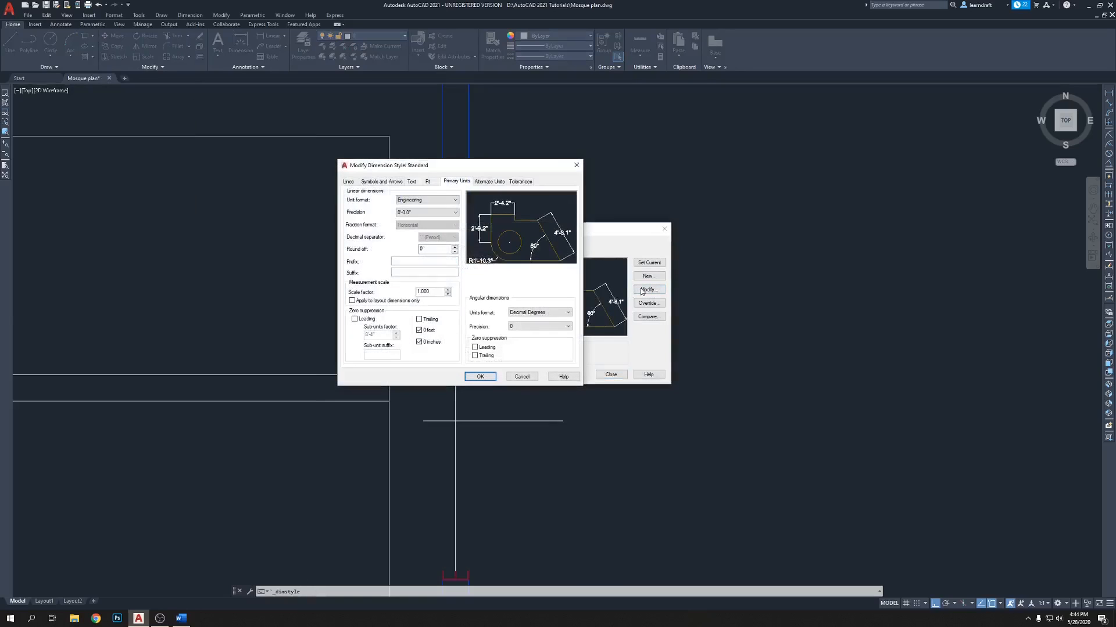
{"action": "left_click", "coordinate": [416, 199]}
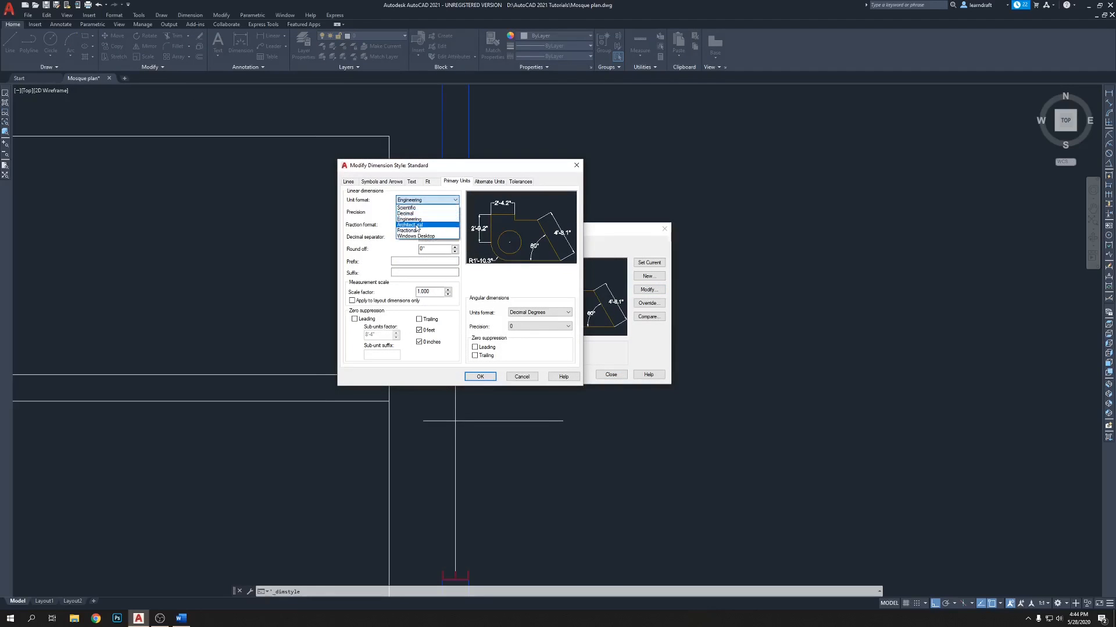
{"action": "left_click", "coordinate": [410, 224]}
{"action": "left_click", "coordinate": [421, 213]}
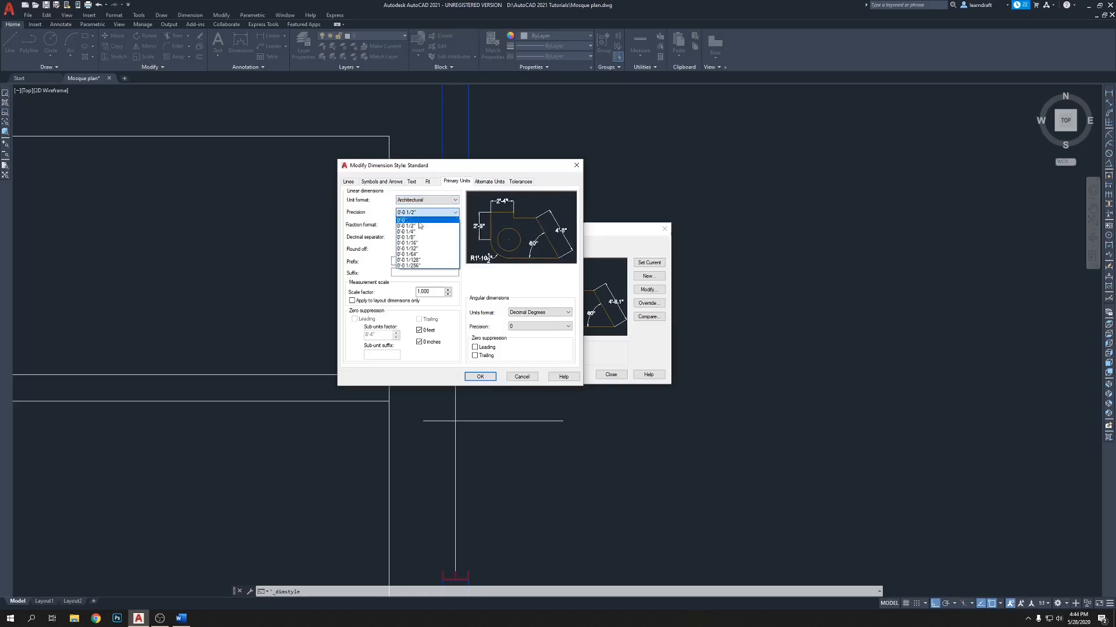
{"action": "left_click", "coordinate": [423, 239]}
{"action": "left_click", "coordinate": [480, 377]}
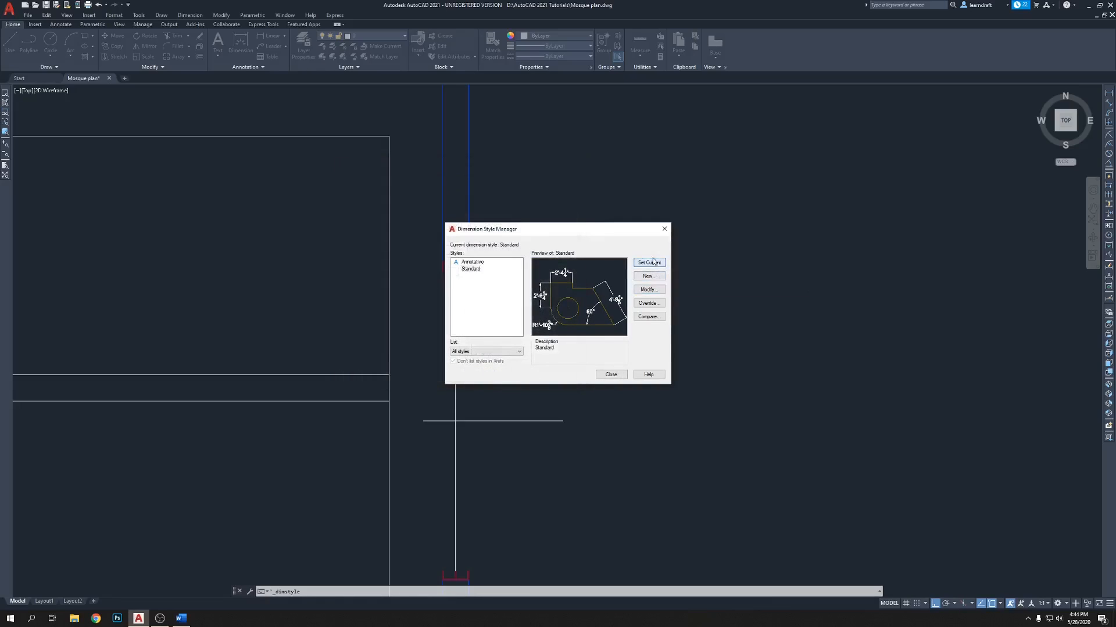
{"action": "left_click", "coordinate": [610, 374]}
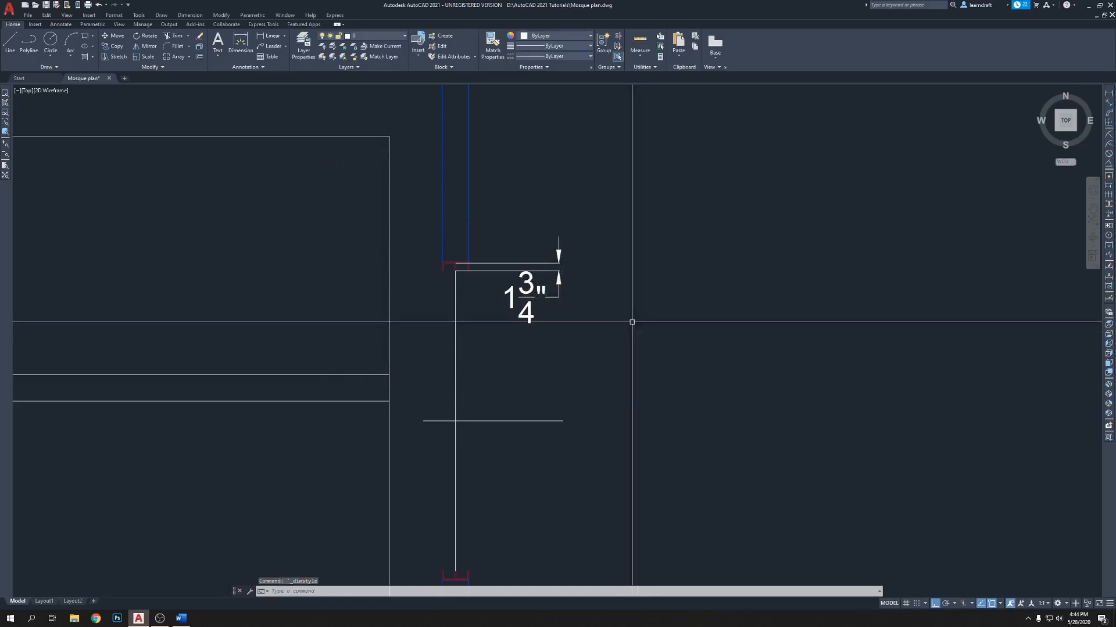
Step: Delete the depth dimension of the upper frame profile
{"action": "left_click", "coordinate": [585, 288]}
{"action": "left_click", "coordinate": [519, 246]}
{"action": "scroll", "coordinate": [518, 247], "scroll_direction": "up", "scroll_amount": 2}
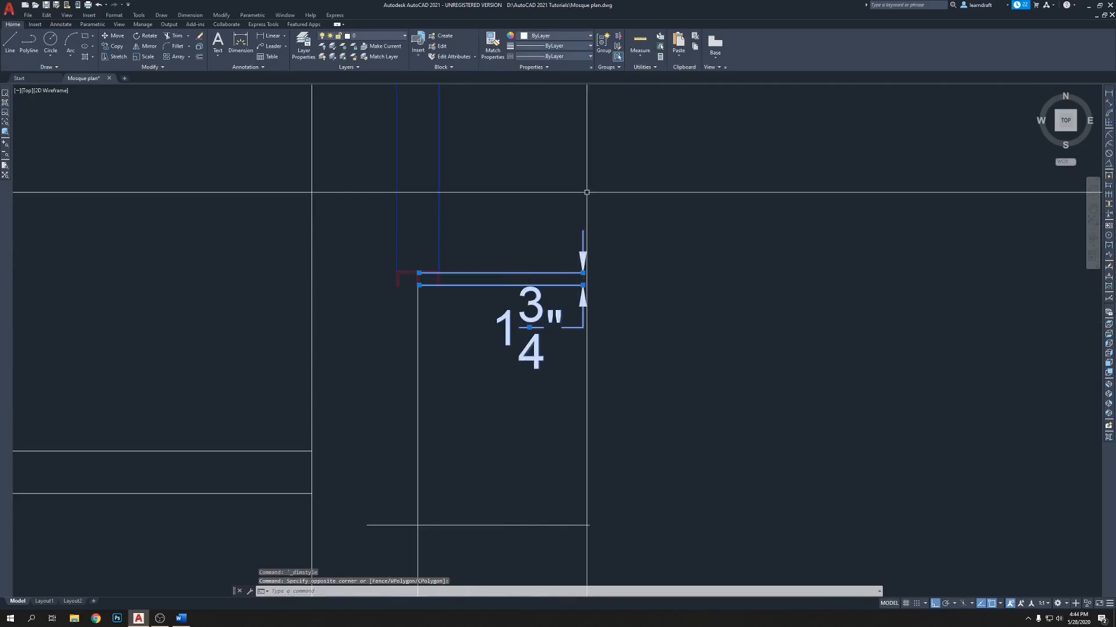
{"action": "middle_click_drag", "start_coordinate": [617, 218], "coordinate": [618, 172]}
{"action": "key", "text": "Delete"}
{"action": "scroll", "coordinate": [523, 284], "scroll_direction": "down", "scroll_amount": 2}
{"action": "scroll", "coordinate": [486, 273], "scroll_direction": "up", "scroll_amount": 2}
{"action": "scroll", "coordinate": [436, 155], "scroll_direction": "up", "scroll_amount": 2}
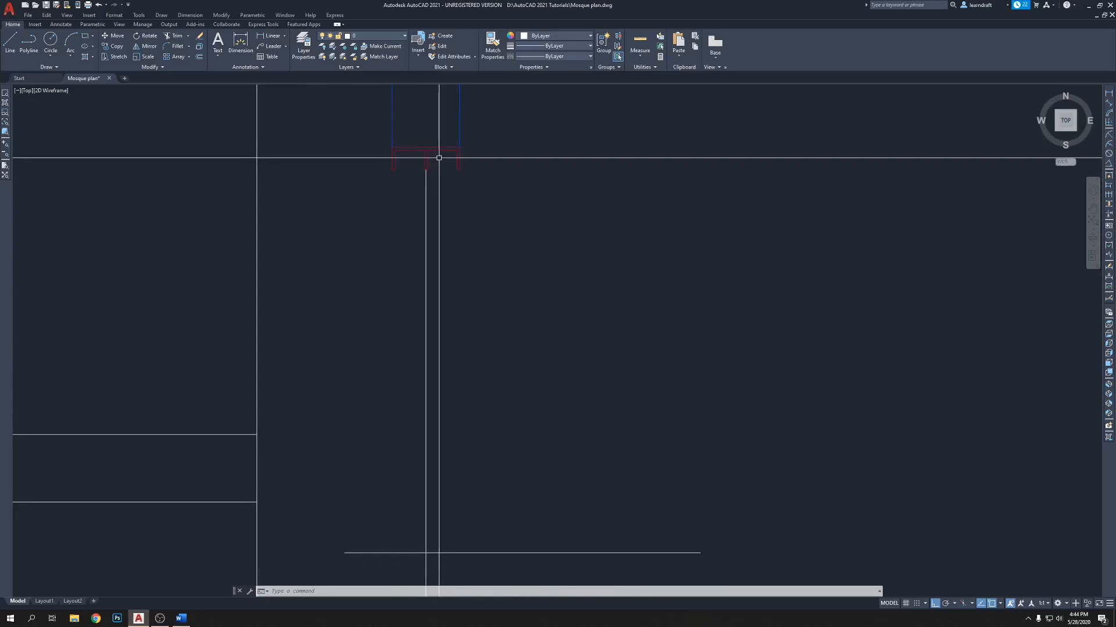
{"action": "left_click", "coordinate": [432, 157]}
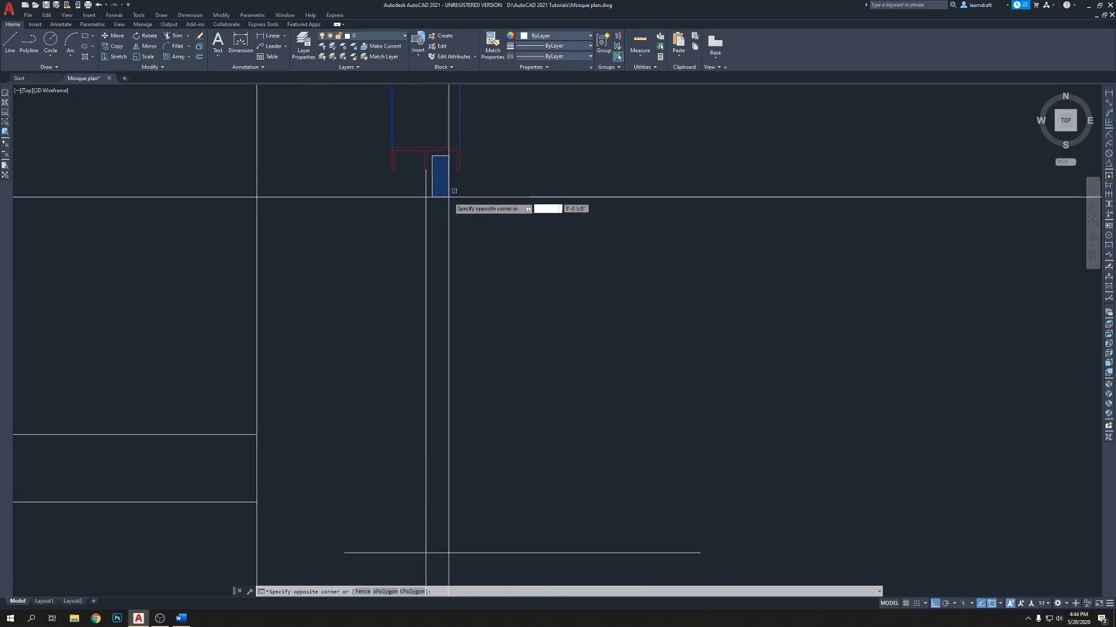
{"action": "left_click", "coordinate": [453, 194]}
{"action": "middle_click_drag", "start_coordinate": [452, 194], "coordinate": [469, 186]}
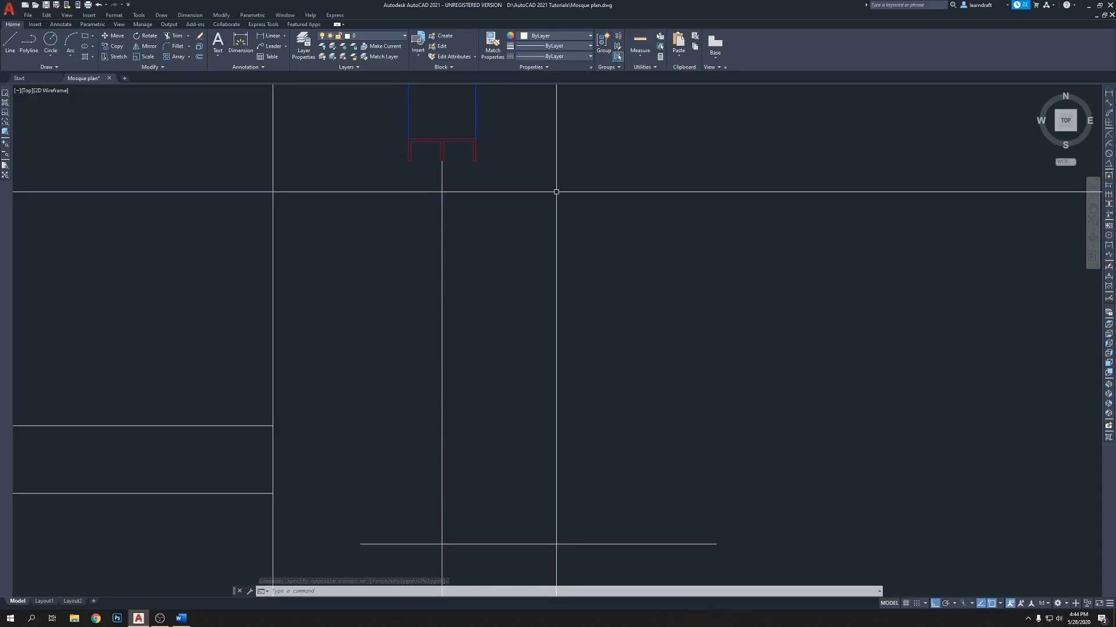
{"action": "middle_click_drag", "start_coordinate": [571, 202], "coordinate": [582, 101]}
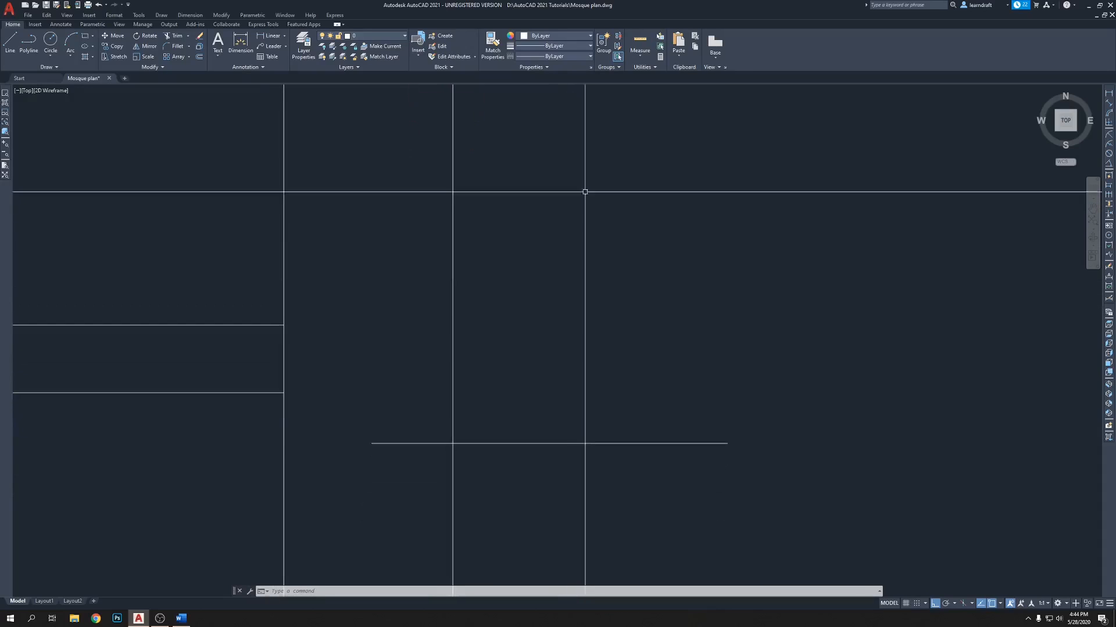
Step: Offset the short horizontal line in the middle of the window opening by 1.5" to both sides
{"action": "scroll", "coordinate": [520, 345], "scroll_direction": "down", "scroll_amount": 2}
{"action": "type", "text": "o"}
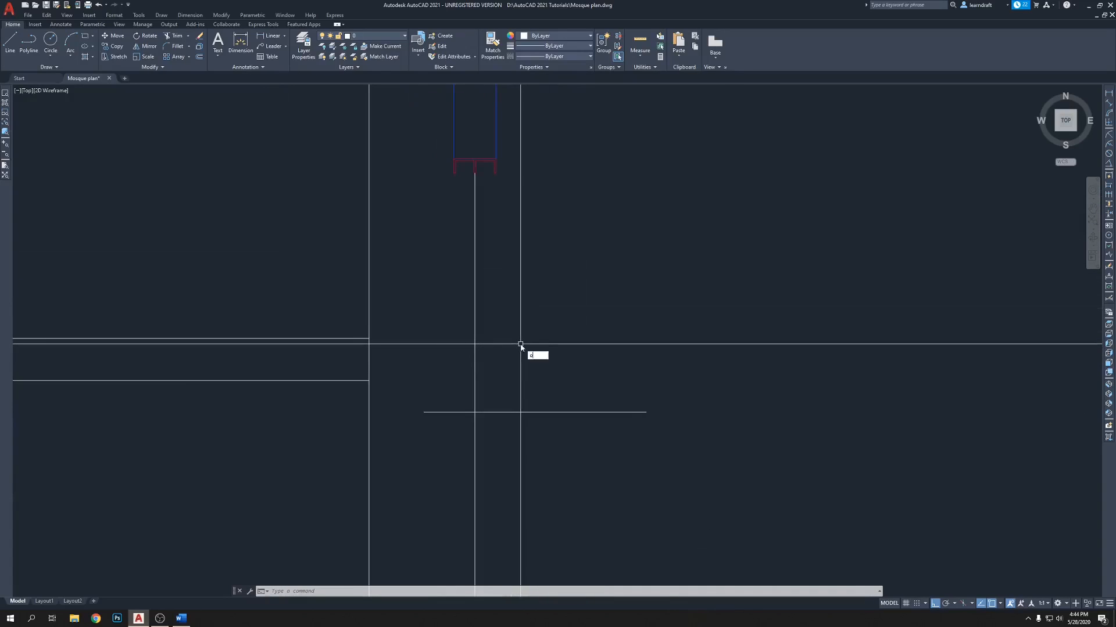
{"action": "key", "text": "Return"}
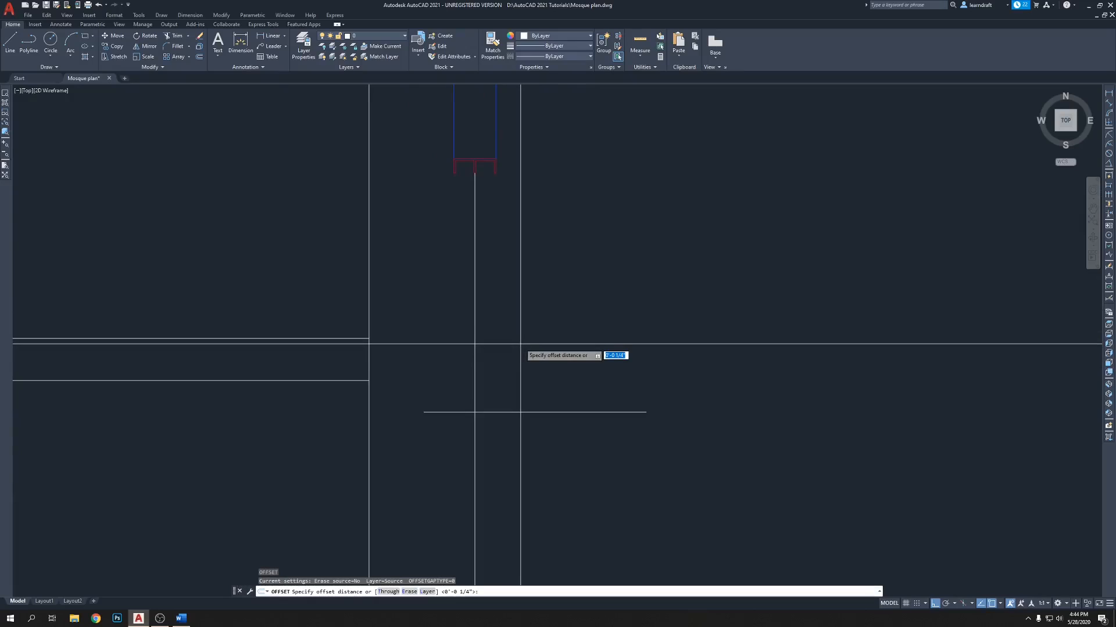
{"action": "type", "text": "1"}
{"action": "key", "text": "Return"}
{"action": "left_click", "coordinate": [486, 411]}
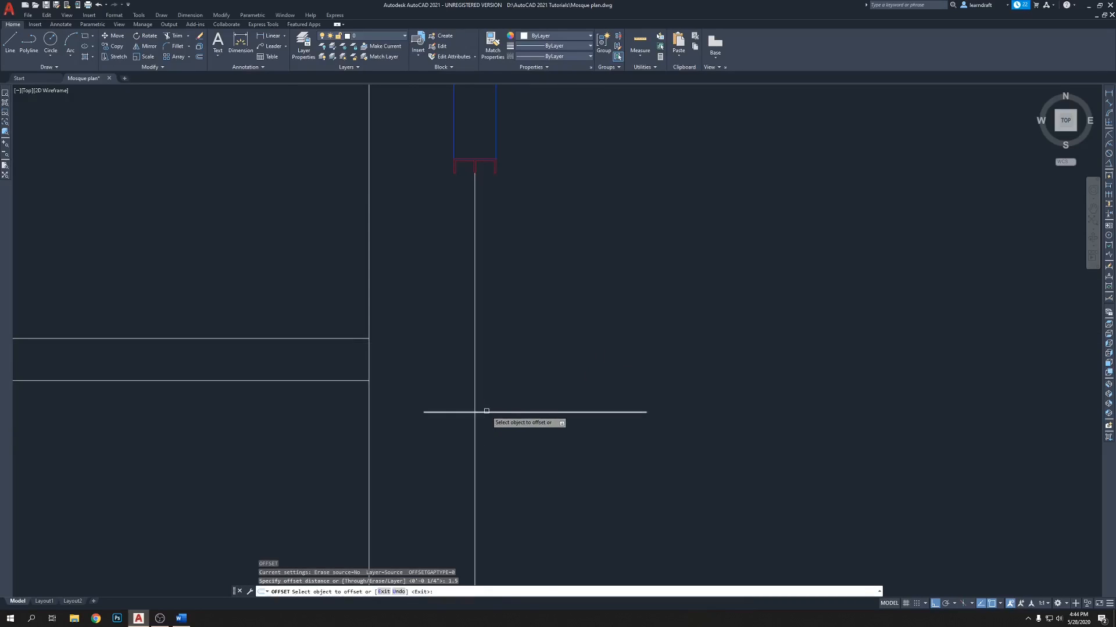
{"action": "left_click", "coordinate": [498, 395]}
{"action": "scroll", "coordinate": [490, 401], "scroll_direction": "up", "scroll_amount": 2}
{"action": "left_click", "coordinate": [489, 400]}
{"action": "left_click", "coordinate": [492, 437]}
{"action": "key", "text": "Return"}
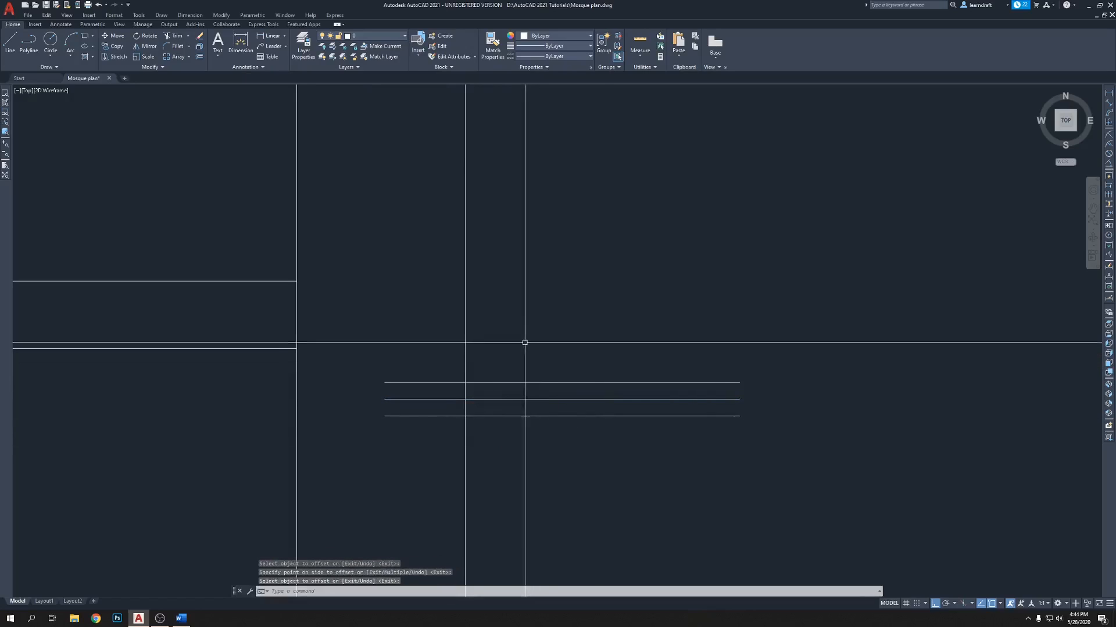
{"action": "scroll", "coordinate": [530, 317], "scroll_direction": "down", "scroll_amount": 2}
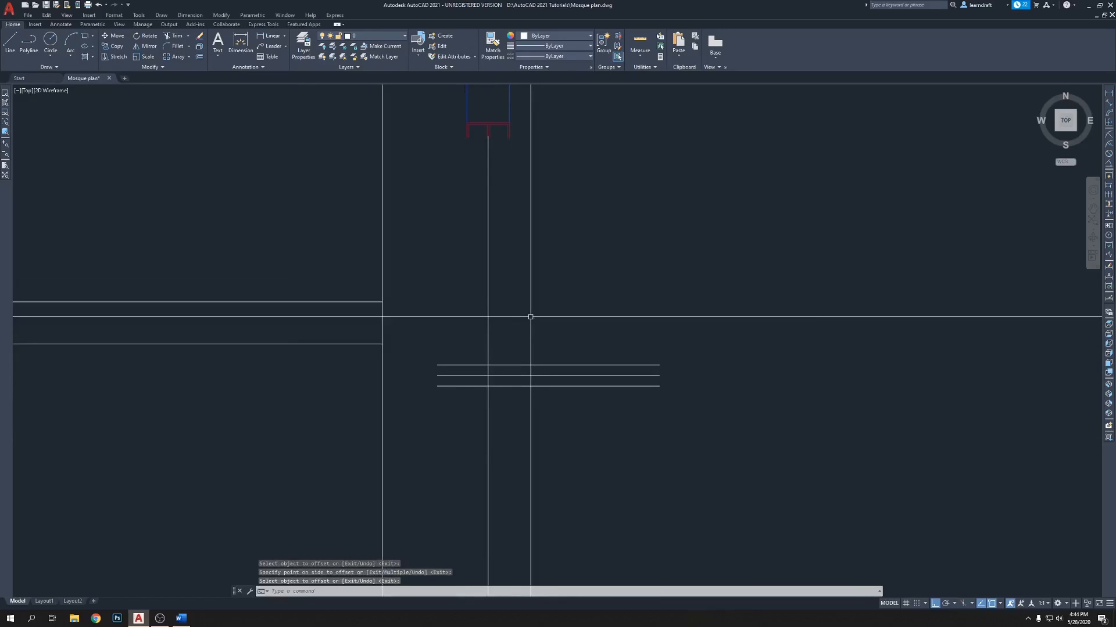
{"action": "scroll", "coordinate": [491, 169], "scroll_direction": "up", "scroll_amount": 5}
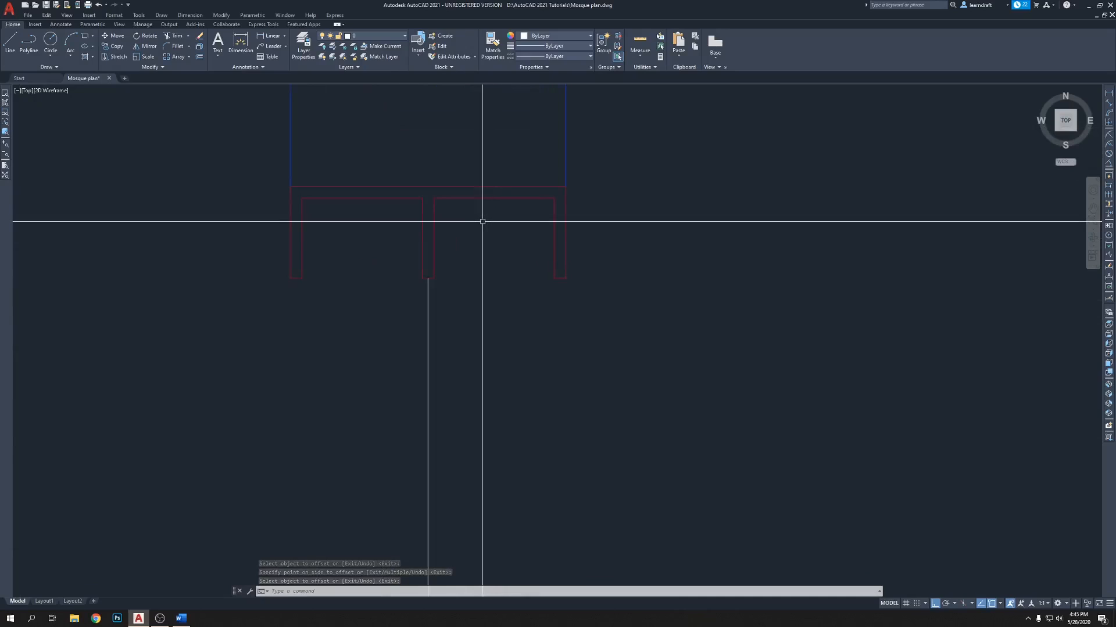
{"action": "type", "text": "REc"}
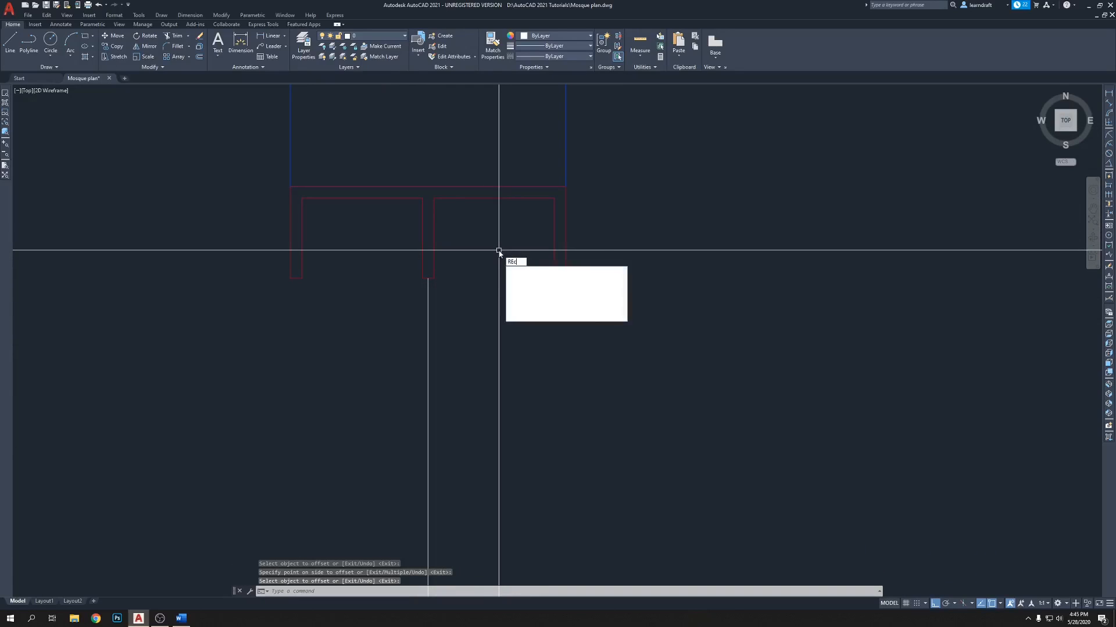
{"action": "key", "text": "Return"}
{"action": "left_click", "coordinate": [433, 198]}
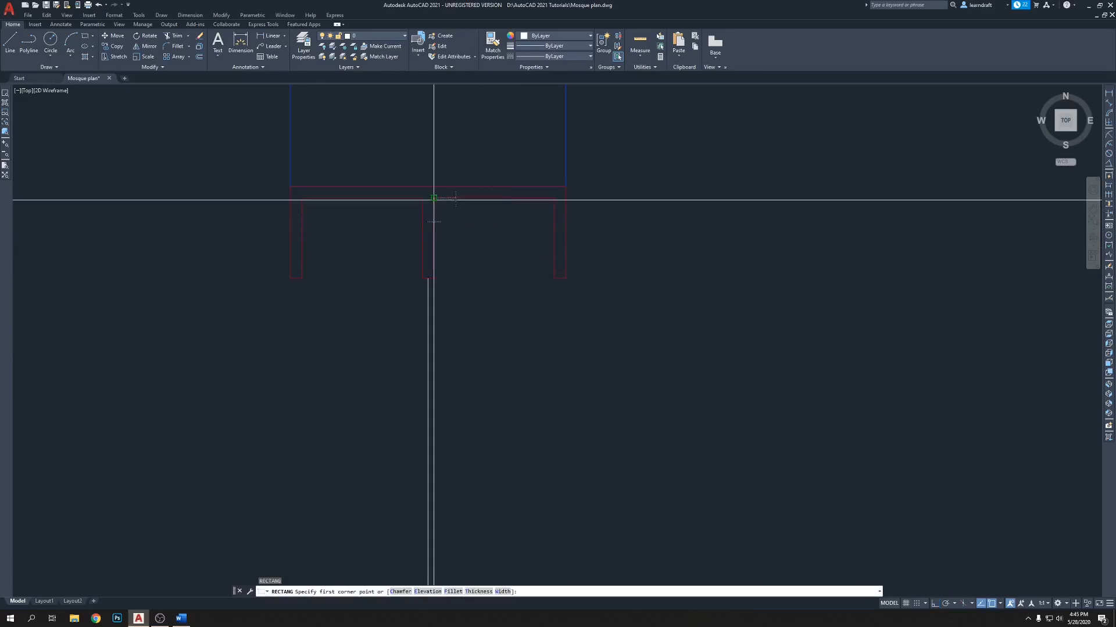
{"action": "type", "text": "d"}
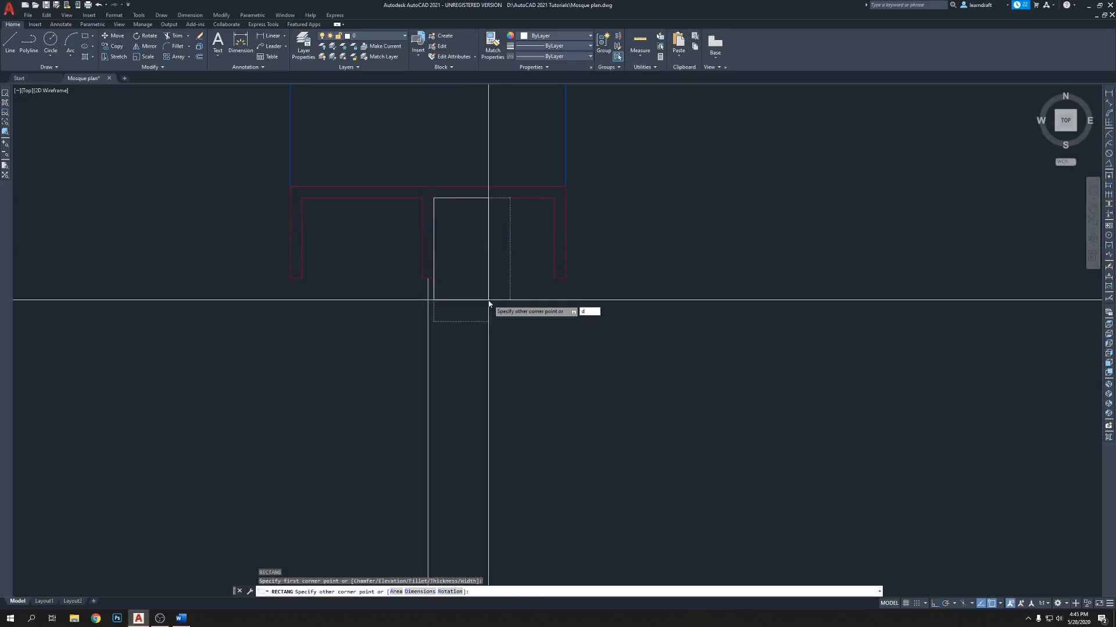
{"action": "key", "text": "Return"}
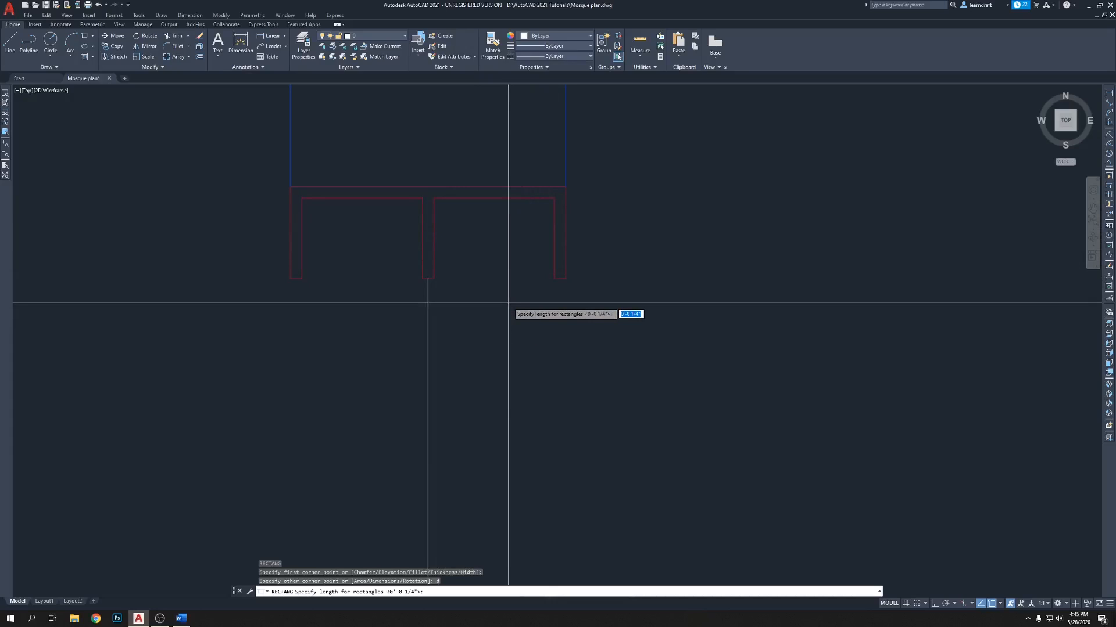
{"action": "key", "text": "Escape"}
Step: Add a linear dimension for the inner width of the upper frame profile's east recess, placed below the profile
{"action": "type", "text": "dli"}
{"action": "key", "text": "Return"}
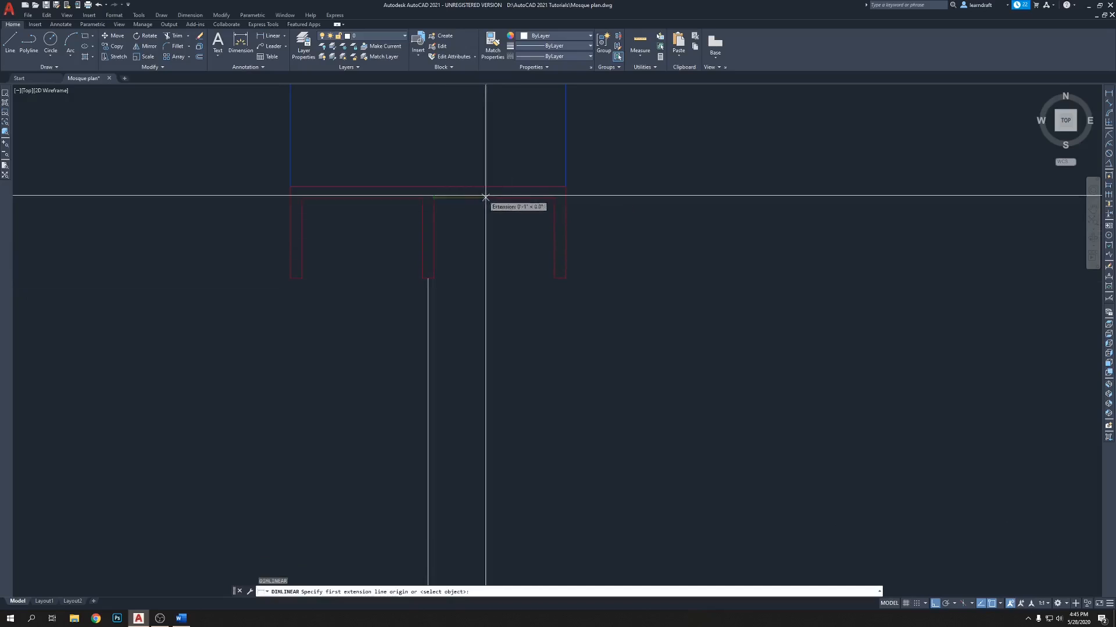
{"action": "left_click", "coordinate": [553, 198]}
{"action": "left_click", "coordinate": [433, 198]}
{"action": "scroll", "coordinate": [475, 250], "scroll_direction": "down", "scroll_amount": 5}
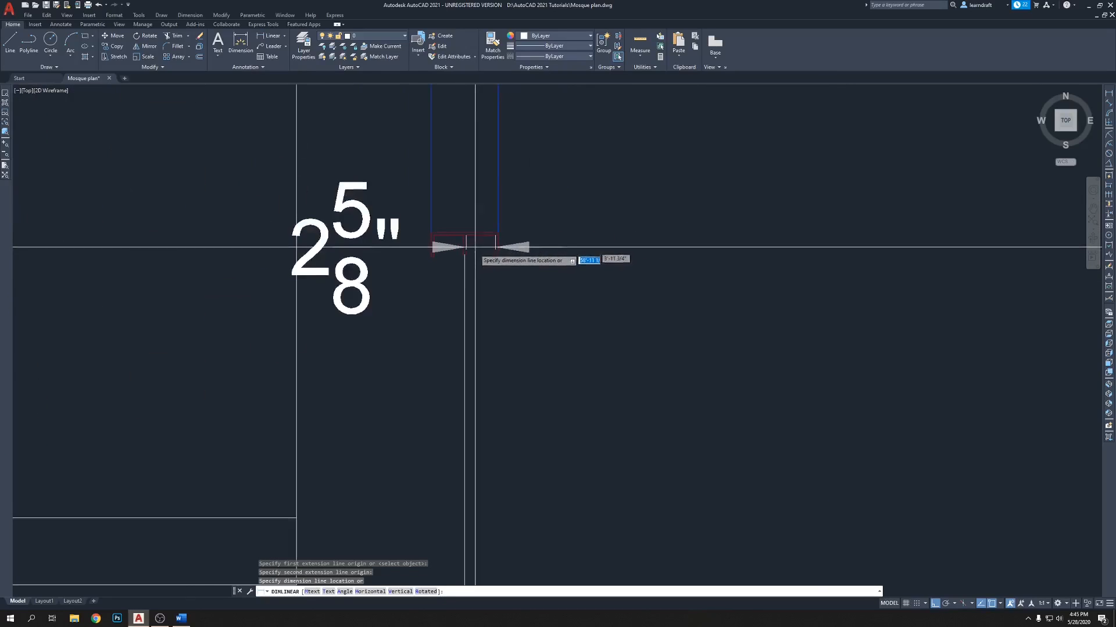
{"action": "left_click", "coordinate": [489, 292]}
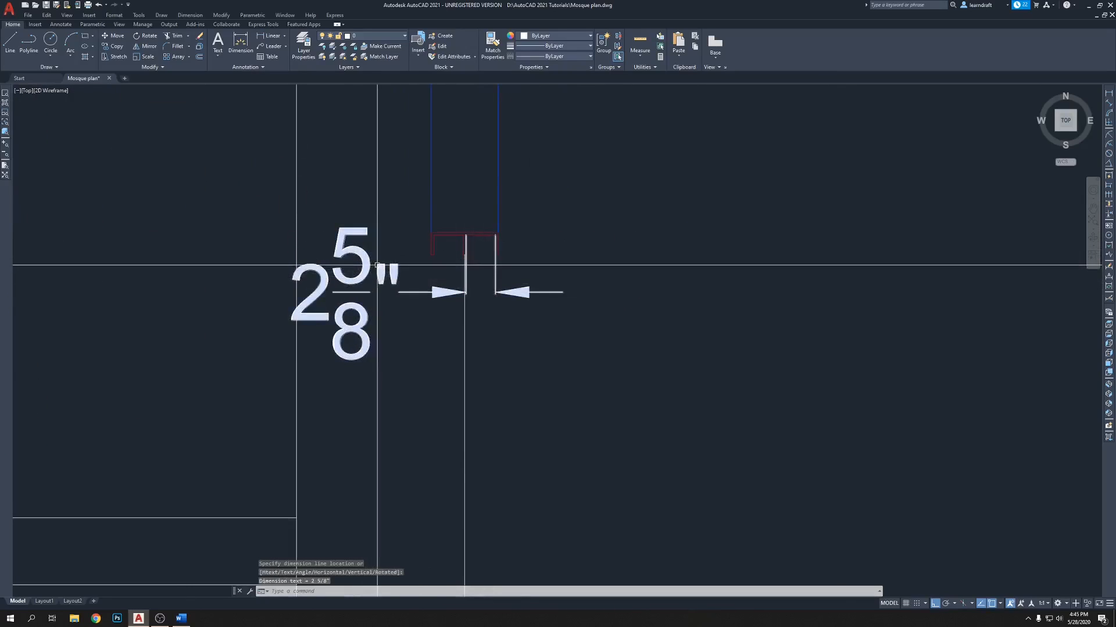
Step: Delete the inner width dimension of the upper frame profile's east recess
{"action": "scroll", "coordinate": [511, 264], "scroll_direction": "up", "scroll_amount": 2}
{"action": "left_click", "coordinate": [615, 240]}
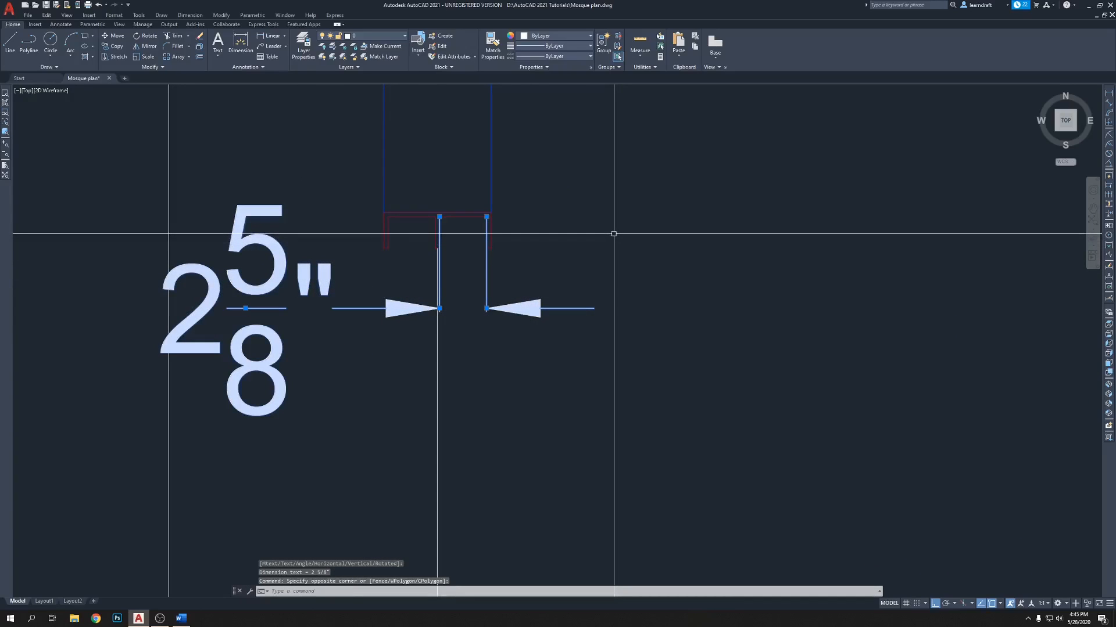
{"action": "key", "text": "Delete"}
Step: Draw a rectangle 2" long and 3" wide in the empty space east of the upper frame profile
{"action": "type", "text": "rec"}
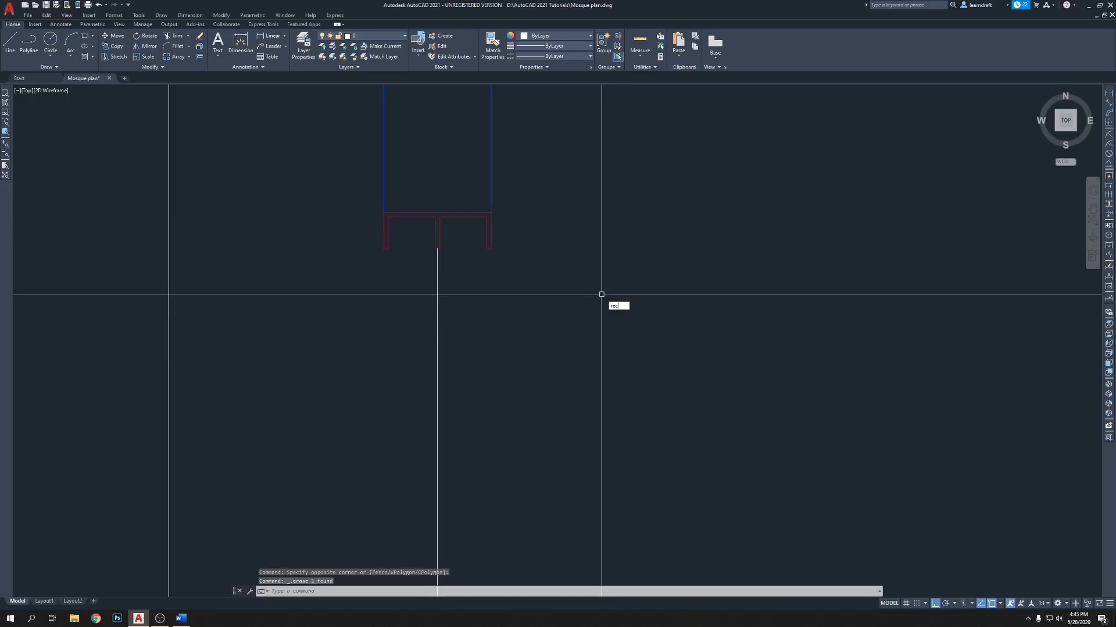
{"action": "key", "text": "Return"}
{"action": "left_click", "coordinate": [550, 224]}
{"action": "type", "text": "d"}
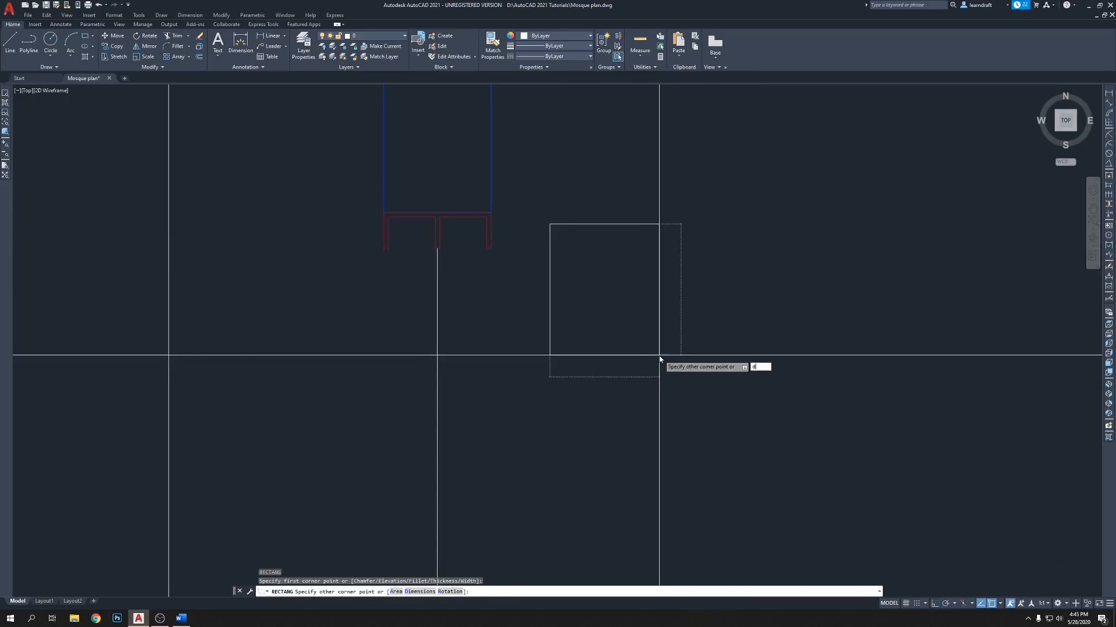
{"action": "key", "text": "Return"}
{"action": "type", "text": "2"}
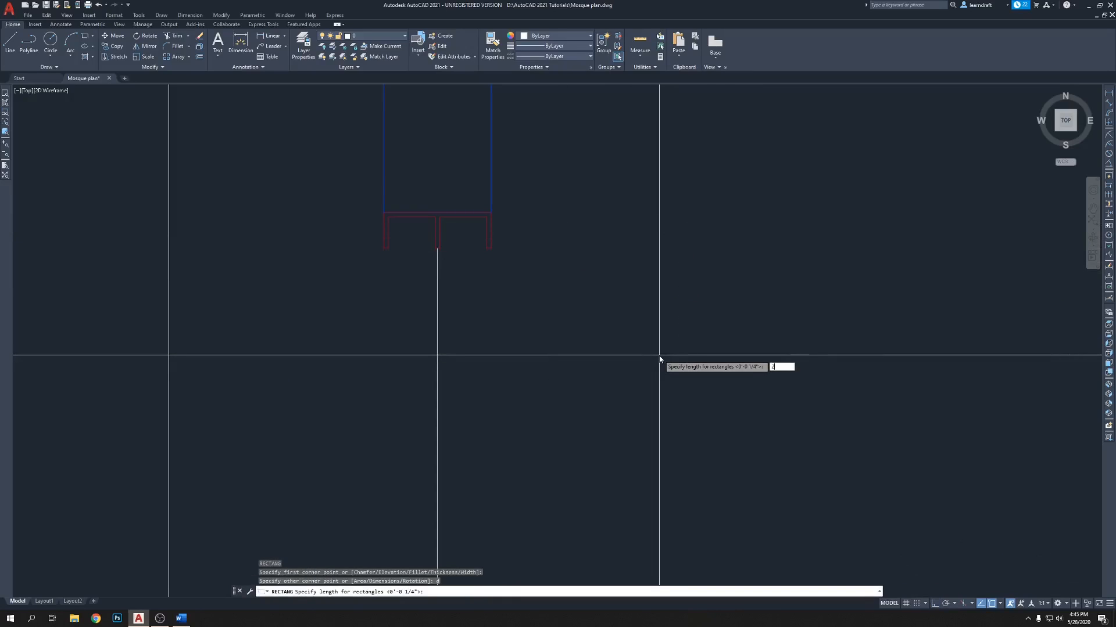
{"action": "key", "text": "Return"}
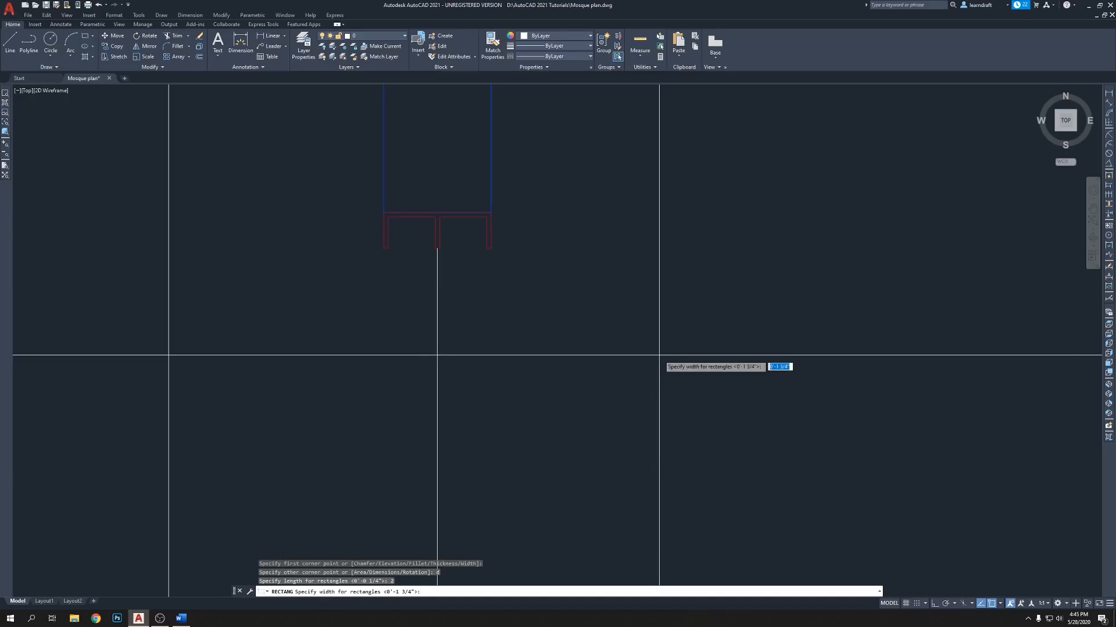
{"action": "type", "text": "3"}
{"action": "key", "text": "Return"}
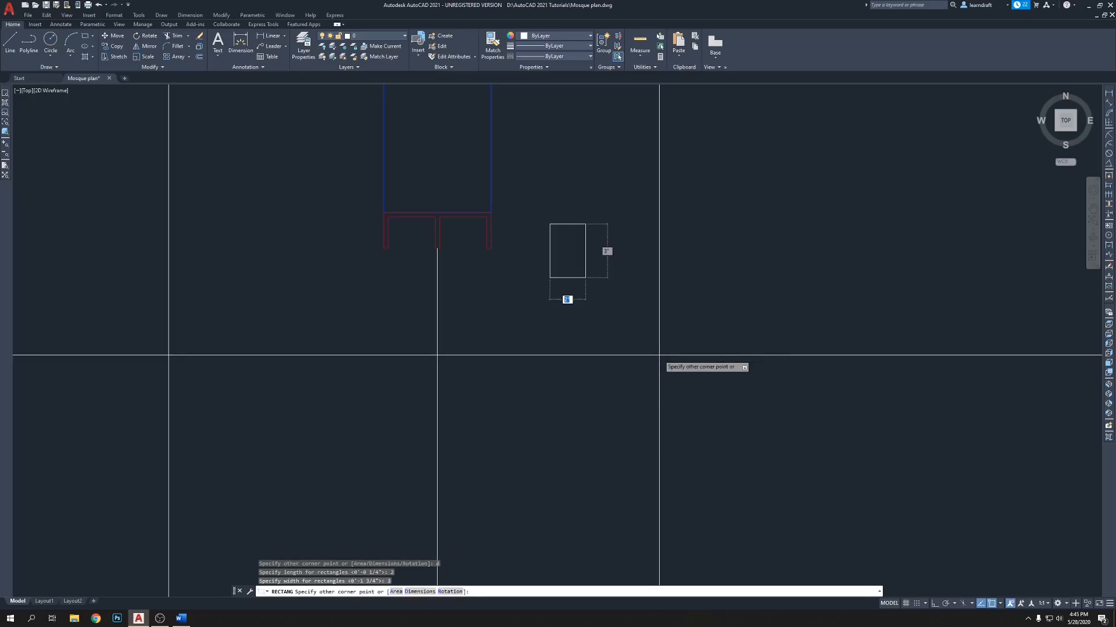
{"action": "left_click", "coordinate": [659, 355]}
Step: Fillet the upper-right corner of the 2" by 3" rectangle with a .125" radius
{"action": "scroll", "coordinate": [605, 286], "scroll_direction": "up", "scroll_amount": 3}
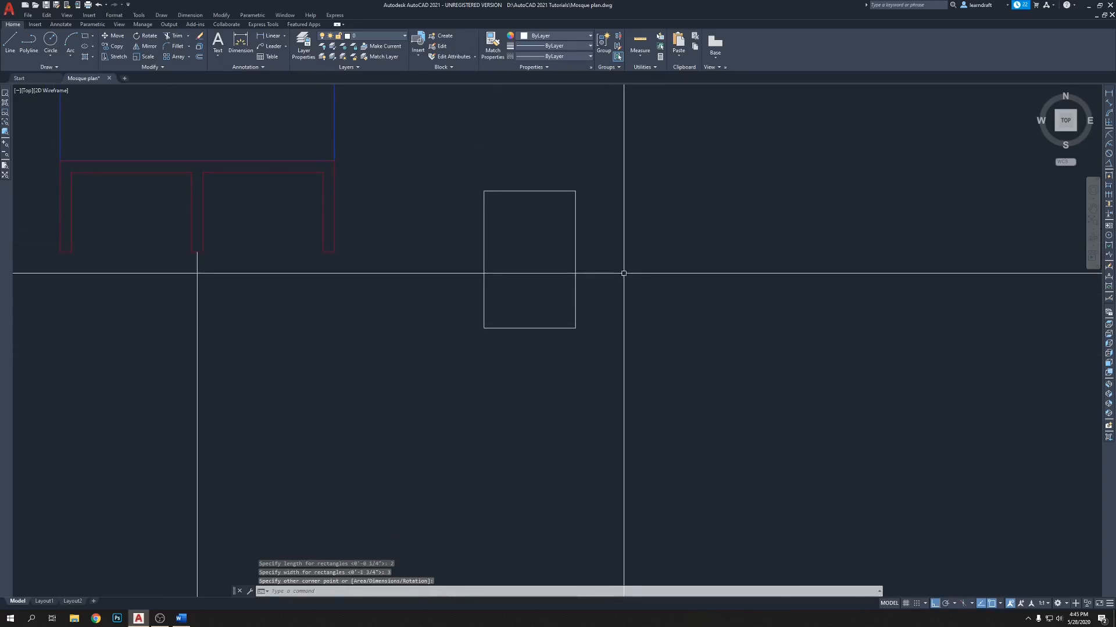
{"action": "scroll", "coordinate": [579, 278], "scroll_direction": "up", "scroll_amount": 2}
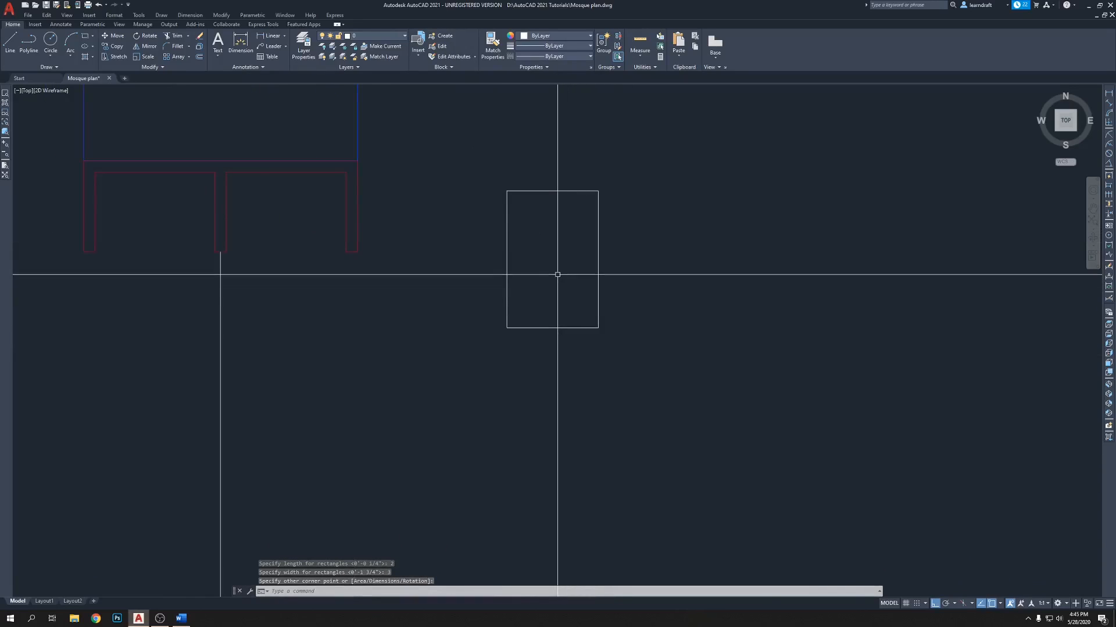
{"action": "middle_click_drag", "start_coordinate": [541, 265], "coordinate": [505, 304]}
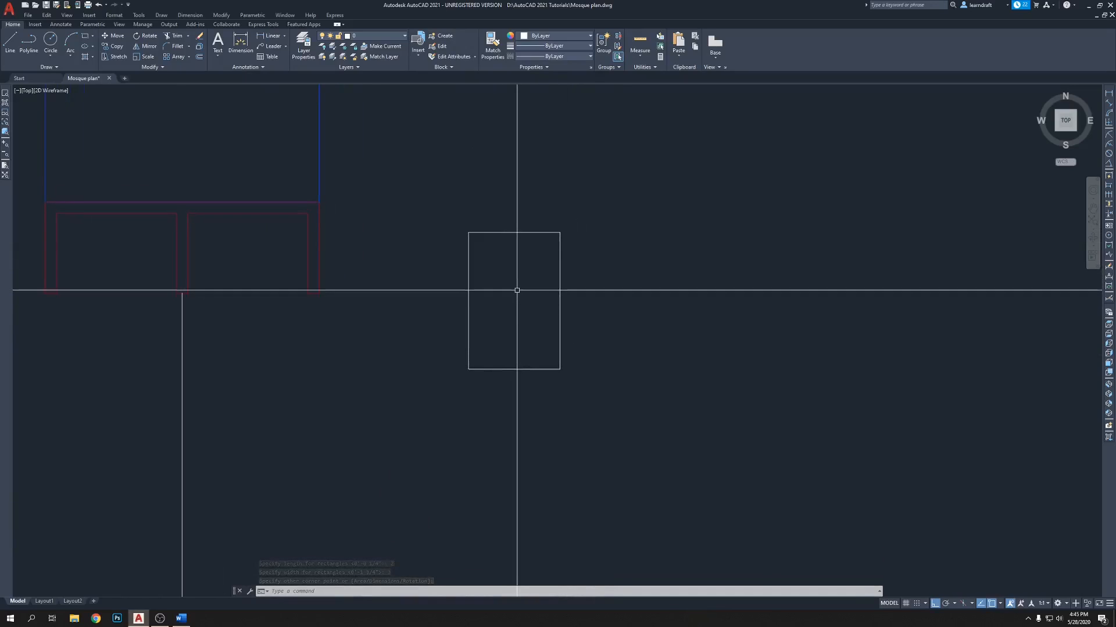
{"action": "type", "text": "f"}
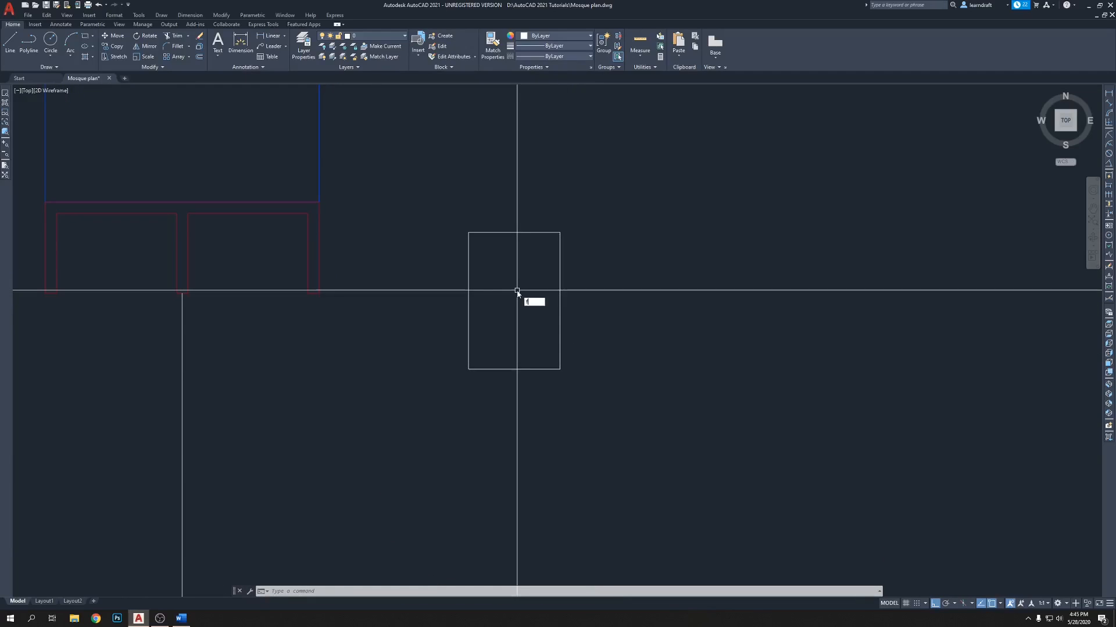
{"action": "key", "text": "Return"}
{"action": "type", "text": "r"}
{"action": "key", "text": "Return"}
{"action": "scroll", "coordinate": [542, 213], "scroll_direction": "up", "scroll_amount": 4}
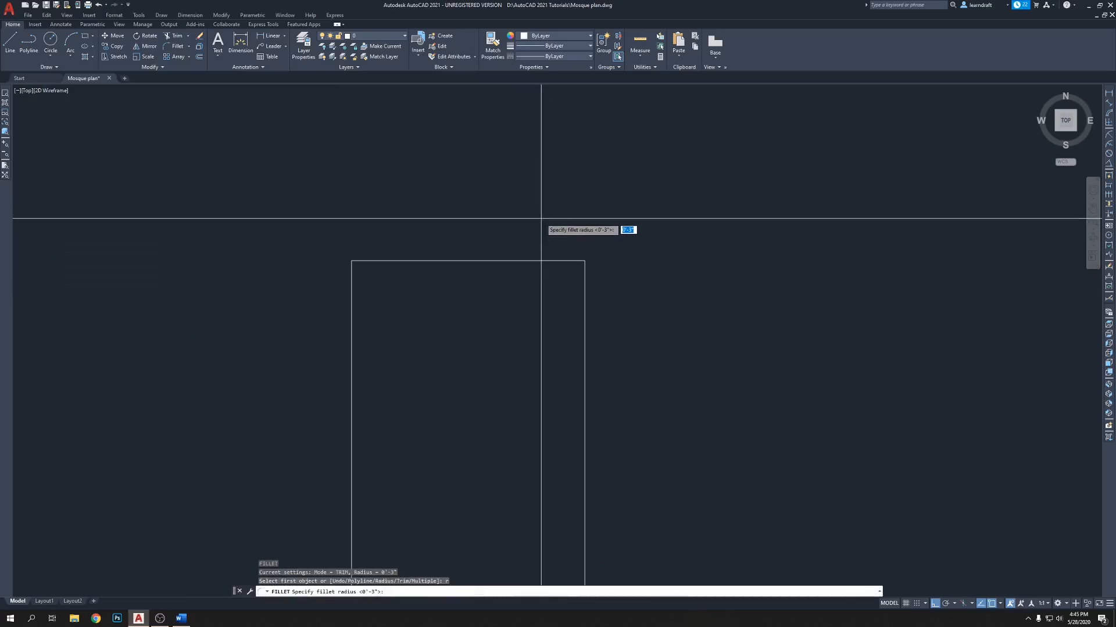
{"action": "key", "text": "BackSpace"}
{"action": "key", "text": "Return"}
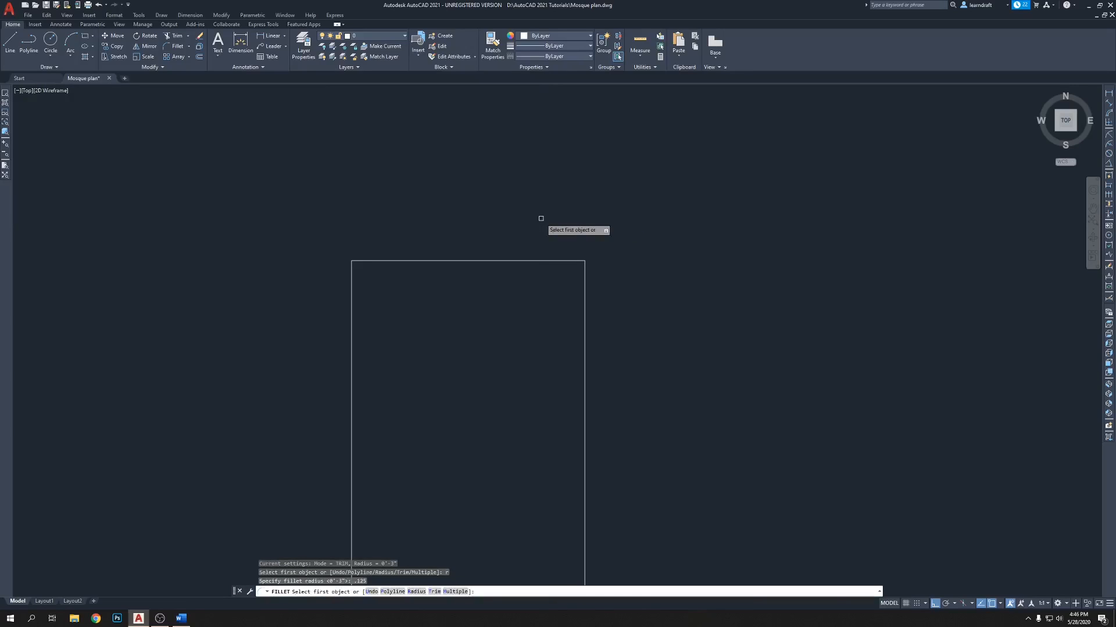
{"action": "left_click", "coordinate": [549, 261]}
{"action": "left_click", "coordinate": [585, 294]}
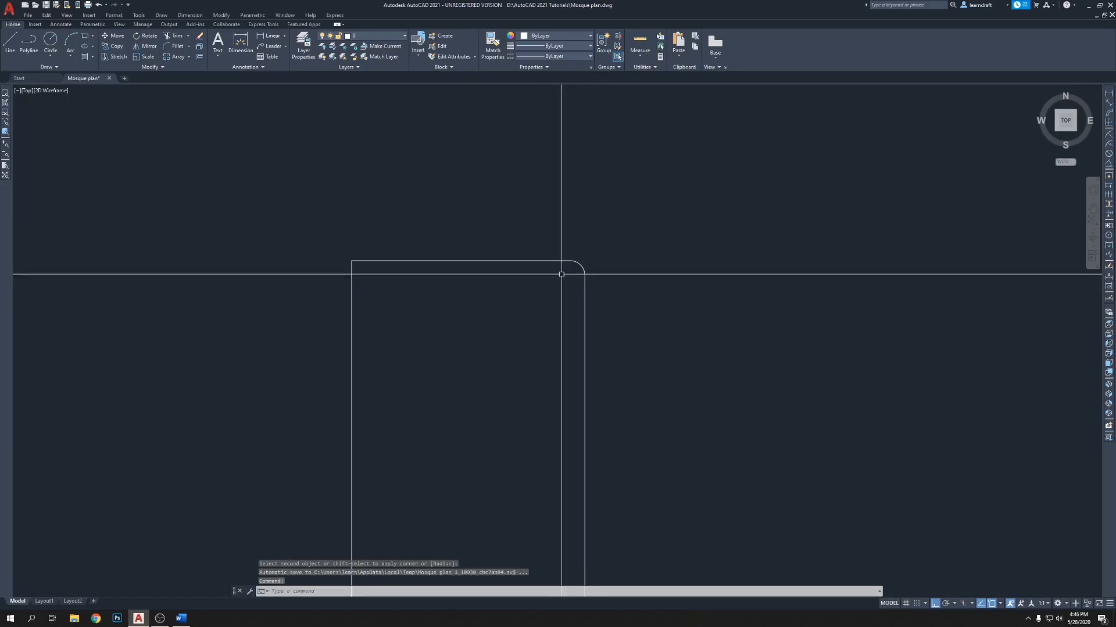
Step: Fillet the remaining three corners of the rectangle with the same .125" radius
{"action": "scroll", "coordinate": [562, 273], "scroll_direction": "down", "scroll_amount": 4}
{"action": "key", "text": "Return"}
{"action": "left_click", "coordinate": [511, 241]}
{"action": "left_click", "coordinate": [492, 262]}
{"action": "middle_click_drag", "start_coordinate": [515, 336], "coordinate": [473, 287]}
{"action": "key", "text": "Return"}
{"action": "left_click", "coordinate": [451, 308]}
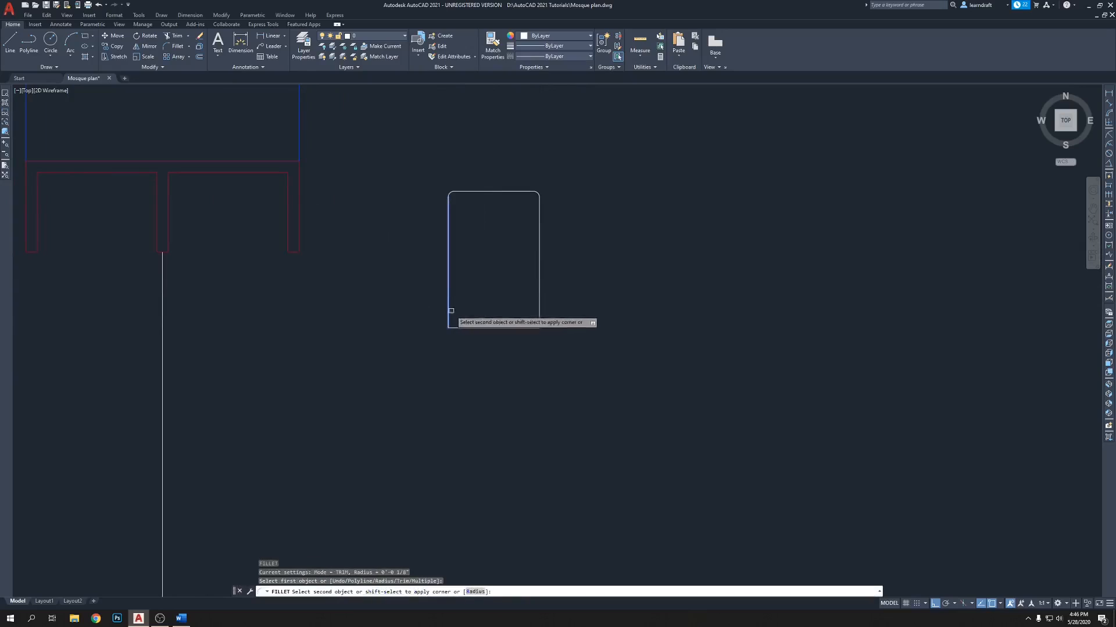
{"action": "left_click", "coordinate": [513, 327]}
{"action": "scroll", "coordinate": [519, 307], "scroll_direction": "up", "scroll_amount": 2}
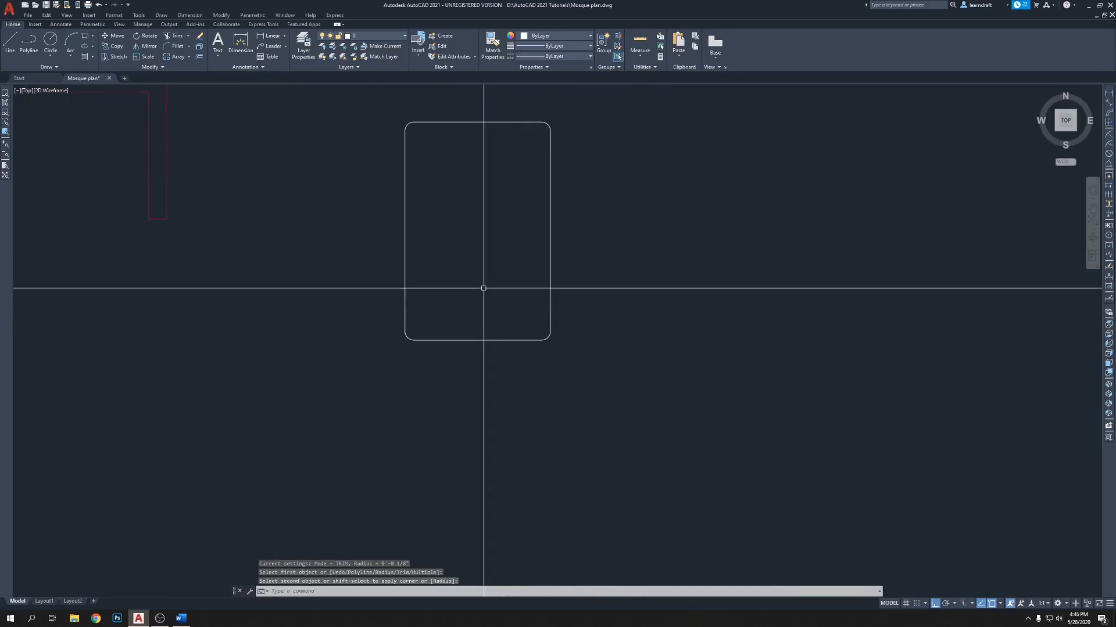
{"action": "mouse_move", "coordinate": [475, 303]}
{"action": "middle_mouse_down"}
{"action": "mouse_move", "coordinate": [531, 256]}
{"action": "mouse_move", "coordinate": [516, 274]}
{"action": "middle_mouse_up"}
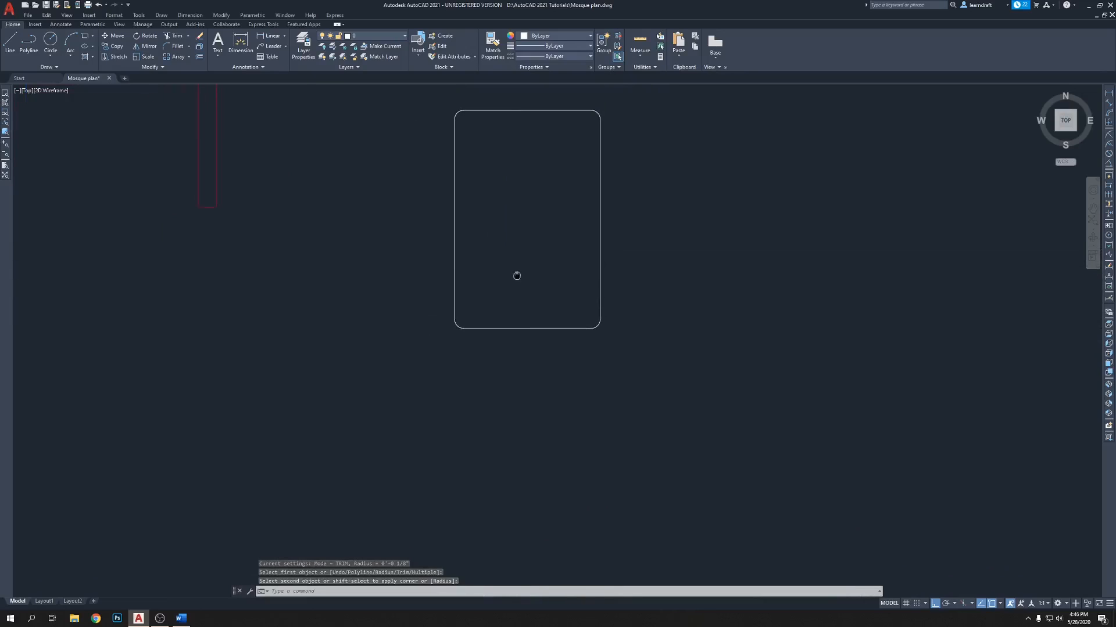
{"action": "type", "text": "rec"}
{"action": "key", "text": "Return"}
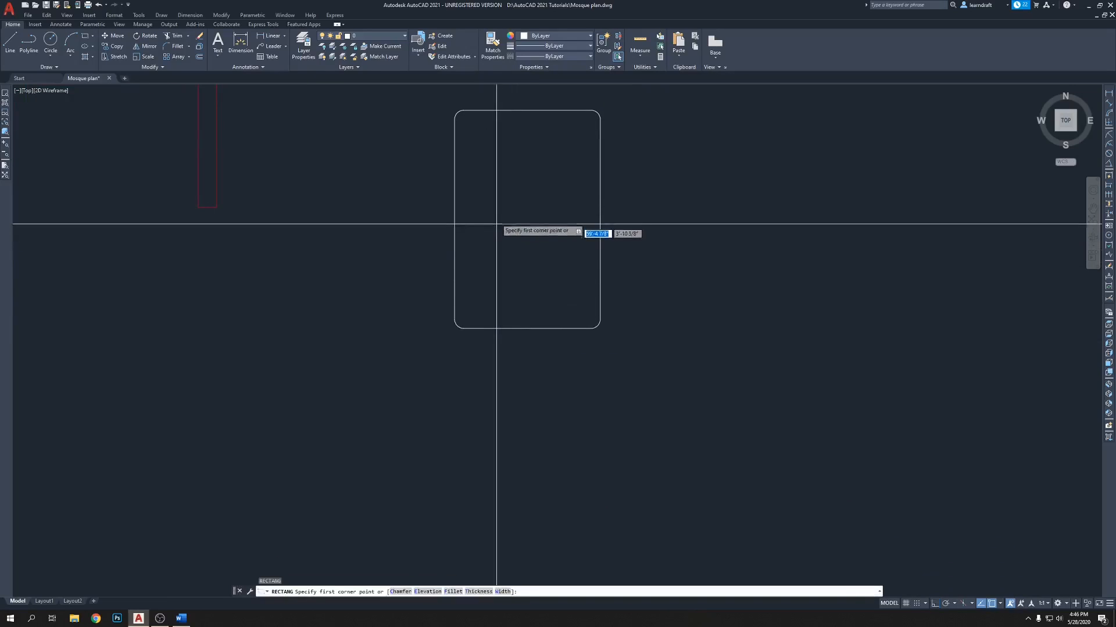
{"action": "left_click", "coordinate": [497, 216]}
{"action": "type", "text": "d"}
{"action": "key", "text": "Return"}
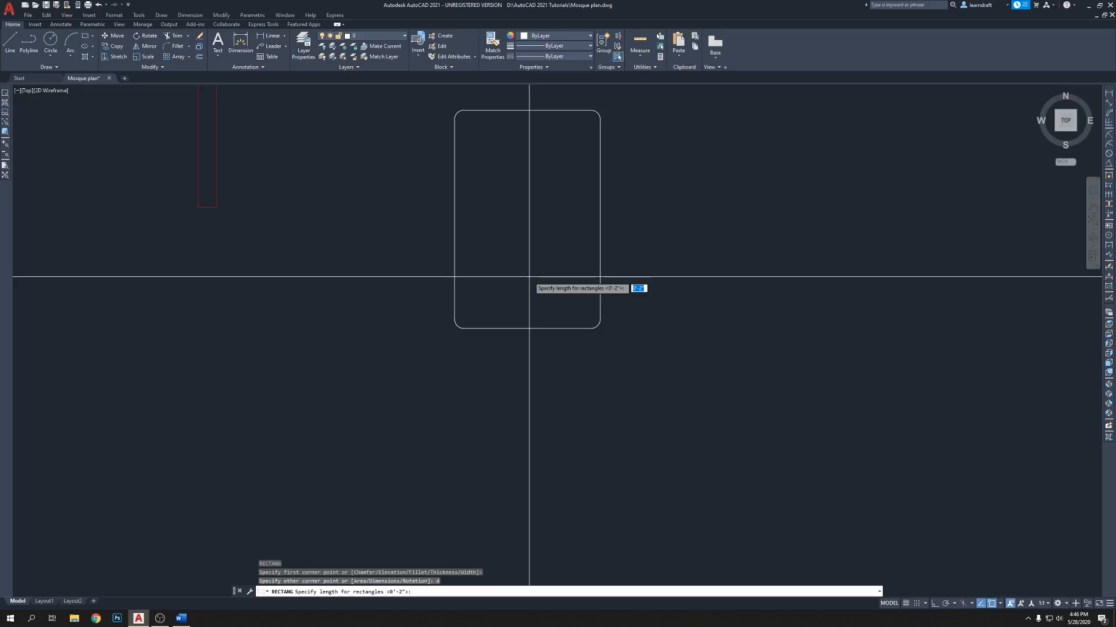
{"action": "type", "text": ".5"}
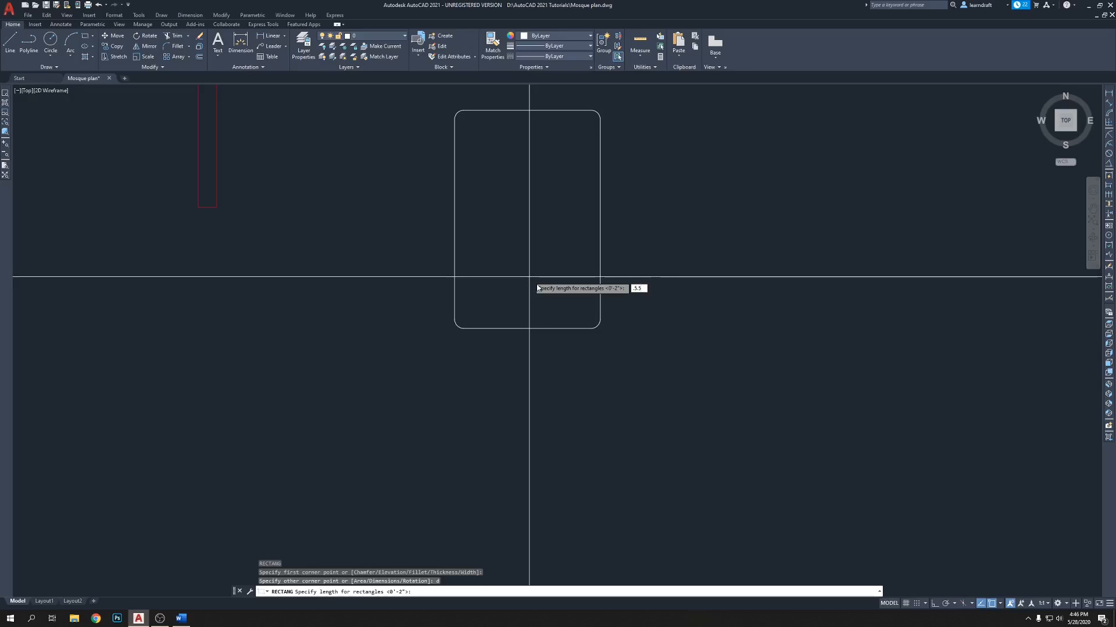
{"action": "type", "text": ".5"}
{"action": "key", "text": "Return"}
{"action": "key", "text": "Escape"}
{"action": "key", "text": "Escape"}
{"action": "key", "text": "Escape"}
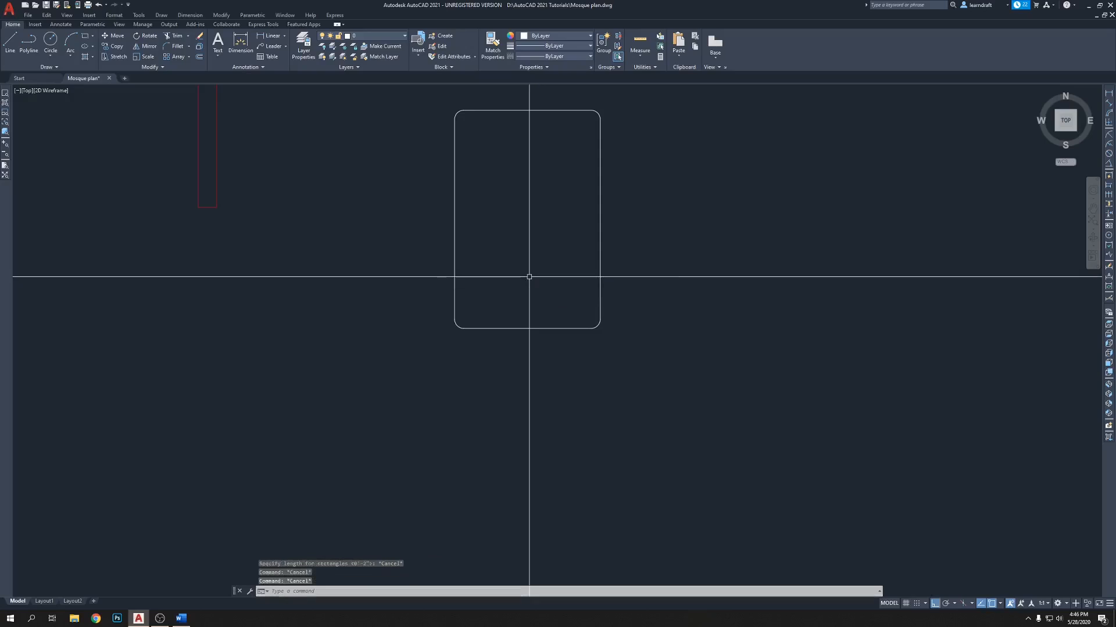
Step: Draw a .5" by .5" rectangle inside the lower half of the rounded rectangle
{"action": "type", "text": "rec"}
{"action": "key", "text": "Return"}
{"action": "left_click", "coordinate": [497, 235]}
{"action": "type", "text": "d"}
{"action": "key", "text": "Return"}
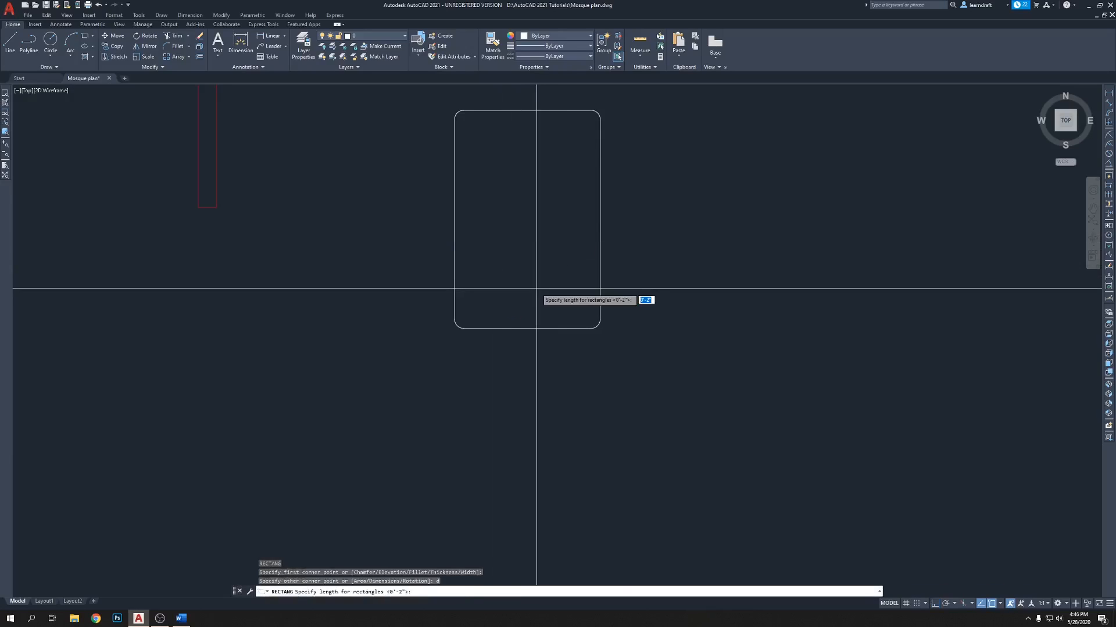
{"action": "key", "text": "BackSpace"}
{"action": "type", "text": ".5"}
{"action": "key", "text": "Return"}
{"action": "type", "text": ".5"}
{"action": "key", "text": "Return"}
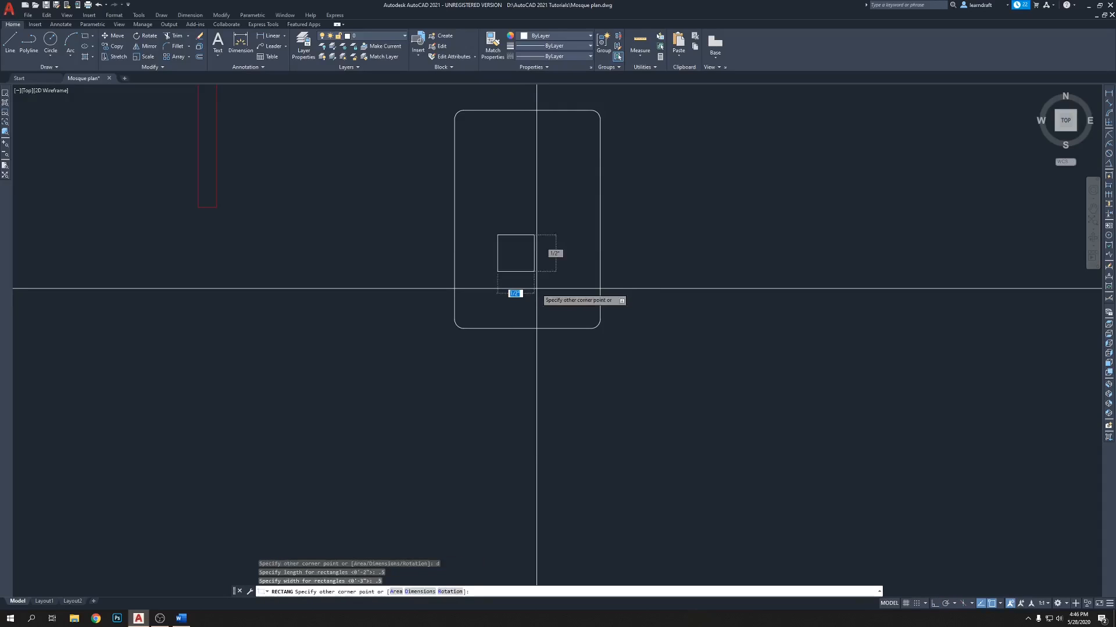
{"action": "left_click", "coordinate": [535, 290]}
Step: Move the small square by its bottom edge midpoint onto the midpoint of the rounded rectangle's bottom edge
{"action": "left_click", "coordinate": [553, 241]}
{"action": "left_click", "coordinate": [560, 276]}
{"action": "type", "text": "m"}
{"action": "key", "text": "Return"}
{"action": "left_click", "coordinate": [516, 272]}
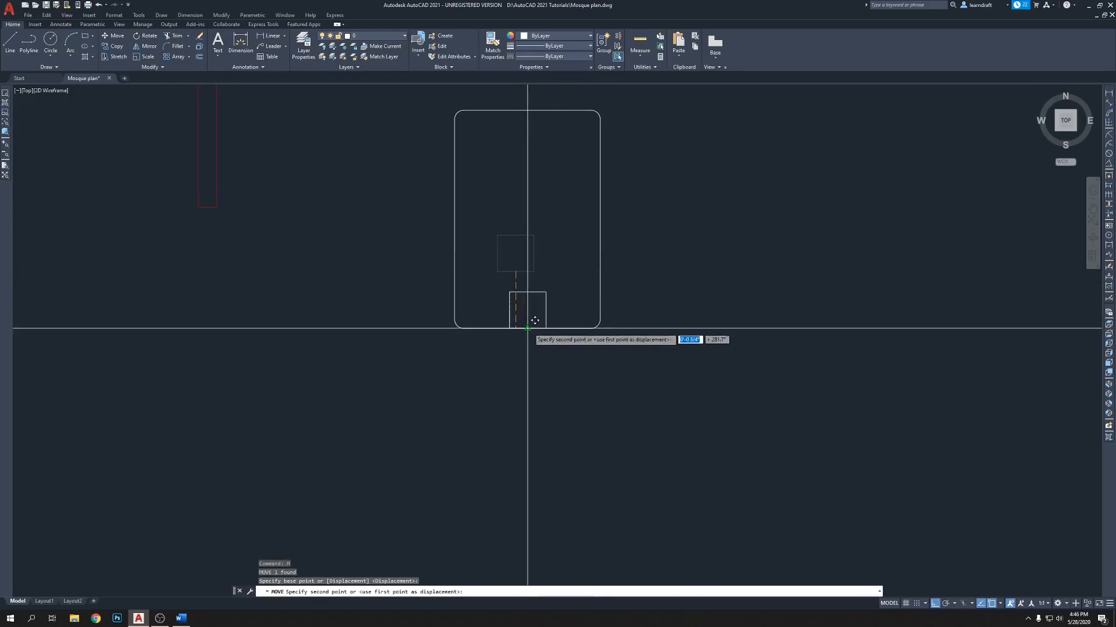
{"action": "left_click", "coordinate": [527, 328]}
Step: Stretch the top edge of the small square upward by .25"
{"action": "middle_click_drag", "start_coordinate": [681, 305], "coordinate": [635, 304]}
{"action": "middle_click_drag", "start_coordinate": [520, 285], "coordinate": [521, 300]}
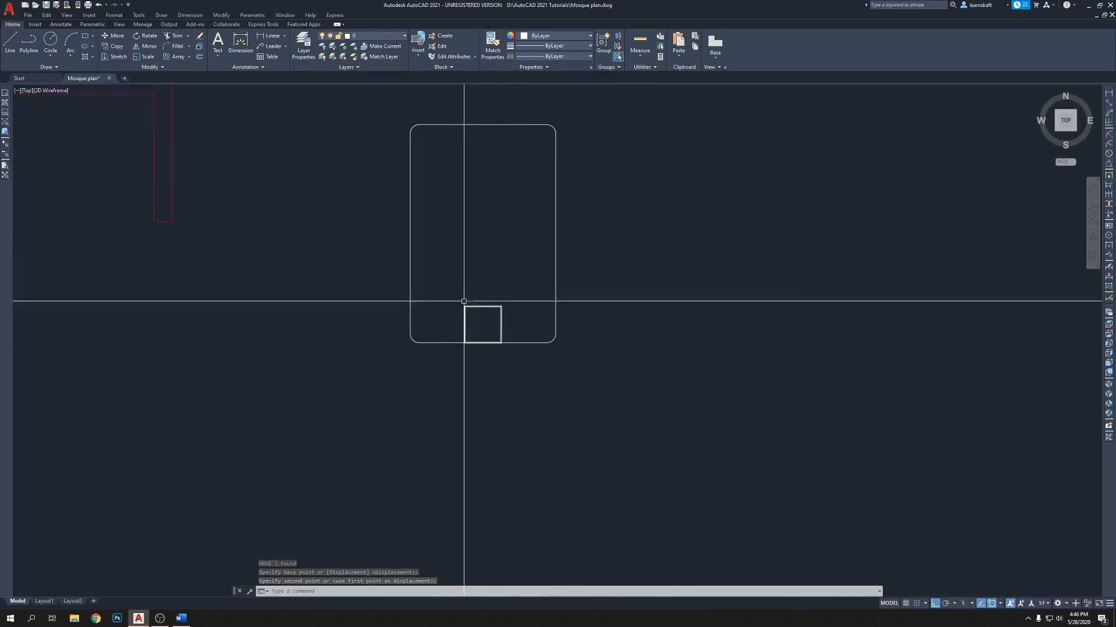
{"action": "scroll", "coordinate": [472, 291], "scroll_direction": "up", "scroll_amount": 2}
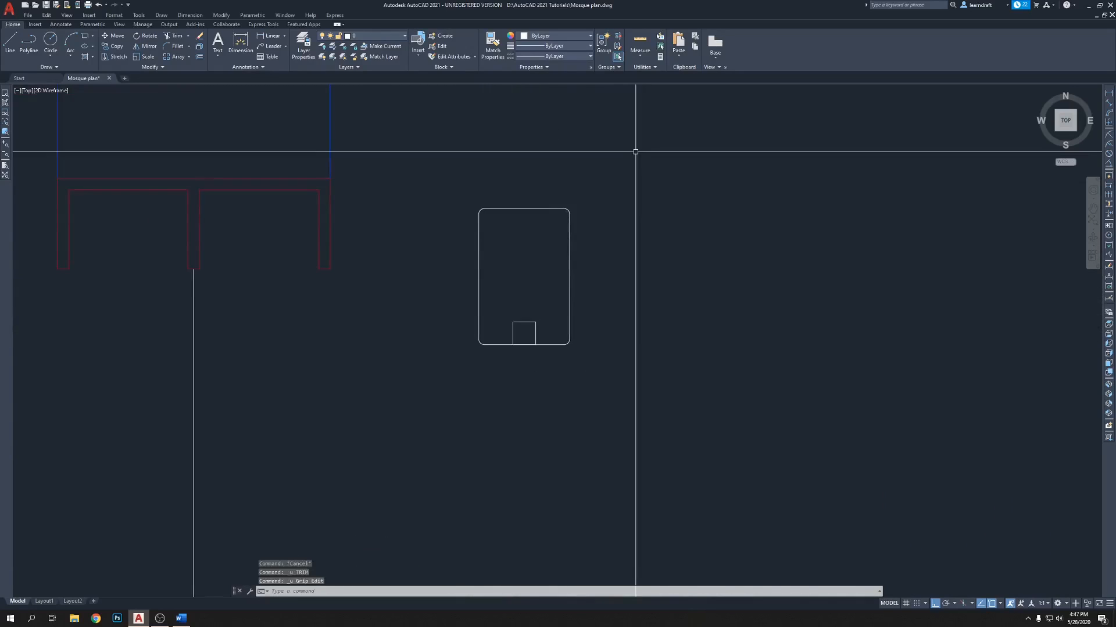
{"action": "scroll", "coordinate": [532, 259], "scroll_direction": "up", "scroll_amount": 6}
{"action": "left_click", "coordinate": [504, 311]}
{"action": "left_click", "coordinate": [479, 356]}
{"action": "left_click", "coordinate": [490, 335]}
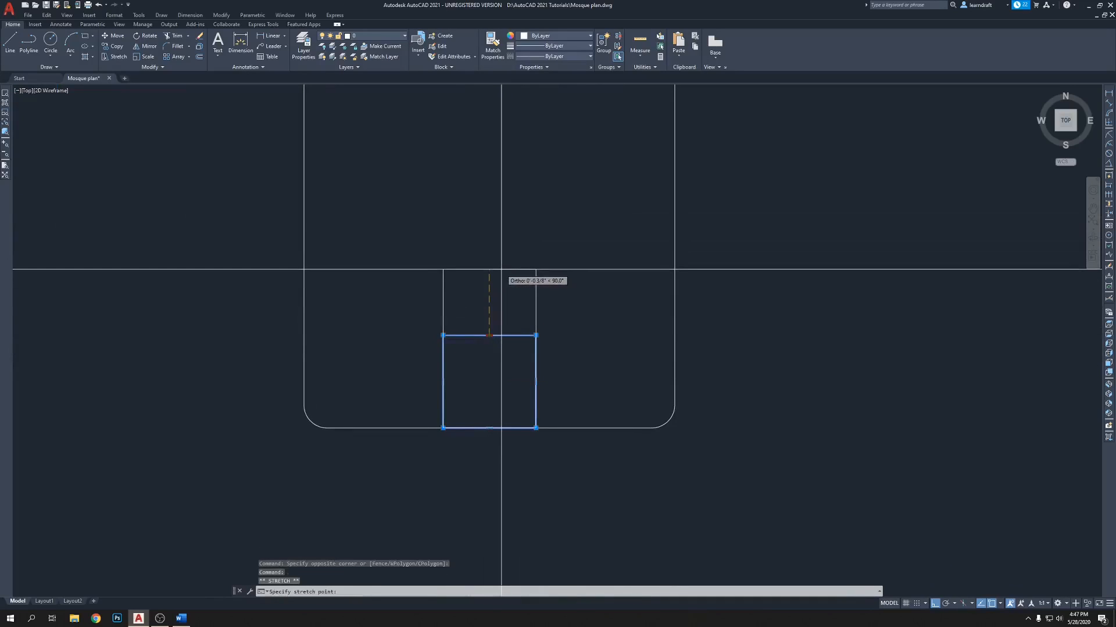
{"action": "type", "text": "25"}
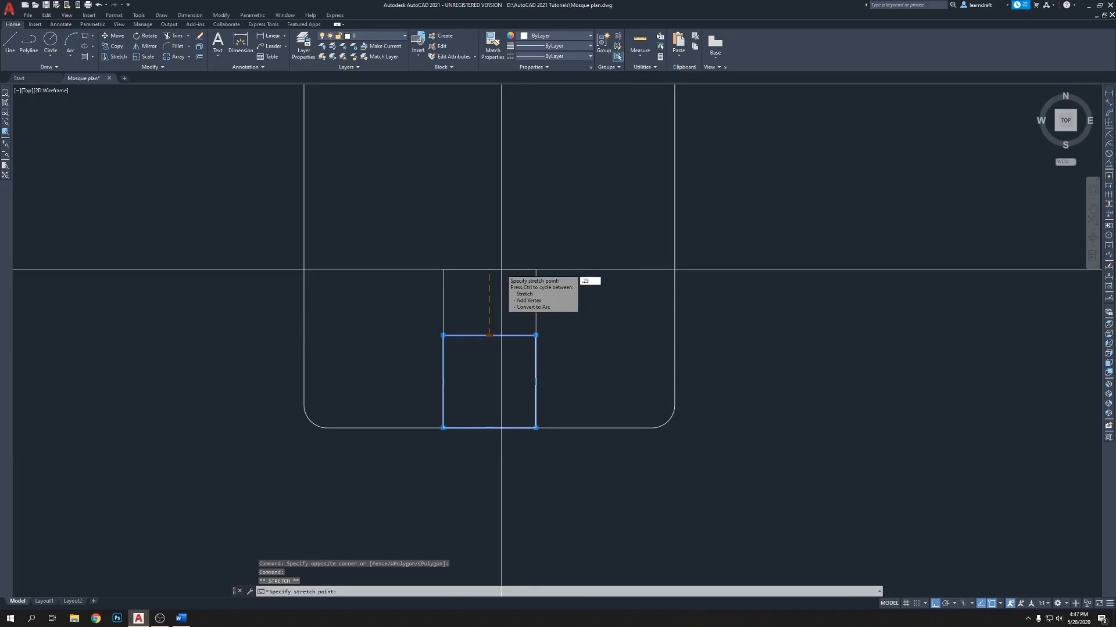
{"action": "key", "text": "Return"}
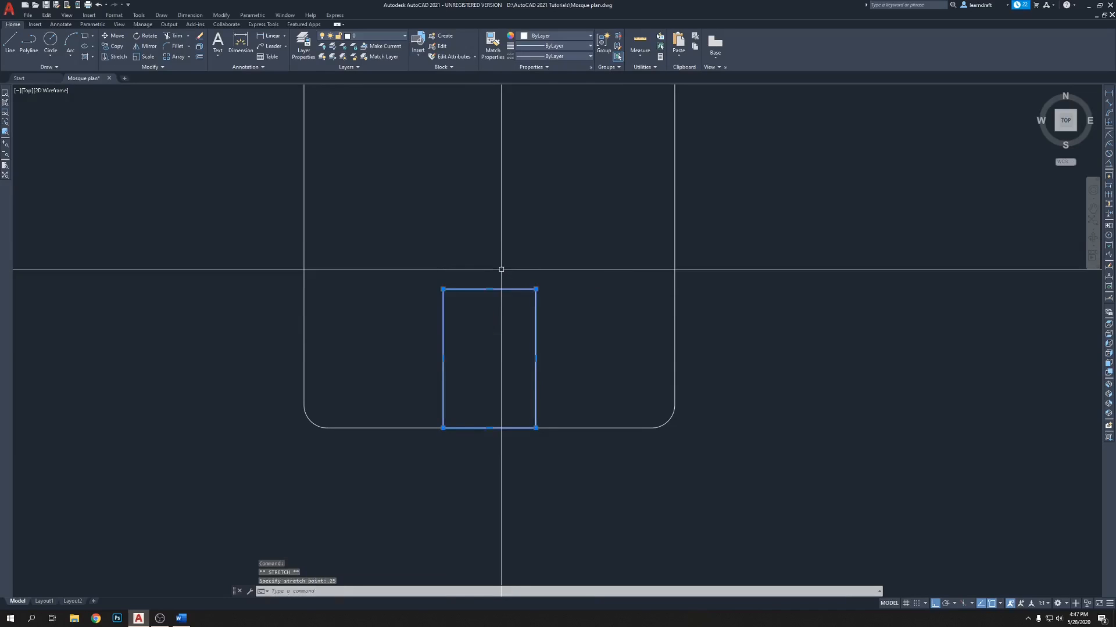
{"action": "key", "text": "Escape"}
Step: Trim away the bottom edges between the small rectangle's sides to open a notch in the rounded profile
{"action": "middle_click_drag", "start_coordinate": [543, 250], "coordinate": [465, 259]}
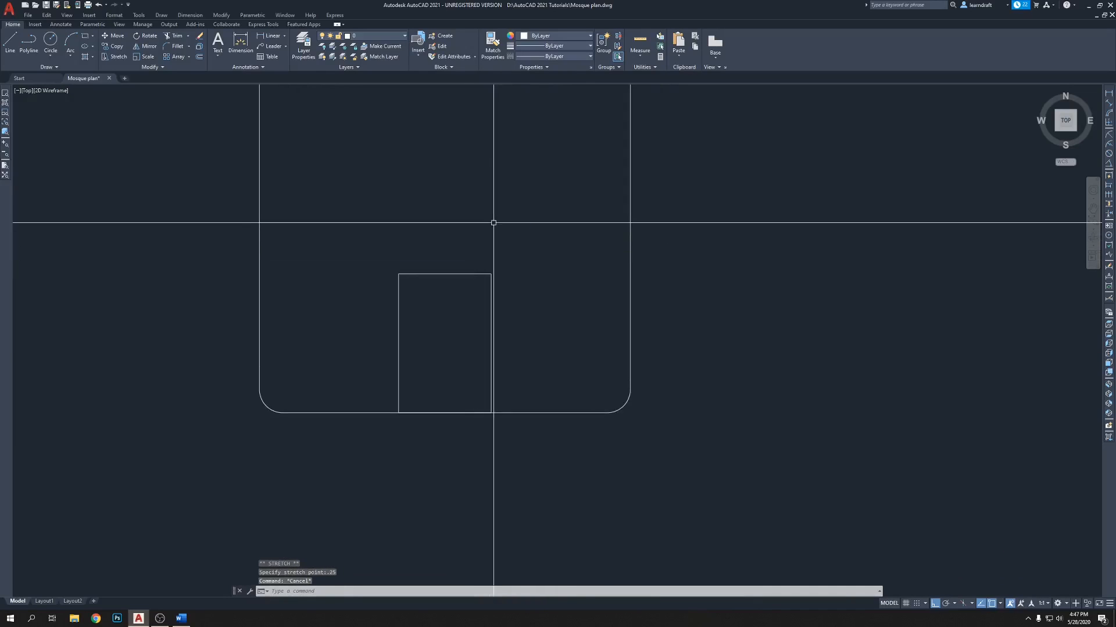
{"action": "type", "text": "tr"}
{"action": "key", "text": "Return"}
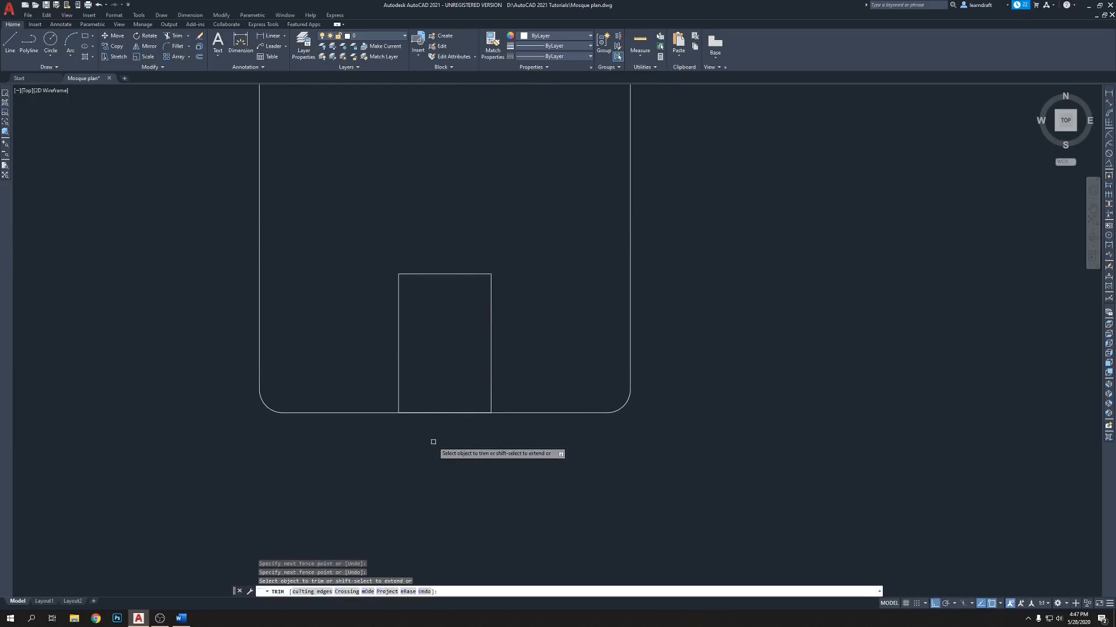
{"action": "left_click", "coordinate": [437, 412]}
{"action": "key", "text": "Return"}
Step: Fillet the two inner upper corners of the notch with a .03125" radius
{"action": "scroll", "coordinate": [459, 404], "scroll_direction": "down", "scroll_amount": 4}
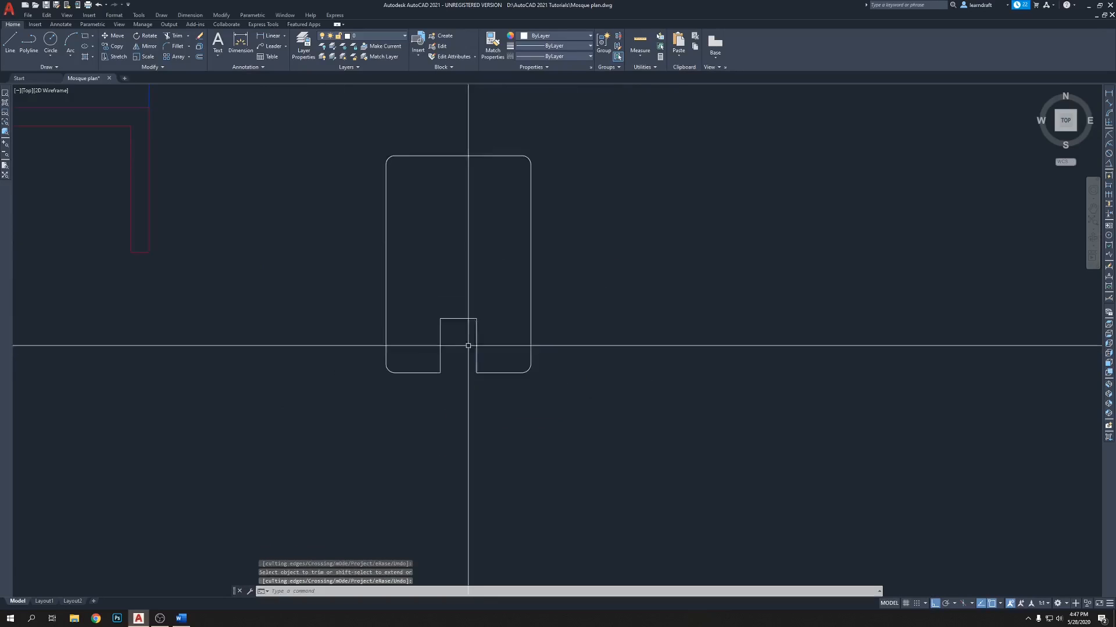
{"action": "middle_click_drag", "start_coordinate": [552, 326], "coordinate": [573, 278]}
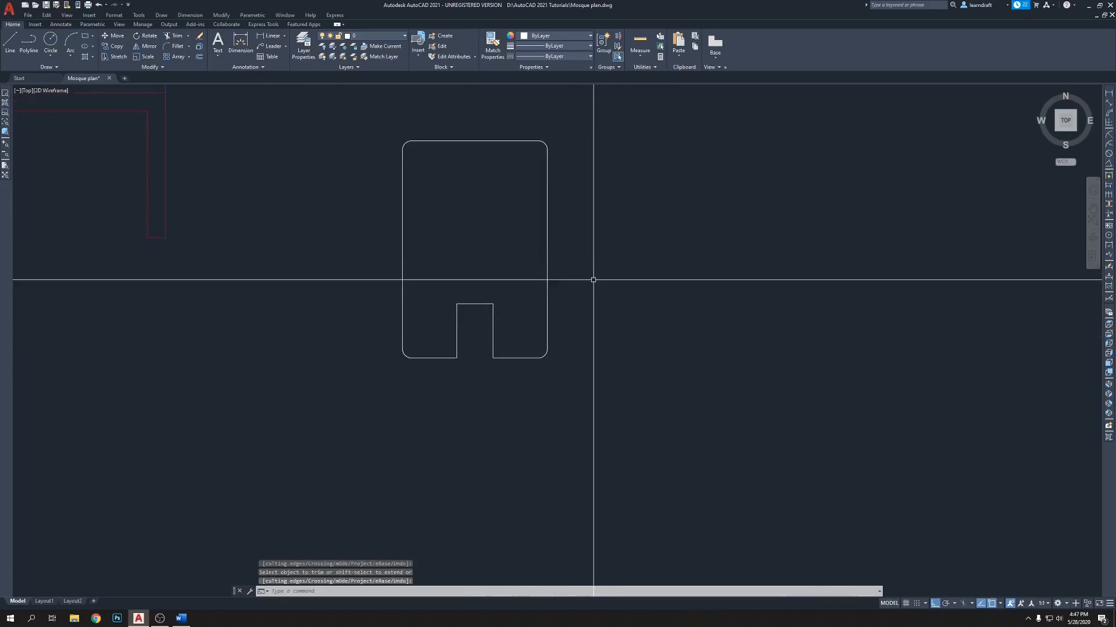
{"action": "scroll", "coordinate": [477, 285], "scroll_direction": "up", "scroll_amount": 2}
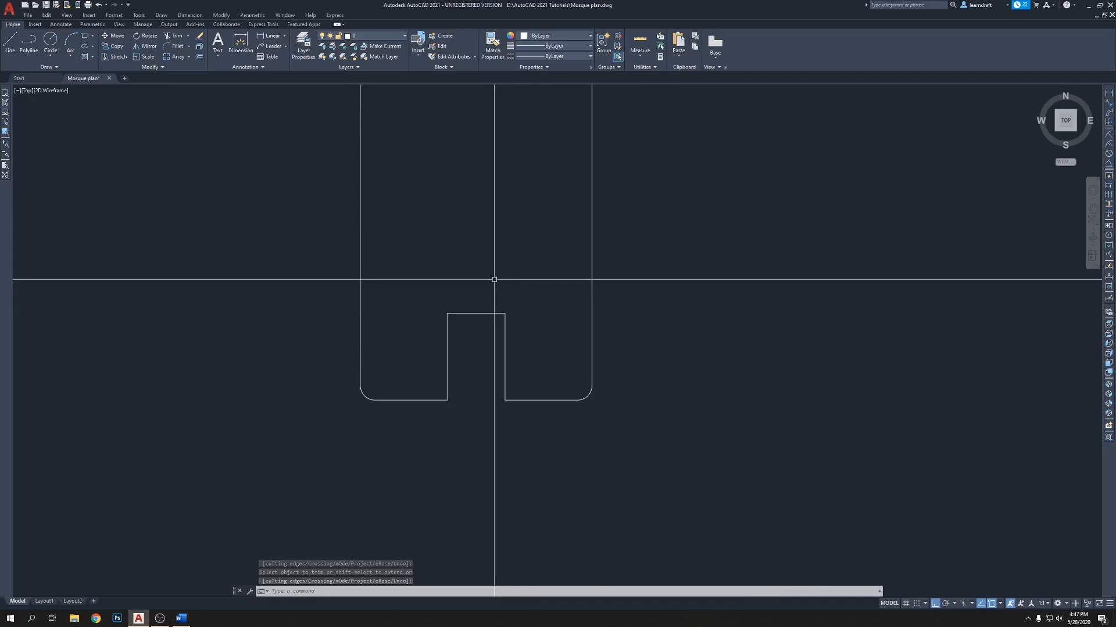
{"action": "type", "text": "t"}
{"action": "type", "text": "r"}
{"action": "key", "text": "Return"}
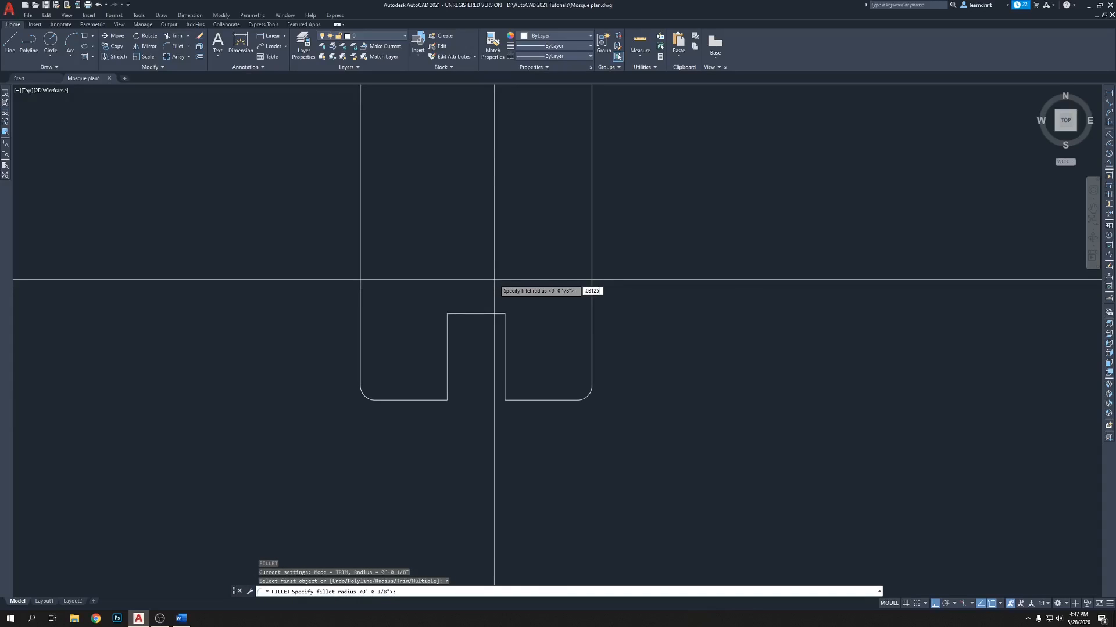
{"action": "key", "text": "Return"}
{"action": "left_click", "coordinate": [484, 314]}
{"action": "key", "text": "Return"}
{"action": "left_click", "coordinate": [447, 330]}
Step: Fillet the two outer corners at the notch's bottom opening with the same .03125" radius
{"action": "key", "text": "Return"}
{"action": "scroll", "coordinate": [500, 337], "scroll_direction": "up", "scroll_amount": 2}
{"action": "left_click", "coordinate": [526, 348]}
{"action": "left_click", "coordinate": [509, 324]}
{"action": "key", "text": "Return"}
{"action": "left_click", "coordinate": [417, 336]}
{"action": "left_click", "coordinate": [406, 346]}
{"action": "scroll", "coordinate": [494, 308], "scroll_direction": "down", "scroll_amount": 4}
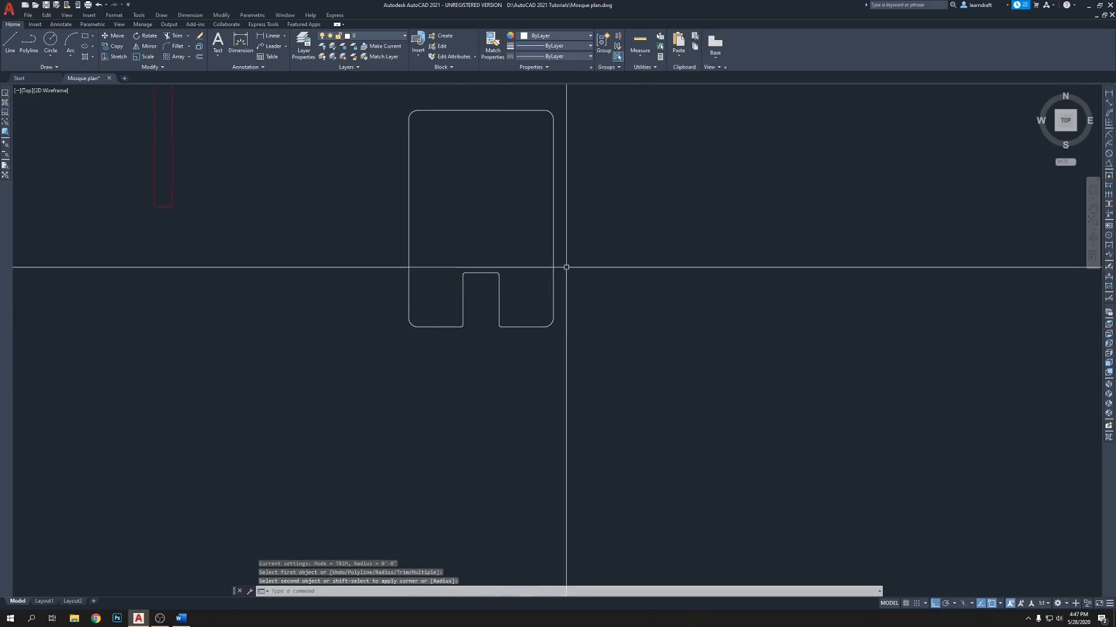
Step: Move the notched profile by its top edge's midpoint to the inner edge midpoint of the upper frame's right channel
{"action": "left_click", "coordinate": [553, 262]}
{"action": "scroll", "coordinate": [570, 250], "scroll_direction": "down", "scroll_amount": 4}
{"action": "key", "text": "Escape"}
{"action": "middle_click_drag", "start_coordinate": [619, 248], "coordinate": [587, 230]}
{"action": "left_click", "coordinate": [551, 206]}
{"action": "left_click", "coordinate": [510, 254]}
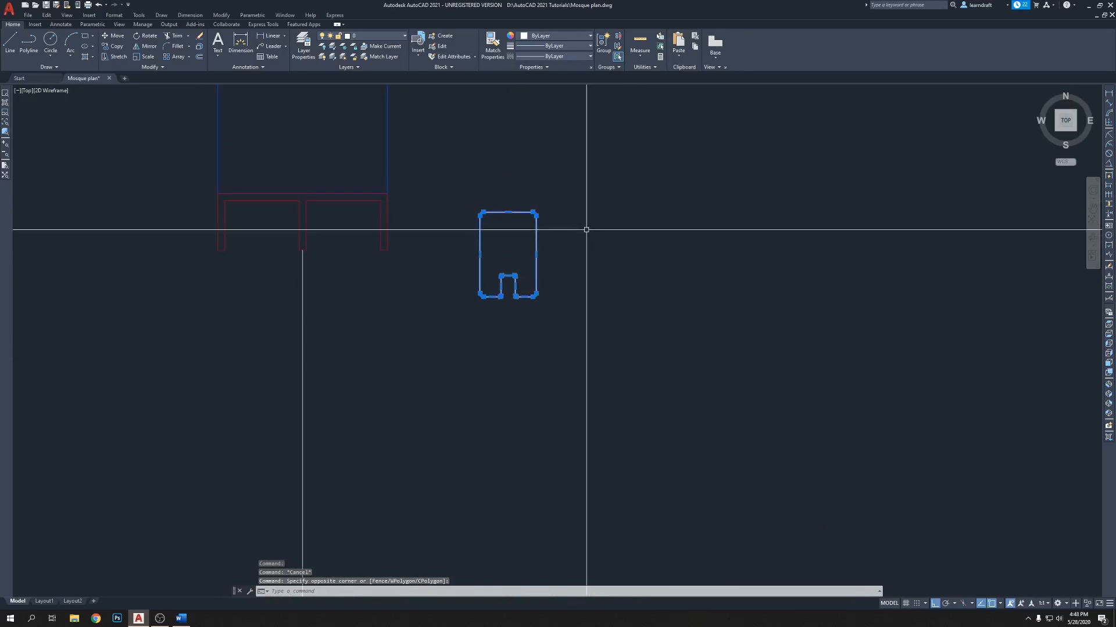
{"action": "type", "text": "m"}
{"action": "key", "text": "Return"}
{"action": "left_click", "coordinate": [509, 213]}
{"action": "scroll", "coordinate": [313, 197], "scroll_direction": "up", "scroll_amount": 4}
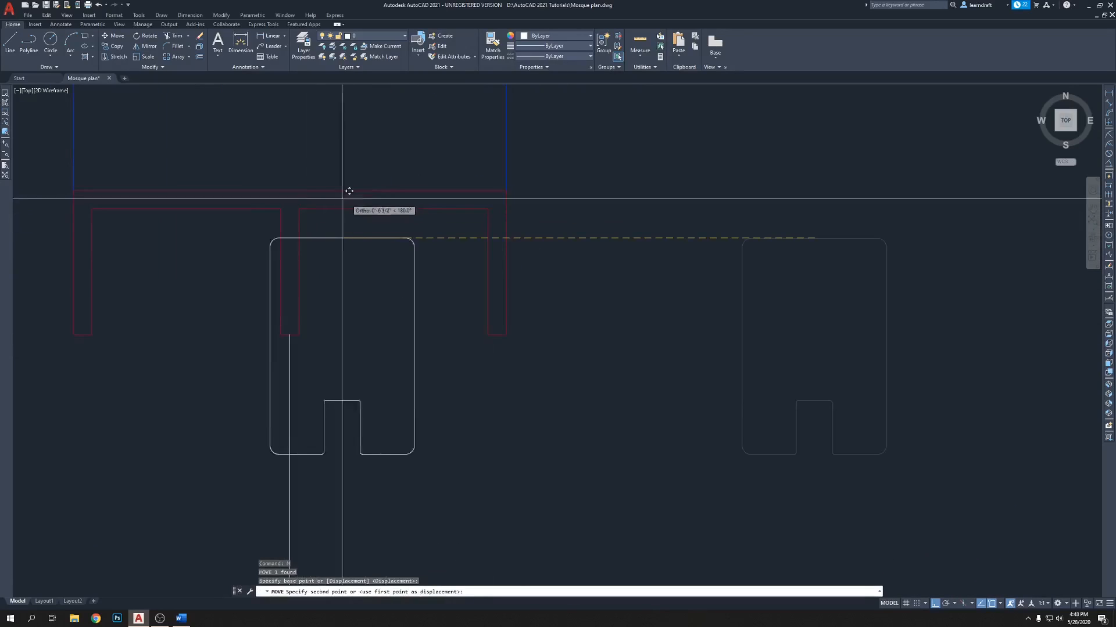
{"action": "left_click", "coordinate": [394, 208]}
Step: Move the notched profile .03125" straight down from the channel's inner edge
{"action": "scroll", "coordinate": [486, 175], "scroll_direction": "down", "scroll_amount": 2}
{"action": "middle_click_drag", "start_coordinate": [518, 273], "coordinate": [512, 231]}
{"action": "scroll", "coordinate": [447, 223], "scroll_direction": "up", "scroll_amount": 1}
{"action": "left_click", "coordinate": [501, 232]}
{"action": "left_click", "coordinate": [461, 219]}
{"action": "middle_click_drag", "start_coordinate": [544, 170], "coordinate": [557, 195]}
{"action": "type", "text": "m"}
{"action": "key", "text": "Return"}
{"action": "left_click", "coordinate": [590, 168]}
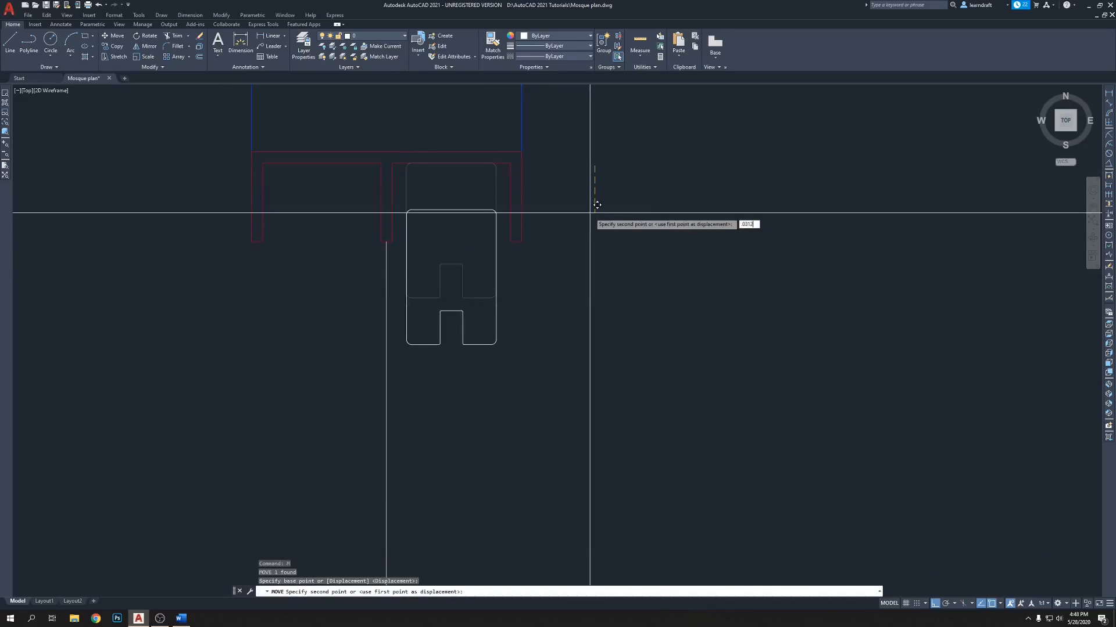
{"action": "key", "text": "Return"}
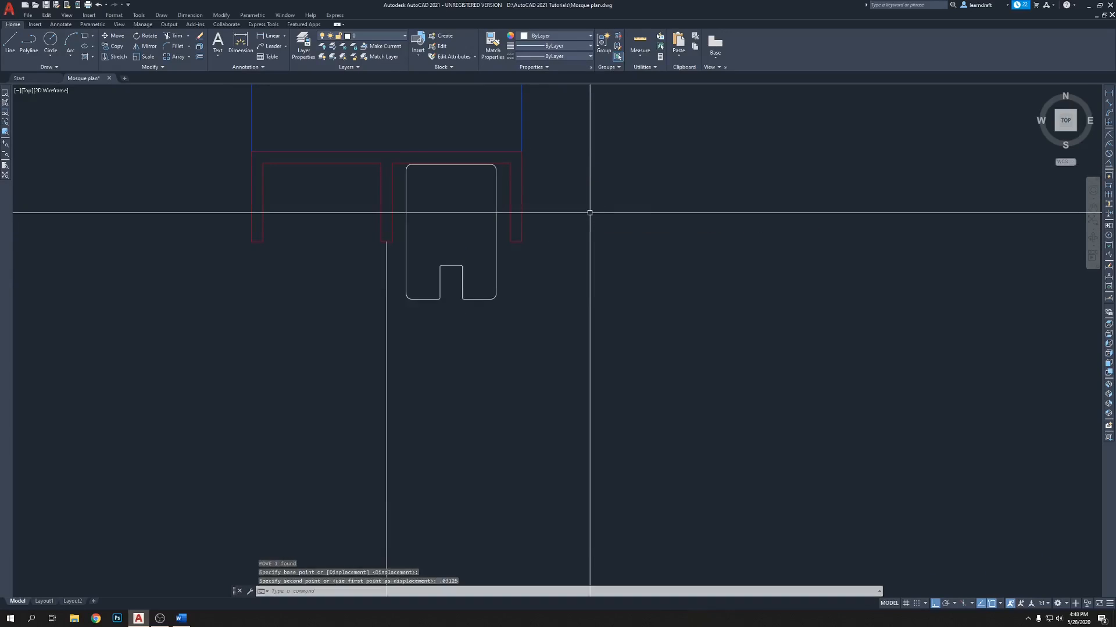
{"action": "scroll", "coordinate": [460, 161], "scroll_direction": "up", "scroll_amount": 4}
{"action": "scroll", "coordinate": [463, 148], "scroll_direction": "down", "scroll_amount": 4}
{"action": "left_click", "coordinate": [462, 227]}
{"action": "left_click", "coordinate": [429, 277]}
{"action": "scroll", "coordinate": [437, 205], "scroll_direction": "down", "scroll_amount": 4}
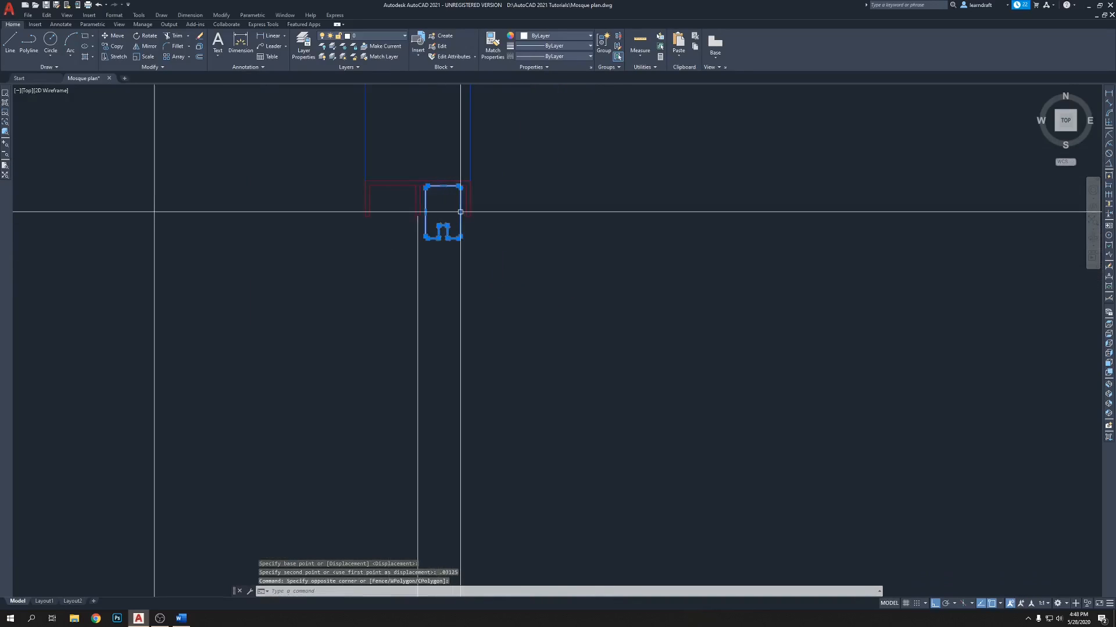
{"action": "scroll", "coordinate": [460, 212], "scroll_direction": "down", "scroll_amount": 2}
{"action": "mouse_move", "coordinate": [538, 306]}
{"action": "middle_mouse_down"}
{"action": "mouse_move", "coordinate": [493, 289]}
{"action": "mouse_move", "coordinate": [505, 282]}
{"action": "middle_mouse_up"}
{"action": "key", "text": "Escape"}
{"action": "key", "text": "Escape"}
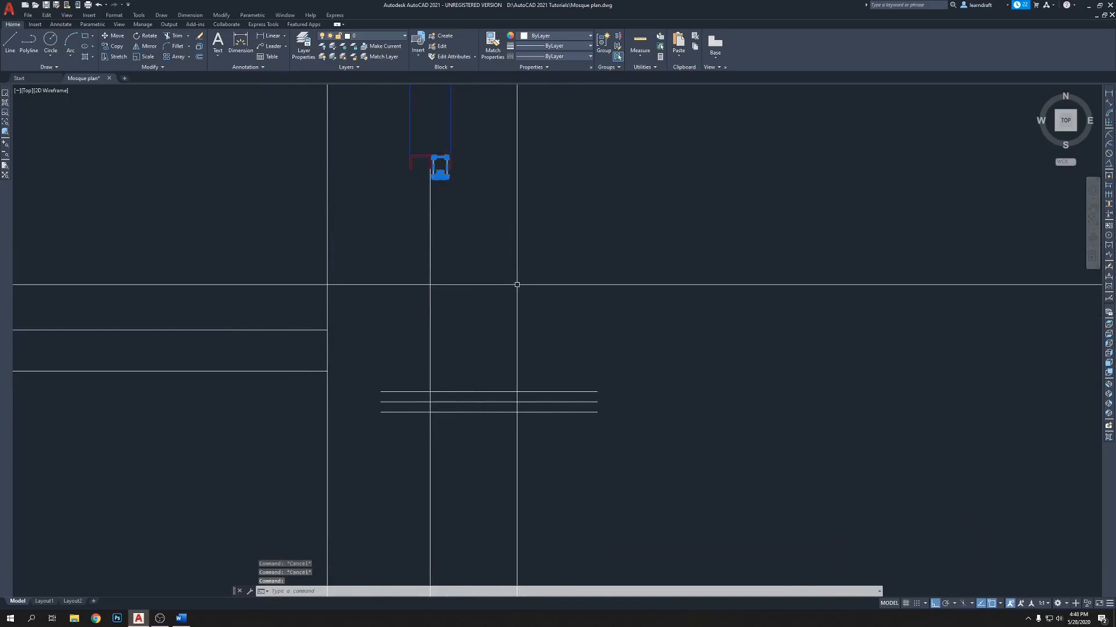
Step: Draw a vertical line from the middle of the profile's notch down past the three horizontal construction lines
{"action": "type", "text": "l"}
{"action": "key", "text": "space"}
{"action": "scroll", "coordinate": [453, 232], "scroll_direction": "up", "scroll_amount": 10}
{"action": "left_click", "coordinate": [473, 172]}
{"action": "scroll", "coordinate": [459, 244], "scroll_direction": "up", "scroll_amount": 5}
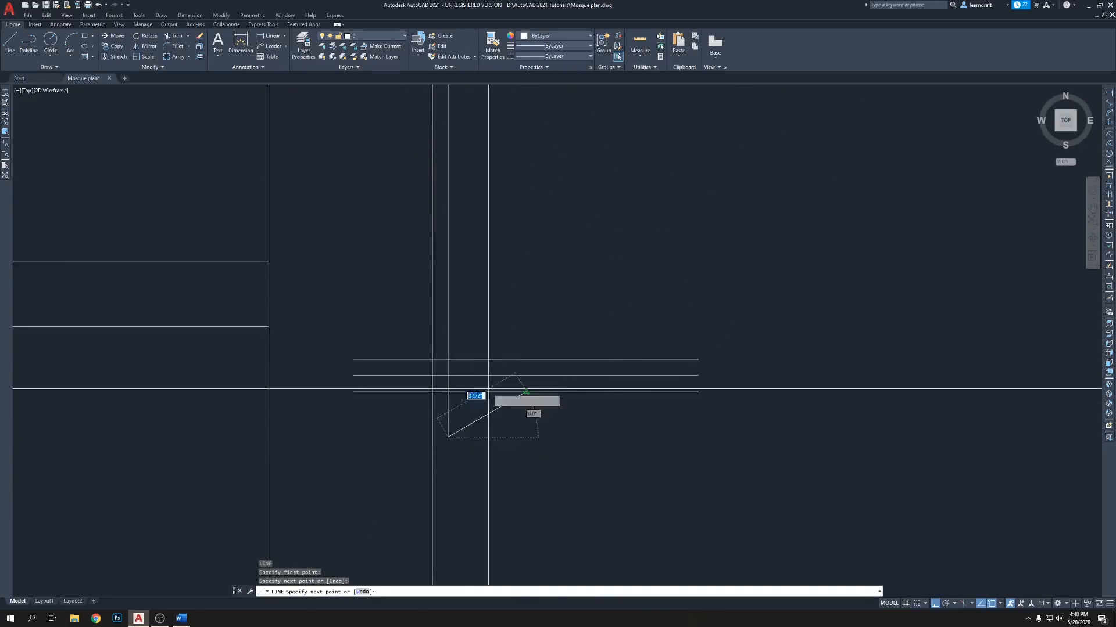
{"action": "left_click", "coordinate": [483, 436]}
{"action": "key", "text": "space"}
Step: Trim the vertical line and the middle horizontal line back to their intersection and erase the leftover lower piece
{"action": "type", "text": "tr"}
{"action": "key", "text": "space"}
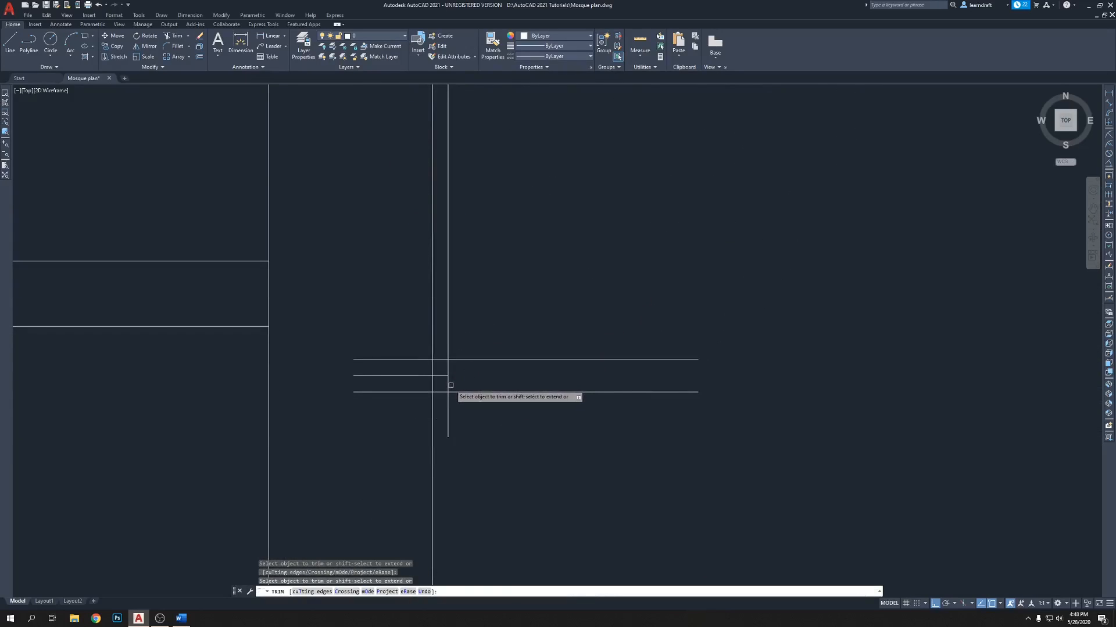
{"action": "key", "text": "space"}
{"action": "left_click", "coordinate": [463, 419]}
{"action": "left_click", "coordinate": [443, 425]}
{"action": "key", "text": "Delete"}
Step: Mirror the notched profile about a horizontal axis through the vertical line's midpoint, keeping the original
{"action": "scroll", "coordinate": [523, 291], "scroll_direction": "down", "scroll_amount": 4}
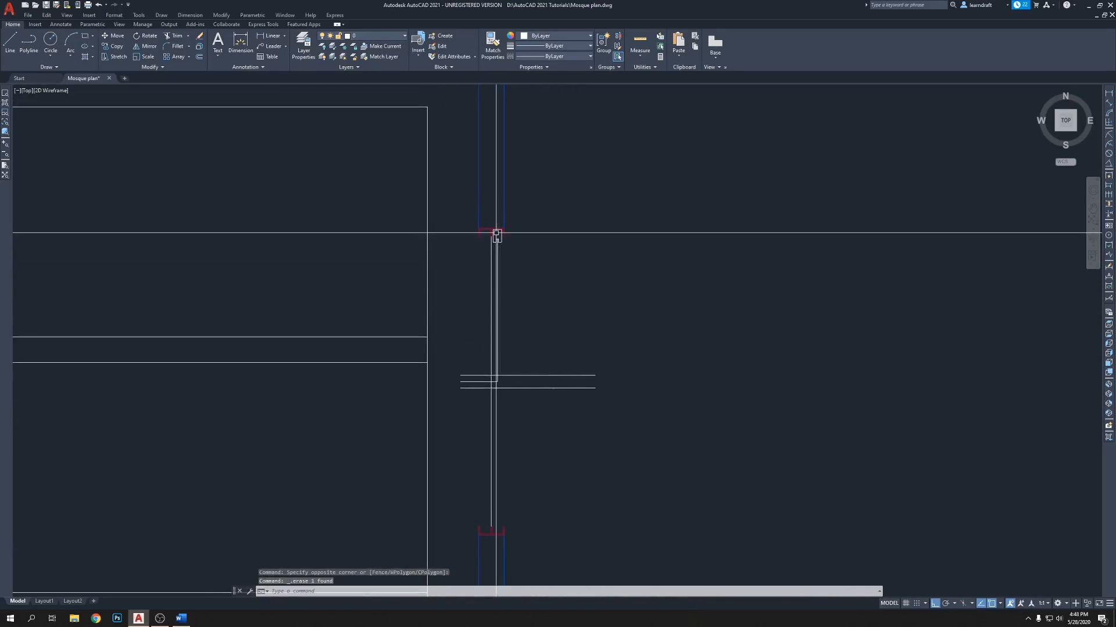
{"action": "scroll", "coordinate": [499, 237], "scroll_direction": "up", "scroll_amount": 6}
{"action": "left_click", "coordinate": [494, 259]}
{"action": "scroll", "coordinate": [493, 258], "scroll_direction": "down", "scroll_amount": 4}
{"action": "middle_click_drag", "start_coordinate": [532, 321], "coordinate": [532, 292]}
{"action": "type", "text": "i"}
{"action": "key", "text": "Return"}
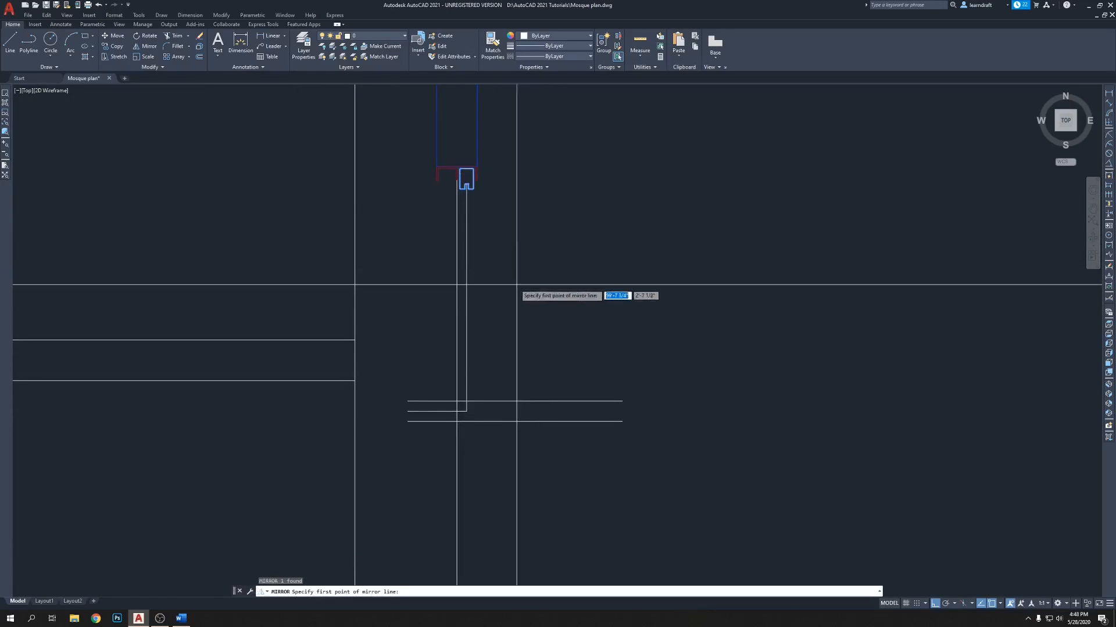
{"action": "left_click", "coordinate": [466, 297]}
{"action": "left_click", "coordinate": [659, 314]}
{"action": "key", "text": "Return"}
Step: Move the mirrored profile vertically by its side's midpoint onto the middle horizontal construction line
{"action": "scroll", "coordinate": [505, 319], "scroll_direction": "up", "scroll_amount": 5}
{"action": "left_click", "coordinate": [488, 350]}
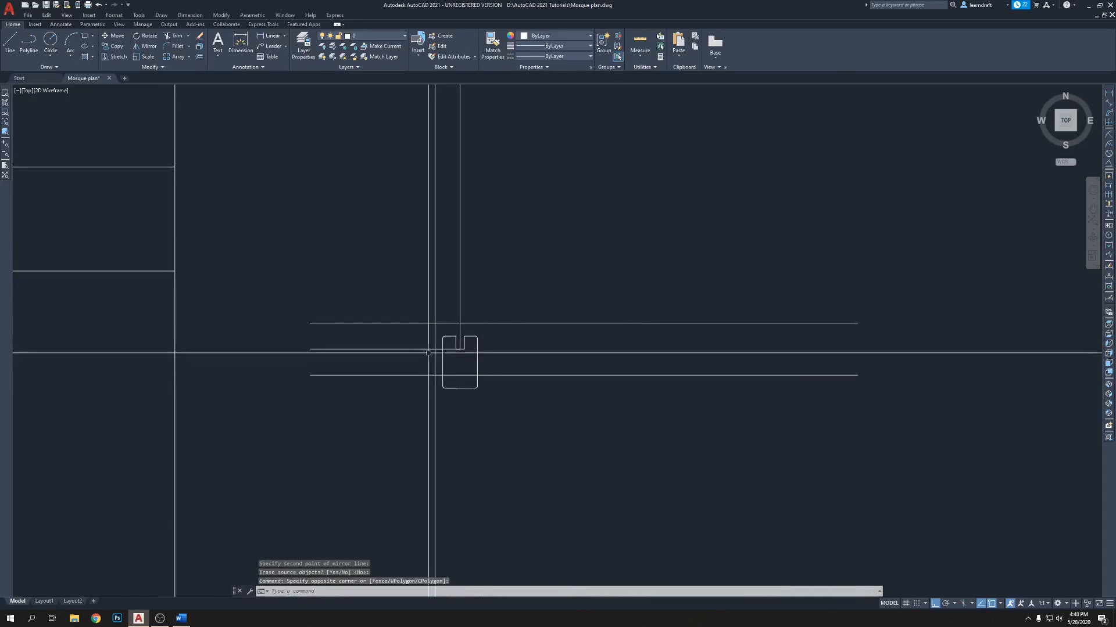
{"action": "scroll", "coordinate": [477, 366], "scroll_direction": "up", "scroll_amount": 2}
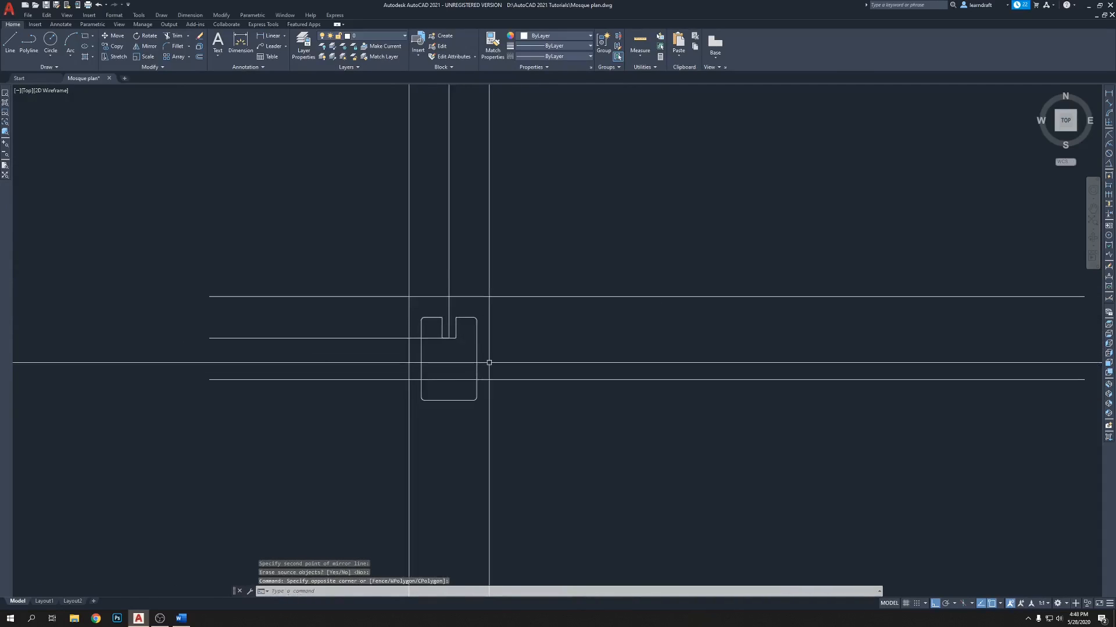
{"action": "left_click", "coordinate": [423, 360]}
{"action": "type", "text": "m"}
{"action": "key", "text": "Return"}
{"action": "scroll", "coordinate": [451, 370], "scroll_direction": "up", "scroll_amount": 2}
{"action": "left_click", "coordinate": [403, 352]}
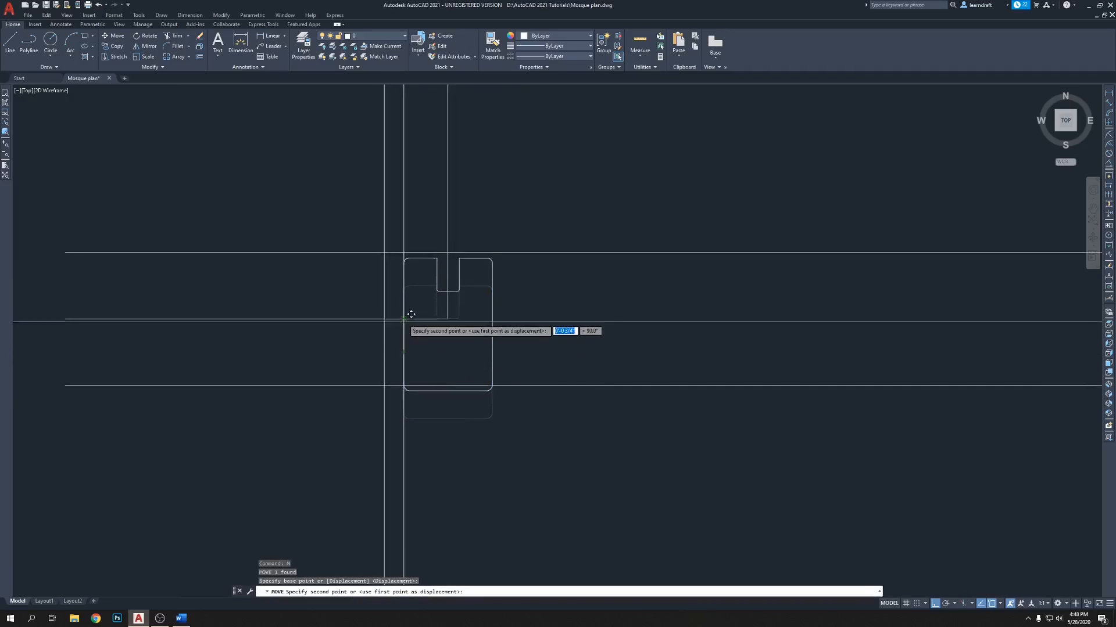
{"action": "left_click", "coordinate": [403, 319]}
{"action": "middle_click_drag", "start_coordinate": [557, 329], "coordinate": [541, 366]}
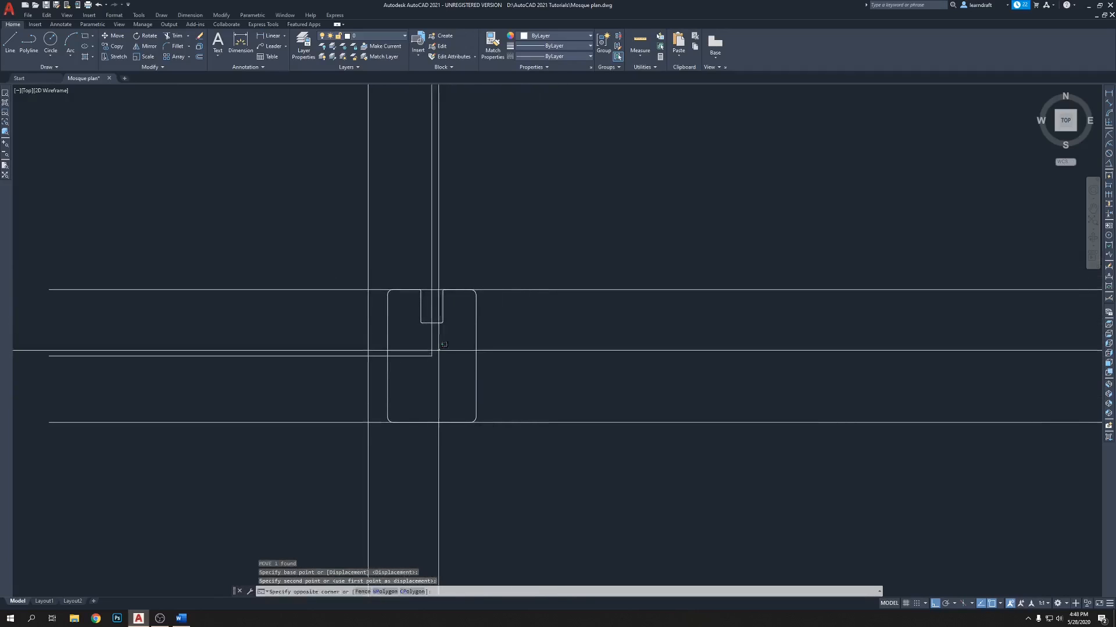
Step: Erase the horizontal construction lines and both vertical guide lines in the window opening
{"action": "left_click", "coordinate": [439, 349]}
{"action": "left_click", "coordinate": [421, 368]}
{"action": "scroll", "coordinate": [421, 359], "scroll_direction": "down", "scroll_amount": 6}
{"action": "left_click", "coordinate": [637, 417]}
{"action": "left_click", "coordinate": [511, 326]}
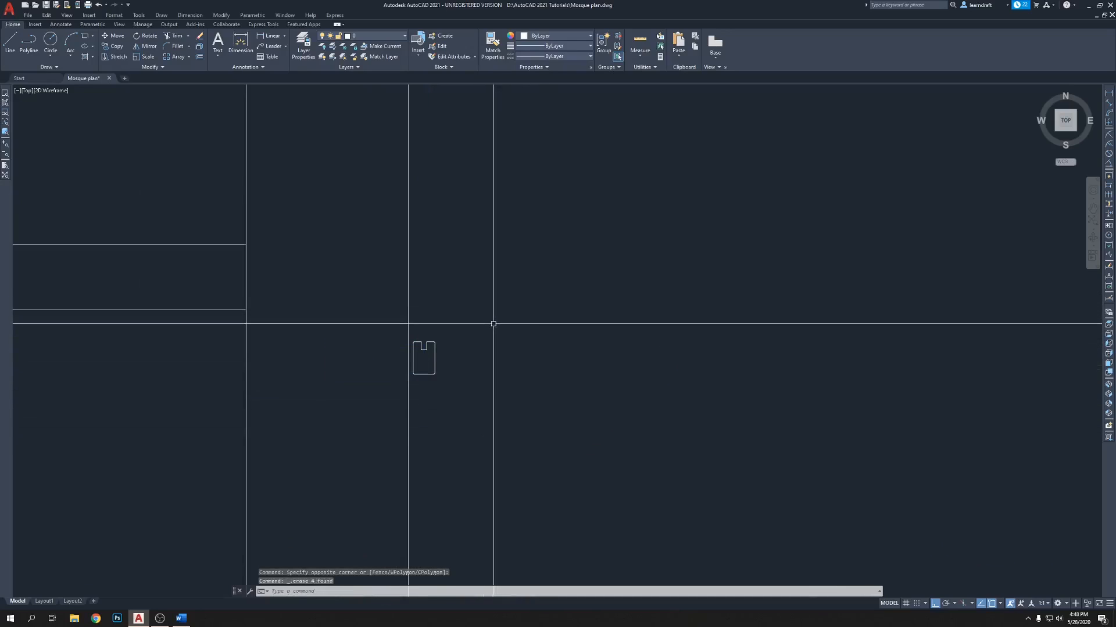
{"action": "scroll", "coordinate": [472, 306], "scroll_direction": "down", "scroll_amount": 2}
{"action": "left_click", "coordinate": [468, 249]}
{"action": "left_click", "coordinate": [436, 259]}
{"action": "key", "text": "Delete"}
{"action": "middle_click_drag", "start_coordinate": [471, 347], "coordinate": [473, 321]}
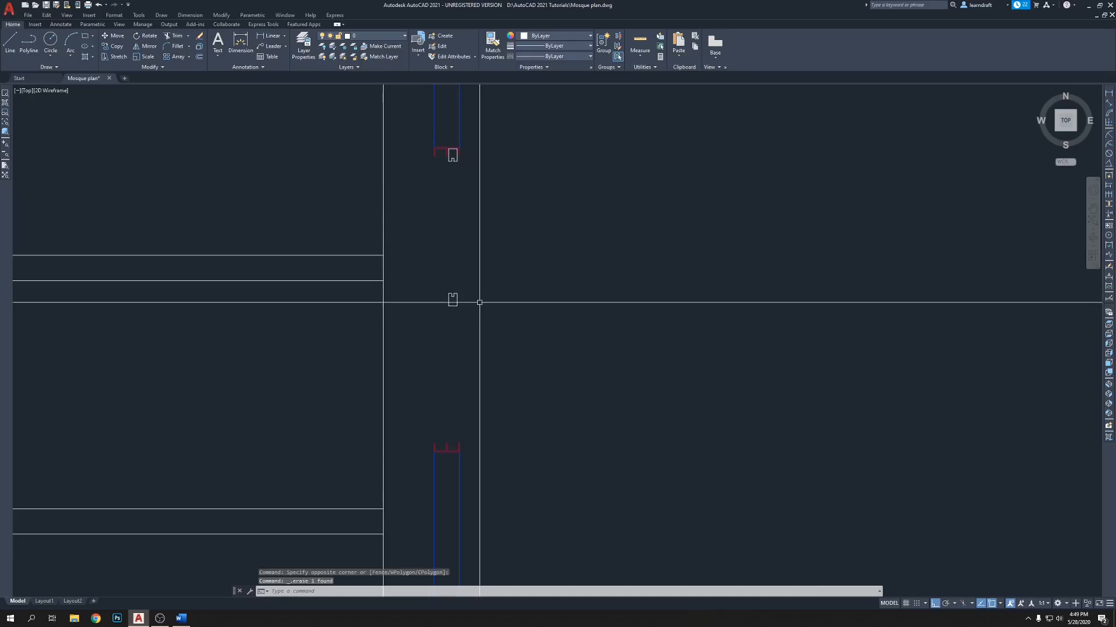
Step: Draw a narrow glass-pane rectangle from the upper profile's notch corner to the diagonally opposite notch corner of the lower profile
{"action": "scroll", "coordinate": [452, 159], "scroll_direction": "up", "scroll_amount": 4}
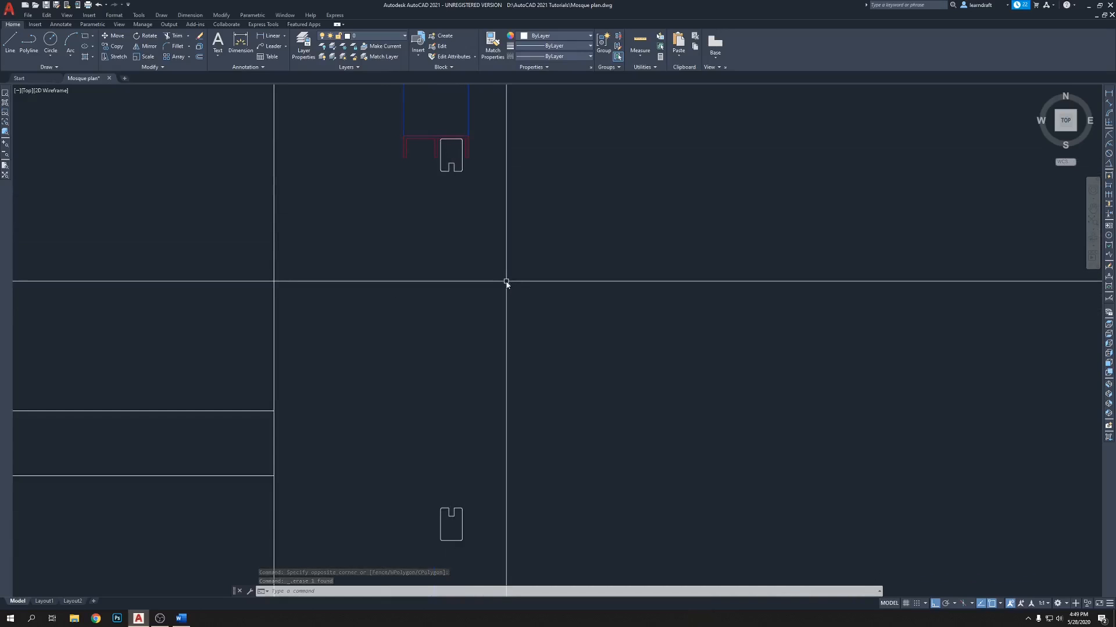
{"action": "type", "text": "rec"}
{"action": "key", "text": "Return"}
{"action": "scroll", "coordinate": [505, 250], "scroll_direction": "up", "scroll_amount": 8}
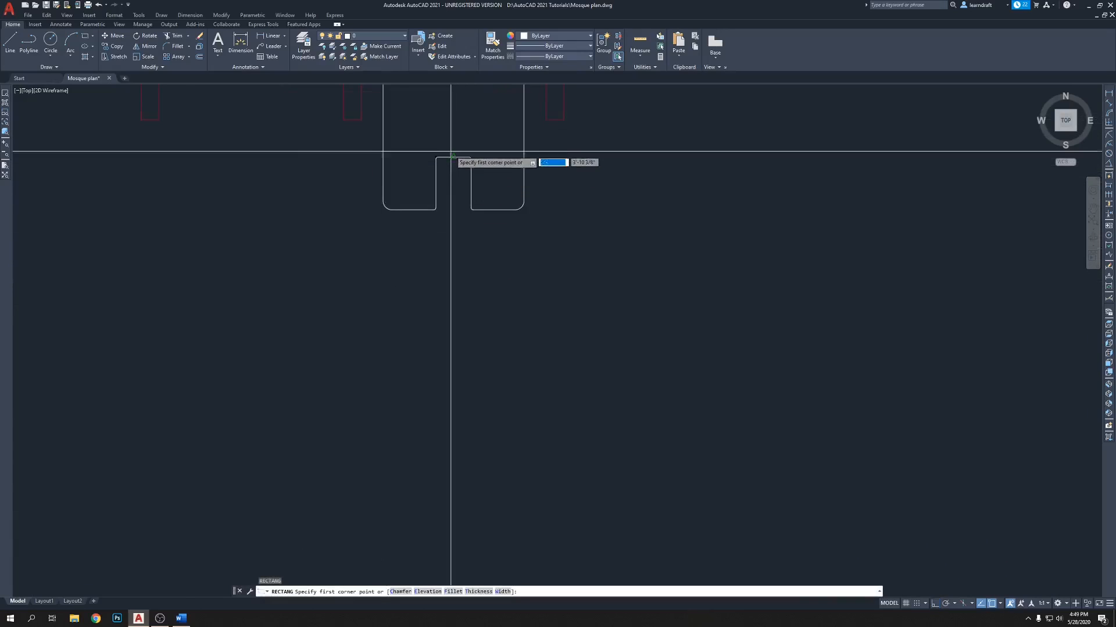
{"action": "left_click", "coordinate": [414, 168]}
{"action": "scroll", "coordinate": [436, 163], "scroll_direction": "down", "scroll_amount": 12}
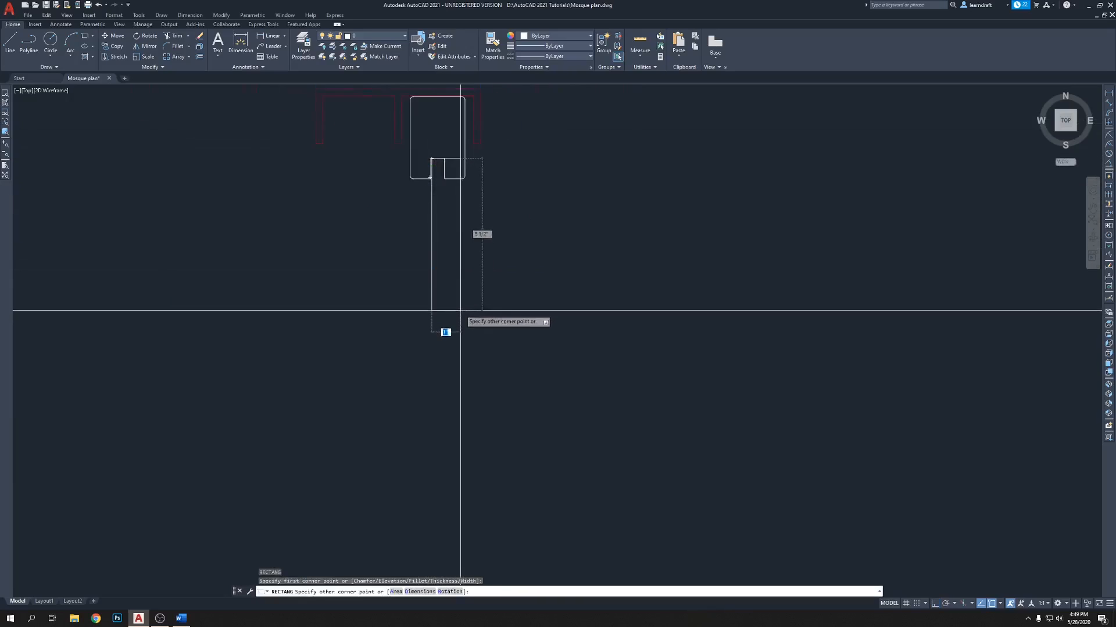
{"action": "scroll", "coordinate": [468, 436], "scroll_direction": "up", "scroll_amount": 10}
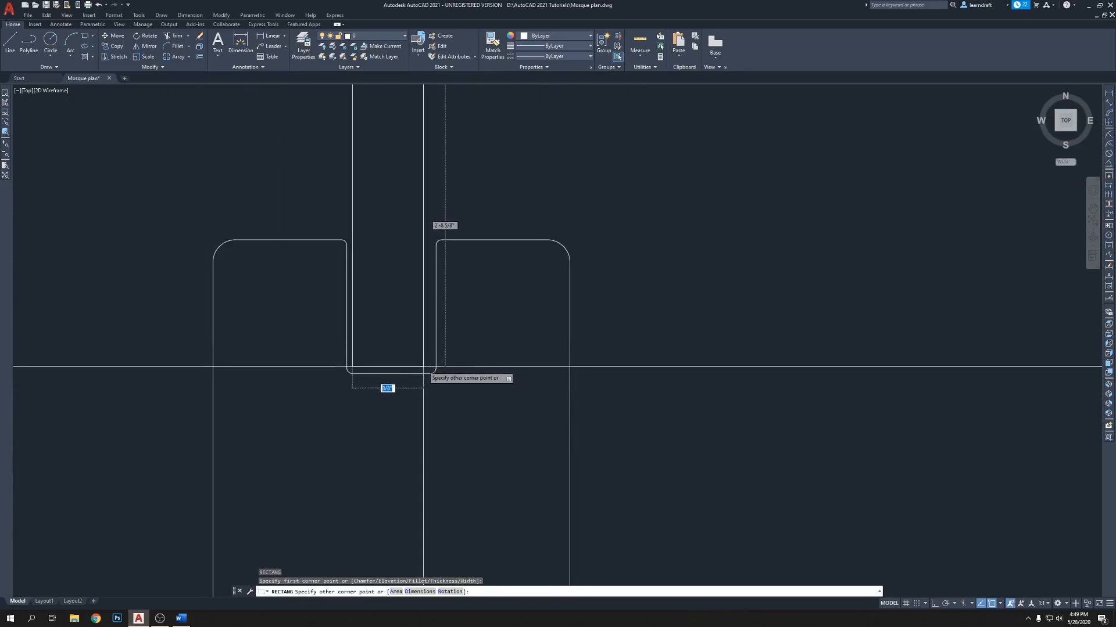
{"action": "left_click", "coordinate": [430, 370]}
{"action": "scroll", "coordinate": [486, 329], "scroll_direction": "down", "scroll_amount": 8}
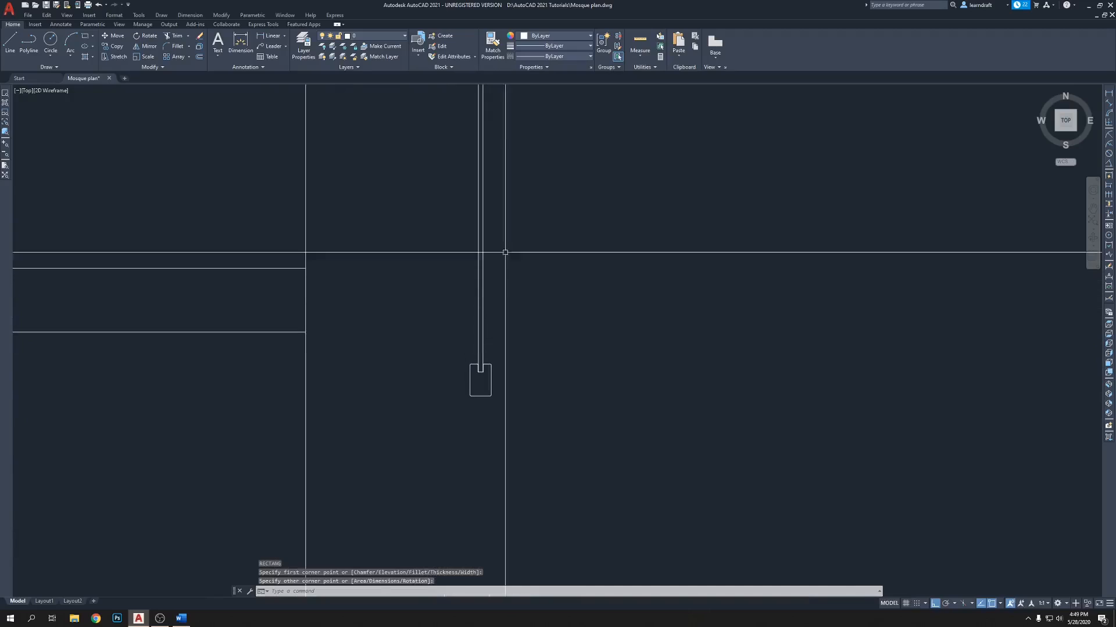
{"action": "scroll", "coordinate": [517, 326], "scroll_direction": "up", "scroll_amount": 4}
{"action": "left_click", "coordinate": [525, 290]}
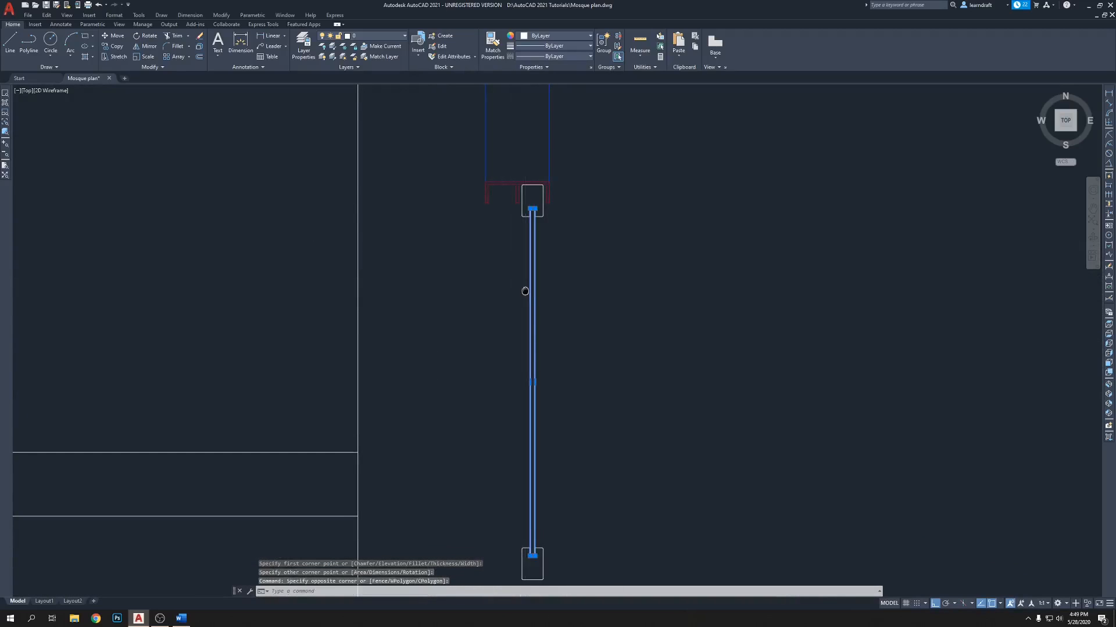
{"action": "middle_click_drag", "start_coordinate": [525, 291], "coordinate": [584, 257]}
{"action": "key", "text": "Escape"}
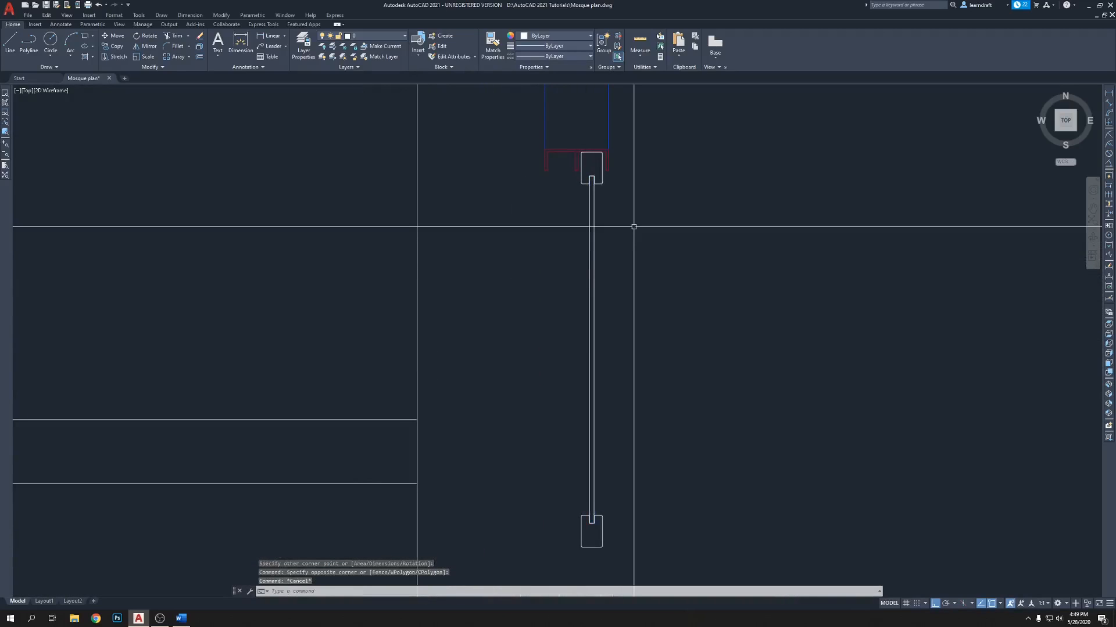
Step: Match the properties of the red upper frame onto both notched panel profiles
{"action": "type", "text": "ma"}
{"action": "scroll", "coordinate": [634, 226], "scroll_direction": "up", "scroll_amount": 4}
{"action": "key", "text": "Return"}
{"action": "scroll", "coordinate": [628, 241], "scroll_direction": "down", "scroll_amount": 4}
{"action": "middle_click_drag", "start_coordinate": [605, 128], "coordinate": [600, 219]}
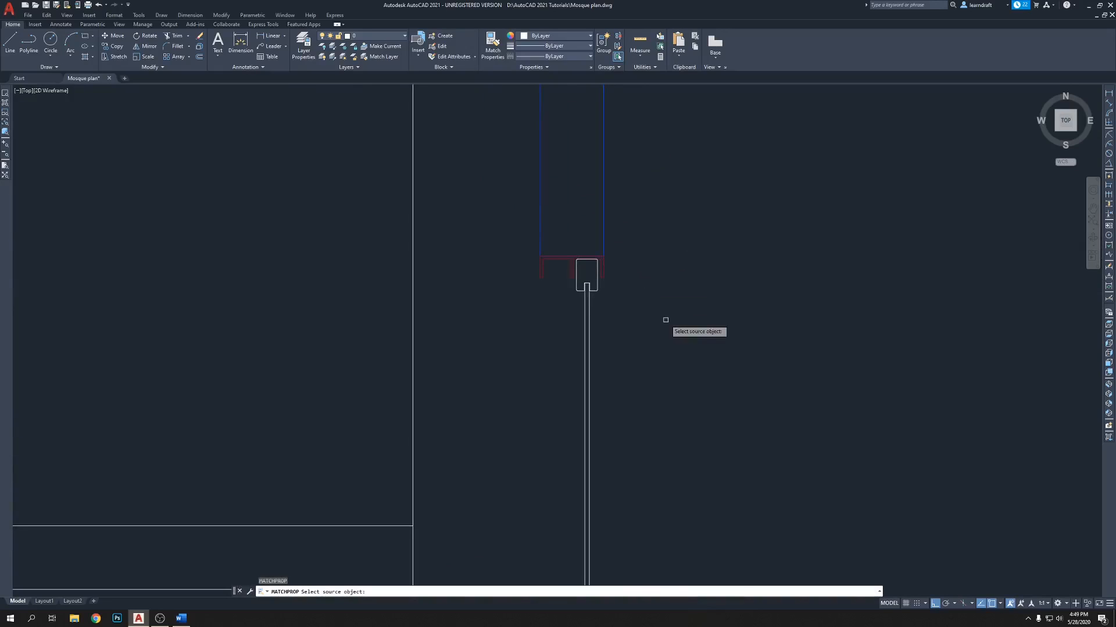
{"action": "scroll", "coordinate": [665, 320], "scroll_direction": "up", "scroll_amount": 3}
{"action": "middle_click_drag", "start_coordinate": [533, 201], "coordinate": [584, 278]}
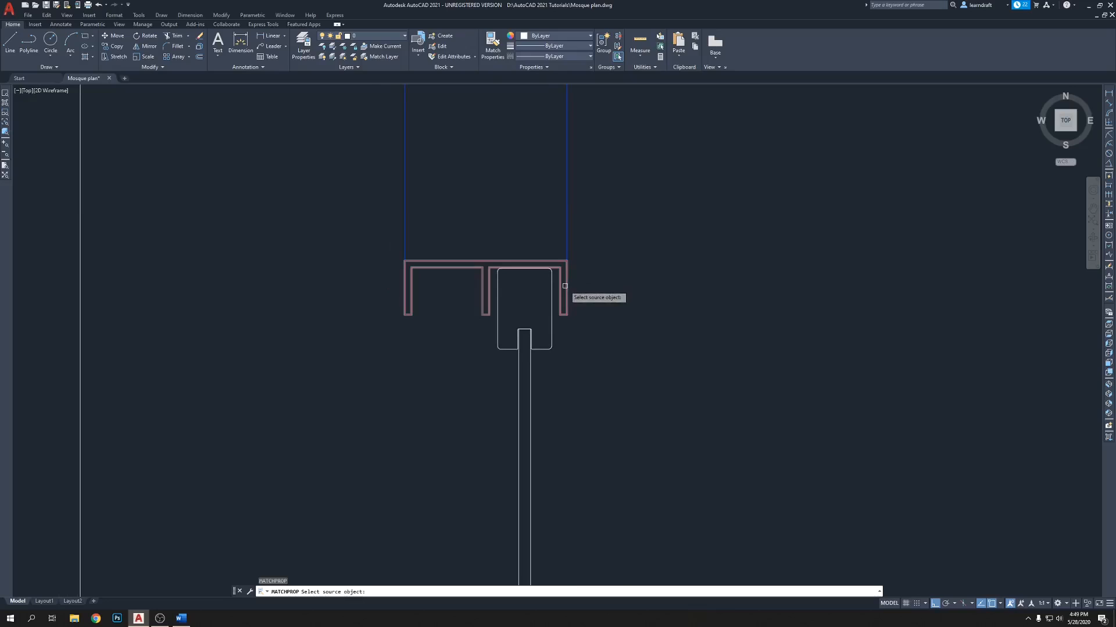
{"action": "left_click", "coordinate": [565, 286]}
{"action": "left_click", "coordinate": [546, 333]}
{"action": "scroll", "coordinate": [520, 249], "scroll_direction": "down", "scroll_amount": 6}
{"action": "middle_click_drag", "start_coordinate": [538, 341], "coordinate": [572, 311]}
{"action": "scroll", "coordinate": [541, 359], "scroll_direction": "up", "scroll_amount": 5}
{"action": "scroll", "coordinate": [500, 291], "scroll_direction": "up", "scroll_amount": 3}
{"action": "left_click", "coordinate": [540, 292]}
{"action": "scroll", "coordinate": [549, 295], "scroll_direction": "down", "scroll_amount": 8}
{"action": "key", "text": "Return"}
{"action": "scroll", "coordinate": [573, 312], "scroll_direction": "down", "scroll_amount": 2}
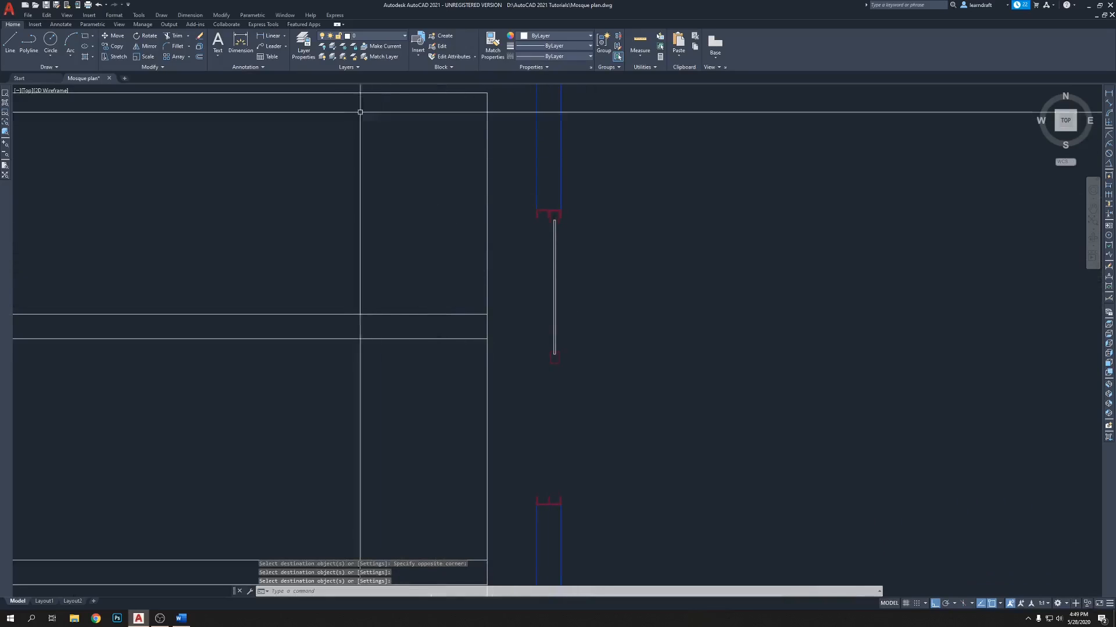
Step: Create a new layer named glass and give it a dark green colour
{"action": "left_click", "coordinate": [303, 45]}
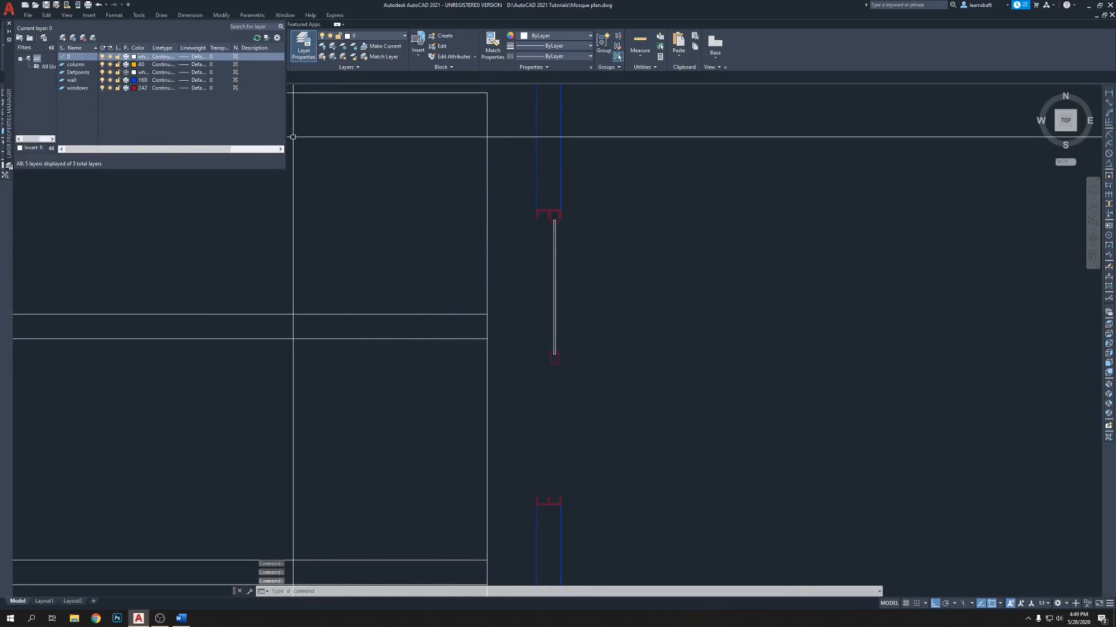
{"action": "left_click", "coordinate": [62, 38]}
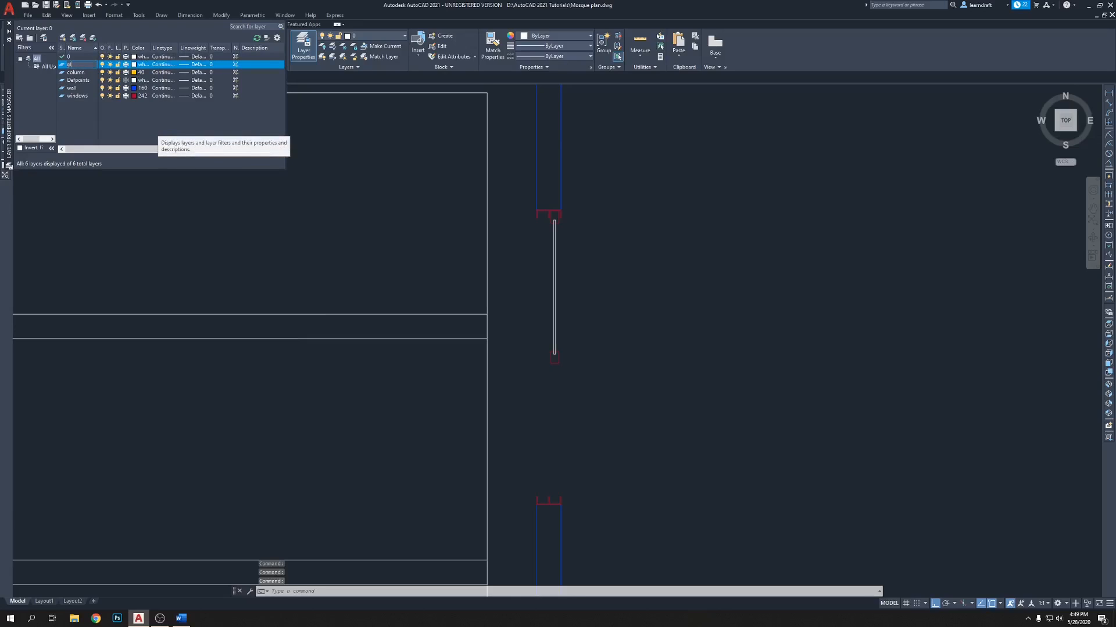
{"action": "left_click", "coordinate": [135, 66]}
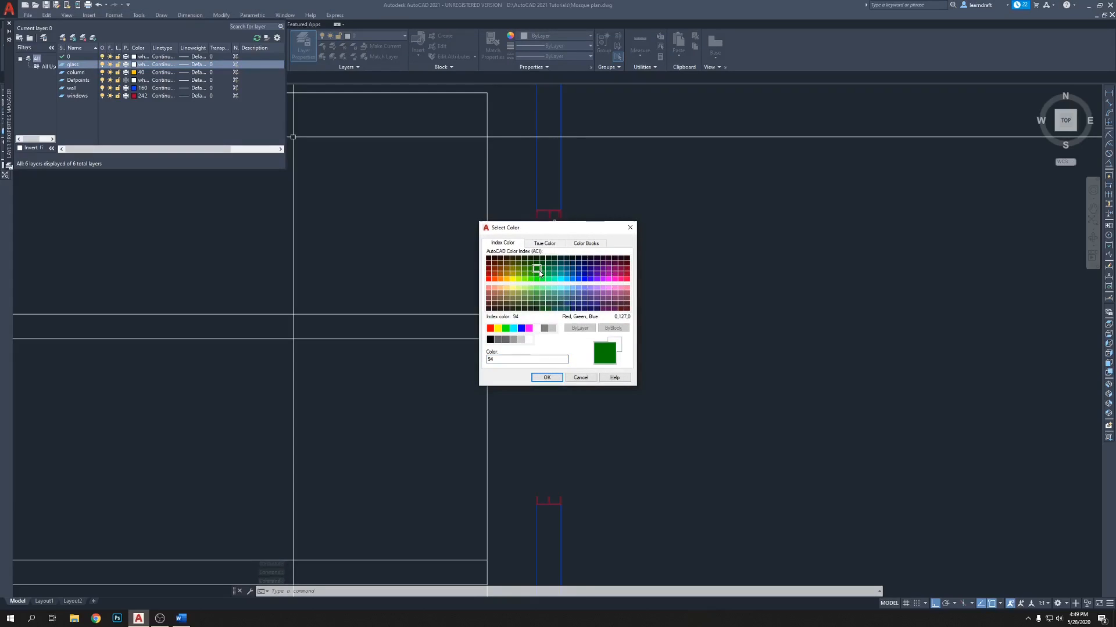
{"action": "left_click", "coordinate": [548, 377]}
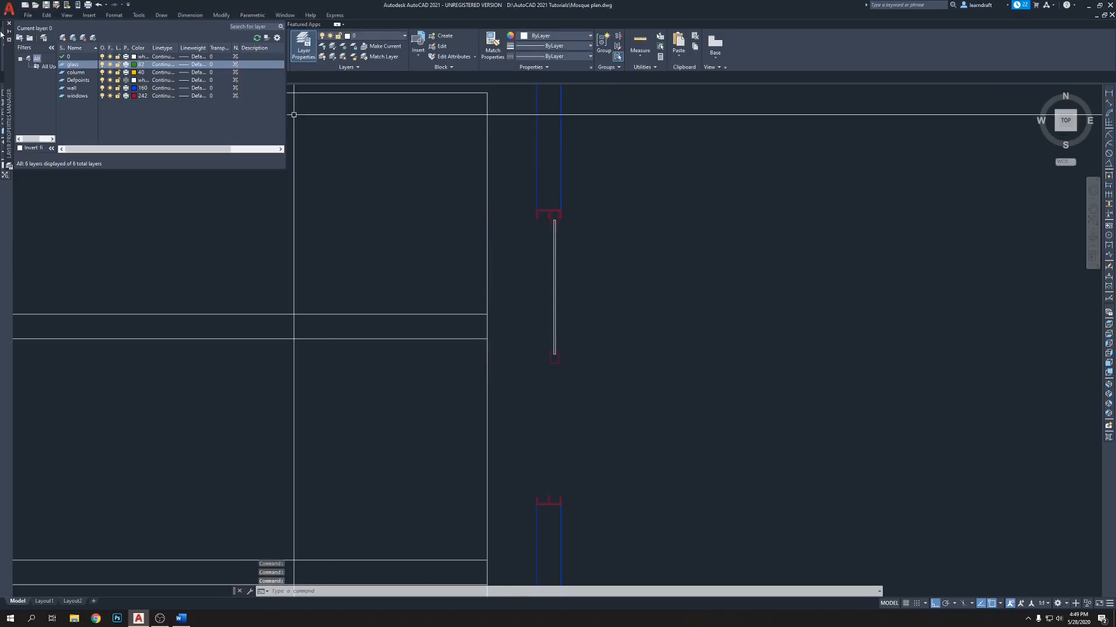
{"action": "left_click", "coordinate": [9, 24]}
{"action": "key", "text": "Escape"}
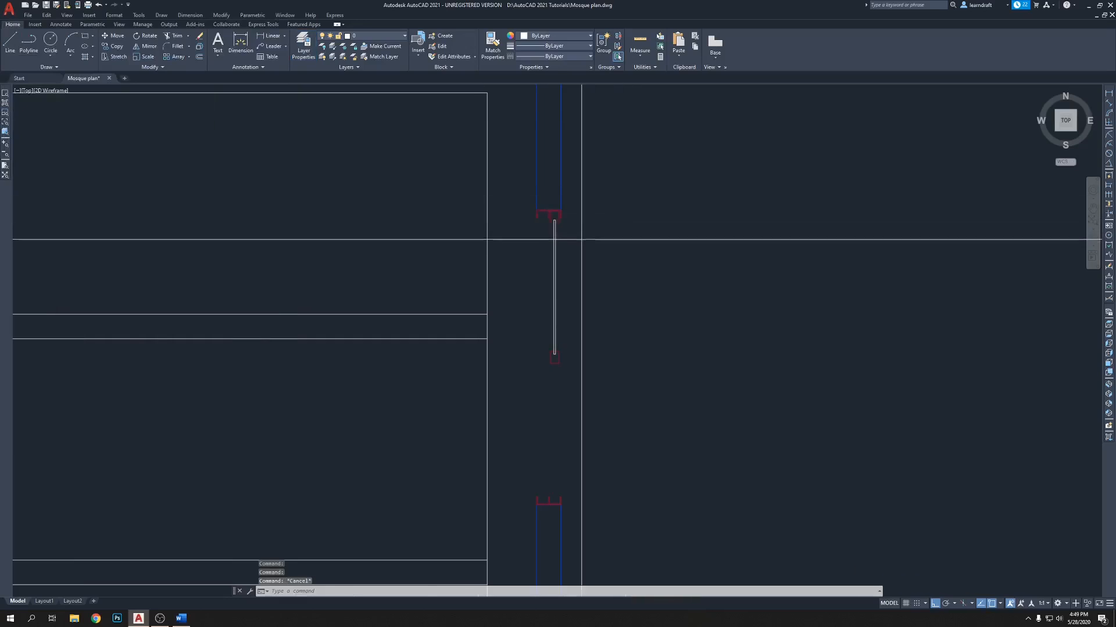
Step: Assign the narrow pane rectangle between the notched profiles to the glass layer
{"action": "left_click", "coordinate": [576, 241]}
{"action": "left_click", "coordinate": [536, 259]}
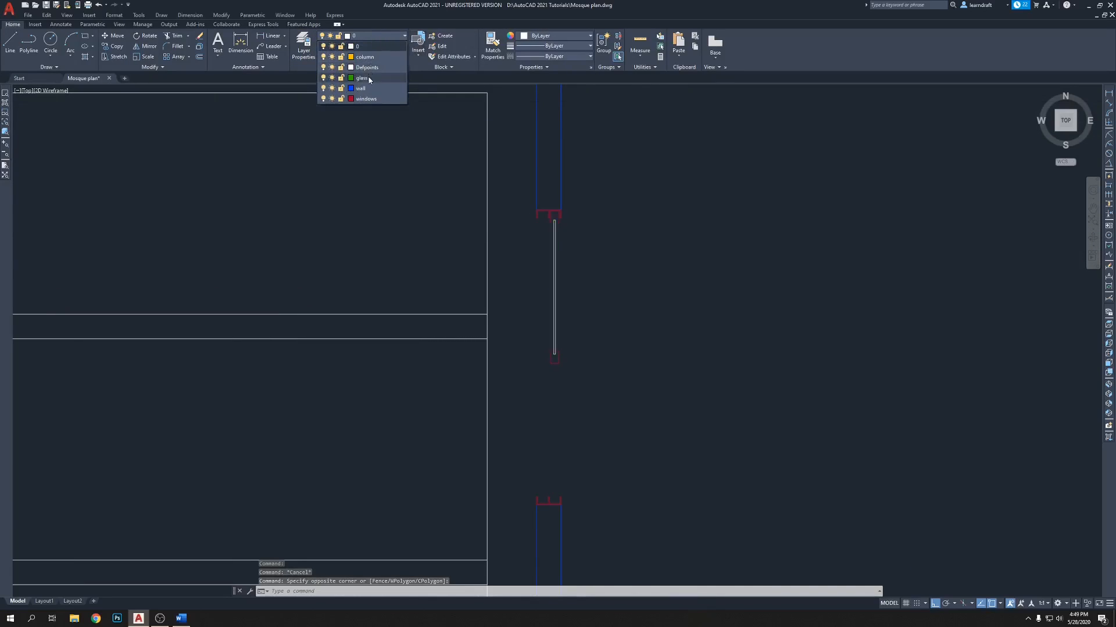
{"action": "left_click", "coordinate": [369, 80]}
{"action": "key", "text": "Escape"}
{"action": "middle_click_drag", "start_coordinate": [620, 311], "coordinate": [558, 224]}
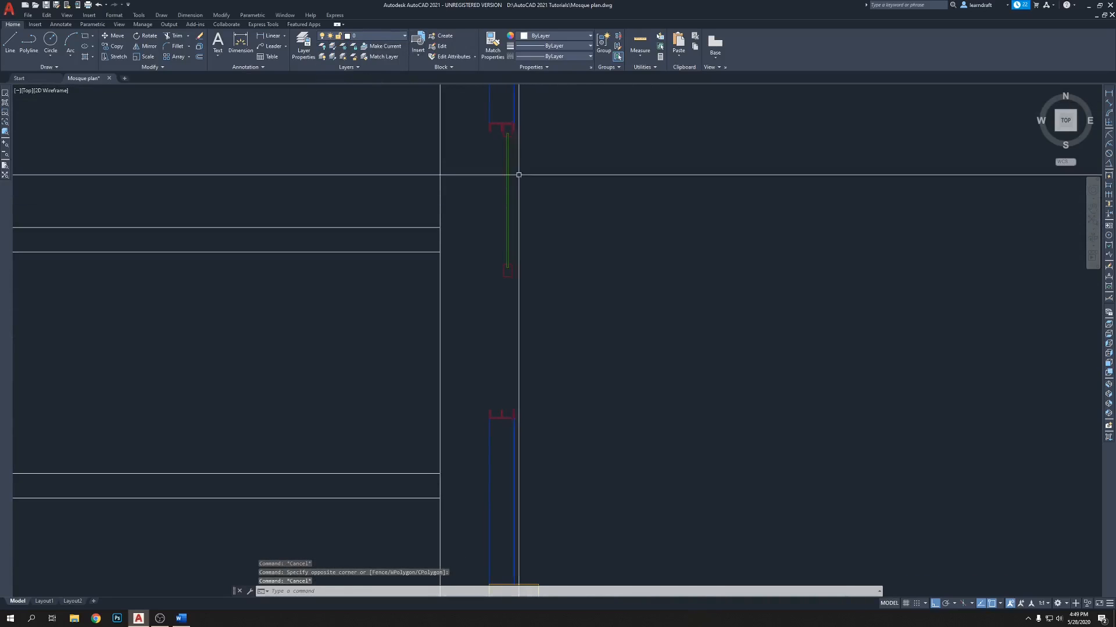
Step: Mirror the complete sliding panel, both profiles and glass, about a vertical axis just east of the wall, keeping the original
{"action": "scroll", "coordinate": [521, 294], "scroll_direction": "up", "scroll_amount": 5}
{"action": "scroll", "coordinate": [533, 319], "scroll_direction": "down", "scroll_amount": 3}
{"action": "scroll", "coordinate": [515, 320], "scroll_direction": "down", "scroll_amount": 3}
{"action": "scroll", "coordinate": [499, 186], "scroll_direction": "up", "scroll_amount": 3}
{"action": "left_click", "coordinate": [496, 144]}
{"action": "scroll", "coordinate": [492, 192], "scroll_direction": "down", "scroll_amount": 2}
{"action": "left_click", "coordinate": [491, 369]}
{"action": "scroll", "coordinate": [497, 343], "scroll_direction": "down", "scroll_amount": 2}
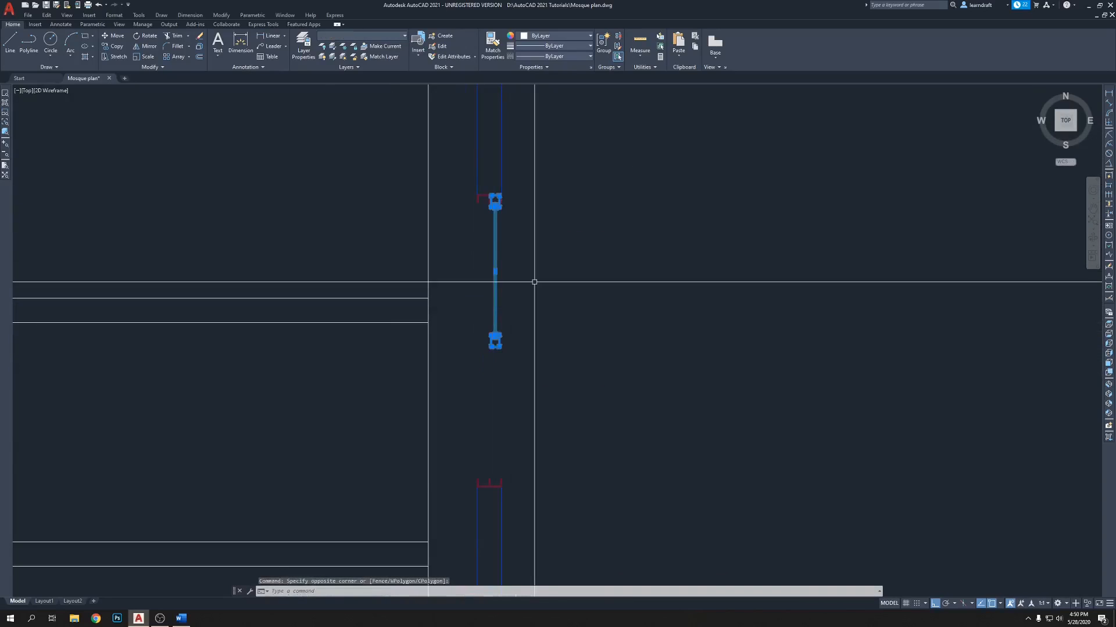
{"action": "key", "text": "Return"}
{"action": "left_click", "coordinate": [553, 312]}
{"action": "left_click", "coordinate": [549, 388]}
{"action": "key", "text": "Return"}
Step: Move the mirrored sliding panel by its lower profile's bottom midpoint into the west track of the lower end frame
{"action": "middle_click_drag", "start_coordinate": [558, 385], "coordinate": [535, 368]}
{"action": "left_click", "coordinate": [630, 159]}
{"action": "left_click", "coordinate": [521, 336]}
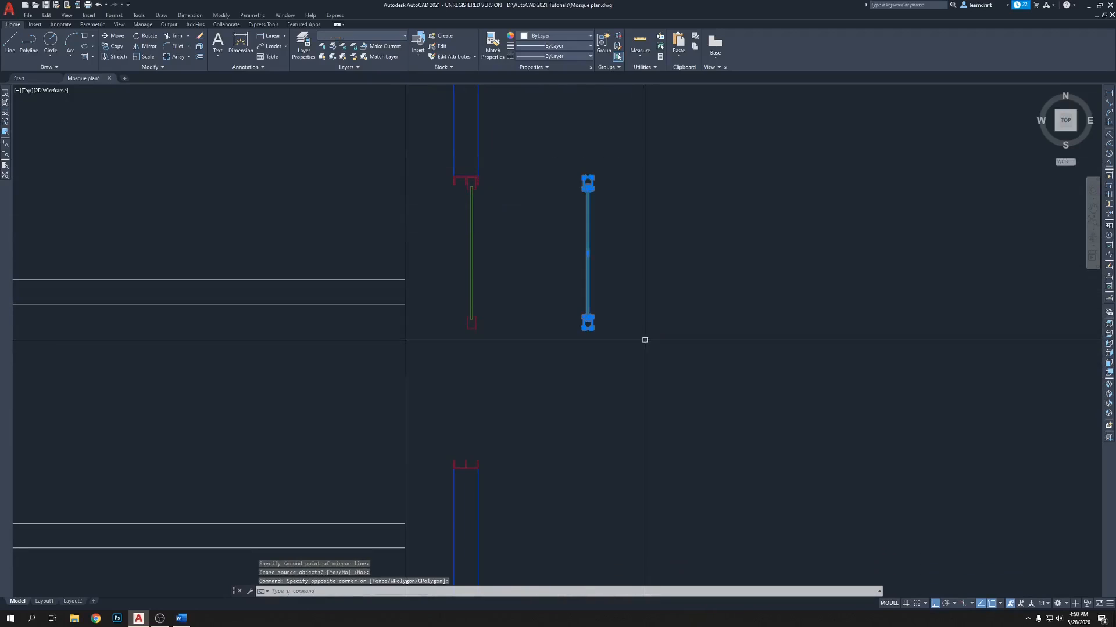
{"action": "type", "text": "m"}
{"action": "key", "text": "Return"}
{"action": "scroll", "coordinate": [636, 360], "scroll_direction": "up", "scroll_amount": 5}
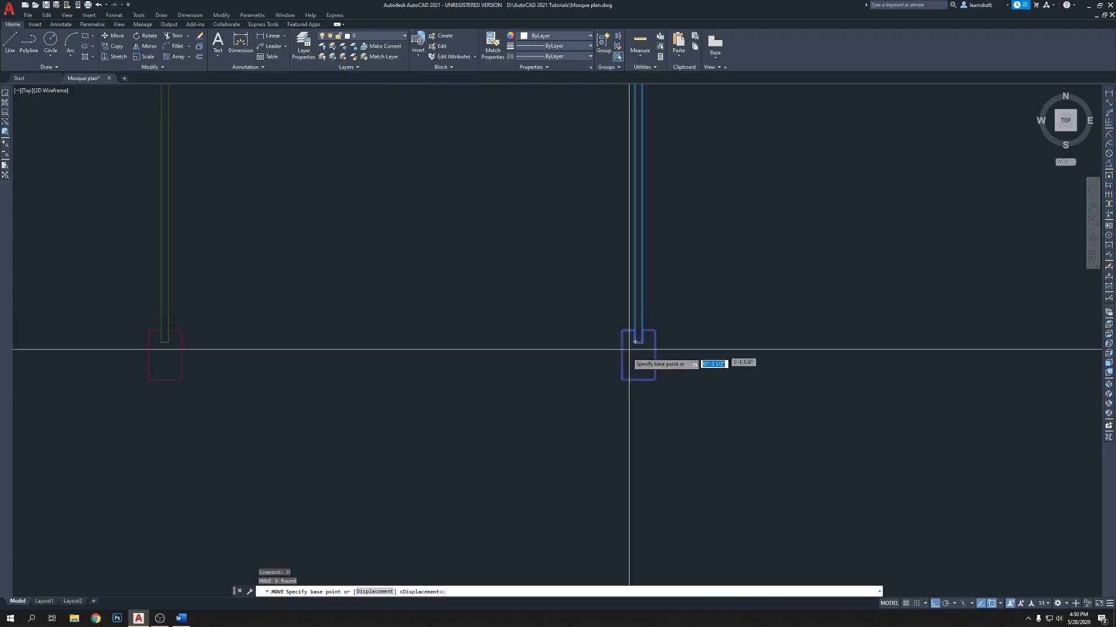
{"action": "left_click", "coordinate": [639, 379]}
{"action": "scroll", "coordinate": [644, 372], "scroll_direction": "down", "scroll_amount": 5}
{"action": "scroll", "coordinate": [586, 449], "scroll_direction": "up", "scroll_amount": 3}
{"action": "scroll", "coordinate": [558, 255], "scroll_direction": "up", "scroll_amount": 3}
{"action": "left_click", "coordinate": [508, 346]}
{"action": "scroll", "coordinate": [582, 244], "scroll_direction": "down", "scroll_amount": 5}
{"action": "scroll", "coordinate": [506, 175], "scroll_direction": "up", "scroll_amount": 4}
{"action": "scroll", "coordinate": [499, 157], "scroll_direction": "down", "scroll_amount": 2}
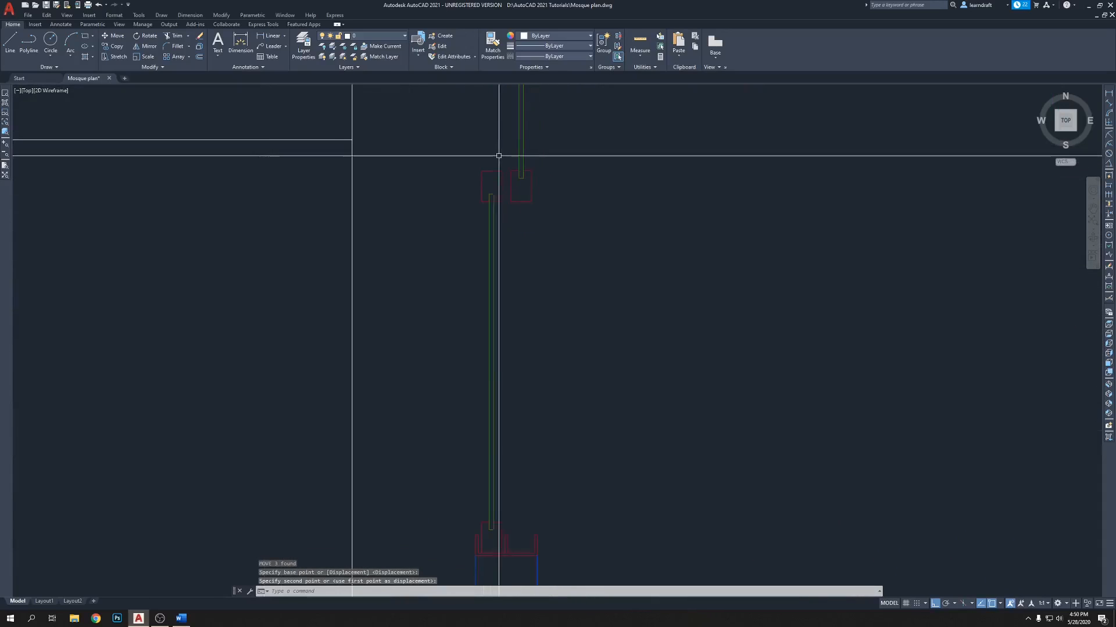
Step: Draw a trial L-shaped line from the west profile's east edge into the gap between the overlapping profiles and erase it
{"action": "scroll", "coordinate": [545, 186], "scroll_direction": "up", "scroll_amount": 4}
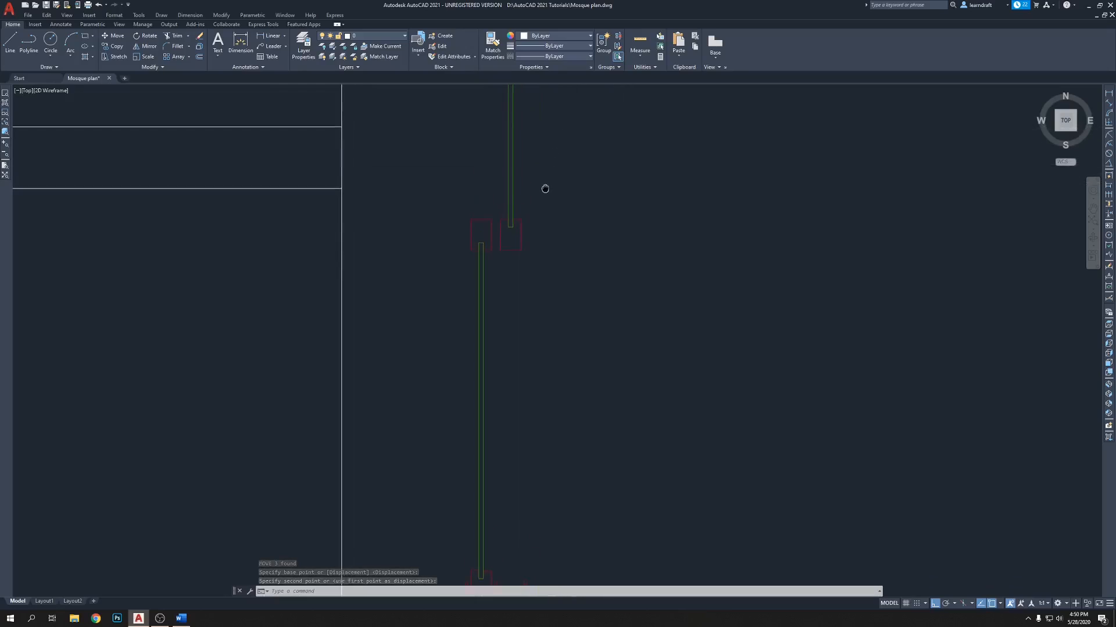
{"action": "scroll", "coordinate": [493, 223], "scroll_direction": "up", "scroll_amount": 4}
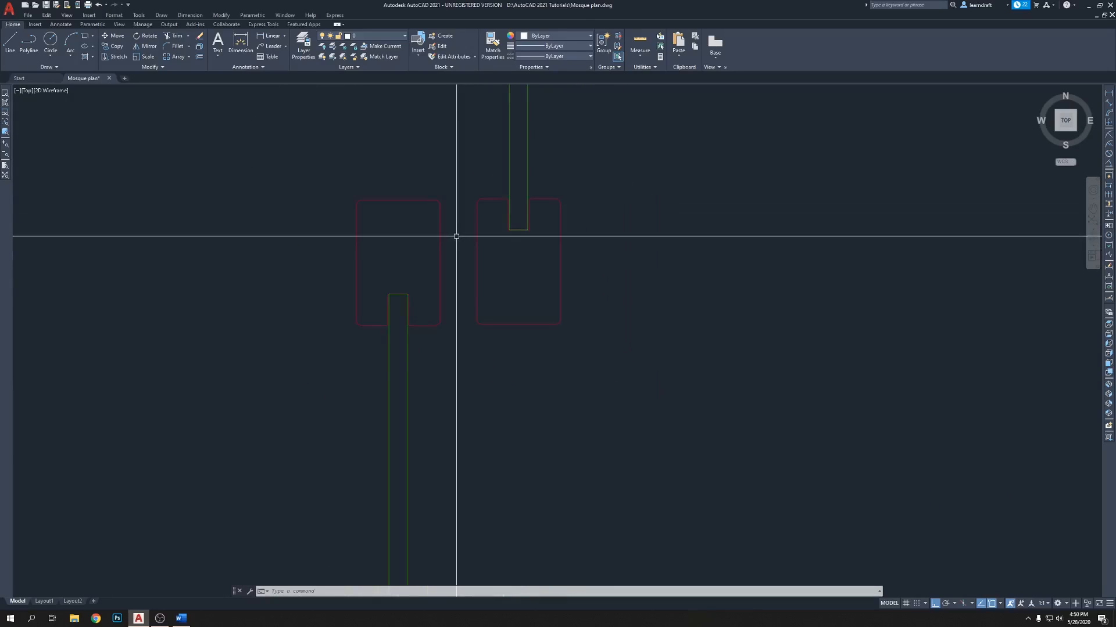
{"action": "scroll", "coordinate": [461, 224], "scroll_direction": "down", "scroll_amount": 4}
{"action": "scroll", "coordinate": [499, 180], "scroll_direction": "up", "scroll_amount": 4}
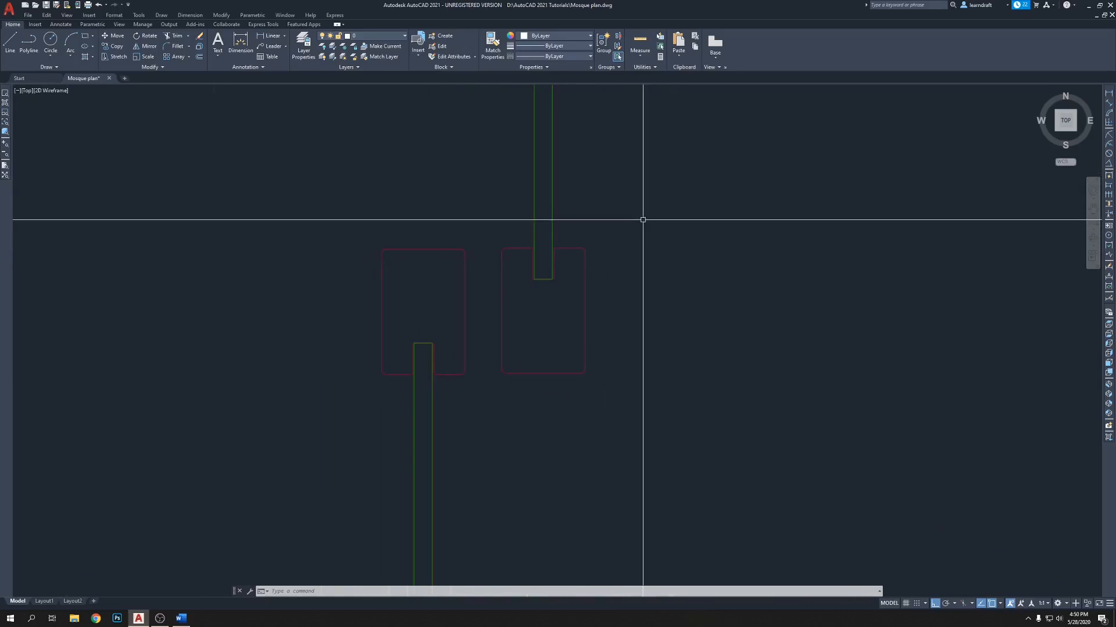
{"action": "middle_click_drag", "start_coordinate": [636, 250], "coordinate": [603, 184]}
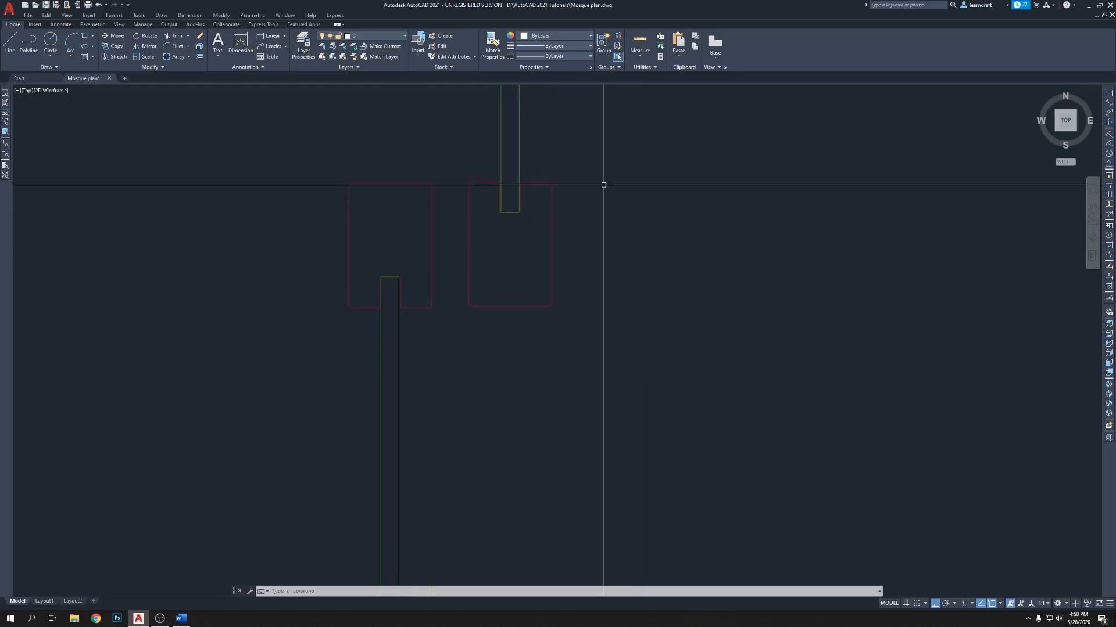
{"action": "scroll", "coordinate": [446, 218], "scroll_direction": "up", "scroll_amount": 2}
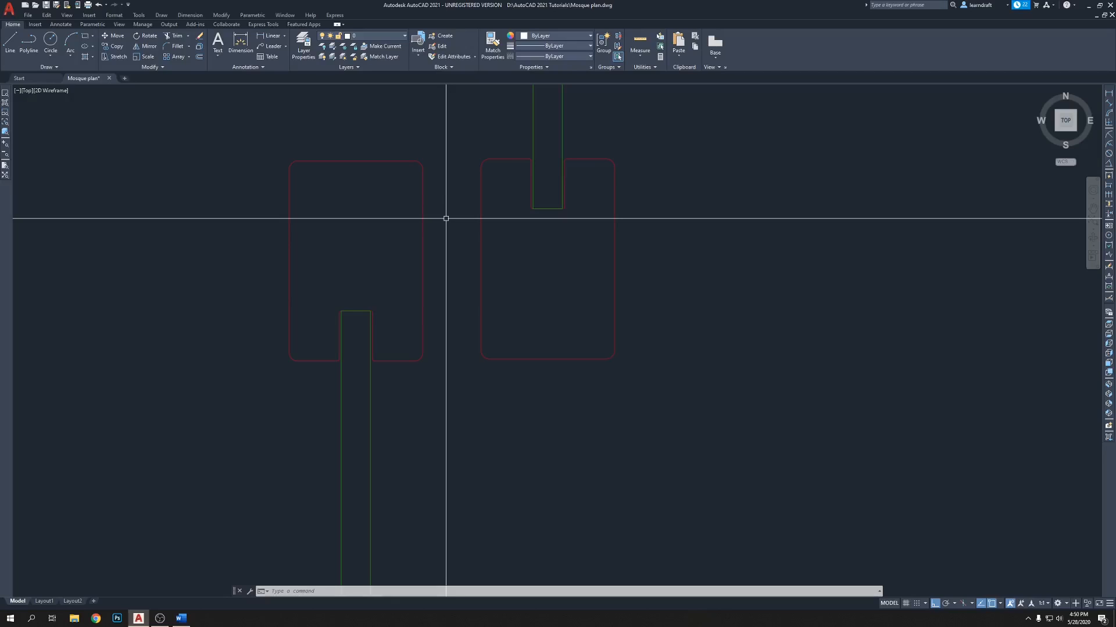
{"action": "type", "text": "l"}
{"action": "key", "text": "Return"}
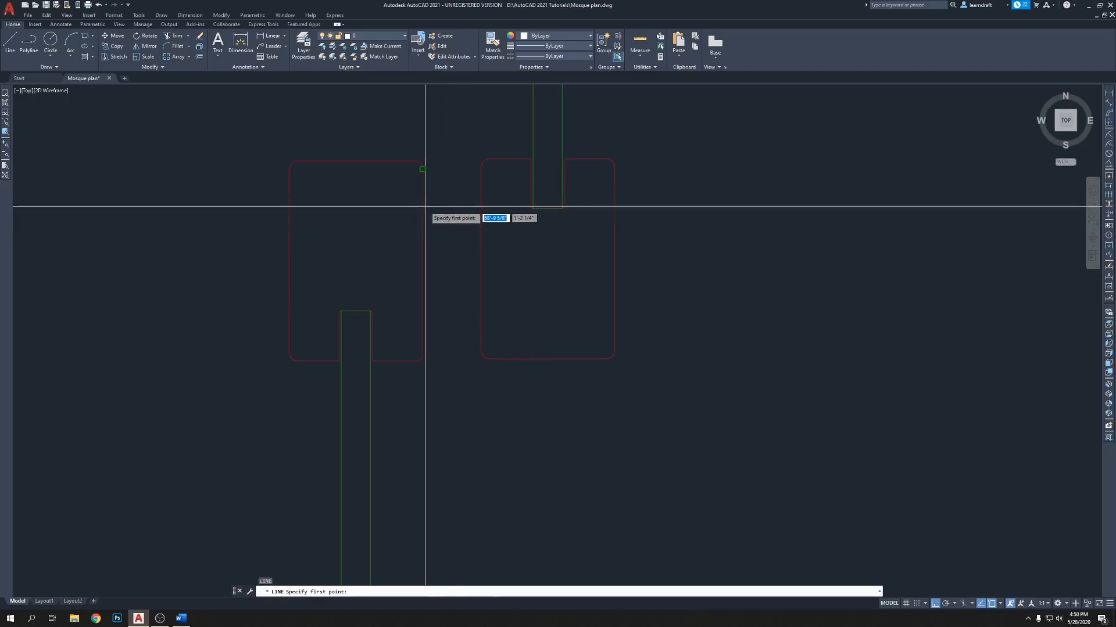
{"action": "left_click", "coordinate": [423, 256]}
{"action": "scroll", "coordinate": [464, 254], "scroll_direction": "up", "scroll_amount": 4}
{"action": "scroll", "coordinate": [461, 246], "scroll_direction": "down", "scroll_amount": 4}
{"action": "scroll", "coordinate": [463, 254], "scroll_direction": "up", "scroll_amount": 2}
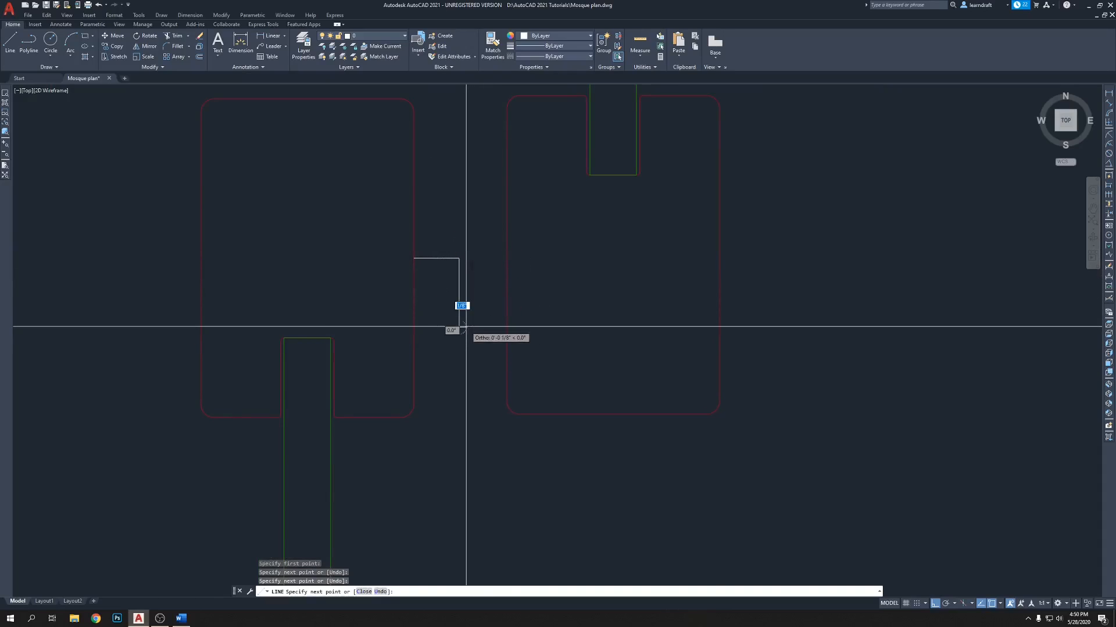
{"action": "key", "text": "Return"}
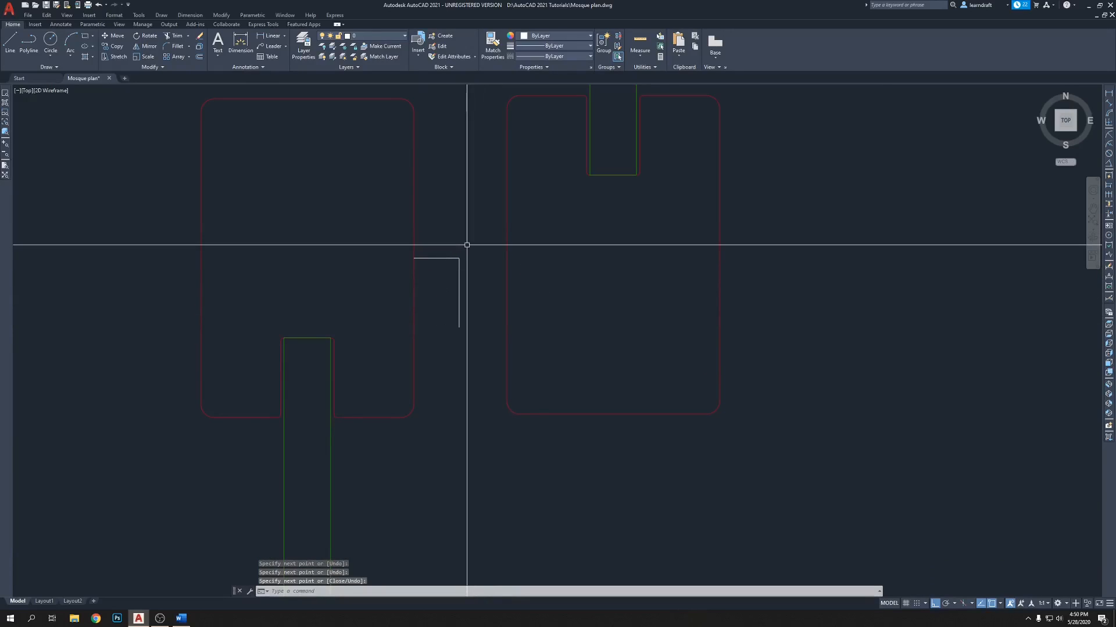
{"action": "left_click_drag", "start_coordinate": [468, 233], "coordinate": [456, 255]}
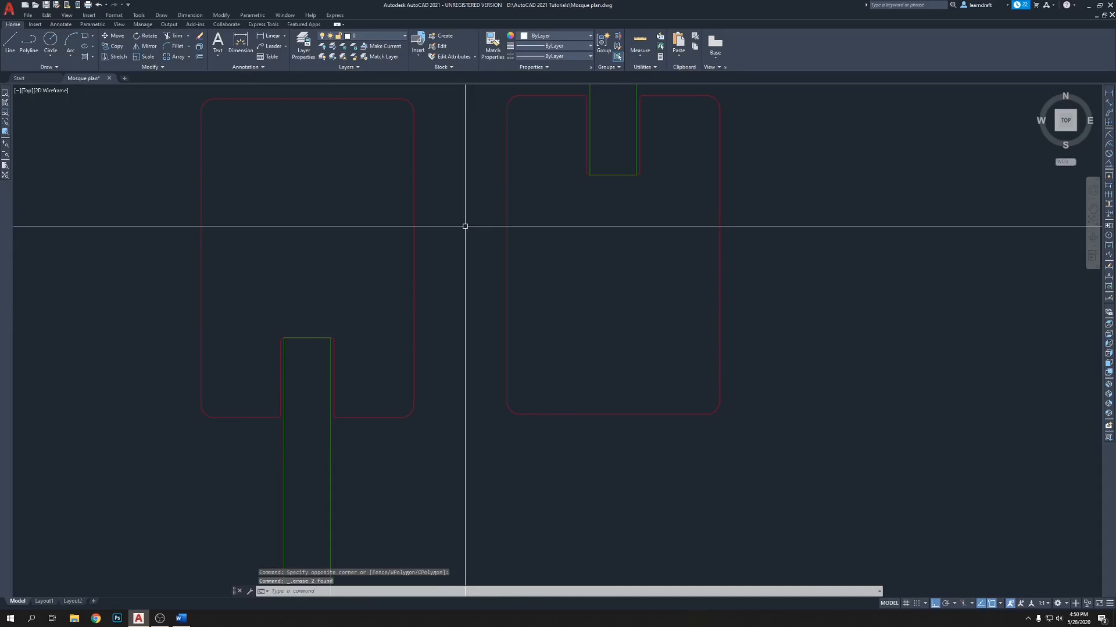
{"action": "type", "text": "l"}
{"action": "key", "text": "Return"}
{"action": "left_click", "coordinate": [414, 257]}
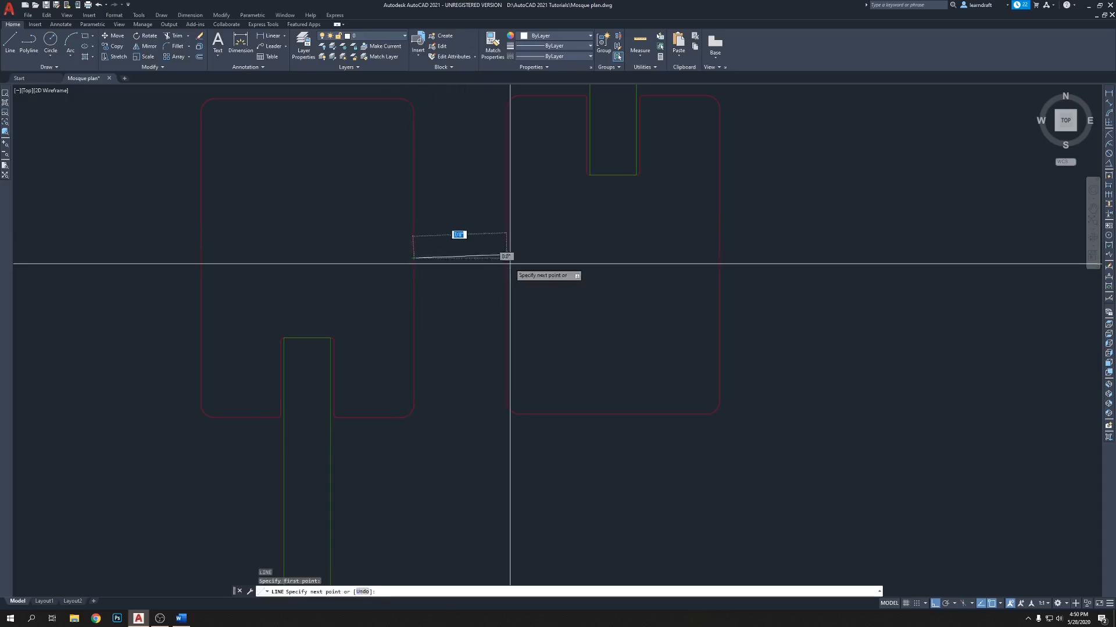
{"action": "key", "text": "Escape"}
Step: Move the complete lower sliding panel, both profiles and glass, straight up by .03125
{"action": "scroll", "coordinate": [476, 235], "scroll_direction": "down", "scroll_amount": 4}
{"action": "scroll", "coordinate": [500, 198], "scroll_direction": "down", "scroll_amount": 6}
{"action": "scroll", "coordinate": [463, 536], "scroll_direction": "up", "scroll_amount": 4}
{"action": "middle_click_drag", "start_coordinate": [459, 557], "coordinate": [488, 421]}
{"action": "scroll", "coordinate": [485, 422], "scroll_direction": "up", "scroll_amount": 8}
{"action": "scroll", "coordinate": [457, 438], "scroll_direction": "down", "scroll_amount": 8}
{"action": "left_click", "coordinate": [493, 315]}
{"action": "left_click", "coordinate": [456, 373]}
{"action": "scroll", "coordinate": [462, 353], "scroll_direction": "down", "scroll_amount": 4}
{"action": "middle_click_drag", "start_coordinate": [468, 178], "coordinate": [479, 327]}
{"action": "scroll", "coordinate": [477, 152], "scroll_direction": "up", "scroll_amount": 6}
{"action": "left_click", "coordinate": [480, 151]}
{"action": "left_click", "coordinate": [478, 214]}
{"action": "key", "text": "Return"}
{"action": "left_click", "coordinate": [697, 394]}
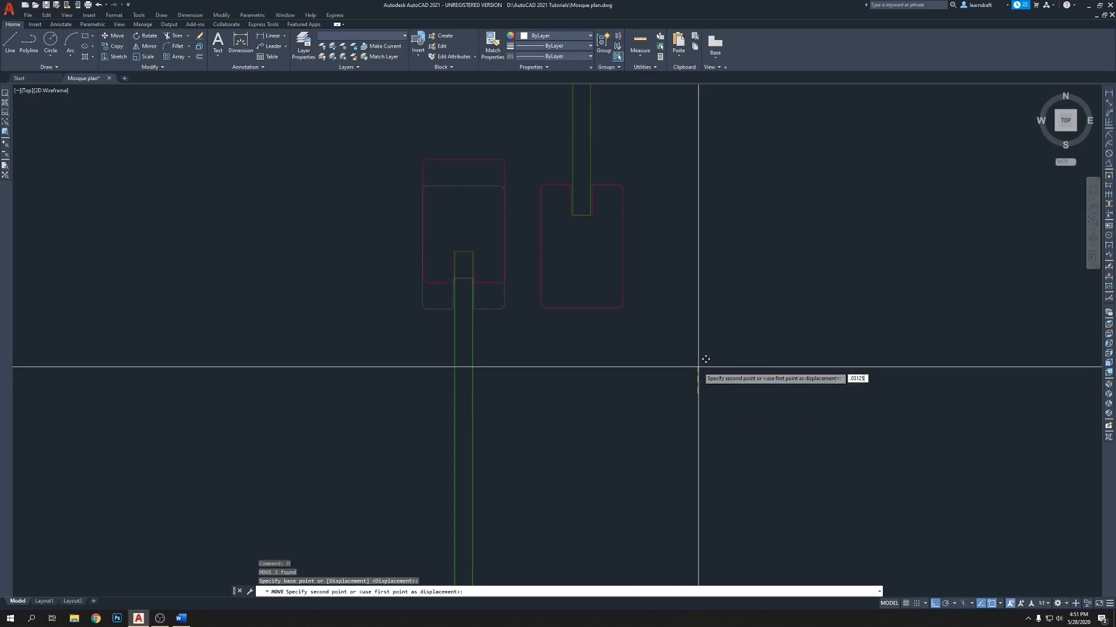
{"action": "key", "text": "Return"}
{"action": "scroll", "coordinate": [513, 306], "scroll_direction": "up", "scroll_amount": 1}
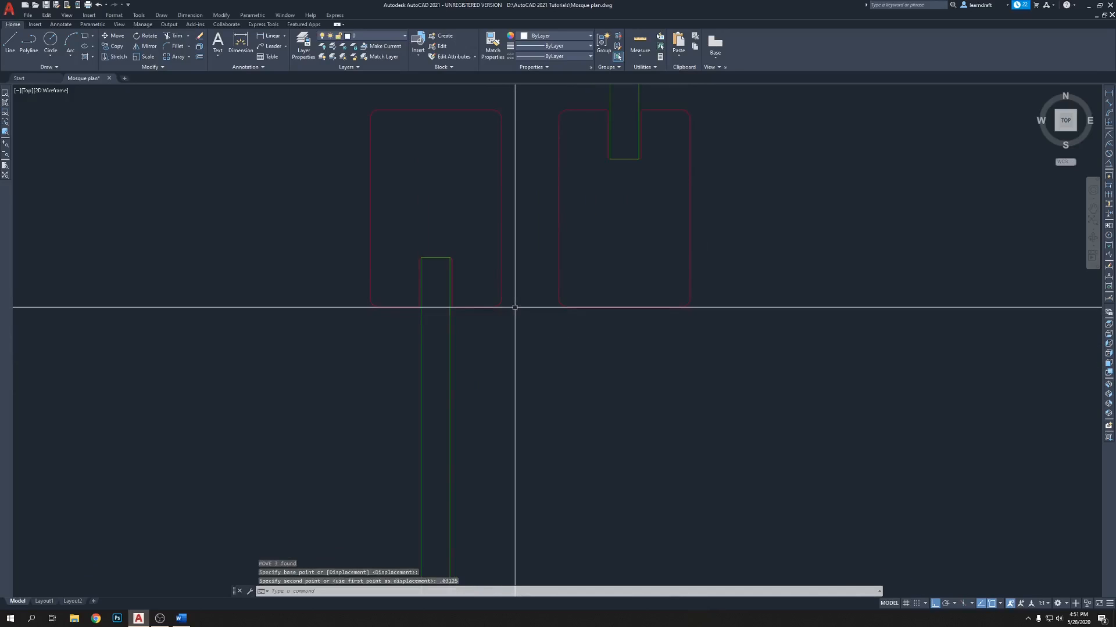
Step: Draw a horizontal construction line across the gap between the facing edges of the two overlapping profiles
{"action": "scroll", "coordinate": [516, 231], "scroll_direction": "down", "scroll_amount": 2}
{"action": "scroll", "coordinate": [516, 231], "scroll_direction": "up", "scroll_amount": 3}
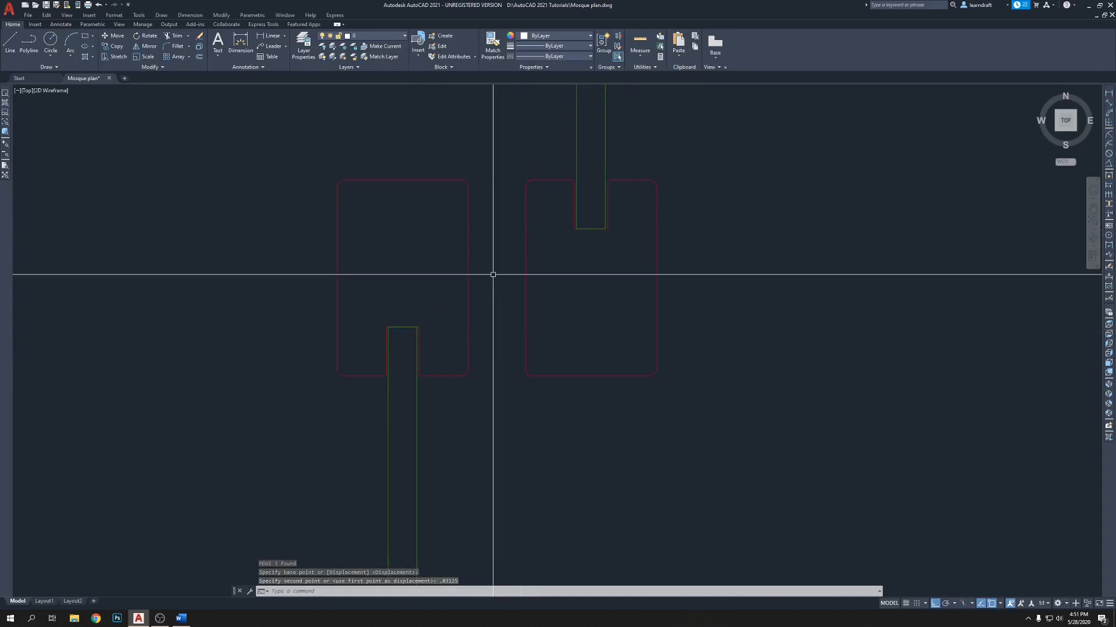
{"action": "type", "text": "l"}
{"action": "key", "text": "Return"}
{"action": "left_click", "coordinate": [466, 276]}
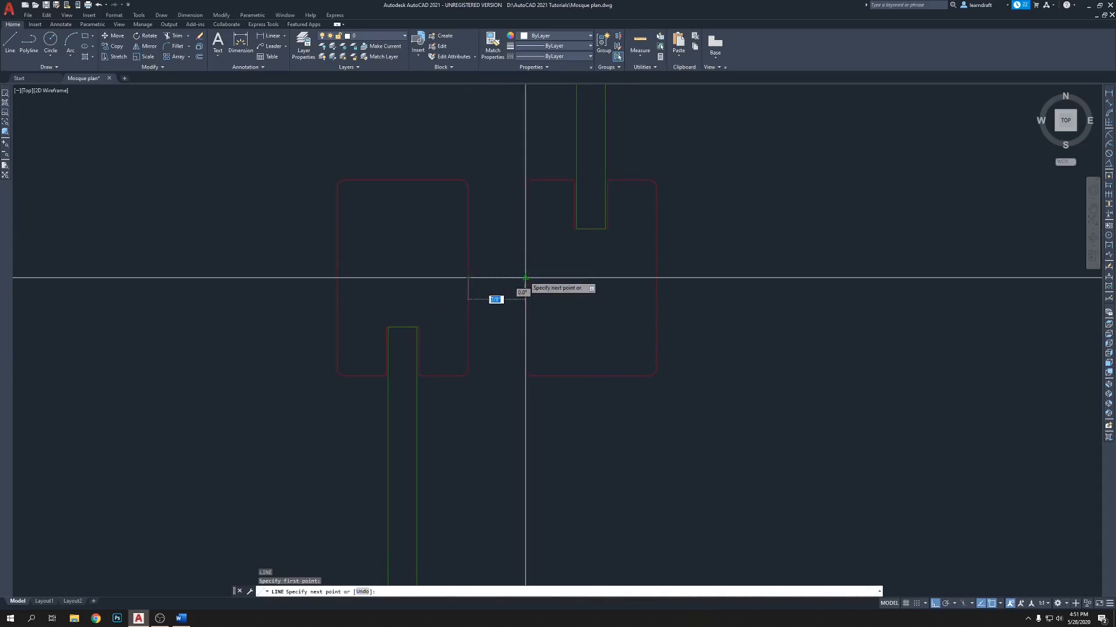
{"action": "left_click", "coordinate": [525, 276]}
{"action": "key", "text": "Return"}
Step: Draw a polyline from the west profile's edge to the construction line's midpoint and down by .75
{"action": "scroll", "coordinate": [481, 244], "scroll_direction": "up", "scroll_amount": 2}
{"action": "type", "text": "pl"}
{"action": "key", "text": "Return"}
{"action": "left_click", "coordinate": [464, 352]}
{"action": "left_click", "coordinate": [509, 353]}
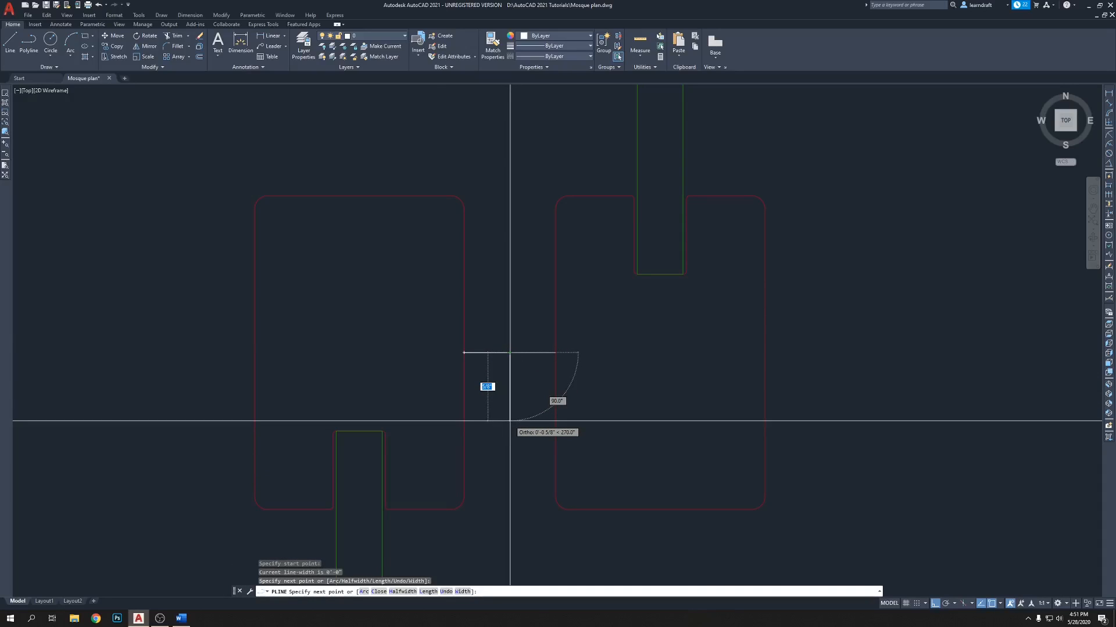
{"action": "key", "text": "Return"}
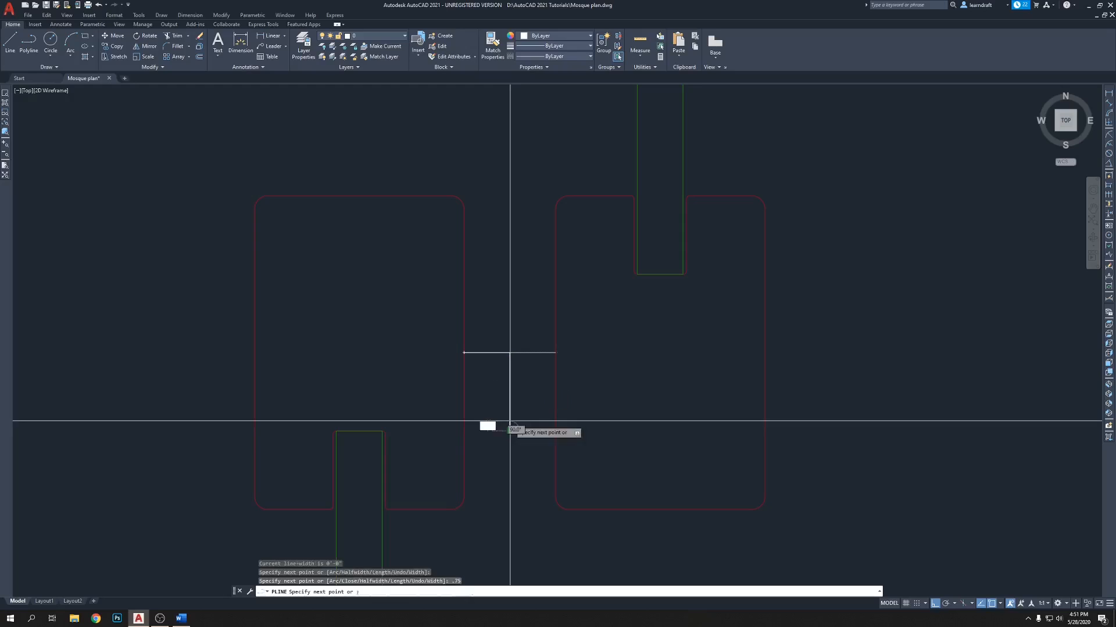
{"action": "key", "text": "Return"}
Step: Erase the horizontal construction line between the profiles, keeping the L-shaped polyline
{"action": "left_click", "coordinate": [548, 340]}
{"action": "left_click", "coordinate": [536, 367]}
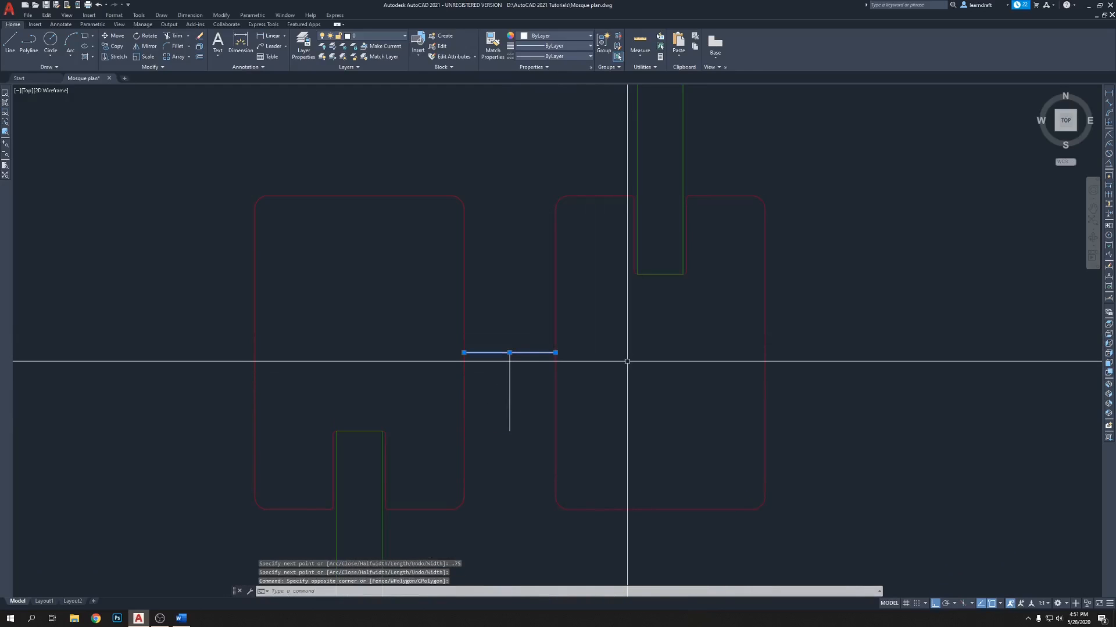
{"action": "middle_click_drag", "start_coordinate": [523, 373], "coordinate": [498, 333]}
{"action": "left_click", "coordinate": [480, 306]}
{"action": "left_click", "coordinate": [473, 302]}
{"action": "left_click", "coordinate": [517, 340]}
{"action": "left_click", "coordinate": [520, 338]}
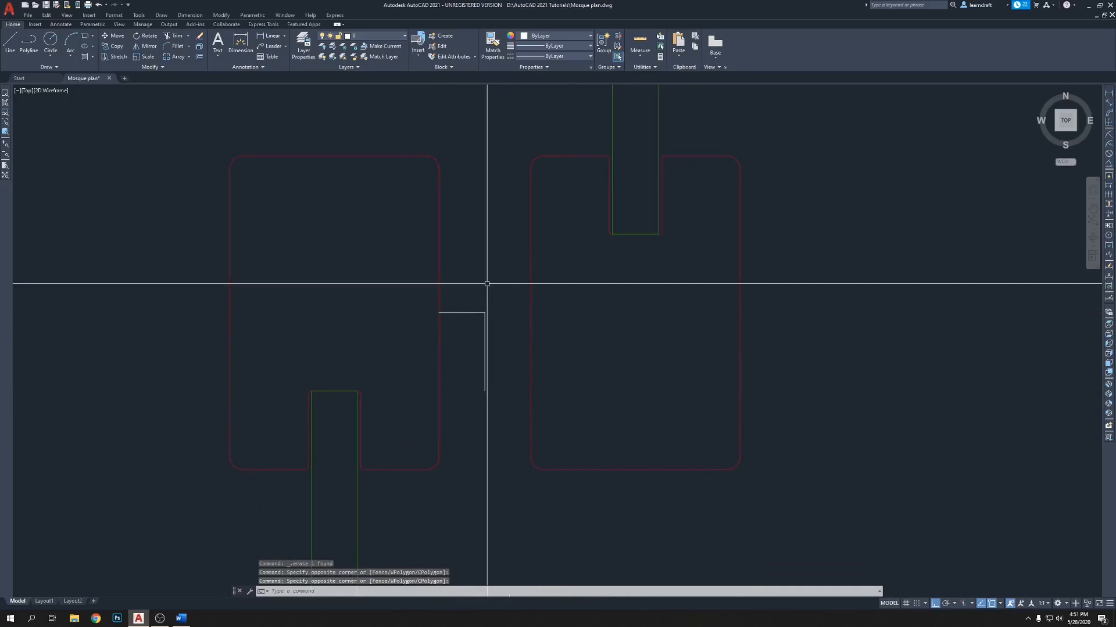
Step: Offset the L-shaped polyline outward by .125
{"action": "key", "text": "Return"}
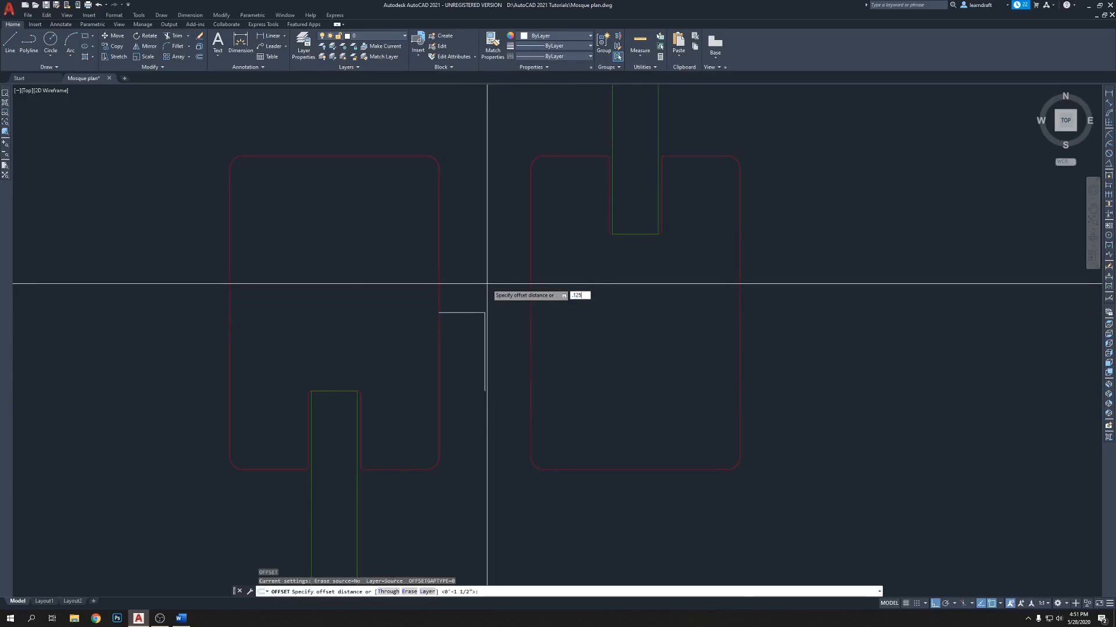
{"action": "key", "text": "Return"}
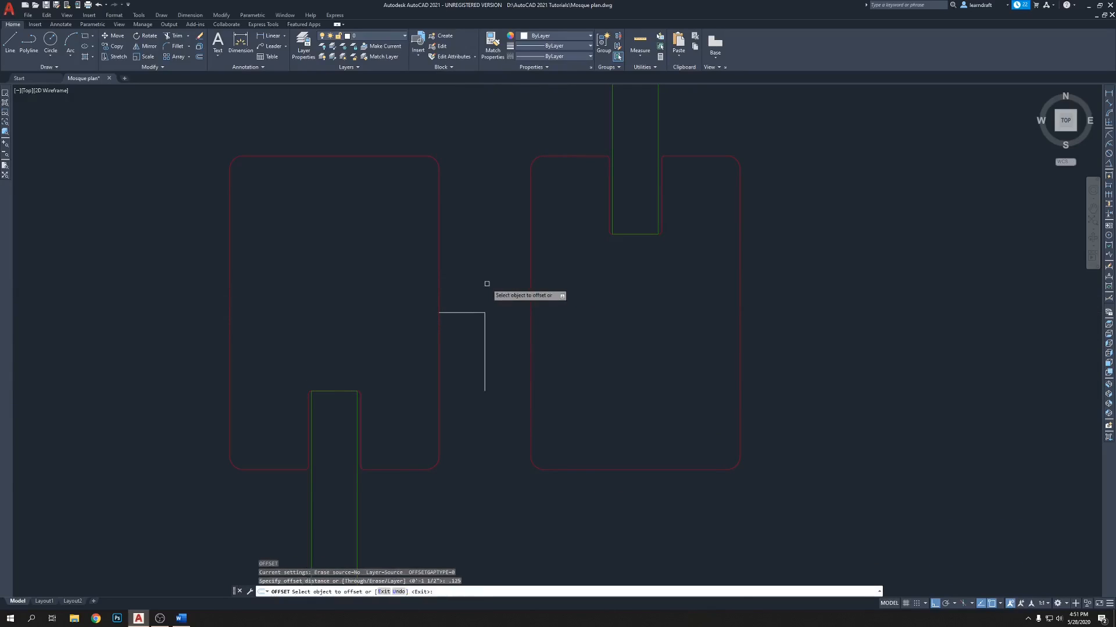
{"action": "left_click", "coordinate": [467, 313]}
{"action": "left_click", "coordinate": [503, 282]}
{"action": "scroll", "coordinate": [503, 282], "scroll_direction": "up", "scroll_amount": 4}
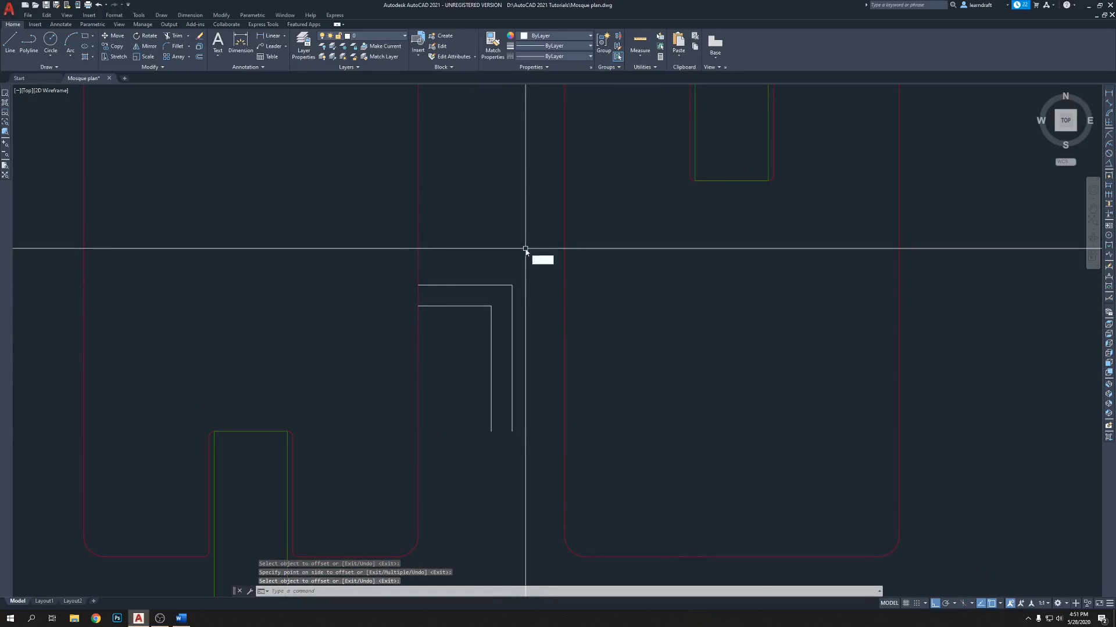
Step: Fillet the corner of the inner L-shaped polyline with a small radius
{"action": "type", "text": "f"}
{"action": "key", "text": "Return"}
{"action": "key", "text": "Return"}
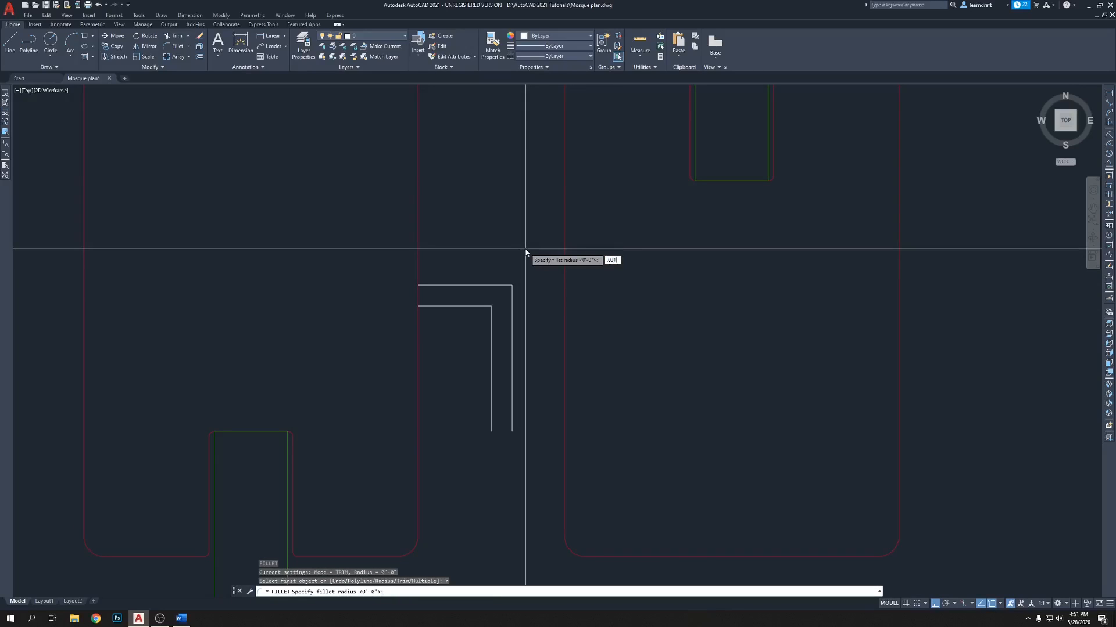
{"action": "key", "text": "Return"}
{"action": "left_click", "coordinate": [490, 315]}
{"action": "left_click", "coordinate": [481, 306]}
{"action": "key", "text": "Return"}
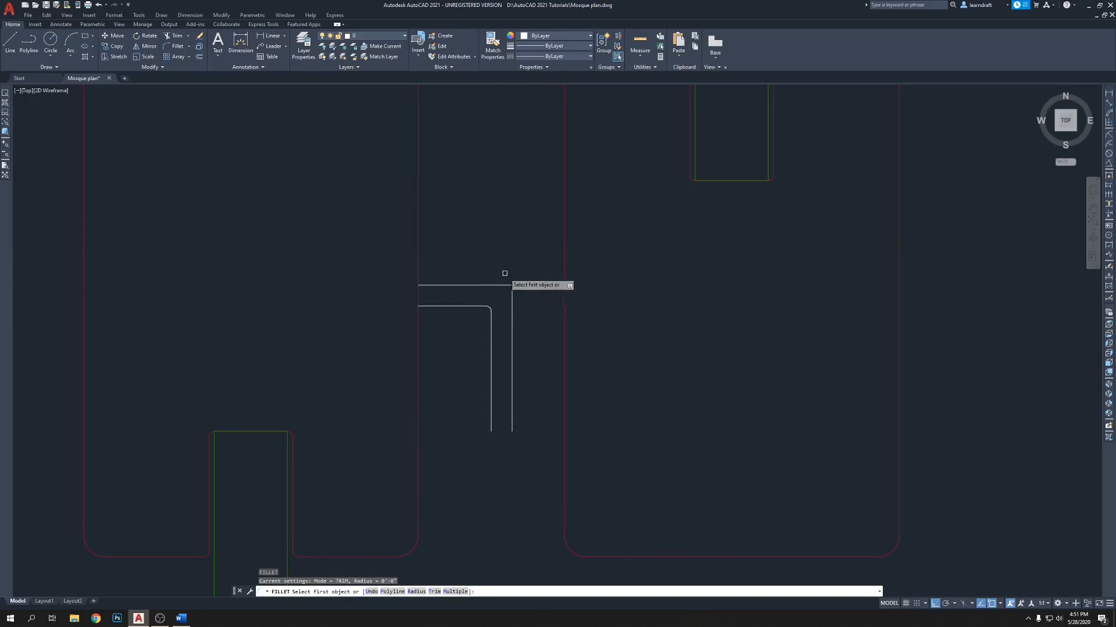
Step: Try to fillet the corner of the outer L-shaped polyline with a .125 radius
{"action": "key", "text": "Escape"}
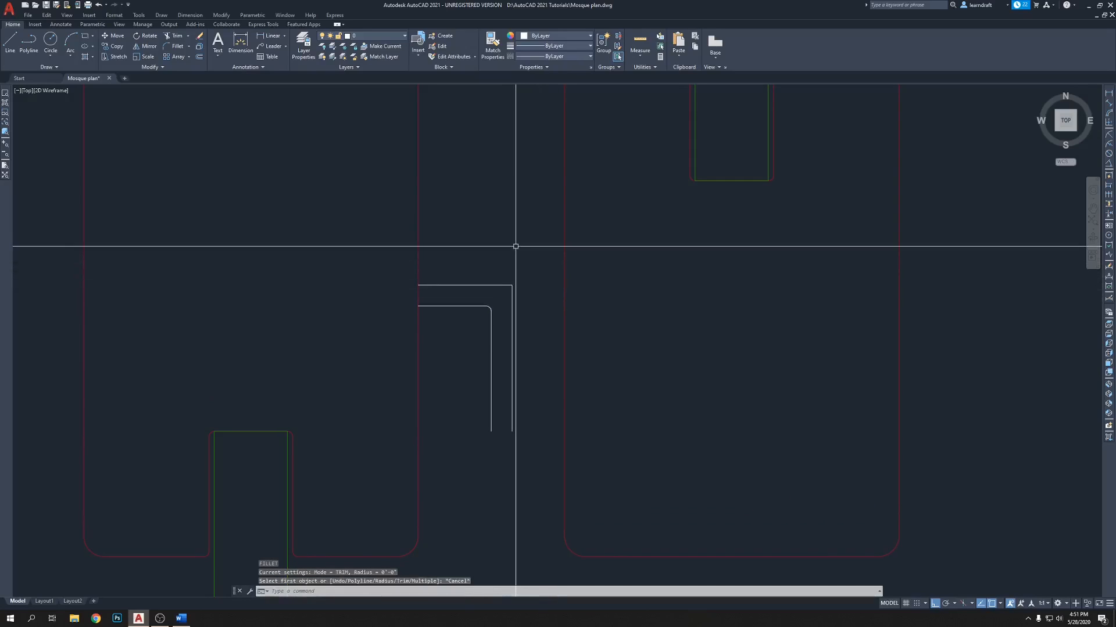
{"action": "type", "text": "f"}
{"action": "key", "text": "Return"}
{"action": "type", "text": "r"}
{"action": "key", "text": "Return"}
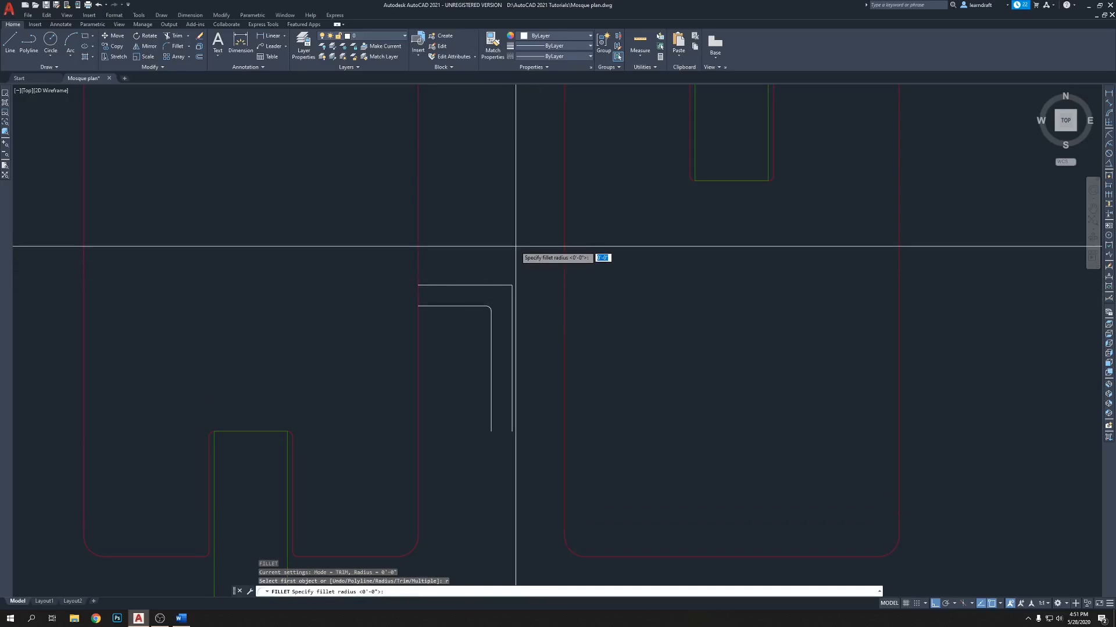
{"action": "type", "text": ".125"}
{"action": "key", "text": "Return"}
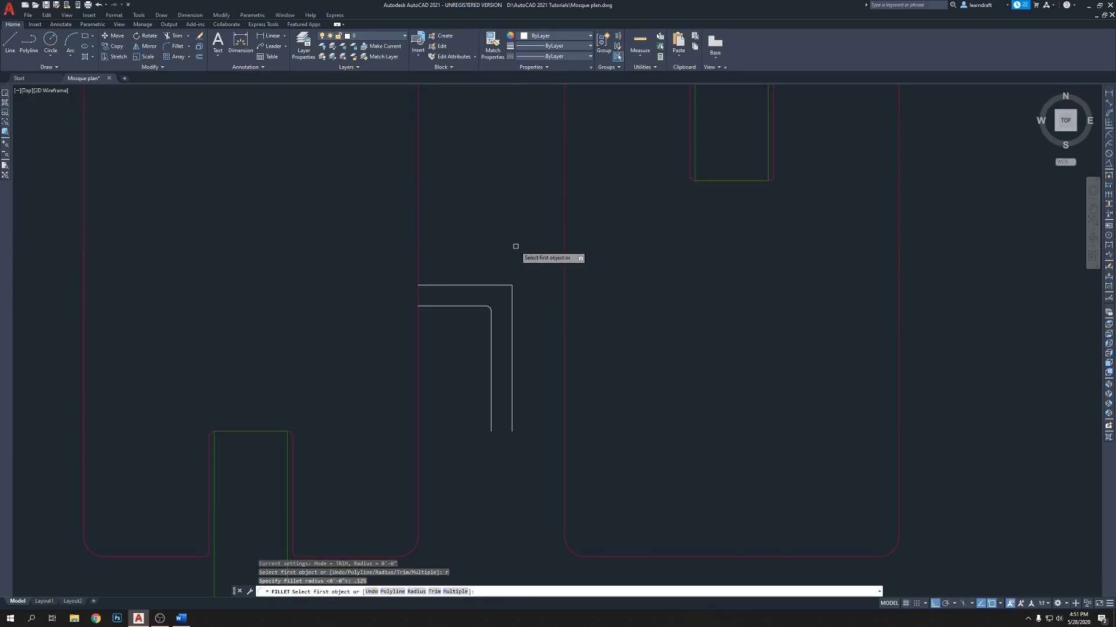
{"action": "left_click", "coordinate": [506, 284]}
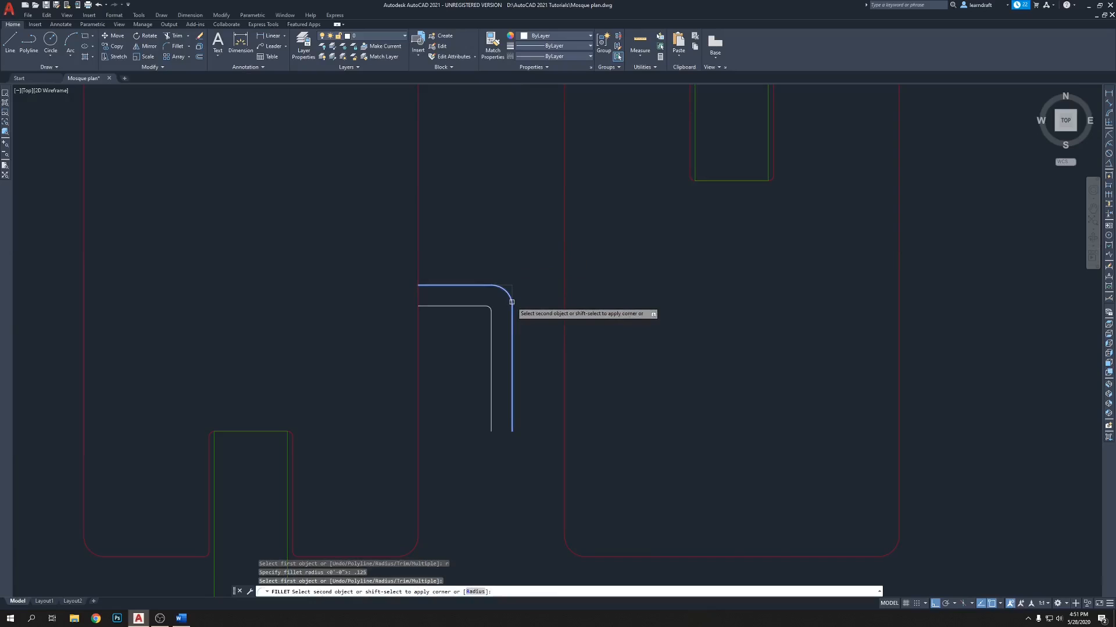
{"action": "key", "text": "Escape"}
Step: Erase the square-cornered outer polyline of the L-shaped hook
{"action": "scroll", "coordinate": [480, 306], "scroll_direction": "up", "scroll_amount": 3}
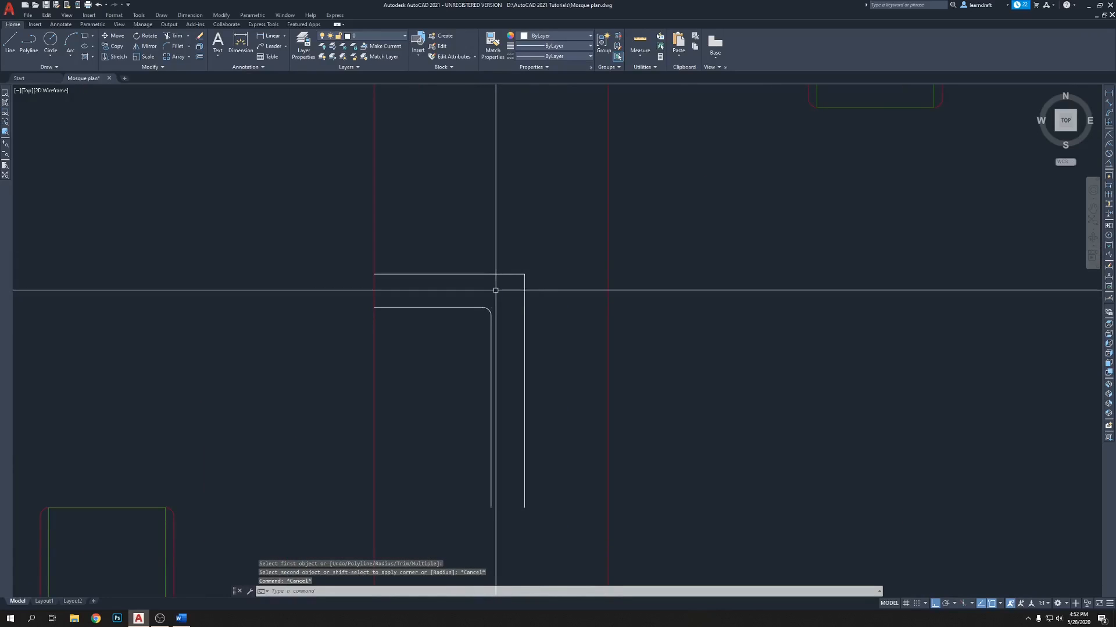
{"action": "left_click", "coordinate": [517, 266]}
{"action": "left_click", "coordinate": [498, 285]}
{"action": "key", "text": "Delete"}
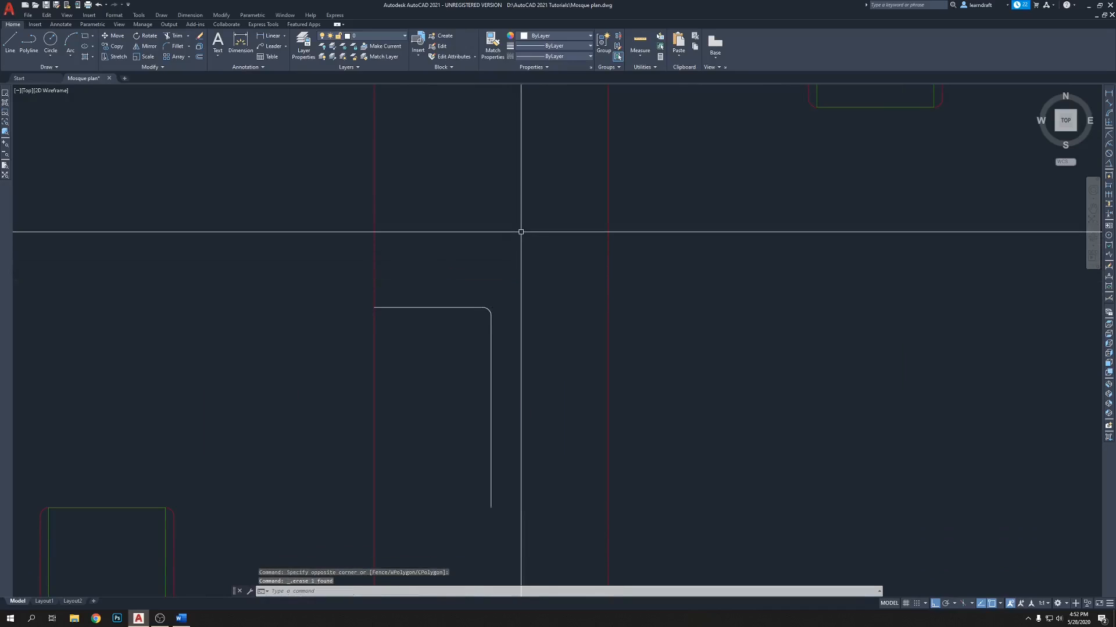
Step: Offset the filleted L-shaped polyline outward by 1/8 inch
{"action": "type", "text": "o"}
{"action": "key", "text": "Return"}
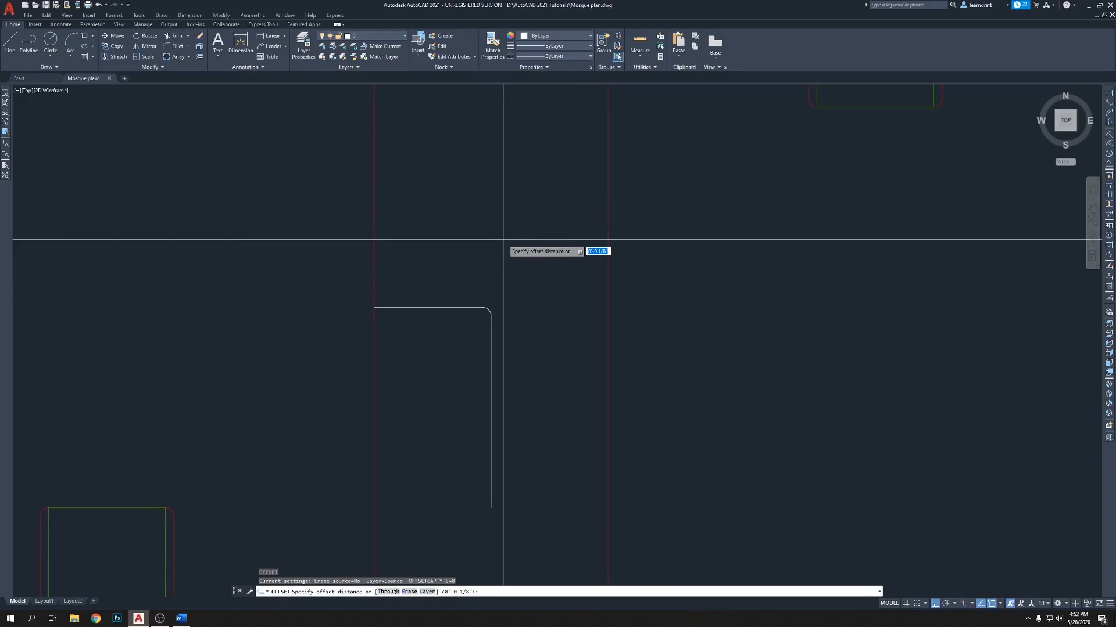
{"action": "key", "text": "Return"}
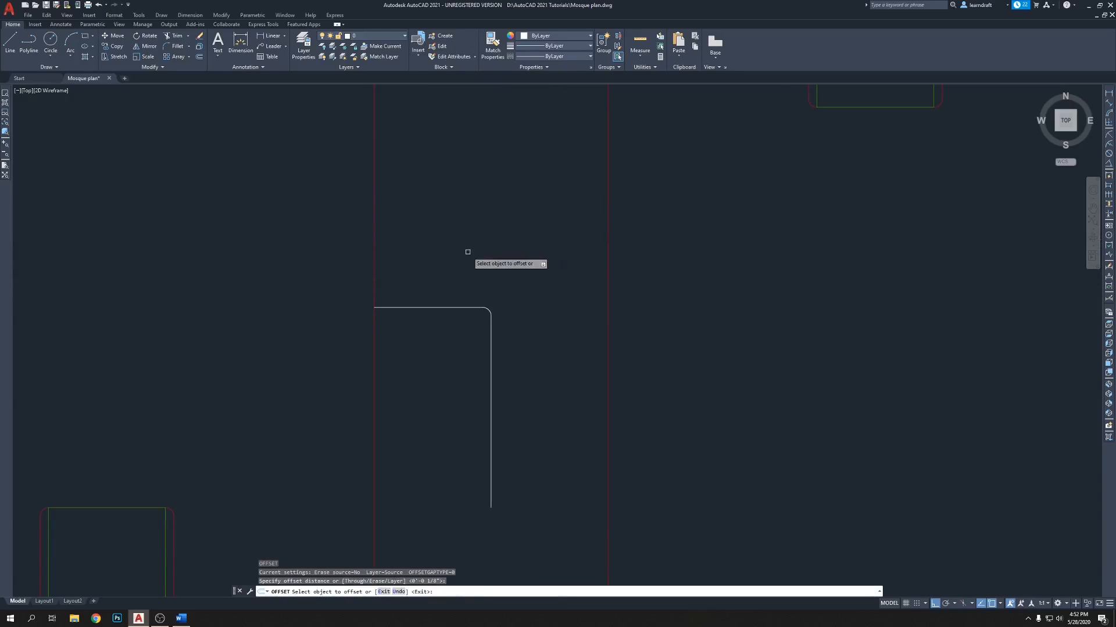
{"action": "left_click", "coordinate": [420, 307]}
{"action": "left_click", "coordinate": [435, 269]}
{"action": "key", "text": "Escape"}
{"action": "scroll", "coordinate": [471, 226], "scroll_direction": "down", "scroll_amount": 4}
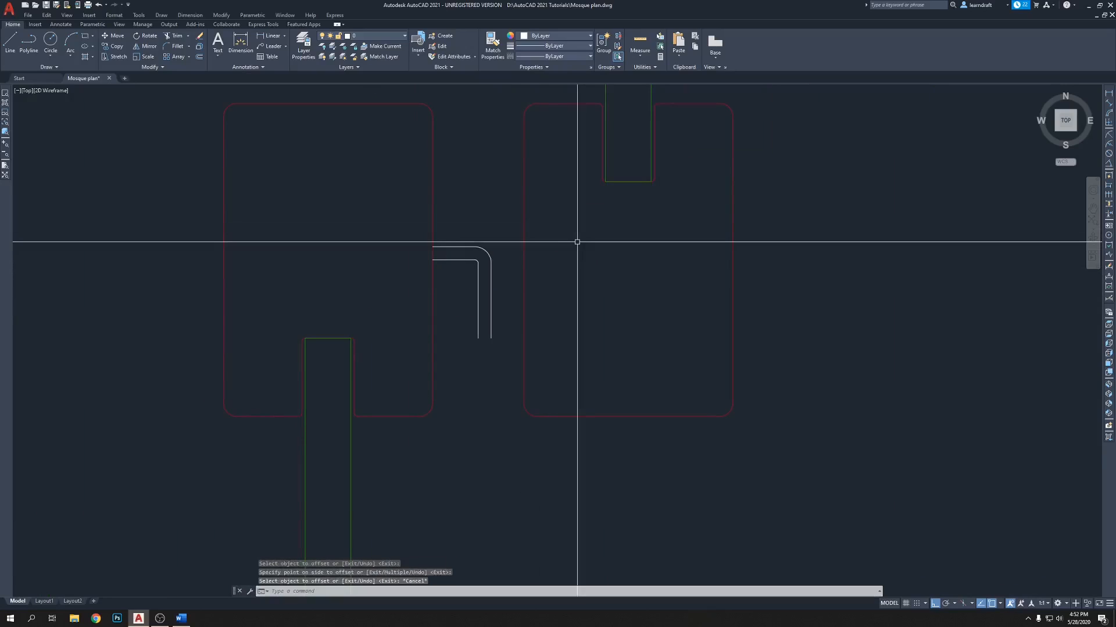
Step: Draw a three-point arc that rounds off the open lower end between the hook's two L-shaped polylines
{"action": "scroll", "coordinate": [525, 319], "scroll_direction": "up", "scroll_amount": 2}
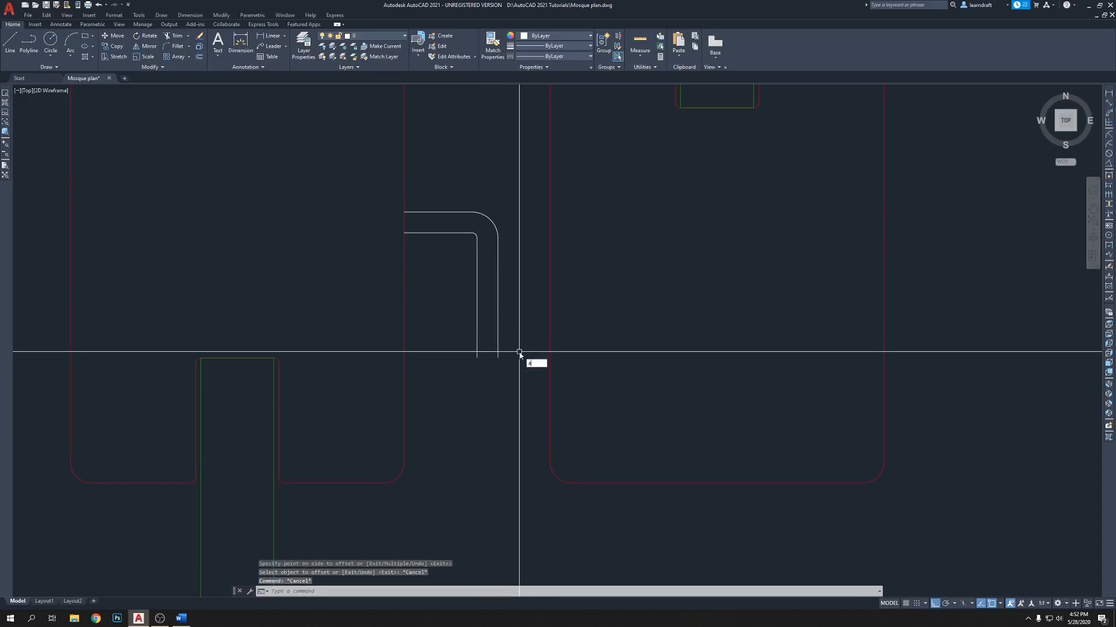
{"action": "key", "text": "Return"}
{"action": "scroll", "coordinate": [519, 352], "scroll_direction": "up", "scroll_amount": 3}
{"action": "left_click", "coordinate": [474, 383]}
{"action": "scroll", "coordinate": [494, 402], "scroll_direction": "up", "scroll_amount": 3}
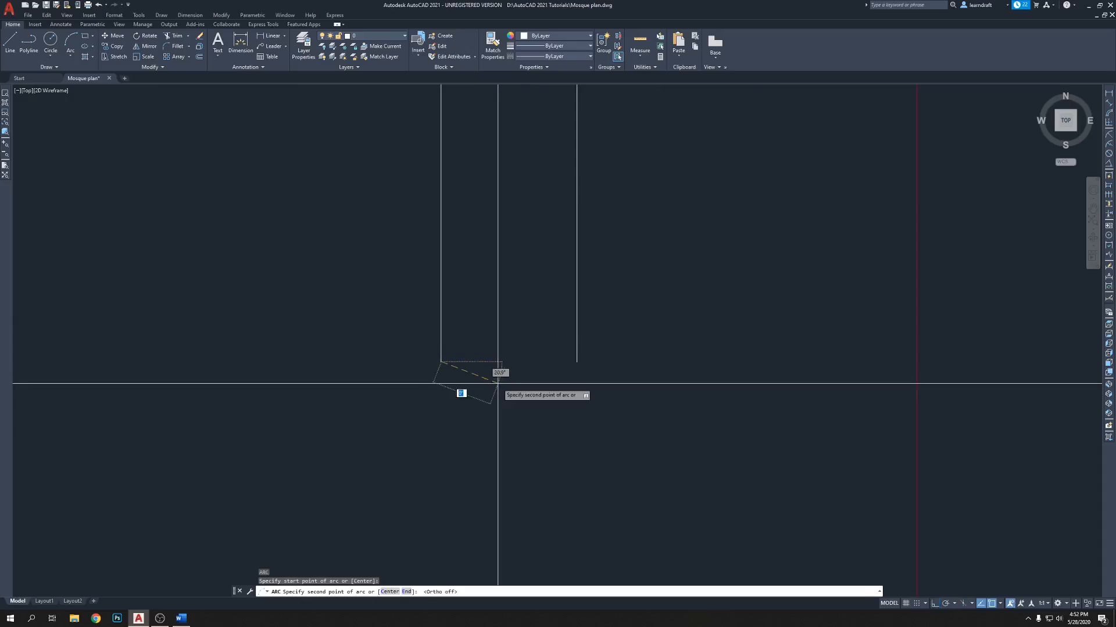
{"action": "left_click", "coordinate": [496, 400]}
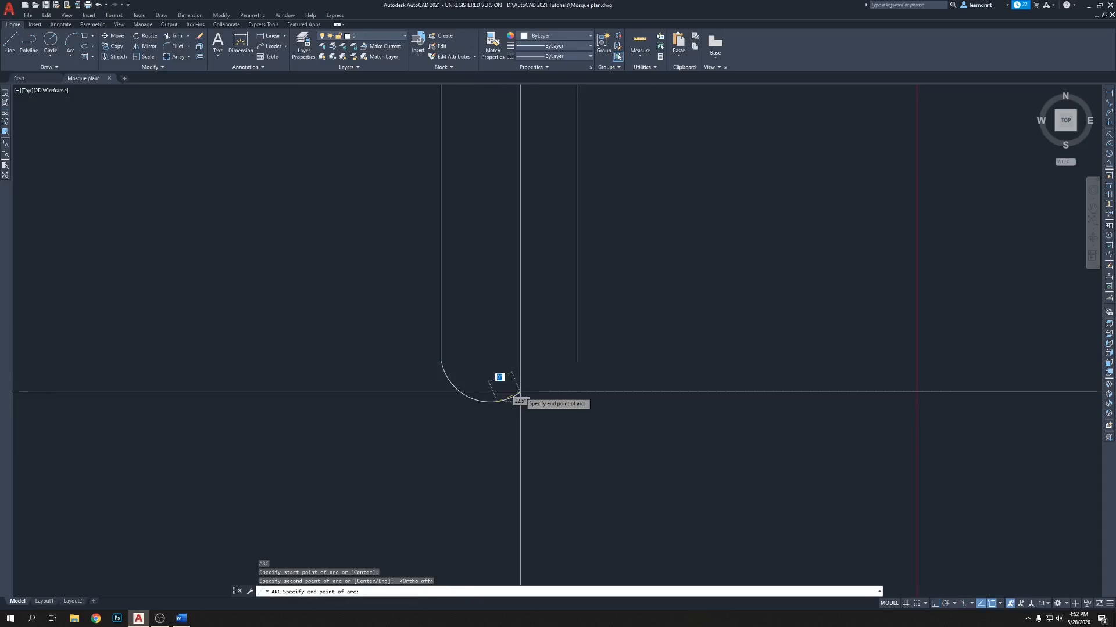
{"action": "left_click", "coordinate": [577, 361]}
{"action": "scroll", "coordinate": [578, 319], "scroll_direction": "down", "scroll_amount": 5}
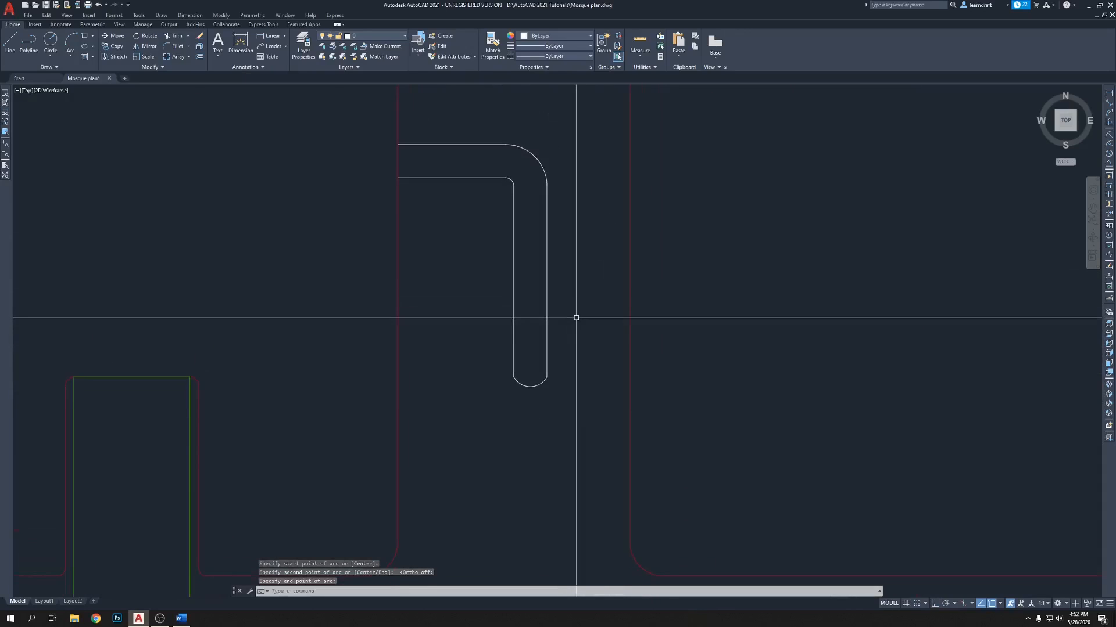
Step: Join the two L-shaped polylines and the end arc into a single hook polyline
{"action": "type", "text": "j"}
{"action": "key", "text": "Return"}
{"action": "left_click", "coordinate": [568, 319]}
{"action": "left_click", "coordinate": [476, 433]}
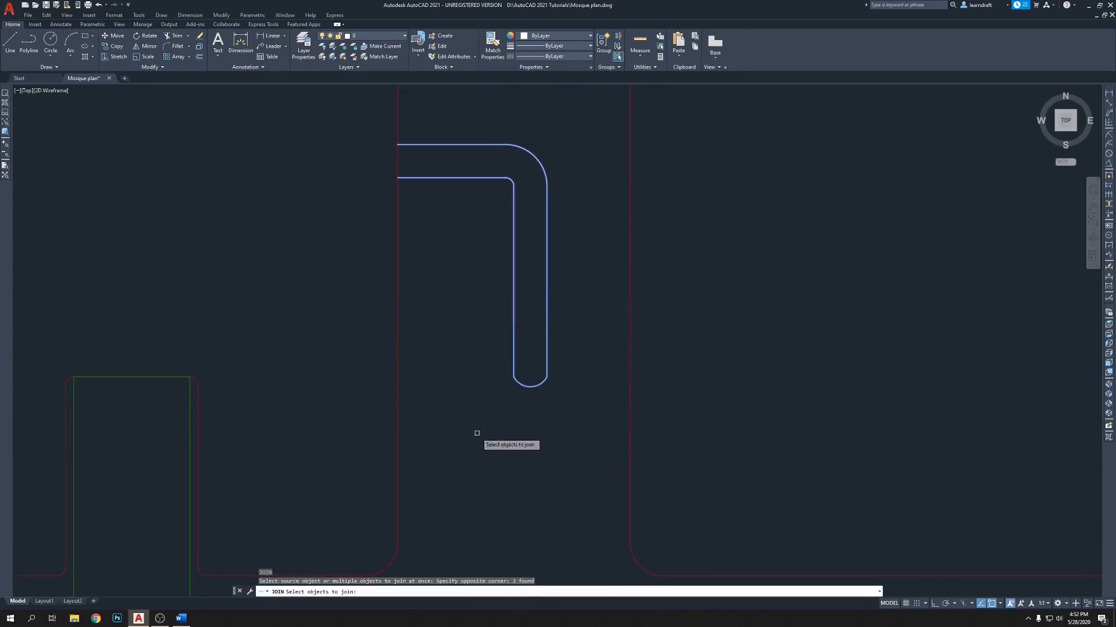
{"action": "left_click", "coordinate": [542, 157]}
{"action": "left_click", "coordinate": [458, 194]}
{"action": "key", "text": "Return"}
{"action": "scroll", "coordinate": [470, 198], "scroll_direction": "down", "scroll_amount": 4}
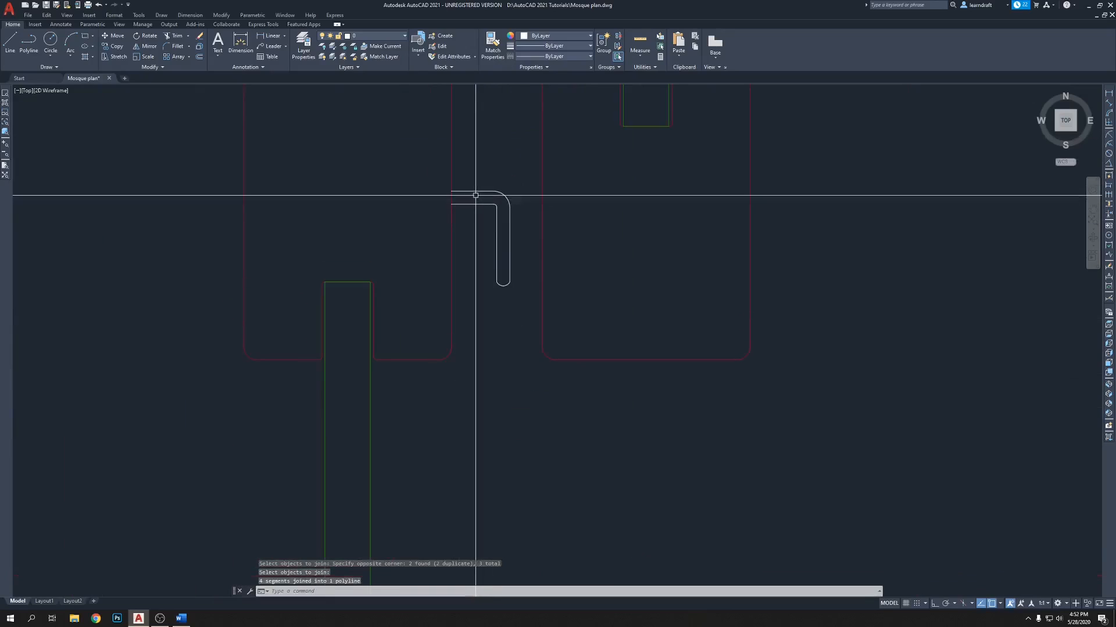
Step: Move the hook a short distance straight up along the left profile's inner edge
{"action": "middle_click_drag", "start_coordinate": [489, 237], "coordinate": [441, 279]}
{"action": "left_click", "coordinate": [456, 213]}
{"action": "left_click", "coordinate": [438, 243]}
{"action": "middle_click_drag", "start_coordinate": [504, 221], "coordinate": [509, 274]}
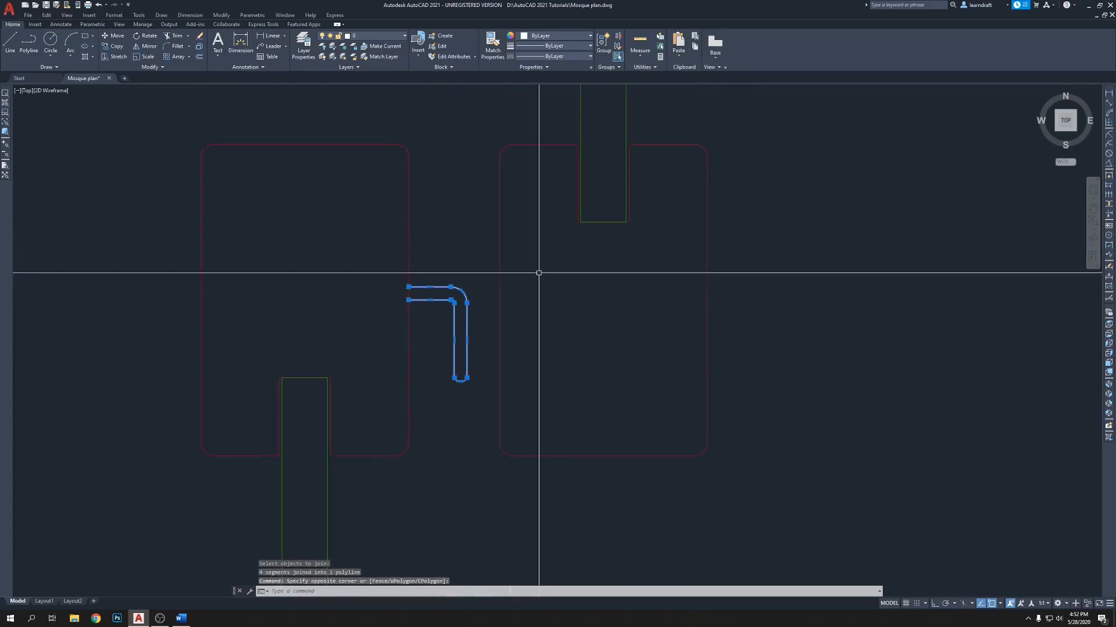
{"action": "key", "text": "Return"}
{"action": "left_click", "coordinate": [567, 284]}
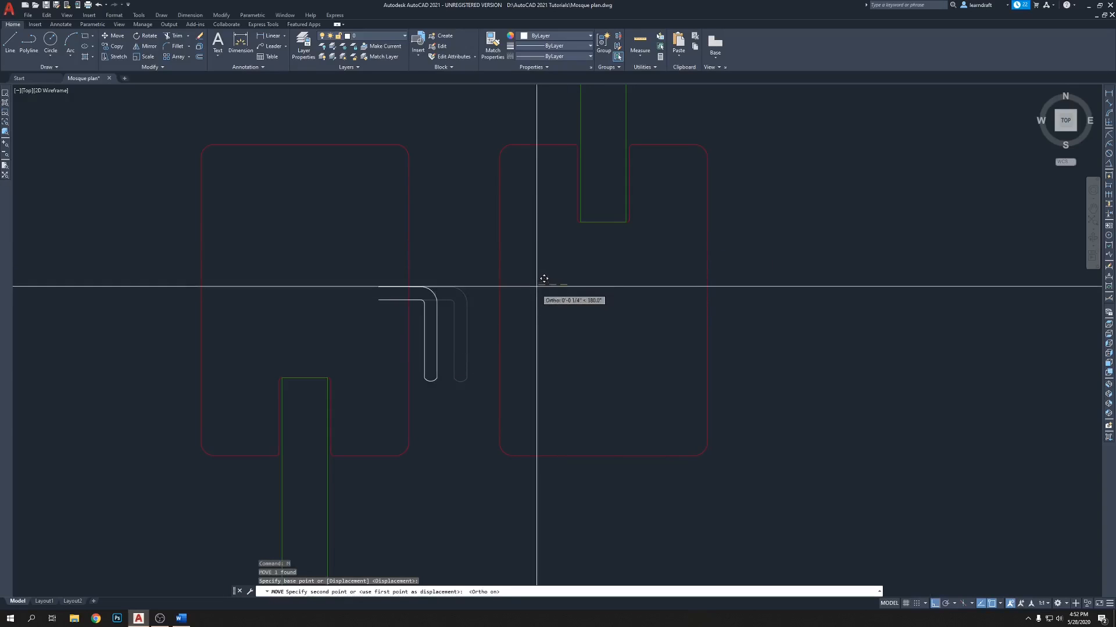
{"action": "left_click", "coordinate": [548, 243]}
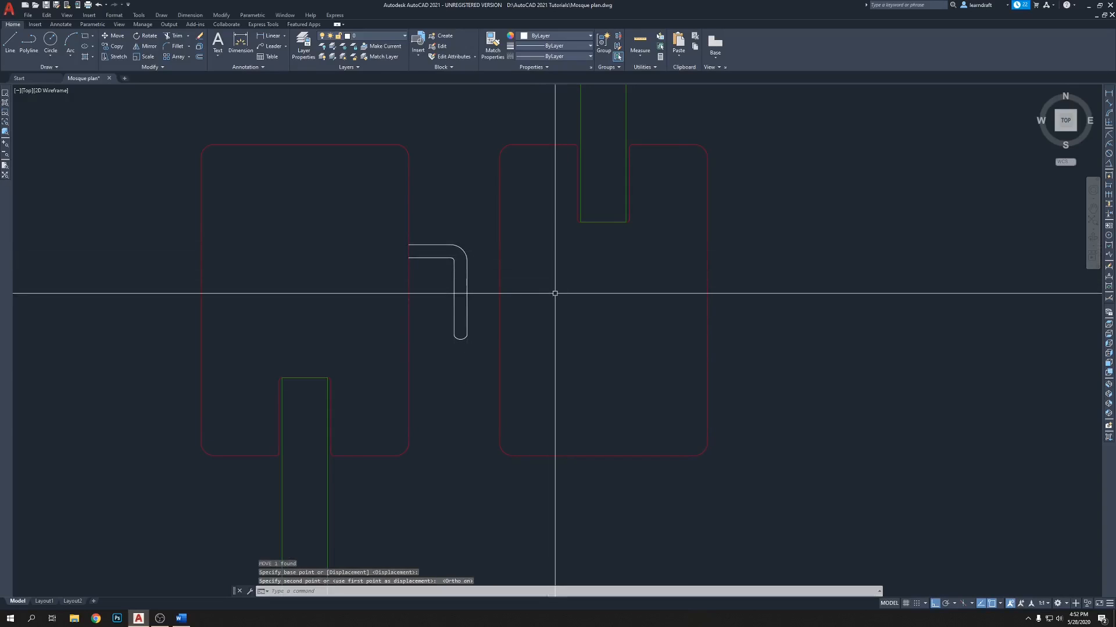
Step: Try mirroring the hook about a vertical line in the right profile, keeping the original, and erase the mirrored copy
{"action": "middle_click_drag", "start_coordinate": [555, 303], "coordinate": [486, 314]}
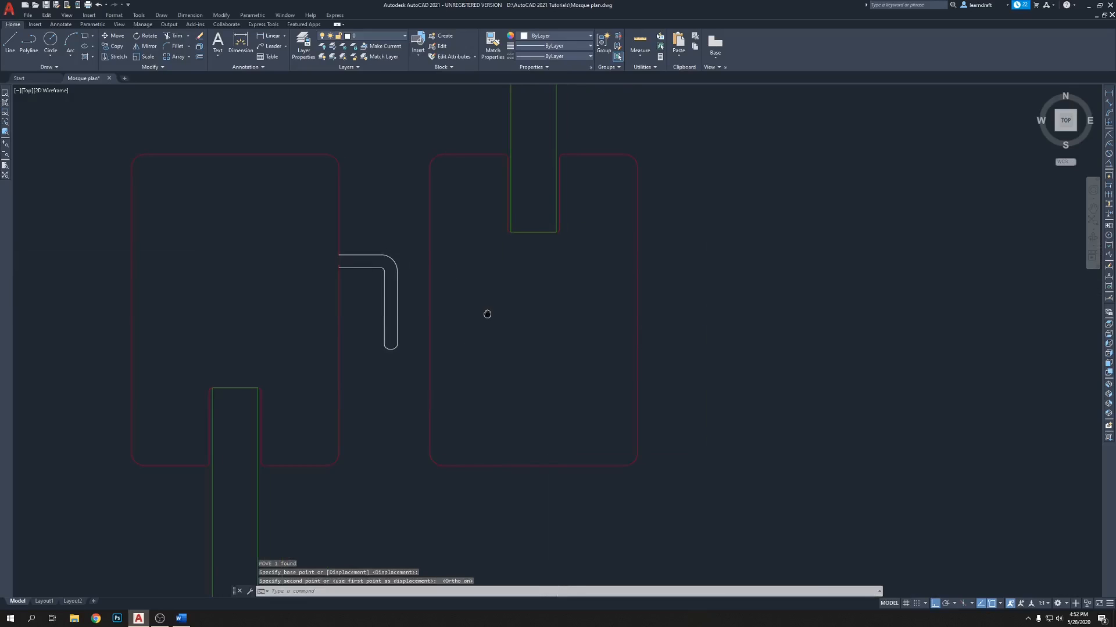
{"action": "middle_click_drag", "start_coordinate": [394, 244], "coordinate": [433, 238]}
{"action": "left_click", "coordinate": [440, 237]}
{"action": "left_click", "coordinate": [411, 263]}
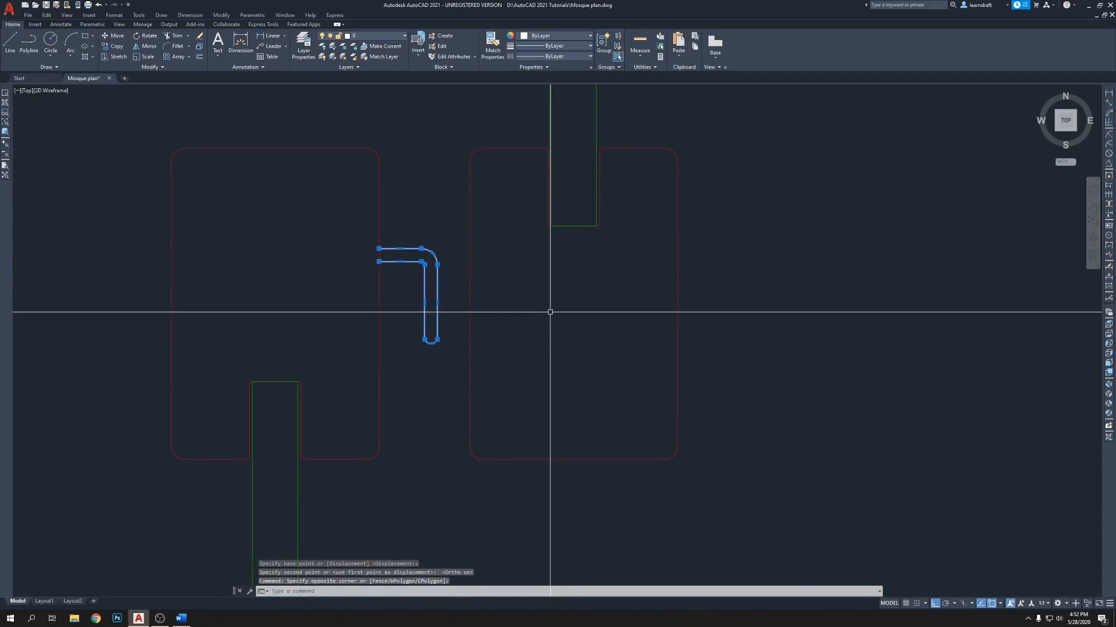
{"action": "type", "text": "mi"}
{"action": "key", "text": "Return"}
{"action": "left_click", "coordinate": [490, 311]}
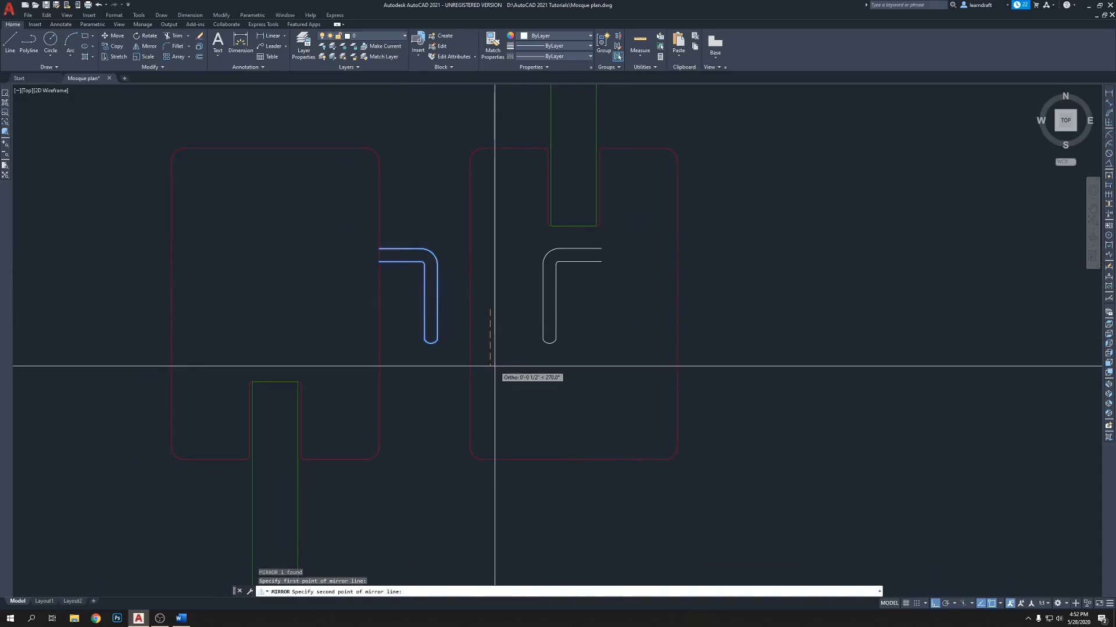
{"action": "left_click", "coordinate": [492, 368]}
{"action": "key", "text": "Return"}
{"action": "left_click", "coordinate": [581, 318]}
{"action": "left_click", "coordinate": [535, 330]}
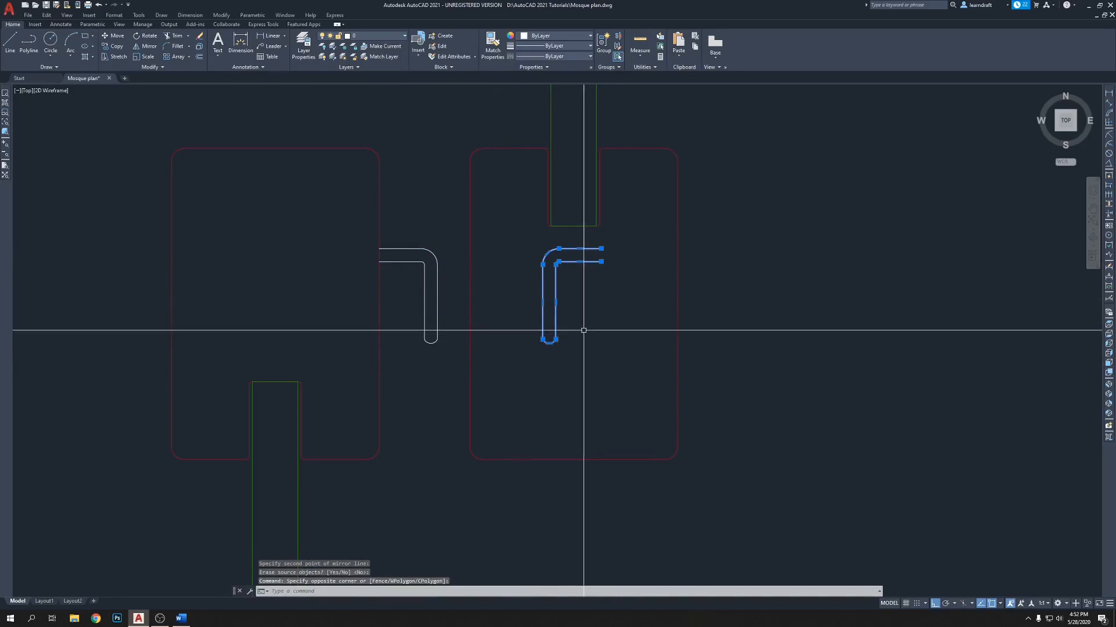
{"action": "key", "text": "Delete"}
Step: Mirror the hook about a horizontal line just below its rounded end, keeping the original
{"action": "left_click", "coordinate": [459, 289]}
{"action": "left_click", "coordinate": [428, 310]}
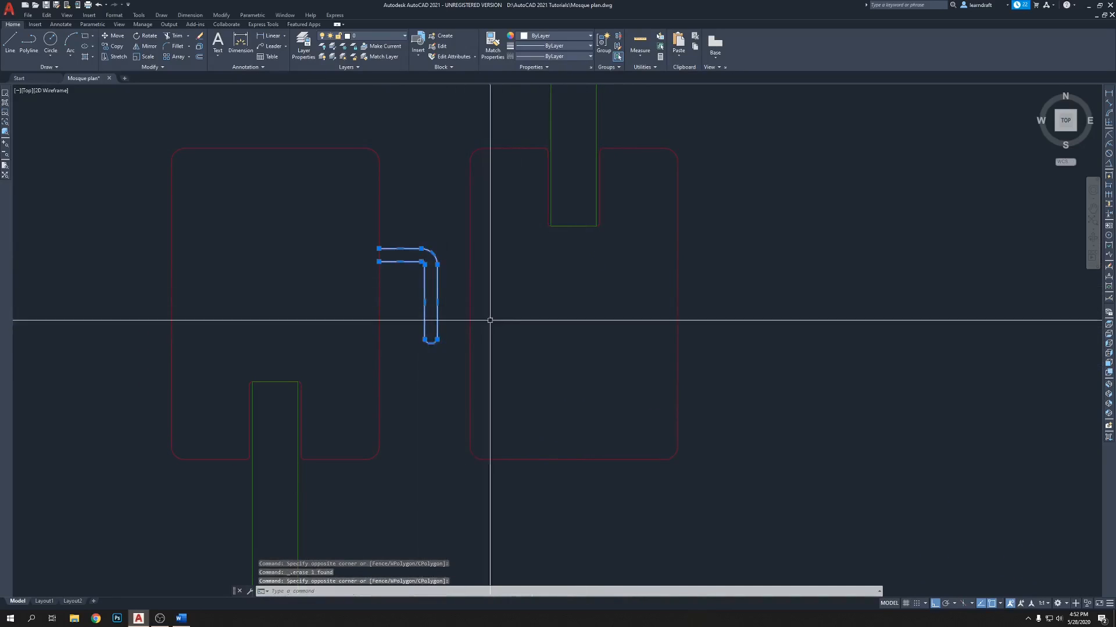
{"action": "type", "text": "mi"}
{"action": "key", "text": "Return"}
{"action": "left_click", "coordinate": [504, 354]}
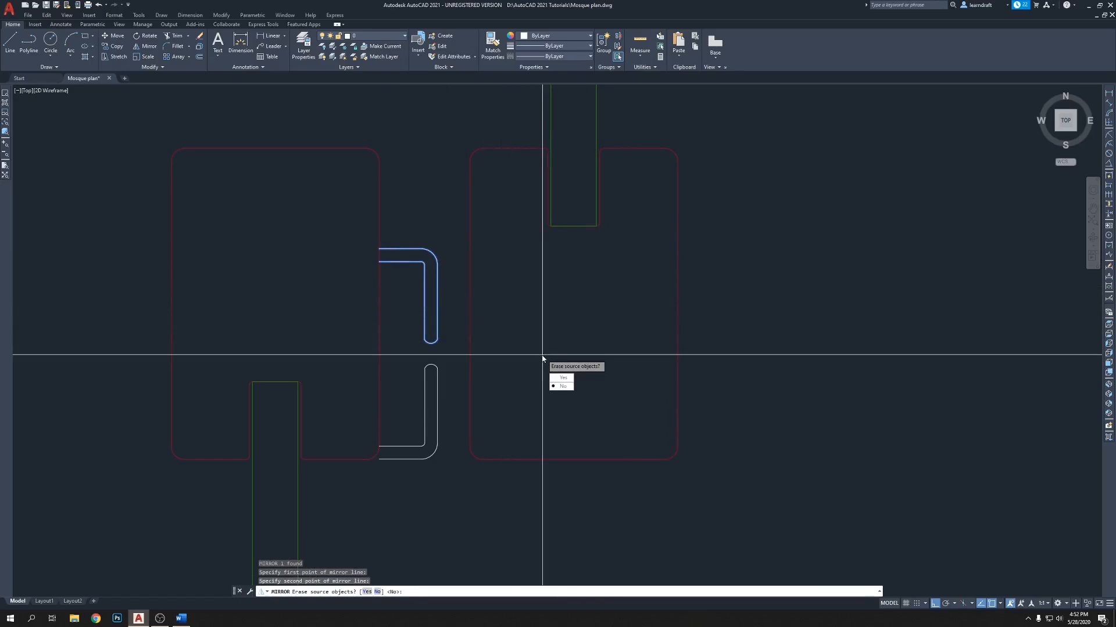
{"action": "key", "text": "Return"}
Step: Mirror the lower hook about a vertical line near its corner so it faces the right profile, erasing the source
{"action": "middle_click_drag", "start_coordinate": [506, 399], "coordinate": [521, 341]}
{"action": "left_click", "coordinate": [463, 359]}
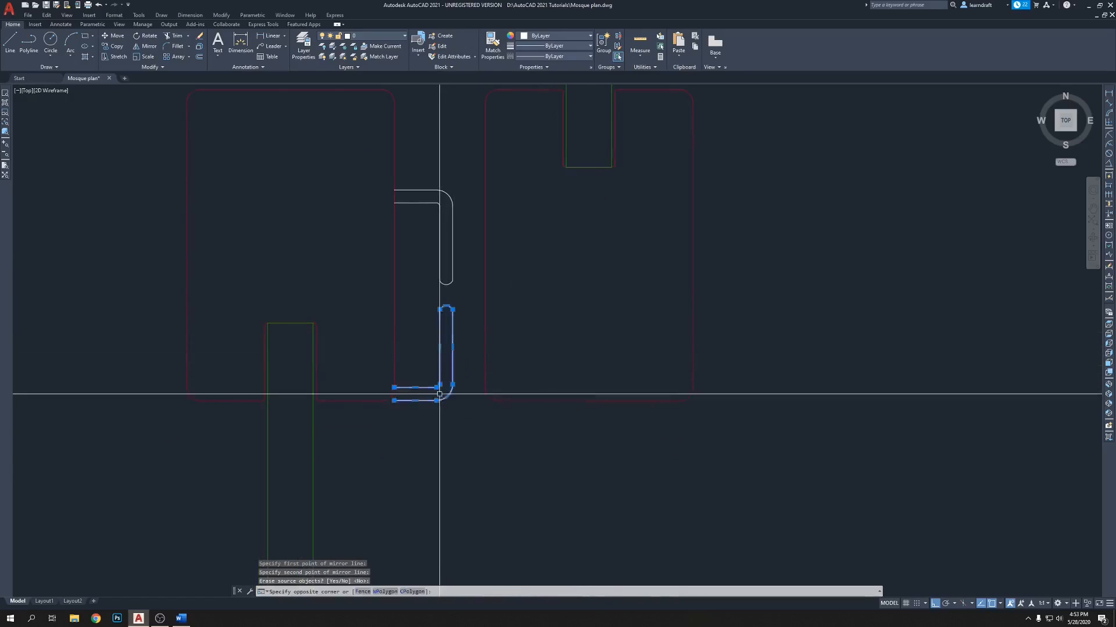
{"action": "left_click", "coordinate": [441, 394]}
{"action": "type", "text": "mi"}
{"action": "key", "text": "Return"}
{"action": "left_click", "coordinate": [440, 395]}
{"action": "left_click", "coordinate": [440, 483]}
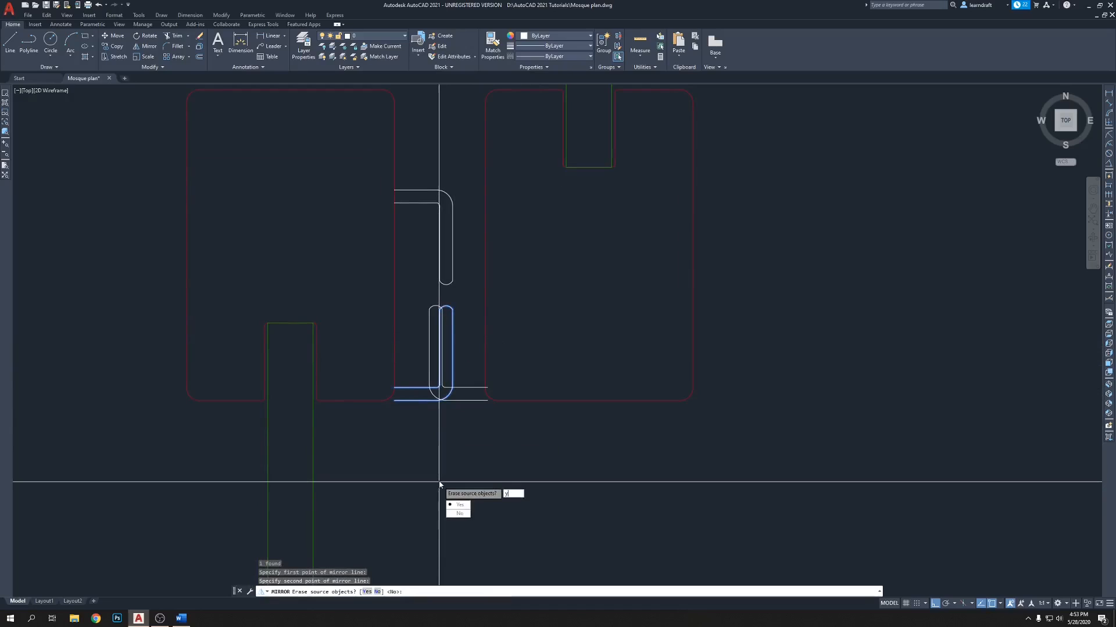
{"action": "key", "text": "Return"}
Step: Draw a short helper line across the open end of the lower hook at the right profile
{"action": "middle_click_drag", "start_coordinate": [553, 349], "coordinate": [554, 356]}
{"action": "left_click", "coordinate": [485, 384]}
{"action": "left_click", "coordinate": [450, 426]}
{"action": "scroll", "coordinate": [491, 399], "scroll_direction": "up", "scroll_amount": 2}
{"action": "key", "text": "Escape"}
{"action": "key", "text": "Escape"}
{"action": "scroll", "coordinate": [507, 378], "scroll_direction": "up", "scroll_amount": 4}
{"action": "type", "text": "l"}
{"action": "key", "text": "Return"}
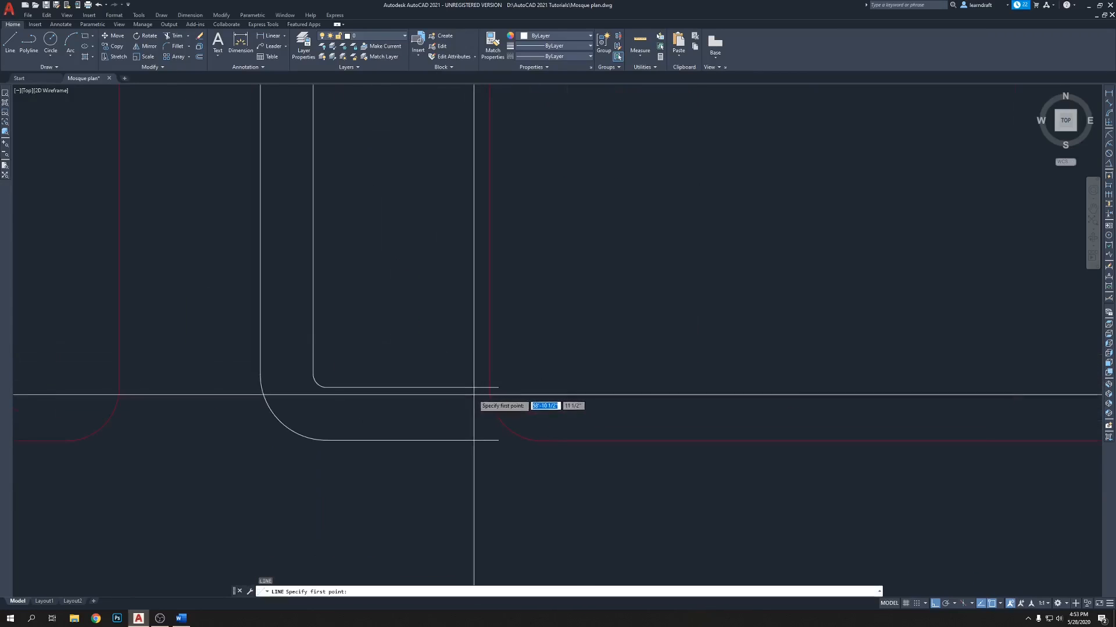
{"action": "left_click", "coordinate": [499, 387]}
{"action": "left_click", "coordinate": [495, 441]}
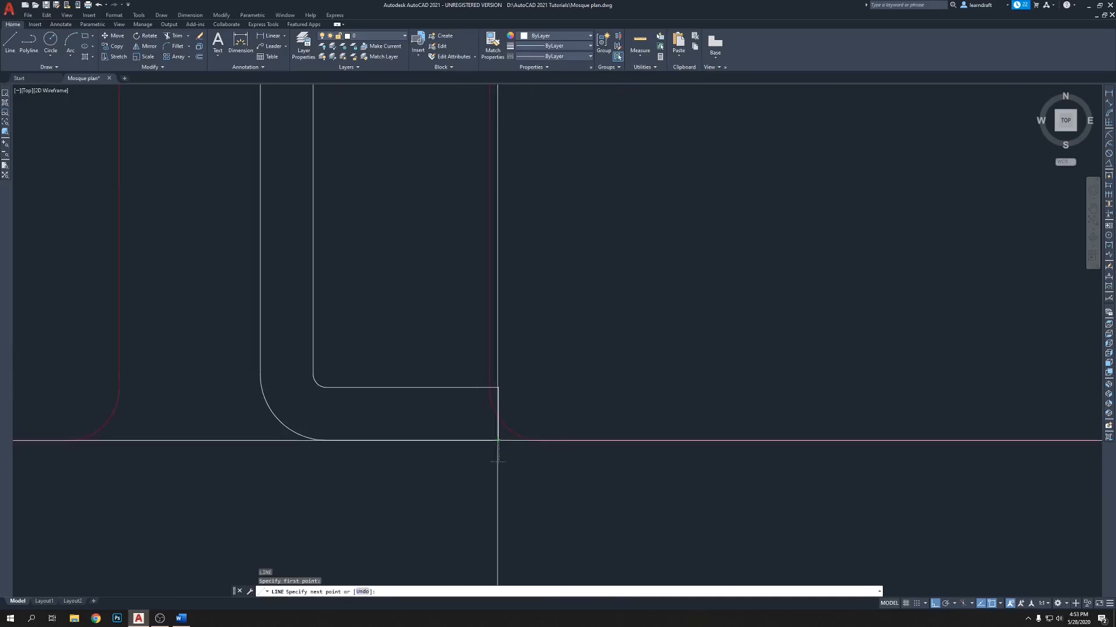
{"action": "key", "text": "Return"}
{"action": "scroll", "coordinate": [531, 392], "scroll_direction": "down", "scroll_amount": 4}
Step: Move the lower hook from the midpoint of its open end to the midpoint of the right profile's inner edge
{"action": "left_click", "coordinate": [492, 380]}
{"action": "left_click", "coordinate": [474, 401]}
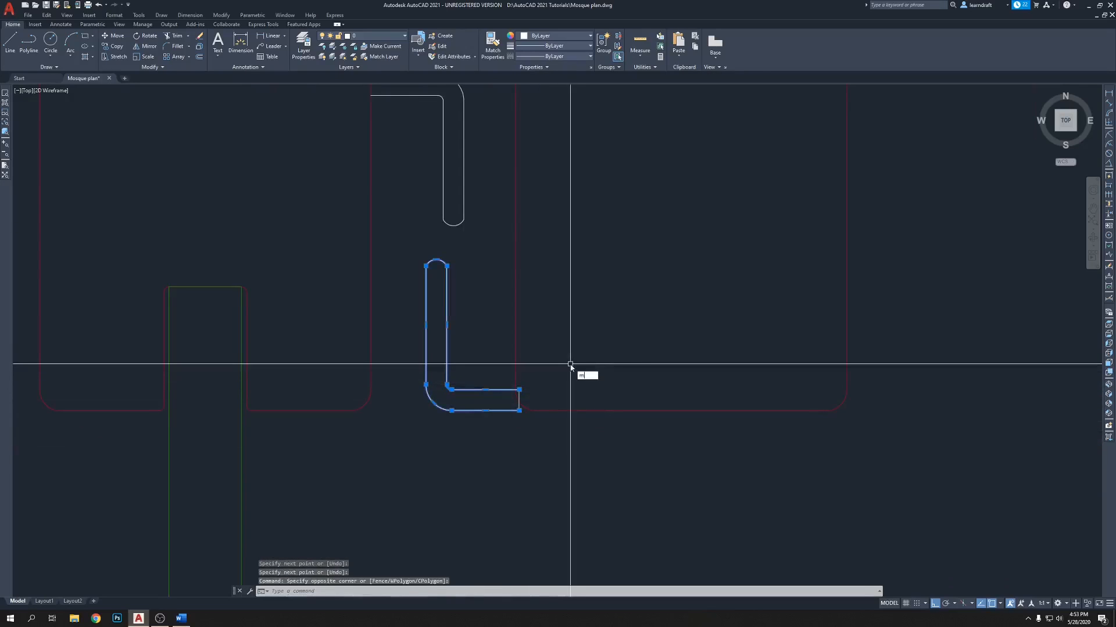
{"action": "type", "text": "m"}
{"action": "key", "text": "Return"}
{"action": "scroll", "coordinate": [570, 364], "scroll_direction": "up", "scroll_amount": 5}
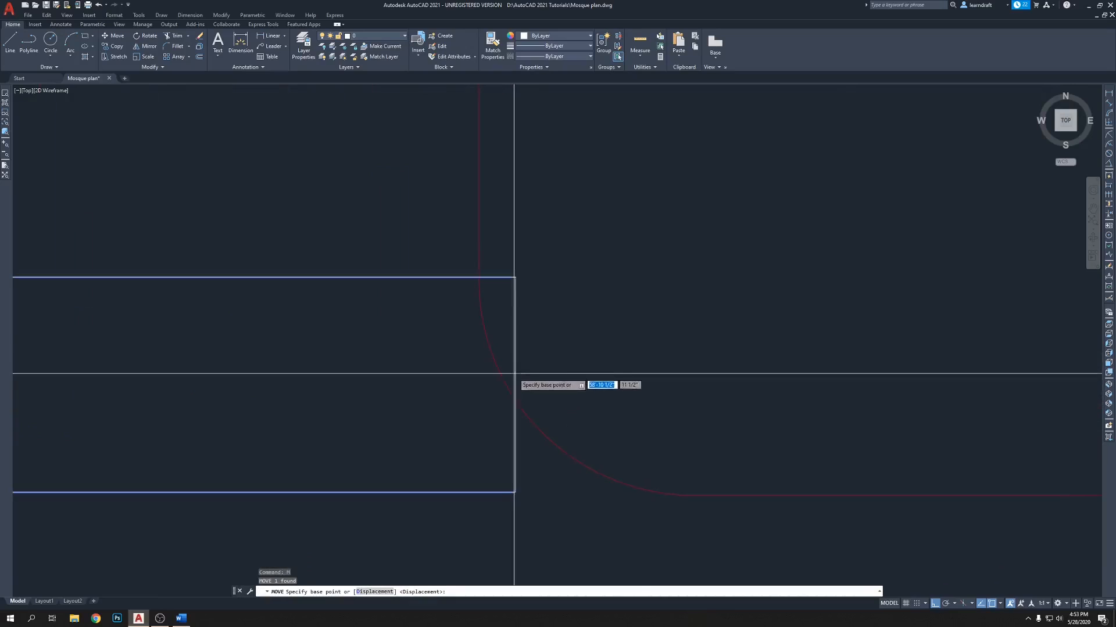
{"action": "left_click", "coordinate": [516, 381]}
{"action": "scroll", "coordinate": [516, 382], "scroll_direction": "down", "scroll_amount": 5}
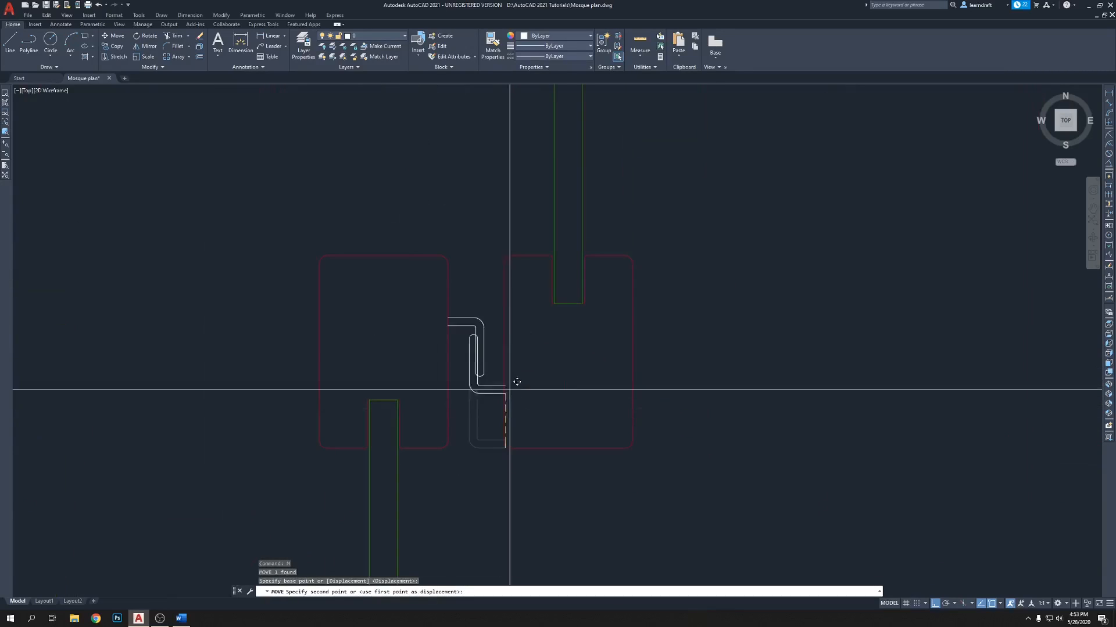
{"action": "left_click", "coordinate": [511, 344]}
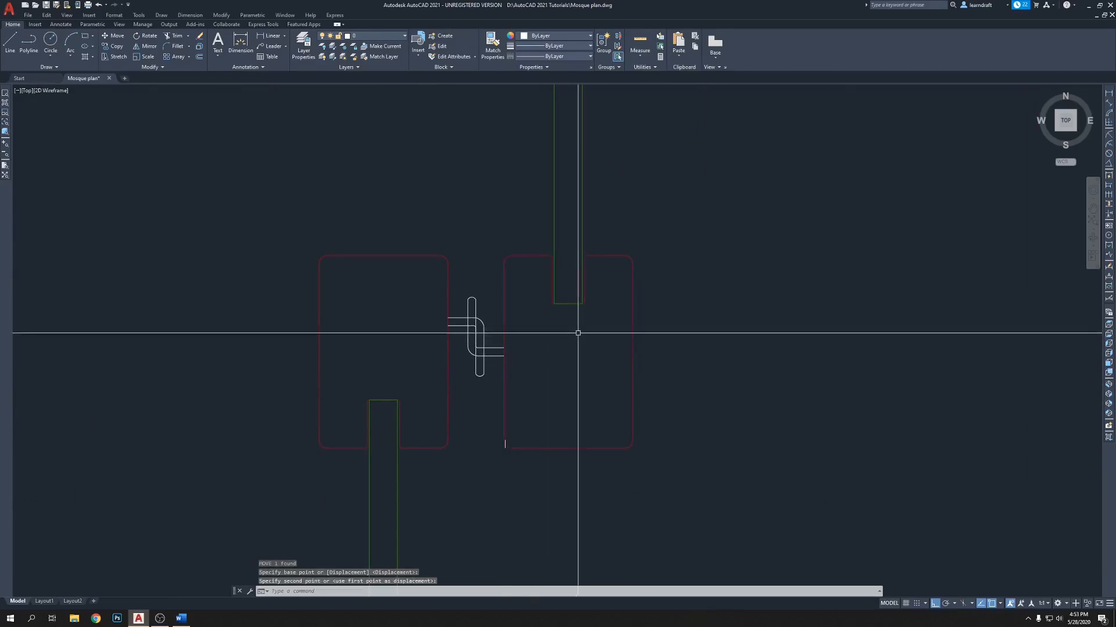
Step: Erase the leftover helper line at the right profile's lower corner
{"action": "middle_click_drag", "start_coordinate": [495, 433], "coordinate": [501, 376]}
{"action": "left_click", "coordinate": [497, 361]}
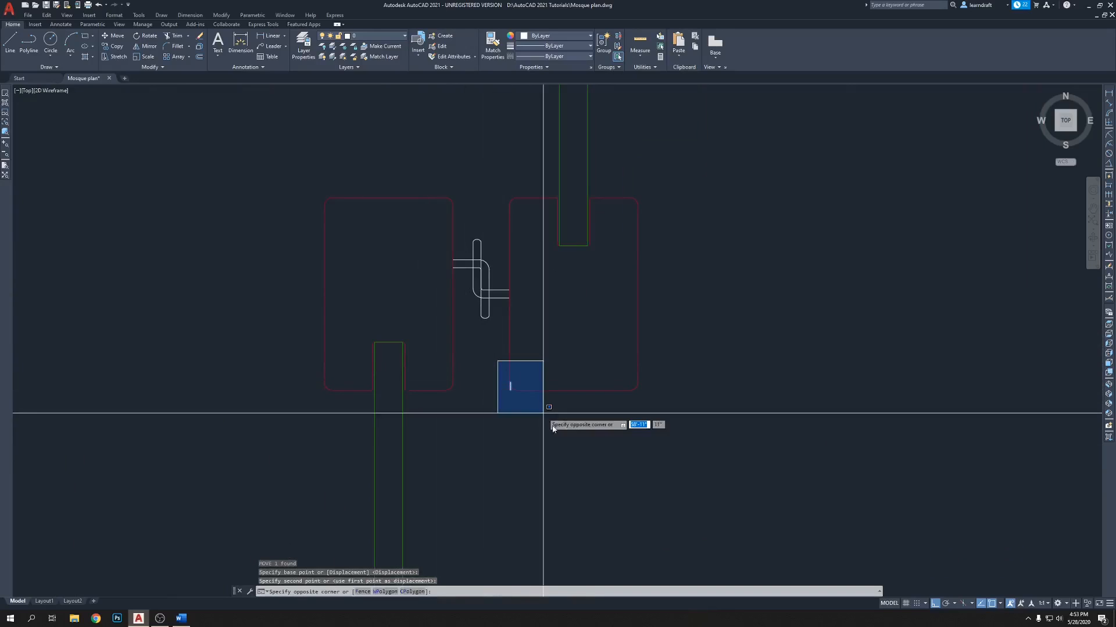
{"action": "left_click", "coordinate": [516, 476]}
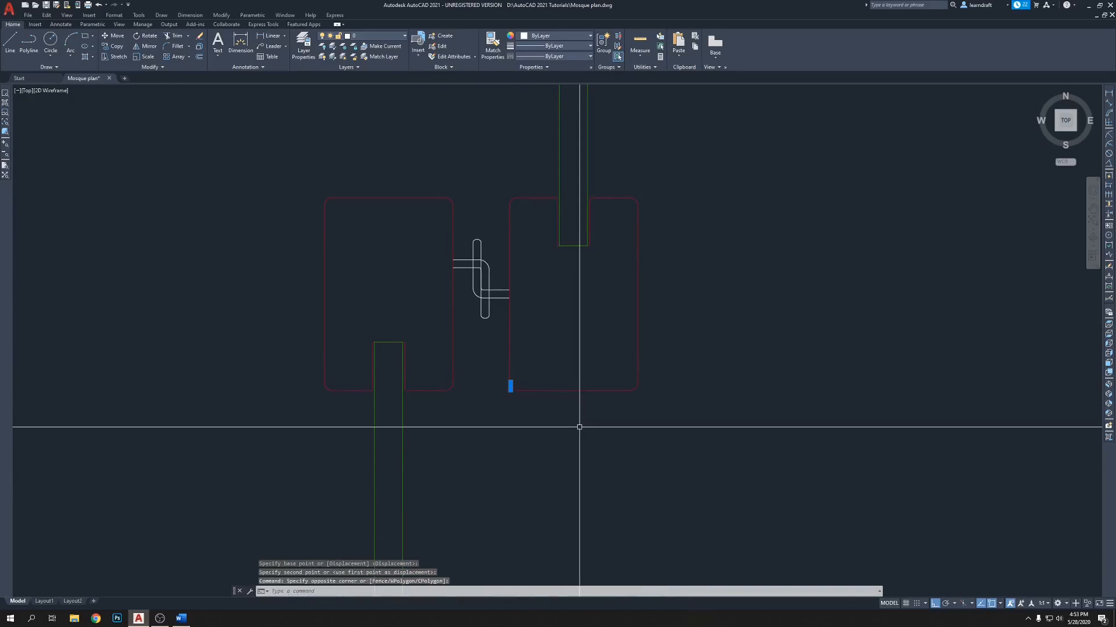
{"action": "middle_click_drag", "start_coordinate": [580, 427], "coordinate": [617, 478]}
{"action": "scroll", "coordinate": [530, 331], "scroll_direction": "up", "scroll_amount": 4}
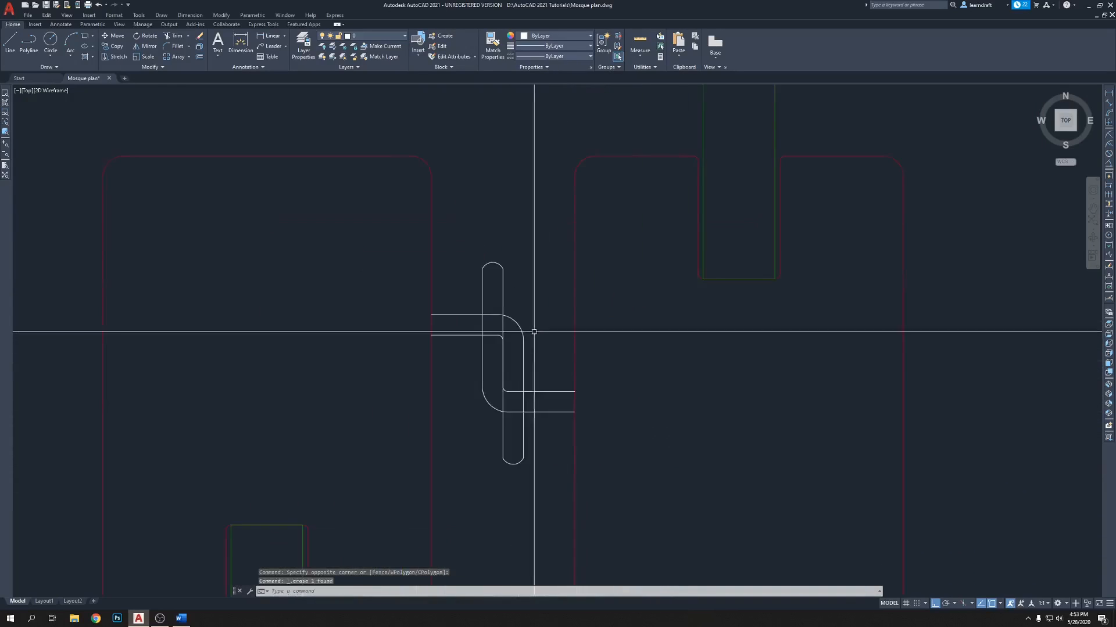
{"action": "scroll", "coordinate": [490, 301], "scroll_direction": "down", "scroll_amount": 4}
{"action": "scroll", "coordinate": [475, 304], "scroll_direction": "up", "scroll_amount": 4}
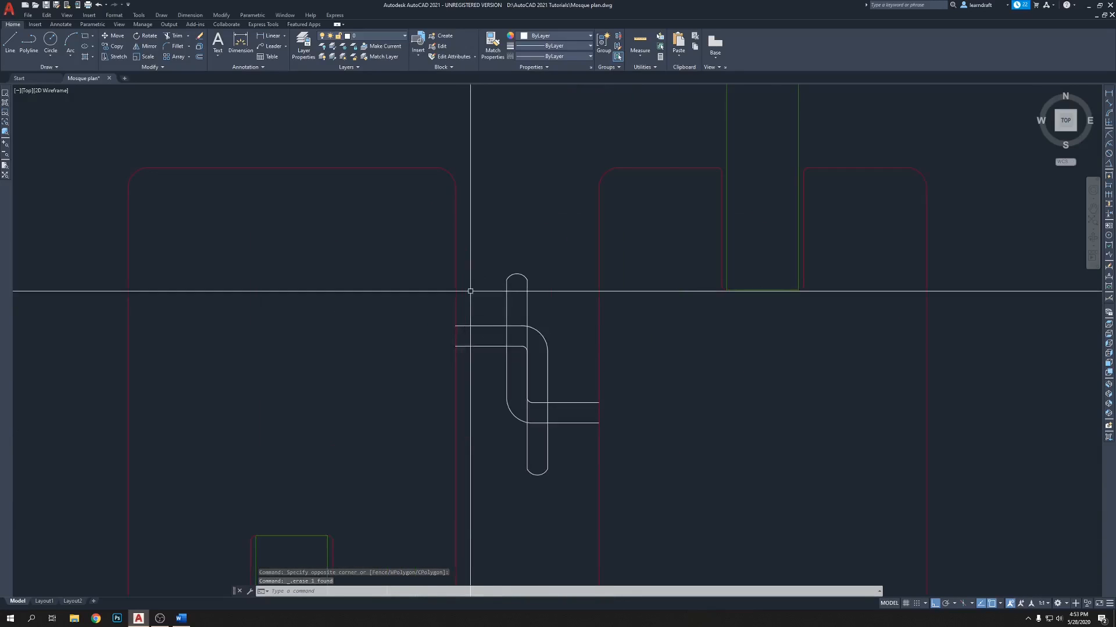
Step: Draw a short helper line across the open end of the left profile's hook
{"action": "left_click", "coordinate": [490, 309]}
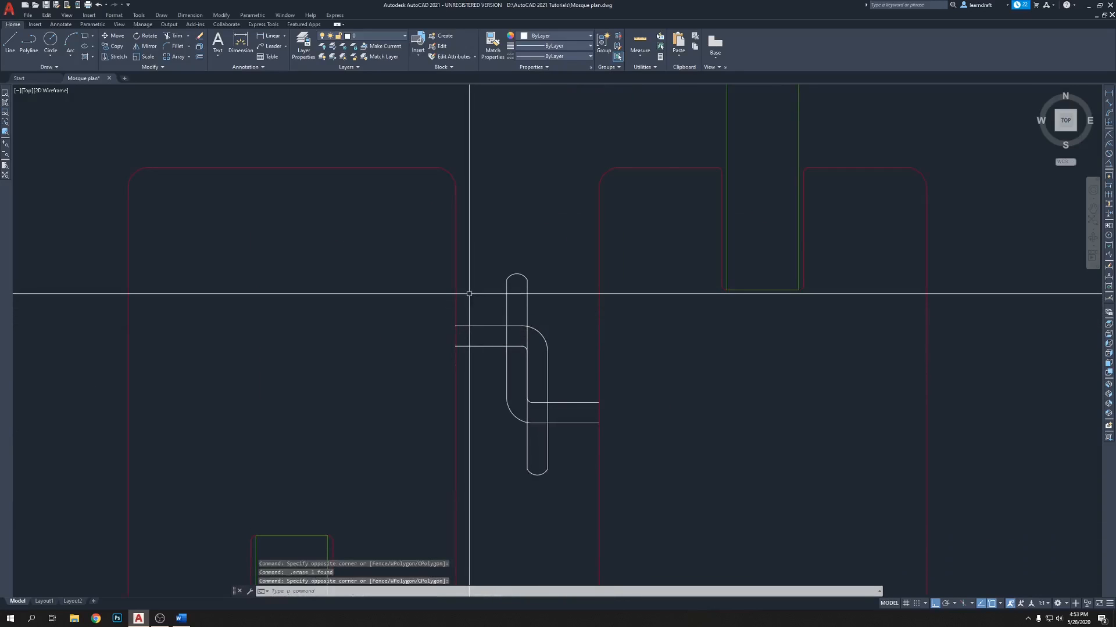
{"action": "type", "text": "l"}
{"action": "key", "text": "Return"}
{"action": "left_click", "coordinate": [455, 326]}
{"action": "left_click", "coordinate": [455, 347]}
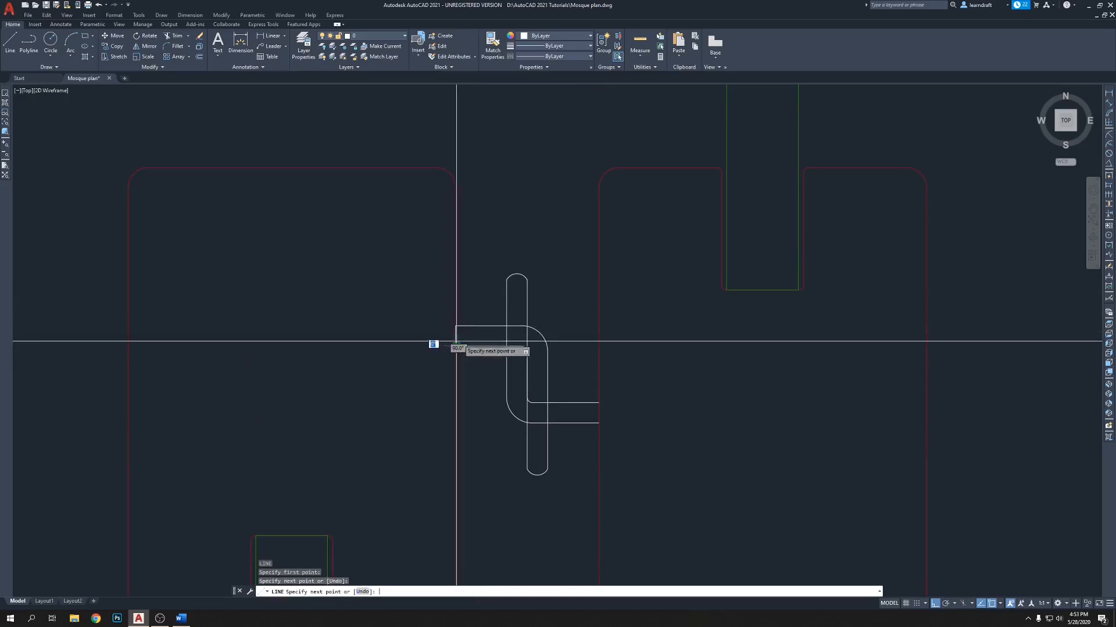
{"action": "key", "text": "Return"}
Step: Move the left hook from the midpoint of its open end to the midpoint of the left profile's inner edge
{"action": "left_click", "coordinate": [501, 323]}
{"action": "left_click", "coordinate": [466, 332]}
{"action": "middle_click_drag", "start_coordinate": [476, 315], "coordinate": [463, 280]}
{"action": "type", "text": "m"}
{"action": "key", "text": "Return"}
{"action": "left_click", "coordinate": [442, 311]}
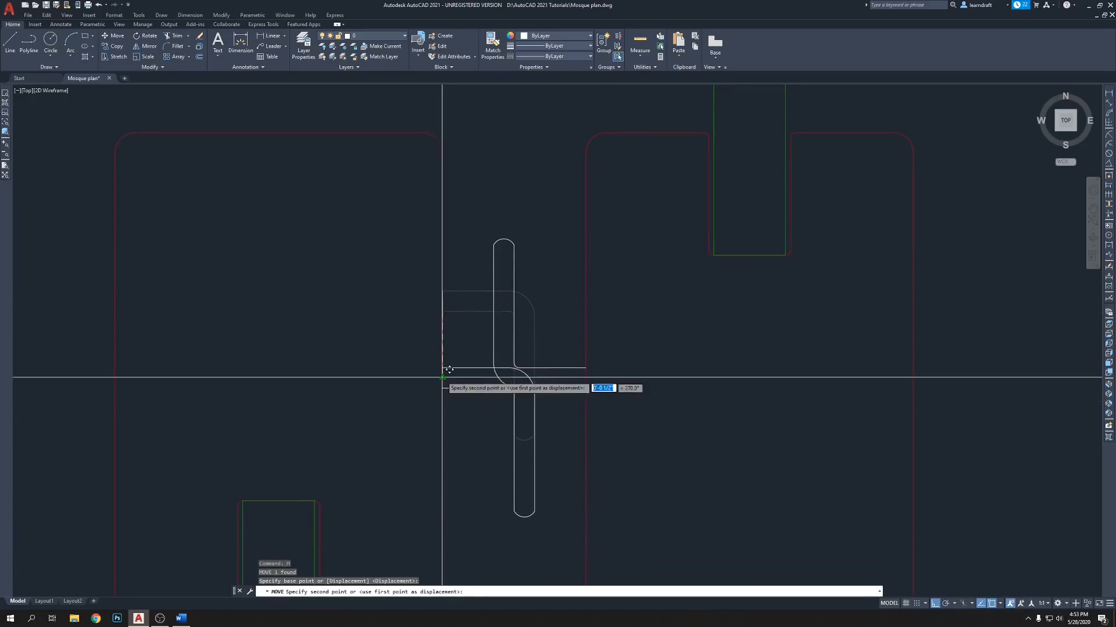
{"action": "left_click", "coordinate": [442, 378]}
Step: Erase the leftover helper line on the left profile's inner edge
{"action": "left_click", "coordinate": [409, 276]}
{"action": "left_click", "coordinate": [468, 324]}
{"action": "middle_click_drag", "start_coordinate": [468, 324], "coordinate": [446, 296]}
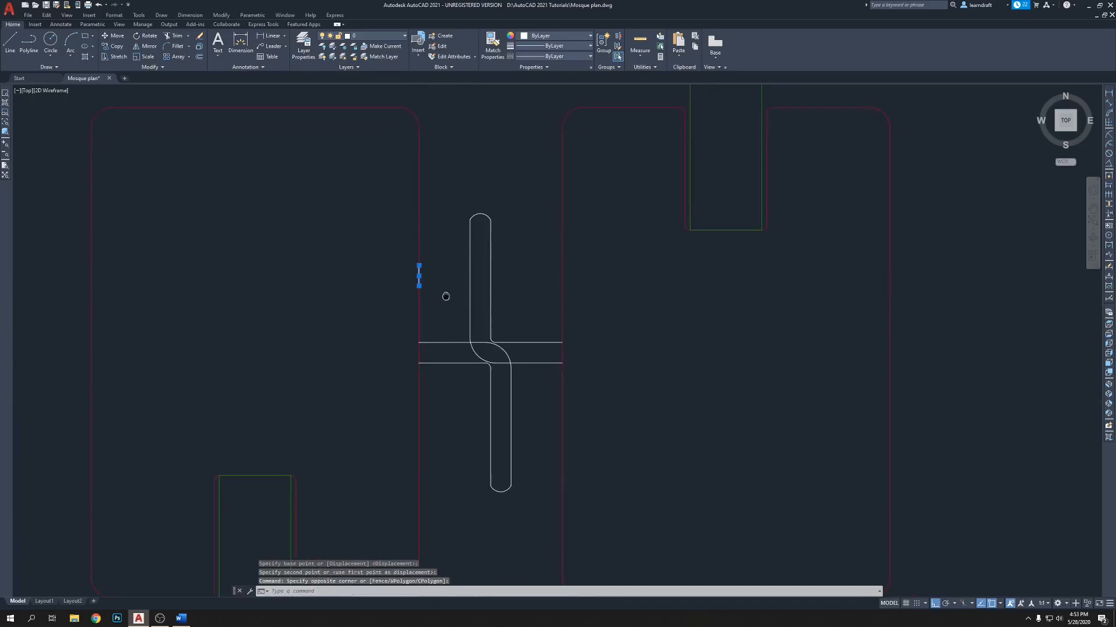
{"action": "key", "text": "Delete"}
{"action": "scroll", "coordinate": [459, 308], "scroll_direction": "down", "scroll_amount": 4}
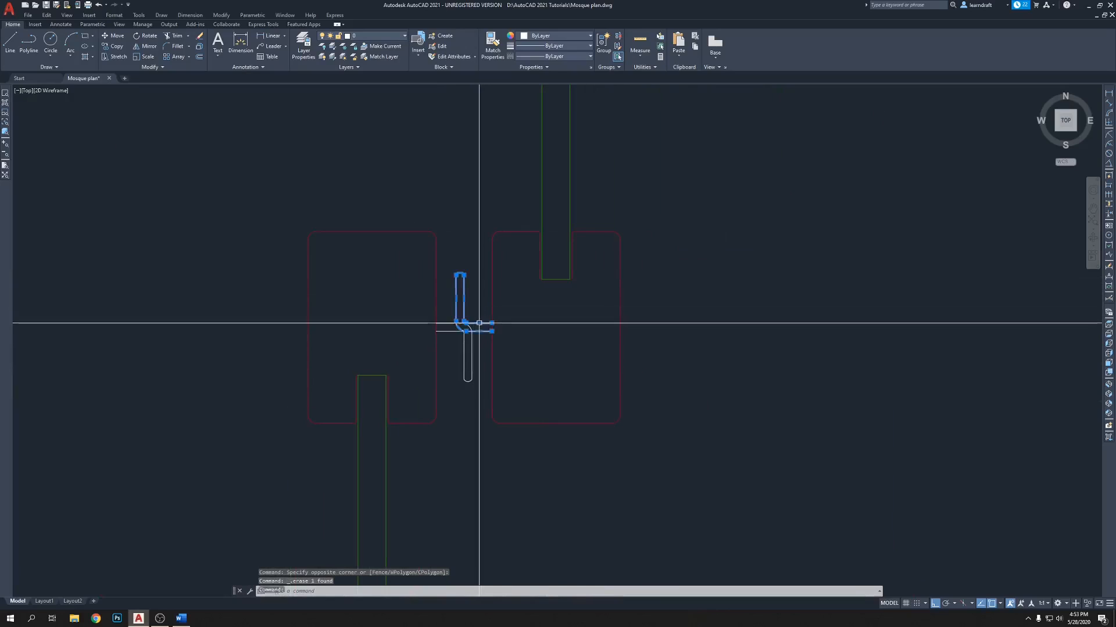
Step: Move the right profile's hook straight down by .5 so it interlocks with the left hook
{"action": "left_click", "coordinate": [456, 321]}
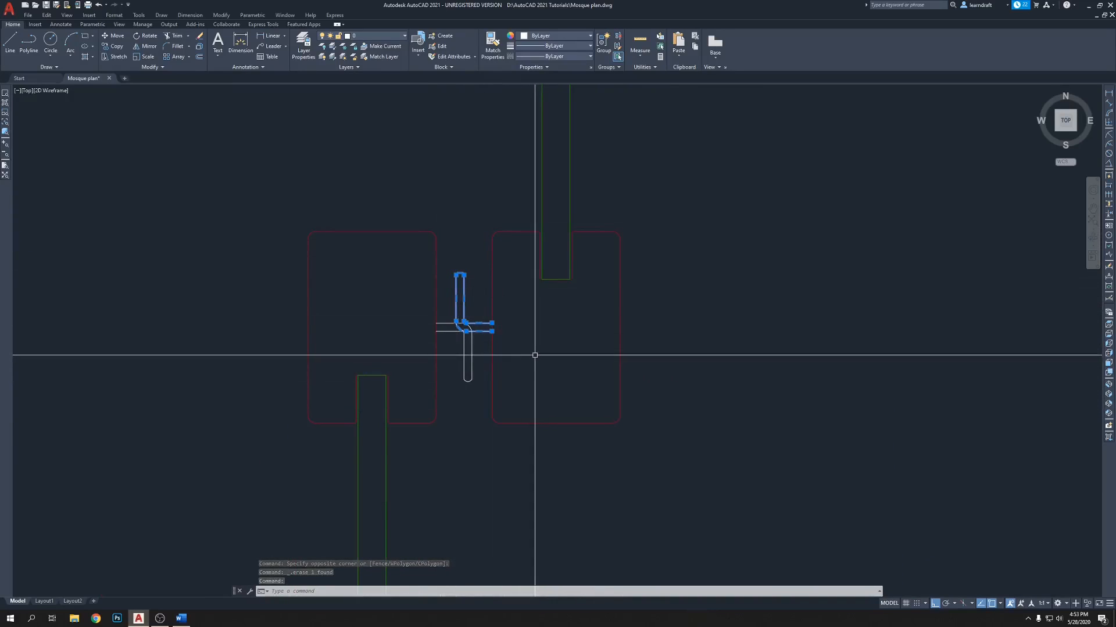
{"action": "key", "text": "Return"}
{"action": "left_click", "coordinate": [521, 308]}
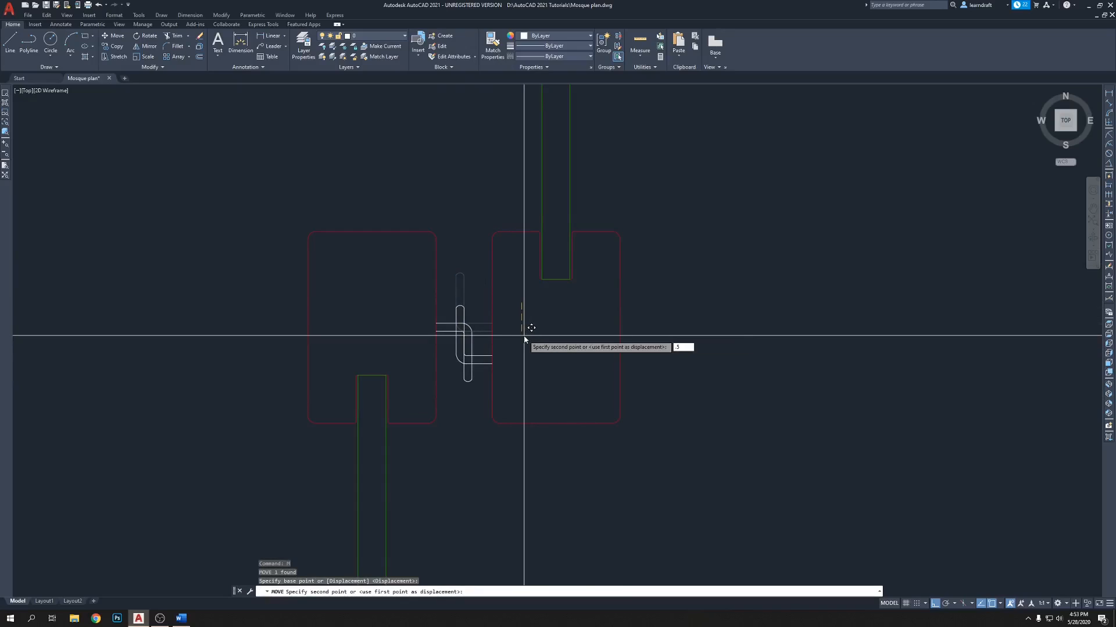
{"action": "key", "text": "Return"}
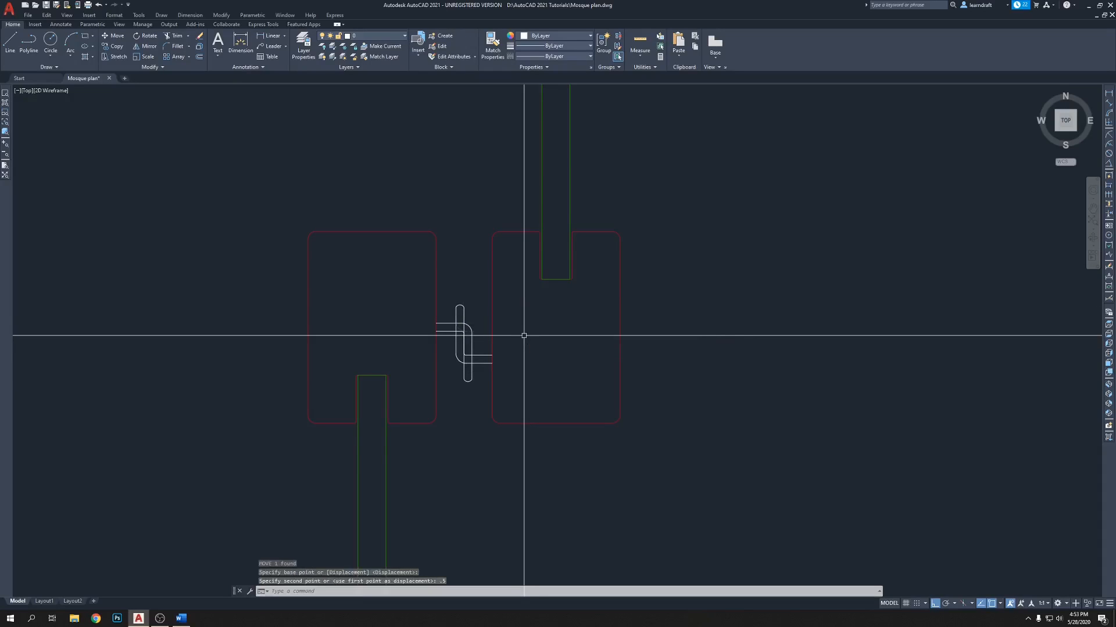
Step: Move the left profile's hook straight up by .5
{"action": "left_click", "coordinate": [445, 336]}
{"action": "left_click", "coordinate": [440, 316]}
{"action": "type", "text": "m"}
{"action": "key", "text": "Return"}
{"action": "left_click", "coordinate": [707, 347]}
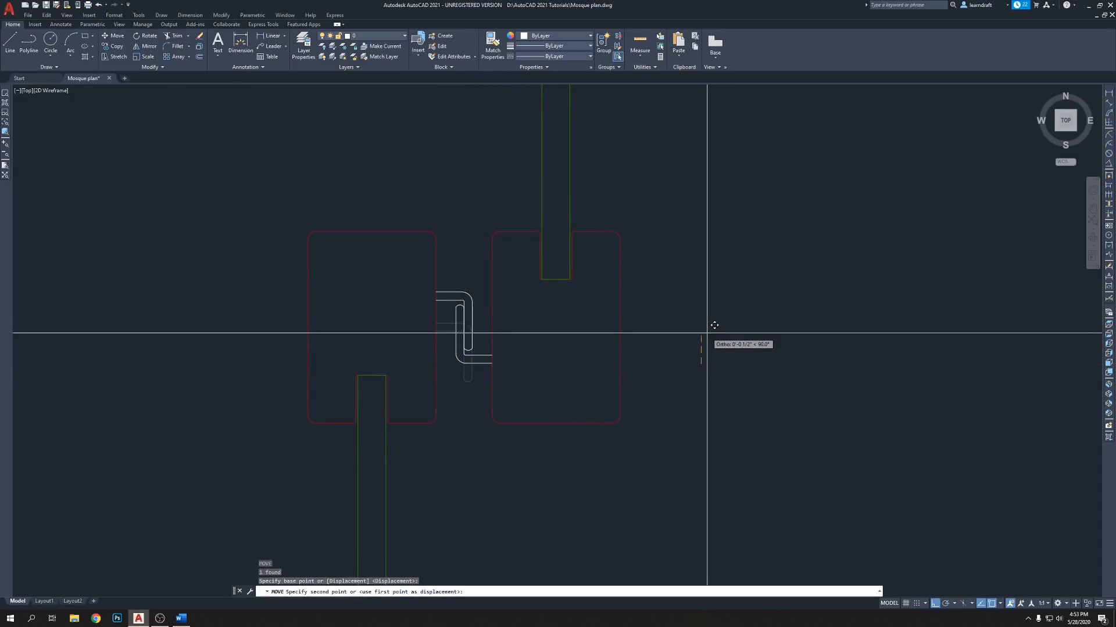
{"action": "type", "text": ".5"}
{"action": "key", "text": "Return"}
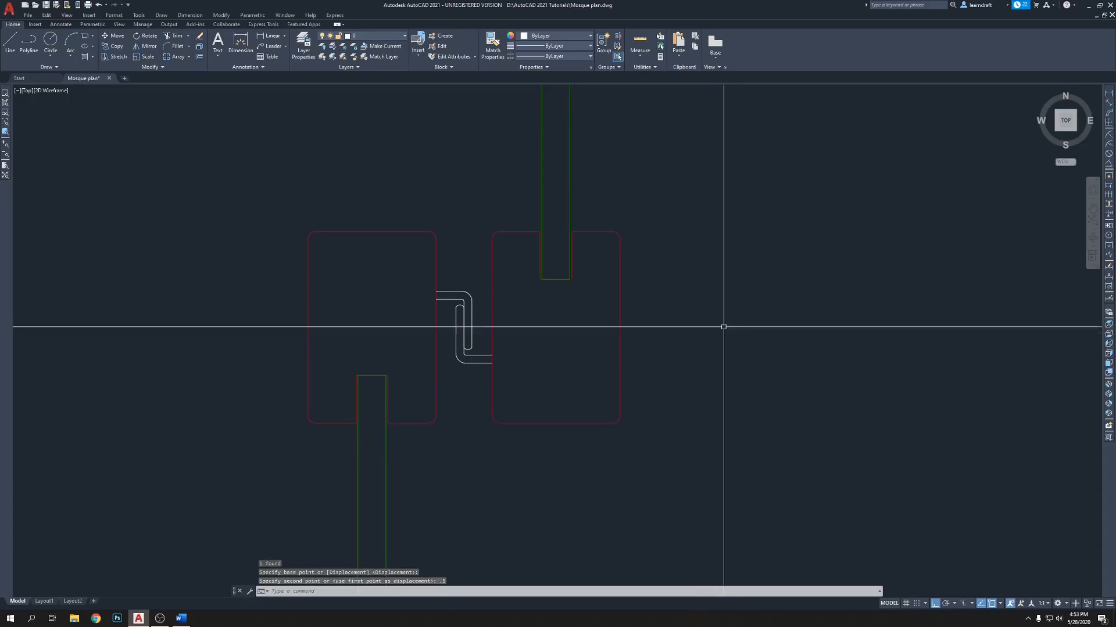
Step: Trim the inner edges of both profiles where their hooks attach, opening each profile into its hook
{"action": "scroll", "coordinate": [552, 286], "scroll_direction": "up", "scroll_amount": 4}
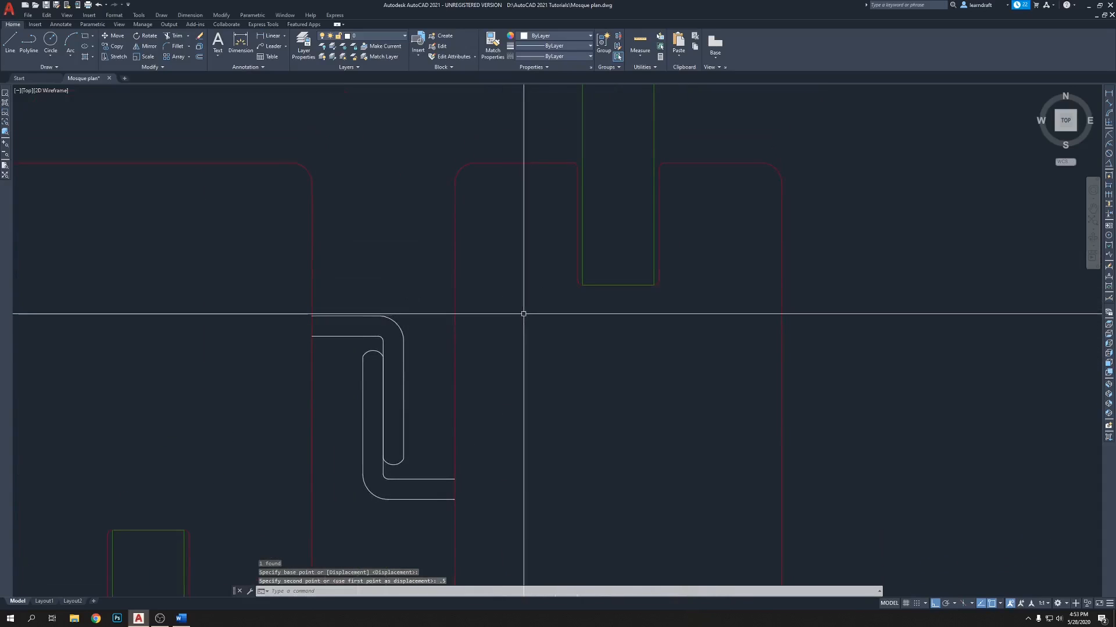
{"action": "scroll", "coordinate": [436, 294], "scroll_direction": "down", "scroll_amount": 4}
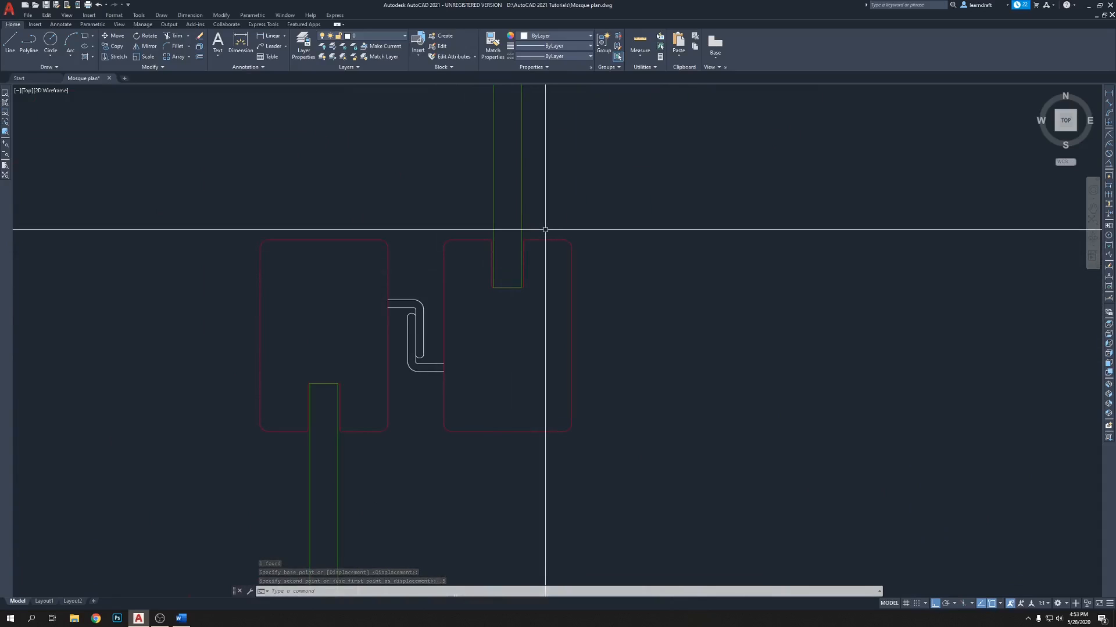
{"action": "middle_click_drag", "start_coordinate": [589, 221], "coordinate": [506, 273]}
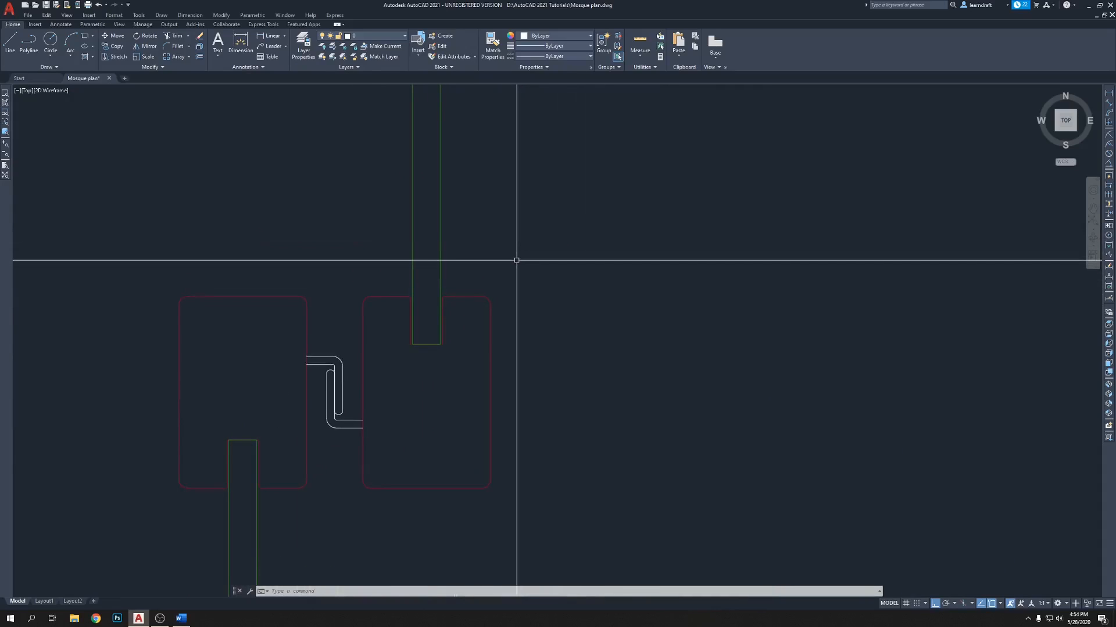
{"action": "middle_click_drag", "start_coordinate": [406, 323], "coordinate": [515, 281]}
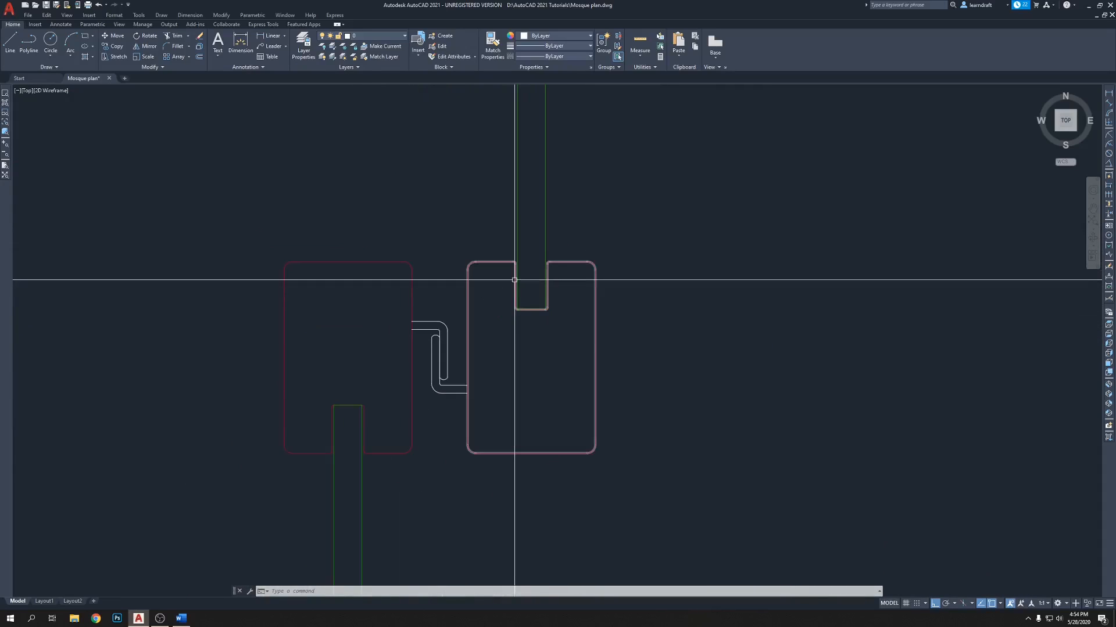
{"action": "middle_click_drag", "start_coordinate": [511, 368], "coordinate": [512, 341]}
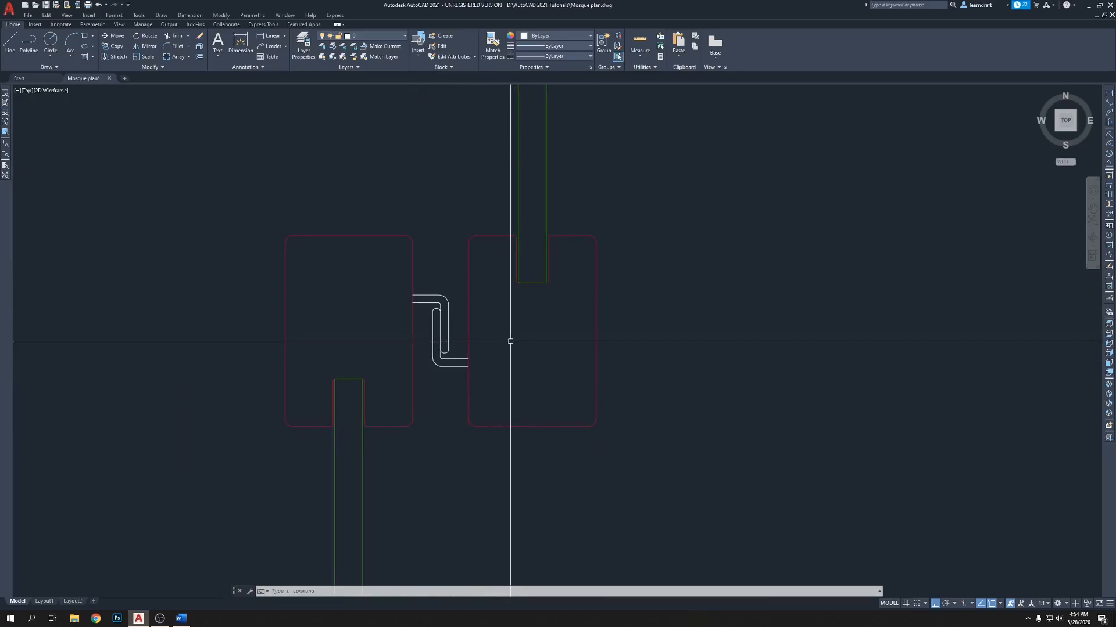
{"action": "key", "text": "Return"}
{"action": "scroll", "coordinate": [412, 286], "scroll_direction": "up", "scroll_amount": 8}
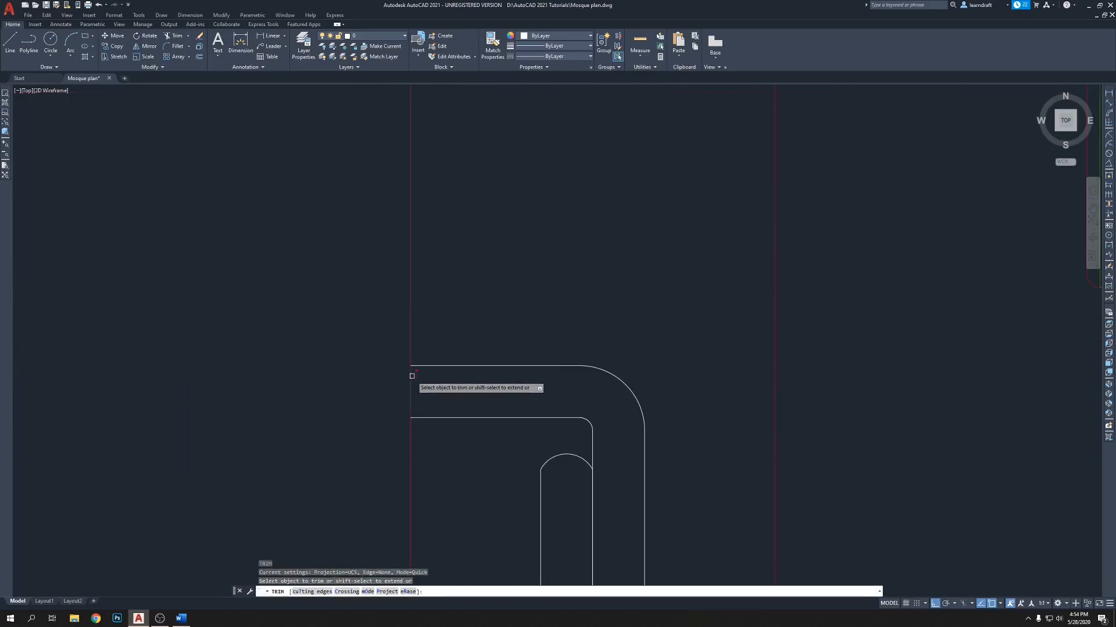
{"action": "left_click", "coordinate": [412, 379]}
{"action": "scroll", "coordinate": [401, 291], "scroll_direction": "down", "scroll_amount": 6}
{"action": "scroll", "coordinate": [470, 427], "scroll_direction": "up", "scroll_amount": 6}
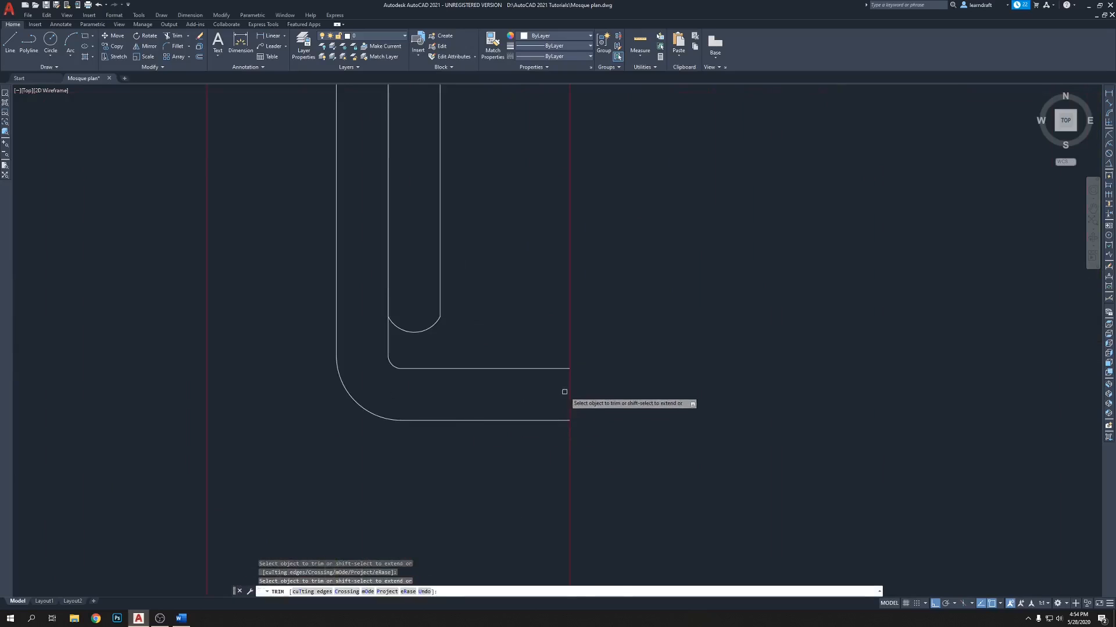
{"action": "scroll", "coordinate": [540, 378], "scroll_direction": "down", "scroll_amount": 6}
{"action": "key", "text": "Escape"}
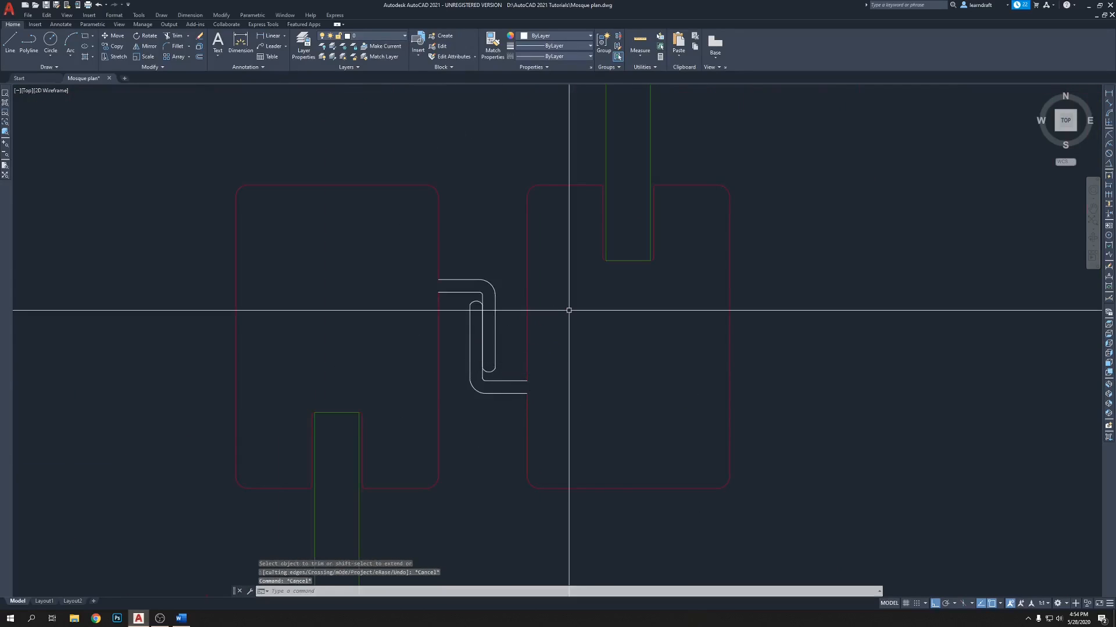
Step: Join the right profile and its hook into one polyline
{"action": "type", "text": "j"}
{"action": "key", "text": "Return"}
{"action": "left_click", "coordinate": [550, 375]}
{"action": "left_click", "coordinate": [517, 409]}
{"action": "key", "text": "Return"}
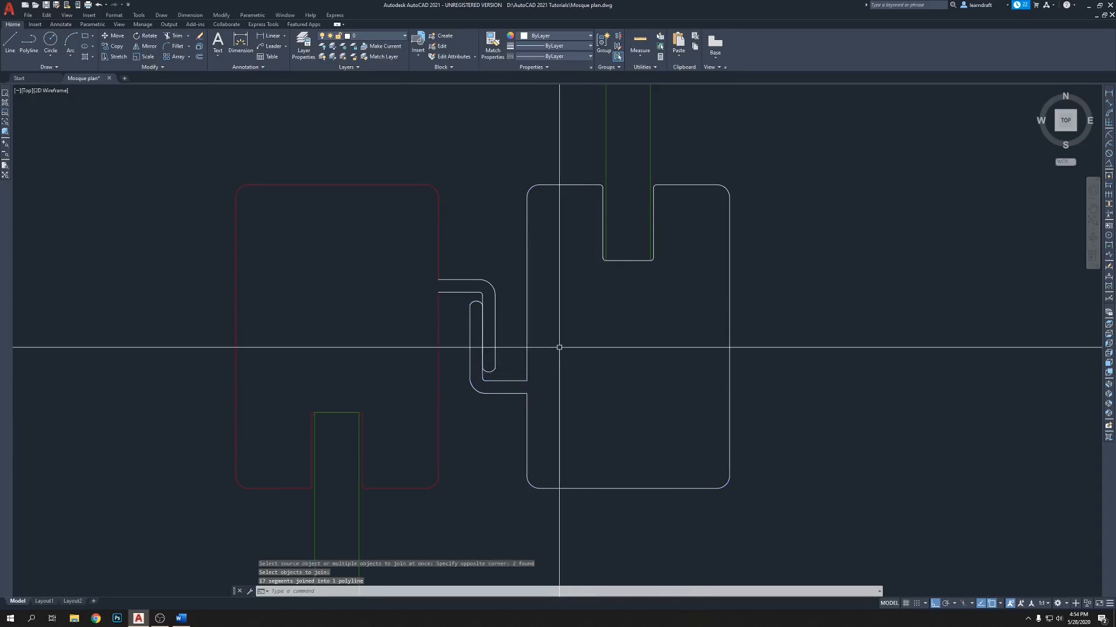
Step: Join the left profile and its hook into one polyline
{"action": "key", "text": "Return"}
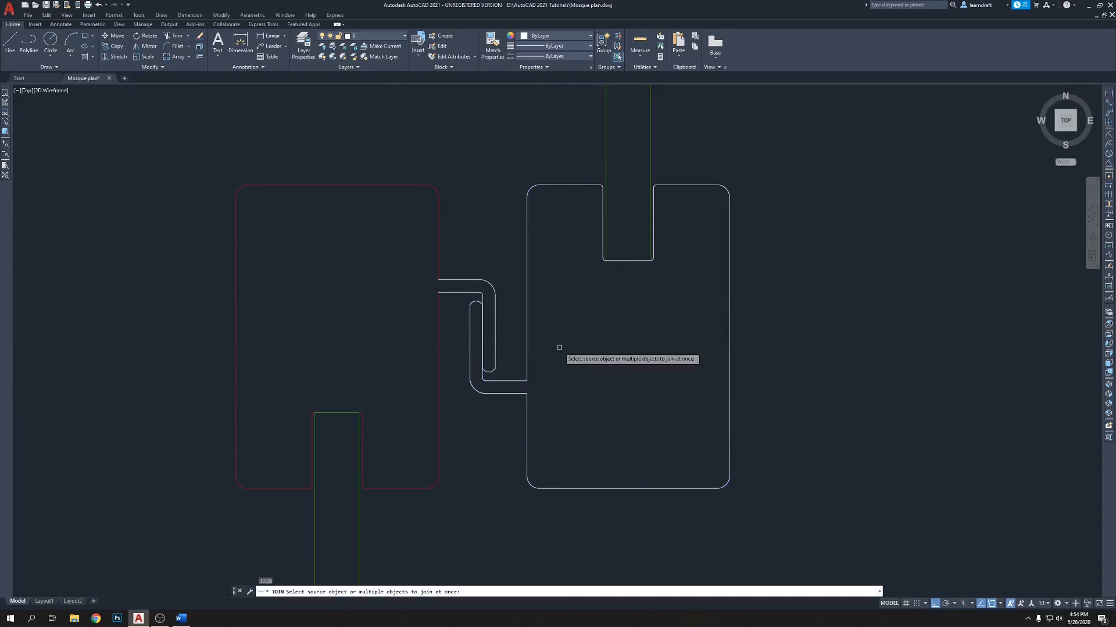
{"action": "left_click", "coordinate": [438, 293]}
{"action": "left_click", "coordinate": [451, 278]}
{"action": "left_click", "coordinate": [473, 254]}
{"action": "key", "text": "Return"}
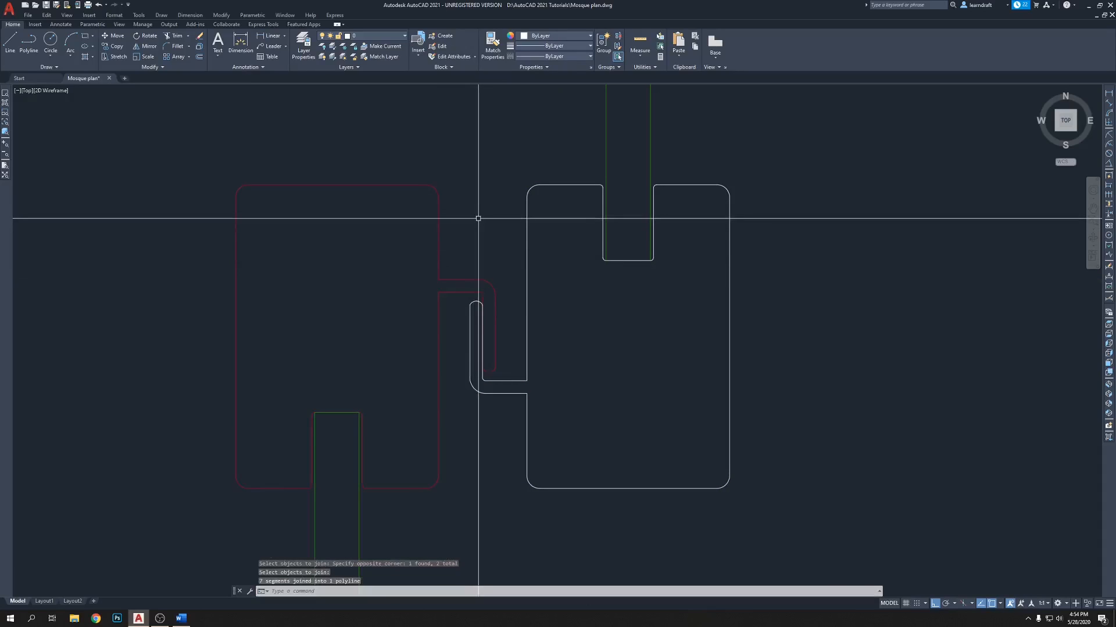
Step: Match the properties of the left profile onto the right profile
{"action": "type", "text": "ma"}
{"action": "key", "text": "Return"}
{"action": "left_click", "coordinate": [439, 209]}
{"action": "left_click", "coordinate": [541, 199]}
{"action": "left_click", "coordinate": [506, 222]}
{"action": "key", "text": "Return"}
Step: Draw a vertical line along the window's outer face, from the upper frame's outer corner to the lower frame's outer corner
{"action": "scroll", "coordinate": [467, 255], "scroll_direction": "down", "scroll_amount": 4}
{"action": "middle_click_drag", "start_coordinate": [623, 219], "coordinate": [509, 263]}
{"action": "scroll", "coordinate": [509, 262], "scroll_direction": "down", "scroll_amount": 6}
{"action": "mouse_move", "coordinate": [572, 306]}
{"action": "middle_mouse_down"}
{"action": "mouse_move", "coordinate": [554, 265]}
{"action": "mouse_move", "coordinate": [562, 276]}
{"action": "middle_mouse_up"}
{"action": "scroll", "coordinate": [562, 276], "scroll_direction": "down", "scroll_amount": 4}
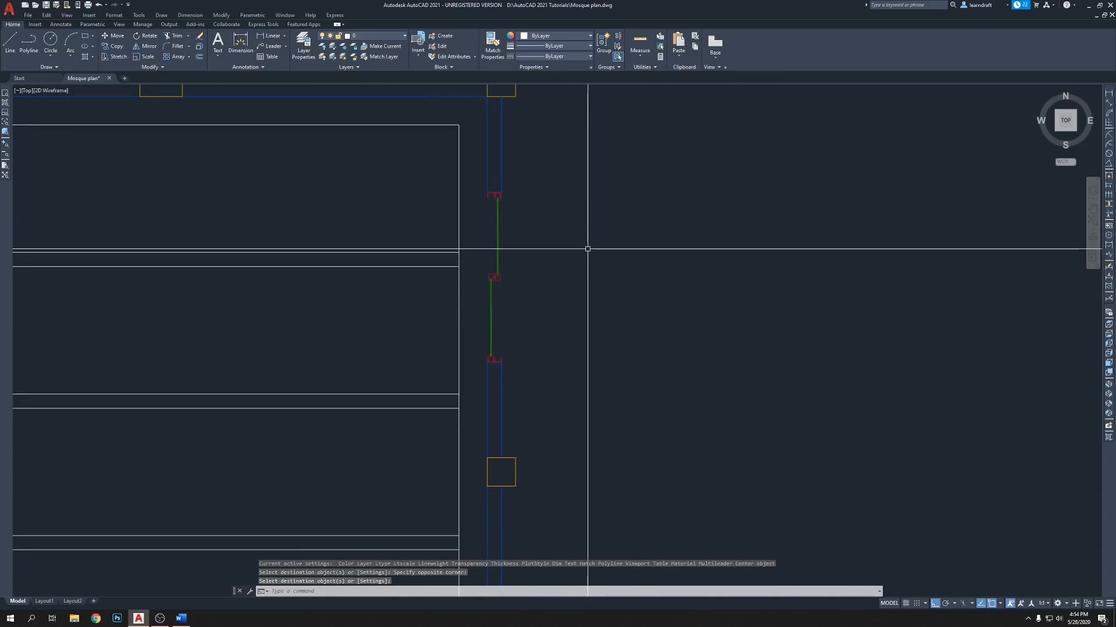
{"action": "type", "text": "l"}
{"action": "key", "text": "Return"}
{"action": "scroll", "coordinate": [543, 256], "scroll_direction": "up", "scroll_amount": 5}
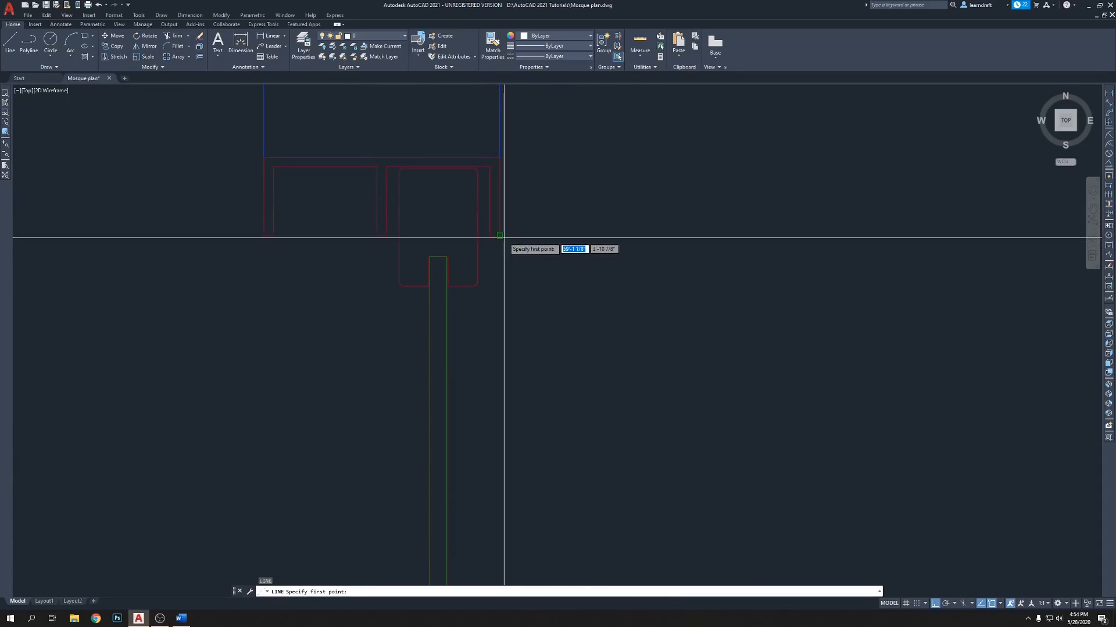
{"action": "left_click", "coordinate": [500, 235]}
{"action": "scroll", "coordinate": [501, 175], "scroll_direction": "down", "scroll_amount": 7}
{"action": "scroll", "coordinate": [502, 398], "scroll_direction": "up", "scroll_amount": 5}
{"action": "scroll", "coordinate": [503, 349], "scroll_direction": "down", "scroll_amount": 4}
{"action": "scroll", "coordinate": [506, 400], "scroll_direction": "up", "scroll_amount": 4}
{"action": "scroll", "coordinate": [517, 256], "scroll_direction": "up", "scroll_amount": 4}
{"action": "left_click", "coordinate": [540, 359]}
{"action": "key", "text": "Return"}
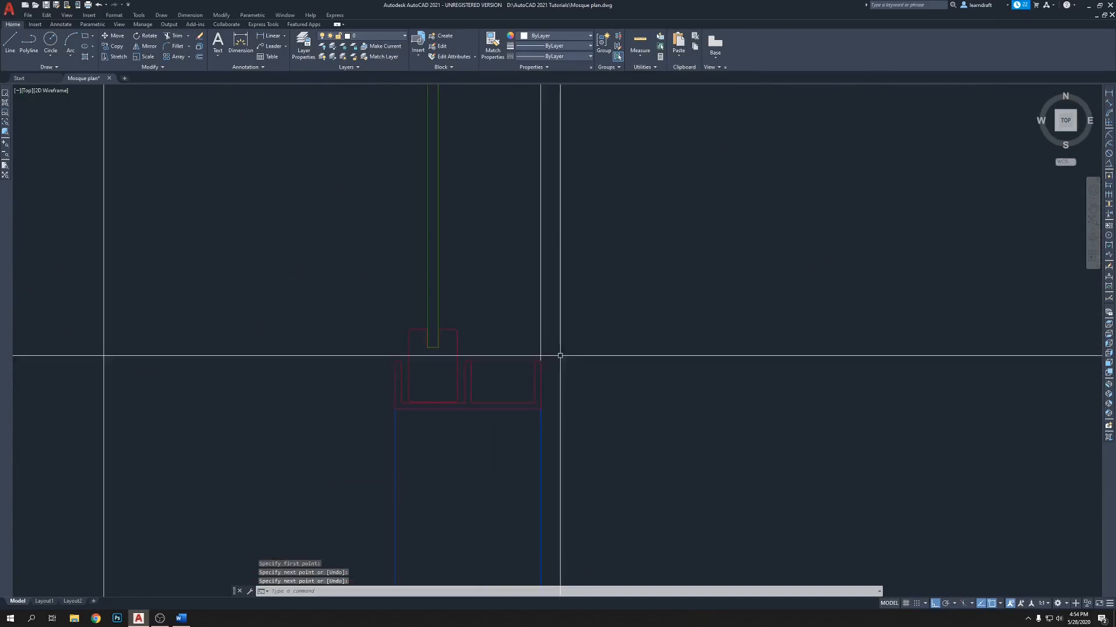
Step: Draw a vertical line along the window's inner face, from the lower frame's inner corner to the upper frame's inner corner
{"action": "scroll", "coordinate": [376, 359], "scroll_direction": "up", "scroll_amount": 4}
{"action": "key", "text": "Return"}
{"action": "left_click", "coordinate": [425, 365]}
{"action": "scroll", "coordinate": [430, 380], "scroll_direction": "down", "scroll_amount": 8}
{"action": "scroll", "coordinate": [441, 262], "scroll_direction": "up", "scroll_amount": 3}
{"action": "scroll", "coordinate": [459, 308], "scroll_direction": "down", "scroll_amount": 3}
{"action": "scroll", "coordinate": [488, 267], "scroll_direction": "up", "scroll_amount": 5}
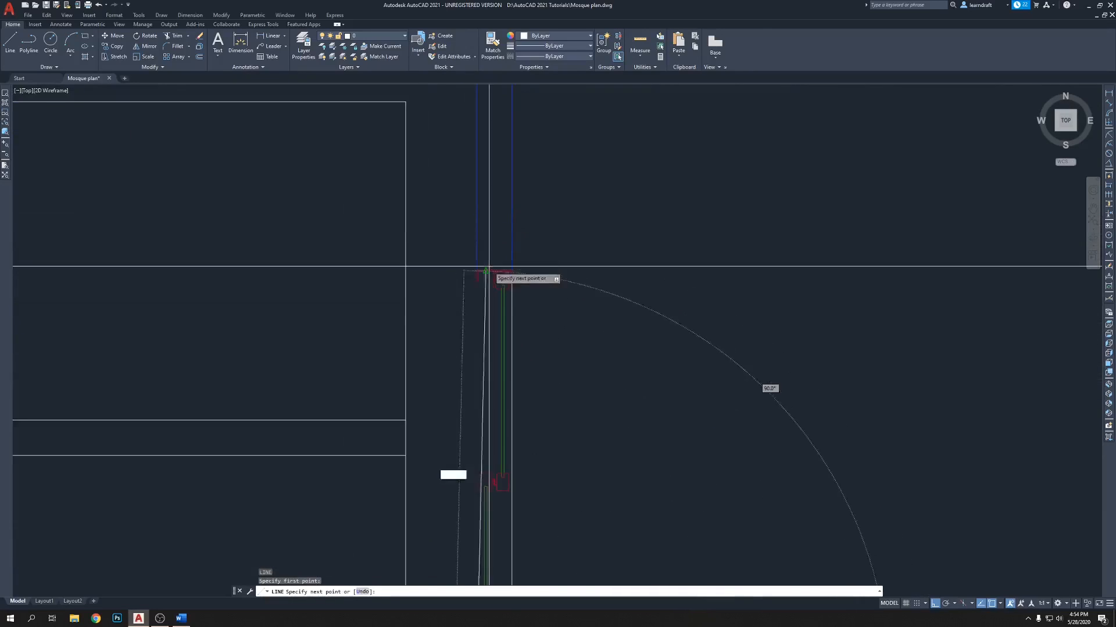
{"action": "scroll", "coordinate": [456, 403], "scroll_direction": "up", "scroll_amount": 6}
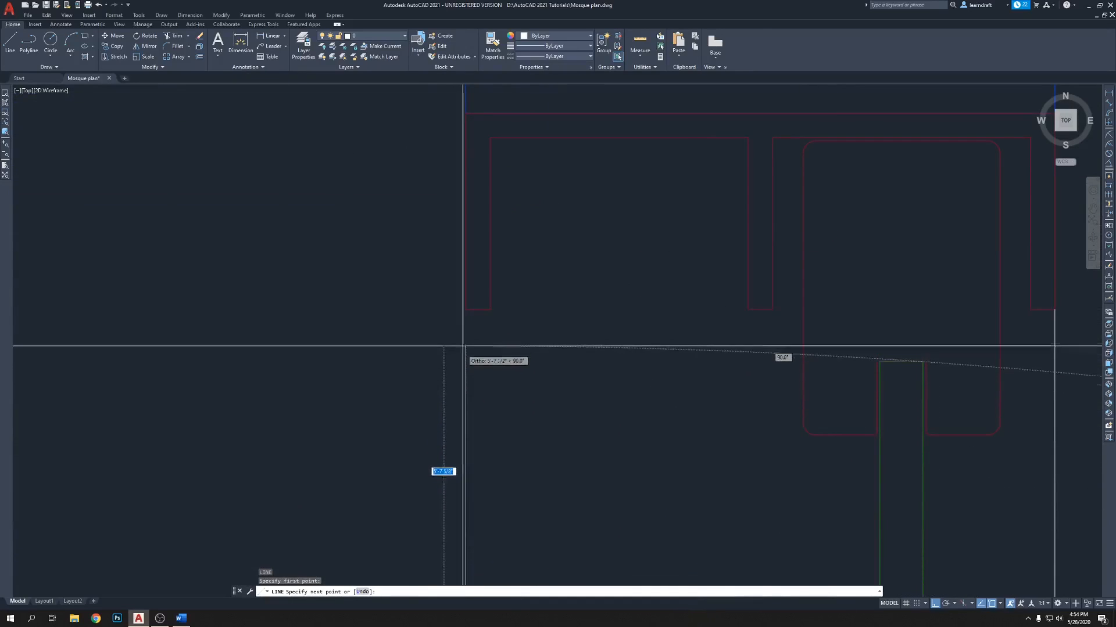
{"action": "left_click", "coordinate": [465, 309]}
{"action": "scroll", "coordinate": [431, 219], "scroll_direction": "down", "scroll_amount": 5}
{"action": "key", "text": "Return"}
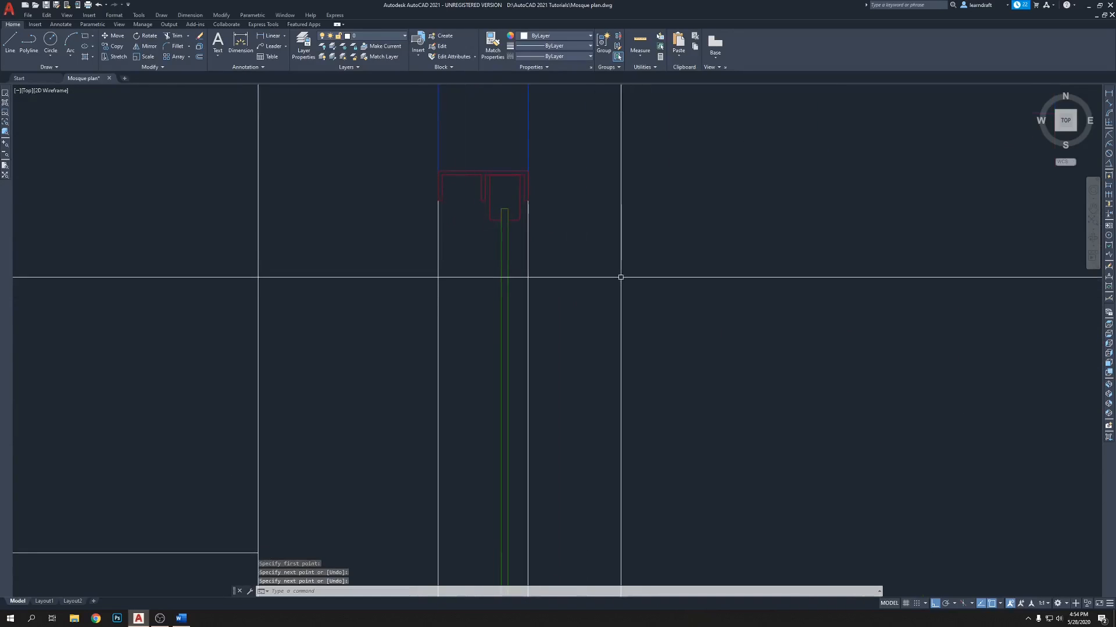
Step: Draw a vertical line from the midpoint of the upper frame's middle prong to the midpoint of the lower frame's middle prong
{"action": "scroll", "coordinate": [476, 218], "scroll_direction": "up", "scroll_amount": 2}
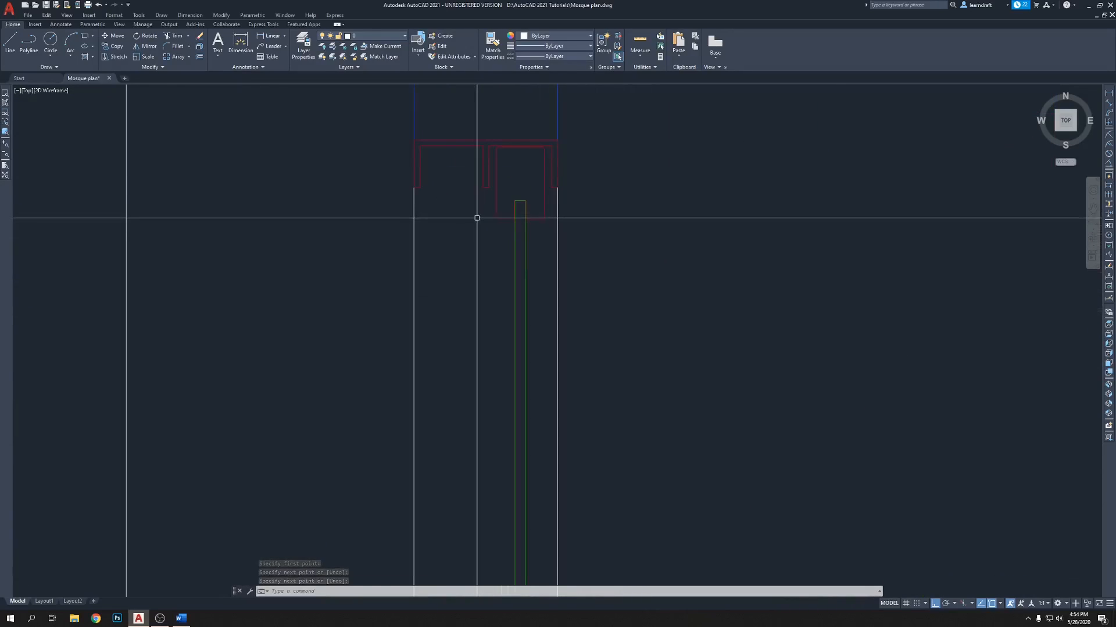
{"action": "key", "text": "Return"}
{"action": "scroll", "coordinate": [486, 179], "scroll_direction": "up", "scroll_amount": 4}
{"action": "left_click", "coordinate": [485, 202]}
{"action": "scroll", "coordinate": [485, 157], "scroll_direction": "down", "scroll_amount": 12}
{"action": "scroll", "coordinate": [479, 348], "scroll_direction": "up", "scroll_amount": 3}
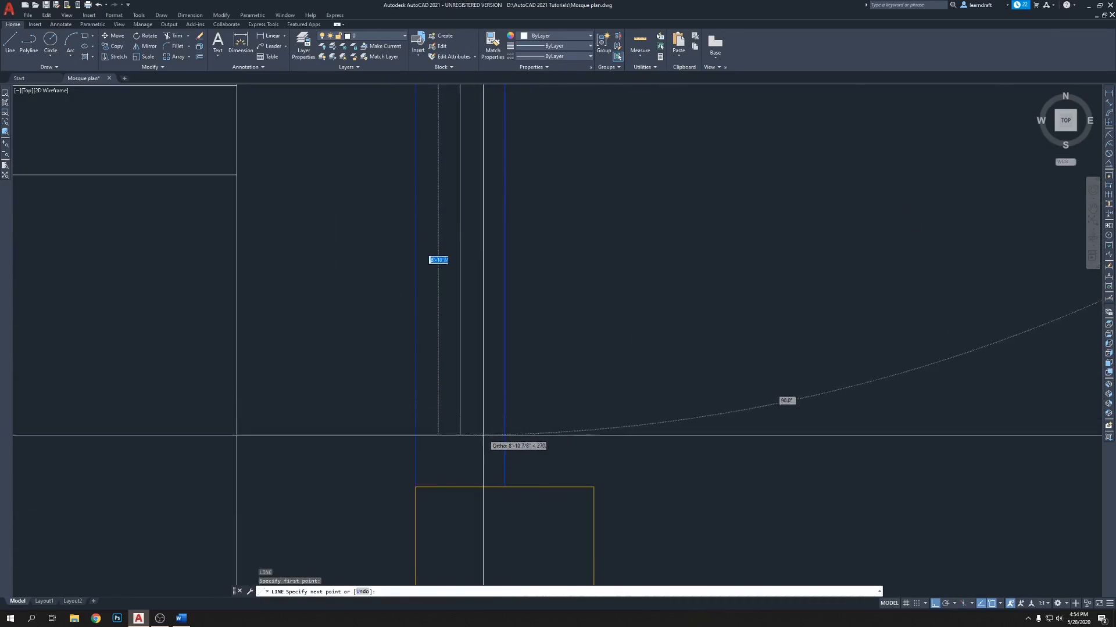
{"action": "scroll", "coordinate": [474, 244], "scroll_direction": "down", "scroll_amount": 3}
{"action": "scroll", "coordinate": [566, 287], "scroll_direction": "up", "scroll_amount": 3}
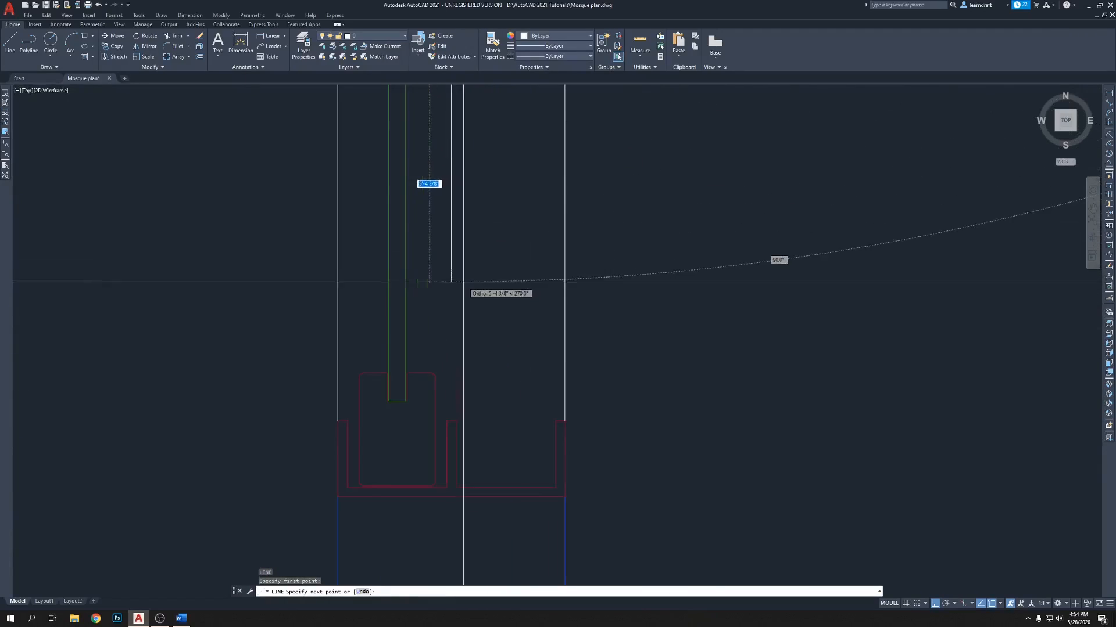
{"action": "scroll", "coordinate": [450, 416], "scroll_direction": "up", "scroll_amount": 6}
{"action": "left_click", "coordinate": [449, 426]}
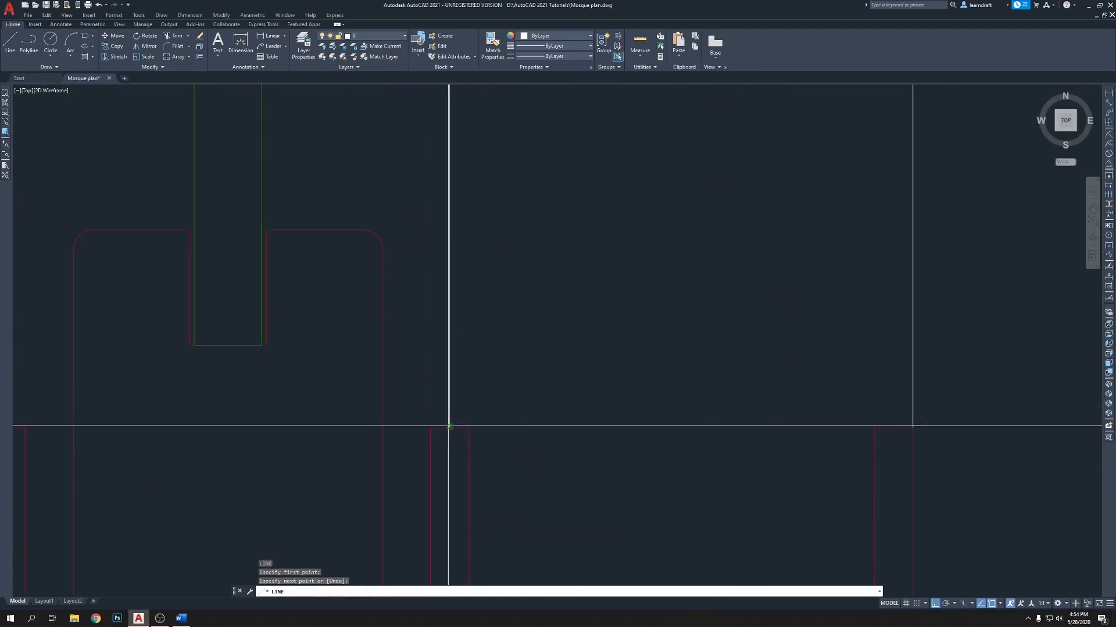
{"action": "key", "text": "Return"}
Step: Trim away the middle line where it runs through the interlocking hooks
{"action": "scroll", "coordinate": [494, 386], "scroll_direction": "down", "scroll_amount": 13}
{"action": "middle_click_drag", "start_coordinate": [526, 312], "coordinate": [557, 336]}
{"action": "scroll", "coordinate": [528, 194], "scroll_direction": "up", "scroll_amount": 5}
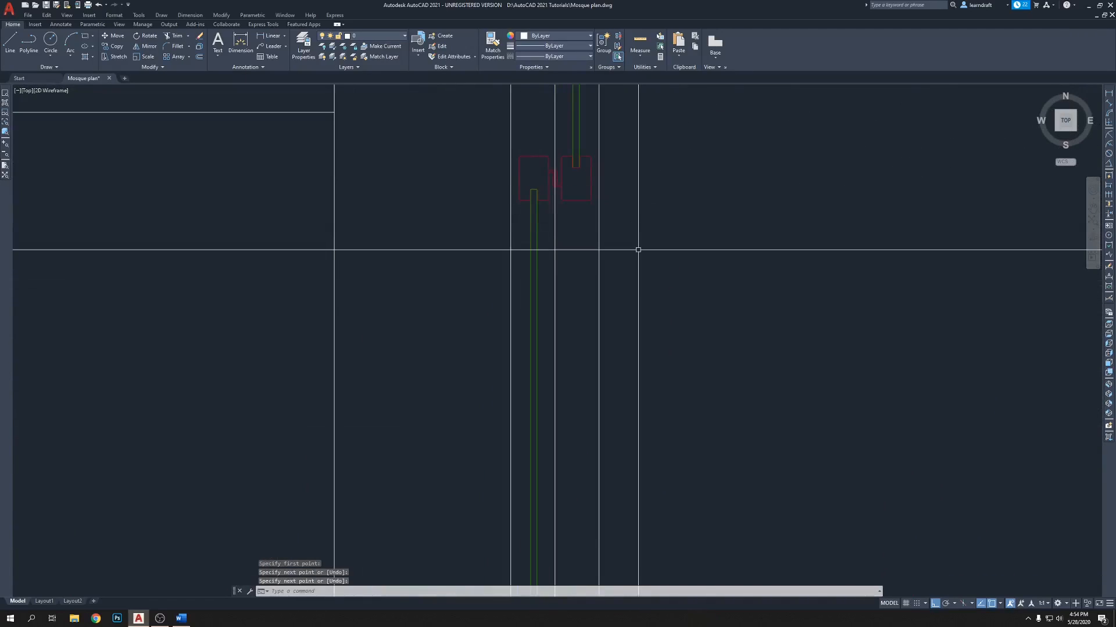
{"action": "middle_click_drag", "start_coordinate": [609, 208], "coordinate": [599, 302]}
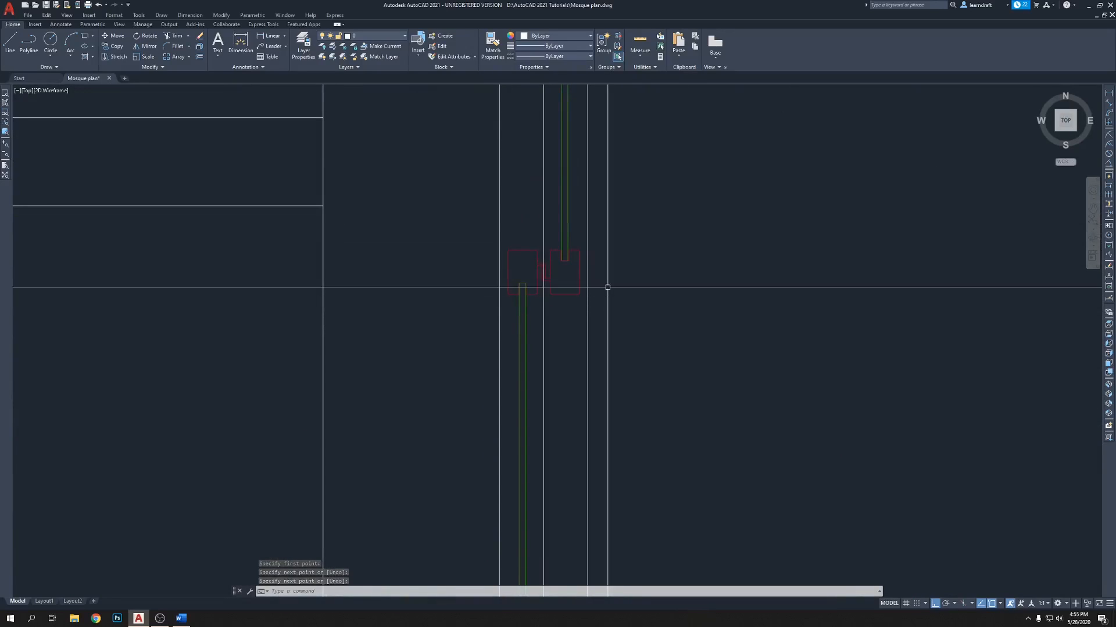
{"action": "scroll", "coordinate": [558, 276], "scroll_direction": "up", "scroll_amount": 5}
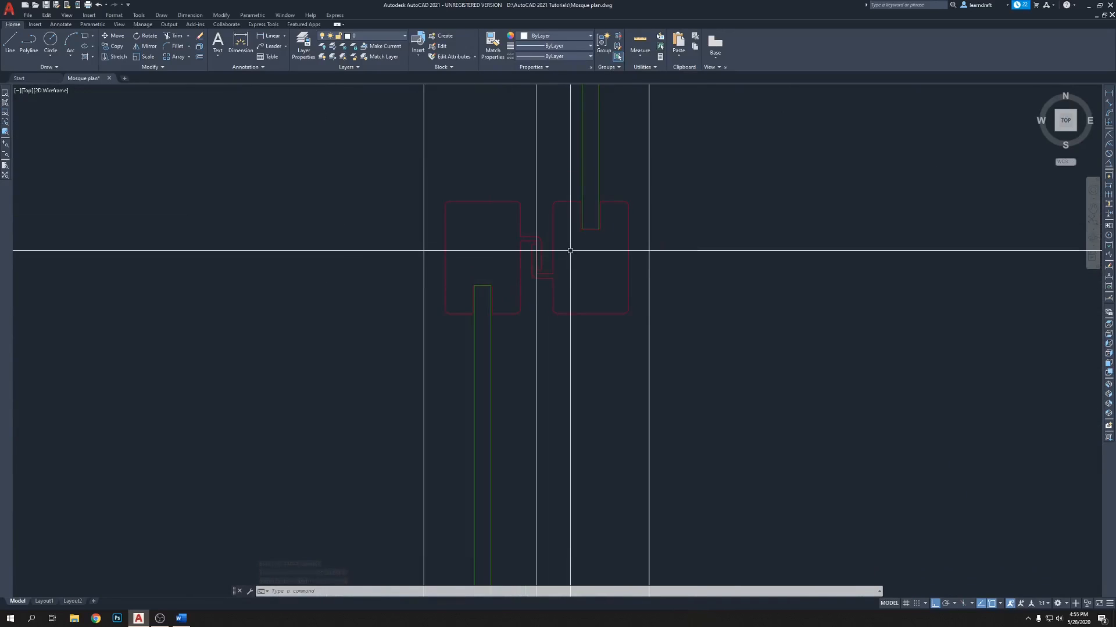
{"action": "key", "text": "Return"}
{"action": "scroll", "coordinate": [517, 250], "scroll_direction": "up", "scroll_amount": 5}
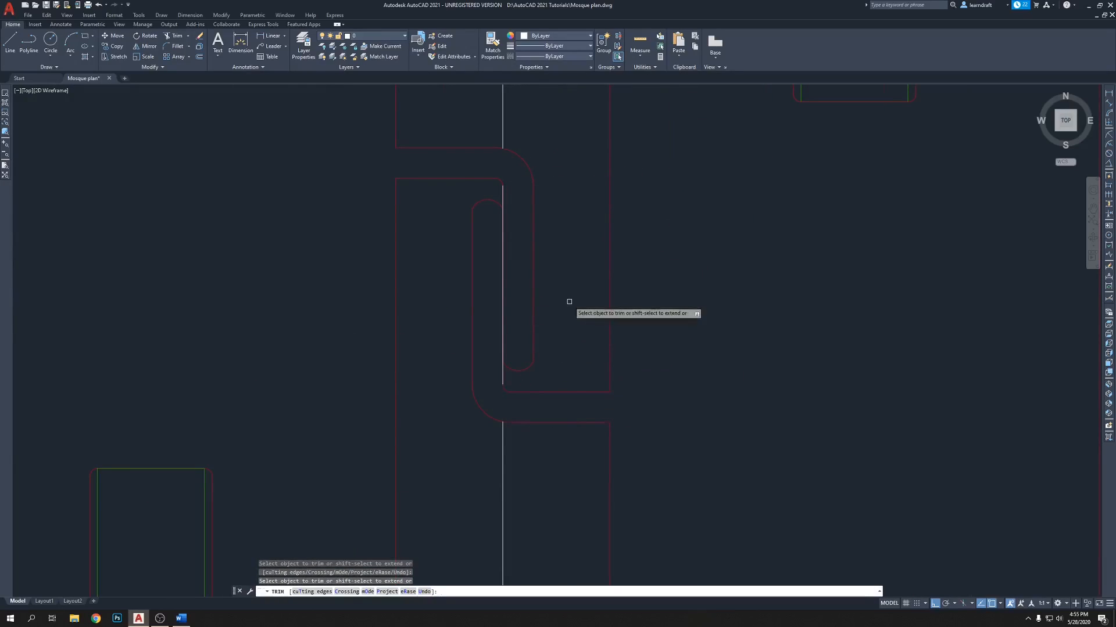
{"action": "left_click", "coordinate": [469, 163]}
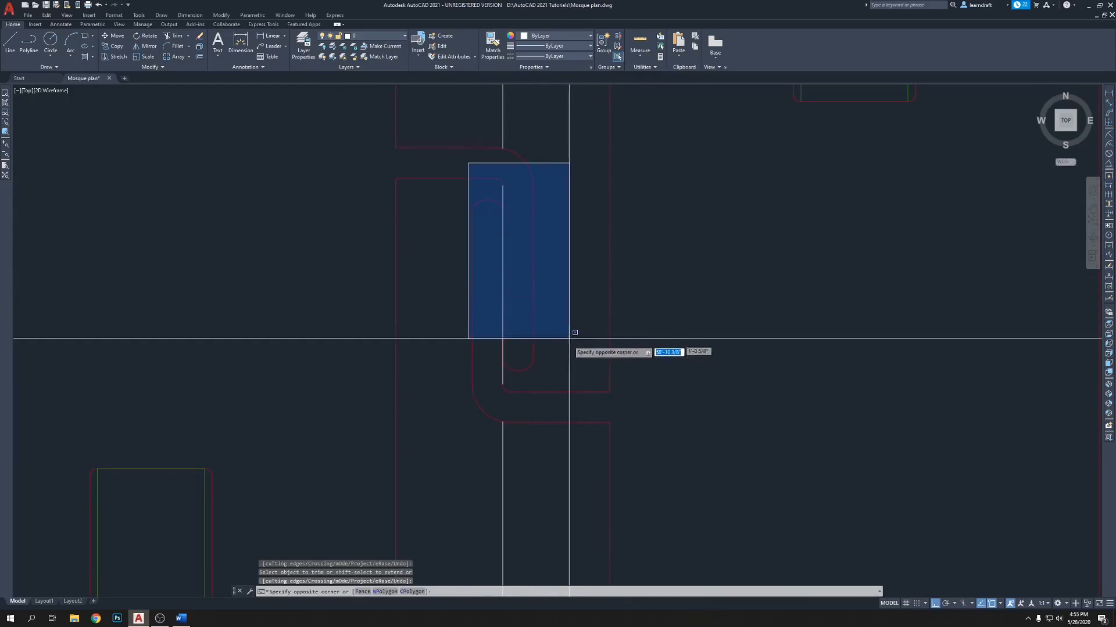
{"action": "left_click", "coordinate": [567, 385]}
{"action": "scroll", "coordinate": [572, 301], "scroll_direction": "down", "scroll_amount": 5}
{"action": "middle_click_drag", "start_coordinate": [577, 271], "coordinate": [546, 306]}
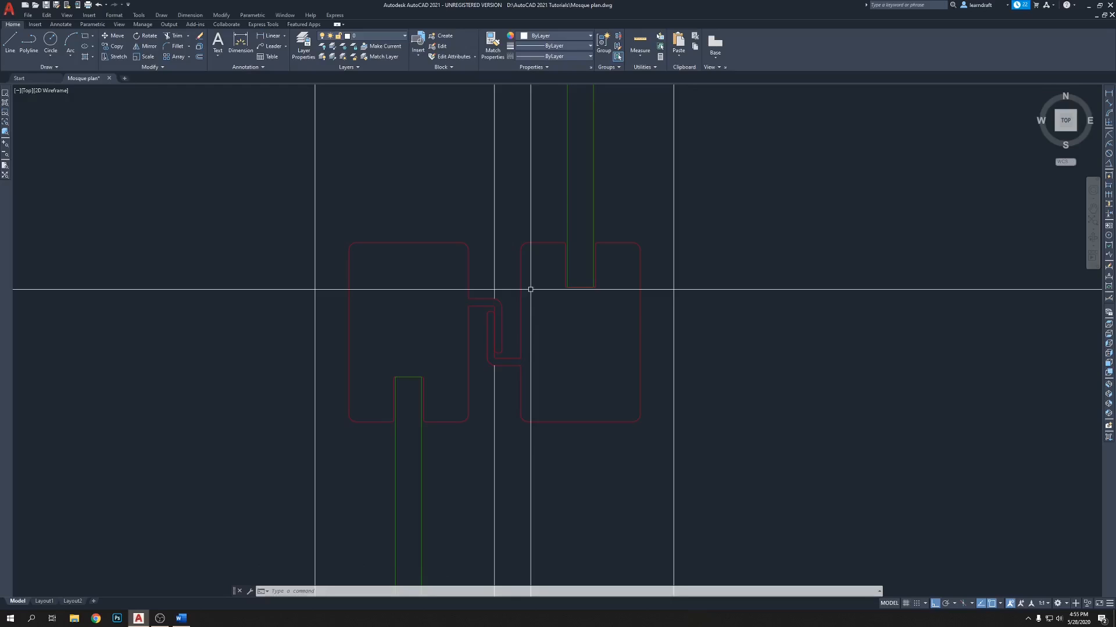
Step: Put the outer, middle and inner vertical lines between the end frames on the windows layer
{"action": "scroll", "coordinate": [530, 289], "scroll_direction": "down", "scroll_amount": 2}
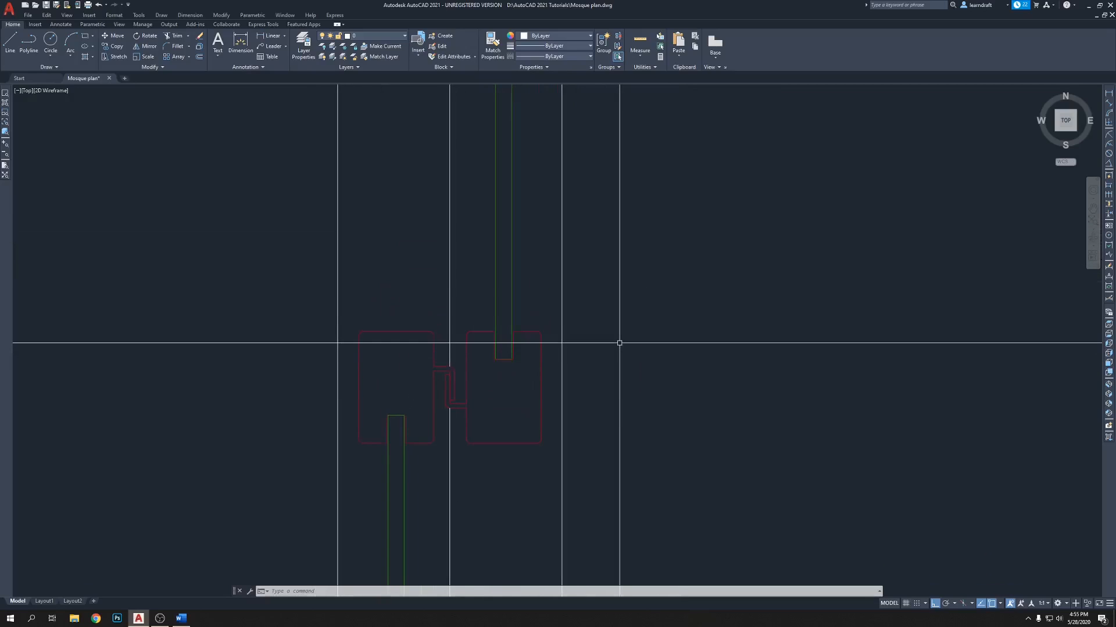
{"action": "scroll", "coordinate": [695, 244], "scroll_direction": "down", "scroll_amount": 2}
{"action": "scroll", "coordinate": [723, 207], "scroll_direction": "down", "scroll_amount": 4}
{"action": "middle_click_drag", "start_coordinate": [723, 207], "coordinate": [581, 263]}
{"action": "scroll", "coordinate": [565, 255], "scroll_direction": "down", "scroll_amount": 4}
{"action": "scroll", "coordinate": [524, 173], "scroll_direction": "up", "scroll_amount": 4}
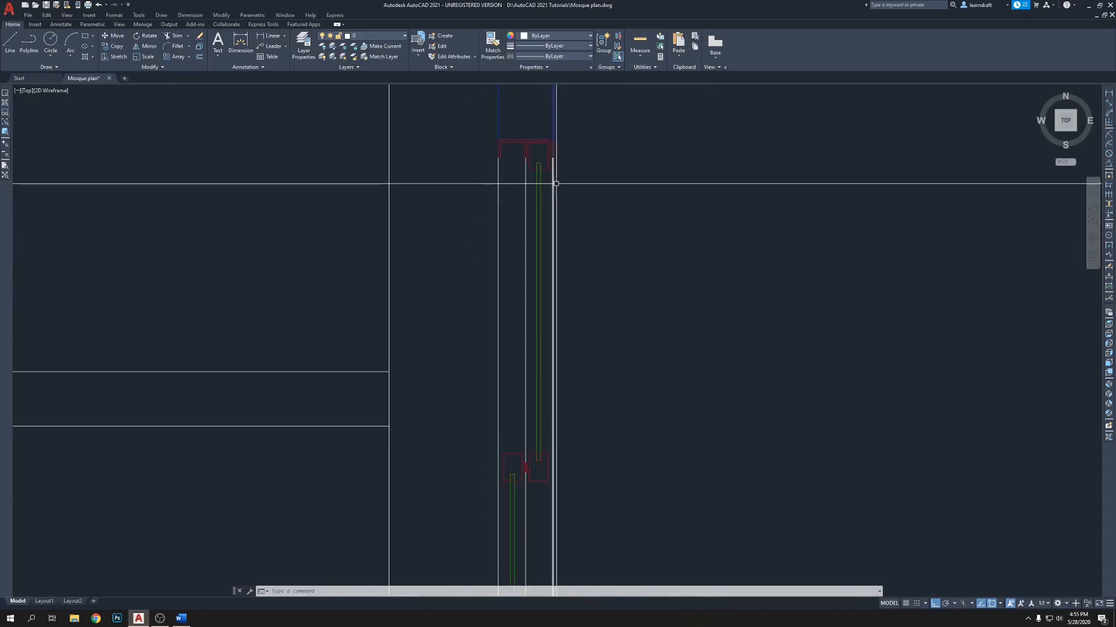
{"action": "left_click", "coordinate": [552, 181]}
{"action": "left_click", "coordinate": [527, 184]}
{"action": "left_click", "coordinate": [499, 193]}
{"action": "scroll", "coordinate": [550, 168], "scroll_direction": "down", "scroll_amount": 4}
{"action": "scroll", "coordinate": [558, 335], "scroll_direction": "up", "scroll_amount": 4}
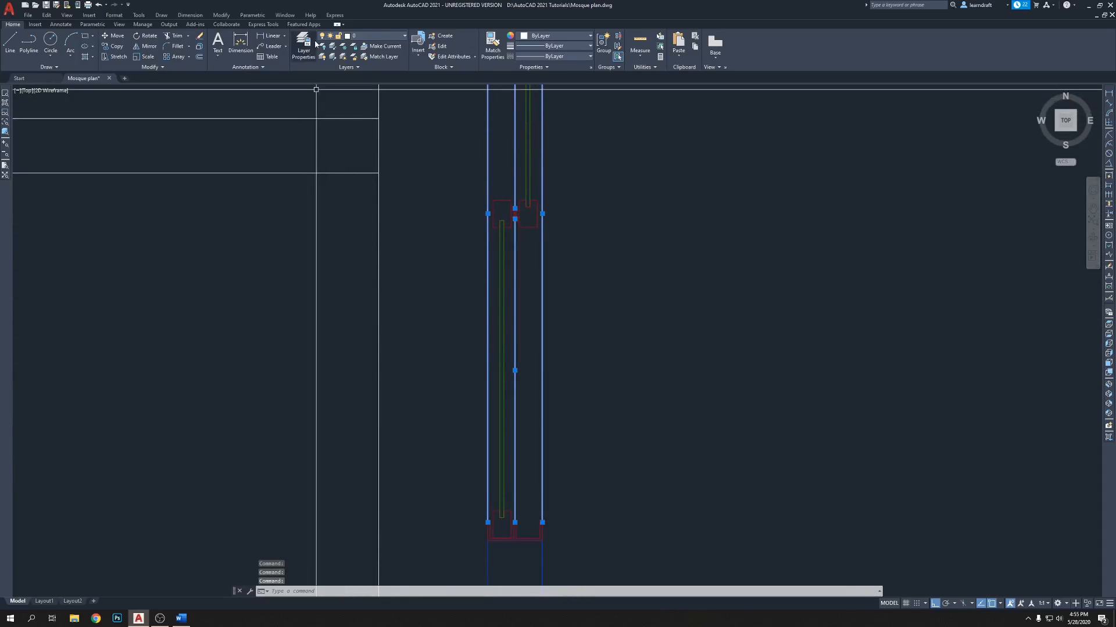
{"action": "left_click", "coordinate": [382, 35]}
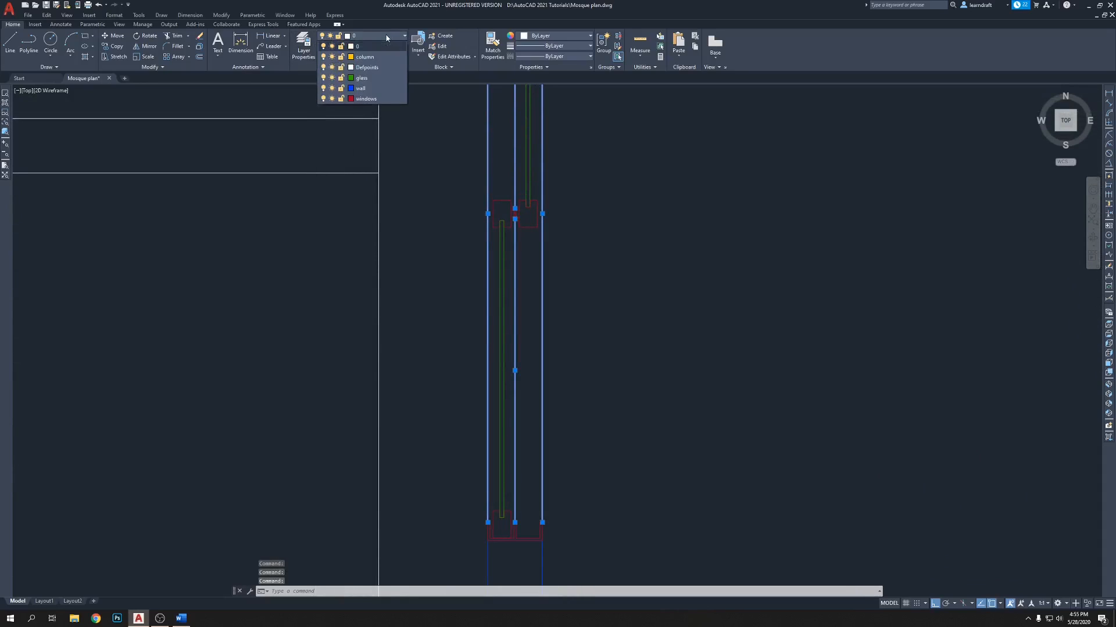
{"action": "left_click", "coordinate": [366, 98]}
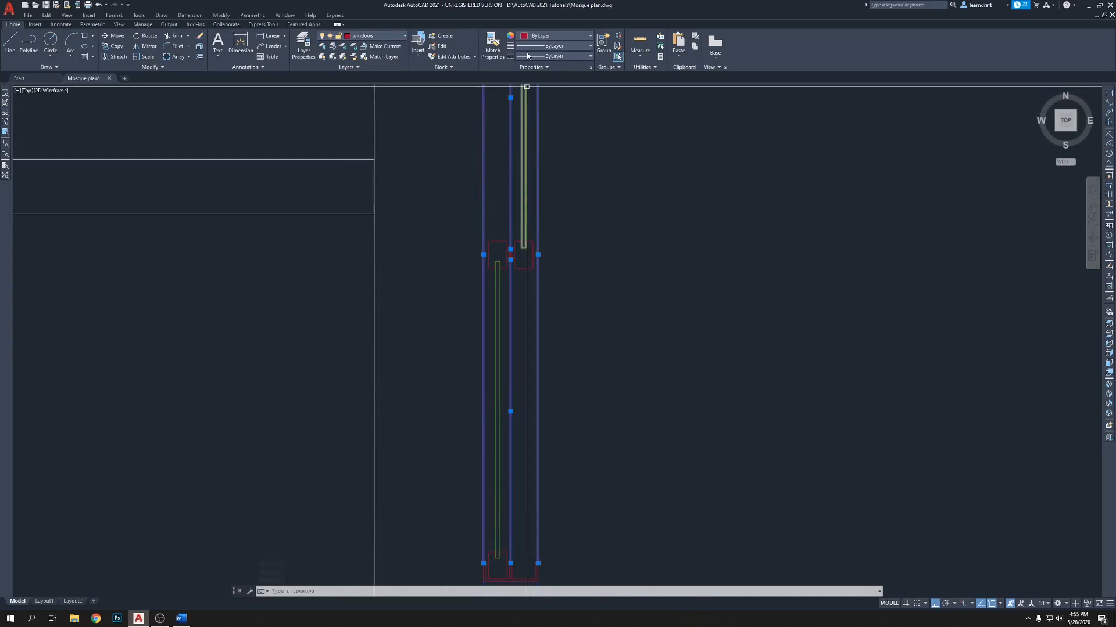
Step: Set the three track lines between the window's end frames to the light pink true colour 255,128,159
{"action": "left_click", "coordinate": [565, 35]}
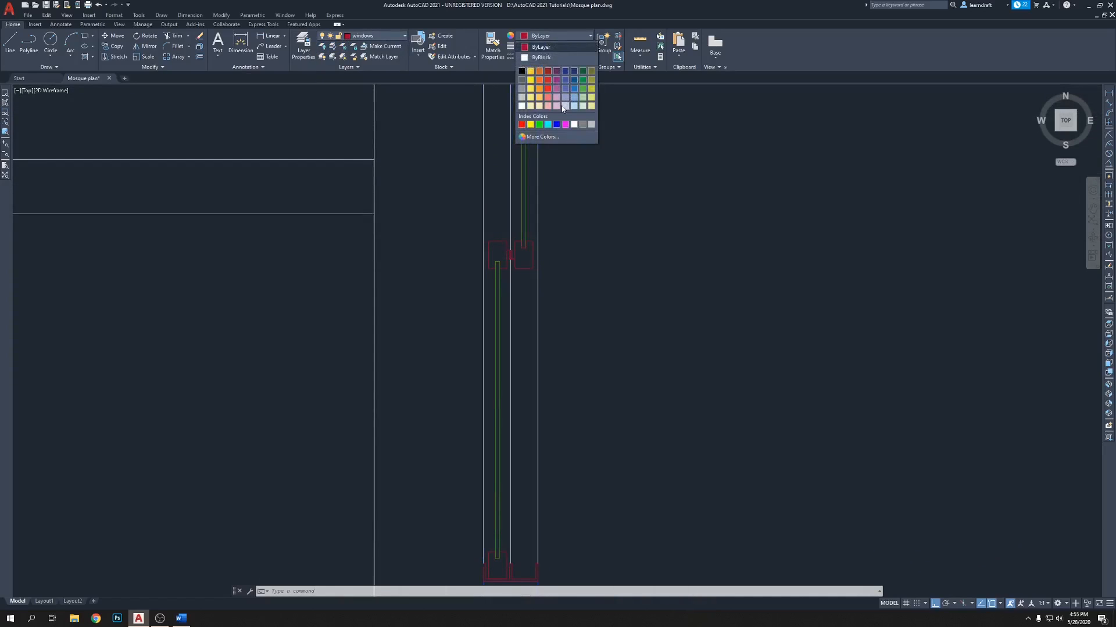
{"action": "left_click", "coordinate": [541, 137]}
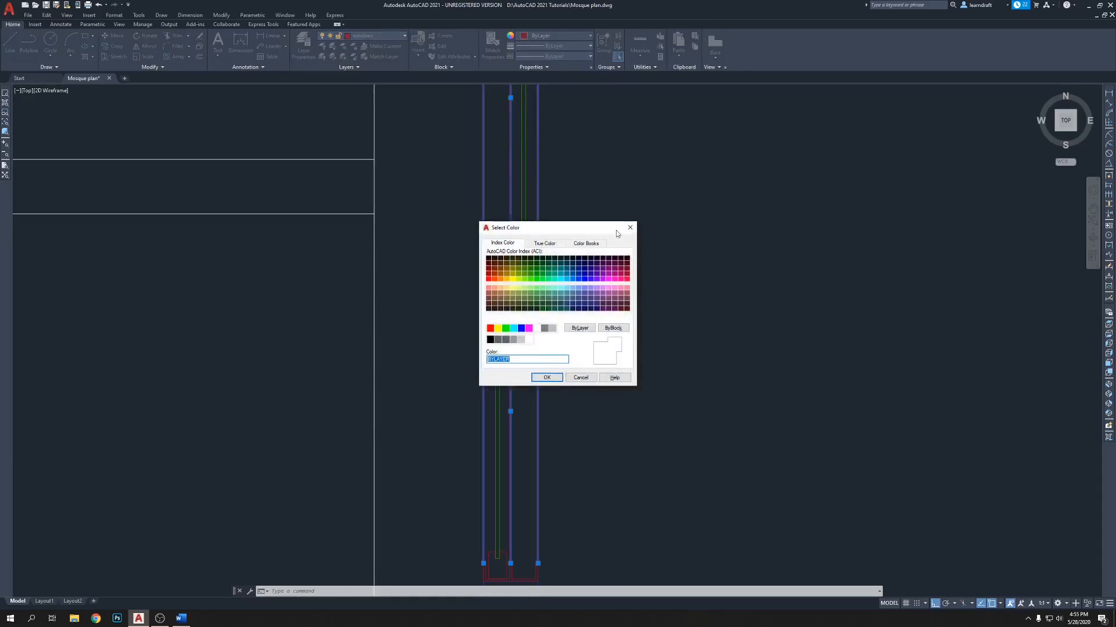
{"action": "left_click_drag", "start_coordinate": [591, 231], "coordinate": [699, 192]}
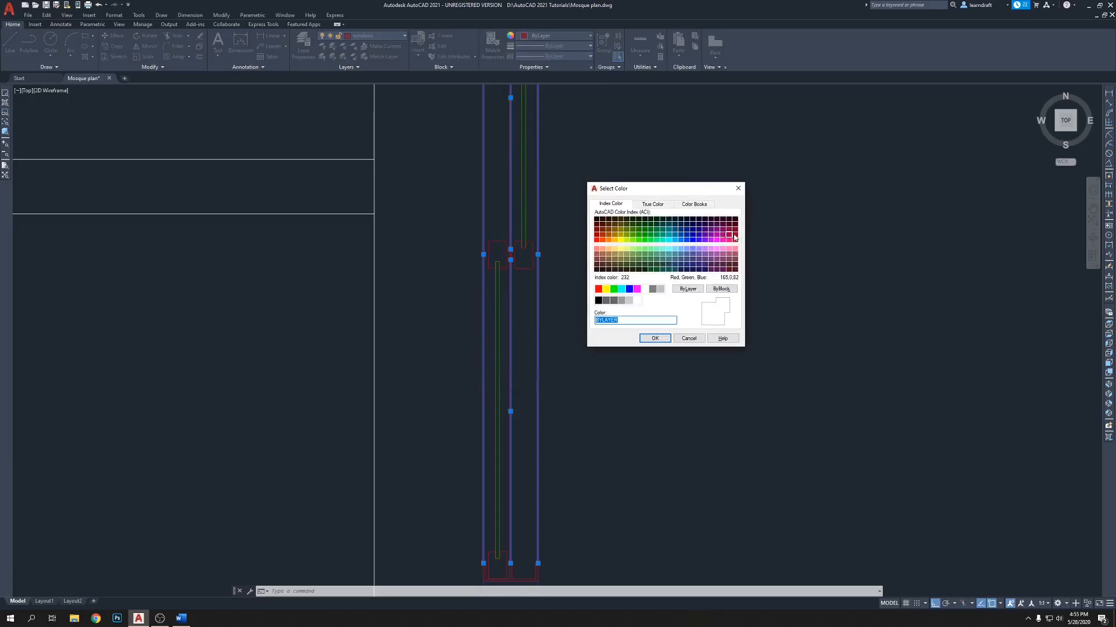
{"action": "left_click", "coordinate": [694, 205]}
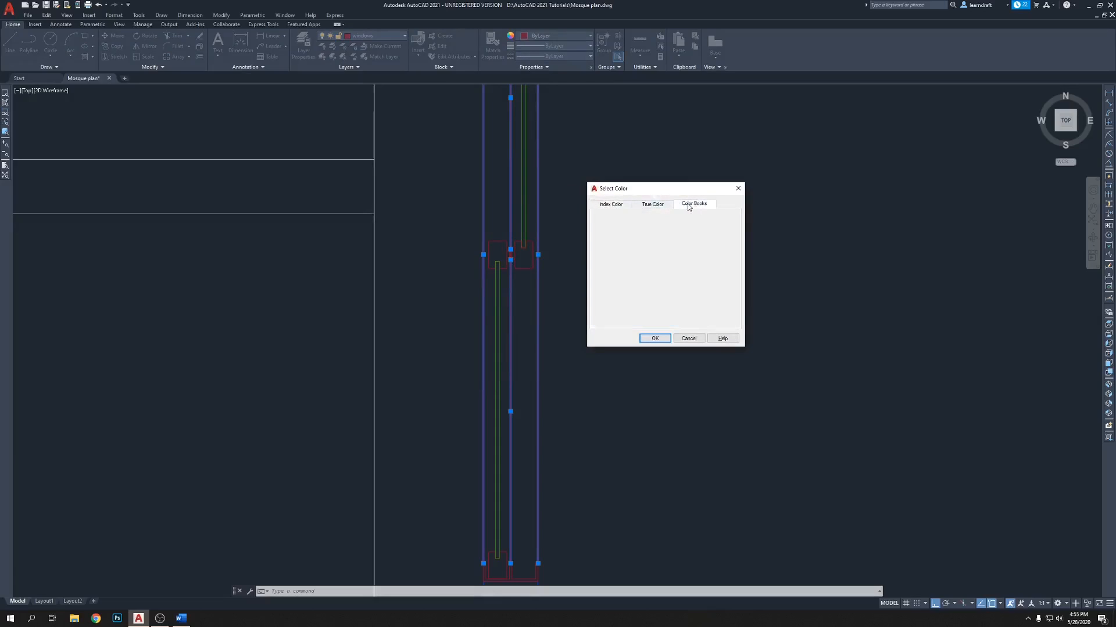
{"action": "left_click", "coordinate": [661, 206]}
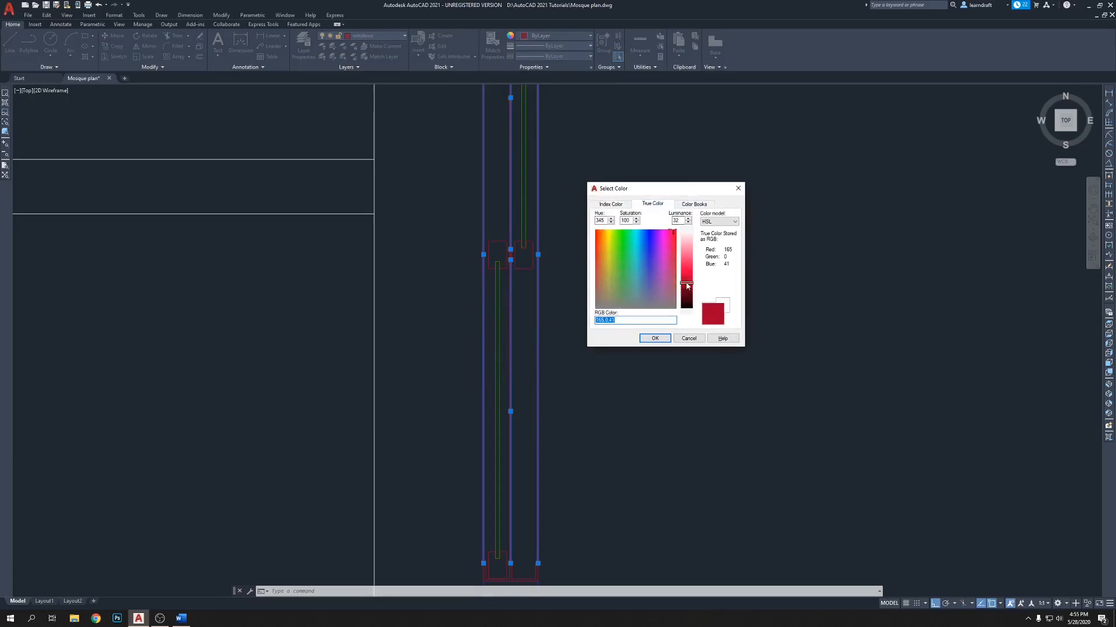
{"action": "left_click", "coordinate": [655, 338]}
{"action": "scroll", "coordinate": [667, 253], "scroll_direction": "down", "scroll_amount": 3}
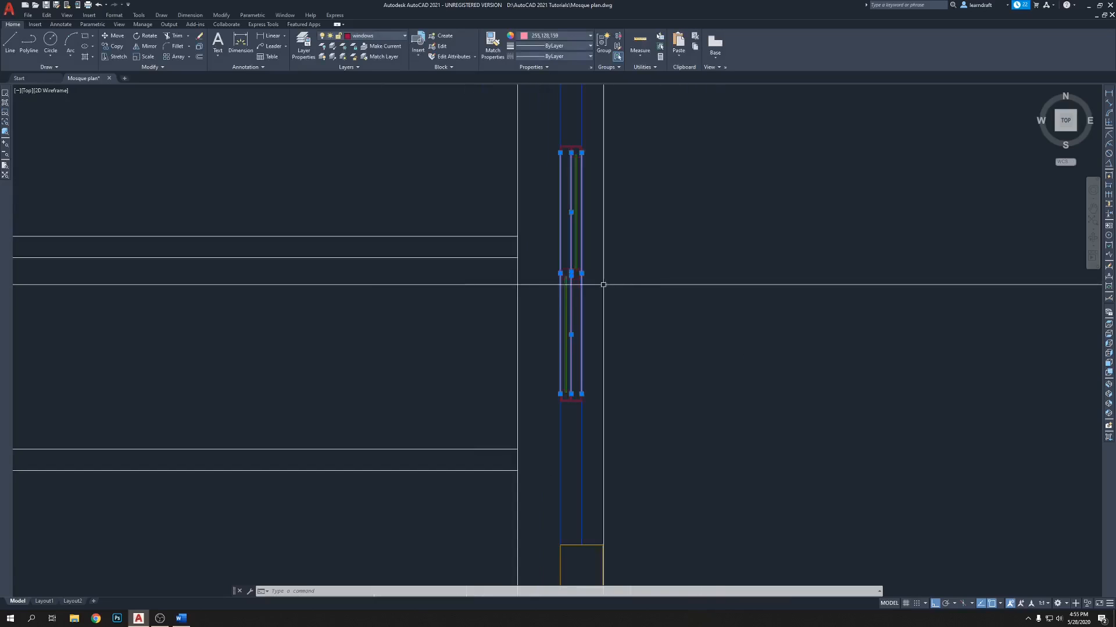
{"action": "key", "text": "Escape"}
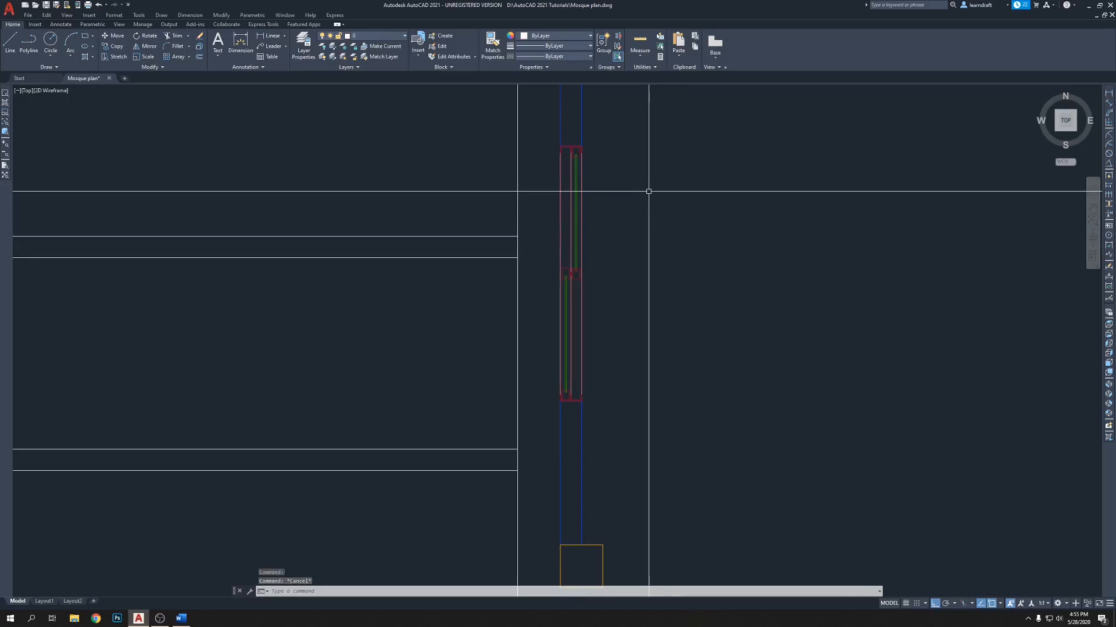
{"action": "scroll", "coordinate": [648, 189], "scroll_direction": "up", "scroll_amount": 5}
{"action": "middle_click_drag", "start_coordinate": [515, 103], "coordinate": [649, 241]}
{"action": "scroll", "coordinate": [511, 159], "scroll_direction": "down", "scroll_amount": 5}
{"action": "scroll", "coordinate": [502, 393], "scroll_direction": "up", "scroll_amount": 2}
{"action": "scroll", "coordinate": [501, 395], "scroll_direction": "up", "scroll_amount": 4}
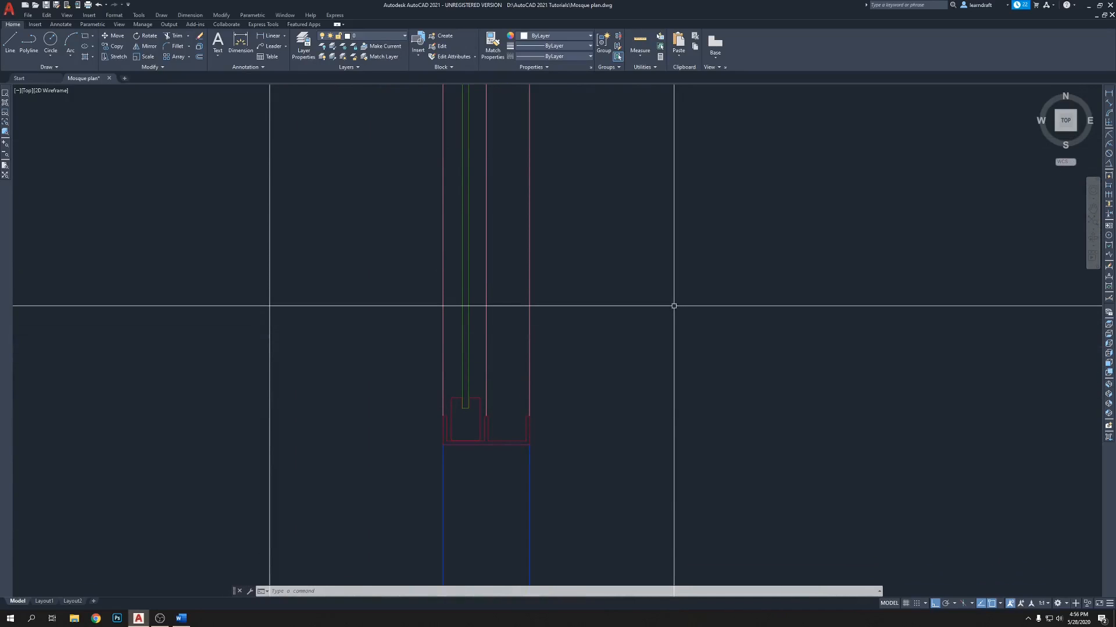
{"action": "scroll", "coordinate": [581, 339], "scroll_direction": "down", "scroll_amount": 5}
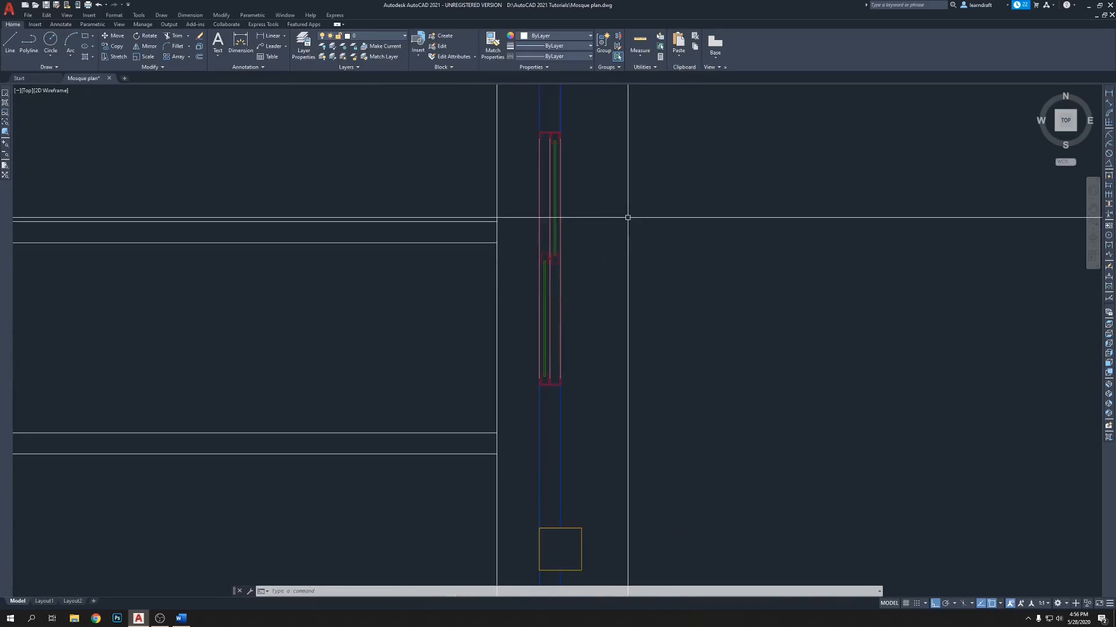
Step: Move the complete sliding window, including frames, panels, glass and track lines, 5' east out of the wall opening
{"action": "left_click", "coordinate": [532, 117]}
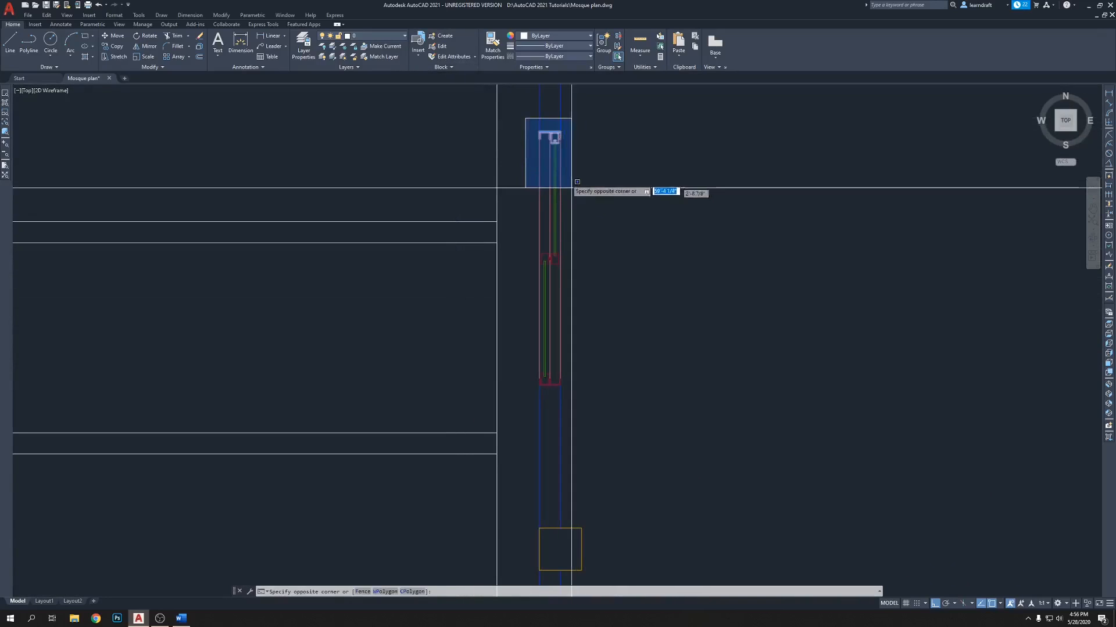
{"action": "left_click", "coordinate": [529, 152]}
{"action": "left_click", "coordinate": [546, 132]}
{"action": "scroll", "coordinate": [556, 127], "scroll_direction": "up", "scroll_amount": 4}
{"action": "scroll", "coordinate": [548, 133], "scroll_direction": "up", "scroll_amount": 4}
{"action": "left_click", "coordinate": [577, 178]}
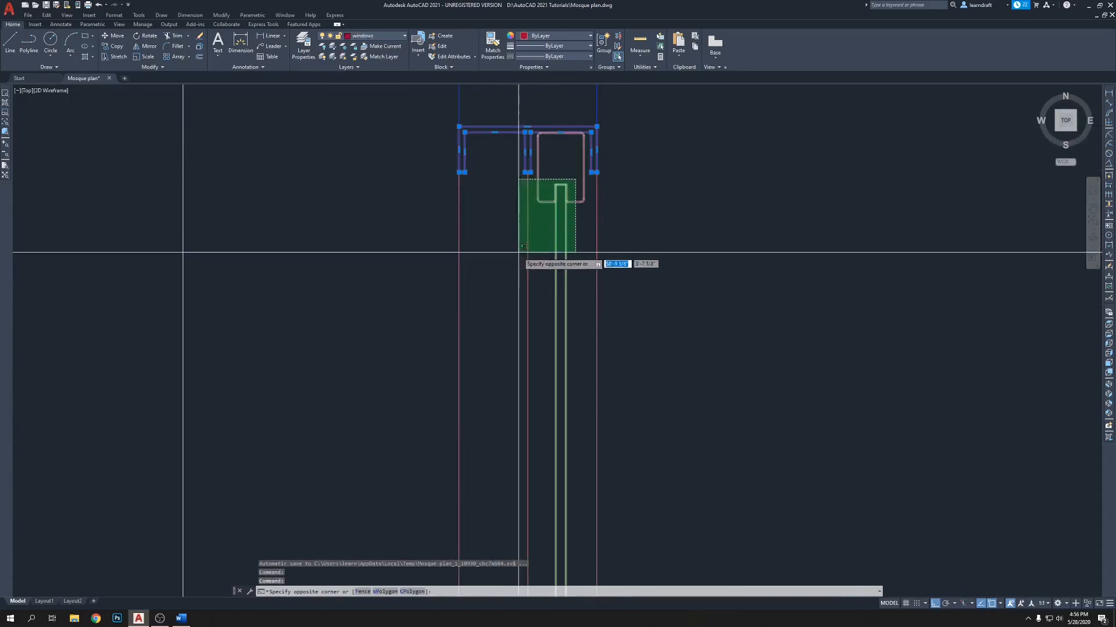
{"action": "left_click", "coordinate": [519, 253]}
{"action": "left_click", "coordinate": [623, 238]}
{"action": "left_click", "coordinate": [433, 276]}
{"action": "scroll", "coordinate": [503, 327], "scroll_direction": "down", "scroll_amount": 5}
{"action": "scroll", "coordinate": [556, 313], "scroll_direction": "down", "scroll_amount": 4}
{"action": "scroll", "coordinate": [500, 417], "scroll_direction": "up", "scroll_amount": 6}
{"action": "scroll", "coordinate": [547, 394], "scroll_direction": "up", "scroll_amount": 4}
{"action": "left_click", "coordinate": [545, 366]}
{"action": "left_click", "coordinate": [508, 398]}
{"action": "left_click", "coordinate": [542, 401]}
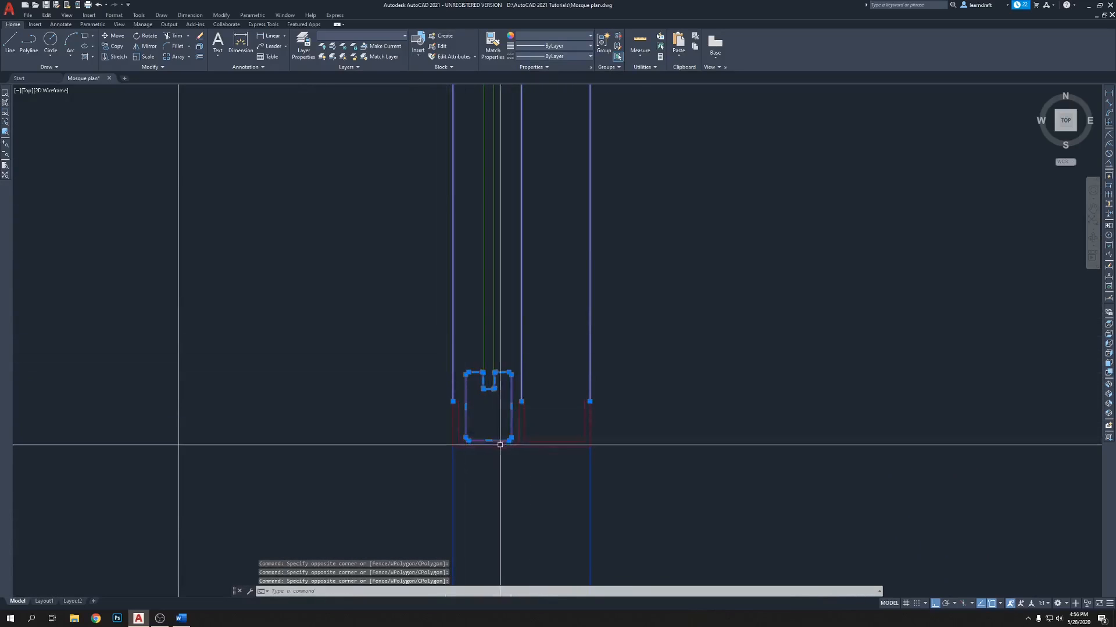
{"action": "scroll", "coordinate": [523, 406], "scroll_direction": "down", "scroll_amount": 4}
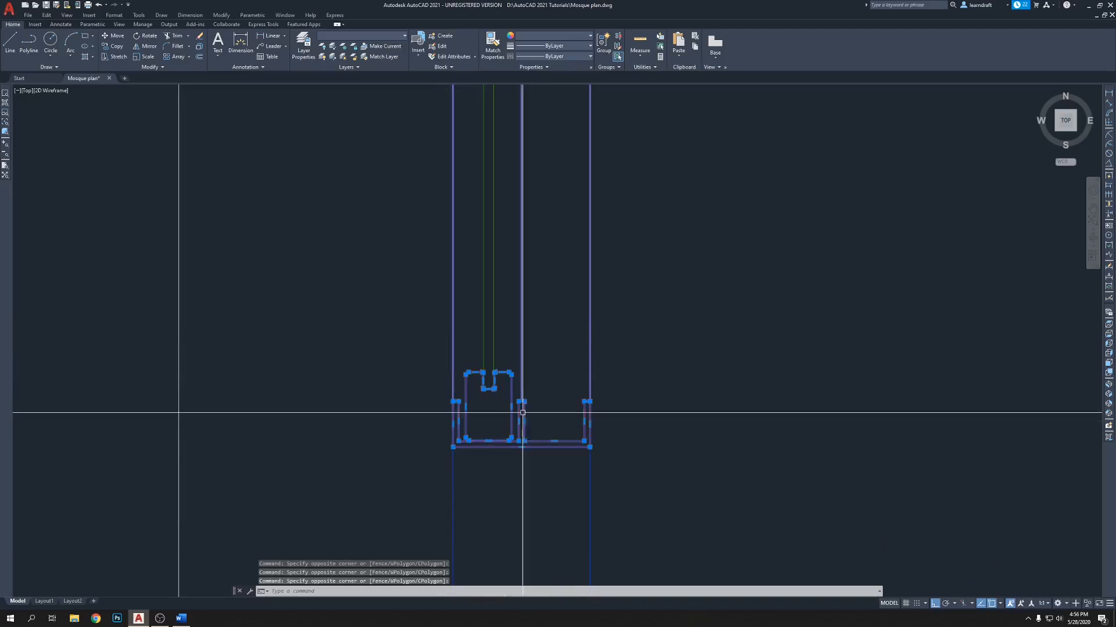
{"action": "left_click", "coordinate": [507, 277]}
{"action": "middle_click_drag", "start_coordinate": [543, 123], "coordinate": [548, 276]}
{"action": "scroll", "coordinate": [530, 222], "scroll_direction": "down", "scroll_amount": 2}
{"action": "scroll", "coordinate": [510, 246], "scroll_direction": "up", "scroll_amount": 5}
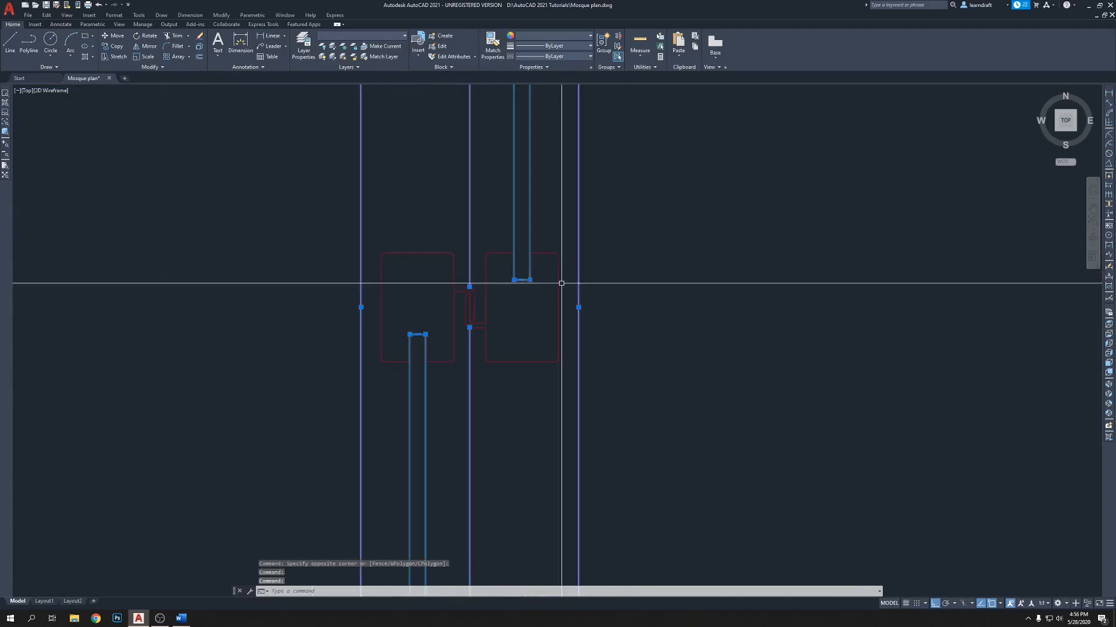
{"action": "left_click", "coordinate": [424, 244]}
{"action": "left_click", "coordinate": [409, 268]}
{"action": "scroll", "coordinate": [480, 261], "scroll_direction": "down", "scroll_amount": 8}
{"action": "middle_click_drag", "start_coordinate": [511, 173], "coordinate": [516, 277]}
{"action": "scroll", "coordinate": [477, 162], "scroll_direction": "up", "scroll_amount": 6}
{"action": "scroll", "coordinate": [478, 163], "scroll_direction": "down", "scroll_amount": 6}
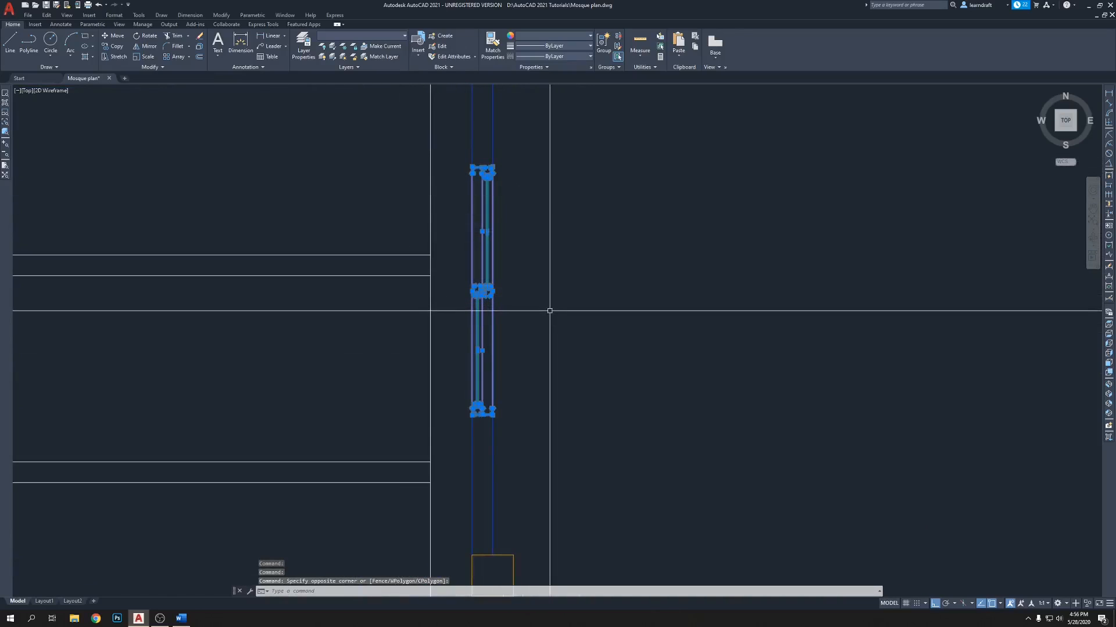
{"action": "key", "text": "Return"}
{"action": "left_click", "coordinate": [536, 324]}
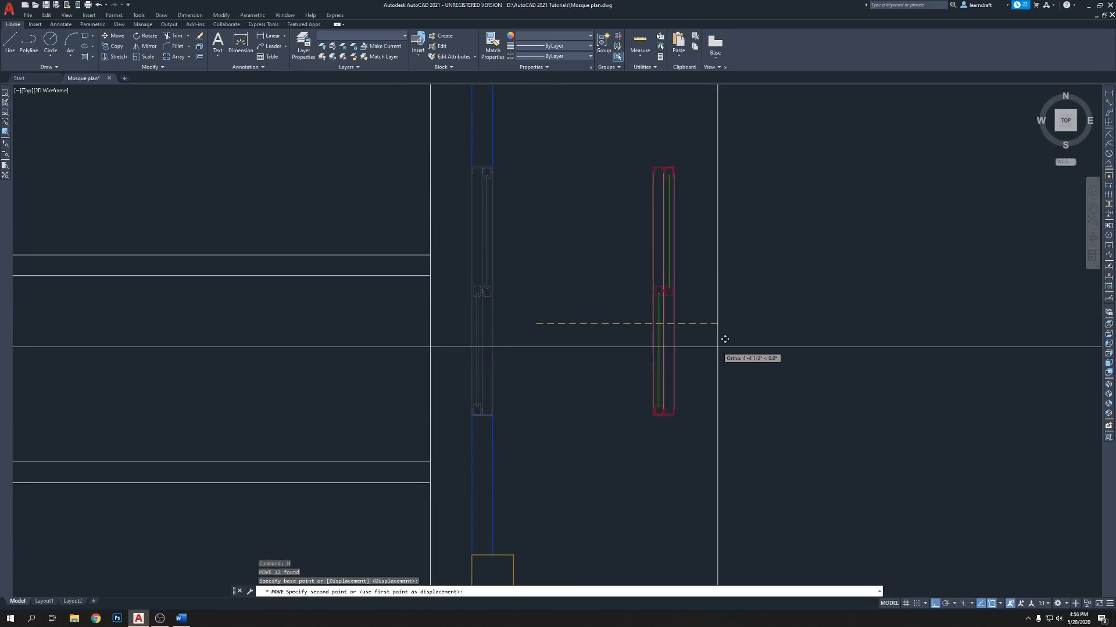
{"action": "type", "text": "5'"}
{"action": "key", "text": "Return"}
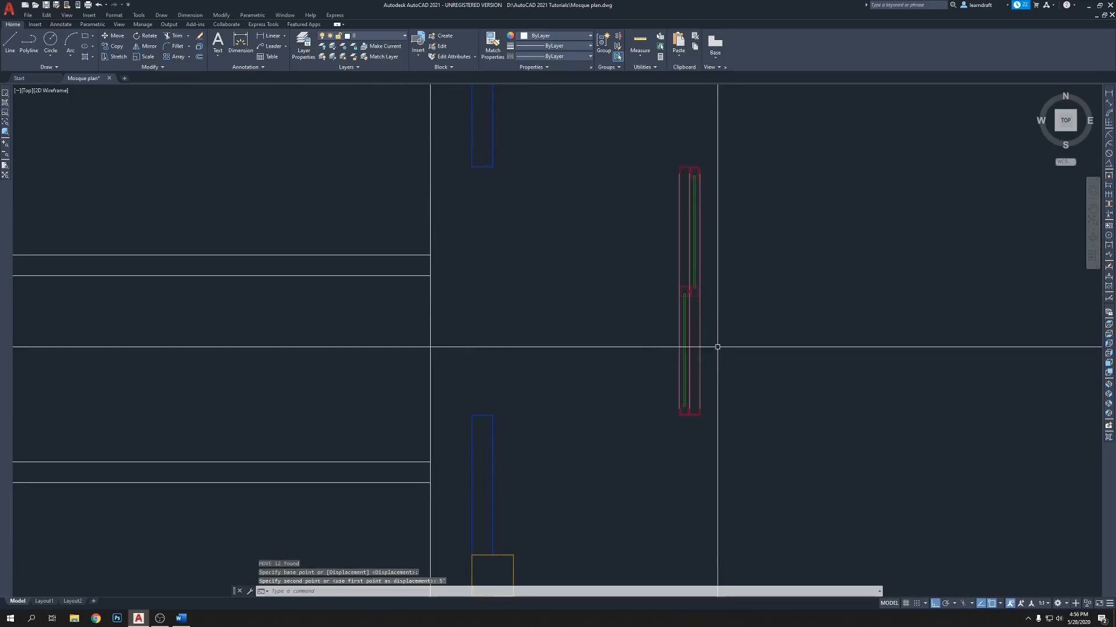
Step: Define a block named "window" from all objects of the sliding window, converting the originals to the block
{"action": "middle_click_drag", "start_coordinate": [769, 260], "coordinate": [684, 259]}
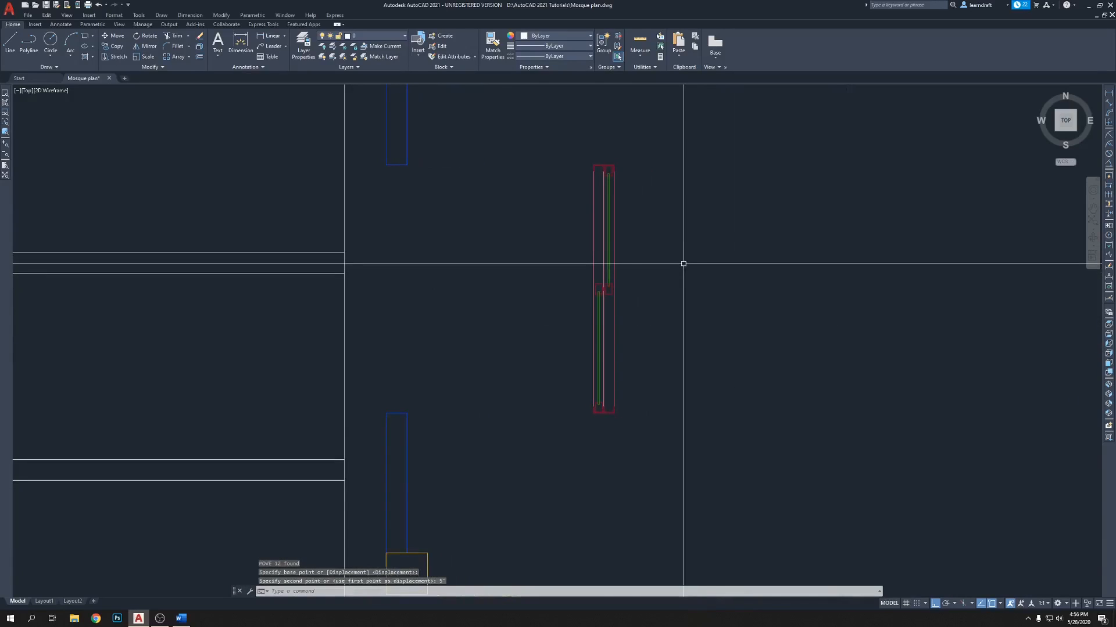
{"action": "scroll", "coordinate": [625, 159], "scroll_direction": "up", "scroll_amount": 6}
{"action": "scroll", "coordinate": [616, 159], "scroll_direction": "down", "scroll_amount": 4}
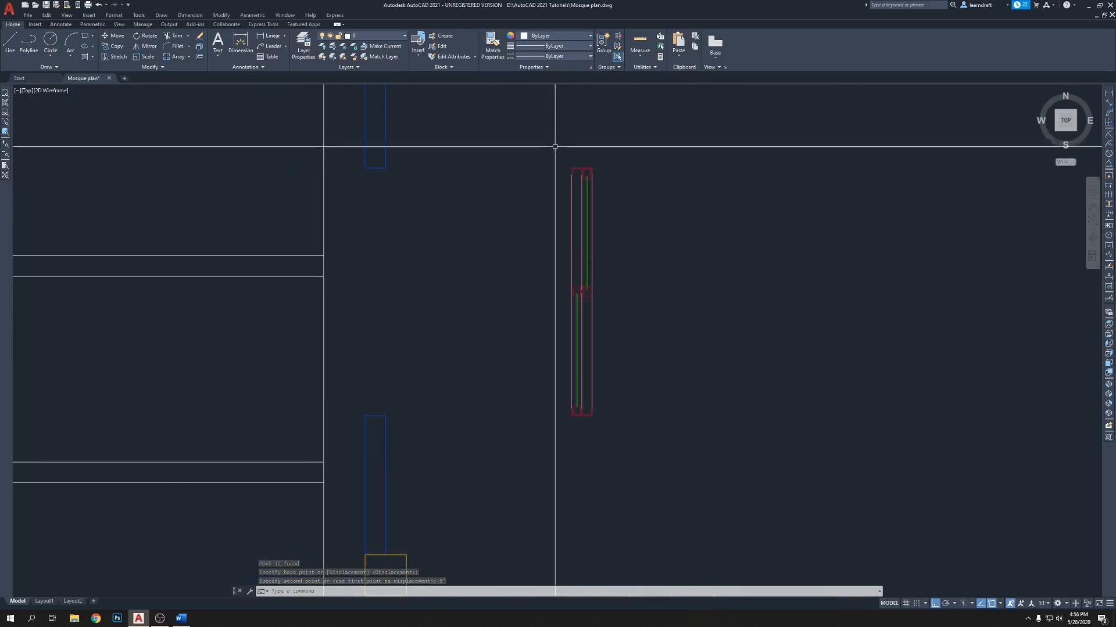
{"action": "left_click", "coordinate": [540, 136]}
{"action": "left_click", "coordinate": [655, 466]}
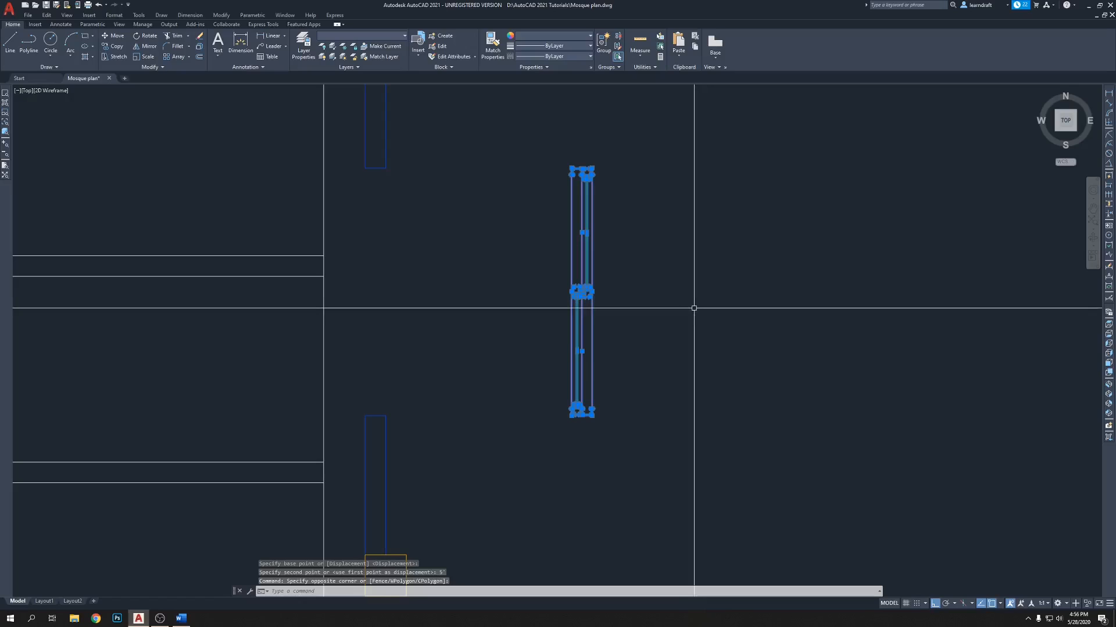
{"action": "key", "text": "Return"}
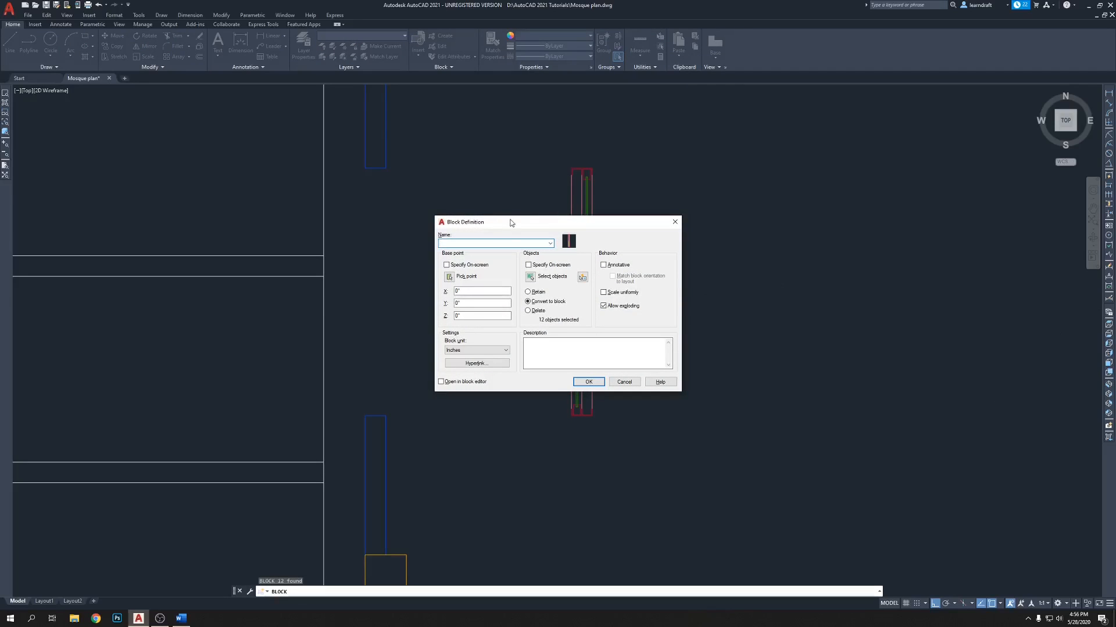
{"action": "left_click_drag", "start_coordinate": [511, 222], "coordinate": [779, 271]}
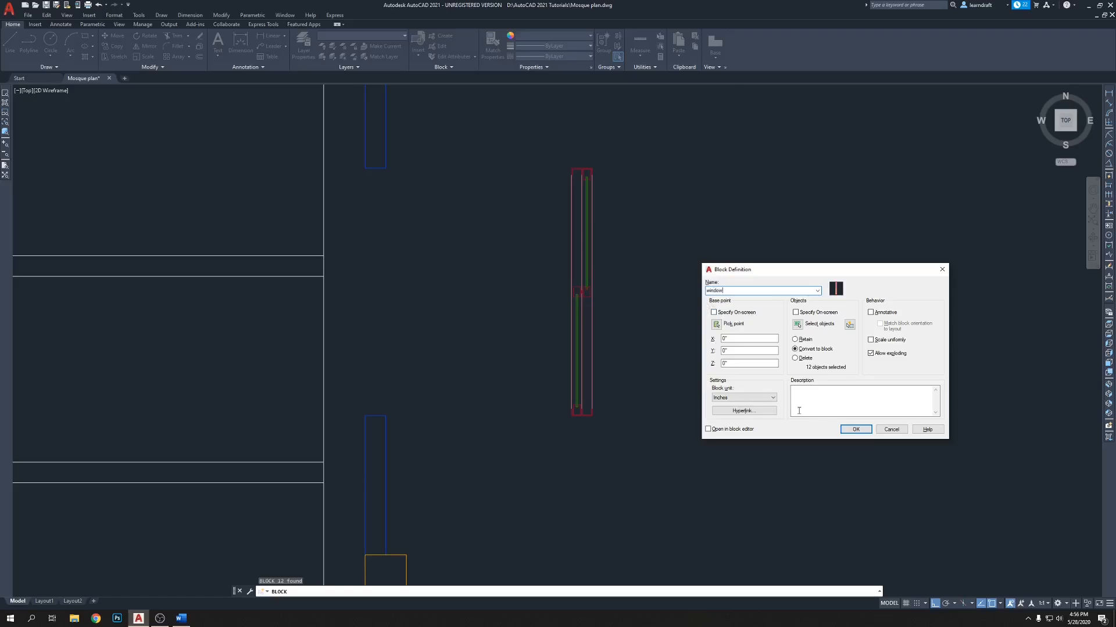
{"action": "left_click", "coordinate": [856, 430]}
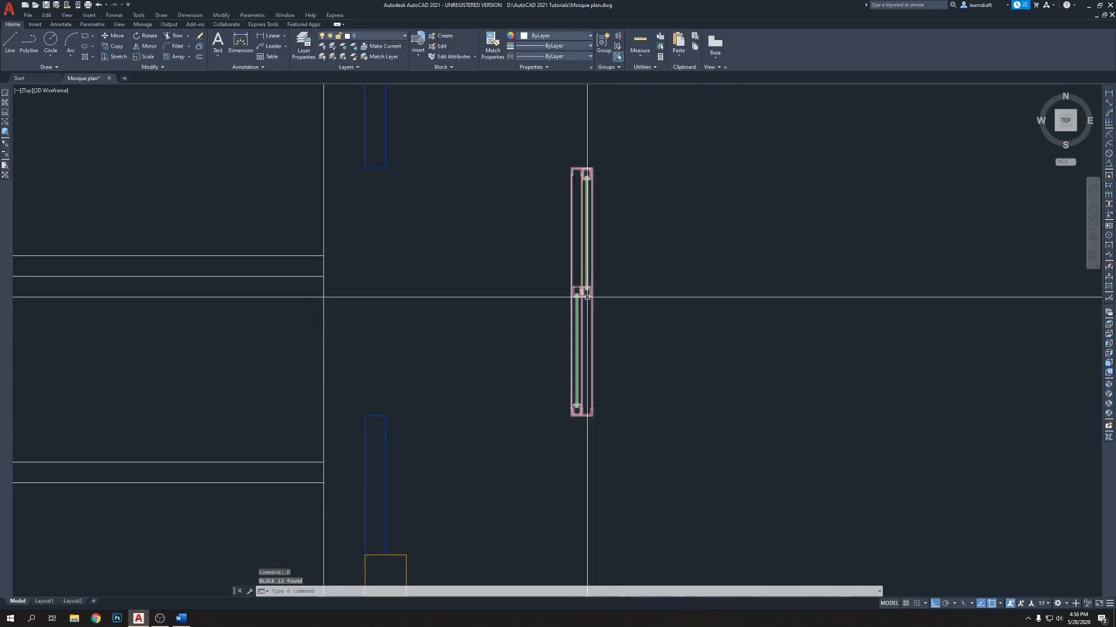
{"action": "type", "text": "m"}
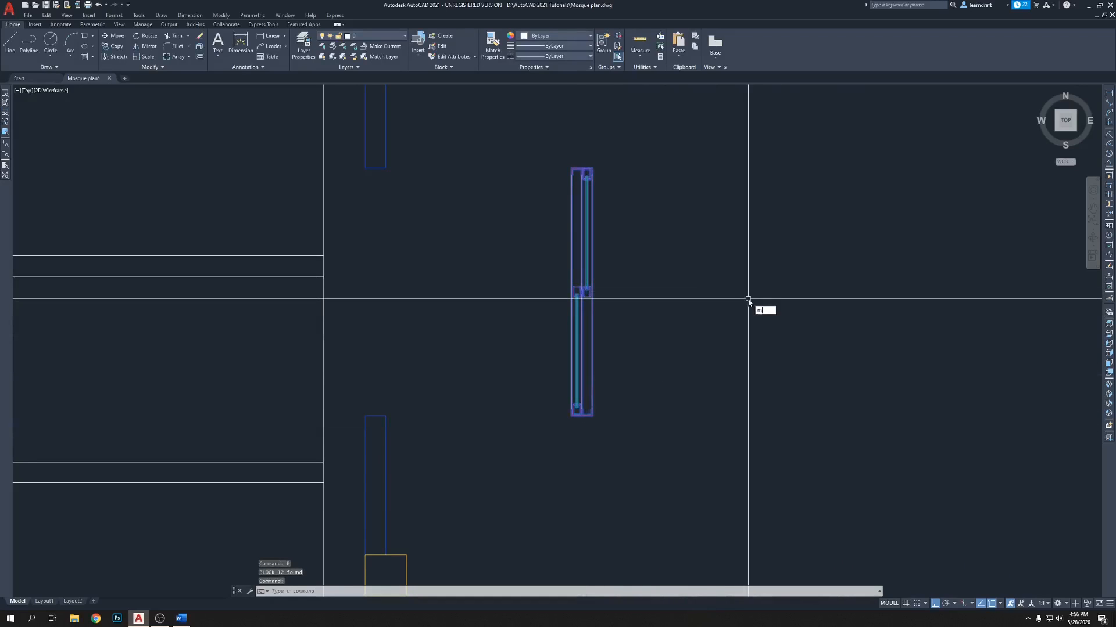
{"action": "key", "text": "Return"}
{"action": "left_click", "coordinate": [924, 328]}
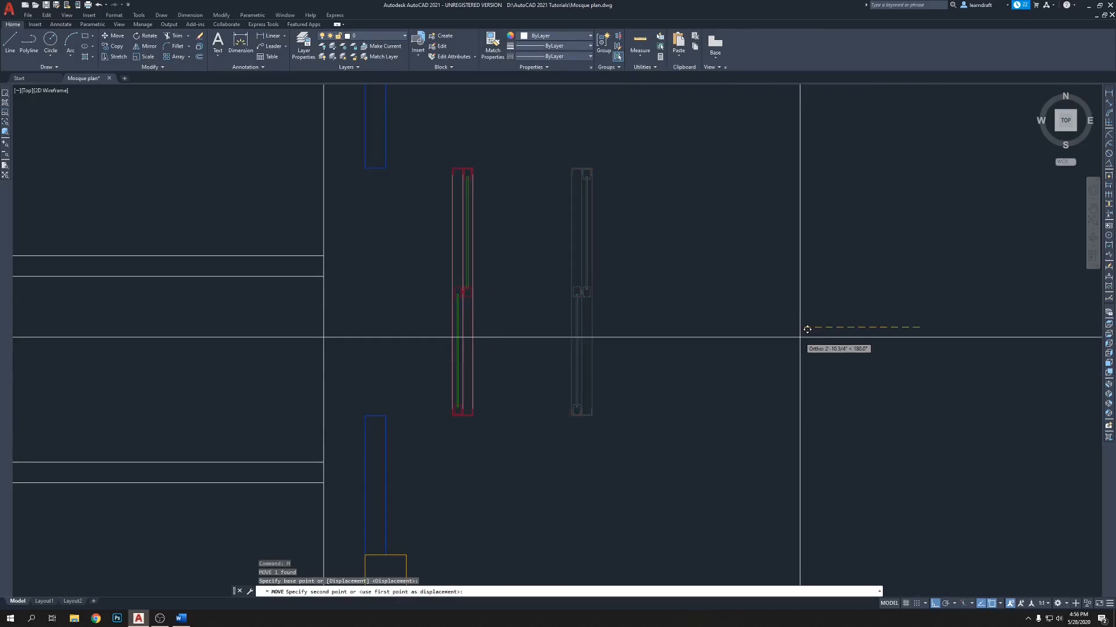
{"action": "key", "text": "Escape"}
{"action": "key", "text": "Escape"}
Step: Move the window block 5' west, back into the east wall opening
{"action": "left_click", "coordinate": [661, 270]}
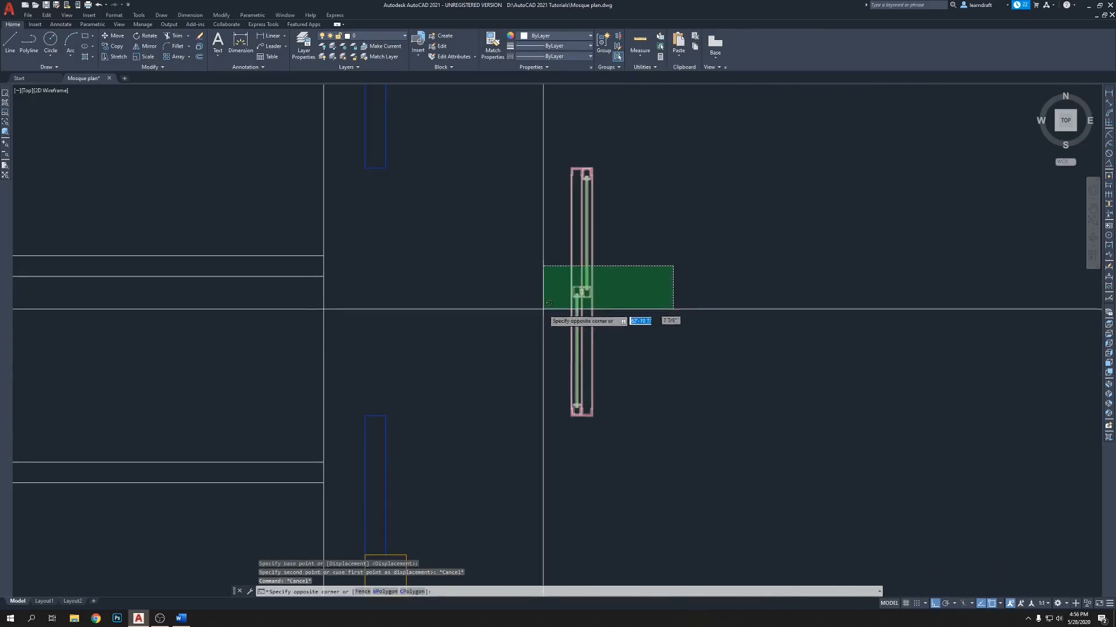
{"action": "left_click", "coordinate": [544, 319]}
{"action": "type", "text": "m"}
{"action": "key", "text": "Return"}
{"action": "left_click", "coordinate": [881, 330]}
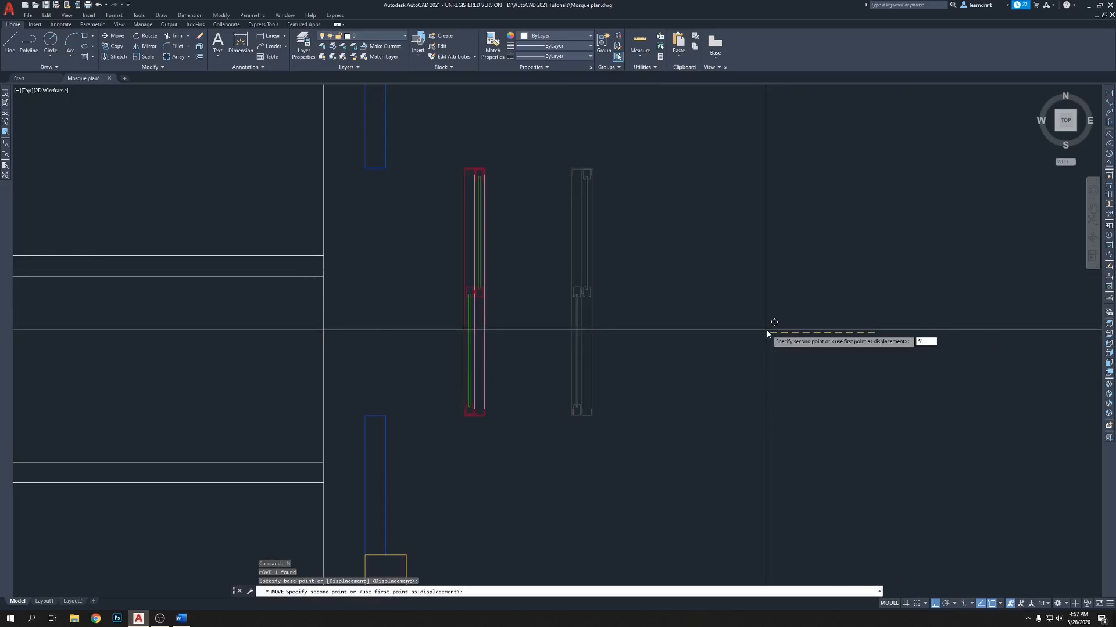
{"action": "type", "text": "5'"}
{"action": "key", "text": "Return"}
Step: Mirror the window block southward about a horizontal line through the midpoint of the east wall column below it, keeping the original
{"action": "scroll", "coordinate": [521, 257], "scroll_direction": "down", "scroll_amount": 5}
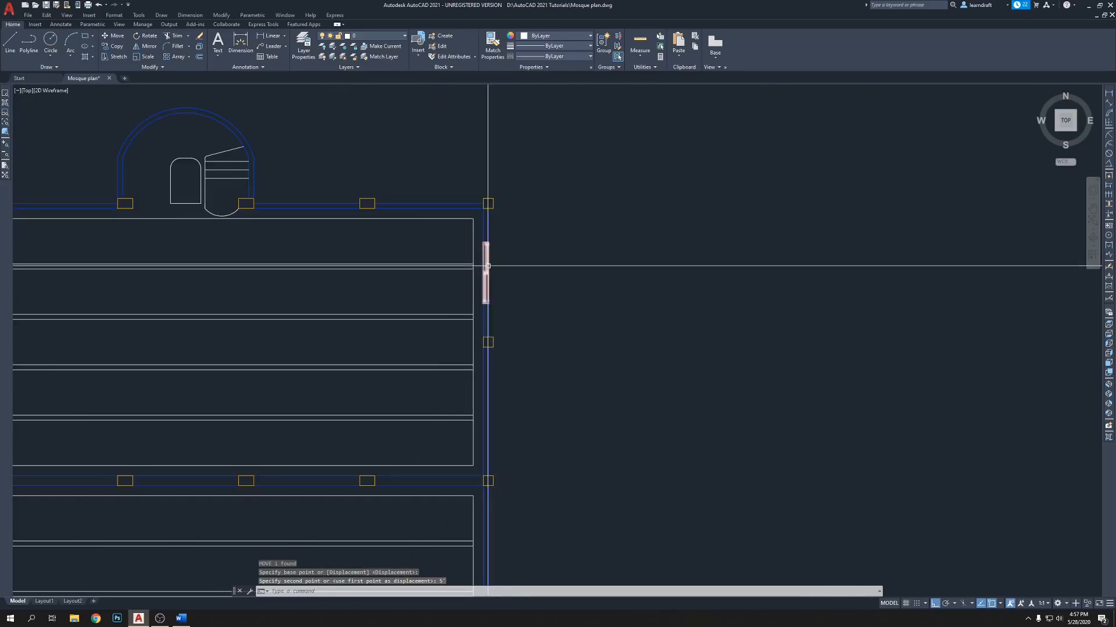
{"action": "scroll", "coordinate": [577, 237], "scroll_direction": "down", "scroll_amount": 4}
{"action": "scroll", "coordinate": [464, 257], "scroll_direction": "up", "scroll_amount": 4}
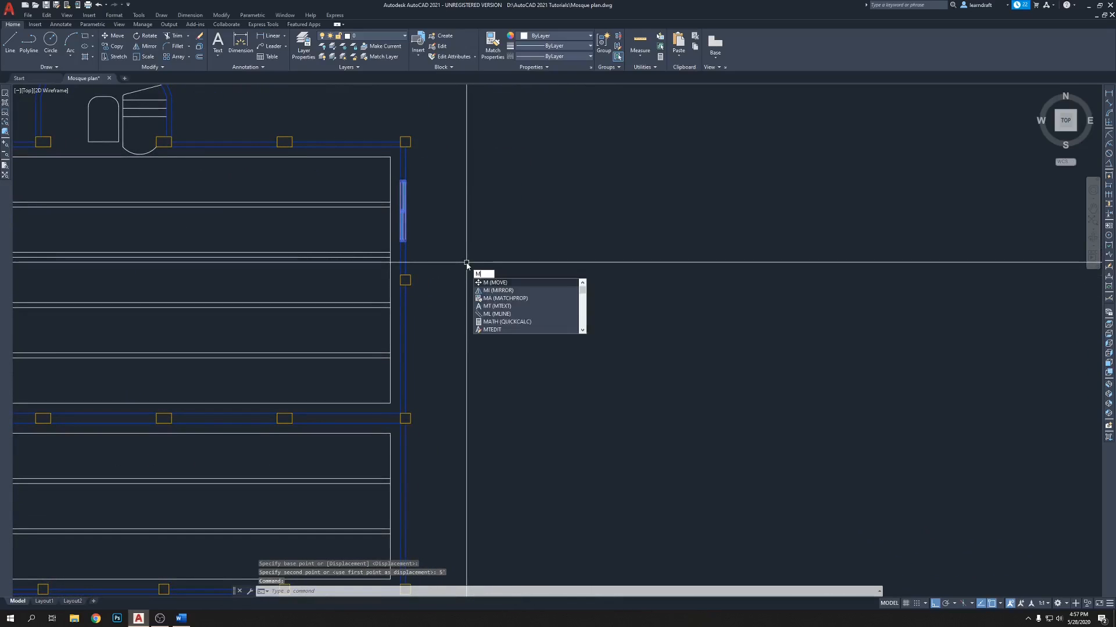
{"action": "key", "text": "Escape"}
{"action": "scroll", "coordinate": [401, 249], "scroll_direction": "up", "scroll_amount": 5}
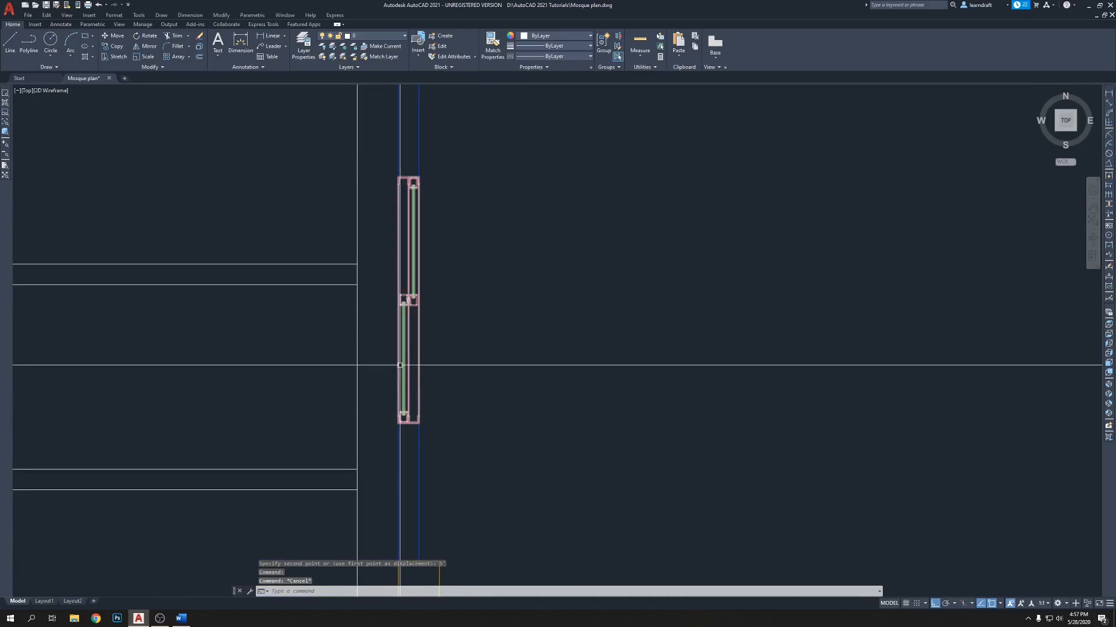
{"action": "scroll", "coordinate": [423, 253], "scroll_direction": "down", "scroll_amount": 4}
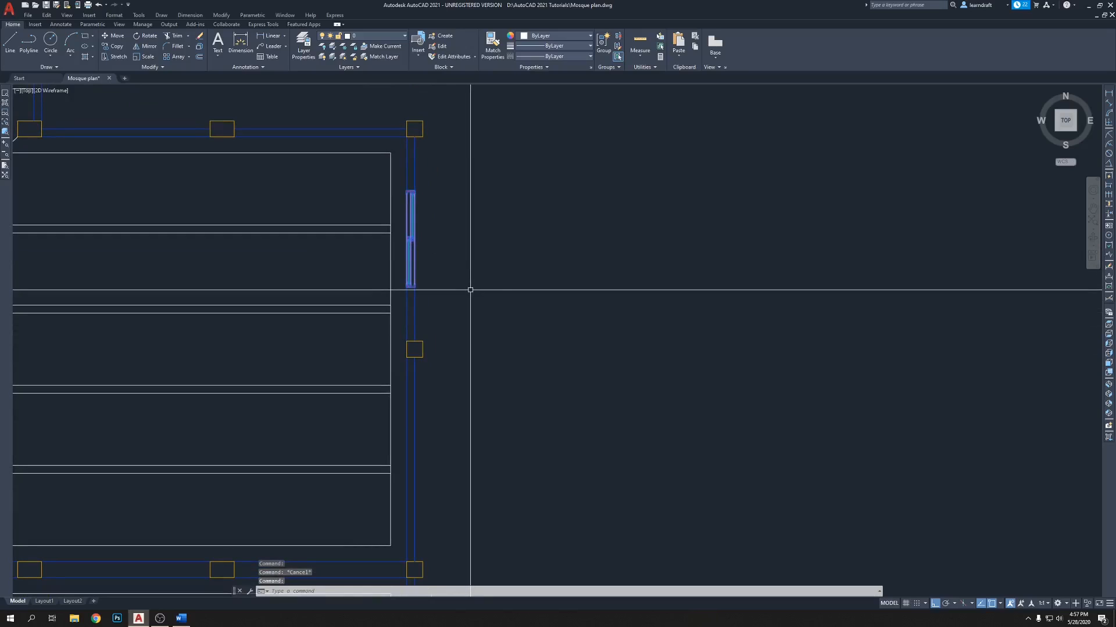
{"action": "key", "text": "Return"}
{"action": "left_click", "coordinate": [422, 349]}
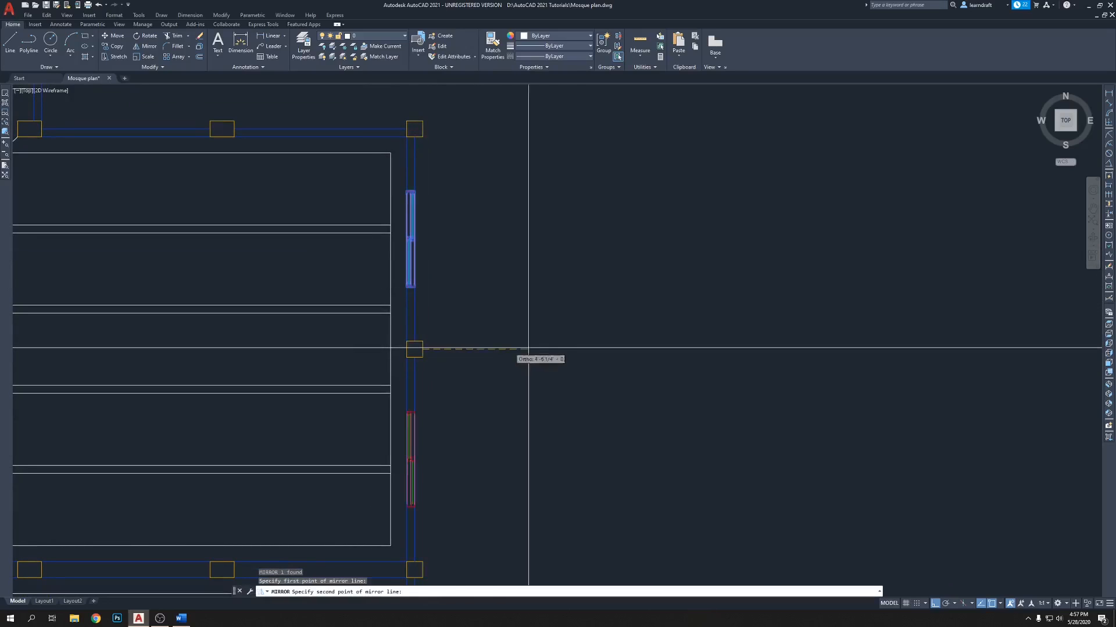
{"action": "left_click", "coordinate": [569, 352]}
{"action": "key", "text": "Return"}
Step: Mirror the lower window block on the east wall about a horizontal line through its own midpoint, erasing the source
{"action": "scroll", "coordinate": [469, 331], "scroll_direction": "up", "scroll_amount": 5}
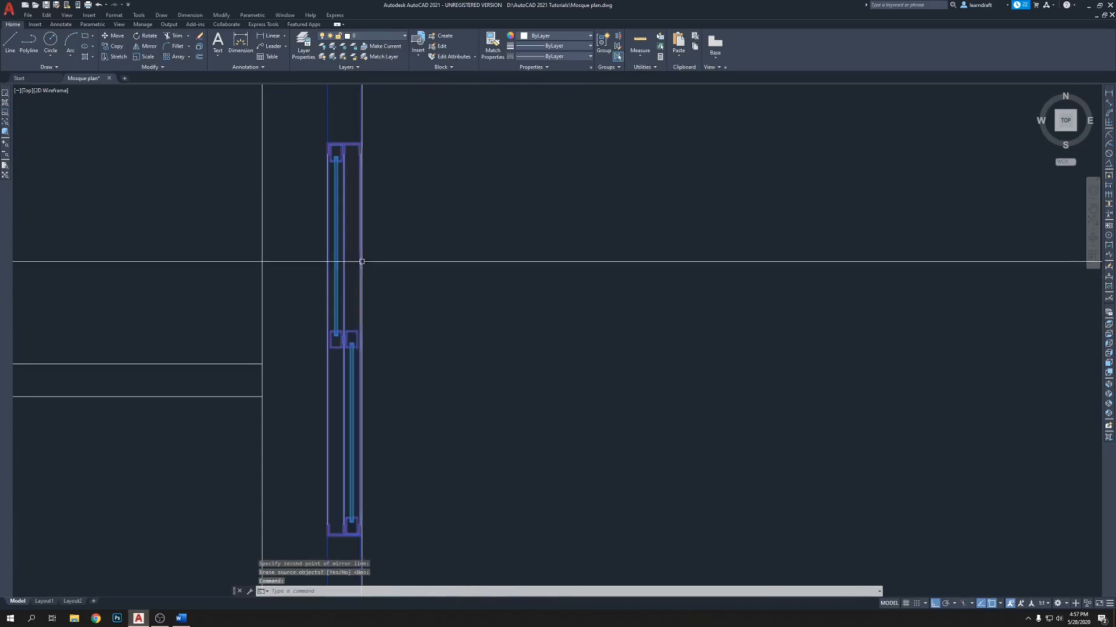
{"action": "key", "text": "Return"}
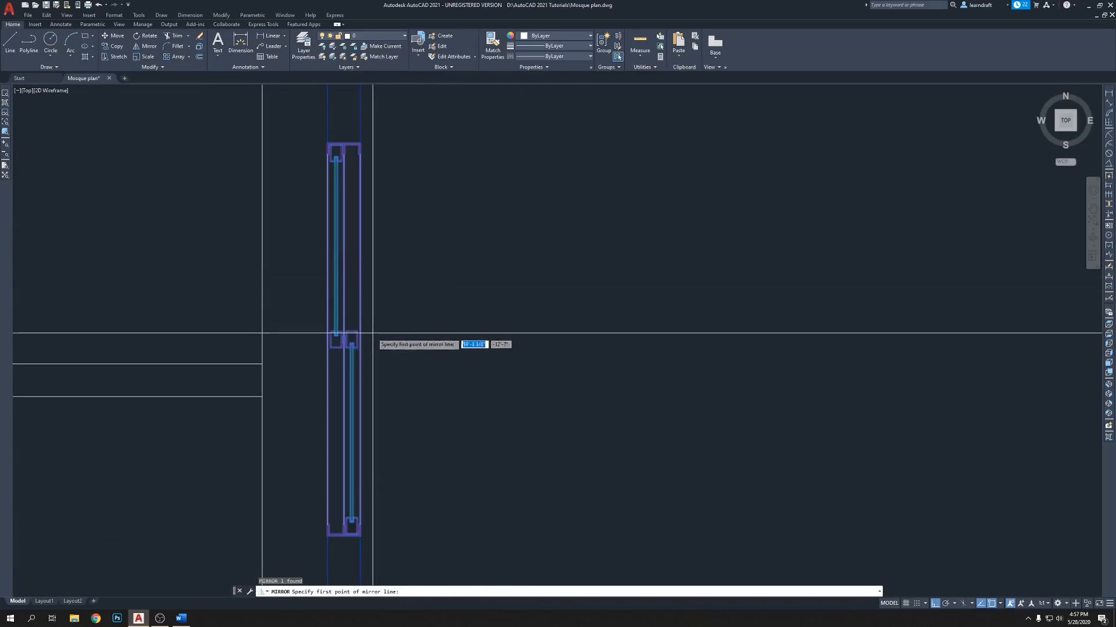
{"action": "left_click", "coordinate": [359, 339]}
{"action": "left_click", "coordinate": [498, 340]}
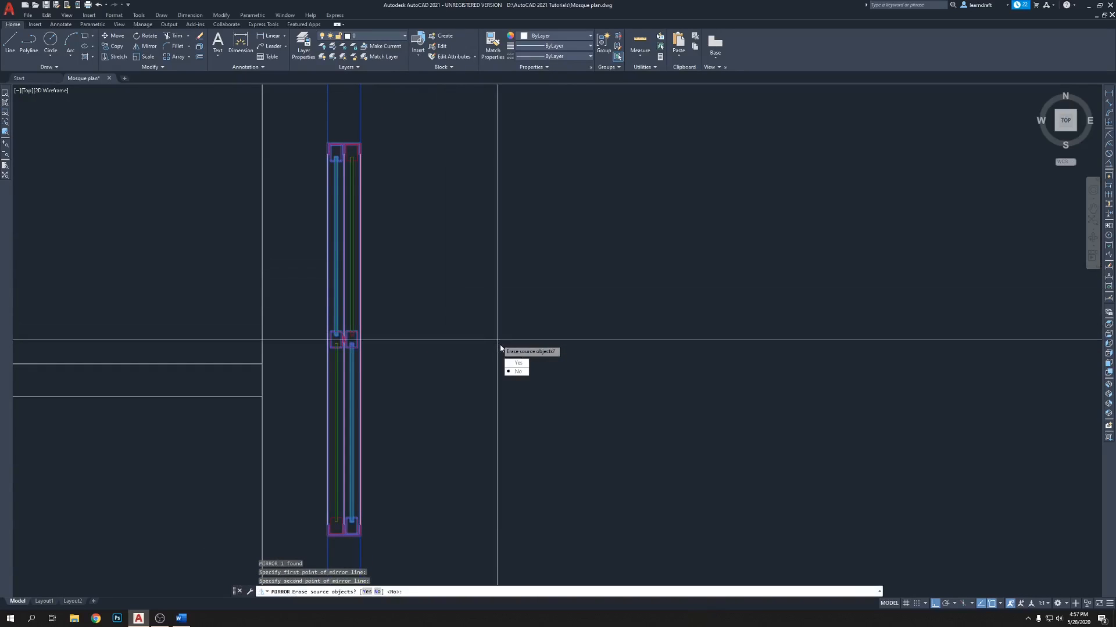
{"action": "type", "text": "y"}
{"action": "key", "text": "Return"}
{"action": "scroll", "coordinate": [488, 306], "scroll_direction": "down", "scroll_amount": 3}
{"action": "scroll", "coordinate": [488, 357], "scroll_direction": "up", "scroll_amount": 5}
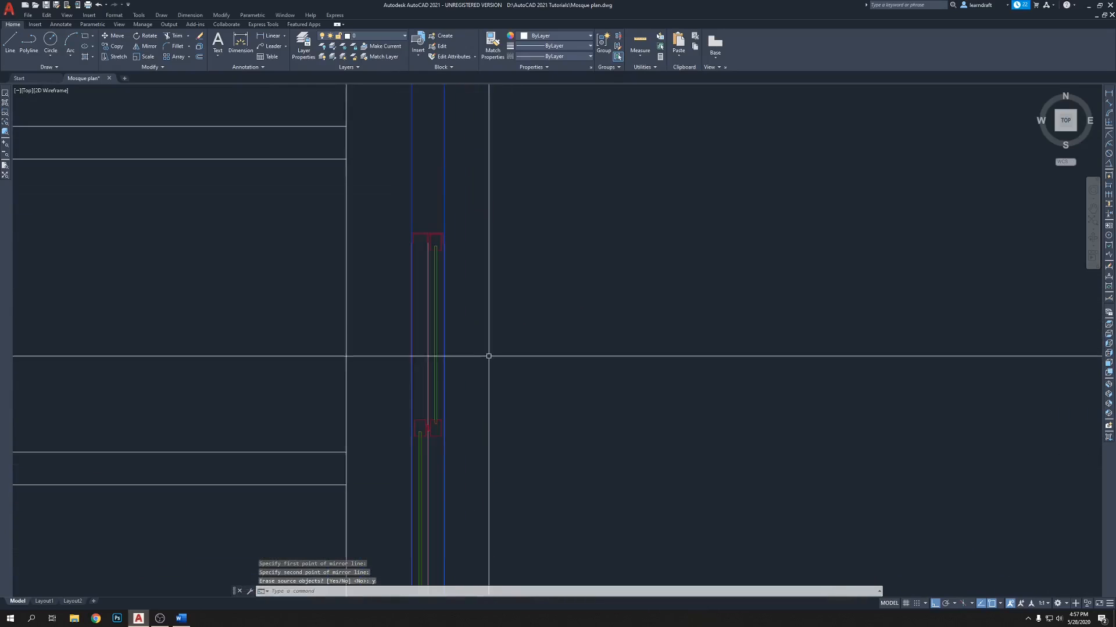
{"action": "scroll", "coordinate": [416, 446], "scroll_direction": "down", "scroll_amount": 4}
{"action": "middle_click_drag", "start_coordinate": [477, 315], "coordinate": [491, 441]}
{"action": "scroll", "coordinate": [489, 195], "scroll_direction": "down", "scroll_amount": 2}
{"action": "middle_click_drag", "start_coordinate": [514, 367], "coordinate": [553, 365]}
{"action": "scroll", "coordinate": [567, 244], "scroll_direction": "up", "scroll_amount": 3}
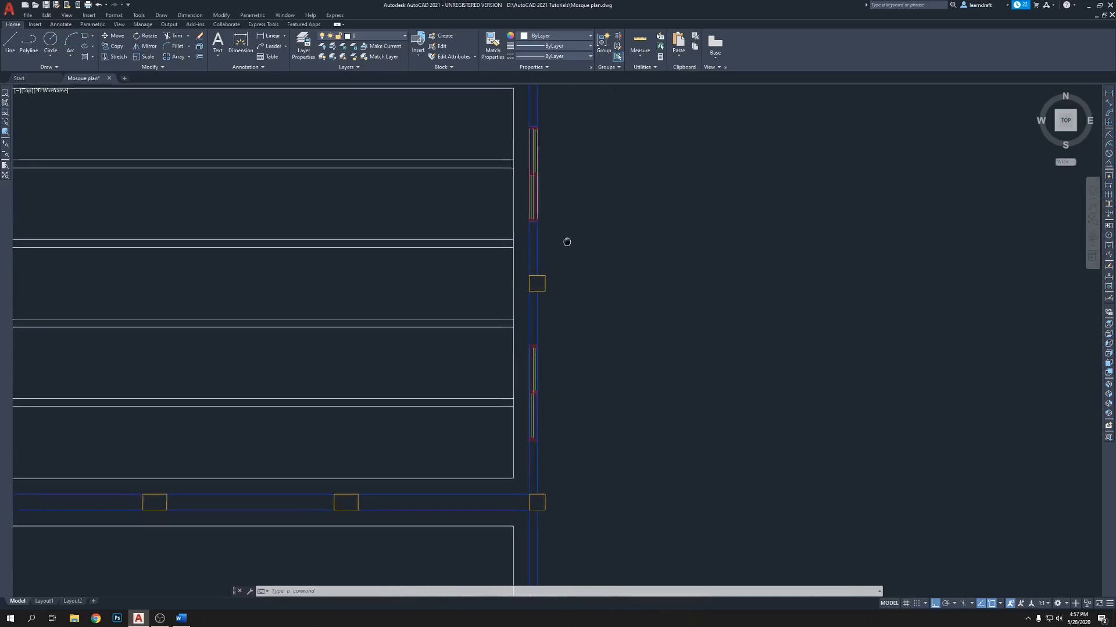
{"action": "scroll", "coordinate": [543, 239], "scroll_direction": "up", "scroll_amount": 6}
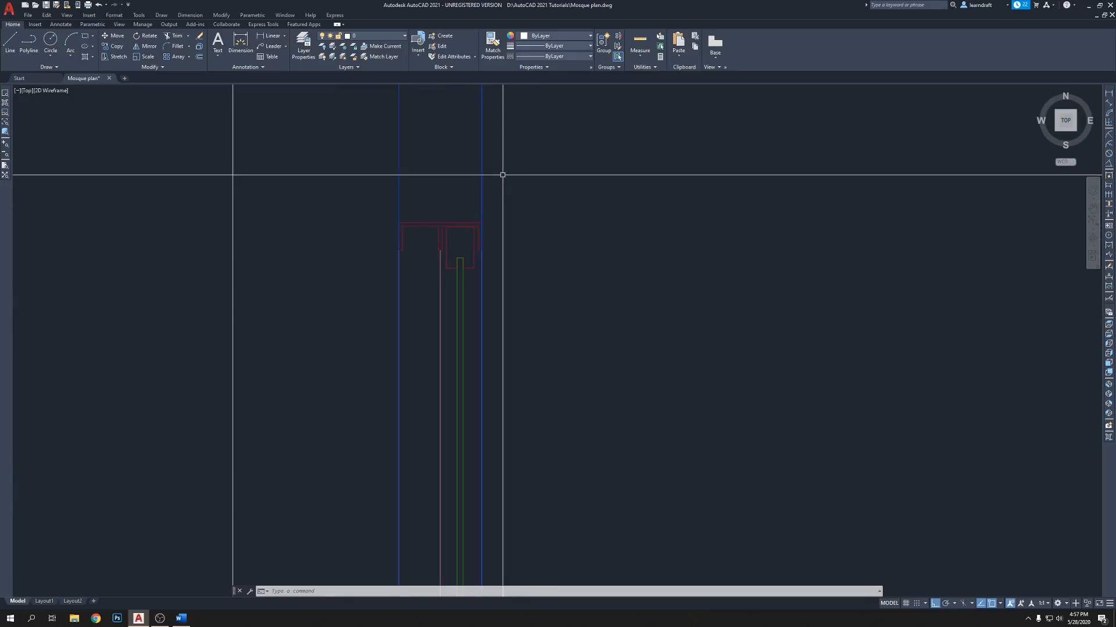
{"action": "key", "text": "Return"}
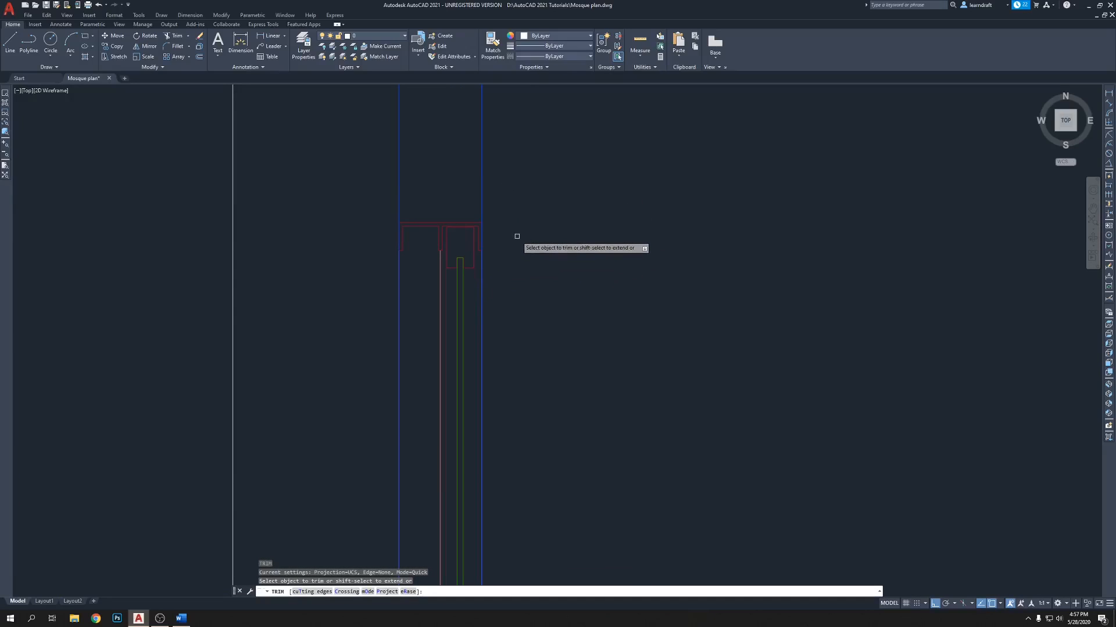
{"action": "key", "text": "Escape"}
{"action": "key", "text": "Escape"}
{"action": "key", "text": "Escape"}
Step: Draw a short horizontal line across the east wall near the lower window's upper end
{"action": "key", "text": "Return"}
{"action": "scroll", "coordinate": [429, 202], "scroll_direction": "up", "scroll_amount": 2}
{"action": "left_click", "coordinate": [354, 250]}
{"action": "scroll", "coordinate": [378, 251], "scroll_direction": "down", "scroll_amount": 3}
{"action": "left_click", "coordinate": [613, 272]}
{"action": "key", "text": "Return"}
Step: Move the horizontal line onto the upper edge of the lower window's frame to serve as a trim boundary
{"action": "left_click", "coordinate": [562, 216]}
{"action": "left_click", "coordinate": [514, 308]}
{"action": "middle_click_drag", "start_coordinate": [514, 315], "coordinate": [541, 309]}
{"action": "type", "text": "m"}
{"action": "left_click", "coordinate": [553, 328]}
{"action": "left_click", "coordinate": [533, 232]}
{"action": "left_click", "coordinate": [506, 301]}
{"action": "scroll", "coordinate": [514, 323], "scroll_direction": "down", "scroll_amount": 4}
{"action": "middle_click_drag", "start_coordinate": [542, 387], "coordinate": [513, 274]}
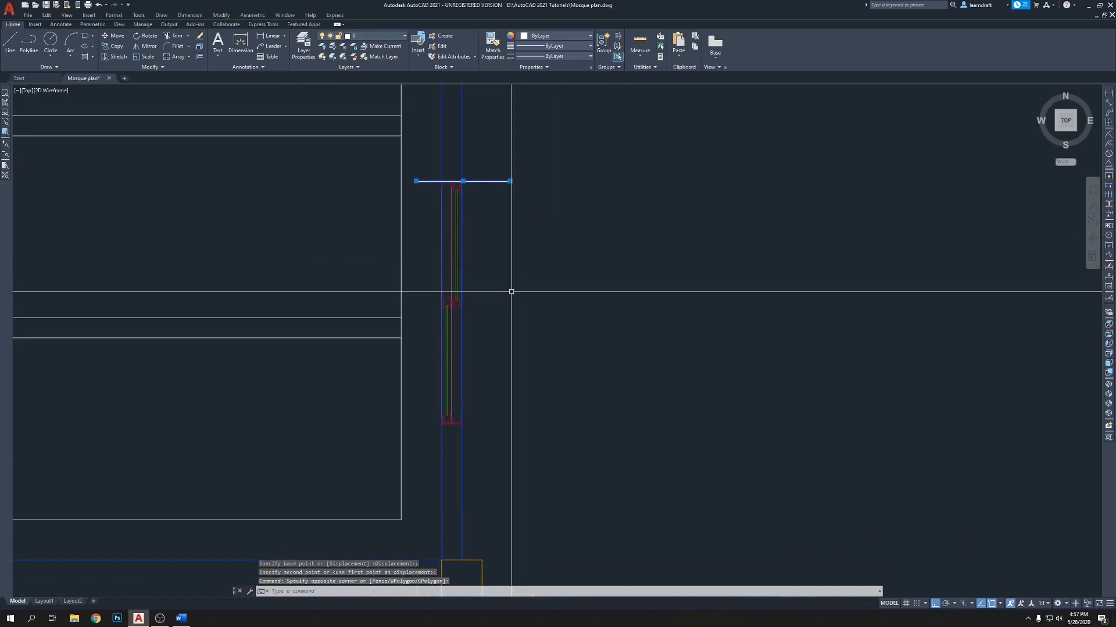
Step: Draw a second short horizontal line across the east wall near the lower window's bottom end
{"action": "key", "text": "Return"}
{"action": "scroll", "coordinate": [512, 291], "scroll_direction": "up", "scroll_amount": 5}
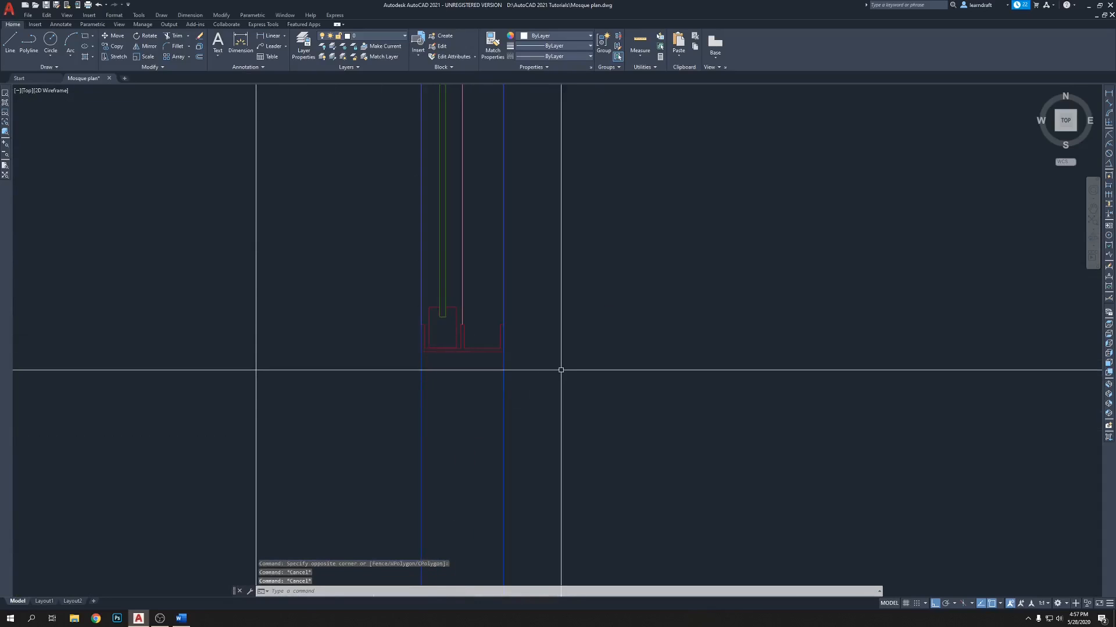
{"action": "type", "text": "l"}
{"action": "key", "text": "Return"}
{"action": "scroll", "coordinate": [557, 375], "scroll_direction": "up", "scroll_amount": 4}
{"action": "left_click", "coordinate": [349, 331]}
{"action": "left_click", "coordinate": [845, 390]}
{"action": "key", "text": "Return"}
Step: Move the second line onto the bottom edge of the lower window's frame as the other trim boundary
{"action": "left_click", "coordinate": [747, 305]}
{"action": "left_click", "coordinate": [690, 395]}
{"action": "middle_click_drag", "start_coordinate": [690, 386], "coordinate": [693, 370]}
{"action": "type", "text": "m"}
{"action": "key", "text": "Return"}
{"action": "left_click", "coordinate": [795, 381]}
{"action": "left_click", "coordinate": [717, 348]}
{"action": "scroll", "coordinate": [689, 328], "scroll_direction": "down", "scroll_amount": 6}
{"action": "middle_click_drag", "start_coordinate": [712, 256], "coordinate": [644, 346]}
Step: Trim both east wall lines where they run through the lower window between the two boundary lines
{"action": "scroll", "coordinate": [654, 349], "scroll_direction": "down", "scroll_amount": 4}
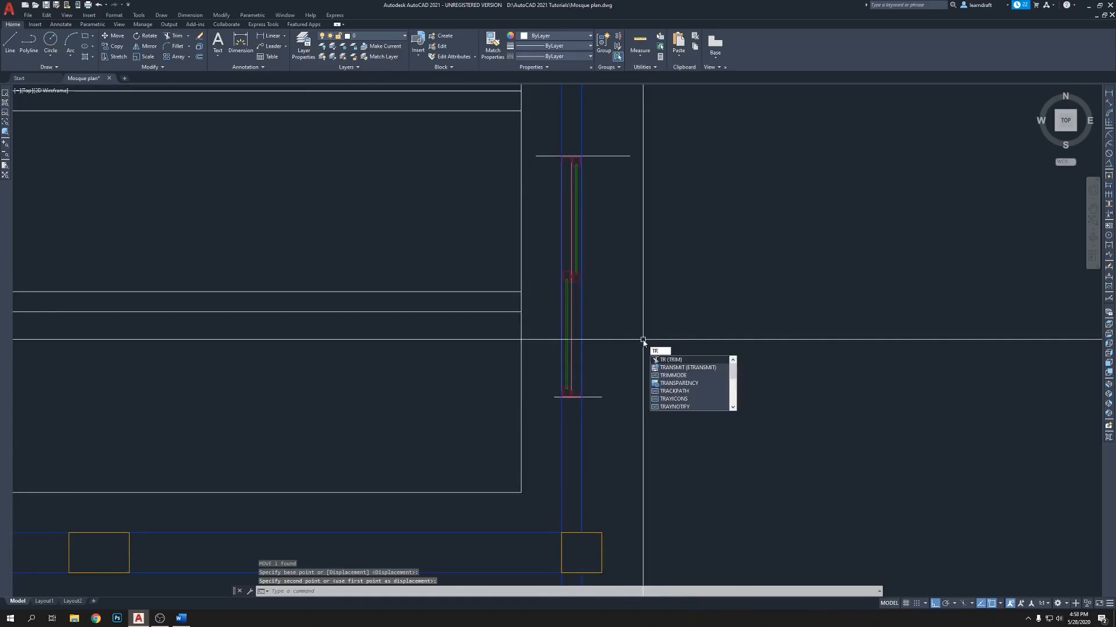
{"action": "key", "text": "Return"}
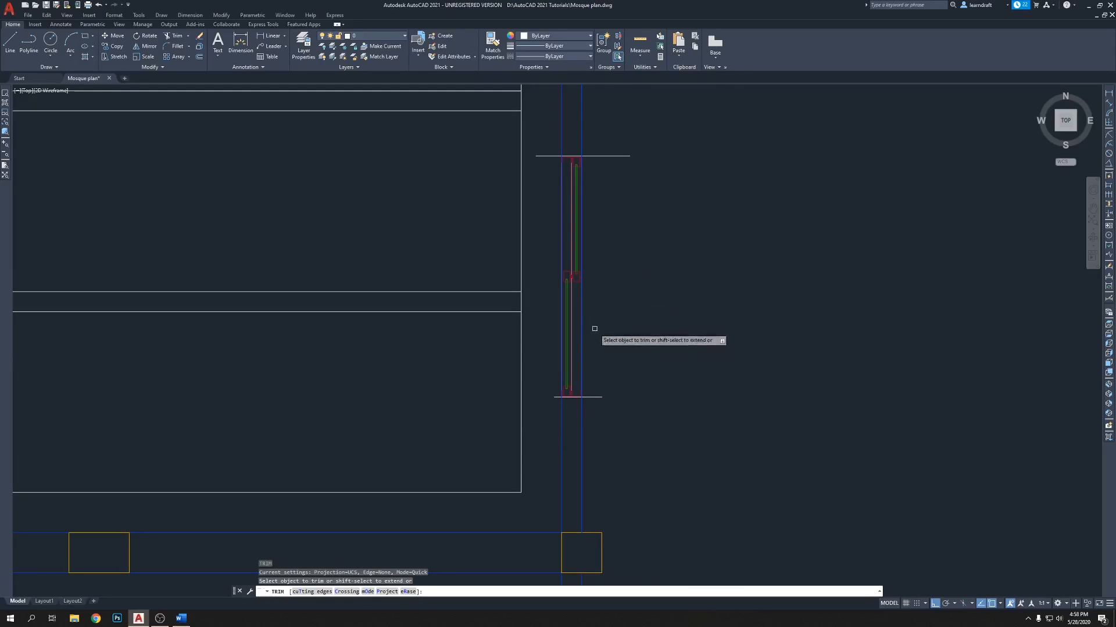
{"action": "left_click_drag", "start_coordinate": [583, 314], "coordinate": [575, 289]}
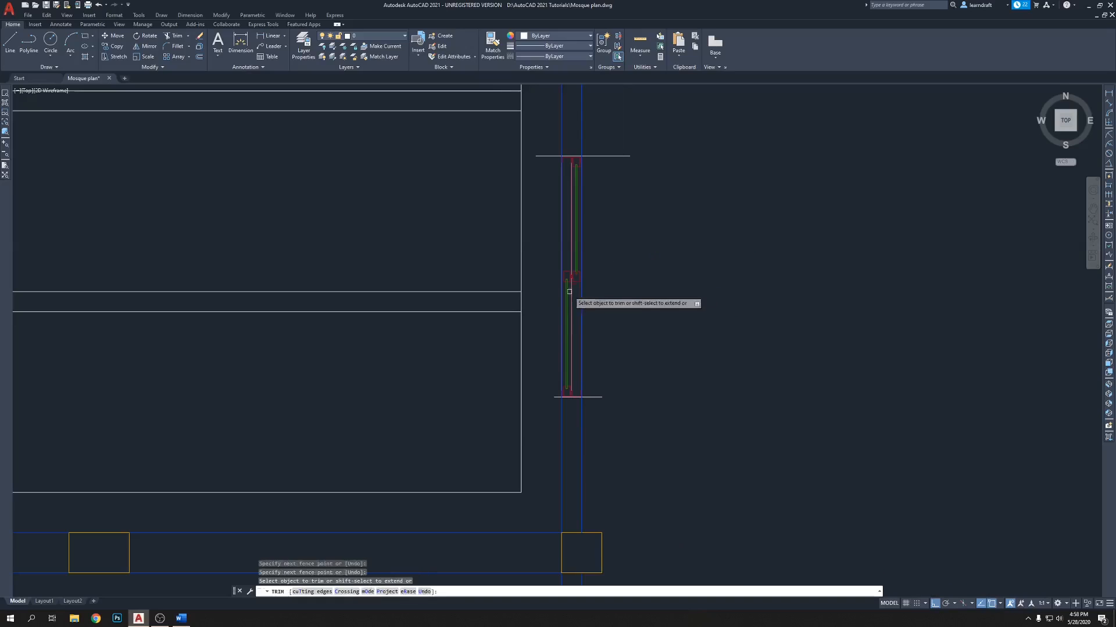
{"action": "left_click", "coordinate": [531, 219]}
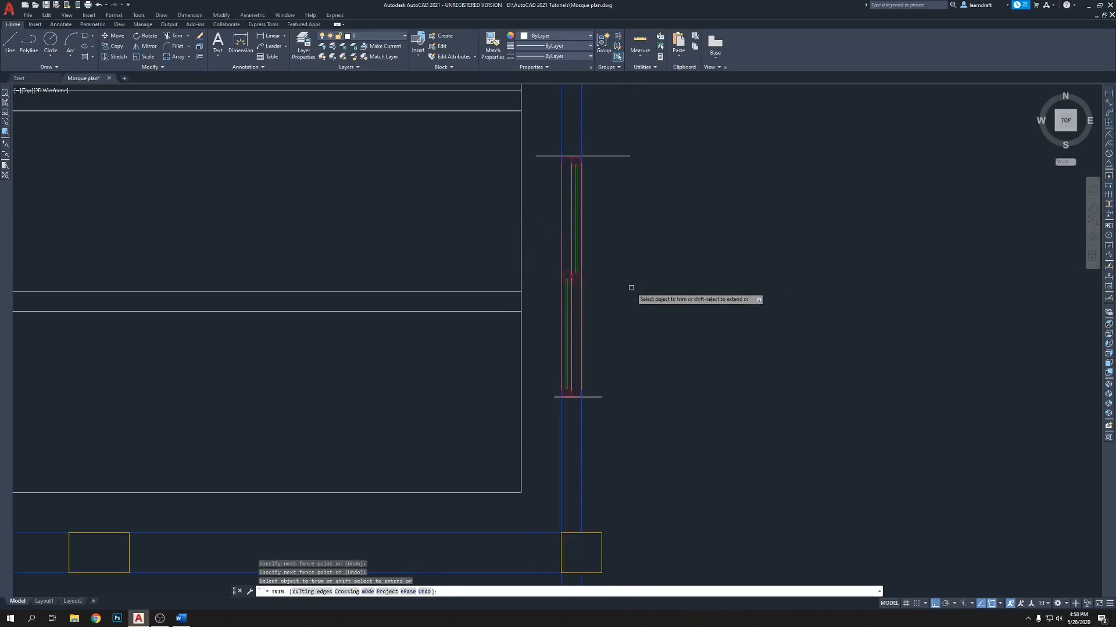
Step: Trim the leftover wall-line stubs inside the bottom and top frame ends of the east wall's lower window
{"action": "scroll", "coordinate": [573, 395], "scroll_direction": "up", "scroll_amount": 10}
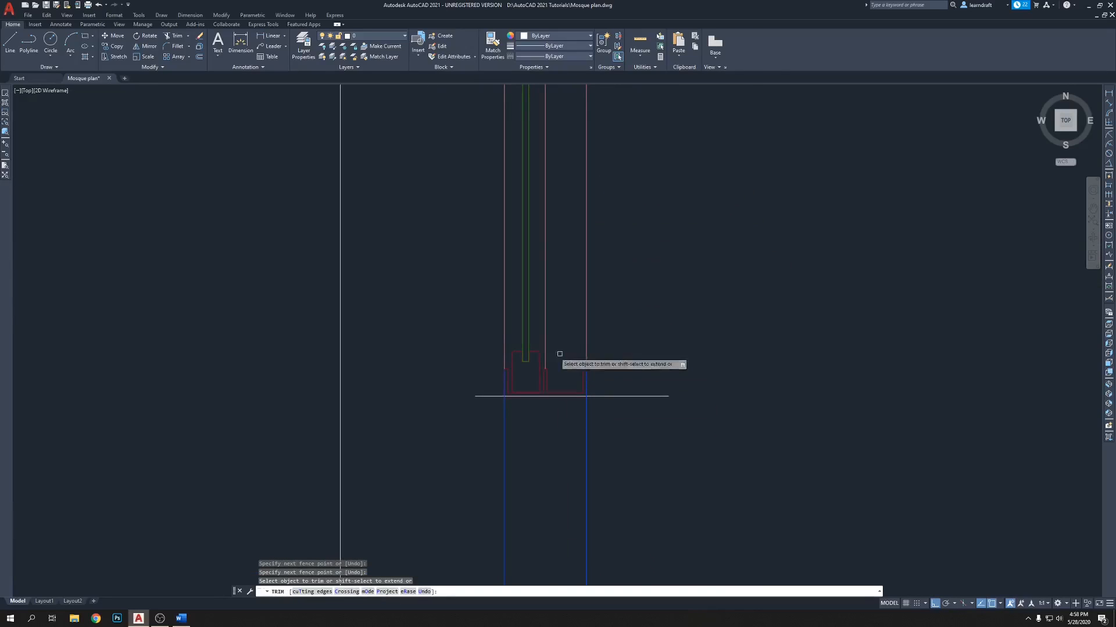
{"action": "left_click_drag", "start_coordinate": [403, 383], "coordinate": [421, 393]}
{"action": "left_click", "coordinate": [429, 395]}
{"action": "left_click", "coordinate": [711, 451]}
{"action": "scroll", "coordinate": [644, 413], "scroll_direction": "down", "scroll_amount": 6}
{"action": "middle_click_drag", "start_coordinate": [651, 250], "coordinate": [641, 416]}
{"action": "middle_click_drag", "start_coordinate": [630, 231], "coordinate": [615, 474]}
{"action": "scroll", "coordinate": [614, 474], "scroll_direction": "down", "scroll_amount": 4}
{"action": "scroll", "coordinate": [620, 342], "scroll_direction": "up", "scroll_amount": 10}
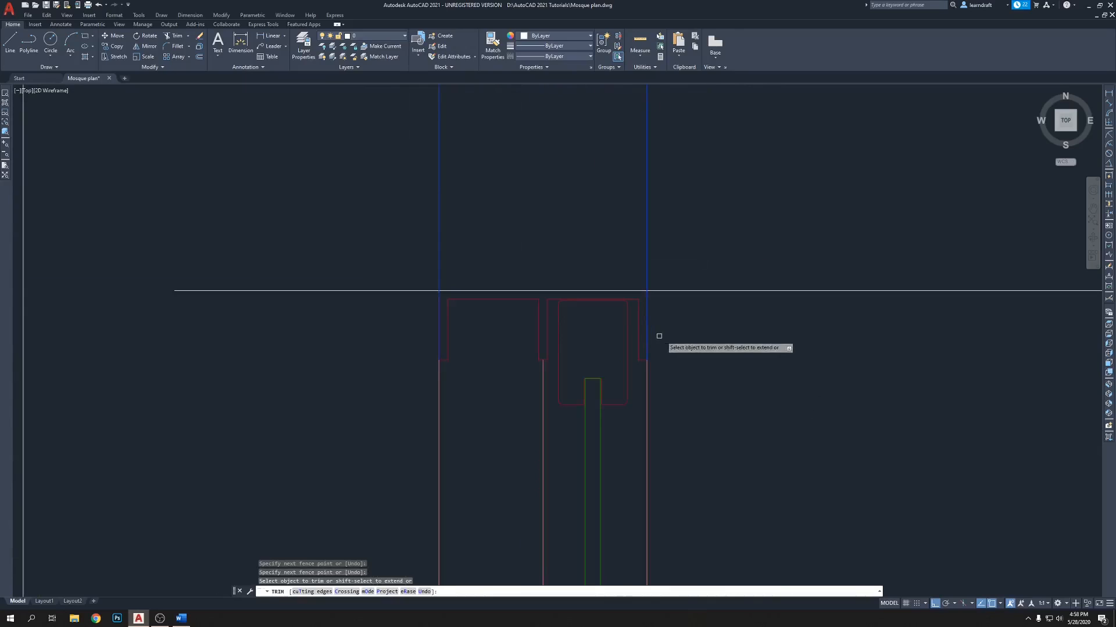
{"action": "left_click", "coordinate": [677, 319]}
{"action": "left_click", "coordinate": [338, 362]}
Step: Delete the two horizontal boundary lines at the ends of the east wall's lower window
{"action": "scroll", "coordinate": [503, 254], "scroll_direction": "down", "scroll_amount": 8}
{"action": "scroll", "coordinate": [557, 242], "scroll_direction": "down", "scroll_amount": 4}
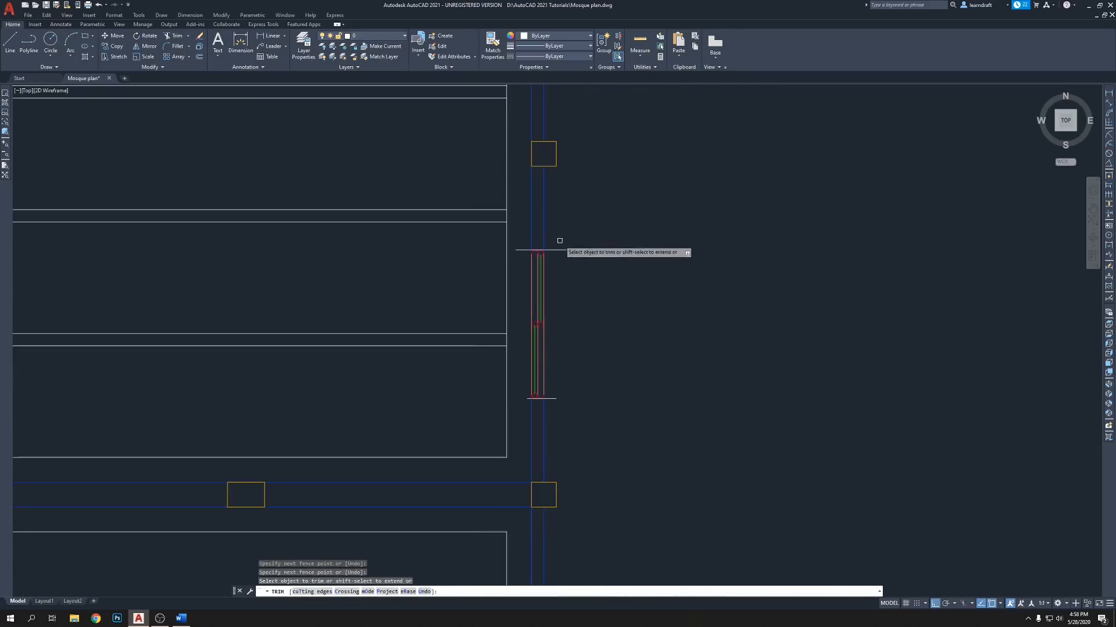
{"action": "key", "text": "space"}
{"action": "left_click", "coordinate": [581, 237]}
{"action": "left_click", "coordinate": [556, 391]}
{"action": "middle_click_drag", "start_coordinate": [608, 374], "coordinate": [606, 357]}
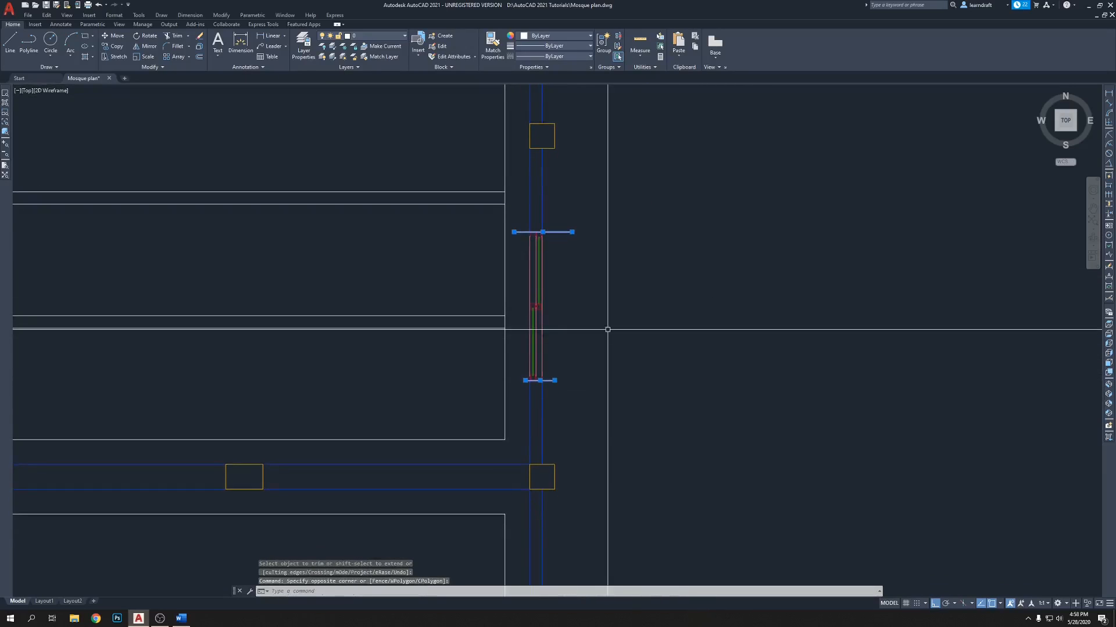
{"action": "key", "text": "Delete"}
{"action": "scroll", "coordinate": [626, 260], "scroll_direction": "down", "scroll_amount": 4}
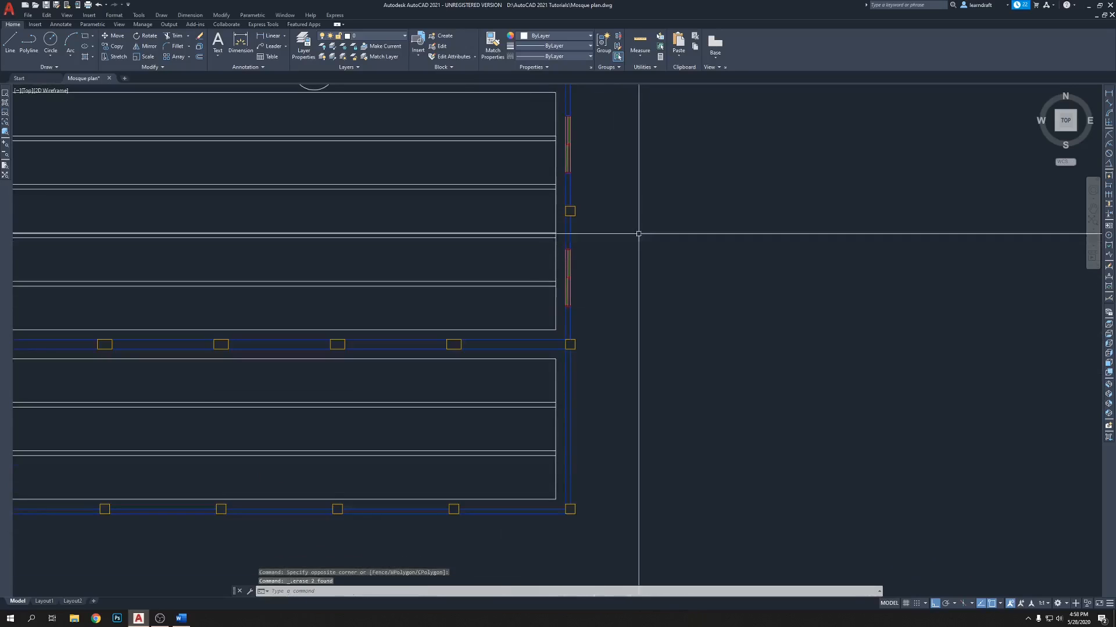
Step: Copy both east wall window blocks to the opposite bays of the west wall, using matching wall-and-column points as references
{"action": "middle_click_drag", "start_coordinate": [606, 202], "coordinate": [664, 251]}
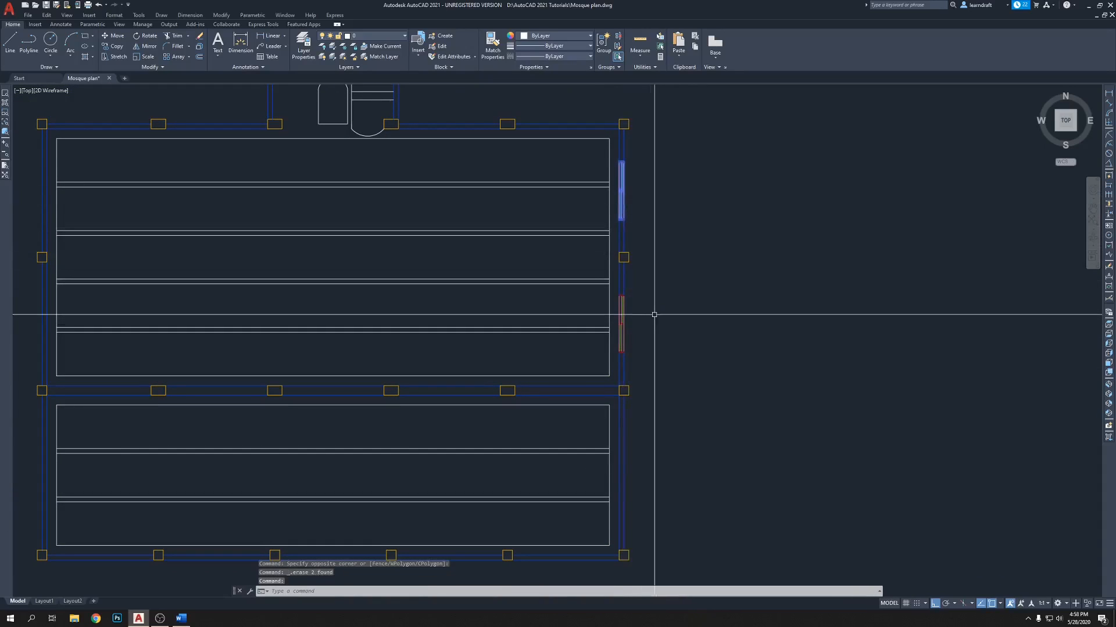
{"action": "mouse_move", "coordinate": [660, 311]}
{"action": "middle_mouse_down"}
{"action": "mouse_move", "coordinate": [667, 283]}
{"action": "mouse_move", "coordinate": [720, 288]}
{"action": "middle_mouse_up"}
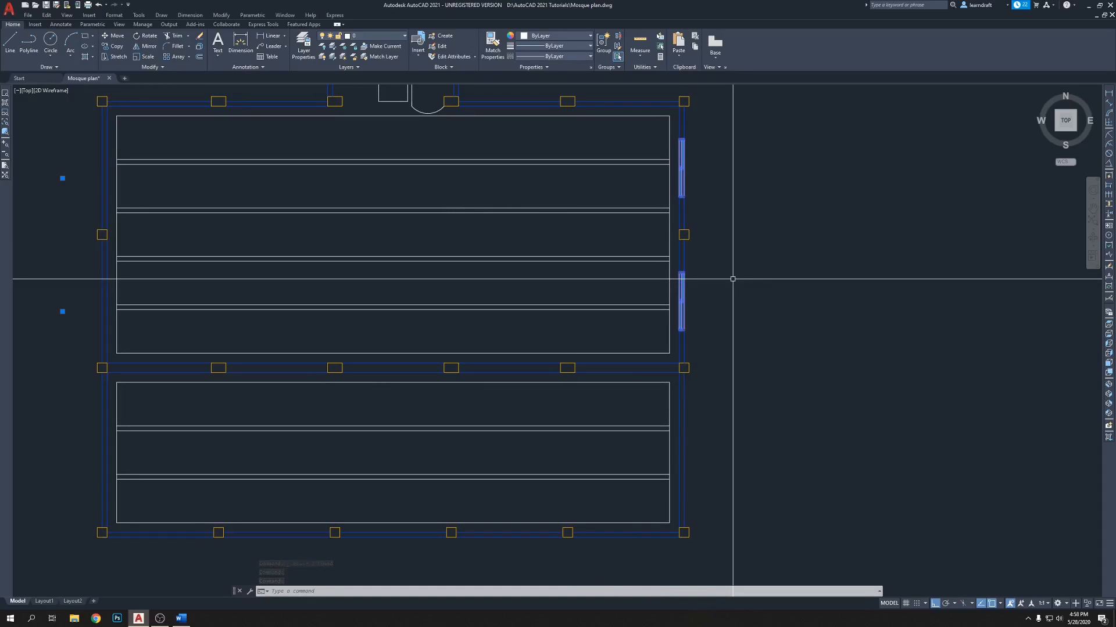
{"action": "middle_click_drag", "start_coordinate": [706, 273], "coordinate": [694, 254]}
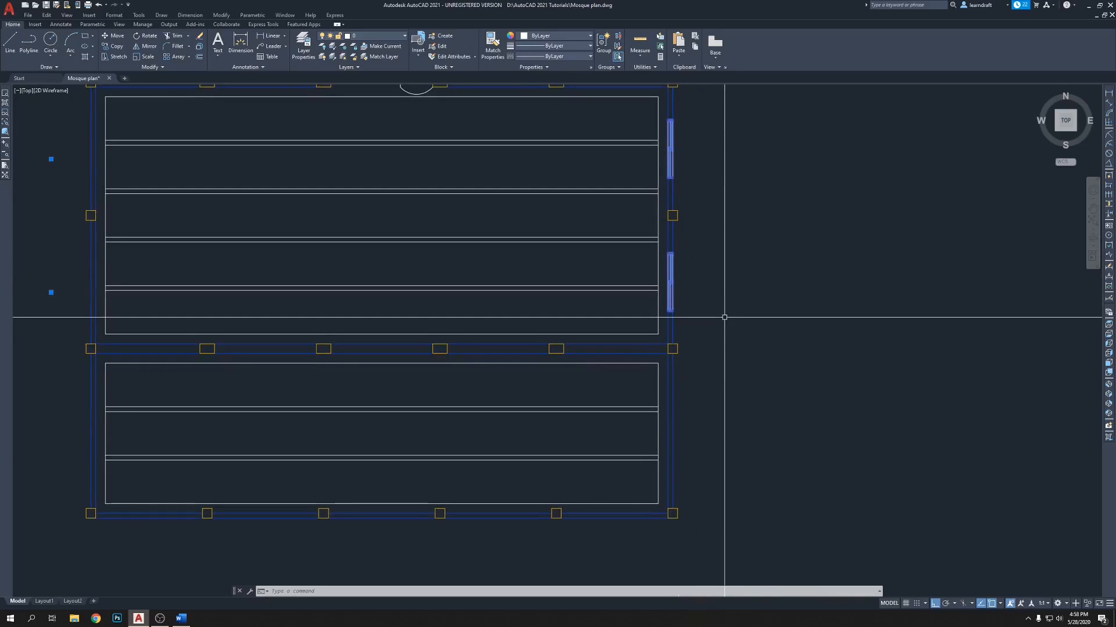
{"action": "middle_click_drag", "start_coordinate": [728, 362], "coordinate": [707, 291]}
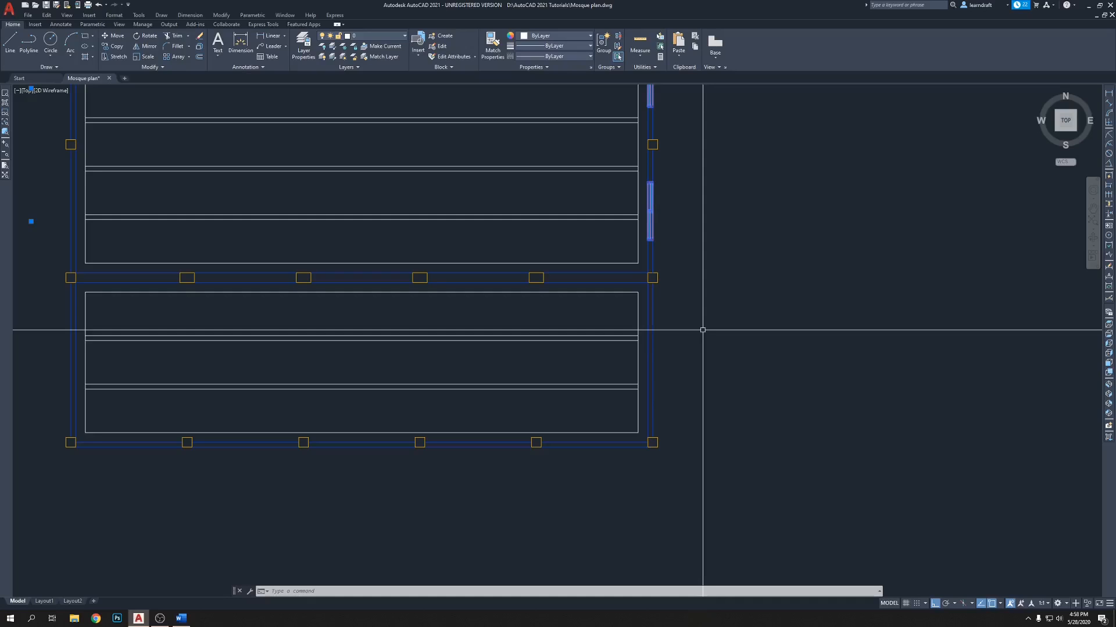
{"action": "type", "text": "co"}
{"action": "key", "text": "Return"}
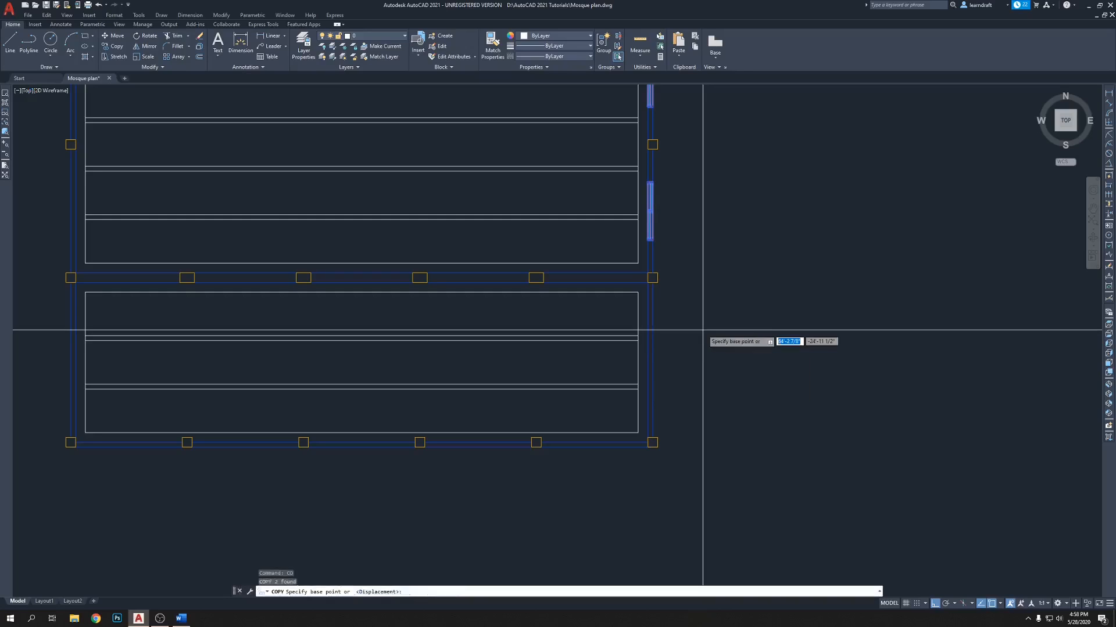
{"action": "scroll", "coordinate": [649, 270], "scroll_direction": "up", "scroll_amount": 5}
{"action": "left_click", "coordinate": [649, 292]}
{"action": "scroll", "coordinate": [651, 293], "scroll_direction": "down", "scroll_amount": 5}
{"action": "scroll", "coordinate": [424, 322], "scroll_direction": "up", "scroll_amount": 6}
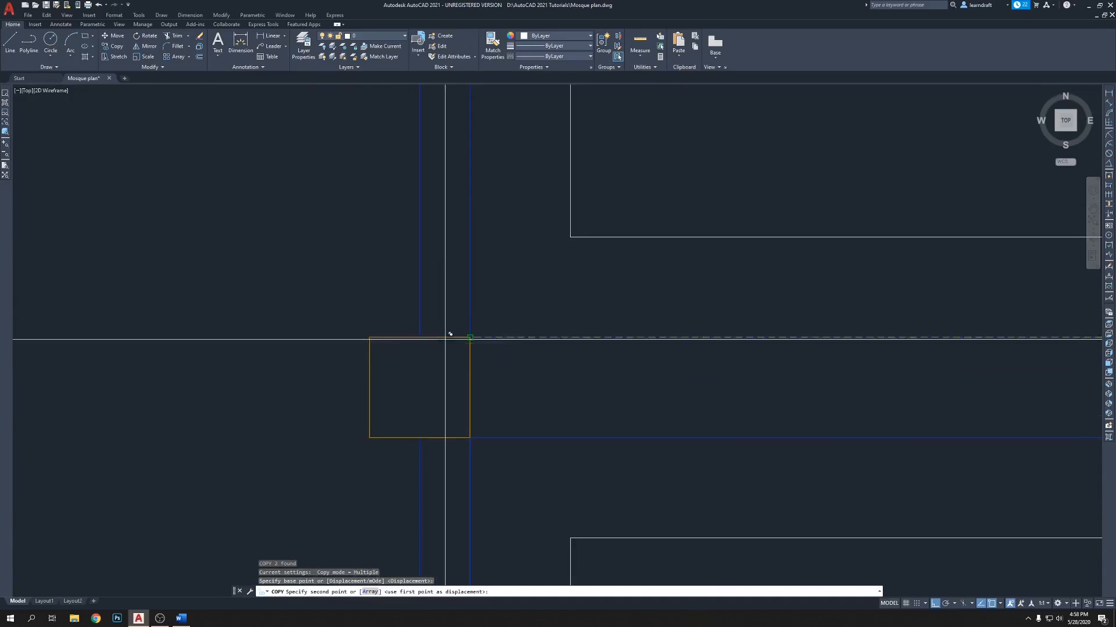
{"action": "left_click", "coordinate": [420, 337]}
{"action": "scroll", "coordinate": [420, 355], "scroll_direction": "down", "scroll_amount": 6}
{"action": "key", "text": "Escape"}
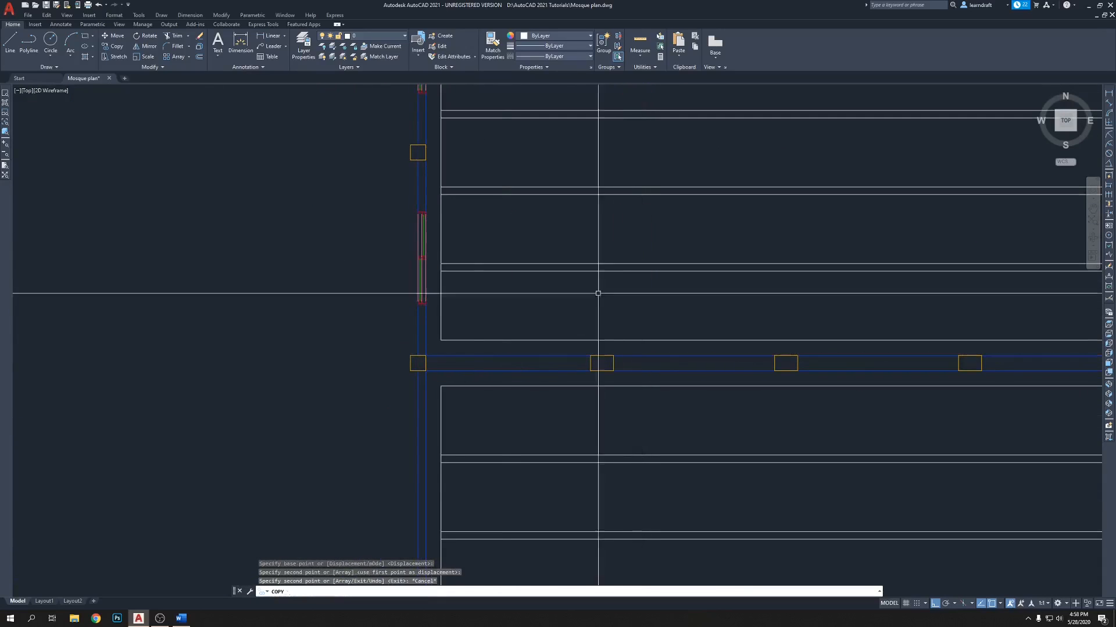
Step: Trim the west wall lines inside the upper window at its top frame end
{"action": "scroll", "coordinate": [439, 214], "scroll_direction": "up", "scroll_amount": 5}
{"action": "scroll", "coordinate": [411, 161], "scroll_direction": "down", "scroll_amount": 4}
{"action": "scroll", "coordinate": [454, 186], "scroll_direction": "up", "scroll_amount": 3}
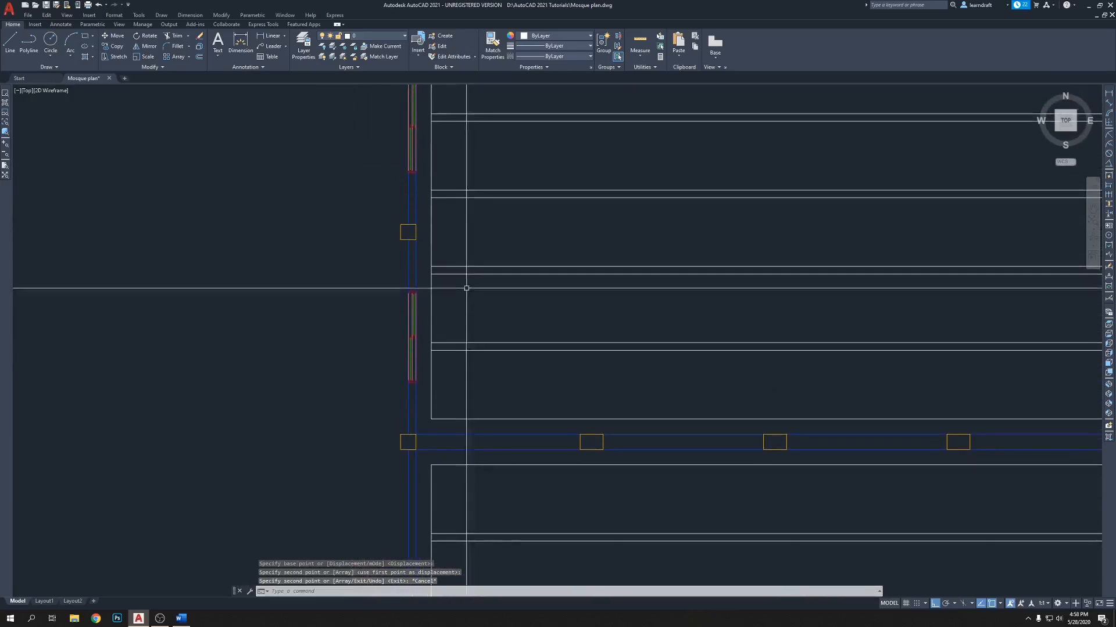
{"action": "middle_click_drag", "start_coordinate": [454, 185], "coordinate": [470, 166]}
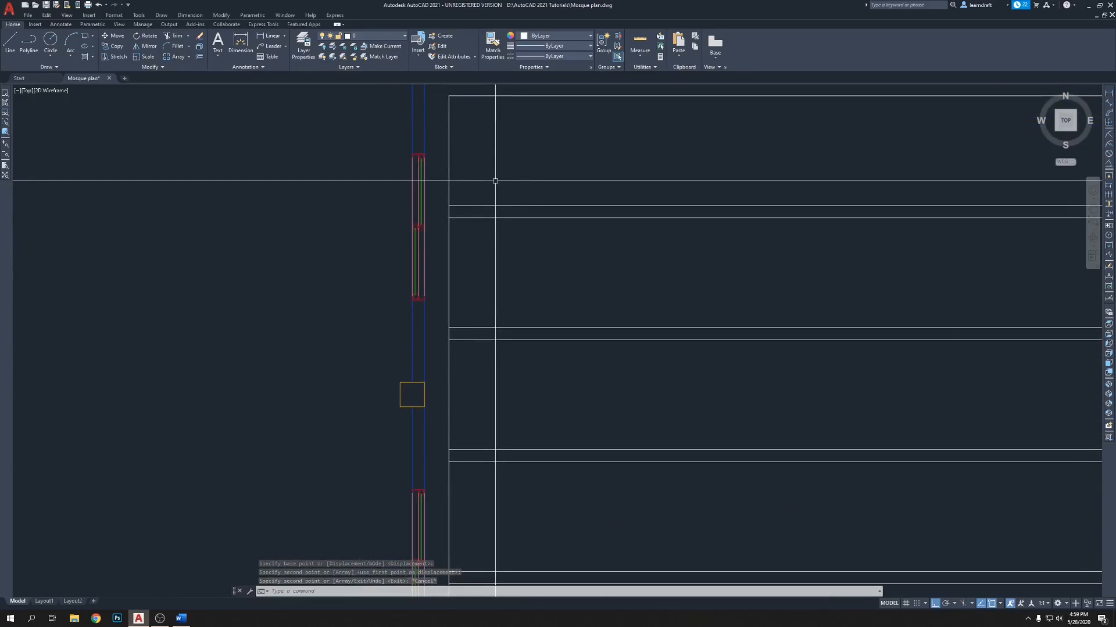
{"action": "key", "text": "Return"}
{"action": "scroll", "coordinate": [428, 164], "scroll_direction": "up", "scroll_amount": 4}
{"action": "scroll", "coordinate": [379, 142], "scroll_direction": "up", "scroll_amount": 4}
{"action": "left_click", "coordinate": [378, 142]}
{"action": "left_click", "coordinate": [533, 143]}
Step: Trim the remaining west wall lines inside the bottom frame end of the upper window
{"action": "scroll", "coordinate": [459, 104], "scroll_direction": "down", "scroll_amount": 6}
{"action": "scroll", "coordinate": [478, 251], "scroll_direction": "up", "scroll_amount": 6}
{"action": "middle_click_drag", "start_coordinate": [457, 271], "coordinate": [462, 23]}
{"action": "left_click", "coordinate": [303, 295]}
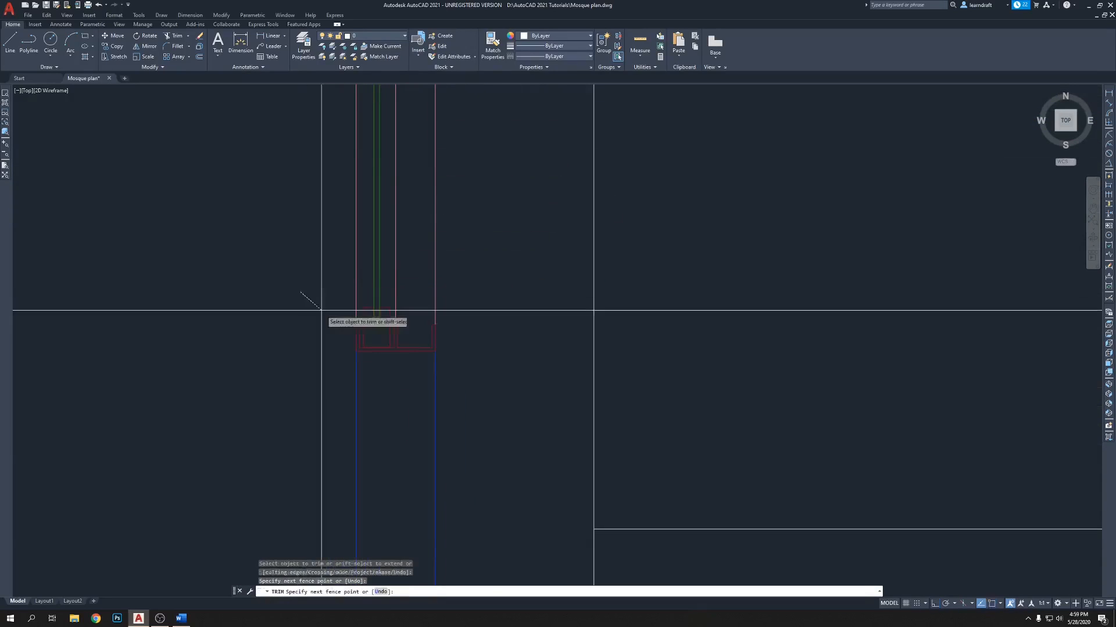
{"action": "left_click", "coordinate": [458, 350]}
{"action": "key", "text": "Return"}
{"action": "scroll", "coordinate": [361, 334], "scroll_direction": "up", "scroll_amount": 4}
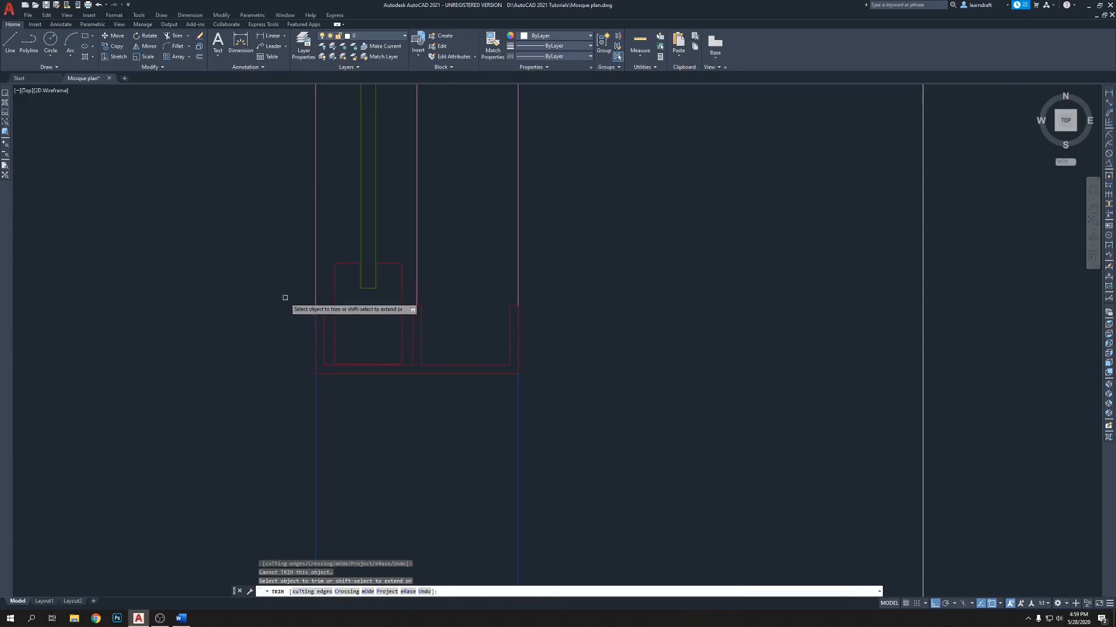
{"action": "left_click", "coordinate": [536, 331]}
{"action": "left_click", "coordinate": [504, 321]}
Step: Try to trim the west wall lines inside the bottom frame end of the lower window
{"action": "scroll", "coordinate": [513, 234], "scroll_direction": "down", "scroll_amount": 10}
{"action": "middle_click_drag", "start_coordinate": [542, 375], "coordinate": [509, 262]}
{"action": "scroll", "coordinate": [473, 217], "scroll_direction": "up", "scroll_amount": 10}
{"action": "scroll", "coordinate": [519, 363], "scroll_direction": "up", "scroll_amount": 2}
{"action": "middle_click_drag", "start_coordinate": [519, 363], "coordinate": [465, 221]}
{"action": "middle_click_drag", "start_coordinate": [466, 325], "coordinate": [463, 302]}
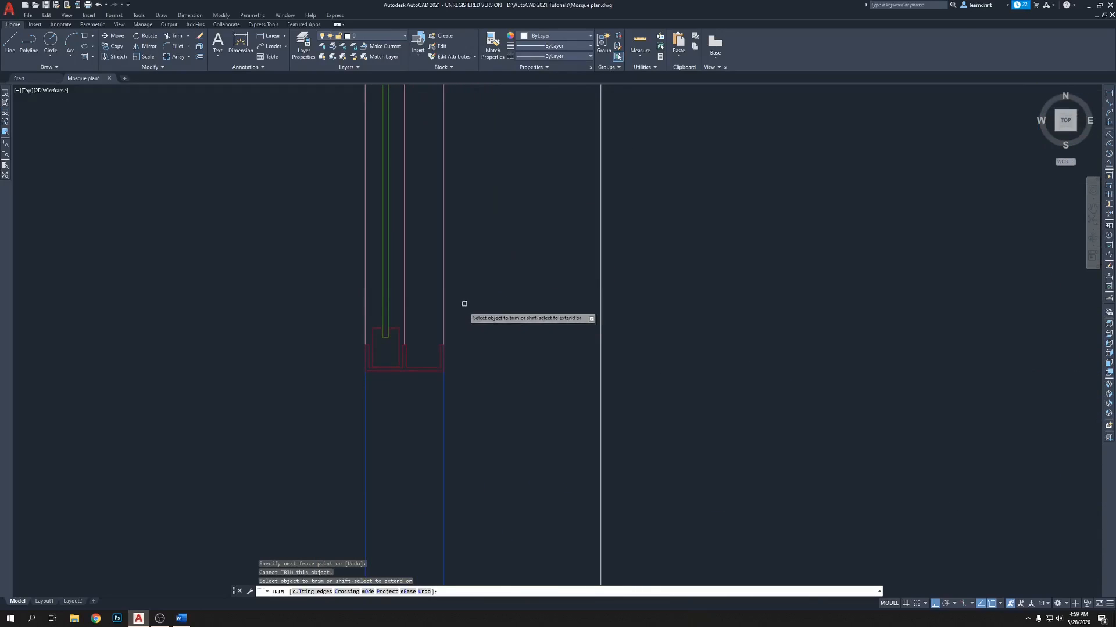
{"action": "left_click", "coordinate": [495, 303]}
{"action": "left_click", "coordinate": [294, 349]}
{"action": "key", "text": "Return"}
{"action": "left_click", "coordinate": [477, 357]}
{"action": "scroll", "coordinate": [341, 350], "scroll_direction": "down", "scroll_amount": 6}
{"action": "middle_click_drag", "start_coordinate": [338, 230], "coordinate": [402, 318]}
{"action": "scroll", "coordinate": [401, 315], "scroll_direction": "up", "scroll_amount": 2}
{"action": "scroll", "coordinate": [441, 264], "scroll_direction": "down", "scroll_amount": 8}
Step: Undo the last trims on the west wall around the lower window
{"action": "key", "text": "ctrl+z"}
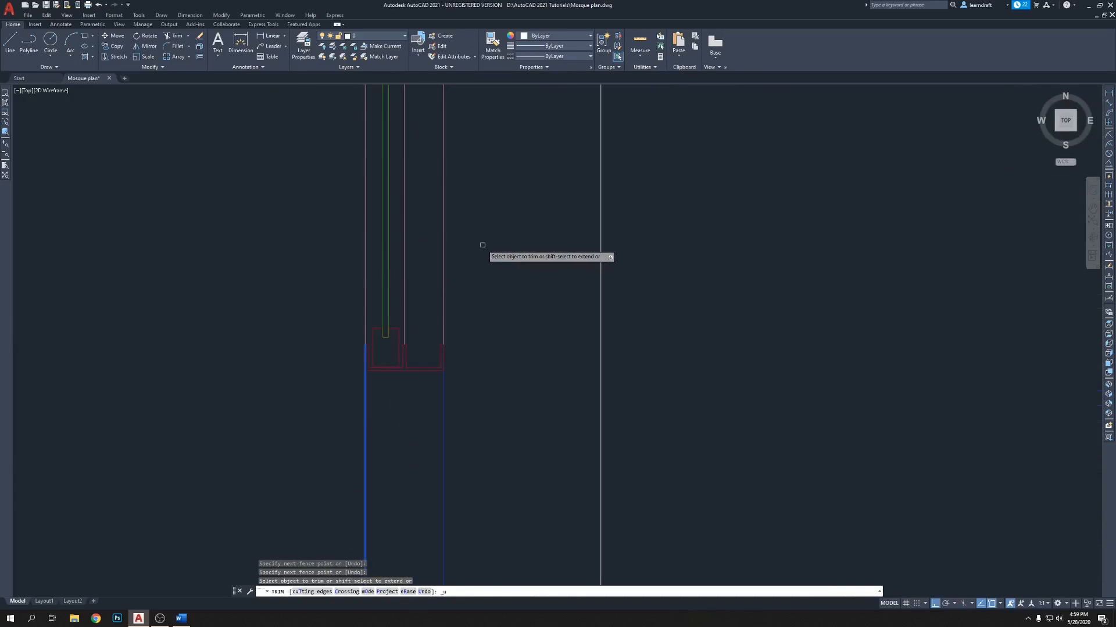
{"action": "scroll", "coordinate": [426, 318], "scroll_direction": "down", "scroll_amount": 3}
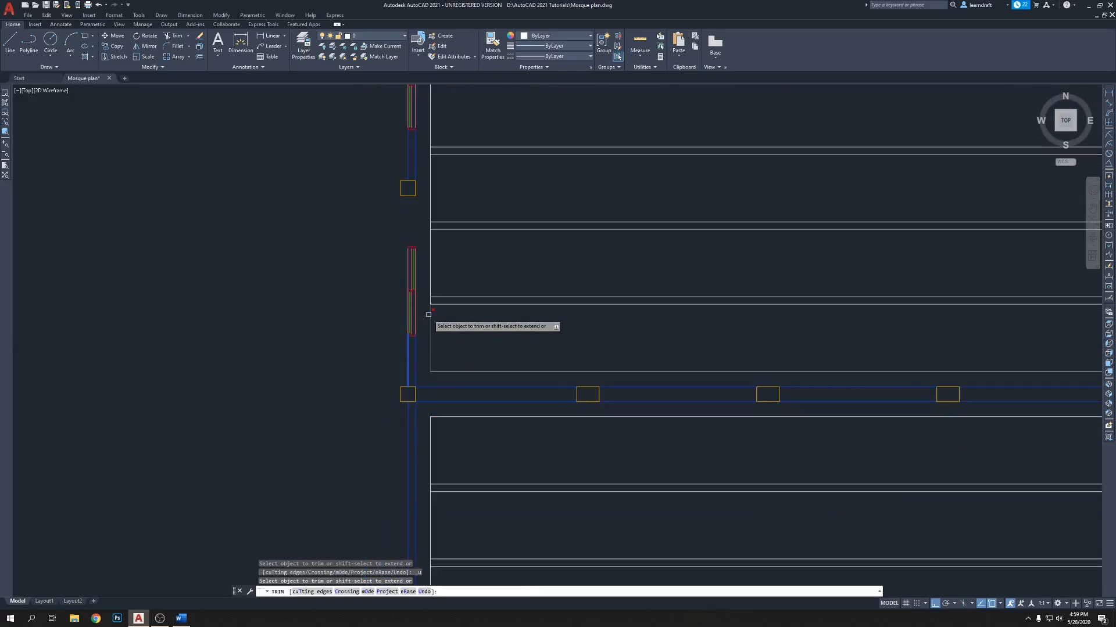
{"action": "key", "text": "ctrl+z"}
{"action": "key", "text": "ctrl+z"}
Step: Trim the west wall lines inside the lower window at its bottom frame end with fence selections
{"action": "scroll", "coordinate": [426, 322], "scroll_direction": "down", "scroll_amount": 8}
{"action": "middle_click_drag", "start_coordinate": [463, 321], "coordinate": [443, 180]}
{"action": "scroll", "coordinate": [413, 294], "scroll_direction": "up", "scroll_amount": 15}
{"action": "scroll", "coordinate": [476, 341], "scroll_direction": "down", "scroll_amount": 4}
{"action": "left_click_drag", "start_coordinate": [307, 322], "coordinate": [386, 349]}
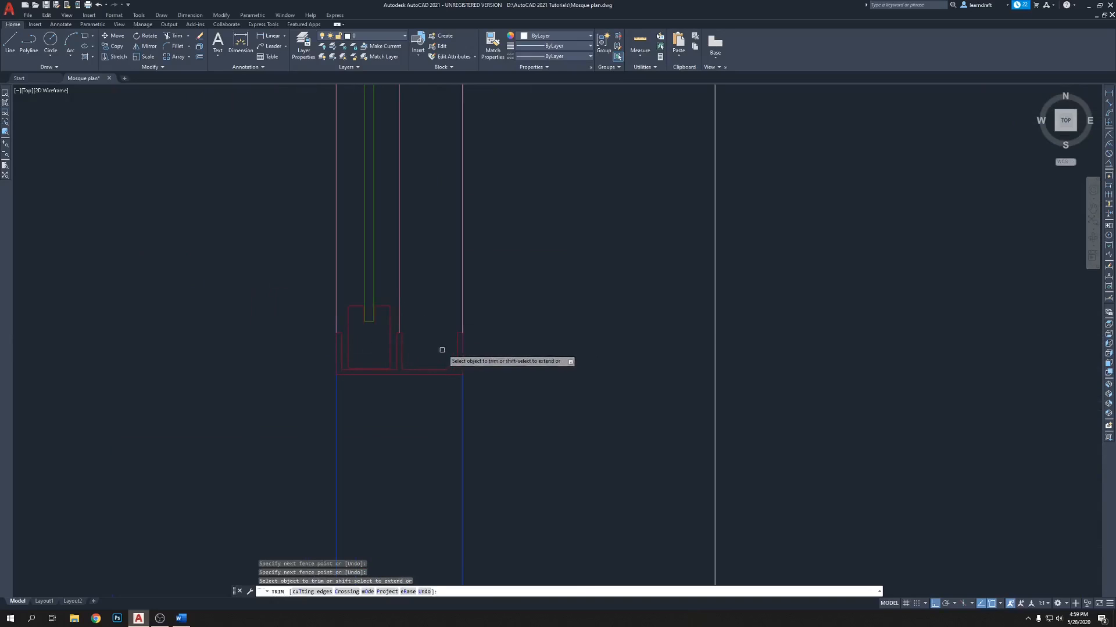
{"action": "scroll", "coordinate": [462, 346], "scroll_direction": "up", "scroll_amount": 4}
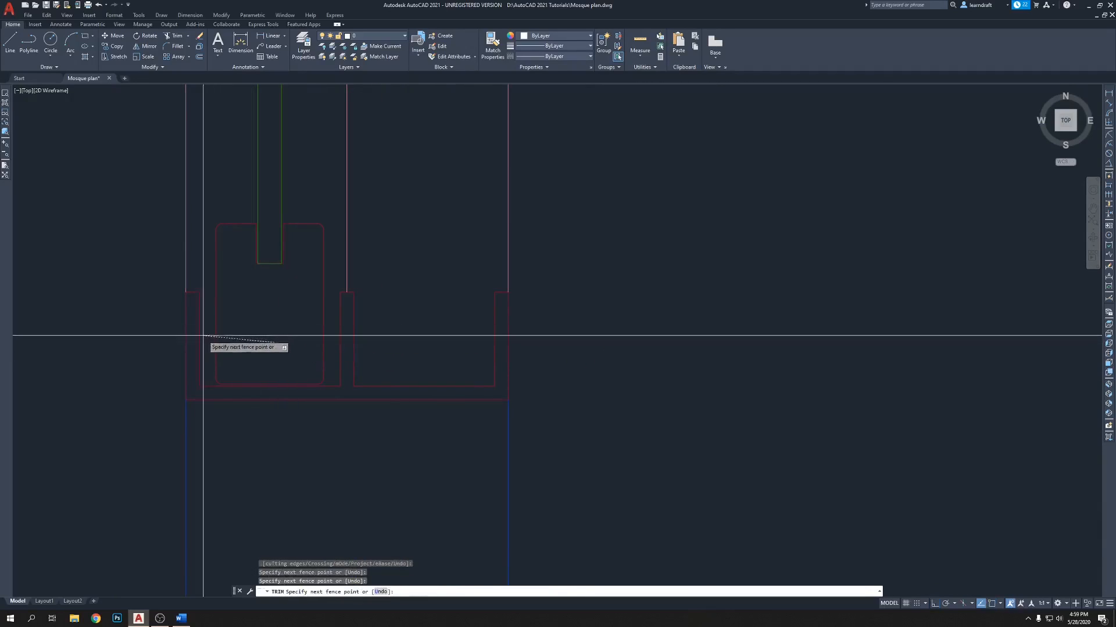
{"action": "scroll", "coordinate": [534, 356], "scroll_direction": "down", "scroll_amount": 5}
{"action": "left_click", "coordinate": [552, 346]}
{"action": "scroll", "coordinate": [518, 353], "scroll_direction": "up", "scroll_amount": 2}
{"action": "left_click", "coordinate": [515, 353]}
Step: Trim the west wall lines at the window's top frame end with a fence selection
{"action": "scroll", "coordinate": [500, 353], "scroll_direction": "down", "scroll_amount": 4}
{"action": "middle_click_drag", "start_coordinate": [504, 266], "coordinate": [521, 386]}
{"action": "scroll", "coordinate": [503, 220], "scroll_direction": "up", "scroll_amount": 5}
{"action": "left_click", "coordinate": [703, 343]}
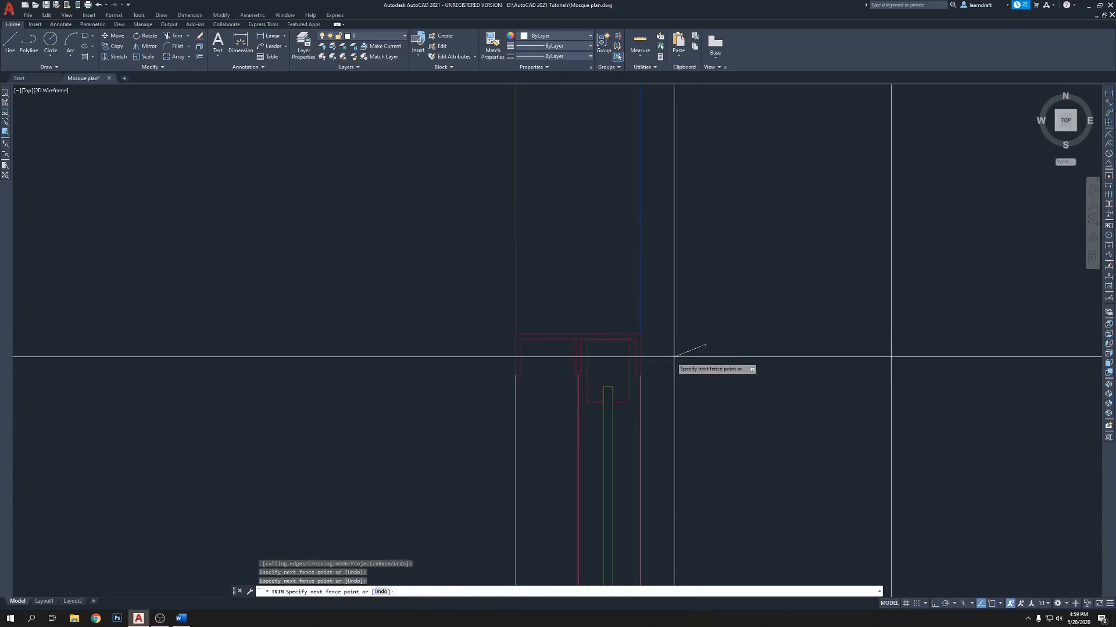
{"action": "left_click", "coordinate": [410, 356]}
Step: Trim the west wall lines inside the top and bottom frame ends of the window in the bay just north of the middle wall
{"action": "scroll", "coordinate": [430, 235], "scroll_direction": "down", "scroll_amount": 6}
{"action": "scroll", "coordinate": [465, 304], "scroll_direction": "down", "scroll_amount": 3}
{"action": "scroll", "coordinate": [419, 219], "scroll_direction": "up", "scroll_amount": 8}
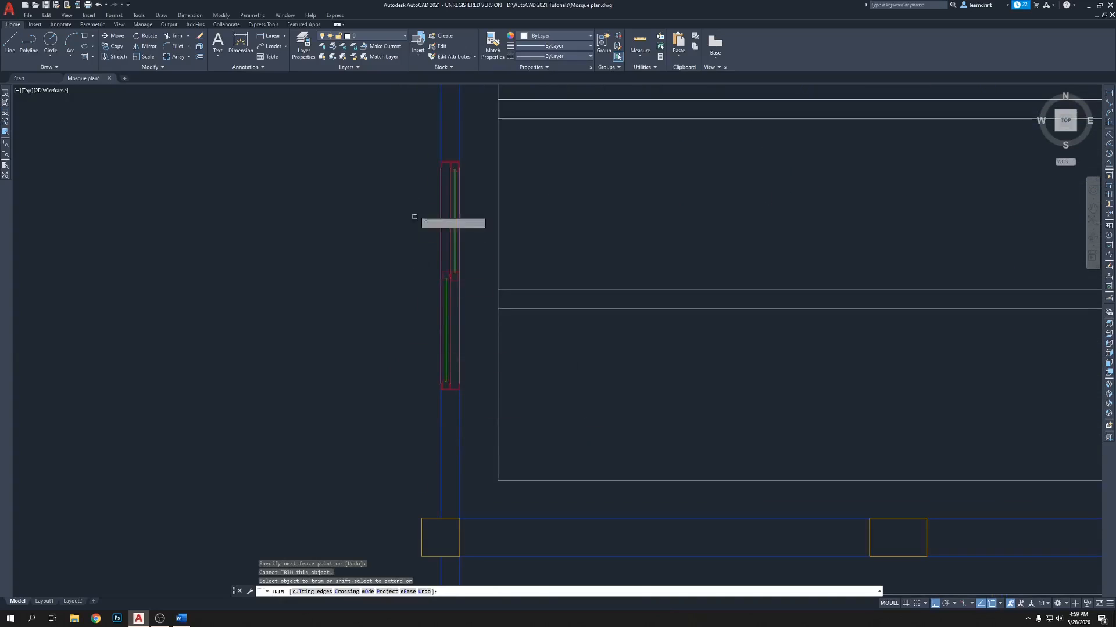
{"action": "scroll", "coordinate": [590, 211], "scroll_direction": "up", "scroll_amount": 2}
{"action": "left_click", "coordinate": [618, 208]}
{"action": "left_click", "coordinate": [220, 204]}
{"action": "scroll", "coordinate": [505, 146], "scroll_direction": "down", "scroll_amount": 2}
{"action": "scroll", "coordinate": [505, 145], "scroll_direction": "down", "scroll_amount": 4}
{"action": "scroll", "coordinate": [532, 378], "scroll_direction": "up", "scroll_amount": 8}
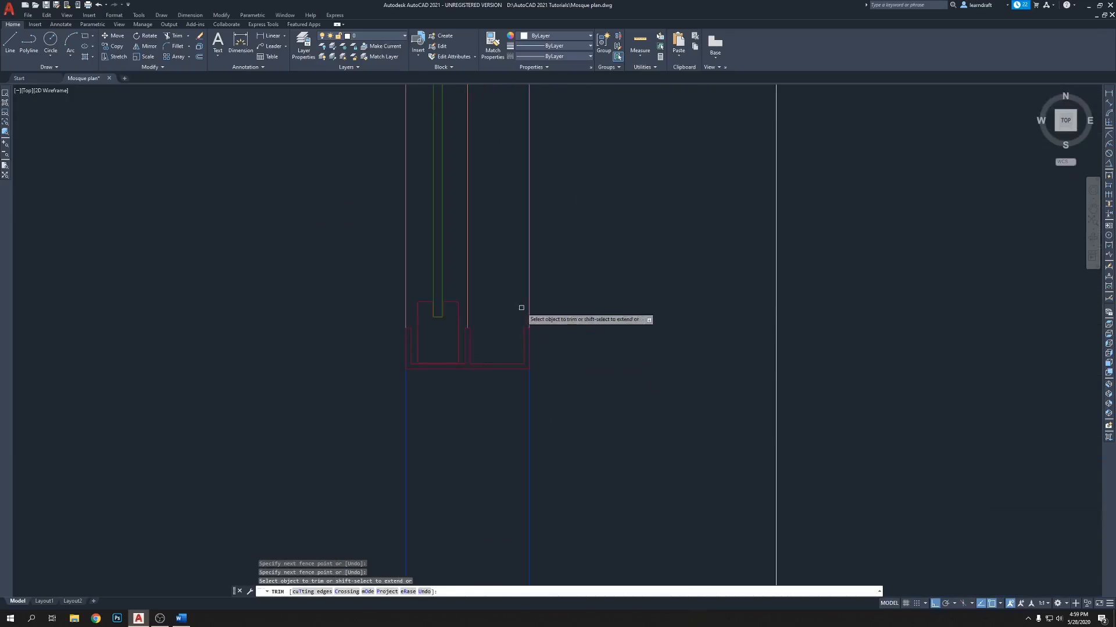
{"action": "left_click", "coordinate": [548, 332]}
{"action": "left_click", "coordinate": [299, 356]}
{"action": "scroll", "coordinate": [436, 313], "scroll_direction": "up", "scroll_amount": 6}
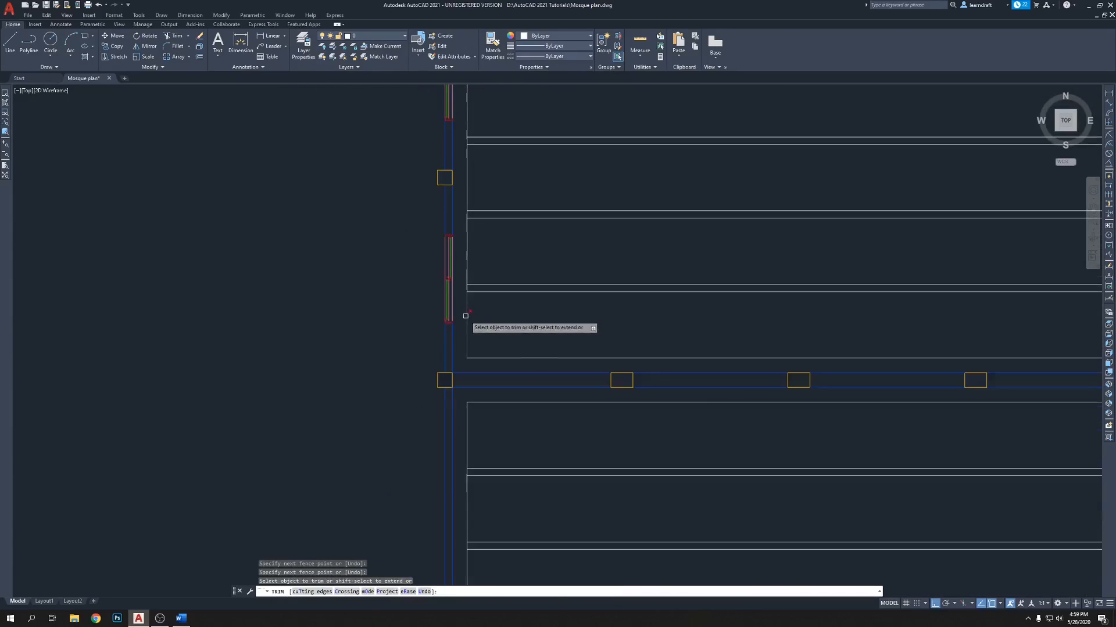
{"action": "scroll", "coordinate": [377, 349], "scroll_direction": "down", "scroll_amount": 6}
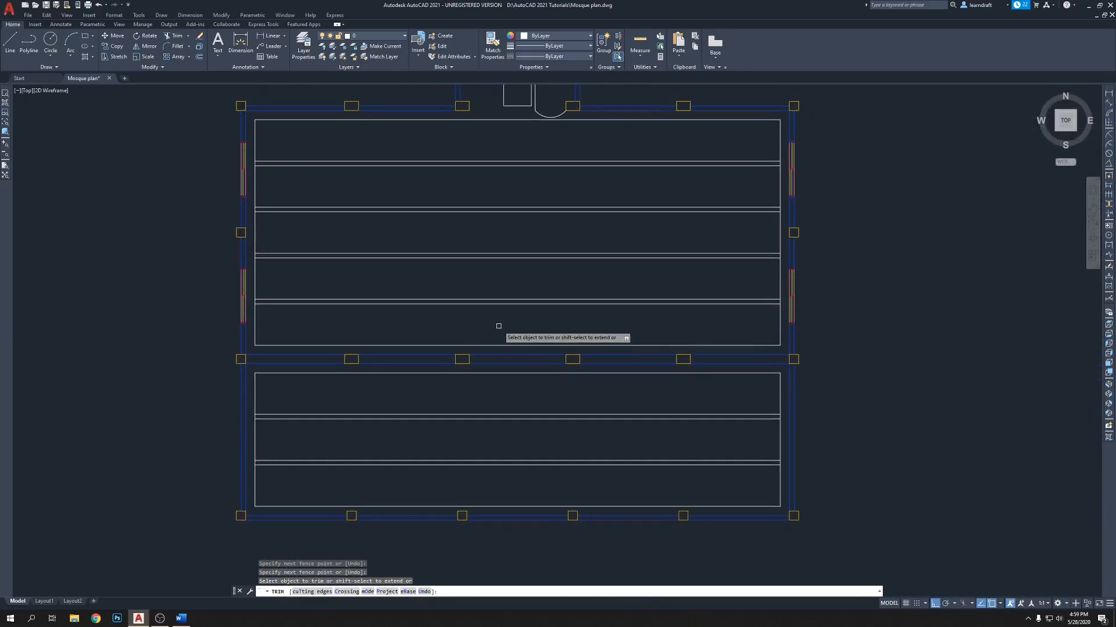
{"action": "middle_click_drag", "start_coordinate": [838, 326], "coordinate": [771, 282]}
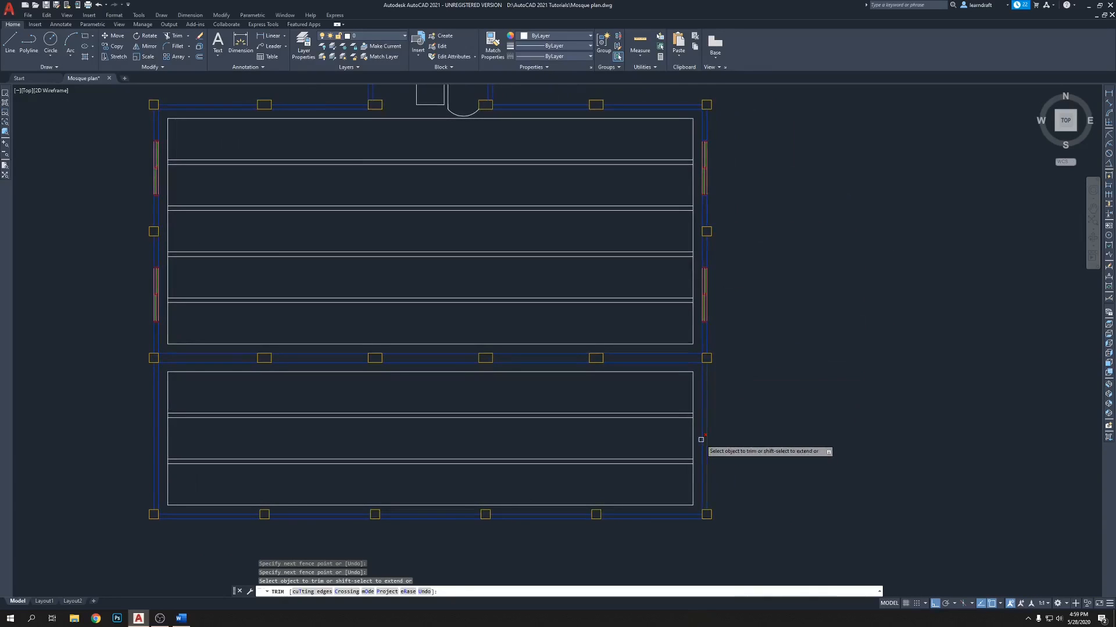
{"action": "key", "text": "Escape"}
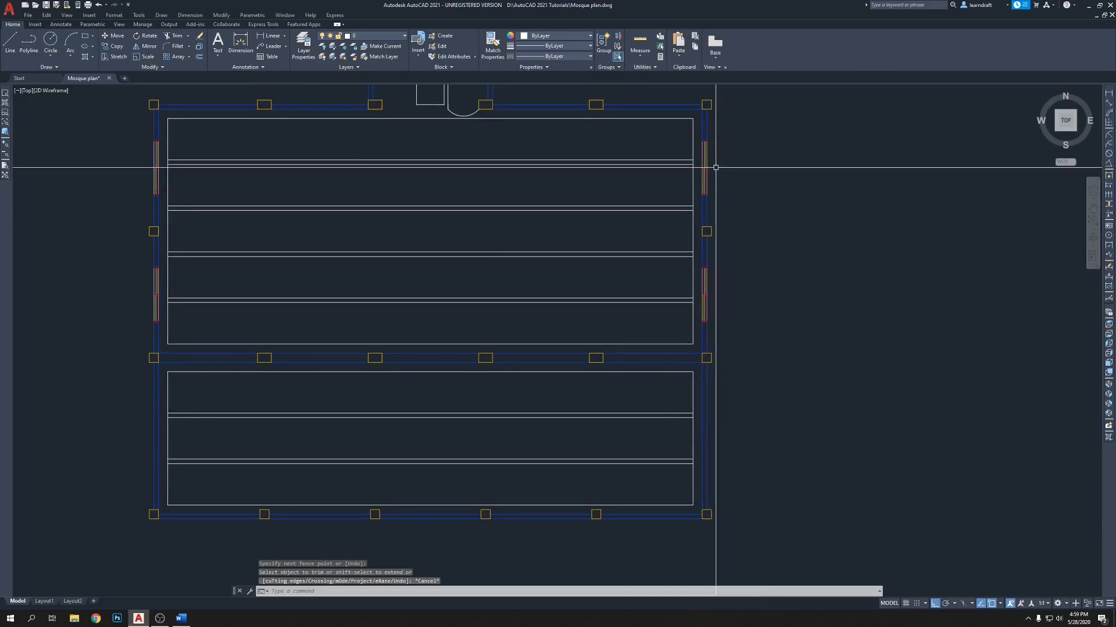
{"action": "middle_click_drag", "start_coordinate": [722, 292], "coordinate": [693, 207]}
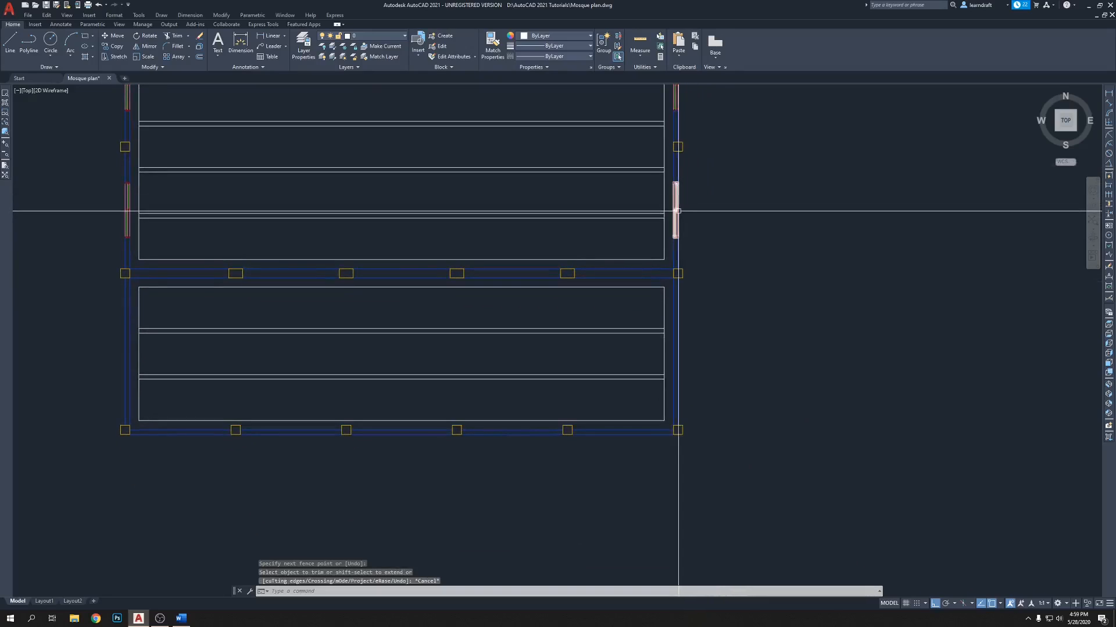
{"action": "left_click", "coordinate": [675, 224]}
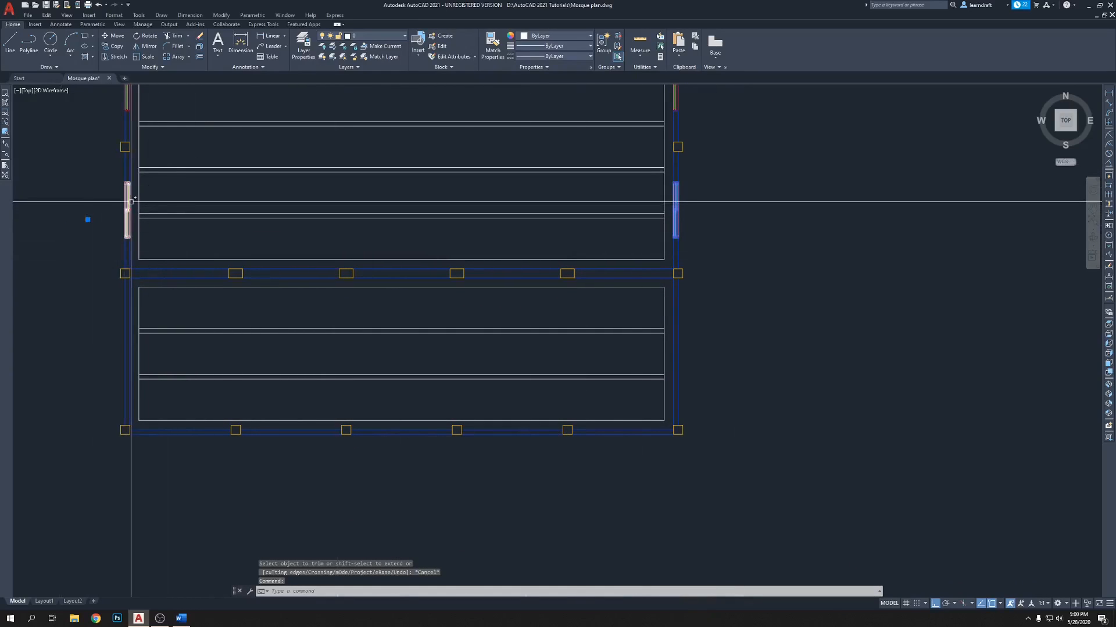
{"action": "left_click", "coordinate": [130, 201]}
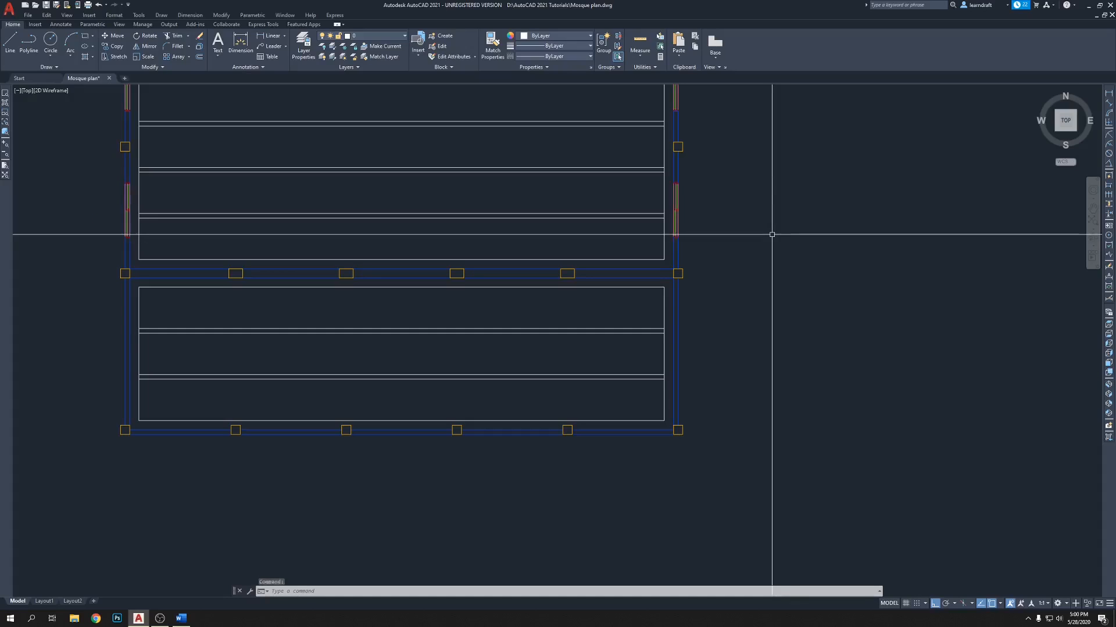
{"action": "key", "text": "Escape"}
{"action": "key", "text": "Escape"}
{"action": "scroll", "coordinate": [719, 299], "scroll_direction": "up", "scroll_amount": 5}
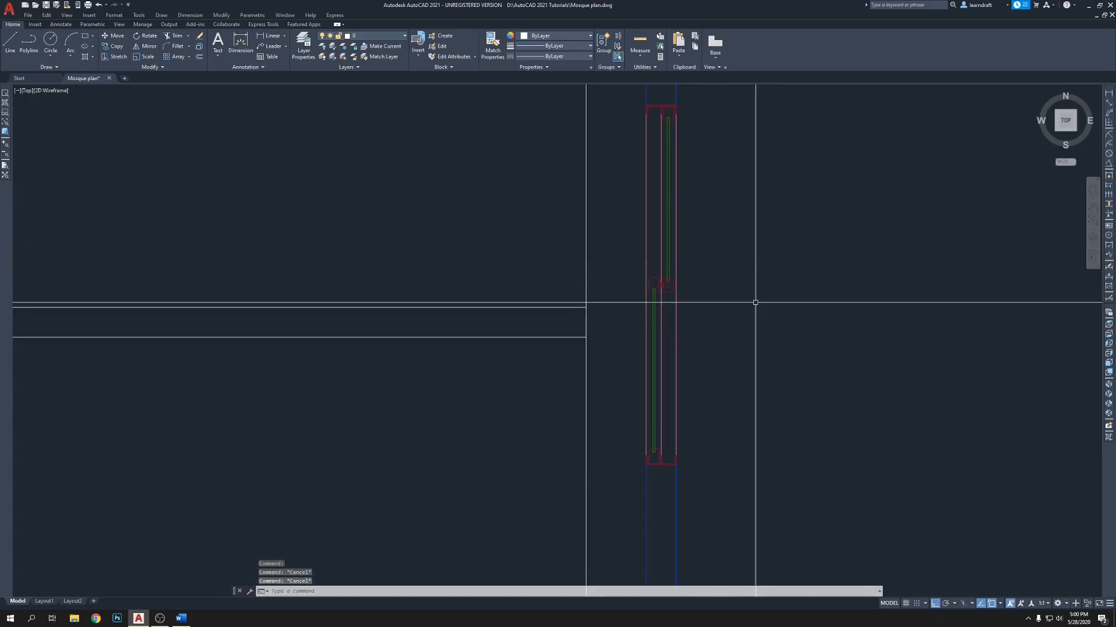
{"action": "left_click", "coordinate": [681, 275]}
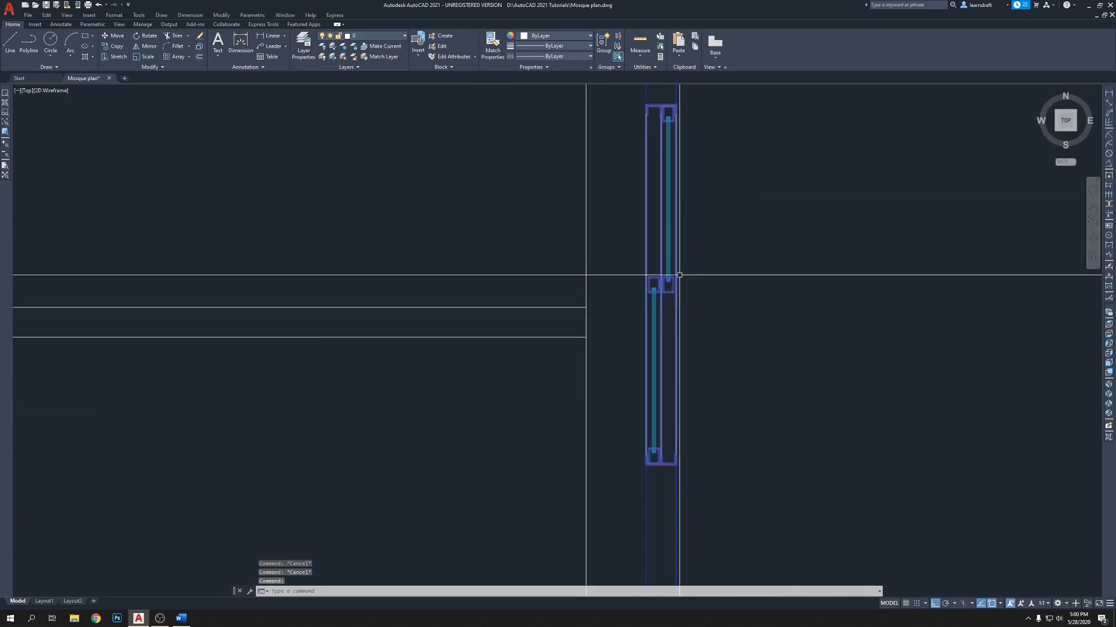
{"action": "key", "text": "Escape"}
{"action": "key", "text": "Escape"}
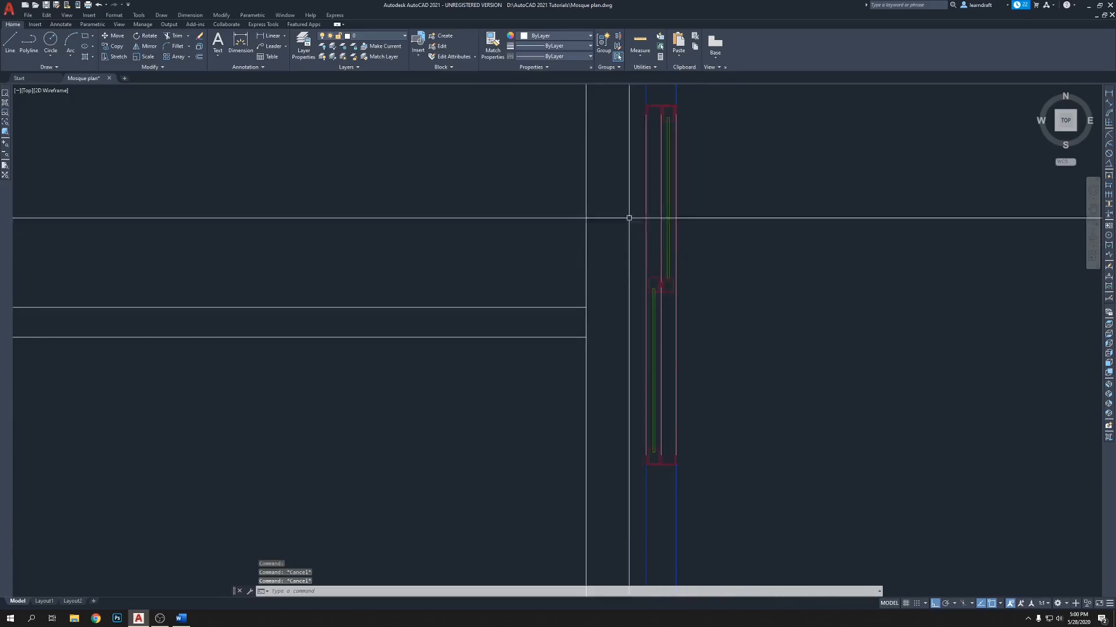
Step: Draw a short horizontal guide line outward from the midpoint of the east wall in the southern bay
{"action": "scroll", "coordinate": [638, 226], "scroll_direction": "down", "scroll_amount": 5}
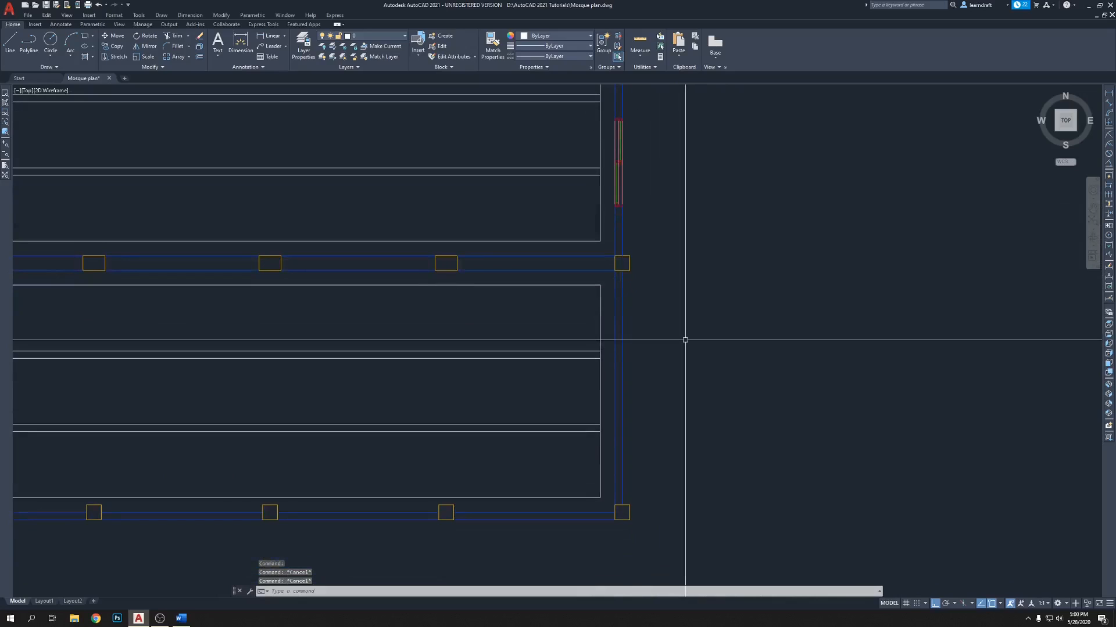
{"action": "key", "text": "Return"}
{"action": "left_click", "coordinate": [615, 387]}
{"action": "left_click", "coordinate": [716, 383]}
{"action": "key", "text": "Return"}
Step: Copy the east wall's window block straight down into the southern bay, aligning its middle with the guide line
{"action": "scroll", "coordinate": [633, 262], "scroll_direction": "up", "scroll_amount": 4}
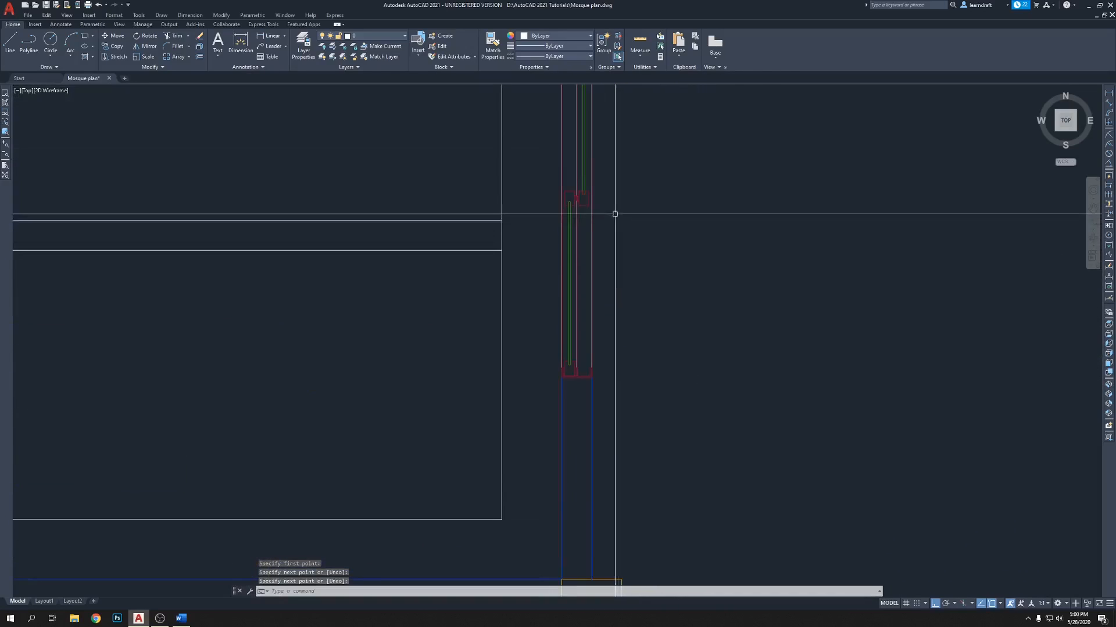
{"action": "middle_click_drag", "start_coordinate": [624, 194], "coordinate": [628, 233]}
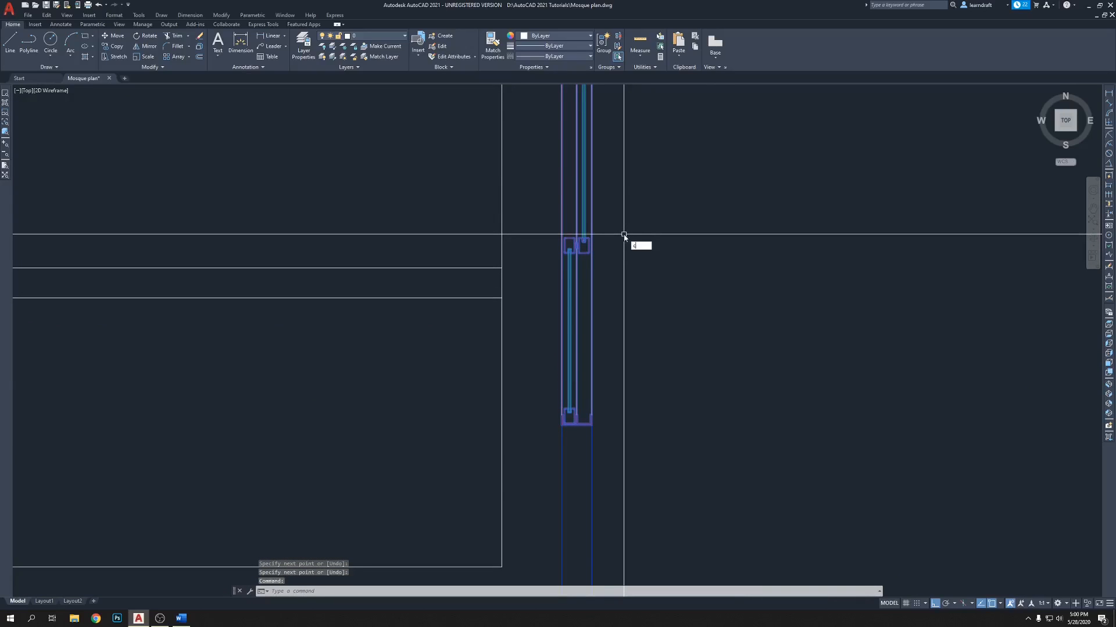
{"action": "type", "text": "co"}
{"action": "key", "text": "Return"}
{"action": "scroll", "coordinate": [595, 231], "scroll_direction": "up", "scroll_amount": 4}
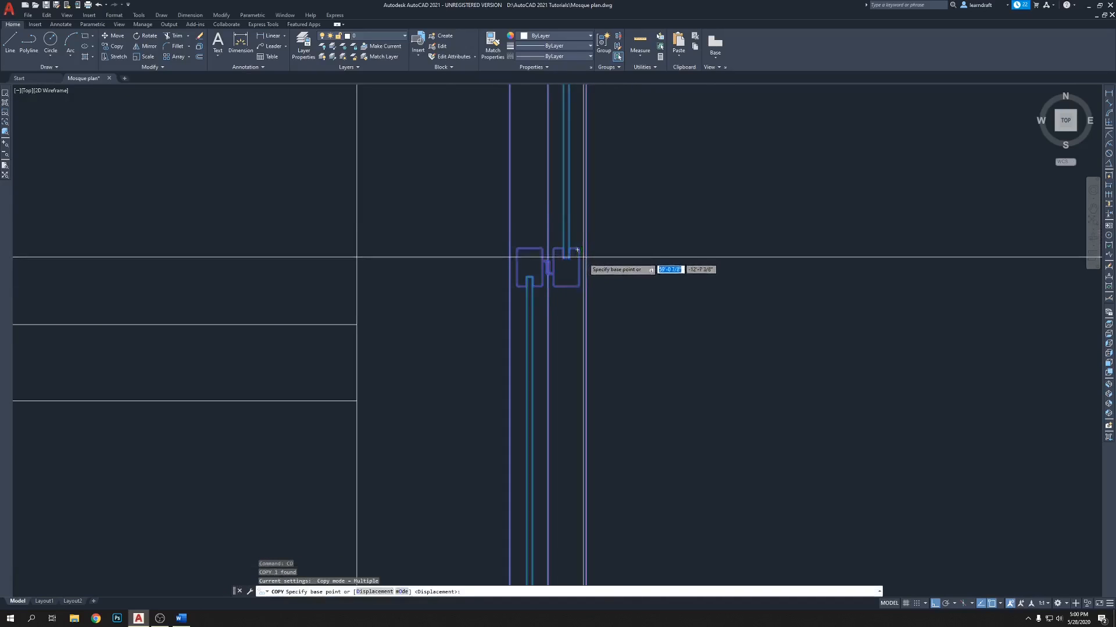
{"action": "left_click", "coordinate": [577, 250]}
{"action": "scroll", "coordinate": [577, 250], "scroll_direction": "down", "scroll_amount": 4}
{"action": "scroll", "coordinate": [536, 328], "scroll_direction": "up", "scroll_amount": 5}
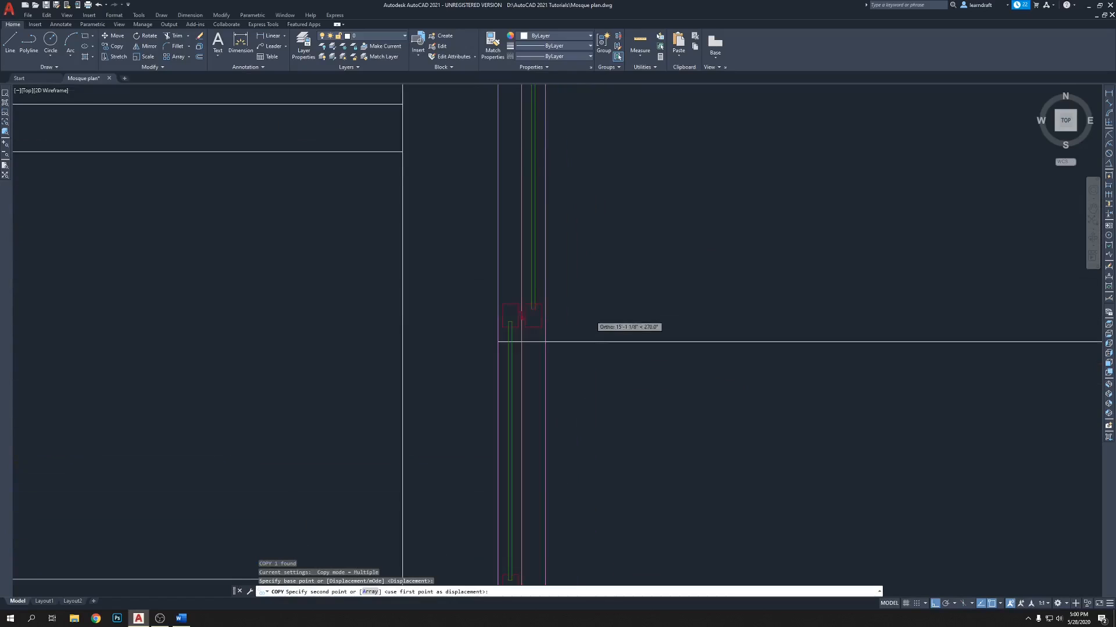
{"action": "scroll", "coordinate": [546, 333], "scroll_direction": "down", "scroll_amount": 4}
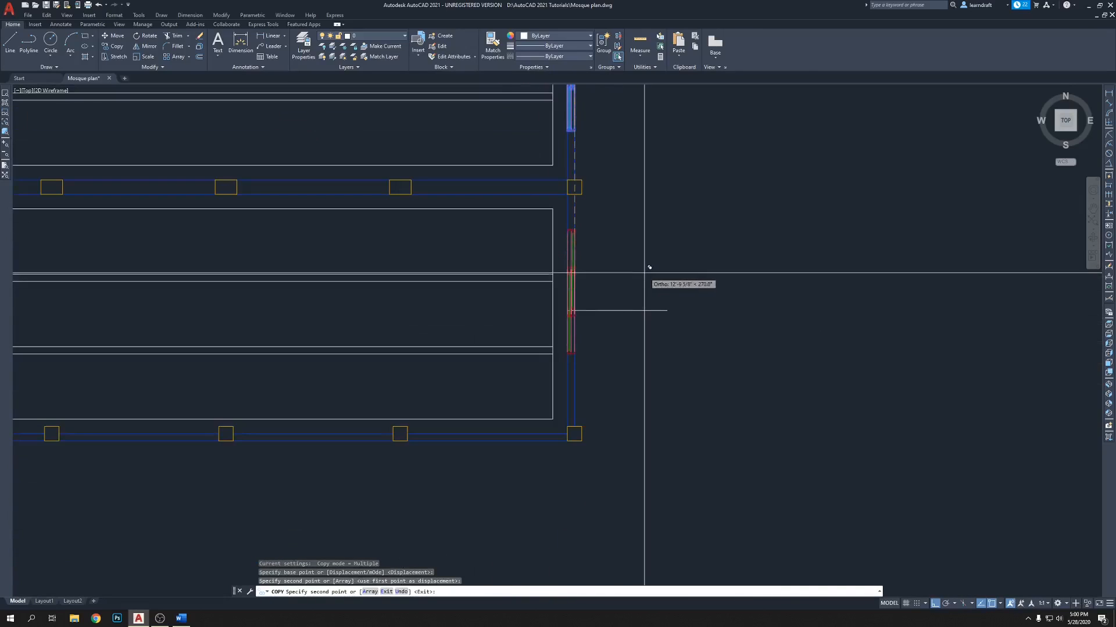
{"action": "key", "text": "Escape"}
Step: Erase the horizontal guide line beside the southern bay's east window
{"action": "left_click", "coordinate": [650, 272]}
{"action": "left_click", "coordinate": [642, 313]}
{"action": "scroll", "coordinate": [587, 282], "scroll_direction": "up", "scroll_amount": 2}
{"action": "key", "text": "Delete"}
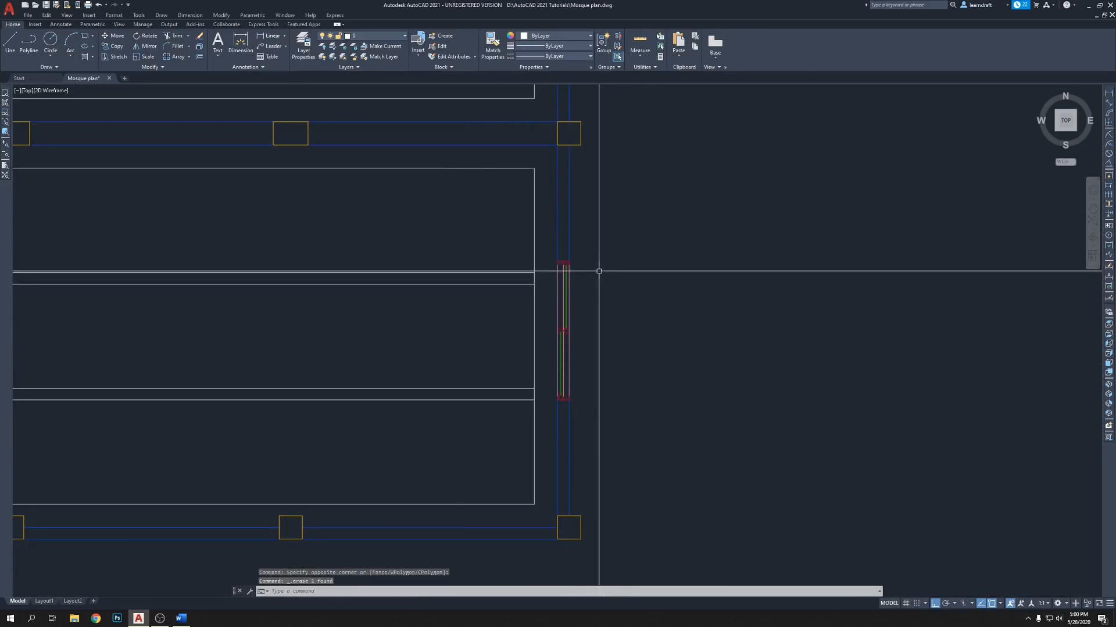
Step: Trim the east wall lines inside the frame of the southern bay's window with a fence selection
{"action": "type", "text": "tr"}
{"action": "key", "text": "Return"}
{"action": "scroll", "coordinate": [575, 279], "scroll_direction": "up", "scroll_amount": 5}
{"action": "left_click", "coordinate": [562, 217]}
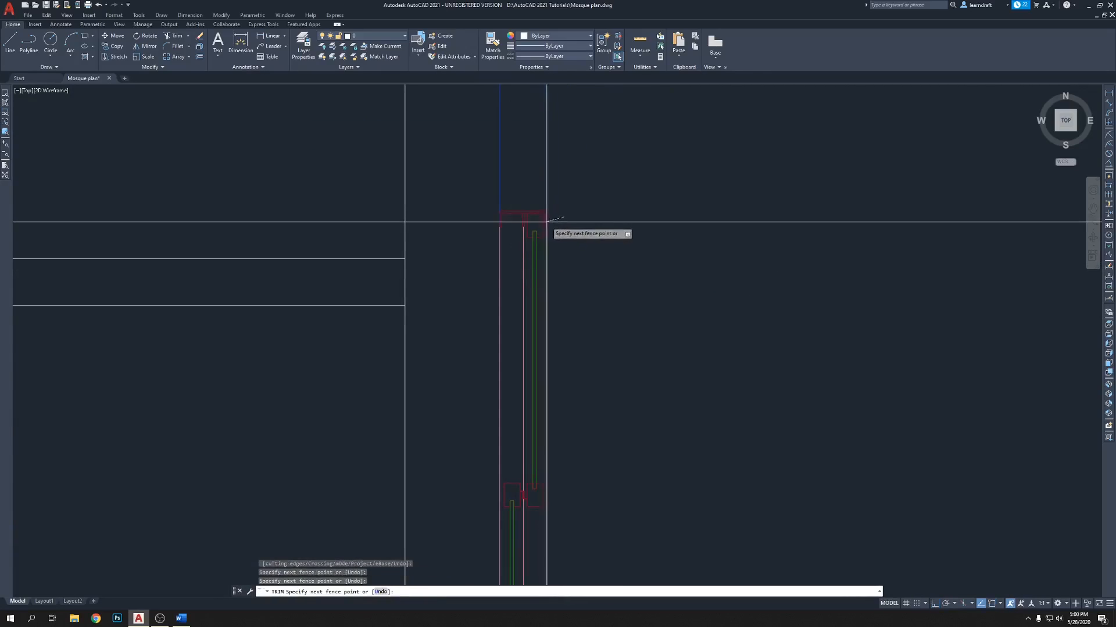
{"action": "left_click", "coordinate": [477, 221]}
{"action": "scroll", "coordinate": [528, 193], "scroll_direction": "down", "scroll_amount": 5}
{"action": "scroll", "coordinate": [516, 325], "scroll_direction": "up", "scroll_amount": 8}
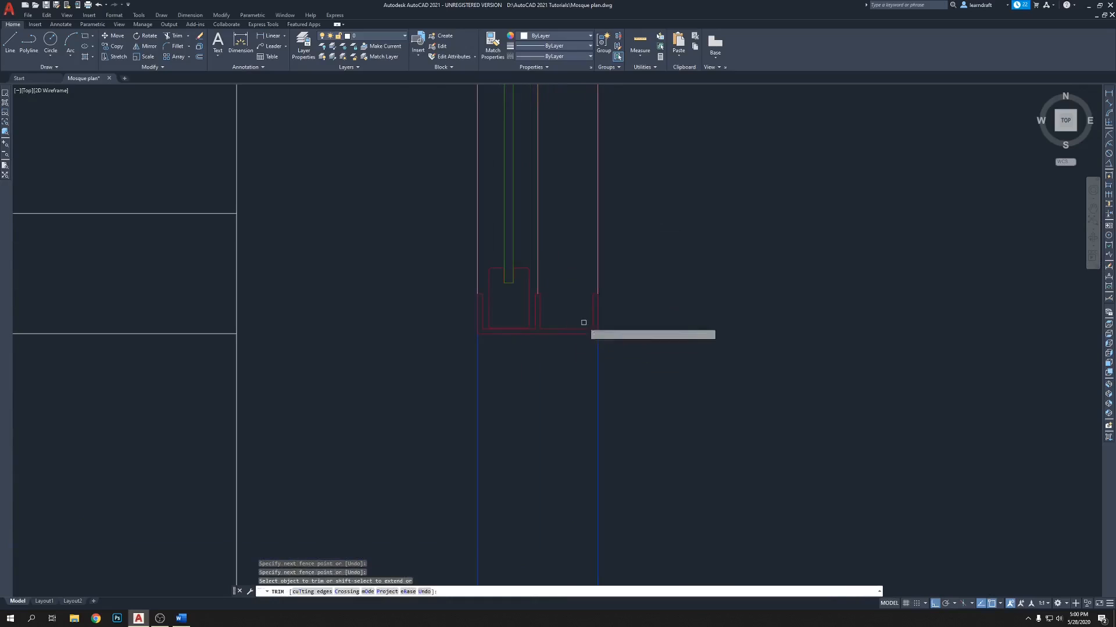
{"action": "scroll", "coordinate": [575, 277], "scroll_direction": "down", "scroll_amount": 6}
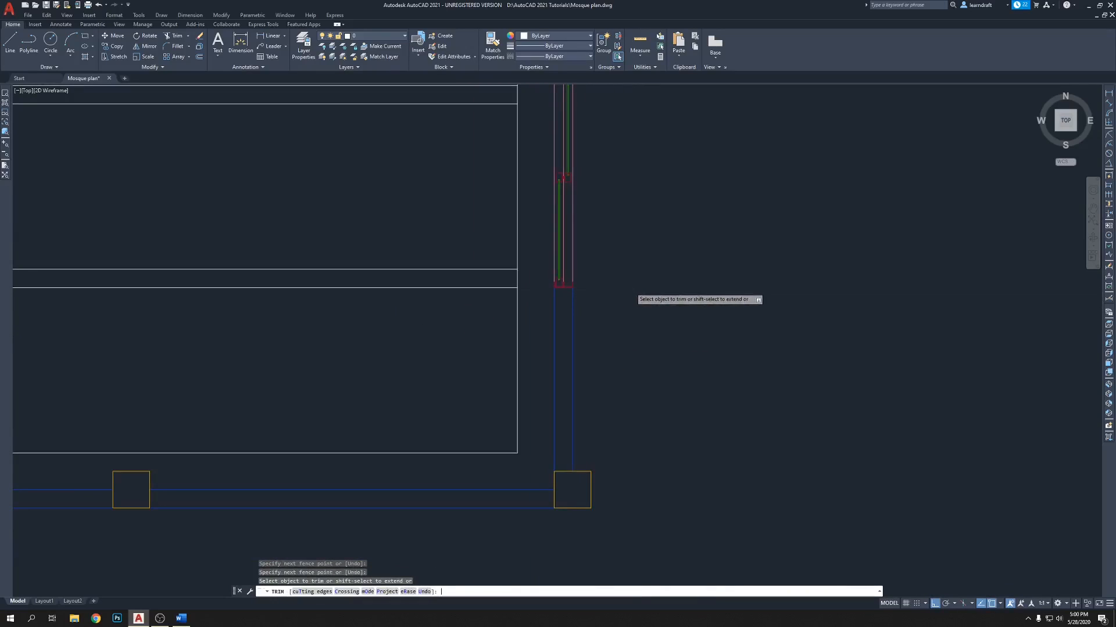
{"action": "key", "text": "Return"}
{"action": "scroll", "coordinate": [617, 264], "scroll_direction": "down", "scroll_amount": 5}
{"action": "key", "text": "Return"}
Step: Copy the southern bay's east window to the west wall, using the wall and corner column junctions as base and second points
{"action": "left_click", "coordinate": [602, 238]}
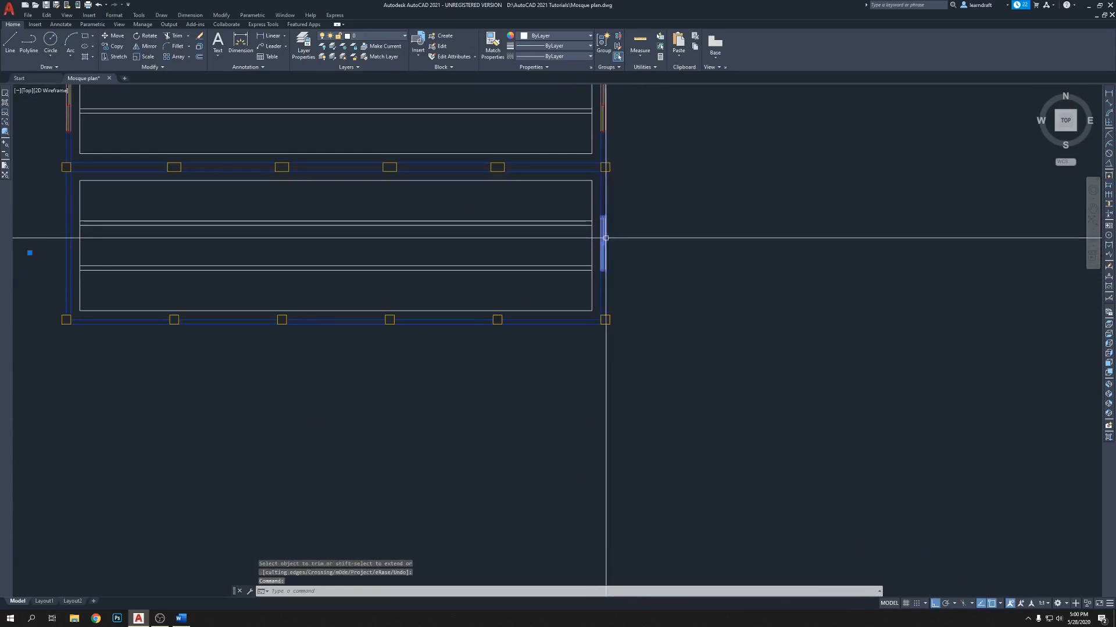
{"action": "middle_click_drag", "start_coordinate": [441, 319], "coordinate": [550, 331]}
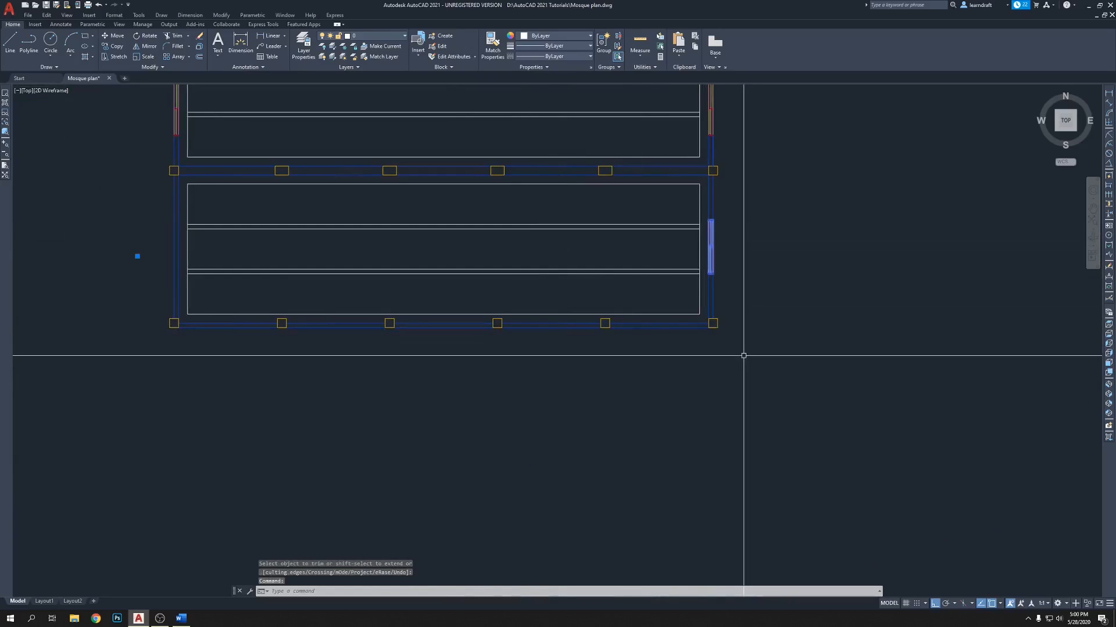
{"action": "type", "text": "co"}
{"action": "key", "text": "Return"}
{"action": "scroll", "coordinate": [713, 309], "scroll_direction": "up", "scroll_amount": 6}
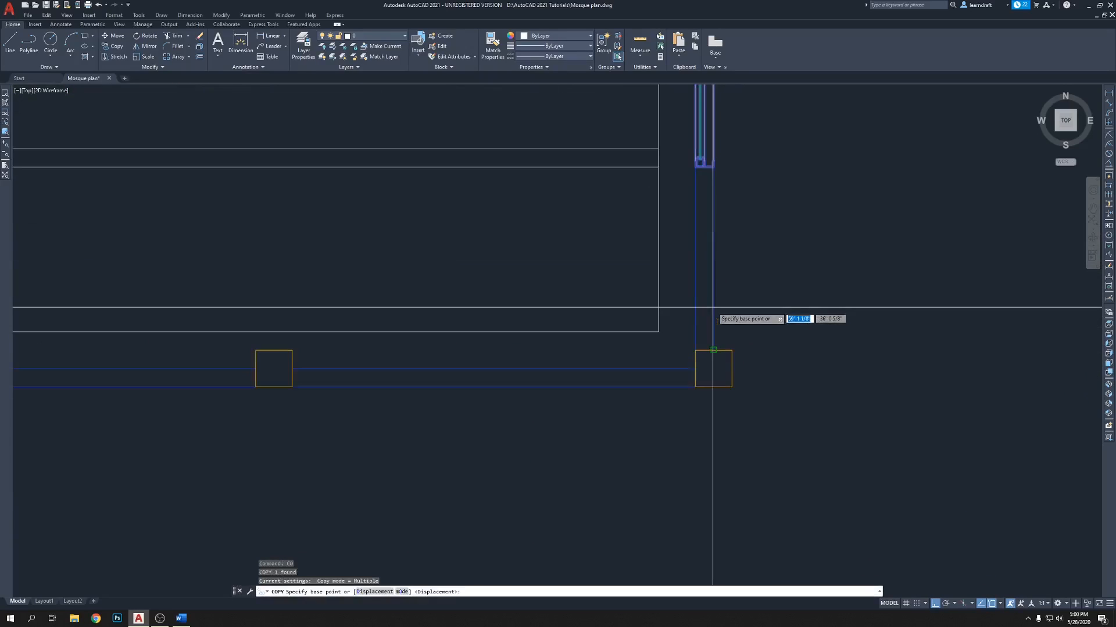
{"action": "left_click", "coordinate": [695, 350]}
{"action": "scroll", "coordinate": [695, 350], "scroll_direction": "down", "scroll_amount": 5}
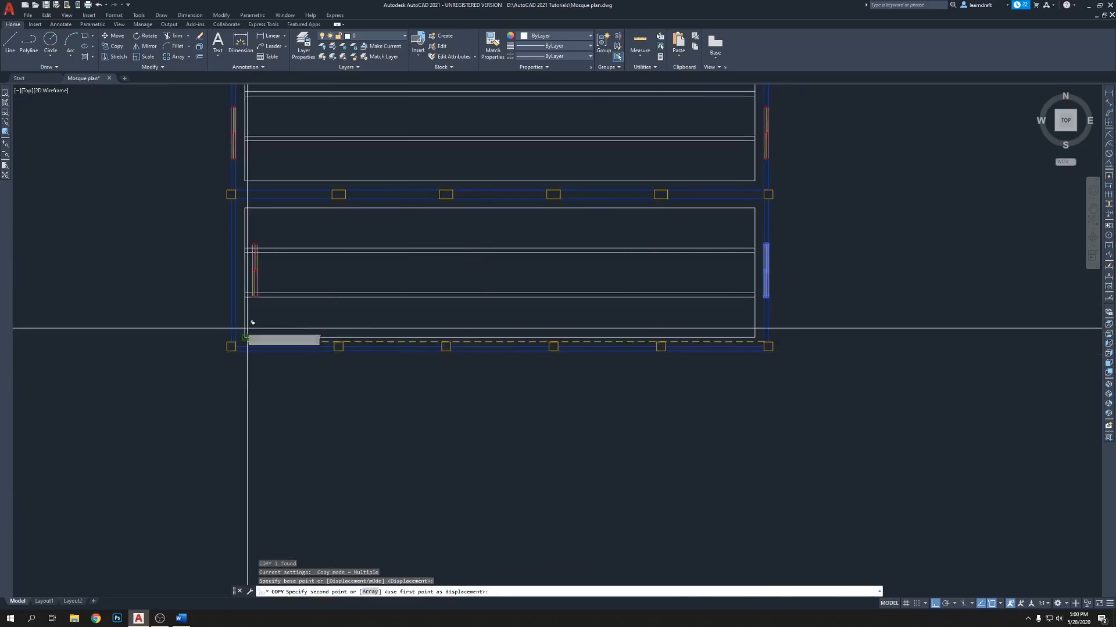
{"action": "scroll", "coordinate": [267, 323], "scroll_direction": "up", "scroll_amount": 5}
{"action": "left_click", "coordinate": [256, 350]}
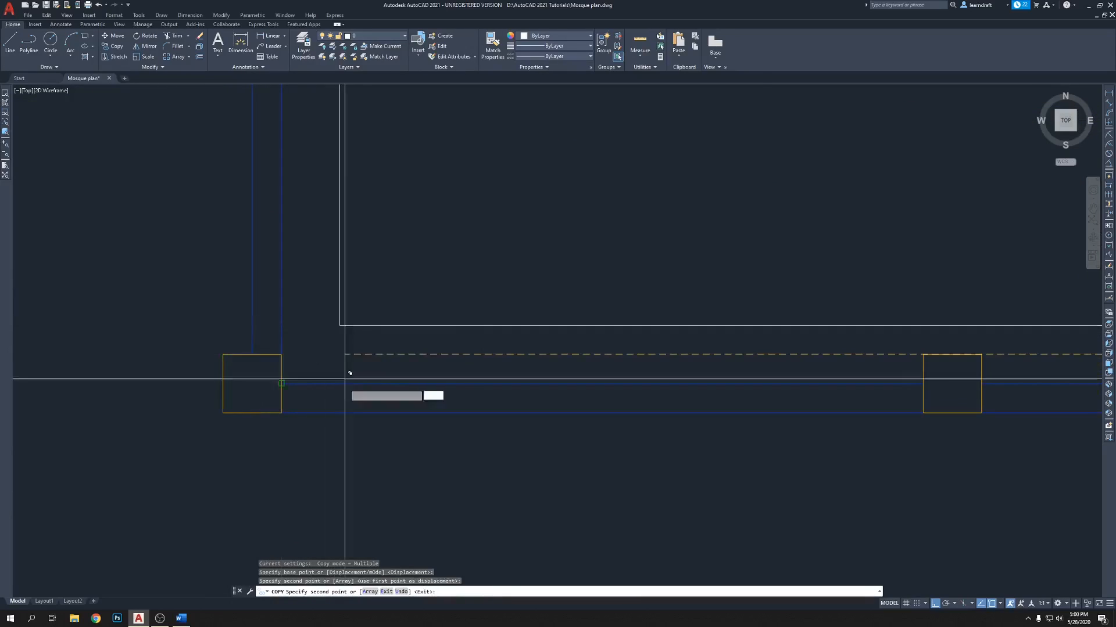
{"action": "key", "text": "Escape"}
Step: Trim the west wall lines inside the southern bay's window at its top and bottom frame ends
{"action": "scroll", "coordinate": [316, 292], "scroll_direction": "down", "scroll_amount": 5}
{"action": "scroll", "coordinate": [374, 301], "scroll_direction": "up", "scroll_amount": 5}
{"action": "middle_click_drag", "start_coordinate": [374, 300], "coordinate": [461, 323]}
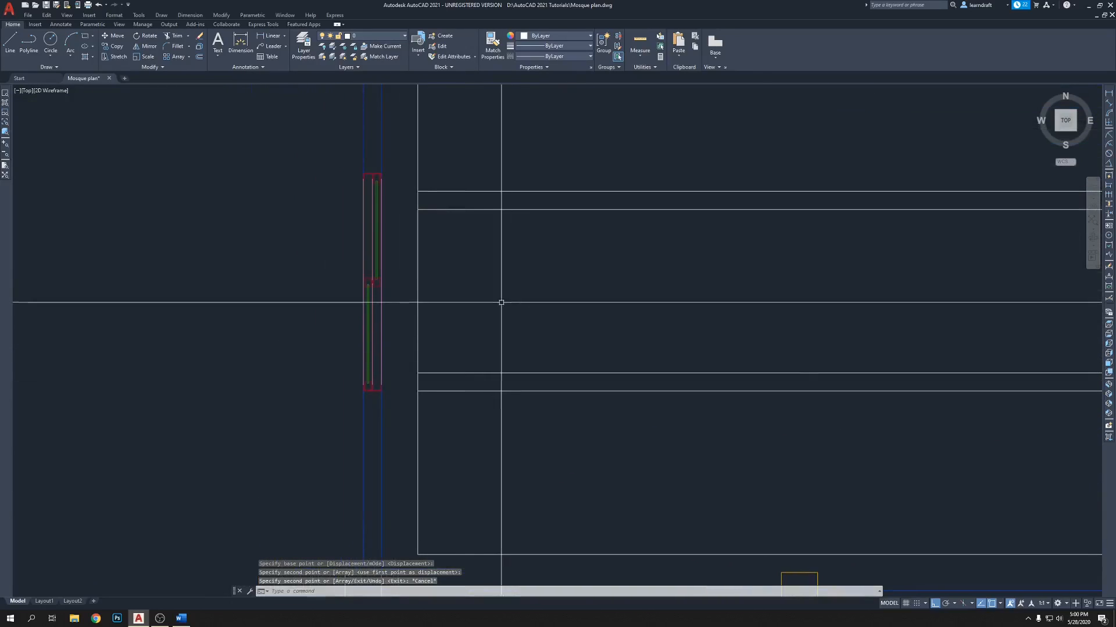
{"action": "key", "text": "Return"}
{"action": "scroll", "coordinate": [343, 180], "scroll_direction": "up", "scroll_amount": 6}
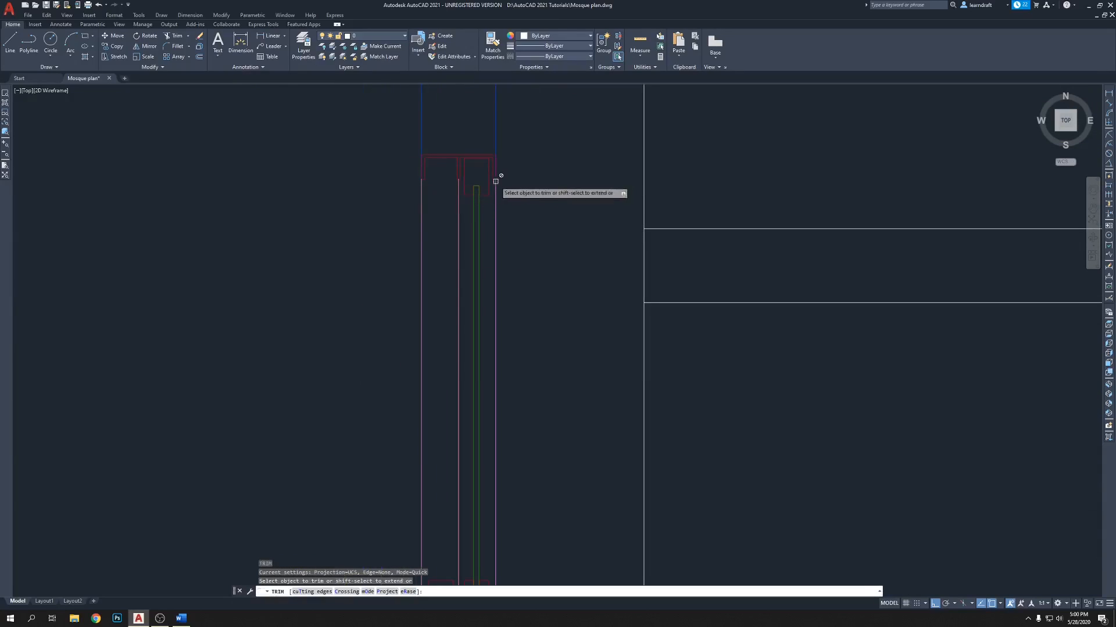
{"action": "left_click", "coordinate": [510, 163]}
{"action": "left_click", "coordinate": [342, 162]}
{"action": "scroll", "coordinate": [454, 135], "scroll_direction": "down", "scroll_amount": 8}
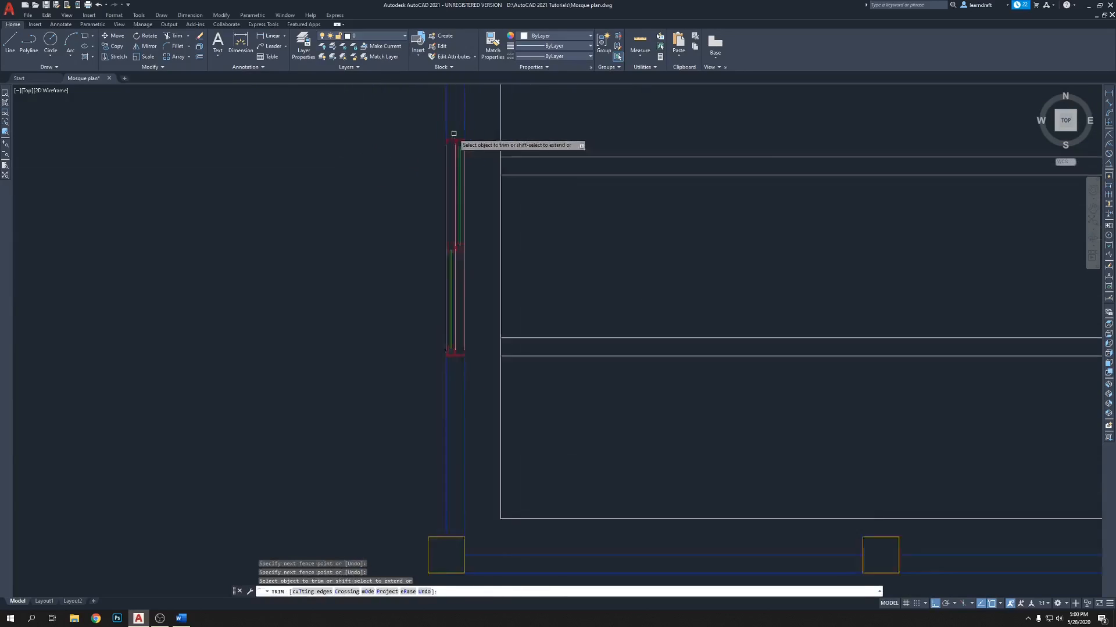
{"action": "scroll", "coordinate": [448, 283], "scroll_direction": "up", "scroll_amount": 10}
{"action": "left_click", "coordinate": [663, 353]}
{"action": "left_click", "coordinate": [292, 359]}
{"action": "key", "text": "Return"}
{"action": "scroll", "coordinate": [424, 299], "scroll_direction": "down", "scroll_amount": 8}
{"action": "key", "text": "Return"}
{"action": "middle_click_drag", "start_coordinate": [424, 299], "coordinate": [404, 329]}
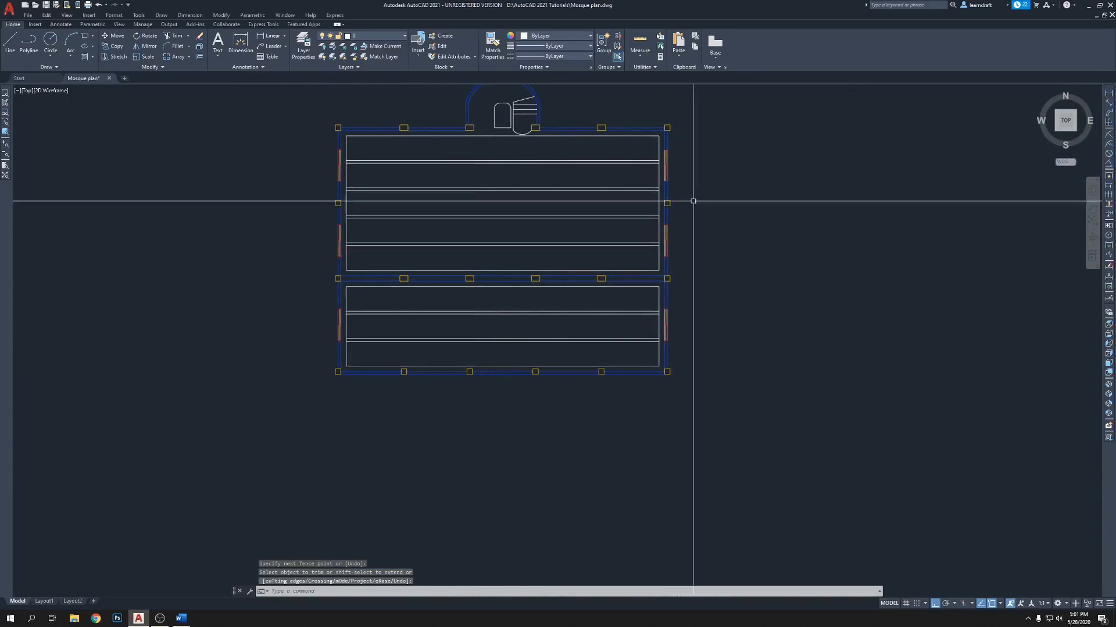
{"action": "middle_click_drag", "start_coordinate": [717, 102], "coordinate": [728, 133]}
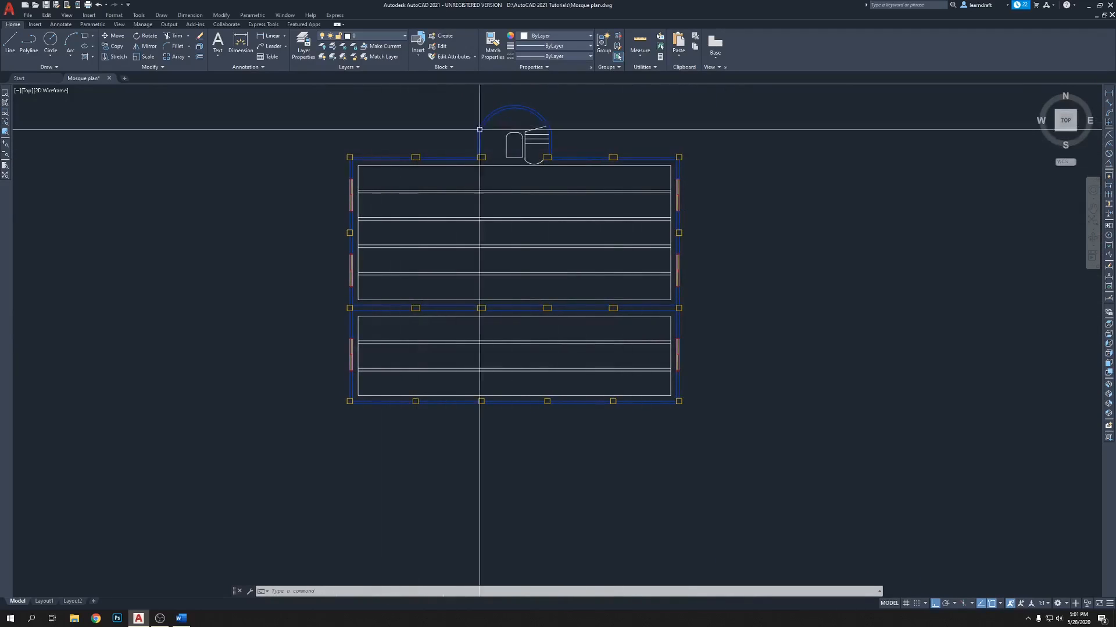
{"action": "middle_click_drag", "start_coordinate": [416, 124], "coordinate": [401, 158]}
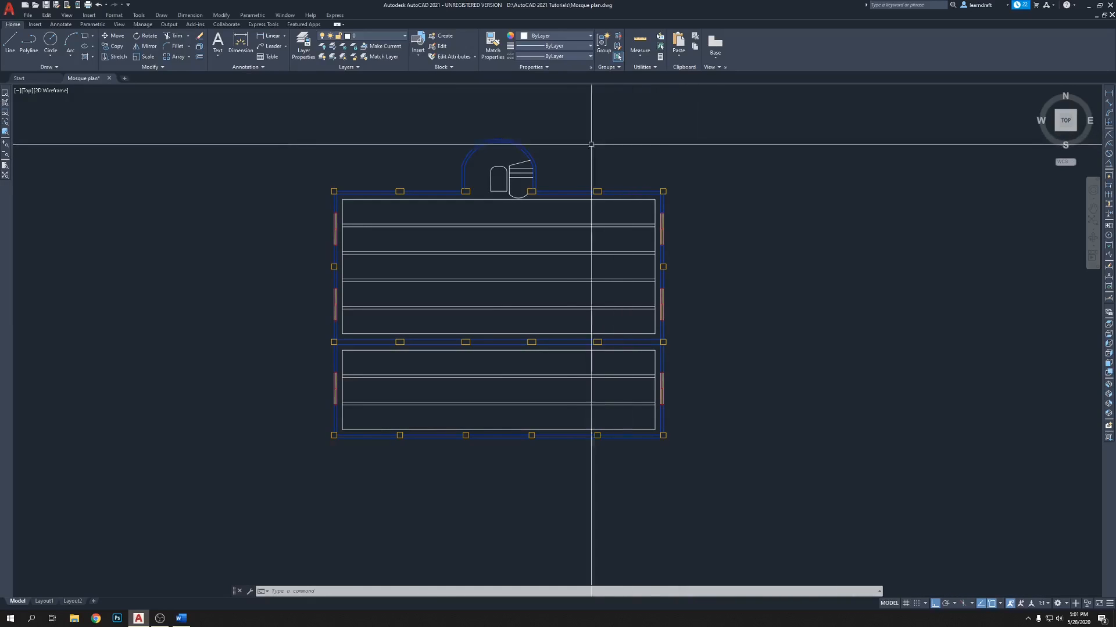
{"action": "scroll", "coordinate": [574, 141], "scroll_direction": "up", "scroll_amount": 2}
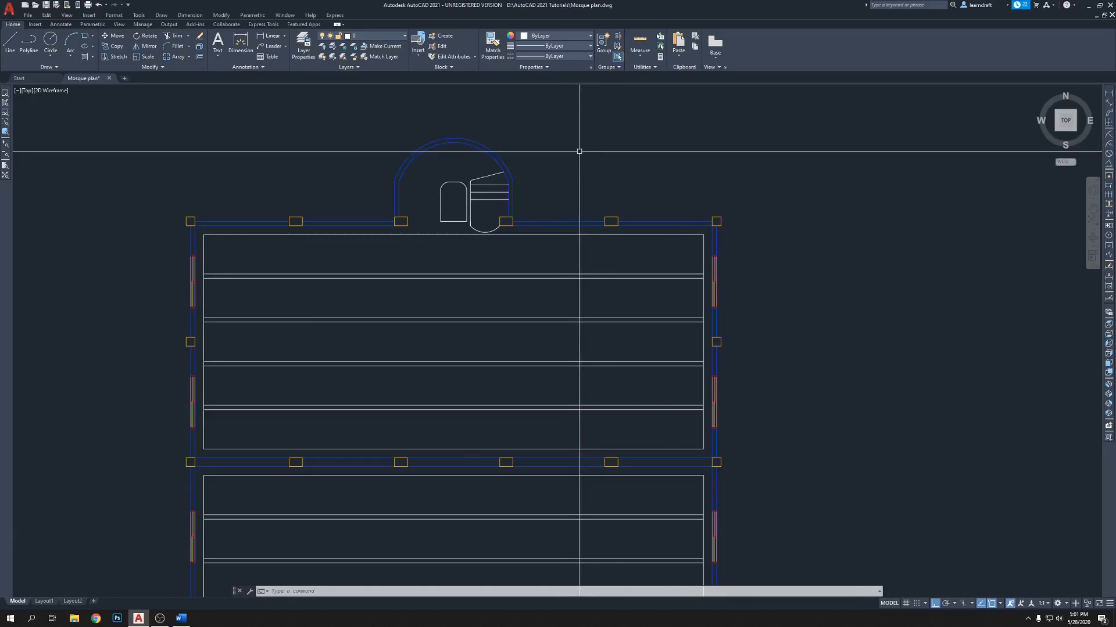
Step: Measure the clear span between the two middle columns of the south wall with a temporary linear dimension and remove that dimension
{"action": "mouse_move", "coordinate": [686, 164]}
{"action": "middle_mouse_down"}
{"action": "mouse_move", "coordinate": [628, 143]}
{"action": "mouse_move", "coordinate": [662, 151]}
{"action": "middle_mouse_up"}
{"action": "mouse_move", "coordinate": [688, 337]}
{"action": "middle_mouse_down"}
{"action": "mouse_move", "coordinate": [730, 240]}
{"action": "mouse_move", "coordinate": [762, 250]}
{"action": "middle_mouse_up"}
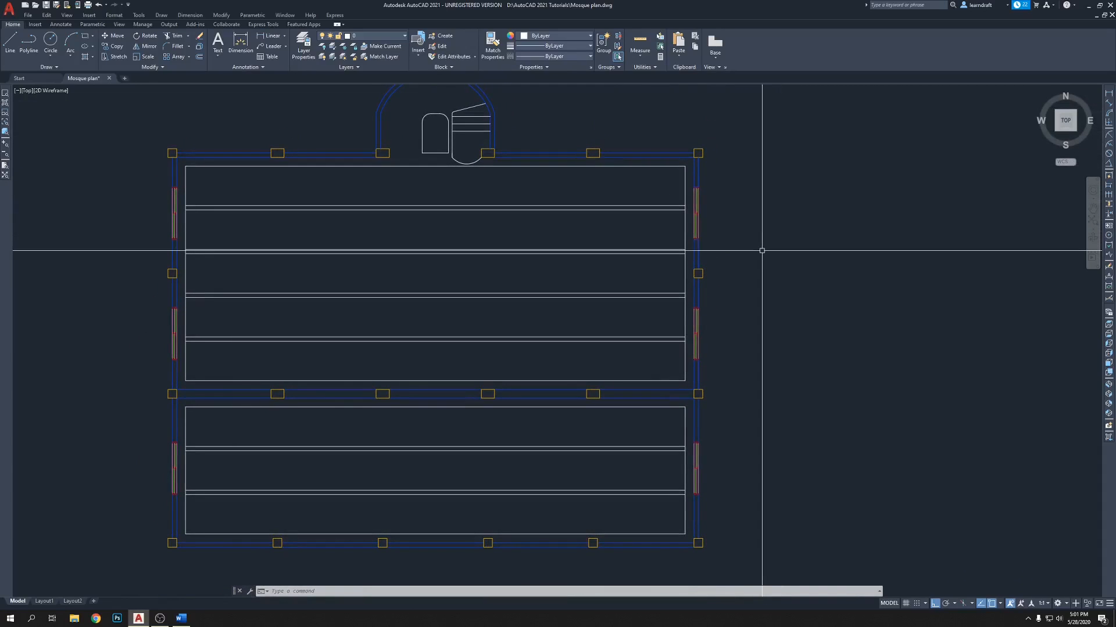
{"action": "middle_click_drag", "start_coordinate": [745, 248], "coordinate": [772, 182]}
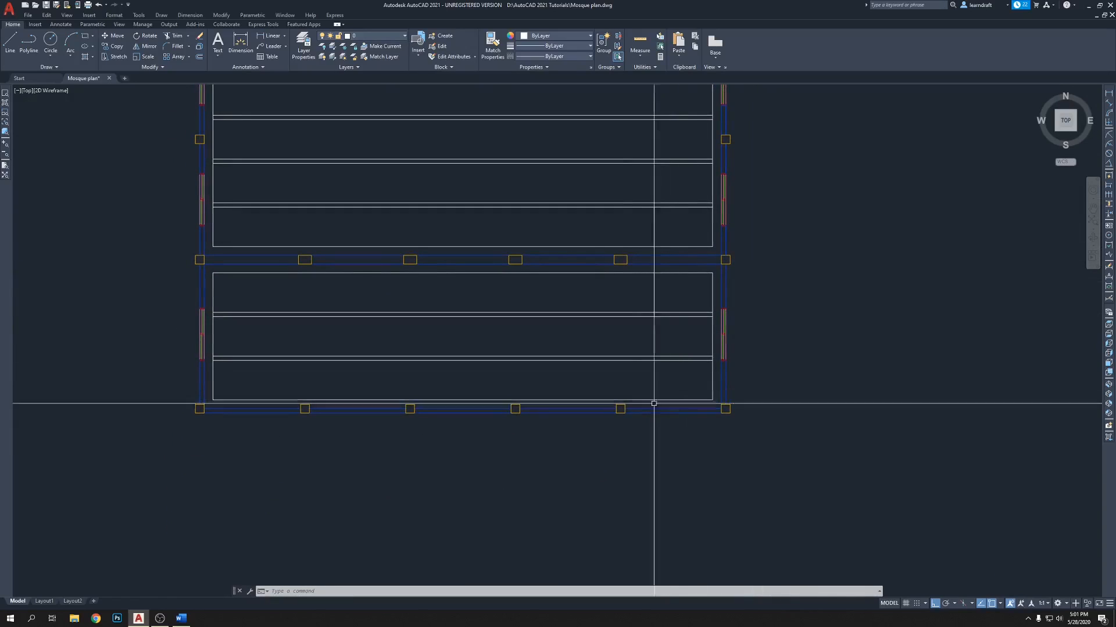
{"action": "scroll", "coordinate": [413, 415], "scroll_direction": "up", "scroll_amount": 4}
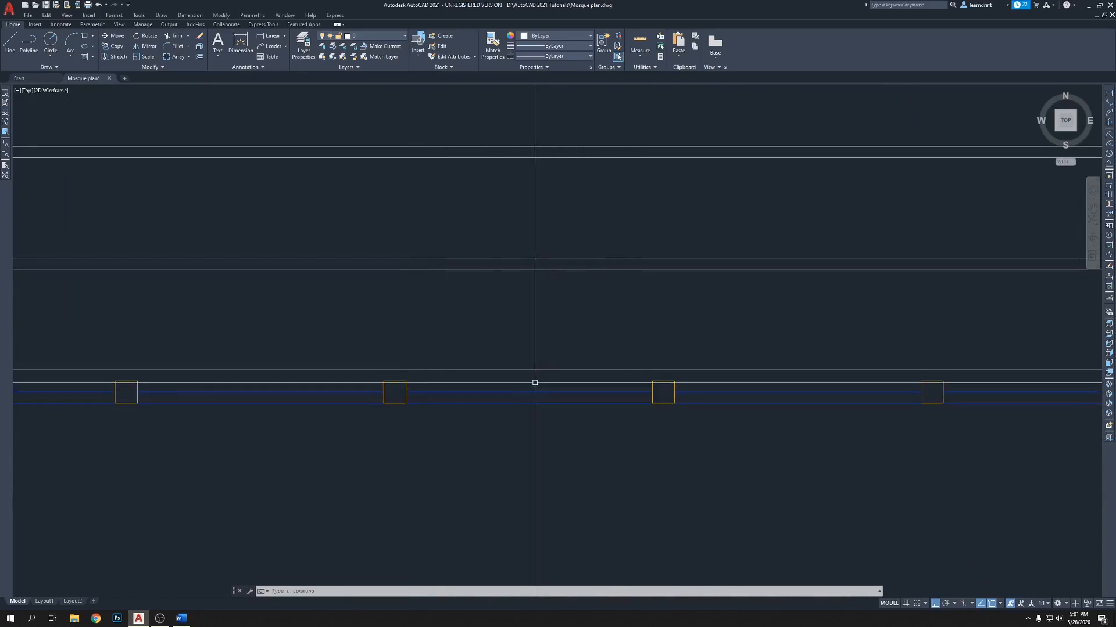
{"action": "scroll", "coordinate": [531, 390], "scroll_direction": "up", "scroll_amount": 2}
{"action": "middle_click_drag", "start_coordinate": [531, 390], "coordinate": [514, 409]}
{"action": "type", "text": "on li"}
{"action": "key", "text": "Return"}
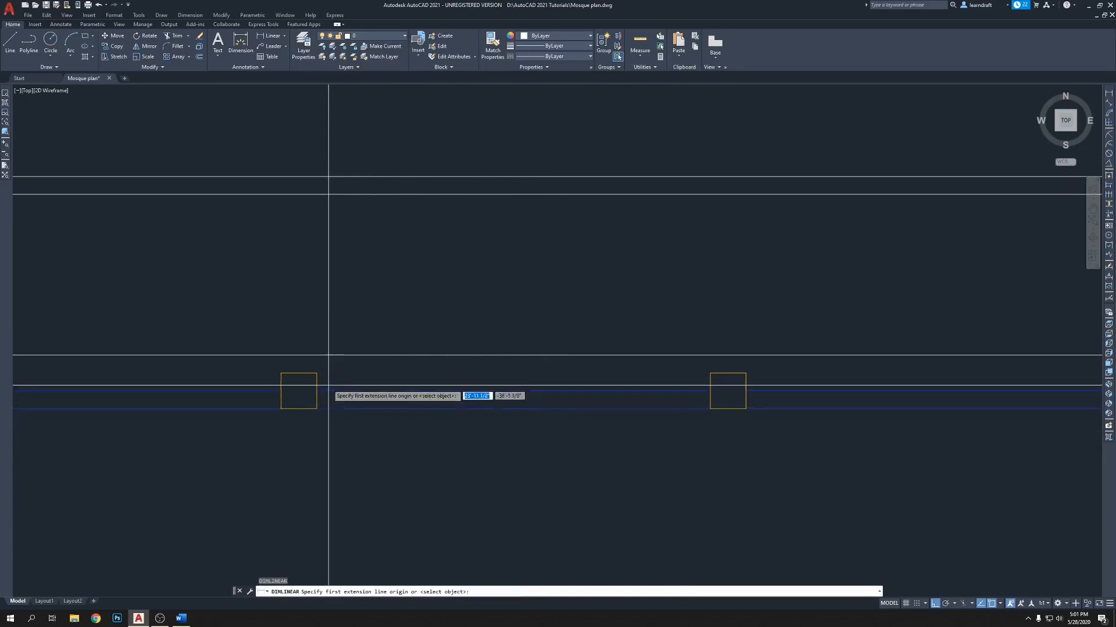
{"action": "left_click", "coordinate": [317, 373]}
{"action": "left_click", "coordinate": [710, 373]}
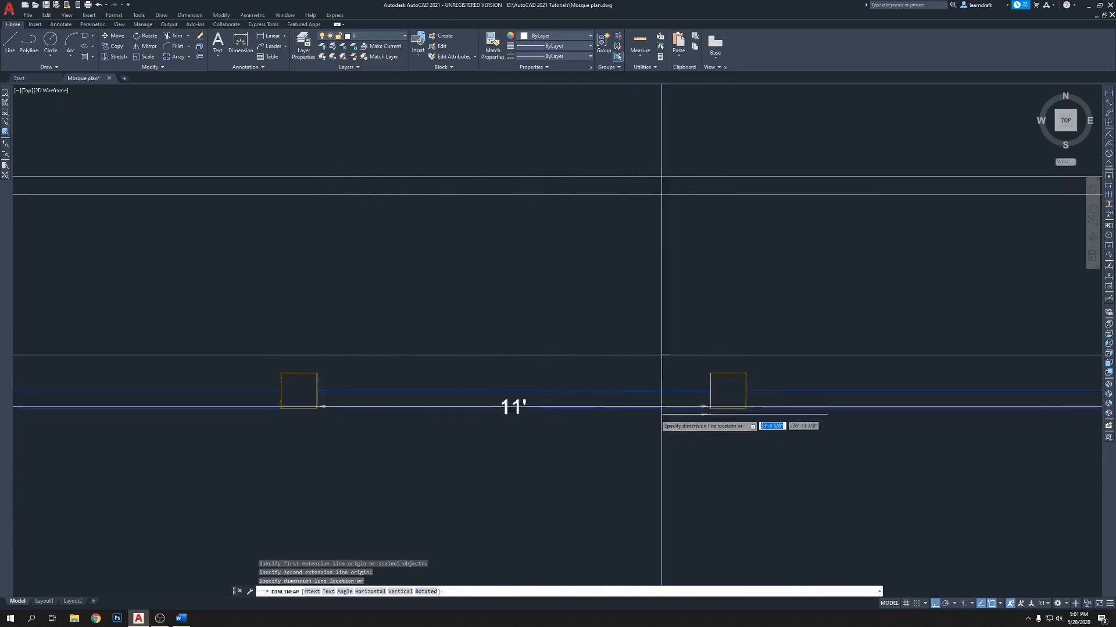
{"action": "left_click", "coordinate": [616, 433]}
{"action": "left_click", "coordinate": [614, 424]}
{"action": "left_click", "coordinate": [610, 451]}
{"action": "middle_click_drag", "start_coordinate": [623, 457], "coordinate": [578, 441]}
{"action": "key", "text": "Delete"}
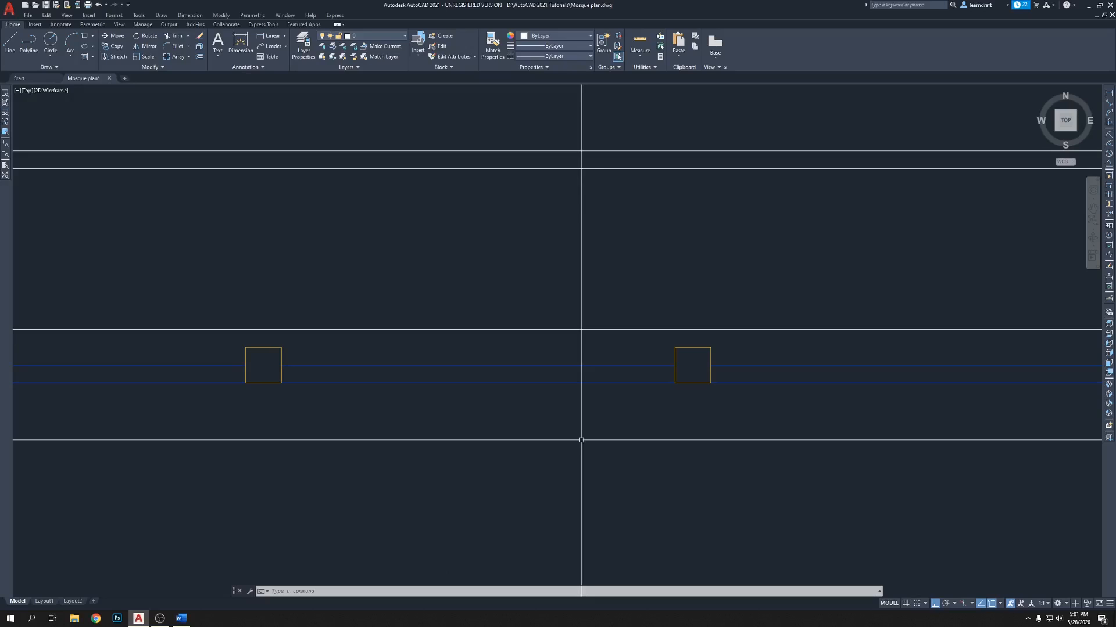
Step: Erase the two wall lines between the two middle columns of the south wall
{"action": "left_click", "coordinate": [529, 352]}
{"action": "left_click", "coordinate": [491, 400]}
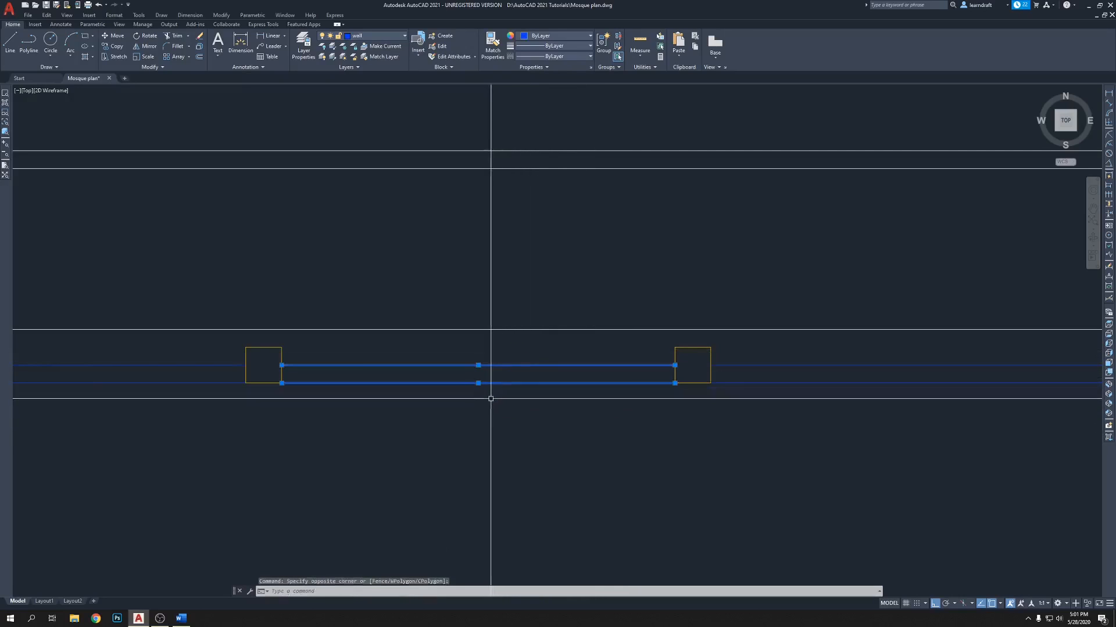
{"action": "key", "text": "Delete"}
{"action": "scroll", "coordinate": [453, 372], "scroll_direction": "down", "scroll_amount": 5}
{"action": "middle_click_drag", "start_coordinate": [454, 372], "coordinate": [505, 415]}
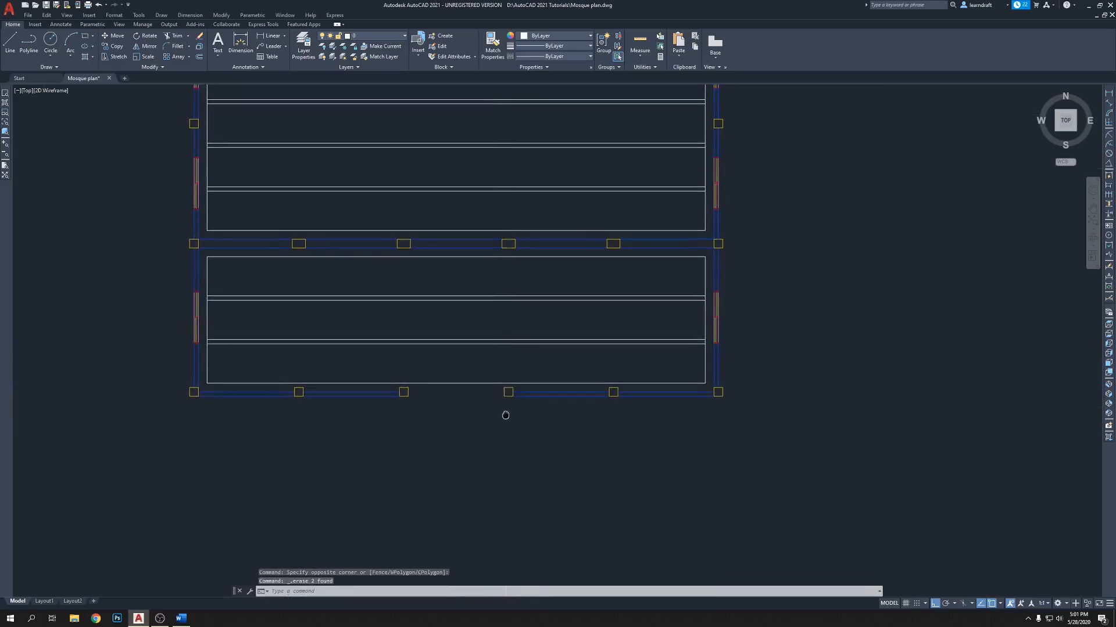
Step: Examine the column bays along the dividing wall and the south wall against the whole plan
{"action": "scroll", "coordinate": [451, 256], "scroll_direction": "up", "scroll_amount": 8}
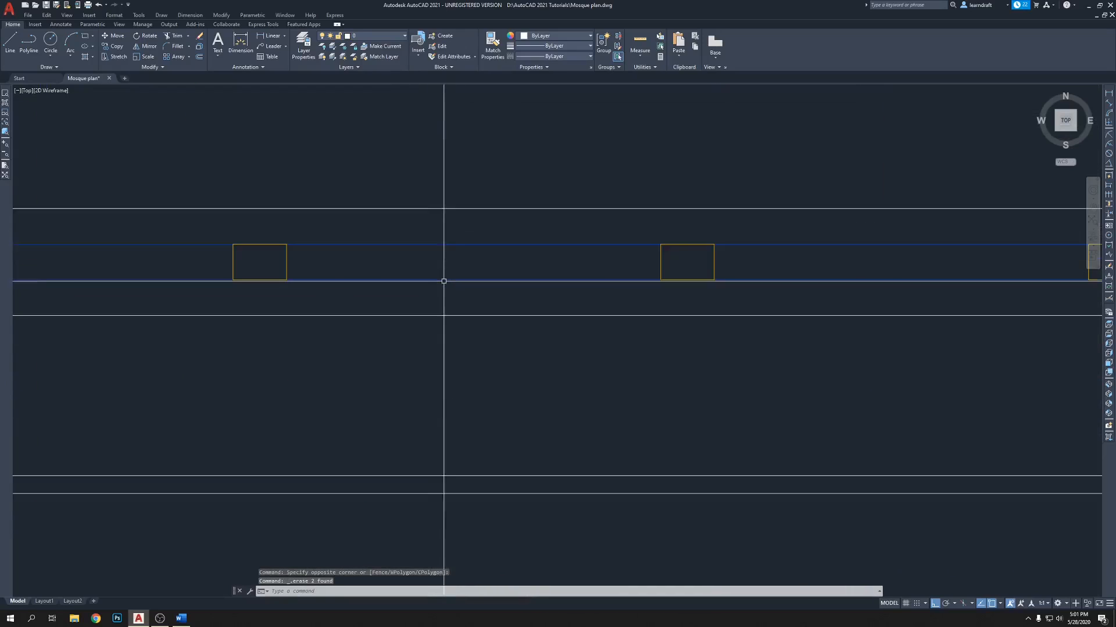
{"action": "scroll", "coordinate": [470, 244], "scroll_direction": "down", "scroll_amount": 4}
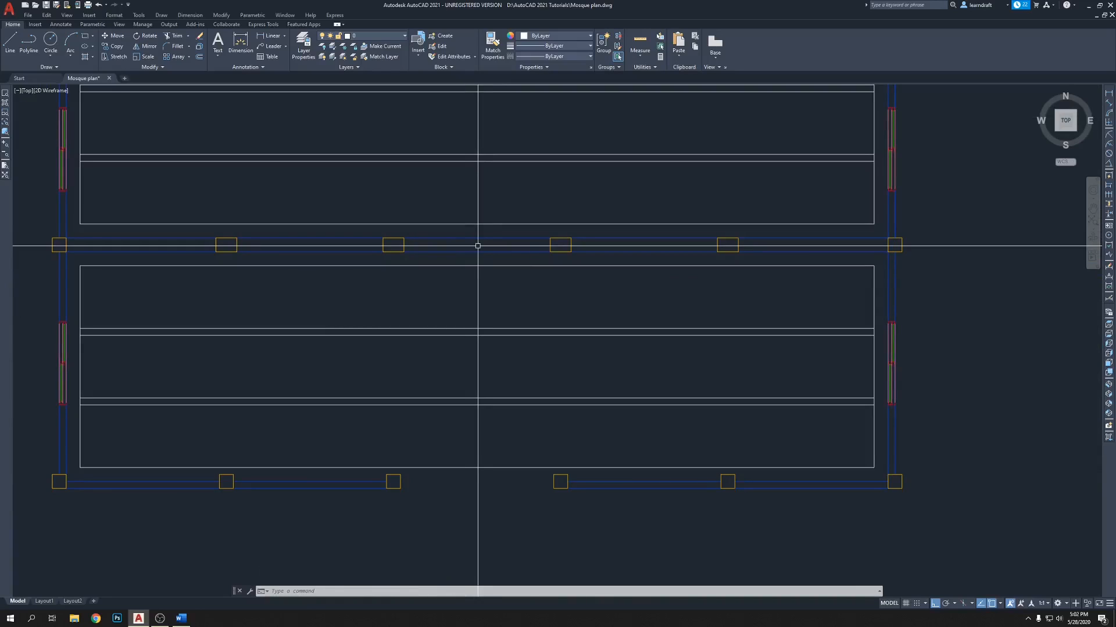
{"action": "middle_click_drag", "start_coordinate": [471, 482], "coordinate": [478, 425]}
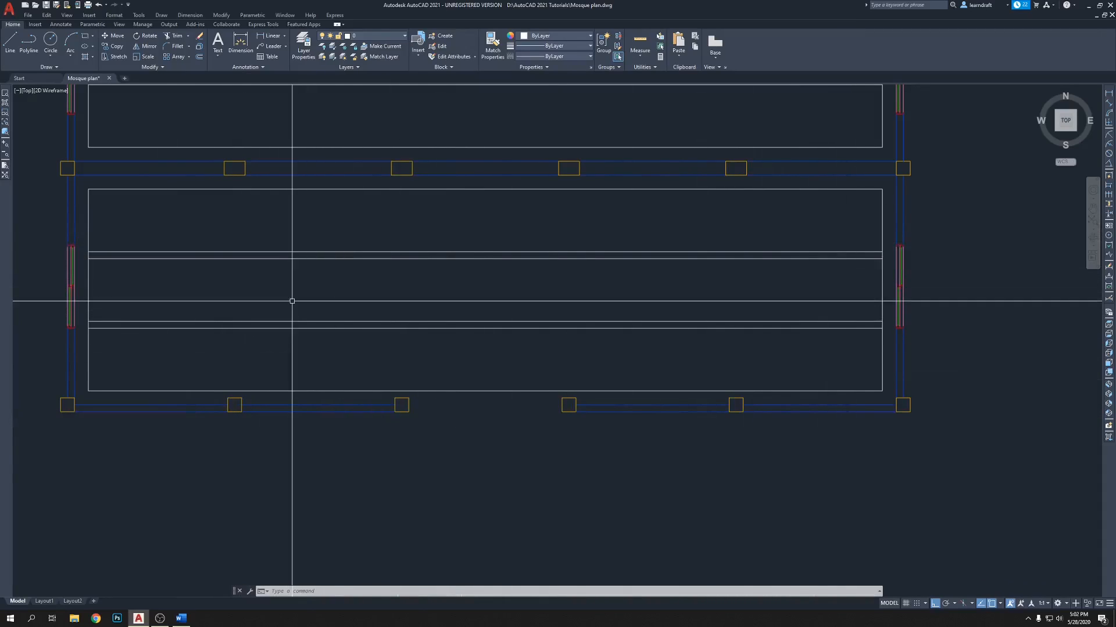
{"action": "middle_click_drag", "start_coordinate": [410, 297], "coordinate": [401, 320]}
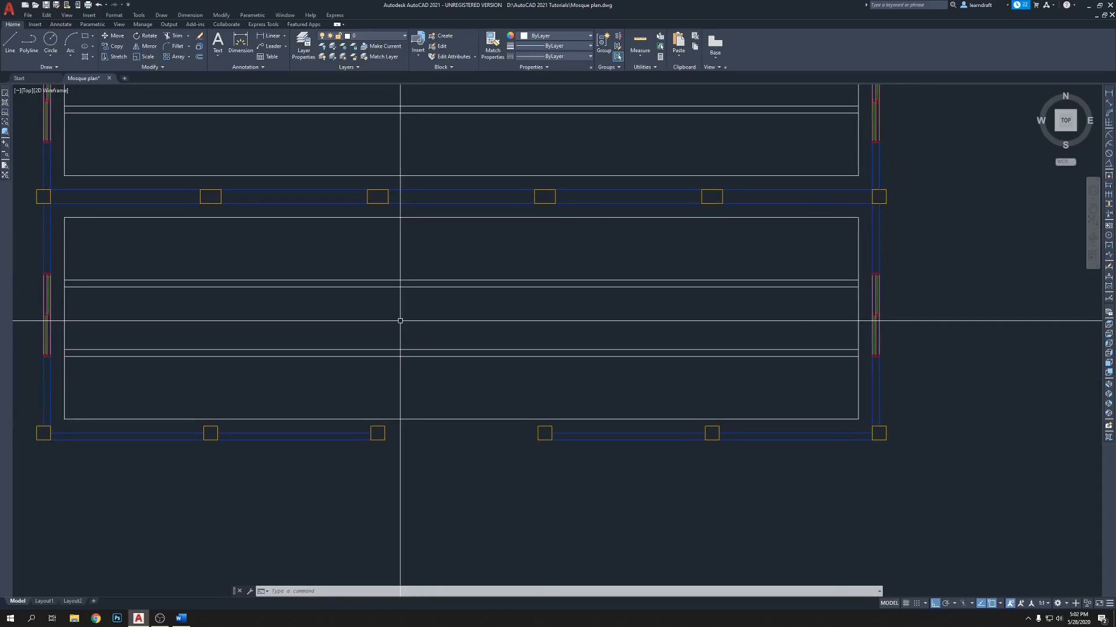
{"action": "middle_click_drag", "start_coordinate": [444, 200], "coordinate": [444, 240]}
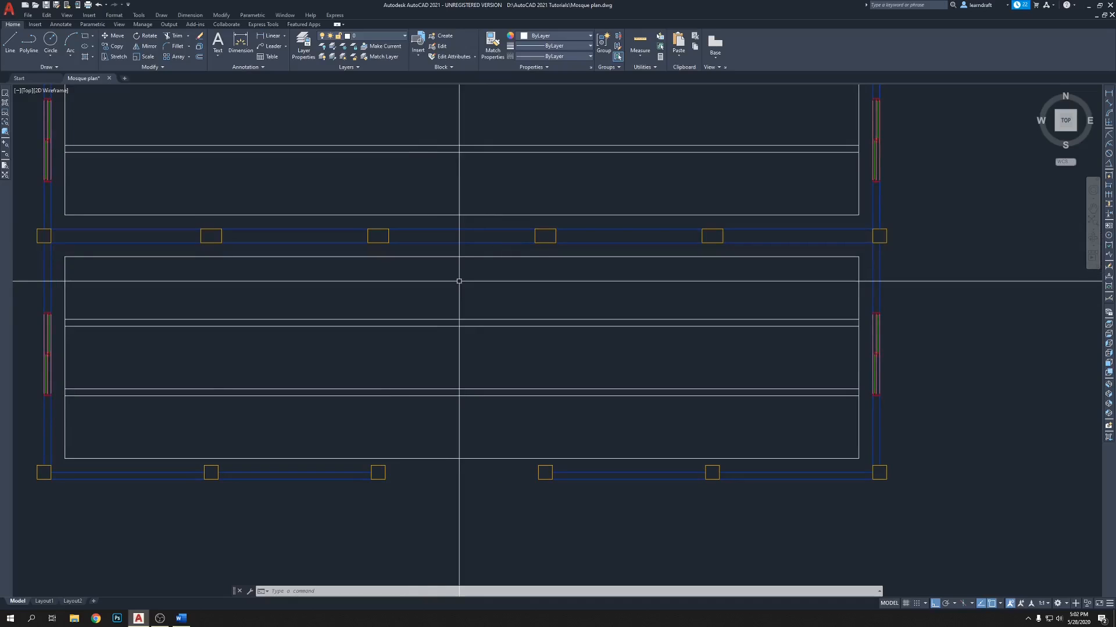
{"action": "middle_click_drag", "start_coordinate": [476, 277], "coordinate": [486, 218]}
{"action": "scroll", "coordinate": [469, 254], "scroll_direction": "down", "scroll_amount": 4}
{"action": "middle_click_drag", "start_coordinate": [580, 255], "coordinate": [548, 309]}
{"action": "middle_click_drag", "start_coordinate": [649, 227], "coordinate": [660, 247]}
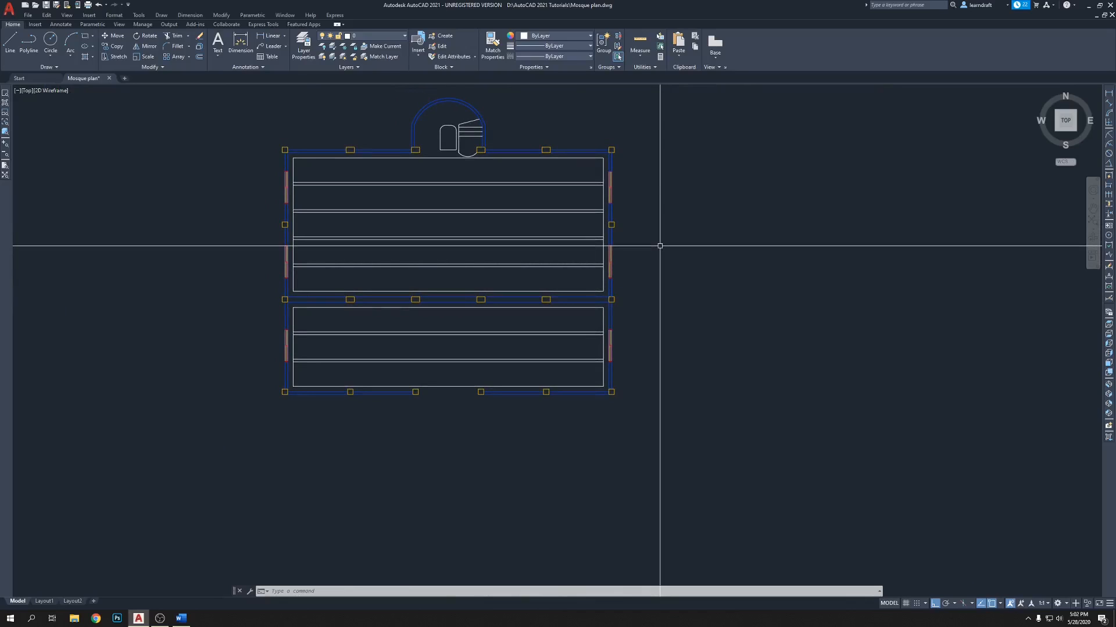
Step: Erase the wall lines in the two south wall bays on either side of the central opening
{"action": "scroll", "coordinate": [534, 291], "scroll_direction": "up", "scroll_amount": 4}
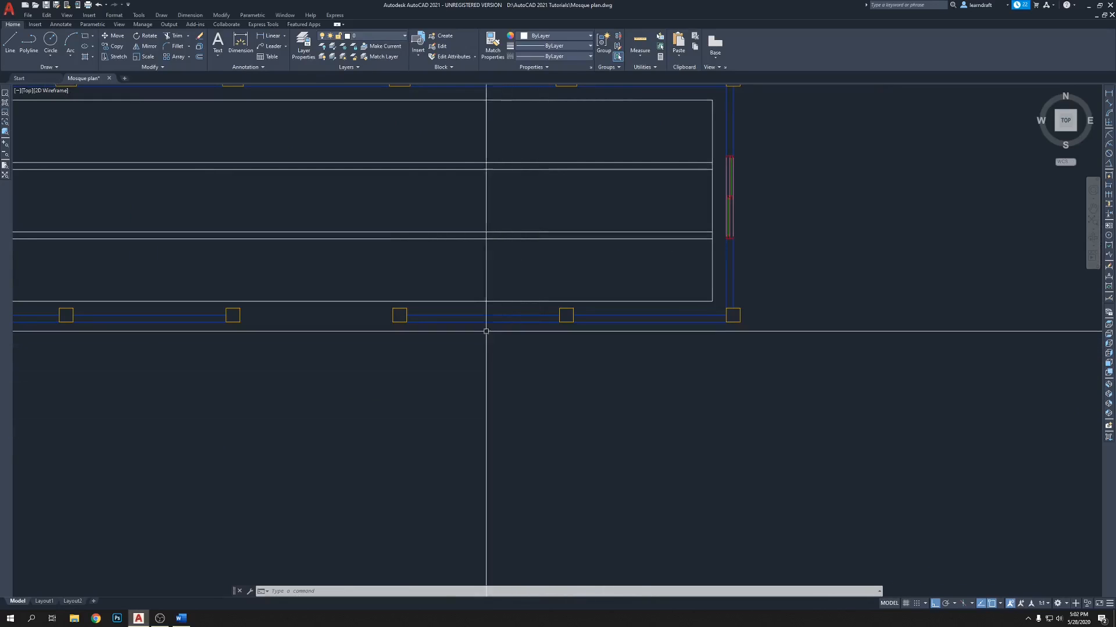
{"action": "left_click", "coordinate": [481, 312]}
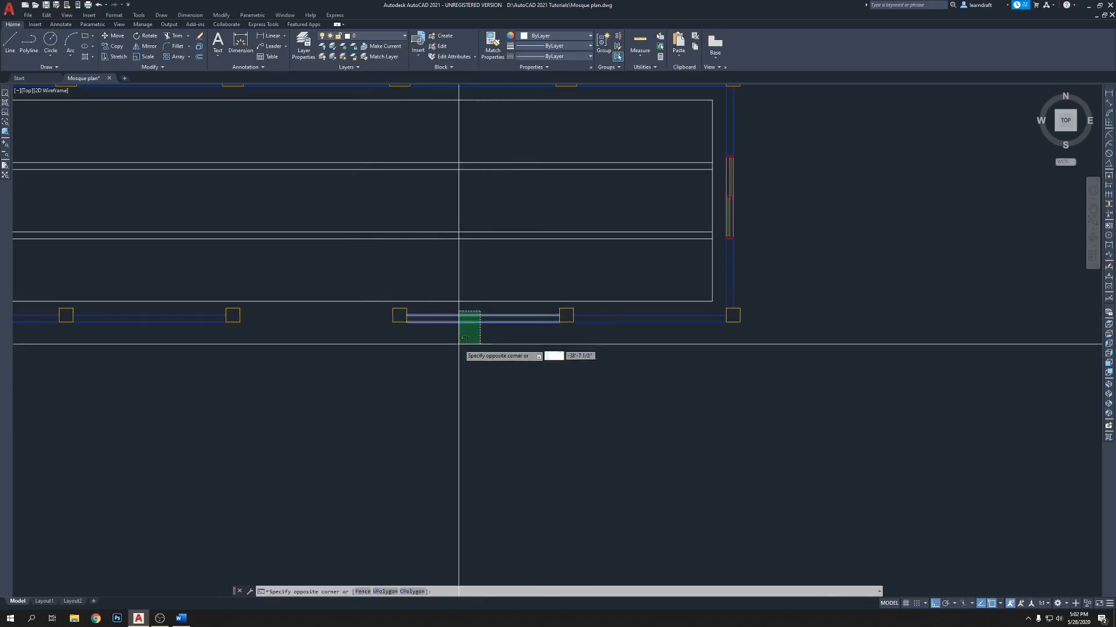
{"action": "left_click", "coordinate": [456, 346]}
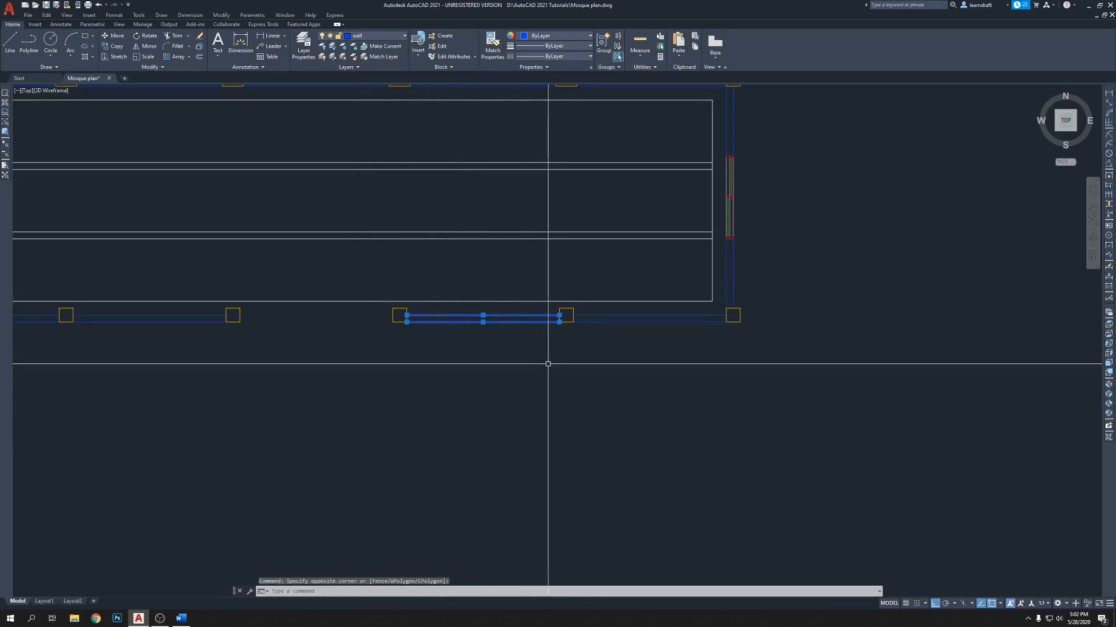
{"action": "middle_click_drag", "start_coordinate": [531, 356], "coordinate": [558, 381]}
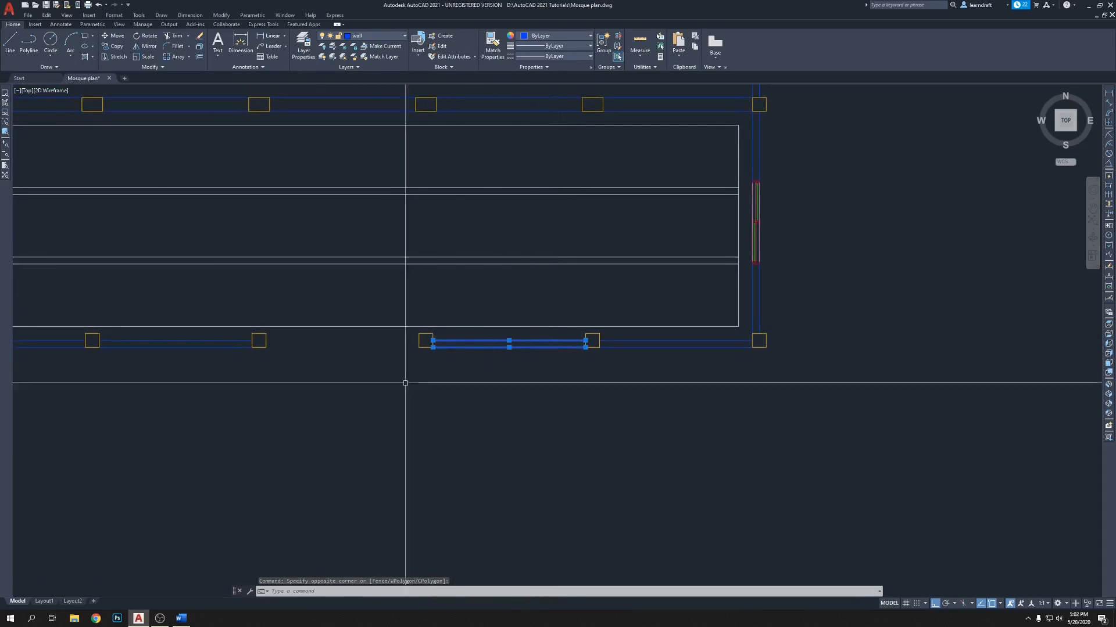
{"action": "middle_click_drag", "start_coordinate": [401, 381], "coordinate": [517, 384]}
{"action": "middle_click_drag", "start_coordinate": [307, 378], "coordinate": [366, 371]}
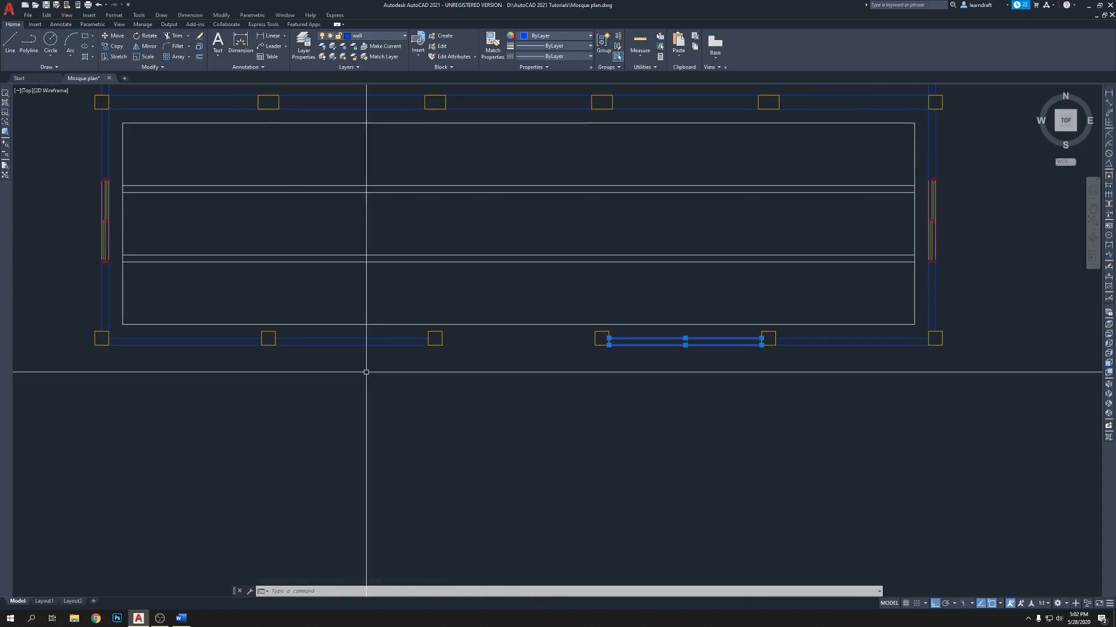
{"action": "key", "text": "Delete"}
{"action": "left_click", "coordinate": [355, 329]}
{"action": "left_click", "coordinate": [340, 350]}
{"action": "key", "text": "Delete"}
Step: Erase the wall lines in the westernmost and easternmost bays of the south wall
{"action": "middle_click_drag", "start_coordinate": [204, 361], "coordinate": [320, 361]}
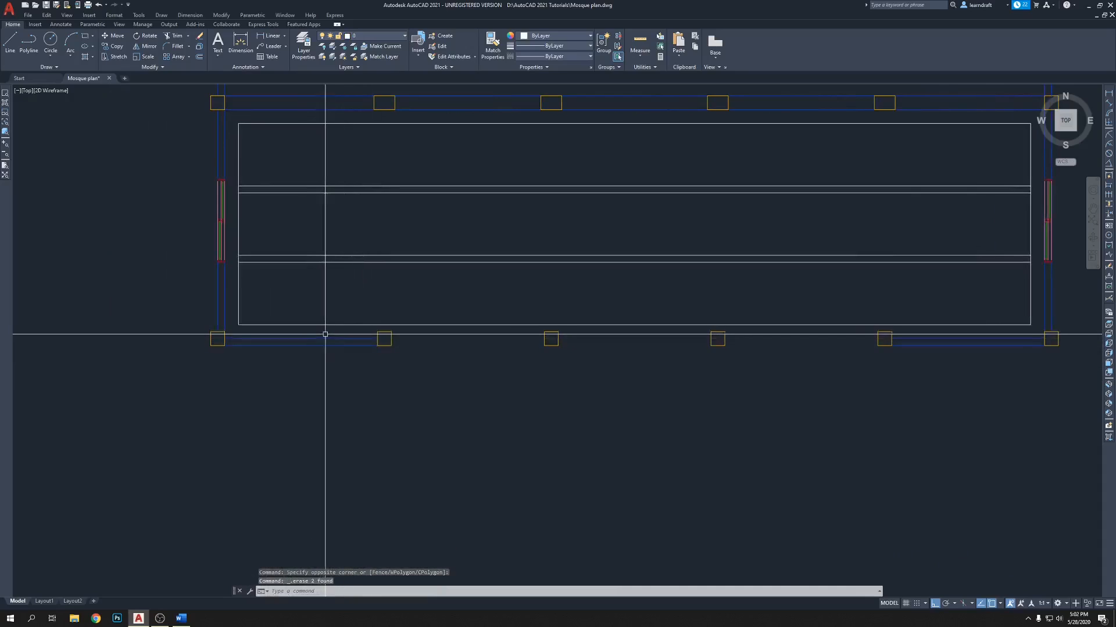
{"action": "left_click", "coordinate": [314, 342]}
{"action": "middle_click_drag", "start_coordinate": [657, 427], "coordinate": [465, 410]}
{"action": "left_click", "coordinate": [785, 317]}
{"action": "left_click", "coordinate": [765, 344]}
{"action": "key", "text": "Delete"}
{"action": "middle_click_drag", "start_coordinate": [861, 362], "coordinate": [703, 356]}
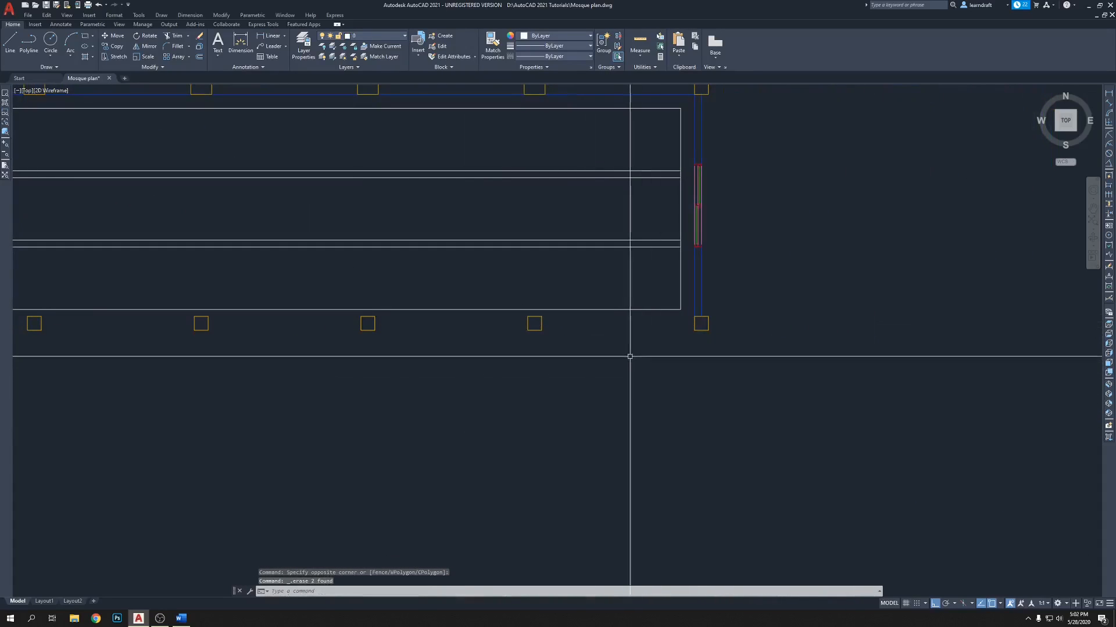
{"action": "scroll", "coordinate": [495, 351], "scroll_direction": "down", "scroll_amount": 4}
{"action": "scroll", "coordinate": [484, 354], "scroll_direction": "up", "scroll_amount": 2}
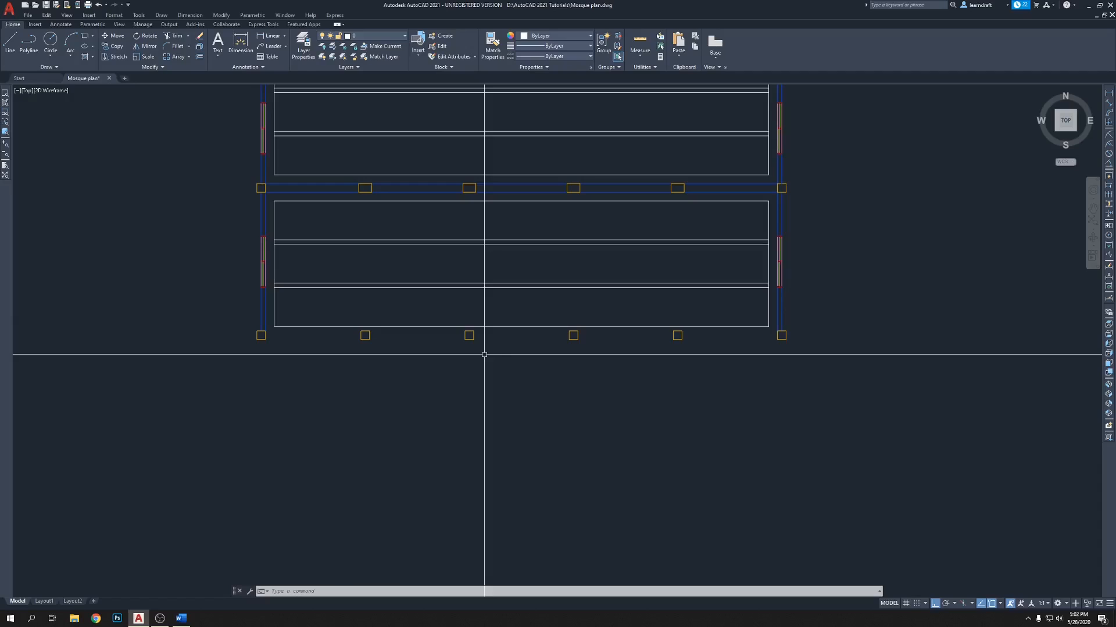
Step: Undo all the erasures of the south wall lines
{"action": "key", "text": "ctrl+z"}
{"action": "key", "text": "ctrl+z"}
{"action": "key", "text": "ctrl+z"}
{"action": "key", "text": "ctrl+z"}
{"action": "key", "text": "ctrl+z"}
{"action": "key", "text": "ctrl+z"}
{"action": "scroll", "coordinate": [488, 358], "scroll_direction": "down", "scroll_amount": 6}
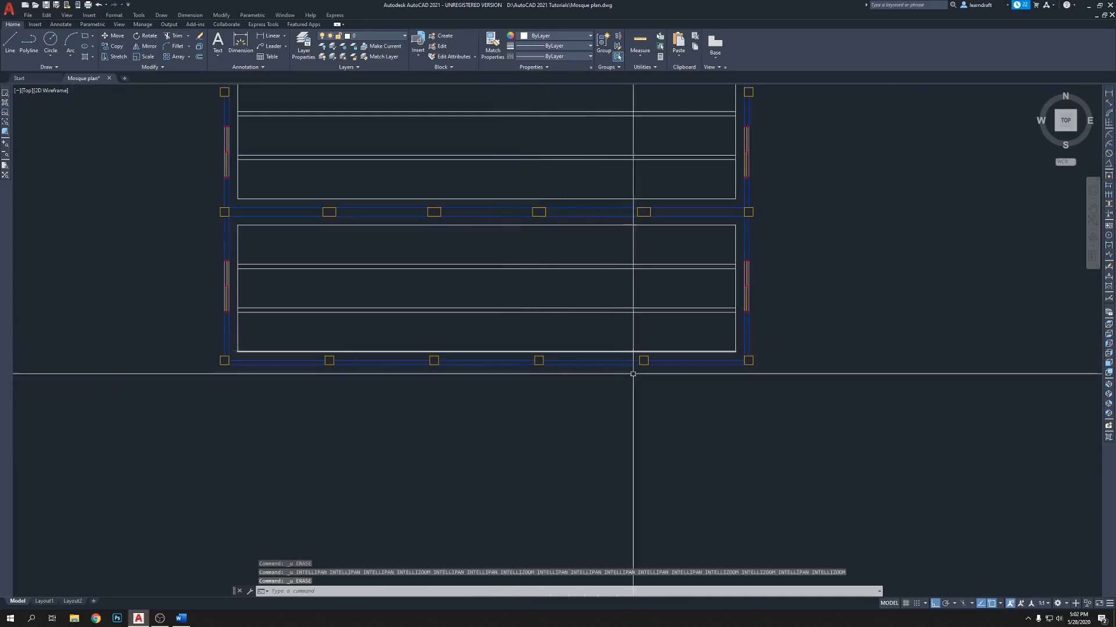
{"action": "middle_click_drag", "start_coordinate": [570, 382], "coordinate": [569, 386]}
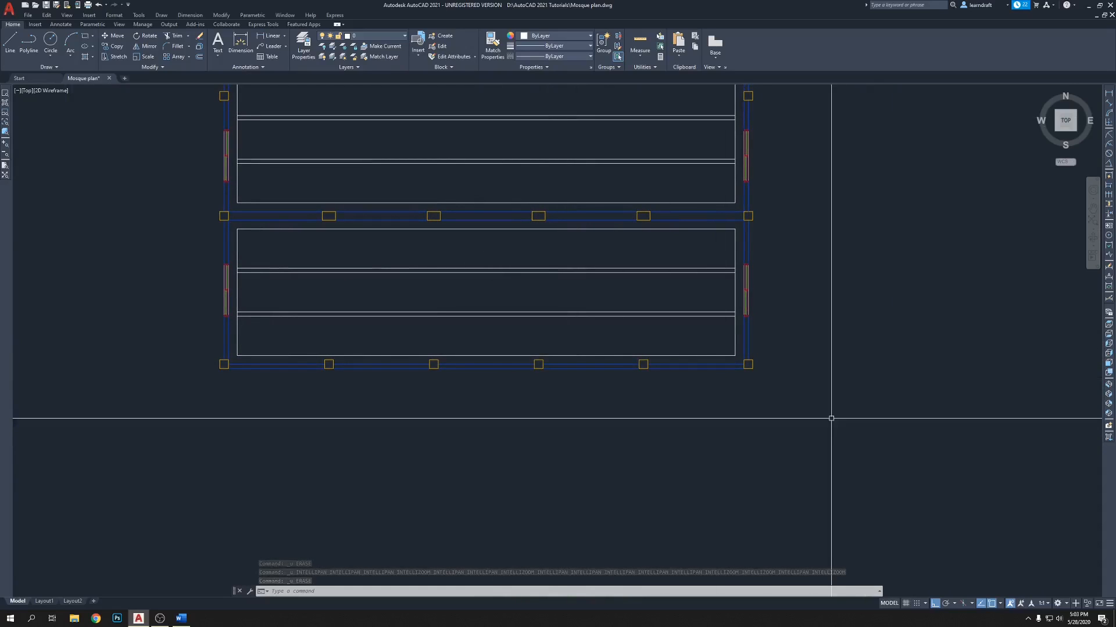
Step: Erase the two wall lines between the two middle columns of the dividing wall between the prayer halls
{"action": "scroll", "coordinate": [558, 252], "scroll_direction": "up", "scroll_amount": 8}
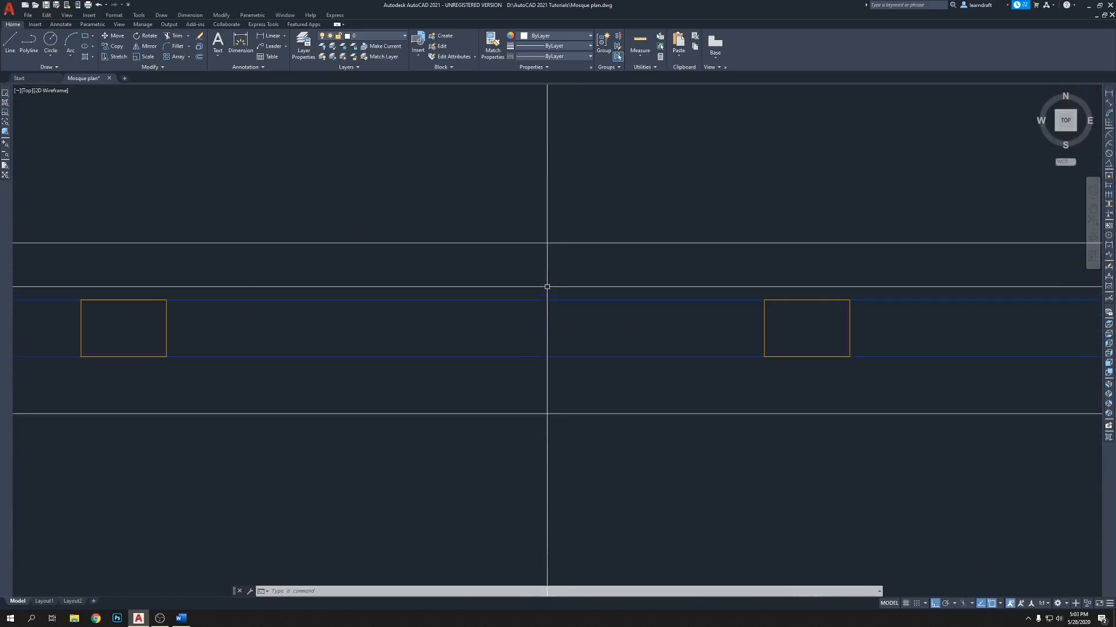
{"action": "left_click", "coordinate": [501, 277]}
{"action": "left_click", "coordinate": [448, 360]}
{"action": "middle_click_drag", "start_coordinate": [450, 325], "coordinate": [476, 346]}
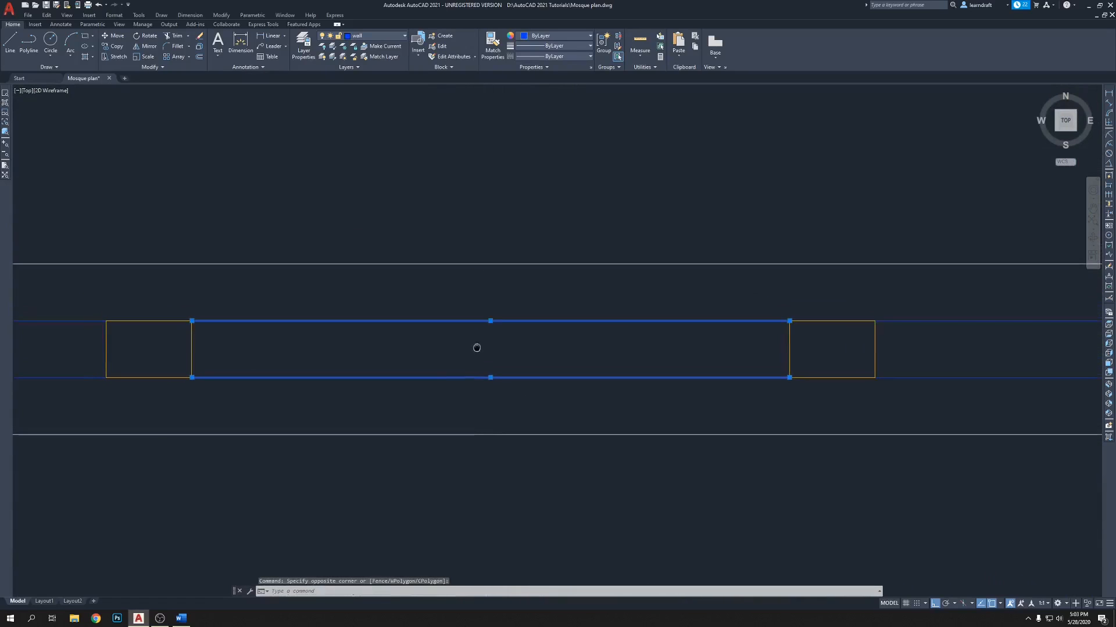
{"action": "key", "text": "Delete"}
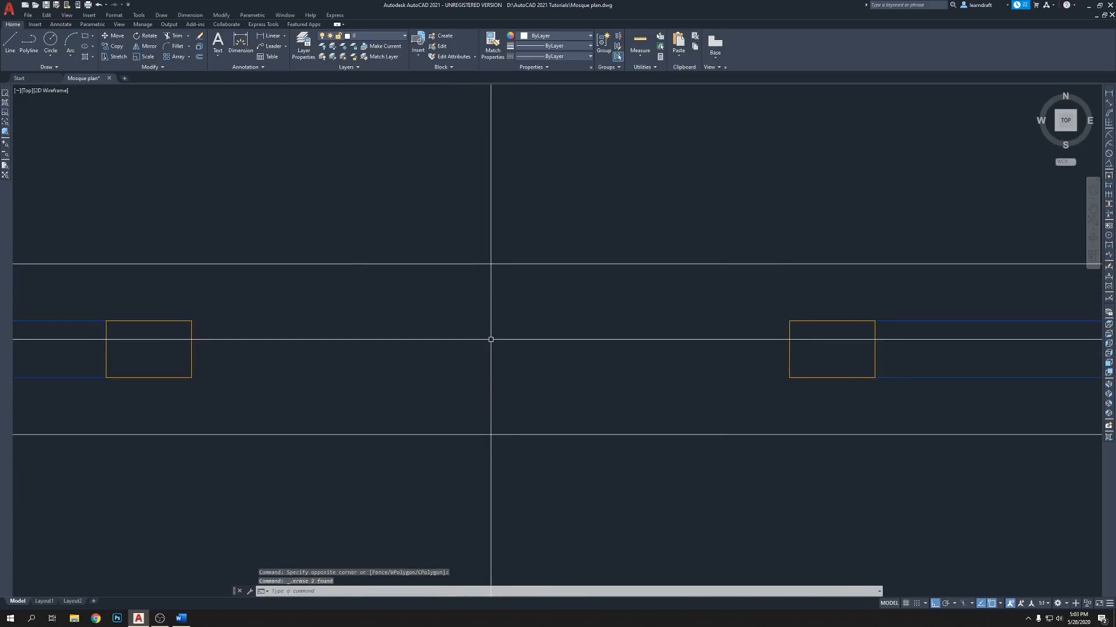
Step: Draw a centre line joining the facing column midpoints across the dividing wall's opening and a vertical line through its middle
{"action": "type", "text": "l"}
{"action": "key", "text": "Return"}
{"action": "left_click", "coordinate": [191, 349]}
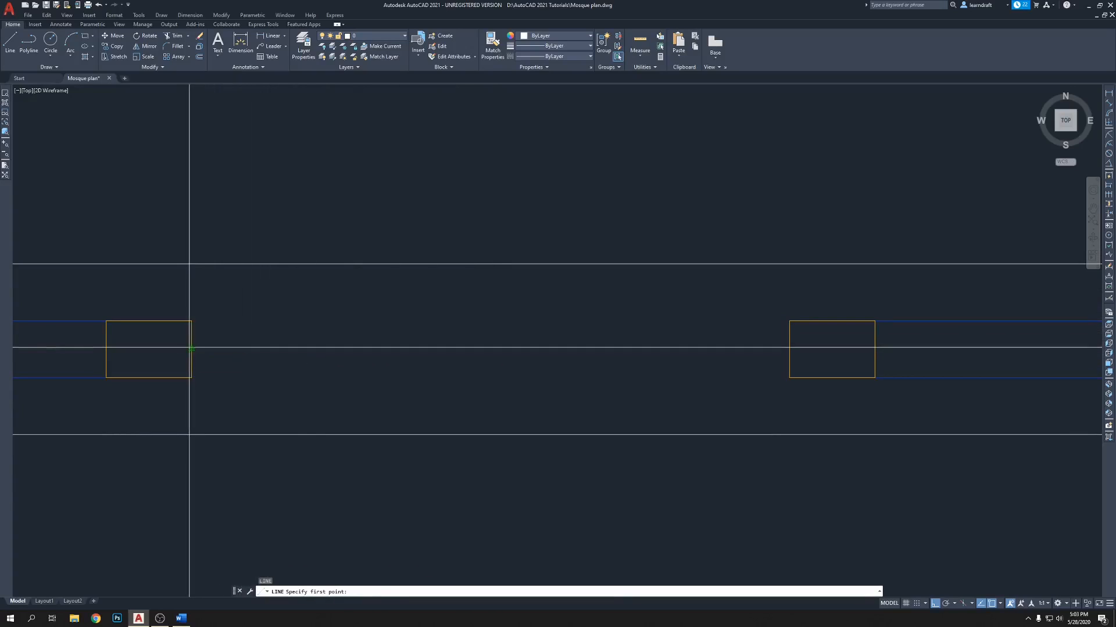
{"action": "left_click", "coordinate": [789, 349]}
Step: Offset the vertical line at the opening's centre by 3' to both the east and west sides
{"action": "type", "text": "c"}
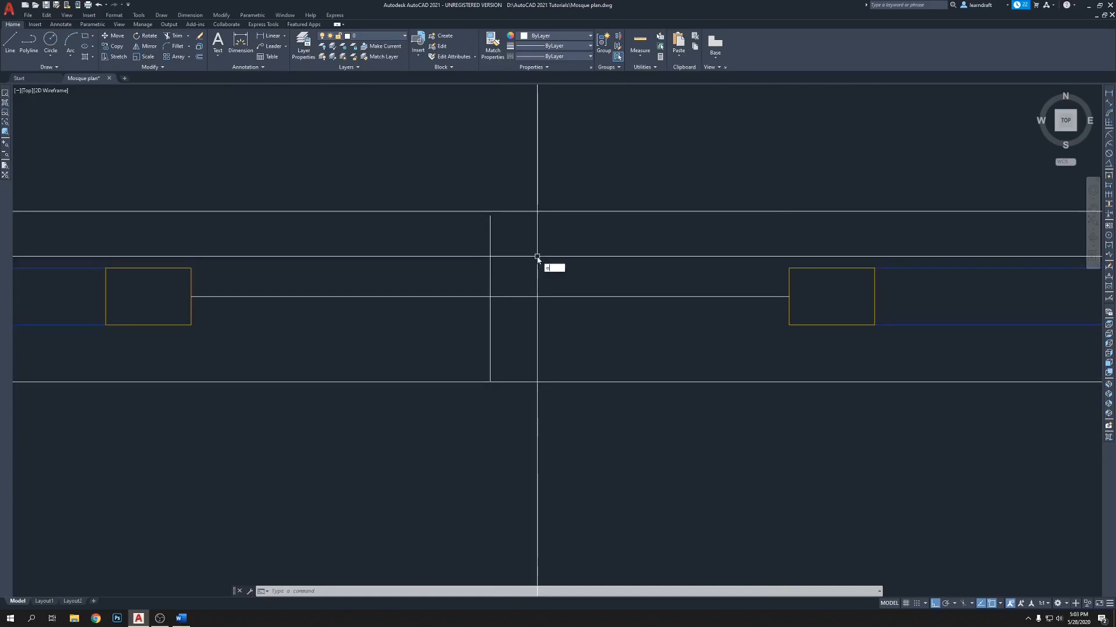
{"action": "key", "text": "Return"}
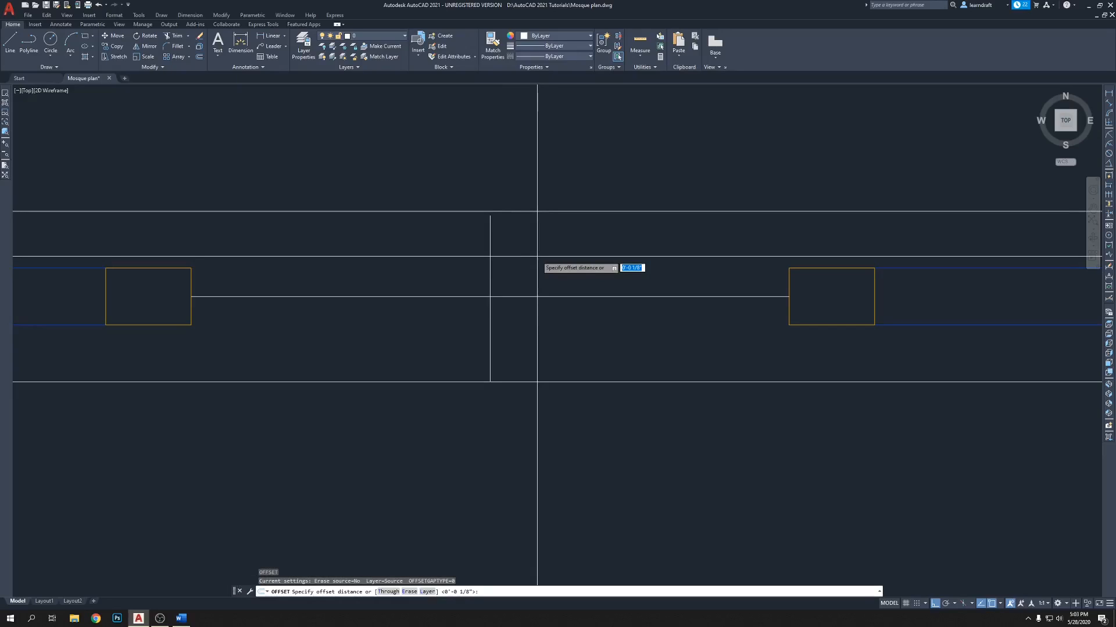
{"action": "type", "text": "3"}
{"action": "type", "text": "'"}
{"action": "key", "text": "Return"}
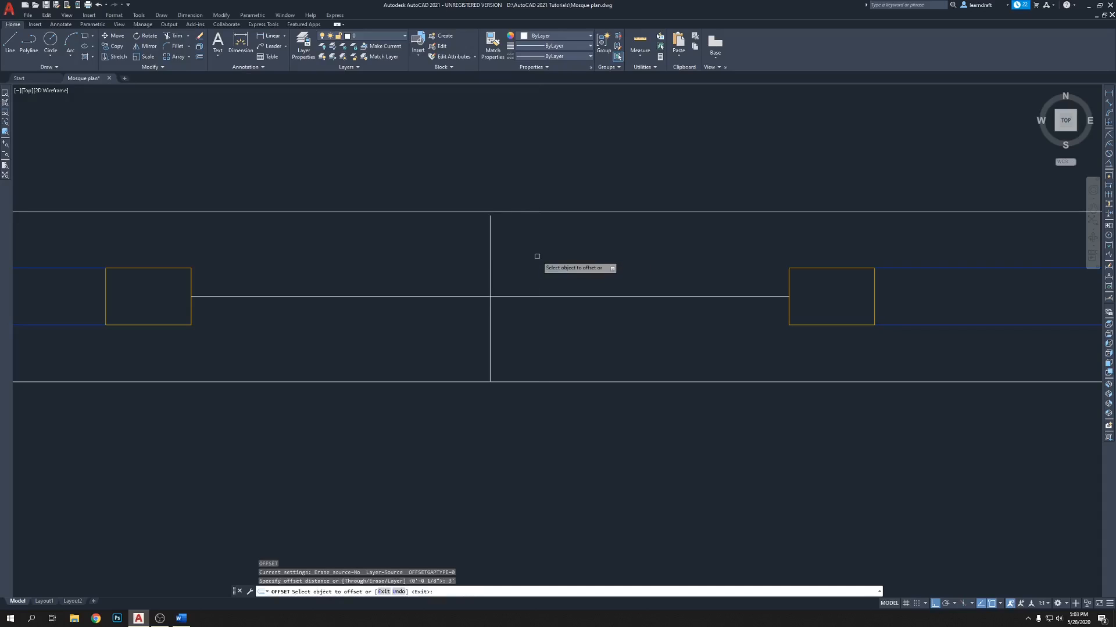
{"action": "left_click", "coordinate": [490, 233]}
{"action": "left_click", "coordinate": [551, 238]}
{"action": "left_click", "coordinate": [490, 244]}
{"action": "left_click", "coordinate": [413, 237]}
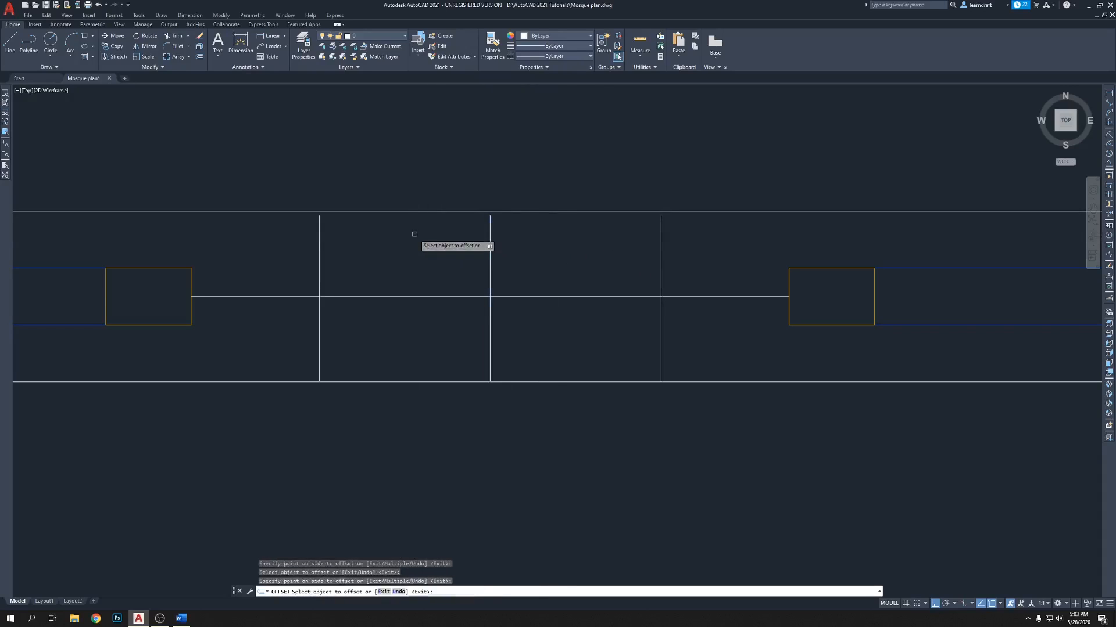
{"action": "key", "text": "Return"}
Step: Erase the original vertical line at the centre of the opening
{"action": "left_click", "coordinate": [515, 246]}
{"action": "left_click", "coordinate": [450, 248]}
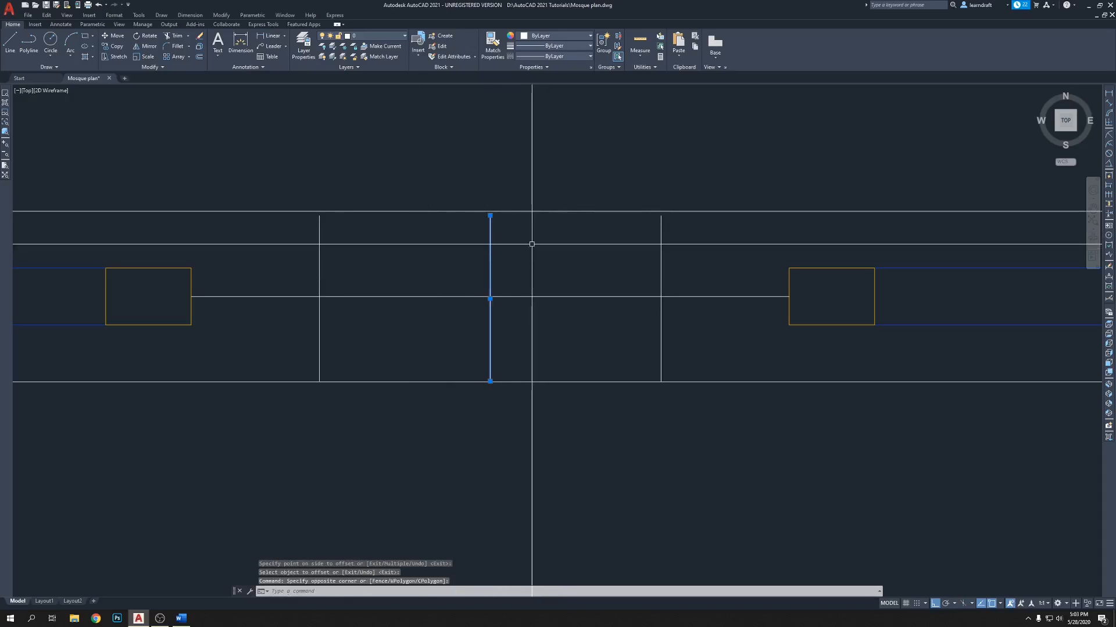
{"action": "key", "text": "Delete"}
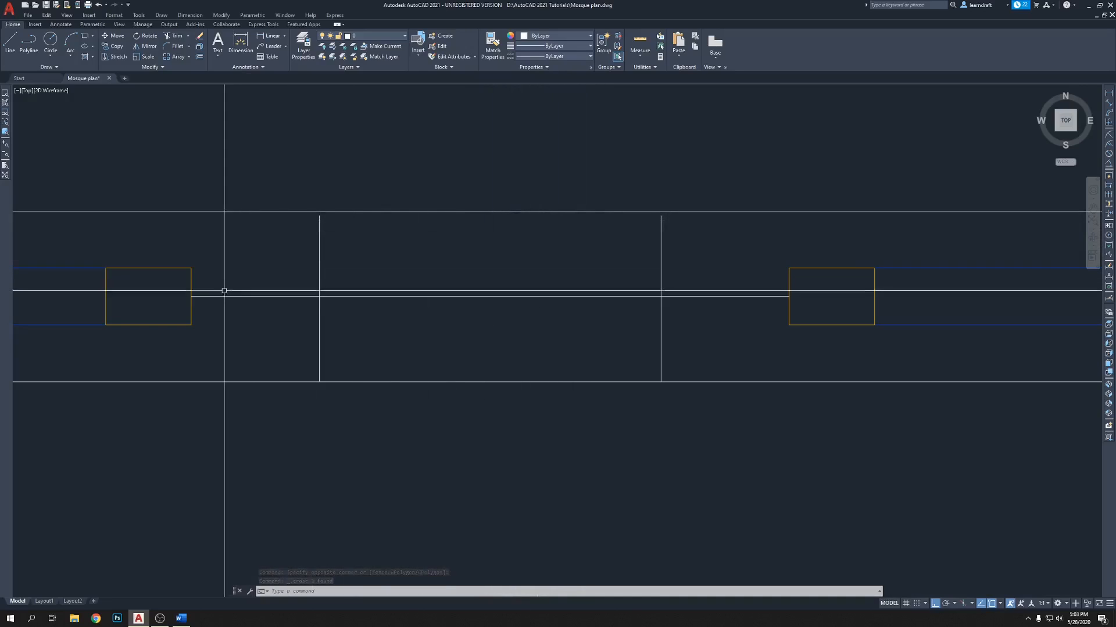
Step: Draw a rectangle 2" long and 12" wide between the eastern vertical guide line and the column
{"action": "middle_click_drag", "start_coordinate": [732, 272], "coordinate": [585, 274]}
{"action": "type", "text": "re"}
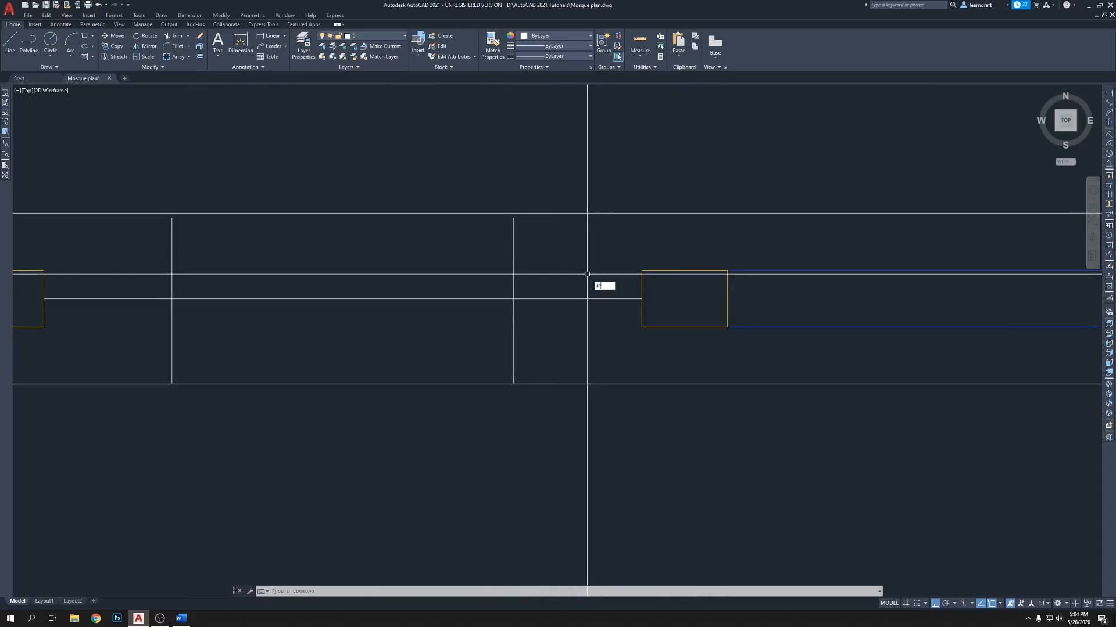
{"action": "type", "text": "c"}
{"action": "key", "text": "Return"}
{"action": "left_click", "coordinate": [559, 242]}
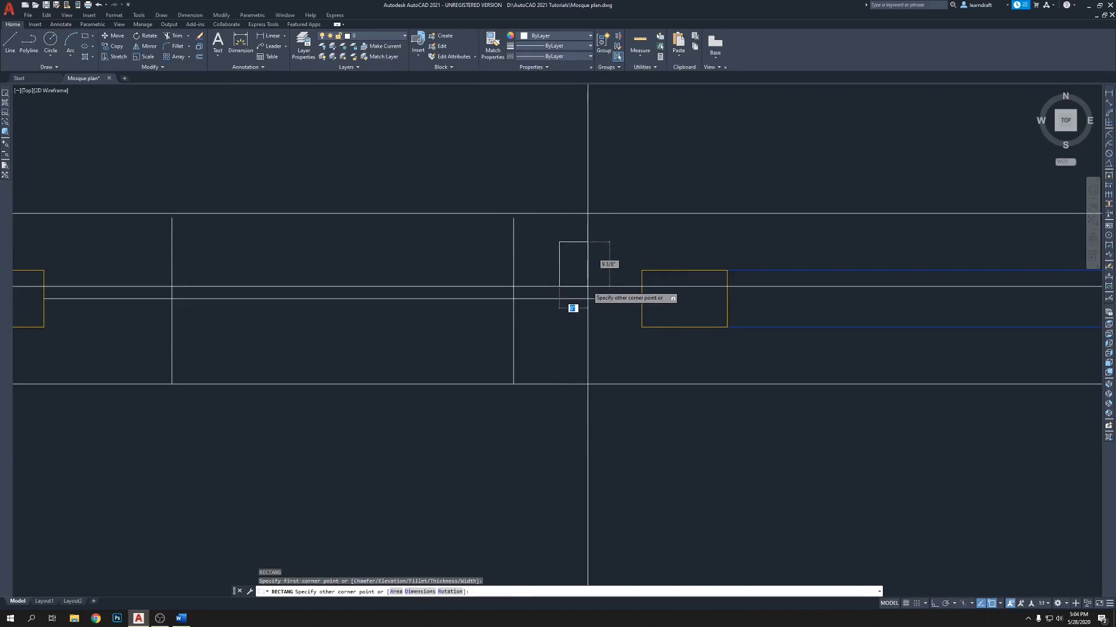
{"action": "type", "text": "d"}
{"action": "key", "text": "Return"}
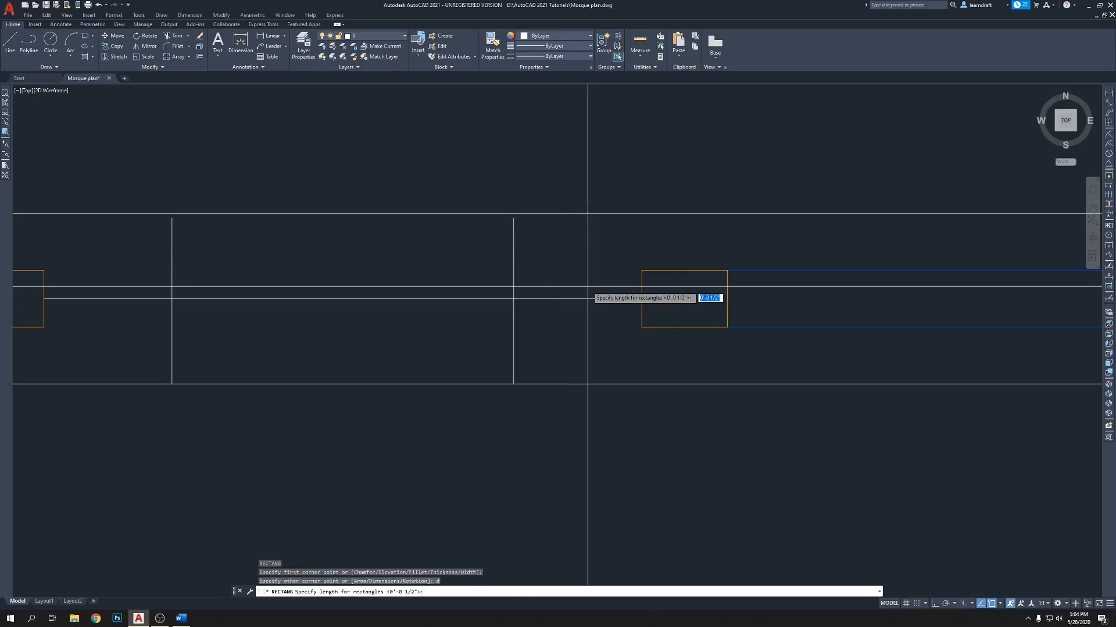
{"action": "type", "text": "2"}
{"action": "key", "text": "Return"}
{"action": "type", "text": "12"}
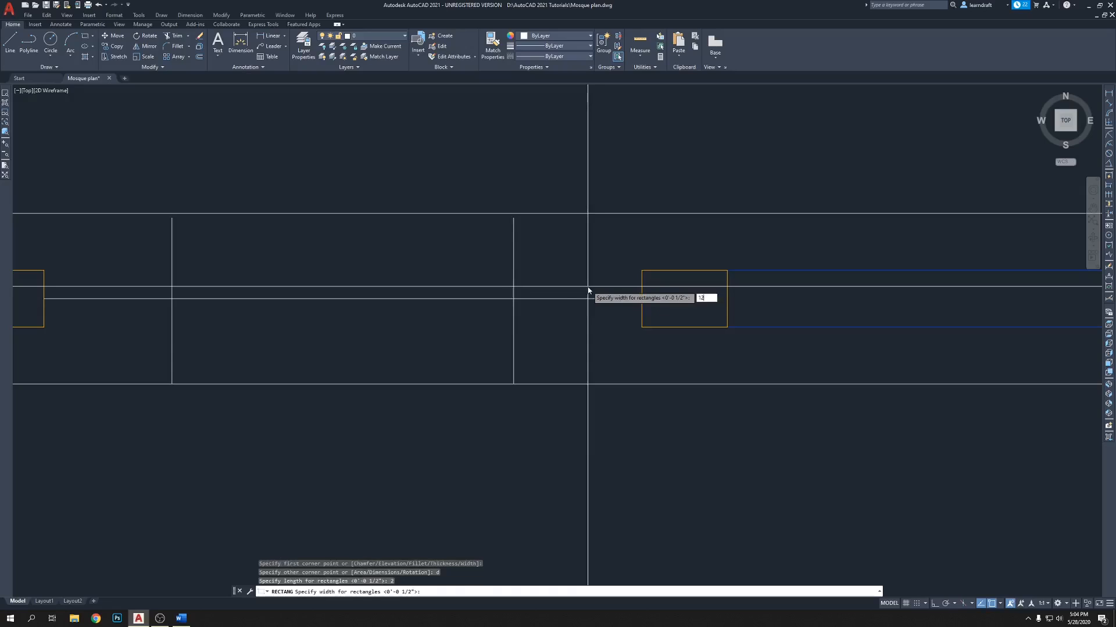
{"action": "key", "text": "Return"}
{"action": "left_click", "coordinate": [585, 346]}
Step: Move the 2" by 12" rectangle beside the eastern vertical guide line
{"action": "left_click", "coordinate": [563, 244]}
{"action": "type", "text": "m"}
{"action": "key", "text": "Return"}
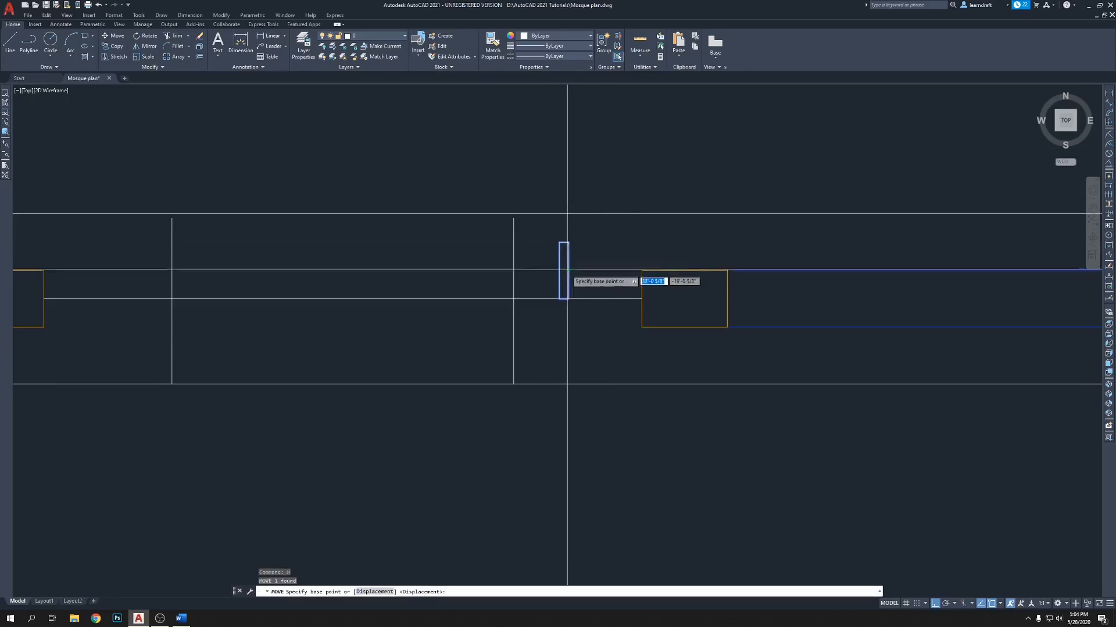
Step: Move the narrow rectangle flush against the inner edge of the orange column right of the opening
{"action": "left_click", "coordinate": [568, 299]}
{"action": "scroll", "coordinate": [611, 304], "scroll_direction": "up", "scroll_amount": 4}
{"action": "left_click", "coordinate": [689, 285]}
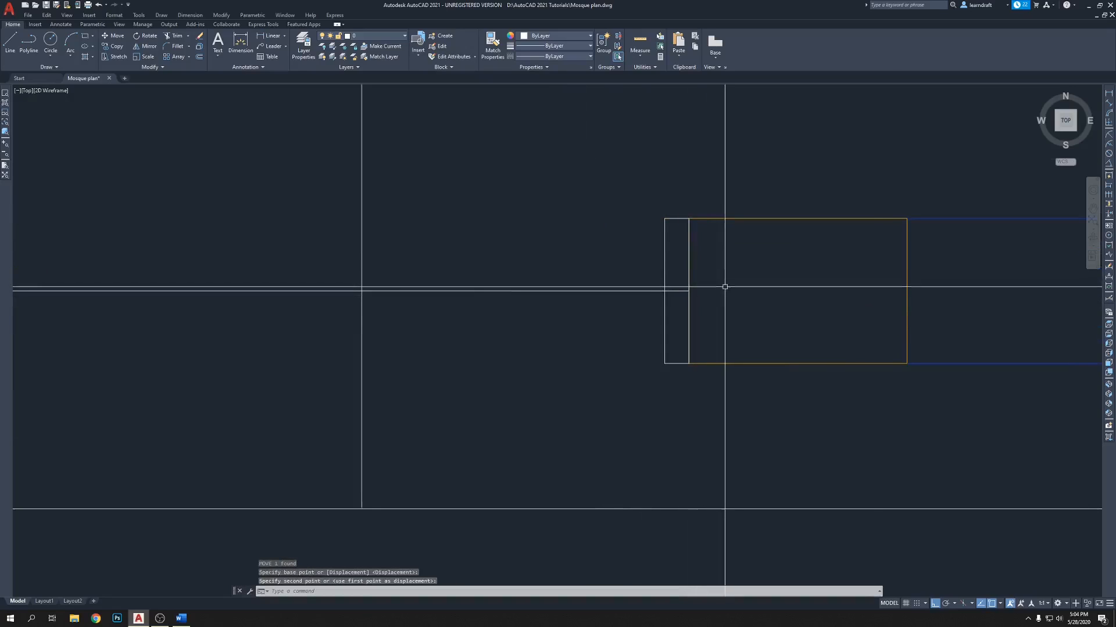
Step: Mirror the narrow rectangle across a vertical axis through the centre line's midpoint, keeping the original
{"action": "left_click", "coordinate": [682, 246]}
{"action": "left_click", "coordinate": [626, 251]}
{"action": "scroll", "coordinate": [518, 180], "scroll_direction": "down", "scroll_amount": 4}
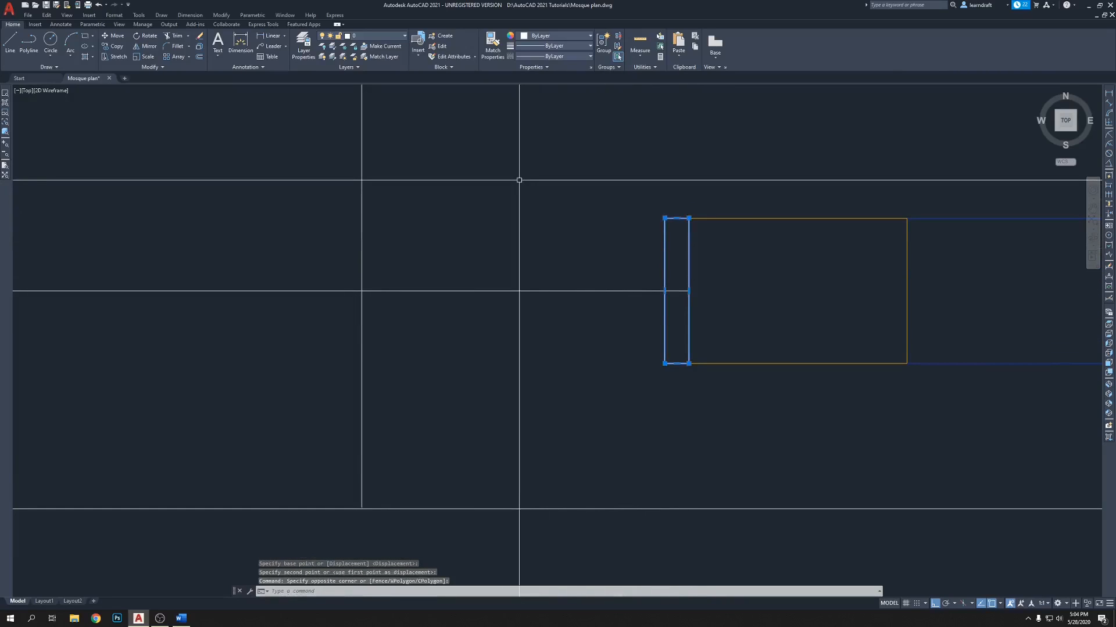
{"action": "type", "text": "mi"}
{"action": "key", "text": "Return"}
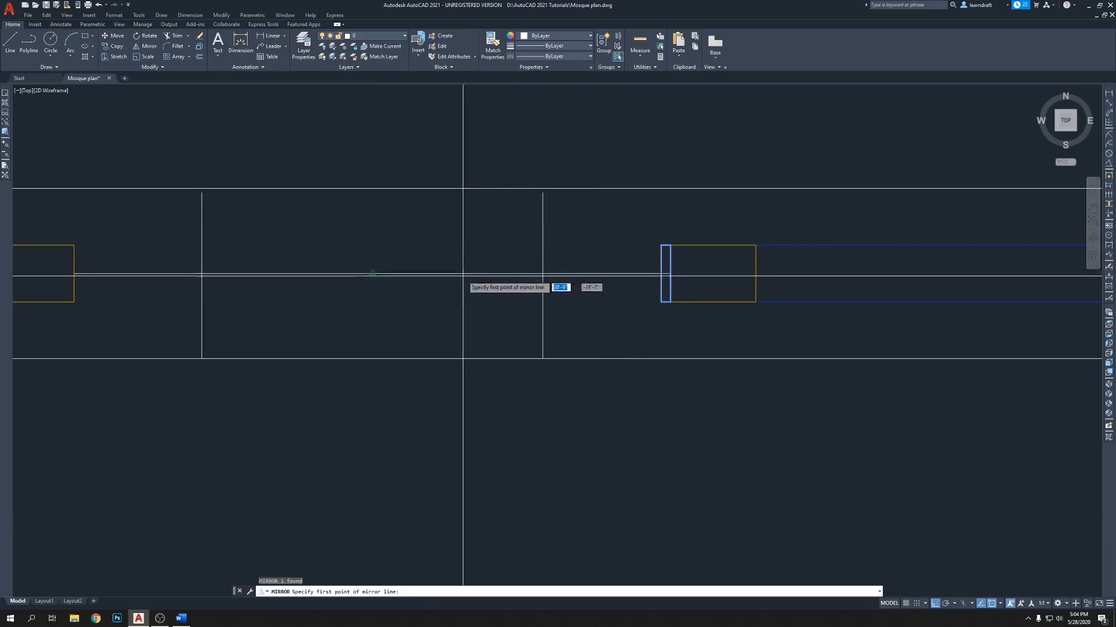
{"action": "left_click", "coordinate": [371, 274]}
{"action": "left_click", "coordinate": [386, 242]}
{"action": "key", "text": "Return"}
Step: Move the mirrored rectangle so it sits flush against the inner edge of the left orange column
{"action": "middle_click_drag", "start_coordinate": [258, 233], "coordinate": [570, 254]}
{"action": "scroll", "coordinate": [413, 263], "scroll_direction": "up", "scroll_amount": 4}
{"action": "left_click", "coordinate": [386, 251]}
{"action": "left_click", "coordinate": [356, 280]}
{"action": "scroll", "coordinate": [357, 254], "scroll_direction": "up", "scroll_amount": 2}
{"action": "type", "text": "m"}
{"action": "key", "text": "Return"}
{"action": "left_click", "coordinate": [392, 234]}
{"action": "left_click", "coordinate": [438, 234]}
{"action": "left_click", "coordinate": [390, 286]}
{"action": "left_click", "coordinate": [374, 297]}
{"action": "type", "text": "m"}
{"action": "key", "text": "Return"}
{"action": "left_click", "coordinate": [375, 278]}
{"action": "left_click", "coordinate": [339, 278]}
{"action": "scroll", "coordinate": [290, 265], "scroll_direction": "down", "scroll_amount": 6}
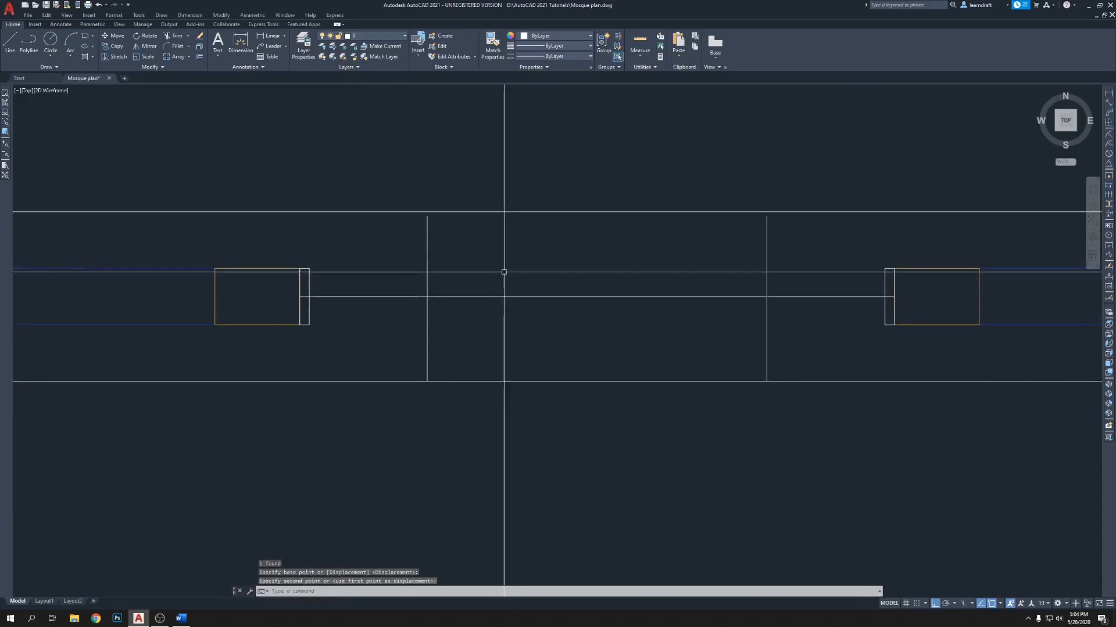
{"action": "middle_click_drag", "start_coordinate": [660, 292], "coordinate": [600, 296]}
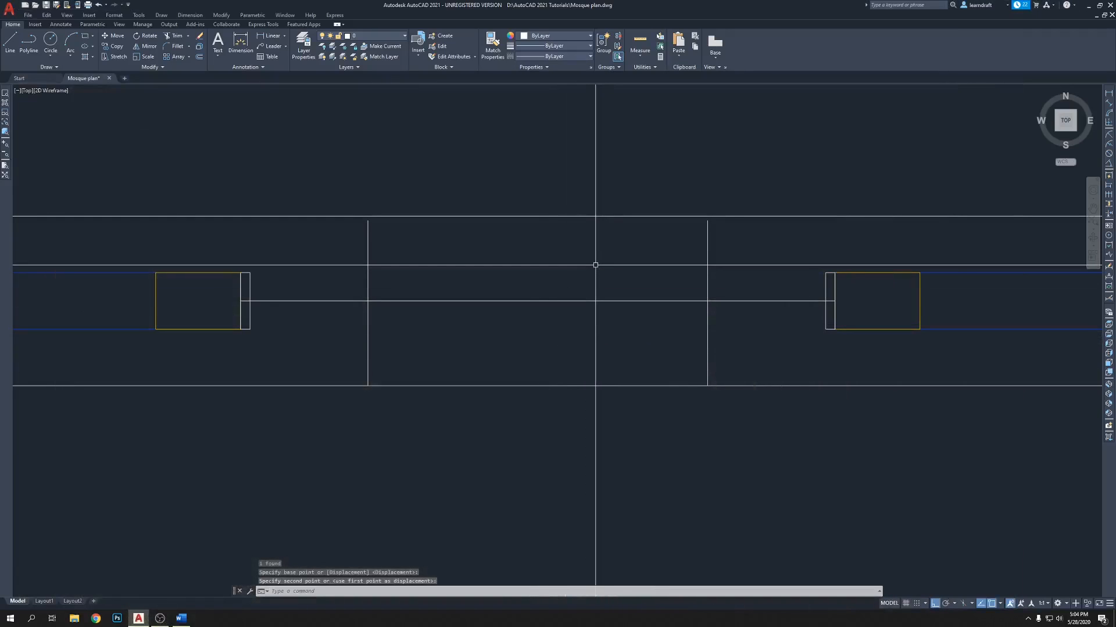
{"action": "key", "text": "Return"}
{"action": "left_click", "coordinate": [584, 216]}
{"action": "middle_click_drag", "start_coordinate": [727, 269], "coordinate": [729, 240]}
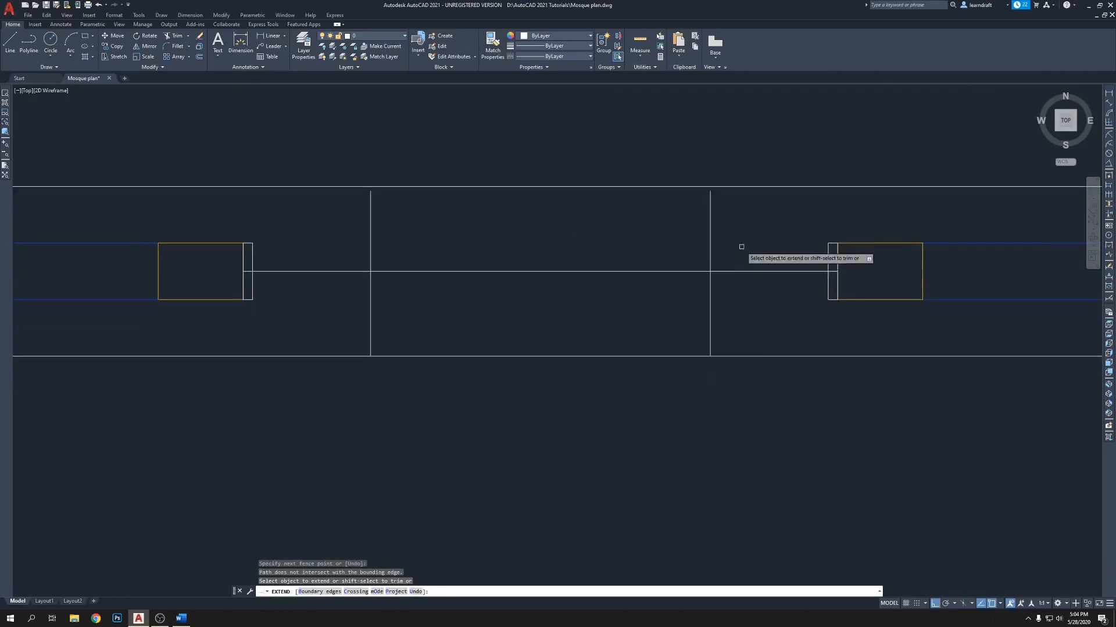
{"action": "key", "text": "Escape"}
{"action": "key", "text": "Escape"}
{"action": "left_click", "coordinate": [716, 225]}
{"action": "left_click", "coordinate": [745, 222]}
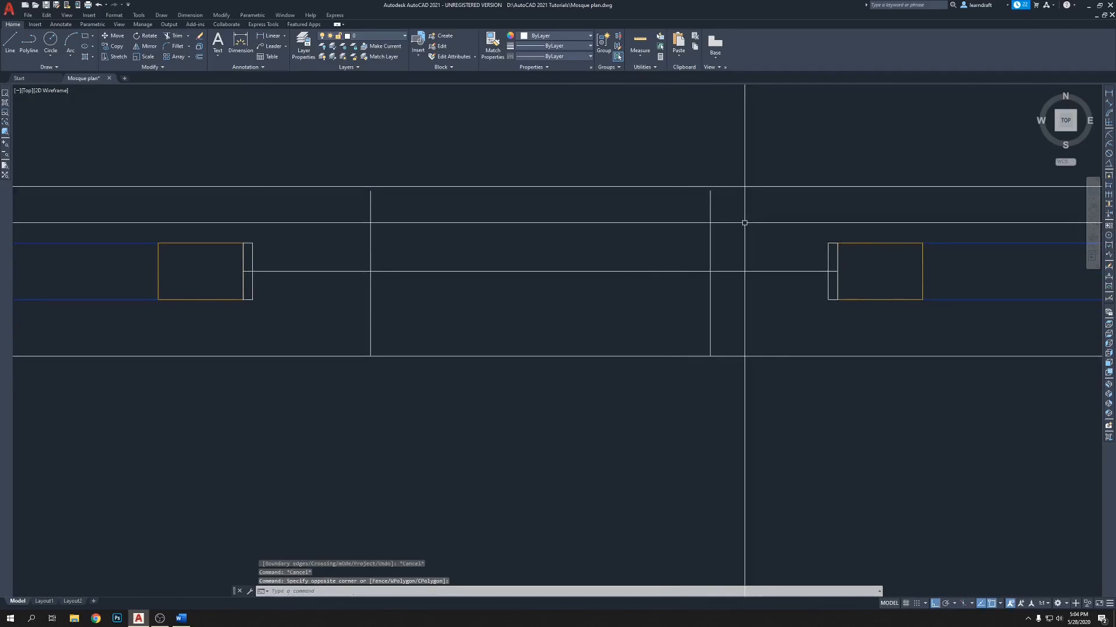
Step: Copy the right narrow rectangle from its inner edge midpoint to the right vertical line
{"action": "mouse_move", "coordinate": [743, 223]}
{"action": "middle_mouse_down"}
{"action": "mouse_move", "coordinate": [649, 223]}
{"action": "mouse_move", "coordinate": [643, 247]}
{"action": "middle_mouse_up"}
{"action": "scroll", "coordinate": [597, 256], "scroll_direction": "up", "scroll_amount": 2}
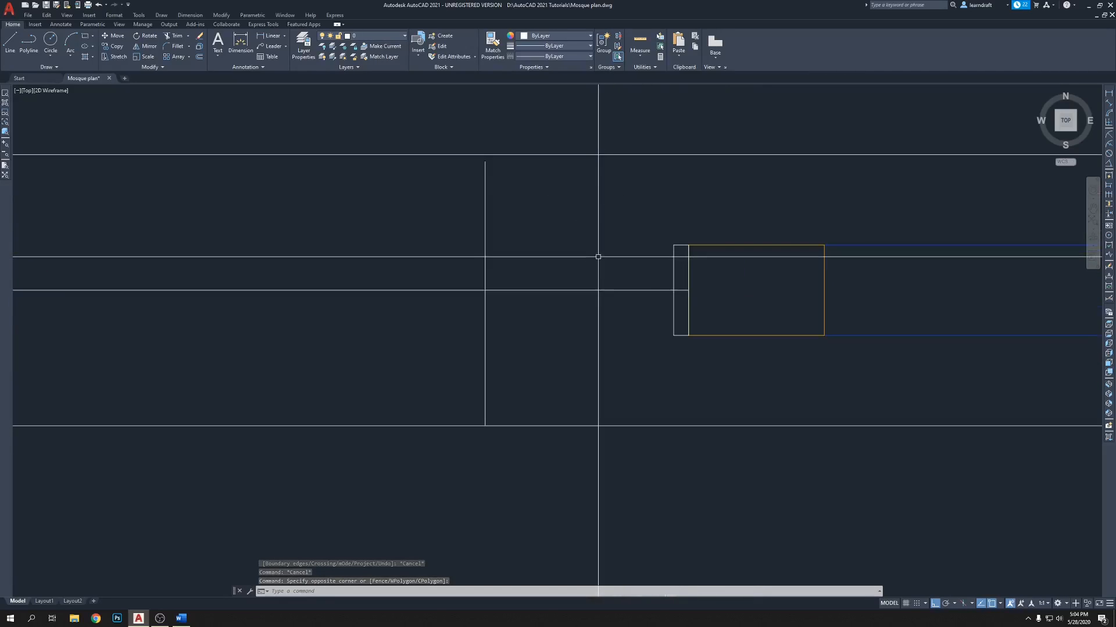
{"action": "left_click", "coordinate": [673, 274]}
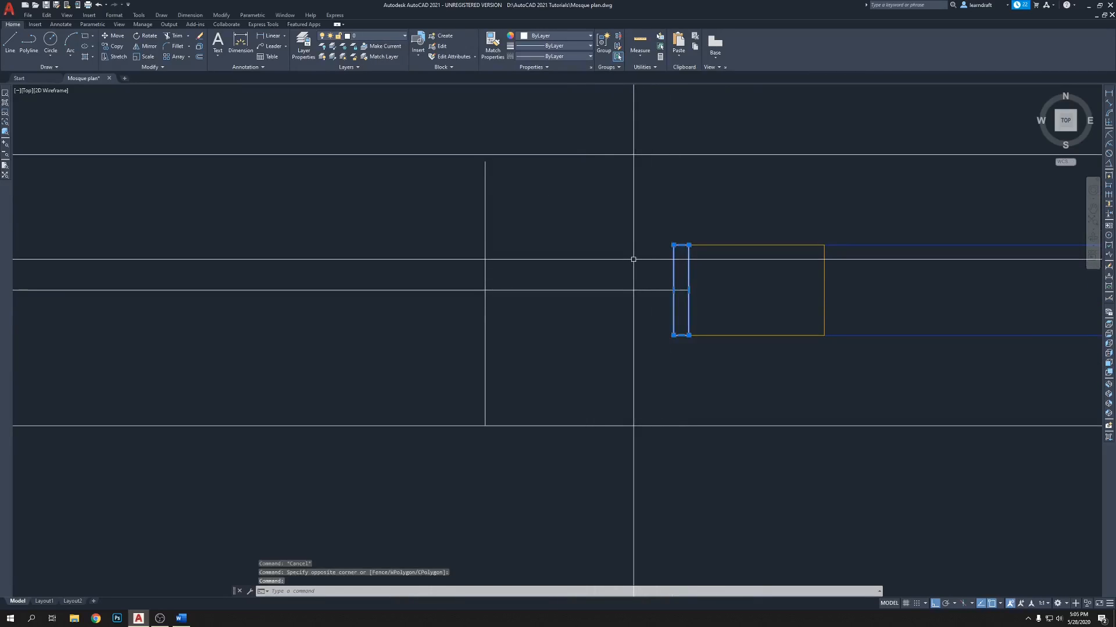
{"action": "key", "text": "Return"}
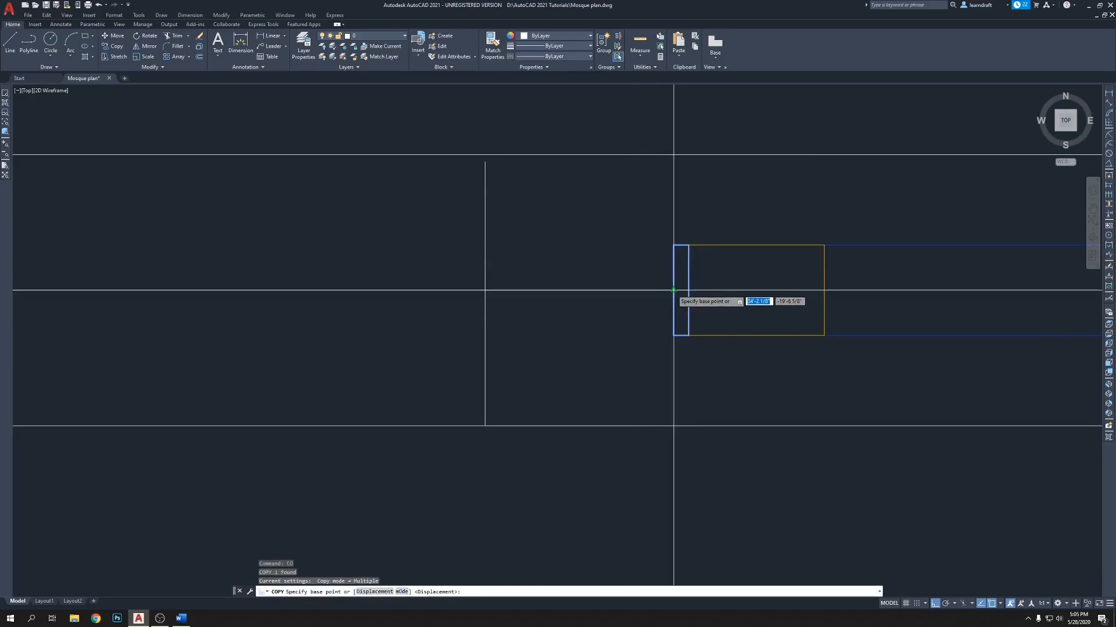
{"action": "left_click", "coordinate": [674, 290]}
{"action": "left_click", "coordinate": [489, 285]}
{"action": "key", "text": "Escape"}
{"action": "scroll", "coordinate": [678, 273], "scroll_direction": "down", "scroll_amount": 4}
{"action": "scroll", "coordinate": [623, 273], "scroll_direction": "up", "scroll_amount": 2}
{"action": "left_click", "coordinate": [602, 274]}
{"action": "middle_click_drag", "start_coordinate": [472, 240], "coordinate": [562, 254]}
{"action": "type", "text": "m"}
{"action": "key", "text": "Escape"}
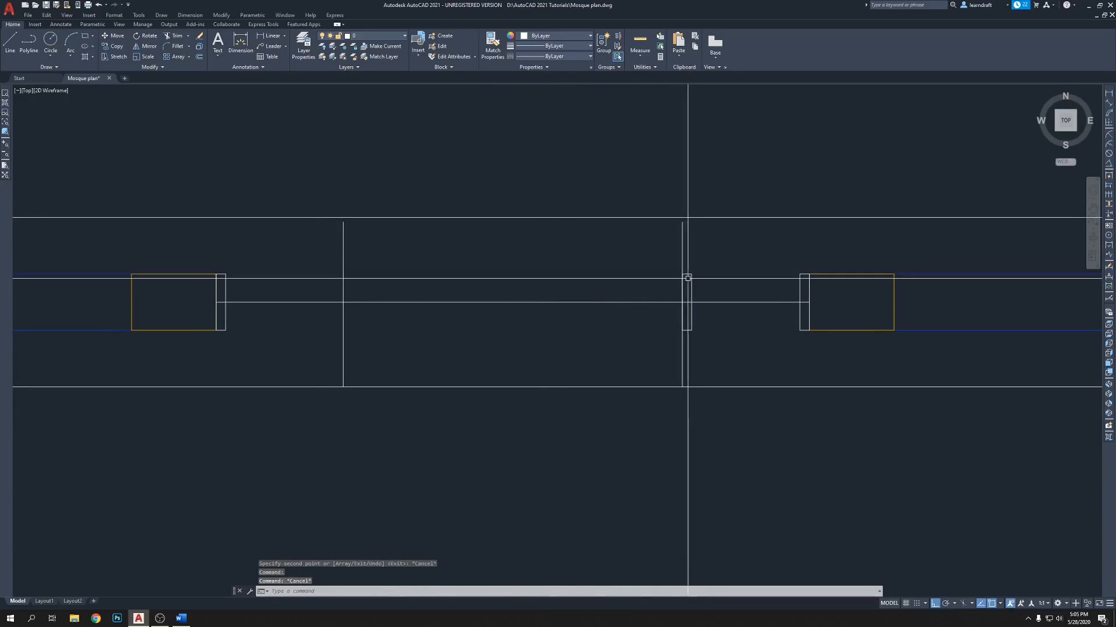
Step: Copy the left narrow rectangle from its inner edge midpoint to the left vertical line
{"action": "left_click", "coordinate": [225, 293]}
{"action": "middle_click_drag", "start_coordinate": [249, 266], "coordinate": [318, 269]}
{"action": "type", "text": "co"}
{"action": "key", "text": "Return"}
{"action": "left_click", "coordinate": [294, 305]}
{"action": "scroll", "coordinate": [363, 314], "scroll_direction": "up", "scroll_amount": 4}
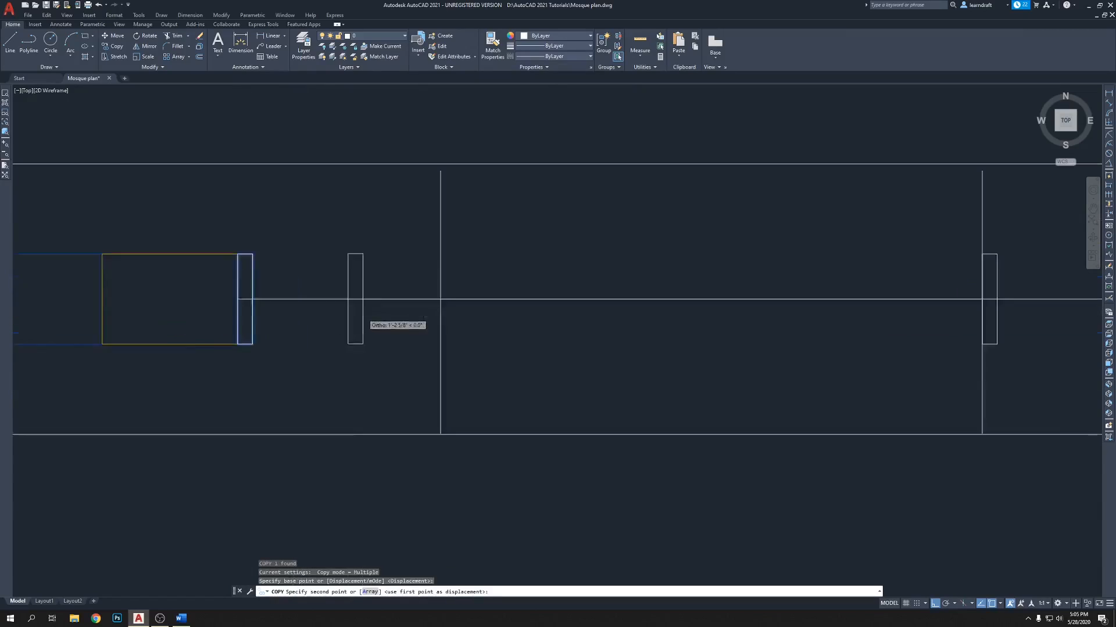
{"action": "left_click", "coordinate": [487, 289]}
{"action": "key", "text": "Escape"}
{"action": "scroll", "coordinate": [486, 289], "scroll_direction": "down", "scroll_amount": 5}
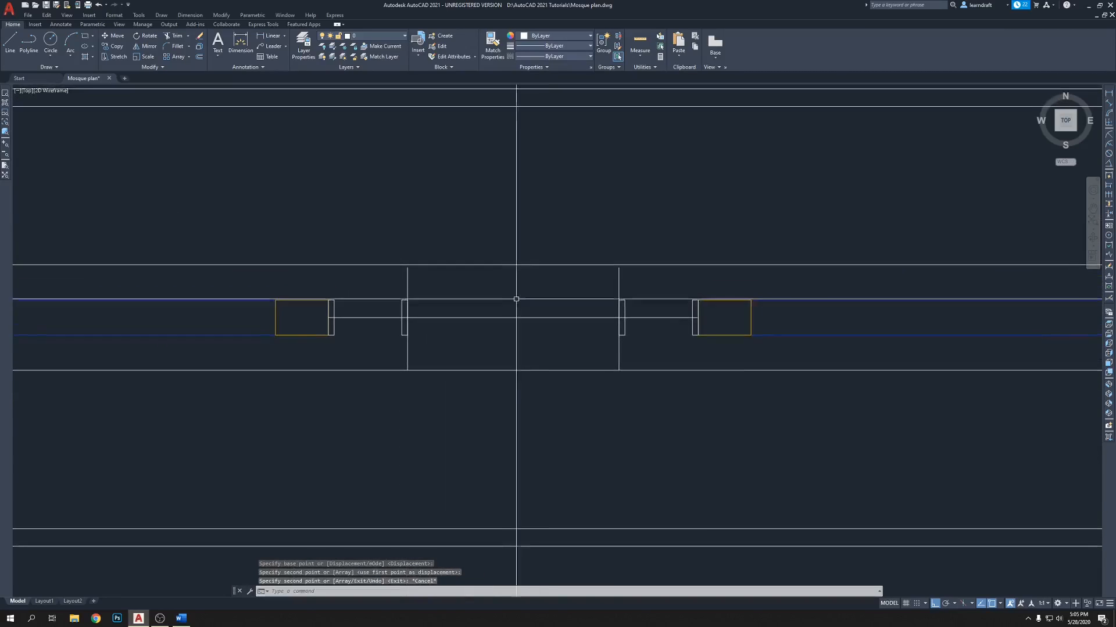
Step: Erase the two vertical guide lines and the horizontal centre line in the opening
{"action": "left_click", "coordinate": [399, 273]}
{"action": "left_click", "coordinate": [487, 307]}
{"action": "left_click", "coordinate": [471, 324]}
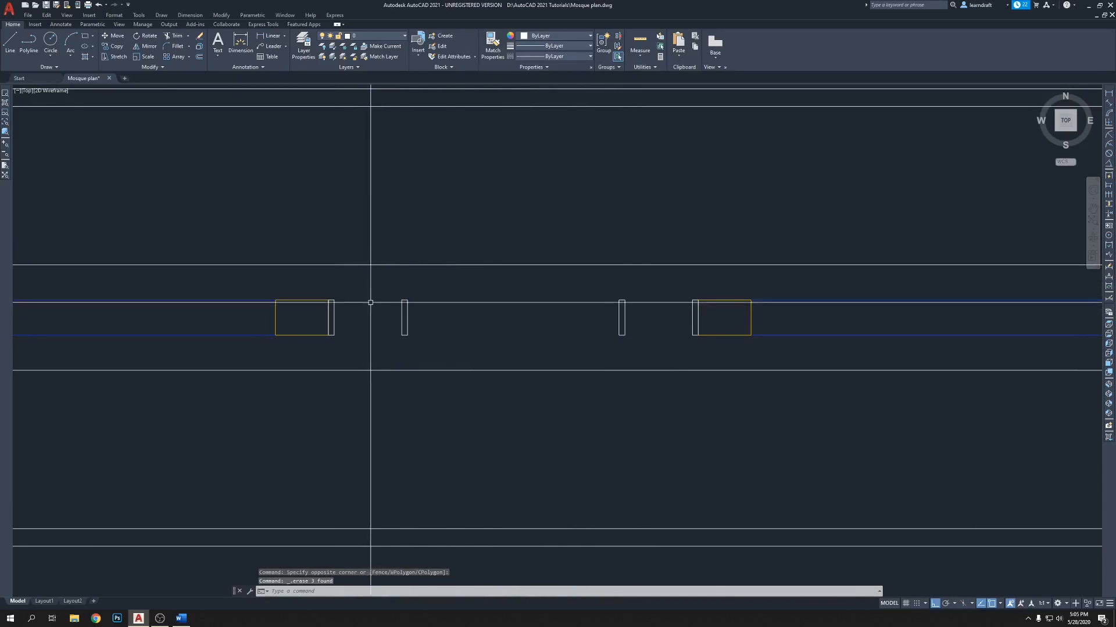
Step: Draw a 2.5" horizontal line into the opening from the midpoint of the left column rectangle's inner edge
{"action": "scroll", "coordinate": [414, 281], "scroll_direction": "up", "scroll_amount": 2}
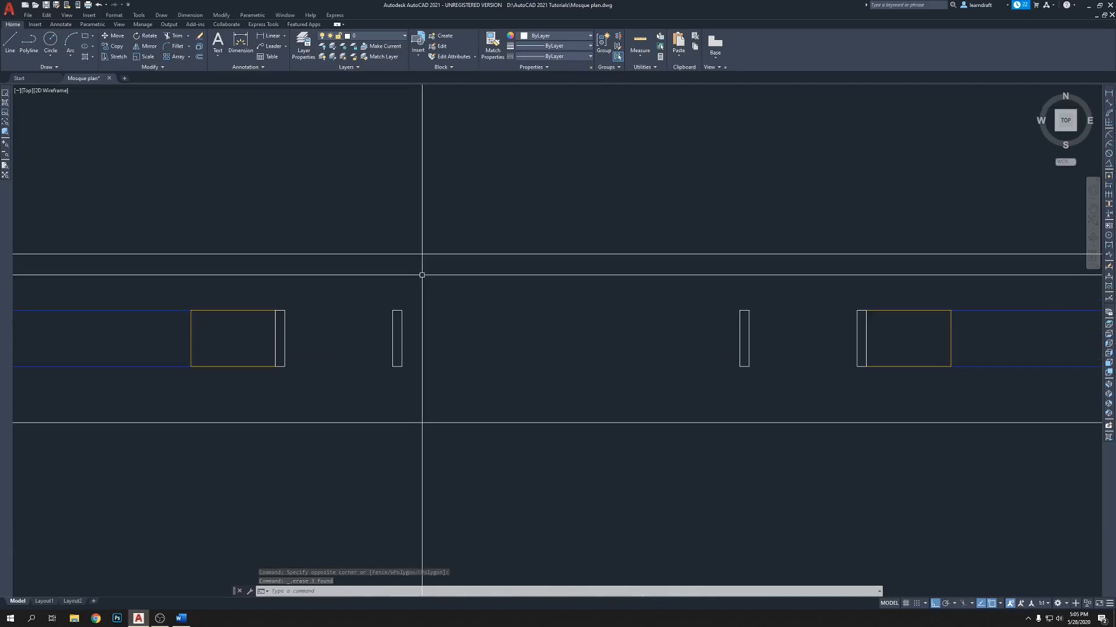
{"action": "middle_click_drag", "start_coordinate": [467, 289], "coordinate": [455, 285]}
{"action": "middle_click_drag", "start_coordinate": [561, 284], "coordinate": [484, 294]}
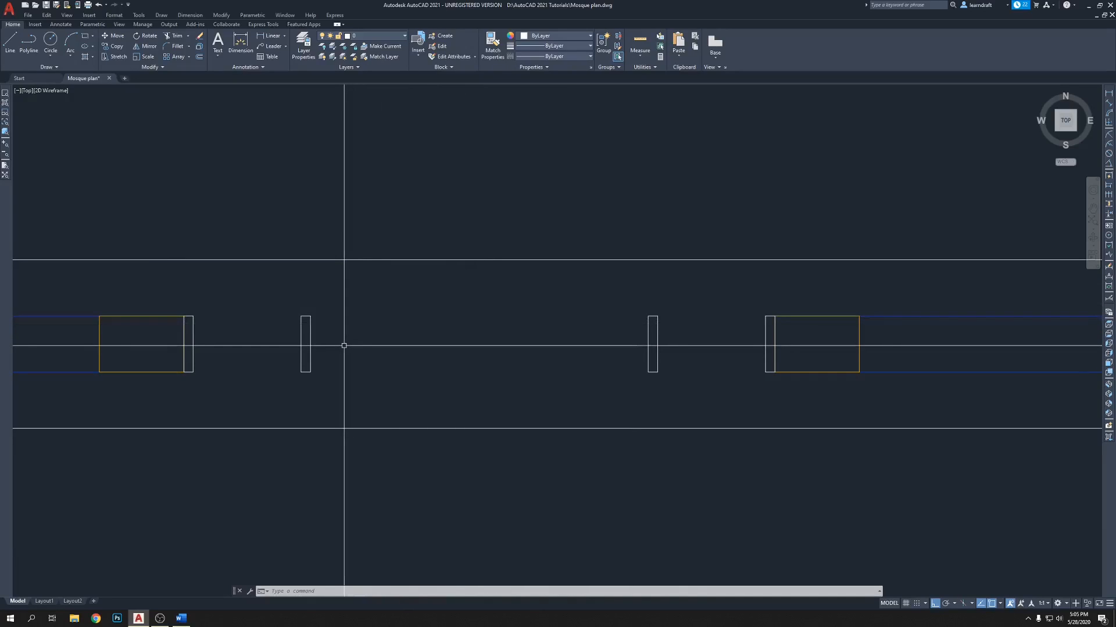
{"action": "scroll", "coordinate": [306, 344], "scroll_direction": "up", "scroll_amount": 2}
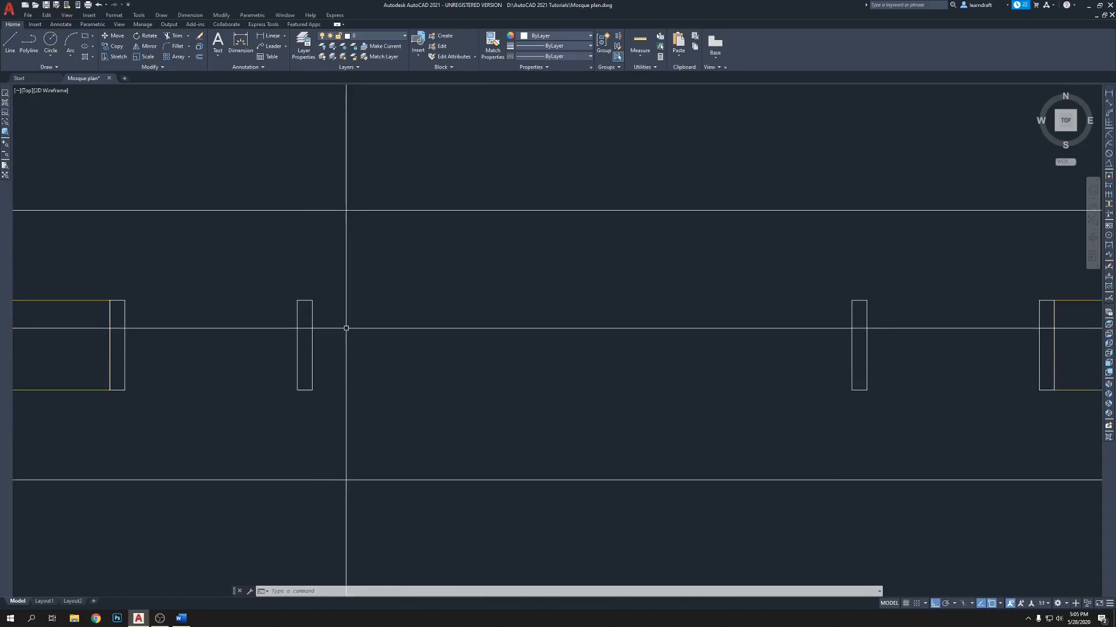
{"action": "middle_click_drag", "start_coordinate": [328, 311], "coordinate": [478, 325]}
{"action": "mouse_move", "coordinate": [652, 318]}
{"action": "middle_mouse_down"}
{"action": "mouse_move", "coordinate": [381, 292]}
{"action": "mouse_move", "coordinate": [745, 296]}
{"action": "middle_mouse_up"}
{"action": "scroll", "coordinate": [416, 316], "scroll_direction": "up", "scroll_amount": 2}
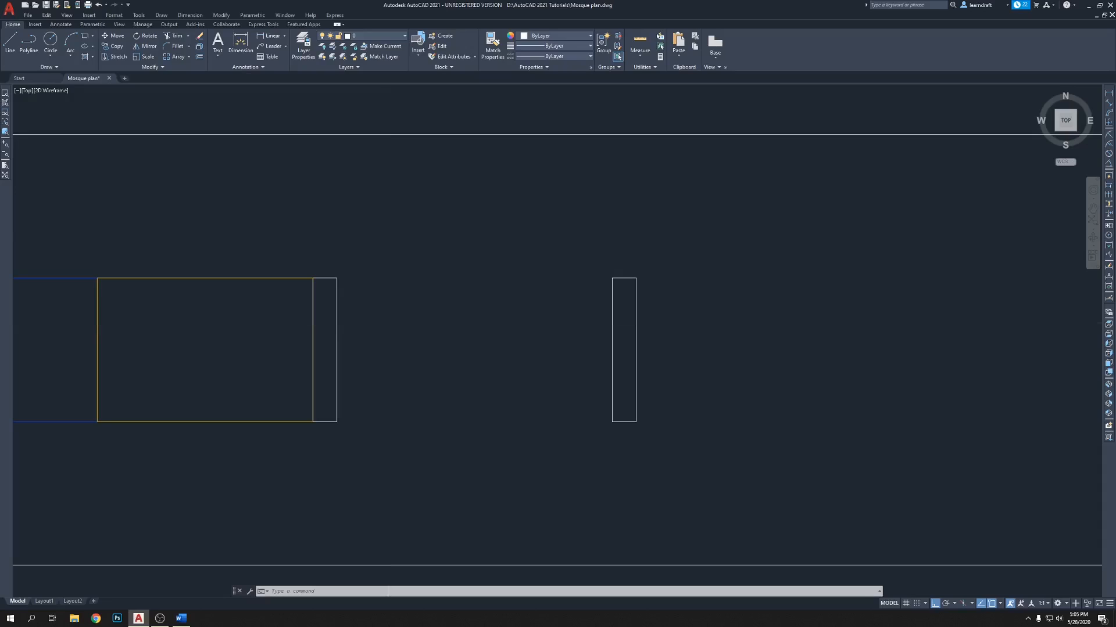
{"action": "type", "text": "l"}
{"action": "key", "text": "Return"}
{"action": "left_click", "coordinate": [337, 350]}
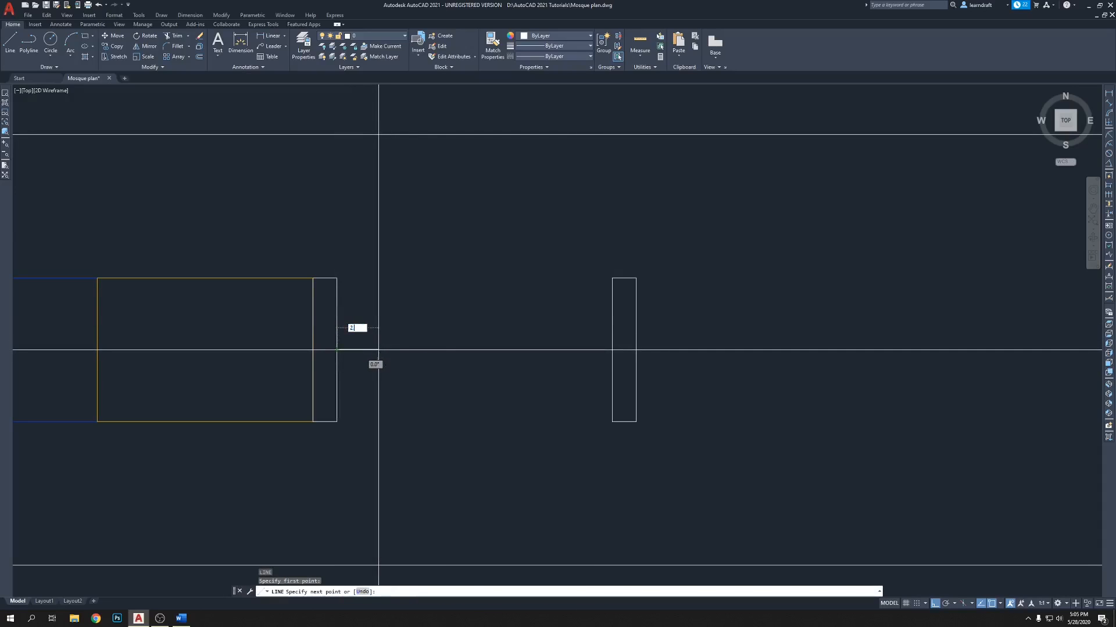
{"action": "key", "text": "Return"}
Step: Draw a three-point arc from the rectangle's upper inner corner through the short line's end to its lower inner corner
{"action": "scroll", "coordinate": [383, 299], "scroll_direction": "up", "scroll_amount": 2}
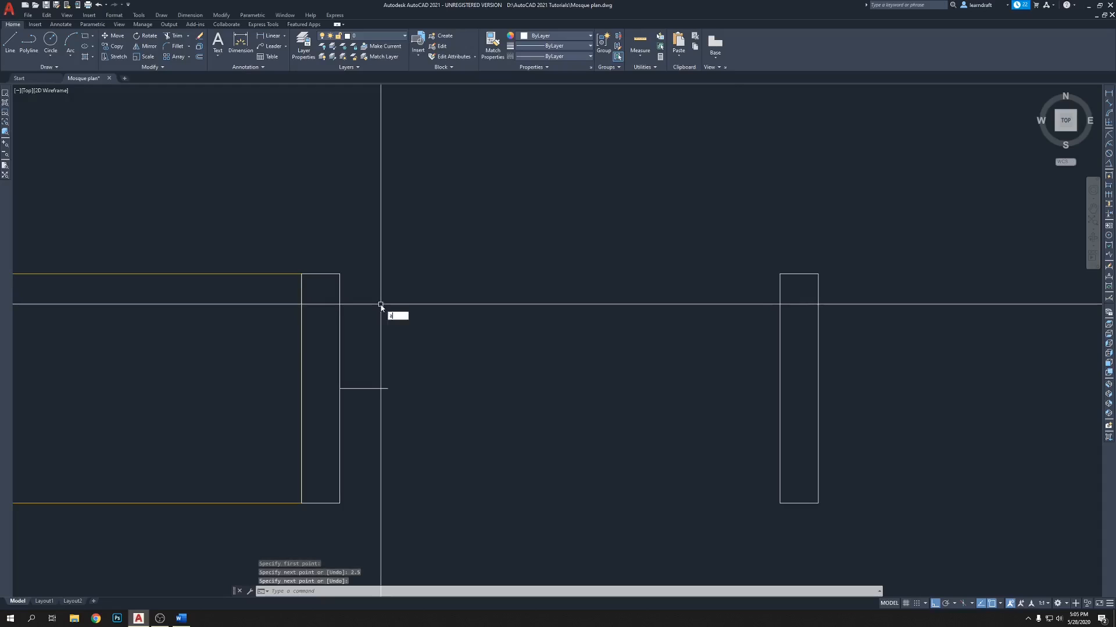
{"action": "key", "text": "Return"}
{"action": "left_click", "coordinate": [340, 274]}
{"action": "left_click", "coordinate": [387, 388]}
{"action": "left_click", "coordinate": [340, 503]}
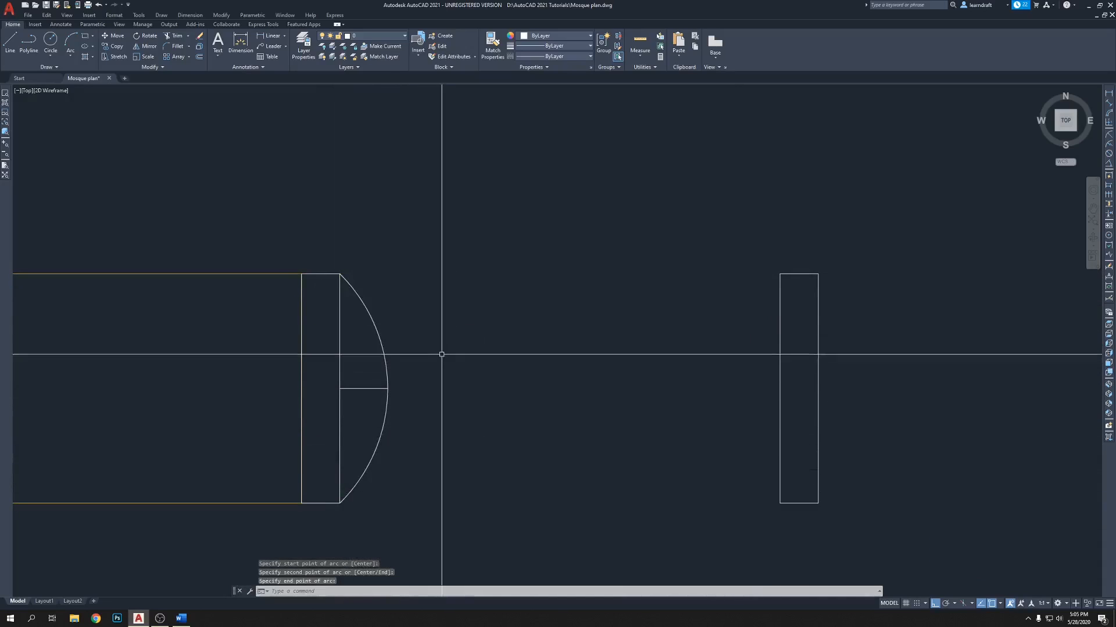
Step: Offset the short horizontal line 1" to both sides, above and below
{"action": "type", "text": "o"}
{"action": "key", "text": "Return"}
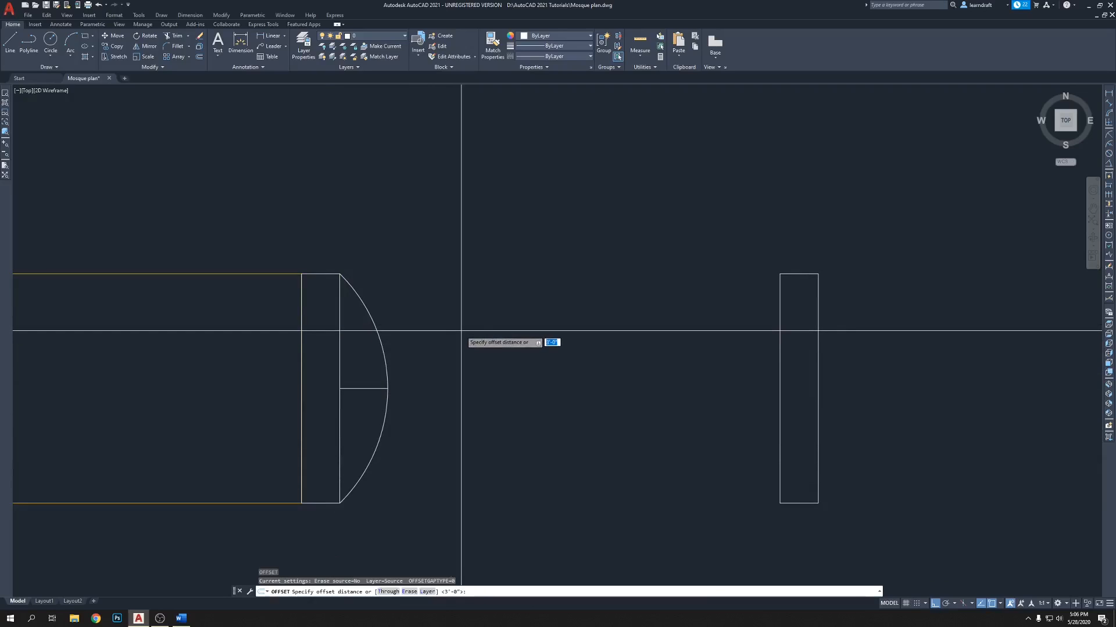
{"action": "type", "text": "1"}
{"action": "key", "text": "Return"}
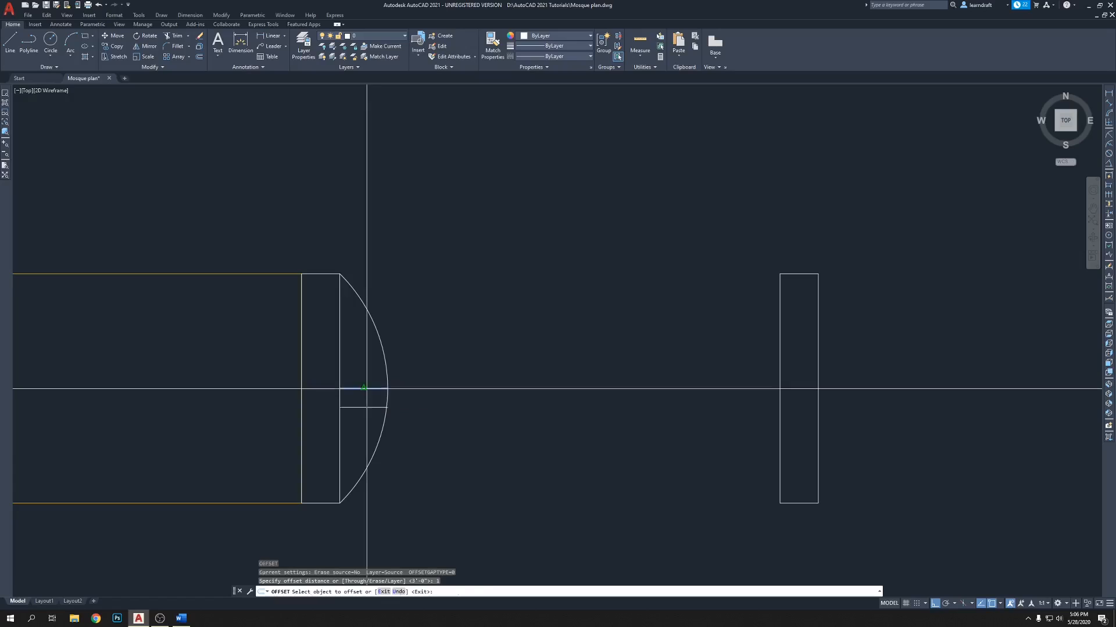
{"action": "left_click", "coordinate": [363, 388]}
{"action": "left_click", "coordinate": [361, 385]}
{"action": "key", "text": "Return"}
Step: Erase the middle horizontal line and trim away the arc portion between the two offset lines
{"action": "mouse_move", "coordinate": [443, 382]}
{"action": "middle_mouse_down"}
{"action": "mouse_move", "coordinate": [410, 354]}
{"action": "mouse_move", "coordinate": [423, 343]}
{"action": "middle_mouse_up"}
{"action": "left_click", "coordinate": [327, 348]}
{"action": "left_click", "coordinate": [313, 372]}
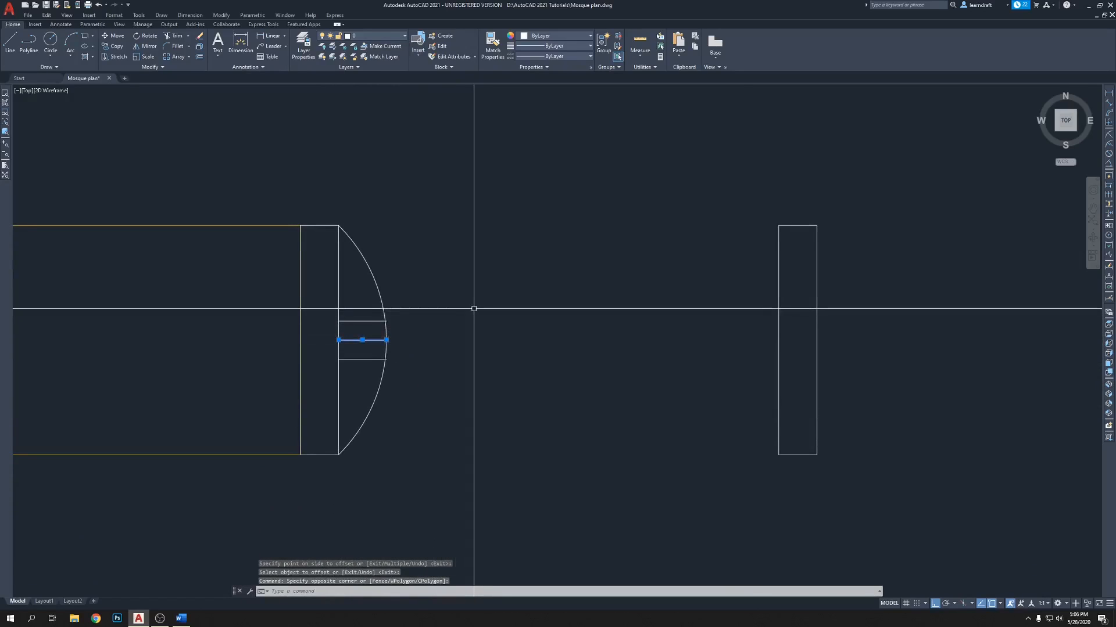
{"action": "type", "text": "r"}
{"action": "key", "text": "Return"}
{"action": "left_click", "coordinate": [357, 398]}
{"action": "left_click", "coordinate": [359, 366]}
{"action": "left_click", "coordinate": [398, 337]}
Step: Trim the ends of both offset lines that project past the arc
{"action": "scroll", "coordinate": [382, 331], "scroll_direction": "up", "scroll_amount": 6}
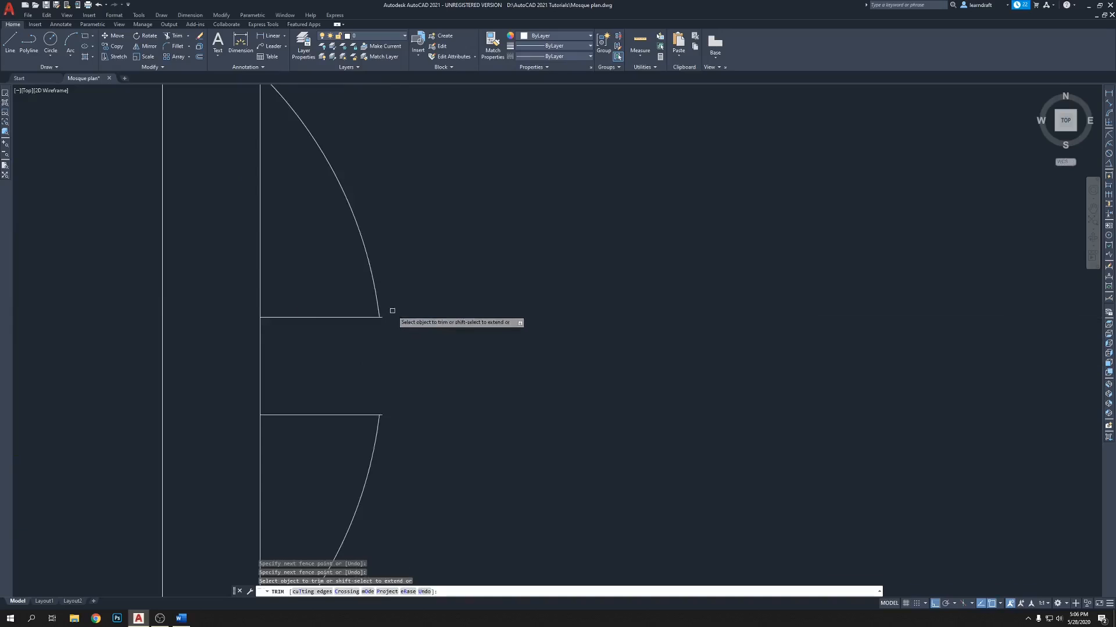
{"action": "key", "text": "Return"}
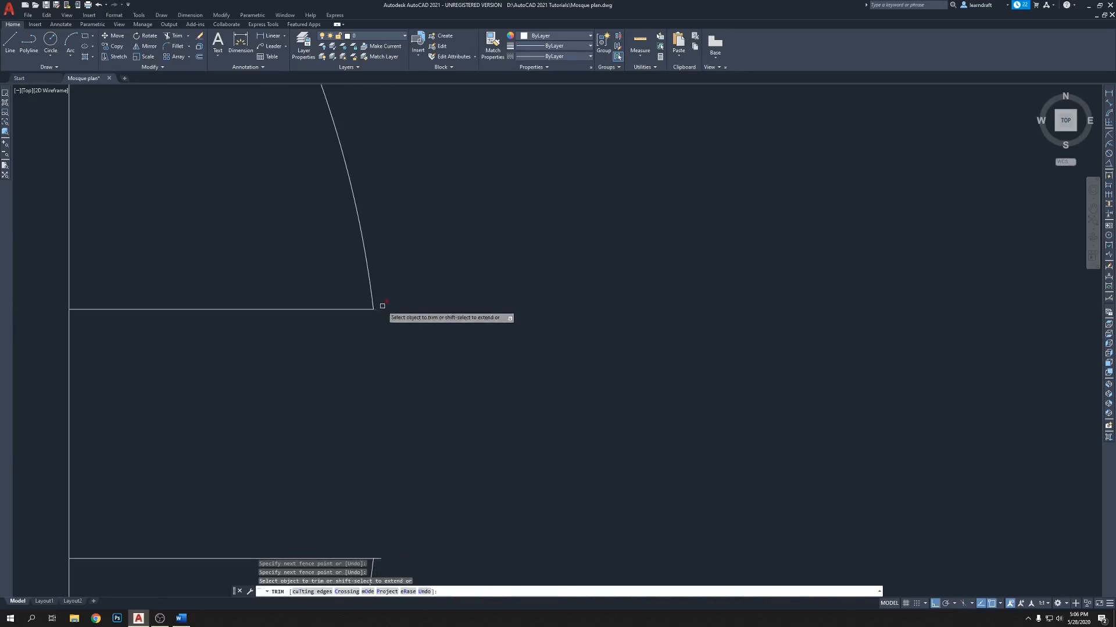
{"action": "scroll", "coordinate": [377, 408], "scroll_direction": "down", "scroll_amount": 3}
{"action": "scroll", "coordinate": [377, 407], "scroll_direction": "up", "scroll_amount": 3}
{"action": "left_click", "coordinate": [443, 314]}
{"action": "left_click", "coordinate": [436, 348]}
{"action": "scroll", "coordinate": [387, 330], "scroll_direction": "down", "scroll_amount": 5}
{"action": "middle_click_drag", "start_coordinate": [615, 332], "coordinate": [495, 331]}
{"action": "key", "text": "Return"}
{"action": "middle_click_drag", "start_coordinate": [423, 319], "coordinate": [605, 289]}
{"action": "middle_click_drag", "start_coordinate": [491, 224], "coordinate": [435, 217]}
{"action": "left_click", "coordinate": [435, 214]}
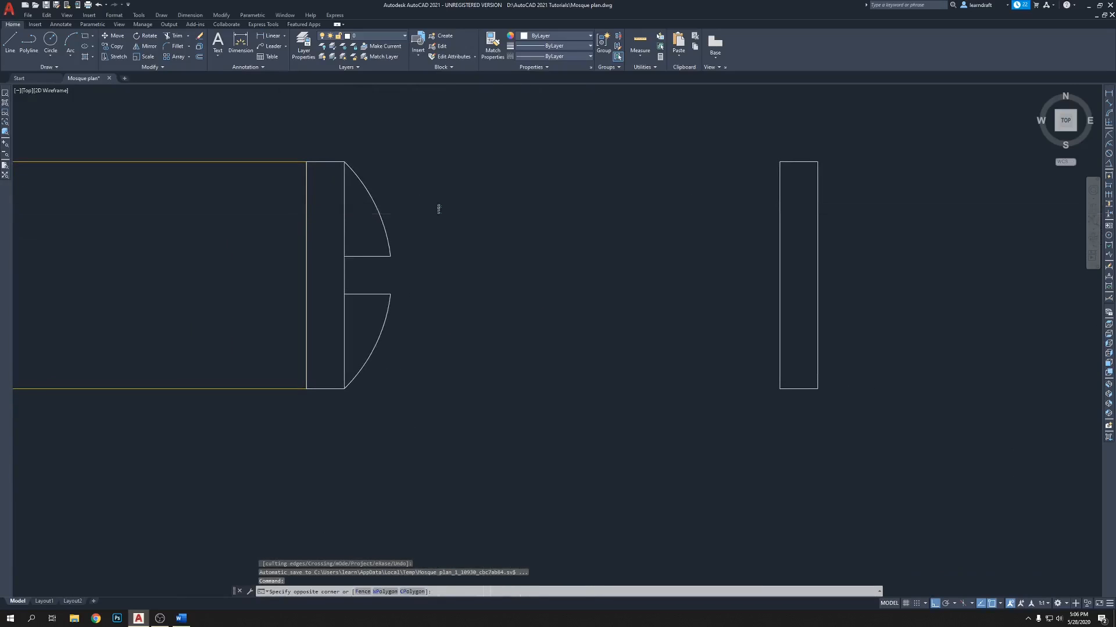
{"action": "left_click", "coordinate": [356, 332]}
{"action": "mouse_move", "coordinate": [491, 244]}
{"action": "middle_mouse_down"}
{"action": "mouse_move", "coordinate": [511, 252]}
{"action": "mouse_move", "coordinate": [510, 236]}
{"action": "middle_mouse_up"}
{"action": "key", "text": "Escape"}
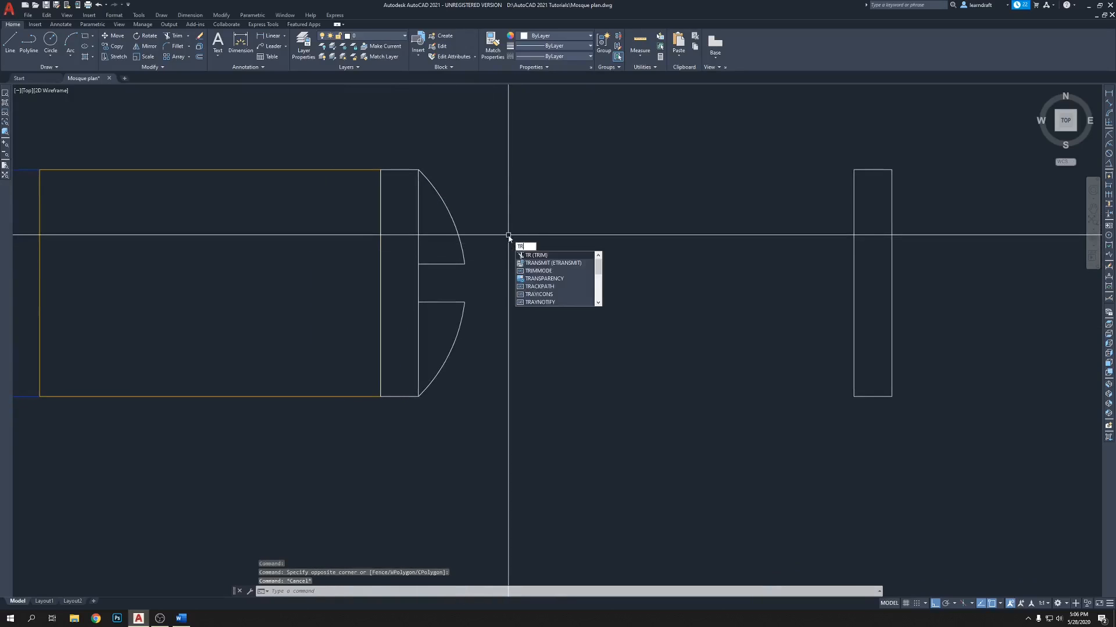
{"action": "key", "text": "Escape"}
{"action": "middle_click_drag", "start_coordinate": [560, 230], "coordinate": [550, 221]}
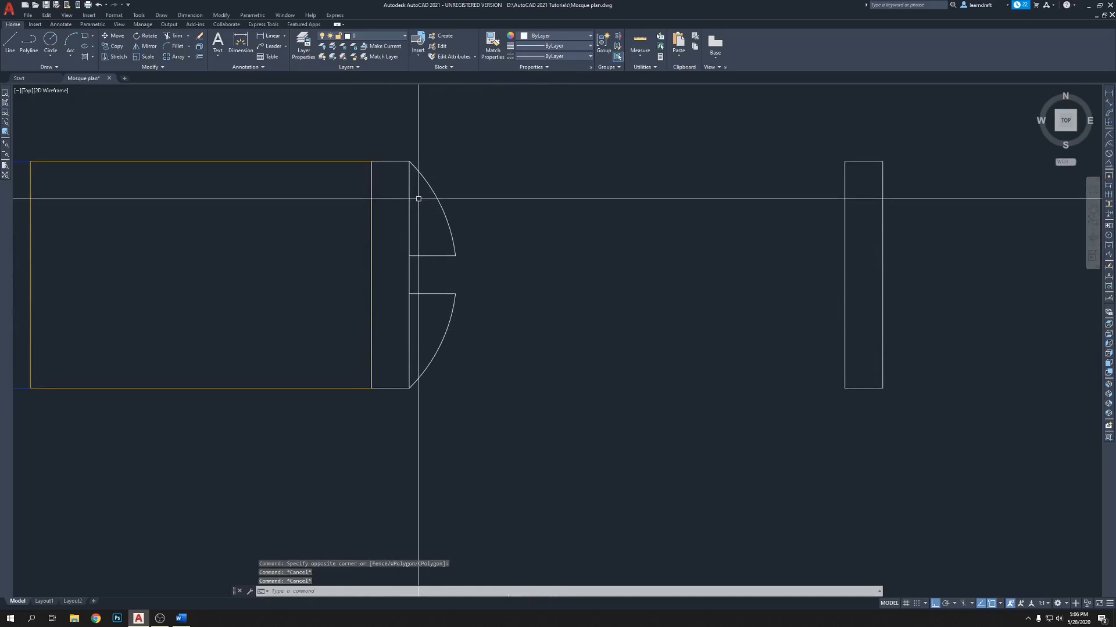
{"action": "middle_click_drag", "start_coordinate": [548, 277], "coordinate": [471, 290]}
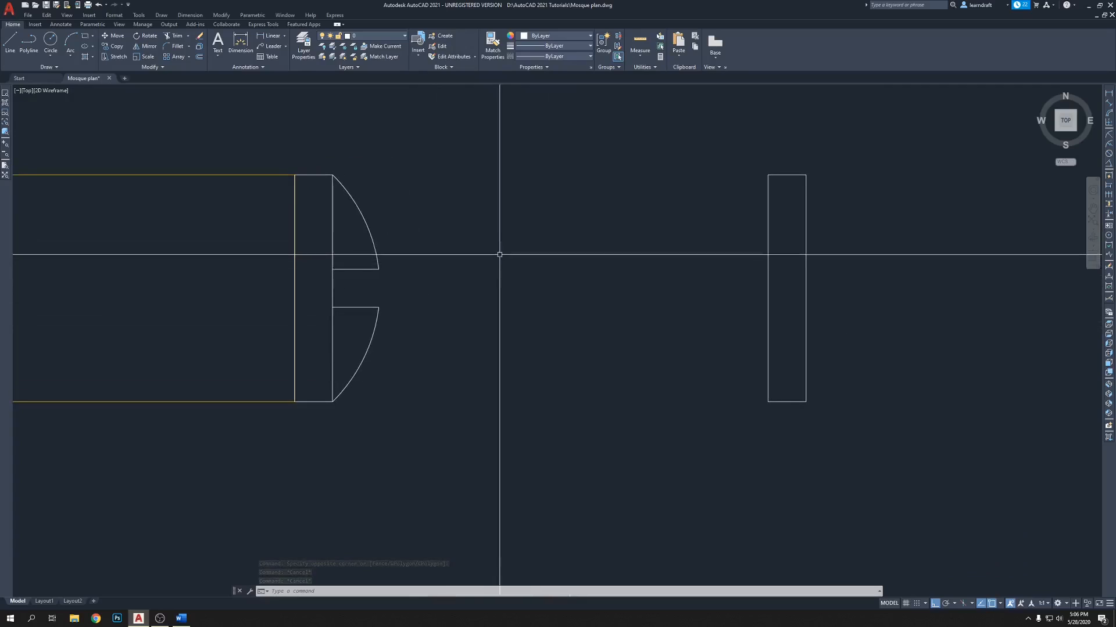
Step: Copy both arcs and their horizontal lines horizontally into the empty space between the two left rectangles
{"action": "left_click", "coordinate": [322, 134]}
{"action": "left_click", "coordinate": [453, 414]}
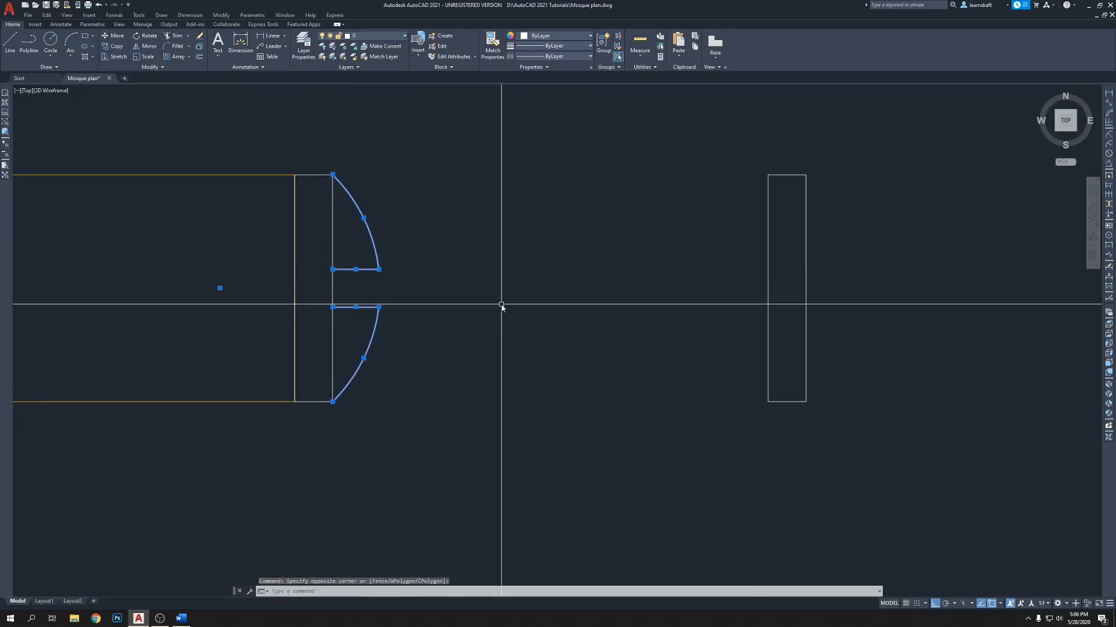
{"action": "type", "text": "co"}
{"action": "key", "text": "Return"}
{"action": "left_click", "coordinate": [448, 312]}
{"action": "left_click", "coordinate": [638, 331]}
{"action": "key", "text": "Escape"}
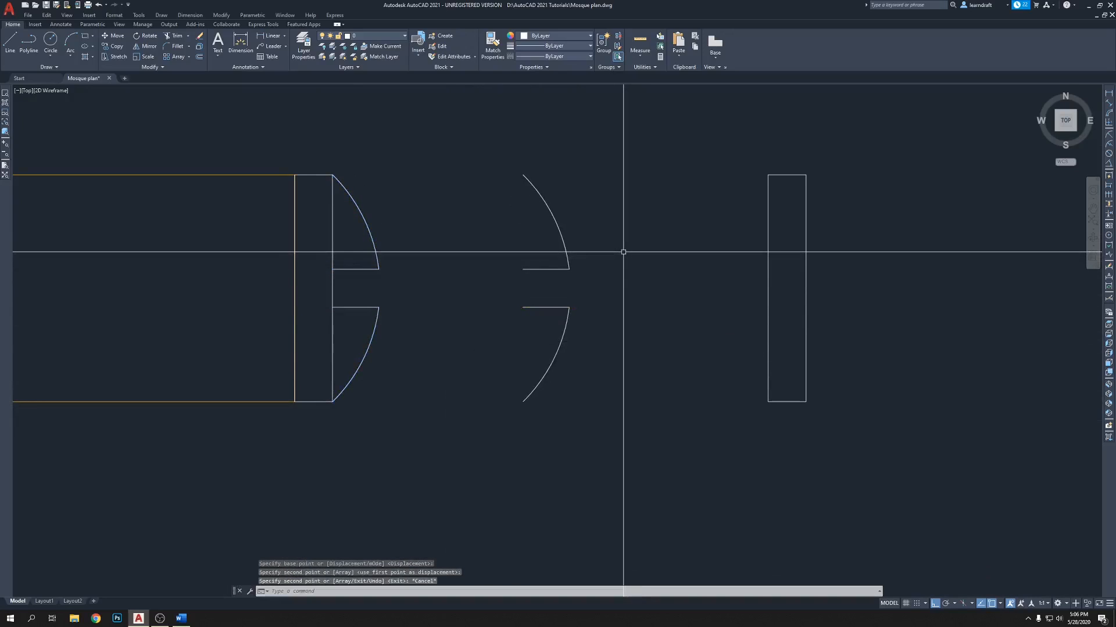
Step: Close the two copied arc profiles by drawing a vertical line along the open side of each
{"action": "type", "text": "l"}
{"action": "key", "text": "Return"}
{"action": "left_click", "coordinate": [522, 175]}
{"action": "left_click", "coordinate": [521, 270]}
{"action": "key", "text": "Return"}
{"action": "key", "text": "Return"}
{"action": "left_click", "coordinate": [523, 308]}
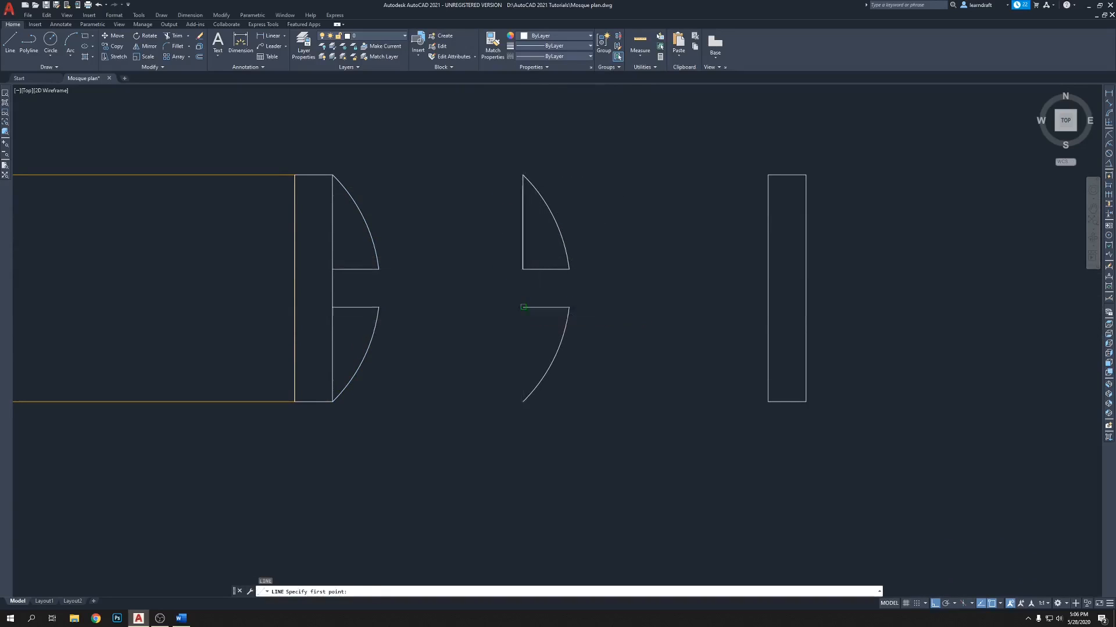
{"action": "left_click", "coordinate": [523, 401]}
{"action": "key", "text": "Return"}
{"action": "middle_click_drag", "start_coordinate": [663, 240], "coordinate": [608, 241]}
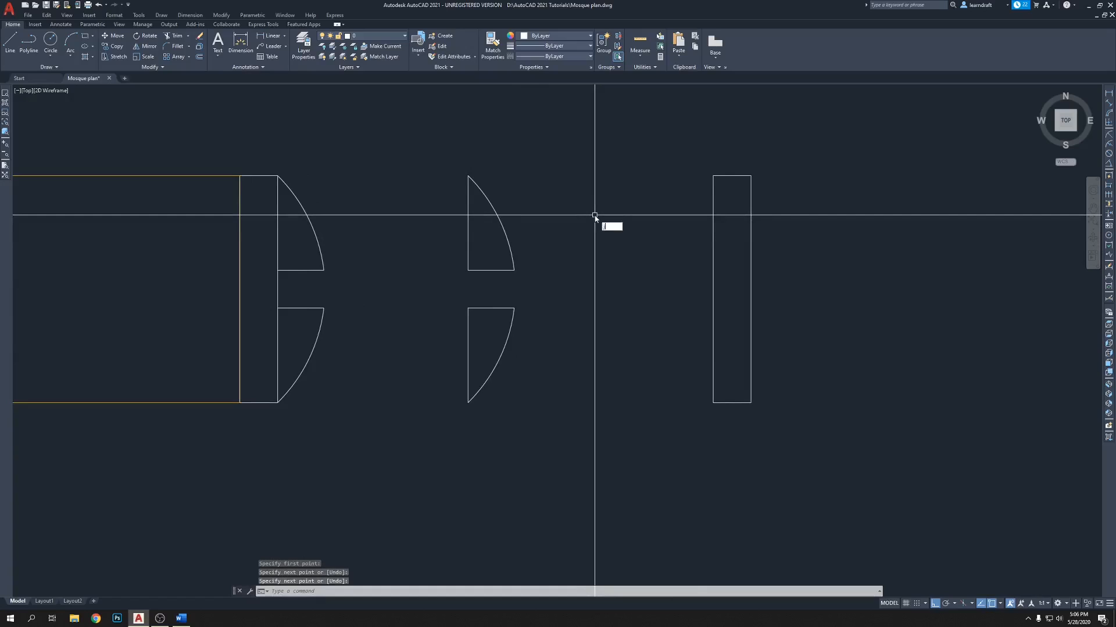
Step: Join the lines and arcs of the two copied profiles into closed polylines
{"action": "type", "text": "j"}
{"action": "key", "text": "Return"}
{"action": "left_click", "coordinate": [598, 162]}
{"action": "left_click", "coordinate": [423, 398]}
{"action": "key", "text": "Return"}
{"action": "left_click", "coordinate": [493, 260]}
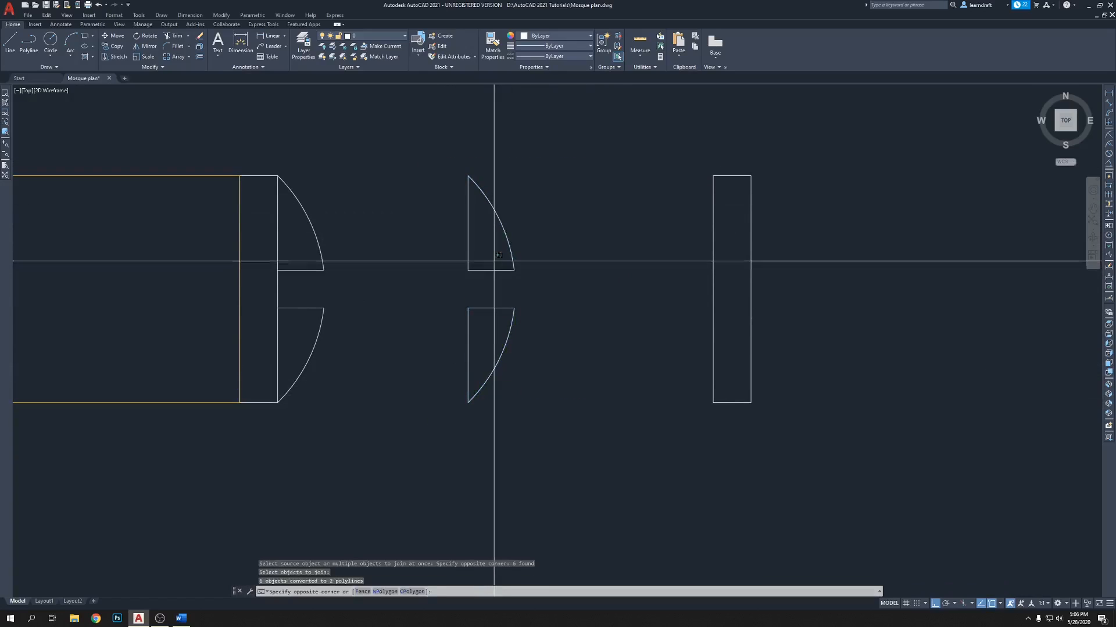
Step: Move the two closed arc profiles against the outer right edge of the second frame rectangle, aligned with its corner
{"action": "left_click", "coordinate": [480, 286]}
{"action": "left_click", "coordinate": [494, 299]}
{"action": "left_click", "coordinate": [475, 314]}
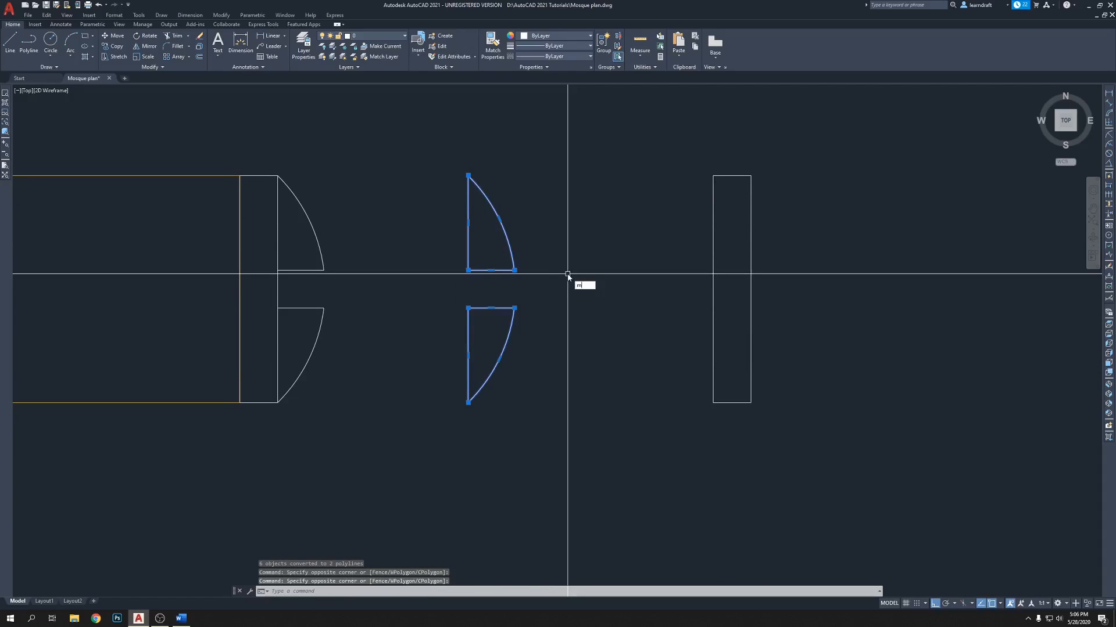
{"action": "key", "text": "Return"}
{"action": "left_click", "coordinate": [468, 308]}
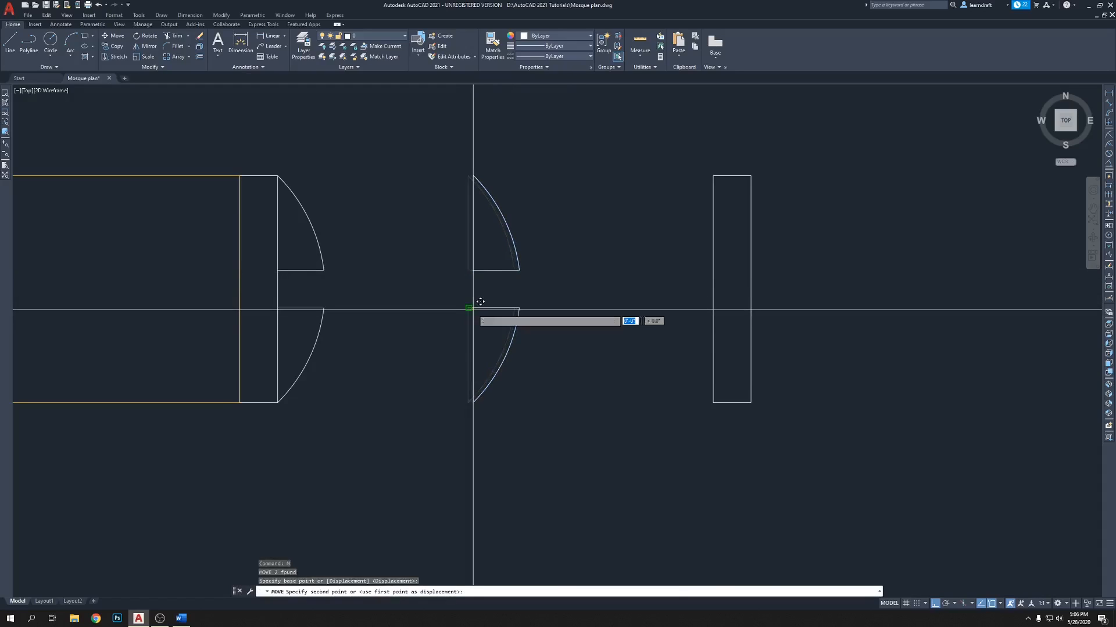
{"action": "left_click", "coordinate": [553, 308]}
{"action": "key", "text": "Return"}
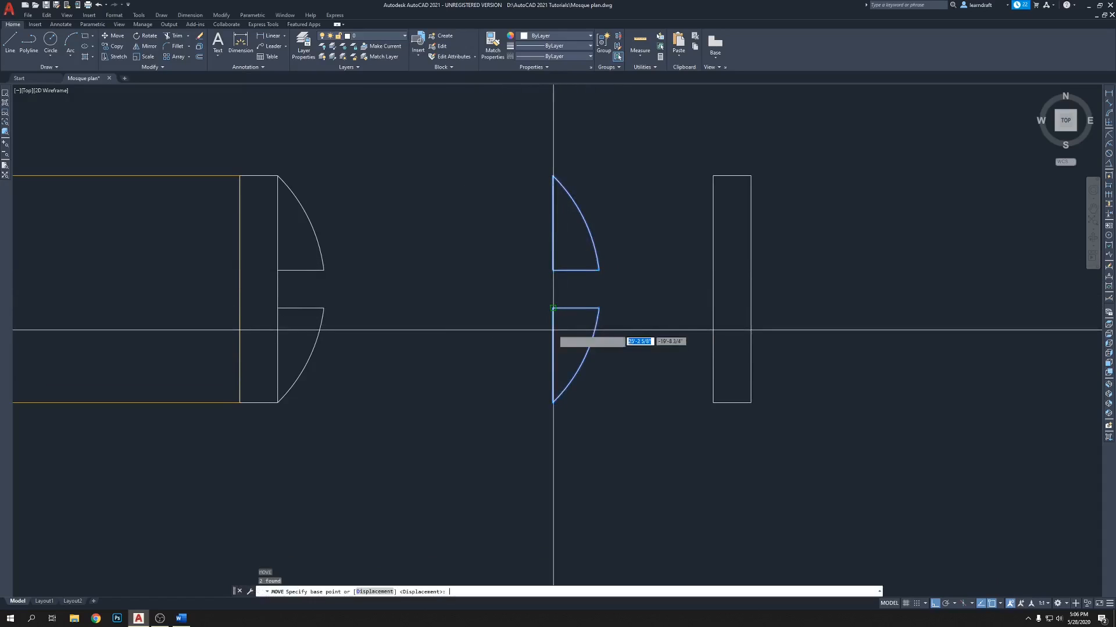
{"action": "left_click", "coordinate": [553, 403]}
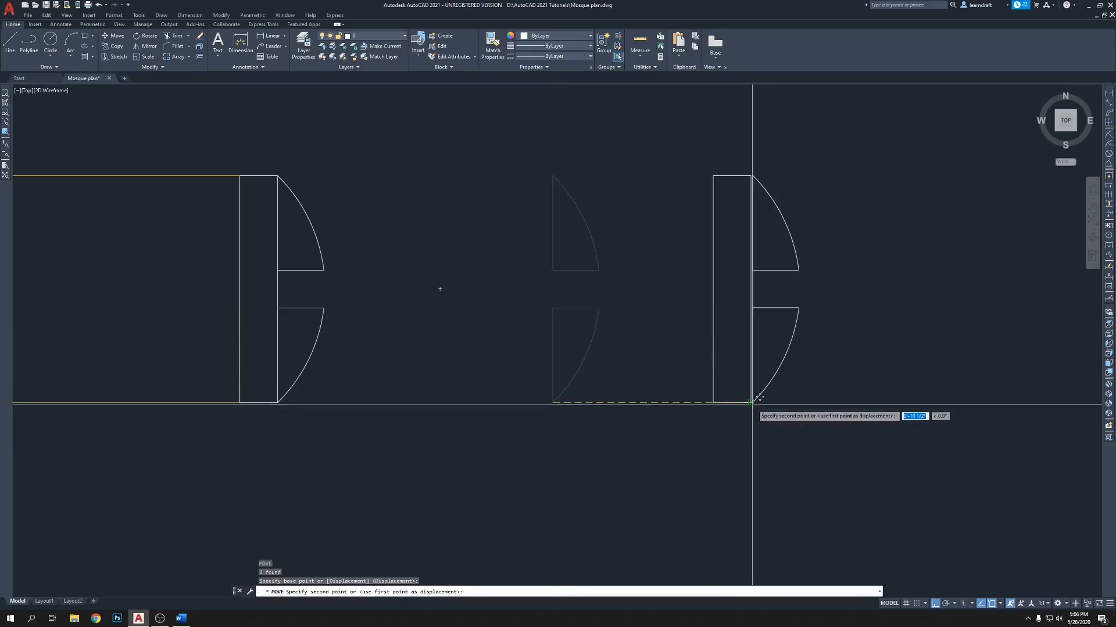
{"action": "left_click", "coordinate": [752, 405]}
Step: Mirror the two arc profiles to the opposite side of the second frame rectangle about its vertical centre line, keeping the originals
{"action": "middle_click_drag", "start_coordinate": [801, 358], "coordinate": [685, 348]}
{"action": "left_click", "coordinate": [710, 229]}
{"action": "left_click", "coordinate": [660, 326]}
{"action": "middle_click_drag", "start_coordinate": [690, 244], "coordinate": [613, 356]}
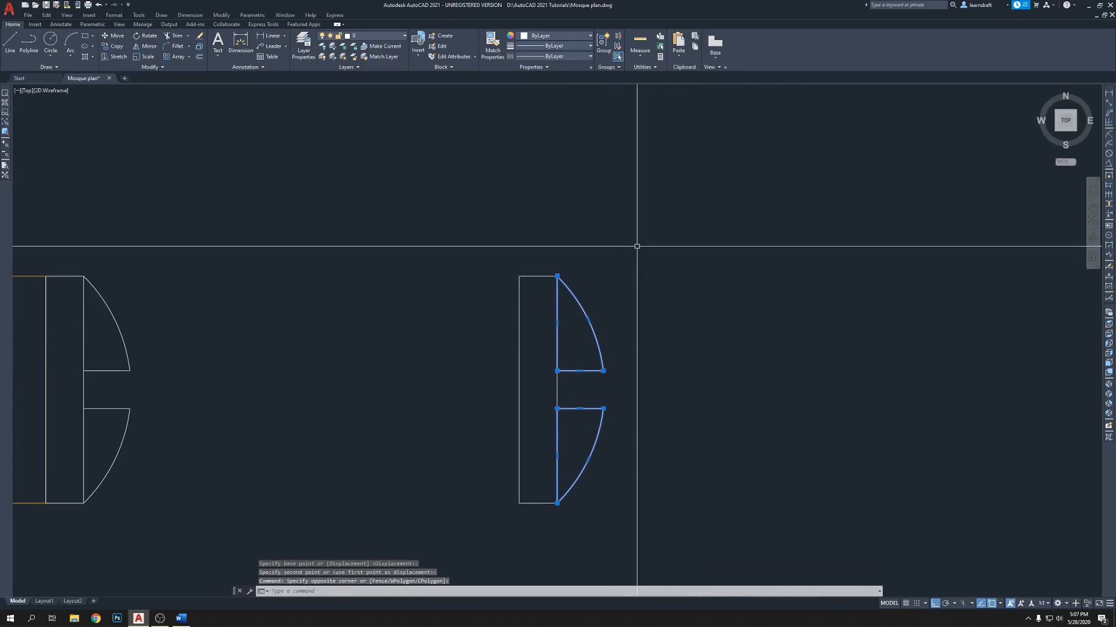
{"action": "middle_click_drag", "start_coordinate": [638, 244], "coordinate": [605, 247]}
{"action": "key", "text": "Return"}
{"action": "left_click", "coordinate": [514, 260]}
{"action": "left_click", "coordinate": [510, 182]}
{"action": "key", "text": "Return"}
{"action": "scroll", "coordinate": [608, 198], "scroll_direction": "down", "scroll_amount": 5}
{"action": "scroll", "coordinate": [607, 198], "scroll_direction": "up", "scroll_amount": 4}
{"action": "scroll", "coordinate": [527, 197], "scroll_direction": "down", "scroll_amount": 4}
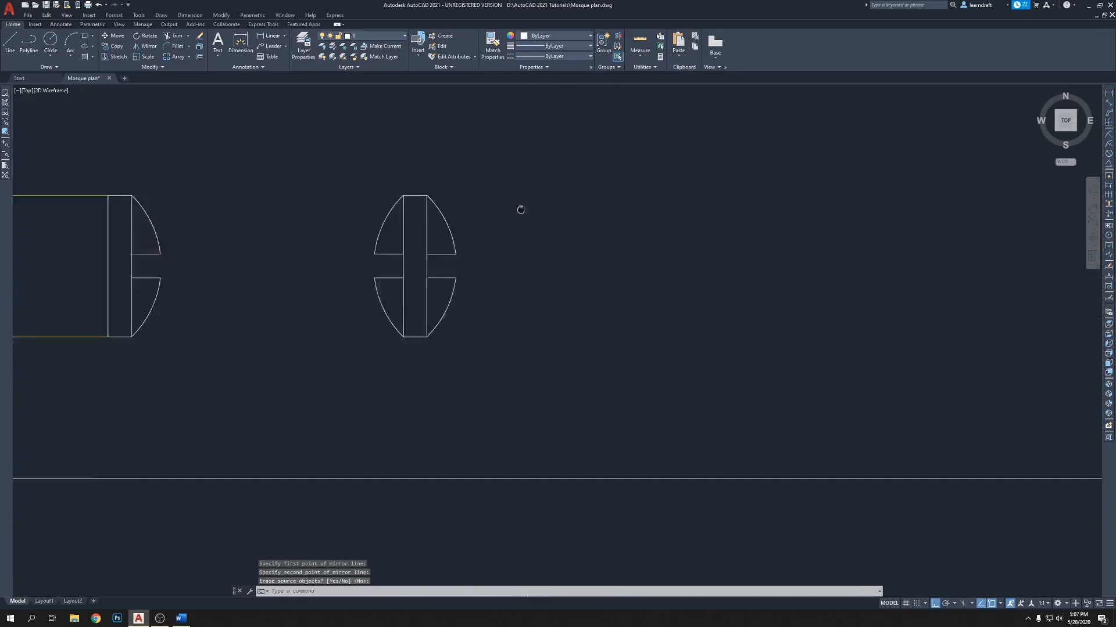
{"action": "scroll", "coordinate": [401, 244], "scroll_direction": "up", "scroll_amount": 4}
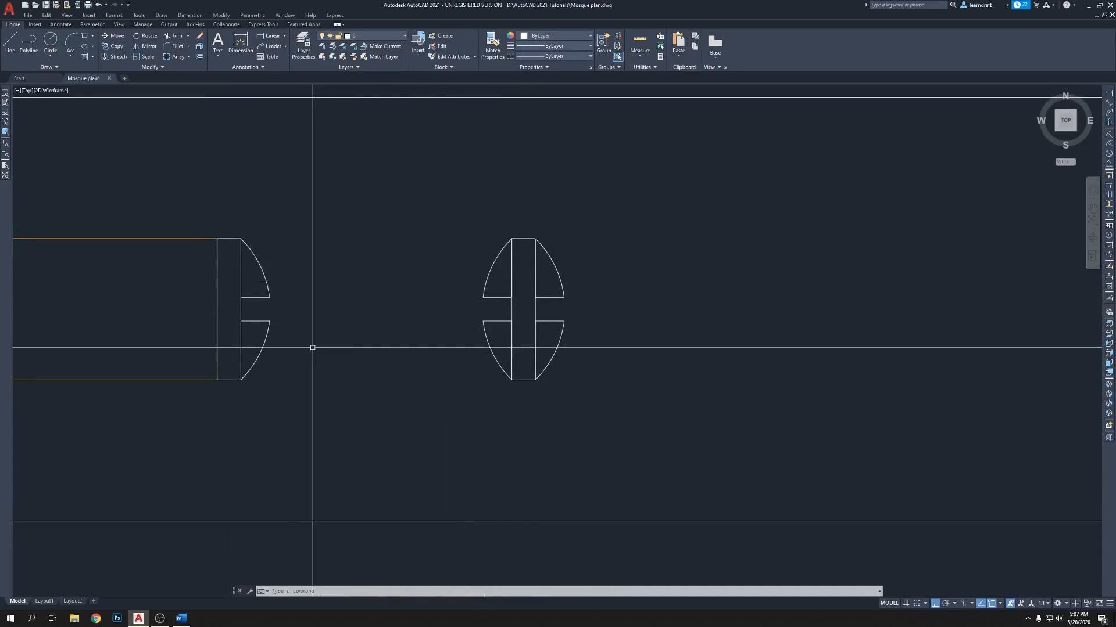
{"action": "middle_click_drag", "start_coordinate": [352, 277], "coordinate": [391, 294]}
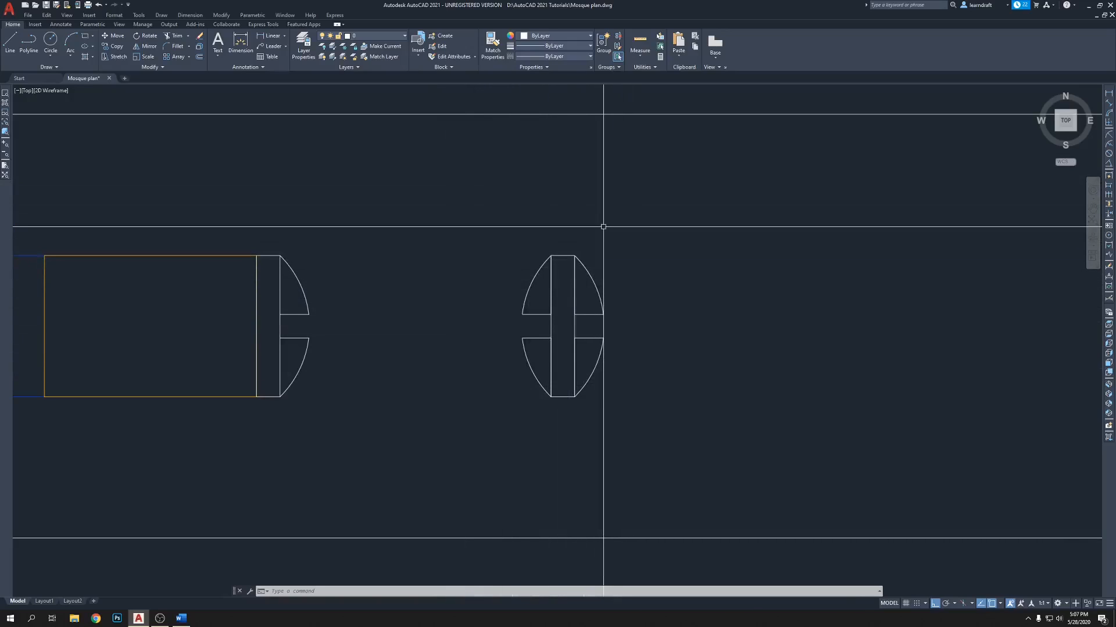
{"action": "middle_click_drag", "start_coordinate": [701, 221], "coordinate": [670, 219]}
{"action": "scroll", "coordinate": [670, 219], "scroll_direction": "down", "scroll_amount": 2}
{"action": "middle_click_drag", "start_coordinate": [587, 207], "coordinate": [519, 223]}
{"action": "middle_click_drag", "start_coordinate": [499, 270], "coordinate": [437, 277]}
{"action": "mouse_move", "coordinate": [611, 301]}
{"action": "middle_mouse_down"}
{"action": "mouse_move", "coordinate": [592, 300]}
{"action": "mouse_move", "coordinate": [718, 305]}
{"action": "middle_mouse_up"}
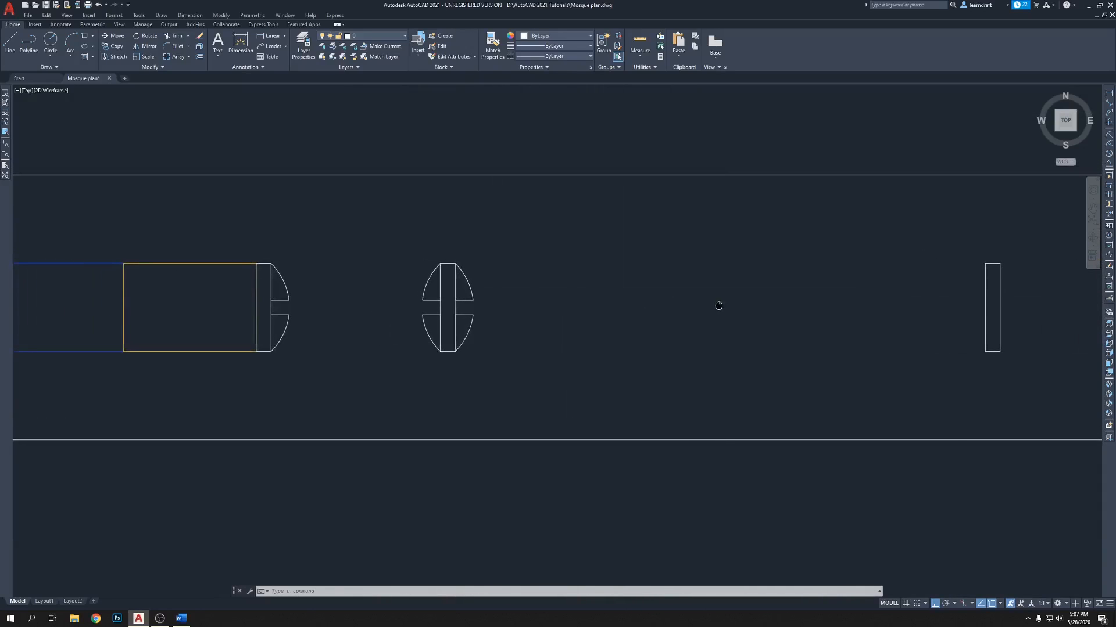
Step: Mirror the facing arc profiles of the two left frame members across the opening's vertical centre onto the right members, keeping the originals
{"action": "left_click", "coordinate": [443, 291]}
{"action": "left_click", "coordinate": [391, 341]}
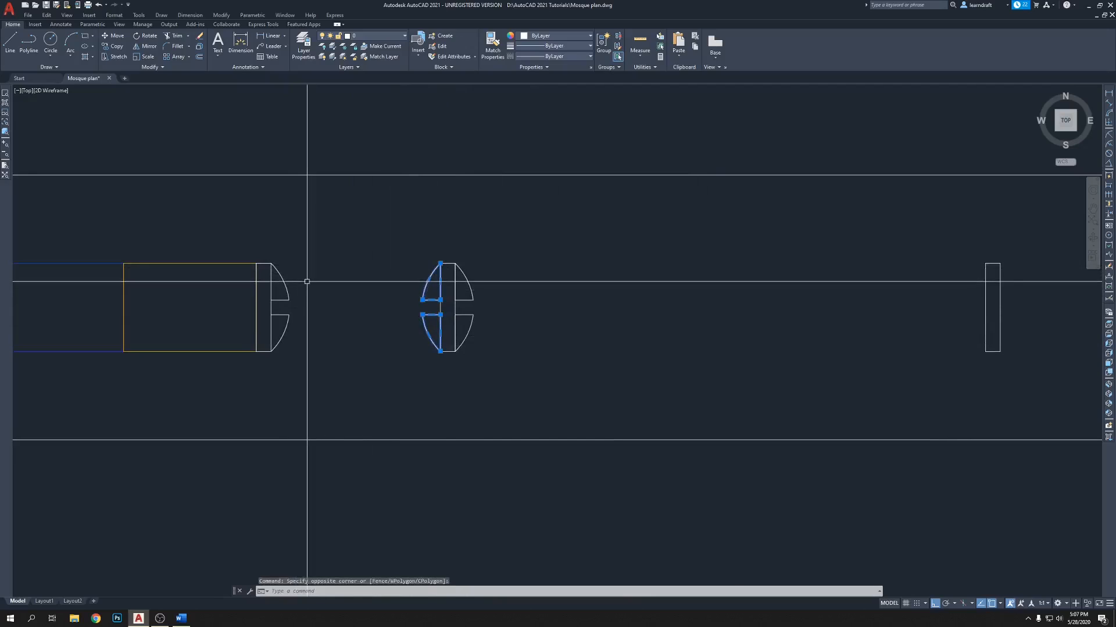
{"action": "left_click", "coordinate": [307, 282]}
{"action": "left_click", "coordinate": [225, 308]}
{"action": "scroll", "coordinate": [400, 260], "scroll_direction": "down", "scroll_amount": 4}
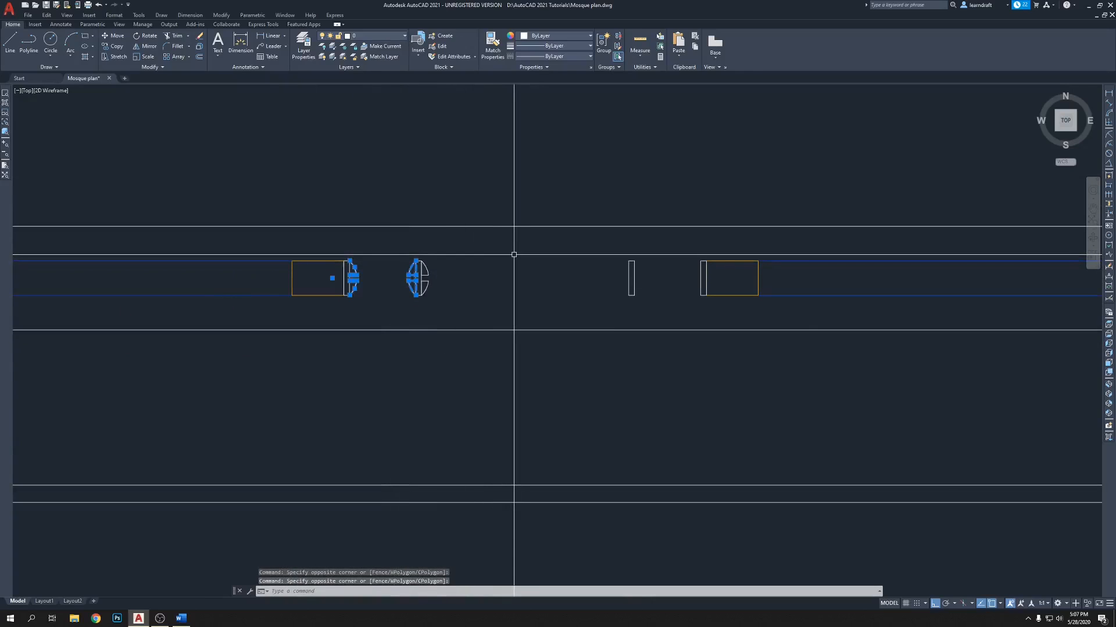
{"action": "type", "text": "i"}
{"action": "key", "text": "Return"}
{"action": "left_click", "coordinate": [525, 226]}
{"action": "left_click", "coordinate": [533, 169]}
{"action": "key", "text": "Return"}
{"action": "scroll", "coordinate": [503, 226], "scroll_direction": "up", "scroll_amount": 5}
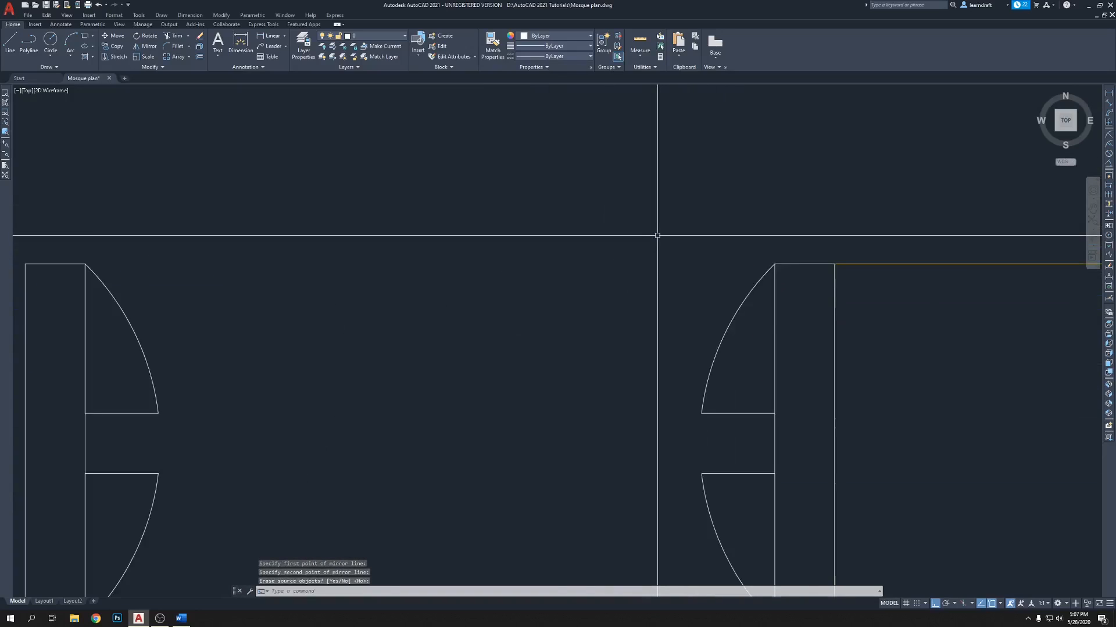
Step: Draw a rectangle through the grooves, spanning from the left column's frame member to the second frame member
{"action": "scroll", "coordinate": [647, 229], "scroll_direction": "down", "scroll_amount": 5}
{"action": "mouse_move", "coordinate": [618, 205]}
{"action": "middle_mouse_down"}
{"action": "mouse_move", "coordinate": [638, 217]}
{"action": "mouse_move", "coordinate": [814, 213]}
{"action": "middle_mouse_up"}
{"action": "scroll", "coordinate": [336, 258], "scroll_direction": "up", "scroll_amount": 5}
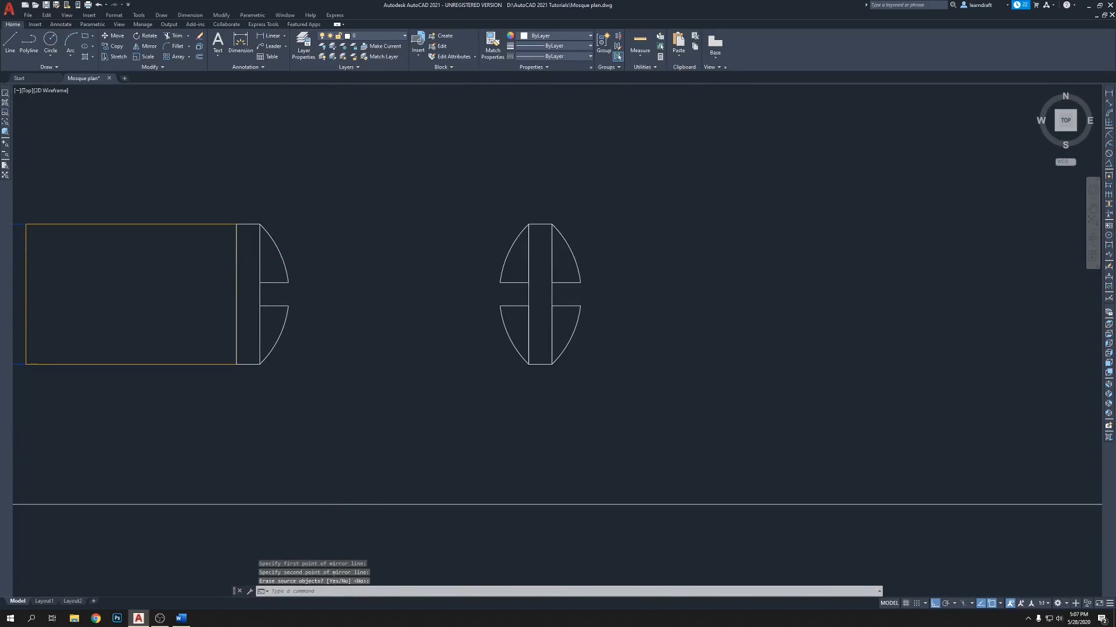
{"action": "type", "text": "rec"}
{"action": "key", "text": "Return"}
{"action": "scroll", "coordinate": [266, 285], "scroll_direction": "up", "scroll_amount": 2}
{"action": "left_click", "coordinate": [249, 277]}
{"action": "scroll", "coordinate": [256, 280], "scroll_direction": "down", "scroll_amount": 2}
{"action": "scroll", "coordinate": [482, 314], "scroll_direction": "up", "scroll_amount": 1}
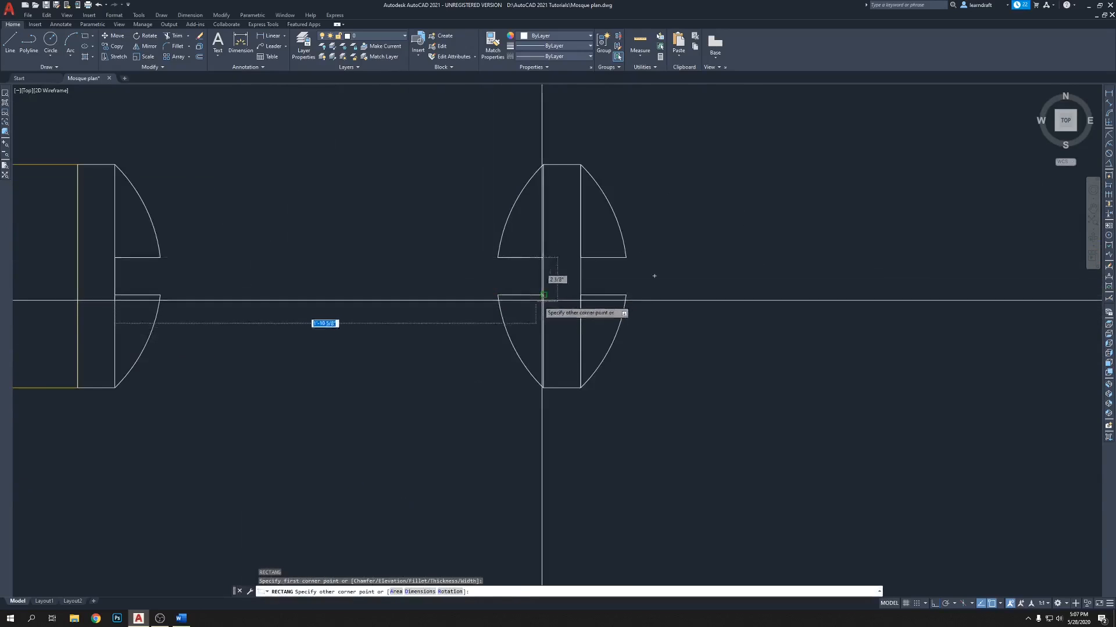
{"action": "left_click", "coordinate": [543, 296]}
{"action": "middle_click_drag", "start_coordinate": [374, 206], "coordinate": [460, 277]}
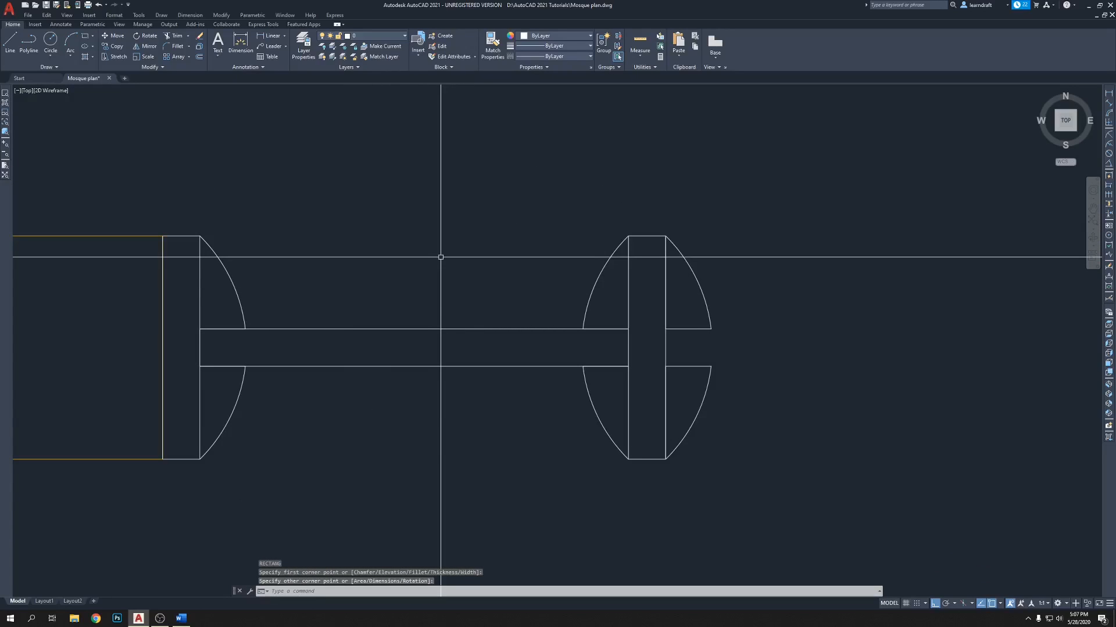
Step: Offset the groove rectangle inward by .125 and delete the original outer rectangle
{"action": "type", "text": "o"}
{"action": "key", "text": "Return"}
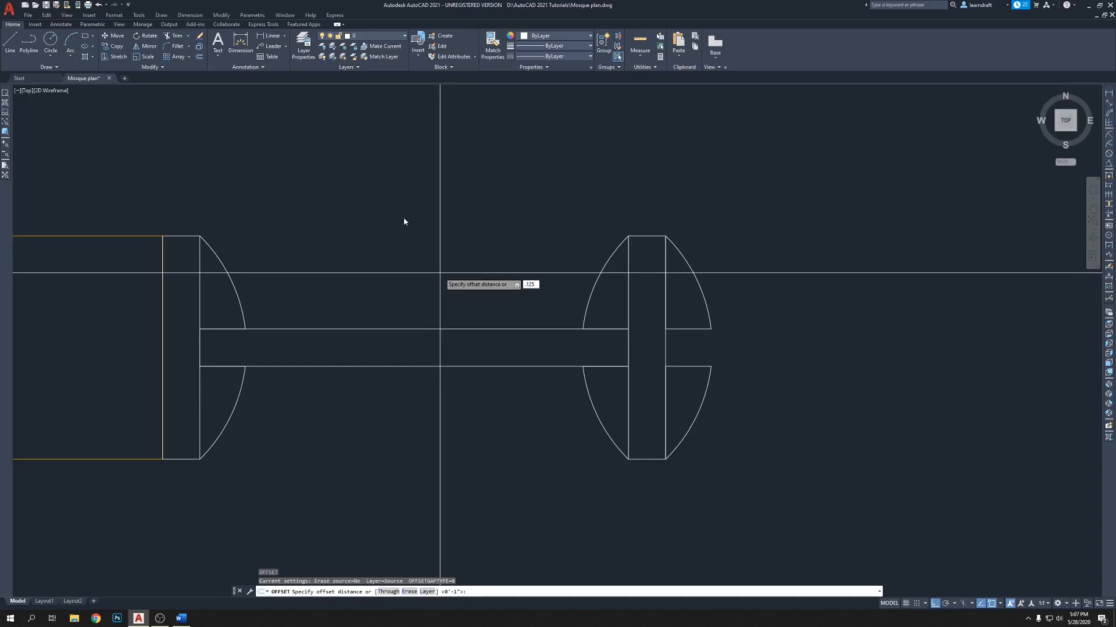
{"action": "key", "text": "Return"}
{"action": "left_click", "coordinate": [334, 329]}
{"action": "left_click", "coordinate": [323, 350]}
{"action": "key", "text": "Return"}
{"action": "scroll", "coordinate": [548, 336], "scroll_direction": "up", "scroll_amount": 5}
{"action": "left_click", "coordinate": [498, 334]}
{"action": "key", "text": "Delete"}
{"action": "scroll", "coordinate": [523, 244], "scroll_direction": "down", "scroll_amount": 5}
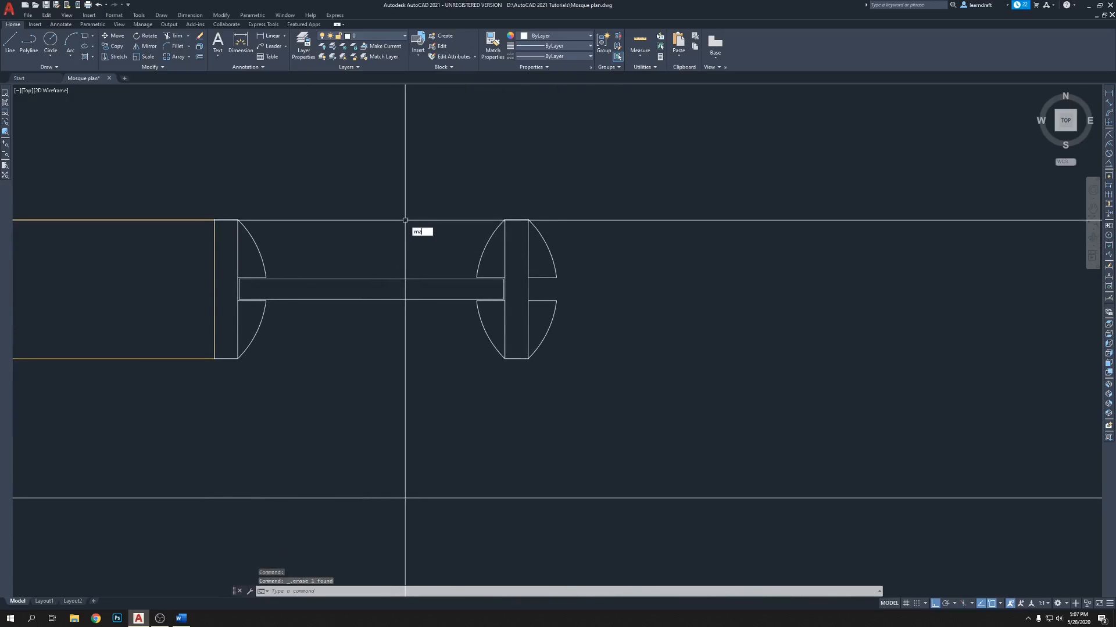
{"action": "type", "text": "ma"}
{"action": "key", "text": "Return"}
{"action": "scroll", "coordinate": [428, 219], "scroll_direction": "down", "scroll_amount": 2}
{"action": "scroll", "coordinate": [381, 257], "scroll_direction": "up", "scroll_amount": 2}
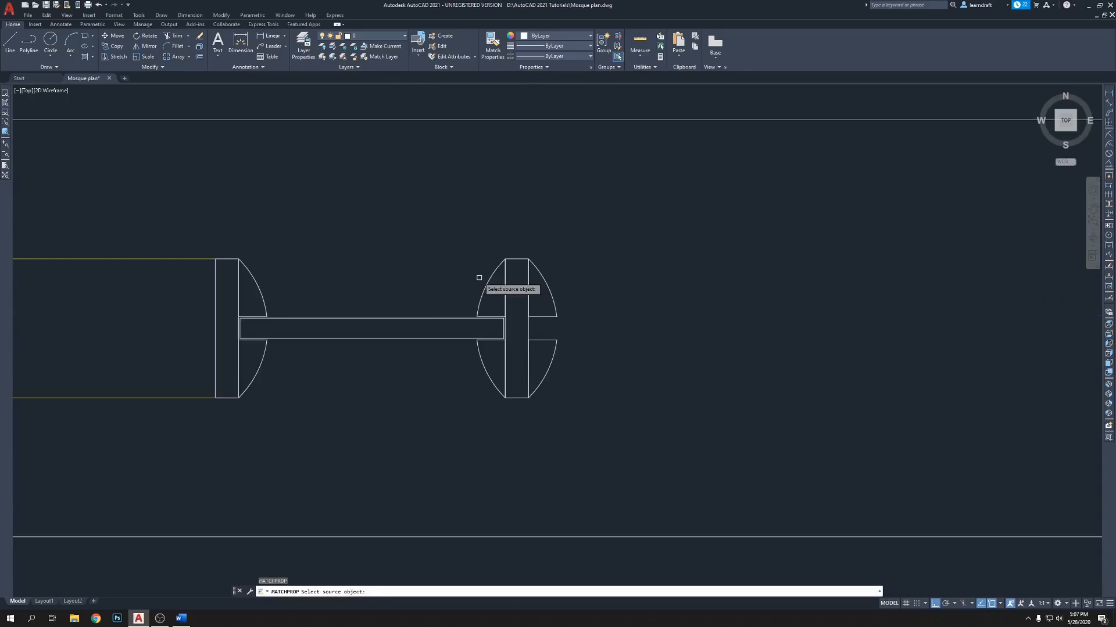
{"action": "key", "text": "Escape"}
Step: Assign both left frame members, their arc profiles and the panel between them to the windows layer
{"action": "left_click", "coordinate": [598, 232]}
{"action": "left_click", "coordinate": [249, 416]}
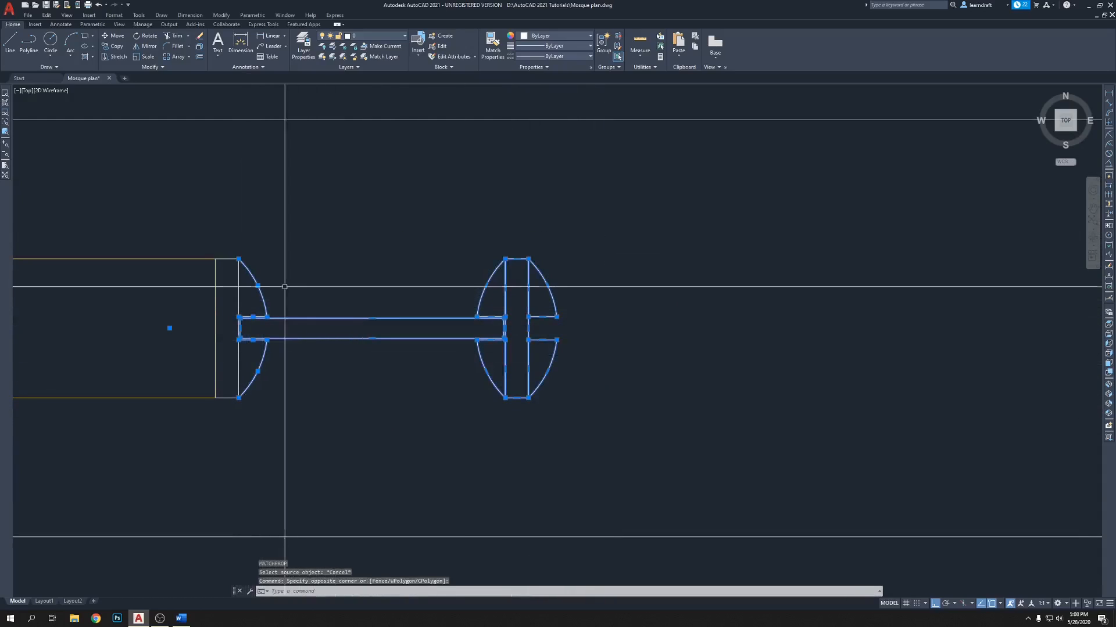
{"action": "left_click", "coordinate": [237, 288]}
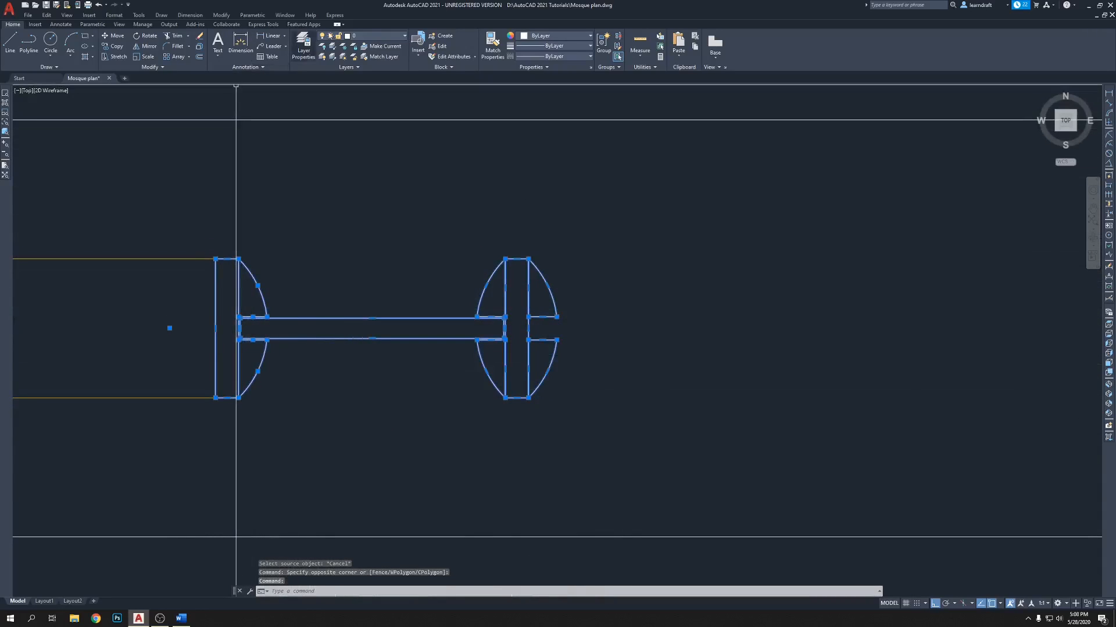
{"action": "left_click", "coordinate": [360, 36]}
{"action": "left_click", "coordinate": [366, 98]}
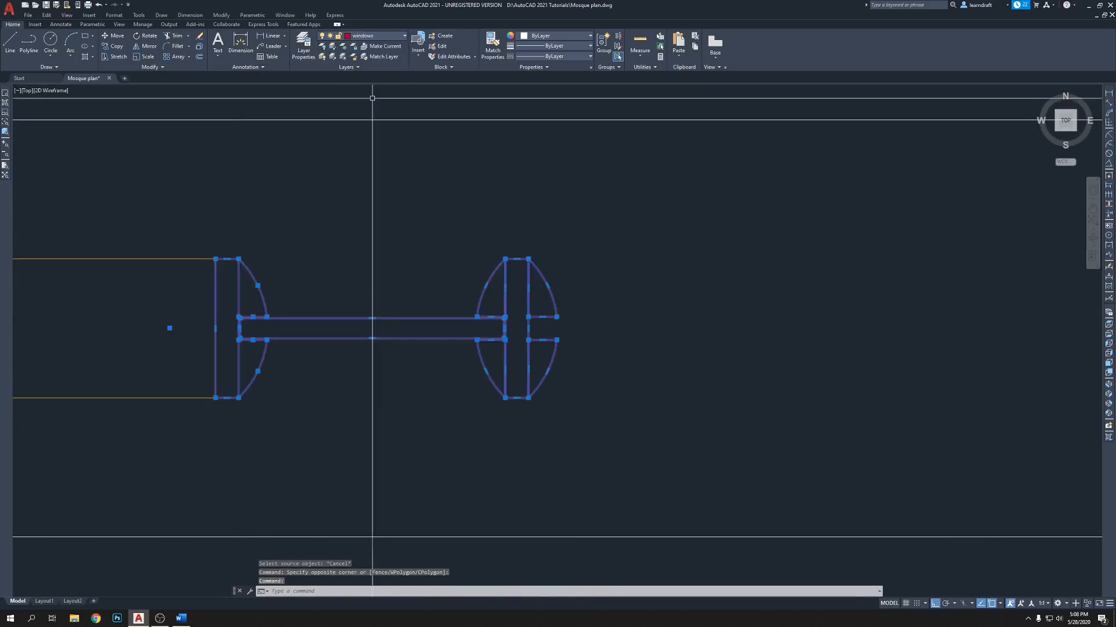
{"action": "key", "text": "Escape"}
Step: Match the properties of a left arc profile onto the two right frame members and their arc profiles
{"action": "scroll", "coordinate": [653, 256], "scroll_direction": "down", "scroll_amount": 4}
{"action": "middle_click_drag", "start_coordinate": [544, 274], "coordinate": [362, 254]}
{"action": "middle_click_drag", "start_coordinate": [314, 212], "coordinate": [370, 216]}
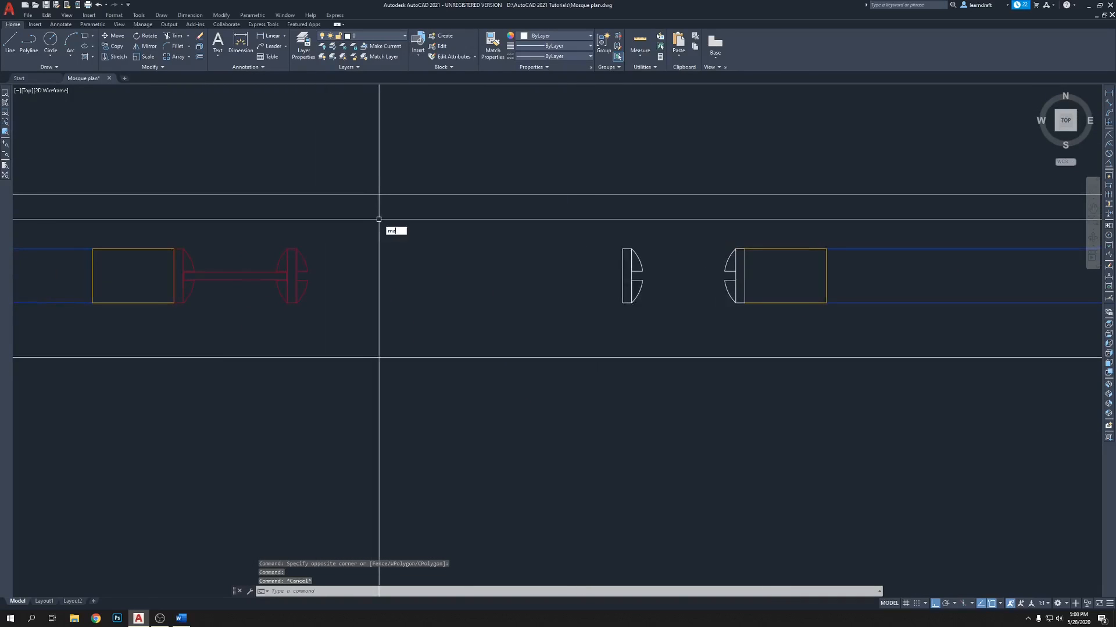
{"action": "key", "text": "Return"}
{"action": "left_click", "coordinate": [288, 253]}
{"action": "scroll", "coordinate": [731, 266], "scroll_direction": "up", "scroll_amount": 2}
{"action": "left_click", "coordinate": [746, 260]}
{"action": "left_click", "coordinate": [529, 328]}
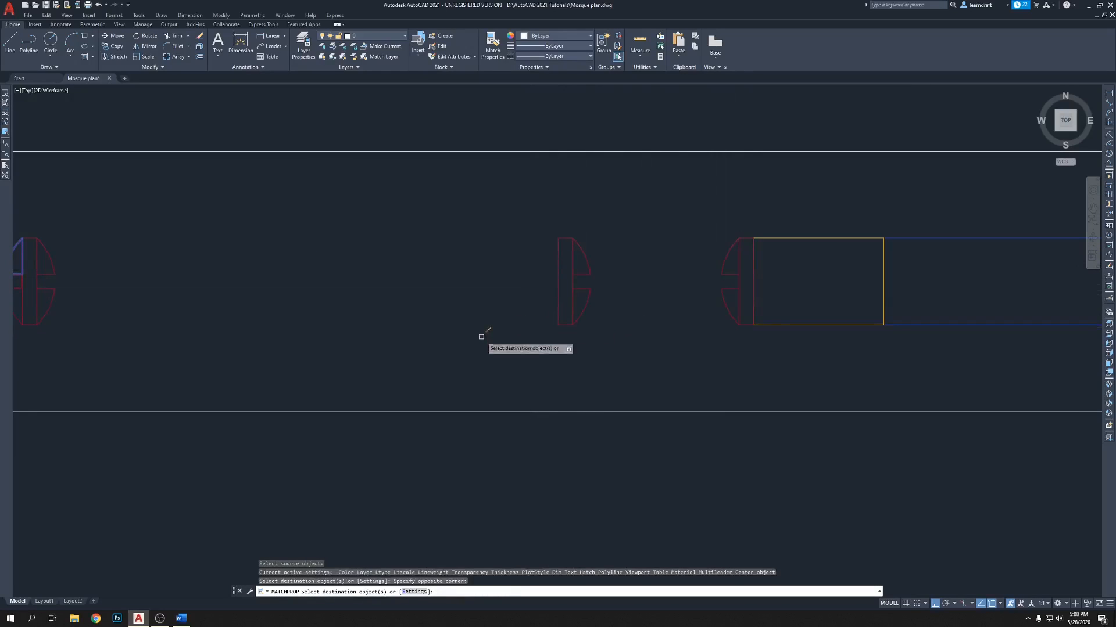
{"action": "scroll", "coordinate": [708, 302], "scroll_direction": "down", "scroll_amount": 2}
{"action": "key", "text": "Return"}
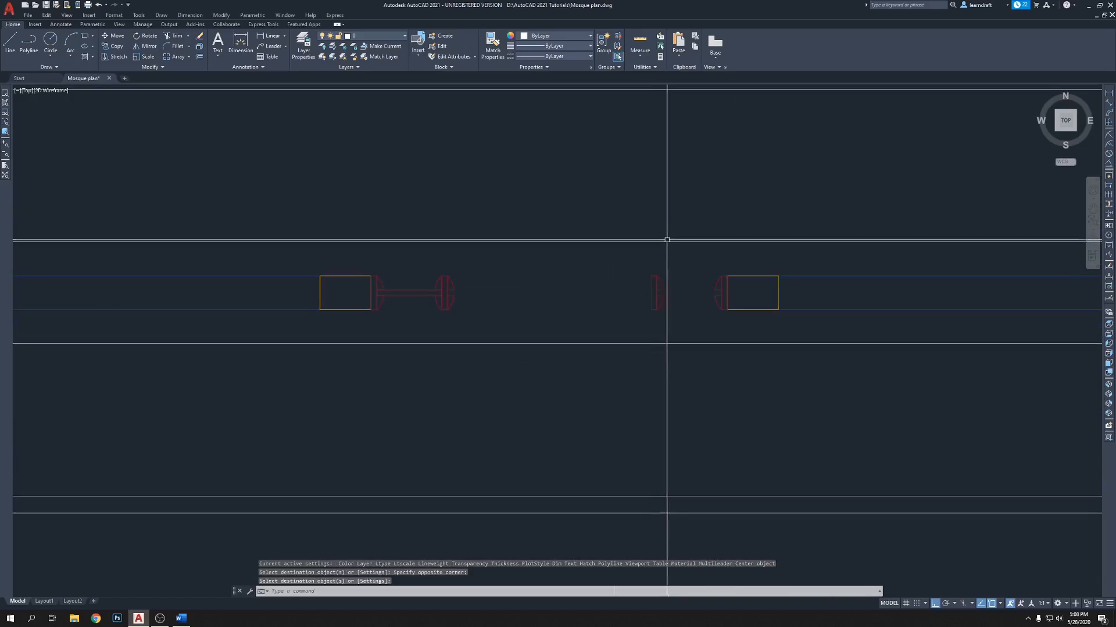
{"action": "left_click", "coordinate": [409, 292]}
{"action": "left_click", "coordinate": [542, 283]}
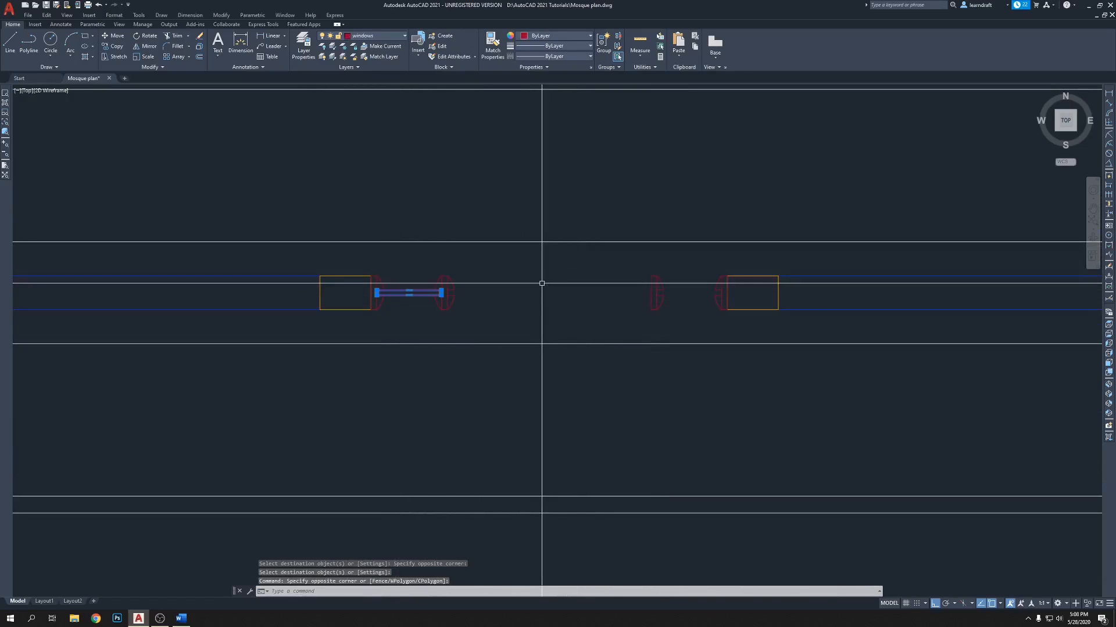
{"action": "key", "text": "Escape"}
{"action": "key", "text": "Escape"}
Step: Draw a horizontal line between the midpoints of the facing edges of the two inner frame members
{"action": "type", "text": "l"}
{"action": "key", "text": "Return"}
{"action": "scroll", "coordinate": [465, 308], "scroll_direction": "up", "scroll_amount": 5}
{"action": "left_click", "coordinate": [364, 310]}
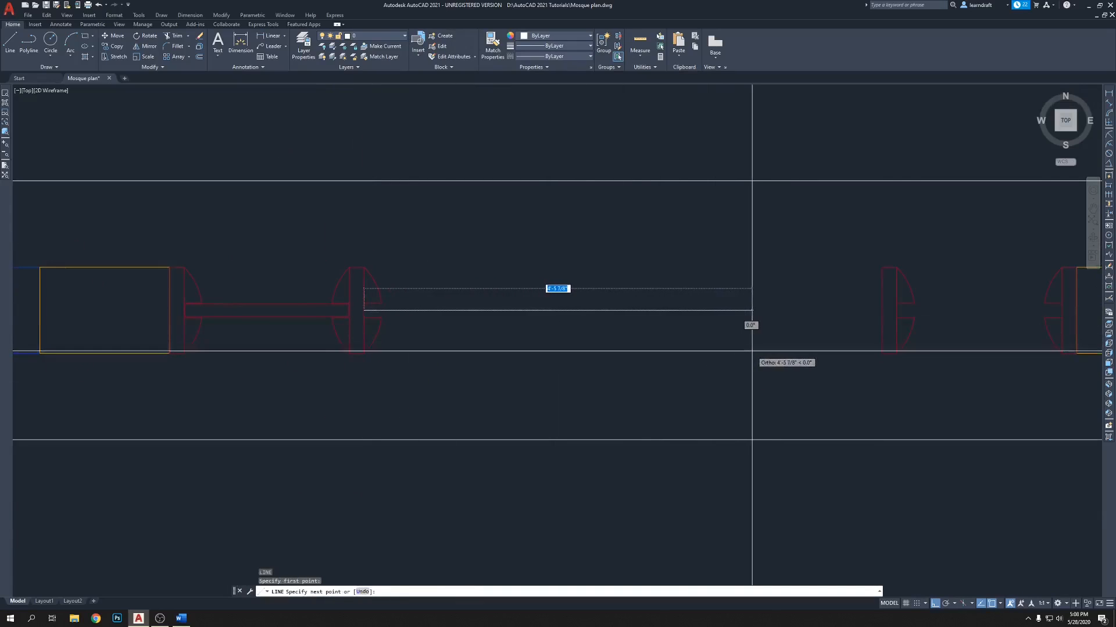
{"action": "left_click", "coordinate": [882, 310]}
{"action": "key", "text": "Return"}
Step: Assign the thin panel rectangle between the two left frame members to the glass layer
{"action": "middle_click_drag", "start_coordinate": [296, 298], "coordinate": [541, 291]}
{"action": "left_click", "coordinate": [541, 284]}
{"action": "left_click", "coordinate": [516, 323]}
{"action": "middle_click_drag", "start_coordinate": [714, 361], "coordinate": [657, 353]}
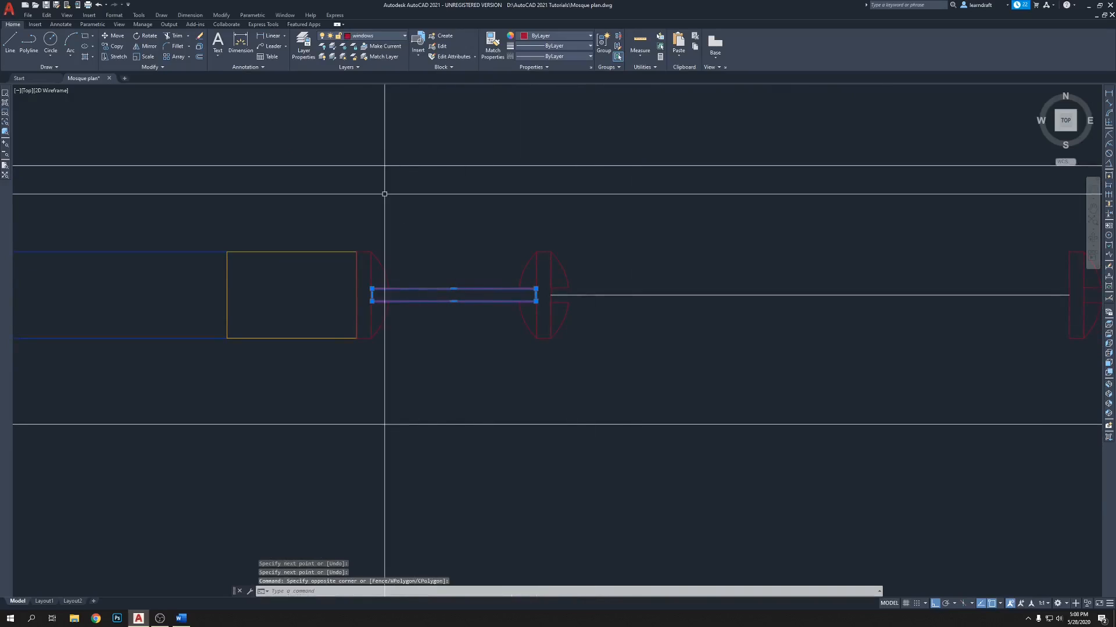
{"action": "left_click", "coordinate": [368, 36]}
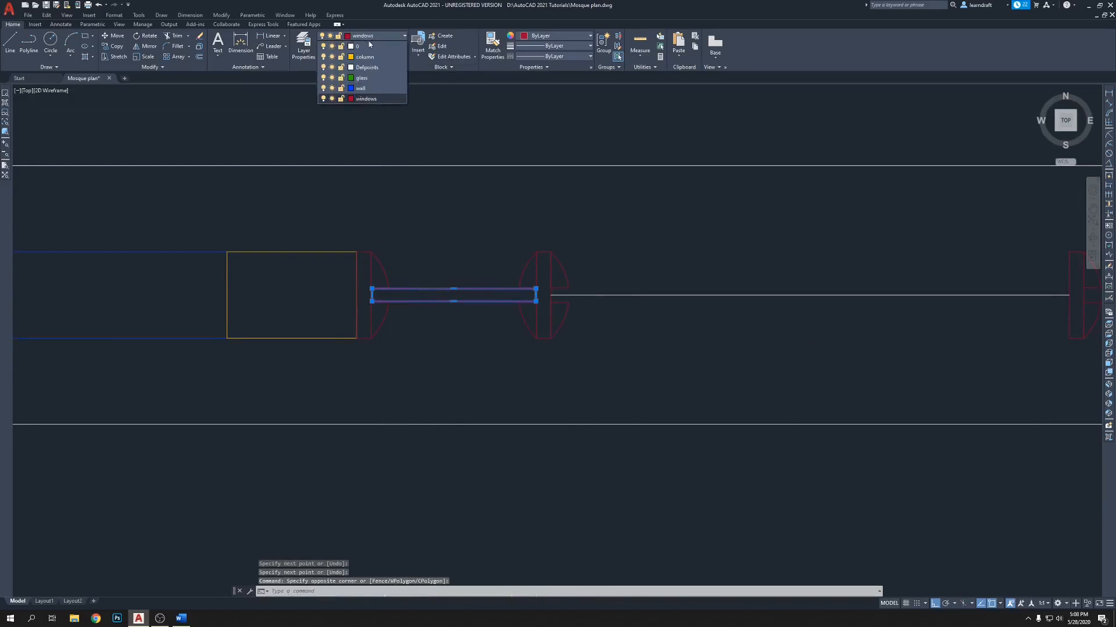
{"action": "left_click", "coordinate": [366, 79]}
Step: Mirror the glass panel to the right pair of frame members about a vertical axis through the horizontal line's midpoint, keeping the original
{"action": "scroll", "coordinate": [593, 294], "scroll_direction": "down", "scroll_amount": 4}
{"action": "middle_click_drag", "start_coordinate": [593, 294], "coordinate": [434, 258]}
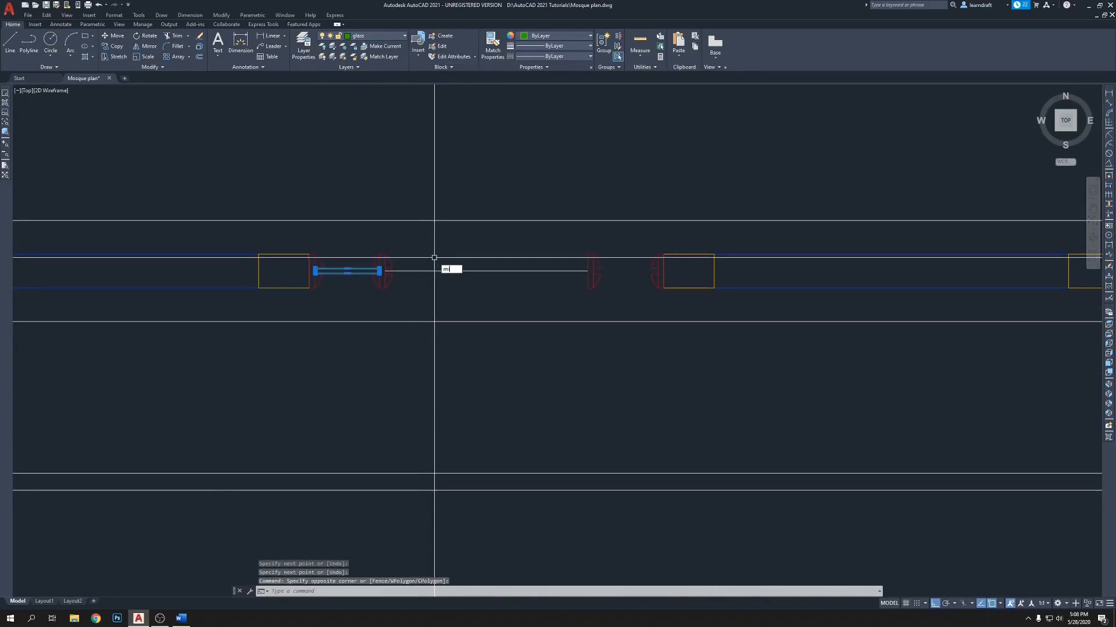
{"action": "type", "text": "i"}
{"action": "key", "text": "Return"}
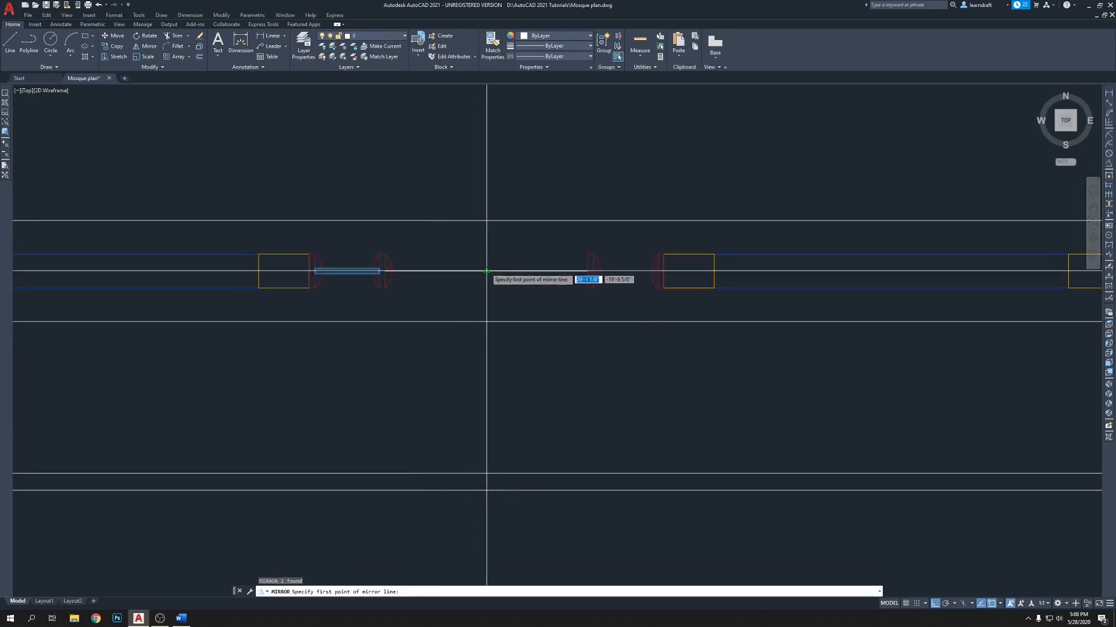
{"action": "left_click", "coordinate": [487, 271]}
{"action": "left_click", "coordinate": [504, 156]}
{"action": "middle_click_drag", "start_coordinate": [503, 155], "coordinate": [508, 211]}
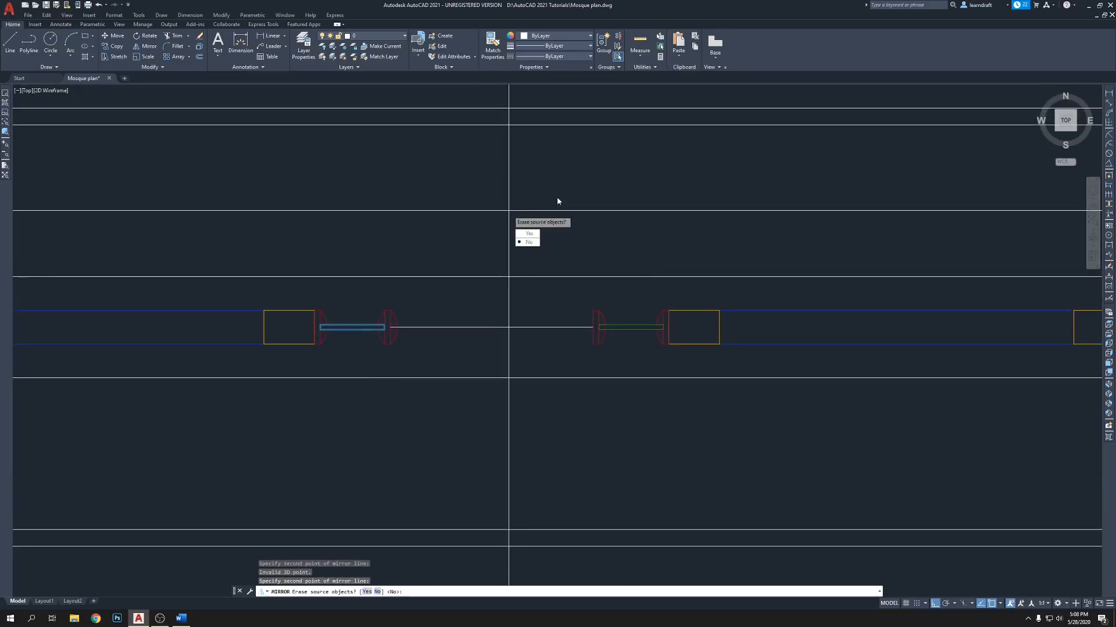
{"action": "key", "text": "Return"}
{"action": "middle_click_drag", "start_coordinate": [535, 154], "coordinate": [536, 135]}
{"action": "scroll", "coordinate": [630, 290], "scroll_direction": "up", "scroll_amount": 4}
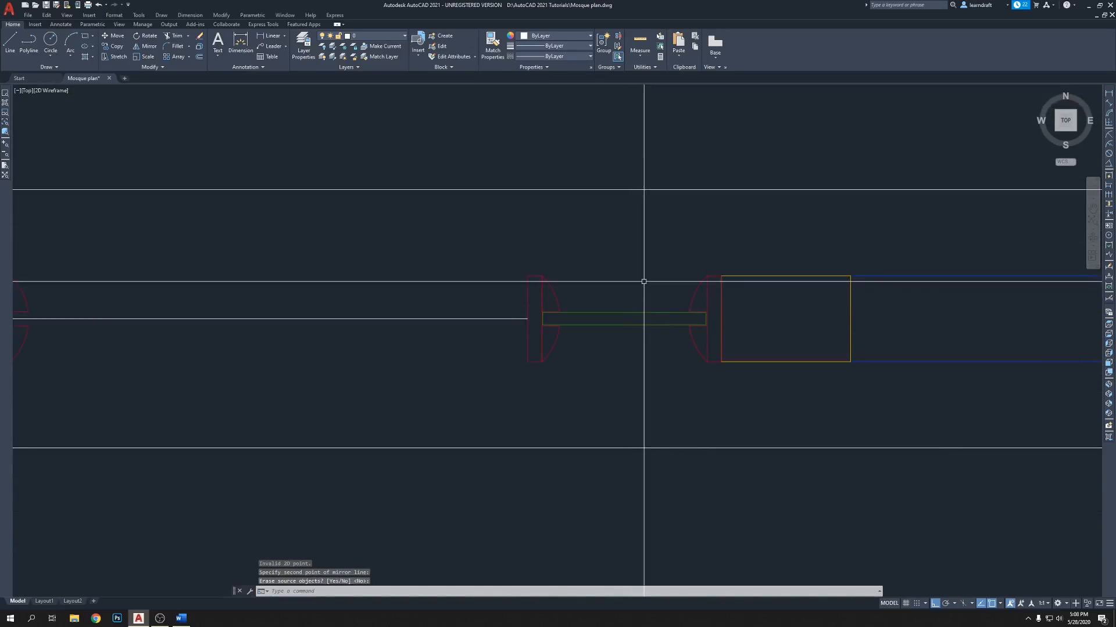
Step: Measure the width of the right glass panel between its frame members with a linear dimension, without placing it
{"action": "middle_click_drag", "start_coordinate": [337, 227], "coordinate": [603, 279]}
{"action": "scroll", "coordinate": [525, 292], "scroll_direction": "down", "scroll_amount": 4}
{"action": "scroll", "coordinate": [654, 332], "scroll_direction": "up", "scroll_amount": 6}
{"action": "mouse_move", "coordinate": [743, 256]}
{"action": "middle_mouse_down"}
{"action": "mouse_move", "coordinate": [677, 282]}
{"action": "mouse_move", "coordinate": [508, 297]}
{"action": "middle_mouse_up"}
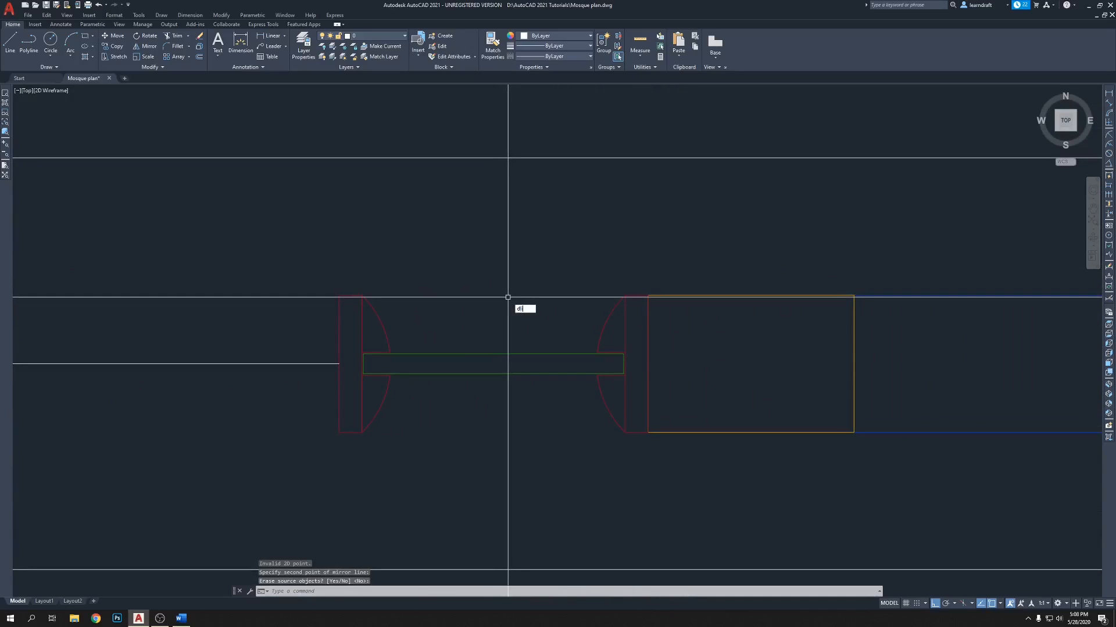
{"action": "key", "text": "Return"}
{"action": "scroll", "coordinate": [406, 360], "scroll_direction": "up", "scroll_amount": 2}
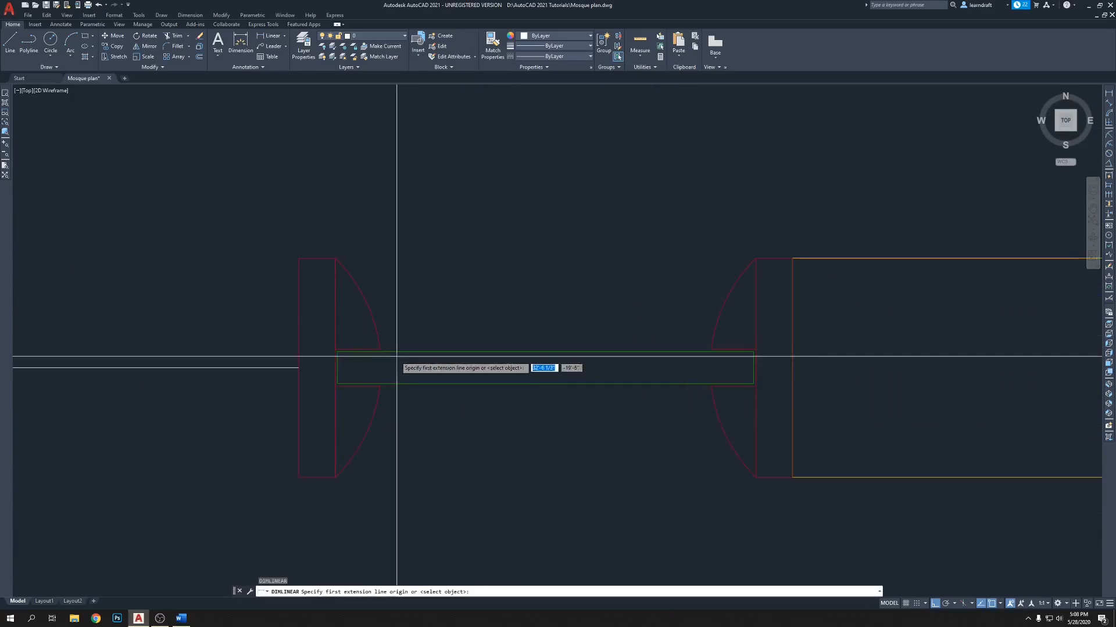
{"action": "left_click", "coordinate": [338, 362]}
{"action": "left_click", "coordinate": [754, 367]}
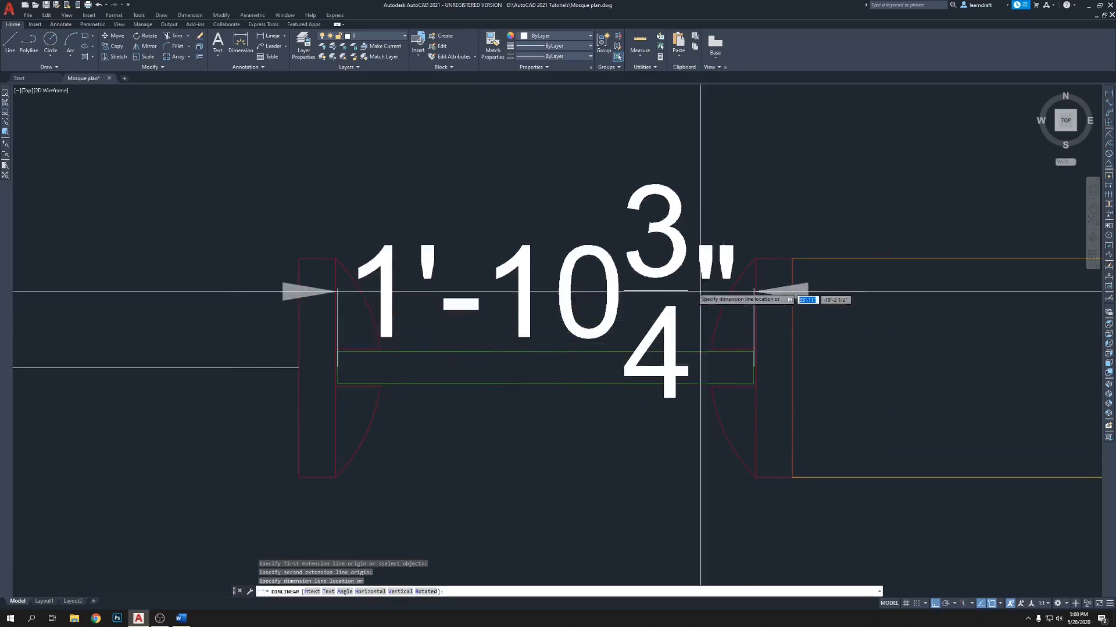
{"action": "scroll", "coordinate": [643, 235], "scroll_direction": "down", "scroll_amount": 3}
{"action": "key", "text": "Escape"}
{"action": "scroll", "coordinate": [640, 232], "scroll_direction": "down", "scroll_amount": 2}
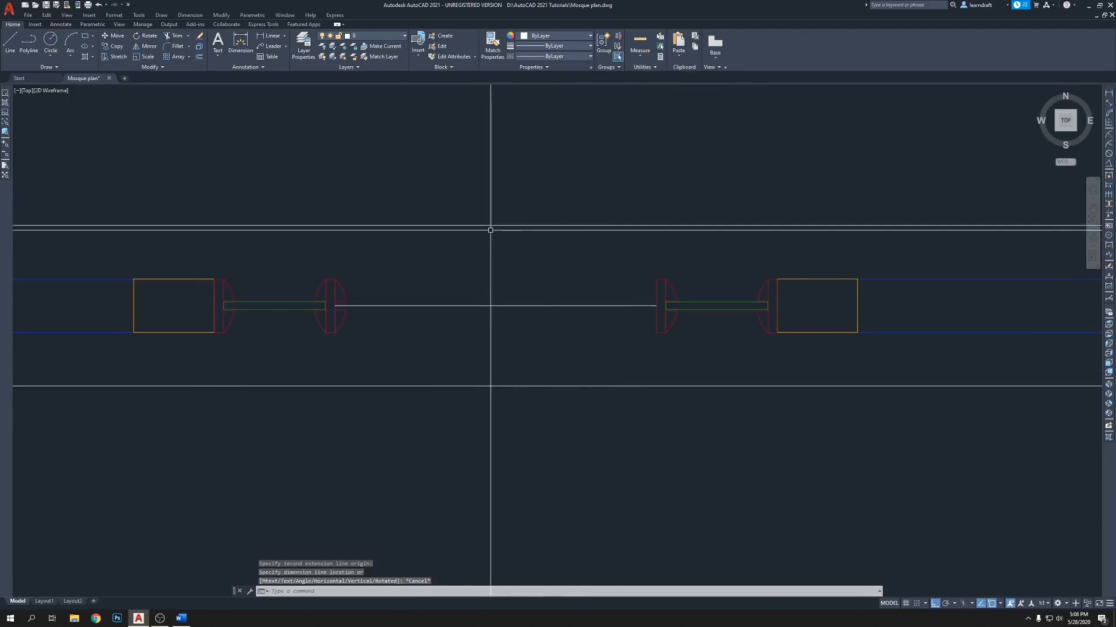
{"action": "middle_click_drag", "start_coordinate": [480, 250], "coordinate": [457, 270]}
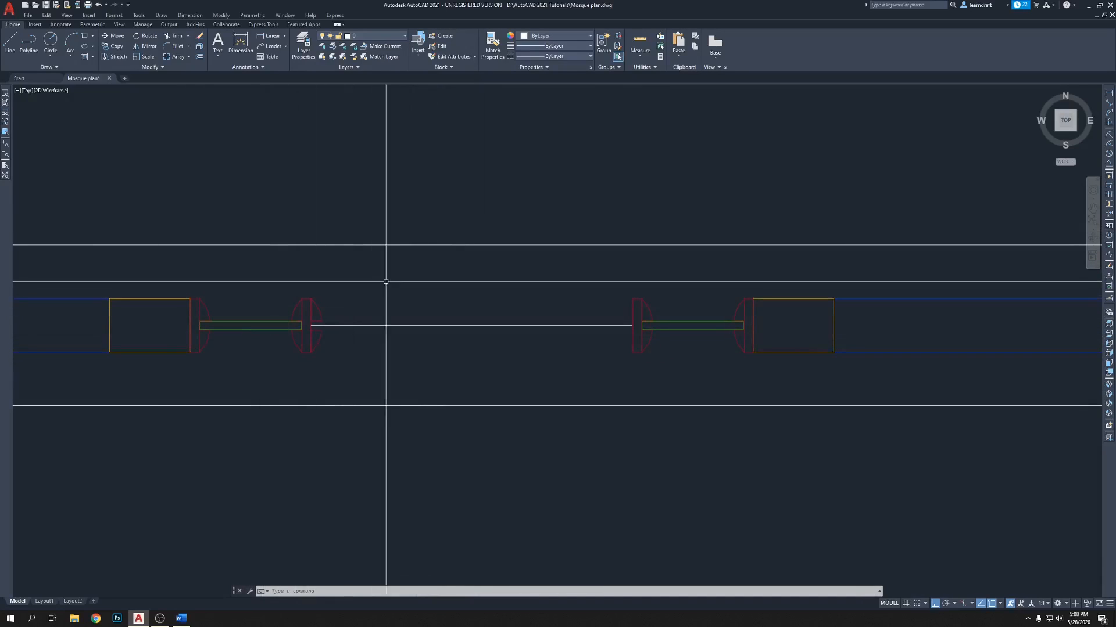
{"action": "middle_click_drag", "start_coordinate": [215, 304], "coordinate": [376, 306]}
{"action": "scroll", "coordinate": [376, 305], "scroll_direction": "up", "scroll_amount": 4}
{"action": "middle_click_drag", "start_coordinate": [582, 296], "coordinate": [271, 264]}
{"action": "scroll", "coordinate": [655, 273], "scroll_direction": "down", "scroll_amount": 4}
{"action": "mouse_move", "coordinate": [655, 274]}
{"action": "middle_mouse_down"}
{"action": "mouse_move", "coordinate": [389, 281]}
{"action": "mouse_move", "coordinate": [567, 313]}
{"action": "middle_mouse_up"}
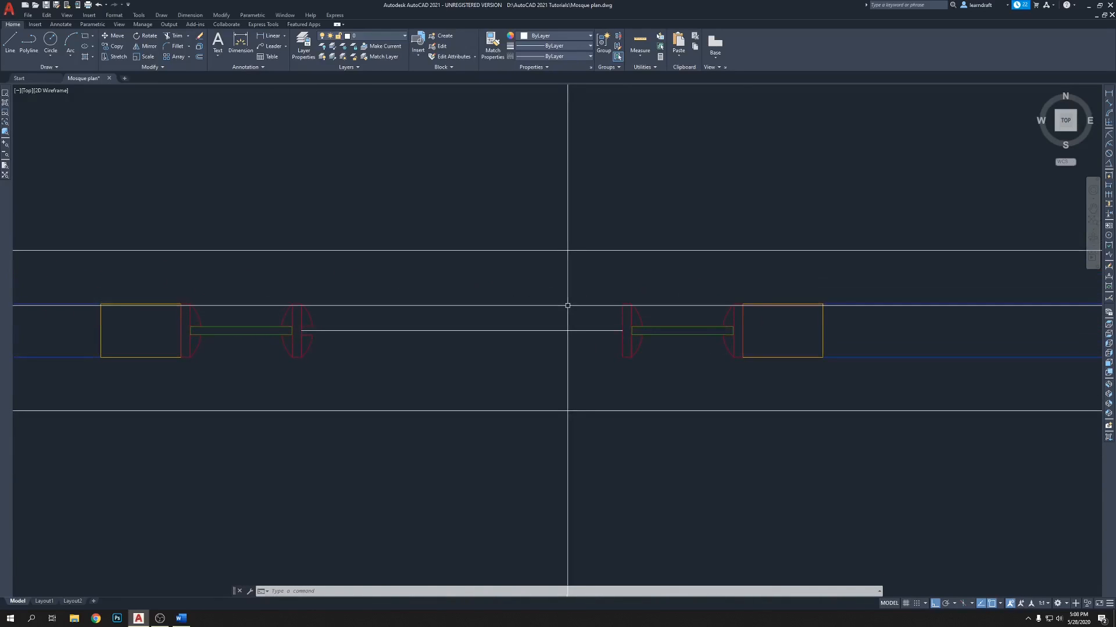
{"action": "middle_click_drag", "start_coordinate": [476, 278], "coordinate": [577, 289]}
Step: Delete the upper arc profile facing the central opening on the left inner frame member
{"action": "scroll", "coordinate": [465, 316], "scroll_direction": "up", "scroll_amount": 4}
{"action": "scroll", "coordinate": [362, 324], "scroll_direction": "down", "scroll_amount": 2}
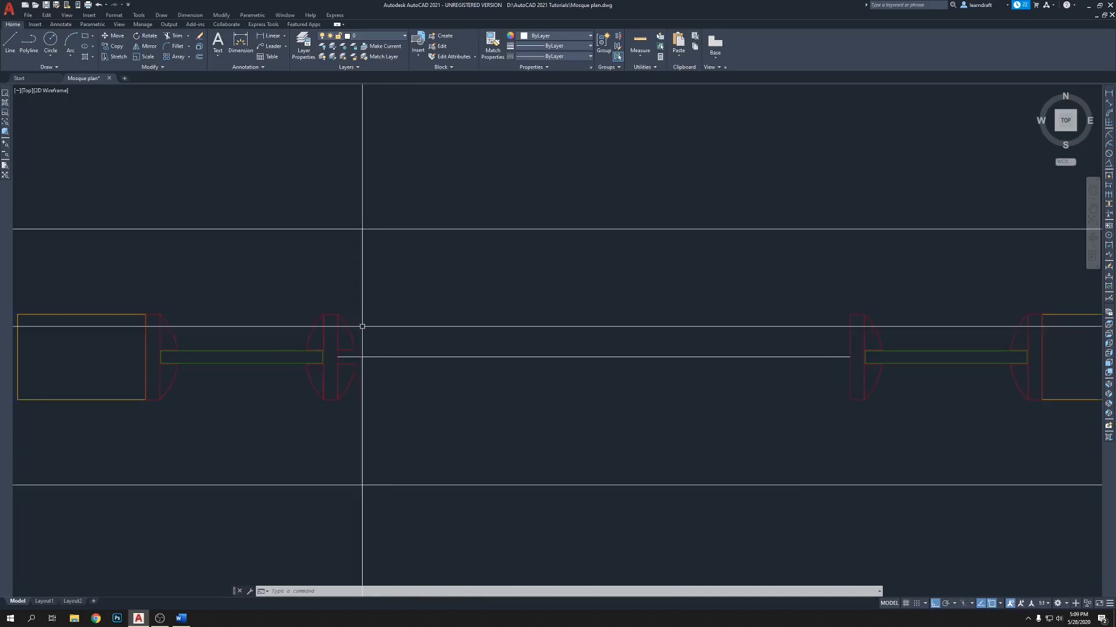
{"action": "left_click", "coordinate": [352, 339]}
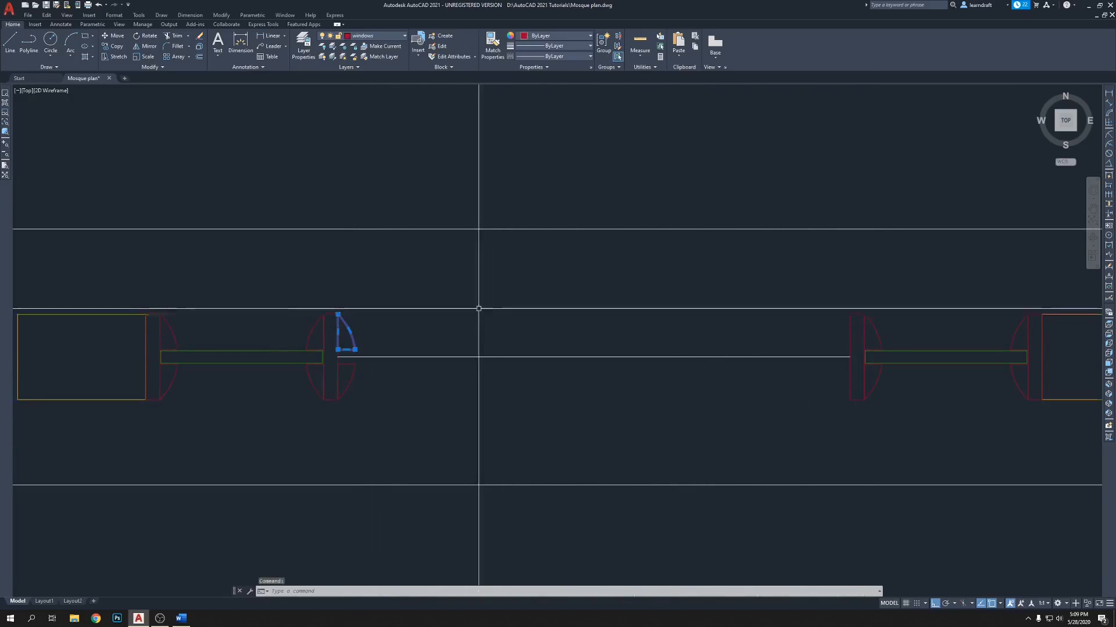
{"action": "key", "text": "Delete"}
Step: Mirror the lower inner arc profile to the right inner frame member about a vertical axis through the horizontal line's midpoint, keeping the original
{"action": "left_click", "coordinate": [348, 380]}
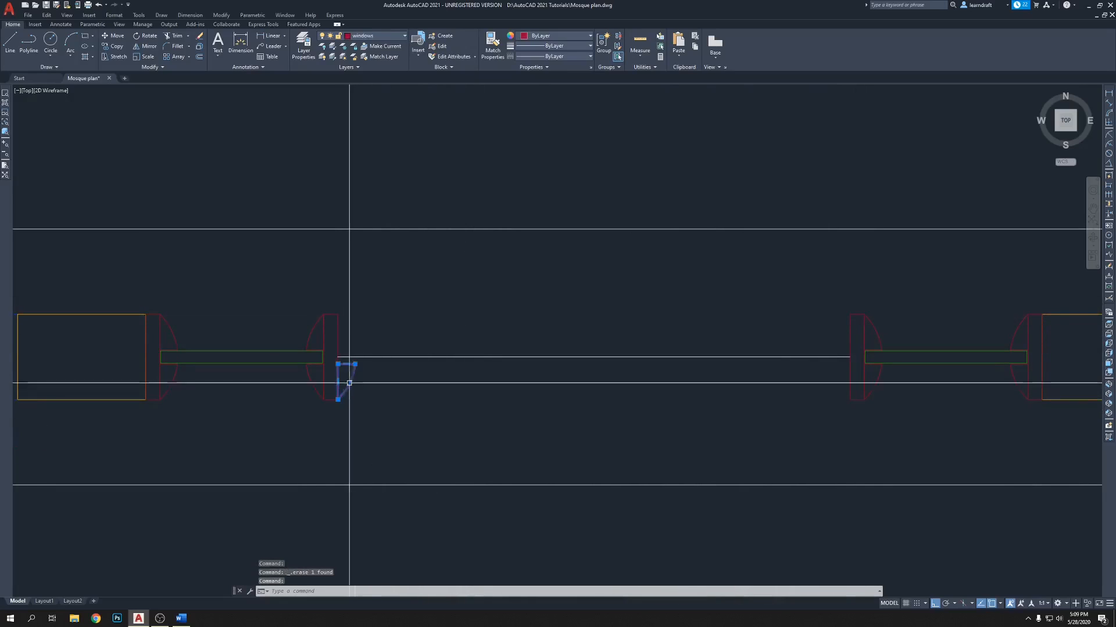
{"action": "type", "text": "mi"}
{"action": "key", "text": "Return"}
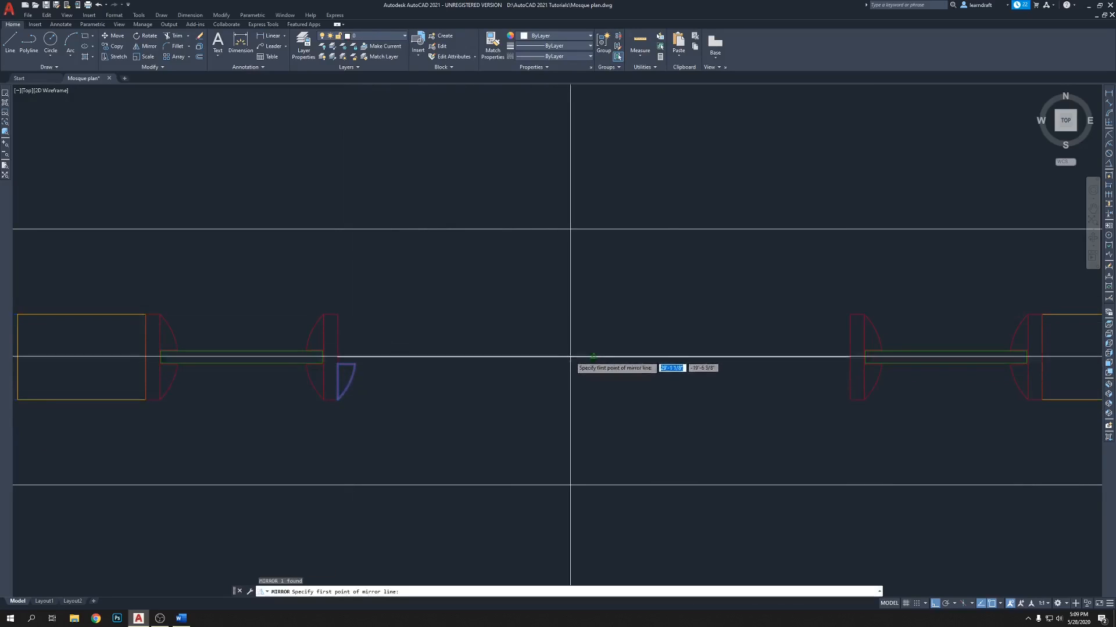
{"action": "left_click", "coordinate": [594, 357]}
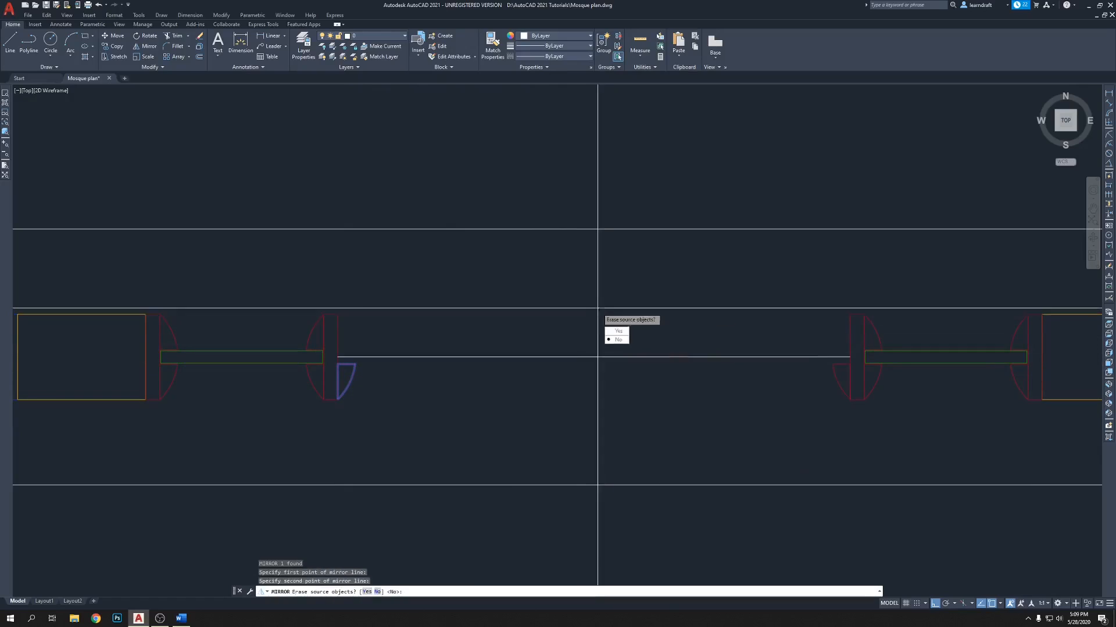
{"action": "left_click", "coordinate": [598, 316]}
{"action": "key", "text": "Return"}
{"action": "middle_click_drag", "start_coordinate": [570, 316], "coordinate": [547, 332]}
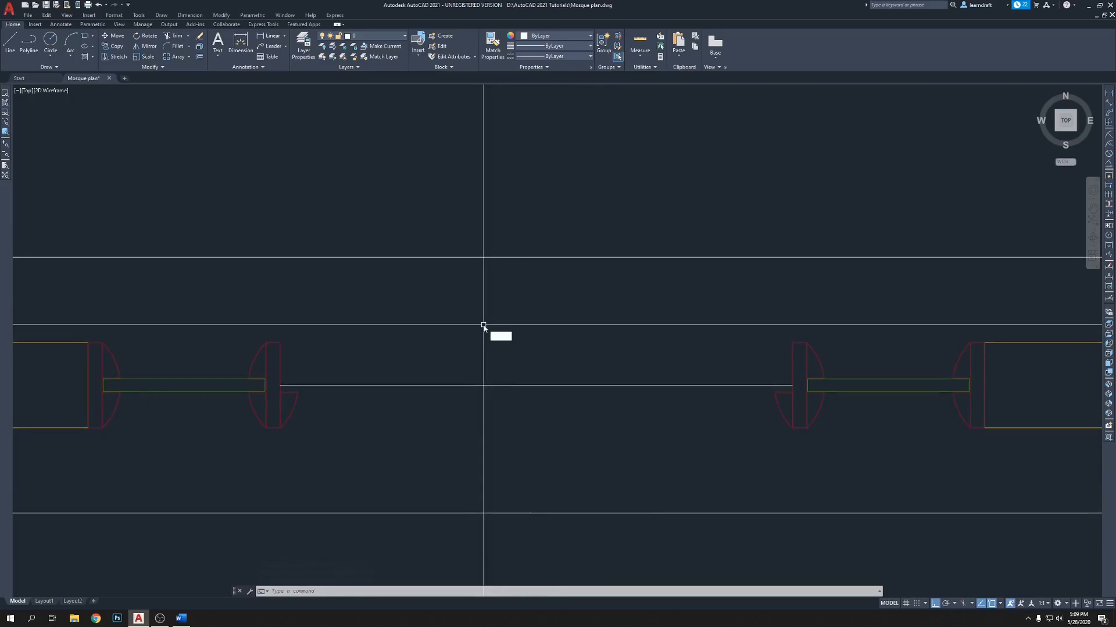
Step: Draw a rectangle from the left inner frame member's upper right corner to the midpoint of the horizontal line
{"action": "key", "text": "Return"}
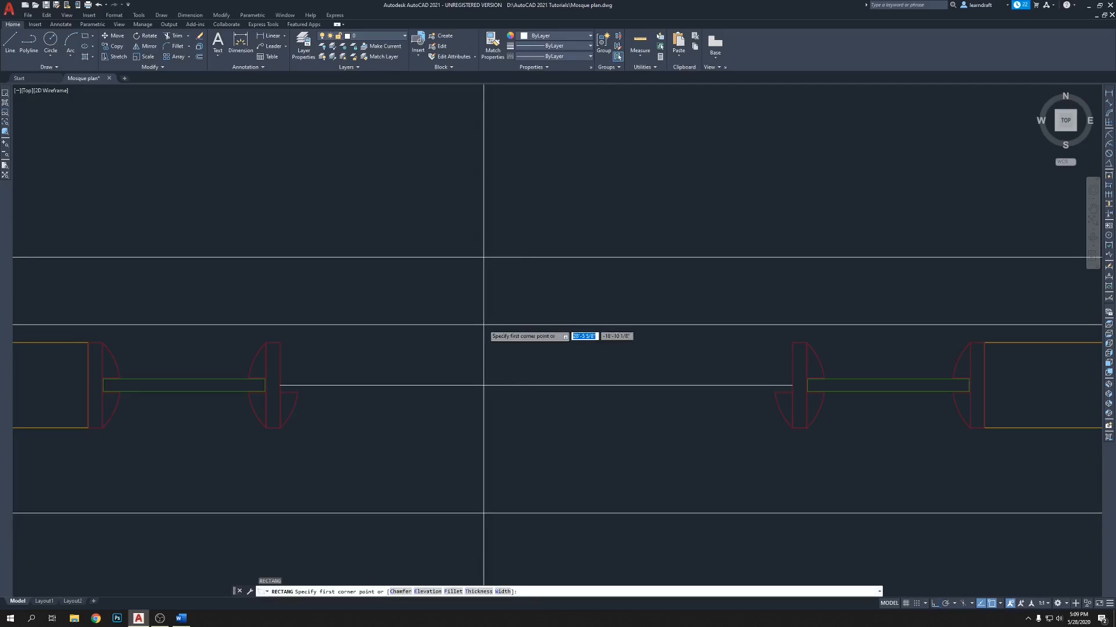
{"action": "left_click", "coordinate": [280, 343]}
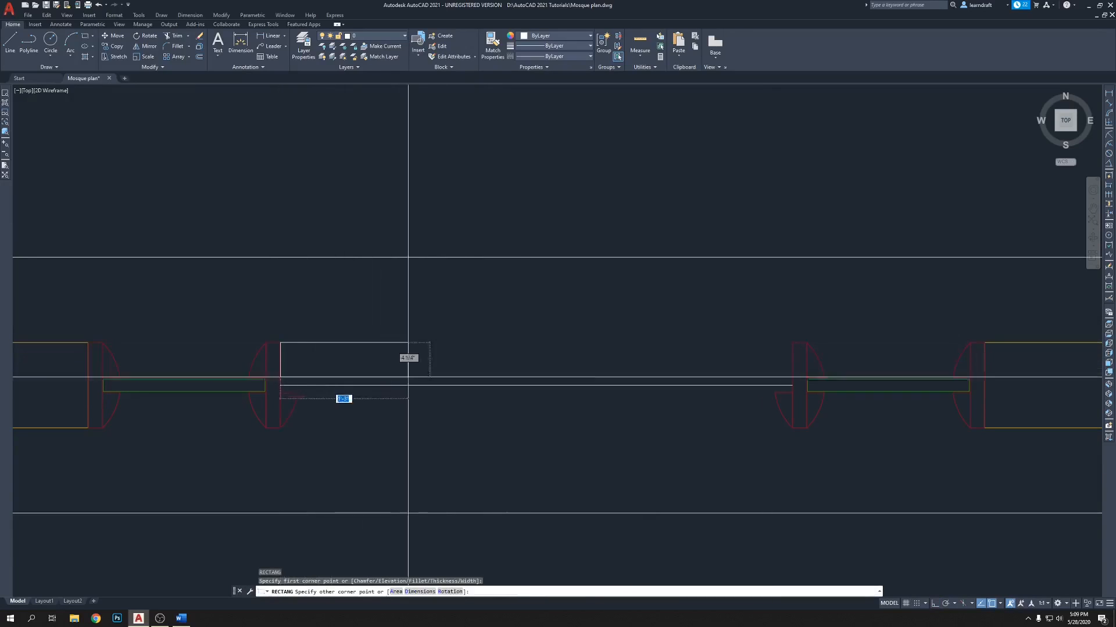
{"action": "left_click", "coordinate": [536, 385]}
{"action": "middle_click_drag", "start_coordinate": [552, 316], "coordinate": [552, 357]}
{"action": "middle_click_drag", "start_coordinate": [459, 397], "coordinate": [499, 354]}
Step: Stretch the new rectangle's top edge down by 2 inches
{"action": "left_click", "coordinate": [489, 330]}
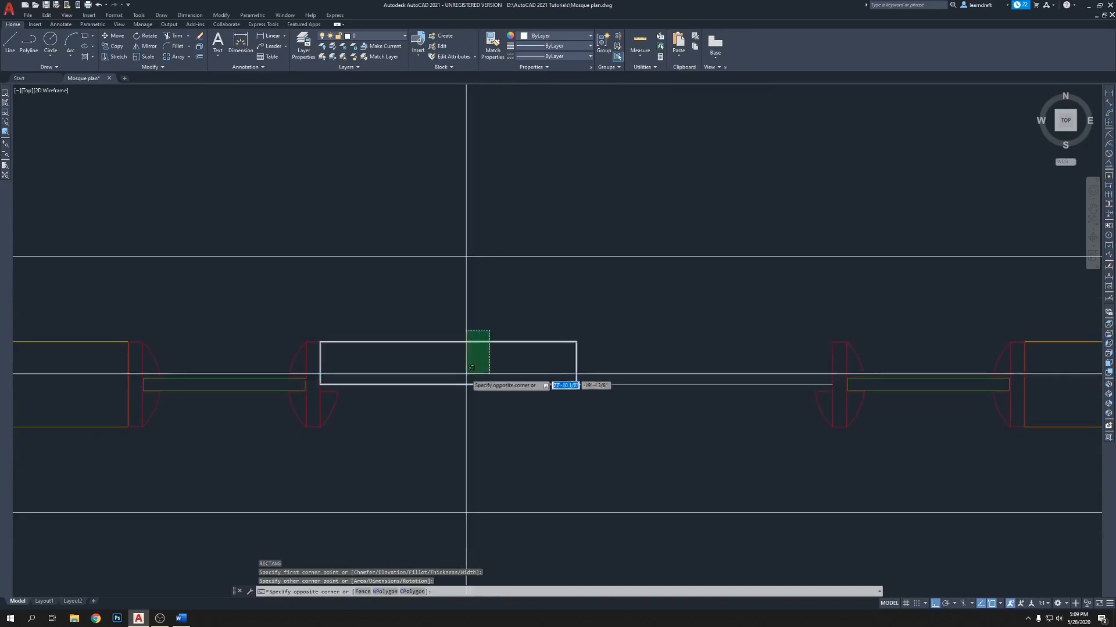
{"action": "left_click", "coordinate": [467, 368]}
{"action": "scroll", "coordinate": [413, 352], "scroll_direction": "up", "scroll_amount": 3}
{"action": "left_click", "coordinate": [468, 335]}
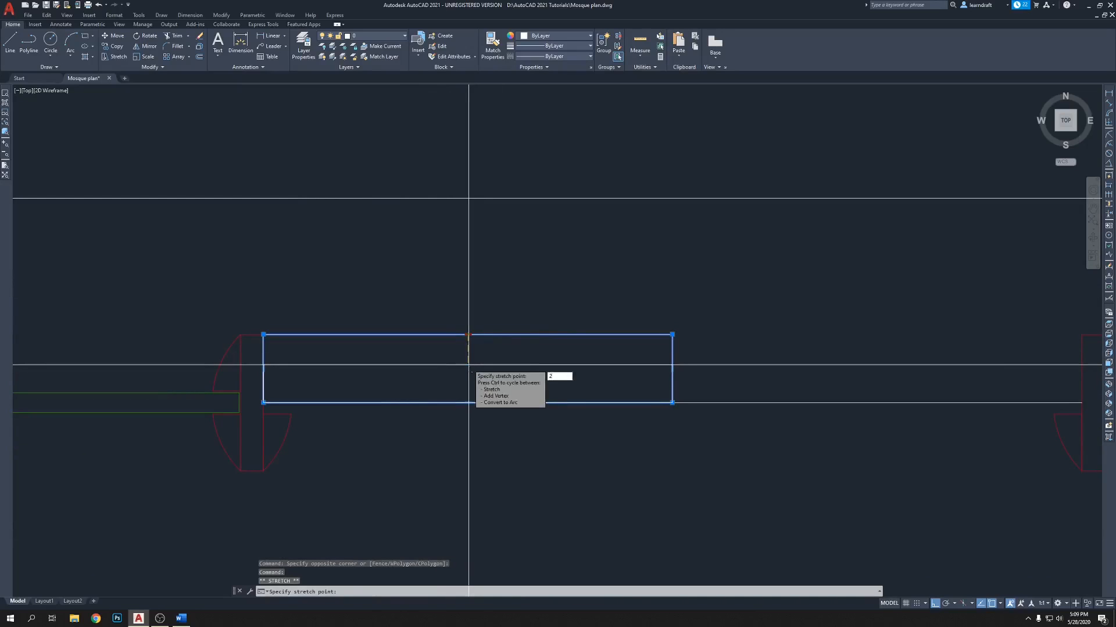
{"action": "type", "text": "2"}
{"action": "key", "text": "Return"}
{"action": "key", "text": "Escape"}
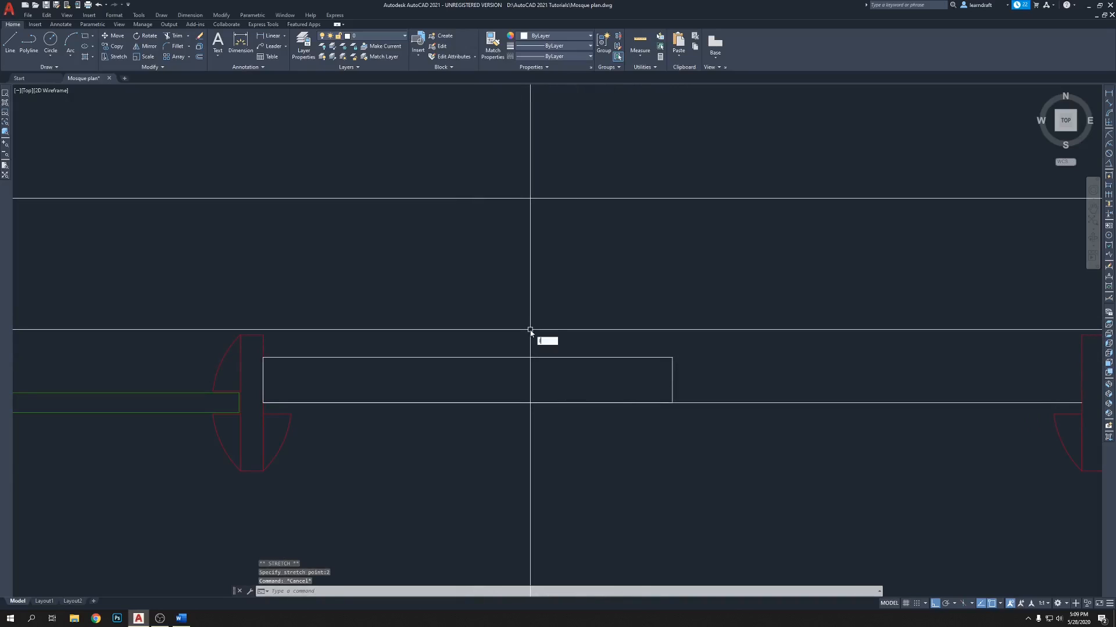
Step: Draw a 2-inch vertical helper line upward from the midpoint of the rectangle's bottom edge
{"action": "type", "text": "l"}
{"action": "key", "text": "Return"}
{"action": "left_click", "coordinate": [468, 402]}
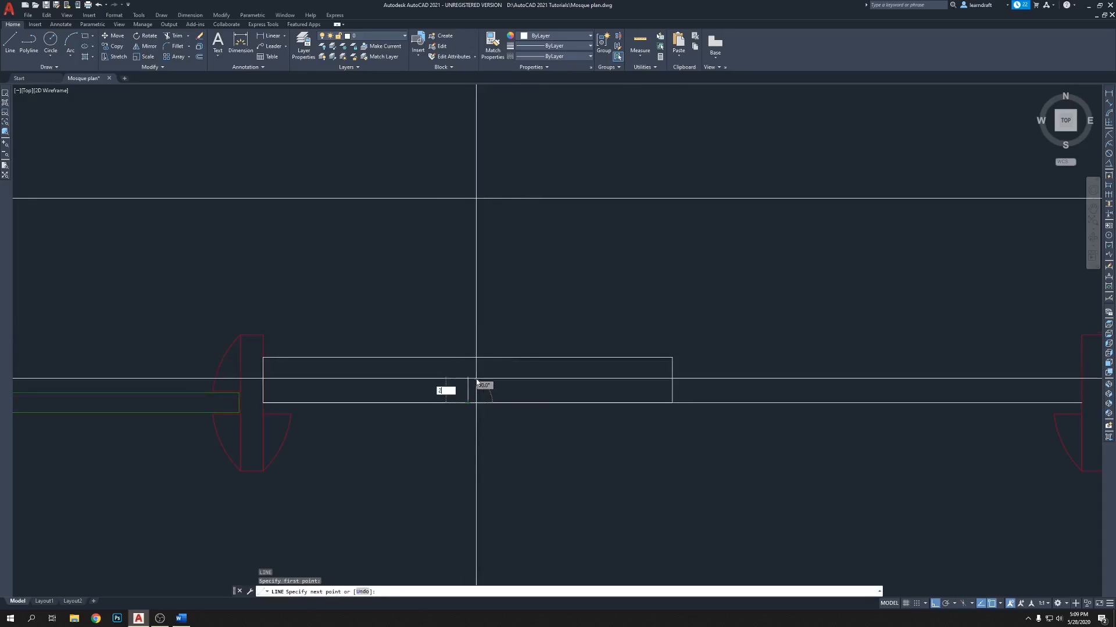
{"action": "key", "text": "Return"}
Step: Stretch the rectangle's top edge down to the upper end of the short vertical helper line
{"action": "scroll", "coordinate": [470, 365], "scroll_direction": "up", "scroll_amount": 3}
{"action": "left_click", "coordinate": [470, 353]}
{"action": "left_click", "coordinate": [469, 347]}
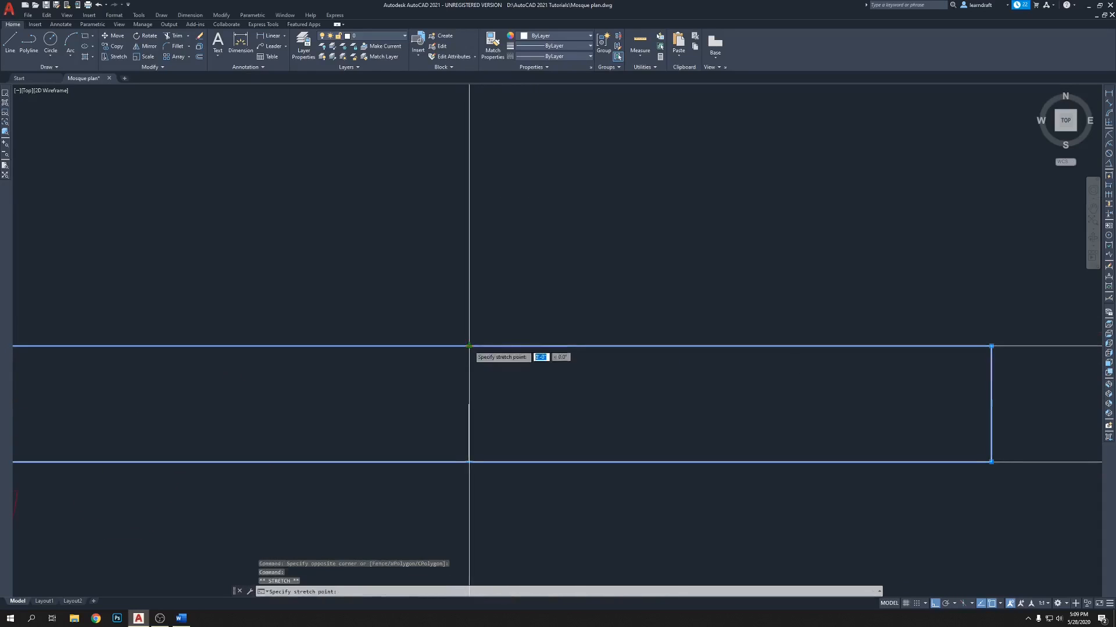
{"action": "left_click", "coordinate": [469, 404]}
{"action": "scroll", "coordinate": [483, 373], "scroll_direction": "down", "scroll_amount": 4}
{"action": "key", "text": "Escape"}
Step: Delete the short vertical helper line inside the rectangle
{"action": "left_click", "coordinate": [481, 382]}
{"action": "middle_click_drag", "start_coordinate": [620, 339], "coordinate": [524, 354]}
{"action": "key", "text": "Delete"}
{"action": "scroll", "coordinate": [511, 327], "scroll_direction": "up", "scroll_amount": 2}
{"action": "mouse_move", "coordinate": [591, 336]}
{"action": "middle_mouse_down"}
{"action": "mouse_move", "coordinate": [496, 317]}
{"action": "mouse_move", "coordinate": [508, 329]}
{"action": "mouse_move", "coordinate": [483, 325]}
{"action": "middle_mouse_up"}
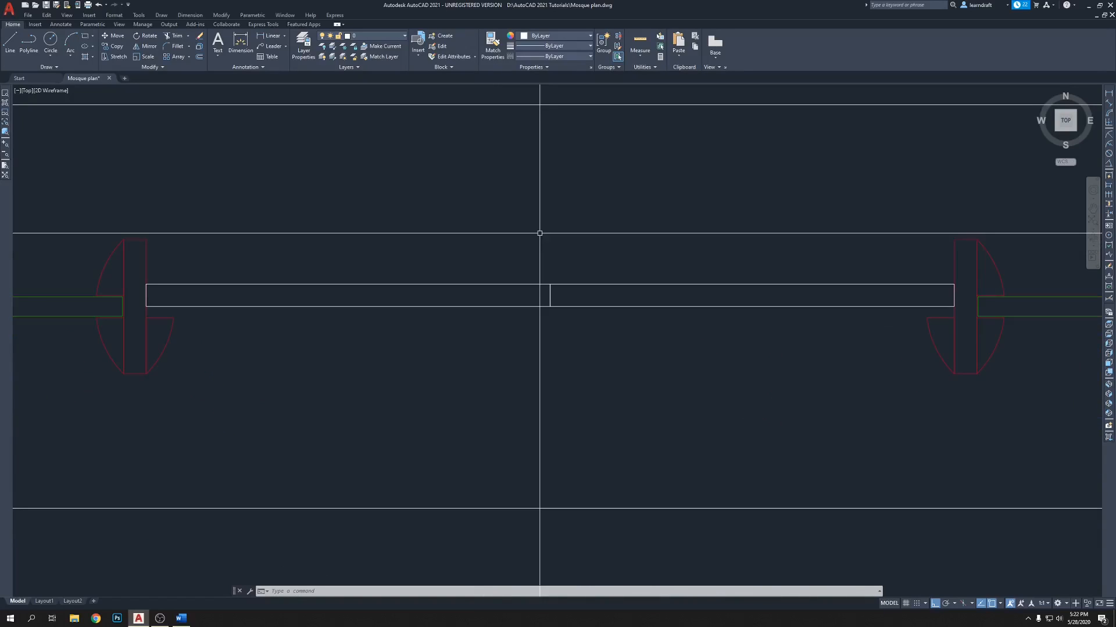
Step: Move both central panel rectangles down so their lower left corner meets the top edge of the left inner arc profile
{"action": "middle_click_drag", "start_coordinate": [565, 242], "coordinate": [544, 214]}
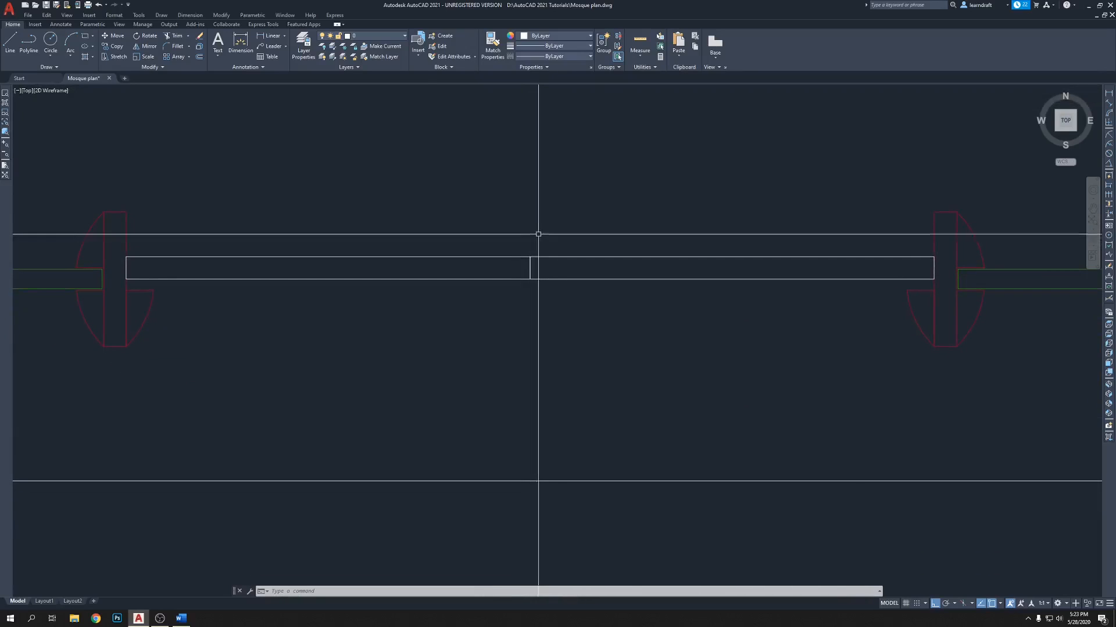
{"action": "middle_click_drag", "start_coordinate": [131, 280], "coordinate": [299, 269]}
{"action": "scroll", "coordinate": [291, 269], "scroll_direction": "up", "scroll_amount": 4}
{"action": "scroll", "coordinate": [301, 228], "scroll_direction": "down", "scroll_amount": 2}
{"action": "middle_click_drag", "start_coordinate": [583, 241], "coordinate": [371, 244]}
{"action": "left_click", "coordinate": [739, 219]}
{"action": "left_click", "coordinate": [720, 238]}
{"action": "middle_click_drag", "start_coordinate": [296, 239], "coordinate": [572, 256]}
{"action": "scroll", "coordinate": [367, 264], "scroll_direction": "up", "scroll_amount": 4}
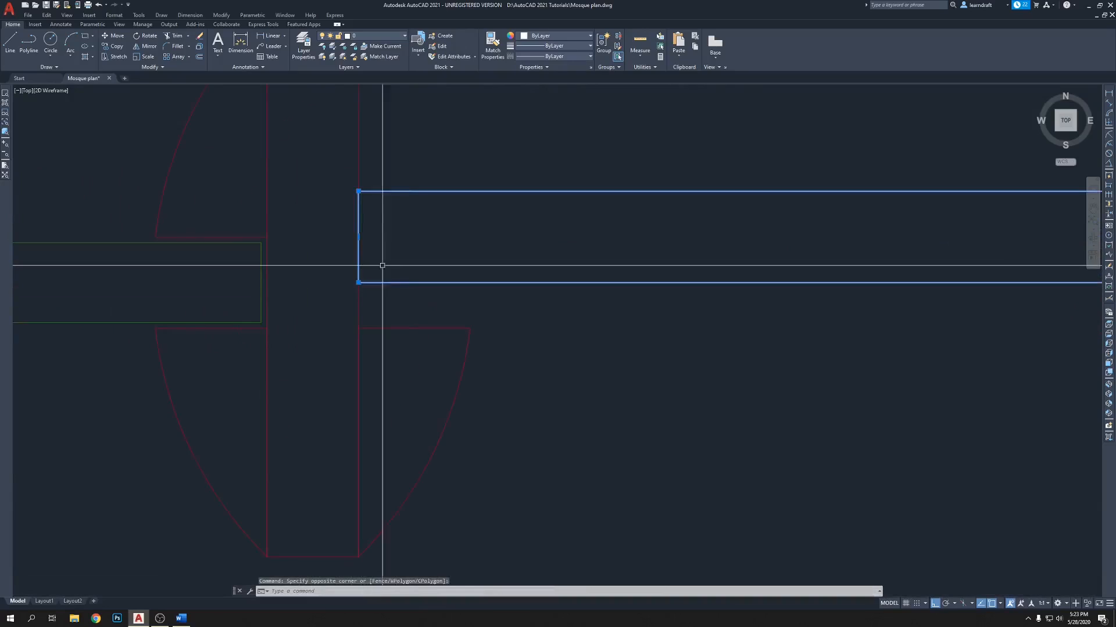
{"action": "key", "text": "Return"}
{"action": "scroll", "coordinate": [363, 297], "scroll_direction": "up", "scroll_amount": 2}
{"action": "left_click", "coordinate": [355, 272]}
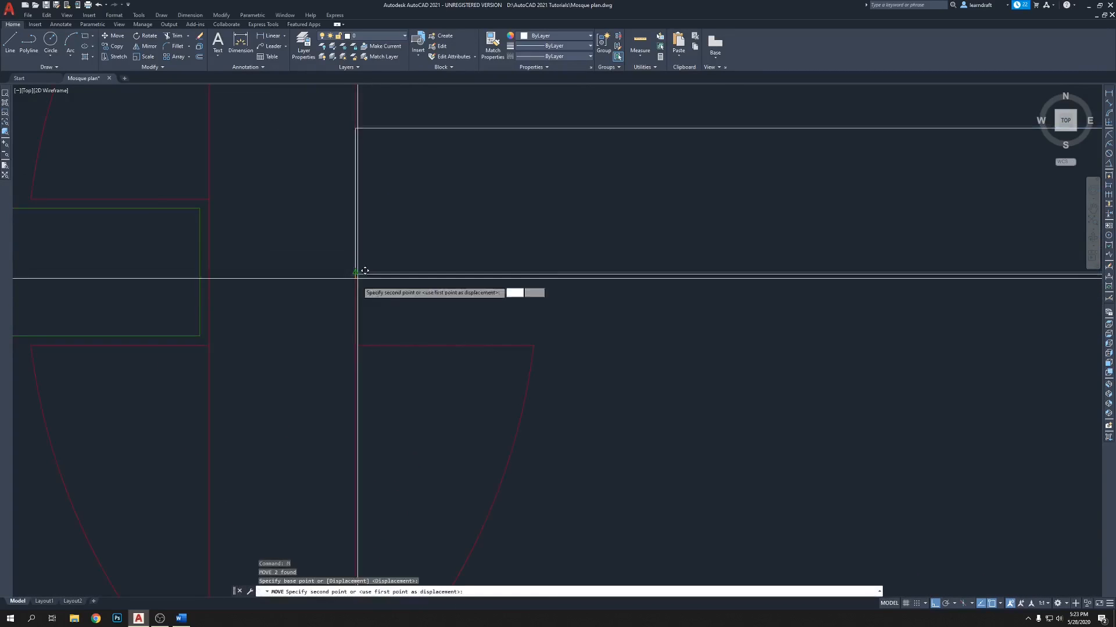
{"action": "left_click", "coordinate": [358, 345]}
Step: Move both central panel rectangles up by .03125 to leave a gap above the arc profiles
{"action": "scroll", "coordinate": [372, 269], "scroll_direction": "down", "scroll_amount": 6}
{"action": "middle_click_drag", "start_coordinate": [555, 236], "coordinate": [228, 247]}
{"action": "left_click", "coordinate": [668, 248]}
{"action": "left_click", "coordinate": [661, 264]}
{"action": "middle_click_drag", "start_coordinate": [359, 265], "coordinate": [790, 314]}
{"action": "scroll", "coordinate": [459, 345], "scroll_direction": "up", "scroll_amount": 8}
{"action": "key", "text": "Return"}
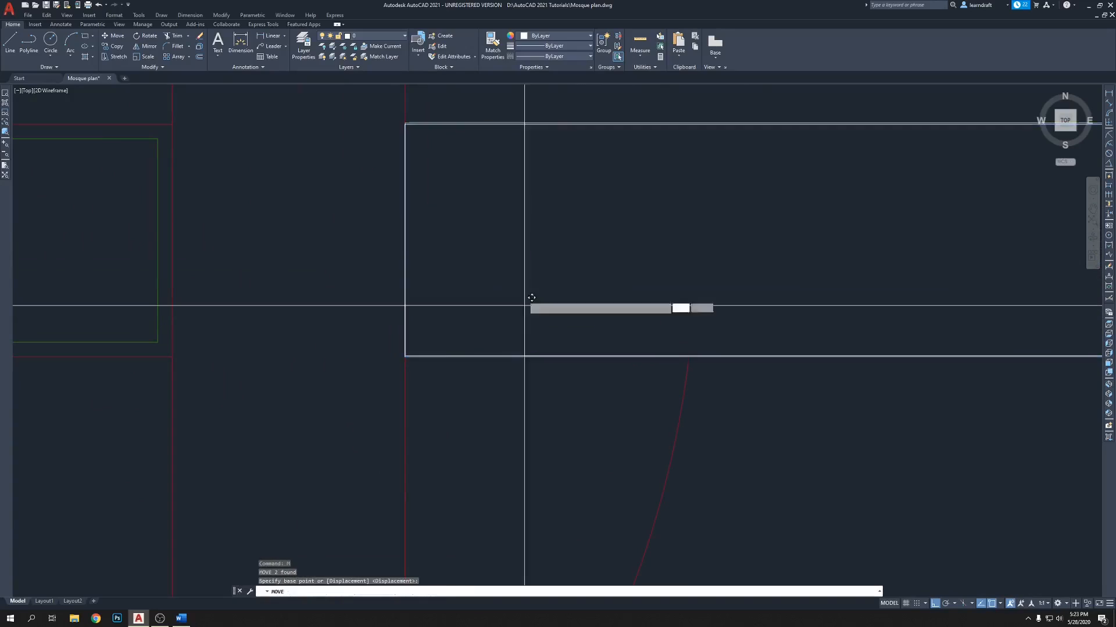
{"action": "left_click", "coordinate": [524, 305]}
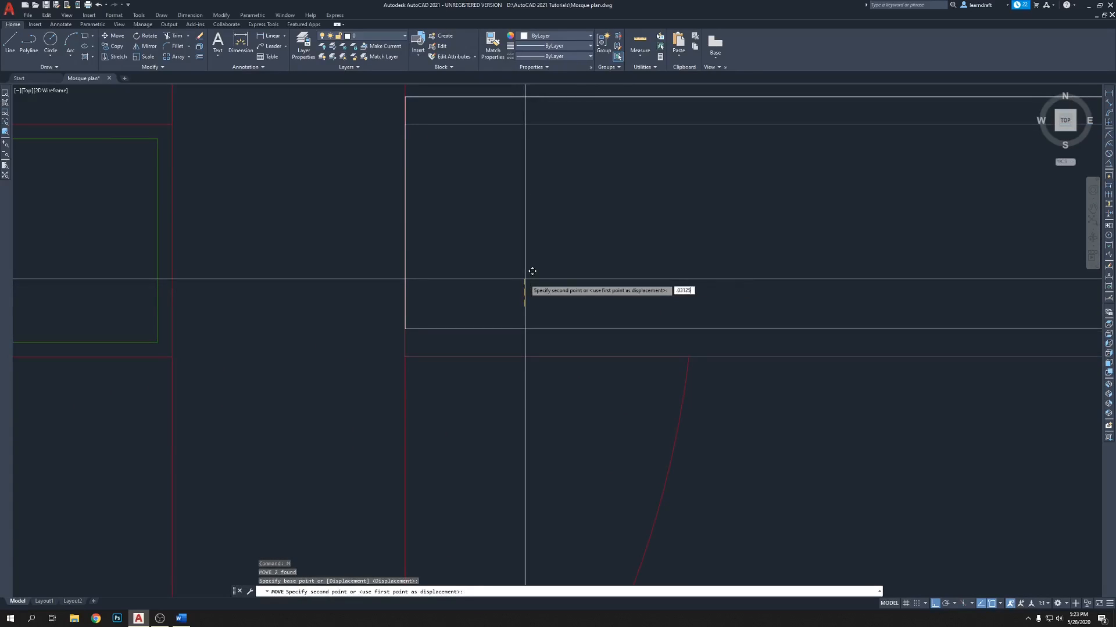
{"action": "key", "text": "Return"}
Step: Stretch the left central panel's meeting edge to the left by .03125
{"action": "scroll", "coordinate": [481, 250], "scroll_direction": "down", "scroll_amount": 5}
{"action": "middle_click_drag", "start_coordinate": [569, 229], "coordinate": [519, 245]}
{"action": "middle_click_drag", "start_coordinate": [682, 253], "coordinate": [339, 267]}
{"action": "scroll", "coordinate": [463, 291], "scroll_direction": "up", "scroll_amount": 5}
{"action": "scroll", "coordinate": [472, 135], "scroll_direction": "up", "scroll_amount": 2}
{"action": "left_click", "coordinate": [451, 157]}
{"action": "left_click", "coordinate": [427, 212]}
{"action": "scroll", "coordinate": [514, 195], "scroll_direction": "down", "scroll_amount": 1}
{"action": "middle_click_drag", "start_coordinate": [494, 299], "coordinate": [503, 256]}
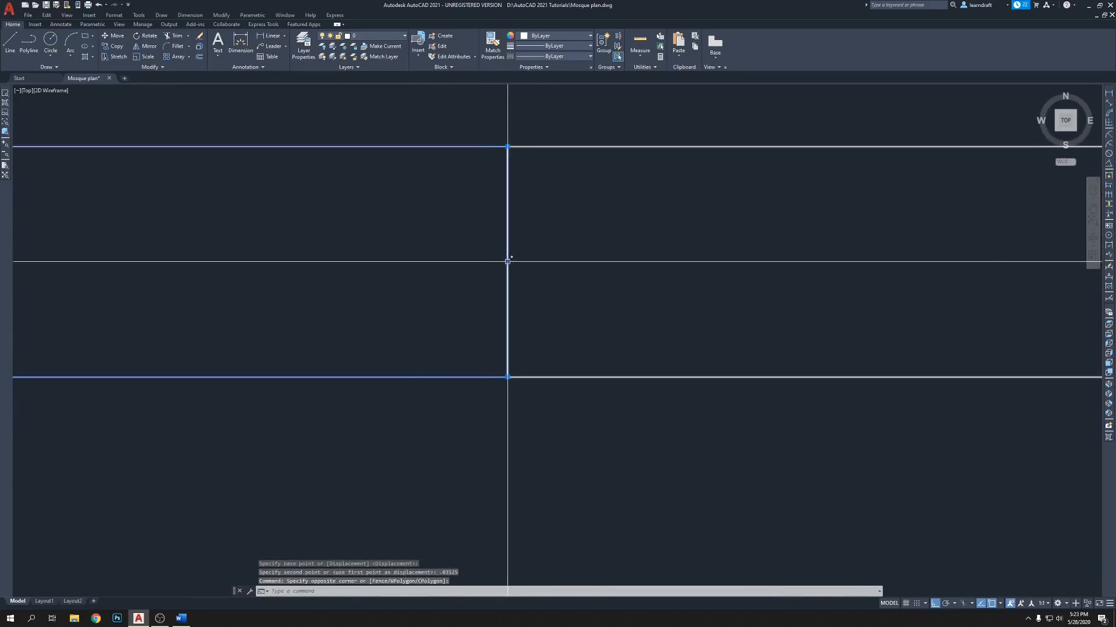
{"action": "left_click", "coordinate": [507, 262]}
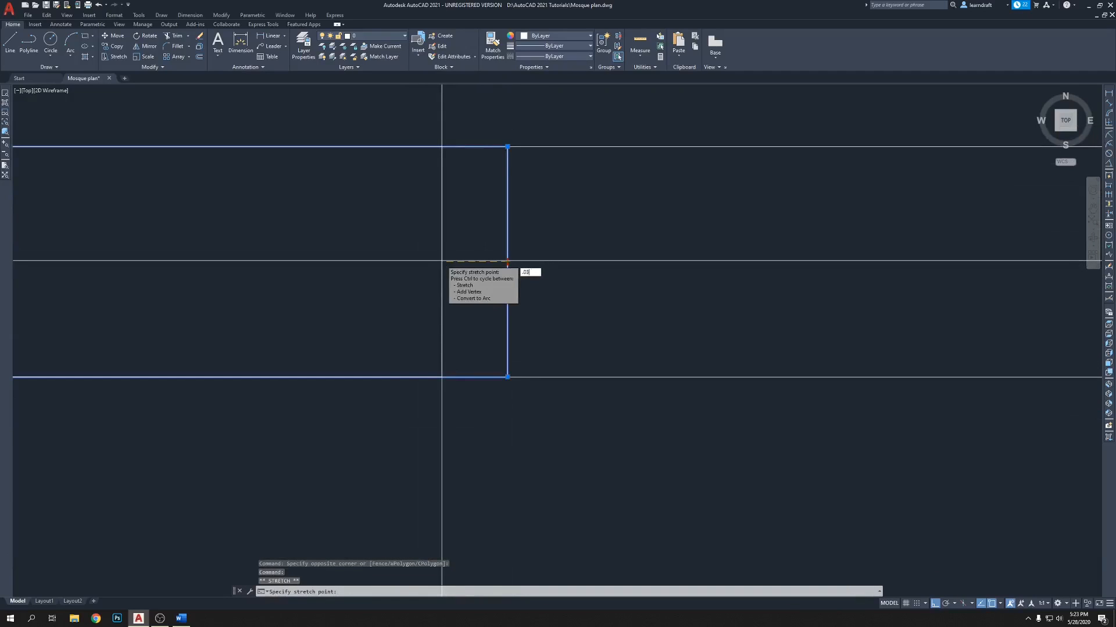
{"action": "type", "text": ".03125"}
{"action": "key", "text": "Return"}
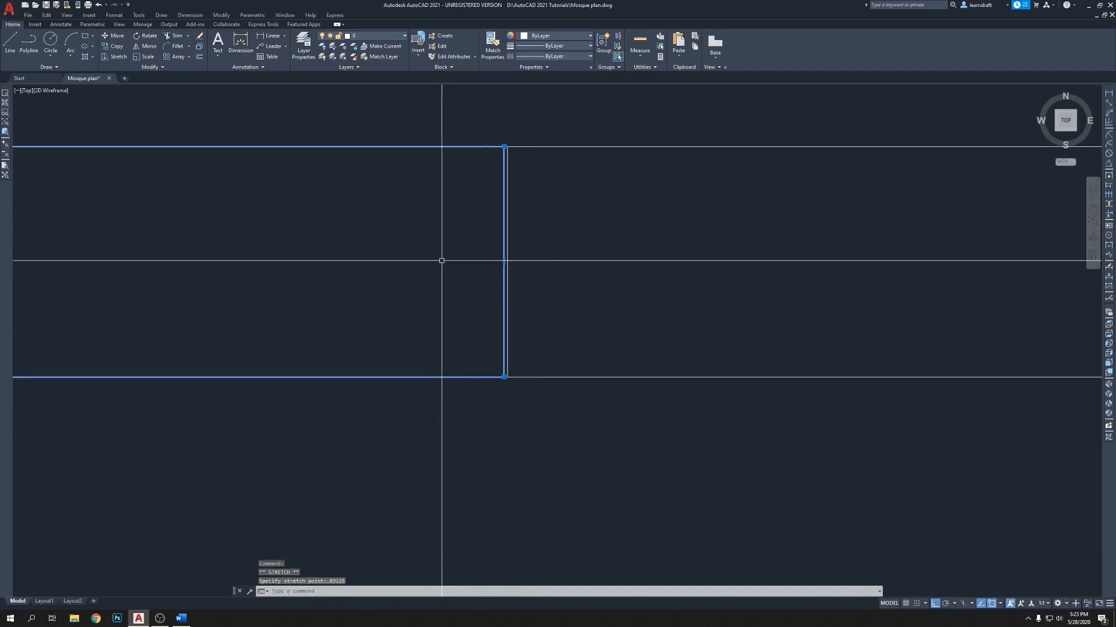
{"action": "key", "text": "Escape"}
Step: Stretch the right central panel's meeting edge to the right by .03125
{"action": "left_click", "coordinate": [572, 127]}
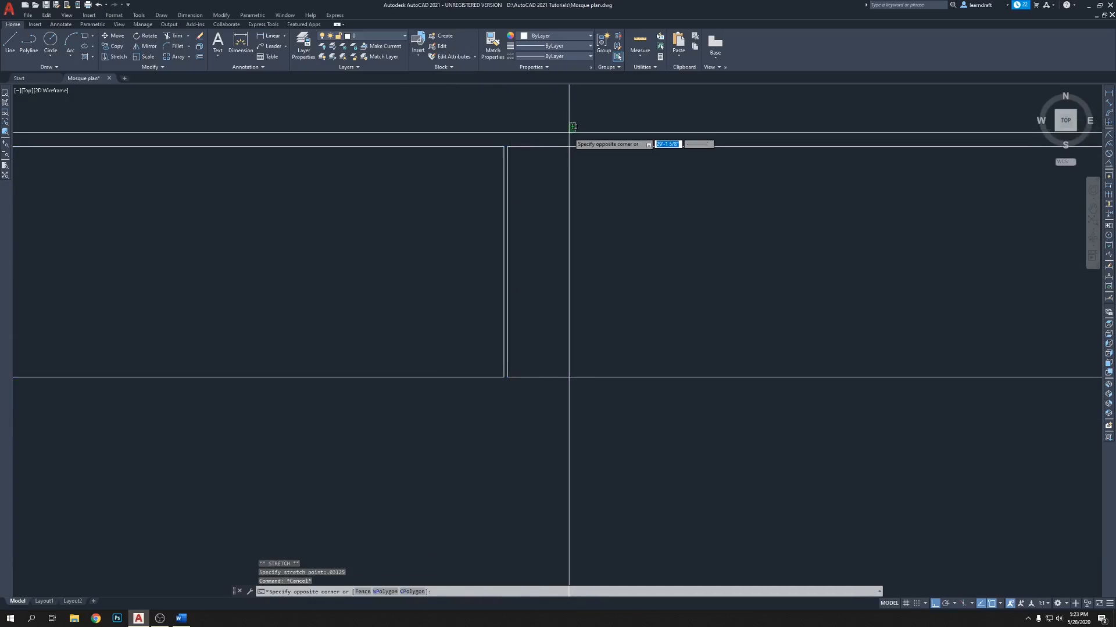
{"action": "left_click", "coordinate": [501, 186]}
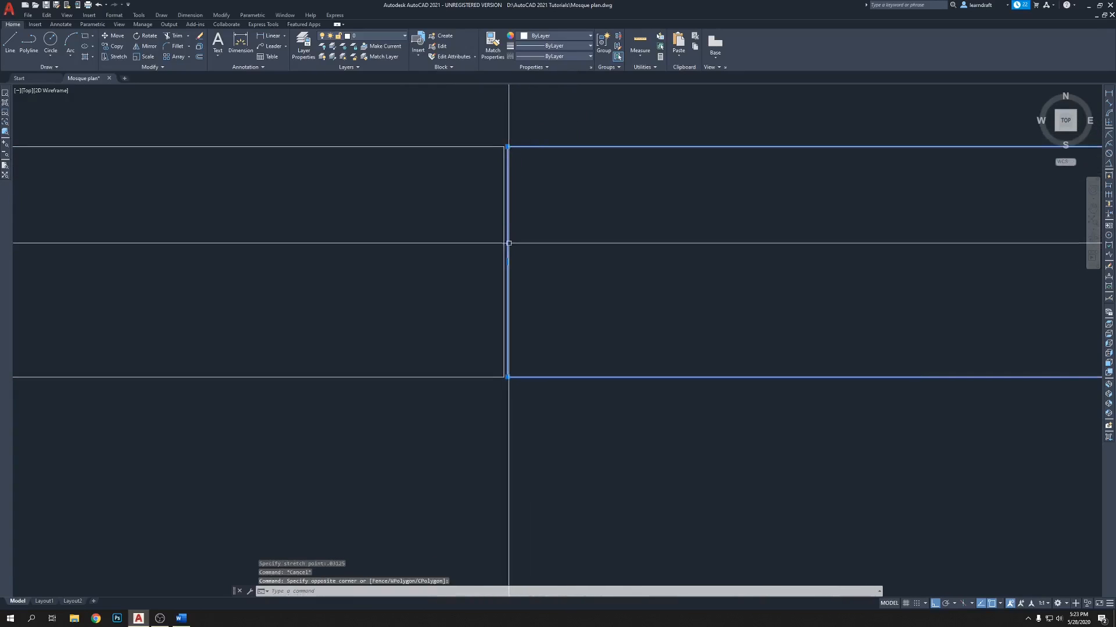
{"action": "left_click", "coordinate": [507, 262]}
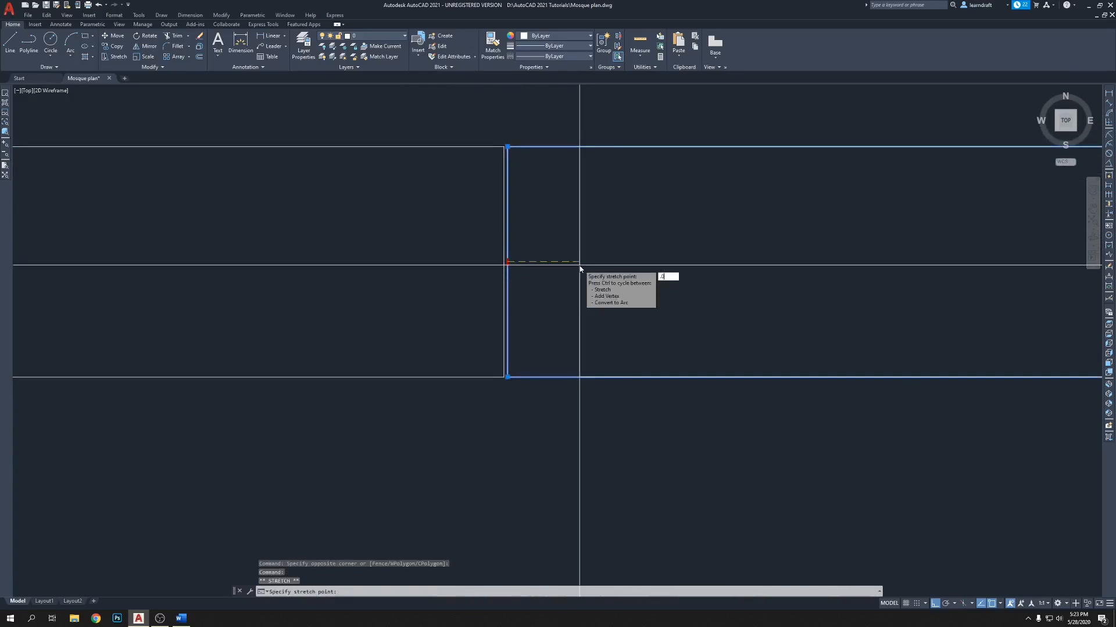
{"action": "key", "text": "Return"}
{"action": "key", "text": "Escape"}
{"action": "scroll", "coordinate": [527, 269], "scroll_direction": "down", "scroll_amount": 10}
{"action": "middle_click_drag", "start_coordinate": [604, 244], "coordinate": [551, 259]}
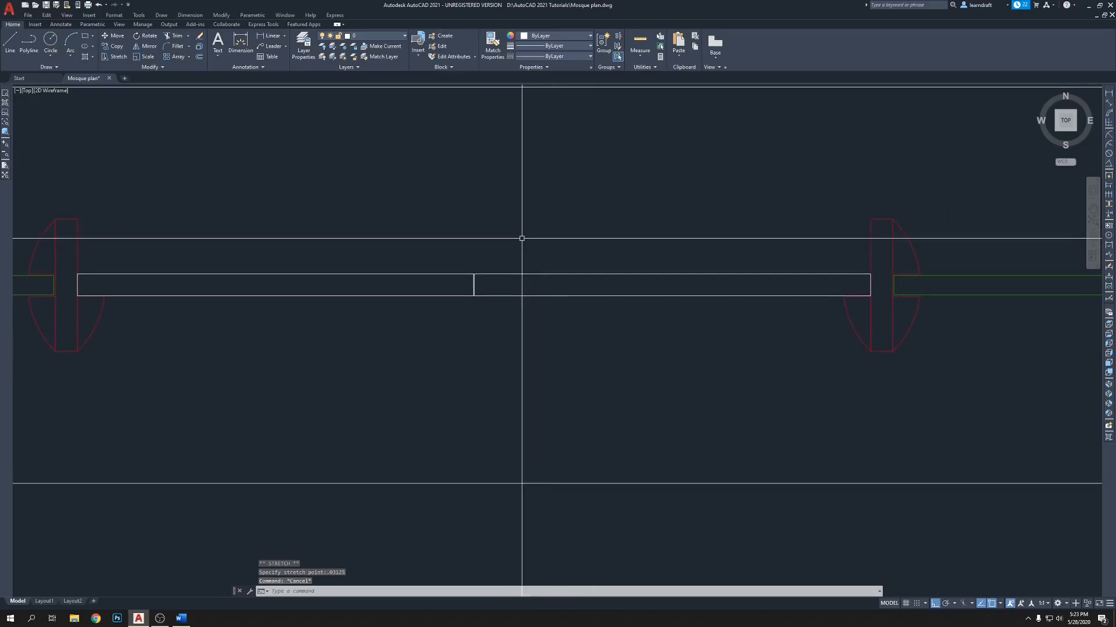
{"action": "middle_click_drag", "start_coordinate": [543, 233], "coordinate": [552, 215]}
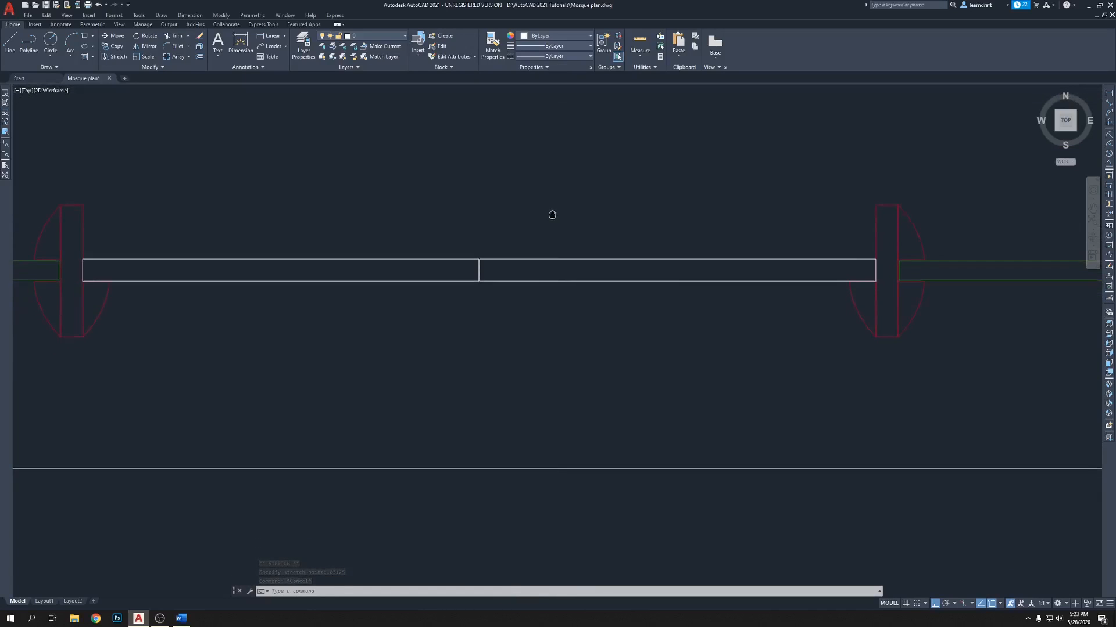
{"action": "scroll", "coordinate": [463, 254], "scroll_direction": "up", "scroll_amount": 8}
{"action": "scroll", "coordinate": [471, 251], "scroll_direction": "down", "scroll_amount": 6}
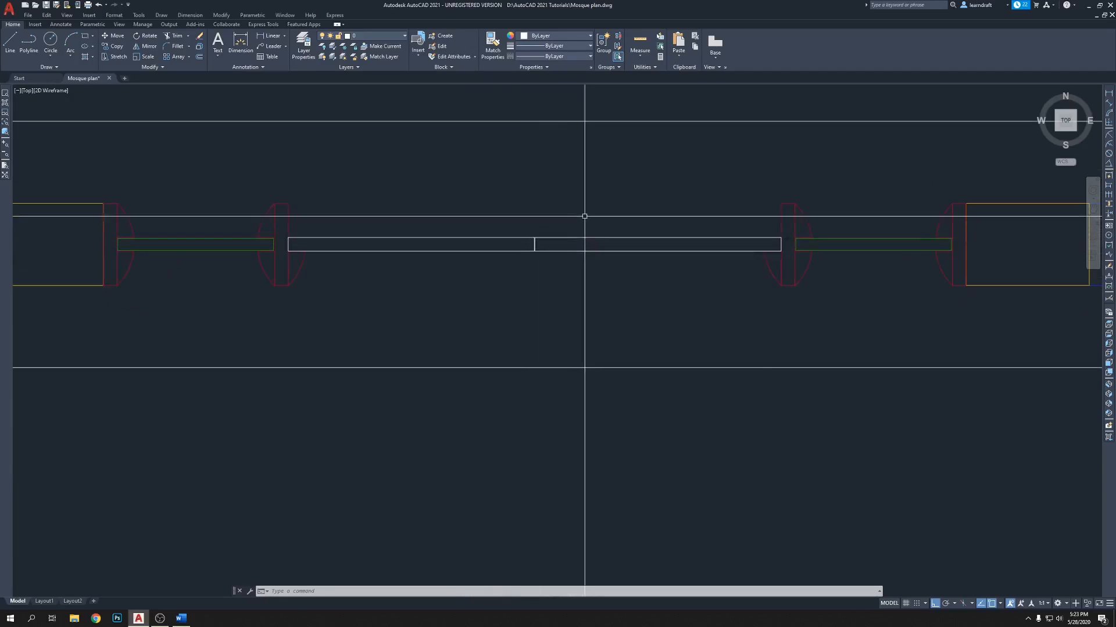
{"action": "middle_click_drag", "start_coordinate": [525, 251], "coordinate": [523, 274]}
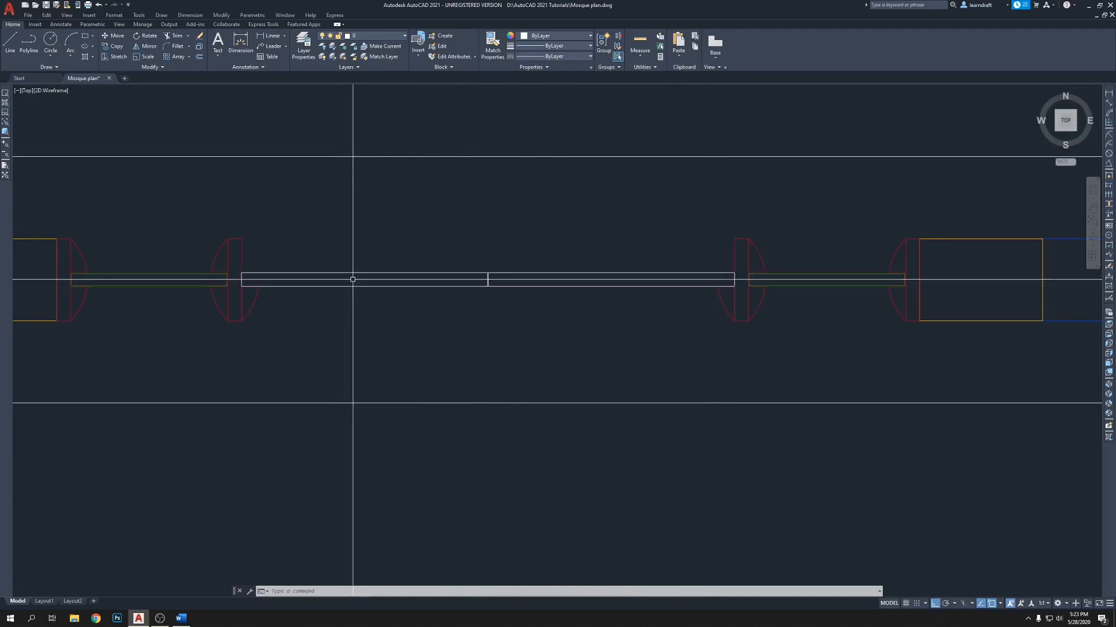
Step: Examine the gap between the two central panels where their ends meet
{"action": "scroll", "coordinate": [465, 287], "scroll_direction": "up", "scroll_amount": 6}
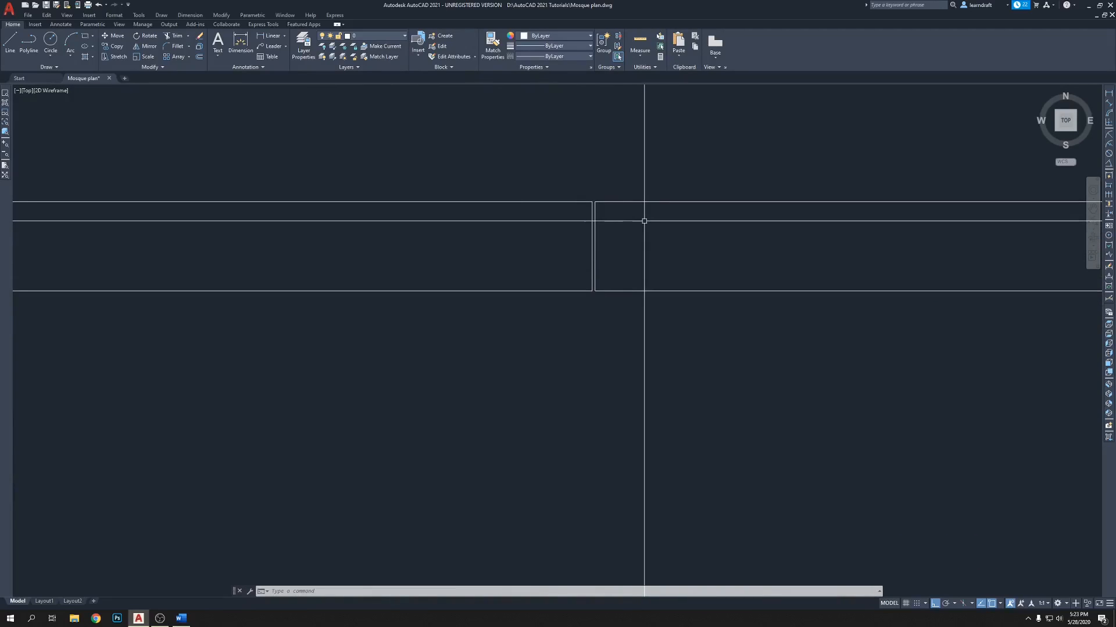
{"action": "middle_click_drag", "start_coordinate": [583, 270], "coordinate": [547, 291]}
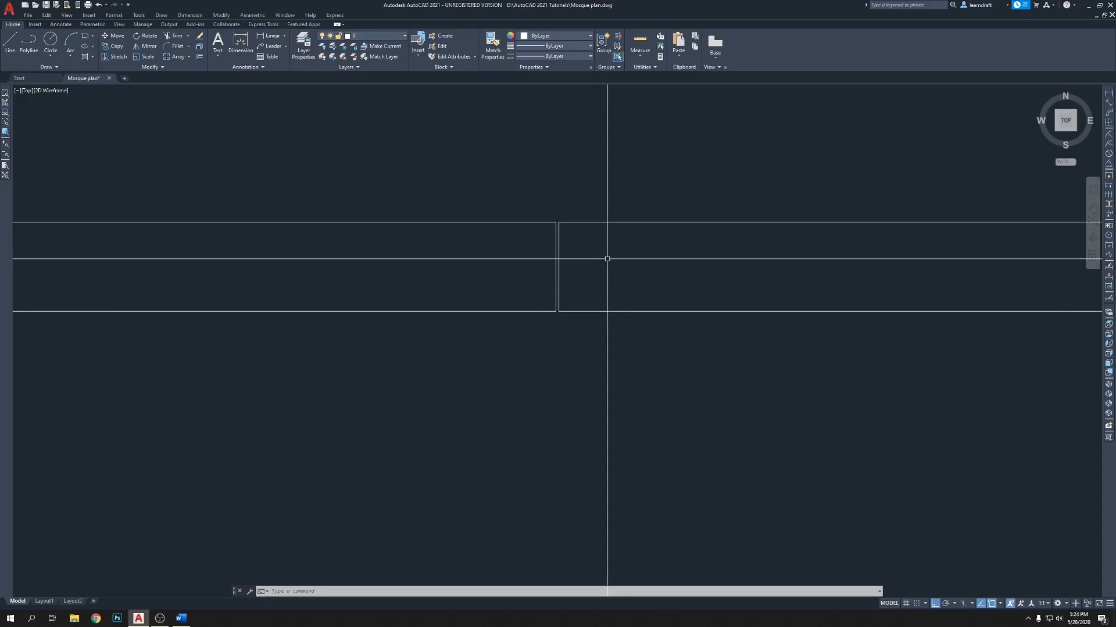
{"action": "scroll", "coordinate": [607, 258], "scroll_direction": "down", "scroll_amount": 5}
{"action": "scroll", "coordinate": [577, 261], "scroll_direction": "up", "scroll_amount": 8}
{"action": "scroll", "coordinate": [574, 263], "scroll_direction": "up", "scroll_amount": 4}
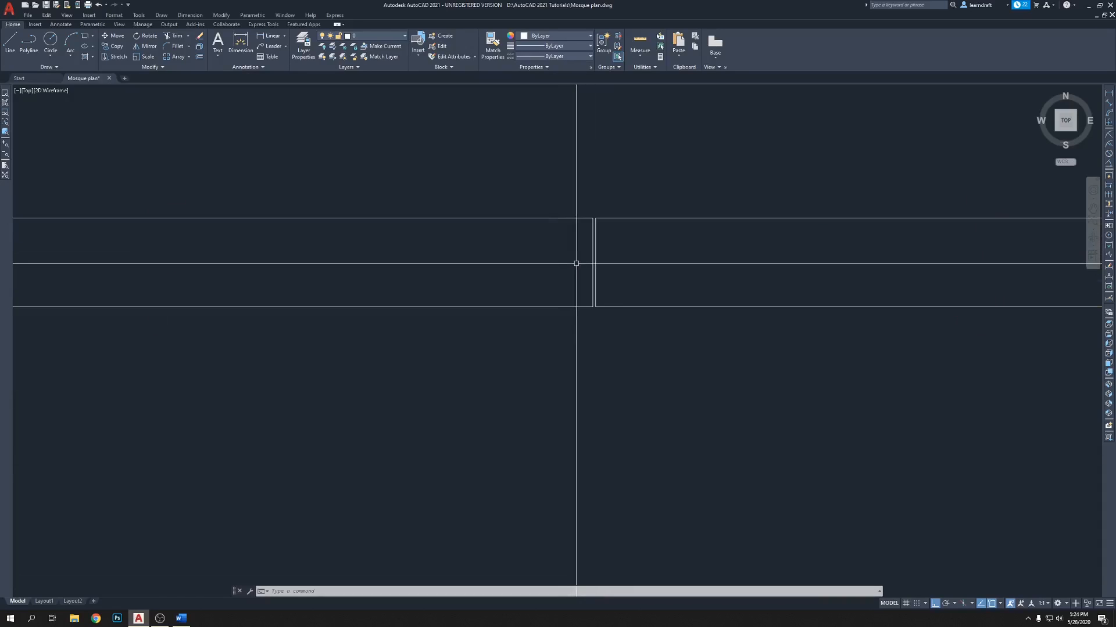
{"action": "scroll", "coordinate": [574, 263], "scroll_direction": "down", "scroll_amount": 5}
{"action": "scroll", "coordinate": [552, 266], "scroll_direction": "up", "scroll_amount": 2}
{"action": "scroll", "coordinate": [333, 285], "scroll_direction": "up", "scroll_amount": 3}
Step: Copy the left inner arc profile to the empty area below the central panels
{"action": "left_click", "coordinate": [332, 285]}
{"action": "middle_click_drag", "start_coordinate": [520, 346], "coordinate": [473, 350]}
{"action": "left_click", "coordinate": [281, 356]}
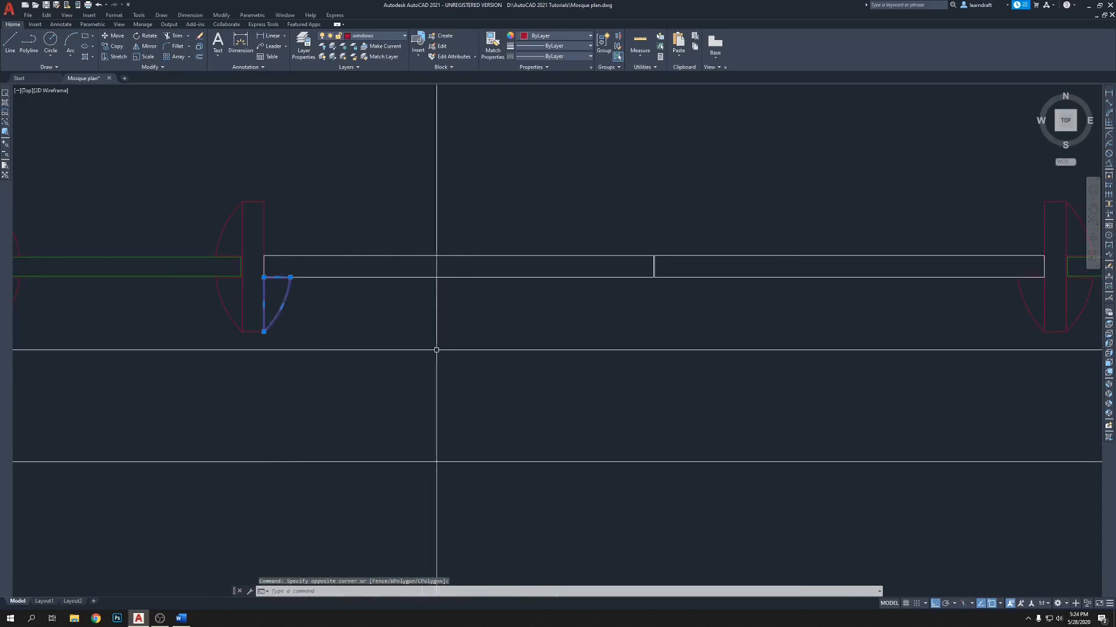
{"action": "type", "text": "co"}
{"action": "key", "text": "Return"}
{"action": "left_click", "coordinate": [351, 339]}
{"action": "left_click", "coordinate": [606, 361]}
{"action": "key", "text": "Escape"}
Step: Rotate the copied arc profile 90 degrees counterclockwise
{"action": "left_click", "coordinate": [580, 323]}
{"action": "left_click", "coordinate": [530, 339]}
{"action": "type", "text": "ro"}
{"action": "key", "text": "Return"}
{"action": "left_click", "coordinate": [570, 349]}
{"action": "left_click", "coordinate": [578, 323]}
Step: Mirror the rotated arc profile about a horizontal line, erasing the source object
{"action": "left_click", "coordinate": [524, 356]}
{"action": "left_click", "coordinate": [495, 407]}
{"action": "type", "text": "m"}
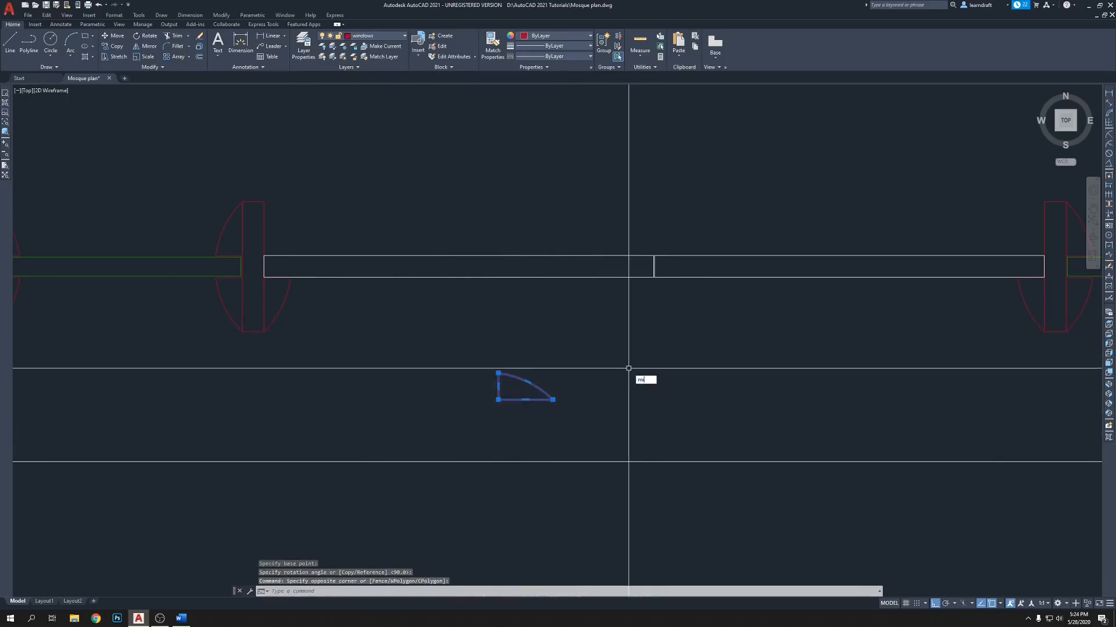
{"action": "type", "text": "i"}
{"action": "key", "text": "Return"}
{"action": "left_click", "coordinate": [586, 366]}
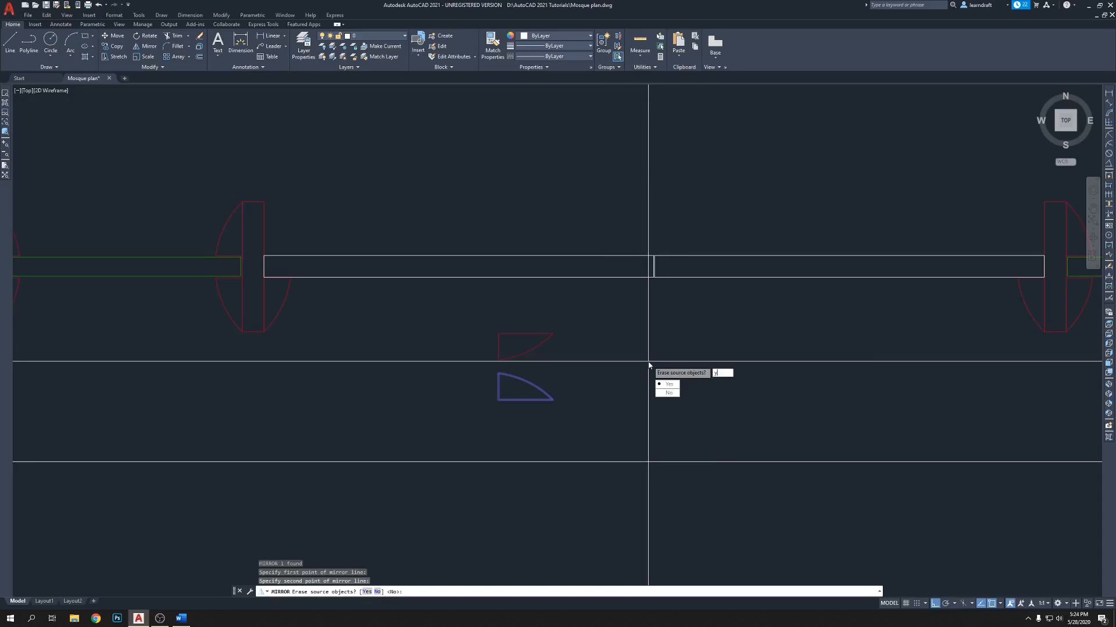
{"action": "key", "text": "Return"}
Step: Move the arc profile by its upper left corner to the lower edge of the central panels at their gap
{"action": "left_click", "coordinate": [590, 356]}
{"action": "left_click", "coordinate": [500, 389]}
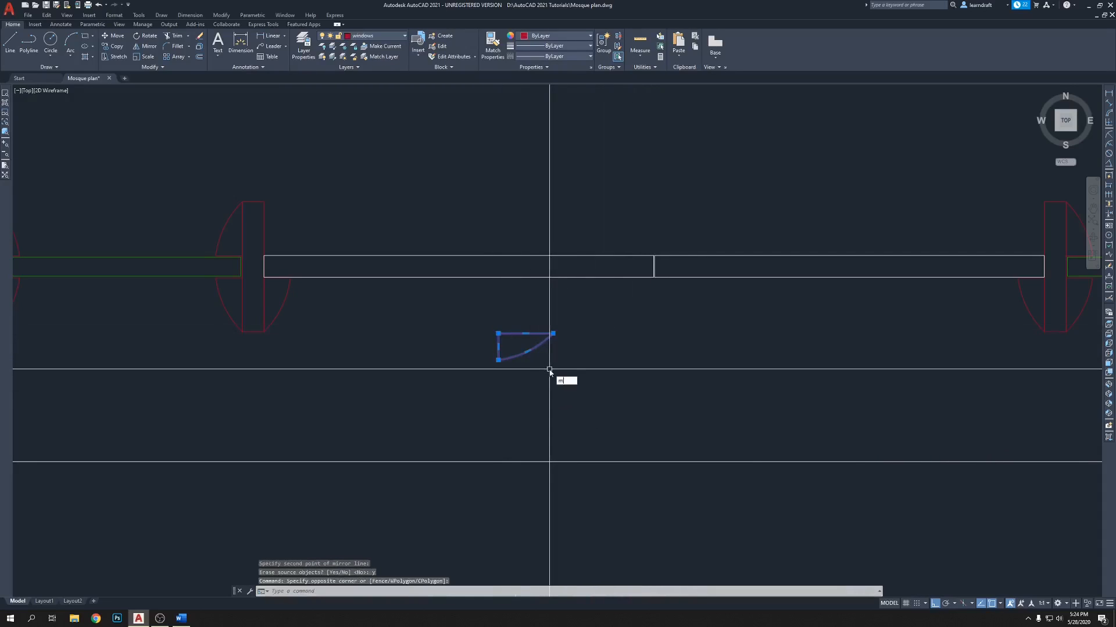
{"action": "key", "text": "Return"}
{"action": "left_click", "coordinate": [498, 333]}
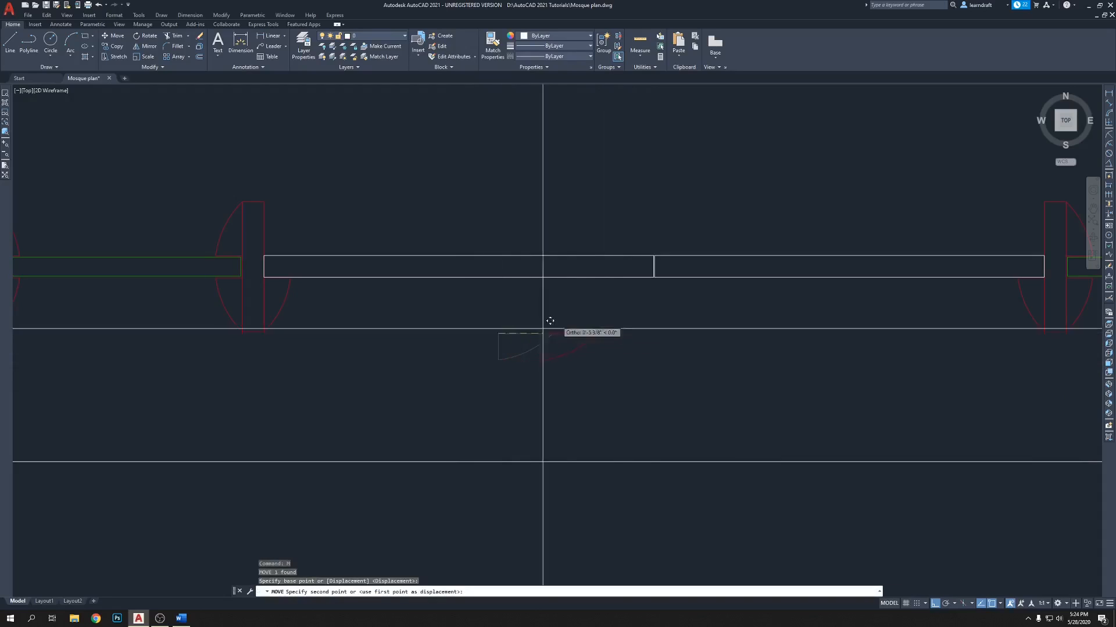
{"action": "left_click", "coordinate": [650, 279]}
{"action": "scroll", "coordinate": [647, 276], "scroll_direction": "up", "scroll_amount": 6}
Step: Move the arc profile left so the midpoint of its straight top edge sits at the gap between the central panels
{"action": "left_click", "coordinate": [702, 314]}
{"action": "left_click", "coordinate": [627, 319]}
{"action": "left_click", "coordinate": [710, 340]}
{"action": "left_click", "coordinate": [675, 366]}
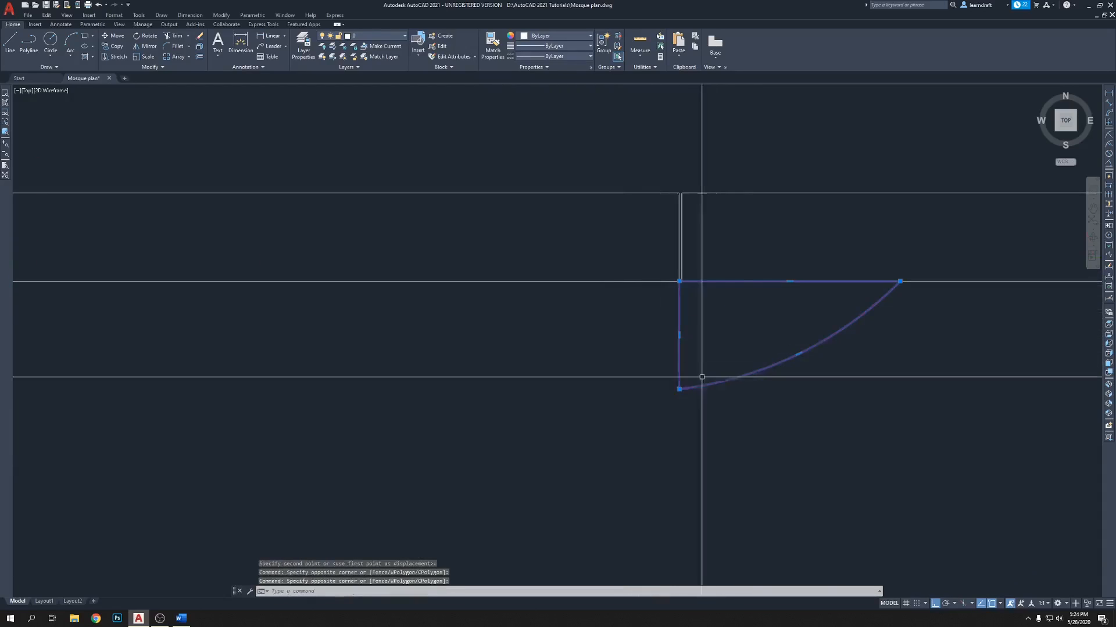
{"action": "middle_click_drag", "start_coordinate": [675, 366], "coordinate": [599, 357]}
{"action": "scroll", "coordinate": [712, 264], "scroll_direction": "up", "scroll_amount": 4}
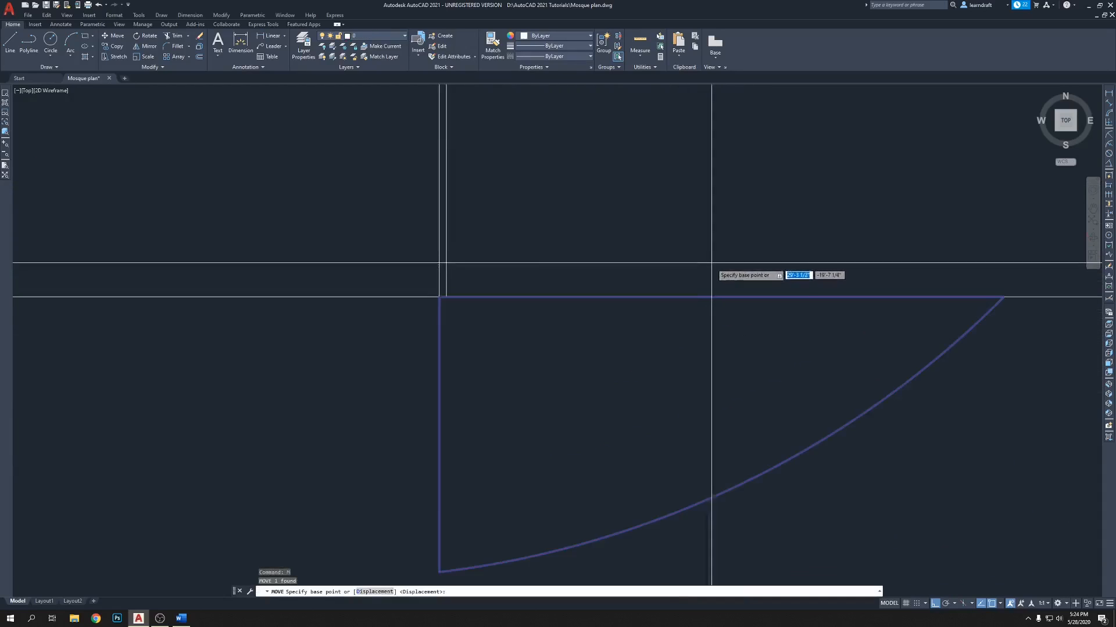
{"action": "type", "text": "m"}
{"action": "key", "text": "Return"}
{"action": "left_click", "coordinate": [724, 297]}
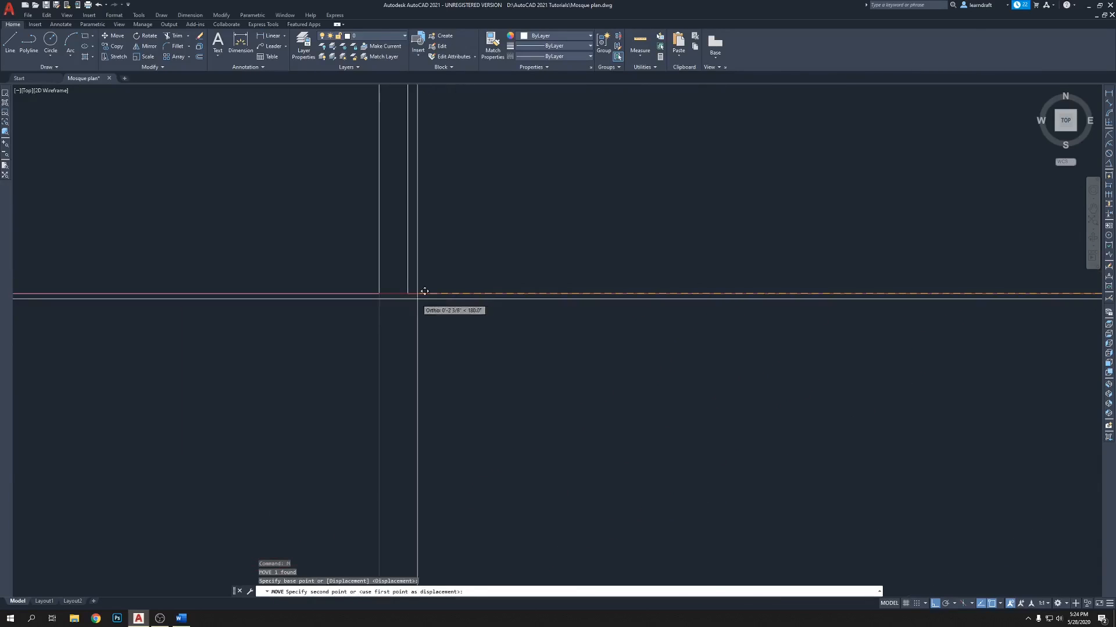
{"action": "left_click", "coordinate": [386, 296]}
{"action": "scroll", "coordinate": [550, 261], "scroll_direction": "down", "scroll_amount": 3}
{"action": "scroll", "coordinate": [551, 283], "scroll_direction": "down", "scroll_amount": 2}
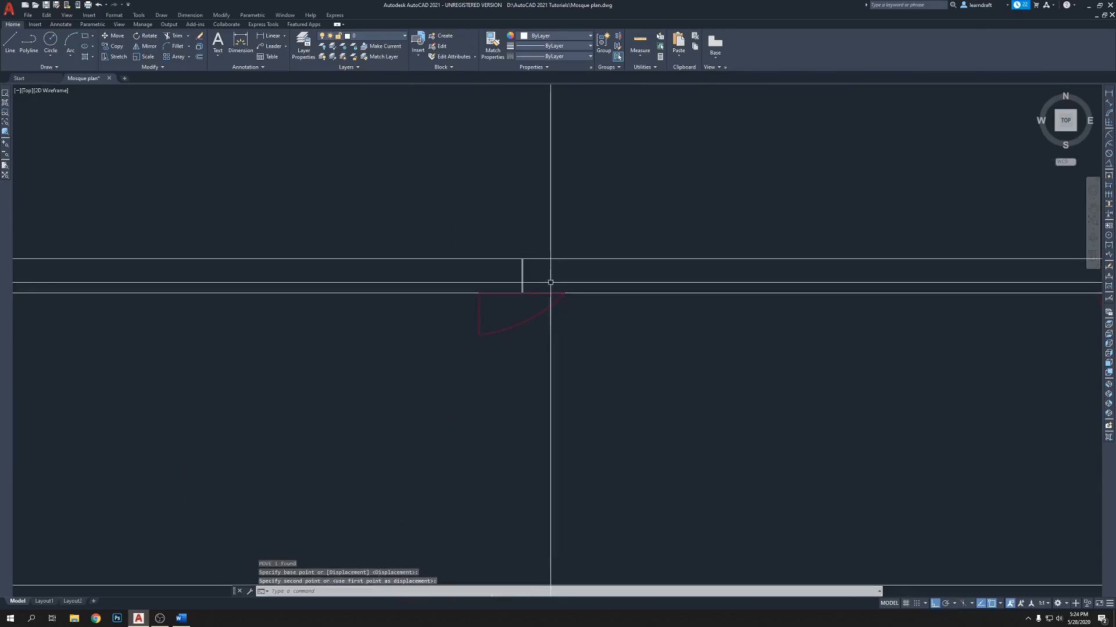
{"action": "scroll", "coordinate": [514, 310], "scroll_direction": "up", "scroll_amount": 1}
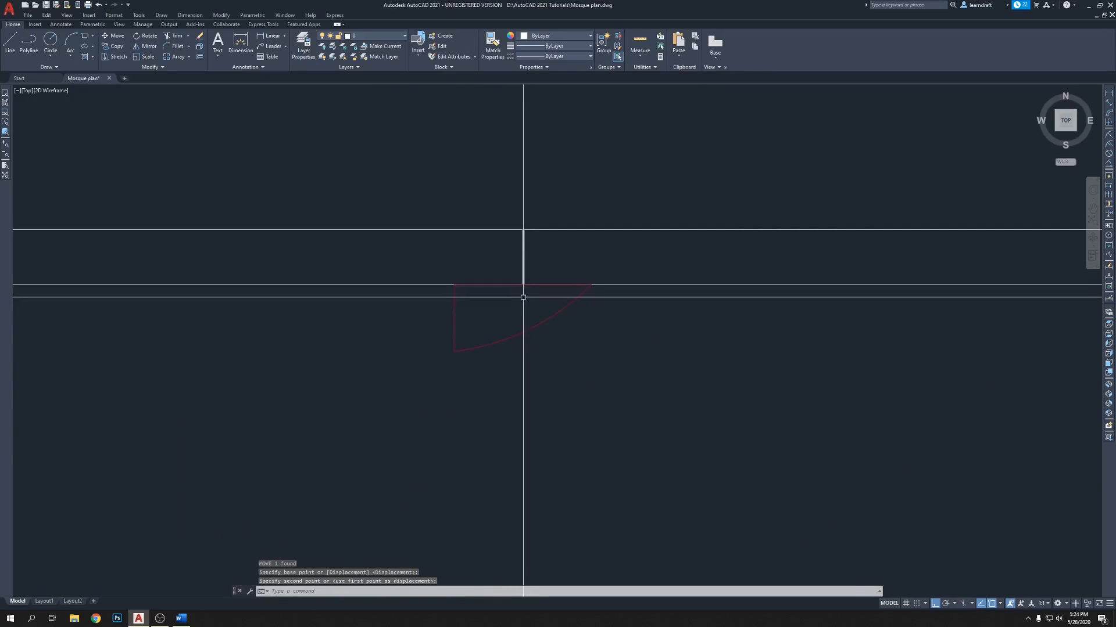
Step: Erase the arc profile placed beneath the gap between the central panels
{"action": "left_click", "coordinate": [524, 306]}
{"action": "left_click", "coordinate": [515, 380]}
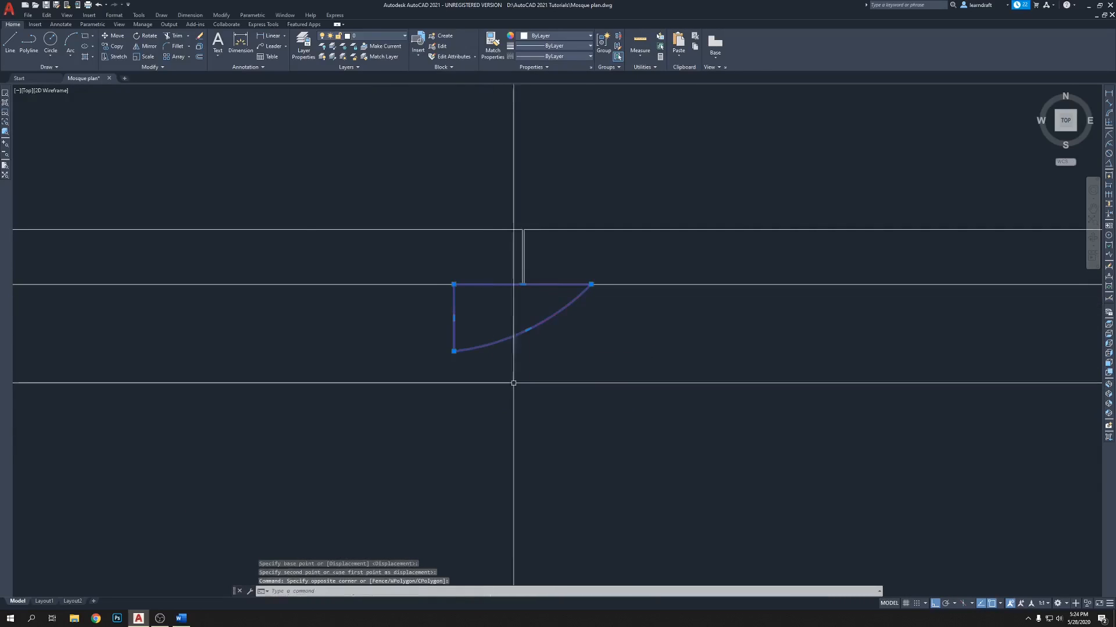
{"action": "key", "text": "Delete"}
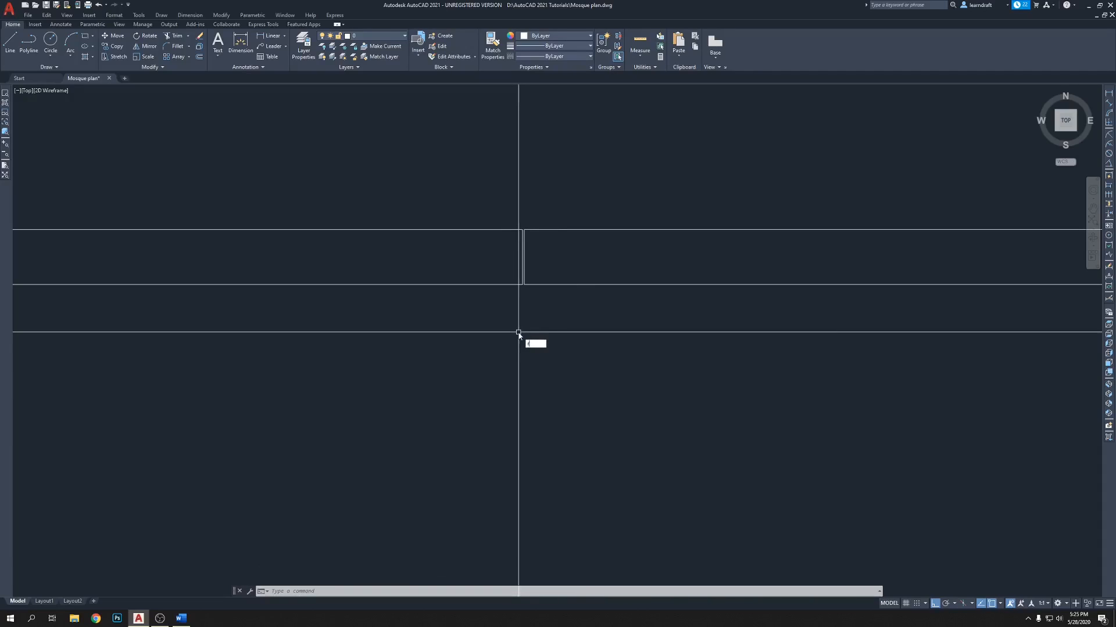
Step: Draw a rectangle 1.5 long and 1 wide just below the central panels' gap
{"action": "key", "text": "Return"}
{"action": "left_click", "coordinate": [478, 334]}
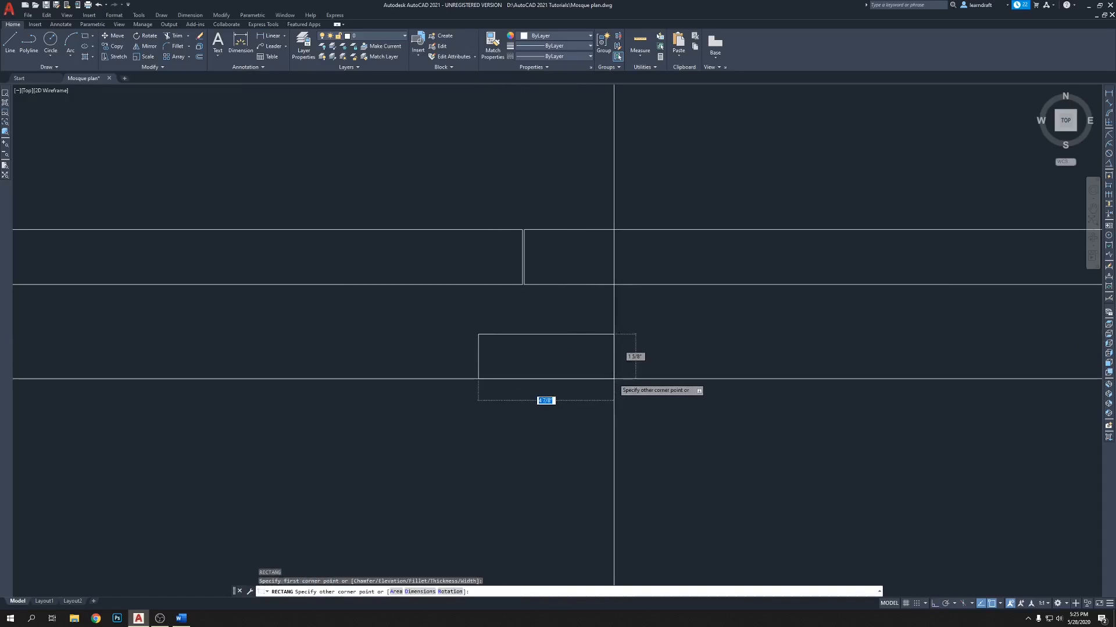
{"action": "type", "text": "d"}
{"action": "key", "text": "Return"}
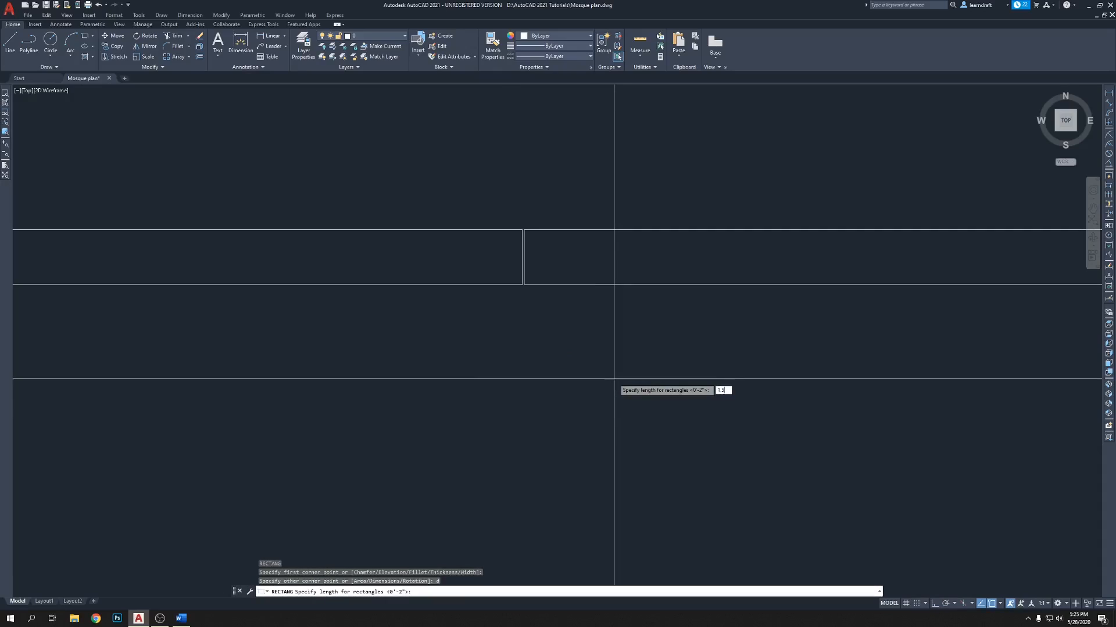
{"action": "key", "text": "Return"}
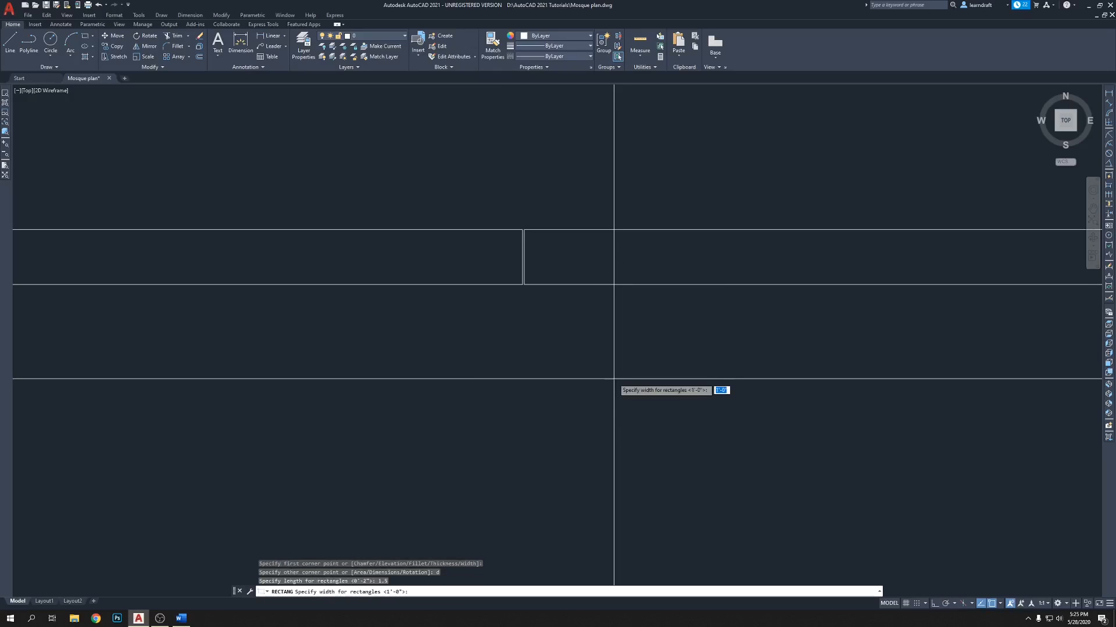
{"action": "key", "text": "Return"}
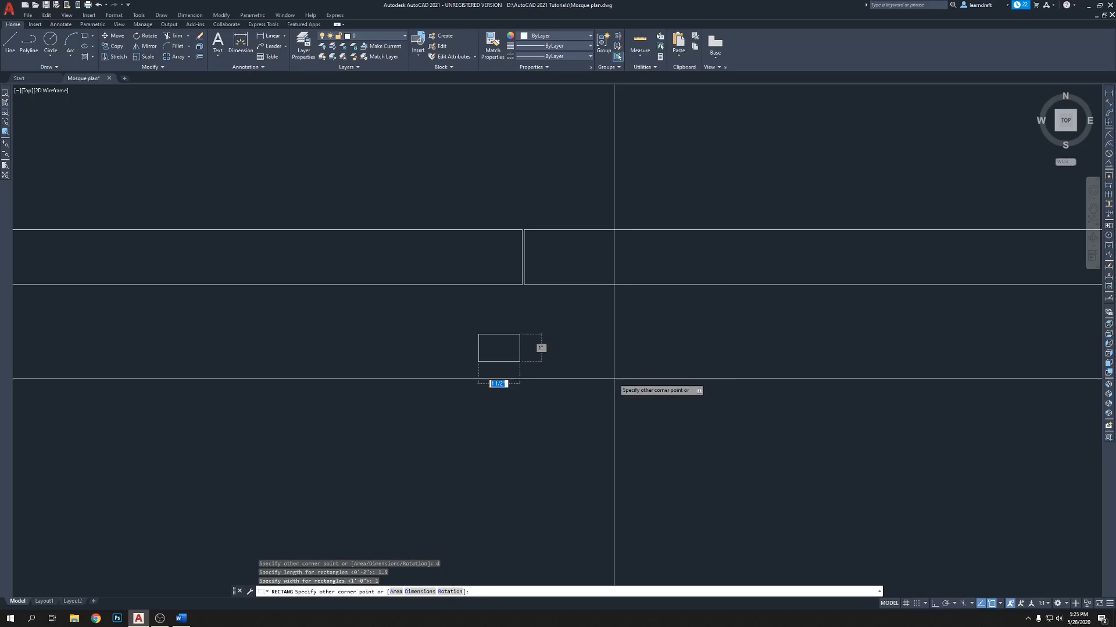
{"action": "left_click", "coordinate": [614, 379]}
Step: Draw a three-point arc from the rectangle's upper left corner through its bottom edge midpoint to its upper right corner
{"action": "scroll", "coordinate": [498, 318], "scroll_direction": "up", "scroll_amount": 3}
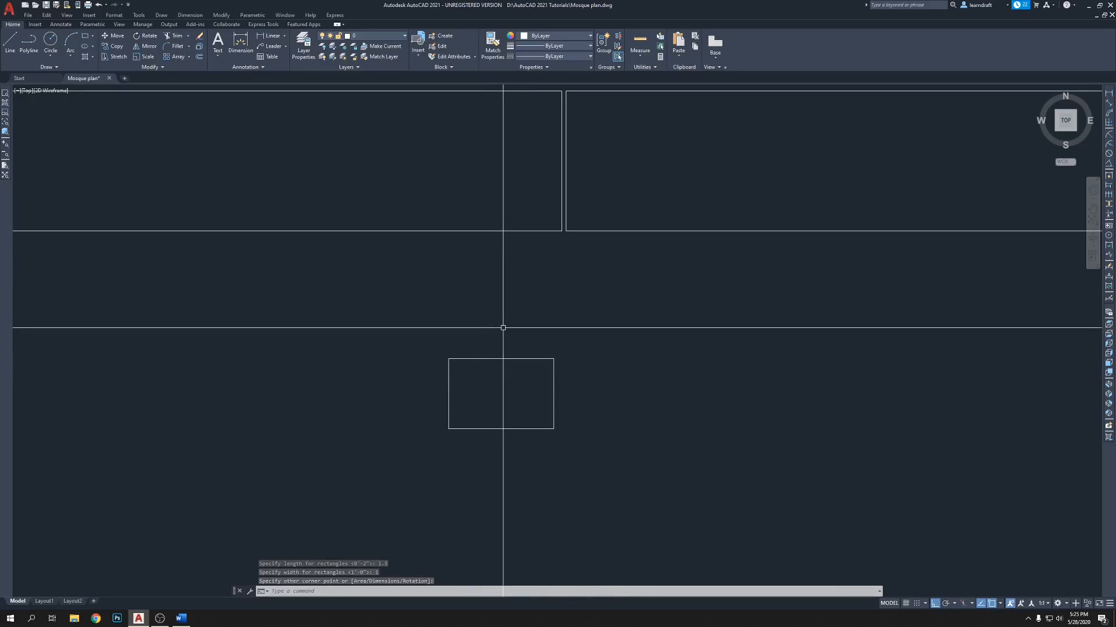
{"action": "type", "text": "a"}
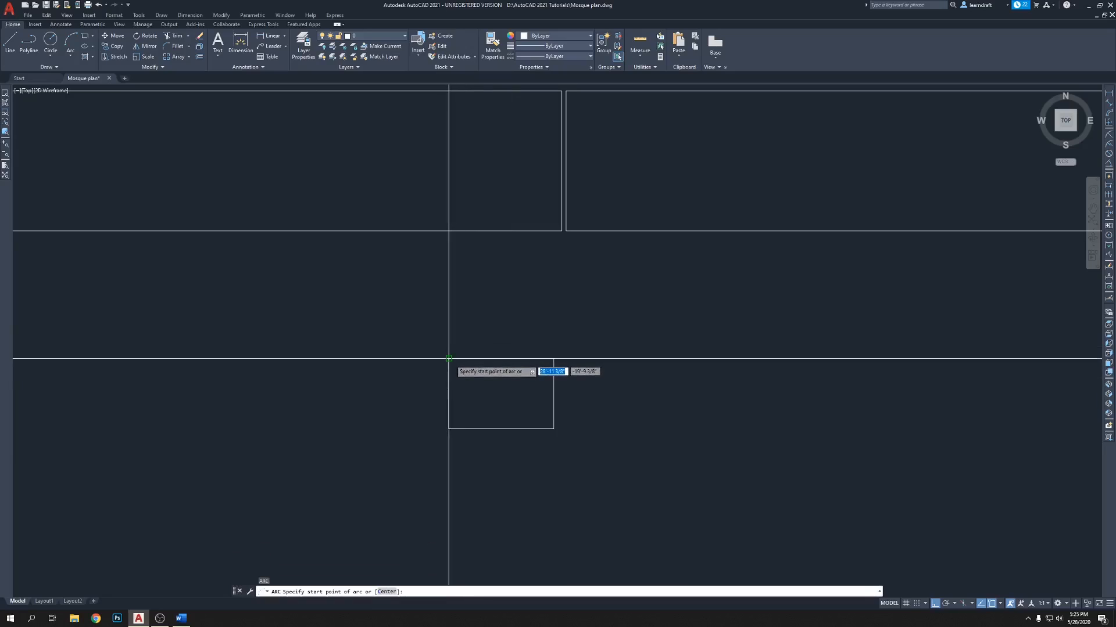
{"action": "key", "text": "Return"}
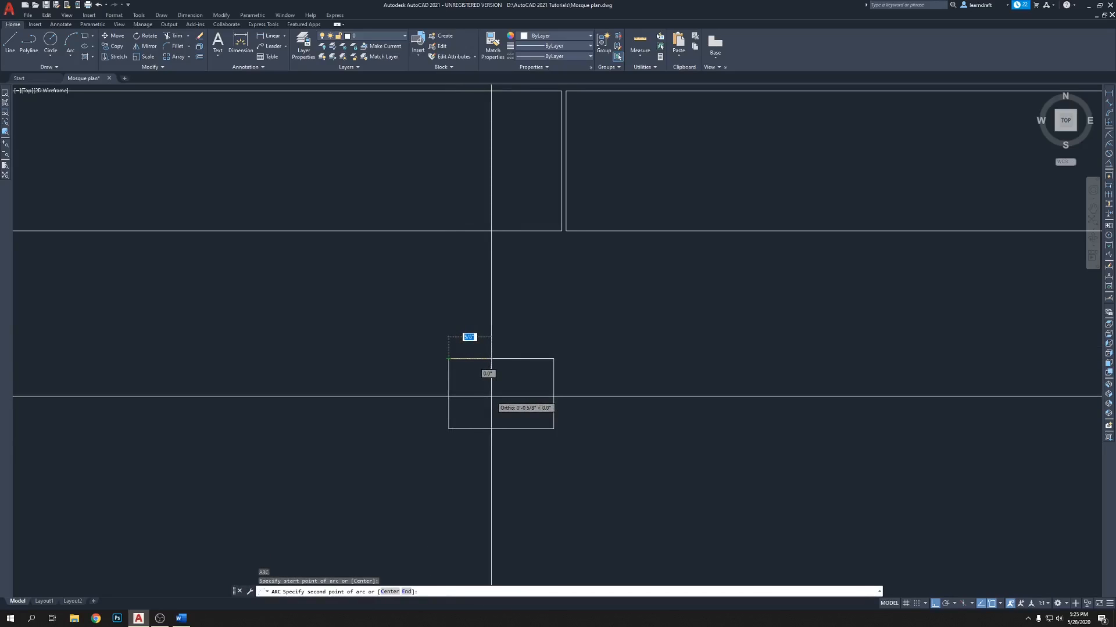
{"action": "left_click", "coordinate": [499, 427]}
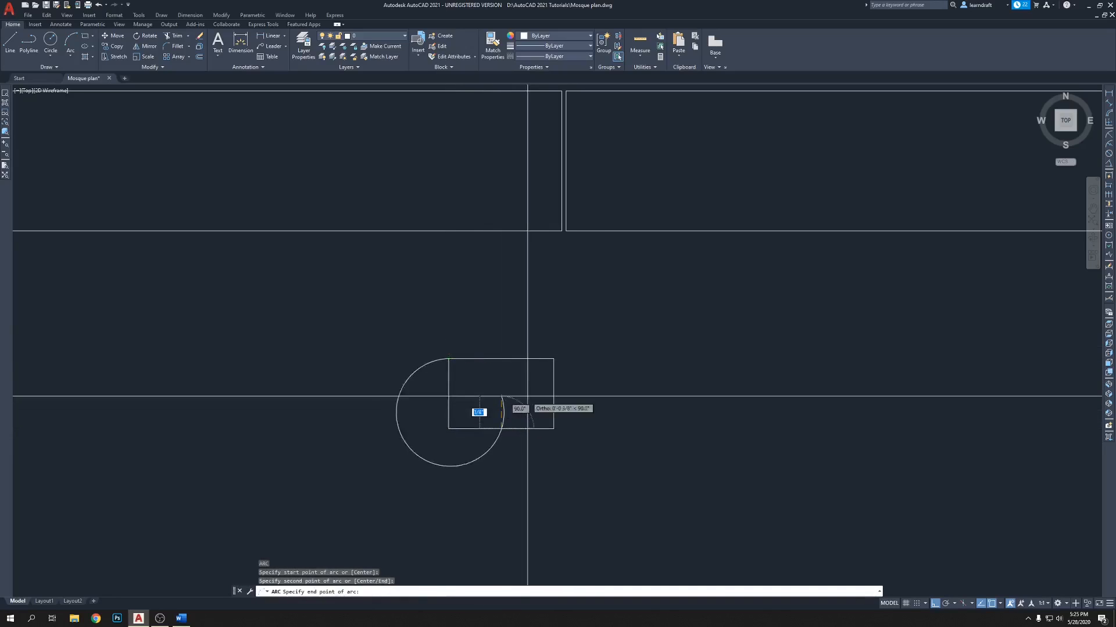
{"action": "left_click", "coordinate": [554, 359]}
Step: Flatten the arc by pulling its midpoint up to about two thirds of the rectangle's depth
{"action": "left_click", "coordinate": [535, 417]}
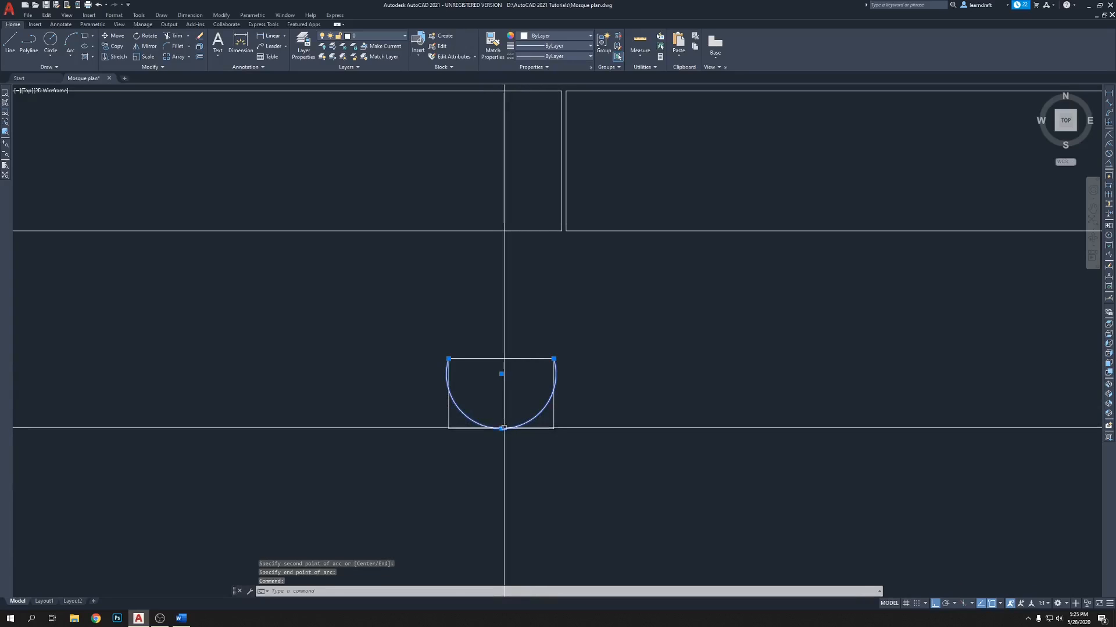
{"action": "left_click", "coordinate": [502, 428]}
{"action": "left_click", "coordinate": [501, 403]}
{"action": "key", "text": "Escape"}
{"action": "key", "text": "Escape"}
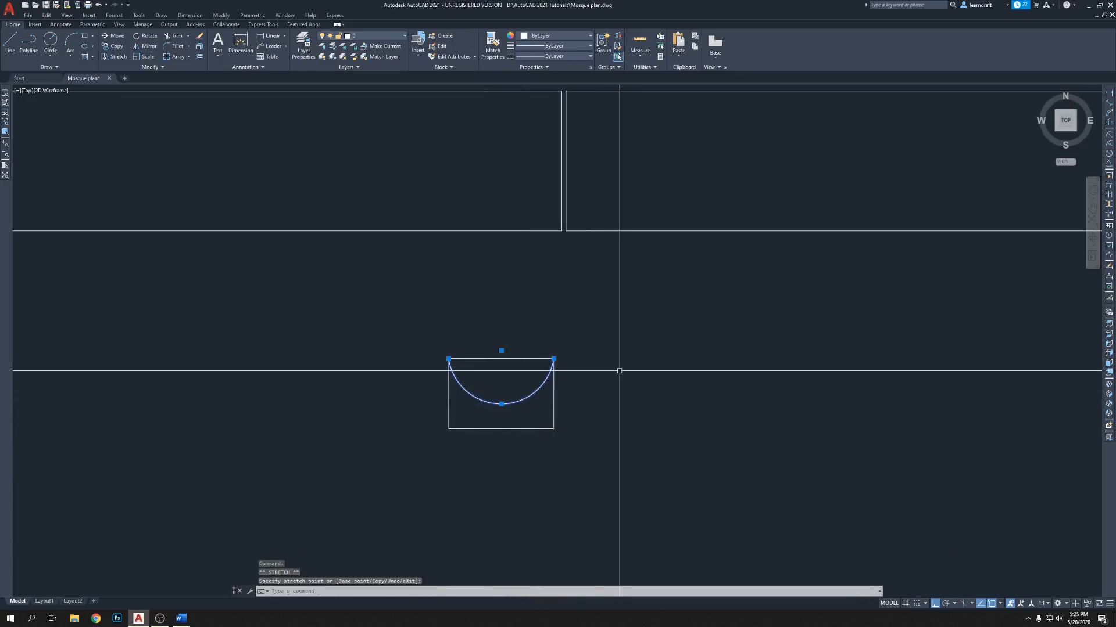
Step: Trim away the rectangle's sides and bottom, keeping the arc and the straight top edge
{"action": "type", "text": "t"}
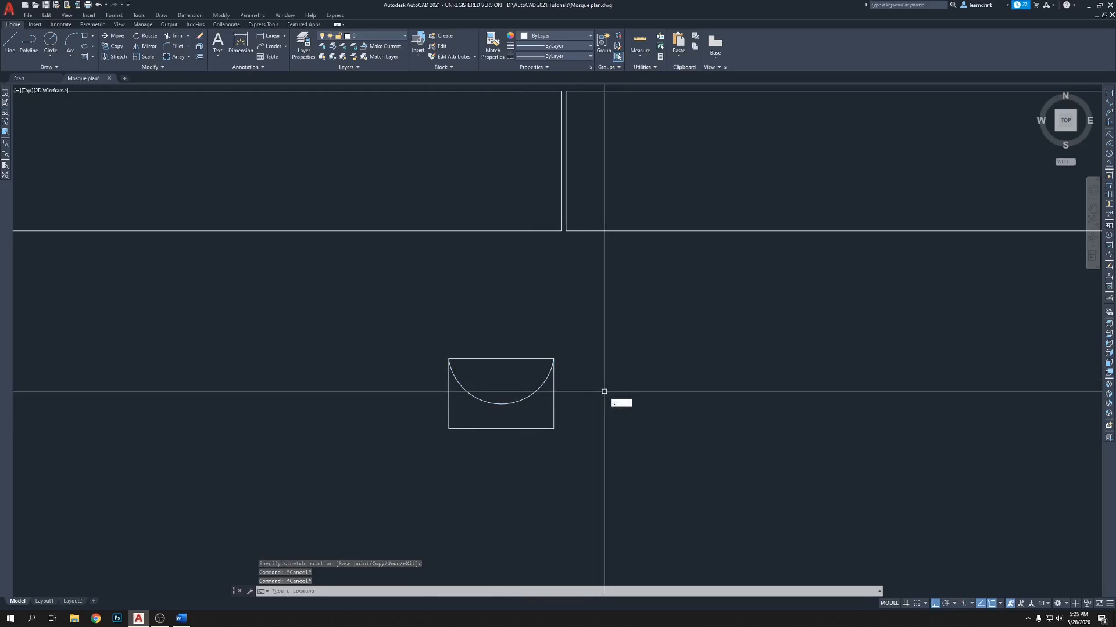
{"action": "type", "text": "r"}
{"action": "key", "text": "Return"}
{"action": "left_click", "coordinate": [476, 398]}
{"action": "key", "text": "ctrl+z"}
{"action": "mouse_move", "coordinate": [473, 412]}
{"action": "left_mouse_down"}
{"action": "mouse_move", "coordinate": [456, 450]}
{"action": "mouse_move", "coordinate": [446, 433]}
{"action": "mouse_move", "coordinate": [456, 401]}
{"action": "mouse_move", "coordinate": [555, 414]}
{"action": "left_mouse_up"}
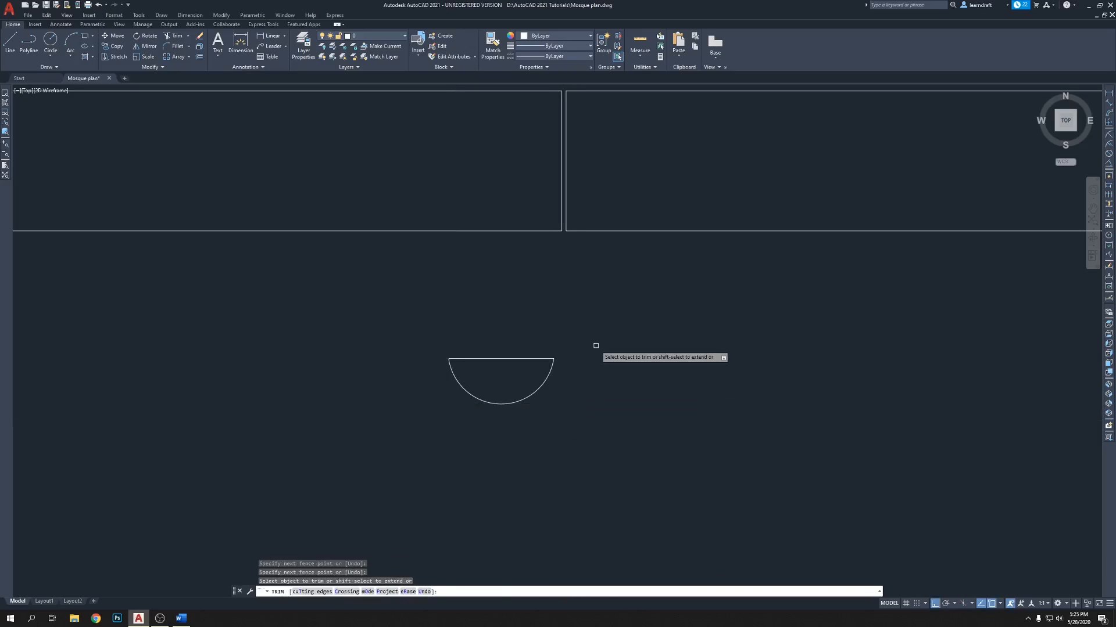
{"action": "key", "text": "Escape"}
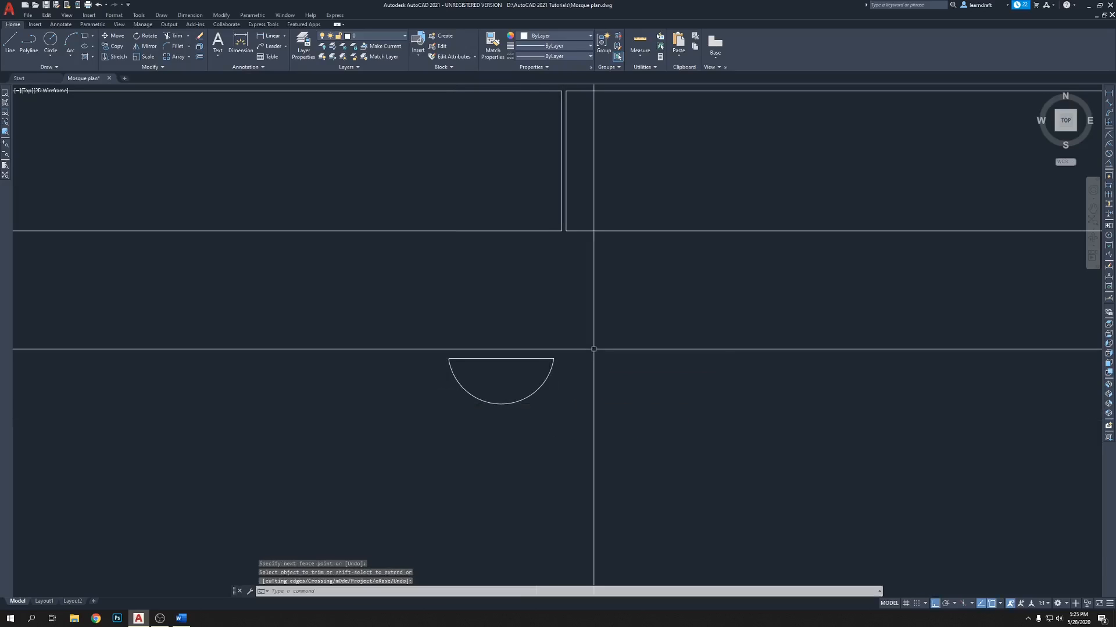
Step: Move the half-round shape by its top edge midpoint to the lower edge of the central panels at their gap
{"action": "left_click", "coordinate": [593, 348]}
{"action": "left_click", "coordinate": [448, 410]}
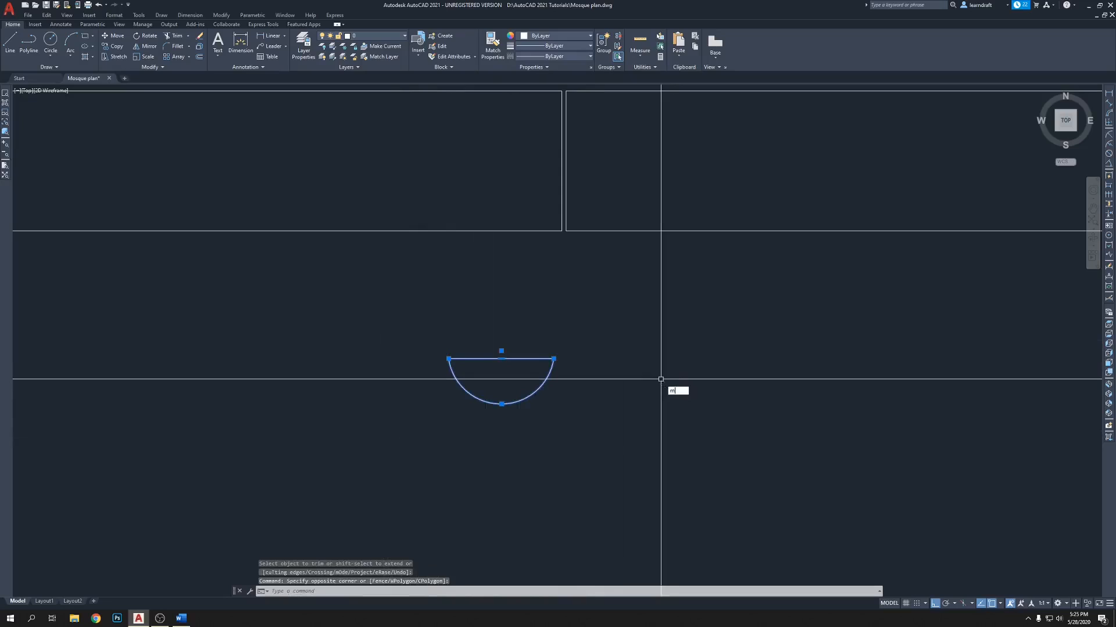
{"action": "key", "text": "Return"}
{"action": "left_click", "coordinate": [501, 358]}
{"action": "scroll", "coordinate": [546, 217], "scroll_direction": "up", "scroll_amount": 4}
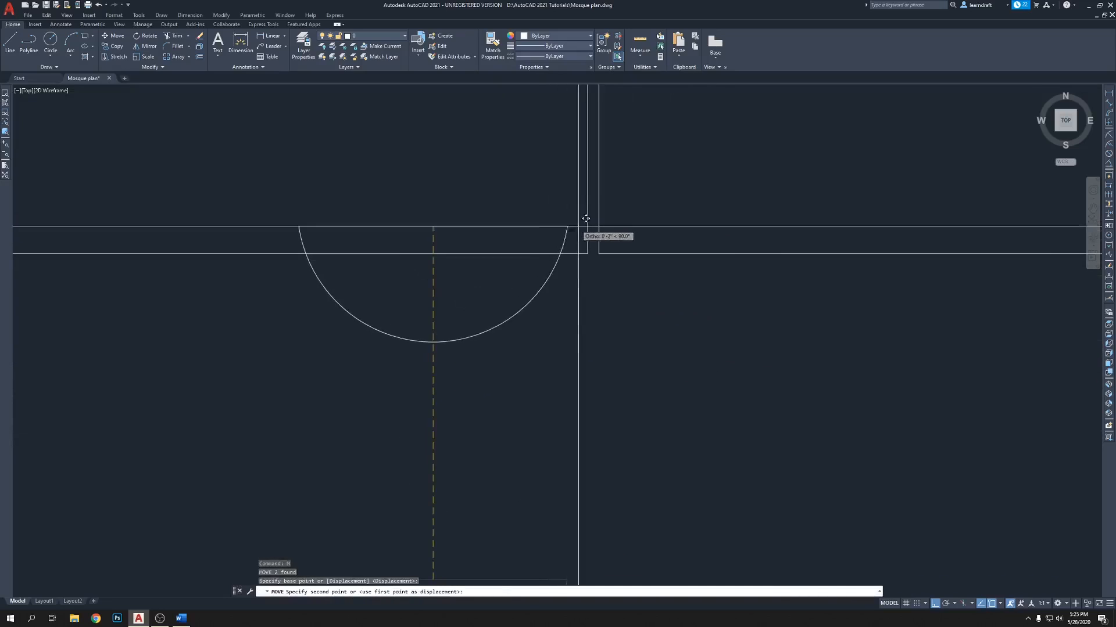
{"action": "left_click", "coordinate": [593, 254]}
{"action": "scroll", "coordinate": [541, 290], "scroll_direction": "down", "scroll_amount": 5}
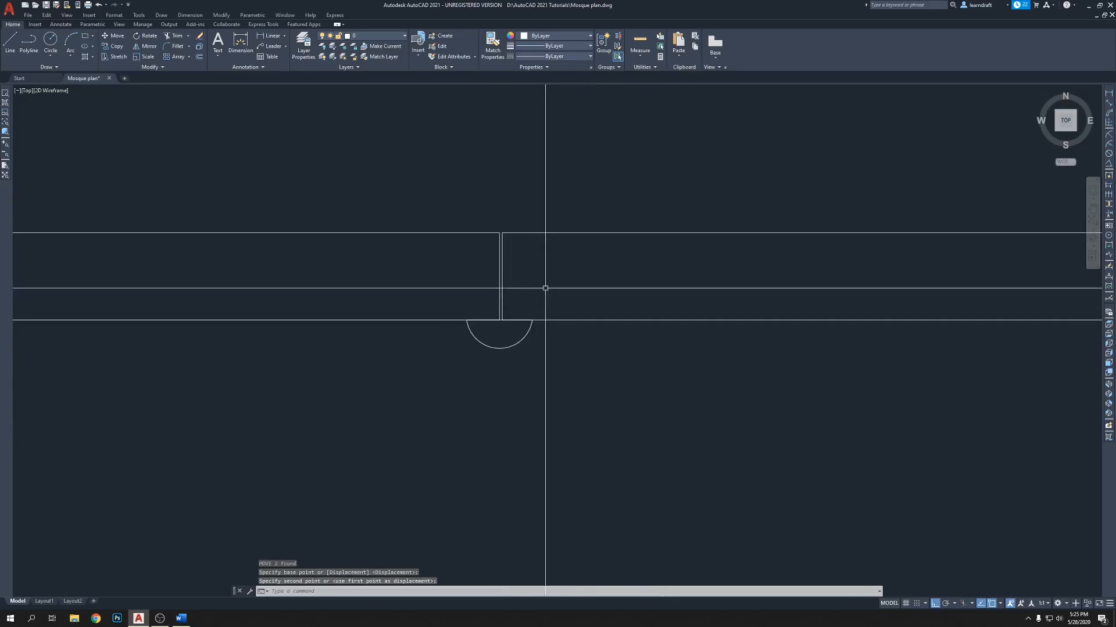
{"action": "scroll", "coordinate": [541, 291], "scroll_direction": "down", "scroll_amount": 3}
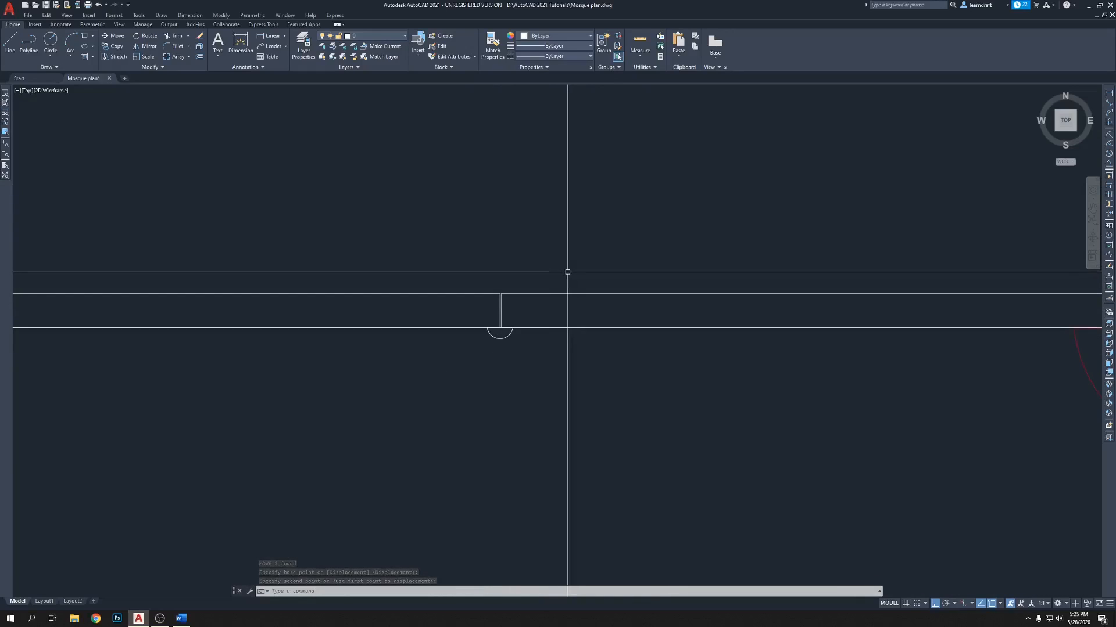
{"action": "scroll", "coordinate": [540, 293], "scroll_direction": "down", "scroll_amount": 5}
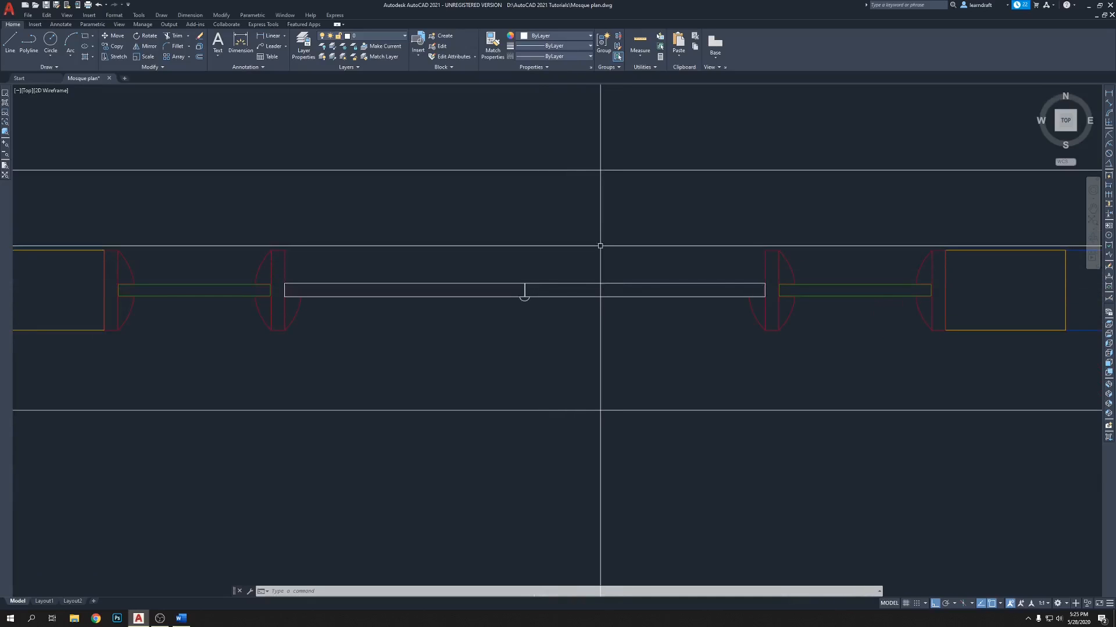
Step: Erase the half-round shape's arc and straight edge beneath the central panels' gap
{"action": "scroll", "coordinate": [540, 293], "scroll_direction": "up", "scroll_amount": 5}
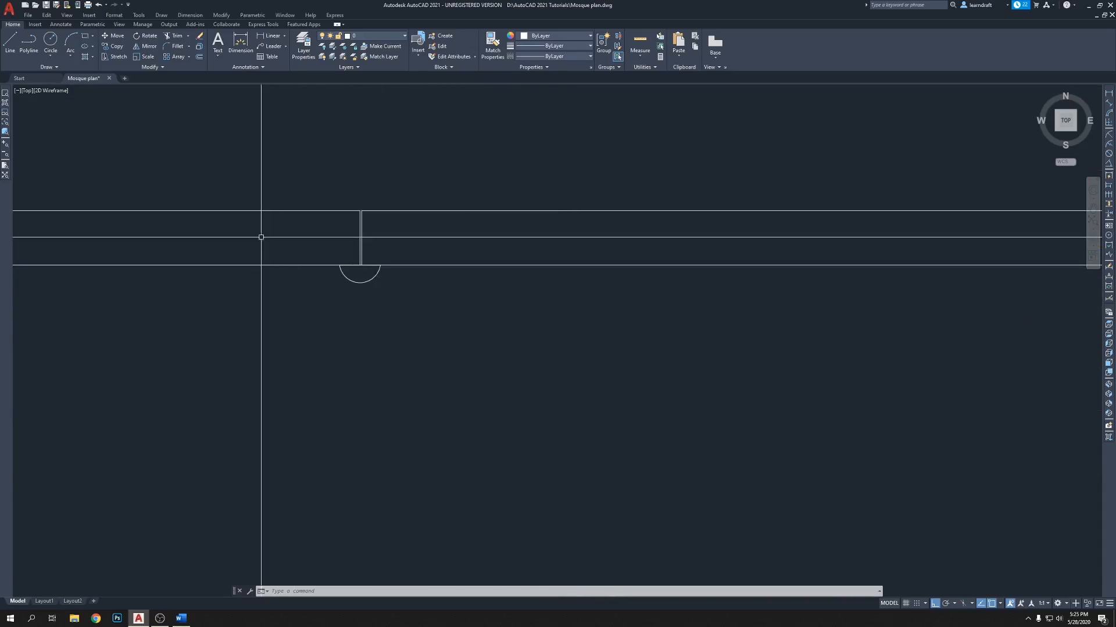
{"action": "left_click", "coordinate": [415, 273]}
{"action": "left_click", "coordinate": [537, 361]}
{"action": "middle_click_drag", "start_coordinate": [550, 328], "coordinate": [577, 368]}
{"action": "key", "text": "Delete"}
{"action": "middle_click_drag", "start_coordinate": [501, 308], "coordinate": [555, 308]}
{"action": "left_click", "coordinate": [540, 272]}
{"action": "left_click", "coordinate": [519, 297]}
{"action": "scroll", "coordinate": [541, 278], "scroll_direction": "up", "scroll_amount": 3}
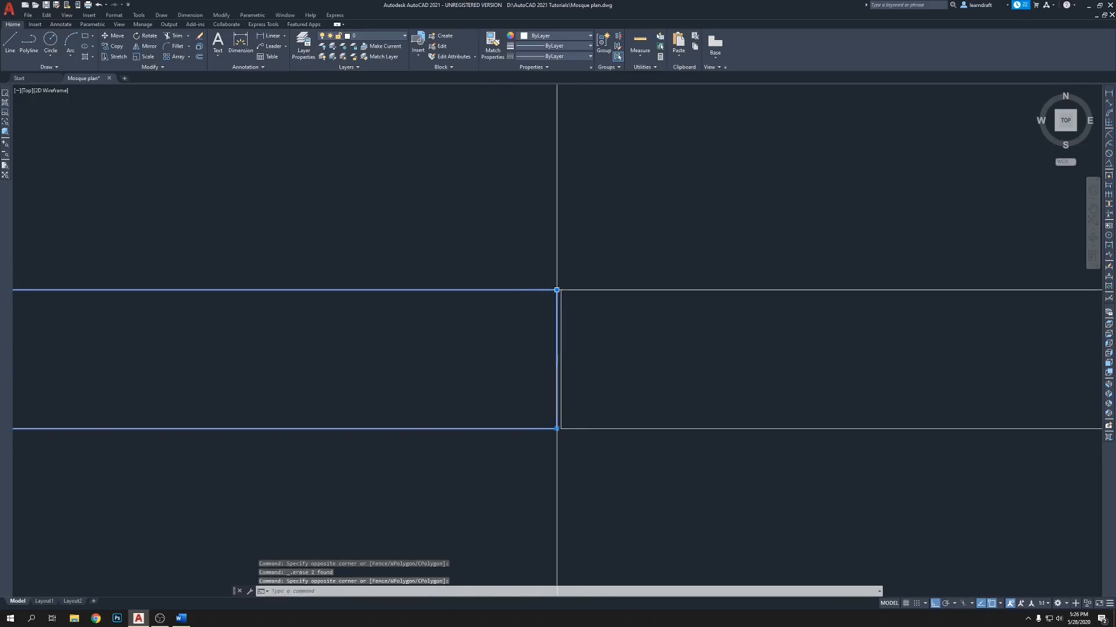
{"action": "left_click", "coordinate": [556, 289]}
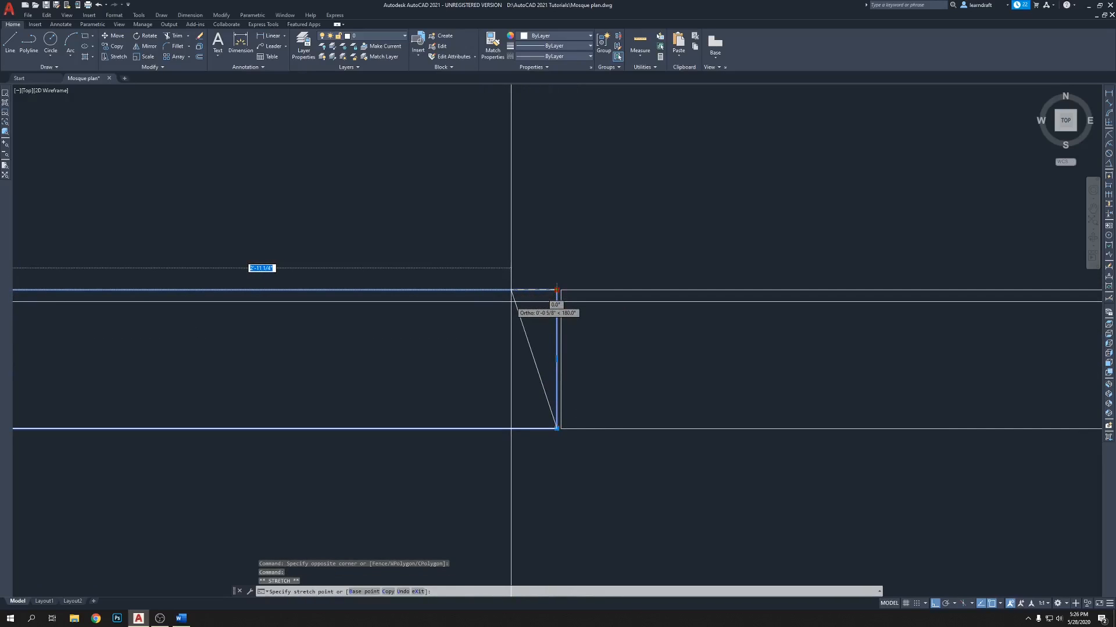
{"action": "key", "text": "Escape"}
{"action": "key", "text": "Escape"}
Step: Stretch the left central panel's inner end .5 to the right, so it overlaps the right panel
{"action": "middle_click_drag", "start_coordinate": [511, 299], "coordinate": [521, 257]}
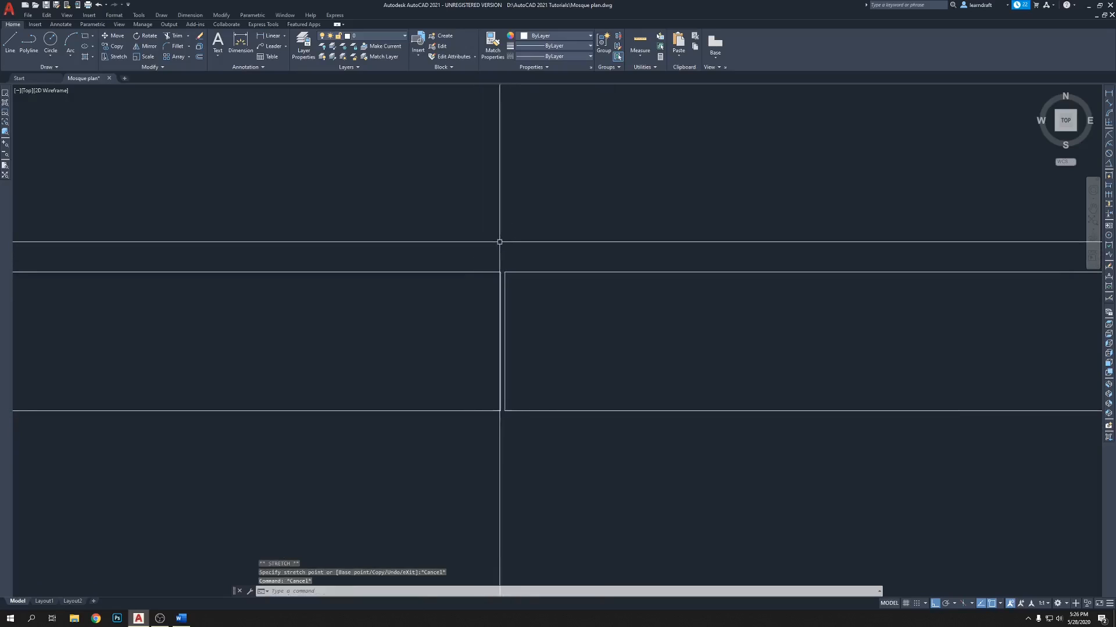
{"action": "left_click", "coordinate": [503, 242]}
{"action": "left_click", "coordinate": [453, 440]}
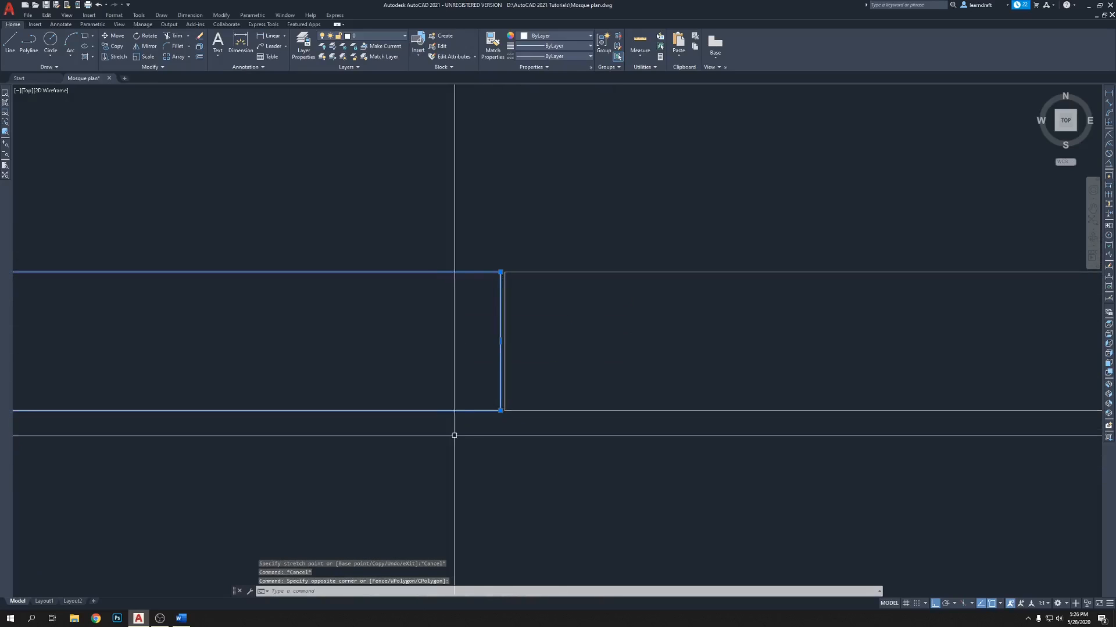
{"action": "type", "text": "s"}
{"action": "key", "text": "Return"}
{"action": "left_click", "coordinate": [542, 465]}
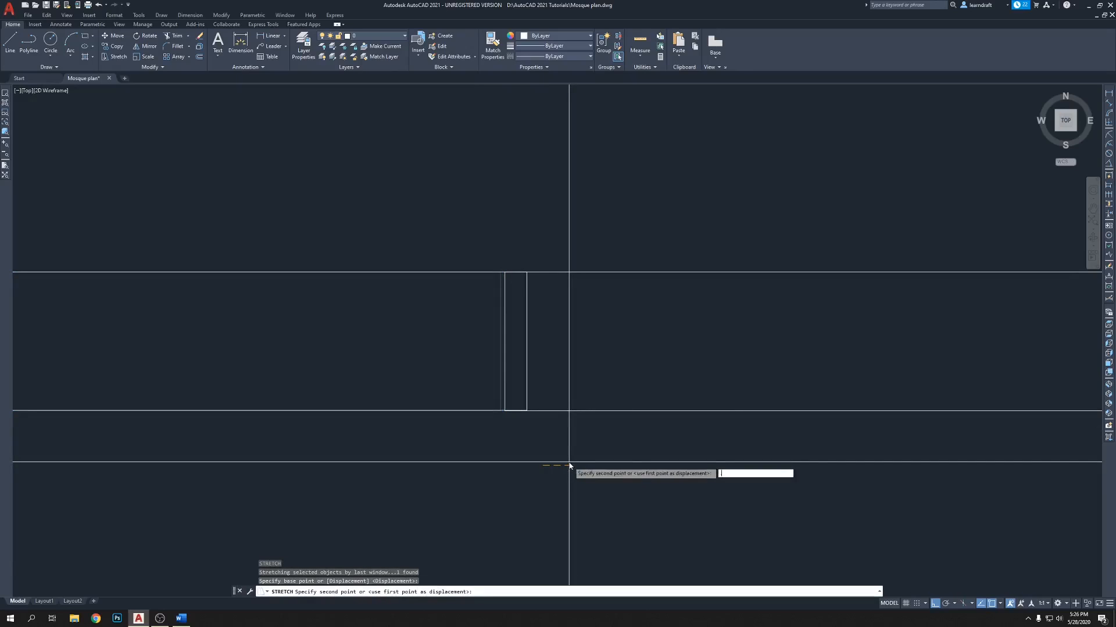
{"action": "key", "text": "Return"}
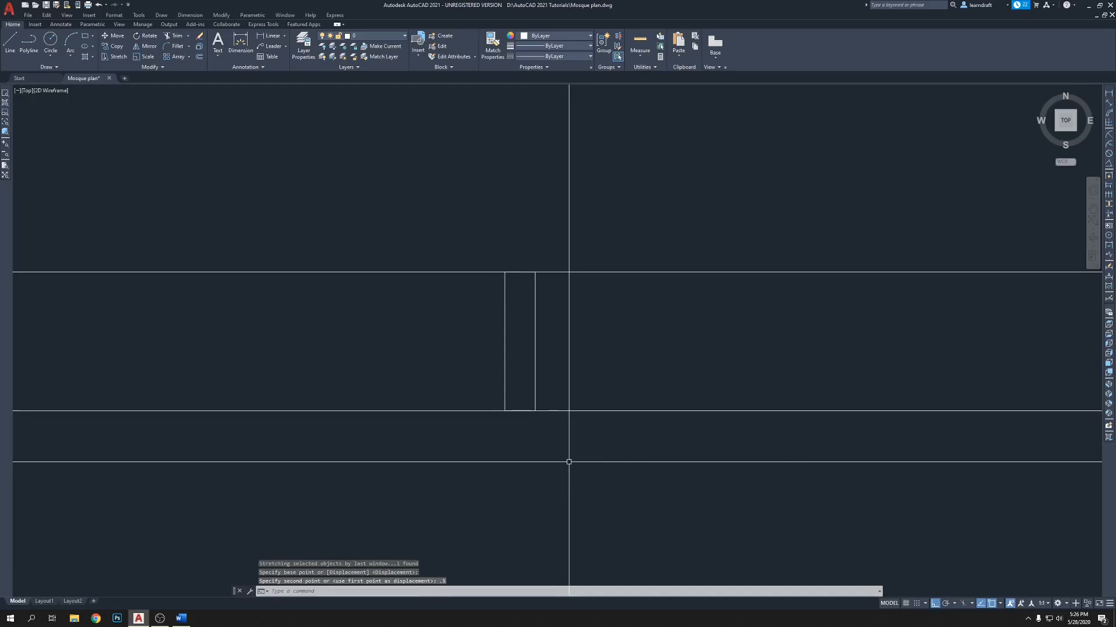
Step: Stretch the right central panel's inner end .5 to the left, into the left panel
{"action": "left_click", "coordinate": [508, 292]}
{"action": "left_click", "coordinate": [508, 295]}
{"action": "left_click", "coordinate": [509, 295]}
{"action": "left_click", "coordinate": [504, 326]}
{"action": "left_click", "coordinate": [506, 338]}
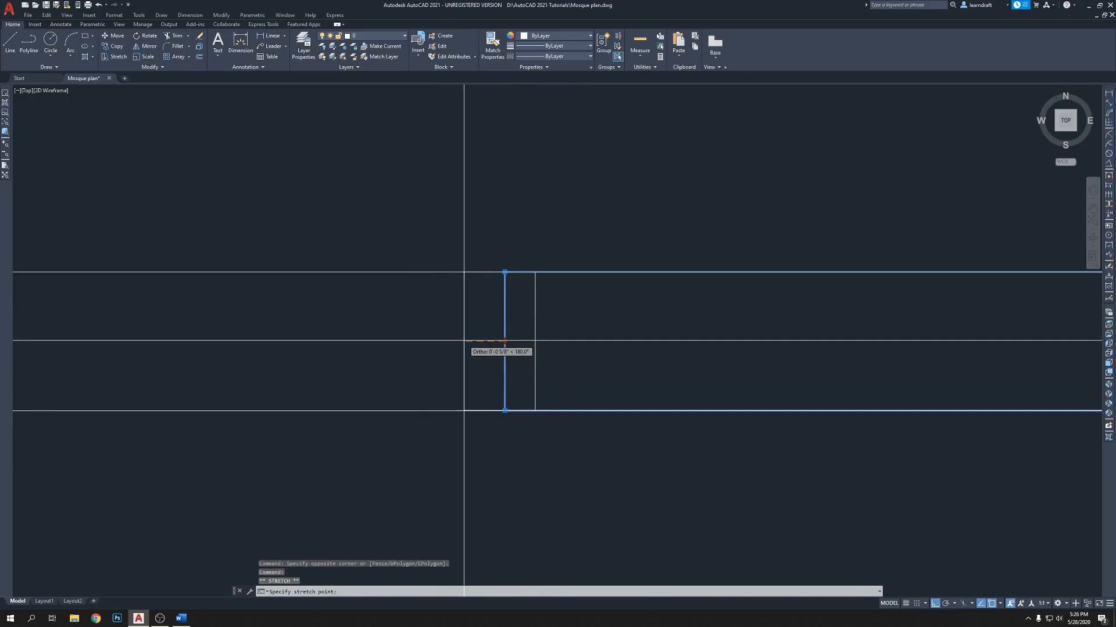
{"action": "type", "text": ".5"}
{"action": "key", "text": "Return"}
{"action": "key", "text": "Escape"}
{"action": "left_click", "coordinate": [483, 299]}
{"action": "left_click", "coordinate": [451, 313]}
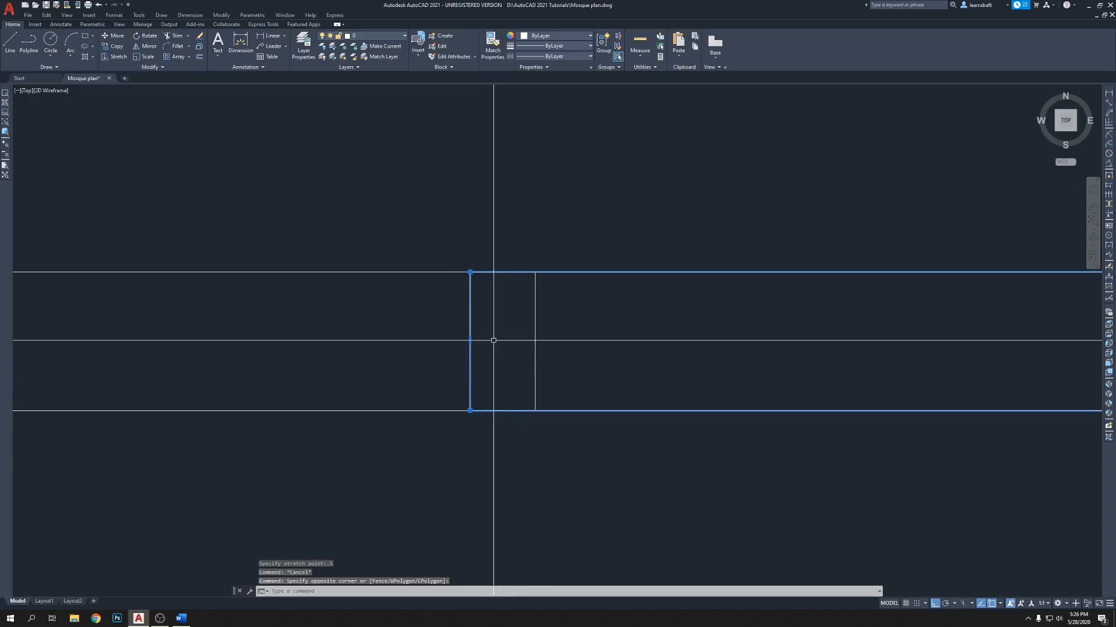
{"action": "key", "text": "Escape"}
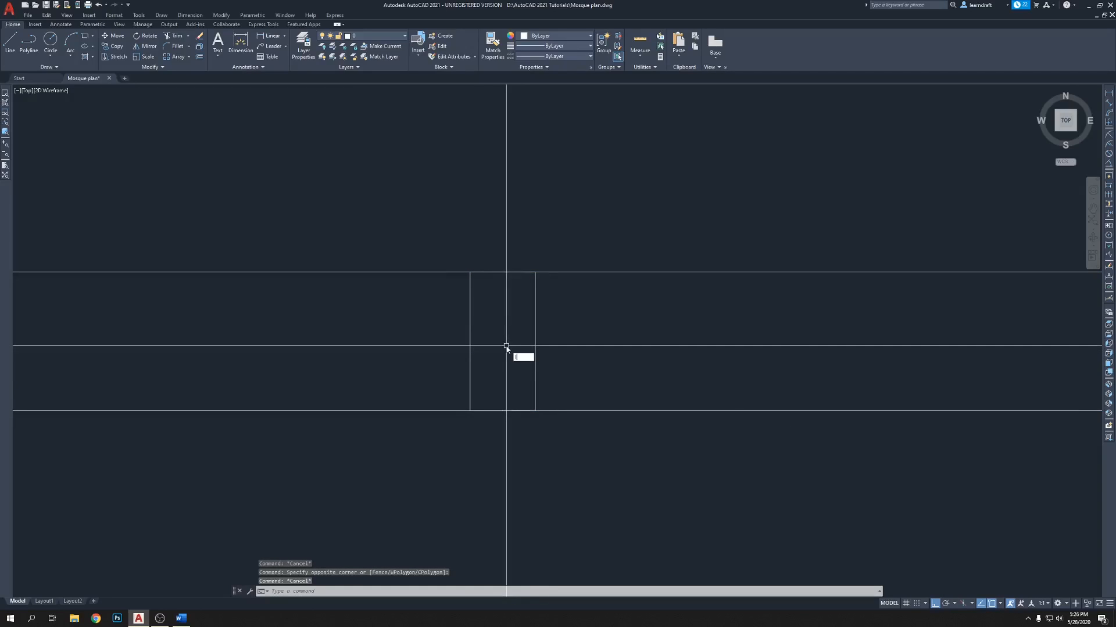
Step: Draw a horizontal line between the midpoints of the two panel ends, across the overlap
{"action": "type", "text": "l"}
{"action": "key", "text": "Return"}
{"action": "left_click", "coordinate": [534, 341]}
{"action": "left_click", "coordinate": [470, 341]}
{"action": "key", "text": "Return"}
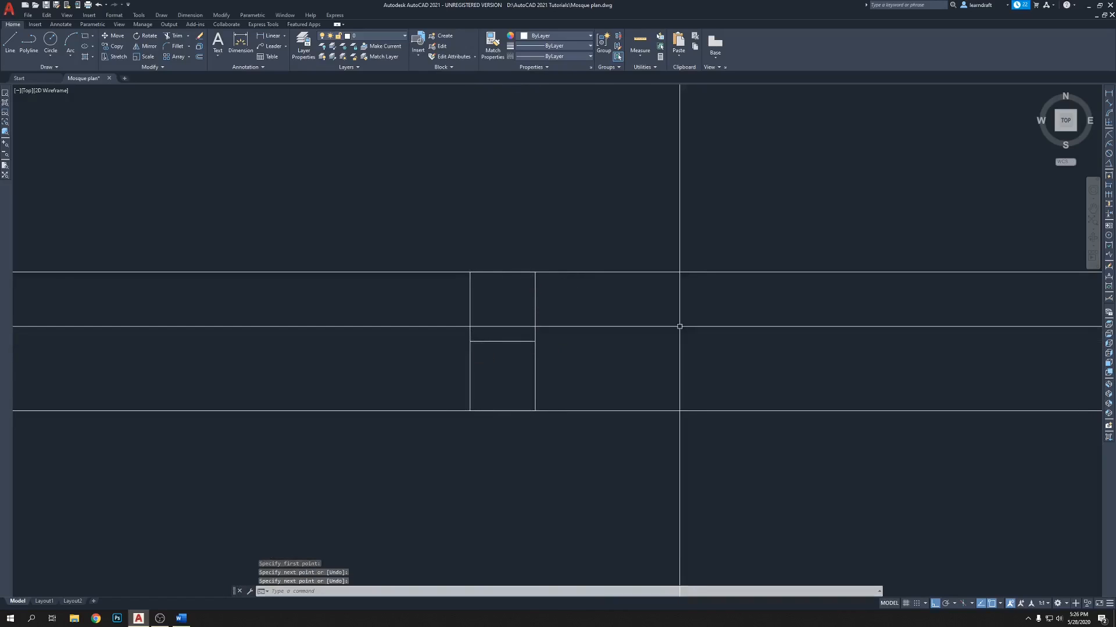
{"action": "left_click", "coordinate": [605, 268]}
{"action": "left_click", "coordinate": [588, 295]}
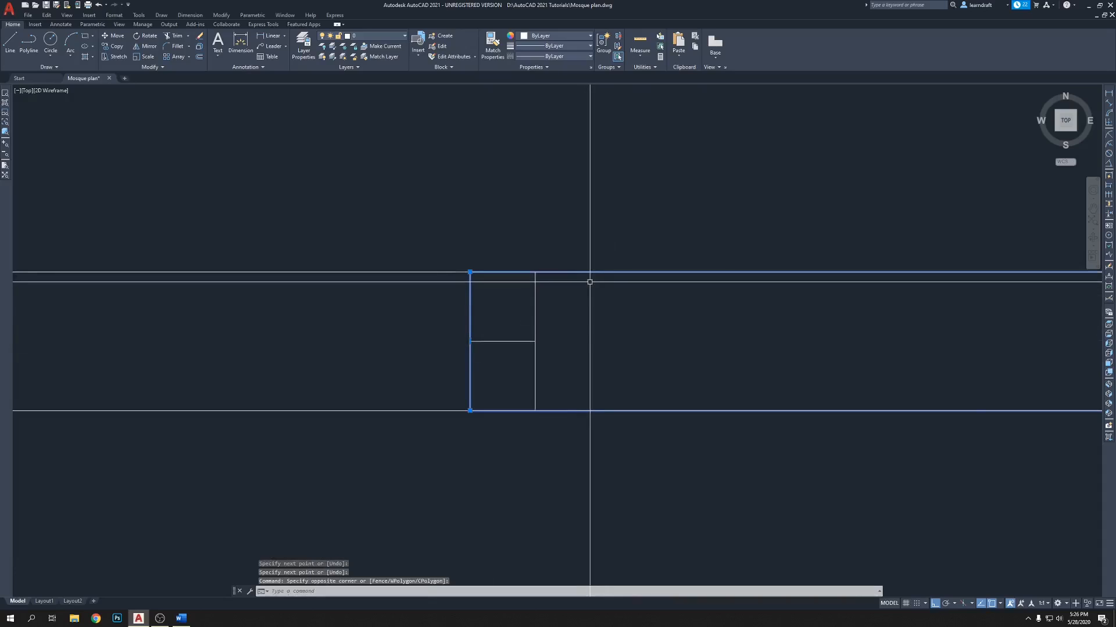
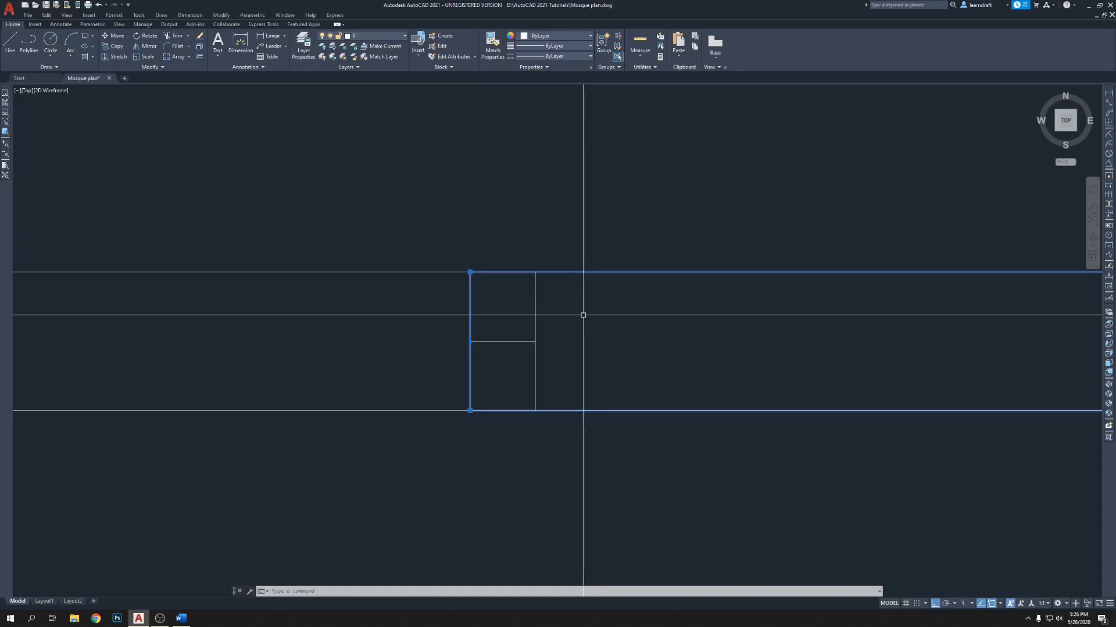
{"action": "key", "text": "Escape"}
{"action": "key", "text": "Escape"}
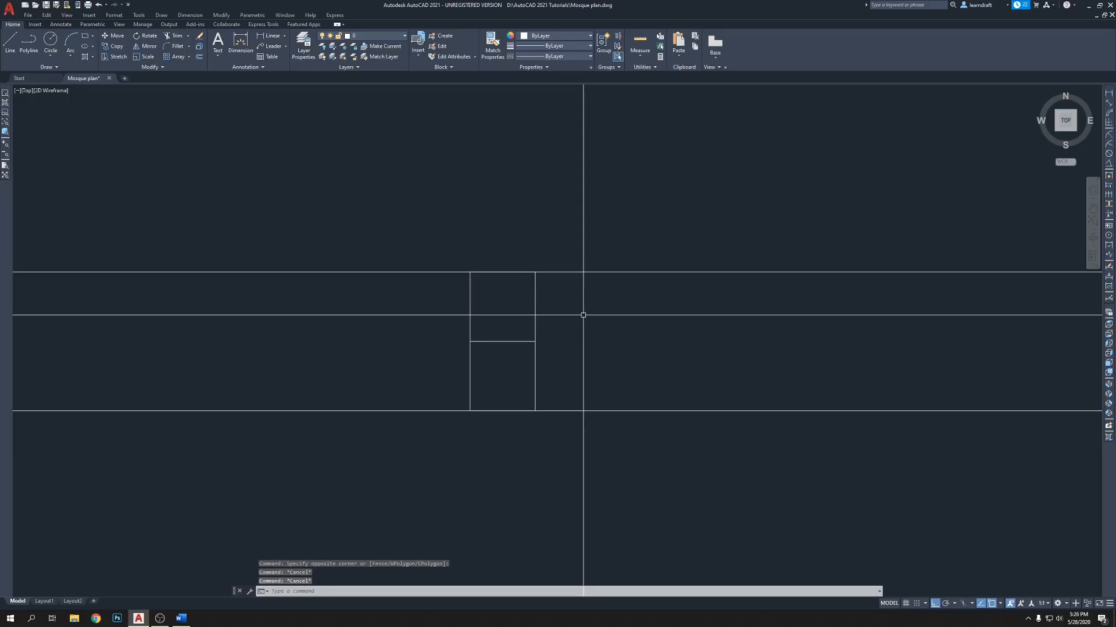
{"action": "scroll", "coordinate": [571, 292], "scroll_direction": "down", "scroll_amount": 4}
{"action": "middle_click_drag", "start_coordinate": [590, 264], "coordinate": [537, 291]}
{"action": "left_click", "coordinate": [538, 292]}
{"action": "left_click", "coordinate": [535, 331]}
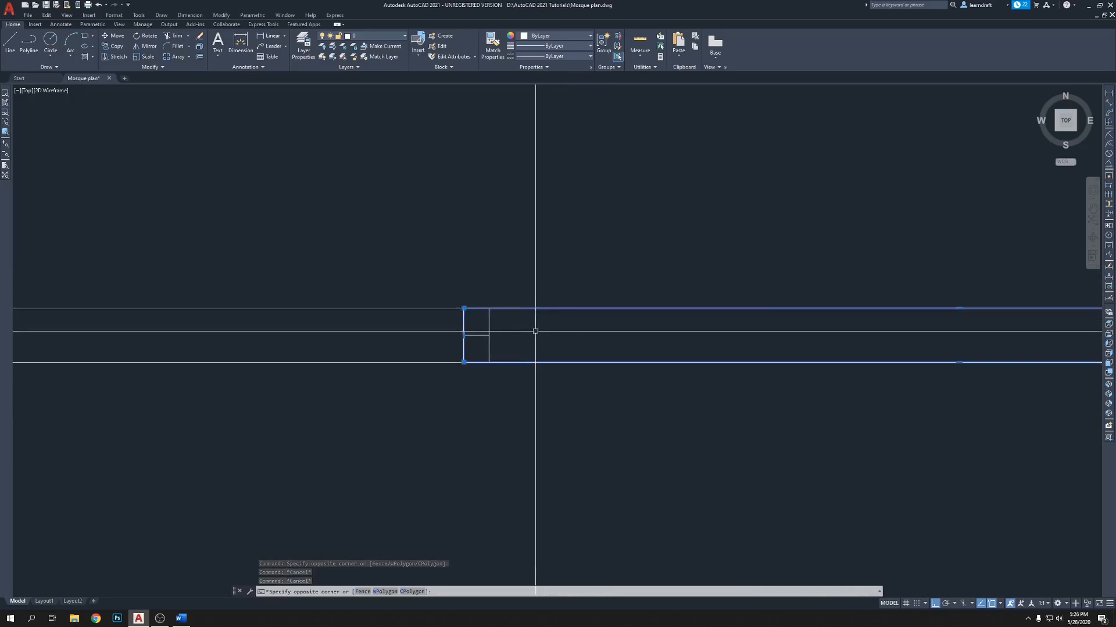
{"action": "left_click", "coordinate": [557, 268]}
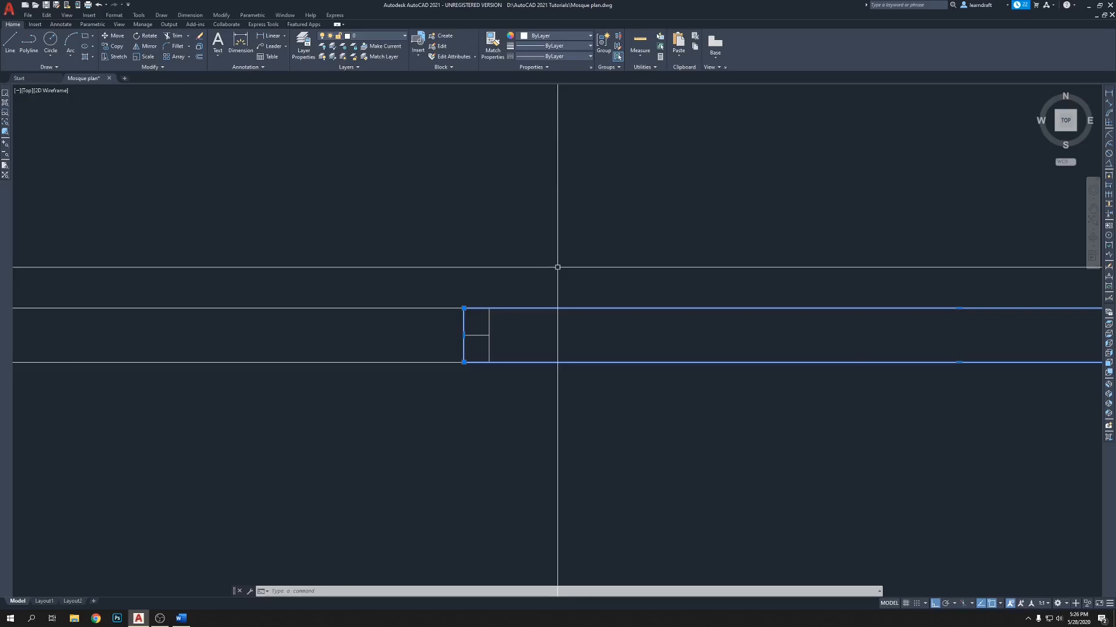
{"action": "key", "text": "Escape"}
{"action": "key", "text": "Escape"}
{"action": "scroll", "coordinate": [517, 333], "scroll_direction": "down", "scroll_amount": 4}
{"action": "scroll", "coordinate": [518, 332], "scroll_direction": "down", "scroll_amount": 2}
{"action": "left_click", "coordinate": [592, 306]}
{"action": "scroll", "coordinate": [514, 319], "scroll_direction": "up", "scroll_amount": 8}
{"action": "left_click", "coordinate": [529, 324]}
Step: Trim away the central panels' bottom edges between the two end lines of the overlap
{"action": "middle_click_drag", "start_coordinate": [519, 355], "coordinate": [543, 284]}
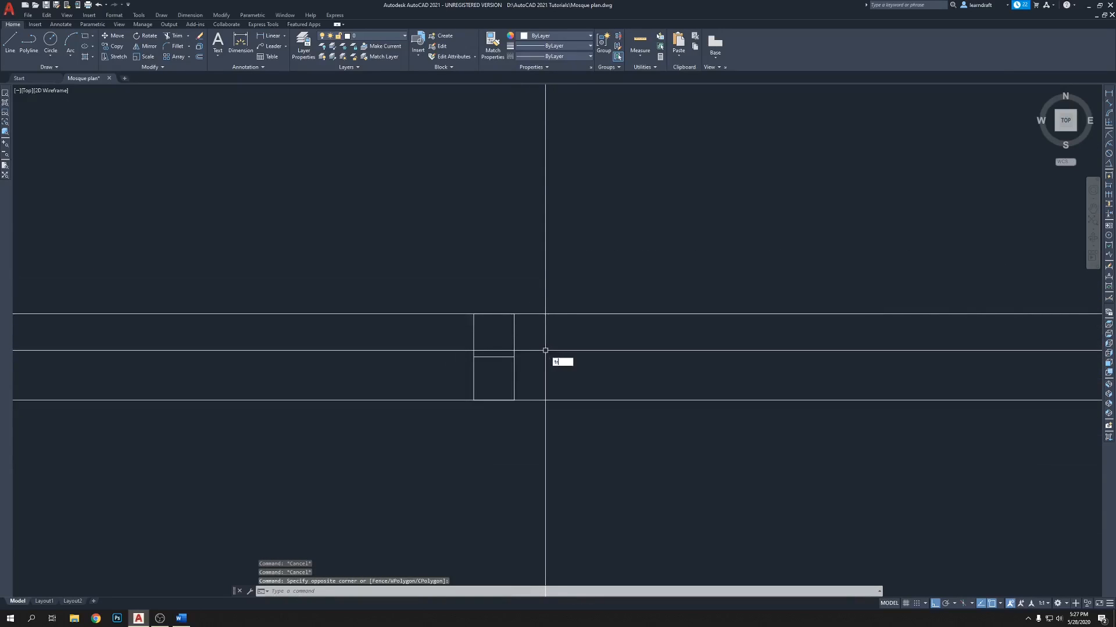
{"action": "key", "text": "Return"}
{"action": "left_click", "coordinate": [541, 283]}
{"action": "left_click", "coordinate": [469, 352]}
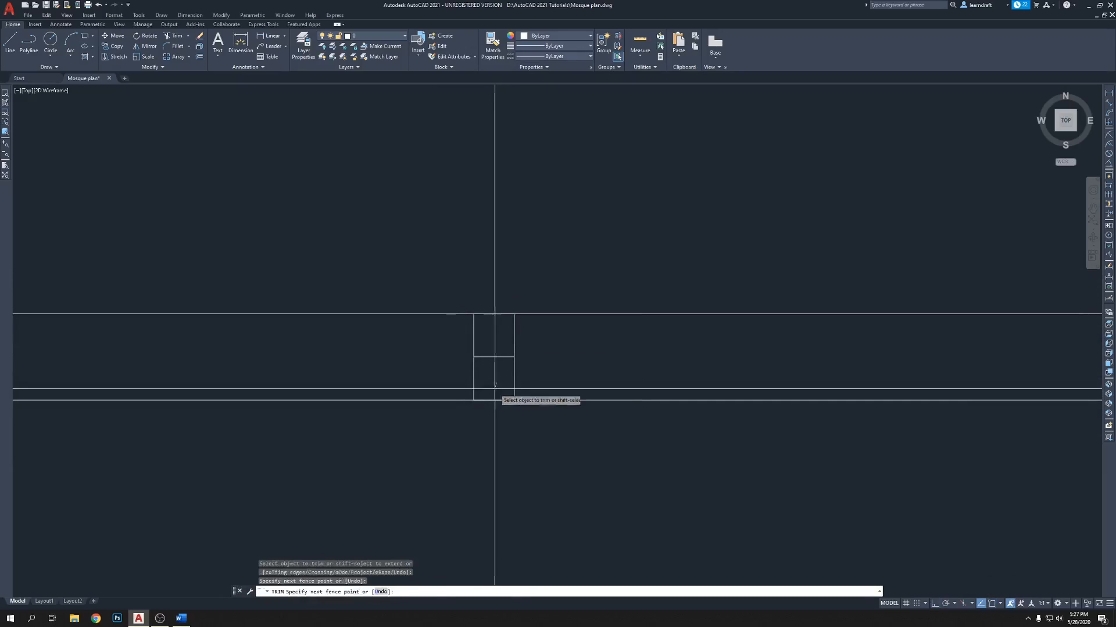
{"action": "left_click", "coordinate": [488, 401]}
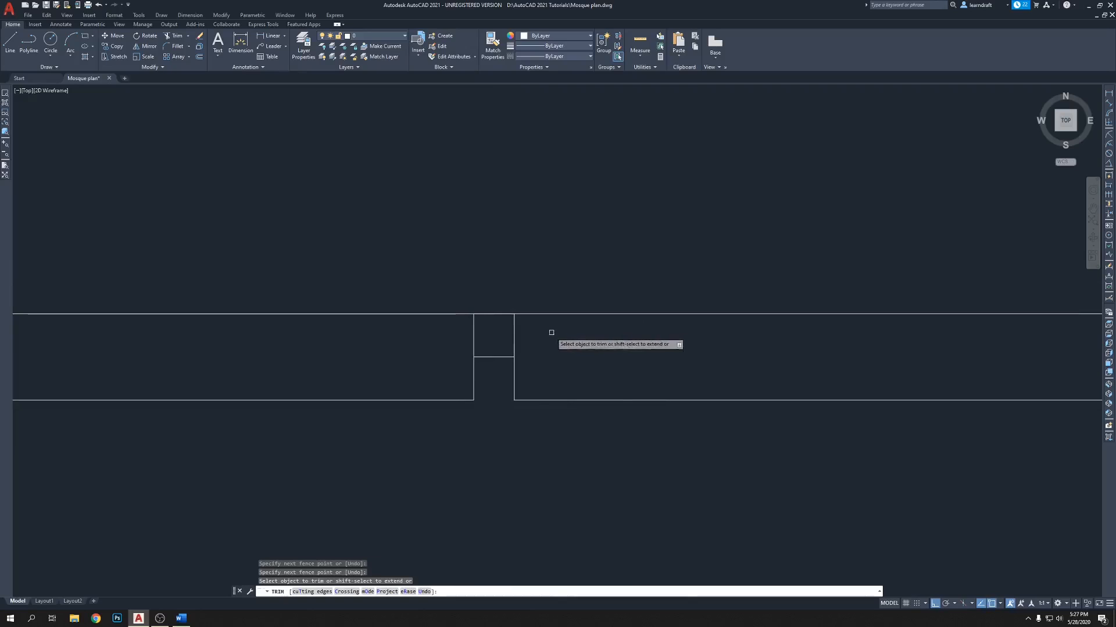
{"action": "key", "text": "Return"}
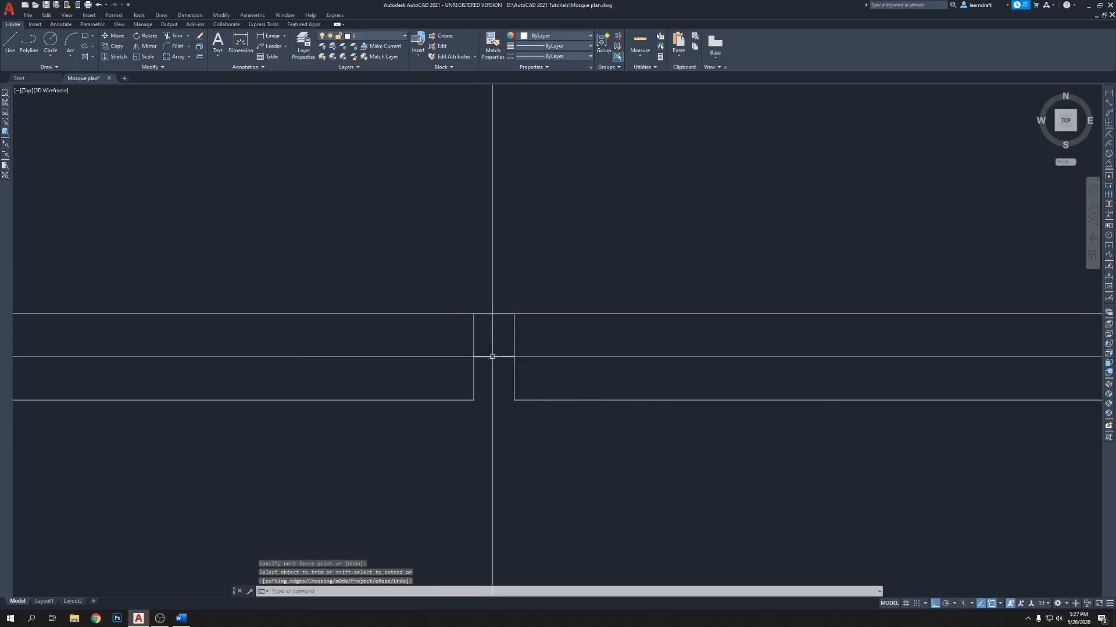
Step: Pull the lower end of the right panel's end edge up to the horizontal mid-depth line
{"action": "left_click", "coordinate": [543, 321]}
{"action": "left_click", "coordinate": [537, 307]}
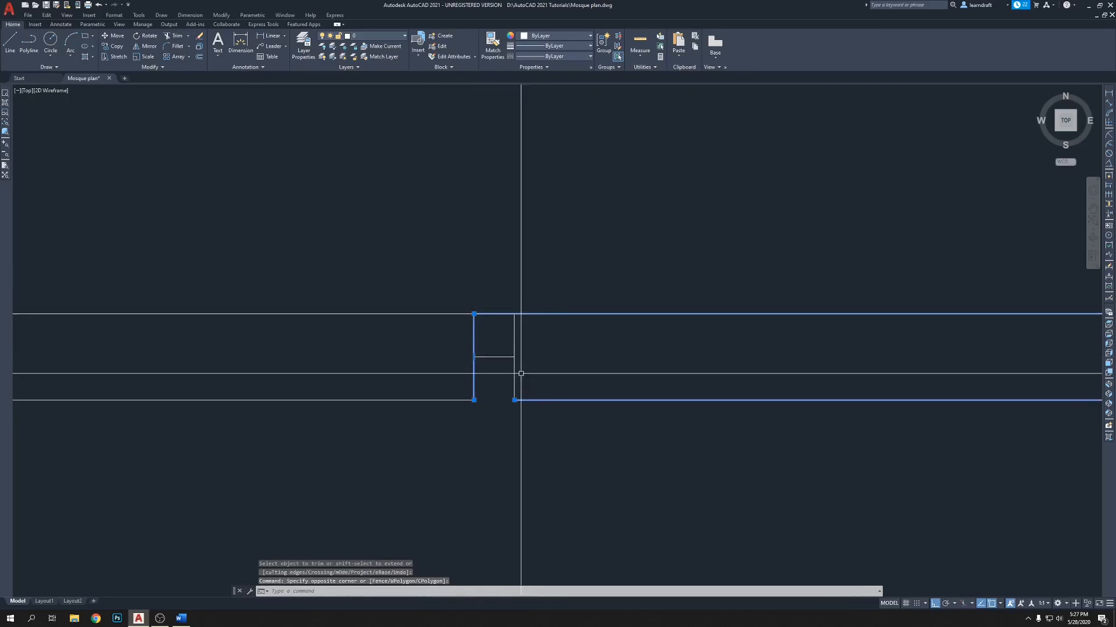
{"action": "left_click", "coordinate": [474, 399]}
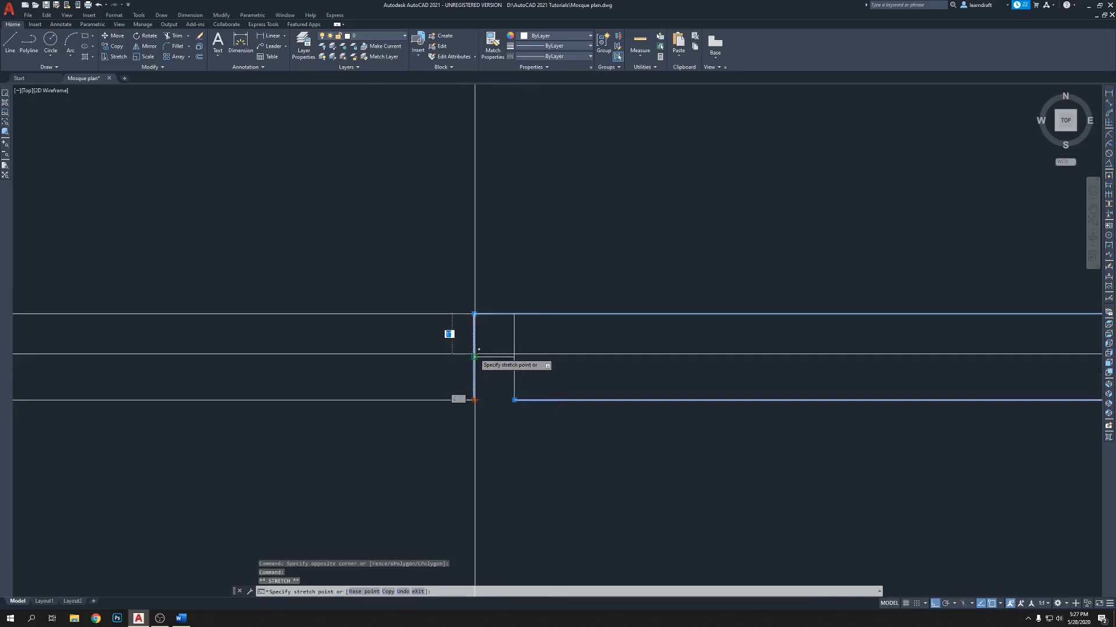
{"action": "key", "text": "Escape"}
{"action": "key", "text": "Escape"}
Step: Trim the left panel's end edge above the mid-depth line to leave a stepped joint
{"action": "left_click", "coordinate": [513, 317]}
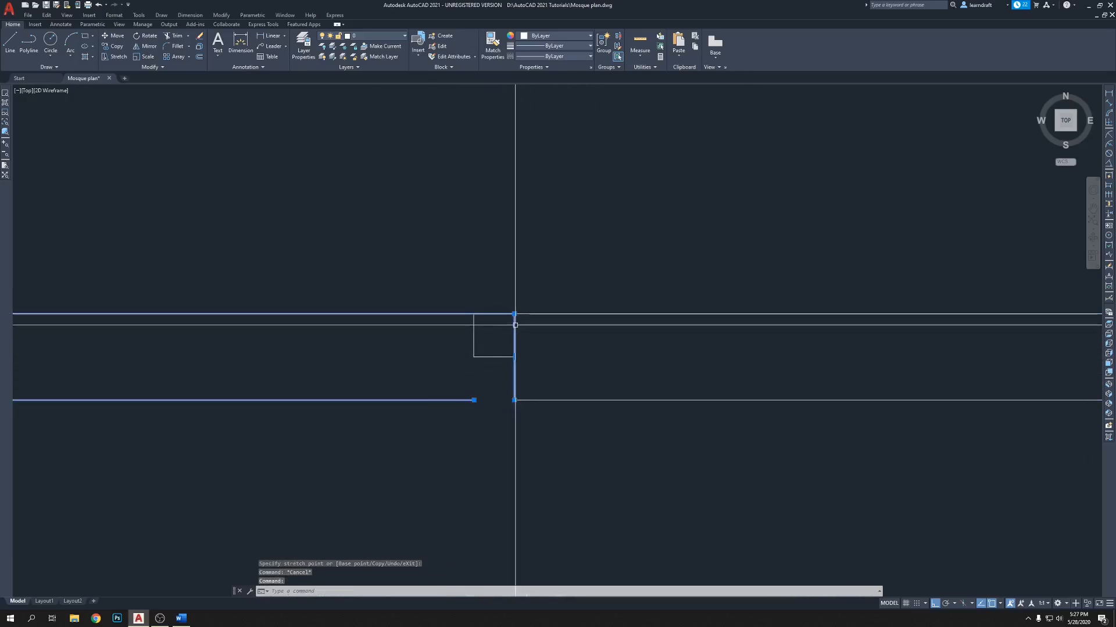
{"action": "key", "text": "Escape"}
{"action": "key", "text": "Escape"}
{"action": "type", "text": "r"}
{"action": "key", "text": "Return"}
{"action": "left_click", "coordinate": [513, 335]}
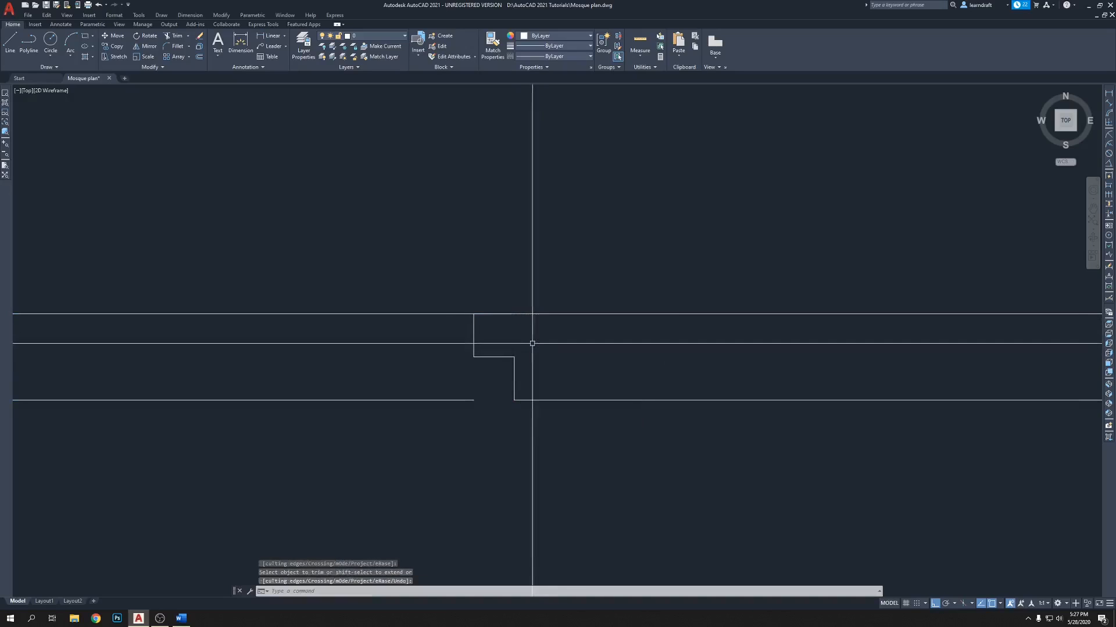
Step: Stretch the right panel's upper end edge .03125 to the right
{"action": "mouse_move", "coordinate": [528, 368]}
{"action": "middle_mouse_down"}
{"action": "mouse_move", "coordinate": [540, 361]}
{"action": "mouse_move", "coordinate": [518, 364]}
{"action": "middle_mouse_up"}
{"action": "left_click", "coordinate": [545, 288]}
{"action": "left_click", "coordinate": [538, 294]}
{"action": "scroll", "coordinate": [518, 303], "scroll_direction": "up", "scroll_amount": 5}
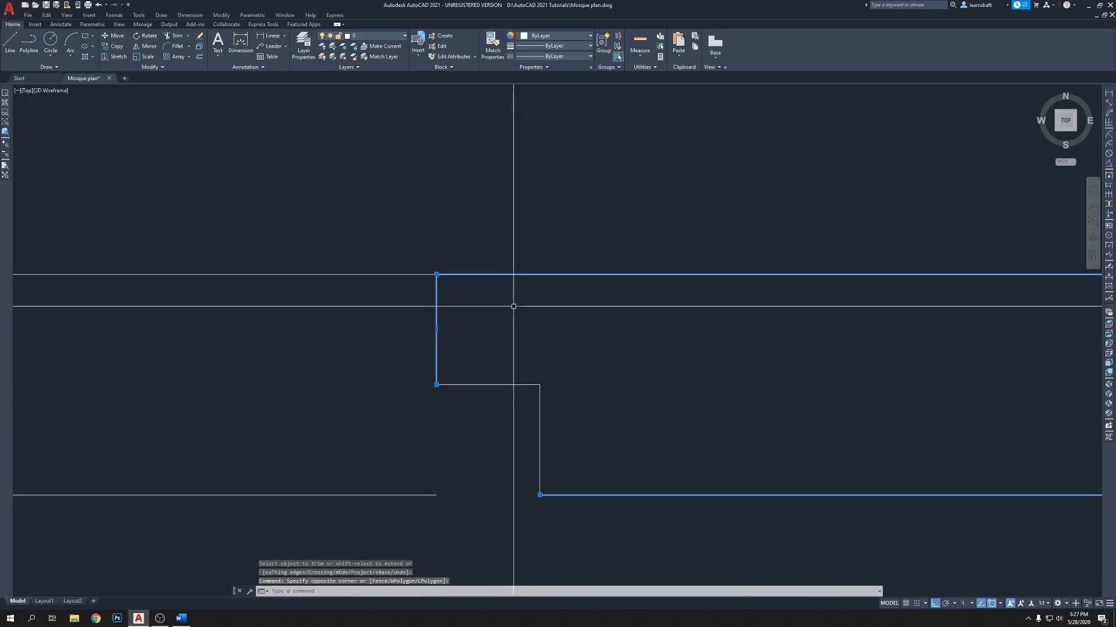
{"action": "left_click", "coordinate": [436, 329]}
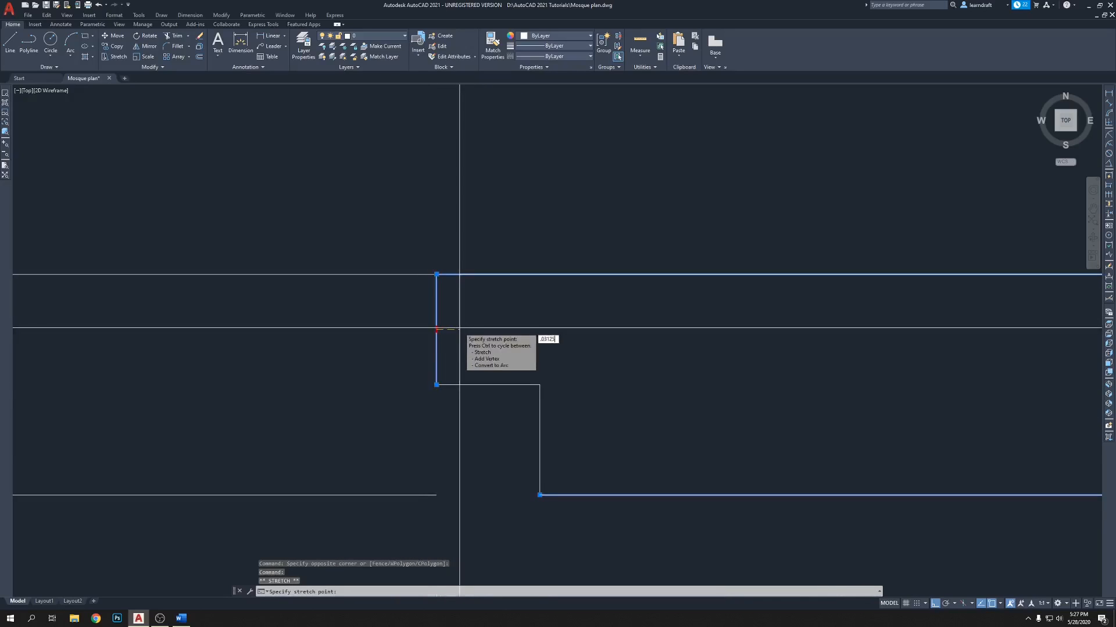
{"action": "type", "text": ".03125"}
{"action": "key", "text": "Return"}
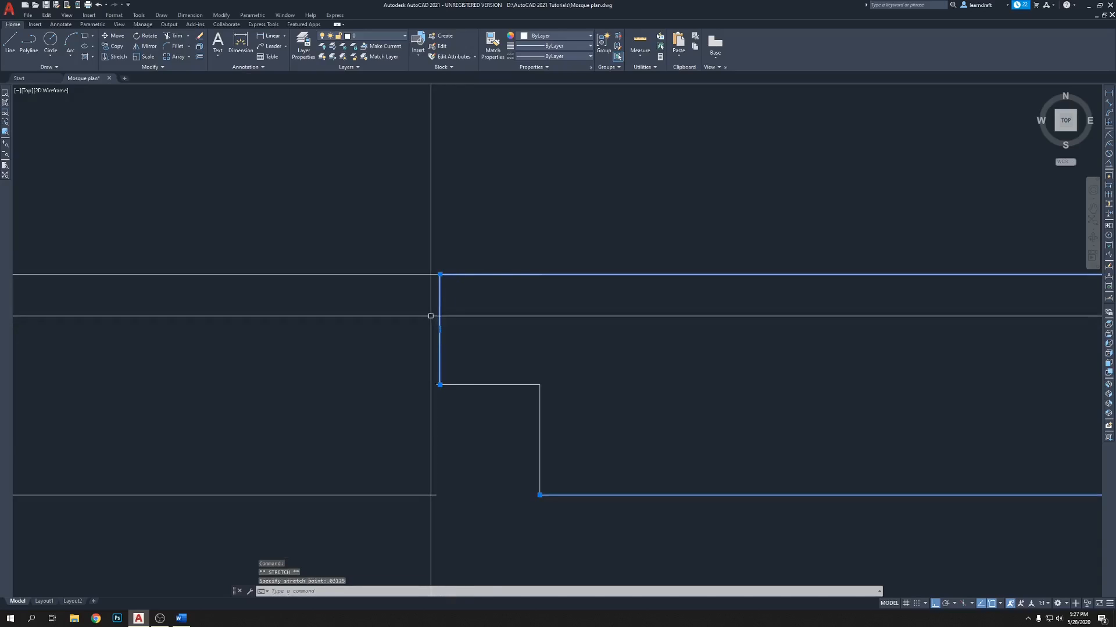
{"action": "key", "text": "Escape"}
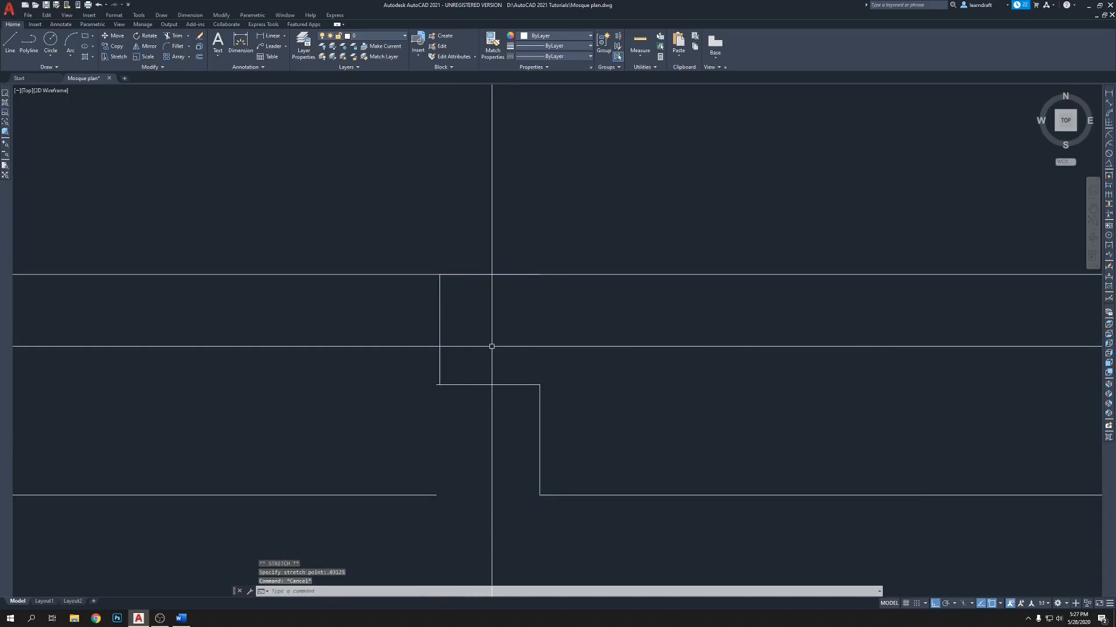
Step: Shift the joint's horizontal line up and its lower vertical line to the right, each by .03125
{"action": "left_click", "coordinate": [488, 385]}
{"action": "left_click", "coordinate": [488, 385]}
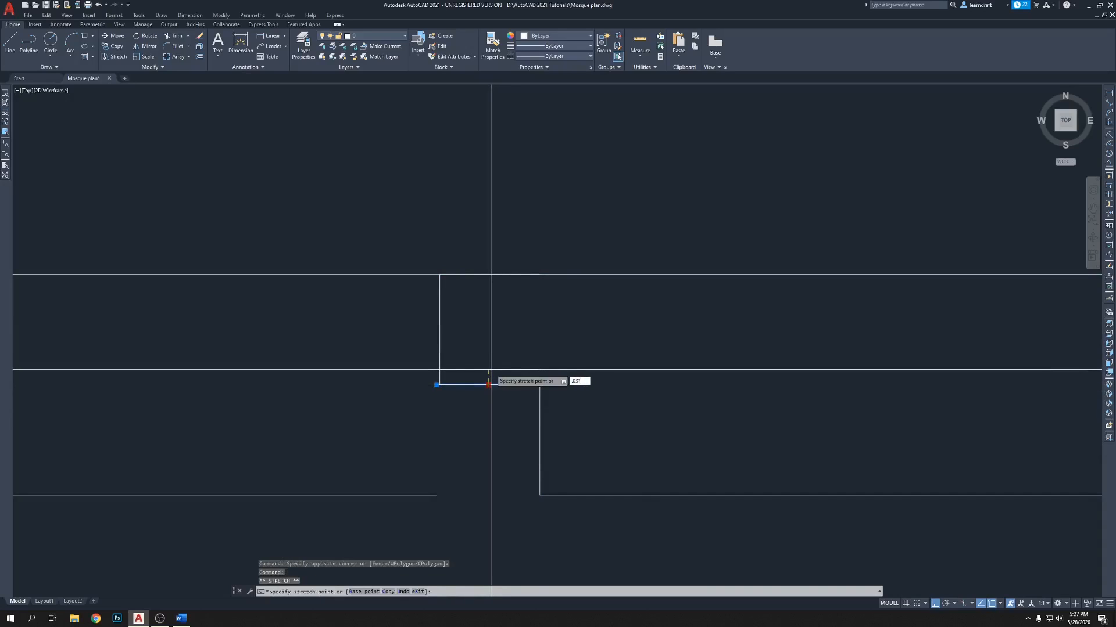
{"action": "key", "text": "Return"}
{"action": "key", "text": "Escape"}
{"action": "left_click", "coordinate": [539, 424]}
{"action": "left_click", "coordinate": [539, 440]}
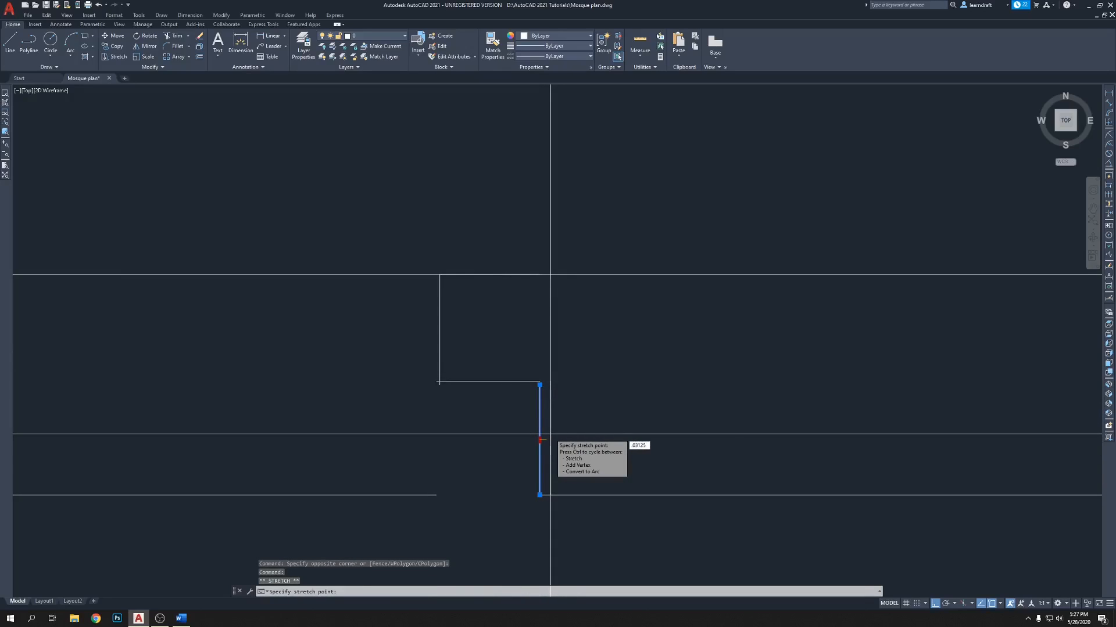
{"action": "type", "text": ".03125"}
{"action": "key", "text": "Return"}
{"action": "key", "text": "Escape"}
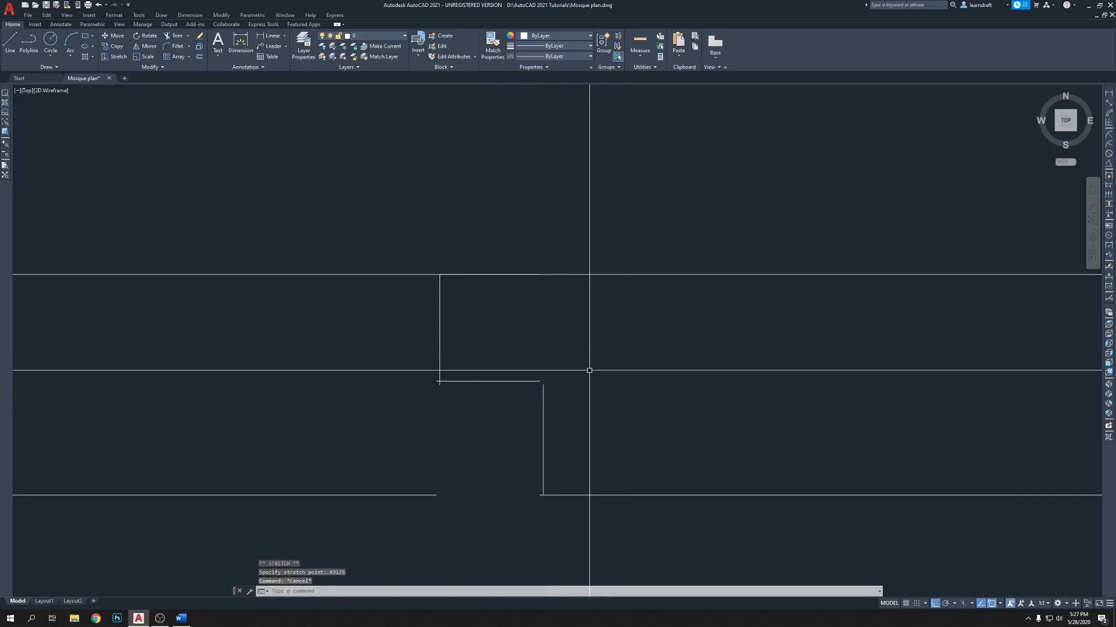
Step: Fillet the right panel's two upper end corners and the joint's inner corner with a 1/8" radius
{"action": "type", "text": "f"}
{"action": "key", "text": "Return"}
{"action": "left_click", "coordinate": [542, 398]}
{"action": "left_click", "coordinate": [471, 383]}
{"action": "key", "text": "Return"}
{"action": "left_click", "coordinate": [455, 381]}
{"action": "left_click", "coordinate": [440, 333]}
{"action": "key", "text": "Return"}
{"action": "left_click", "coordinate": [440, 304]}
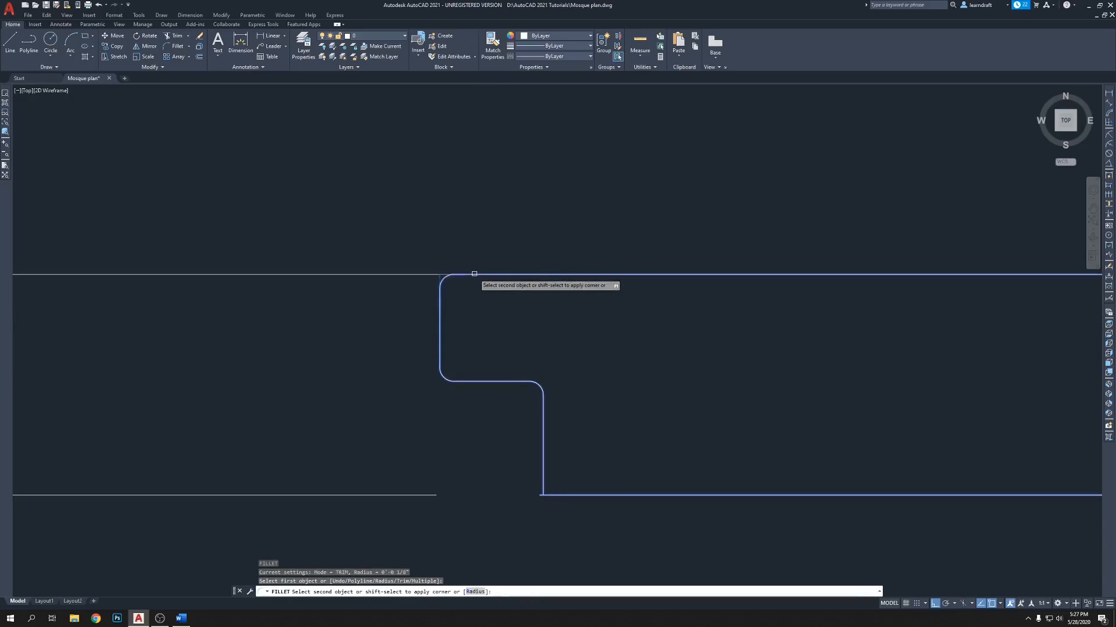
{"action": "left_click", "coordinate": [473, 274]}
{"action": "middle_click_drag", "start_coordinate": [540, 339], "coordinate": [590, 304]}
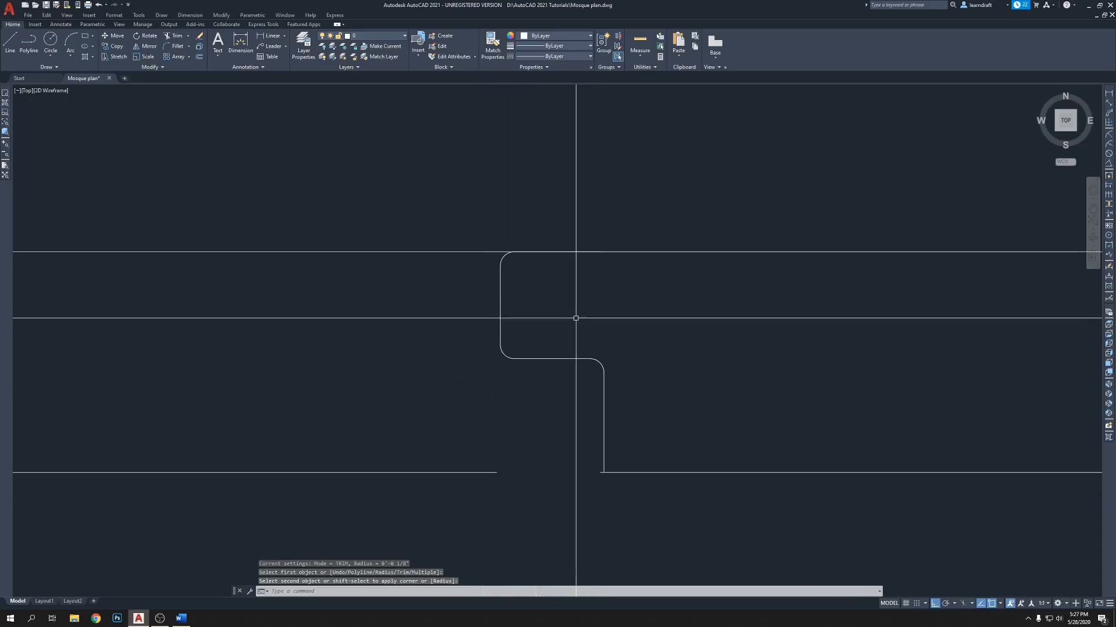
{"action": "key", "text": "Return"}
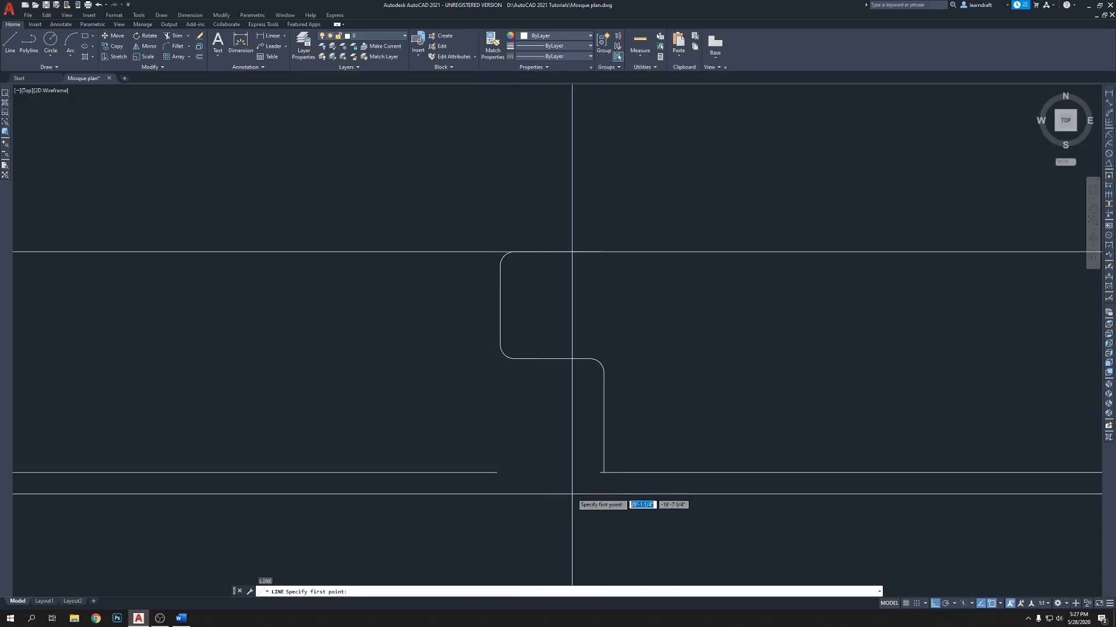
{"action": "left_click", "coordinate": [497, 472]}
{"action": "scroll", "coordinate": [581, 477], "scroll_direction": "up", "scroll_amount": 4}
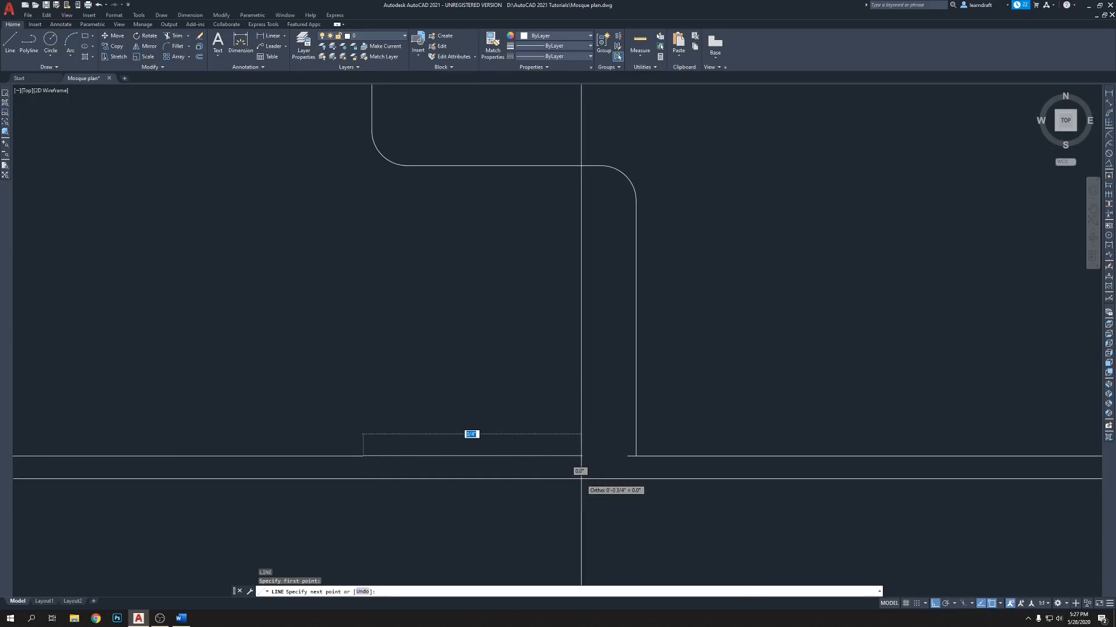
{"action": "key", "text": "Escape"}
{"action": "scroll", "coordinate": [639, 459], "scroll_direction": "down", "scroll_amount": 2}
{"action": "key", "text": "Escape"}
{"action": "scroll", "coordinate": [568, 350], "scroll_direction": "down", "scroll_amount": 4}
{"action": "scroll", "coordinate": [520, 308], "scroll_direction": "down", "scroll_amount": 4}
{"action": "scroll", "coordinate": [560, 347], "scroll_direction": "up", "scroll_amount": 6}
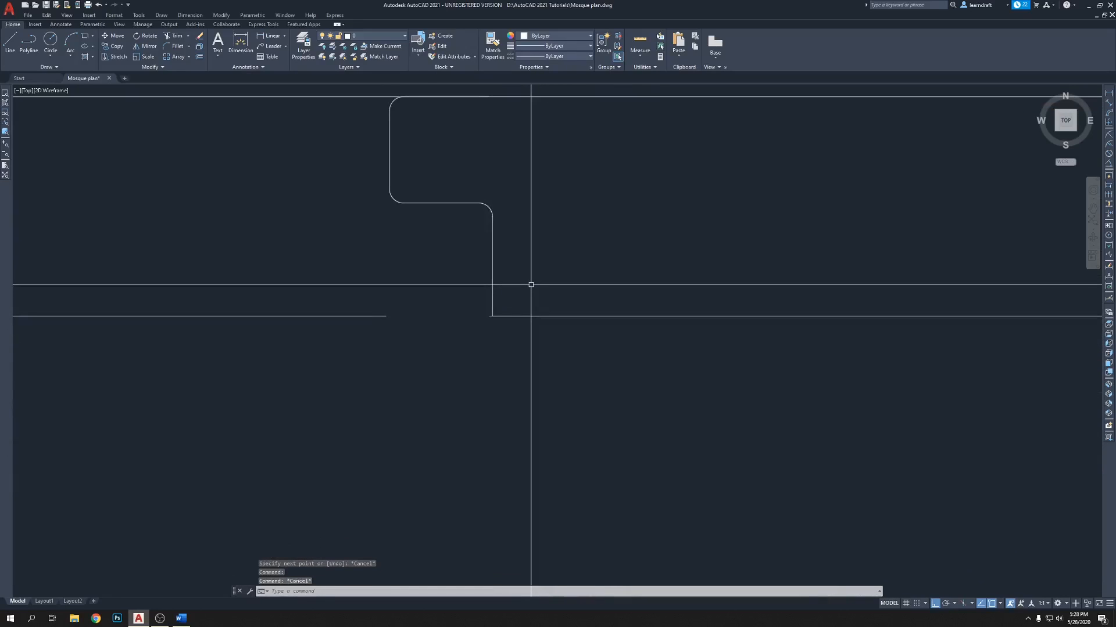
Step: Fillet the corner where the right panel's stepped joint meets its lower edge with a 1/8" radius
{"action": "key", "text": "Return"}
{"action": "left_click", "coordinate": [493, 276]}
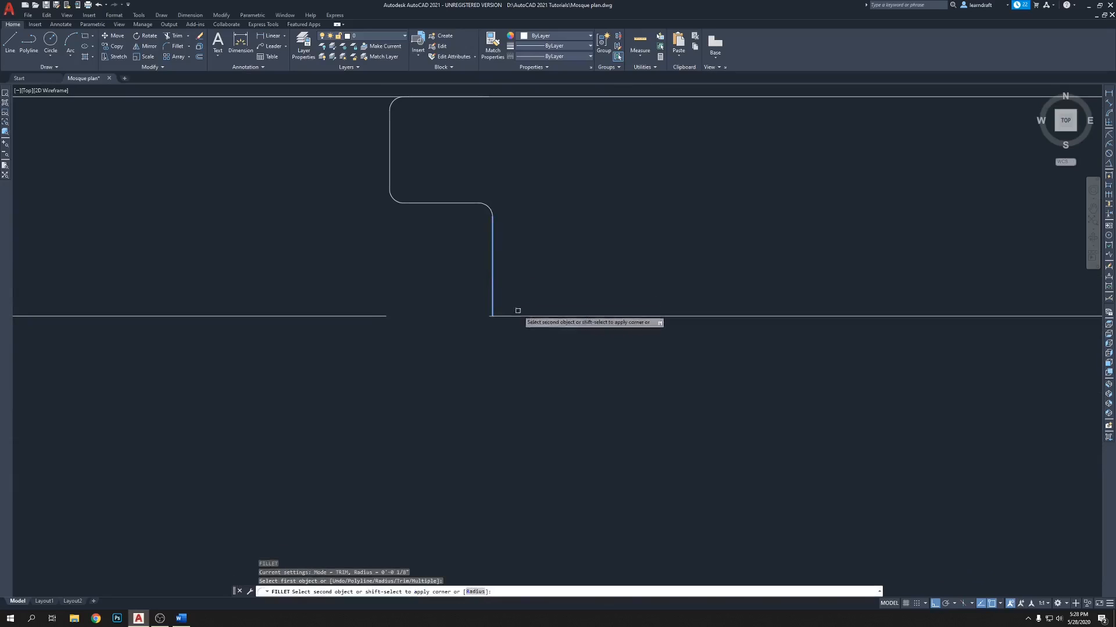
{"action": "left_click", "coordinate": [520, 316]}
{"action": "scroll", "coordinate": [519, 312], "scroll_direction": "down", "scroll_amount": 4}
Step: Erase the old left panel
{"action": "left_click", "coordinate": [434, 324]}
{"action": "scroll", "coordinate": [508, 337], "scroll_direction": "down", "scroll_amount": 5}
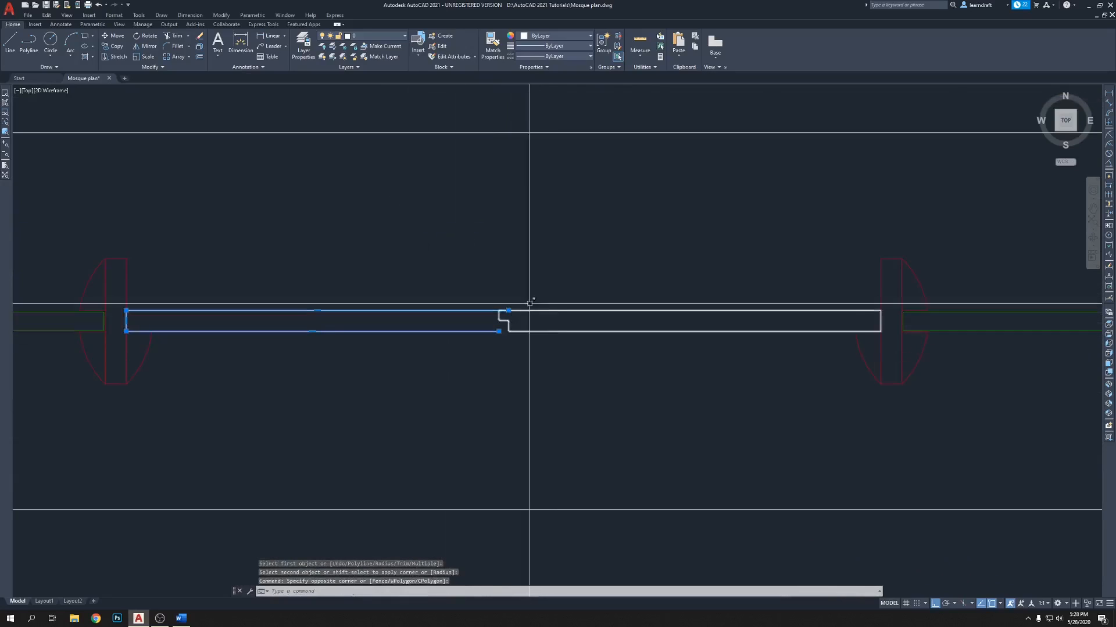
{"action": "key", "text": "Delete"}
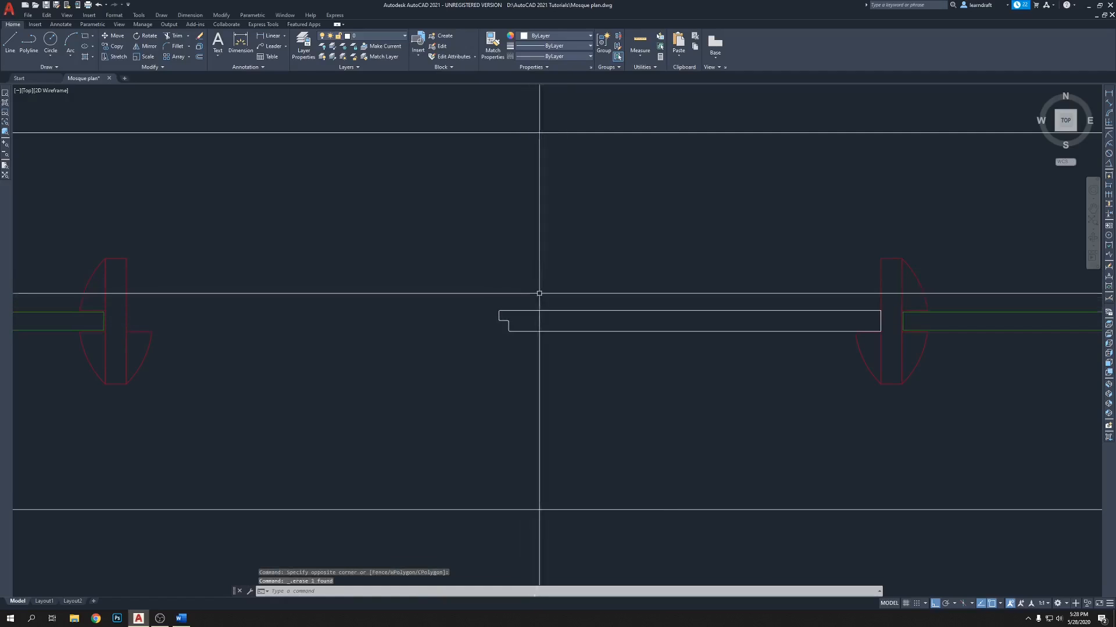
Step: Mirror the right panel about a vertical line just beyond its stepped end, keeping the original
{"action": "scroll", "coordinate": [487, 327], "scroll_direction": "up", "scroll_amount": 4}
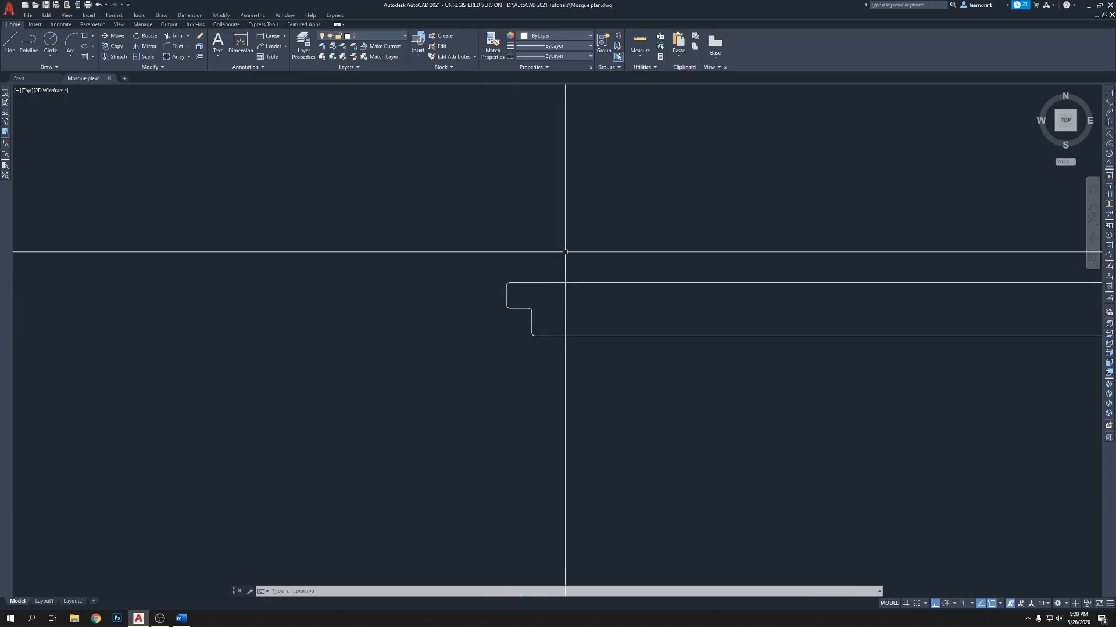
{"action": "scroll", "coordinate": [533, 280], "scroll_direction": "up", "scroll_amount": 4}
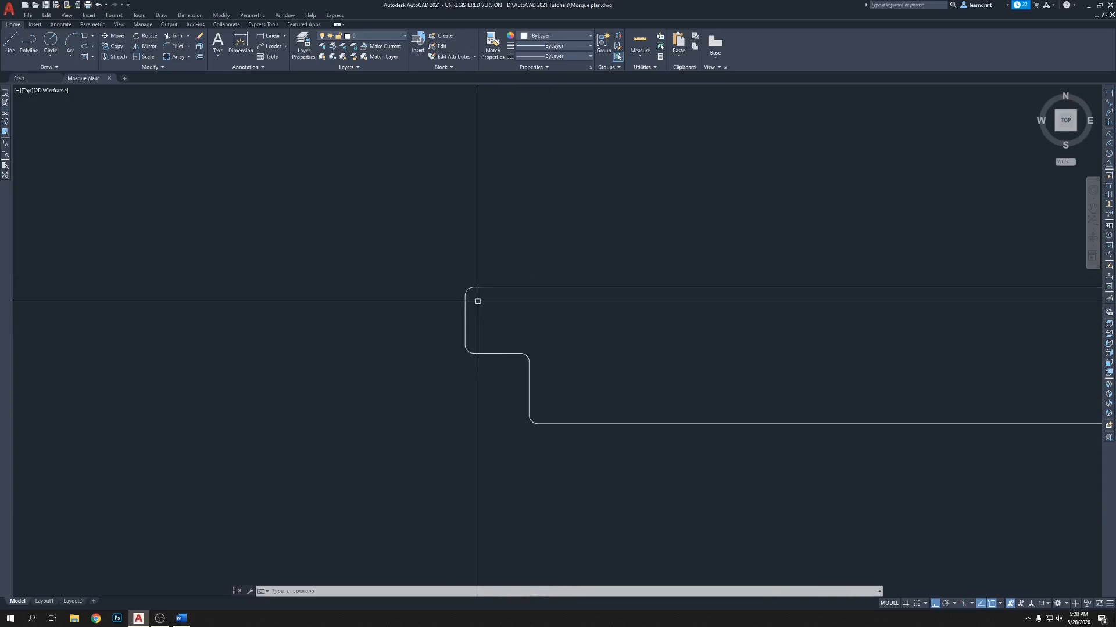
{"action": "scroll", "coordinate": [466, 296], "scroll_direction": "down", "scroll_amount": 8}
{"action": "left_click", "coordinate": [545, 272]}
{"action": "left_click", "coordinate": [523, 312]}
{"action": "mouse_move", "coordinate": [450, 348]}
{"action": "middle_mouse_down"}
{"action": "mouse_move", "coordinate": [465, 337]}
{"action": "mouse_move", "coordinate": [559, 344]}
{"action": "middle_mouse_up"}
{"action": "key", "text": "Return"}
{"action": "left_click", "coordinate": [514, 309]}
{"action": "left_click", "coordinate": [507, 362]}
{"action": "key", "text": "Return"}
Step: Flip the new left panel about a horizontal line below it, erasing the source object
{"action": "left_click", "coordinate": [507, 307]}
{"action": "left_click", "coordinate": [418, 281]}
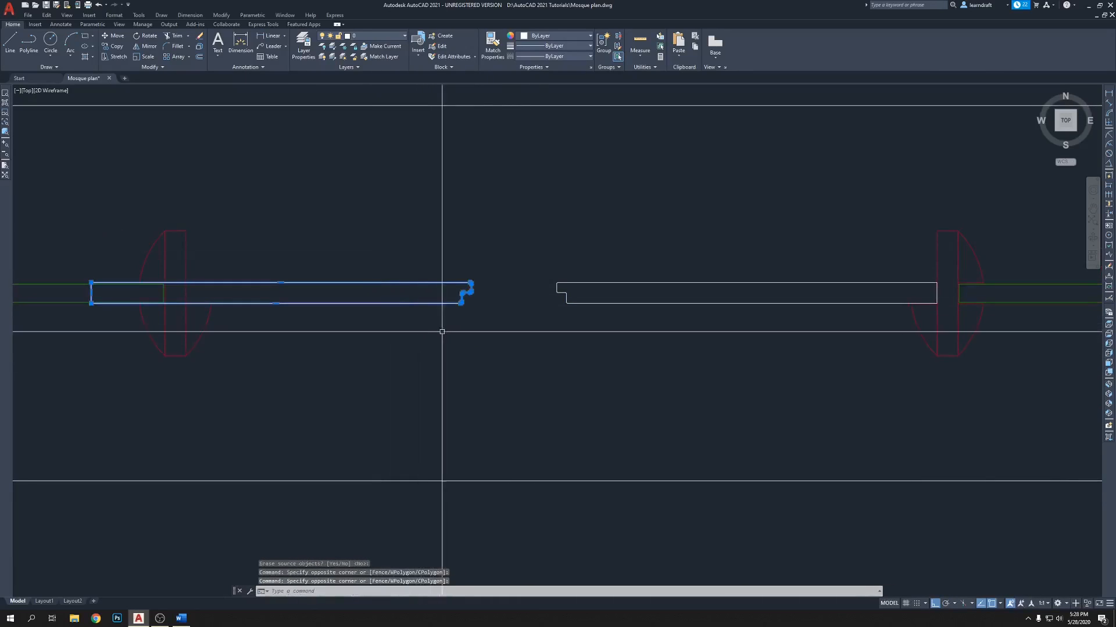
{"action": "key", "text": "Return"}
{"action": "left_click", "coordinate": [498, 330]}
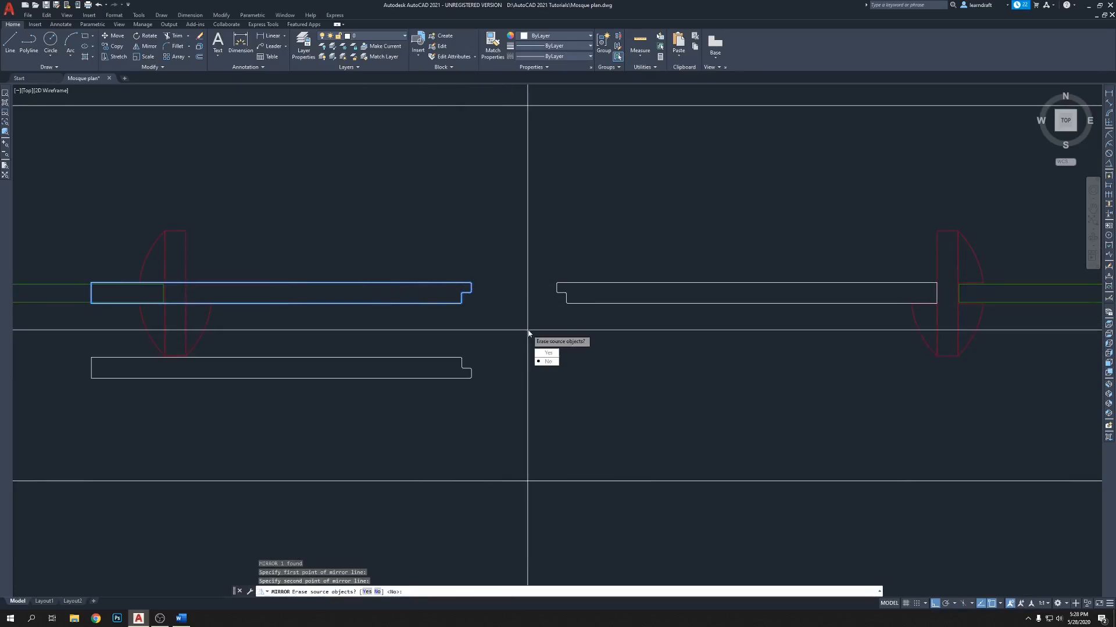
{"action": "type", "text": "y"}
{"action": "key", "text": "Return"}
Step: Move the left panel from its outer end's midpoint to the inner face of the left column
{"action": "left_click", "coordinate": [415, 316]}
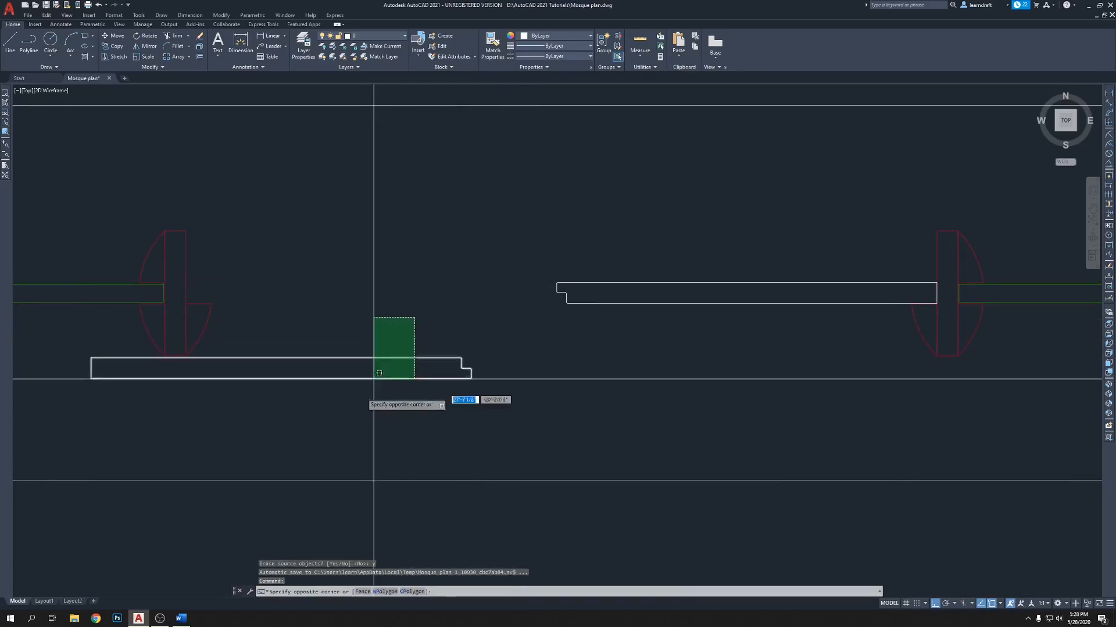
{"action": "left_click", "coordinate": [372, 380]}
{"action": "middle_click_drag", "start_coordinate": [266, 371], "coordinate": [379, 374]}
{"action": "type", "text": "m"}
{"action": "key", "text": "Return"}
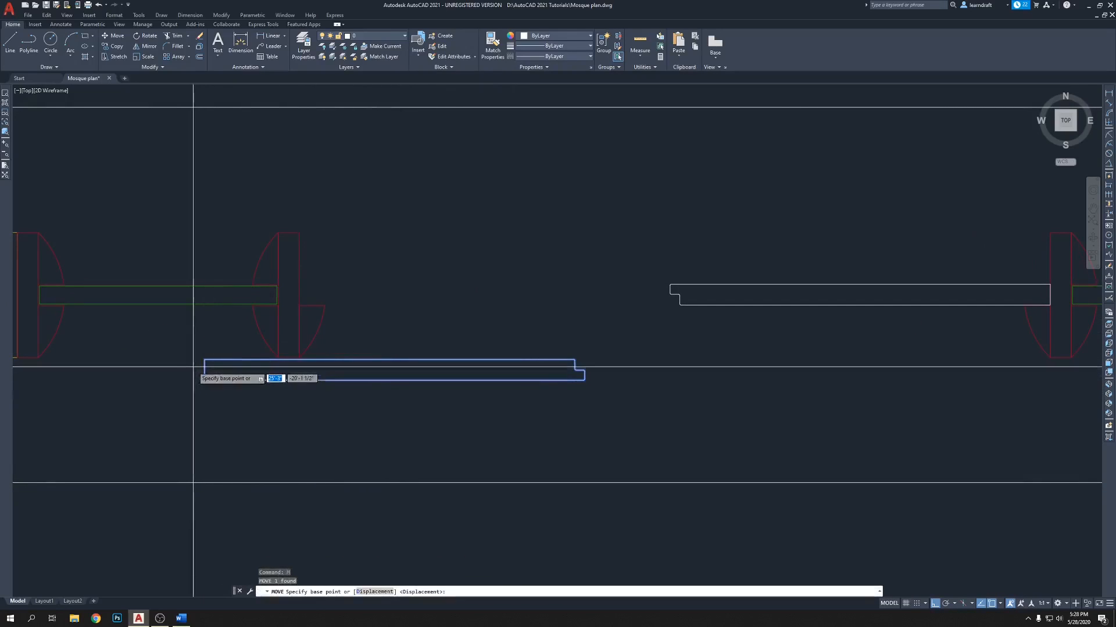
{"action": "left_click", "coordinate": [205, 369]}
{"action": "left_click", "coordinate": [299, 290]}
Step: Draw a horizontal guide line leftwards from the right panel's upper fillet end and a vertical one upwards from the left panel's upper fillet end
{"action": "scroll", "coordinate": [486, 343], "scroll_direction": "up", "scroll_amount": 5}
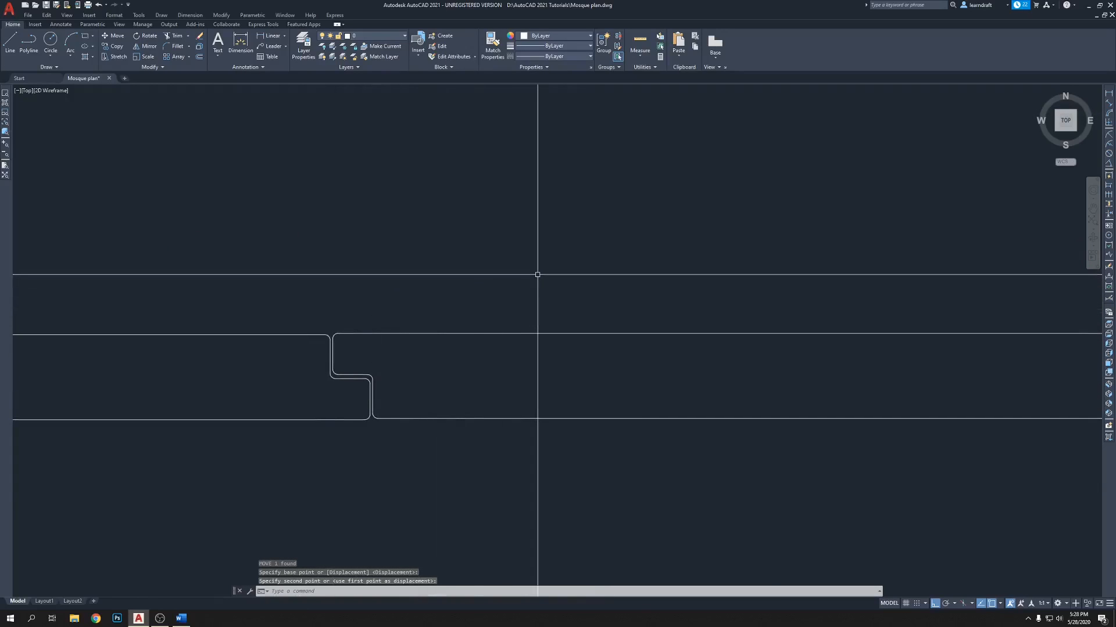
{"action": "mouse_move", "coordinate": [405, 357]}
{"action": "middle_mouse_down"}
{"action": "mouse_move", "coordinate": [426, 294]}
{"action": "mouse_move", "coordinate": [609, 281]}
{"action": "middle_mouse_up"}
{"action": "scroll", "coordinate": [610, 282], "scroll_direction": "up", "scroll_amount": 2}
{"action": "scroll", "coordinate": [460, 239], "scroll_direction": "up", "scroll_amount": 4}
{"action": "scroll", "coordinate": [534, 254], "scroll_direction": "down", "scroll_amount": 2}
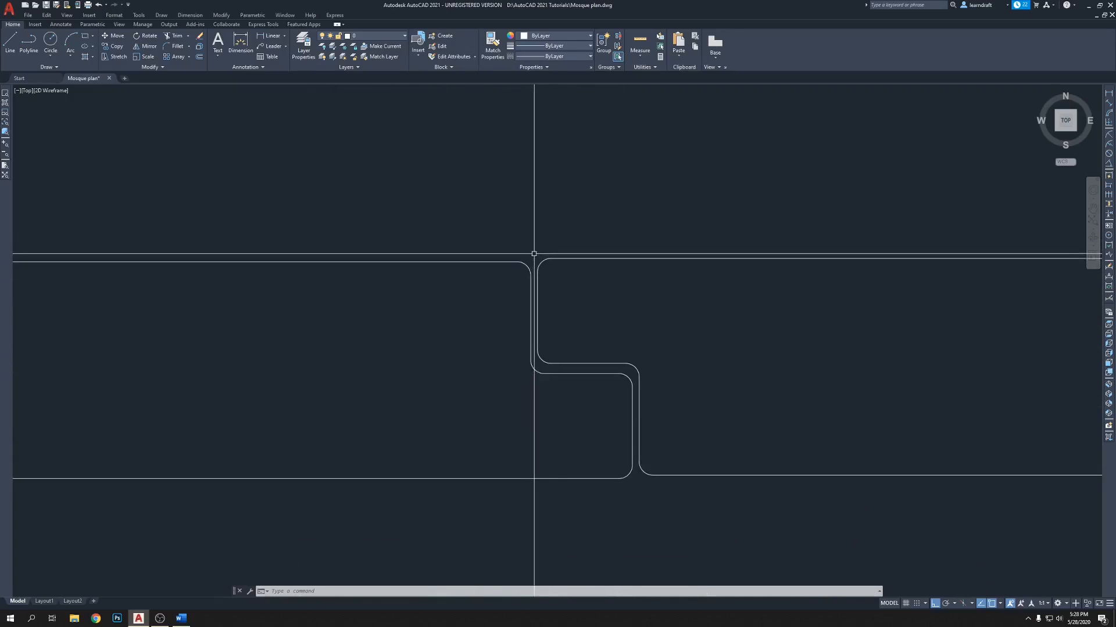
{"action": "scroll", "coordinate": [534, 254], "scroll_direction": "up", "scroll_amount": 4}
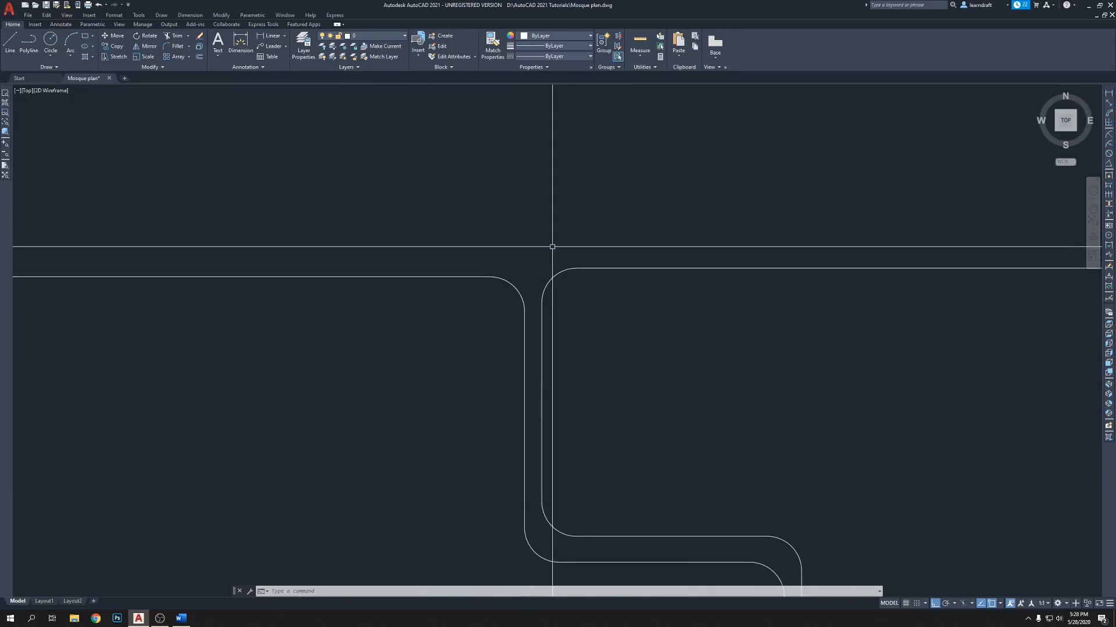
{"action": "key", "text": "Return"}
{"action": "left_click", "coordinate": [575, 268]}
{"action": "left_click", "coordinate": [365, 268]}
{"action": "key", "text": "Return"}
{"action": "left_click", "coordinate": [490, 277]}
{"action": "left_click", "coordinate": [490, 225]}
{"action": "key", "text": "Return"}
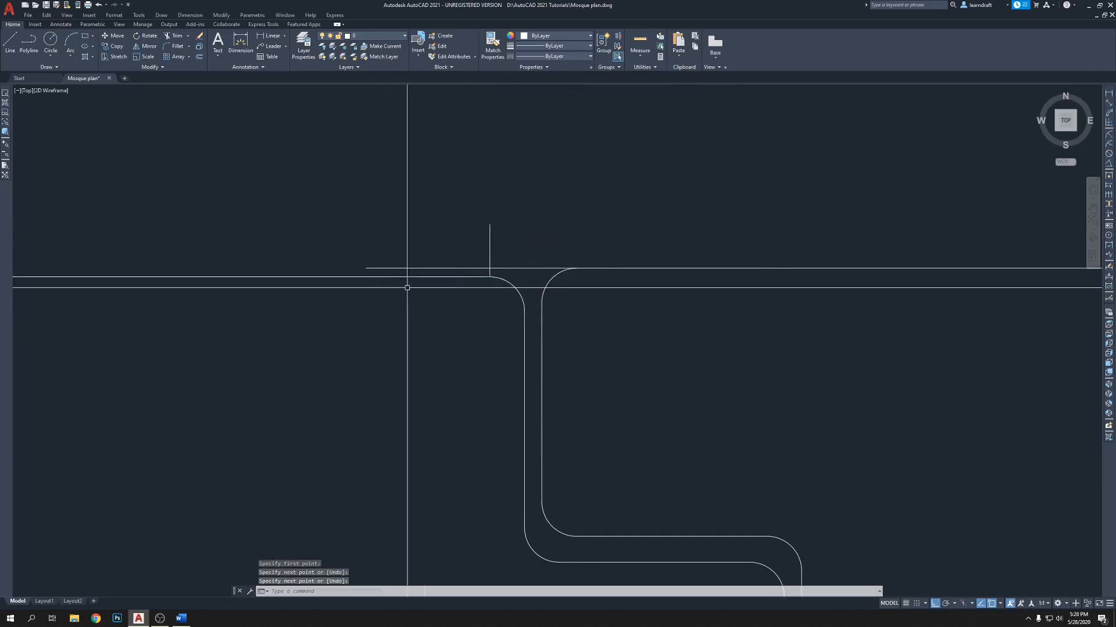
Step: Move the left panel straight up from its upper fillet end until its upper edge aligns with the horizontal guide line
{"action": "left_click", "coordinate": [352, 256]}
{"action": "left_click", "coordinate": [284, 311]}
{"action": "middle_click_drag", "start_coordinate": [357, 327], "coordinate": [417, 332]}
{"action": "type", "text": "m"}
{"action": "key", "text": "Return"}
{"action": "scroll", "coordinate": [543, 293], "scroll_direction": "up", "scroll_amount": 4}
{"action": "left_click", "coordinate": [557, 267]}
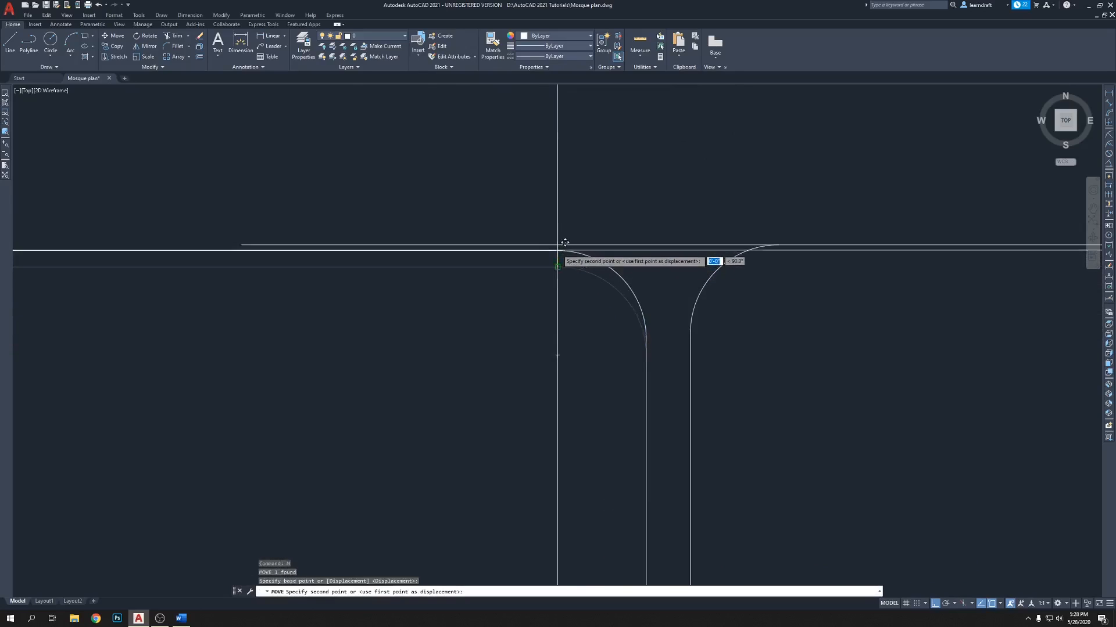
{"action": "left_click", "coordinate": [557, 244]}
Step: Erase the two guide lines above the joint
{"action": "scroll", "coordinate": [527, 271], "scroll_direction": "down", "scroll_amount": 6}
{"action": "left_click", "coordinate": [390, 207]}
{"action": "left_click", "coordinate": [622, 319]}
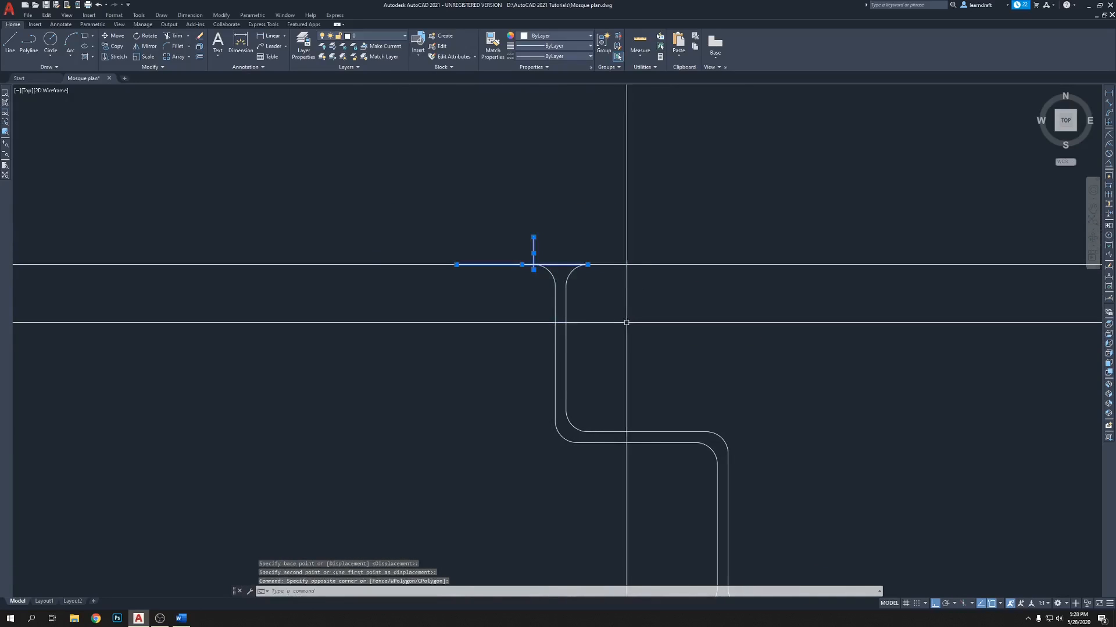
{"action": "middle_click_drag", "start_coordinate": [650, 325], "coordinate": [584, 259]}
Step: Examine the stepped joint and the alignment of the two central panels between the columns
{"action": "scroll", "coordinate": [584, 259], "scroll_direction": "down", "scroll_amount": 6}
{"action": "middle_click_drag", "start_coordinate": [708, 288], "coordinate": [636, 301]}
{"action": "scroll", "coordinate": [455, 351], "scroll_direction": "down", "scroll_amount": 4}
{"action": "middle_click_drag", "start_coordinate": [534, 278], "coordinate": [573, 246]}
{"action": "scroll", "coordinate": [573, 258], "scroll_direction": "down", "scroll_amount": 6}
{"action": "scroll", "coordinate": [548, 294], "scroll_direction": "up", "scroll_amount": 4}
{"action": "scroll", "coordinate": [473, 327], "scroll_direction": "up", "scroll_amount": 2}
{"action": "scroll", "coordinate": [632, 289], "scroll_direction": "up", "scroll_amount": 4}
{"action": "left_click", "coordinate": [628, 281]}
{"action": "left_click", "coordinate": [598, 321]}
{"action": "middle_click_drag", "start_coordinate": [708, 268], "coordinate": [584, 254]}
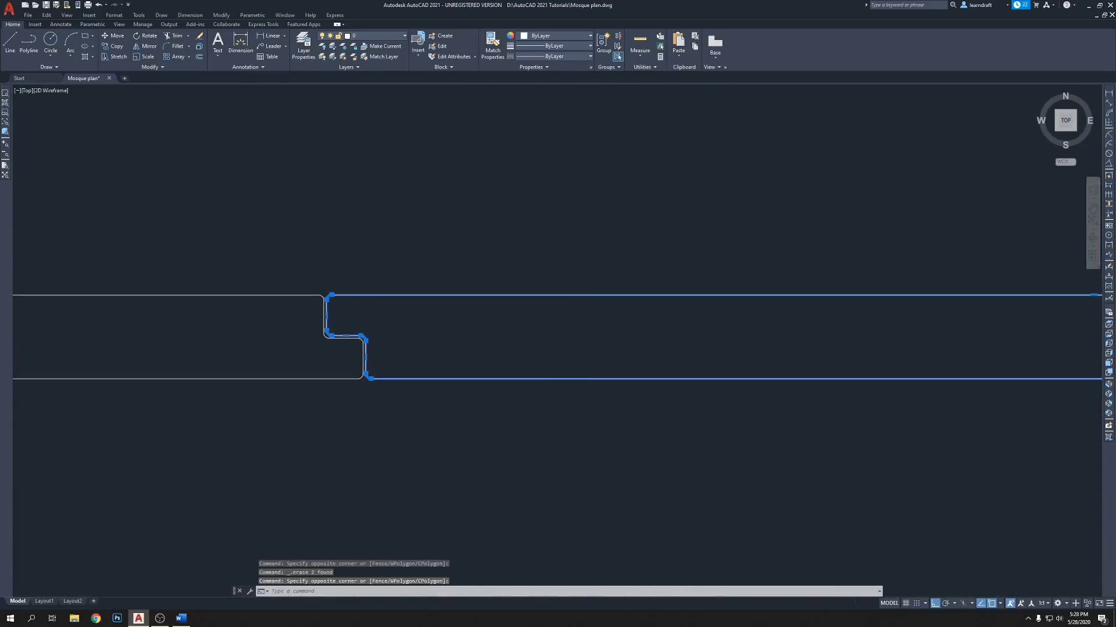
{"action": "key", "text": "Escape"}
{"action": "scroll", "coordinate": [391, 250], "scroll_direction": "down", "scroll_amount": 2}
{"action": "scroll", "coordinate": [756, 255], "scroll_direction": "down", "scroll_amount": 2}
{"action": "mouse_move", "coordinate": [756, 256]}
{"action": "middle_mouse_down"}
{"action": "mouse_move", "coordinate": [488, 229]}
{"action": "mouse_move", "coordinate": [659, 235]}
{"action": "middle_mouse_up"}
{"action": "left_click", "coordinate": [576, 223]}
{"action": "left_click", "coordinate": [549, 252]}
{"action": "scroll", "coordinate": [433, 214], "scroll_direction": "up", "scroll_amount": 2}
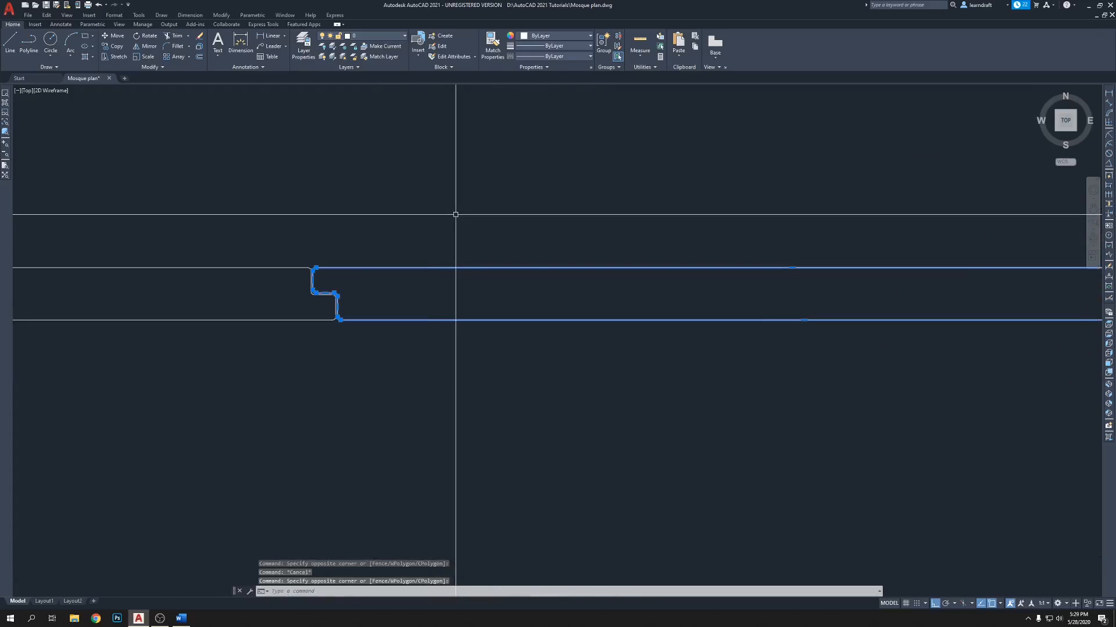
{"action": "key", "text": "Escape"}
Step: Try rotating the right panel about its upper corner at the right column to test the joint's swing clearance
{"action": "middle_click_drag", "start_coordinate": [457, 213], "coordinate": [394, 222]}
{"action": "scroll", "coordinate": [459, 219], "scroll_direction": "down", "scroll_amount": 2}
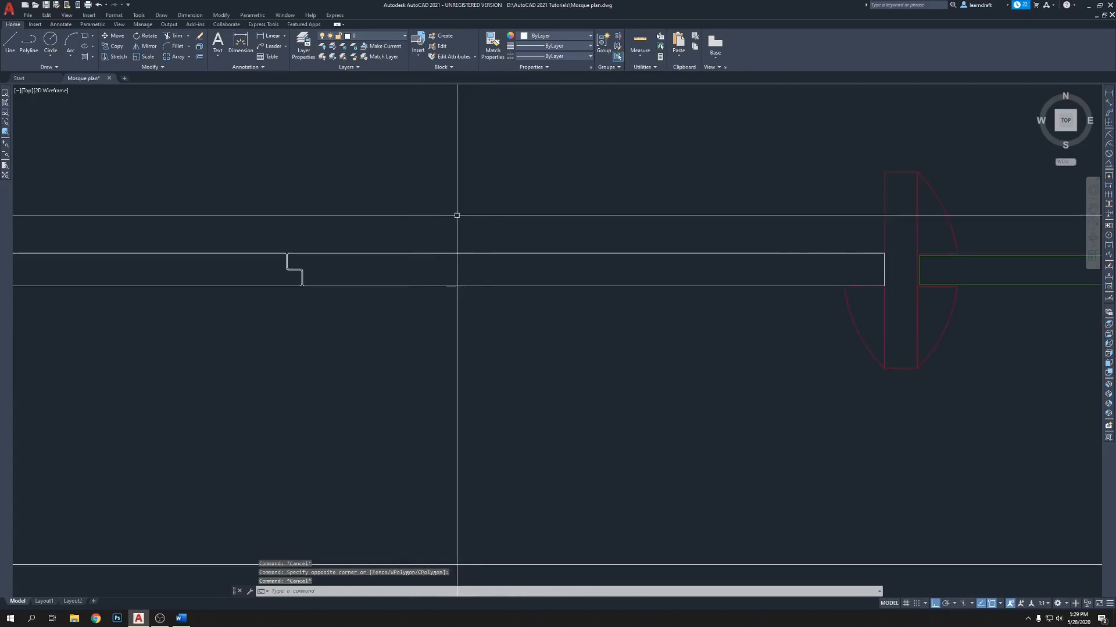
{"action": "type", "text": "o"}
{"action": "key", "text": "Return"}
{"action": "left_click", "coordinate": [418, 253]}
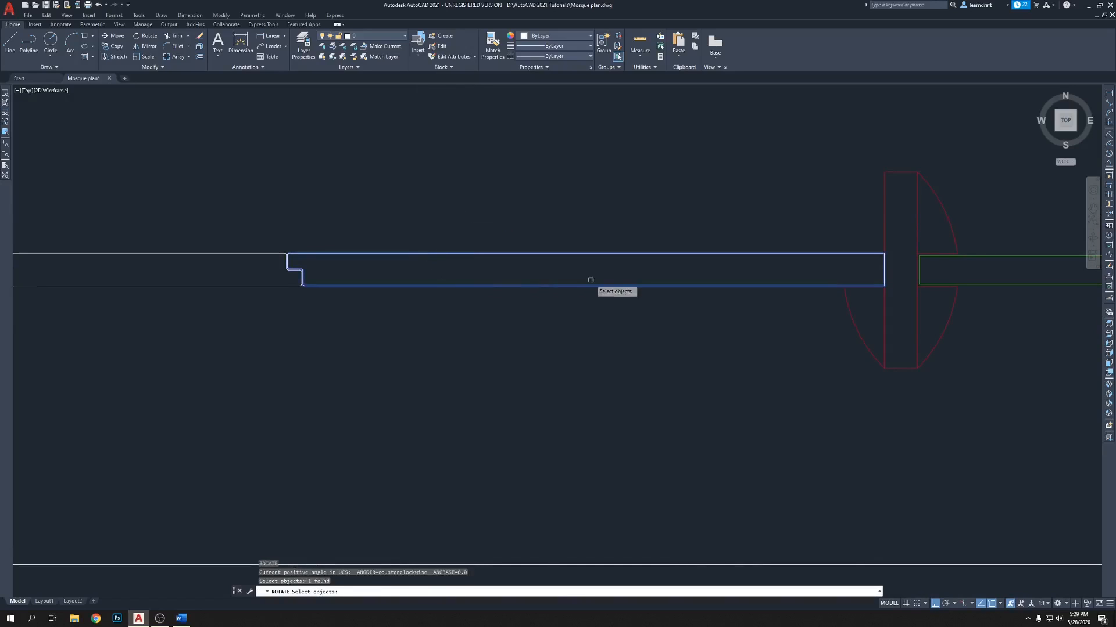
{"action": "key", "text": "Return"}
{"action": "left_click", "coordinate": [884, 285]}
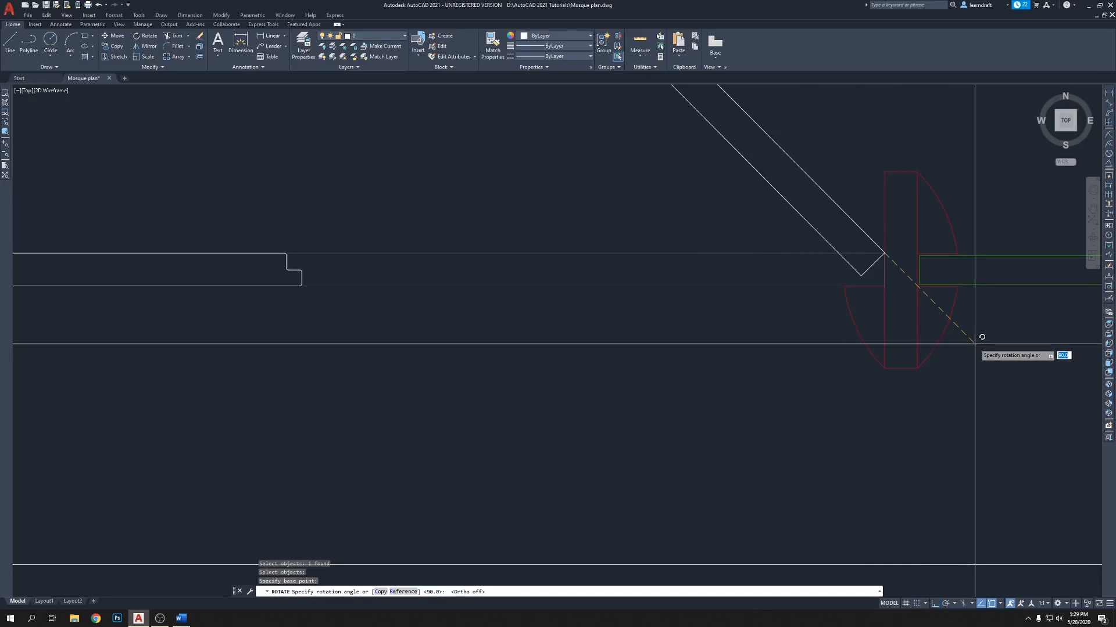
{"action": "middle_click_drag", "start_coordinate": [1024, 282], "coordinate": [953, 324]}
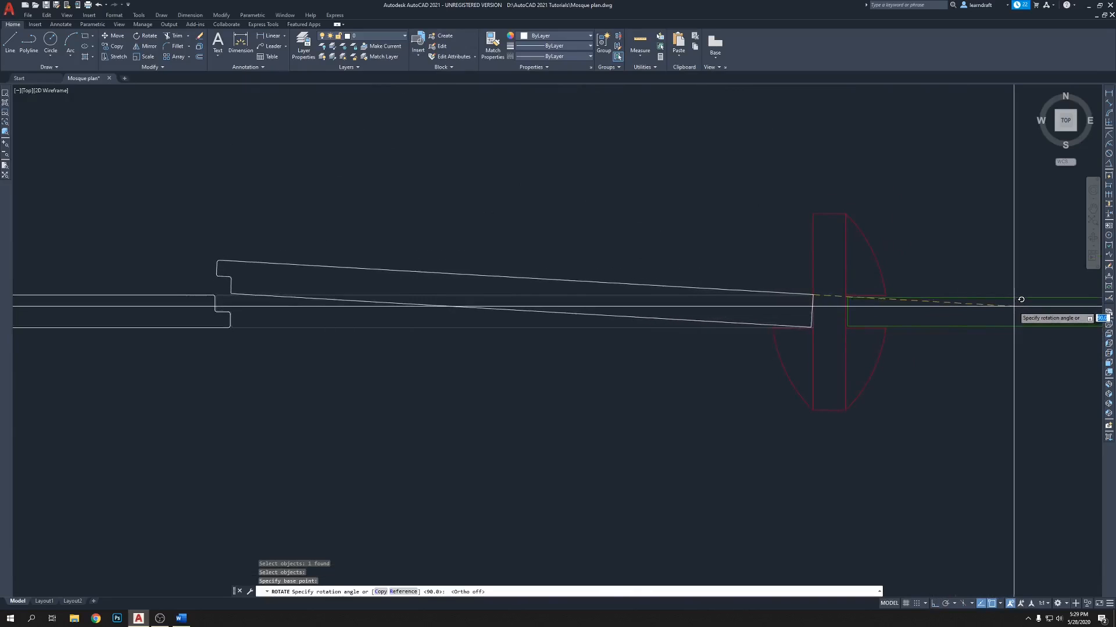
{"action": "scroll", "coordinate": [1025, 295], "scroll_direction": "up", "scroll_amount": 2}
{"action": "scroll", "coordinate": [1026, 294], "scroll_direction": "down", "scroll_amount": 2}
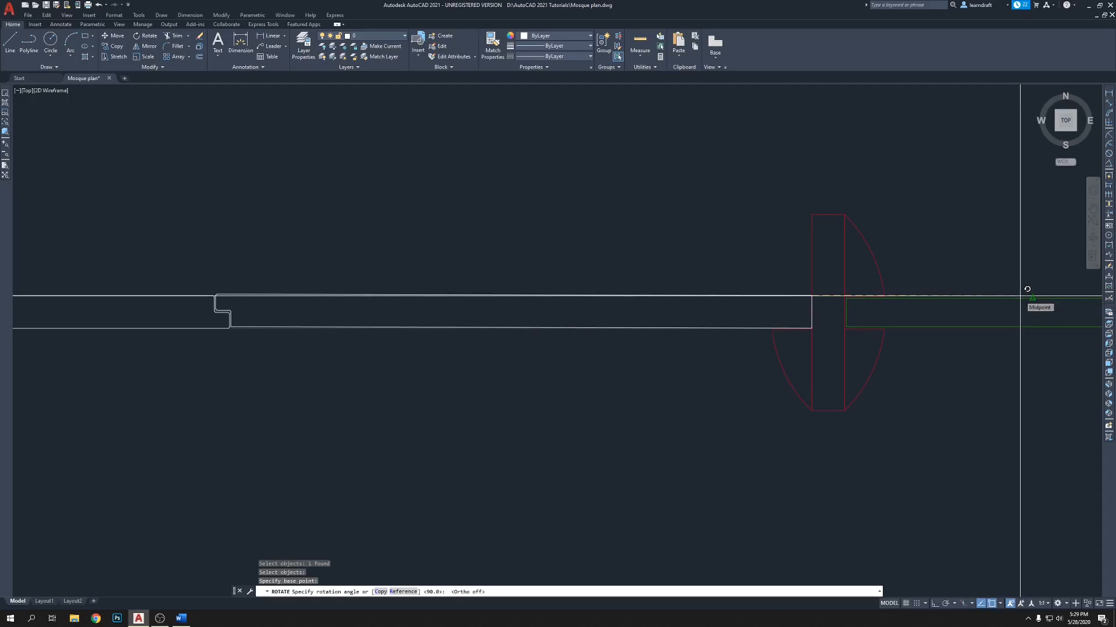
{"action": "left_click", "coordinate": [1026, 289]}
Step: Move the right panel .03125 horizontally to the right to widen the joint gap
{"action": "scroll", "coordinate": [174, 304], "scroll_direction": "up", "scroll_amount": 5}
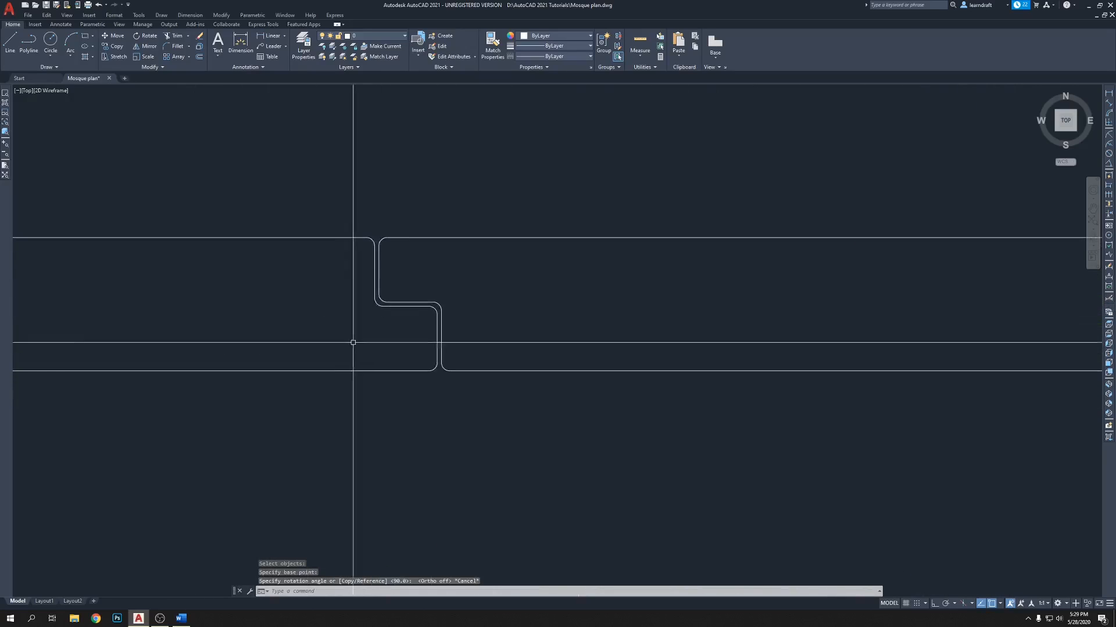
{"action": "scroll", "coordinate": [487, 262], "scroll_direction": "up", "scroll_amount": 2}
{"action": "scroll", "coordinate": [459, 241], "scroll_direction": "down", "scroll_amount": 2}
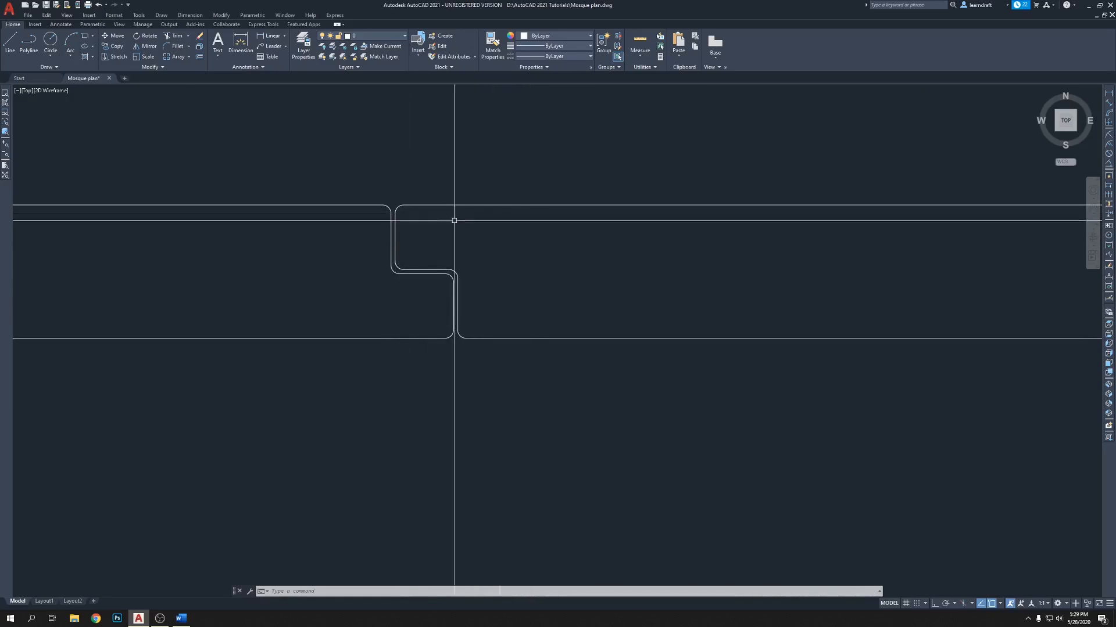
{"action": "scroll", "coordinate": [461, 215], "scroll_direction": "down", "scroll_amount": 2}
{"action": "mouse_move", "coordinate": [460, 212]}
{"action": "middle_mouse_down"}
{"action": "mouse_move", "coordinate": [186, 149]}
{"action": "mouse_move", "coordinate": [514, 197]}
{"action": "middle_mouse_up"}
{"action": "middle_click_drag", "start_coordinate": [326, 182], "coordinate": [449, 177]}
{"action": "scroll", "coordinate": [498, 190], "scroll_direction": "up", "scroll_amount": 2}
{"action": "left_click", "coordinate": [501, 216]}
{"action": "left_click", "coordinate": [475, 175]}
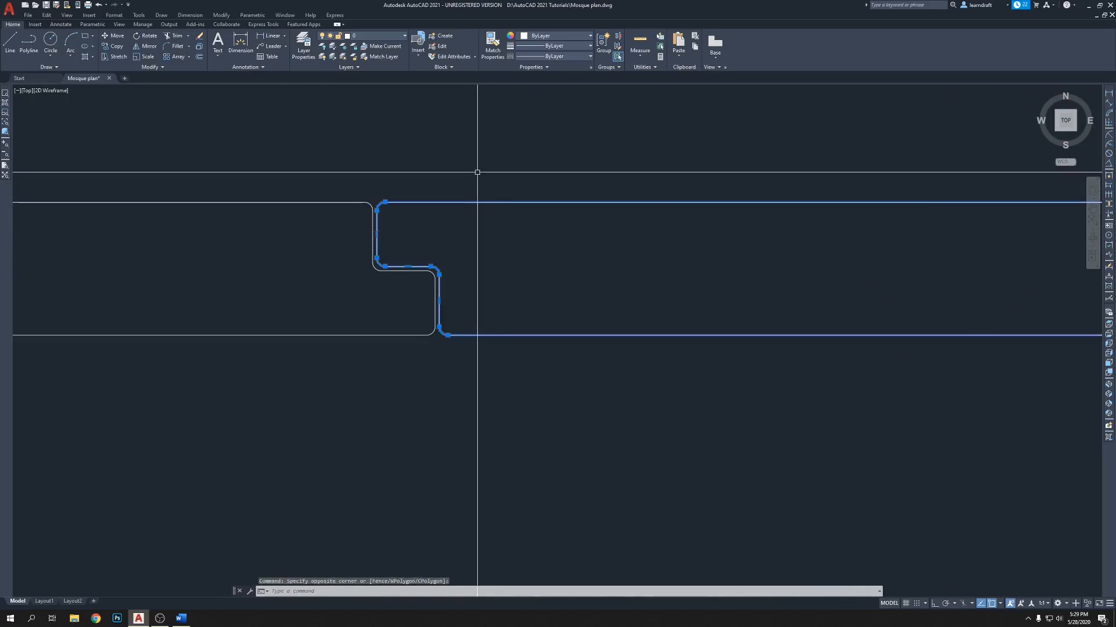
{"action": "type", "text": "m"}
{"action": "key", "text": "Return"}
{"action": "left_click", "coordinate": [456, 169]}
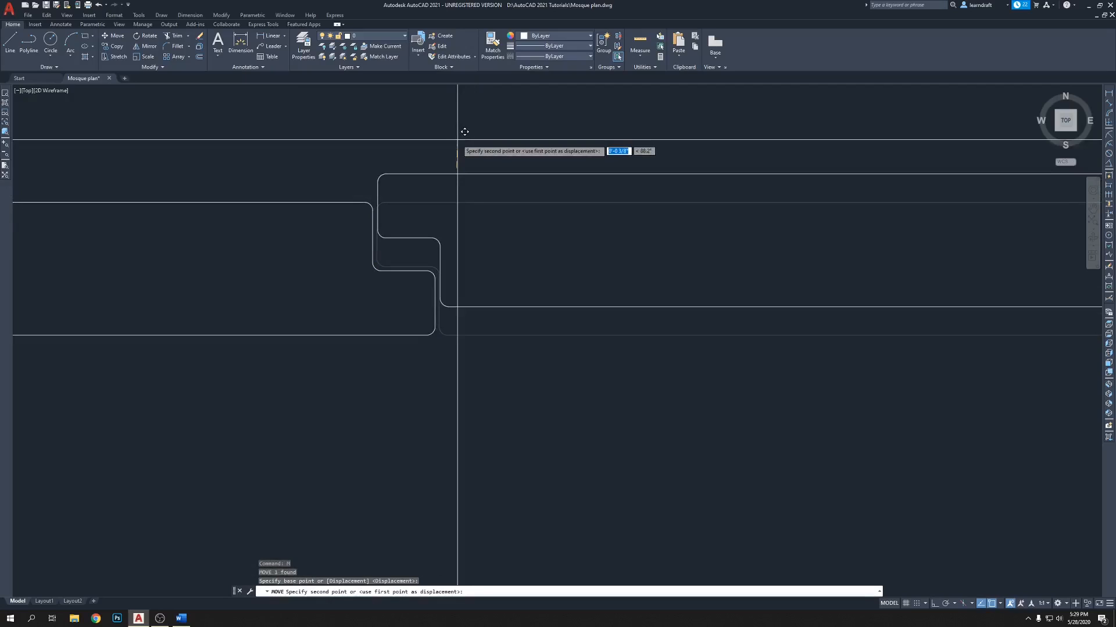
{"action": "key", "text": "F8"}
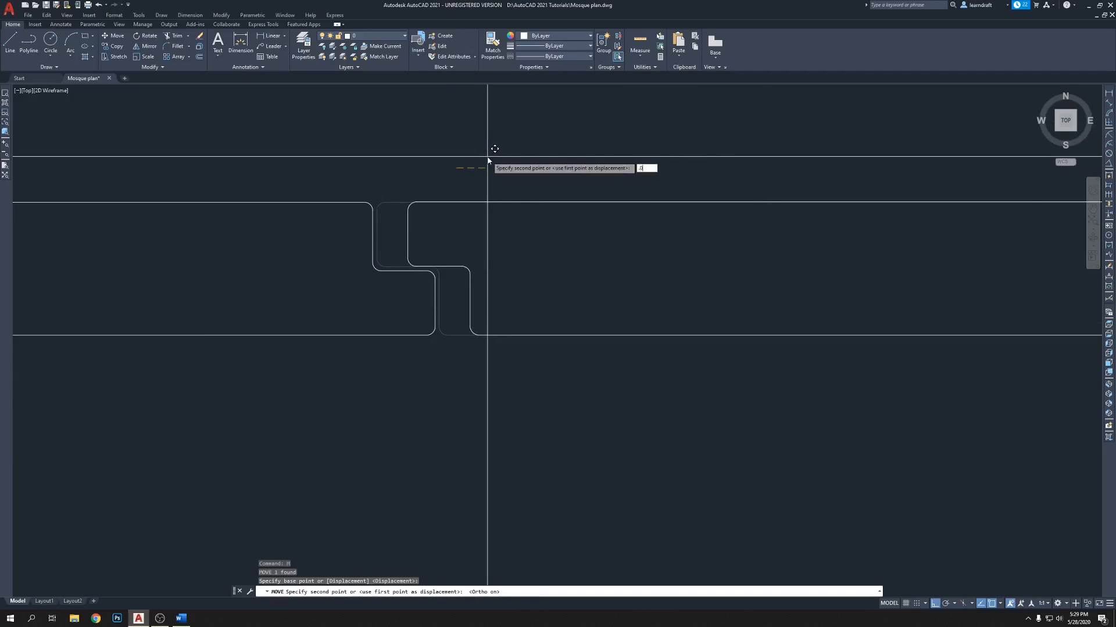
{"action": "key", "text": "Return"}
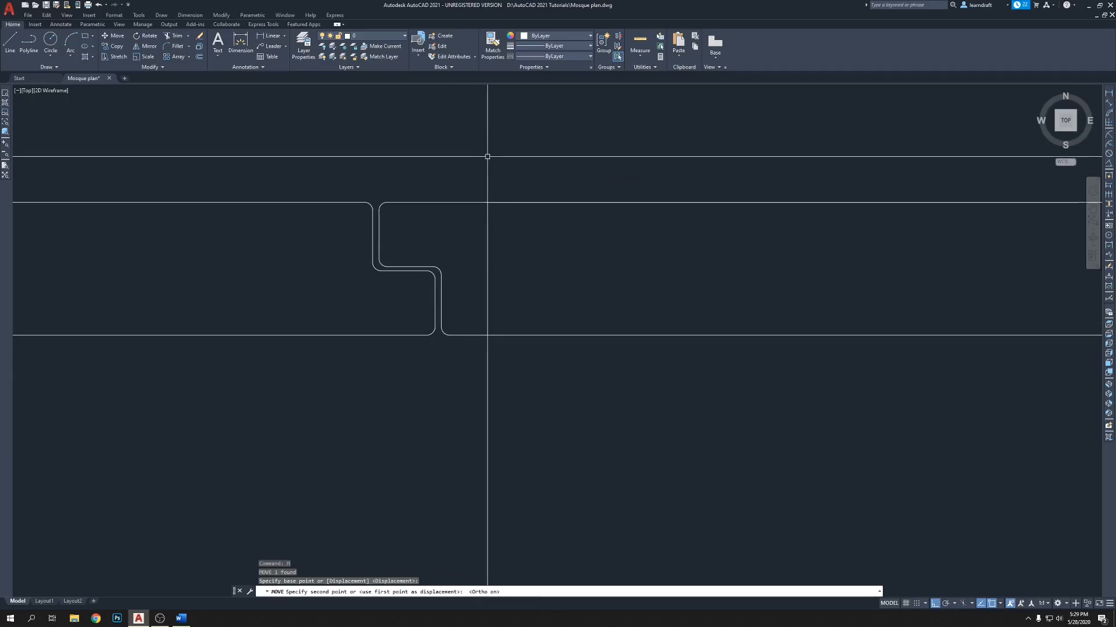
Step: Move the left panel .03125 horizontally to the left, away from the right panel
{"action": "left_click", "coordinate": [369, 189]}
{"action": "left_click", "coordinate": [347, 214]}
{"action": "type", "text": "m"}
{"action": "key", "text": "Return"}
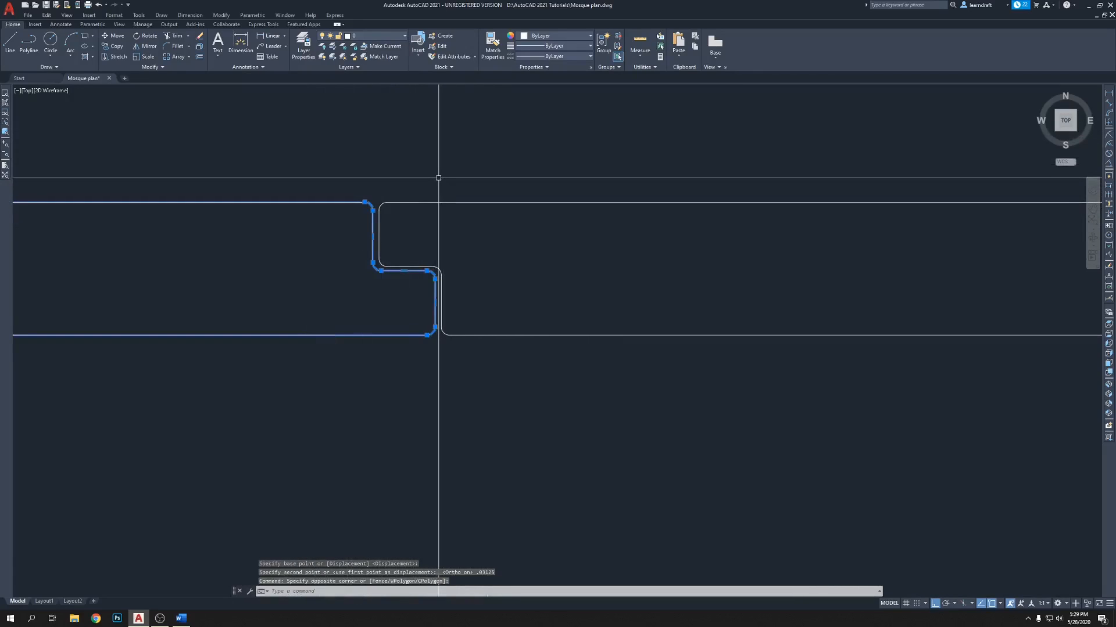
{"action": "left_click", "coordinate": [437, 180]}
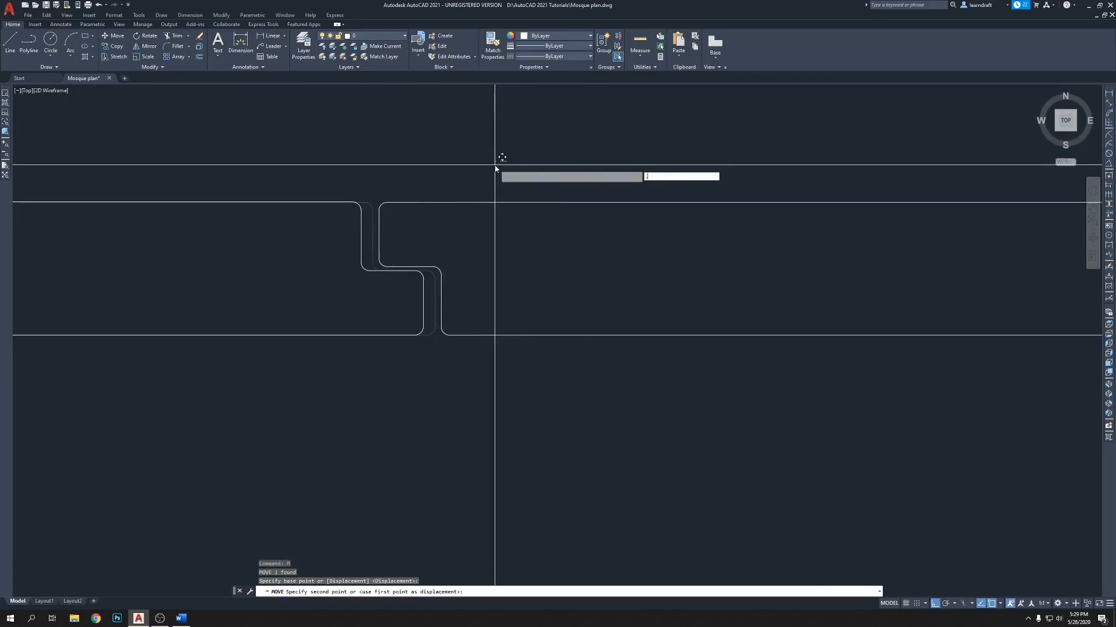
{"action": "key", "text": "Return"}
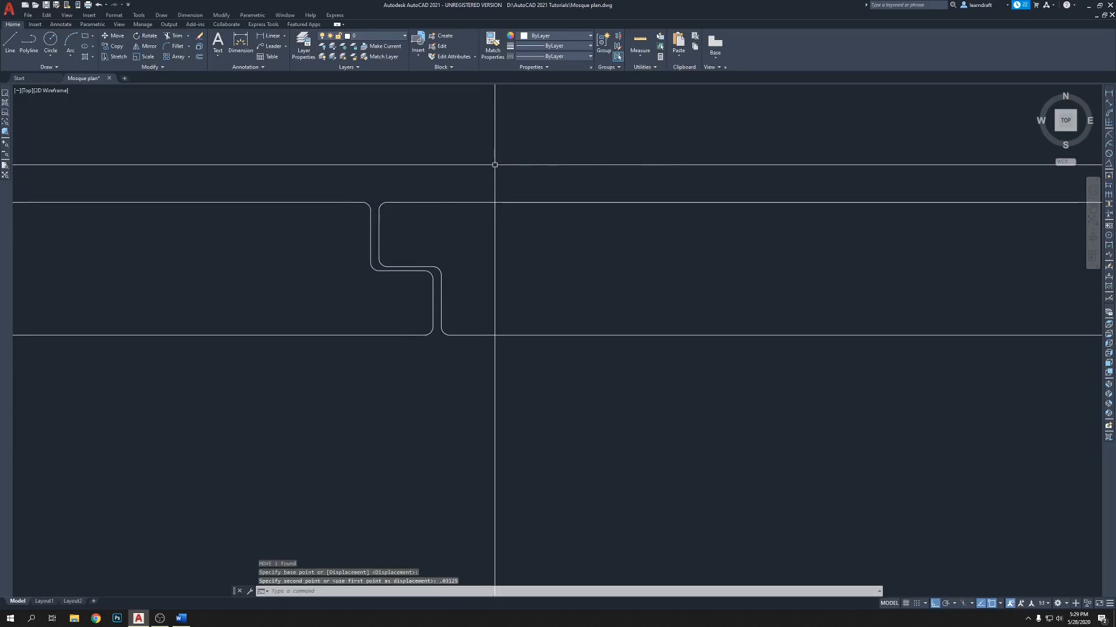
Step: Stretch the right panel's column-side end edge .125 to the left, away from the right column
{"action": "middle_click_drag", "start_coordinate": [546, 163], "coordinate": [522, 186]}
{"action": "scroll", "coordinate": [522, 185], "scroll_direction": "down", "scroll_amount": 5}
{"action": "scroll", "coordinate": [386, 237], "scroll_direction": "up", "scroll_amount": 8}
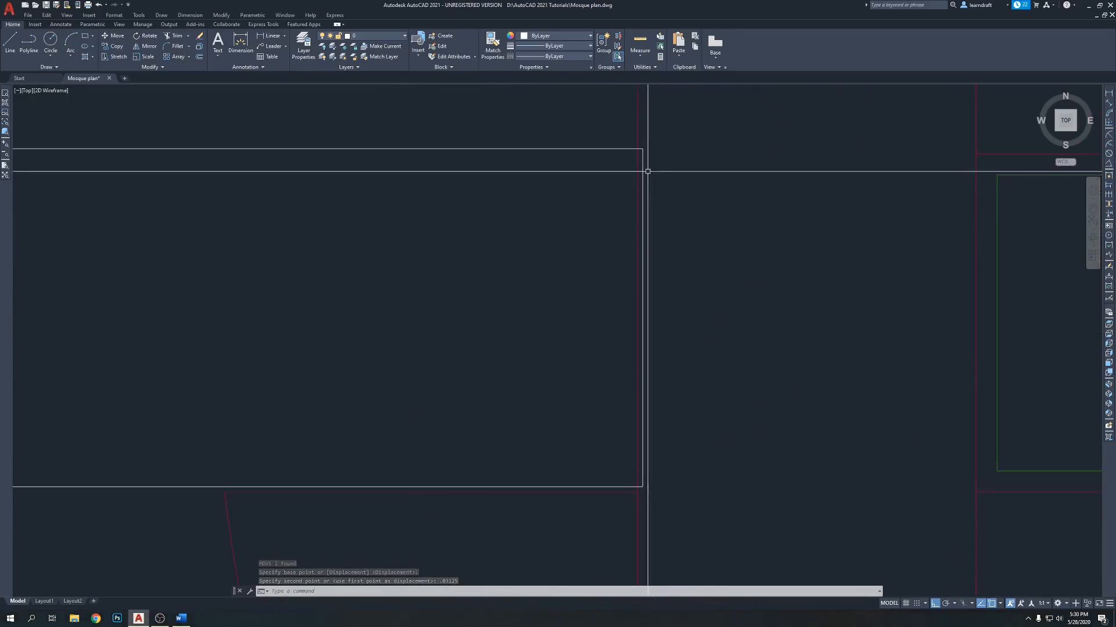
{"action": "left_click", "coordinate": [642, 172]}
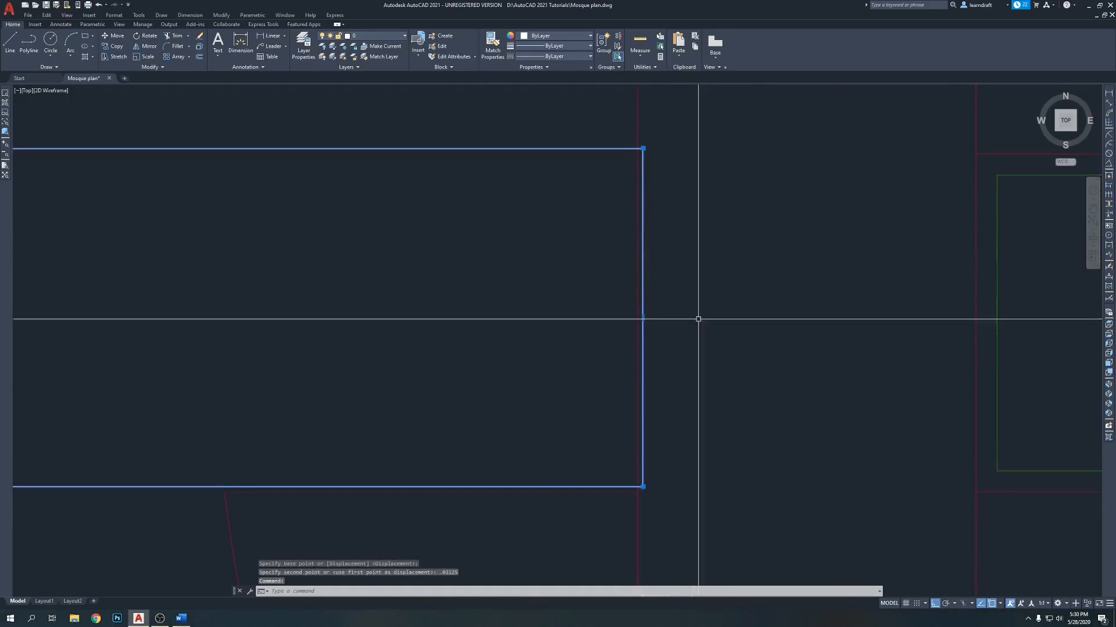
{"action": "left_click", "coordinate": [643, 317]}
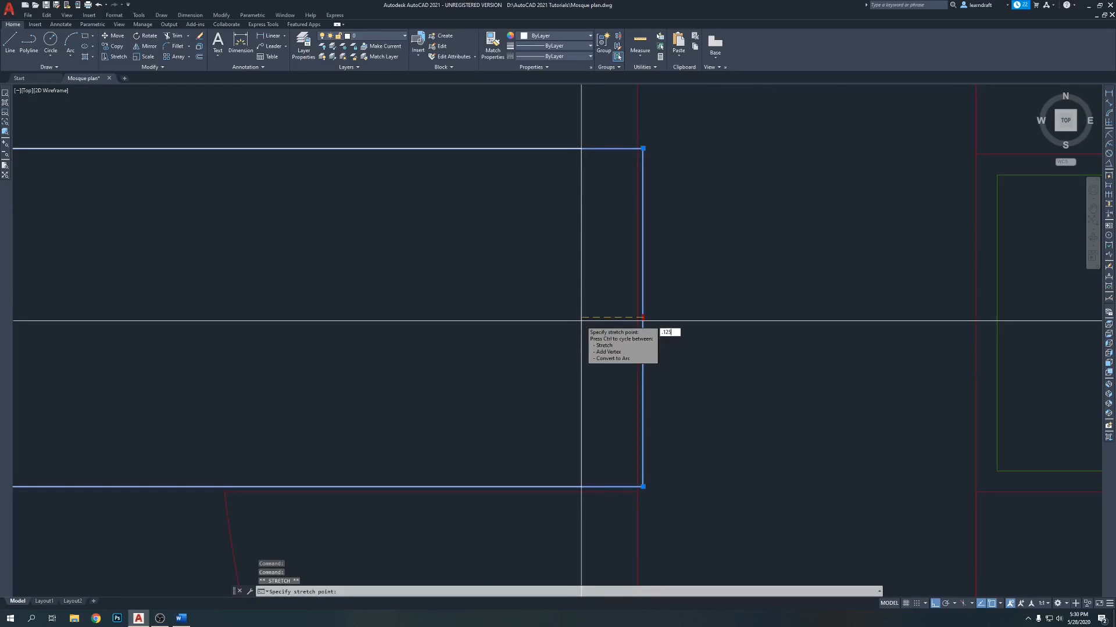
{"action": "key", "text": "Return"}
{"action": "scroll", "coordinate": [691, 305], "scroll_direction": "down", "scroll_amount": 4}
{"action": "scroll", "coordinate": [692, 274], "scroll_direction": "up", "scroll_amount": 3}
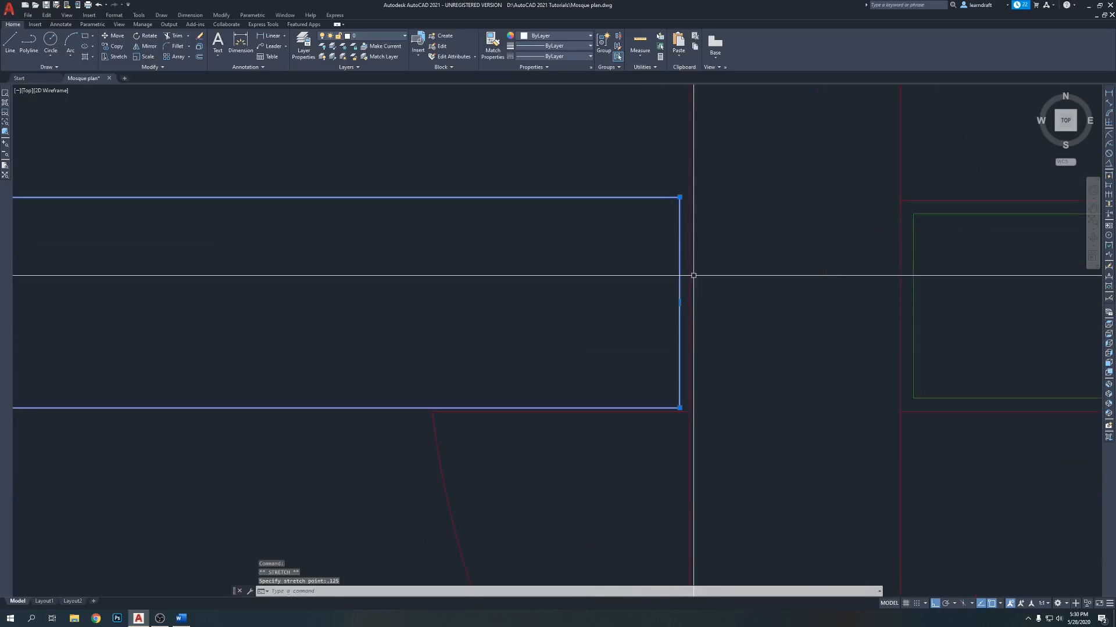
Step: Stretch the right panel's column-side end edge back to meet the right column's face
{"action": "scroll", "coordinate": [691, 277], "scroll_direction": "down", "scroll_amount": 5}
{"action": "key", "text": "Escape"}
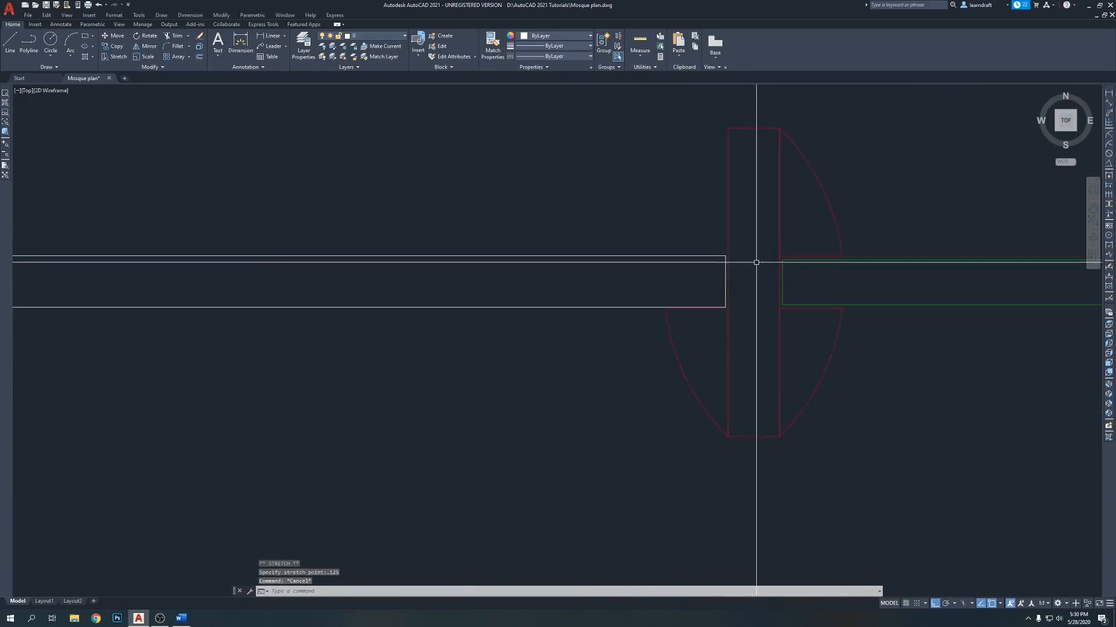
{"action": "scroll", "coordinate": [755, 265], "scroll_direction": "down", "scroll_amount": 4}
{"action": "scroll", "coordinate": [752, 267], "scroll_direction": "up", "scroll_amount": 8}
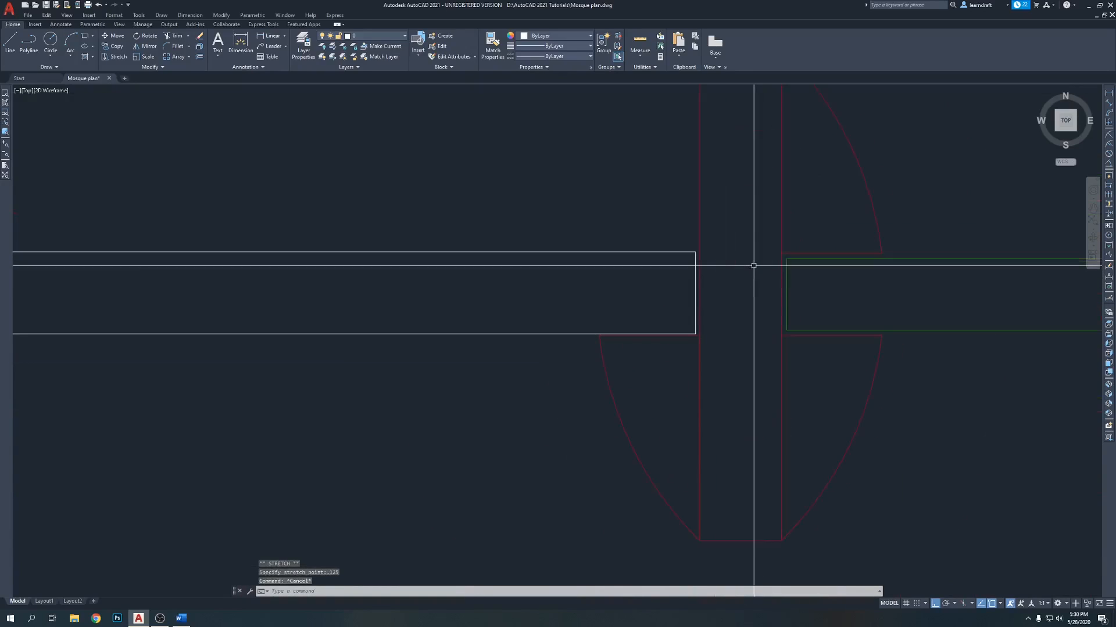
{"action": "left_click", "coordinate": [655, 256]}
{"action": "left_click", "coordinate": [655, 314]}
{"action": "left_click", "coordinate": [666, 314]}
{"action": "key", "text": "Escape"}
Step: Stretch the left panel's column-side end edge to align with the left column's face
{"action": "scroll", "coordinate": [755, 284], "scroll_direction": "down", "scroll_amount": 10}
{"action": "scroll", "coordinate": [756, 284], "scroll_direction": "down", "scroll_amount": 2}
{"action": "scroll", "coordinate": [680, 279], "scroll_direction": "up", "scroll_amount": 10}
{"action": "middle_click_drag", "start_coordinate": [453, 286], "coordinate": [645, 250]}
{"action": "left_click", "coordinate": [579, 272]}
{"action": "left_click", "coordinate": [555, 291]}
{"action": "scroll", "coordinate": [463, 281], "scroll_direction": "up", "scroll_amount": 6}
{"action": "scroll", "coordinate": [494, 349], "scroll_direction": "up", "scroll_amount": 8}
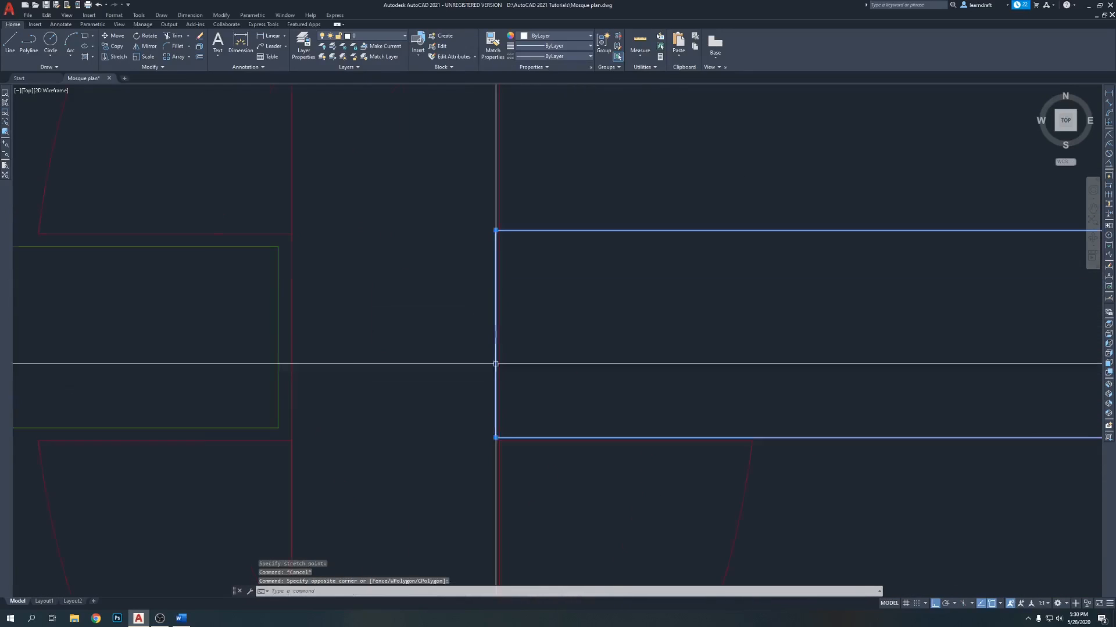
{"action": "left_click", "coordinate": [495, 324]}
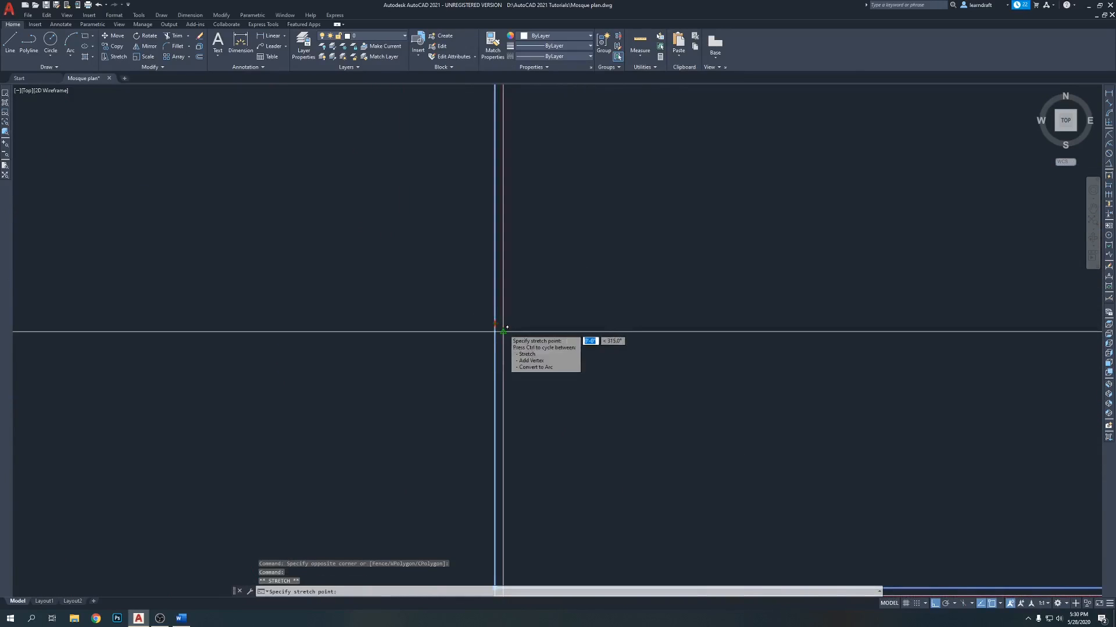
{"action": "left_click", "coordinate": [503, 330]}
{"action": "scroll", "coordinate": [456, 296], "scroll_direction": "down", "scroll_amount": 10}
{"action": "scroll", "coordinate": [456, 296], "scroll_direction": "down", "scroll_amount": 3}
{"action": "key", "text": "Escape"}
Step: Match the properties of the two central panels to those of the green side glass panel
{"action": "mouse_move", "coordinate": [595, 272]}
{"action": "middle_mouse_down"}
{"action": "mouse_move", "coordinate": [481, 272]}
{"action": "mouse_move", "coordinate": [523, 236]}
{"action": "middle_mouse_up"}
{"action": "scroll", "coordinate": [487, 279], "scroll_direction": "up", "scroll_amount": 2}
{"action": "scroll", "coordinate": [523, 235], "scroll_direction": "down", "scroll_amount": 2}
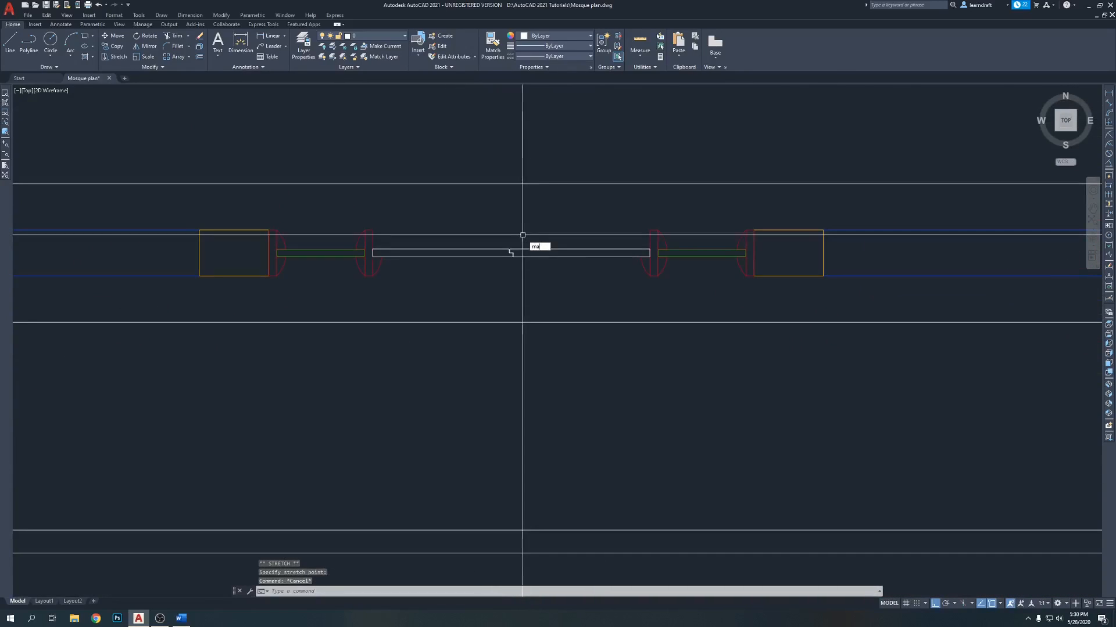
{"action": "key", "text": "Return"}
{"action": "left_click", "coordinate": [667, 248]}
{"action": "left_click", "coordinate": [550, 235]}
{"action": "left_click", "coordinate": [487, 268]}
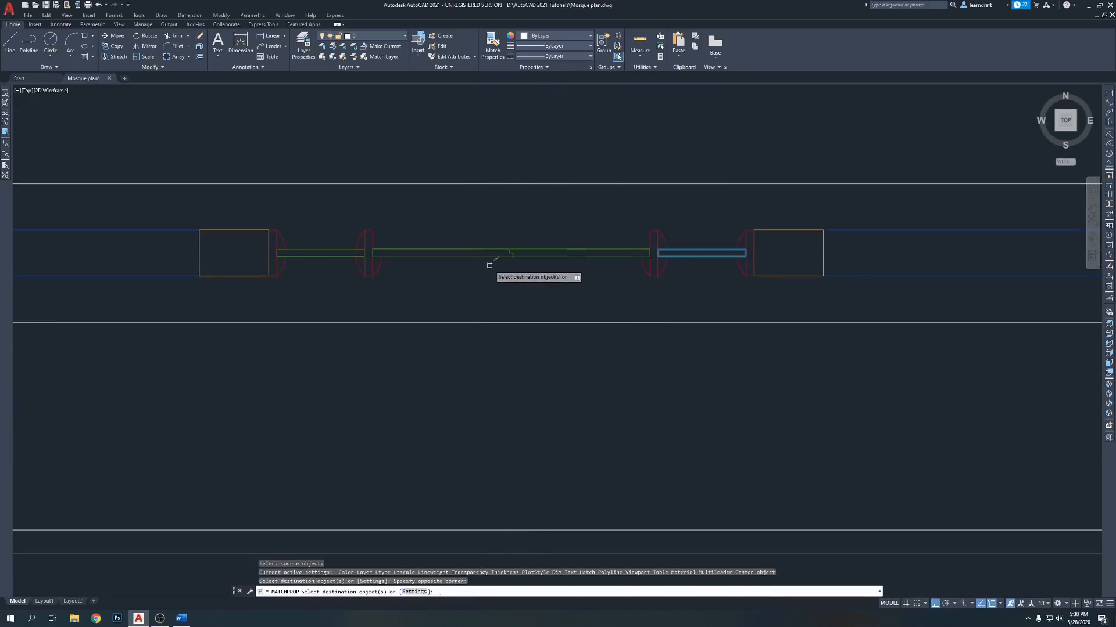
{"action": "key", "text": "Return"}
Step: Draw a small rectangle just below the right central panel, beside the stepped joint
{"action": "scroll", "coordinate": [517, 230], "scroll_direction": "down", "scroll_amount": 2}
{"action": "middle_click_drag", "start_coordinate": [569, 177], "coordinate": [543, 247]}
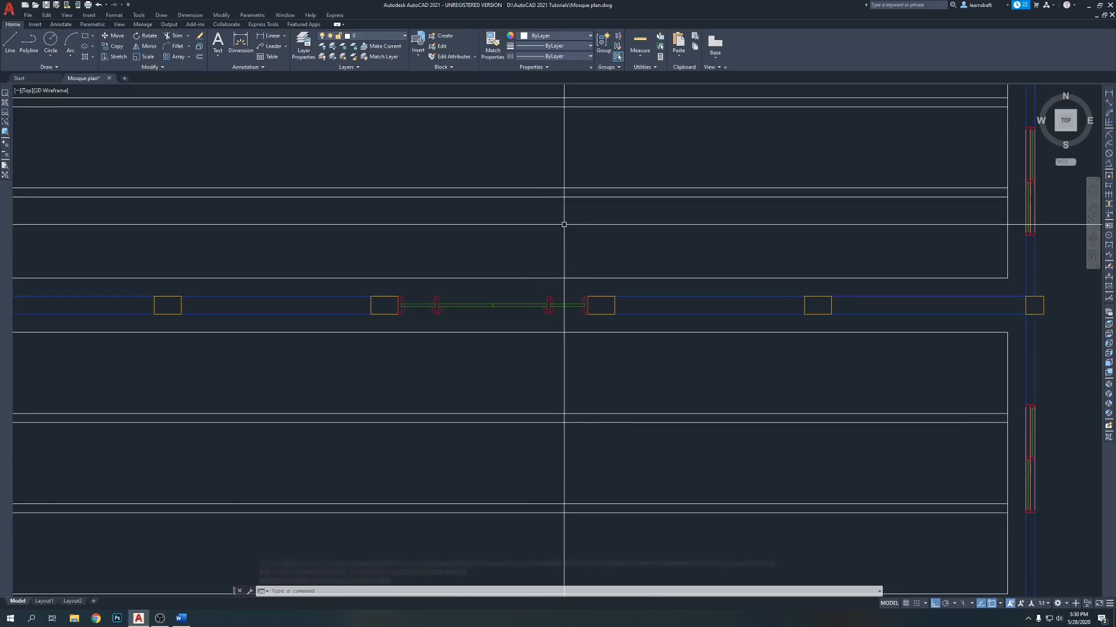
{"action": "scroll", "coordinate": [496, 319], "scroll_direction": "up", "scroll_amount": 8}
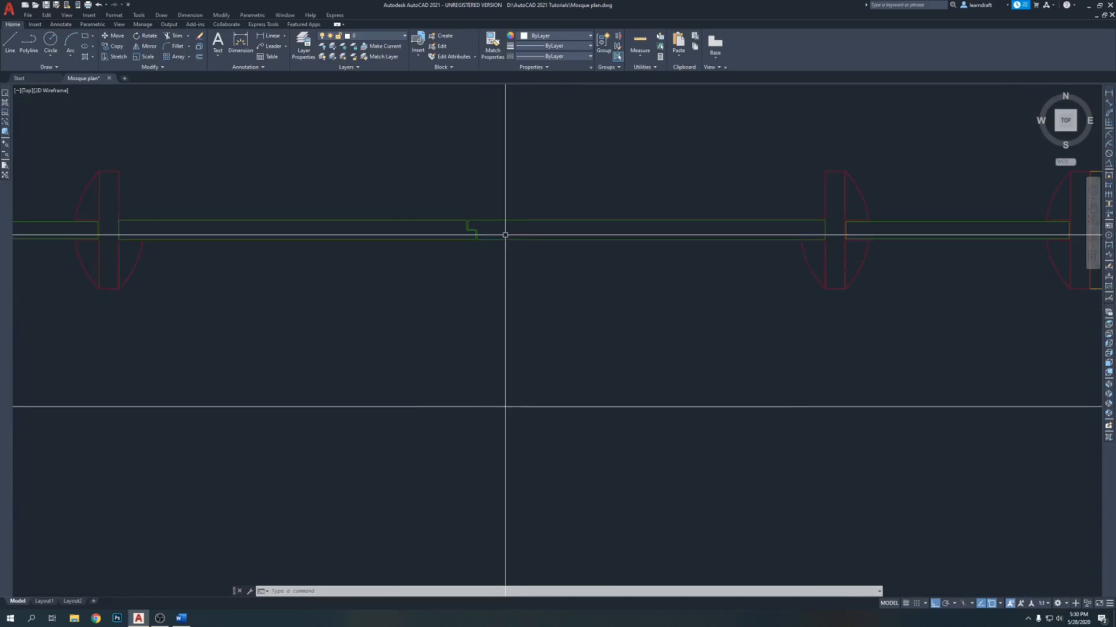
{"action": "scroll", "coordinate": [505, 258], "scroll_direction": "up", "scroll_amount": 2}
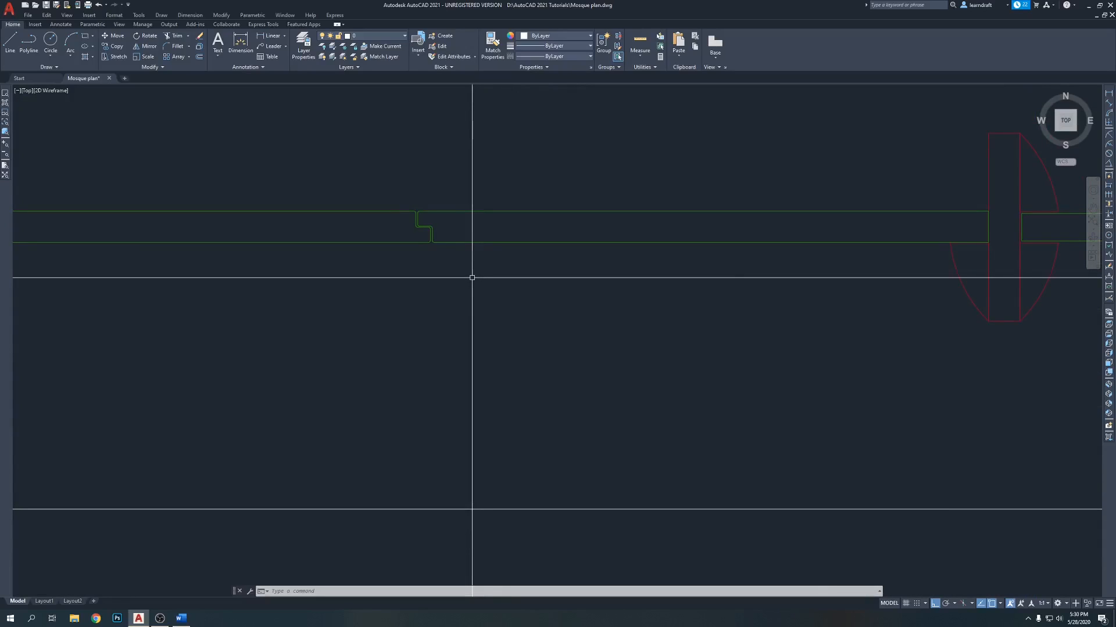
{"action": "key", "text": "Return"}
{"action": "left_click", "coordinate": [480, 260]}
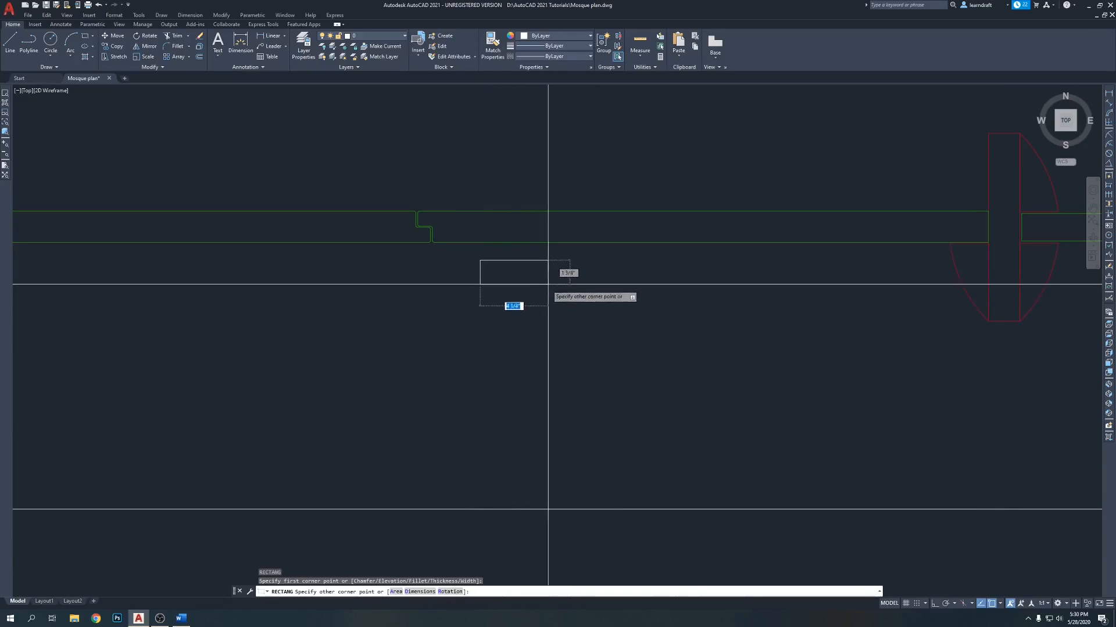
{"action": "left_click", "coordinate": [524, 289]}
Step: Fillet the small rectangle's two lower corners with a .125 radius
{"action": "scroll", "coordinate": [499, 272], "scroll_direction": "up", "scroll_amount": 2}
{"action": "type", "text": "f"}
{"action": "key", "text": "Return"}
{"action": "type", "text": "r"}
{"action": "key", "text": "Return"}
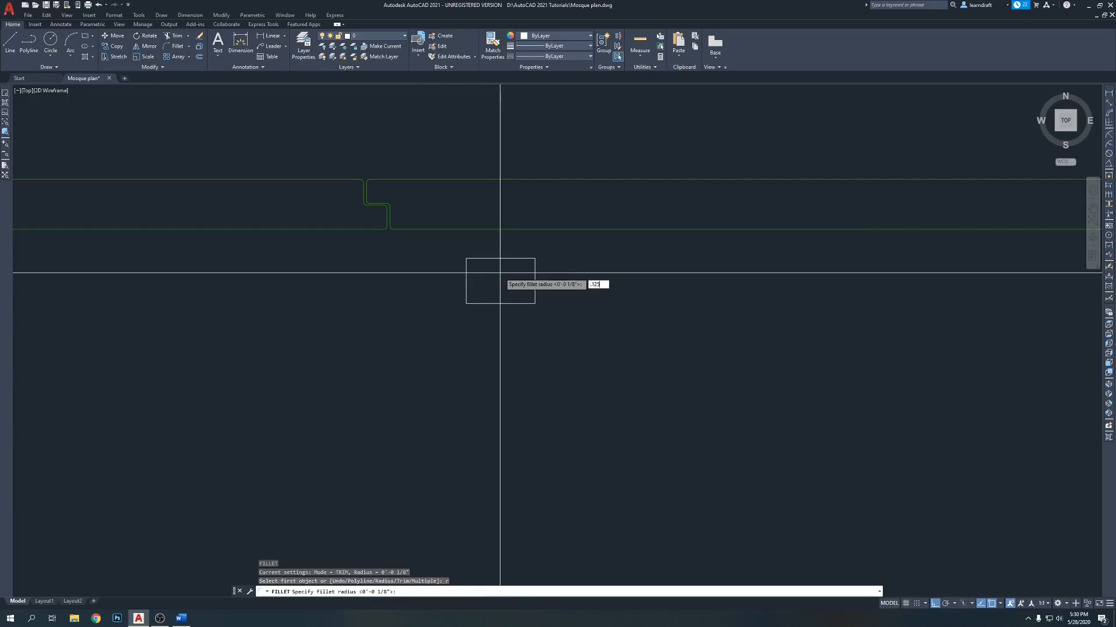
{"action": "type", "text": ".125"}
{"action": "key", "text": "Return"}
{"action": "left_click", "coordinate": [466, 288]}
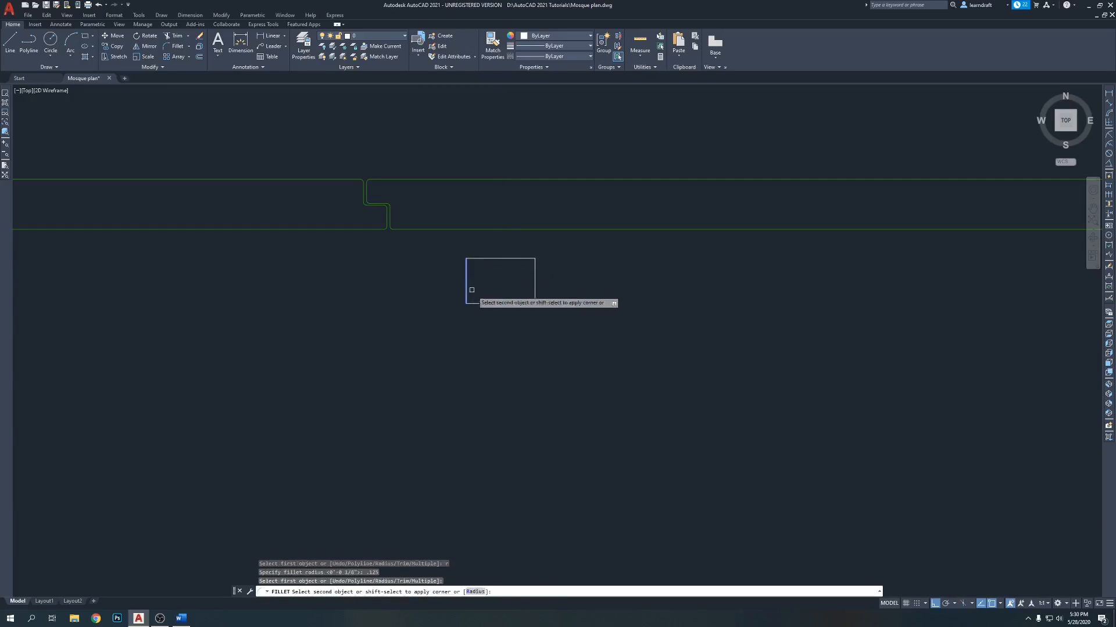
{"action": "left_click", "coordinate": [483, 304]}
{"action": "key", "text": "Return"}
{"action": "left_click", "coordinate": [501, 303]}
{"action": "left_click", "coordinate": [535, 287]}
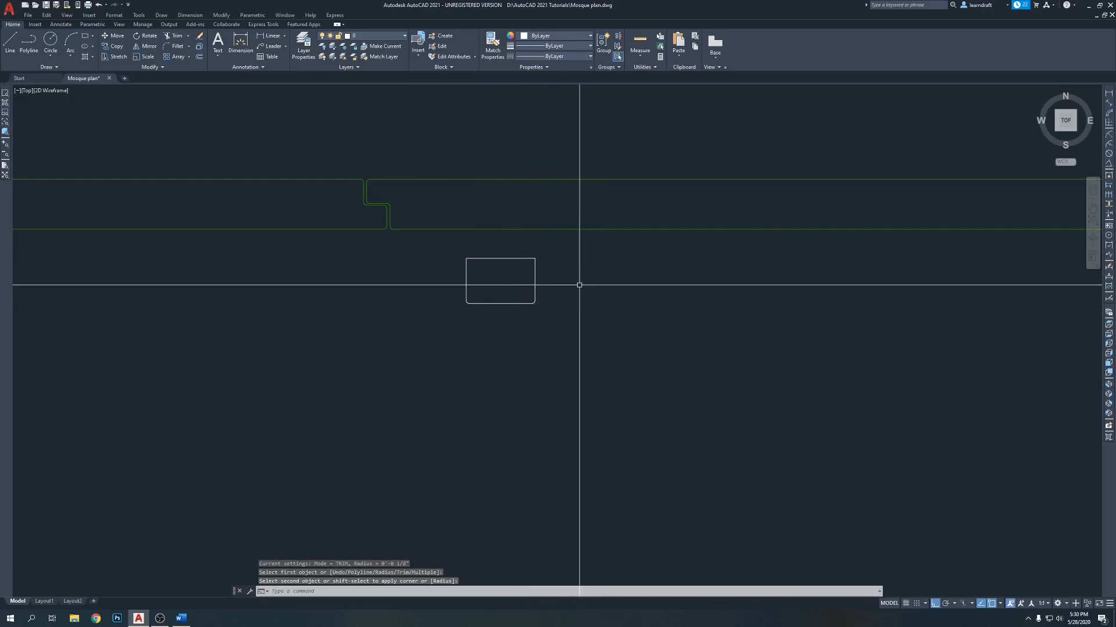
Step: Fillet the small rectangle's two lower corners with a .75 radius
{"action": "key", "text": "Return"}
{"action": "type", "text": "r"}
{"action": "key", "text": "Return"}
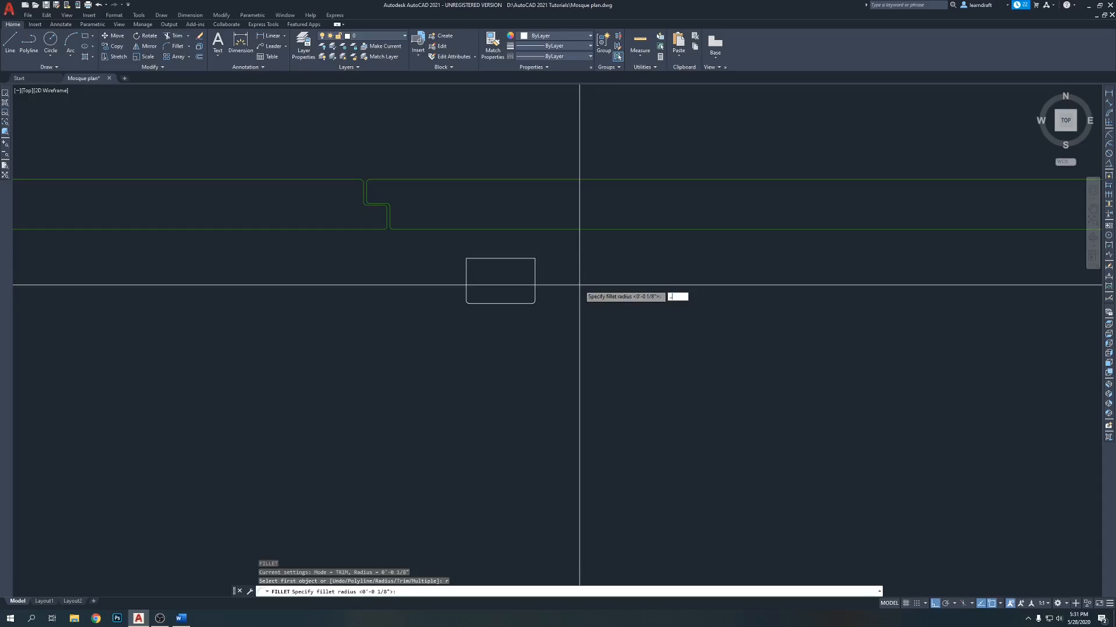
{"action": "type", "text": "..75"}
{"action": "key", "text": "Return"}
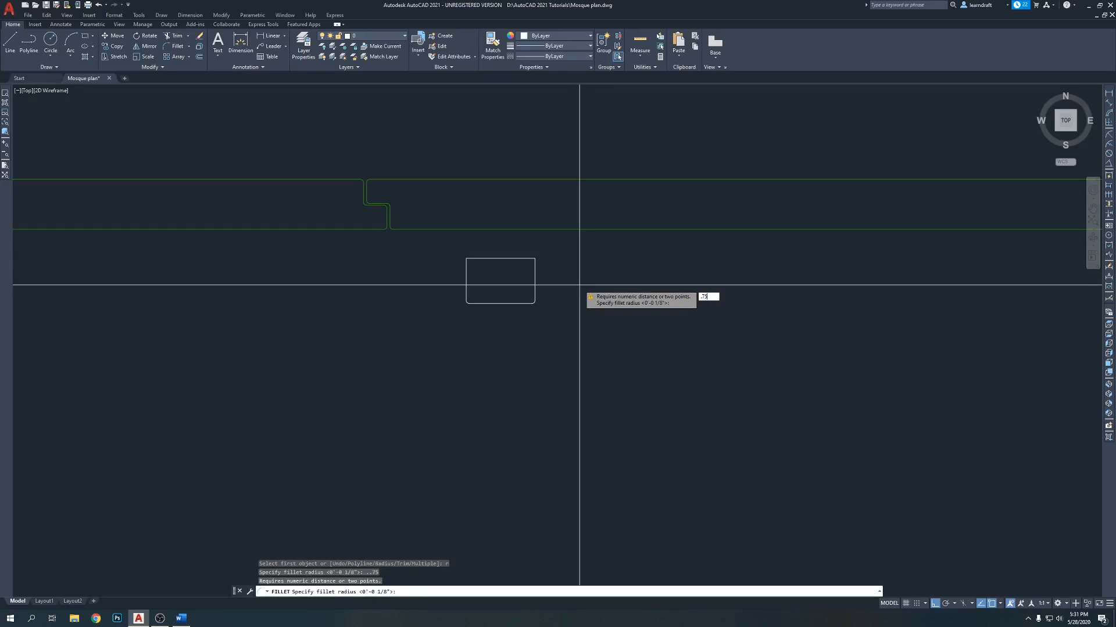
{"action": "key", "text": "Return"}
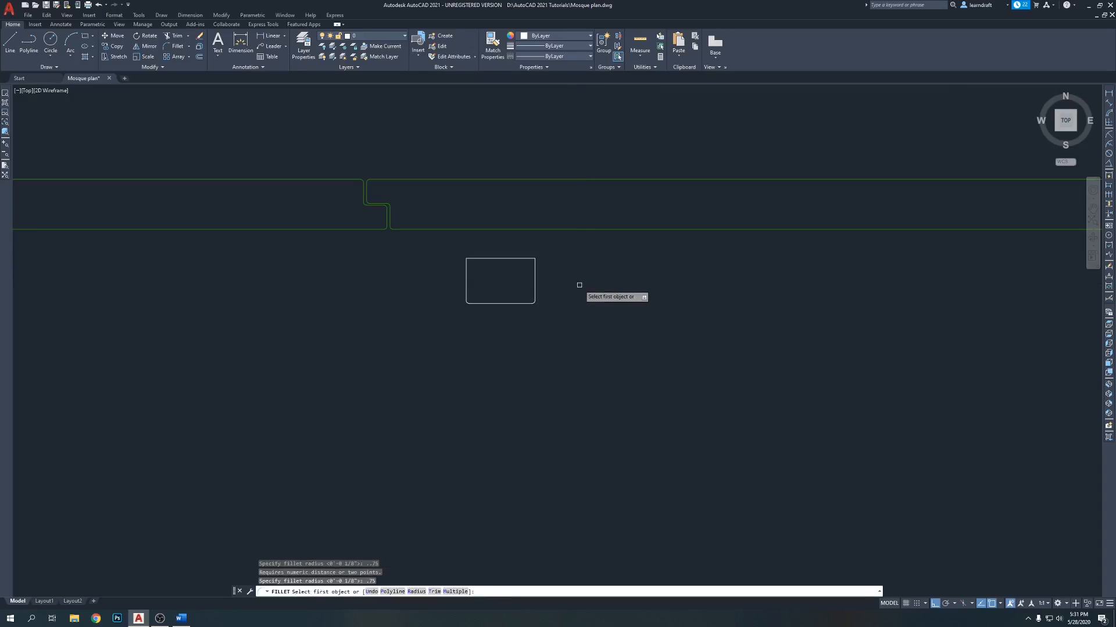
{"action": "left_click", "coordinate": [535, 283]}
{"action": "left_click", "coordinate": [509, 303]}
{"action": "key", "text": "Return"}
{"action": "left_click", "coordinate": [487, 299]}
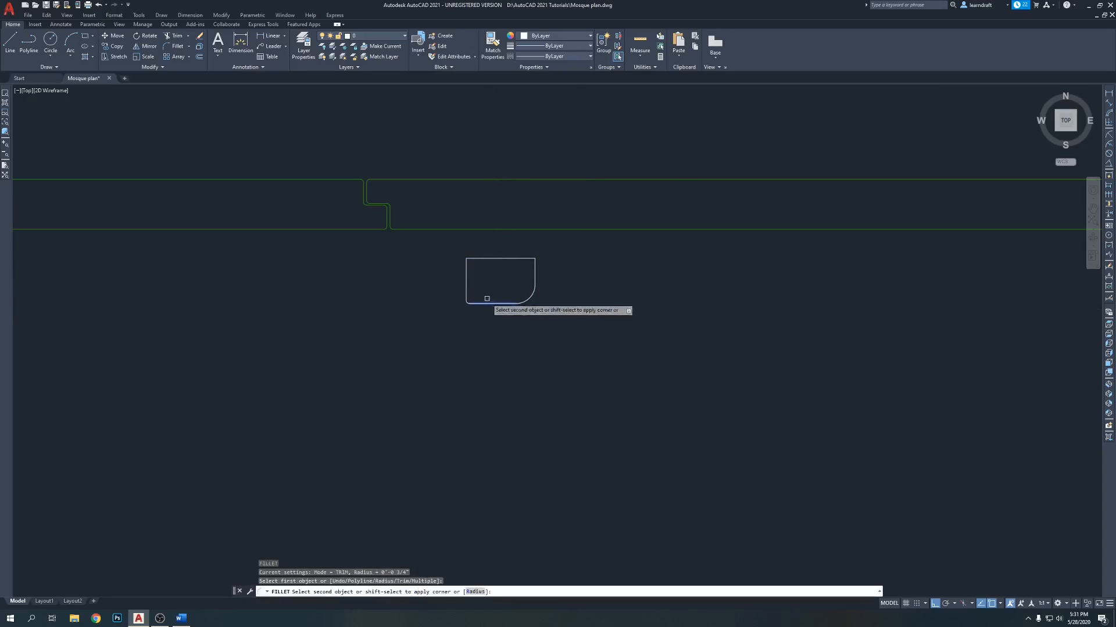
{"action": "left_click", "coordinate": [562, 273]}
{"action": "left_click", "coordinate": [579, 293]}
Step: Stretch the rounded rectangle's upper edge down slightly to make the shape shallower
{"action": "left_click", "coordinate": [557, 243]}
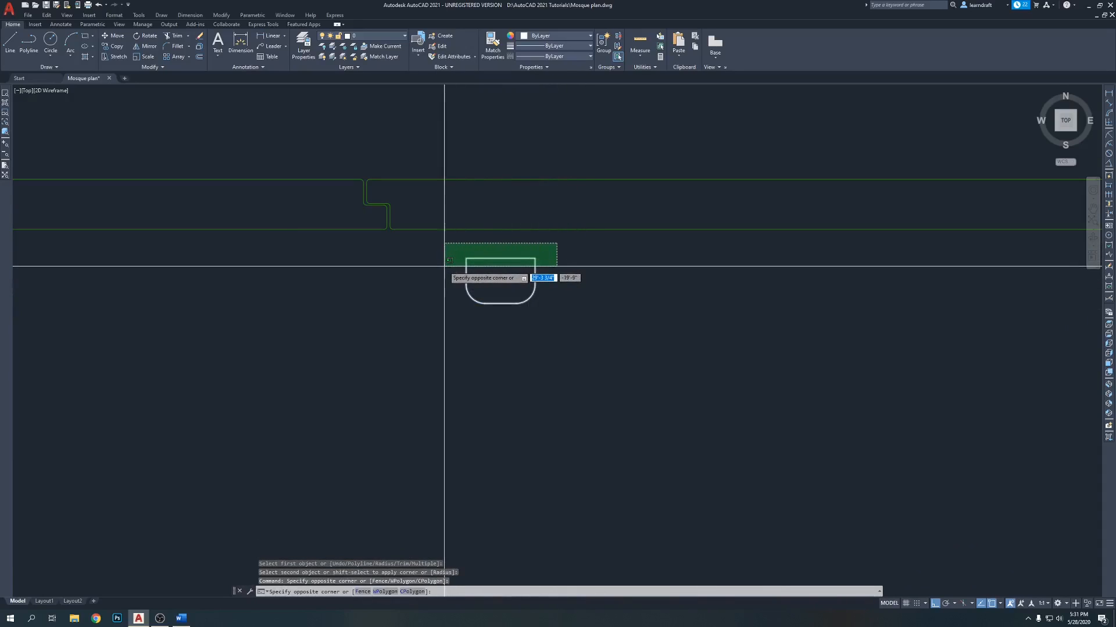
{"action": "left_click", "coordinate": [443, 267]}
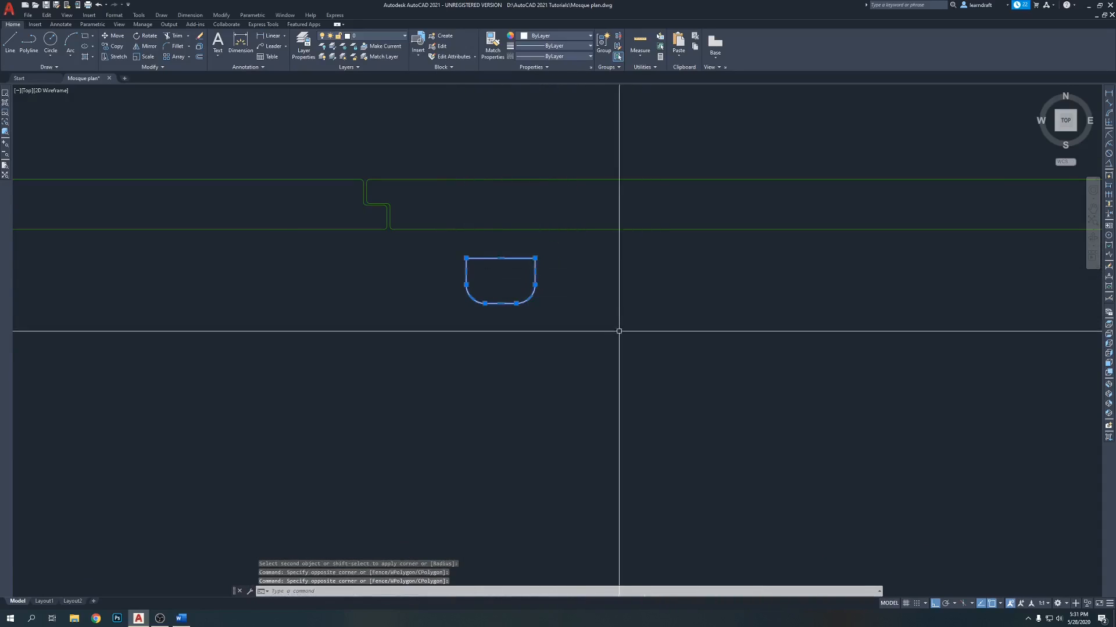
{"action": "scroll", "coordinate": [581, 302], "scroll_direction": "up", "scroll_amount": 5}
{"action": "type", "text": "s"}
{"action": "key", "text": "Return"}
{"action": "left_click", "coordinate": [530, 254]}
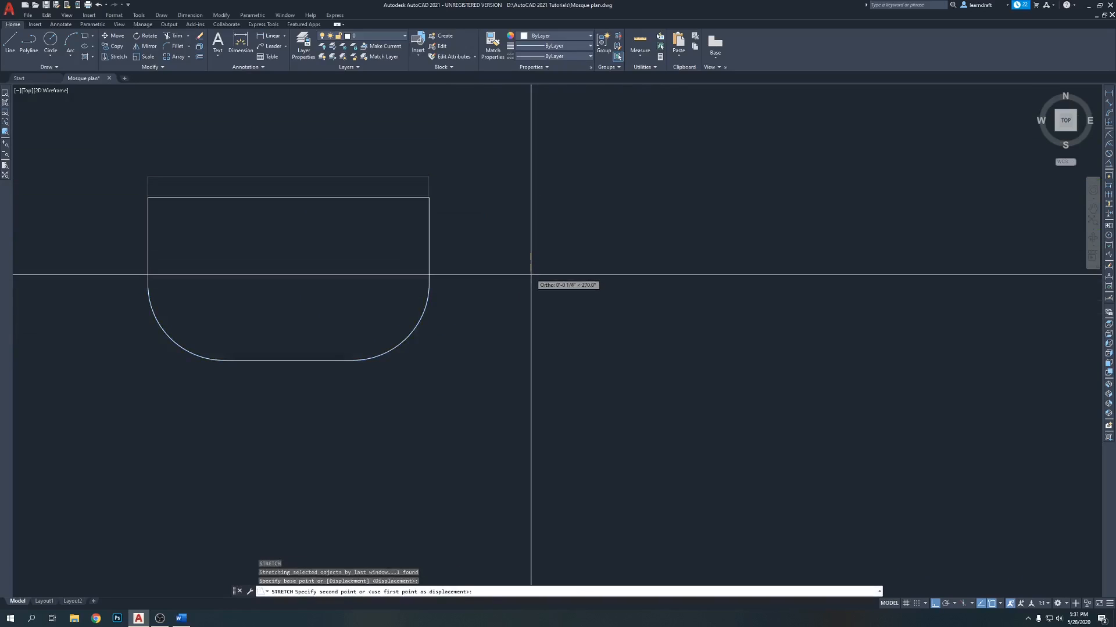
{"action": "left_click", "coordinate": [530, 289]}
Step: Move the rounded shape by its upper edge's midpoint onto the right panel's lower corner at the joint
{"action": "scroll", "coordinate": [495, 225], "scroll_direction": "down", "scroll_amount": 5}
{"action": "middle_click_drag", "start_coordinate": [488, 249], "coordinate": [492, 302]}
{"action": "left_click", "coordinate": [486, 290]}
{"action": "left_click", "coordinate": [456, 314]}
{"action": "key", "text": "Return"}
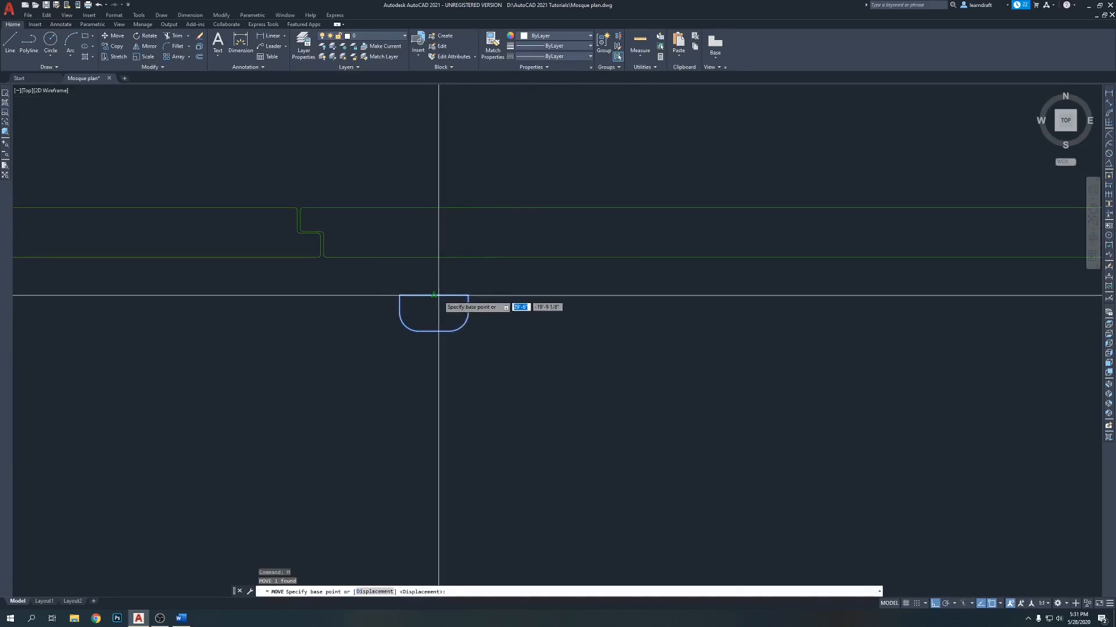
{"action": "left_click", "coordinate": [434, 295]}
{"action": "left_click", "coordinate": [327, 258]}
Step: Move the rounded shape 4 to the right along the right panel's lower edge
{"action": "left_click", "coordinate": [251, 265]}
{"action": "left_click", "coordinate": [241, 301]}
{"action": "left_click", "coordinate": [299, 269]}
{"action": "left_click", "coordinate": [272, 299]}
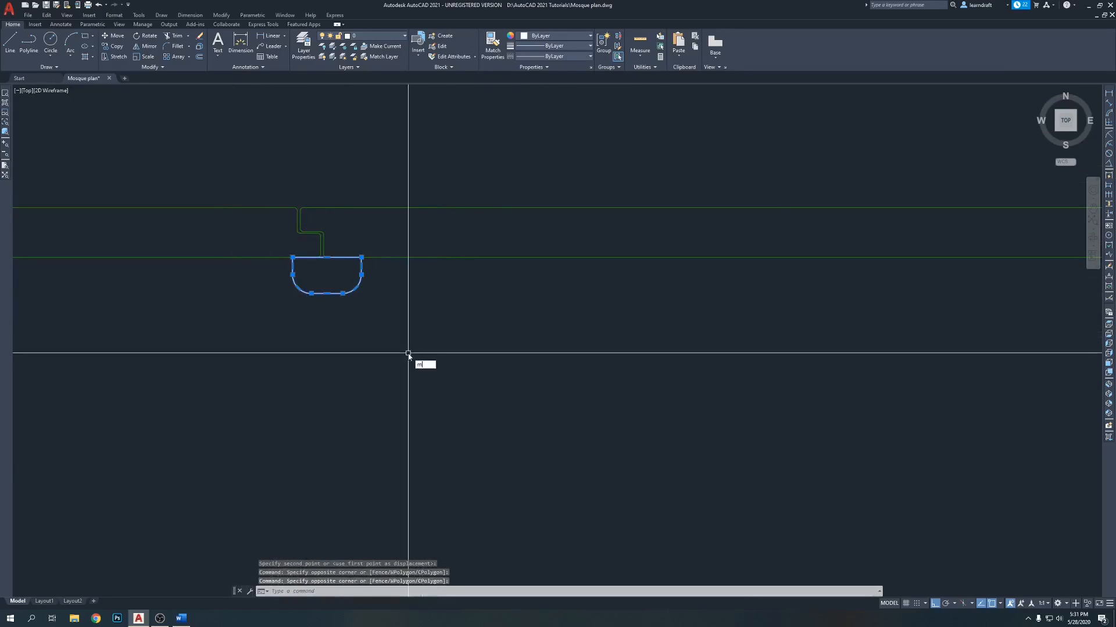
{"action": "key", "text": "Return"}
{"action": "left_click", "coordinate": [372, 353]}
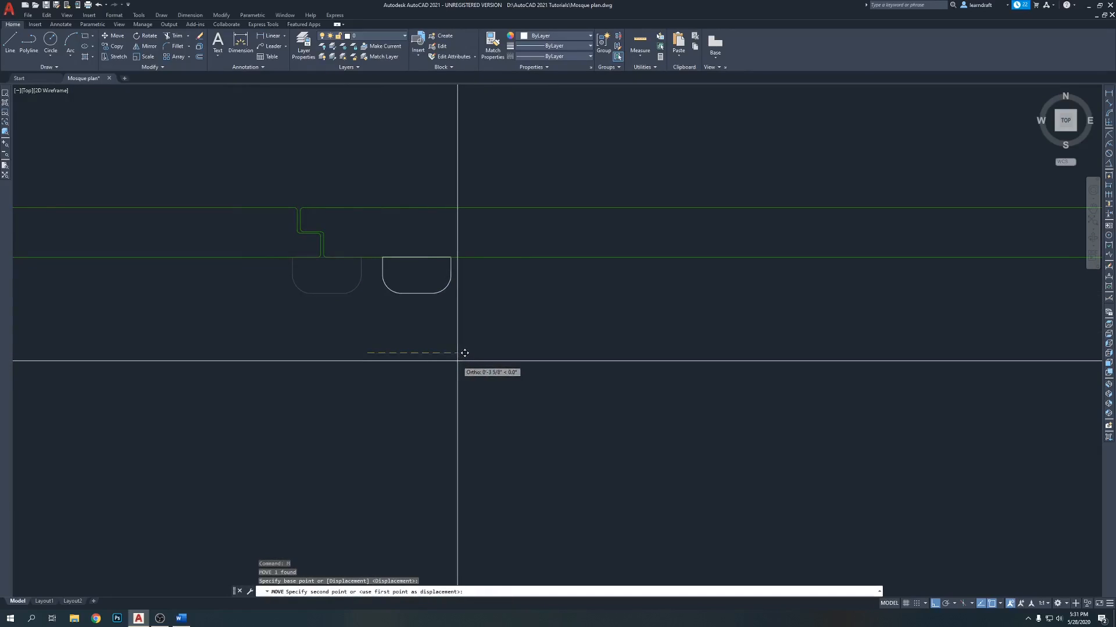
{"action": "type", "text": "4"}
{"action": "key", "text": "Return"}
{"action": "left_click", "coordinate": [480, 277]}
{"action": "left_click", "coordinate": [448, 298]}
{"action": "middle_click_drag", "start_coordinate": [465, 300], "coordinate": [457, 350]}
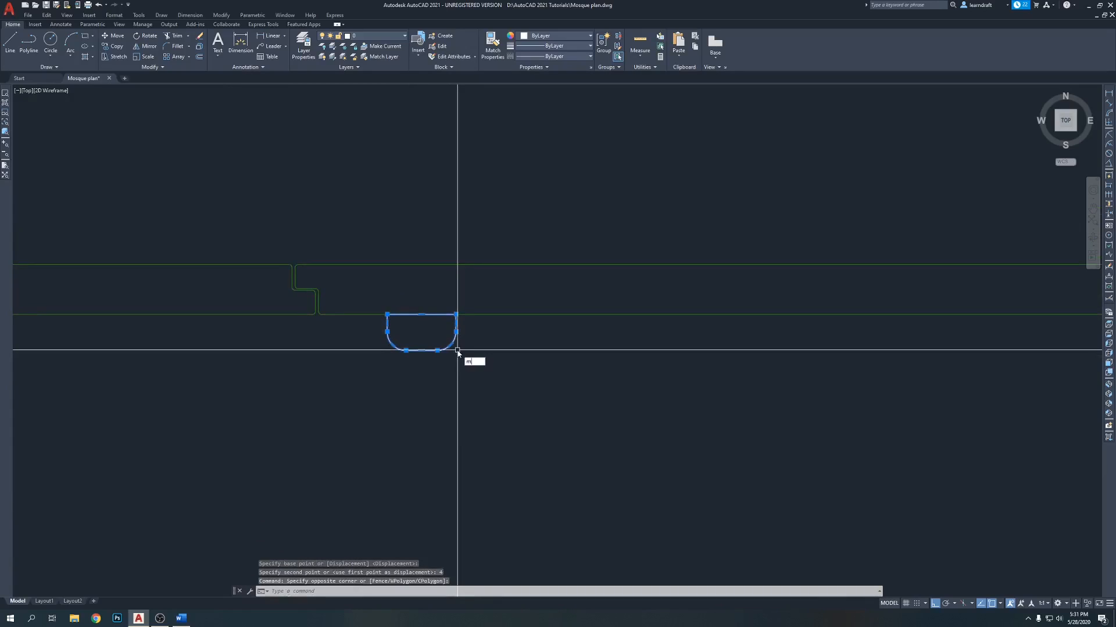
{"action": "type", "text": "mi"}
{"action": "key", "text": "Return"}
{"action": "scroll", "coordinate": [471, 331], "scroll_direction": "down", "scroll_amount": 2}
{"action": "key", "text": "Escape"}
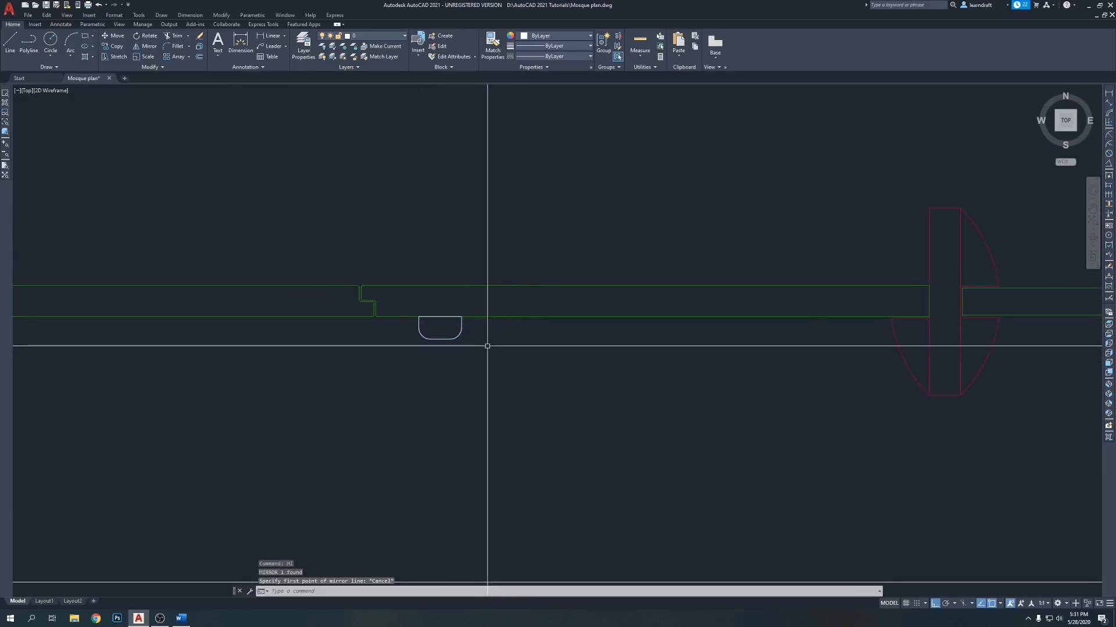
Step: Draw a handle outline from the rounded shape's lower midpoint, going down, right along a longer segment, and up a short end
{"action": "scroll", "coordinate": [485, 345], "scroll_direction": "up", "scroll_amount": 2}
{"action": "middle_click_drag", "start_coordinate": [461, 331], "coordinate": [411, 363]}
{"action": "scroll", "coordinate": [444, 333], "scroll_direction": "down", "scroll_amount": 8}
{"action": "scroll", "coordinate": [451, 323], "scroll_direction": "up", "scroll_amount": 10}
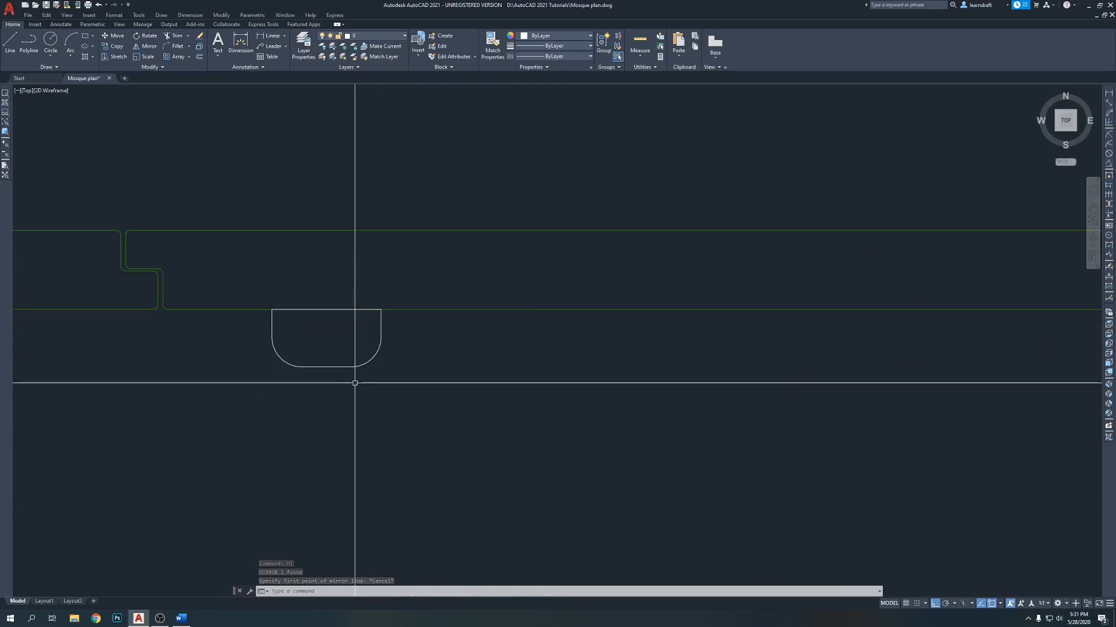
{"action": "type", "text": "l"}
{"action": "key", "text": "Return"}
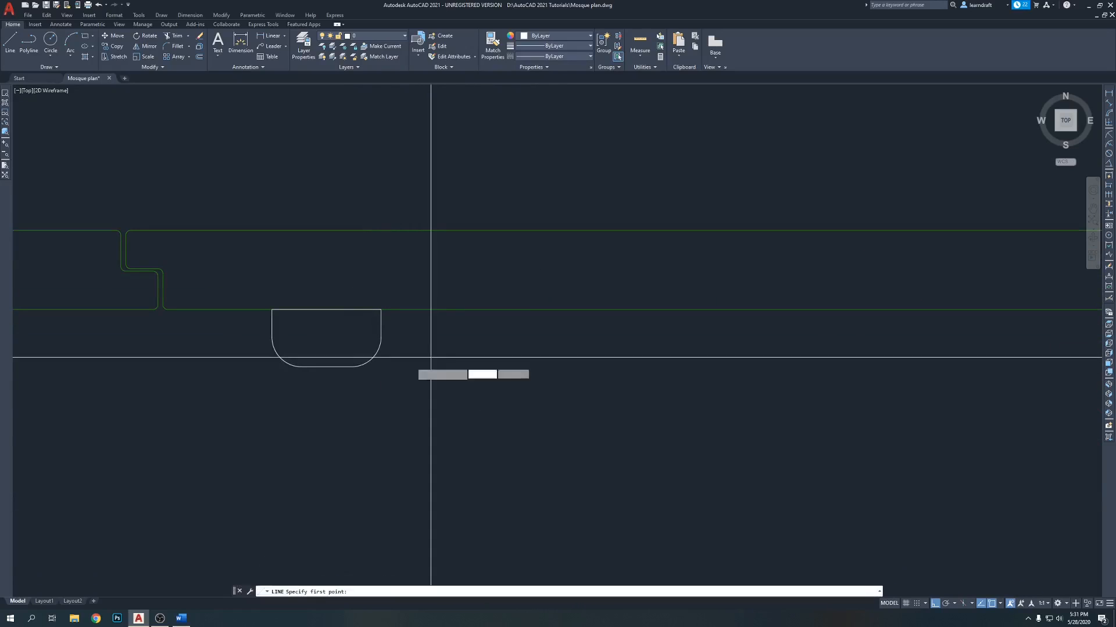
{"action": "left_click", "coordinate": [324, 366]}
{"action": "middle_click_drag", "start_coordinate": [325, 412], "coordinate": [328, 354]}
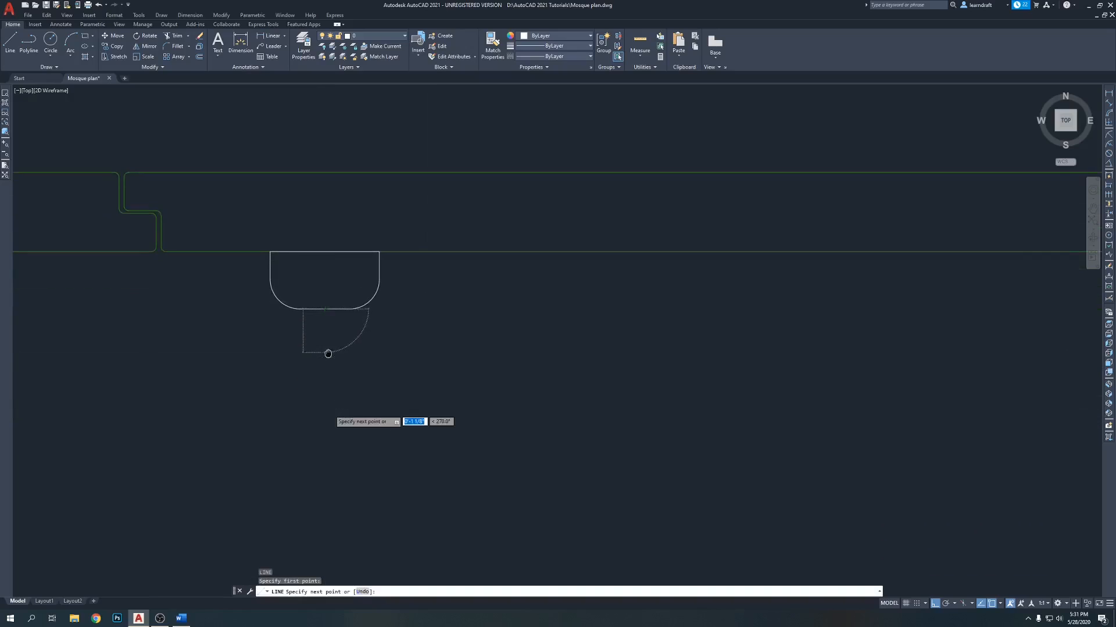
{"action": "left_click", "coordinate": [329, 366]}
{"action": "left_click", "coordinate": [546, 375]}
{"action": "left_click", "coordinate": [552, 339]}
{"action": "key", "text": "Return"}
{"action": "middle_click_drag", "start_coordinate": [640, 299], "coordinate": [672, 266]}
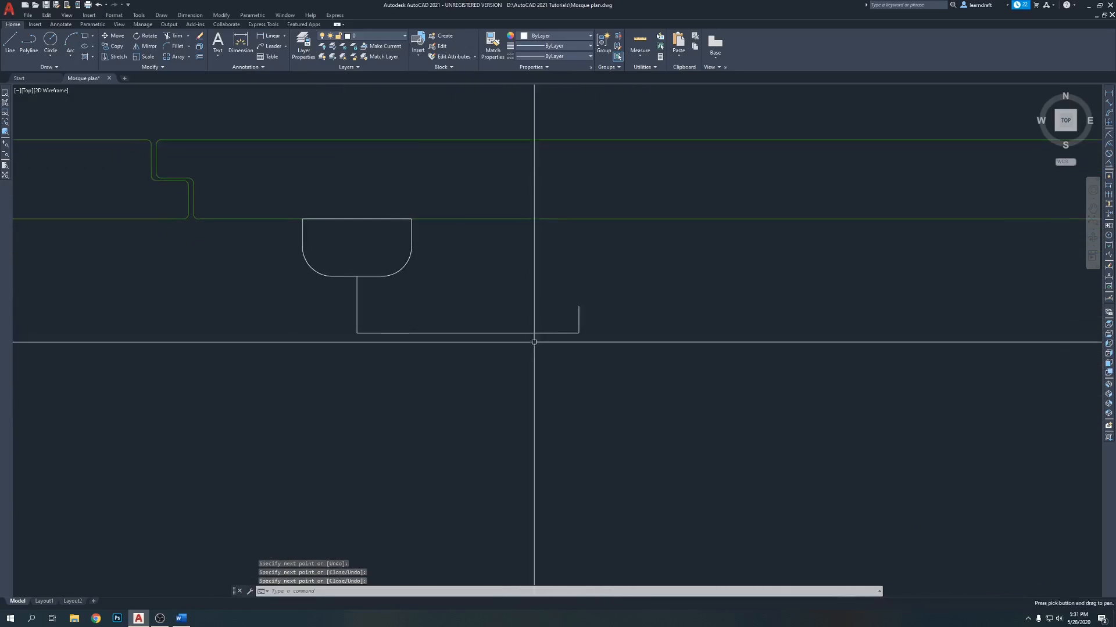
Step: Fillet the handle outline's corner nearest the rounded shape with the .75 radius
{"action": "key", "text": "Escape"}
{"action": "type", "text": "f"}
{"action": "key", "text": "Return"}
{"action": "left_click", "coordinate": [357, 301]}
{"action": "left_click", "coordinate": [465, 333]}
{"action": "key", "text": "Return"}
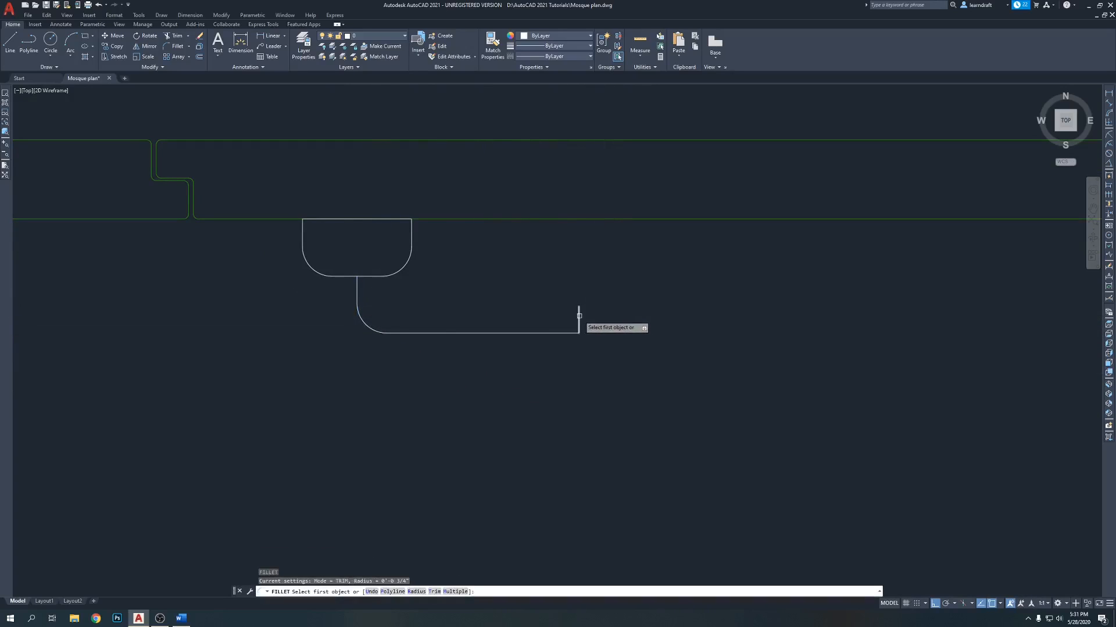
{"action": "key", "text": "Escape"}
Step: Fillet the handle outline's outer corner at its short end with a .25 radius
{"action": "type", "text": "f"}
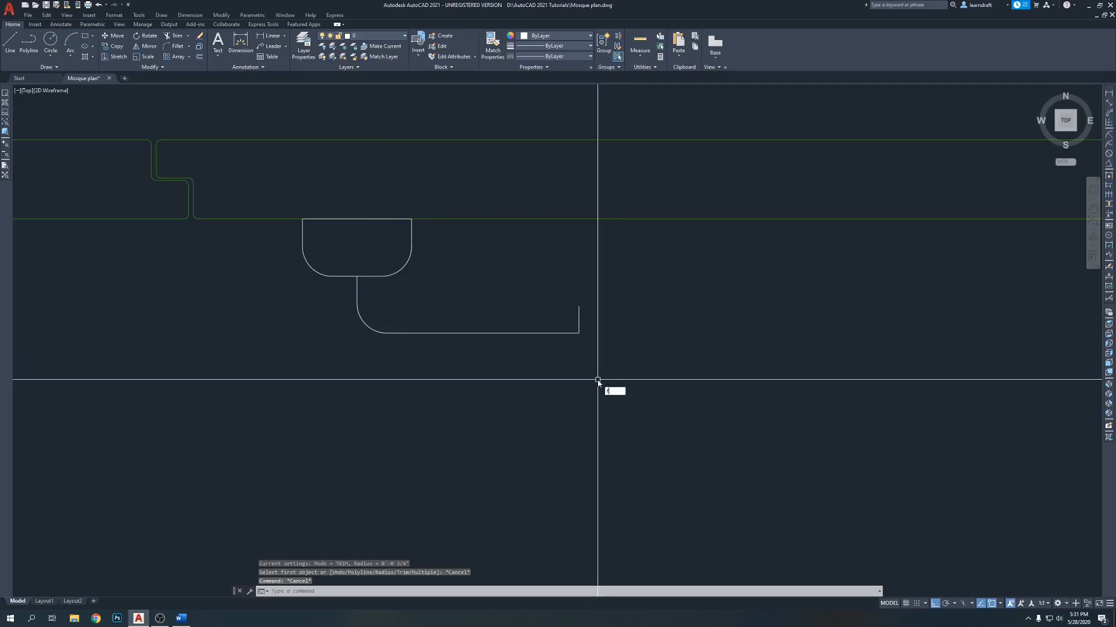
{"action": "key", "text": "Return"}
{"action": "type", "text": "r"}
{"action": "key", "text": "Return"}
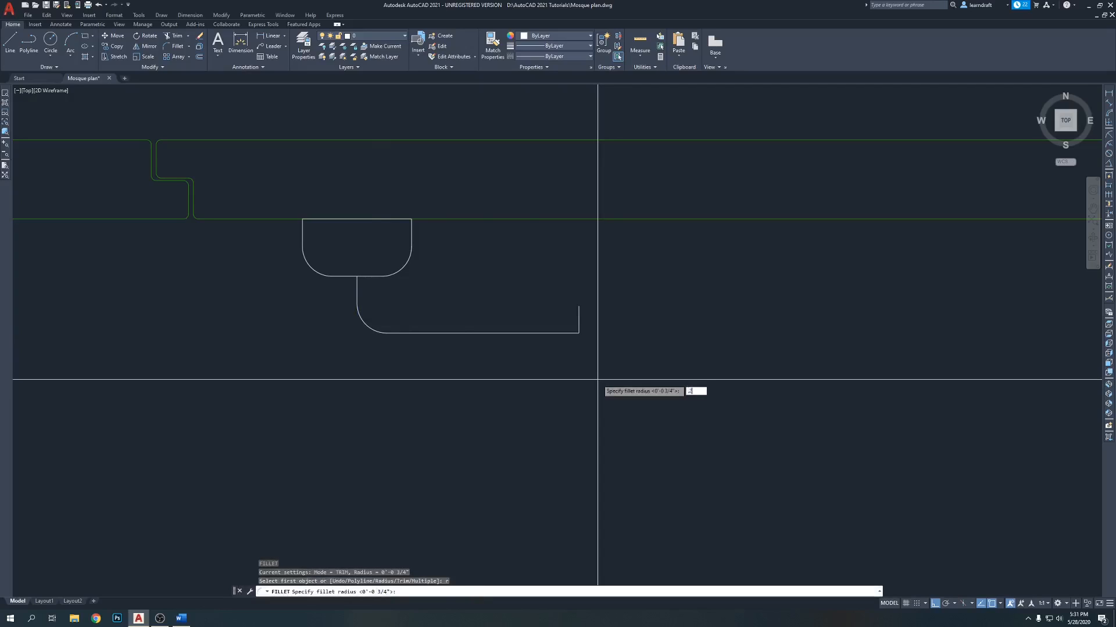
{"action": "key", "text": "Return"}
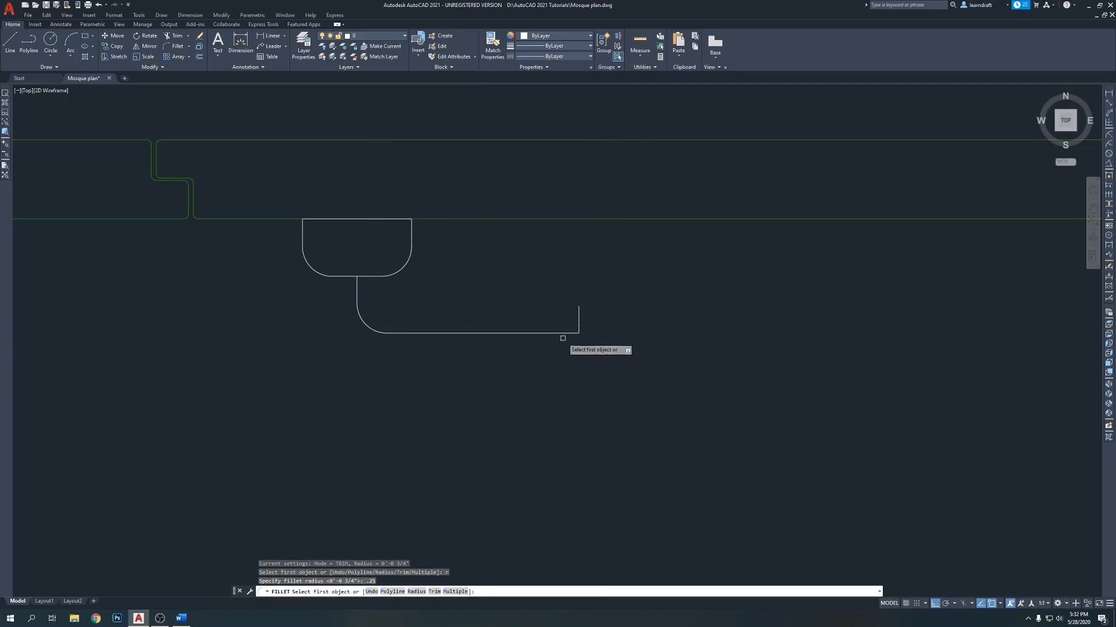
{"action": "left_click", "coordinate": [579, 320]}
{"action": "left_click", "coordinate": [574, 333]}
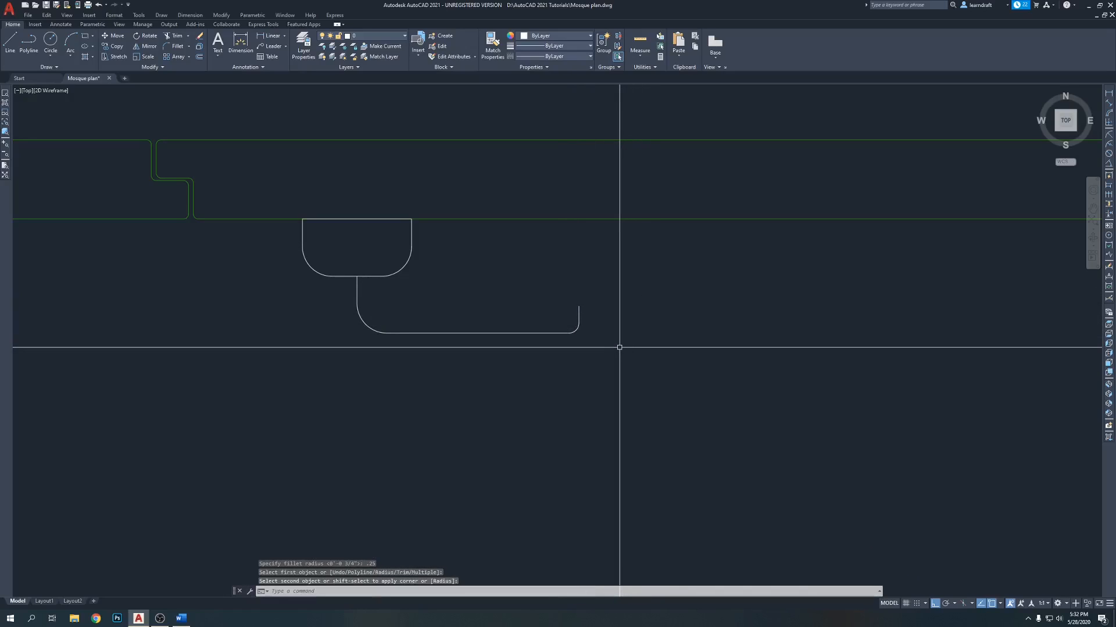
Step: Join the handle outline's straight segments and filleted corners into one polyline
{"action": "key", "text": "Return"}
{"action": "left_click", "coordinate": [602, 321]}
{"action": "left_click", "coordinate": [573, 340]}
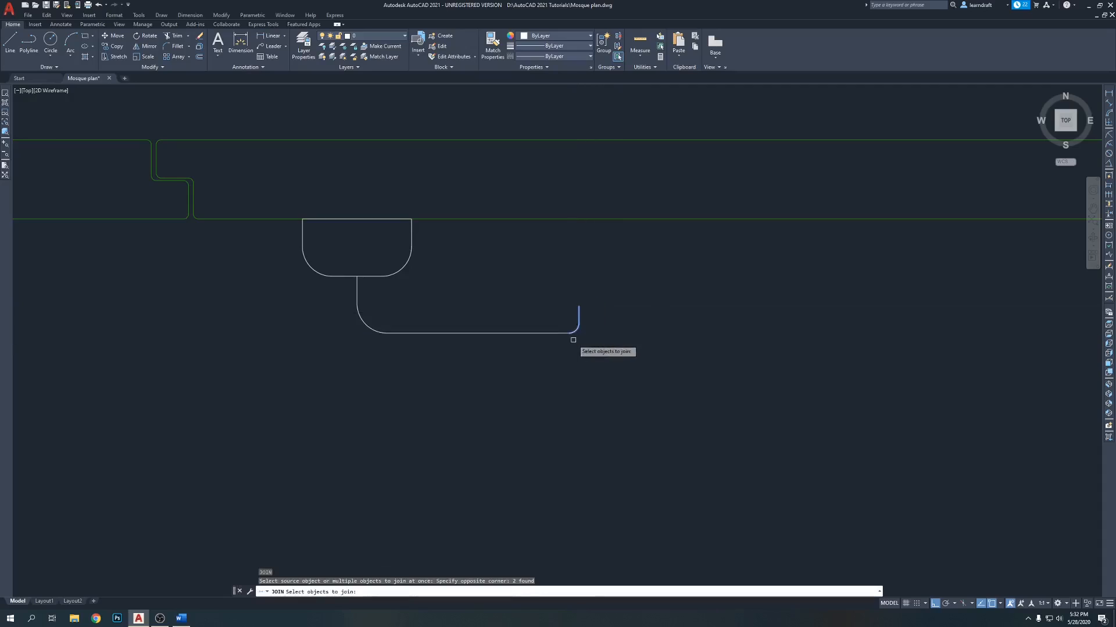
{"action": "left_click", "coordinate": [403, 300]}
{"action": "left_click", "coordinate": [354, 329]}
{"action": "left_click", "coordinate": [598, 301]}
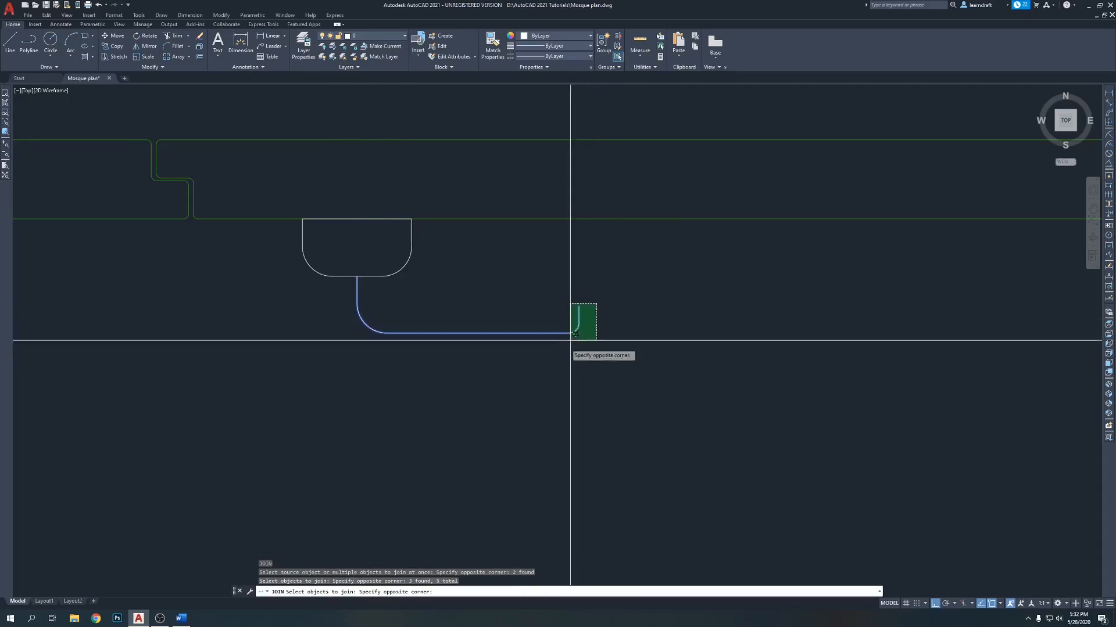
{"action": "left_click", "coordinate": [573, 337]}
{"action": "key", "text": "Return"}
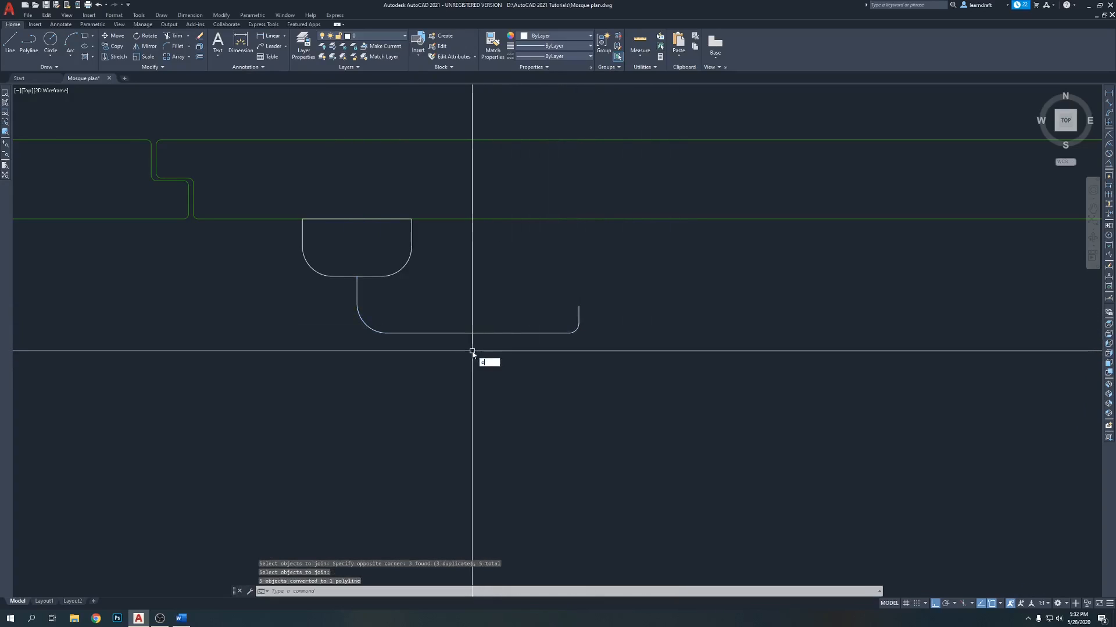
Step: Offset the handle outline by .25 to both sides and erase the original centre outline
{"action": "key", "text": "Return"}
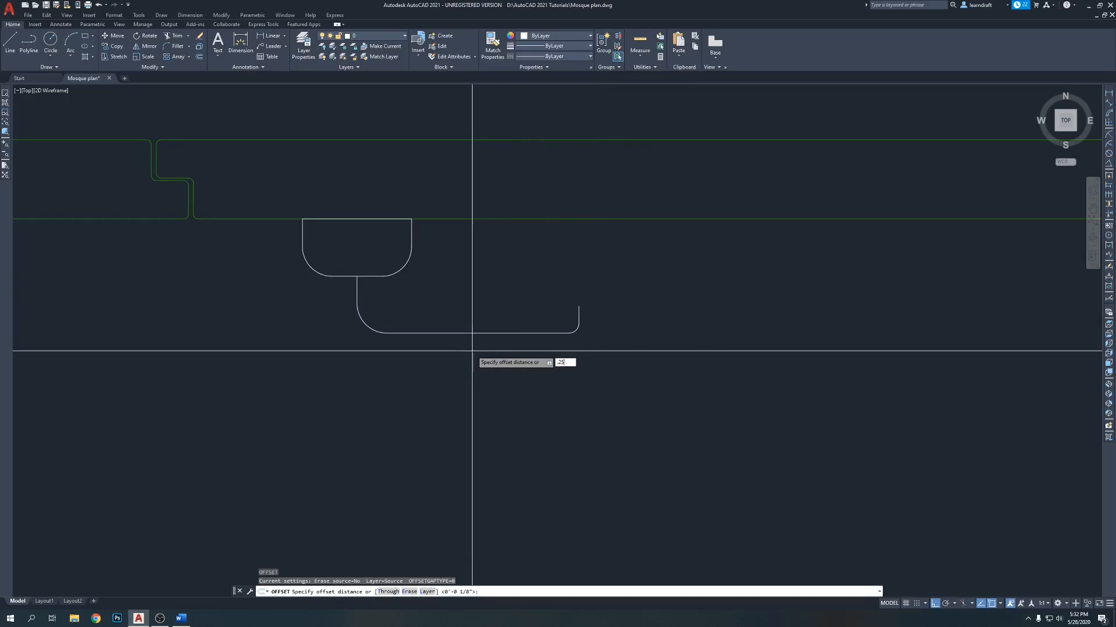
{"action": "type", "text": ".25"}
{"action": "key", "text": "Return"}
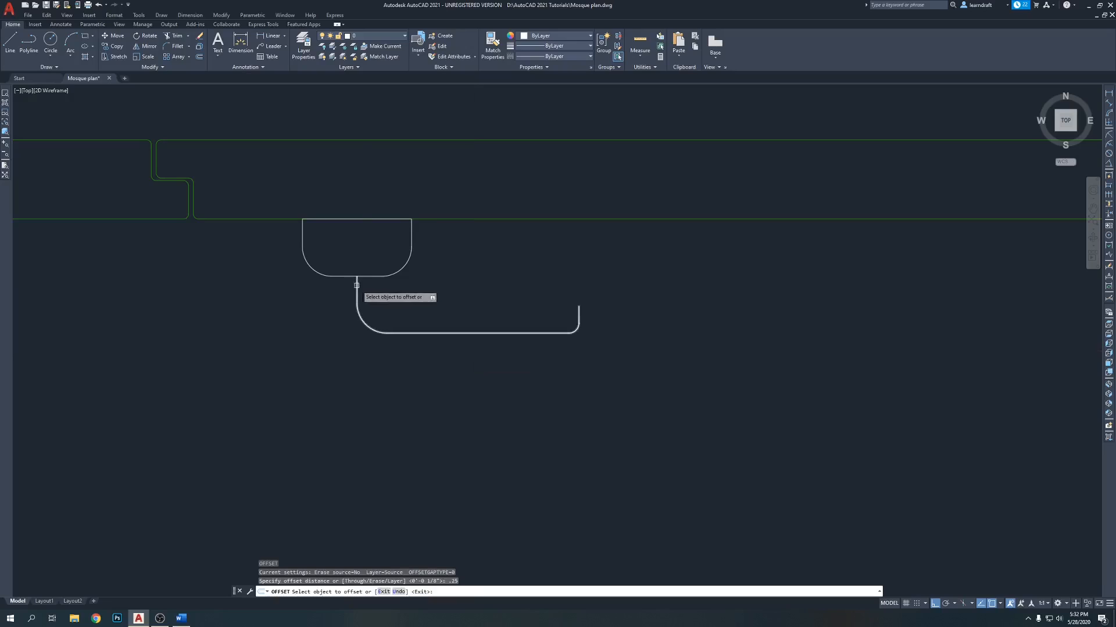
{"action": "left_click", "coordinate": [356, 285]}
{"action": "left_click", "coordinate": [254, 307]}
{"action": "left_click", "coordinate": [357, 290]}
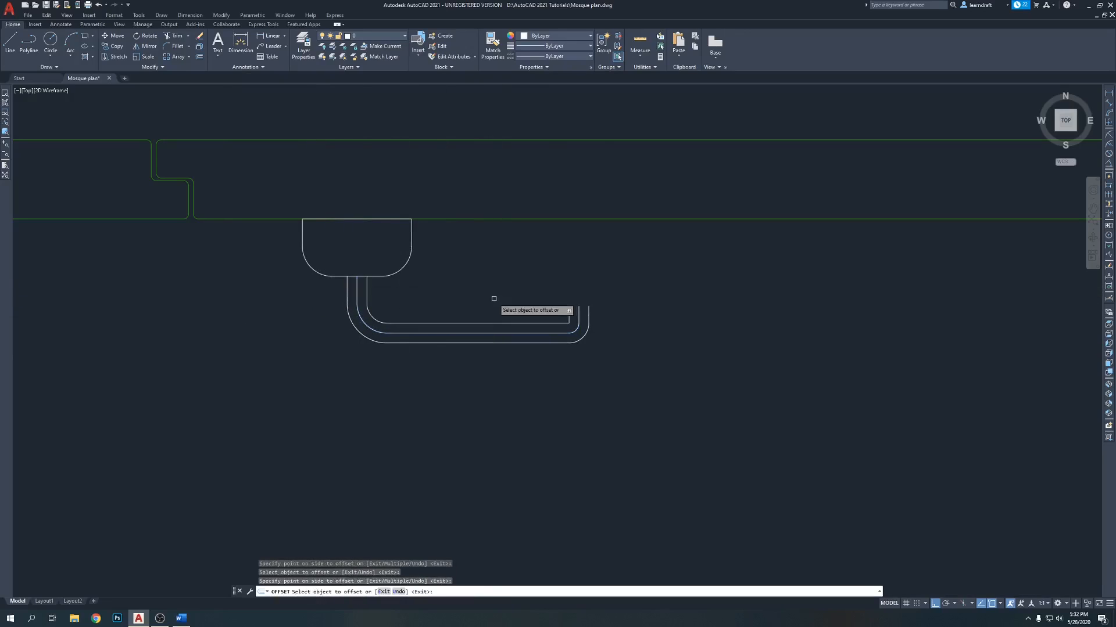
{"action": "left_click", "coordinate": [366, 297]}
{"action": "key", "text": "Return"}
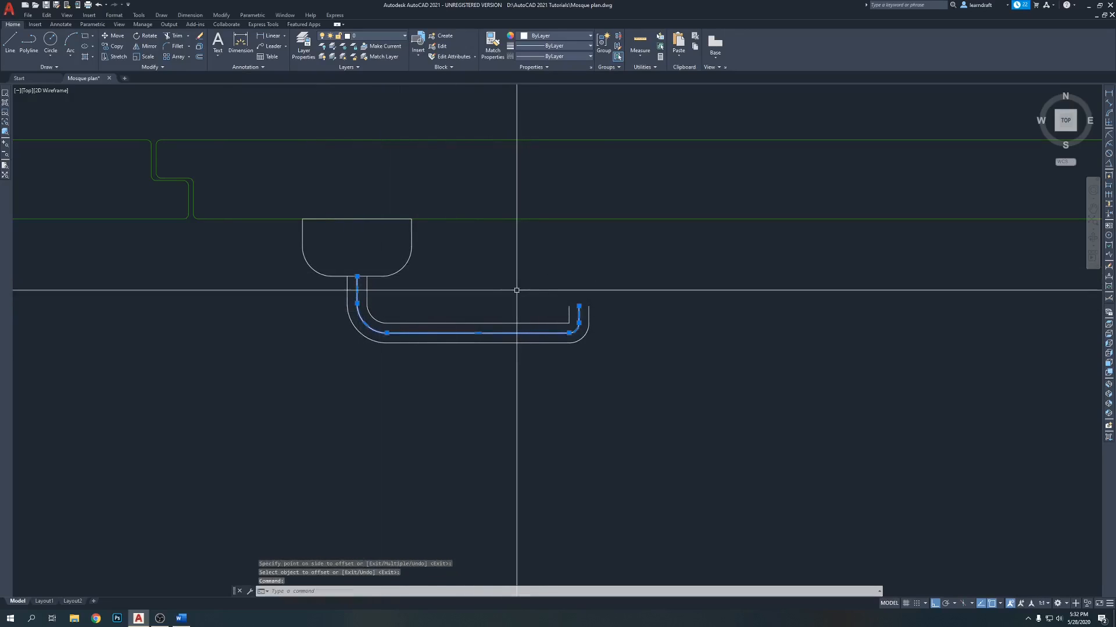
{"action": "key", "text": "Delete"}
Step: Move the rounded shape straight up until the upper ends of its arcs meet the panel's lower edge
{"action": "scroll", "coordinate": [497, 235], "scroll_direction": "down", "scroll_amount": 3}
{"action": "scroll", "coordinate": [498, 234], "scroll_direction": "up", "scroll_amount": 2}
{"action": "scroll", "coordinate": [498, 234], "scroll_direction": "up", "scroll_amount": 2}
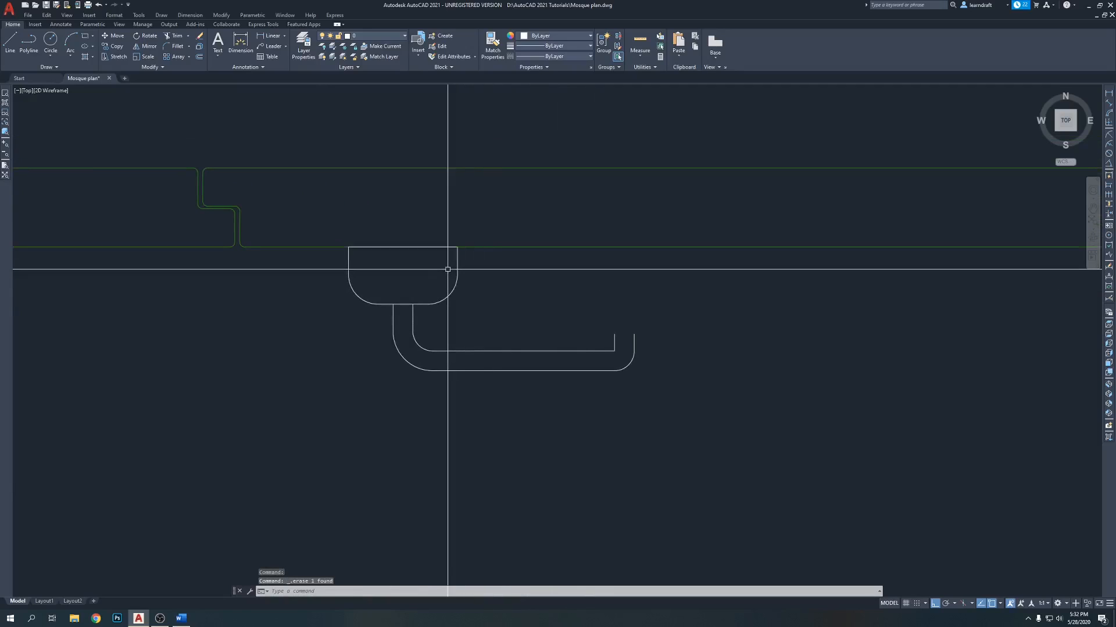
{"action": "left_click", "coordinate": [367, 303]}
{"action": "left_click", "coordinate": [511, 281]}
{"action": "scroll", "coordinate": [490, 278], "scroll_direction": "up", "scroll_amount": 2}
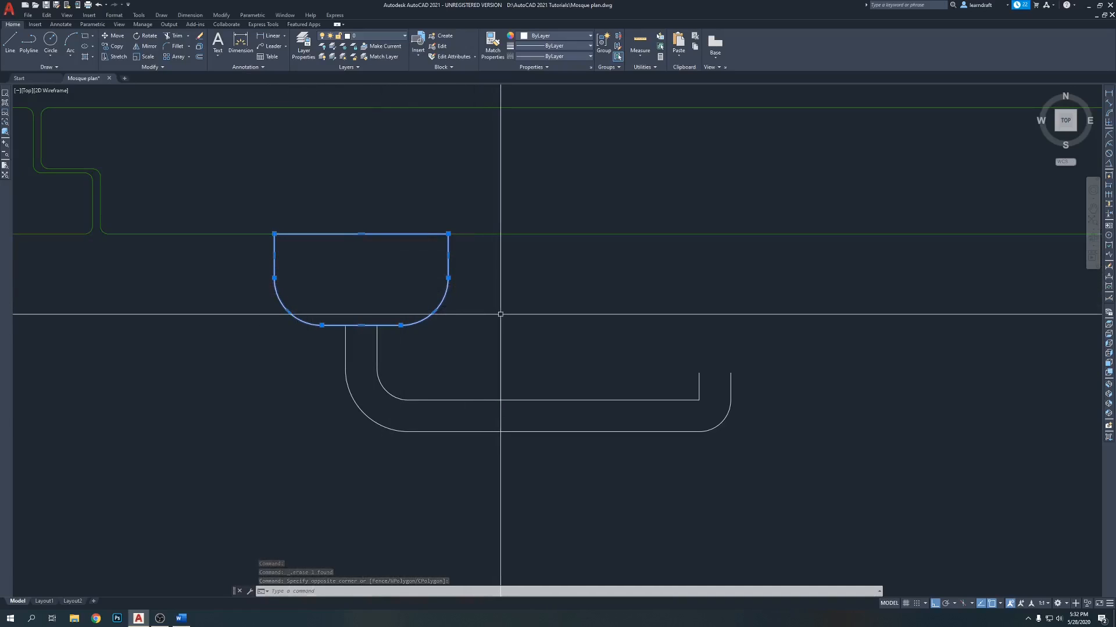
{"action": "type", "text": "m"}
{"action": "key", "text": "Return"}
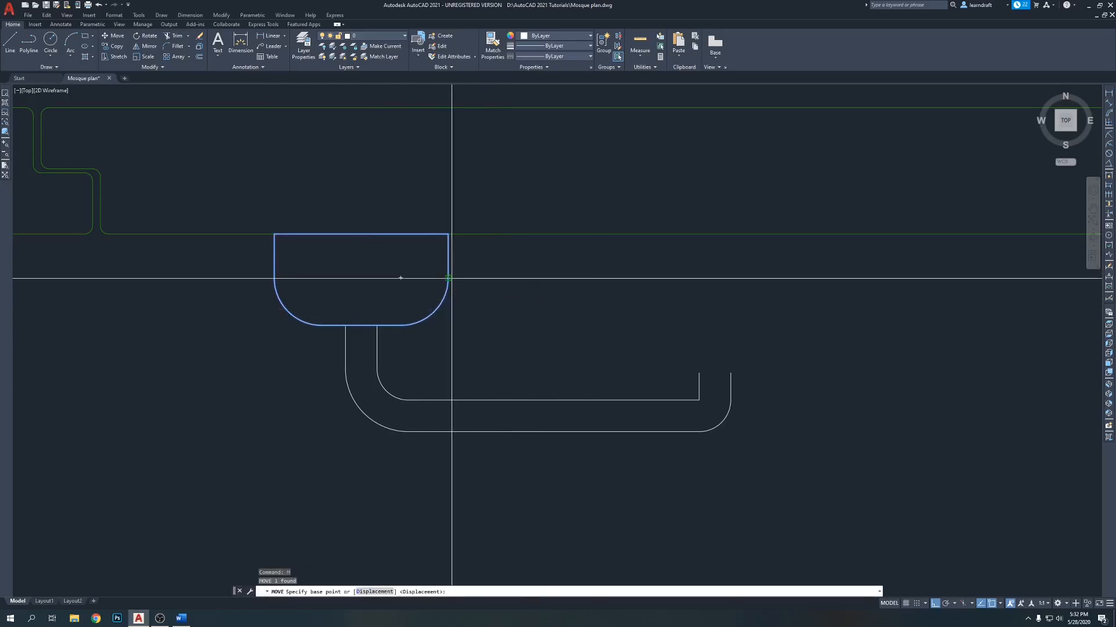
{"action": "left_click", "coordinate": [448, 278]}
{"action": "left_click", "coordinate": [448, 233]}
{"action": "left_click", "coordinate": [438, 192]}
{"action": "left_click", "coordinate": [366, 172]}
{"action": "left_click", "coordinate": [361, 190]}
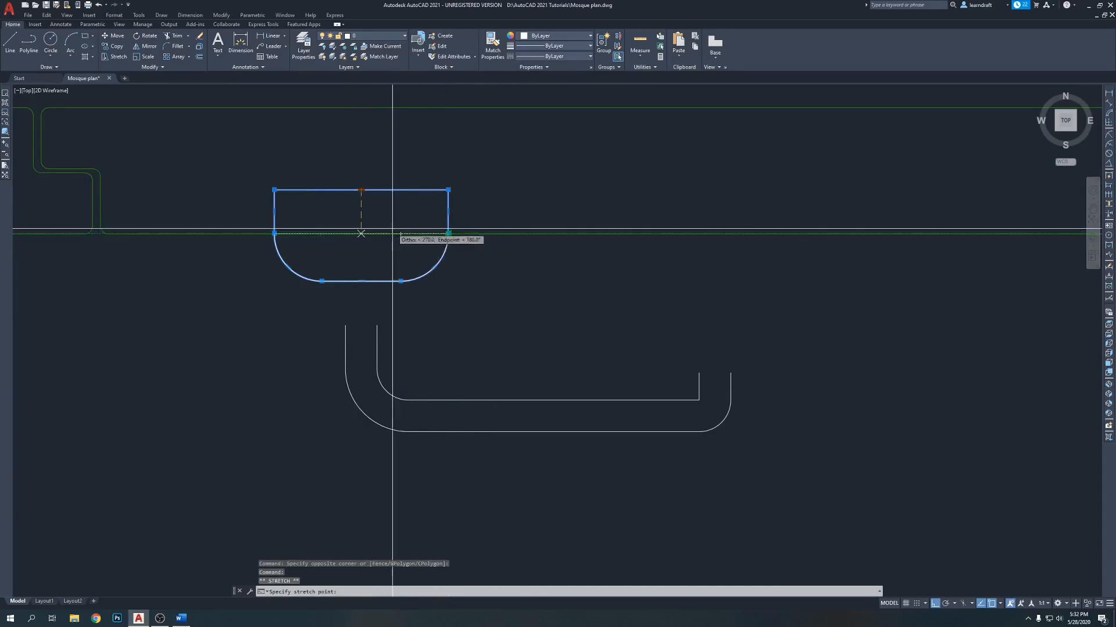
{"action": "key", "text": "Escape"}
{"action": "key", "text": "Escape"}
Step: Stretch the rounded shape's two upper corners down onto the arc ends at the panel's lower edge
{"action": "left_click", "coordinate": [462, 181]}
{"action": "left_click", "coordinate": [444, 190]}
{"action": "left_click", "coordinate": [448, 190]}
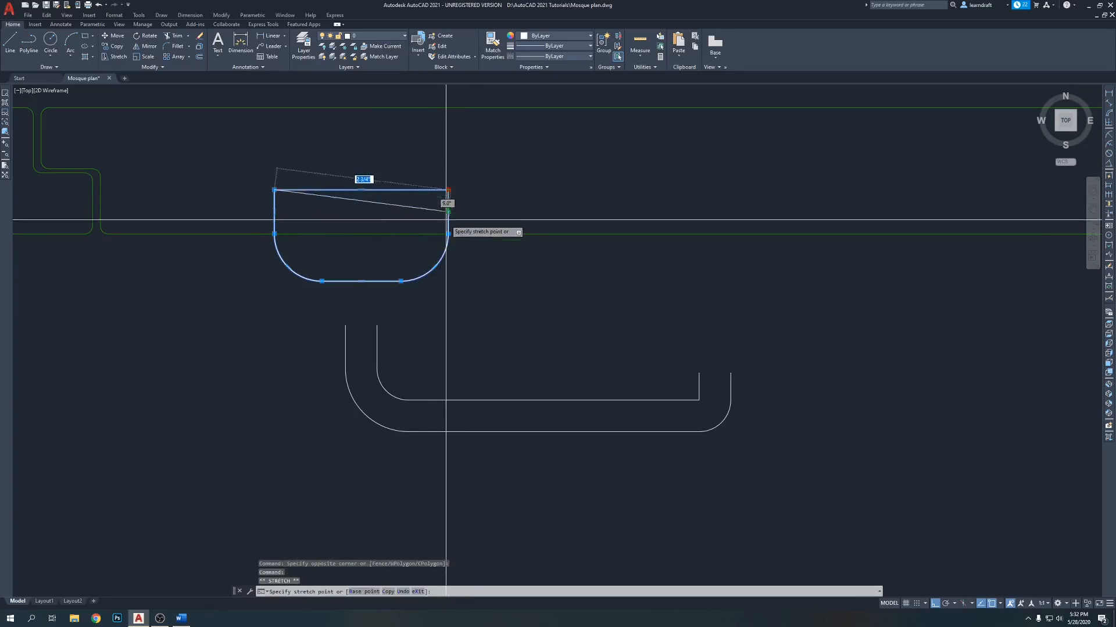
{"action": "left_click", "coordinate": [448, 233]}
{"action": "left_click", "coordinate": [274, 234]}
{"action": "key", "text": "Escape"}
{"action": "key", "text": "Escape"}
Step: Try to extend the handle's two upright lines to the rounded shape by crossing them with a fence
{"action": "middle_click_drag", "start_coordinate": [459, 324], "coordinate": [458, 311]}
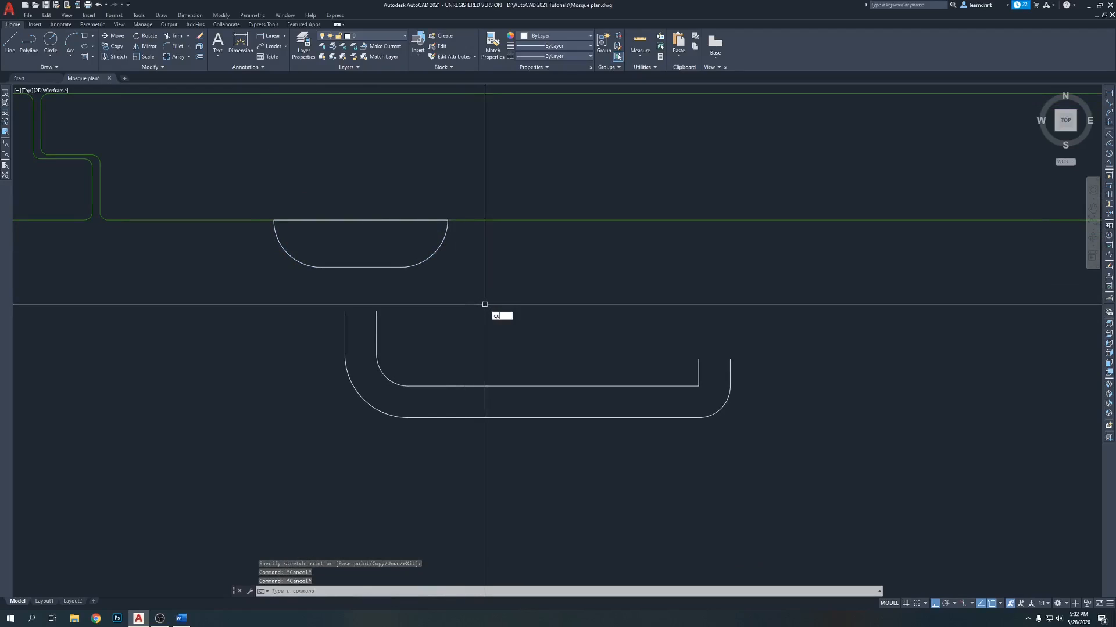
{"action": "key", "text": "Return"}
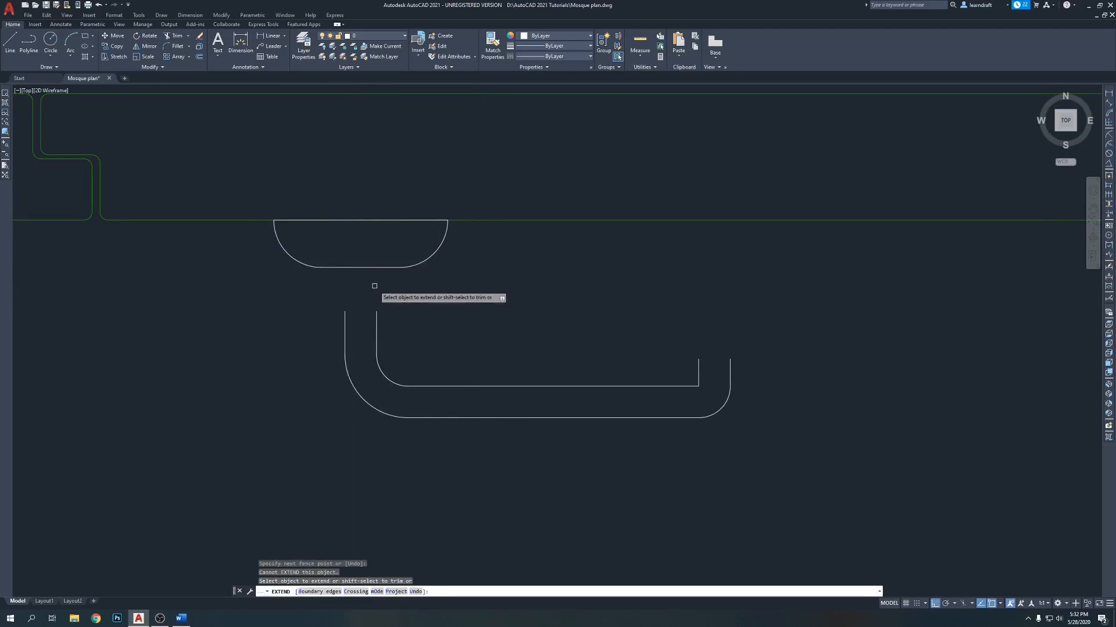
{"action": "left_click", "coordinate": [389, 305]}
{"action": "left_click", "coordinate": [389, 305]}
{"action": "key", "text": "Escape"}
{"action": "key", "text": "Return"}
{"action": "left_click", "coordinate": [389, 299]}
{"action": "left_click", "coordinate": [327, 322]}
{"action": "key", "text": "Escape"}
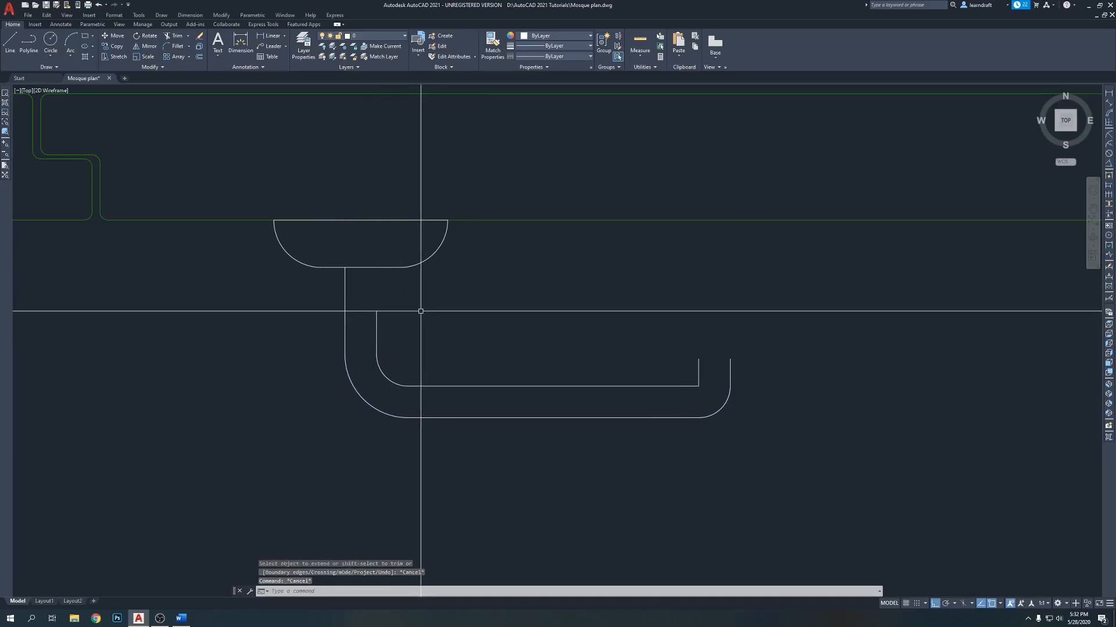
Step: Extend both upright handle lines up to the rounded shape's lower edge
{"action": "key", "text": "Return"}
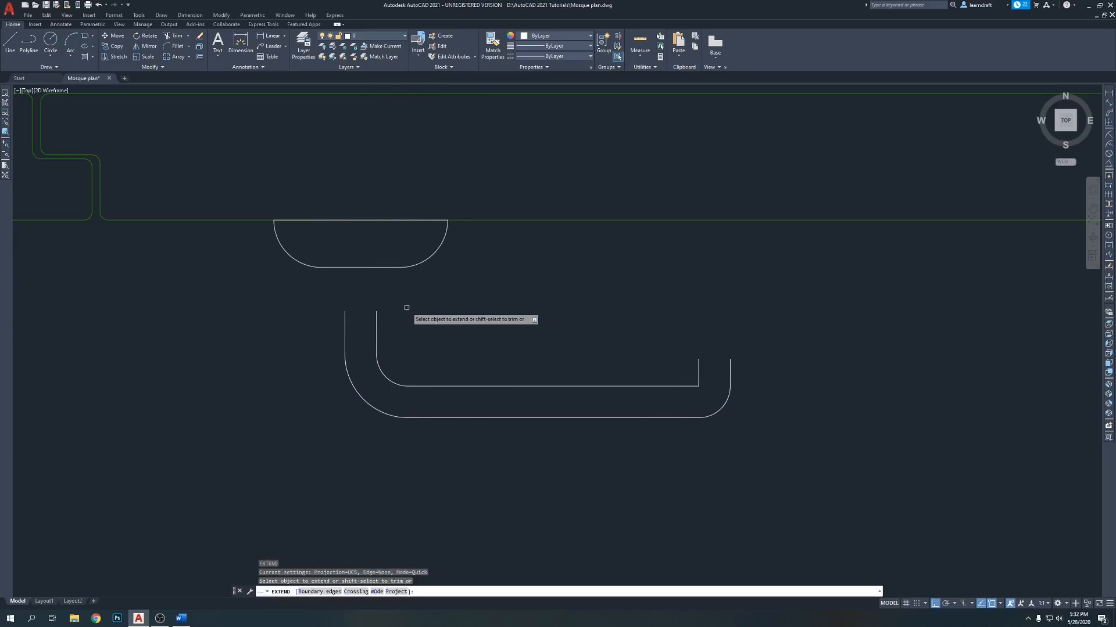
{"action": "left_click", "coordinate": [377, 316]}
{"action": "left_click", "coordinate": [345, 322]}
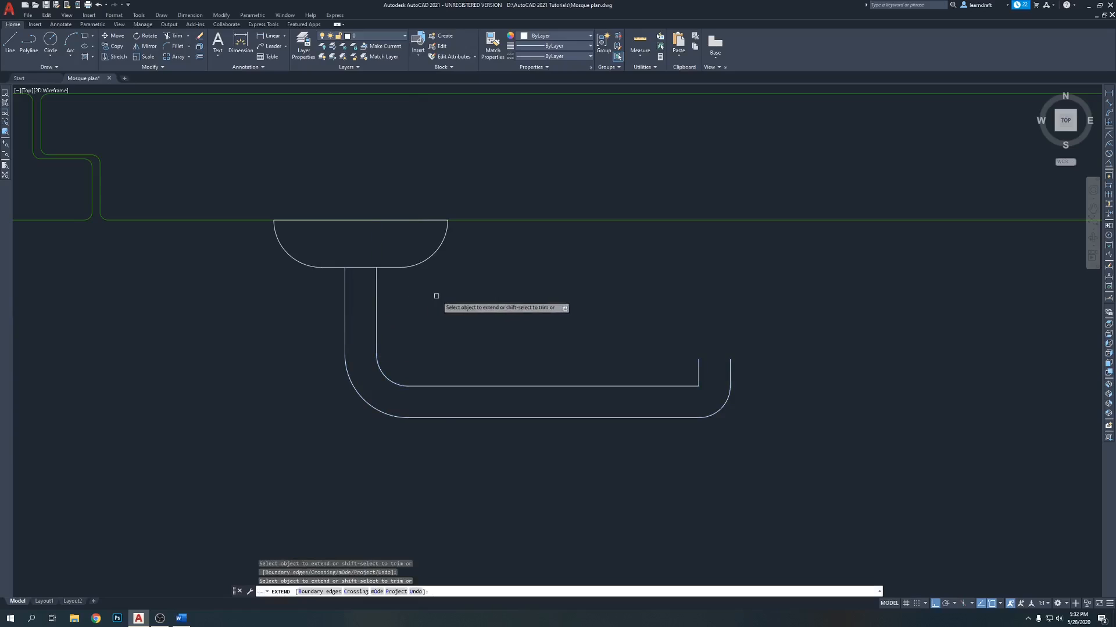
{"action": "key", "text": "Return"}
Step: Draw a three-point arc bulging upward between the handle's two open line ends at its short tip
{"action": "middle_click_drag", "start_coordinate": [647, 321], "coordinate": [610, 327]}
{"action": "scroll", "coordinate": [610, 327], "scroll_direction": "down", "scroll_amount": 2}
{"action": "scroll", "coordinate": [619, 338], "scroll_direction": "up", "scroll_amount": 5}
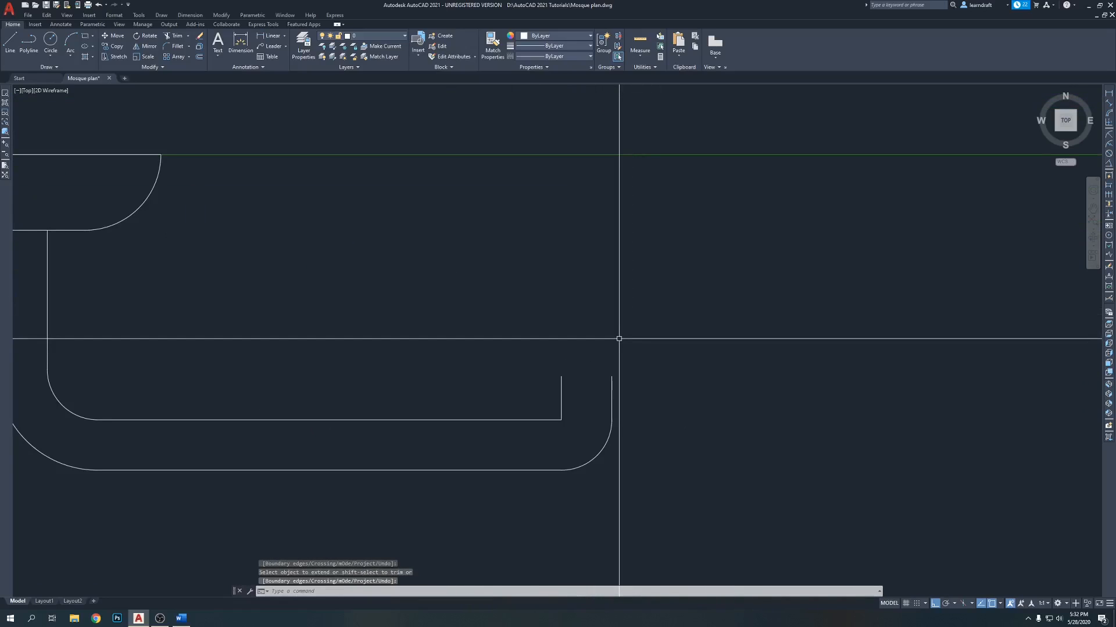
{"action": "type", "text": "a"}
{"action": "key", "text": "Return"}
{"action": "left_click", "coordinate": [561, 376]}
{"action": "scroll", "coordinate": [567, 379], "scroll_direction": "up", "scroll_amount": 3}
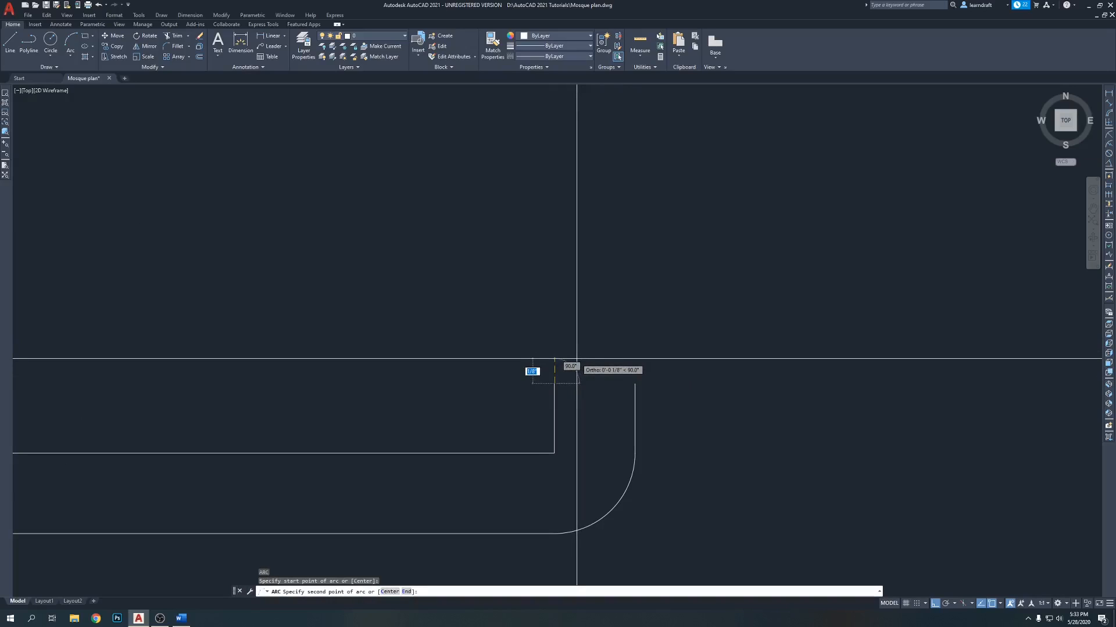
{"action": "scroll", "coordinate": [603, 357], "scroll_direction": "up", "scroll_amount": 3}
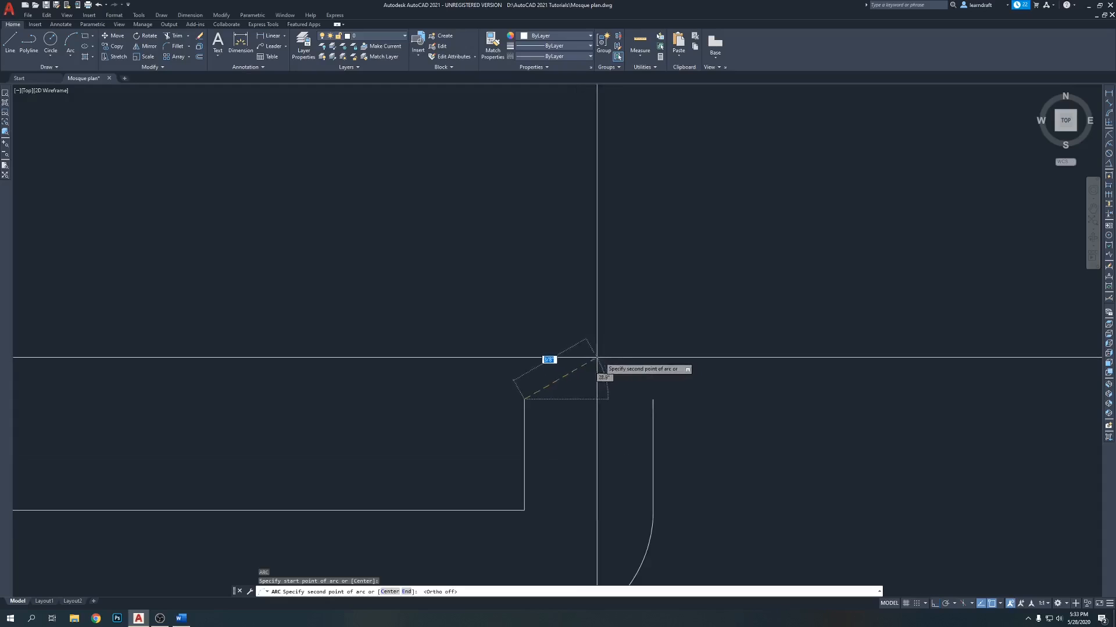
{"action": "left_click", "coordinate": [584, 360]}
{"action": "left_click", "coordinate": [653, 397]}
Step: Fillet the inner corner at the handle's short end with a .0625 radius
{"action": "scroll", "coordinate": [622, 335], "scroll_direction": "down", "scroll_amount": 8}
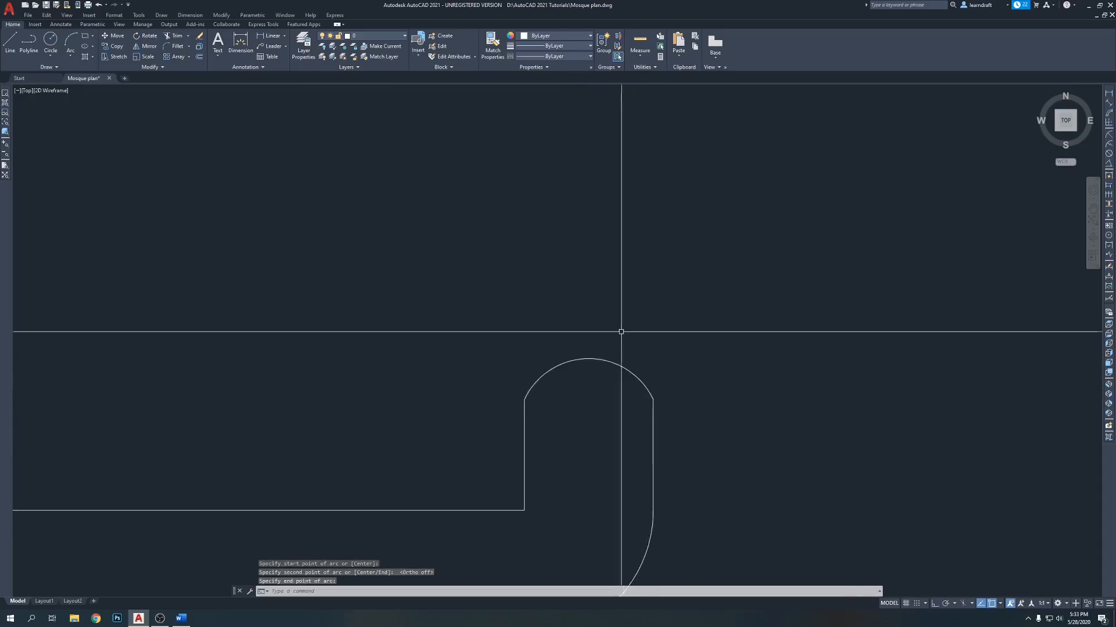
{"action": "scroll", "coordinate": [565, 310], "scroll_direction": "up", "scroll_amount": 2}
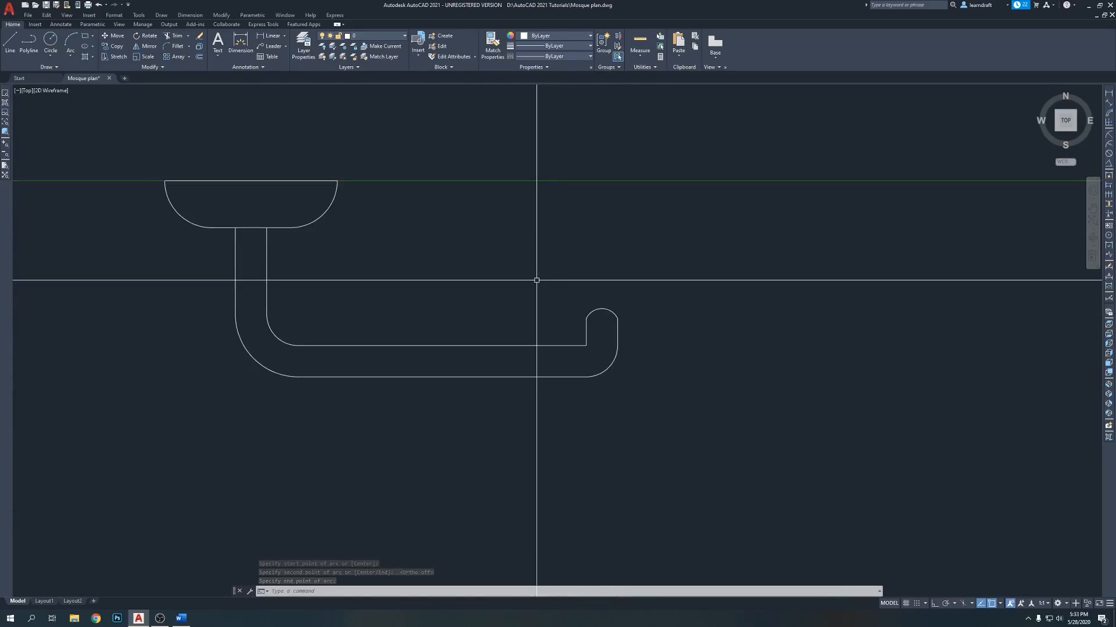
{"action": "key", "text": "Return"}
{"action": "type", "text": "r"}
{"action": "key", "text": "Return"}
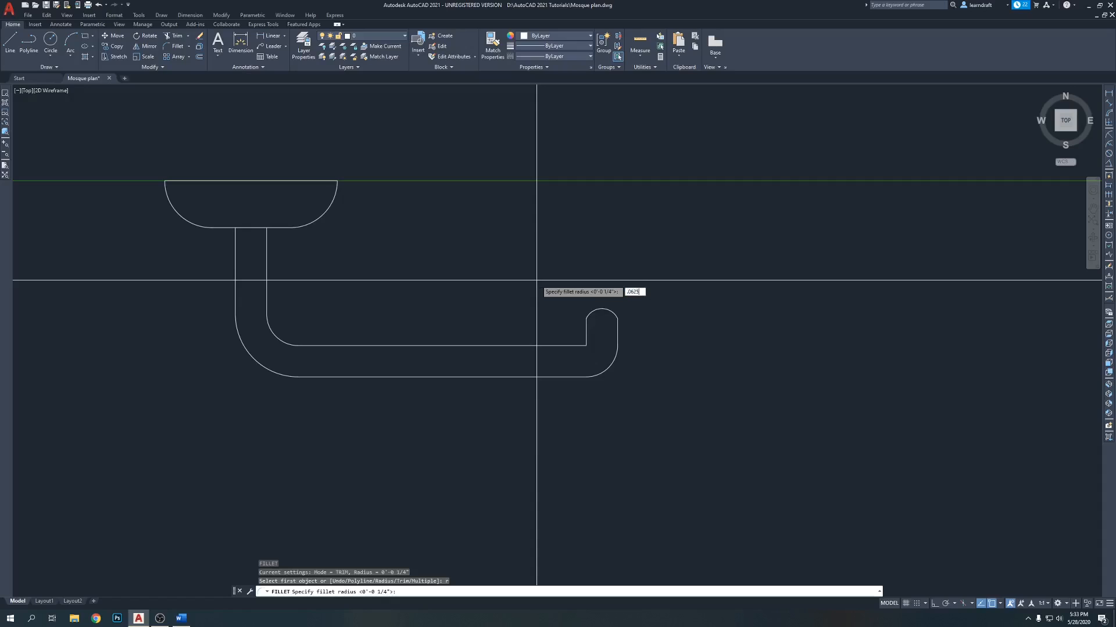
{"action": "key", "text": "Return"}
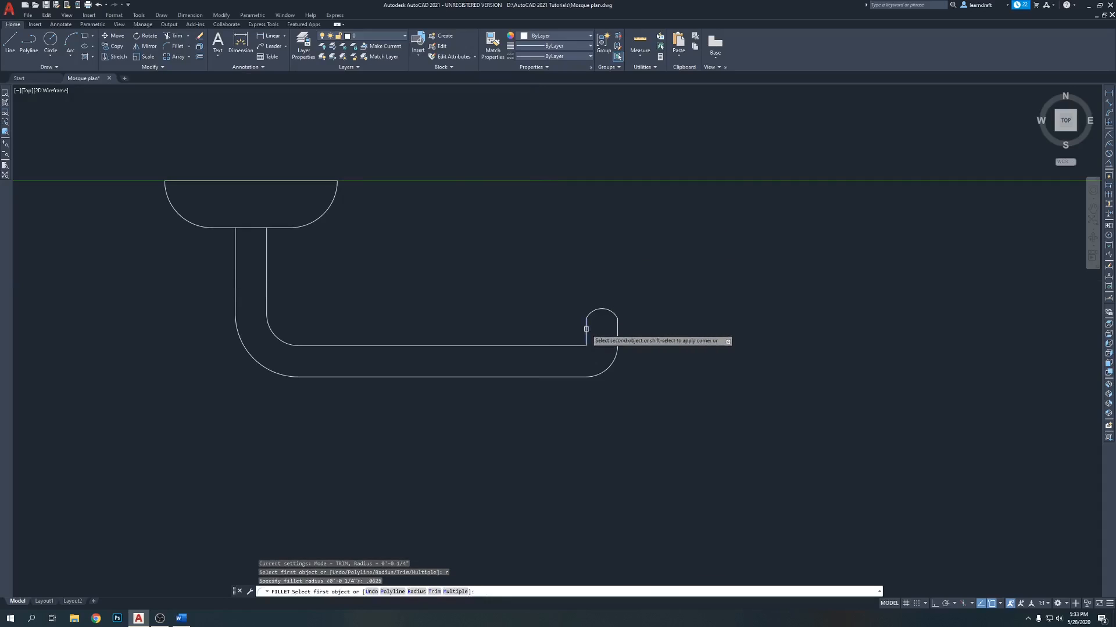
{"action": "left_click", "coordinate": [586, 330]}
{"action": "left_click", "coordinate": [569, 345]}
Step: Join the handle's inner and outer outlines and the end arc into one polyline
{"action": "scroll", "coordinate": [584, 273], "scroll_direction": "down", "scroll_amount": 6}
{"action": "middle_click_drag", "start_coordinate": [573, 251], "coordinate": [549, 254]}
{"action": "scroll", "coordinate": [510, 269], "scroll_direction": "up", "scroll_amount": 2}
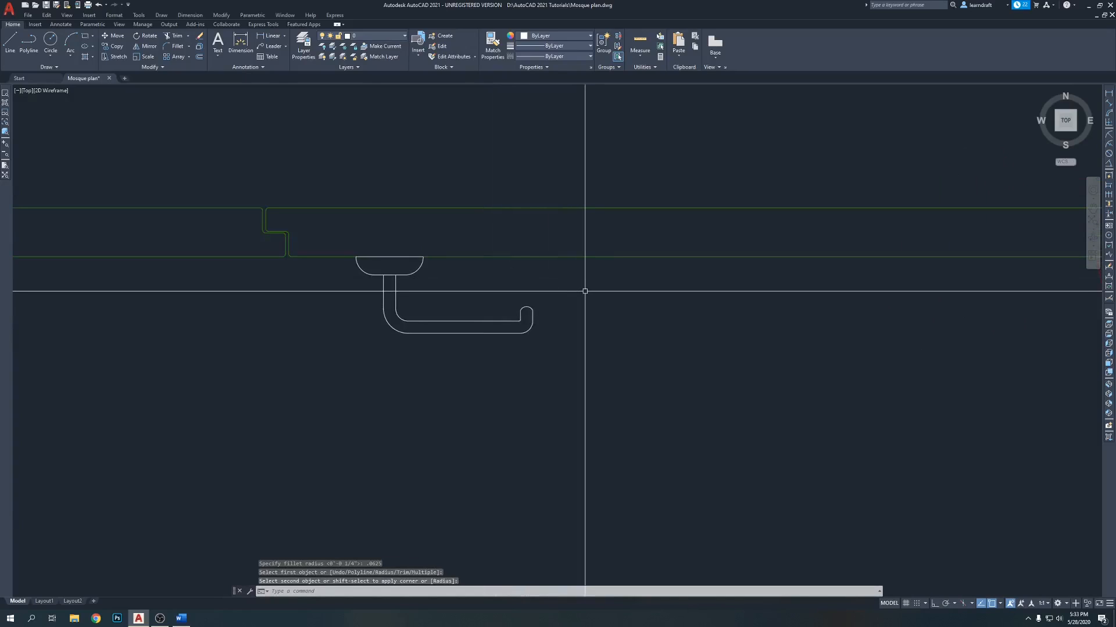
{"action": "type", "text": "j"}
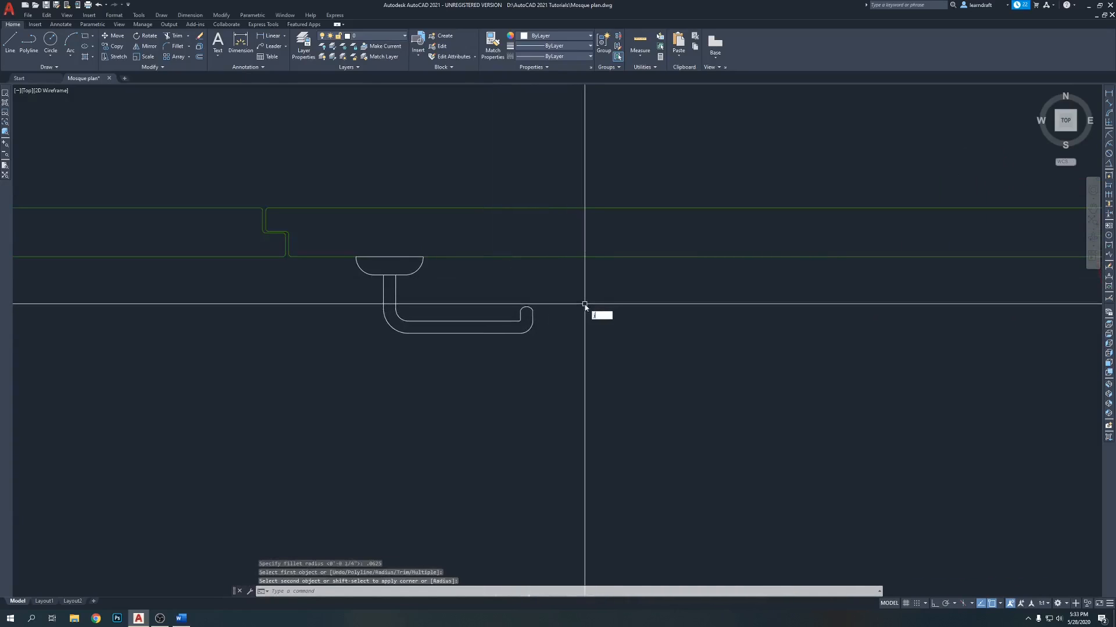
{"action": "key", "text": "Return"}
{"action": "left_click", "coordinate": [526, 304]}
{"action": "left_click", "coordinate": [498, 359]}
{"action": "left_click", "coordinate": [346, 350]}
{"action": "key", "text": "Return"}
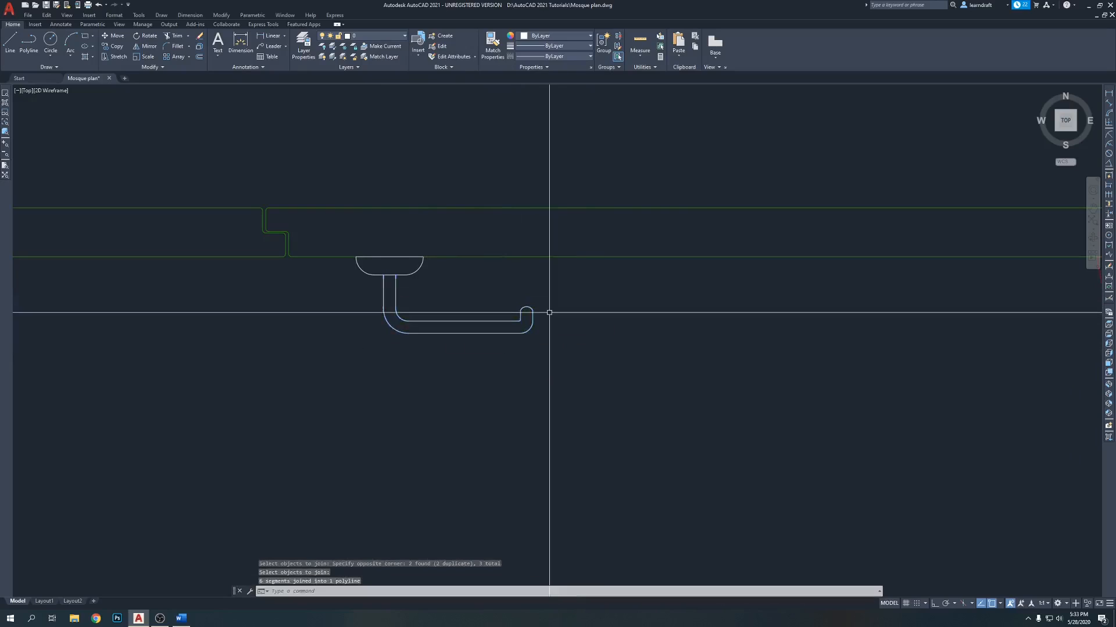
Step: Trim the rounded shape's lower edge between the two upright handle lines
{"action": "scroll", "coordinate": [379, 301], "scroll_direction": "up", "scroll_amount": 2}
{"action": "type", "text": "t"}
{"action": "key", "text": "Return"}
{"action": "left_click", "coordinate": [414, 264]}
{"action": "left_click", "coordinate": [374, 287]}
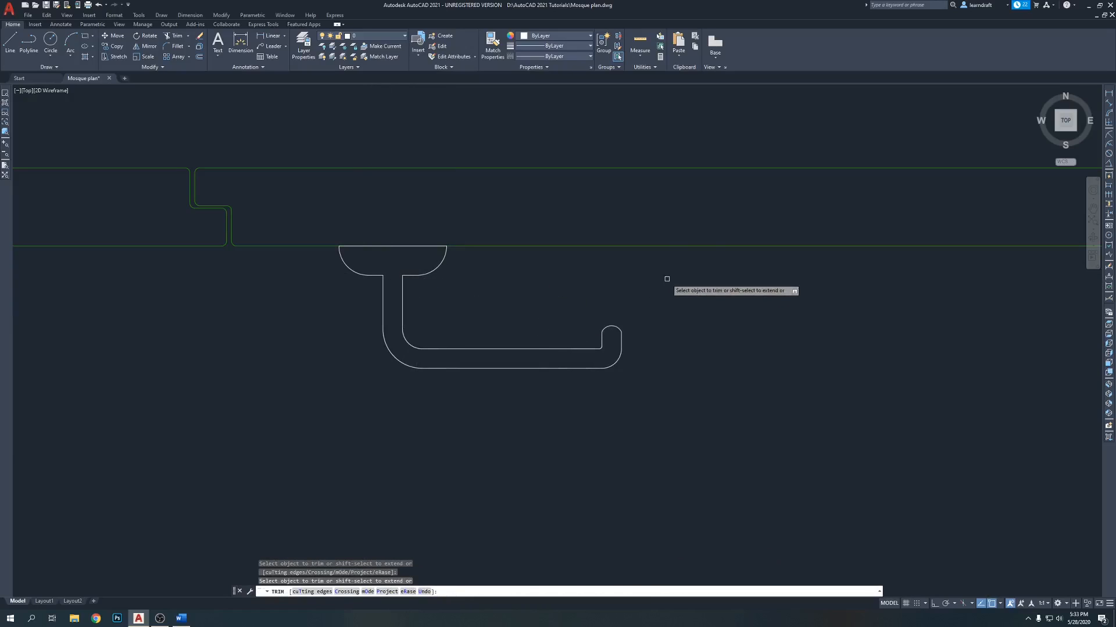
{"action": "key", "text": "Escape"}
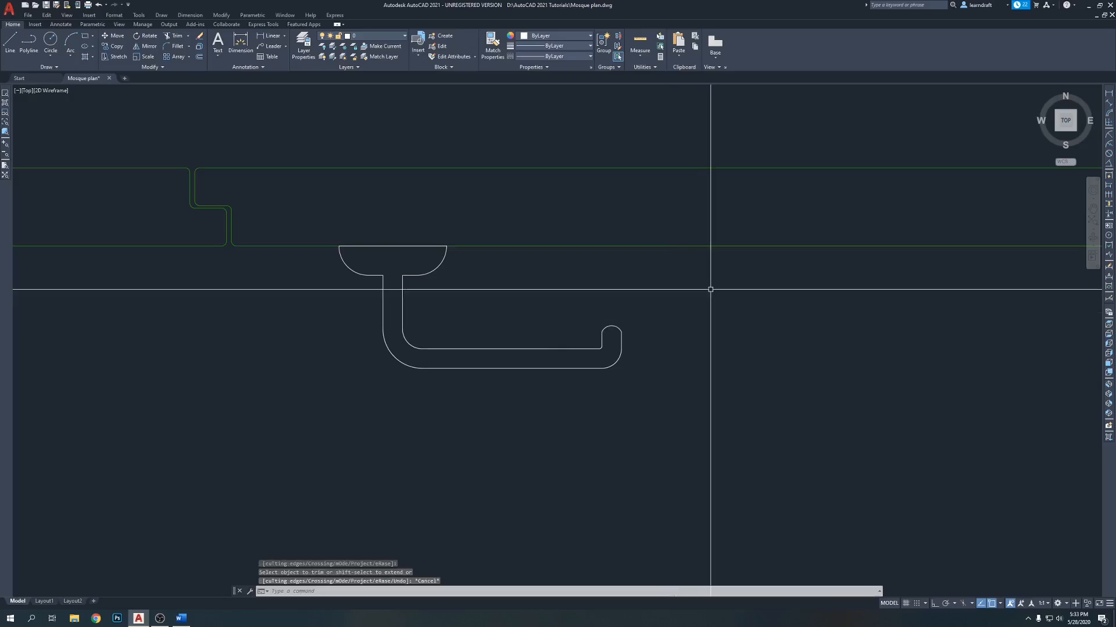
Step: Join the rounded base and the handle outline into a single polyline
{"action": "type", "text": "j"}
{"action": "key", "text": "Return"}
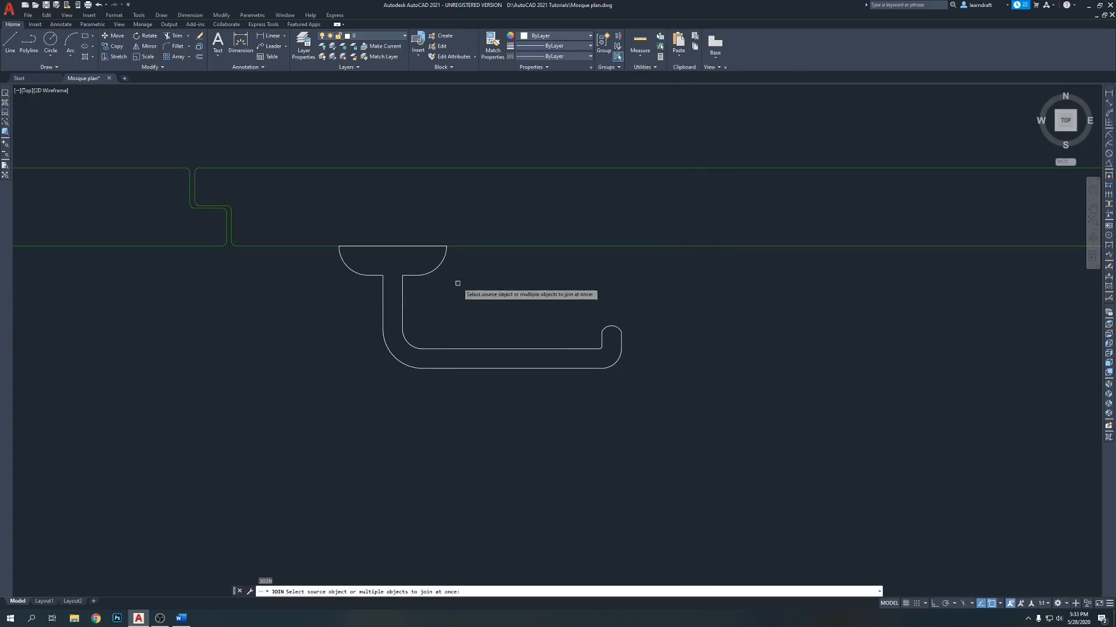
{"action": "left_click", "coordinate": [441, 263]}
{"action": "left_click", "coordinate": [408, 283]}
{"action": "left_click", "coordinate": [348, 324]}
{"action": "key", "text": "Return"}
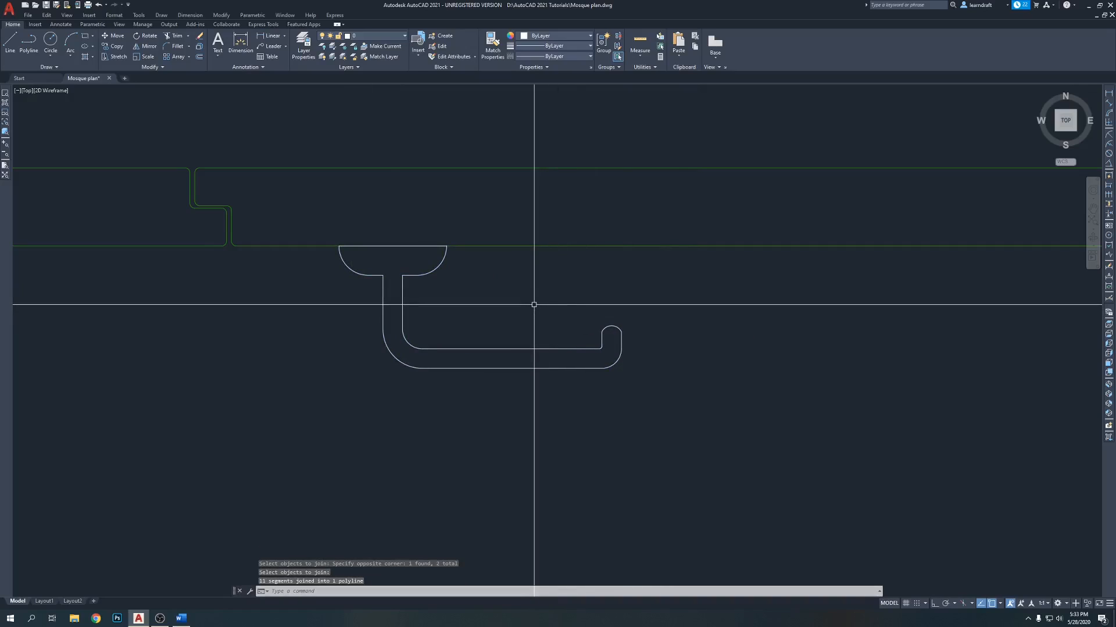
Step: Trim away the rounded base's straight upper edge where it lies on the panel's lower edge
{"action": "type", "text": "tr"}
{"action": "key", "text": "Return"}
{"action": "left_click", "coordinate": [409, 246]}
{"action": "key", "text": "Return"}
Step: Mirror the door handle across the door panel's horizontal centreline onto the opposite face, keeping the original
{"action": "scroll", "coordinate": [477, 273], "scroll_direction": "down", "scroll_amount": 3}
{"action": "left_click", "coordinate": [502, 282]}
{"action": "left_click", "coordinate": [499, 338]}
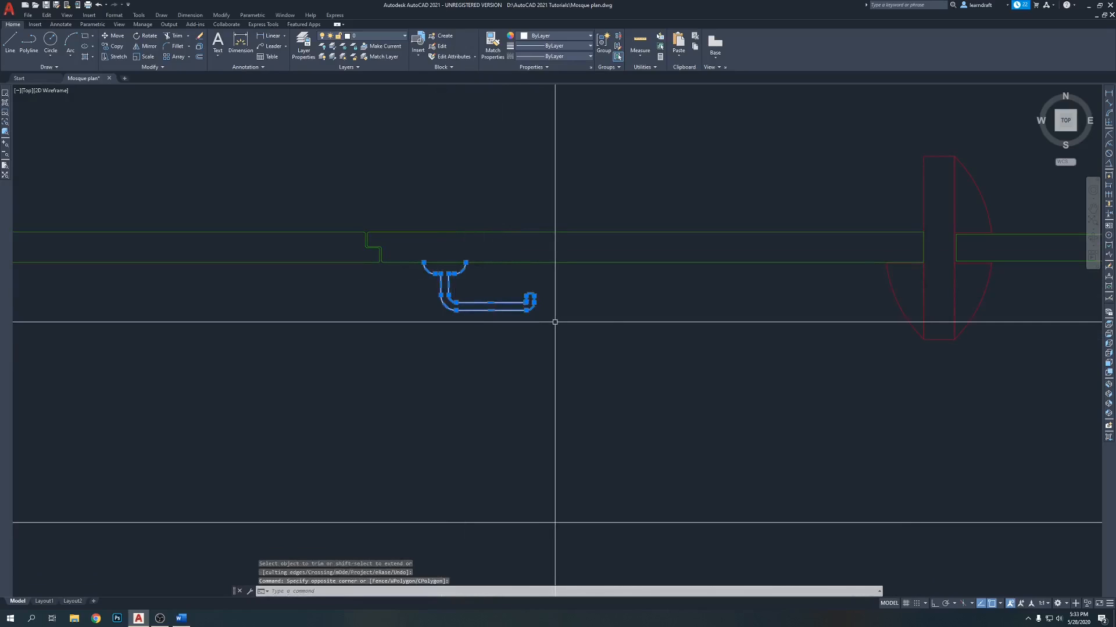
{"action": "type", "text": "mi"}
{"action": "key", "text": "Return"}
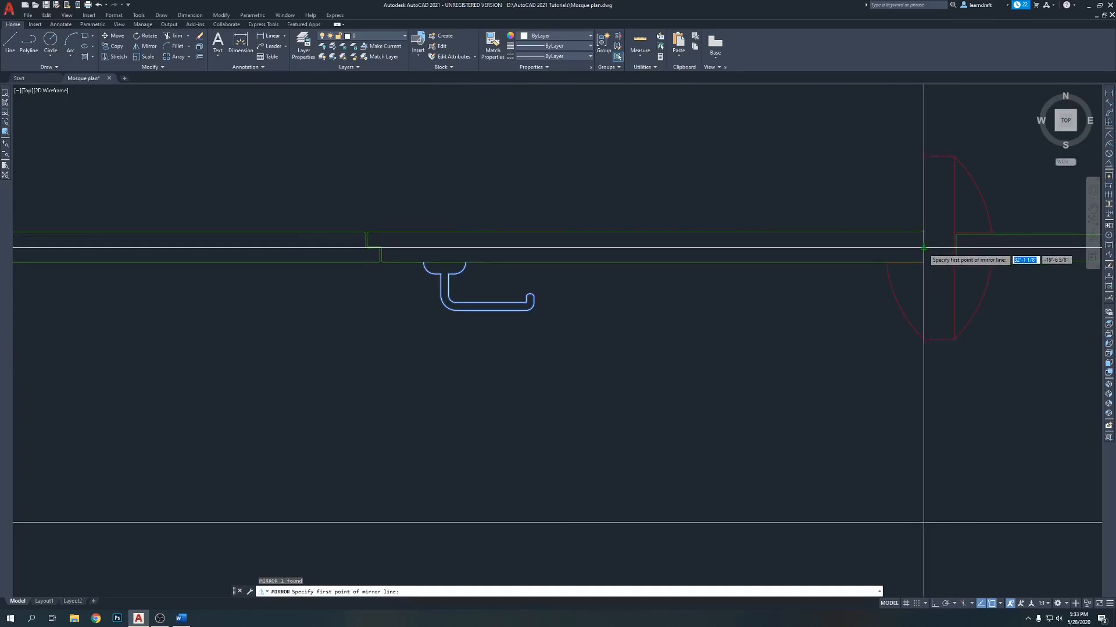
{"action": "left_click", "coordinate": [915, 248]}
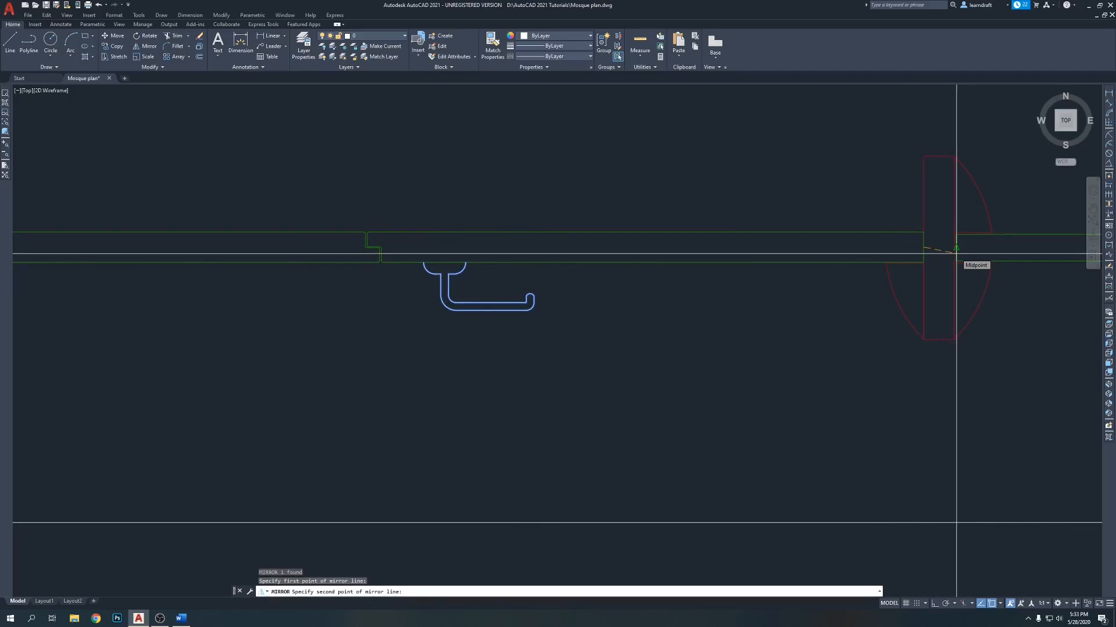
{"action": "left_click", "coordinate": [979, 244]}
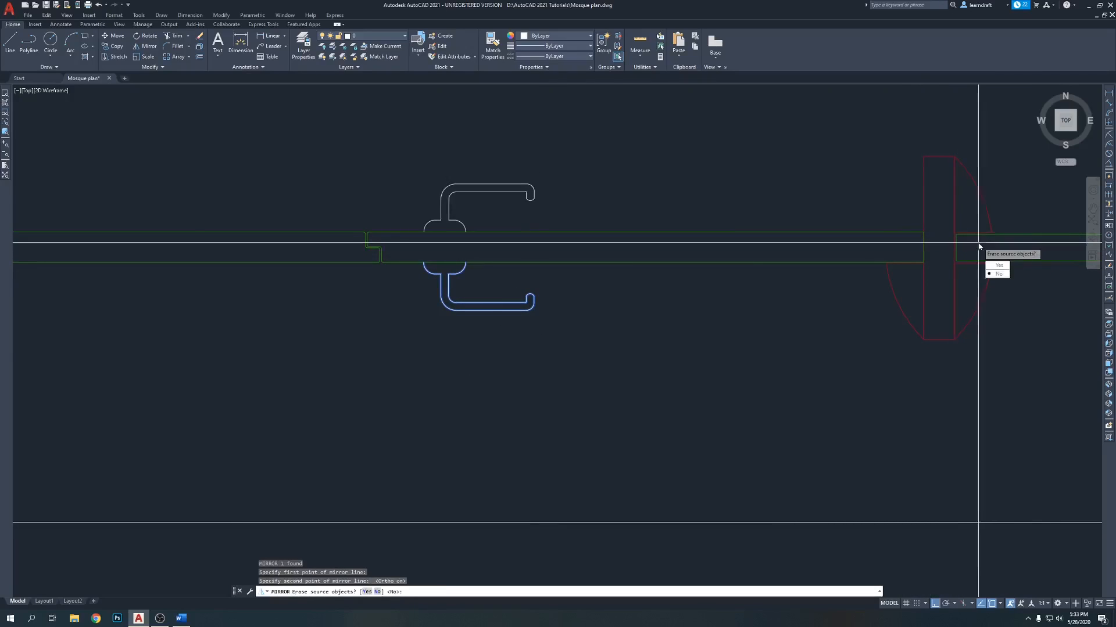
{"action": "key", "text": "Return"}
Step: Mirror both door handles across a vertical line at the central door joint onto the other panel, keeping the originals
{"action": "middle_click_drag", "start_coordinate": [592, 229], "coordinate": [676, 241]}
{"action": "left_click", "coordinate": [528, 168]}
{"action": "left_click", "coordinate": [516, 208]}
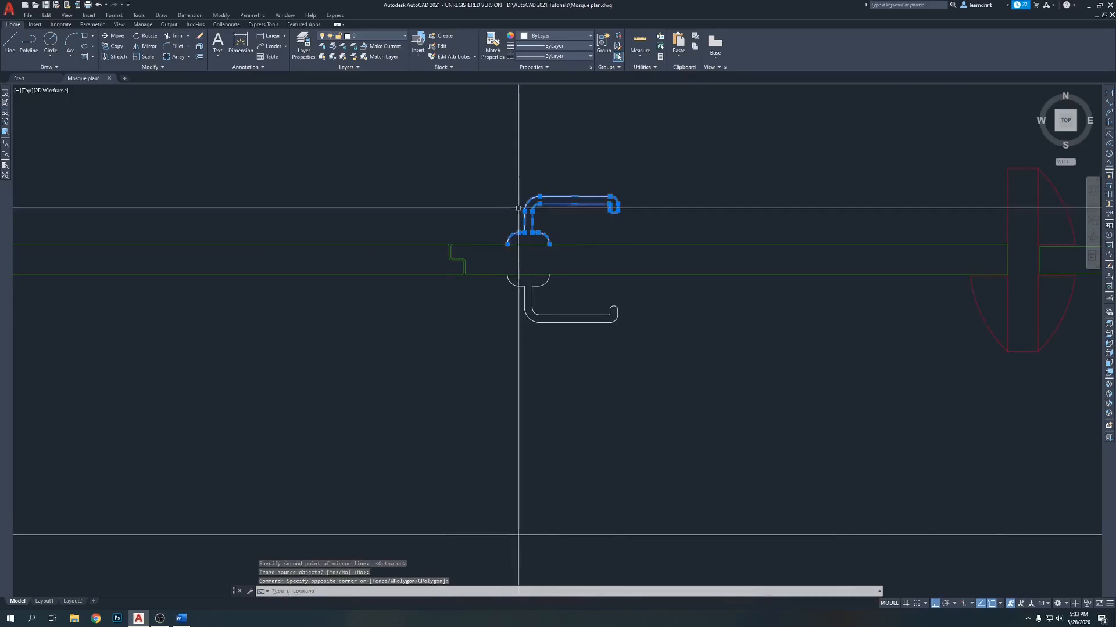
{"action": "left_click", "coordinate": [553, 295]}
{"action": "left_click", "coordinate": [519, 325]}
{"action": "scroll", "coordinate": [517, 325], "scroll_direction": "down", "scroll_amount": 6}
{"action": "scroll", "coordinate": [499, 325], "scroll_direction": "up", "scroll_amount": 4}
{"action": "scroll", "coordinate": [511, 308], "scroll_direction": "down", "scroll_amount": 4}
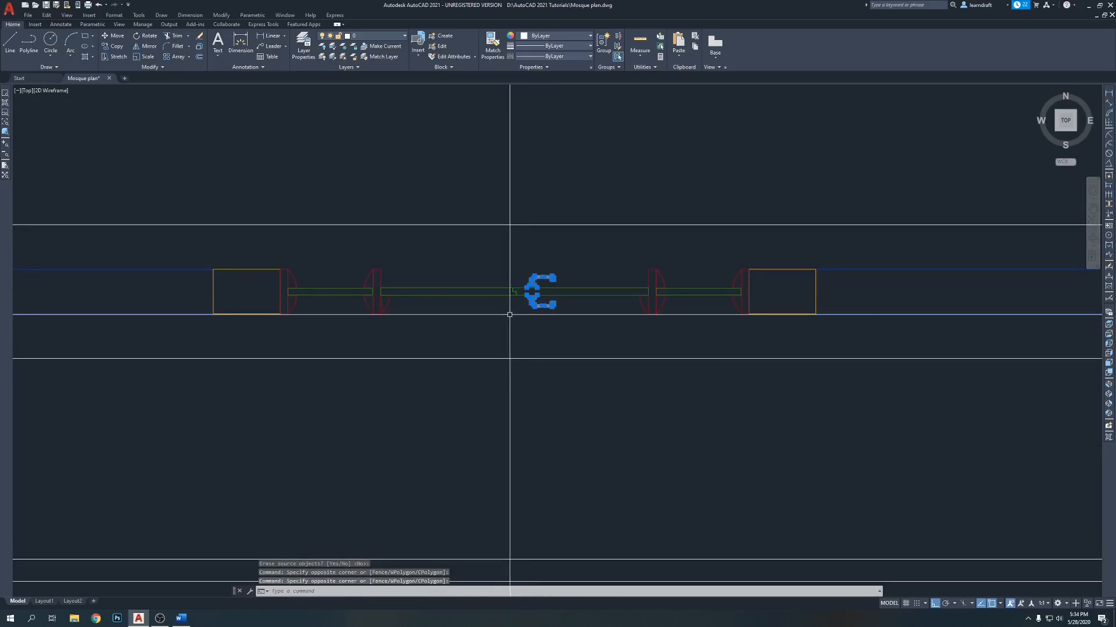
{"action": "scroll", "coordinate": [510, 315], "scroll_direction": "down", "scroll_amount": 4}
{"action": "type", "text": "mi"}
{"action": "key", "text": "Return"}
{"action": "scroll", "coordinate": [505, 332], "scroll_direction": "up", "scroll_amount": 3}
{"action": "left_click", "coordinate": [518, 339]}
{"action": "left_click", "coordinate": [533, 259]}
{"action": "key", "text": "Return"}
{"action": "scroll", "coordinate": [533, 259], "scroll_direction": "down", "scroll_amount": 6}
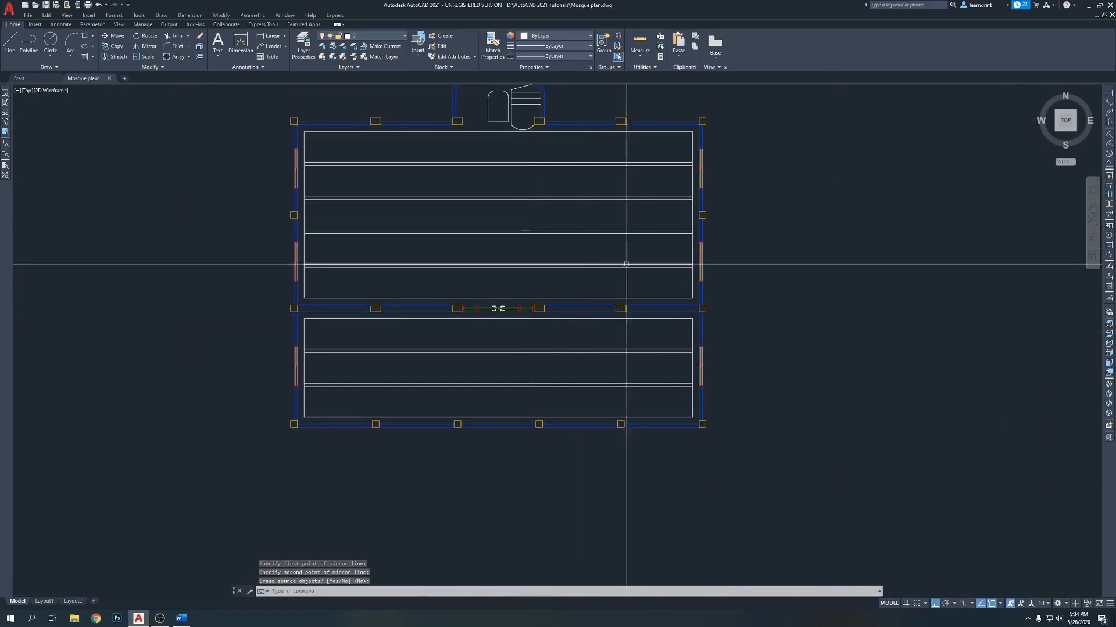
Step: Match the properties of all four door handles to the red curved frame moulding beside the door panel
{"action": "scroll", "coordinate": [539, 279], "scroll_direction": "up", "scroll_amount": 4}
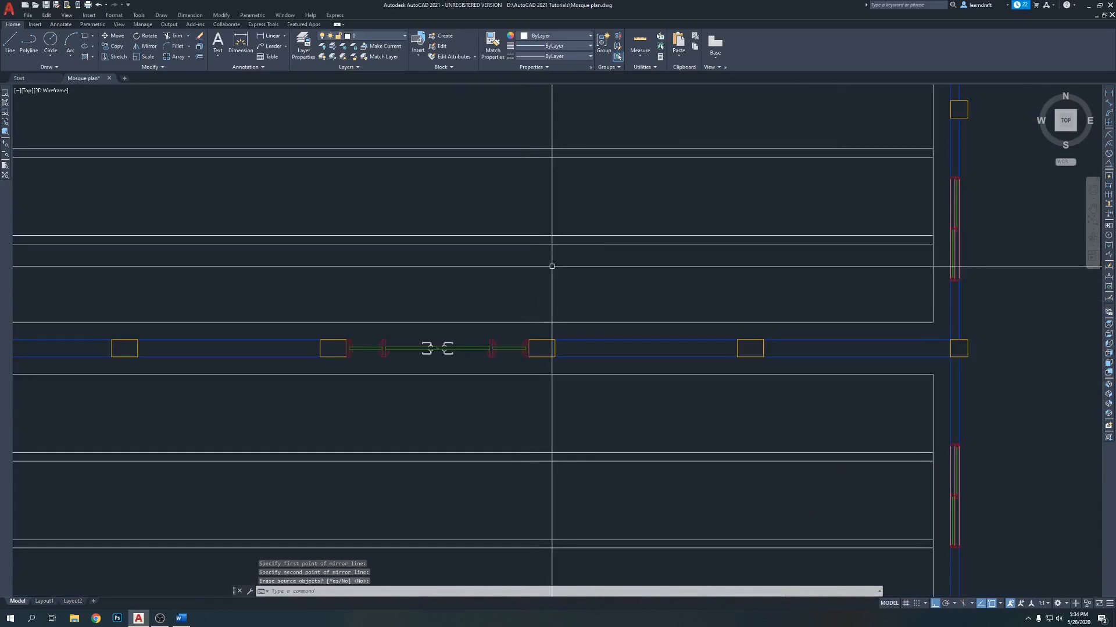
{"action": "scroll", "coordinate": [517, 331], "scroll_direction": "up", "scroll_amount": 6}
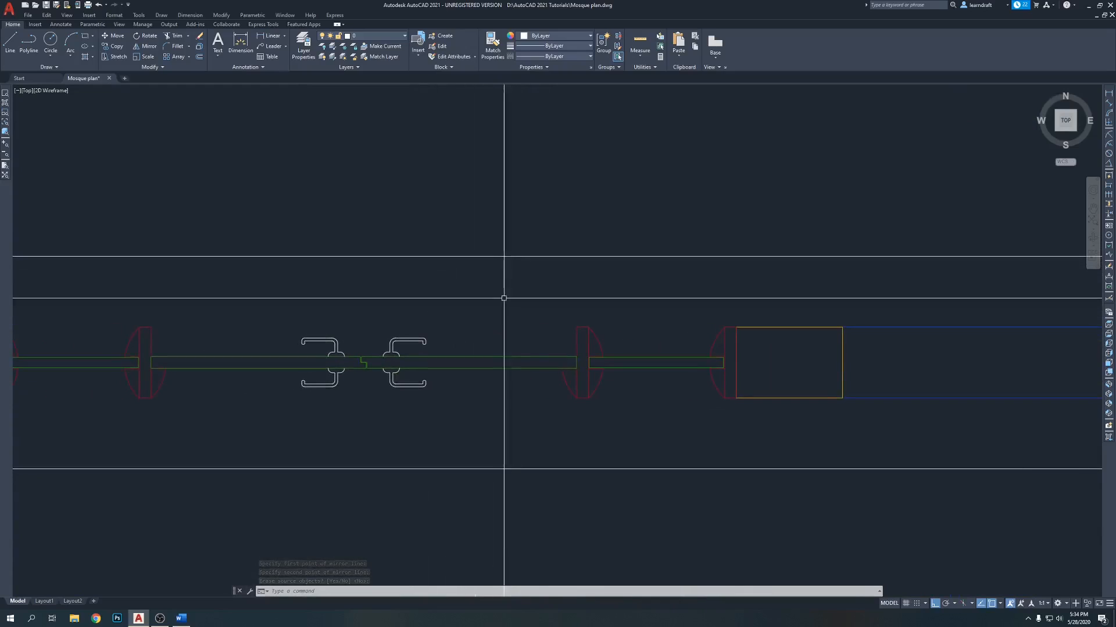
{"action": "scroll", "coordinate": [501, 299], "scroll_direction": "down", "scroll_amount": 3}
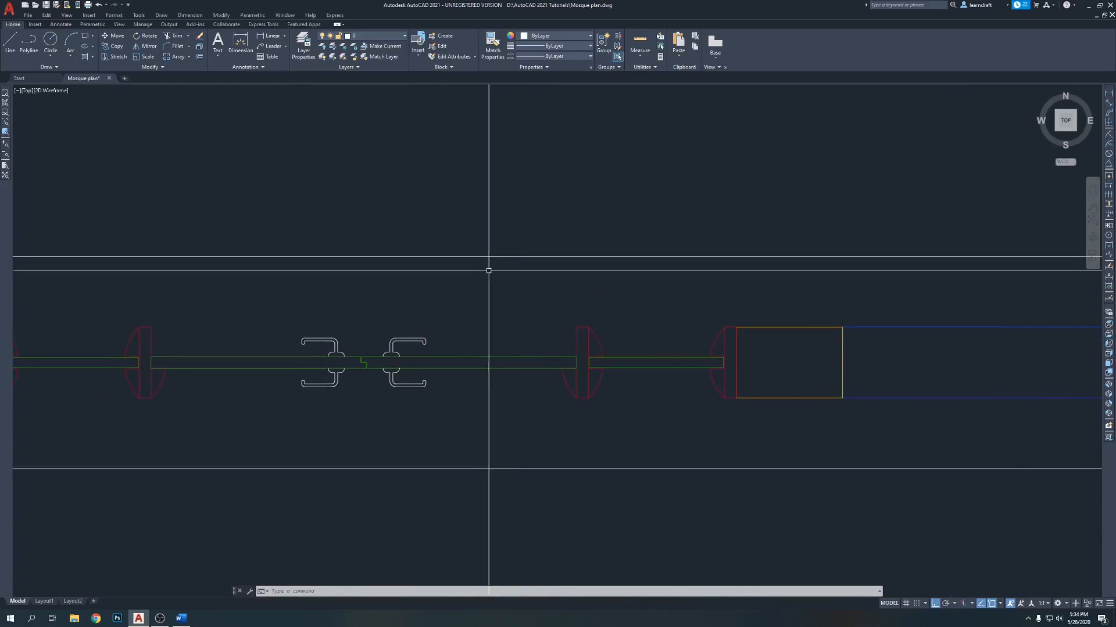
{"action": "scroll", "coordinate": [506, 243], "scroll_direction": "down", "scroll_amount": 3}
{"action": "scroll", "coordinate": [507, 242], "scroll_direction": "up", "scroll_amount": 3}
{"action": "scroll", "coordinate": [470, 265], "scroll_direction": "up", "scroll_amount": 2}
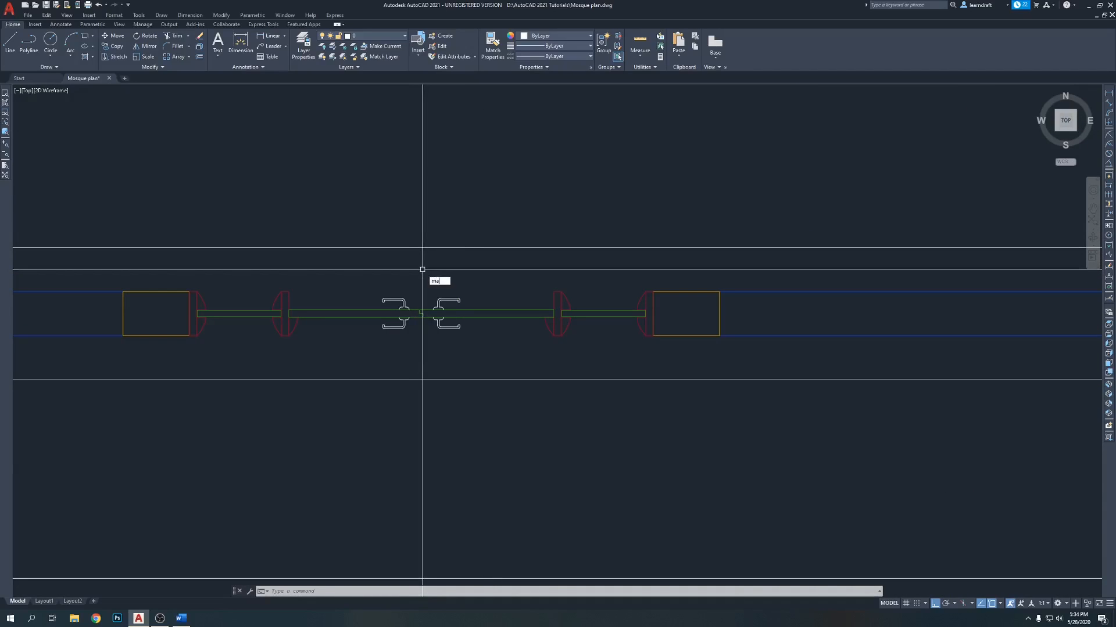
{"action": "key", "text": "Return"}
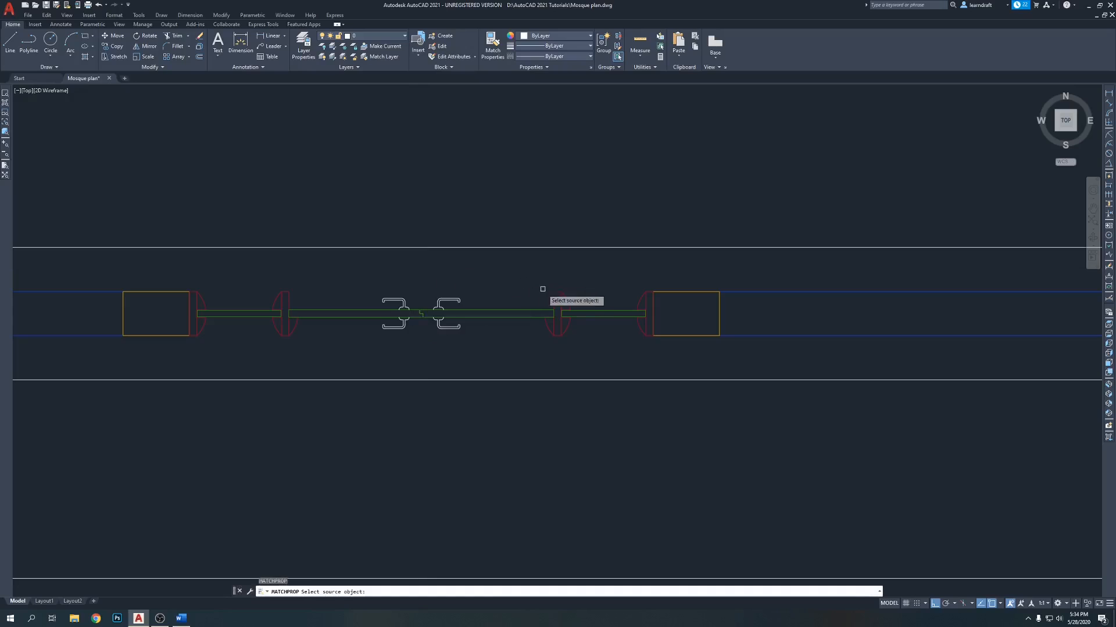
{"action": "left_click", "coordinate": [568, 297]}
{"action": "scroll", "coordinate": [523, 291], "scroll_direction": "up", "scroll_amount": 2}
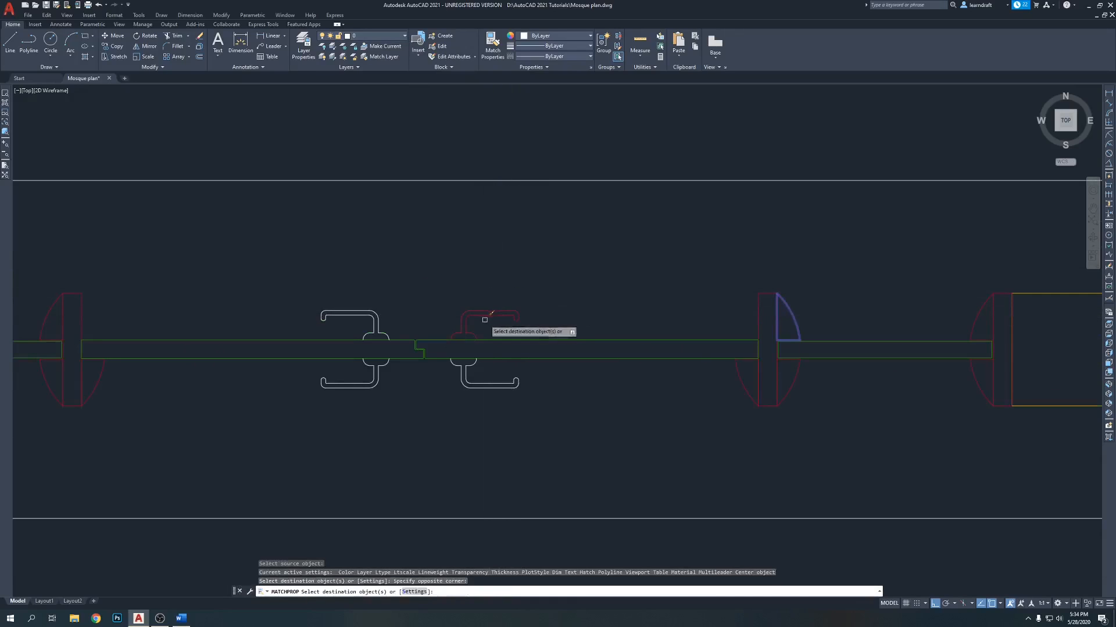
{"action": "left_click", "coordinate": [354, 312]}
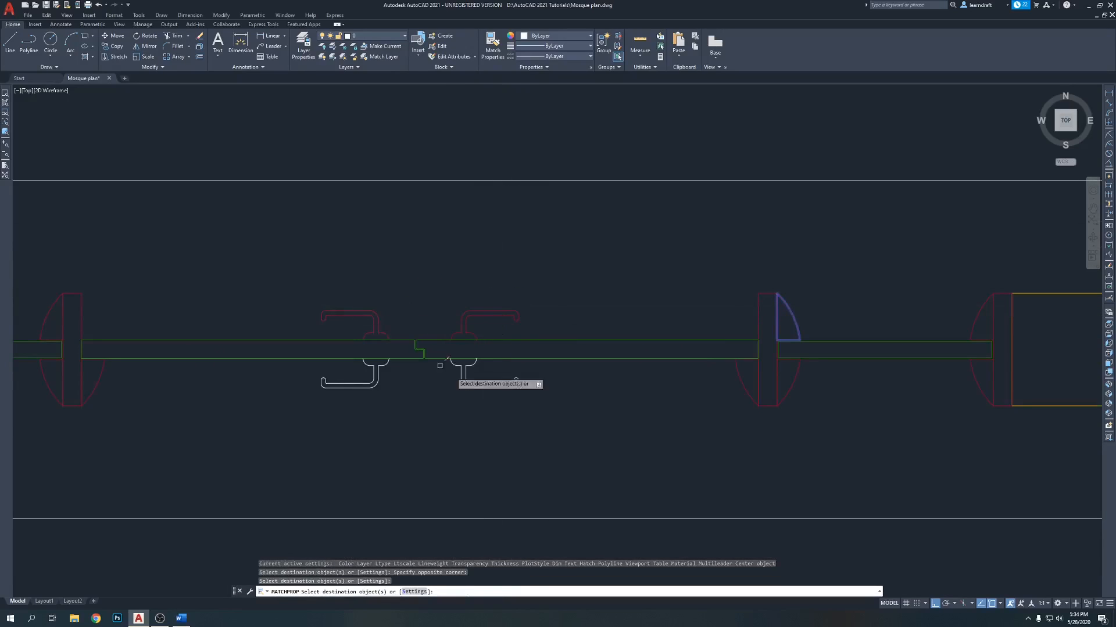
{"action": "left_click", "coordinate": [347, 409]}
{"action": "scroll", "coordinate": [427, 309], "scroll_direction": "down", "scroll_amount": 2}
{"action": "key", "text": "Return"}
{"action": "middle_click_drag", "start_coordinate": [598, 224], "coordinate": [554, 252]}
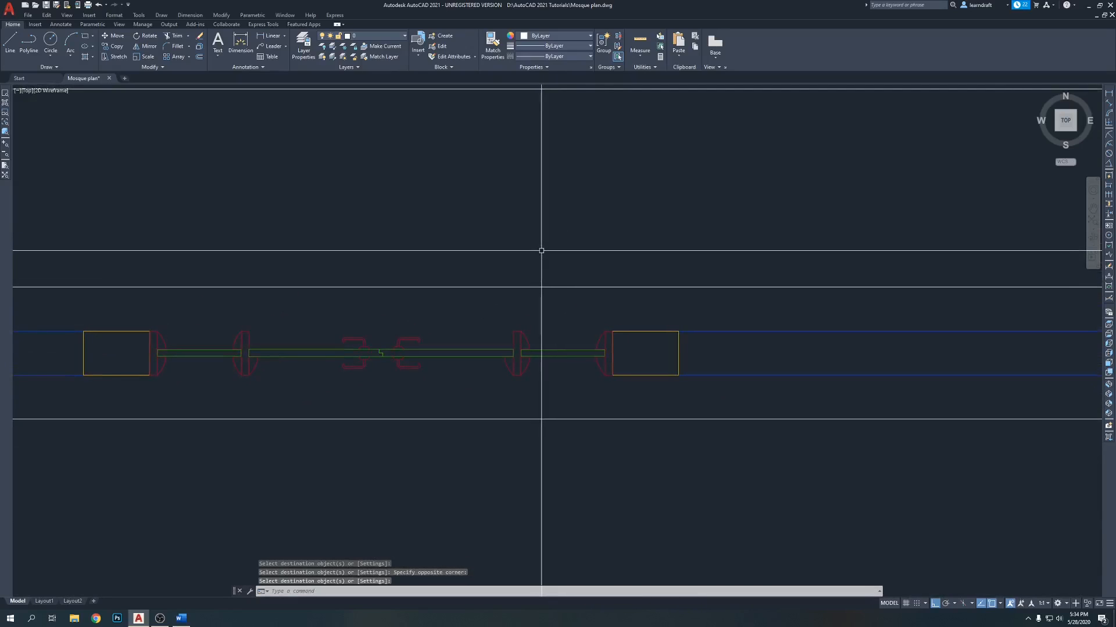
{"action": "left_click", "coordinate": [163, 620]}
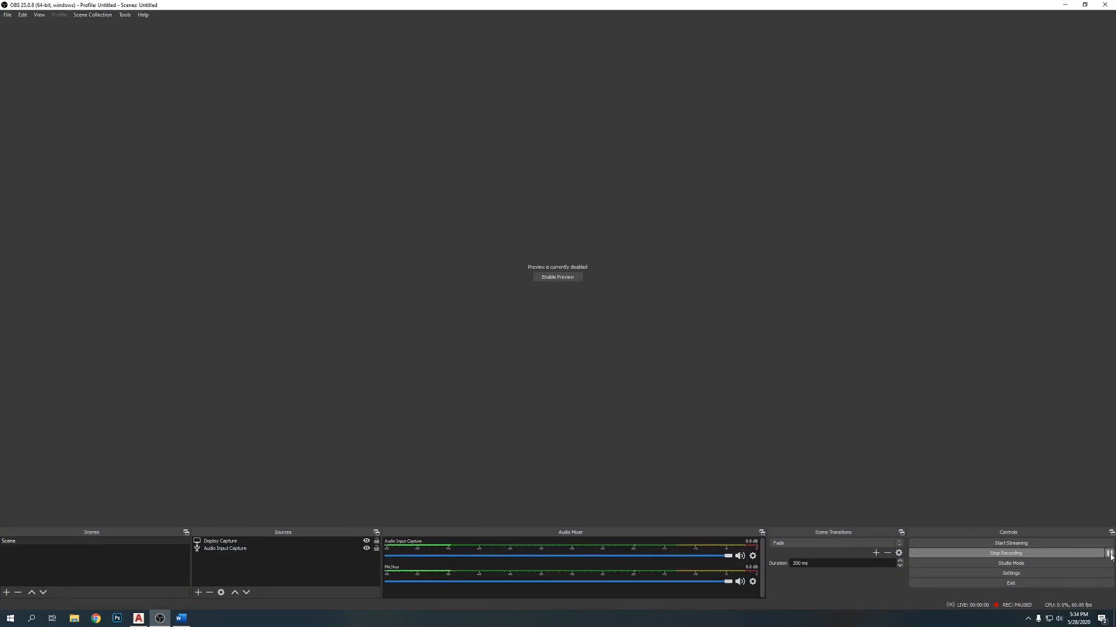
{"action": "left_click", "coordinate": [1062, 5]}
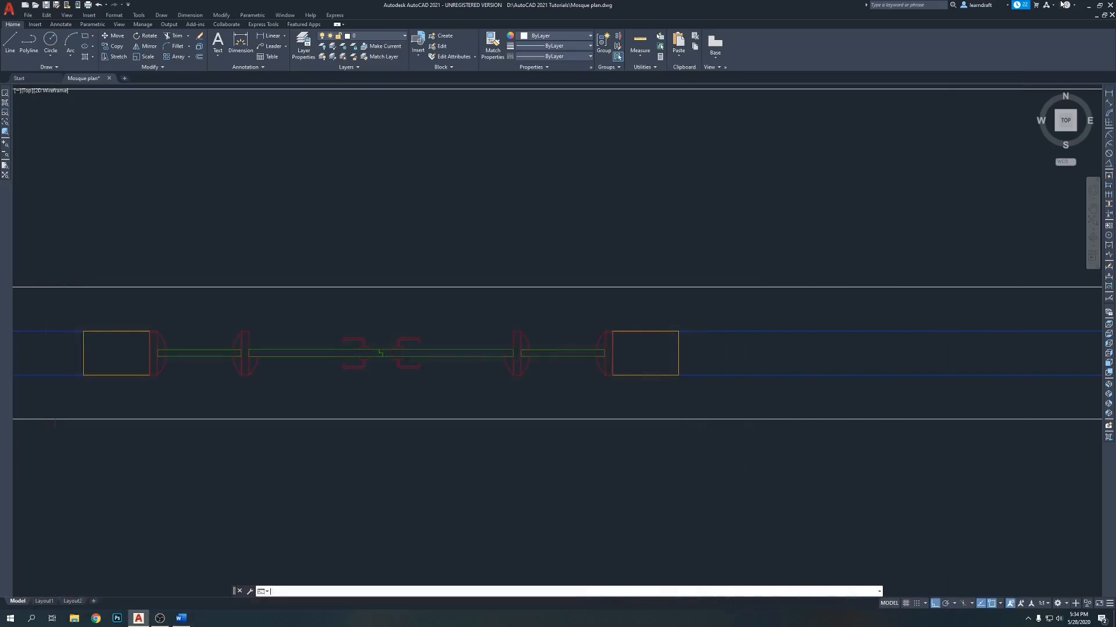
Step: Draw a horizontal line across the plan's lower-right corner column, from its left side's midpoint to its right side
{"action": "middle_click_drag", "start_coordinate": [418, 244], "coordinate": [532, 179]}
{"action": "mouse_move", "coordinate": [688, 183]}
{"action": "middle_mouse_down"}
{"action": "mouse_move", "coordinate": [618, 190]}
{"action": "mouse_move", "coordinate": [615, 251]}
{"action": "middle_mouse_up"}
{"action": "scroll", "coordinate": [554, 235], "scroll_direction": "down", "scroll_amount": 2}
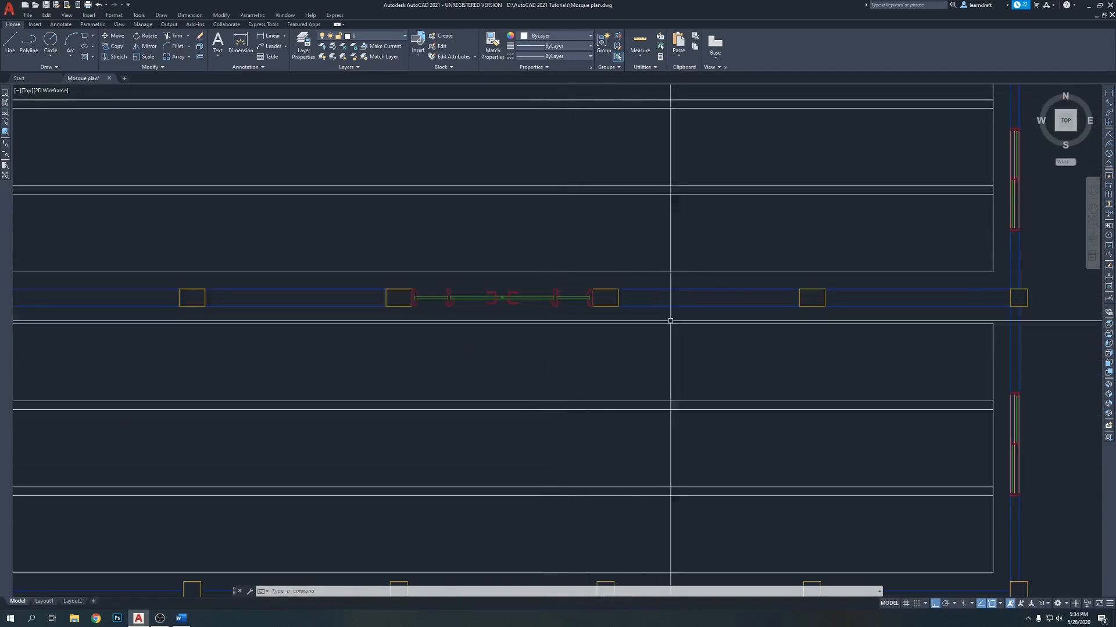
{"action": "scroll", "coordinate": [642, 269], "scroll_direction": "down", "scroll_amount": 2}
{"action": "scroll", "coordinate": [604, 236], "scroll_direction": "down", "scroll_amount": 2}
{"action": "mouse_move", "coordinate": [605, 236]}
{"action": "middle_mouse_down"}
{"action": "mouse_move", "coordinate": [588, 248]}
{"action": "mouse_move", "coordinate": [575, 329]}
{"action": "mouse_move", "coordinate": [581, 308]}
{"action": "middle_mouse_up"}
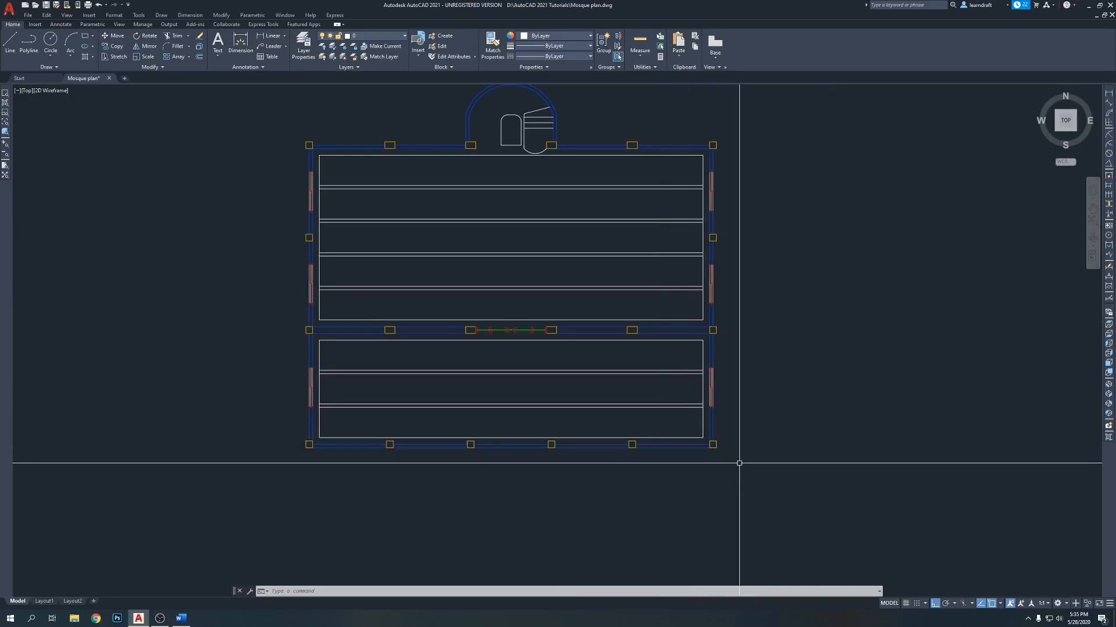
{"action": "mouse_move", "coordinate": [797, 460]}
{"action": "middle_mouse_down"}
{"action": "mouse_move", "coordinate": [769, 455]}
{"action": "mouse_move", "coordinate": [642, 308]}
{"action": "middle_mouse_up"}
{"action": "scroll", "coordinate": [547, 326], "scroll_direction": "up", "scroll_amount": 6}
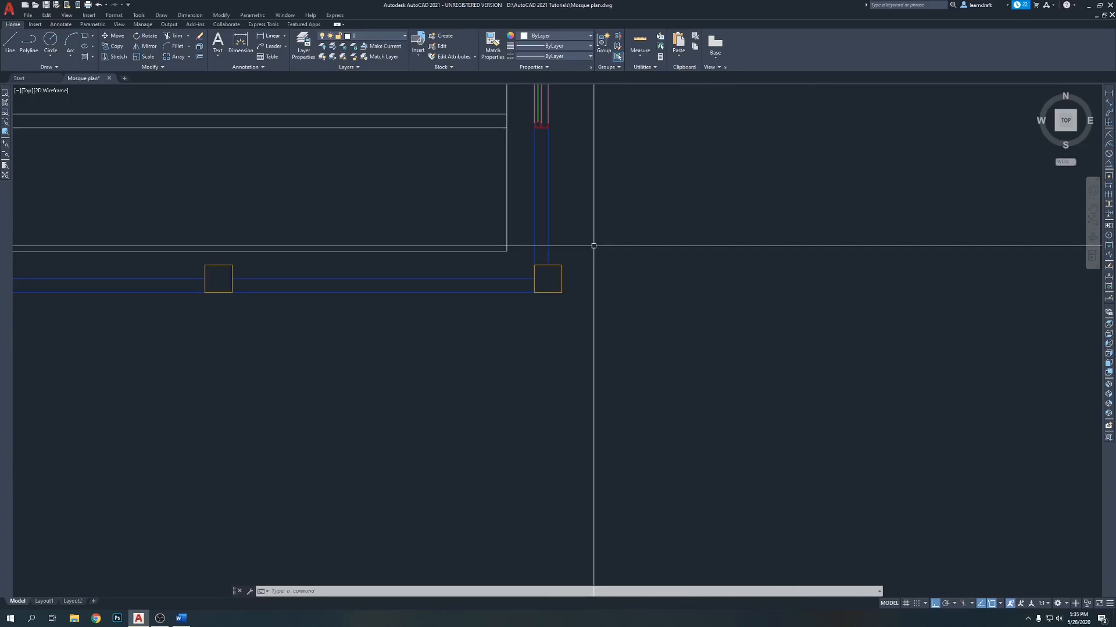
{"action": "key", "text": "l"}
{"action": "key", "text": "Return"}
{"action": "scroll", "coordinate": [545, 273], "scroll_direction": "up", "scroll_amount": 6}
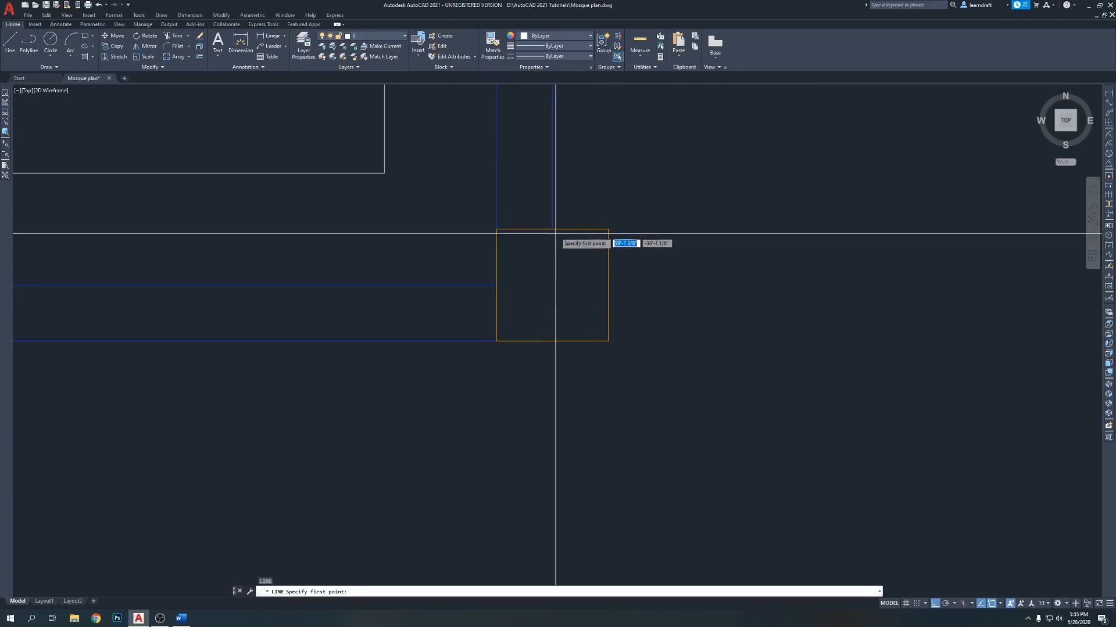
{"action": "left_click", "coordinate": [496, 285]}
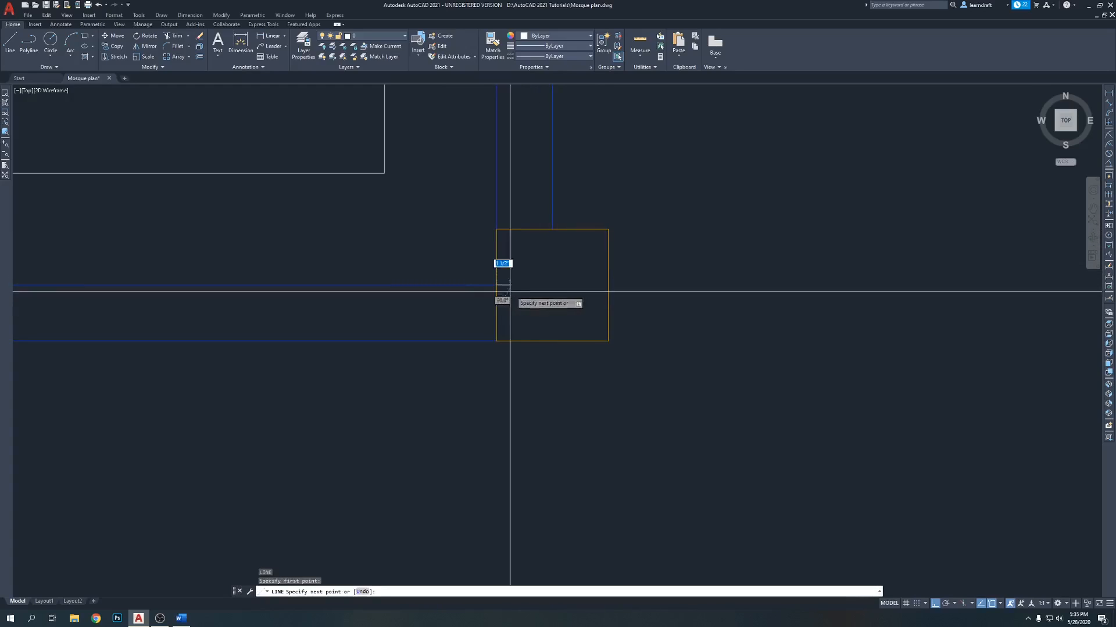
{"action": "left_click", "coordinate": [616, 284]}
{"action": "key", "text": "Return"}
{"action": "scroll", "coordinate": [613, 299], "scroll_direction": "down", "scroll_amount": 6}
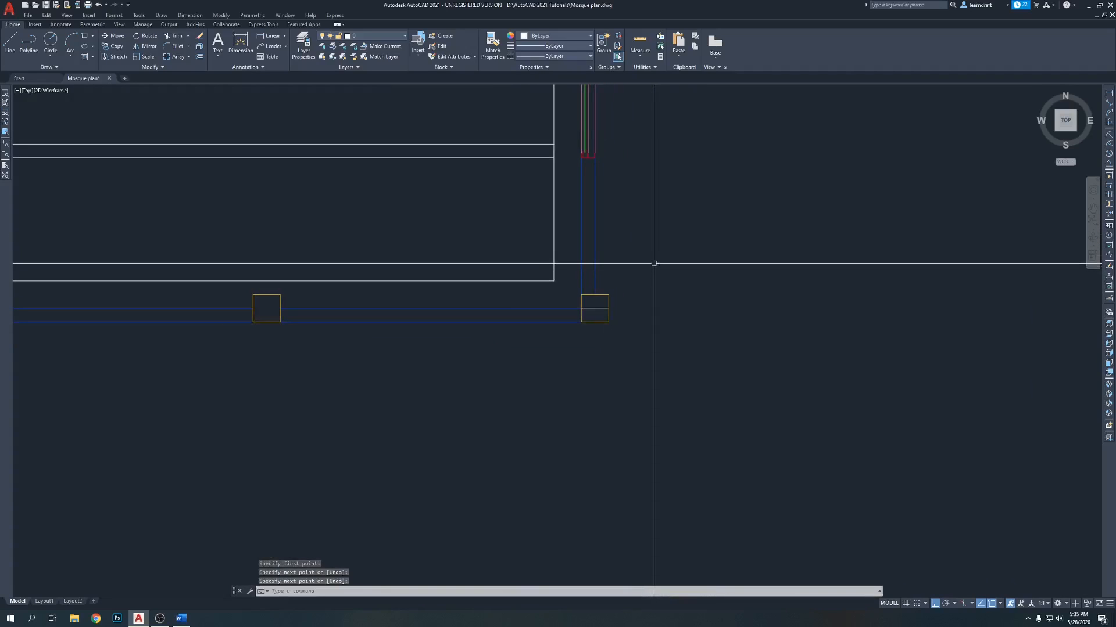
Step: Draw an 8-sided polygon circumscribed about a circle, centred on the midpoint of the line across the corner column
{"action": "type", "text": "fol"}
{"action": "key", "text": "Return"}
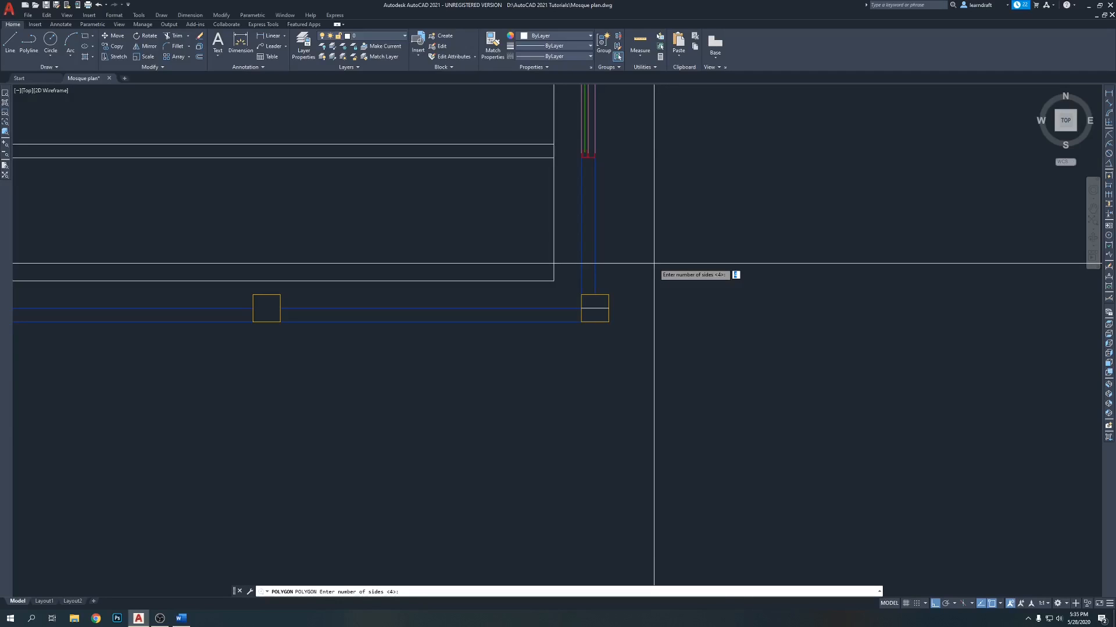
{"action": "type", "text": "8"}
{"action": "key", "text": "Return"}
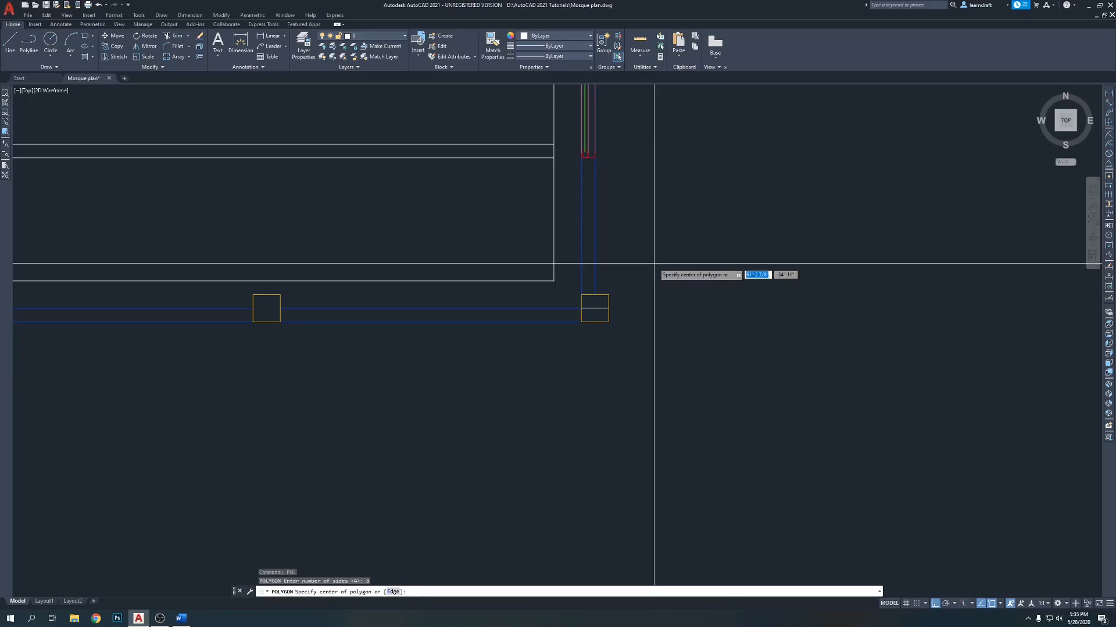
{"action": "left_click", "coordinate": [595, 308]}
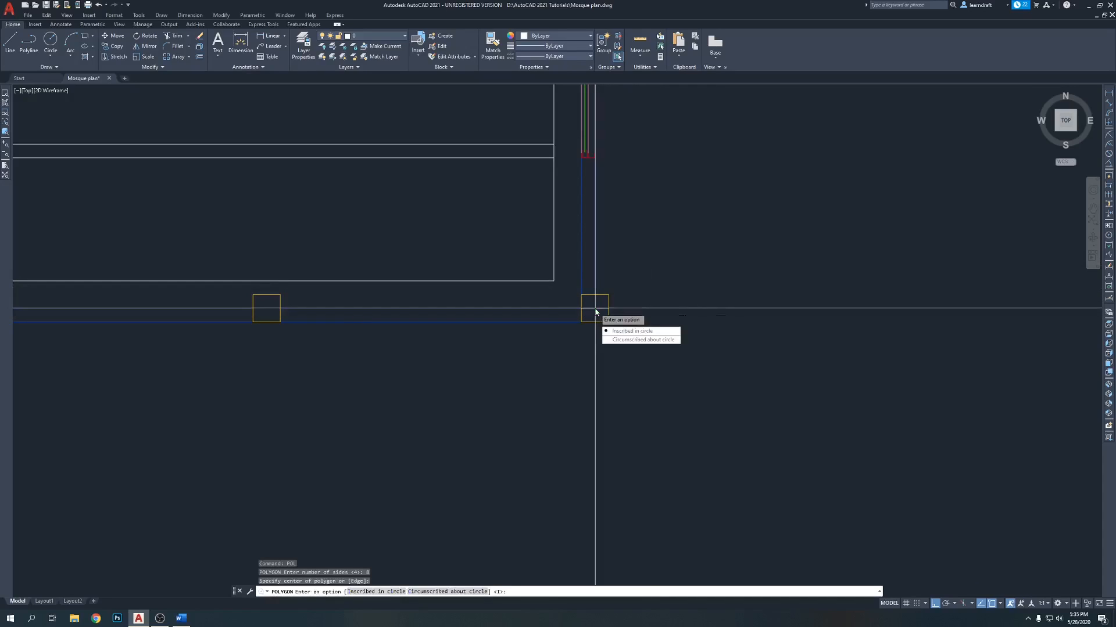
{"action": "left_click", "coordinate": [633, 340]}
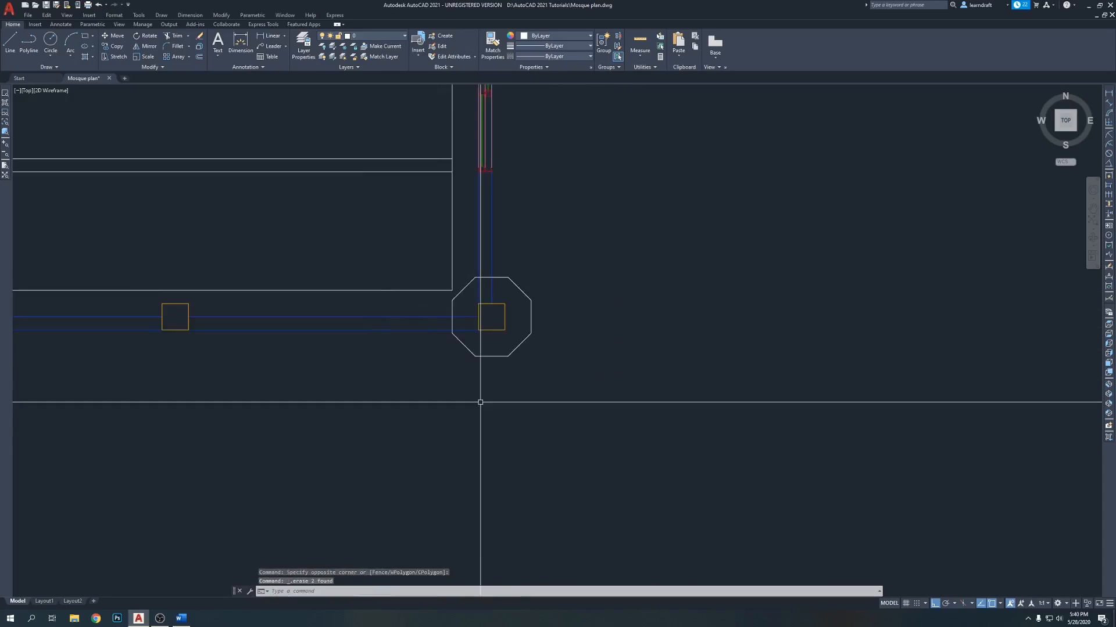
Step: Offset the octagon around the corner column outward by 3'
{"action": "type", "text": "o"}
{"action": "key", "text": "Return"}
{"action": "type", "text": "3"}
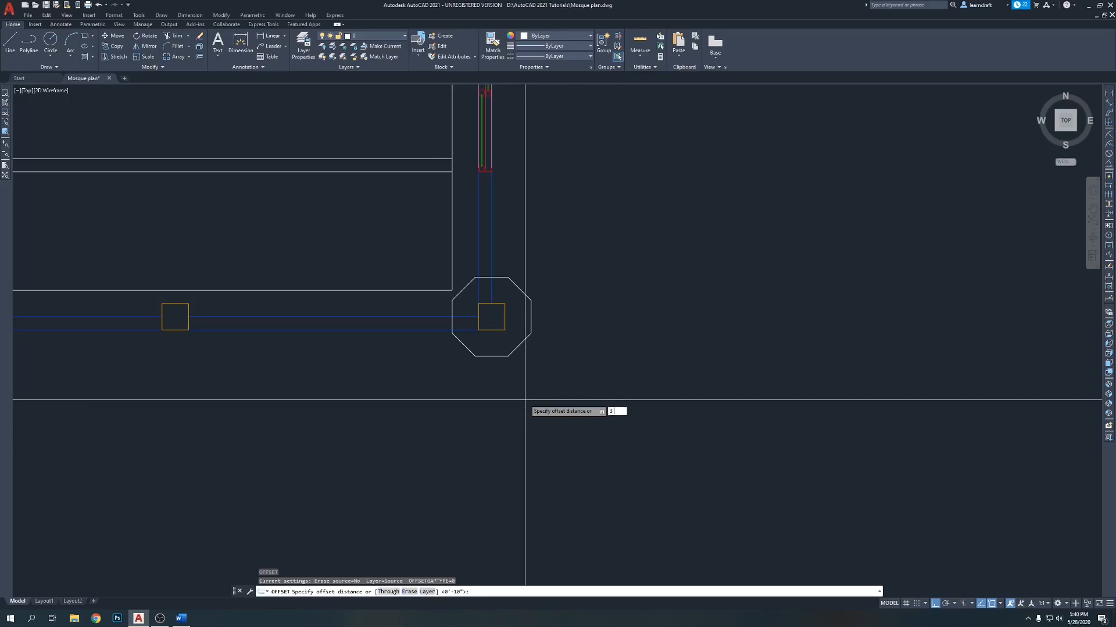
{"action": "key", "text": "Return"}
{"action": "left_click", "coordinate": [491, 356]}
{"action": "left_click", "coordinate": [480, 393]}
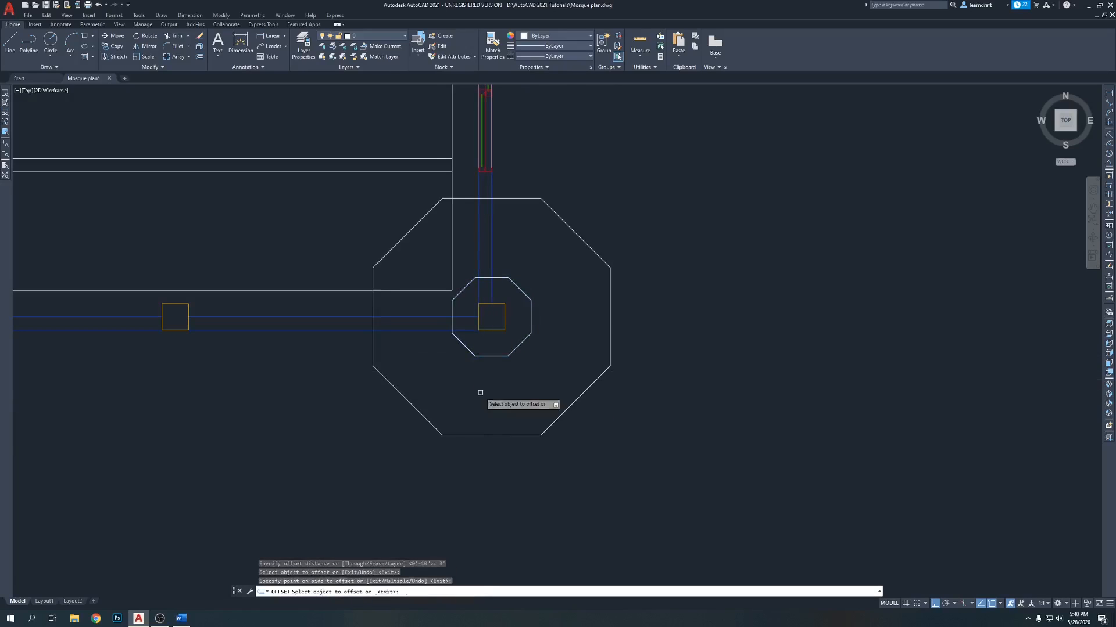
{"action": "key", "text": "Return"}
Step: Offset the larger octagon outward by 10" to form a second outline around it
{"action": "mouse_move", "coordinate": [468, 401]}
{"action": "middle_mouse_down"}
{"action": "mouse_move", "coordinate": [478, 374]}
{"action": "mouse_move", "coordinate": [515, 366]}
{"action": "middle_mouse_up"}
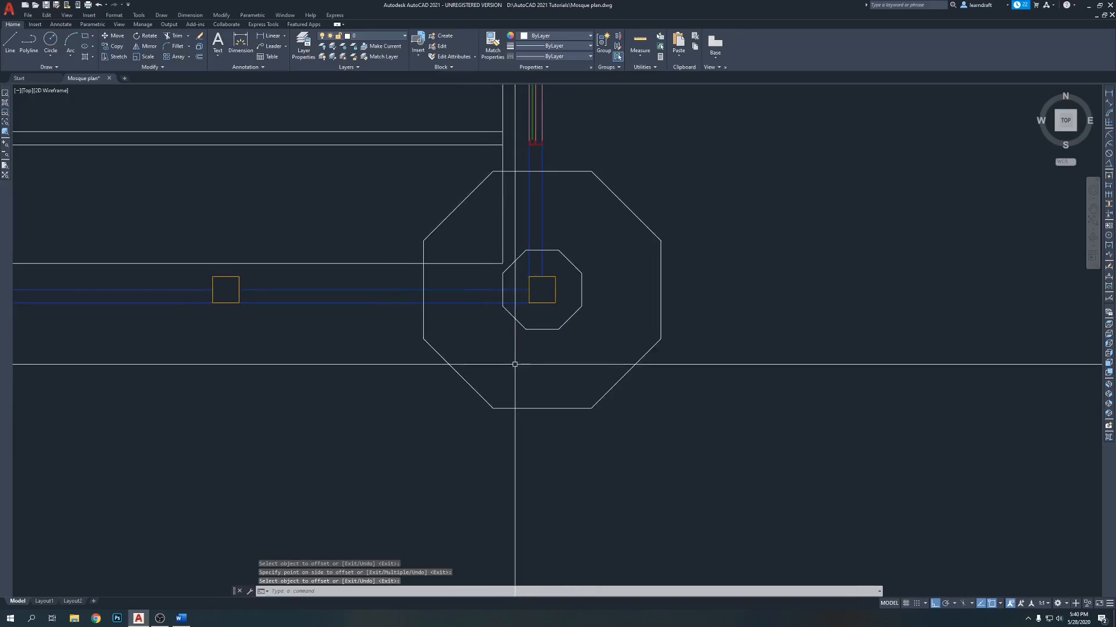
{"action": "type", "text": "o"}
{"action": "key", "text": "Return"}
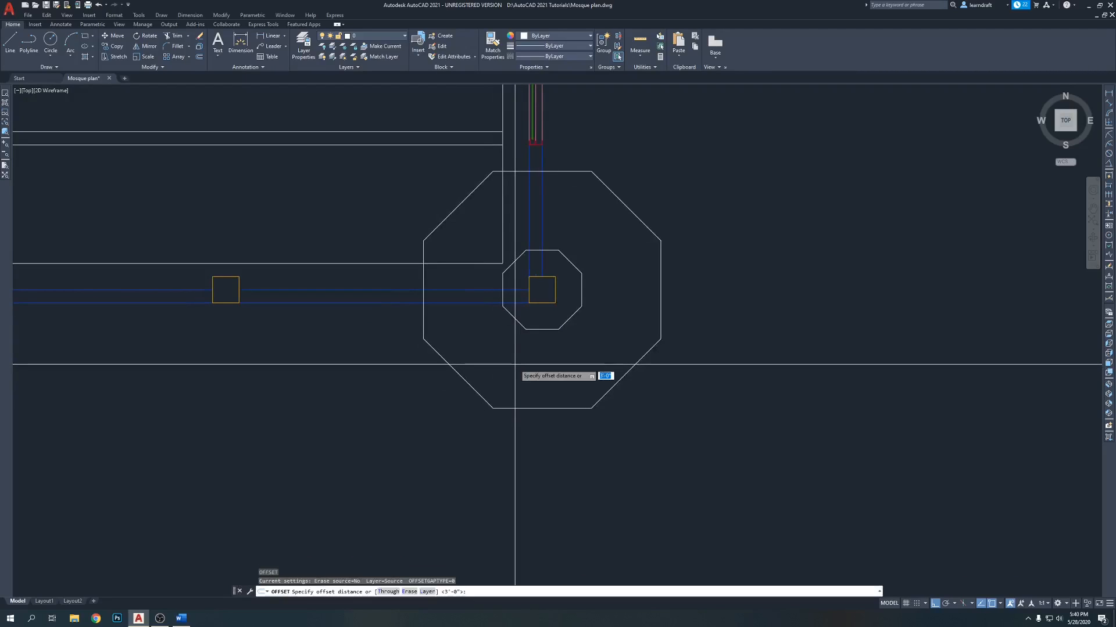
{"action": "type", "text": "10"}
{"action": "key", "text": "Return"}
{"action": "left_click", "coordinate": [452, 369]}
{"action": "left_click", "coordinate": [398, 391]}
{"action": "key", "text": "Return"}
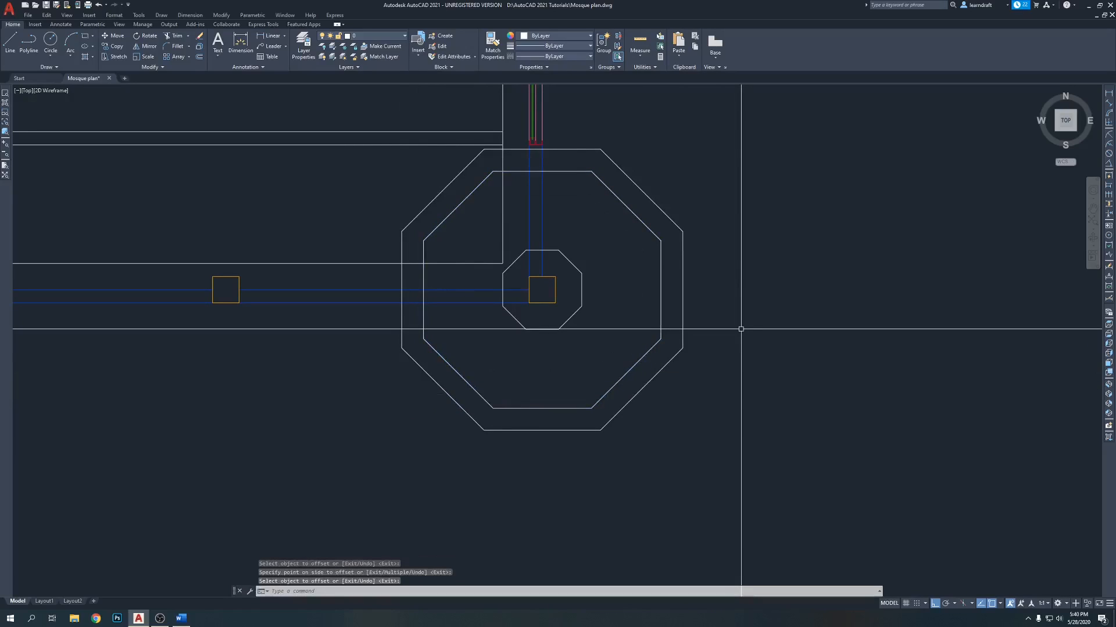
Step: Trim the two larger octagons where they cross the horizontal and vertical walls meeting at the corner column
{"action": "type", "text": "tr"}
{"action": "key", "text": "Return"}
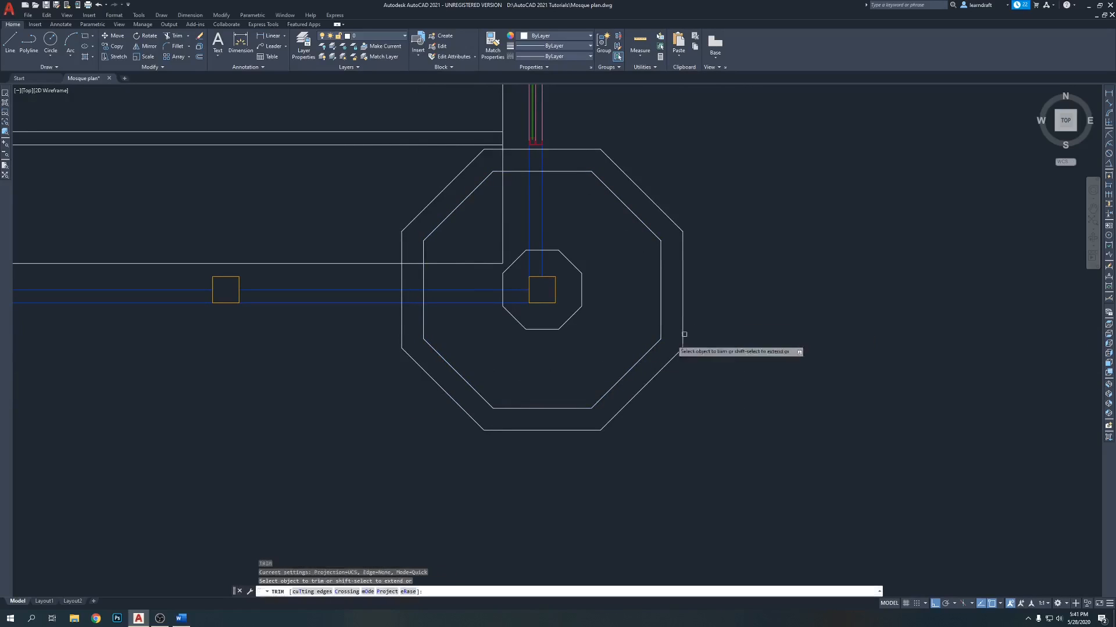
{"action": "middle_click_drag", "start_coordinate": [458, 321], "coordinate": [453, 364]}
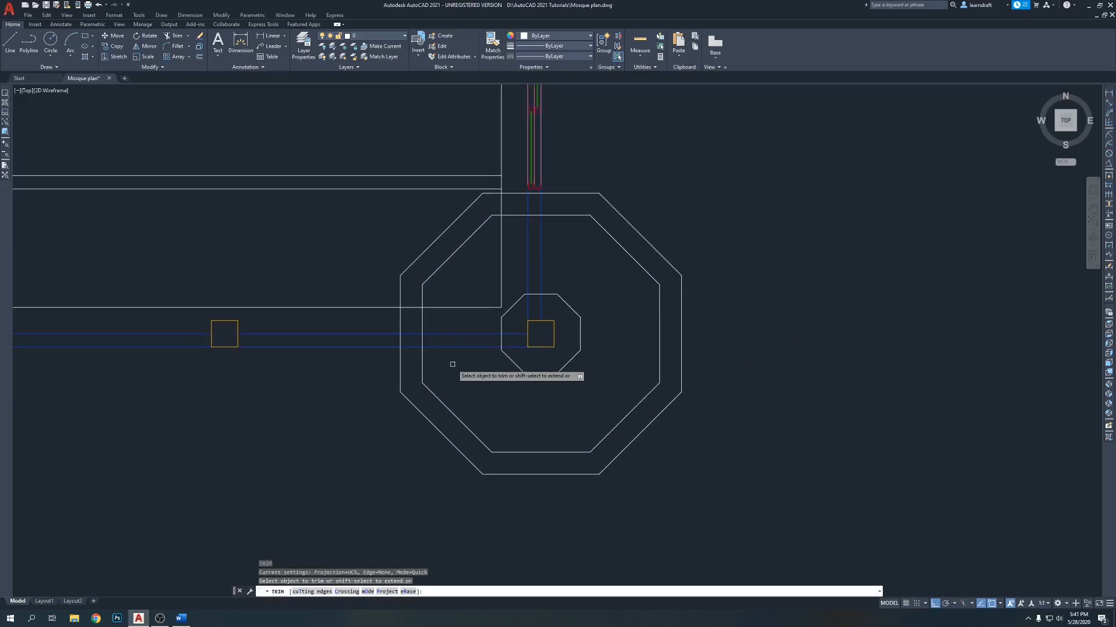
{"action": "left_click", "coordinate": [421, 340]}
{"action": "left_click", "coordinate": [400, 340]}
{"action": "scroll", "coordinate": [536, 195], "scroll_direction": "up", "scroll_amount": 2}
{"action": "left_click", "coordinate": [528, 191]}
{"action": "left_click", "coordinate": [526, 225]}
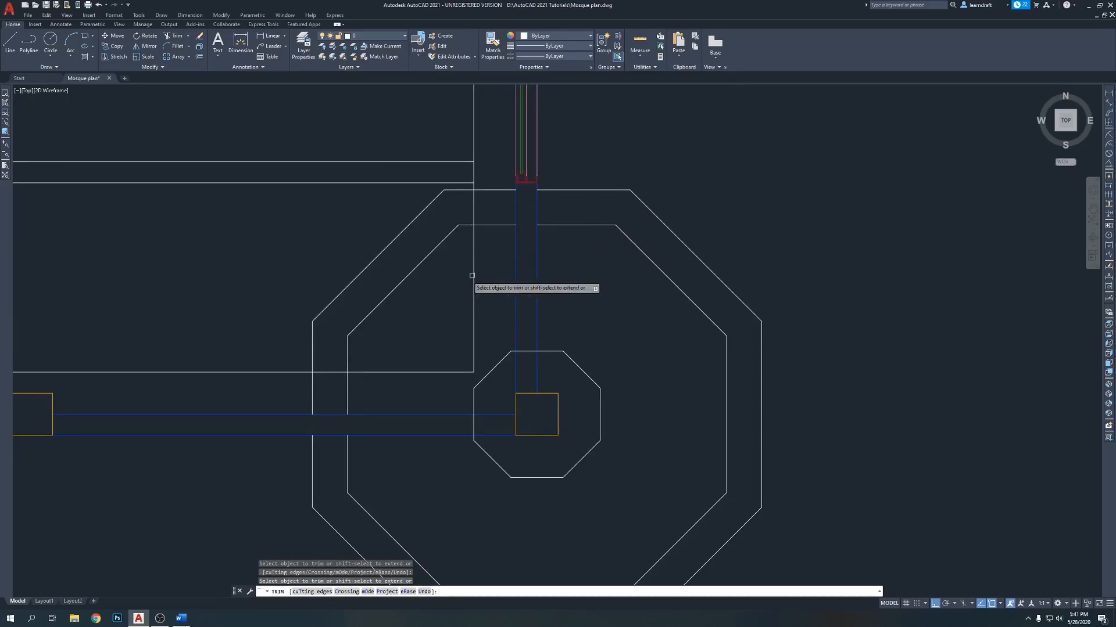
{"action": "key", "text": "Return"}
Step: Delete the cut-off upper-left portions of the two larger octagons lying on the building's inner side
{"action": "left_click", "coordinate": [433, 308]}
{"action": "left_click", "coordinate": [329, 274]}
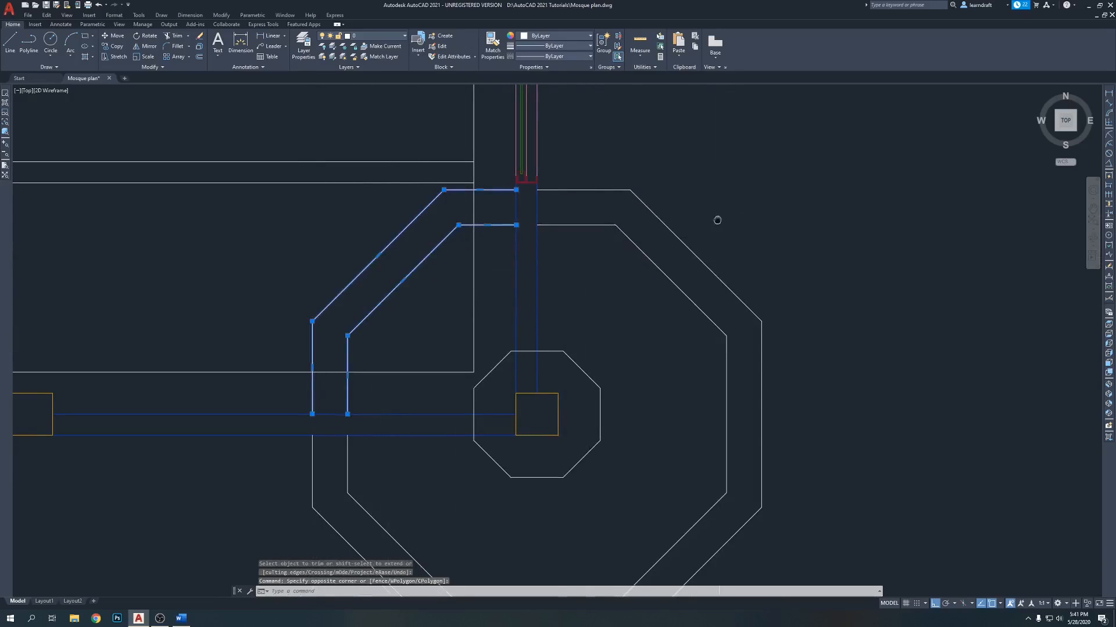
{"action": "scroll", "coordinate": [726, 211], "scroll_direction": "down", "scroll_amount": 4}
{"action": "key", "text": "Delete"}
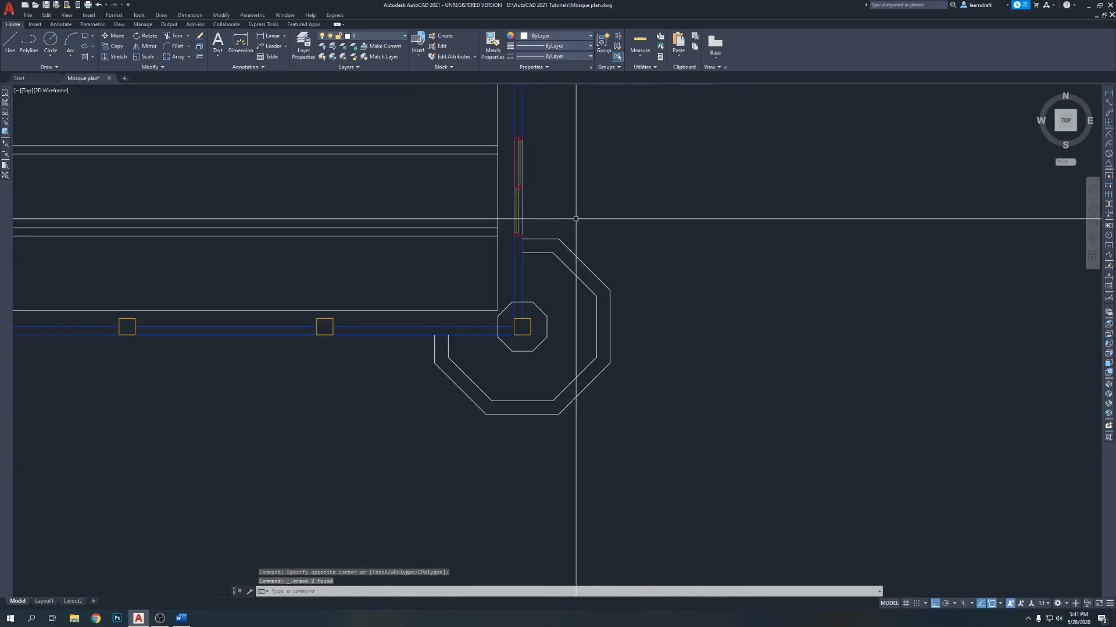
{"action": "middle_click_drag", "start_coordinate": [575, 219], "coordinate": [500, 210]}
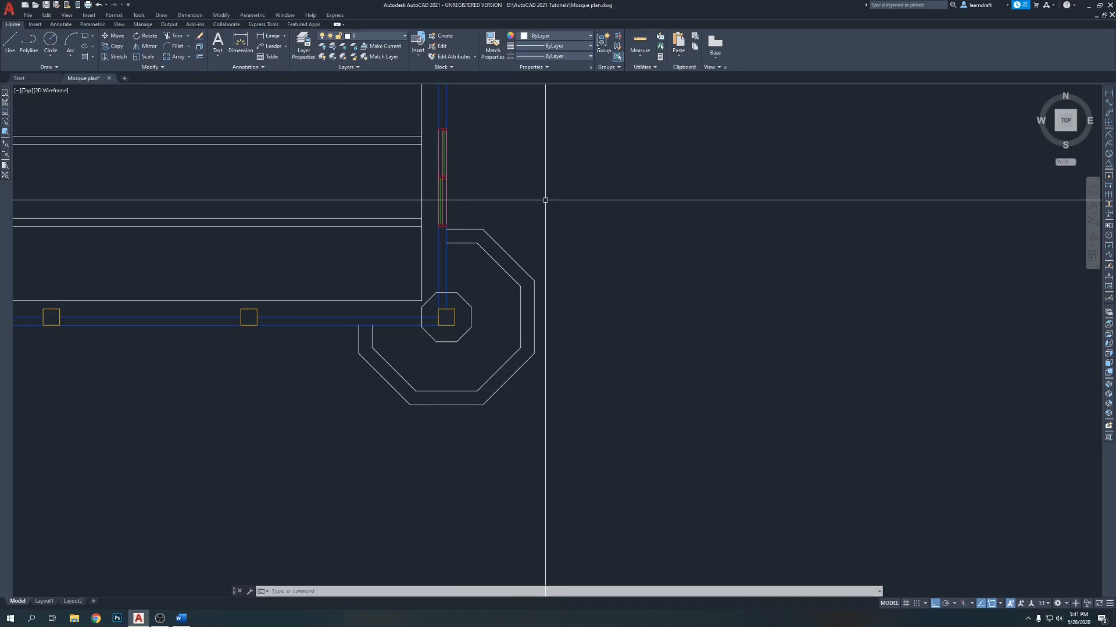
Step: Trim the horizontal and vertical wall lines that run inside the small octagon around the corner column
{"action": "type", "text": "tr"}
{"action": "key", "text": "Return"}
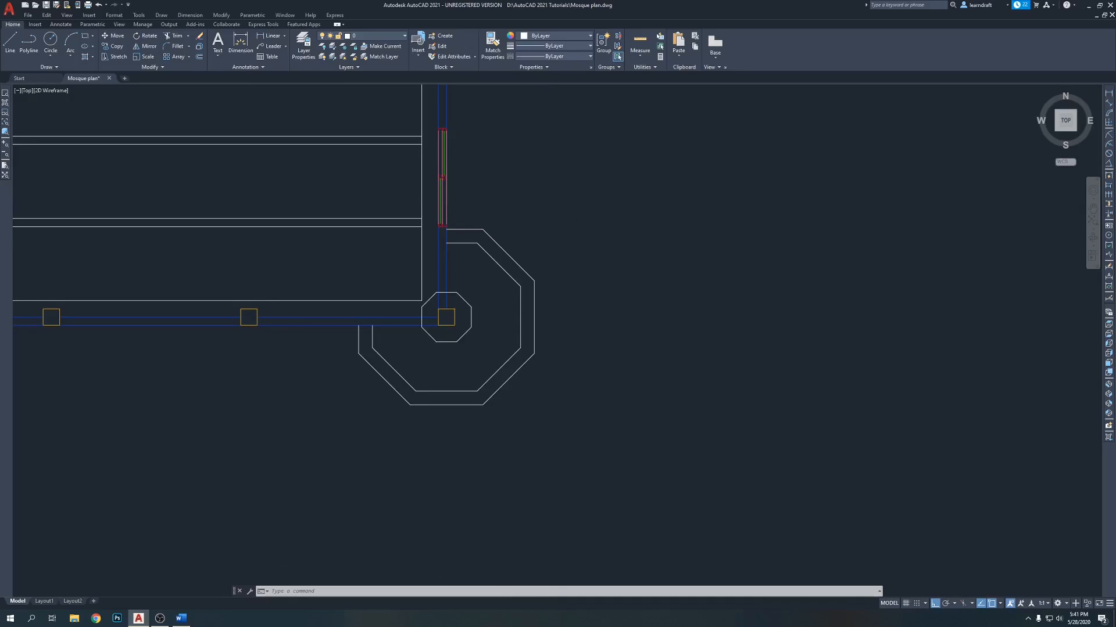
{"action": "scroll", "coordinate": [437, 320], "scroll_direction": "up", "scroll_amount": 4}
{"action": "left_click", "coordinate": [468, 272]}
{"action": "left_click", "coordinate": [431, 275]}
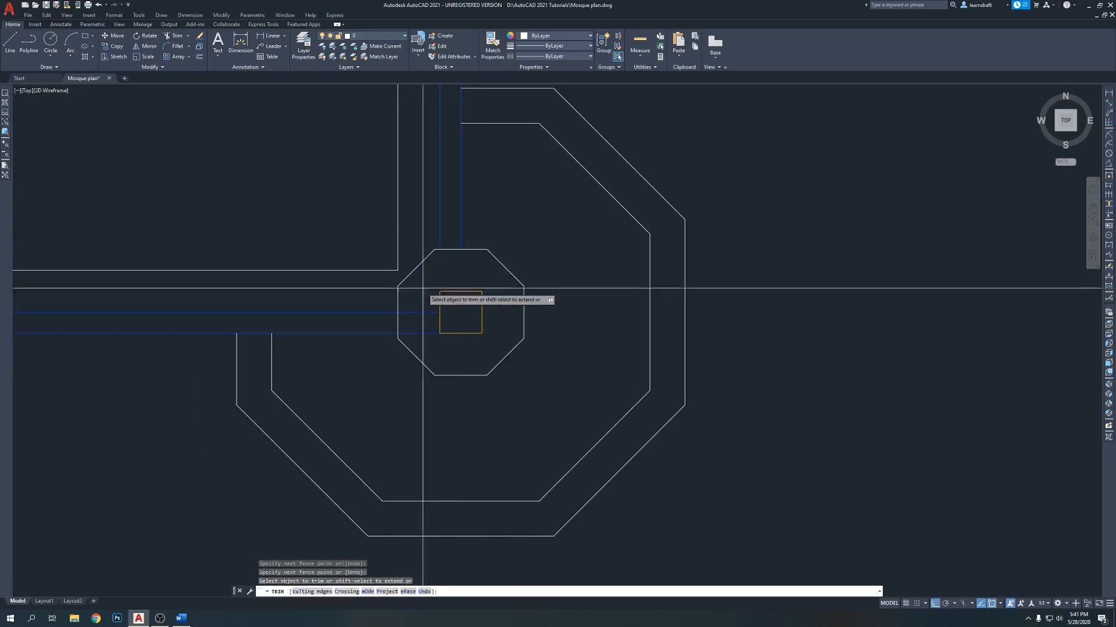
{"action": "left_click", "coordinate": [415, 334]}
{"action": "scroll", "coordinate": [416, 314], "scroll_direction": "down", "scroll_amount": 4}
{"action": "scroll", "coordinate": [343, 301], "scroll_direction": "up", "scroll_amount": 4}
{"action": "left_click", "coordinate": [419, 314]}
{"action": "middle_click_drag", "start_coordinate": [418, 329], "coordinate": [494, 334]}
{"action": "key", "text": "Return"}
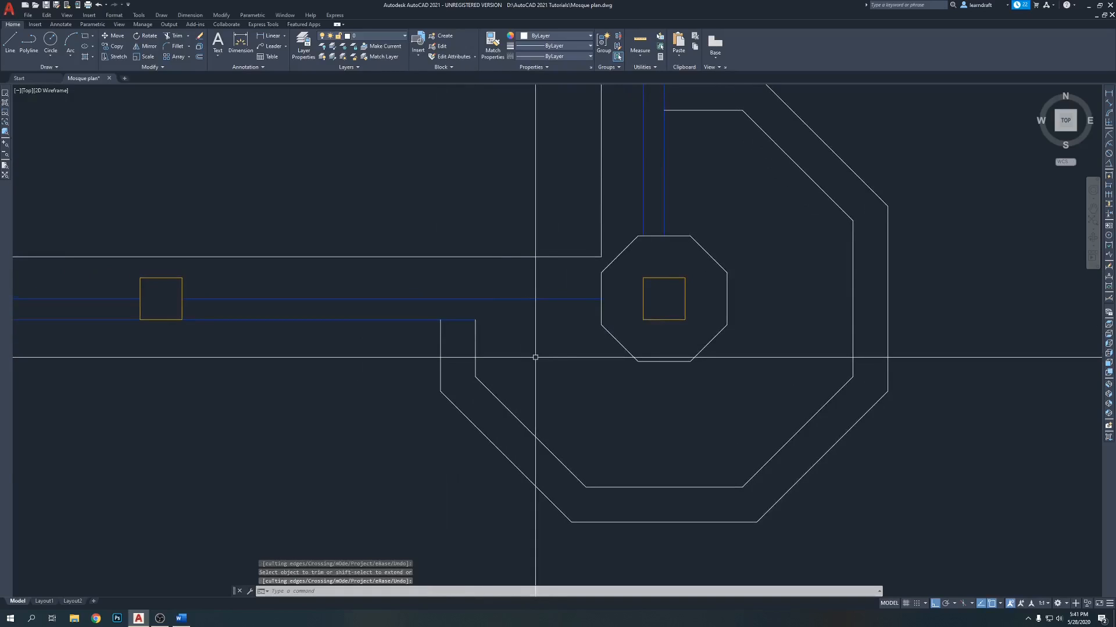
Step: Fillet the horizontal wall's outer and inner lines to the outer and inner octagon outlines with radius 0
{"action": "type", "text": "first object or :"}
{"action": "key", "text": "Return"}
{"action": "type", "text": "r"}
{"action": "key", "text": "Return"}
{"action": "type", "text": "0'-0 1/8\""}
{"action": "key", "text": "Return"}
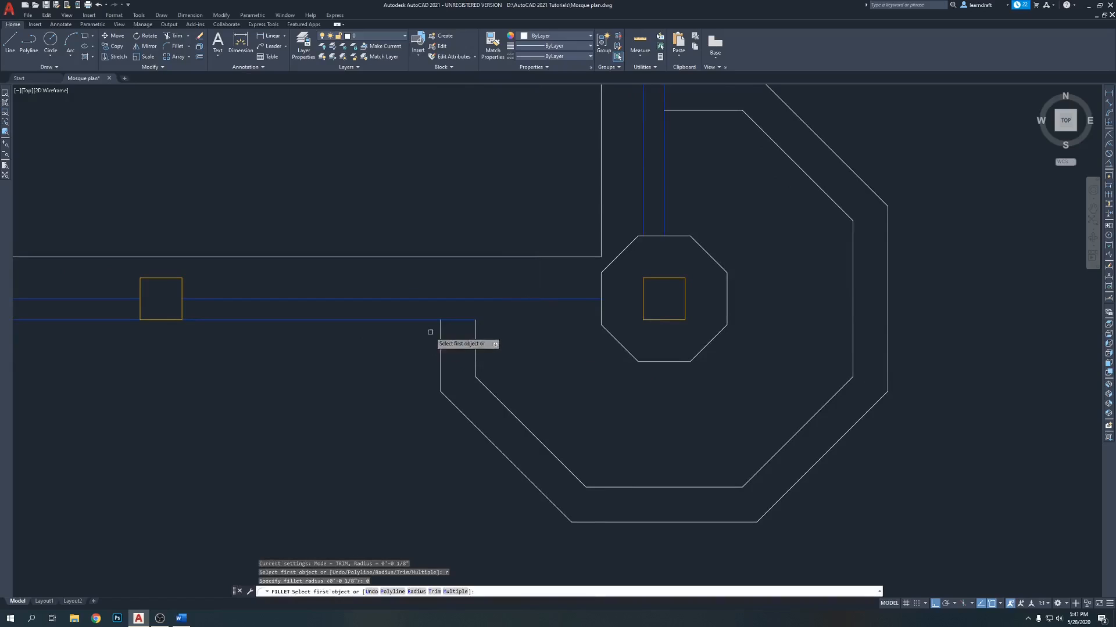
{"action": "left_click", "coordinate": [439, 340]}
{"action": "left_click", "coordinate": [429, 320]}
{"action": "key", "text": "Return"}
{"action": "left_click", "coordinate": [475, 324]}
{"action": "left_click", "coordinate": [414, 298]}
Step: Fillet the vertical wall's outer and inner lines to the outer and inner octagon outlines below the window with radius 0
{"action": "middle_click_drag", "start_coordinate": [559, 348], "coordinate": [426, 351]}
{"action": "middle_click_drag", "start_coordinate": [590, 291], "coordinate": [518, 411]}
{"action": "middle_click_drag", "start_coordinate": [488, 203], "coordinate": [489, 266]}
{"action": "scroll", "coordinate": [488, 266], "scroll_direction": "up", "scroll_amount": 1}
{"action": "scroll", "coordinate": [475, 241], "scroll_direction": "down", "scroll_amount": 1}
{"action": "scroll", "coordinate": [475, 241], "scroll_direction": "up", "scroll_amount": 1}
{"action": "scroll", "coordinate": [451, 258], "scroll_direction": "up", "scroll_amount": 2}
{"action": "key", "text": "Return"}
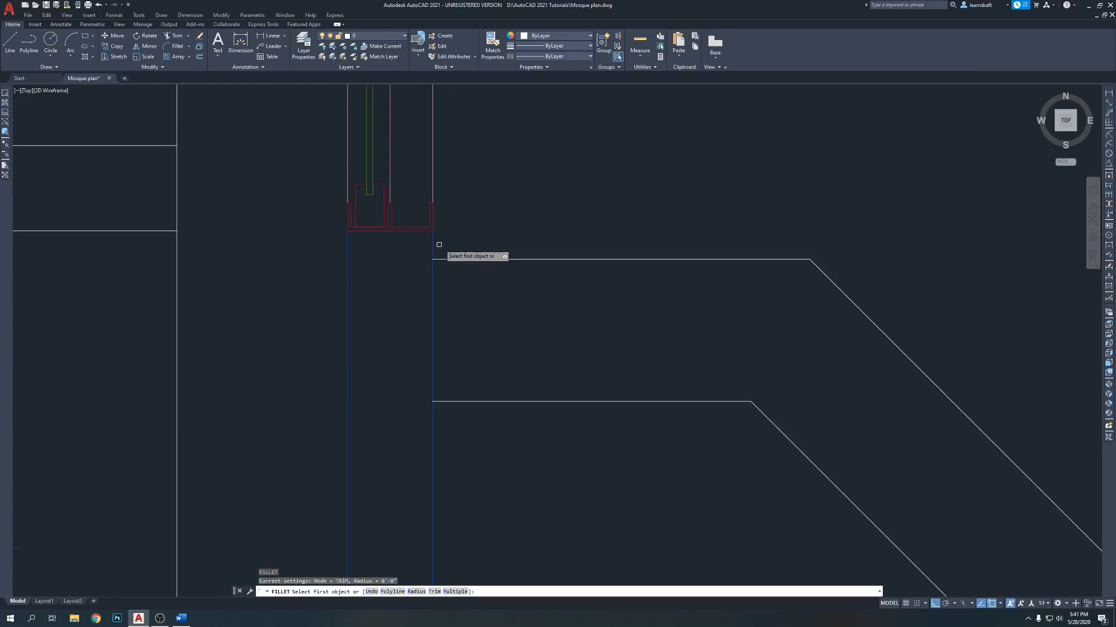
{"action": "left_click", "coordinate": [458, 260]}
{"action": "left_click", "coordinate": [433, 249]}
{"action": "key", "text": "Return"}
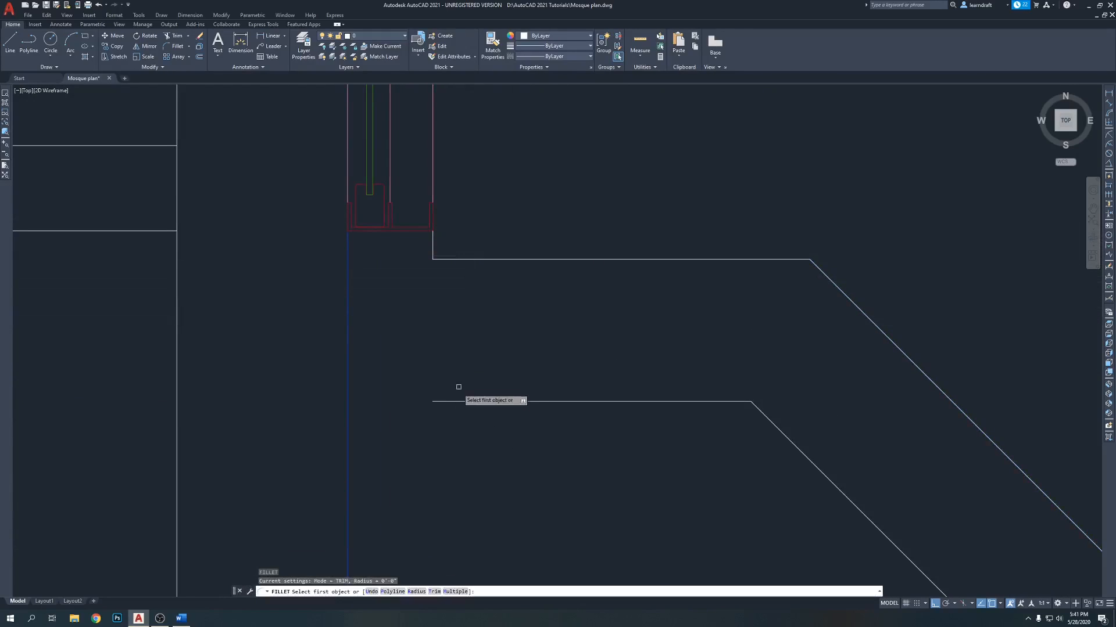
{"action": "left_click", "coordinate": [437, 402]}
{"action": "left_click", "coordinate": [347, 264]}
{"action": "scroll", "coordinate": [583, 192], "scroll_direction": "down", "scroll_amount": 5}
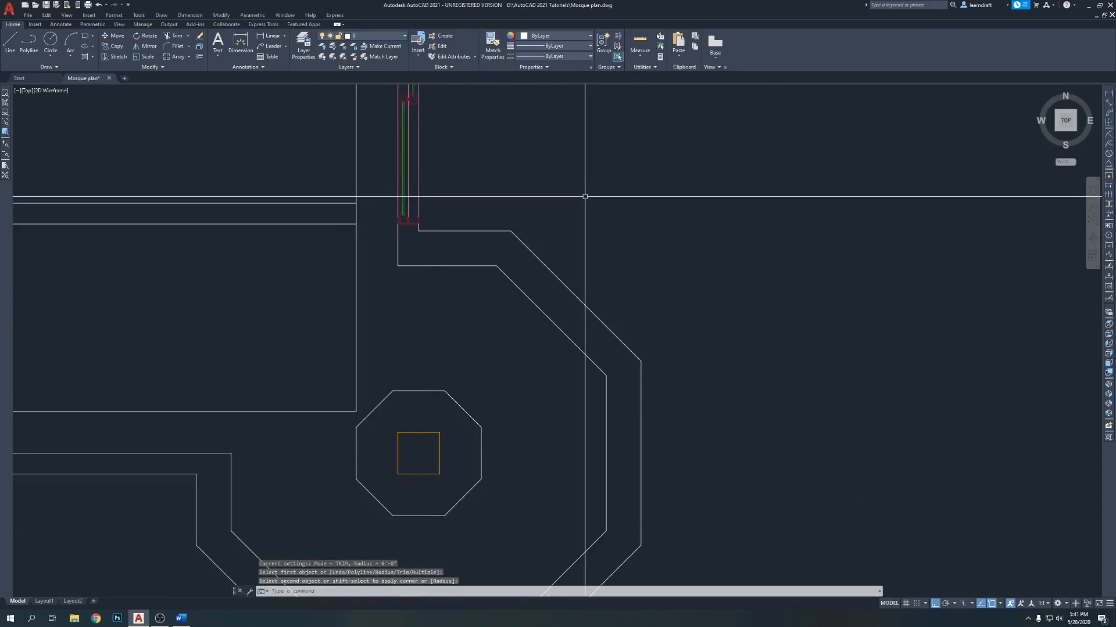
{"action": "scroll", "coordinate": [578, 282], "scroll_direction": "down", "scroll_amount": 2}
{"action": "scroll", "coordinate": [578, 258], "scroll_direction": "down", "scroll_amount": 4}
{"action": "scroll", "coordinate": [553, 274], "scroll_direction": "up", "scroll_amount": 4}
{"action": "middle_click_drag", "start_coordinate": [403, 424], "coordinate": [416, 386]}
{"action": "middle_click_drag", "start_coordinate": [614, 302], "coordinate": [592, 319]}
{"action": "middle_click_drag", "start_coordinate": [656, 268], "coordinate": [610, 256]}
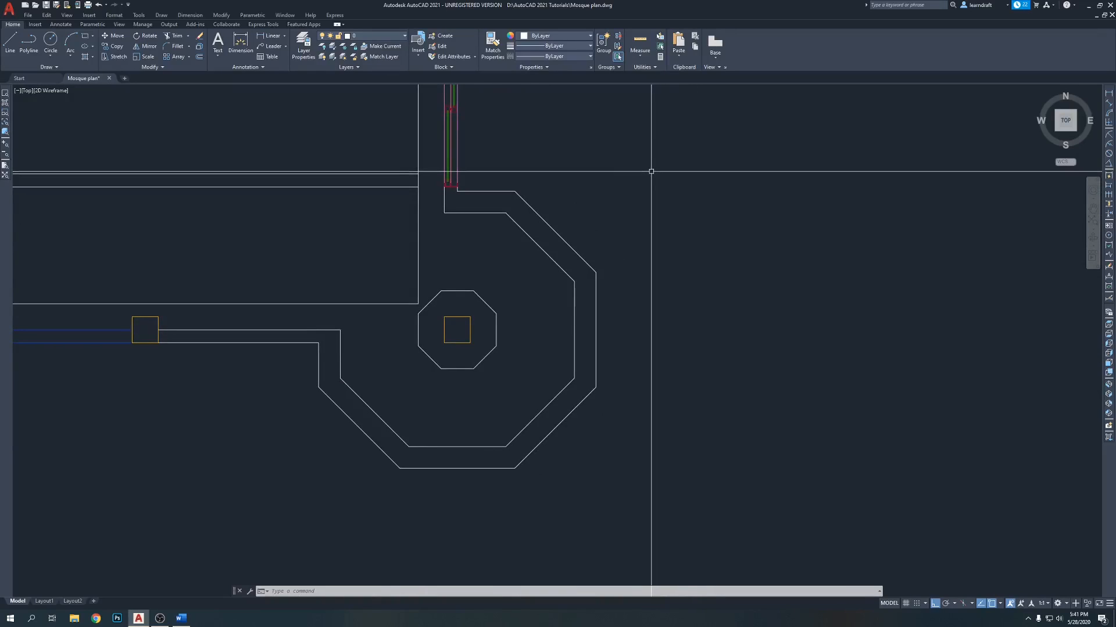
{"action": "mouse_move", "coordinate": [566, 175]}
{"action": "middle_mouse_down"}
{"action": "mouse_move", "coordinate": [660, 162]}
{"action": "mouse_move", "coordinate": [631, 150]}
{"action": "middle_mouse_up"}
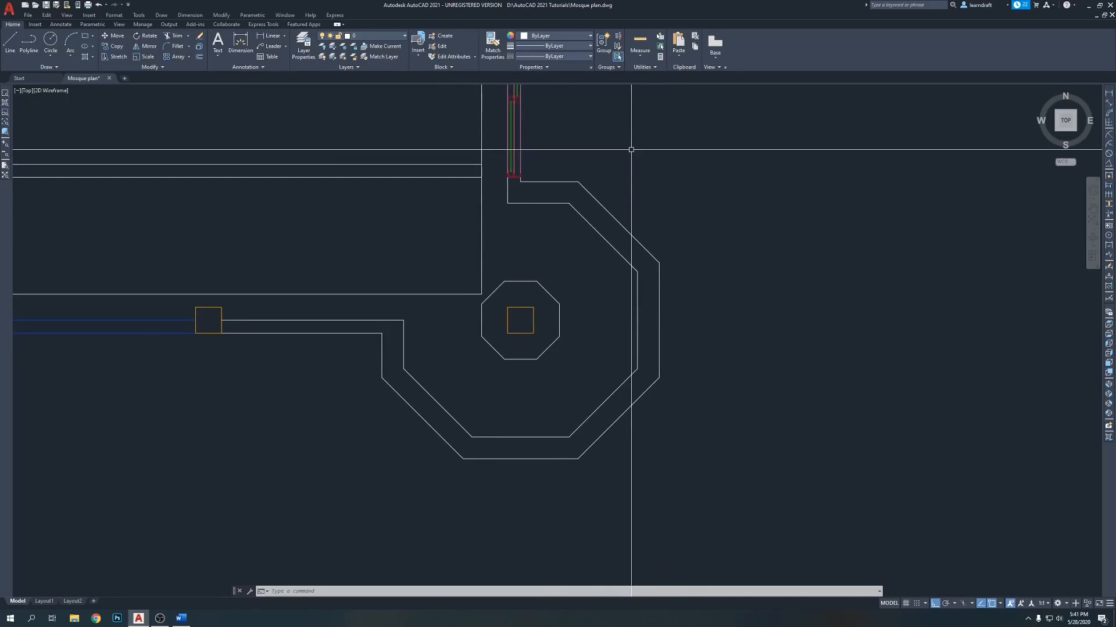
{"action": "mouse_move", "coordinate": [742, 129]}
{"action": "middle_mouse_down"}
{"action": "mouse_move", "coordinate": [652, 130]}
{"action": "mouse_move", "coordinate": [652, 144]}
{"action": "middle_mouse_up"}
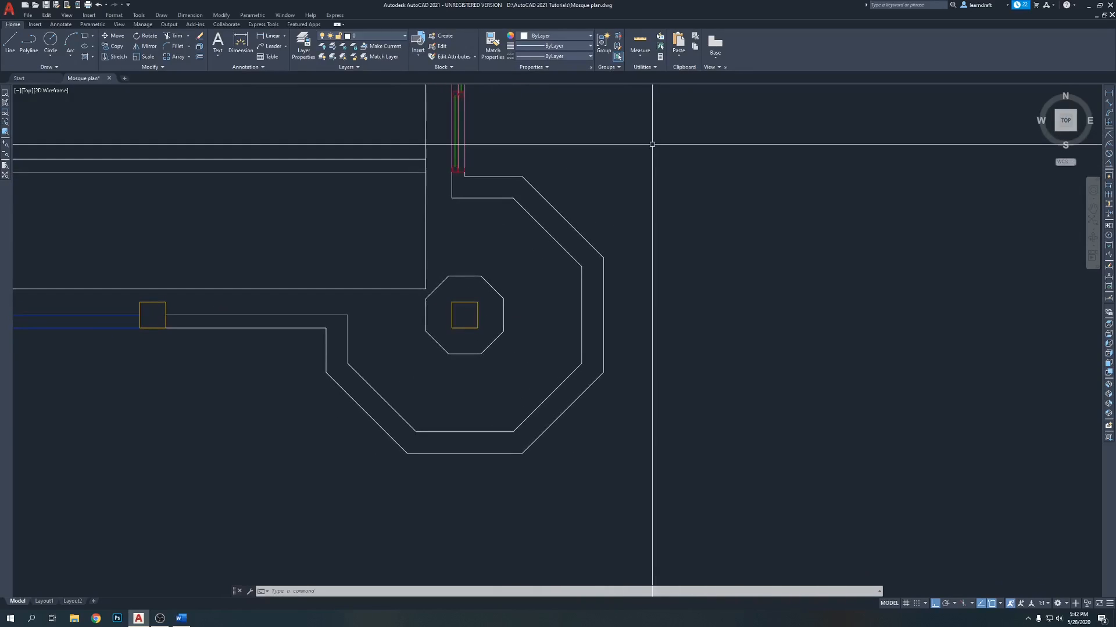
Step: Draw a horizontal line from the corner joining the inner octagon outline and the wall towards the small octagon
{"action": "middle_click_drag", "start_coordinate": [652, 145], "coordinate": [642, 112]}
{"action": "scroll", "coordinate": [381, 279], "scroll_direction": "up", "scroll_amount": 4}
{"action": "middle_click_drag", "start_coordinate": [356, 263], "coordinate": [398, 294]}
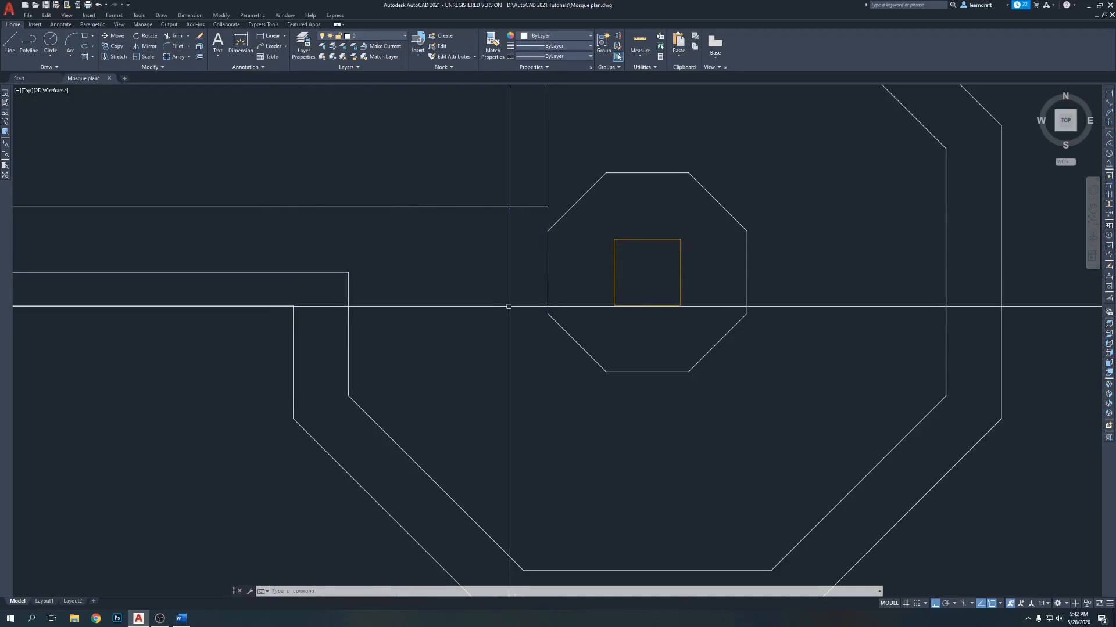
{"action": "type", "text": "l"}
{"action": "key", "text": "Return"}
{"action": "left_click", "coordinate": [349, 272]}
{"action": "left_click", "coordinate": [524, 273]}
{"action": "key", "text": "Return"}
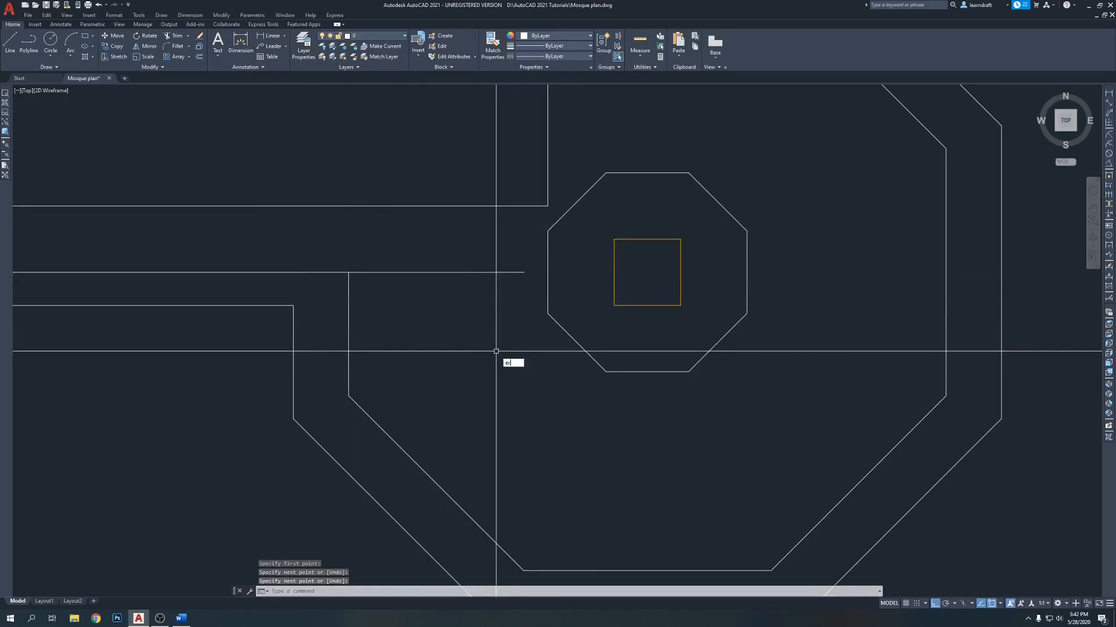
Step: Extend the new horizontal line to the side of the small octagon around the column
{"action": "type", "text": "ex"}
{"action": "key", "text": "Return"}
{"action": "left_click", "coordinate": [526, 317]}
{"action": "left_click", "coordinate": [520, 291]}
{"action": "left_click", "coordinate": [519, 275]}
{"action": "key", "text": "Return"}
{"action": "scroll", "coordinate": [448, 320], "scroll_direction": "down", "scroll_amount": 3}
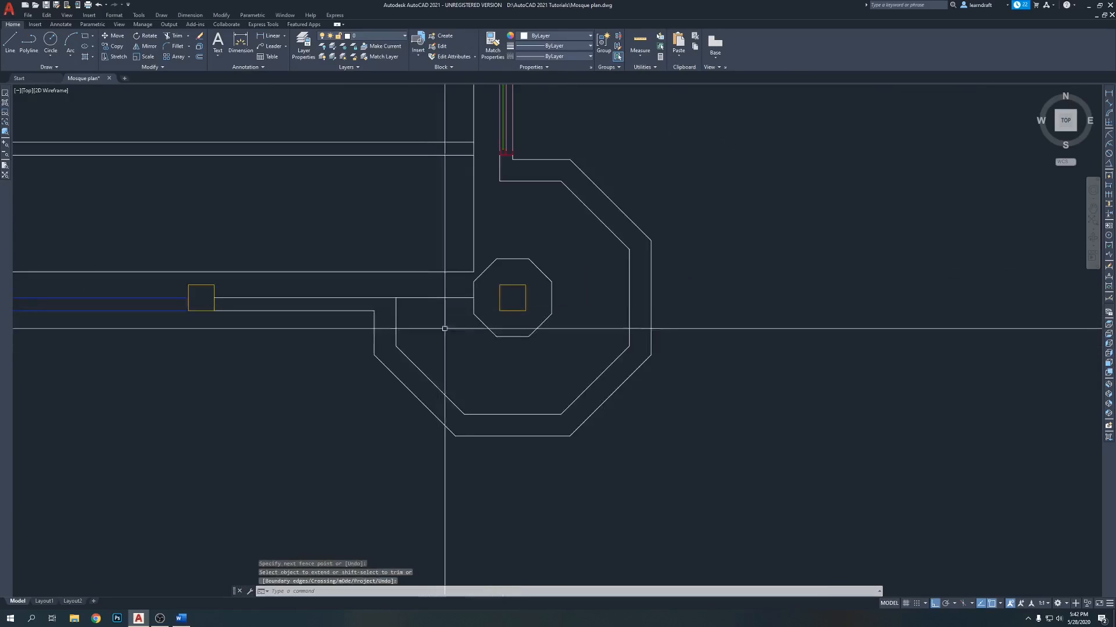
Step: Draw a vertical line across the corner column square between the midpoints of its upper and lower sides
{"action": "scroll", "coordinate": [481, 280], "scroll_direction": "up", "scroll_amount": 4}
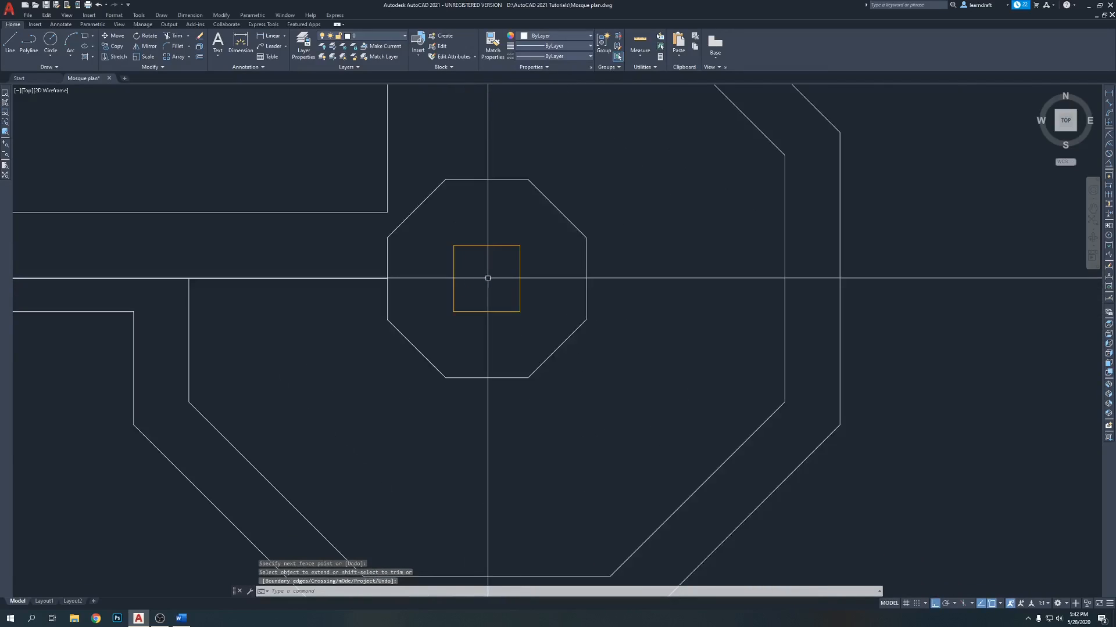
{"action": "type", "text": "l"}
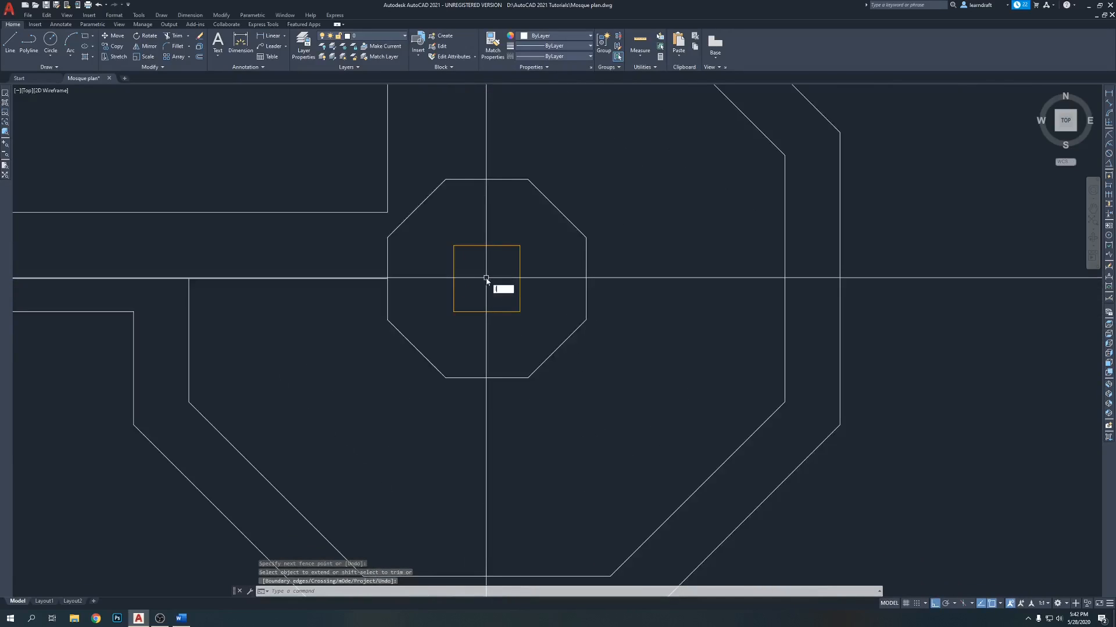
{"action": "key", "text": "Return"}
{"action": "left_click", "coordinate": [487, 246]}
{"action": "left_click", "coordinate": [486, 311]}
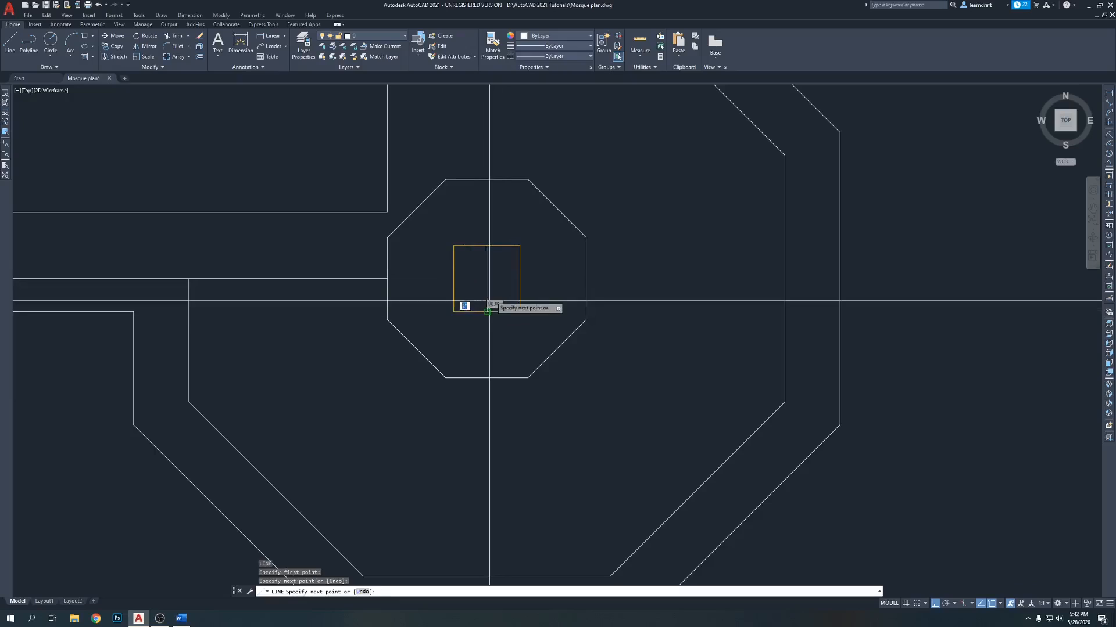
{"action": "key", "text": "Return"}
Step: Draw a circle inside the column square, centred on the vertical line's midpoint and reaching the square's side, and delete the line
{"action": "type", "text": "c"}
{"action": "key", "text": "Return"}
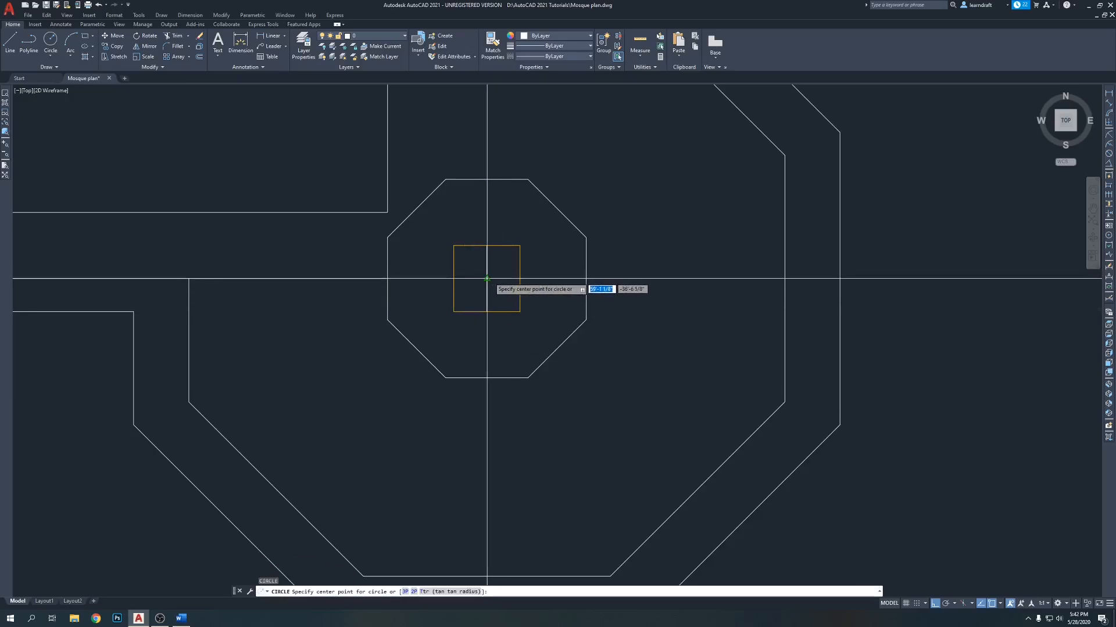
{"action": "left_click", "coordinate": [487, 279]}
{"action": "left_click", "coordinate": [487, 312]}
{"action": "left_click", "coordinate": [487, 267]}
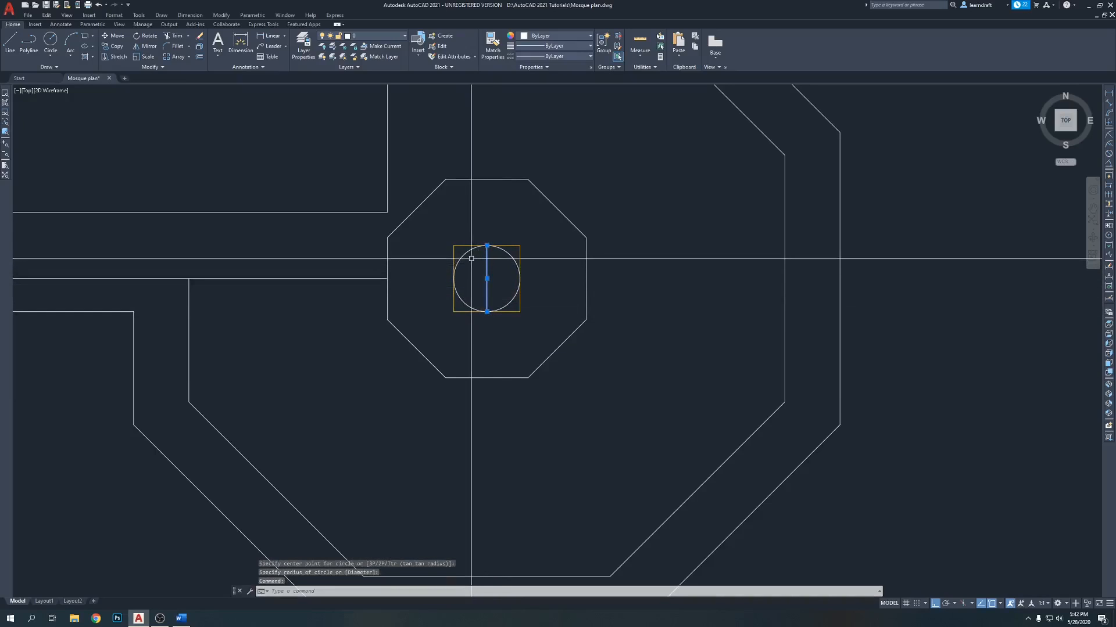
{"action": "key", "text": "Delete"}
{"action": "scroll", "coordinate": [444, 331], "scroll_direction": "down", "scroll_amount": 3}
{"action": "scroll", "coordinate": [457, 311], "scroll_direction": "up", "scroll_amount": 1}
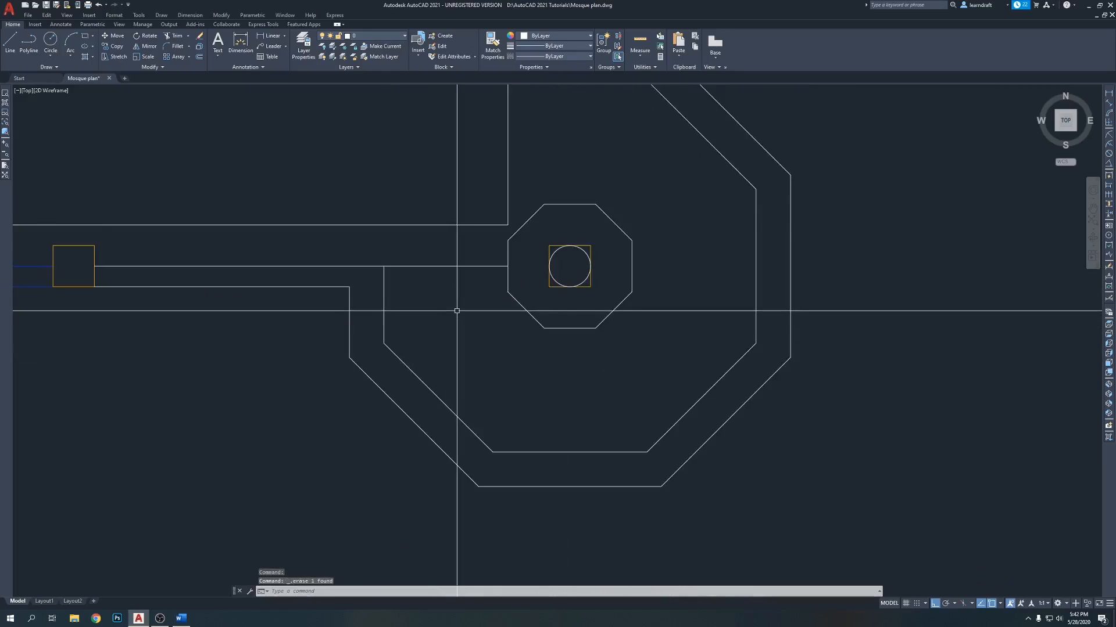
Step: Create a polar array of the horizontal line between the octagons, centred on the column circle's centre
{"action": "left_click", "coordinate": [437, 266]}
{"action": "scroll", "coordinate": [465, 307], "scroll_direction": "down", "scroll_amount": 2}
{"action": "scroll", "coordinate": [471, 314], "scroll_direction": "up", "scroll_amount": 1}
{"action": "scroll", "coordinate": [461, 316], "scroll_direction": "up", "scroll_amount": 2}
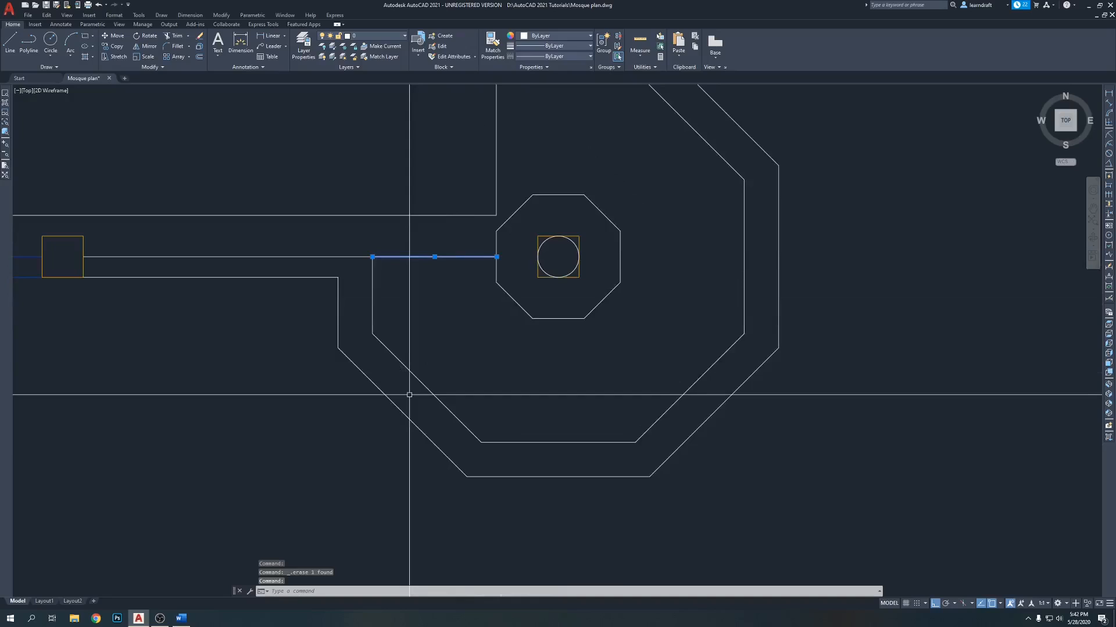
{"action": "middle_click_drag", "start_coordinate": [536, 344], "coordinate": [512, 362]}
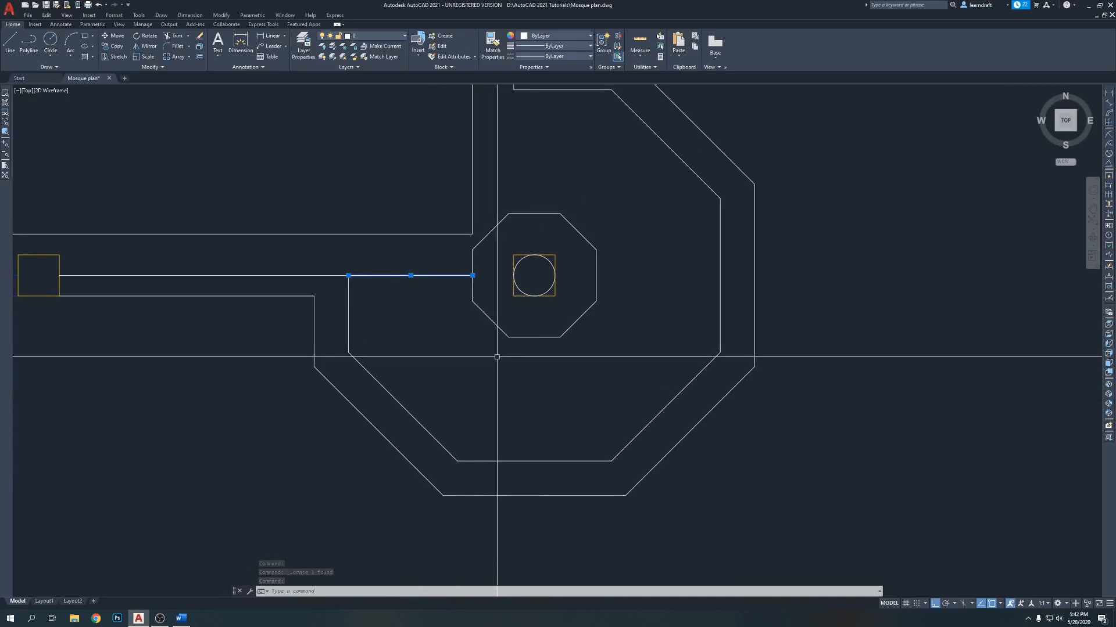
{"action": "type", "text": "e"}
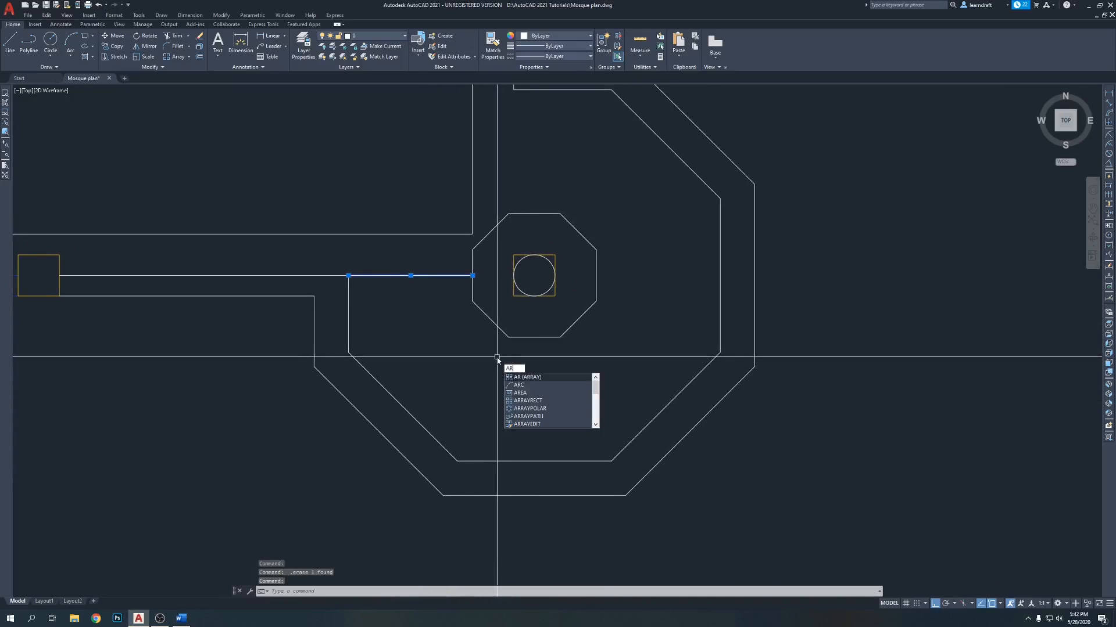
{"action": "key", "text": "Return"}
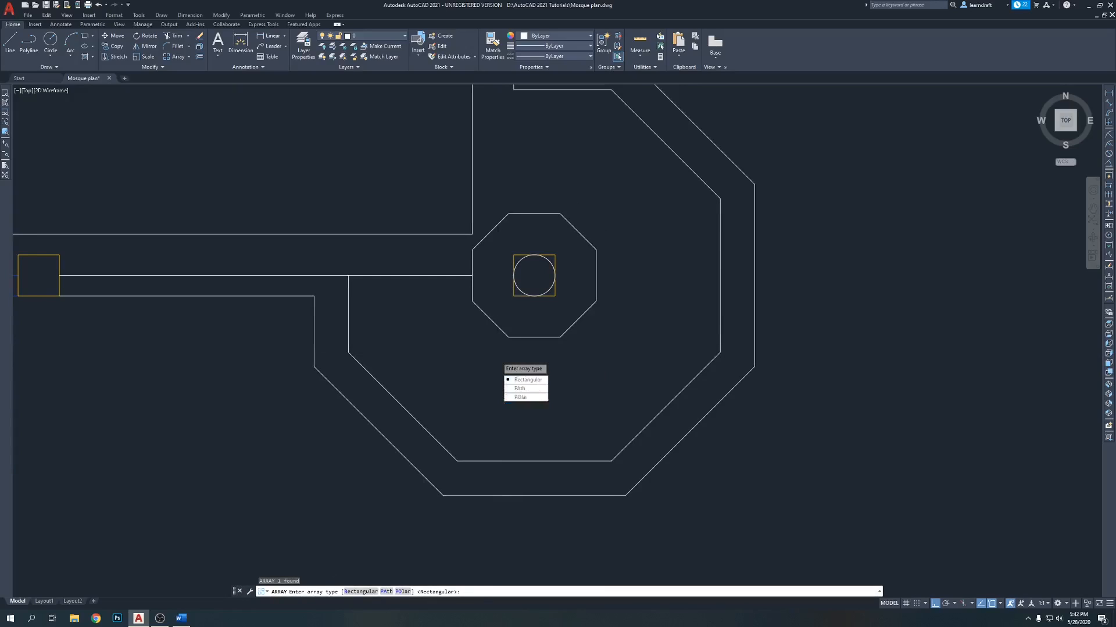
{"action": "left_click", "coordinate": [526, 398]}
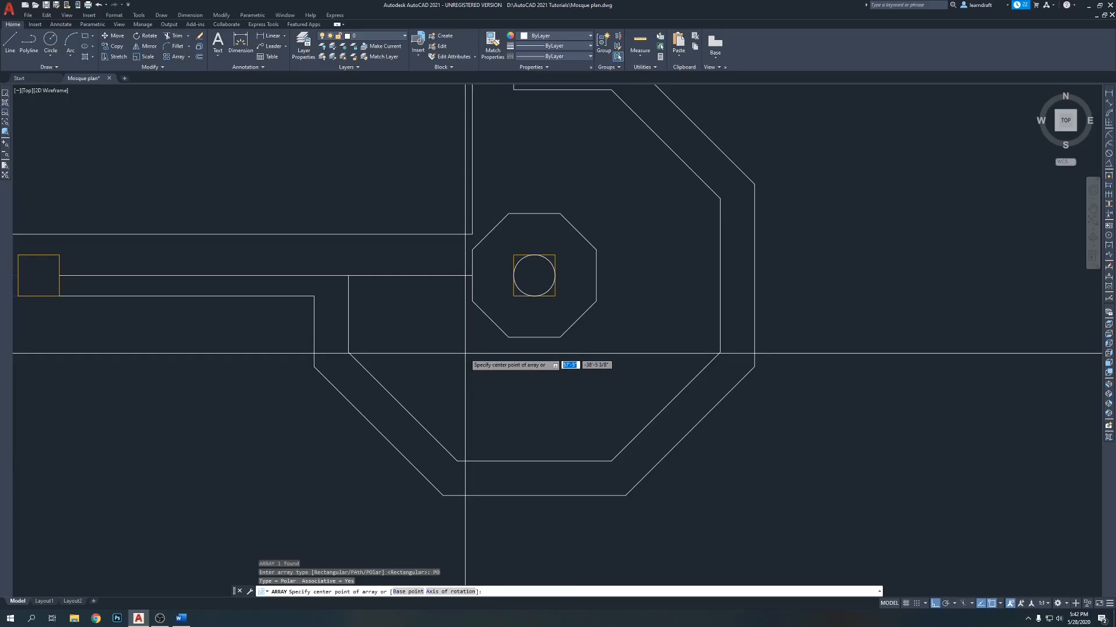
{"action": "left_click", "coordinate": [534, 275]}
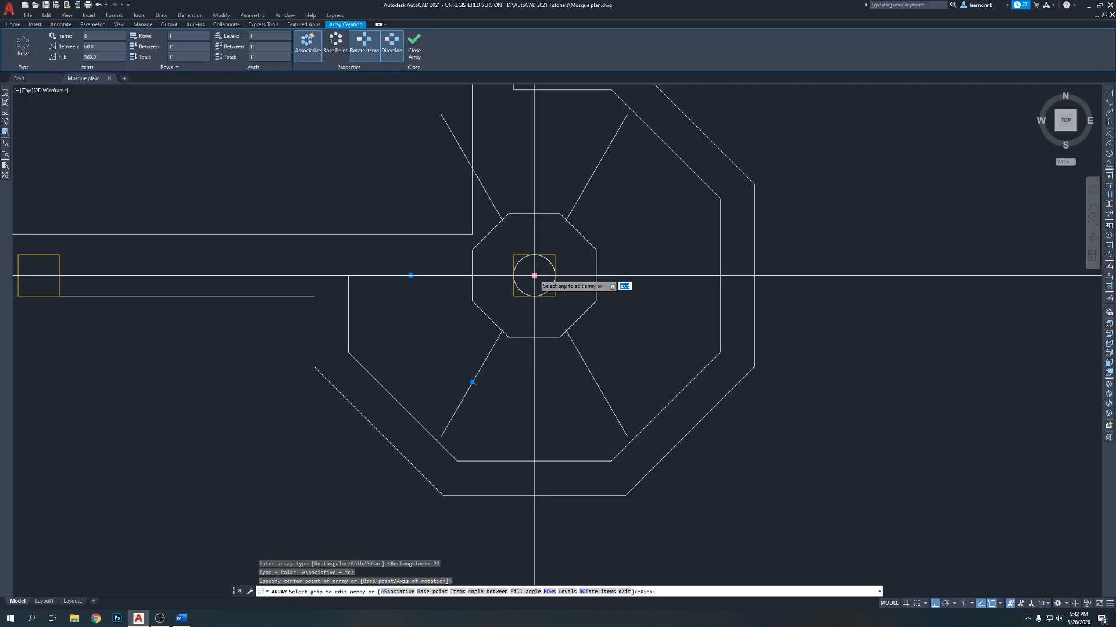
Step: Set the polar array to 24 items and finish the array
{"action": "left_click", "coordinate": [96, 35]}
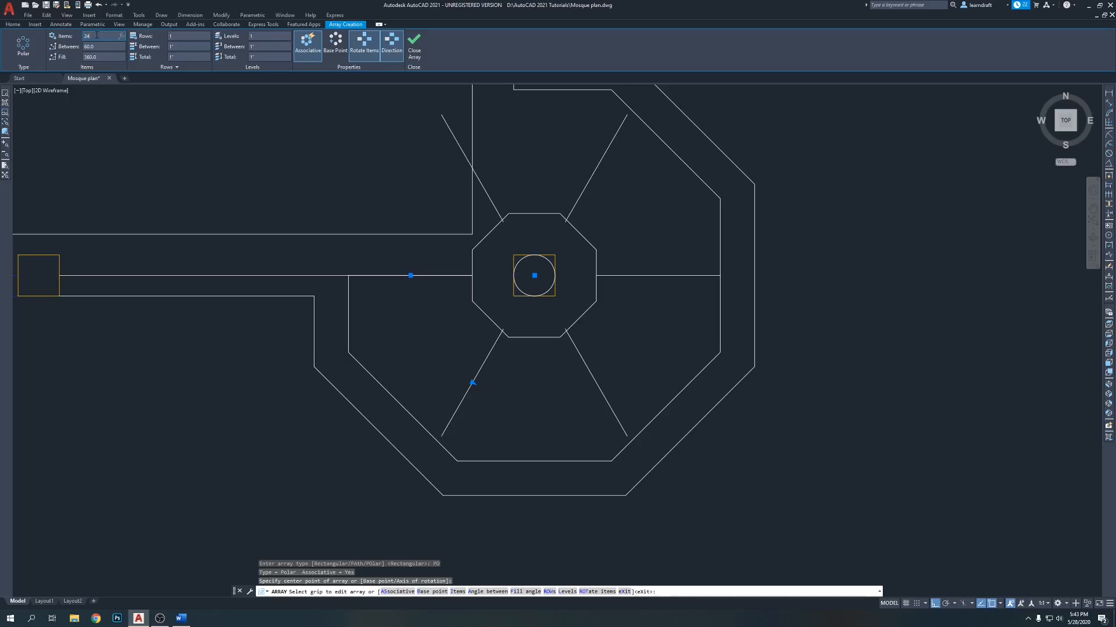
{"action": "key", "text": "Return"}
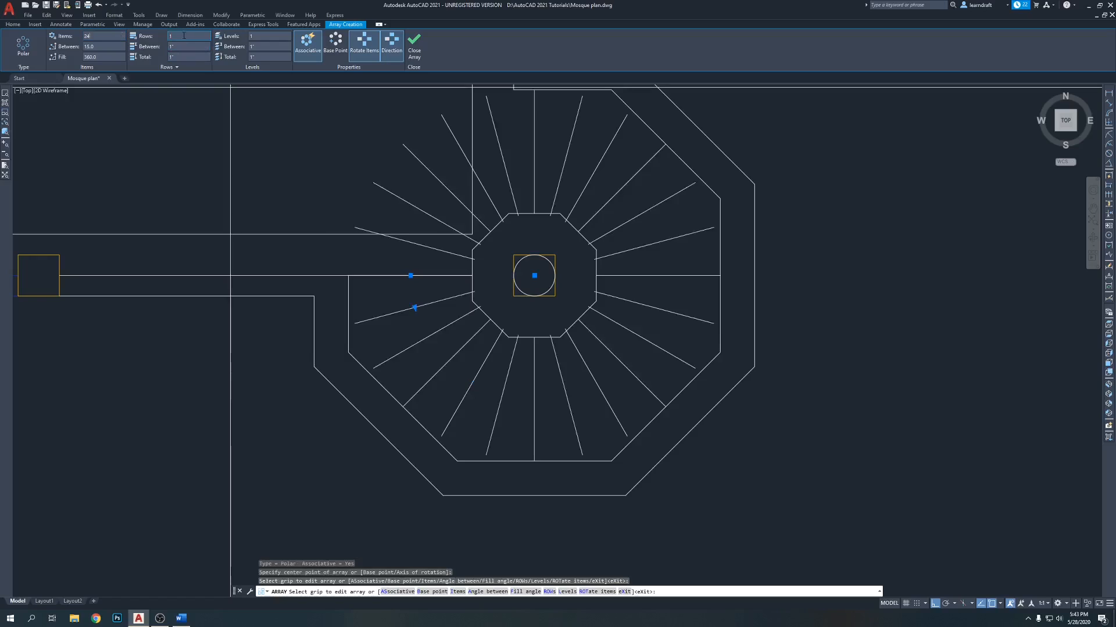
{"action": "left_click", "coordinate": [414, 44]}
Step: Explode the polar array and delete the five radial lines that overlap the building's inside corner
{"action": "middle_click_drag", "start_coordinate": [549, 132], "coordinate": [550, 175]}
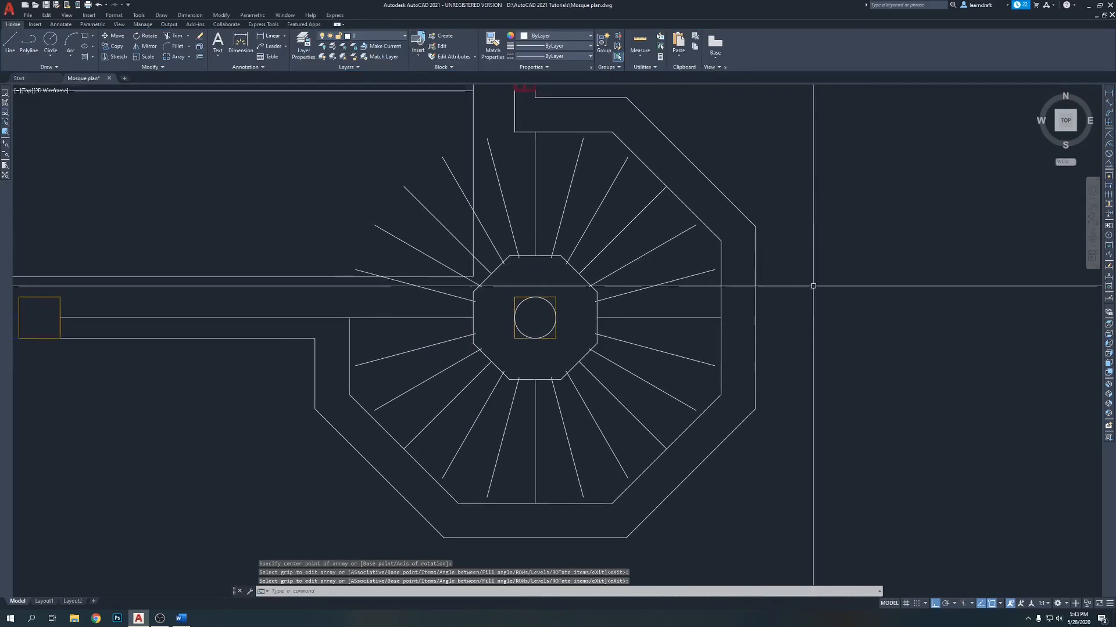
{"action": "left_click", "coordinate": [497, 175]}
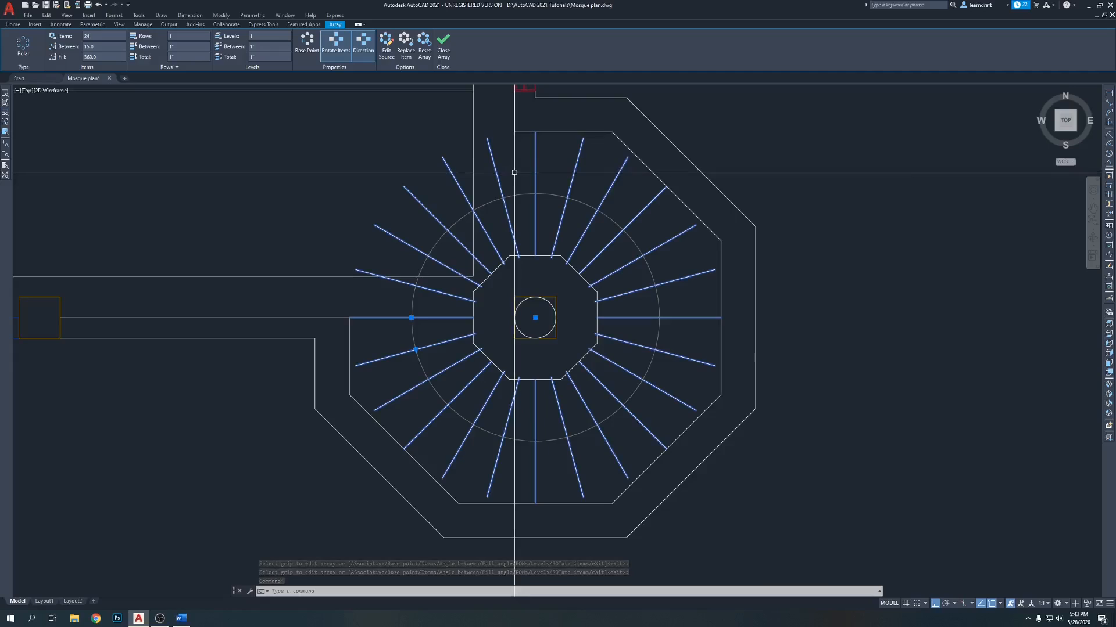
{"action": "type", "text": "x"}
{"action": "key", "text": "Return"}
{"action": "left_click", "coordinate": [505, 171]}
{"action": "left_click", "coordinate": [490, 209]}
{"action": "left_click", "coordinate": [472, 154]}
{"action": "left_click", "coordinate": [370, 254]}
{"action": "left_click", "coordinate": [415, 286]}
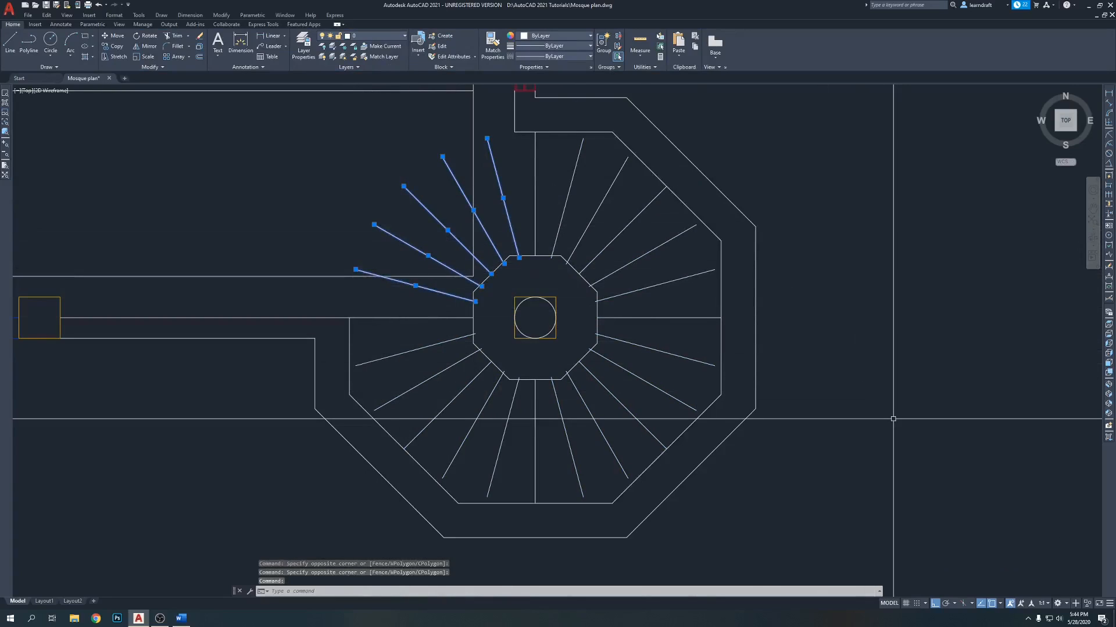
{"action": "key", "text": "Delete"}
{"action": "middle_click_drag", "start_coordinate": [891, 343], "coordinate": [849, 332]}
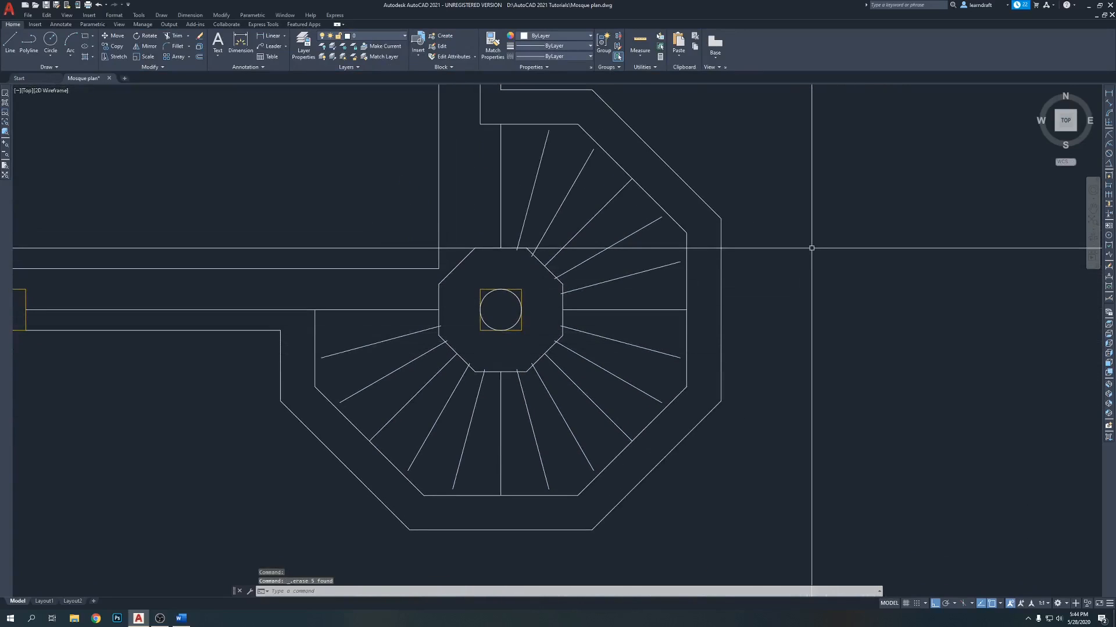
{"action": "scroll", "coordinate": [392, 238], "scroll_direction": "down", "scroll_amount": 2}
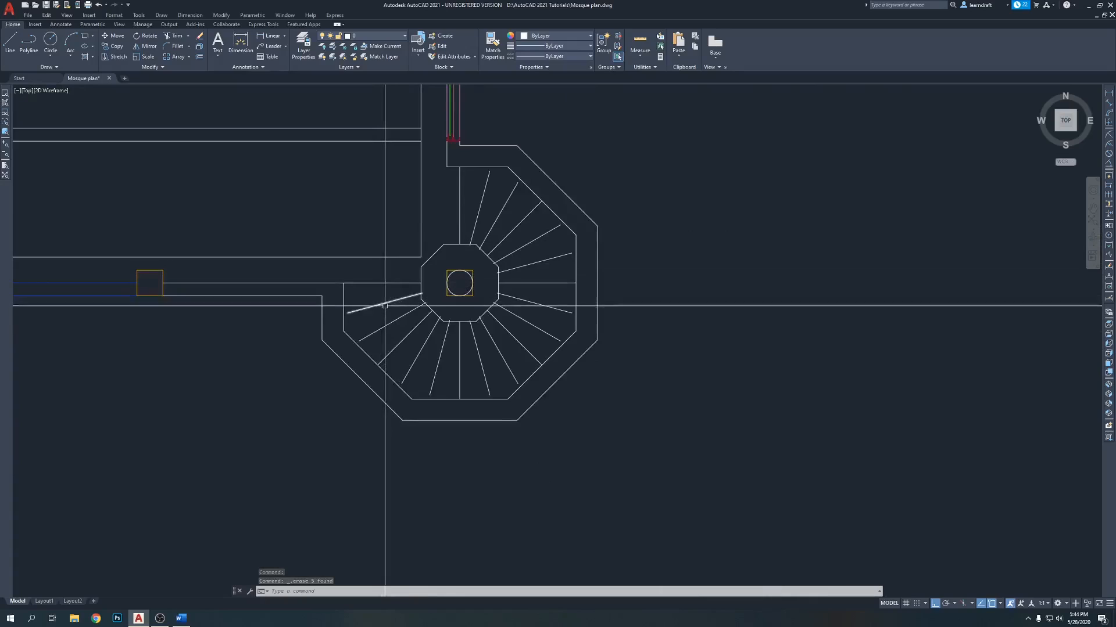
{"action": "scroll", "coordinate": [393, 289], "scroll_direction": "up", "scroll_amount": 2}
{"action": "middle_click_drag", "start_coordinate": [394, 289], "coordinate": [395, 238]}
{"action": "left_click", "coordinate": [371, 242]}
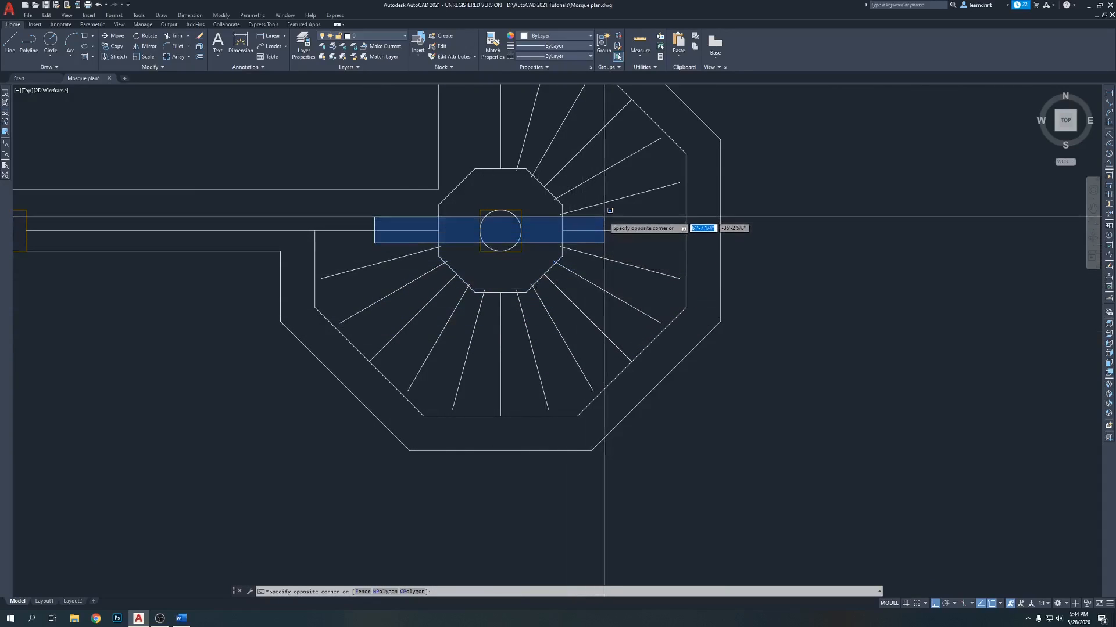
{"action": "middle_click_drag", "start_coordinate": [512, 132], "coordinate": [510, 237]}
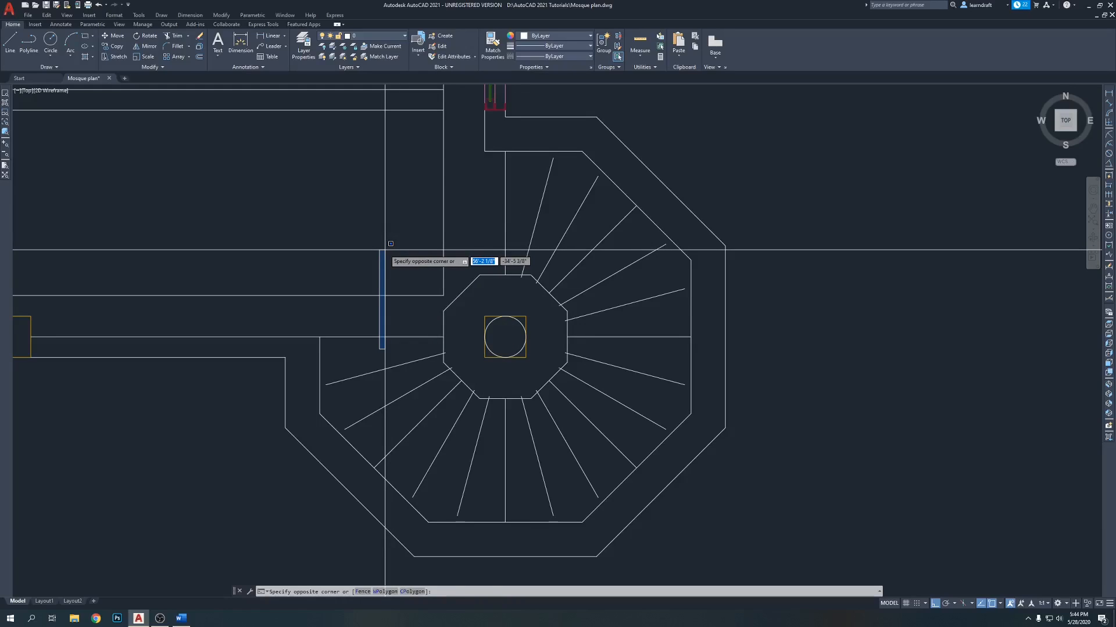
{"action": "key", "text": "Escape"}
{"action": "key", "text": "Escape"}
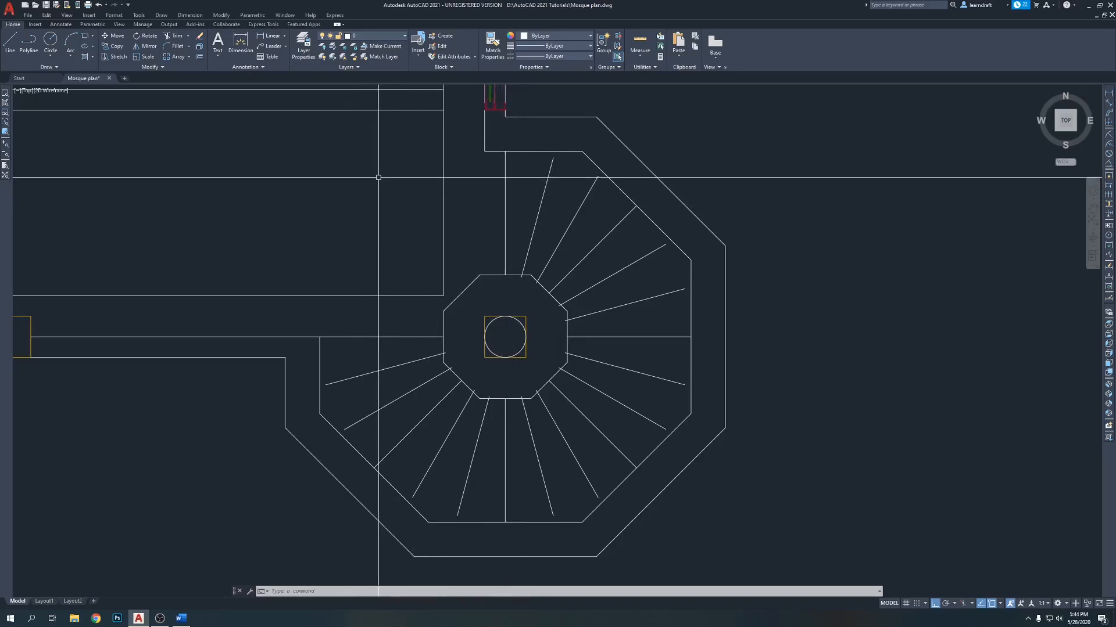
Step: Undo the deletion of the radial lines and the explosion of the polar array
{"action": "key", "text": "ctrl+z"}
{"action": "key", "text": "ctrl+z"}
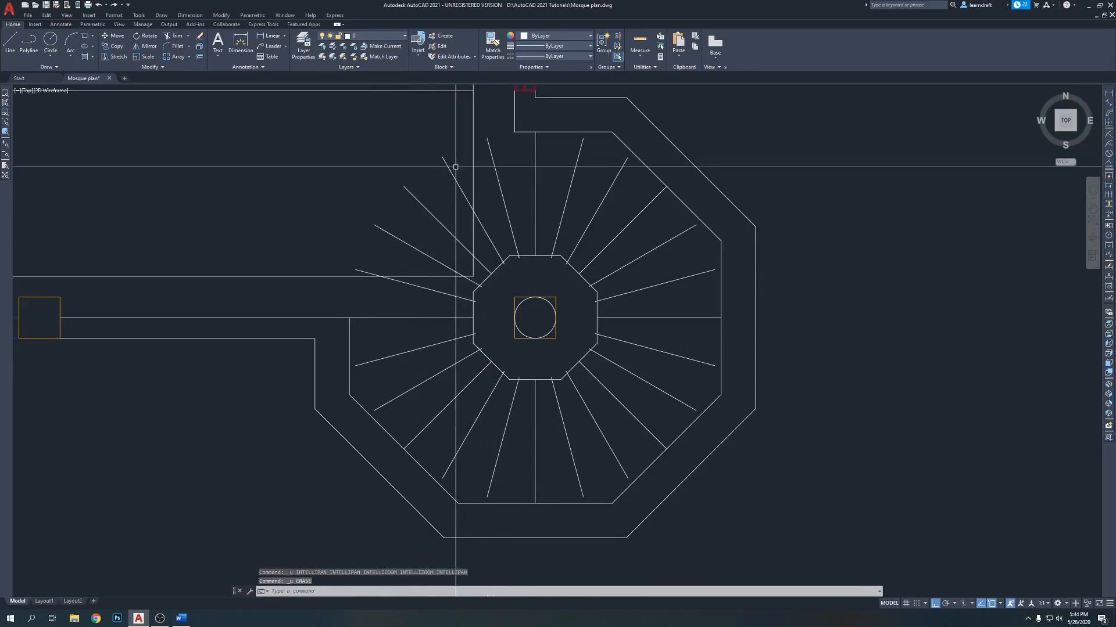
{"action": "key", "text": "Escape"}
{"action": "key", "text": "Escape"}
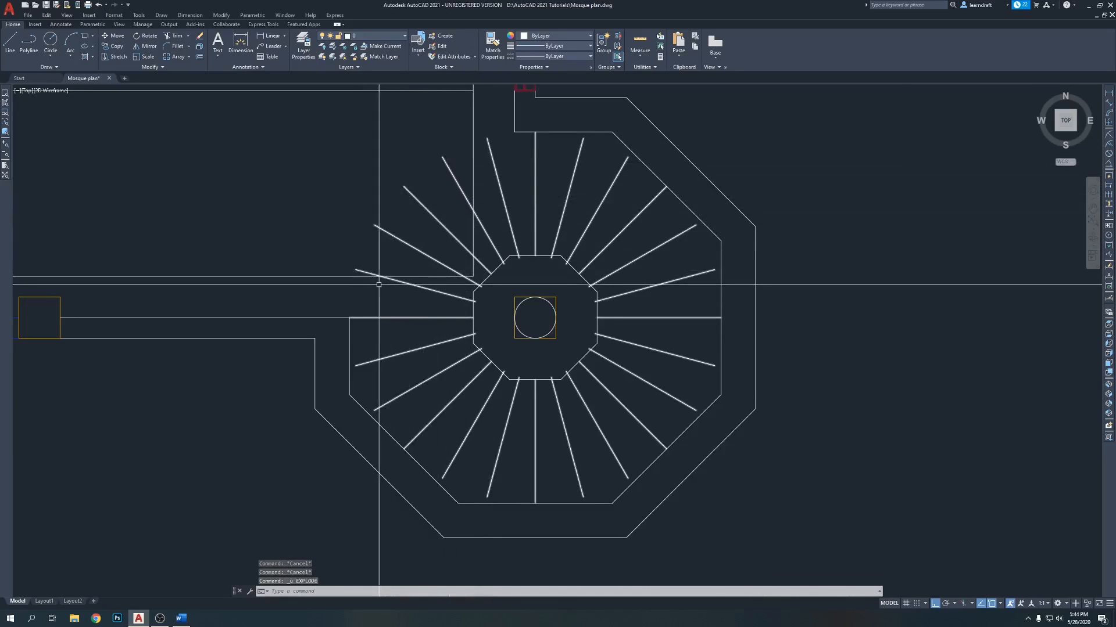
Step: Set the item count of the radial stair array to 29 and close the array editing
{"action": "left_click", "coordinate": [494, 161]}
{"action": "left_click", "coordinate": [94, 35]}
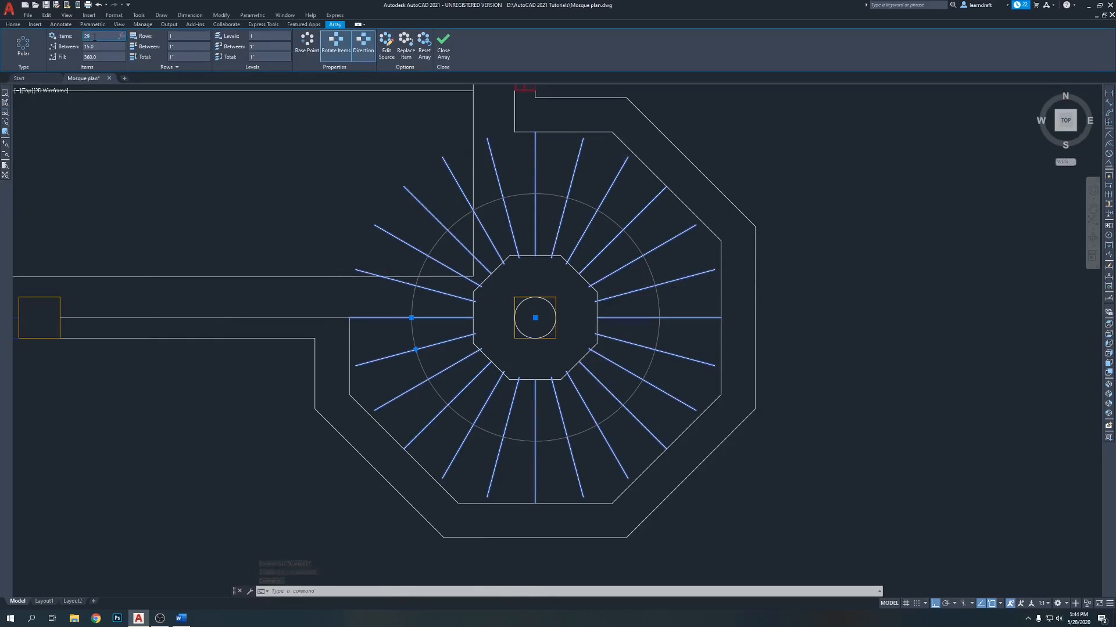
{"action": "type", "text": "29"}
{"action": "key", "text": "Return"}
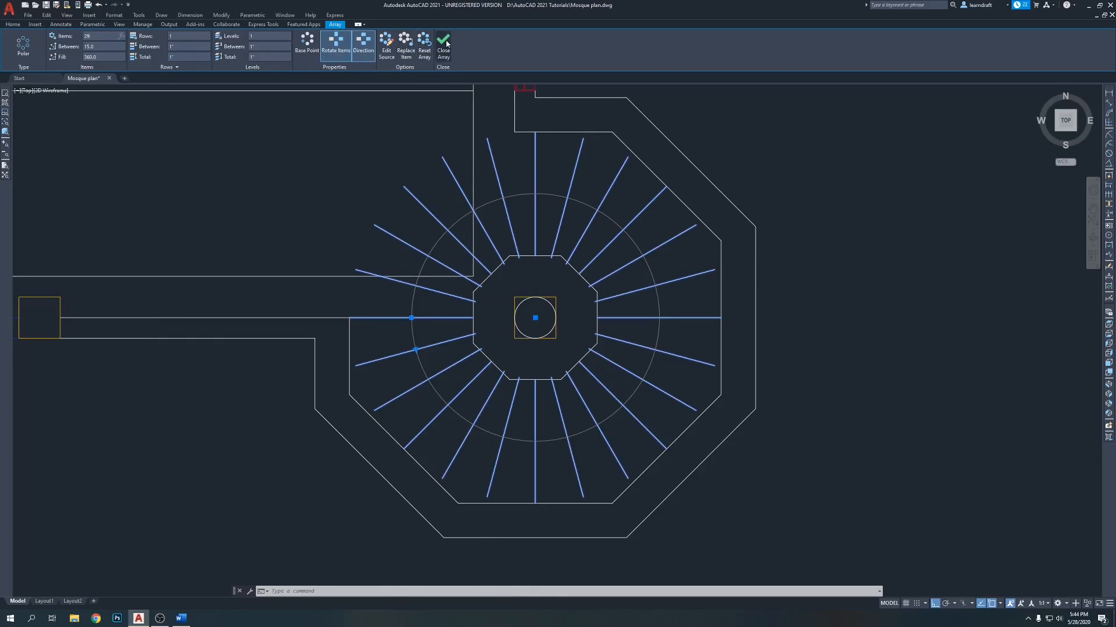
{"action": "left_click", "coordinate": [444, 43]}
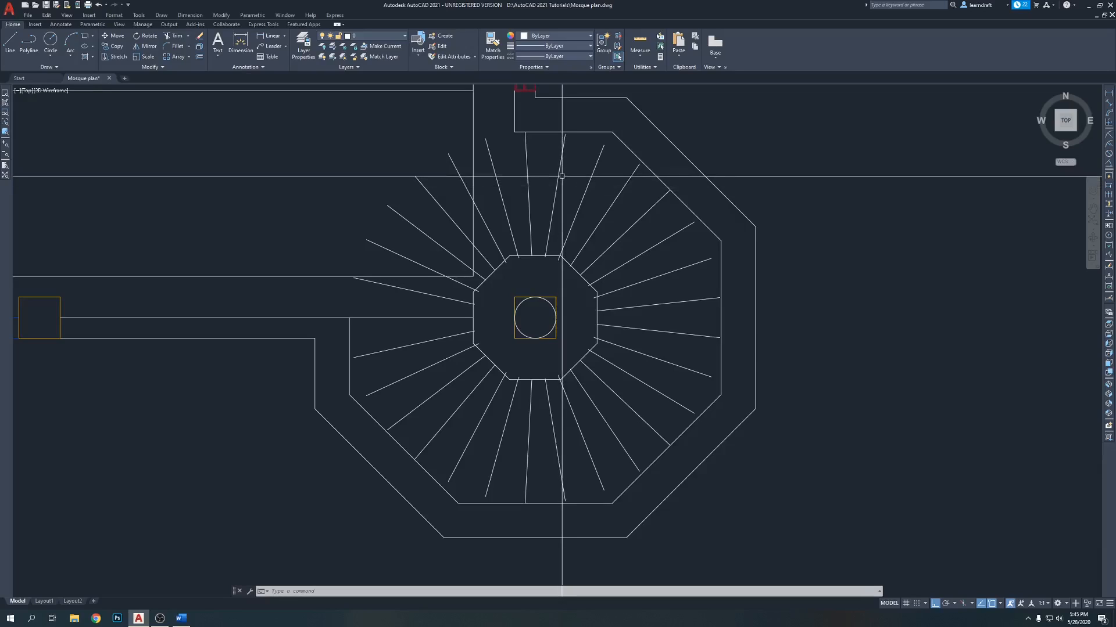
Step: Set the item count of the radial stair array to 27 and close the array editing
{"action": "left_click", "coordinate": [558, 176]}
{"action": "left_click", "coordinate": [96, 35]}
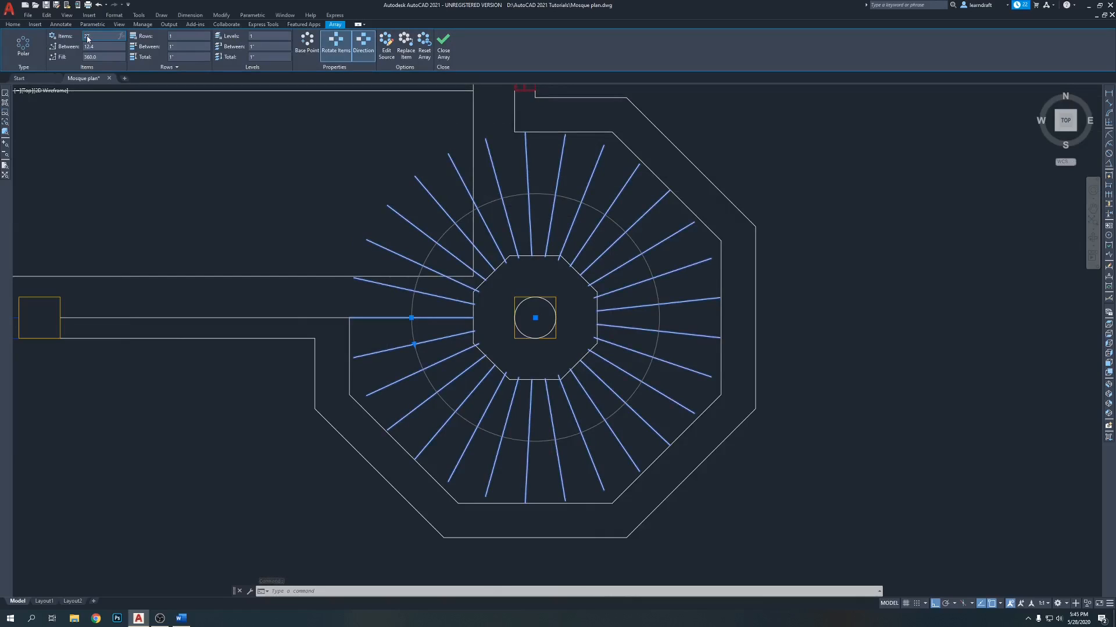
{"action": "left_click", "coordinate": [444, 46]}
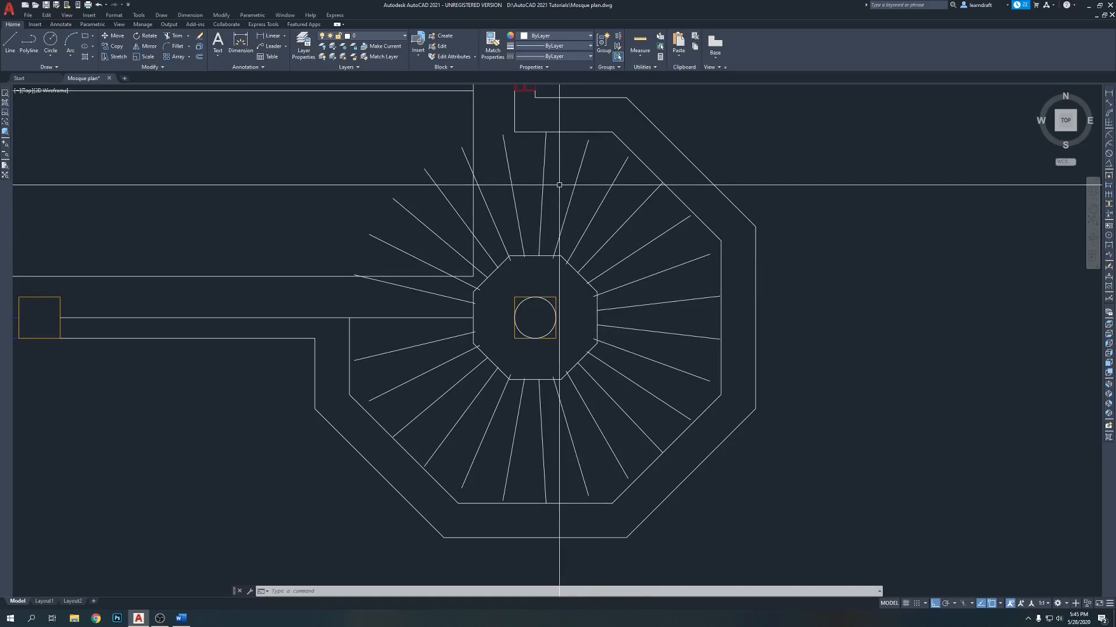
Step: Mirror the radial stair array about a vertical line through the column circle's centre, erasing the source object
{"action": "left_click", "coordinate": [542, 155]}
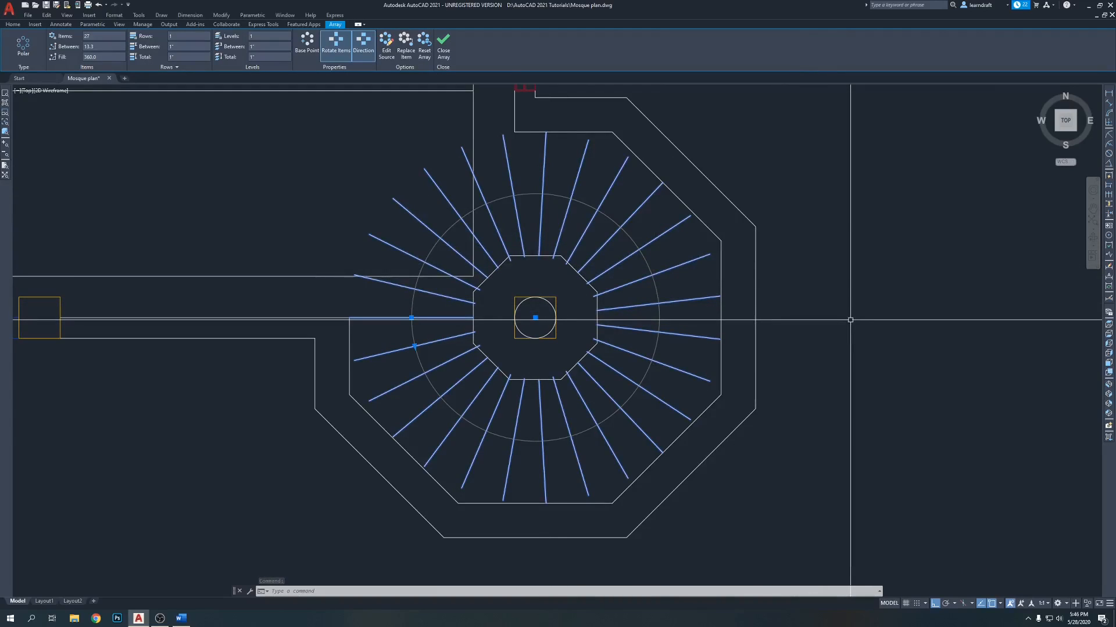
{"action": "middle_click_drag", "start_coordinate": [858, 339], "coordinate": [807, 333]}
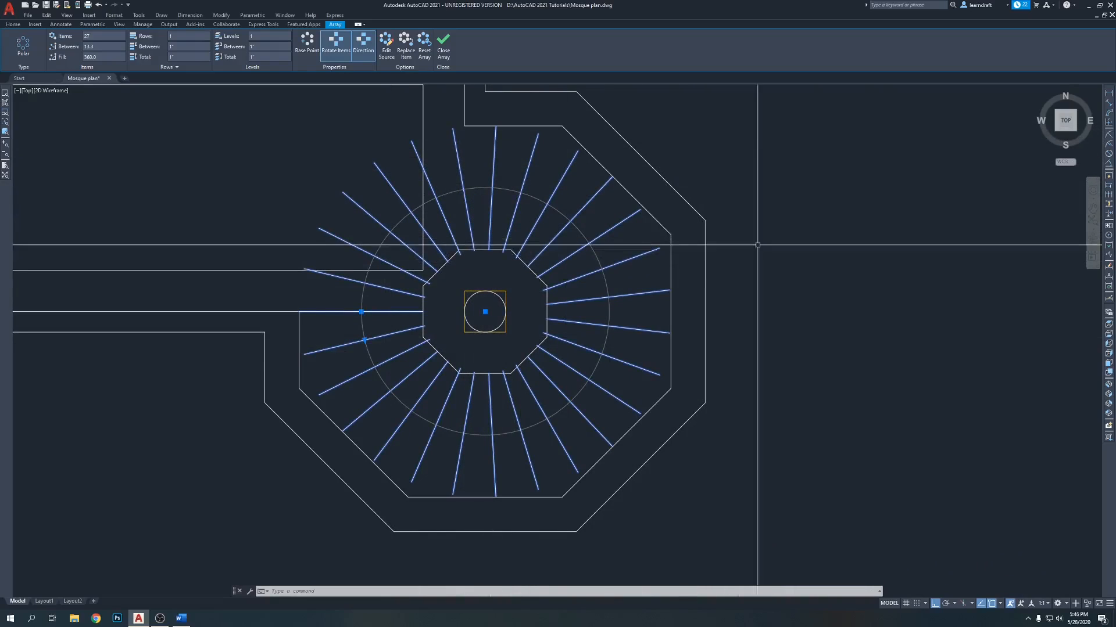
{"action": "type", "text": "mi"}
{"action": "key", "text": "Return"}
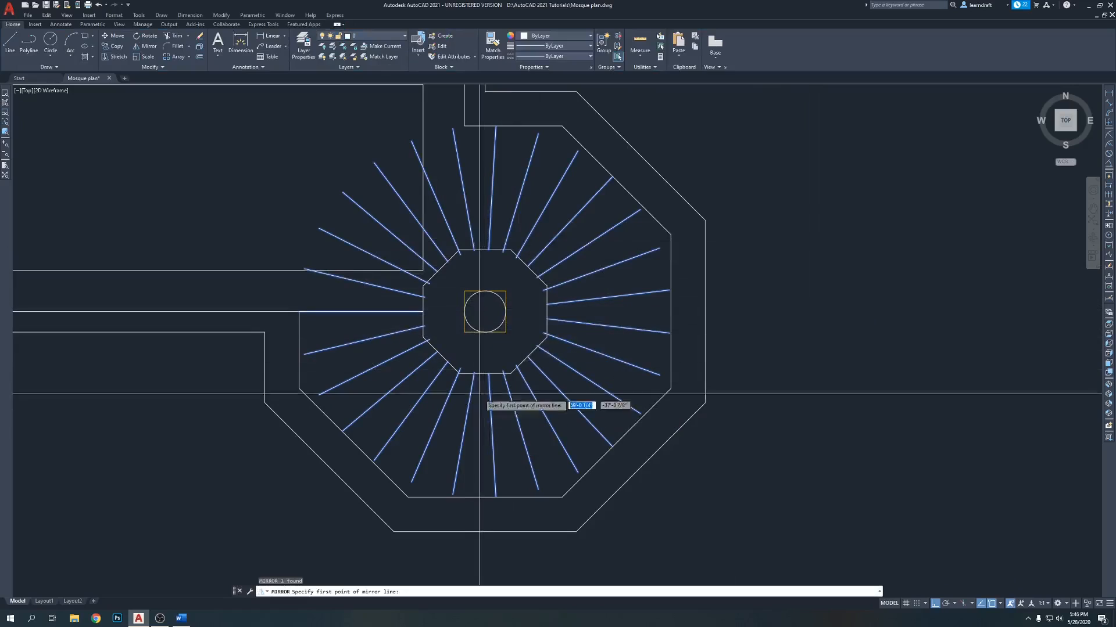
{"action": "scroll", "coordinate": [491, 379], "scroll_direction": "down", "scroll_amount": 4}
{"action": "left_click", "coordinate": [489, 353]}
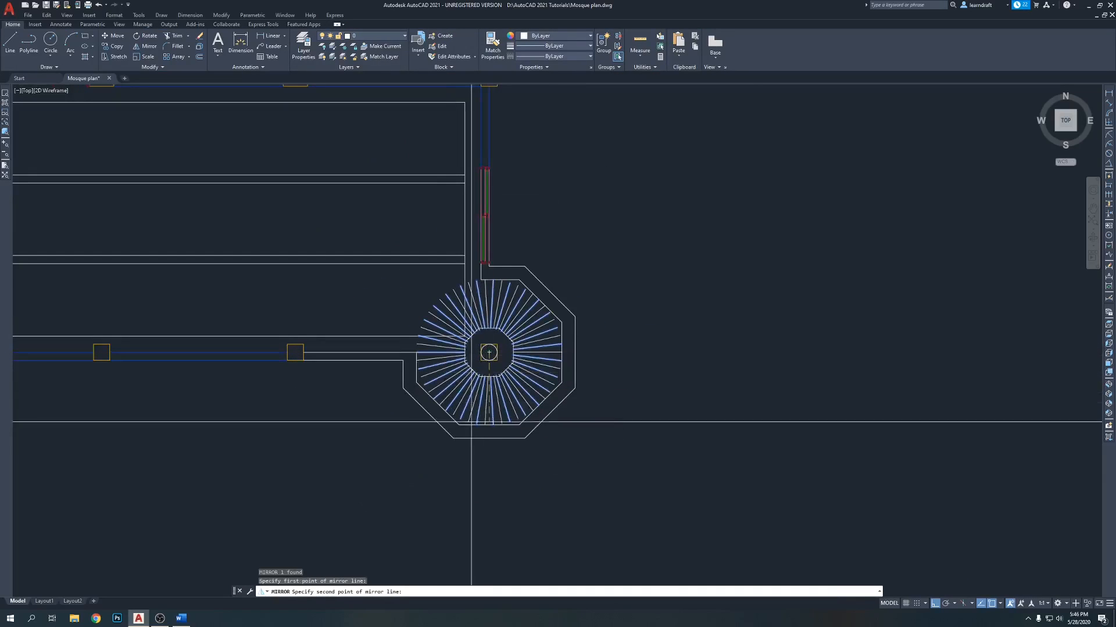
{"action": "left_click", "coordinate": [459, 479]}
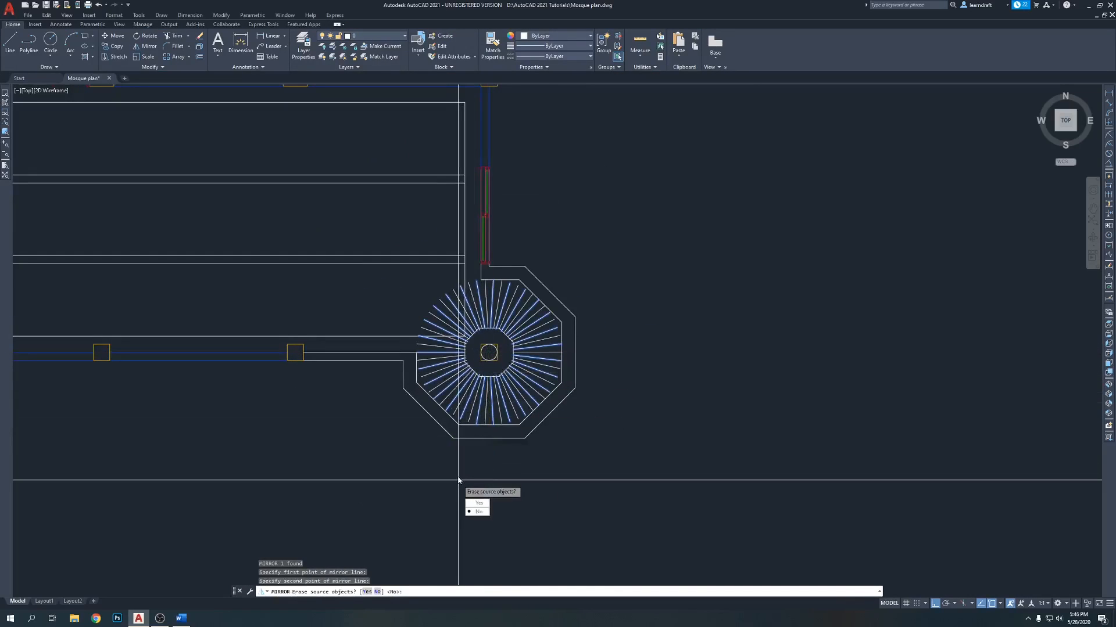
{"action": "type", "text": "y"}
{"action": "key", "text": "Return"}
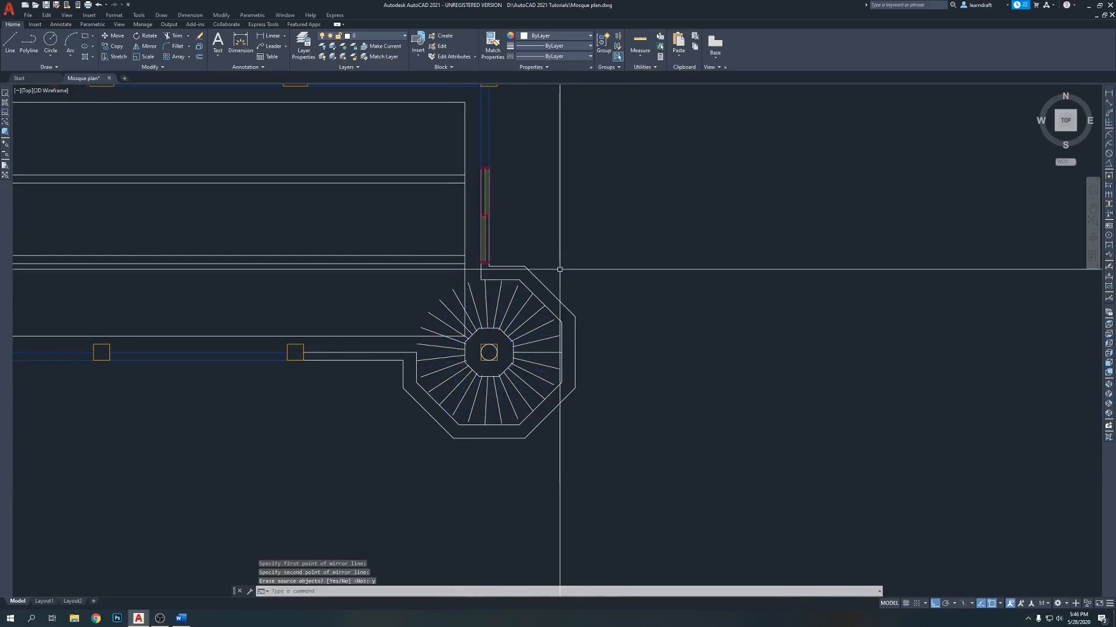
{"action": "scroll", "coordinate": [480, 287], "scroll_direction": "up", "scroll_amount": 4}
{"action": "scroll", "coordinate": [481, 286], "scroll_direction": "down", "scroll_amount": 4}
{"action": "scroll", "coordinate": [411, 367], "scroll_direction": "up", "scroll_amount": 4}
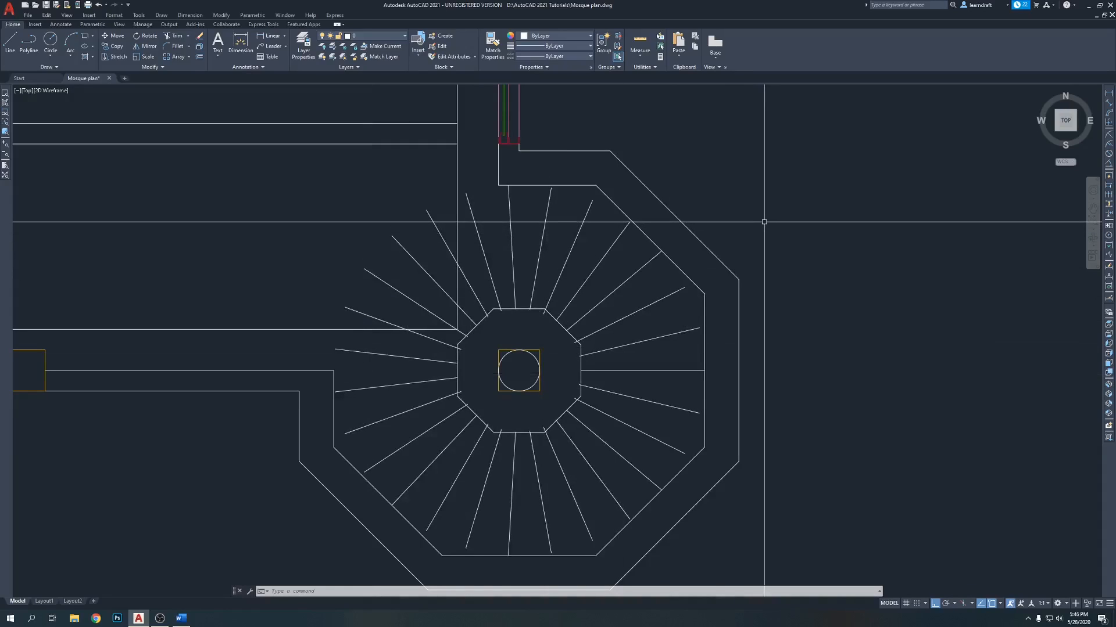
Step: Undo the mirroring of the radial stair array
{"action": "key", "text": "ctrl+z"}
{"action": "key", "text": "ctrl+z"}
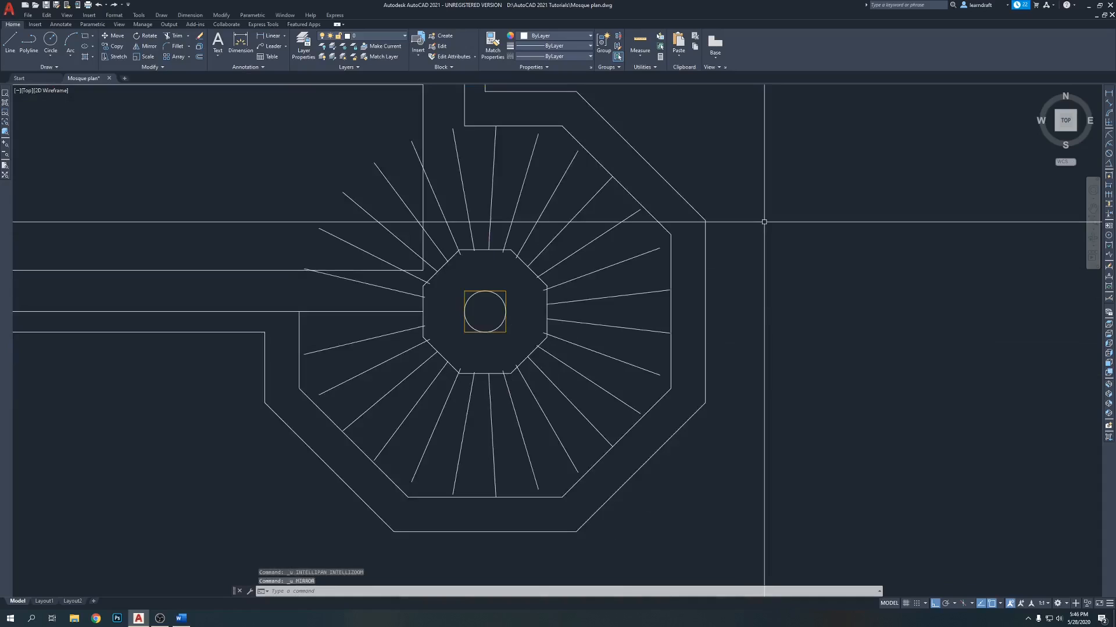
{"action": "middle_click_drag", "start_coordinate": [640, 241], "coordinate": [620, 271]}
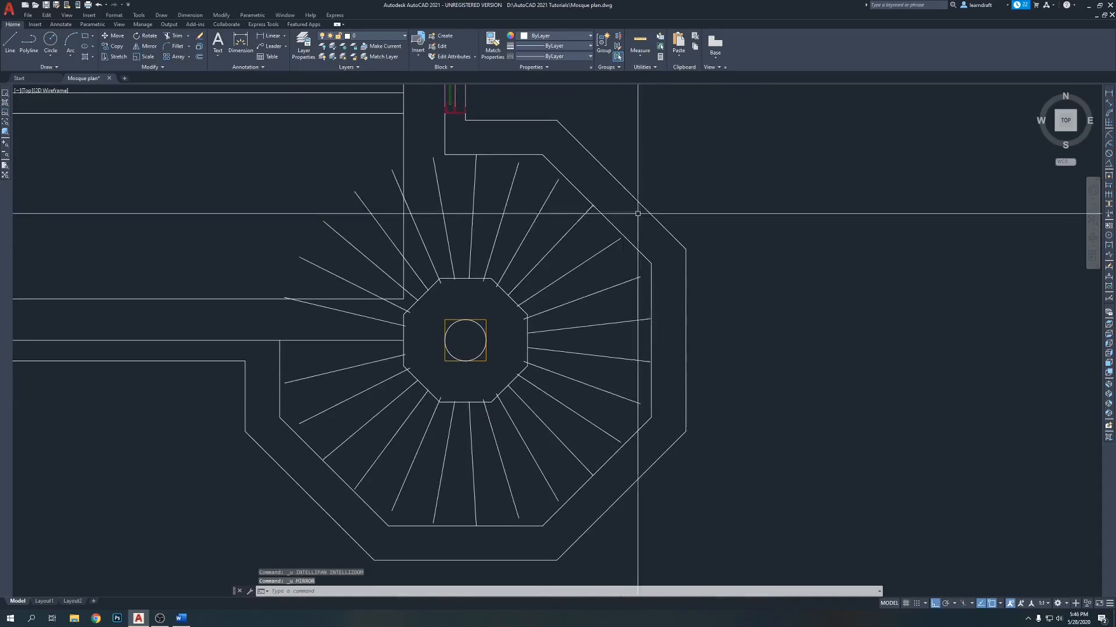
Step: Explode the radial stair array and delete the six lines in its upper-left quadrant that overlap the building's inside corner
{"action": "left_click", "coordinate": [476, 174]}
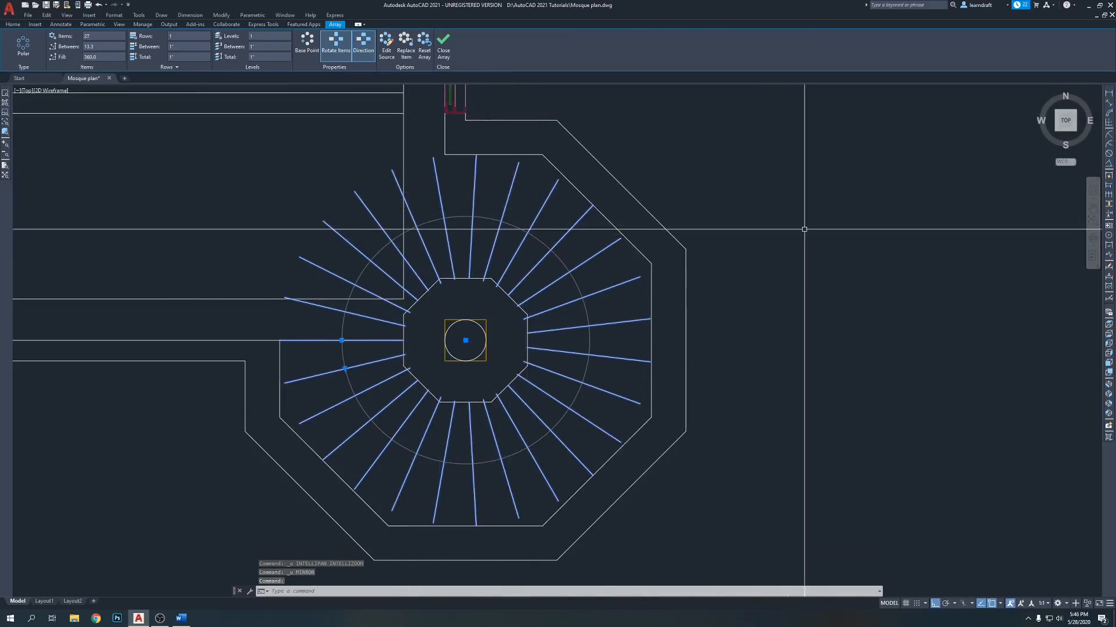
{"action": "type", "text": "x"}
{"action": "key", "text": "Return"}
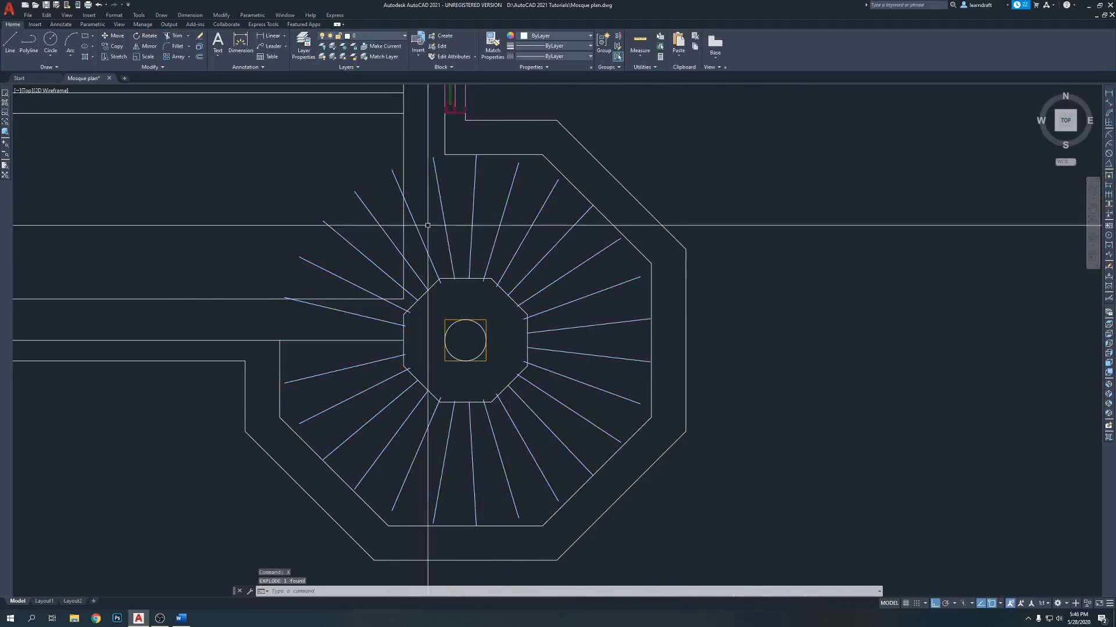
{"action": "left_click", "coordinate": [446, 175]}
{"action": "left_click", "coordinate": [430, 190]}
{"action": "left_click", "coordinate": [391, 165]}
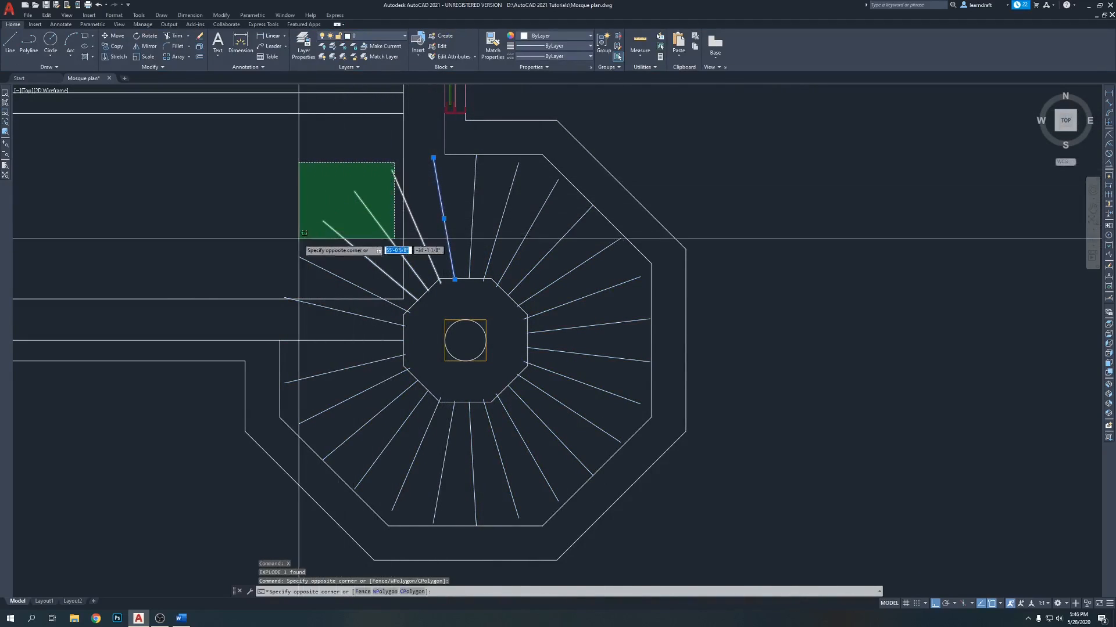
{"action": "left_click", "coordinate": [329, 261]}
{"action": "left_click", "coordinate": [333, 257]}
{"action": "left_click", "coordinate": [307, 303]}
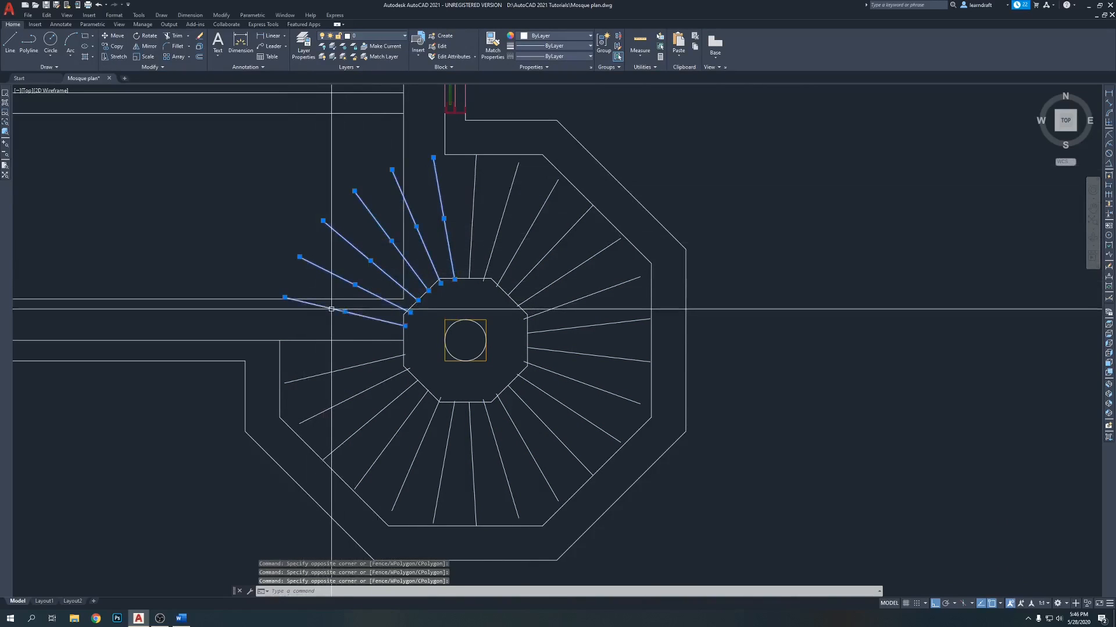
{"action": "key", "text": "Delete"}
{"action": "middle_click_drag", "start_coordinate": [714, 214], "coordinate": [692, 236]}
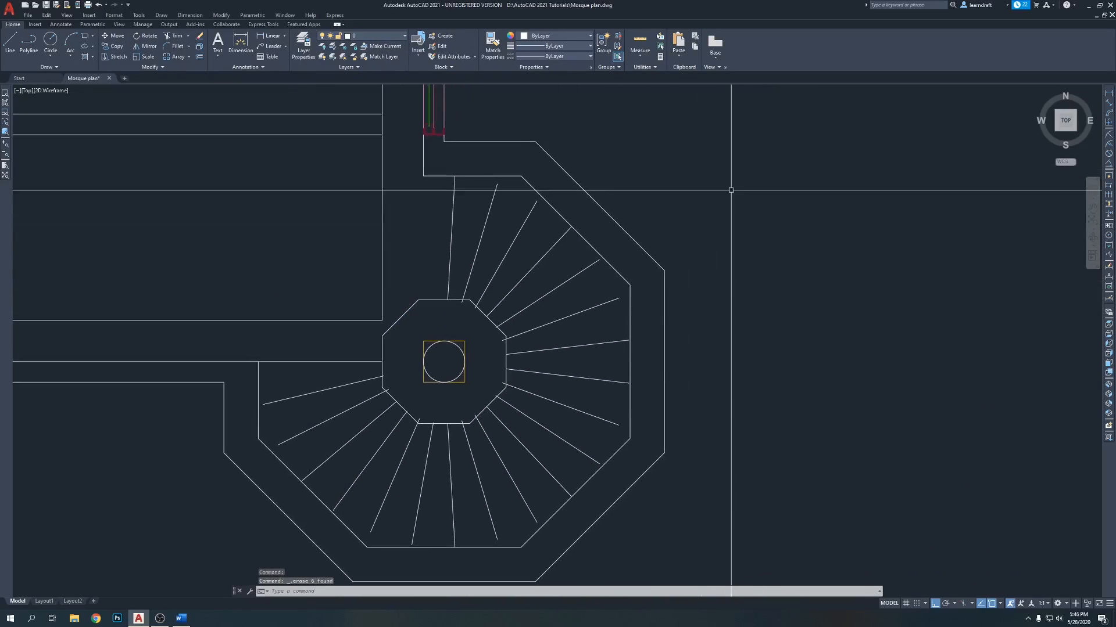
{"action": "middle_click_drag", "start_coordinate": [618, 201], "coordinate": [615, 147]}
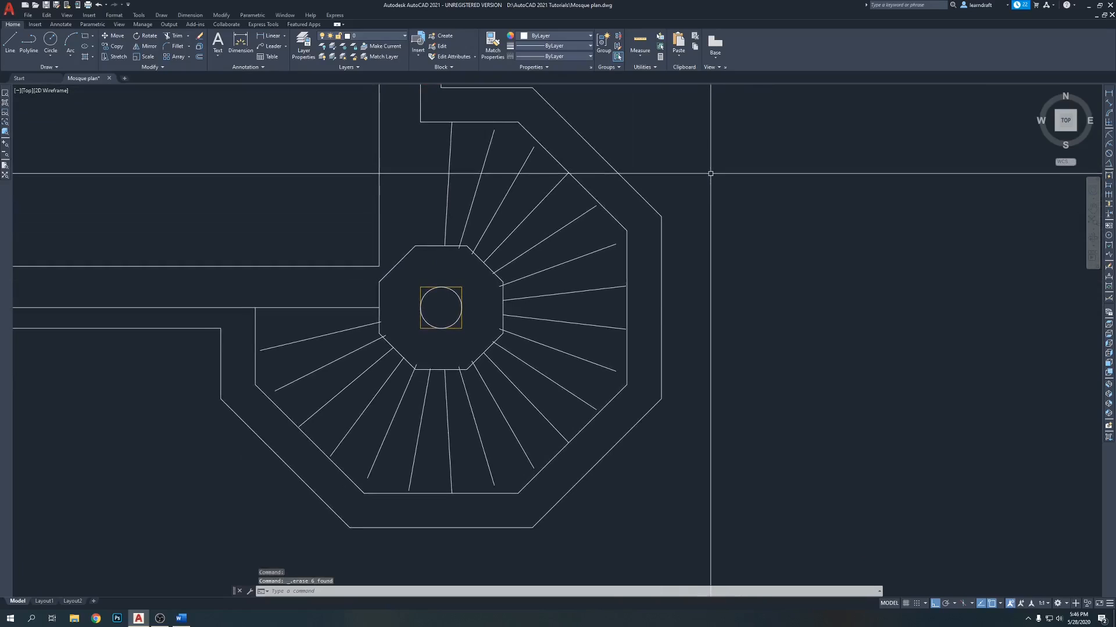
Step: Trim the stair line ends protruding inside the inner octagon along its top, upper-right and upper part of the right side
{"action": "key", "text": "Return"}
{"action": "scroll", "coordinate": [444, 250], "scroll_direction": "up", "scroll_amount": 4}
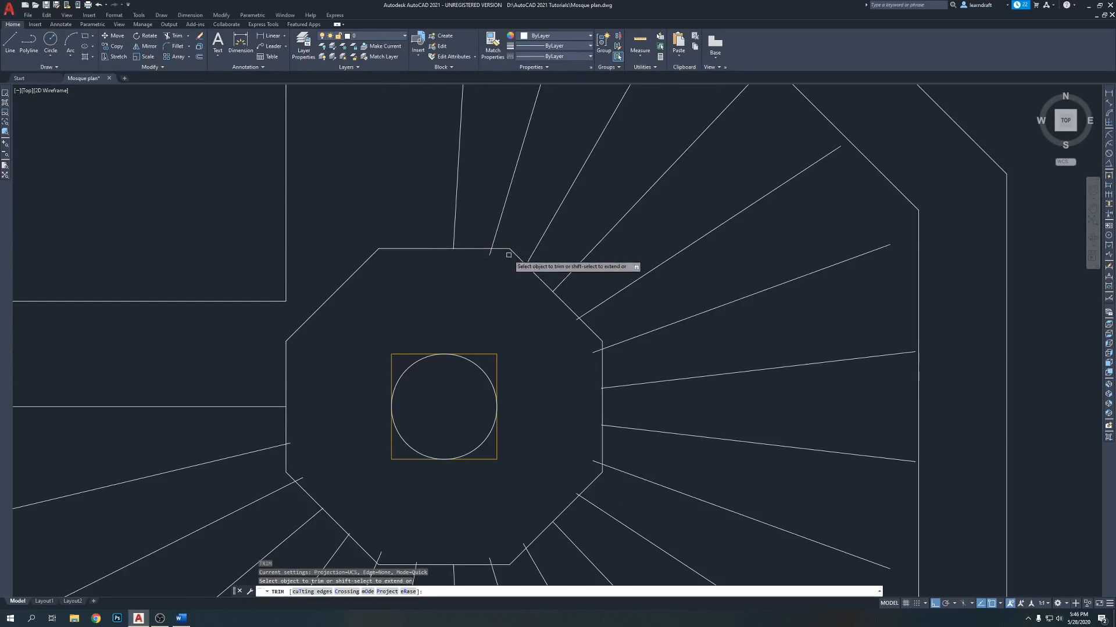
{"action": "scroll", "coordinate": [484, 273], "scroll_direction": "up", "scroll_amount": 2}
{"action": "left_click", "coordinate": [492, 247]}
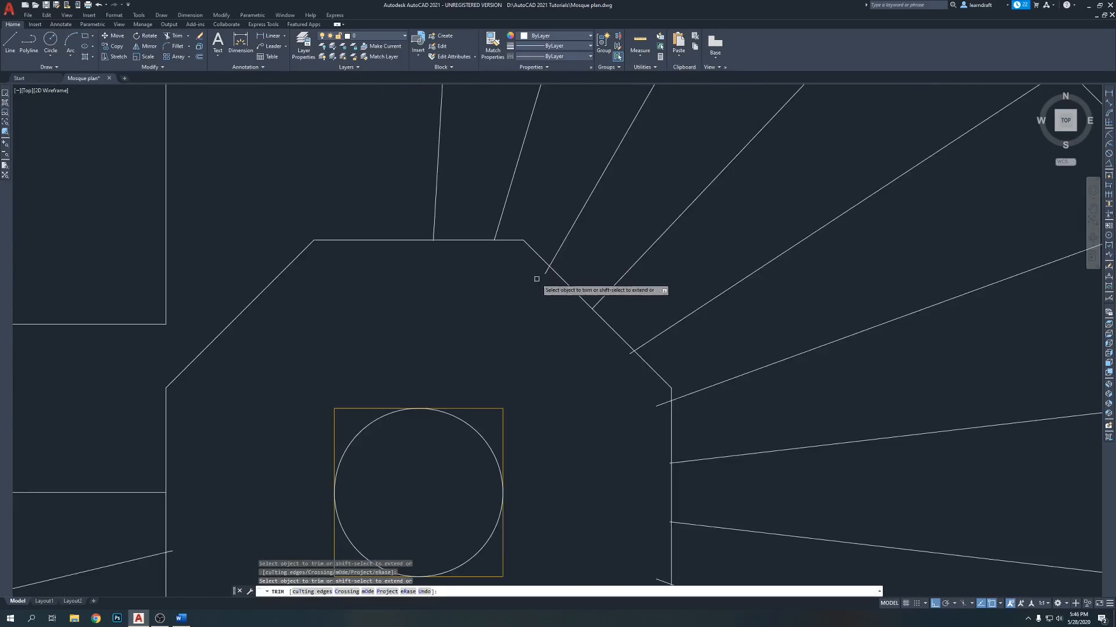
{"action": "middle_click_drag", "start_coordinate": [665, 361], "coordinate": [507, 234]}
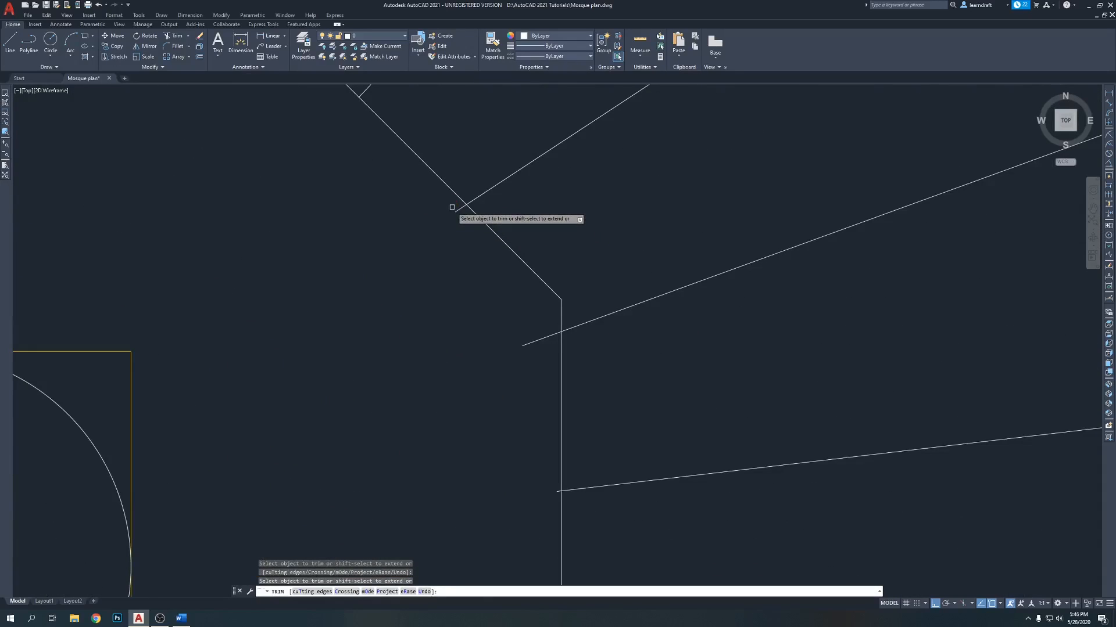
{"action": "middle_click_drag", "start_coordinate": [557, 522], "coordinate": [479, 352]}
{"action": "scroll", "coordinate": [480, 353], "scroll_direction": "up", "scroll_amount": 5}
{"action": "left_click", "coordinate": [478, 139]}
{"action": "left_click", "coordinate": [477, 143]}
{"action": "scroll", "coordinate": [485, 149], "scroll_direction": "down", "scroll_amount": 5}
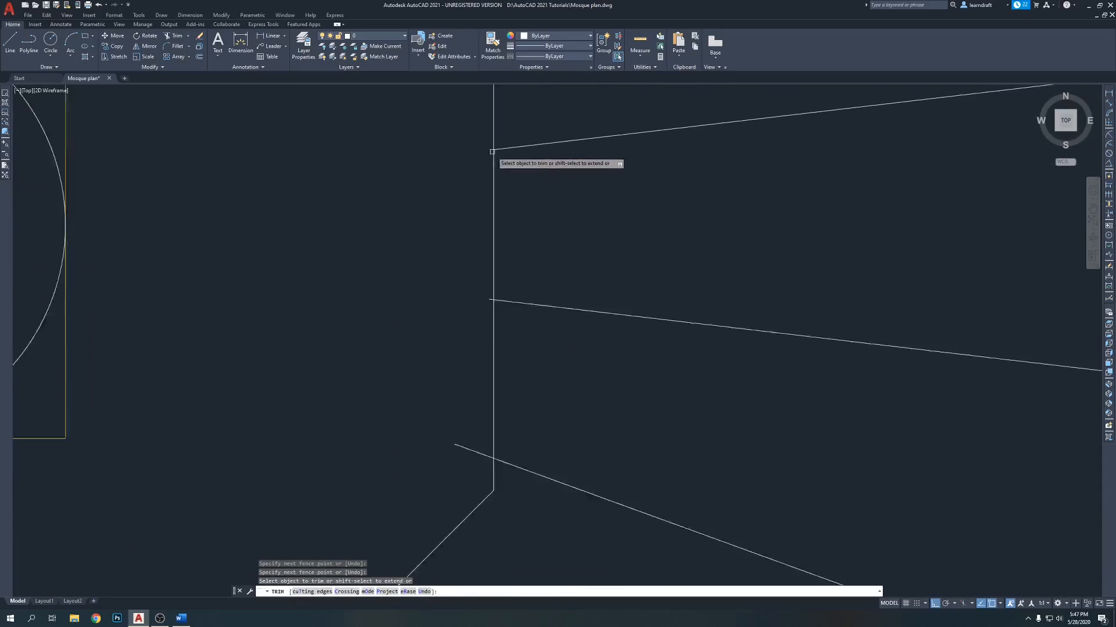
Step: Trim the stair line ends protruding inside the inner octagon along the rest of its right side and its lower-right side
{"action": "scroll", "coordinate": [480, 258], "scroll_direction": "up", "scroll_amount": 5}
{"action": "scroll", "coordinate": [546, 167], "scroll_direction": "down", "scroll_amount": 5}
{"action": "left_click", "coordinate": [533, 257]}
{"action": "scroll", "coordinate": [497, 314], "scroll_direction": "up", "scroll_amount": 3}
{"action": "scroll", "coordinate": [498, 289], "scroll_direction": "down", "scroll_amount": 4}
{"action": "scroll", "coordinate": [360, 409], "scroll_direction": "up", "scroll_amount": 3}
{"action": "left_click", "coordinate": [383, 384]}
{"action": "scroll", "coordinate": [307, 376], "scroll_direction": "down", "scroll_amount": 2}
{"action": "scroll", "coordinate": [343, 360], "scroll_direction": "up", "scroll_amount": 2}
{"action": "left_click", "coordinate": [382, 361]}
Step: Trim the stair line ends protruding inside the inner octagon along its bottom side and at its lower-left corner
{"action": "middle_click_drag", "start_coordinate": [364, 366], "coordinate": [655, 338]}
{"action": "left_click", "coordinate": [405, 421]}
{"action": "left_click", "coordinate": [491, 427]}
{"action": "scroll", "coordinate": [499, 407], "scroll_direction": "down", "scroll_amount": 4}
{"action": "scroll", "coordinate": [504, 381], "scroll_direction": "up", "scroll_amount": 4}
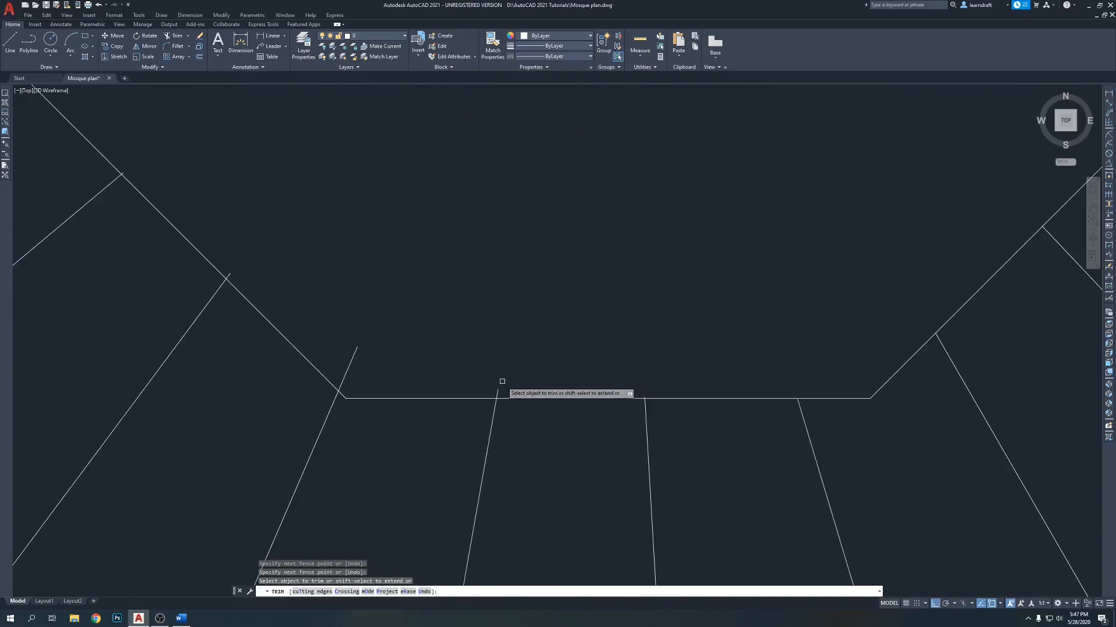
{"action": "left_click", "coordinate": [366, 356]}
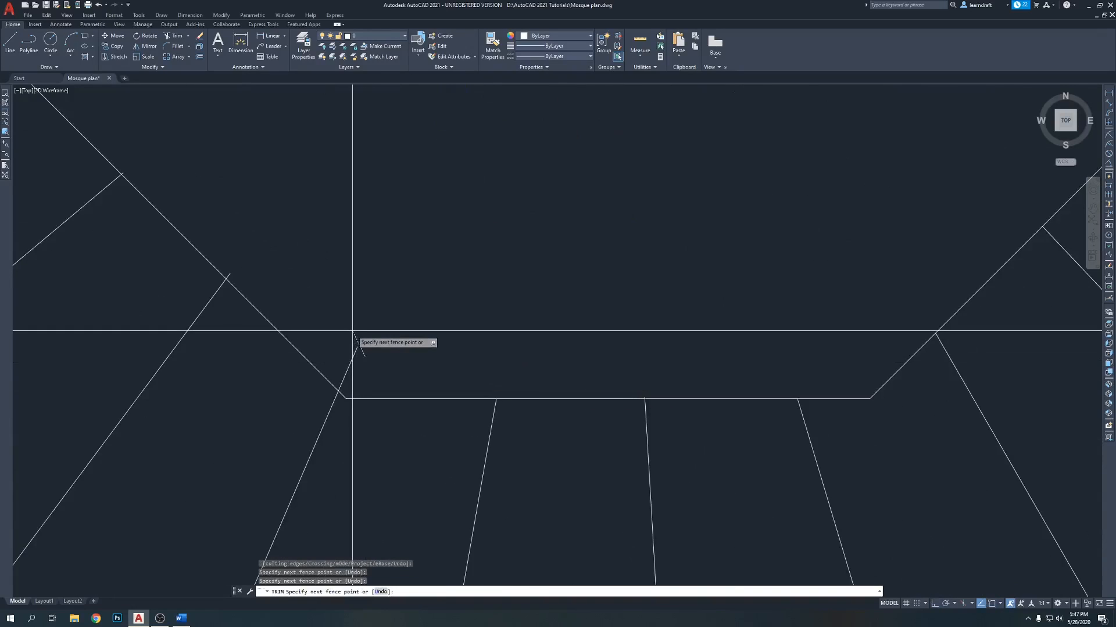
{"action": "key", "text": "Return"}
Step: Trim the stair line ends protruding inside the inner octagon along its lower-left side
{"action": "scroll", "coordinate": [391, 324], "scroll_direction": "up", "scroll_amount": 6}
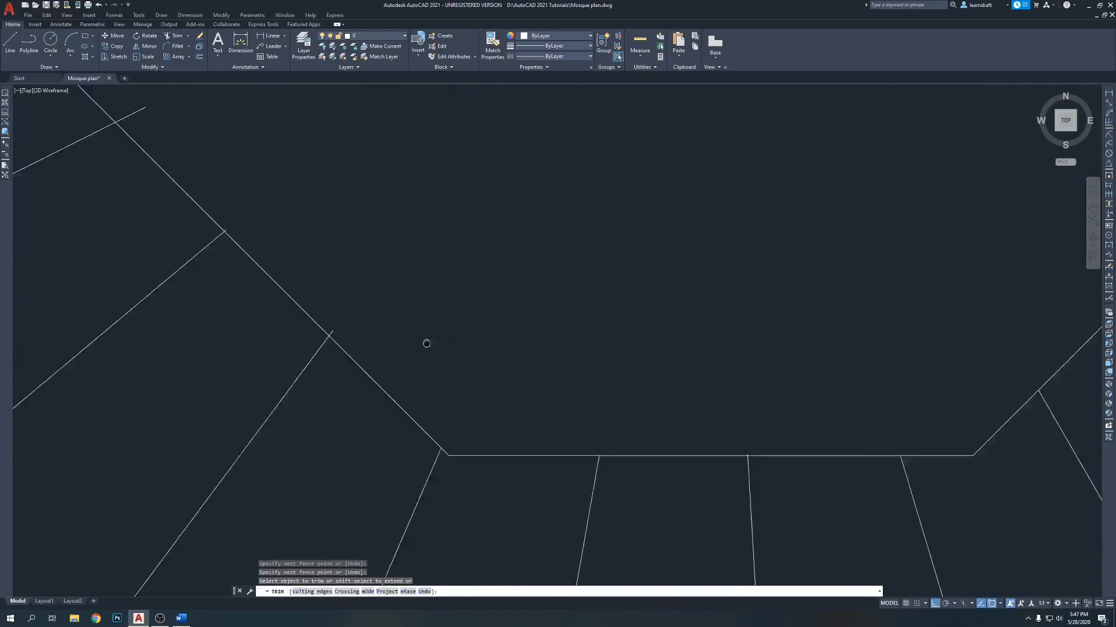
{"action": "scroll", "coordinate": [493, 424], "scroll_direction": "down", "scroll_amount": 3}
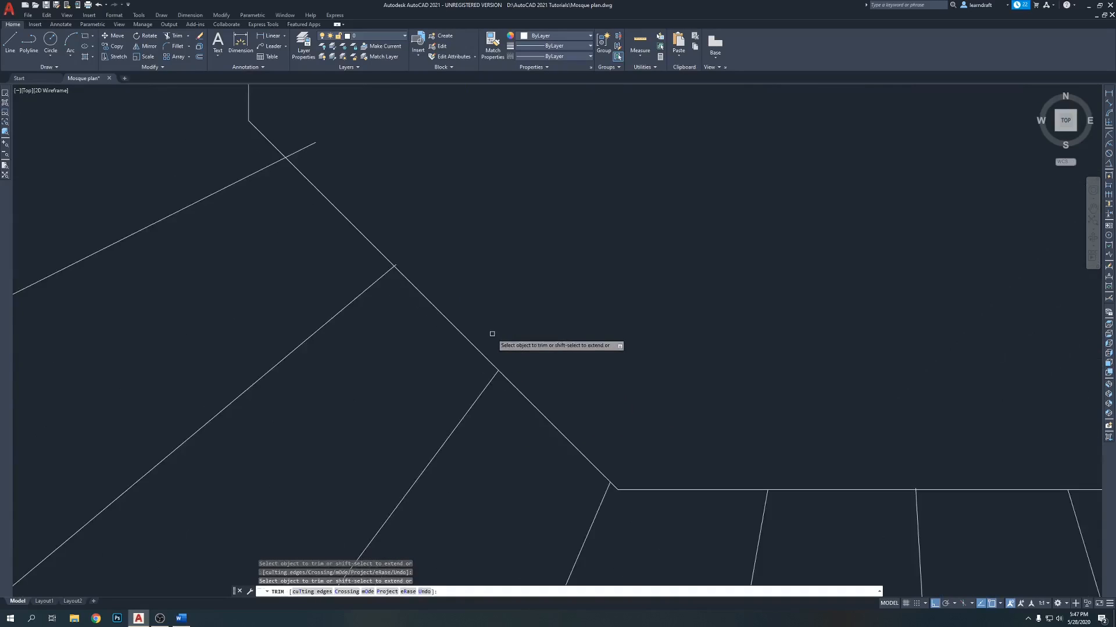
{"action": "scroll", "coordinate": [329, 286], "scroll_direction": "up", "scroll_amount": 3}
{"action": "left_click_drag", "start_coordinate": [321, 319], "coordinate": [332, 349]}
{"action": "middle_click_drag", "start_coordinate": [439, 348], "coordinate": [547, 337]}
{"action": "middle_click_drag", "start_coordinate": [343, 242], "coordinate": [506, 421]}
{"action": "middle_click_drag", "start_coordinate": [342, 209], "coordinate": [388, 311]}
{"action": "left_click", "coordinate": [390, 339]}
{"action": "left_click", "coordinate": [355, 301]}
Step: Trim the remaining stair line end protruding inside the inner octagon on its left side
{"action": "scroll", "coordinate": [419, 344], "scroll_direction": "down", "scroll_amount": 5}
{"action": "scroll", "coordinate": [413, 294], "scroll_direction": "up", "scroll_amount": 3}
{"action": "left_click", "coordinate": [401, 358]}
{"action": "key", "text": "Return"}
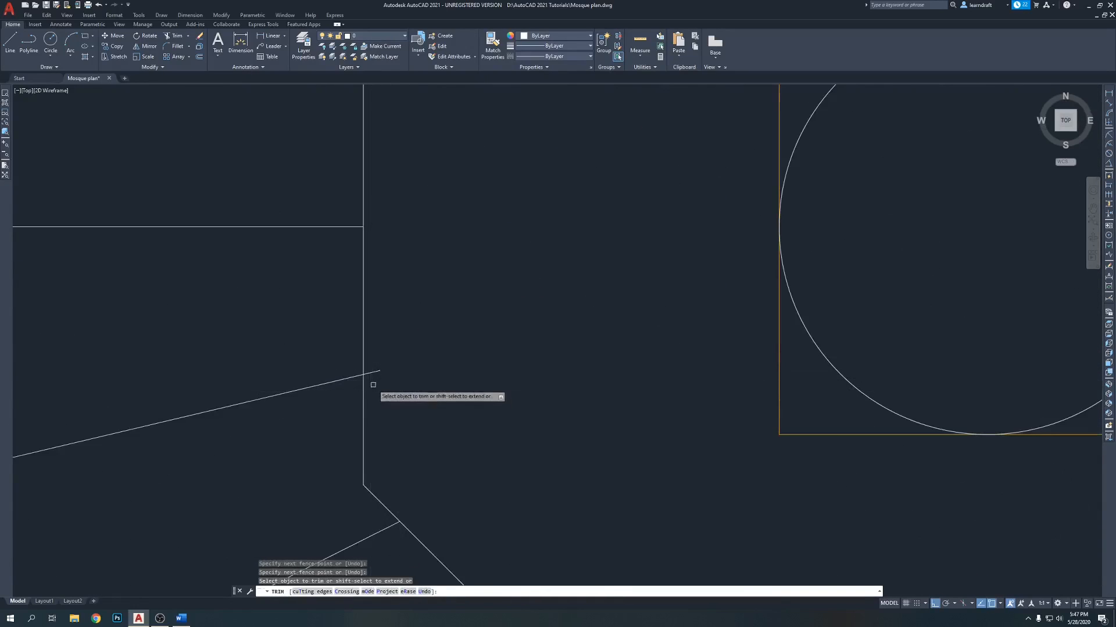
{"action": "scroll", "coordinate": [383, 299], "scroll_direction": "down", "scroll_amount": 8}
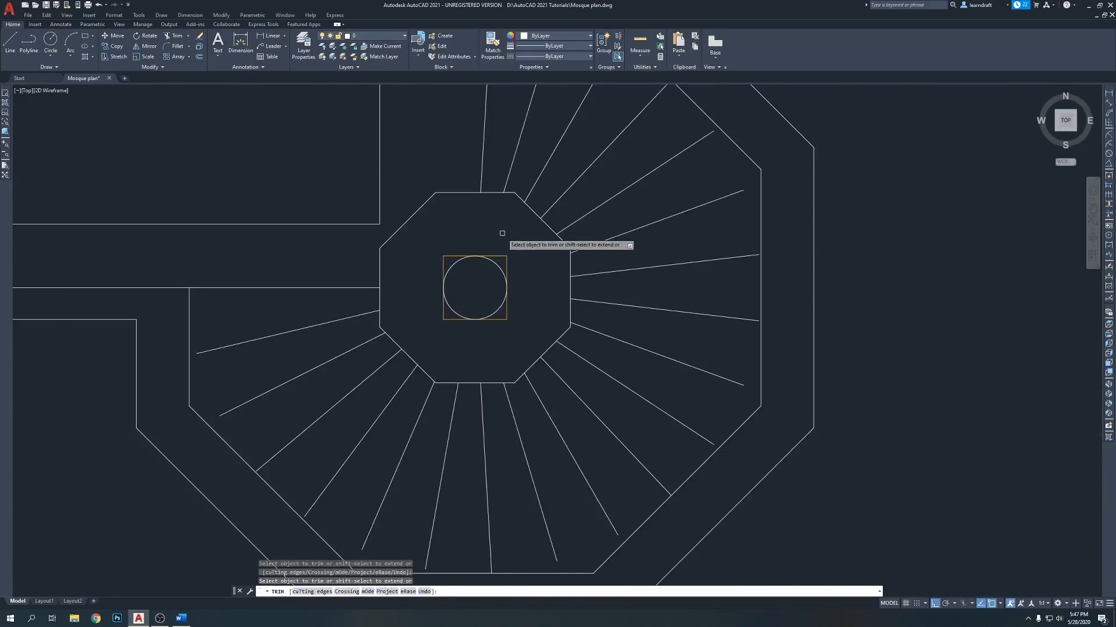
{"action": "key", "text": "Return"}
Step: Delete the circle inside the square column at the centre of the minaret
{"action": "middle_click_drag", "start_coordinate": [483, 258], "coordinate": [406, 248]}
{"action": "scroll", "coordinate": [409, 248], "scroll_direction": "down", "scroll_amount": 2}
{"action": "key", "text": "Delete"}
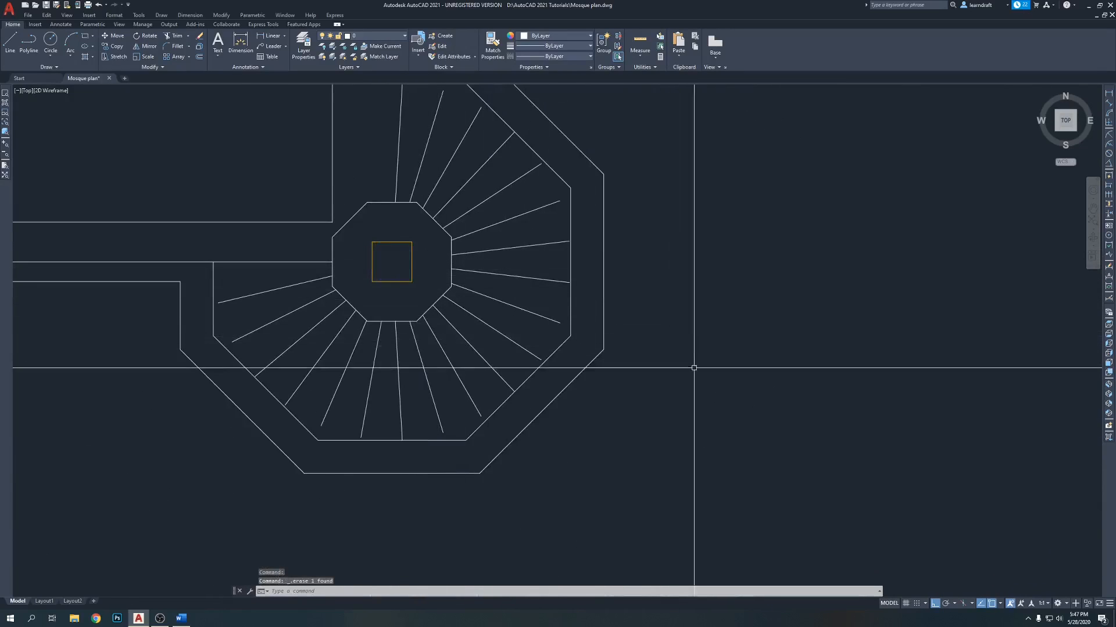
Step: Extend the short stair lines in the minaret's upper-right quadrant out to the inner face of the octagonal outer wall
{"action": "scroll", "coordinate": [573, 319], "scroll_direction": "down", "scroll_amount": 4}
{"action": "scroll", "coordinate": [534, 227], "scroll_direction": "up", "scroll_amount": 2}
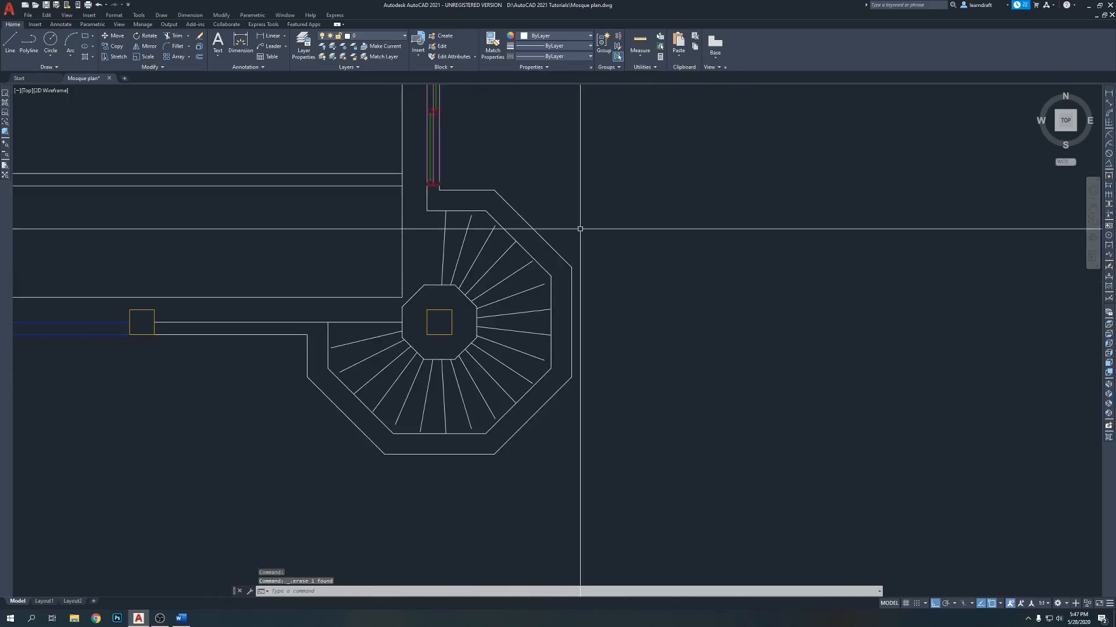
{"action": "type", "text": "x"}
{"action": "key", "text": "Return"}
{"action": "scroll", "coordinate": [473, 211], "scroll_direction": "up", "scroll_amount": 3}
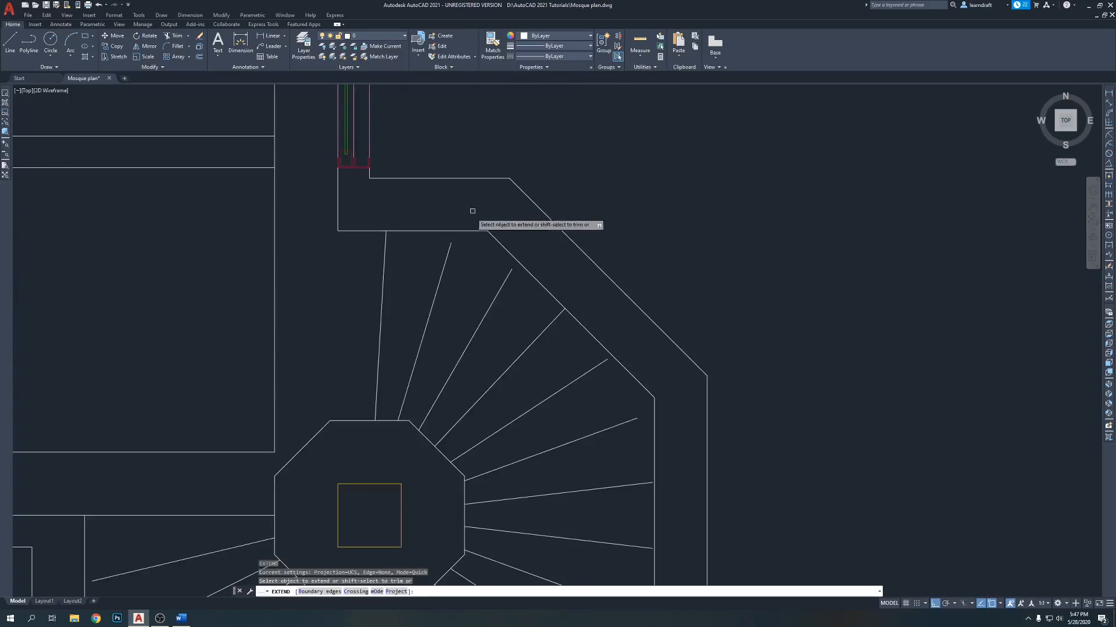
{"action": "left_click", "coordinate": [431, 266]}
{"action": "left_click", "coordinate": [508, 335]}
{"action": "middle_click_drag", "start_coordinate": [509, 335], "coordinate": [436, 217]}
{"action": "left_click", "coordinate": [511, 253]}
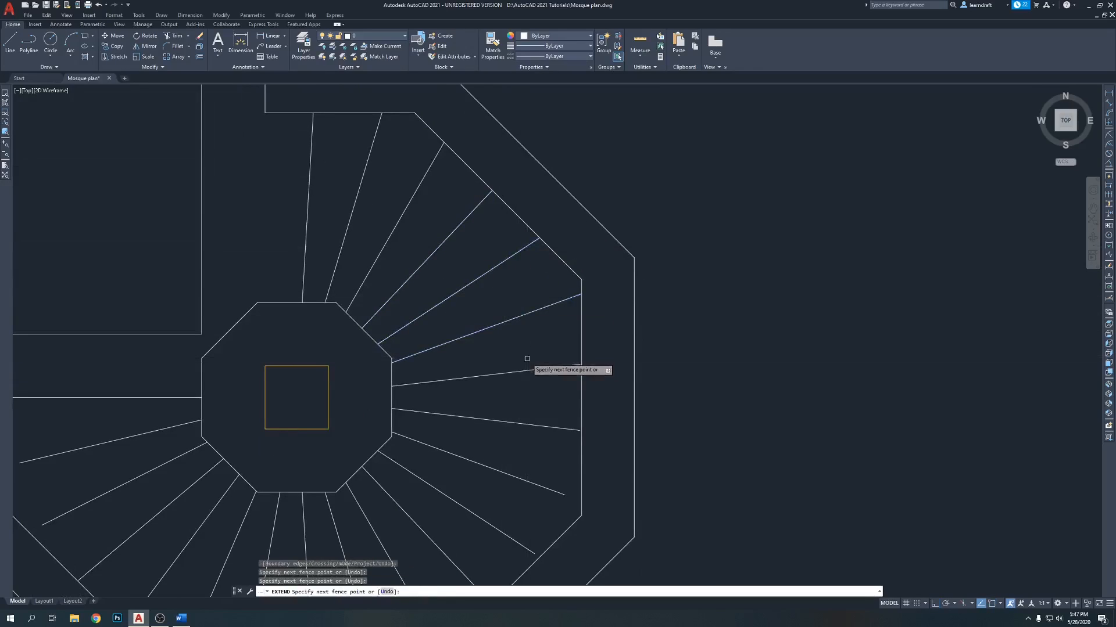
{"action": "left_click", "coordinate": [528, 357]}
Step: Extend the short stair lines on the minaret's right side to the inner face of the outer wall
{"action": "middle_click_drag", "start_coordinate": [528, 345], "coordinate": [506, 229]}
{"action": "left_click", "coordinate": [500, 274]}
{"action": "left_click", "coordinate": [513, 250]}
{"action": "middle_click_drag", "start_coordinate": [528, 293], "coordinate": [539, 206]}
{"action": "left_click", "coordinate": [542, 202]}
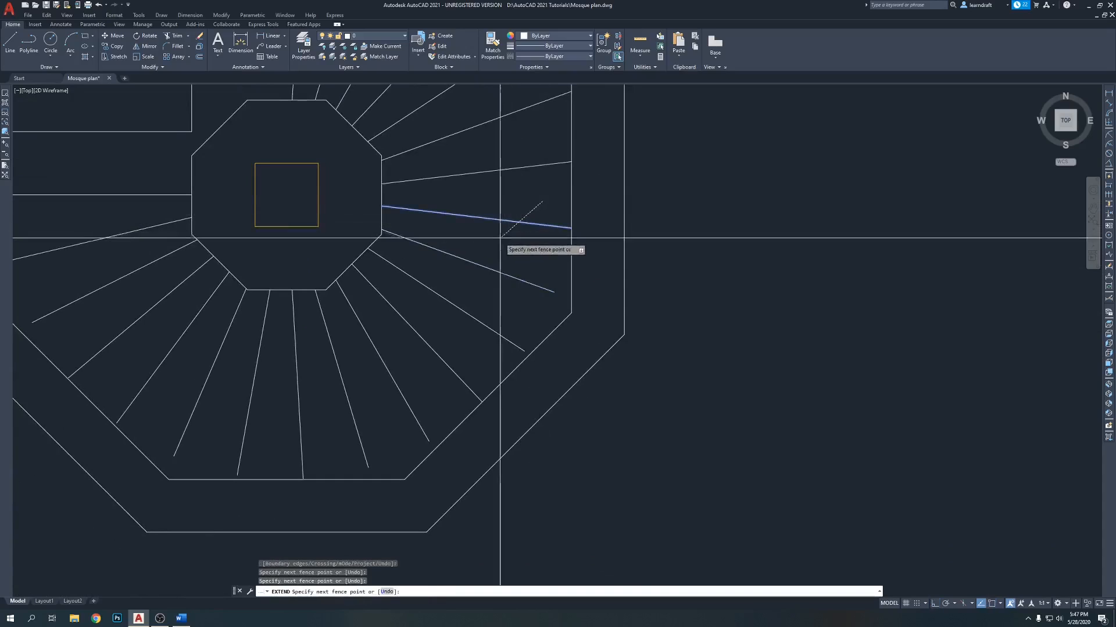
Step: Extend the remaining radial tread lines on the octagon's lower and western sides to the inner face of the outer wall
{"action": "left_click", "coordinate": [397, 396]}
{"action": "middle_click_drag", "start_coordinate": [398, 397], "coordinate": [680, 343]}
{"action": "left_click", "coordinate": [664, 363]}
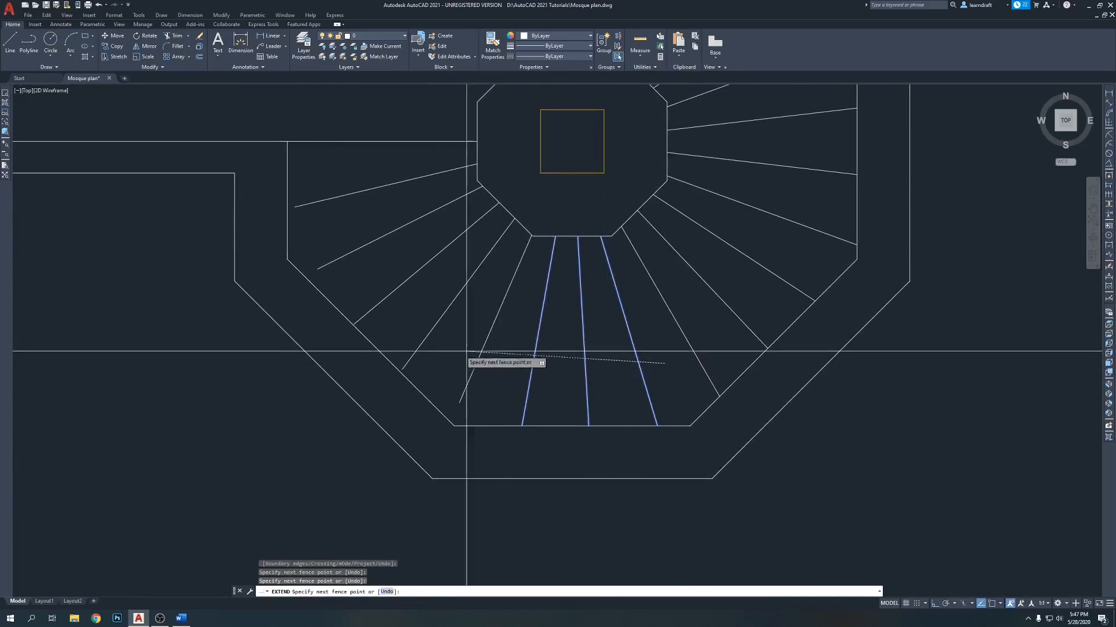
{"action": "left_click", "coordinate": [442, 353]}
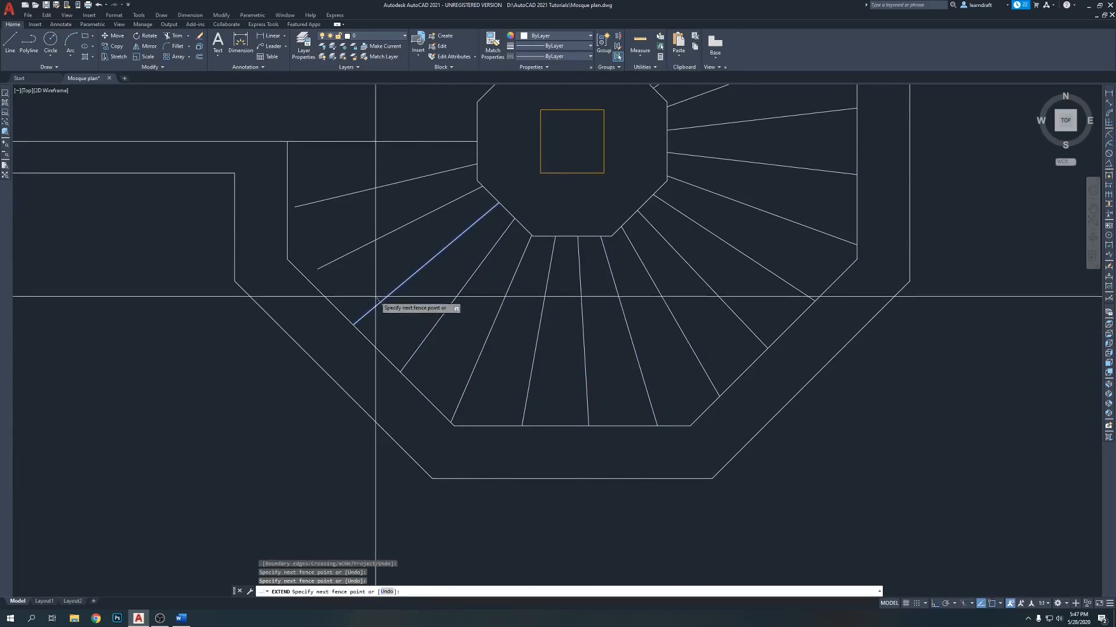
{"action": "left_click", "coordinate": [352, 258]}
{"action": "left_click", "coordinate": [326, 209]}
{"action": "left_click", "coordinate": [320, 191]}
{"action": "scroll", "coordinate": [363, 256], "scroll_direction": "down", "scroll_amount": 3}
{"action": "key", "text": "Return"}
Step: Draw a vertical line from the stair's upper inner wall corner down past the edge of the central octagon
{"action": "middle_click_drag", "start_coordinate": [637, 157], "coordinate": [642, 225]}
{"action": "middle_click_drag", "start_coordinate": [622, 168], "coordinate": [632, 199]}
{"action": "middle_click_drag", "start_coordinate": [579, 159], "coordinate": [618, 212]}
{"action": "scroll", "coordinate": [617, 212], "scroll_direction": "down", "scroll_amount": 2}
{"action": "middle_click_drag", "start_coordinate": [655, 175], "coordinate": [624, 204]}
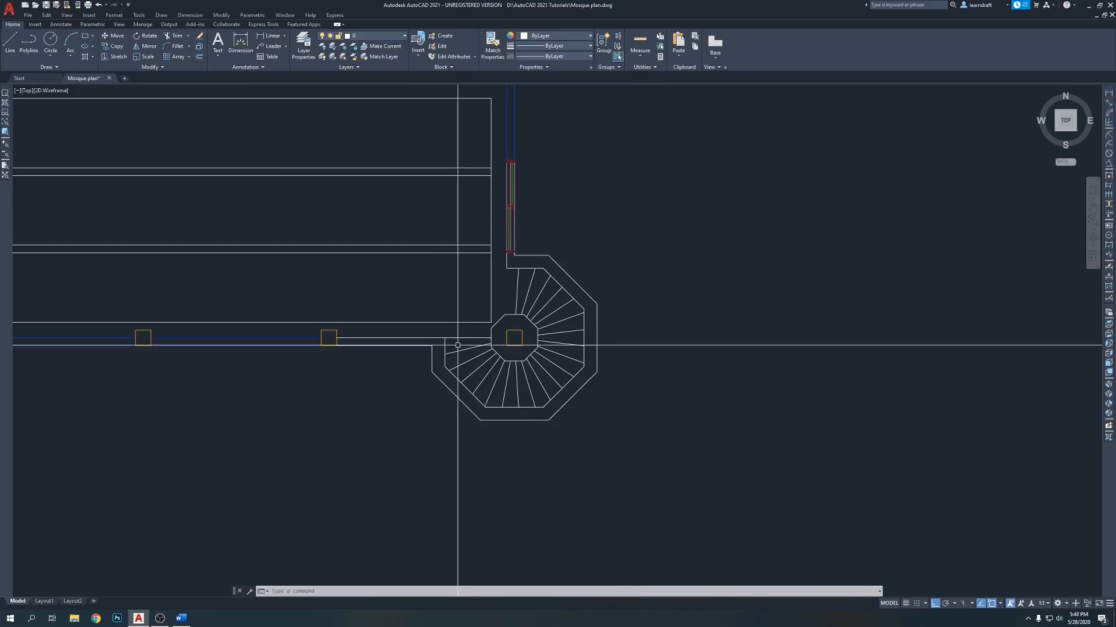
{"action": "scroll", "coordinate": [517, 285], "scroll_direction": "up", "scroll_amount": 6}
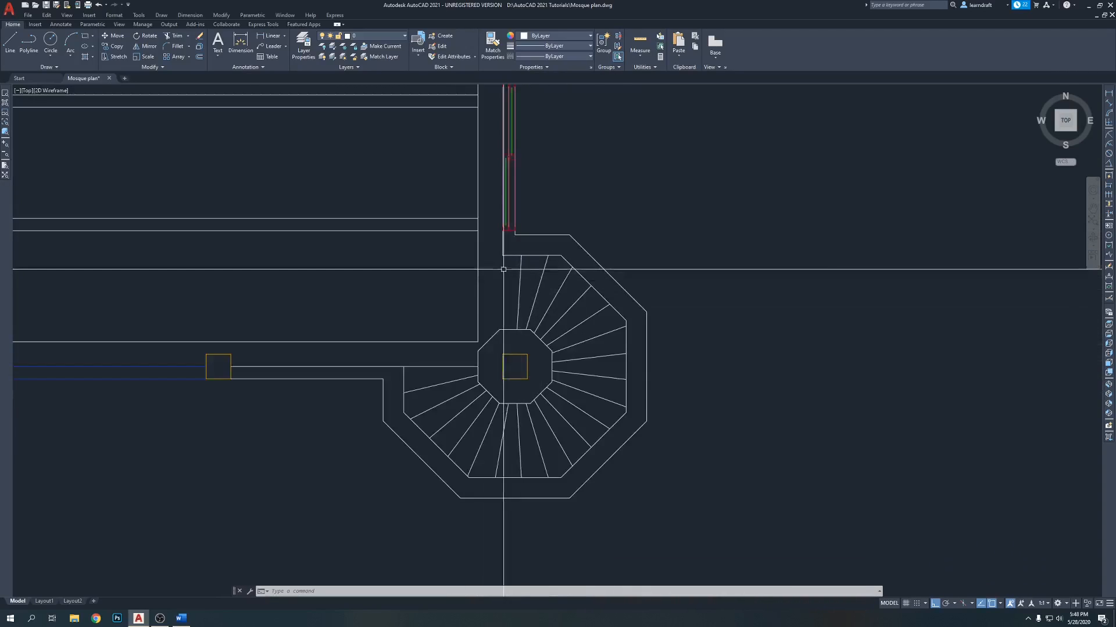
{"action": "type", "text": "l"}
{"action": "key", "text": "Return"}
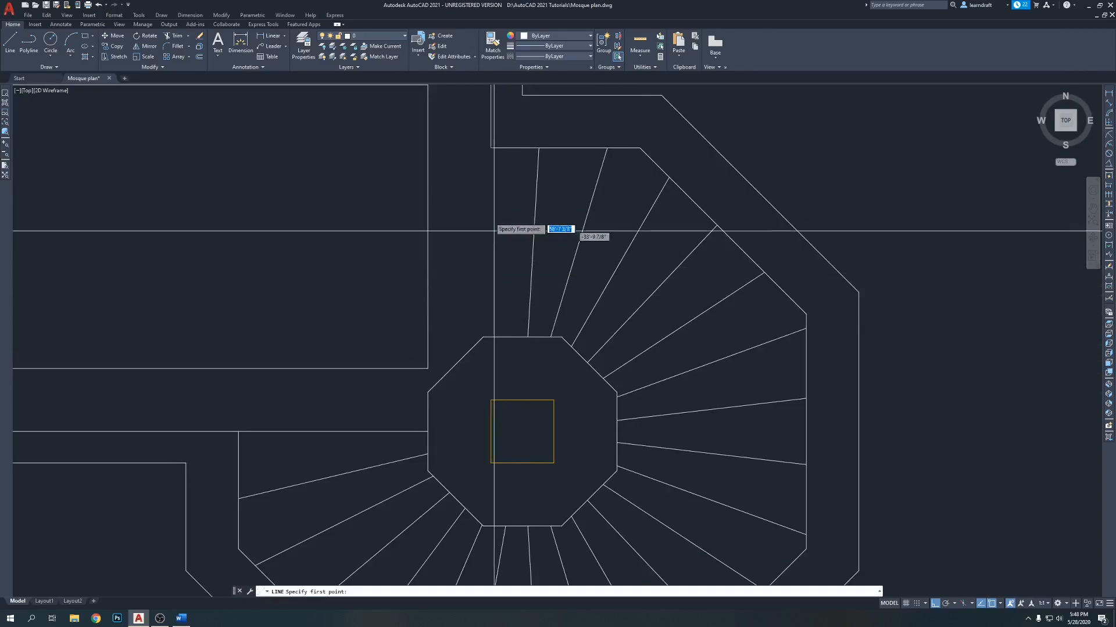
{"action": "left_click", "coordinate": [502, 148]}
{"action": "left_click", "coordinate": [508, 356]}
{"action": "key", "text": "Return"}
Step: Trim the part of the new vertical line that runs inside the central octagon
{"action": "type", "text": "tr"}
{"action": "key", "text": "Return"}
{"action": "scroll", "coordinate": [492, 341], "scroll_direction": "up", "scroll_amount": 4}
{"action": "left_click", "coordinate": [539, 347]}
{"action": "scroll", "coordinate": [497, 327], "scroll_direction": "down", "scroll_amount": 6}
{"action": "key", "text": "Return"}
Step: Examine the octagonal staircase, its radial treads and the adjoining wall and columns
{"action": "middle_click_drag", "start_coordinate": [727, 389], "coordinate": [692, 330]}
{"action": "middle_click_drag", "start_coordinate": [445, 391], "coordinate": [449, 335]}
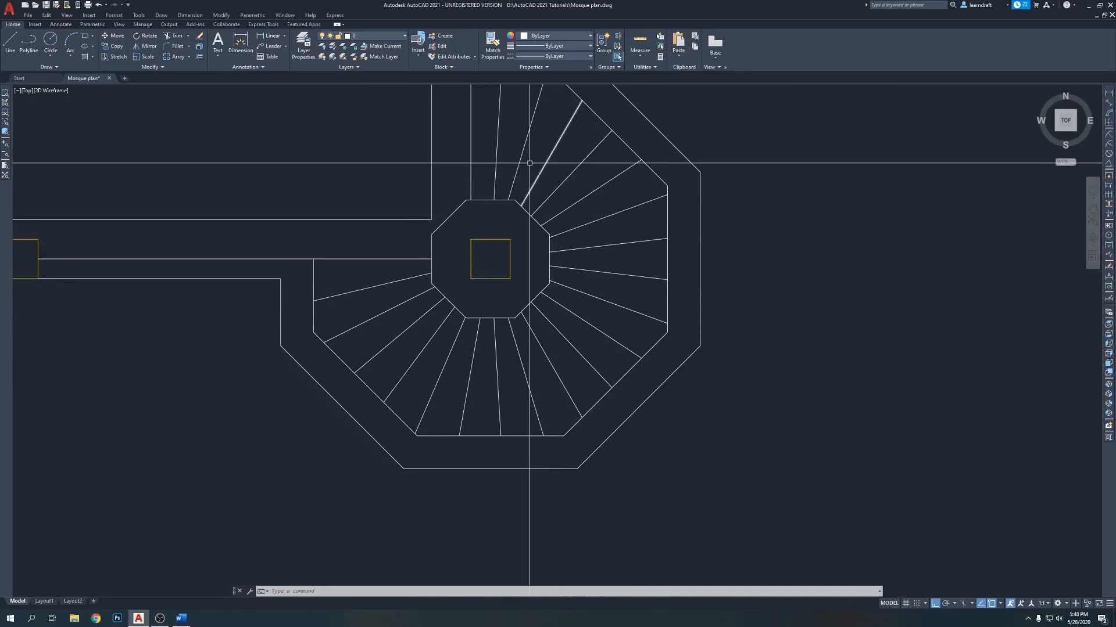
{"action": "middle_click_drag", "start_coordinate": [514, 146], "coordinate": [516, 255]}
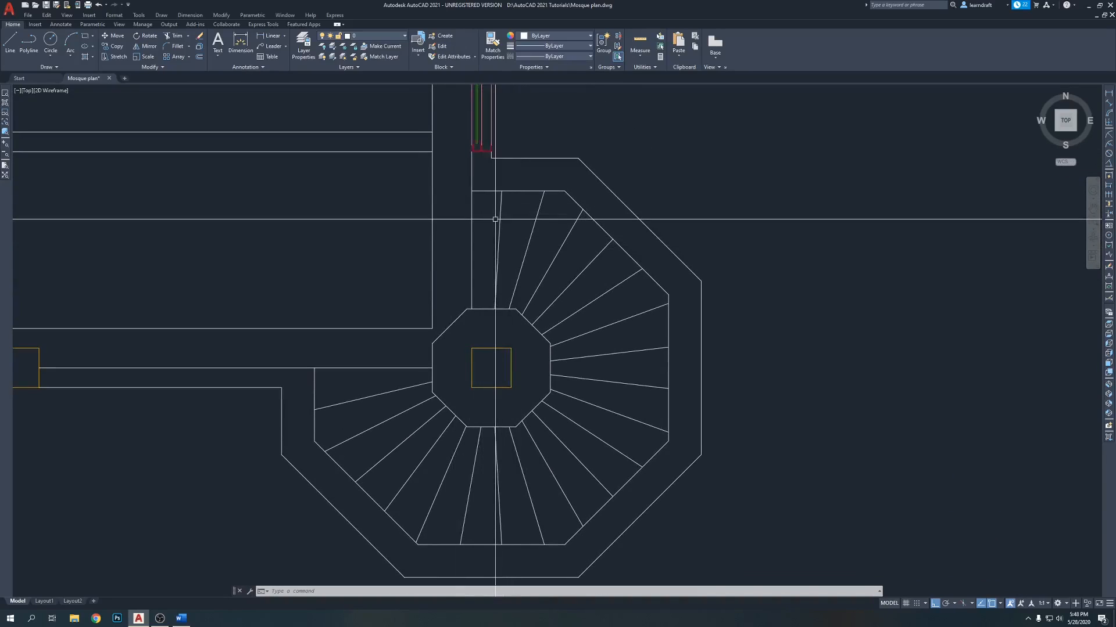
{"action": "middle_click_drag", "start_coordinate": [666, 181], "coordinate": [665, 187]}
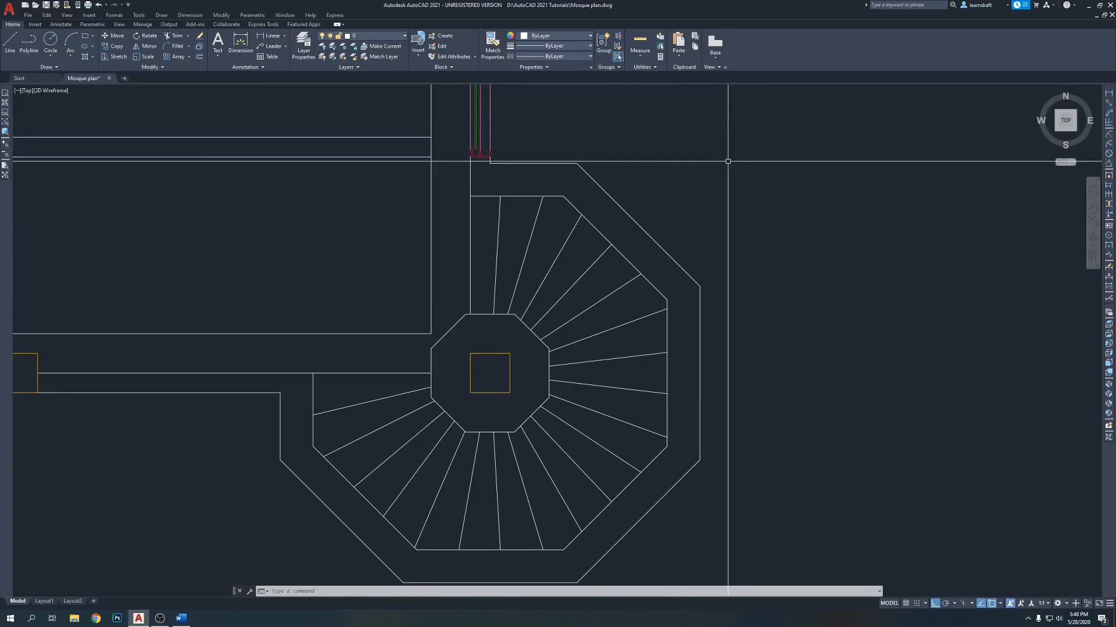
{"action": "middle_click_drag", "start_coordinate": [799, 146], "coordinate": [795, 154]}
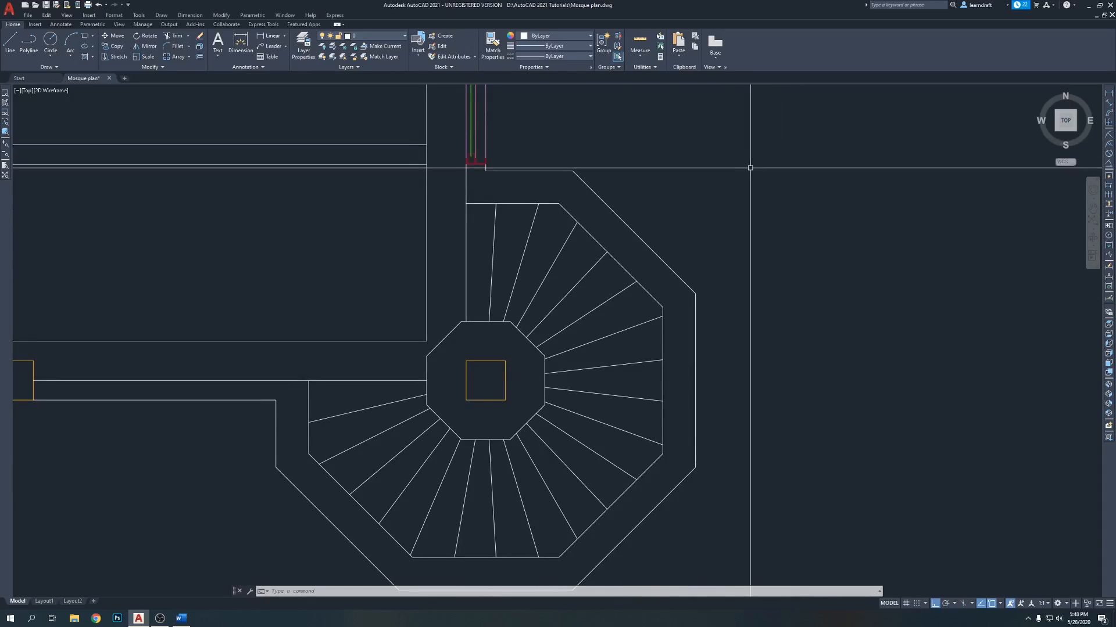
{"action": "scroll", "coordinate": [750, 168], "scroll_direction": "down", "scroll_amount": 6}
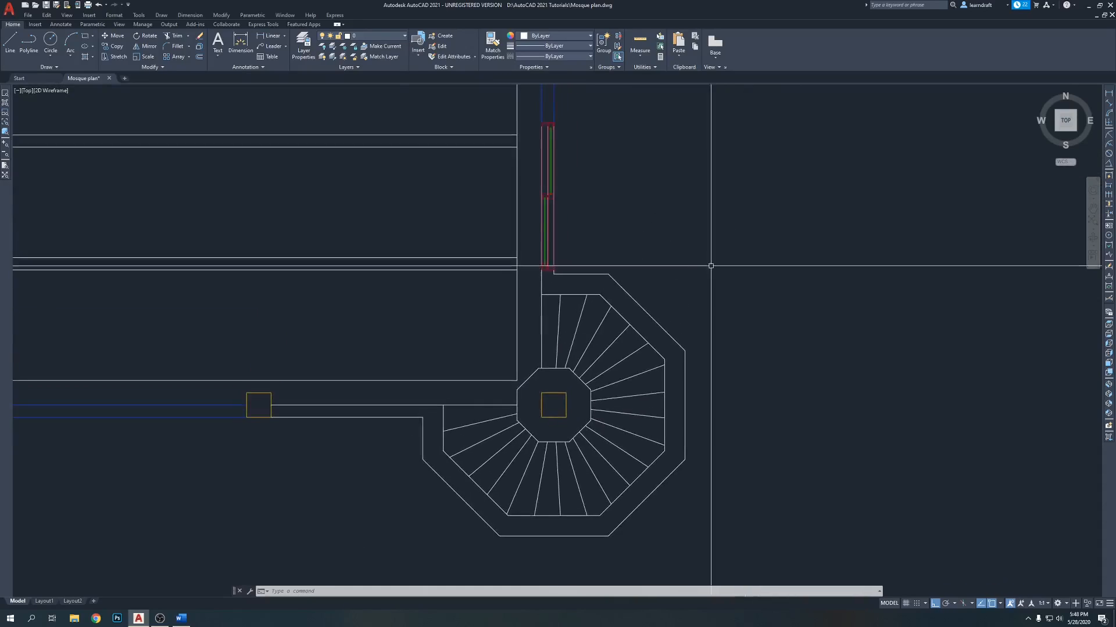
{"action": "scroll", "coordinate": [617, 326], "scroll_direction": "up", "scroll_amount": 6}
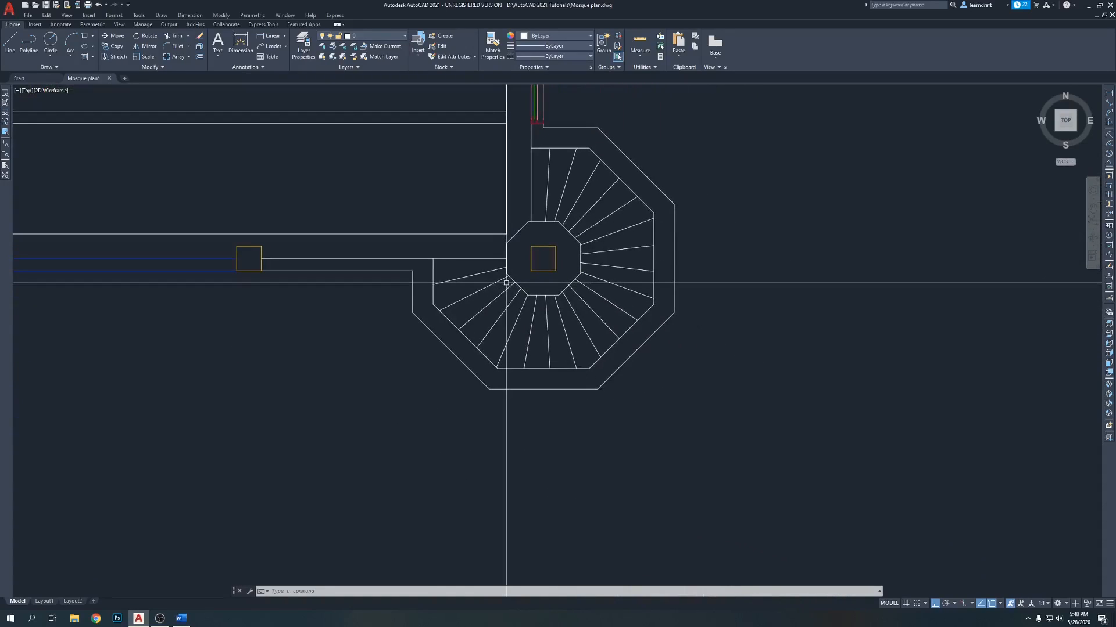
{"action": "middle_click_drag", "start_coordinate": [546, 408], "coordinate": [514, 398]}
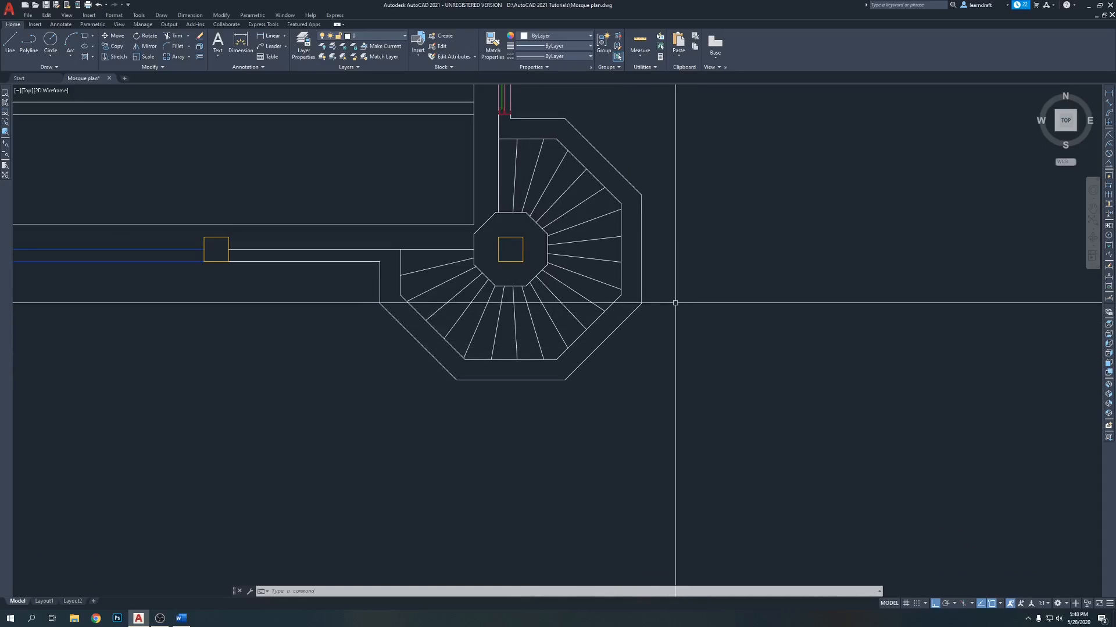
{"action": "middle_click_drag", "start_coordinate": [701, 209], "coordinate": [615, 275]}
{"action": "middle_click_drag", "start_coordinate": [541, 152], "coordinate": [695, 121]}
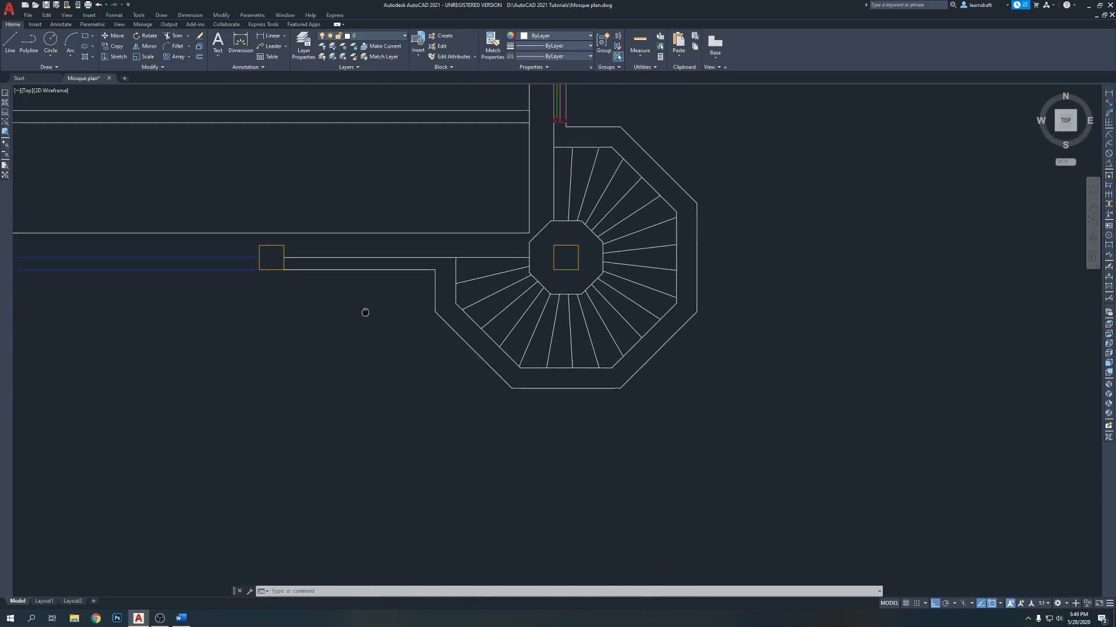
{"action": "scroll", "coordinate": [256, 242], "scroll_direction": "up", "scroll_amount": 2}
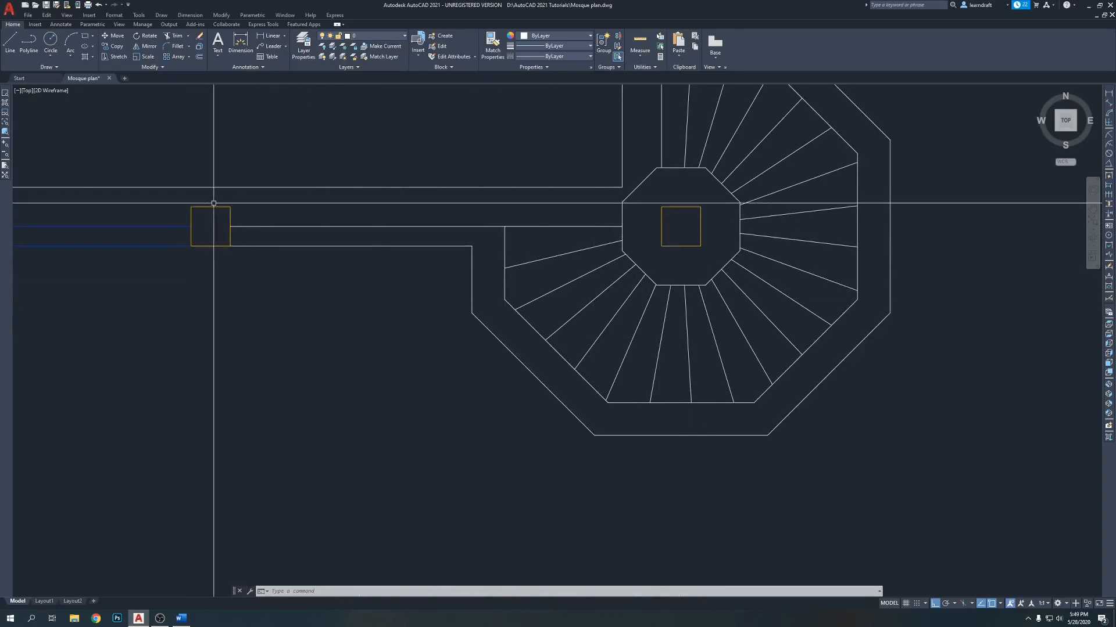
{"action": "middle_click_drag", "start_coordinate": [503, 286], "coordinate": [498, 267]}
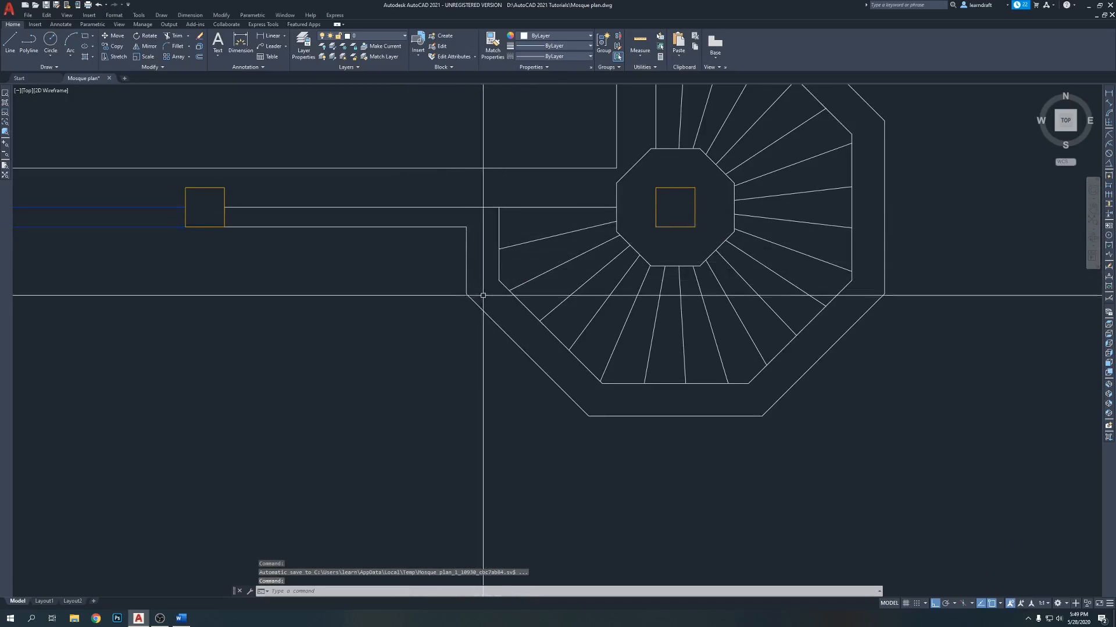
{"action": "scroll", "coordinate": [480, 285], "scroll_direction": "down", "scroll_amount": 4}
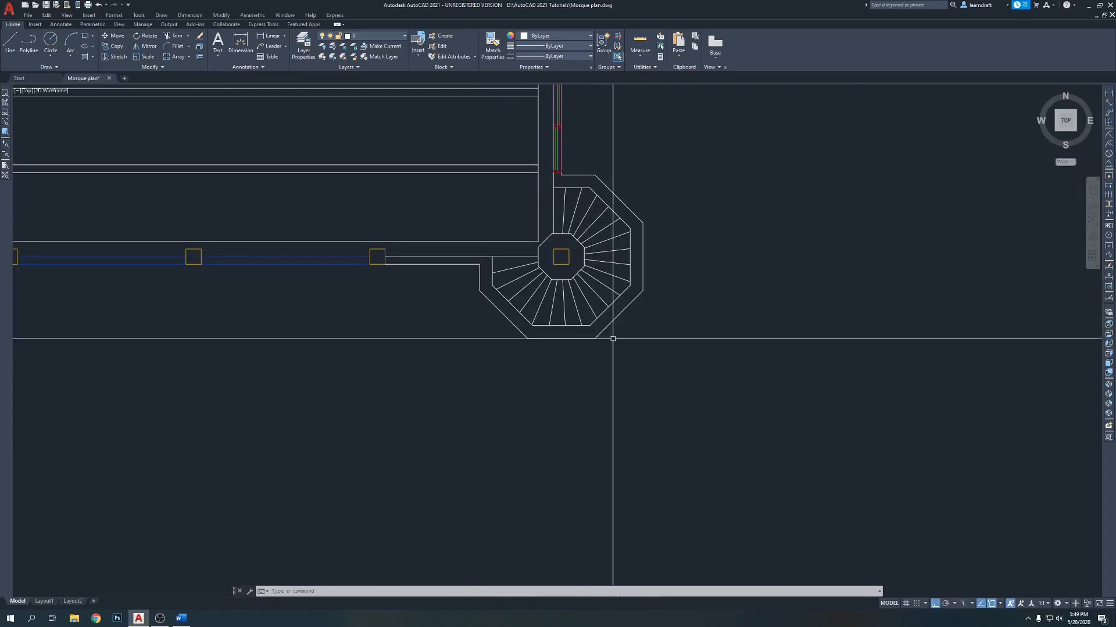
{"action": "scroll", "coordinate": [477, 312], "scroll_direction": "up", "scroll_amount": 5}
{"action": "scroll", "coordinate": [473, 316], "scroll_direction": "up", "scroll_amount": 1}
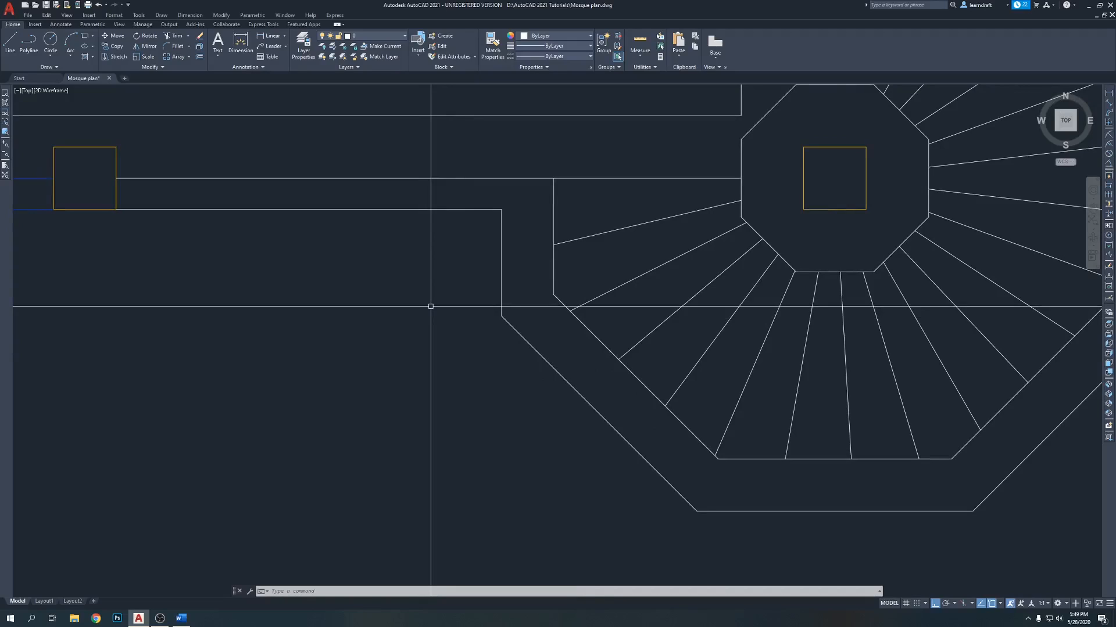
{"action": "scroll", "coordinate": [430, 306], "scroll_direction": "up", "scroll_amount": 2}
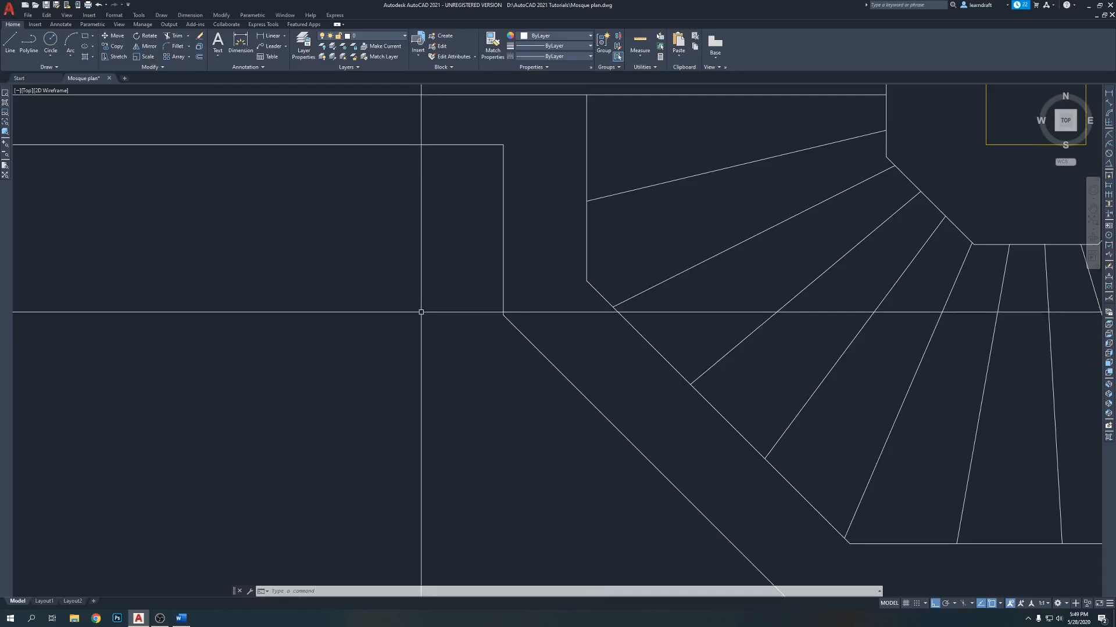
{"action": "scroll", "coordinate": [420, 312], "scroll_direction": "down", "scroll_amount": 5}
{"action": "mouse_move", "coordinate": [421, 312]}
{"action": "middle_mouse_down"}
{"action": "mouse_move", "coordinate": [321, 364]}
{"action": "mouse_move", "coordinate": [291, 433]}
{"action": "mouse_move", "coordinate": [398, 363]}
{"action": "middle_mouse_up"}
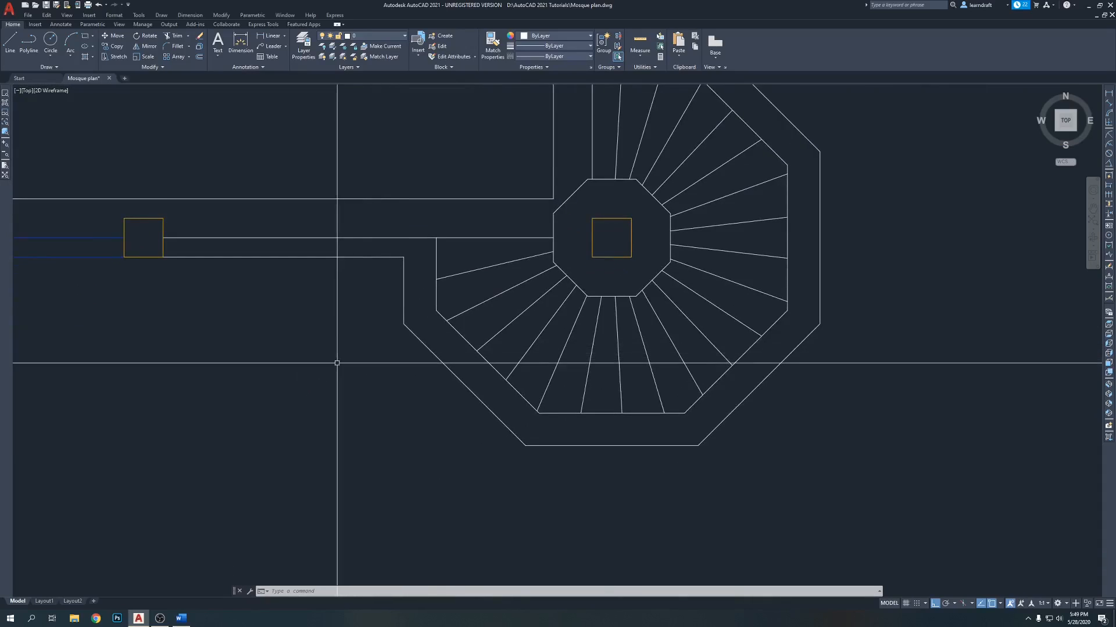
Step: Draw a line across the wall thickness, joining the inner and outer octagon corners on the lower west side
{"action": "scroll", "coordinate": [328, 373], "scroll_direction": "up", "scroll_amount": 2}
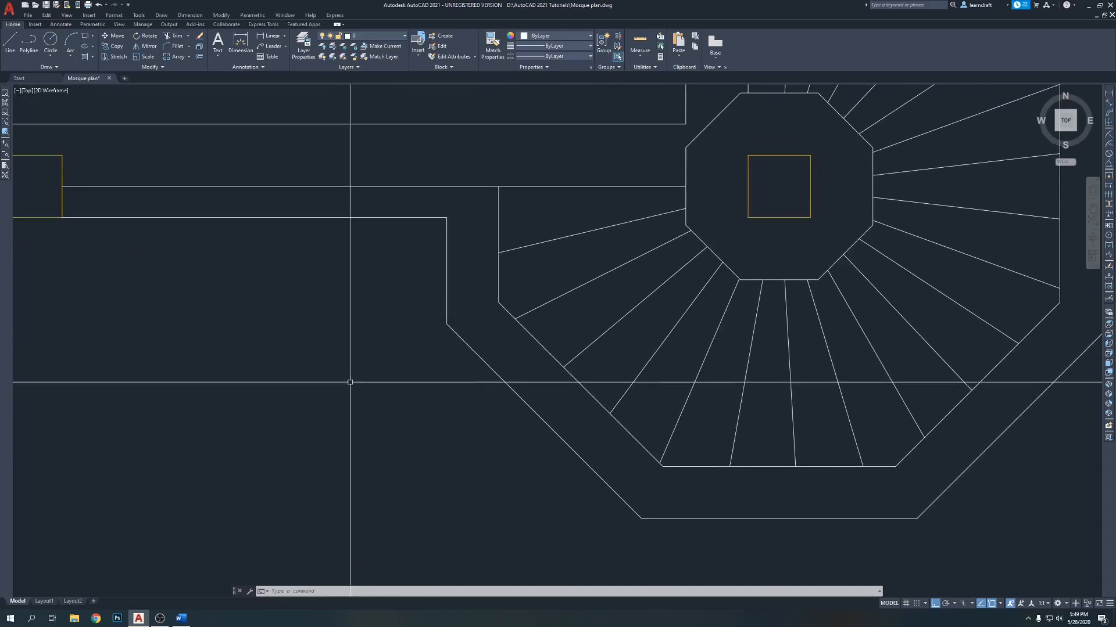
{"action": "type", "text": "l"}
{"action": "key", "text": "Return"}
{"action": "scroll", "coordinate": [512, 326], "scroll_direction": "up", "scroll_amount": 4}
{"action": "left_click", "coordinate": [505, 302]}
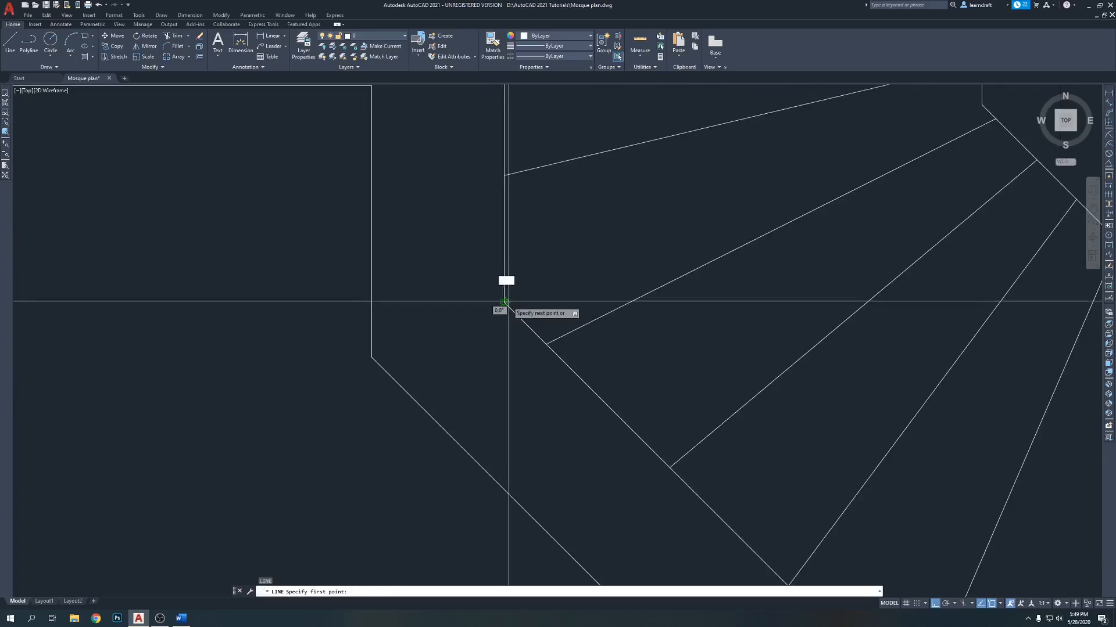
{"action": "left_click", "coordinate": [373, 355]}
{"action": "key", "text": "Return"}
{"action": "middle_click_drag", "start_coordinate": [439, 280], "coordinate": [454, 350]}
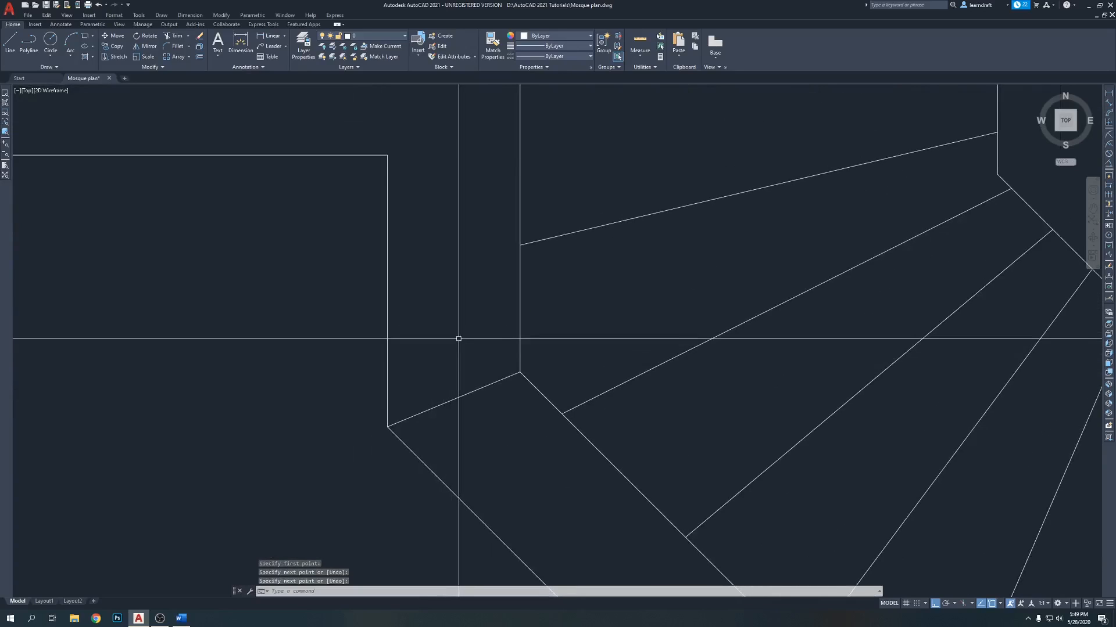
Step: Draw a horizontal line from the inner octagon corner westward, crossing the outer wall face
{"action": "type", "text": "l"}
{"action": "key", "text": "Return"}
{"action": "left_click", "coordinate": [518, 371]}
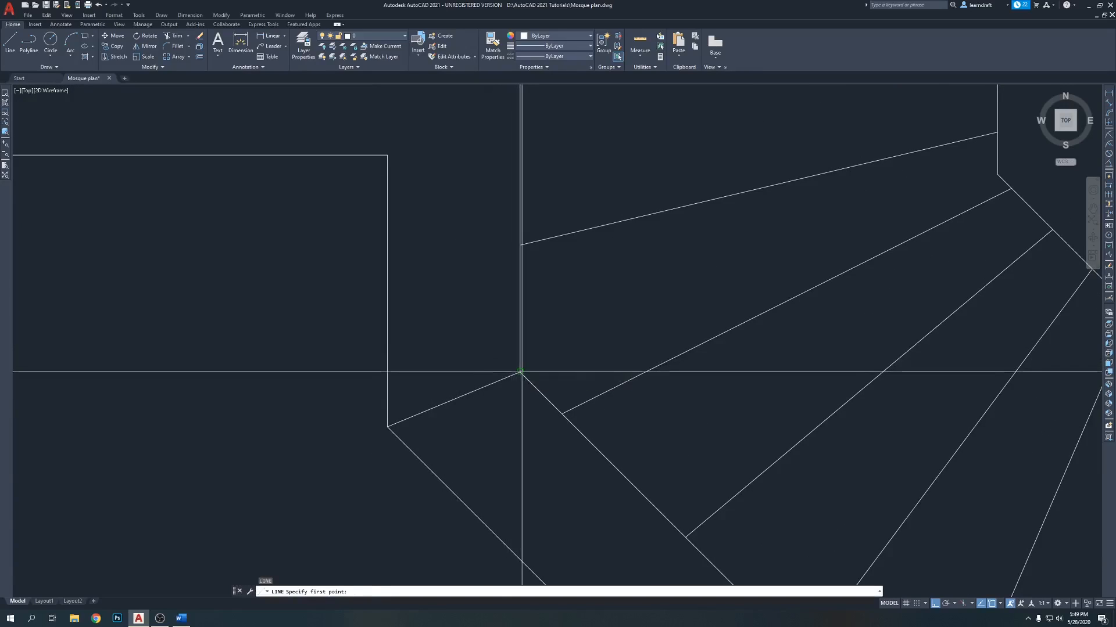
{"action": "left_click", "coordinate": [274, 404]}
{"action": "key", "text": "Return"}
{"action": "mouse_move", "coordinate": [455, 332]}
{"action": "middle_mouse_down"}
{"action": "mouse_move", "coordinate": [477, 267]}
{"action": "mouse_move", "coordinate": [506, 291]}
{"action": "middle_mouse_up"}
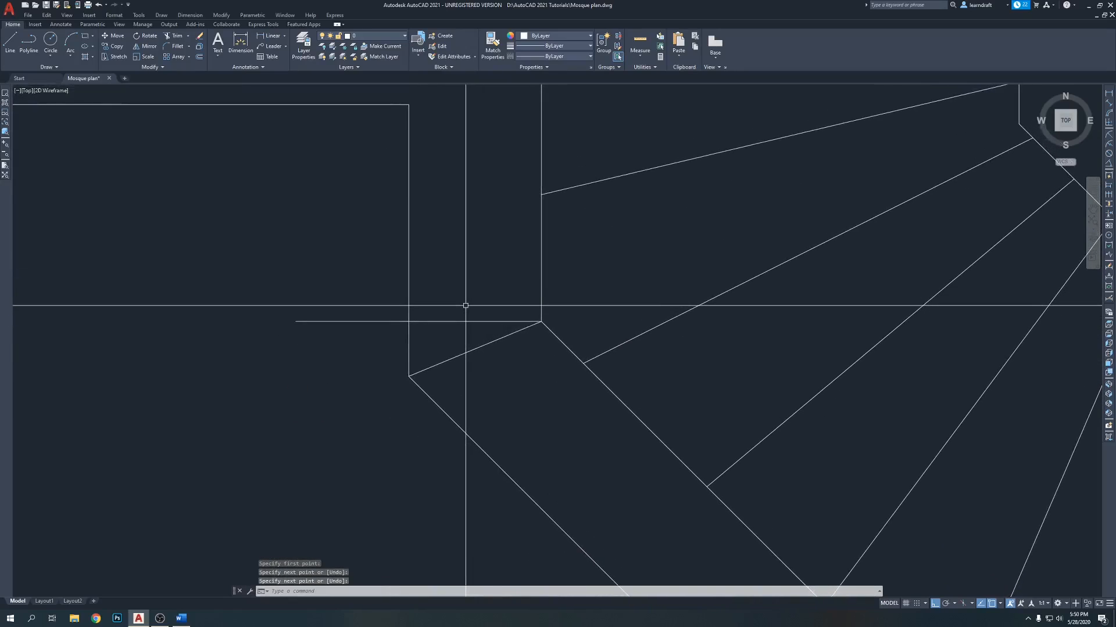
Step: Try offsetting the horizontal line 6 inches upward, and erase the copy
{"action": "key", "text": "Return"}
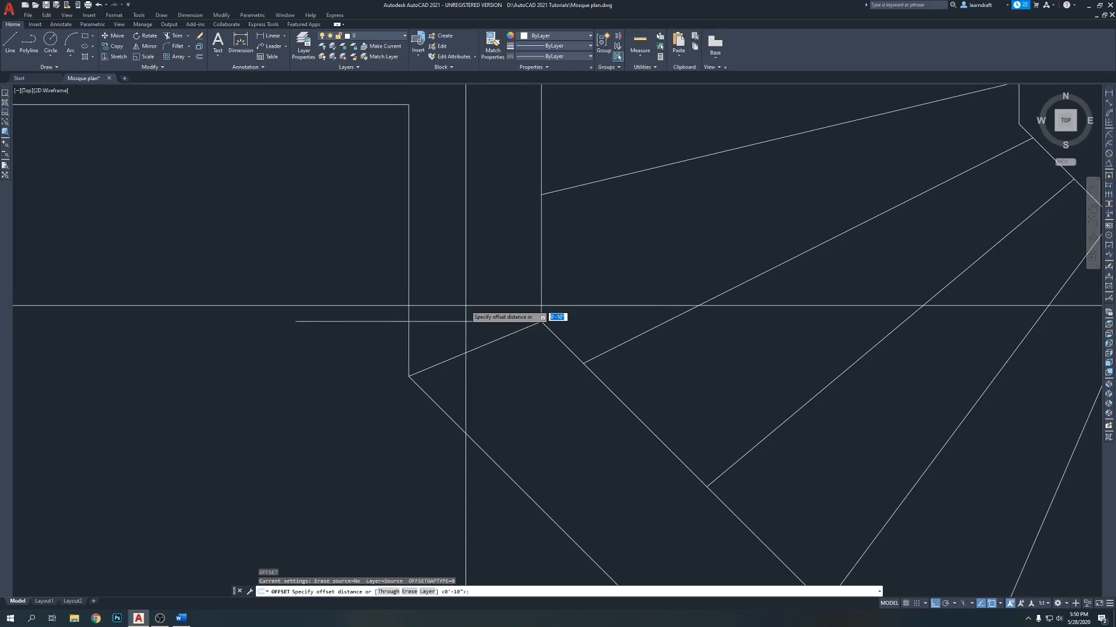
{"action": "type", "text": "6"}
{"action": "key", "text": "Return"}
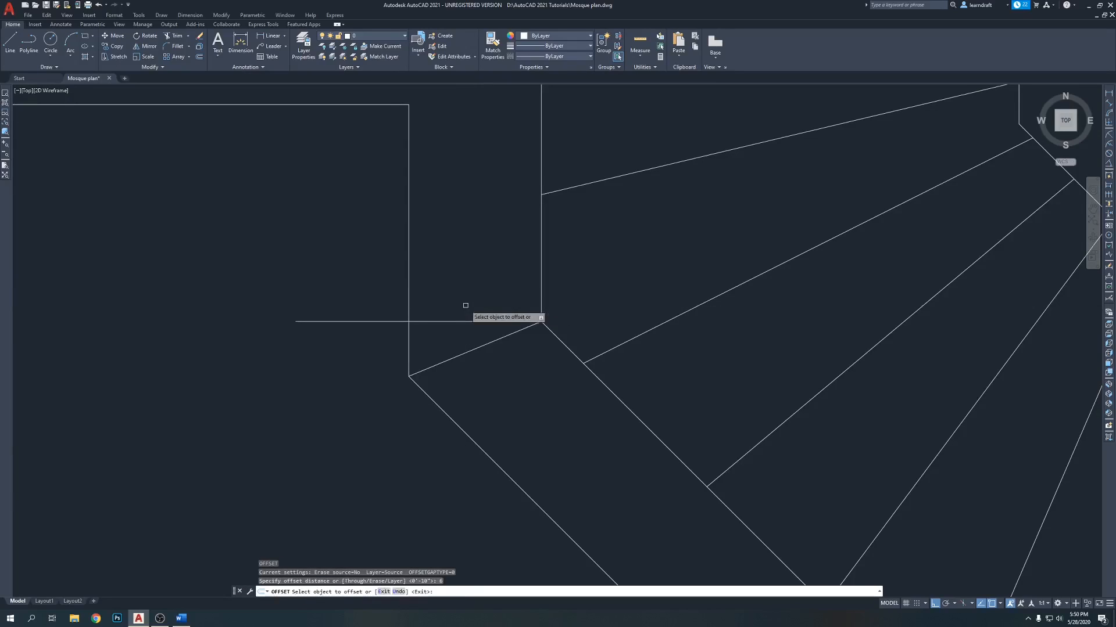
{"action": "left_click", "coordinate": [455, 319]}
{"action": "left_click", "coordinate": [468, 278]}
{"action": "key", "text": "Return"}
{"action": "left_click", "coordinate": [466, 236]}
{"action": "left_click", "coordinate": [457, 264]}
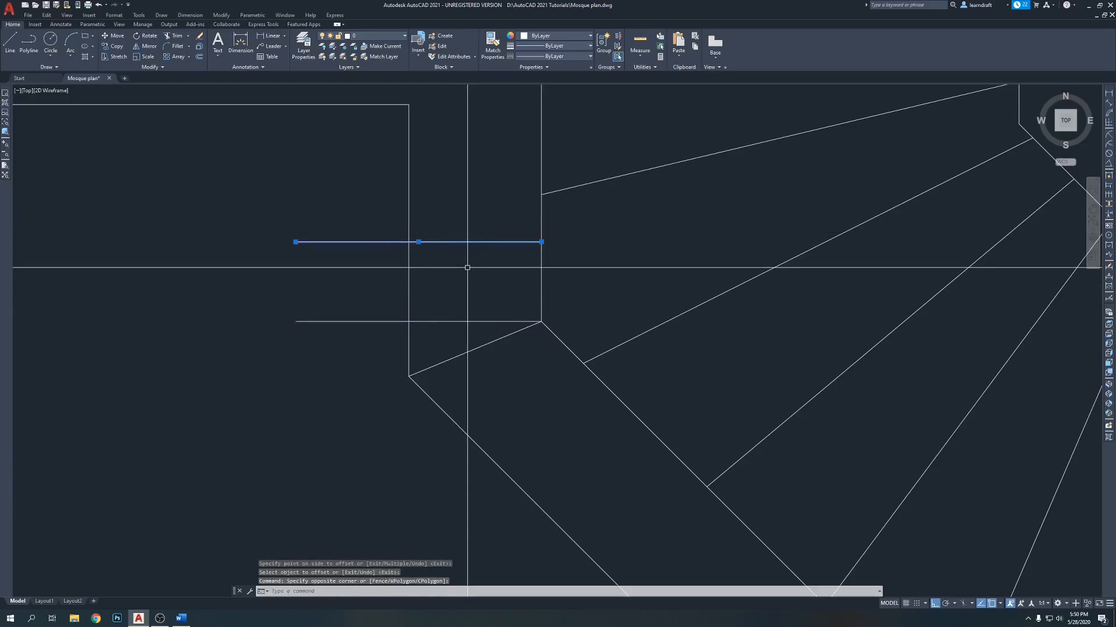
Step: Offset the horizontal line upward by a shorter distance, and erase the original line at the octagon corner
{"action": "key", "text": "Return"}
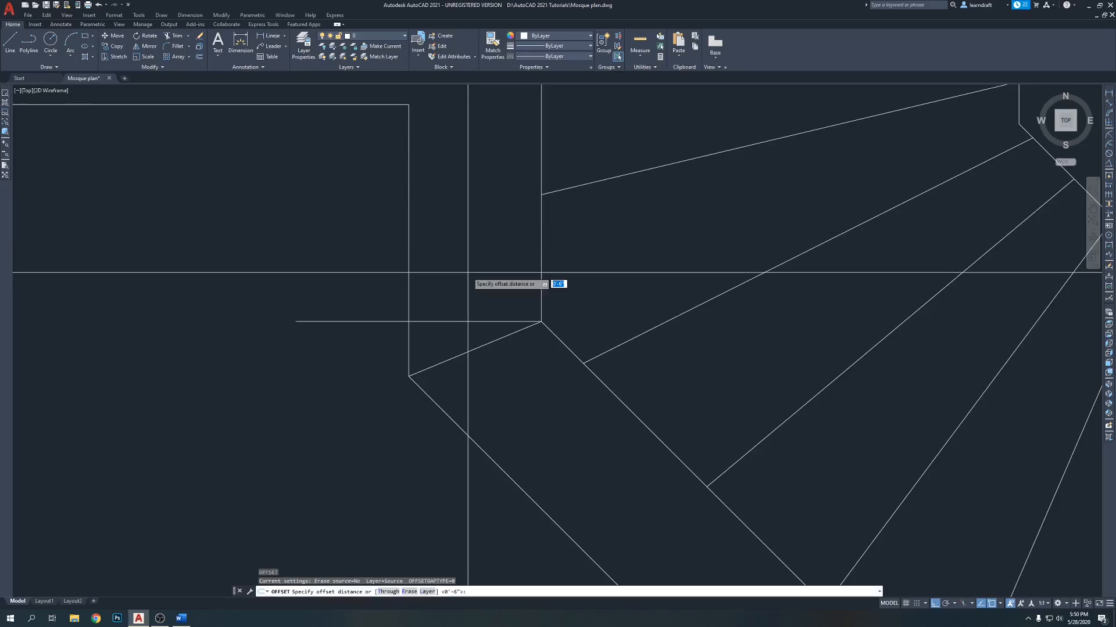
{"action": "key", "text": "Return"}
{"action": "left_click", "coordinate": [451, 321]}
{"action": "left_click", "coordinate": [460, 271]}
{"action": "key", "text": "Return"}
{"action": "middle_click_drag", "start_coordinate": [460, 271], "coordinate": [431, 225]}
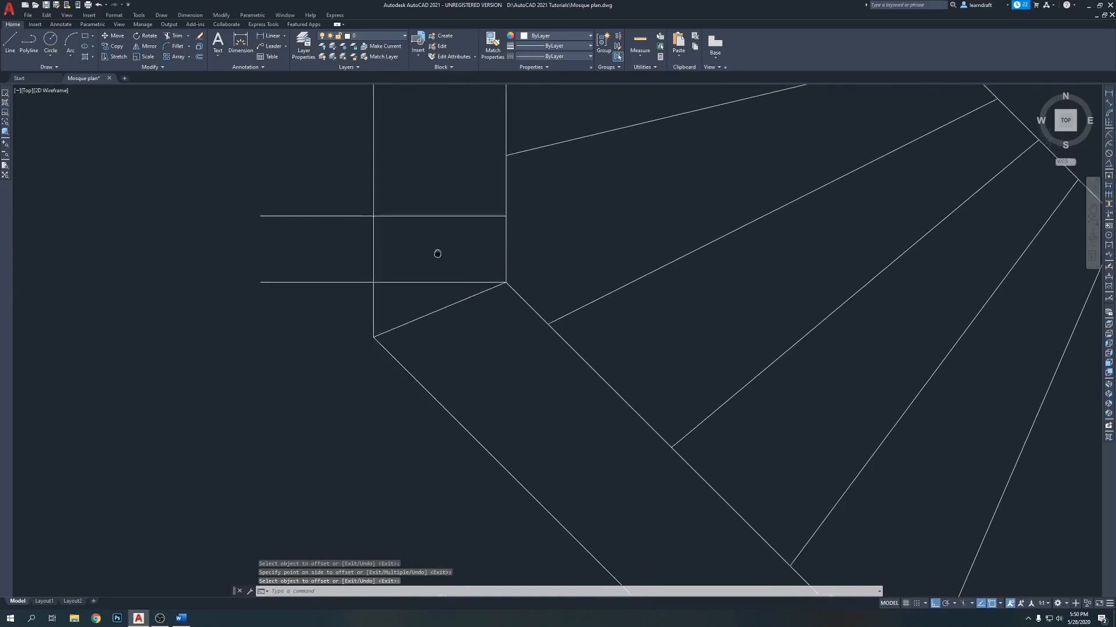
{"action": "middle_click_drag", "start_coordinate": [441, 246], "coordinate": [423, 261]}
{"action": "middle_click_drag", "start_coordinate": [473, 347], "coordinate": [435, 303]}
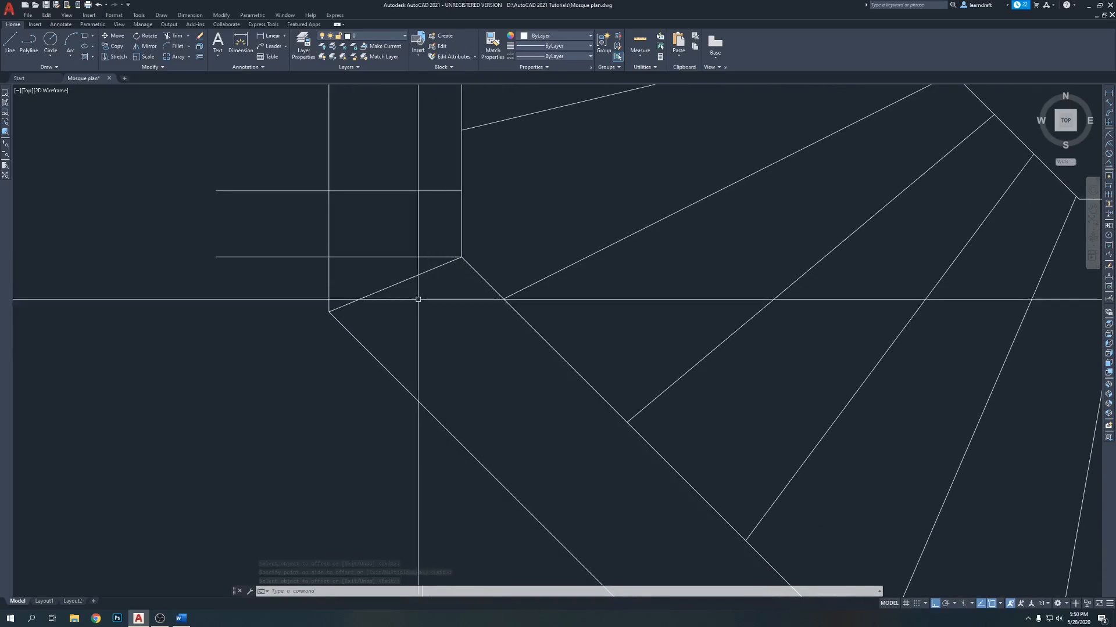
{"action": "middle_click_drag", "start_coordinate": [285, 330], "coordinate": [302, 346]}
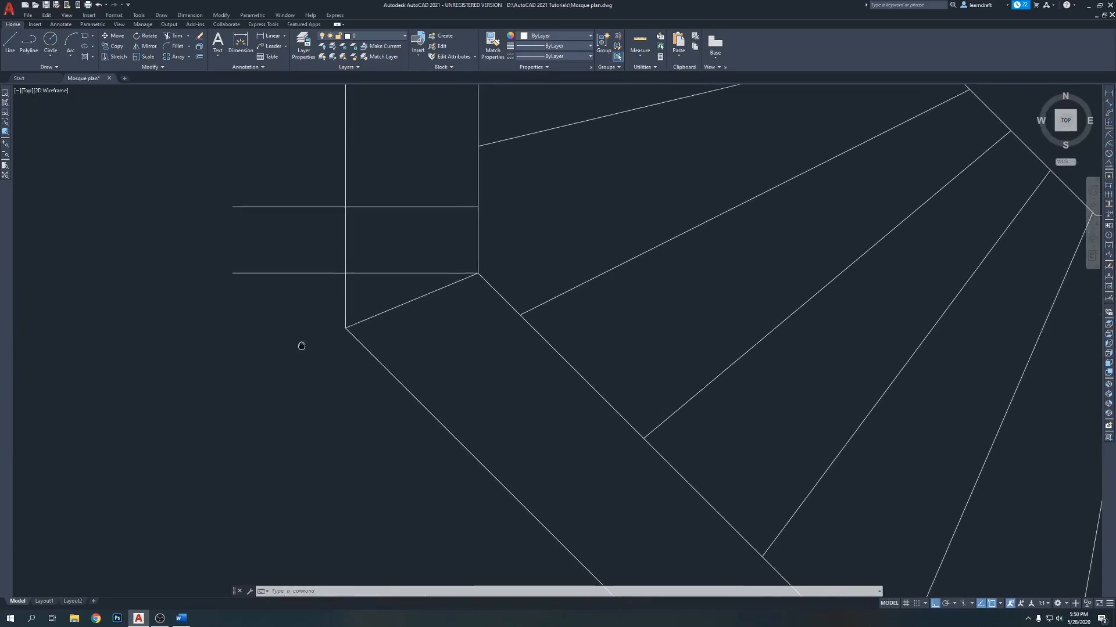
{"action": "left_click", "coordinate": [412, 274]}
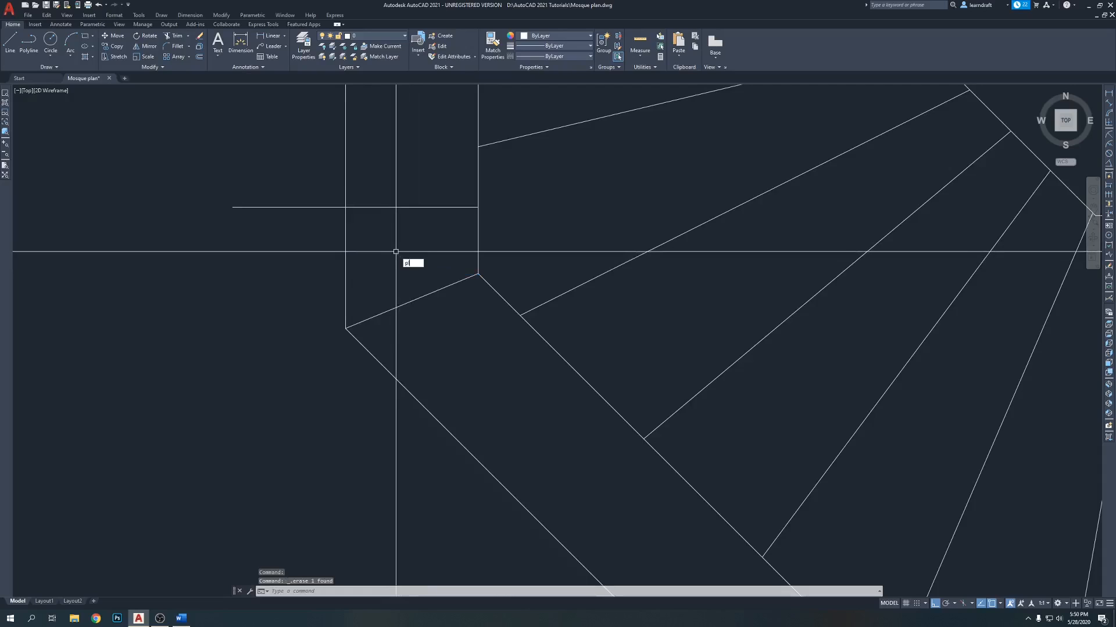
Step: Trace the corner column as a closed four-sided polyline between the inner and outer wall faces, from the offset line to the octagon corners
{"action": "type", "text": "l"}
{"action": "key", "text": "Return"}
{"action": "left_click", "coordinate": [478, 273]}
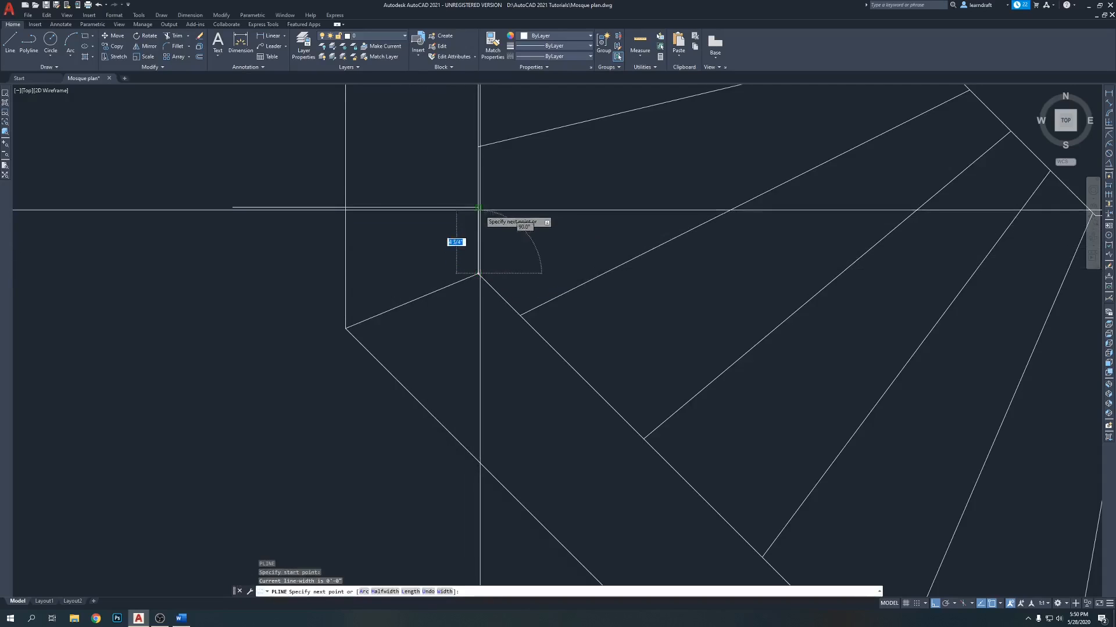
{"action": "left_click", "coordinate": [478, 208]}
{"action": "left_click", "coordinate": [346, 208]}
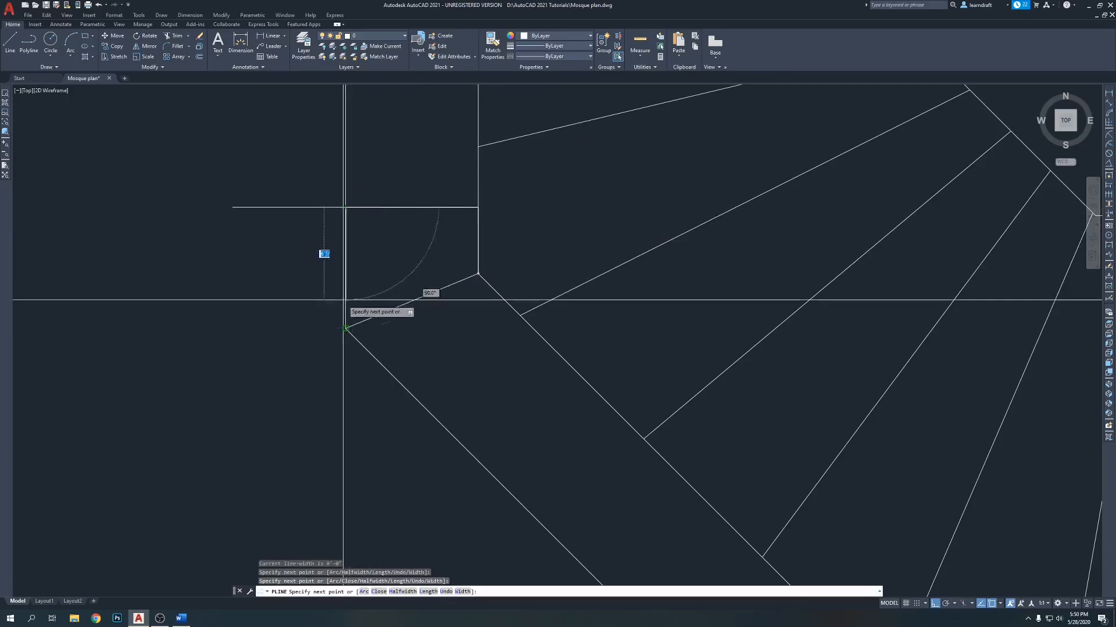
{"action": "left_click", "coordinate": [346, 328]}
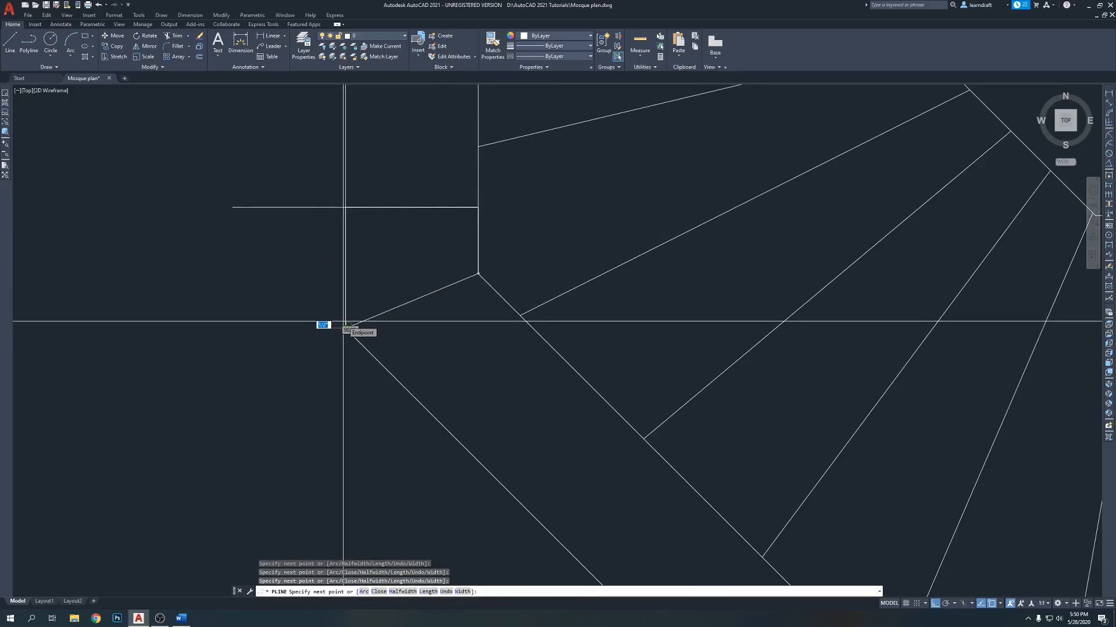
{"action": "type", "text": "c"}
{"action": "key", "text": "Return"}
Step: Erase the horizontal construction line that extends west past the outer wall face
{"action": "left_click", "coordinate": [250, 207]}
{"action": "left_click", "coordinate": [223, 160]}
{"action": "key", "text": "Delete"}
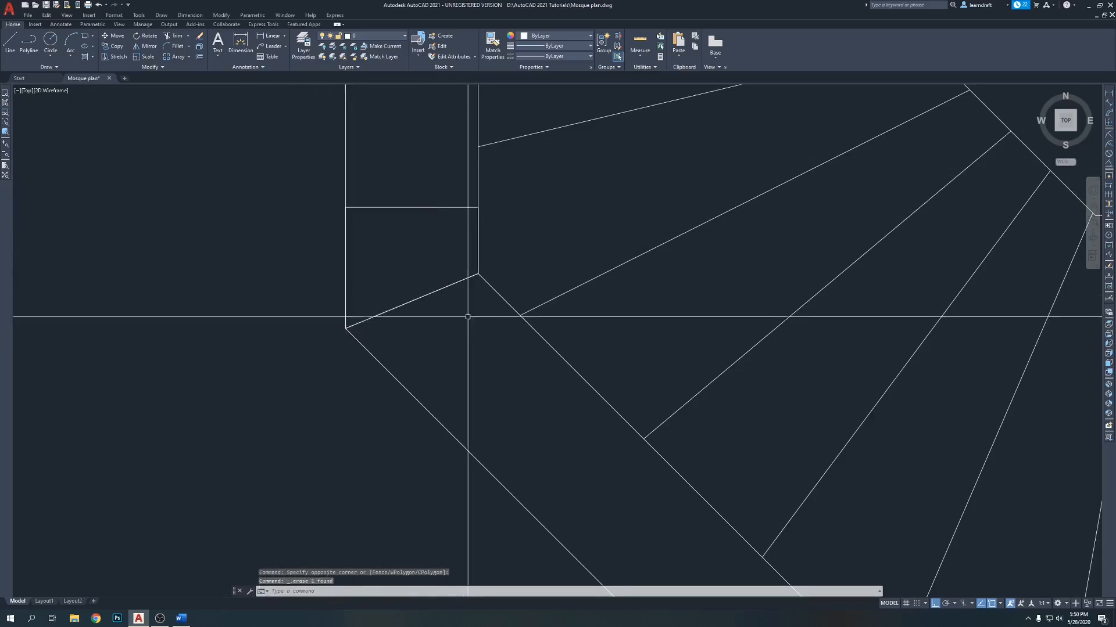
Step: Mirror the column outline across the line joining the inner and outer octagon corners, keeping the original
{"action": "left_click", "coordinate": [434, 290]}
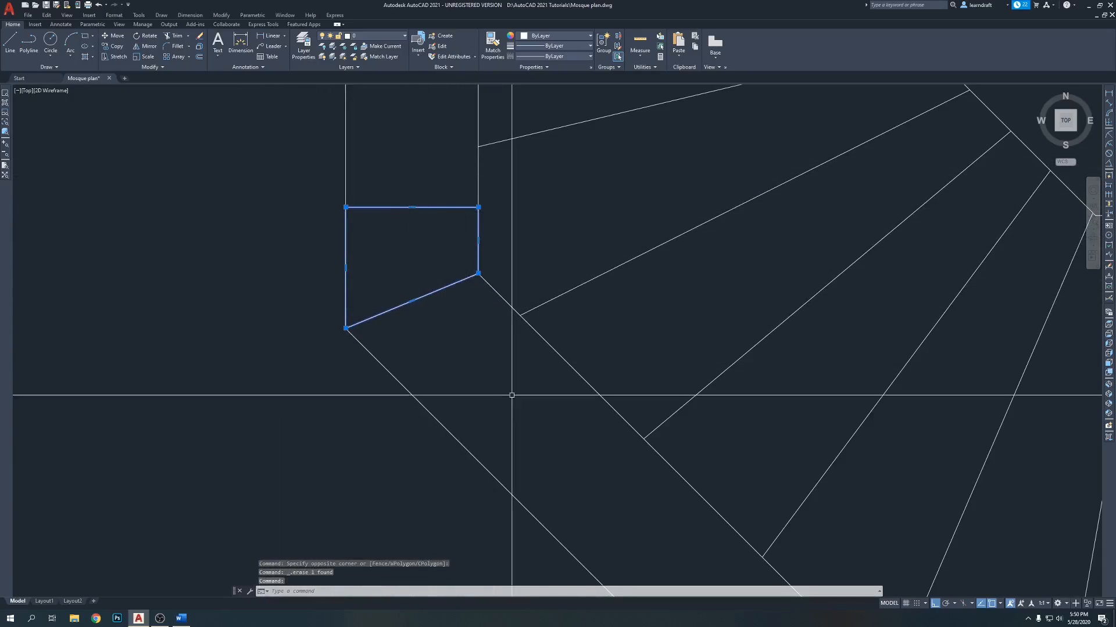
{"action": "type", "text": "i"}
{"action": "key", "text": "Return"}
{"action": "left_click", "coordinate": [478, 273]}
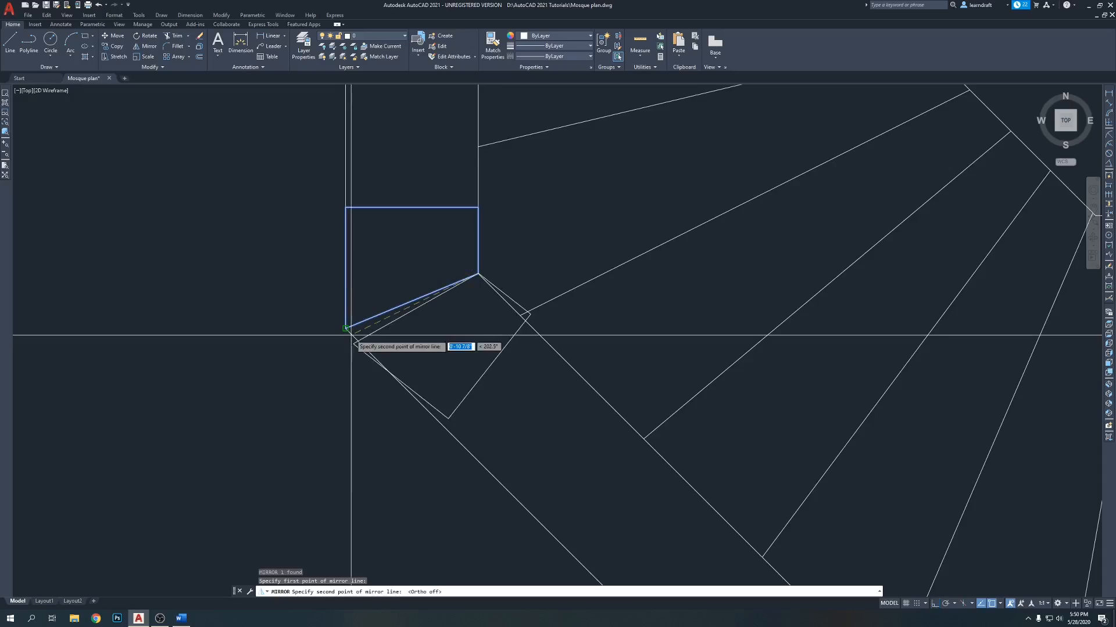
{"action": "key", "text": "F8"}
{"action": "left_click", "coordinate": [346, 328]}
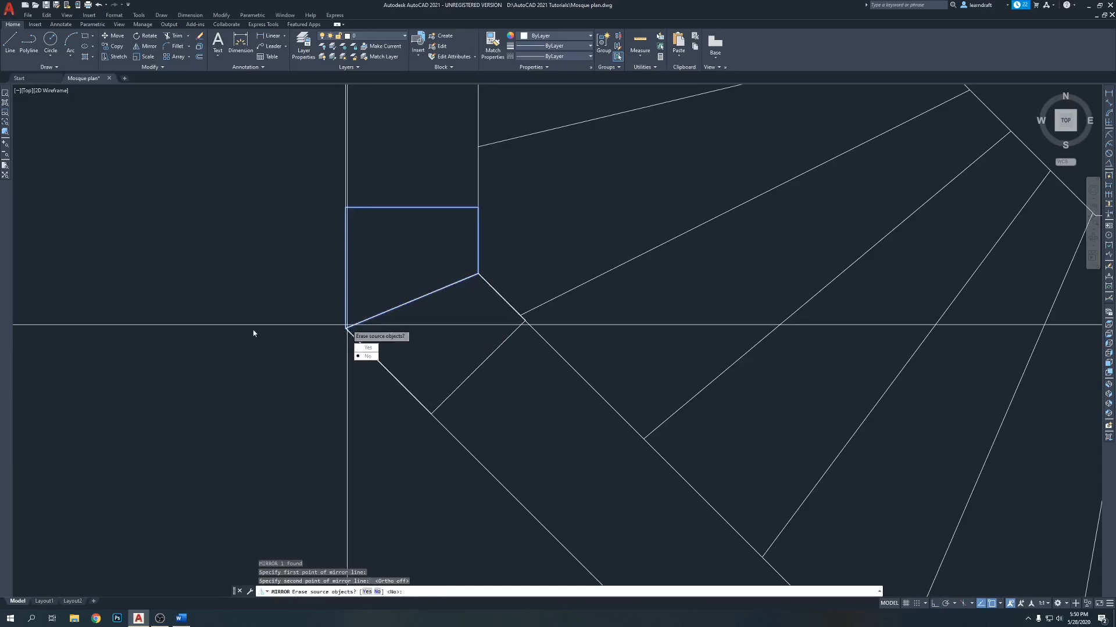
{"action": "key", "text": "Return"}
{"action": "mouse_move", "coordinate": [532, 242]}
{"action": "middle_mouse_down"}
{"action": "mouse_move", "coordinate": [461, 269]}
{"action": "mouse_move", "coordinate": [472, 255]}
{"action": "middle_mouse_up"}
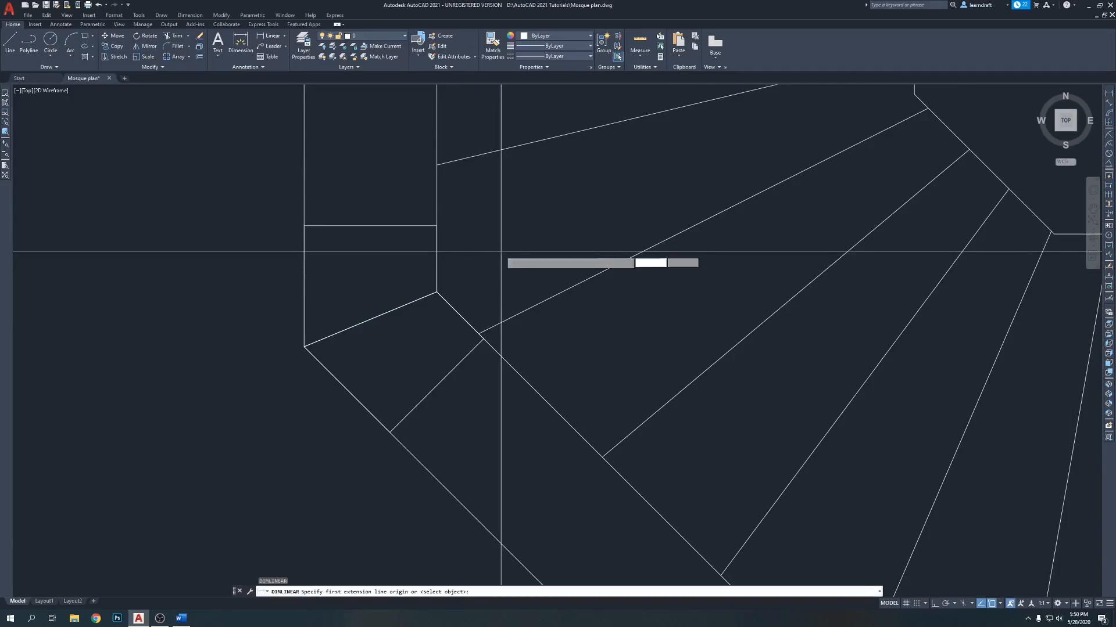
{"action": "left_click", "coordinate": [306, 225]}
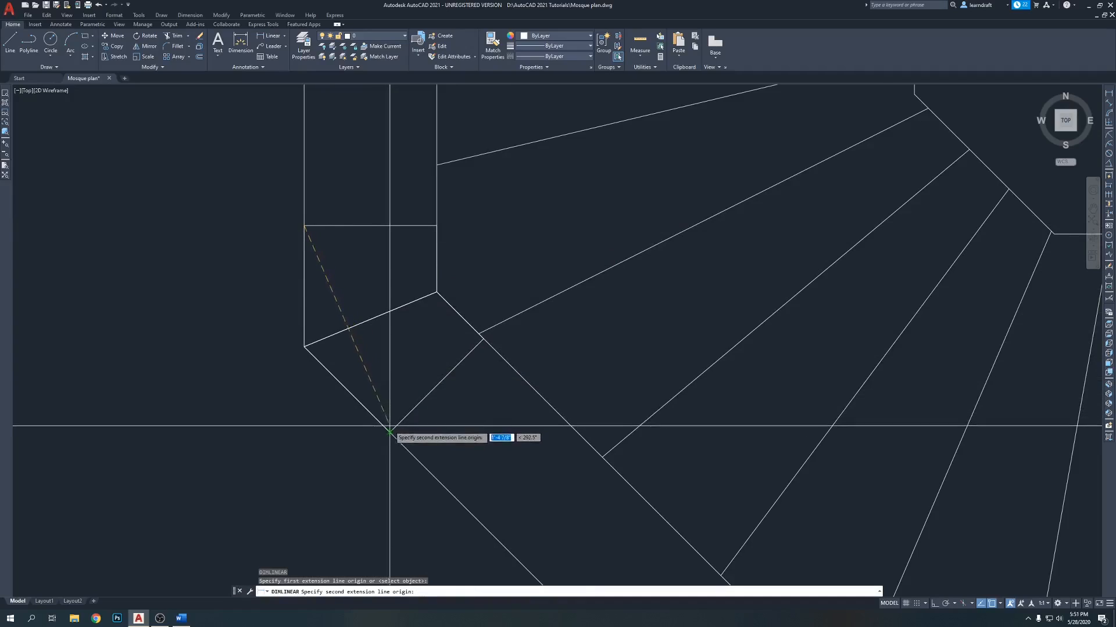
{"action": "key", "text": "Escape"}
{"action": "key", "text": "Escape"}
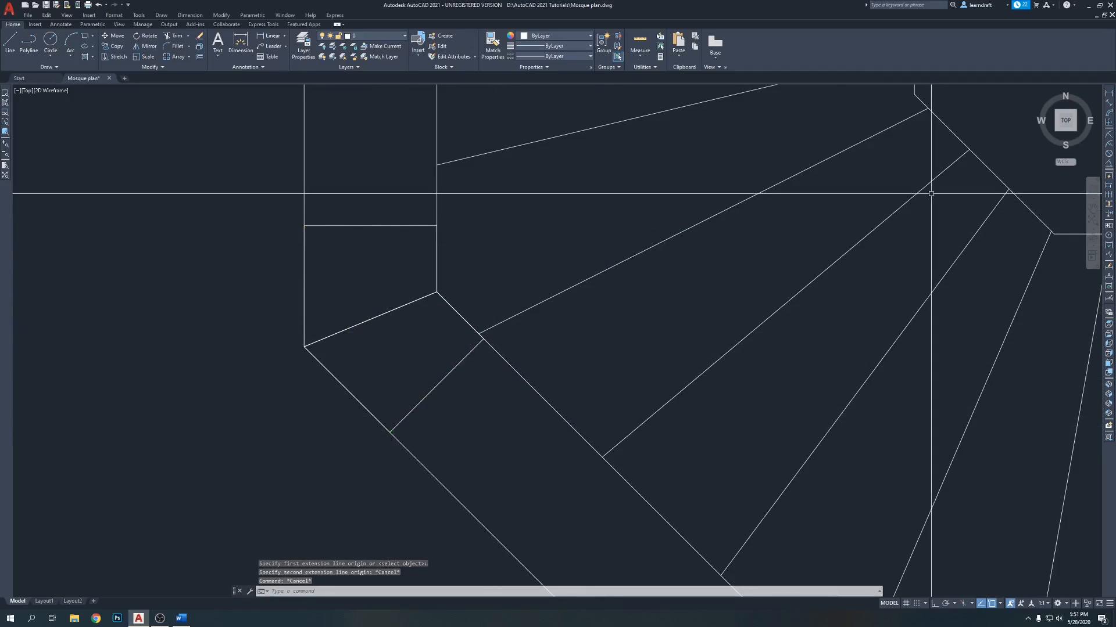
Step: Add an aligned dimension between the outer end corners of the two column outlines, placed outside the wall to the southwest
{"action": "left_click", "coordinate": [1109, 104]}
{"action": "left_click", "coordinate": [304, 226]}
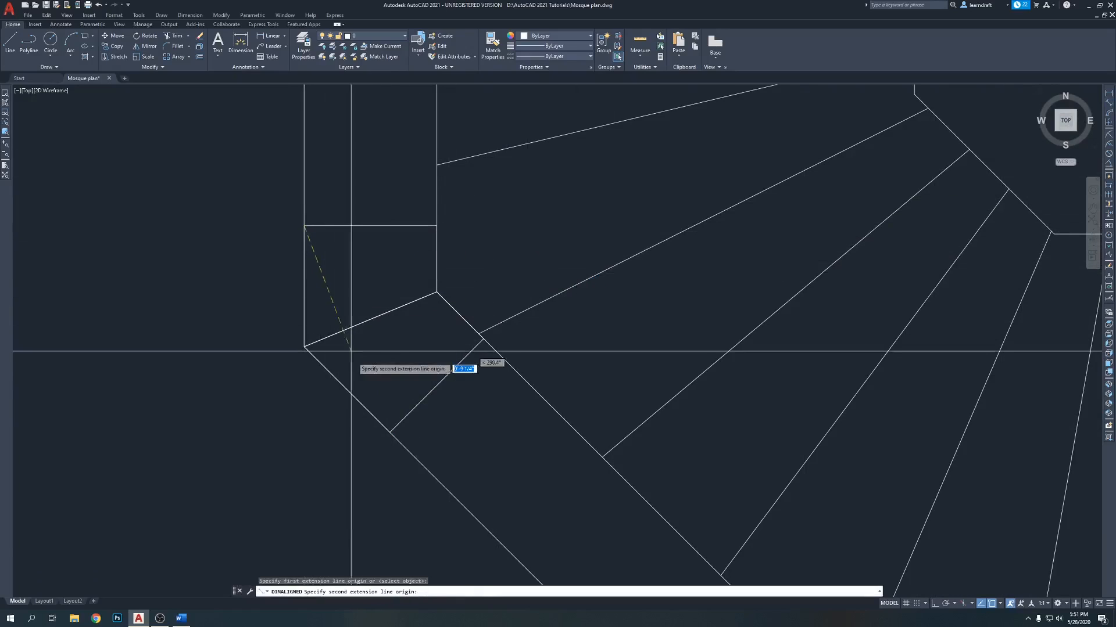
{"action": "left_click", "coordinate": [389, 432]}
{"action": "scroll", "coordinate": [394, 347], "scroll_direction": "down", "scroll_amount": 4}
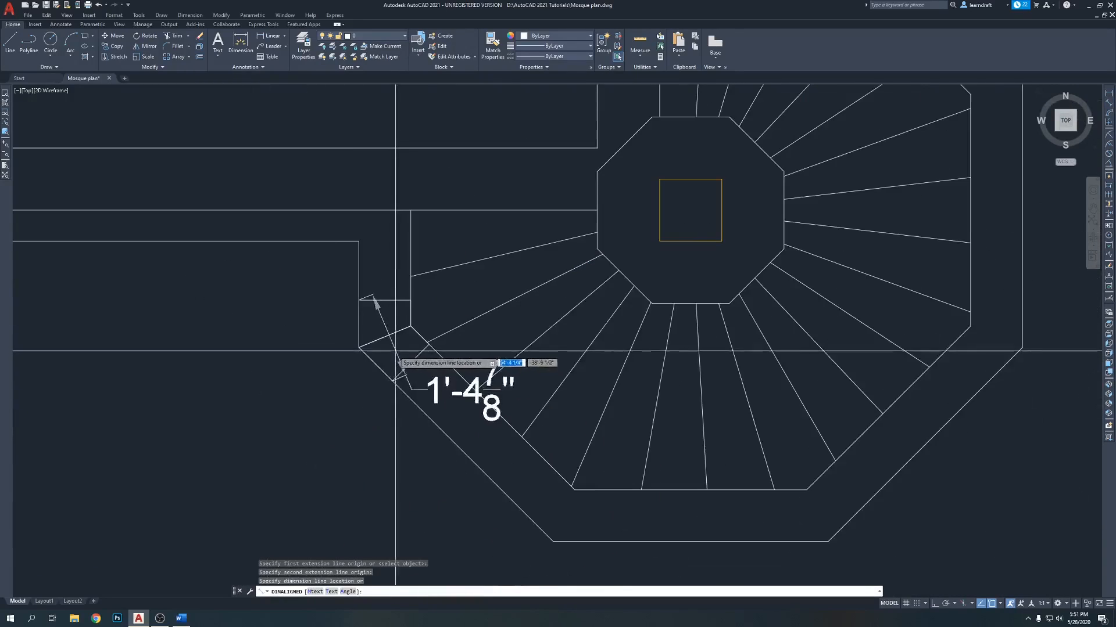
{"action": "left_click", "coordinate": [263, 405]}
{"action": "mouse_move", "coordinate": [272, 301]}
{"action": "middle_mouse_down"}
{"action": "mouse_move", "coordinate": [327, 308]}
{"action": "mouse_move", "coordinate": [329, 299]}
{"action": "middle_mouse_up"}
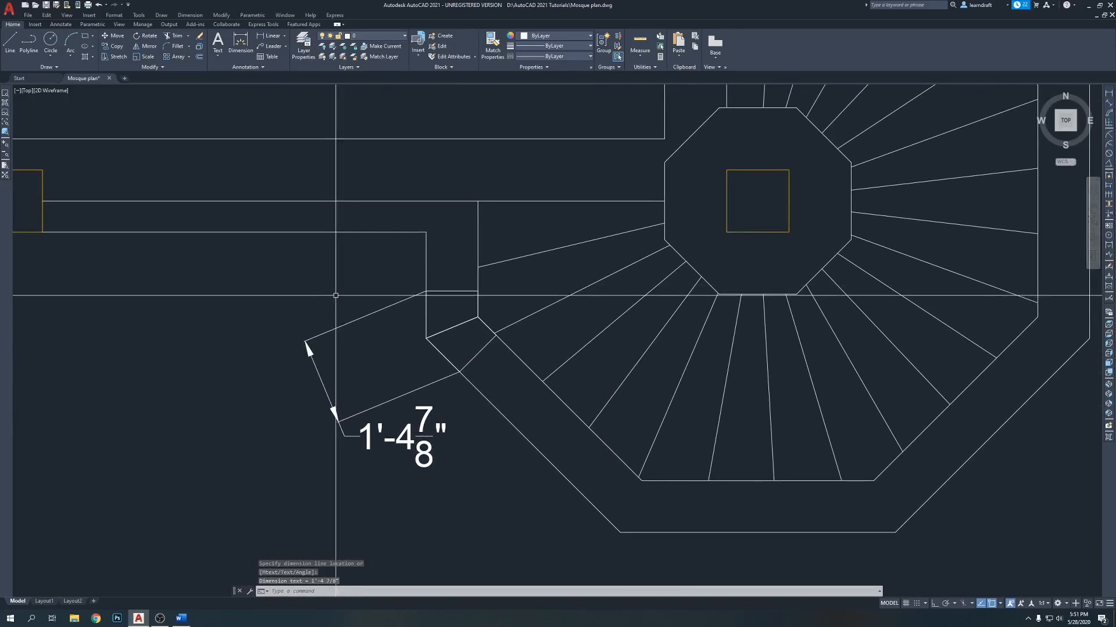
Step: Measure the aligned distance between the inner end corners of the two column outlines
{"action": "scroll", "coordinate": [465, 311], "scroll_direction": "up", "scroll_amount": 2}
{"action": "key", "text": "Return"}
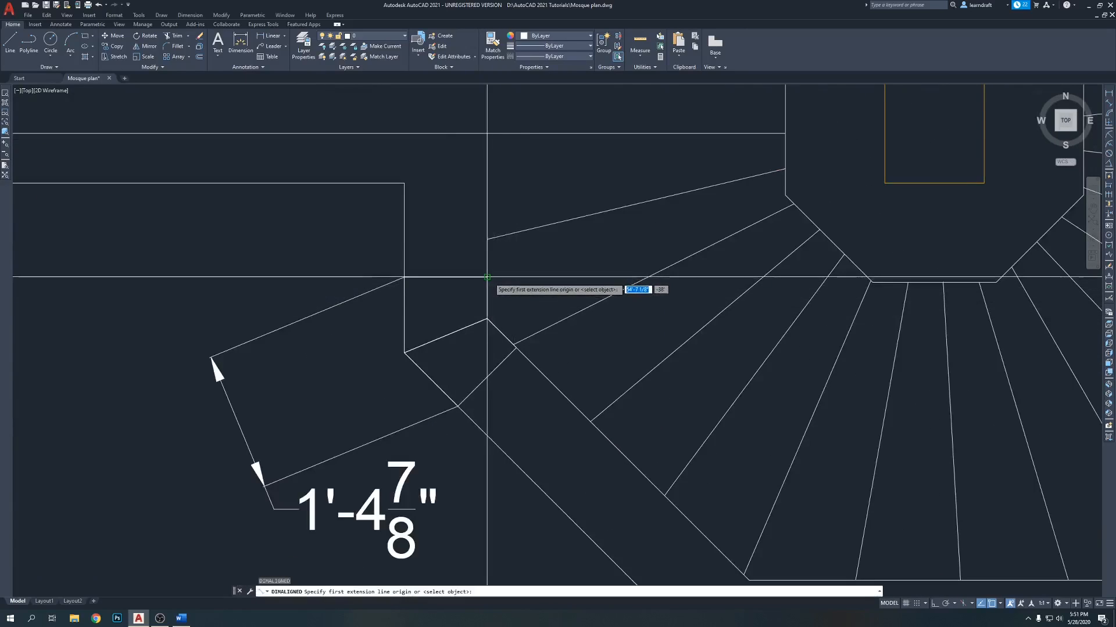
{"action": "left_click", "coordinate": [487, 277]}
{"action": "left_click", "coordinate": [516, 347]}
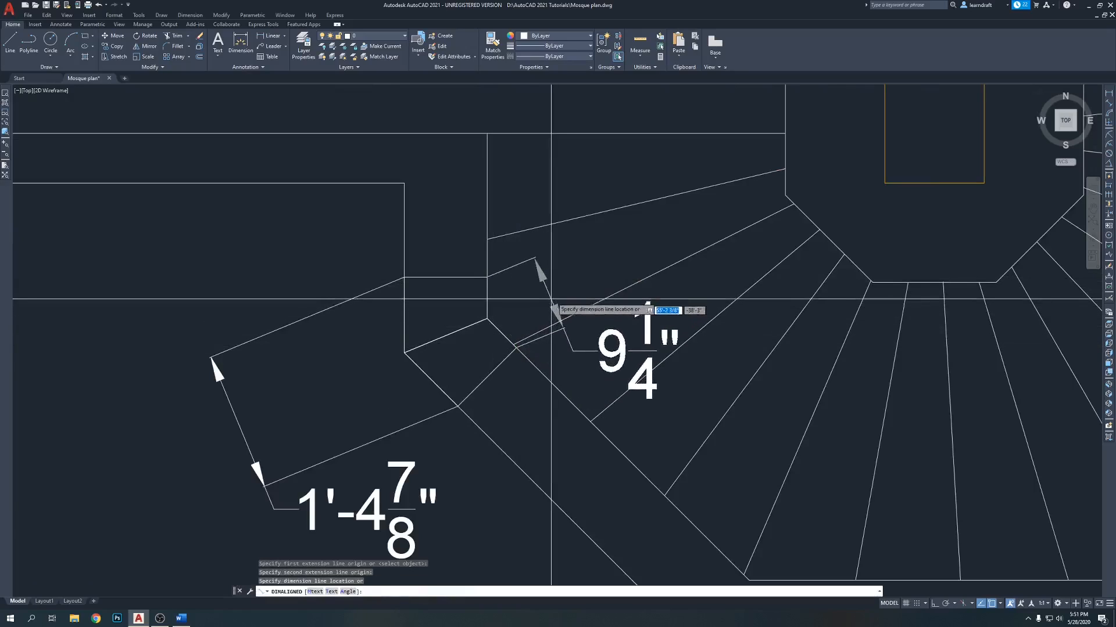
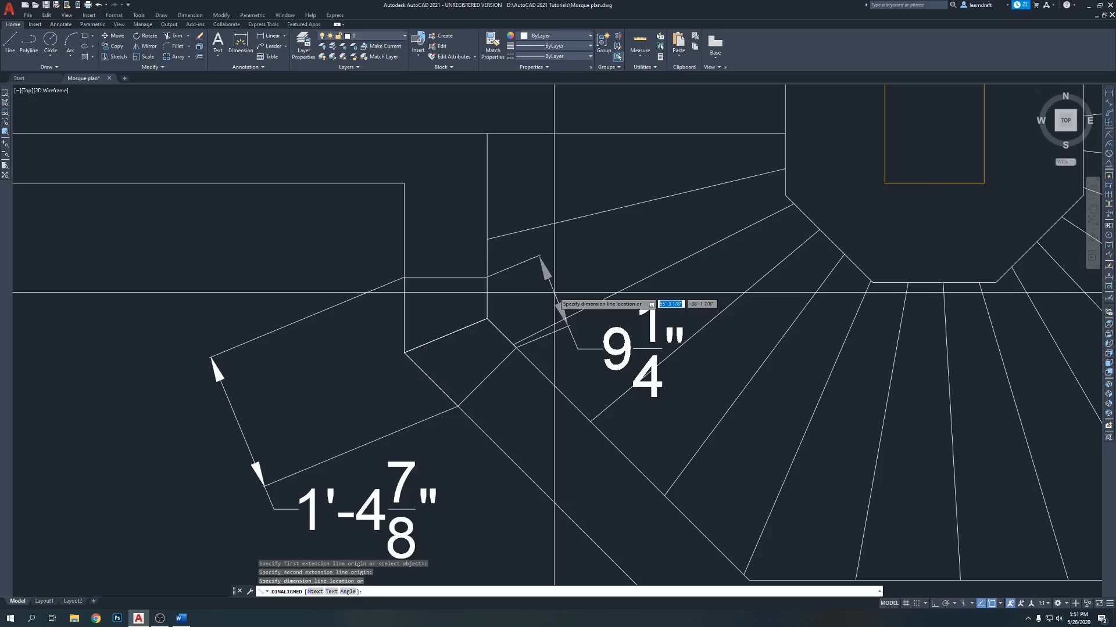
{"action": "key", "text": "Escape"}
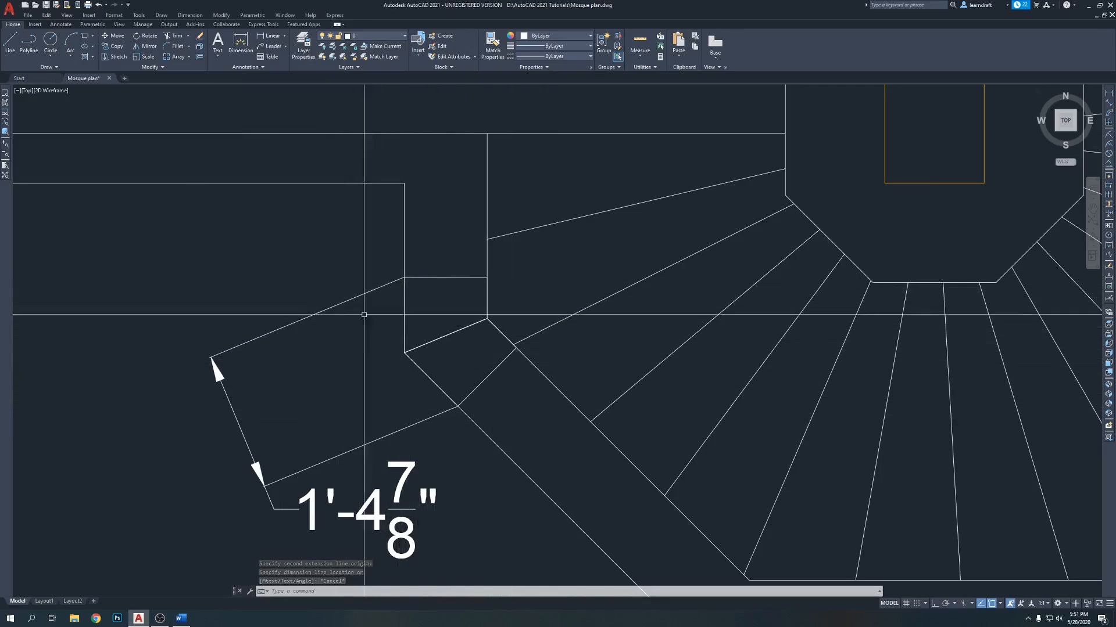
Step: Erase the aligned dimension outside the corner column
{"action": "middle_click_drag", "start_coordinate": [324, 267], "coordinate": [341, 257]}
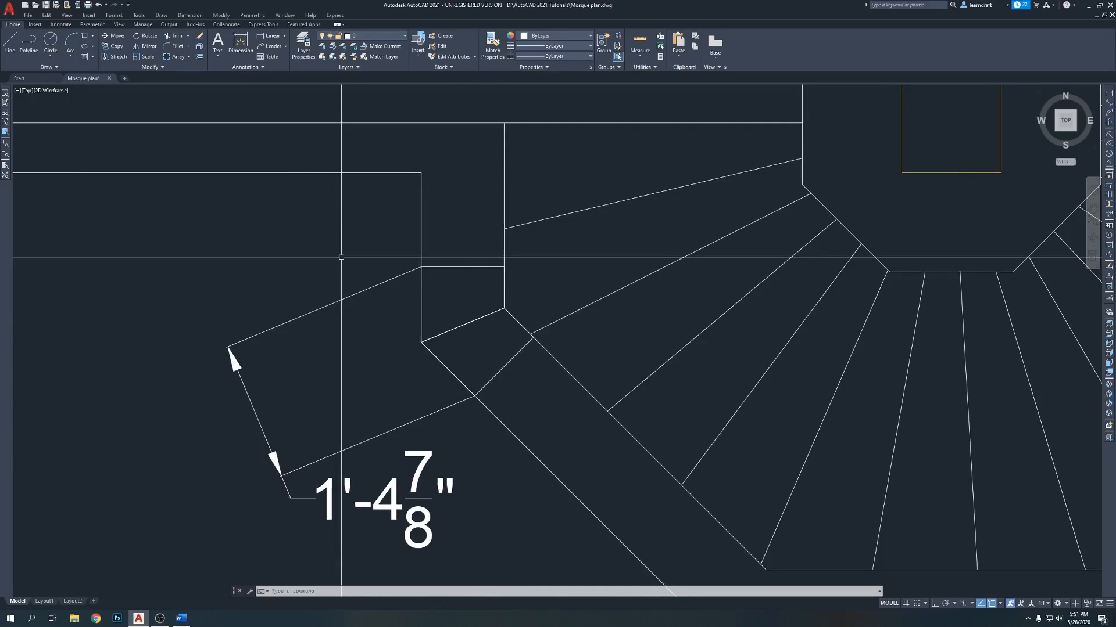
{"action": "middle_click_drag", "start_coordinate": [368, 368], "coordinate": [372, 326]}
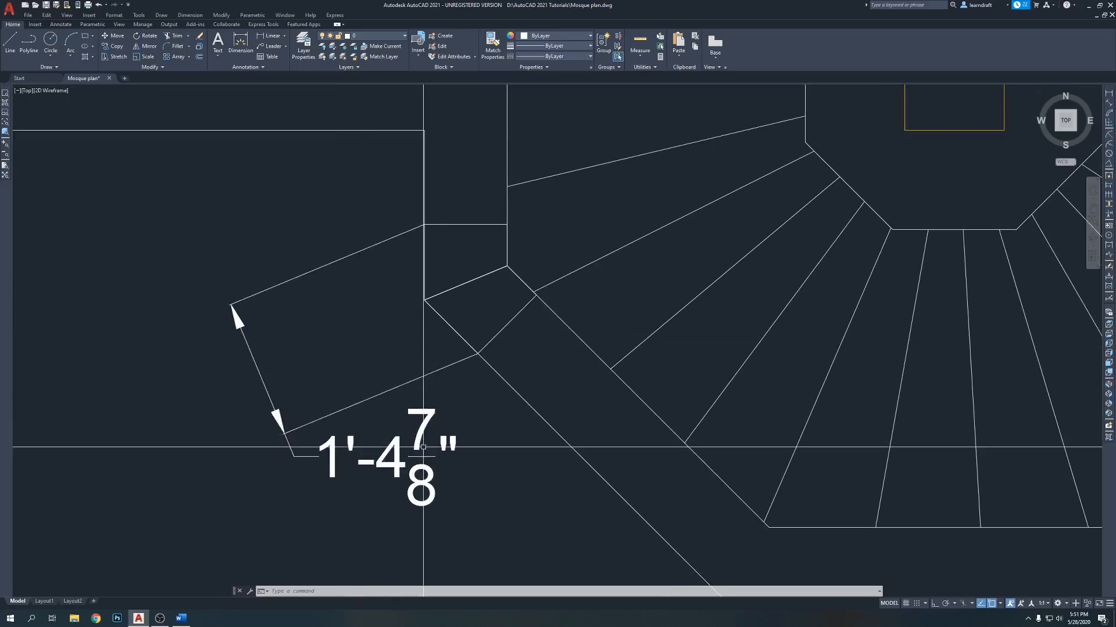
{"action": "middle_click_drag", "start_coordinate": [399, 369], "coordinate": [407, 391]}
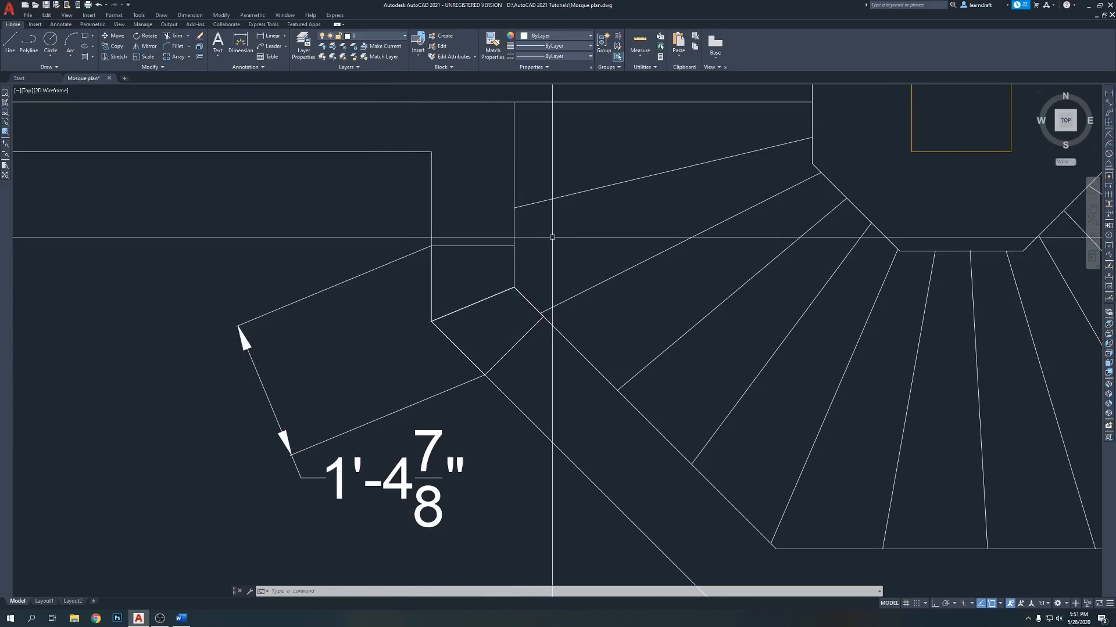
{"action": "scroll", "coordinate": [479, 279], "scroll_direction": "up", "scroll_amount": 2}
{"action": "scroll", "coordinate": [440, 256], "scroll_direction": "down", "scroll_amount": 2}
{"action": "left_click", "coordinate": [377, 255]}
{"action": "left_click", "coordinate": [333, 302]}
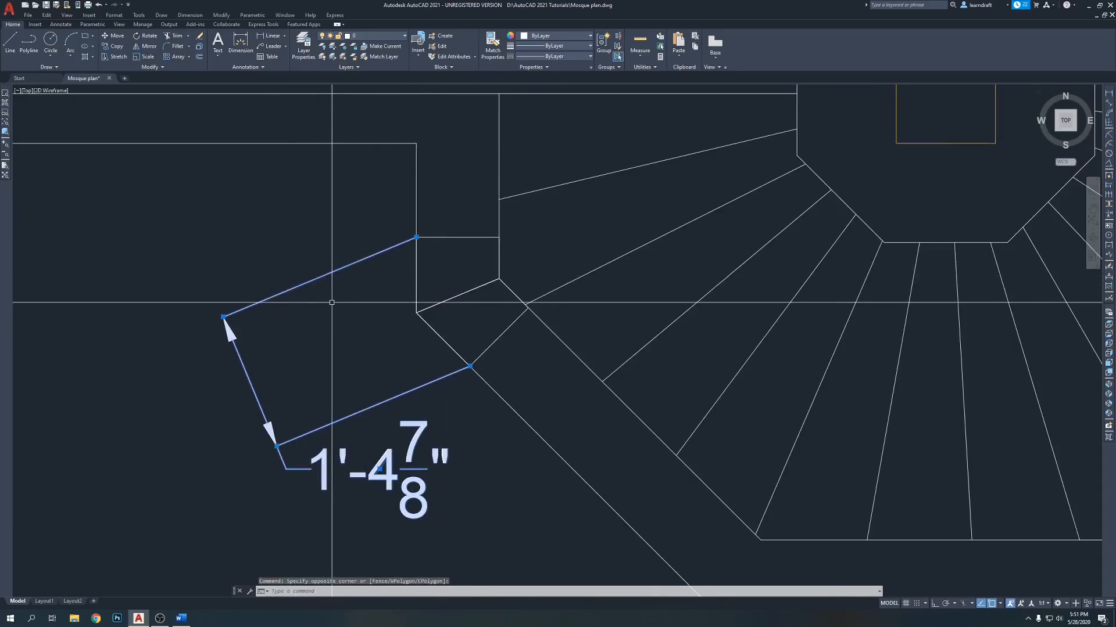
{"action": "key", "text": "Delete"}
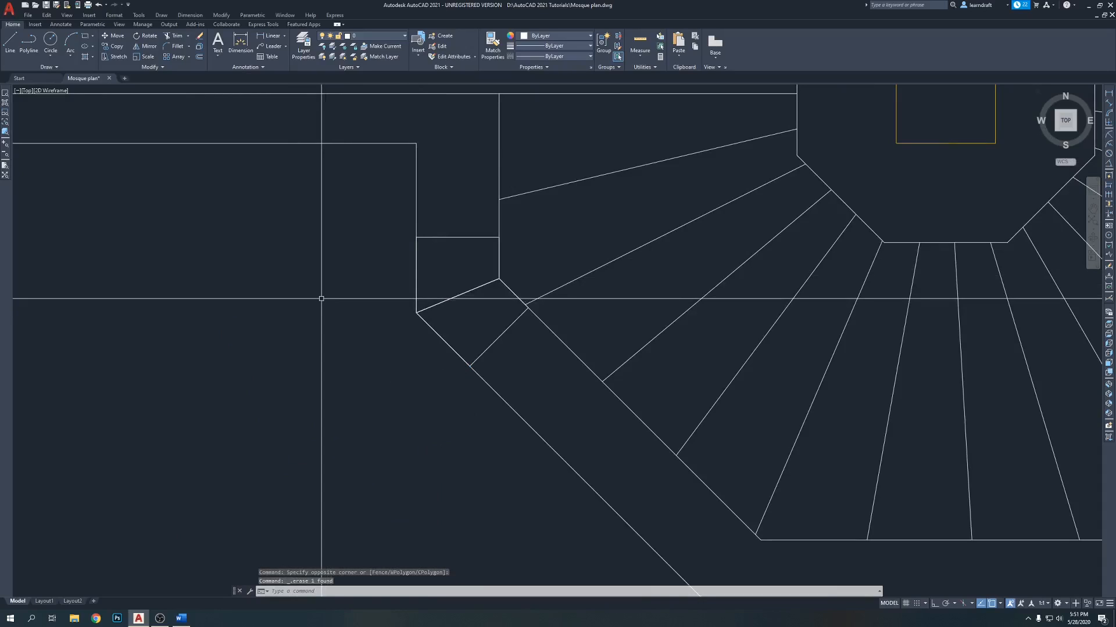
Step: Draw a circle of radius 5 centred on the midpoint of the diagonal line across the wall corner
{"action": "middle_click_drag", "start_coordinate": [518, 254], "coordinate": [479, 272]}
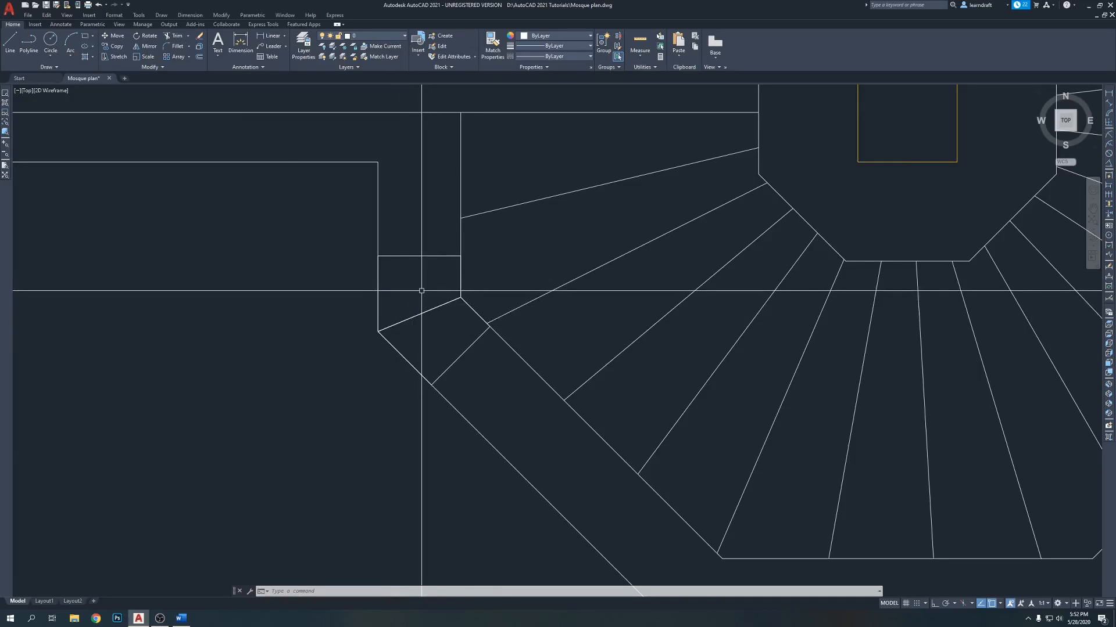
{"action": "key", "text": "Return"}
{"action": "scroll", "coordinate": [435, 321], "scroll_direction": "up", "scroll_amount": 4}
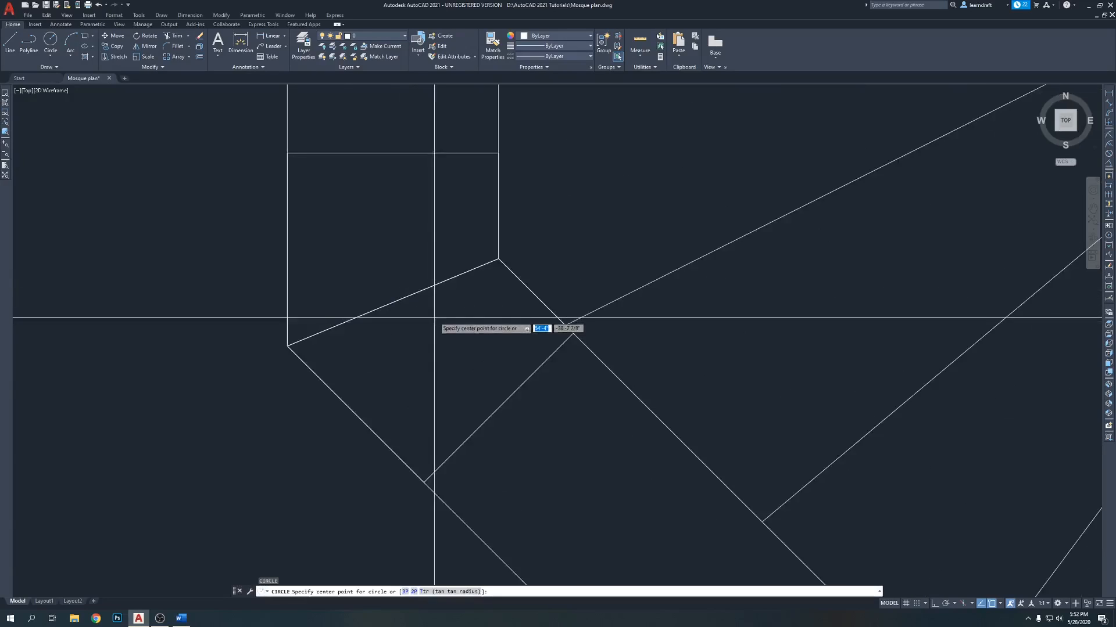
{"action": "left_click", "coordinate": [394, 302]}
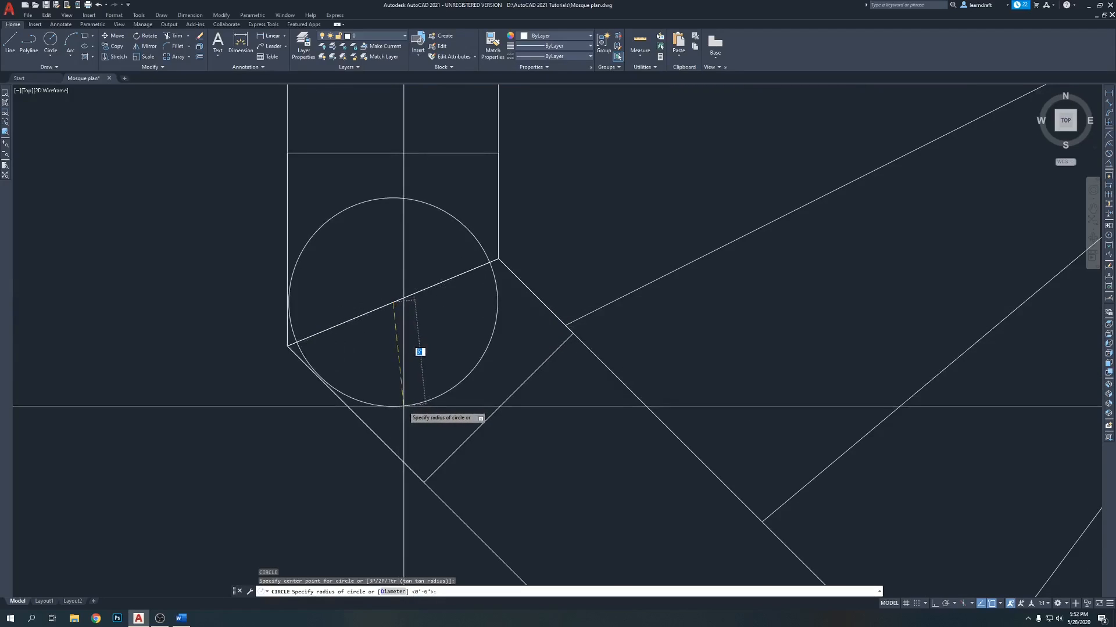
{"action": "key", "text": "Return"}
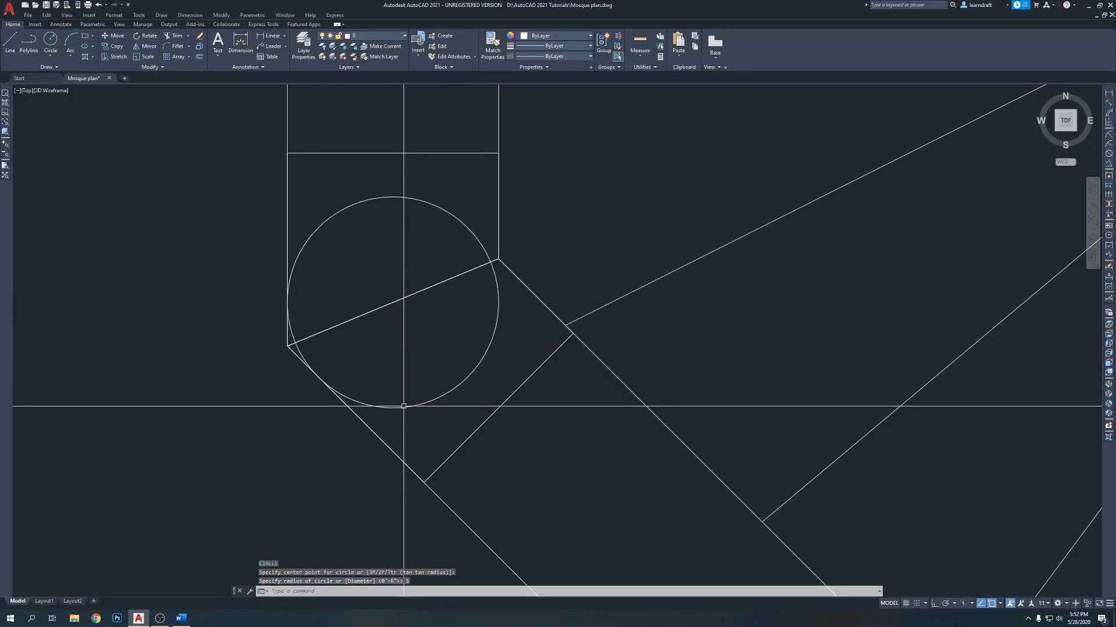
Step: Try moving the circle by its centre along the diagonal corner line, and place it back at the line's midpoint
{"action": "middle_click_drag", "start_coordinate": [567, 249], "coordinate": [548, 264]}
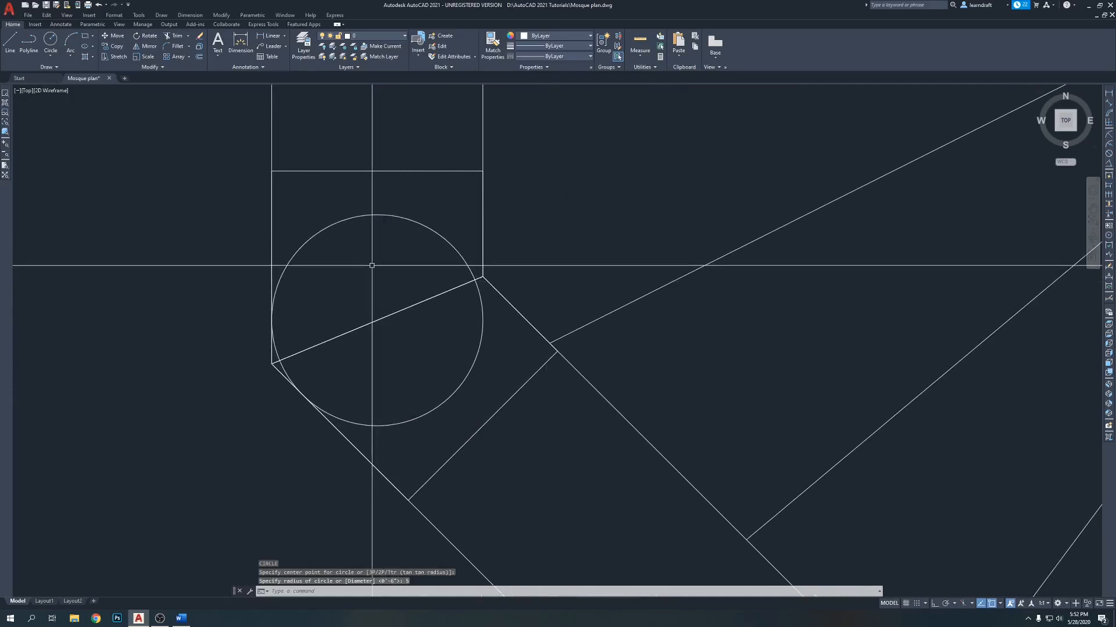
{"action": "left_click", "coordinate": [400, 217]}
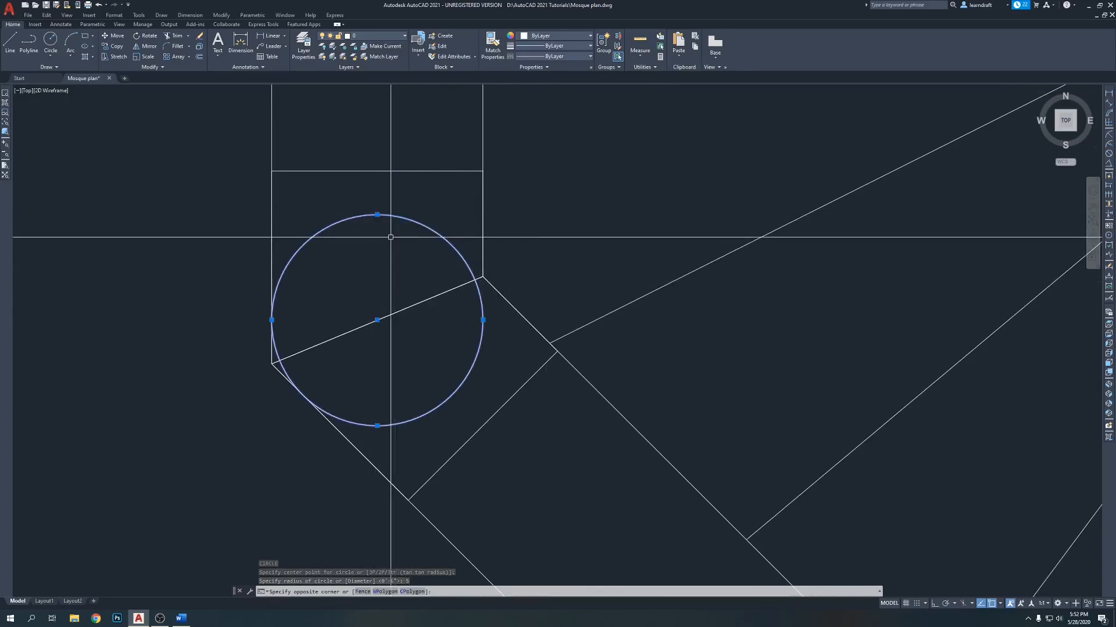
{"action": "left_click", "coordinate": [562, 229]}
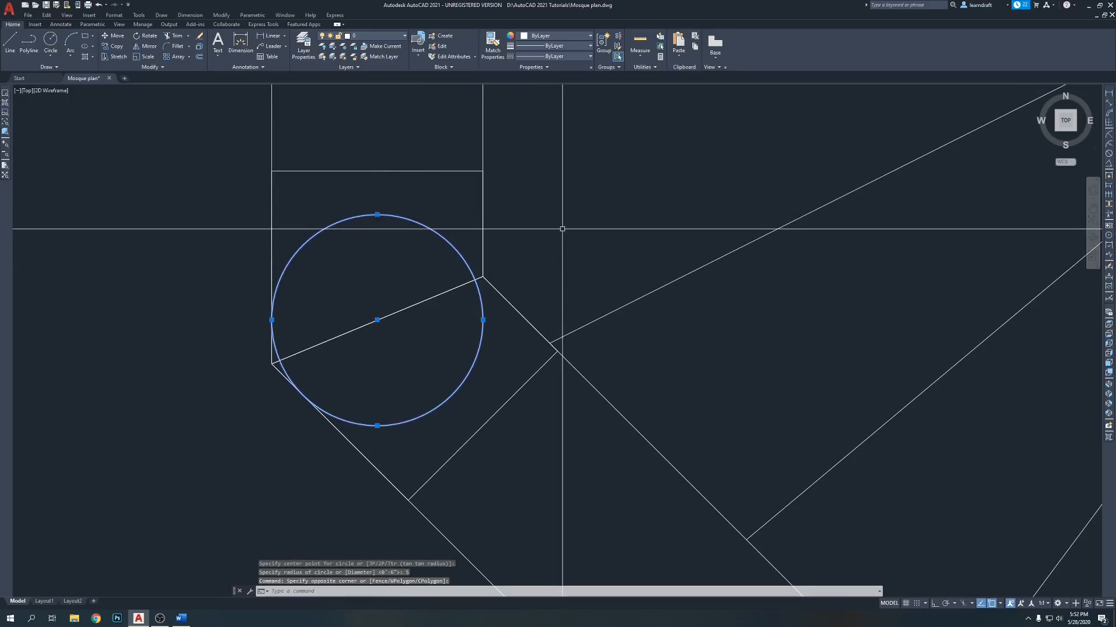
{"action": "type", "text": "m"}
{"action": "key", "text": "Return"}
{"action": "left_click", "coordinate": [377, 319]}
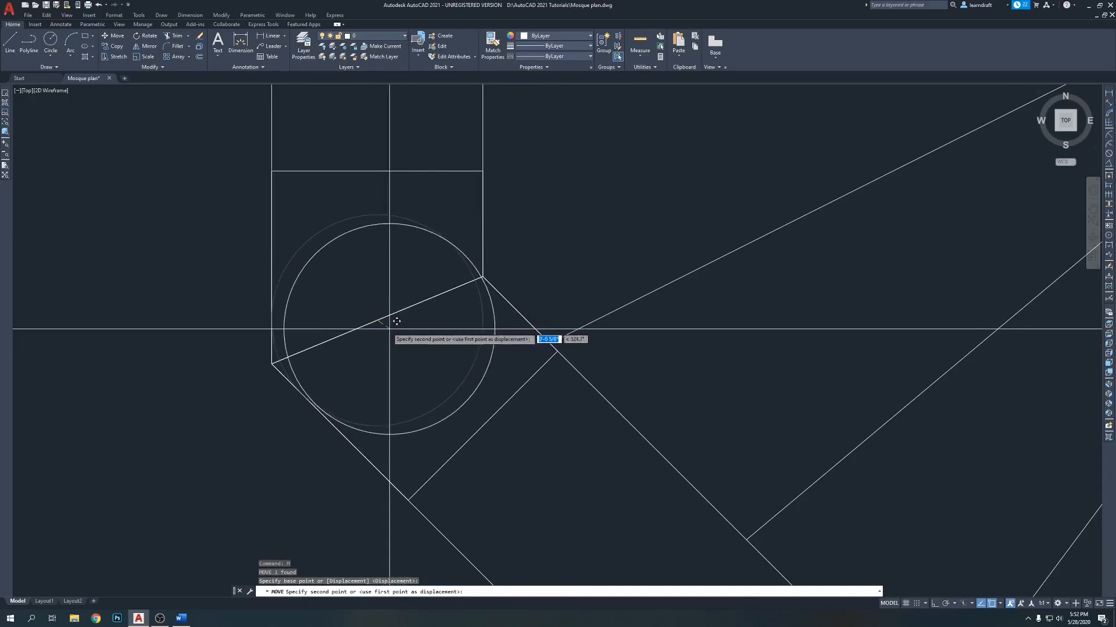
{"action": "left_click", "coordinate": [377, 320]}
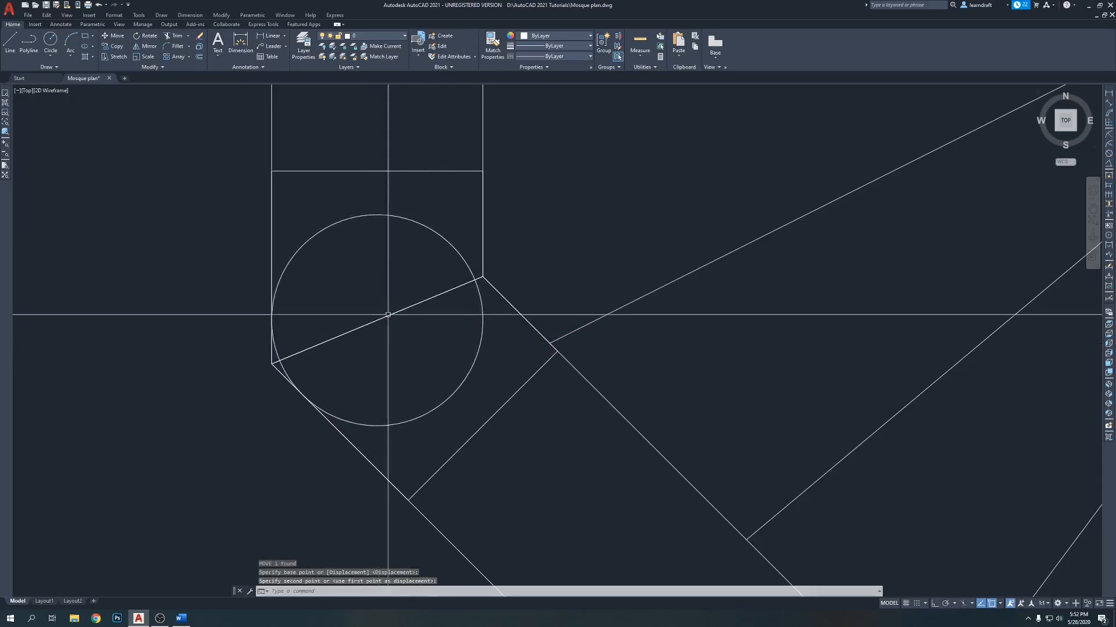
Step: Erase the circle and the mirrored column outline along the sloping wall
{"action": "scroll", "coordinate": [534, 225], "scroll_direction": "down", "scroll_amount": 4}
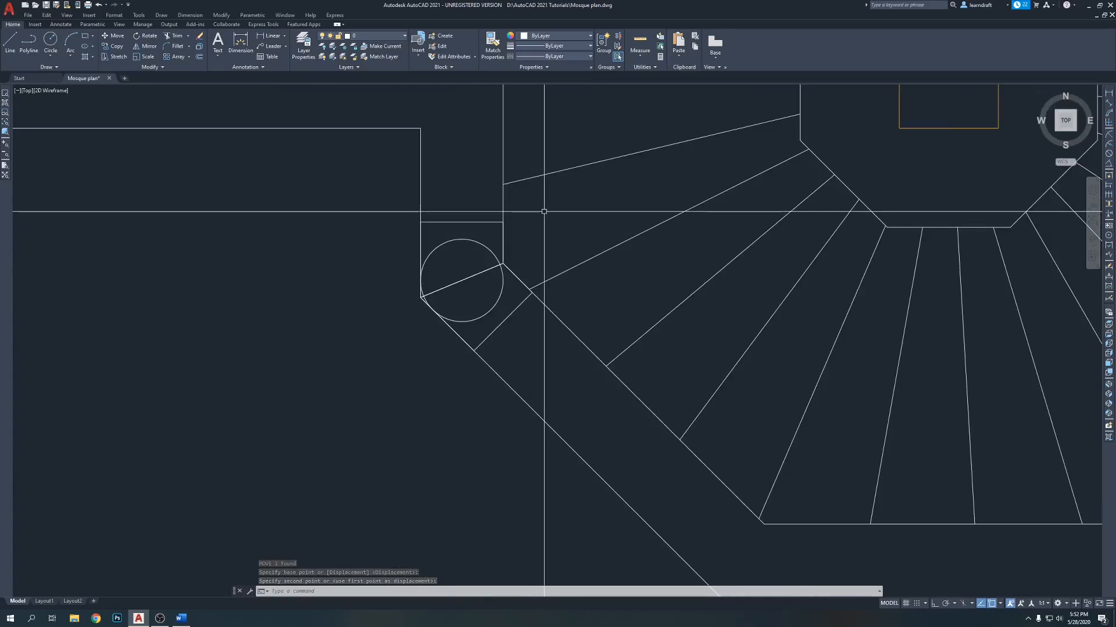
{"action": "middle_click_drag", "start_coordinate": [542, 211], "coordinate": [523, 216]}
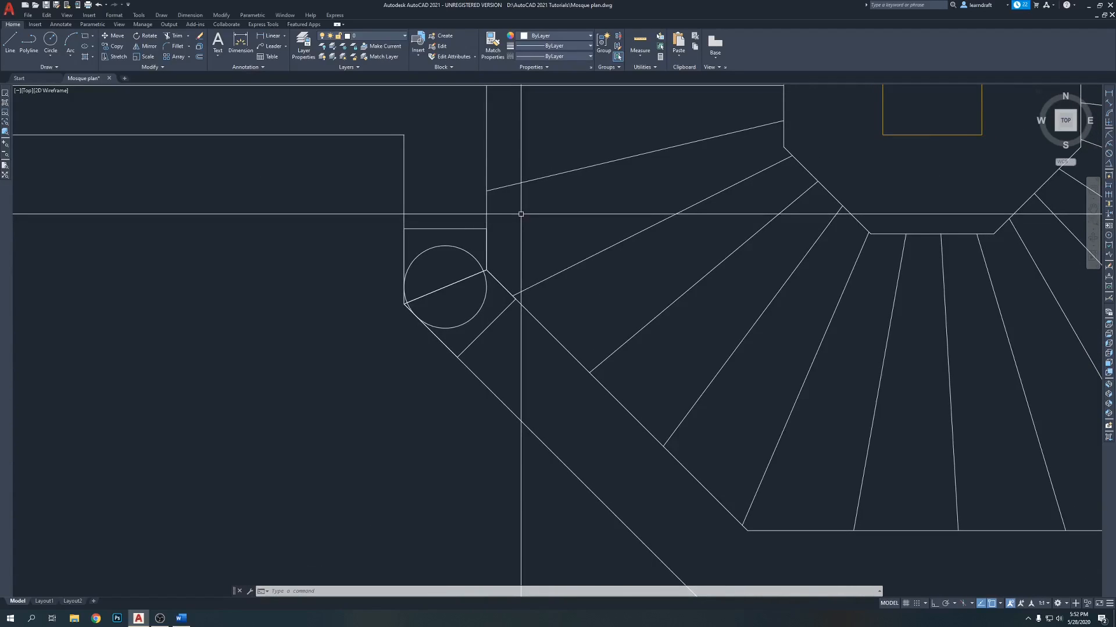
{"action": "scroll", "coordinate": [451, 254], "scroll_direction": "up", "scroll_amount": 4}
{"action": "left_click", "coordinate": [422, 255]}
{"action": "left_click", "coordinate": [413, 271]}
{"action": "left_click", "coordinate": [443, 309]}
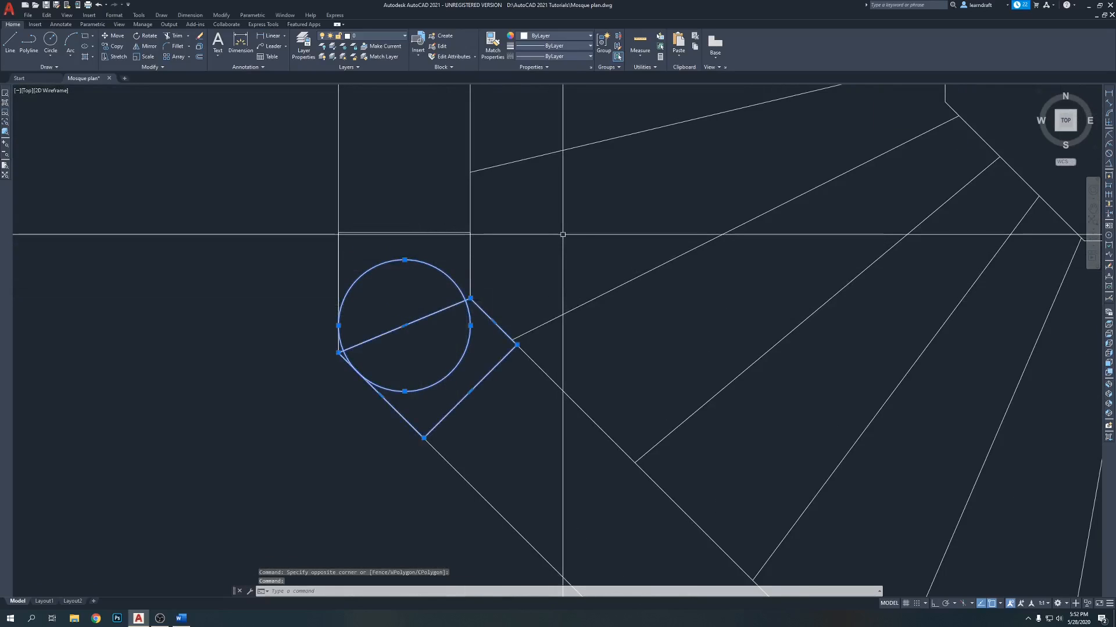
{"action": "key", "text": "Delete"}
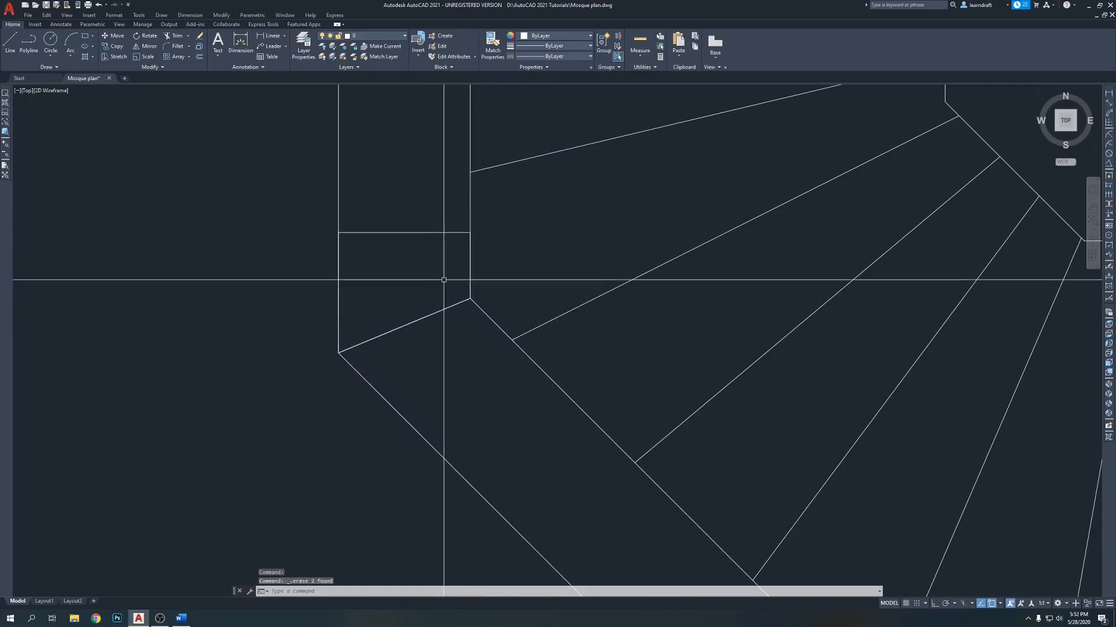
Step: Shorten the corner column outline by stretching its far horizontal edge 0.75 straight toward the wall corner with Ortho on
{"action": "left_click", "coordinate": [433, 232]}
{"action": "scroll", "coordinate": [391, 241], "scroll_direction": "up", "scroll_amount": 2}
{"action": "left_click", "coordinate": [415, 222]}
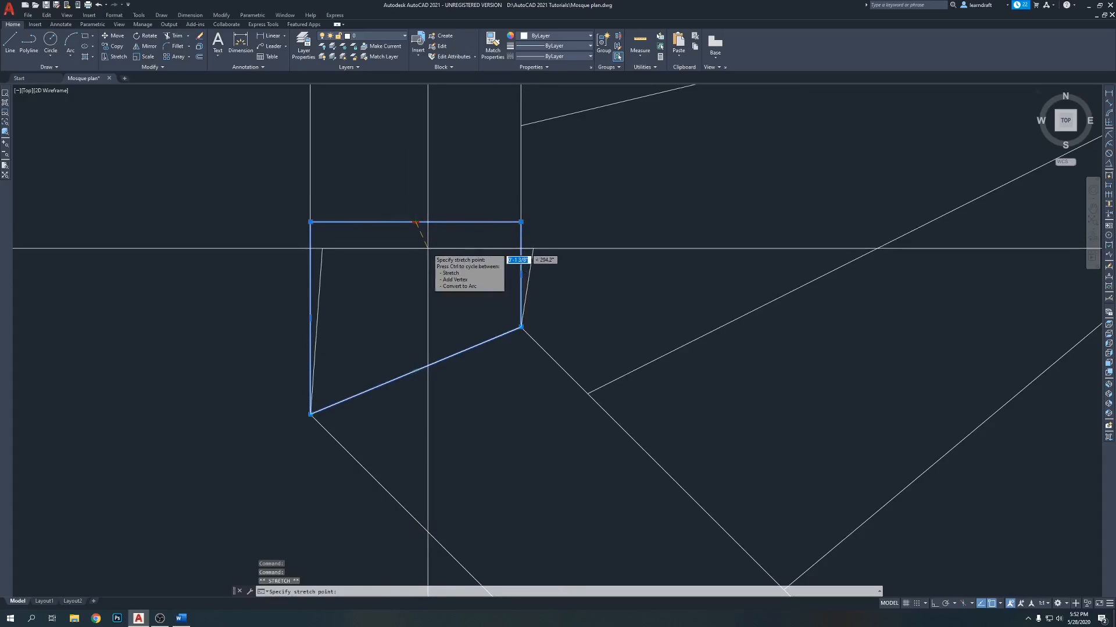
{"action": "key", "text": "F8"}
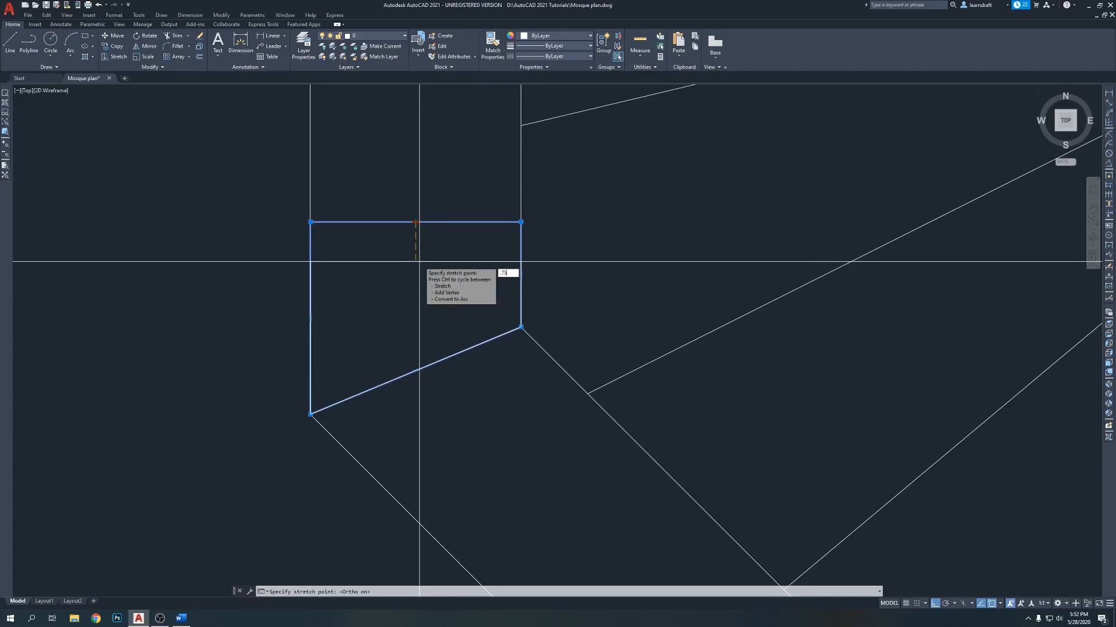
{"action": "key", "text": "Return"}
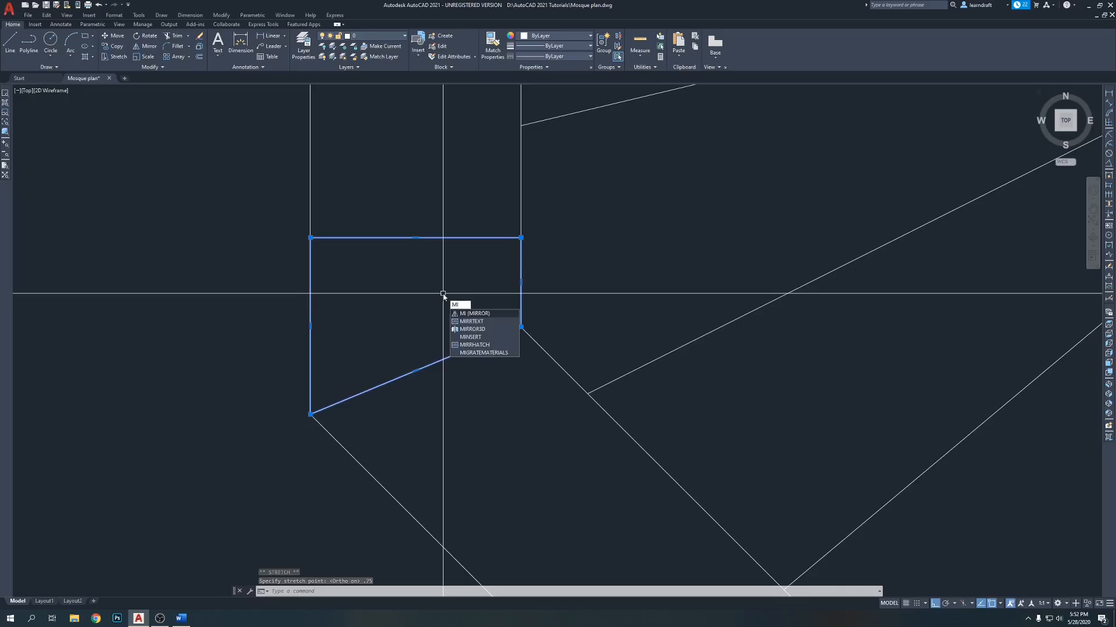
Step: Mirror the corner column outline across the diagonal corner line onto the sloping wall, keeping the original
{"action": "left_click", "coordinate": [497, 313]}
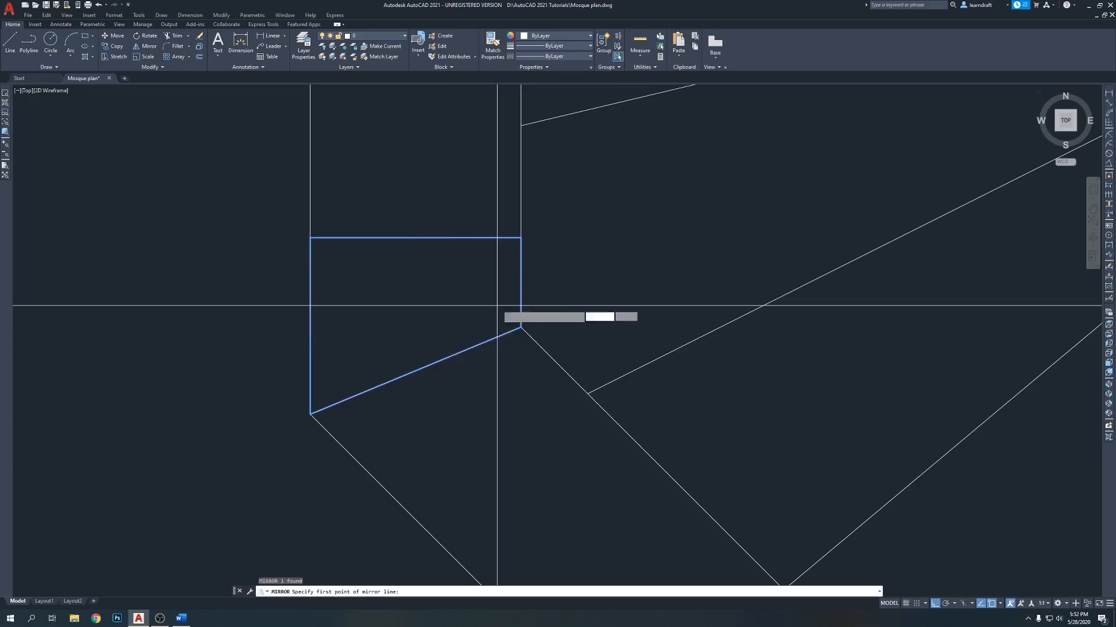
{"action": "left_click", "coordinate": [521, 327]}
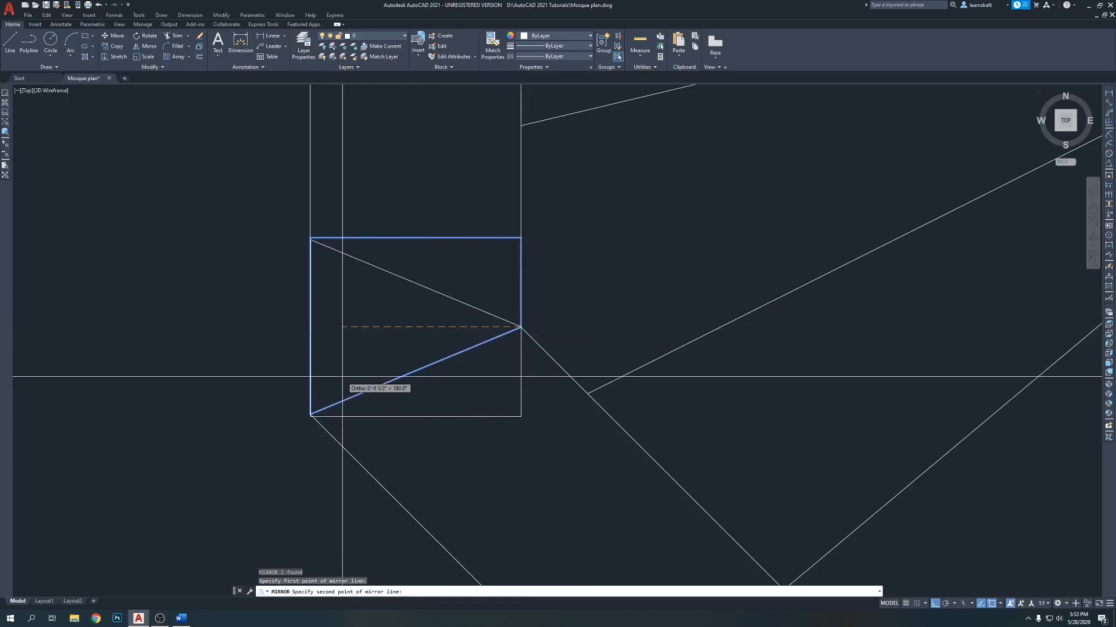
{"action": "scroll", "coordinate": [308, 418], "scroll_direction": "up", "scroll_amount": 6}
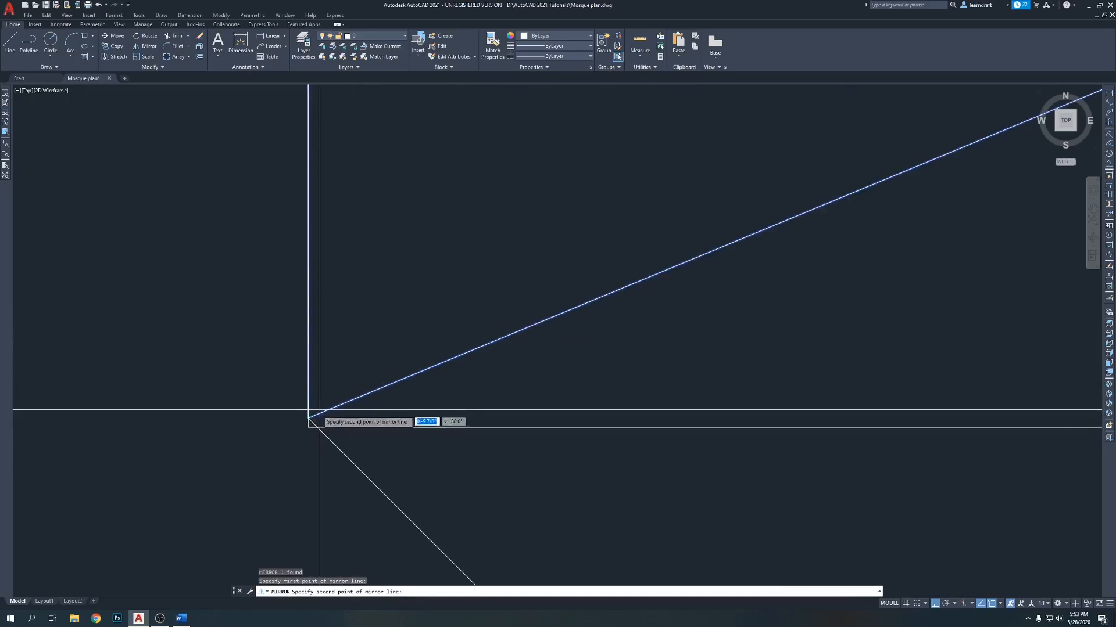
{"action": "left_click", "coordinate": [309, 417]}
{"action": "key", "text": "Return"}
{"action": "scroll", "coordinate": [308, 346], "scroll_direction": "down", "scroll_amount": 3}
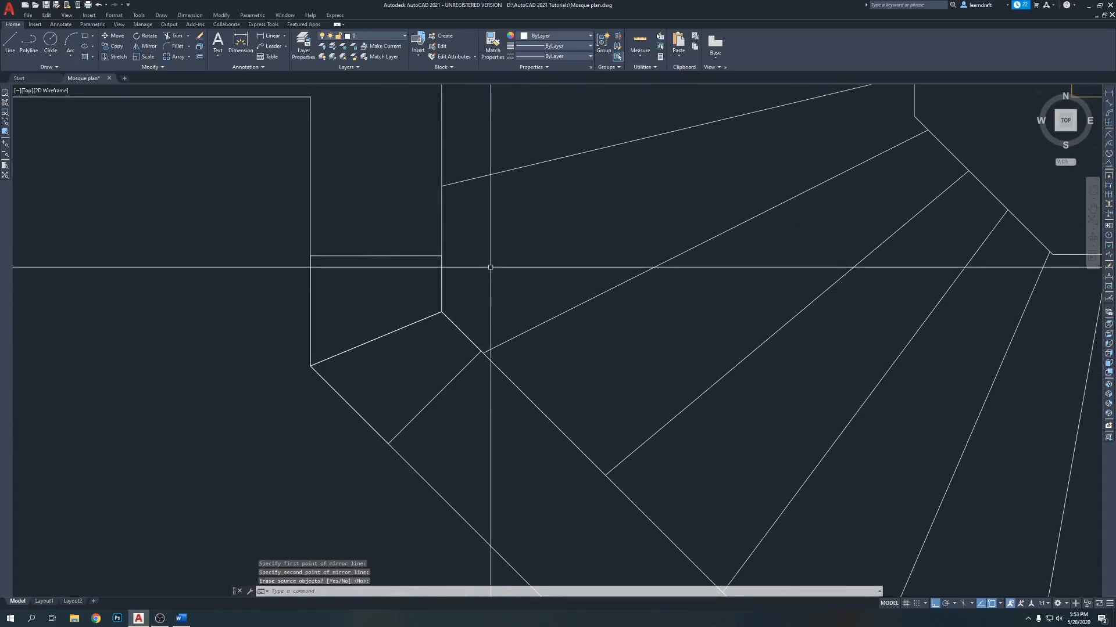
Step: Check the length of the mirrored column's inner edge along the sloping wall using an aligned dimension, without placing it
{"action": "left_click", "coordinate": [1109, 106]}
{"action": "left_click", "coordinate": [442, 312]}
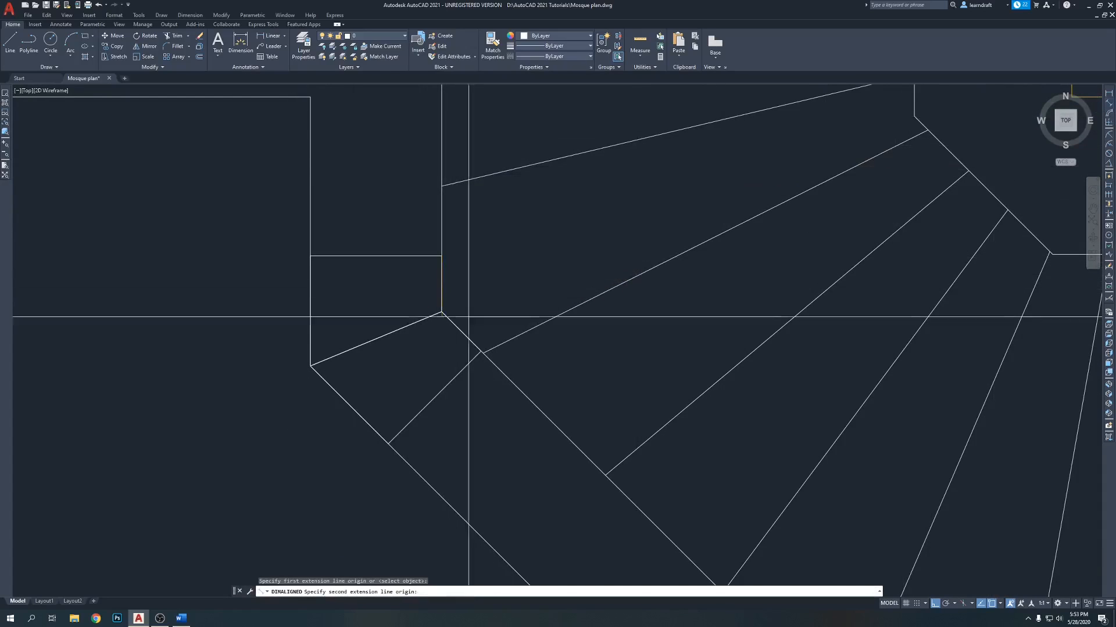
{"action": "left_click", "coordinate": [480, 351]}
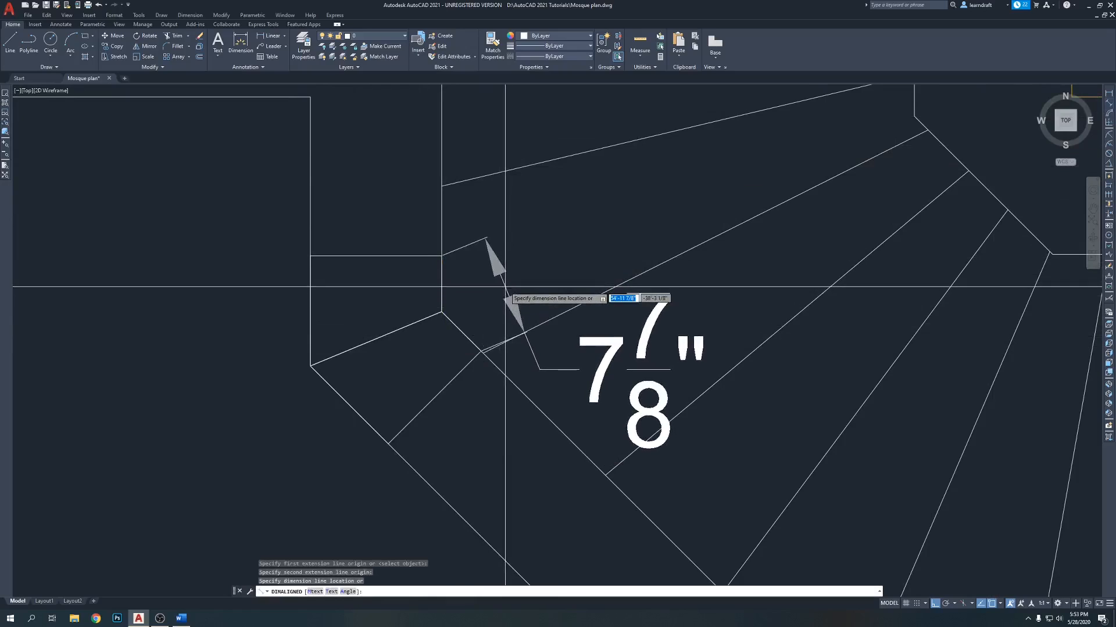
{"action": "key", "text": "Escape"}
{"action": "middle_click_drag", "start_coordinate": [377, 312], "coordinate": [481, 257]}
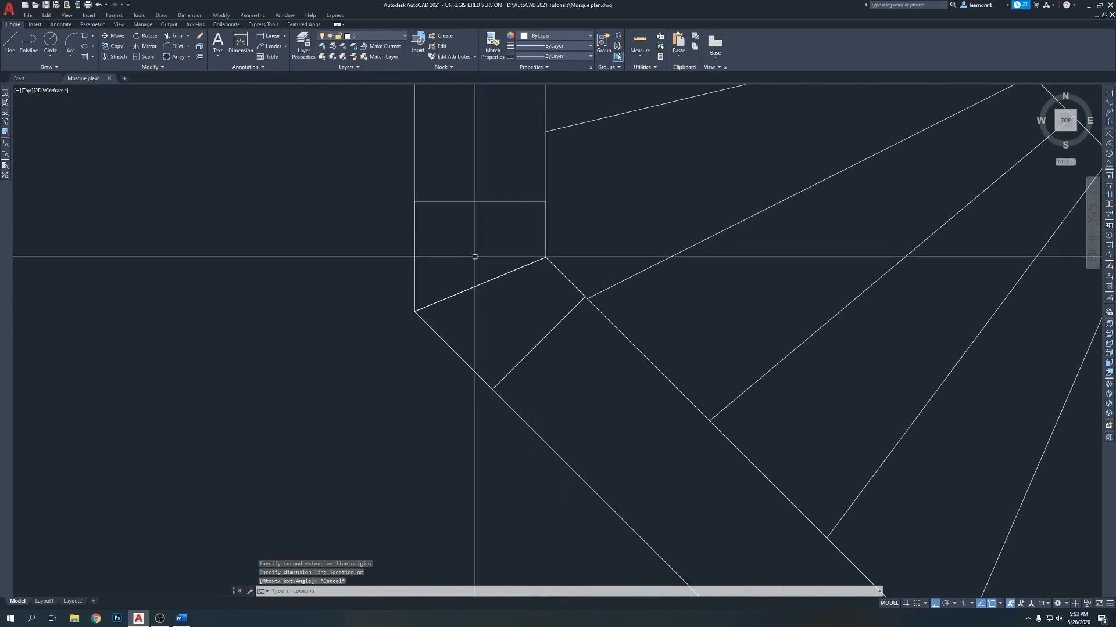
Step: Draw a circle of radius 5 centred on the midpoint of the diagonal line between the two column outlines
{"action": "key", "text": "Return"}
{"action": "left_click", "coordinate": [480, 284]}
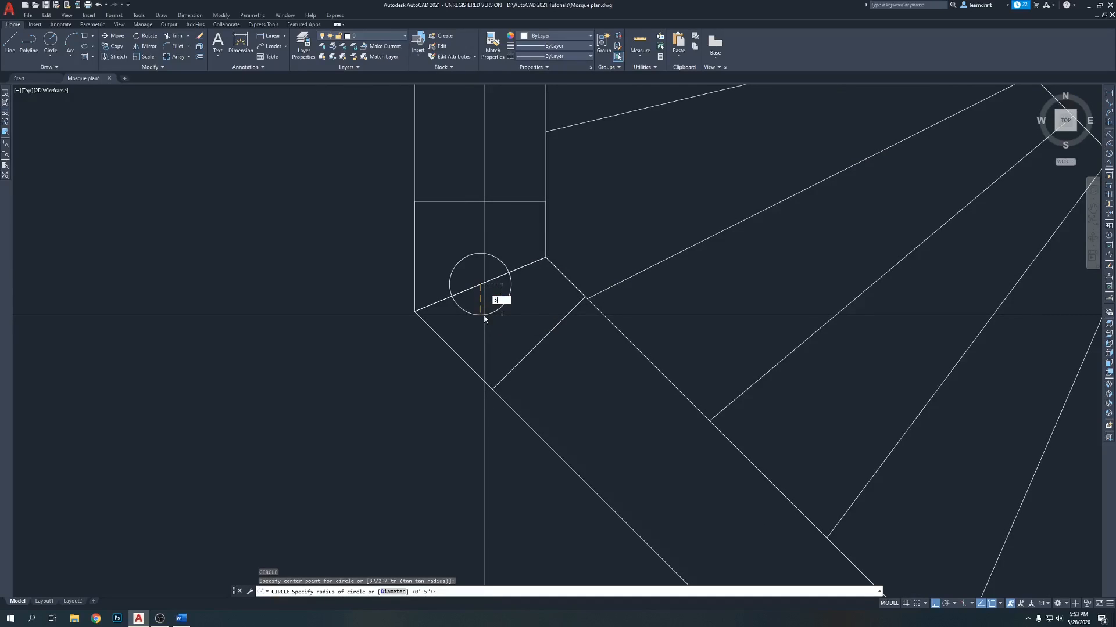
{"action": "type", "text": "5"}
{"action": "key", "text": "Return"}
{"action": "scroll", "coordinate": [552, 244], "scroll_direction": "up", "scroll_amount": 3}
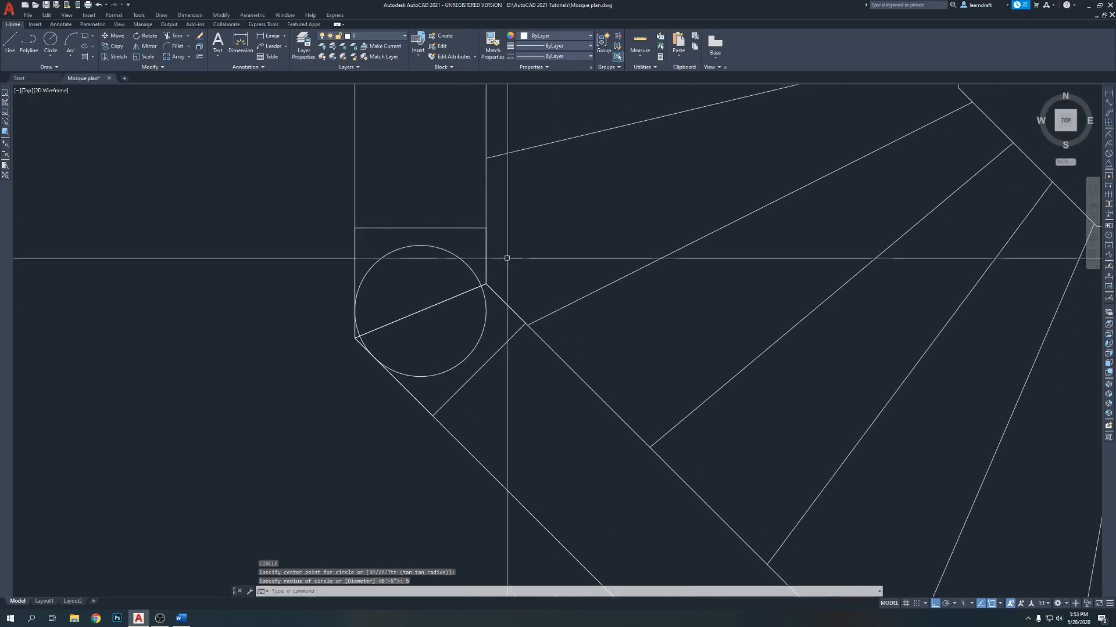
Step: Erase the circle at the wall corner
{"action": "left_click", "coordinate": [454, 251]}
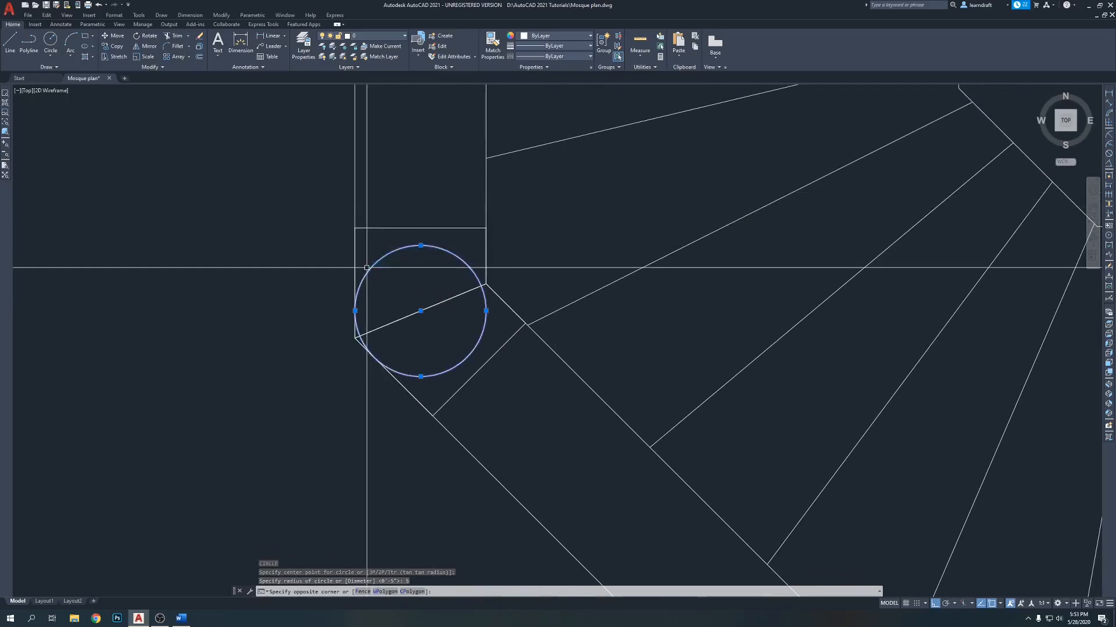
{"action": "left_click", "coordinate": [367, 268]}
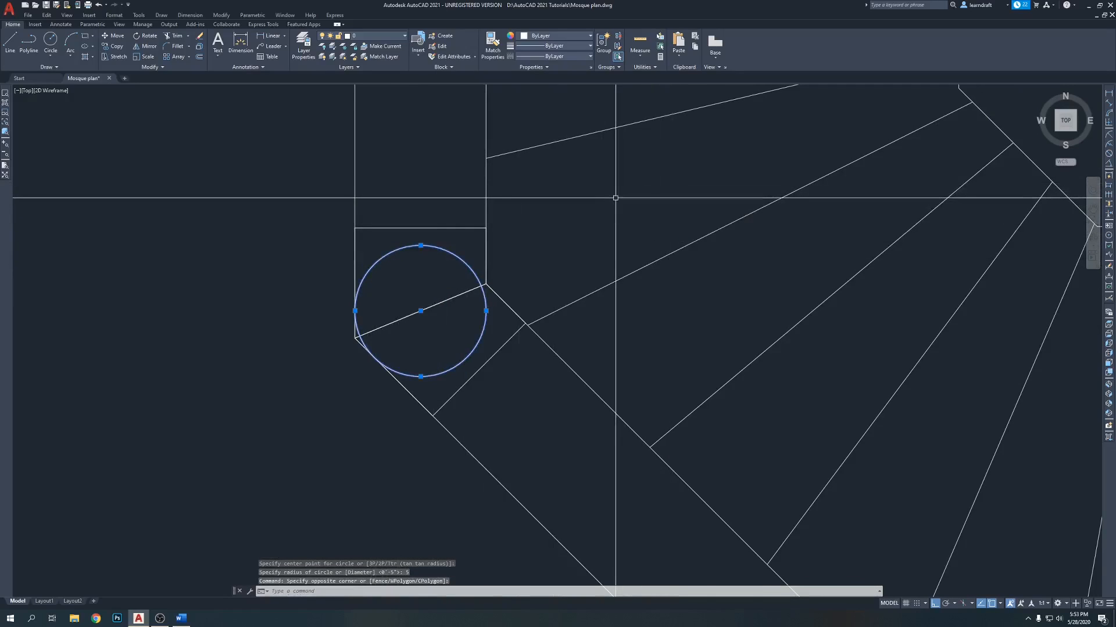
{"action": "middle_click_drag", "start_coordinate": [616, 198], "coordinate": [554, 214]}
{"action": "key", "text": "Delete"}
Step: Trim away the diagonal edges shared by the two column outlines at the wall corner
{"action": "left_click", "coordinate": [372, 294]}
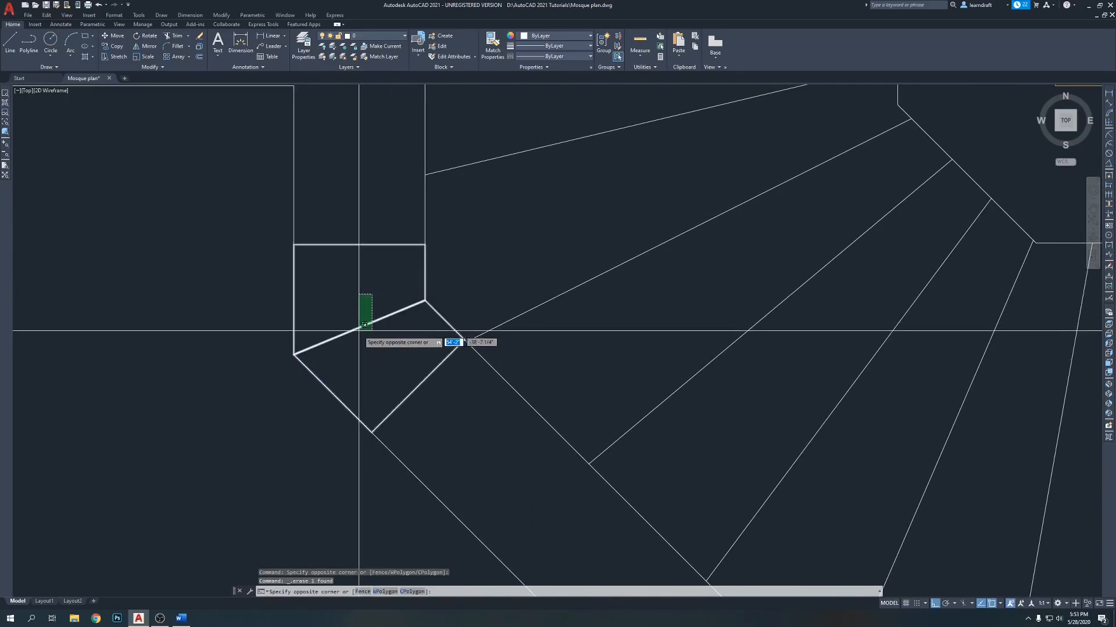
{"action": "left_click", "coordinate": [371, 279]}
{"action": "middle_click_drag", "start_coordinate": [372, 279], "coordinate": [414, 231]}
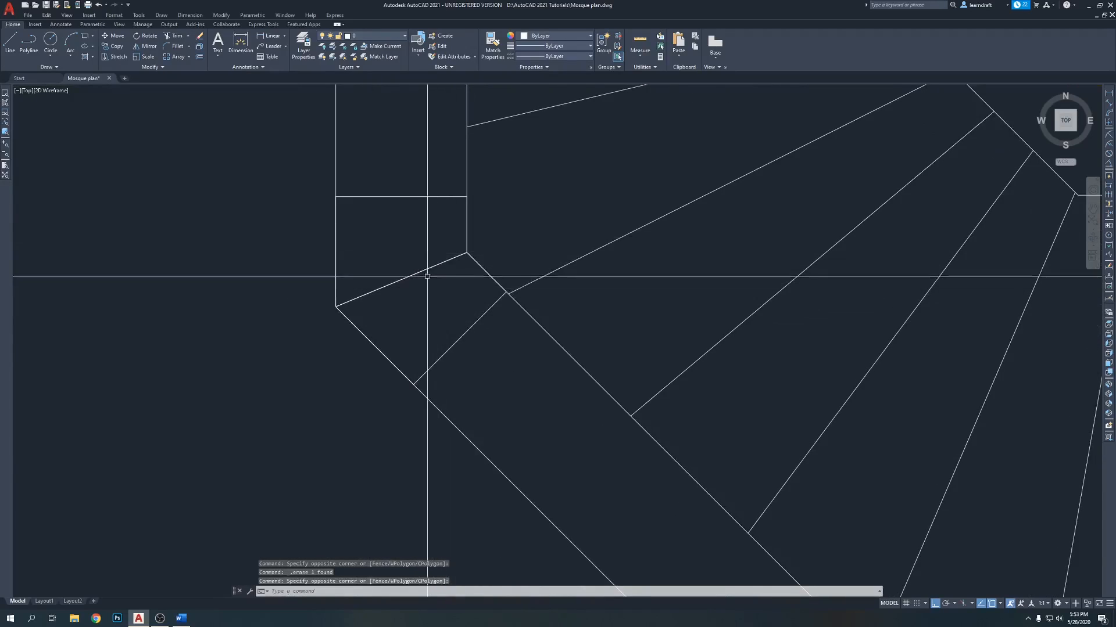
{"action": "key", "text": "Return"}
{"action": "left_click_drag", "start_coordinate": [418, 250], "coordinate": [406, 294]}
{"action": "key", "text": "Return"}
Step: Join the two open column outlines at the wall corner into one closed polyline
{"action": "left_click", "coordinate": [425, 197]}
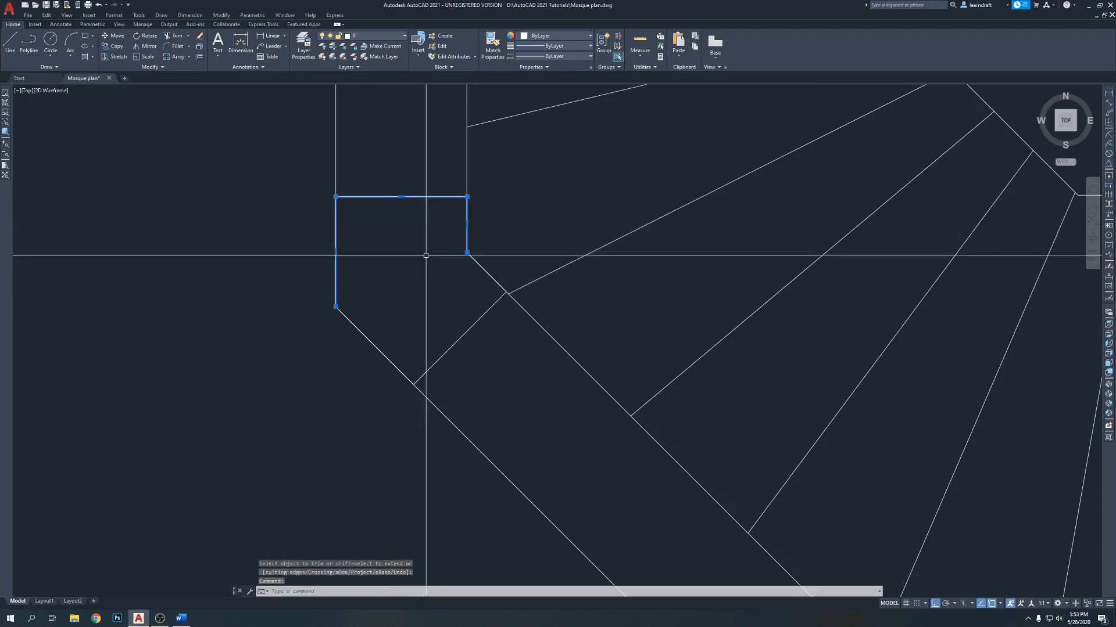
{"action": "type", "text": "j"}
{"action": "key", "text": "Return"}
{"action": "left_click", "coordinate": [460, 336]}
{"action": "key", "text": "Return"}
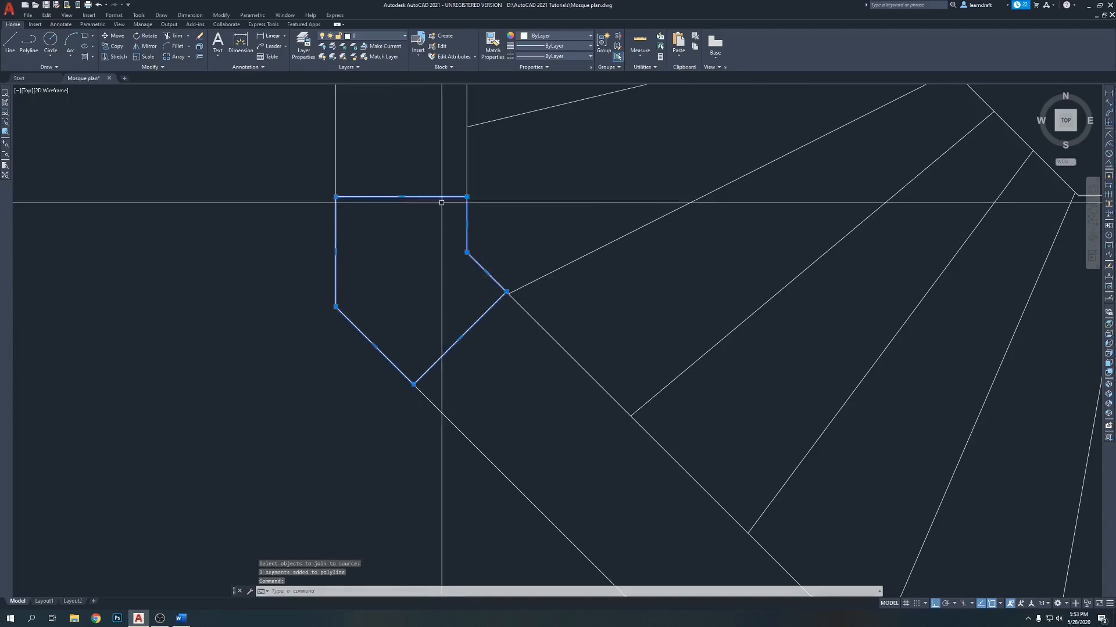
Step: Assign the joined corner column outline to the column layer
{"action": "left_click", "coordinate": [388, 36]}
{"action": "left_click", "coordinate": [378, 59]}
{"action": "key", "text": "Escape"}
{"action": "scroll", "coordinate": [394, 276], "scroll_direction": "down", "scroll_amount": 5}
{"action": "scroll", "coordinate": [381, 256], "scroll_direction": "up", "scroll_amount": 5}
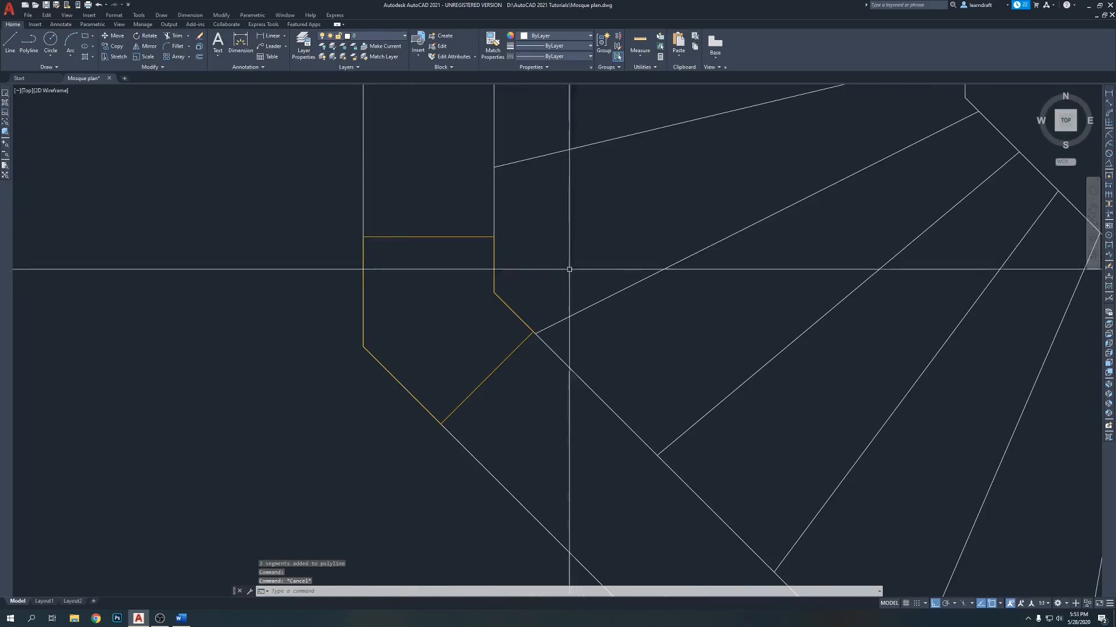
{"action": "scroll", "coordinate": [368, 163], "scroll_direction": "down", "scroll_amount": 4}
{"action": "left_click", "coordinate": [416, 194]}
{"action": "scroll", "coordinate": [372, 331], "scroll_direction": "down", "scroll_amount": 3}
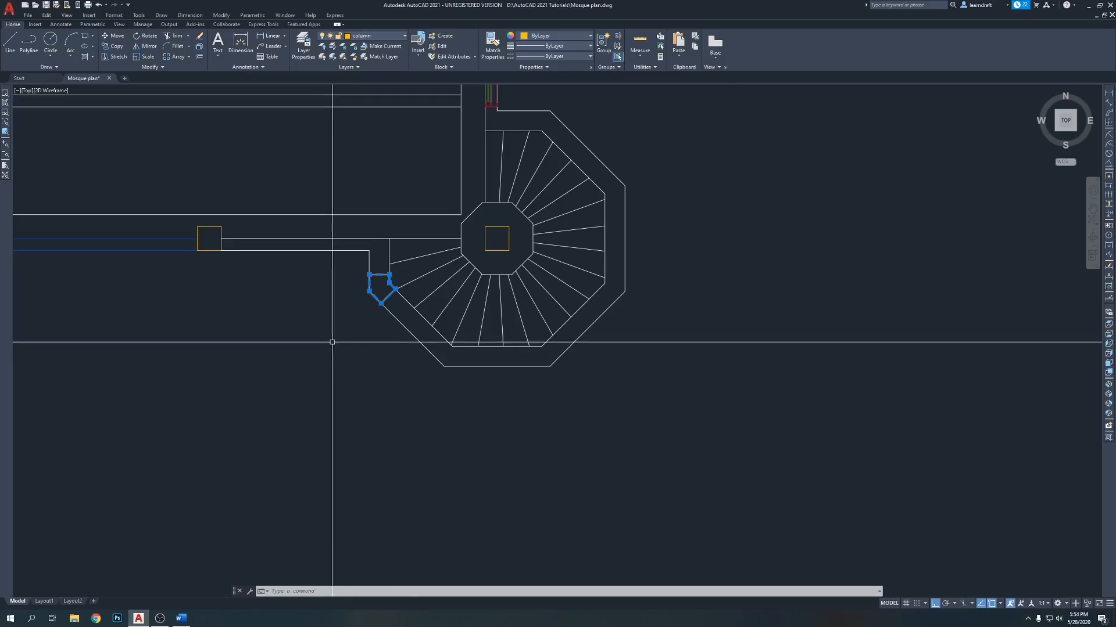
{"action": "key", "text": "Return"}
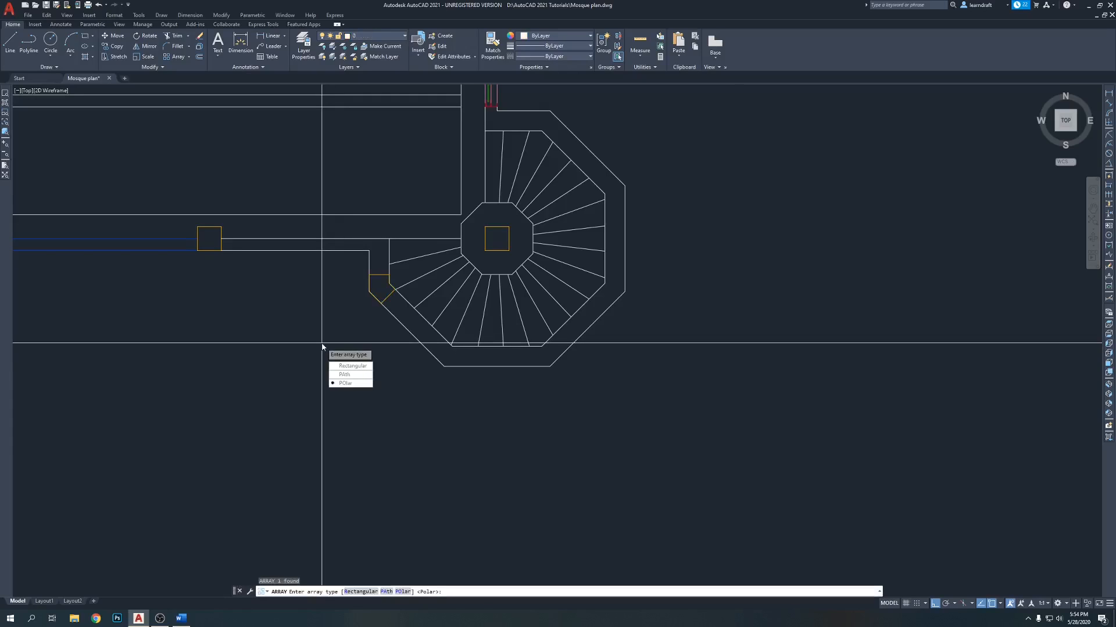
{"action": "left_click", "coordinate": [348, 383]}
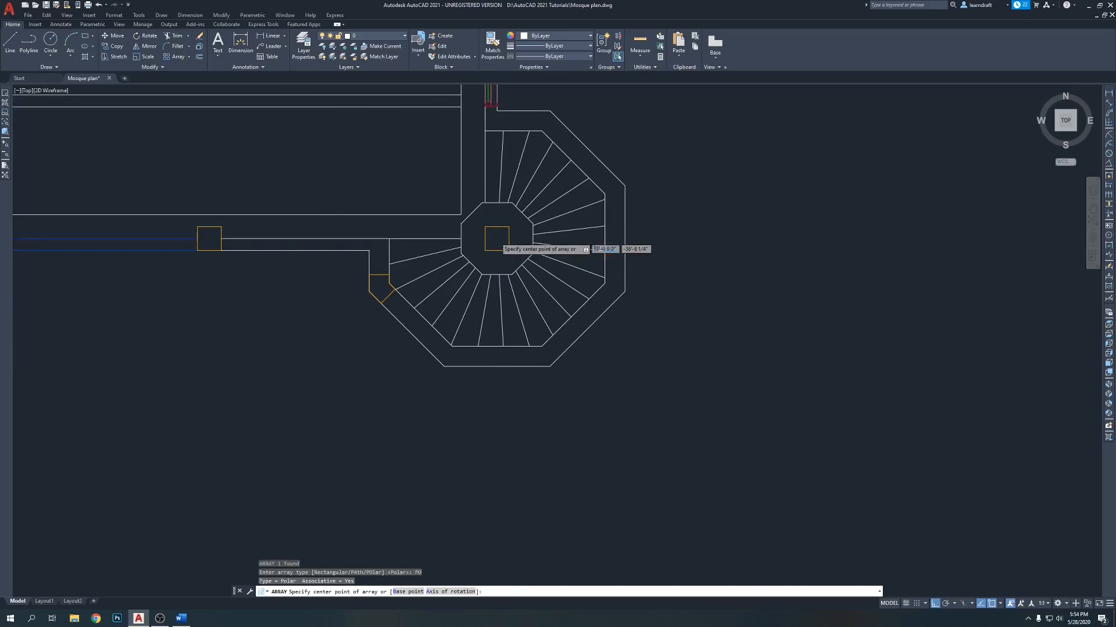
{"action": "key", "text": "Escape"}
Step: Draw a vertical line through the middle of the square column at the staircase centre, from edge midpoint to edge midpoint
{"action": "scroll", "coordinate": [496, 238], "scroll_direction": "up", "scroll_amount": 4}
{"action": "type", "text": "l"}
{"action": "key", "text": "Return"}
{"action": "left_click", "coordinate": [511, 233]}
{"action": "left_click", "coordinate": [511, 294]}
{"action": "key", "text": "Return"}
{"action": "scroll", "coordinate": [512, 279], "scroll_direction": "down", "scroll_amount": 4}
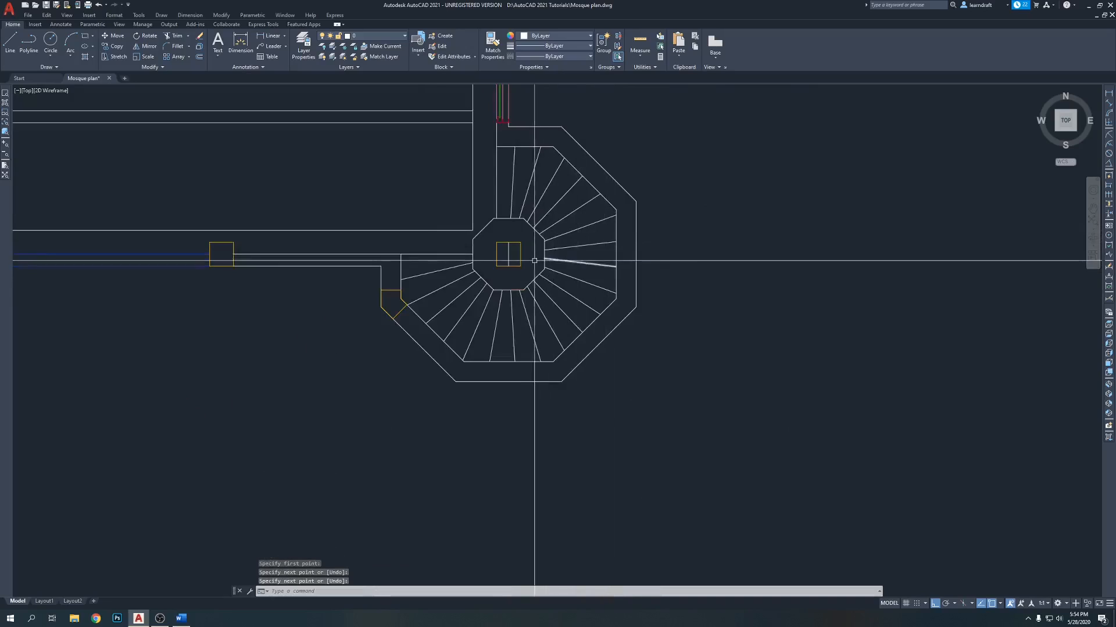
Step: Create a polar array of the corner column about the midpoint of the vertical line in the central square column
{"action": "scroll", "coordinate": [517, 251], "scroll_direction": "up", "scroll_amount": 4}
{"action": "scroll", "coordinate": [491, 233], "scroll_direction": "down", "scroll_amount": 4}
{"action": "scroll", "coordinate": [493, 239], "scroll_direction": "up", "scroll_amount": 3}
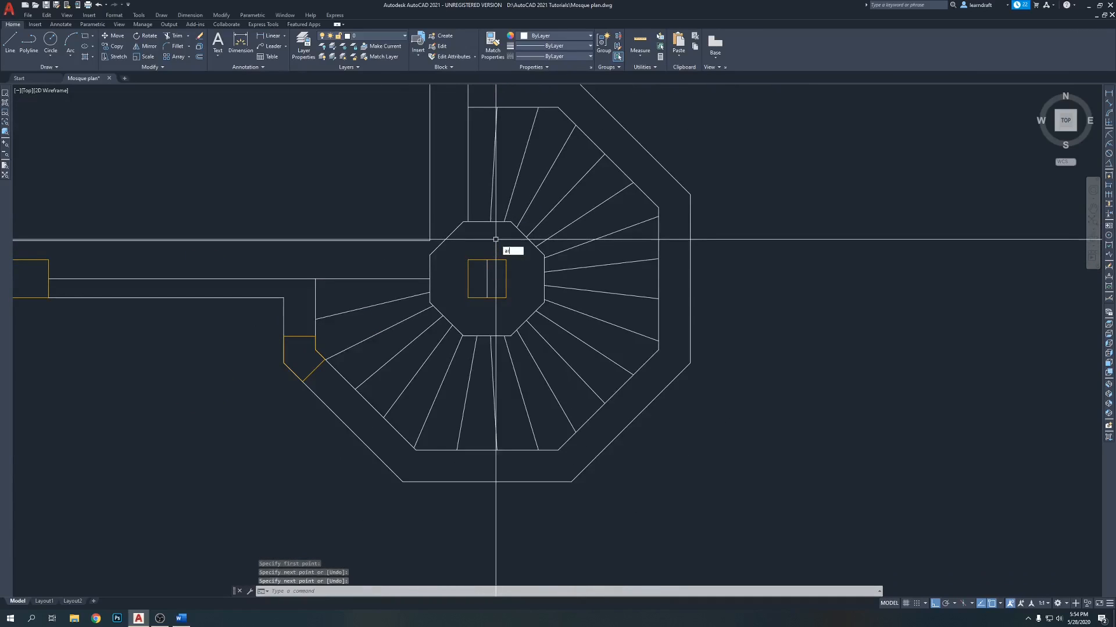
{"action": "key", "text": "Return"}
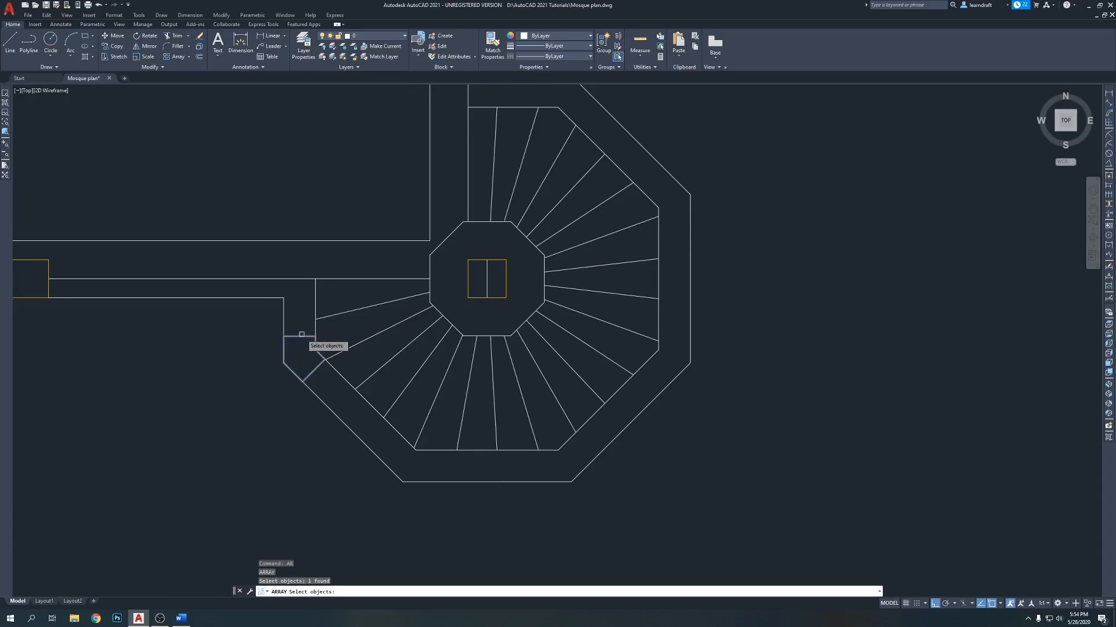
{"action": "key", "text": "Return"}
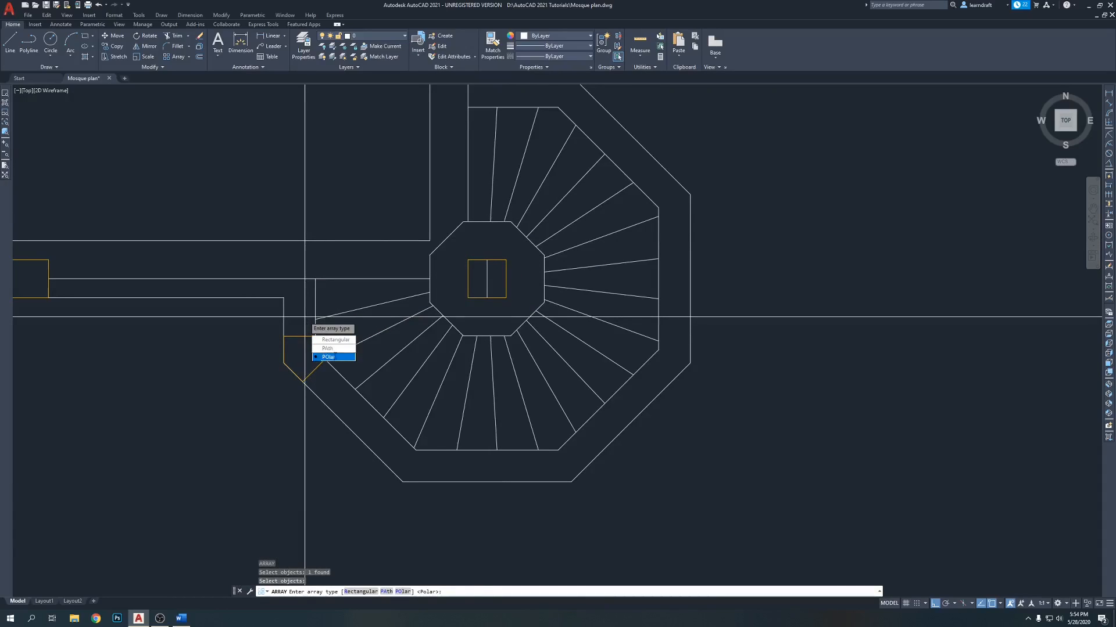
{"action": "left_click", "coordinate": [329, 357]}
{"action": "left_click", "coordinate": [487, 279]}
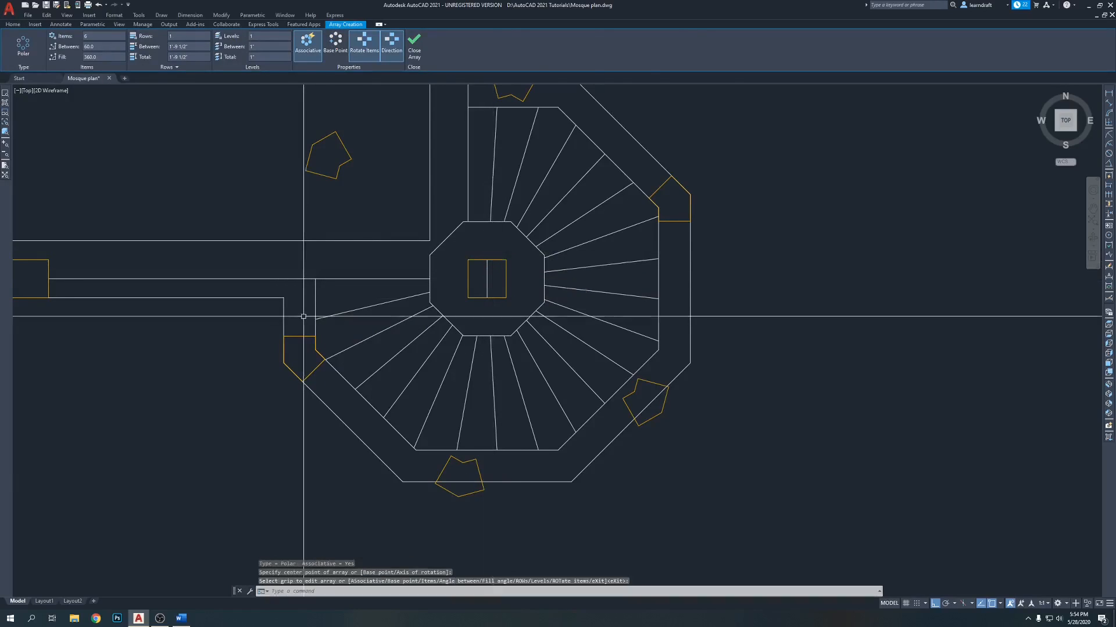
{"action": "key", "text": "Return"}
Step: Set the polar array of corner columns to 8 items
{"action": "left_click", "coordinate": [324, 137]}
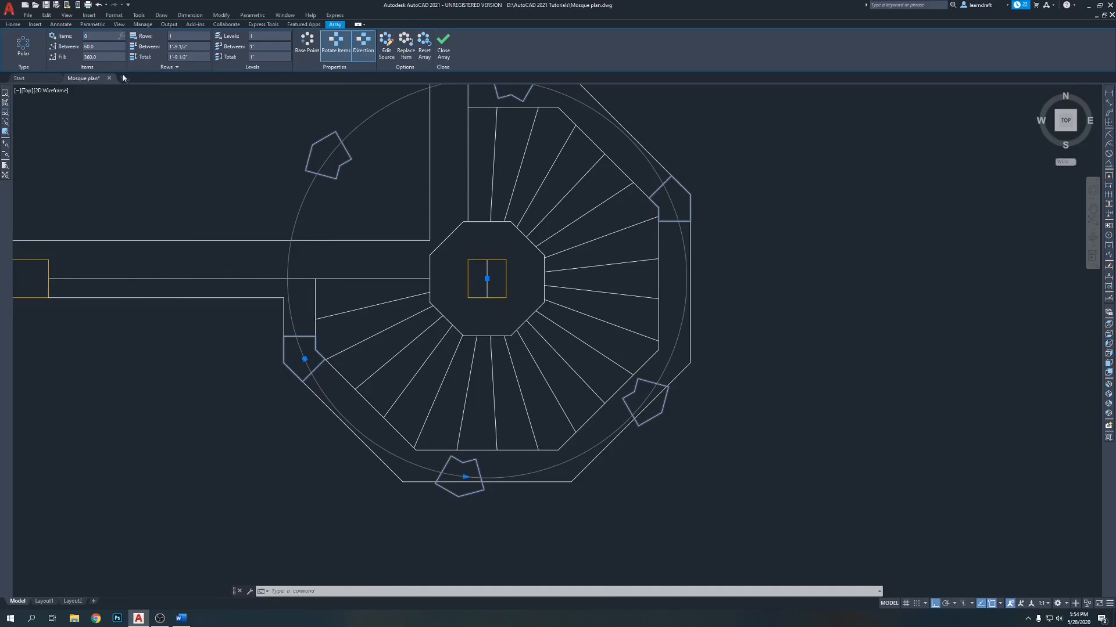
{"action": "type", "text": "8"}
{"action": "key", "text": "Return"}
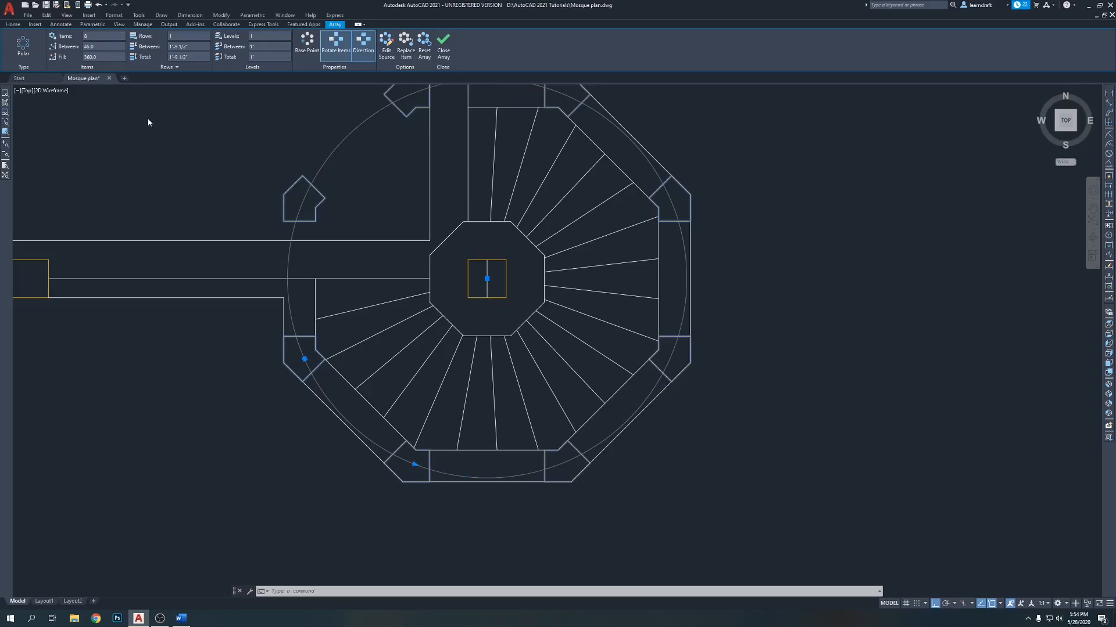
{"action": "key", "text": "Return"}
{"action": "middle_click_drag", "start_coordinate": [424, 138], "coordinate": [439, 199]}
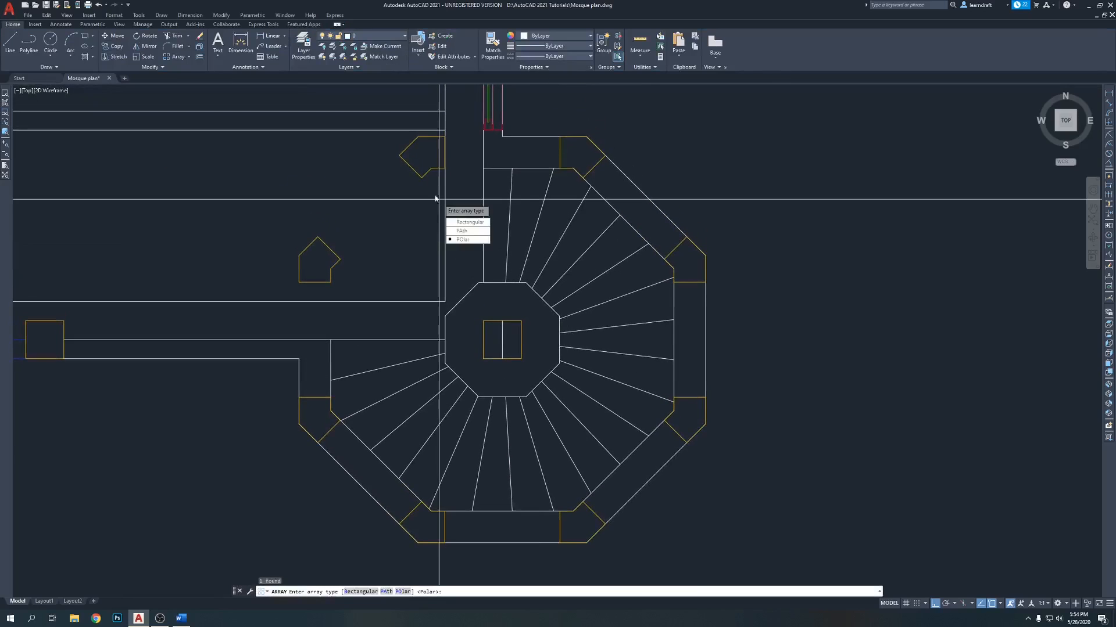
{"action": "key", "text": "Return"}
{"action": "key", "text": "Return"}
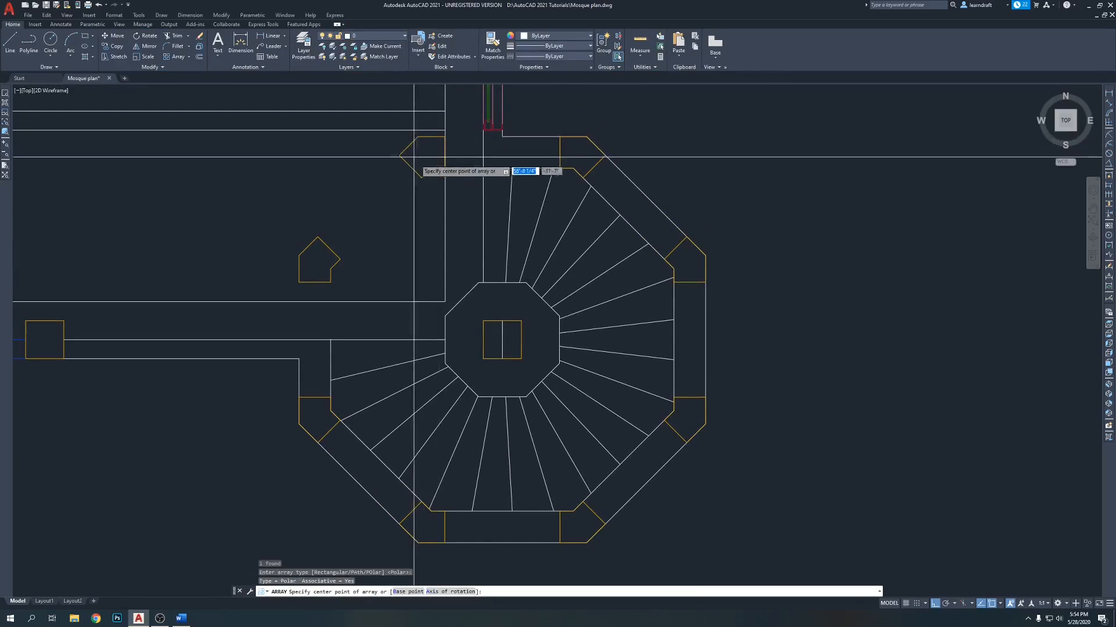
{"action": "key", "text": "Escape"}
Step: Explode the polar array of corner columns into separate outlines
{"action": "scroll", "coordinate": [441, 175], "scroll_direction": "down", "scroll_amount": 3}
{"action": "scroll", "coordinate": [459, 215], "scroll_direction": "up", "scroll_amount": 2}
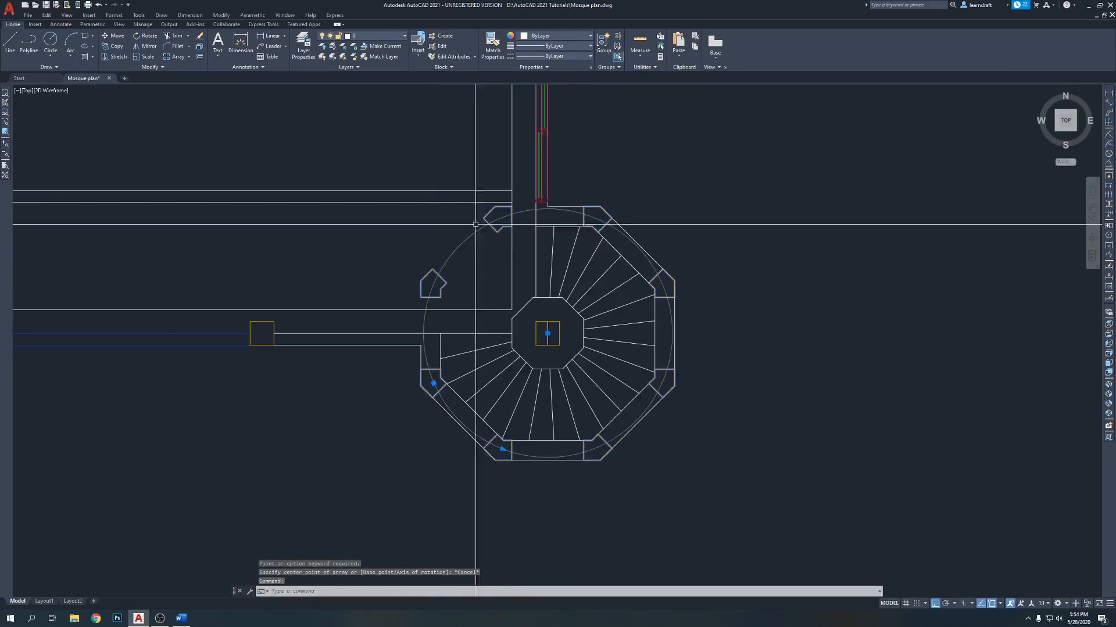
{"action": "left_click", "coordinate": [422, 378]}
{"action": "type", "text": "x"}
{"action": "key", "text": "Return"}
Step: Erase the two stray column outlines lying inside the building, away from the staircase wall
{"action": "left_click", "coordinate": [494, 222]}
{"action": "left_click", "coordinate": [426, 276]}
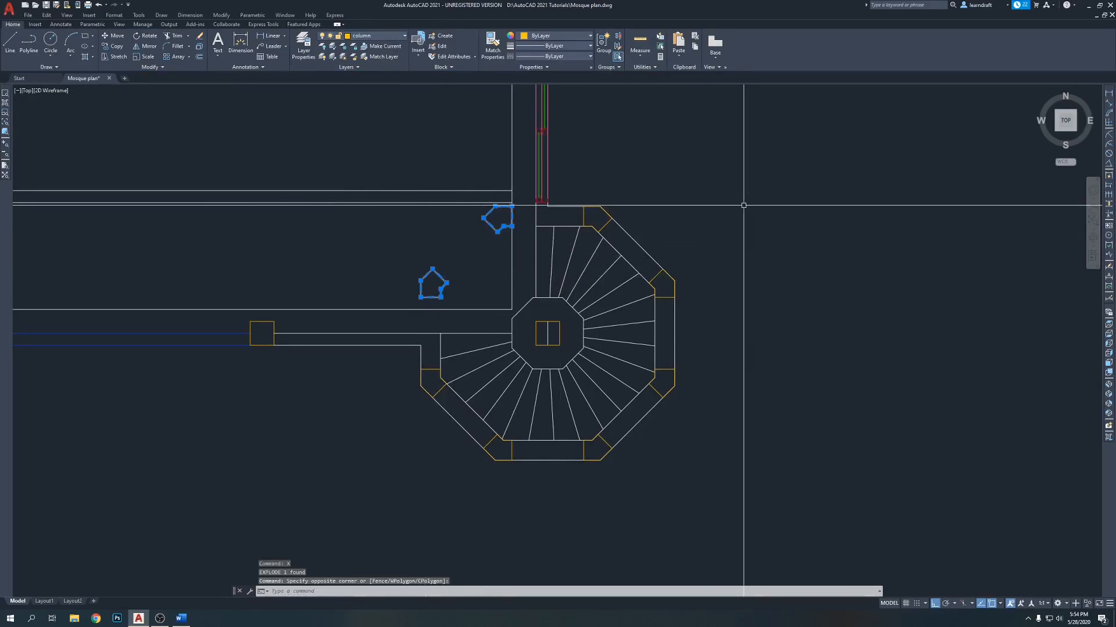
{"action": "key", "text": "Delete"}
Step: Erase the vertical line inside the central square column of the octagonal staircase
{"action": "middle_click_drag", "start_coordinate": [785, 201], "coordinate": [682, 213]}
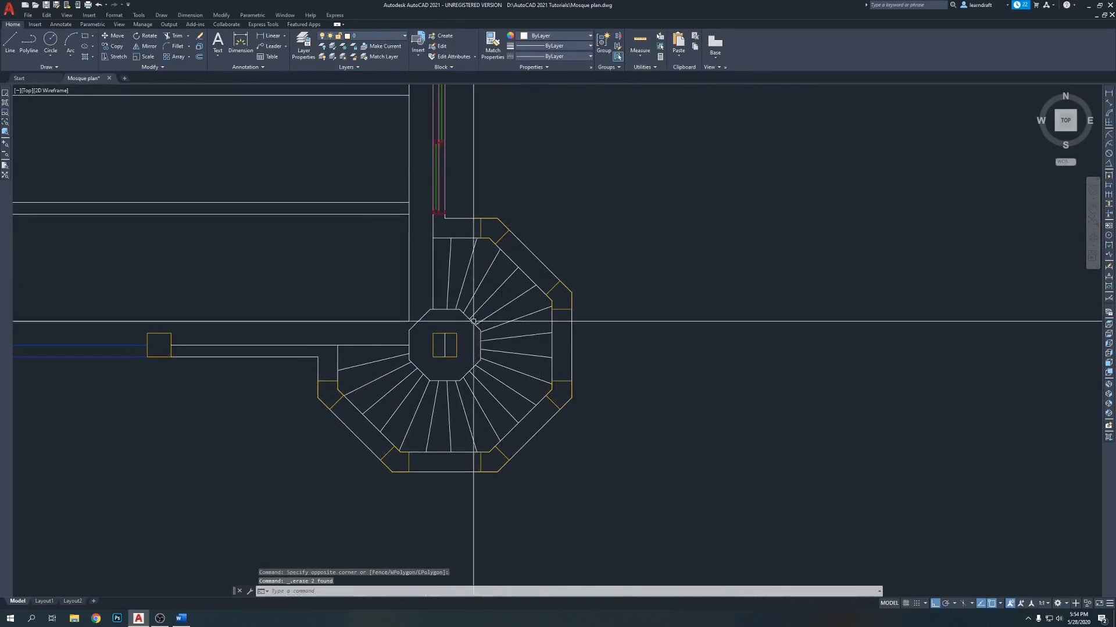
{"action": "scroll", "coordinate": [451, 345], "scroll_direction": "up", "scroll_amount": 3}
{"action": "left_click", "coordinate": [449, 341]}
{"action": "left_click", "coordinate": [428, 347]}
{"action": "scroll", "coordinate": [435, 325], "scroll_direction": "down", "scroll_amount": 4}
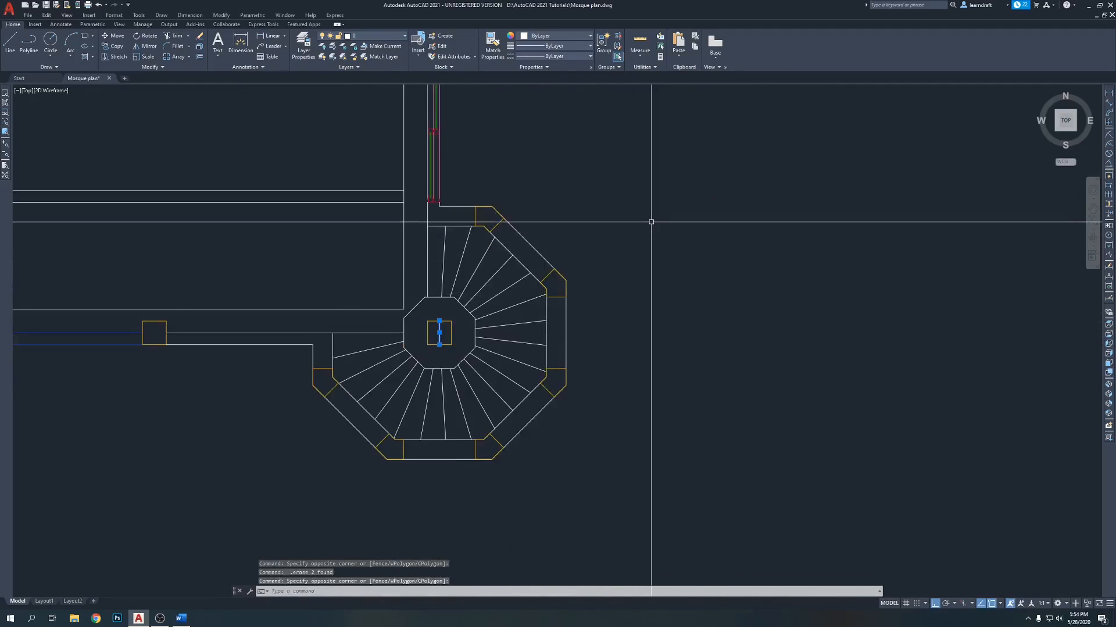
{"action": "key", "text": "Delete"}
Step: Examine the octagonal staircase, its corner columns and its junctions with the building walls
{"action": "middle_click_drag", "start_coordinate": [438, 327], "coordinate": [495, 268]}
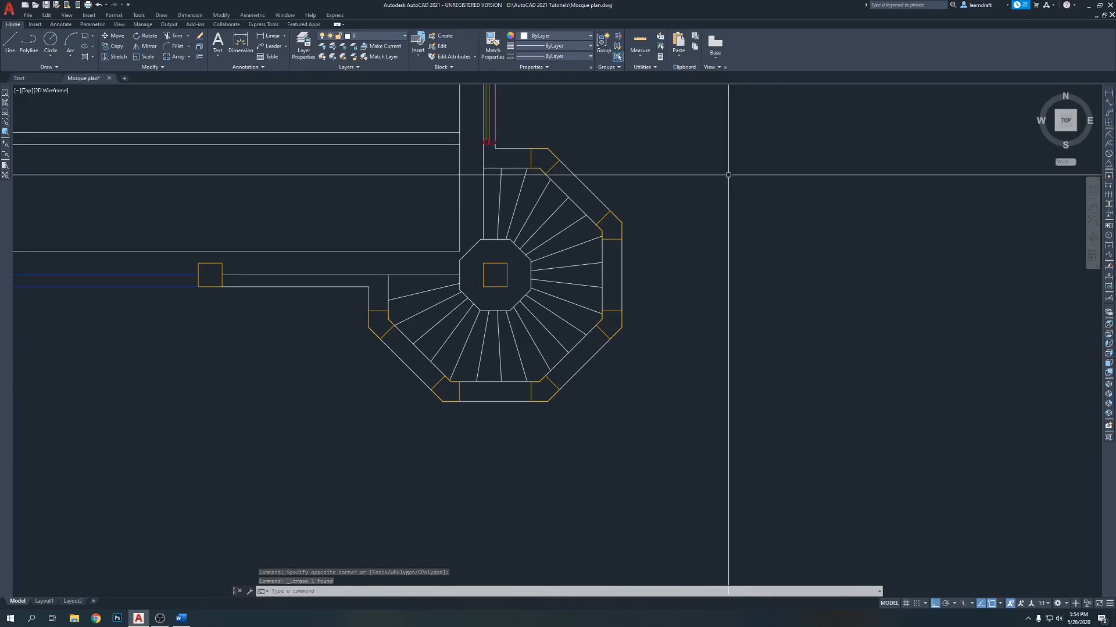
{"action": "middle_click_drag", "start_coordinate": [692, 131], "coordinate": [680, 167]}
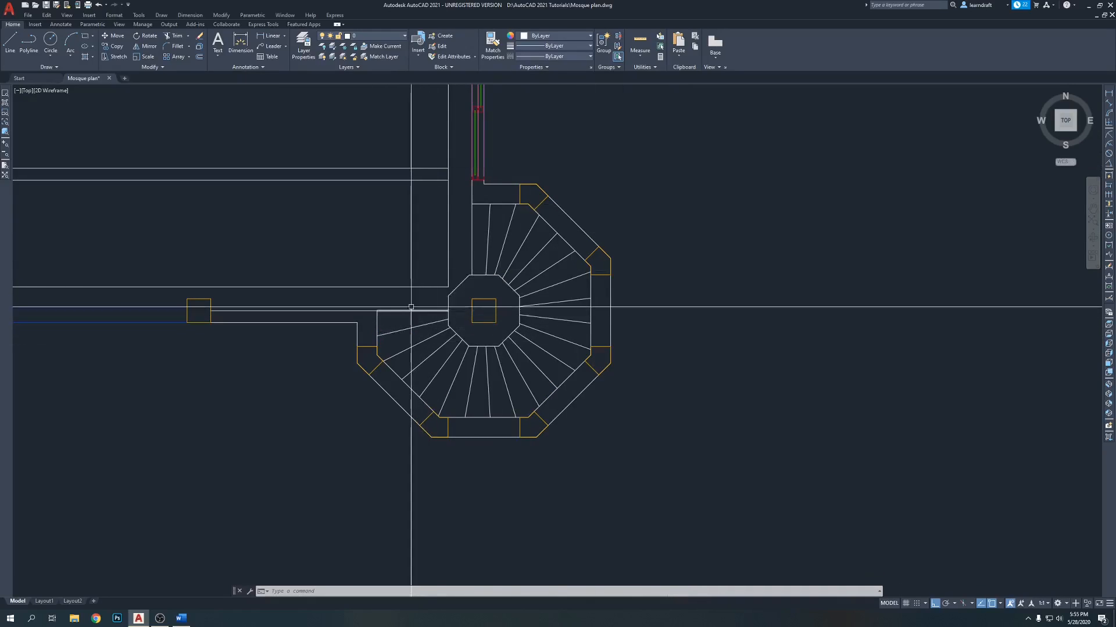
{"action": "middle_click_drag", "start_coordinate": [650, 207], "coordinate": [657, 201]}
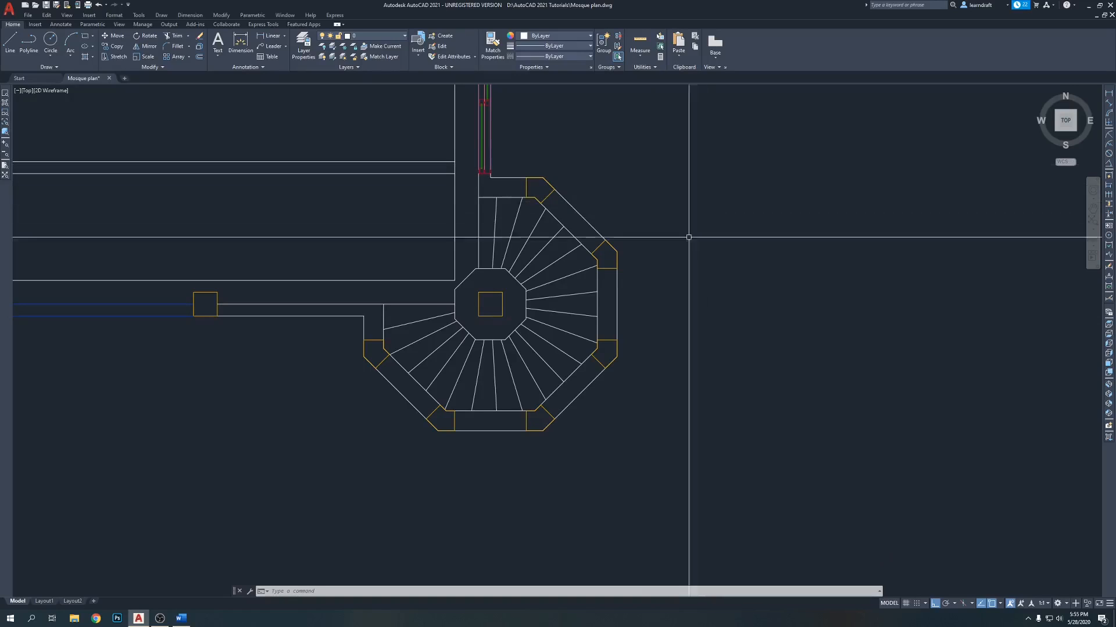
{"action": "scroll", "coordinate": [520, 314], "scroll_direction": "up", "scroll_amount": 4}
{"action": "scroll", "coordinate": [474, 307], "scroll_direction": "down", "scroll_amount": 4}
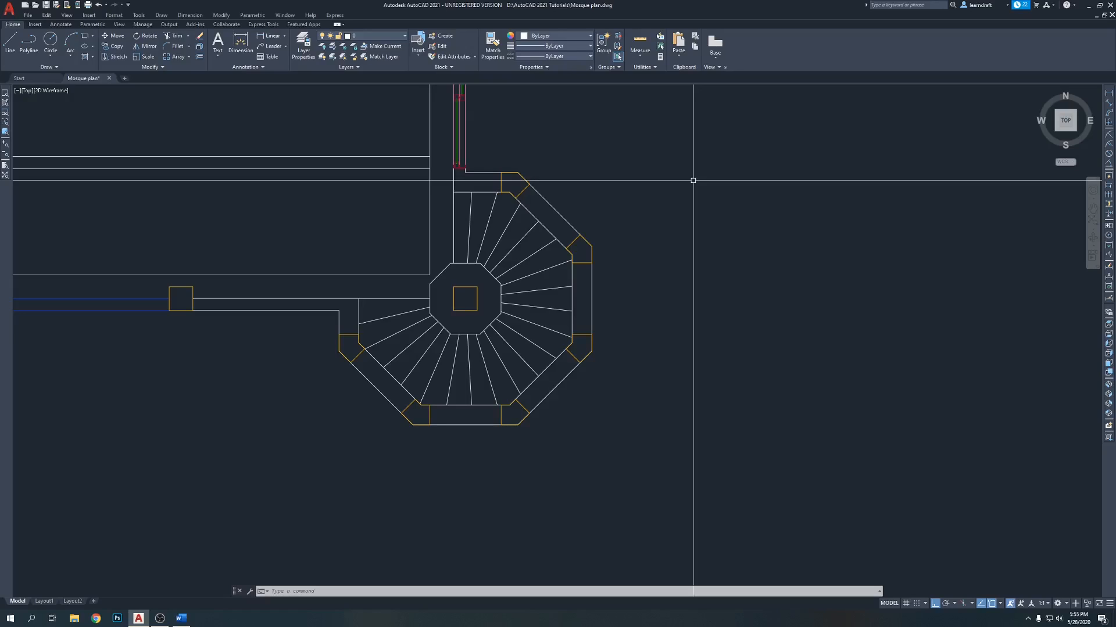
{"action": "mouse_move", "coordinate": [639, 132]}
{"action": "middle_mouse_down"}
{"action": "mouse_move", "coordinate": [679, 199]}
{"action": "mouse_move", "coordinate": [643, 162]}
{"action": "middle_mouse_up"}
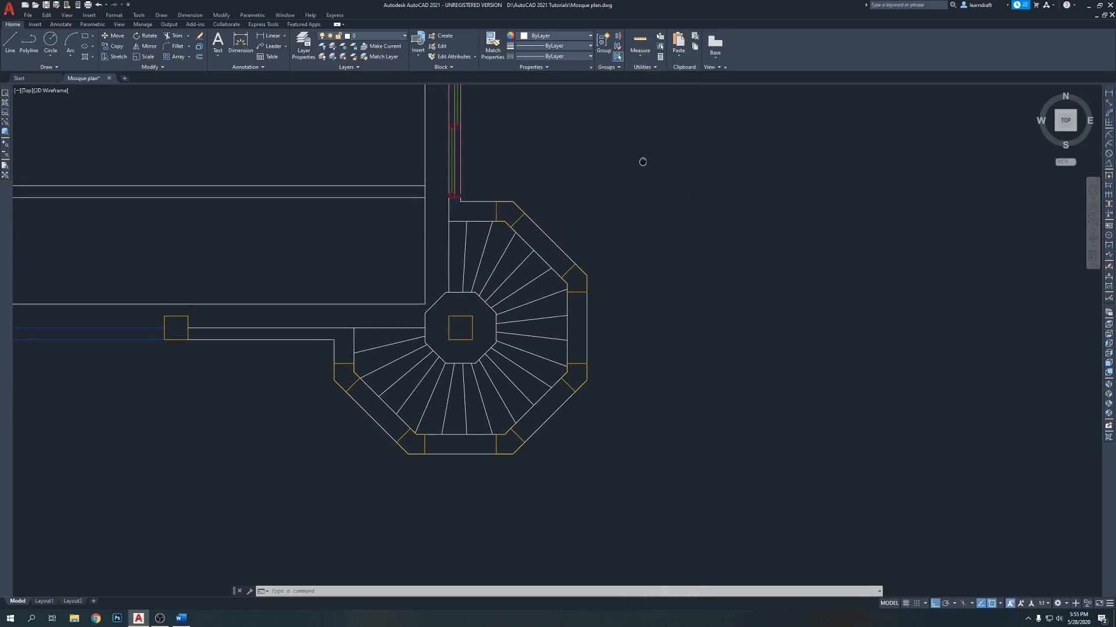
{"action": "scroll", "coordinate": [598, 244], "scroll_direction": "up", "scroll_amount": 5}
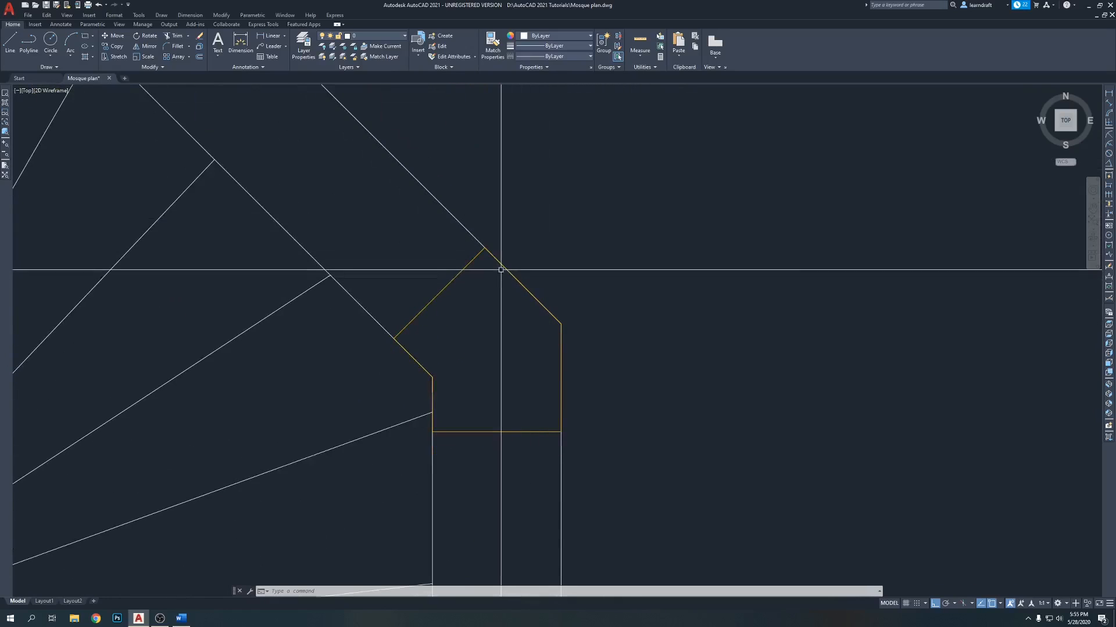
{"action": "scroll", "coordinate": [509, 234], "scroll_direction": "down", "scroll_amount": 6}
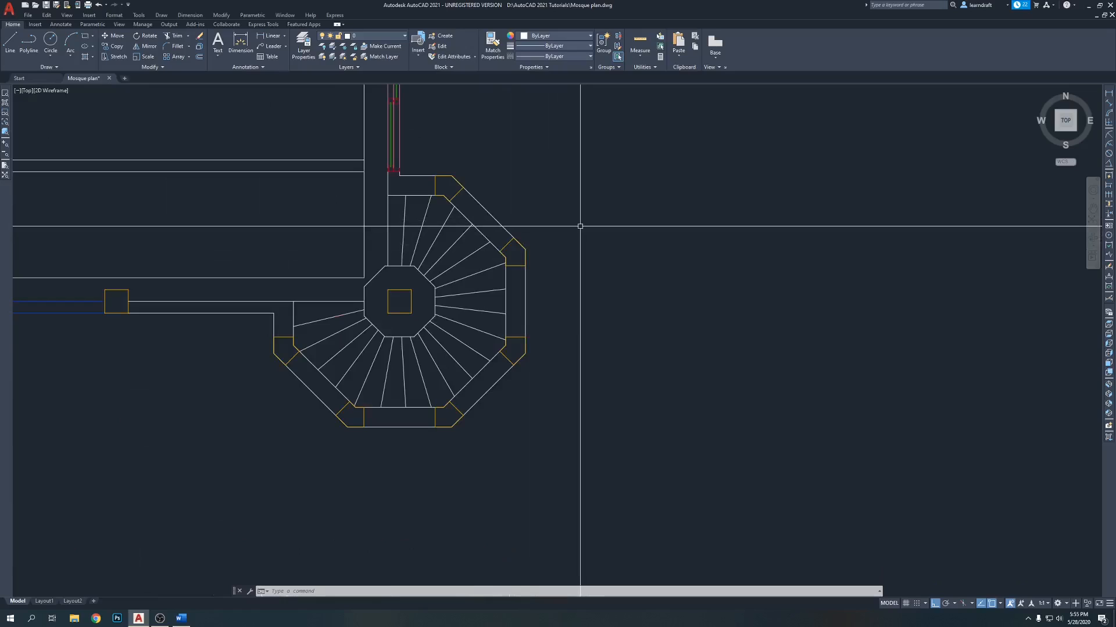
{"action": "scroll", "coordinate": [584, 226], "scroll_direction": "down", "scroll_amount": 4}
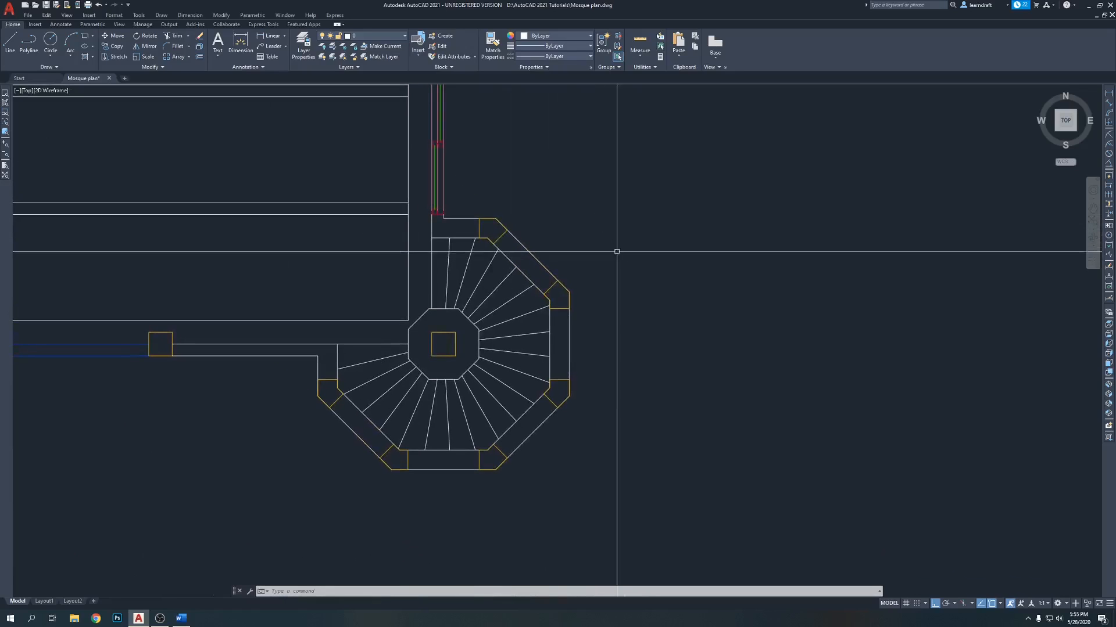
Step: Erase the spare double octagon drawn outside the building, east of the staircase
{"action": "scroll", "coordinate": [615, 281], "scroll_direction": "down", "scroll_amount": 6}
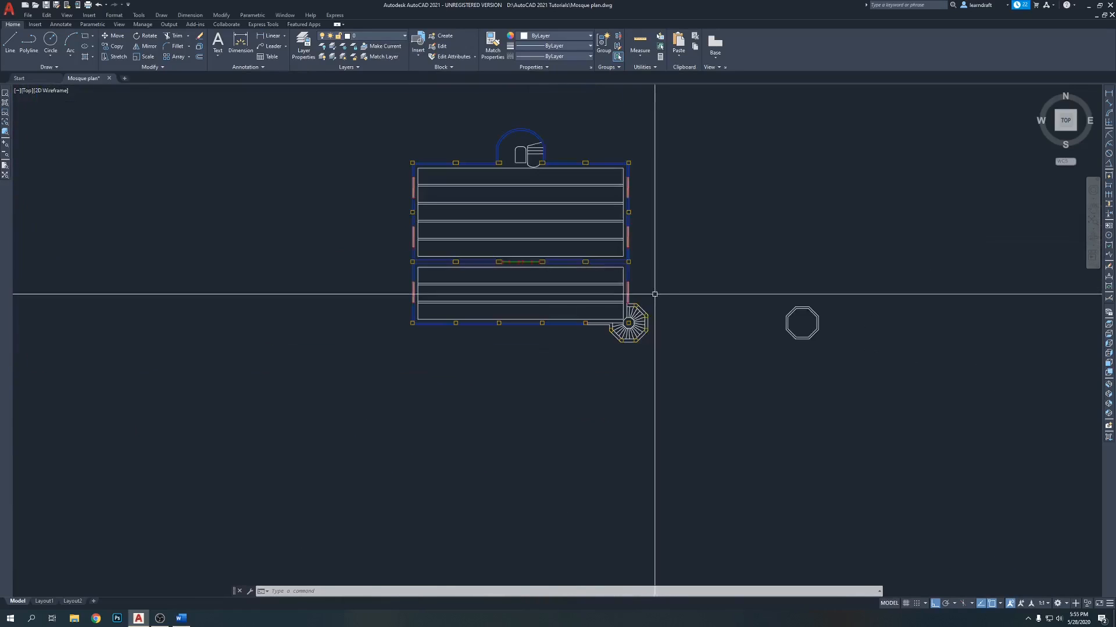
{"action": "scroll", "coordinate": [668, 279], "scroll_direction": "up", "scroll_amount": 3}
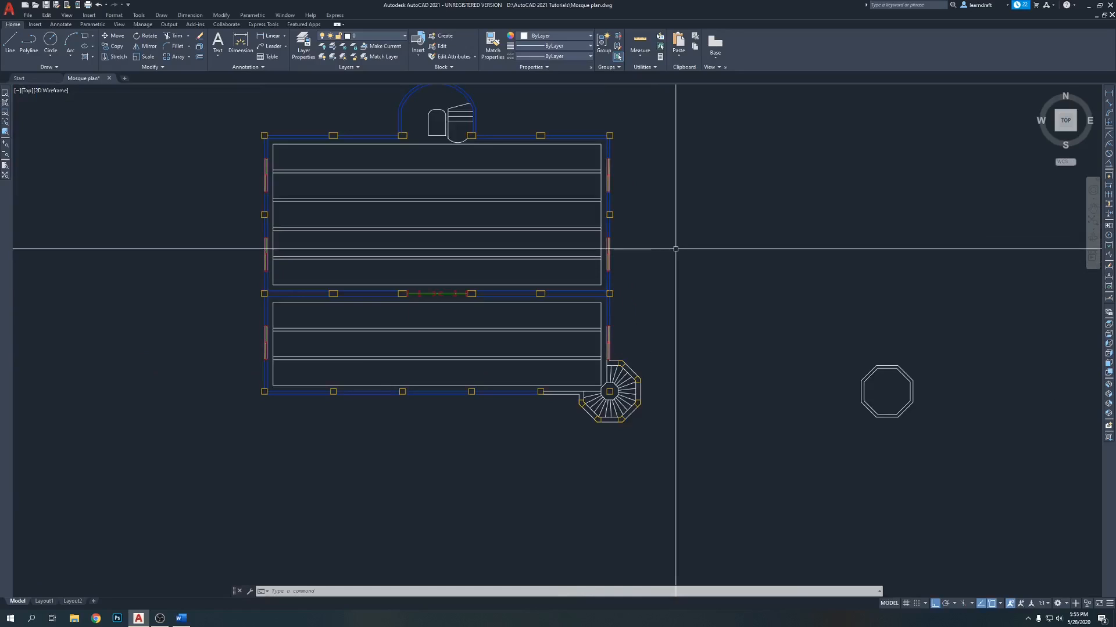
{"action": "left_click", "coordinate": [841, 306]}
{"action": "left_click", "coordinate": [994, 473]}
{"action": "key", "text": "Delete"}
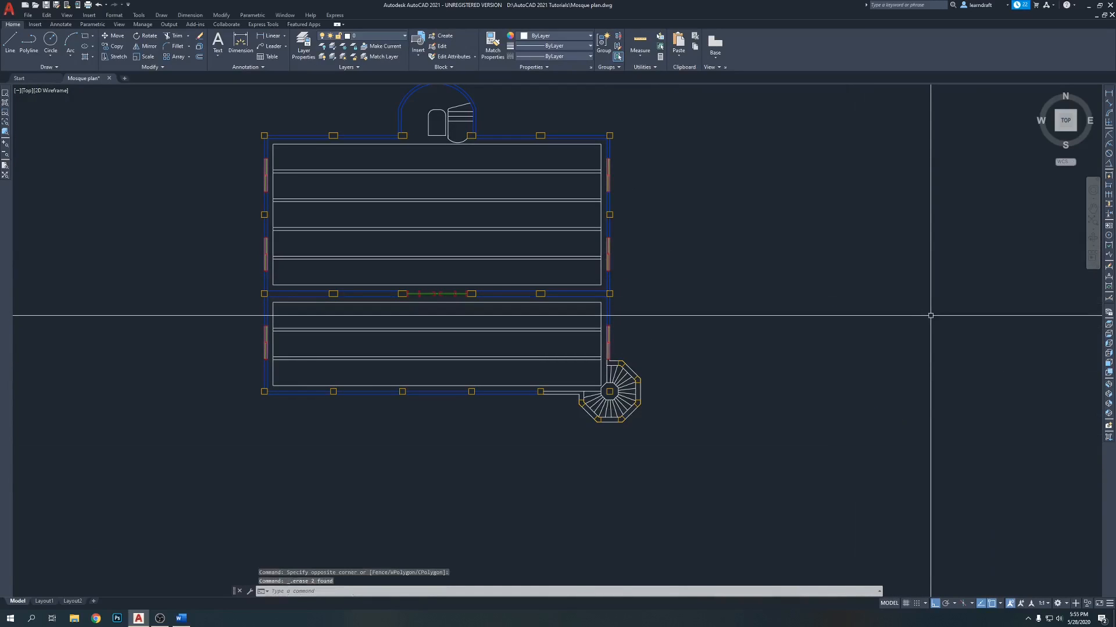
Step: Erase the window and wall lines on the east wall between the staircase and the next column to the north
{"action": "middle_click_drag", "start_coordinate": [446, 407], "coordinate": [438, 371]}
{"action": "scroll", "coordinate": [438, 371], "scroll_direction": "up", "scroll_amount": 5}
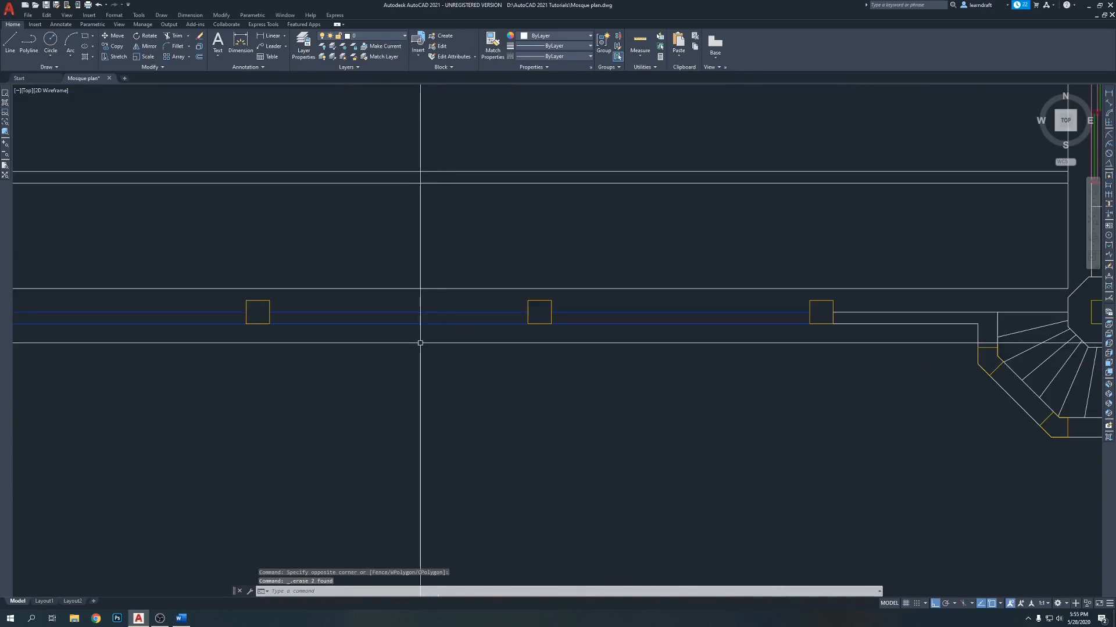
{"action": "middle_click_drag", "start_coordinate": [764, 349], "coordinate": [614, 346]}
{"action": "scroll", "coordinate": [614, 346], "scroll_direction": "down", "scroll_amount": 2}
{"action": "middle_click_drag", "start_coordinate": [720, 323], "coordinate": [567, 386]}
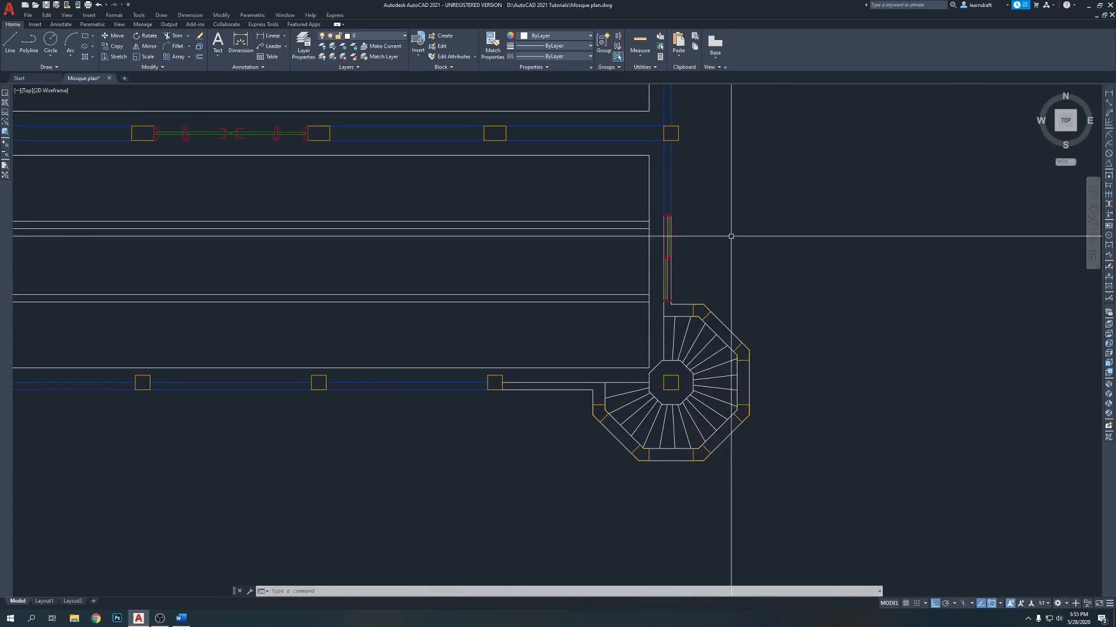
{"action": "left_click", "coordinate": [667, 242]}
{"action": "key", "text": "Delete"}
{"action": "left_click", "coordinate": [690, 185]}
{"action": "left_click", "coordinate": [659, 244]}
{"action": "key", "text": "Delete"}
Step: Trim the short vertical stub above the outer wall line at the staircase's north end
{"action": "middle_click_drag", "start_coordinate": [517, 375], "coordinate": [585, 323]}
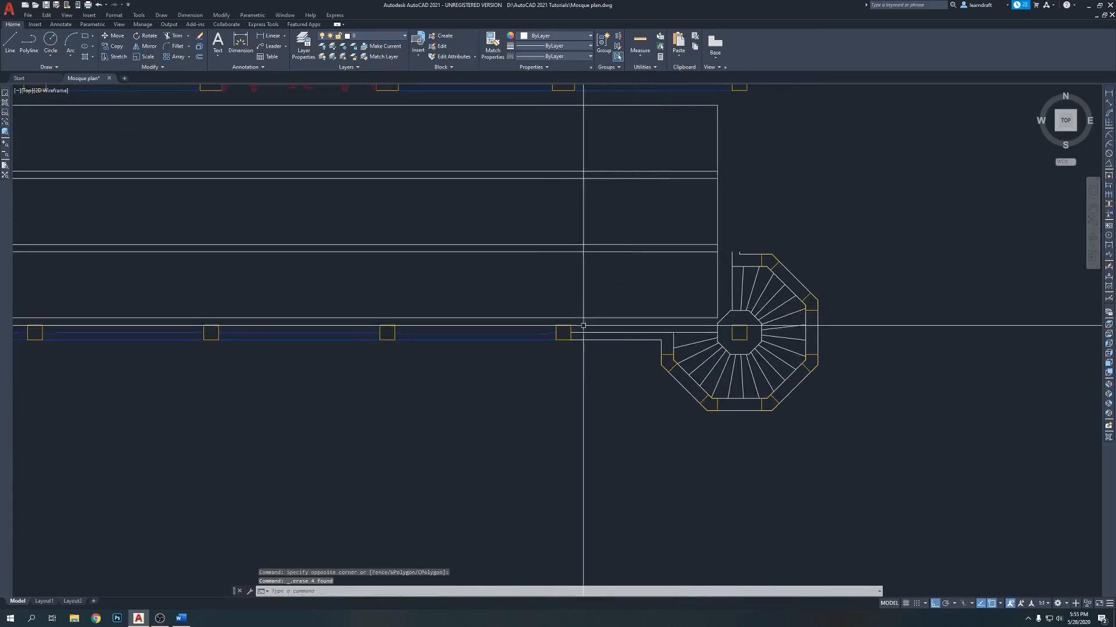
{"action": "scroll", "coordinate": [744, 249], "scroll_direction": "up", "scroll_amount": 2}
{"action": "scroll", "coordinate": [749, 244], "scroll_direction": "up", "scroll_amount": 3}
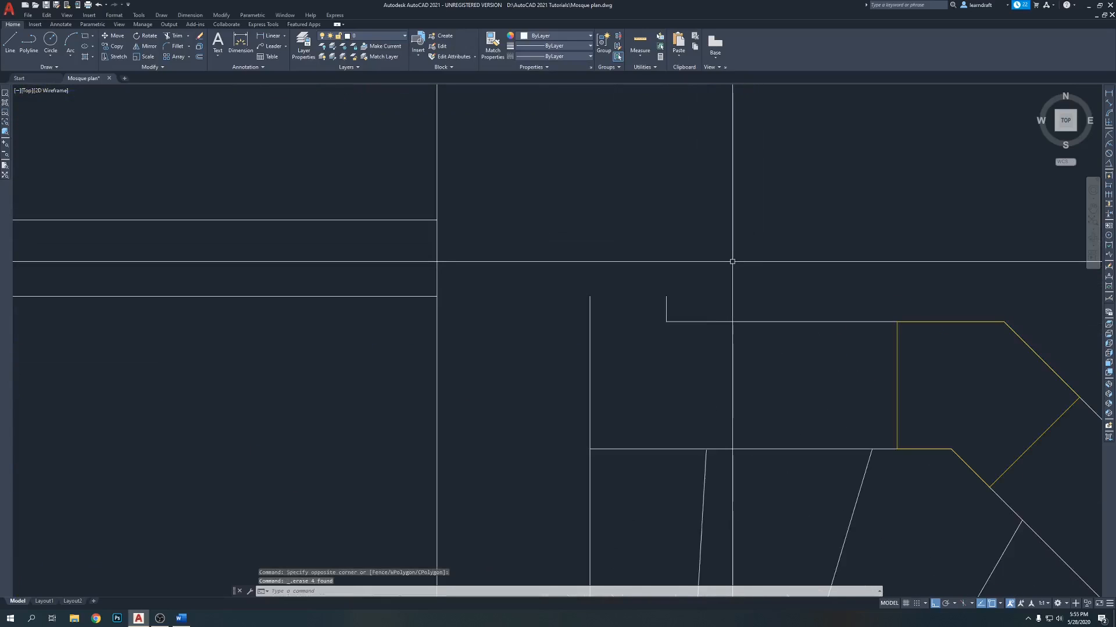
{"action": "scroll", "coordinate": [722, 263], "scroll_direction": "down", "scroll_amount": 2}
{"action": "scroll", "coordinate": [692, 274], "scroll_direction": "up", "scroll_amount": 1}
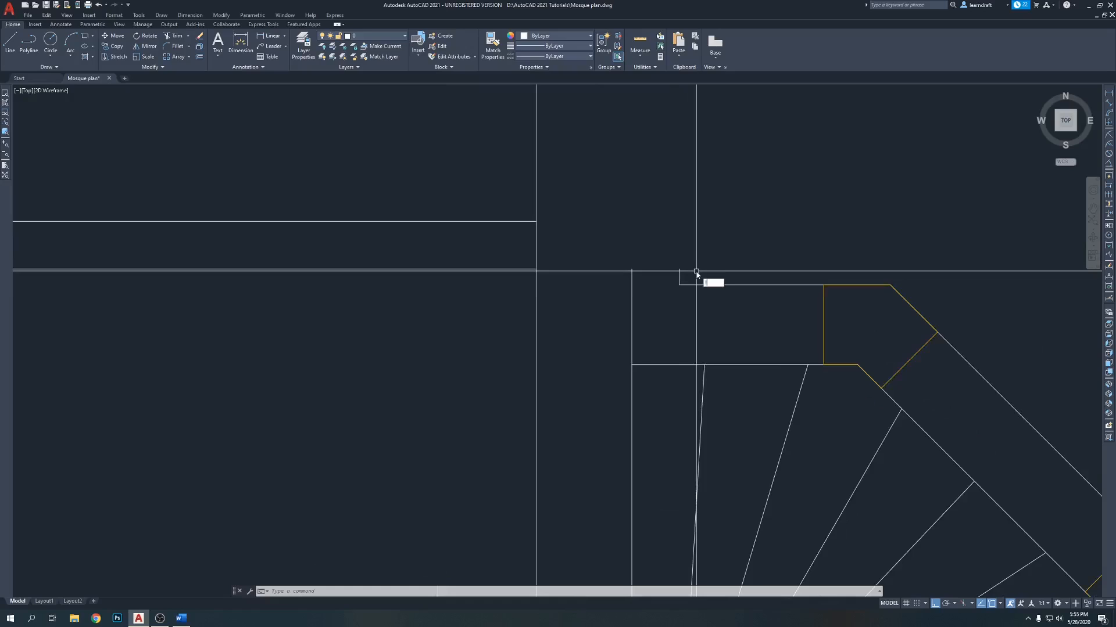
{"action": "scroll", "coordinate": [697, 270], "scroll_direction": "up", "scroll_amount": 3}
{"action": "key", "text": "Escape"}
{"action": "key", "text": "Escape"}
{"action": "key", "text": "Escape"}
{"action": "type", "text": "tr"}
{"action": "key", "text": "Return"}
{"action": "left_click_drag", "start_coordinate": [616, 234], "coordinate": [488, 310]}
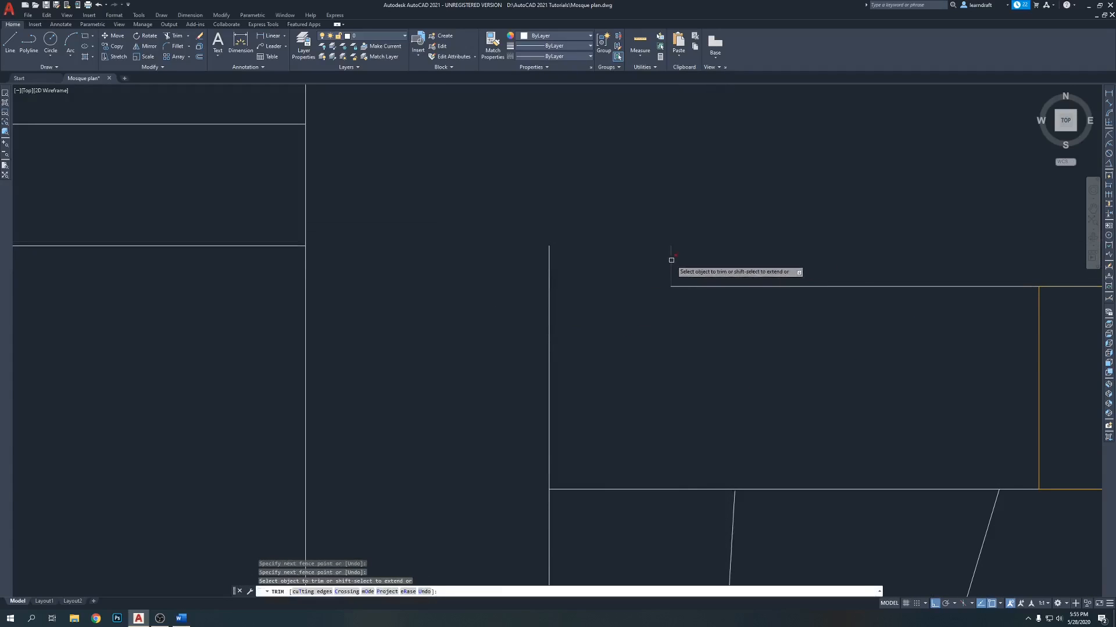
{"action": "key", "text": "Return"}
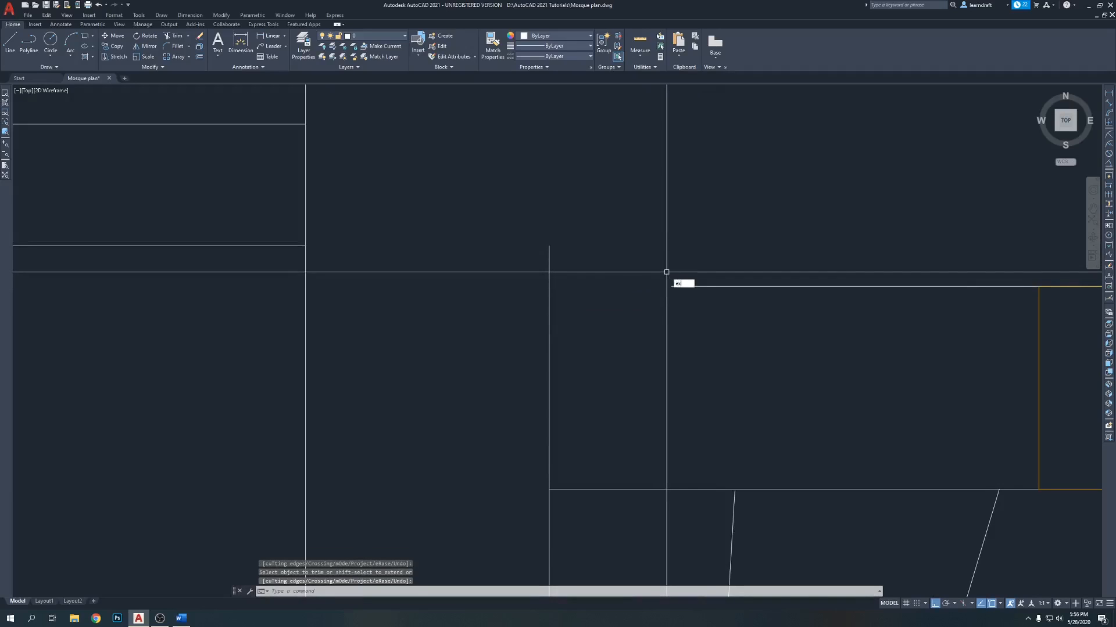
Step: Extend the staircase's northern outer wall line west to the vertical line at the first tread
{"action": "type", "text": "ex"}
{"action": "key", "text": "Return"}
{"action": "left_click", "coordinate": [679, 286]}
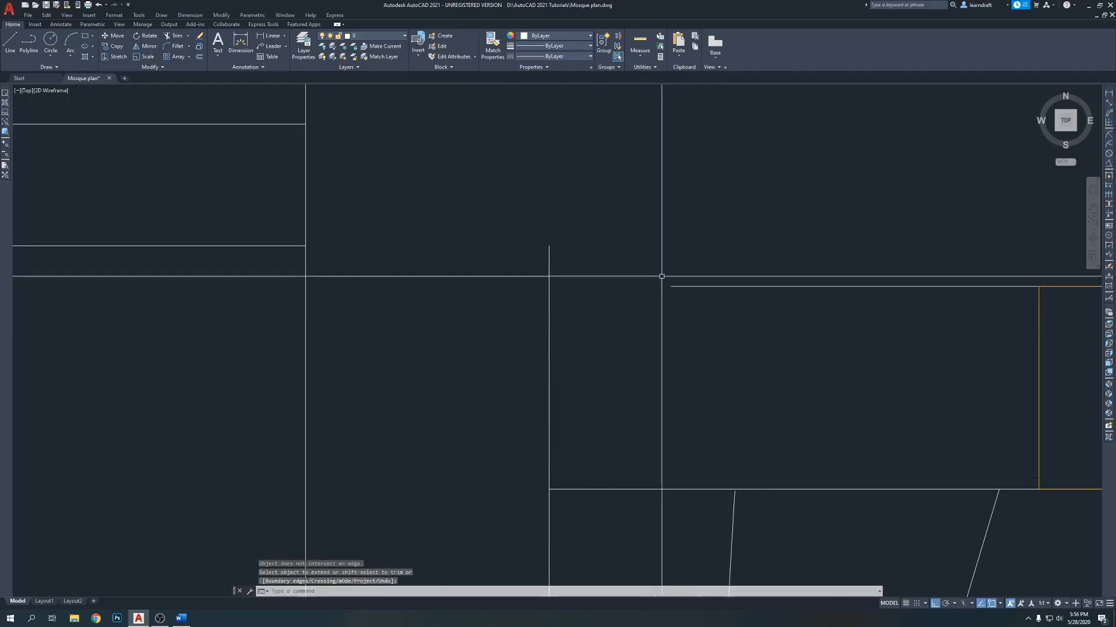
{"action": "type", "text": "ex"}
{"action": "key", "text": "Return"}
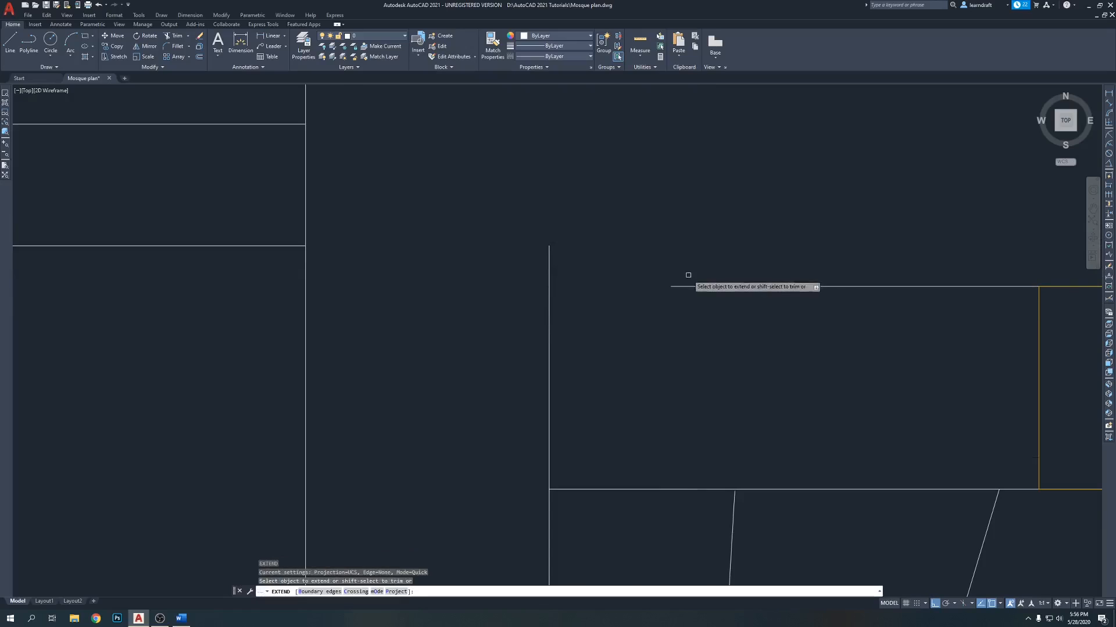
{"action": "left_click", "coordinate": [685, 286]}
{"action": "scroll", "coordinate": [633, 238], "scroll_direction": "down", "scroll_amount": 3}
{"action": "key", "text": "Return"}
Step: Trim the part of the vertical line projecting above the staircase's northern outer wall
{"action": "scroll", "coordinate": [626, 229], "scroll_direction": "up", "scroll_amount": 2}
{"action": "type", "text": "tr"}
{"action": "key", "text": "Return"}
{"action": "scroll", "coordinate": [673, 272], "scroll_direction": "down", "scroll_amount": 4}
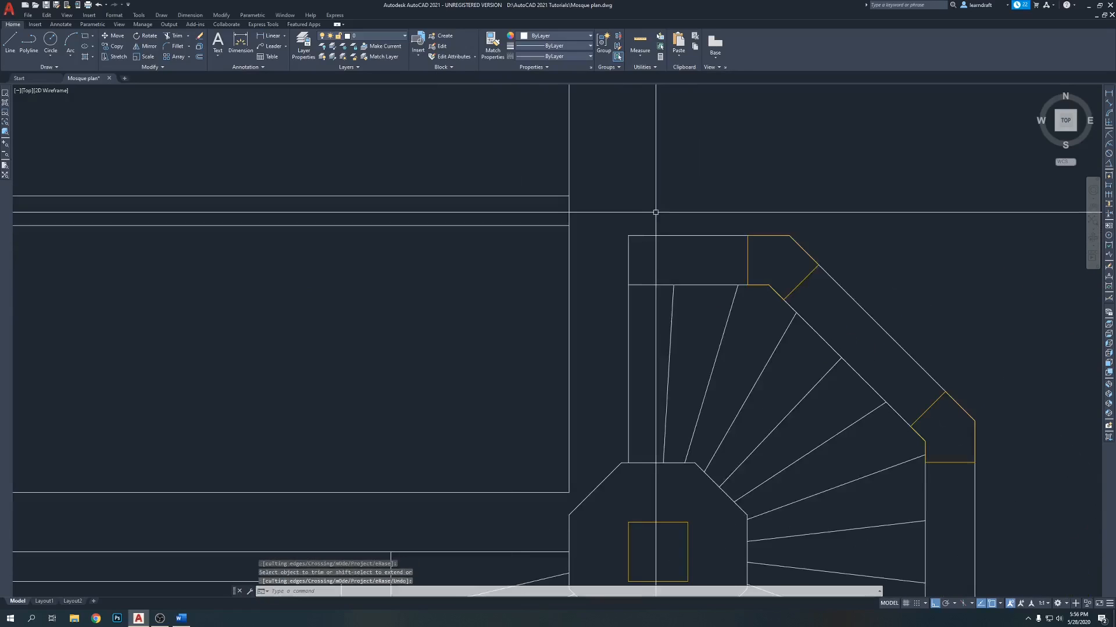
{"action": "scroll", "coordinate": [636, 307], "scroll_direction": "up", "scroll_amount": 6}
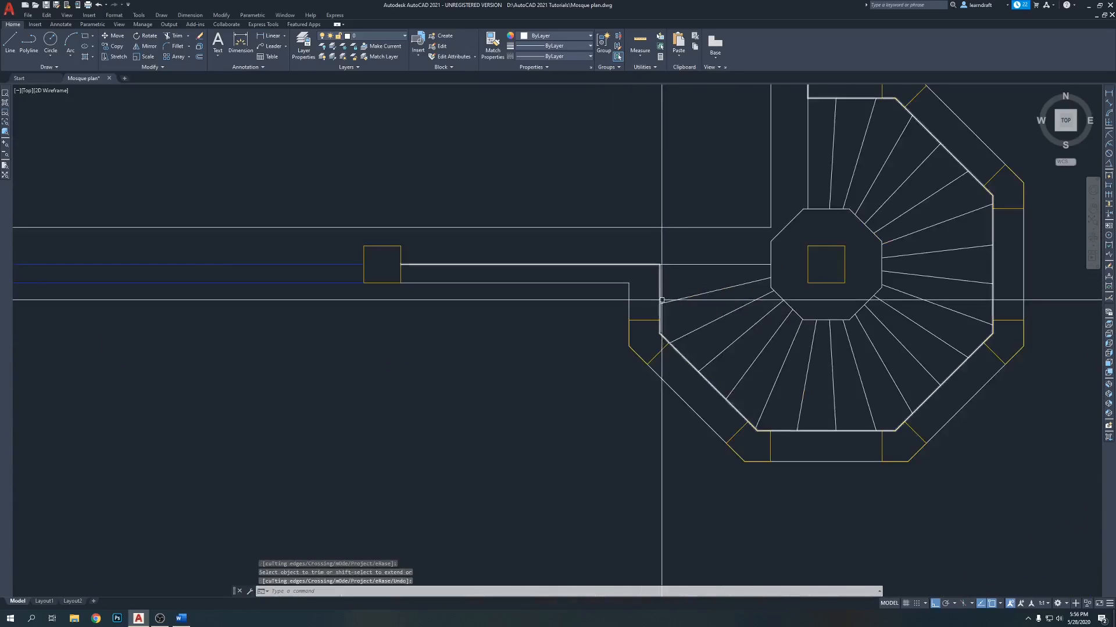
{"action": "key", "text": "Return"}
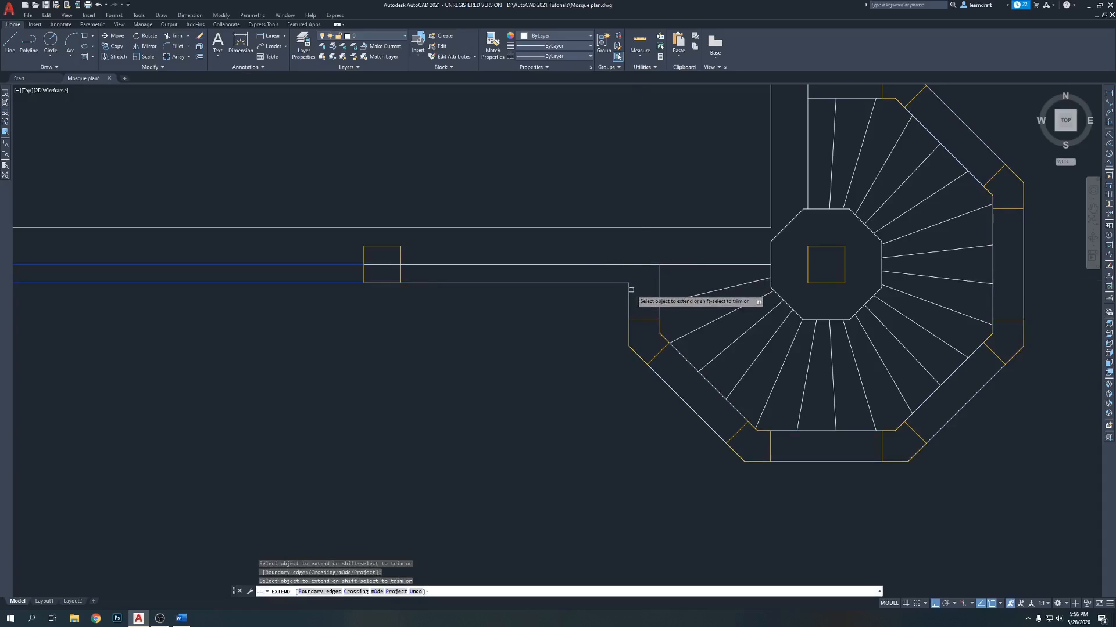
{"action": "key", "text": "Escape"}
{"action": "key", "text": "Escape"}
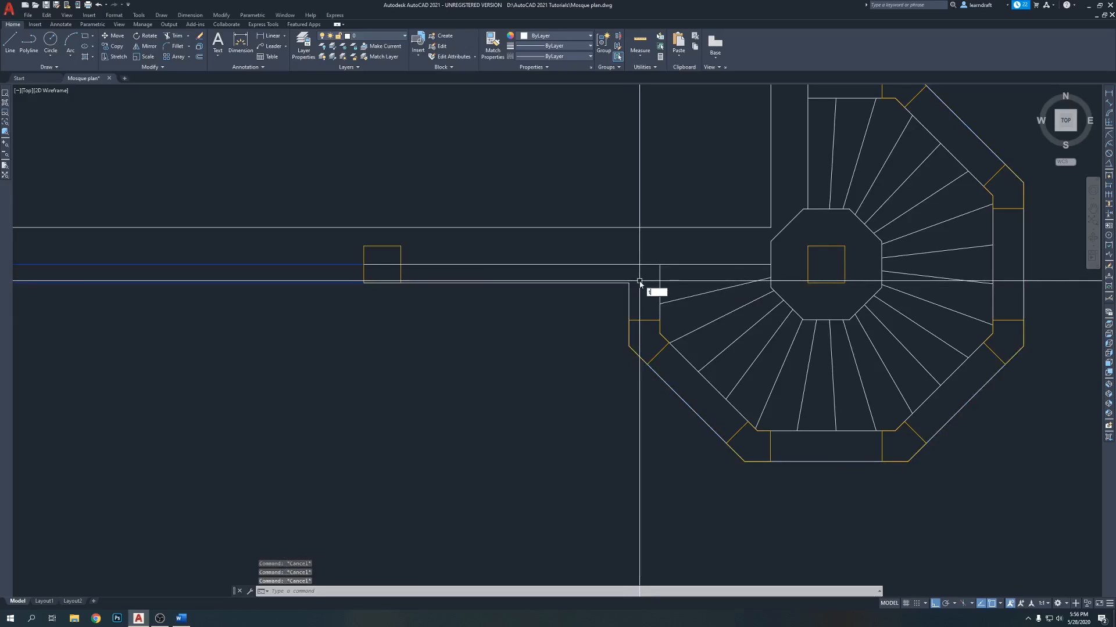
Step: Trim away the outer south wall line between the last square column and the staircase
{"action": "type", "text": "tr"}
{"action": "key", "text": "Return"}
{"action": "left_click", "coordinate": [610, 282]}
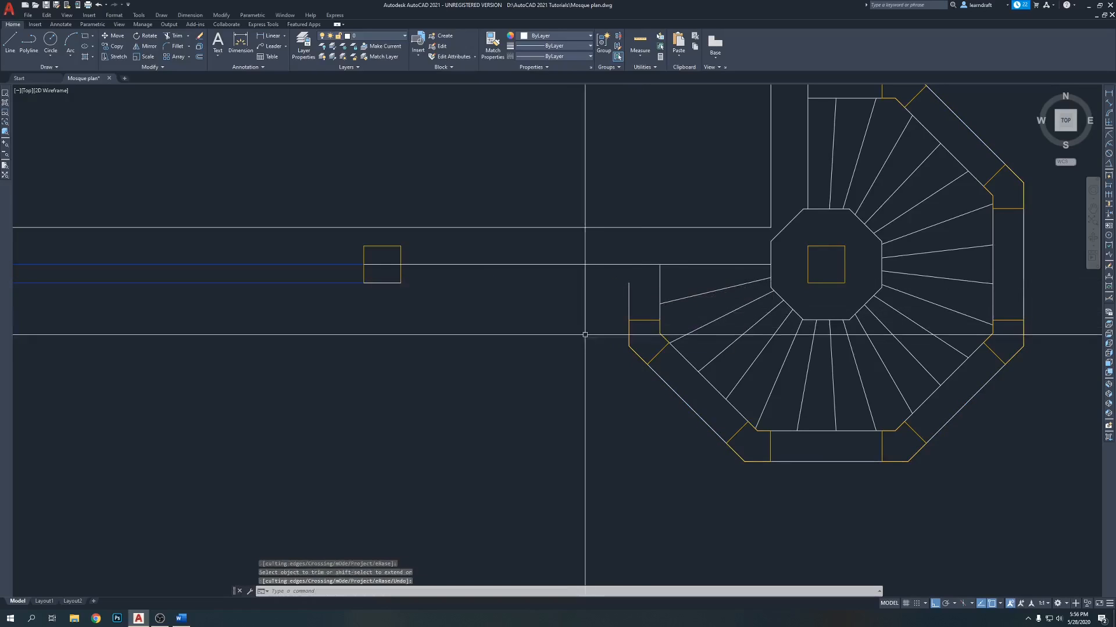
Step: Extend the staircase's western outer wall line up to the inner south wall line
{"action": "key", "text": "Return"}
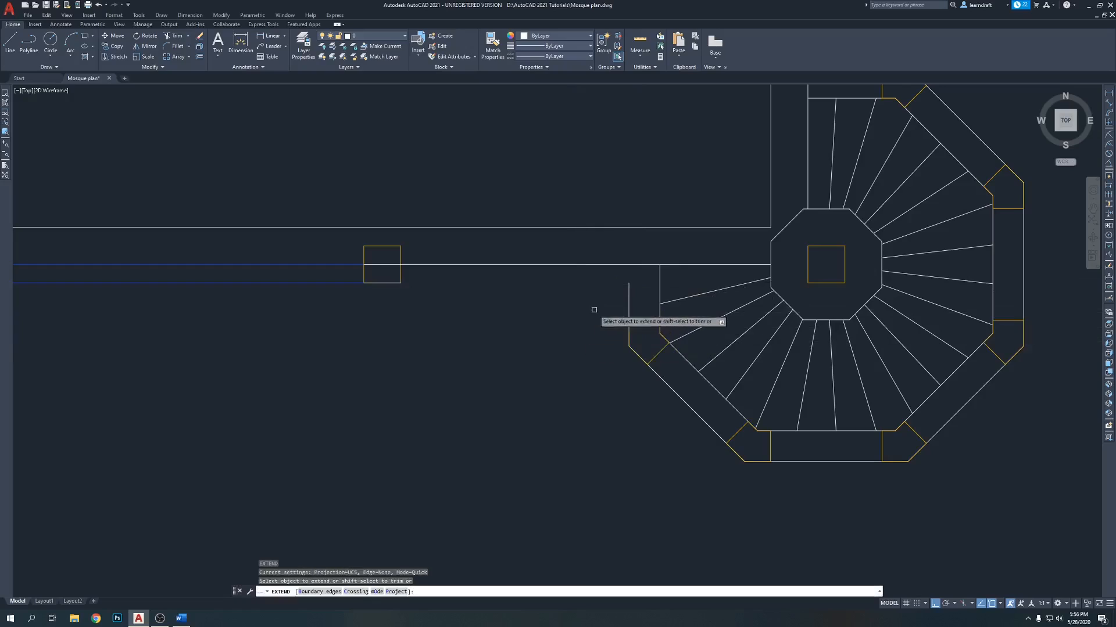
{"action": "left_click", "coordinate": [627, 284]}
{"action": "scroll", "coordinate": [574, 280], "scroll_direction": "down", "scroll_amount": 3}
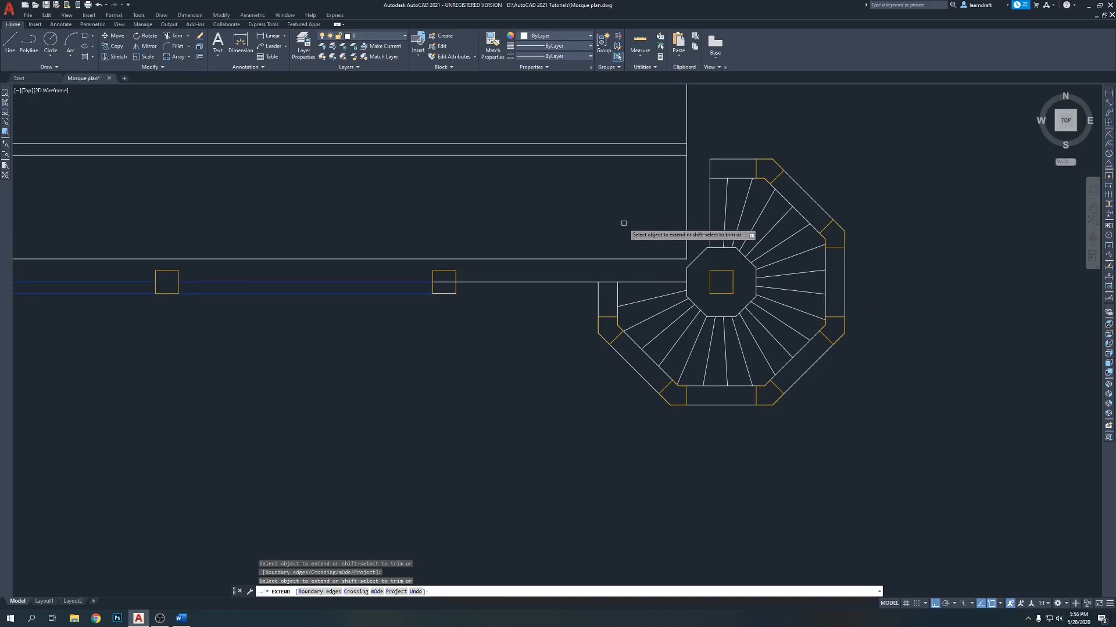
{"action": "key", "text": "Escape"}
{"action": "middle_click_drag", "start_coordinate": [685, 222], "coordinate": [660, 257]}
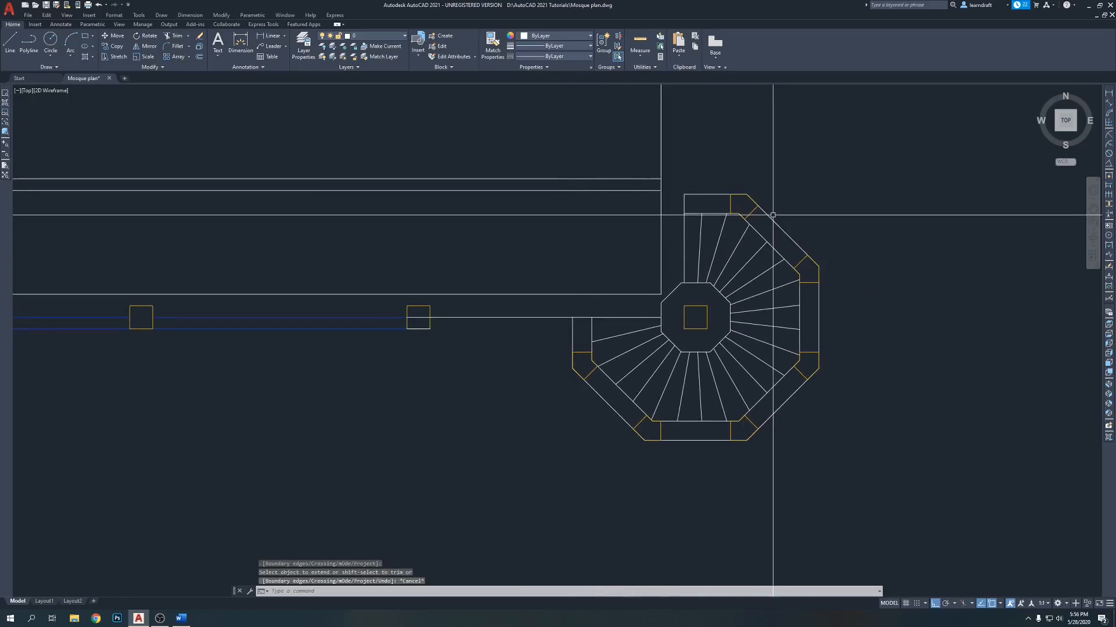
{"action": "middle_click_drag", "start_coordinate": [661, 311], "coordinate": [613, 285]}
{"action": "left_click", "coordinate": [590, 281]}
{"action": "left_click", "coordinate": [568, 311]}
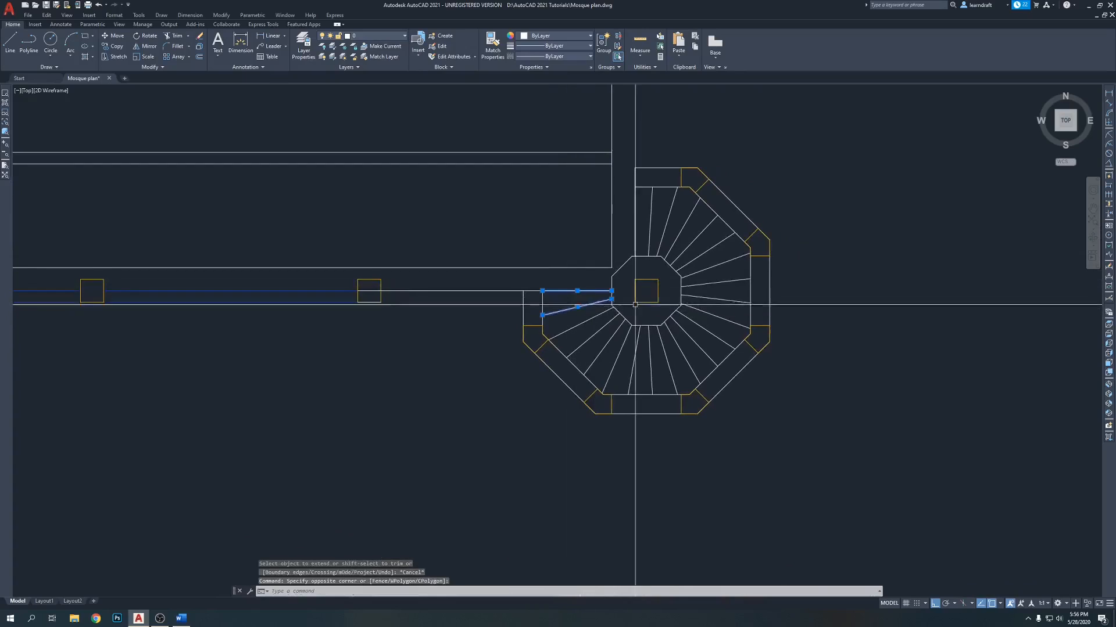
{"action": "key", "text": "Escape"}
Step: Trim away the inner south wall line between the last square column and the staircase
{"action": "scroll", "coordinate": [755, 192], "scroll_direction": "down", "scroll_amount": 4}
{"action": "mouse_move", "coordinate": [767, 179]}
{"action": "middle_mouse_down"}
{"action": "mouse_move", "coordinate": [777, 199]}
{"action": "mouse_move", "coordinate": [724, 227]}
{"action": "mouse_move", "coordinate": [730, 243]}
{"action": "mouse_move", "coordinate": [678, 275]}
{"action": "middle_mouse_up"}
{"action": "scroll", "coordinate": [777, 176], "scroll_direction": "down", "scroll_amount": 2}
{"action": "scroll", "coordinate": [708, 239], "scroll_direction": "up", "scroll_amount": 2}
{"action": "scroll", "coordinate": [736, 233], "scroll_direction": "up", "scroll_amount": 2}
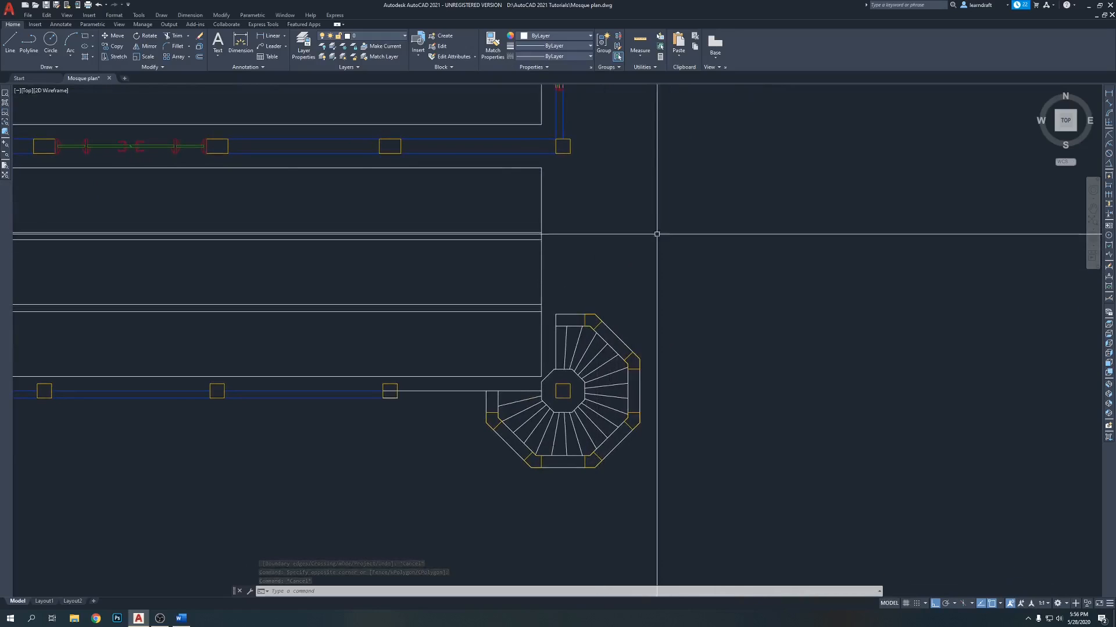
{"action": "scroll", "coordinate": [650, 234], "scroll_direction": "down", "scroll_amount": 2}
{"action": "scroll", "coordinate": [469, 338], "scroll_direction": "up", "scroll_amount": 3}
{"action": "scroll", "coordinate": [597, 324], "scroll_direction": "up", "scroll_amount": 1}
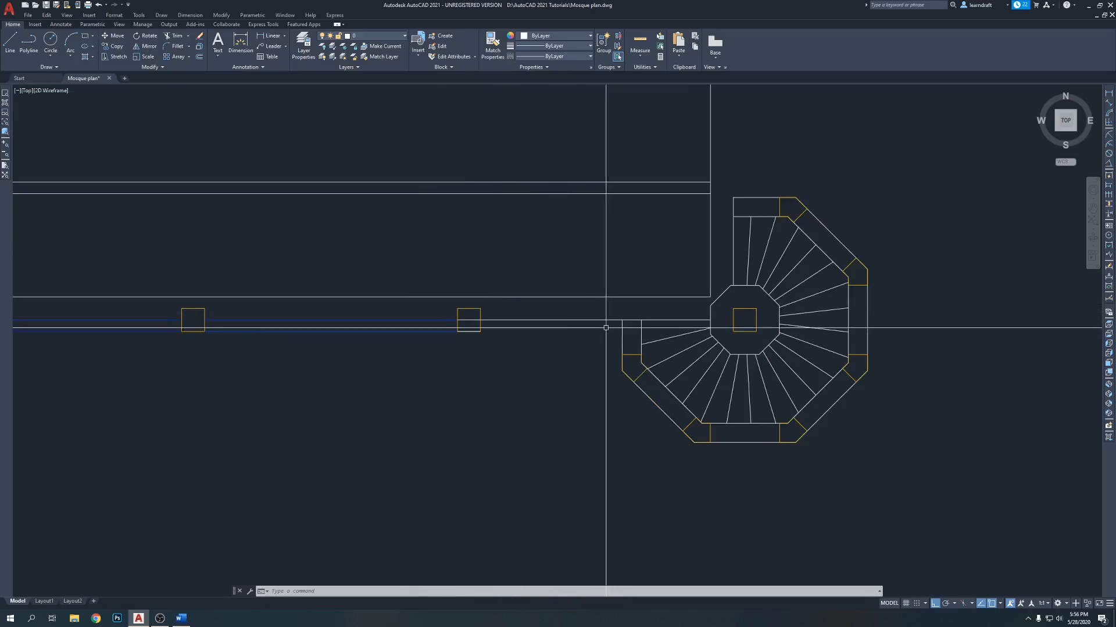
{"action": "scroll", "coordinate": [558, 327], "scroll_direction": "up", "scroll_amount": 2}
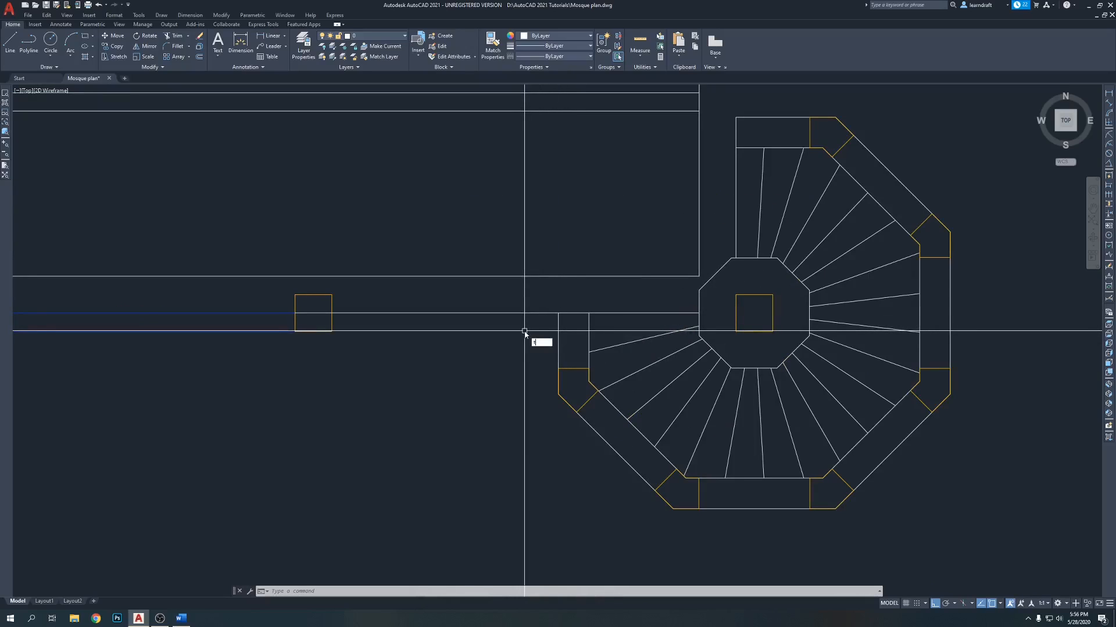
{"action": "key", "text": "Return"}
{"action": "scroll", "coordinate": [538, 311], "scroll_direction": "down", "scroll_amount": 4}
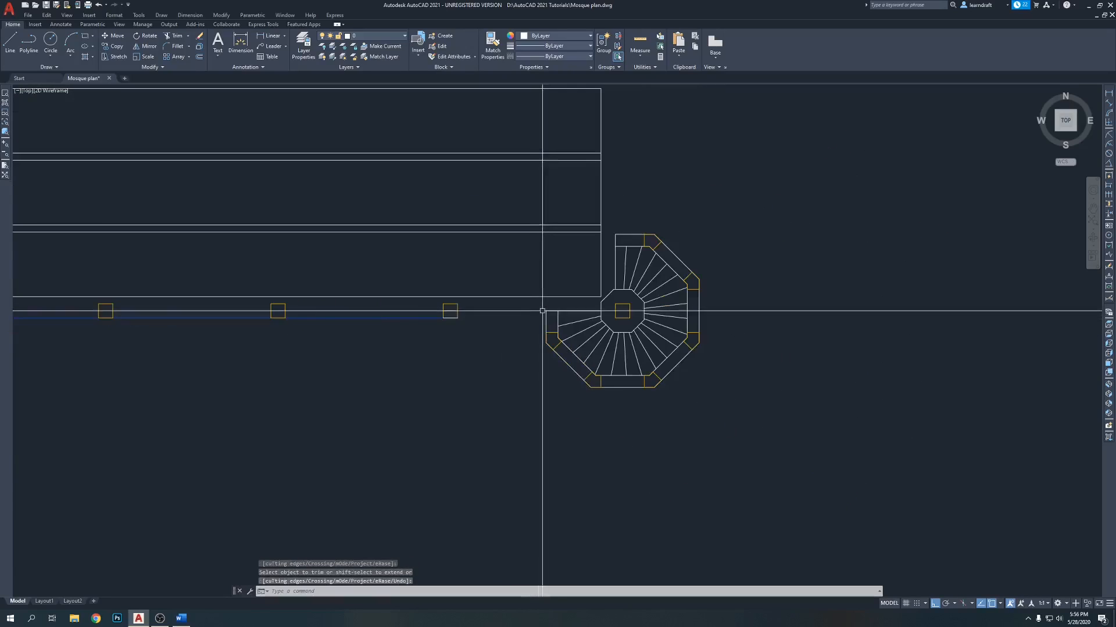
Step: Erase the remaining south wall lines between the square columns, including the short segments inside the last column before the staircase
{"action": "scroll", "coordinate": [411, 308], "scroll_direction": "up", "scroll_amount": 3}
{"action": "left_click", "coordinate": [413, 300]}
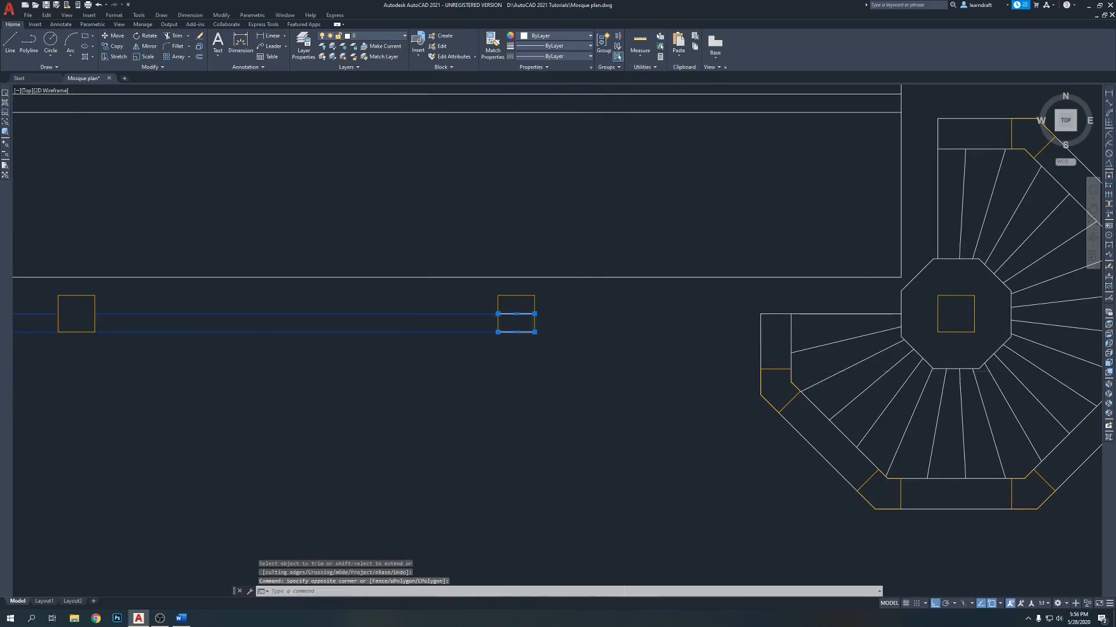
{"action": "scroll", "coordinate": [624, 368], "scroll_direction": "down", "scroll_amount": 3}
{"action": "left_click", "coordinate": [521, 356]}
{"action": "left_click", "coordinate": [456, 355]}
{"action": "left_click", "coordinate": [441, 369]}
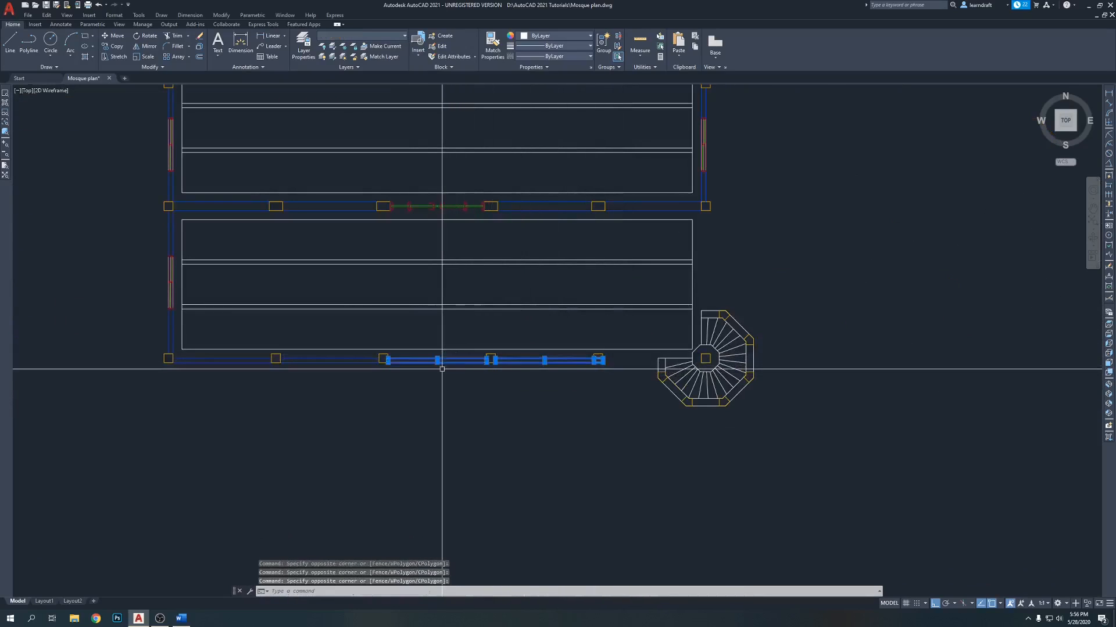
{"action": "left_click", "coordinate": [349, 352]}
{"action": "left_click", "coordinate": [326, 373]}
{"action": "scroll", "coordinate": [216, 350], "scroll_direction": "up", "scroll_amount": 2}
{"action": "left_click", "coordinate": [215, 352]}
{"action": "left_click", "coordinate": [205, 376]}
{"action": "key", "text": "Delete"}
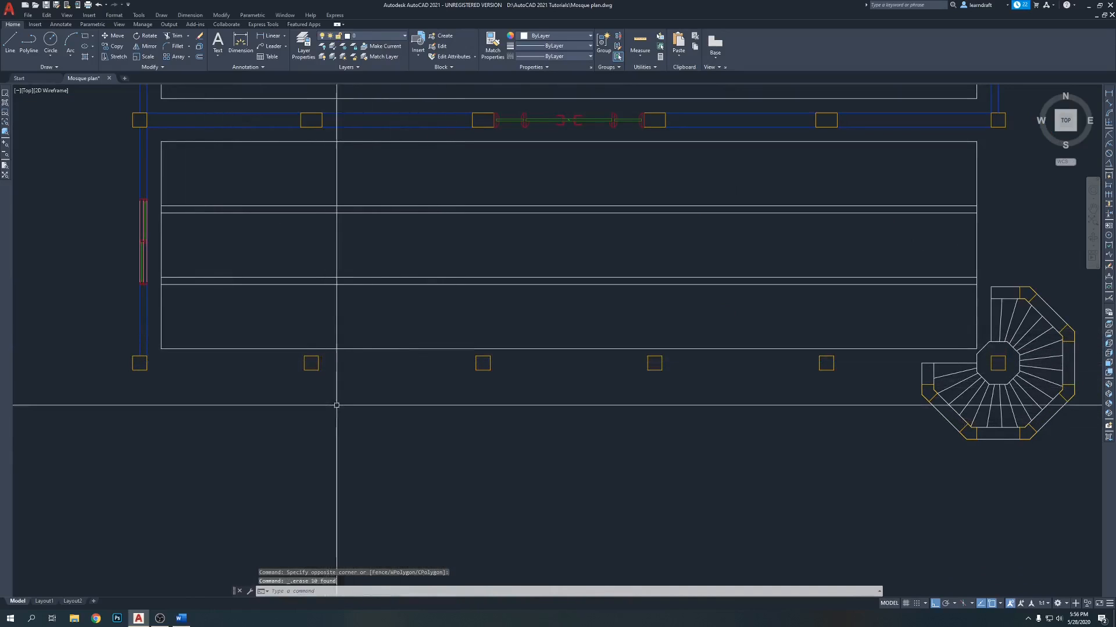
{"action": "scroll", "coordinate": [227, 367], "scroll_direction": "up", "scroll_amount": 2}
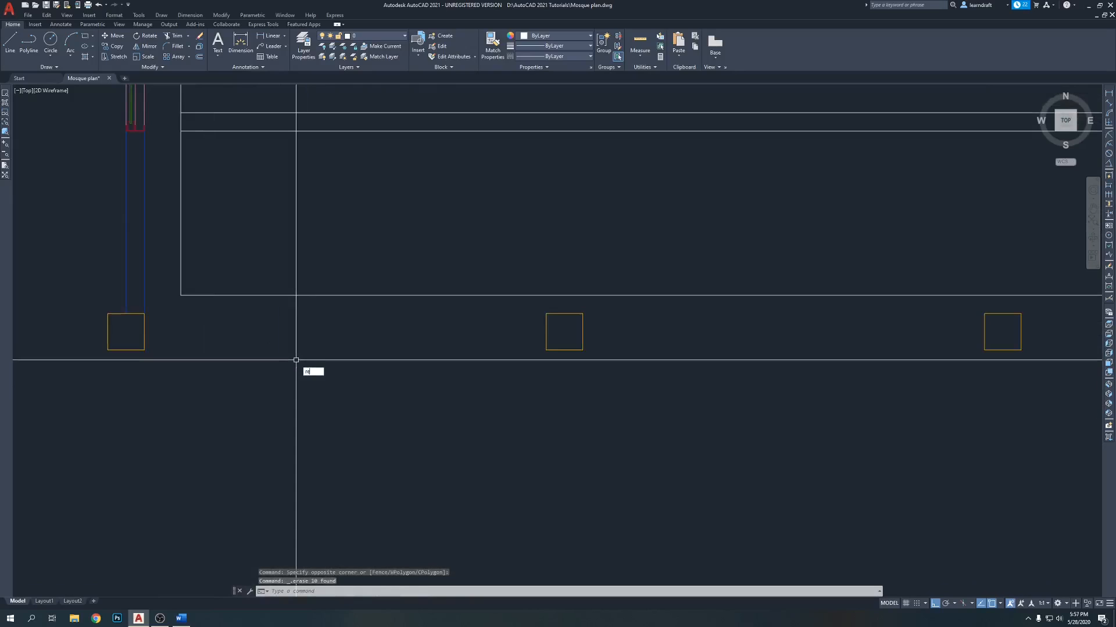
{"action": "key", "text": "Return"}
{"action": "left_click", "coordinate": [144, 350]}
{"action": "scroll", "coordinate": [573, 388], "scroll_direction": "up", "scroll_amount": 4}
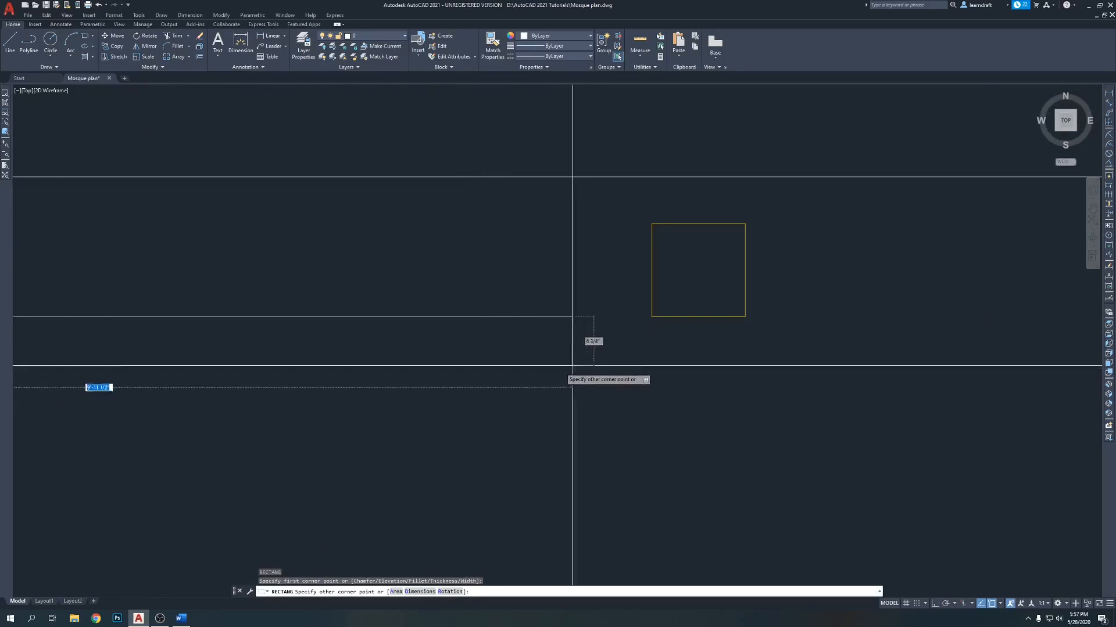
{"action": "left_click", "coordinate": [654, 315]}
{"action": "scroll", "coordinate": [679, 294], "scroll_direction": "down", "scroll_amount": 3}
{"action": "left_click", "coordinate": [630, 302]}
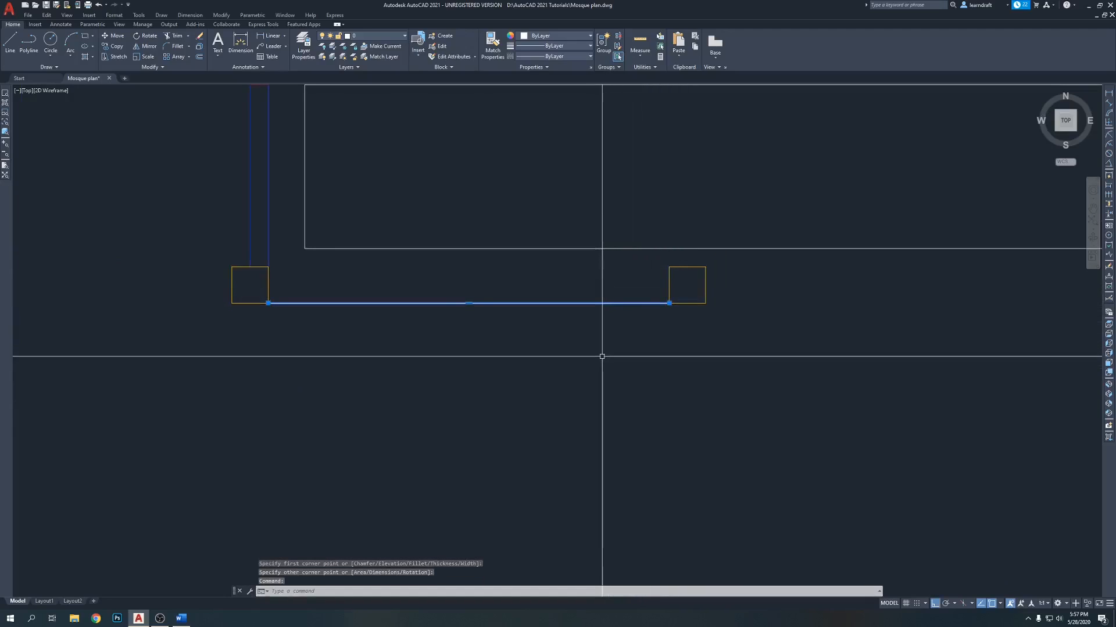
{"action": "key", "text": "Delete"}
Step: Draw a 2-inch vertical guide line upward from the southwest corner of the second square column on the south side
{"action": "middle_click_drag", "start_coordinate": [602, 356], "coordinate": [564, 388]}
{"action": "scroll", "coordinate": [653, 358], "scroll_direction": "up", "scroll_amount": 4}
{"action": "middle_click_drag", "start_coordinate": [630, 343], "coordinate": [637, 370]}
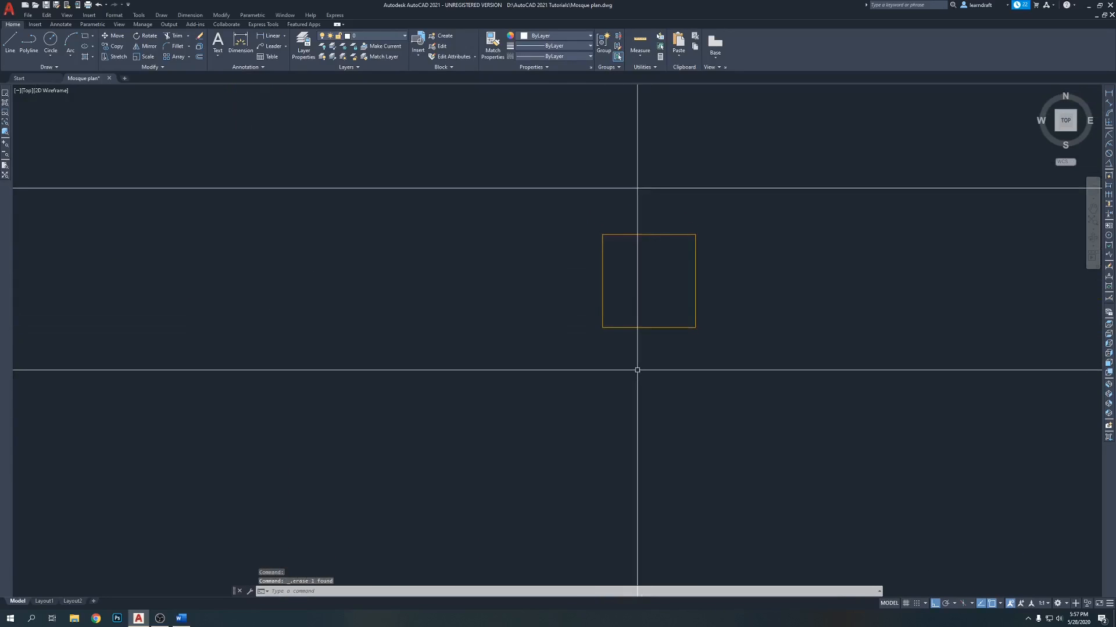
{"action": "type", "text": "l"}
{"action": "key", "text": "Return"}
{"action": "left_click", "coordinate": [602, 327]}
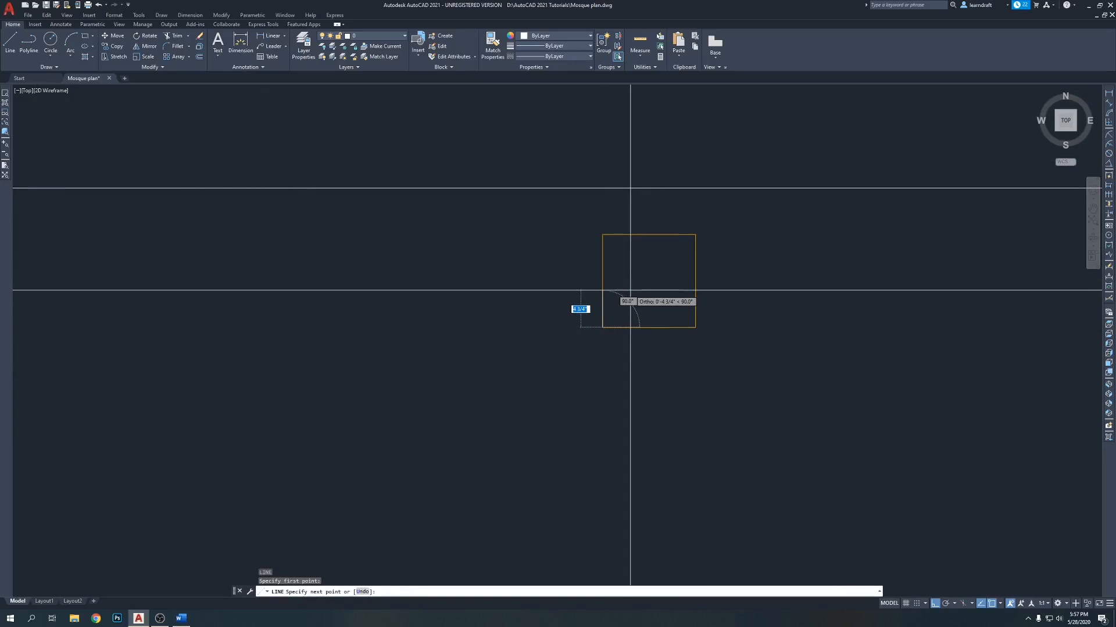
{"action": "type", "text": "2"}
{"action": "key", "text": "Return"}
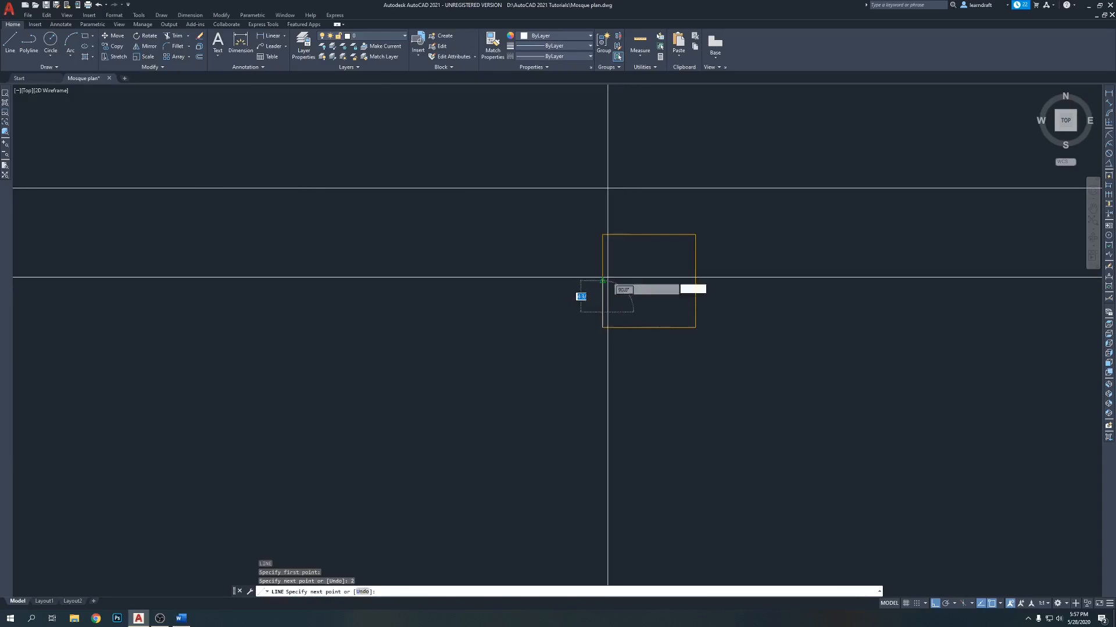
{"action": "key", "text": "Return"}
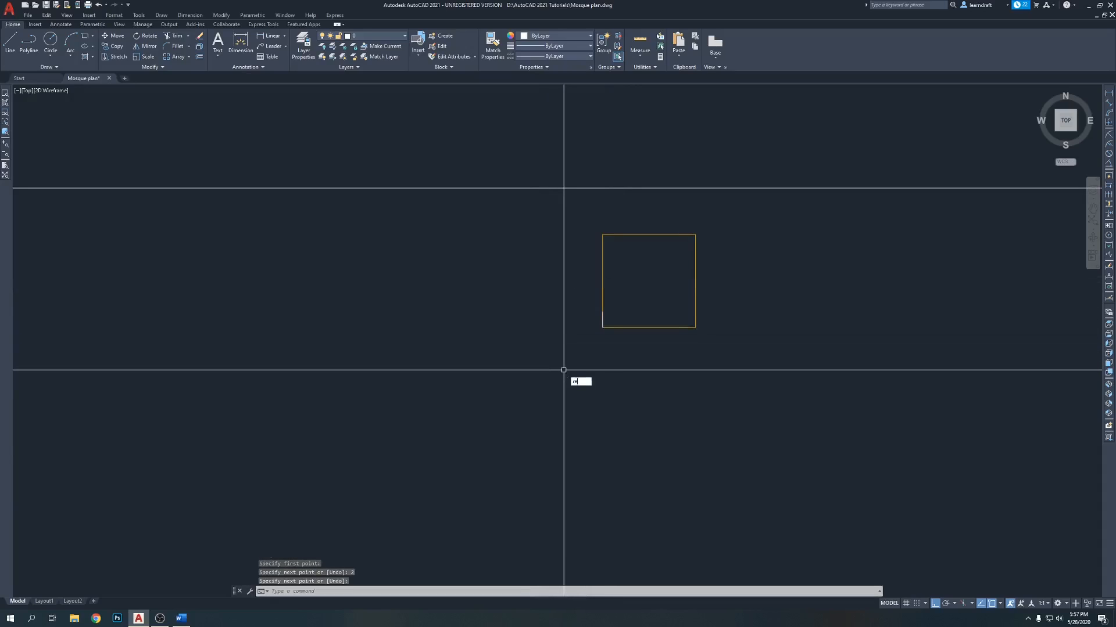
Step: Draw a thin rectangle from the guide line's upper end to the southeast corner of the westernmost south column
{"action": "type", "text": "rec"}
{"action": "key", "text": "Return"}
{"action": "scroll", "coordinate": [599, 310], "scroll_direction": "up", "scroll_amount": 3}
{"action": "left_click", "coordinate": [600, 308]}
{"action": "scroll", "coordinate": [639, 306], "scroll_direction": "down", "scroll_amount": 5}
{"action": "scroll", "coordinate": [295, 307], "scroll_direction": "up", "scroll_amount": 4}
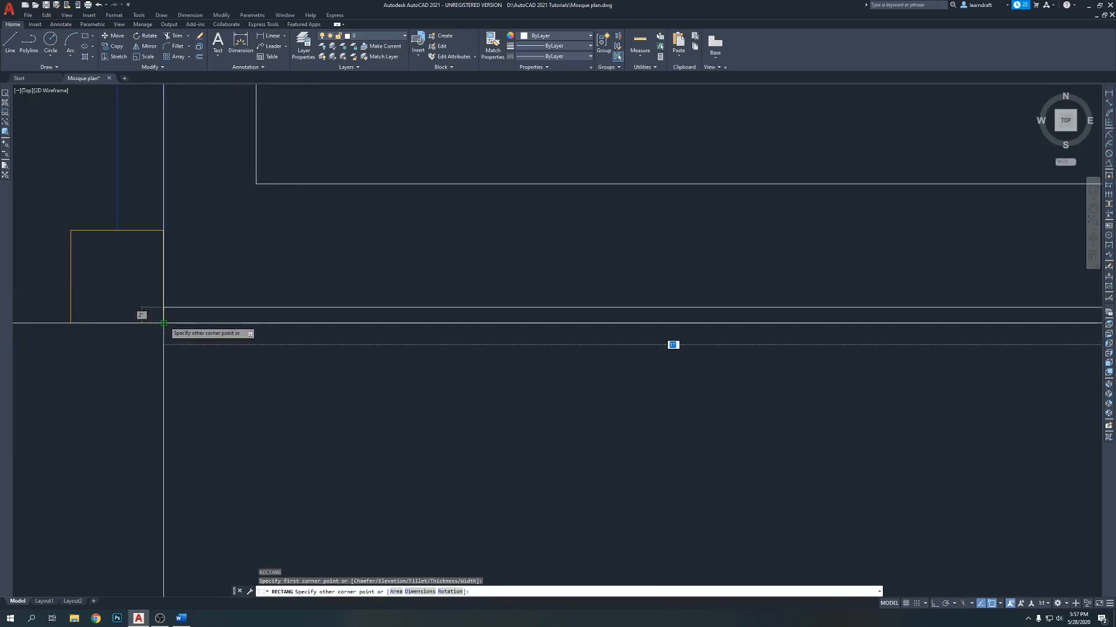
{"action": "left_click", "coordinate": [162, 315]}
Step: Erase the short vertical guide line on the second column's west side
{"action": "scroll", "coordinate": [285, 329], "scroll_direction": "down", "scroll_amount": 6}
{"action": "scroll", "coordinate": [481, 316], "scroll_direction": "up", "scroll_amount": 6}
{"action": "left_click", "coordinate": [480, 314]}
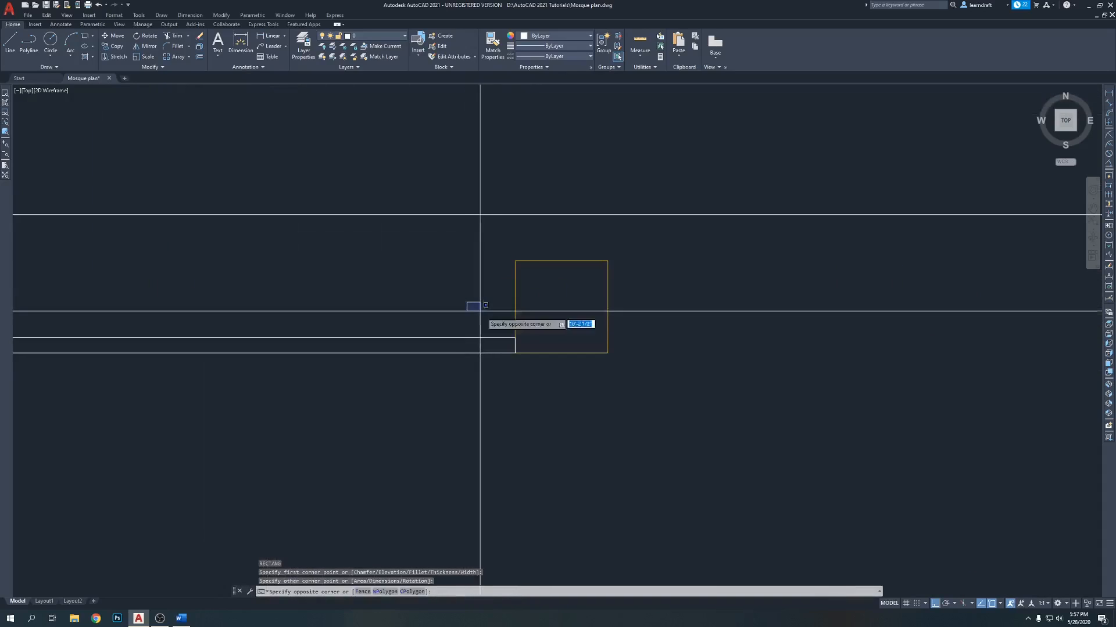
{"action": "left_click", "coordinate": [563, 389]}
{"action": "key", "text": "Delete"}
Step: Mirror the thin rectangle about the second column's vertical centreline into the next bay, keeping the original
{"action": "scroll", "coordinate": [575, 340], "scroll_direction": "down", "scroll_amount": 6}
{"action": "mouse_move", "coordinate": [534, 343]}
{"action": "middle_mouse_down"}
{"action": "mouse_move", "coordinate": [403, 353]}
{"action": "mouse_move", "coordinate": [387, 323]}
{"action": "middle_mouse_up"}
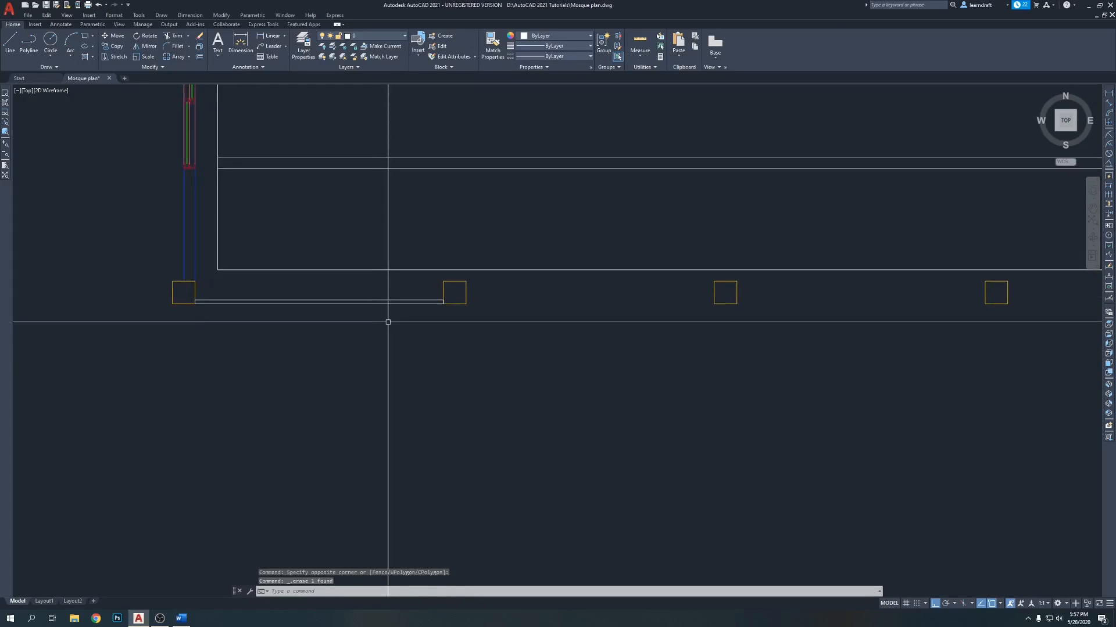
{"action": "left_click", "coordinate": [391, 324]}
{"action": "left_click", "coordinate": [368, 290]}
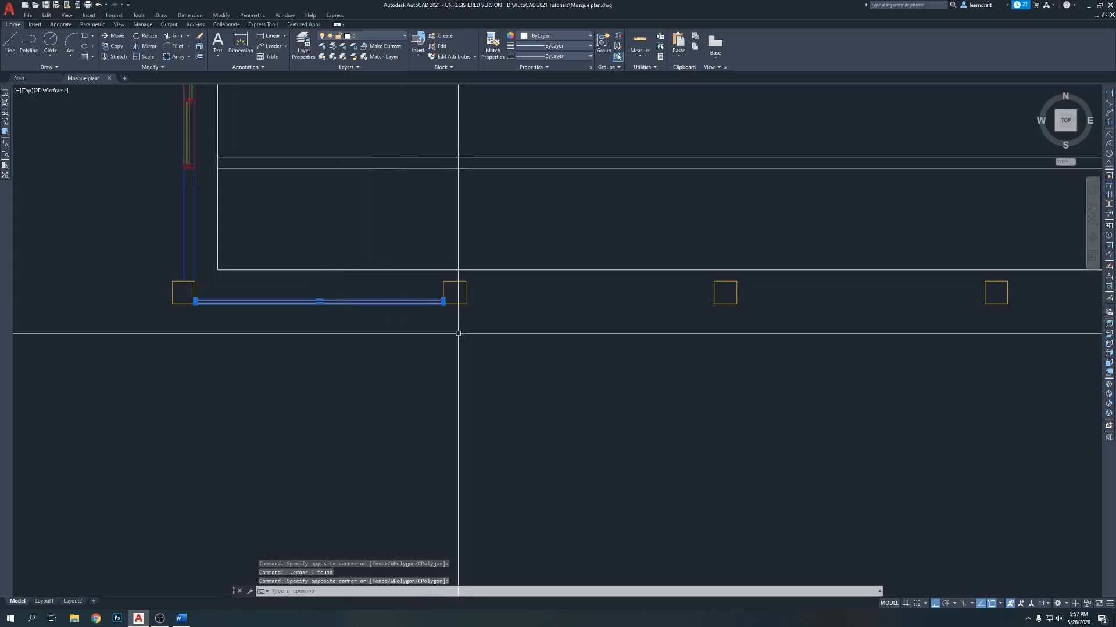
{"action": "type", "text": "mi"}
{"action": "key", "text": "Return"}
{"action": "scroll", "coordinate": [464, 322], "scroll_direction": "up", "scroll_amount": 2}
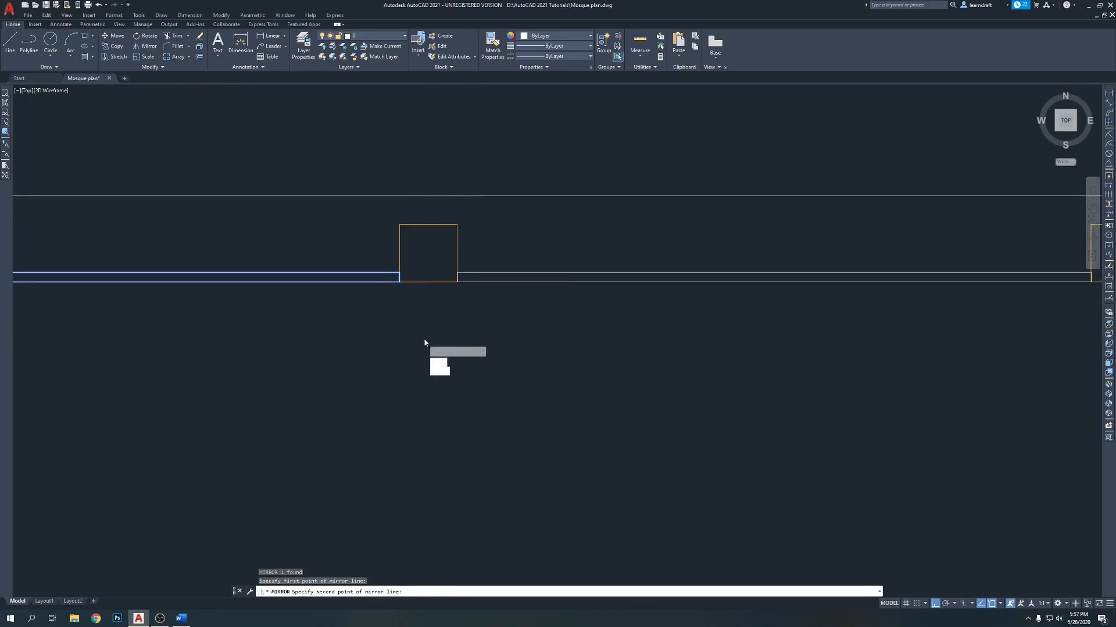
{"action": "left_click", "coordinate": [419, 328]}
{"action": "key", "text": "Return"}
Step: Mirror both thin rectangles about the third column's vertical centreline to fill the next two bays, keeping the originals
{"action": "scroll", "coordinate": [420, 327], "scroll_direction": "down", "scroll_amount": 5}
{"action": "middle_click_drag", "start_coordinate": [603, 354], "coordinate": [546, 360]}
{"action": "left_click", "coordinate": [451, 338]}
{"action": "left_click", "coordinate": [313, 321]}
{"action": "scroll", "coordinate": [538, 330], "scroll_direction": "up", "scroll_amount": 2}
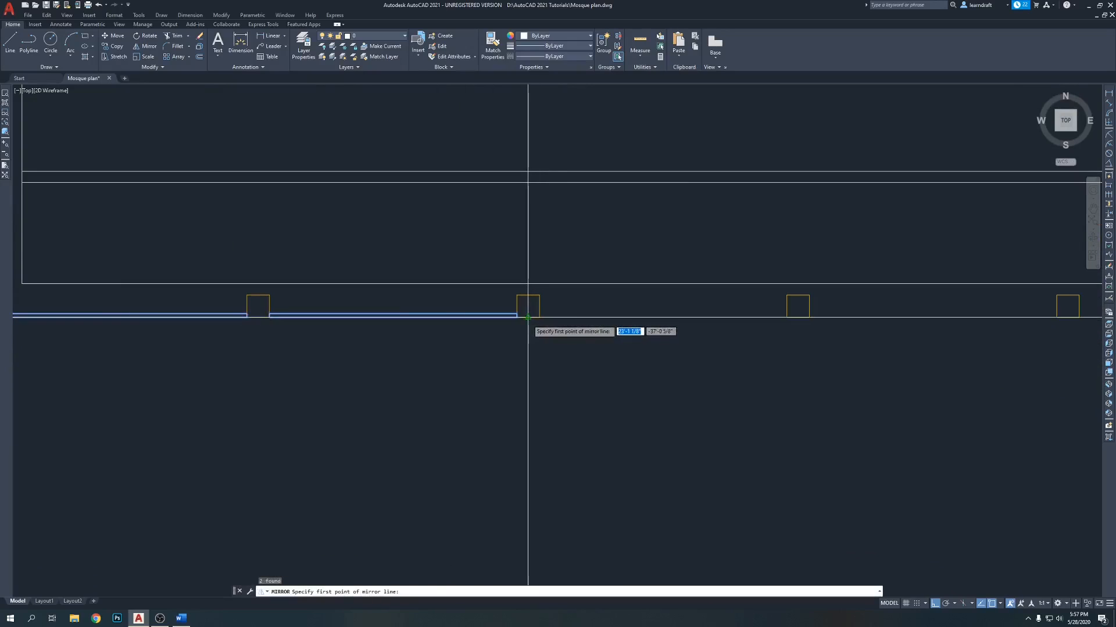
{"action": "left_click", "coordinate": [527, 318]}
{"action": "left_click", "coordinate": [528, 374]}
{"action": "key", "text": "Return"}
Step: Mirror the easternmost thin rectangle about the last column's vertical centreline toward the staircase, keeping the original
{"action": "scroll", "coordinate": [419, 351], "scroll_direction": "down", "scroll_amount": 5}
{"action": "middle_click_drag", "start_coordinate": [664, 374], "coordinate": [569, 369]}
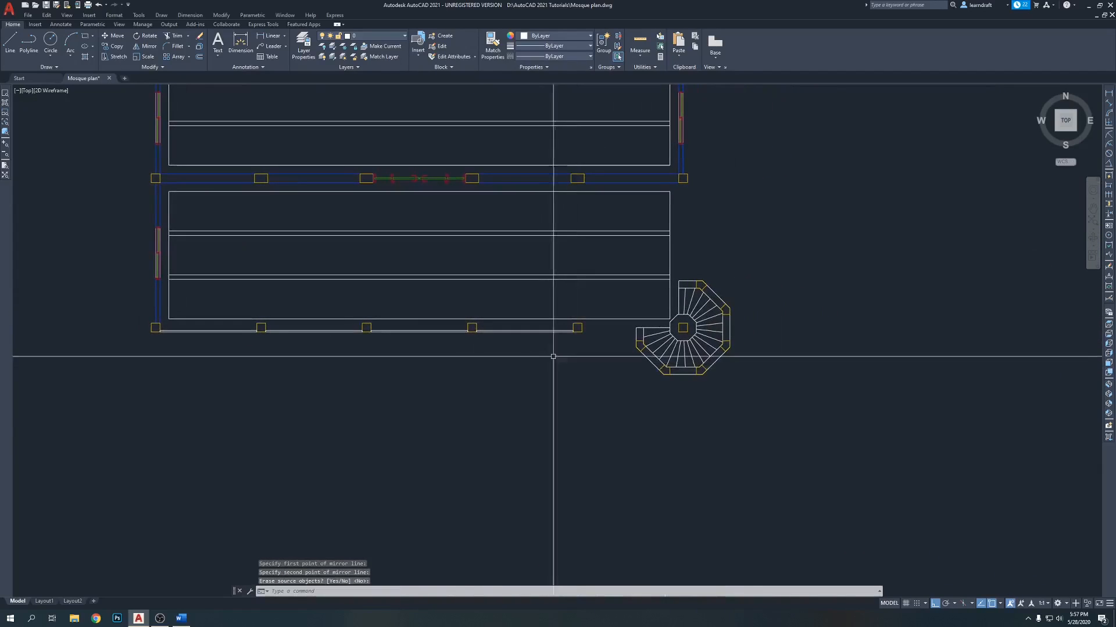
{"action": "scroll", "coordinate": [567, 322], "scroll_direction": "up", "scroll_amount": 5}
{"action": "left_click", "coordinate": [560, 335]}
{"action": "left_click", "coordinate": [519, 373]}
{"action": "key", "text": "Return"}
{"action": "left_click", "coordinate": [593, 348]}
{"action": "left_click", "coordinate": [591, 360]}
{"action": "key", "text": "Return"}
{"action": "scroll", "coordinate": [695, 356], "scroll_direction": "up", "scroll_amount": 4}
{"action": "middle_click_drag", "start_coordinate": [694, 356], "coordinate": [541, 353]}
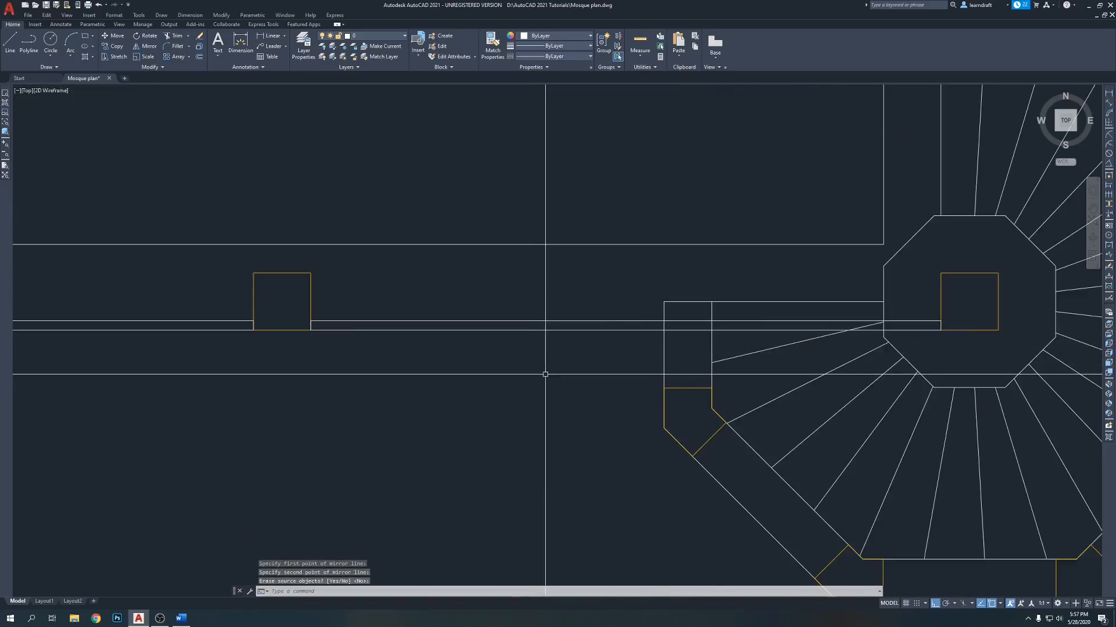
{"action": "key", "text": "Return"}
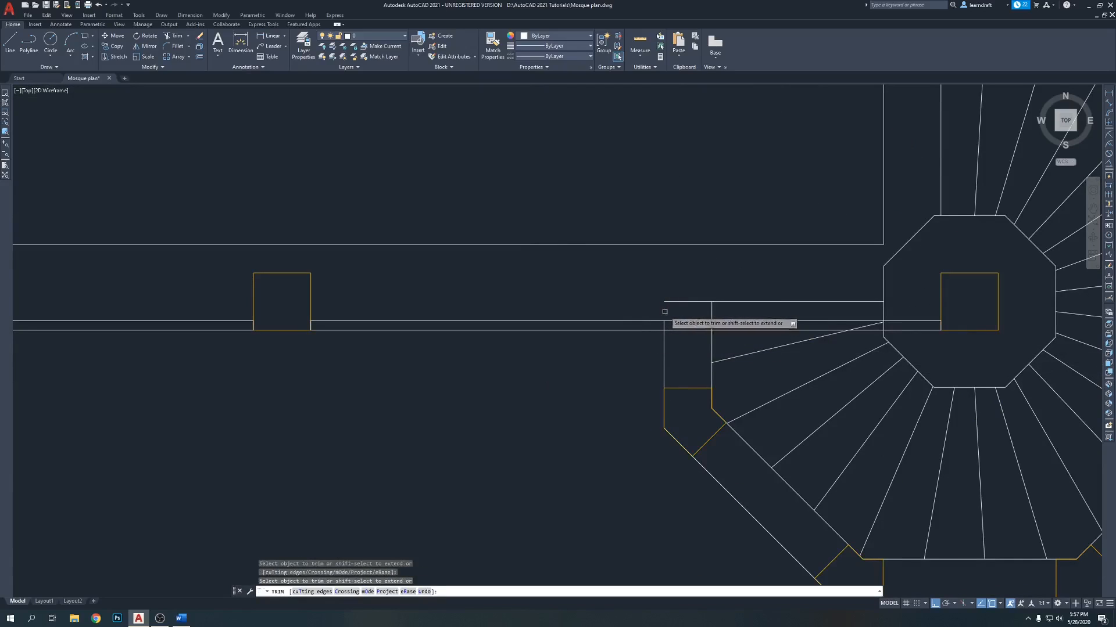
{"action": "key", "text": "Return"}
{"action": "key", "text": "ctrl+z"}
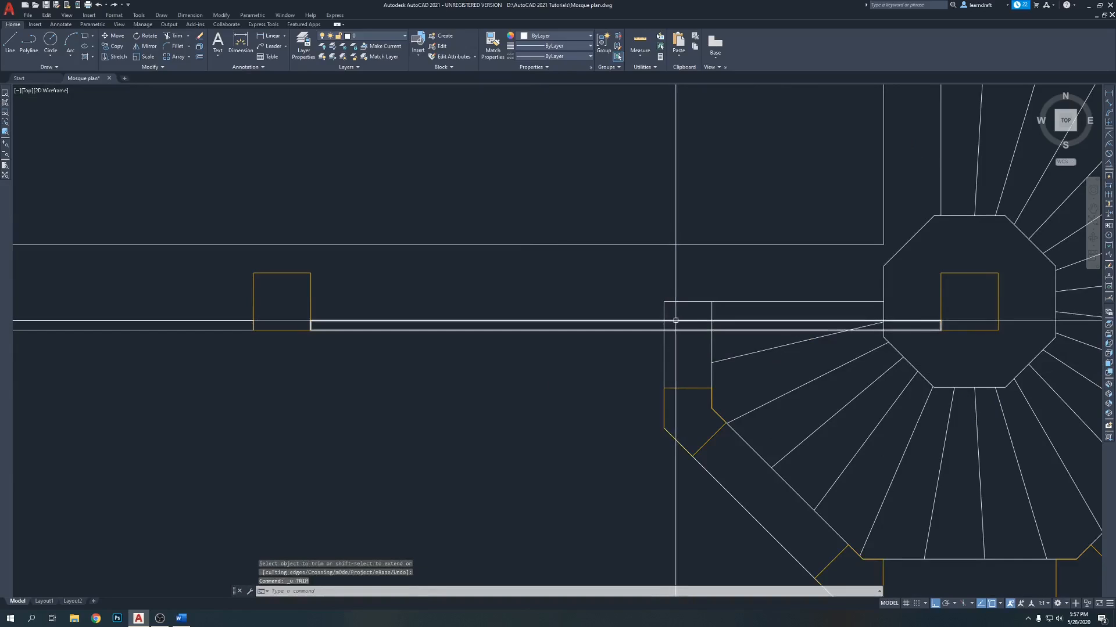
Step: Trim the thin rectangle where it crosses the staircase's western wall and erase the leftover piece inside the stairs
{"action": "type", "text": "tr"}
{"action": "key", "text": "Return"}
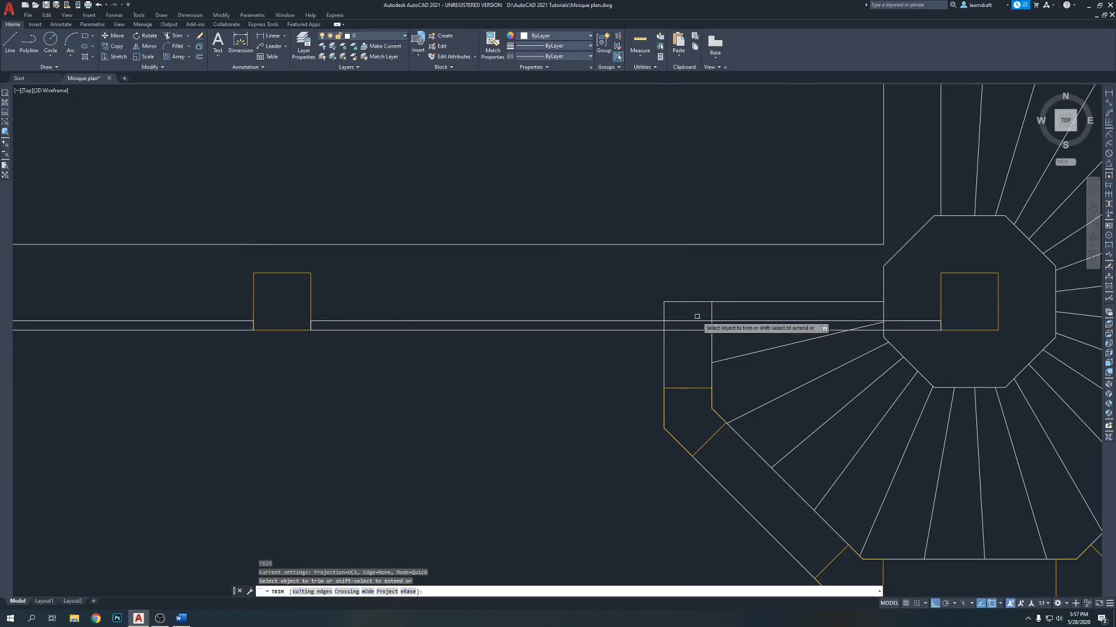
{"action": "left_click", "coordinate": [701, 322]}
{"action": "key", "text": "Return"}
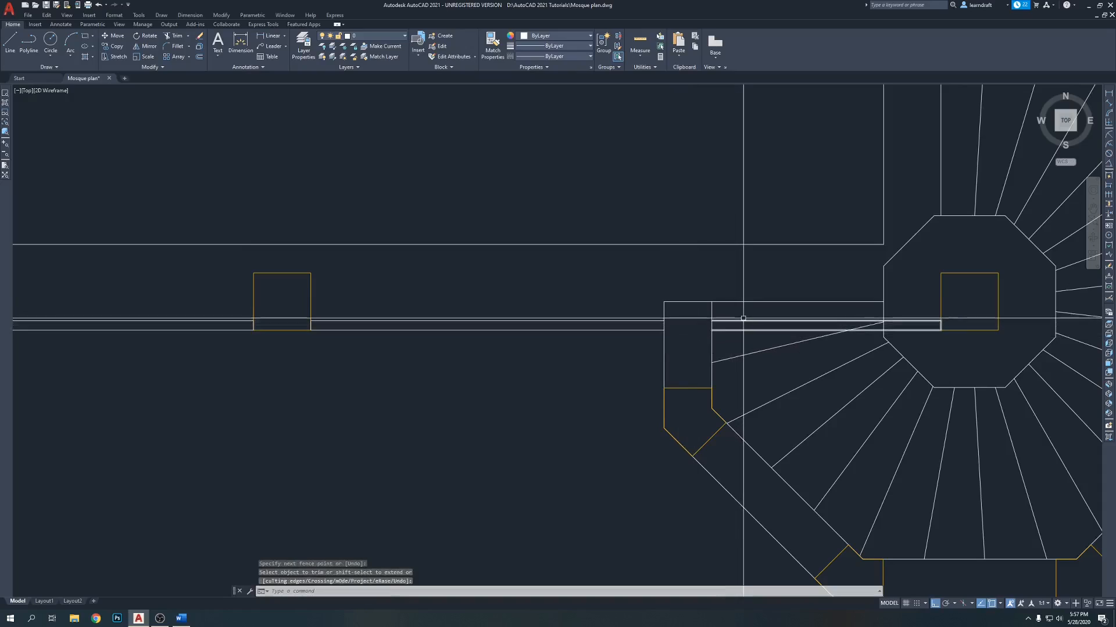
{"action": "left_click", "coordinate": [739, 321]}
{"action": "key", "text": "Delete"}
Step: Set the colour of all five thin rectangles along the south side to dark purple, index colour 217
{"action": "scroll", "coordinate": [635, 348], "scroll_direction": "down", "scroll_amount": 5}
{"action": "left_click", "coordinate": [629, 323]}
{"action": "left_click", "coordinate": [610, 347]}
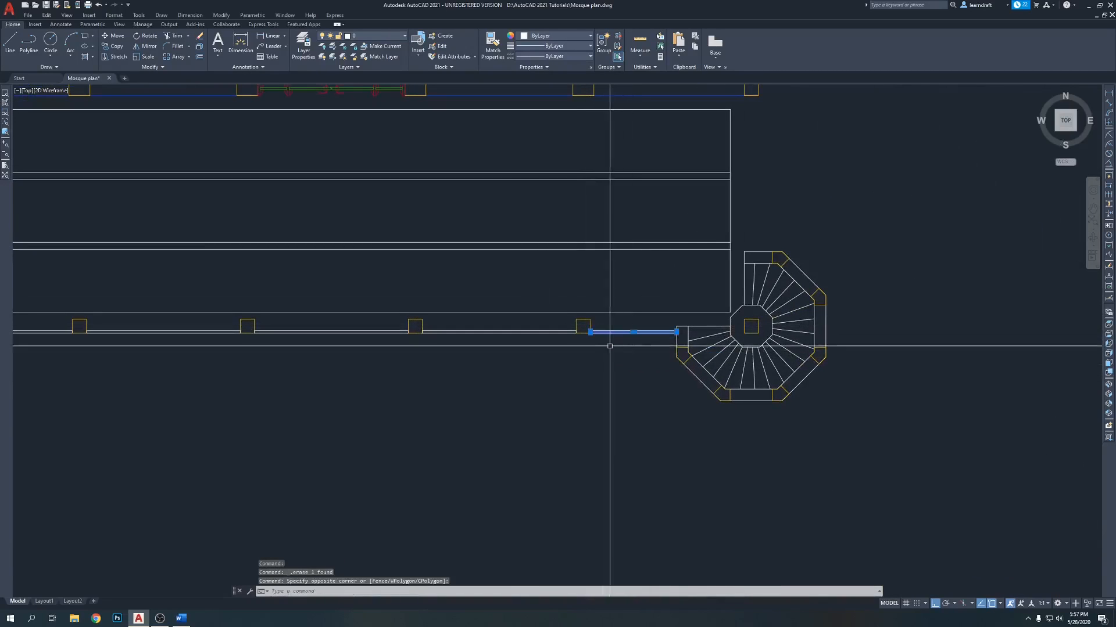
{"action": "left_click", "coordinate": [538, 324]}
{"action": "left_click", "coordinate": [517, 346]}
{"action": "middle_click_drag", "start_coordinate": [374, 369], "coordinate": [621, 382]}
{"action": "left_click", "coordinate": [587, 347]}
{"action": "left_click", "coordinate": [451, 337]}
{"action": "left_click", "coordinate": [419, 352]}
{"action": "left_click", "coordinate": [284, 336]}
{"action": "left_click", "coordinate": [239, 361]}
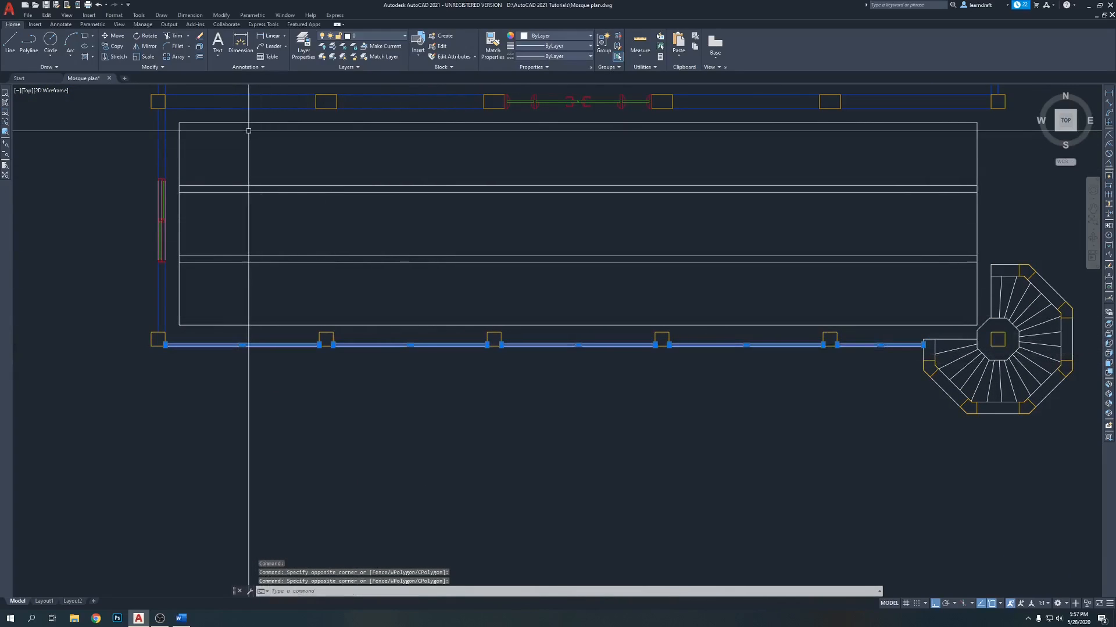
{"action": "left_click", "coordinate": [392, 37]}
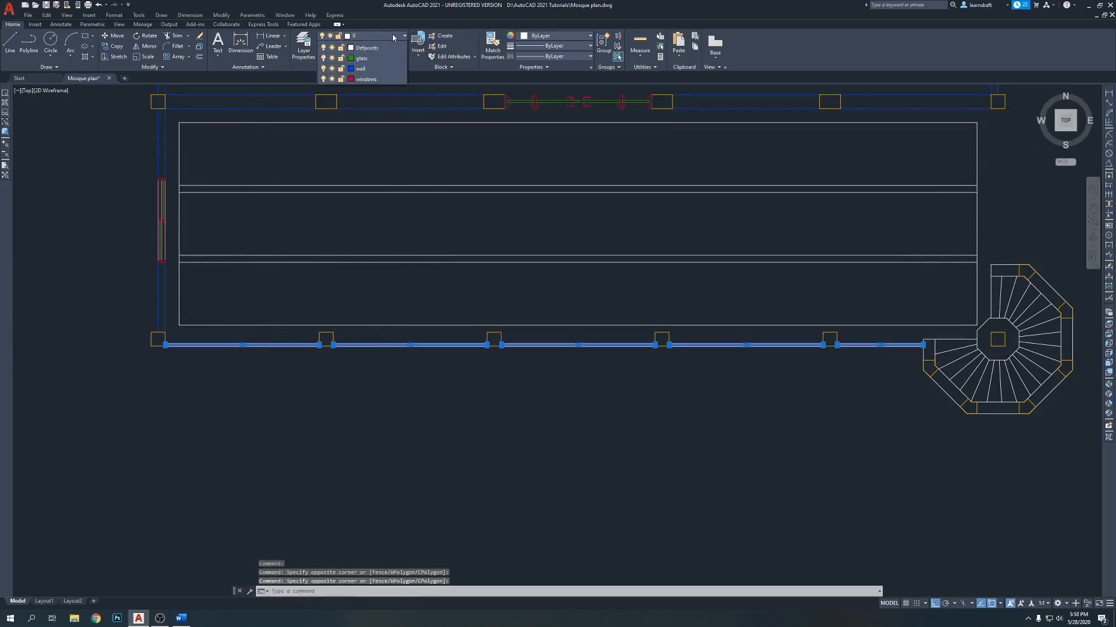
{"action": "left_click", "coordinate": [385, 47]}
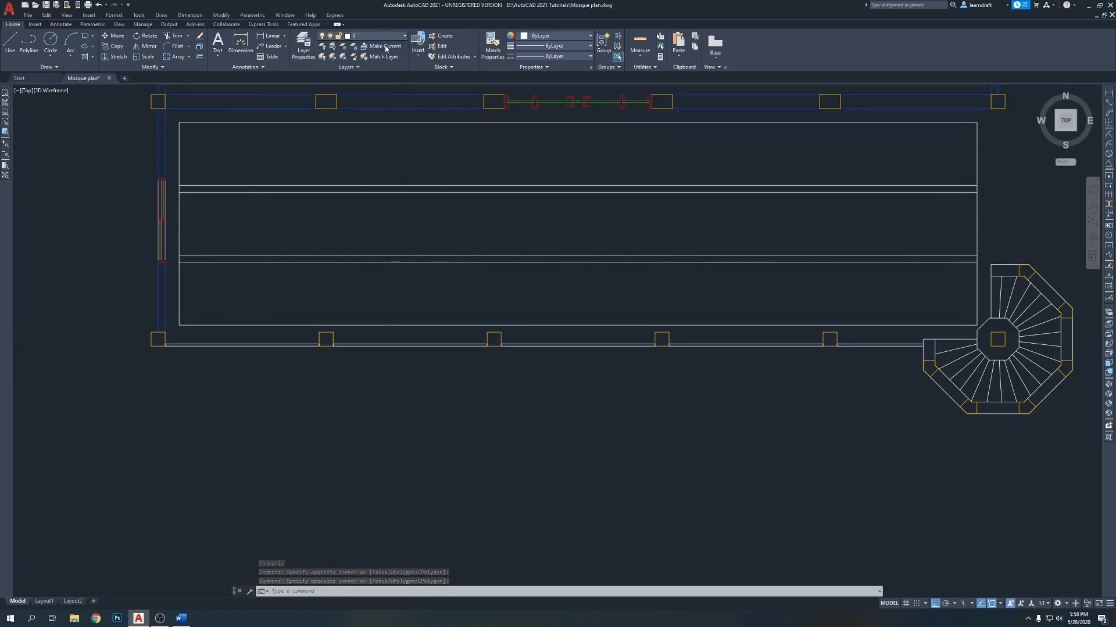
{"action": "left_click", "coordinate": [569, 37]}
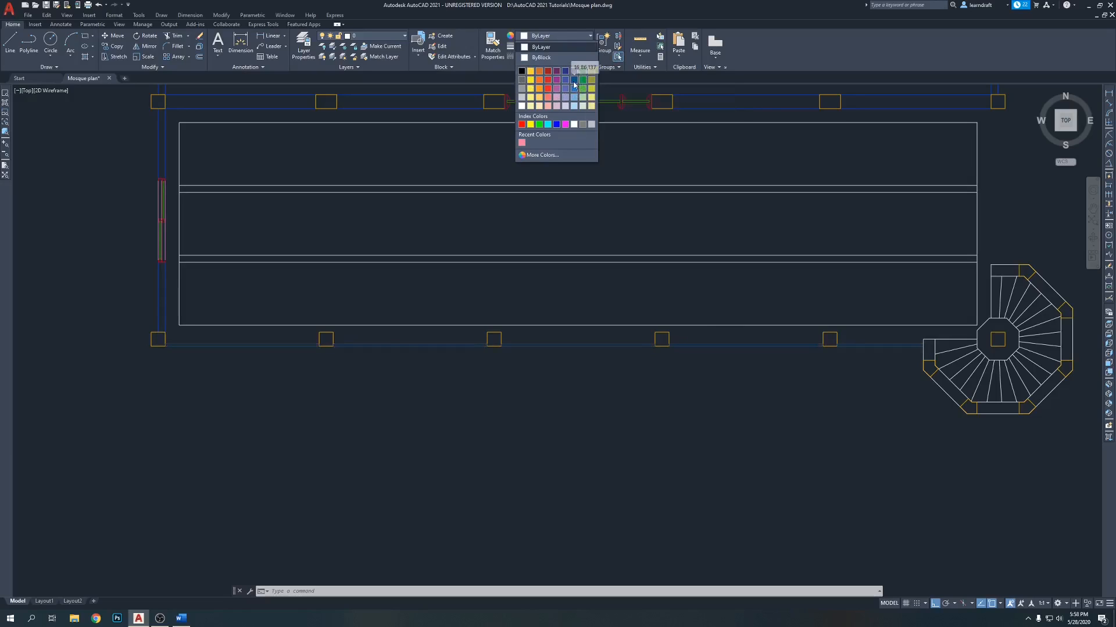
{"action": "left_click", "coordinate": [540, 155]}
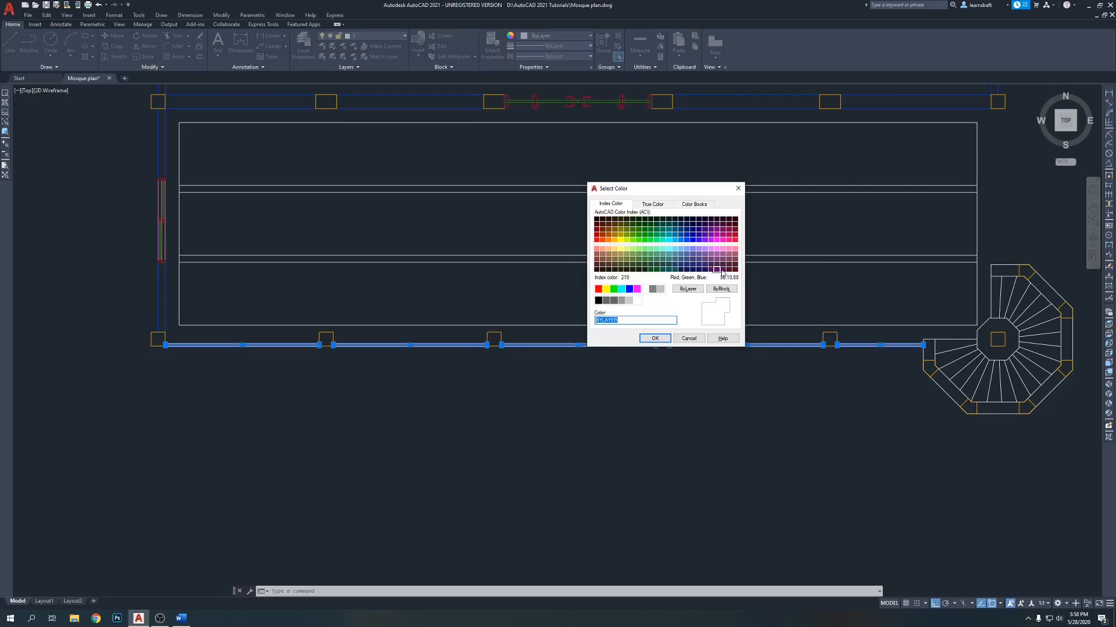
{"action": "left_click", "coordinate": [658, 339]}
{"action": "middle_click_drag", "start_coordinate": [703, 403], "coordinate": [642, 378]}
{"action": "key", "text": "Escape"}
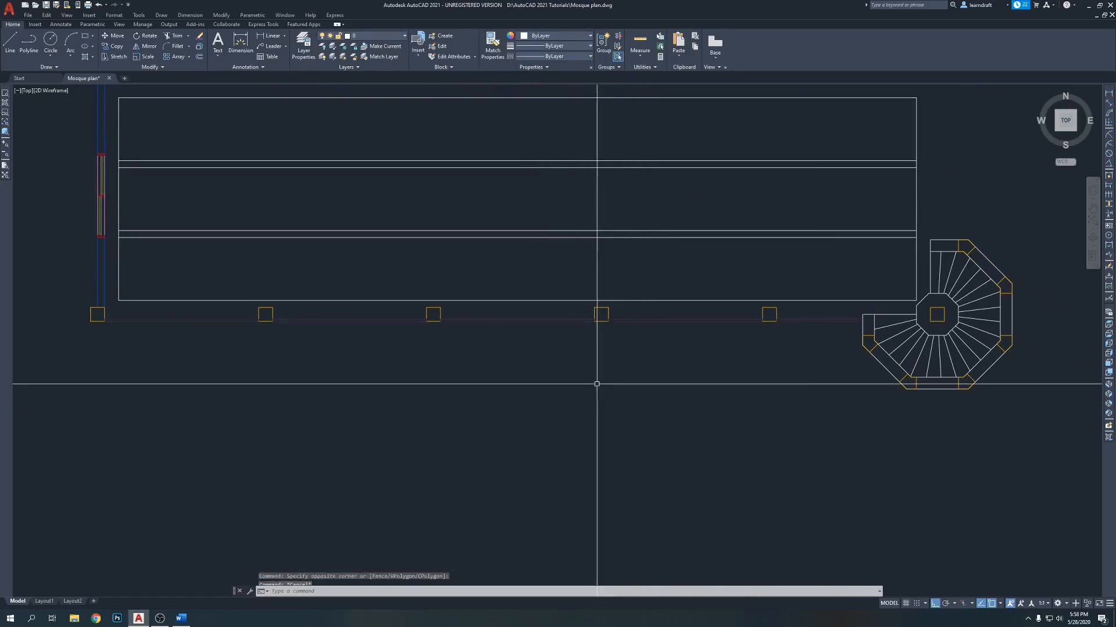
Step: Change the colour of all five thin rectangles along the south side to green, index colour 104
{"action": "left_click", "coordinate": [805, 312]}
{"action": "left_click", "coordinate": [791, 328]}
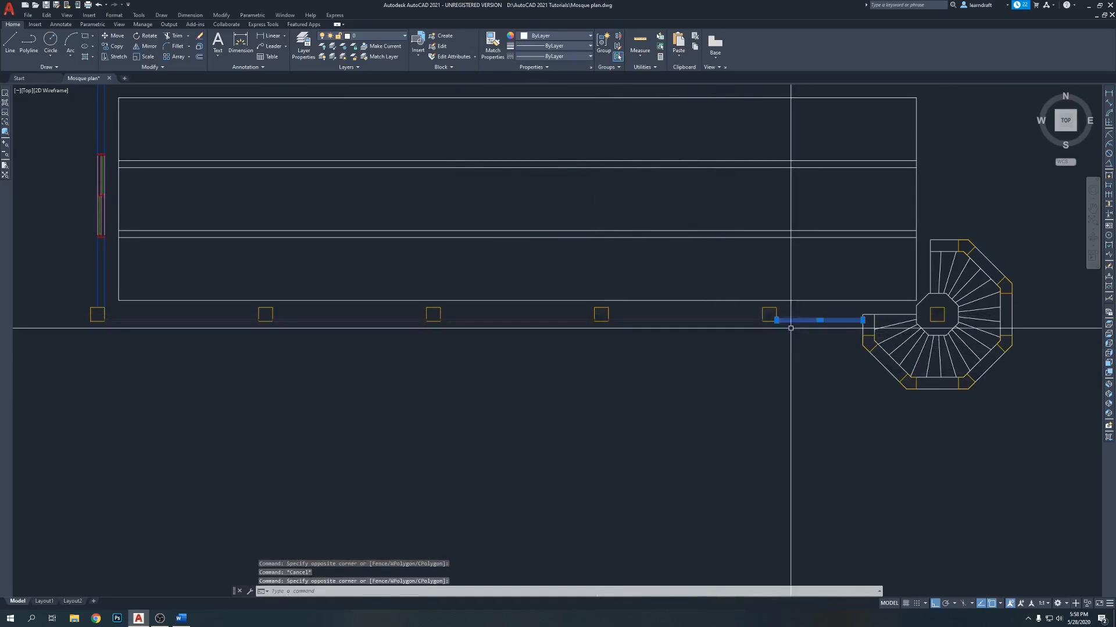
{"action": "left_click", "coordinate": [331, 326]}
{"action": "left_click", "coordinate": [229, 314]}
{"action": "left_click", "coordinate": [225, 324]}
{"action": "left_click", "coordinate": [561, 39]}
{"action": "left_click", "coordinate": [541, 155]}
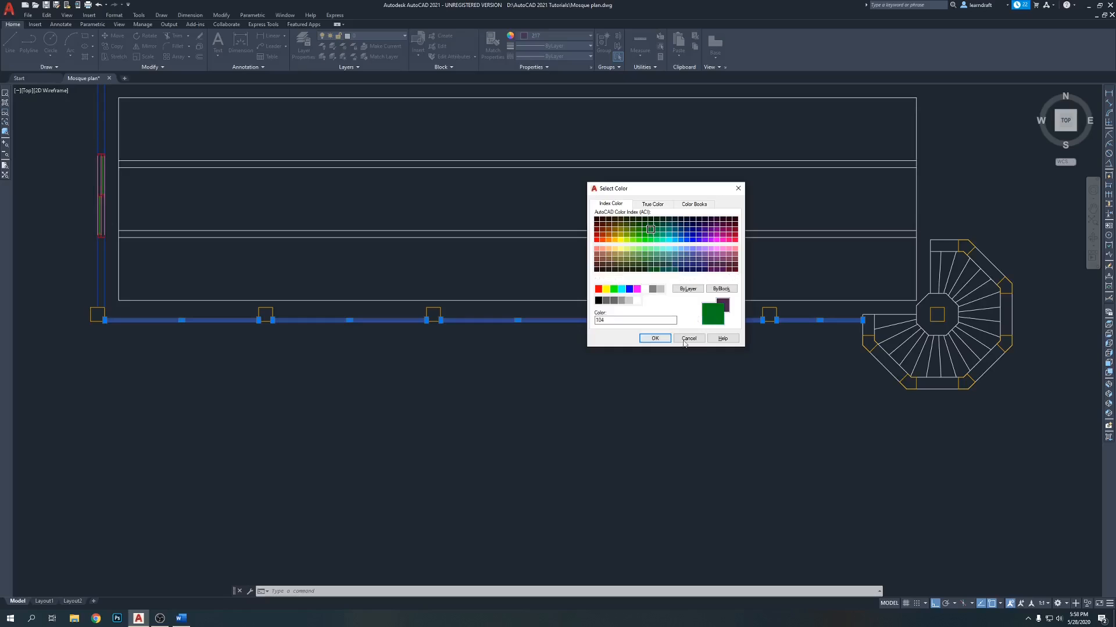
{"action": "left_click", "coordinate": [654, 338]}
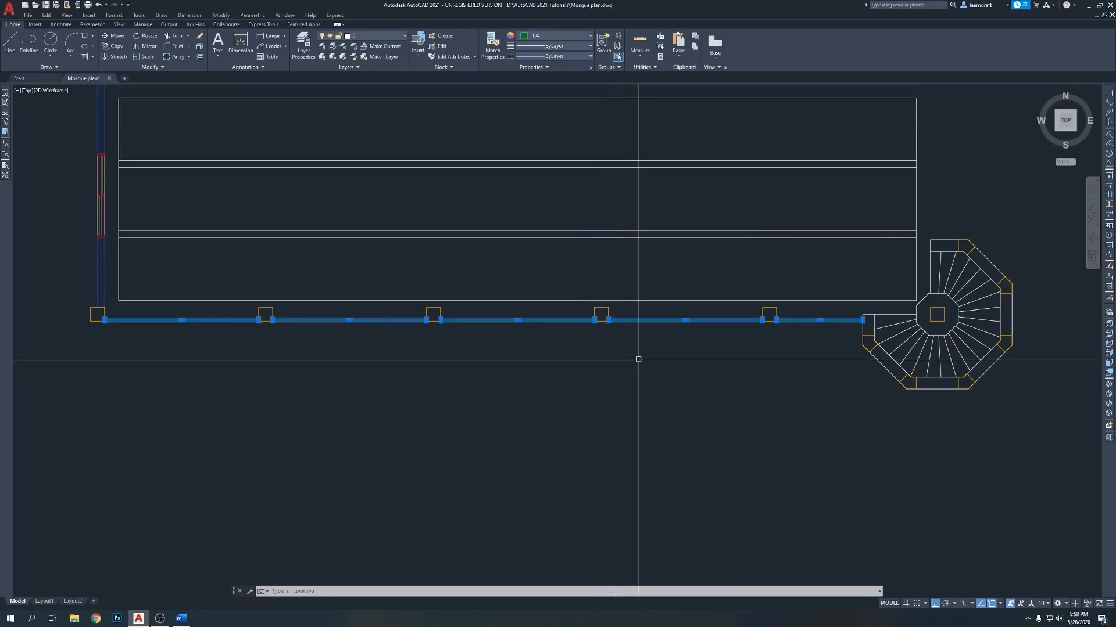
{"action": "middle_click_drag", "start_coordinate": [796, 360], "coordinate": [728, 360]}
{"action": "key", "text": "Escape"}
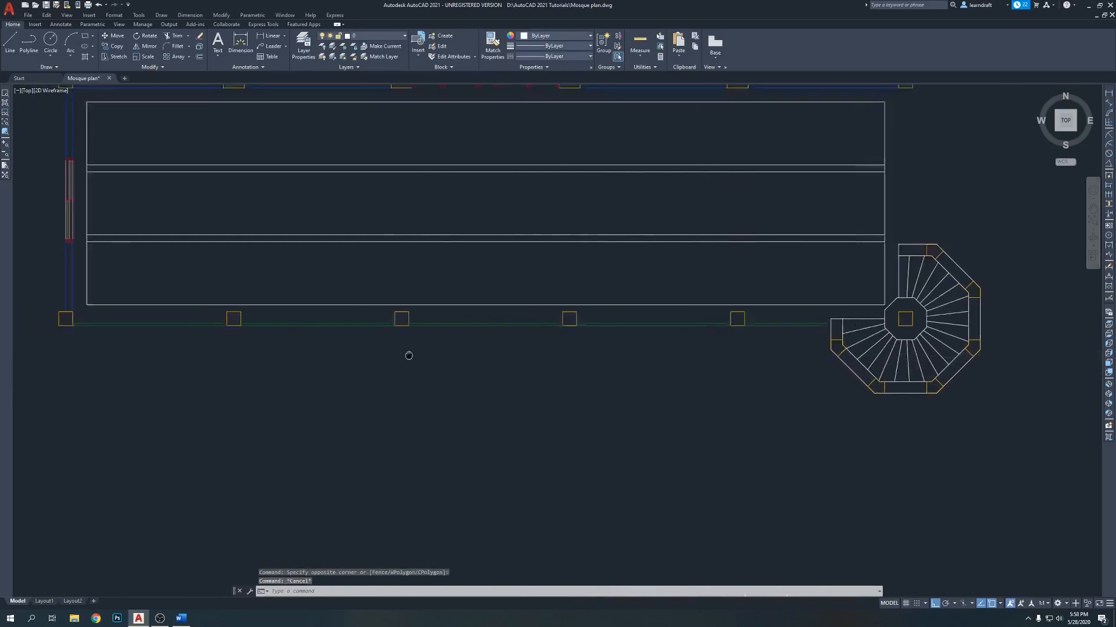
{"action": "middle_click_drag", "start_coordinate": [104, 205], "coordinate": [448, 250]}
{"action": "scroll", "coordinate": [389, 202], "scroll_direction": "down", "scroll_amount": 2}
{"action": "middle_click_drag", "start_coordinate": [833, 378], "coordinate": [656, 328]}
{"action": "middle_click_drag", "start_coordinate": [329, 310], "coordinate": [436, 365]}
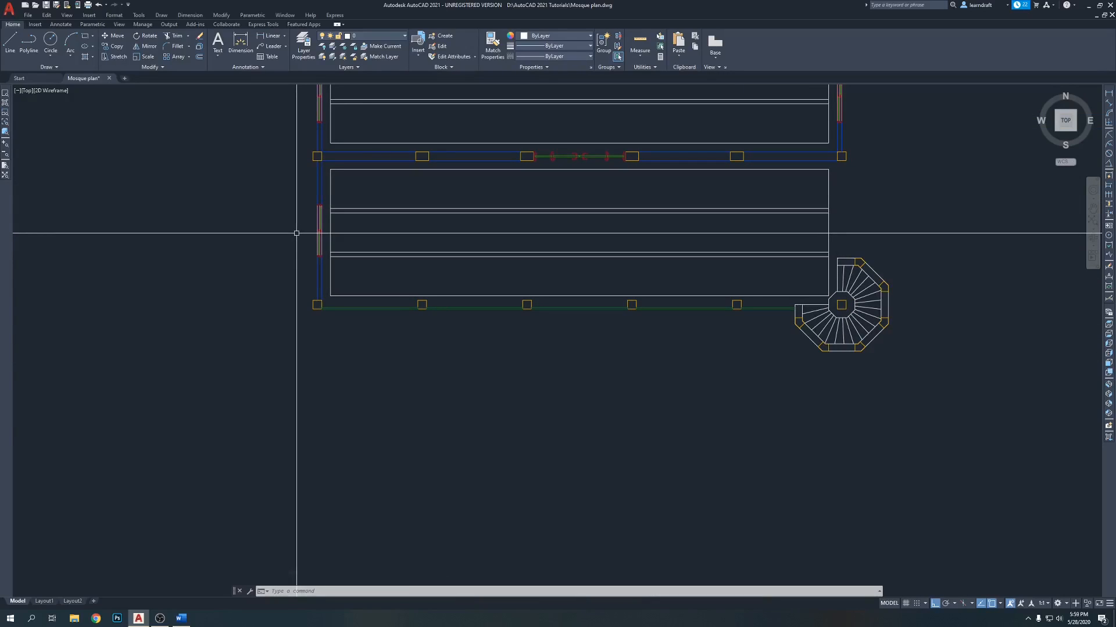
{"action": "middle_click_drag", "start_coordinate": [282, 230], "coordinate": [282, 254]}
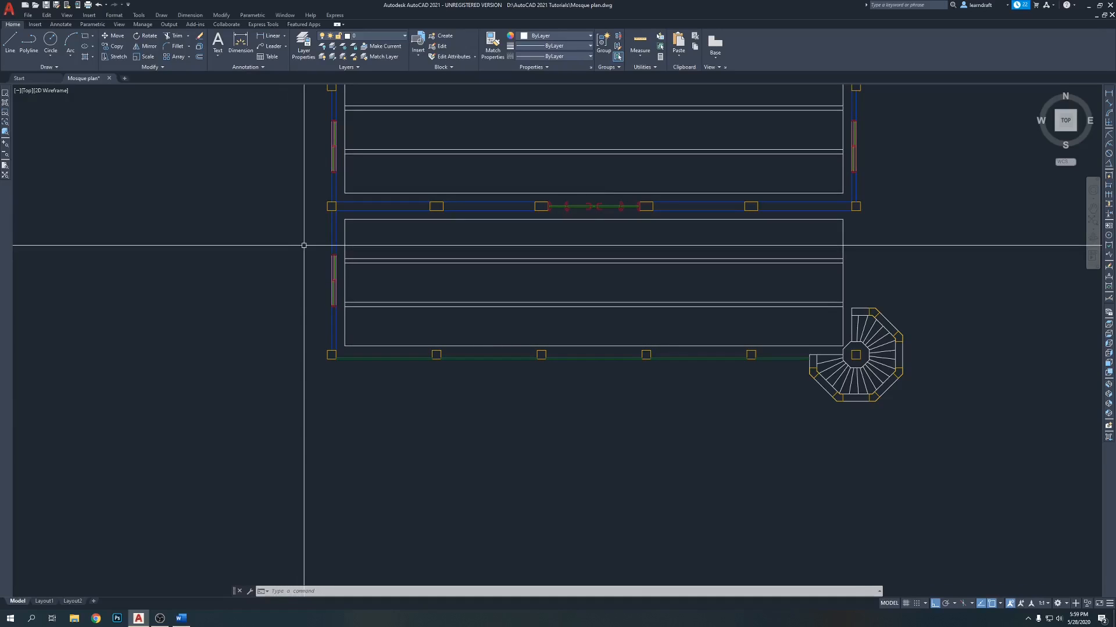
Step: Erase the old wall lines and window on the west side between the dividing wall and the southwest corner column
{"action": "scroll", "coordinate": [339, 235], "scroll_direction": "up", "scroll_amount": 2}
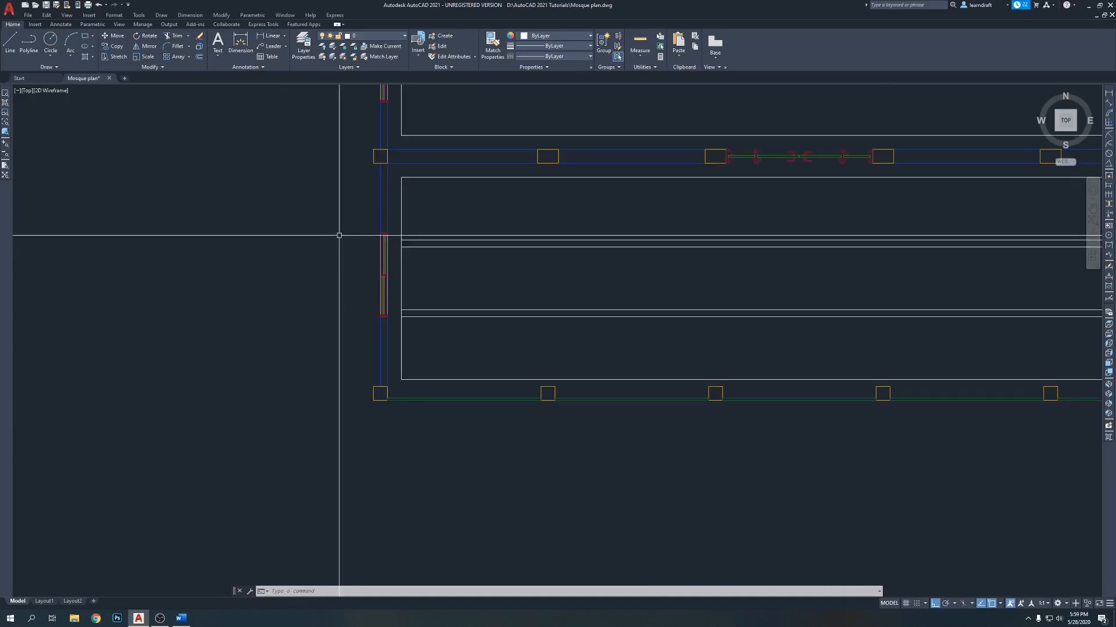
{"action": "left_click", "coordinate": [396, 213]}
{"action": "left_click", "coordinate": [317, 333]}
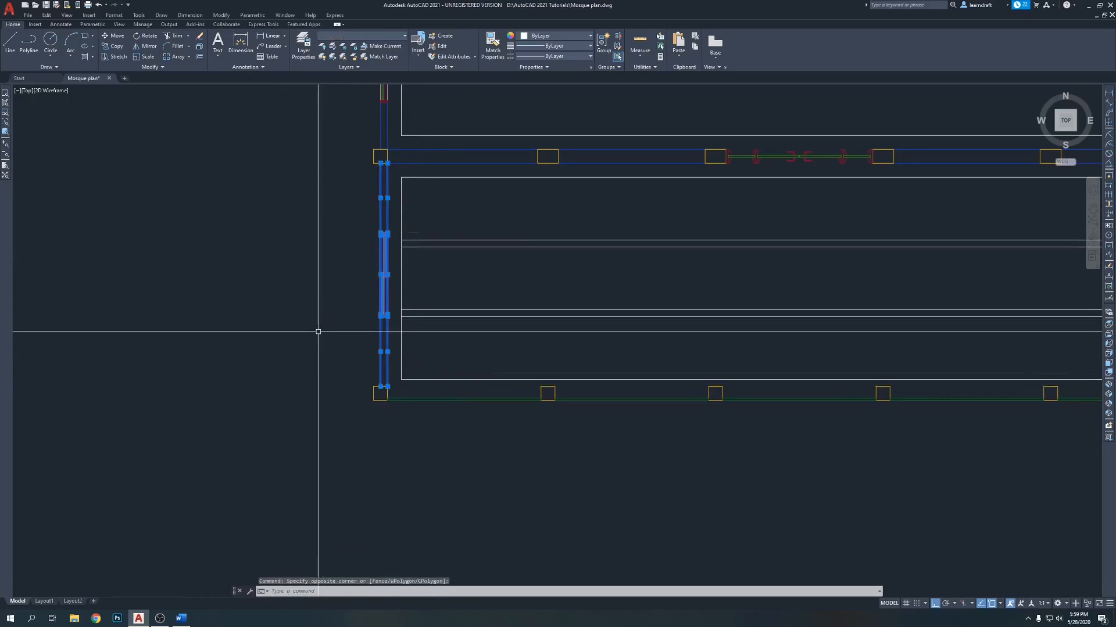
{"action": "key", "text": "Delete"}
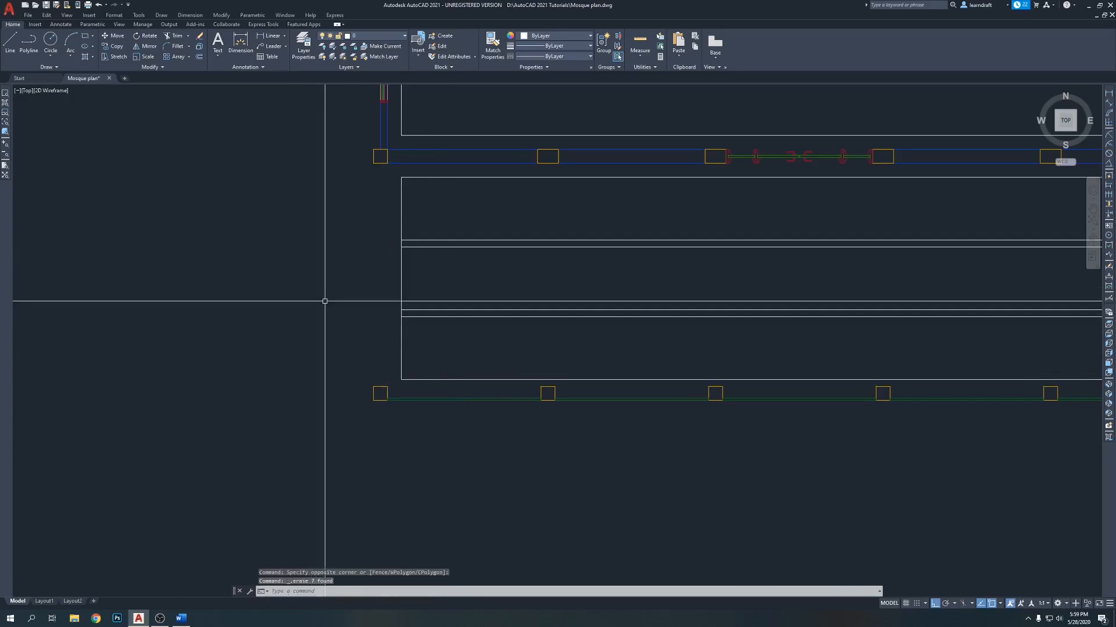
Step: Mirror the westernmost green south panel about a vertical line just west of the corner column, keeping the original
{"action": "left_click", "coordinate": [430, 399]}
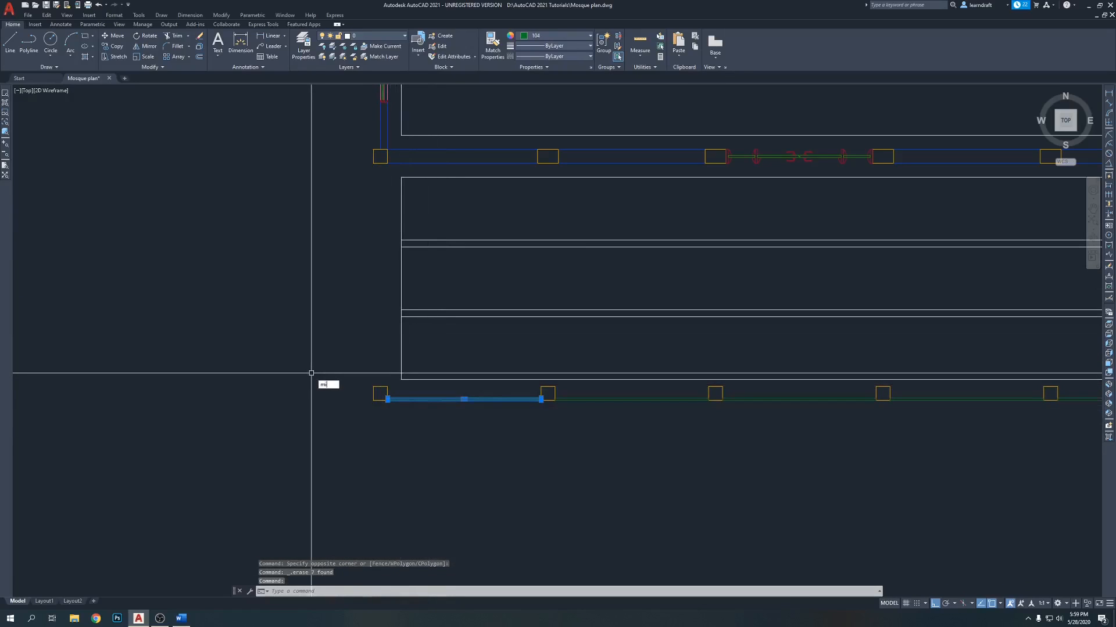
{"action": "key", "text": "Return"}
{"action": "left_click", "coordinate": [329, 368]}
{"action": "left_click", "coordinate": [320, 423]}
{"action": "key", "text": "Return"}
Step: Rotate the mirrored green panel 90 degrees so that it stands vertically west of the plan
{"action": "left_click", "coordinate": [241, 409]}
{"action": "left_click", "coordinate": [231, 406]}
{"action": "left_click", "coordinate": [228, 393]}
{"action": "left_click", "coordinate": [212, 411]}
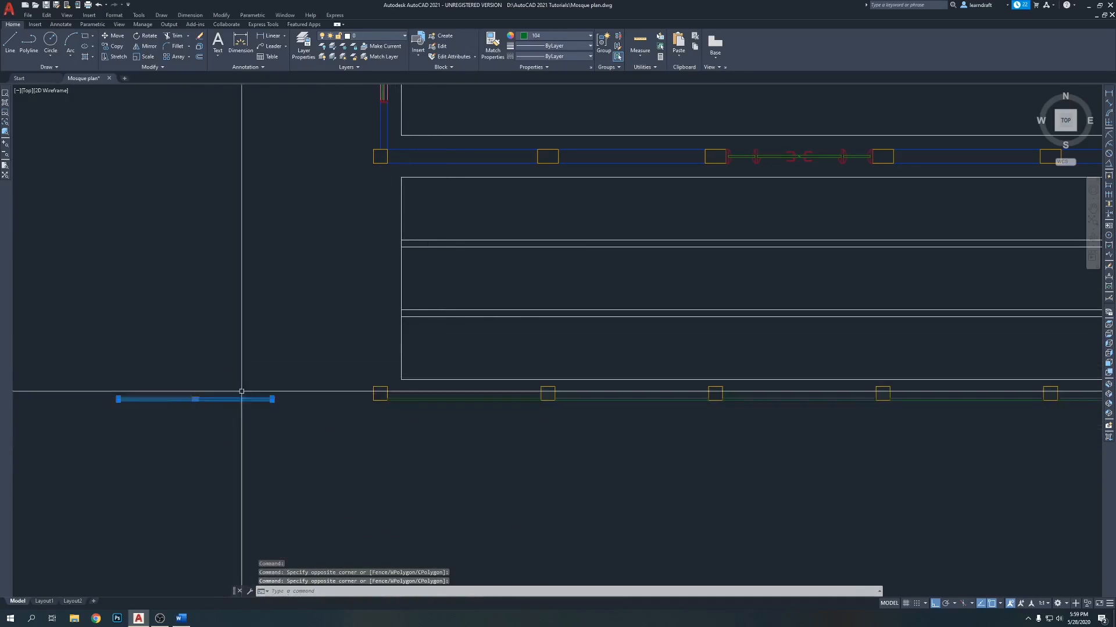
{"action": "type", "text": "ro"}
{"action": "key", "text": "Return"}
{"action": "left_click", "coordinate": [305, 382]}
{"action": "left_click", "coordinate": [307, 427]}
Step: Move the vertical green panel so its upper end meets the outer lower corner of the dividing wall's western column
{"action": "left_click", "coordinate": [327, 304]}
{"action": "left_click", "coordinate": [279, 285]}
{"action": "middle_click_drag", "start_coordinate": [305, 298], "coordinate": [346, 382]}
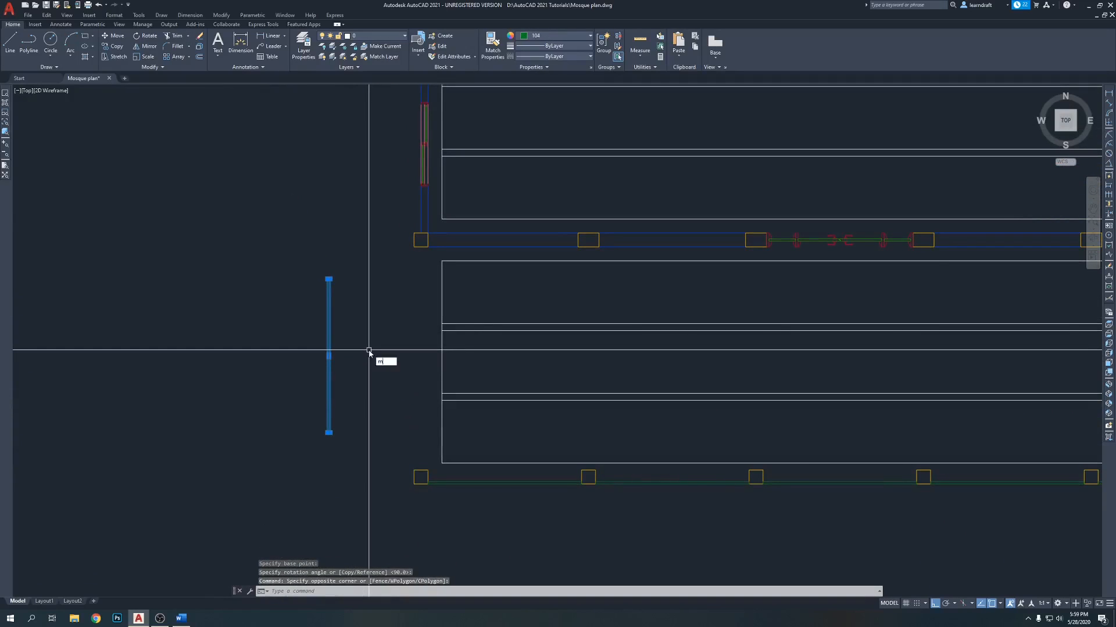
{"action": "key", "text": "Return"}
{"action": "scroll", "coordinate": [316, 280], "scroll_direction": "up", "scroll_amount": 8}
{"action": "left_click", "coordinate": [374, 280]}
{"action": "scroll", "coordinate": [398, 328], "scroll_direction": "down", "scroll_amount": 6}
{"action": "scroll", "coordinate": [424, 319], "scroll_direction": "up", "scroll_amount": 6}
{"action": "left_click", "coordinate": [503, 180]}
{"action": "scroll", "coordinate": [493, 326], "scroll_direction": "down", "scroll_amount": 6}
{"action": "middle_click_drag", "start_coordinate": [493, 325], "coordinate": [471, 178]}
Step: Stretch the lower end of the west green panel down to the top of the southwest corner column
{"action": "left_click", "coordinate": [493, 265]}
{"action": "left_click", "coordinate": [416, 338]}
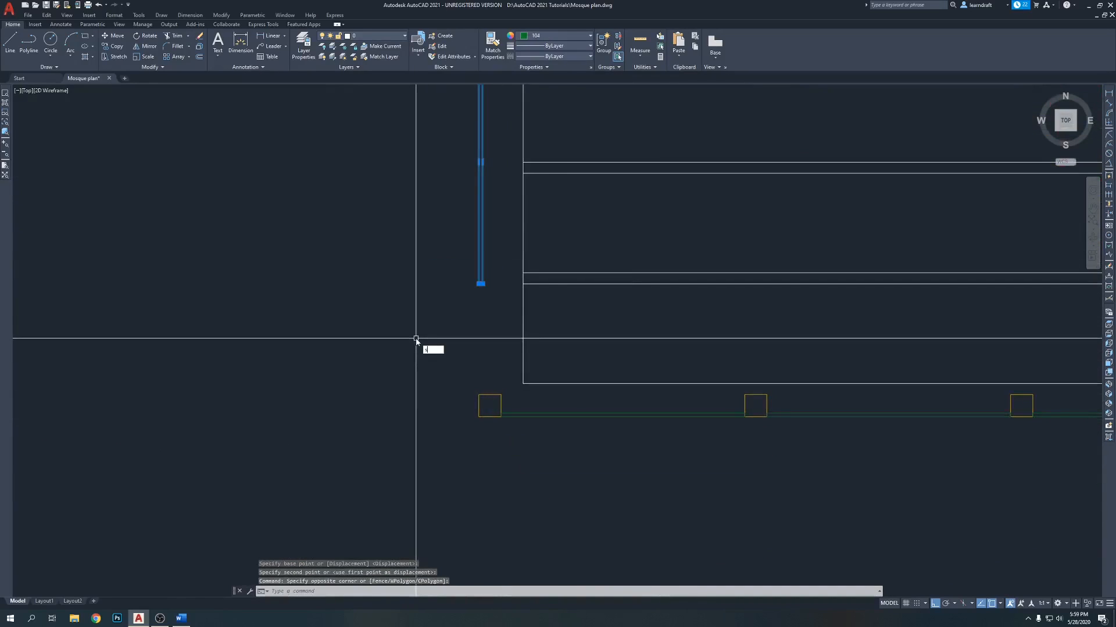
{"action": "key", "text": "Return"}
{"action": "scroll", "coordinate": [484, 295], "scroll_direction": "up", "scroll_amount": 4}
{"action": "left_click", "coordinate": [467, 269]}
{"action": "scroll", "coordinate": [467, 271], "scroll_direction": "down", "scroll_amount": 4}
{"action": "scroll", "coordinate": [467, 356], "scroll_direction": "up", "scroll_amount": 6}
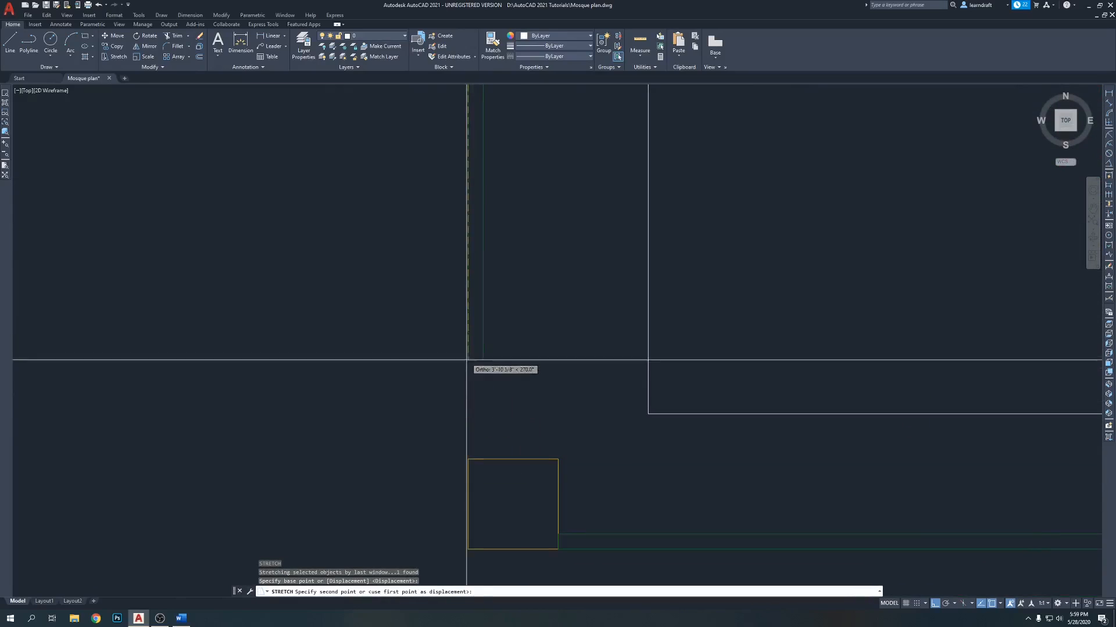
{"action": "left_click", "coordinate": [467, 466]}
{"action": "scroll", "coordinate": [391, 391], "scroll_direction": "down", "scroll_amount": 5}
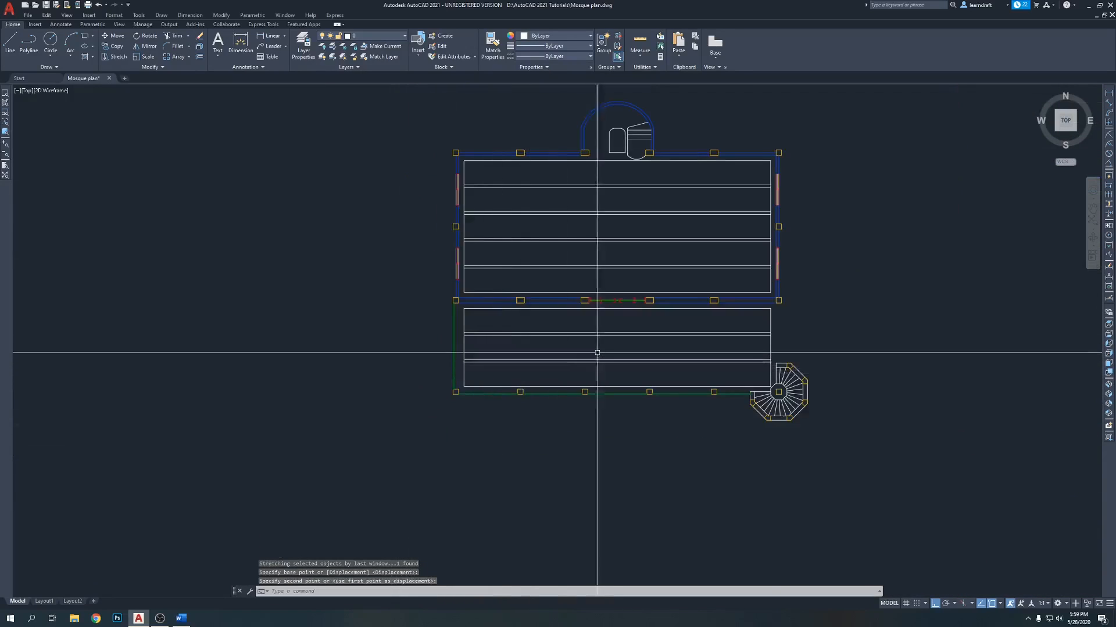
Step: Mirror the west green panel about the plan's vertical centreline to the east side, keeping the original
{"action": "middle_click_drag", "start_coordinate": [597, 353], "coordinate": [429, 339]}
{"action": "left_click", "coordinate": [286, 324]}
{"action": "middle_click_drag", "start_coordinate": [500, 427], "coordinate": [507, 409]}
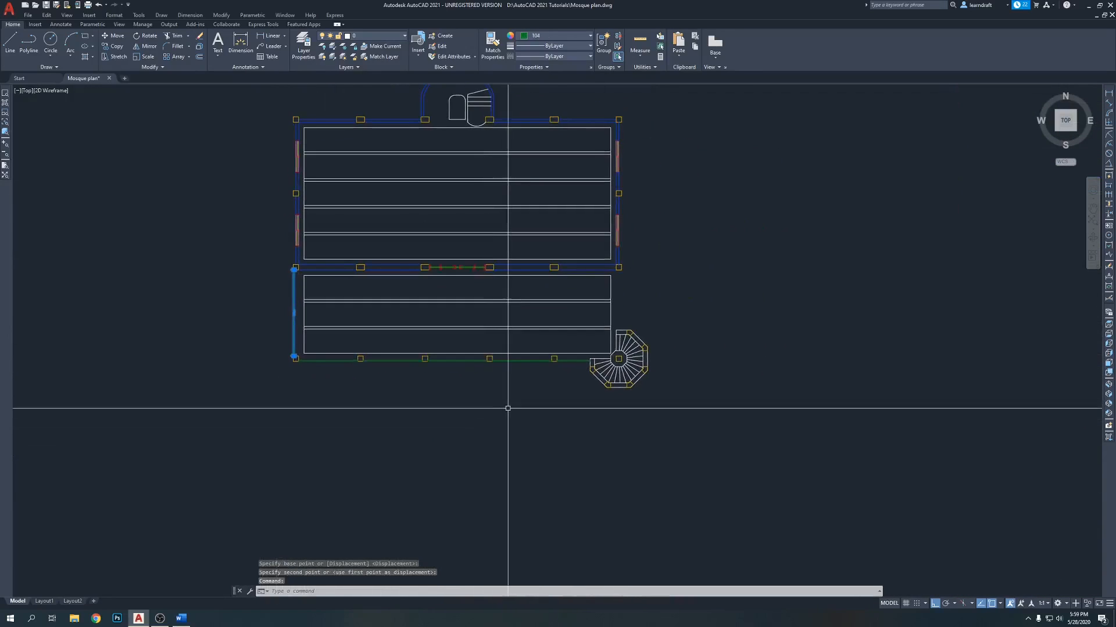
{"action": "type", "text": "mi"}
{"action": "key", "text": "Return"}
{"action": "scroll", "coordinate": [451, 375], "scroll_direction": "up", "scroll_amount": 4}
{"action": "left_click", "coordinate": [464, 341]}
{"action": "left_click", "coordinate": [452, 392]}
{"action": "key", "text": "Return"}
Step: Stretch the east green panel's lower end from the staircase's central column up to the staircase's northern wall
{"action": "middle_click_drag", "start_coordinate": [628, 314], "coordinate": [381, 369]}
{"action": "scroll", "coordinate": [678, 234], "scroll_direction": "up", "scroll_amount": 4}
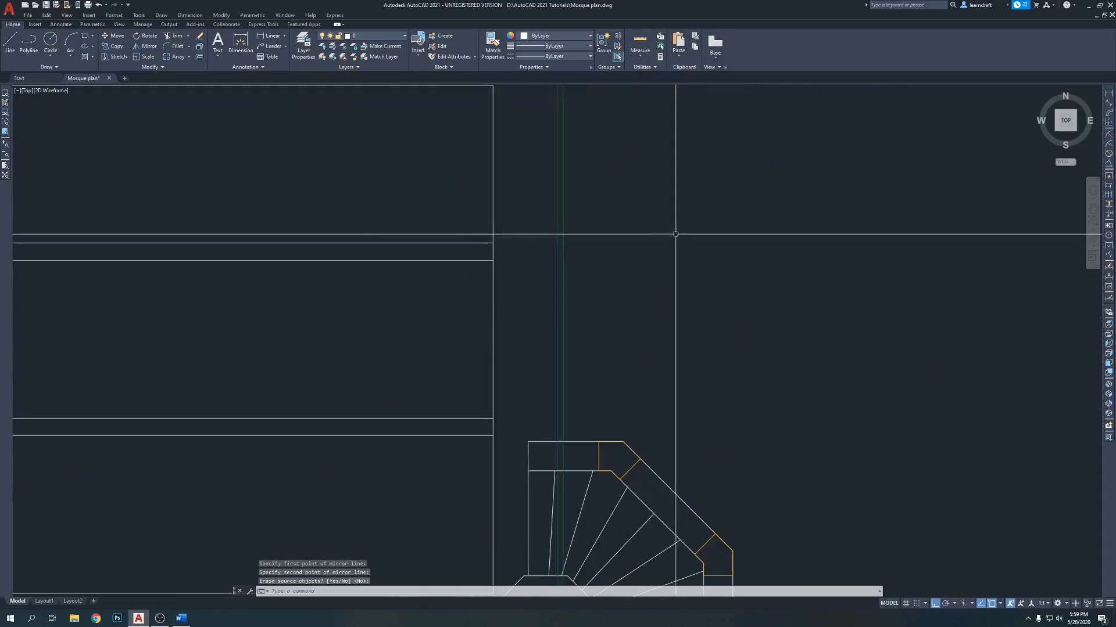
{"action": "middle_click_drag", "start_coordinate": [595, 331], "coordinate": [564, 234]}
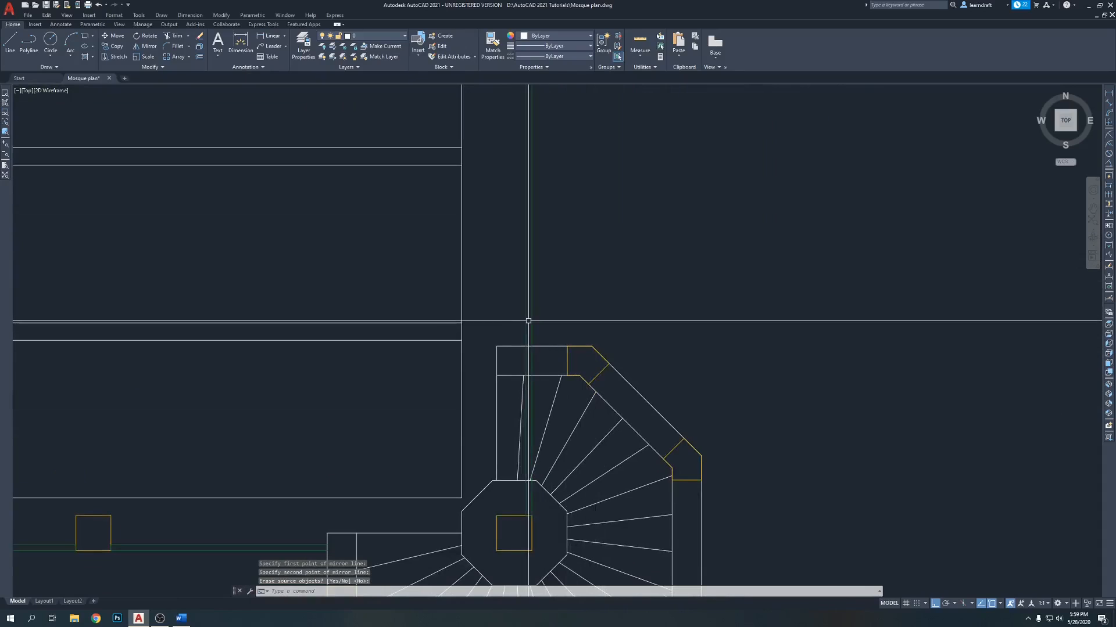
{"action": "scroll", "coordinate": [528, 516], "scroll_direction": "up", "scroll_amount": 6}
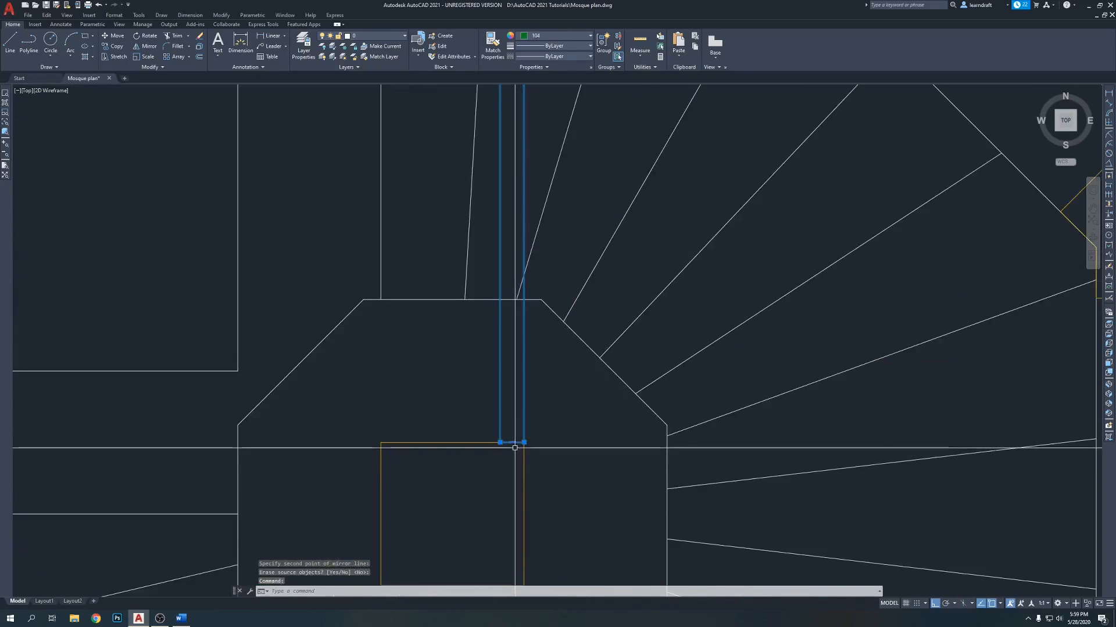
{"action": "left_click", "coordinate": [512, 442]}
{"action": "middle_click_drag", "start_coordinate": [508, 298], "coordinate": [504, 433]}
{"action": "middle_click_drag", "start_coordinate": [517, 274], "coordinate": [507, 460]}
{"action": "scroll", "coordinate": [518, 373], "scroll_direction": "down", "scroll_amount": 4}
{"action": "scroll", "coordinate": [515, 283], "scroll_direction": "up", "scroll_amount": 4}
{"action": "scroll", "coordinate": [509, 208], "scroll_direction": "up", "scroll_amount": 4}
{"action": "left_click", "coordinate": [504, 205]}
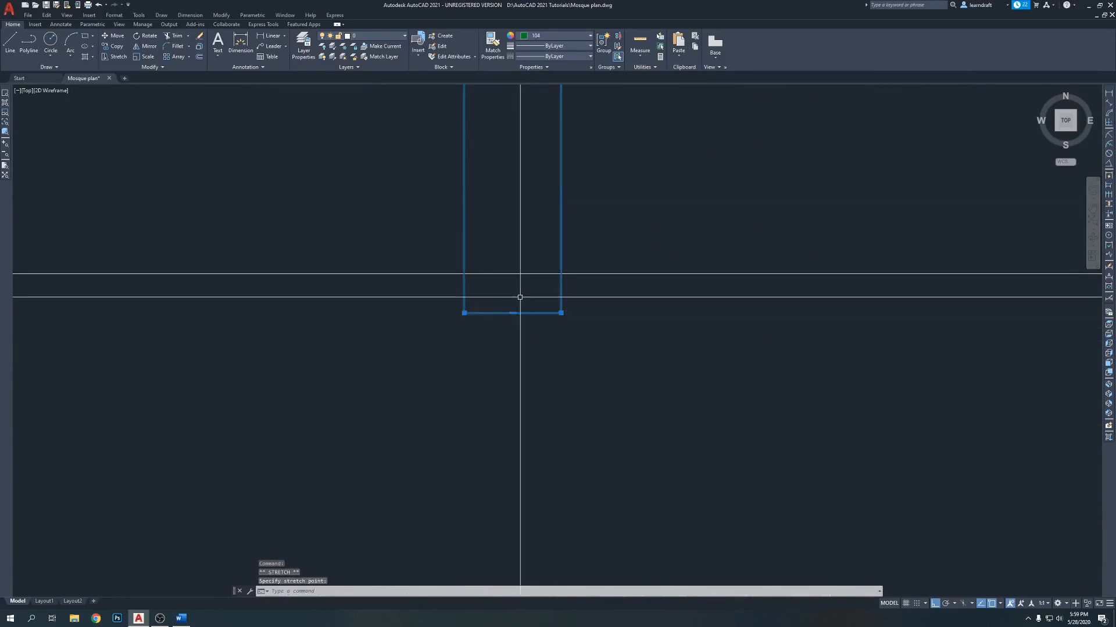
{"action": "left_click", "coordinate": [515, 312]}
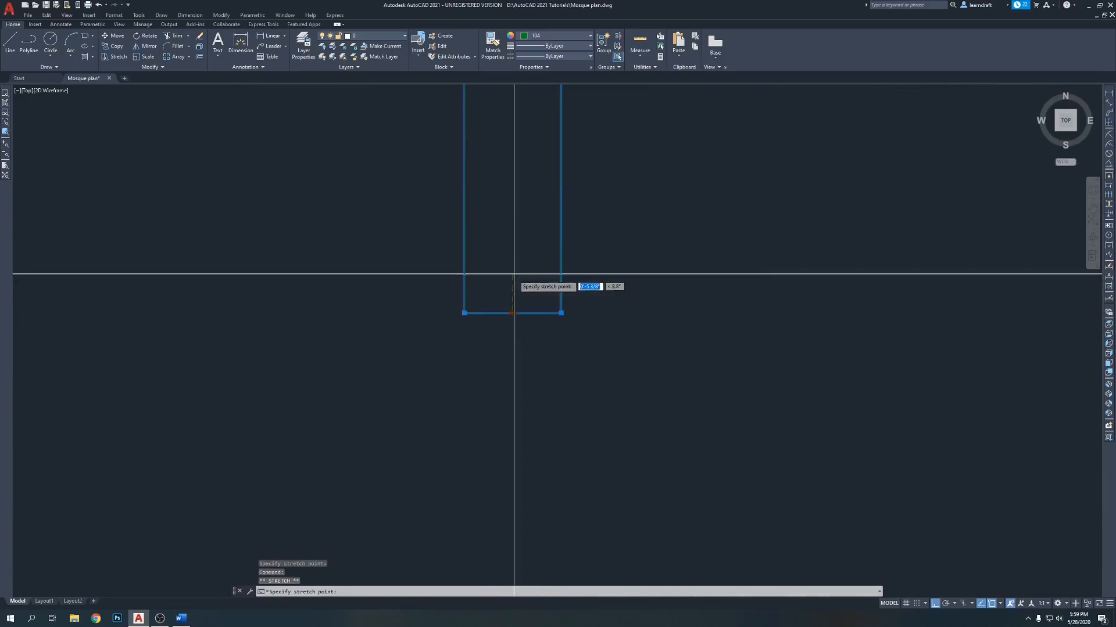
{"action": "key", "text": "Escape"}
{"action": "scroll", "coordinate": [506, 312], "scroll_direction": "down", "scroll_amount": 2}
{"action": "key", "text": "Escape"}
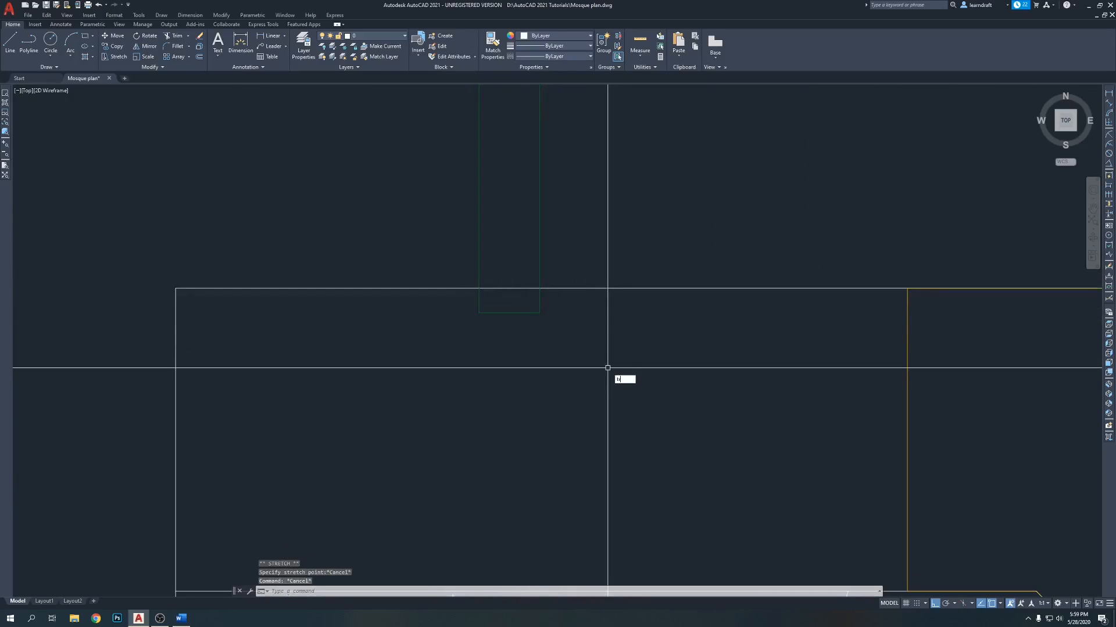
Step: Cut back the east green panel's lower end so it stops at the outer face of the staircase's northern wall
{"action": "key", "text": "Return"}
{"action": "left_click", "coordinate": [565, 304]}
{"action": "left_click", "coordinate": [453, 329]}
{"action": "left_click", "coordinate": [489, 305]}
{"action": "key", "text": "Return"}
{"action": "key", "text": "Return"}
{"action": "scroll", "coordinate": [487, 304], "scroll_direction": "down", "scroll_amount": 6}
{"action": "middle_click_drag", "start_coordinate": [607, 279], "coordinate": [600, 326]}
{"action": "scroll", "coordinate": [628, 304], "scroll_direction": "up", "scroll_amount": 2}
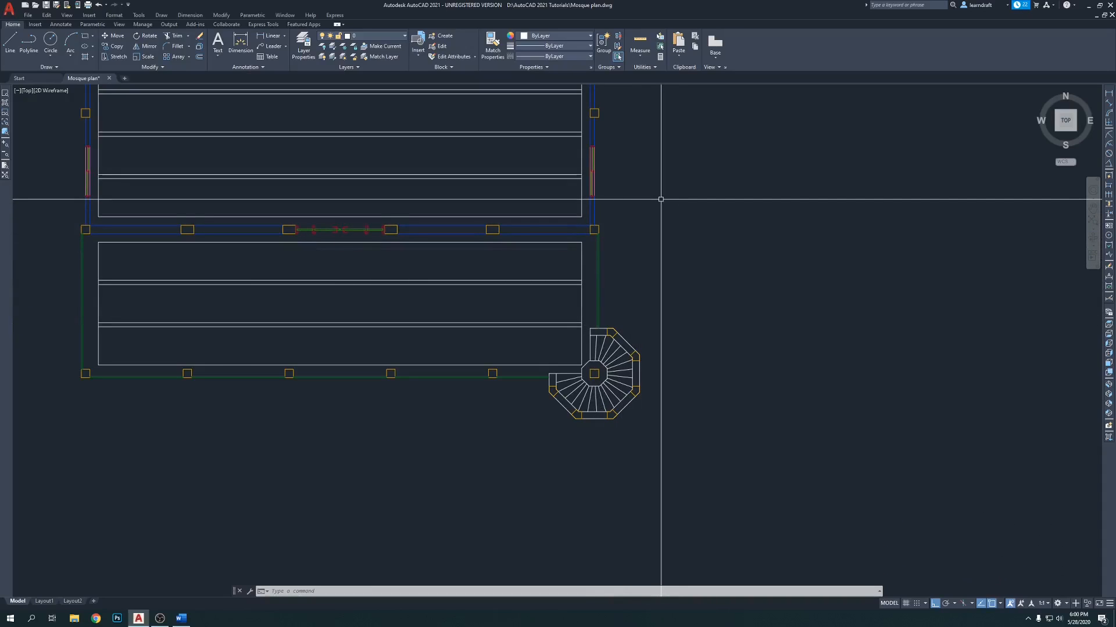
Step: Move the east green panel inward to the inner edge of the dividing wall's eastern column
{"action": "scroll", "coordinate": [661, 199], "scroll_direction": "up", "scroll_amount": 4}
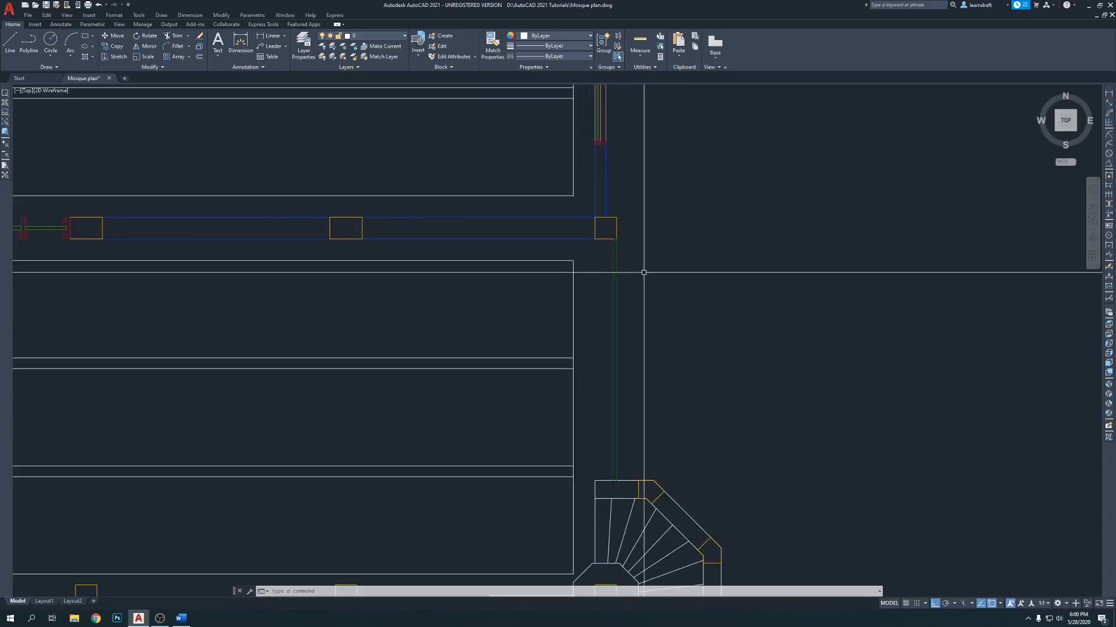
{"action": "left_click", "coordinate": [630, 249]}
{"action": "left_click", "coordinate": [593, 274]}
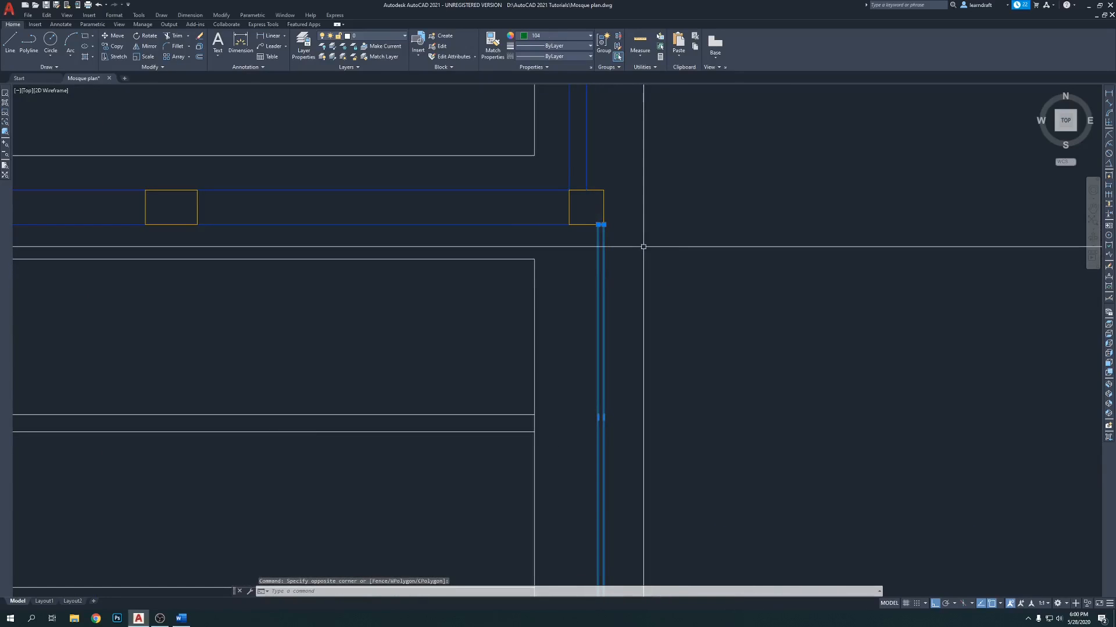
{"action": "type", "text": "m"}
{"action": "key", "text": "Return"}
{"action": "left_click", "coordinate": [599, 225]}
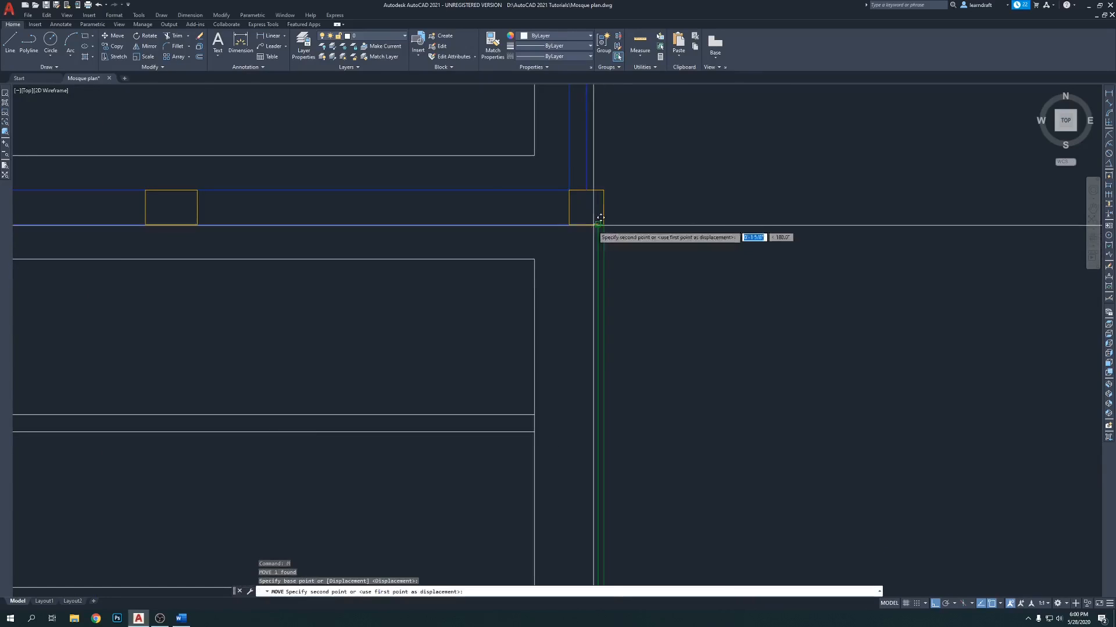
{"action": "left_click", "coordinate": [603, 202]}
Step: Move the west green panel inward so it lines up with the inner edge of the western columns
{"action": "scroll", "coordinate": [607, 352], "scroll_direction": "up", "scroll_amount": 3}
{"action": "scroll", "coordinate": [614, 340], "scroll_direction": "down", "scroll_amount": 5}
{"action": "scroll", "coordinate": [347, 284], "scroll_direction": "up", "scroll_amount": 2}
{"action": "middle_click_drag", "start_coordinate": [221, 302], "coordinate": [386, 273]}
{"action": "left_click", "coordinate": [380, 279]}
{"action": "scroll", "coordinate": [382, 253], "scroll_direction": "up", "scroll_amount": 4}
{"action": "type", "text": "m"}
{"action": "key", "text": "Return"}
{"action": "left_click", "coordinate": [375, 251]}
{"action": "left_click", "coordinate": [403, 250]}
{"action": "scroll", "coordinate": [352, 247], "scroll_direction": "down", "scroll_amount": 6}
{"action": "middle_click_drag", "start_coordinate": [548, 280], "coordinate": [428, 278]}
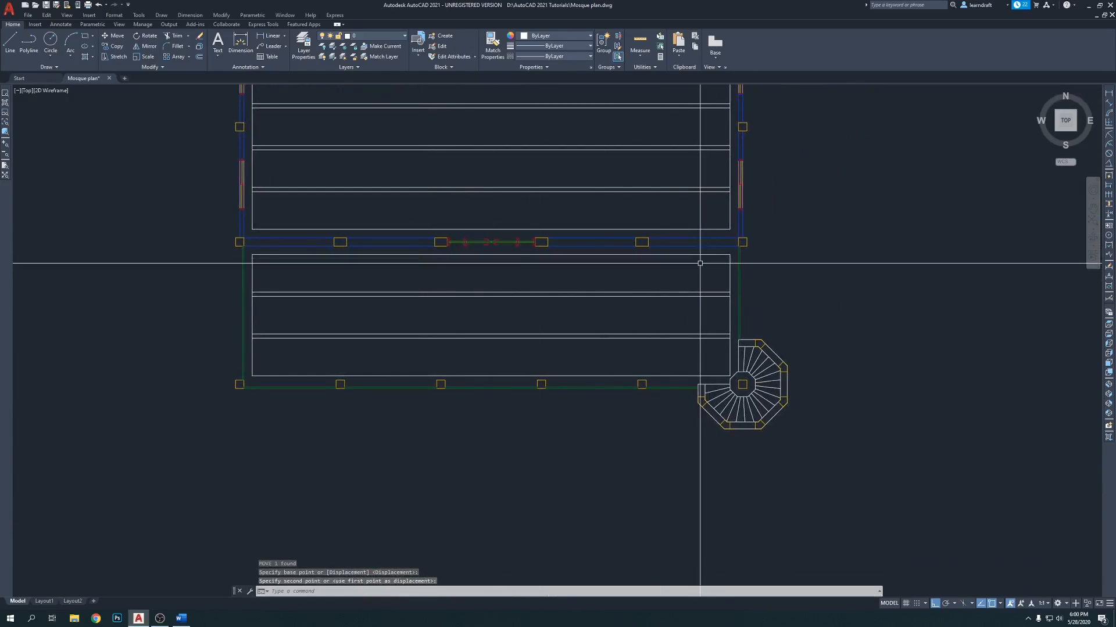
Step: Erase the green panel in the central bay of the south side
{"action": "middle_click_drag", "start_coordinate": [818, 198], "coordinate": [717, 246]}
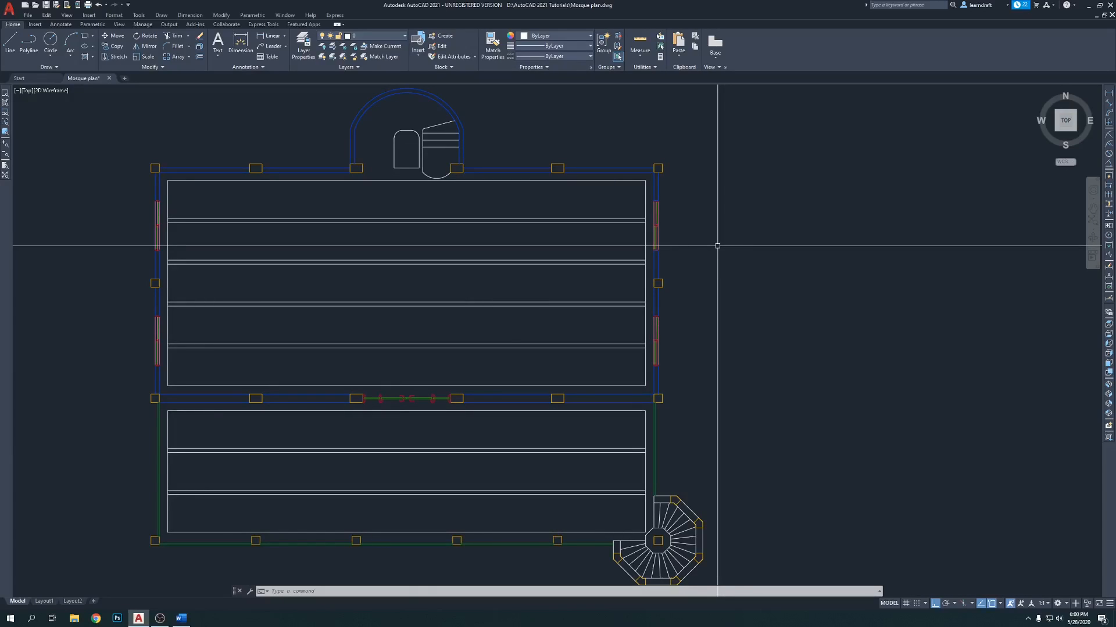
{"action": "scroll", "coordinate": [643, 304], "scroll_direction": "up", "scroll_amount": 6}
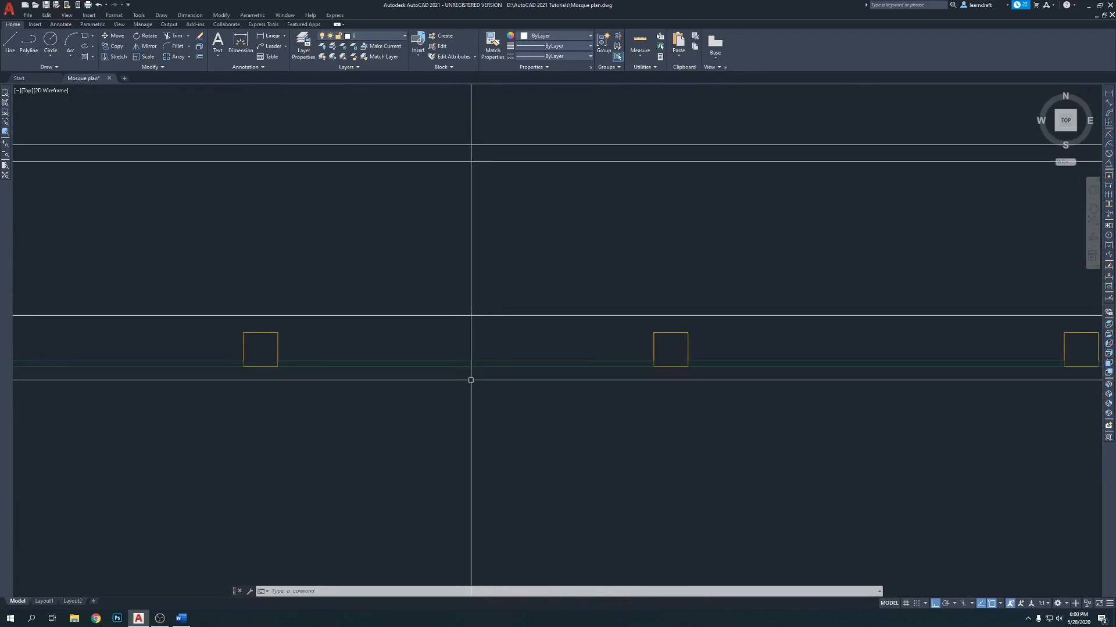
{"action": "left_click", "coordinate": [482, 362]}
{"action": "scroll", "coordinate": [503, 373], "scroll_direction": "down", "scroll_amount": 4}
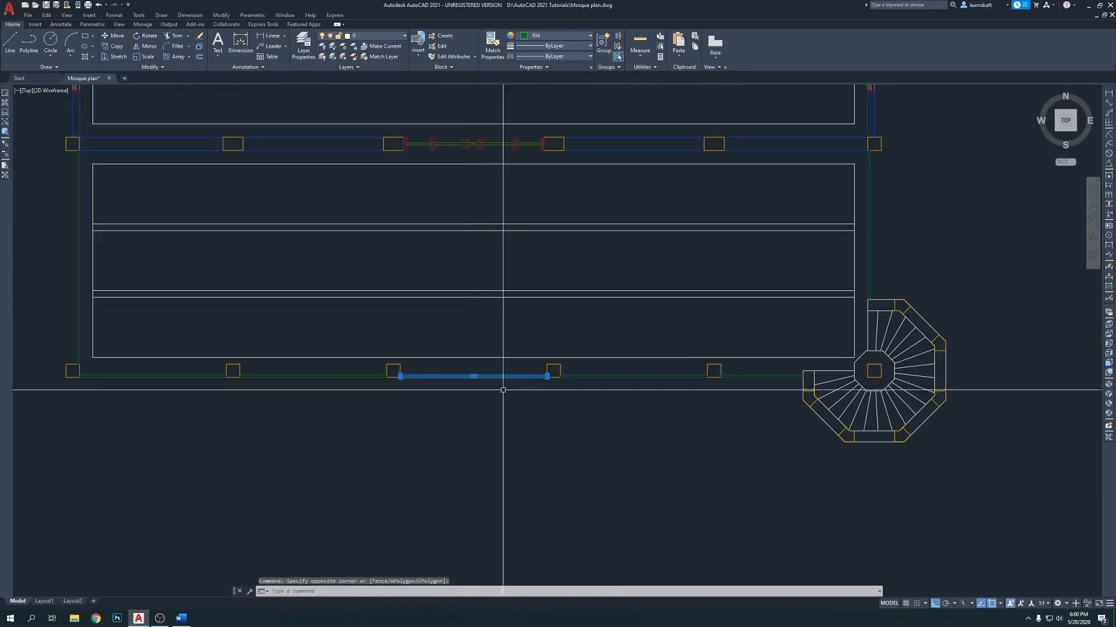
{"action": "scroll", "coordinate": [503, 384], "scroll_direction": "up", "scroll_amount": 2}
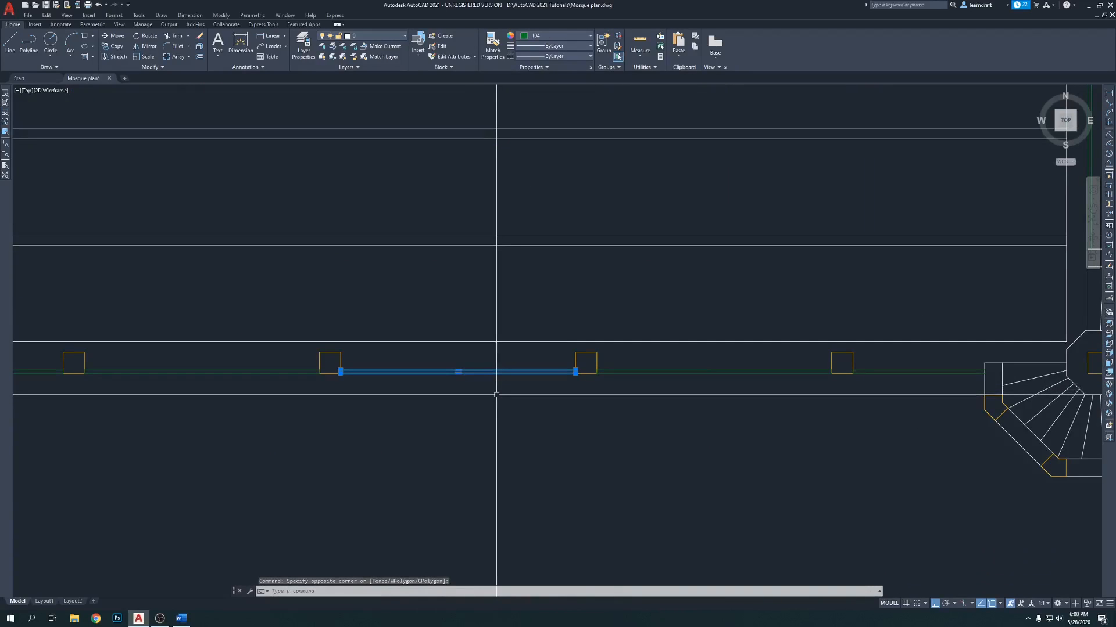
{"action": "key", "text": "Delete"}
{"action": "scroll", "coordinate": [350, 368], "scroll_direction": "up", "scroll_amount": 4}
{"action": "middle_click_drag", "start_coordinate": [398, 395], "coordinate": [389, 374]}
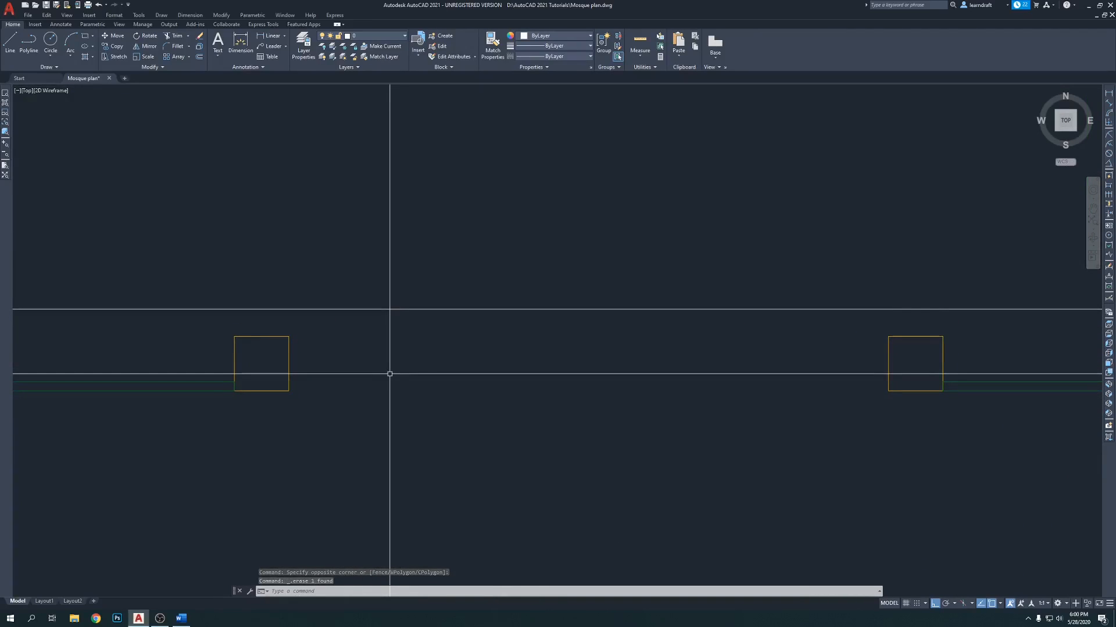
{"action": "scroll", "coordinate": [453, 368], "scroll_direction": "down", "scroll_amount": 6}
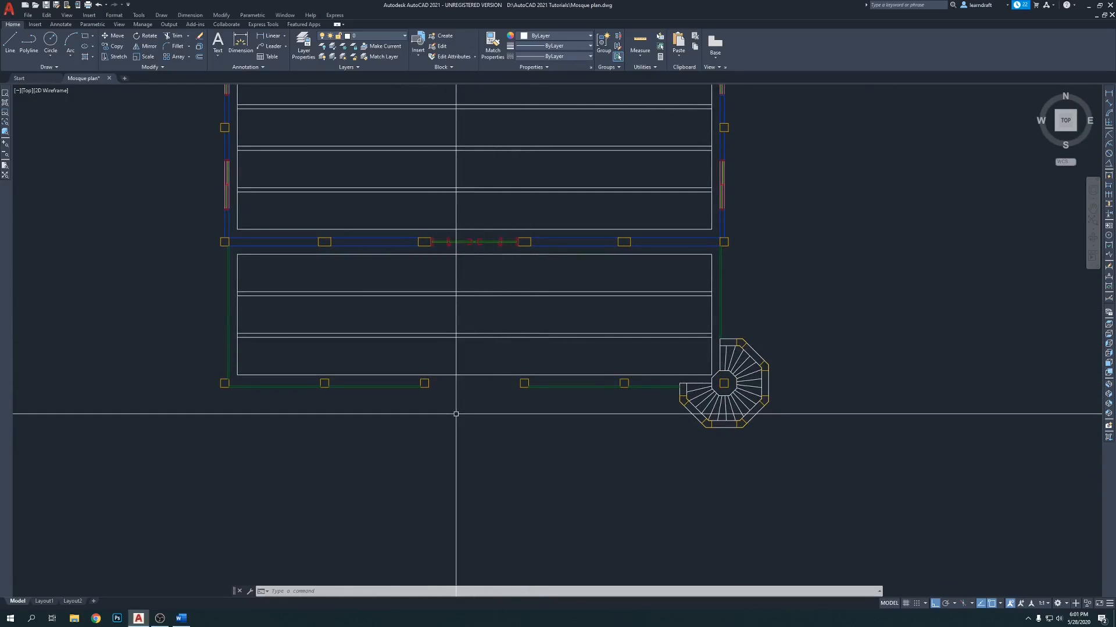
Step: Undo the erasing of the central south panel
{"action": "key", "text": "ctrl+z"}
{"action": "key", "text": "ctrl+z"}
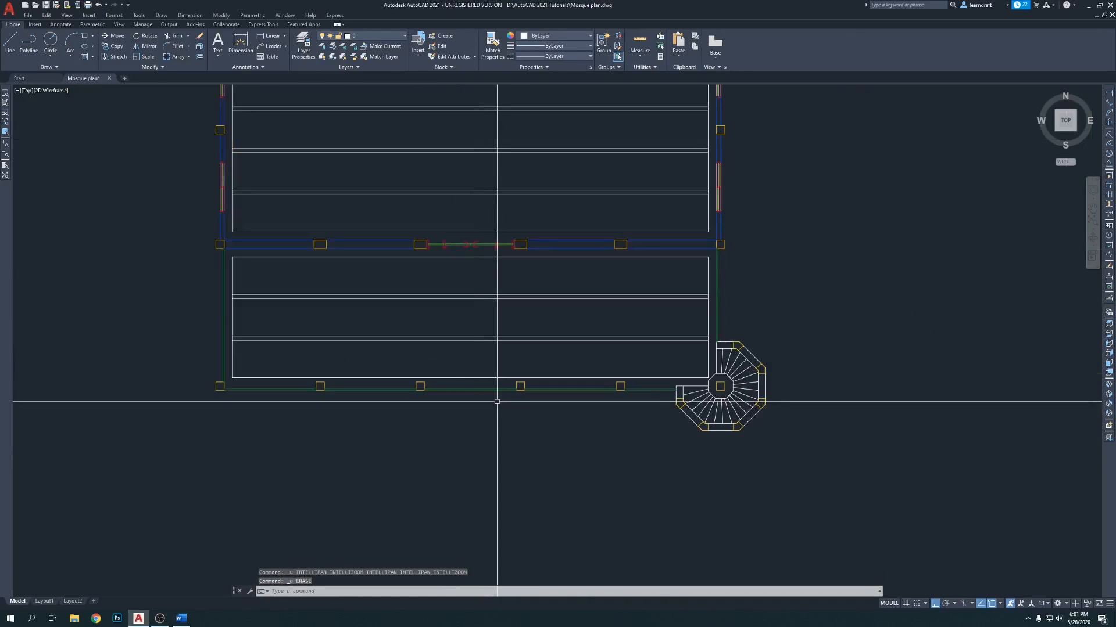
{"action": "scroll", "coordinate": [418, 398], "scroll_direction": "up", "scroll_amount": 2}
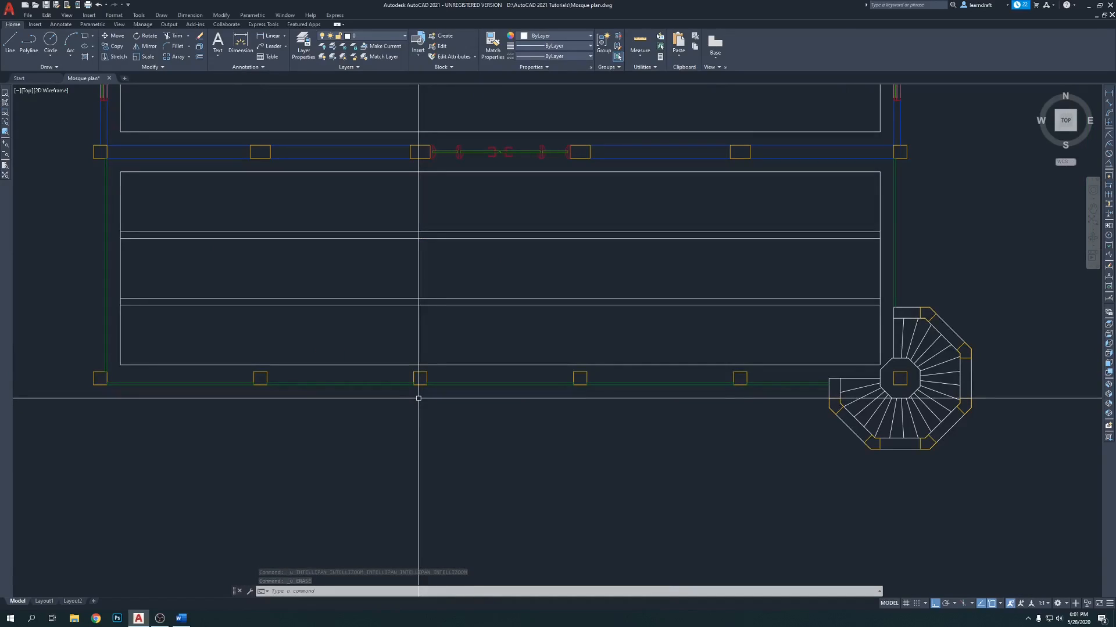
Step: Draw a square 2 inches long and 2 inches wide in the empty space south of the central bay
{"action": "scroll", "coordinate": [448, 424], "scroll_direction": "up", "scroll_amount": 4}
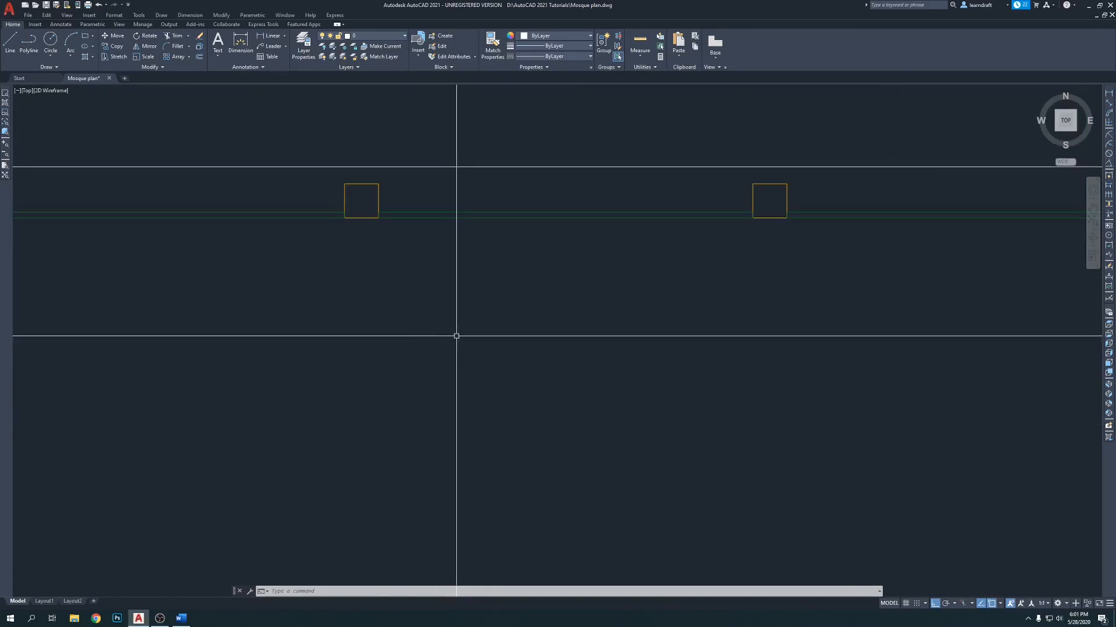
{"action": "key", "text": "Return"}
{"action": "left_click", "coordinate": [413, 308]}
{"action": "scroll", "coordinate": [443, 319], "scroll_direction": "up", "scroll_amount": 4}
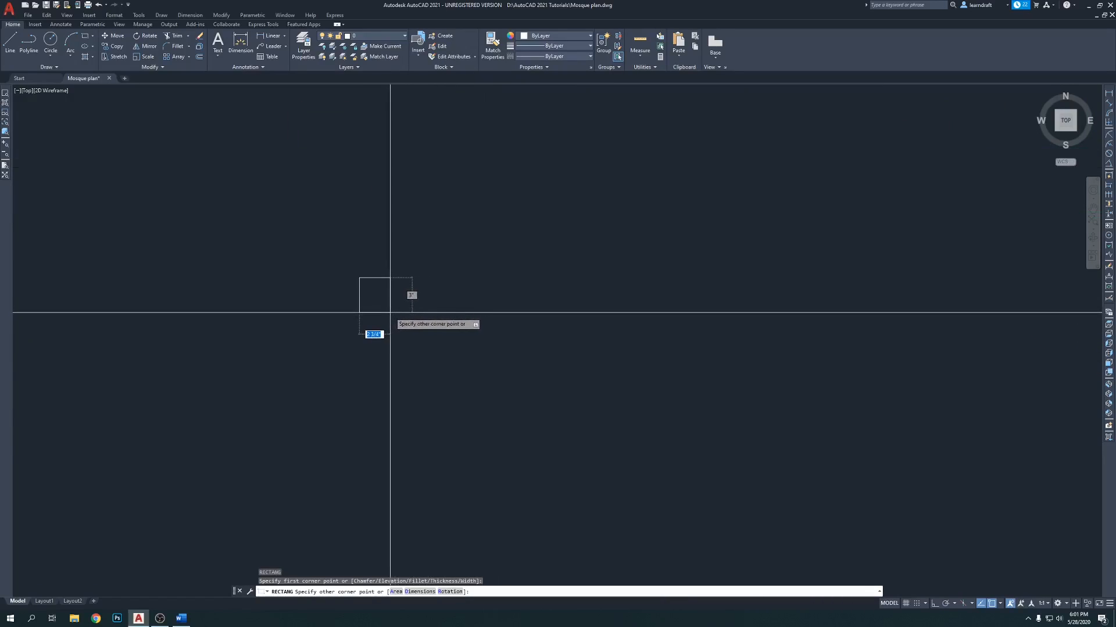
{"action": "type", "text": "d"}
{"action": "key", "text": "Return"}
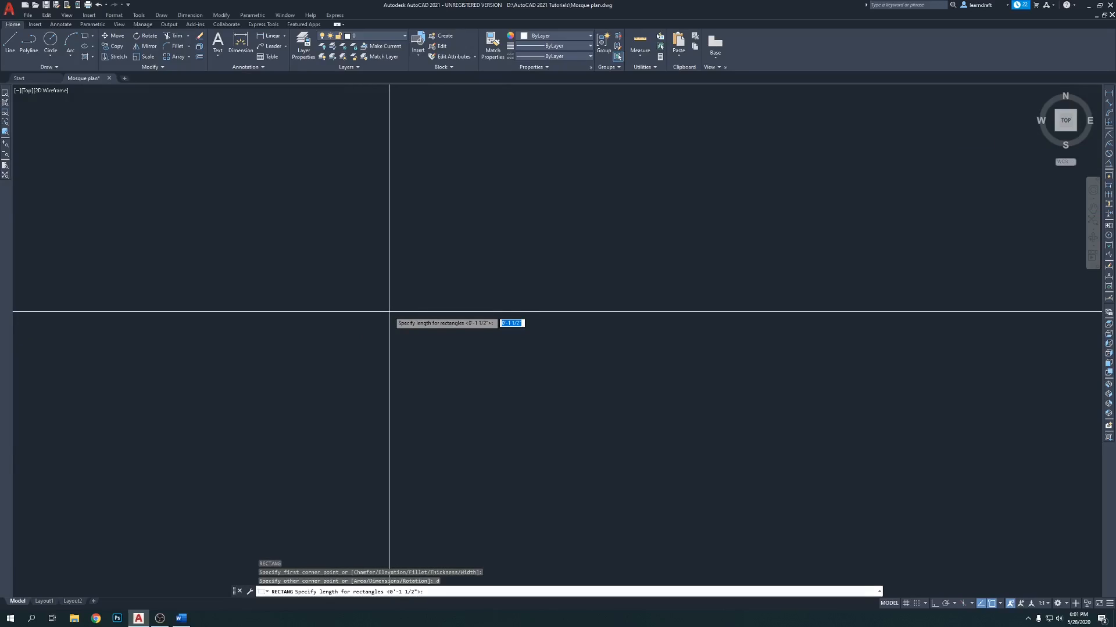
{"action": "key", "text": "Return"}
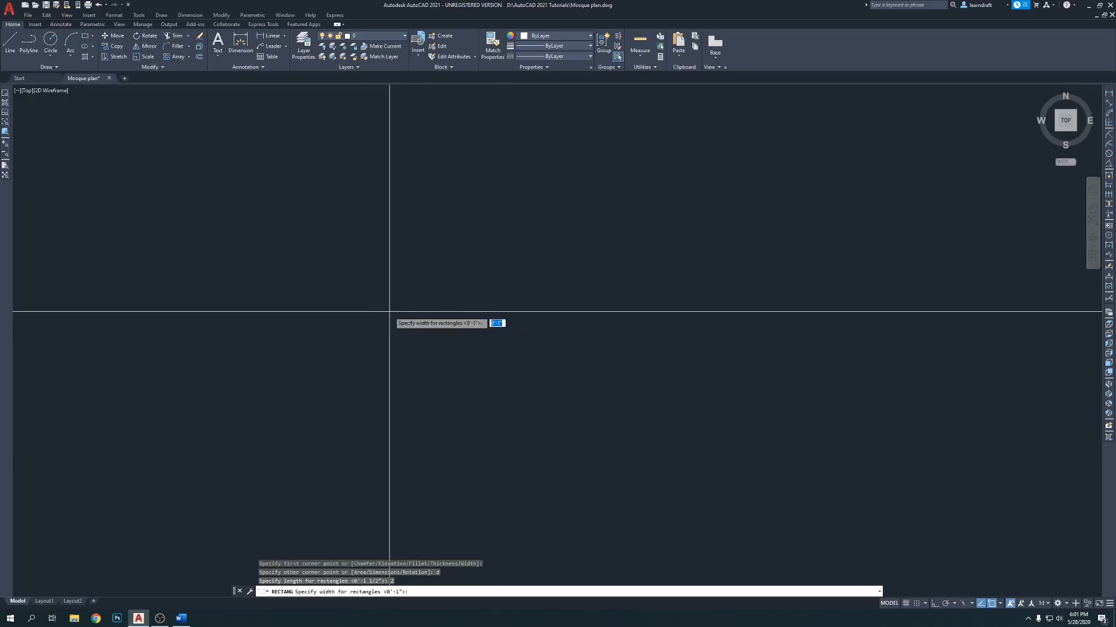
{"action": "key", "text": "Return"}
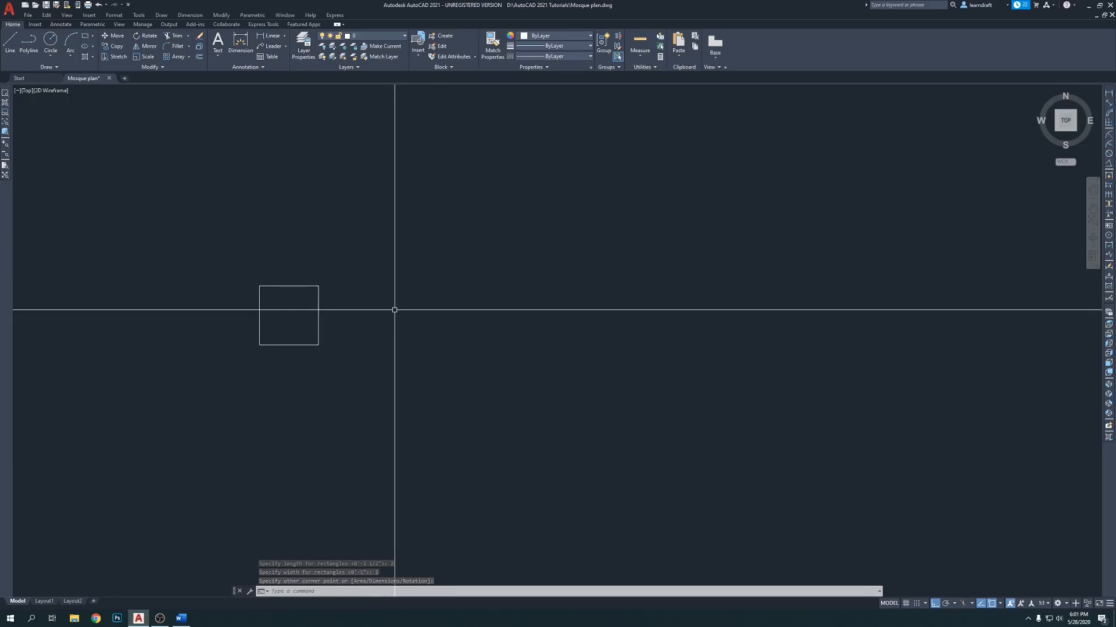
Step: Draw a rectangular strip 0.25 inches long and 6 inches wide beside the 2-inch square
{"action": "key", "text": "Return"}
{"action": "left_click", "coordinate": [340, 337]}
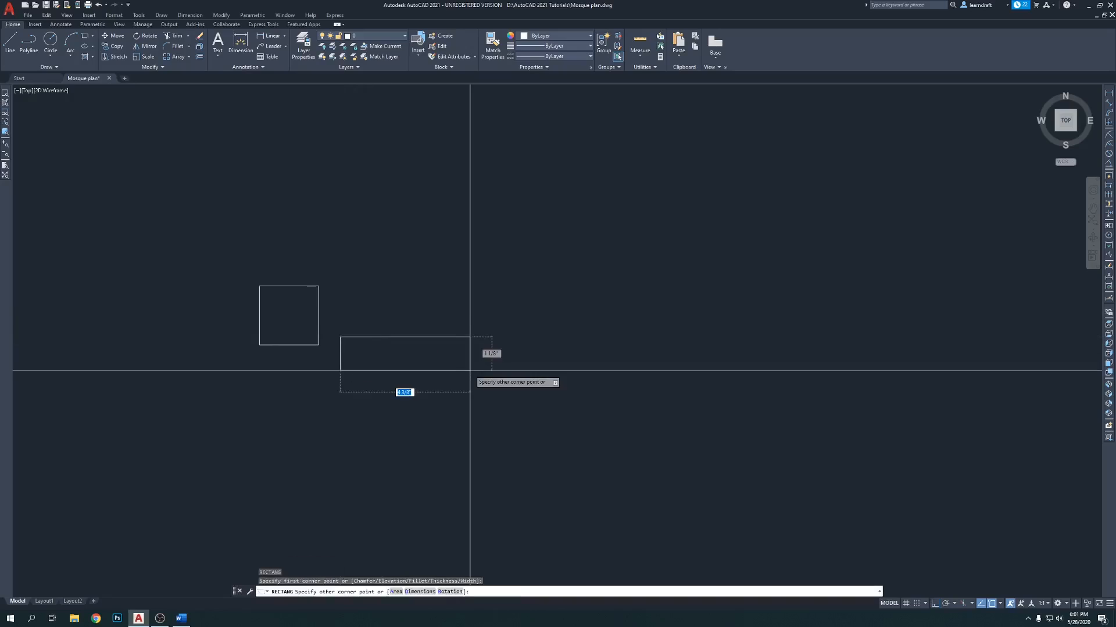
{"action": "type", "text": "d"}
{"action": "key", "text": "Return"}
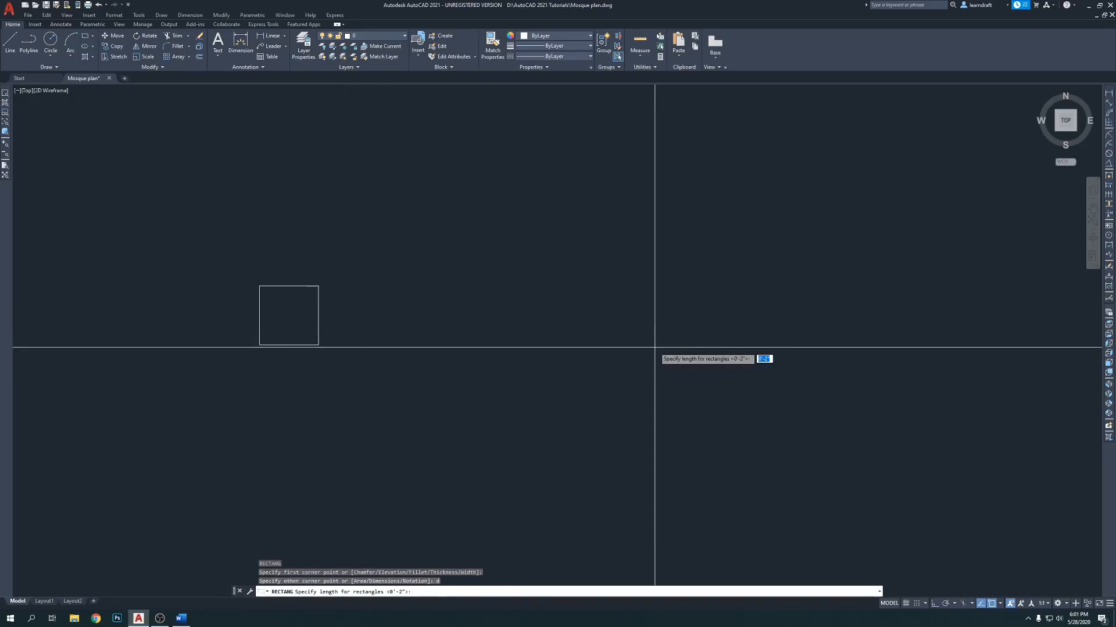
{"action": "key", "text": "Return"}
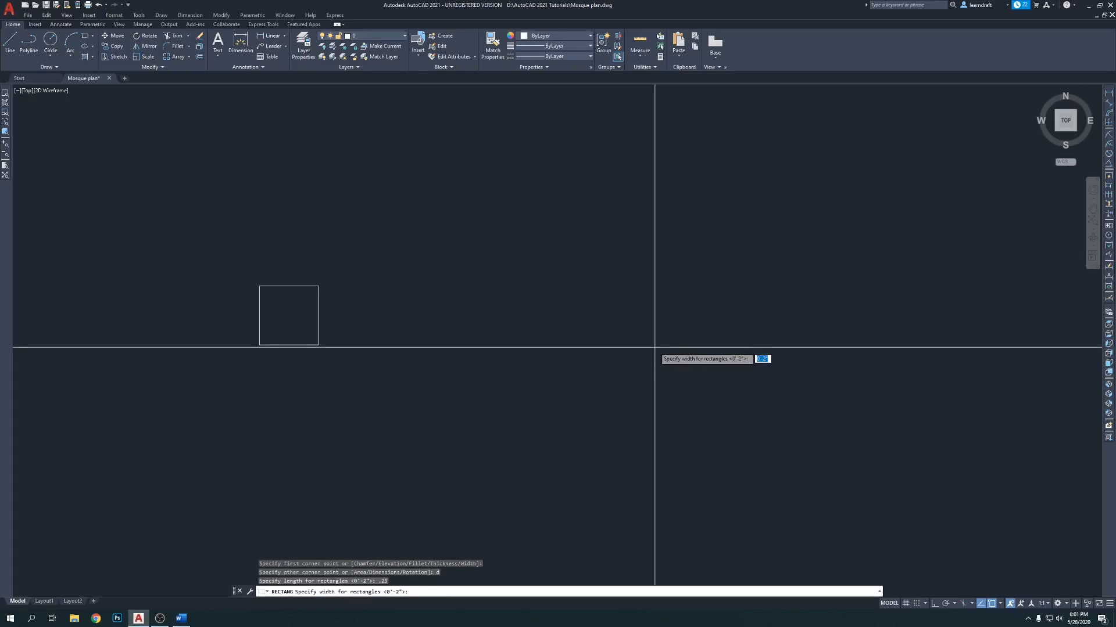
{"action": "key", "text": "Return"}
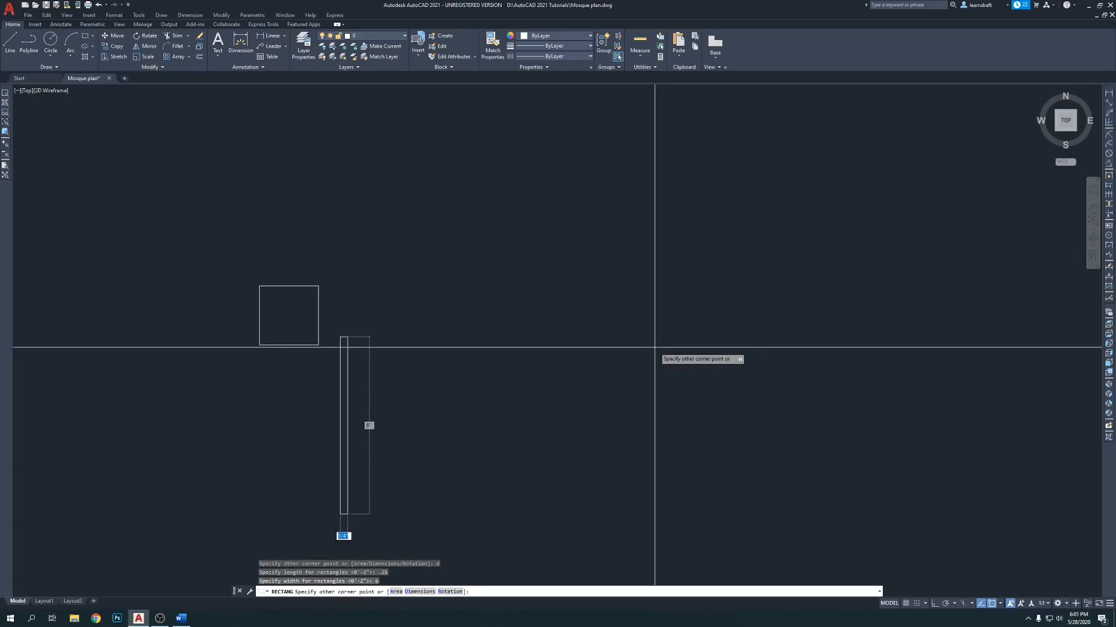
{"action": "left_click", "coordinate": [655, 347]}
Step: Rotate the thin strip 270 degrees so it lies horizontally
{"action": "left_click", "coordinate": [382, 420]}
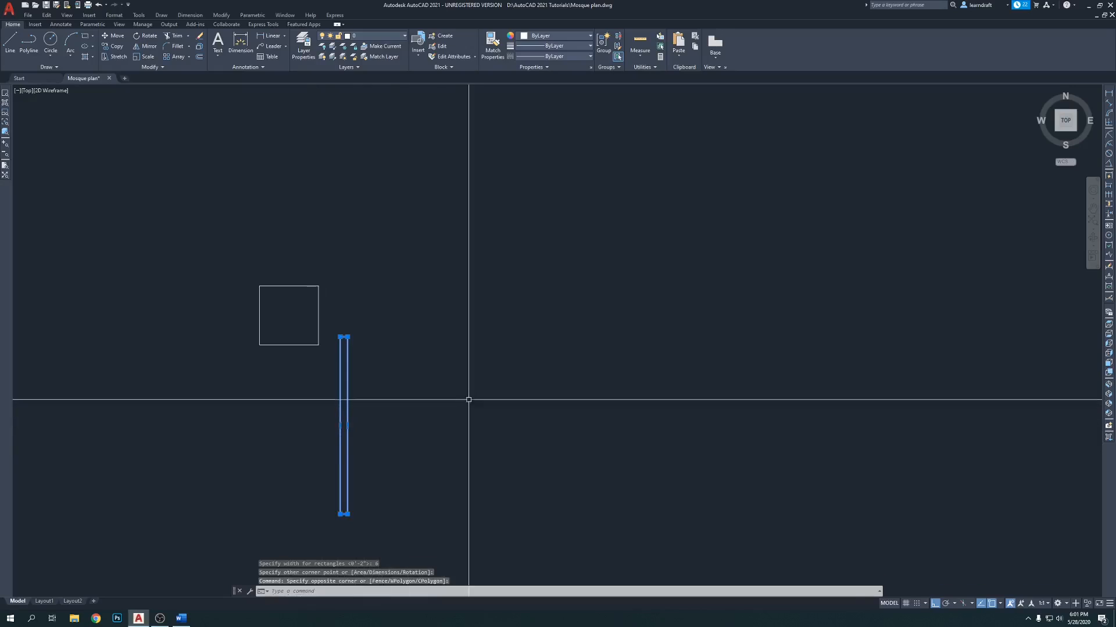
{"action": "type", "text": "ro"}
{"action": "key", "text": "Return"}
{"action": "left_click", "coordinate": [448, 395]}
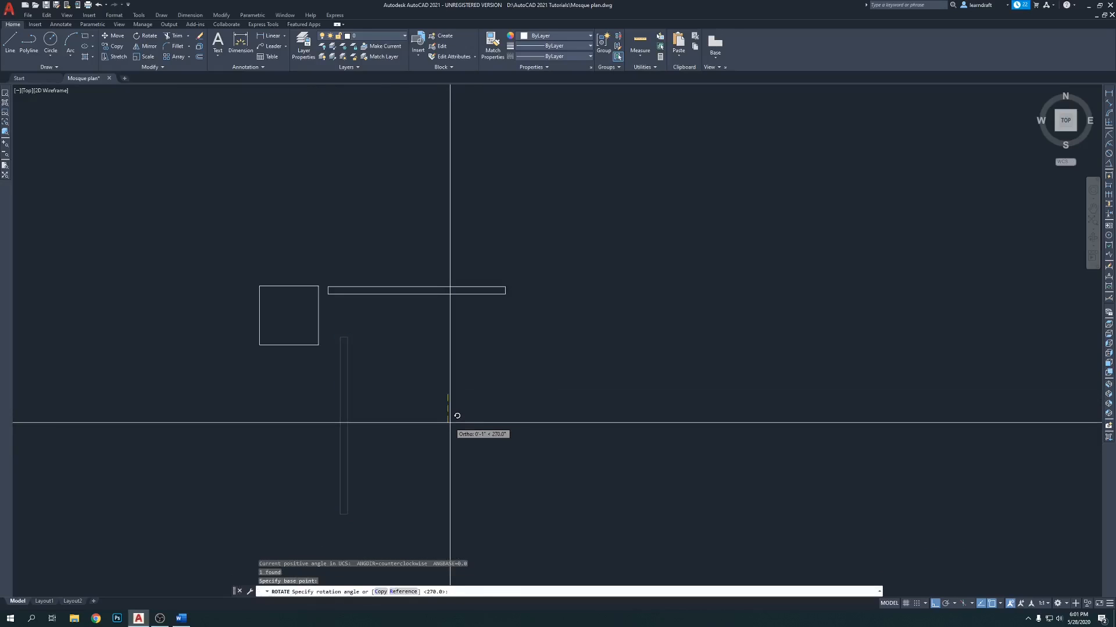
{"action": "left_click", "coordinate": [450, 423]}
Step: Move the horizontal strip so its lower-left corner meets the square's lower-right corner
{"action": "left_click", "coordinate": [513, 347]}
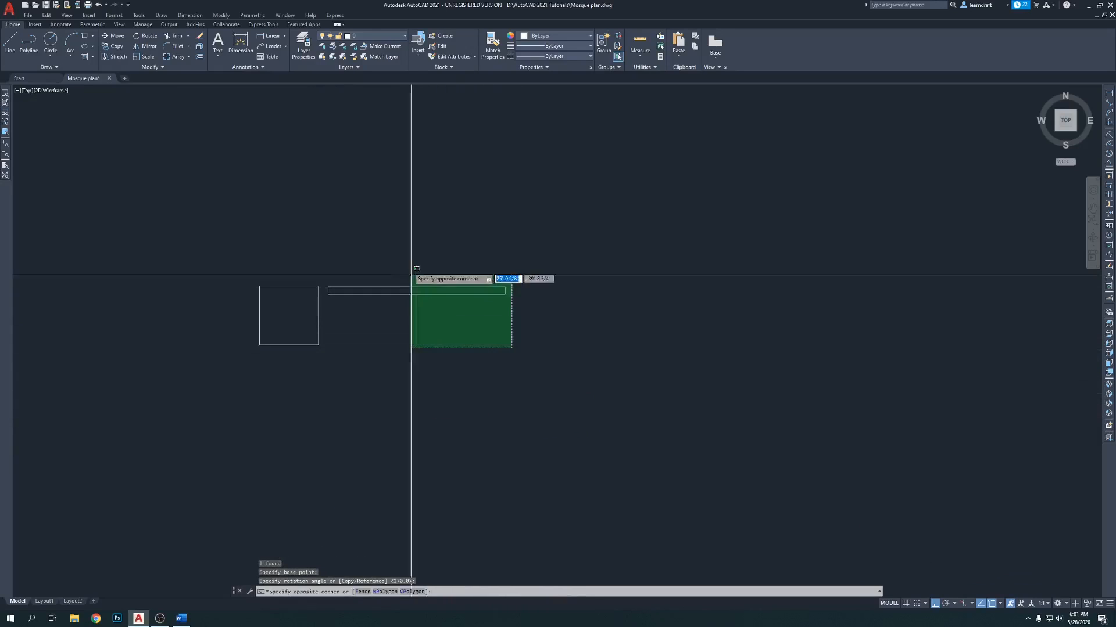
{"action": "left_click", "coordinate": [414, 271]}
{"action": "type", "text": "m"}
{"action": "key", "text": "Return"}
{"action": "scroll", "coordinate": [336, 285], "scroll_direction": "up", "scroll_amount": 4}
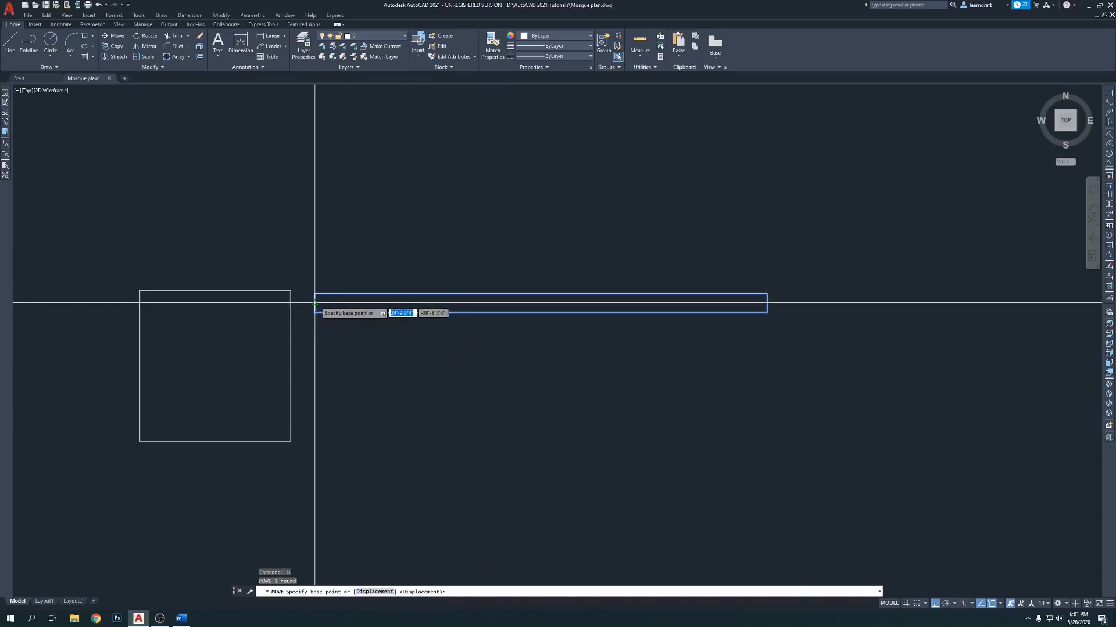
{"action": "left_click", "coordinate": [314, 312]}
{"action": "left_click", "coordinate": [291, 441]}
{"action": "middle_click_drag", "start_coordinate": [329, 374], "coordinate": [441, 351]}
{"action": "left_click", "coordinate": [516, 427]}
{"action": "left_click", "coordinate": [480, 360]}
{"action": "type", "text": "m"}
{"action": "key", "text": "Return"}
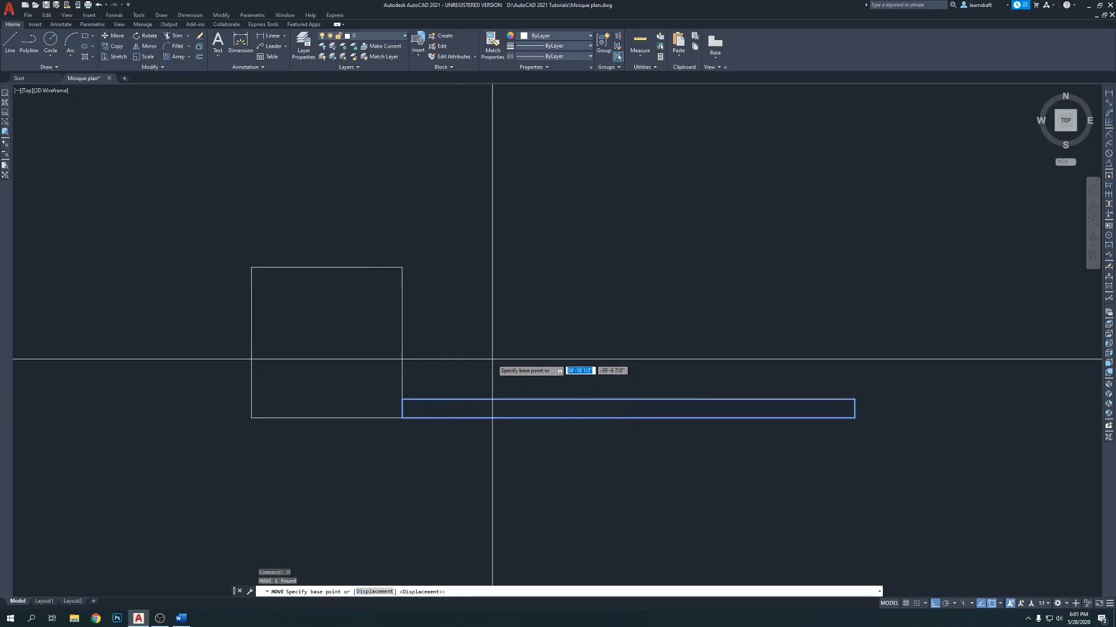
{"action": "key", "text": "Escape"}
Step: Rotate the strip freely upward by about 15 degrees around the square's lower-right corner
{"action": "left_click", "coordinate": [538, 354]}
{"action": "left_click", "coordinate": [505, 333]}
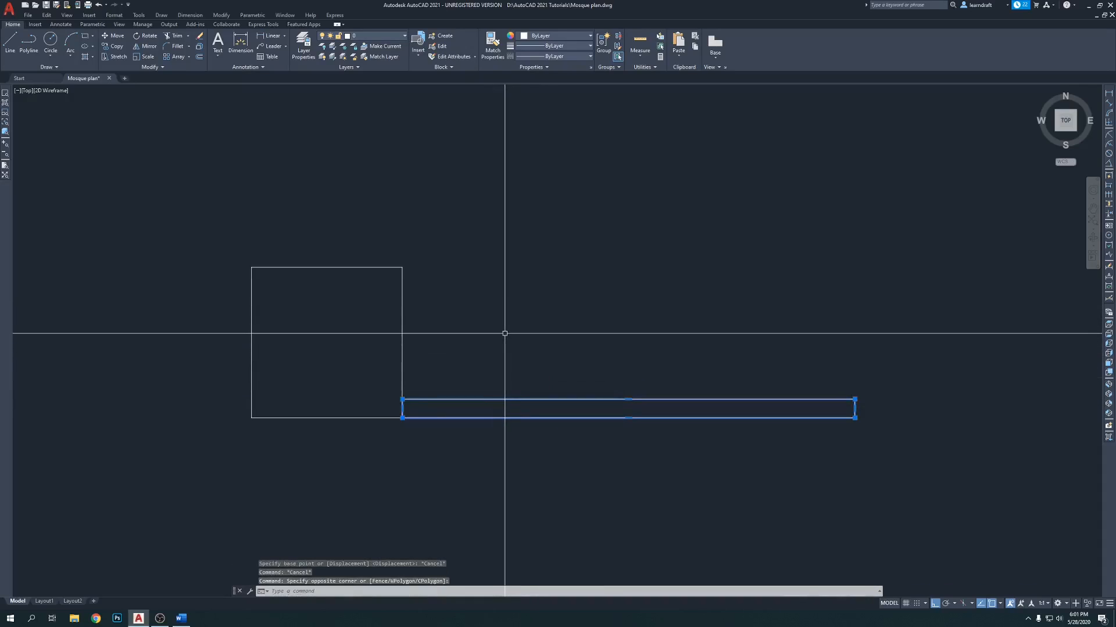
{"action": "type", "text": "ro"}
{"action": "key", "text": "Return"}
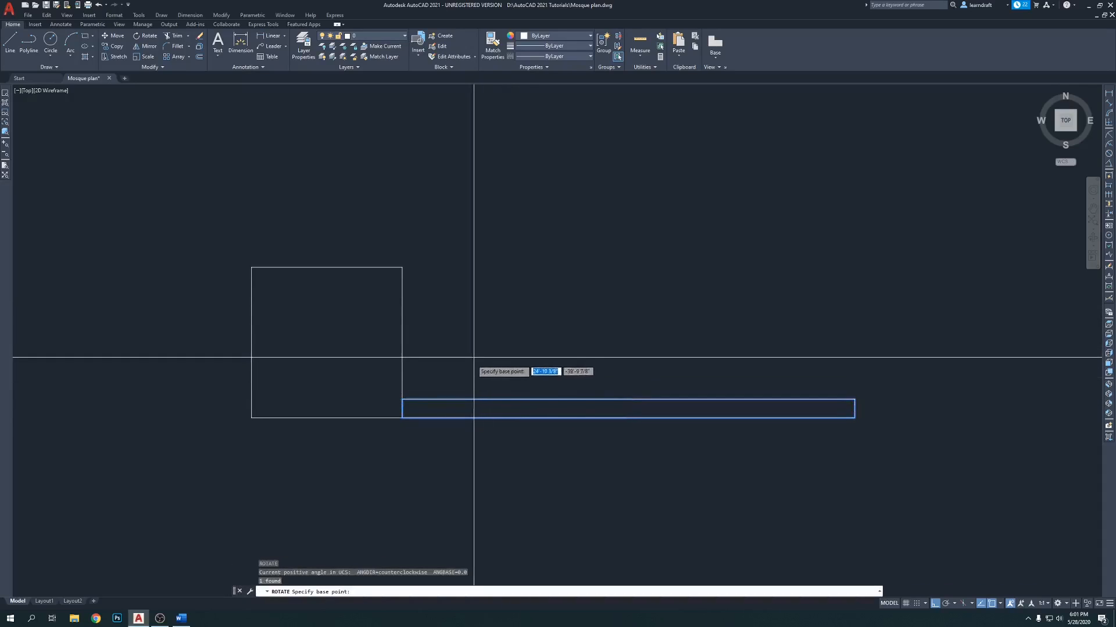
{"action": "left_click", "coordinate": [402, 417]}
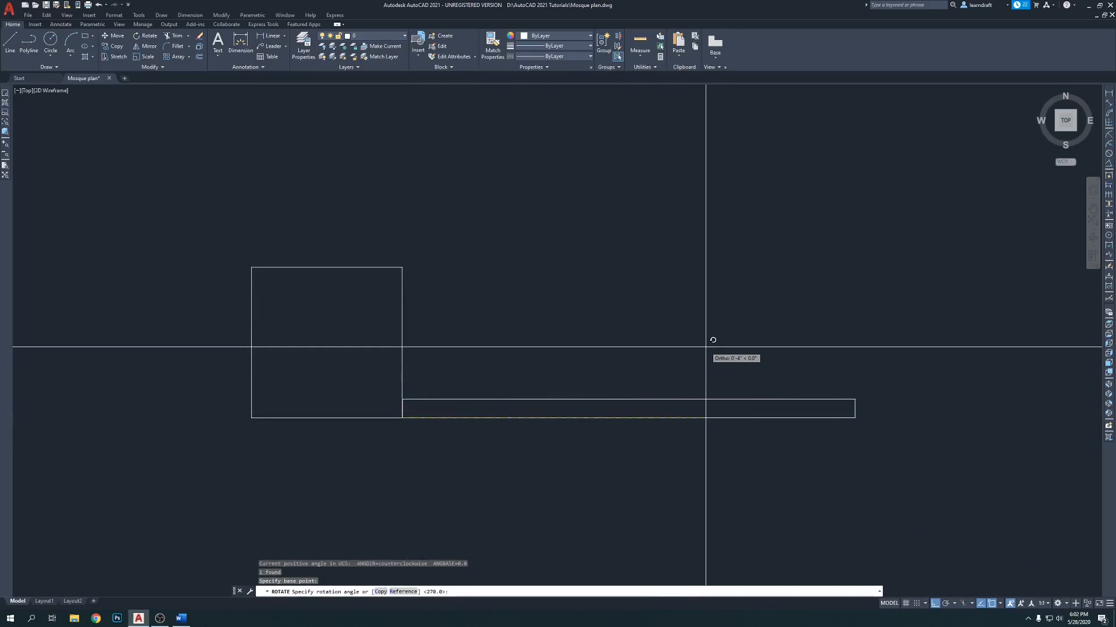
{"action": "key", "text": "F8"}
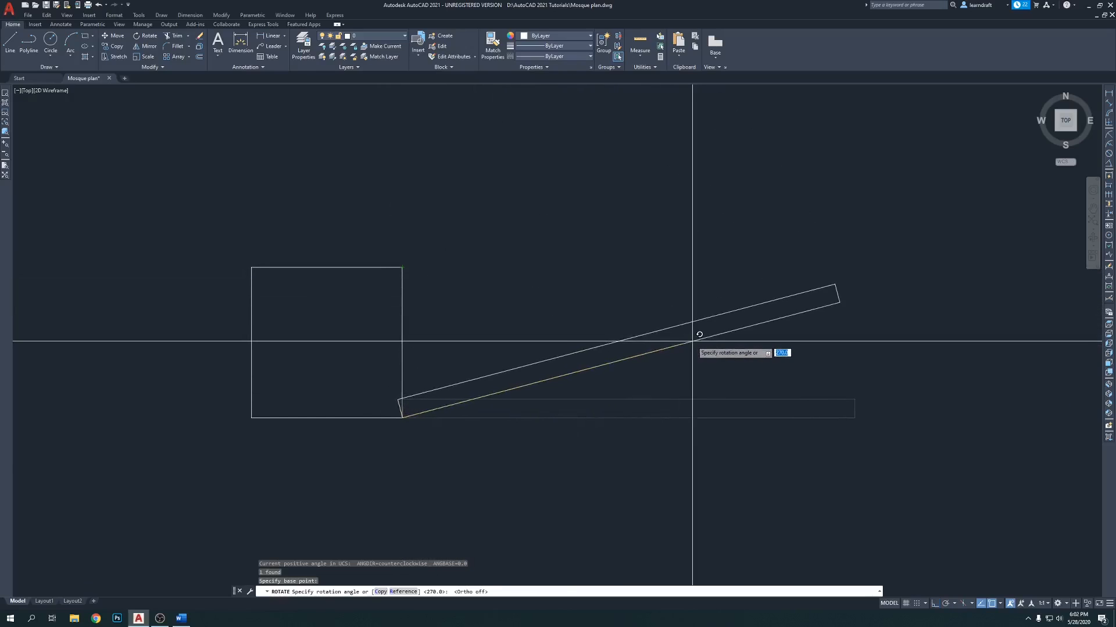
{"action": "left_click", "coordinate": [692, 341]}
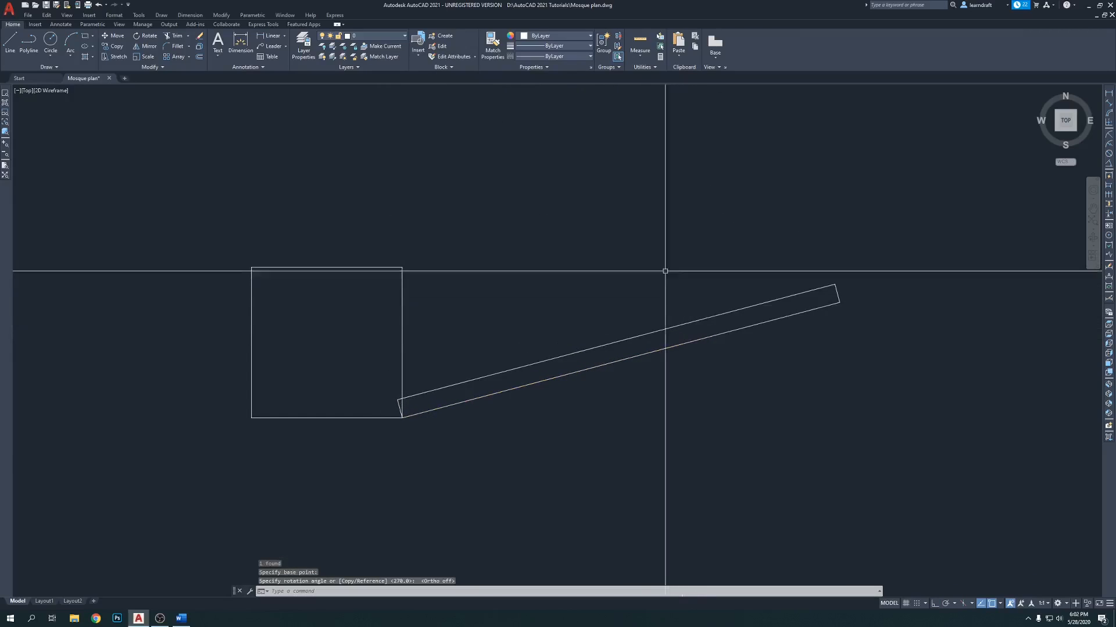
Step: Draw a horizontal guide line from the square's upper-right corner eastward past the end of the strip
{"action": "key", "text": "l"}
{"action": "key", "text": "Return"}
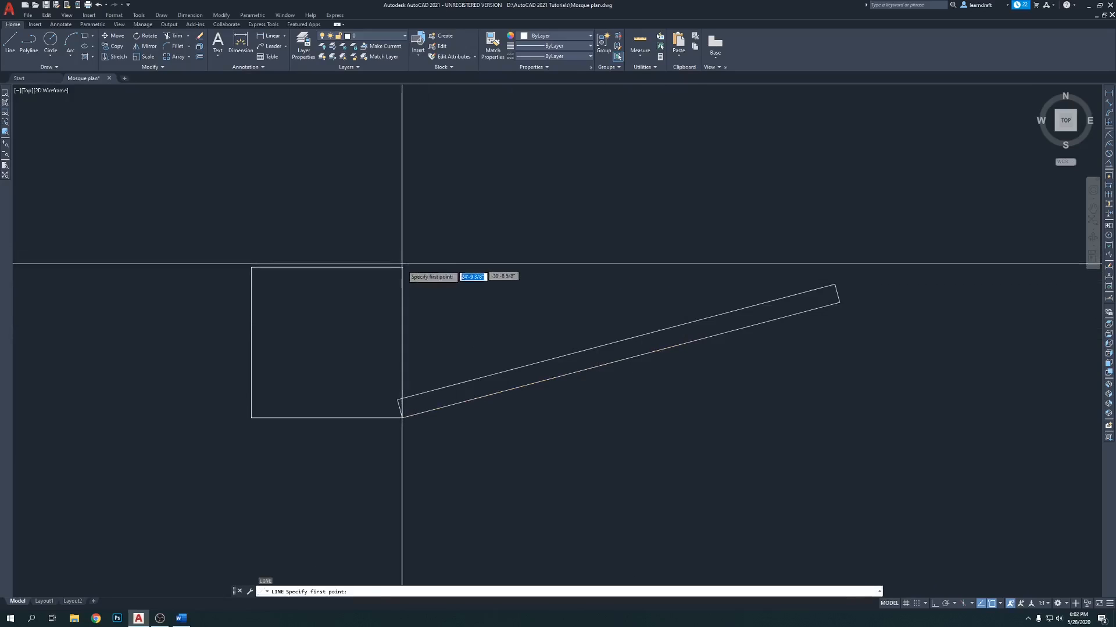
{"action": "left_click", "coordinate": [402, 267]}
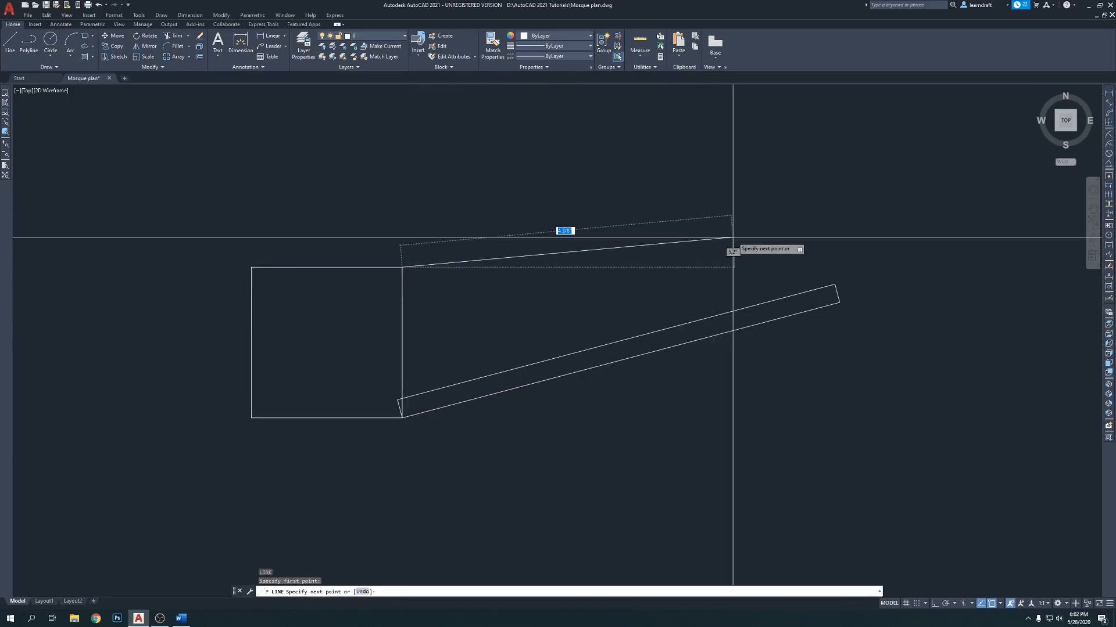
{"action": "key", "text": "F8"}
{"action": "left_click", "coordinate": [874, 241]}
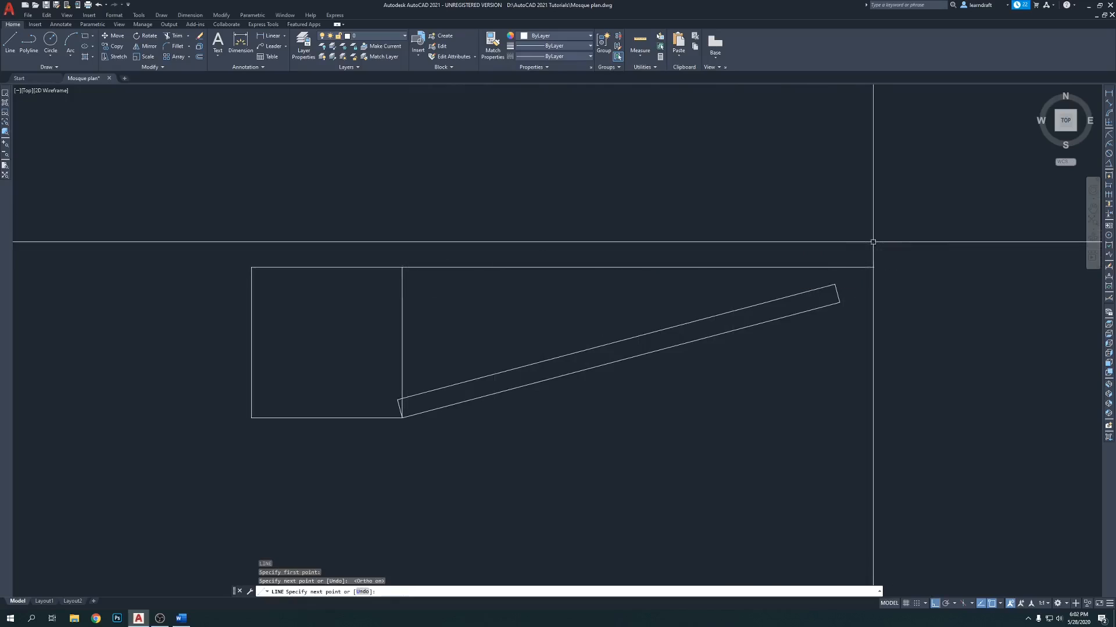
{"action": "key", "text": "Escape"}
Step: Rotate the strip further around the square's lower-right corner until its far upper corner meets the guide line
{"action": "middle_click_drag", "start_coordinate": [866, 280], "coordinate": [786, 272]}
{"action": "left_click", "coordinate": [786, 277]}
{"action": "left_click", "coordinate": [688, 325]}
{"action": "middle_click_drag", "start_coordinate": [654, 340], "coordinate": [677, 326]}
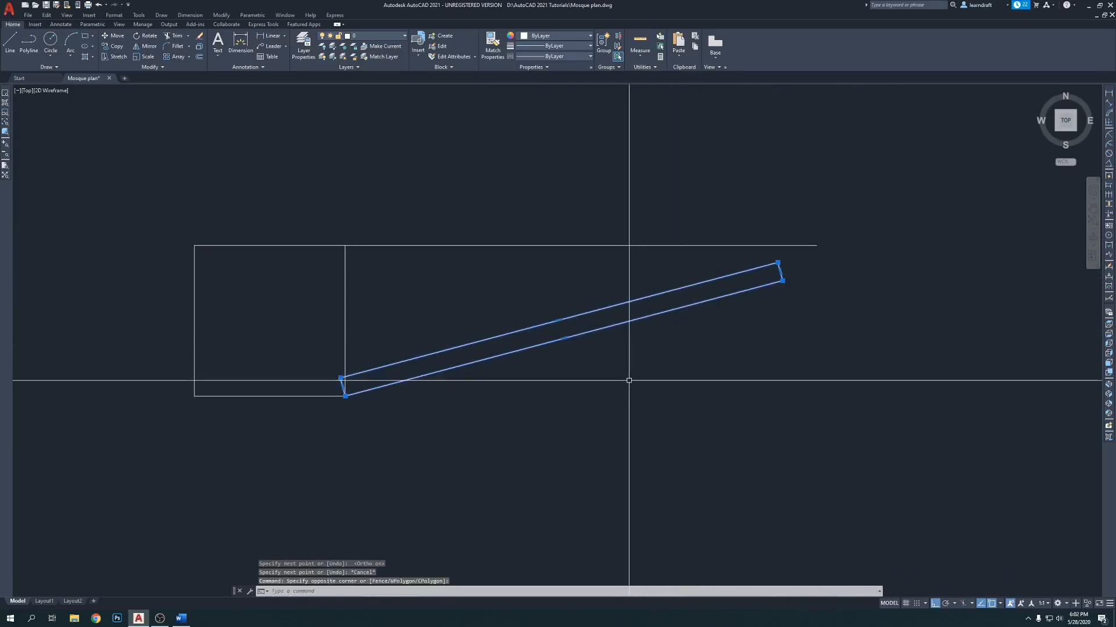
{"action": "key", "text": "Return"}
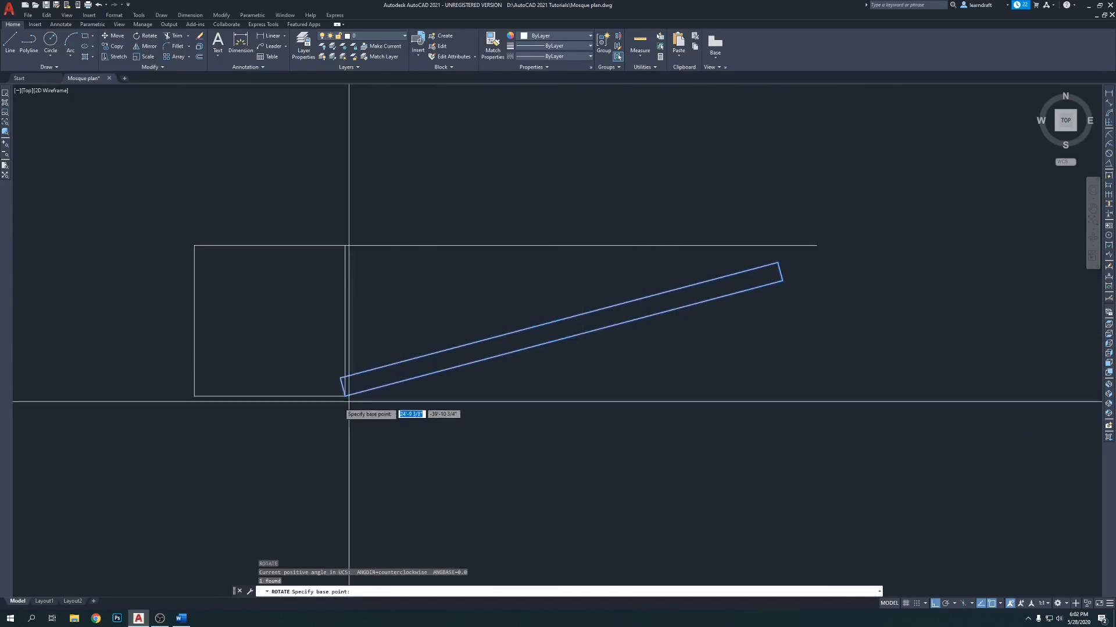
{"action": "left_click", "coordinate": [345, 396]}
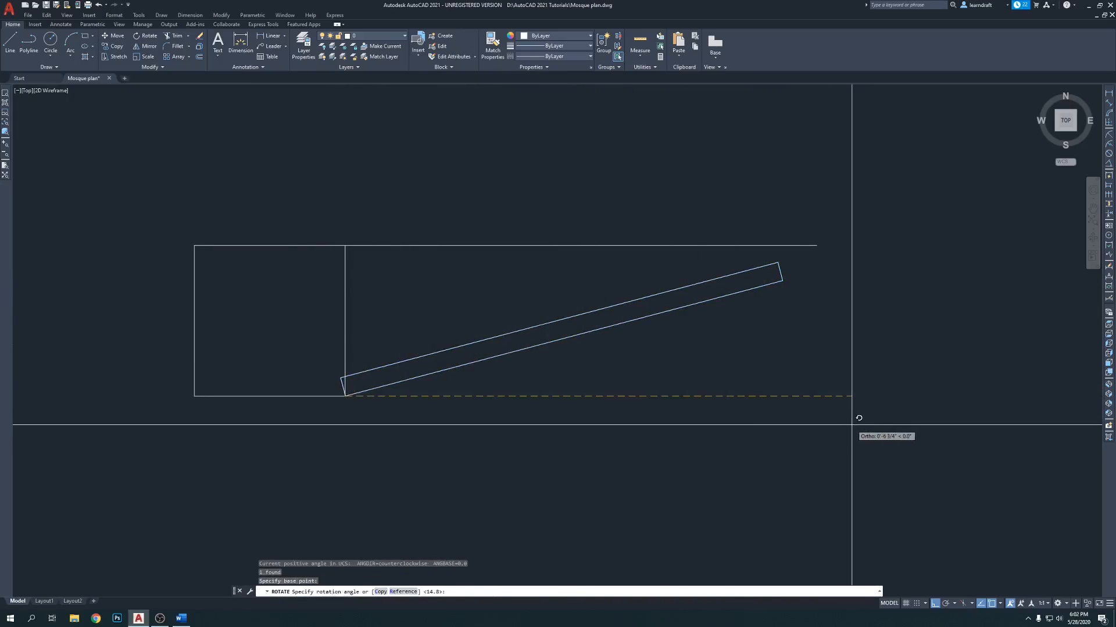
{"action": "key", "text": "F8"}
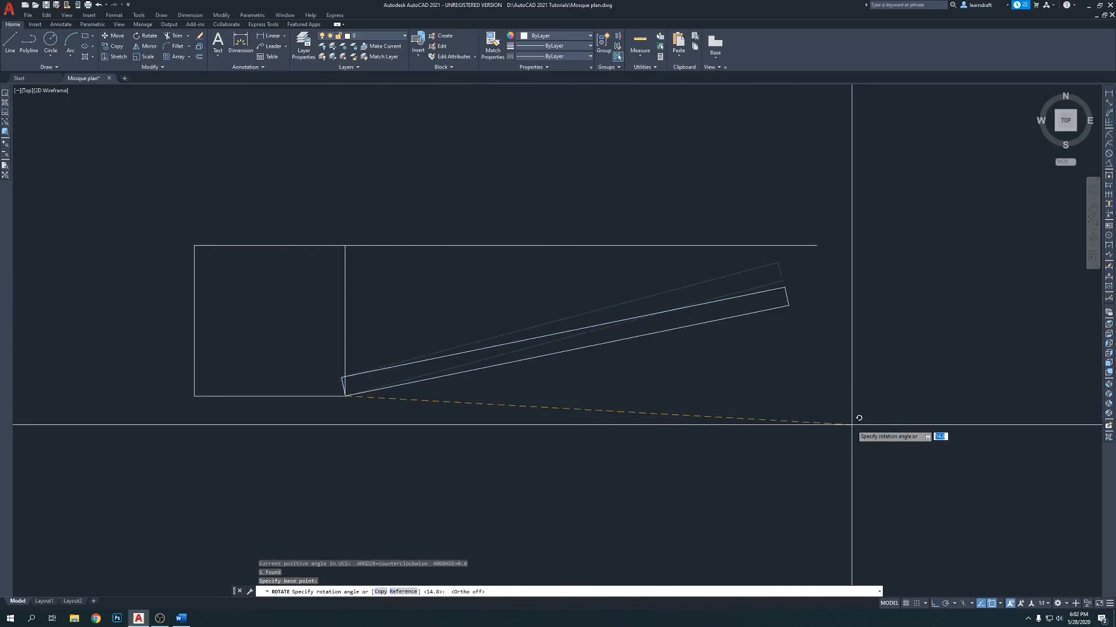
{"action": "left_click", "coordinate": [841, 379]}
Step: Mirror the slanted strip about a horizontal axis through the midpoint of the square's east edge, keeping the original
{"action": "left_click", "coordinate": [543, 269]}
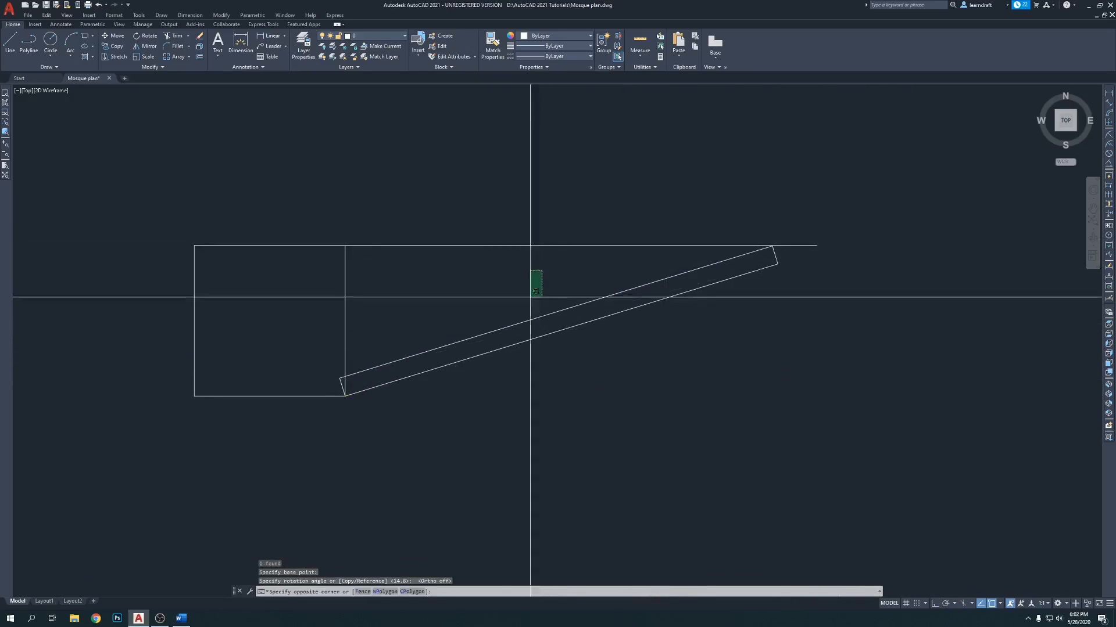
{"action": "left_click", "coordinate": [521, 355]}
{"action": "type", "text": "mirror line:"}
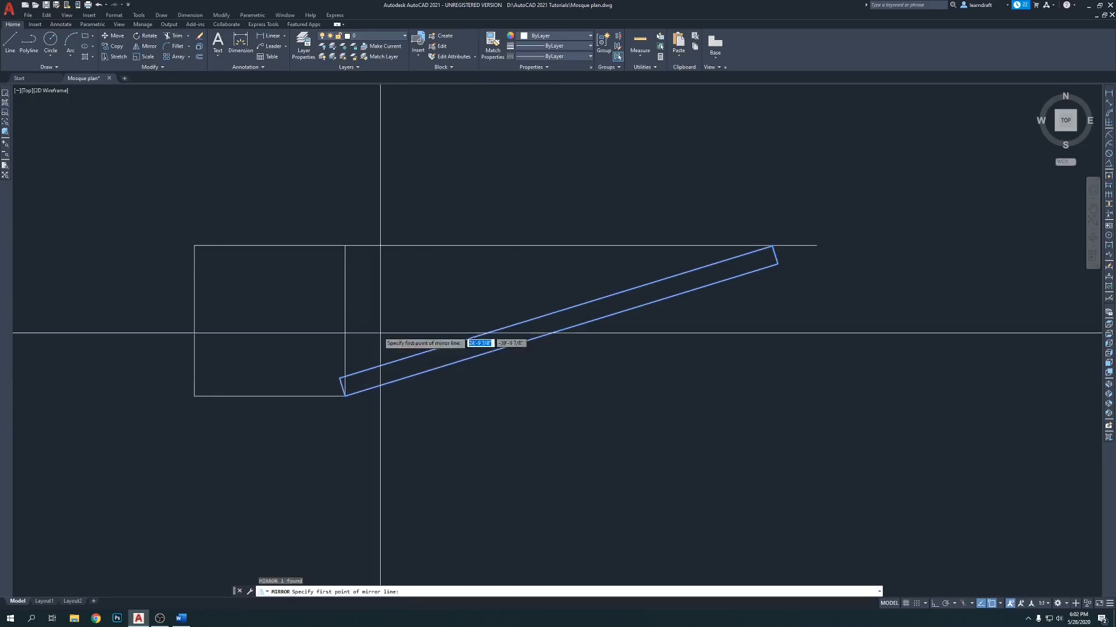
{"action": "key", "text": "Return"}
{"action": "left_click", "coordinate": [345, 321]}
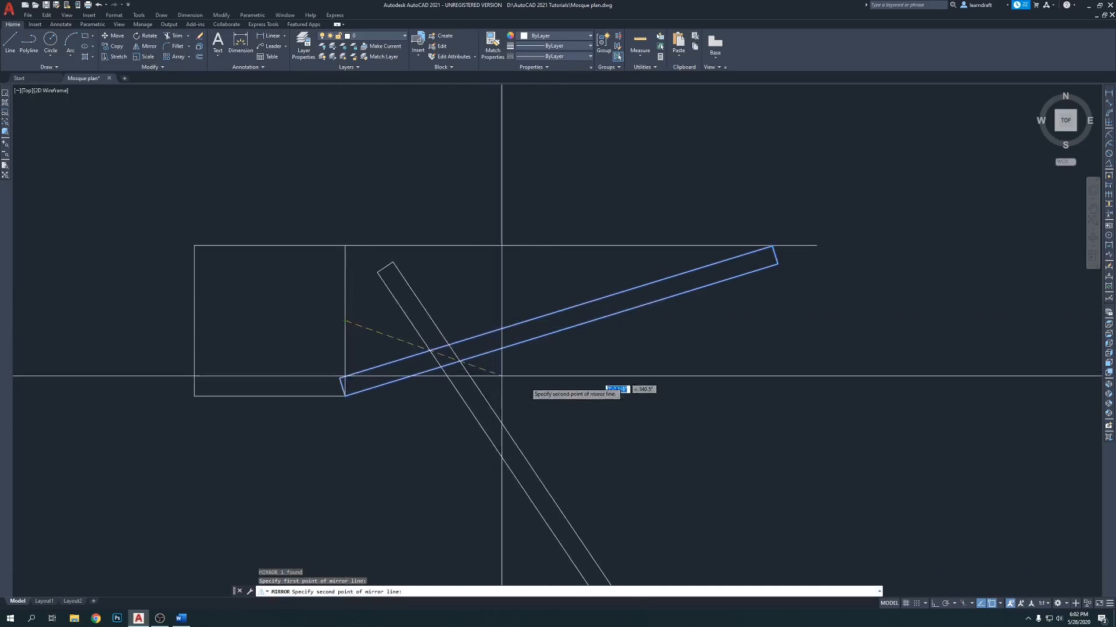
{"action": "key", "text": "F8"}
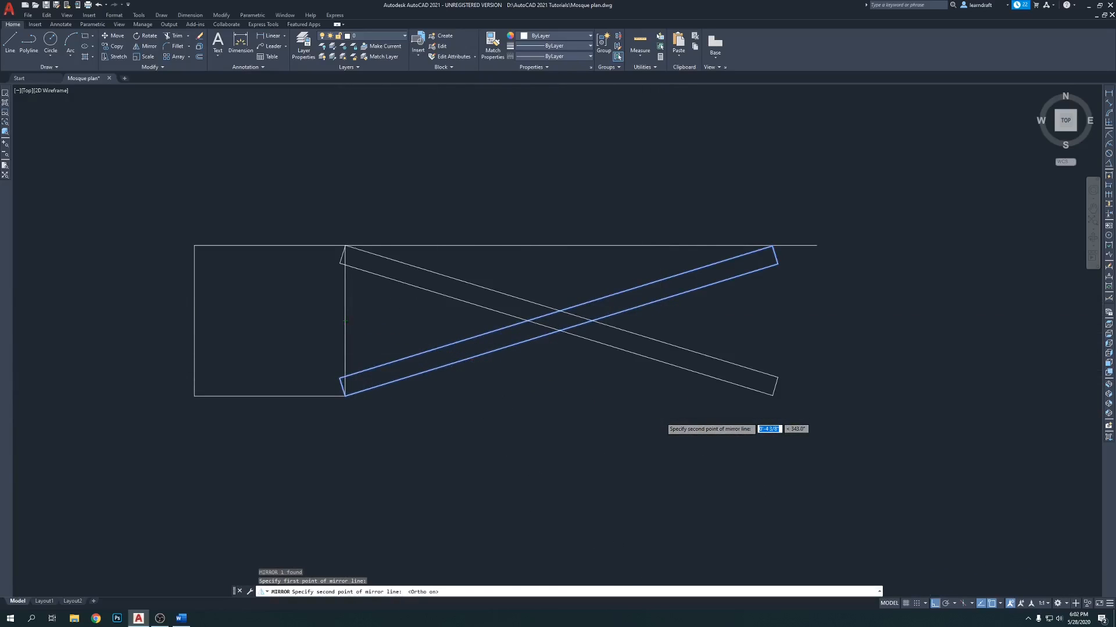
{"action": "left_click", "coordinate": [691, 416]}
{"action": "key", "text": "Return"}
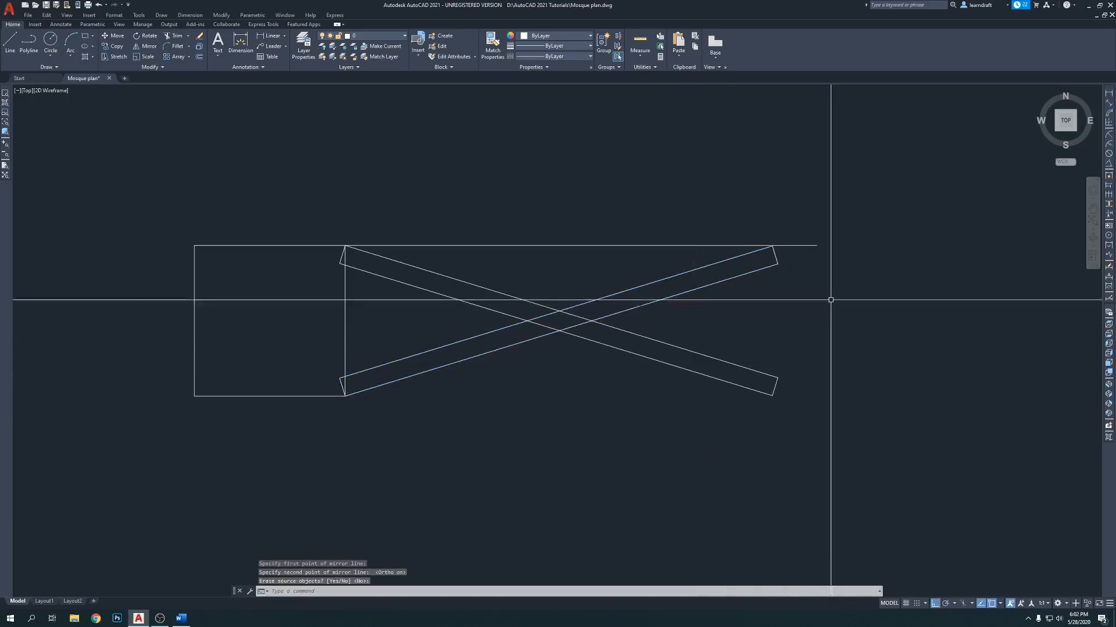
Step: Erase the horizontal guide line above the crossed strips
{"action": "left_click", "coordinate": [557, 261]}
{"action": "left_click", "coordinate": [535, 219]}
{"action": "middle_click_drag", "start_coordinate": [714, 204], "coordinate": [669, 222]}
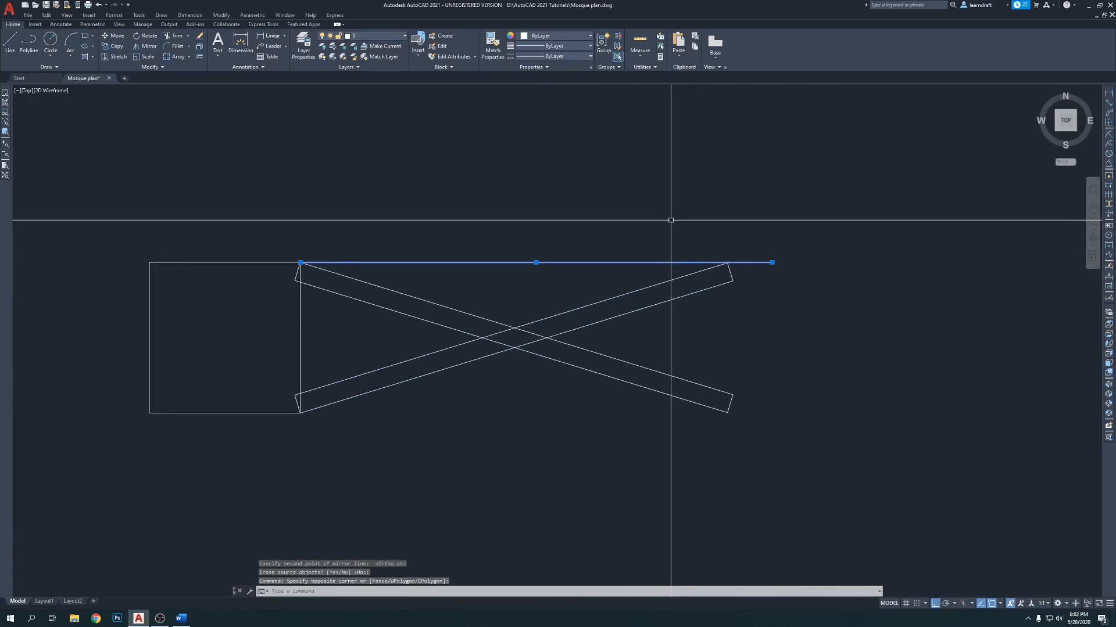
{"action": "key", "text": "Delete"}
Step: Trim off the ends of both slanted strips that project inside the square
{"action": "scroll", "coordinate": [546, 239], "scroll_direction": "down", "scroll_amount": 2}
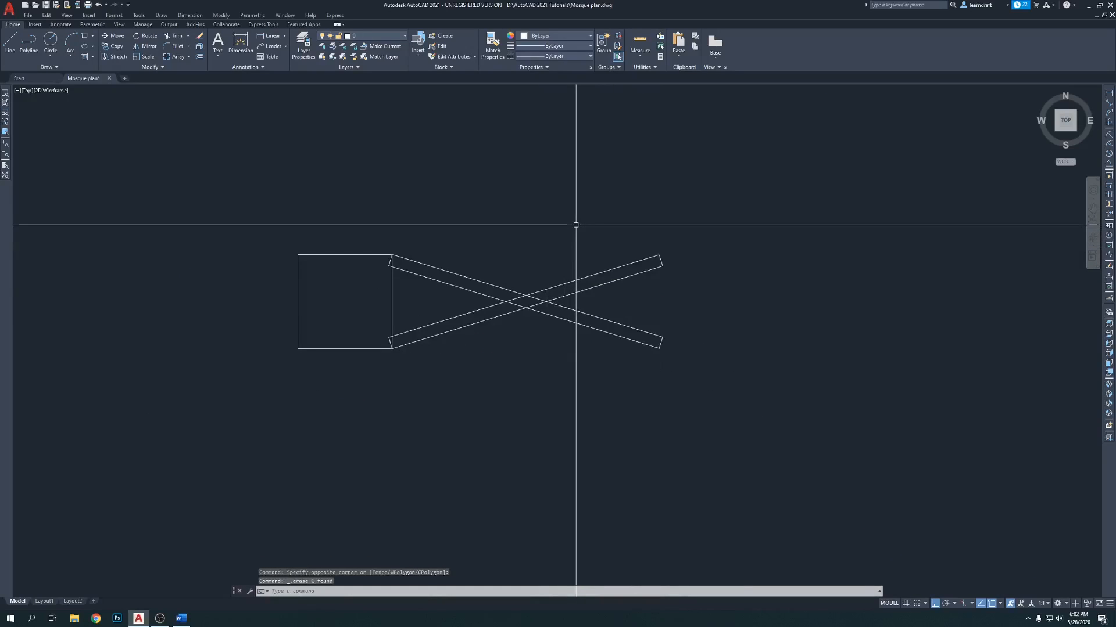
{"action": "key", "text": "Return"}
{"action": "scroll", "coordinate": [415, 280], "scroll_direction": "up", "scroll_amount": 6}
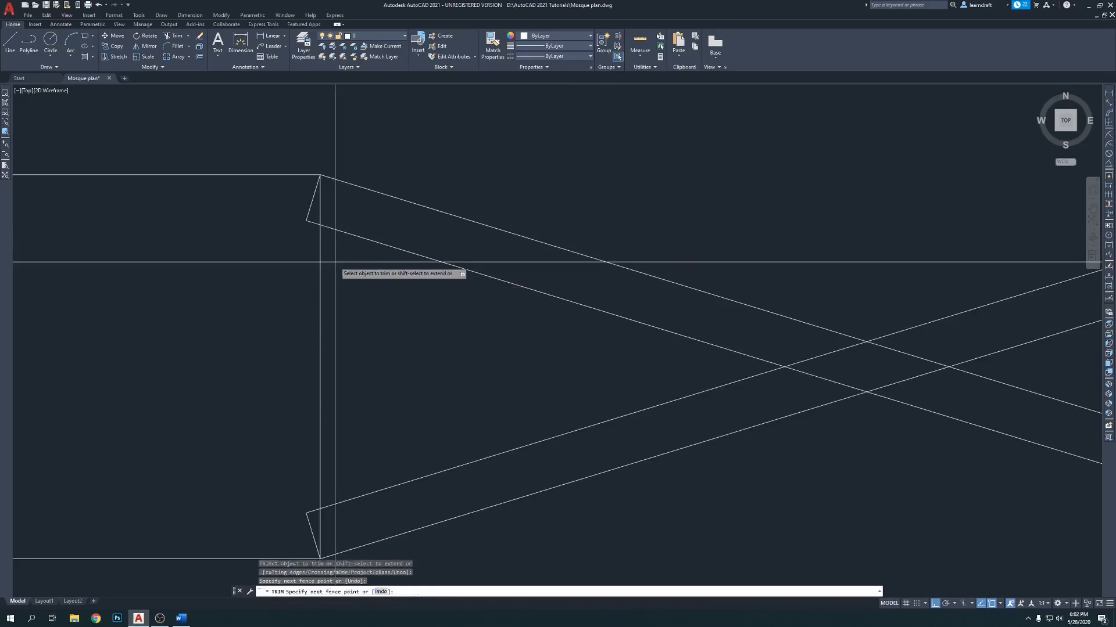
{"action": "left_click", "coordinate": [314, 223]}
{"action": "left_click", "coordinate": [310, 212]}
{"action": "left_click", "coordinate": [312, 215]}
{"action": "middle_click_drag", "start_coordinate": [305, 544], "coordinate": [332, 276]}
{"action": "left_click", "coordinate": [335, 253]}
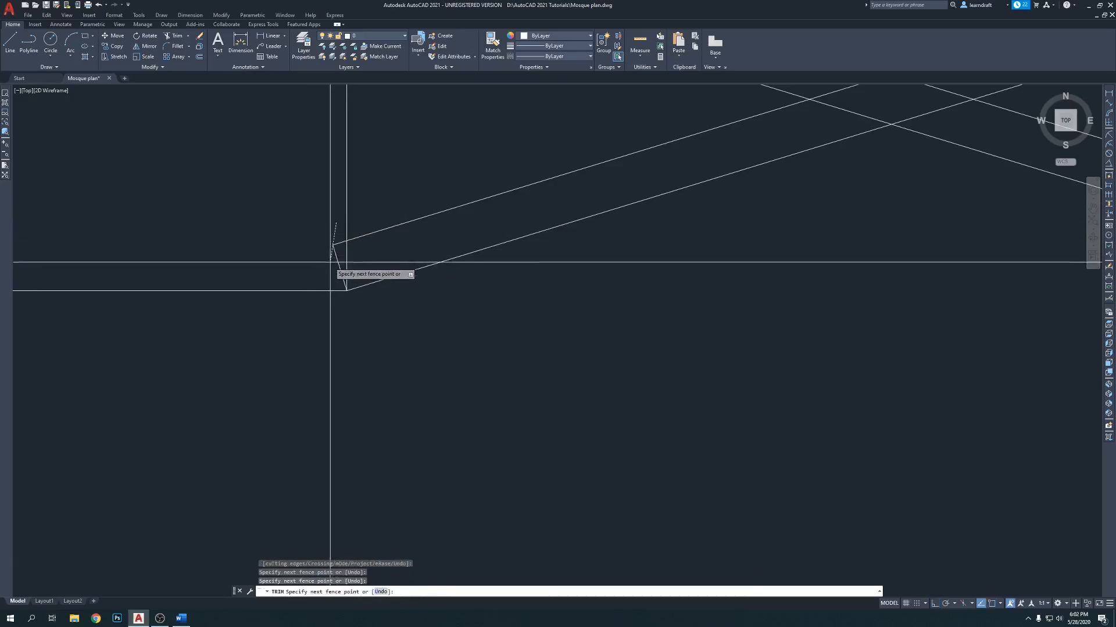
{"action": "left_click", "coordinate": [337, 241]}
{"action": "left_click", "coordinate": [332, 253]}
{"action": "scroll", "coordinate": [380, 288], "scroll_direction": "down", "scroll_amount": 6}
{"action": "mouse_move", "coordinate": [421, 232]}
{"action": "middle_mouse_down"}
{"action": "mouse_move", "coordinate": [413, 258]}
{"action": "mouse_move", "coordinate": [439, 237]}
{"action": "middle_mouse_up"}
{"action": "key", "text": "Return"}
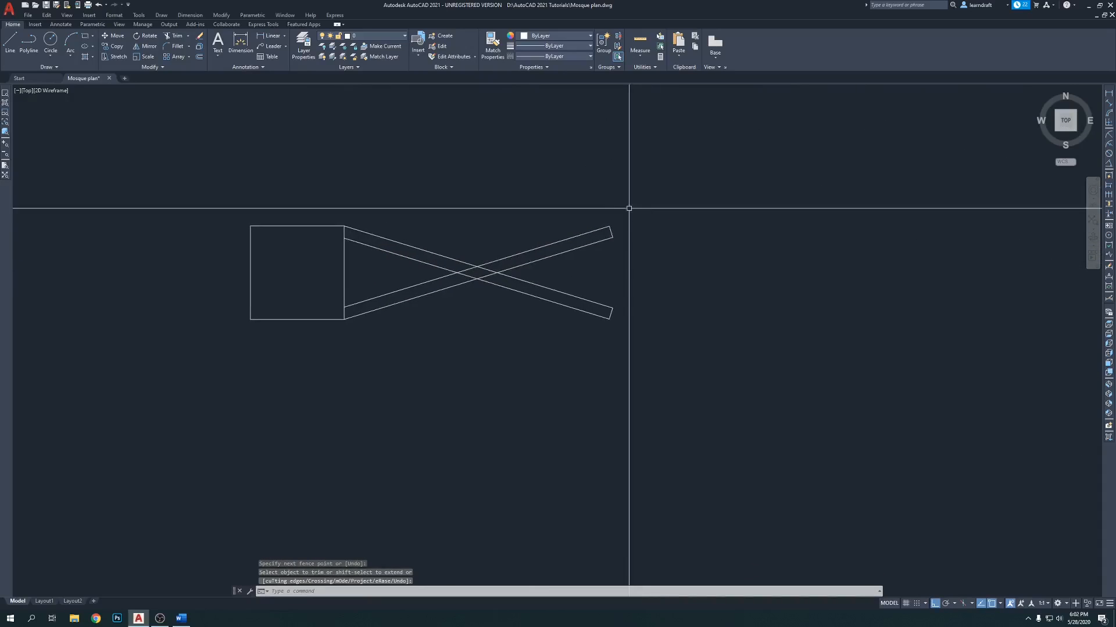
Step: Mirror the square about a vertical axis through the strips' crossing point, keeping the original
{"action": "left_click", "coordinate": [357, 262]}
{"action": "left_click", "coordinate": [332, 276]}
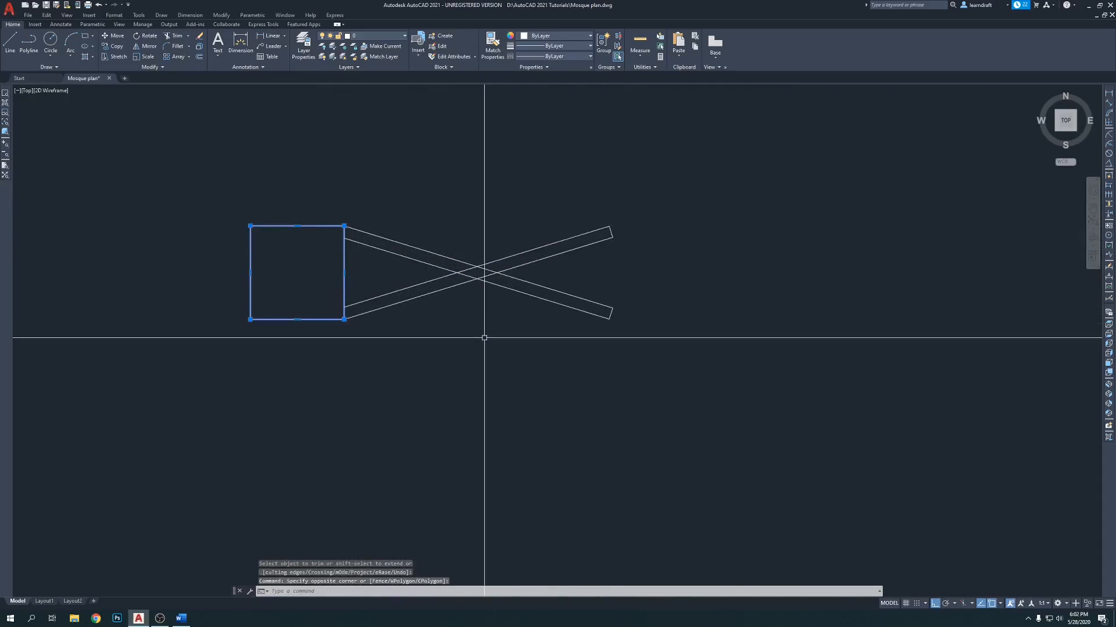
{"action": "key", "text": "Return"}
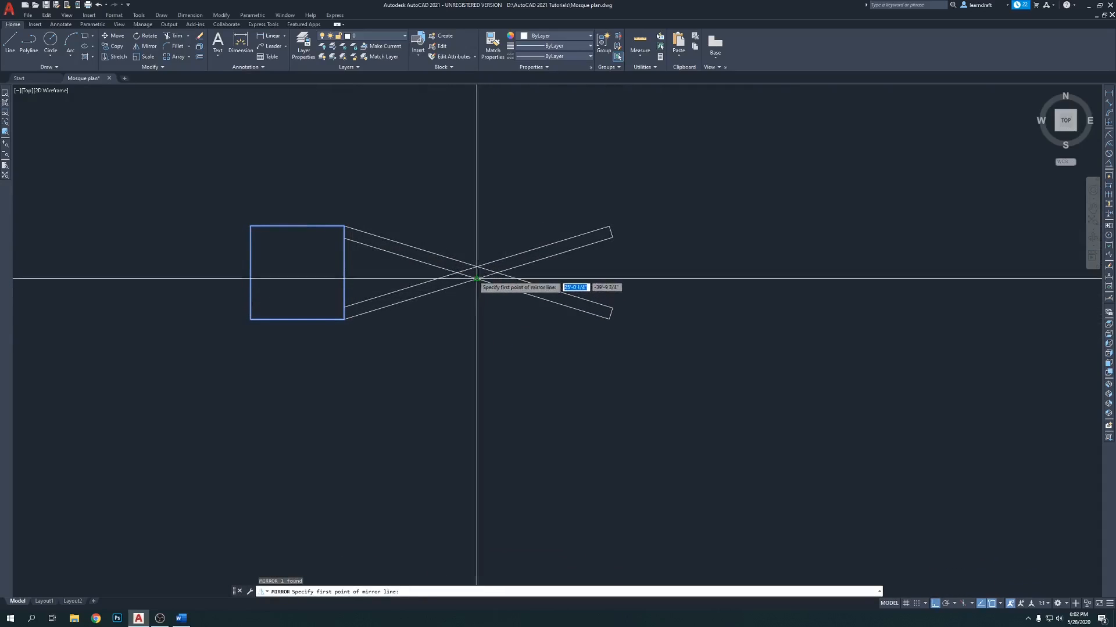
{"action": "left_click", "coordinate": [477, 279]}
{"action": "left_click", "coordinate": [474, 390]}
{"action": "key", "text": "Return"}
Step: Narrow the mirrored east square by stretching its east edge 1" inward
{"action": "middle_click_drag", "start_coordinate": [672, 362], "coordinate": [597, 384]}
{"action": "left_click", "coordinate": [635, 308]}
{"action": "left_click", "coordinate": [620, 296]}
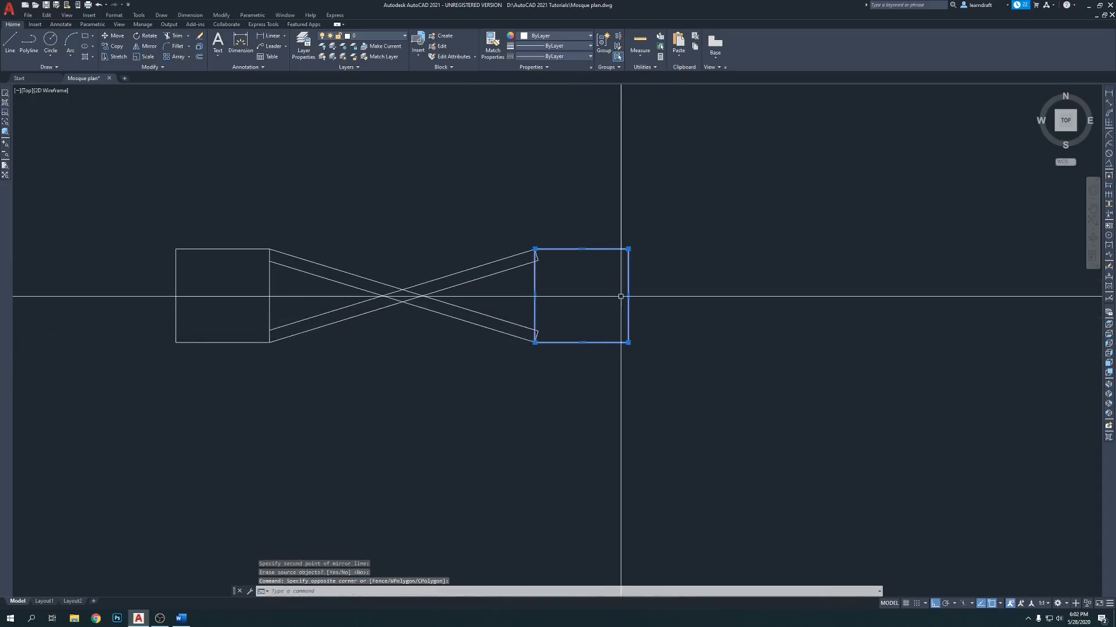
{"action": "scroll", "coordinate": [620, 296], "scroll_direction": "up", "scroll_amount": 2}
{"action": "left_click", "coordinate": [633, 295]}
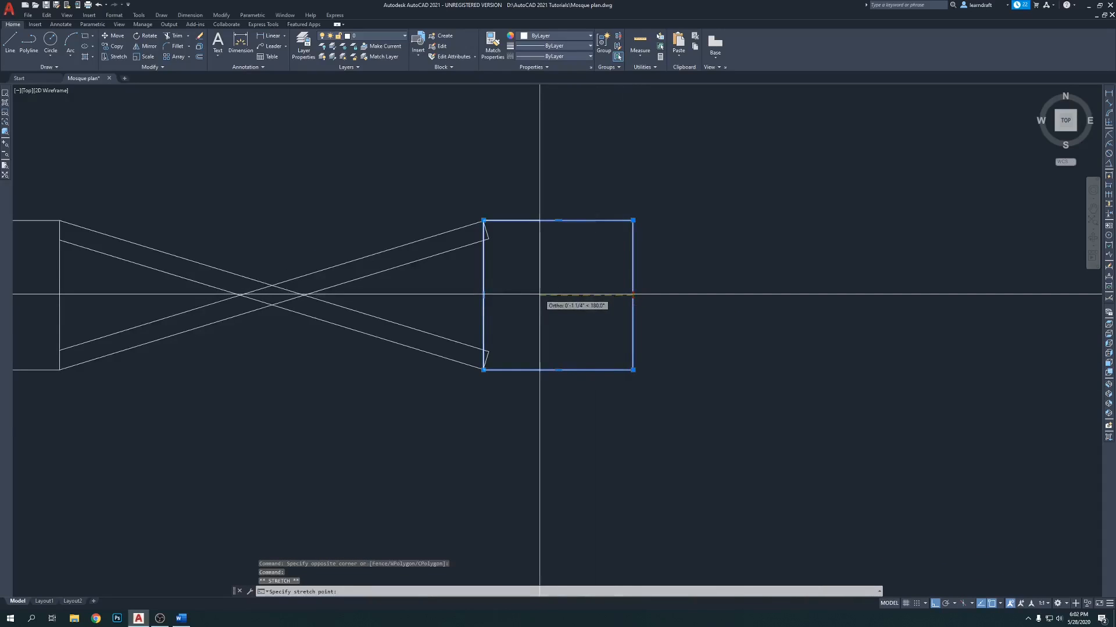
{"action": "key", "text": "Return"}
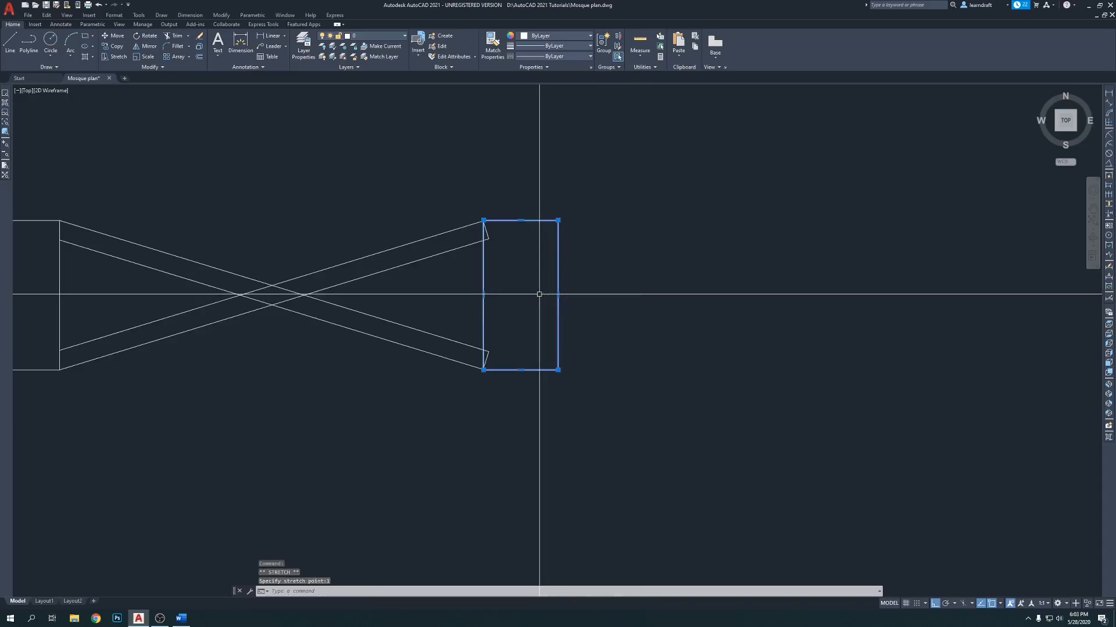
{"action": "scroll", "coordinate": [577, 251], "scroll_direction": "down", "scroll_amount": 2}
{"action": "scroll", "coordinate": [568, 273], "scroll_direction": "up", "scroll_amount": 2}
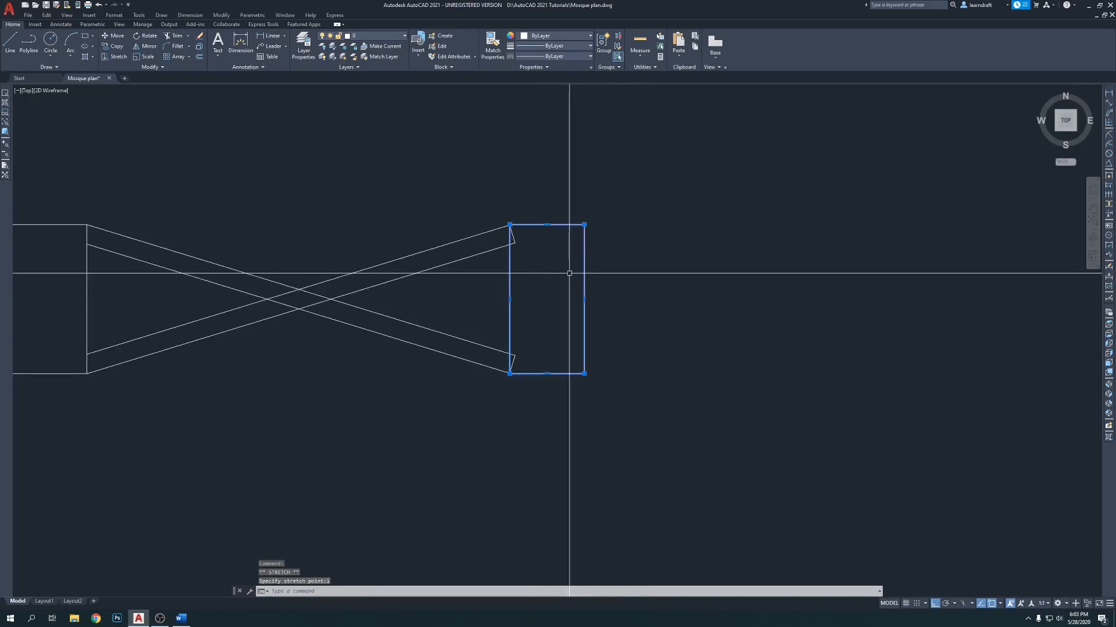
{"action": "left_click", "coordinate": [584, 298]}
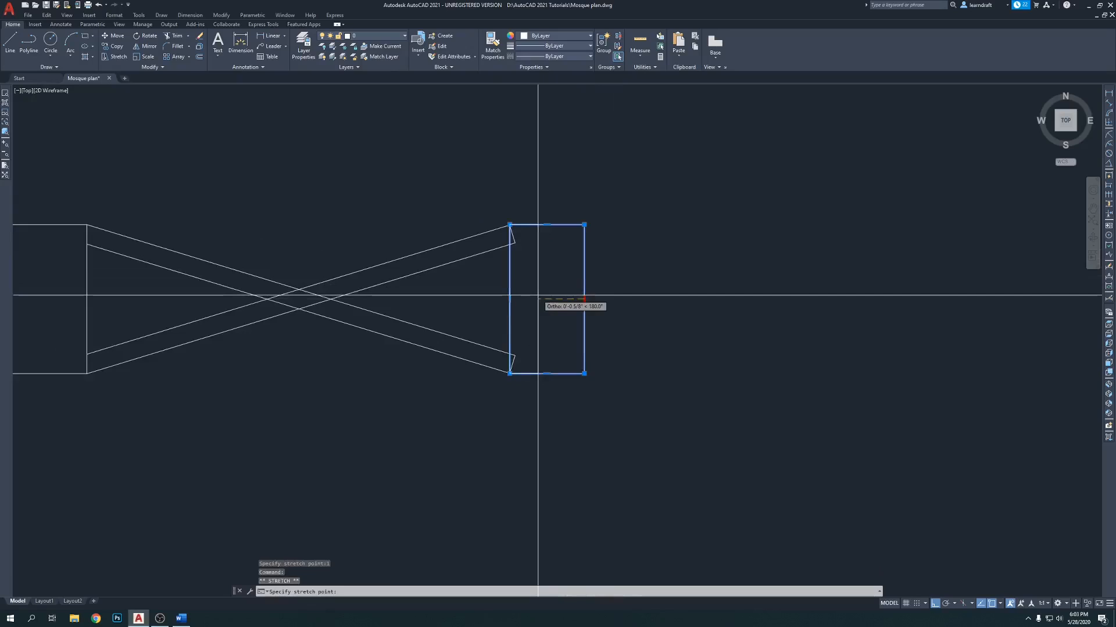
{"action": "key", "text": "Escape"}
{"action": "key", "text": "Escape"}
{"action": "key", "text": "Escape"}
Step: Try to trim the upper strip's projecting end inside the narrow east block with a fence
{"action": "scroll", "coordinate": [604, 273], "scroll_direction": "down", "scroll_amount": 2}
{"action": "type", "text": "tr"}
{"action": "key", "text": "Return"}
{"action": "left_click_drag", "start_coordinate": [568, 291], "coordinate": [545, 283]}
{"action": "scroll", "coordinate": [562, 264], "scroll_direction": "up", "scroll_amount": 2}
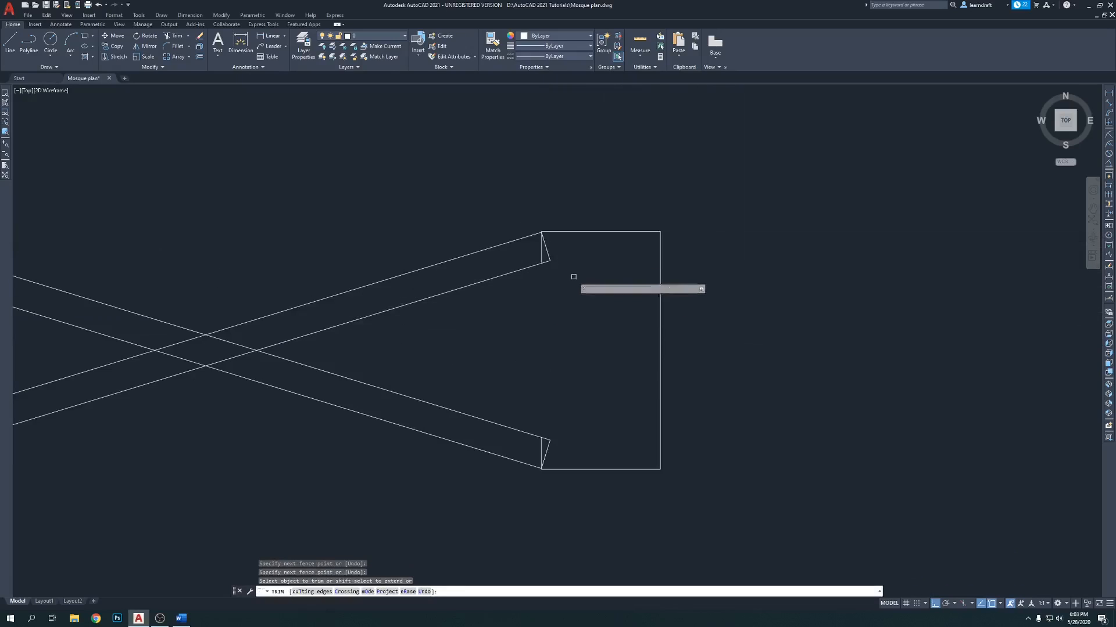
{"action": "key", "text": "ctrl+z"}
{"action": "scroll", "coordinate": [558, 245], "scroll_direction": "up", "scroll_amount": 2}
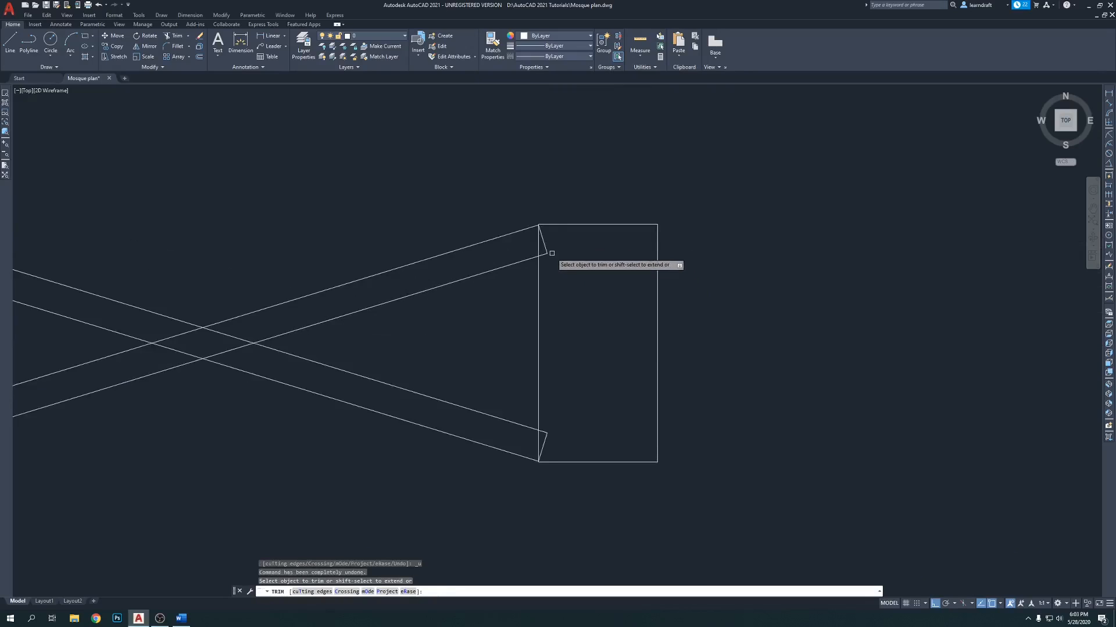
{"action": "scroll", "coordinate": [564, 378], "scroll_direction": "down", "scroll_amount": 2}
{"action": "scroll", "coordinate": [548, 160], "scroll_direction": "up", "scroll_amount": 3}
{"action": "key", "text": "Escape"}
{"action": "scroll", "coordinate": [573, 331], "scroll_direction": "up", "scroll_amount": 2}
{"action": "scroll", "coordinate": [510, 100], "scroll_direction": "up", "scroll_amount": 3}
{"action": "scroll", "coordinate": [482, 163], "scroll_direction": "down", "scroll_amount": 1}
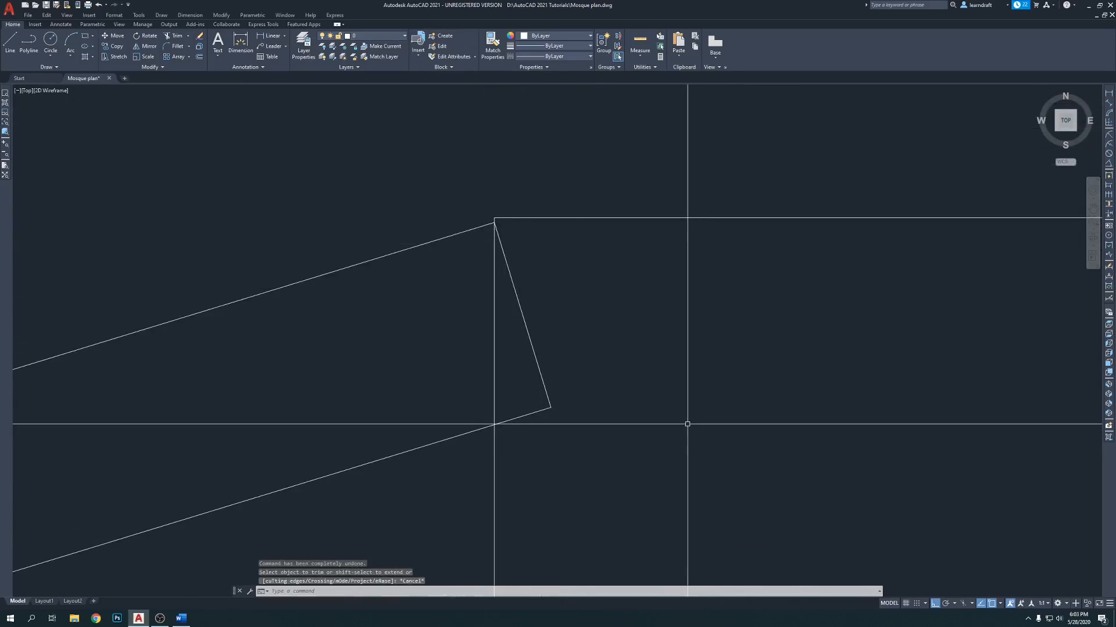
Step: Trim off the ends of both slanted strips that project inside the narrow east block
{"action": "type", "text": "tr"}
{"action": "key", "text": "Return"}
{"action": "left_click", "coordinate": [502, 249]}
{"action": "left_click", "coordinate": [519, 418]}
{"action": "scroll", "coordinate": [528, 465], "scroll_direction": "down", "scroll_amount": 4}
{"action": "scroll", "coordinate": [528, 466], "scroll_direction": "up", "scroll_amount": 5}
{"action": "left_click", "coordinate": [519, 449]}
{"action": "scroll", "coordinate": [549, 353], "scroll_direction": "down", "scroll_amount": 5}
{"action": "key", "text": "Return"}
{"action": "middle_click_drag", "start_coordinate": [376, 226], "coordinate": [399, 225]}
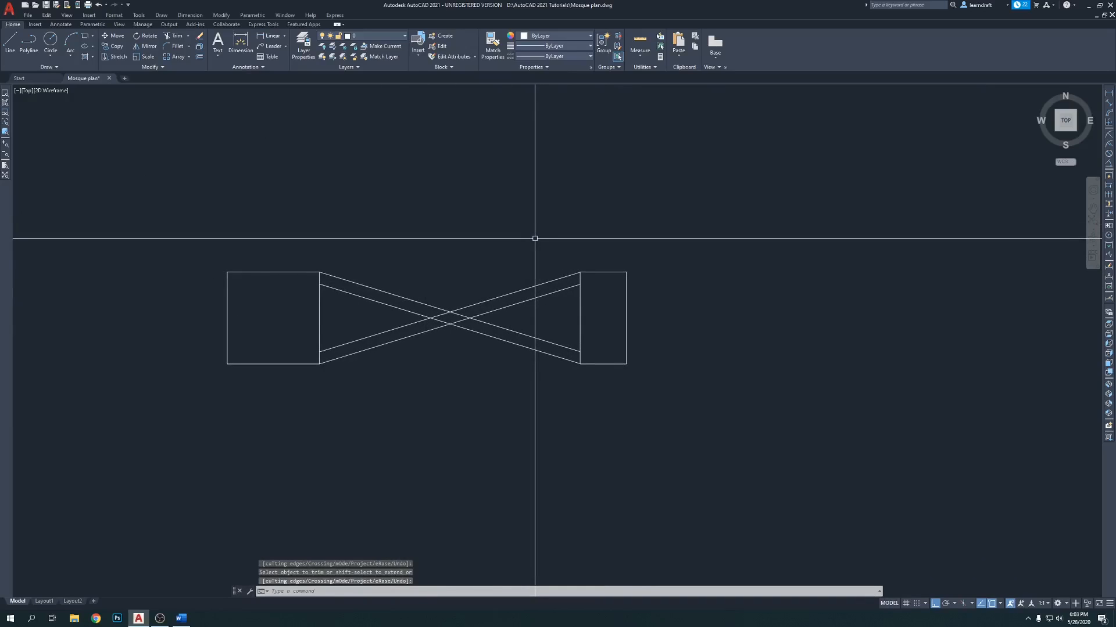
Step: Mirror the crossed strips about a vertical axis through the middle of the narrow block, keeping the originals
{"action": "scroll", "coordinate": [535, 239], "scroll_direction": "down", "scroll_amount": 5}
{"action": "scroll", "coordinate": [443, 316], "scroll_direction": "up", "scroll_amount": 4}
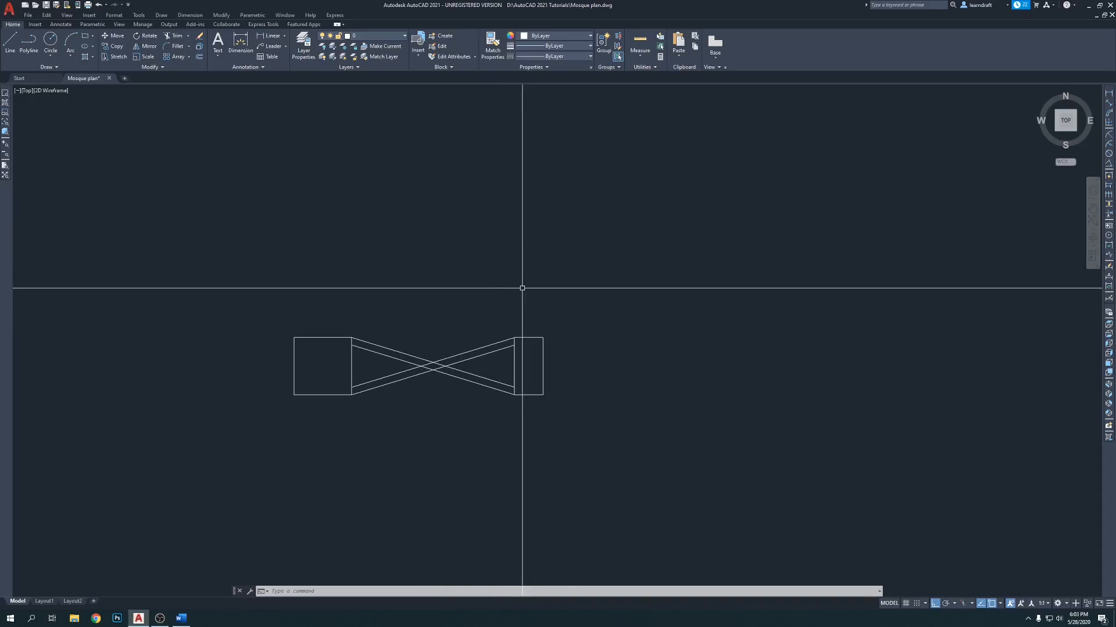
{"action": "middle_click_drag", "start_coordinate": [627, 302], "coordinate": [568, 271]}
{"action": "left_click", "coordinate": [411, 278]}
{"action": "left_click", "coordinate": [343, 391]}
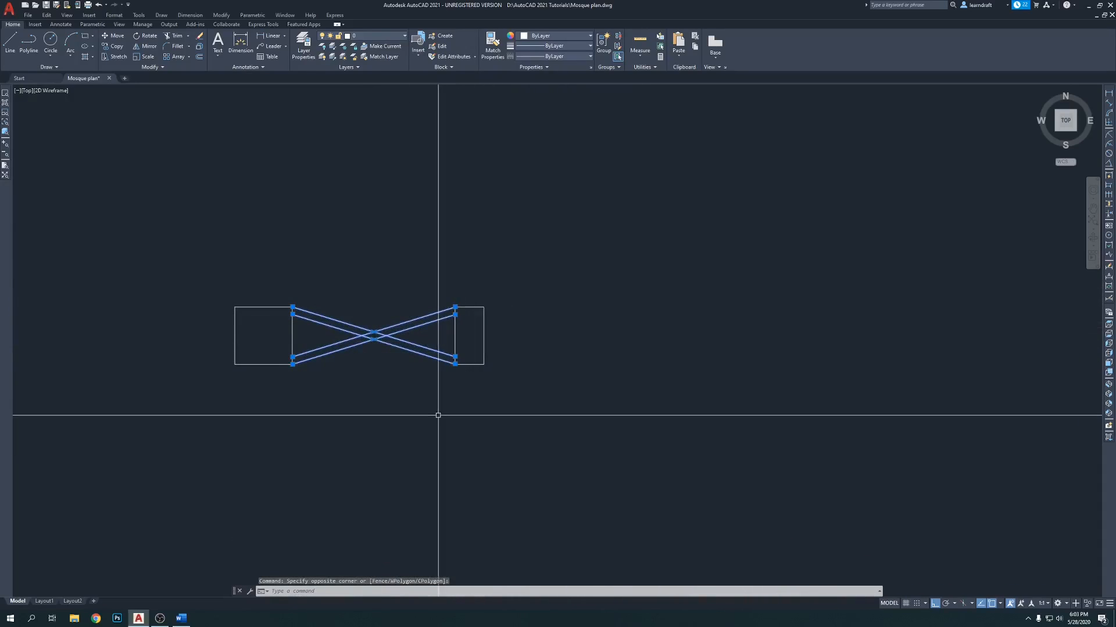
{"action": "key", "text": "Return"}
{"action": "scroll", "coordinate": [457, 384], "scroll_direction": "up", "scroll_amount": 4}
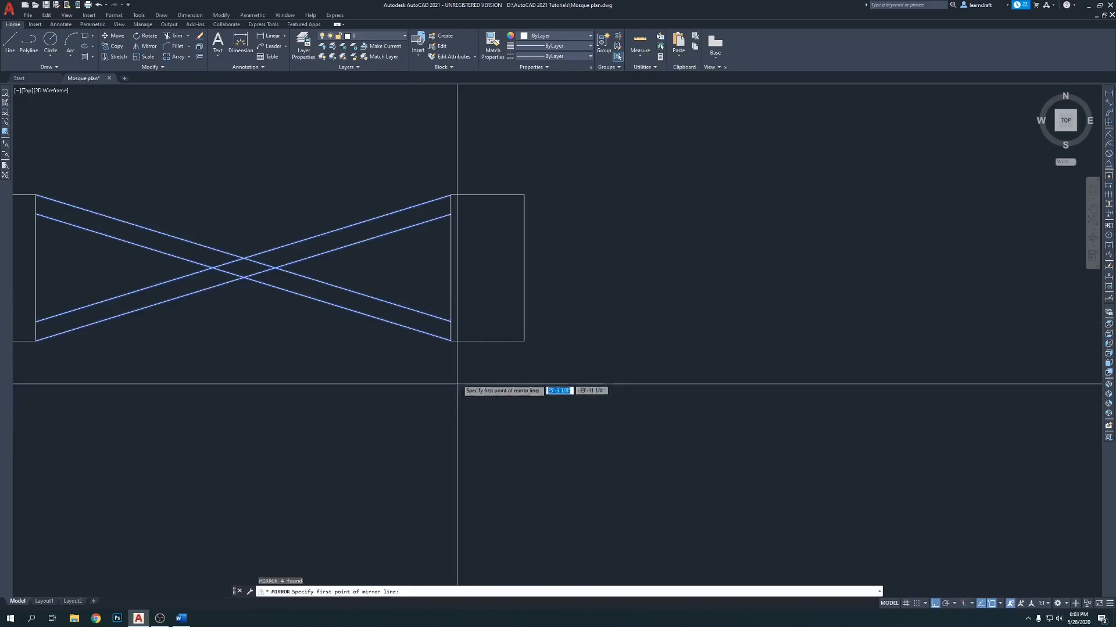
{"action": "left_click", "coordinate": [470, 365]}
{"action": "left_click", "coordinate": [474, 400]}
{"action": "key", "text": "Return"}
{"action": "scroll", "coordinate": [444, 347], "scroll_direction": "down", "scroll_amount": 5}
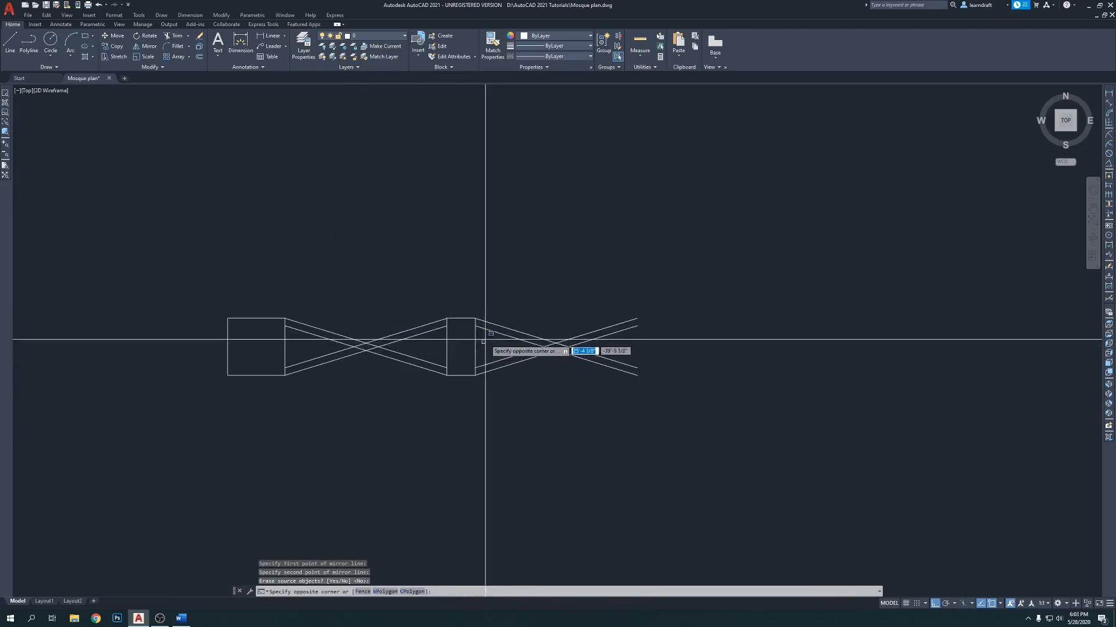
Step: Mirror the first crossed strips and the narrow block about a vertical axis through the second crossing's center, keeping the originals
{"action": "left_click", "coordinate": [485, 340]}
{"action": "left_click", "coordinate": [458, 315]}
{"action": "left_click", "coordinate": [358, 401]}
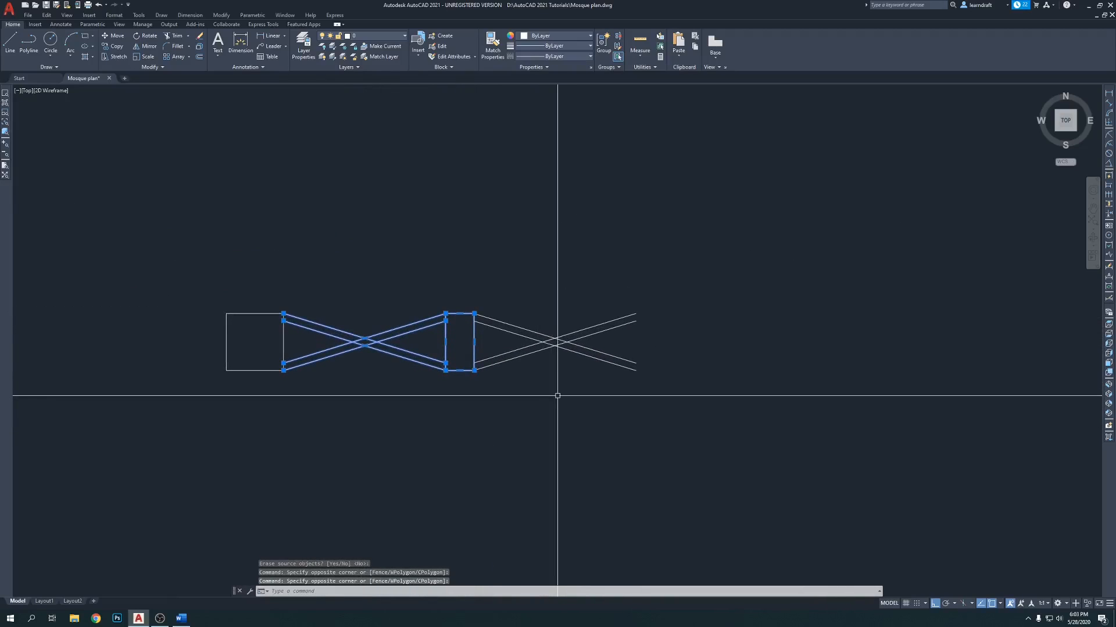
{"action": "type", "text": "mi"}
{"action": "key", "text": "Return"}
{"action": "scroll", "coordinate": [559, 361], "scroll_direction": "up", "scroll_amount": 4}
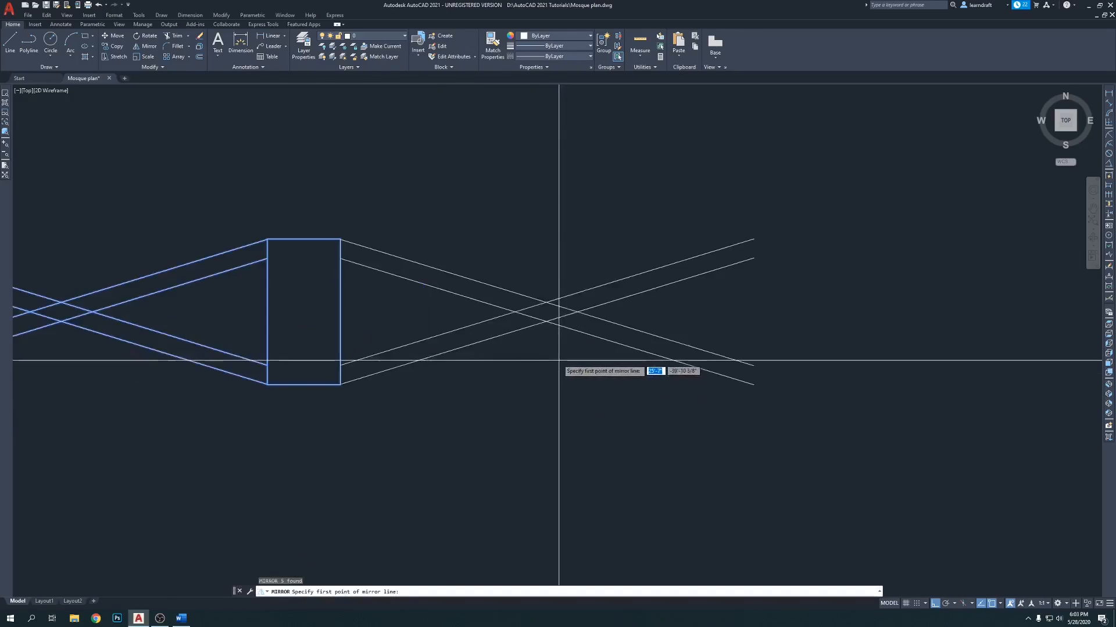
{"action": "scroll", "coordinate": [543, 322], "scroll_direction": "up", "scroll_amount": 3}
{"action": "left_click", "coordinate": [553, 320]}
{"action": "left_click", "coordinate": [542, 404]}
{"action": "key", "text": "Return"}
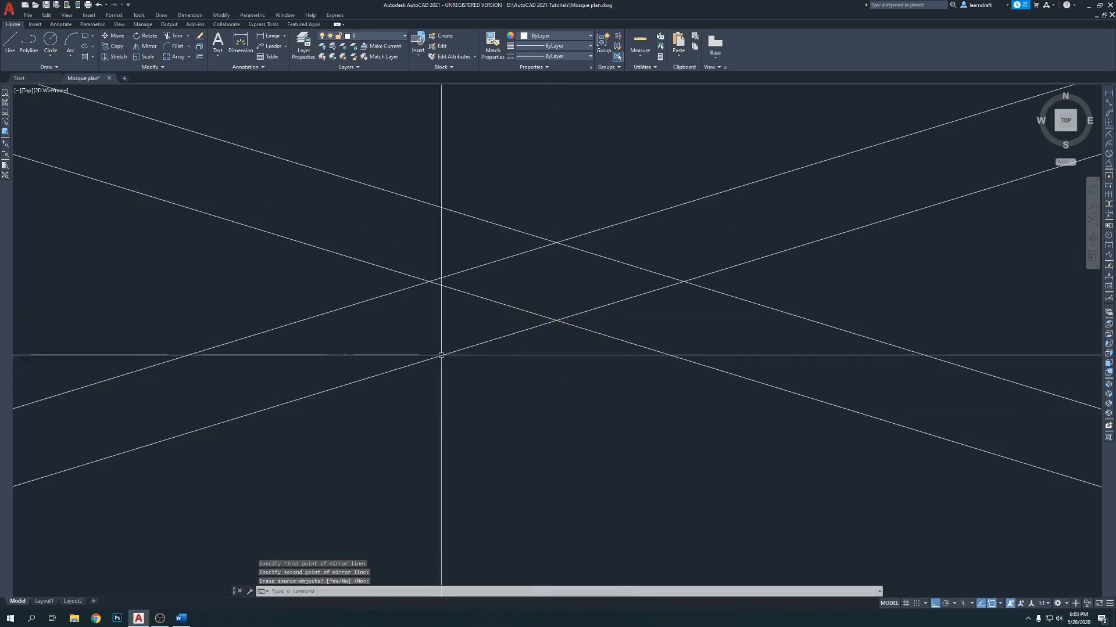
{"action": "scroll", "coordinate": [456, 349], "scroll_direction": "down", "scroll_amount": 6}
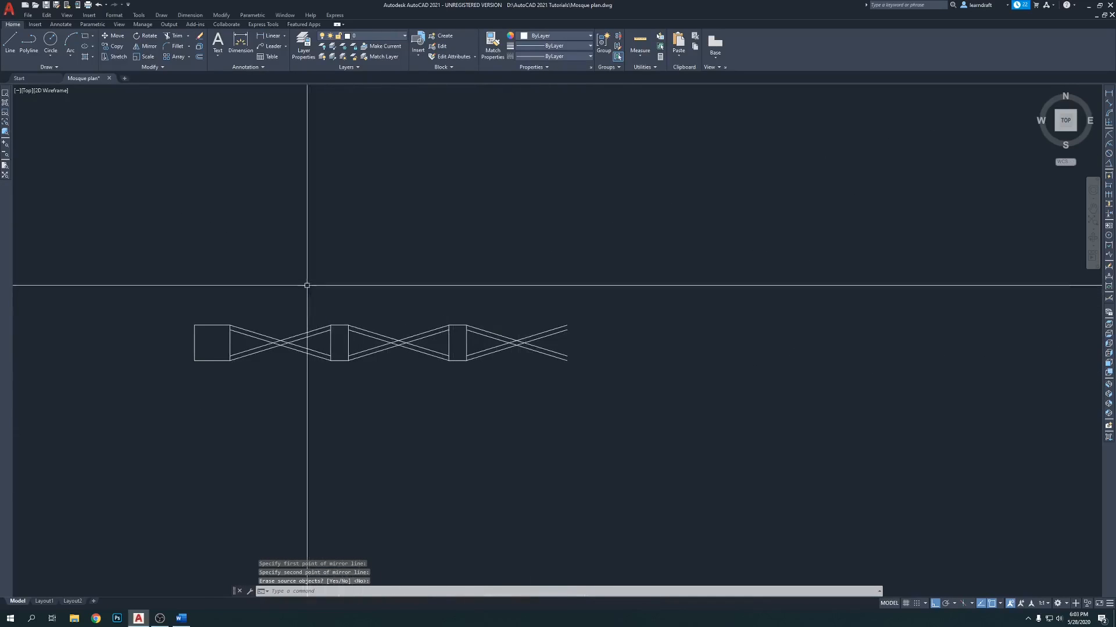
Step: Mirror the first two crossed-strip units and their narrow blocks about a vertical axis through the third crossing, keeping the originals
{"action": "left_click", "coordinate": [458, 301]}
{"action": "left_click", "coordinate": [250, 424]}
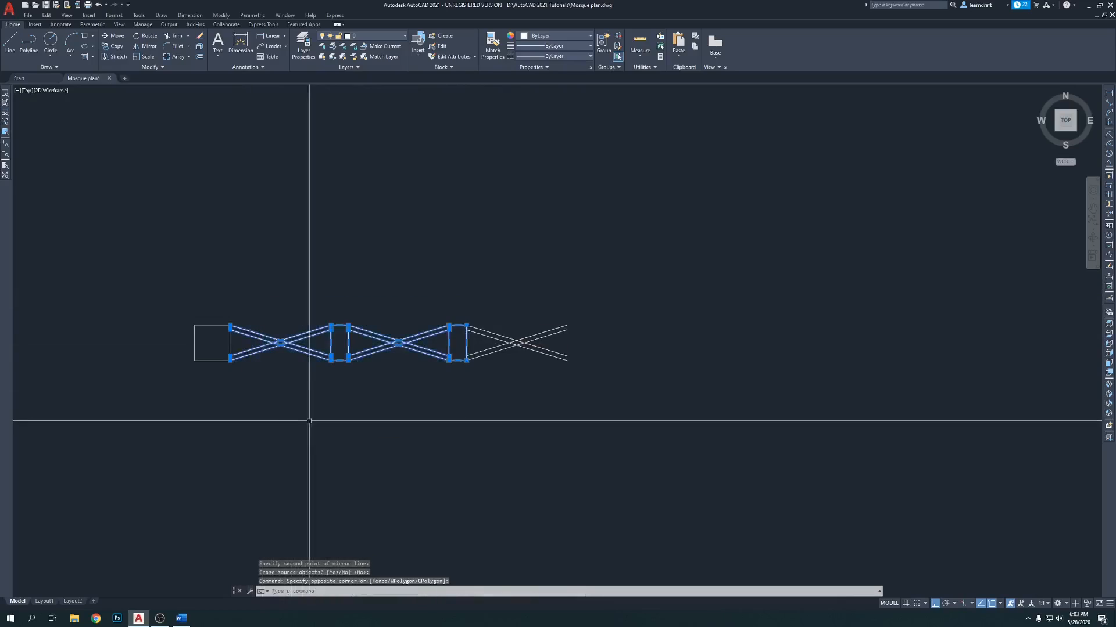
{"action": "scroll", "coordinate": [514, 360], "scroll_direction": "up", "scroll_amount": 6}
{"action": "type", "text": "mi"}
{"action": "key", "text": "Return"}
{"action": "left_click", "coordinate": [524, 298]}
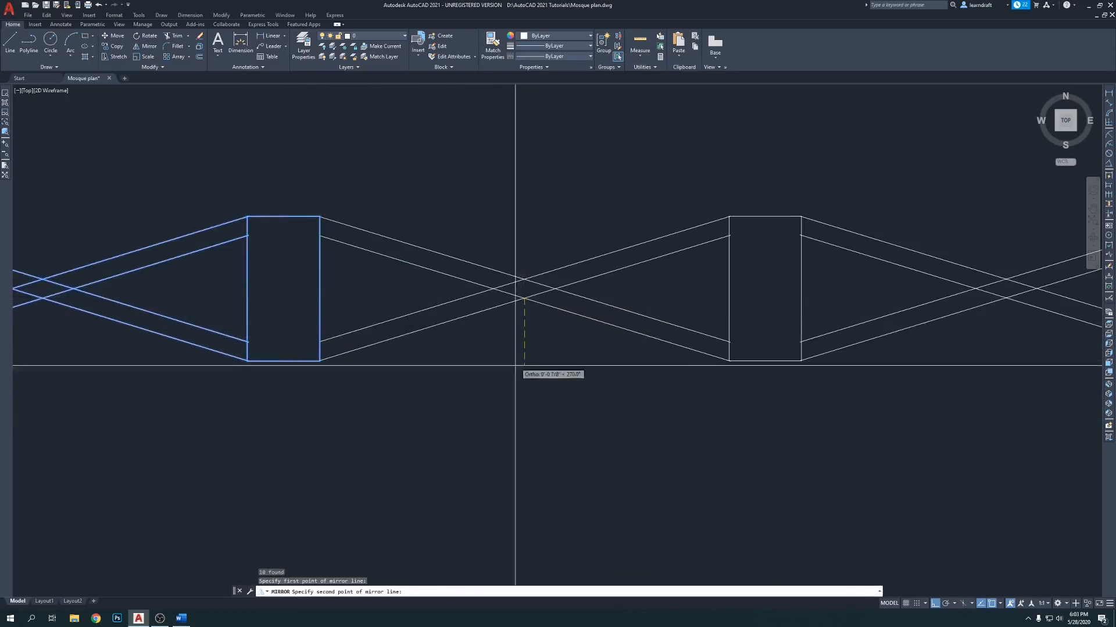
{"action": "left_click", "coordinate": [516, 370]}
{"action": "key", "text": "Return"}
{"action": "scroll", "coordinate": [590, 357], "scroll_direction": "down", "scroll_amount": 6}
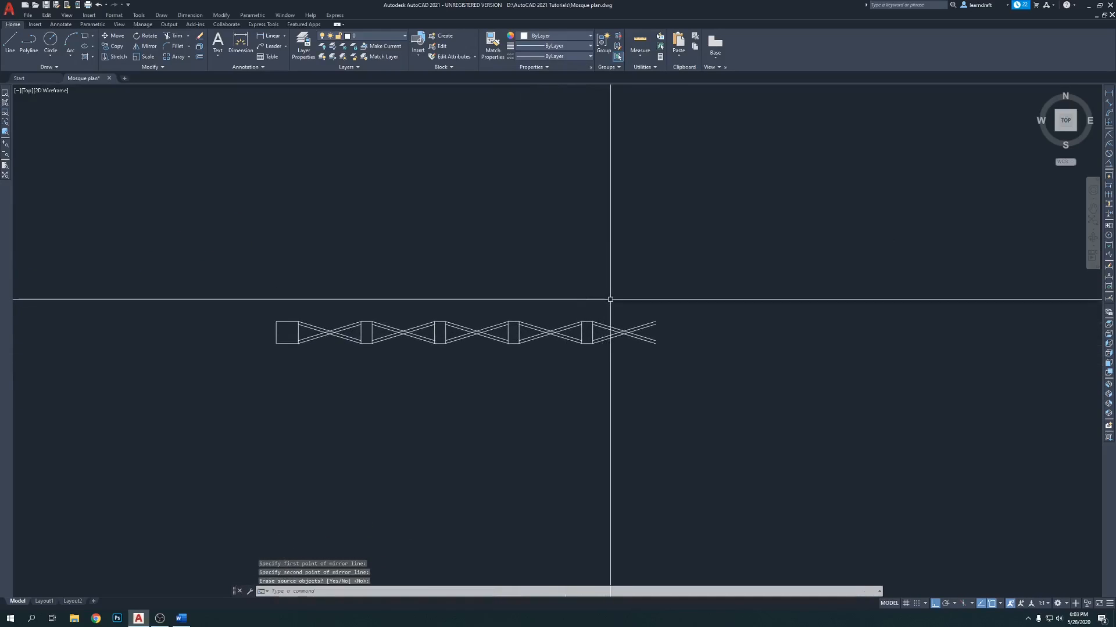
Step: Mirror the four crossed-strip units with their narrow blocks about a vertical axis through the fifth crossing, keeping the originals
{"action": "left_click", "coordinate": [589, 300]}
{"action": "left_click", "coordinate": [333, 391]}
{"action": "scroll", "coordinate": [610, 336], "scroll_direction": "up", "scroll_amount": 6}
{"action": "scroll", "coordinate": [661, 344], "scroll_direction": "up", "scroll_amount": 5}
{"action": "type", "text": "mi"}
{"action": "key", "text": "Return"}
{"action": "left_click", "coordinate": [663, 304]}
{"action": "left_click", "coordinate": [649, 365]}
{"action": "key", "text": "Return"}
{"action": "scroll", "coordinate": [481, 337], "scroll_direction": "down", "scroll_amount": 6}
{"action": "scroll", "coordinate": [579, 316], "scroll_direction": "up", "scroll_amount": 4}
{"action": "scroll", "coordinate": [583, 284], "scroll_direction": "down", "scroll_amount": 5}
{"action": "scroll", "coordinate": [568, 292], "scroll_direction": "down", "scroll_amount": 4}
{"action": "middle_click_drag", "start_coordinate": [568, 291], "coordinate": [536, 287]}
{"action": "scroll", "coordinate": [466, 297], "scroll_direction": "up", "scroll_amount": 4}
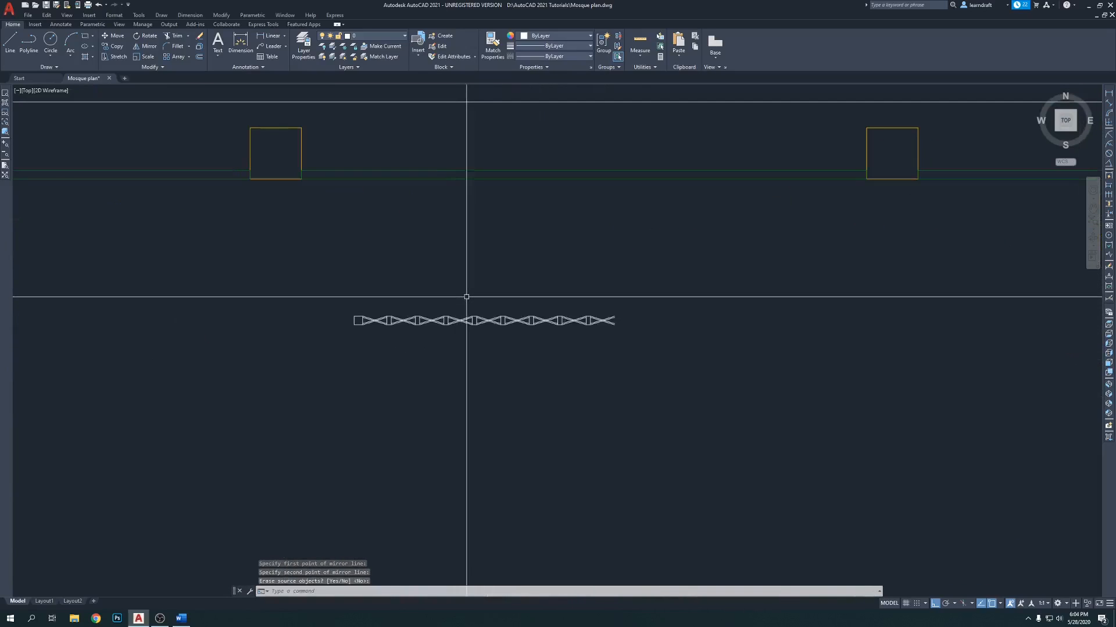
Step: Move the whole lattice chain so the end square's west midpoint meets the east-edge midpoint of the bay's west column
{"action": "left_click", "coordinate": [640, 303]}
{"action": "left_click", "coordinate": [325, 374]}
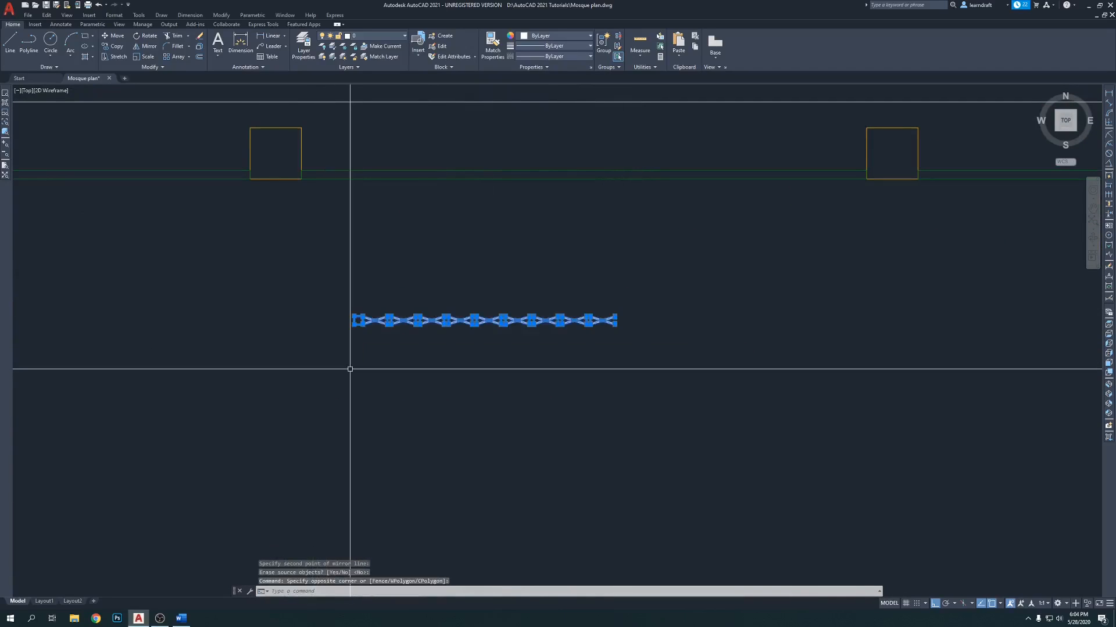
{"action": "type", "text": "m"}
{"action": "key", "text": "Return"}
{"action": "scroll", "coordinate": [355, 323], "scroll_direction": "up", "scroll_amount": 4}
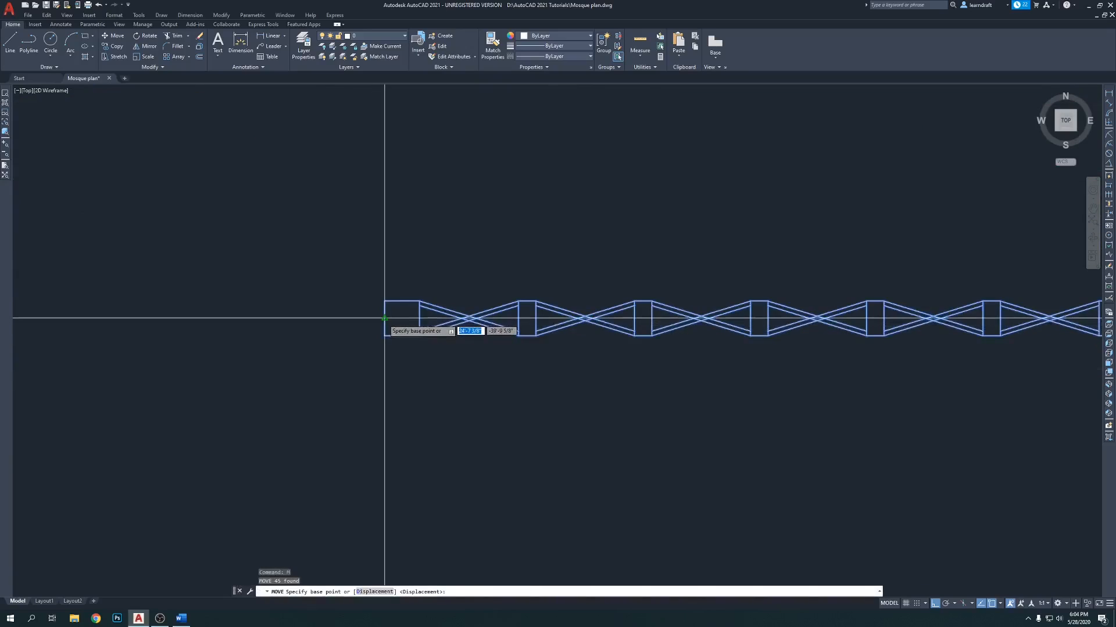
{"action": "left_click", "coordinate": [384, 318]}
{"action": "scroll", "coordinate": [384, 317], "scroll_direction": "down", "scroll_amount": 6}
{"action": "scroll", "coordinate": [361, 182], "scroll_direction": "up", "scroll_amount": 2}
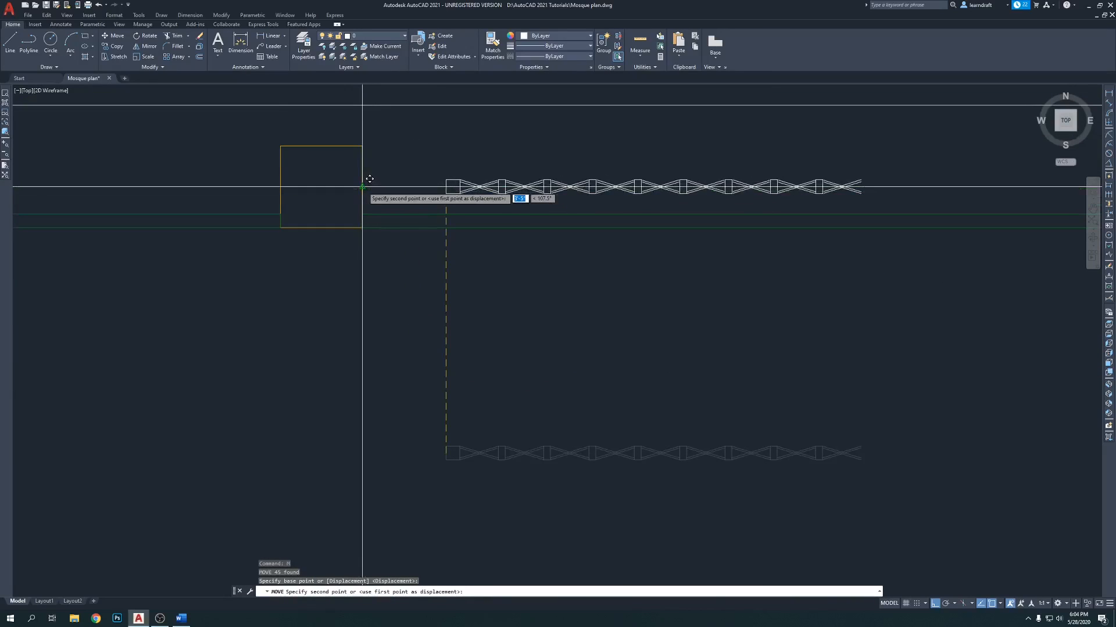
{"action": "left_click", "coordinate": [362, 186]}
{"action": "middle_click_drag", "start_coordinate": [441, 207], "coordinate": [294, 305]}
{"action": "scroll", "coordinate": [387, 279], "scroll_direction": "down", "scroll_amount": 4}
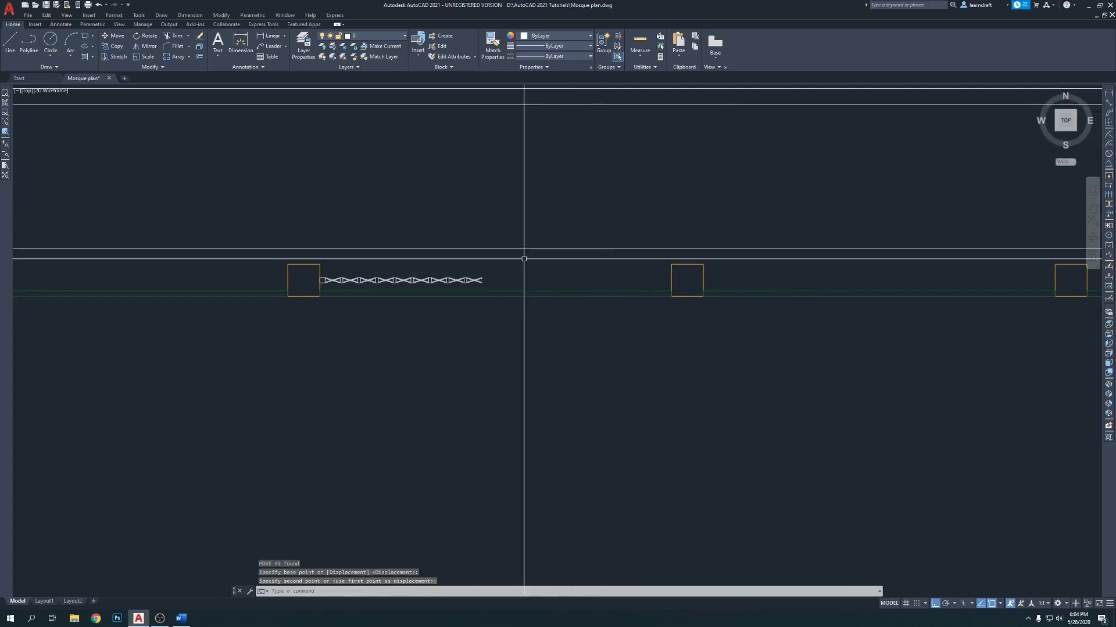
Step: Draw a vertical guide line down from the midpoint of the green panel's upper line between the two columns
{"action": "type", "text": "l"}
{"action": "key", "text": "Return"}
{"action": "scroll", "coordinate": [459, 325], "scroll_direction": "up", "scroll_amount": 4}
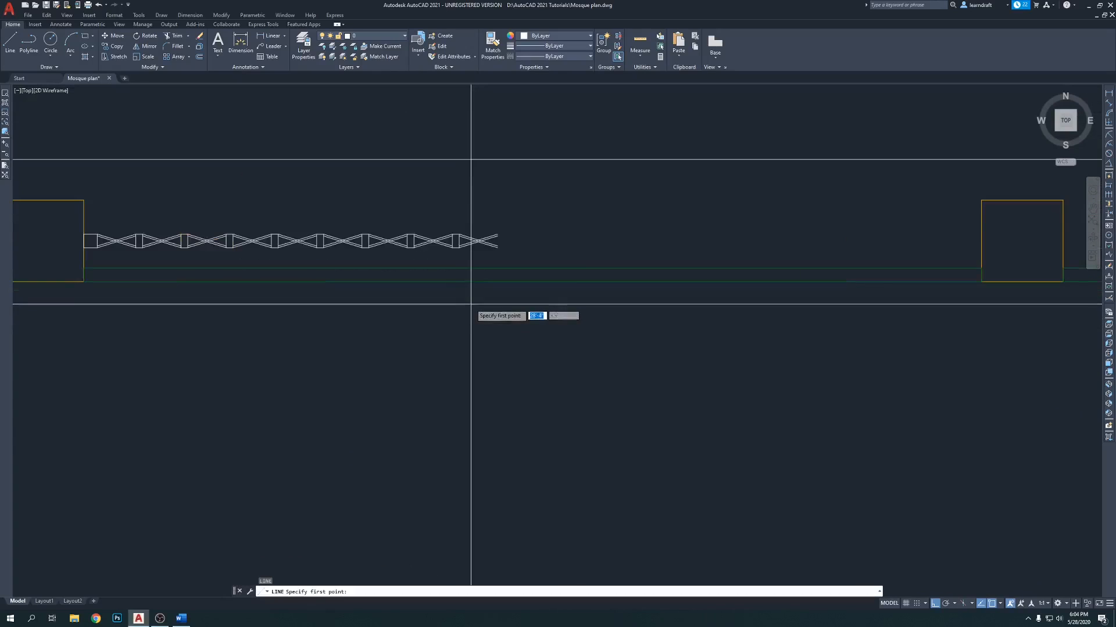
{"action": "left_click", "coordinate": [532, 268]}
{"action": "left_click", "coordinate": [533, 360]}
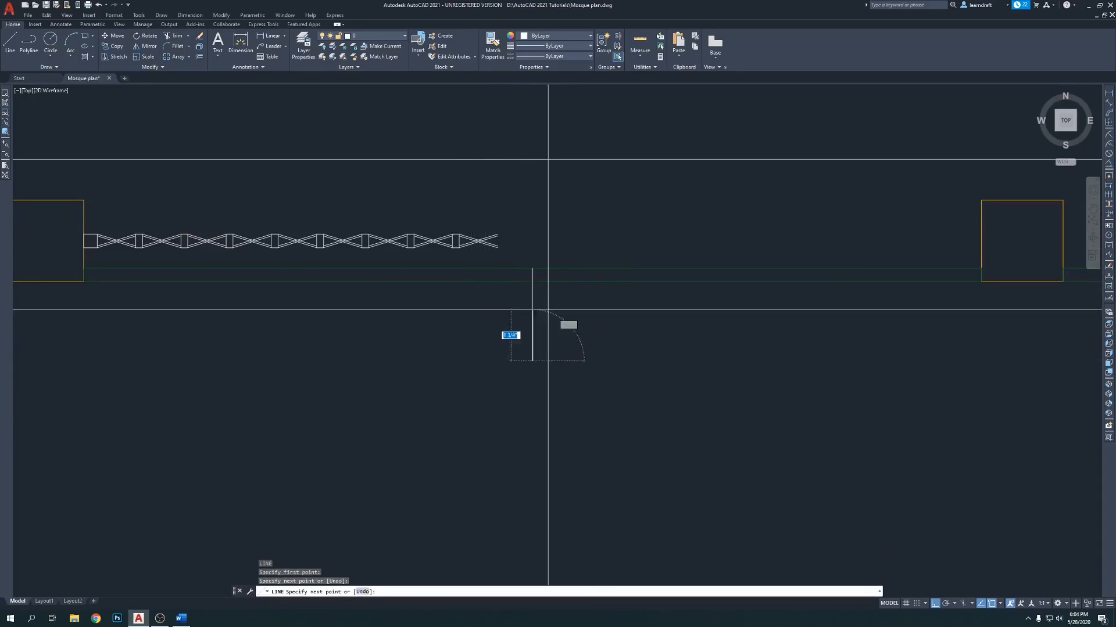
{"action": "key", "text": "Return"}
Step: Mirror the last narrow block about a vertical axis through the easternmost crossing to close the chain's end, keeping the original
{"action": "middle_click_drag", "start_coordinate": [550, 239], "coordinate": [549, 272]}
{"action": "scroll", "coordinate": [484, 269], "scroll_direction": "up", "scroll_amount": 4}
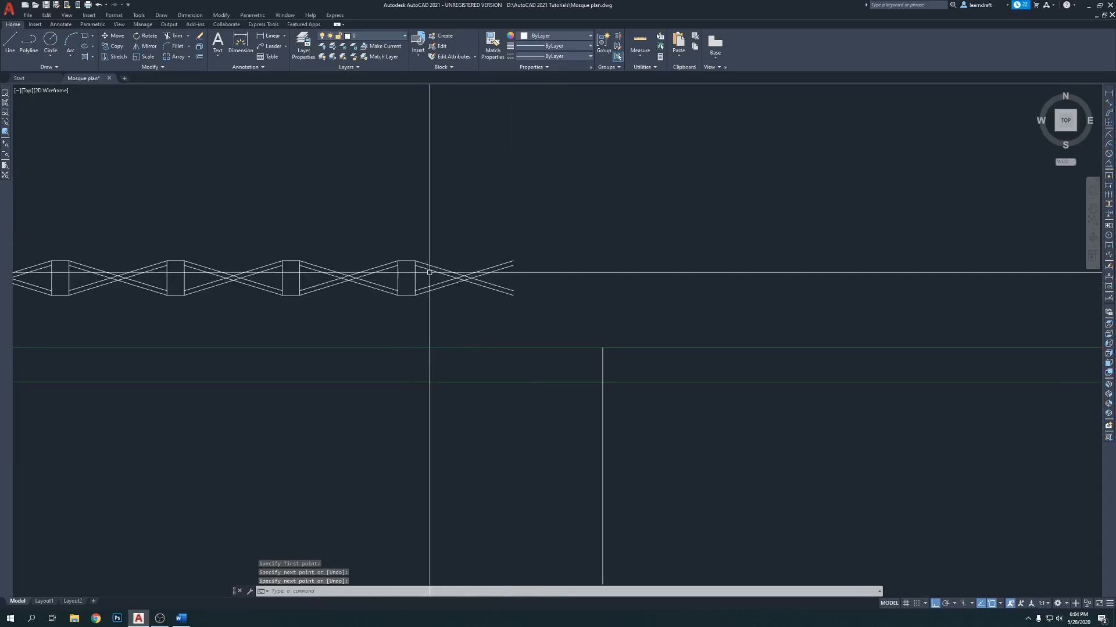
{"action": "middle_click_drag", "start_coordinate": [468, 311], "coordinate": [478, 314]}
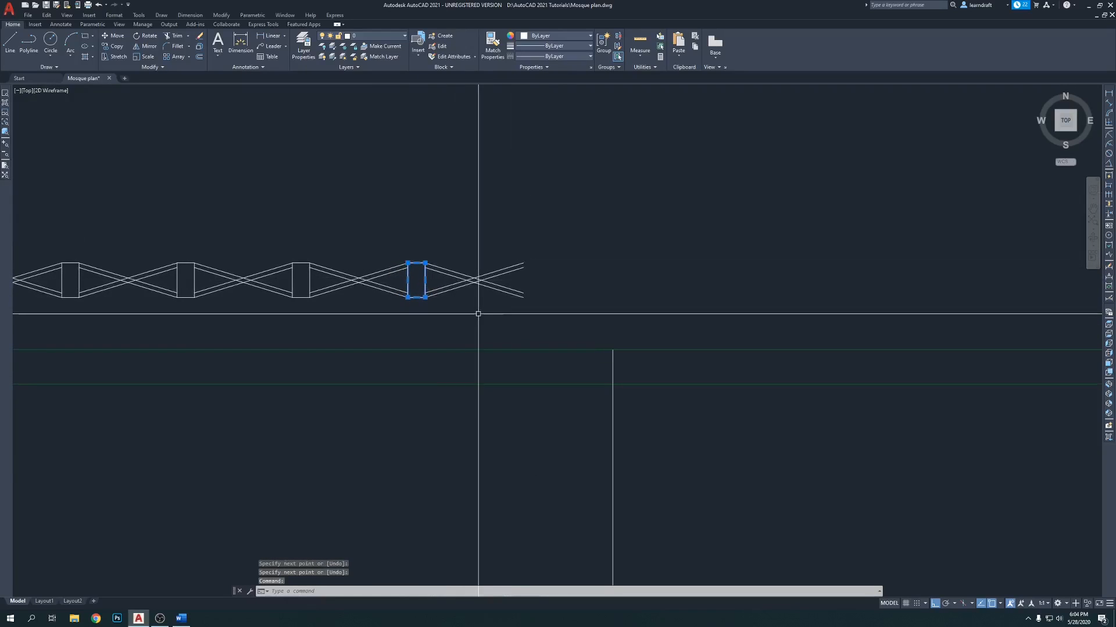
{"action": "key", "text": "Return"}
{"action": "scroll", "coordinate": [488, 291], "scroll_direction": "up", "scroll_amount": 4}
{"action": "left_click", "coordinate": [454, 270]}
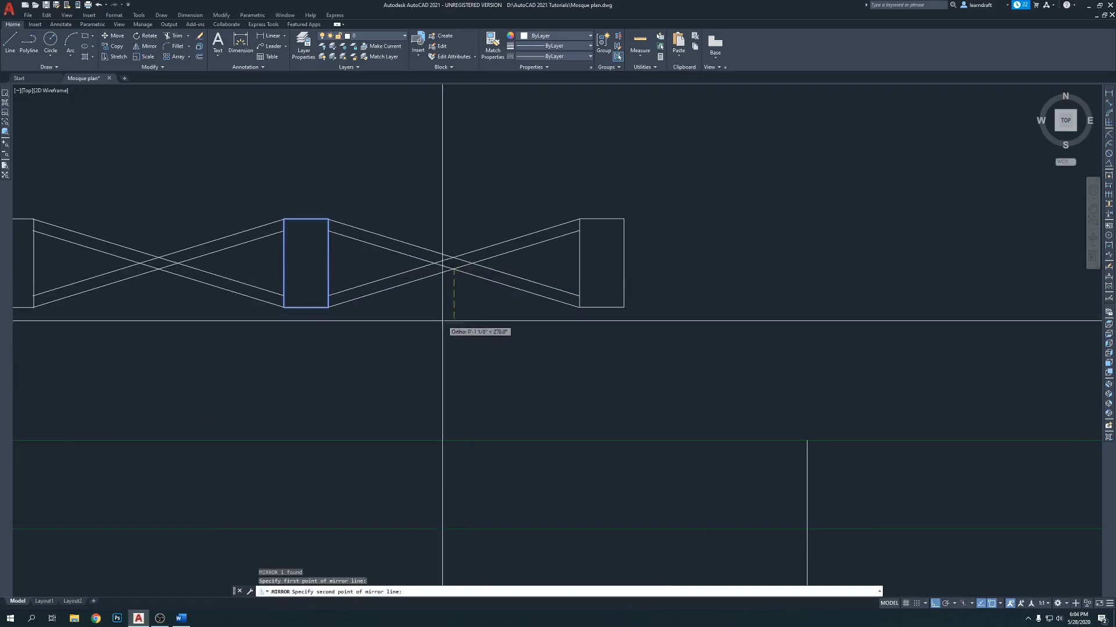
{"action": "left_click", "coordinate": [442, 320]}
{"action": "key", "text": "Return"}
{"action": "scroll", "coordinate": [605, 286], "scroll_direction": "down", "scroll_amount": 6}
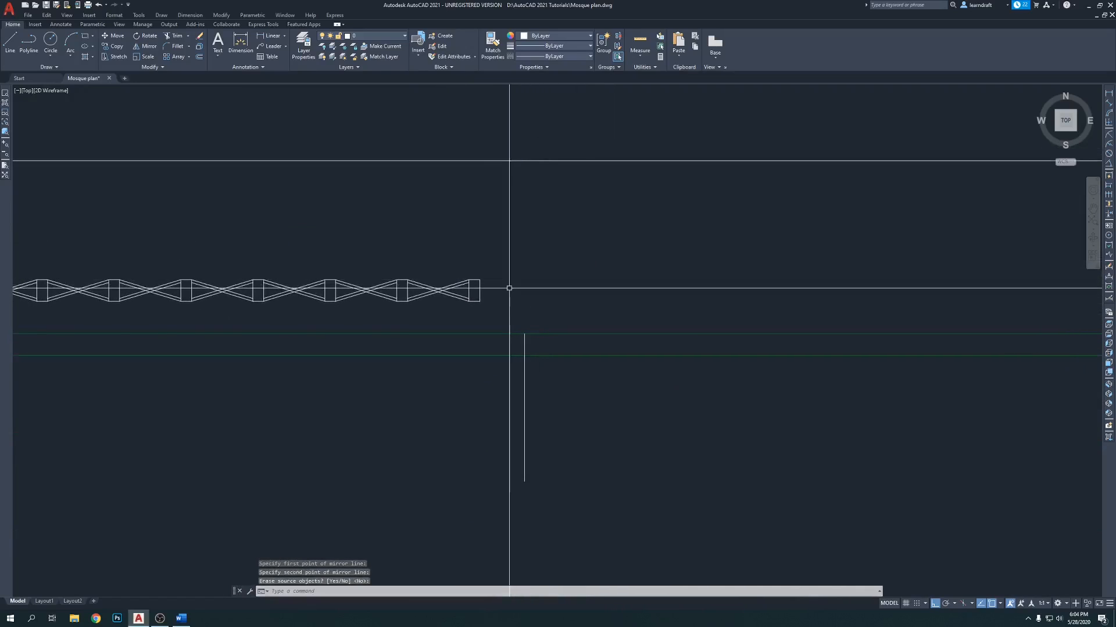
Step: Mirror the last crossed strips and the block west of them about a vertical axis through the end block's middle, keeping the originals
{"action": "mouse_move", "coordinate": [482, 255]}
{"action": "middle_mouse_down"}
{"action": "mouse_move", "coordinate": [822, 250]}
{"action": "mouse_move", "coordinate": [618, 249]}
{"action": "middle_mouse_up"}
{"action": "scroll", "coordinate": [543, 243], "scroll_direction": "up", "scroll_amount": 2}
{"action": "left_click", "coordinate": [572, 252]}
{"action": "left_click", "coordinate": [540, 282]}
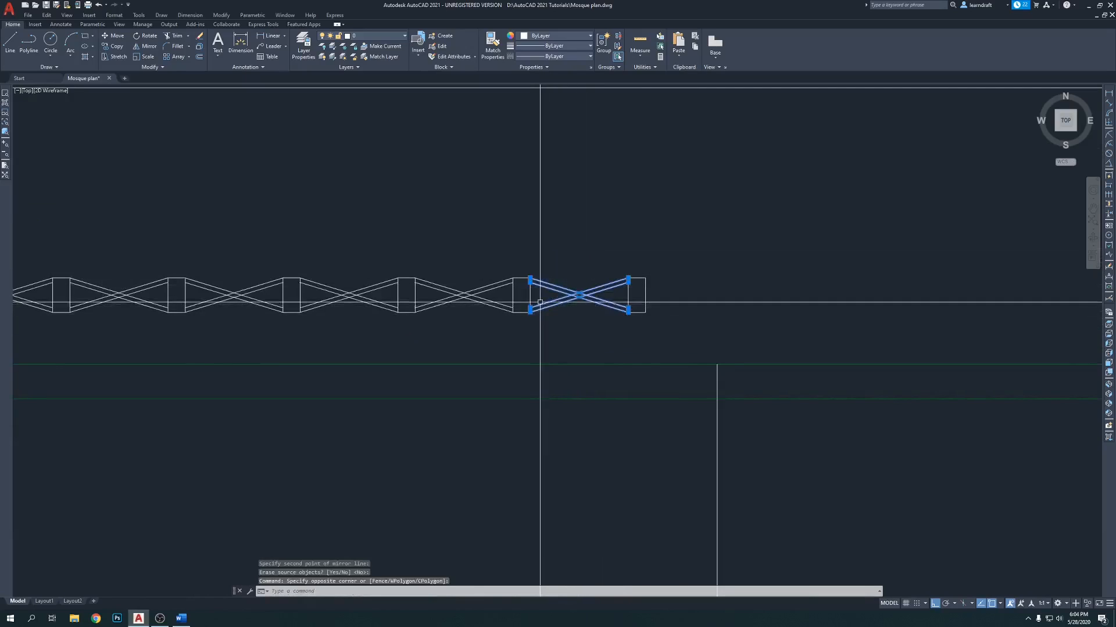
{"action": "scroll", "coordinate": [653, 309], "scroll_direction": "up", "scroll_amount": 2}
{"action": "type", "text": "m"}
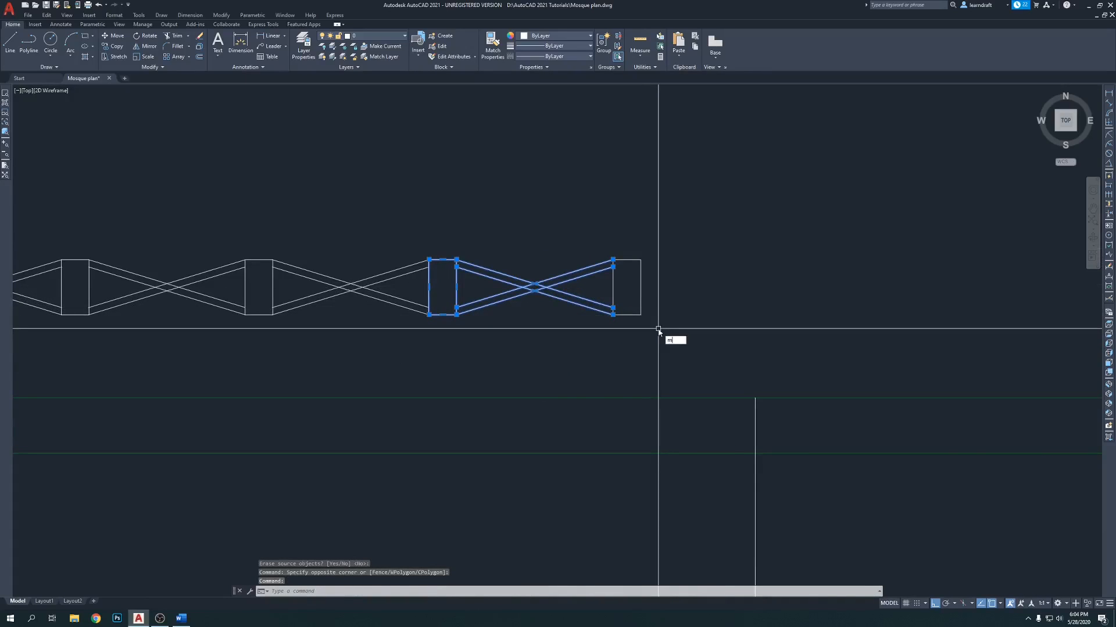
{"action": "type", "text": "i"}
{"action": "key", "text": "space"}
{"action": "left_click", "coordinate": [628, 314]}
{"action": "left_click", "coordinate": [616, 358]}
{"action": "key", "text": "space"}
{"action": "middle_click_drag", "start_coordinate": [765, 330], "coordinate": [661, 327]}
{"action": "scroll", "coordinate": [661, 327], "scroll_direction": "down", "scroll_amount": 5}
{"action": "scroll", "coordinate": [640, 271], "scroll_direction": "down", "scroll_amount": 1}
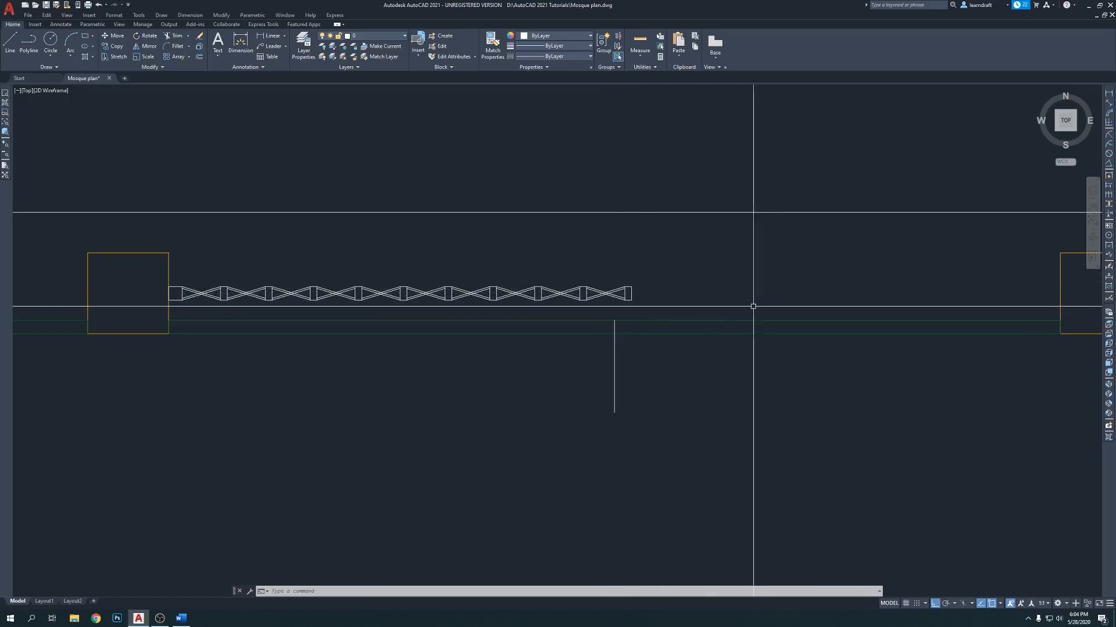
{"action": "left_click", "coordinate": [649, 270]}
{"action": "left_click", "coordinate": [657, 264]}
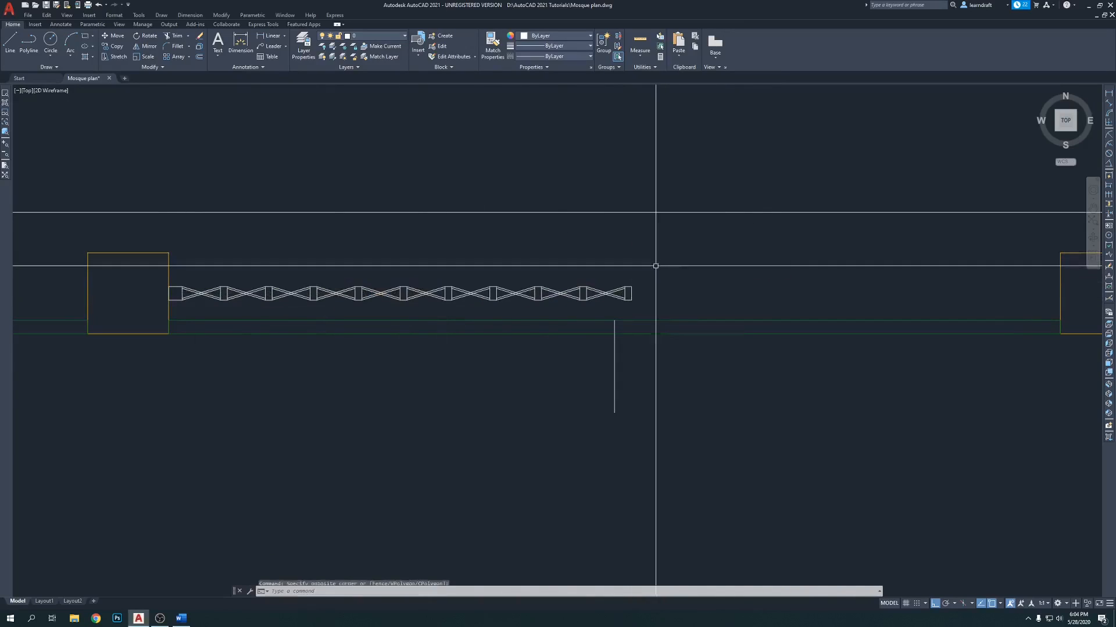
Step: Stretch the upper end of the vertical guide line north past the lattice chain
{"action": "scroll", "coordinate": [655, 267], "scroll_direction": "up", "scroll_amount": 3}
{"action": "left_click", "coordinate": [555, 400]}
{"action": "left_click", "coordinate": [555, 399]}
{"action": "scroll", "coordinate": [598, 283], "scroll_direction": "down", "scroll_amount": 4}
{"action": "key", "text": "Escape"}
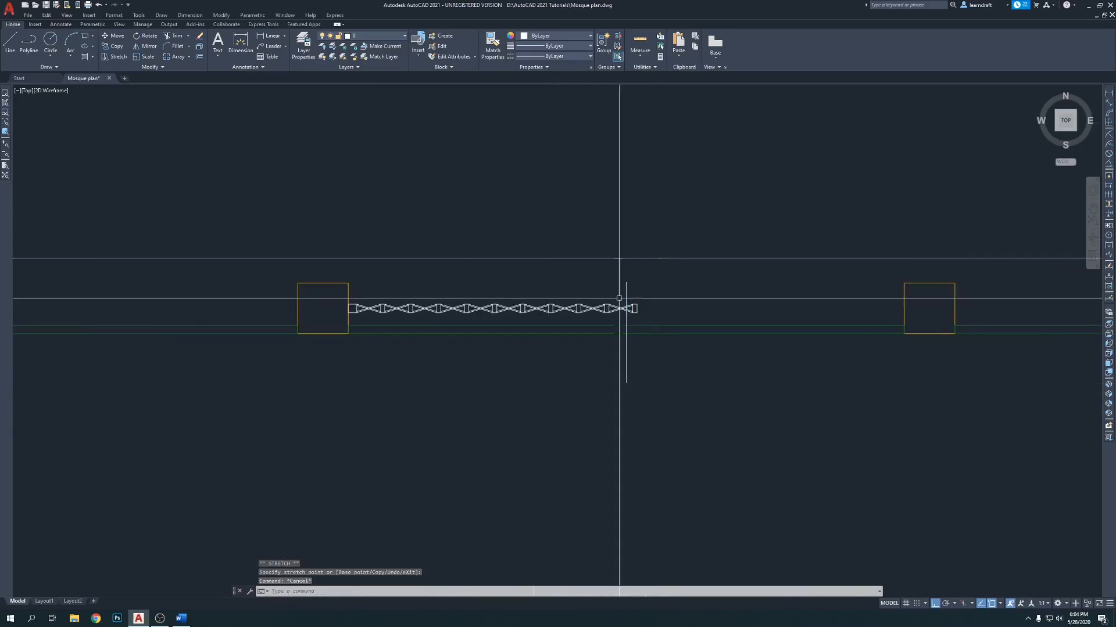
Step: Move the whole lattice chain west to bring its eastern end block's east edge close to the guide line
{"action": "left_click", "coordinate": [329, 293]}
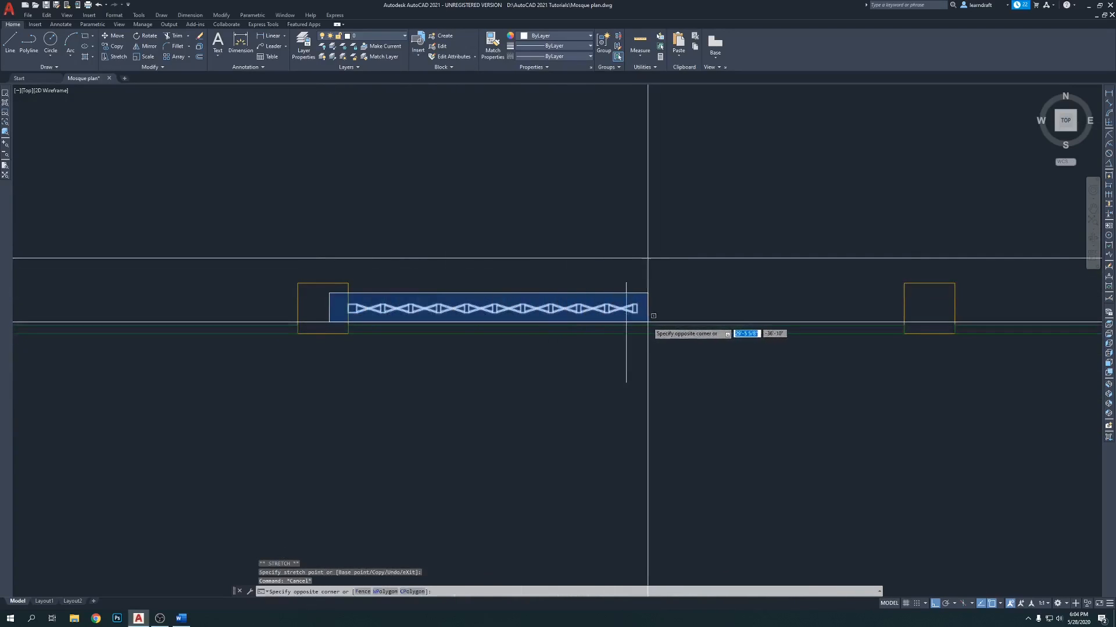
{"action": "left_click", "coordinate": [625, 324]}
{"action": "scroll", "coordinate": [636, 309], "scroll_direction": "up", "scroll_amount": 4}
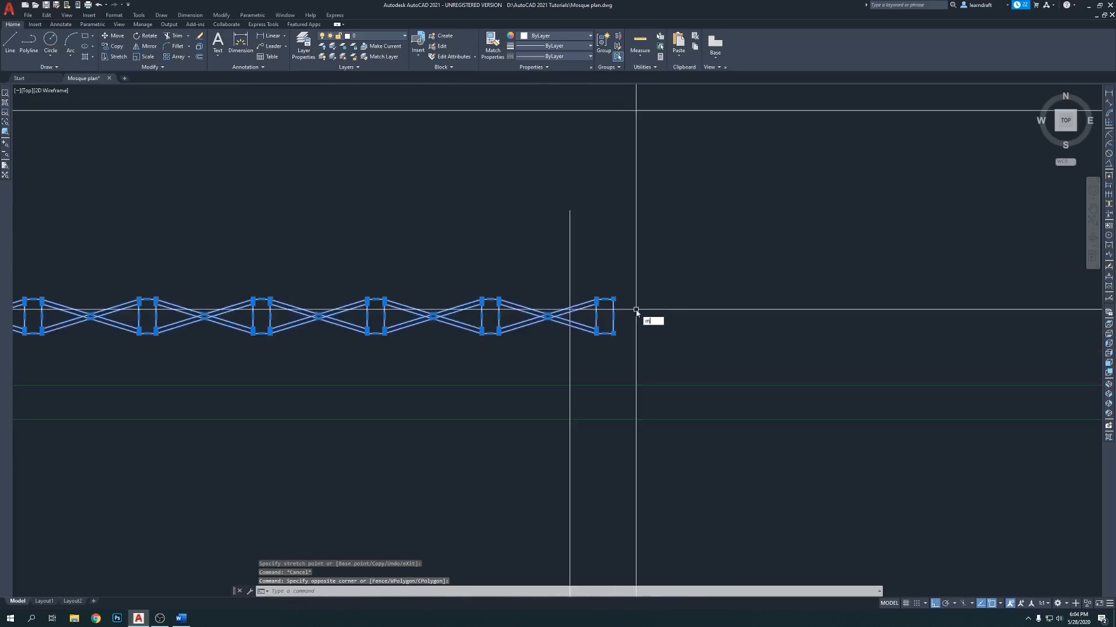
{"action": "key", "text": "Return"}
{"action": "left_click", "coordinate": [710, 350]}
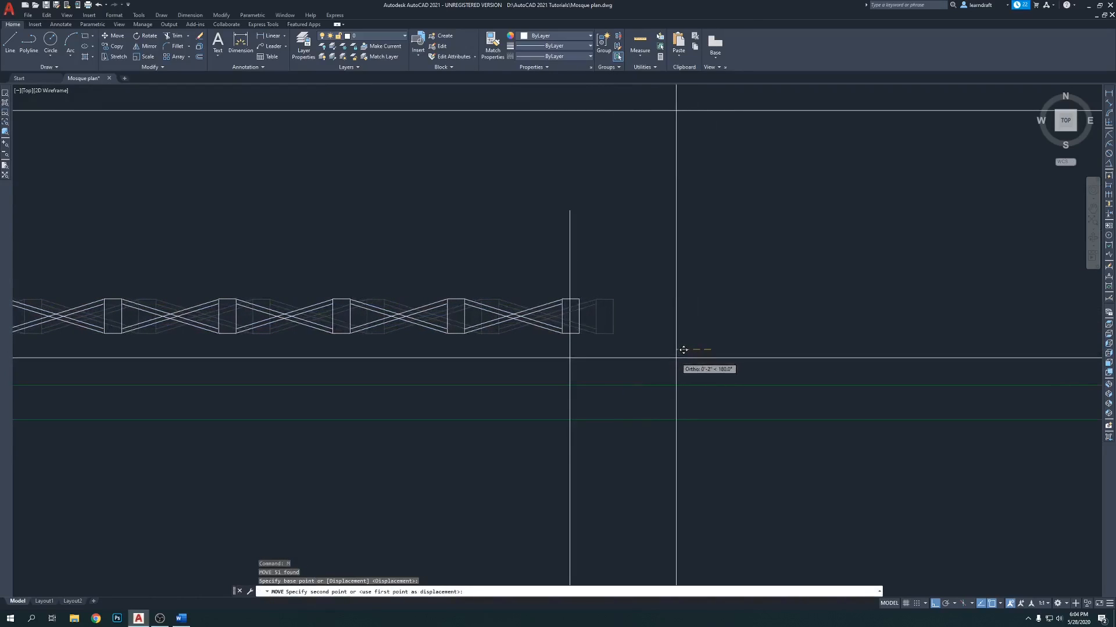
{"action": "left_click", "coordinate": [675, 358]}
{"action": "scroll", "coordinate": [590, 326], "scroll_direction": "up", "scroll_amount": 4}
{"action": "key", "text": "Return"}
{"action": "type", "text": "p"}
{"action": "key", "text": "Return"}
{"action": "key", "text": "Return"}
{"action": "left_click", "coordinate": [559, 346]}
{"action": "left_click", "coordinate": [537, 348]}
Step: Nudge the previously selected lattice chain west so its end block's east edge lines up with the guide line
{"action": "scroll", "coordinate": [537, 347], "scroll_direction": "up", "scroll_amount": 5}
{"action": "type", "text": "m"}
{"action": "key", "text": "Return"}
{"action": "type", "text": "p"}
{"action": "key", "text": "Return"}
{"action": "key", "text": "Return"}
{"action": "left_click", "coordinate": [616, 383]}
{"action": "left_click", "coordinate": [609, 383]}
Step: Stretch the chain's west end square and the adjoining strip ends east so the square straddles the west column's east edge
{"action": "scroll", "coordinate": [610, 334], "scroll_direction": "down", "scroll_amount": 9}
{"action": "middle_click_drag", "start_coordinate": [200, 272], "coordinate": [590, 284]}
{"action": "middle_click_drag", "start_coordinate": [50, 335], "coordinate": [573, 328]}
{"action": "scroll", "coordinate": [573, 329], "scroll_direction": "up", "scroll_amount": 5}
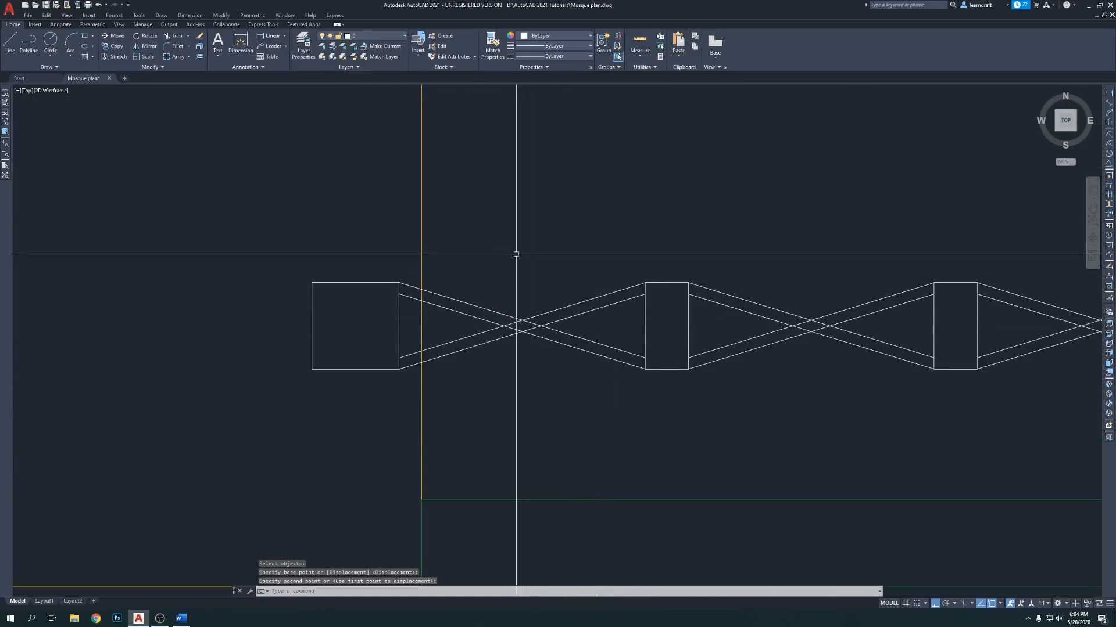
{"action": "scroll", "coordinate": [521, 254], "scroll_direction": "down", "scroll_amount": 3}
{"action": "left_click", "coordinate": [429, 262]}
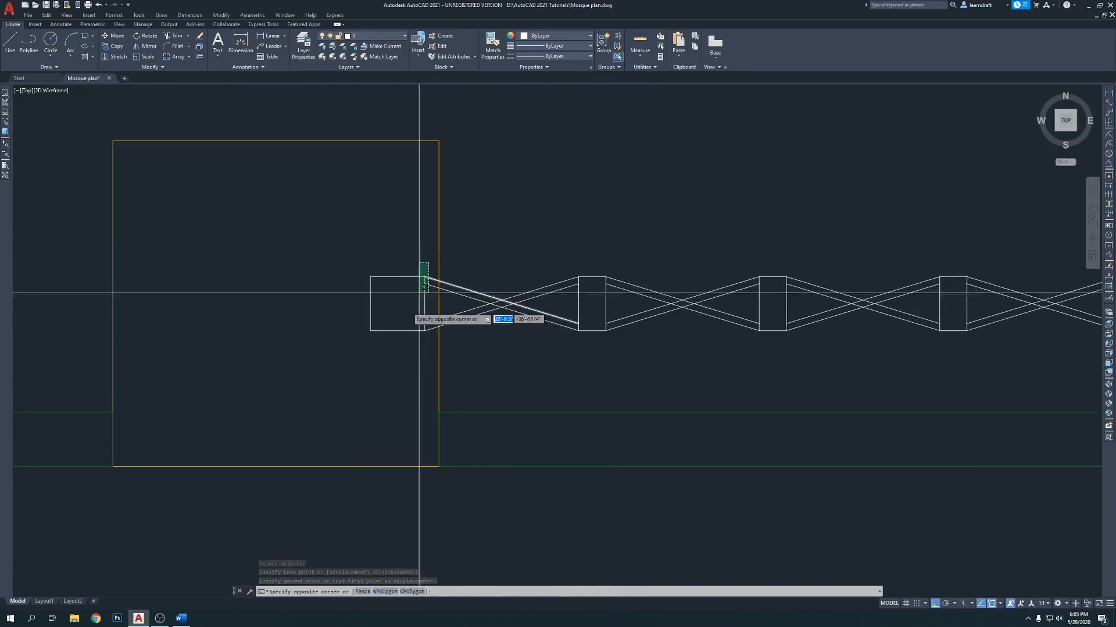
{"action": "left_click", "coordinate": [326, 360]}
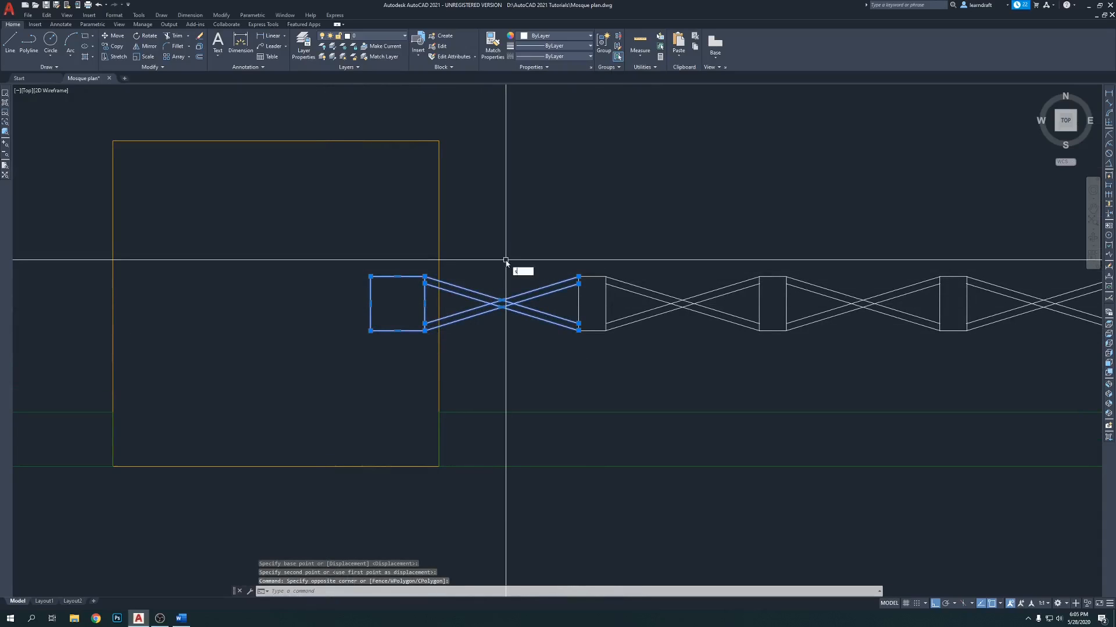
{"action": "key", "text": "Return"}
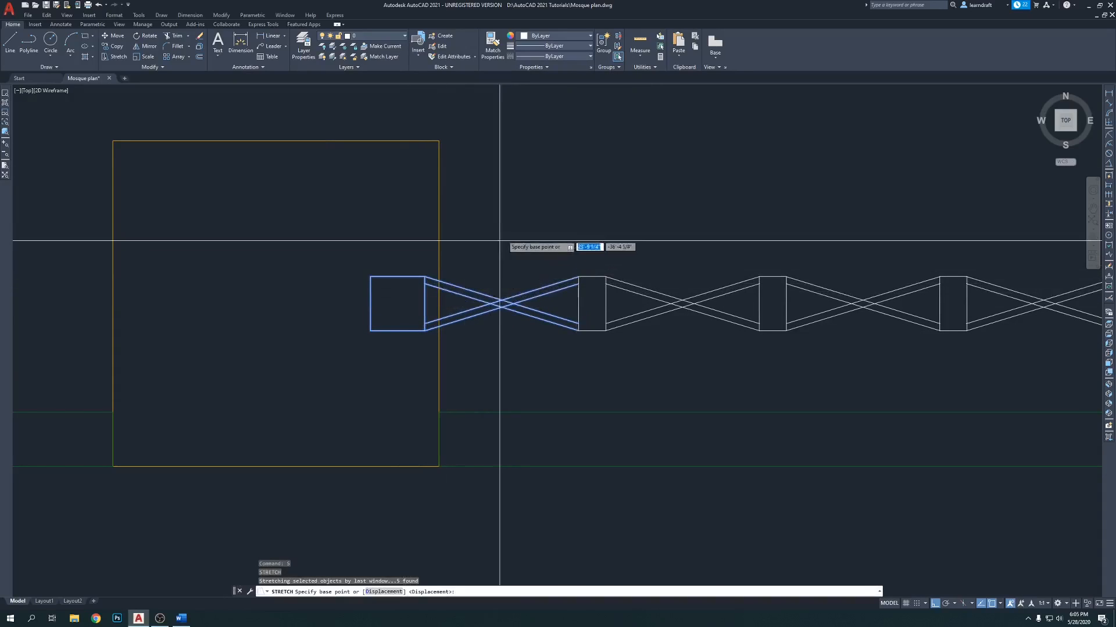
{"action": "left_click", "coordinate": [500, 233]}
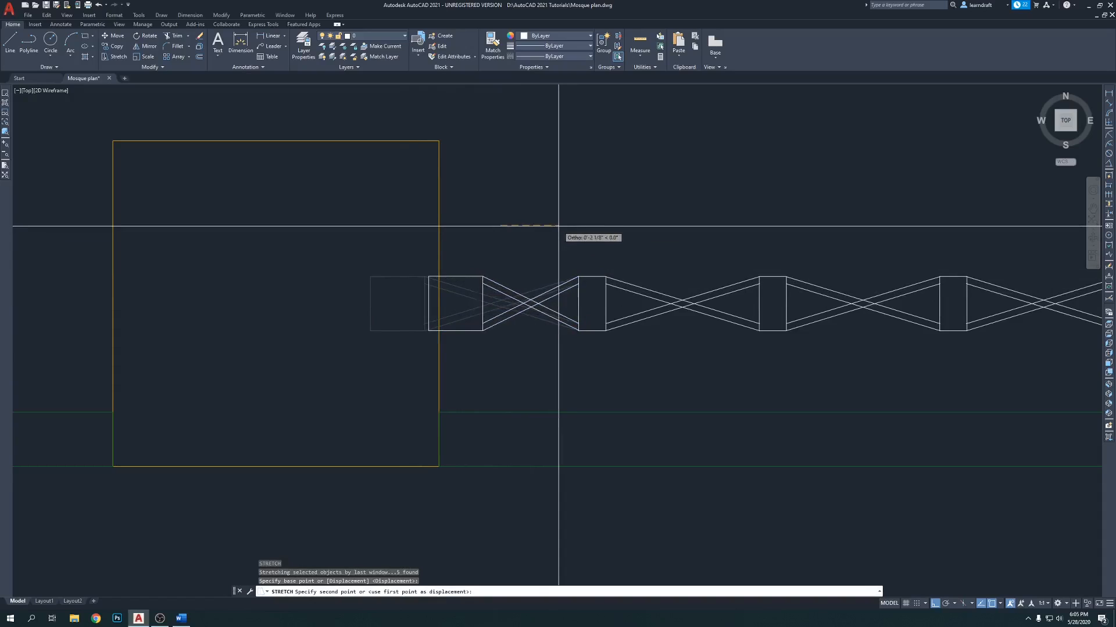
{"action": "left_click", "coordinate": [534, 231]}
Step: Trim away the part of the end square that lies inside the west column
{"action": "scroll", "coordinate": [435, 302], "scroll_direction": "up", "scroll_amount": 2}
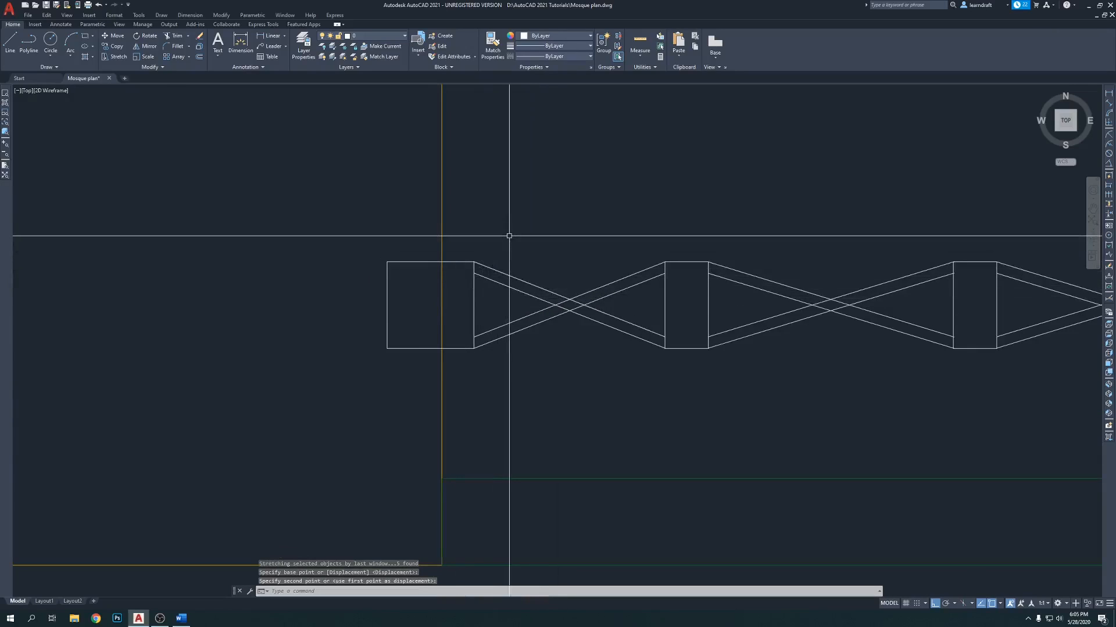
{"action": "key", "text": "Return"}
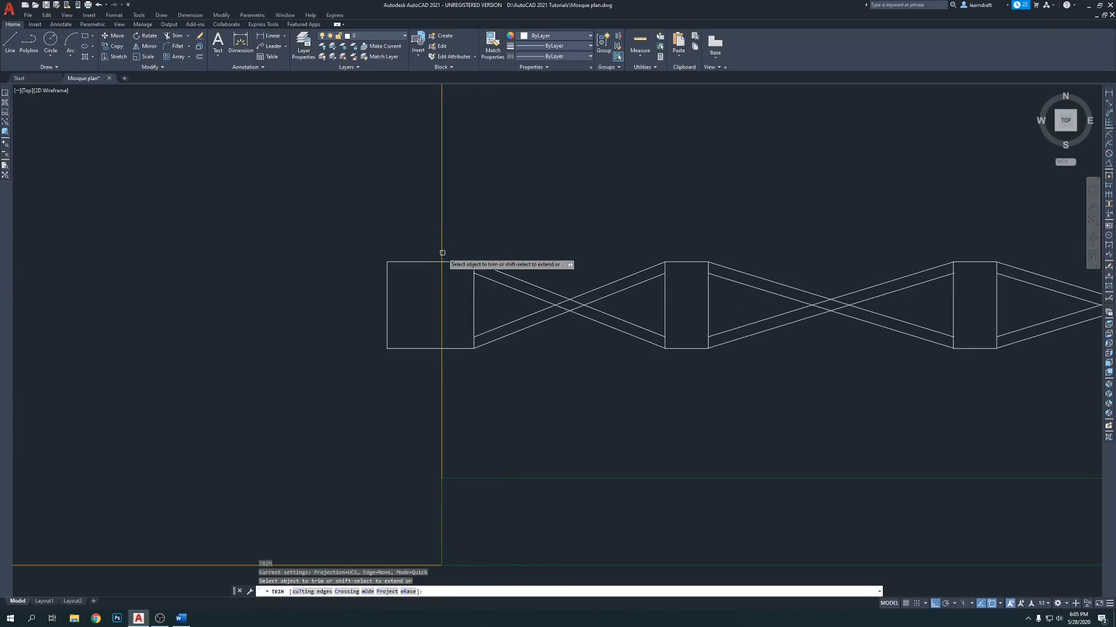
{"action": "left_click", "coordinate": [432, 265]}
{"action": "left_click", "coordinate": [414, 304]}
{"action": "left_click", "coordinate": [371, 354]}
{"action": "left_click", "coordinate": [414, 344]}
{"action": "left_click", "coordinate": [406, 357]}
{"action": "scroll", "coordinate": [360, 294], "scroll_direction": "down", "scroll_amount": 4}
{"action": "key", "text": "Return"}
Step: Delete the vertical guide line at the east end of the lattice chain
{"action": "middle_click_drag", "start_coordinate": [638, 279], "coordinate": [546, 268]}
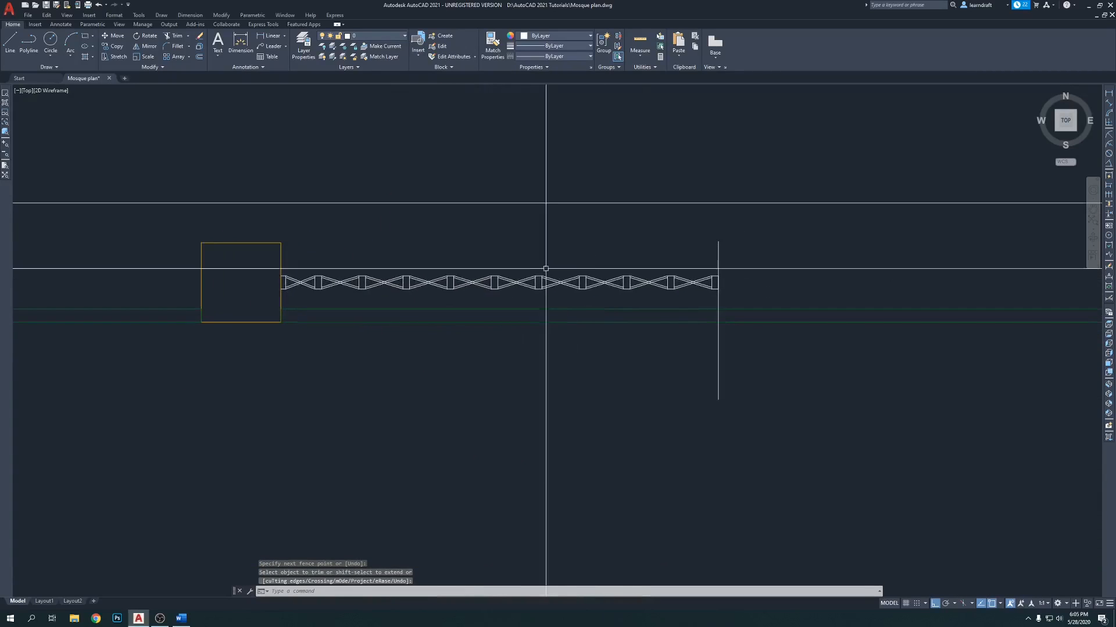
{"action": "left_click", "coordinate": [738, 251]}
{"action": "left_click", "coordinate": [702, 263]}
{"action": "middle_click_drag", "start_coordinate": [758, 255], "coordinate": [637, 252]}
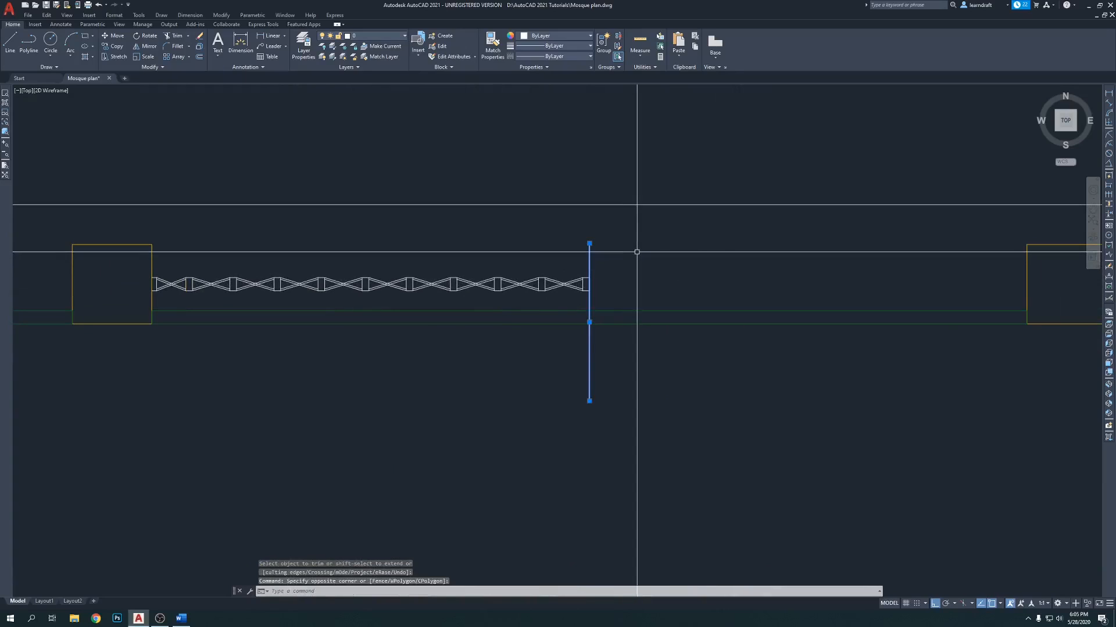
Step: Mirror the whole lattice chain about a vertical axis along its end block's east edge, keeping the original
{"action": "left_click", "coordinate": [142, 269]}
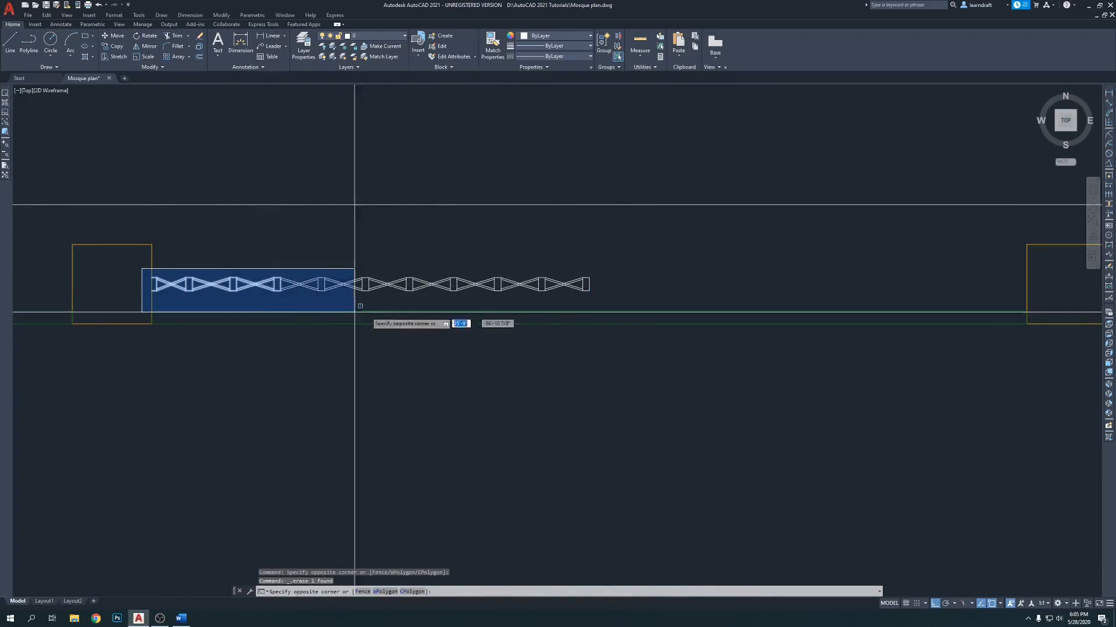
{"action": "left_click", "coordinate": [602, 300]}
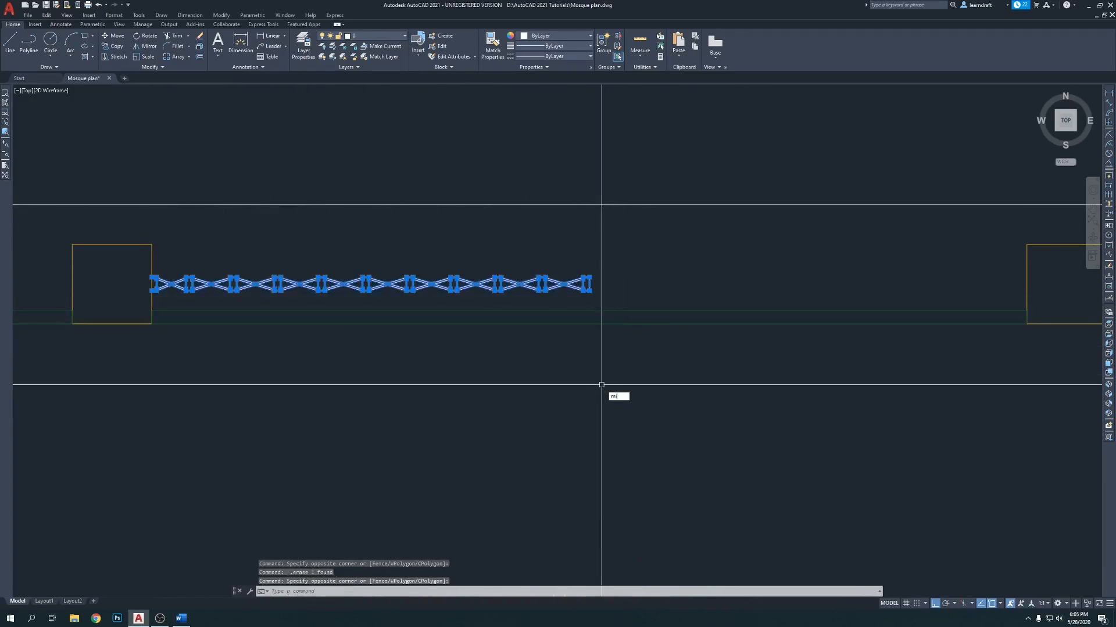
{"action": "type", "text": "mi"}
{"action": "key", "text": "Return"}
{"action": "scroll", "coordinate": [592, 290], "scroll_direction": "up", "scroll_amount": 4}
{"action": "left_click", "coordinate": [573, 245]}
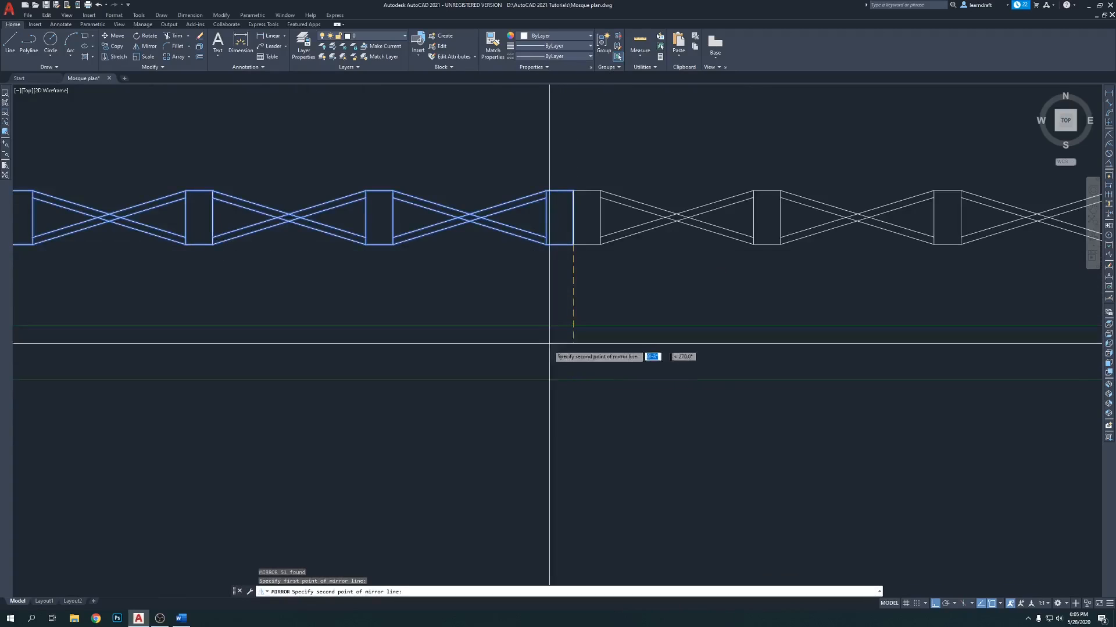
{"action": "scroll", "coordinate": [556, 325], "scroll_direction": "down", "scroll_amount": 5}
{"action": "left_click", "coordinate": [556, 378]}
{"action": "key", "text": "Return"}
Step: Draw a narrow upright rectangle about 1/4" wide and 1" tall from the upper-edge midpoint of the central pair's east block
{"action": "scroll", "coordinate": [581, 320], "scroll_direction": "down", "scroll_amount": 4}
{"action": "scroll", "coordinate": [528, 316], "scroll_direction": "up", "scroll_amount": 6}
{"action": "scroll", "coordinate": [545, 274], "scroll_direction": "down", "scroll_amount": 5}
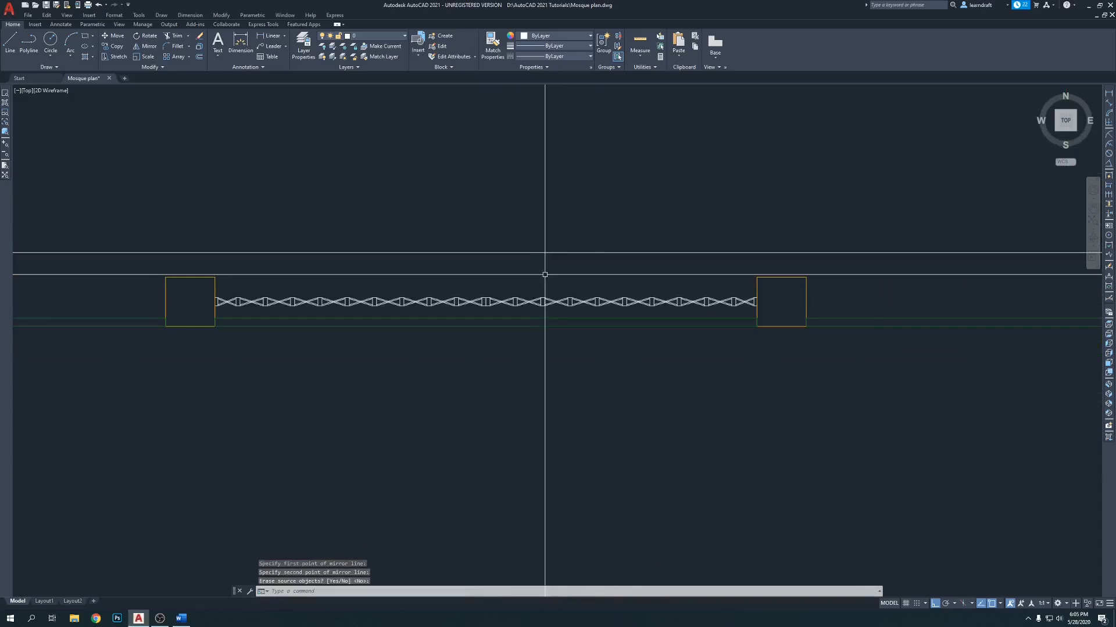
{"action": "scroll", "coordinate": [511, 311], "scroll_direction": "up", "scroll_amount": 4}
{"action": "scroll", "coordinate": [451, 267], "scroll_direction": "up", "scroll_amount": 2}
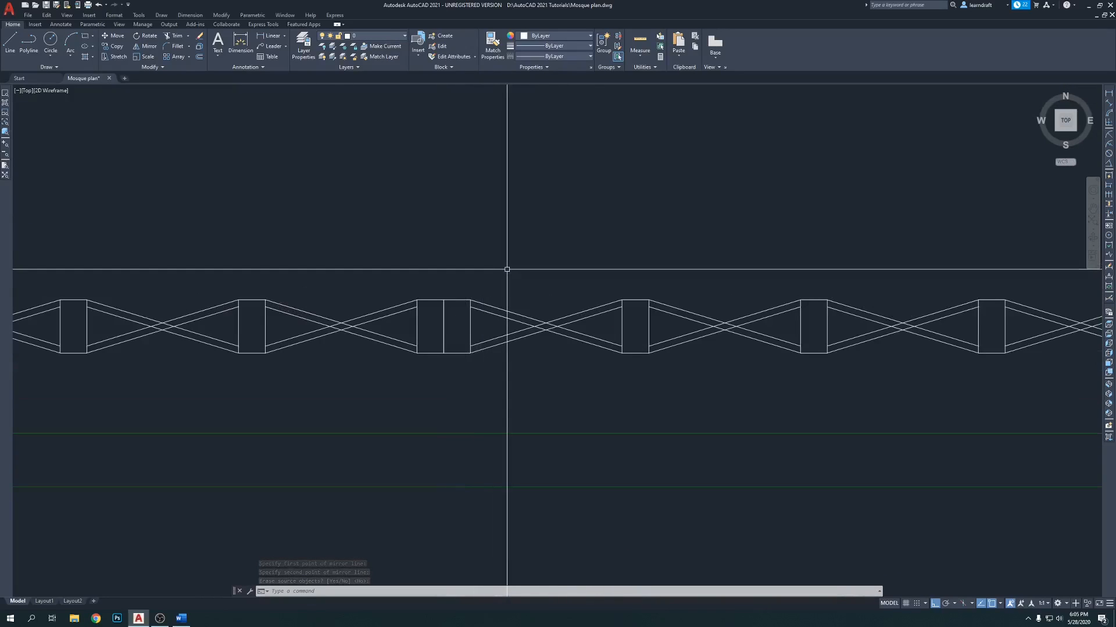
{"action": "scroll", "coordinate": [504, 259], "scroll_direction": "down", "scroll_amount": 2}
{"action": "scroll", "coordinate": [469, 269], "scroll_direction": "up", "scroll_amount": 4}
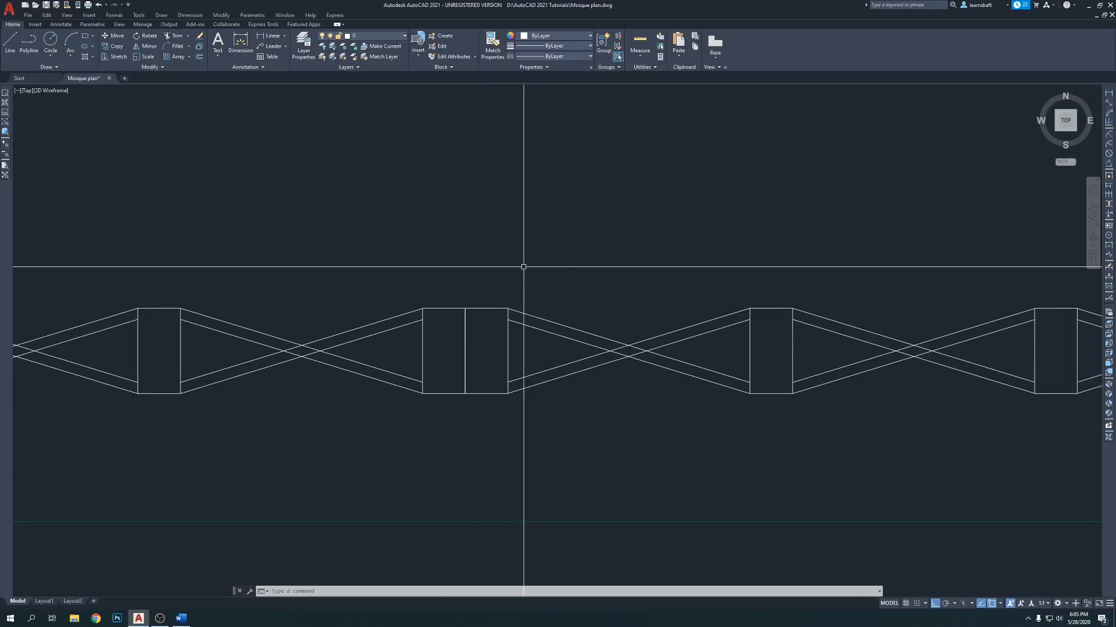
{"action": "key", "text": "Return"}
{"action": "scroll", "coordinate": [520, 273], "scroll_direction": "up", "scroll_amount": 4}
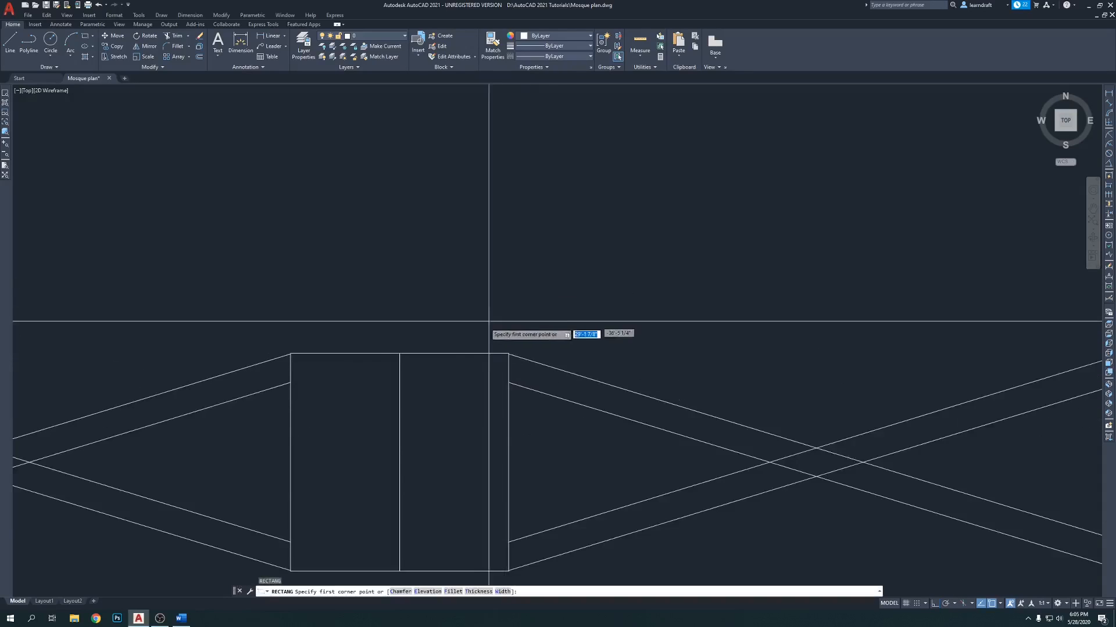
{"action": "left_click", "coordinate": [453, 353]}
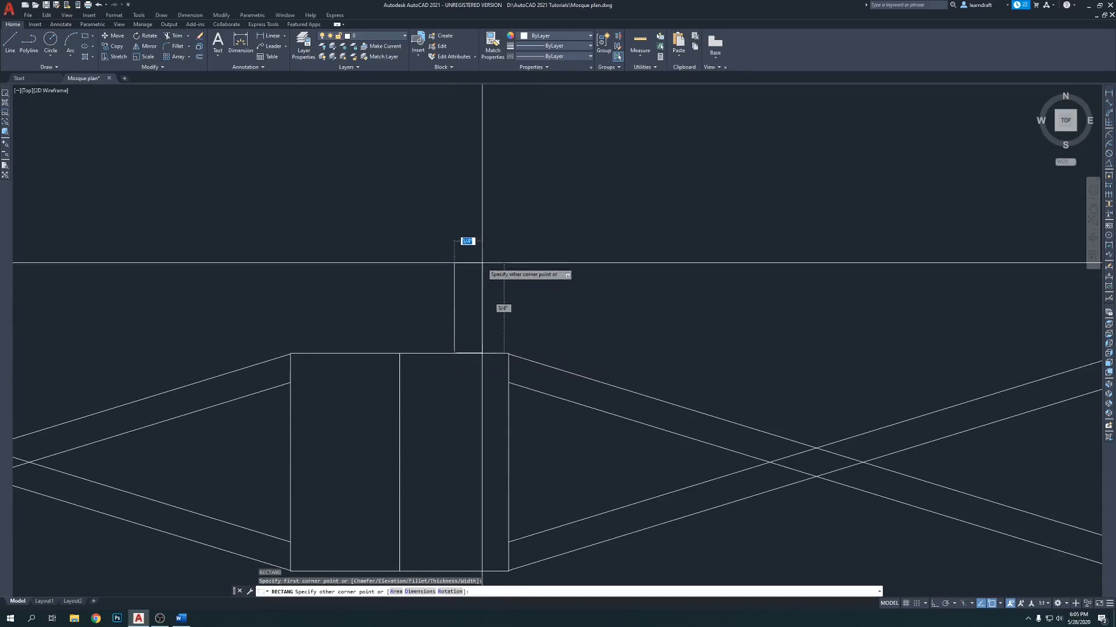
{"action": "left_click", "coordinate": [480, 230]}
{"action": "scroll", "coordinate": [480, 232], "scroll_direction": "down", "scroll_amount": 5}
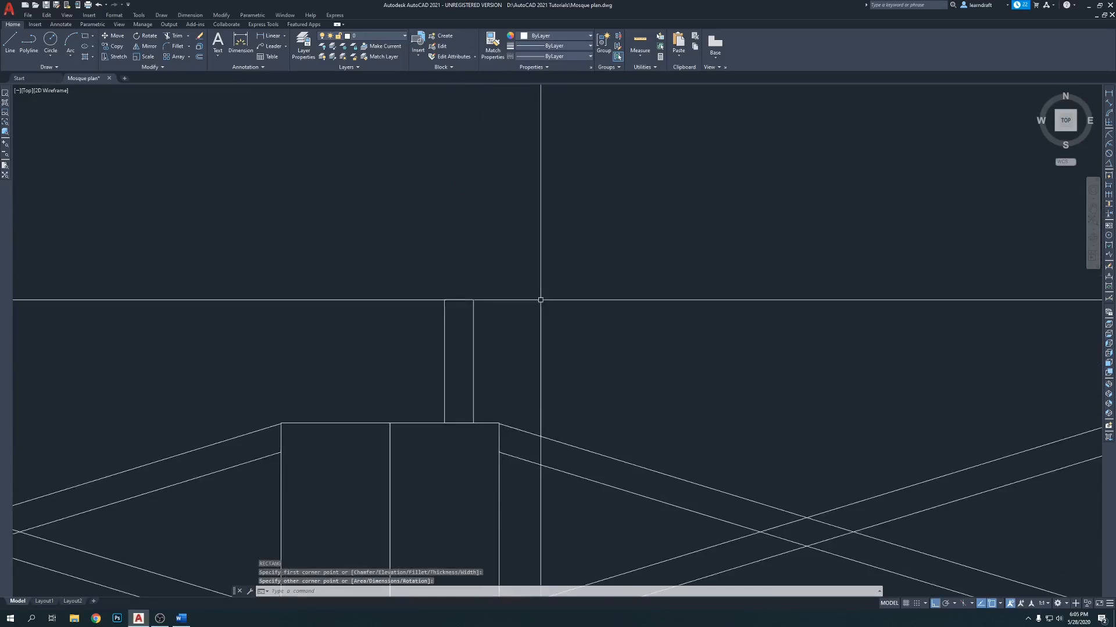
Step: Move the narrow rectangle slightly west so it sits centred on the block's upper edge
{"action": "scroll", "coordinate": [496, 291], "scroll_direction": "up", "scroll_amount": 4}
{"action": "left_click", "coordinate": [496, 291]}
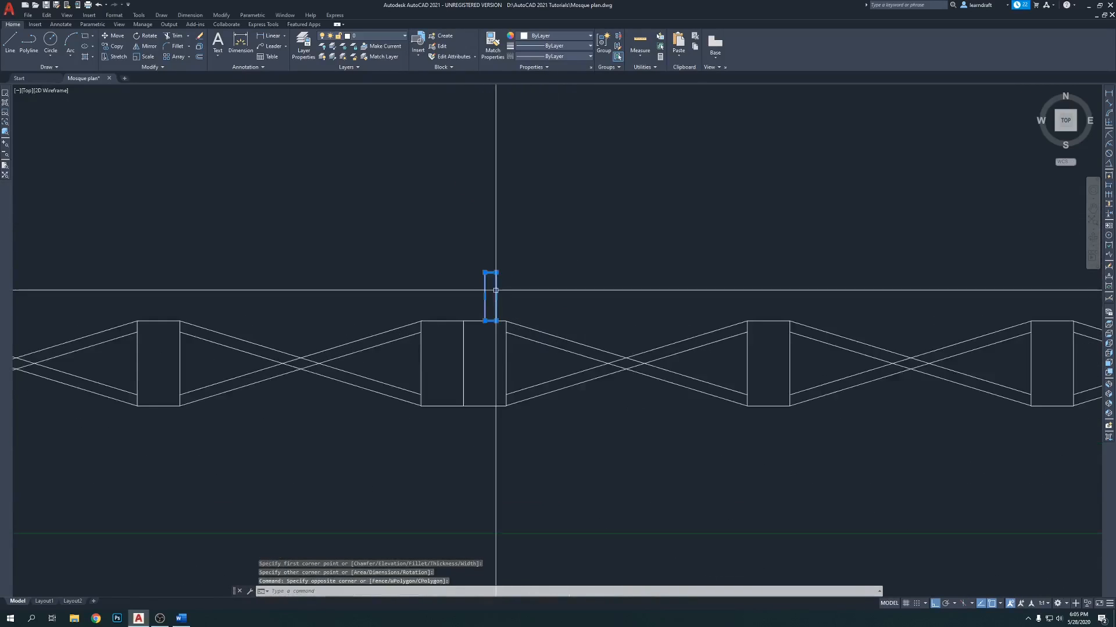
{"action": "type", "text": "m"}
{"action": "key", "text": "Return"}
{"action": "left_click", "coordinate": [476, 338]}
{"action": "scroll", "coordinate": [497, 301], "scroll_direction": "down", "scroll_amount": 4}
Step: Mirror the narrow rectangle about a horizontal axis through the block's middle, keeping the original
{"action": "left_click", "coordinate": [497, 297]}
{"action": "left_click", "coordinate": [484, 289]}
{"action": "scroll", "coordinate": [515, 368], "scroll_direction": "up", "scroll_amount": 2}
{"action": "middle_click_drag", "start_coordinate": [511, 368], "coordinate": [514, 330]}
{"action": "key", "text": "Return"}
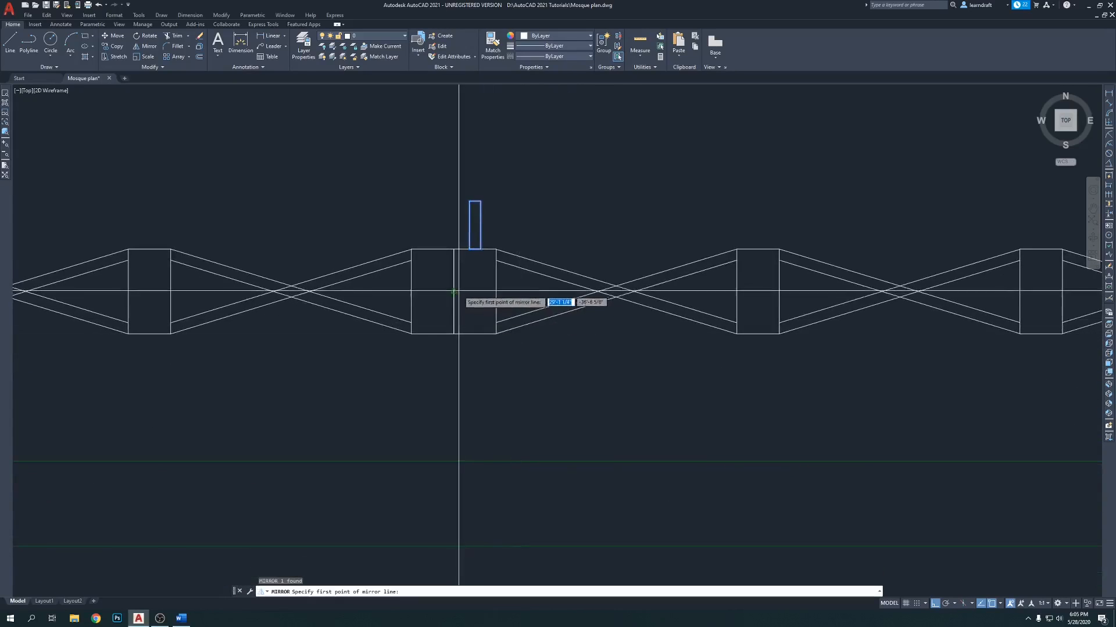
{"action": "left_click", "coordinate": [495, 291]}
{"action": "left_click", "coordinate": [516, 291]}
{"action": "key", "text": "Return"}
Step: Mirror both narrow rectangles about the vertical joint between the two central blocks, keeping the originals
{"action": "left_click", "coordinate": [502, 231]}
{"action": "left_click", "coordinate": [468, 215]}
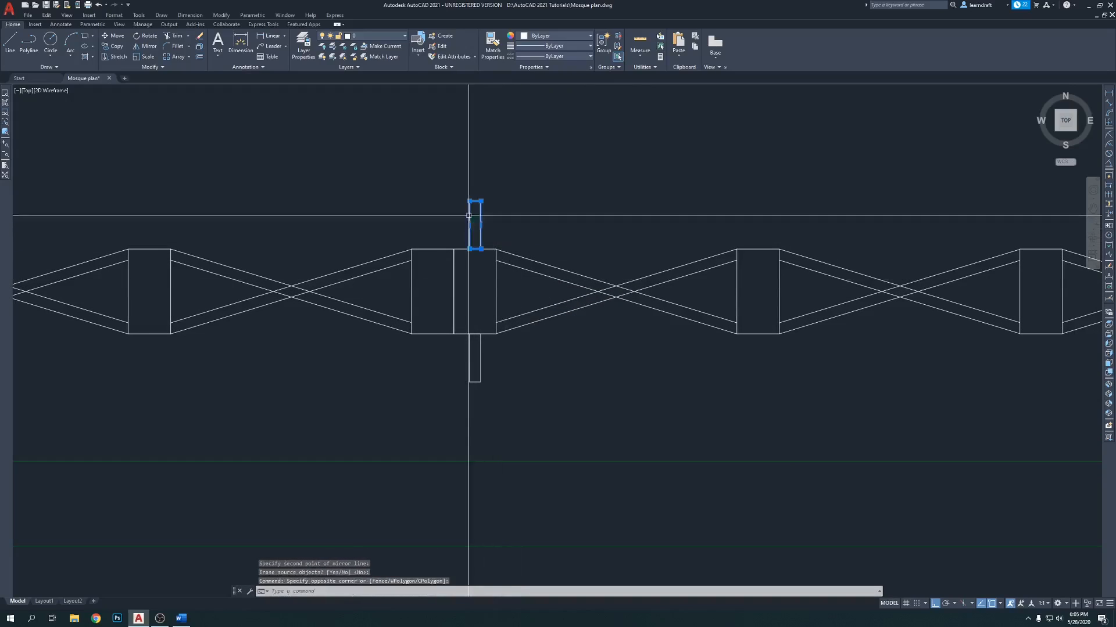
{"action": "left_click", "coordinate": [487, 342]}
{"action": "left_click", "coordinate": [448, 373]}
{"action": "middle_click_drag", "start_coordinate": [430, 376], "coordinate": [454, 353]}
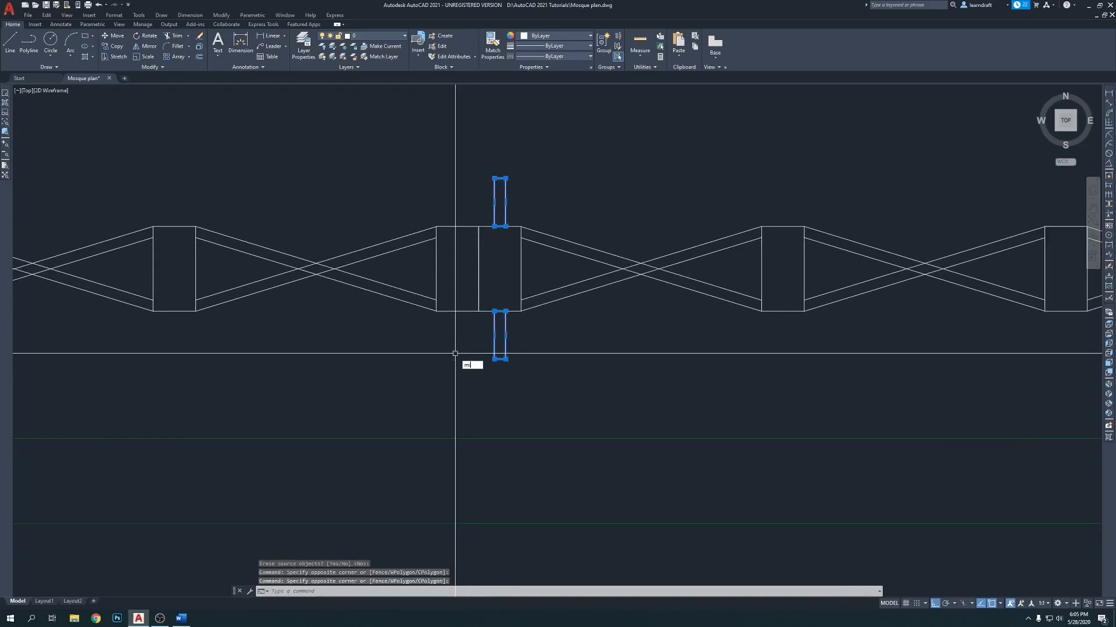
{"action": "type", "text": "i"}
{"action": "key", "text": "Return"}
{"action": "left_click", "coordinate": [479, 312]}
{"action": "left_click", "coordinate": [455, 374]}
{"action": "key", "text": "Return"}
Step: Delete the green panel between the two columns of the central south bay
{"action": "scroll", "coordinate": [595, 369], "scroll_direction": "down", "scroll_amount": 3}
{"action": "scroll", "coordinate": [536, 372], "scroll_direction": "down", "scroll_amount": 3}
{"action": "scroll", "coordinate": [494, 280], "scroll_direction": "up", "scroll_amount": 2}
{"action": "scroll", "coordinate": [494, 280], "scroll_direction": "down", "scroll_amount": 5}
{"action": "mouse_move", "coordinate": [523, 274]}
{"action": "middle_mouse_down"}
{"action": "mouse_move", "coordinate": [596, 357]}
{"action": "mouse_move", "coordinate": [563, 351]}
{"action": "middle_mouse_up"}
{"action": "scroll", "coordinate": [485, 338], "scroll_direction": "down", "scroll_amount": 2}
{"action": "middle_click_drag", "start_coordinate": [684, 370], "coordinate": [613, 341]}
{"action": "scroll", "coordinate": [387, 288], "scroll_direction": "up", "scroll_amount": 3}
{"action": "left_click", "coordinate": [406, 300]}
{"action": "left_click", "coordinate": [391, 349]}
{"action": "middle_click_drag", "start_coordinate": [391, 349], "coordinate": [477, 341]}
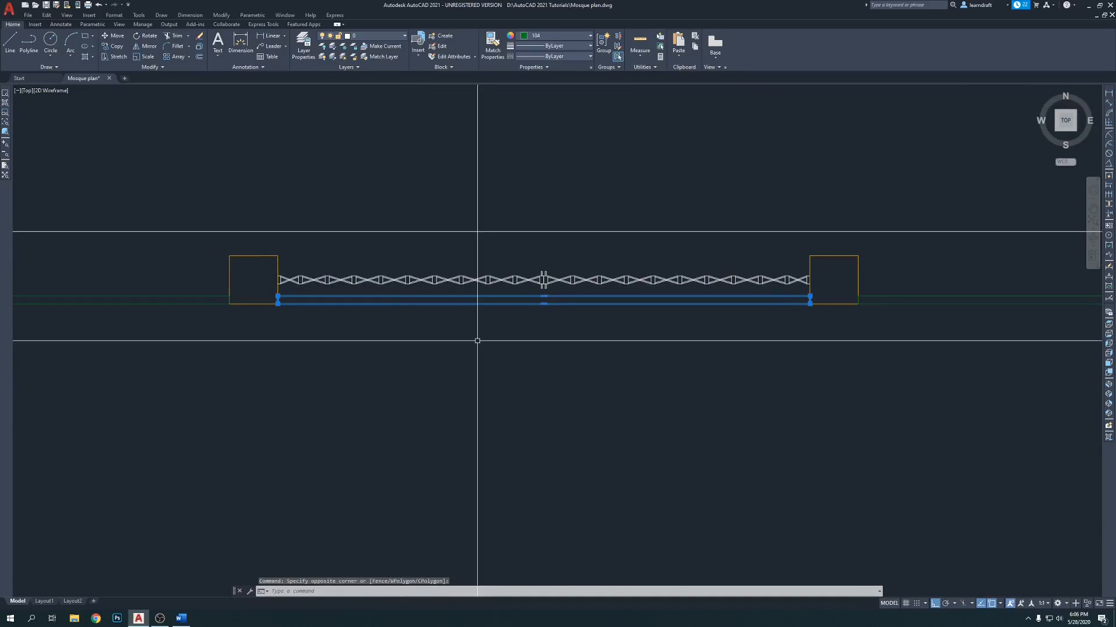
{"action": "key", "text": "Delete"}
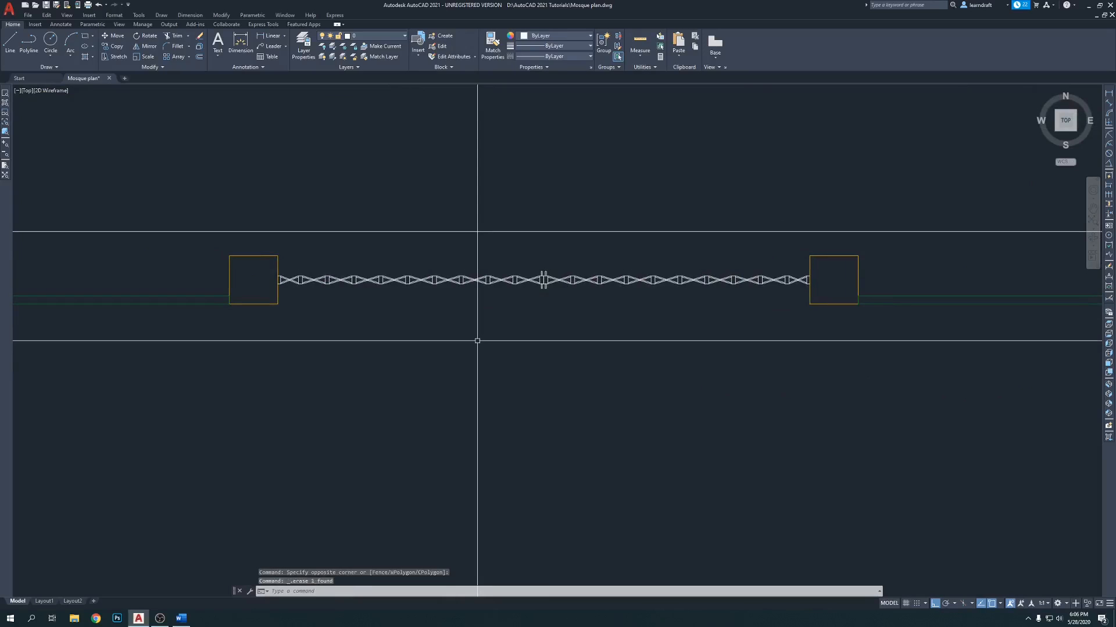
Step: Examine the south lattice bay and the overall mosque plan
{"action": "middle_click_drag", "start_coordinate": [477, 341], "coordinate": [585, 341]}
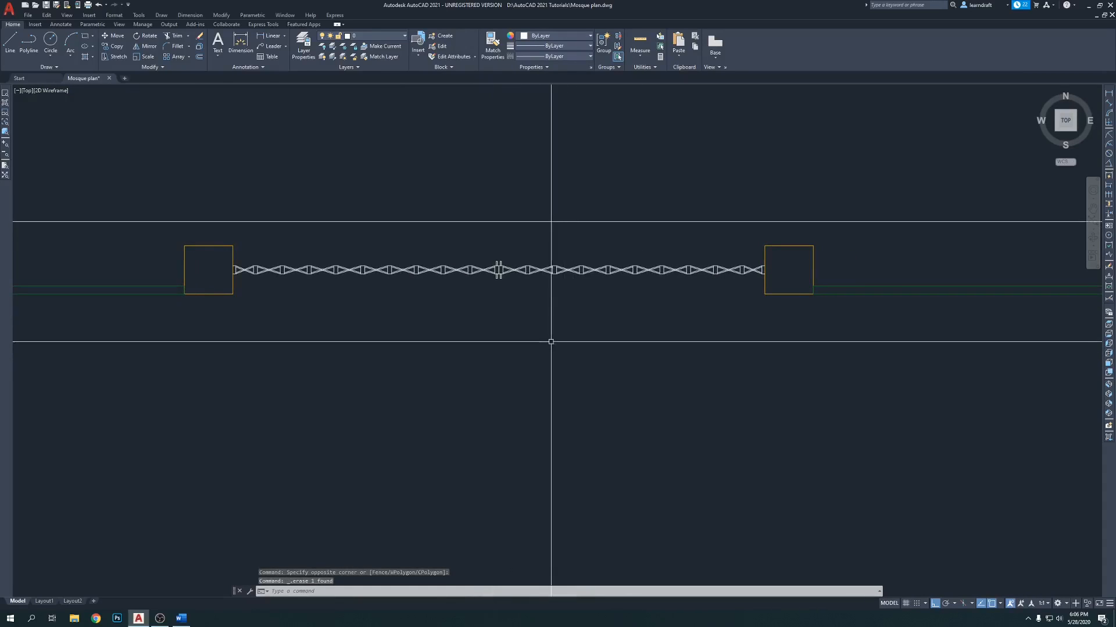
{"action": "middle_click_drag", "start_coordinate": [701, 343], "coordinate": [376, 302]}
{"action": "scroll", "coordinate": [470, 316], "scroll_direction": "down", "scroll_amount": 4}
{"action": "mouse_move", "coordinate": [622, 335]}
{"action": "middle_mouse_down"}
{"action": "mouse_move", "coordinate": [530, 335]}
{"action": "mouse_move", "coordinate": [630, 316]}
{"action": "mouse_move", "coordinate": [681, 372]}
{"action": "middle_mouse_up"}
{"action": "scroll", "coordinate": [550, 303], "scroll_direction": "down", "scroll_amount": 2}
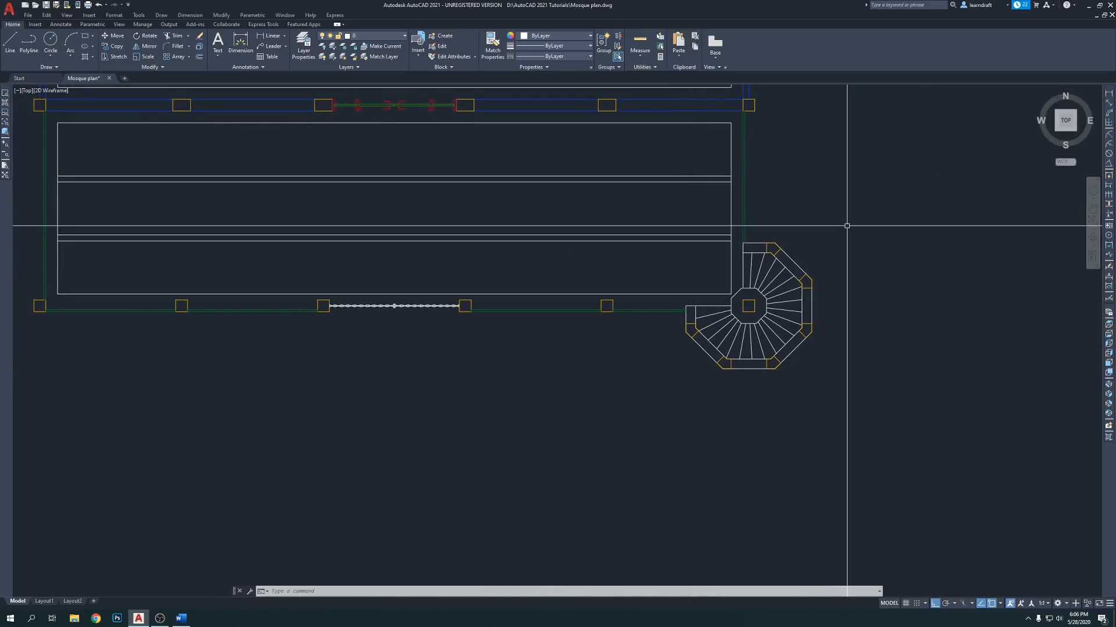
{"action": "middle_click_drag", "start_coordinate": [836, 198], "coordinate": [834, 215]}
{"action": "scroll", "coordinate": [766, 218], "scroll_direction": "down", "scroll_amount": 4}
{"action": "middle_click_drag", "start_coordinate": [798, 182], "coordinate": [715, 301]}
{"action": "scroll", "coordinate": [624, 237], "scroll_direction": "up", "scroll_amount": 2}
{"action": "middle_click_drag", "start_coordinate": [618, 235], "coordinate": [610, 259]}
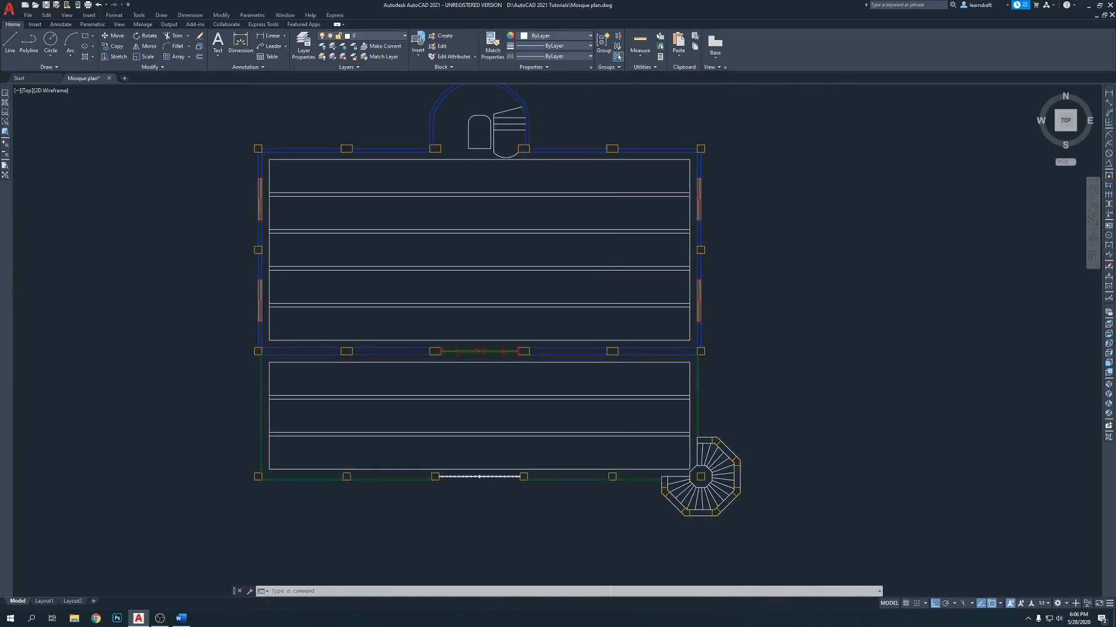
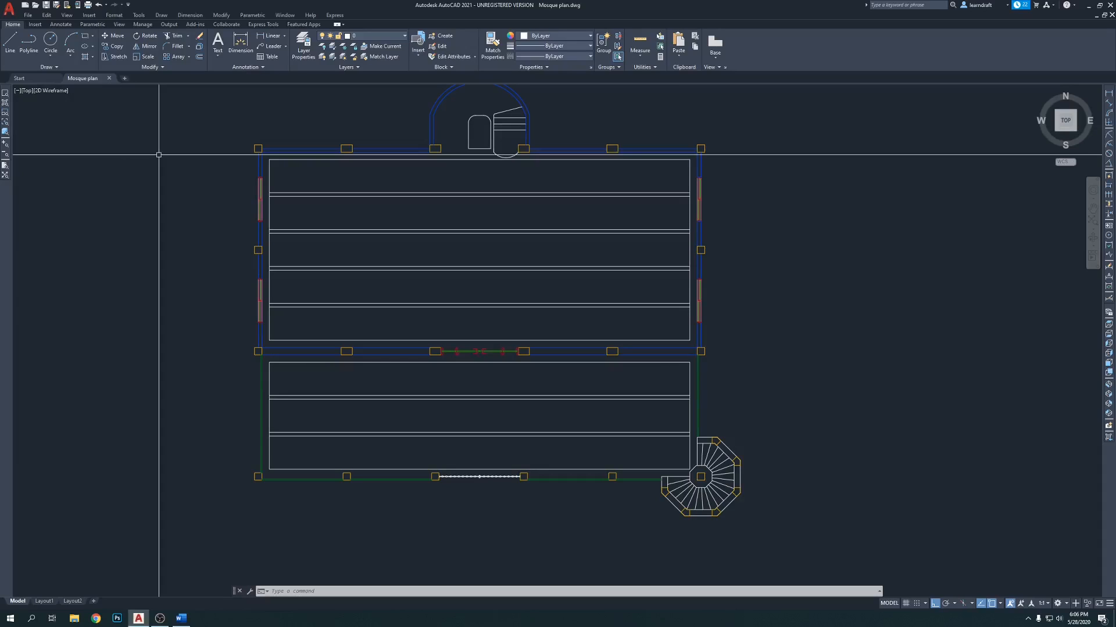
{"action": "middle_click_drag", "start_coordinate": [157, 157], "coordinate": [186, 186]}
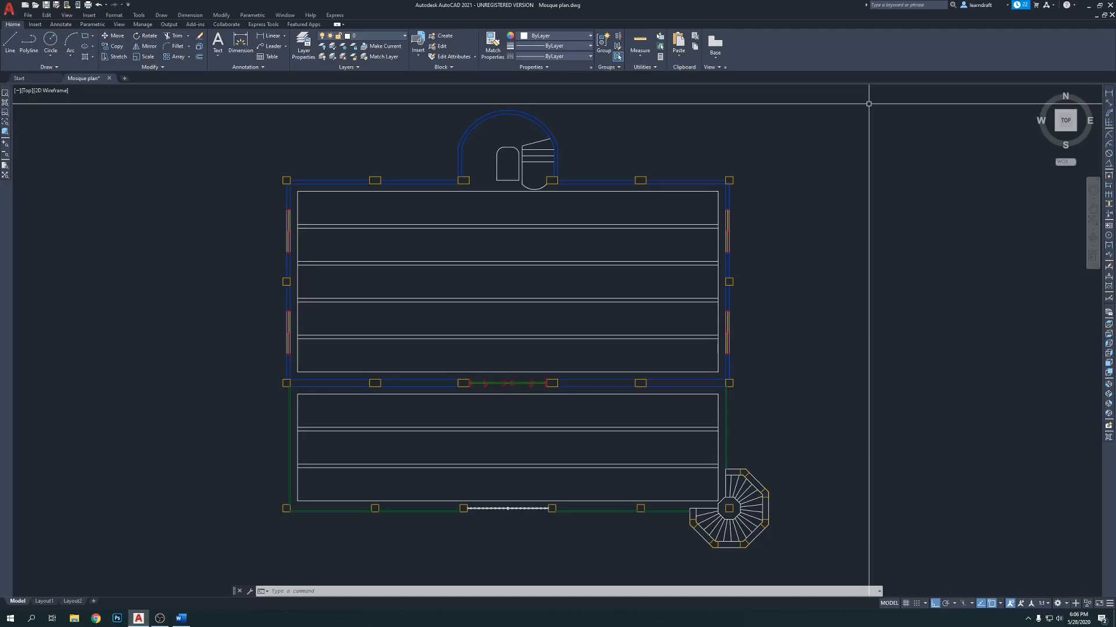
{"action": "mouse_move", "coordinate": [855, 104]}
{"action": "middle_mouse_down"}
{"action": "mouse_move", "coordinate": [822, 130]}
{"action": "mouse_move", "coordinate": [820, 182]}
{"action": "middle_mouse_up"}
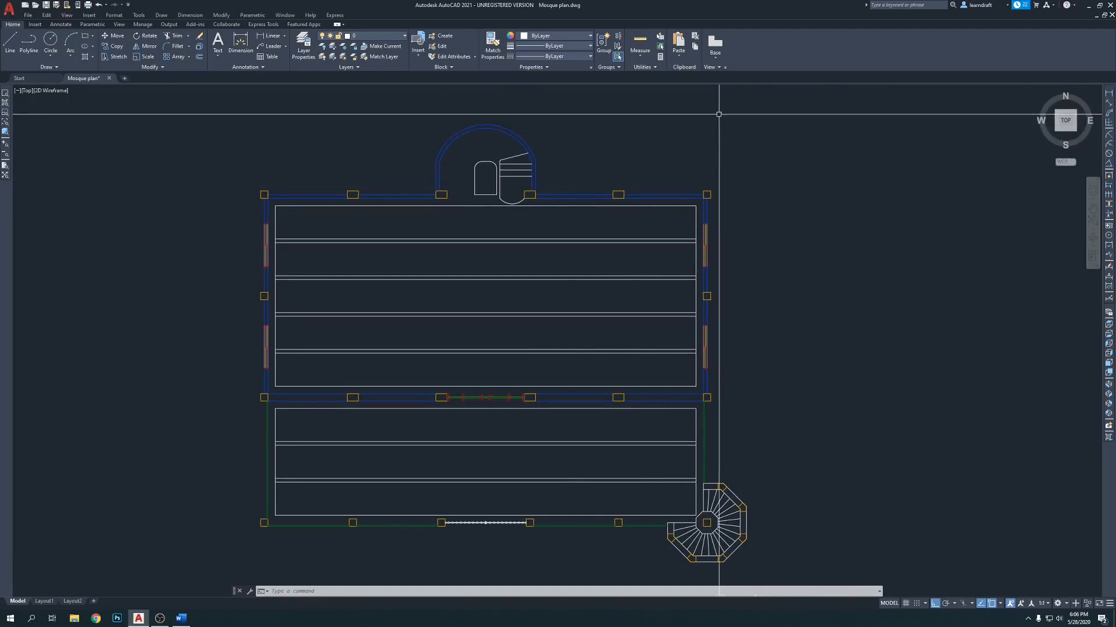
{"action": "middle_click_drag", "start_coordinate": [719, 114], "coordinate": [746, 123]}
{"action": "scroll", "coordinate": [747, 123], "scroll_direction": "up", "scroll_amount": 2}
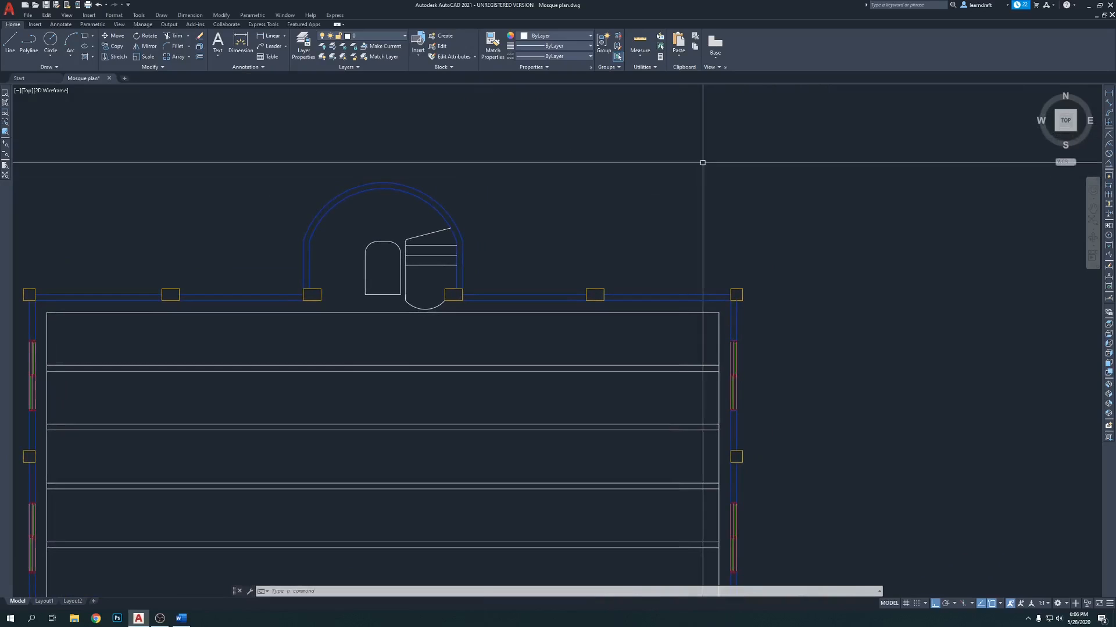
Step: Create a new layer named DLI
{"action": "scroll", "coordinate": [607, 177], "scroll_direction": "down", "scroll_amount": 2}
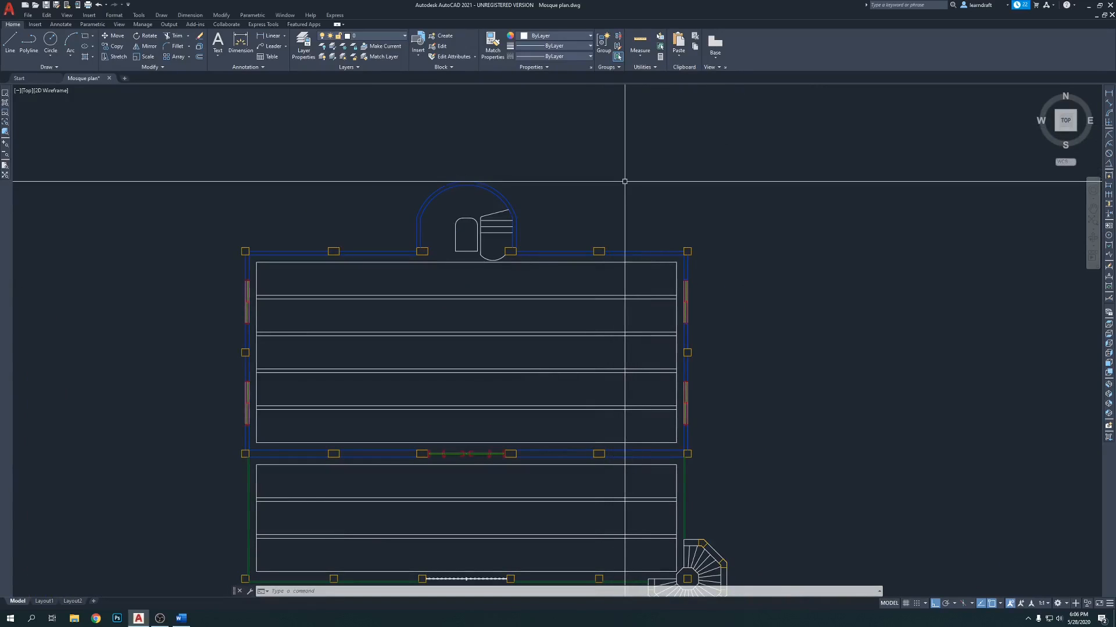
{"action": "key", "text": "Escape"}
{"action": "key", "text": "Escape"}
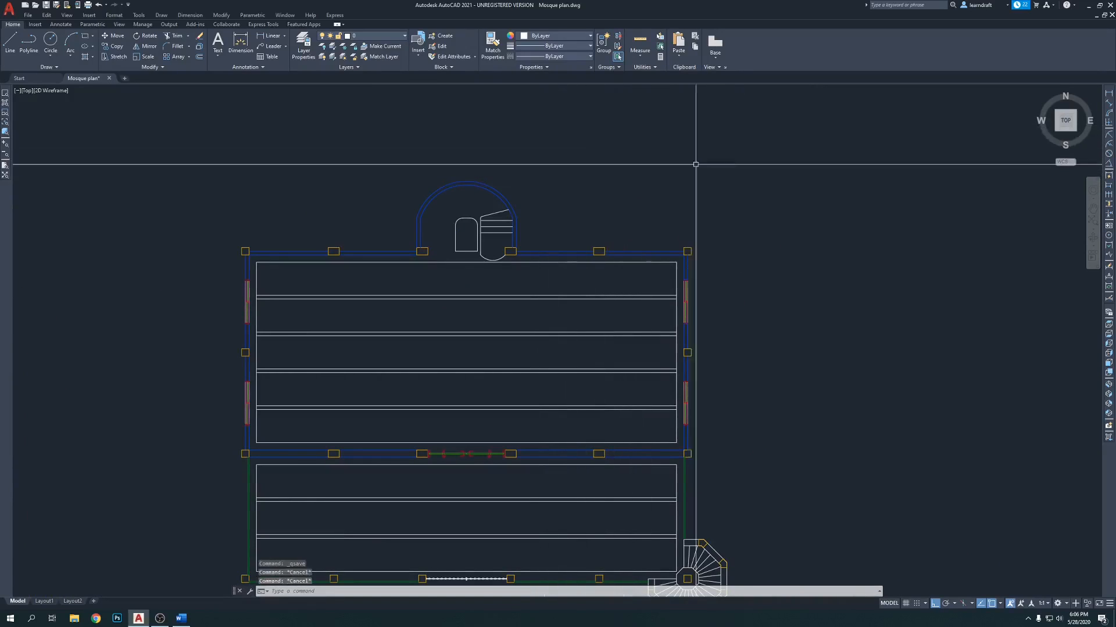
{"action": "left_click", "coordinate": [303, 45]}
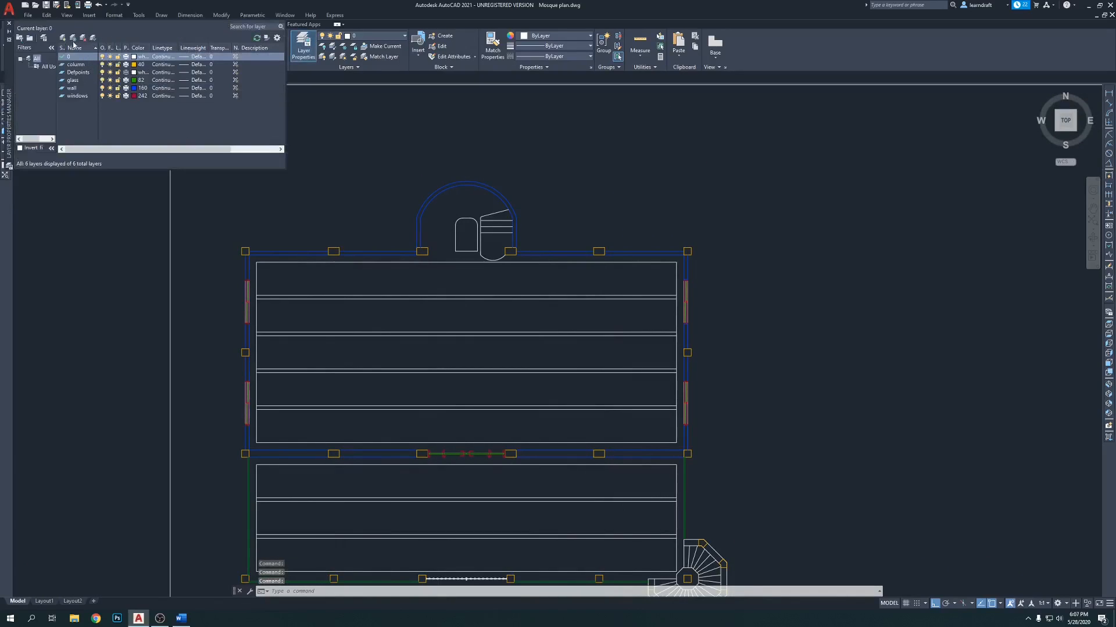
{"action": "left_click", "coordinate": [62, 39]}
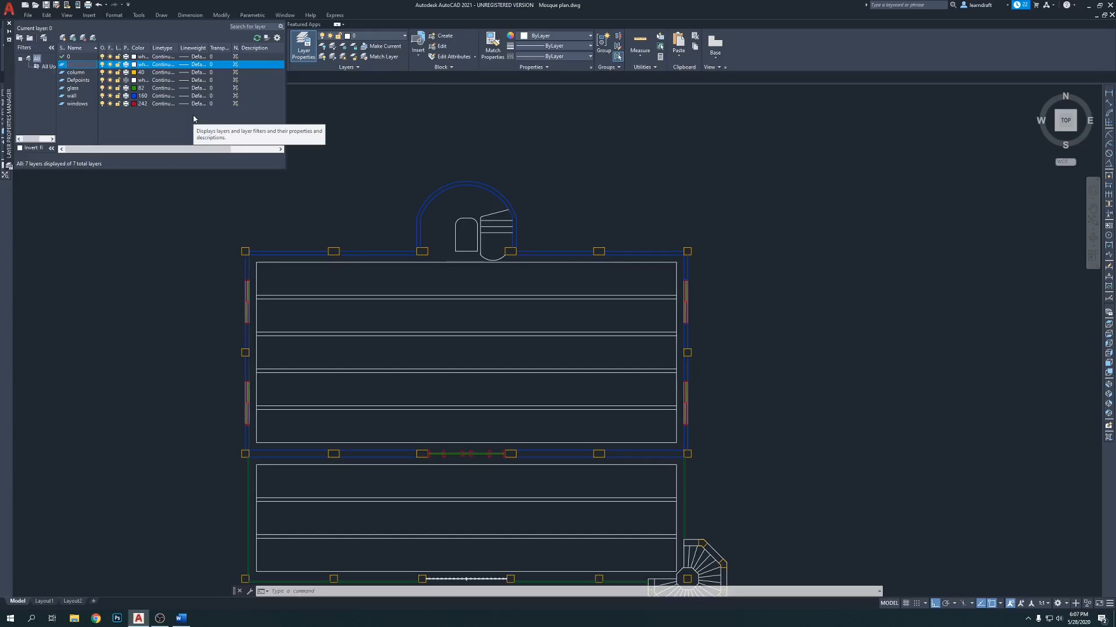
{"action": "key", "text": "super"}
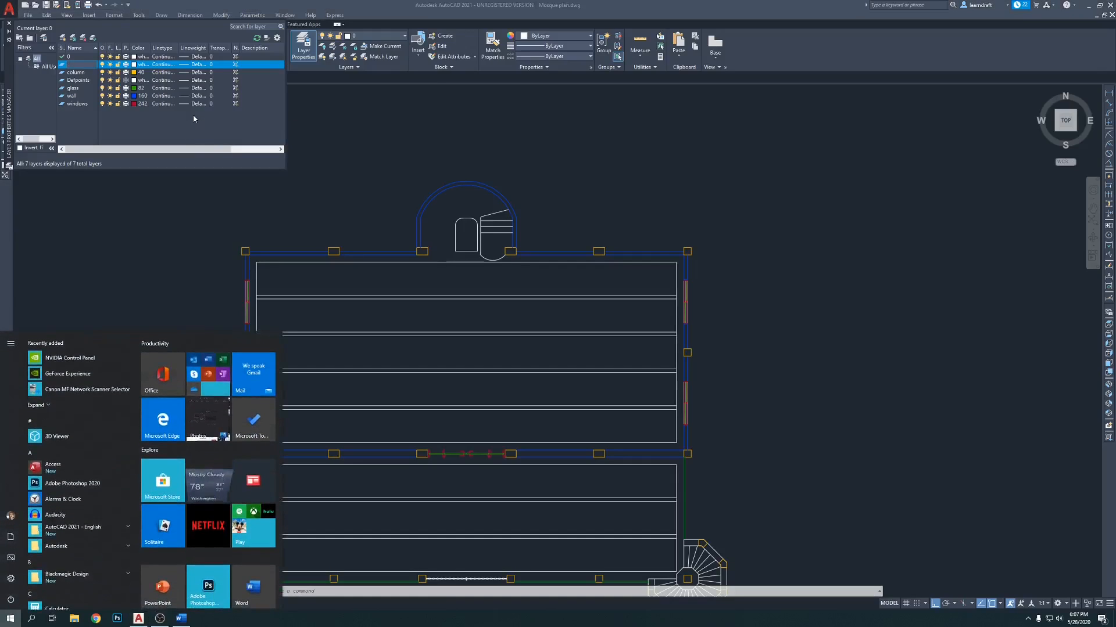
{"action": "key", "text": "super"}
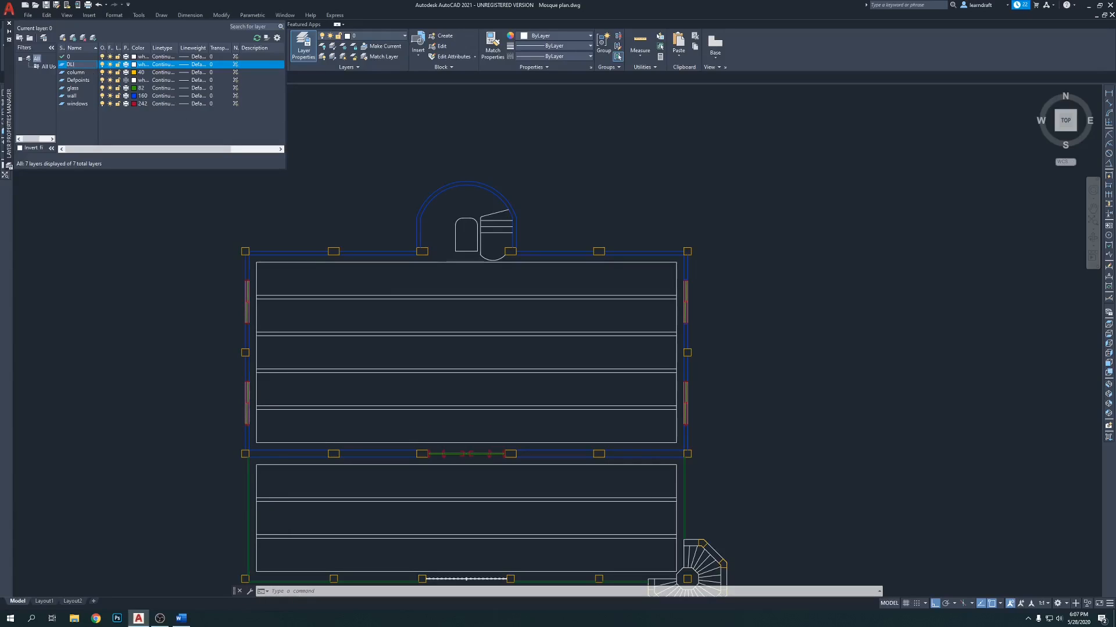
Step: Set the DLI layer's colour to index 20 and close the layer manager
{"action": "left_click", "coordinate": [134, 65]}
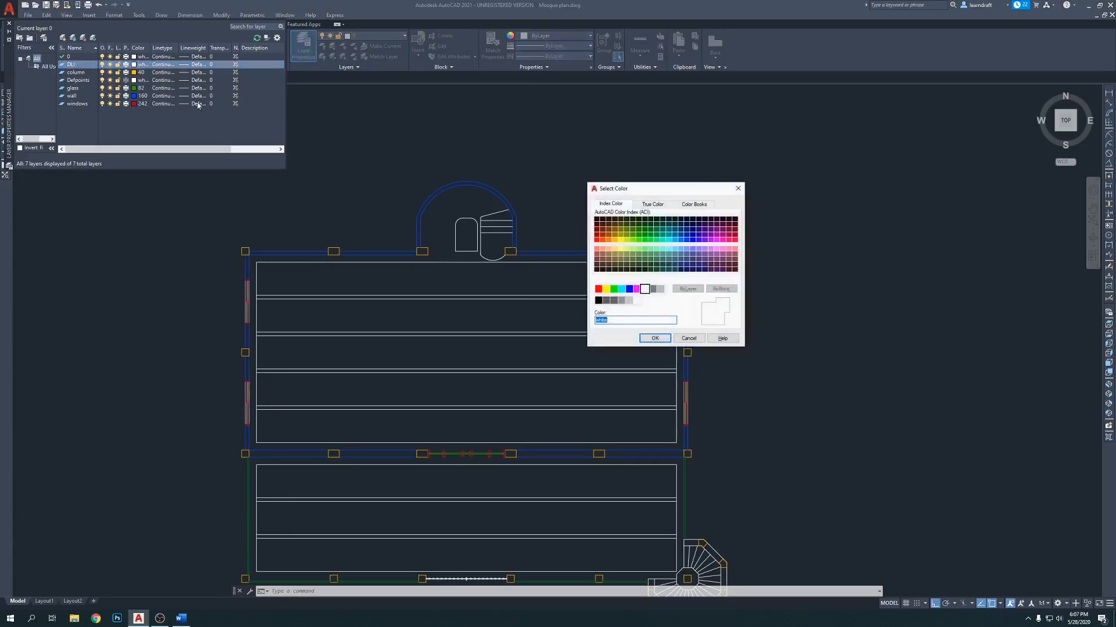
{"action": "left_click", "coordinate": [601, 240]}
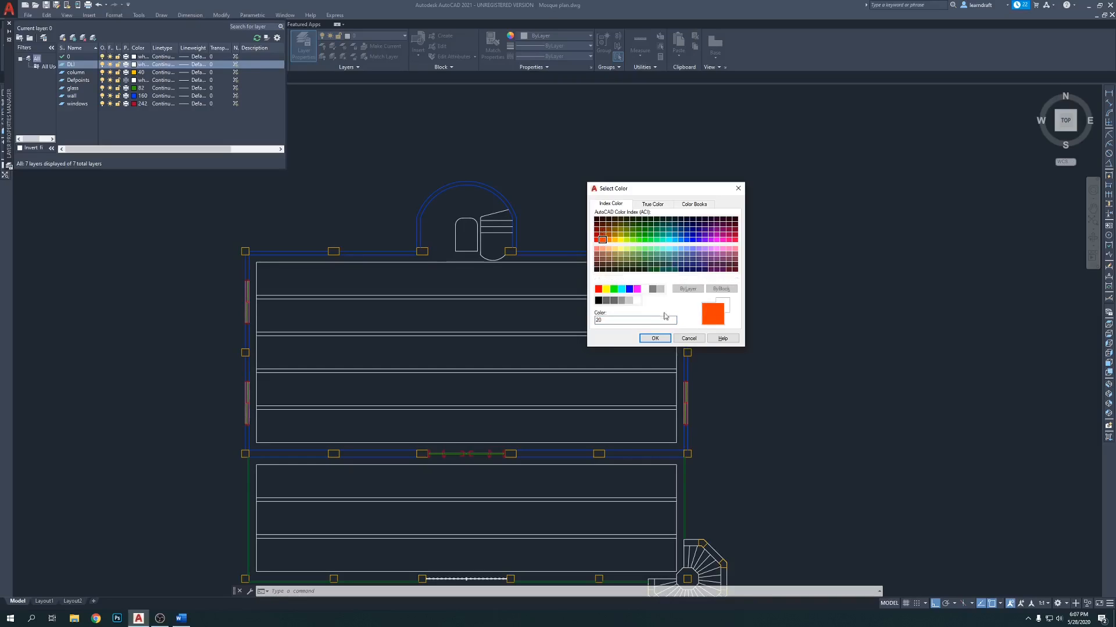
{"action": "left_click", "coordinate": [653, 341]}
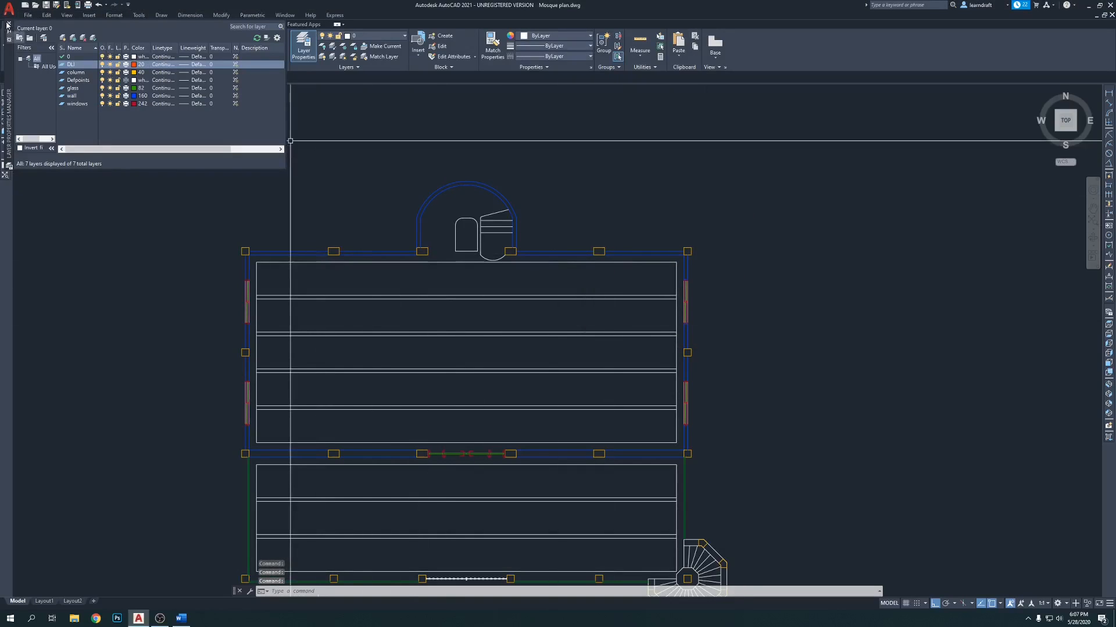
{"action": "left_click", "coordinate": [9, 23]}
{"action": "middle_click_drag", "start_coordinate": [703, 224], "coordinate": [702, 203]}
{"action": "type", "text": "dli"}
{"action": "key", "text": "Return"}
{"action": "scroll", "coordinate": [655, 244], "scroll_direction": "up", "scroll_amount": 6}
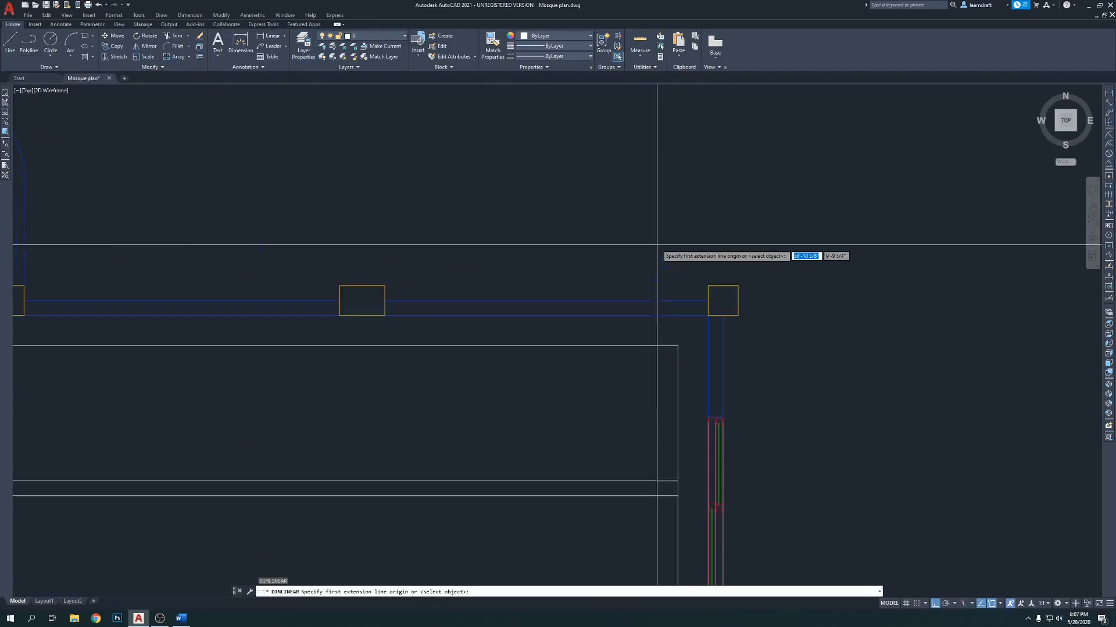
{"action": "left_click", "coordinate": [740, 284]}
{"action": "scroll", "coordinate": [642, 269], "scroll_direction": "down", "scroll_amount": 5}
{"action": "scroll", "coordinate": [433, 269], "scroll_direction": "up", "scroll_amount": 7}
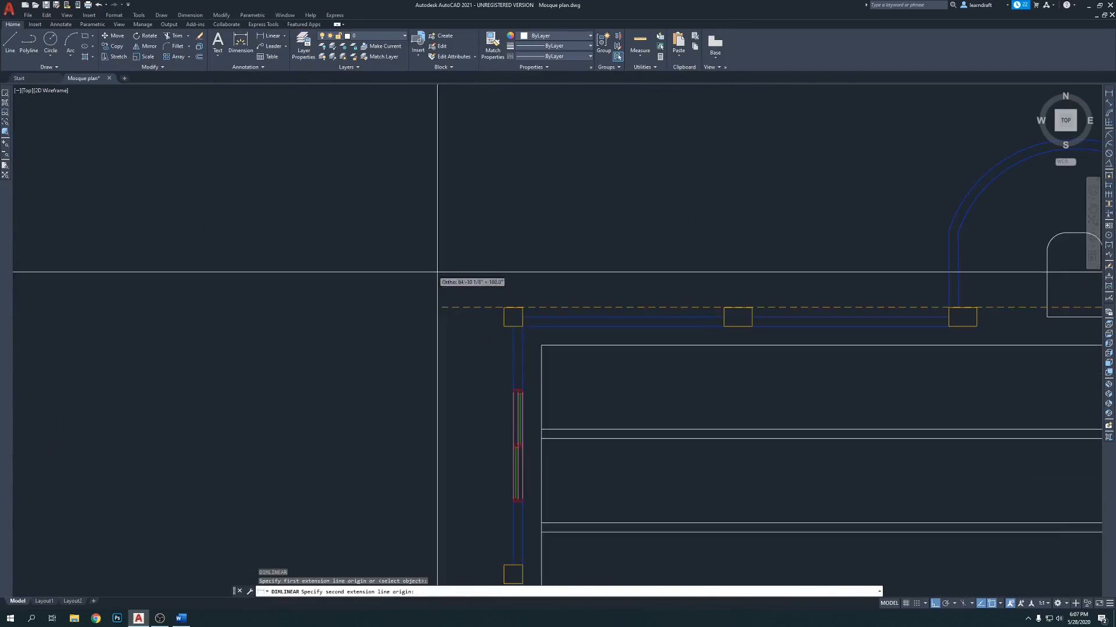
{"action": "scroll", "coordinate": [558, 164], "scroll_direction": "down", "scroll_amount": 5}
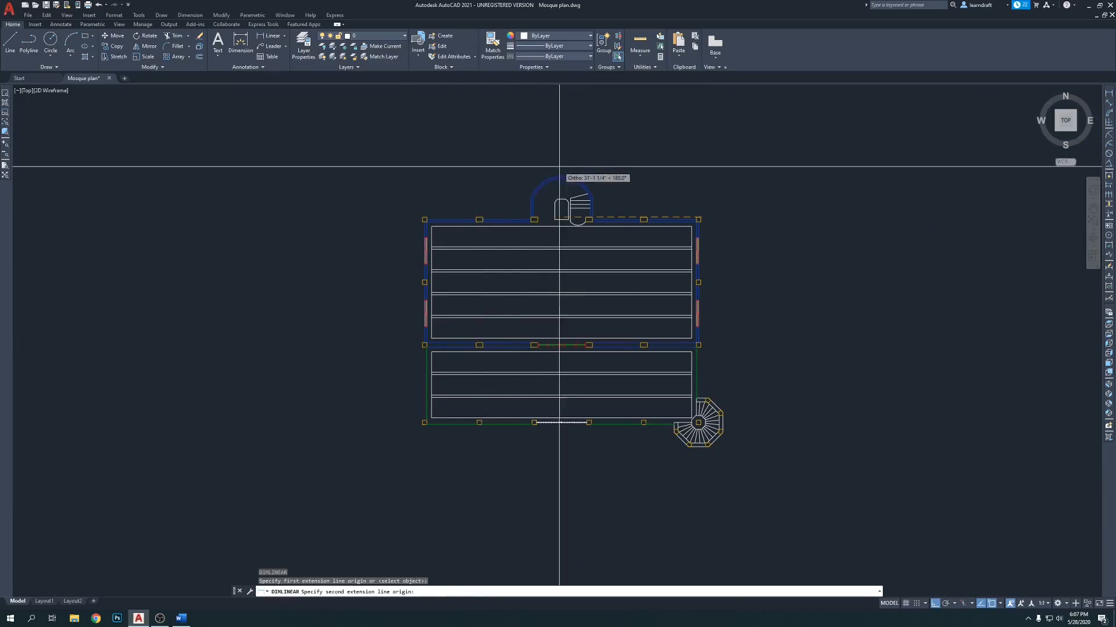
{"action": "key", "text": "Escape"}
{"action": "middle_click_drag", "start_coordinate": [668, 192], "coordinate": [621, 193]}
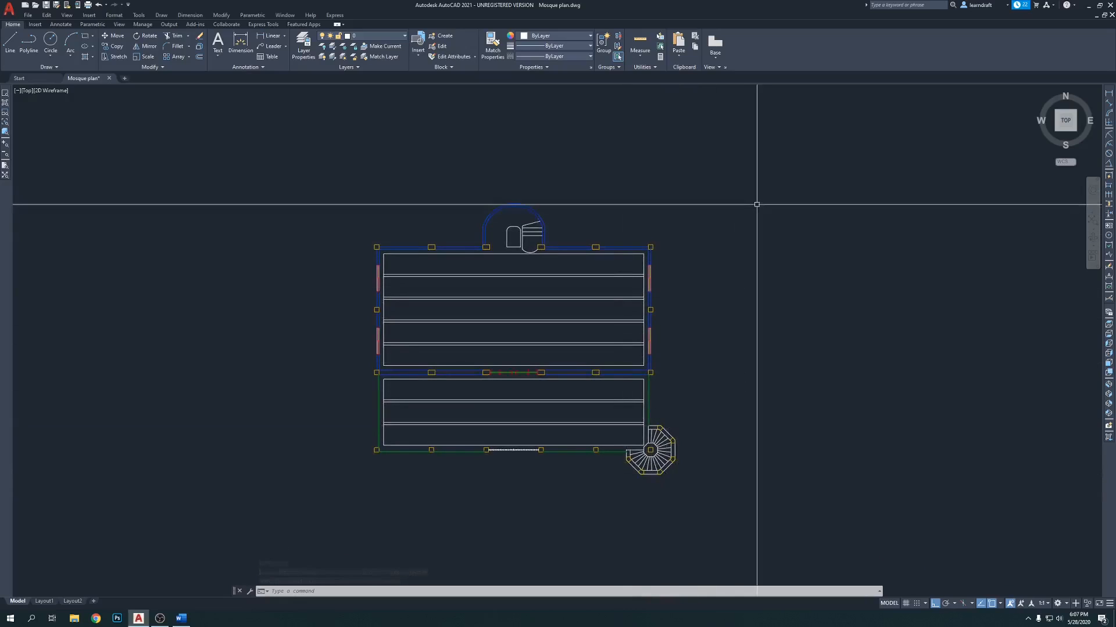
Step: Add a linear dimension across the full north side between the outer corner columns, placed above the apse
{"action": "type", "text": "dli"}
{"action": "key", "text": "Return"}
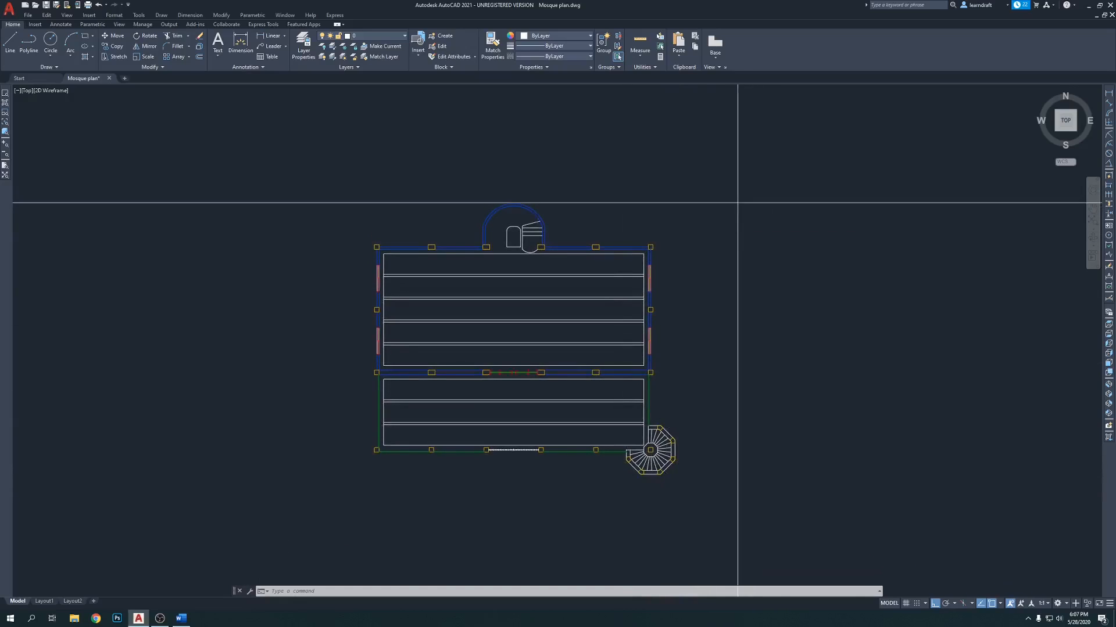
{"action": "scroll", "coordinate": [667, 238], "scroll_direction": "up", "scroll_amount": 4}
{"action": "left_click", "coordinate": [630, 254]}
{"action": "scroll", "coordinate": [691, 259], "scroll_direction": "down", "scroll_amount": 4}
{"action": "scroll", "coordinate": [292, 249], "scroll_direction": "up", "scroll_amount": 4}
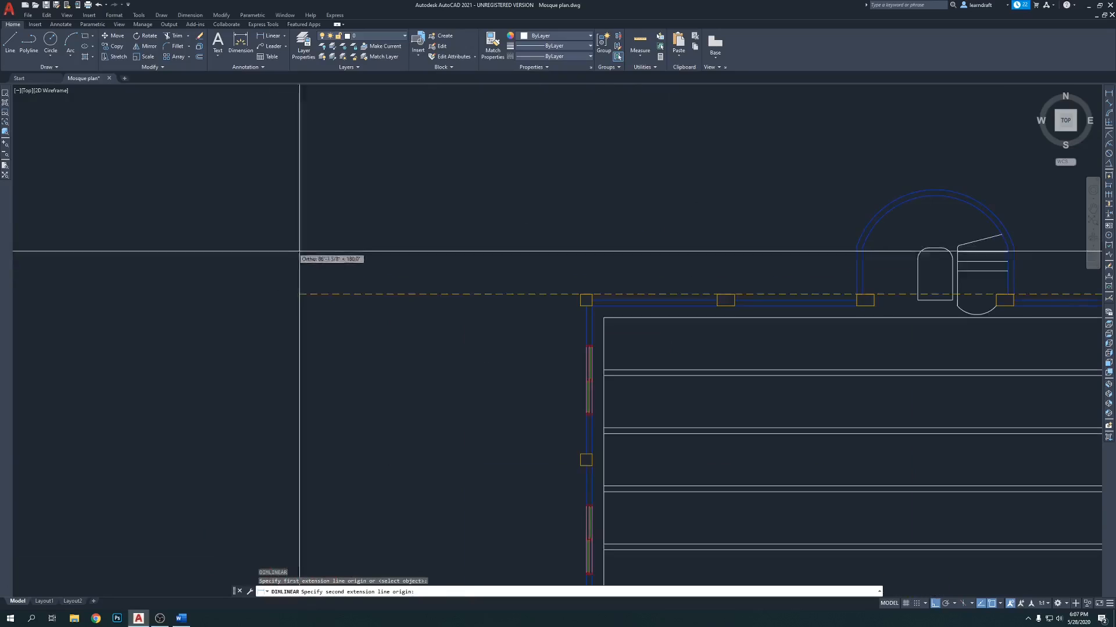
{"action": "left_click", "coordinate": [586, 300]}
{"action": "scroll", "coordinate": [559, 287], "scroll_direction": "down", "scroll_amount": 4}
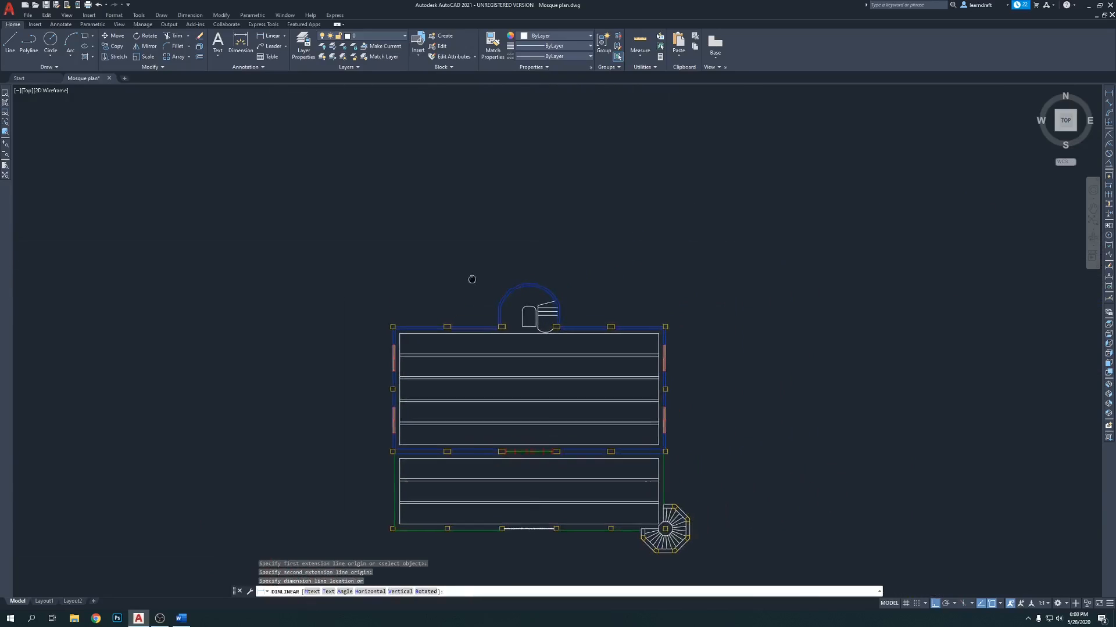
{"action": "left_click", "coordinate": [540, 269]}
Step: Modify the Standard dimension style's extension lines to extend 7/16" beyond dimension lines with a 5/16" offset from origin
{"action": "scroll", "coordinate": [524, 262], "scroll_direction": "up", "scroll_amount": 3}
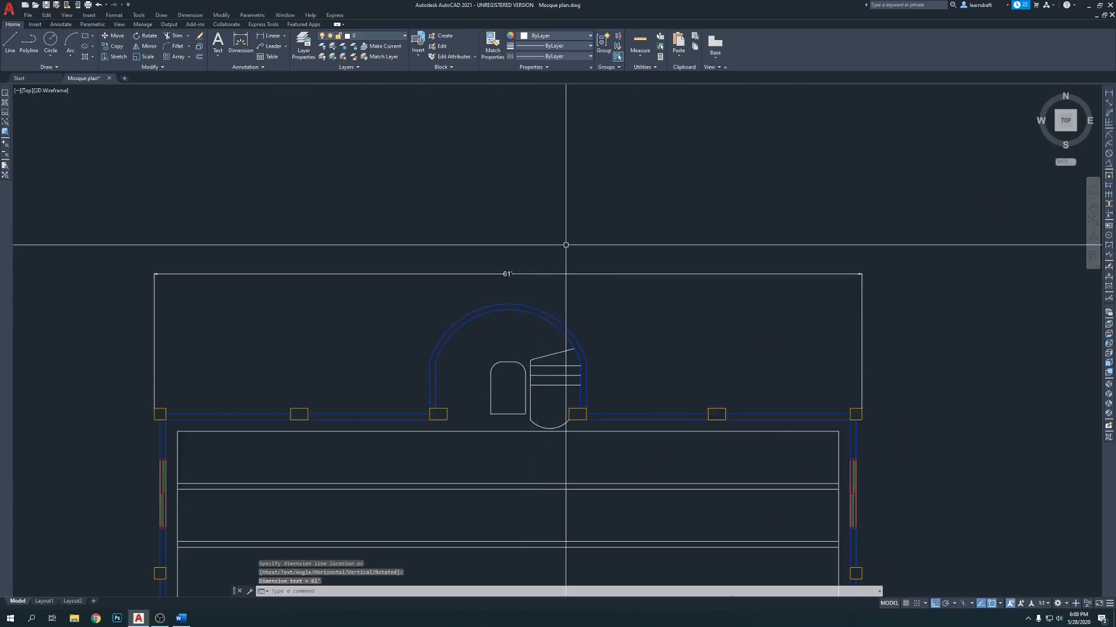
{"action": "scroll", "coordinate": [643, 324], "scroll_direction": "up", "scroll_amount": 6}
{"action": "scroll", "coordinate": [612, 348], "scroll_direction": "up", "scroll_amount": 5}
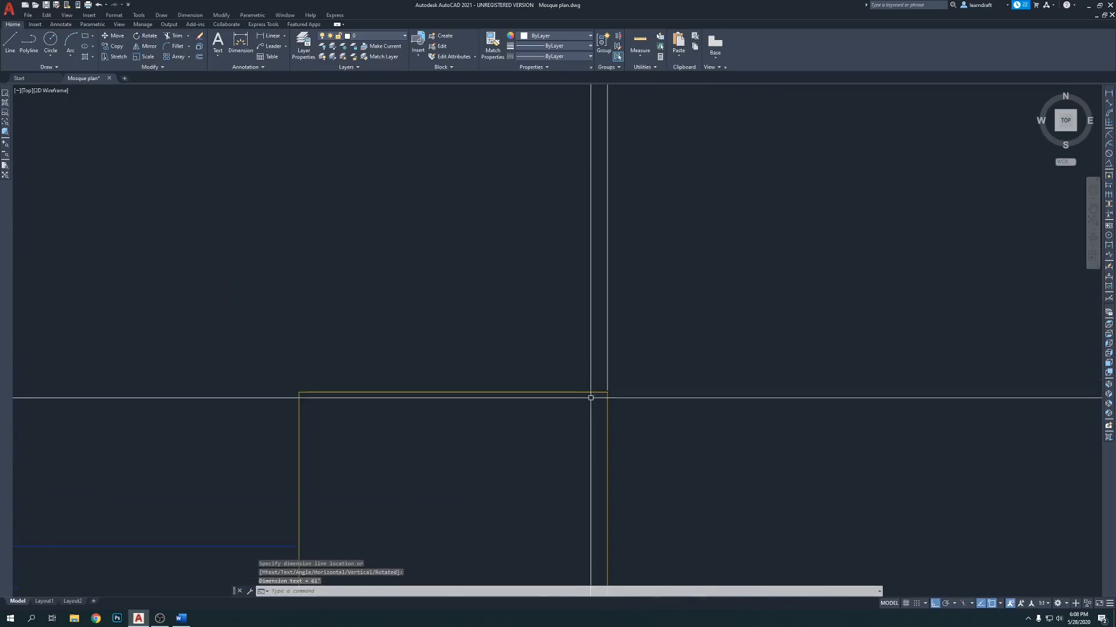
{"action": "scroll", "coordinate": [674, 245], "scroll_direction": "down", "scroll_amount": 3}
{"action": "middle_click_drag", "start_coordinate": [678, 234], "coordinate": [677, 243]}
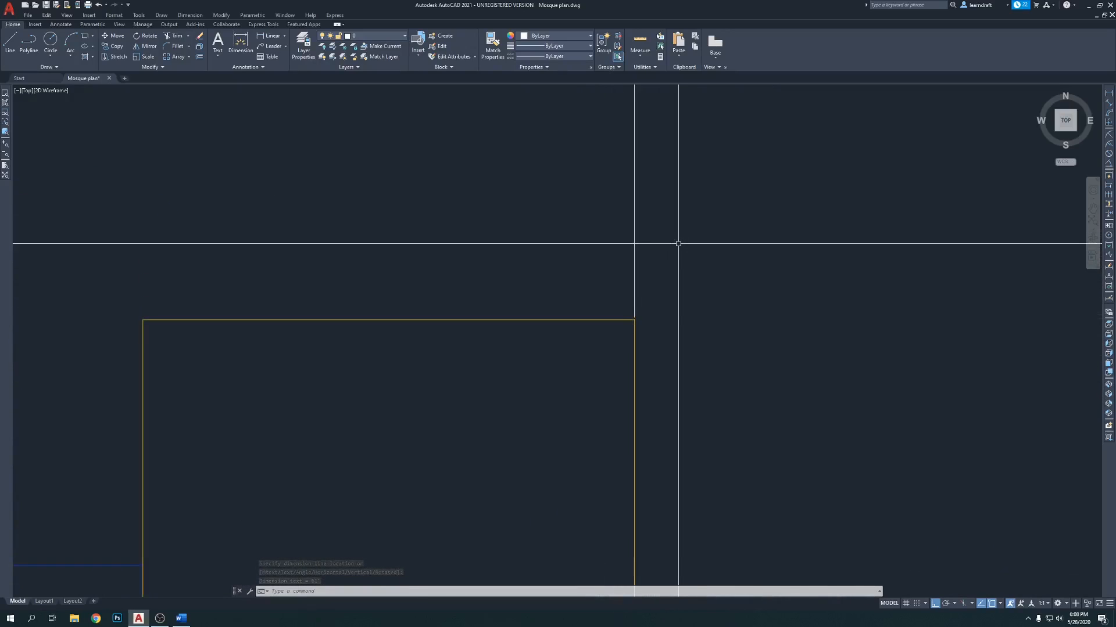
{"action": "type", "text": "d"}
{"action": "key", "text": "Return"}
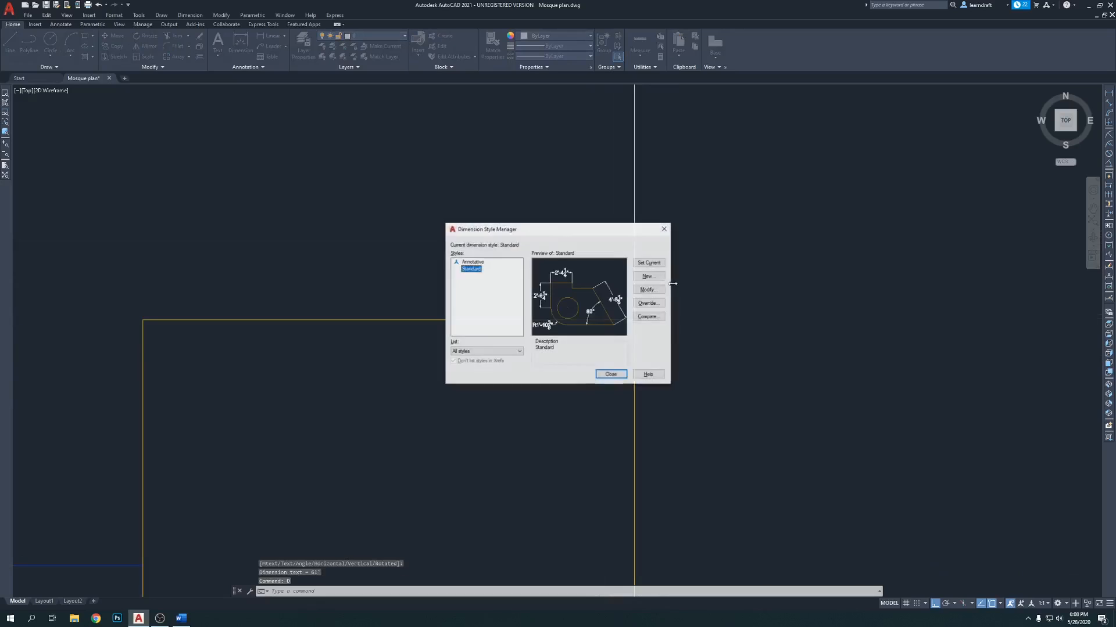
{"action": "left_click", "coordinate": [651, 290]}
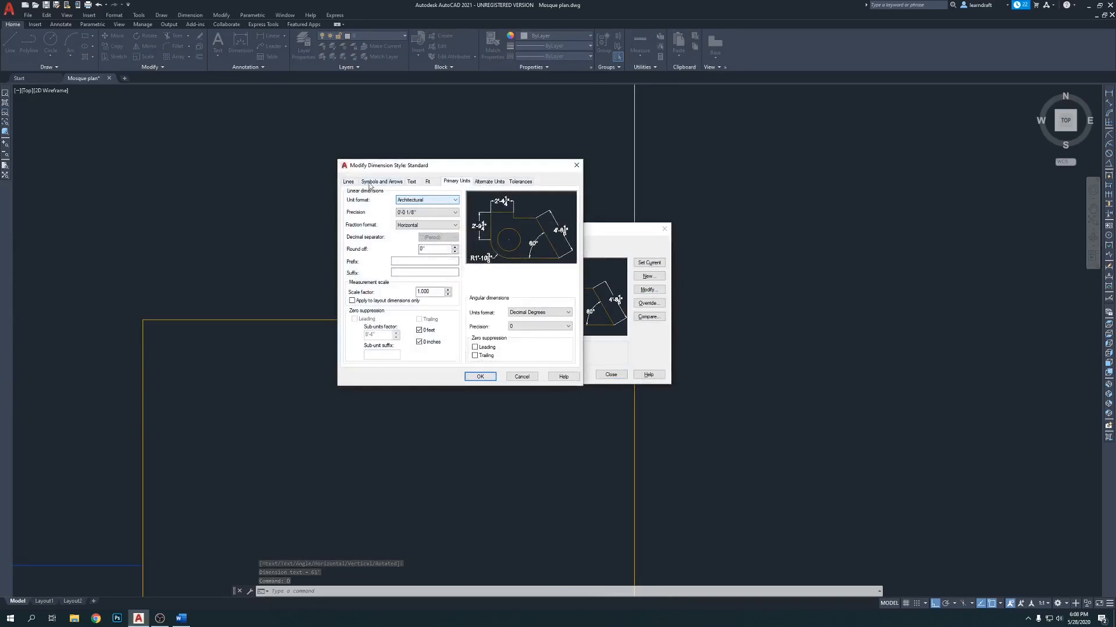
{"action": "left_click", "coordinate": [372, 183]}
{"action": "left_click", "coordinate": [350, 183]}
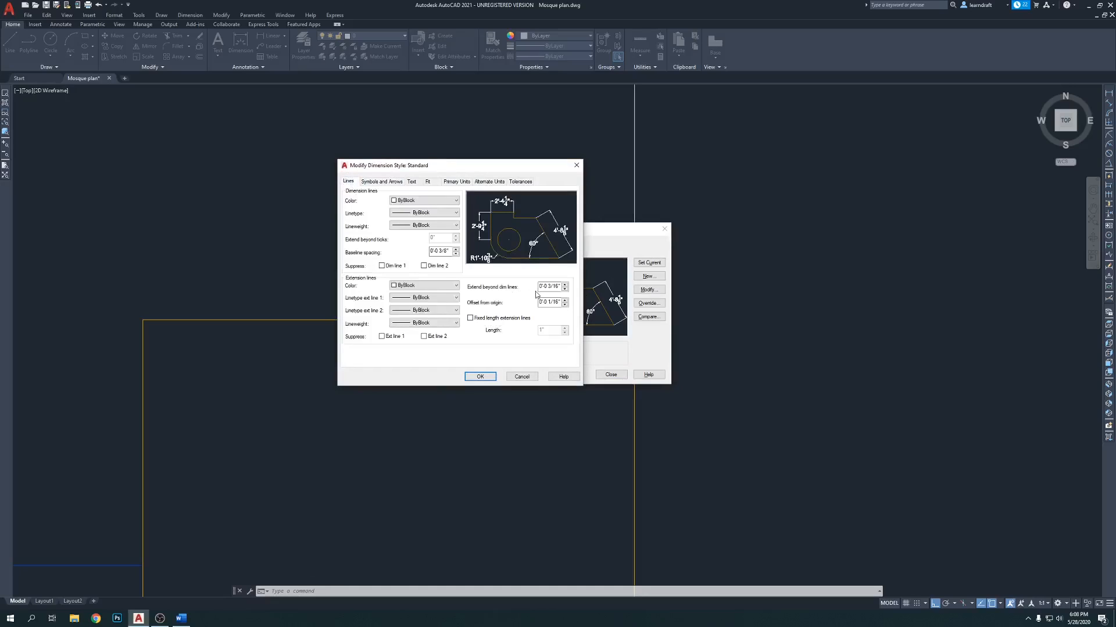
{"action": "left_click", "coordinate": [565, 285]}
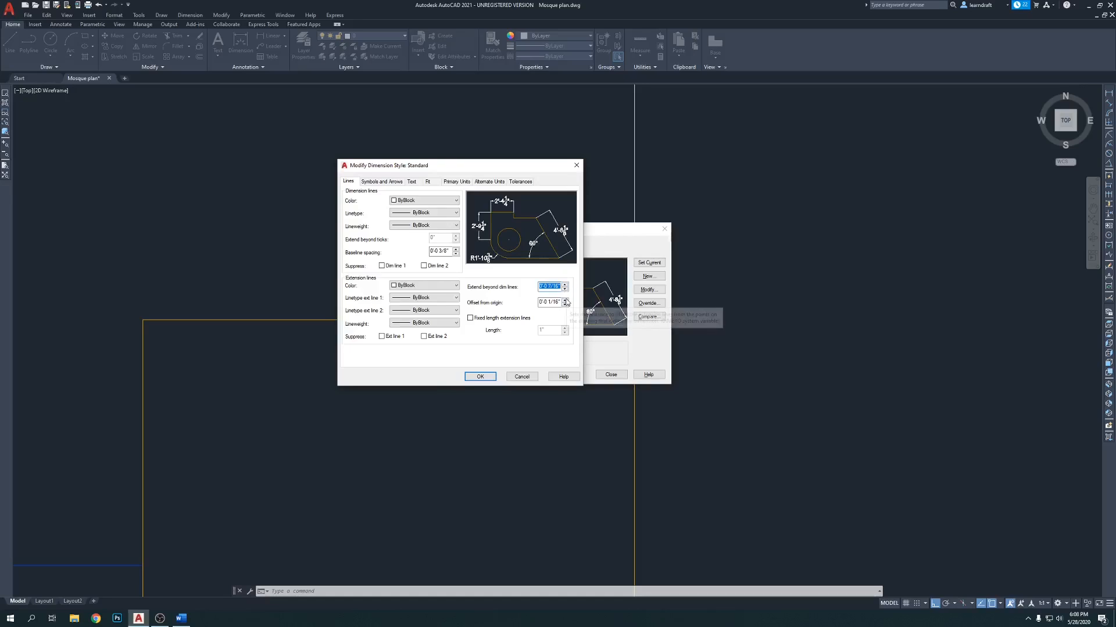
{"action": "left_click", "coordinate": [565, 300]}
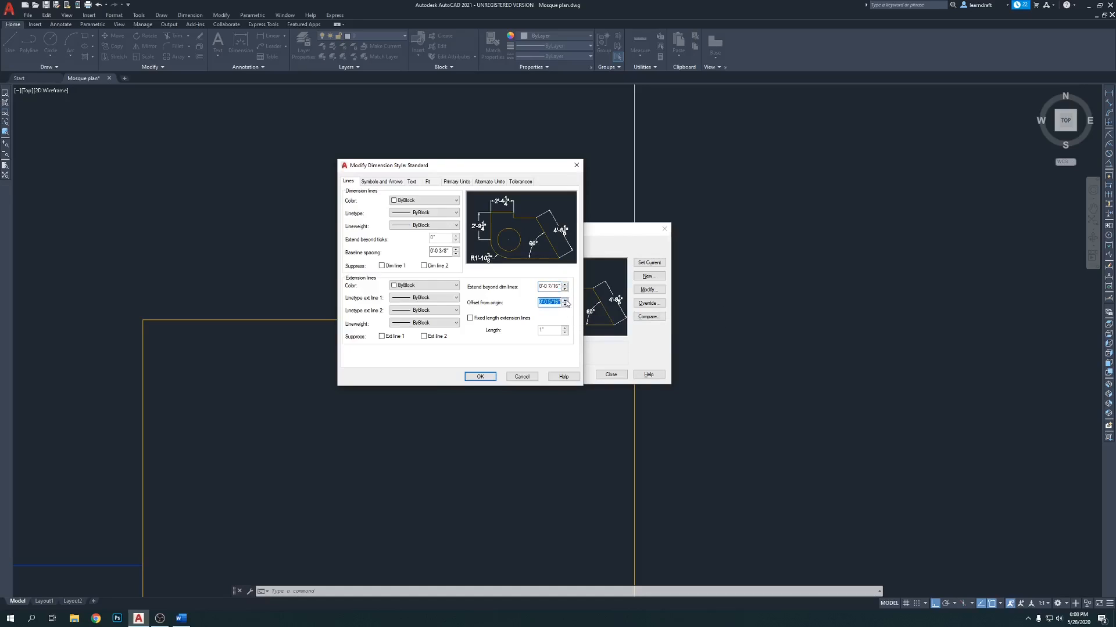
{"action": "left_click", "coordinate": [480, 376]}
{"action": "left_click", "coordinate": [615, 373]}
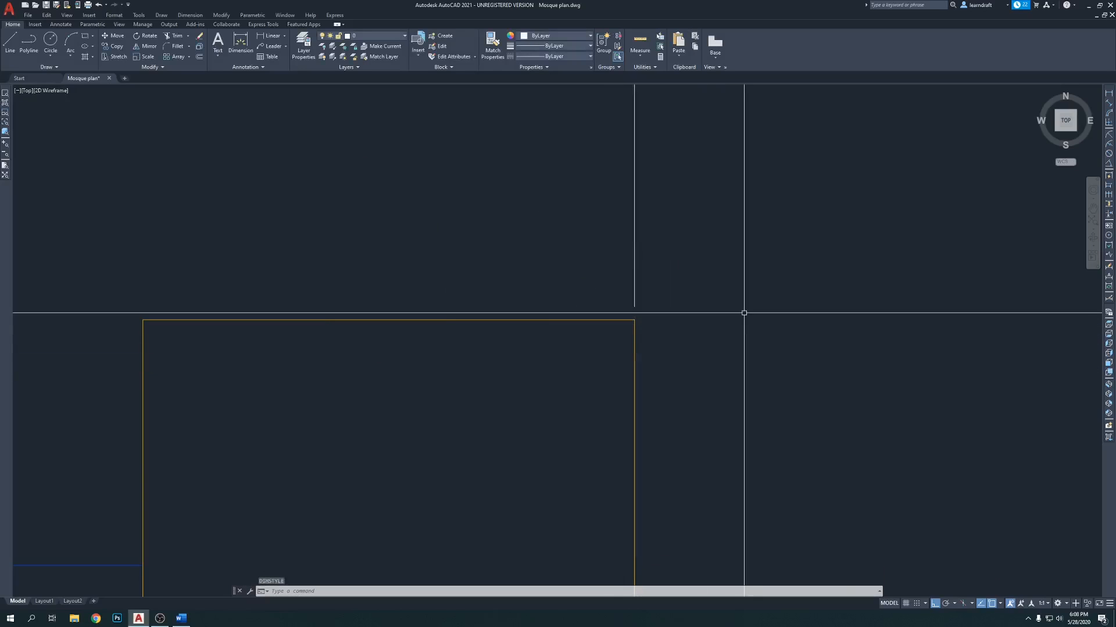
Step: Set the Standard dimension style's extension line offset from origin to 9/16"
{"action": "scroll", "coordinate": [645, 305], "scroll_direction": "down", "scroll_amount": 4}
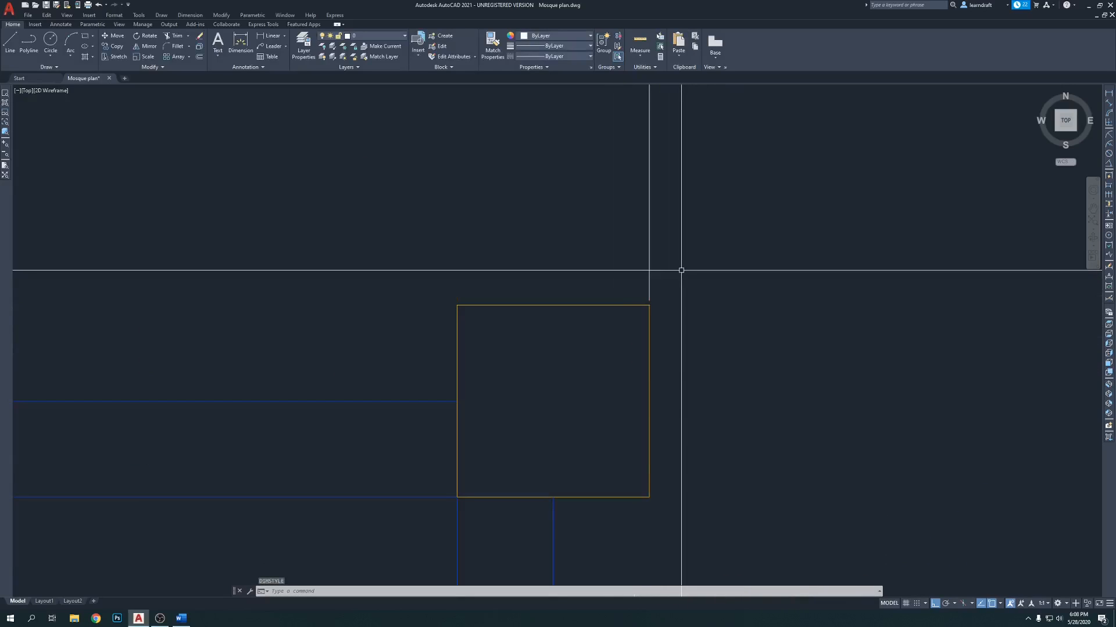
{"action": "key", "text": "Return"}
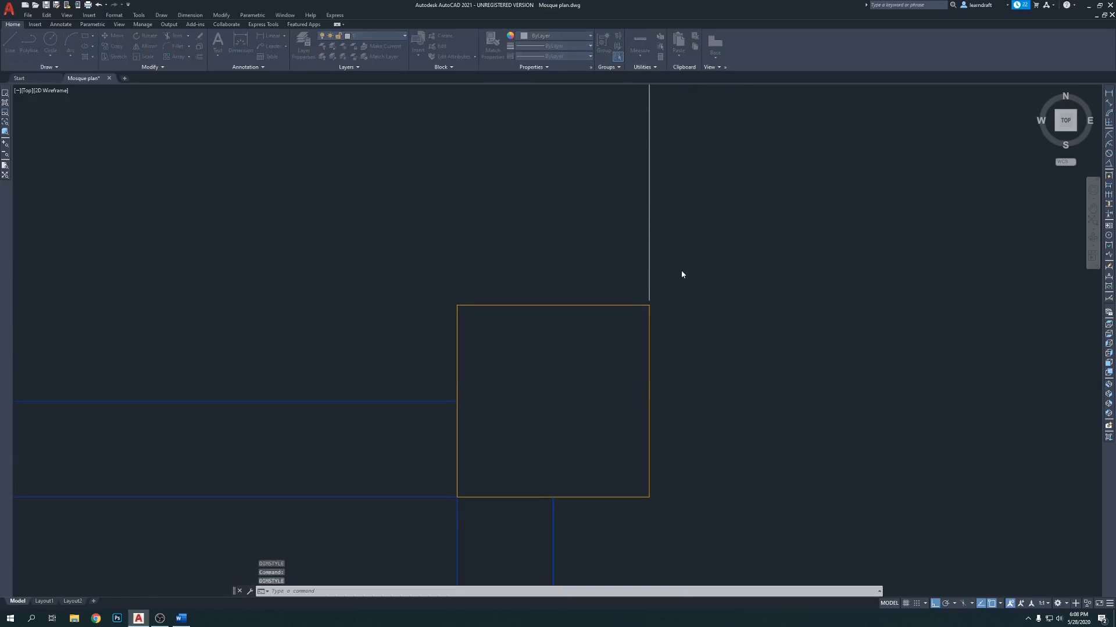
{"action": "left_click", "coordinate": [640, 290]}
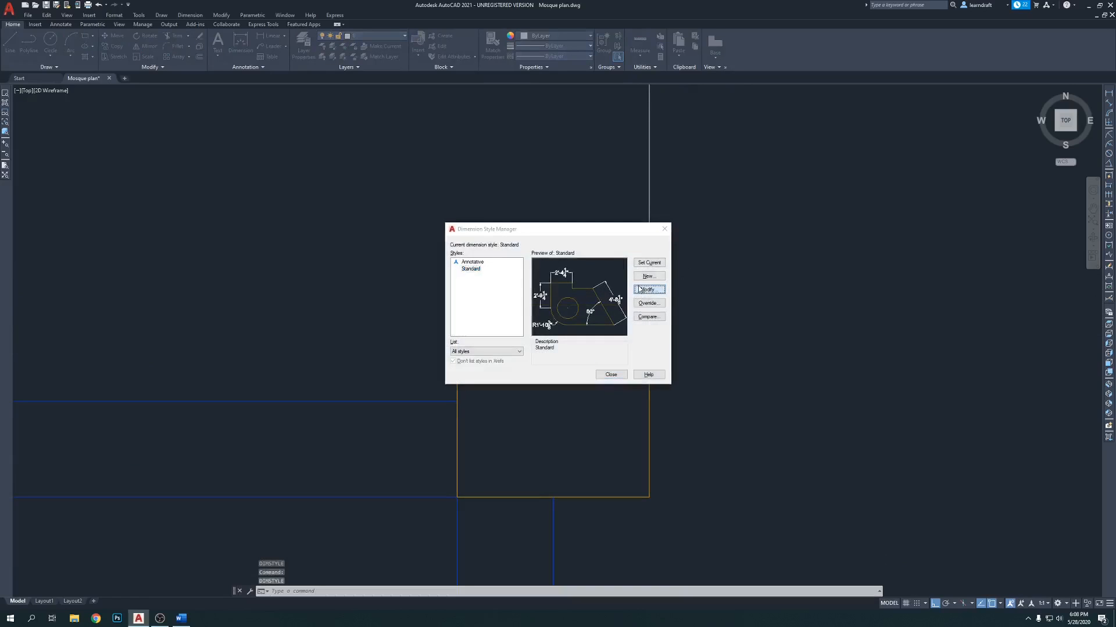
{"action": "left_click", "coordinate": [565, 301]}
{"action": "left_click", "coordinate": [564, 300]}
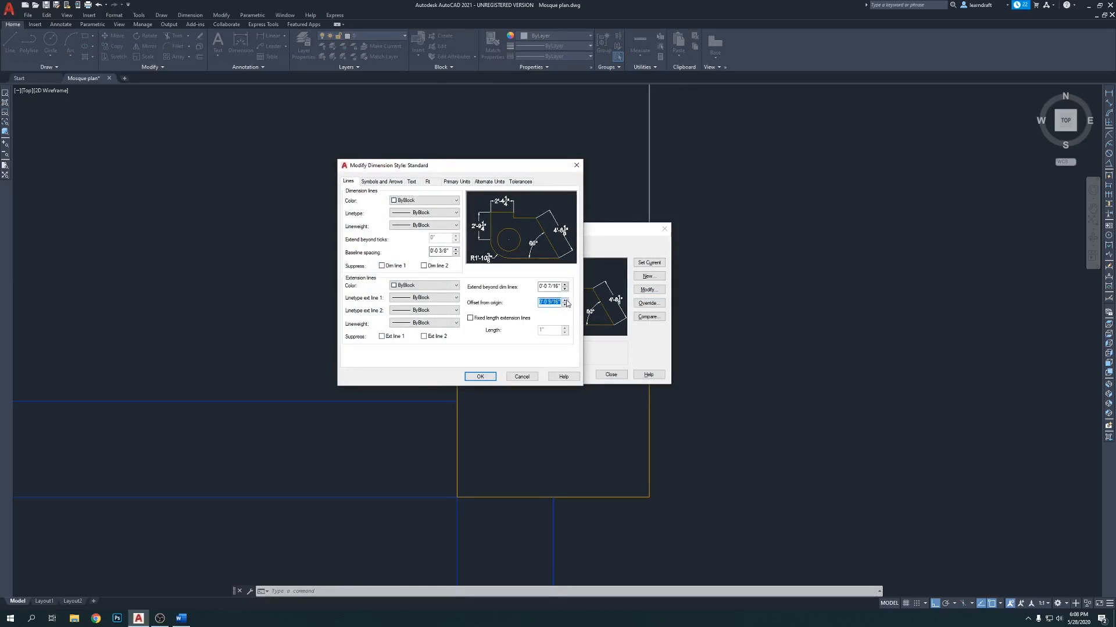
{"action": "left_click", "coordinate": [480, 378]}
{"action": "left_click", "coordinate": [611, 375]}
Step: Set the Standard dimension style's extension line offset from origin to 1"
{"action": "scroll", "coordinate": [667, 340], "scroll_direction": "down", "scroll_amount": 8}
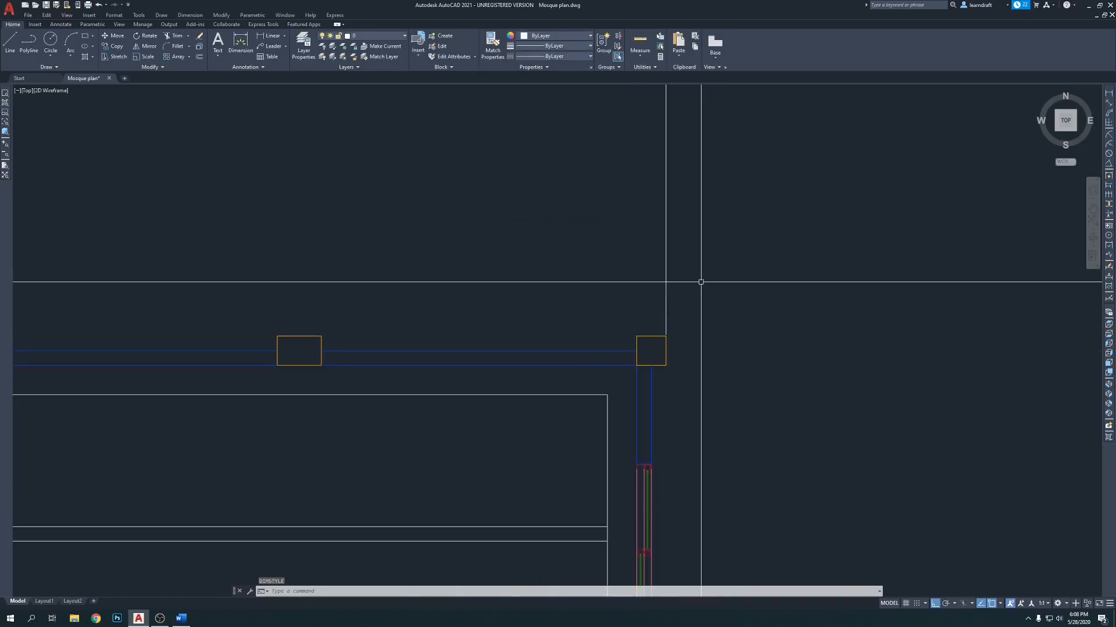
{"action": "scroll", "coordinate": [673, 299], "scroll_direction": "up", "scroll_amount": 6}
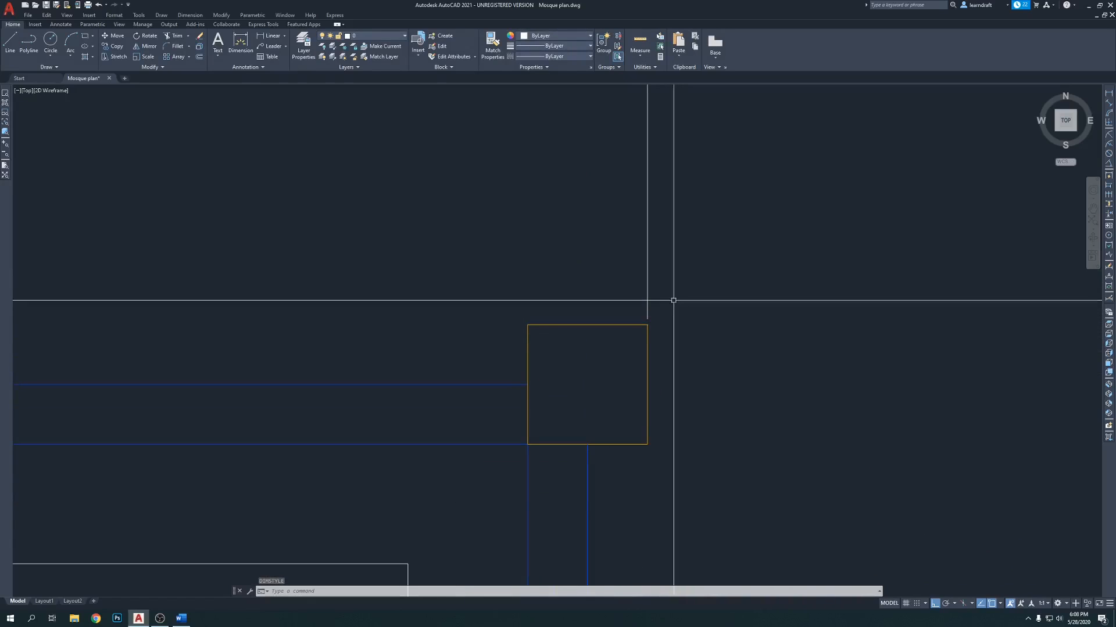
{"action": "type", "text": "d"}
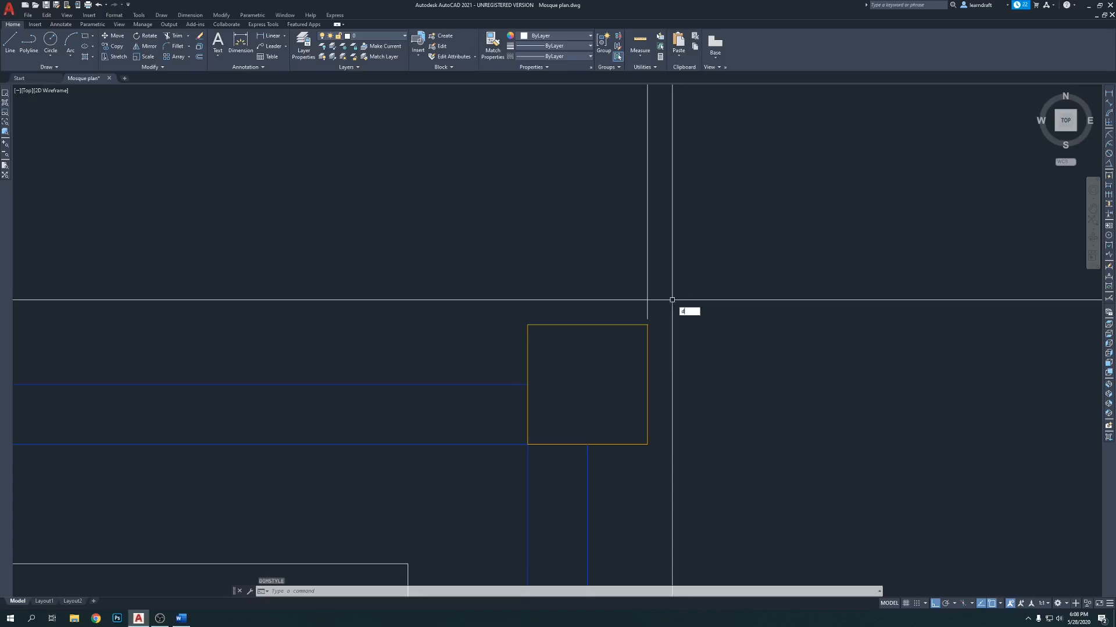
{"action": "key", "text": "Return"}
{"action": "left_click", "coordinate": [657, 294]}
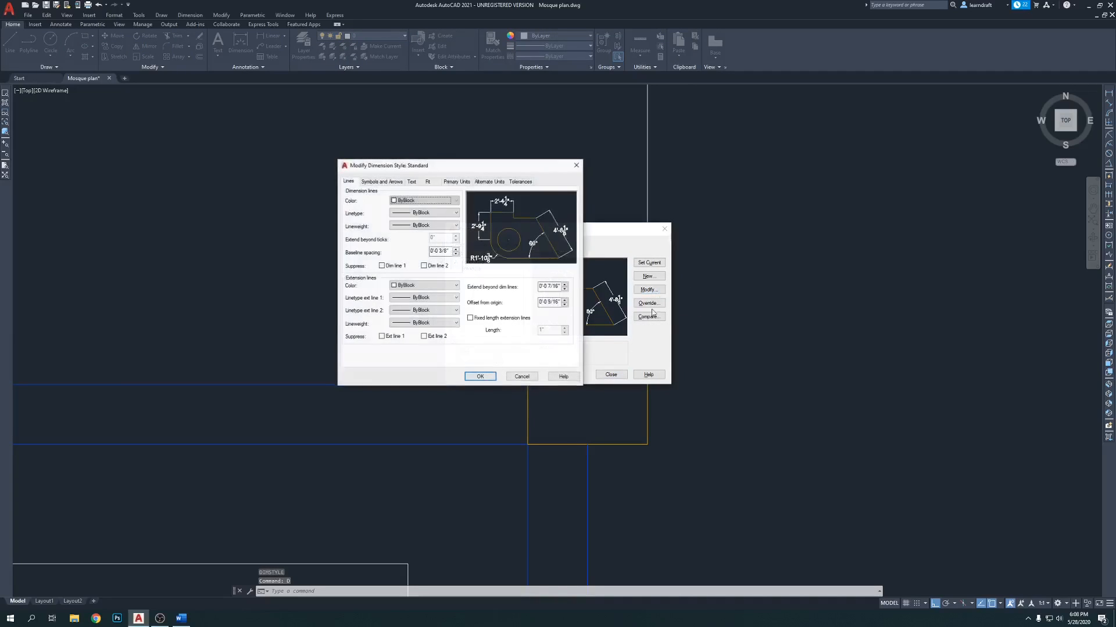
{"action": "left_click", "coordinate": [556, 303]}
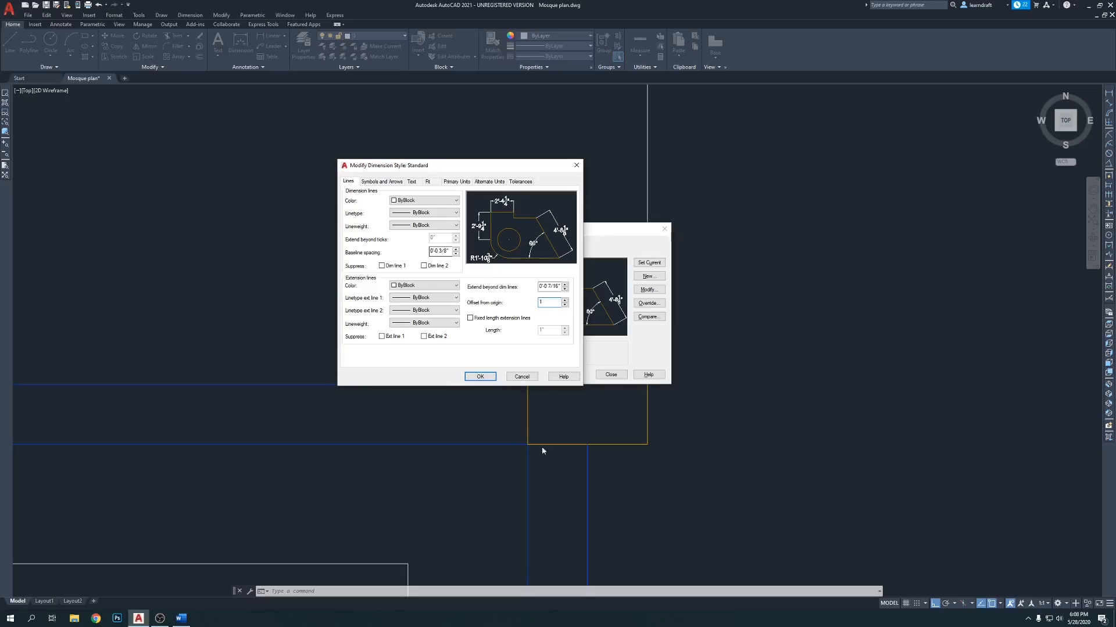
{"action": "left_click", "coordinate": [491, 377]}
{"action": "left_click", "coordinate": [609, 375]}
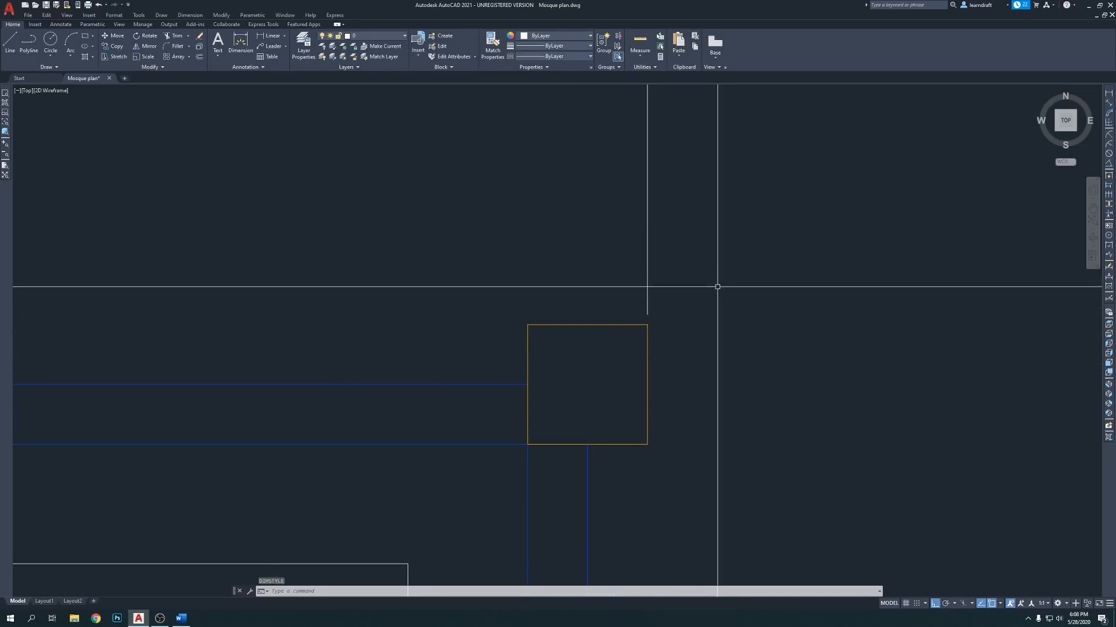
Step: Load the ACAD_ISO06W100 long-dash triple-dot linetype into the drawing
{"action": "scroll", "coordinate": [668, 319], "scroll_direction": "down", "scroll_amount": 4}
{"action": "mouse_move", "coordinate": [626, 200]}
{"action": "middle_mouse_down"}
{"action": "mouse_move", "coordinate": [630, 235]}
{"action": "mouse_move", "coordinate": [689, 304]}
{"action": "middle_mouse_up"}
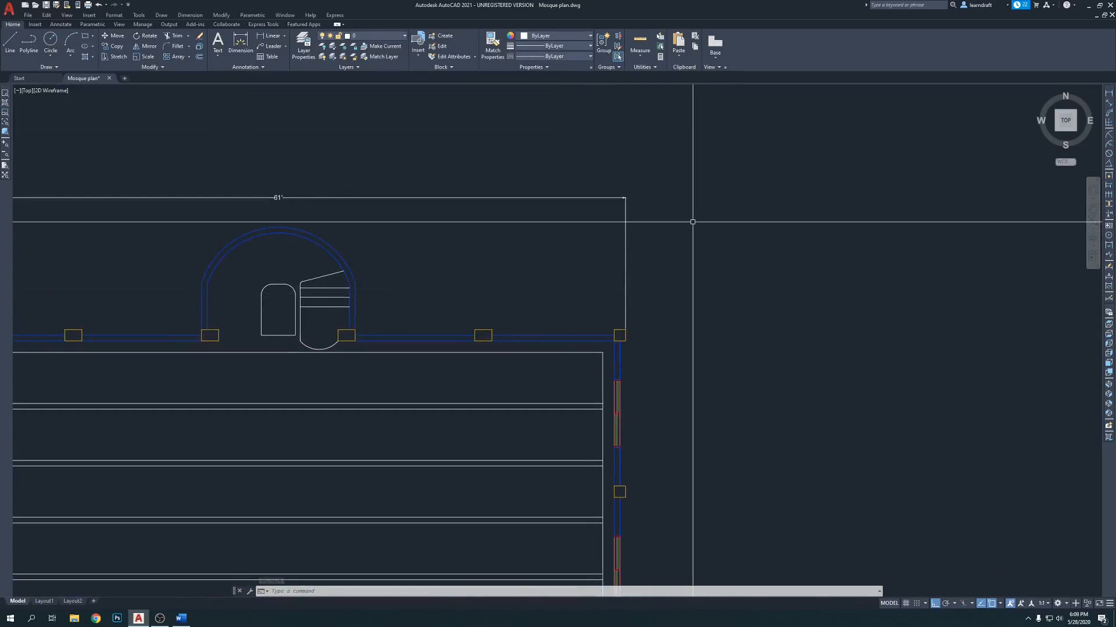
{"action": "middle_click_drag", "start_coordinate": [622, 203], "coordinate": [687, 211]}
{"action": "left_click", "coordinate": [616, 186]}
{"action": "left_click", "coordinate": [576, 229]}
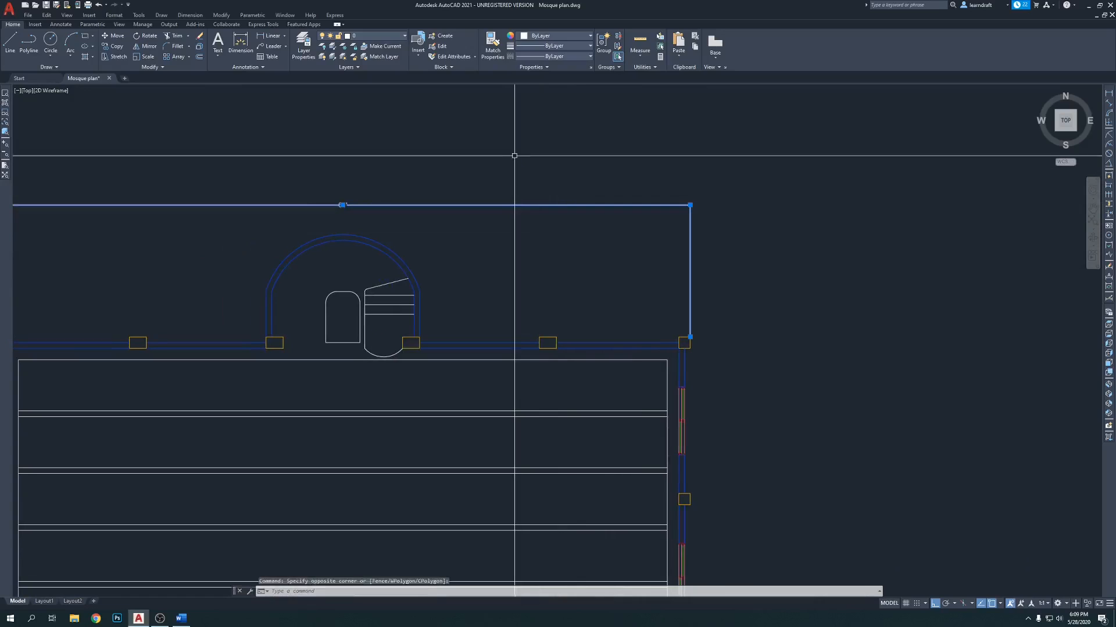
{"action": "left_click", "coordinate": [571, 46]}
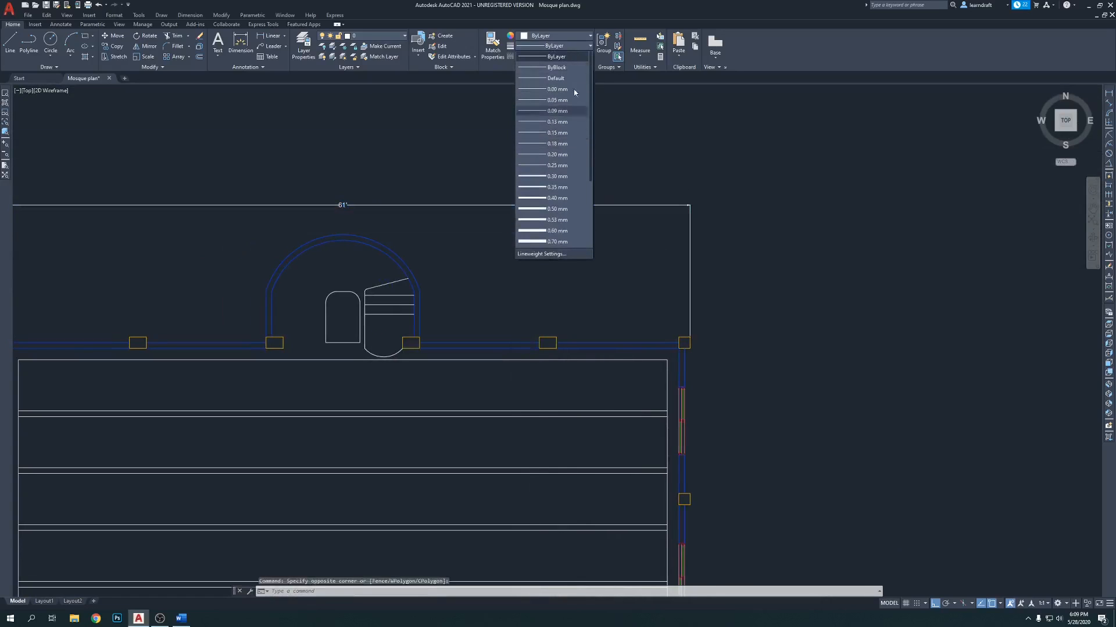
{"action": "left_click", "coordinate": [574, 57]}
{"action": "left_click", "coordinate": [574, 59]}
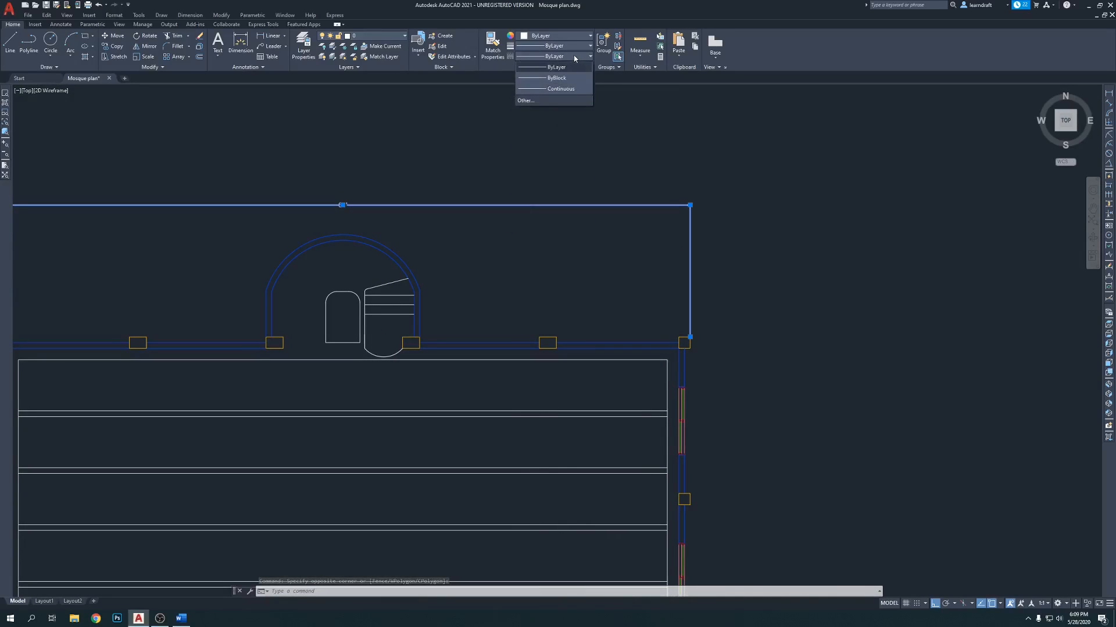
{"action": "left_click", "coordinate": [574, 57]}
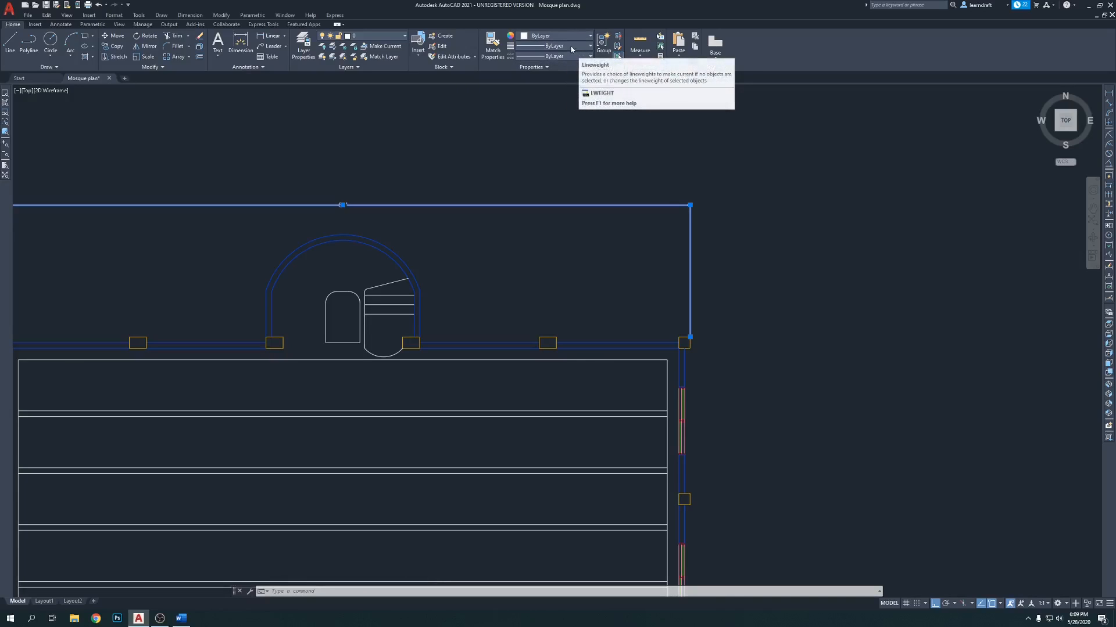
{"action": "left_click", "coordinate": [569, 58]}
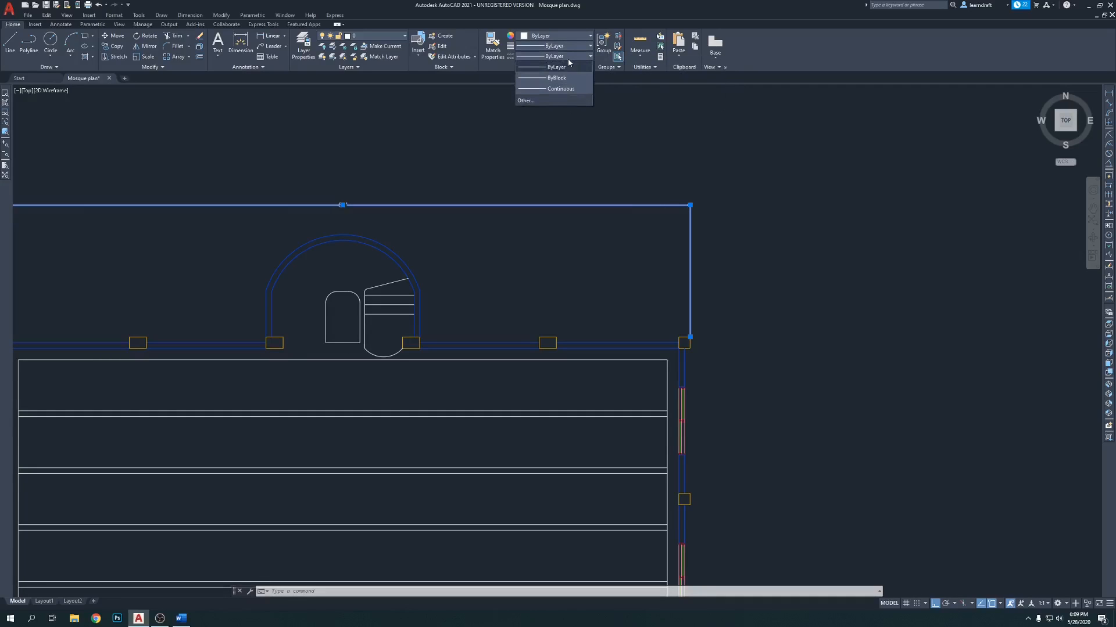
{"action": "left_click", "coordinate": [535, 101]}
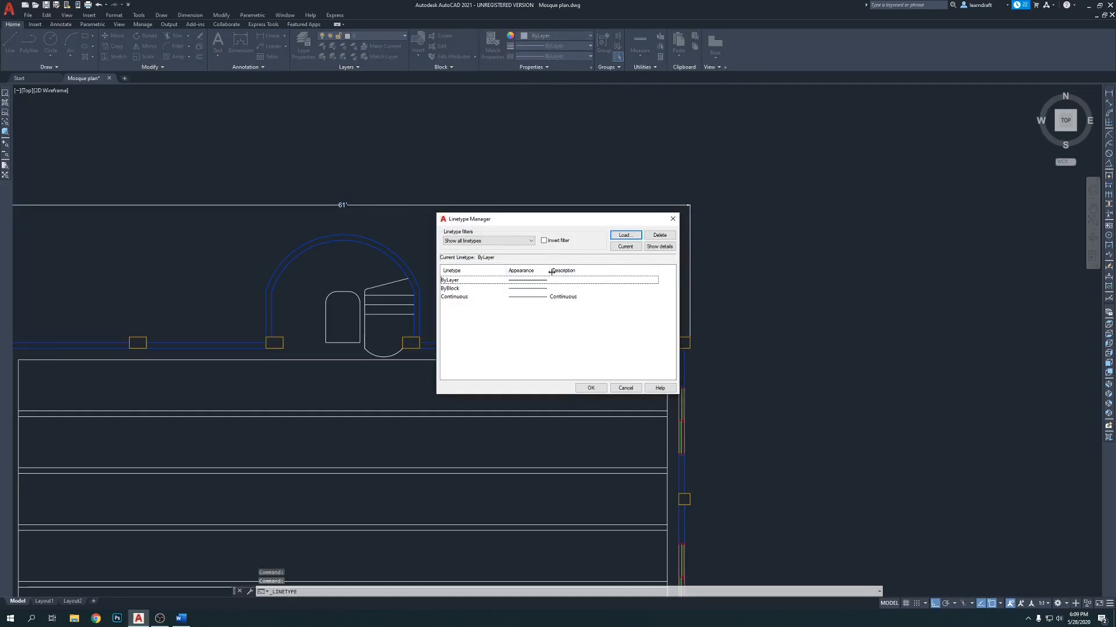
{"action": "left_click", "coordinate": [632, 236]}
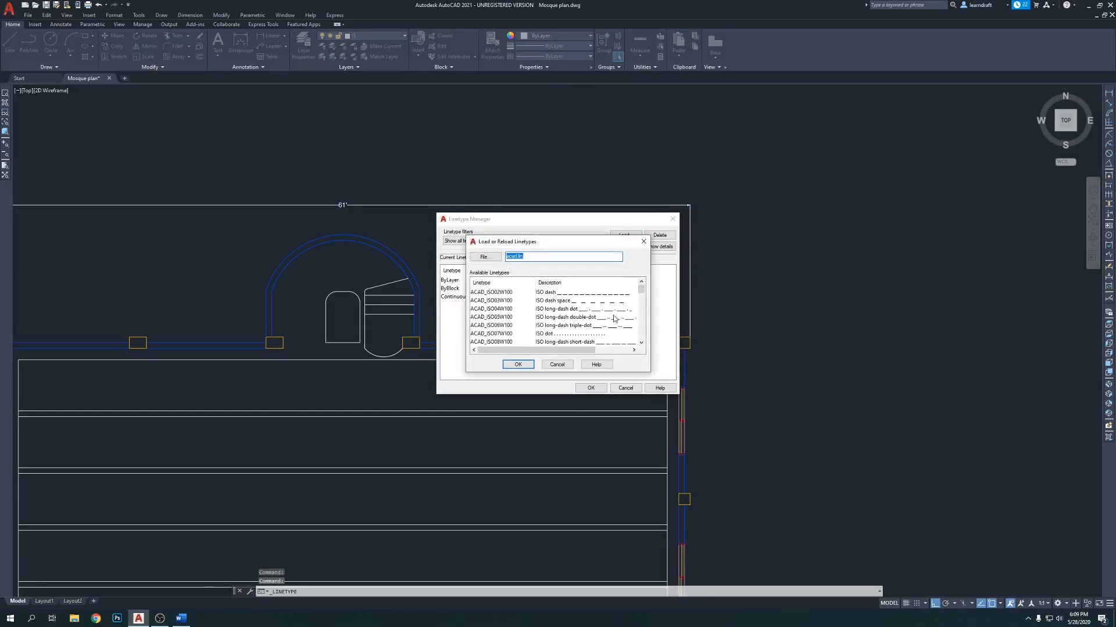
{"action": "left_click", "coordinate": [569, 329]}
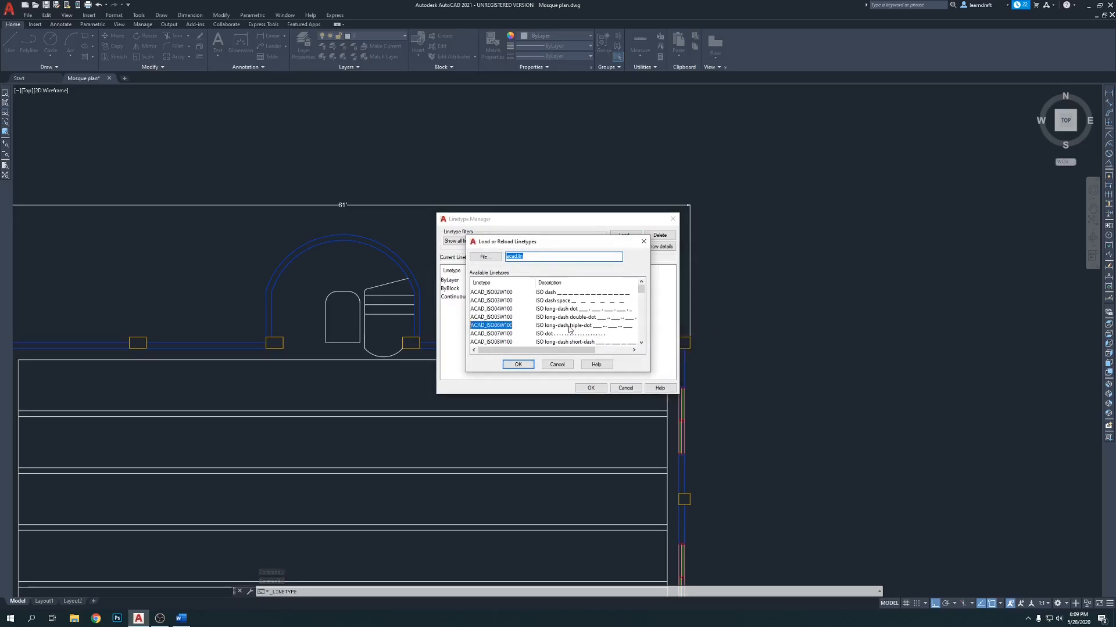
{"action": "left_click", "coordinate": [518, 365]}
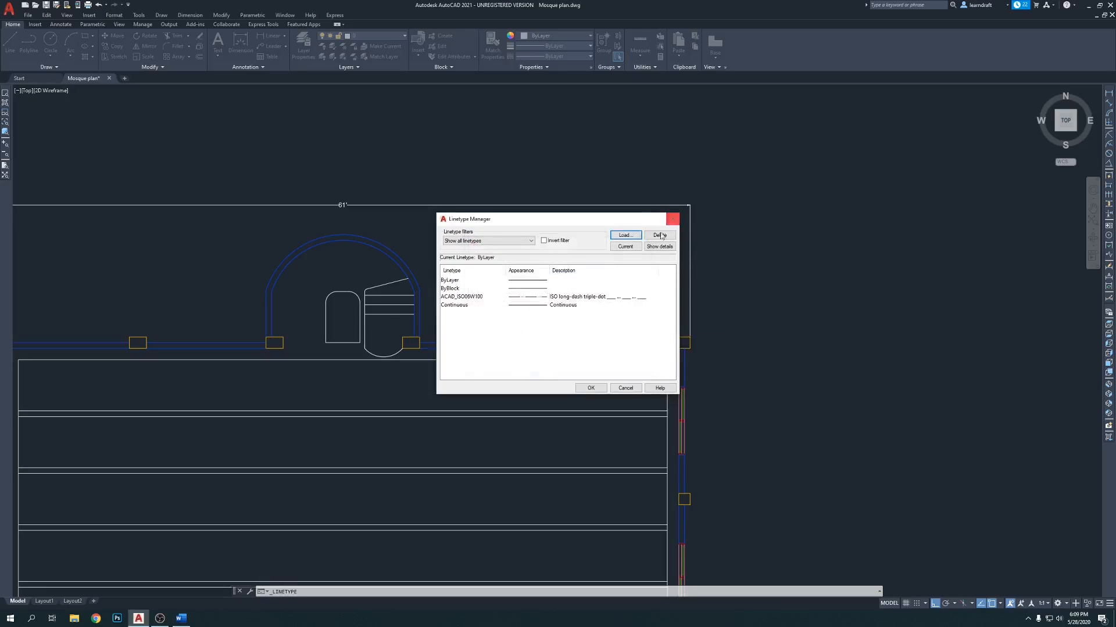
{"action": "left_click", "coordinate": [591, 388]}
Step: Move the overall north side dimension to the DLI layer
{"action": "left_click", "coordinate": [598, 219]}
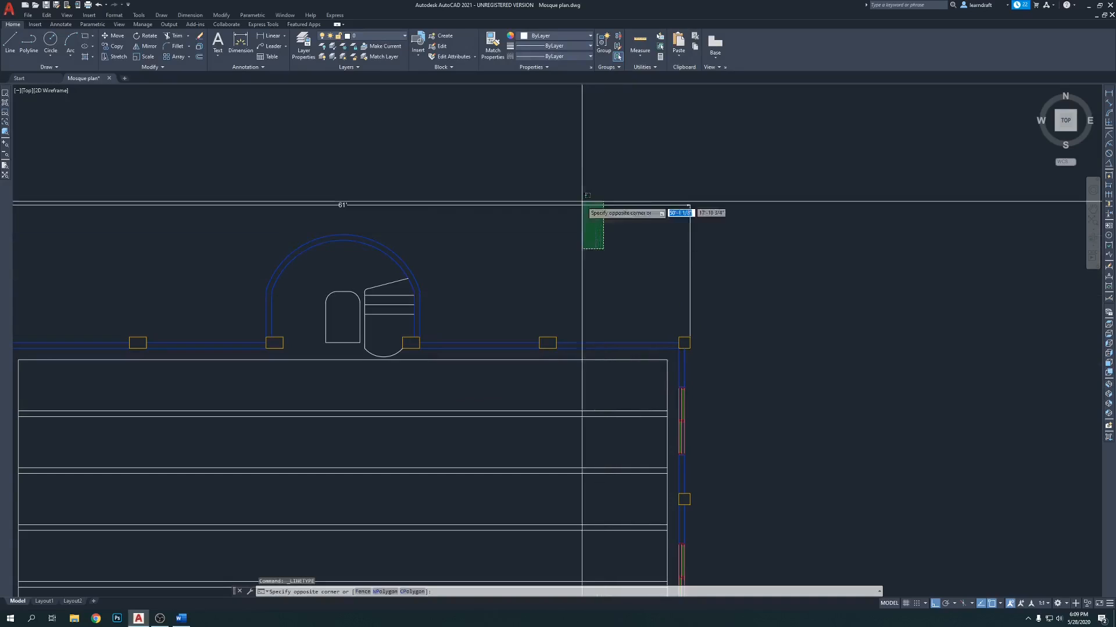
{"action": "left_click", "coordinate": [585, 99]}
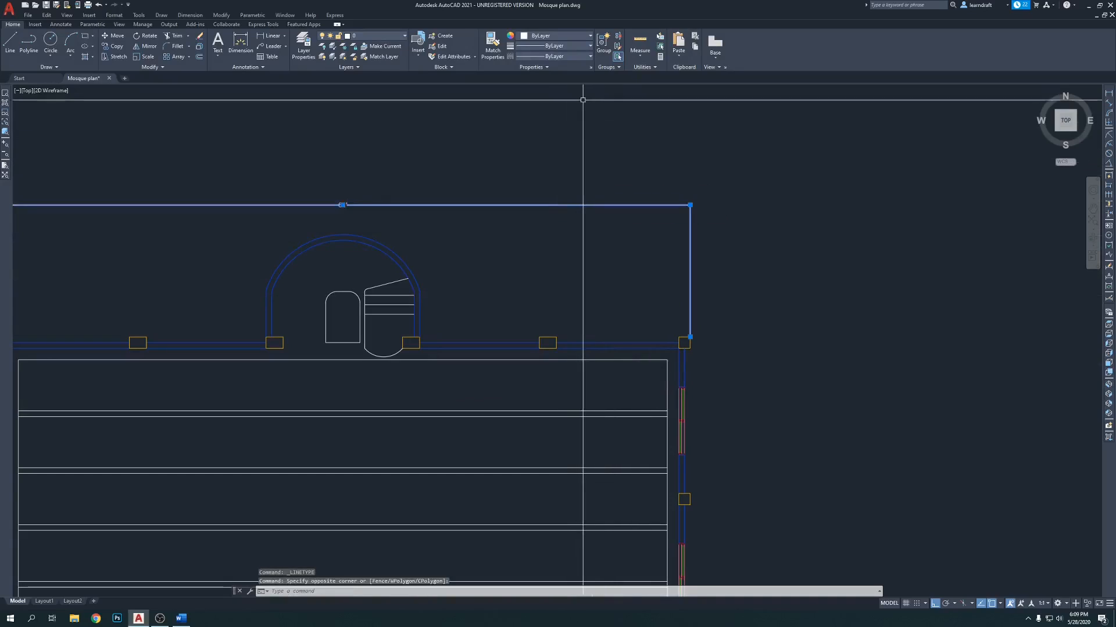
{"action": "left_click", "coordinate": [372, 35]}
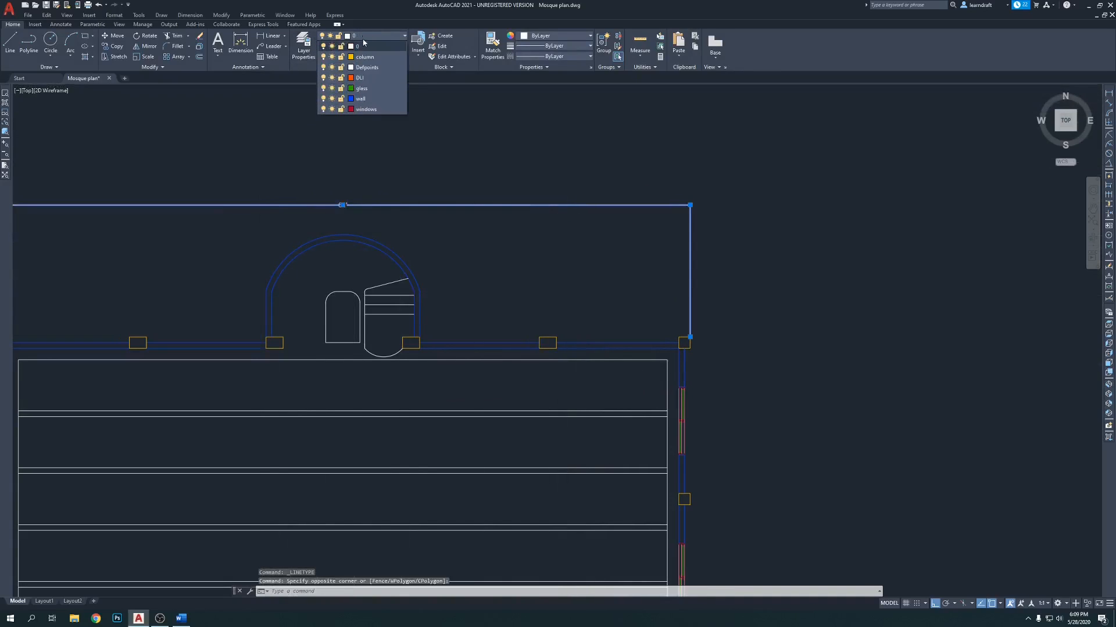
{"action": "left_click", "coordinate": [374, 78]}
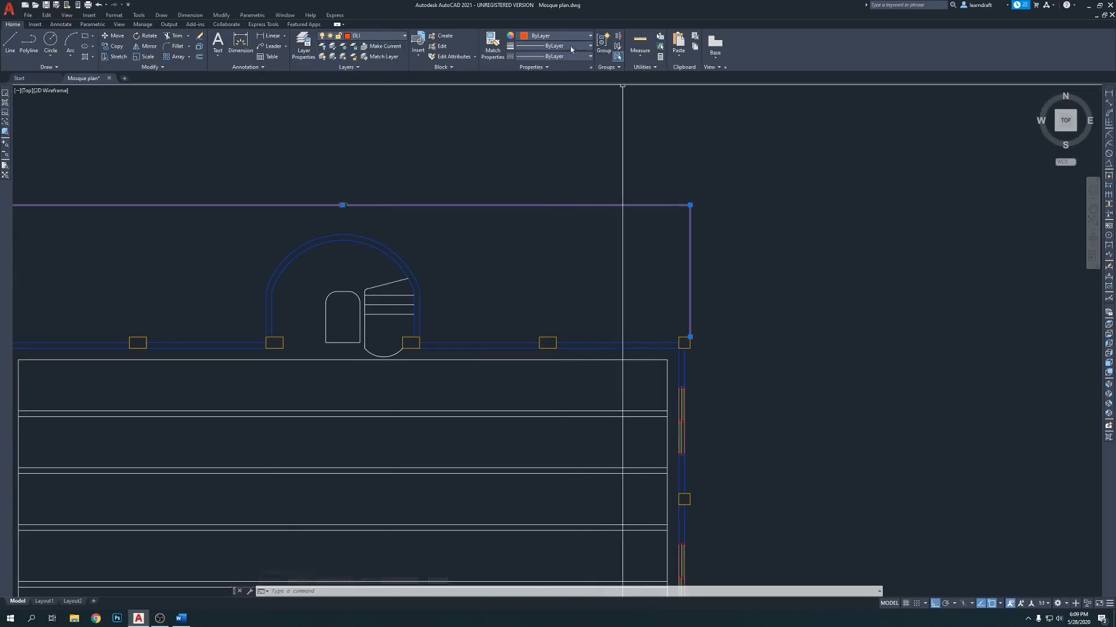
Step: Set the overall north side dimension's linetype to ACAD_ISO06W100
{"action": "left_click", "coordinate": [590, 47]}
{"action": "left_click", "coordinate": [587, 55]}
{"action": "left_click", "coordinate": [590, 56]}
{"action": "left_click", "coordinate": [561, 92]}
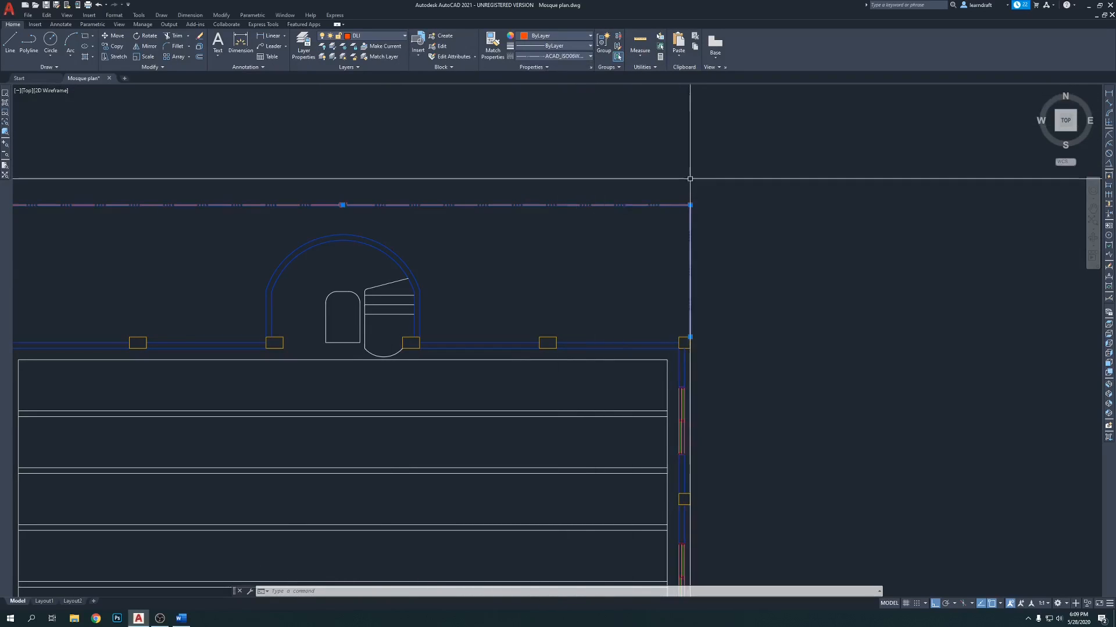
{"action": "left_click", "coordinate": [733, 180]}
{"action": "key", "text": "Escape"}
{"action": "scroll", "coordinate": [733, 179], "scroll_direction": "down", "scroll_amount": 4}
{"action": "scroll", "coordinate": [639, 186], "scroll_direction": "up", "scroll_amount": 2}
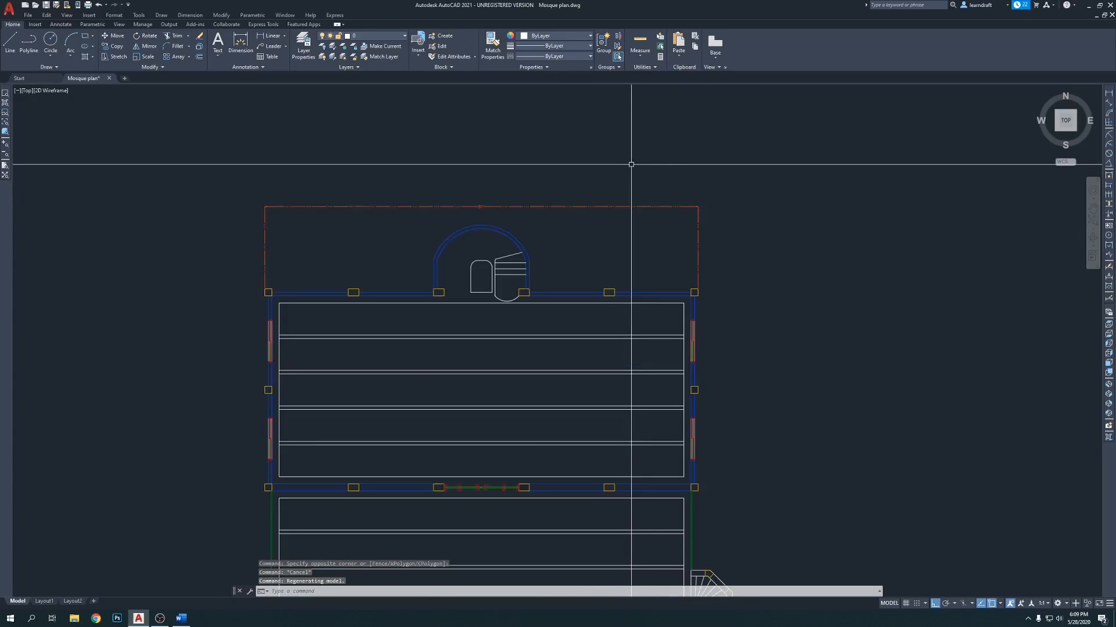
{"action": "middle_click_drag", "start_coordinate": [655, 163], "coordinate": [632, 183]}
{"action": "left_click", "coordinate": [610, 194]}
{"action": "left_click", "coordinate": [584, 241]}
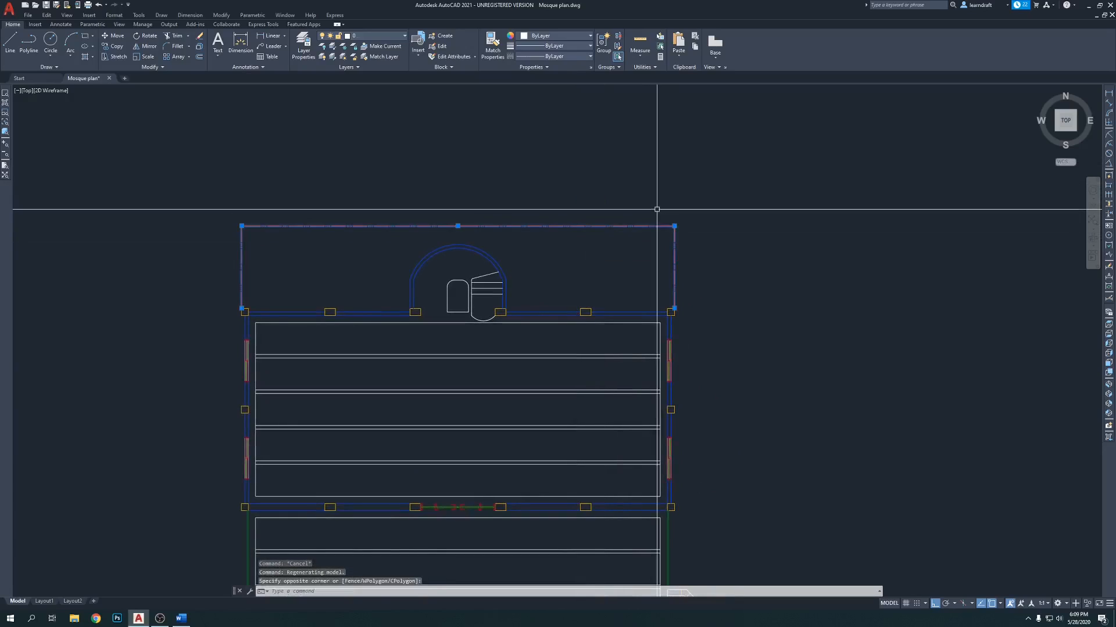
{"action": "key", "text": "Escape"}
{"action": "key", "text": "Escape"}
Step: Add a linear dimension between the midpoints of the northeast corner column and the next column, placed just above the north wall
{"action": "scroll", "coordinate": [716, 204], "scroll_direction": "up", "scroll_amount": 2}
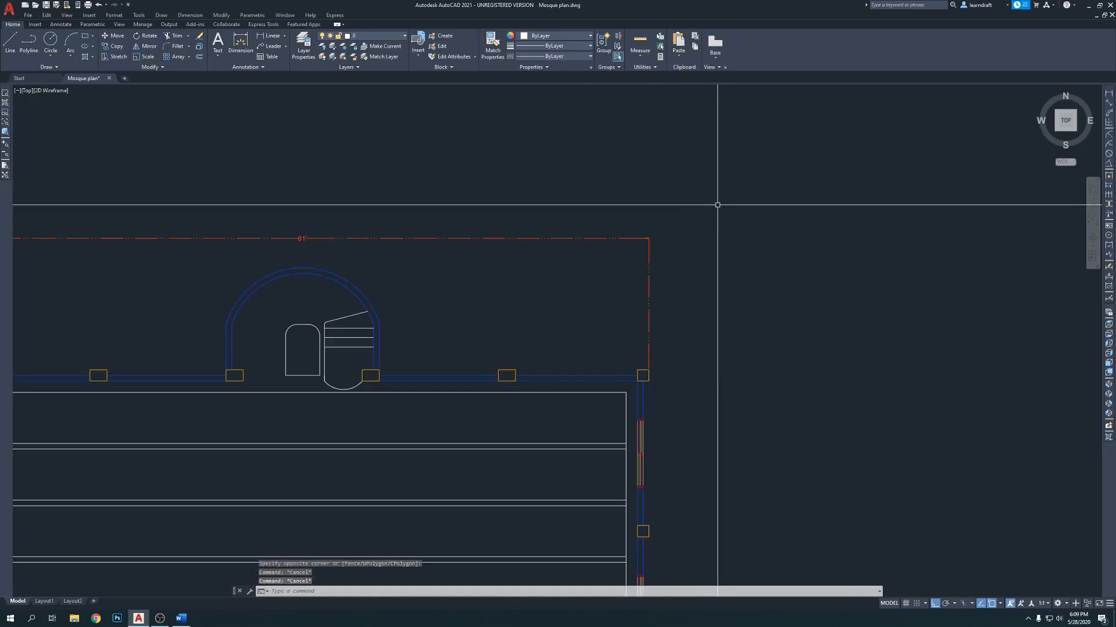
{"action": "key", "text": "Return"}
{"action": "scroll", "coordinate": [637, 362], "scroll_direction": "up", "scroll_amount": 3}
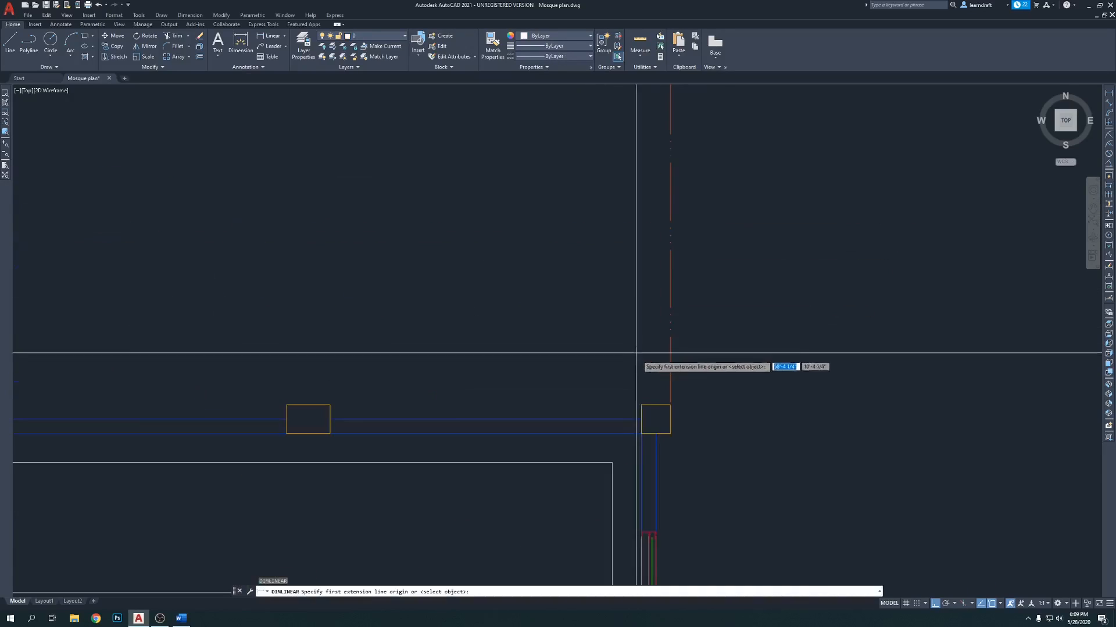
{"action": "left_click", "coordinate": [655, 405]}
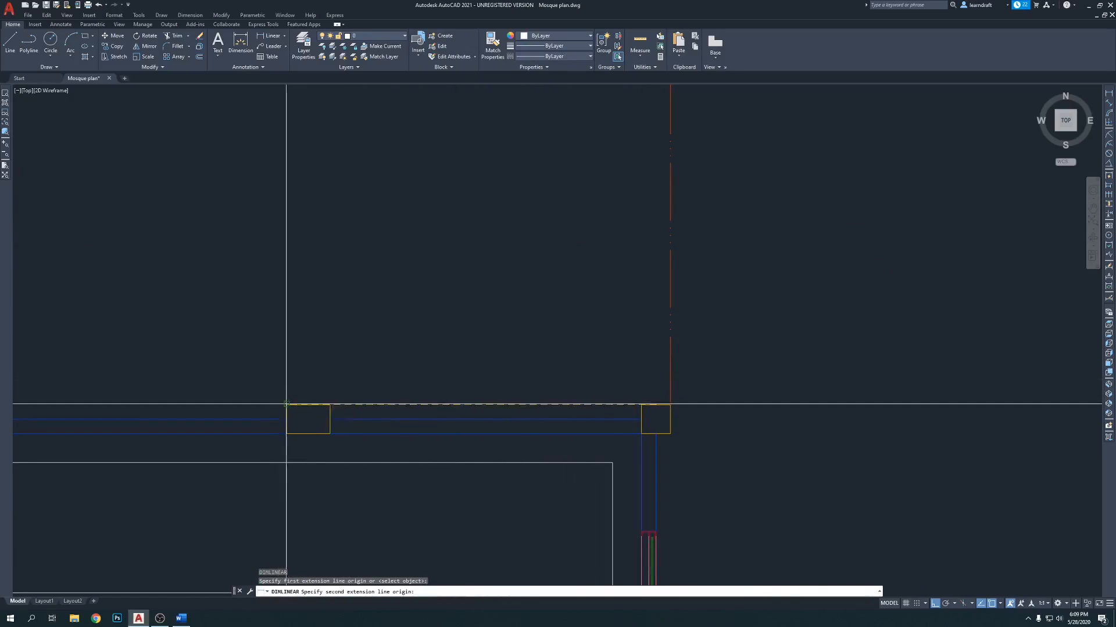
{"action": "left_click", "coordinate": [308, 405]}
{"action": "scroll", "coordinate": [428, 307], "scroll_direction": "down", "scroll_amount": 2}
{"action": "middle_click_drag", "start_coordinate": [428, 296], "coordinate": [525, 360]}
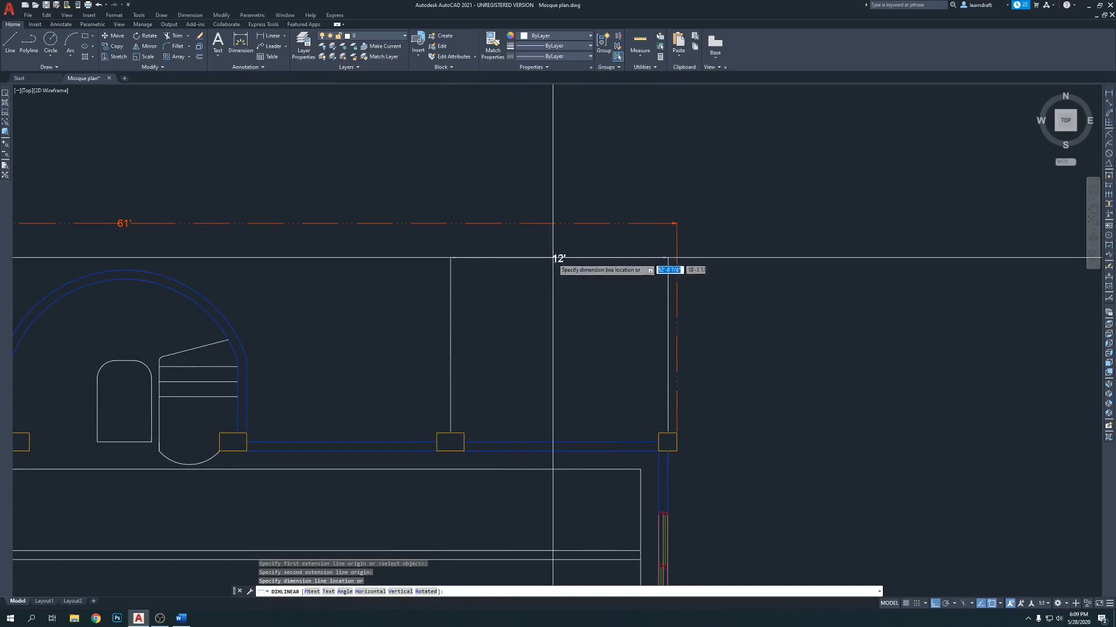
{"action": "left_click", "coordinate": [531, 400]}
Step: Add a linear dimension from the apse's east column midpoint to the next column's midpoint, aligned with the neighbouring dimension
{"action": "middle_click_drag", "start_coordinate": [319, 432], "coordinate": [422, 394]}
{"action": "scroll", "coordinate": [368, 404], "scroll_direction": "up", "scroll_amount": 4}
{"action": "key", "text": "space"}
{"action": "left_click", "coordinate": [283, 382]}
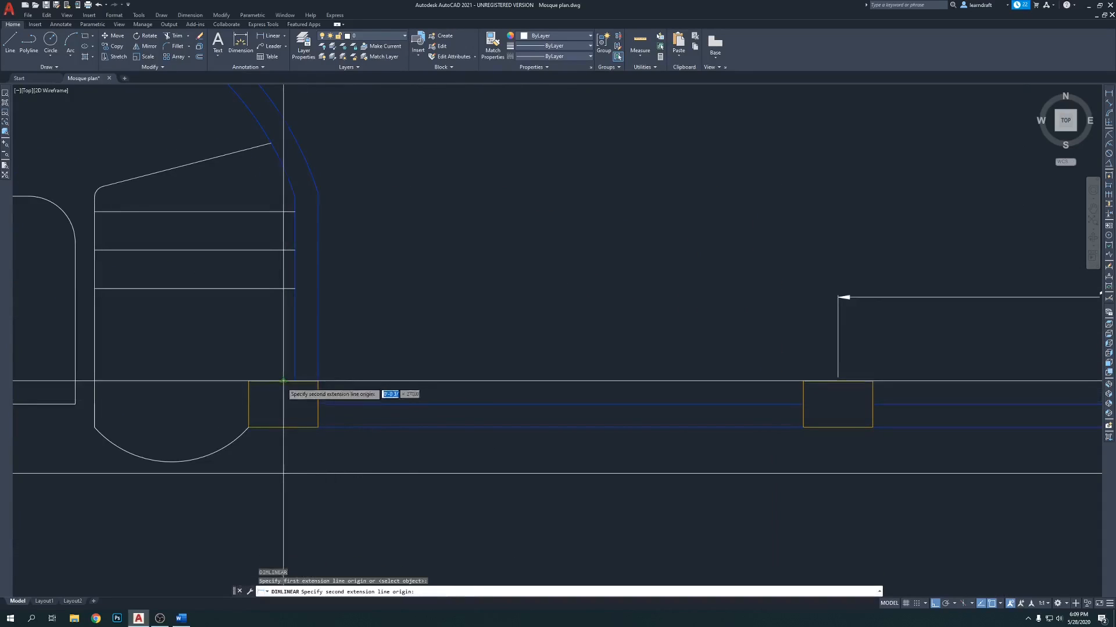
{"action": "left_click", "coordinate": [837, 381]}
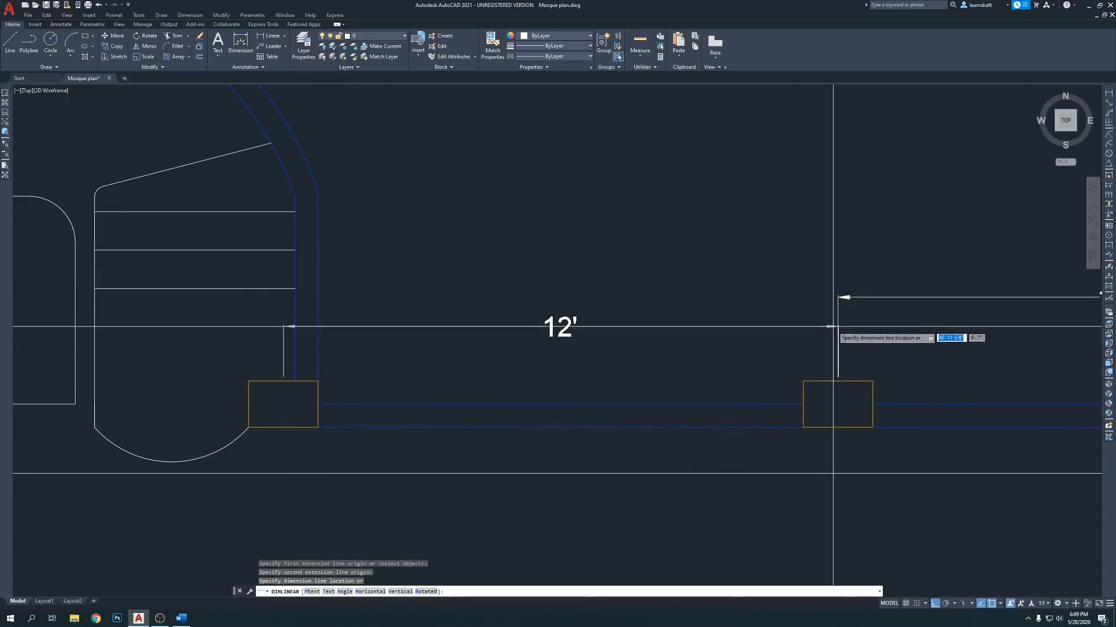
{"action": "left_click", "coordinate": [838, 297]}
{"action": "scroll", "coordinate": [628, 255], "scroll_direction": "down", "scroll_amount": 4}
Step: Delete the two column-spacing dimensions on the north wall east of the apse
{"action": "mouse_move", "coordinate": [579, 217]}
{"action": "middle_mouse_down"}
{"action": "mouse_move", "coordinate": [727, 219]}
{"action": "mouse_move", "coordinate": [695, 272]}
{"action": "middle_mouse_up"}
{"action": "mouse_move", "coordinate": [764, 240]}
{"action": "middle_mouse_down"}
{"action": "mouse_move", "coordinate": [700, 256]}
{"action": "mouse_move", "coordinate": [561, 237]}
{"action": "middle_mouse_up"}
{"action": "left_click", "coordinate": [605, 289]}
{"action": "left_click", "coordinate": [548, 319]}
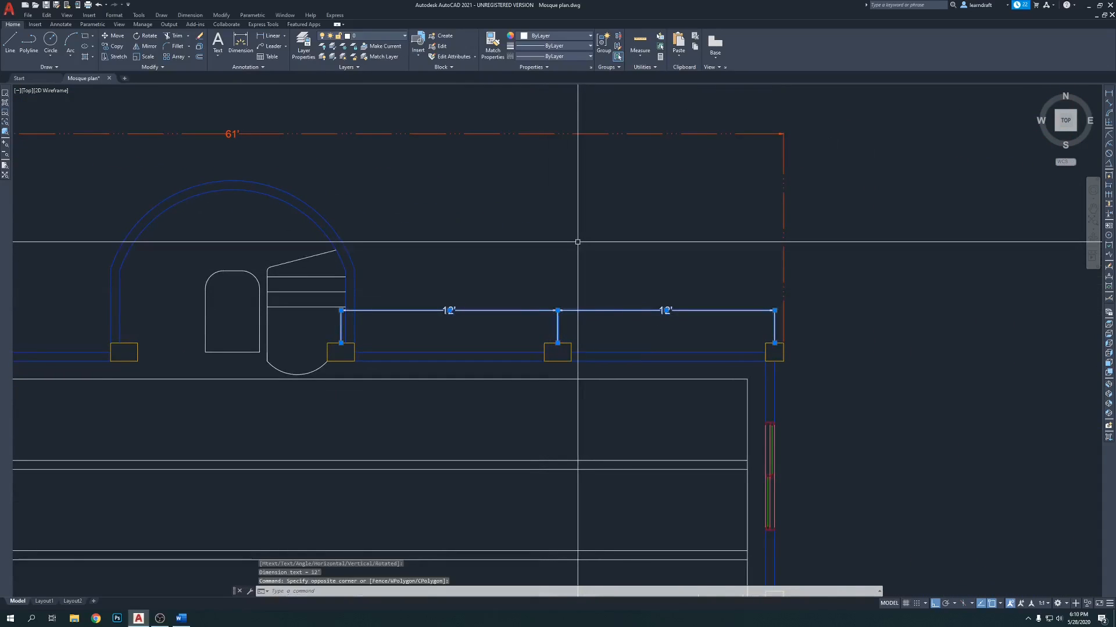
{"action": "key", "text": "Delete"}
{"action": "middle_click_drag", "start_coordinate": [578, 241], "coordinate": [682, 273]}
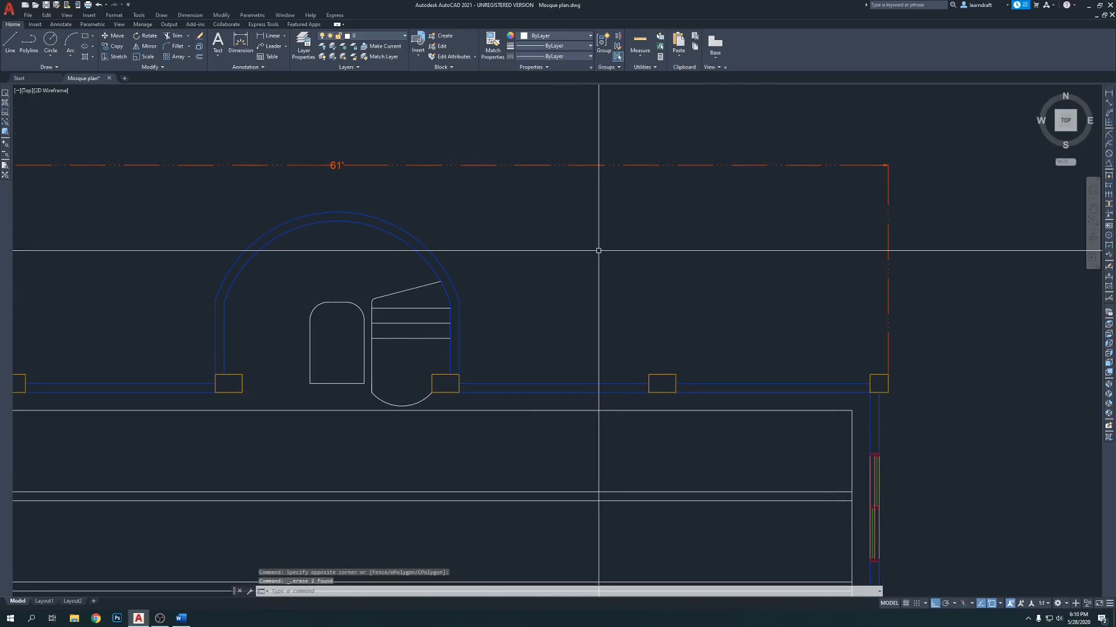
{"action": "scroll", "coordinate": [598, 250], "scroll_direction": "down", "scroll_amount": 2}
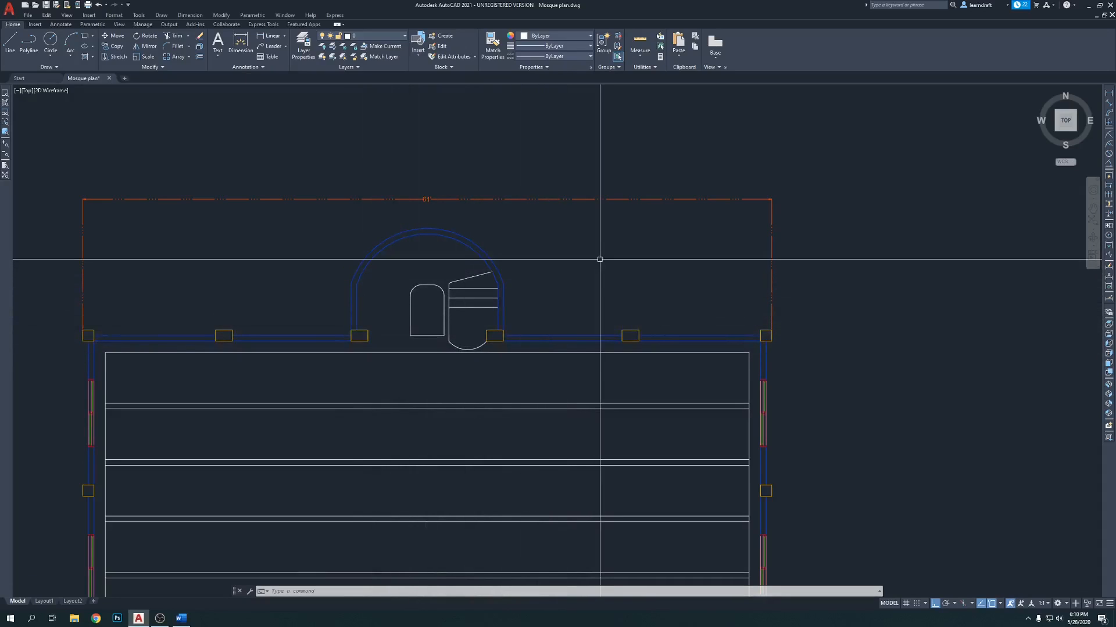
Step: Add a linear dimension across the apse opening between the inner faces of its two columns, placed just above them
{"action": "scroll", "coordinate": [442, 342], "scroll_direction": "up", "scroll_amount": 4}
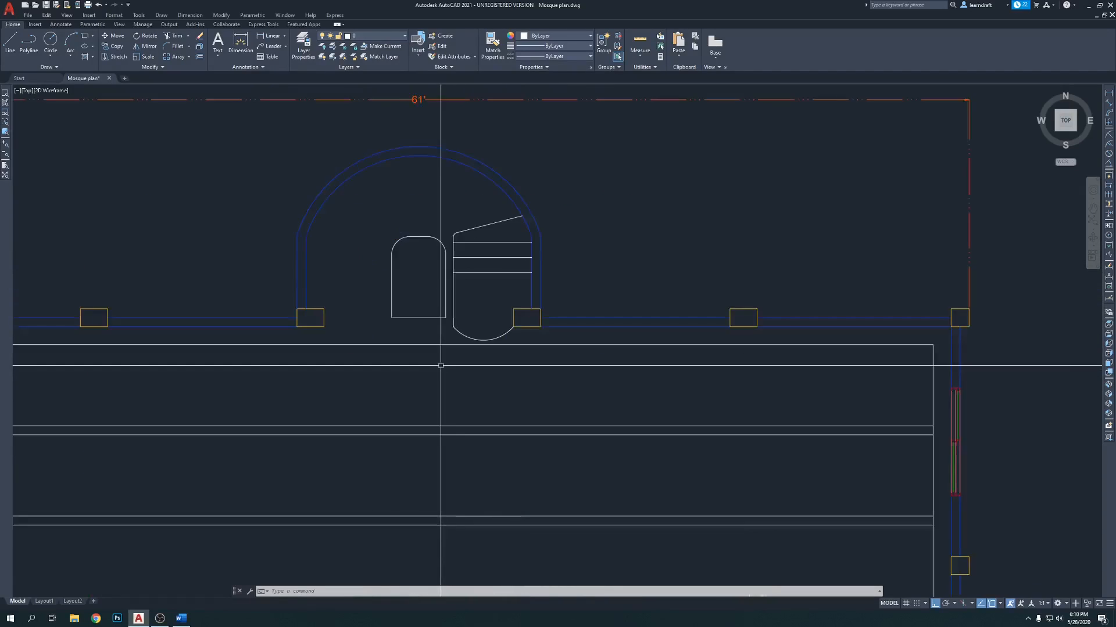
{"action": "type", "text": "dli"}
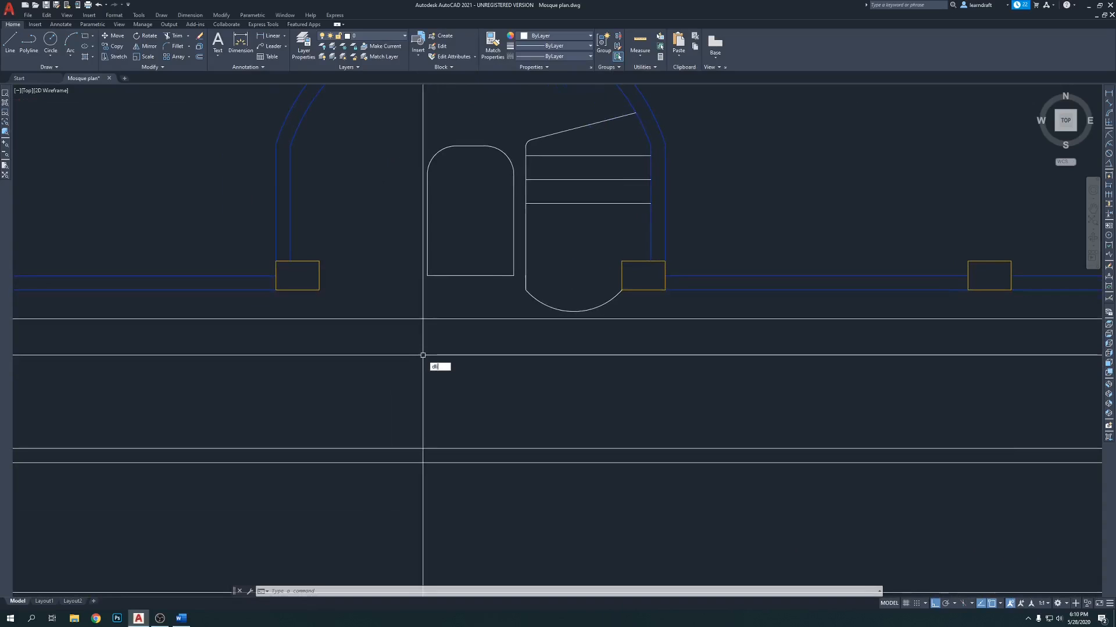
{"action": "key", "text": "Return"}
{"action": "left_click", "coordinate": [319, 290]}
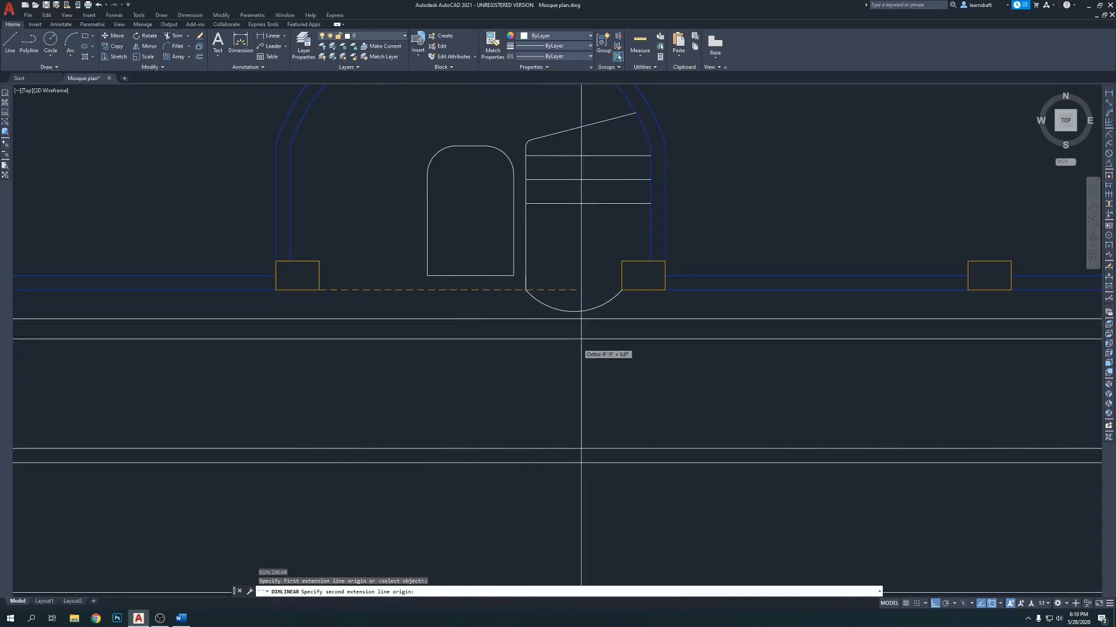
{"action": "left_click", "coordinate": [622, 290]}
{"action": "scroll", "coordinate": [618, 299], "scroll_direction": "down", "scroll_amount": 2}
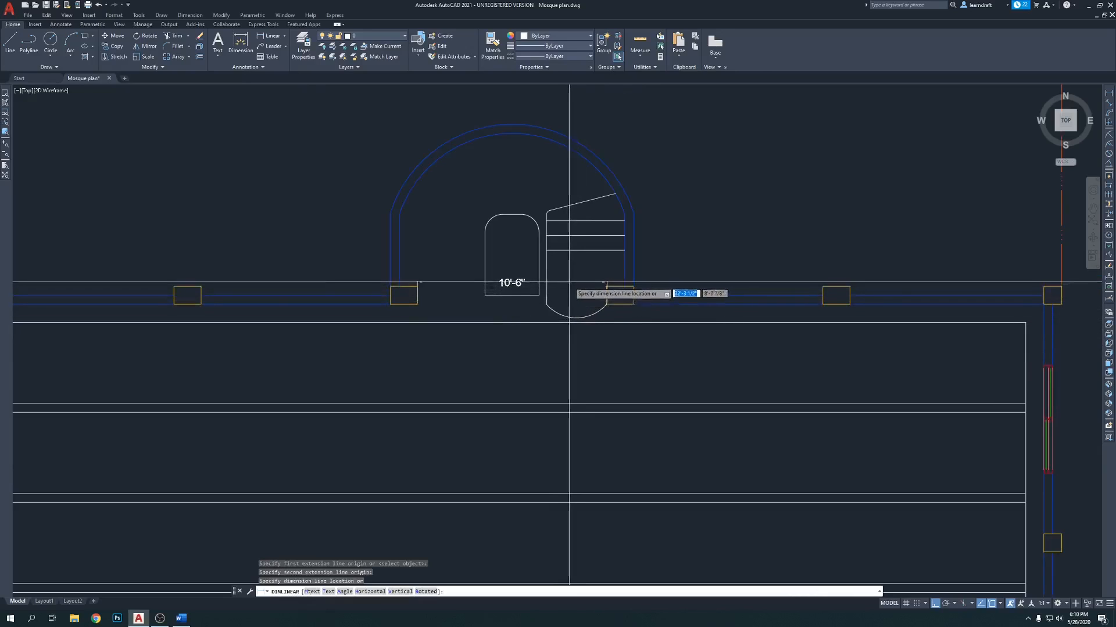
{"action": "scroll", "coordinate": [570, 283], "scroll_direction": "up", "scroll_amount": 2}
{"action": "scroll", "coordinate": [566, 261], "scroll_direction": "down", "scroll_amount": 4}
{"action": "scroll", "coordinate": [560, 277], "scroll_direction": "up", "scroll_amount": 4}
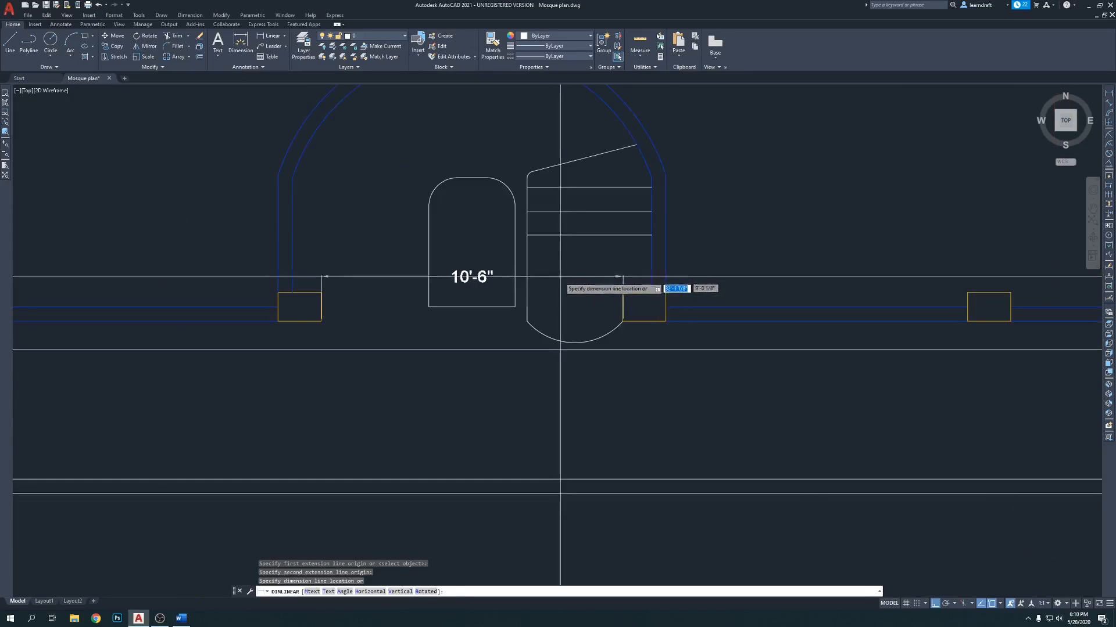
{"action": "left_click", "coordinate": [557, 281]}
Step: Match the apse opening dimension's properties to those of the overall north side dimension
{"action": "middle_click_drag", "start_coordinate": [578, 263], "coordinate": [558, 287]}
{"action": "scroll", "coordinate": [645, 249], "scroll_direction": "down", "scroll_amount": 2}
{"action": "middle_click_drag", "start_coordinate": [645, 249], "coordinate": [601, 307]}
{"action": "middle_click_drag", "start_coordinate": [459, 289], "coordinate": [522, 280]}
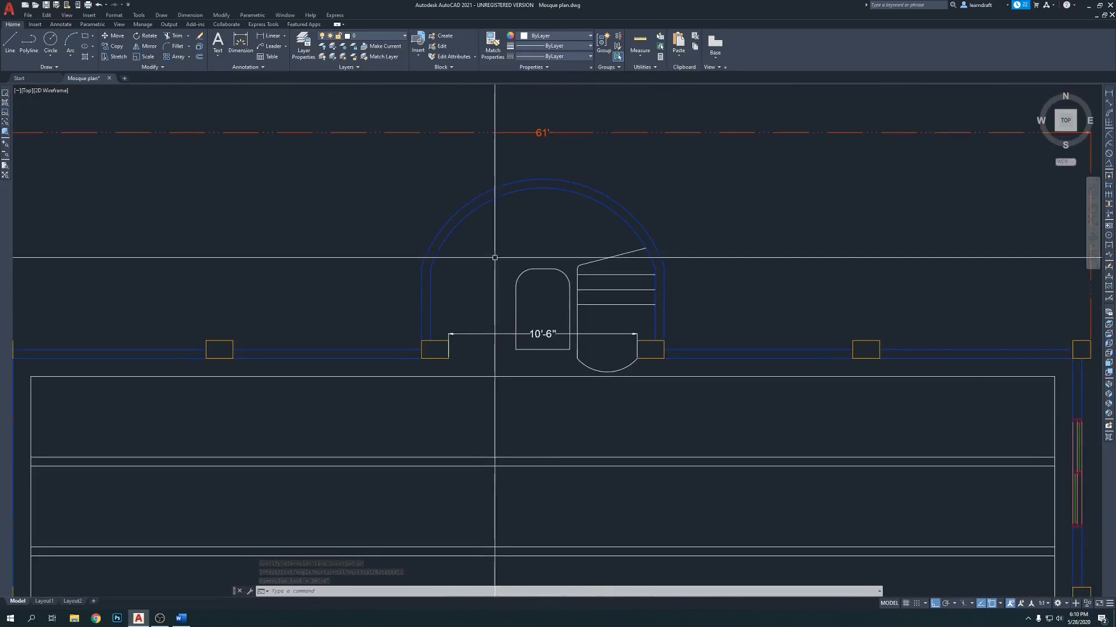
{"action": "key", "text": "Return"}
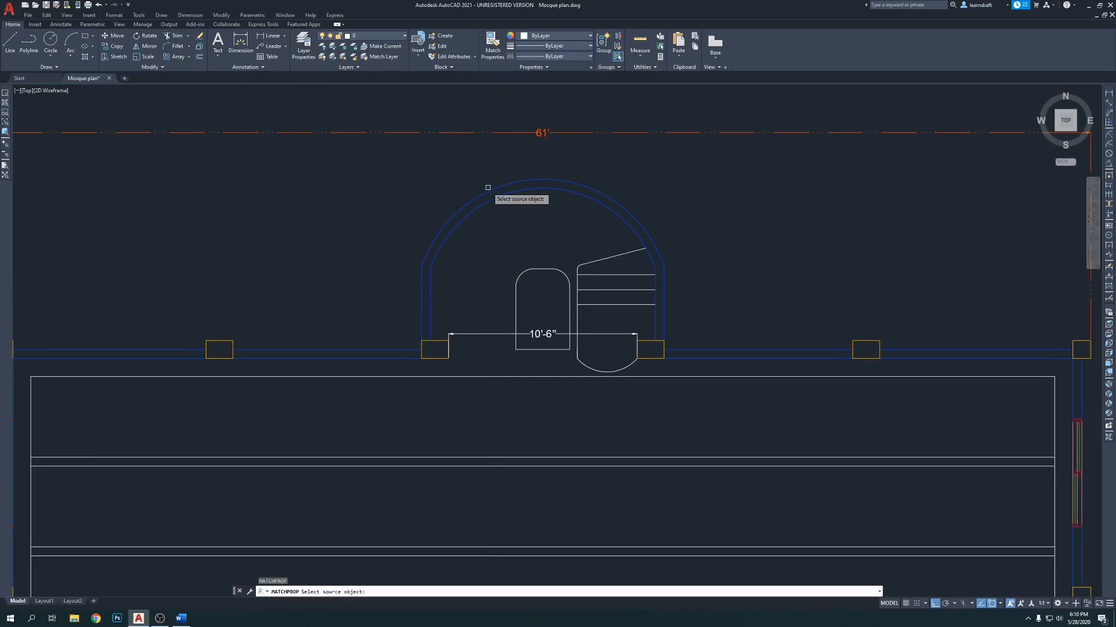
{"action": "left_click", "coordinate": [490, 131]}
{"action": "left_click", "coordinate": [474, 337]}
{"action": "key", "text": "Return"}
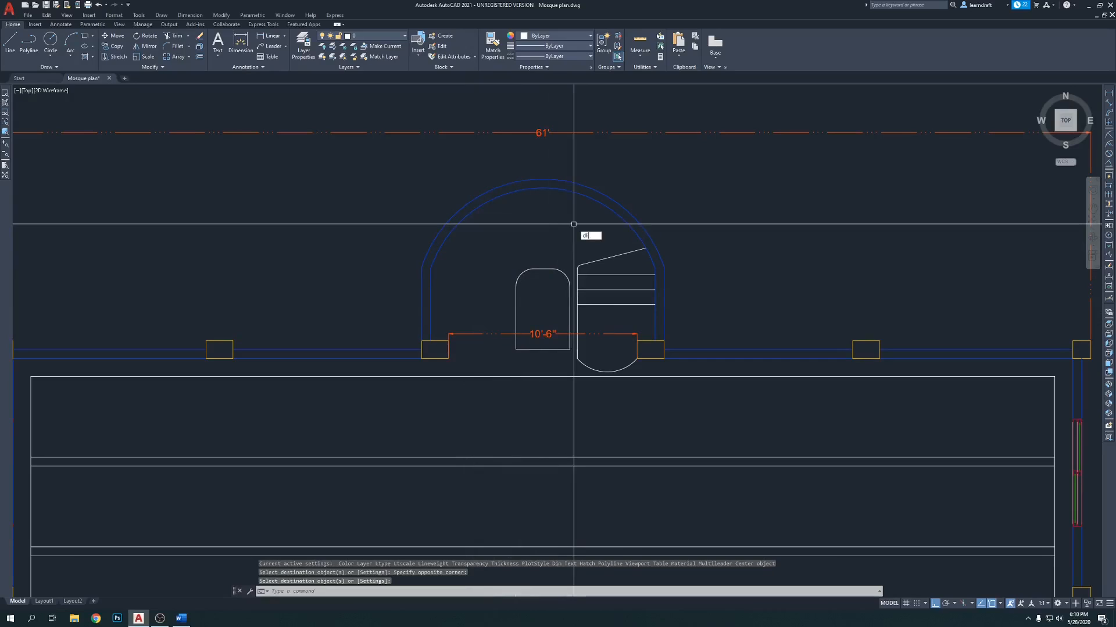
{"action": "type", "text": "dli"}
{"action": "key", "text": "Return"}
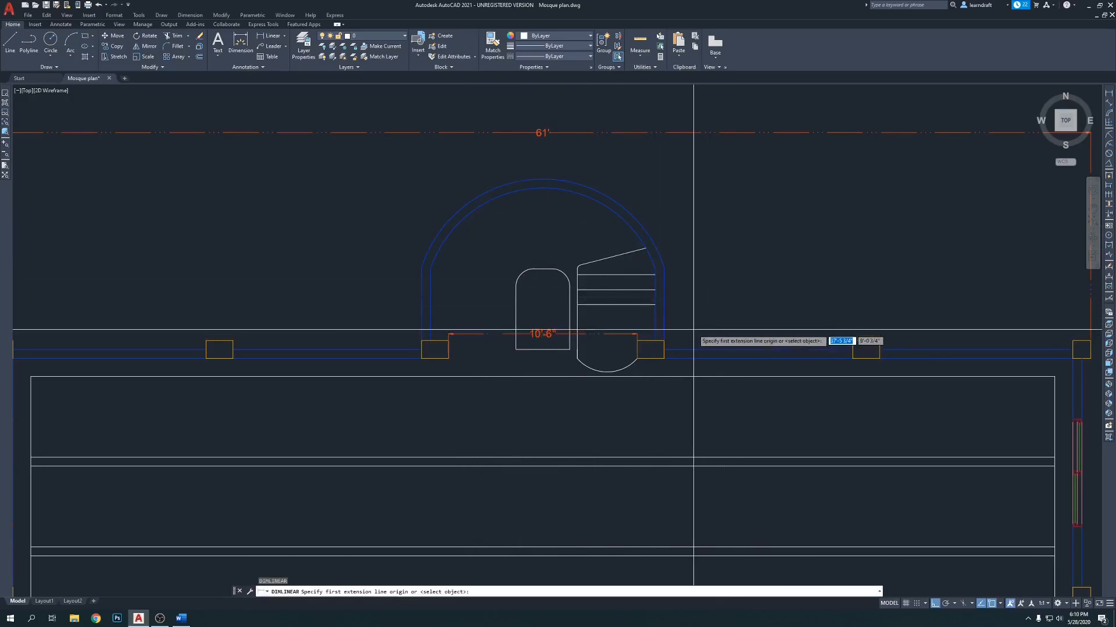
{"action": "left_click", "coordinate": [664, 364]}
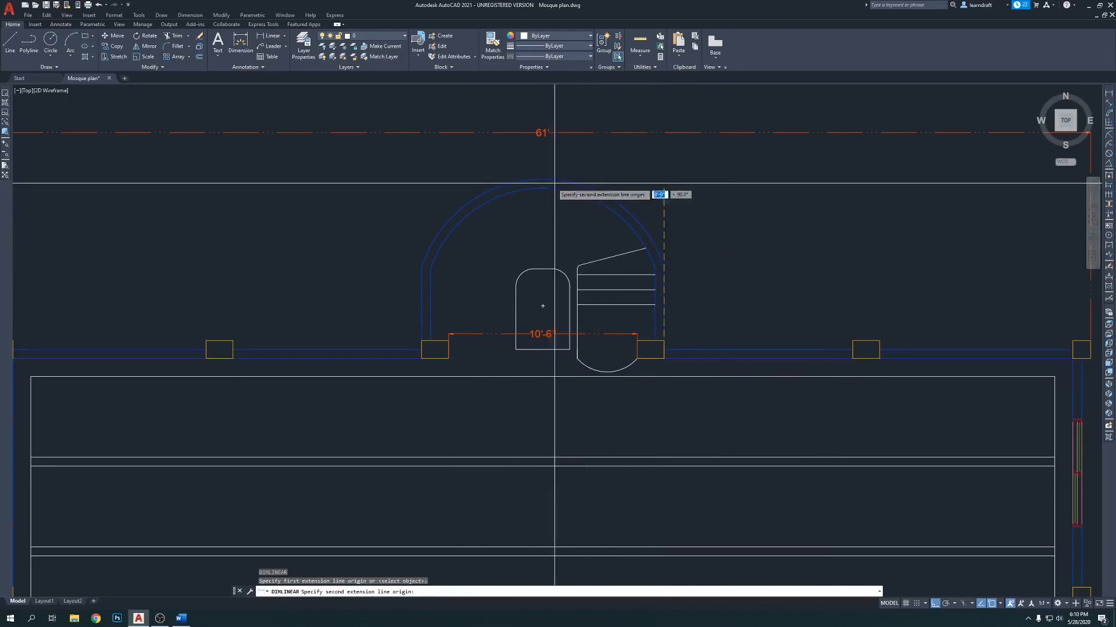
{"action": "key", "text": "Escape"}
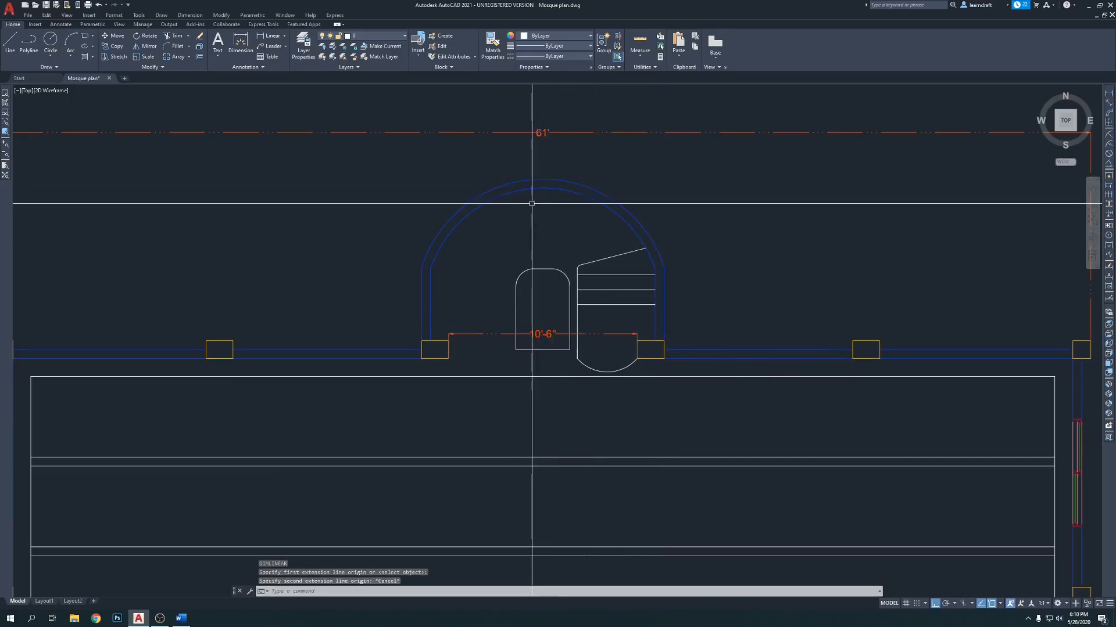
Step: Add a vertical linear dimension from the apse's inner arc peak to the west apse column's upper inner corner, placed on the apse centreline
{"action": "key", "text": "Return"}
{"action": "left_click", "coordinate": [544, 188]}
{"action": "scroll", "coordinate": [458, 349], "scroll_direction": "up", "scroll_amount": 4}
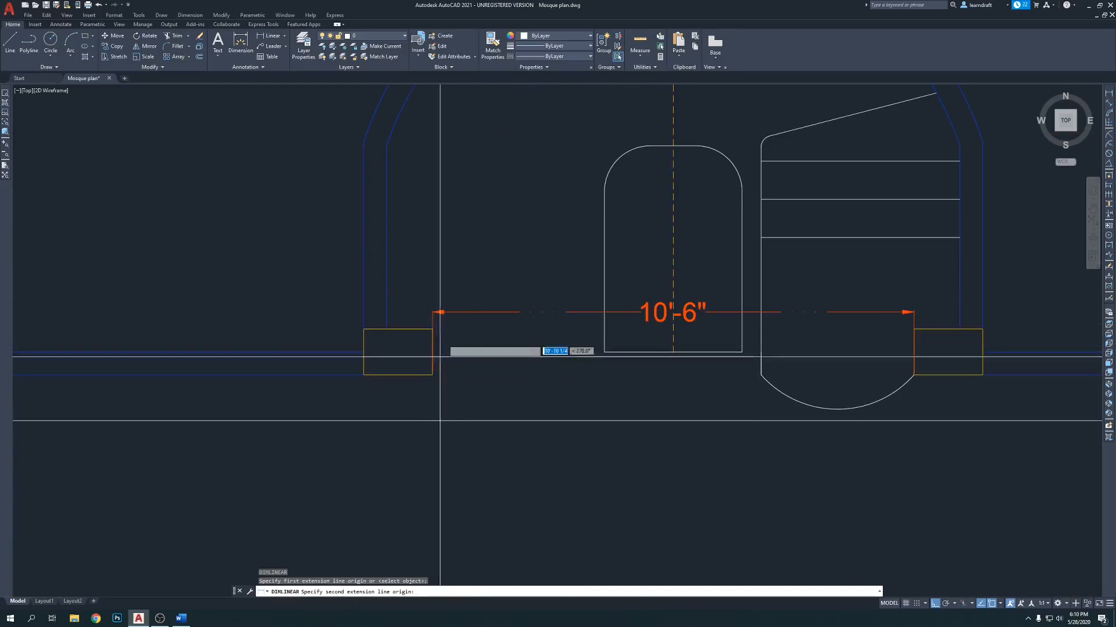
{"action": "left_click", "coordinate": [435, 314]}
{"action": "scroll", "coordinate": [451, 298], "scroll_direction": "down", "scroll_amount": 4}
{"action": "scroll", "coordinate": [485, 262], "scroll_direction": "up", "scroll_amount": 1}
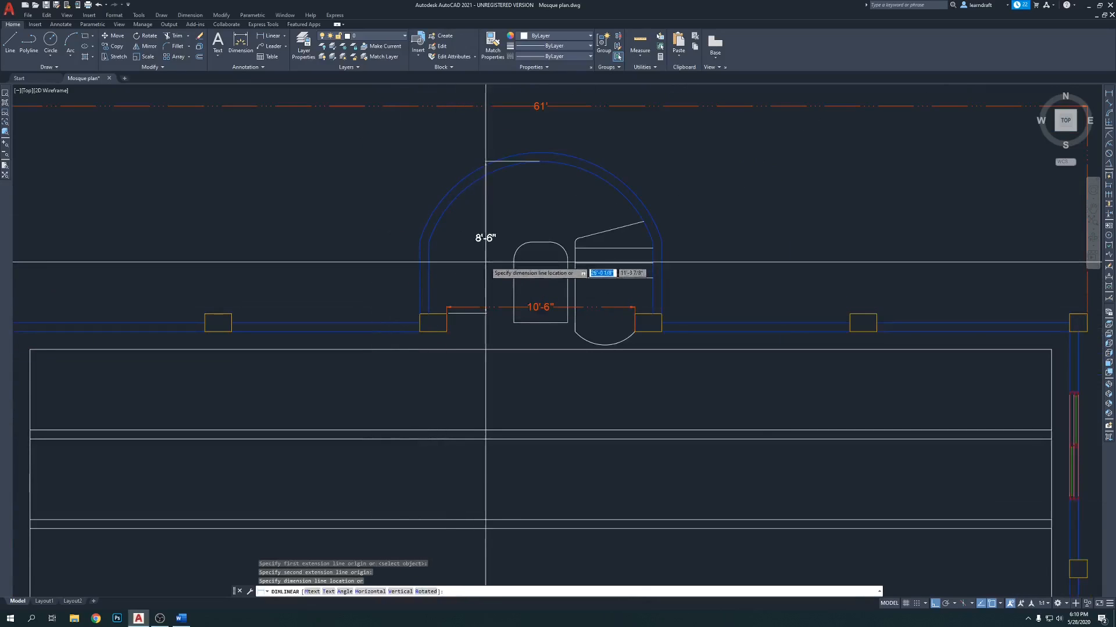
{"action": "left_click", "coordinate": [540, 162]}
{"action": "middle_click_drag", "start_coordinate": [754, 187], "coordinate": [740, 196]}
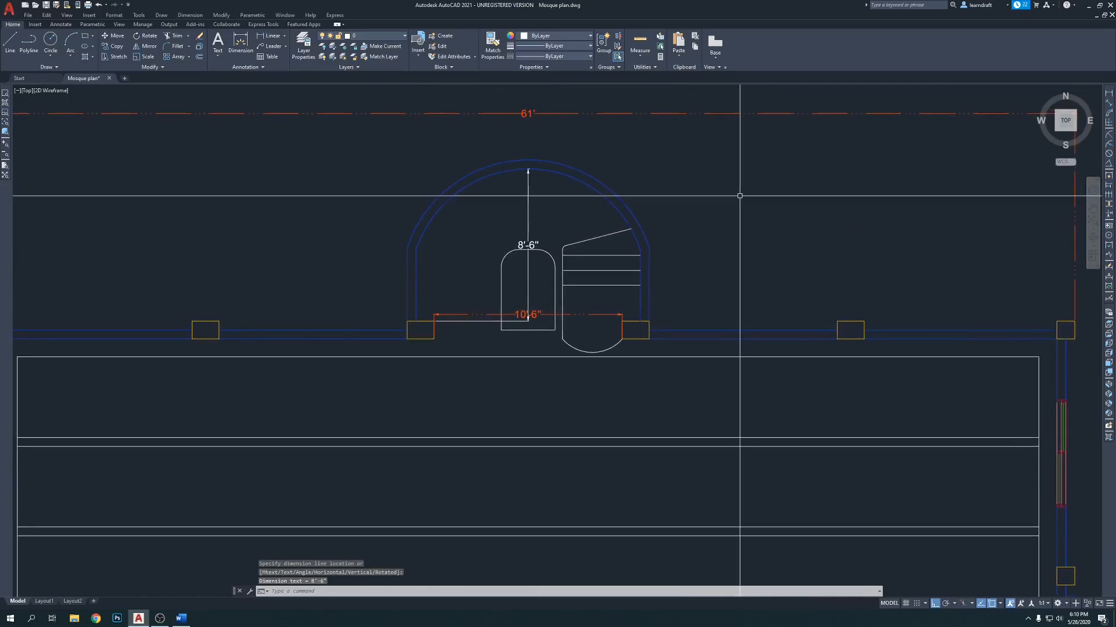
Step: Move the 10'-6" opening dimension line down to the mid-height of the column edge beside the niche opening
{"action": "scroll", "coordinate": [439, 362], "scroll_direction": "up", "scroll_amount": 4}
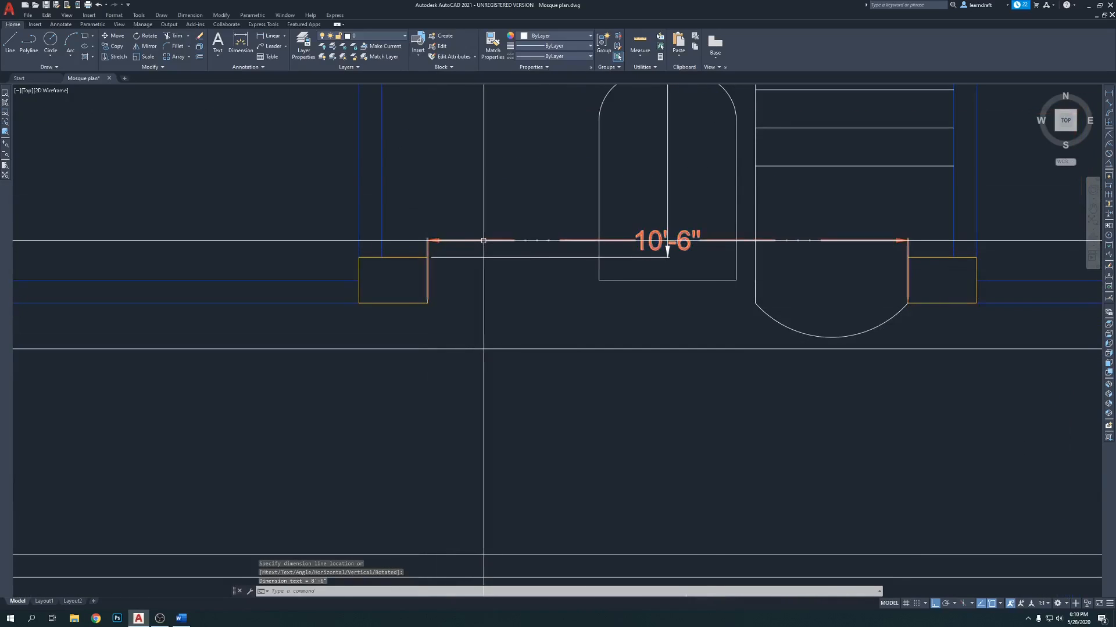
{"action": "left_click", "coordinate": [430, 244]}
{"action": "left_click", "coordinate": [427, 240]}
{"action": "left_click", "coordinate": [429, 281]}
{"action": "middle_click_drag", "start_coordinate": [589, 319], "coordinate": [520, 341]}
{"action": "scroll", "coordinate": [520, 340], "scroll_direction": "down", "scroll_amount": 3}
{"action": "key", "text": "Escape"}
{"action": "key", "text": "Escape"}
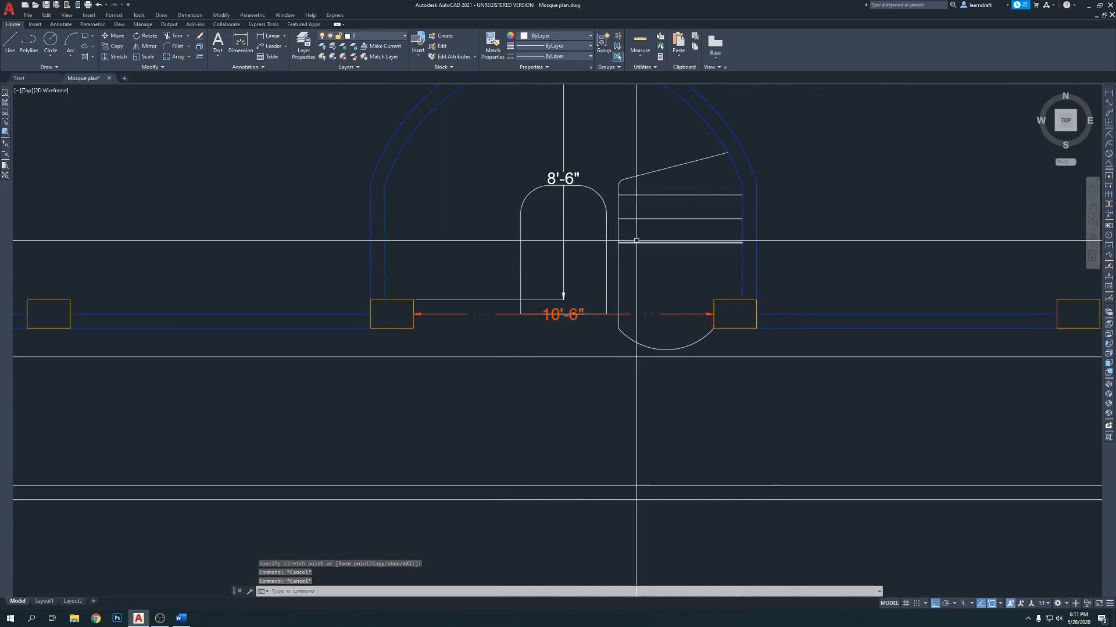
Step: Change the colour of the small arched outline inside the niche to grey (147,149,152)
{"action": "middle_click_drag", "start_coordinate": [577, 213], "coordinate": [501, 272]}
{"action": "left_click", "coordinate": [516, 240]}
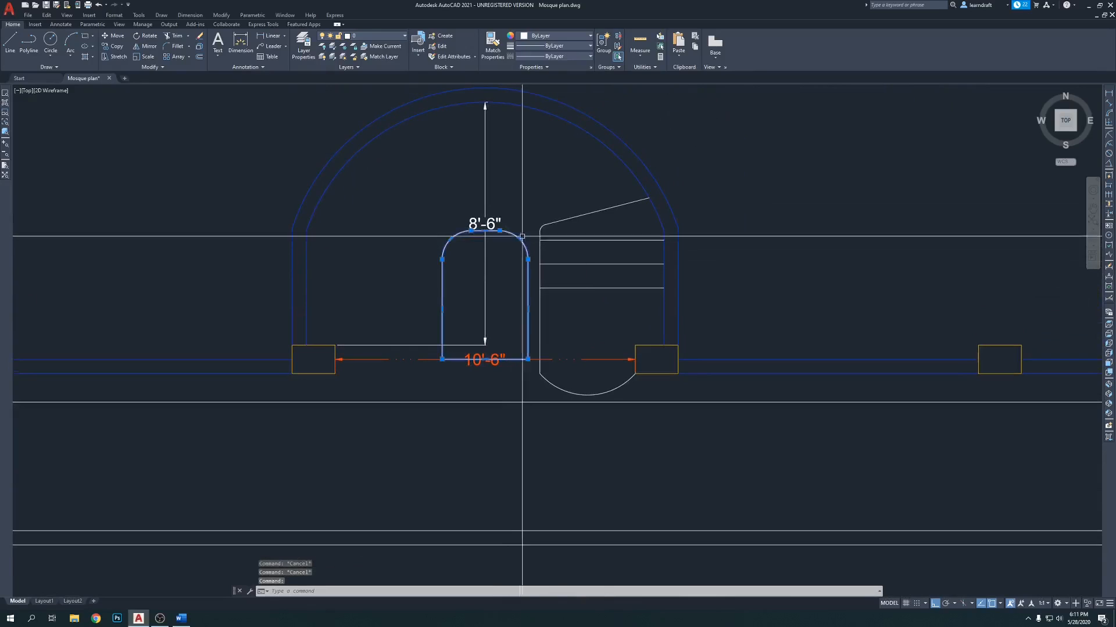
{"action": "left_click", "coordinate": [567, 38]}
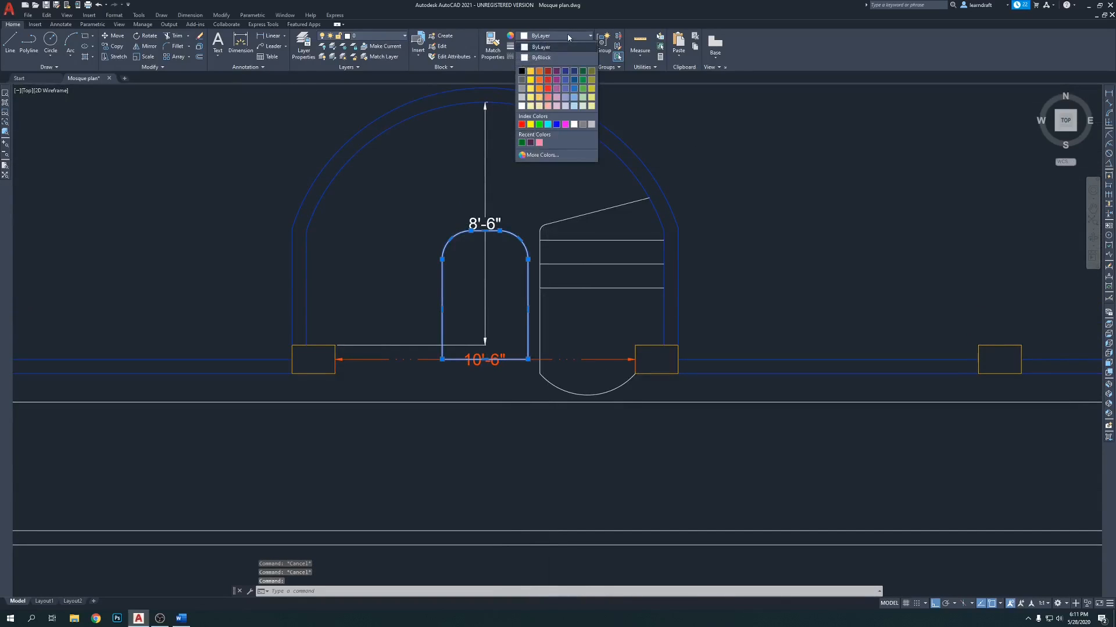
{"action": "left_click", "coordinate": [522, 90]}
{"action": "key", "text": "Escape"}
{"action": "middle_click_drag", "start_coordinate": [535, 192], "coordinate": [511, 239]}
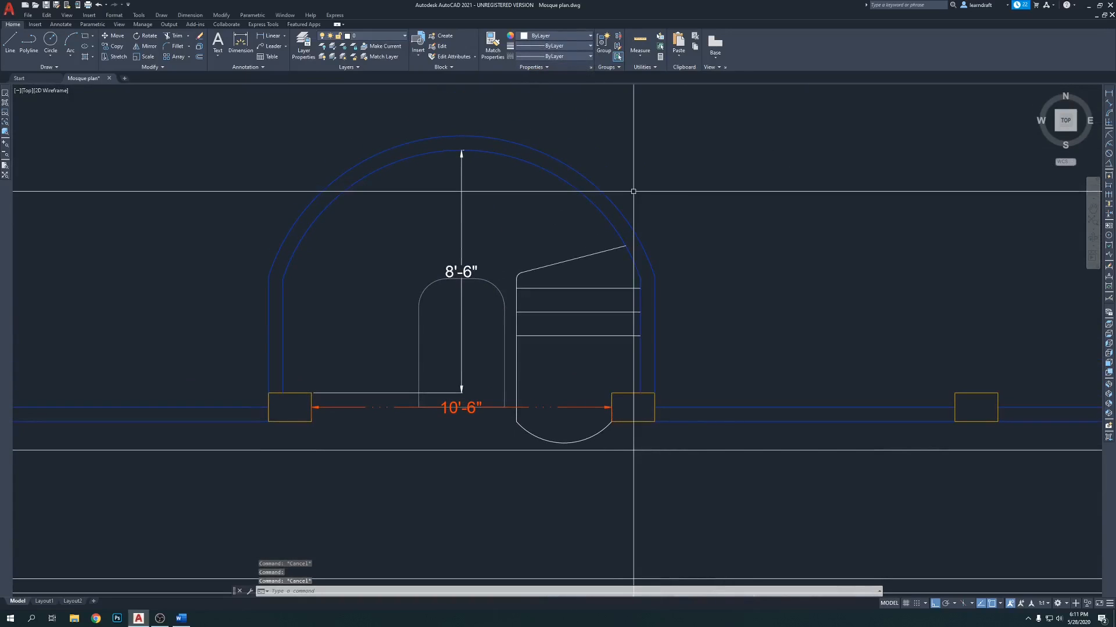
{"action": "scroll", "coordinate": [634, 191], "scroll_direction": "down", "scroll_amount": 3}
{"action": "scroll", "coordinate": [512, 325], "scroll_direction": "up", "scroll_amount": 6}
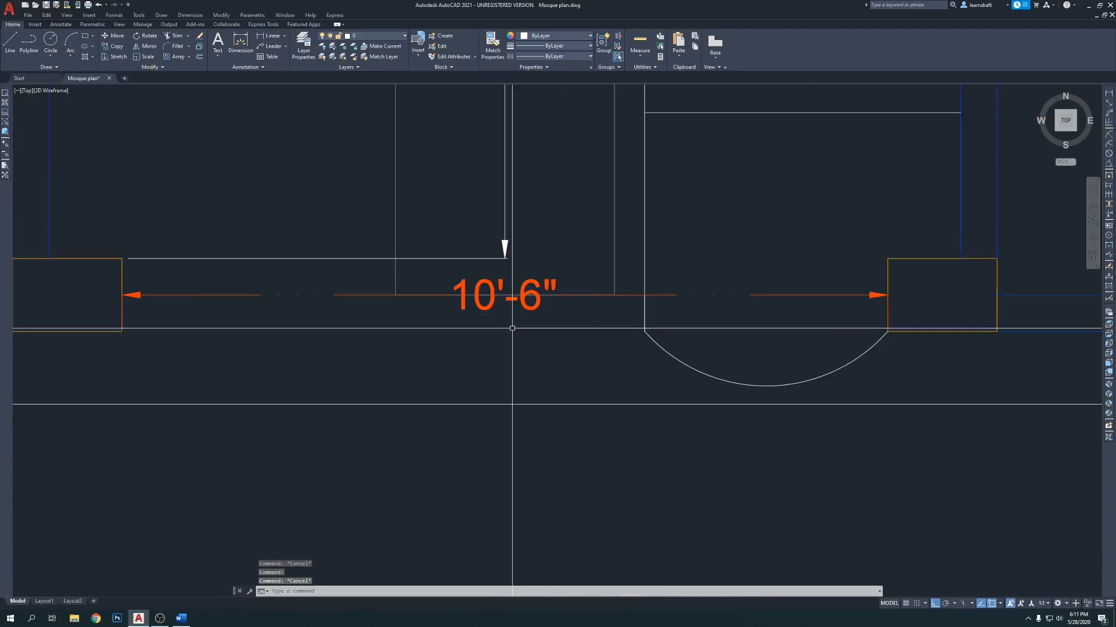
{"action": "left_click", "coordinate": [543, 295]}
{"action": "scroll", "coordinate": [520, 331], "scroll_direction": "down", "scroll_amount": 2}
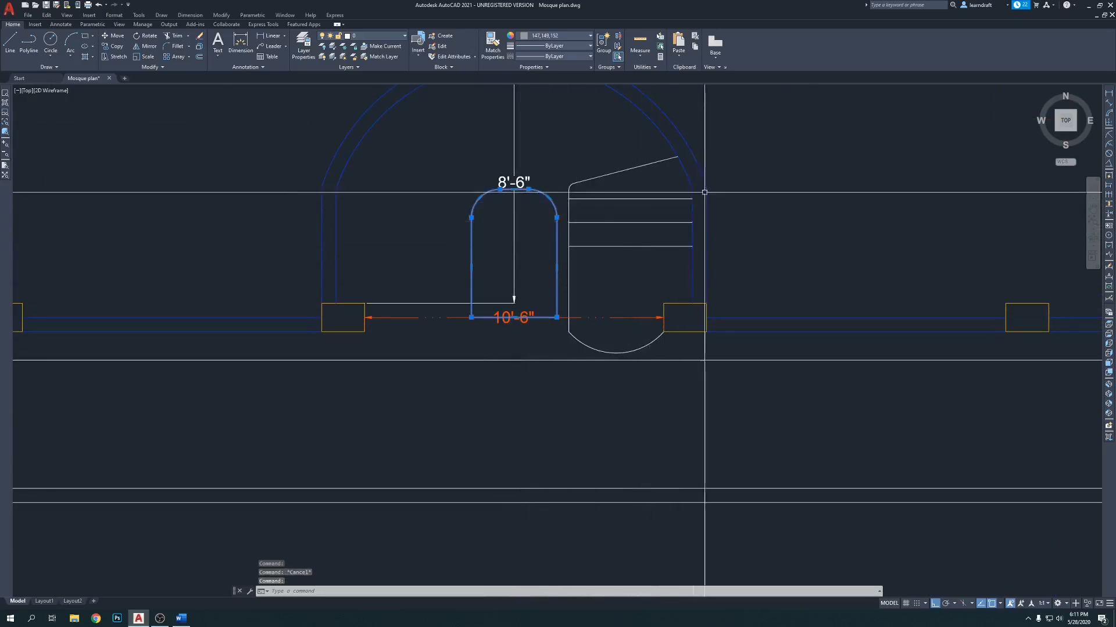
{"action": "middle_click_drag", "start_coordinate": [749, 170], "coordinate": [721, 217]}
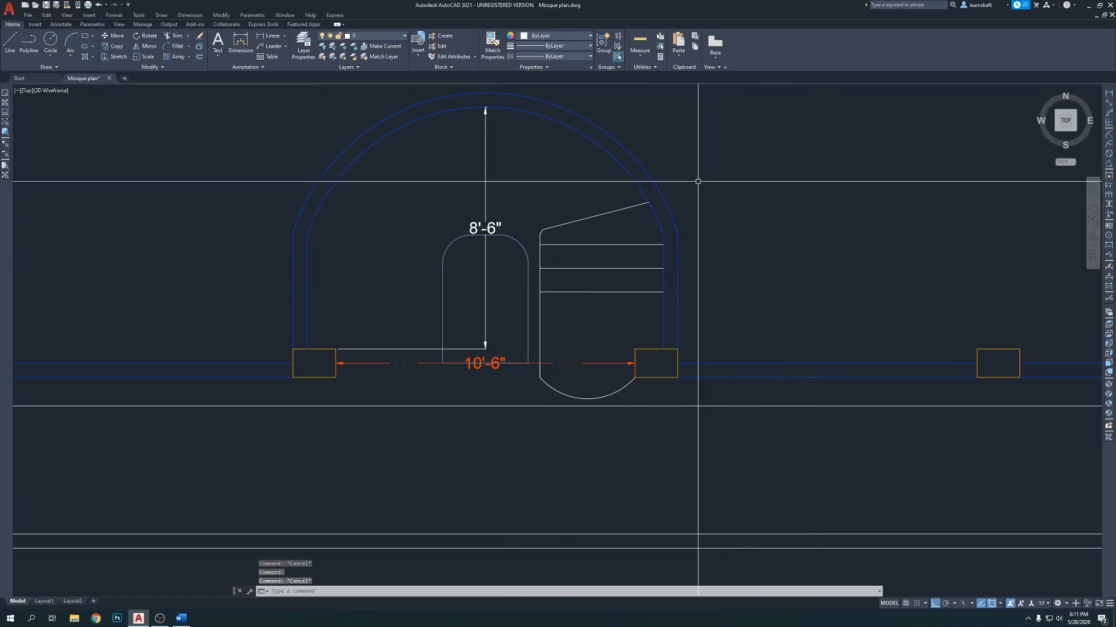
Step: Match the properties of the horizontal niche opening dimension onto the vertical niche depth dimension
{"action": "middle_click_drag", "start_coordinate": [692, 142], "coordinate": [688, 151]}
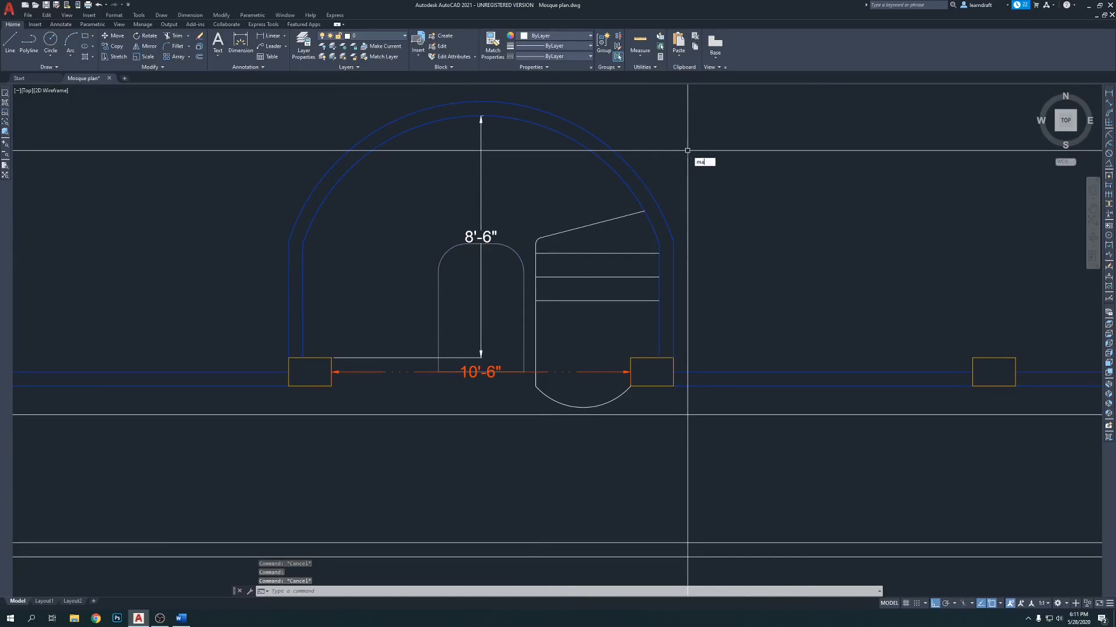
{"action": "key", "text": "Return"}
{"action": "left_click", "coordinate": [576, 372]}
{"action": "left_click", "coordinate": [498, 201]}
{"action": "left_click", "coordinate": [476, 282]}
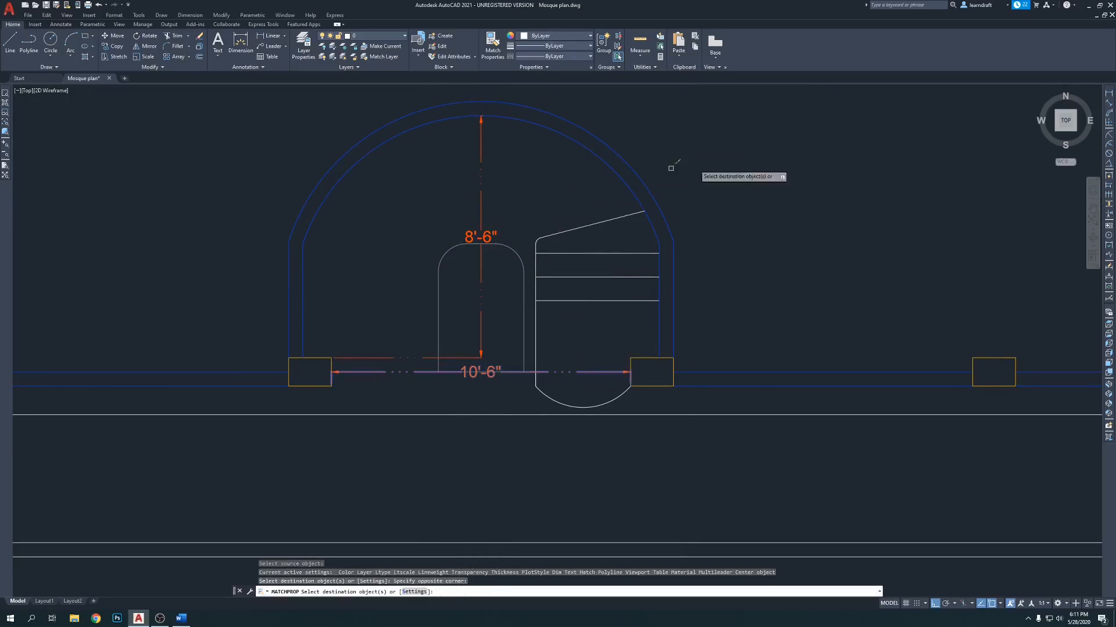
{"action": "key", "text": "Return"}
Step: Add a horizontal linear dimension for the width of the steps in the niche, placed just below the lowest step line
{"action": "scroll", "coordinate": [657, 175], "scroll_direction": "down", "scroll_amount": 2}
{"action": "middle_click_drag", "start_coordinate": [709, 130], "coordinate": [675, 158]}
{"action": "scroll", "coordinate": [661, 241], "scroll_direction": "up", "scroll_amount": 2}
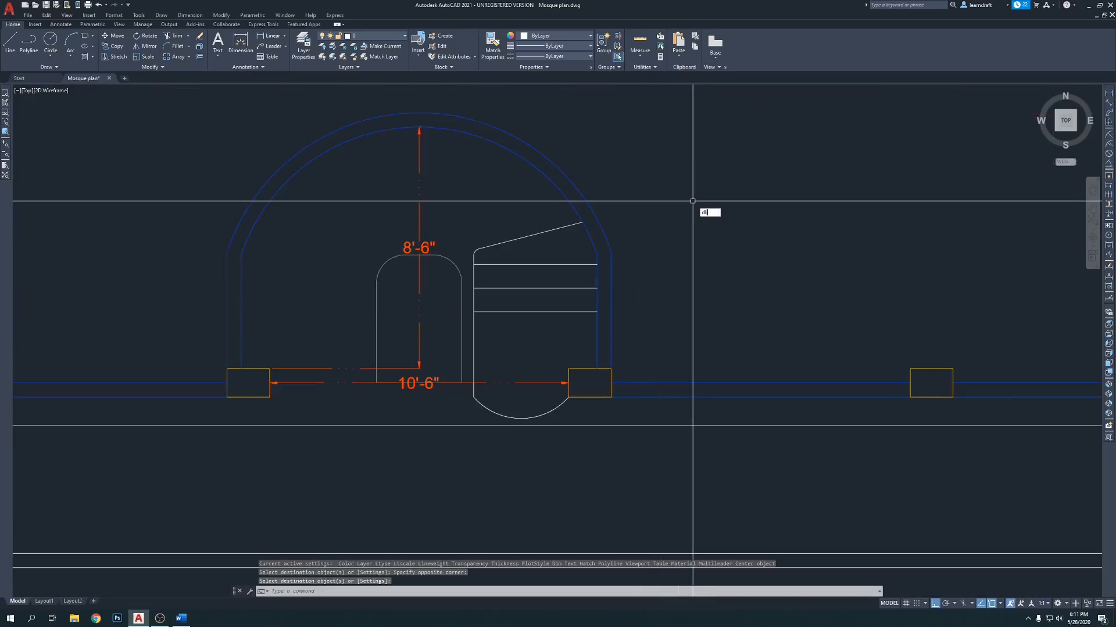
{"action": "key", "text": "Return"}
{"action": "left_click", "coordinate": [474, 312]}
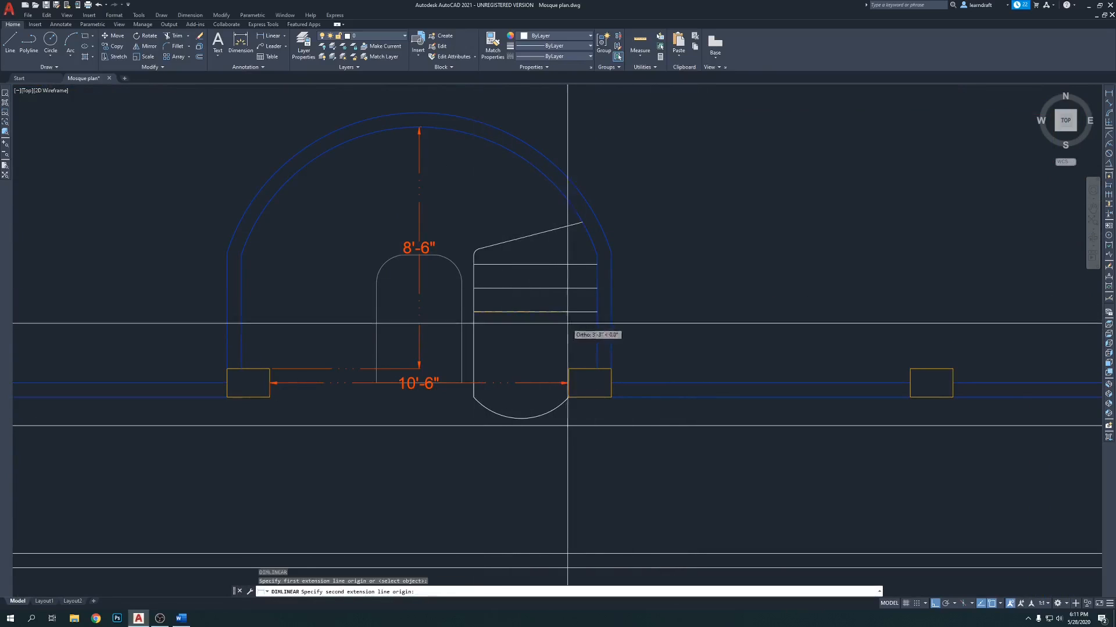
{"action": "left_click", "coordinate": [597, 312]}
{"action": "left_click", "coordinate": [571, 334]}
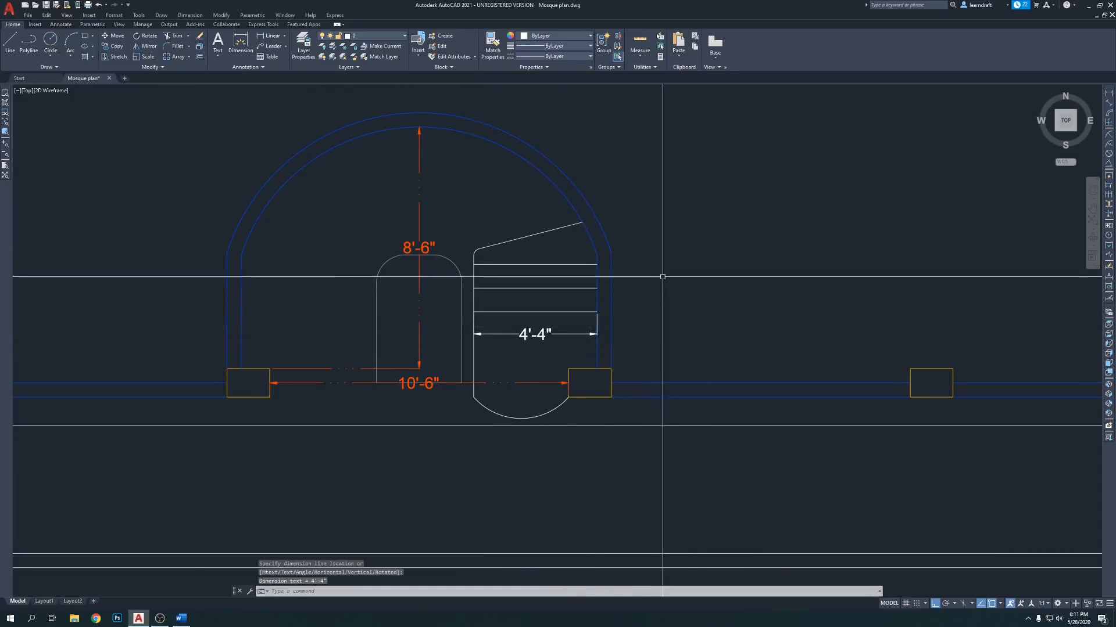
Step: Match the properties of the niche depth dimension onto the step width dimension
{"action": "type", "text": "ma"}
{"action": "key", "text": "Return"}
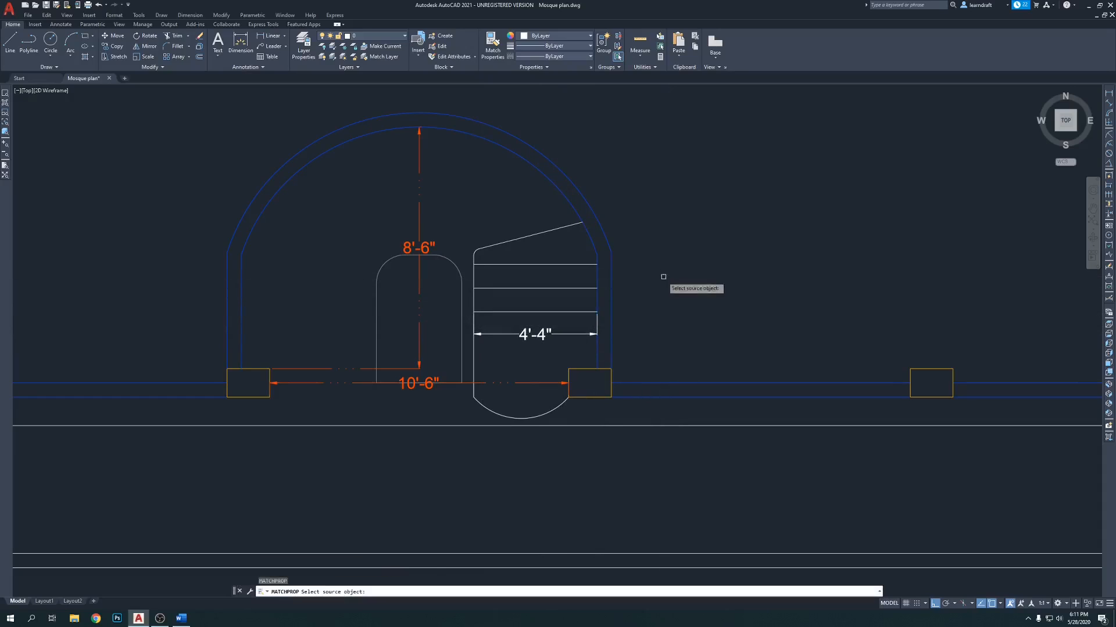
{"action": "left_click", "coordinate": [419, 186]}
{"action": "left_click", "coordinate": [523, 334]}
{"action": "key", "text": "Return"}
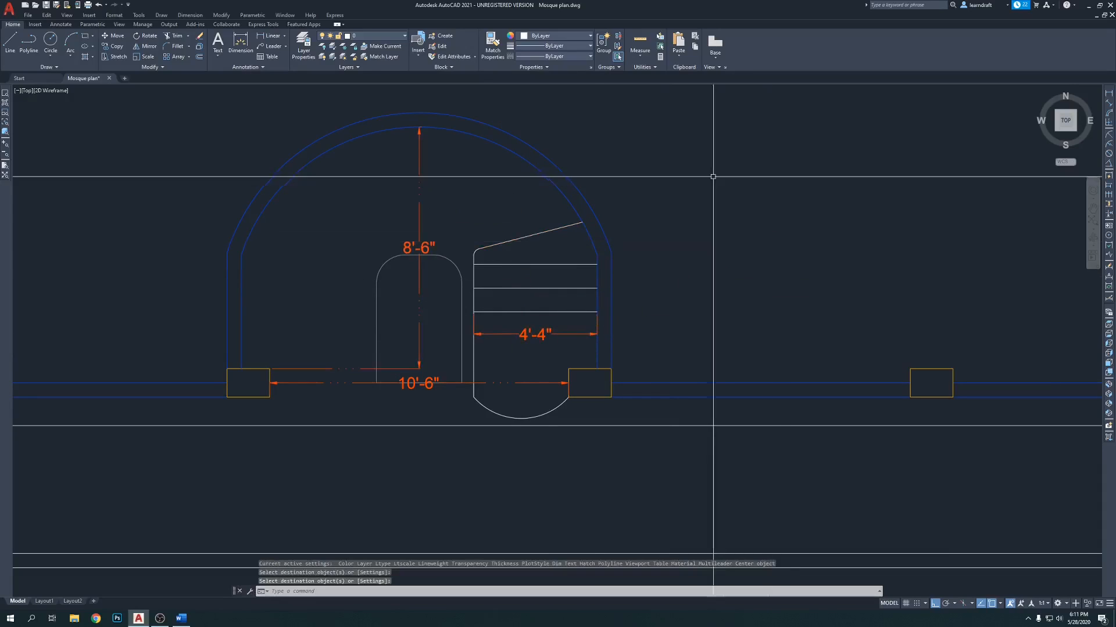
Step: Add a vertical linear dimension from the lowest step line to the start of the curved front edge, placed inside the outline
{"action": "middle_click_drag", "start_coordinate": [702, 182], "coordinate": [693, 194]}
{"action": "scroll", "coordinate": [693, 194], "scroll_direction": "down", "scroll_amount": 2}
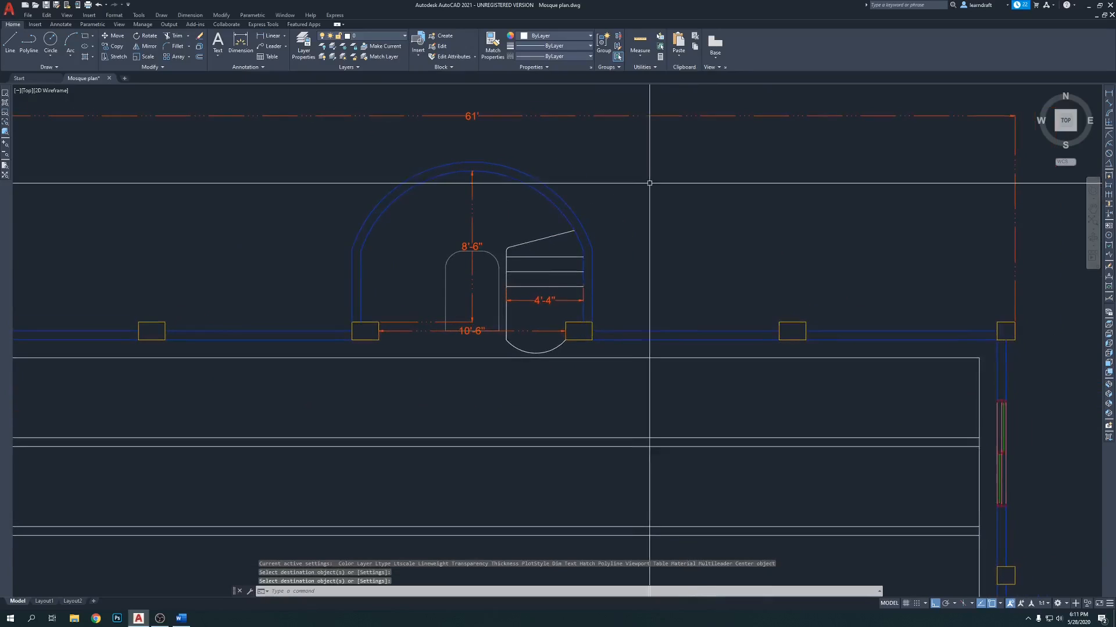
{"action": "scroll", "coordinate": [538, 314], "scroll_direction": "up", "scroll_amount": 2}
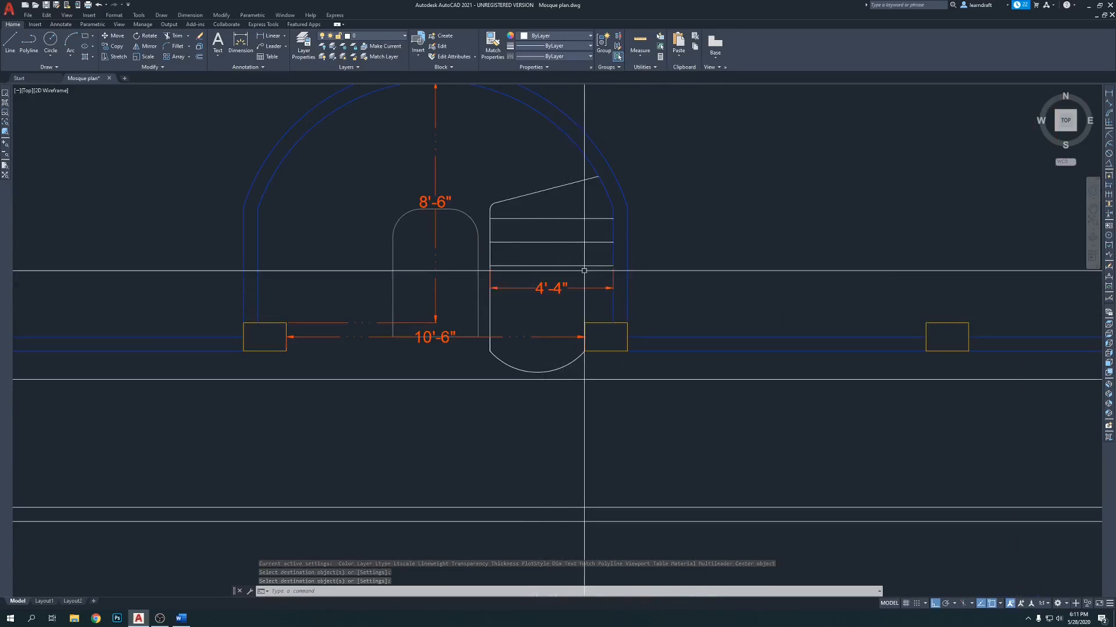
{"action": "scroll", "coordinate": [526, 300], "scroll_direction": "up", "scroll_amount": 2}
{"action": "scroll", "coordinate": [536, 301], "scroll_direction": "up", "scroll_amount": 2}
{"action": "scroll", "coordinate": [529, 295], "scroll_direction": "down", "scroll_amount": 2}
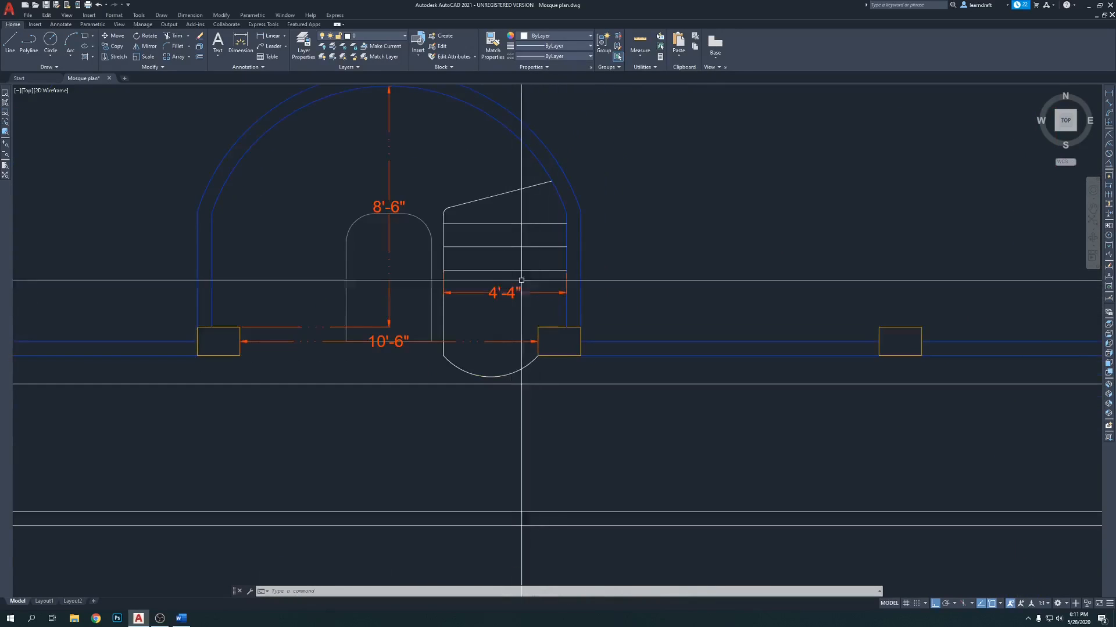
{"action": "middle_click_drag", "start_coordinate": [497, 264], "coordinate": [491, 229]}
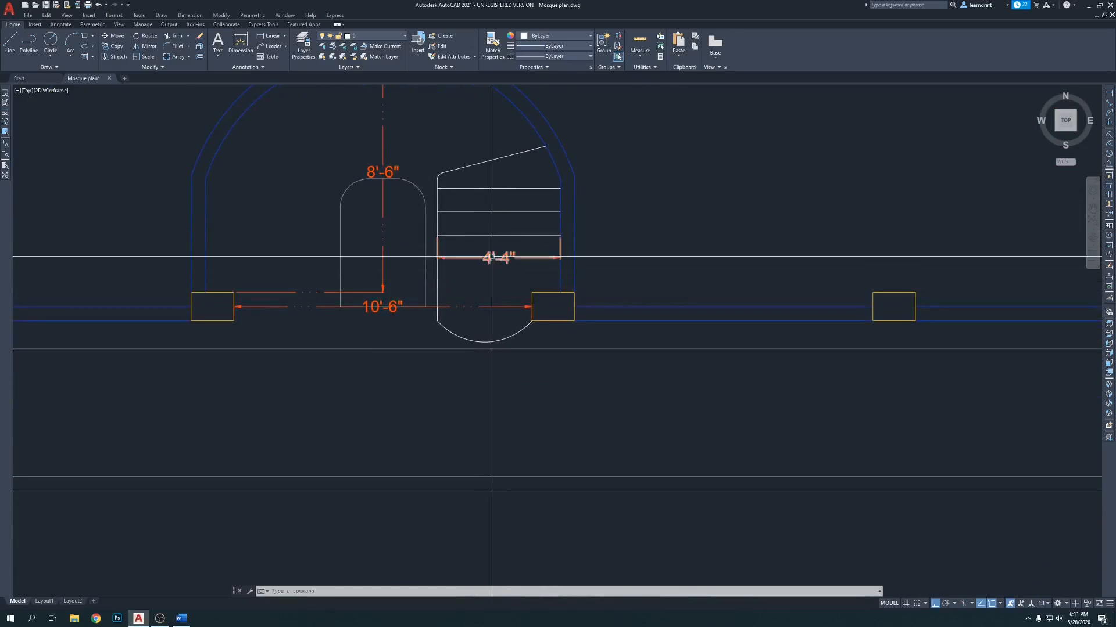
{"action": "scroll", "coordinate": [477, 273], "scroll_direction": "up", "scroll_amount": 2}
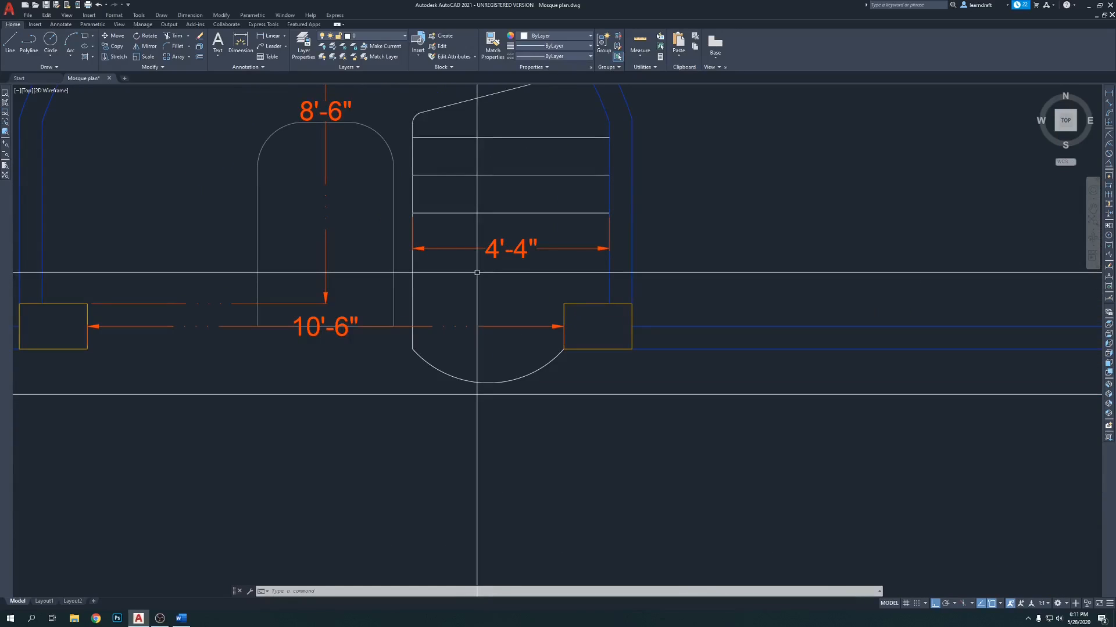
{"action": "key", "text": "Return"}
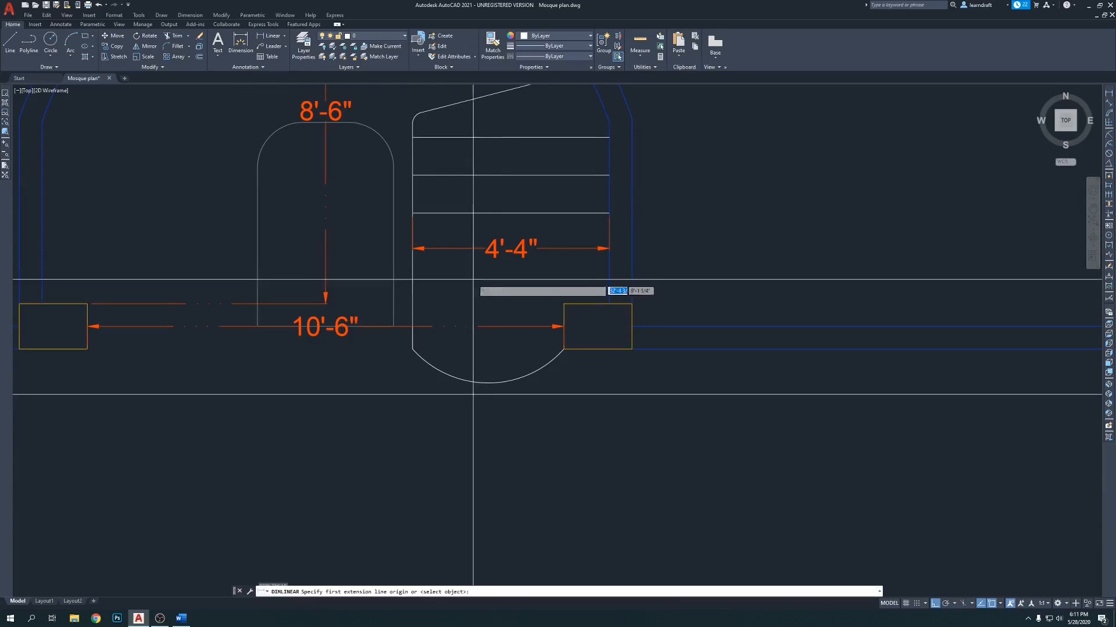
{"action": "left_click", "coordinate": [416, 213]}
{"action": "left_click", "coordinate": [424, 346]}
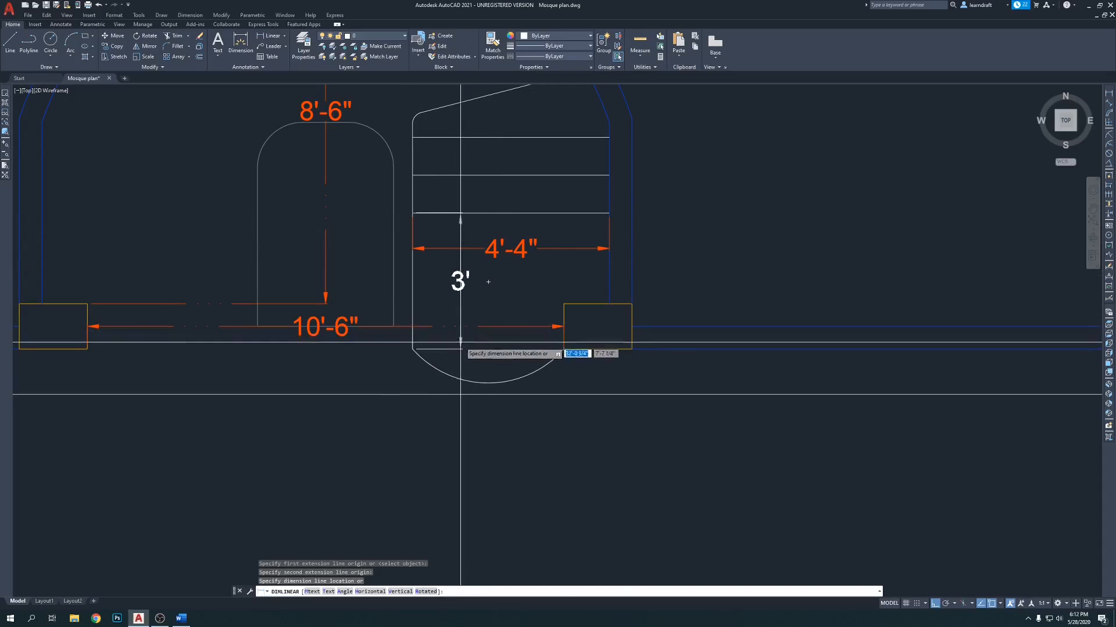
{"action": "left_click", "coordinate": [455, 344]}
{"action": "key", "text": "Escape"}
{"action": "key", "text": "Escape"}
{"action": "middle_click_drag", "start_coordinate": [511, 284], "coordinate": [520, 284]}
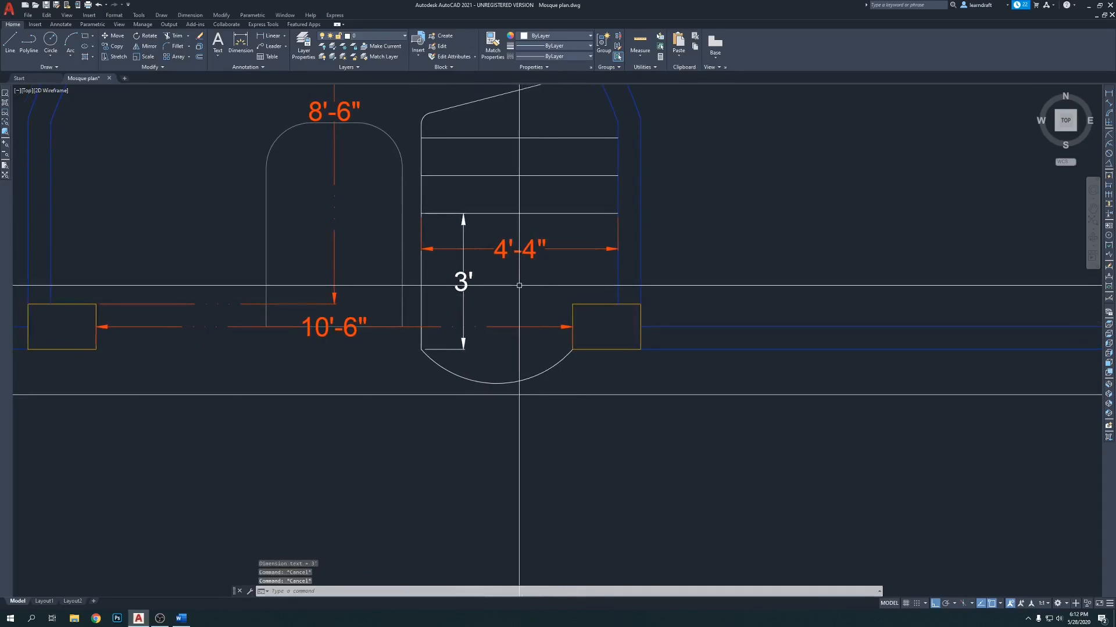
Step: Match the properties of the step width dimension onto the vertical dimension below the steps
{"action": "key", "text": "Return"}
{"action": "left_click", "coordinate": [498, 252]}
{"action": "left_click", "coordinate": [475, 279]}
{"action": "left_click", "coordinate": [466, 283]}
{"action": "key", "text": "Return"}
Step: Dimension the building's overall west side between the outer corners of its north-west and south-west columns, placing the dimension line outside the wall
{"action": "scroll", "coordinate": [640, 338], "scroll_direction": "down", "scroll_amount": 2}
{"action": "middle_click_drag", "start_coordinate": [698, 215], "coordinate": [635, 214]}
{"action": "scroll", "coordinate": [595, 206], "scroll_direction": "down", "scroll_amount": 4}
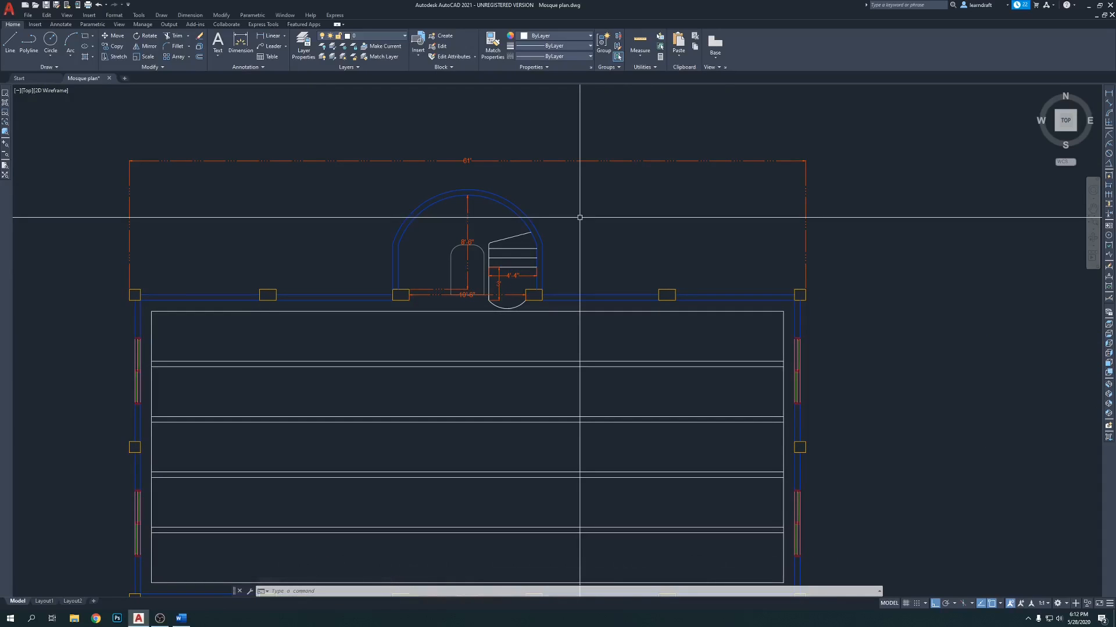
{"action": "scroll", "coordinate": [580, 218], "scroll_direction": "down", "scroll_amount": 3}
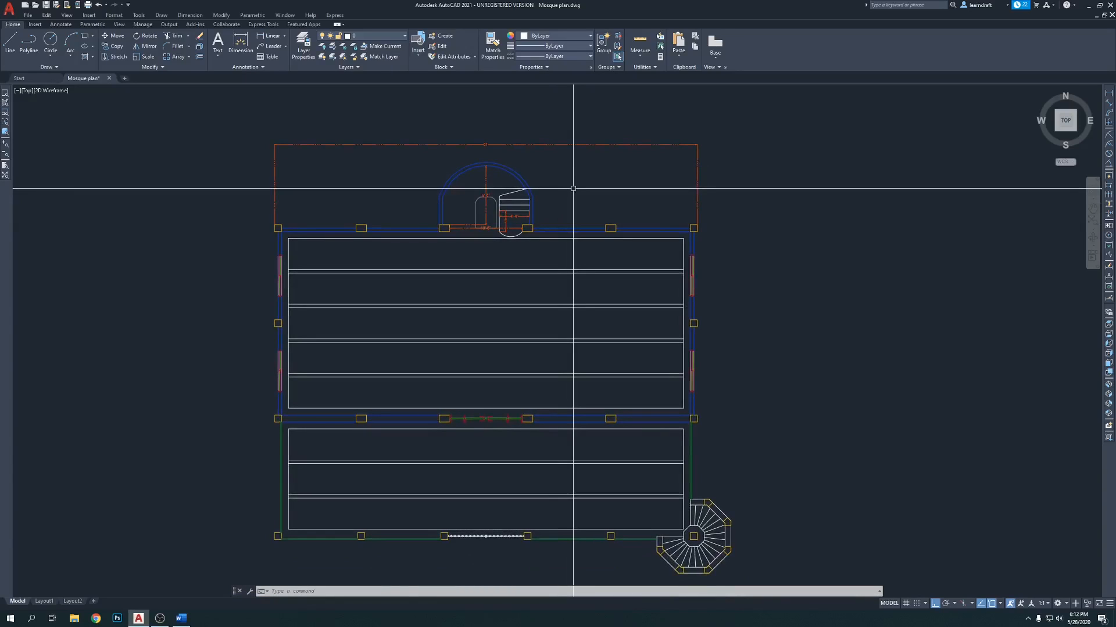
{"action": "mouse_move", "coordinate": [798, 271]}
{"action": "middle_mouse_down"}
{"action": "mouse_move", "coordinate": [728, 266]}
{"action": "mouse_move", "coordinate": [809, 237]}
{"action": "mouse_move", "coordinate": [888, 254]}
{"action": "middle_mouse_up"}
{"action": "middle_click_drag", "start_coordinate": [336, 245], "coordinate": [367, 257]}
{"action": "type", "text": "dli"}
{"action": "key", "text": "Return"}
{"action": "scroll", "coordinate": [396, 205], "scroll_direction": "up", "scroll_amount": 4}
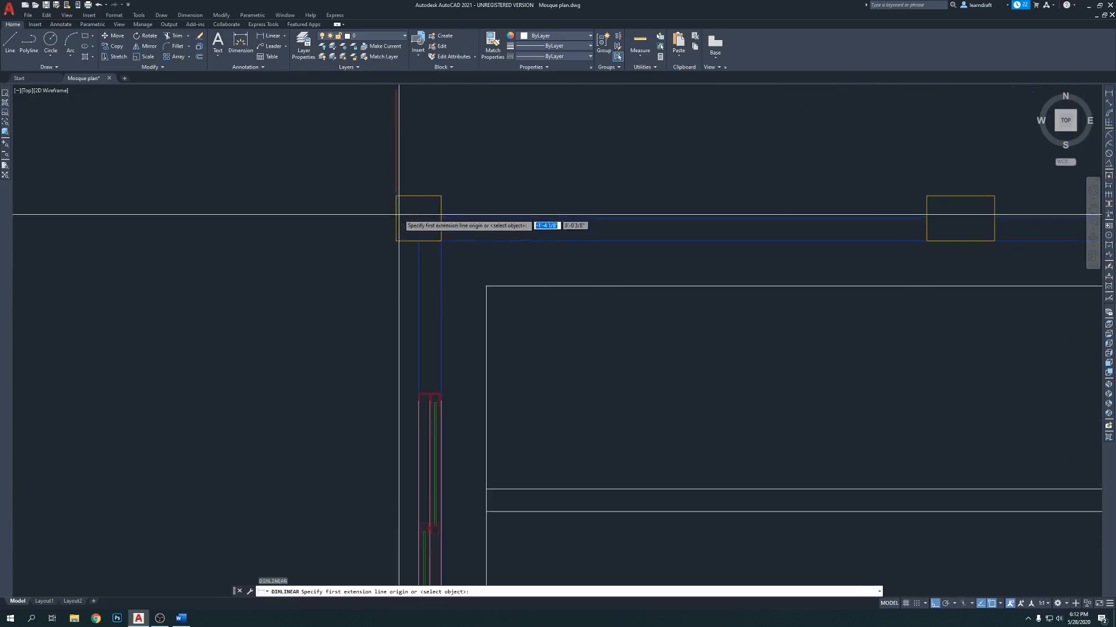
{"action": "left_click", "coordinate": [396, 196]}
{"action": "scroll", "coordinate": [403, 189], "scroll_direction": "down", "scroll_amount": 5}
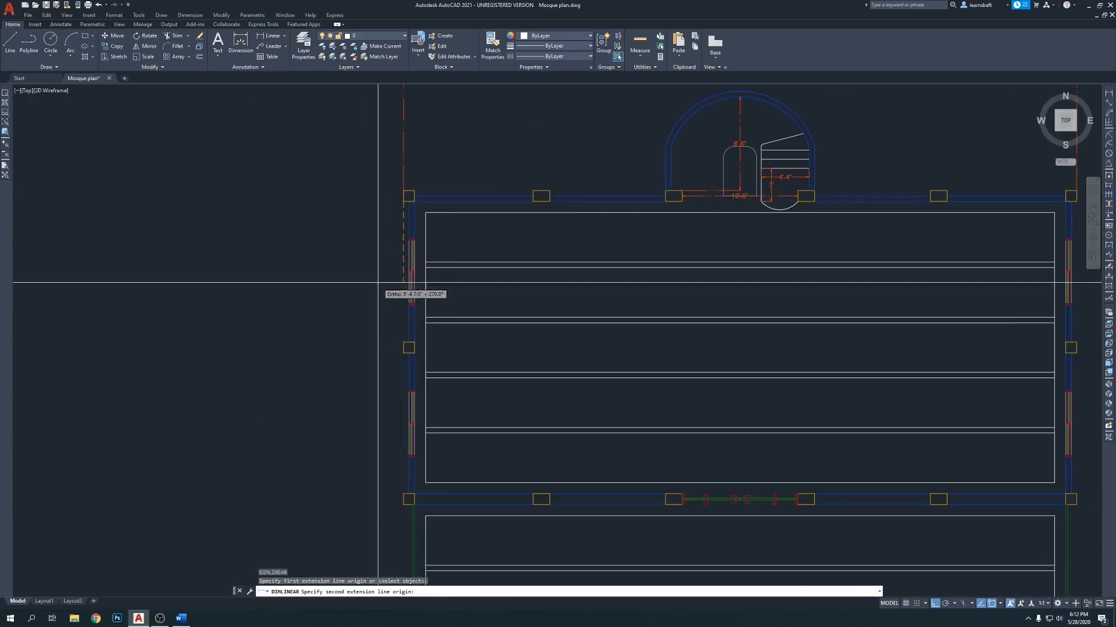
{"action": "scroll", "coordinate": [379, 292], "scroll_direction": "down", "scroll_amount": 3}
{"action": "scroll", "coordinate": [390, 426], "scroll_direction": "up", "scroll_amount": 4}
{"action": "scroll", "coordinate": [400, 409], "scroll_direction": "up", "scroll_amount": 2}
{"action": "left_click", "coordinate": [443, 403]}
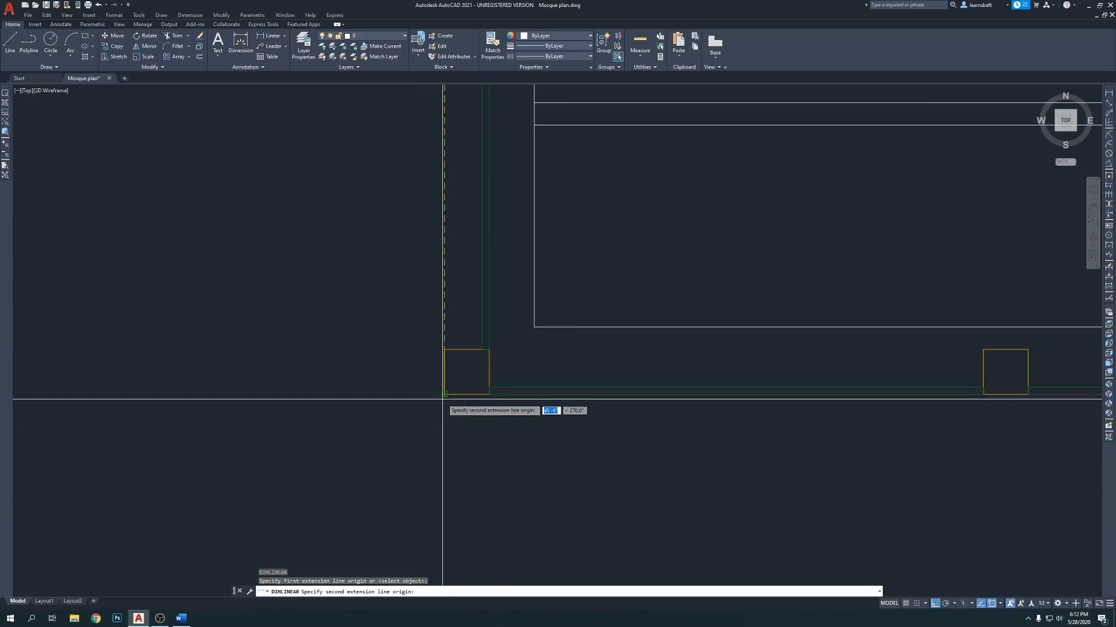
{"action": "scroll", "coordinate": [443, 401], "scroll_direction": "down", "scroll_amount": 3}
{"action": "left_click", "coordinate": [383, 360]}
Step: Match the properties of the overall width dimension above the plan onto the overall west side dimension
{"action": "middle_click_drag", "start_coordinate": [411, 318], "coordinate": [441, 417]}
{"action": "scroll", "coordinate": [441, 290], "scroll_direction": "up", "scroll_amount": 1}
{"action": "middle_click_drag", "start_coordinate": [441, 290], "coordinate": [443, 356]}
{"action": "scroll", "coordinate": [443, 357], "scroll_direction": "down", "scroll_amount": 1}
{"action": "scroll", "coordinate": [421, 353], "scroll_direction": "down", "scroll_amount": 2}
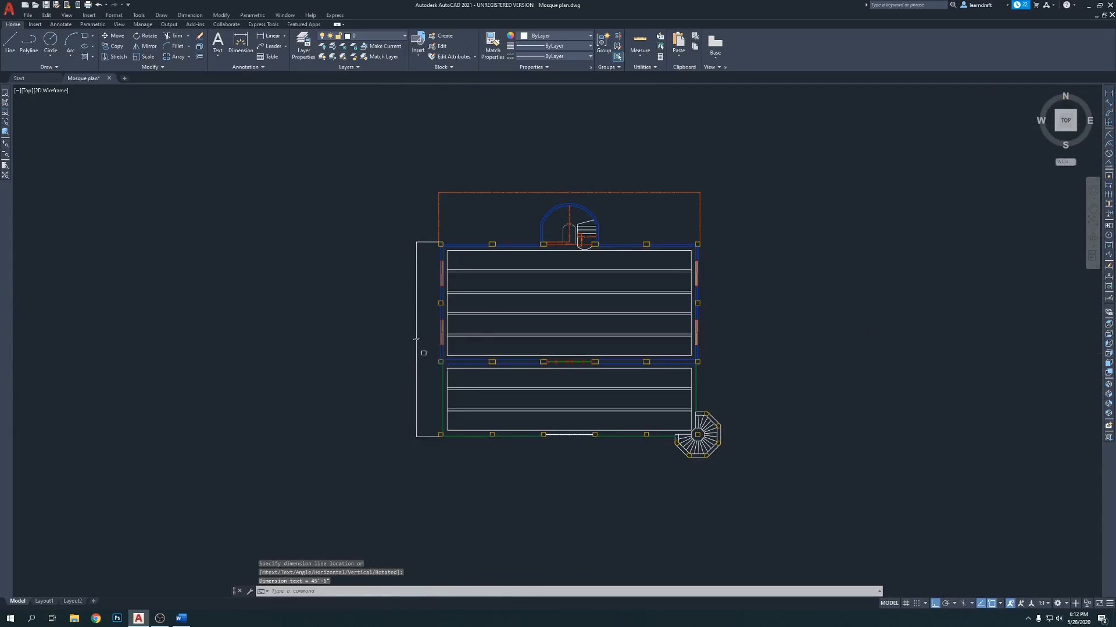
{"action": "type", "text": "ma"}
{"action": "key", "text": "space"}
{"action": "left_click", "coordinate": [439, 221]}
{"action": "key", "text": "space"}
Step: Dimension the niche's projection vertically from its outer arch apex to the north-west column corner, in line with the overall west side dimension
{"action": "scroll", "coordinate": [428, 237], "scroll_direction": "up", "scroll_amount": 2}
{"action": "middle_click_drag", "start_coordinate": [486, 217], "coordinate": [466, 260]}
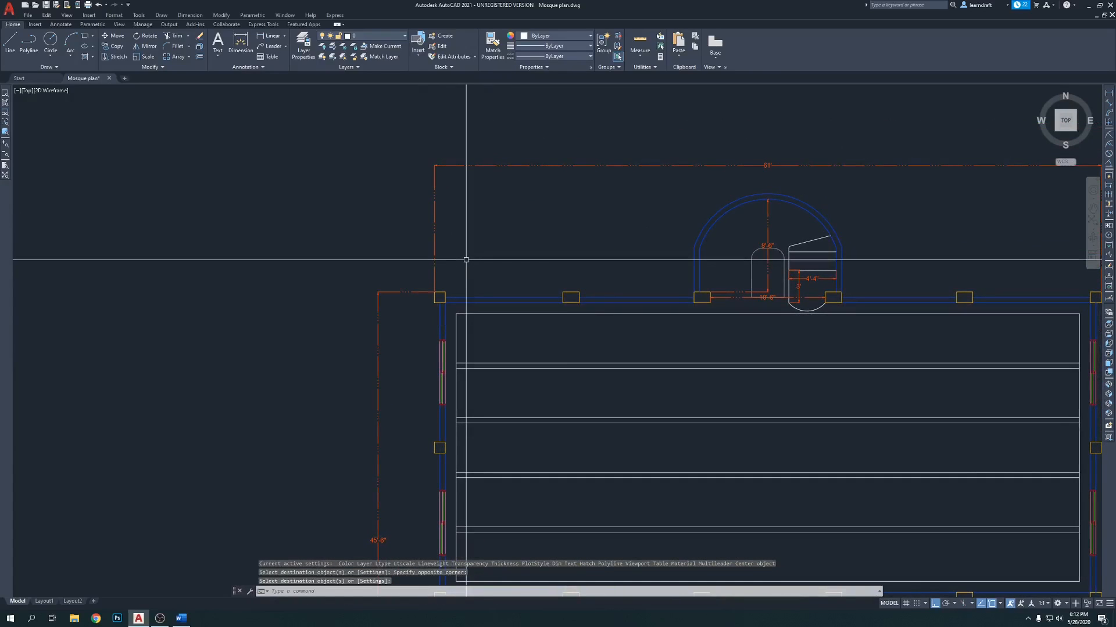
{"action": "scroll", "coordinate": [497, 217], "scroll_direction": "down", "scroll_amount": 1}
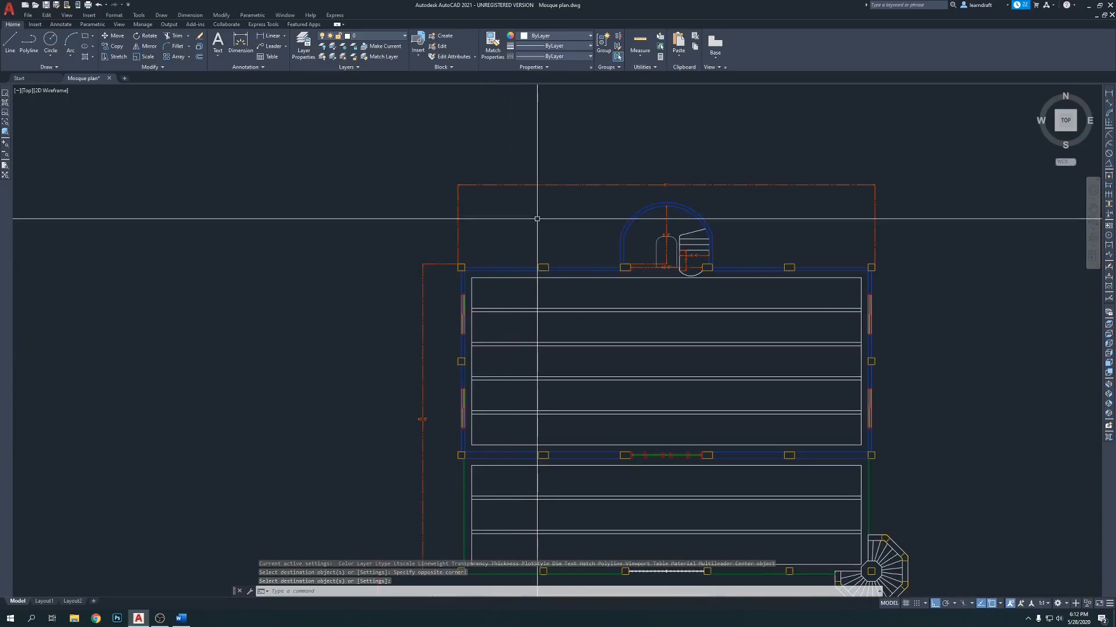
{"action": "type", "text": "dli"}
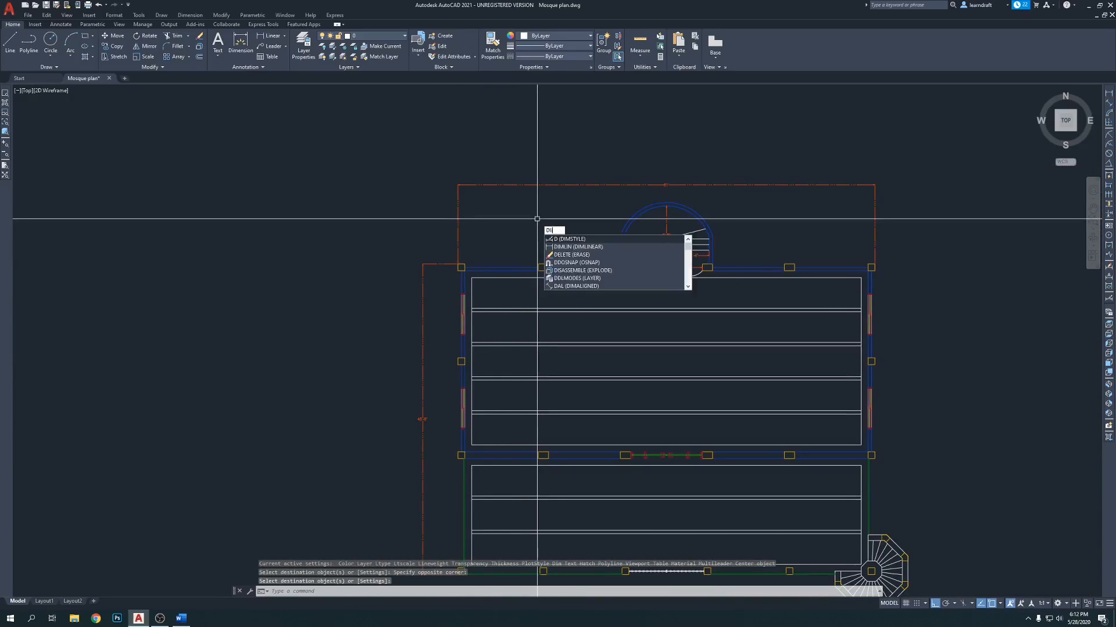
{"action": "key", "text": "Return"}
{"action": "scroll", "coordinate": [651, 200], "scroll_direction": "up", "scroll_amount": 4}
{"action": "left_click", "coordinate": [712, 211]}
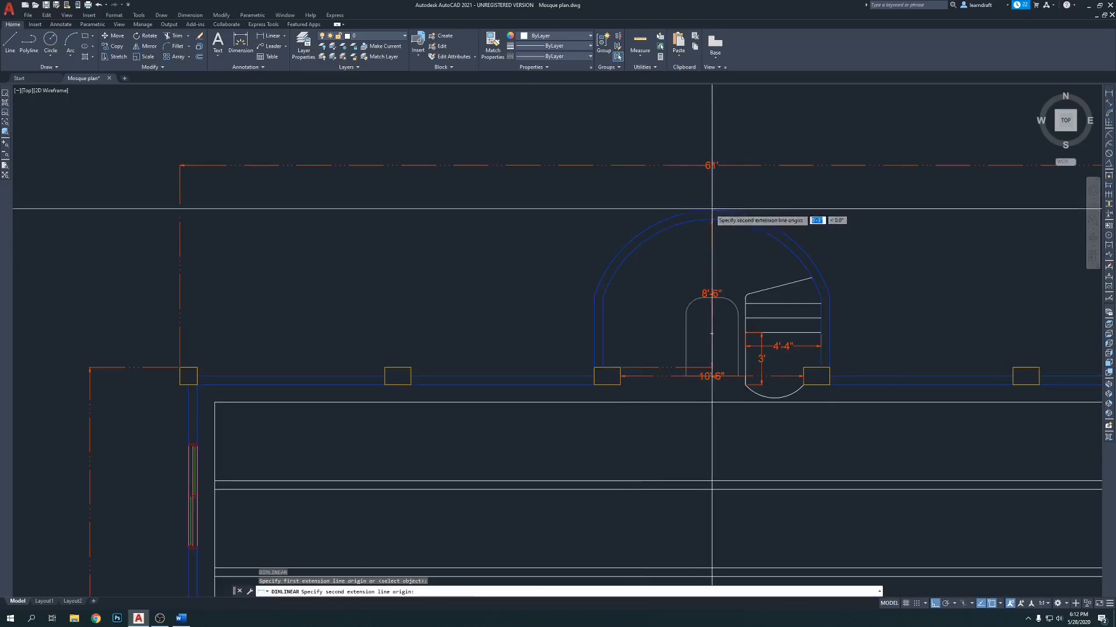
{"action": "middle_click_drag", "start_coordinate": [383, 307], "coordinate": [577, 288]}
{"action": "scroll", "coordinate": [399, 337], "scroll_direction": "up", "scroll_amount": 2}
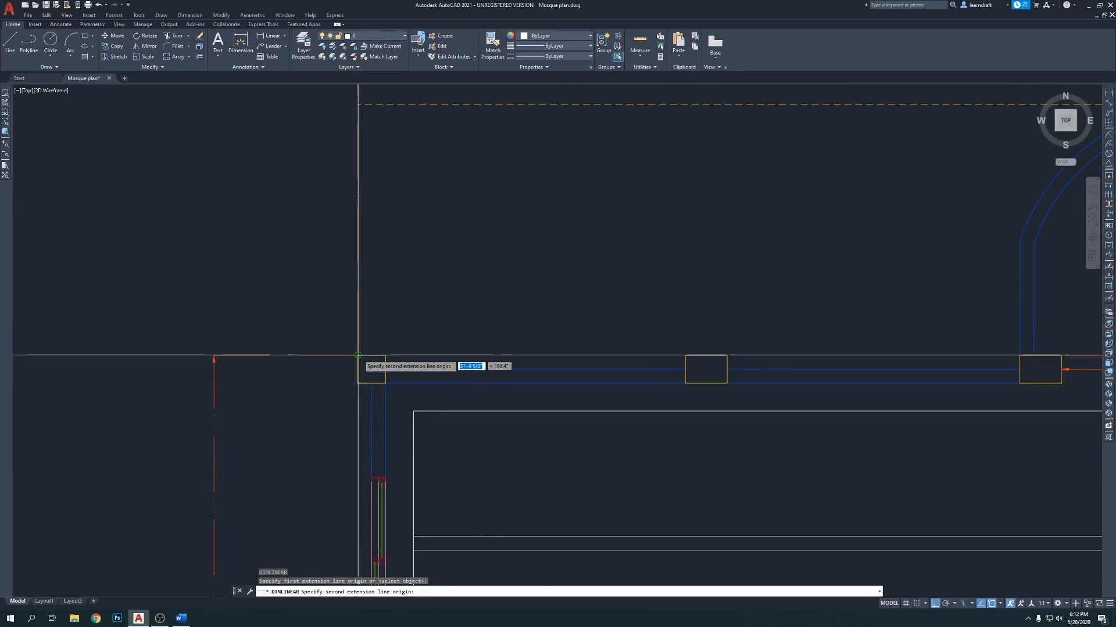
{"action": "left_click", "coordinate": [361, 356]}
{"action": "left_click", "coordinate": [213, 349]}
{"action": "scroll", "coordinate": [212, 325], "scroll_direction": "down", "scroll_amount": 5}
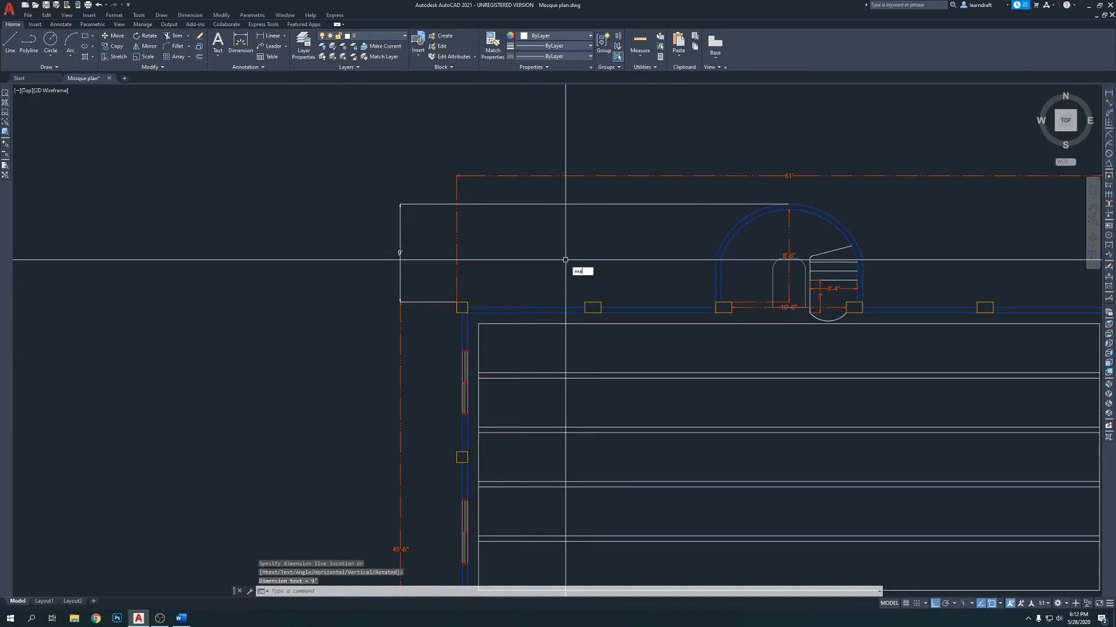
Step: Match the properties of the overall width dimension above the plan onto the niche's vertical projection dimension
{"action": "key", "text": "space"}
{"action": "left_click", "coordinate": [456, 197]}
{"action": "left_click", "coordinate": [448, 195]}
{"action": "left_click", "coordinate": [420, 233]}
{"action": "key", "text": "space"}
{"action": "scroll", "coordinate": [248, 183], "scroll_direction": "down", "scroll_amount": 4}
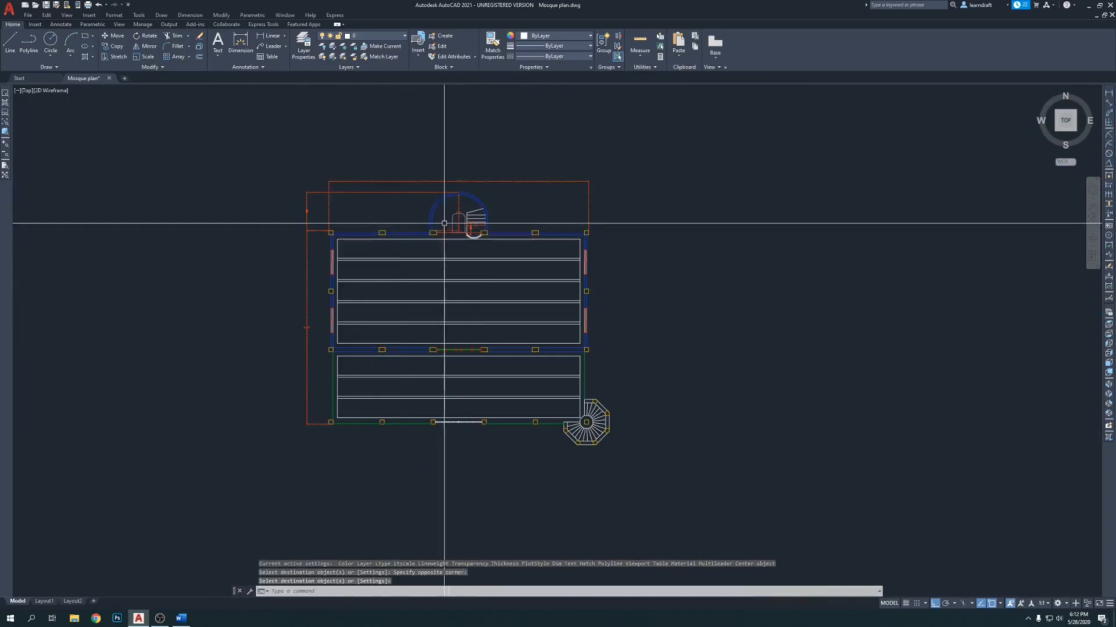
{"action": "scroll", "coordinate": [403, 221], "scroll_direction": "up", "scroll_amount": 4}
{"action": "middle_click_drag", "start_coordinate": [439, 235], "coordinate": [418, 216]}
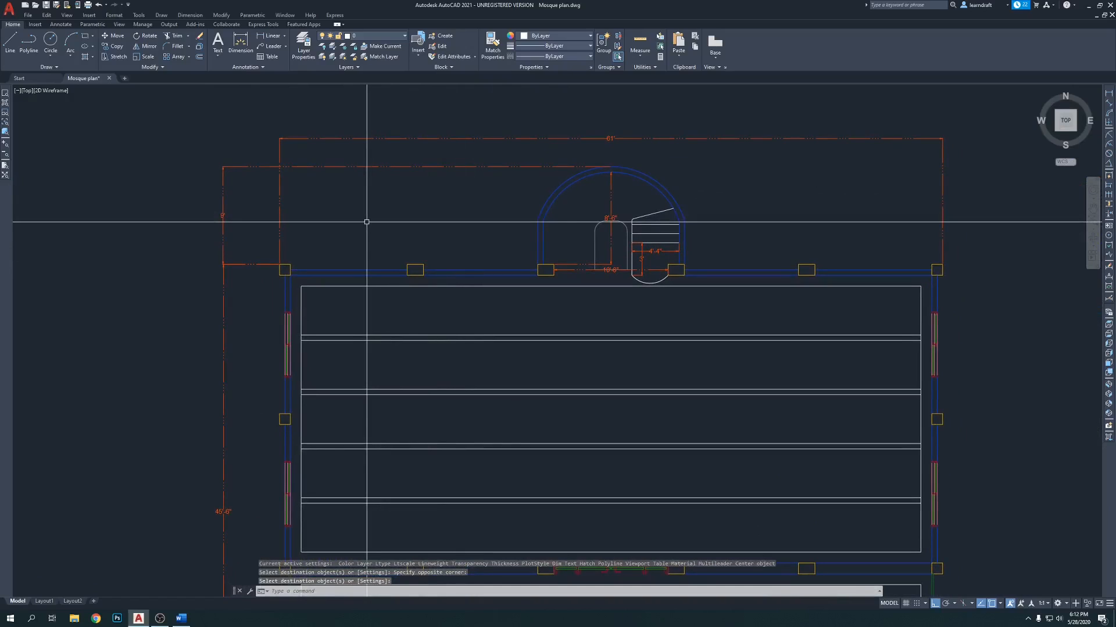
{"action": "scroll", "coordinate": [430, 210], "scroll_direction": "down", "scroll_amount": 3}
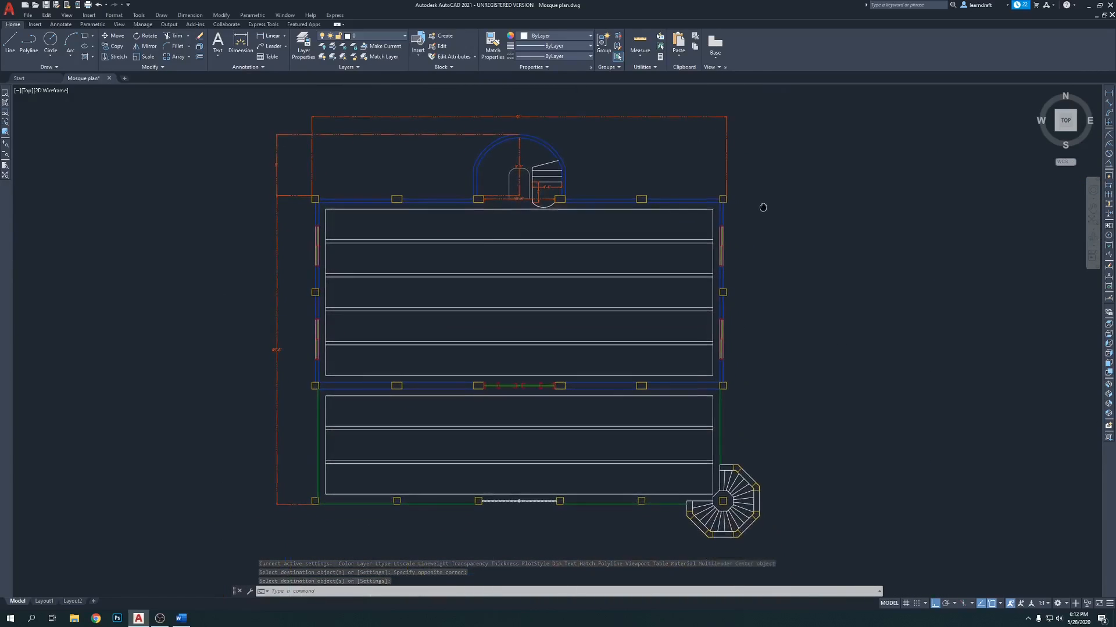
{"action": "middle_click_drag", "start_coordinate": [853, 316], "coordinate": [831, 315]}
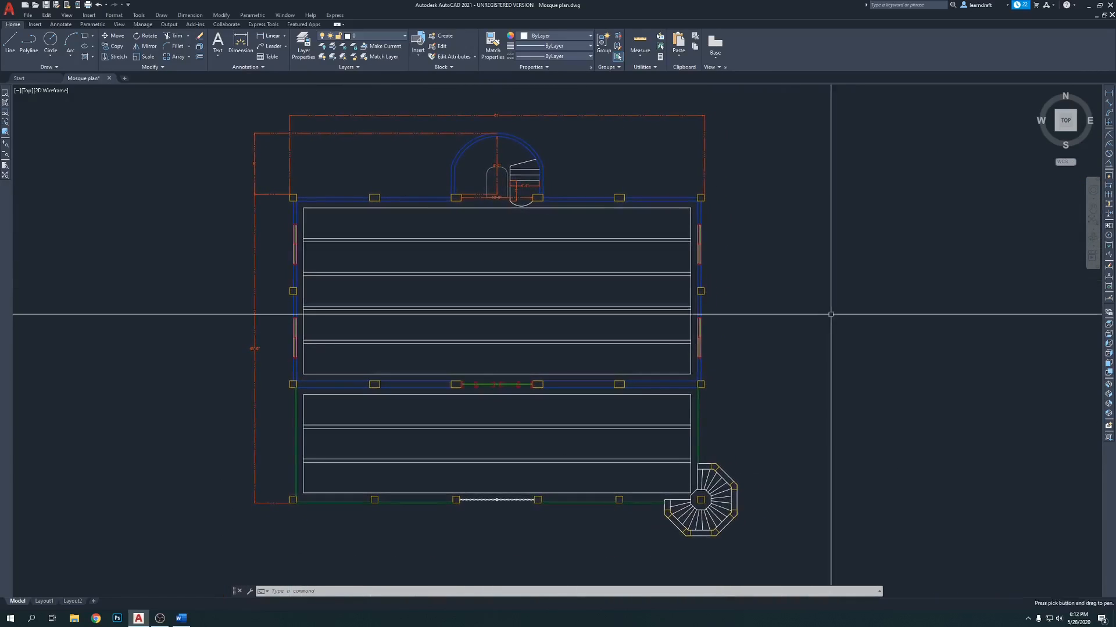
{"action": "left_click", "coordinate": [268, 160]}
{"action": "left_click", "coordinate": [250, 168]}
{"action": "scroll", "coordinate": [255, 160], "scroll_direction": "up", "scroll_amount": 2}
{"action": "left_click", "coordinate": [254, 163]}
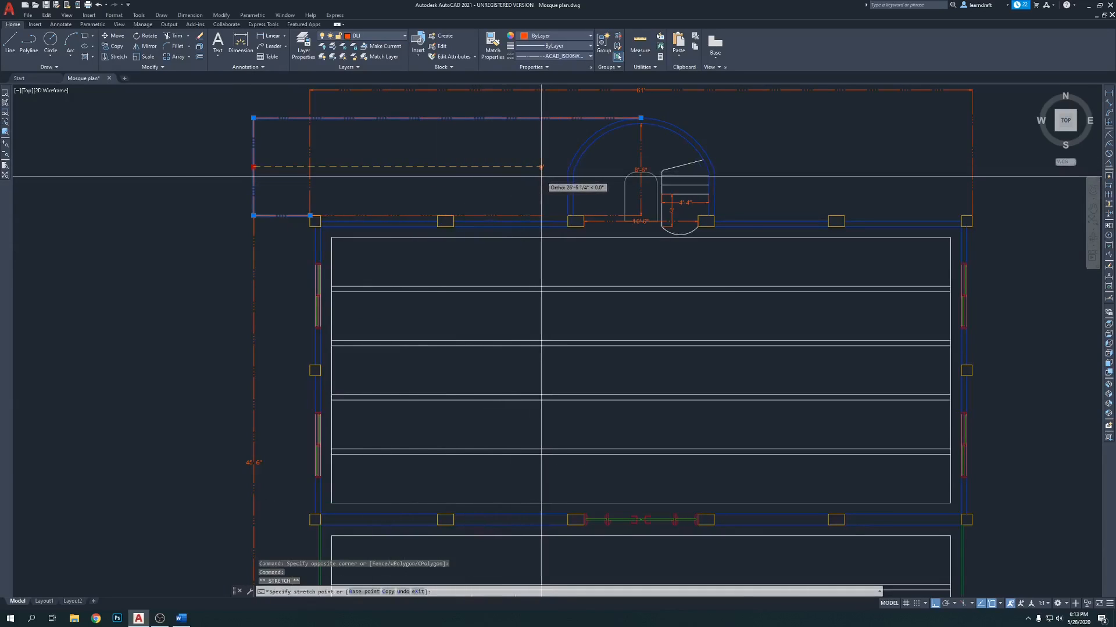
{"action": "scroll", "coordinate": [254, 165], "scroll_direction": "up", "scroll_amount": 3}
{"action": "key", "text": "Escape"}
{"action": "key", "text": "Escape"}
{"action": "scroll", "coordinate": [449, 225], "scroll_direction": "down", "scroll_amount": 3}
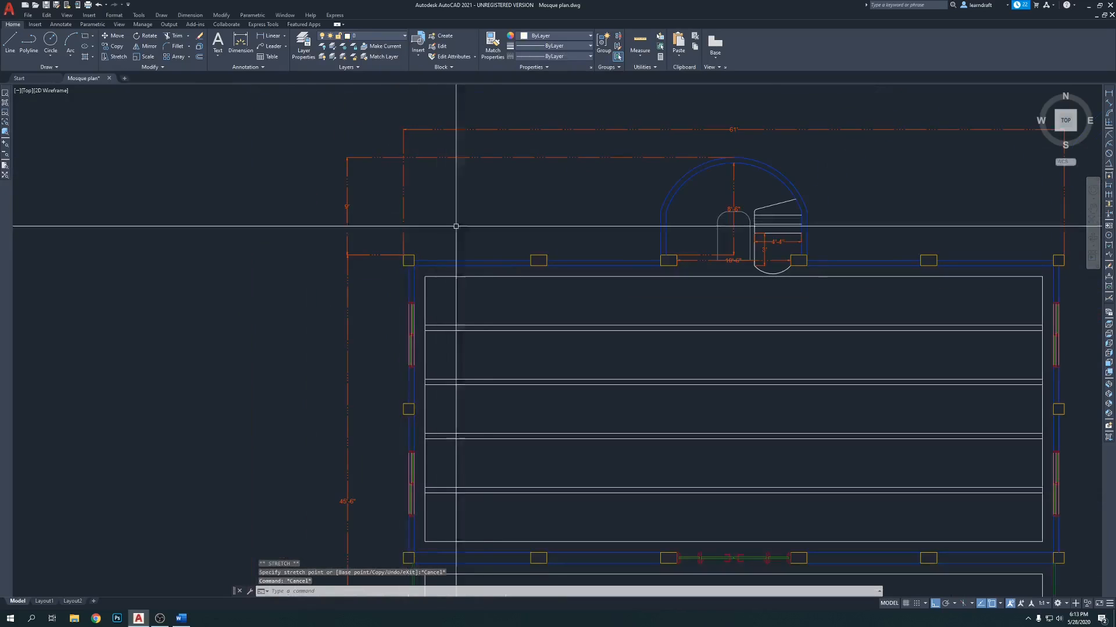
Step: Stretch the niche projection and overall west side dimension lines together about 2 feet closer to the building
{"action": "middle_click_drag", "start_coordinate": [448, 226], "coordinate": [390, 221]}
{"action": "scroll", "coordinate": [425, 215], "scroll_direction": "down", "scroll_amount": 2}
{"action": "middle_click_drag", "start_coordinate": [503, 222], "coordinate": [465, 180]}
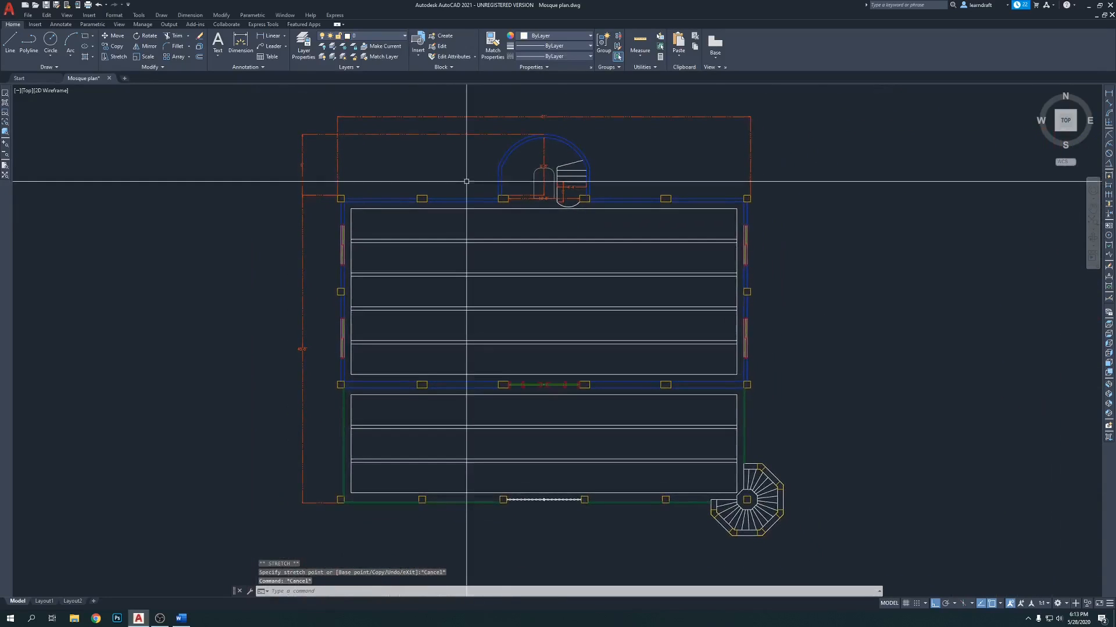
{"action": "left_click", "coordinate": [315, 125]}
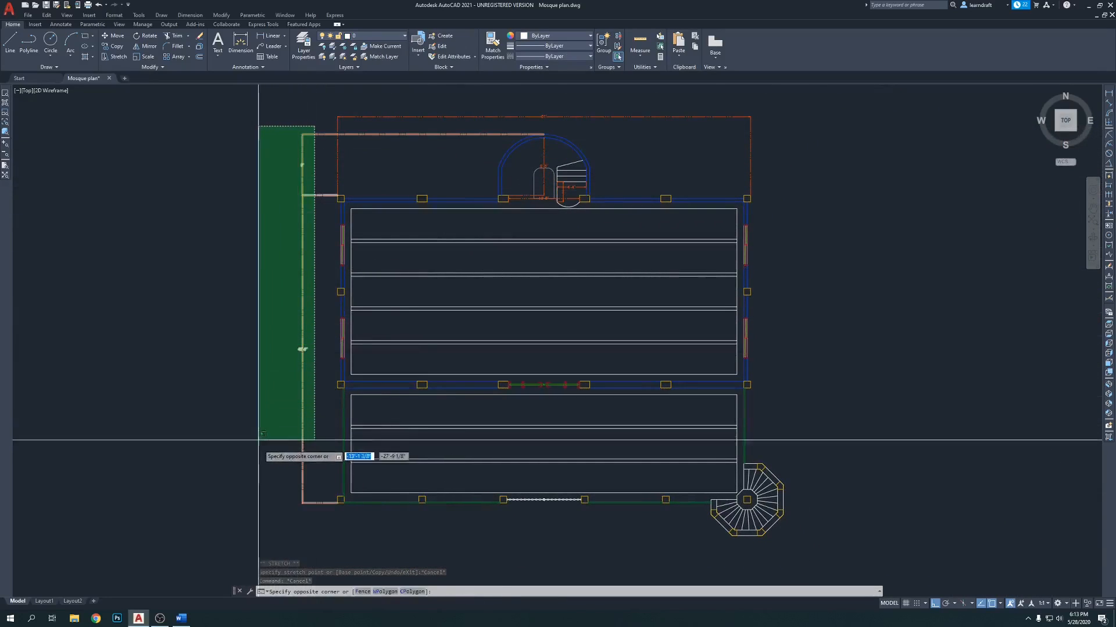
{"action": "left_click", "coordinate": [248, 512]}
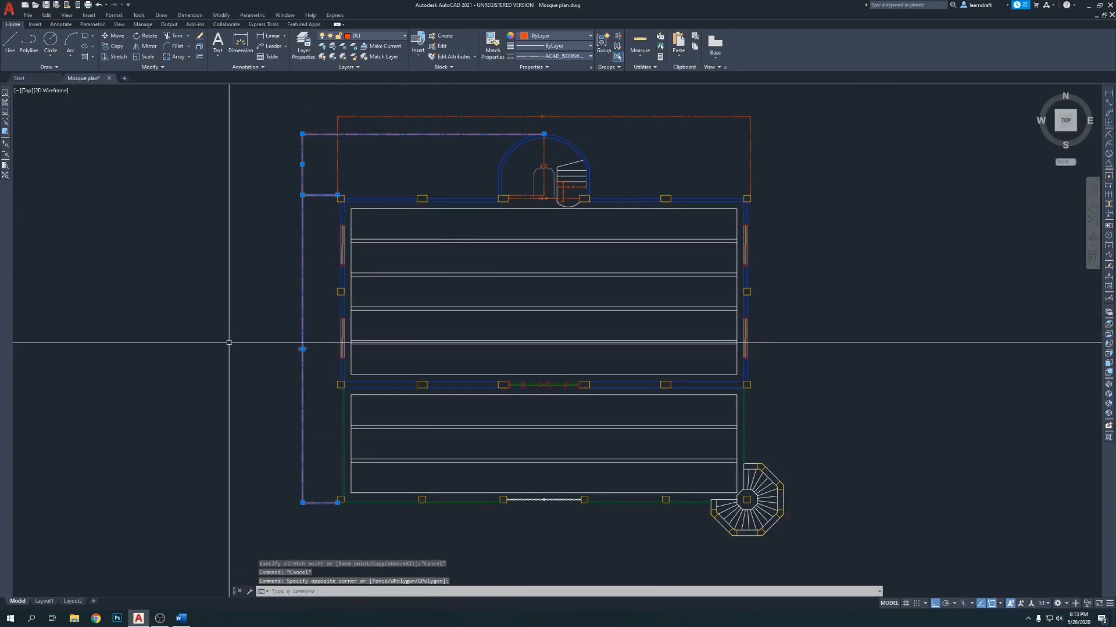
{"action": "key", "text": "Return"}
{"action": "left_click", "coordinate": [216, 330]}
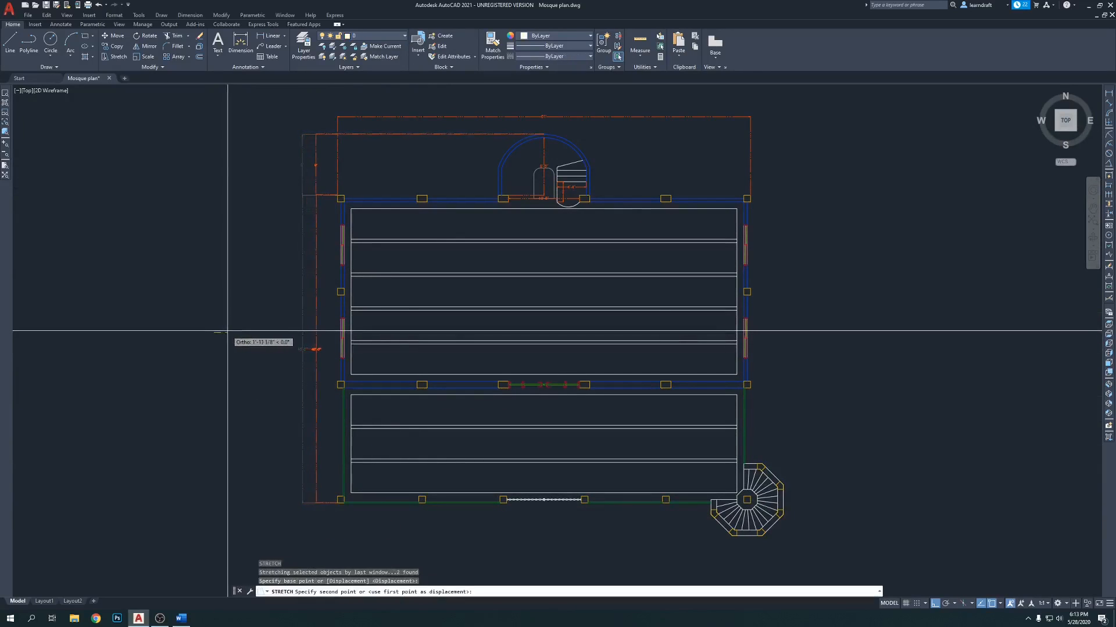
{"action": "left_click", "coordinate": [232, 332]}
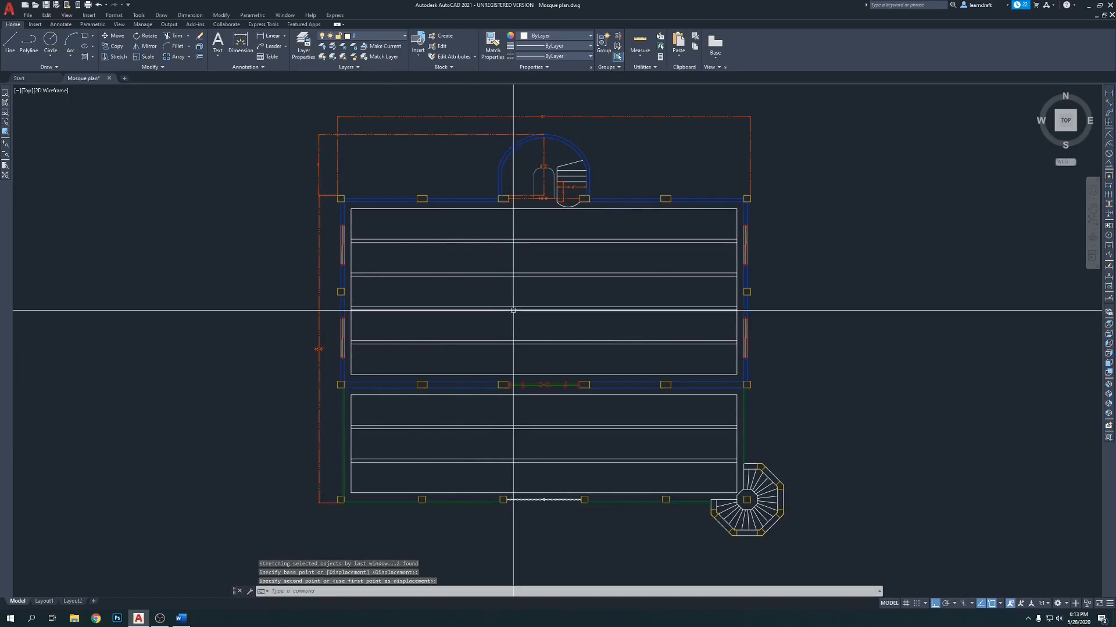
Step: Try a horizontal dimension across the full width of the southern hall's inner rectangle, placing it just inside its north edge
{"action": "scroll", "coordinate": [349, 122], "scroll_direction": "up", "scroll_amount": 5}
{"action": "scroll", "coordinate": [436, 169], "scroll_direction": "down", "scroll_amount": 5}
{"action": "middle_click_drag", "start_coordinate": [459, 438], "coordinate": [443, 346]}
{"action": "middle_click_drag", "start_coordinate": [538, 429], "coordinate": [499, 389]}
{"action": "mouse_move", "coordinate": [640, 435]}
{"action": "middle_mouse_down"}
{"action": "mouse_move", "coordinate": [605, 403]}
{"action": "mouse_move", "coordinate": [569, 407]}
{"action": "middle_mouse_up"}
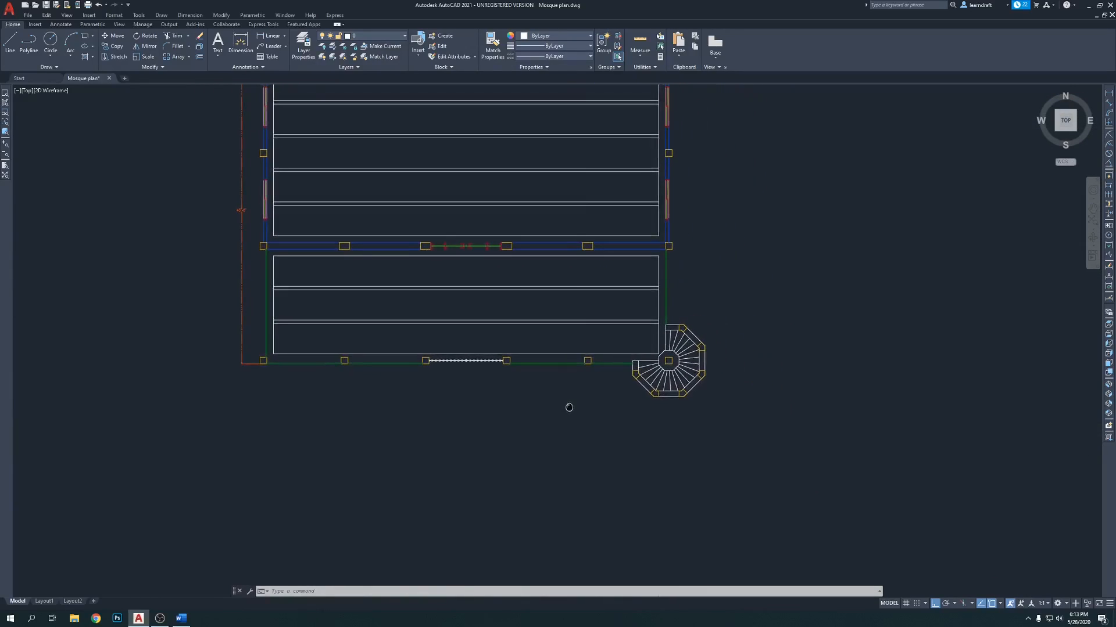
{"action": "middle_click_drag", "start_coordinate": [436, 387], "coordinate": [447, 419]}
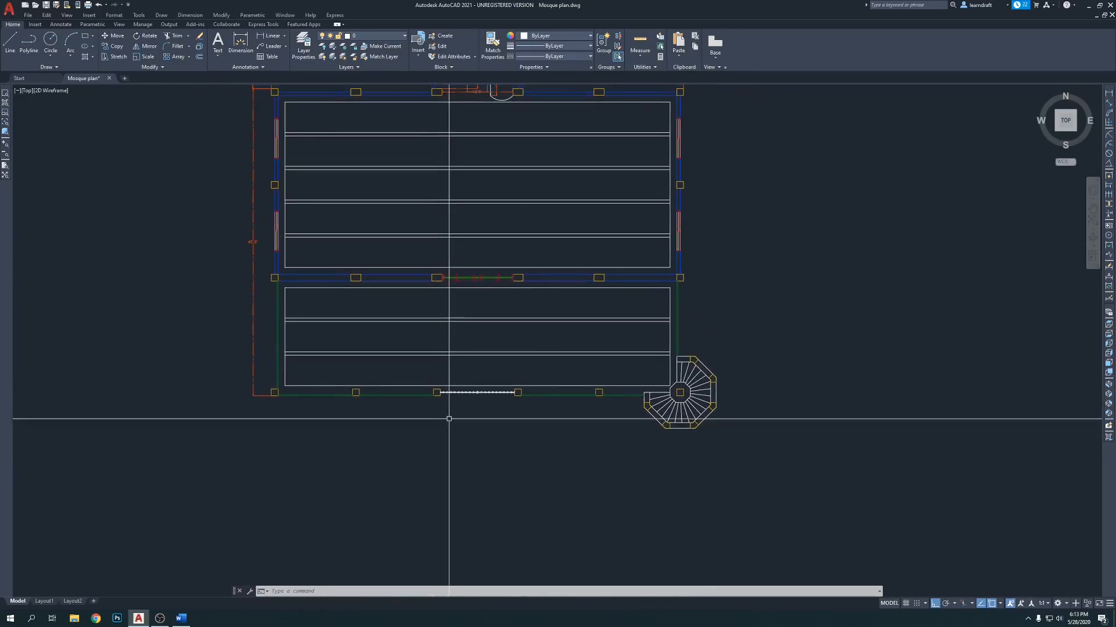
{"action": "key", "text": "Return"}
{"action": "scroll", "coordinate": [321, 325], "scroll_direction": "up", "scroll_amount": 5}
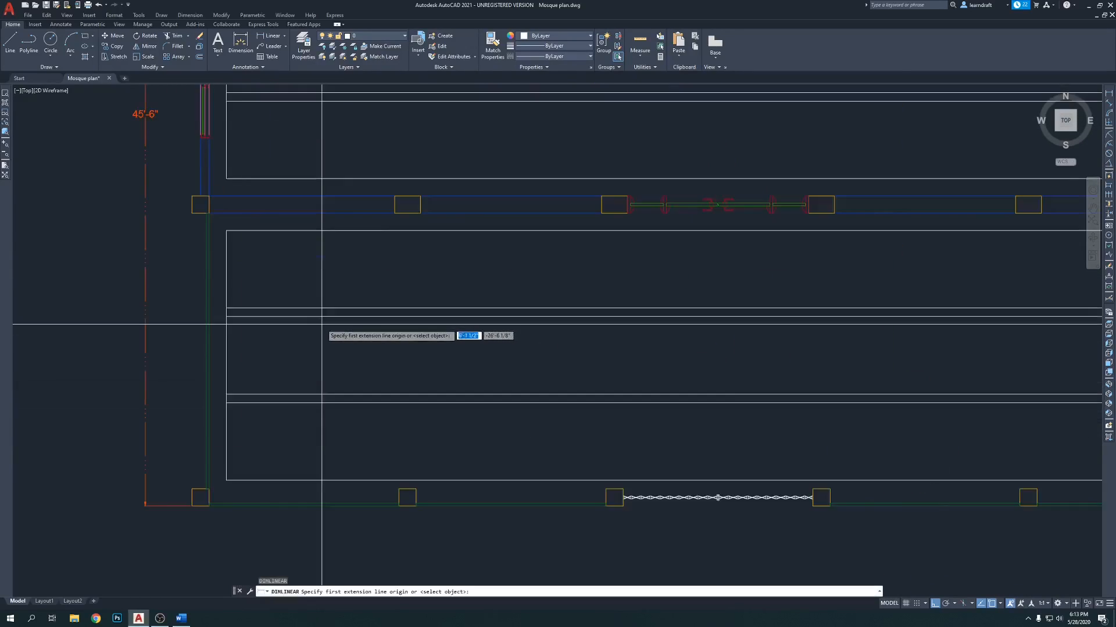
{"action": "left_click", "coordinate": [285, 288]}
{"action": "middle_click_drag", "start_coordinate": [601, 295], "coordinate": [307, 301]}
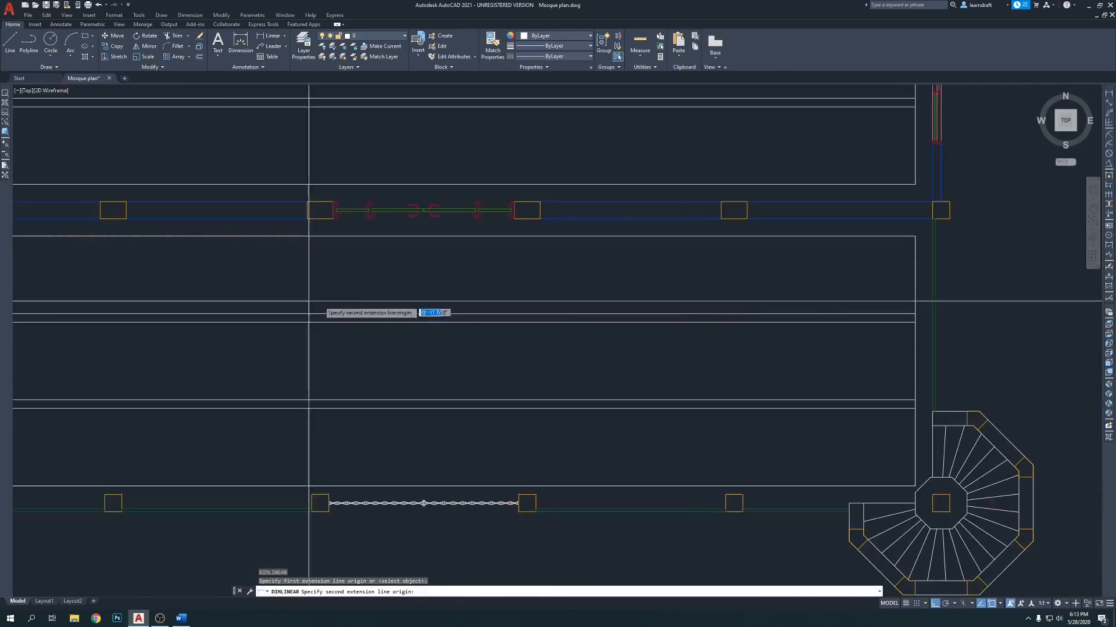
{"action": "left_click", "coordinate": [915, 237]}
{"action": "left_click", "coordinate": [686, 275]}
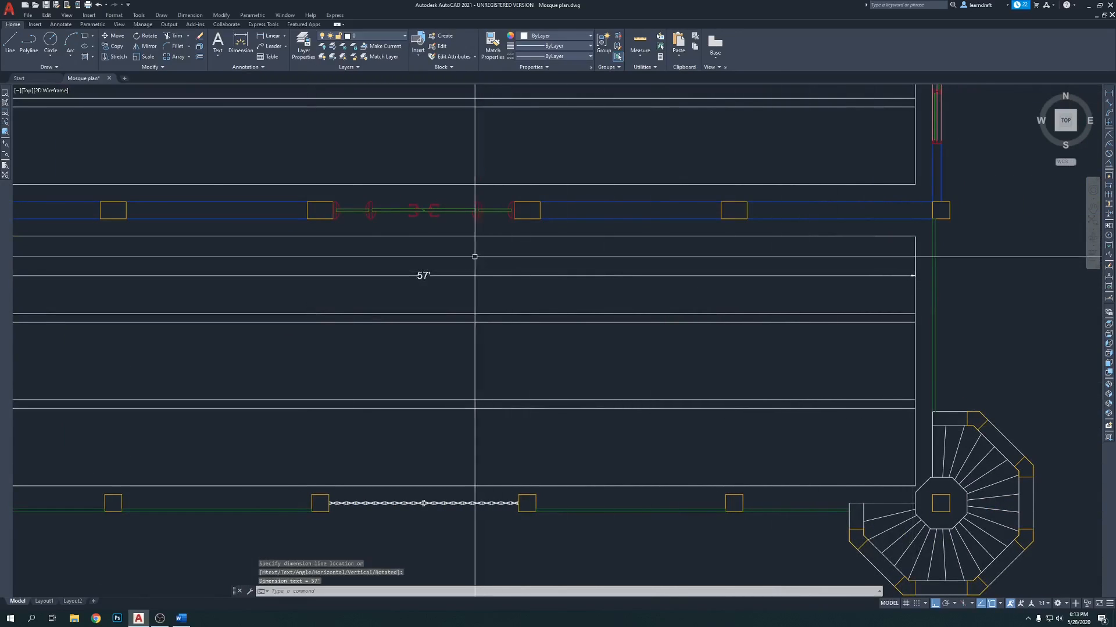
Step: Delete the horizontal width dimension inside the southern hall
{"action": "scroll", "coordinate": [476, 256], "scroll_direction": "up", "scroll_amount": 1}
{"action": "left_click", "coordinate": [472, 256]}
{"action": "left_click", "coordinate": [419, 295]}
{"action": "scroll", "coordinate": [503, 285], "scroll_direction": "down", "scroll_amount": 2}
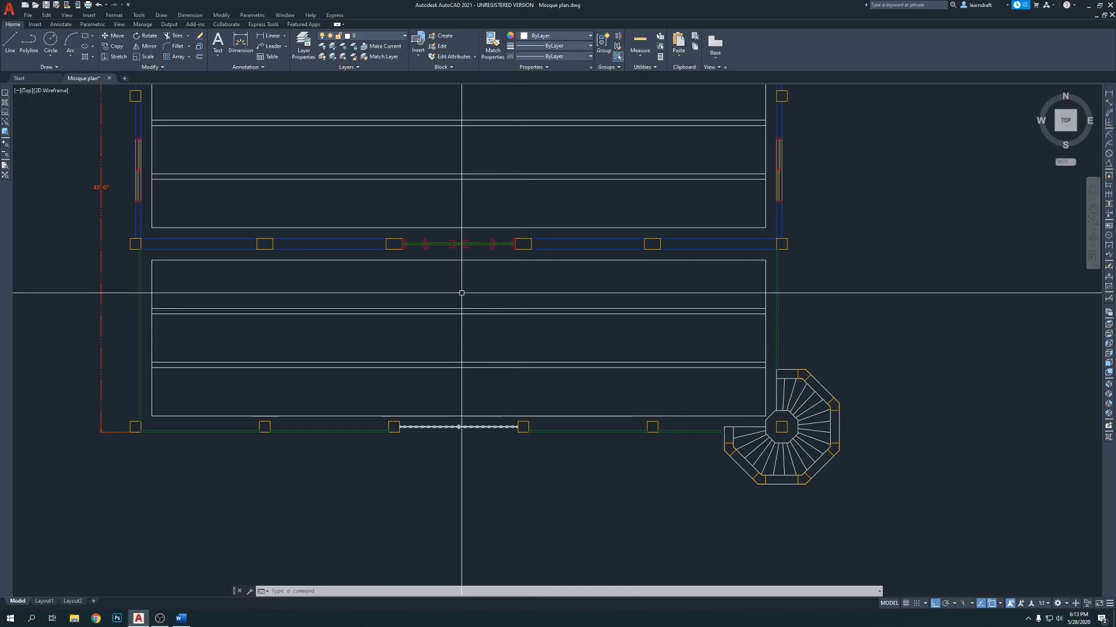
{"action": "middle_click_drag", "start_coordinate": [513, 285], "coordinate": [497, 312]}
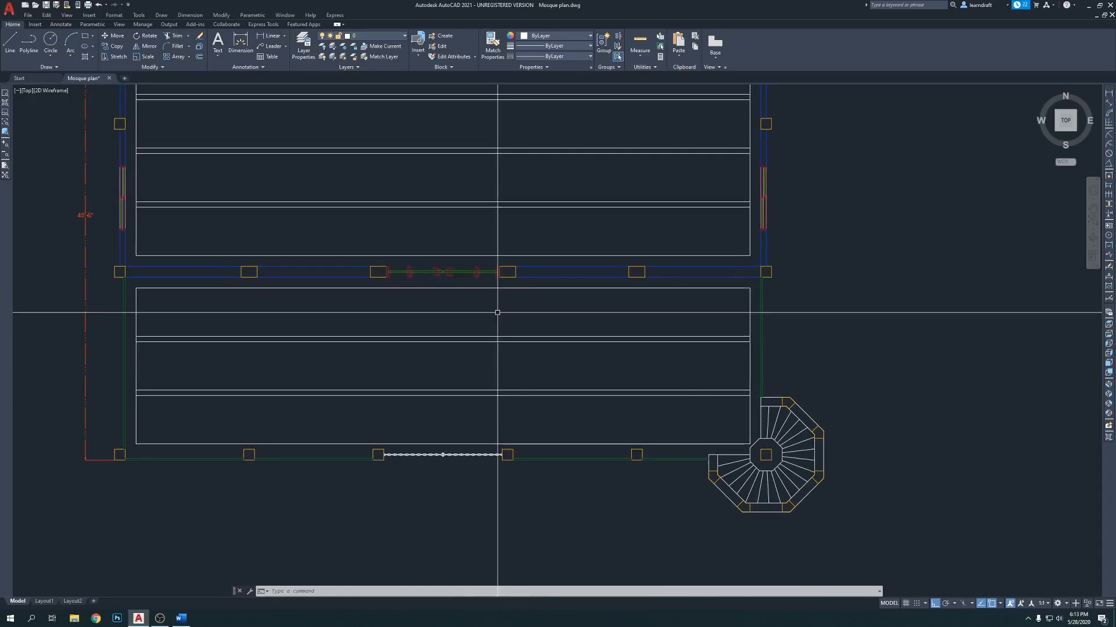
{"action": "scroll", "coordinate": [497, 316], "scroll_direction": "down", "scroll_amount": 2}
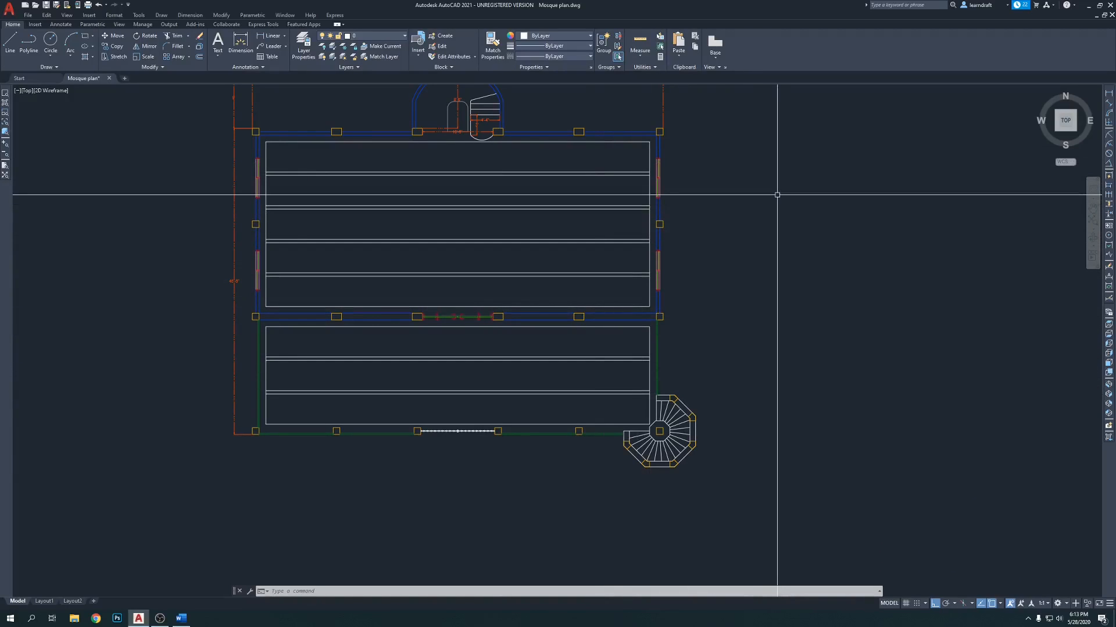
{"action": "middle_click_drag", "start_coordinate": [767, 201], "coordinate": [722, 255]}
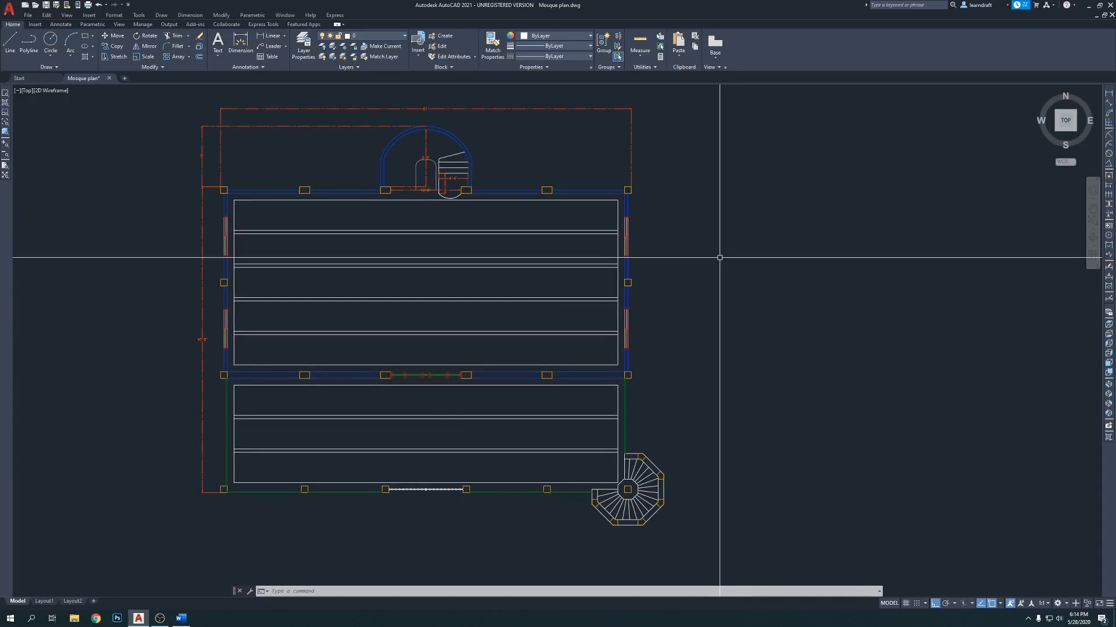
{"action": "middle_click_drag", "start_coordinate": [717, 258], "coordinate": [676, 246]}
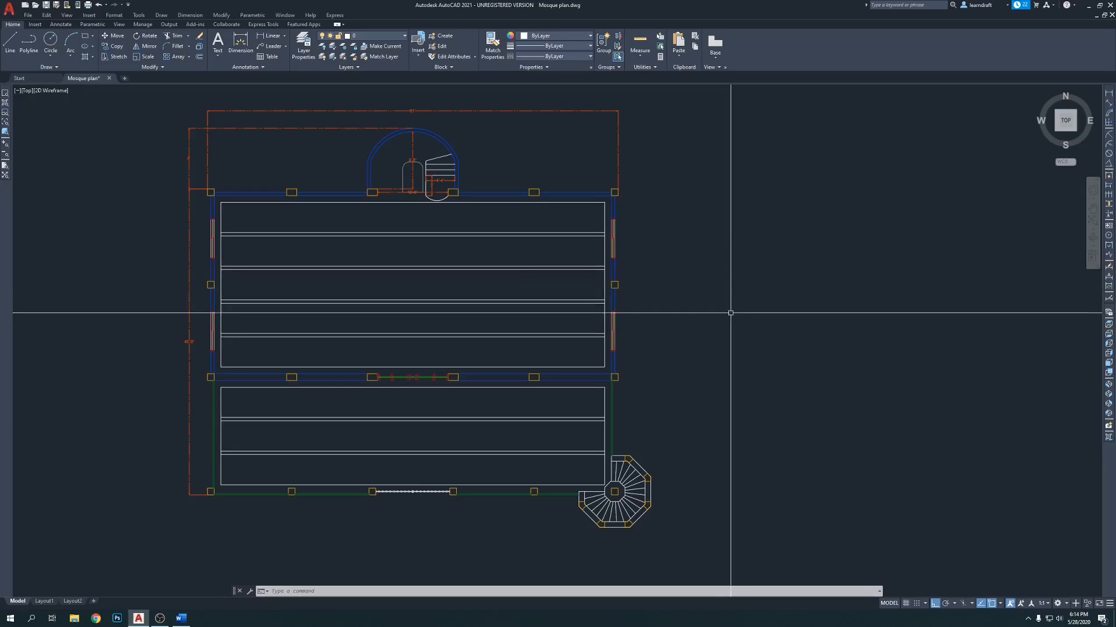
{"action": "middle_click_drag", "start_coordinate": [731, 312], "coordinate": [715, 212]}
{"action": "middle_click_drag", "start_coordinate": [663, 333], "coordinate": [641, 436]}
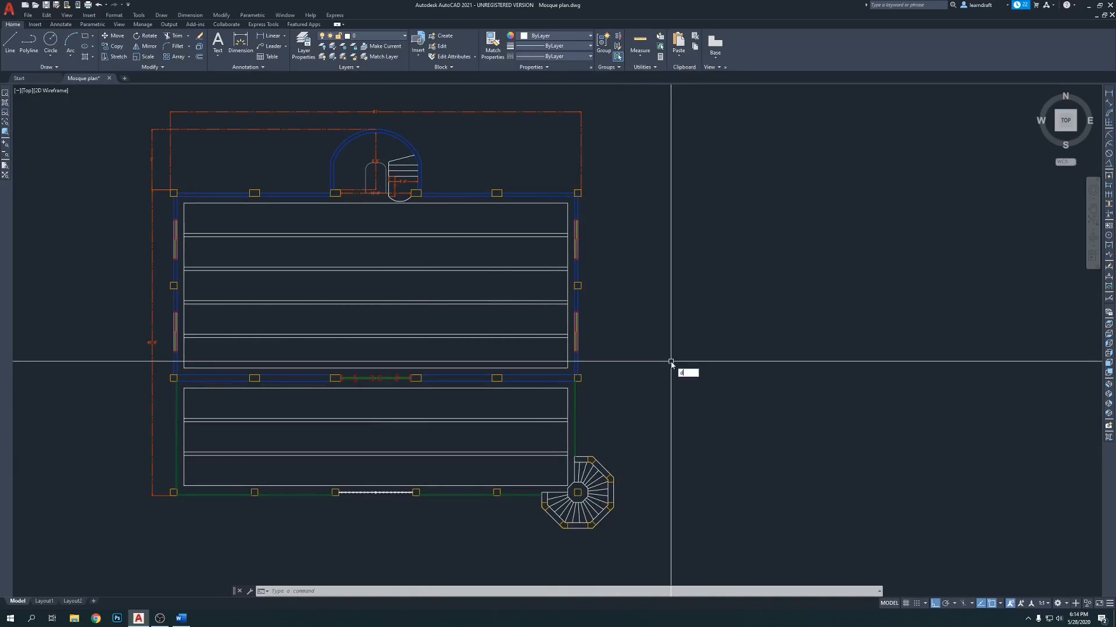
Step: Dimension the overall depth vertically from the niche's outer arch apex to the octagonal staircase's southern edge, placing the line east of the building
{"action": "key", "text": "Return"}
{"action": "mouse_move", "coordinate": [654, 419]}
{"action": "middle_mouse_down"}
{"action": "mouse_move", "coordinate": [649, 367]}
{"action": "mouse_move", "coordinate": [661, 424]}
{"action": "middle_mouse_up"}
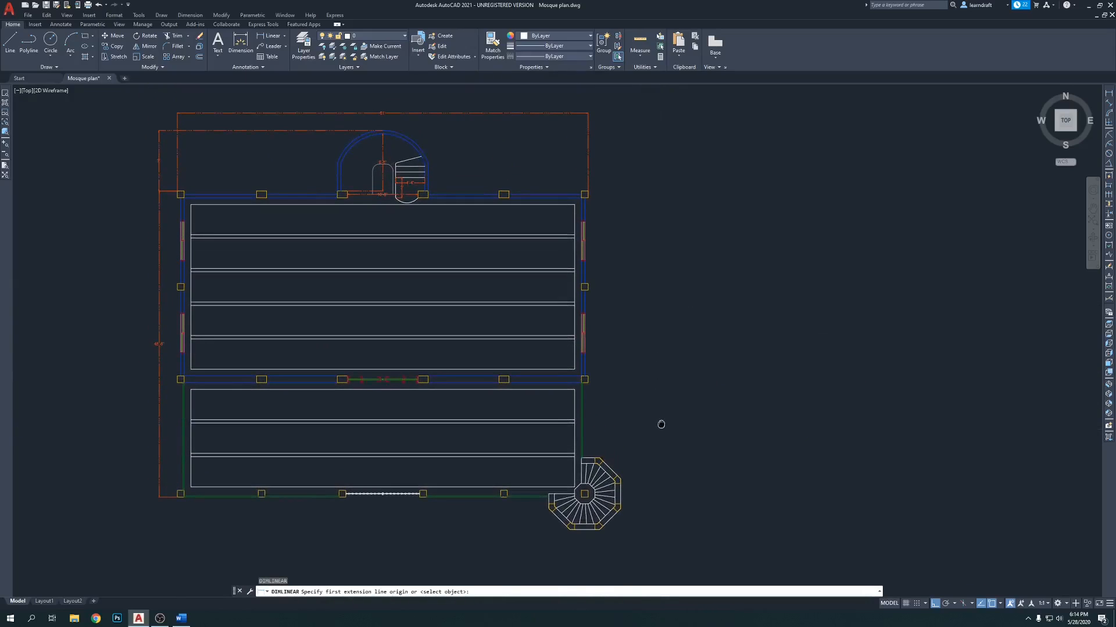
{"action": "scroll", "coordinate": [433, 163], "scroll_direction": "up", "scroll_amount": 4}
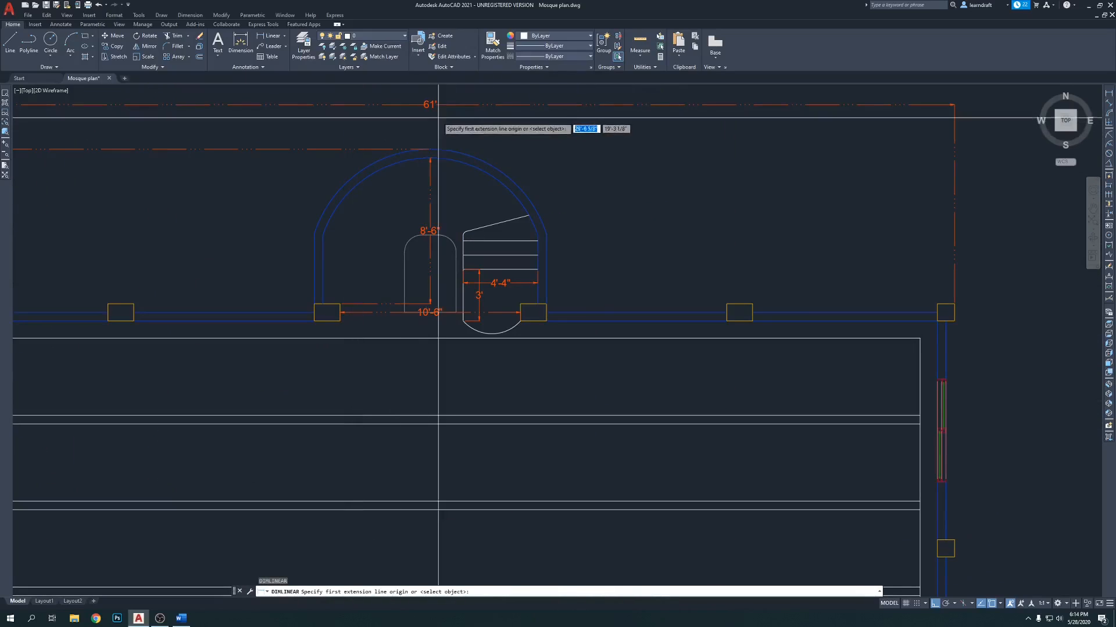
{"action": "left_click", "coordinate": [429, 147]}
{"action": "scroll", "coordinate": [578, 166], "scroll_direction": "down", "scroll_amount": 5}
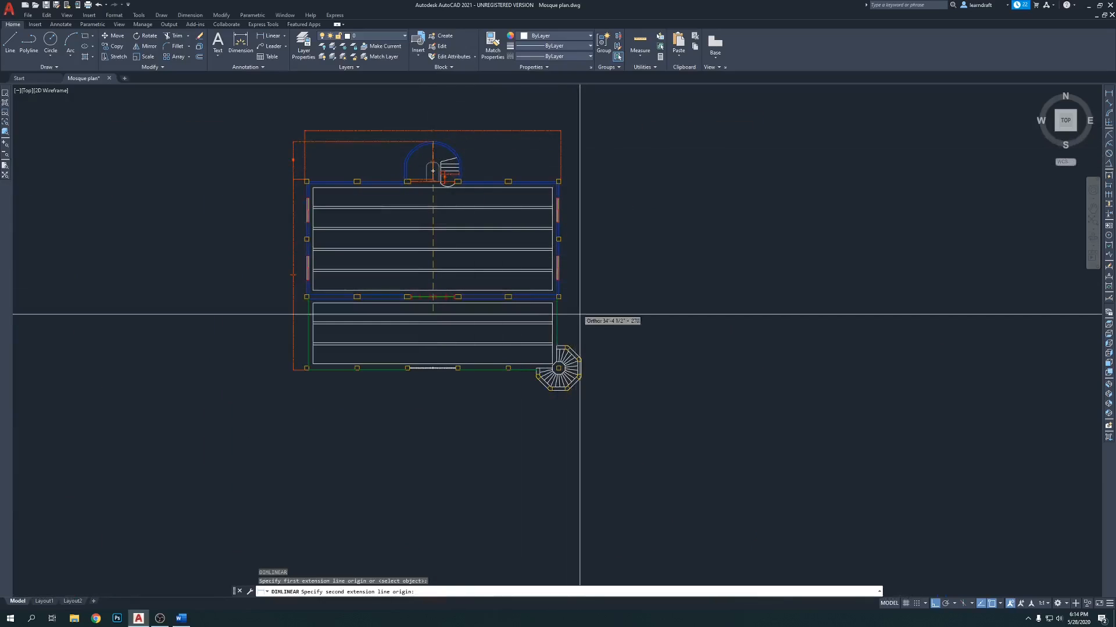
{"action": "scroll", "coordinate": [579, 388], "scroll_direction": "up", "scroll_amount": 6}
{"action": "left_click", "coordinate": [501, 461]}
{"action": "scroll", "coordinate": [501, 465], "scroll_direction": "down", "scroll_amount": 6}
{"action": "scroll", "coordinate": [550, 376], "scroll_direction": "down", "scroll_amount": 4}
{"action": "scroll", "coordinate": [548, 371], "scroll_direction": "up", "scroll_amount": 2}
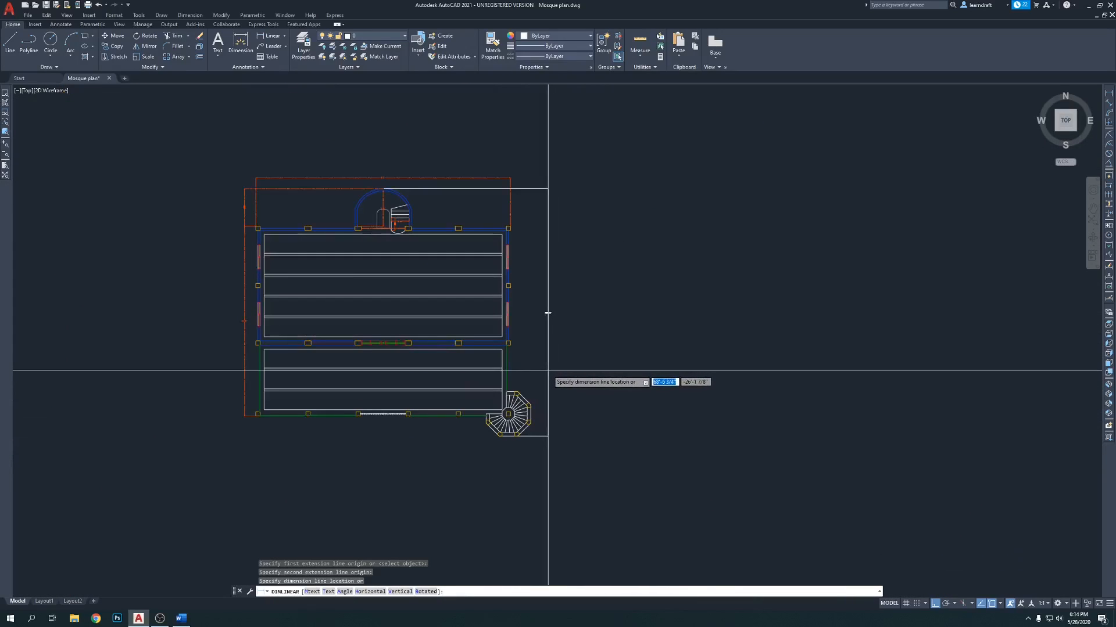
{"action": "left_click", "coordinate": [548, 370]}
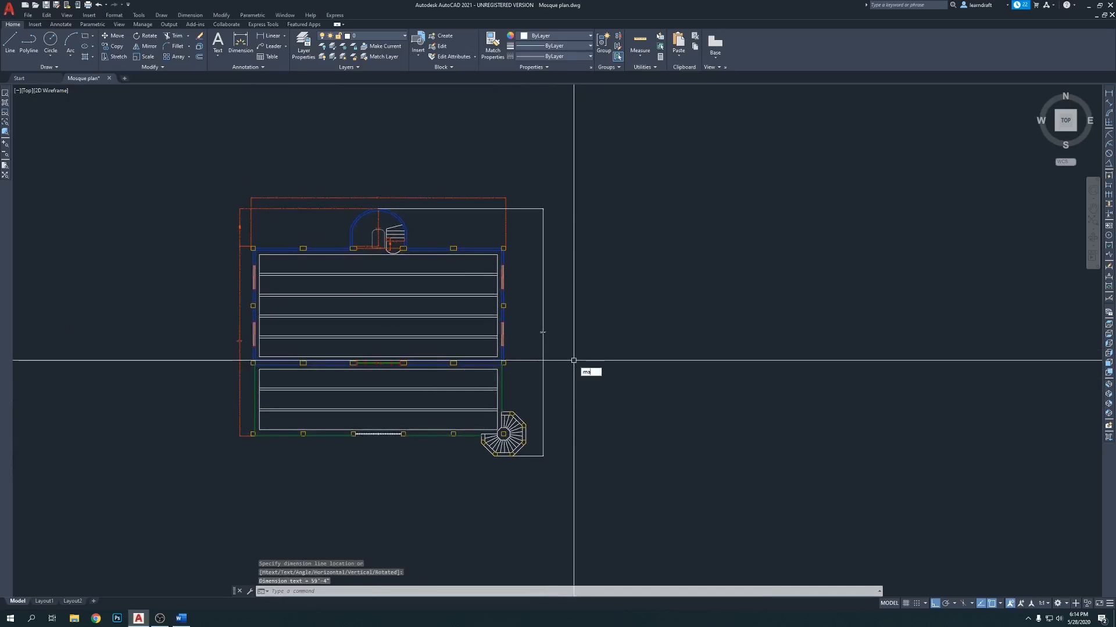
Step: Match the properties of the overall width dimension onto the overall depth dimension on the east side
{"action": "key", "text": "Return"}
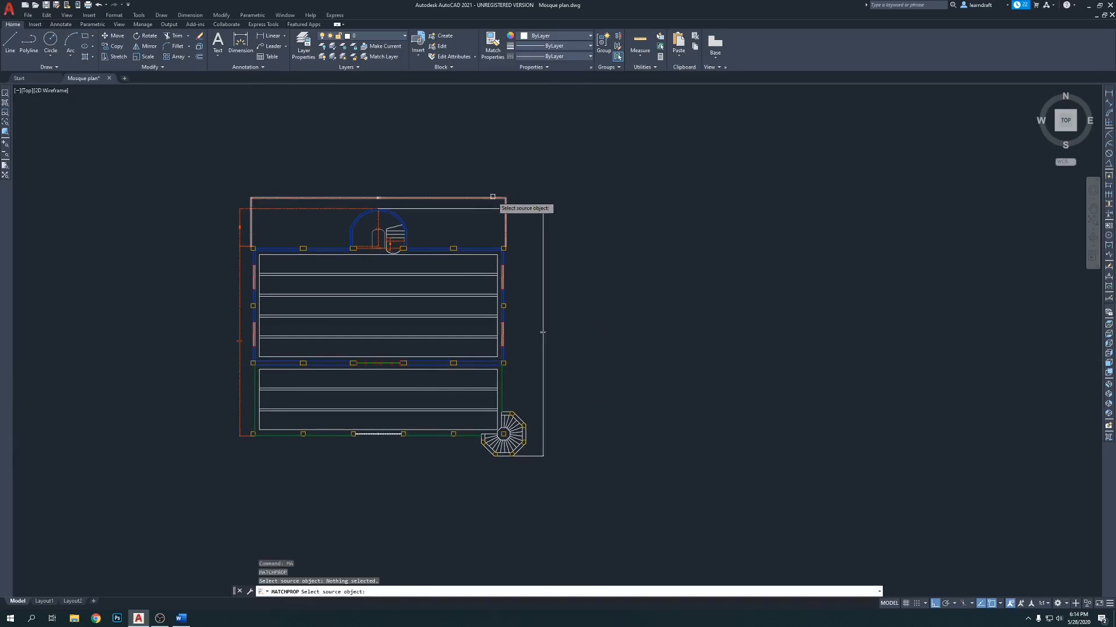
{"action": "left_click", "coordinate": [506, 201]}
{"action": "left_click", "coordinate": [581, 201]}
{"action": "left_click", "coordinate": [519, 217]}
{"action": "key", "text": "Return"}
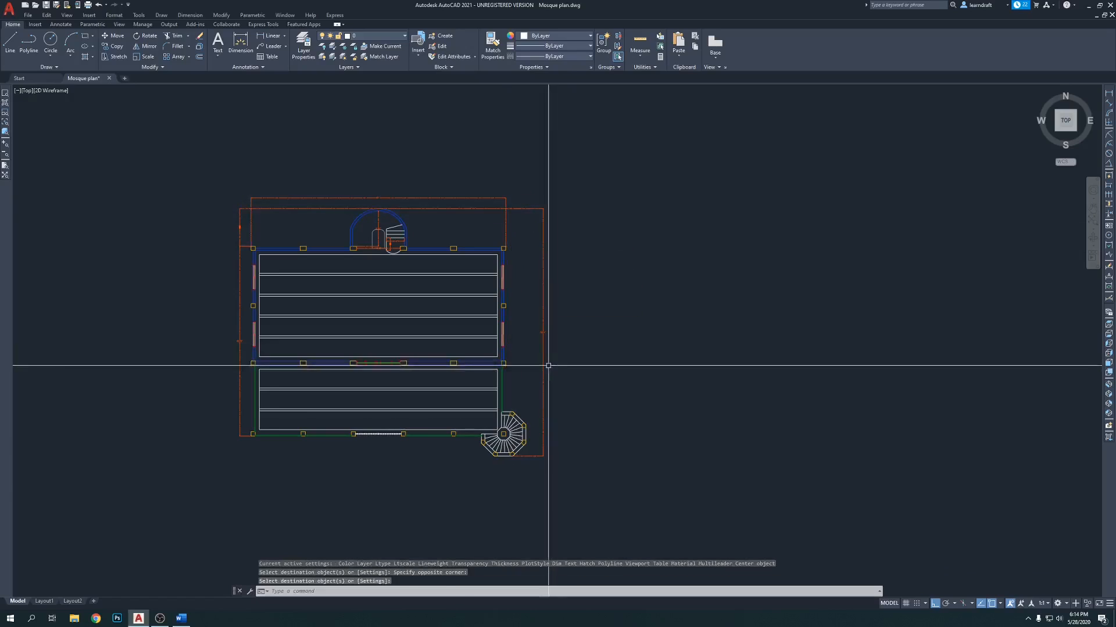
Step: Move the line of the overall depth dimension on the east side closer to the octagonal staircase
{"action": "scroll", "coordinate": [549, 364], "scroll_direction": "up", "scroll_amount": 4}
{"action": "left_click", "coordinate": [541, 343]}
{"action": "left_click", "coordinate": [523, 354]}
{"action": "middle_click_drag", "start_coordinate": [523, 355], "coordinate": [536, 291]}
{"action": "scroll", "coordinate": [537, 212], "scroll_direction": "up", "scroll_amount": 2}
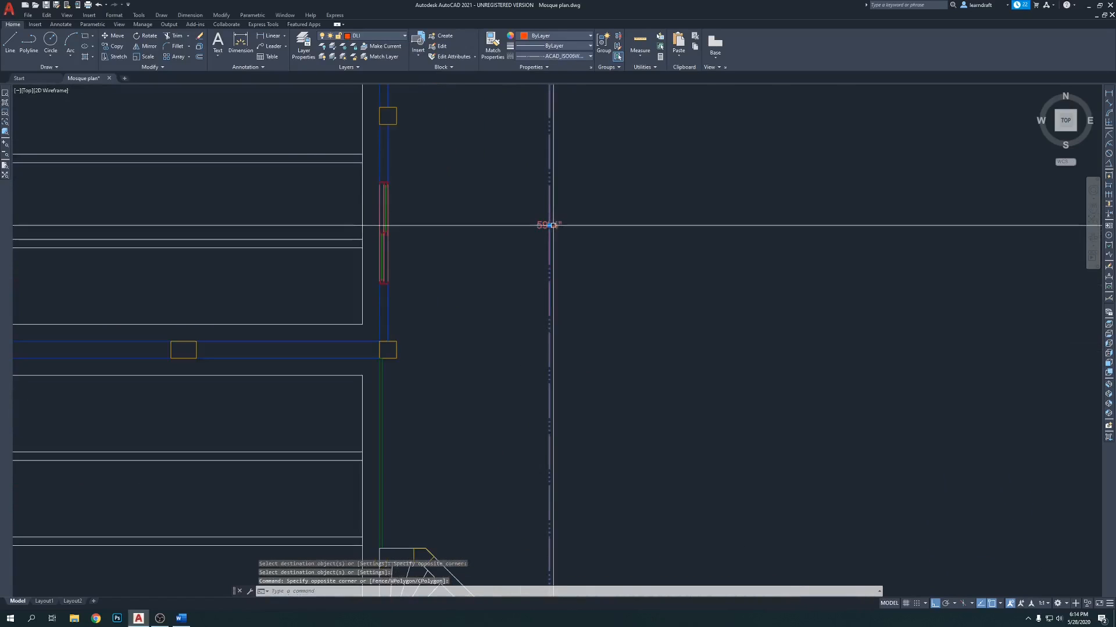
{"action": "left_click", "coordinate": [549, 225]}
{"action": "scroll", "coordinate": [505, 227], "scroll_direction": "down", "scroll_amount": 4}
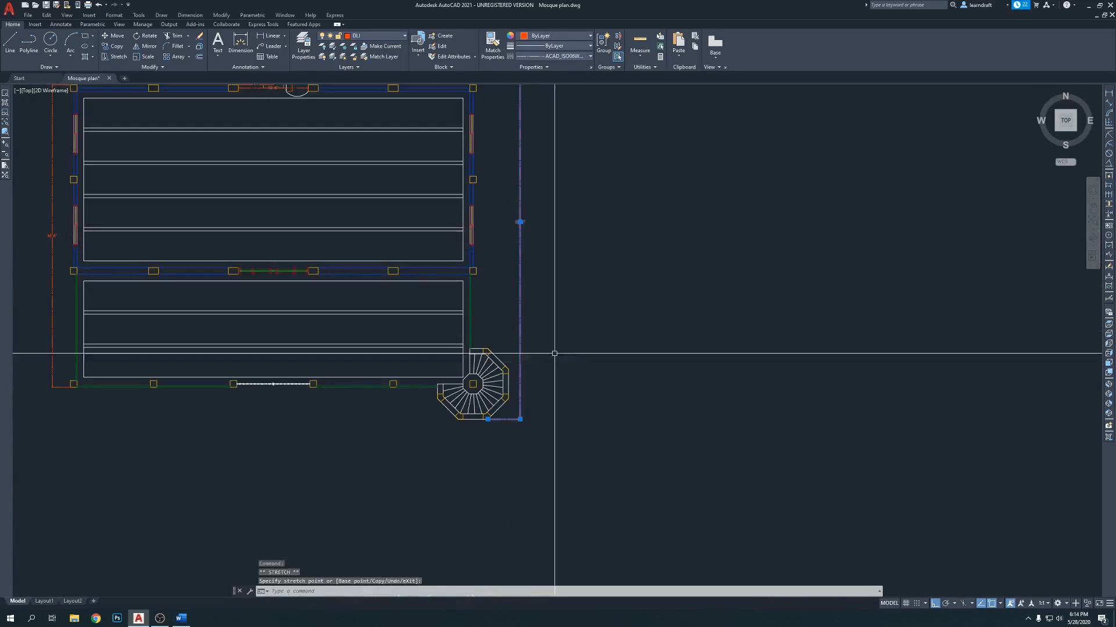
{"action": "scroll", "coordinate": [498, 242], "scroll_direction": "up", "scroll_amount": 3}
{"action": "scroll", "coordinate": [573, 175], "scroll_direction": "down", "scroll_amount": 4}
{"action": "key", "text": "Escape"}
{"action": "scroll", "coordinate": [562, 228], "scroll_direction": "up", "scroll_amount": 1}
{"action": "middle_click_drag", "start_coordinate": [562, 228], "coordinate": [560, 278]}
{"action": "scroll", "coordinate": [593, 284], "scroll_direction": "down", "scroll_amount": 2}
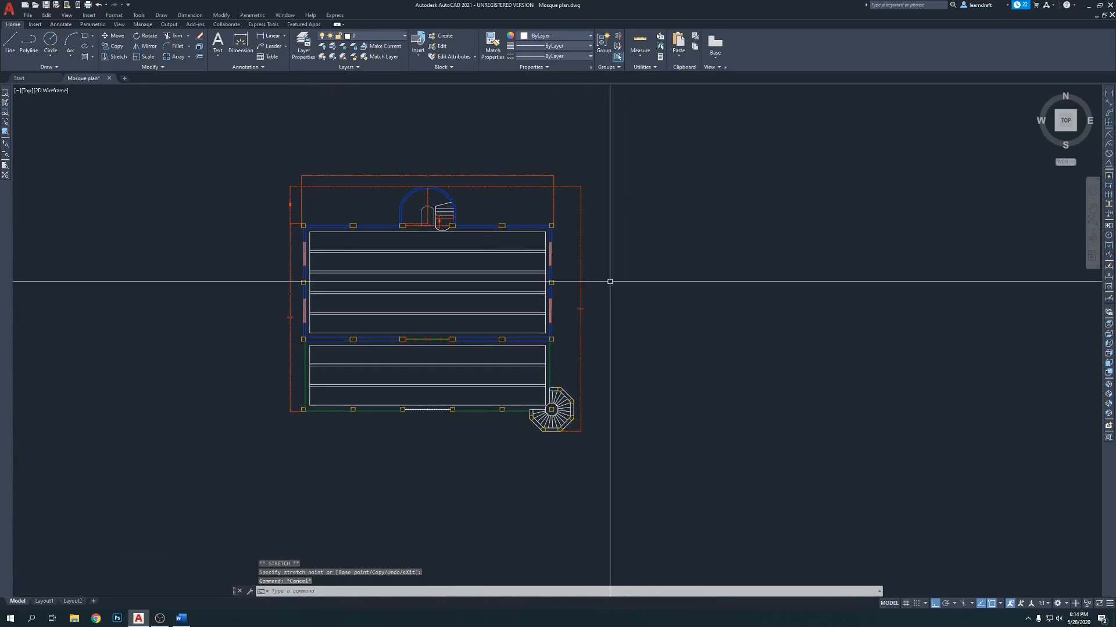
Step: Add an aligned dimension on the staircase's west side, from the hall's south wall line to the lower west corner, placed outside to the west
{"action": "scroll", "coordinate": [566, 406], "scroll_direction": "up", "scroll_amount": 6}
{"action": "middle_click_drag", "start_coordinate": [562, 356], "coordinate": [582, 273]}
{"action": "middle_click_drag", "start_coordinate": [391, 386], "coordinate": [443, 349]}
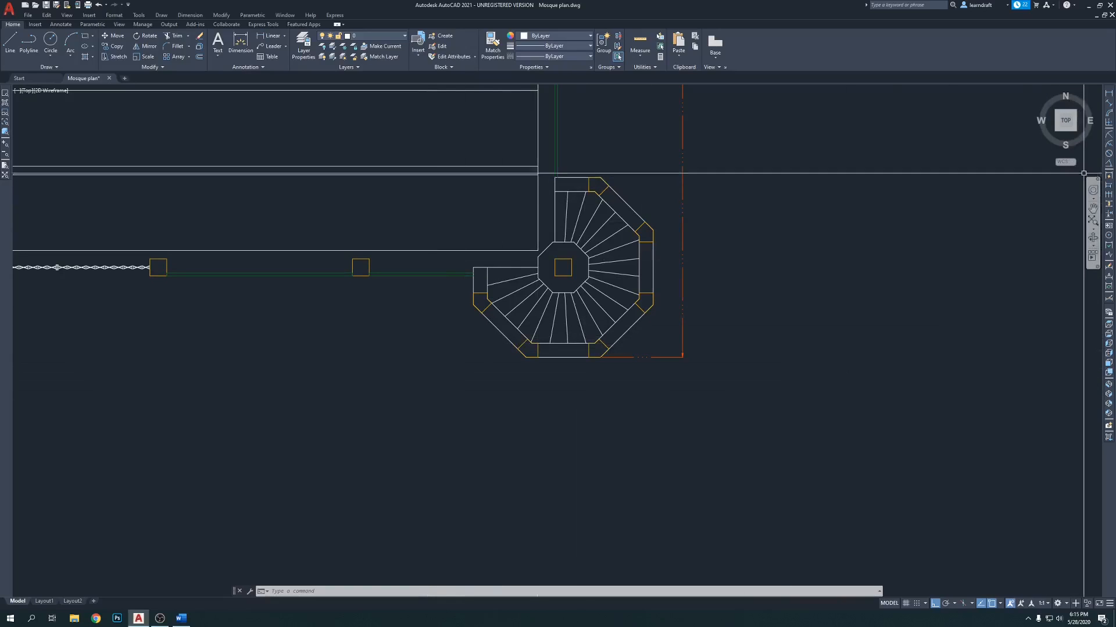
{"action": "left_click", "coordinate": [1109, 103]}
{"action": "scroll", "coordinate": [465, 293], "scroll_direction": "up", "scroll_amount": 5}
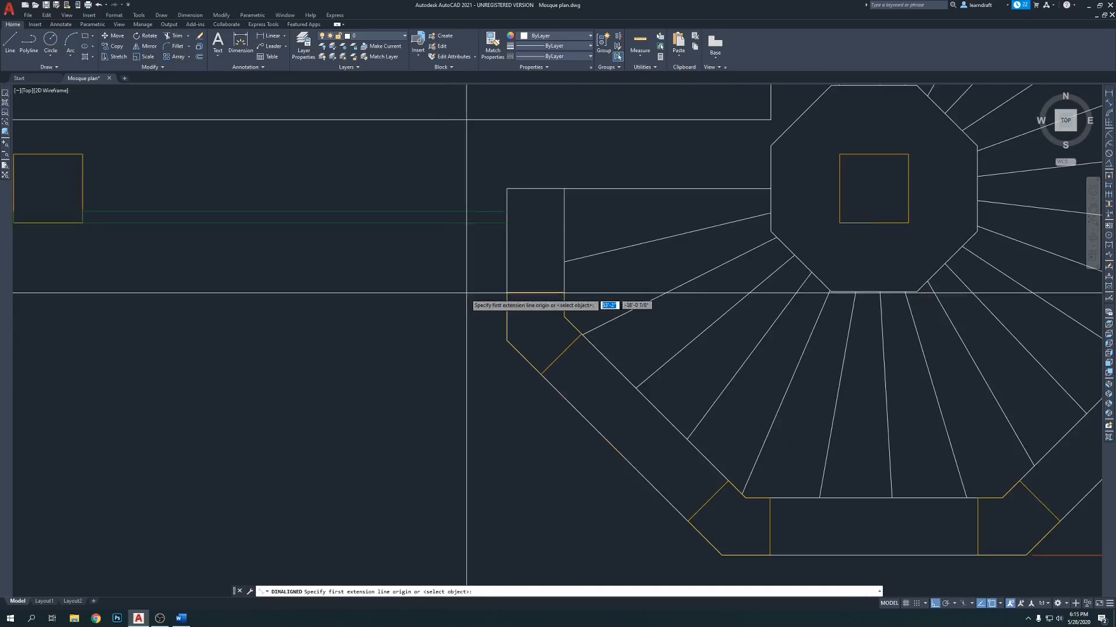
{"action": "left_click", "coordinate": [505, 224]}
{"action": "left_click", "coordinate": [507, 340]}
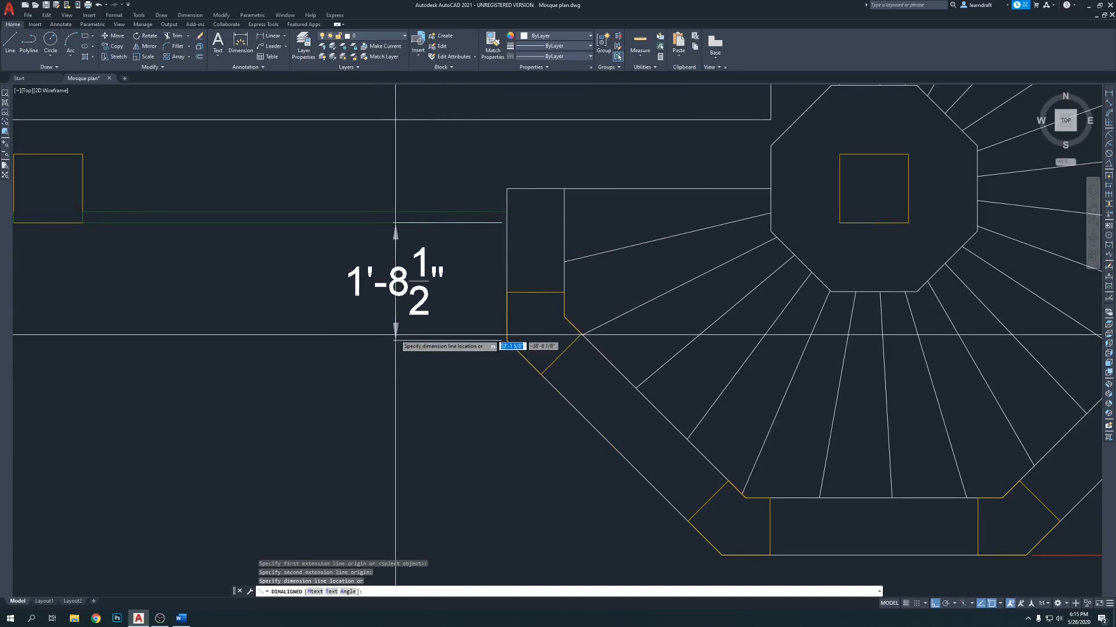
{"action": "left_click", "coordinate": [398, 334]}
{"action": "scroll", "coordinate": [408, 313], "scroll_direction": "down", "scroll_amount": 4}
{"action": "scroll", "coordinate": [393, 297], "scroll_direction": "up", "scroll_amount": 2}
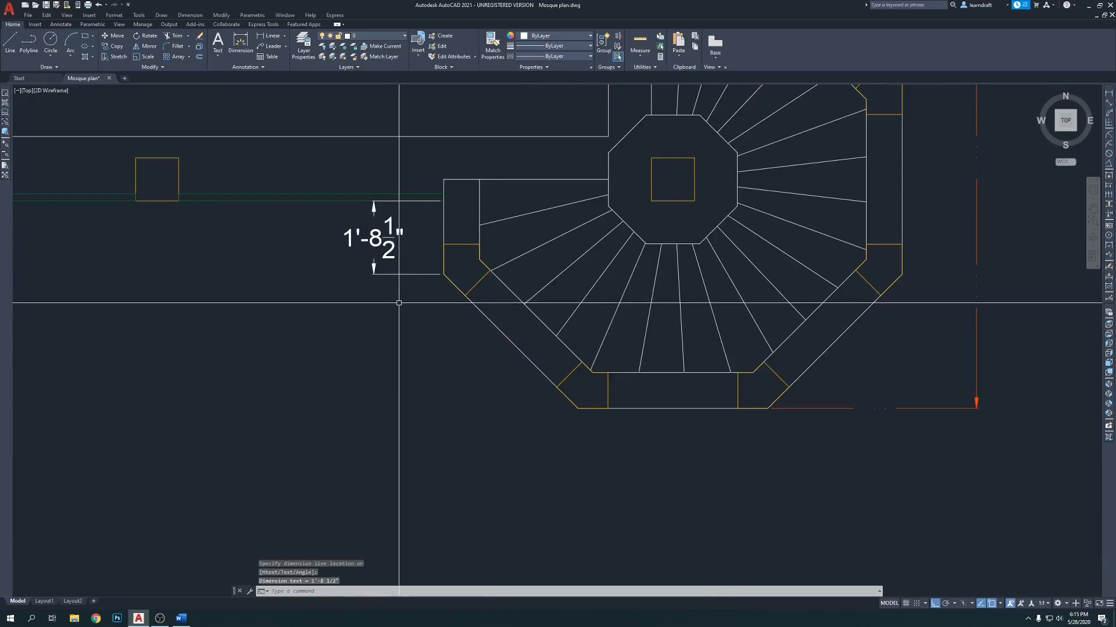
Step: Add an aligned dimension along the octagonal staircase's southwest side, with the dimension line outside the octagon
{"action": "left_click", "coordinate": [1110, 106]}
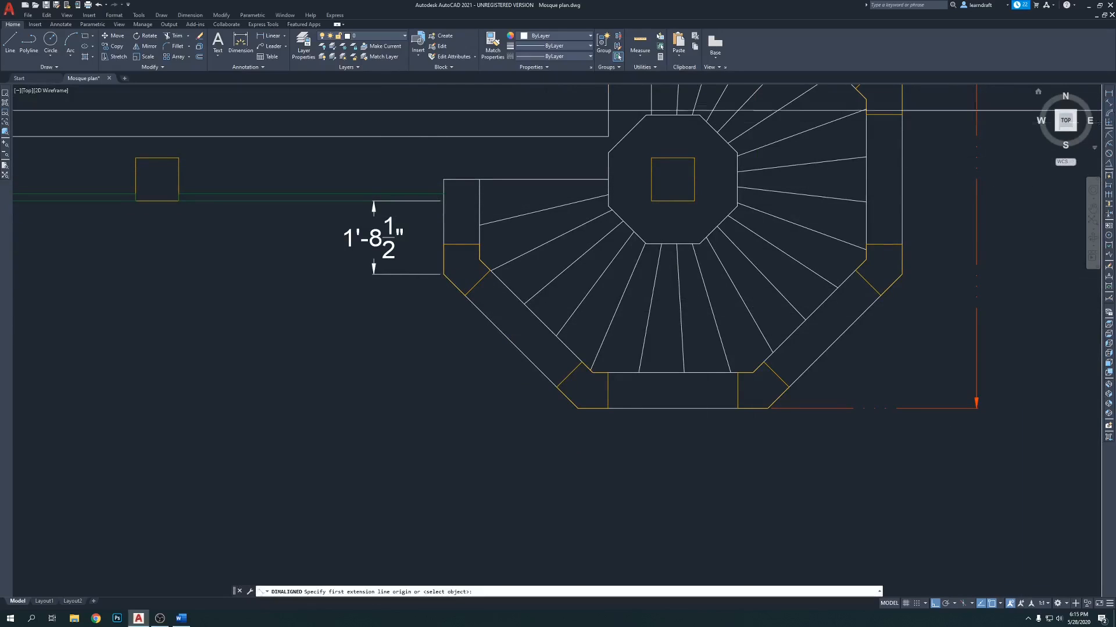
{"action": "left_click", "coordinate": [444, 274]}
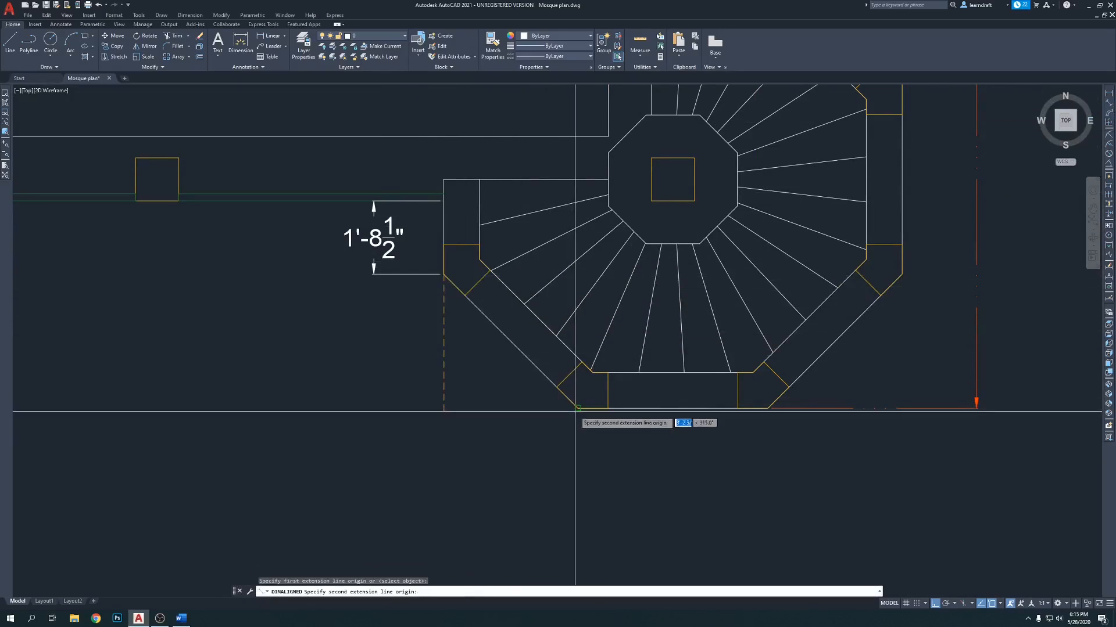
{"action": "left_click", "coordinate": [577, 409]}
{"action": "left_click", "coordinate": [452, 425]}
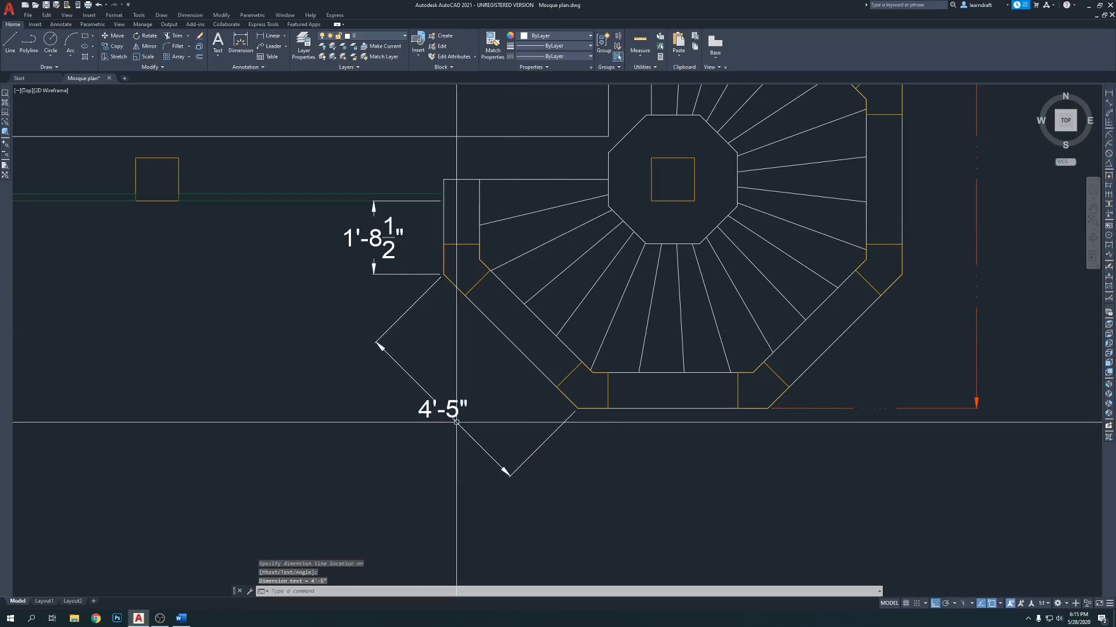
{"action": "middle_click_drag", "start_coordinate": [640, 450], "coordinate": [533, 394]}
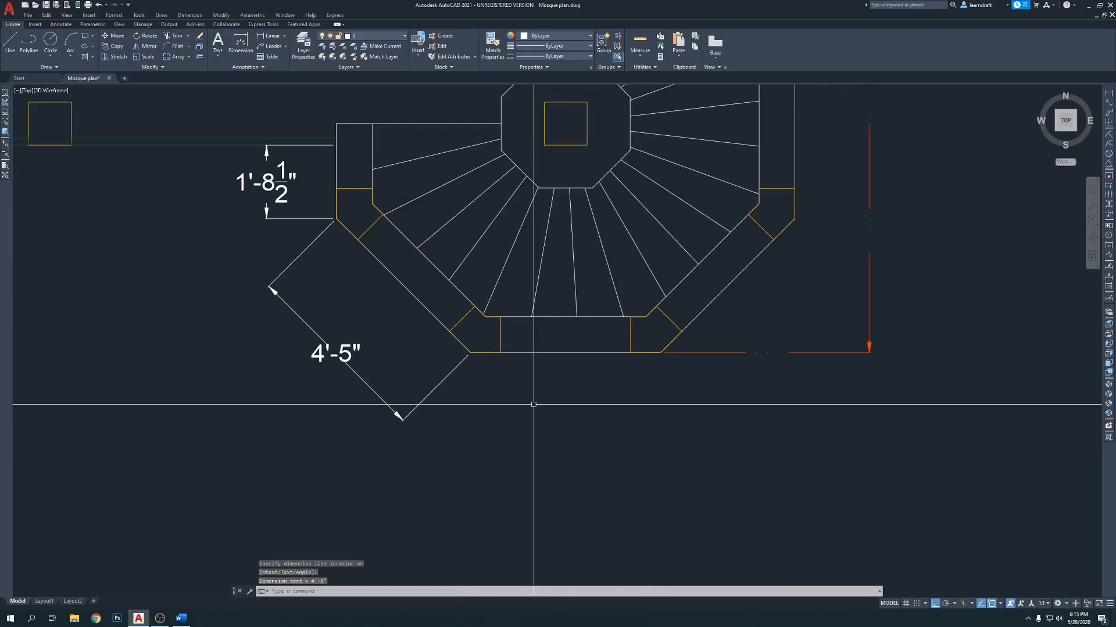
{"action": "type", "text": "l"}
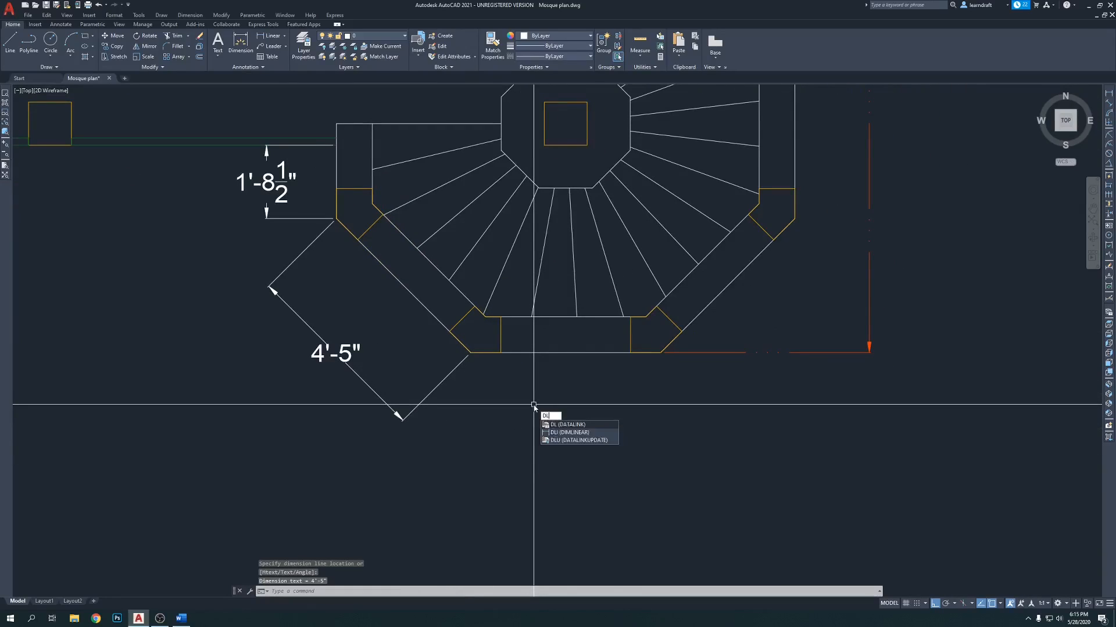
{"action": "key", "text": "Escape"}
{"action": "key", "text": "Escape"}
{"action": "key", "text": "Return"}
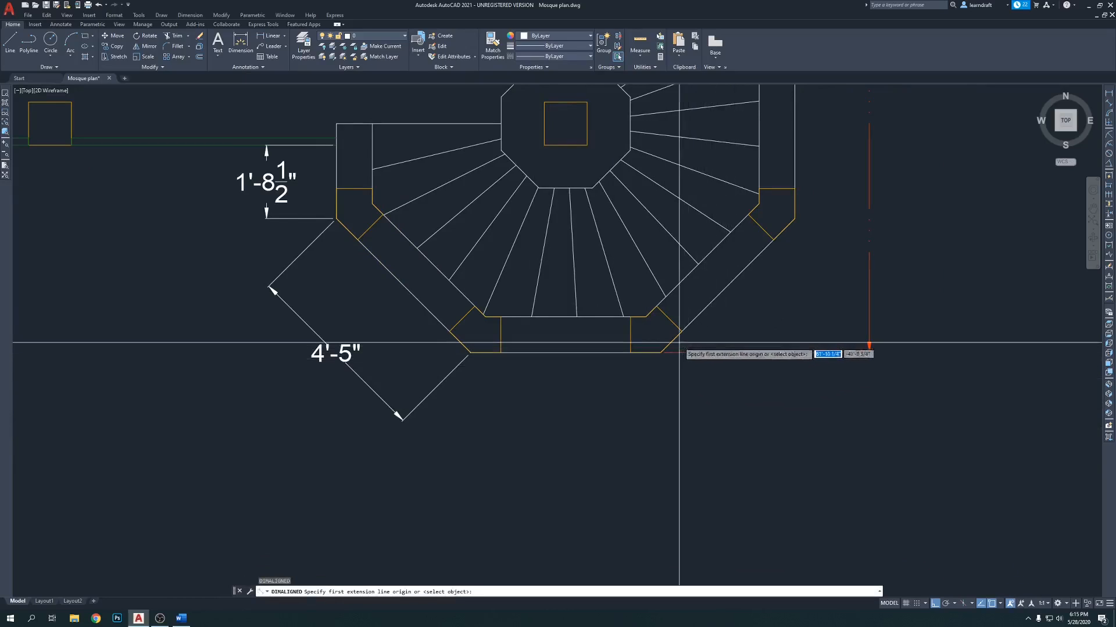
{"action": "left_click", "coordinate": [661, 352]}
{"action": "left_click", "coordinate": [794, 220]}
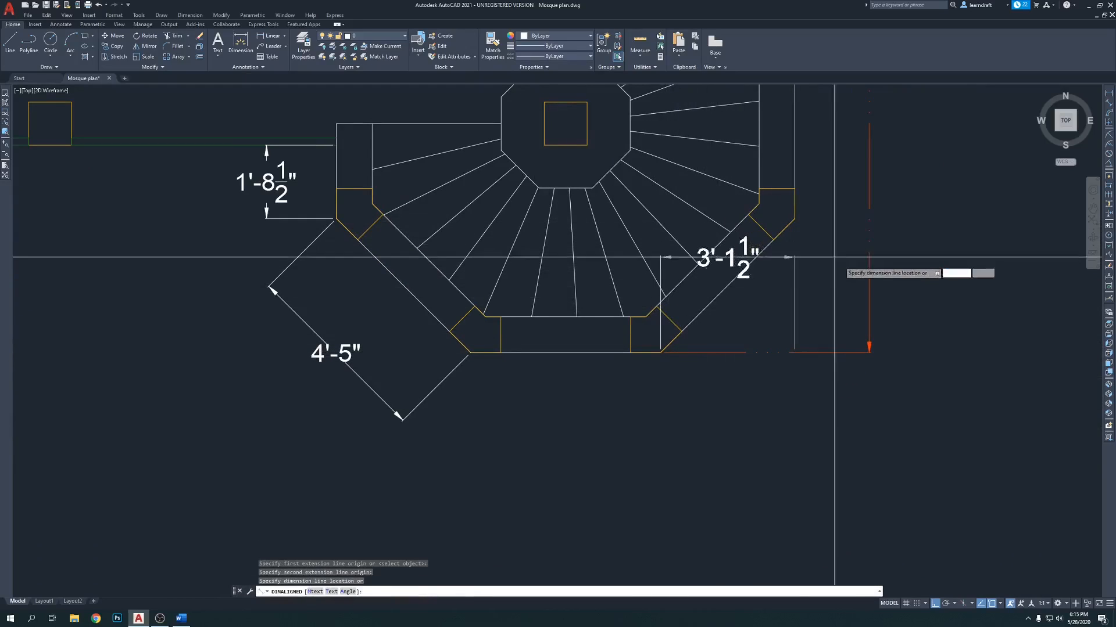
{"action": "key", "text": "Escape"}
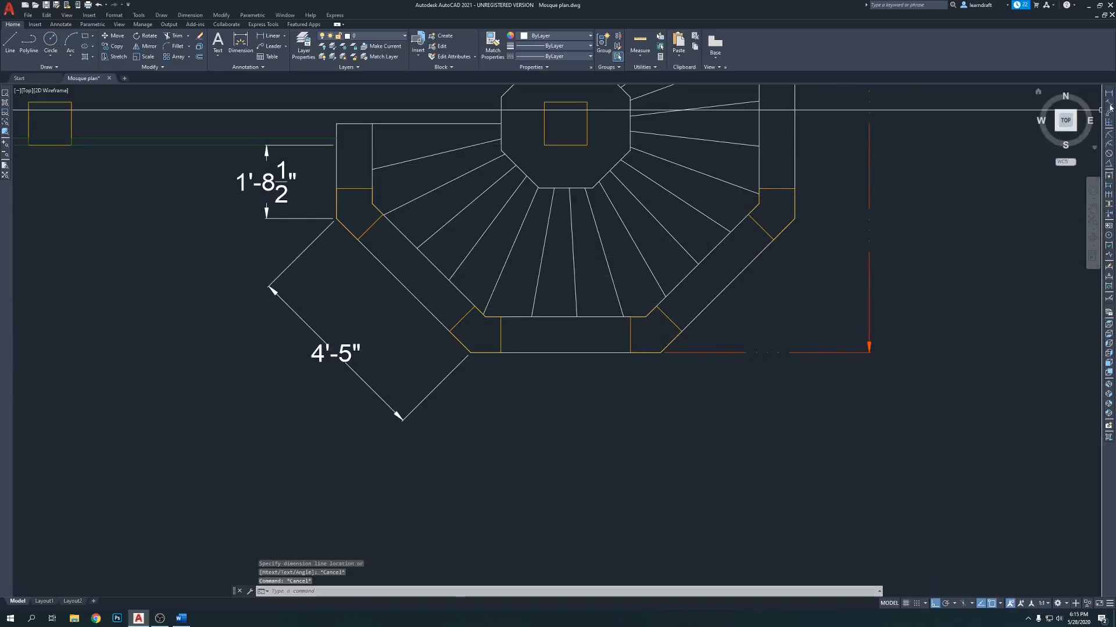
Step: Add an aligned dimension along the octagonal staircase's southeast side, with the dimension line outside the octagon
{"action": "key", "text": "Return"}
{"action": "left_click", "coordinate": [794, 219]}
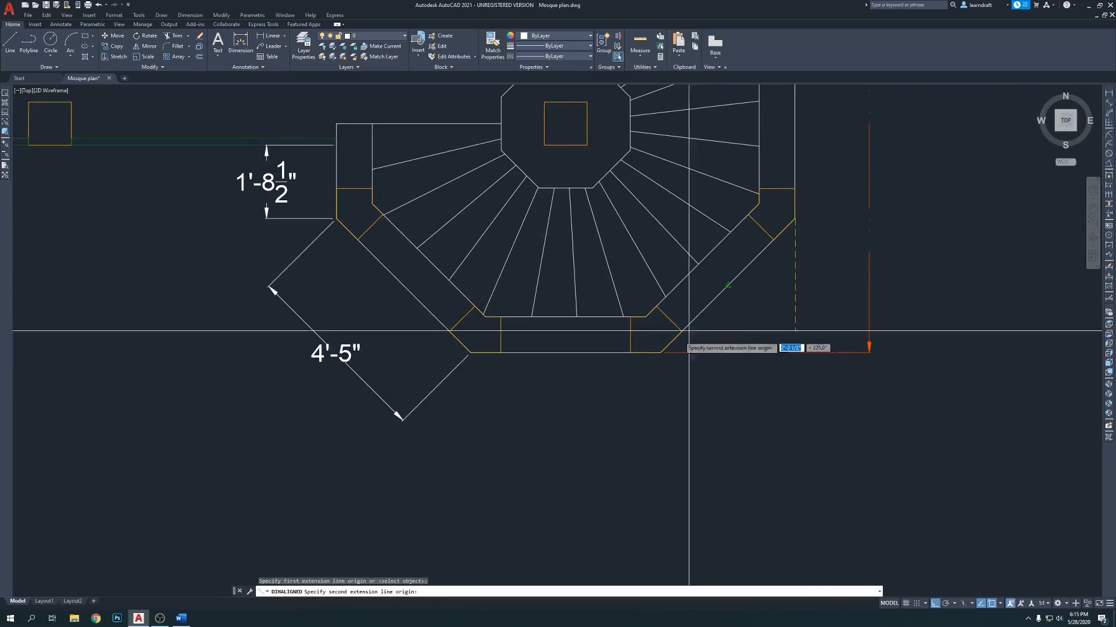
{"action": "left_click", "coordinate": [661, 352]}
{"action": "left_click", "coordinate": [748, 402]}
{"action": "middle_click_drag", "start_coordinate": [870, 315], "coordinate": [733, 375]}
{"action": "mouse_move", "coordinate": [551, 459]}
{"action": "middle_mouse_down"}
{"action": "mouse_move", "coordinate": [581, 407]}
{"action": "mouse_move", "coordinate": [641, 369]}
{"action": "middle_mouse_up"}
{"action": "scroll", "coordinate": [540, 384], "scroll_direction": "down", "scroll_amount": 5}
{"action": "scroll", "coordinate": [621, 255], "scroll_direction": "up", "scroll_amount": 2}
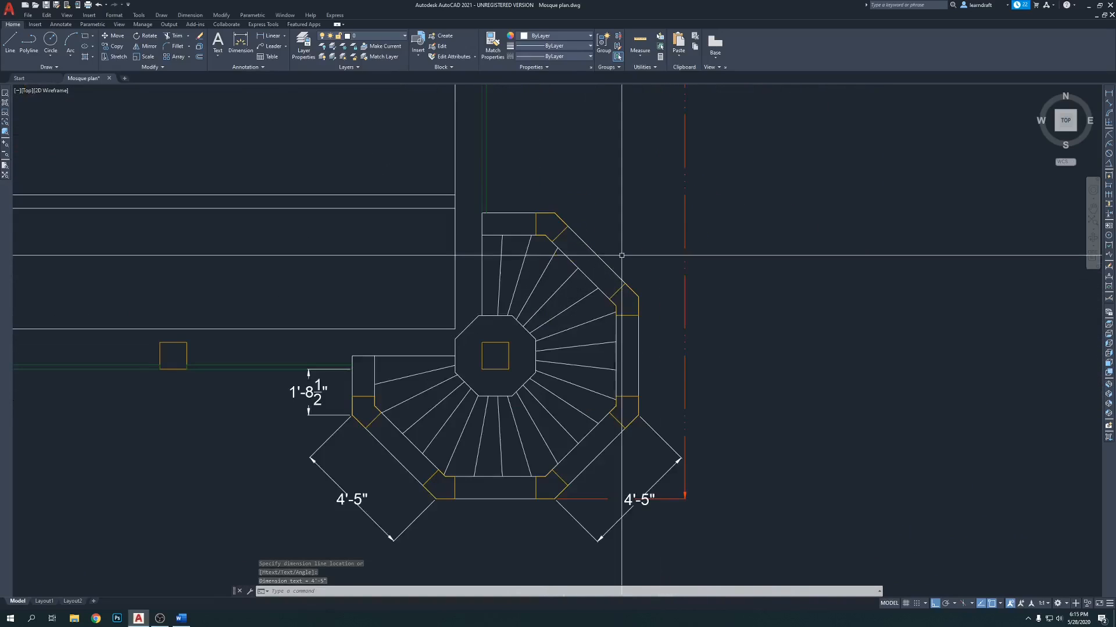
Step: Add an aligned dimension along the octagonal staircase's northeast side, with the dimension line outside the octagon
{"action": "key", "text": "Return"}
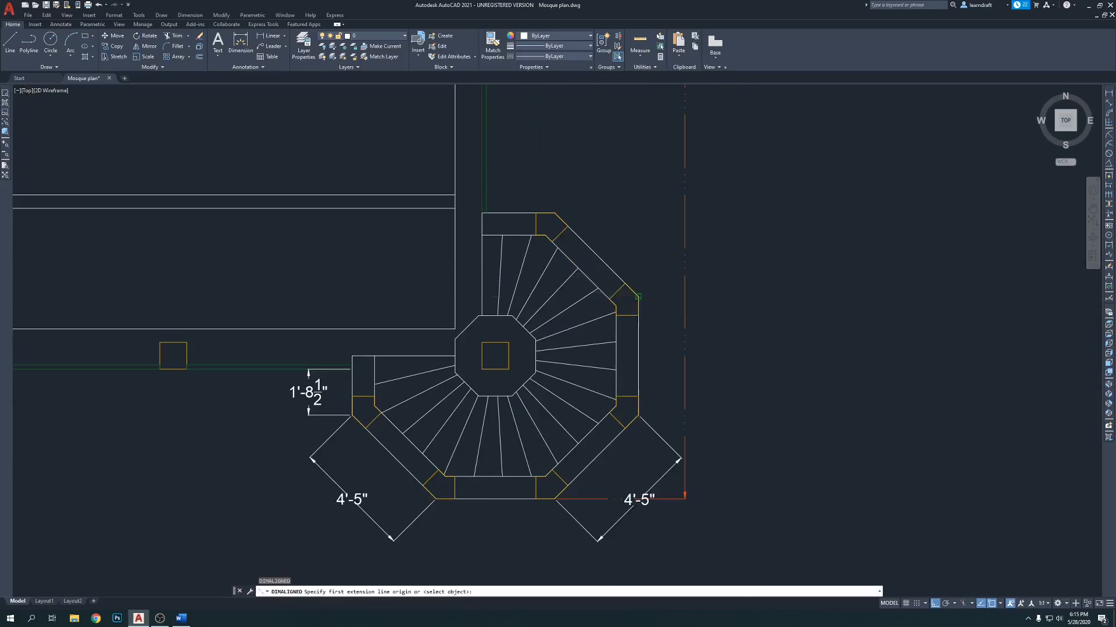
{"action": "left_click", "coordinate": [638, 297]}
{"action": "left_click", "coordinate": [554, 213]}
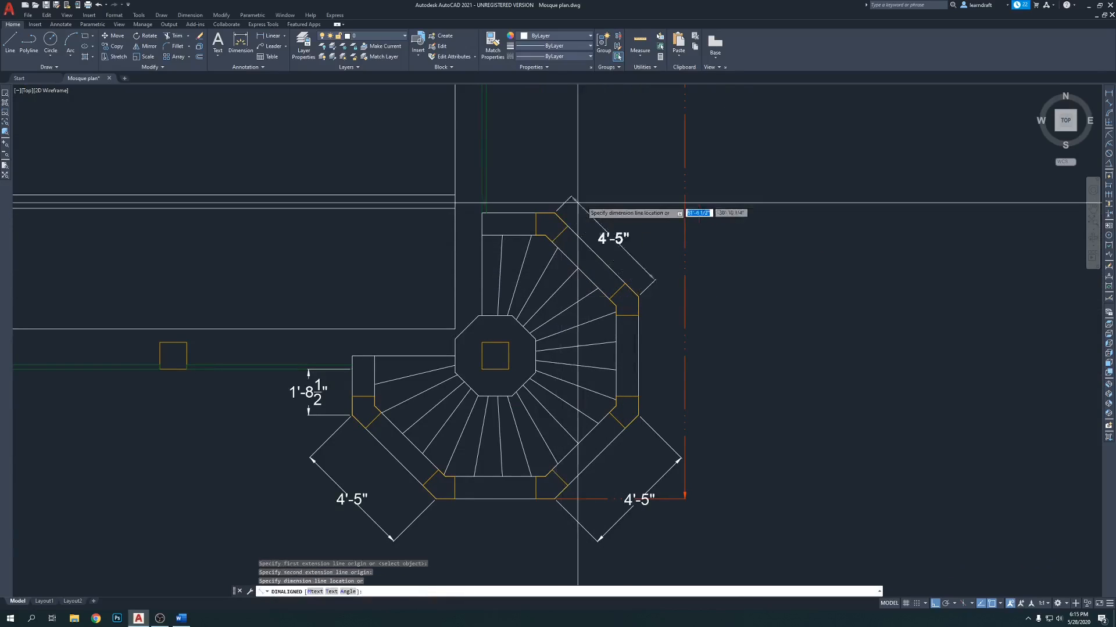
{"action": "left_click", "coordinate": [611, 200]}
{"action": "scroll", "coordinate": [653, 186], "scroll_direction": "down", "scroll_amount": 2}
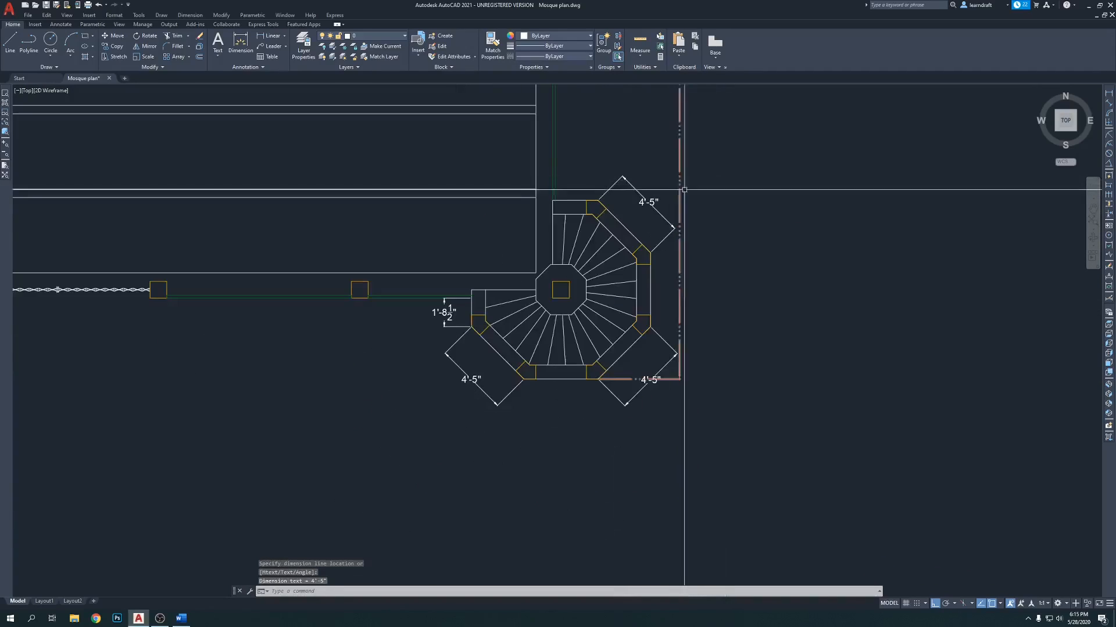
{"action": "middle_click_drag", "start_coordinate": [578, 382], "coordinate": [575, 356]}
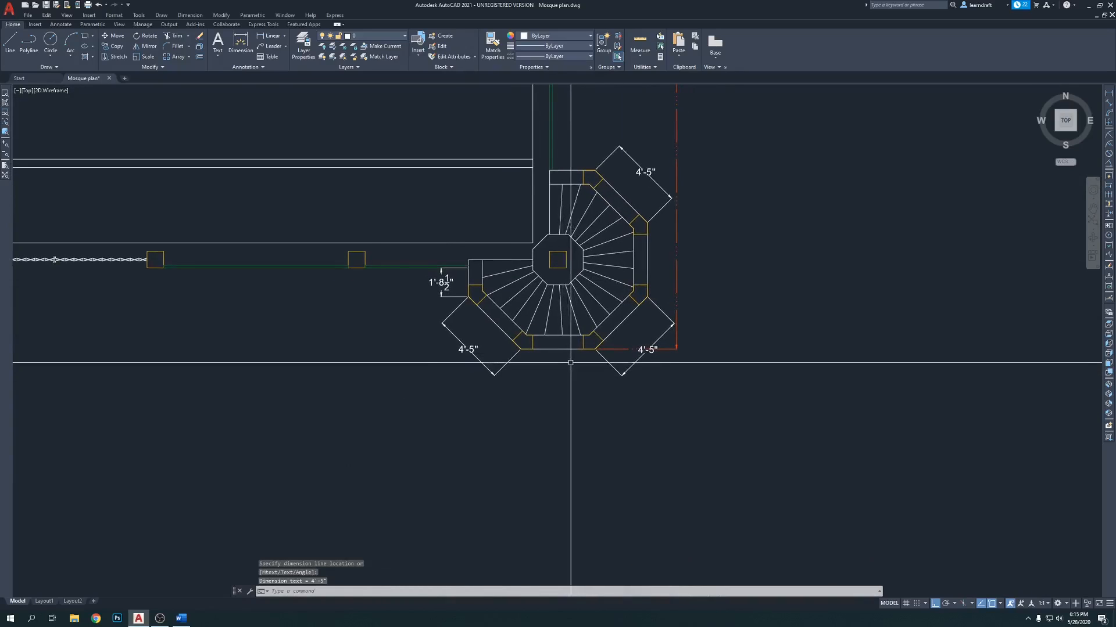
Step: Add a horizontal linear dimension along the octagonal staircase's south side, with its line below the edge and level with the neighbouring dimensions' ends
{"action": "scroll", "coordinate": [635, 321], "scroll_direction": "up", "scroll_amount": 2}
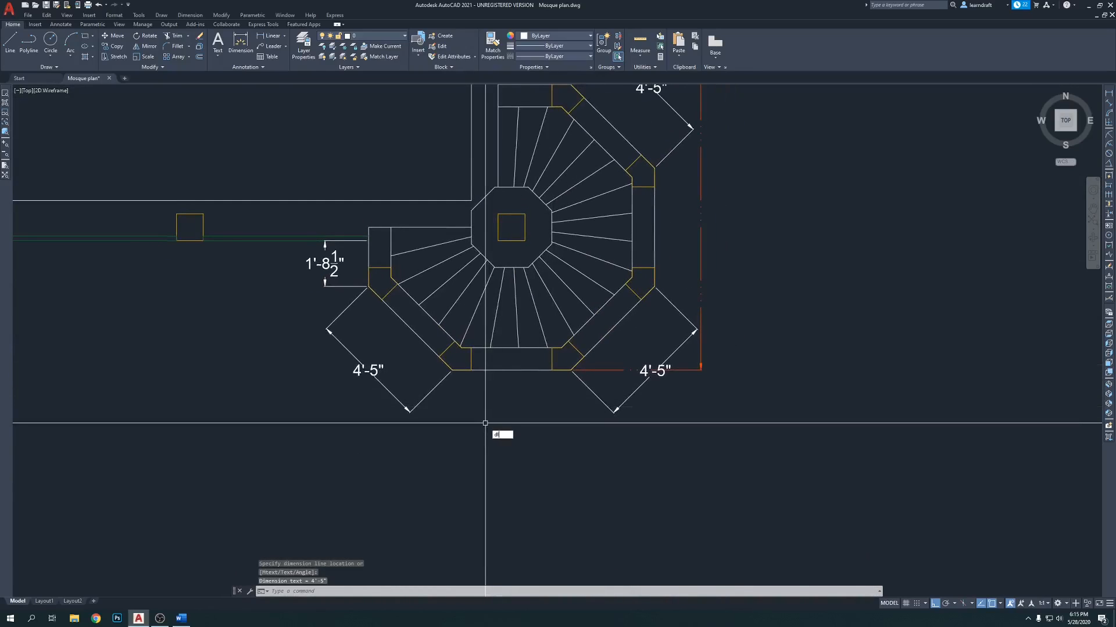
{"action": "type", "text": "dli"}
{"action": "key", "text": "Return"}
{"action": "scroll", "coordinate": [454, 375], "scroll_direction": "up", "scroll_amount": 4}
{"action": "left_click", "coordinate": [449, 362]}
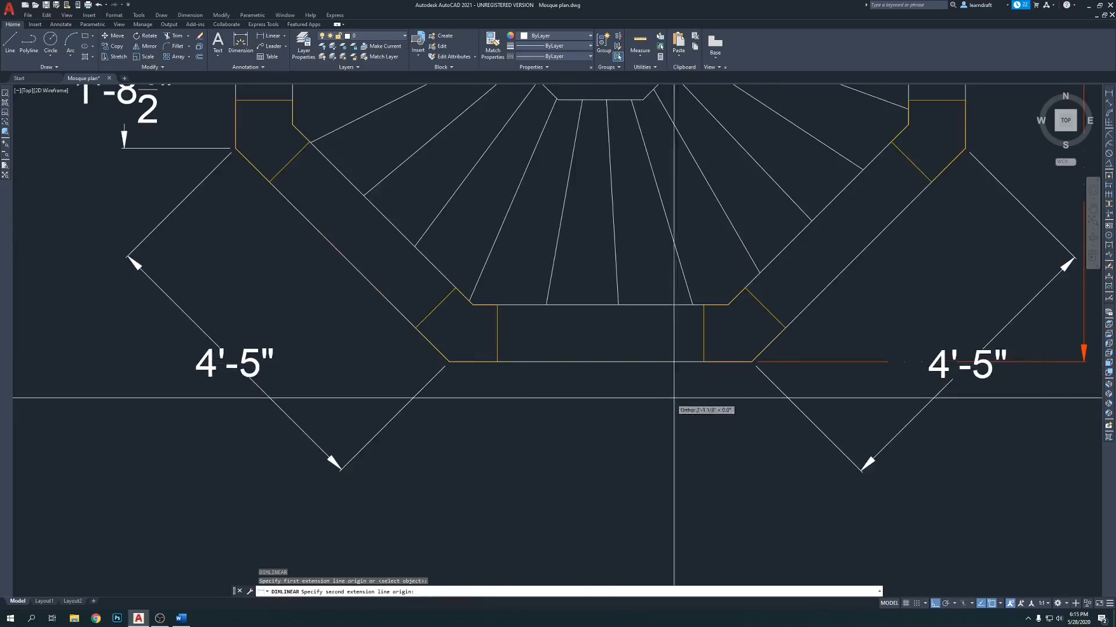
{"action": "left_click", "coordinate": [752, 363]}
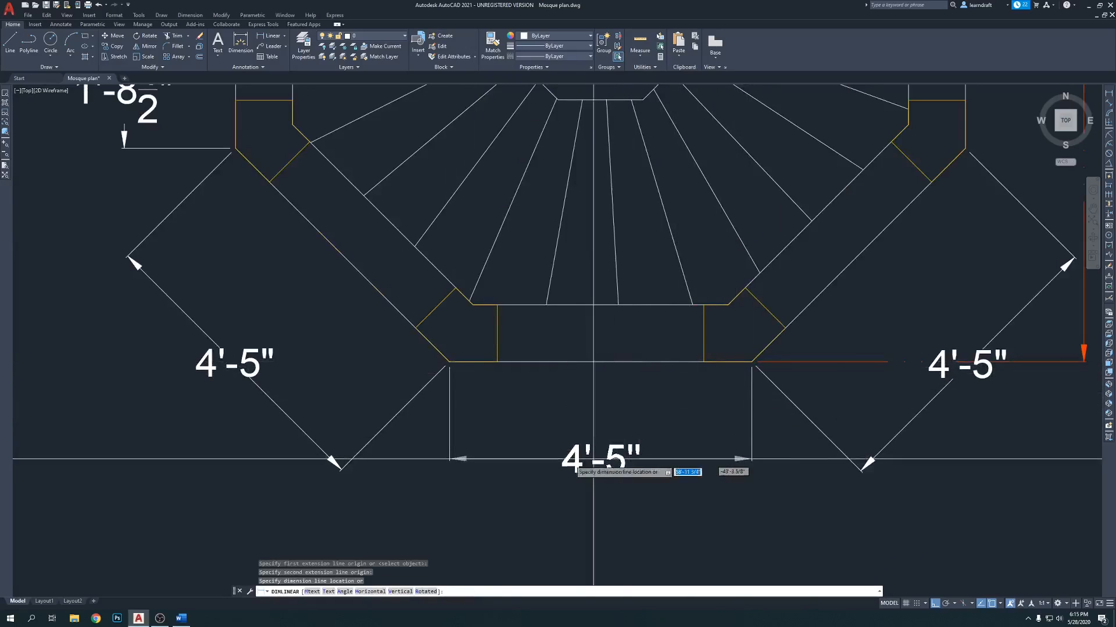
{"action": "left_click", "coordinate": [531, 470]}
{"action": "middle_click_drag", "start_coordinate": [929, 465], "coordinate": [722, 424]}
{"action": "left_click", "coordinate": [649, 433]}
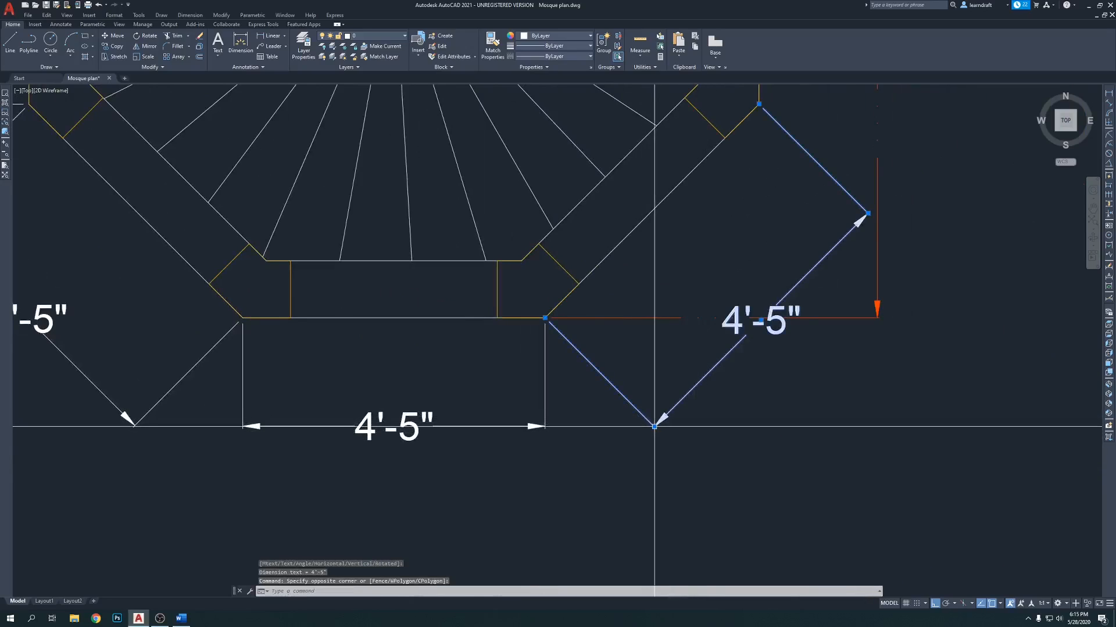
{"action": "left_click", "coordinate": [654, 427]}
{"action": "key", "text": "Escape"}
{"action": "key", "text": "Escape"}
Step: Add a vertical linear dimension along the octagonal staircase's east side, placing its line over the overall depth dimension line
{"action": "scroll", "coordinate": [691, 279], "scroll_direction": "down", "scroll_amount": 4}
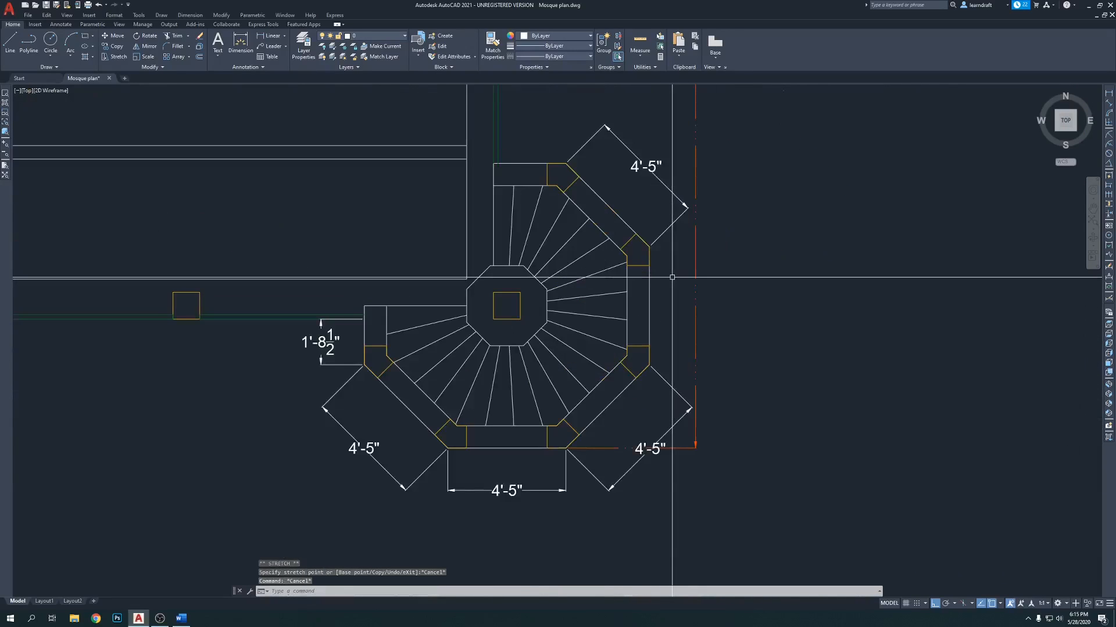
{"action": "type", "text": "dli"}
{"action": "key", "text": "Return"}
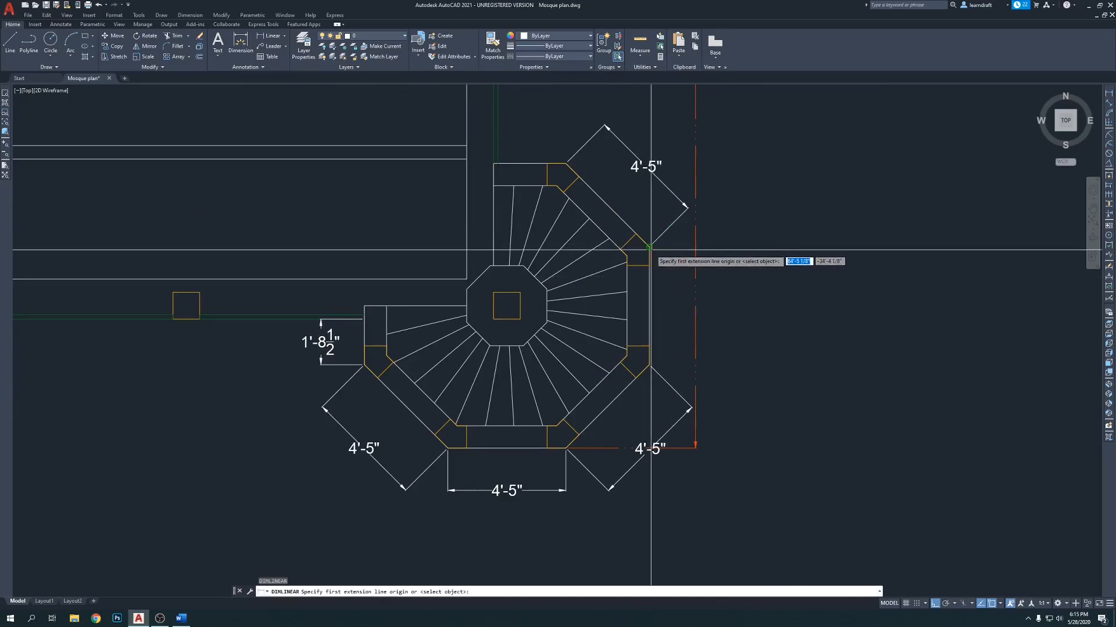
{"action": "left_click", "coordinate": [650, 249]}
{"action": "scroll", "coordinate": [660, 313], "scroll_direction": "up", "scroll_amount": 2}
{"action": "left_click", "coordinate": [643, 396]}
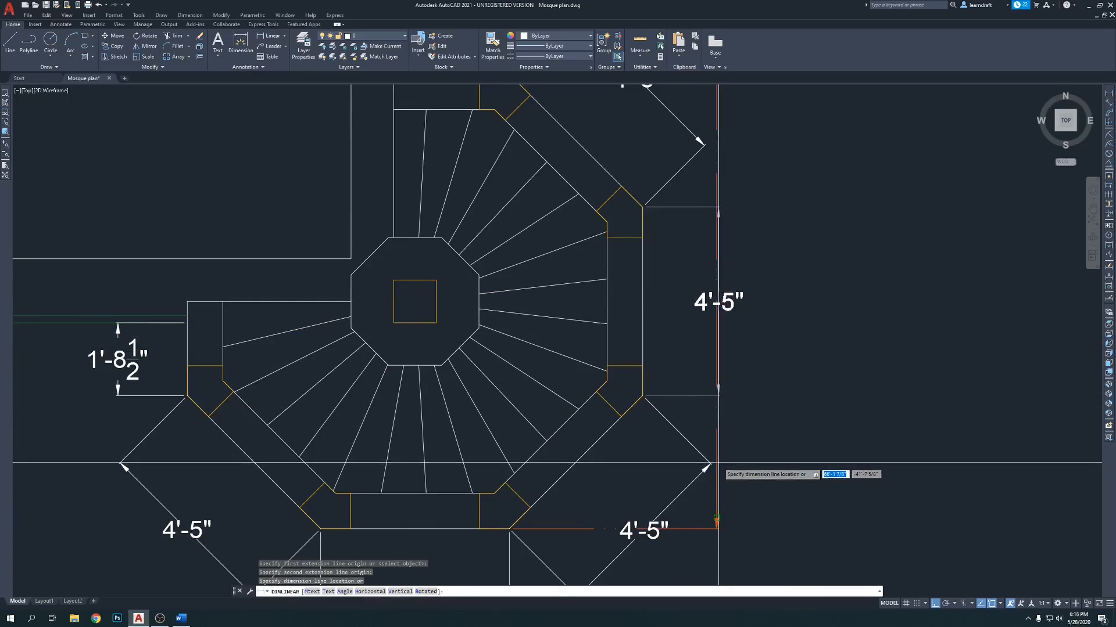
{"action": "left_click", "coordinate": [715, 302]}
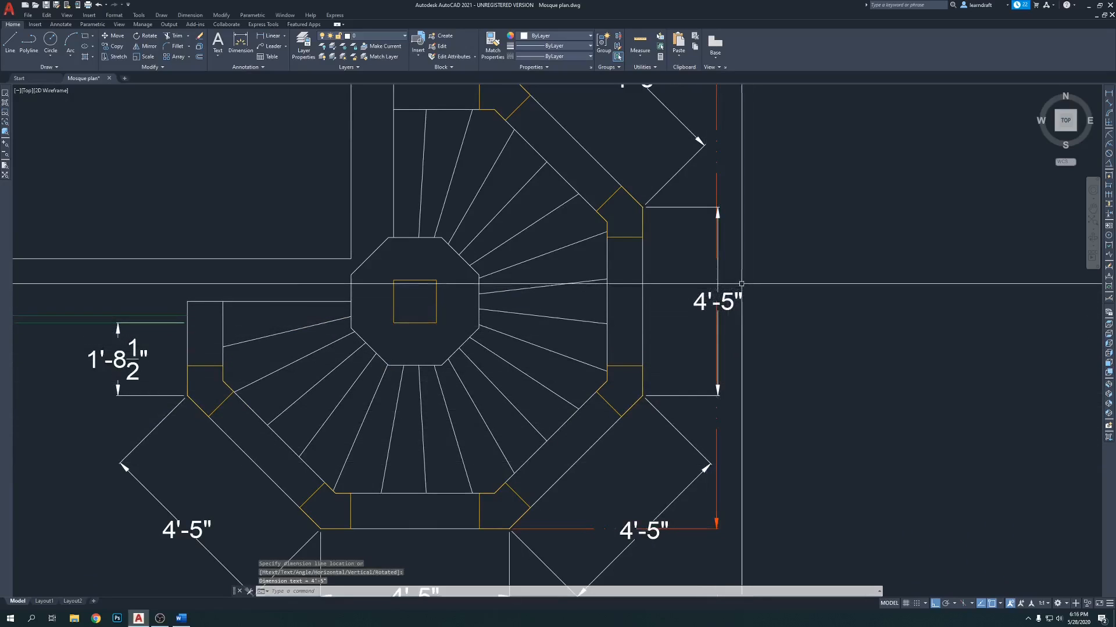
{"action": "scroll", "coordinate": [737, 284], "scroll_direction": "down", "scroll_amount": 2}
{"action": "scroll", "coordinate": [786, 286], "scroll_direction": "up", "scroll_amount": 2}
{"action": "left_click", "coordinate": [701, 310]}
{"action": "left_click", "coordinate": [676, 315]}
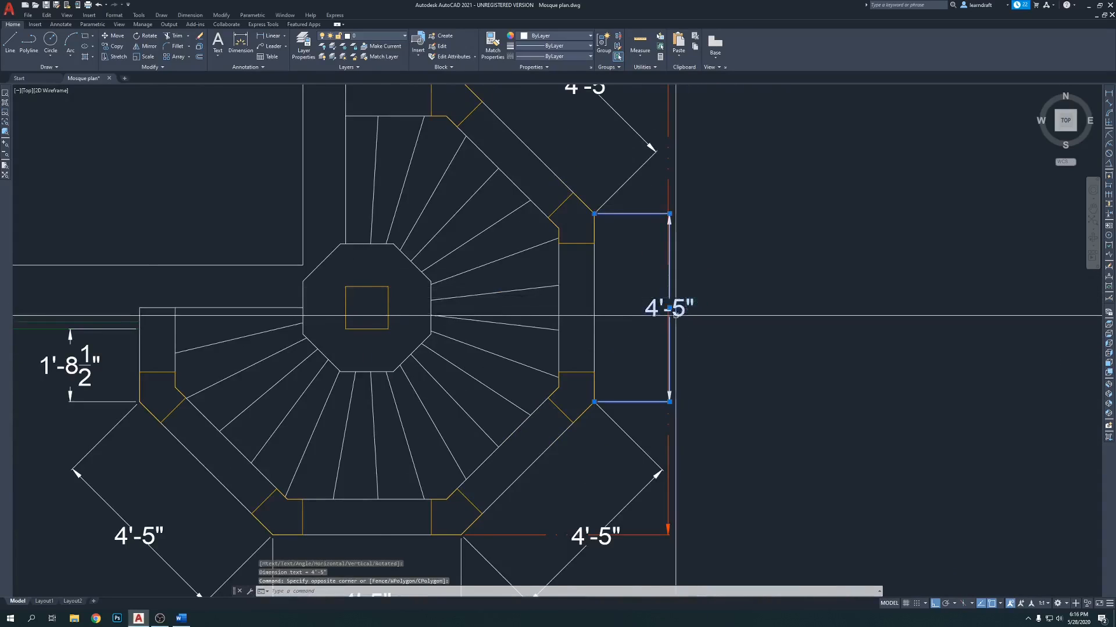
{"action": "scroll", "coordinate": [674, 312], "scroll_direction": "up", "scroll_amount": 8}
{"action": "left_click", "coordinate": [646, 292]}
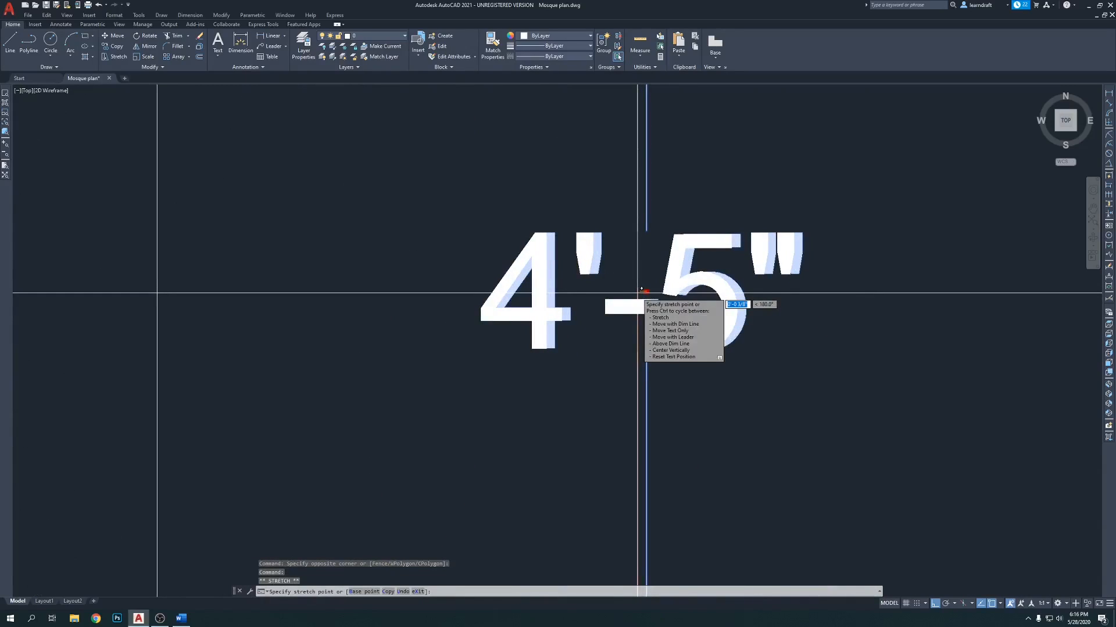
{"action": "key", "text": "Escape"}
Step: Add a horizontal linear dimension above the staircase's north side, from its eastern corner to the outer green wall line
{"action": "scroll", "coordinate": [645, 299], "scroll_direction": "down", "scroll_amount": 10}
{"action": "middle_click_drag", "start_coordinate": [660, 231], "coordinate": [830, 316]}
{"action": "middle_click_drag", "start_coordinate": [606, 239], "coordinate": [576, 240]}
{"action": "type", "text": "dl"}
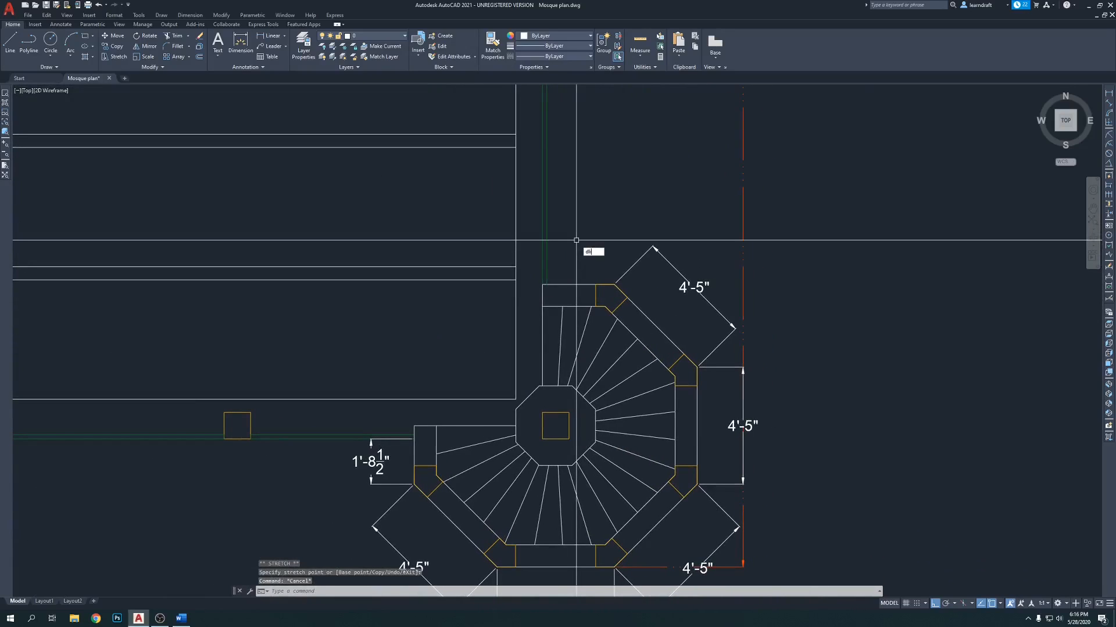
{"action": "type", "text": "i"}
{"action": "key", "text": "Return"}
{"action": "scroll", "coordinate": [584, 257], "scroll_direction": "up", "scroll_amount": 4}
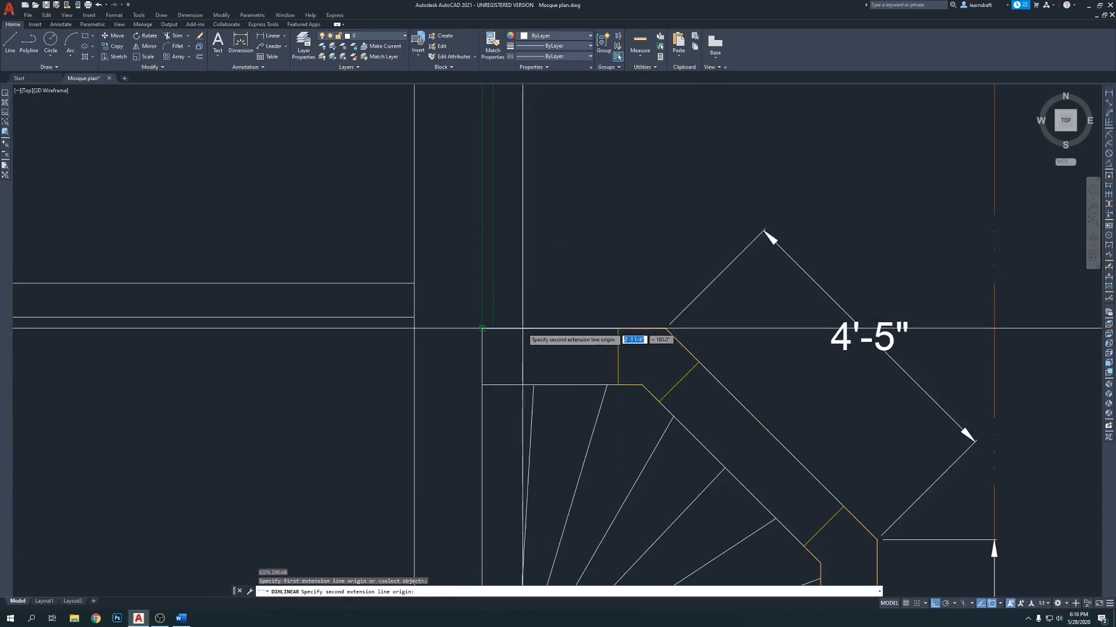
{"action": "left_click", "coordinate": [493, 329]}
{"action": "scroll", "coordinate": [495, 329], "scroll_direction": "down", "scroll_amount": 2}
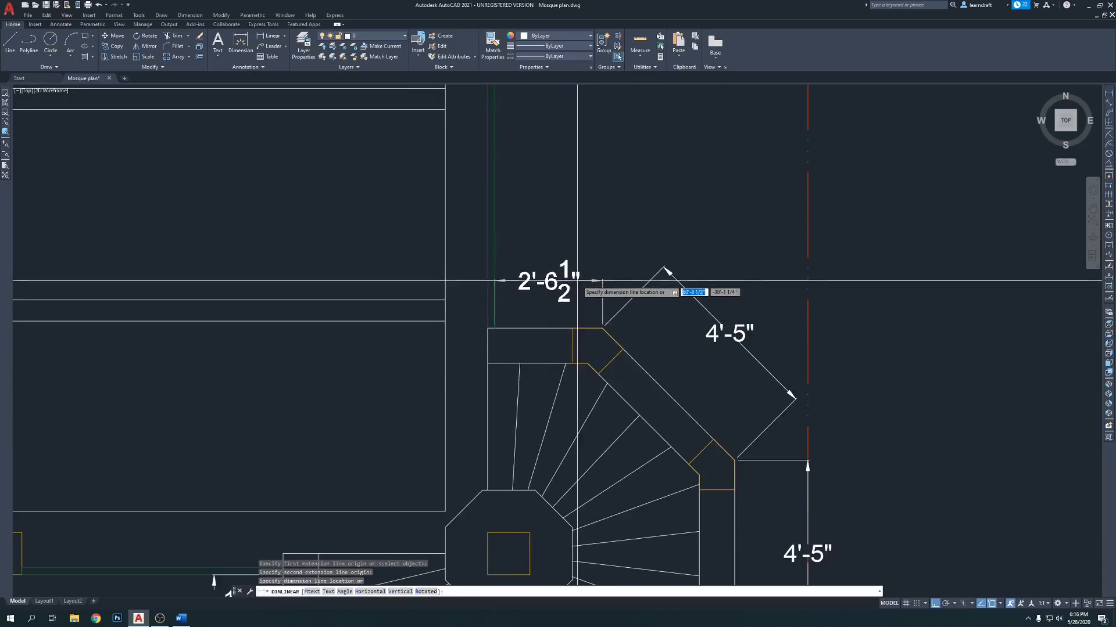
{"action": "left_click", "coordinate": [608, 267]}
Step: Stretch the western origin of the north side's horizontal dimension to the west end of the staircase's north edge
{"action": "scroll", "coordinate": [500, 243], "scroll_direction": "down", "scroll_amount": 4}
{"action": "scroll", "coordinate": [543, 244], "scroll_direction": "up", "scroll_amount": 4}
{"action": "middle_click_drag", "start_coordinate": [513, 244], "coordinate": [612, 234]}
{"action": "left_click", "coordinate": [593, 238]}
{"action": "left_click", "coordinate": [568, 297]}
{"action": "scroll", "coordinate": [514, 319], "scroll_direction": "up", "scroll_amount": 4}
{"action": "scroll", "coordinate": [496, 328], "scroll_direction": "up", "scroll_amount": 2}
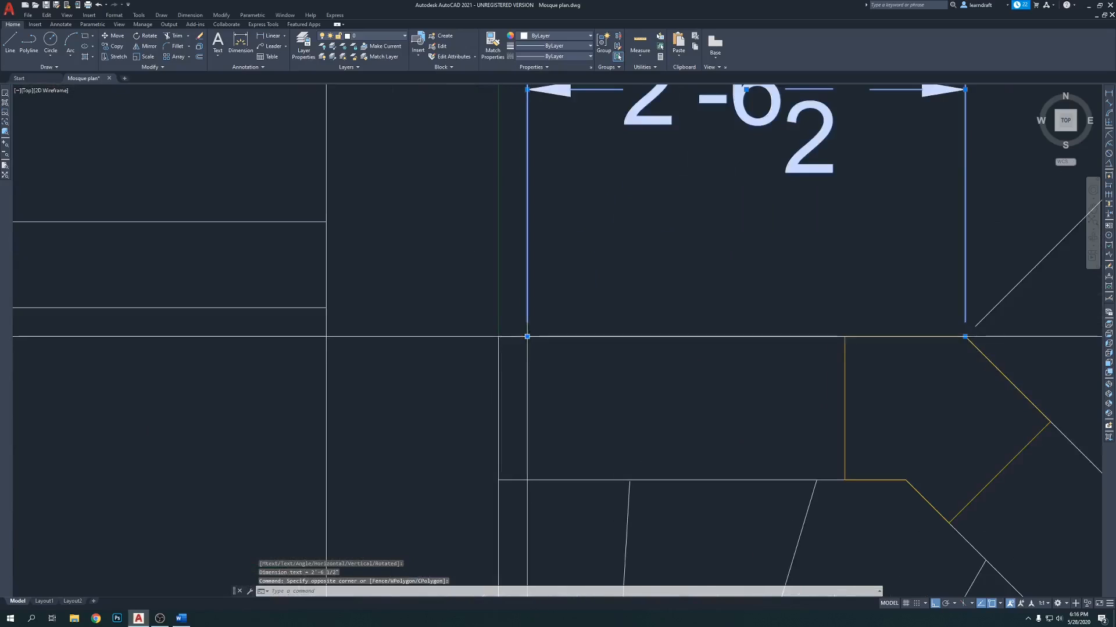
{"action": "left_click", "coordinate": [516, 333]}
{"action": "left_click", "coordinate": [498, 329]}
{"action": "key", "text": "Escape"}
{"action": "scroll", "coordinate": [499, 336], "scroll_direction": "down", "scroll_amount": 8}
{"action": "scroll", "coordinate": [441, 330], "scroll_direction": "up", "scroll_amount": 7}
{"action": "scroll", "coordinate": [441, 330], "scroll_direction": "up", "scroll_amount": 2}
{"action": "left_click", "coordinate": [463, 339]}
{"action": "left_click", "coordinate": [424, 379]}
{"action": "scroll", "coordinate": [540, 319], "scroll_direction": "up", "scroll_amount": 4}
{"action": "scroll", "coordinate": [543, 317], "scroll_direction": "down", "scroll_amount": 4}
{"action": "key", "text": "Escape"}
{"action": "scroll", "coordinate": [548, 308], "scroll_direction": "down", "scroll_amount": 5}
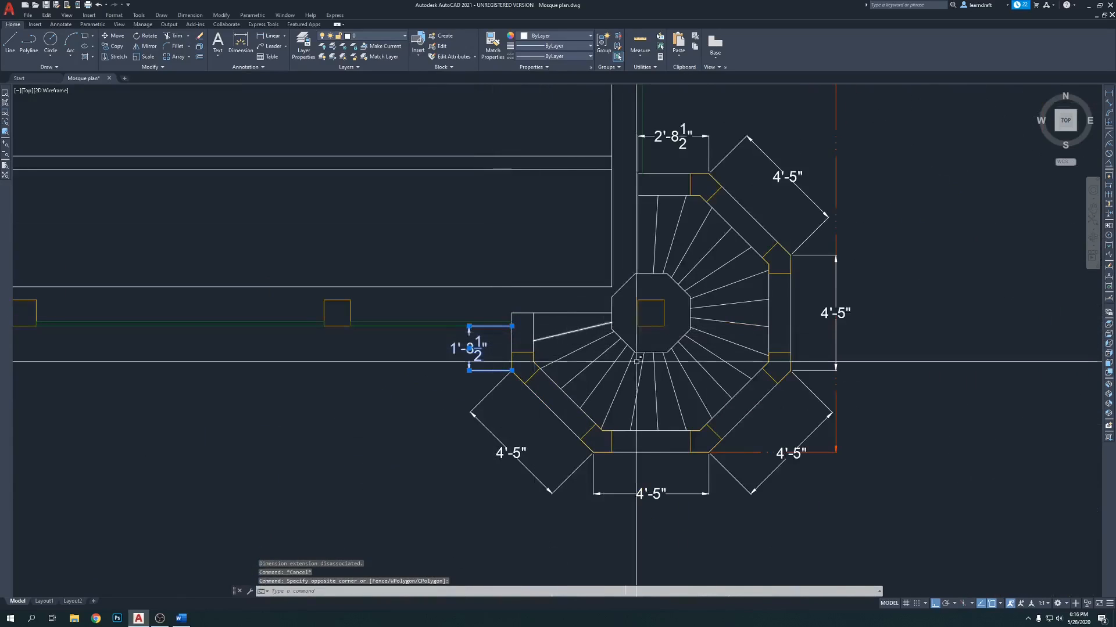
{"action": "scroll", "coordinate": [545, 357], "scroll_direction": "up", "scroll_amount": 1}
{"action": "scroll", "coordinate": [545, 356], "scroll_direction": "down", "scroll_amount": 2}
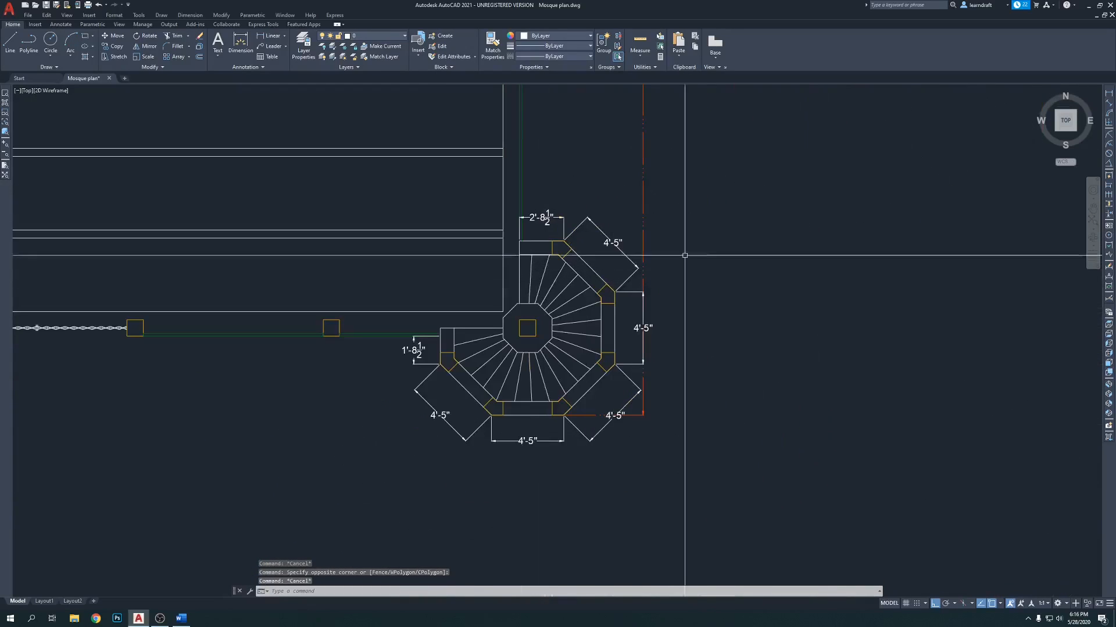
{"action": "middle_click_drag", "start_coordinate": [714, 232], "coordinate": [666, 191]}
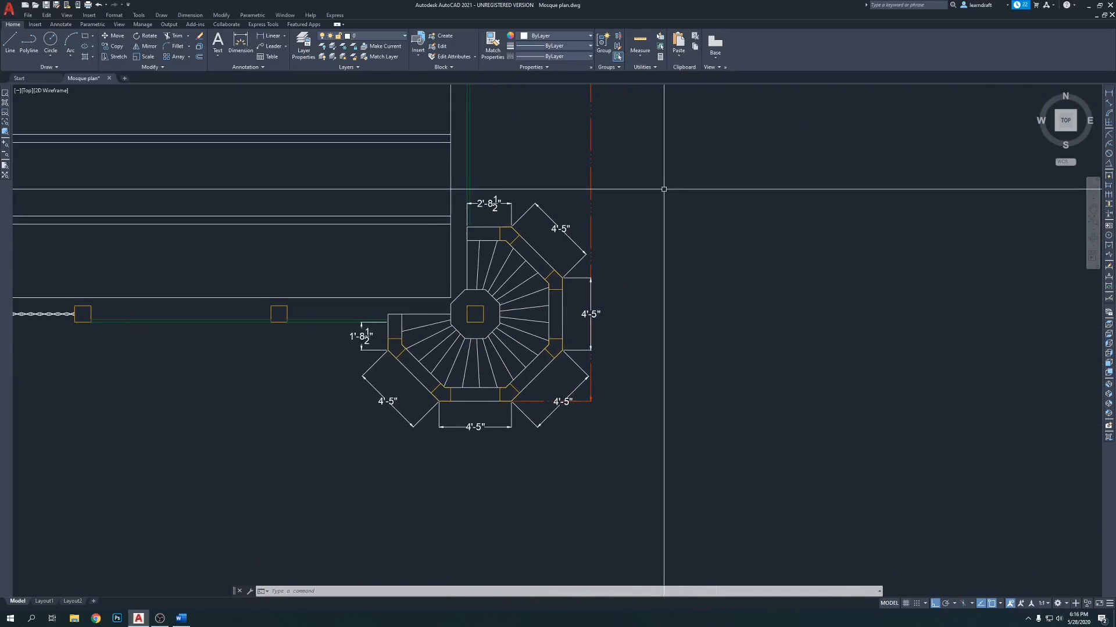
Step: Draw a short vertical line crossing the first tread edge at the west start of the octagonal staircase
{"action": "middle_click_drag", "start_coordinate": [638, 178], "coordinate": [659, 204]}
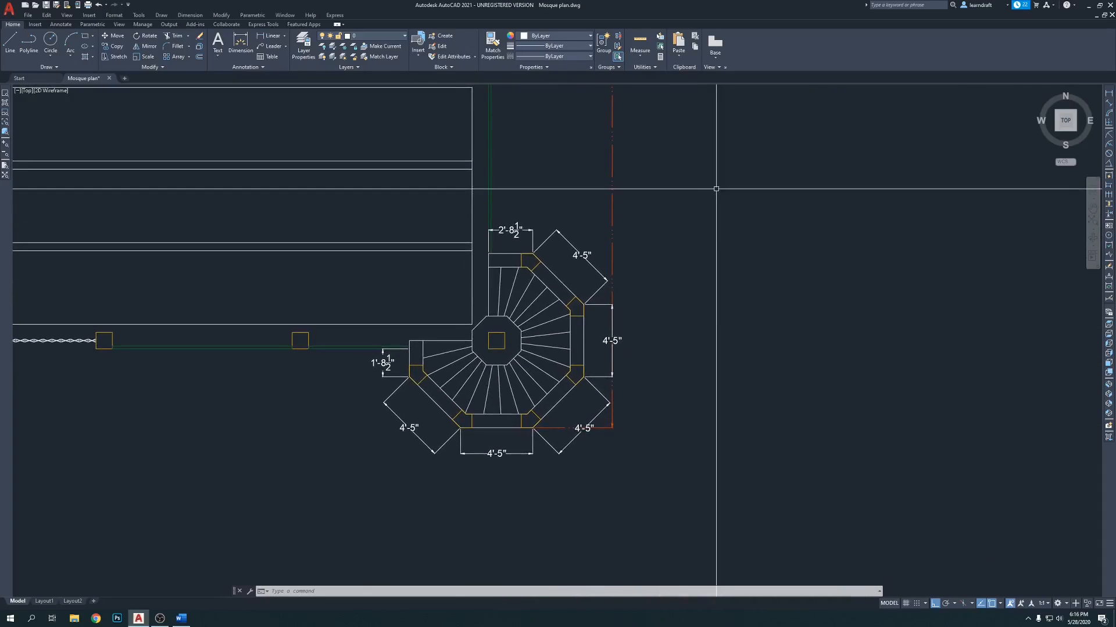
{"action": "middle_click_drag", "start_coordinate": [648, 299], "coordinate": [656, 256]}
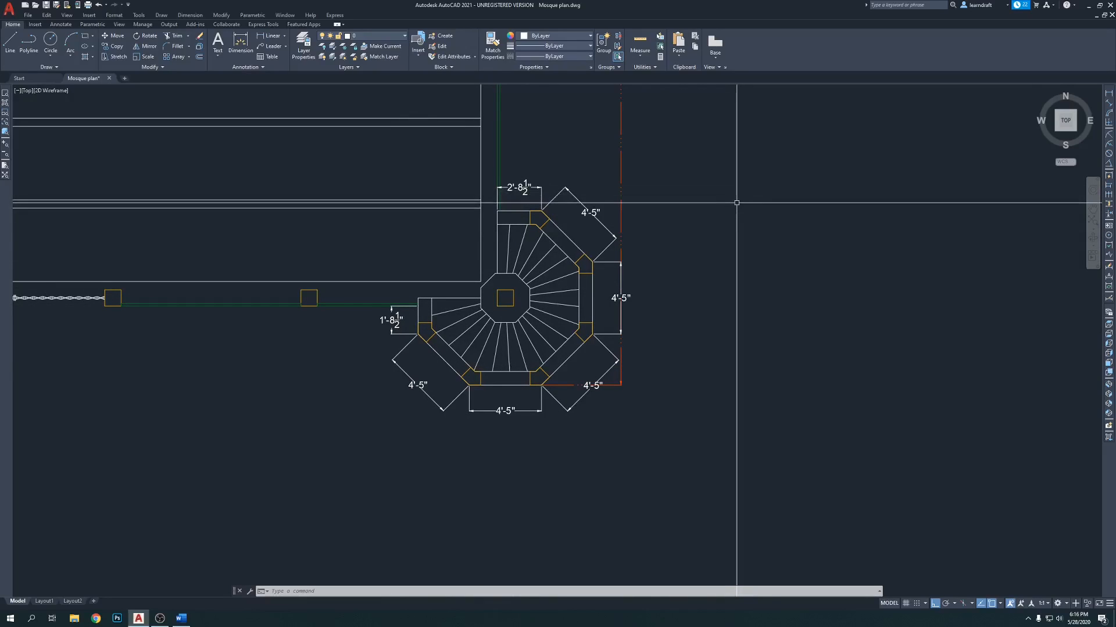
{"action": "scroll", "coordinate": [438, 291], "scroll_direction": "up", "scroll_amount": 5}
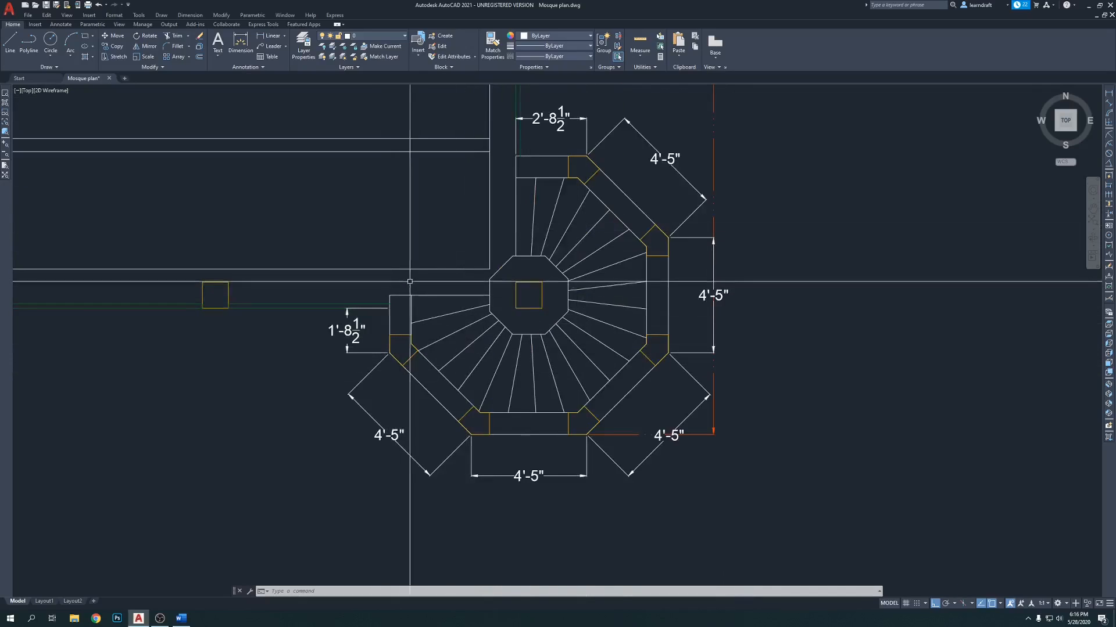
{"action": "scroll", "coordinate": [438, 289], "scroll_direction": "up", "scroll_amount": 1}
{"action": "scroll", "coordinate": [442, 285], "scroll_direction": "down", "scroll_amount": 4}
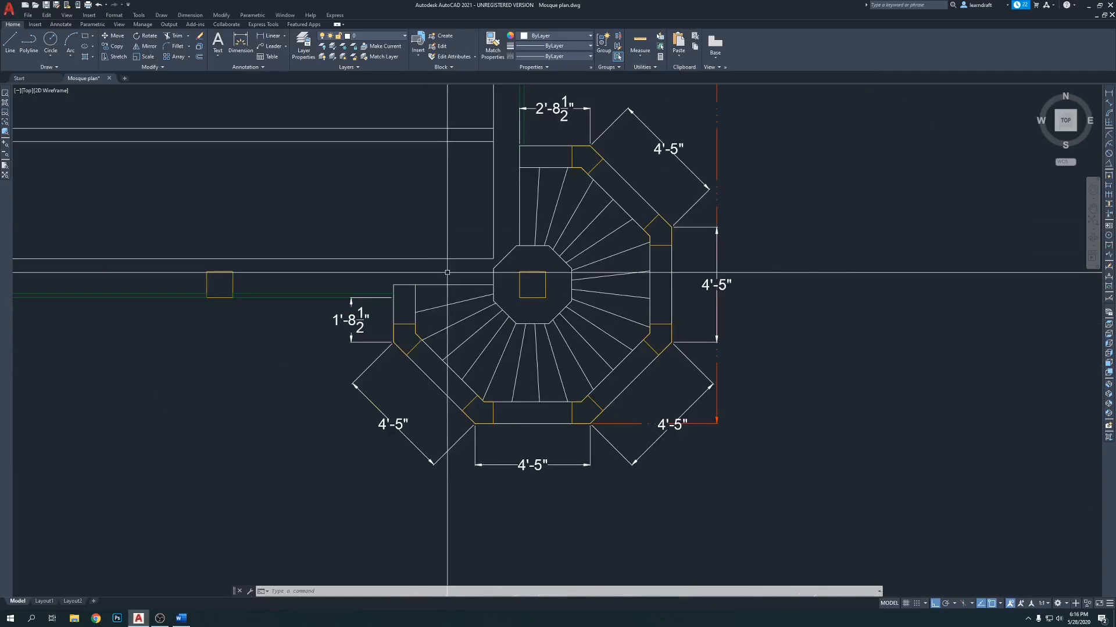
{"action": "scroll", "coordinate": [447, 271], "scroll_direction": "up", "scroll_amount": 5}
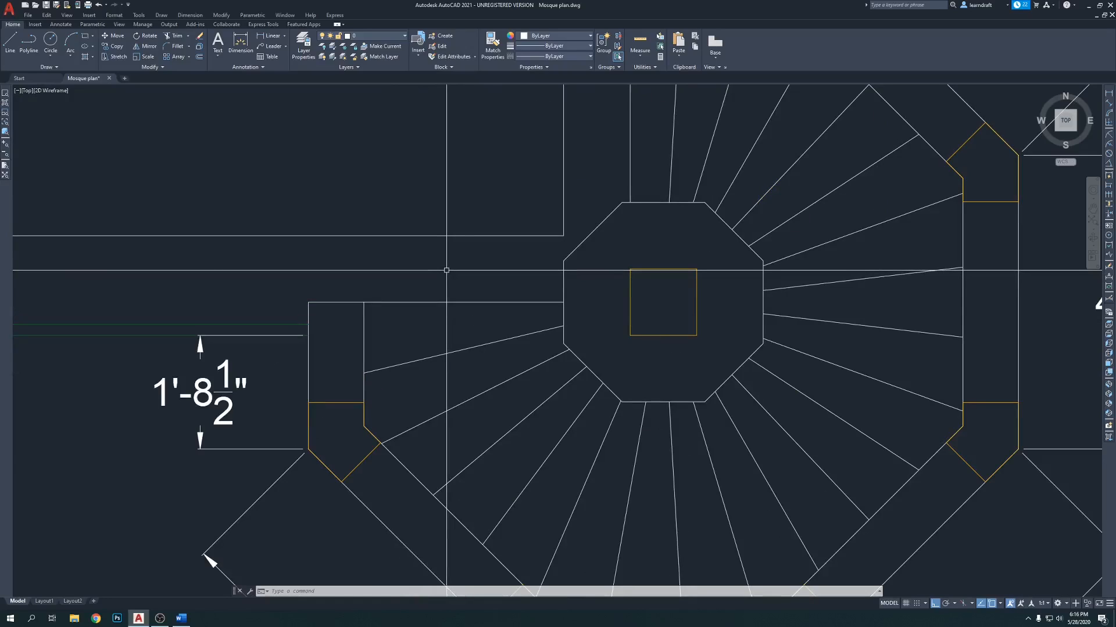
{"action": "scroll", "coordinate": [451, 265], "scroll_direction": "up", "scroll_amount": 2}
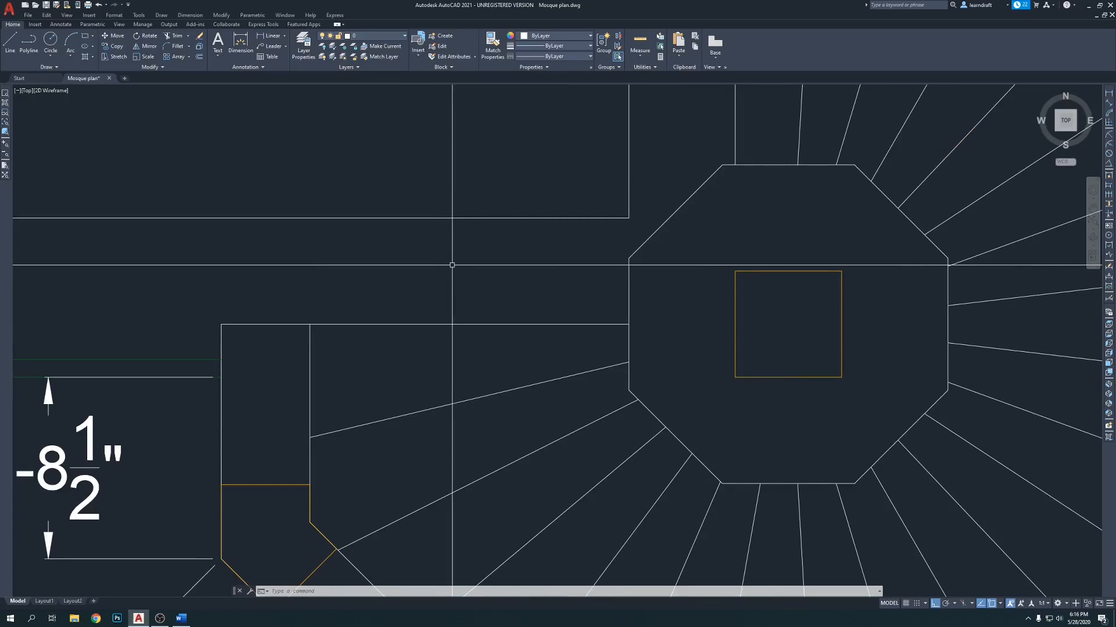
{"action": "type", "text": "l"}
{"action": "key", "text": "Return"}
{"action": "left_click", "coordinate": [450, 254]}
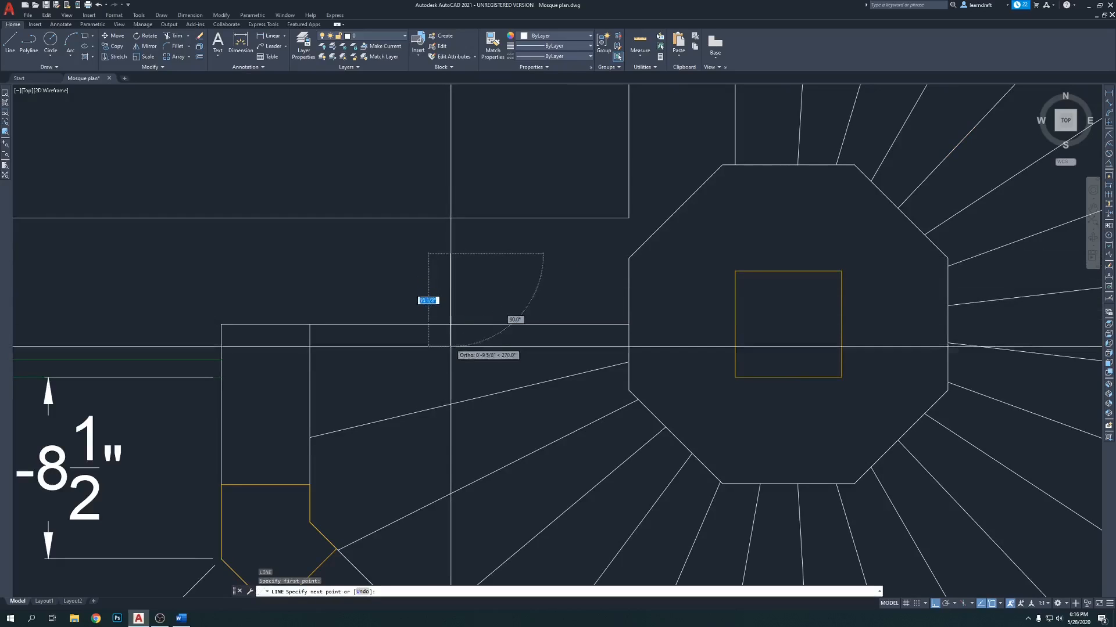
{"action": "left_click", "coordinate": [449, 362]}
{"action": "key", "text": "Return"}
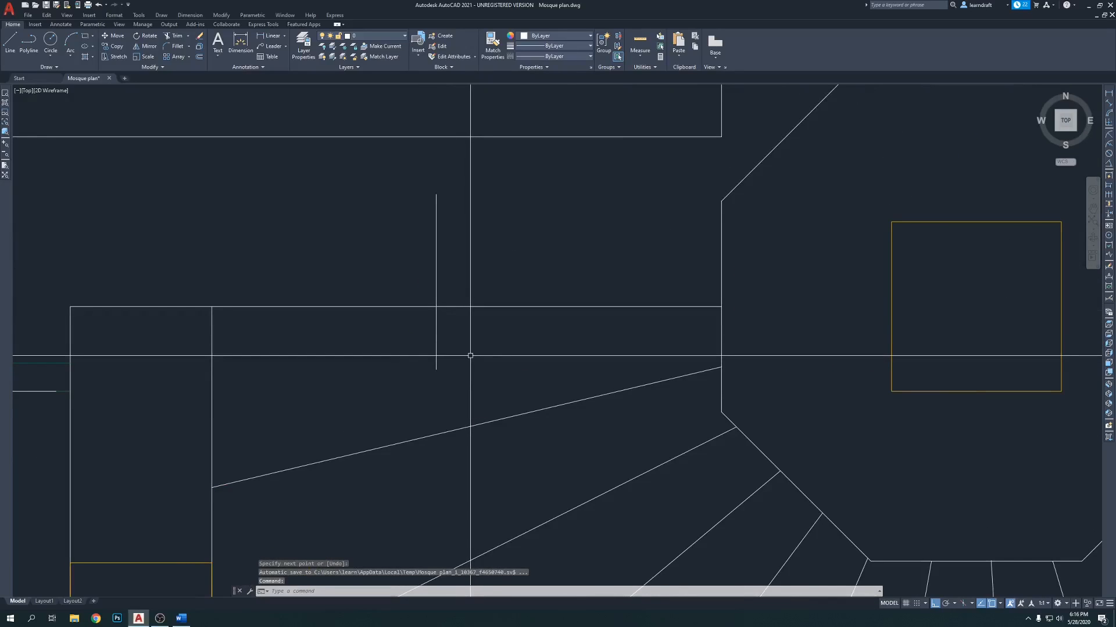
Step: Draw a three-point arc west of the vertical line's lower end, curving downward to form half of an arrowhead
{"action": "key", "text": "Return"}
{"action": "scroll", "coordinate": [406, 342], "scroll_direction": "up", "scroll_amount": 4}
{"action": "left_click", "coordinate": [408, 337]}
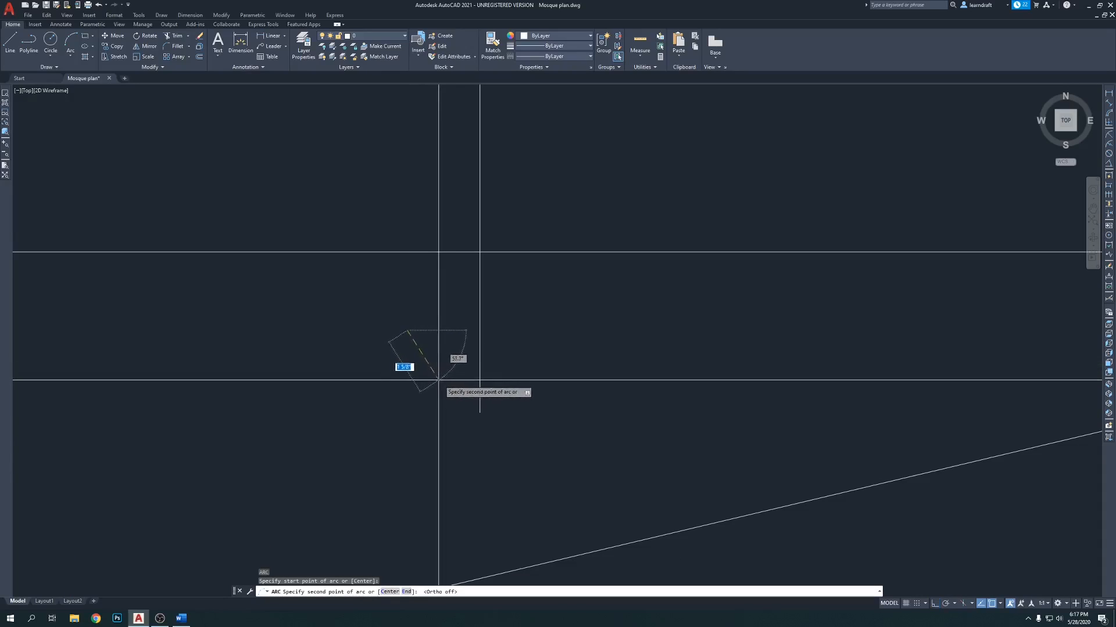
{"action": "left_click", "coordinate": [448, 378]}
{"action": "left_click", "coordinate": [475, 448]}
Step: Move the arc so its lower endpoint sits on the lower end of the vertical line
{"action": "left_click", "coordinate": [483, 443]}
{"action": "left_click", "coordinate": [473, 434]}
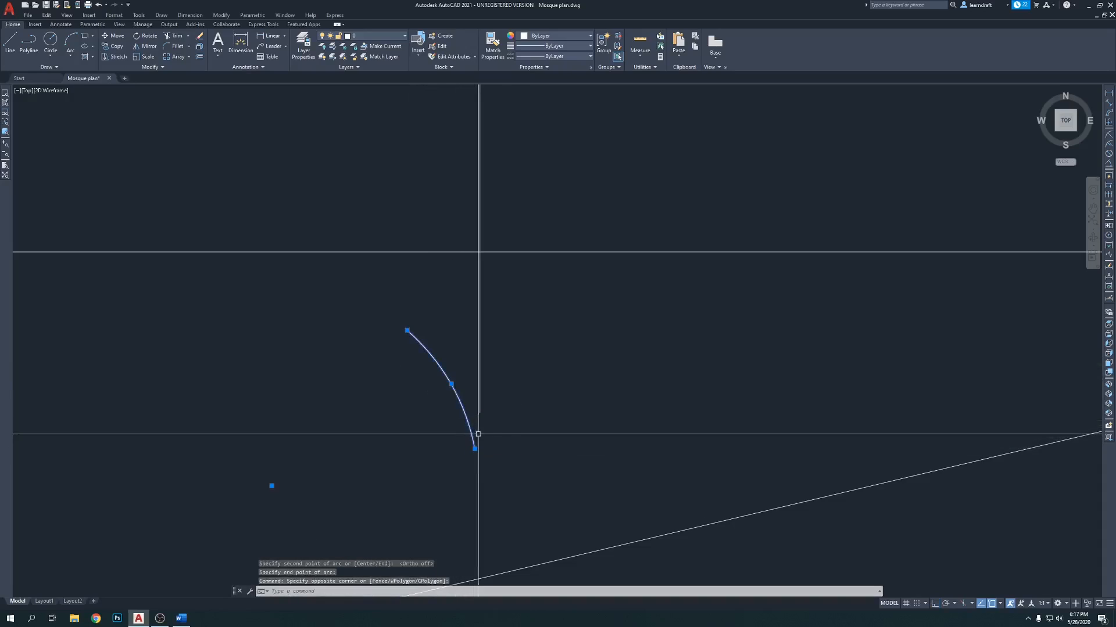
{"action": "type", "text": "m"}
{"action": "key", "text": "Return"}
{"action": "left_click", "coordinate": [475, 449]}
{"action": "left_click", "coordinate": [474, 361]}
Step: Mirror the arc about the vertical line, keeping the original, to complete the arrowhead
{"action": "left_click", "coordinate": [469, 400]}
{"action": "middle_click_drag", "start_coordinate": [473, 410], "coordinate": [502, 377]}
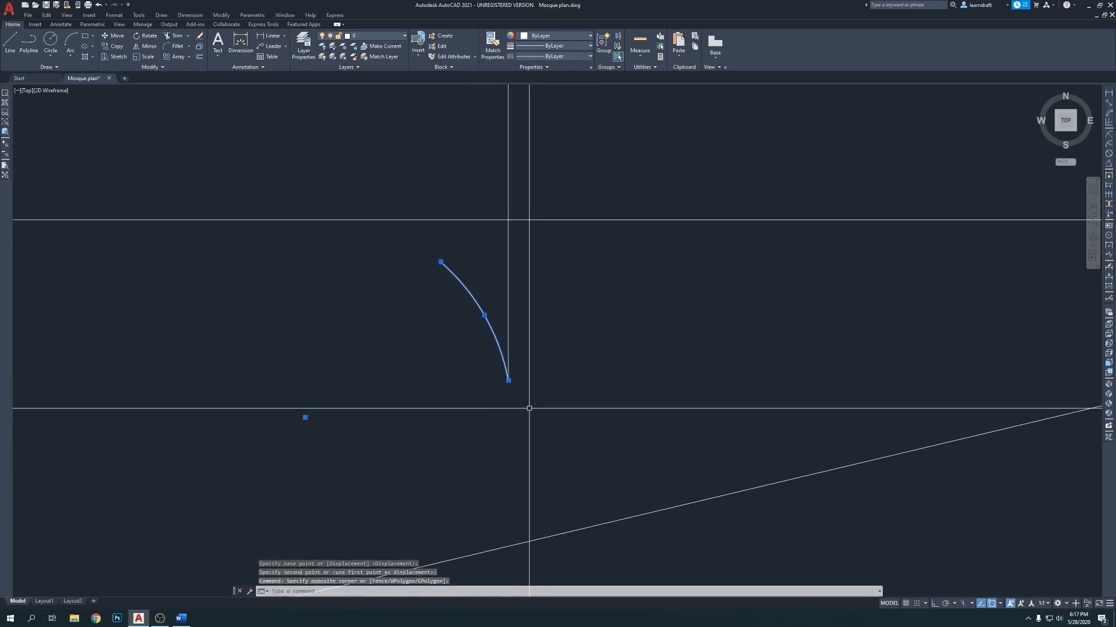
{"action": "type", "text": "mi"}
{"action": "key", "text": "Return"}
{"action": "left_click", "coordinate": [509, 381]}
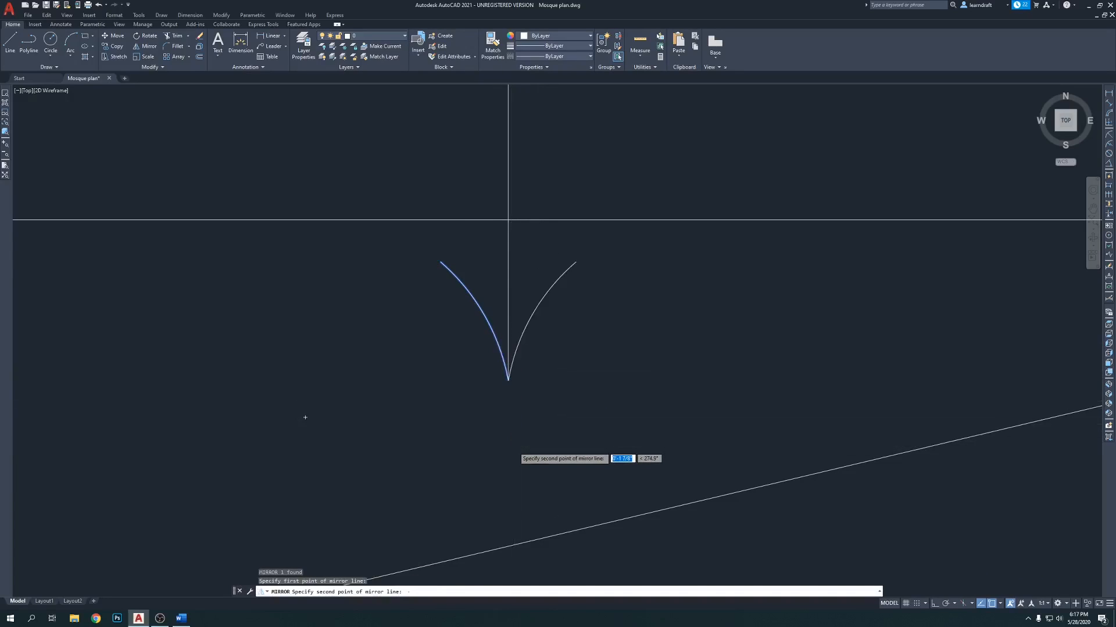
{"action": "left_click", "coordinate": [507, 468]}
{"action": "key", "text": "Return"}
Step: Move the whole arrow, line and both arcs, straight down so its tip reaches further into the staircase
{"action": "scroll", "coordinate": [500, 441], "scroll_direction": "down", "scroll_amount": 5}
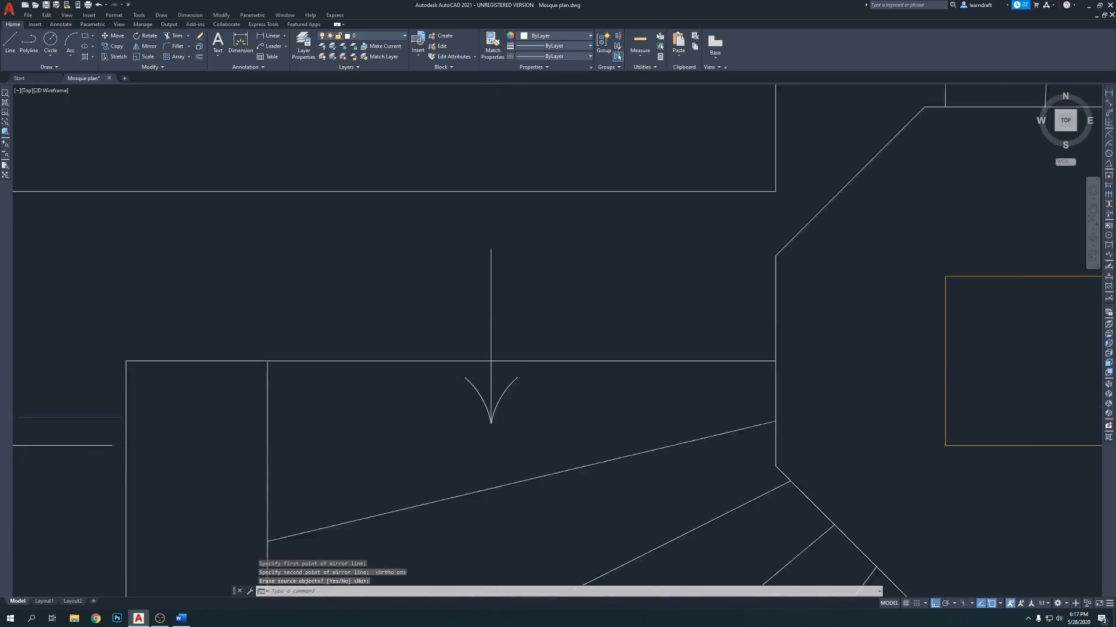
{"action": "scroll", "coordinate": [524, 363], "scroll_direction": "up", "scroll_amount": 1}
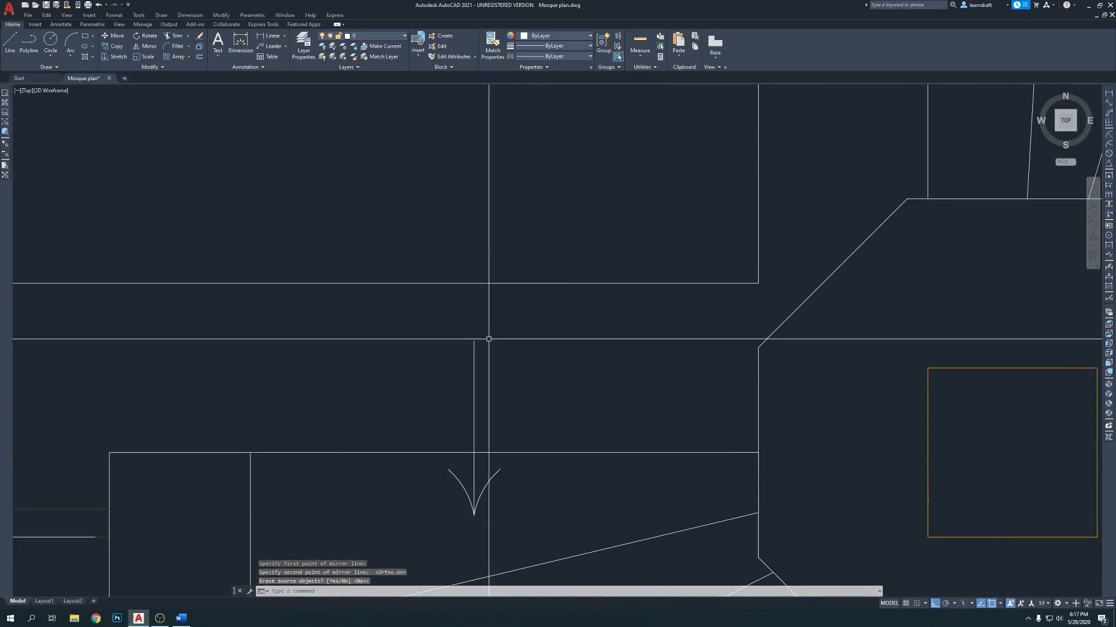
{"action": "scroll", "coordinate": [525, 441], "scroll_direction": "up", "scroll_amount": 1}
{"action": "left_click", "coordinate": [514, 414]}
{"action": "left_click", "coordinate": [451, 438]}
{"action": "middle_click_drag", "start_coordinate": [503, 440], "coordinate": [492, 365]}
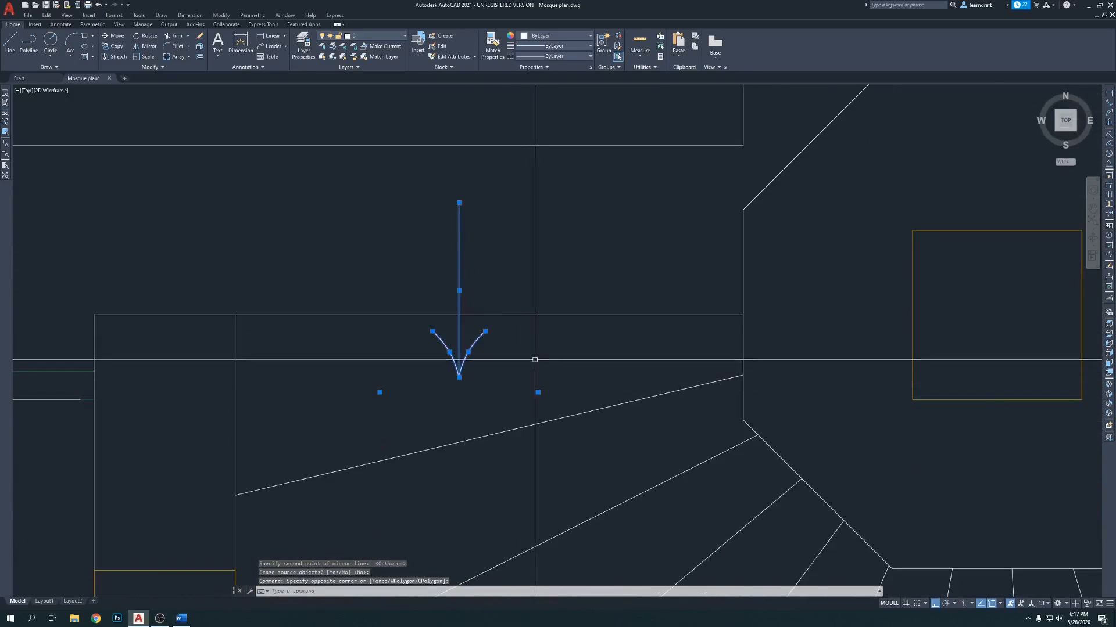
{"action": "type", "text": "m"}
{"action": "key", "text": "Return"}
{"action": "left_click", "coordinate": [512, 327]}
{"action": "left_click", "coordinate": [513, 383]}
{"action": "middle_click_drag", "start_coordinate": [501, 358], "coordinate": [571, 405]}
{"action": "scroll", "coordinate": [514, 328], "scroll_direction": "down", "scroll_amount": 1}
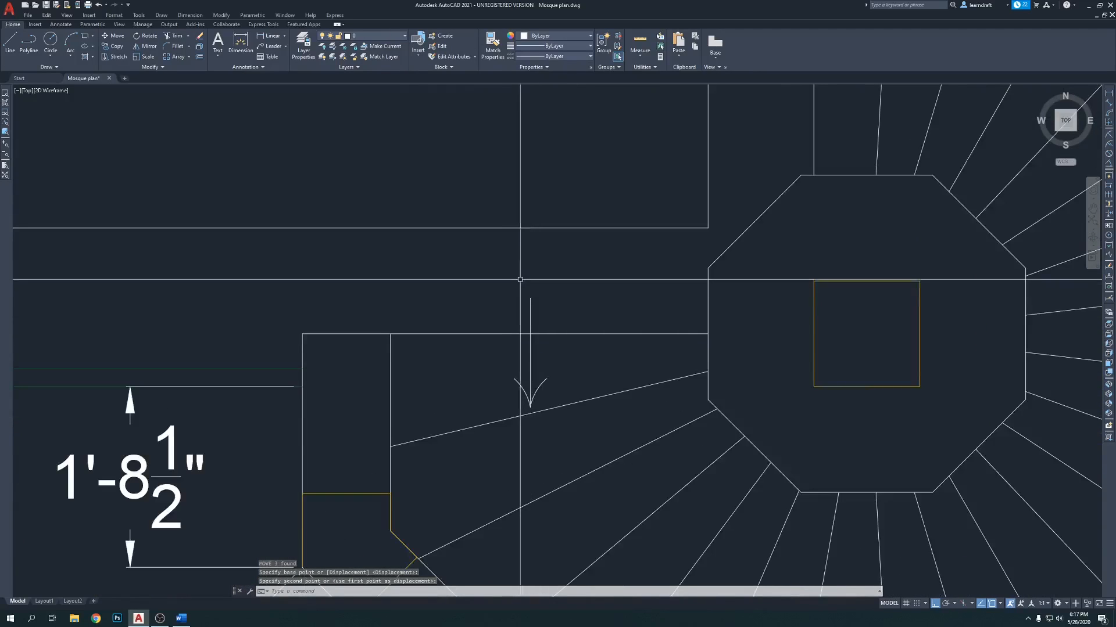
Step: Add the multiline text "UP" just above the tail of the staircase arrow
{"action": "type", "text": "t"}
{"action": "key", "text": "Return"}
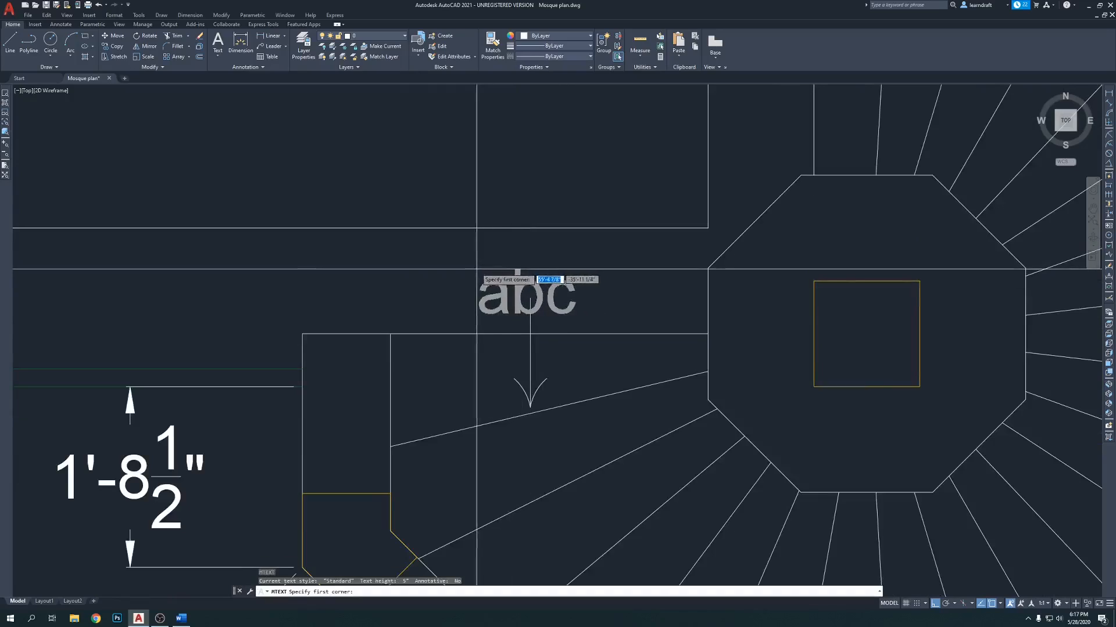
{"action": "scroll", "coordinate": [499, 261], "scroll_direction": "up", "scroll_amount": 2}
{"action": "left_click", "coordinate": [486, 232]}
{"action": "left_click", "coordinate": [676, 349]}
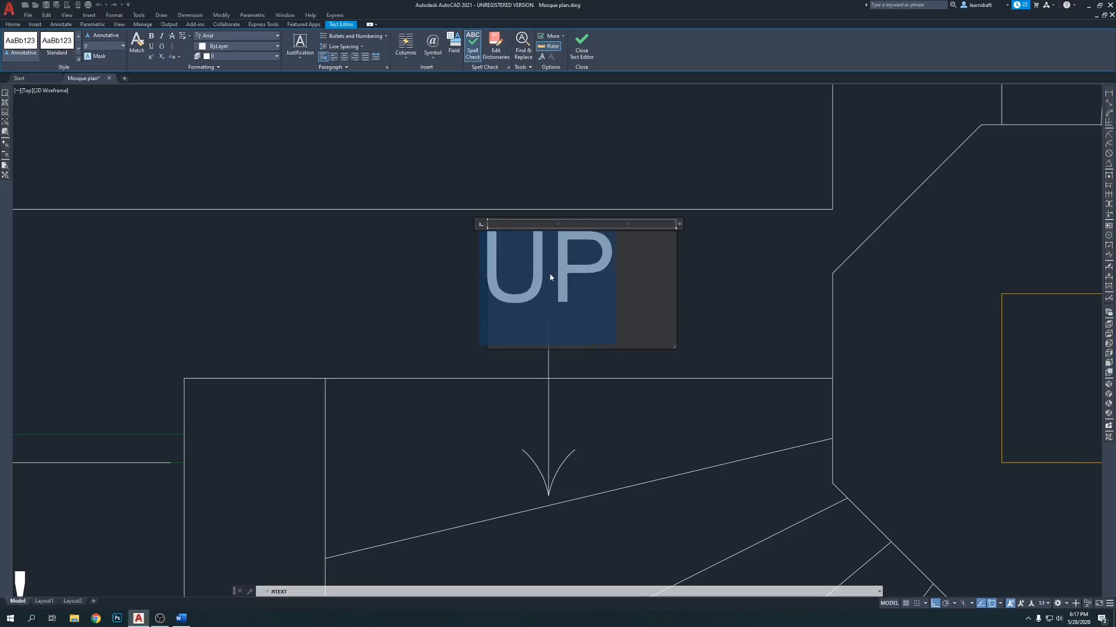
{"action": "left_click", "coordinate": [372, 251]}
Step: Change the color of the arrow and its "UP" label to Blue
{"action": "mouse_move", "coordinate": [648, 256]}
{"action": "middle_mouse_down"}
{"action": "mouse_move", "coordinate": [583, 281]}
{"action": "mouse_move", "coordinate": [509, 282]}
{"action": "mouse_move", "coordinate": [416, 247]}
{"action": "middle_mouse_up"}
{"action": "scroll", "coordinate": [508, 267], "scroll_direction": "down", "scroll_amount": 5}
{"action": "scroll", "coordinate": [343, 238], "scroll_direction": "up", "scroll_amount": 4}
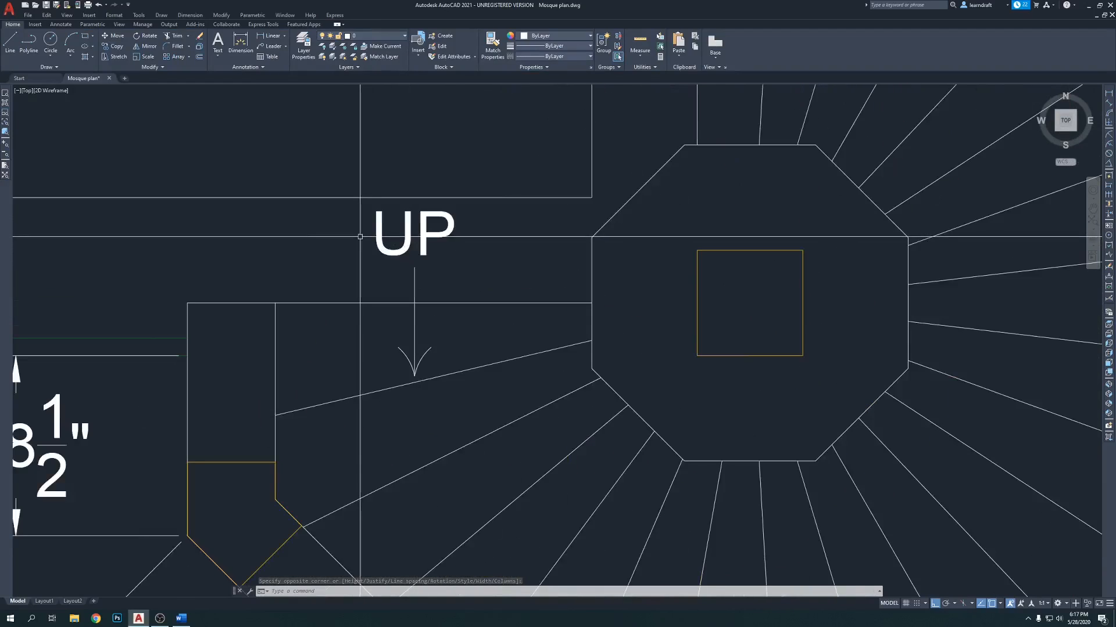
{"action": "scroll", "coordinate": [467, 340], "scroll_direction": "down", "scroll_amount": 4}
{"action": "scroll", "coordinate": [457, 339], "scroll_direction": "up", "scroll_amount": 4}
{"action": "left_click", "coordinate": [453, 339]}
{"action": "left_click", "coordinate": [411, 356]}
{"action": "left_click", "coordinate": [489, 242]}
{"action": "left_click", "coordinate": [442, 239]}
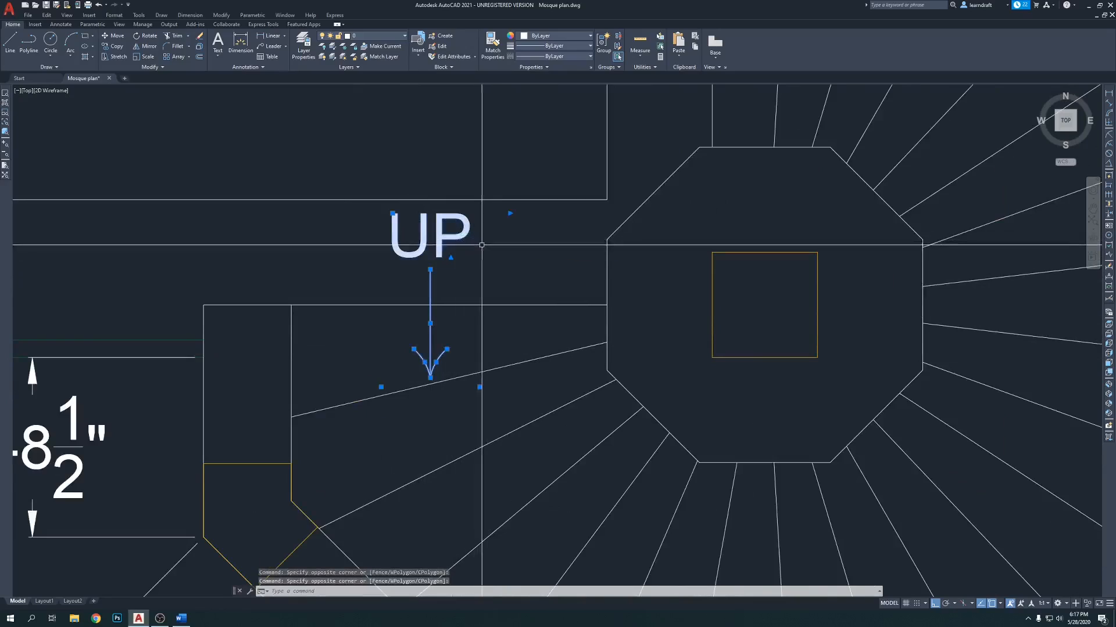
{"action": "left_click", "coordinate": [560, 36]}
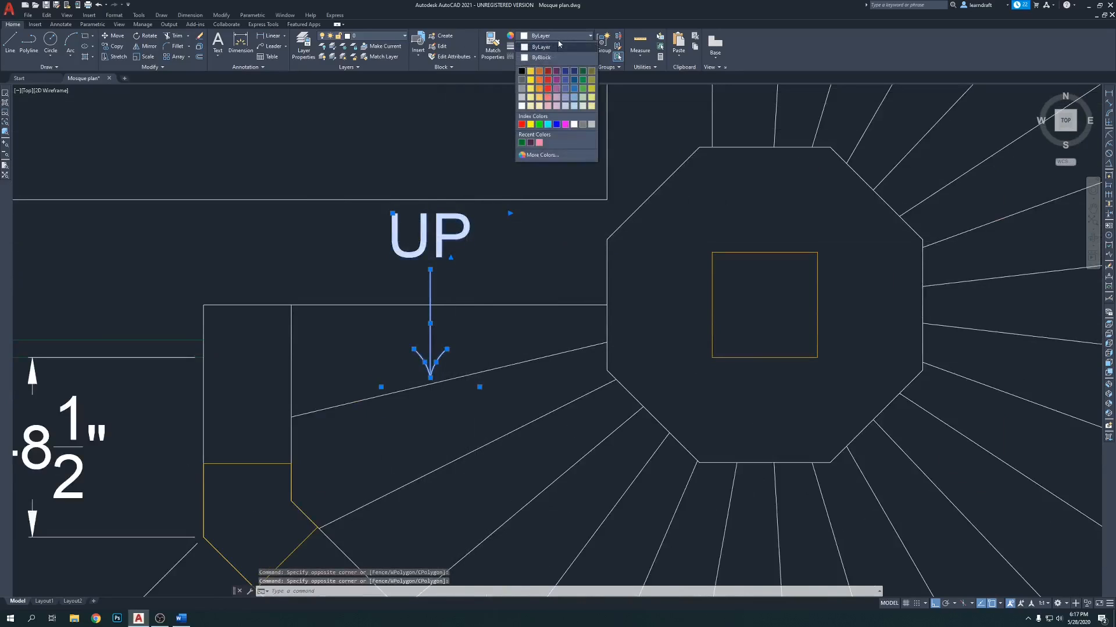
{"action": "left_click", "coordinate": [556, 124]}
{"action": "scroll", "coordinate": [471, 263], "scroll_direction": "down", "scroll_amount": 6}
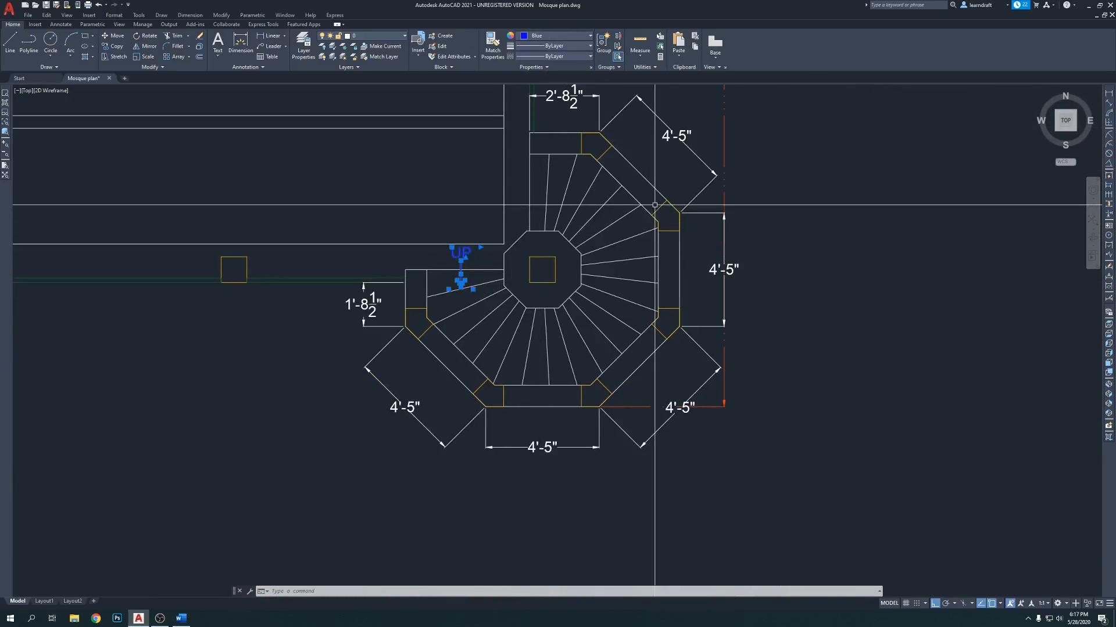
{"action": "middle_click_drag", "start_coordinate": [470, 262], "coordinate": [418, 322]}
{"action": "key", "text": "Escape"}
Step: Change the color of all the radiating tread lines of the octagonal staircase to index color 11
{"action": "middle_click_drag", "start_coordinate": [733, 226], "coordinate": [706, 251]}
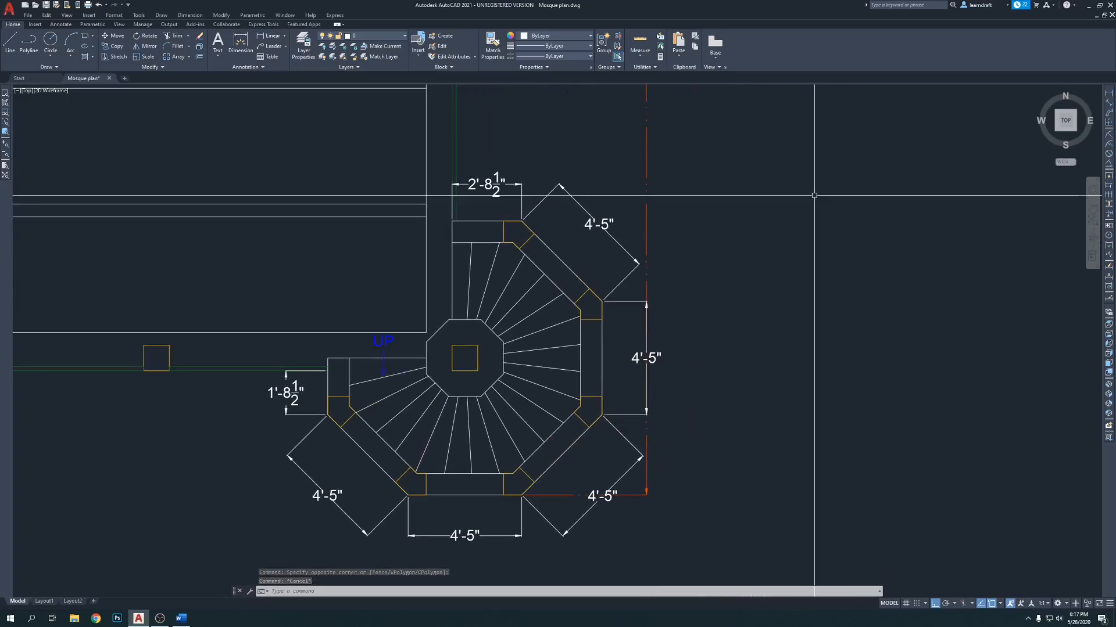
{"action": "scroll", "coordinate": [459, 318], "scroll_direction": "up", "scroll_amount": 3}
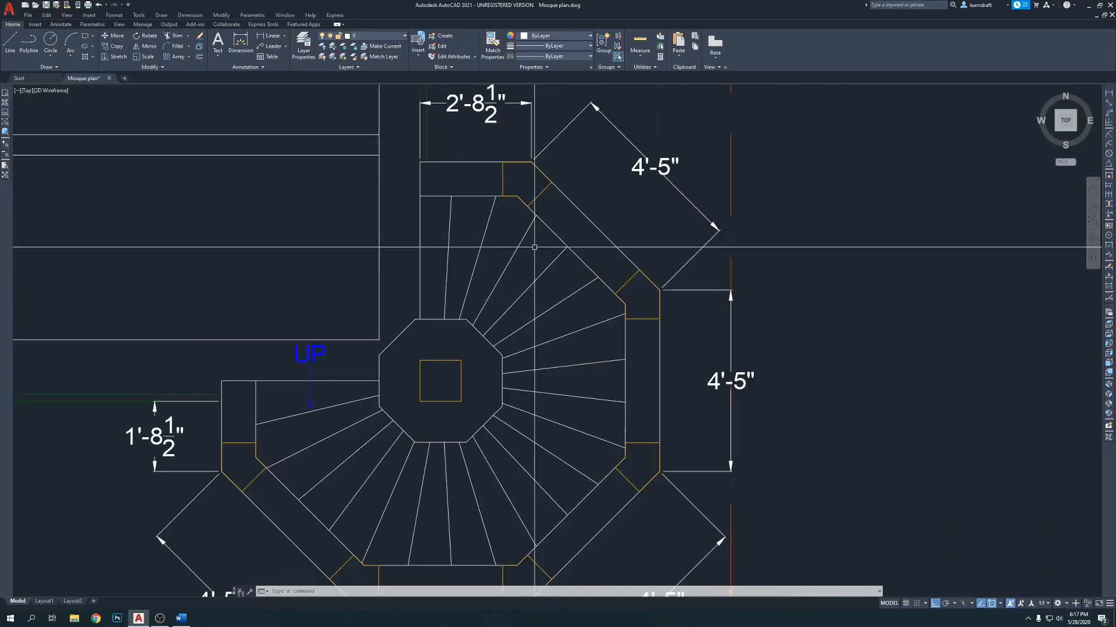
{"action": "left_click", "coordinate": [536, 257]}
{"action": "left_click", "coordinate": [415, 251]}
{"action": "middle_click_drag", "start_coordinate": [532, 292], "coordinate": [501, 259]}
{"action": "left_click", "coordinate": [518, 252]}
{"action": "left_click", "coordinate": [503, 232]}
{"action": "left_click", "coordinate": [533, 250]}
{"action": "left_click", "coordinate": [514, 390]}
{"action": "middle_click_drag", "start_coordinate": [515, 401], "coordinate": [625, 325]}
{"action": "left_click", "coordinate": [625, 324]}
{"action": "left_click", "coordinate": [563, 362]}
{"action": "left_click", "coordinate": [551, 363]}
{"action": "left_click", "coordinate": [450, 373]}
{"action": "left_click", "coordinate": [448, 373]}
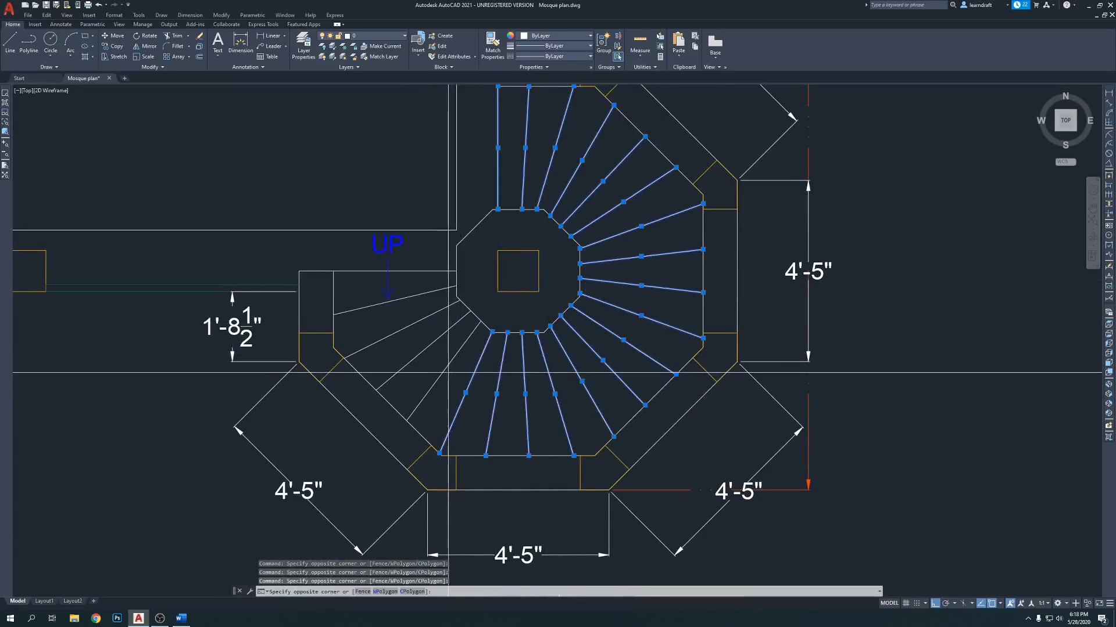
{"action": "left_click", "coordinate": [399, 321]}
{"action": "left_click", "coordinate": [421, 306]}
{"action": "left_click", "coordinate": [418, 284]}
{"action": "left_click", "coordinate": [438, 279]}
{"action": "left_click", "coordinate": [434, 267]}
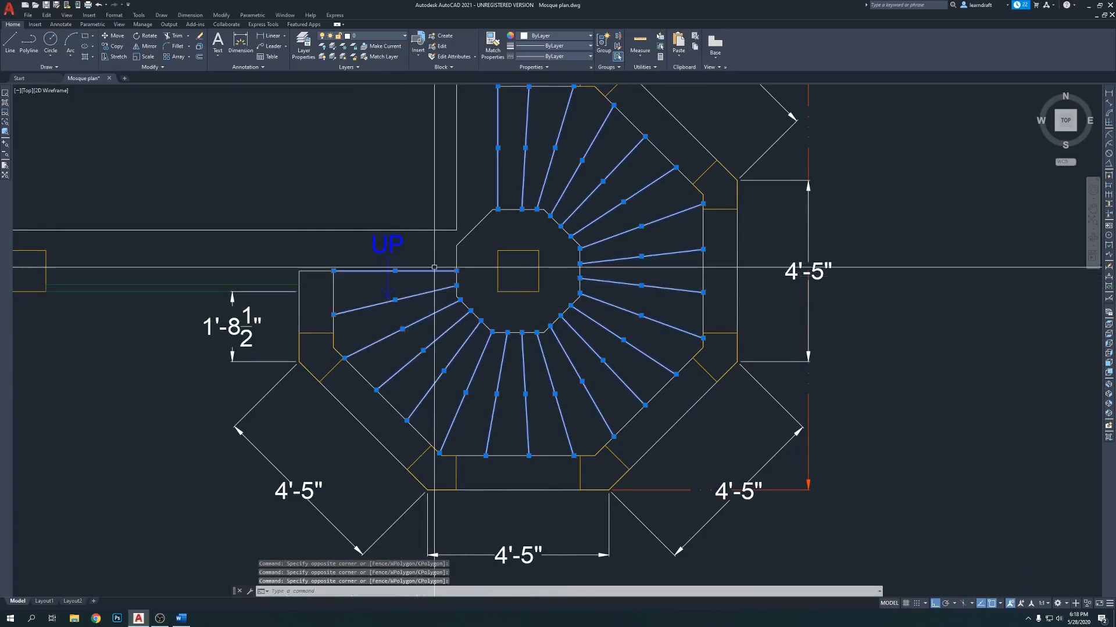
{"action": "middle_click_drag", "start_coordinate": [390, 180], "coordinate": [435, 289]}
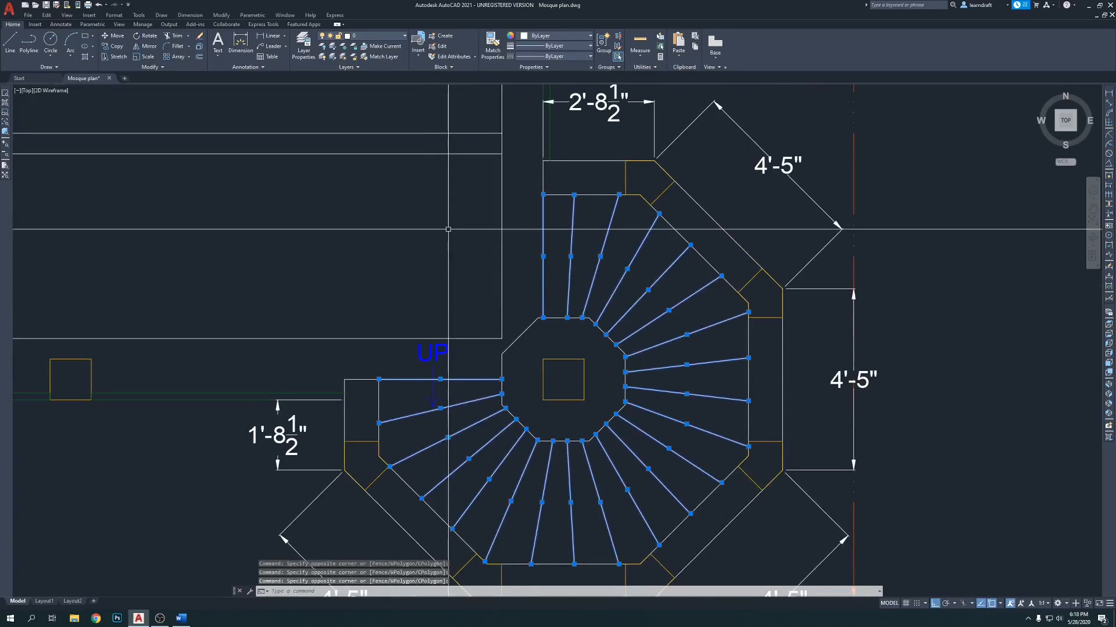
{"action": "left_click", "coordinate": [556, 37]}
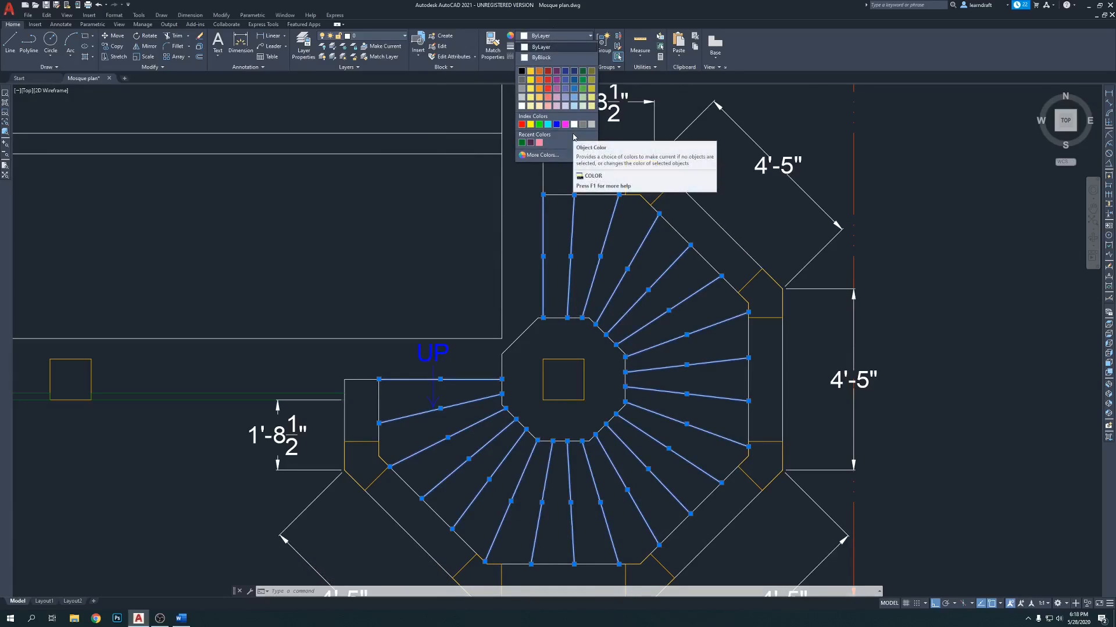
{"action": "left_click", "coordinate": [541, 155]}
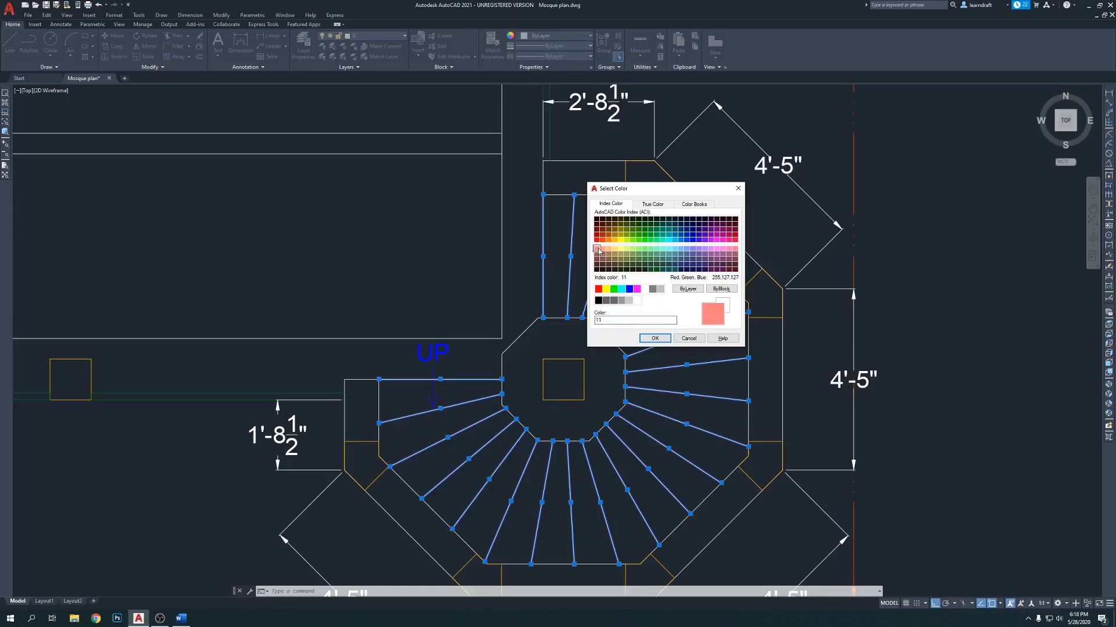
{"action": "left_click", "coordinate": [655, 339]}
{"action": "scroll", "coordinate": [459, 262], "scroll_direction": "down", "scroll_amount": 4}
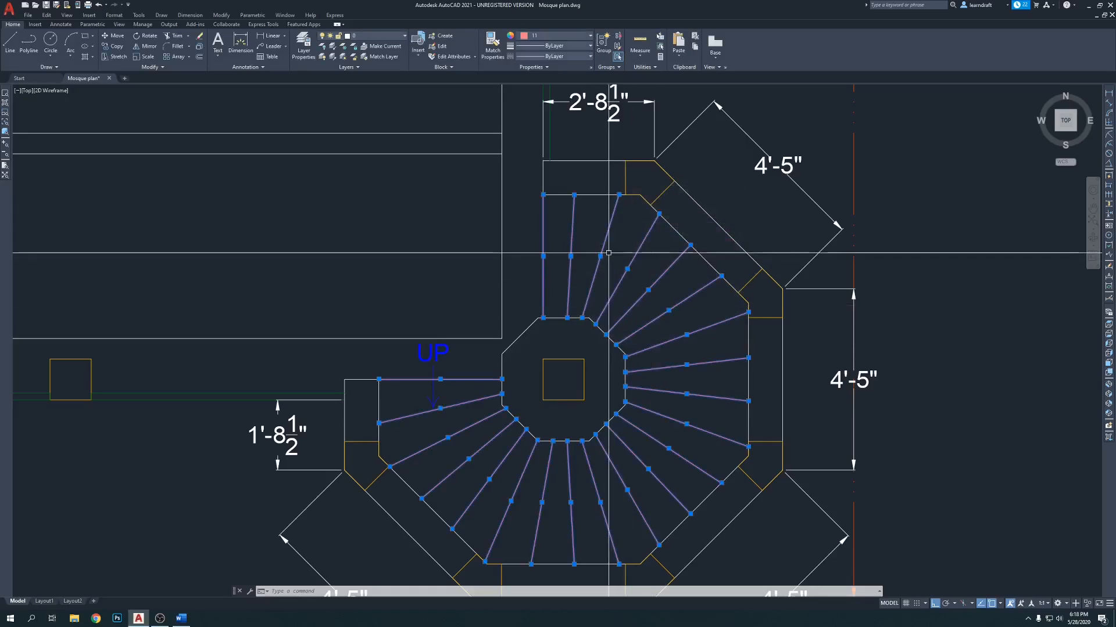
{"action": "key", "text": "Escape"}
Step: Match the octagonal staircase's outer wall segments to the properties of the building's blue east wall
{"action": "middle_click_drag", "start_coordinate": [688, 204], "coordinate": [688, 216]}
{"action": "scroll", "coordinate": [808, 151], "scroll_direction": "down", "scroll_amount": 4}
{"action": "middle_click_drag", "start_coordinate": [792, 130], "coordinate": [759, 215]}
{"action": "middle_click_drag", "start_coordinate": [737, 251], "coordinate": [726, 254]}
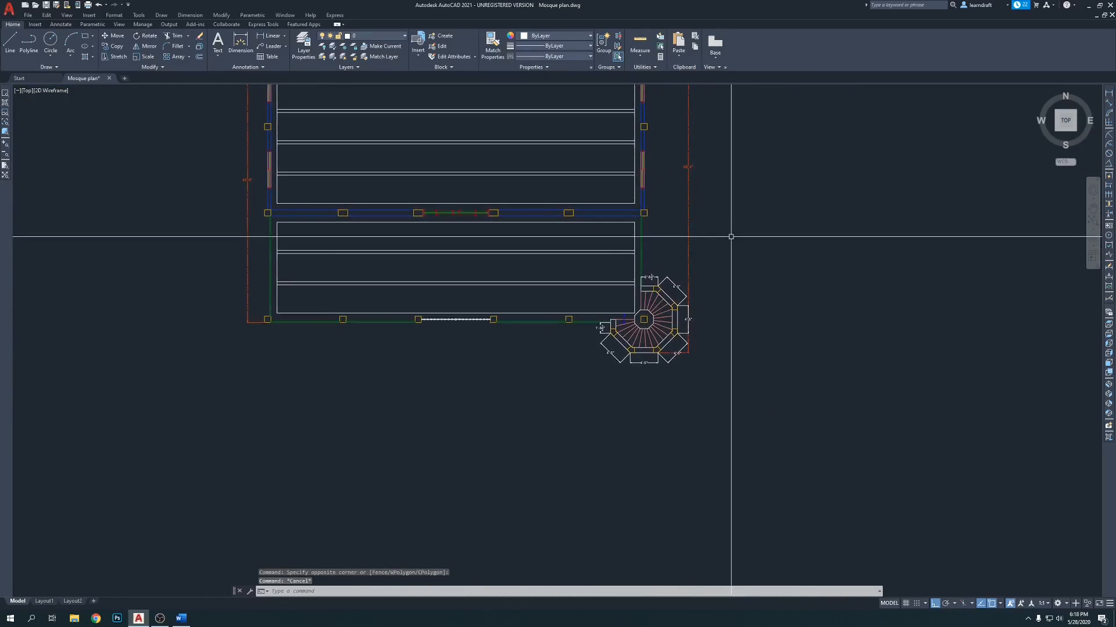
{"action": "key", "text": "Return"}
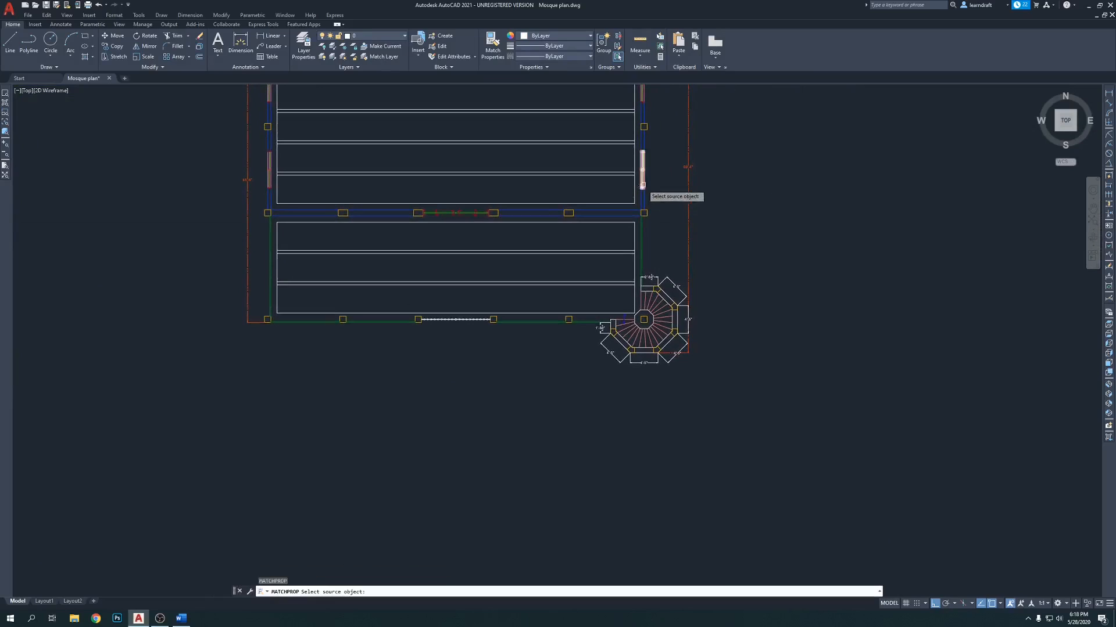
{"action": "scroll", "coordinate": [643, 187], "scroll_direction": "up", "scroll_amount": 4}
{"action": "left_click", "coordinate": [642, 200]}
{"action": "middle_click_drag", "start_coordinate": [688, 389], "coordinate": [618, 296]}
{"action": "scroll", "coordinate": [618, 296], "scroll_direction": "up", "scroll_amount": 6}
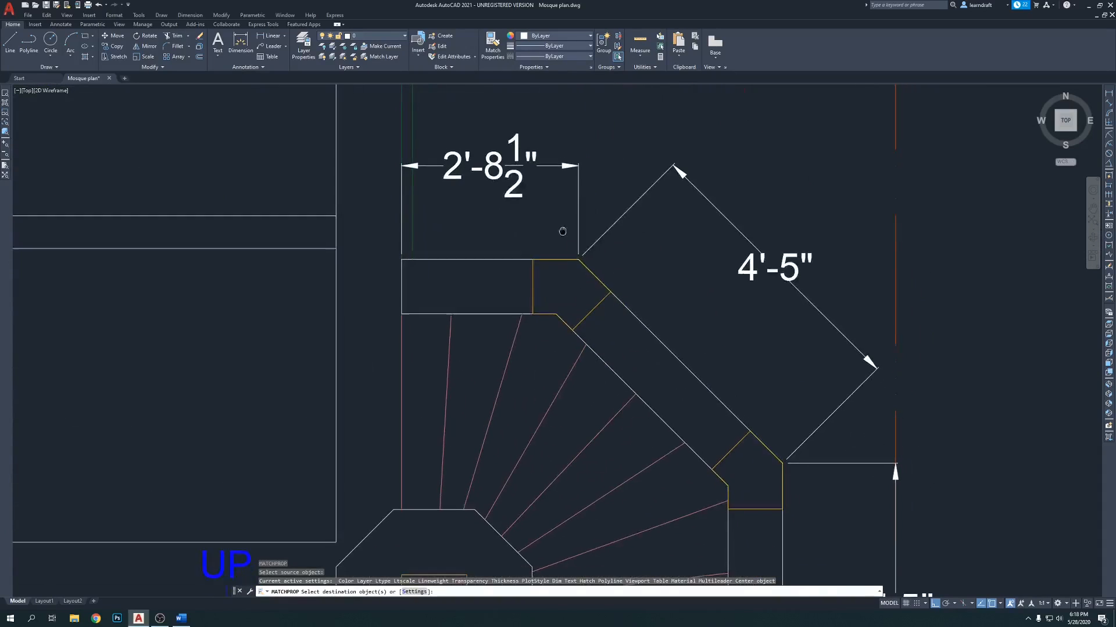
{"action": "left_click", "coordinate": [488, 311]}
{"action": "scroll", "coordinate": [493, 291], "scroll_direction": "down", "scroll_amount": 4}
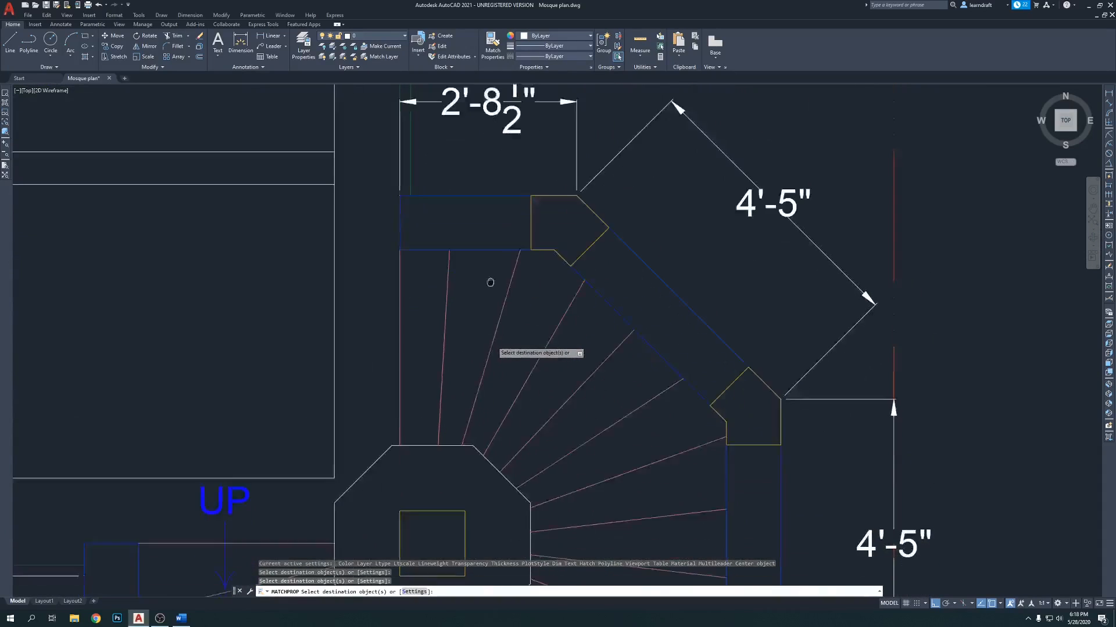
{"action": "key", "text": "Return"}
{"action": "middle_click_drag", "start_coordinate": [781, 250], "coordinate": [769, 301]}
{"action": "scroll", "coordinate": [705, 225], "scroll_direction": "down", "scroll_amount": 2}
{"action": "mouse_move", "coordinate": [753, 243]}
{"action": "middle_mouse_down"}
{"action": "mouse_move", "coordinate": [787, 207]}
{"action": "mouse_move", "coordinate": [775, 199]}
{"action": "middle_mouse_up"}
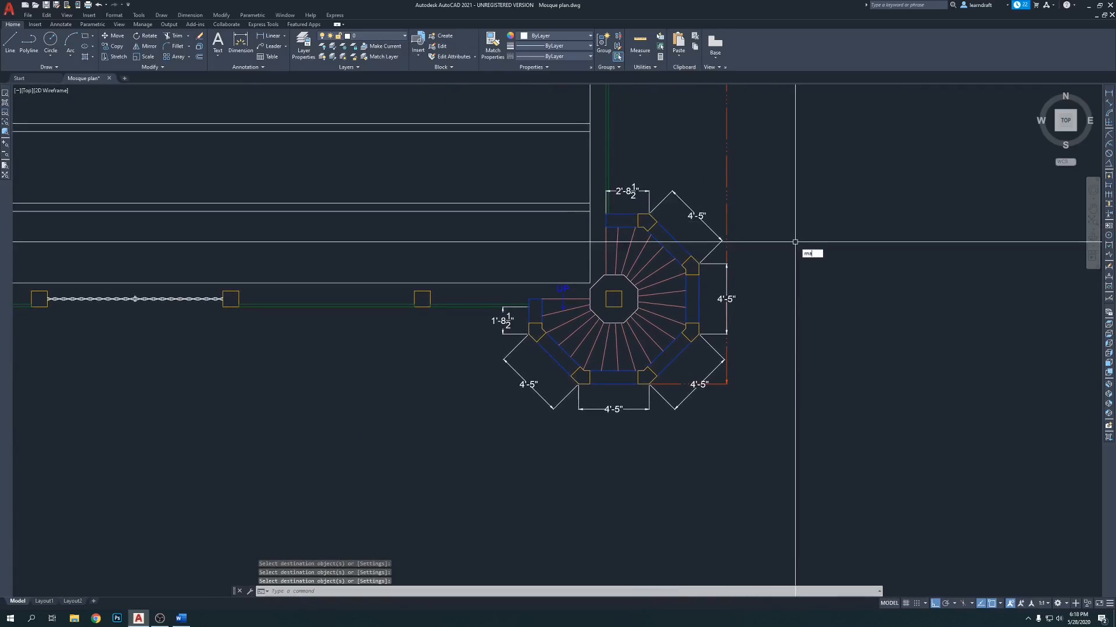
Step: Match all of the octagonal staircase's dimensions to the properties of the overall east-side dimension
{"action": "type", "text": "ma"}
{"action": "key", "text": "Return"}
{"action": "left_click", "coordinate": [727, 187]}
{"action": "left_click", "coordinate": [689, 178]}
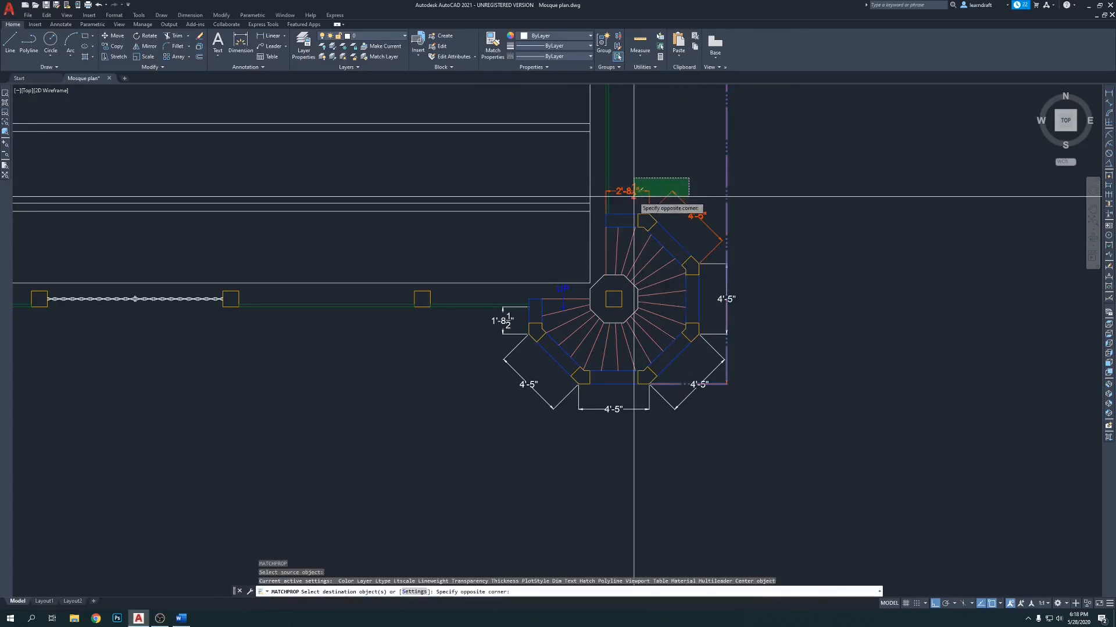
{"action": "left_click", "coordinate": [620, 198]}
{"action": "left_click", "coordinate": [712, 272]}
{"action": "middle_click_drag", "start_coordinate": [710, 301], "coordinate": [686, 234]}
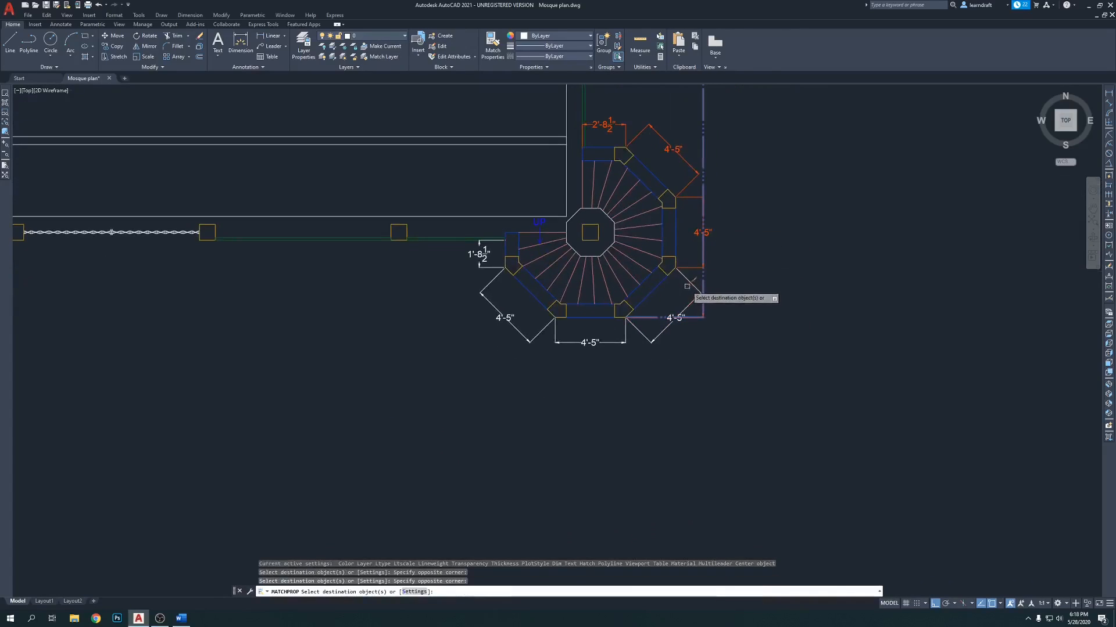
{"action": "left_click", "coordinate": [625, 340]}
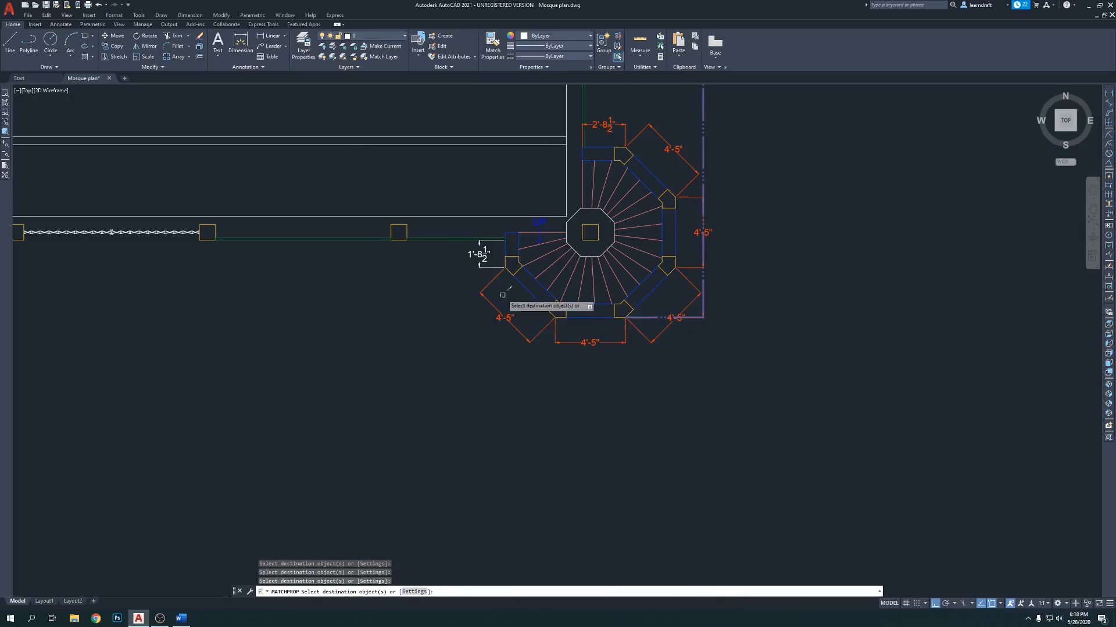
{"action": "key", "text": "Return"}
Step: Move the 4'-5" dimension line on the staircase's east side closer to the wall, clear of the overall east dimension
{"action": "scroll", "coordinate": [685, 256], "scroll_direction": "up", "scroll_amount": 4}
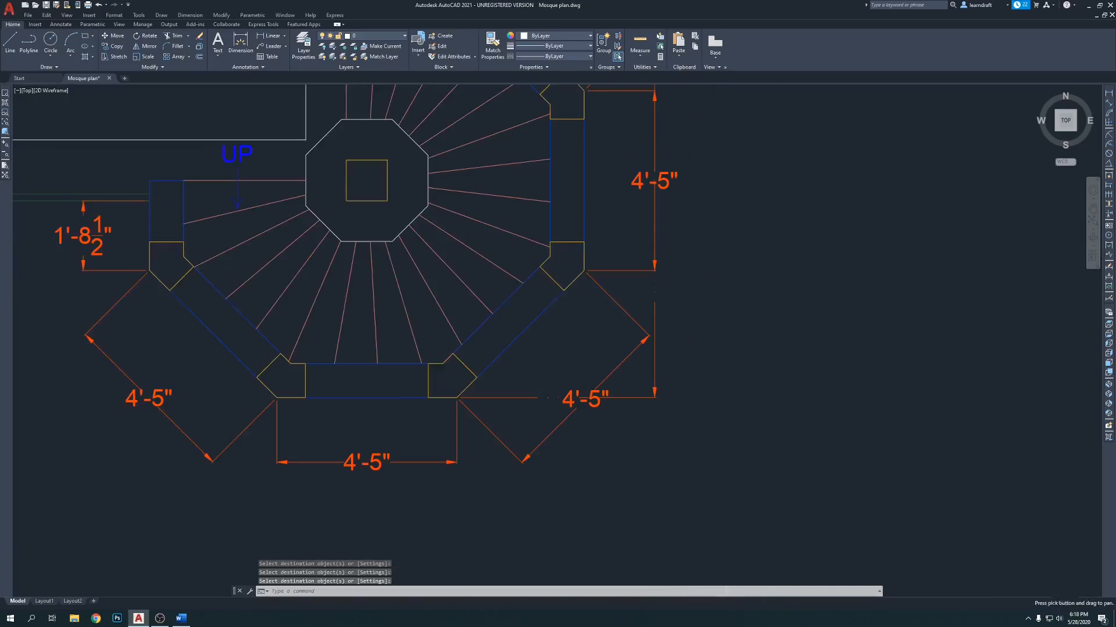
{"action": "left_click", "coordinate": [671, 182]}
{"action": "middle_click_drag", "start_coordinate": [672, 181], "coordinate": [624, 262]}
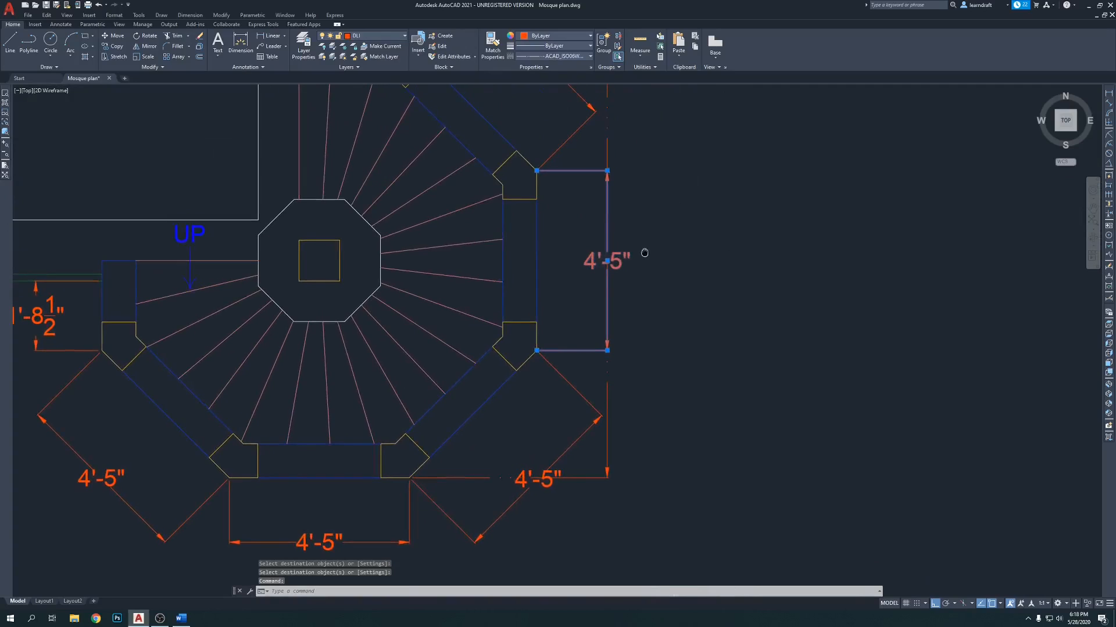
{"action": "left_click", "coordinate": [604, 260]}
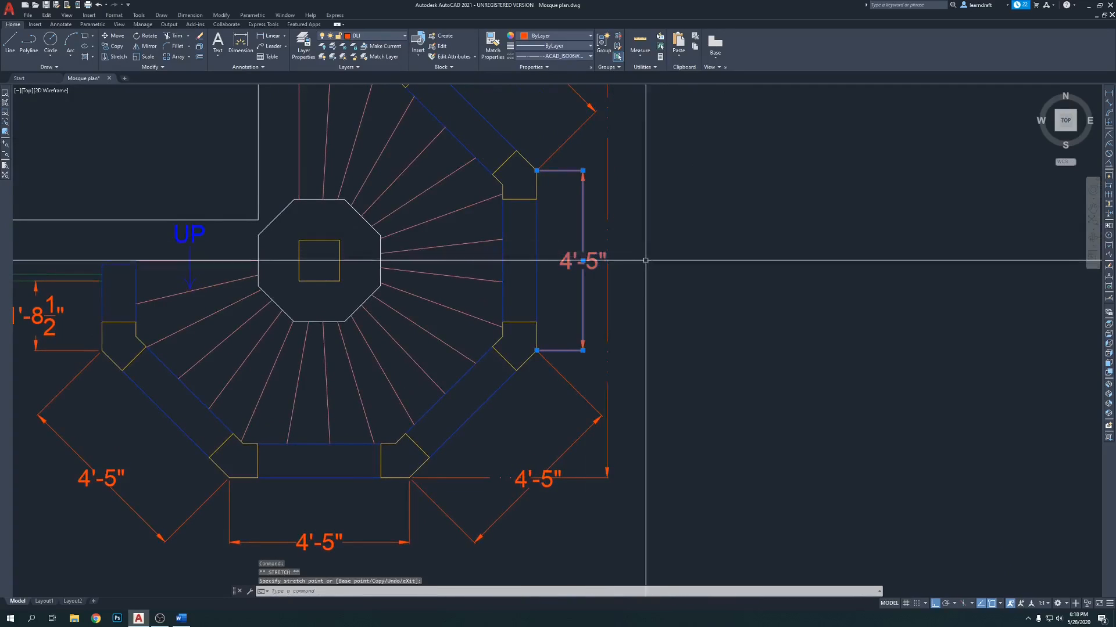
{"action": "scroll", "coordinate": [583, 261], "scroll_direction": "up", "scroll_amount": 2}
{"action": "scroll", "coordinate": [577, 265], "scroll_direction": "down", "scroll_amount": 6}
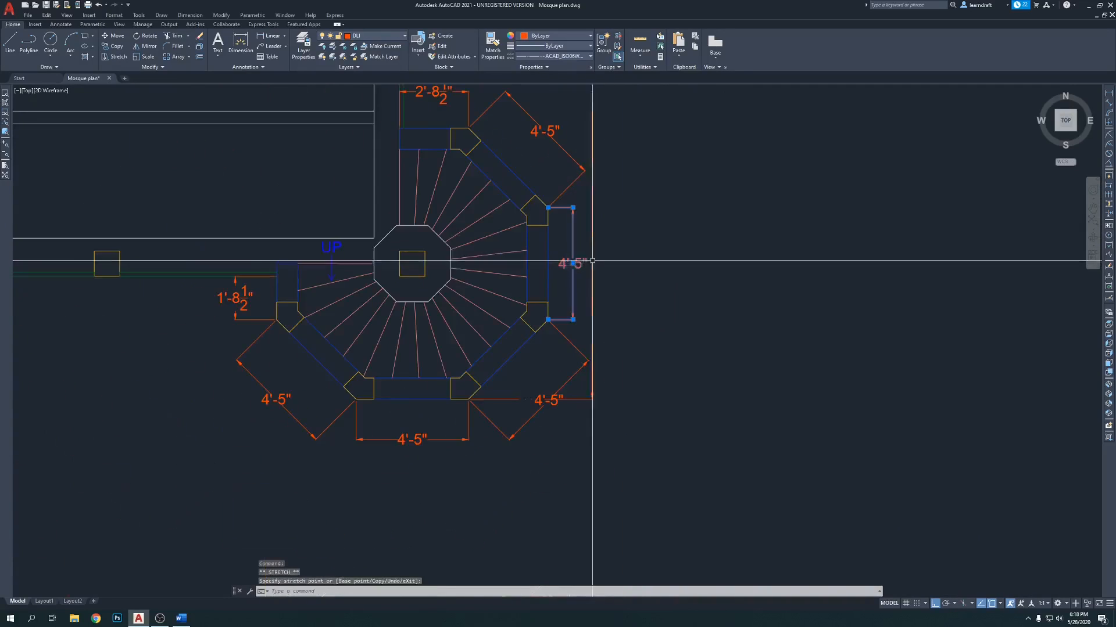
{"action": "key", "text": "Escape"}
{"action": "key", "text": "Escape"}
{"action": "scroll", "coordinate": [610, 373], "scroll_direction": "down", "scroll_amount": 1}
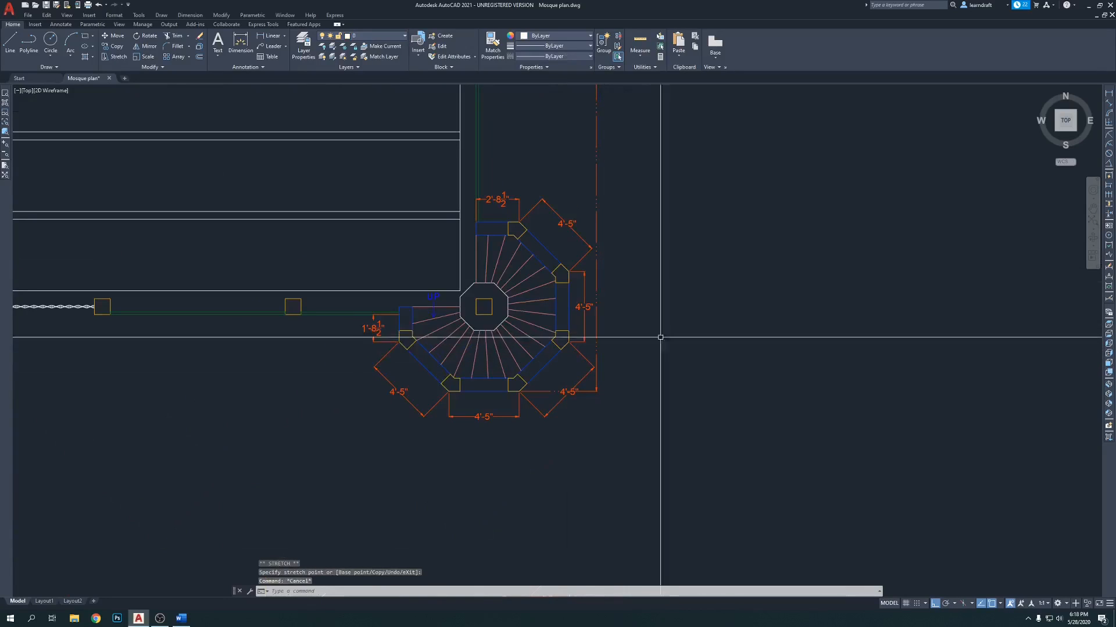
Step: Move the aligned 4'-5" dimension line on the staircase's southeast side closer to the wall
{"action": "scroll", "coordinate": [572, 364], "scroll_direction": "up", "scroll_amount": 4}
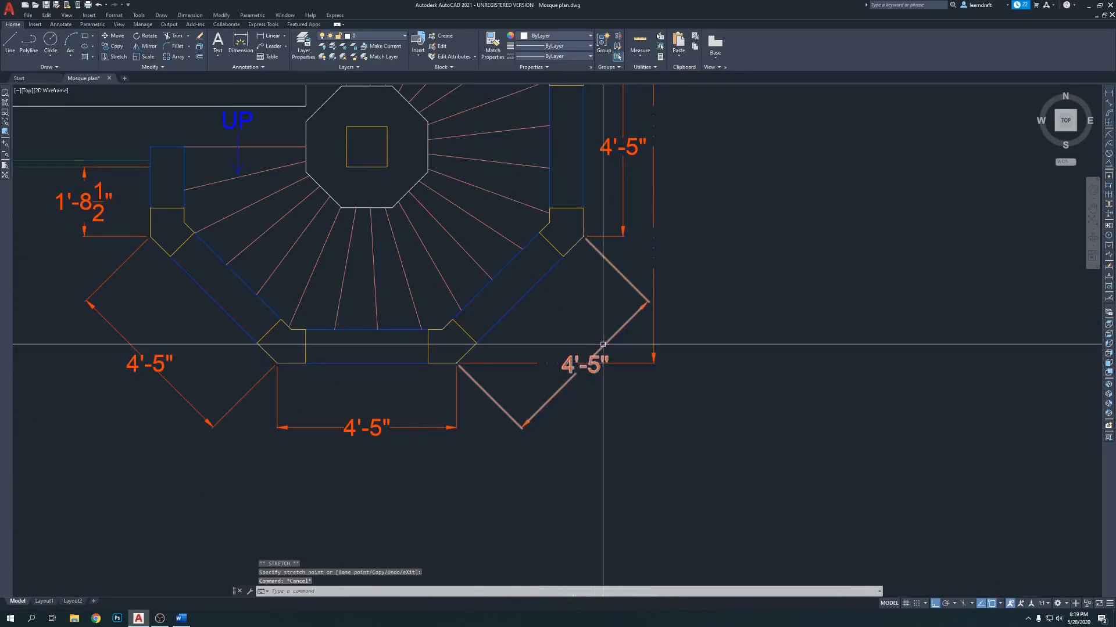
{"action": "left_click", "coordinate": [598, 367]}
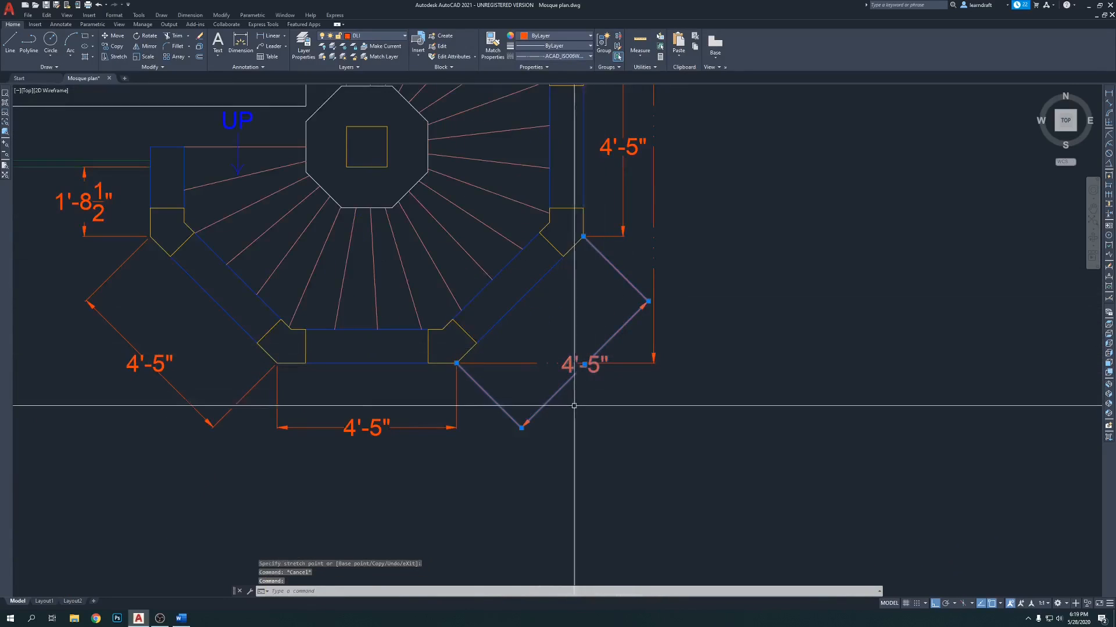
{"action": "left_click", "coordinate": [521, 427]}
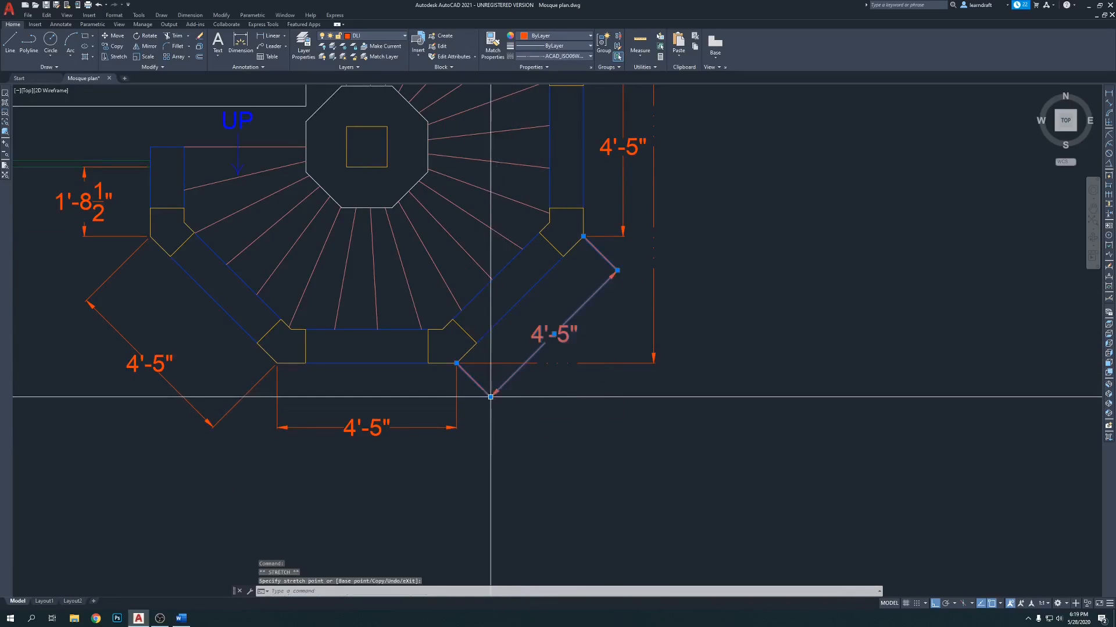
{"action": "key", "text": "Escape"}
{"action": "scroll", "coordinate": [535, 373], "scroll_direction": "down", "scroll_amount": 4}
Step: Move the horizontal 4'-5" dimension line below the staircase's south side closer to the wall
{"action": "scroll", "coordinate": [551, 379], "scroll_direction": "up", "scroll_amount": 4}
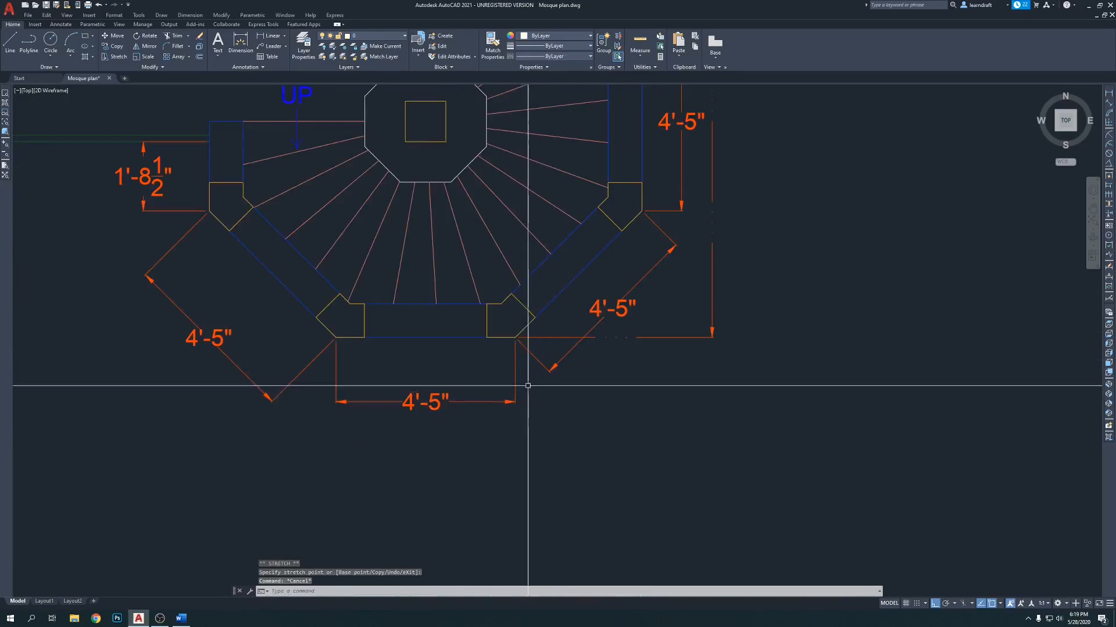
{"action": "left_click", "coordinate": [525, 387]}
{"action": "left_click", "coordinate": [515, 398]}
{"action": "left_click", "coordinate": [516, 401]}
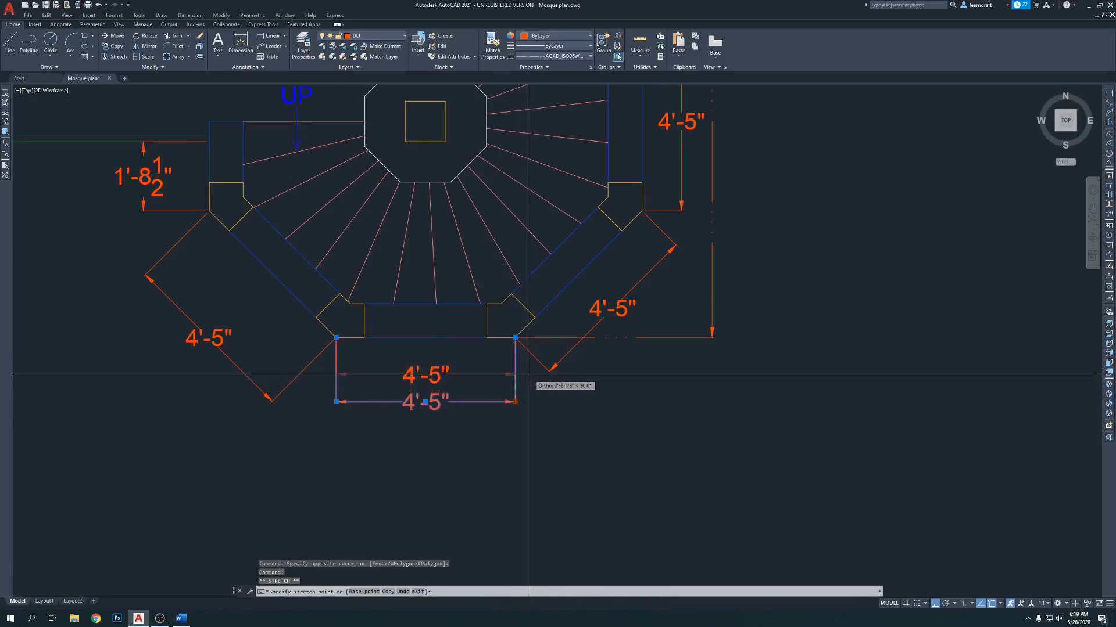
{"action": "left_click", "coordinate": [530, 373]}
Step: Move the aligned 4'-5" dimension line on the staircase's southwest side closer to the wall
{"action": "middle_click_drag", "start_coordinate": [301, 378], "coordinate": [473, 394]}
{"action": "left_click", "coordinate": [458, 411]}
{"action": "left_click", "coordinate": [445, 420]}
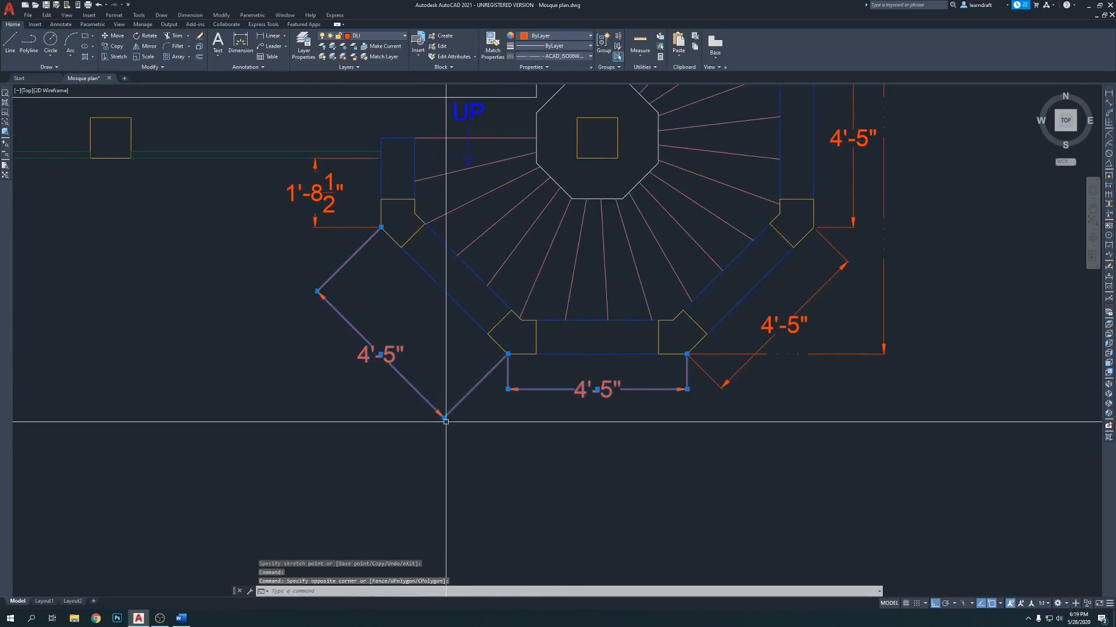
{"action": "left_click", "coordinate": [444, 418]}
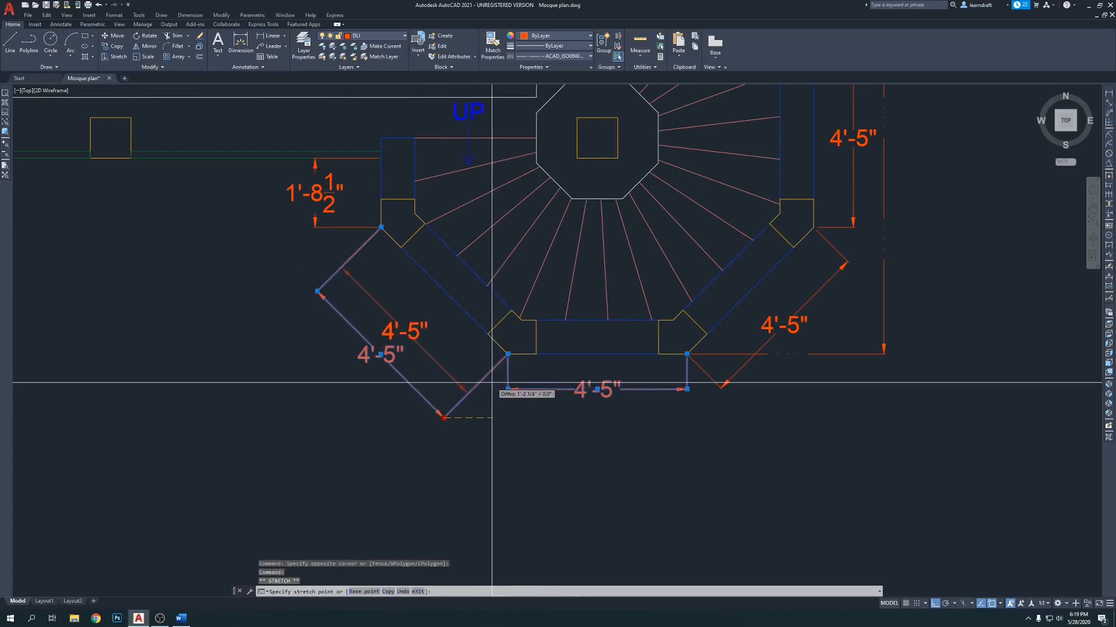
{"action": "left_click", "coordinate": [499, 373]}
{"action": "scroll", "coordinate": [493, 350], "scroll_direction": "down", "scroll_amount": 2}
{"action": "key", "text": "Escape"}
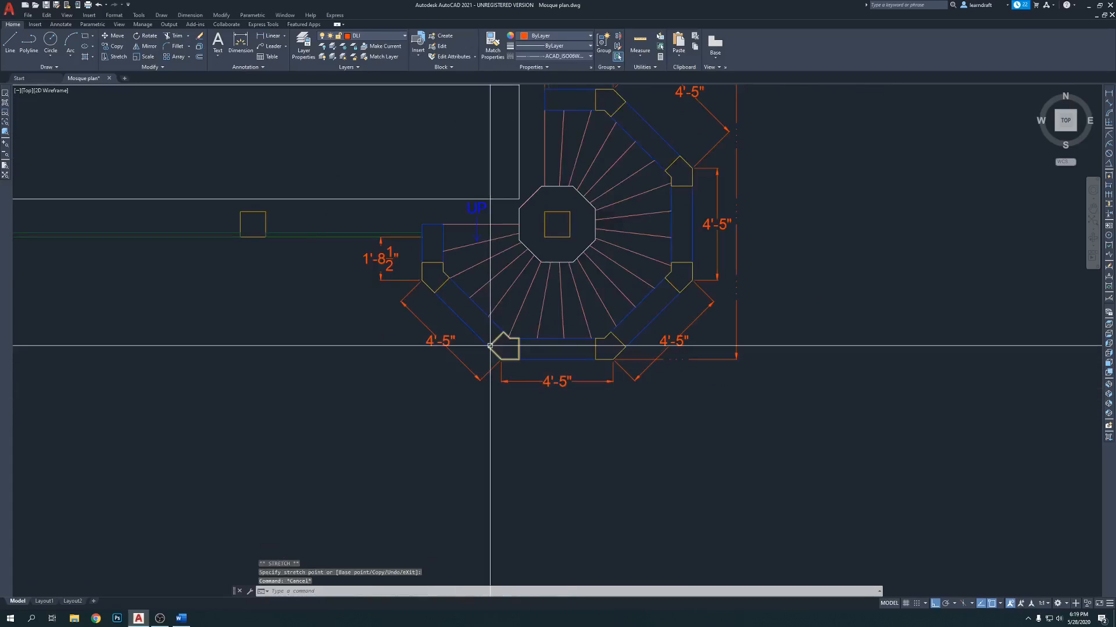
Step: Move the 1'-8 1/2" dimension line on the staircase's west side closer to the wall
{"action": "scroll", "coordinate": [405, 277], "scroll_direction": "up", "scroll_amount": 4}
{"action": "left_click", "coordinate": [398, 280]}
{"action": "left_click", "coordinate": [382, 297]}
{"action": "left_click", "coordinate": [349, 269]}
{"action": "left_click", "coordinate": [350, 280]}
{"action": "scroll", "coordinate": [386, 288], "scroll_direction": "down", "scroll_amount": 3}
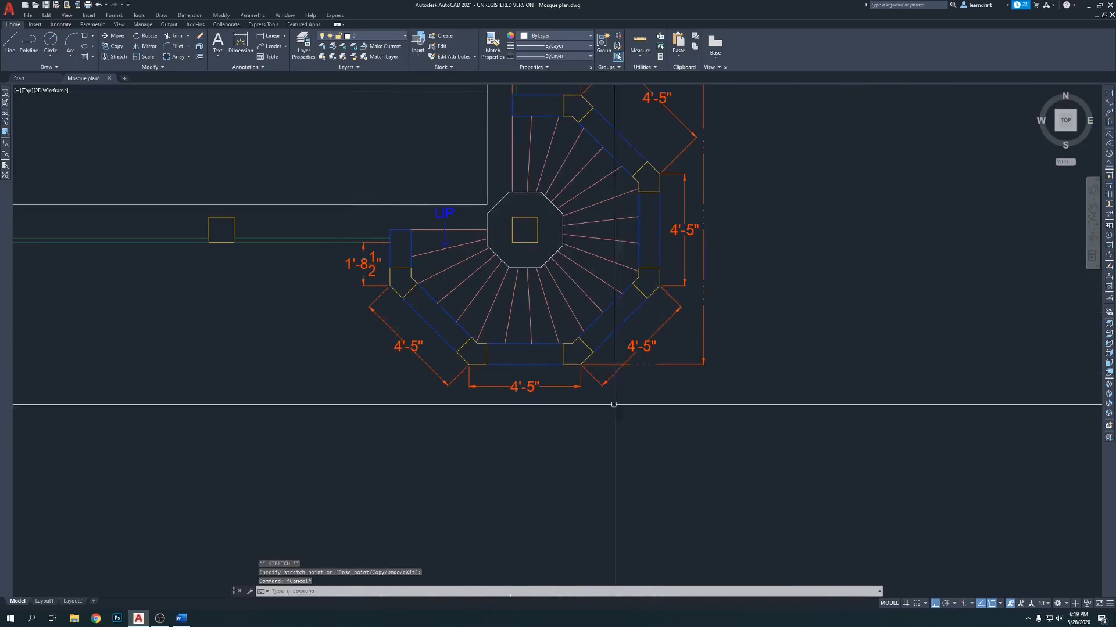
{"action": "scroll", "coordinate": [642, 418], "scroll_direction": "up", "scroll_amount": 2}
{"action": "key", "text": "Escape"}
Step: Examine the staircase annotations and the overall dimensions around the floor plan, including their extension lines at the north niche
{"action": "middle_click_drag", "start_coordinate": [731, 324], "coordinate": [842, 377]}
{"action": "middle_click_drag", "start_coordinate": [777, 309], "coordinate": [753, 304]}
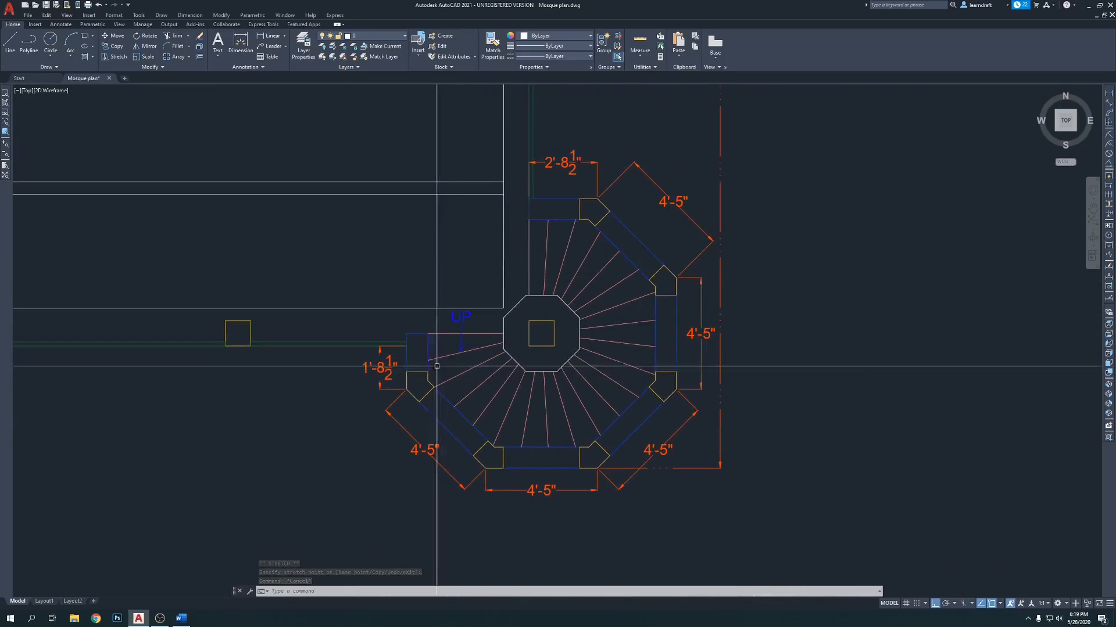
{"action": "middle_click_drag", "start_coordinate": [375, 373], "coordinate": [471, 345]}
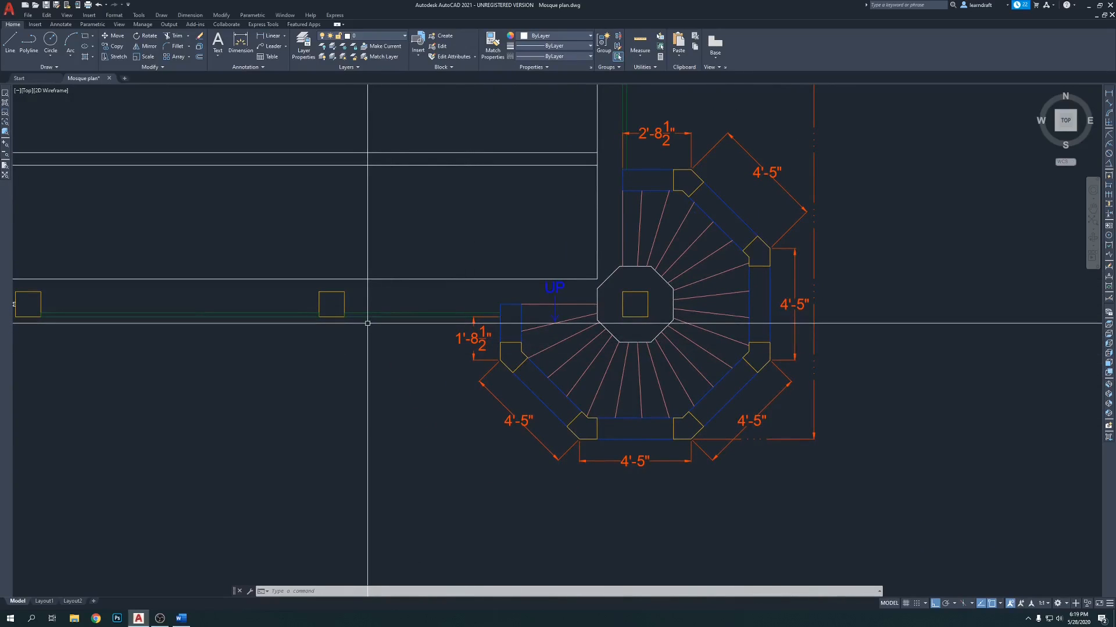
{"action": "middle_click_drag", "start_coordinate": [480, 273], "coordinate": [507, 298]}
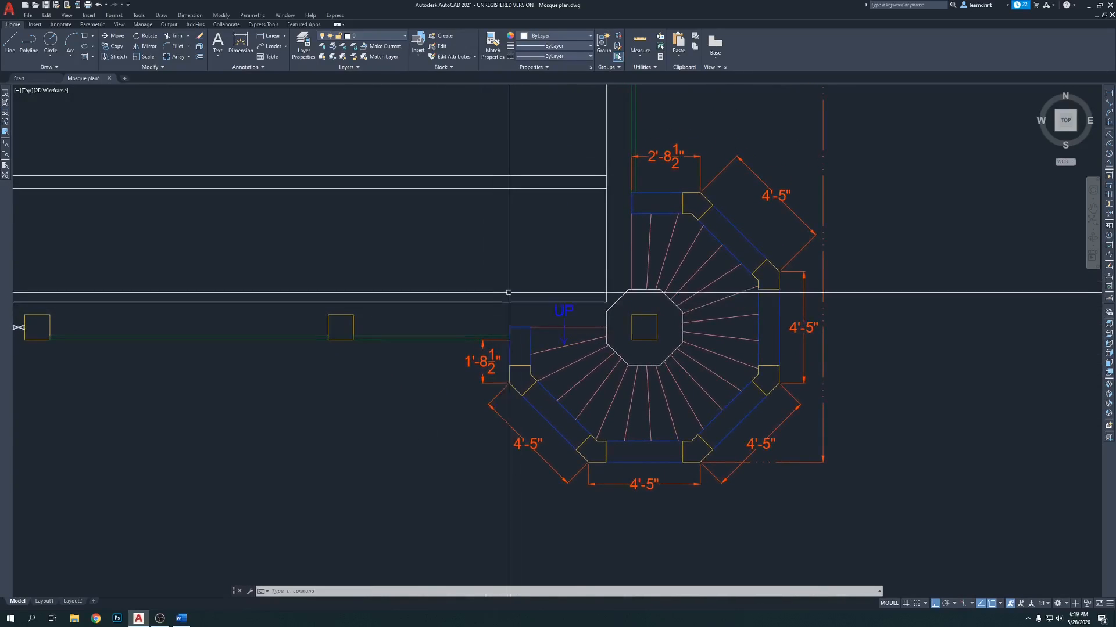
{"action": "scroll", "coordinate": [507, 291], "scroll_direction": "down", "scroll_amount": 5}
{"action": "scroll", "coordinate": [690, 324], "scroll_direction": "down", "scroll_amount": 2}
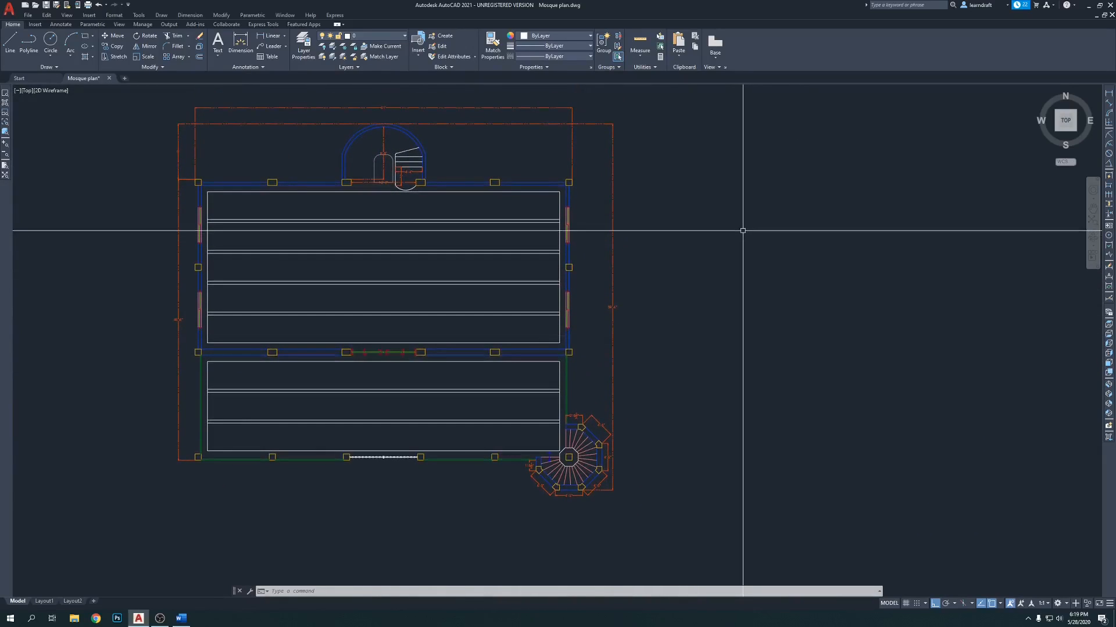
{"action": "mouse_move", "coordinate": [744, 231]}
{"action": "middle_mouse_down"}
{"action": "mouse_move", "coordinate": [814, 224]}
{"action": "mouse_move", "coordinate": [814, 252]}
{"action": "middle_mouse_up"}
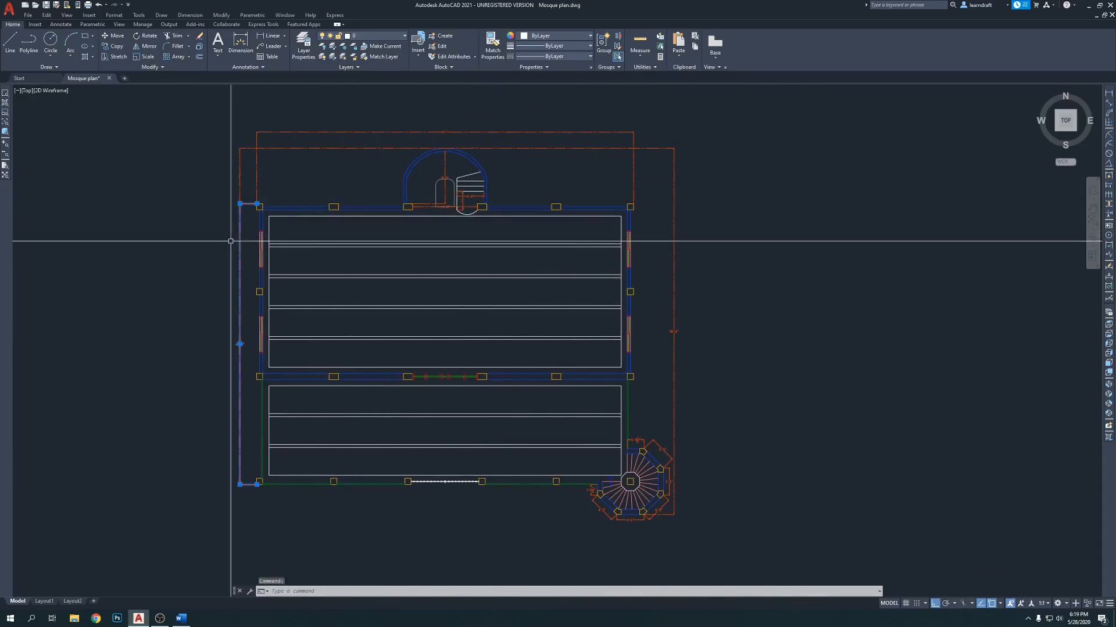
{"action": "left_click", "coordinate": [352, 133]}
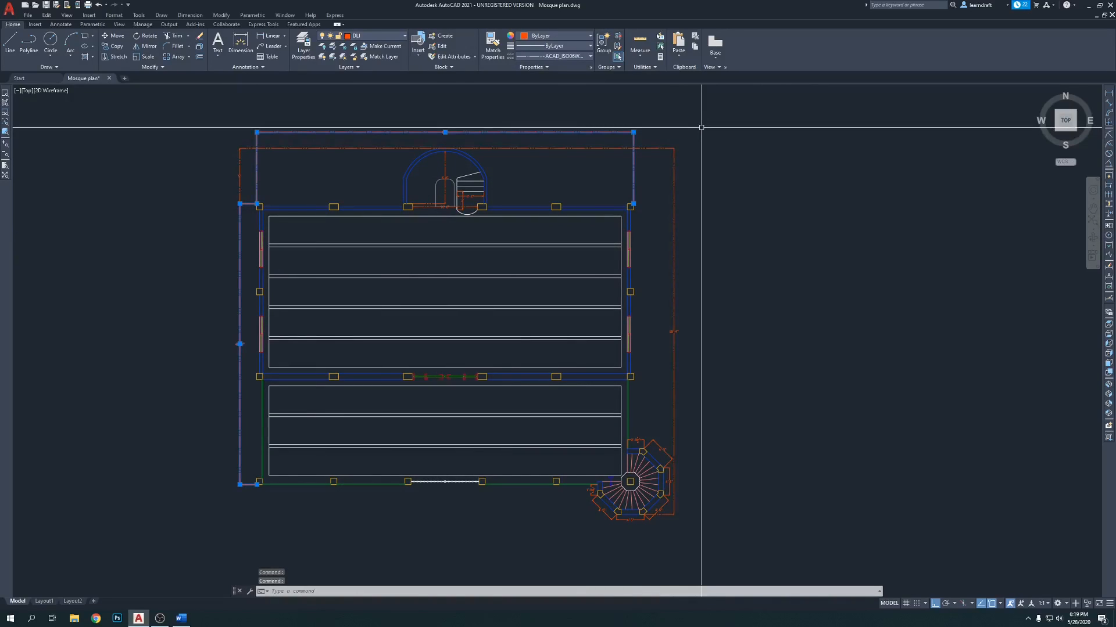
{"action": "key", "text": "Escape"}
{"action": "key", "text": "Escape"}
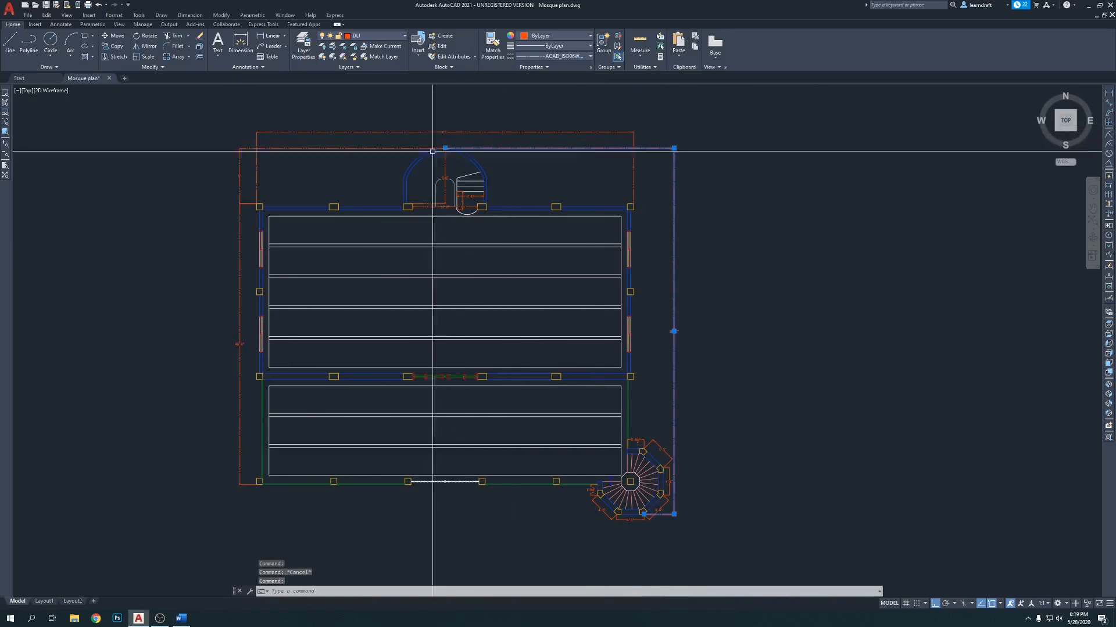
{"action": "scroll", "coordinate": [440, 154], "scroll_direction": "up", "scroll_amount": 6}
{"action": "scroll", "coordinate": [401, 169], "scroll_direction": "down", "scroll_amount": 4}
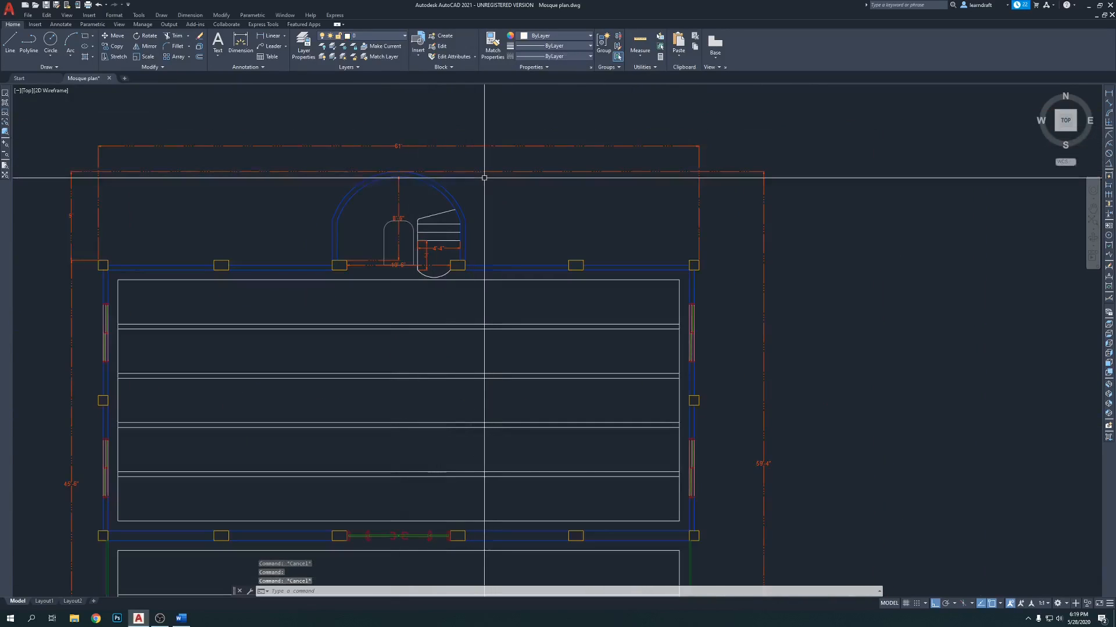
{"action": "left_click", "coordinate": [485, 173]}
{"action": "scroll", "coordinate": [398, 154], "scroll_direction": "up", "scroll_amount": 4}
{"action": "scroll", "coordinate": [398, 155], "scroll_direction": "down", "scroll_amount": 6}
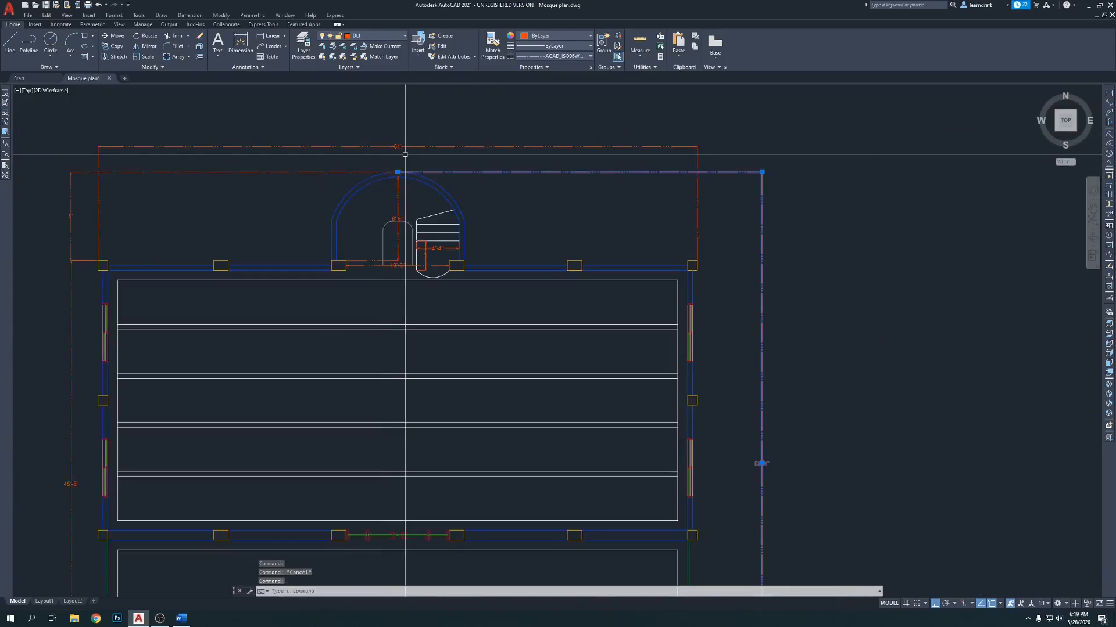
{"action": "key", "text": "Escape"}
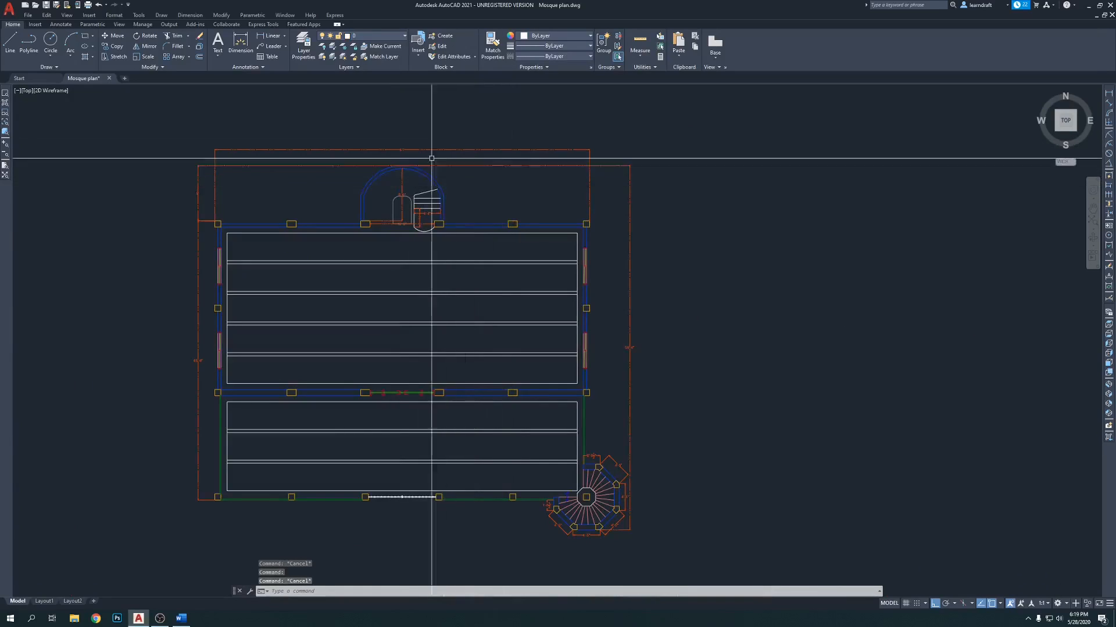
Step: Try to pull the overall east dimension's extension origin eastward, away from the apex of the curved north niche
{"action": "scroll", "coordinate": [418, 150], "scroll_direction": "up", "scroll_amount": 4}
{"action": "left_click", "coordinate": [458, 186]}
{"action": "left_click", "coordinate": [447, 196]}
{"action": "scroll", "coordinate": [403, 181], "scroll_direction": "up", "scroll_amount": 6}
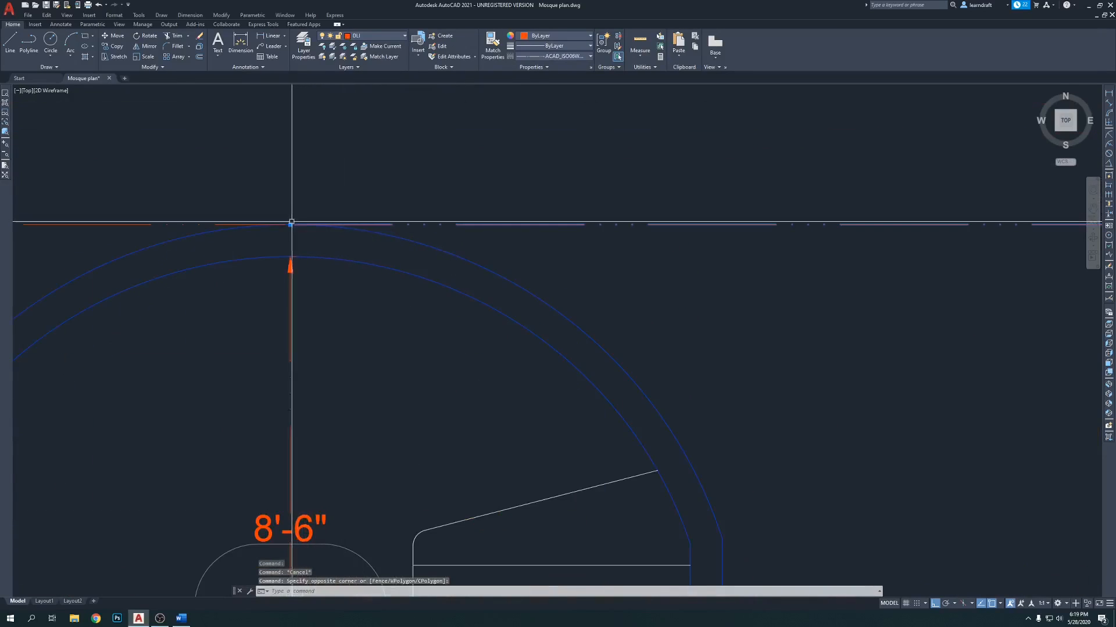
{"action": "left_click", "coordinate": [290, 224]}
{"action": "left_click", "coordinate": [454, 224]}
{"action": "scroll", "coordinate": [547, 198], "scroll_direction": "down", "scroll_amount": 5}
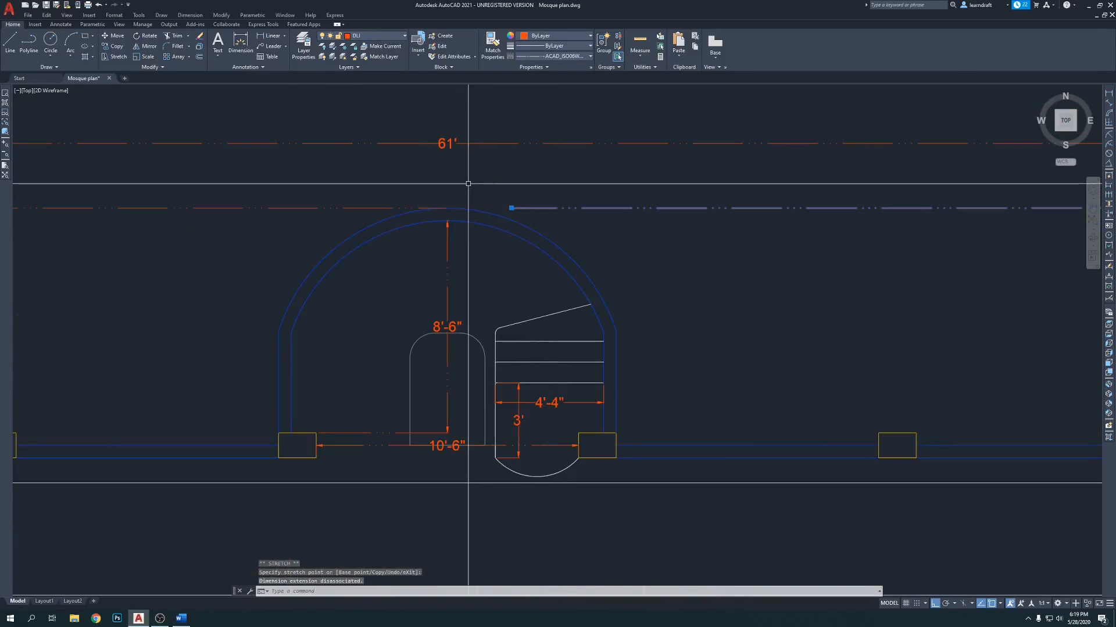
Step: Try to pull the west dimension's extension origin westward, away from the apex of the curved north niche
{"action": "key", "text": "Escape"}
{"action": "left_click", "coordinate": [401, 197]}
{"action": "left_click", "coordinate": [388, 214]}
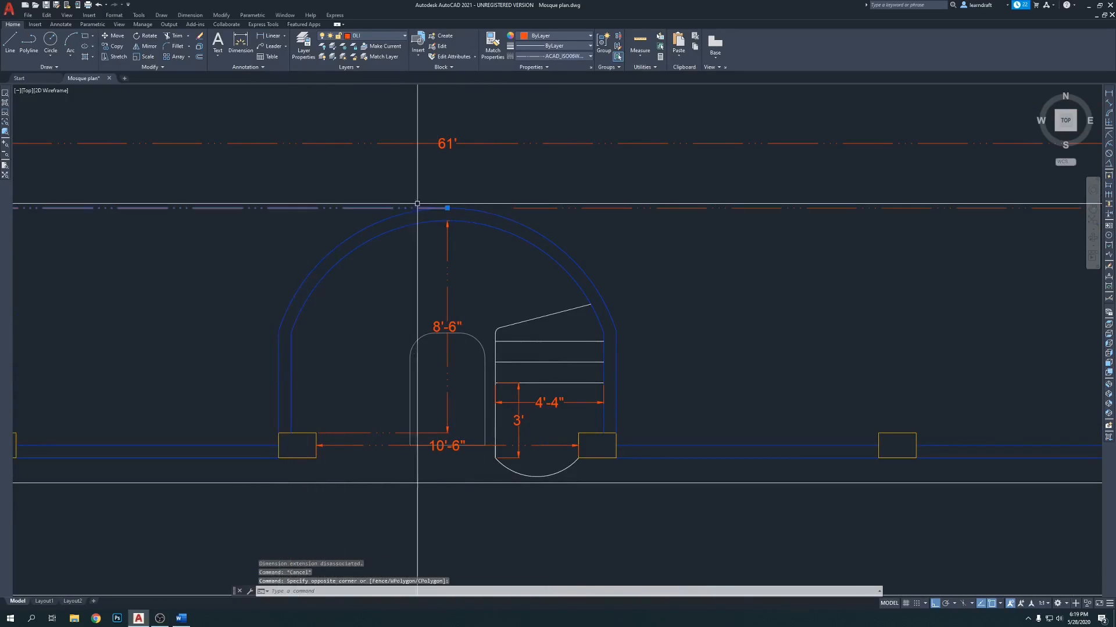
{"action": "left_click", "coordinate": [447, 208]}
{"action": "left_click", "coordinate": [354, 181]}
{"action": "scroll", "coordinate": [354, 181], "scroll_direction": "down", "scroll_amount": 4}
{"action": "key", "text": "Escape"}
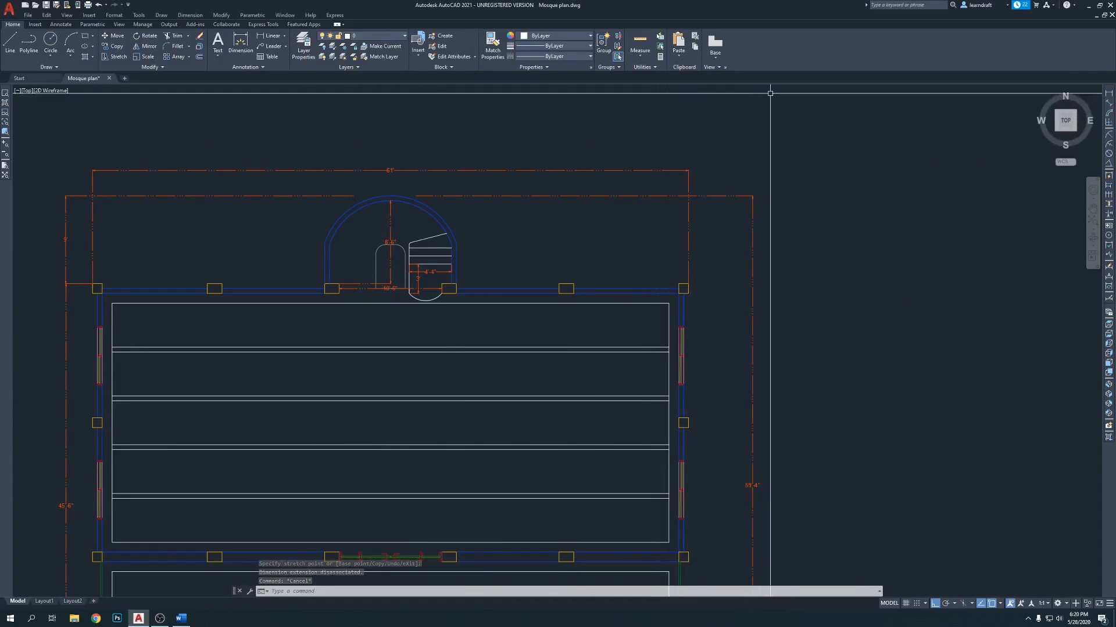
Step: Undo the stretches of both dimension extension lines at the niche's apex
{"action": "key", "text": "ctrl+z"}
{"action": "key", "text": "ctrl+z"}
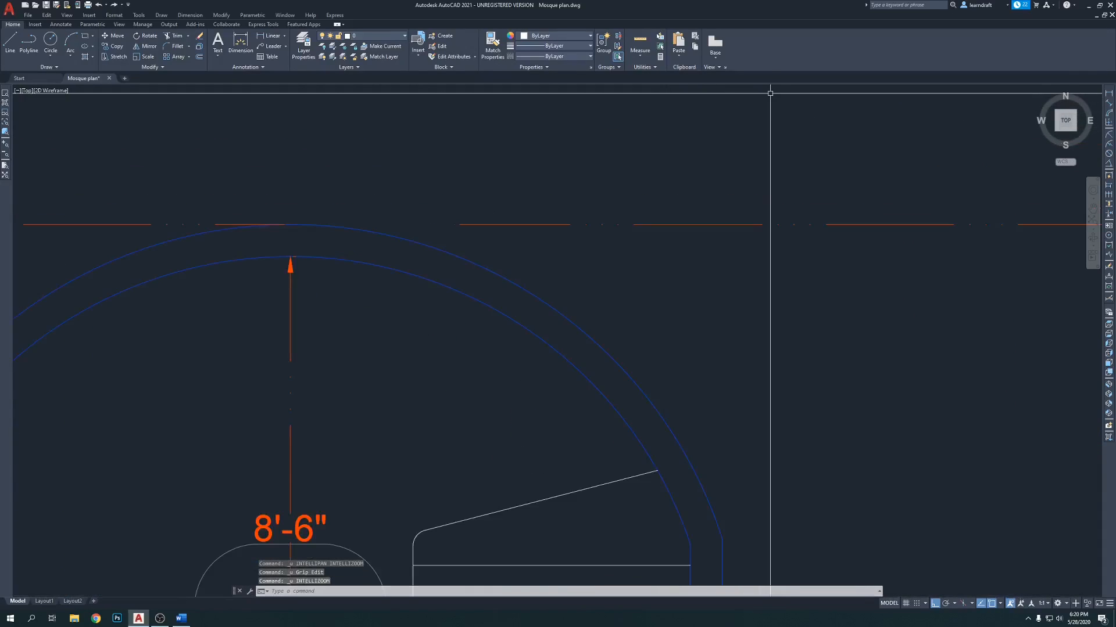
{"action": "key", "text": "ctrl+z"}
Step: Stretch the overall east dimension's extension origin 6 inches east from the apex of the curved north niche
{"action": "scroll", "coordinate": [325, 200], "scroll_direction": "up", "scroll_amount": 4}
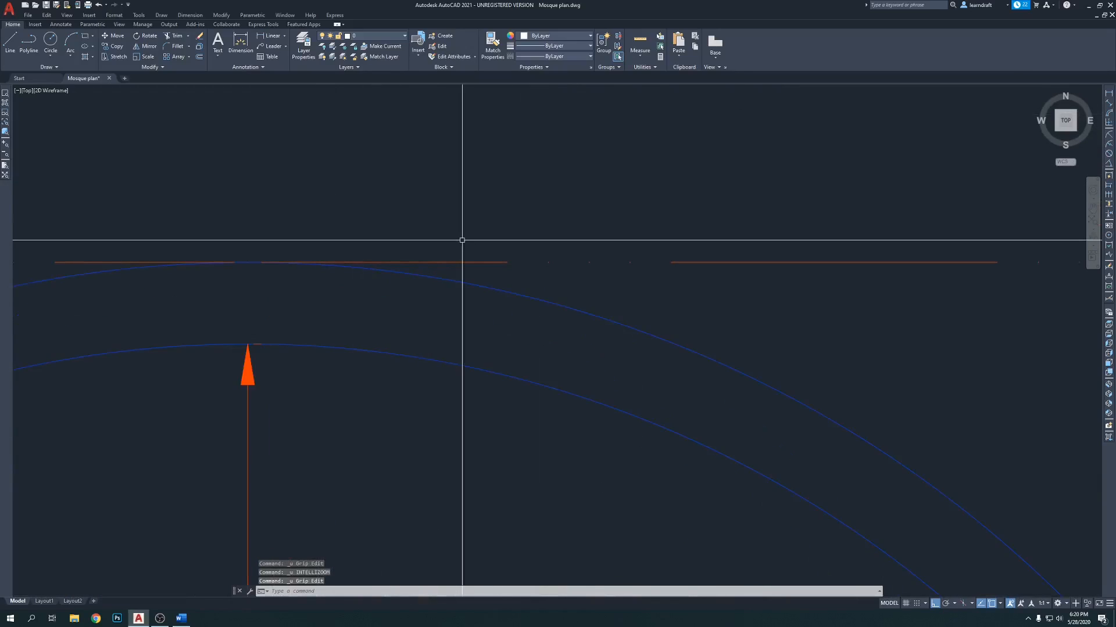
{"action": "left_click", "coordinate": [438, 262]}
{"action": "key", "text": "Escape"}
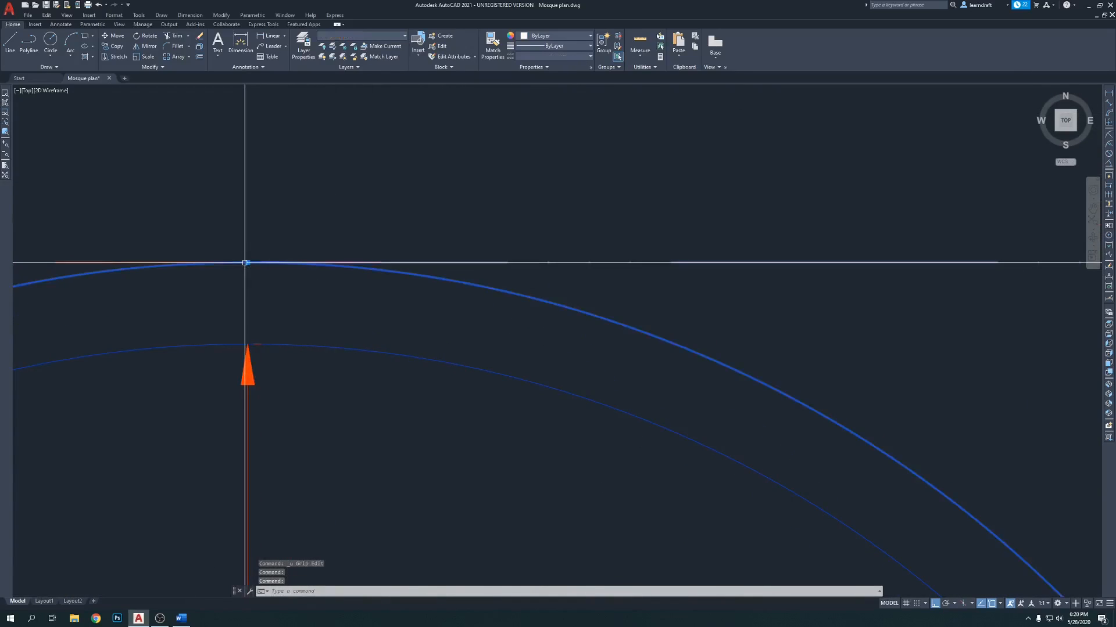
{"action": "left_click", "coordinate": [259, 260]}
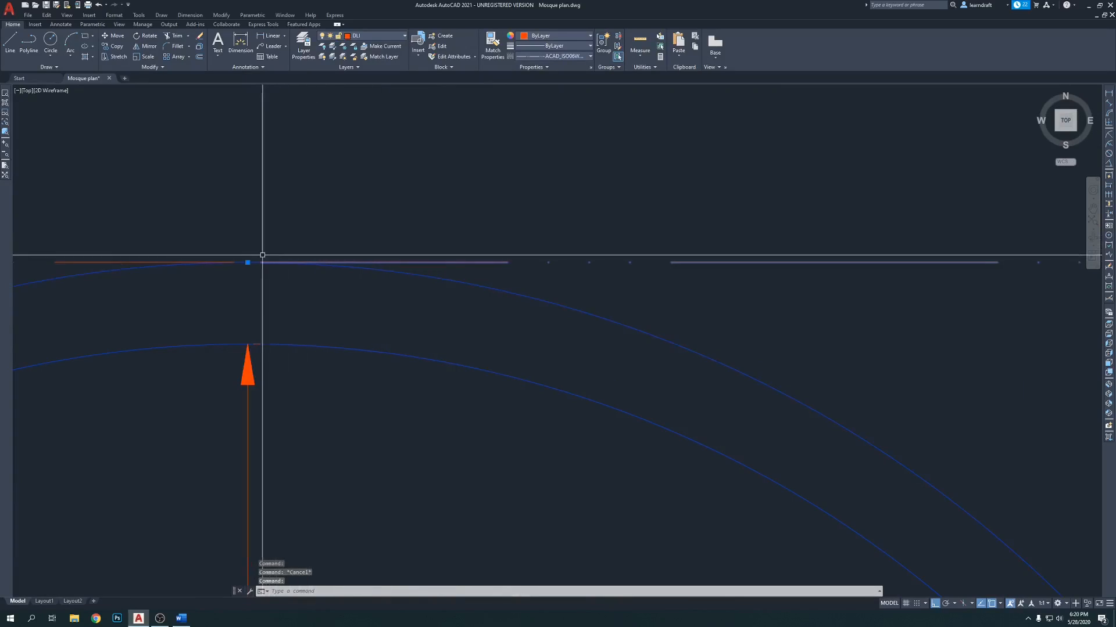
{"action": "left_click", "coordinate": [248, 262]}
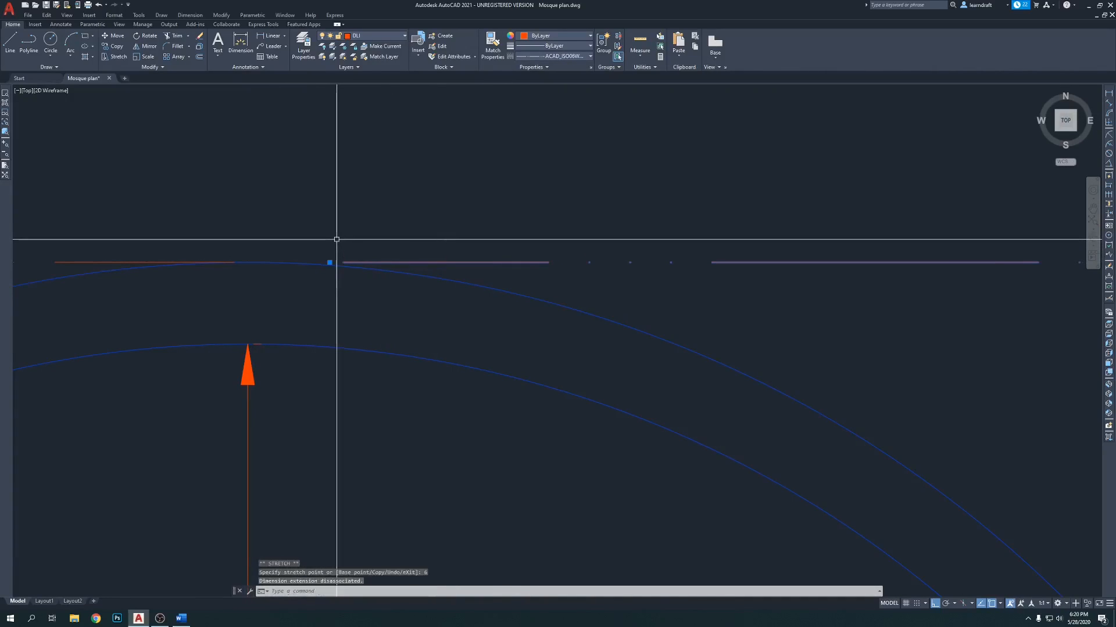
Step: Stretch the west dimension's extension origin 6 inches west from the apex of the curved north niche
{"action": "middle_click_drag", "start_coordinate": [336, 239], "coordinate": [588, 274]}
{"action": "key", "text": "Escape"}
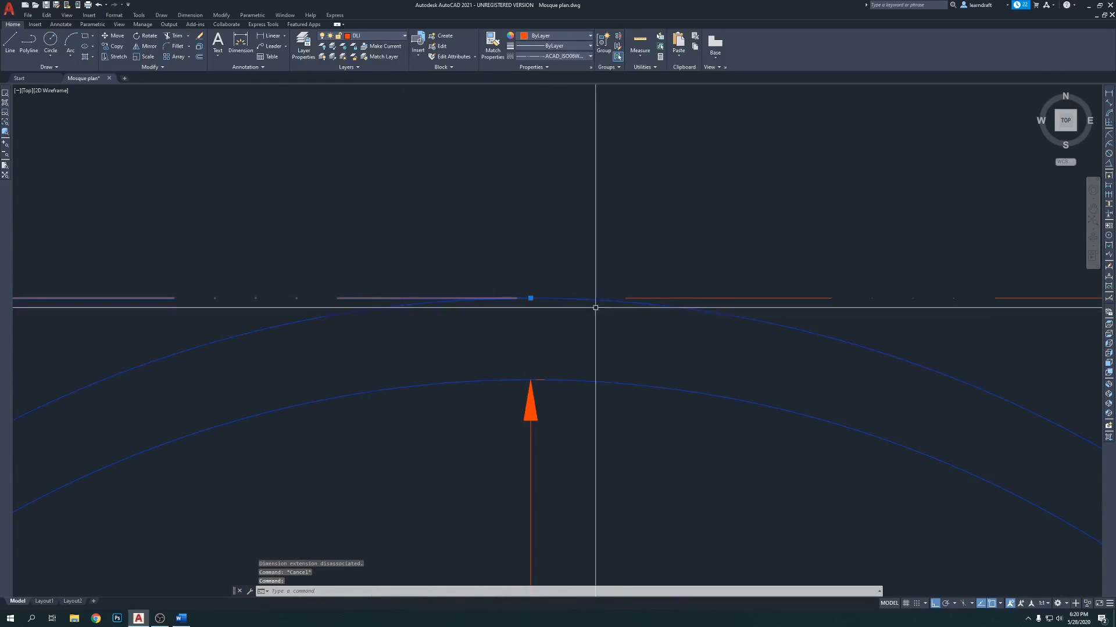
{"action": "left_click", "coordinate": [531, 298]}
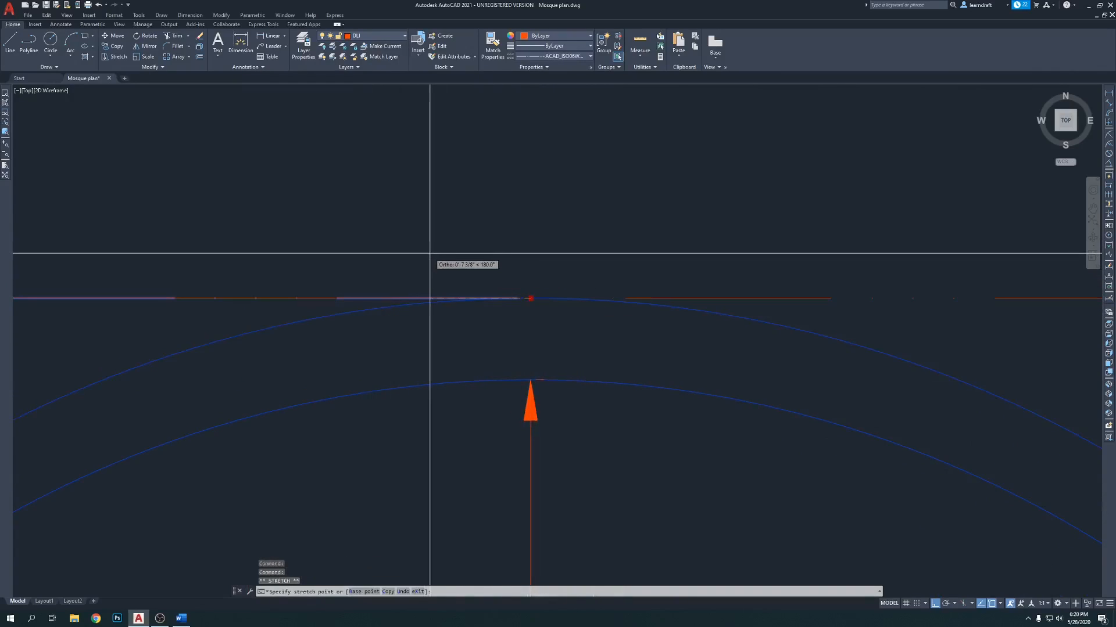
{"action": "scroll", "coordinate": [371, 229], "scroll_direction": "down", "scroll_amount": 5}
{"action": "scroll", "coordinate": [486, 215], "scroll_direction": "down", "scroll_amount": 6}
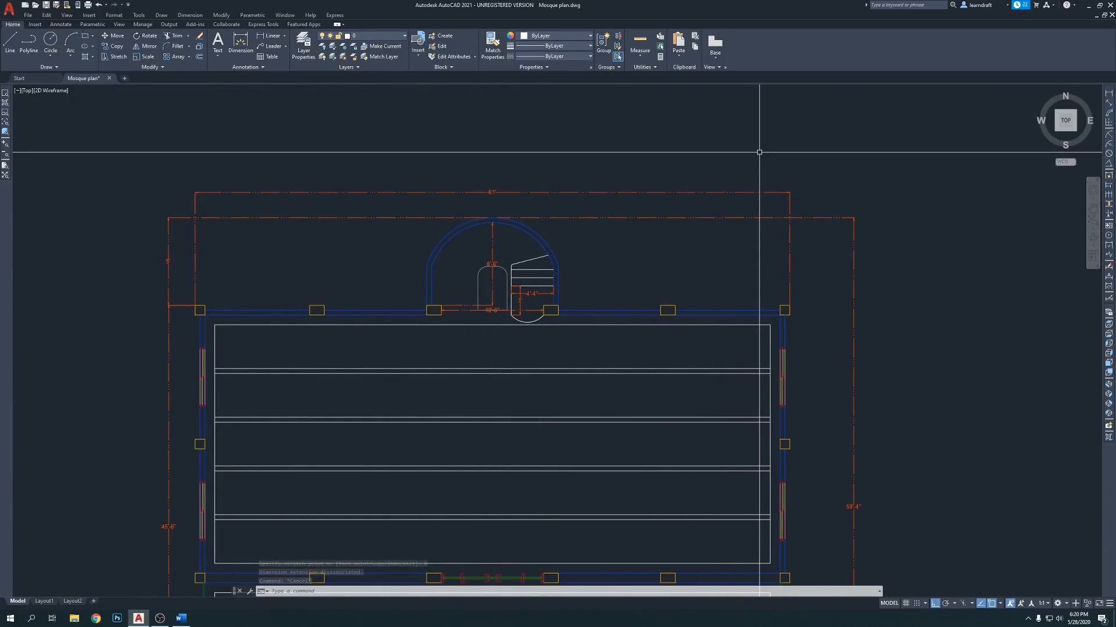
Step: Add a linear dimension for the opening between the two columns at the south entrance, placed just south of the wall
{"action": "scroll", "coordinate": [174, 261], "scroll_direction": "up", "scroll_amount": 4}
{"action": "scroll", "coordinate": [174, 256], "scroll_direction": "down", "scroll_amount": 6}
{"action": "scroll", "coordinate": [520, 119], "scroll_direction": "down", "scroll_amount": 2}
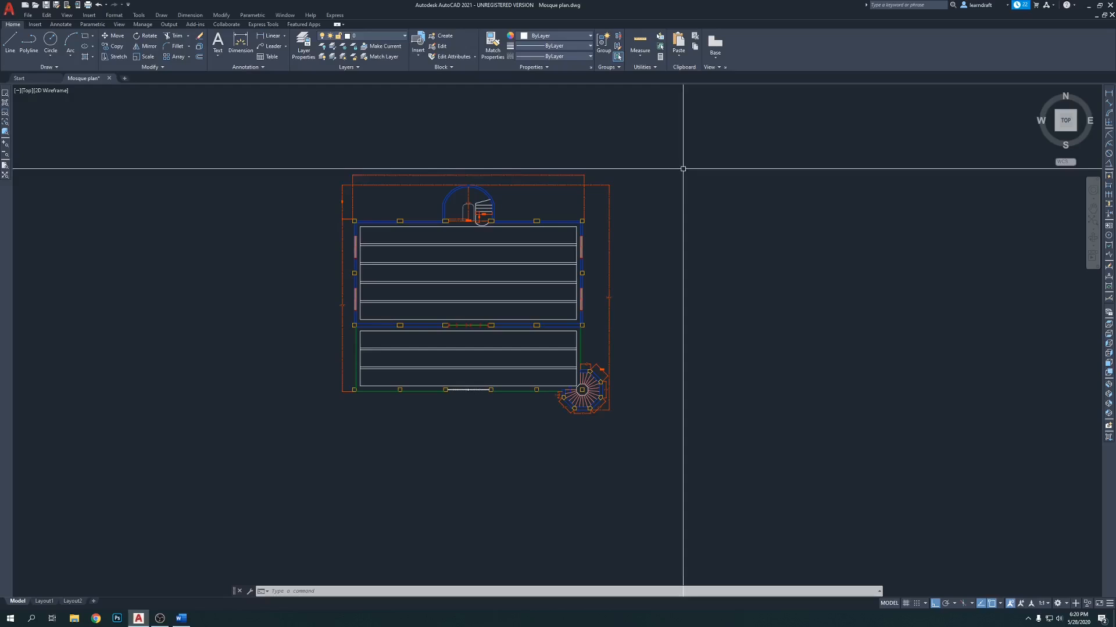
{"action": "scroll", "coordinate": [466, 378], "scroll_direction": "up", "scroll_amount": 6}
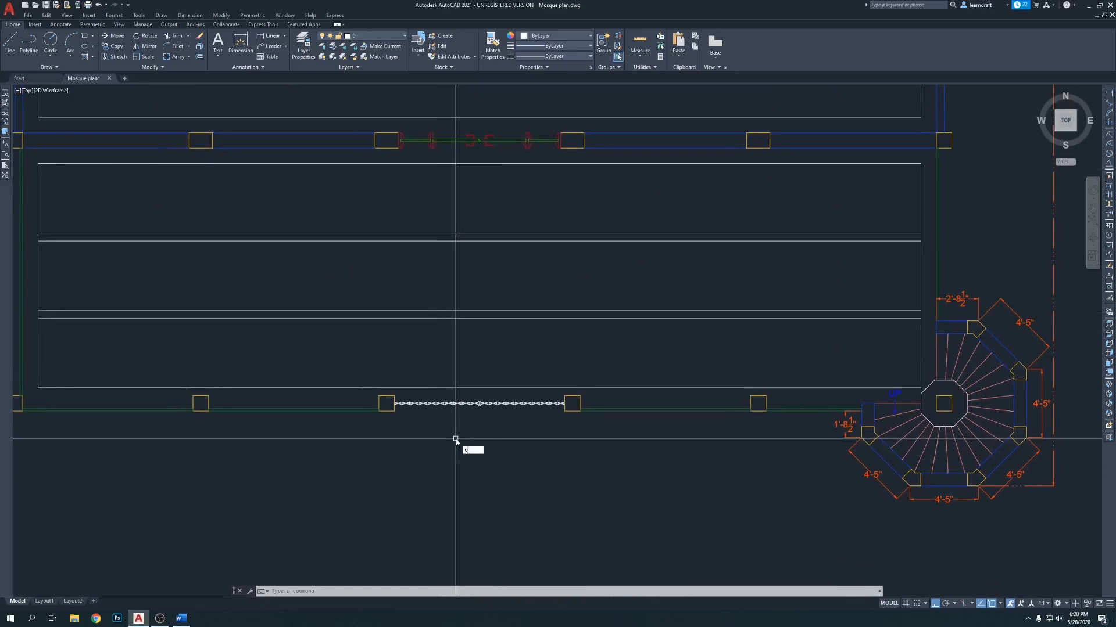
{"action": "key", "text": "Return"}
{"action": "scroll", "coordinate": [380, 412], "scroll_direction": "up", "scroll_amount": 4}
{"action": "left_click", "coordinate": [394, 410]}
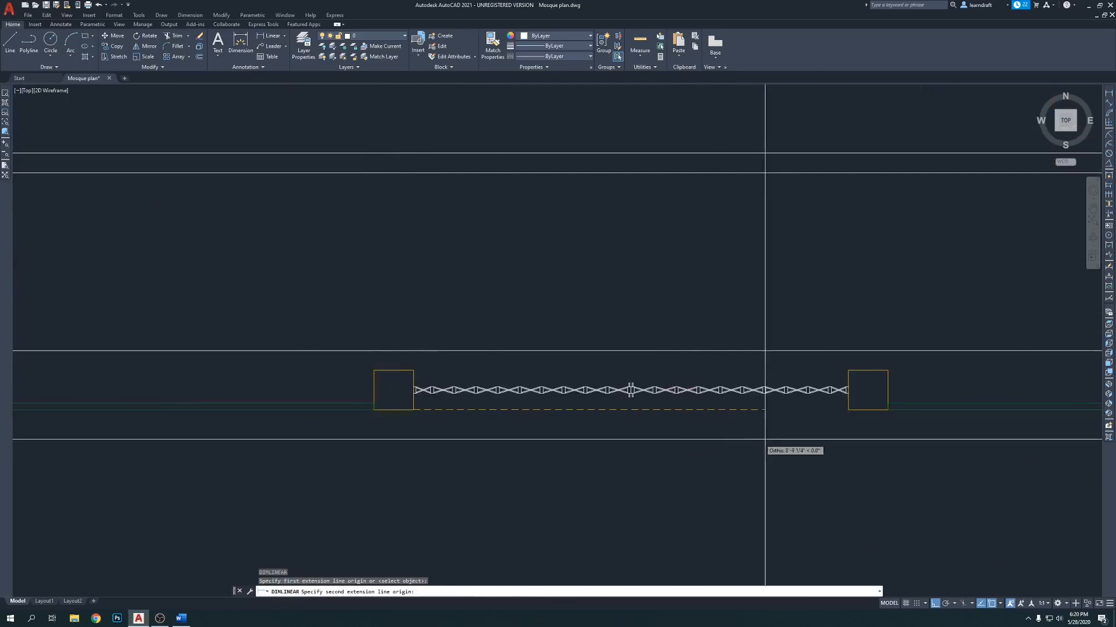
{"action": "left_click", "coordinate": [849, 410]}
{"action": "left_click", "coordinate": [821, 441]}
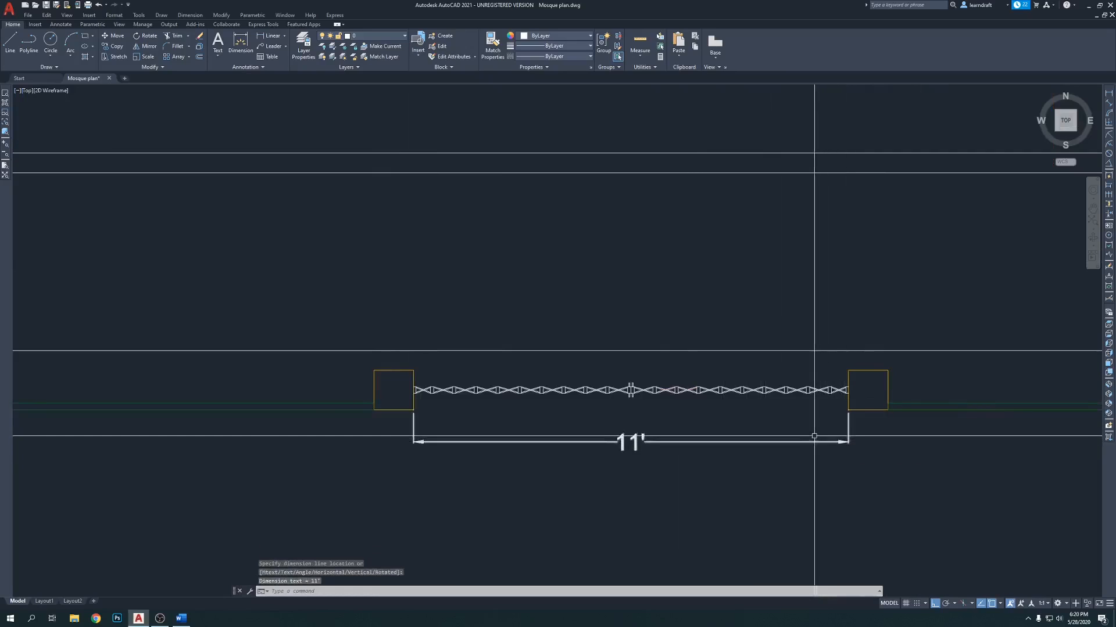
Step: Match the south entrance dimension's properties to those of the overall east dimension
{"action": "middle_click_drag", "start_coordinate": [738, 466], "coordinate": [619, 439]}
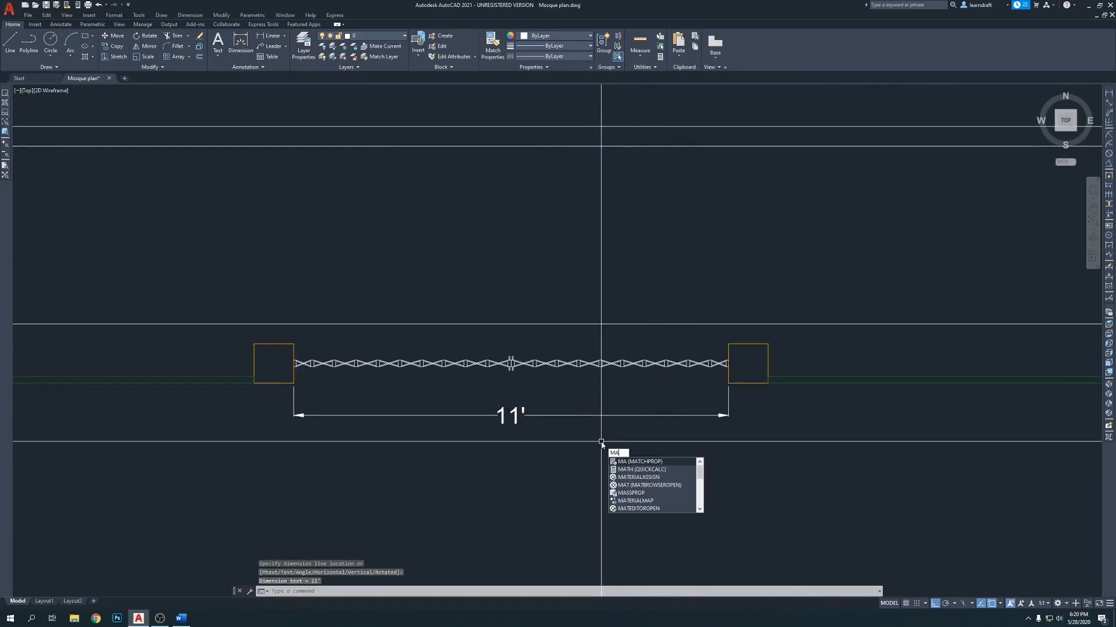
{"action": "key", "text": "Return"}
{"action": "scroll", "coordinate": [601, 444], "scroll_direction": "down", "scroll_amount": 5}
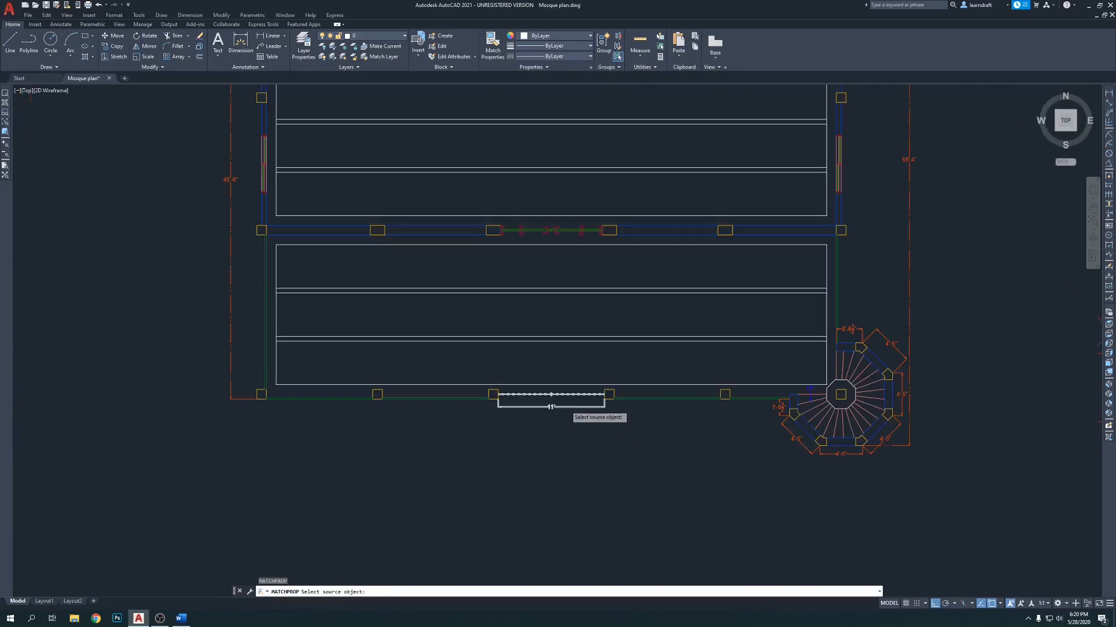
{"action": "left_click", "coordinate": [909, 301]}
{"action": "left_click", "coordinate": [609, 403]}
{"action": "left_click", "coordinate": [582, 416]}
{"action": "key", "text": "Return"}
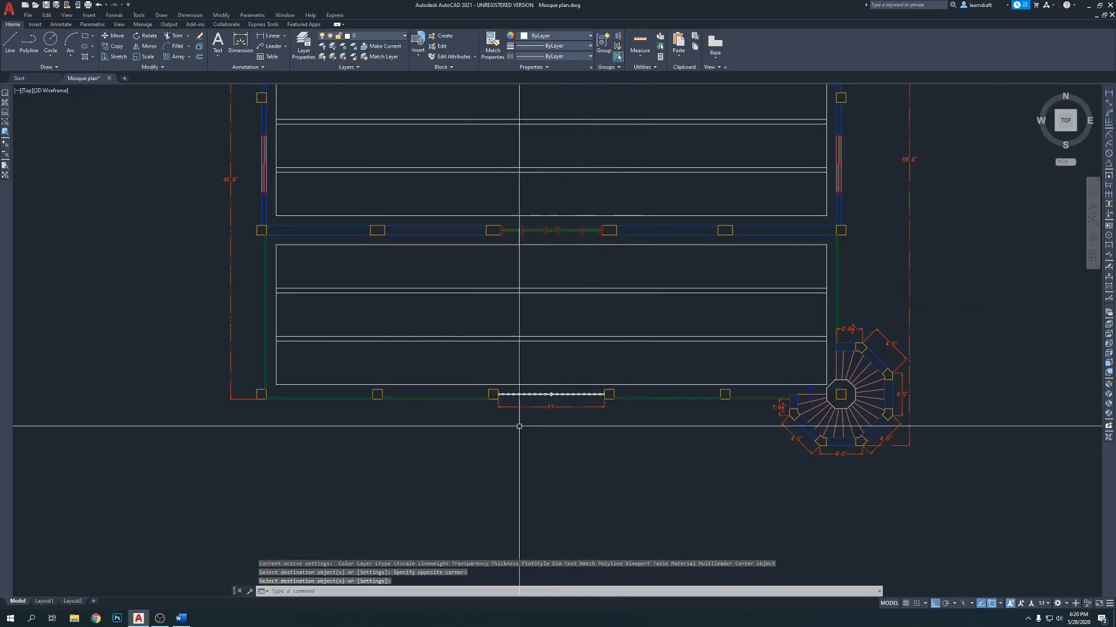
Step: Add a vertical linear dimension across the main prayer hall between the north and interior wall columns east of the niche
{"action": "scroll", "coordinate": [507, 429], "scroll_direction": "down", "scroll_amount": 5}
{"action": "scroll", "coordinate": [560, 363], "scroll_direction": "up", "scroll_amount": 2}
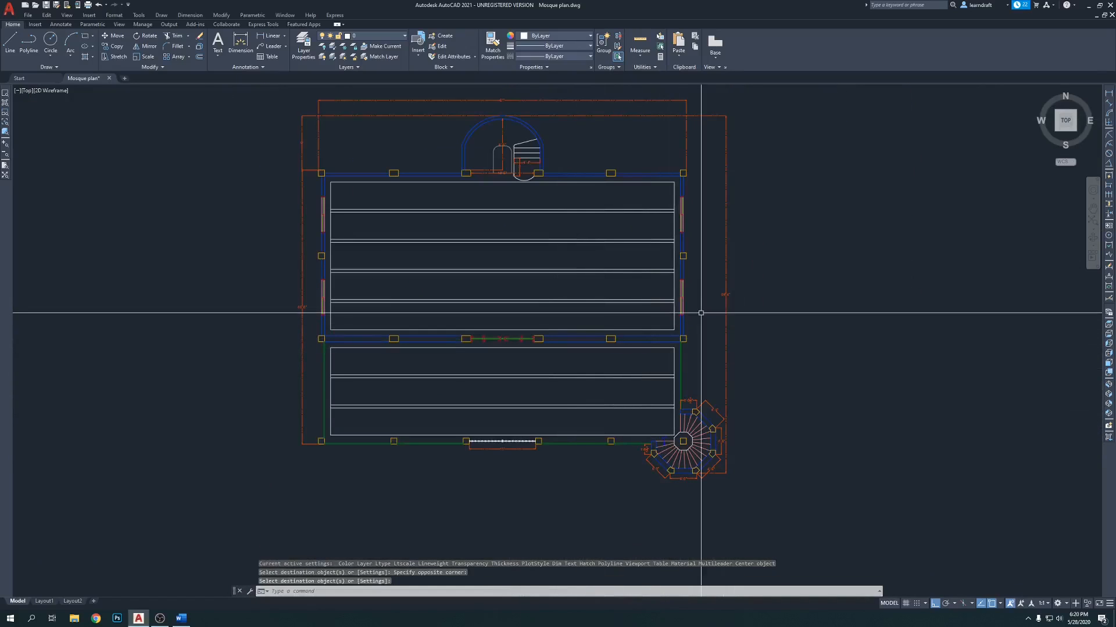
{"action": "middle_click_drag", "start_coordinate": [833, 191], "coordinate": [775, 195]}
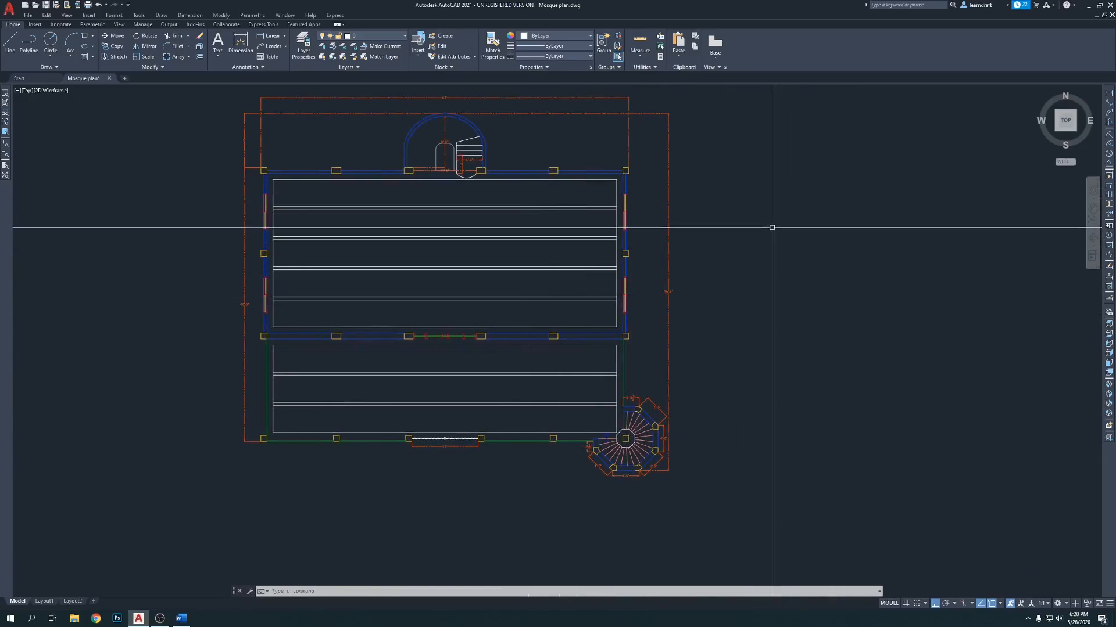
{"action": "type", "text": "li"}
{"action": "key", "text": "Return"}
{"action": "scroll", "coordinate": [587, 198], "scroll_direction": "up", "scroll_amount": 4}
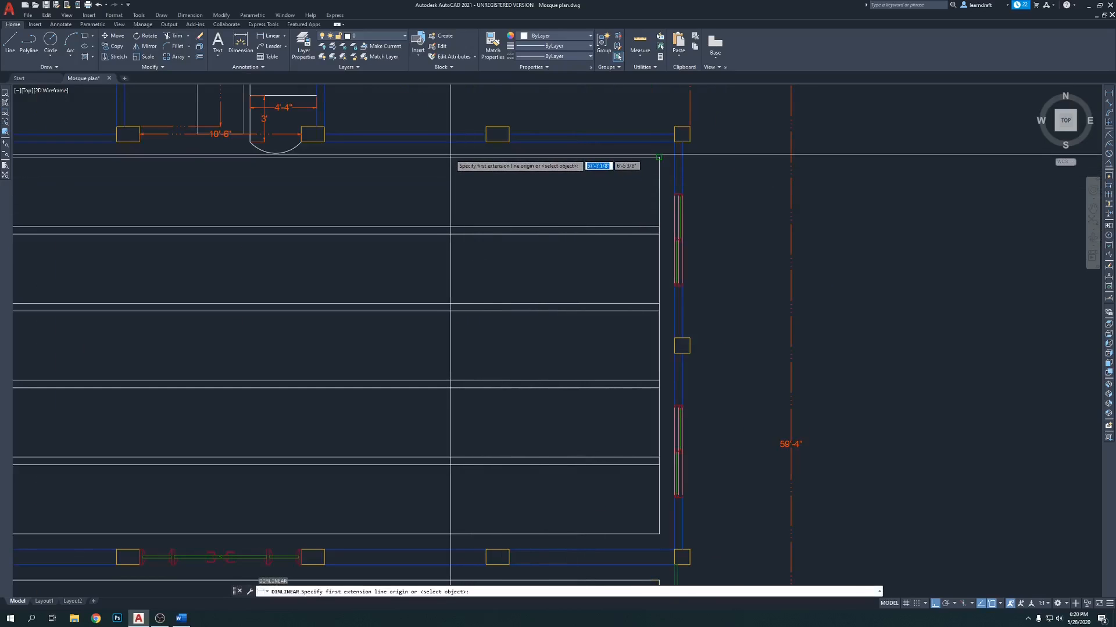
{"action": "scroll", "coordinate": [469, 121], "scroll_direction": "up", "scroll_amount": 2}
{"action": "left_click", "coordinate": [571, 154]}
{"action": "scroll", "coordinate": [562, 145], "scroll_direction": "down", "scroll_amount": 4}
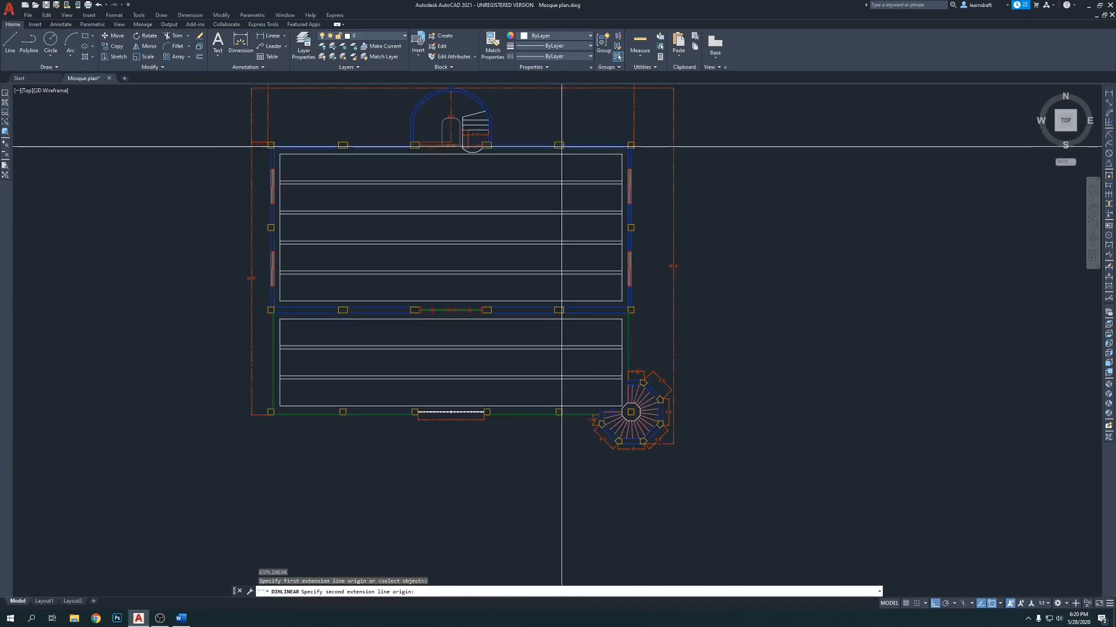
{"action": "scroll", "coordinate": [561, 314], "scroll_direction": "up", "scroll_amount": 4}
{"action": "left_click", "coordinate": [558, 310]}
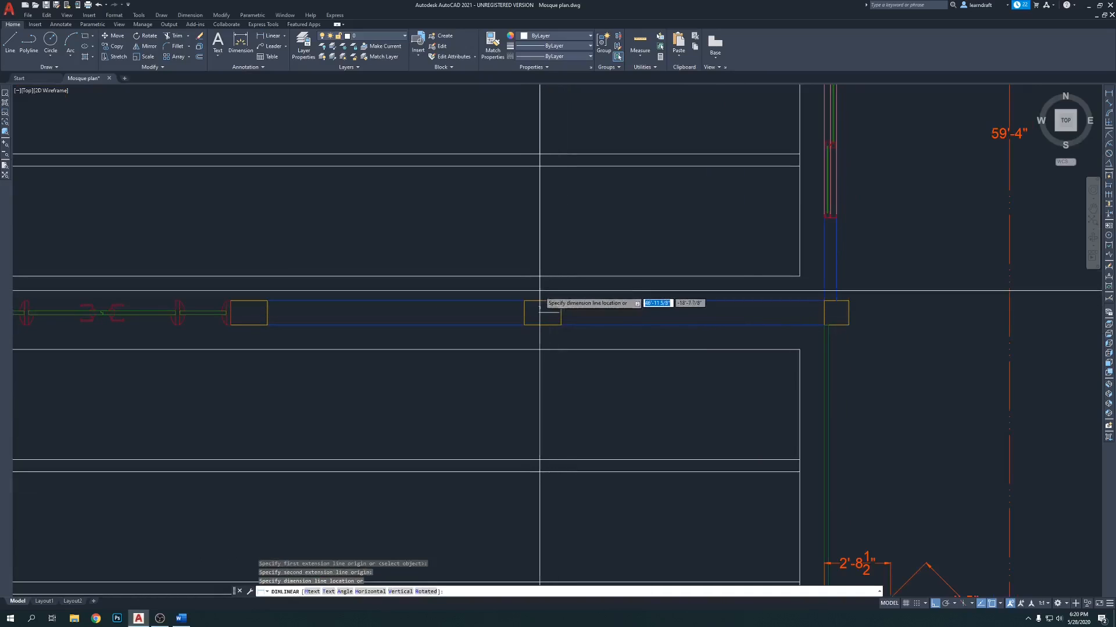
{"action": "left_click", "coordinate": [541, 299]}
{"action": "scroll", "coordinate": [547, 261], "scroll_direction": "down", "scroll_amount": 5}
{"action": "scroll", "coordinate": [552, 219], "scroll_direction": "up", "scroll_amount": 2}
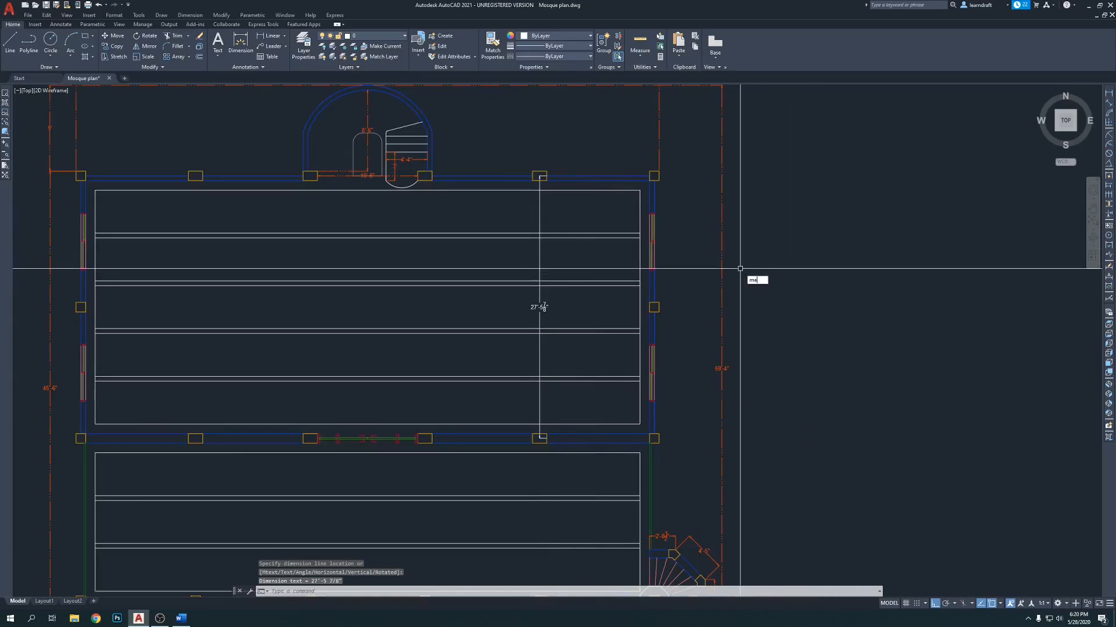
Step: Match the main prayer hall's vertical dimension to the properties of the overall east dimension
{"action": "key", "text": "Return"}
{"action": "left_click", "coordinate": [722, 182]}
{"action": "left_click", "coordinate": [540, 261]}
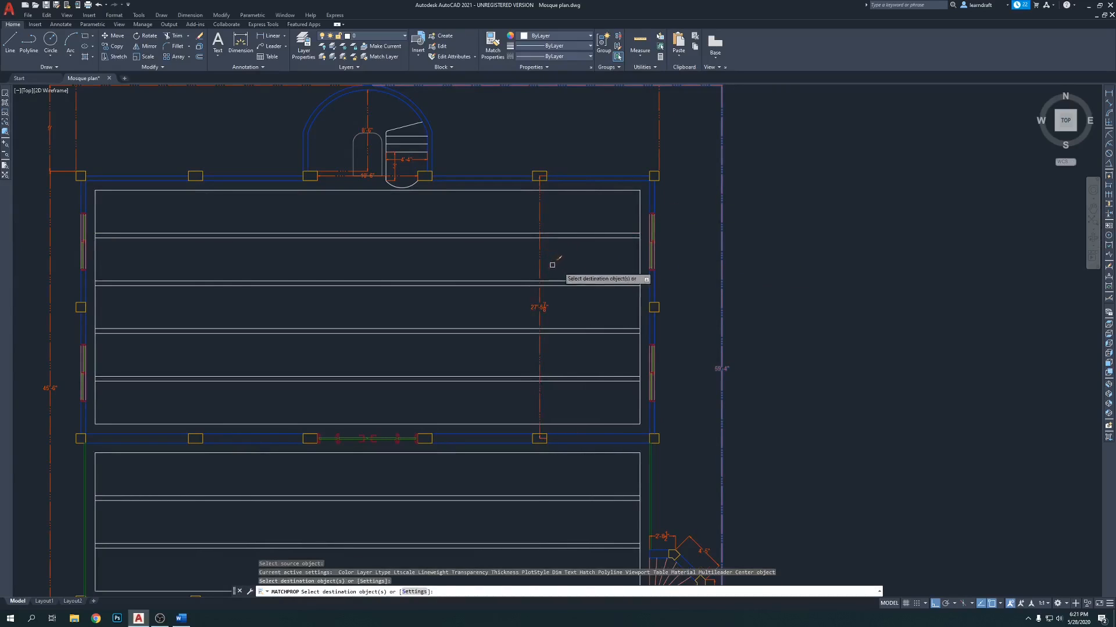
{"action": "key", "text": "Return"}
Step: Add a vertical linear dimension across the south hall, aligned below the main hall's dimension, from interior wall column to south column
{"action": "middle_click_drag", "start_coordinate": [736, 330], "coordinate": [710, 260]}
{"action": "middle_click_drag", "start_coordinate": [757, 337], "coordinate": [757, 244]}
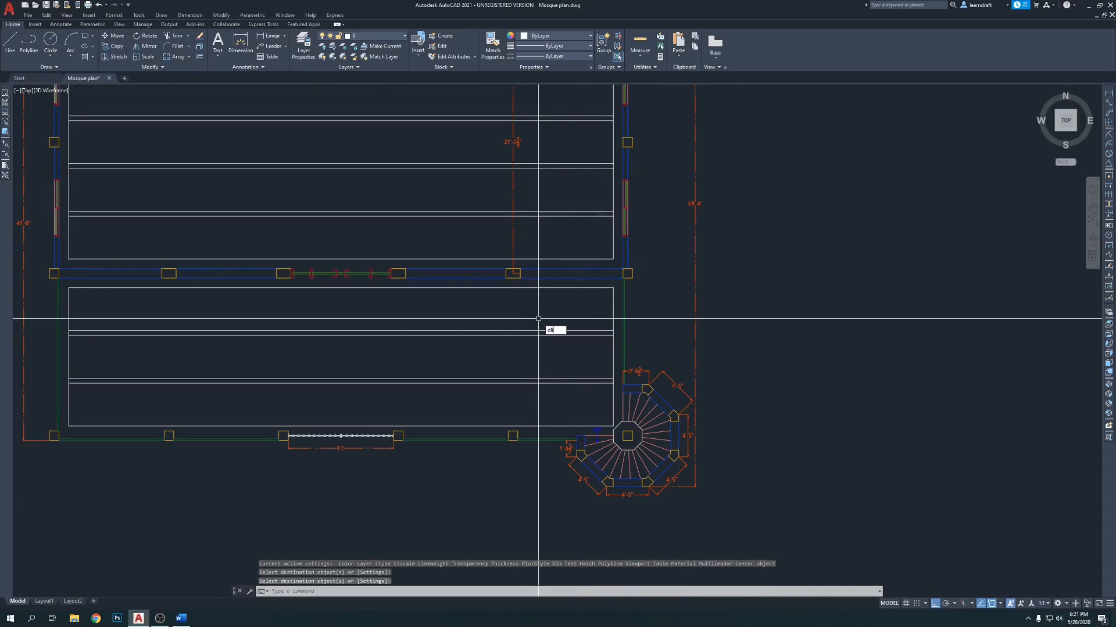
{"action": "type", "text": "dli"}
{"action": "key", "text": "Return"}
{"action": "scroll", "coordinate": [535, 266], "scroll_direction": "up", "scroll_amount": 5}
{"action": "left_click", "coordinate": [517, 334]}
{"action": "scroll", "coordinate": [518, 335], "scroll_direction": "down", "scroll_amount": 5}
{"action": "scroll", "coordinate": [523, 386], "scroll_direction": "up", "scroll_amount": 5}
{"action": "left_click", "coordinate": [511, 481]}
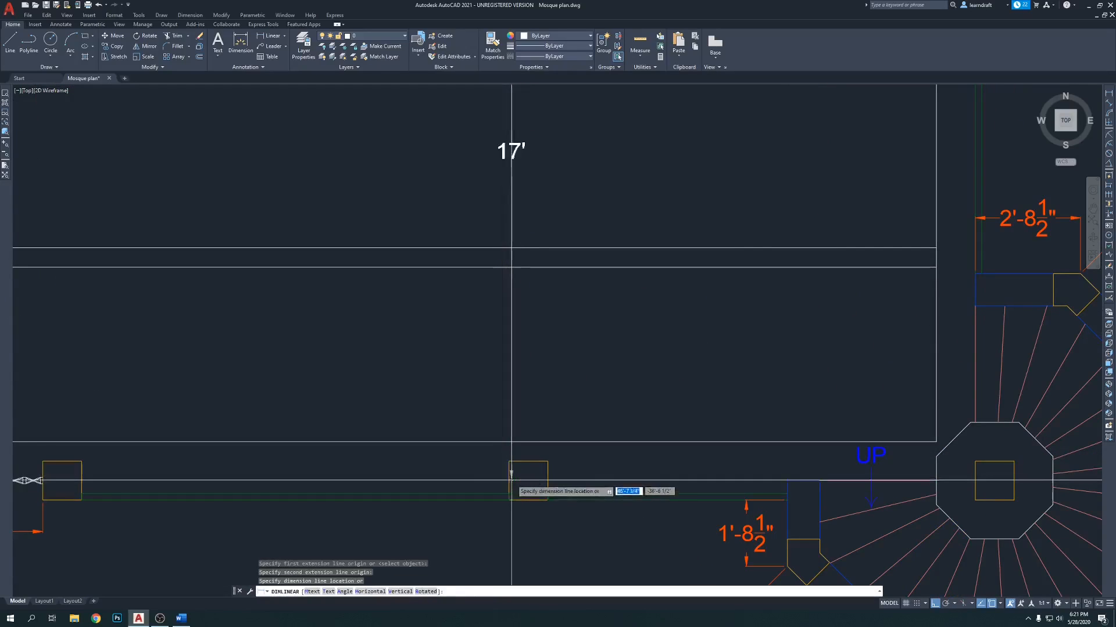
{"action": "left_click", "coordinate": [512, 481]}
Step: Match the south hall's vertical dimension to the properties of the overall east dimension
{"action": "scroll", "coordinate": [535, 325], "scroll_direction": "down", "scroll_amount": 5}
{"action": "scroll", "coordinate": [529, 319], "scroll_direction": "up", "scroll_amount": 3}
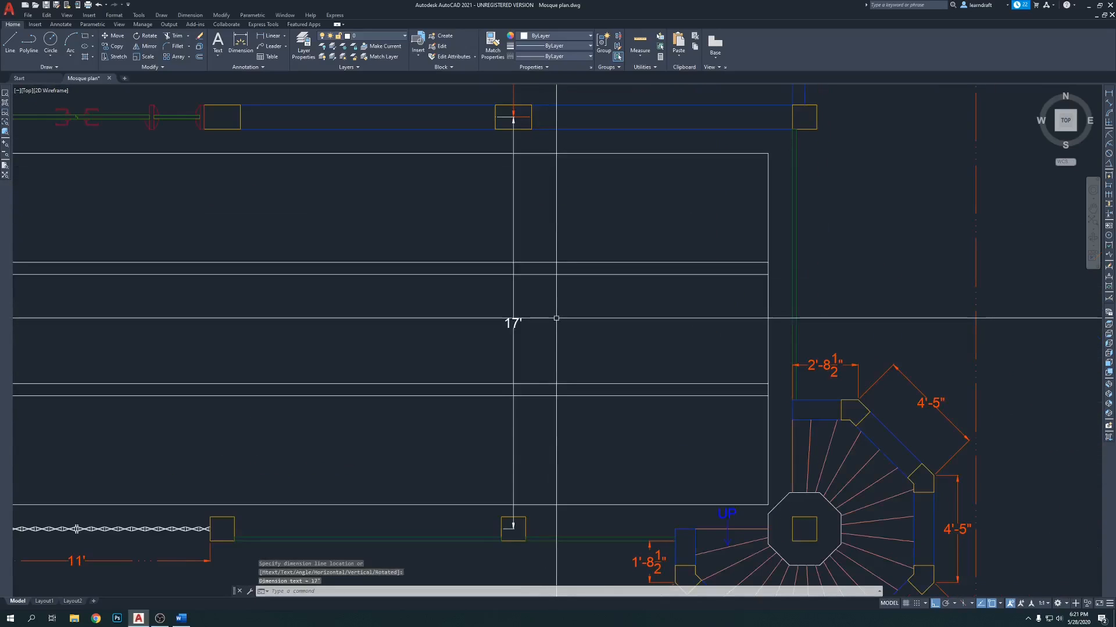
{"action": "key", "text": "Return"}
{"action": "scroll", "coordinate": [532, 318], "scroll_direction": "down", "scroll_amount": 3}
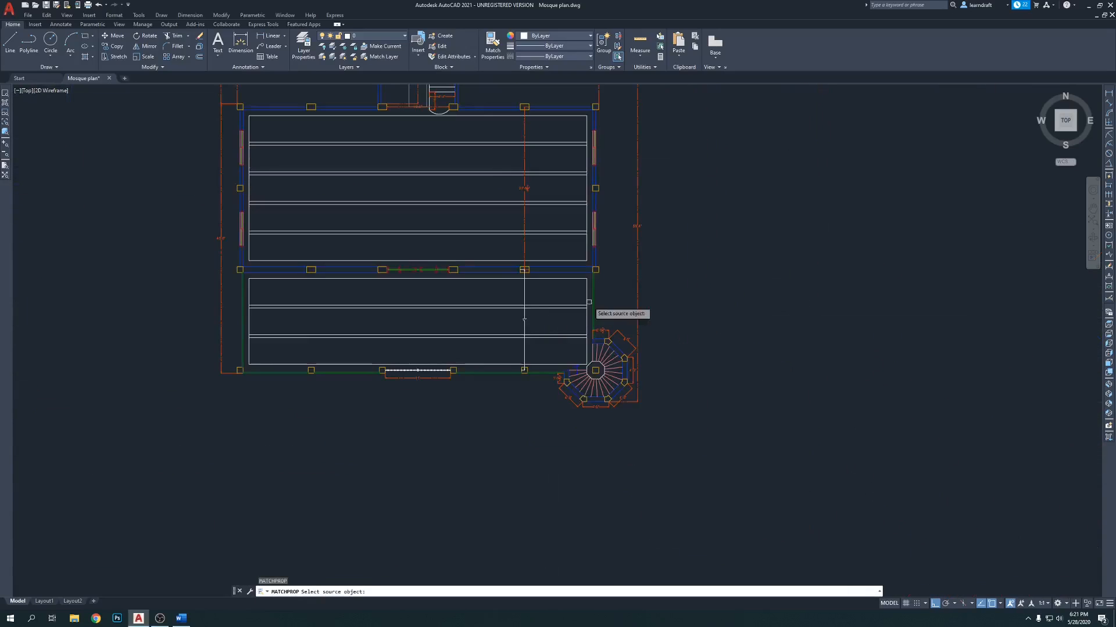
{"action": "left_click", "coordinate": [637, 251]}
{"action": "scroll", "coordinate": [537, 302], "scroll_direction": "up", "scroll_amount": 2}
{"action": "left_click", "coordinate": [513, 272]}
{"action": "left_click", "coordinate": [484, 271]}
{"action": "scroll", "coordinate": [659, 292], "scroll_direction": "down", "scroll_amount": 6}
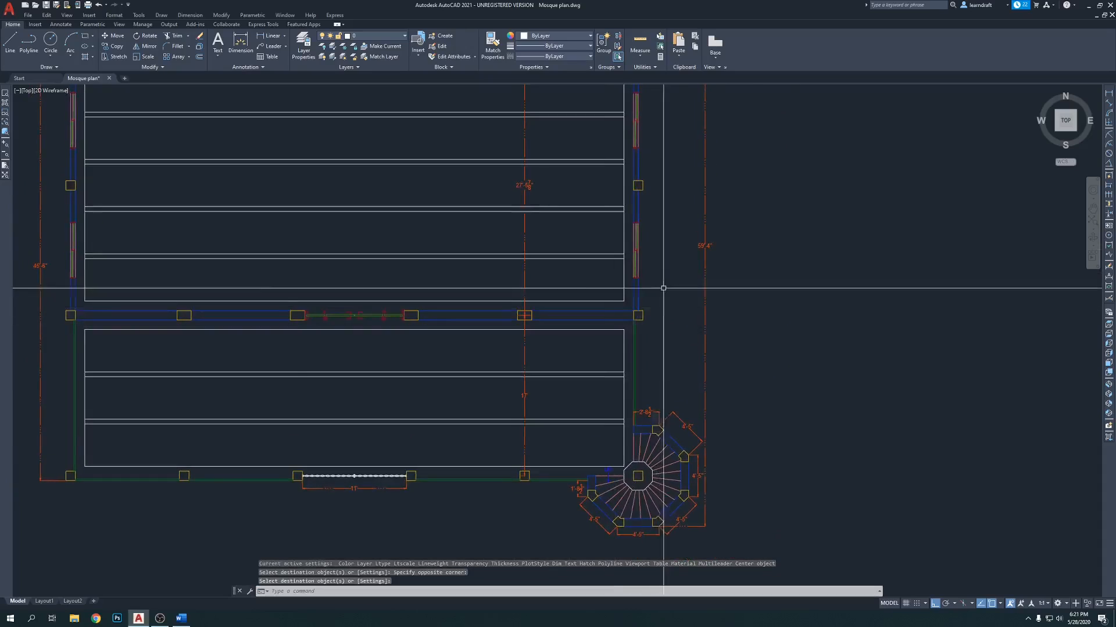
Step: Open a multiline text box in the south hall, just below the interior doorway
{"action": "middle_click_drag", "start_coordinate": [791, 486], "coordinate": [796, 483]}
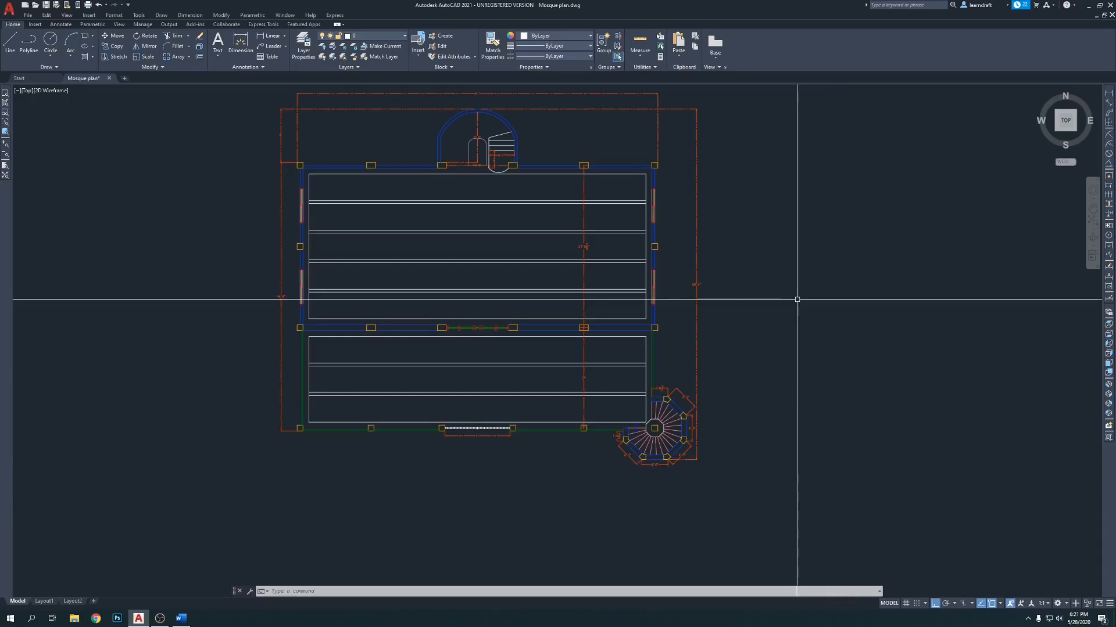
{"action": "middle_click_drag", "start_coordinate": [771, 316], "coordinate": [750, 282]}
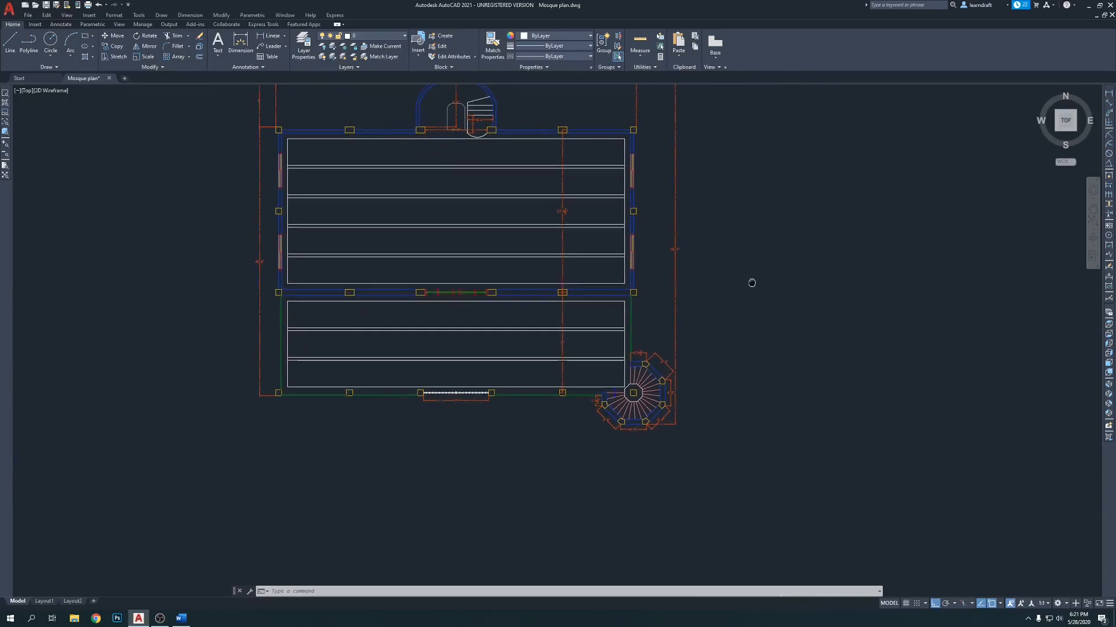
{"action": "middle_click_drag", "start_coordinate": [588, 411], "coordinate": [589, 379]}
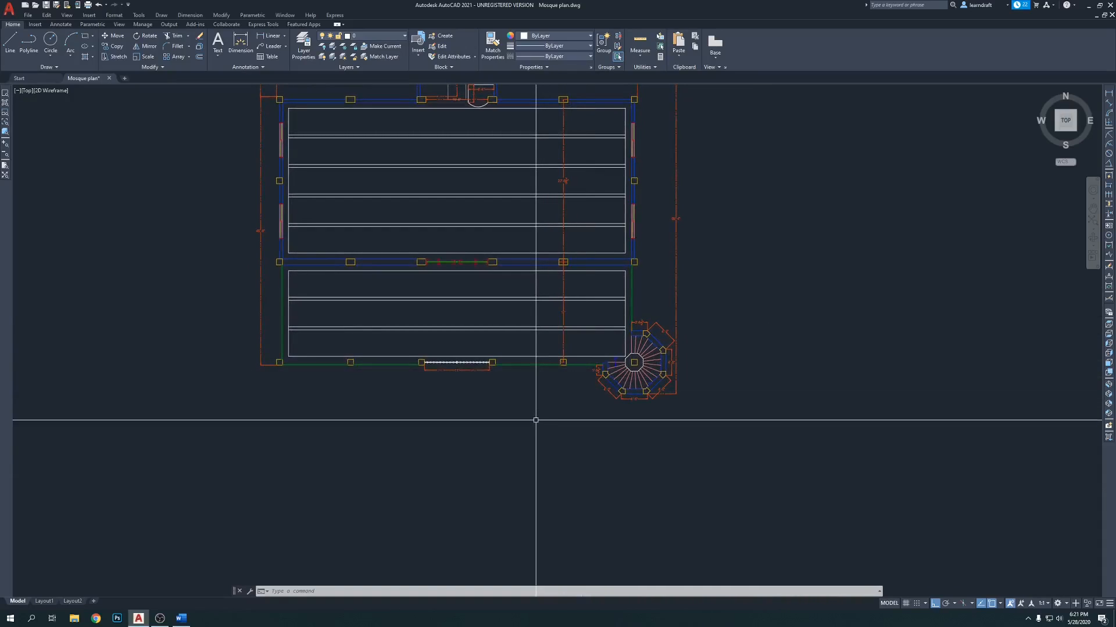
{"action": "key", "text": "Return"}
{"action": "scroll", "coordinate": [445, 314], "scroll_direction": "up", "scroll_amount": 4}
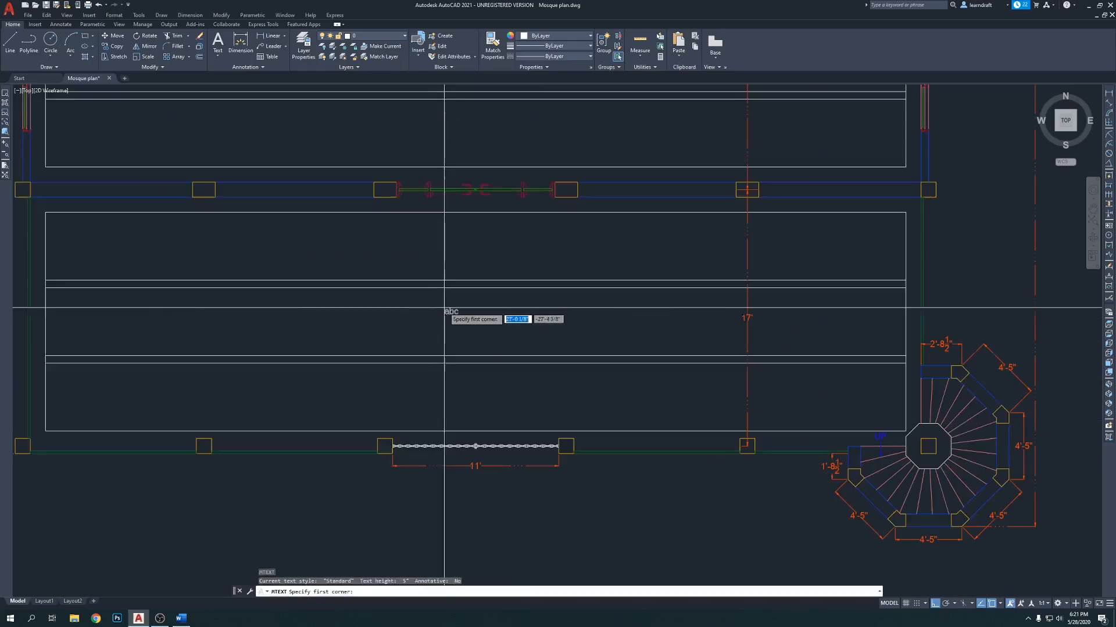
{"action": "left_click", "coordinate": [436, 301]}
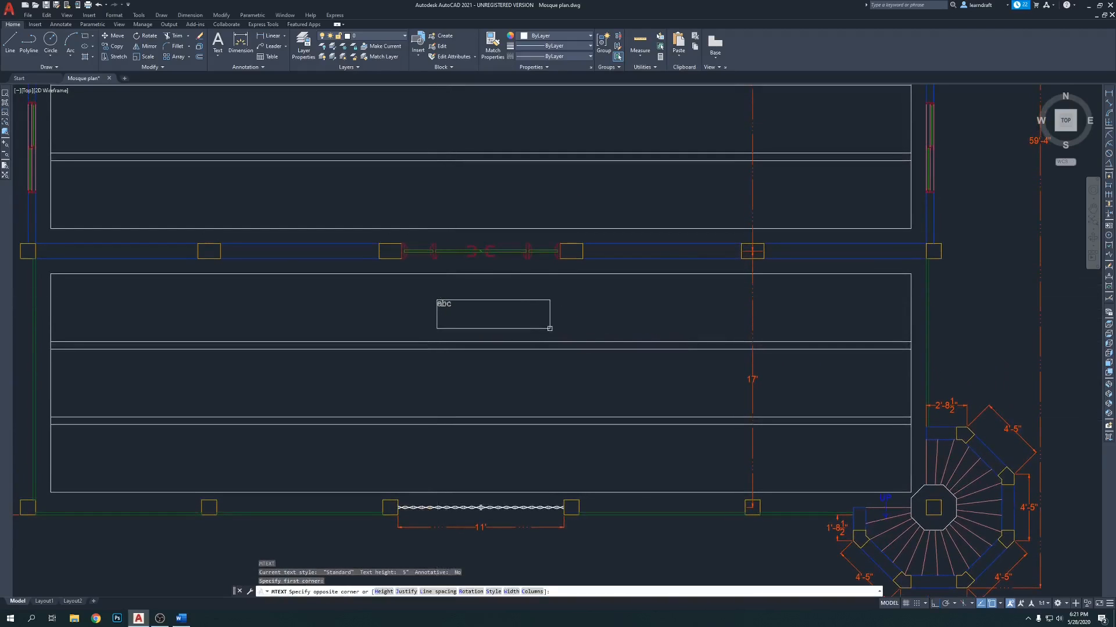
{"action": "left_click", "coordinate": [550, 329]}
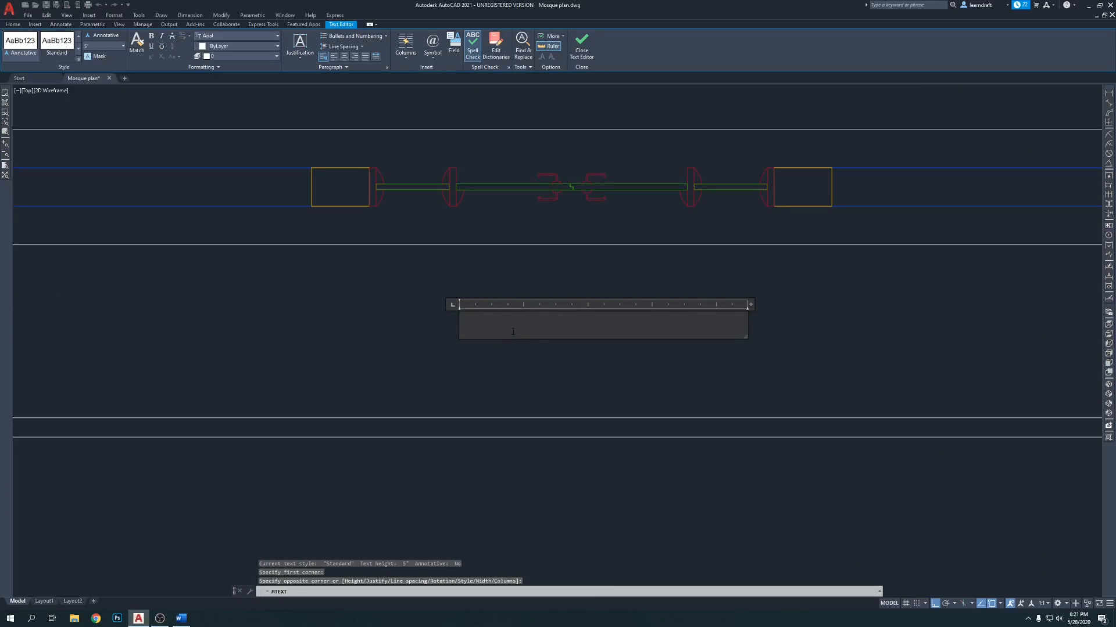
{"action": "key", "text": "super"}
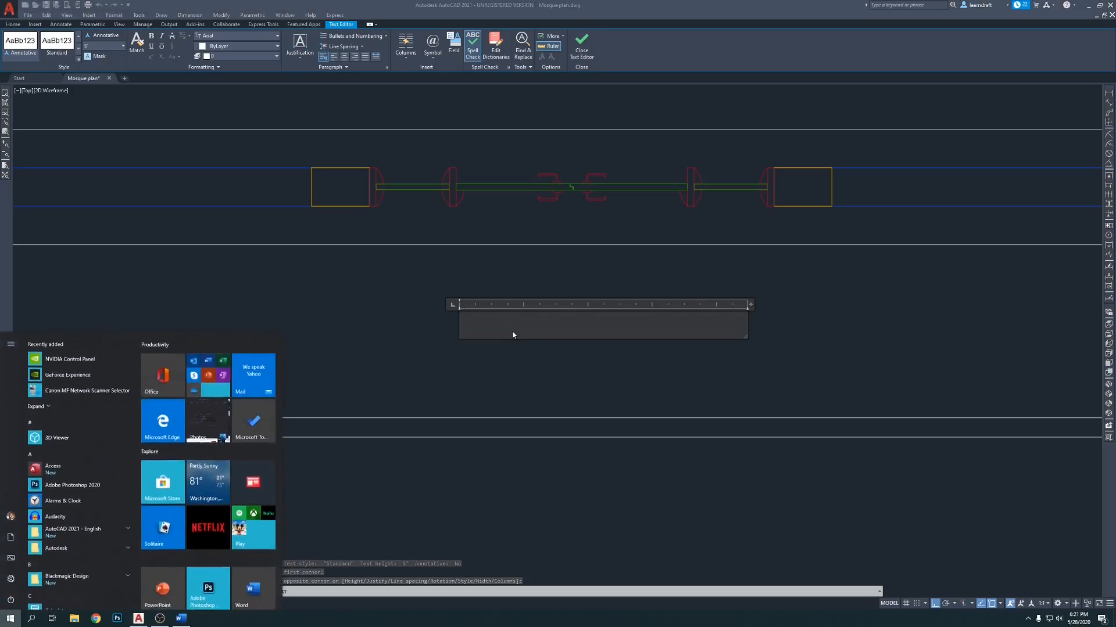
{"action": "key", "text": "super"}
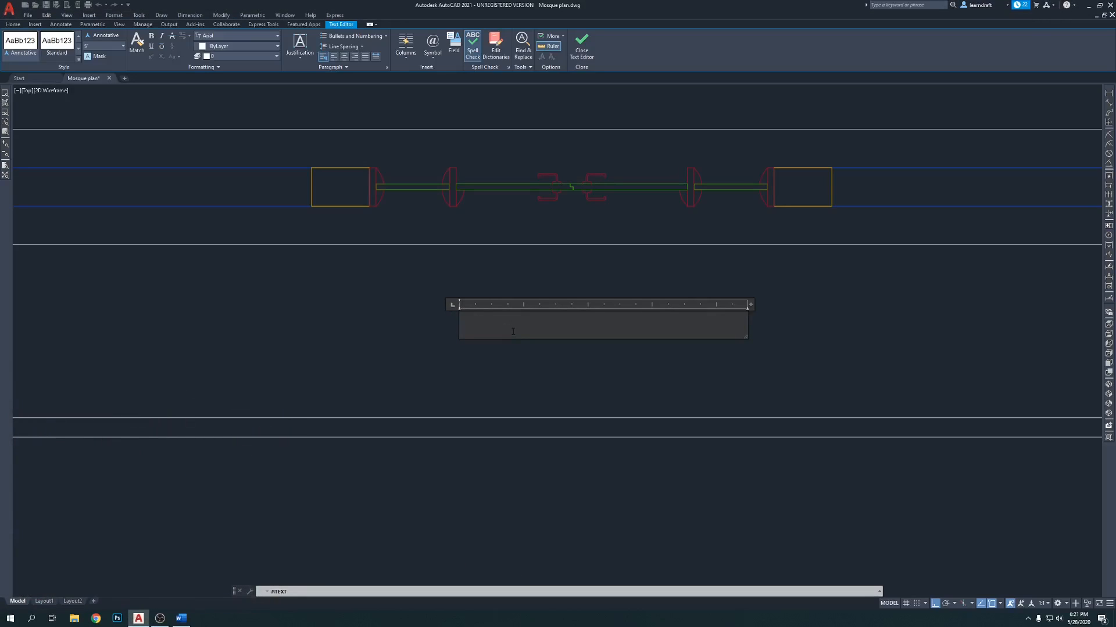
{"action": "key", "text": "super"}
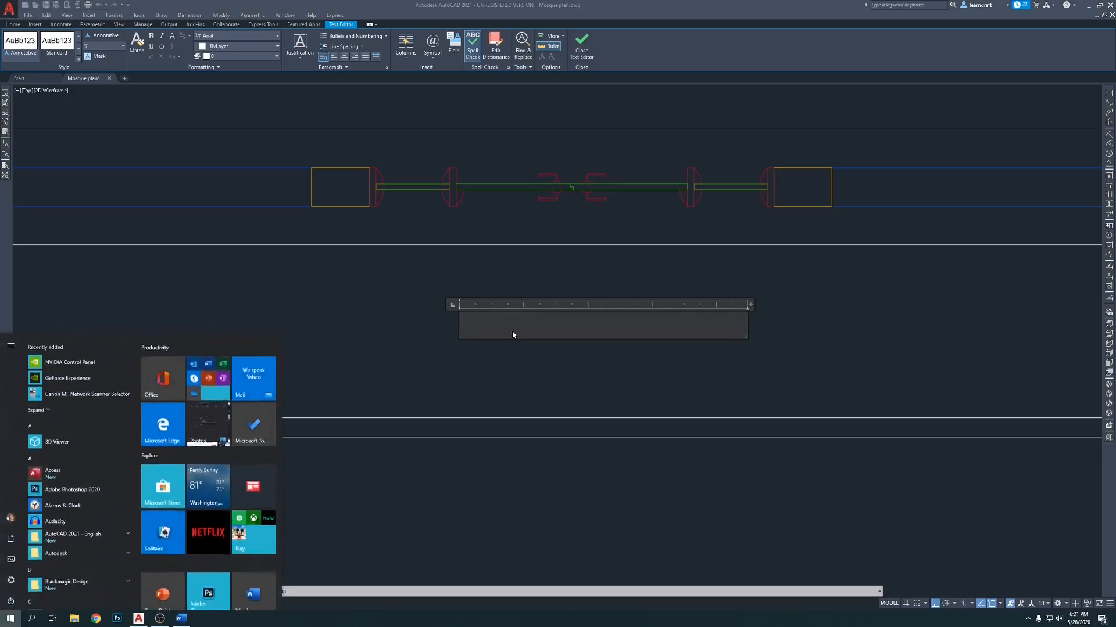
Step: Enter VERANDA as the south hall's text label and finish the text
{"action": "key", "text": "super"}
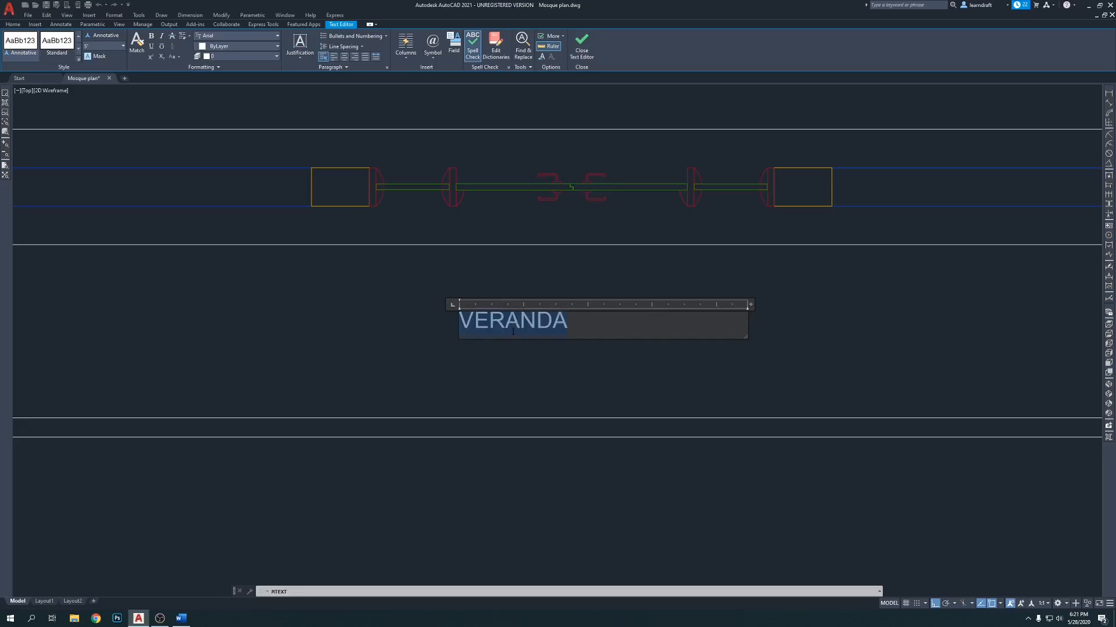
{"action": "left_click", "coordinate": [492, 386]}
{"action": "key", "text": "Return"}
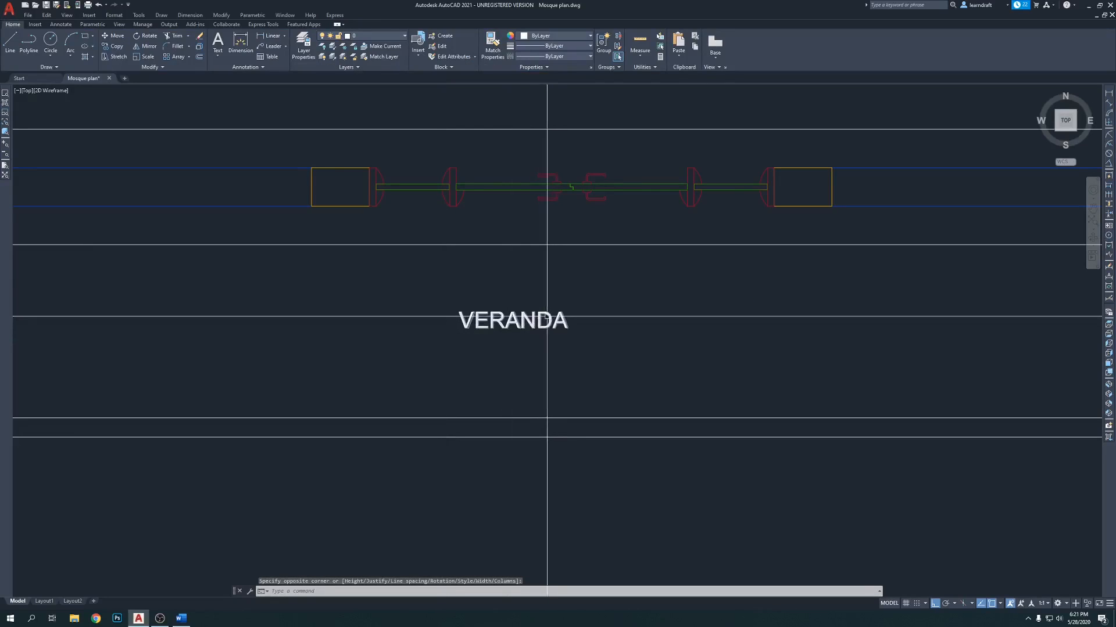
Step: Run a spelling check on only the VERANDA label using the selected objects option
{"action": "left_click", "coordinate": [636, 360]}
{"action": "type", "text": "sp"}
{"action": "key", "text": "Return"}
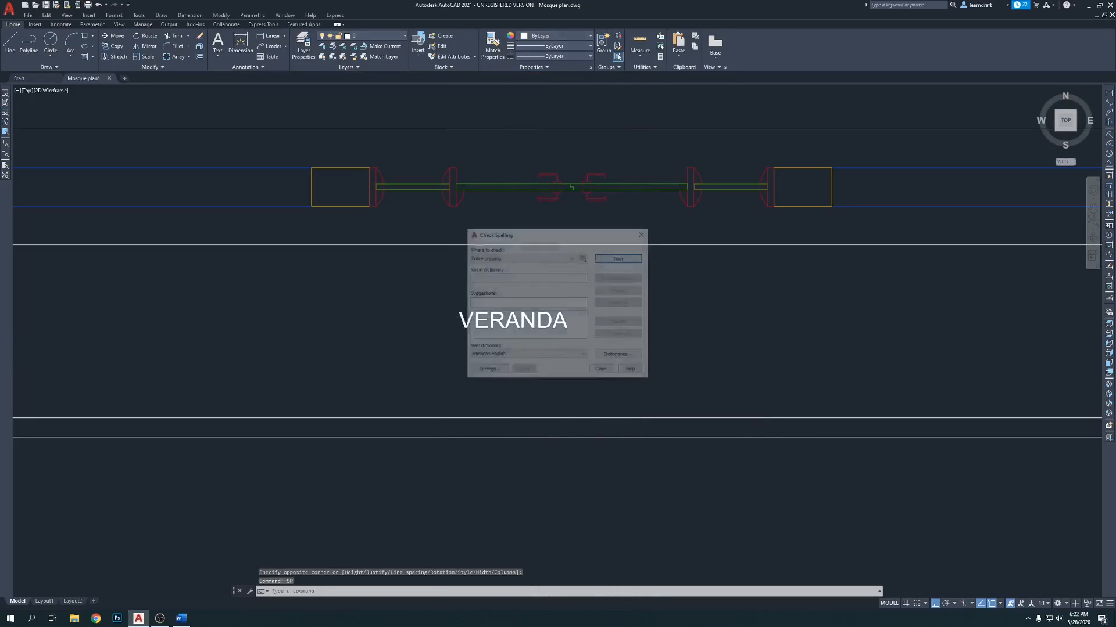
{"action": "left_click", "coordinate": [584, 259]}
{"action": "left_click", "coordinate": [591, 319]}
{"action": "left_click", "coordinate": [503, 337]}
{"action": "key", "text": "Return"}
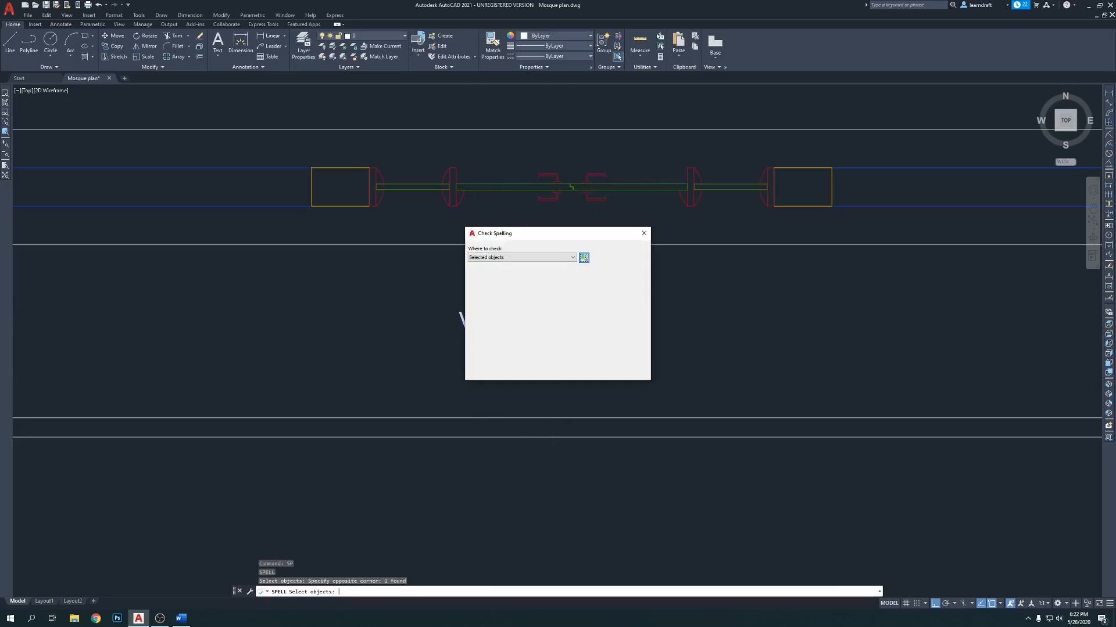
{"action": "left_click", "coordinate": [627, 257]}
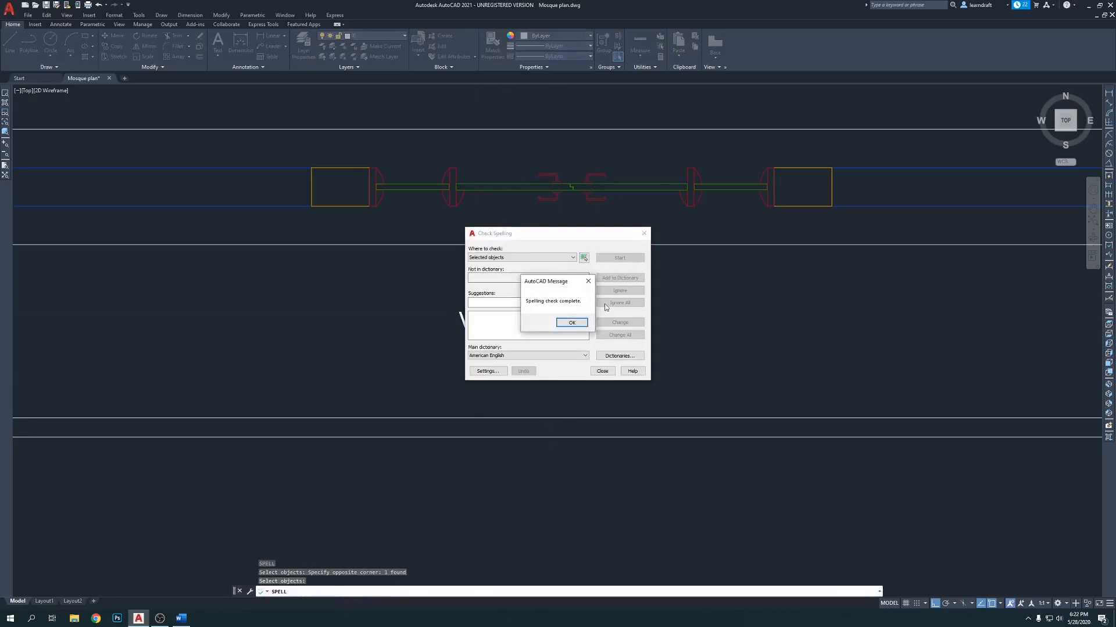
{"action": "left_click", "coordinate": [571, 323]}
{"action": "left_click", "coordinate": [602, 371]}
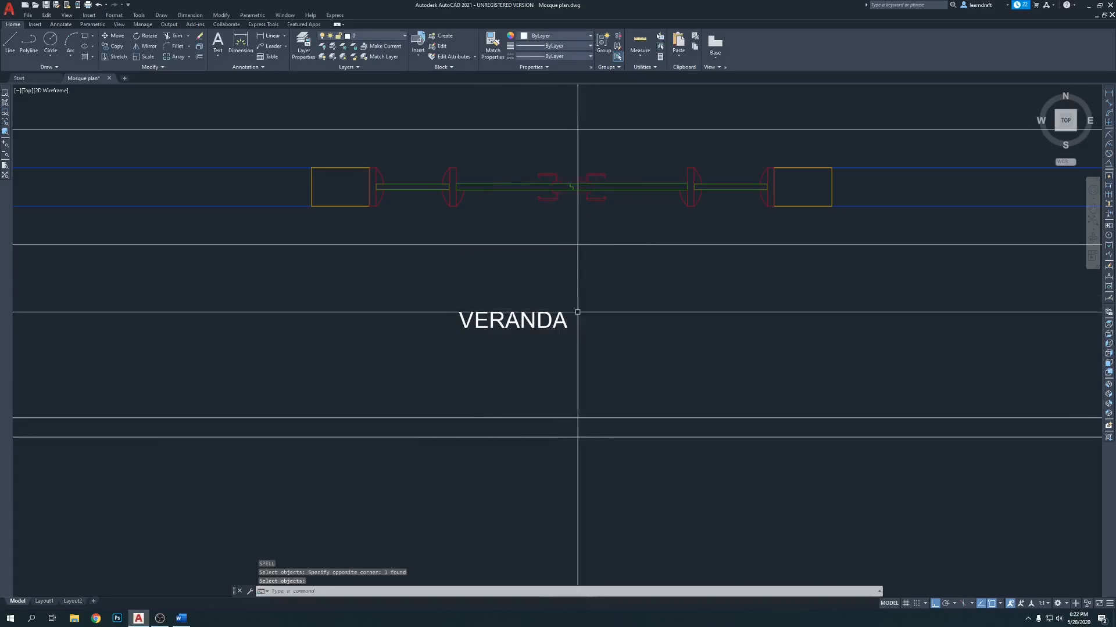
Step: Add the line 40'-0" x 17'-0" beneath VERANDA in the label and centre both lines
{"action": "double_click", "coordinate": [561, 320]}
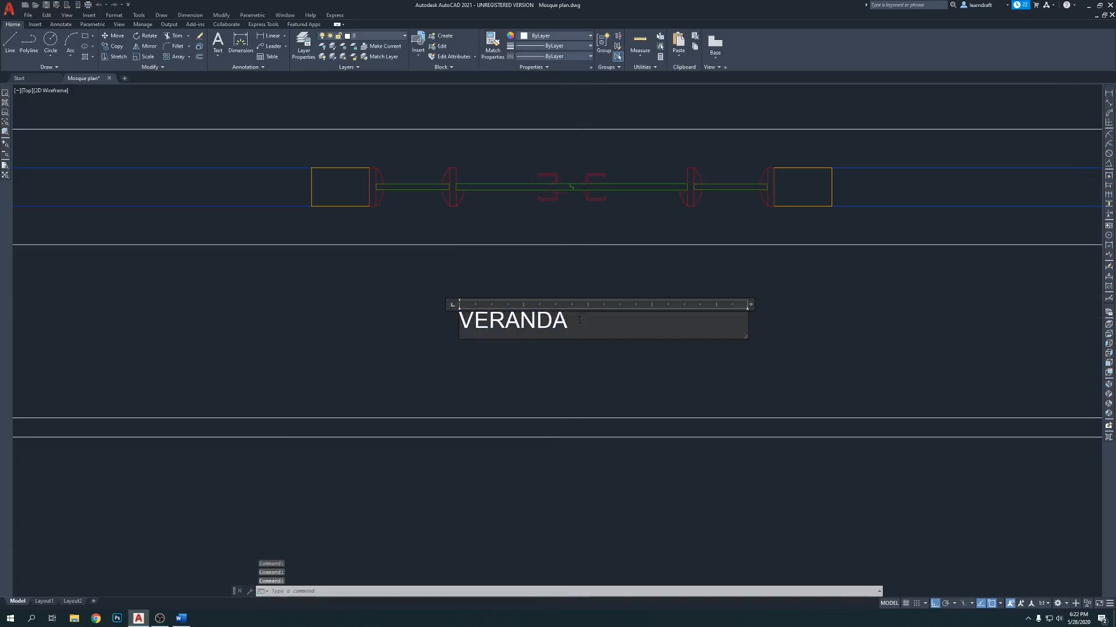
{"action": "key", "text": "Return"}
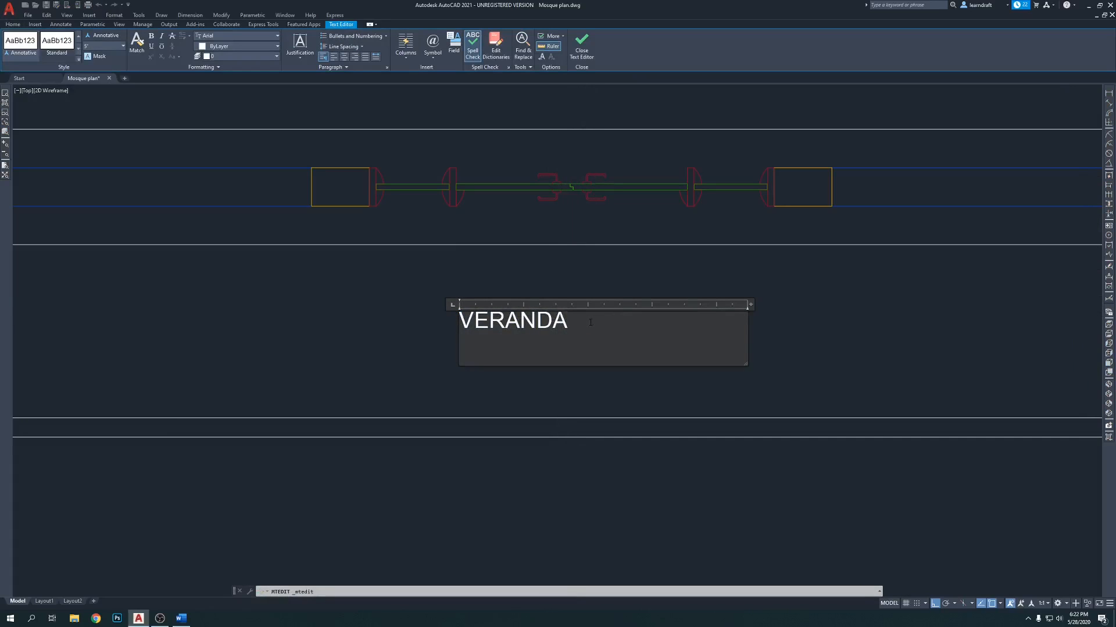
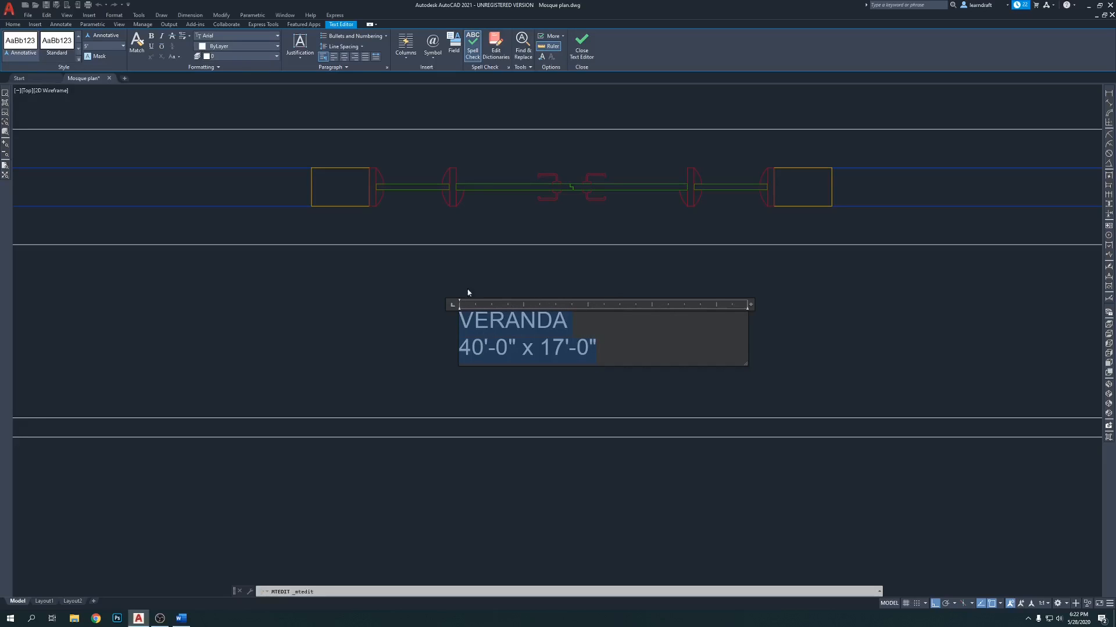
{"action": "left_click", "coordinate": [344, 57]}
{"action": "left_click", "coordinate": [582, 51]}
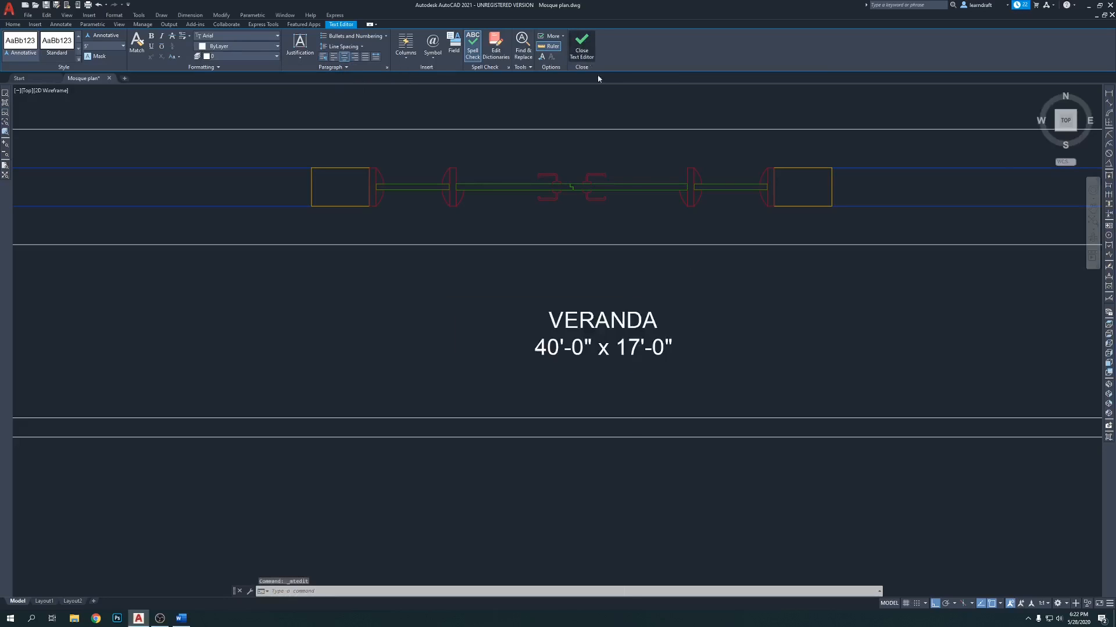
Step: Measure the veranda's inside width with a horizontal linear dimension between the end columns of the interior wall, placed above the label
{"action": "middle_click_drag", "start_coordinate": [705, 200], "coordinate": [605, 133]}
{"action": "scroll", "coordinate": [556, 254], "scroll_direction": "down", "scroll_amount": 5}
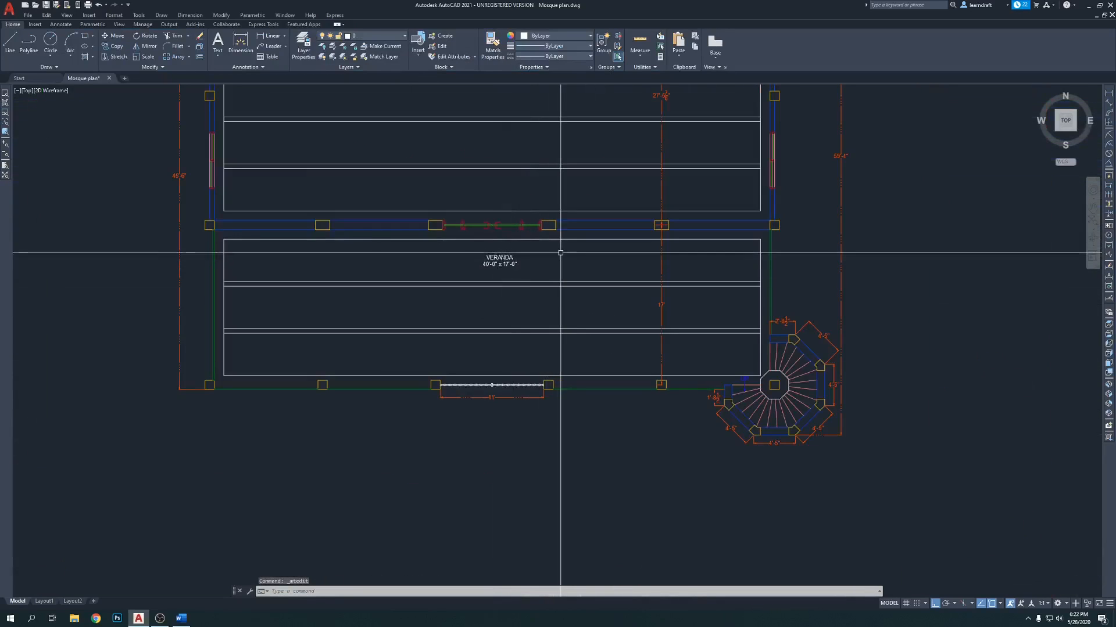
{"action": "scroll", "coordinate": [519, 250], "scroll_direction": "up", "scroll_amount": 2}
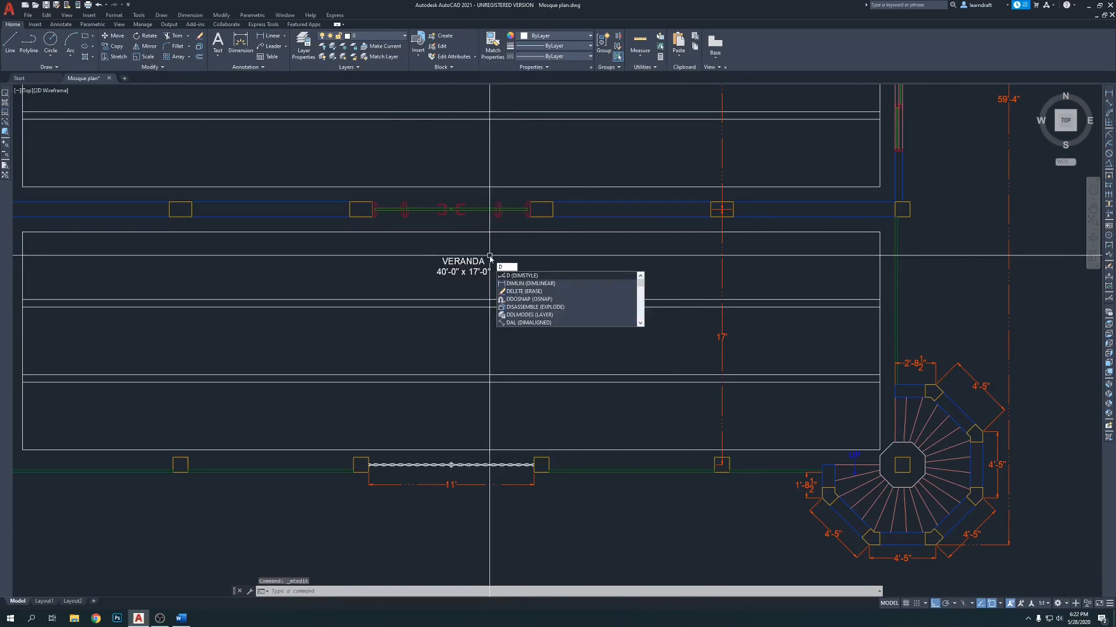
{"action": "key", "text": "BackSpace"}
{"action": "type", "text": "dli"}
{"action": "key", "text": "Return"}
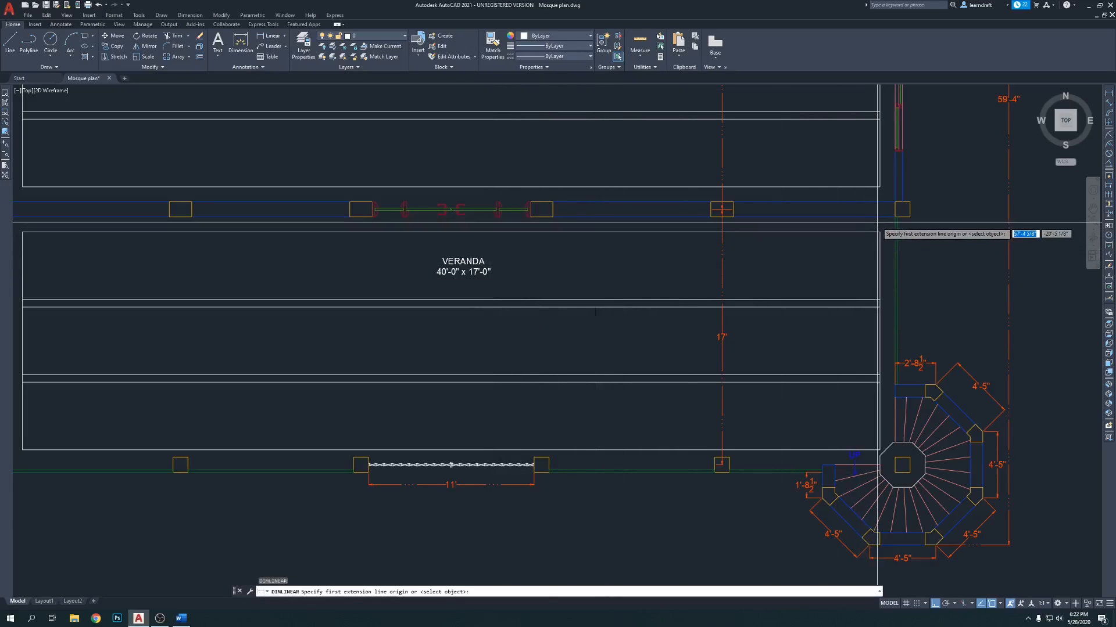
{"action": "scroll", "coordinate": [877, 222], "scroll_direction": "up", "scroll_amount": 6}
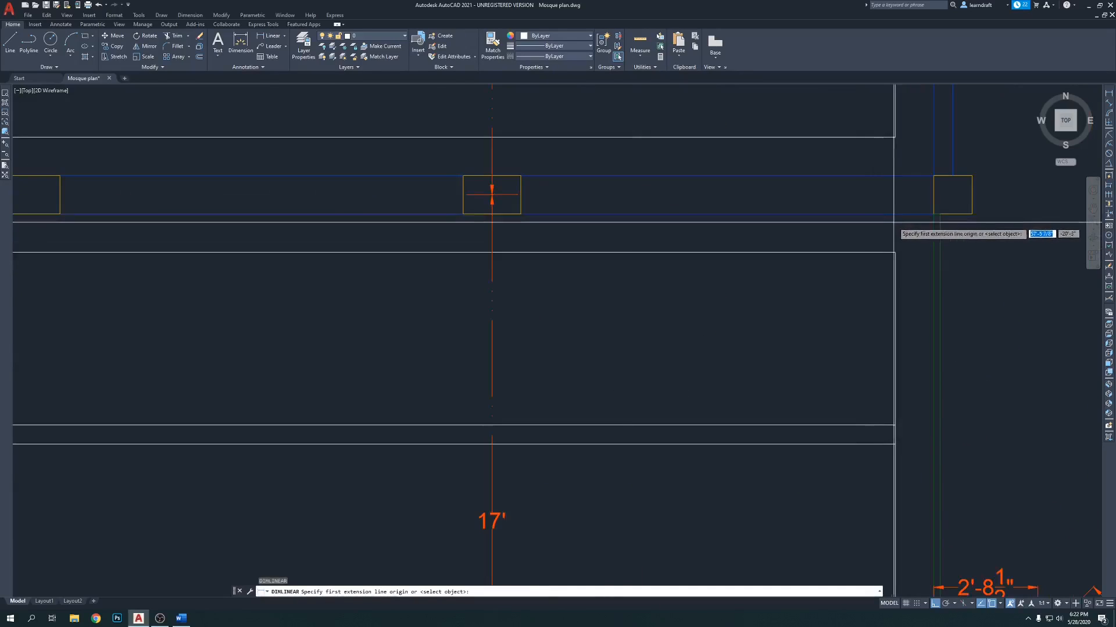
{"action": "left_click", "coordinate": [946, 212]}
{"action": "scroll", "coordinate": [945, 212], "scroll_direction": "down", "scroll_amount": 6}
{"action": "scroll", "coordinate": [72, 220], "scroll_direction": "up", "scroll_amount": 6}
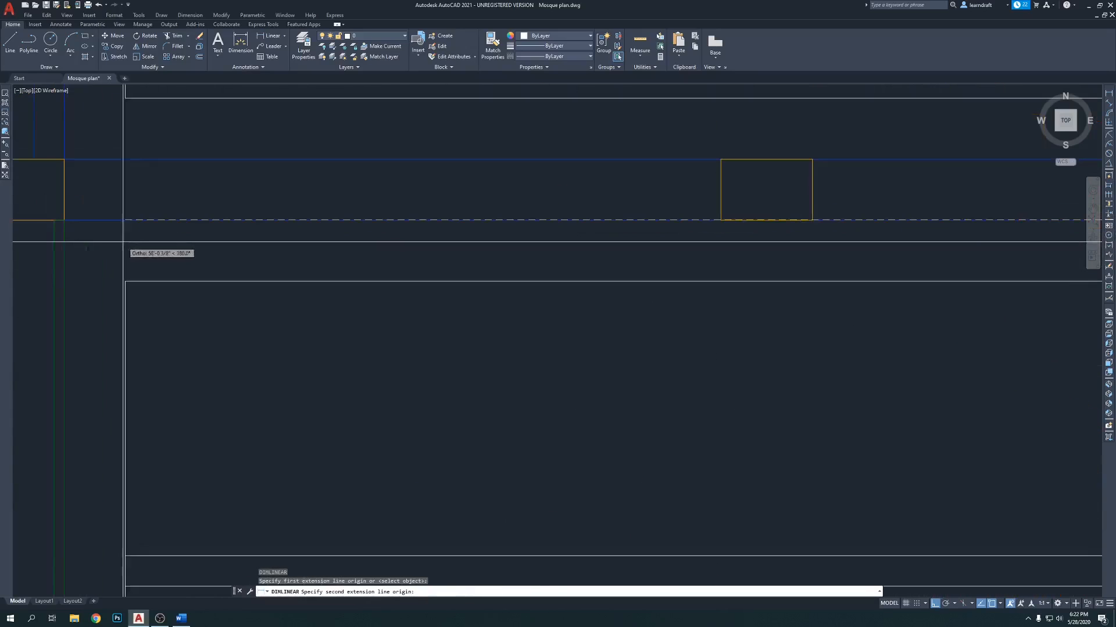
{"action": "left_click", "coordinate": [72, 221]}
{"action": "scroll", "coordinate": [72, 221], "scroll_direction": "down", "scroll_amount": 4}
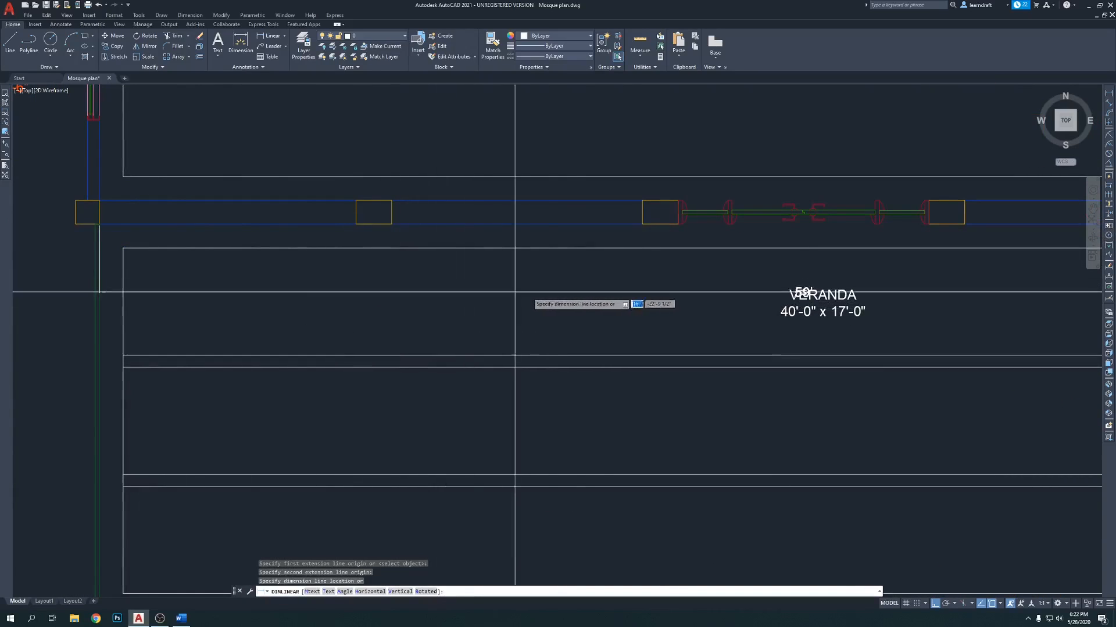
{"action": "left_click", "coordinate": [636, 249]}
Step: Change the width in the VERANDA label to 59'-0"
{"action": "scroll", "coordinate": [697, 256], "scroll_direction": "up", "scroll_amount": 3}
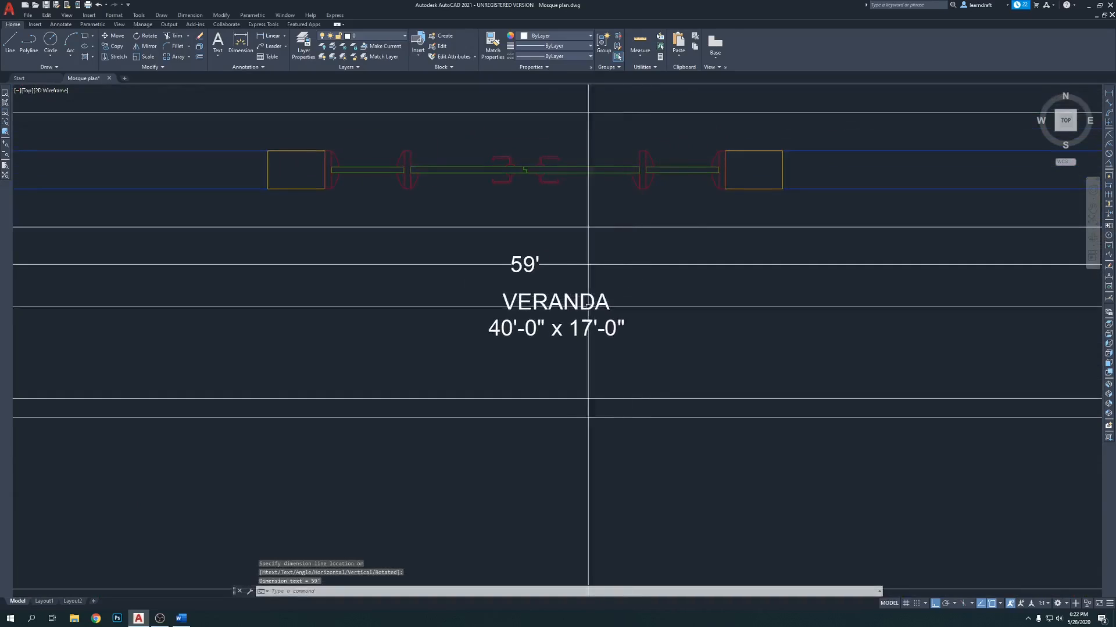
{"action": "double_click", "coordinate": [506, 327]}
{"action": "double_click", "coordinate": [504, 324]}
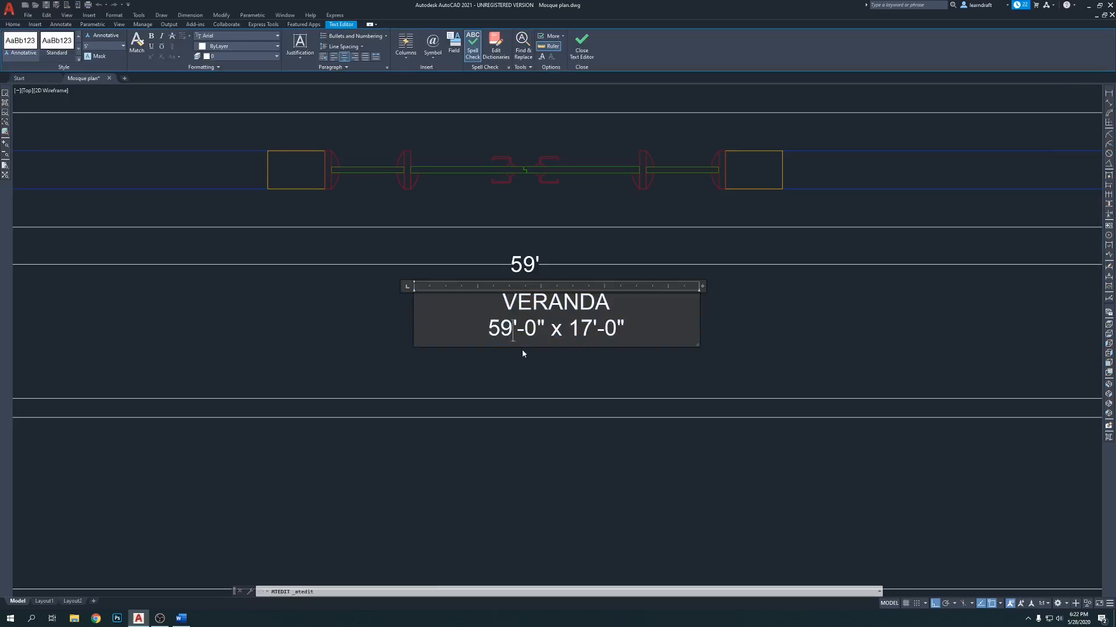
{"action": "key", "text": "Escape"}
Step: Delete the horizontal dimension placed above the VERANDA label
{"action": "scroll", "coordinate": [501, 308], "scroll_direction": "down", "scroll_amount": 1}
{"action": "middle_click_drag", "start_coordinate": [791, 276], "coordinate": [587, 219]}
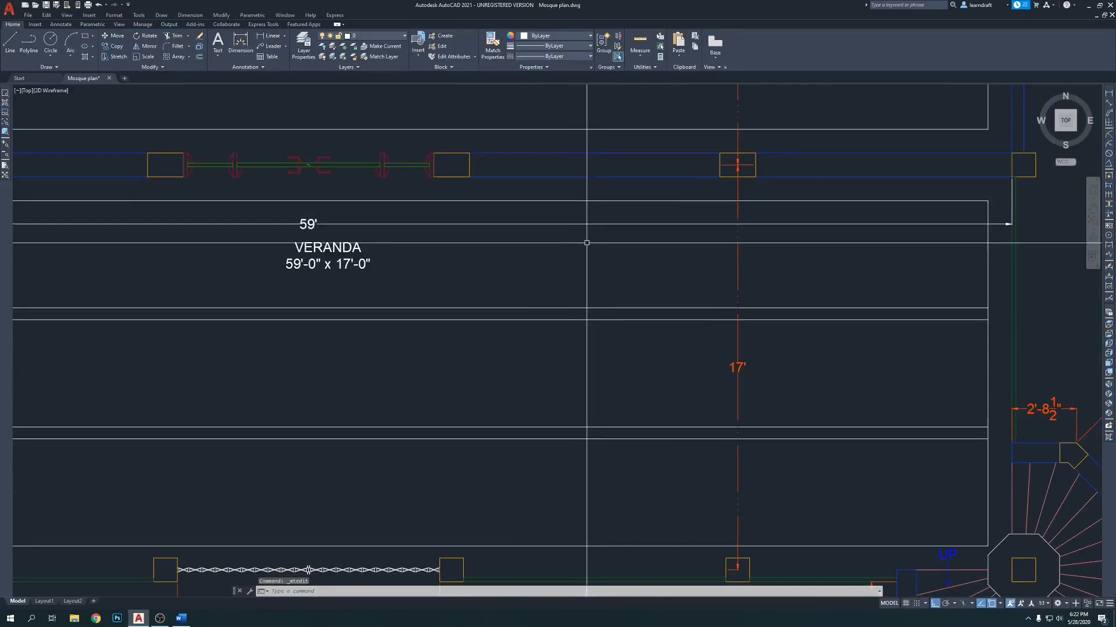
{"action": "left_click", "coordinate": [592, 235]}
{"action": "left_click", "coordinate": [553, 269]}
{"action": "key", "text": "Delete"}
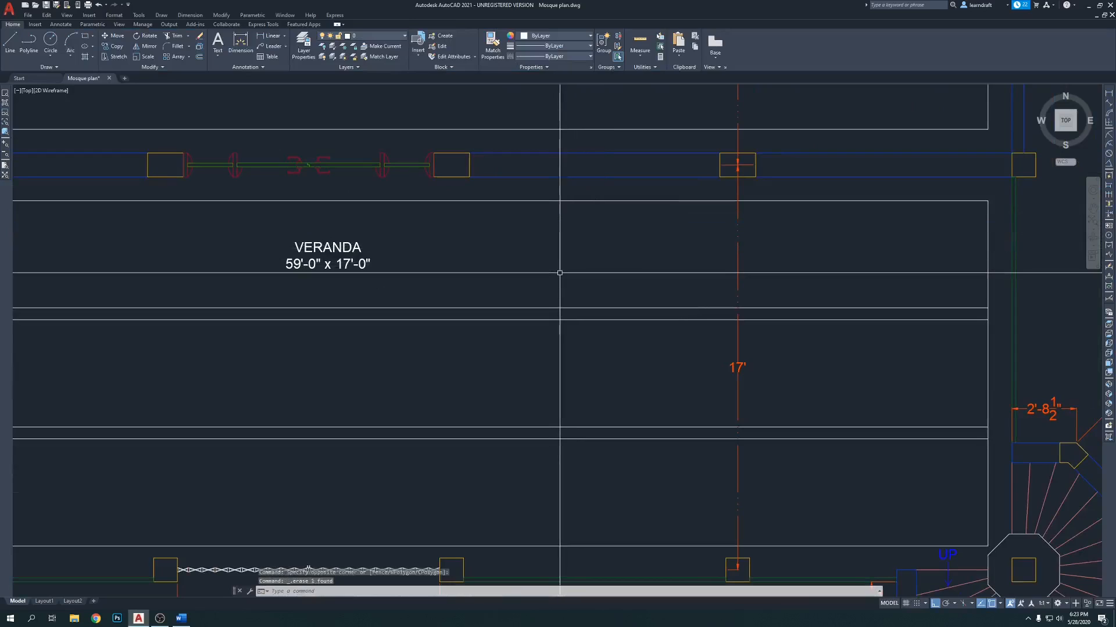
{"action": "scroll", "coordinate": [541, 251], "scroll_direction": "down", "scroll_amount": 3}
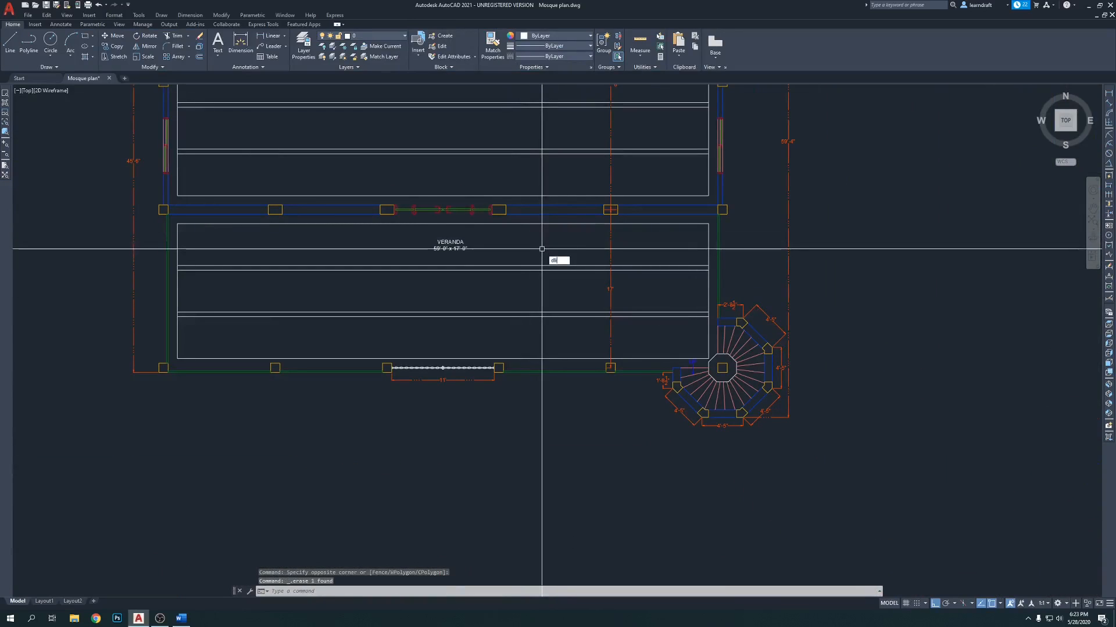
{"action": "type", "text": "dli"}
{"action": "key", "text": "Return"}
{"action": "scroll", "coordinate": [521, 230], "scroll_direction": "up", "scroll_amount": 4}
{"action": "left_click", "coordinate": [484, 191]}
{"action": "middle_click_drag", "start_coordinate": [529, 328], "coordinate": [522, 228]}
{"action": "scroll", "coordinate": [468, 456], "scroll_direction": "up", "scroll_amount": 5}
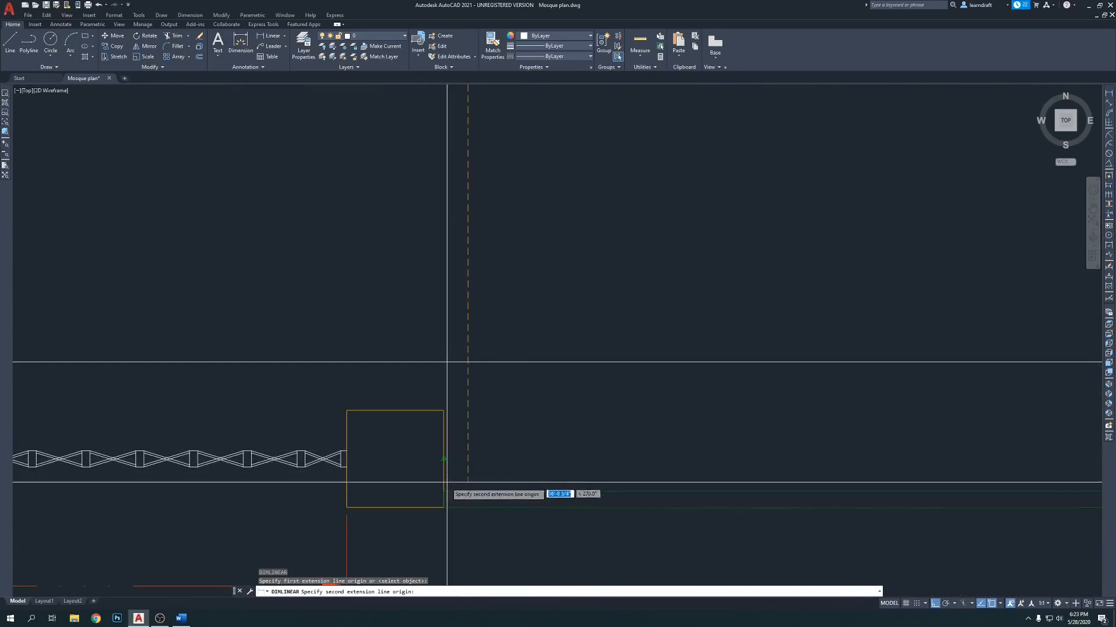
{"action": "scroll", "coordinate": [483, 447], "scroll_direction": "down", "scroll_amount": 4}
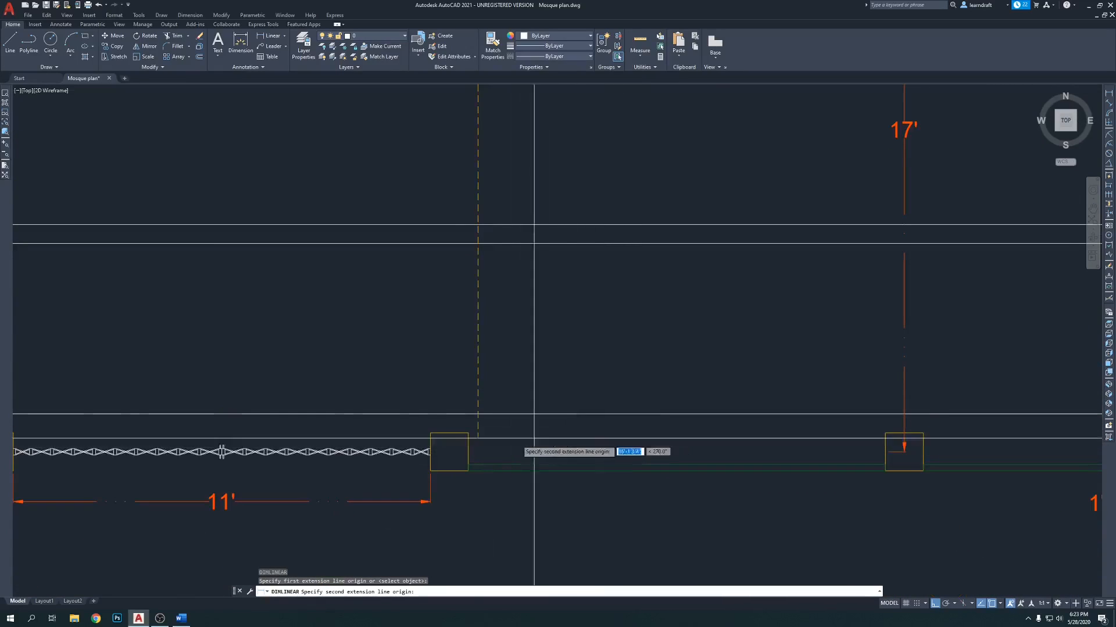
{"action": "scroll", "coordinate": [571, 450], "scroll_direction": "up", "scroll_amount": 5}
{"action": "left_click", "coordinate": [431, 461]}
{"action": "scroll", "coordinate": [498, 461], "scroll_direction": "down", "scroll_amount": 5}
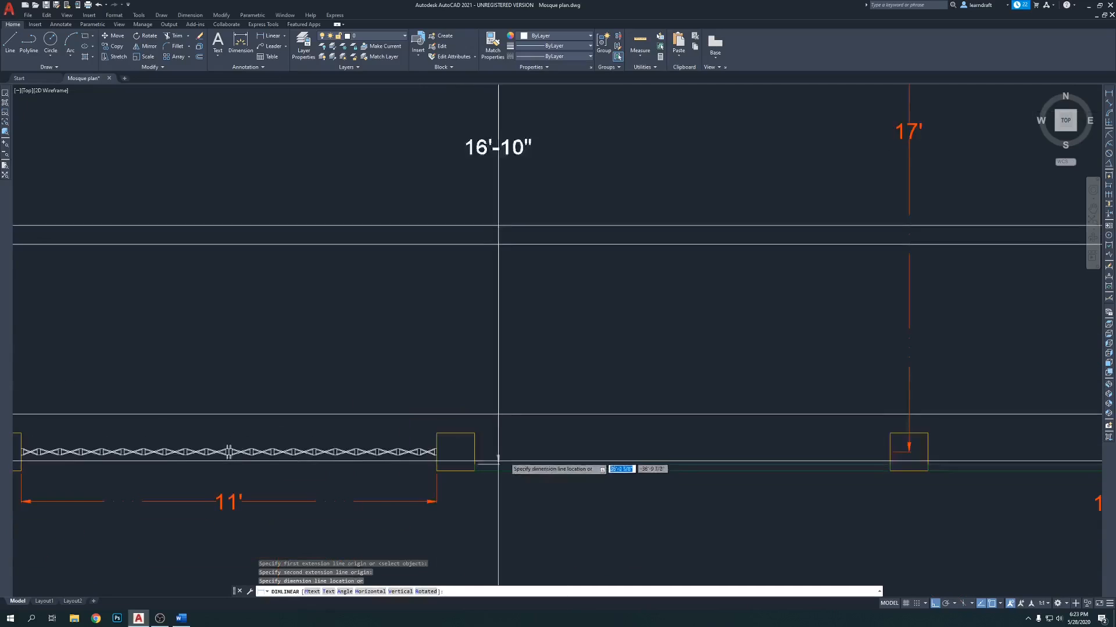
{"action": "scroll", "coordinate": [579, 385], "scroll_direction": "down", "scroll_amount": 2}
{"action": "key", "text": "Escape"}
{"action": "mouse_move", "coordinate": [520, 263]}
{"action": "middle_mouse_down"}
{"action": "mouse_move", "coordinate": [583, 403]}
{"action": "mouse_move", "coordinate": [573, 241]}
{"action": "middle_mouse_up"}
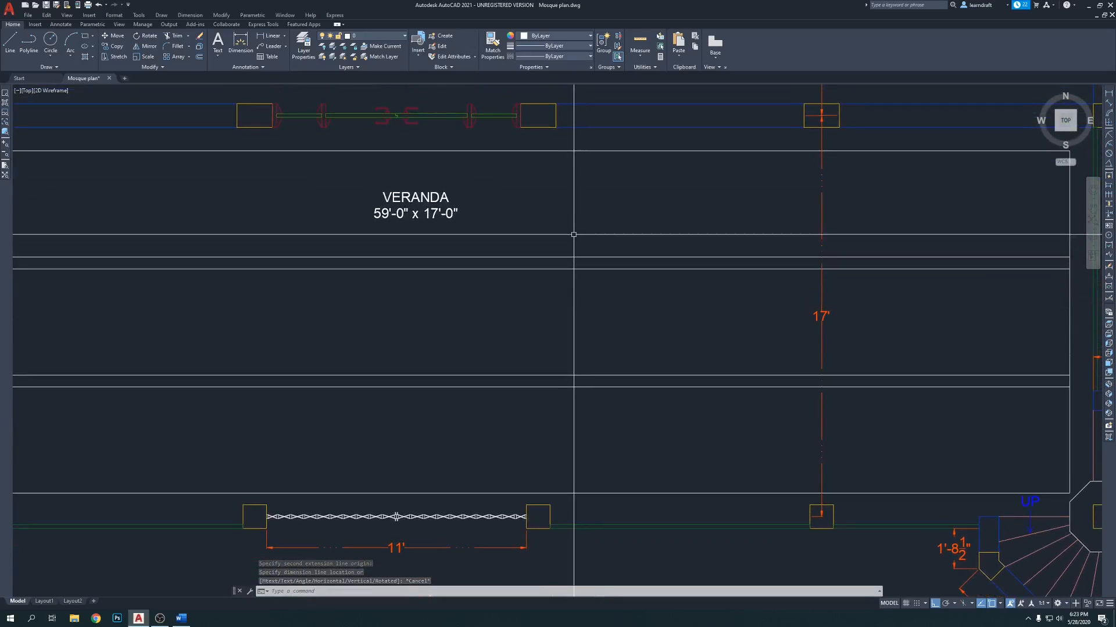
Step: Measure the veranda's clear depth from the interior wall column beside the doorway to the south column, without placing a dimension
{"action": "right_click", "coordinate": [574, 234]}
{"action": "left_click", "coordinate": [604, 247]}
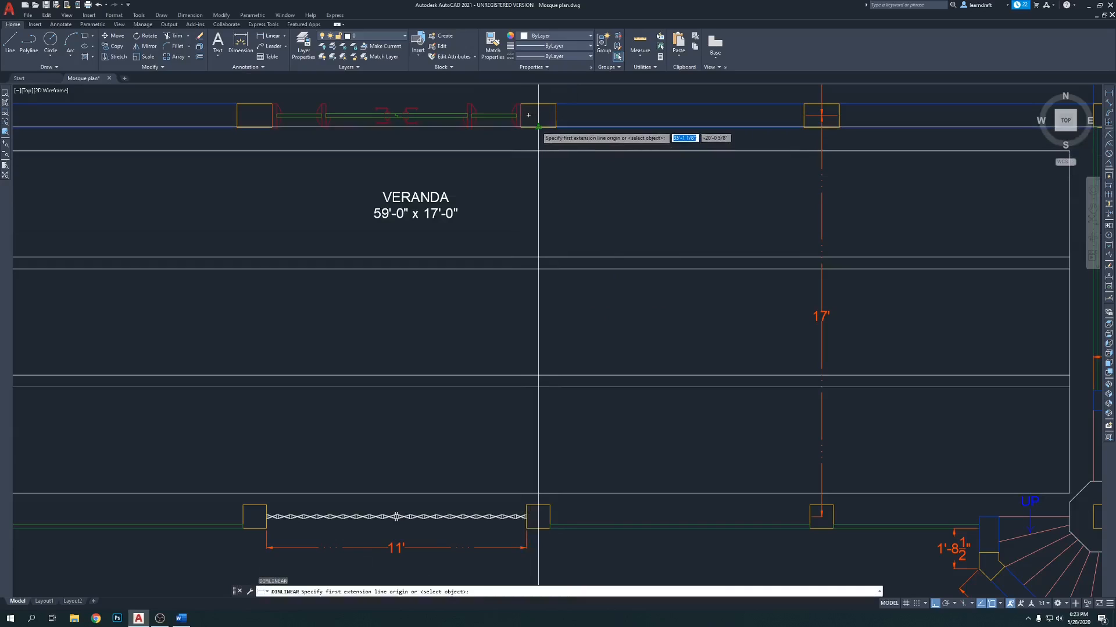
{"action": "left_click", "coordinate": [539, 127]}
{"action": "left_click", "coordinate": [538, 505]}
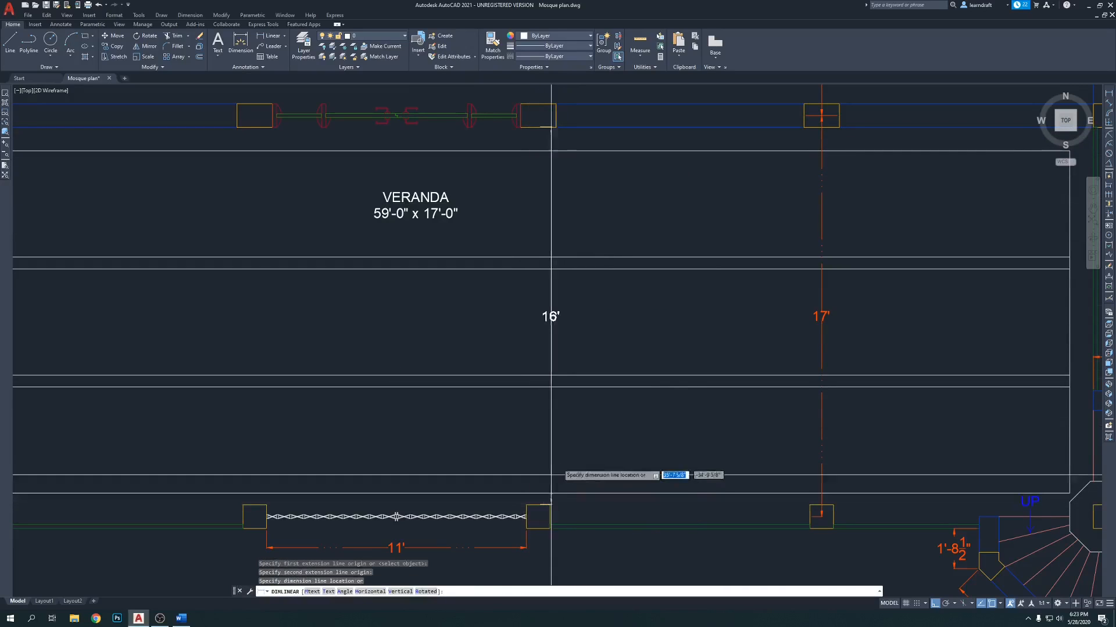
{"action": "key", "text": "Escape"}
Step: Change the depth in the VERANDA label to 16'-0"
{"action": "scroll", "coordinate": [427, 189], "scroll_direction": "up", "scroll_amount": 5}
{"action": "left_click", "coordinate": [426, 192]}
{"action": "left_click", "coordinate": [425, 206]}
{"action": "double_click", "coordinate": [426, 203]}
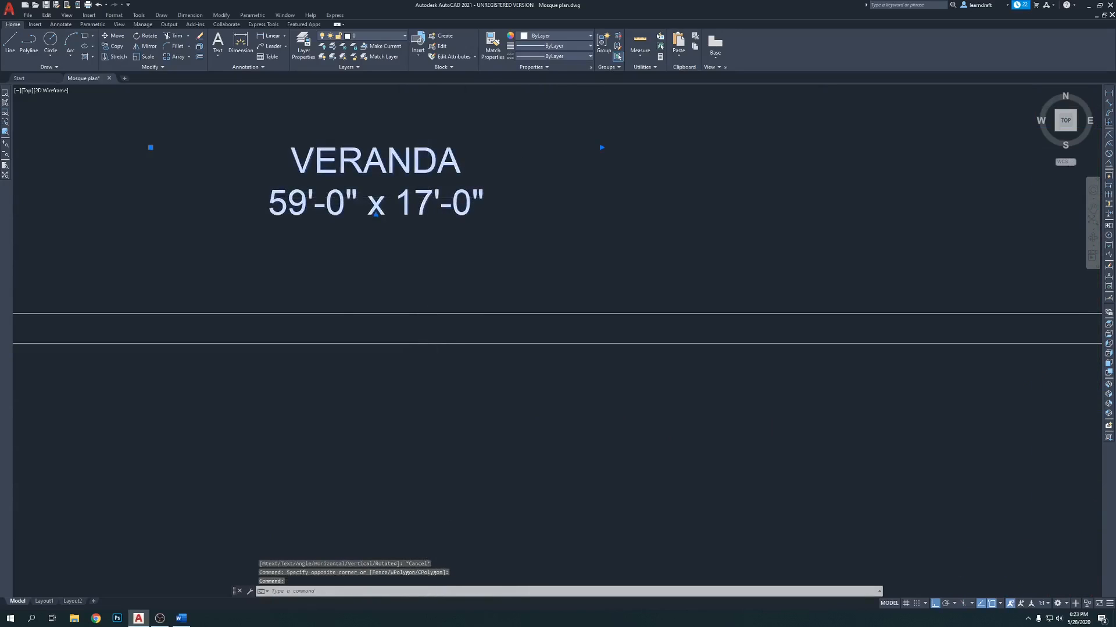
{"action": "type", "text": "6"}
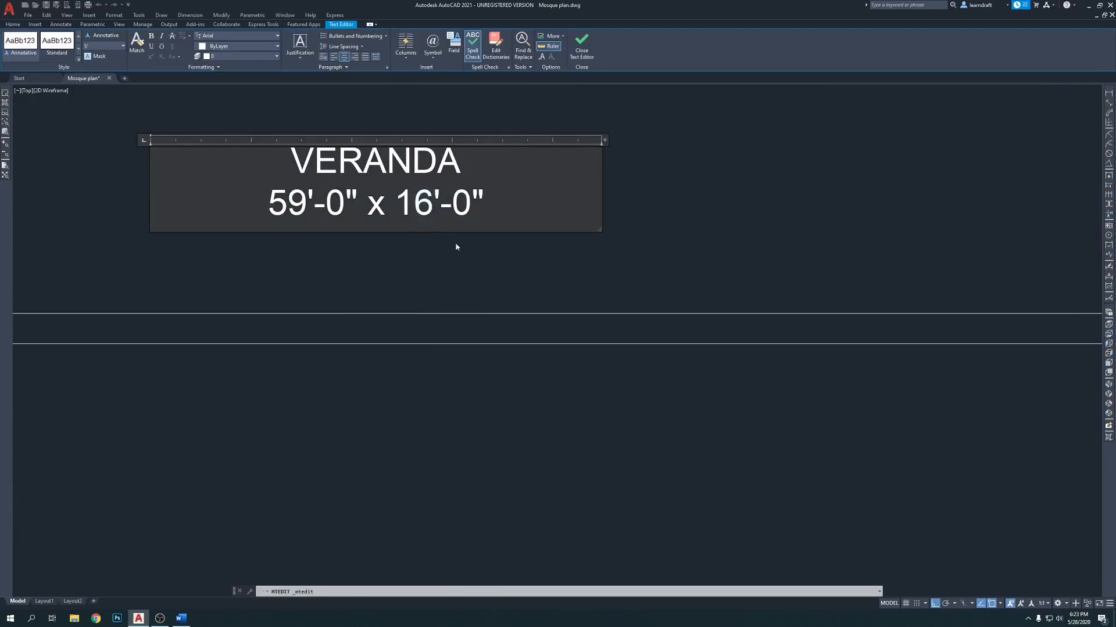
{"action": "left_click", "coordinate": [451, 239]}
{"action": "scroll", "coordinate": [531, 287], "scroll_direction": "down", "scroll_amount": 2}
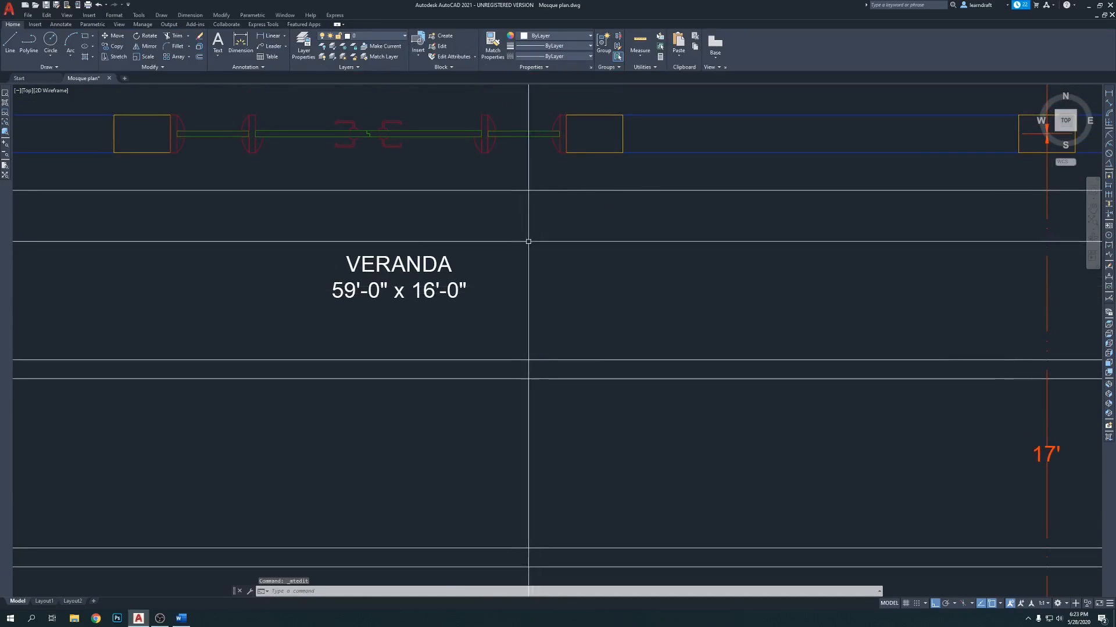
Step: Copy the VERANDA label straight up into the northern part of the main prayer hall
{"action": "scroll", "coordinate": [612, 268], "scroll_direction": "down", "scroll_amount": 2}
{"action": "middle_click_drag", "start_coordinate": [613, 259], "coordinate": [538, 324]}
{"action": "left_click", "coordinate": [439, 346]}
{"action": "scroll", "coordinate": [889, 361], "scroll_direction": "down", "scroll_amount": 5}
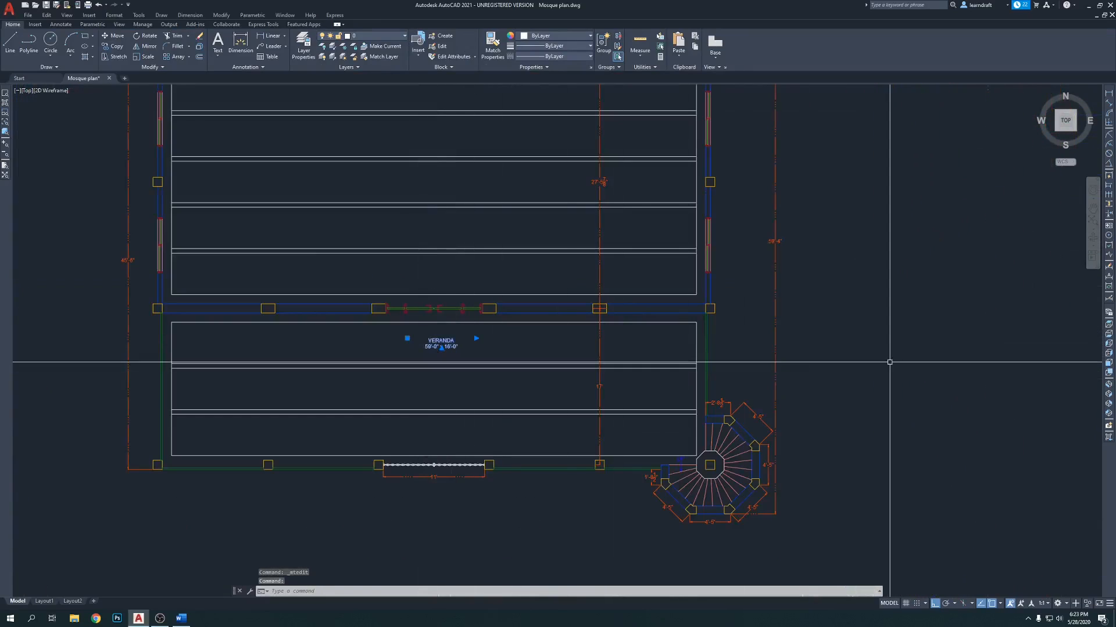
{"action": "type", "text": "co"}
{"action": "key", "text": "Return"}
{"action": "left_click", "coordinate": [792, 442]}
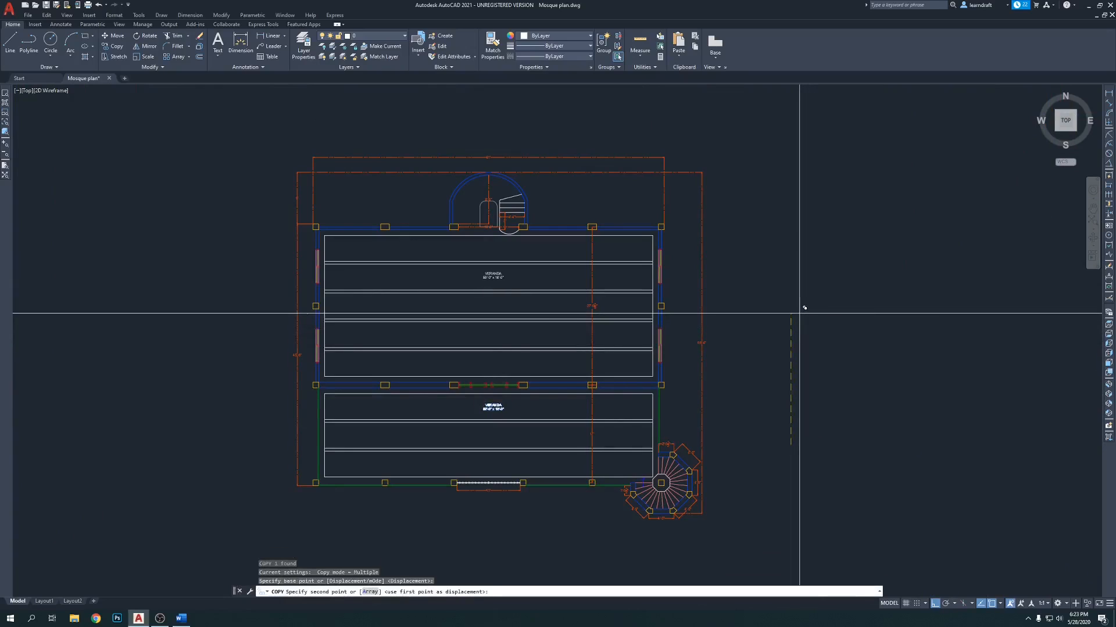
{"action": "key", "text": "Escape"}
Step: Change the title of the copied label in the main hall to MAIN MOSQUE, with all its text in uppercase
{"action": "scroll", "coordinate": [499, 260], "scroll_direction": "up", "scroll_amount": 6}
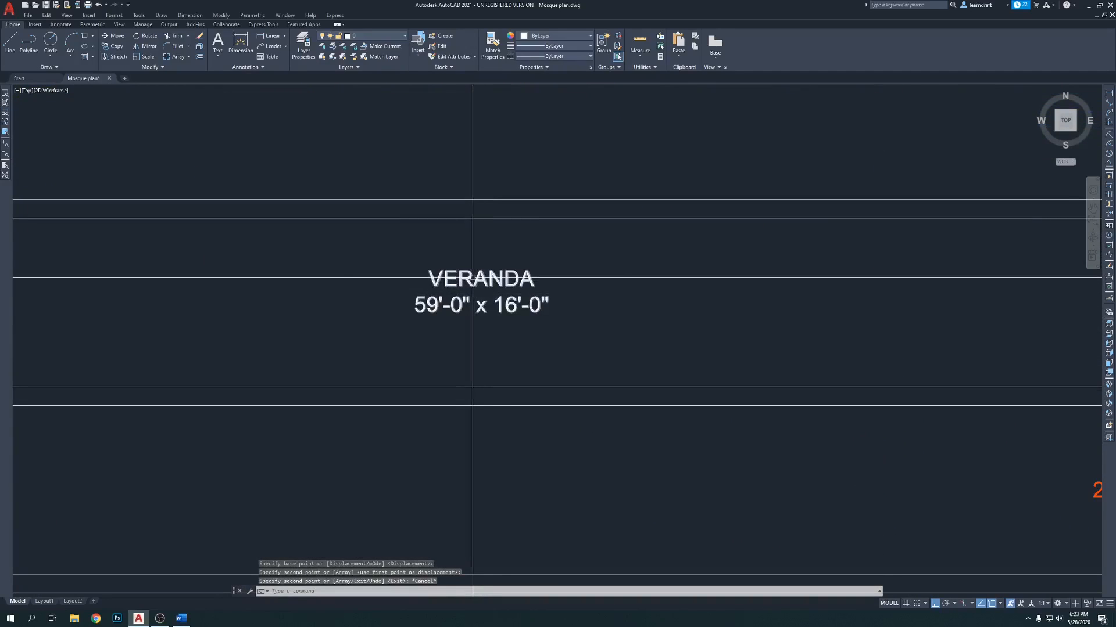
{"action": "double_click", "coordinate": [472, 278]}
{"action": "left_click_drag", "start_coordinate": [534, 281], "coordinate": [503, 280]}
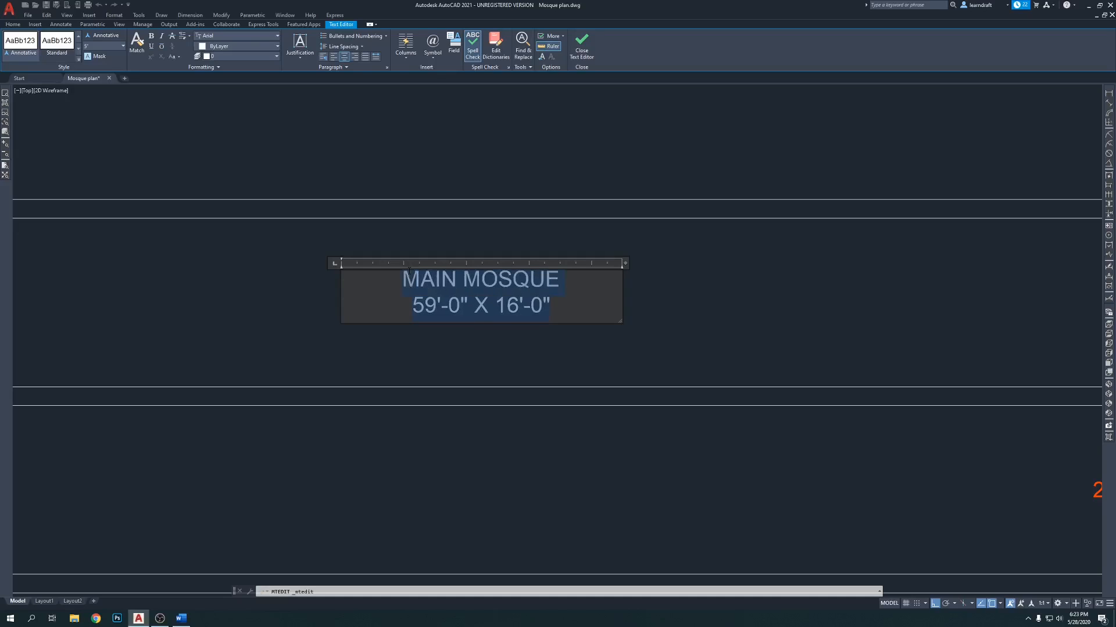
{"action": "left_click", "coordinate": [727, 319]}
{"action": "scroll", "coordinate": [727, 302], "scroll_direction": "down", "scroll_amount": 6}
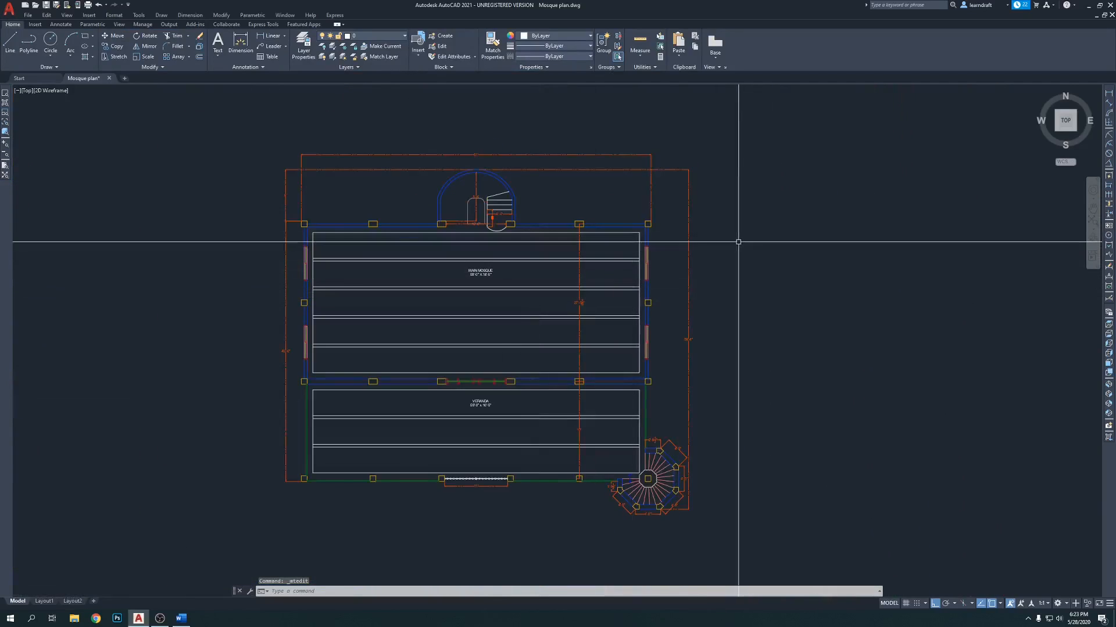
Step: Dimension the vertical gap between the north column's inner face and the first prayer-row line in the main hall's eastern part
{"action": "middle_click_drag", "start_coordinate": [749, 202], "coordinate": [722, 201]}
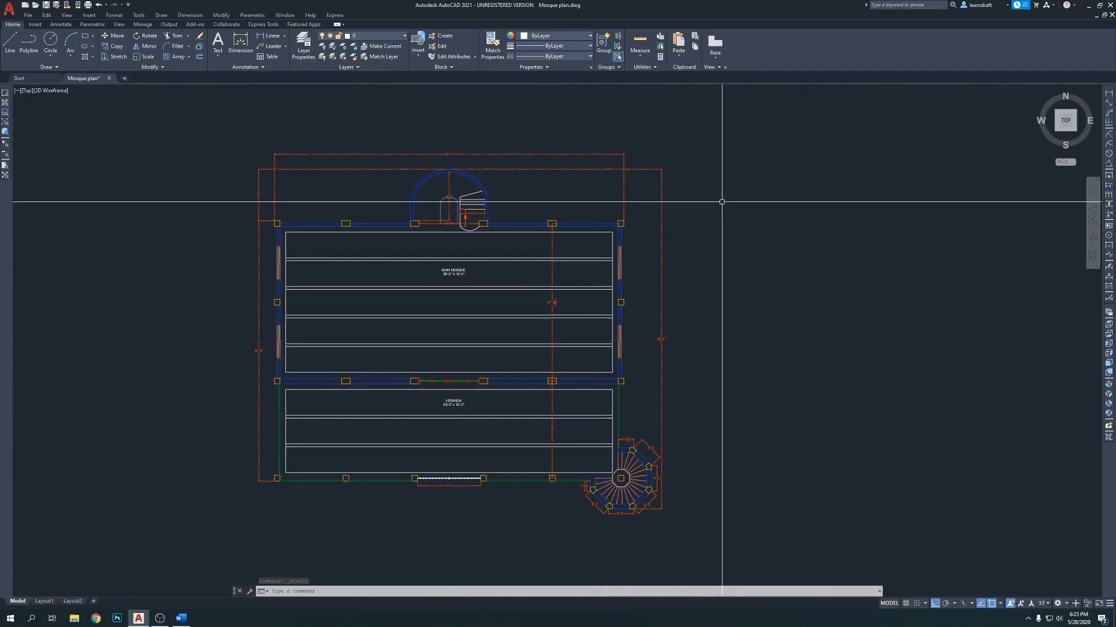
{"action": "scroll", "coordinate": [607, 270], "scroll_direction": "up", "scroll_amount": 4}
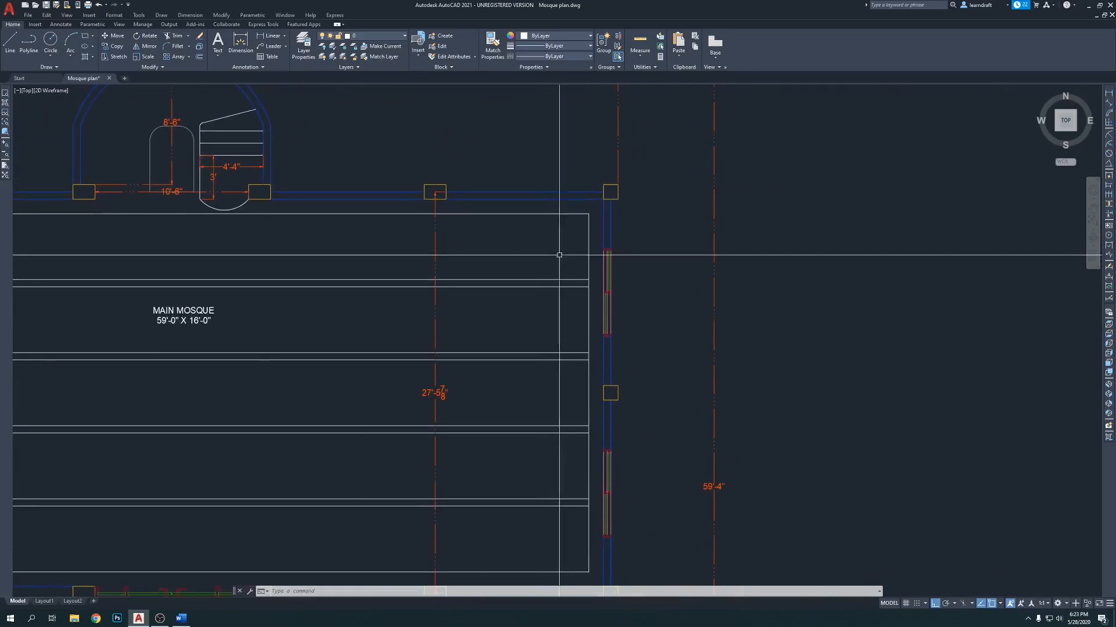
{"action": "scroll", "coordinate": [554, 258], "scroll_direction": "up", "scroll_amount": 2}
{"action": "scroll", "coordinate": [555, 253], "scroll_direction": "down", "scroll_amount": 3}
{"action": "middle_click_drag", "start_coordinate": [546, 251], "coordinate": [554, 253]}
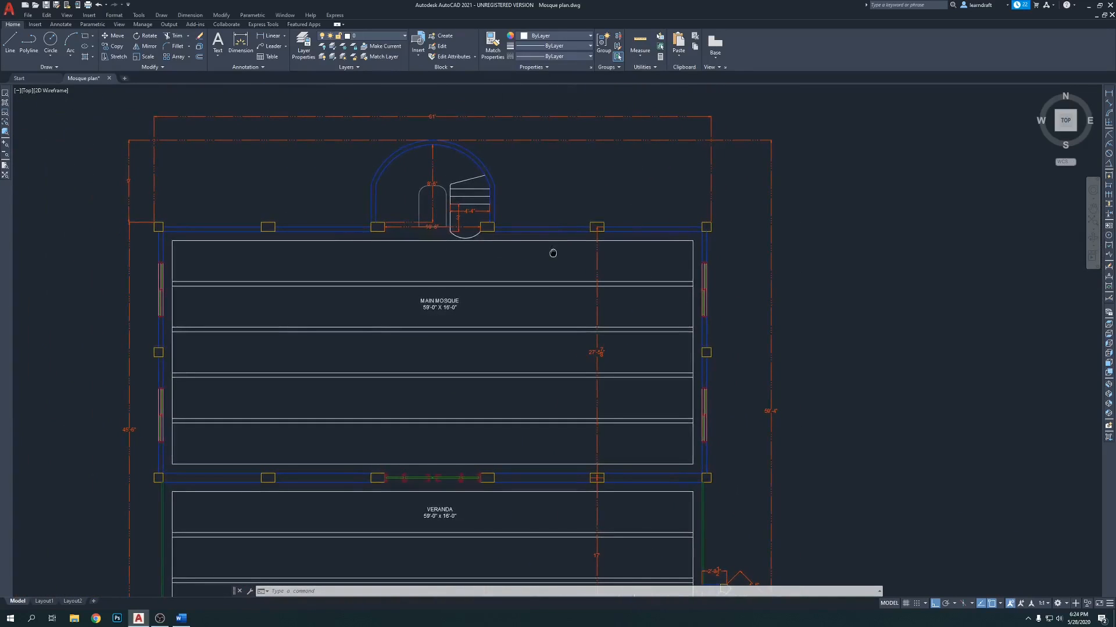
{"action": "scroll", "coordinate": [518, 264], "scroll_direction": "up", "scroll_amount": 2}
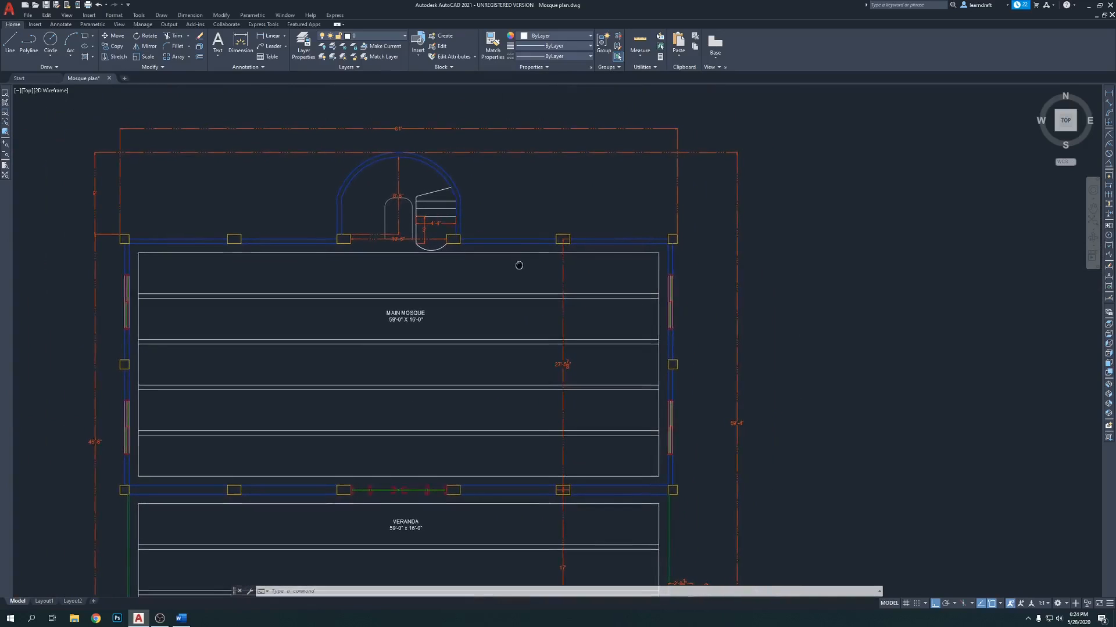
{"action": "mouse_move", "coordinate": [511, 279]}
{"action": "middle_mouse_down"}
{"action": "mouse_move", "coordinate": [626, 269]}
{"action": "mouse_move", "coordinate": [309, 238]}
{"action": "mouse_move", "coordinate": [324, 194]}
{"action": "middle_mouse_up"}
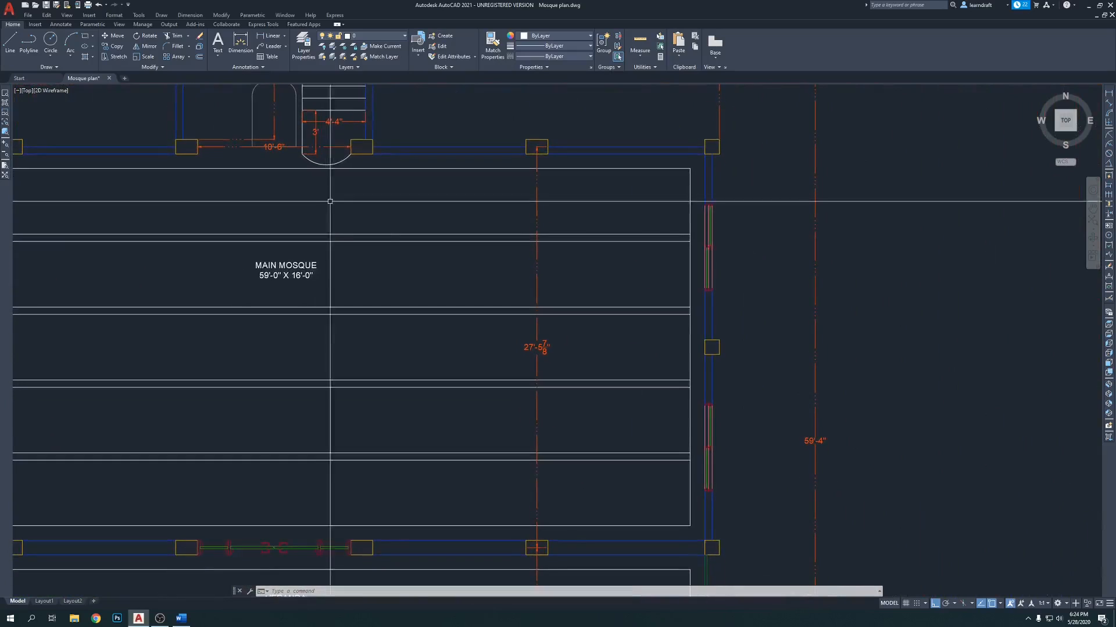
{"action": "scroll", "coordinate": [528, 155], "scroll_direction": "up", "scroll_amount": 2}
{"action": "scroll", "coordinate": [525, 196], "scroll_direction": "up", "scroll_amount": 4}
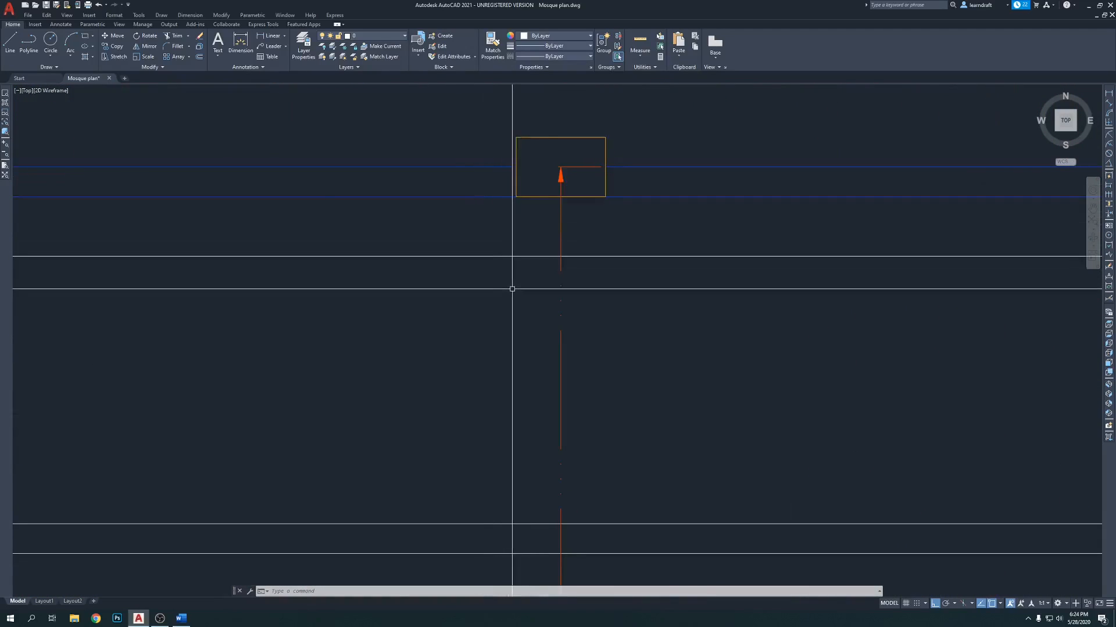
{"action": "key", "text": "Return"}
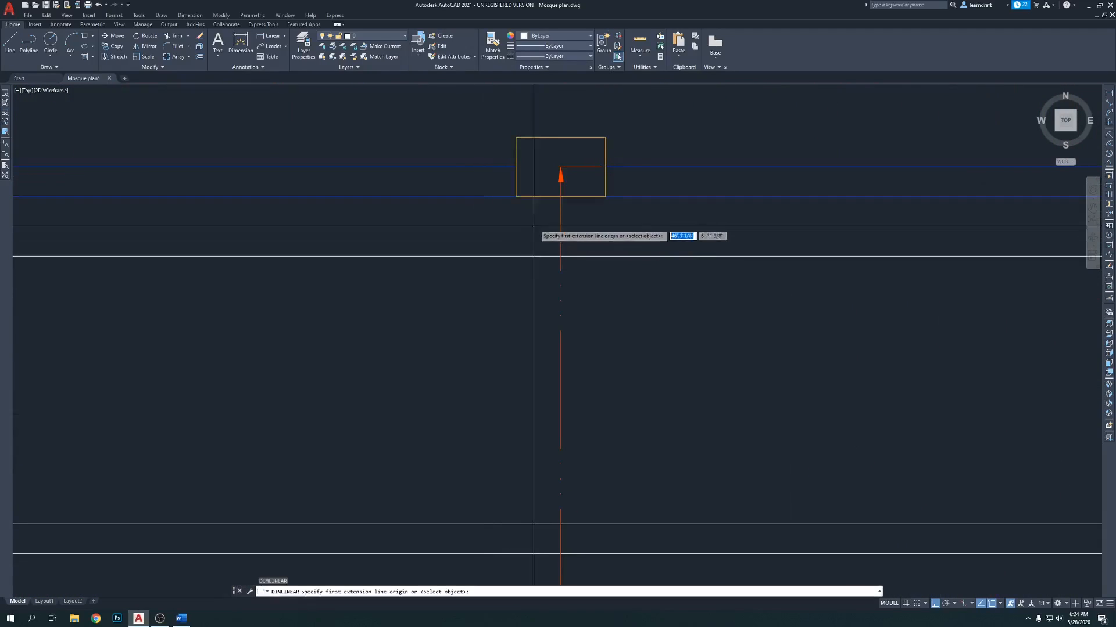
{"action": "left_click", "coordinate": [515, 197]}
{"action": "left_click", "coordinate": [560, 256]}
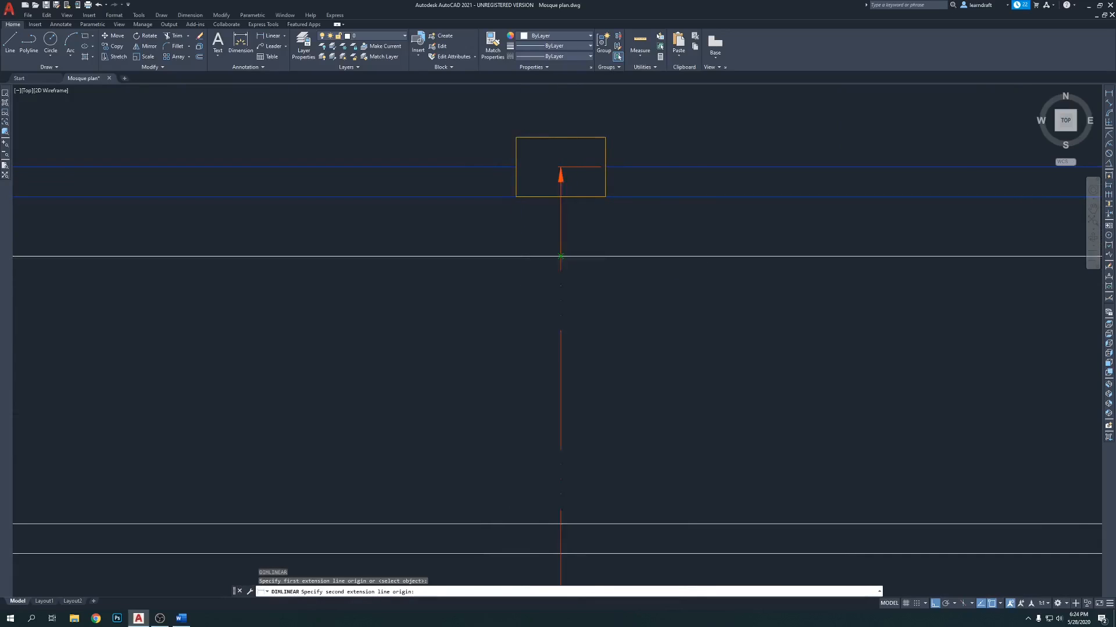
{"action": "left_click", "coordinate": [493, 225]}
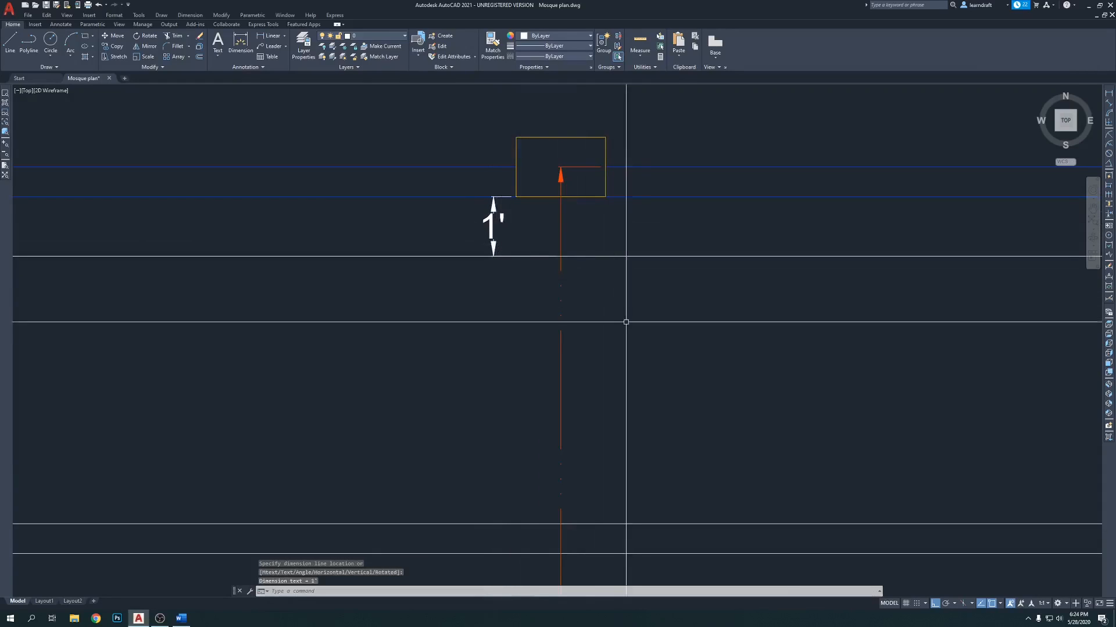
Step: Match the new wall-gap dimension's properties to the main hall's long orange vertical dimension
{"action": "key", "text": "Return"}
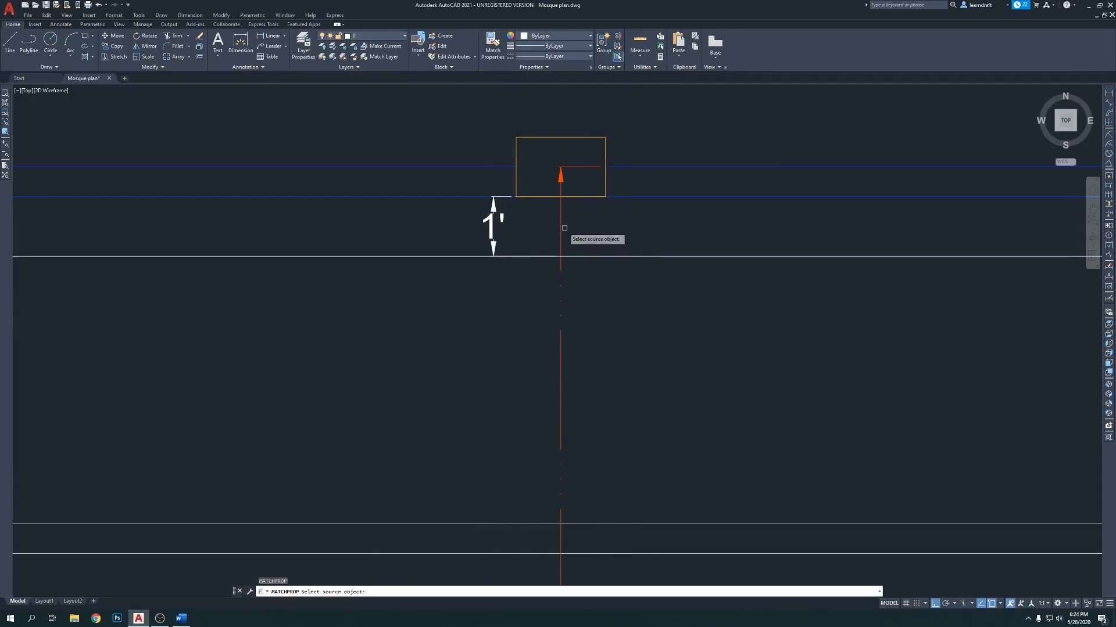
{"action": "left_click", "coordinate": [561, 226]}
{"action": "left_click", "coordinate": [547, 222]}
{"action": "left_click", "coordinate": [454, 252]}
{"action": "key", "text": "Return"}
{"action": "middle_click_drag", "start_coordinate": [584, 313], "coordinate": [582, 284]}
{"action": "scroll", "coordinate": [582, 285], "scroll_direction": "down", "scroll_amount": 2}
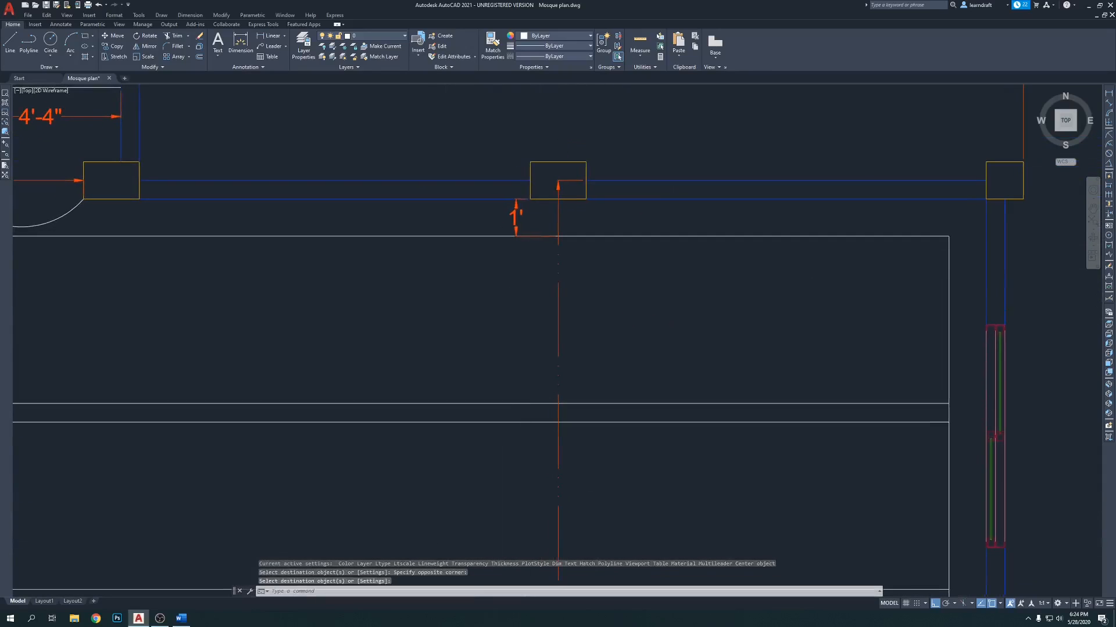
{"action": "key", "text": "Escape"}
{"action": "right_click", "coordinate": [499, 290]}
{"action": "key", "text": "Escape"}
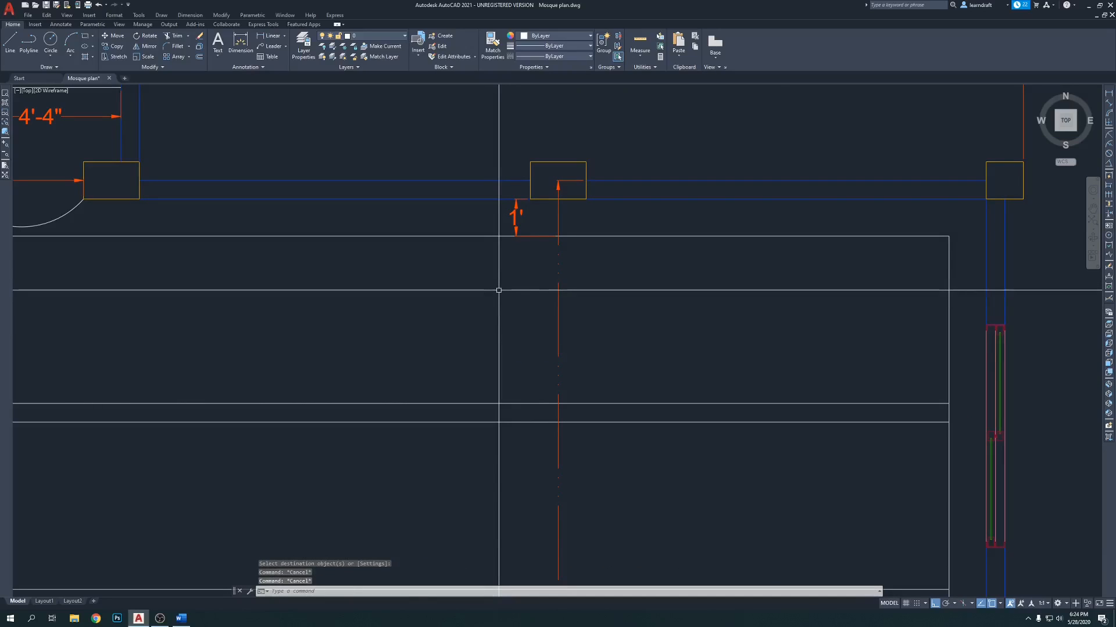
Step: Dimension the depth of the northernmost prayer row, aligning the dimension line with the wall-gap dimension above it
{"action": "type", "text": "li"}
{"action": "key", "text": "Return"}
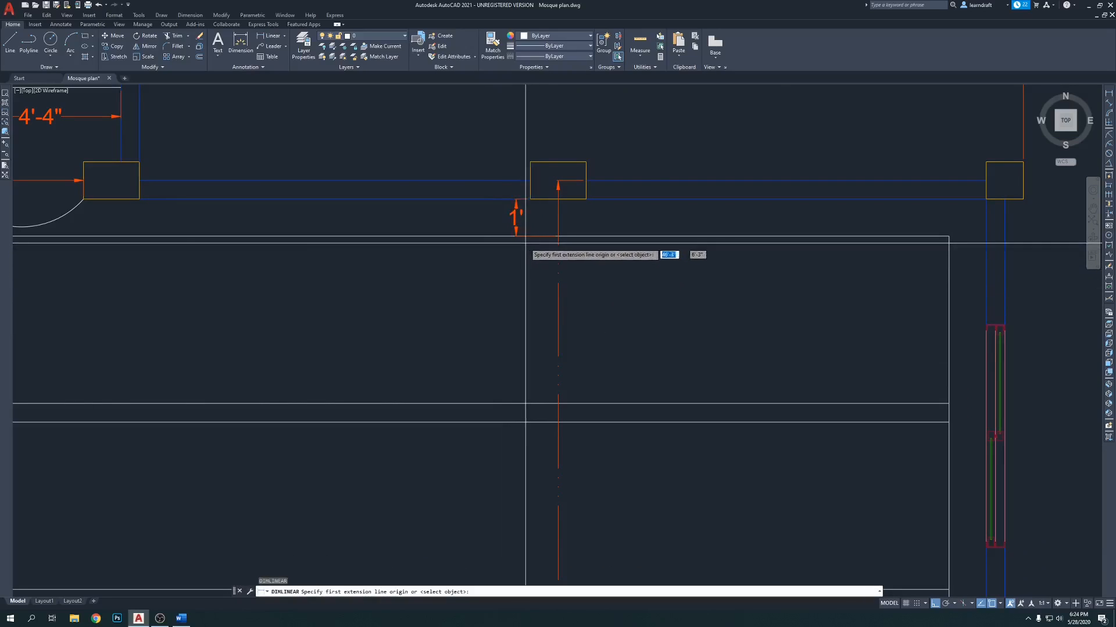
{"action": "left_click", "coordinate": [516, 235]}
{"action": "middle_click_drag", "start_coordinate": [527, 328], "coordinate": [528, 284]}
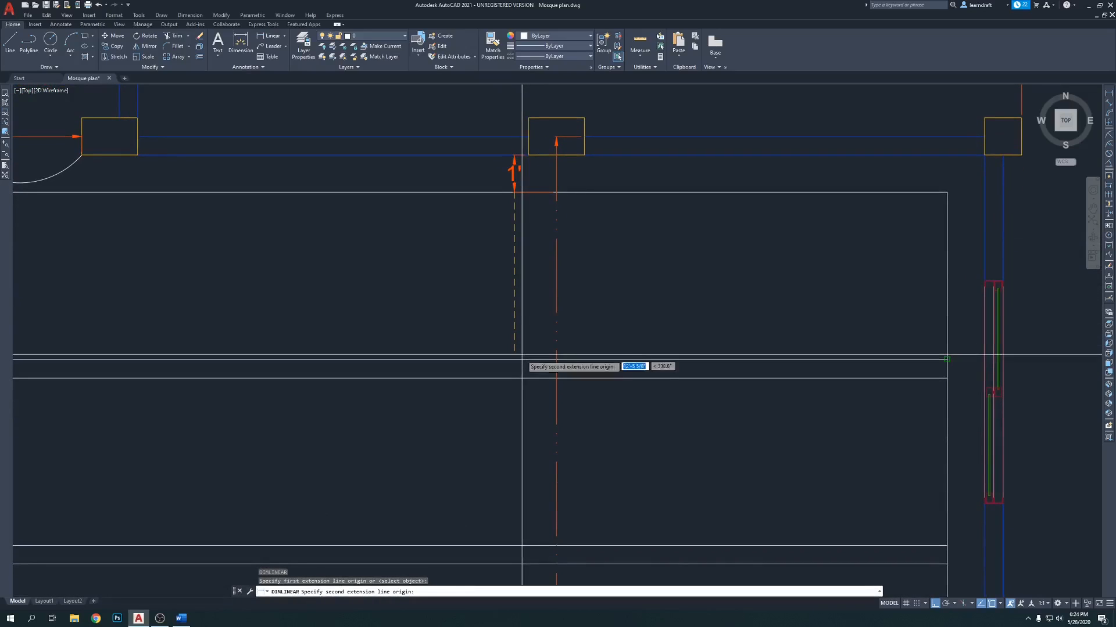
{"action": "left_click", "coordinate": [556, 360]}
{"action": "scroll", "coordinate": [511, 200], "scroll_direction": "up", "scroll_amount": 6}
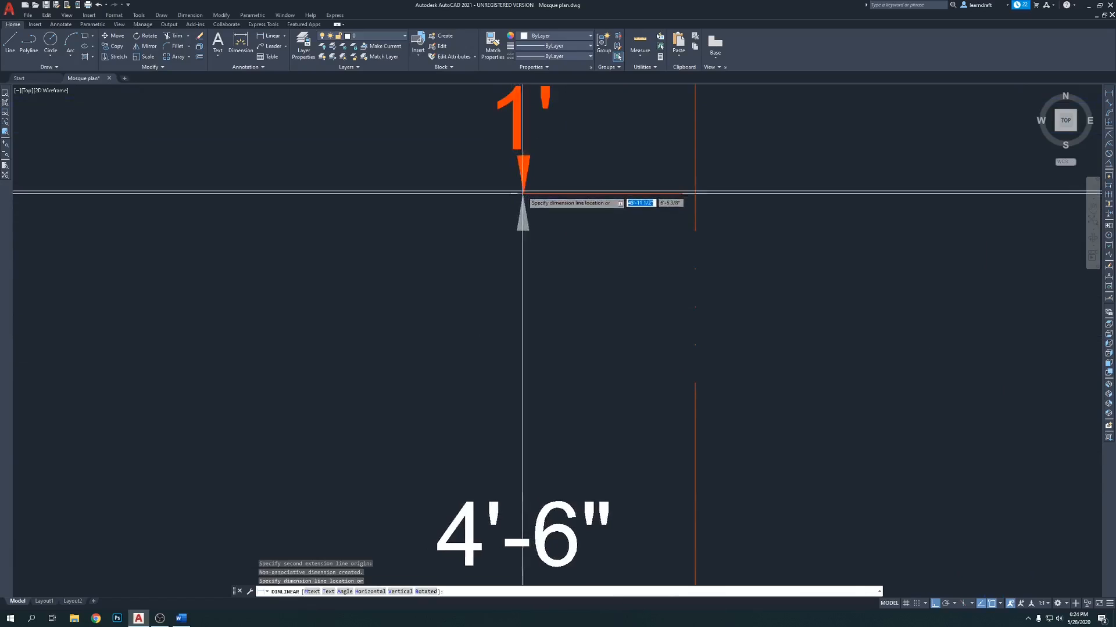
{"action": "left_click", "coordinate": [513, 193]}
{"action": "scroll", "coordinate": [501, 196], "scroll_direction": "down", "scroll_amount": 3}
{"action": "middle_click_drag", "start_coordinate": [532, 219], "coordinate": [533, 237]}
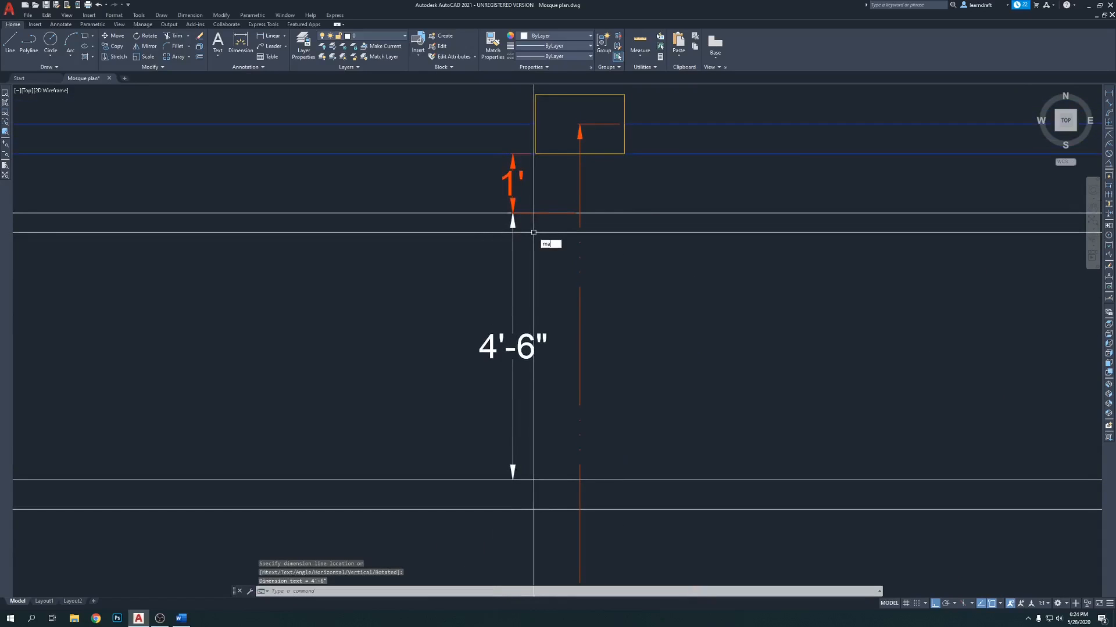
Step: Match the prayer-row depth dimension's properties to the existing orange dimensions
{"action": "key", "text": "Return"}
{"action": "left_click", "coordinate": [485, 274]}
{"action": "left_click", "coordinate": [540, 234]}
{"action": "left_click", "coordinate": [540, 233]}
{"action": "left_click", "coordinate": [469, 263]}
{"action": "key", "text": "Return"}
{"action": "middle_click_drag", "start_coordinate": [506, 313], "coordinate": [507, 238]}
{"action": "scroll", "coordinate": [510, 261], "scroll_direction": "down", "scroll_amount": 4}
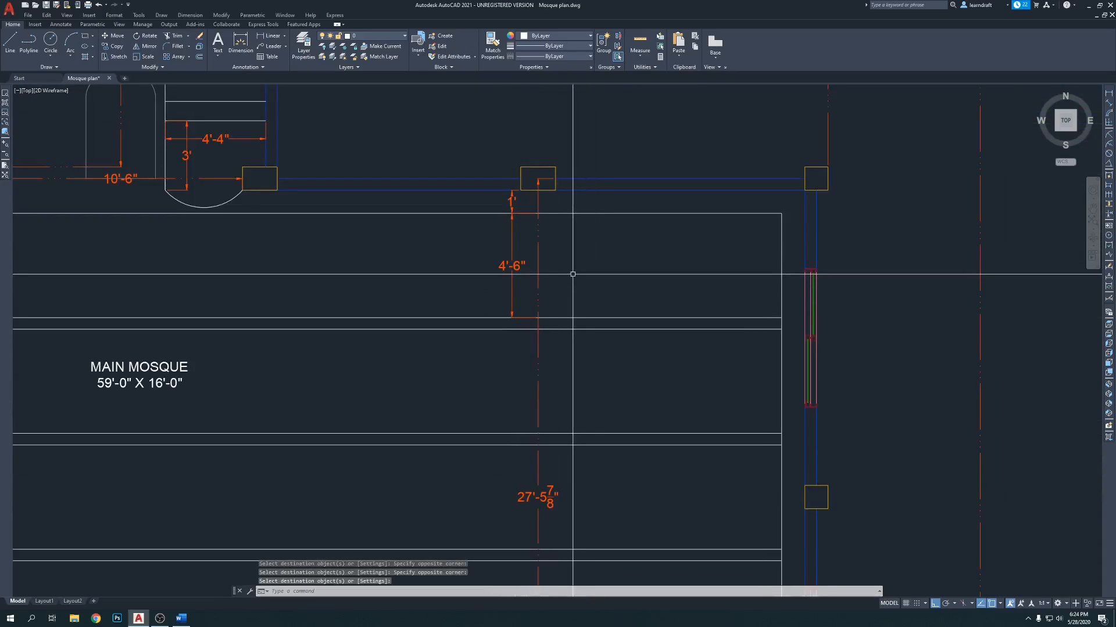
Step: Dimension the narrow strip between the first and second prayer rows, in line with the row-depth dimension
{"action": "key", "text": "Return"}
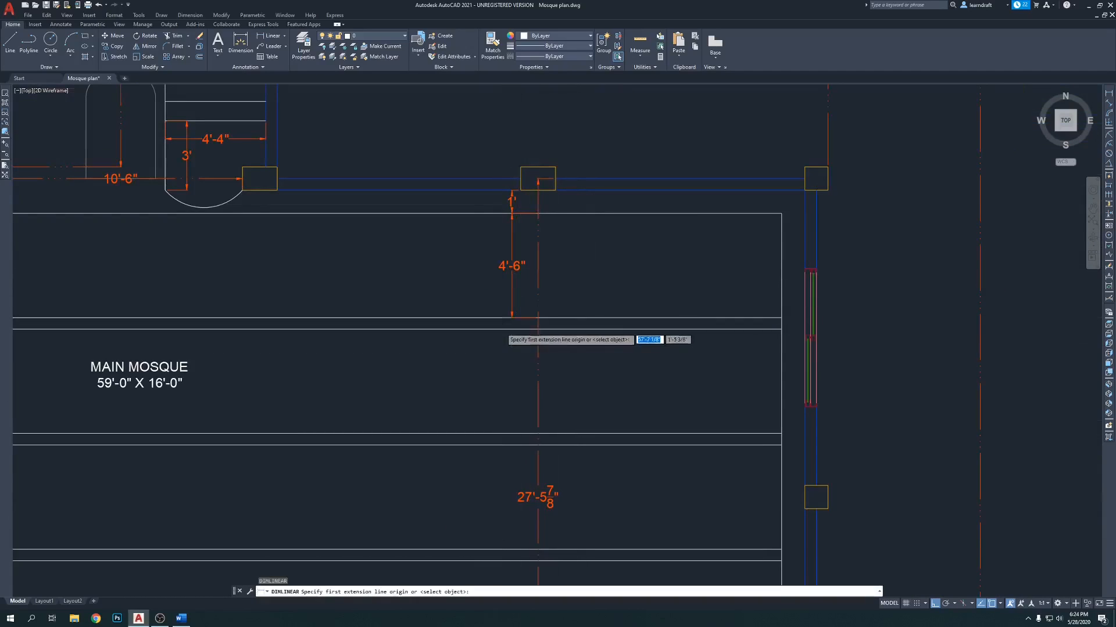
{"action": "scroll", "coordinate": [503, 327], "scroll_direction": "up", "scroll_amount": 6}
{"action": "left_click", "coordinate": [646, 283]}
{"action": "left_click", "coordinate": [646, 331]}
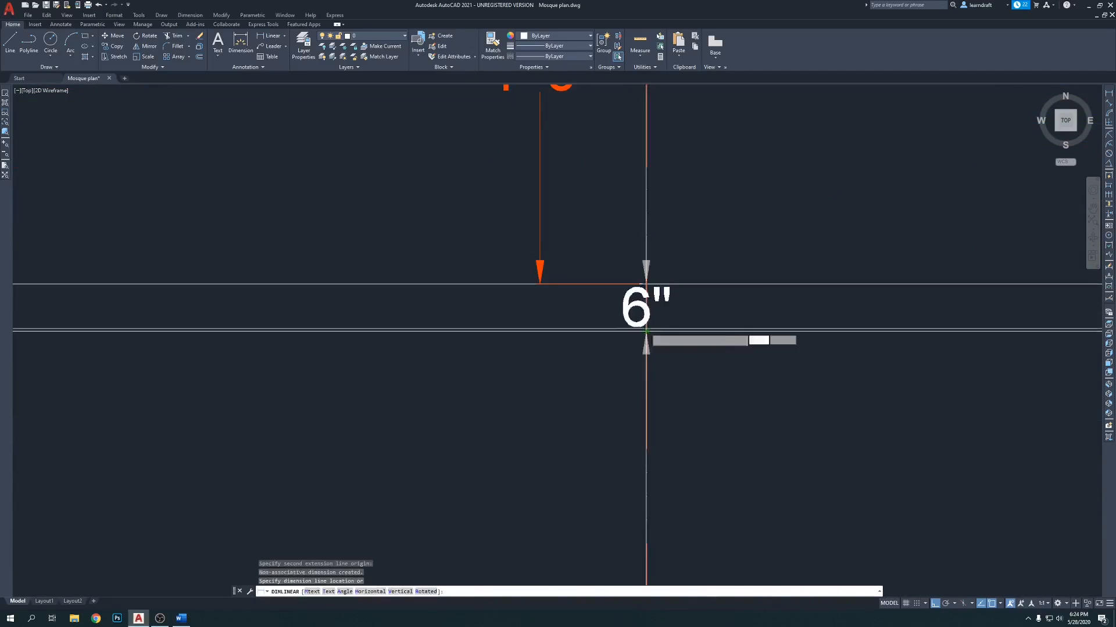
{"action": "left_click", "coordinate": [540, 307]}
{"action": "middle_click_drag", "start_coordinate": [585, 260], "coordinate": [581, 282]}
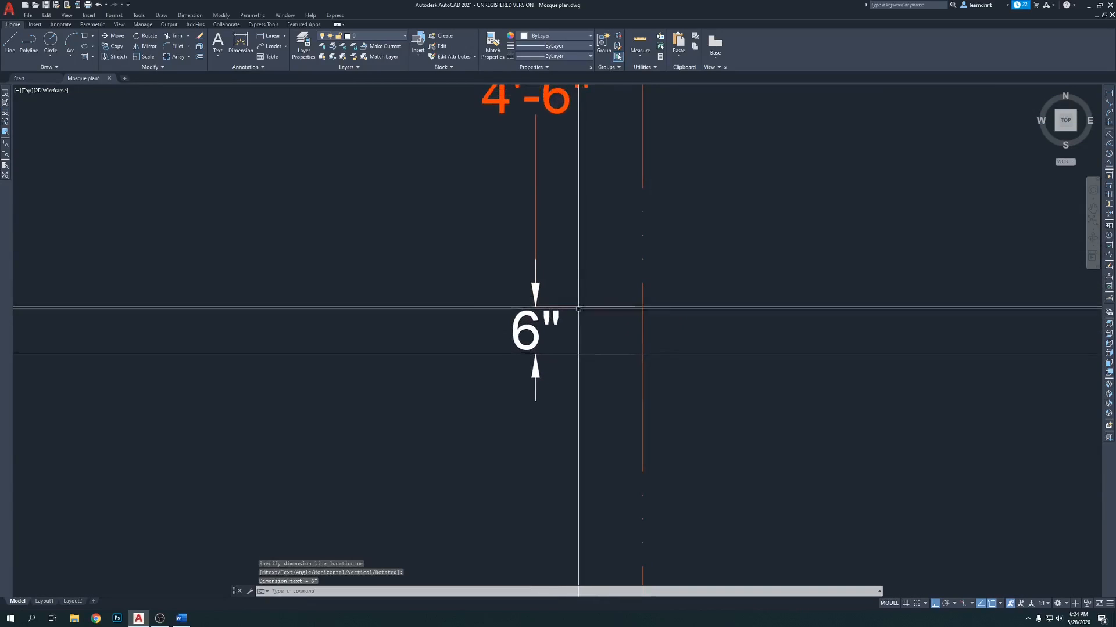
Step: Match the narrow strip dimension's properties to the orange row-depth dimension above it
{"action": "type", "text": "ma"}
{"action": "key", "text": "Return"}
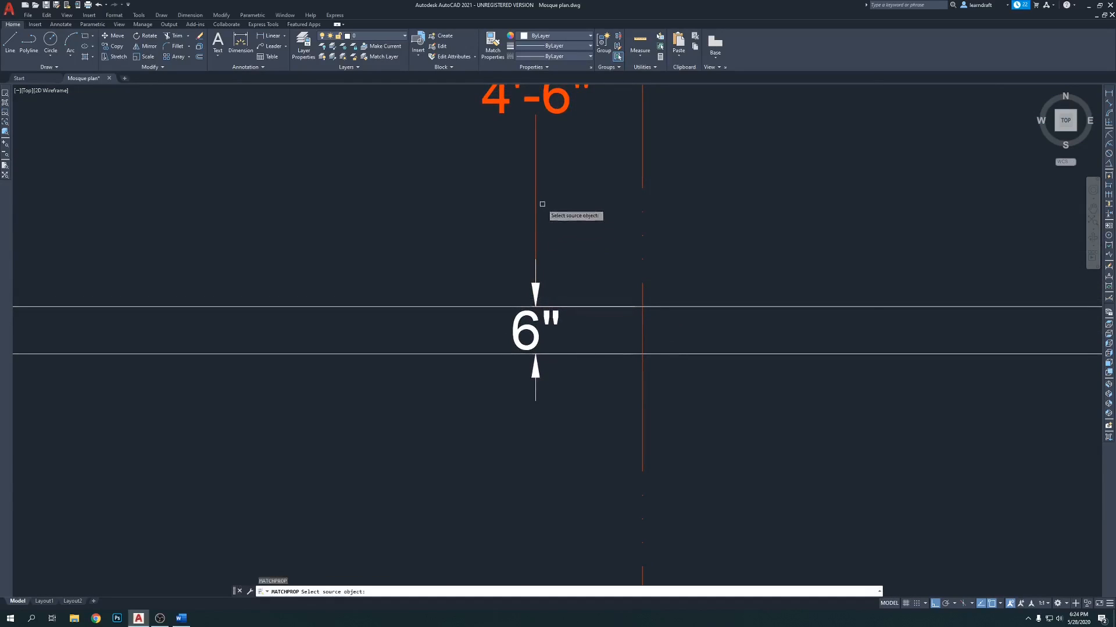
{"action": "left_click", "coordinate": [535, 197]}
{"action": "left_click", "coordinate": [535, 307]}
{"action": "key", "text": "Return"}
{"action": "scroll", "coordinate": [538, 302], "scroll_direction": "down", "scroll_amount": 5}
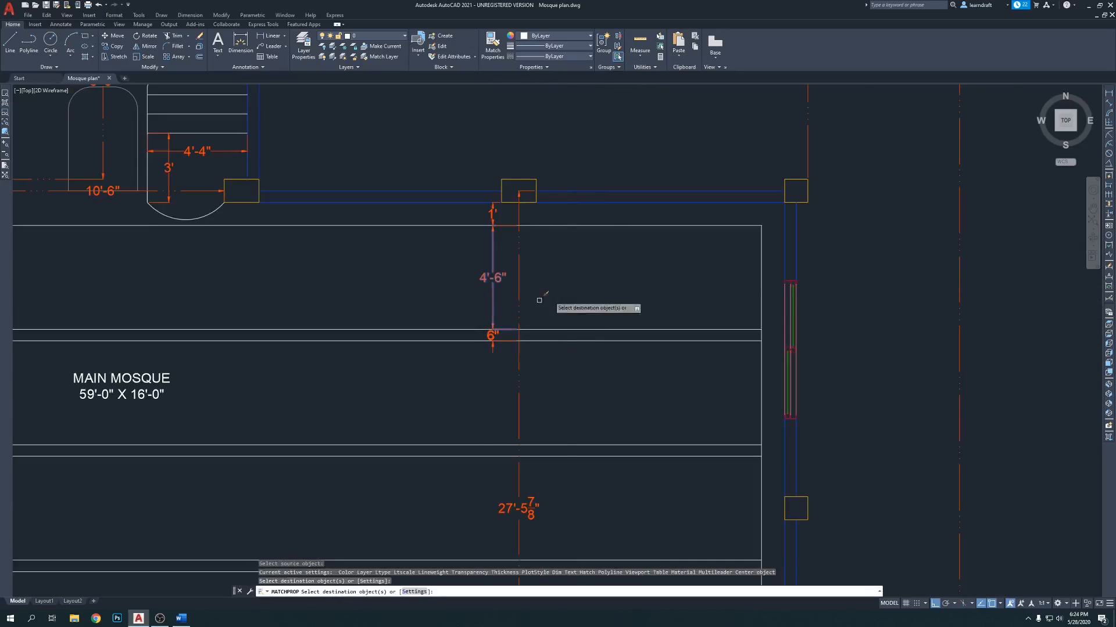
{"action": "scroll", "coordinate": [513, 210], "scroll_direction": "up", "scroll_amount": 4}
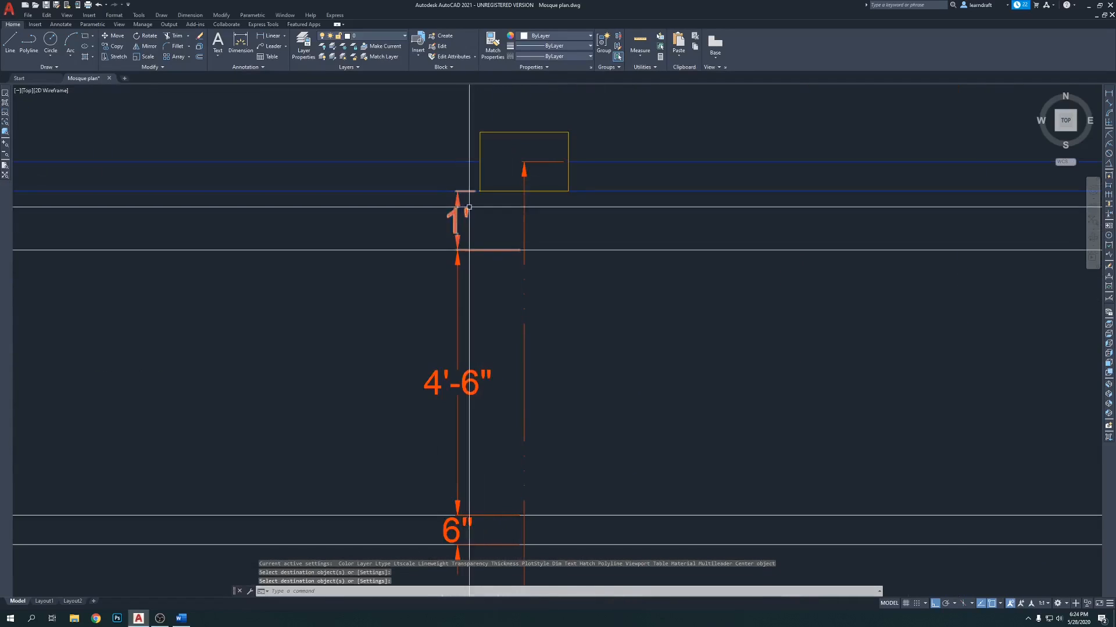
{"action": "scroll", "coordinate": [473, 210], "scroll_direction": "down", "scroll_amount": 4}
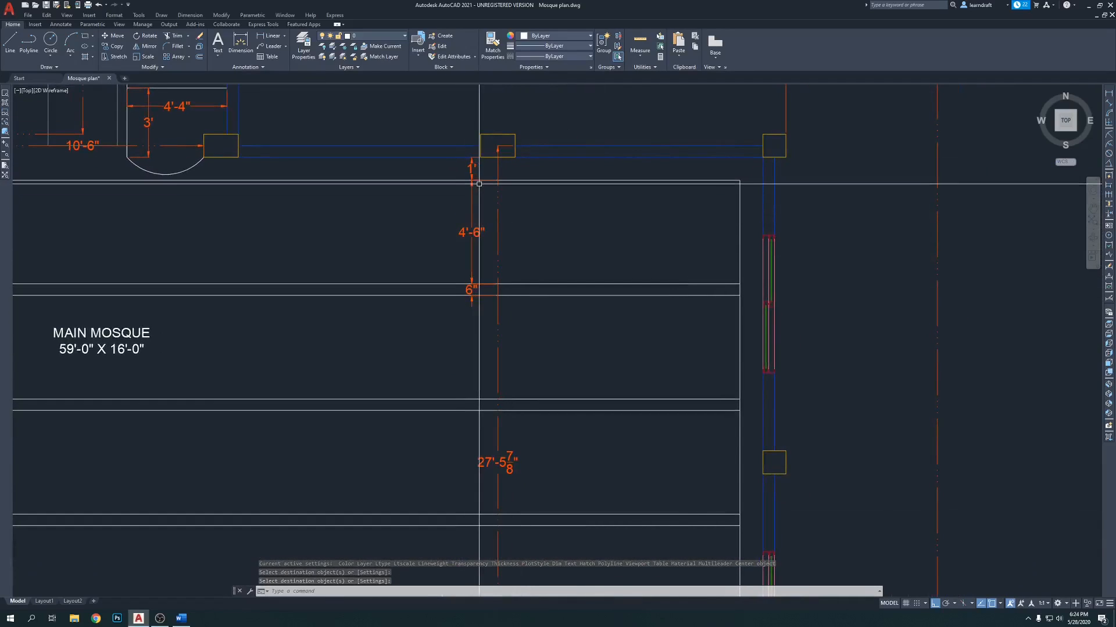
Step: Dimension the full length of the northern window in the east wall, placing the dimension just outside the wall
{"action": "middle_click_drag", "start_coordinate": [567, 333], "coordinate": [565, 263]}
{"action": "scroll", "coordinate": [475, 222], "scroll_direction": "down", "scroll_amount": 2}
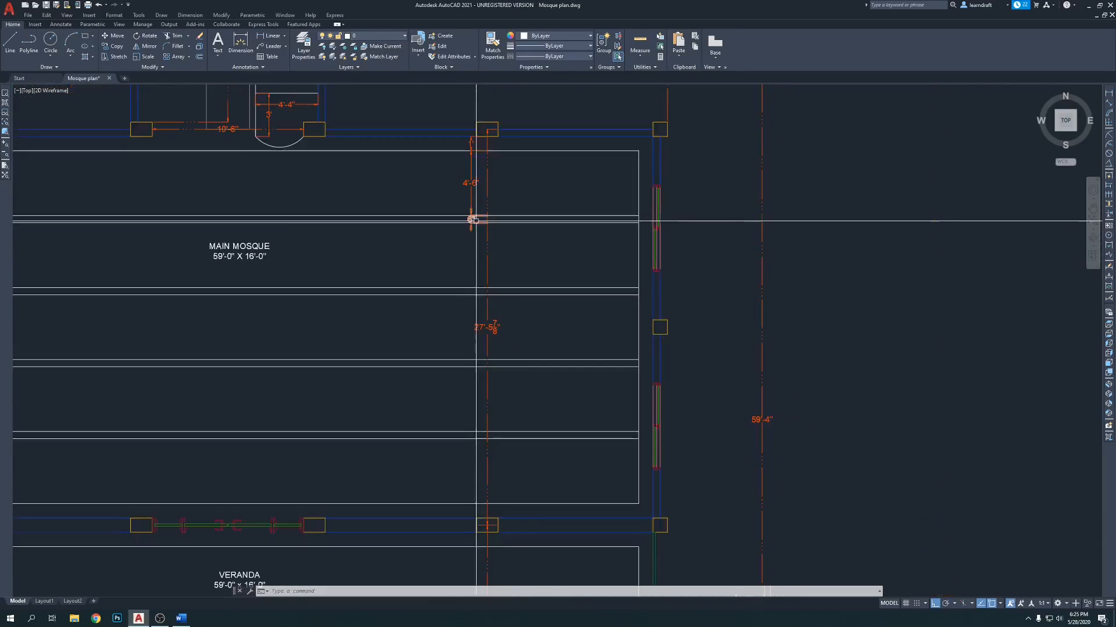
{"action": "scroll", "coordinate": [677, 306], "scroll_direction": "down", "scroll_amount": 4}
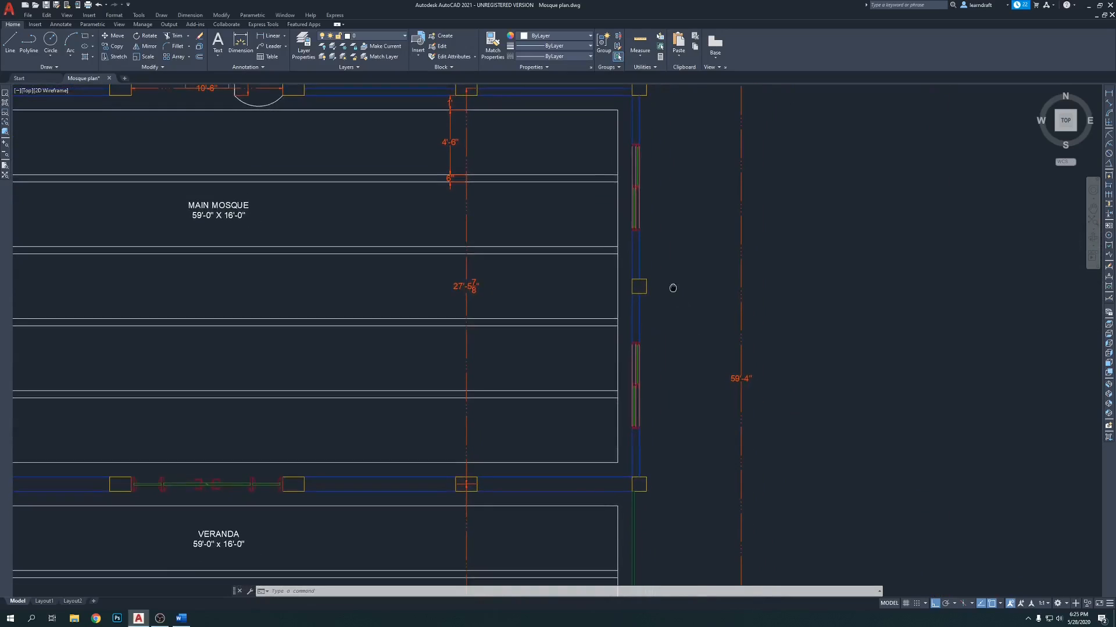
{"action": "middle_click_drag", "start_coordinate": [660, 312], "coordinate": [663, 299]}
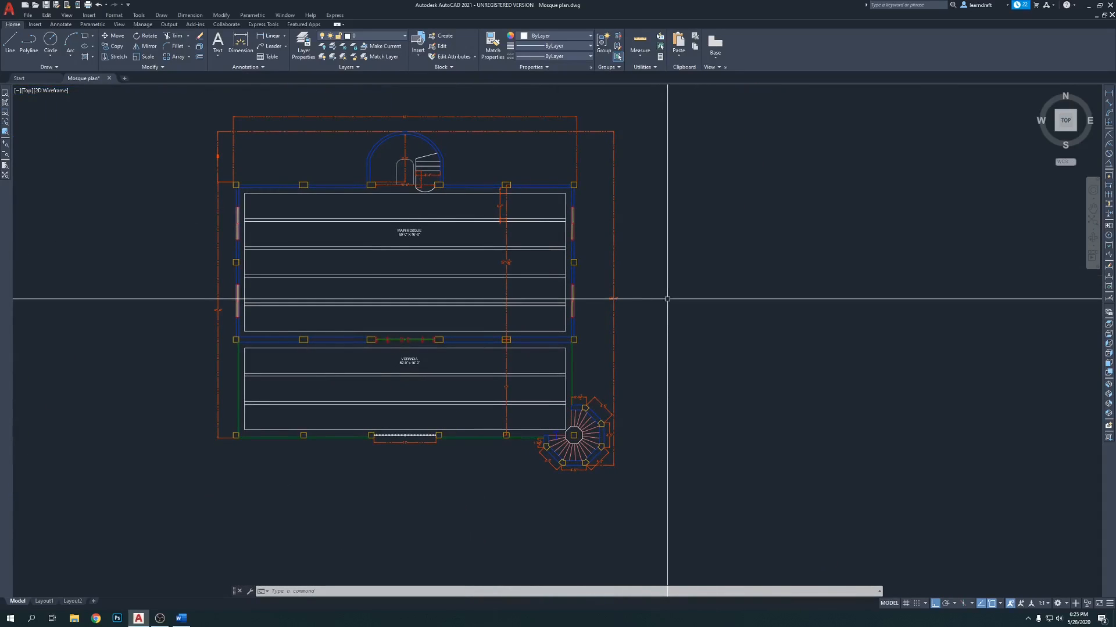
{"action": "scroll", "coordinate": [577, 199], "scroll_direction": "up", "scroll_amount": 6}
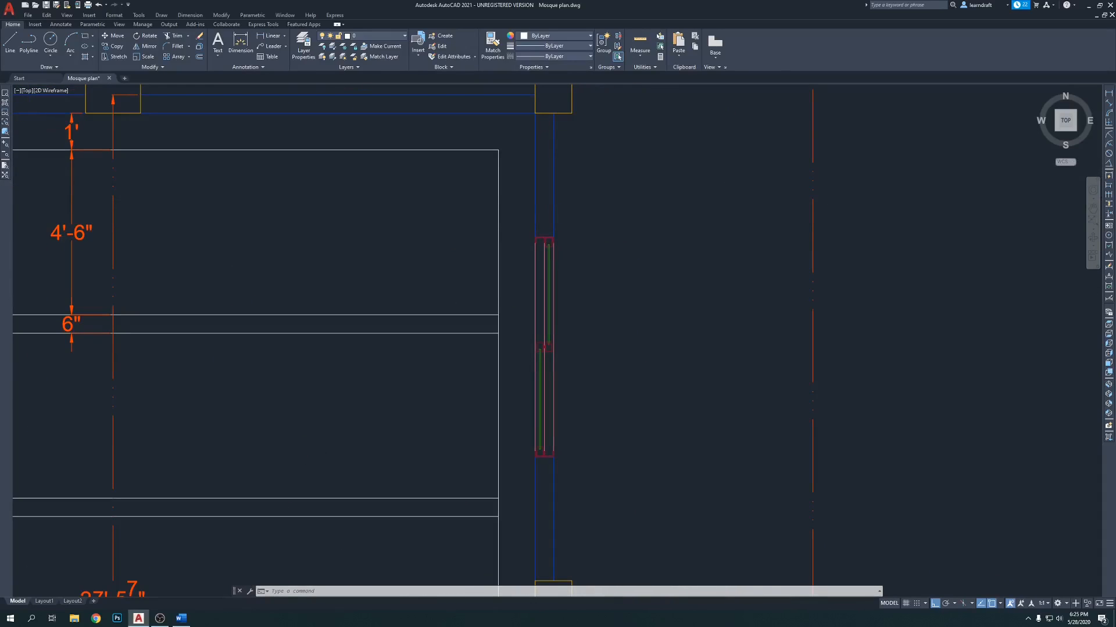
{"action": "key", "text": "Return"}
{"action": "scroll", "coordinate": [557, 237], "scroll_direction": "up", "scroll_amount": 8}
{"action": "left_click", "coordinate": [517, 236]}
{"action": "scroll", "coordinate": [518, 236], "scroll_direction": "down", "scroll_amount": 6}
{"action": "scroll", "coordinate": [527, 303], "scroll_direction": "up", "scroll_amount": 4}
{"action": "scroll", "coordinate": [533, 237], "scroll_direction": "up", "scroll_amount": 4}
{"action": "left_click", "coordinate": [513, 399]}
{"action": "scroll", "coordinate": [513, 399], "scroll_direction": "down", "scroll_amount": 3}
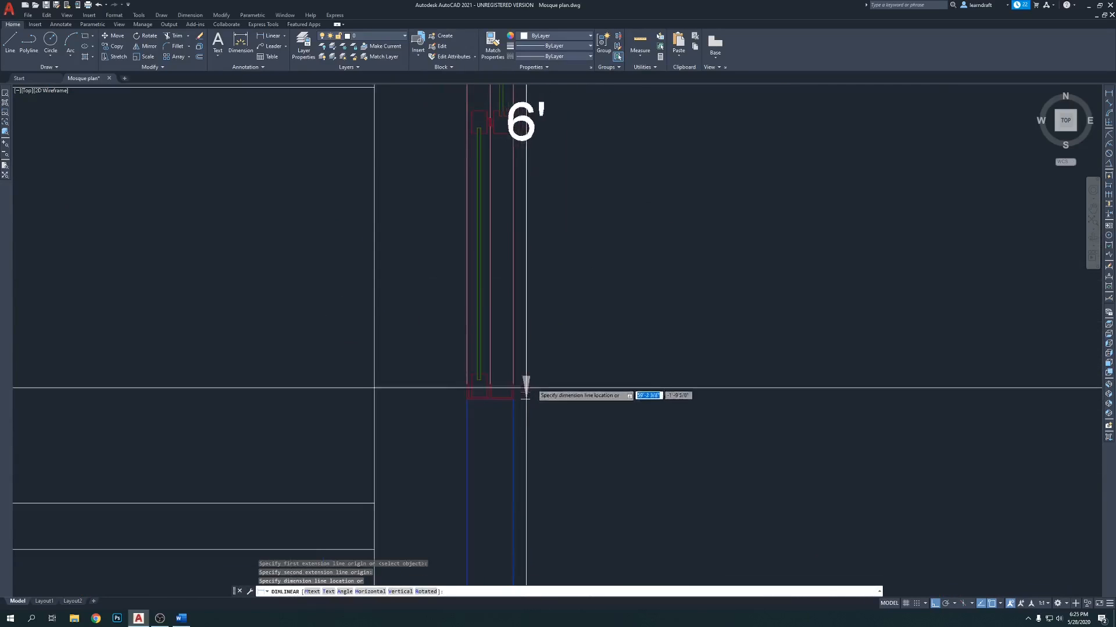
{"action": "scroll", "coordinate": [520, 398], "scroll_direction": "down", "scroll_amount": 4}
{"action": "left_click", "coordinate": [572, 324]}
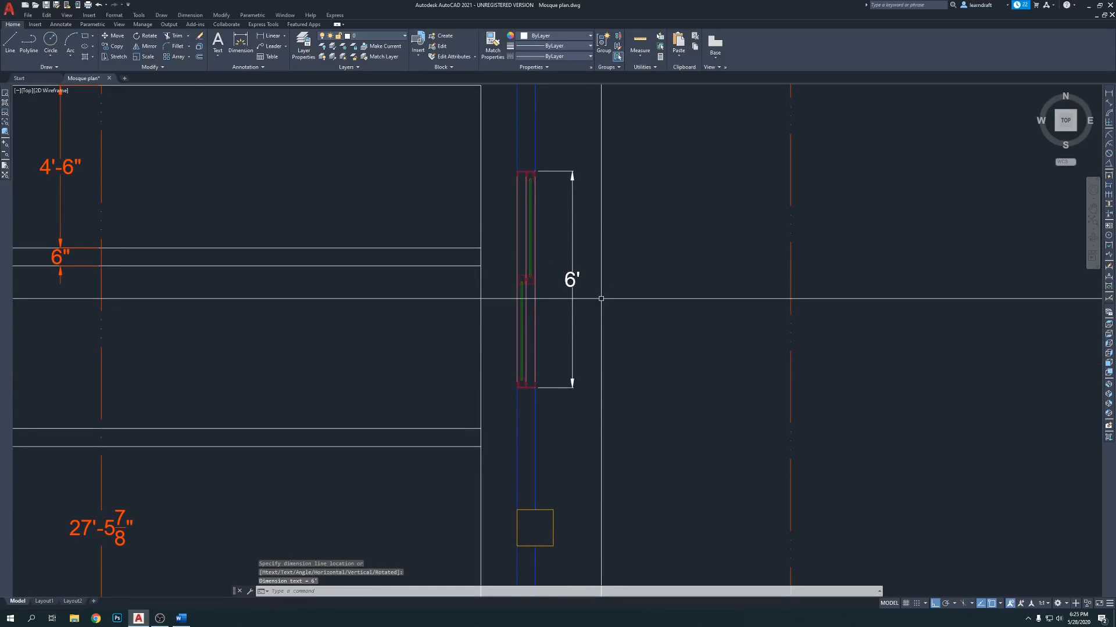
Step: Match the window dimension's properties to the overall vertical dimension east of the building
{"action": "type", "text": "ma"}
{"action": "key", "text": "Return"}
{"action": "left_click", "coordinate": [792, 172]}
{"action": "left_click", "coordinate": [667, 198]}
{"action": "left_click", "coordinate": [578, 237]}
{"action": "scroll", "coordinate": [715, 218], "scroll_direction": "down", "scroll_amount": 3}
{"action": "scroll", "coordinate": [715, 218], "scroll_direction": "down", "scroll_amount": 6}
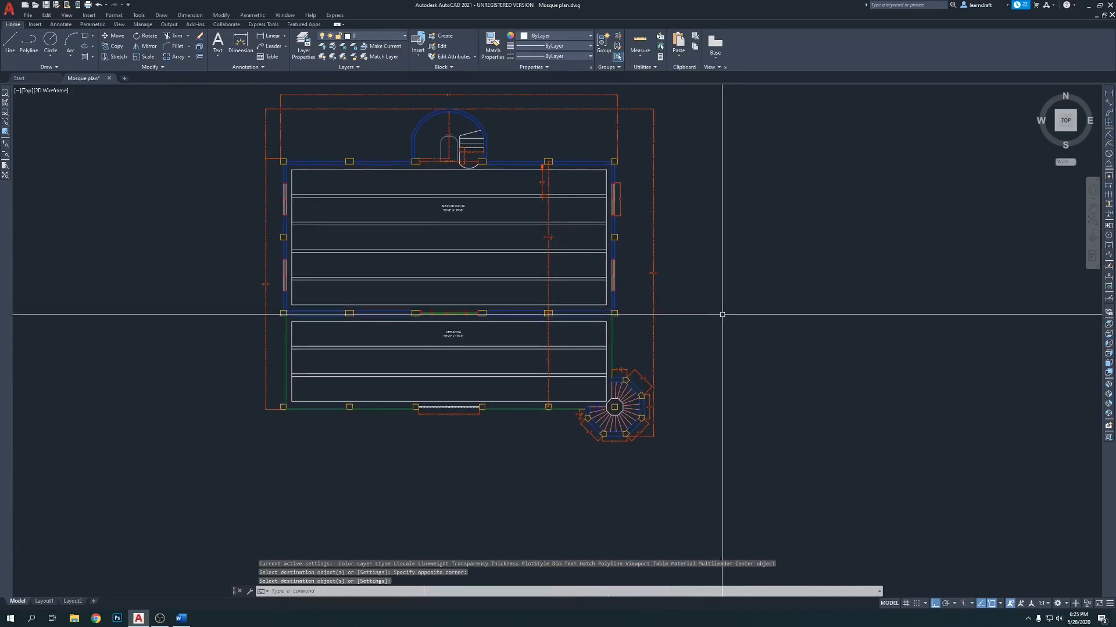
Step: Place a text-less multileader pointing up at the veranda's south grill line between the two westernmost columns, with its landing straight below
{"action": "mouse_move", "coordinate": [707, 344]}
{"action": "middle_mouse_down"}
{"action": "mouse_move", "coordinate": [705, 302]}
{"action": "mouse_move", "coordinate": [667, 288]}
{"action": "mouse_move", "coordinate": [663, 297]}
{"action": "middle_mouse_up"}
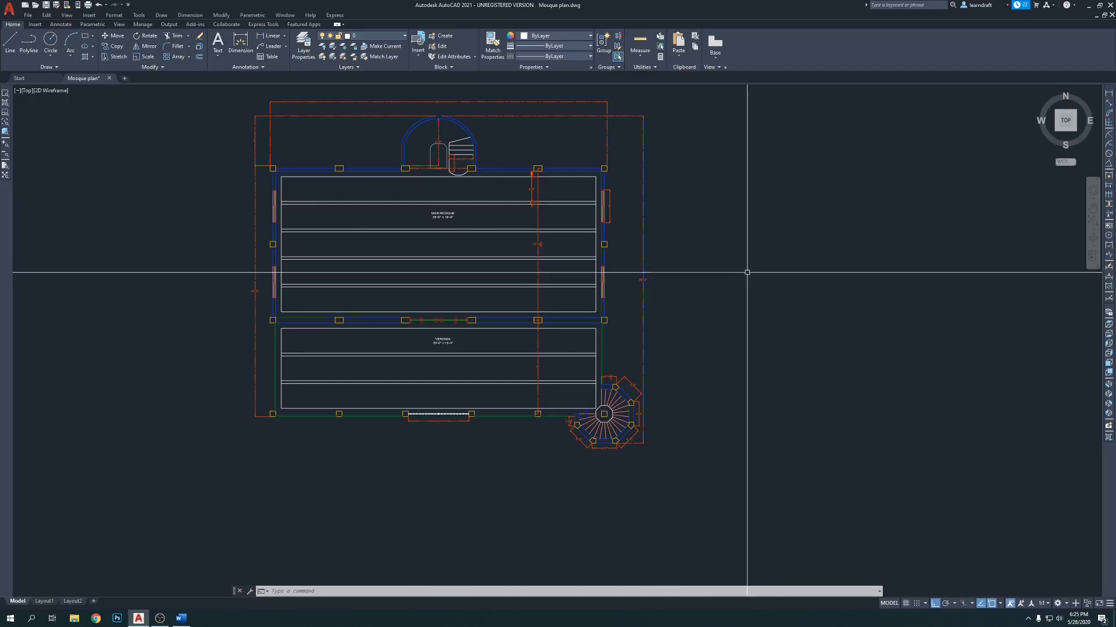
{"action": "middle_click_drag", "start_coordinate": [633, 348], "coordinate": [702, 333]}
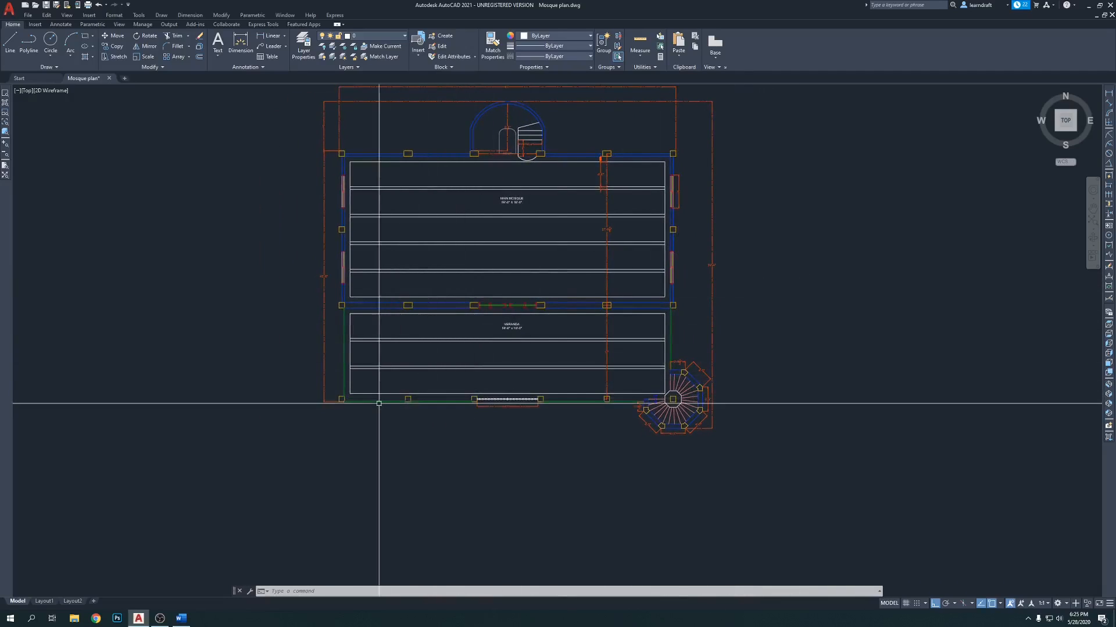
{"action": "middle_click_drag", "start_coordinate": [418, 408], "coordinate": [434, 373]}
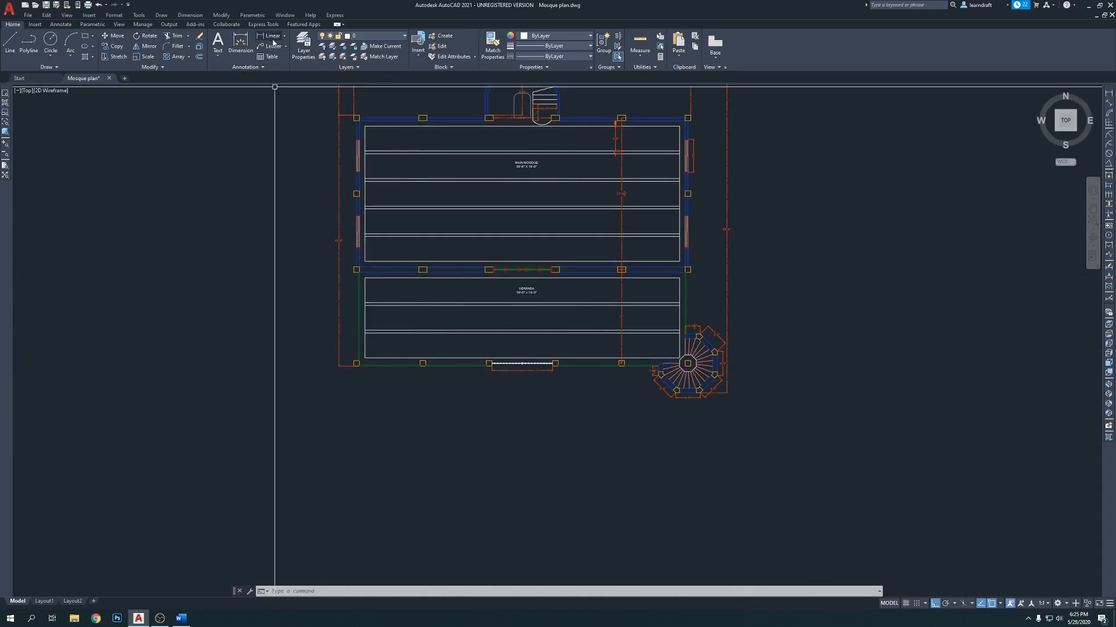
{"action": "scroll", "coordinate": [407, 367], "scroll_direction": "up", "scroll_amount": 4}
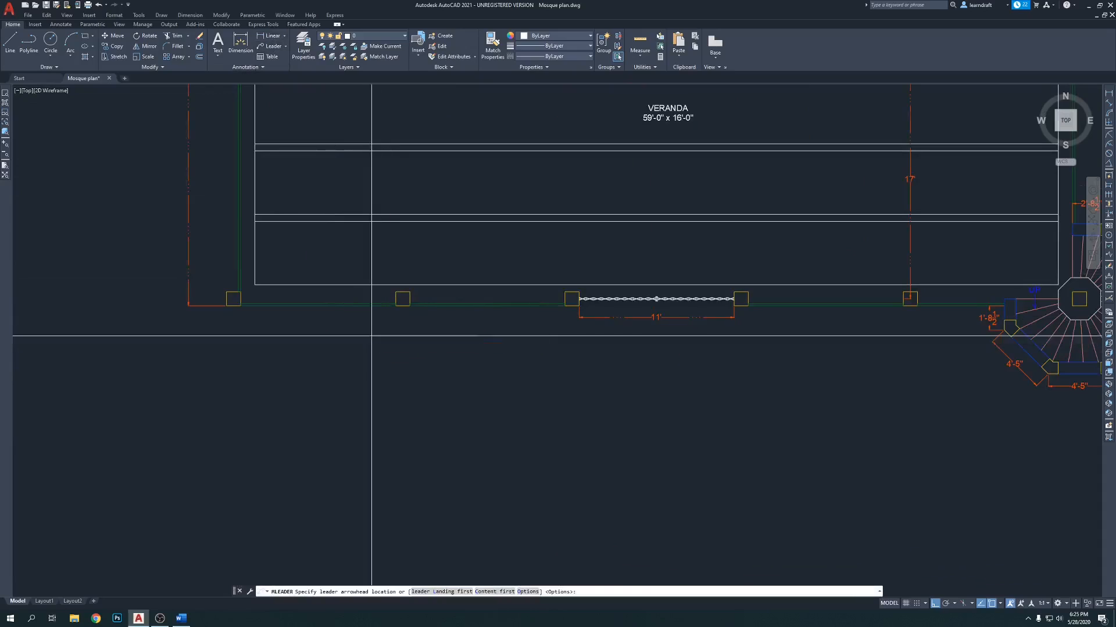
{"action": "middle_click_drag", "start_coordinate": [375, 337], "coordinate": [365, 309]}
{"action": "scroll", "coordinate": [284, 300], "scroll_direction": "up", "scroll_amount": 2}
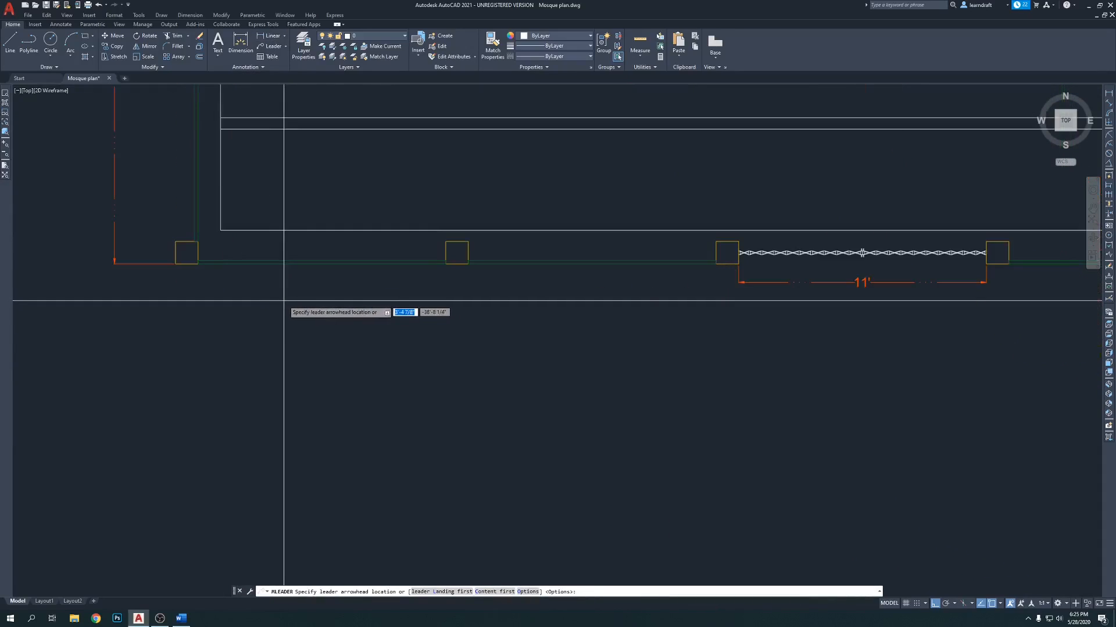
{"action": "left_click", "coordinate": [325, 265]}
{"action": "scroll", "coordinate": [314, 299], "scroll_direction": "up", "scroll_amount": 2}
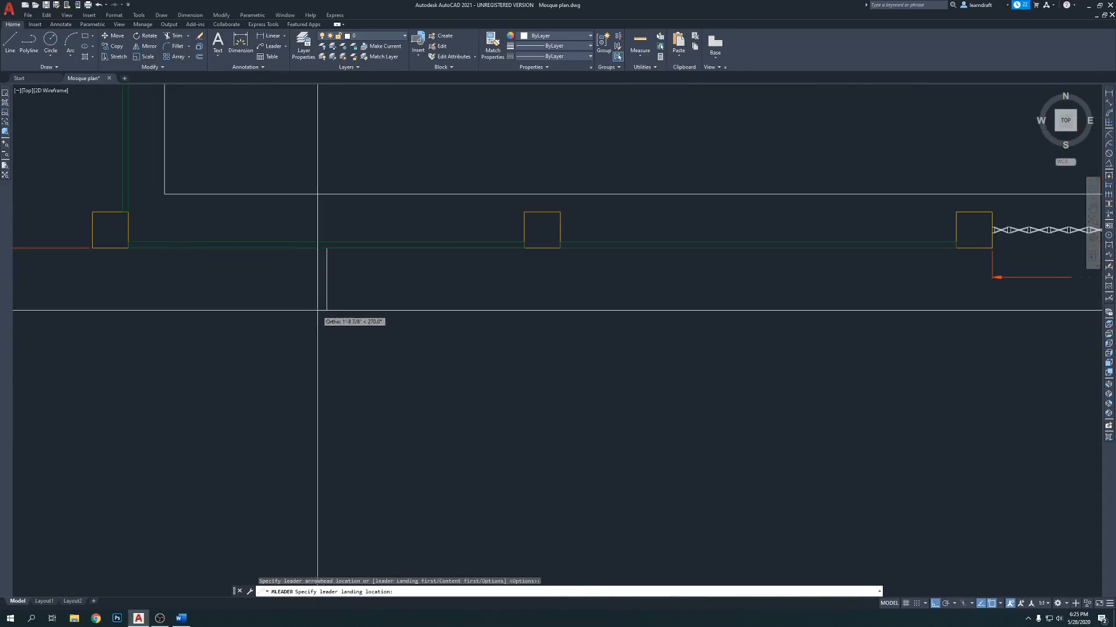
{"action": "left_click", "coordinate": [327, 330]}
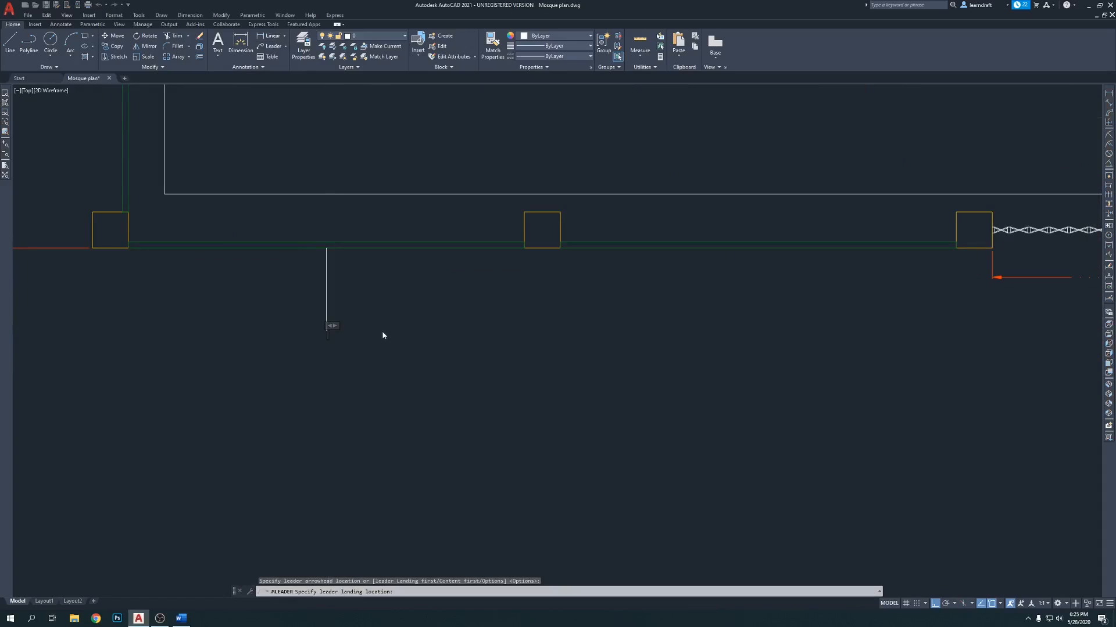
{"action": "left_click", "coordinate": [411, 344]}
Step: Increase the arrowhead size of the new leader through its properties
{"action": "scroll", "coordinate": [325, 248], "scroll_direction": "up", "scroll_amount": 10}
{"action": "middle_click_drag", "start_coordinate": [328, 222], "coordinate": [351, 267]}
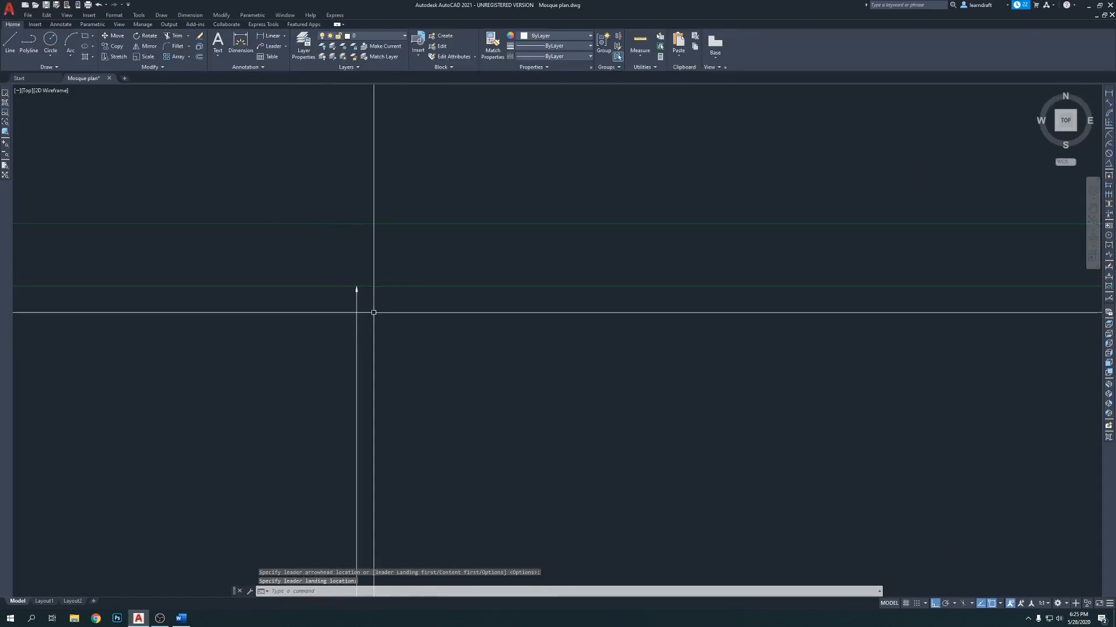
{"action": "left_click", "coordinate": [373, 314]}
{"action": "left_click", "coordinate": [343, 334]}
{"action": "right_click", "coordinate": [408, 320]}
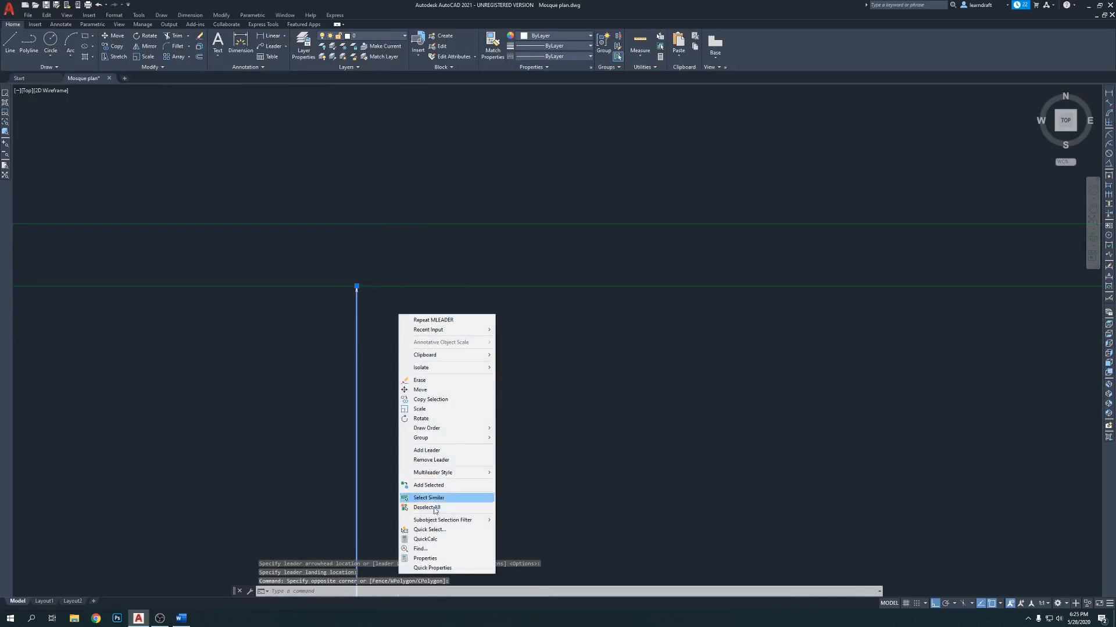
{"action": "left_click", "coordinate": [441, 559]}
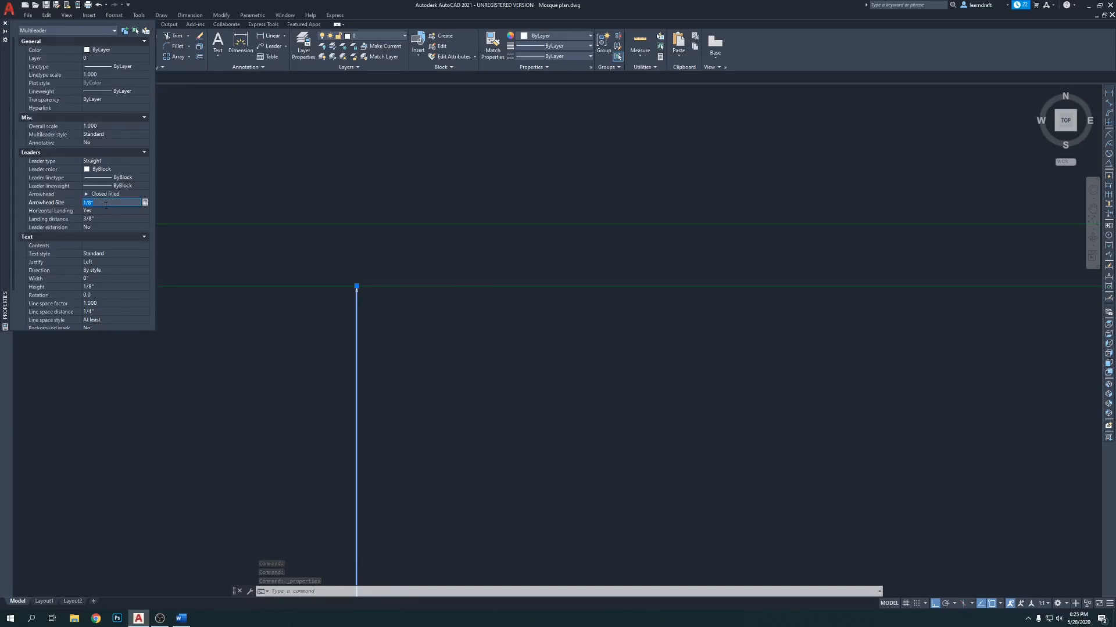
{"action": "left_click", "coordinate": [5, 23]}
Step: Lengthen the horizontal landing line at the lower end of the leader
{"action": "scroll", "coordinate": [369, 237], "scroll_direction": "down", "scroll_amount": 2}
{"action": "scroll", "coordinate": [430, 311], "scroll_direction": "up", "scroll_amount": 2}
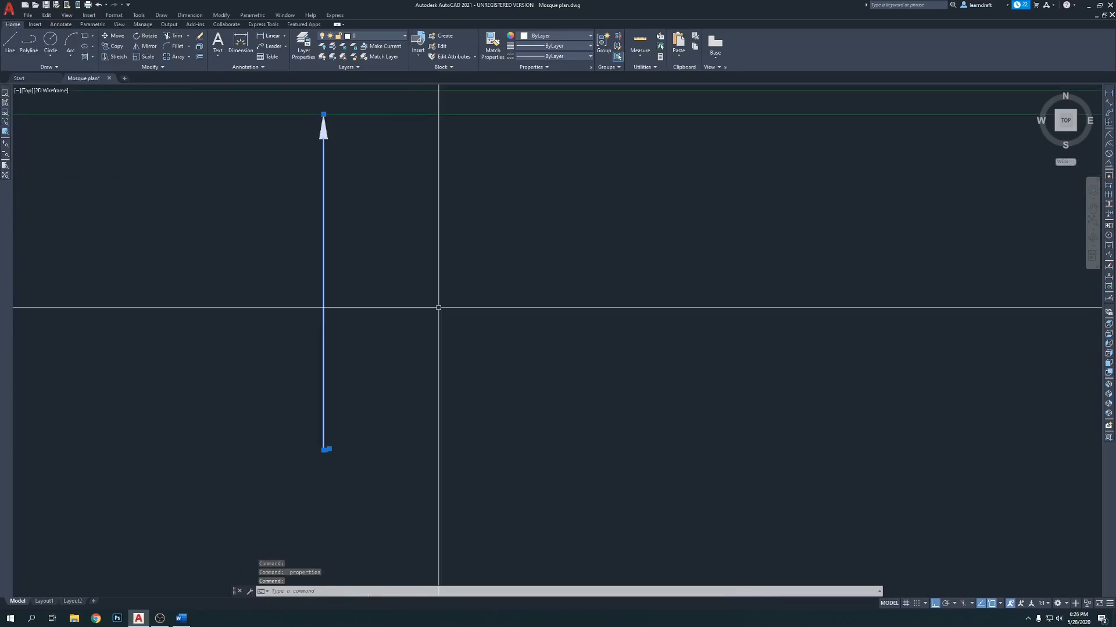
{"action": "scroll", "coordinate": [352, 423], "scroll_direction": "up", "scroll_amount": 6}
{"action": "middle_click_drag", "start_coordinate": [264, 511], "coordinate": [279, 433]}
{"action": "left_click", "coordinate": [264, 448]}
{"action": "scroll", "coordinate": [398, 369], "scroll_direction": "down", "scroll_amount": 3}
{"action": "key", "text": "Escape"}
Step: Shift the leader's landing horizontally to the east so that the leader line slopes down from the grill line
{"action": "left_click", "coordinate": [465, 389]}
{"action": "left_click", "coordinate": [442, 372]}
{"action": "scroll", "coordinate": [443, 383], "scroll_direction": "up", "scroll_amount": 2}
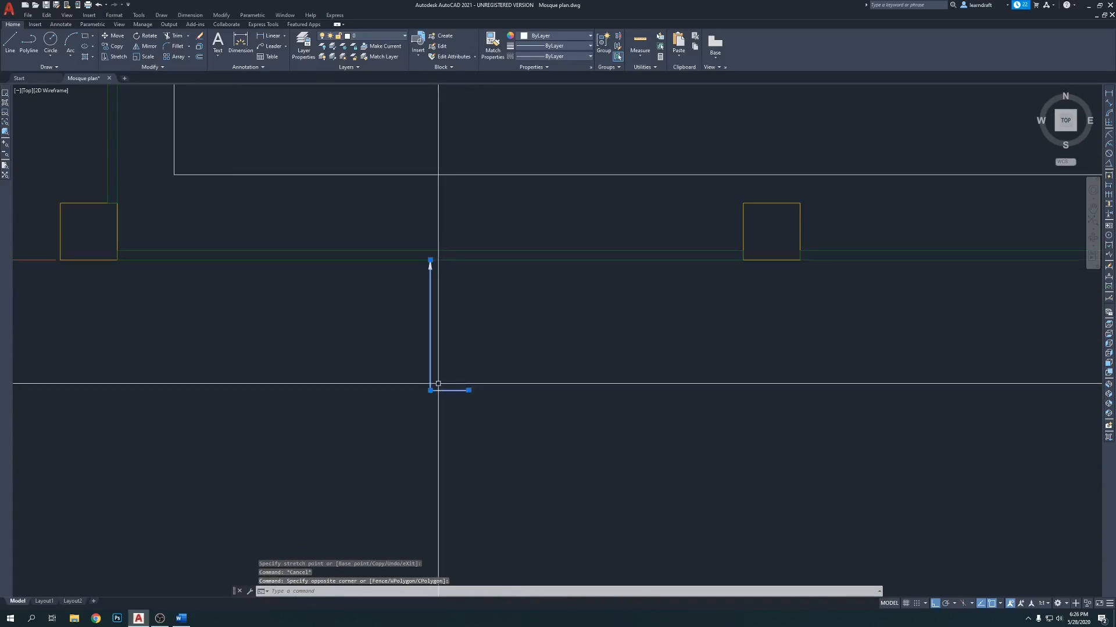
{"action": "left_click", "coordinate": [430, 390]}
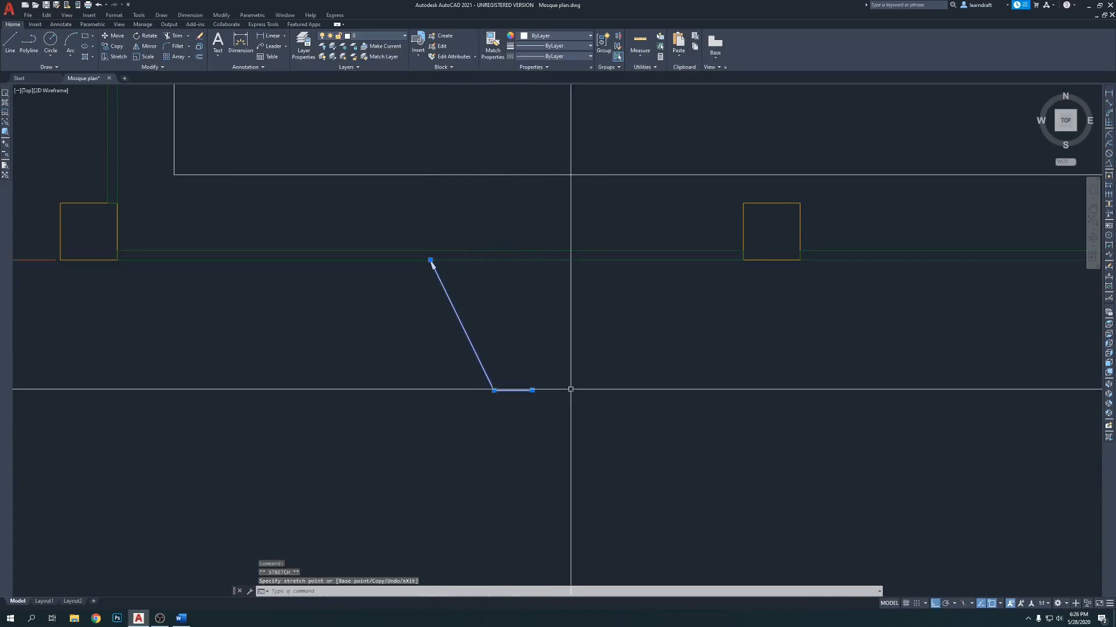
{"action": "key", "text": "Escape"}
{"action": "left_click", "coordinate": [528, 386]}
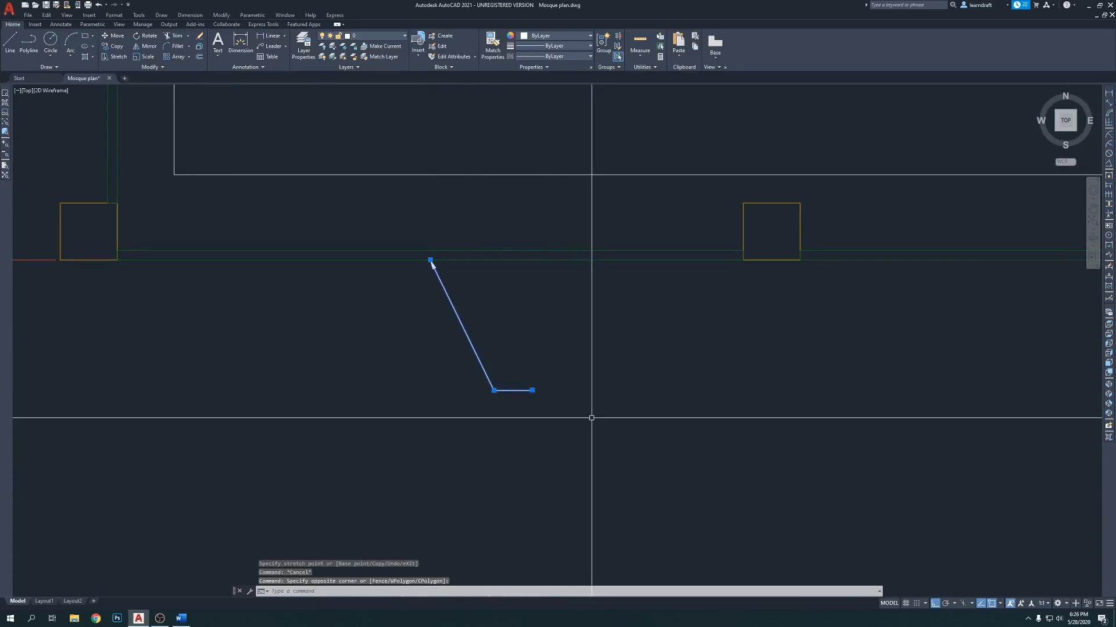
Step: Add the text GRILLS to the leader below the veranda's south side
{"action": "double_click", "coordinate": [538, 394]}
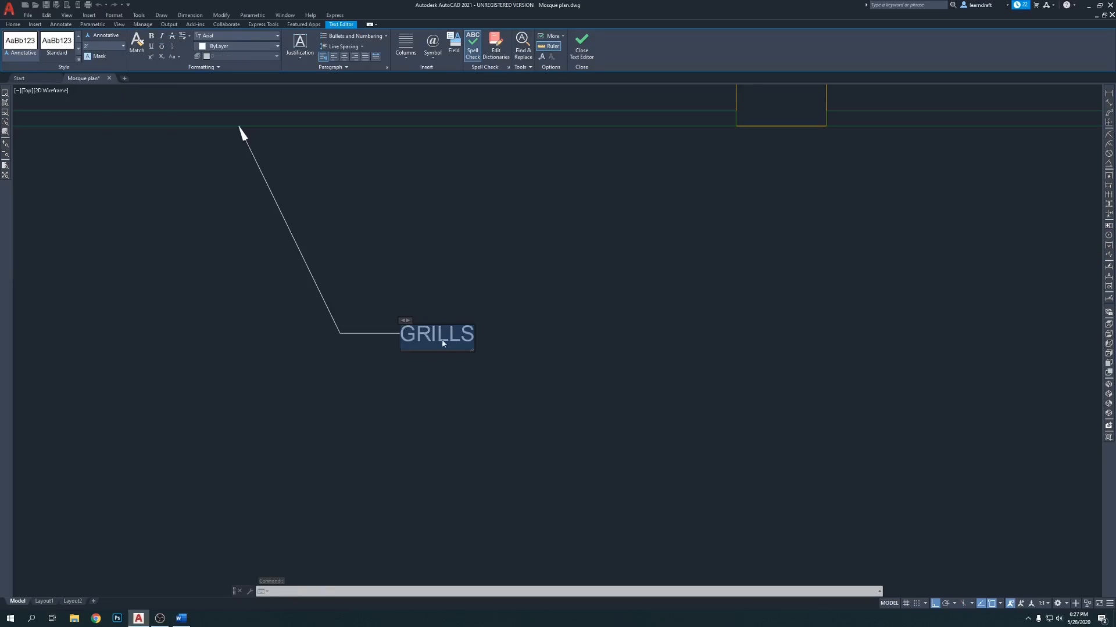
{"action": "left_click", "coordinate": [444, 343]}
{"action": "middle_click_drag", "start_coordinate": [412, 300], "coordinate": [426, 321]}
{"action": "left_click", "coordinate": [419, 368]}
Step: Copy the GRILLS leader horizontally to the east so it points near the eastern part of the 11' gate opening
{"action": "scroll", "coordinate": [533, 393], "scroll_direction": "down", "scroll_amount": 8}
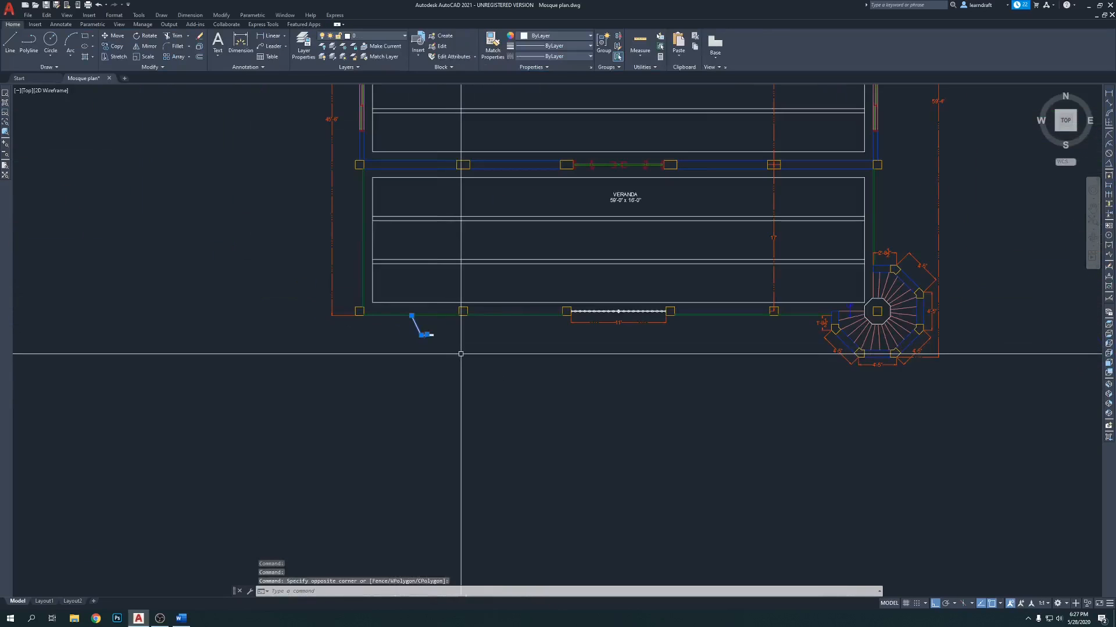
{"action": "scroll", "coordinate": [524, 364], "scroll_direction": "up", "scroll_amount": 2}
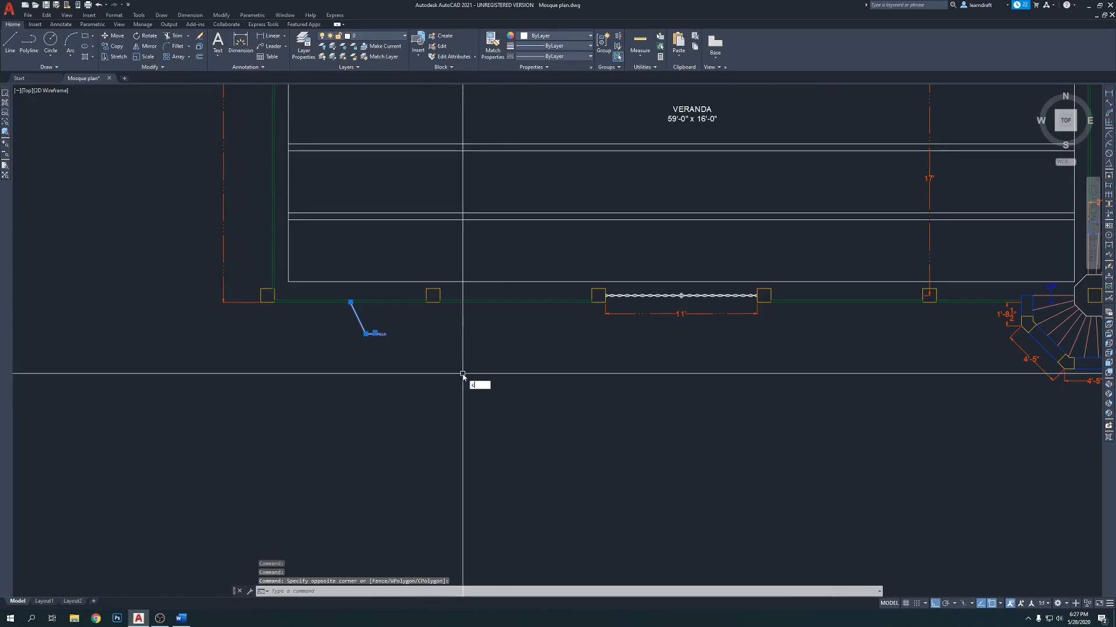
{"action": "left_click", "coordinate": [398, 369]}
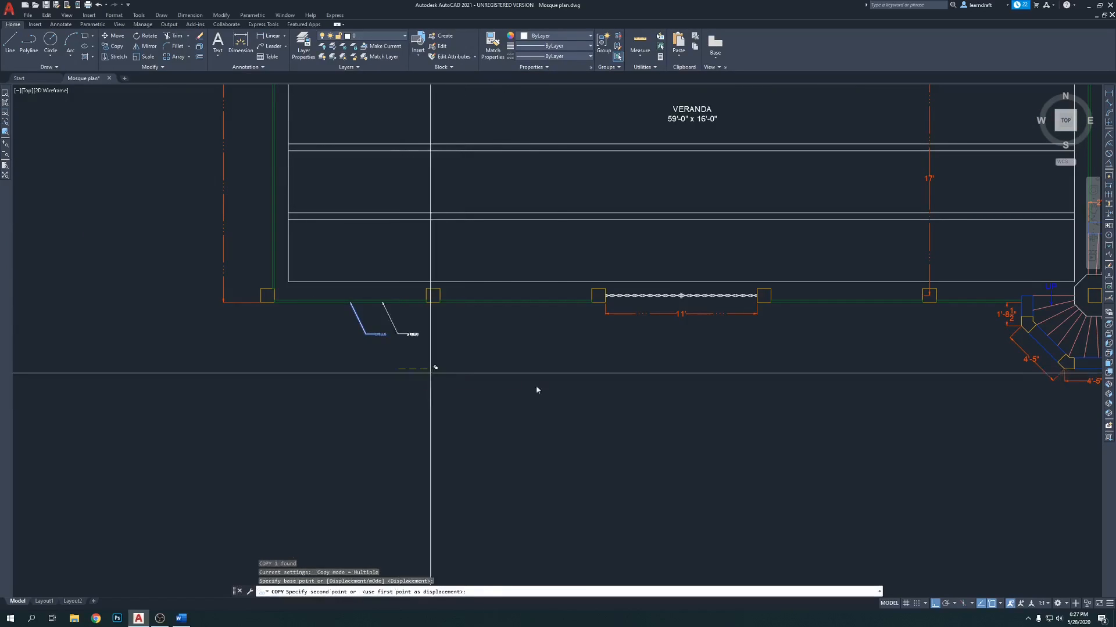
{"action": "left_click", "coordinate": [781, 377]}
{"action": "key", "text": "Escape"}
Step: Set the text height of the original western GRILLS leader to 5"
{"action": "scroll", "coordinate": [767, 366], "scroll_direction": "up", "scroll_amount": 4}
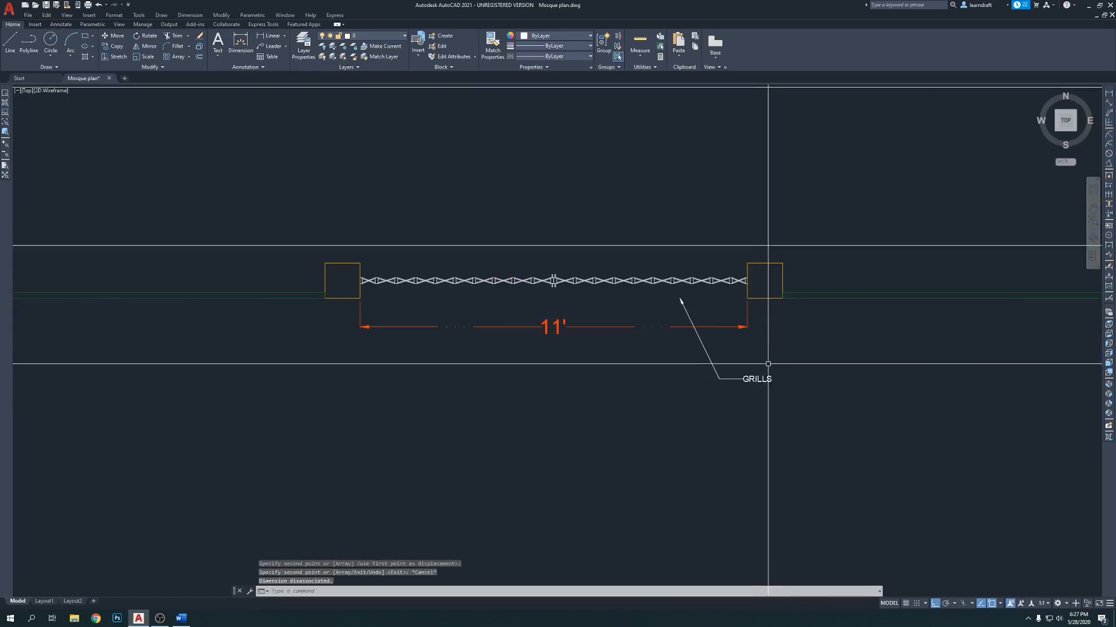
{"action": "middle_click_drag", "start_coordinate": [535, 353], "coordinate": [925, 344]}
{"action": "middle_click_drag", "start_coordinate": [340, 348], "coordinate": [761, 350]}
{"action": "scroll", "coordinate": [710, 363], "scroll_direction": "up", "scroll_amount": 2}
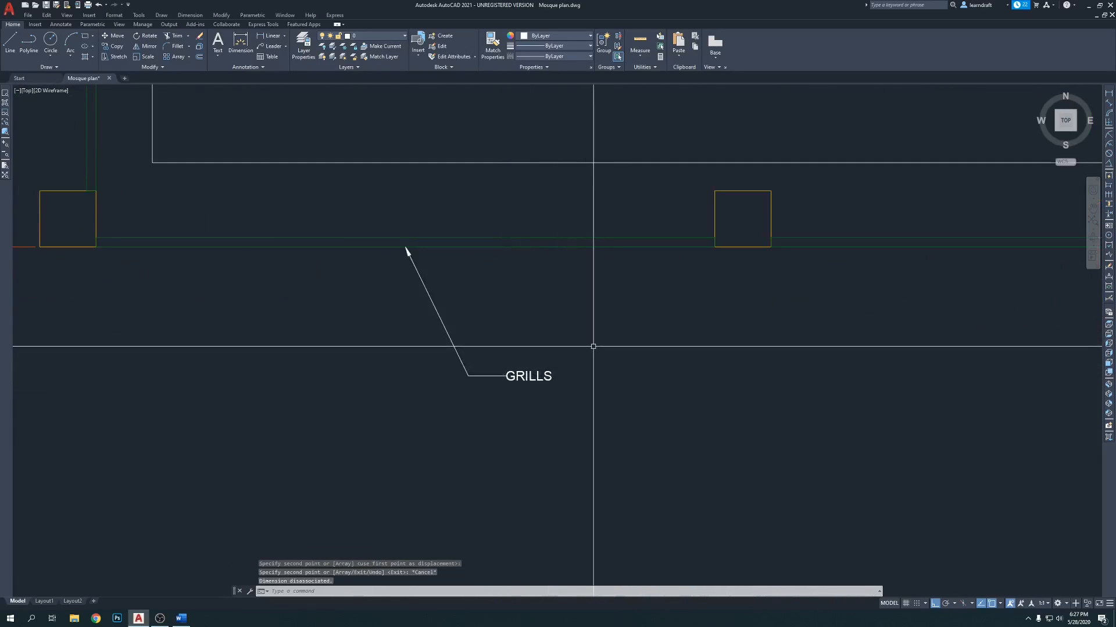
{"action": "type", "text": "ed"}
{"action": "key", "text": "Return"}
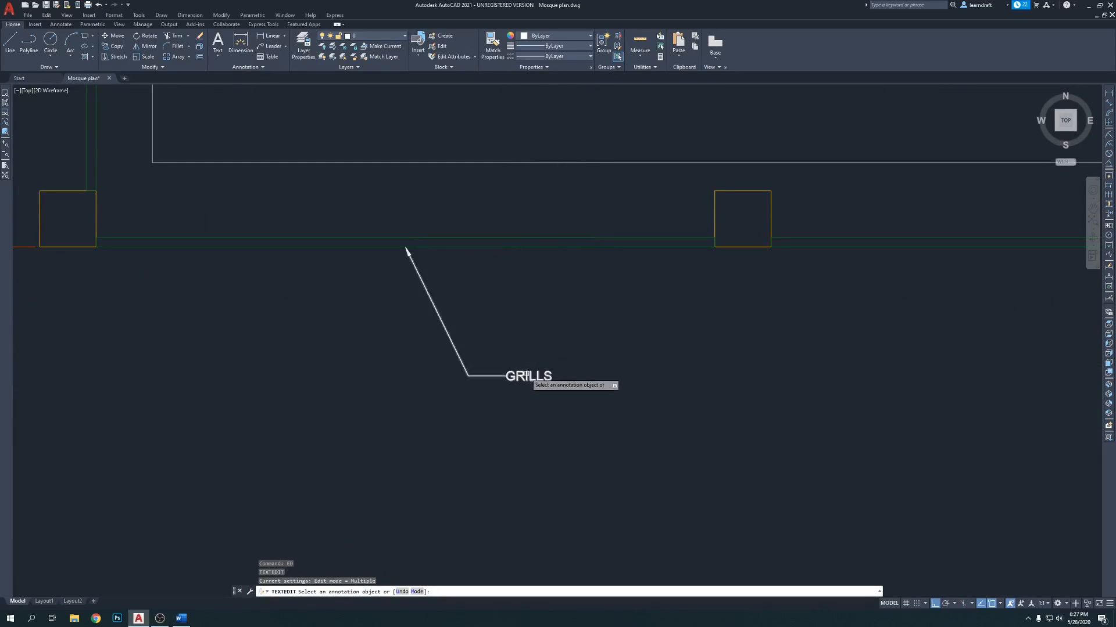
{"action": "left_click", "coordinate": [529, 384]}
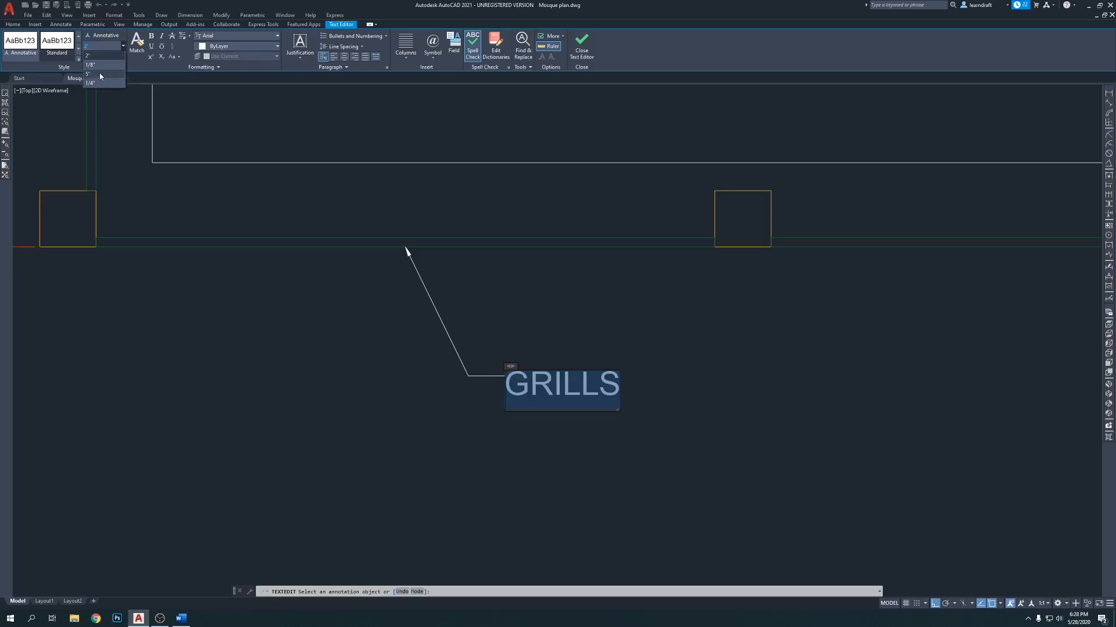
{"action": "left_click", "coordinate": [100, 74]}
{"action": "left_click", "coordinate": [459, 378]}
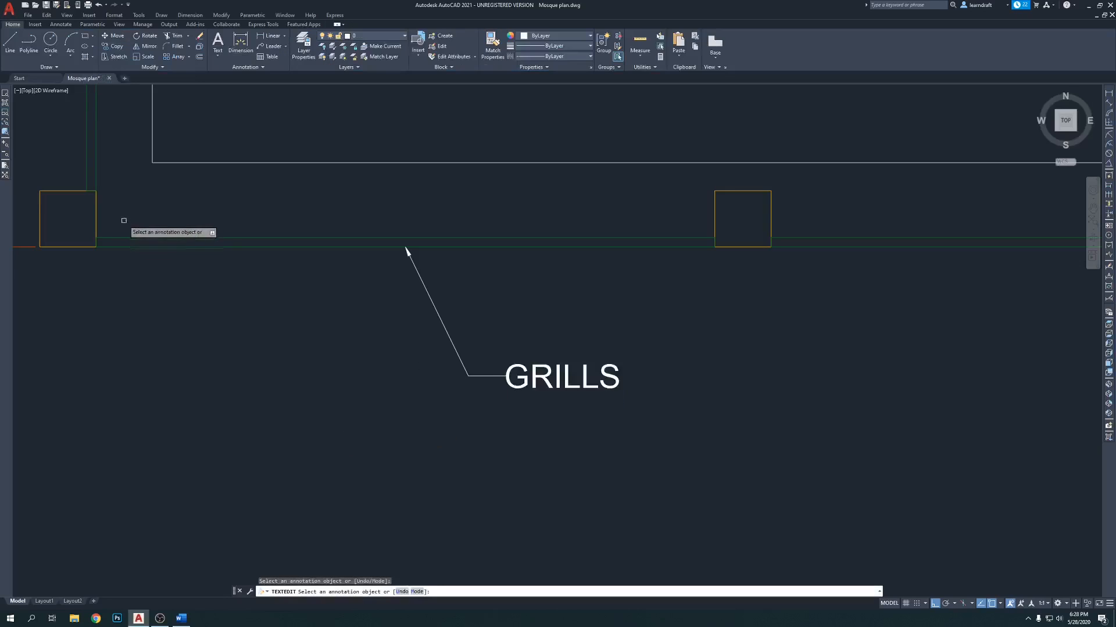
{"action": "key", "text": "Return"}
Step: Match the copied gate leader's properties to the western GRILLS leader
{"action": "scroll", "coordinate": [511, 318], "scroll_direction": "down", "scroll_amount": 6}
{"action": "middle_click_drag", "start_coordinate": [676, 344], "coordinate": [518, 320]}
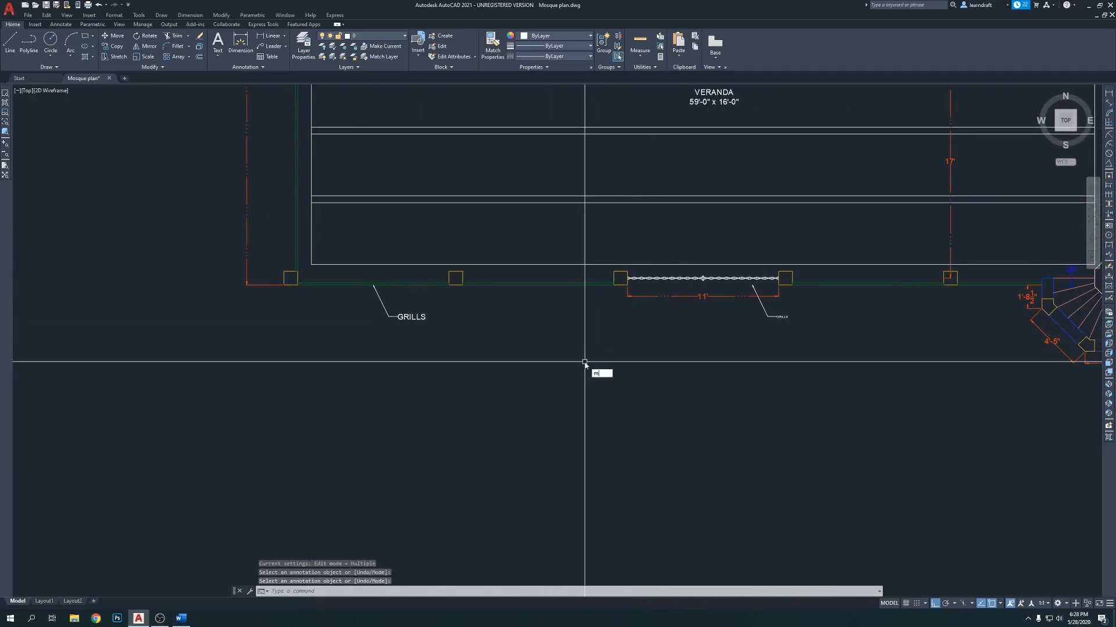
{"action": "key", "text": "Return"}
{"action": "left_click", "coordinate": [782, 316]}
{"action": "key", "text": "Return"}
Step: Reposition the copied leader so its arrowhead touches the folding gate symbol
{"action": "scroll", "coordinate": [755, 287], "scroll_direction": "up", "scroll_amount": 8}
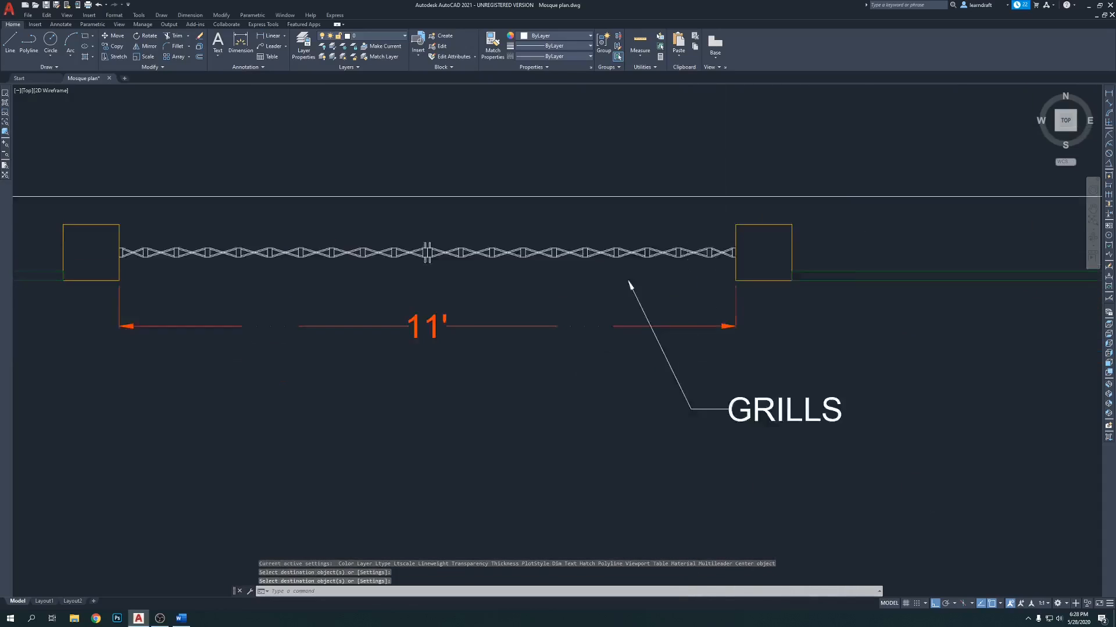
{"action": "left_click", "coordinate": [667, 319]}
{"action": "left_click", "coordinate": [592, 293]}
{"action": "left_click", "coordinate": [593, 288]}
{"action": "key", "text": "Escape"}
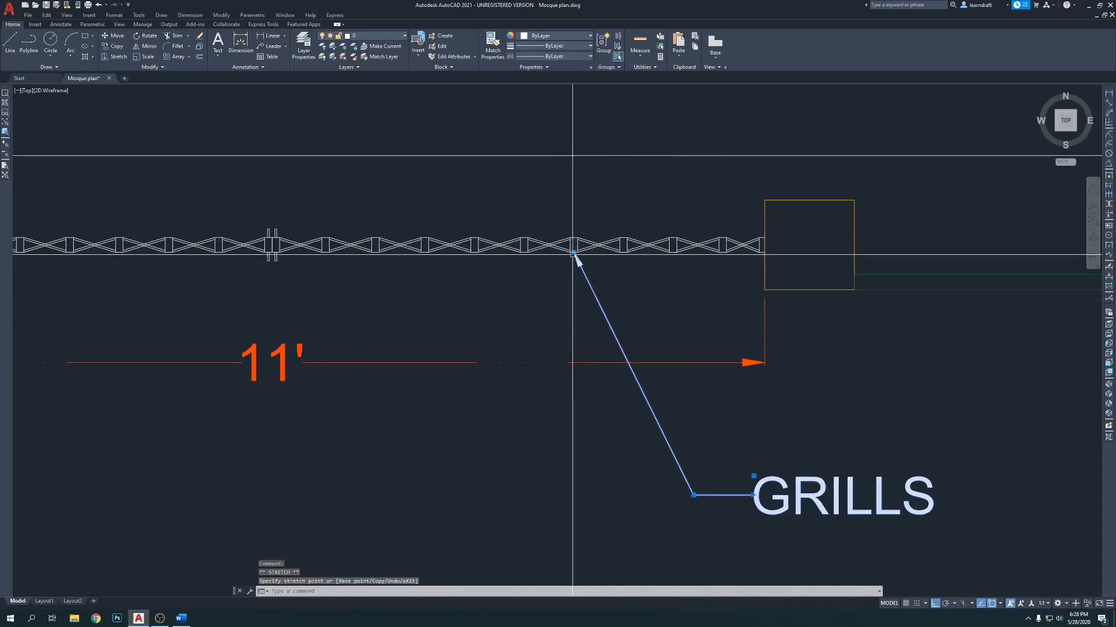
{"action": "scroll", "coordinate": [581, 276], "scroll_direction": "down", "scroll_amount": 4}
{"action": "key", "text": "Escape"}
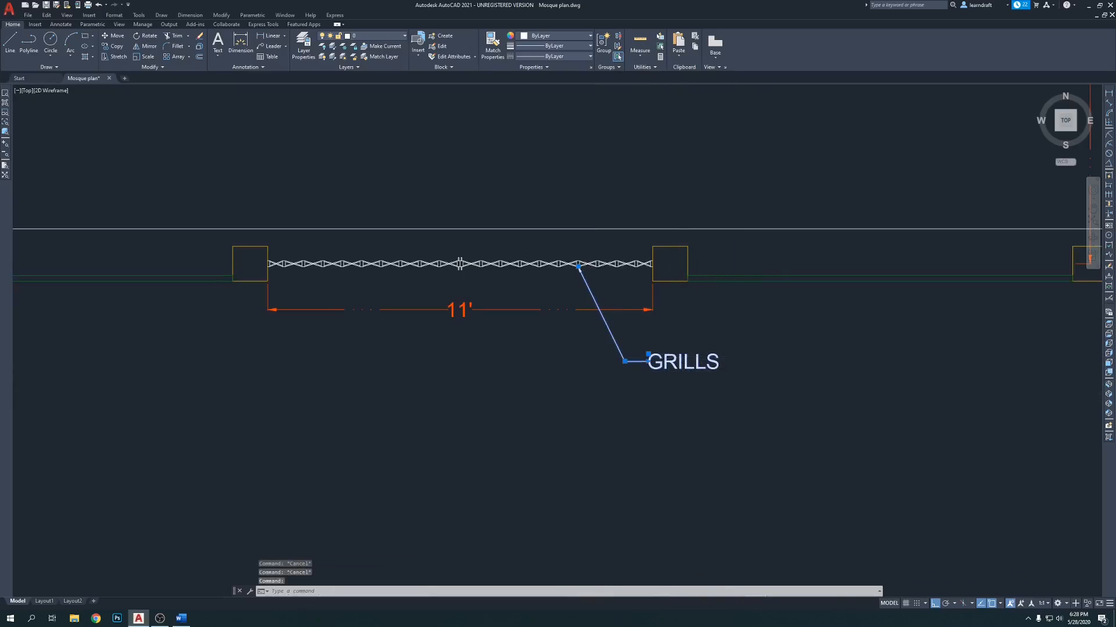
Step: Replace the gate leader's text with "Casey gate" and convert it to uppercase
{"action": "double_click", "coordinate": [686, 364]}
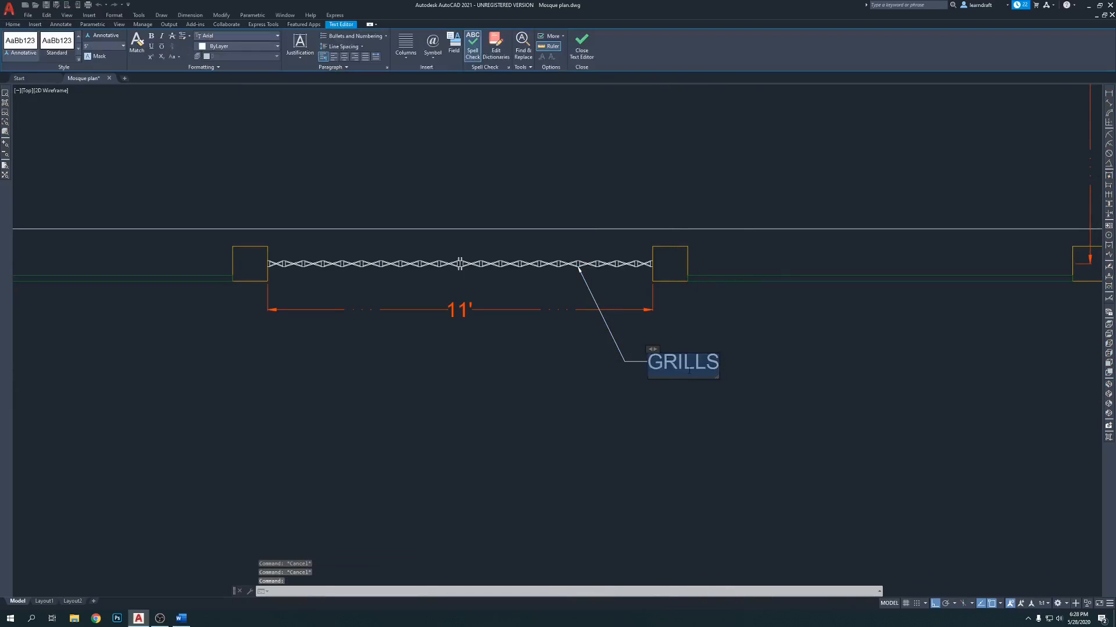
{"action": "type", "text": "Casey gate"}
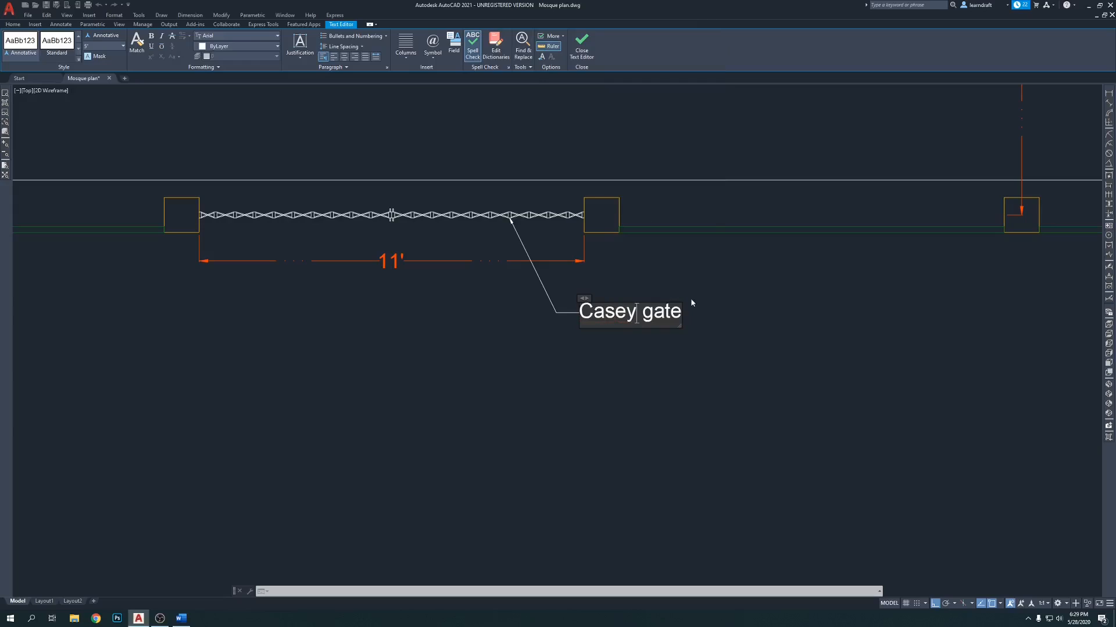
{"action": "left_click", "coordinate": [699, 280]}
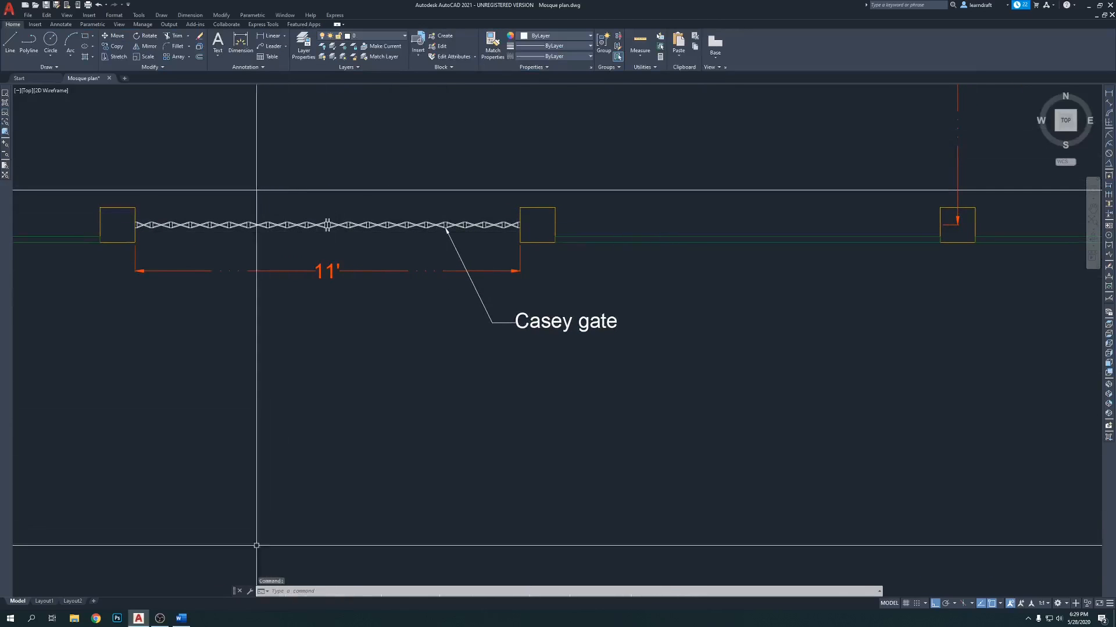
{"action": "middle_click_drag", "start_coordinate": [682, 354], "coordinate": [622, 294]}
{"action": "double_click", "coordinate": [509, 261]}
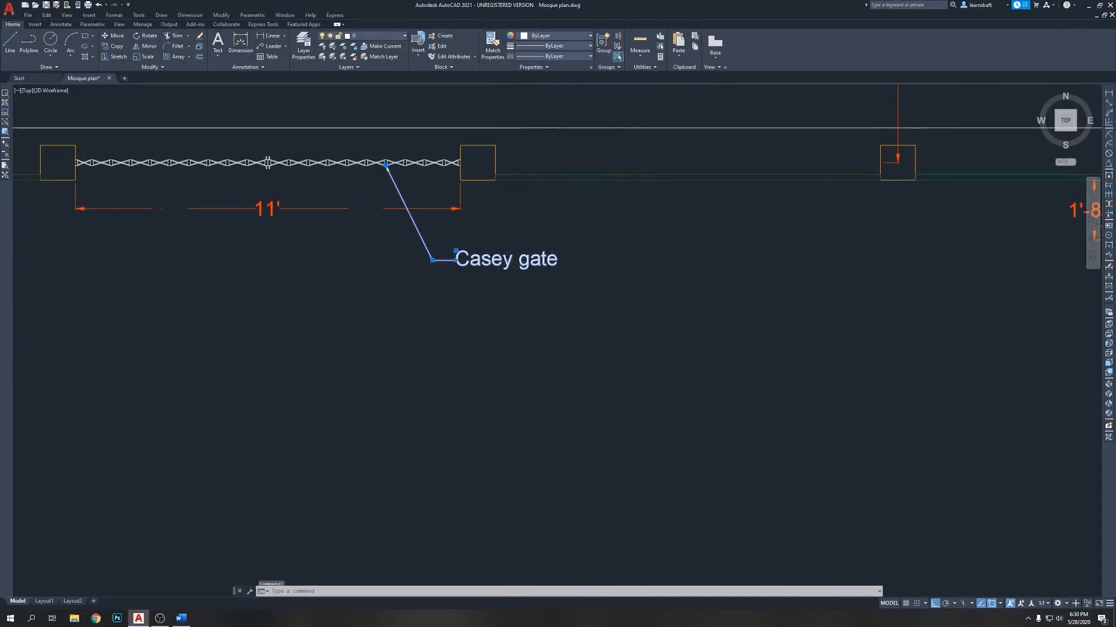
{"action": "key", "text": "ctrl+shift+u"}
{"action": "left_click", "coordinate": [510, 319]}
{"action": "middle_click_drag", "start_coordinate": [438, 255], "coordinate": [560, 314]}
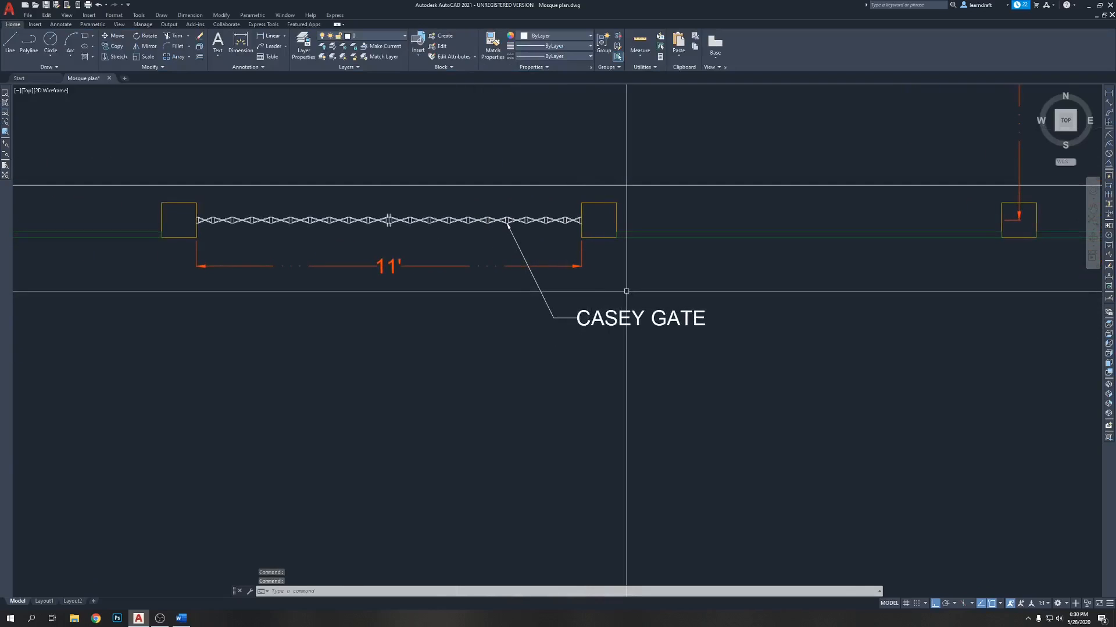
{"action": "scroll", "coordinate": [656, 361], "scroll_direction": "down", "scroll_amount": 3}
{"action": "middle_click_drag", "start_coordinate": [655, 361], "coordinate": [635, 375]}
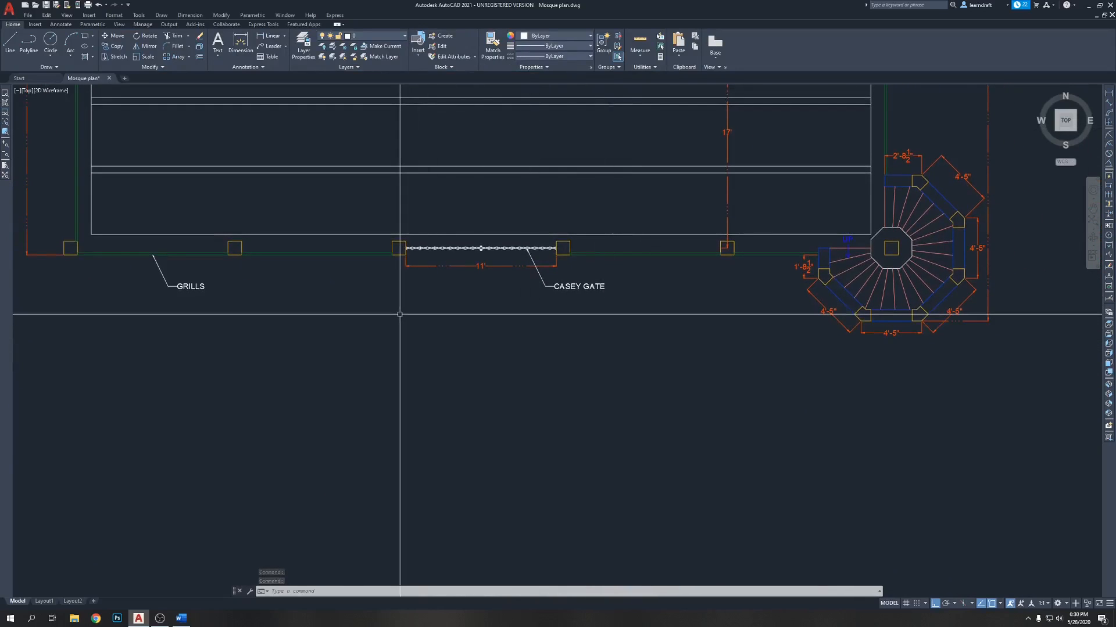
{"action": "middle_click_drag", "start_coordinate": [672, 311], "coordinate": [468, 386]}
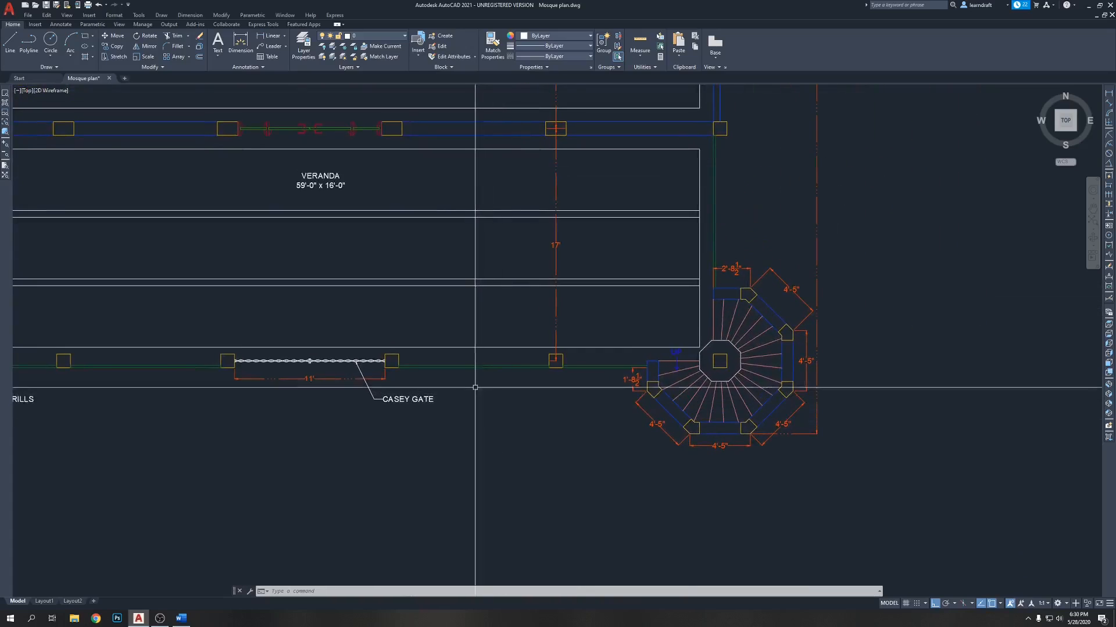
{"action": "scroll", "coordinate": [474, 389], "scroll_direction": "down", "scroll_amount": 2}
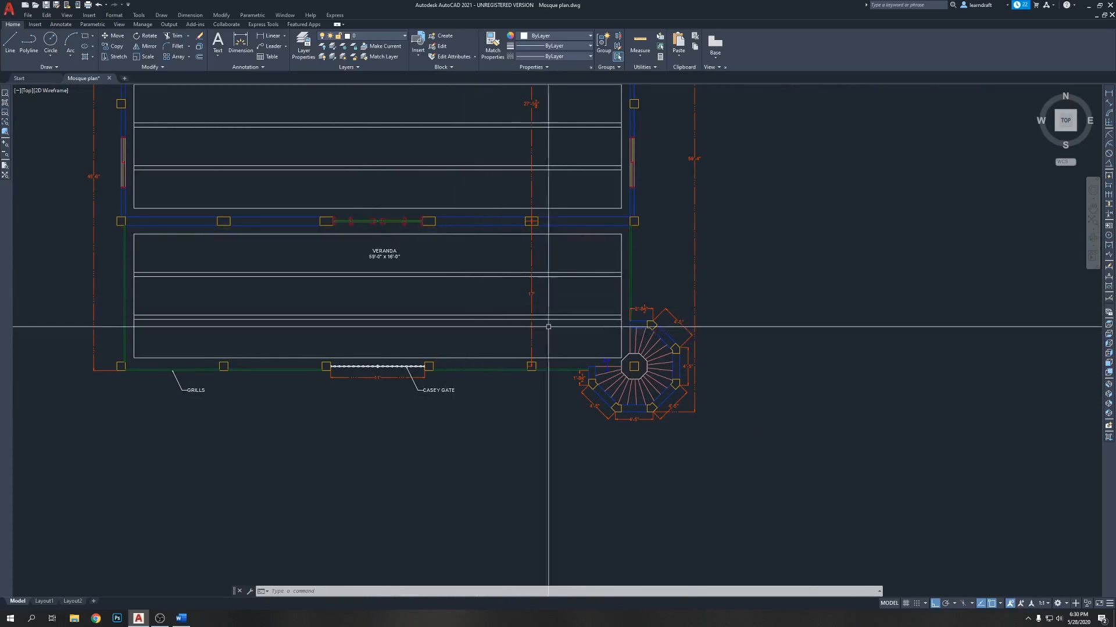
Step: Measure the main mosque hall's clear depth with a temporary linear dimension between the column faces, and erase that dimension
{"action": "mouse_move", "coordinate": [805, 271]}
{"action": "middle_mouse_down"}
{"action": "mouse_move", "coordinate": [790, 287]}
{"action": "mouse_move", "coordinate": [787, 322]}
{"action": "mouse_move", "coordinate": [749, 326]}
{"action": "mouse_move", "coordinate": [746, 379]}
{"action": "middle_mouse_up"}
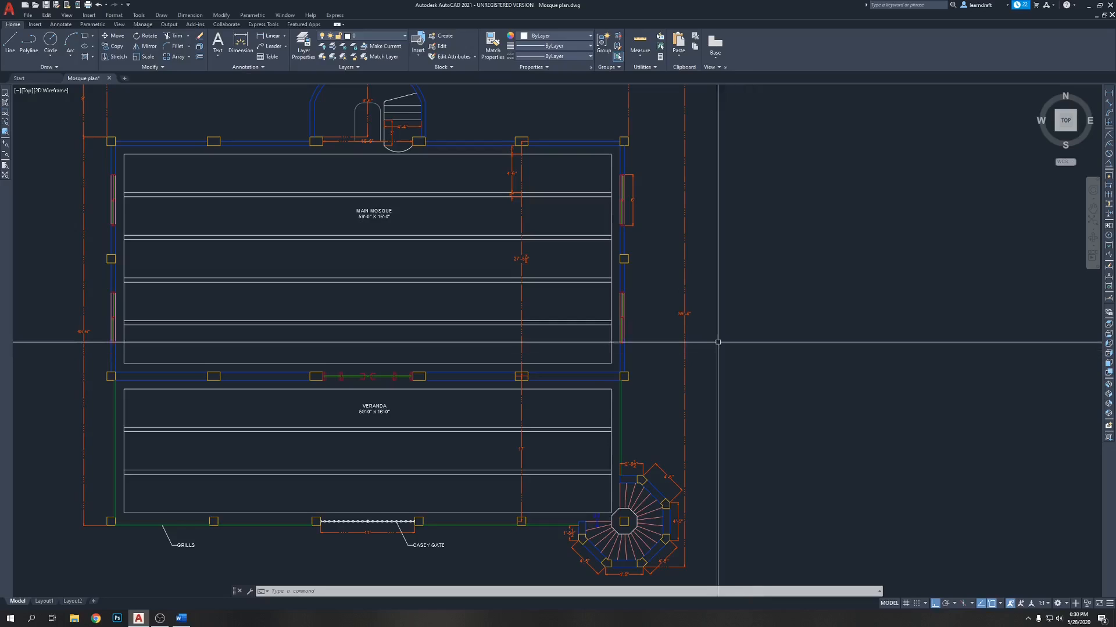
{"action": "scroll", "coordinate": [355, 201], "scroll_direction": "up", "scroll_amount": 2}
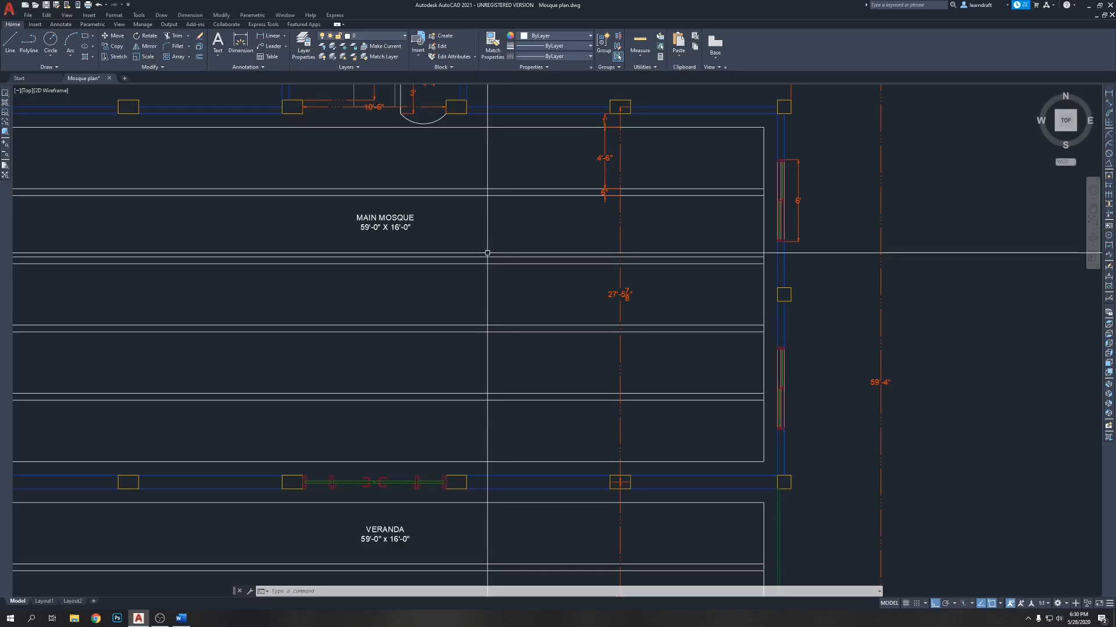
{"action": "type", "text": "dli"}
{"action": "key", "text": "Return"}
{"action": "left_click", "coordinate": [630, 116]}
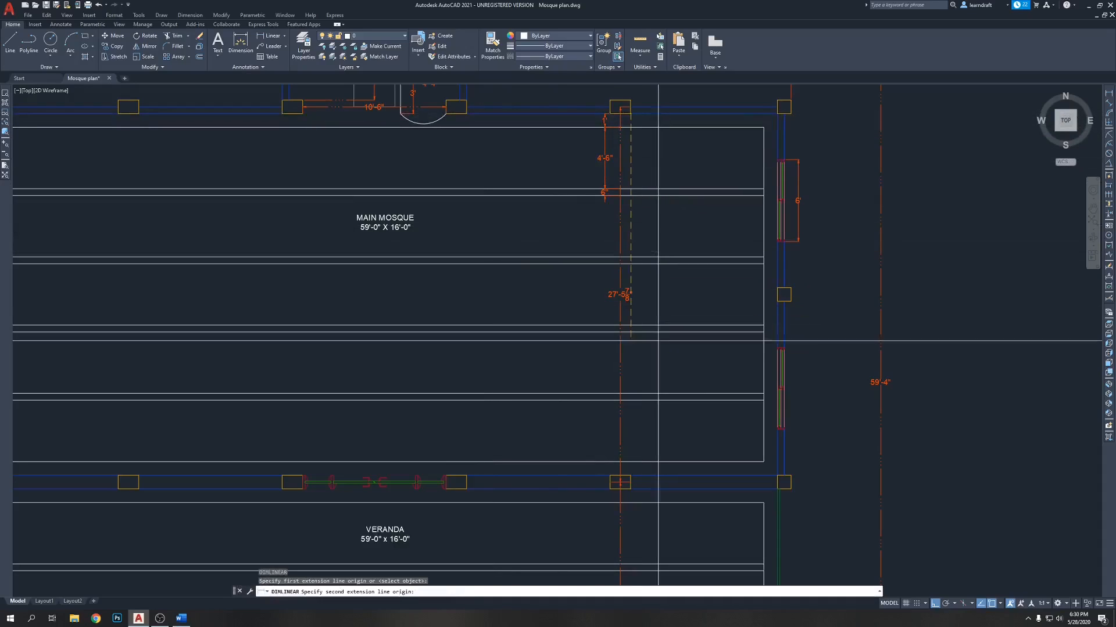
{"action": "left_click", "coordinate": [629, 474]}
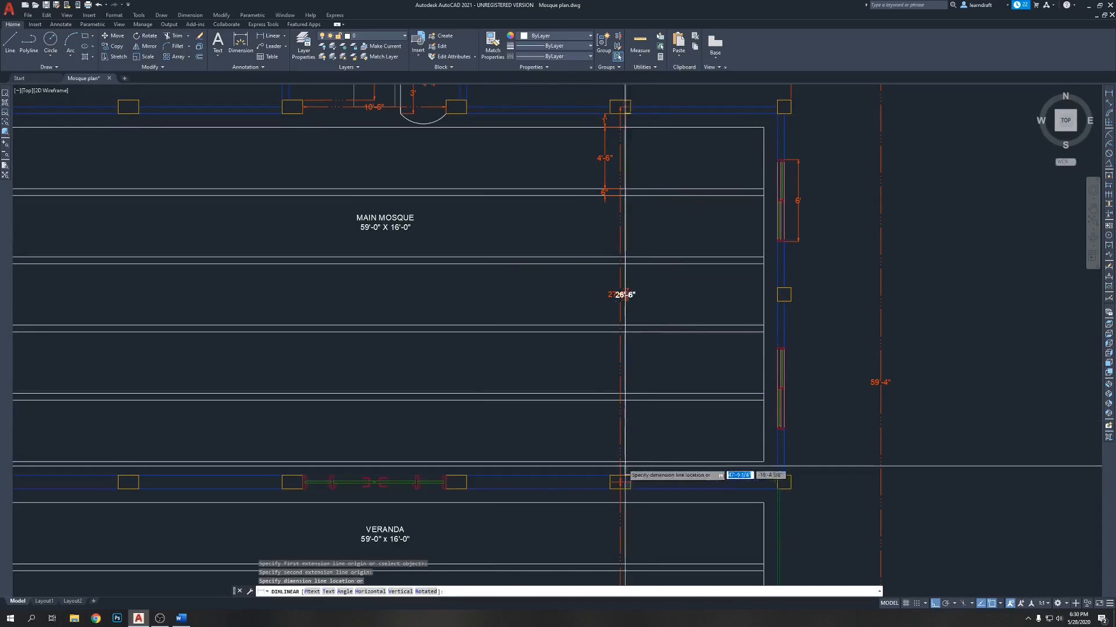
{"action": "left_click", "coordinate": [549, 353]}
{"action": "scroll", "coordinate": [557, 292], "scroll_direction": "up", "scroll_amount": 2}
{"action": "left_click", "coordinate": [566, 281]}
{"action": "left_click", "coordinate": [487, 283]}
{"action": "middle_click_drag", "start_coordinate": [486, 283], "coordinate": [528, 312]}
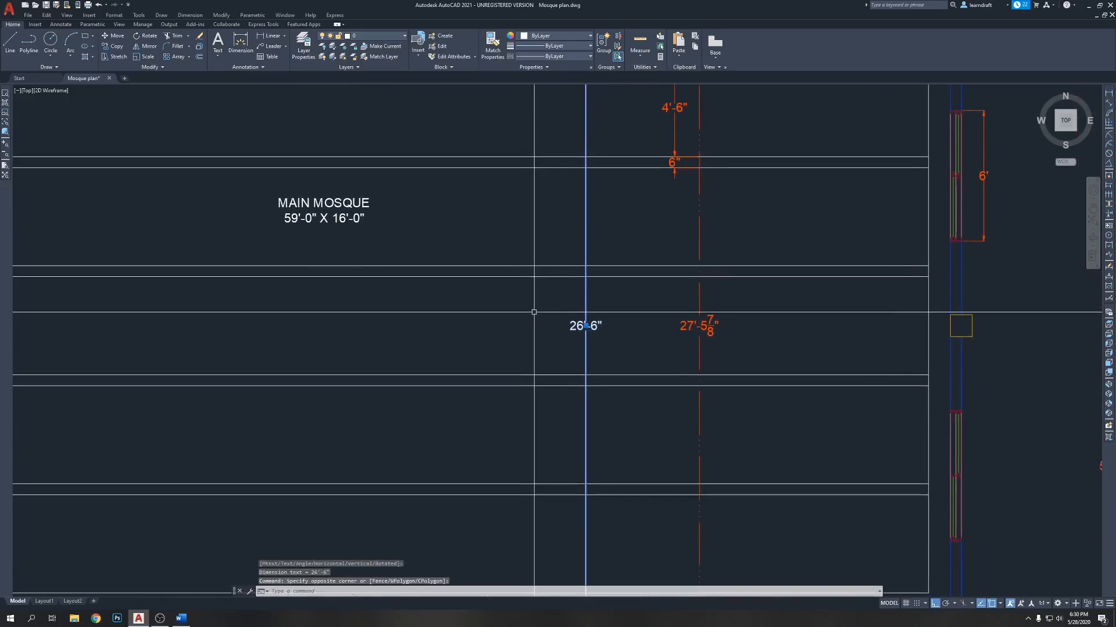
{"action": "key", "text": "Delete"}
Step: Change the size line of the MAIN MOSQUE label to 59'-0" X 26'-6"
{"action": "middle_click_drag", "start_coordinate": [356, 229], "coordinate": [482, 257]}
{"action": "left_click", "coordinate": [472, 249]}
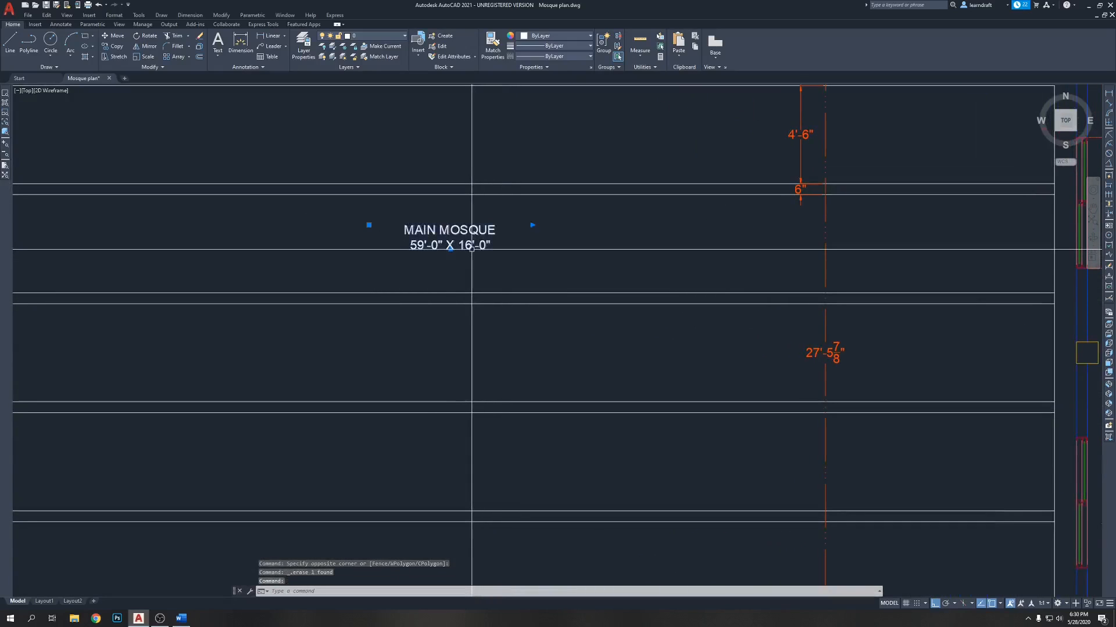
{"action": "double_click", "coordinate": [471, 249]}
{"action": "left_click_drag", "start_coordinate": [449, 250], "coordinate": [517, 251]}
{"action": "type", "text": "2"}
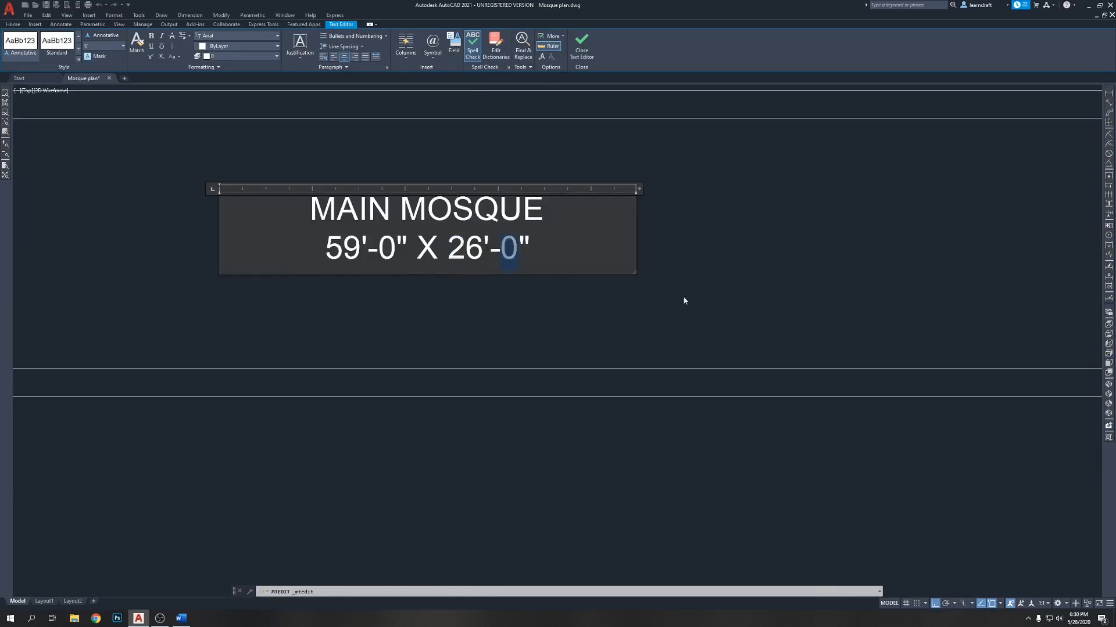
{"action": "type", "text": "6"}
{"action": "left_click", "coordinate": [688, 276]}
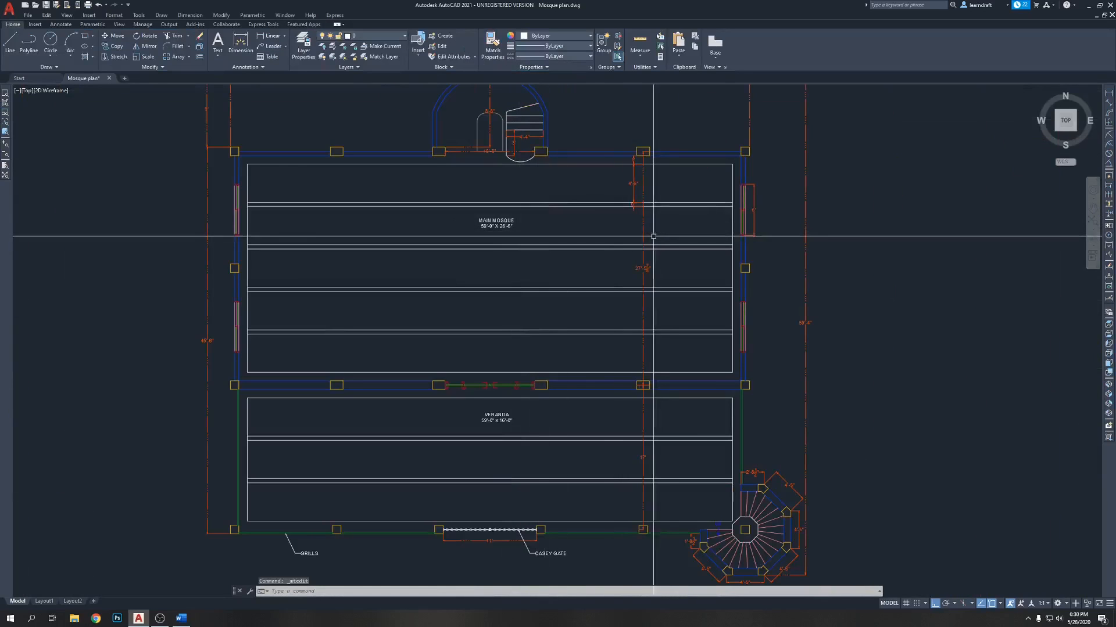
Step: Recheck the hall depth beside the central doorway with a temporary linear dimension between the inner wall faces, and erase it
{"action": "type", "text": "di"}
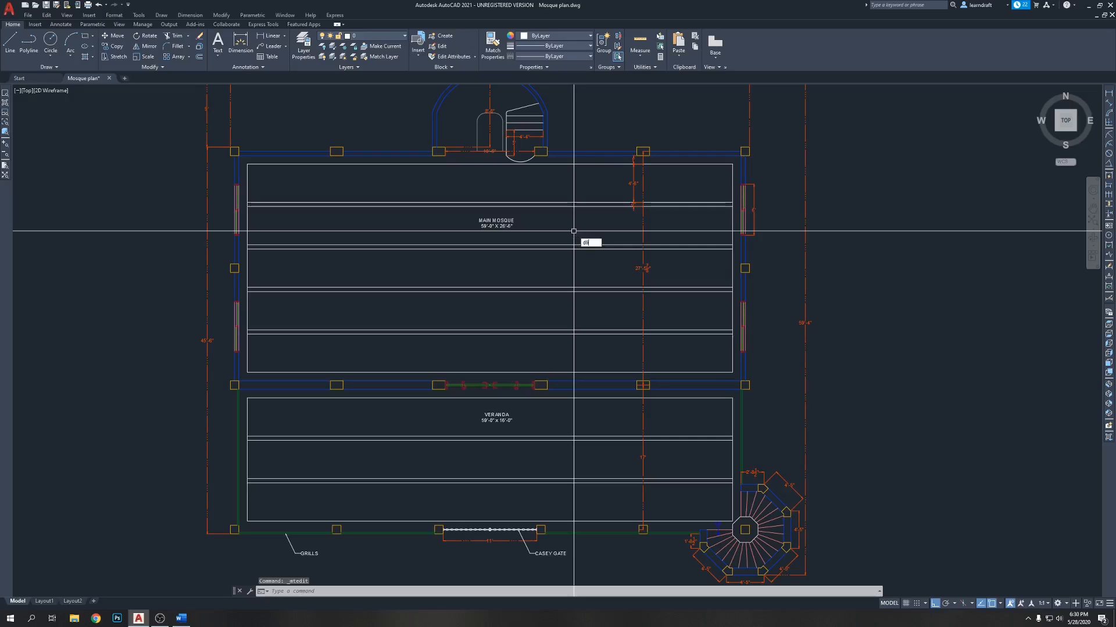
{"action": "type", "text": "li"}
{"action": "key", "text": "Return"}
{"action": "scroll", "coordinate": [429, 155], "scroll_direction": "up", "scroll_amount": 4}
{"action": "left_click", "coordinate": [455, 152]}
{"action": "scroll", "coordinate": [446, 159], "scroll_direction": "down", "scroll_amount": 4}
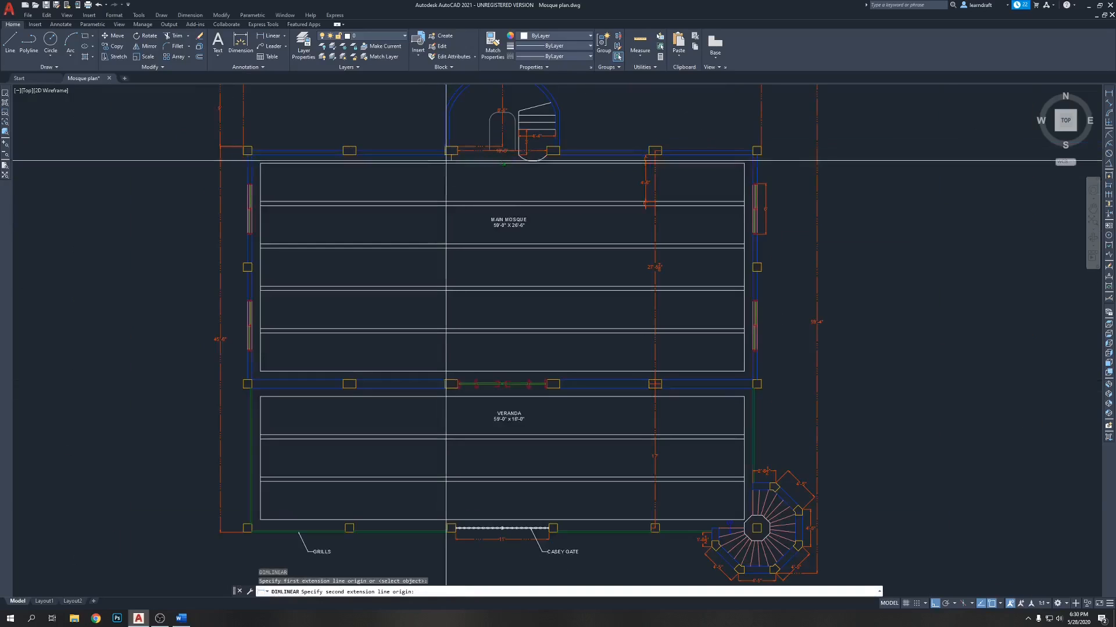
{"action": "scroll", "coordinate": [452, 391], "scroll_direction": "up", "scroll_amount": 4}
{"action": "left_click", "coordinate": [451, 380]}
{"action": "left_click", "coordinate": [458, 349]}
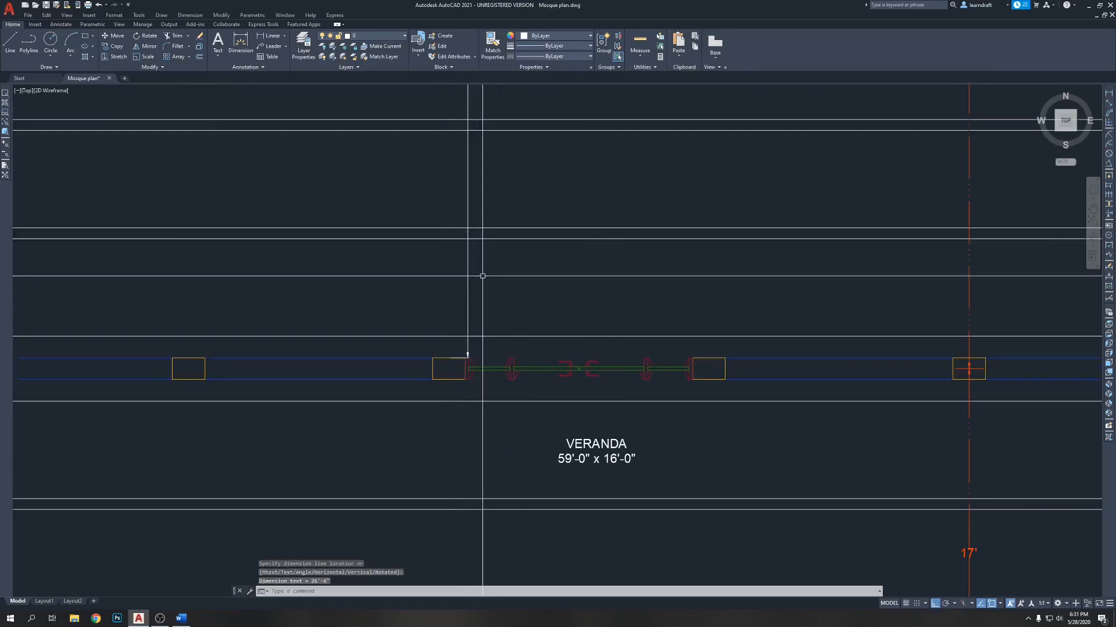
{"action": "scroll", "coordinate": [483, 276], "scroll_direction": "down", "scroll_amount": 2}
{"action": "left_click", "coordinate": [494, 220]}
{"action": "scroll", "coordinate": [500, 244], "scroll_direction": "down", "scroll_amount": 4}
{"action": "key", "text": "Delete"}
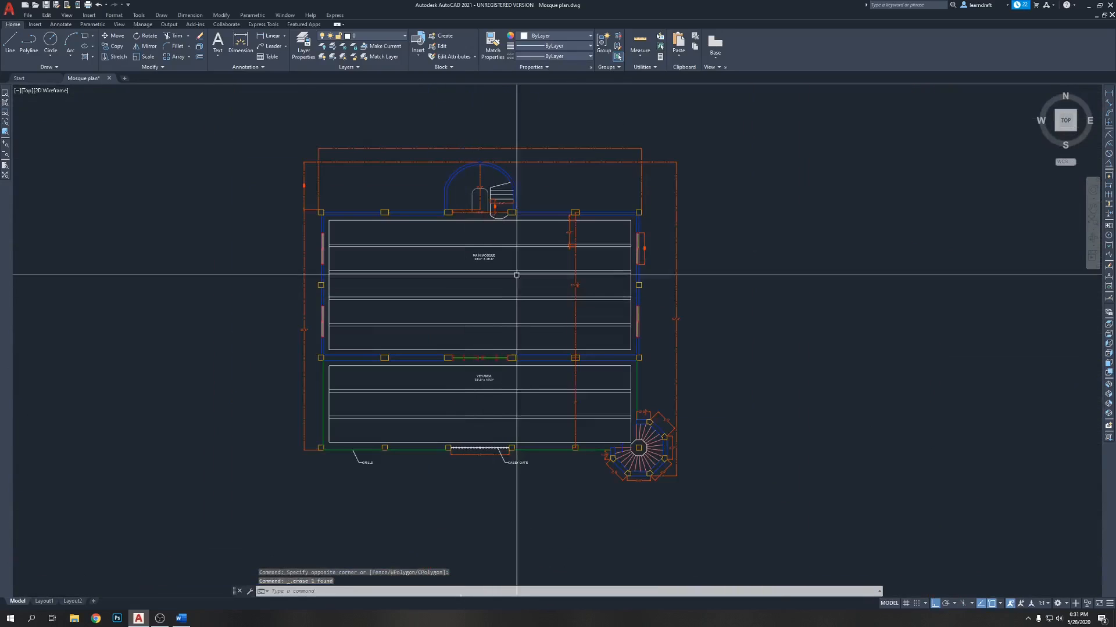
{"action": "middle_click_drag", "start_coordinate": [508, 280], "coordinate": [490, 283]}
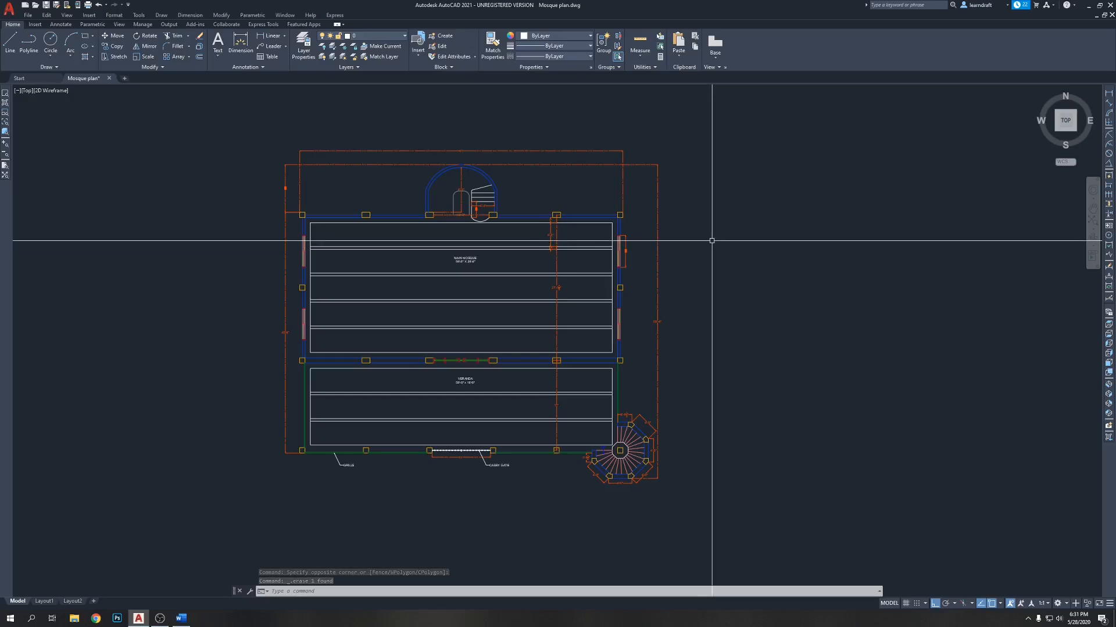
{"action": "left_click", "coordinate": [465, 380]}
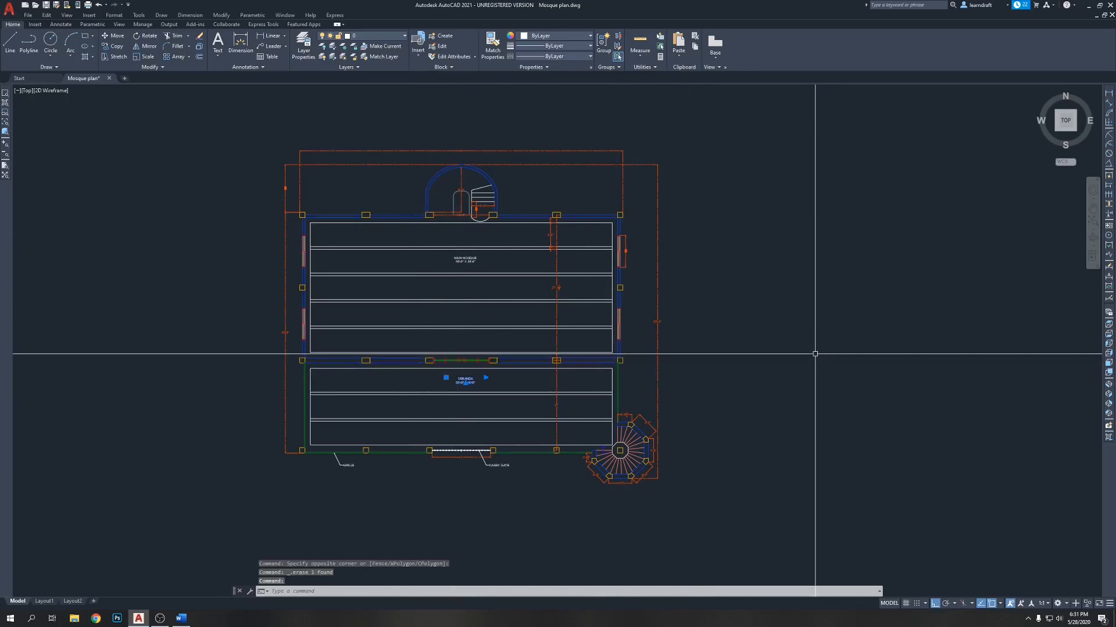
{"action": "key", "text": "Escape"}
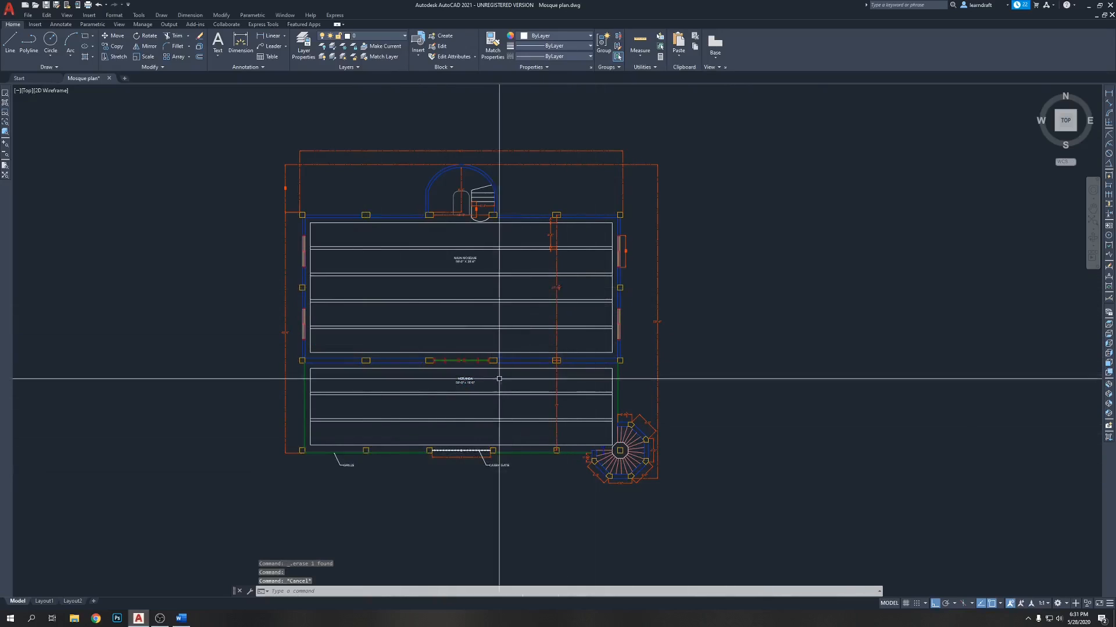
{"action": "scroll", "coordinate": [472, 382], "scroll_direction": "up", "scroll_amount": 6}
{"action": "double_click", "coordinate": [443, 367]}
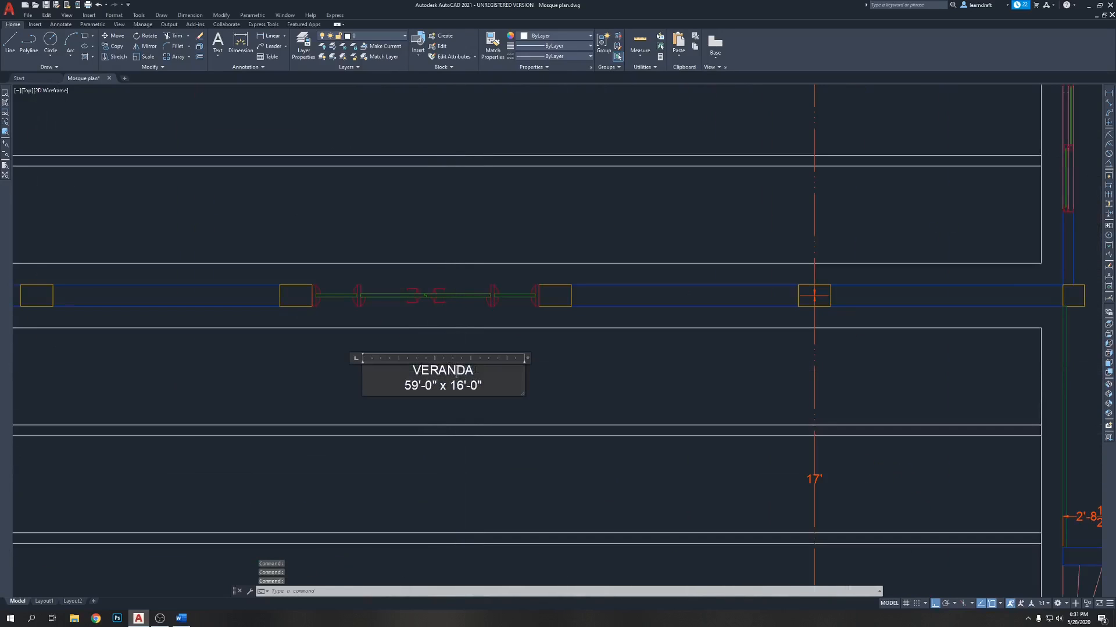
{"action": "key", "text": "ctrl+c"}
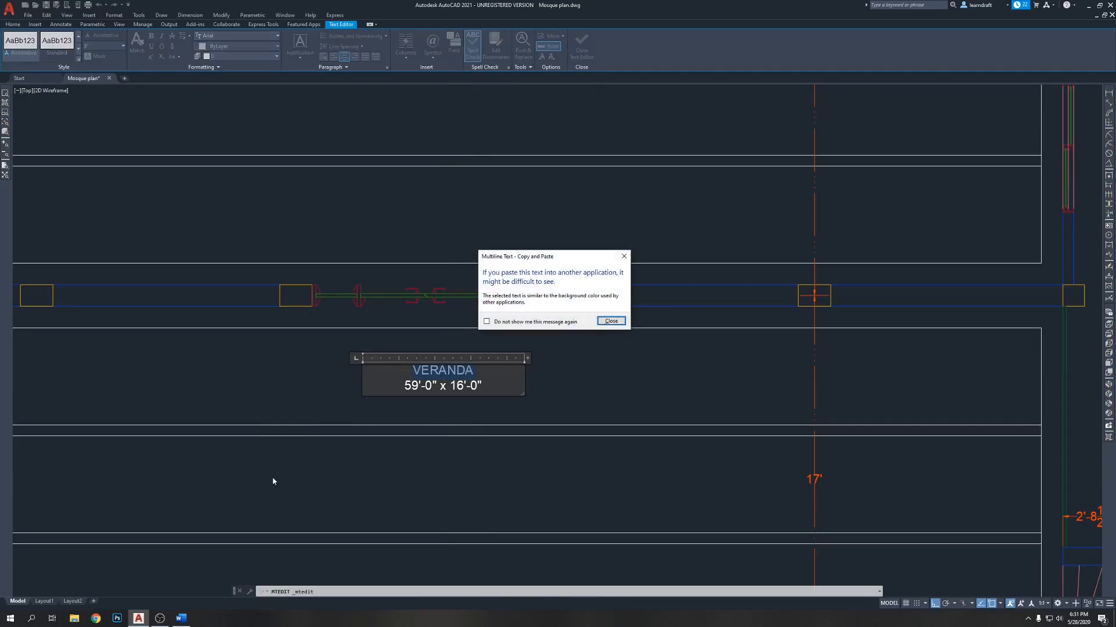
{"action": "left_click", "coordinate": [615, 321]}
{"action": "left_click", "coordinate": [570, 404]}
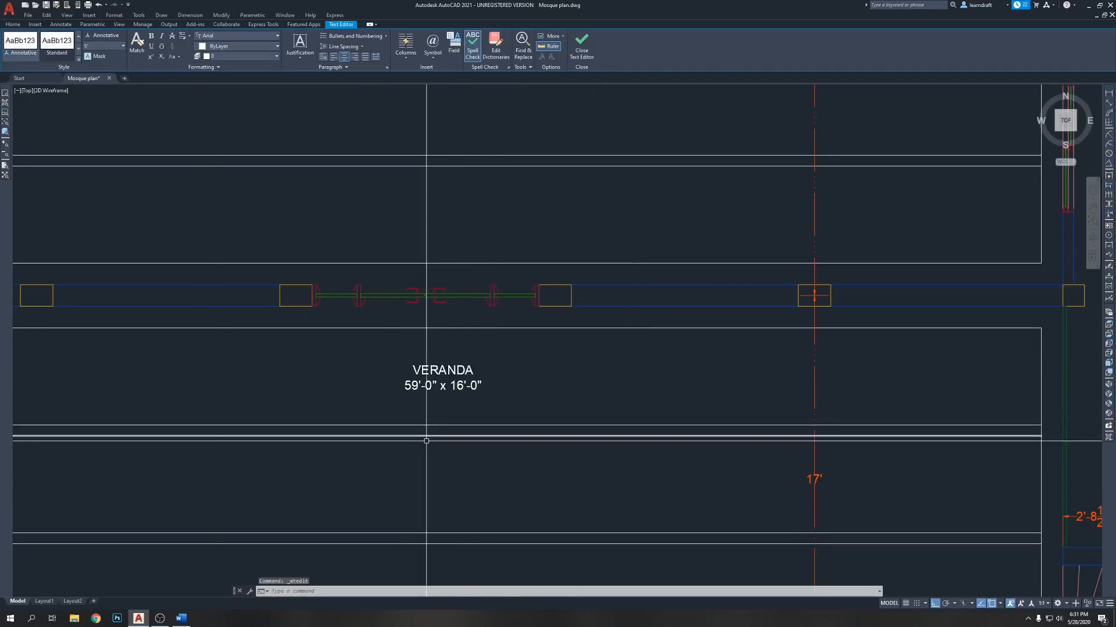
Step: Save the annotated mosque plan drawing with the whole plan in view
{"action": "scroll", "coordinate": [506, 250], "scroll_direction": "down", "scroll_amount": 5}
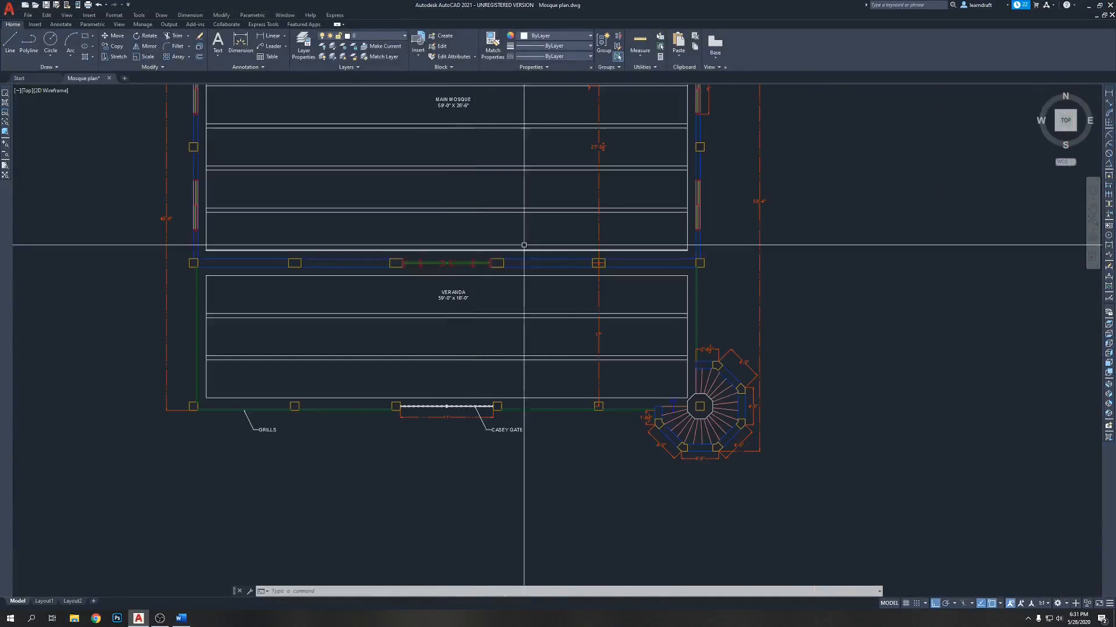
{"action": "scroll", "coordinate": [706, 269], "scroll_direction": "down", "scroll_amount": 3}
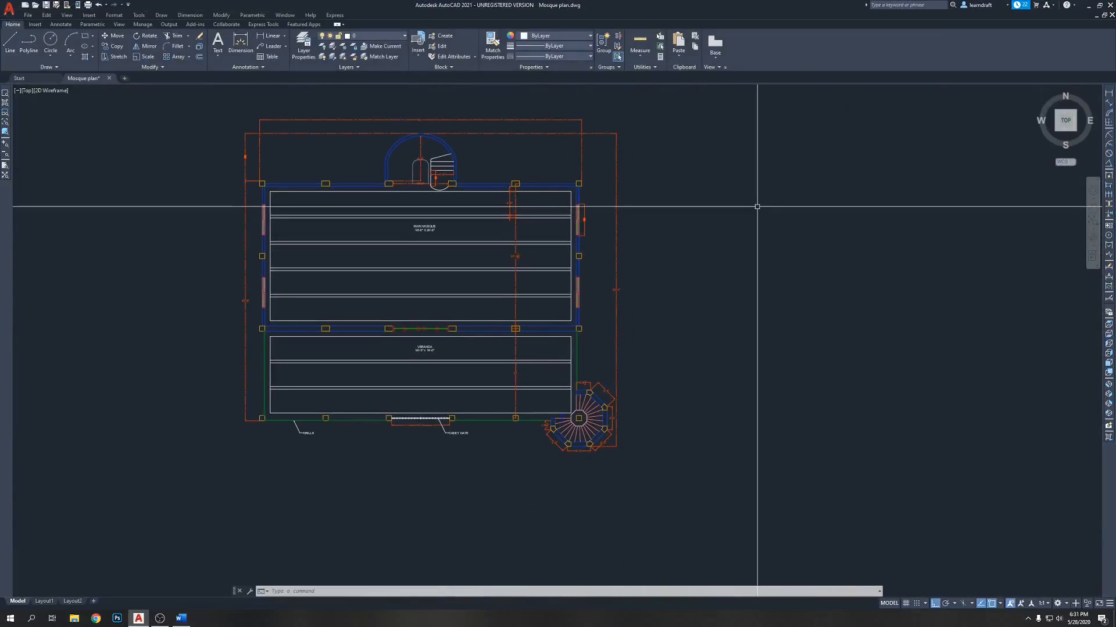
{"action": "middle_click_drag", "start_coordinate": [742, 155], "coordinate": [742, 161]}
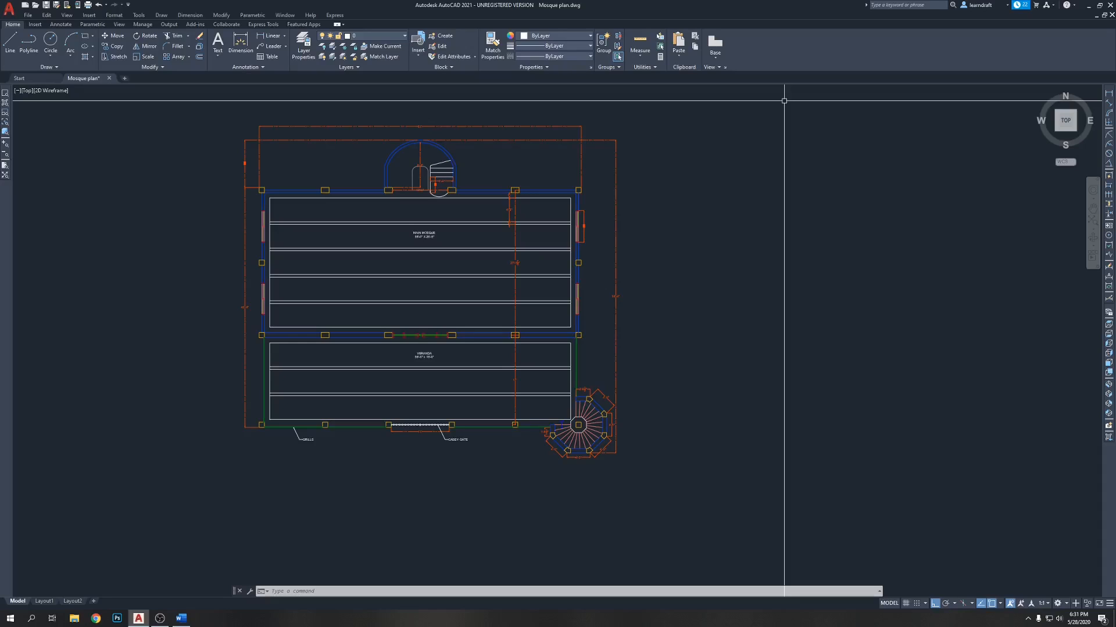
{"action": "middle_click_drag", "start_coordinate": [514, 158], "coordinate": [529, 195]}
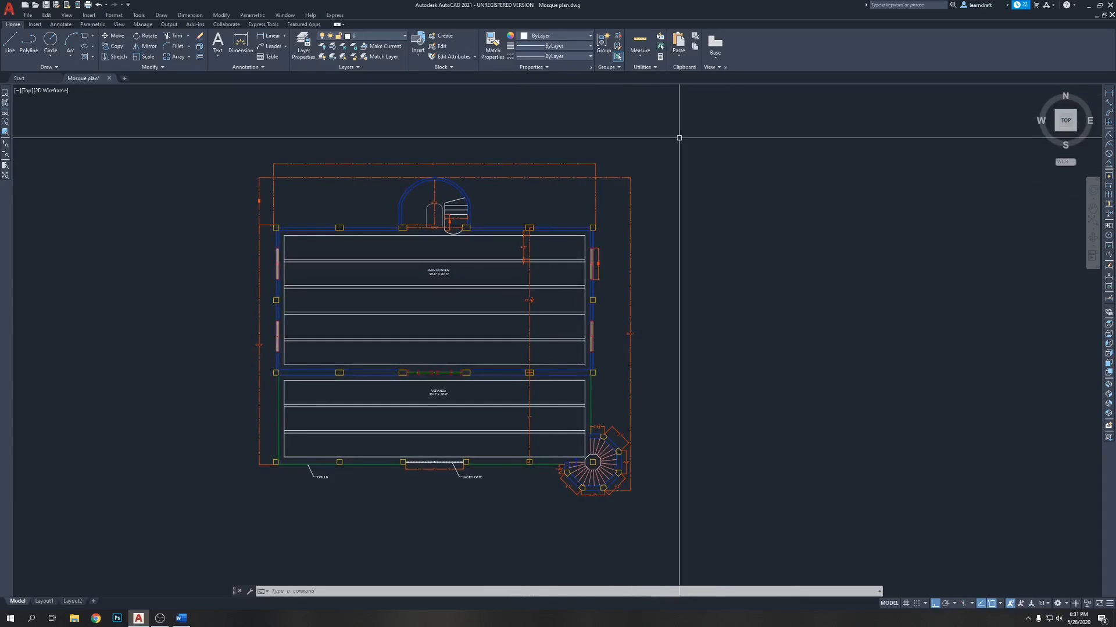
{"action": "key", "text": "ctrl+s"}
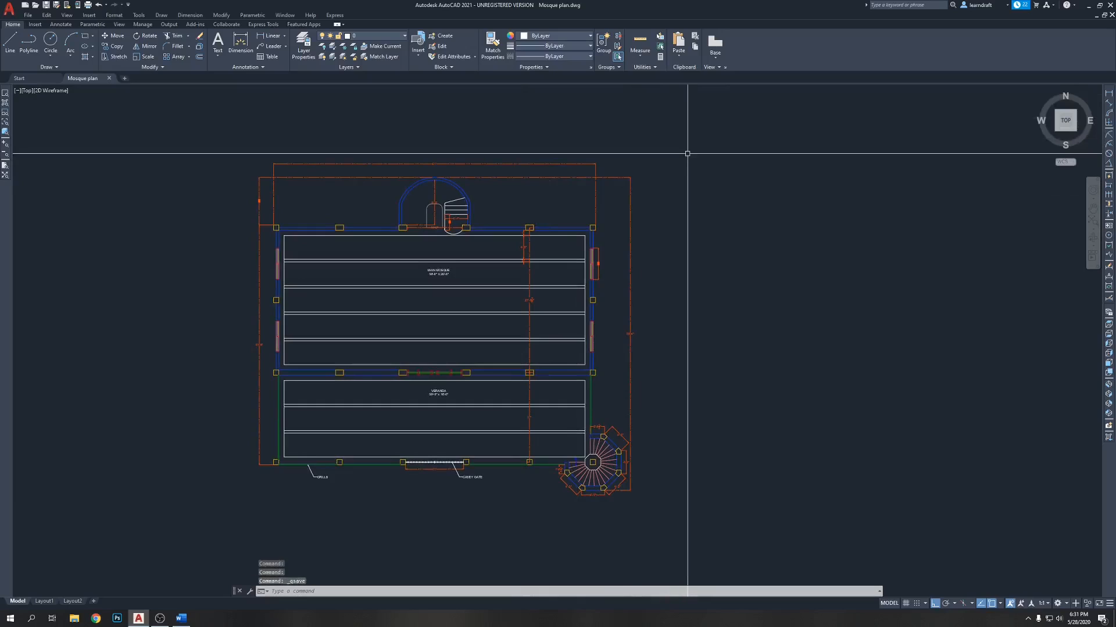
Step: Start a model plot using DWG To PDF.pc3 with ARCH E (36.00 x 48.00 Inches) paper
{"action": "middle_click_drag", "start_coordinate": [663, 191], "coordinate": [690, 169]}
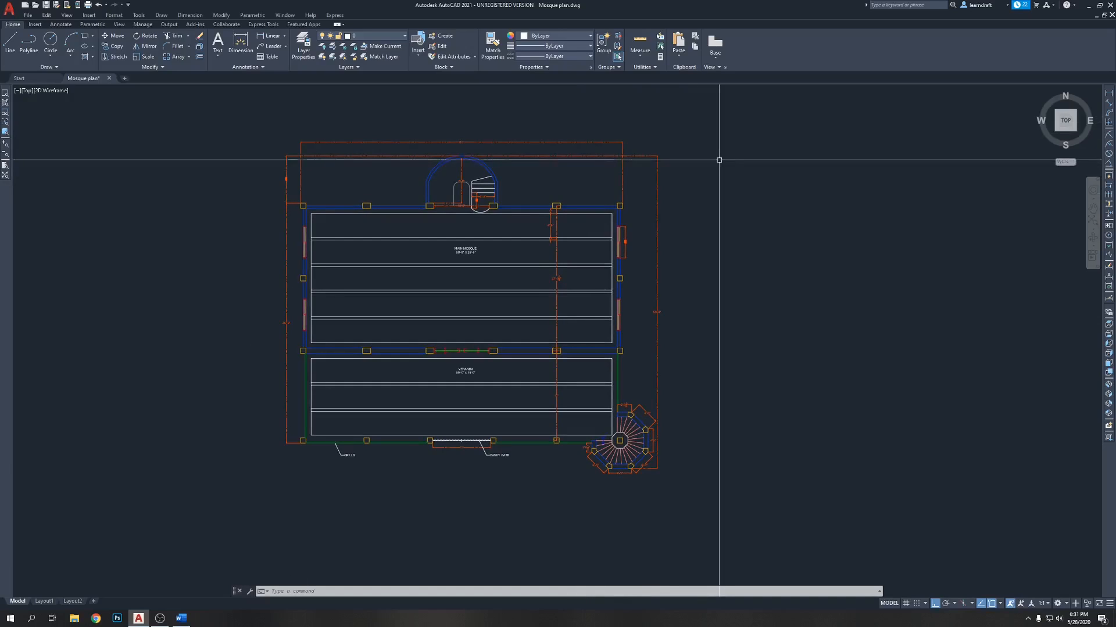
{"action": "key", "text": "ctrl+p"}
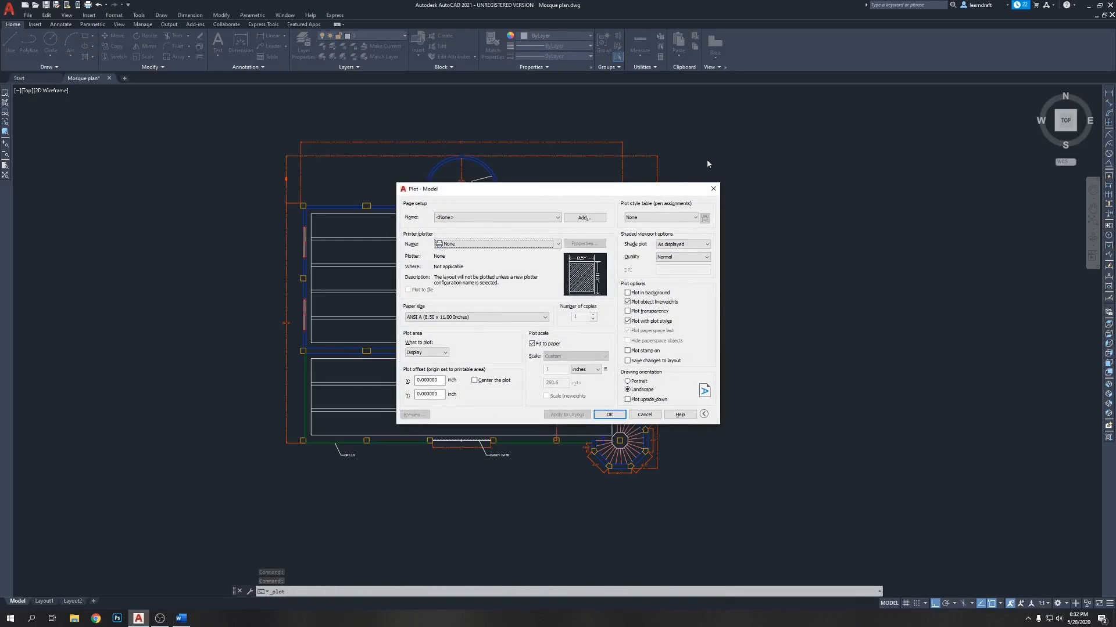
{"action": "left_click_drag", "start_coordinate": [668, 189], "coordinate": [635, 190]}
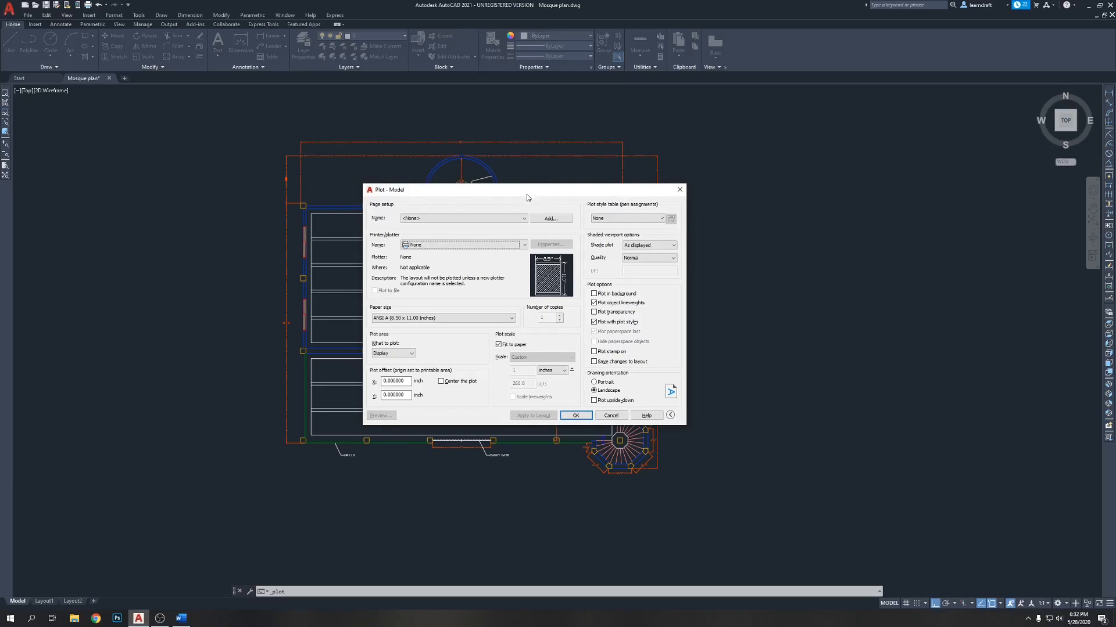
{"action": "left_click", "coordinate": [464, 248]}
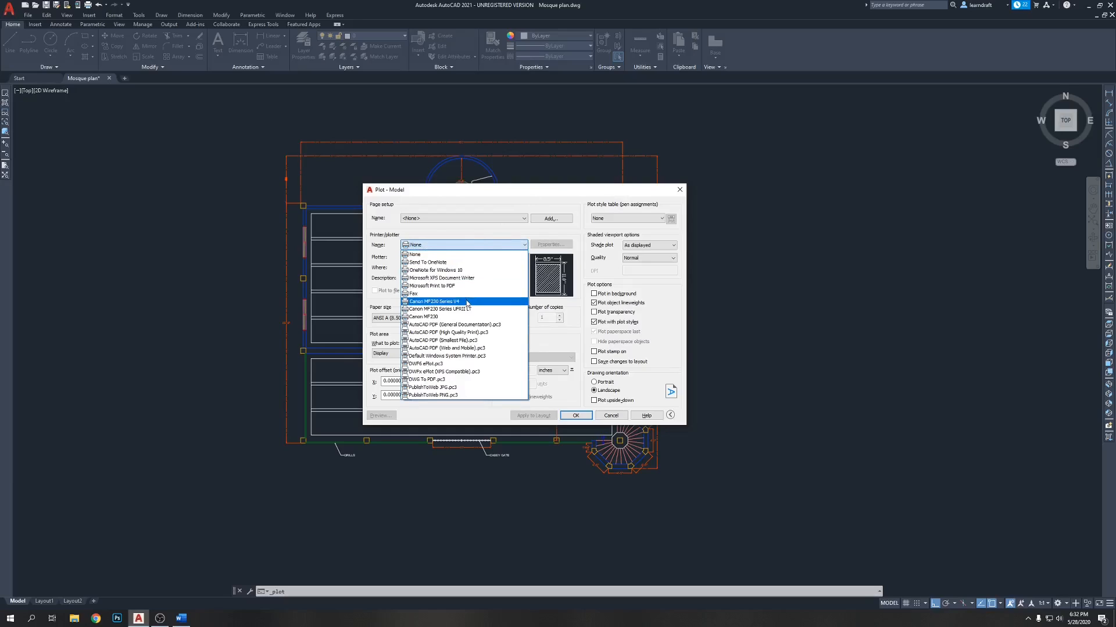
{"action": "left_click", "coordinate": [450, 384]}
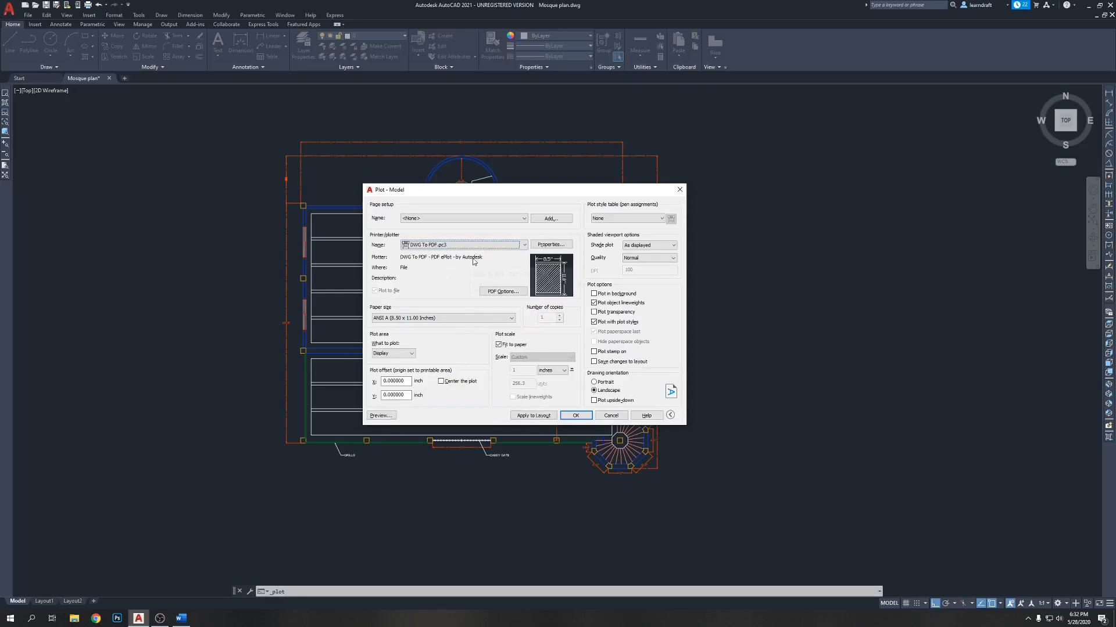
{"action": "left_click", "coordinate": [460, 319]}
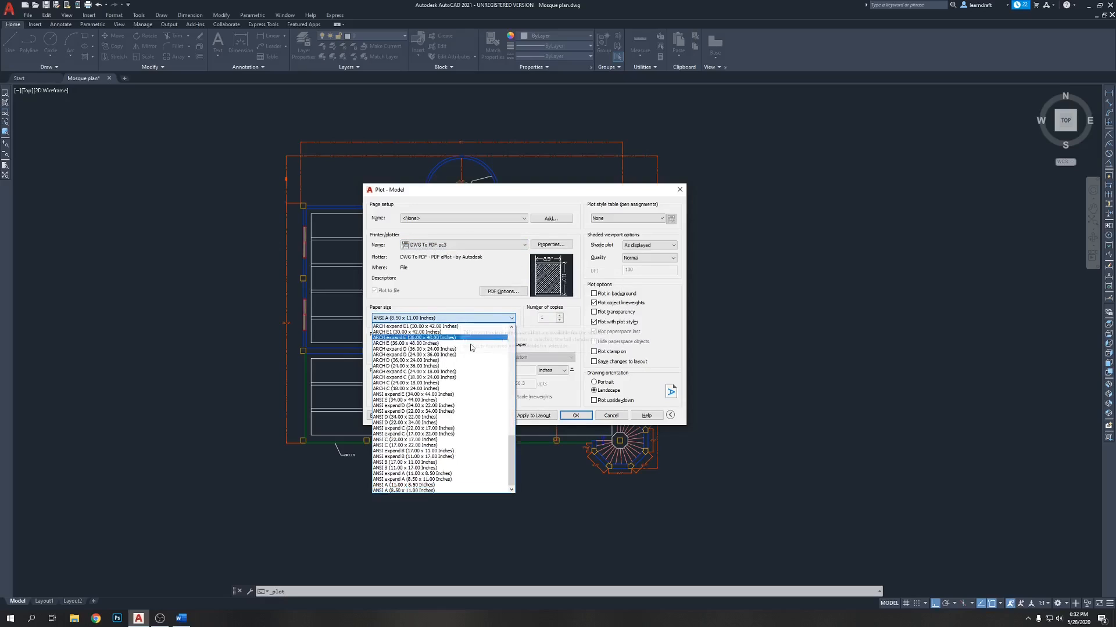
{"action": "left_click", "coordinate": [425, 343]}
Step: Set the plot area to a window enclosing the entire floor plan and its annotations, and center the plot
{"action": "left_click", "coordinate": [396, 353]}
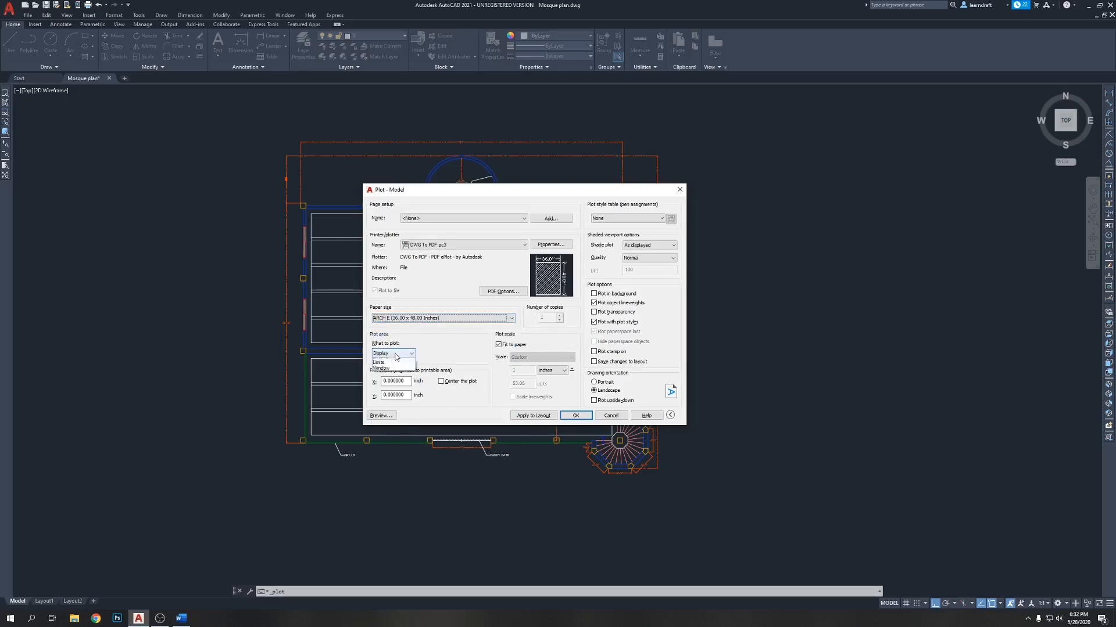
{"action": "left_click", "coordinate": [394, 380]}
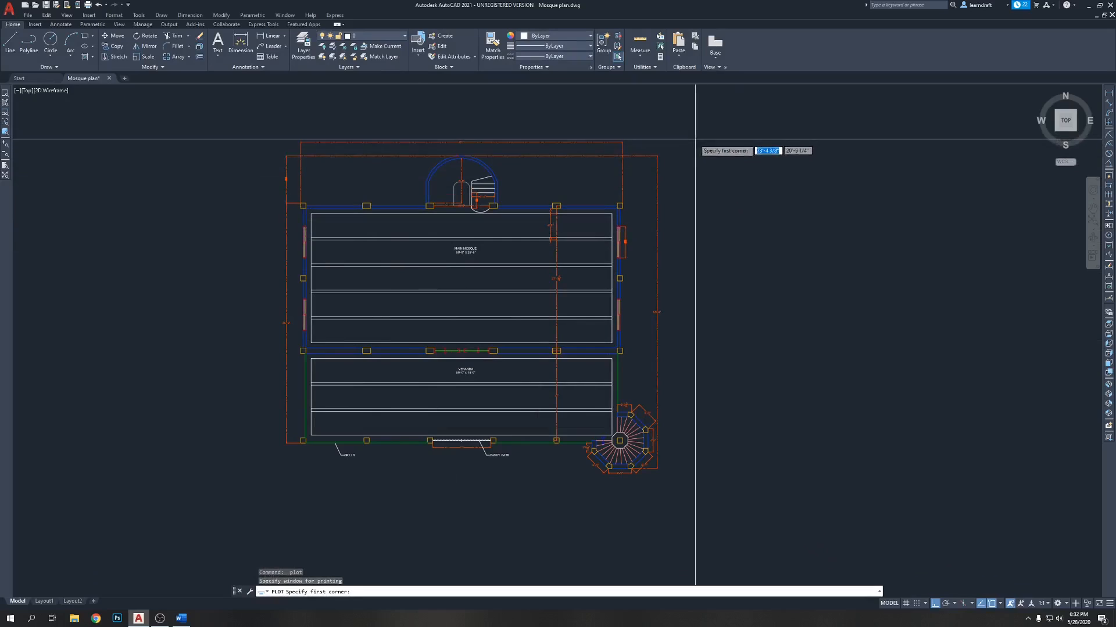
{"action": "left_click", "coordinate": [672, 135]}
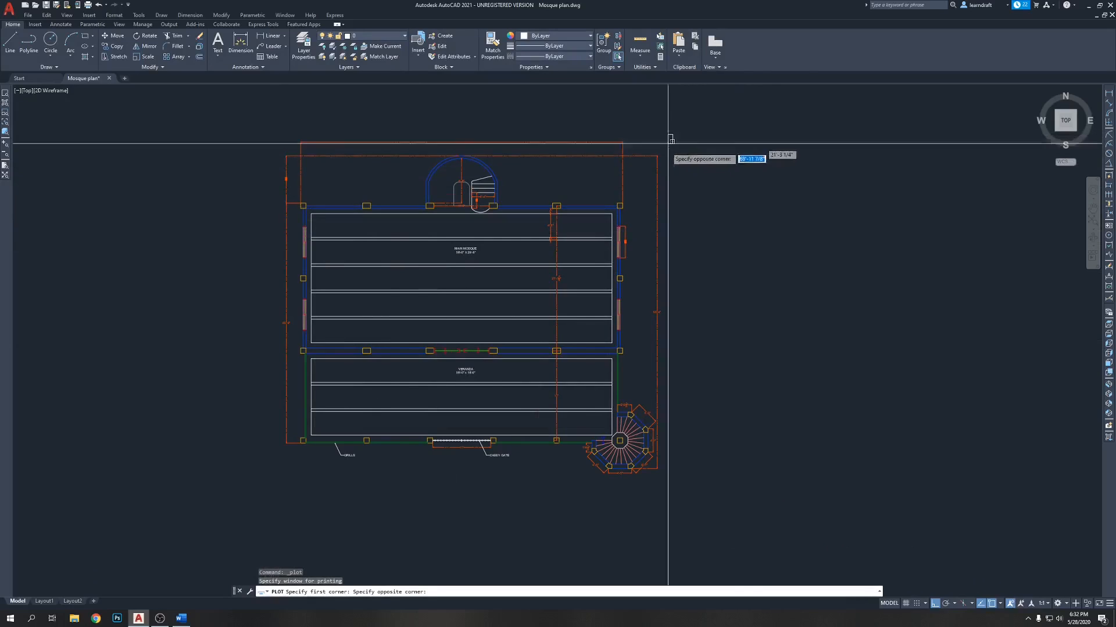
{"action": "left_click", "coordinate": [273, 474]}
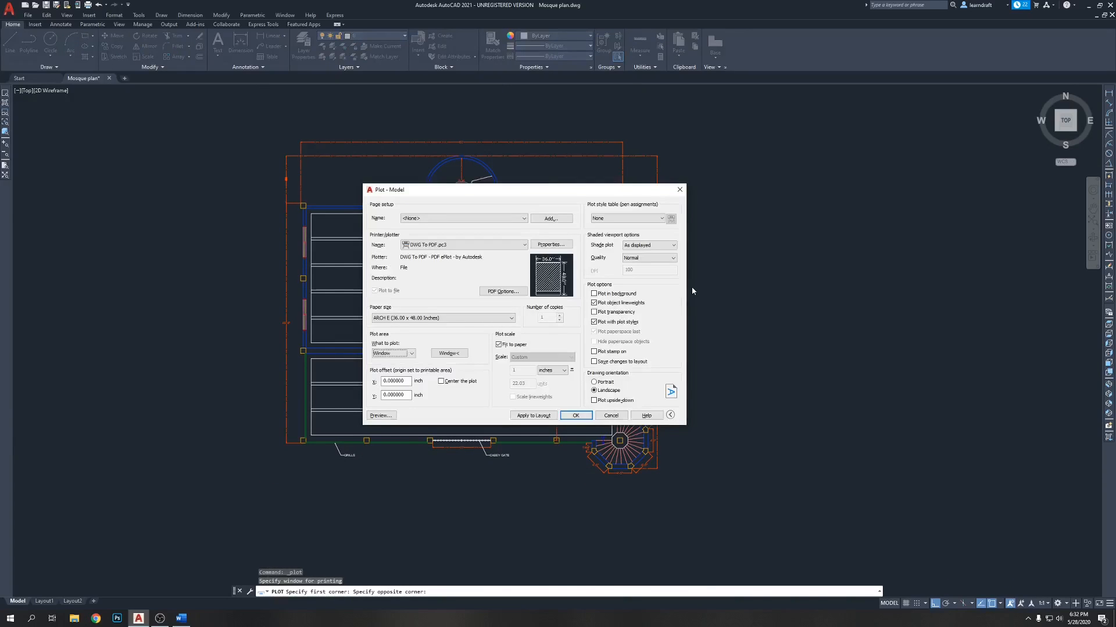
{"action": "left_click", "coordinate": [441, 381]}
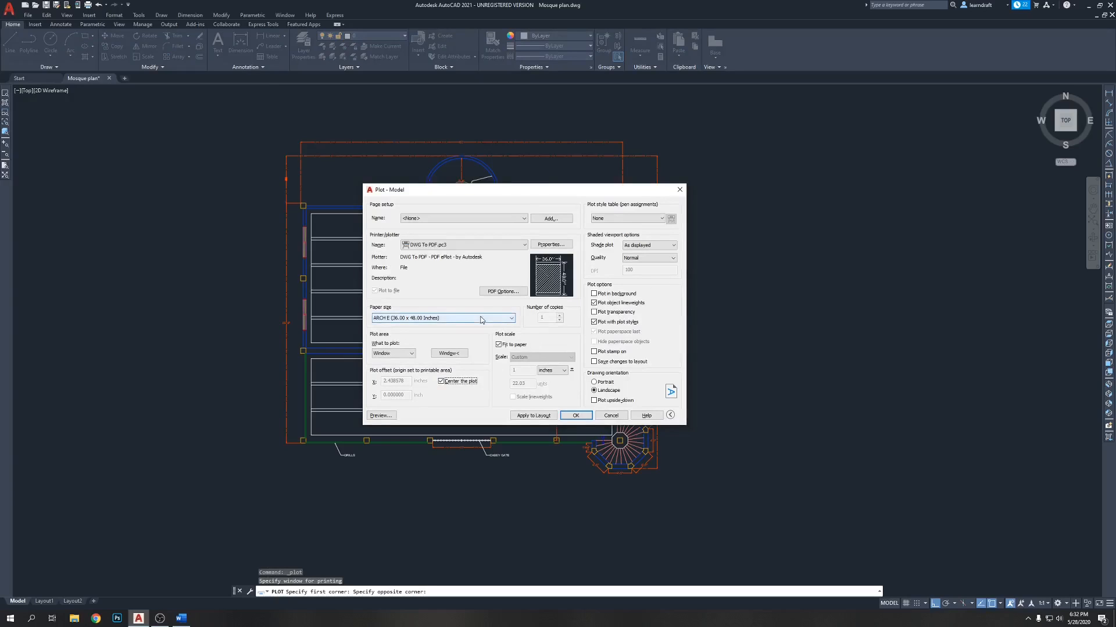
Step: Assign the Screening 100%.ctb plot style table to the plot and to all layouts
{"action": "left_click", "coordinate": [656, 219]}
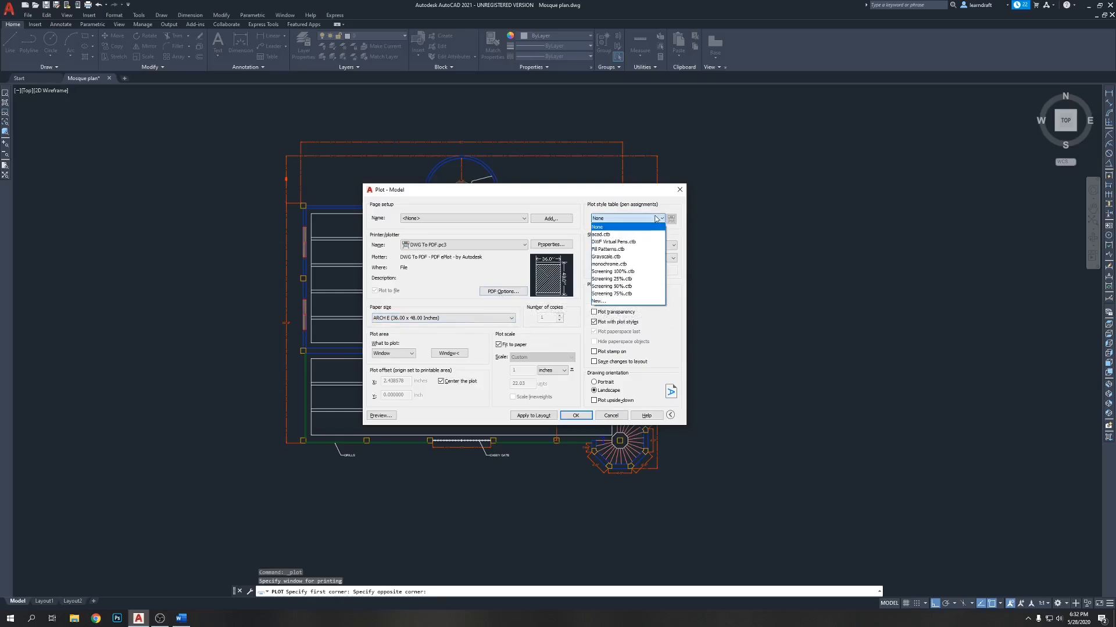
{"action": "left_click", "coordinate": [632, 272]}
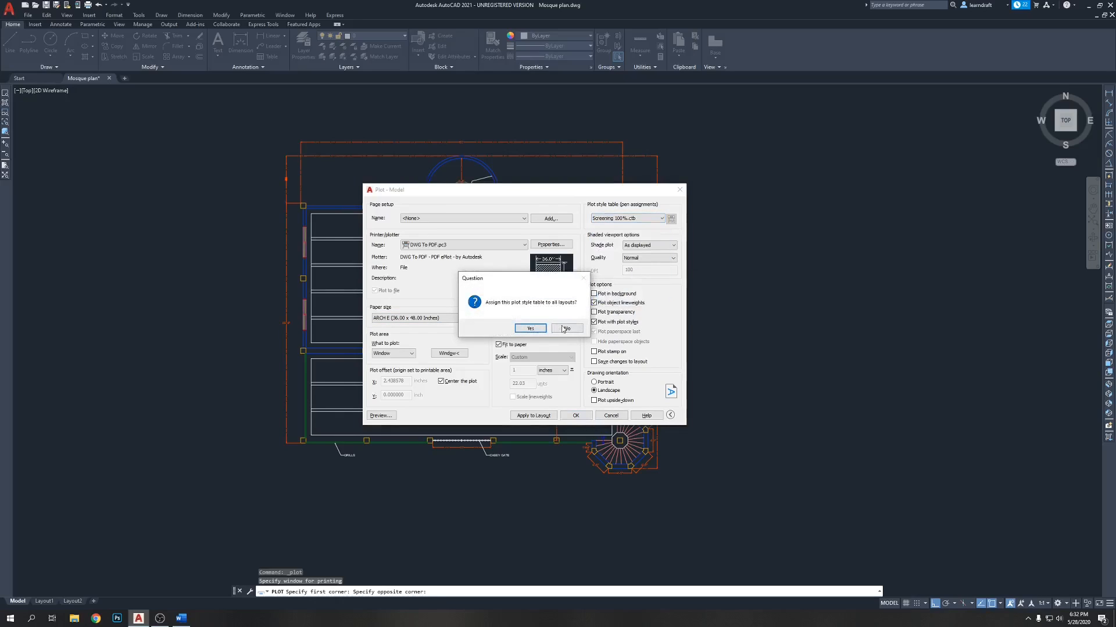
{"action": "left_click", "coordinate": [530, 329]}
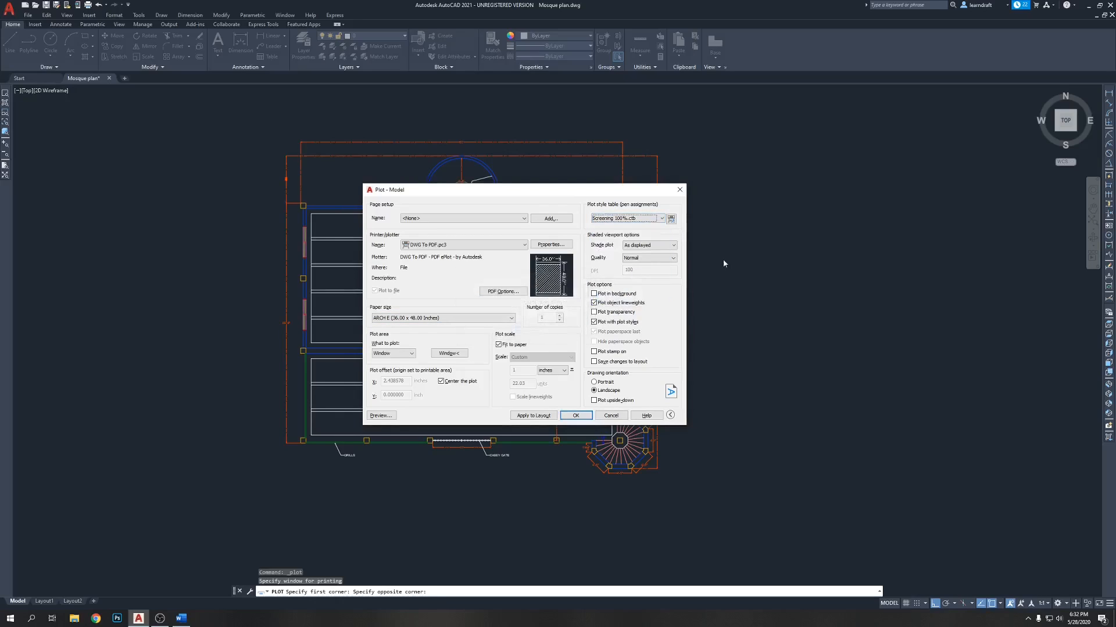
Step: Set the shaded viewport options to Realistic shade plot and Maximum quality
{"action": "left_click", "coordinate": [658, 246]}
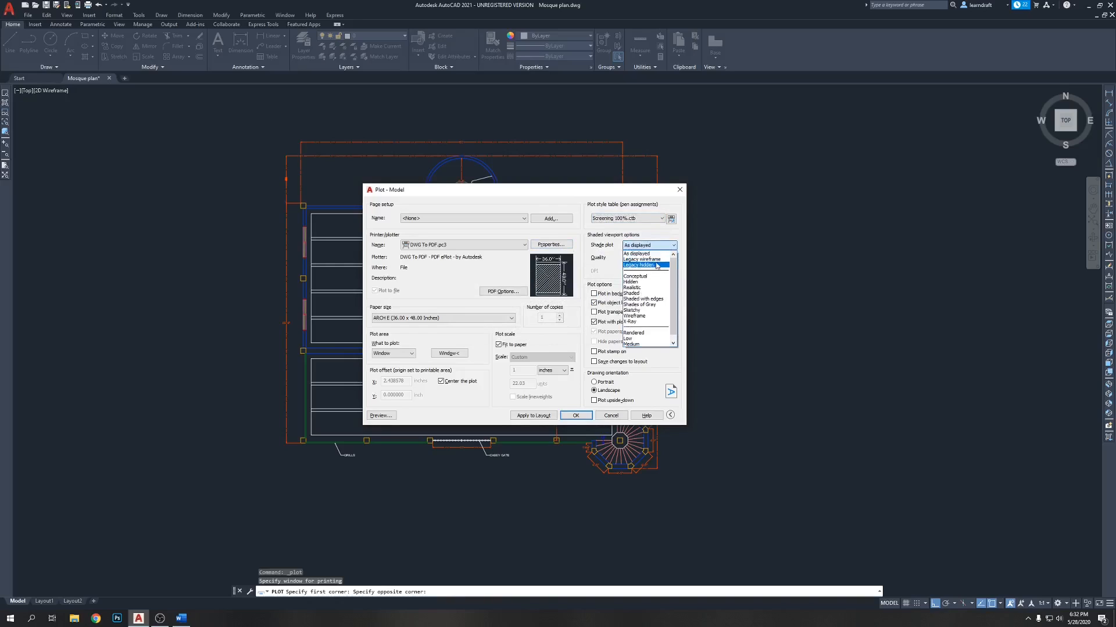
{"action": "left_click", "coordinate": [660, 245]}
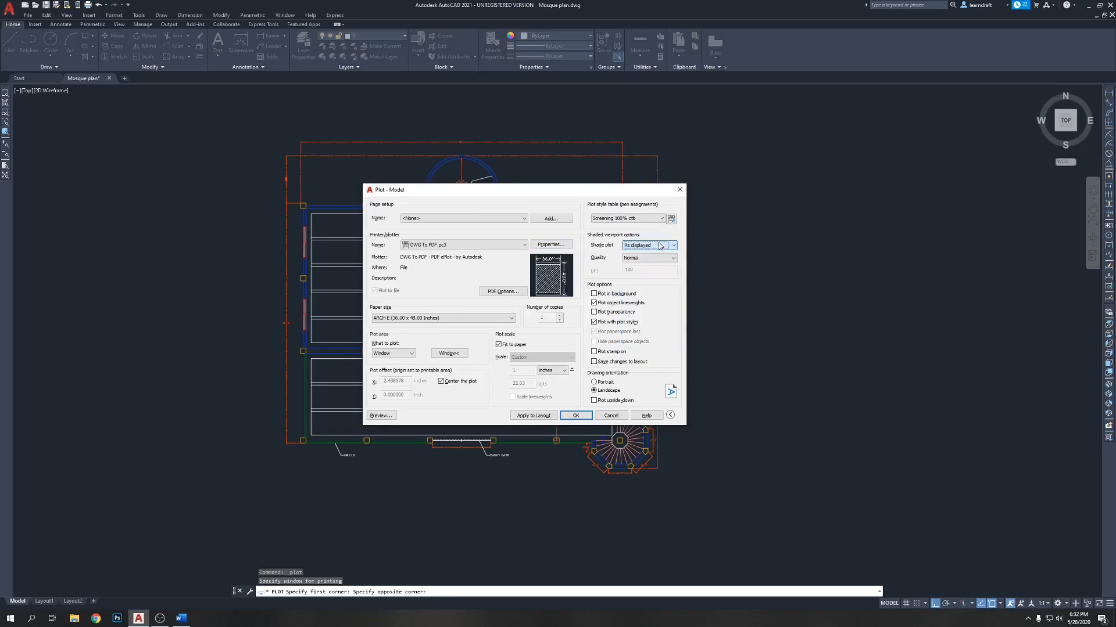
{"action": "left_click", "coordinate": [660, 246]}
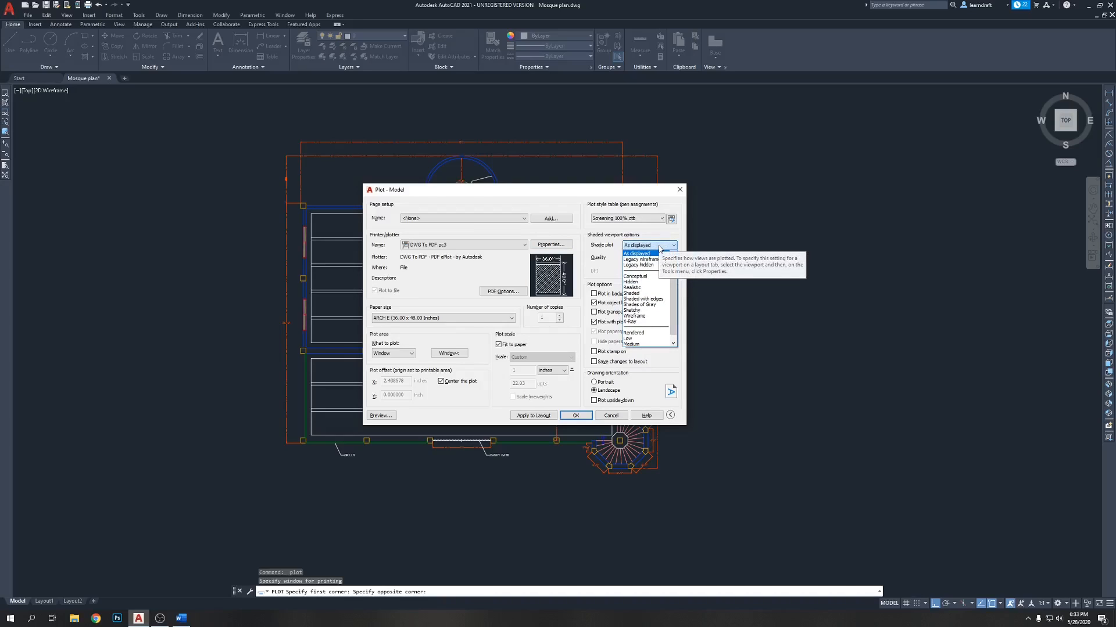
{"action": "left_click", "coordinate": [632, 288]}
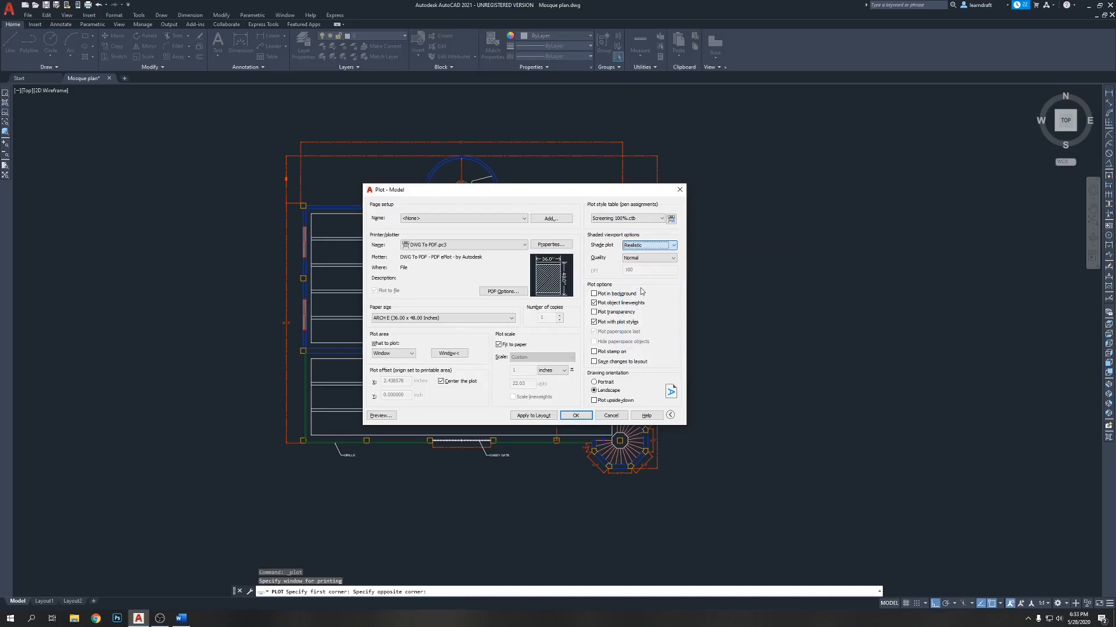
{"action": "left_click", "coordinate": [640, 258]}
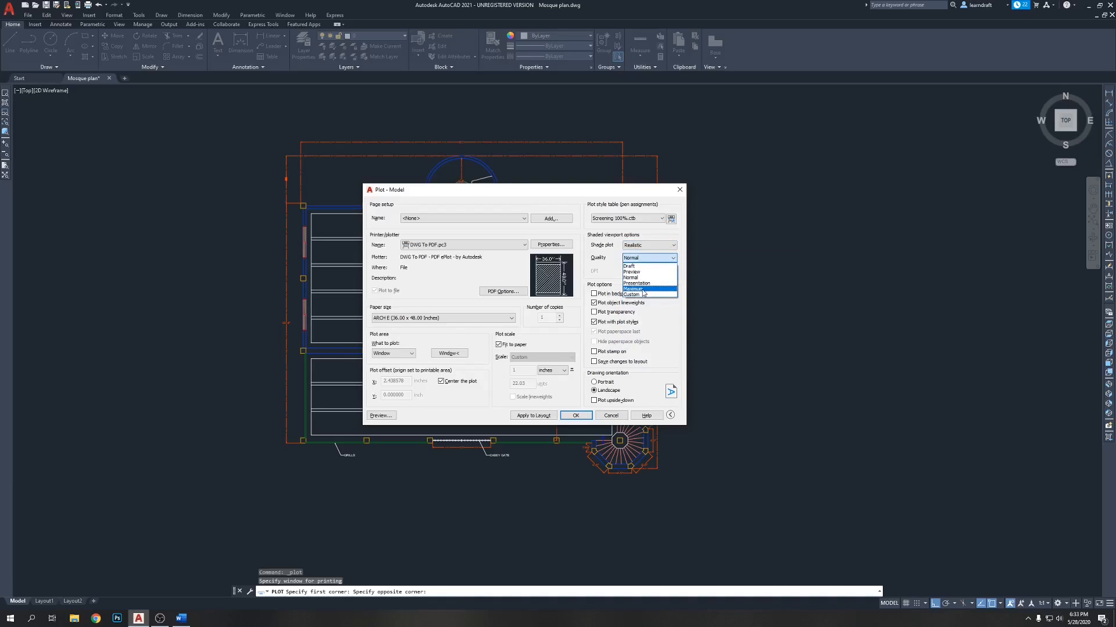
{"action": "left_click", "coordinate": [643, 291]}
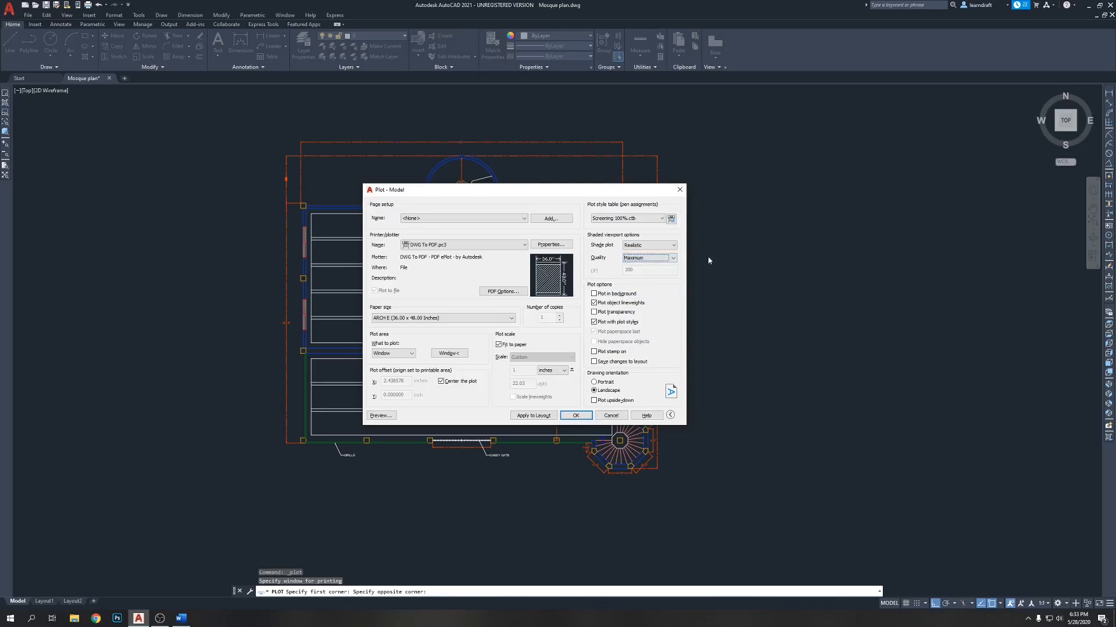
Step: Preview the plotted mosque plan and apply the plot settings to the layout without plotting yet
{"action": "left_click", "coordinate": [381, 416]}
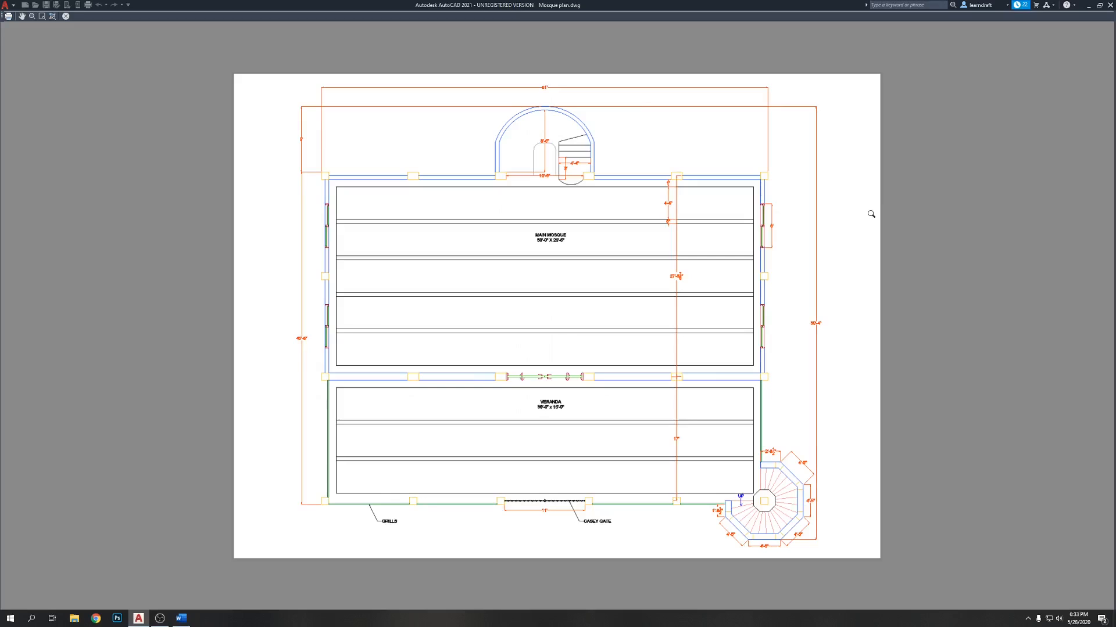
{"action": "scroll", "coordinate": [565, 80], "scroll_direction": "up", "scroll_amount": 2}
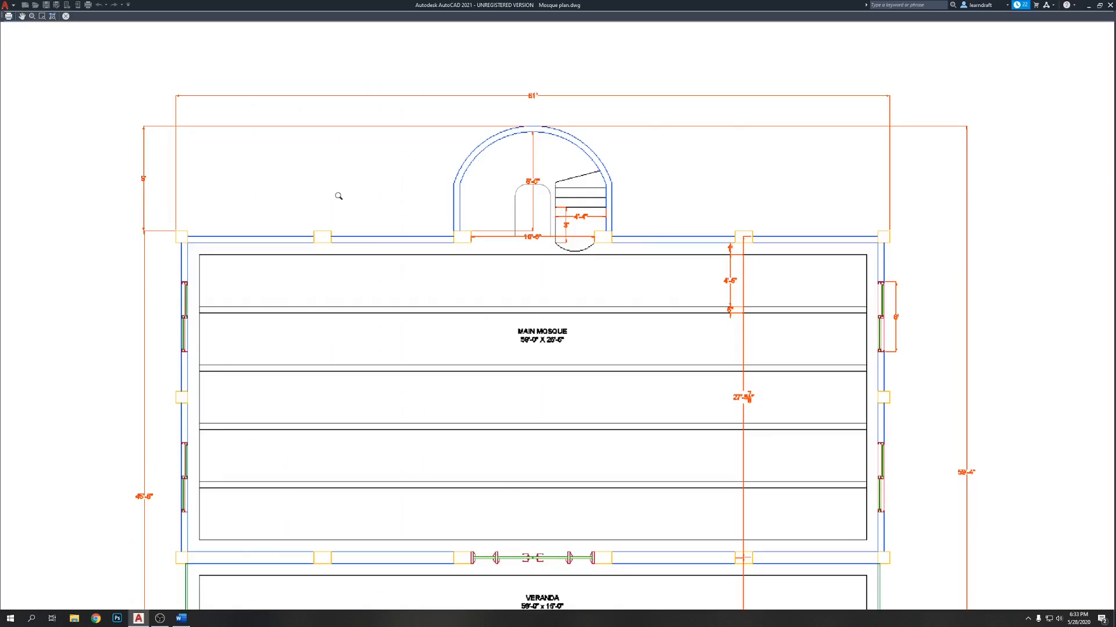
{"action": "key", "text": "Escape"}
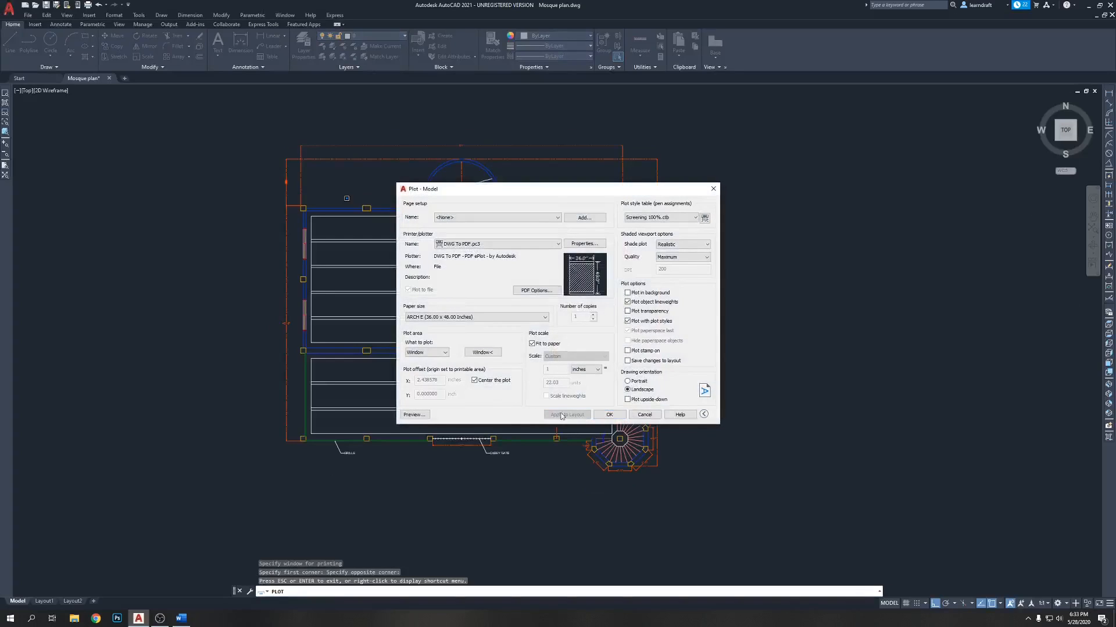
{"action": "left_click", "coordinate": [645, 415]}
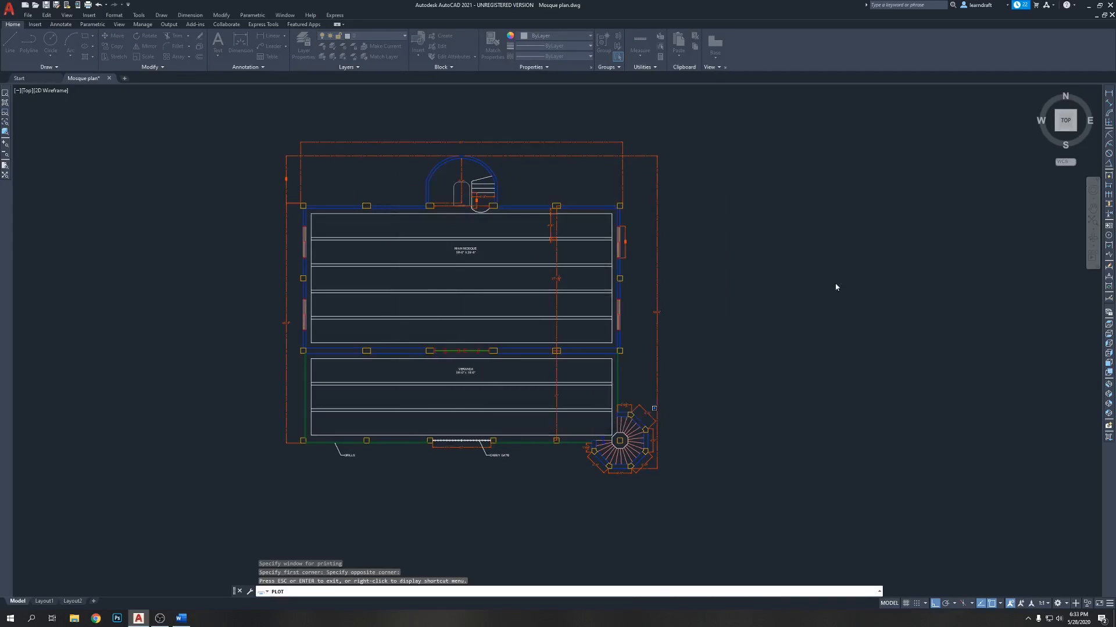
Step: Inspect the 9' dimension beside the curved niche up close and return to the whole plan
{"action": "scroll", "coordinate": [250, 224], "scroll_direction": "up", "scroll_amount": 6}
{"action": "scroll", "coordinate": [250, 224], "scroll_direction": "down", "scroll_amount": 6}
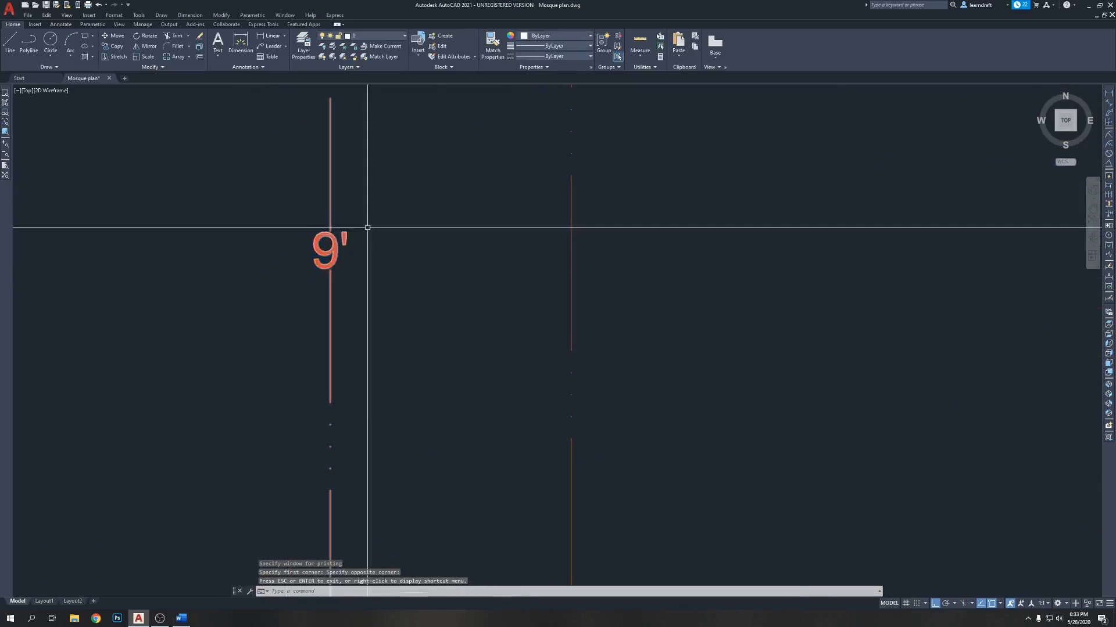
{"action": "left_click", "coordinate": [324, 308]}
{"action": "key", "text": "Escape"}
{"action": "scroll", "coordinate": [326, 306], "scroll_direction": "down", "scroll_amount": 5}
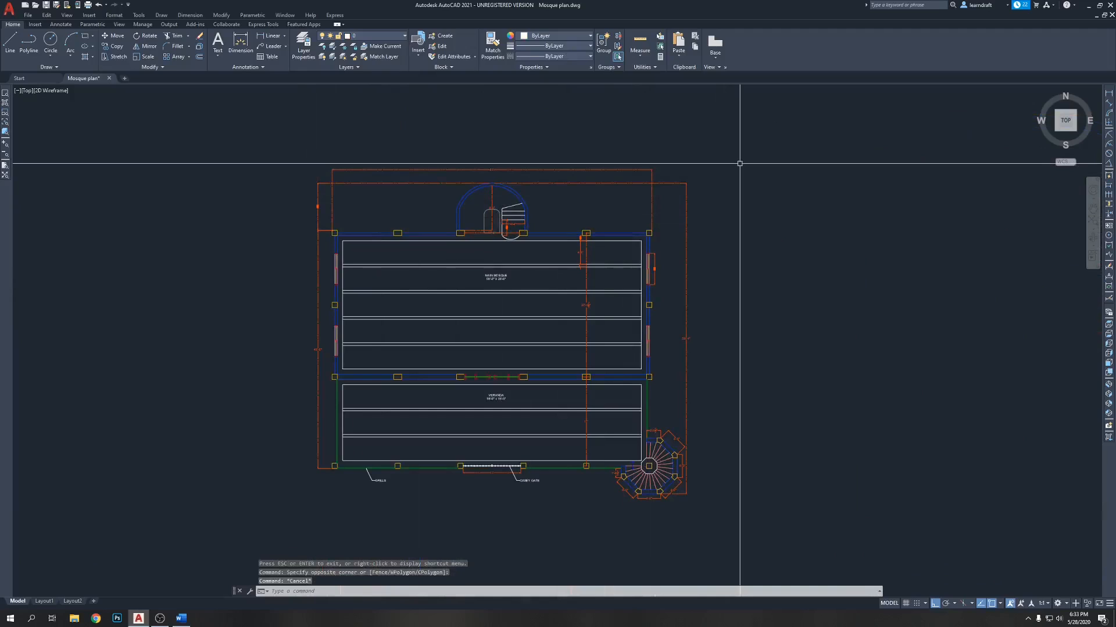
Step: Plot the plan with the applied settings to Mosque plan-Model.pdf in the AutoCAD 2021 Tutorials folder on drive D
{"action": "key", "text": "ctrl+p"}
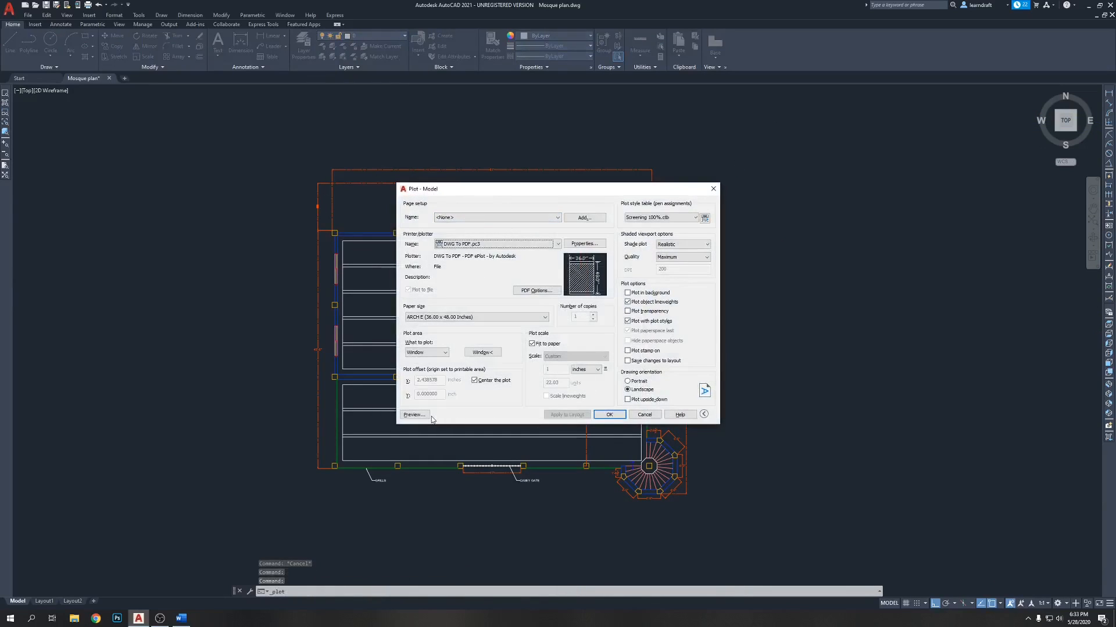
{"action": "left_click", "coordinate": [610, 415]}
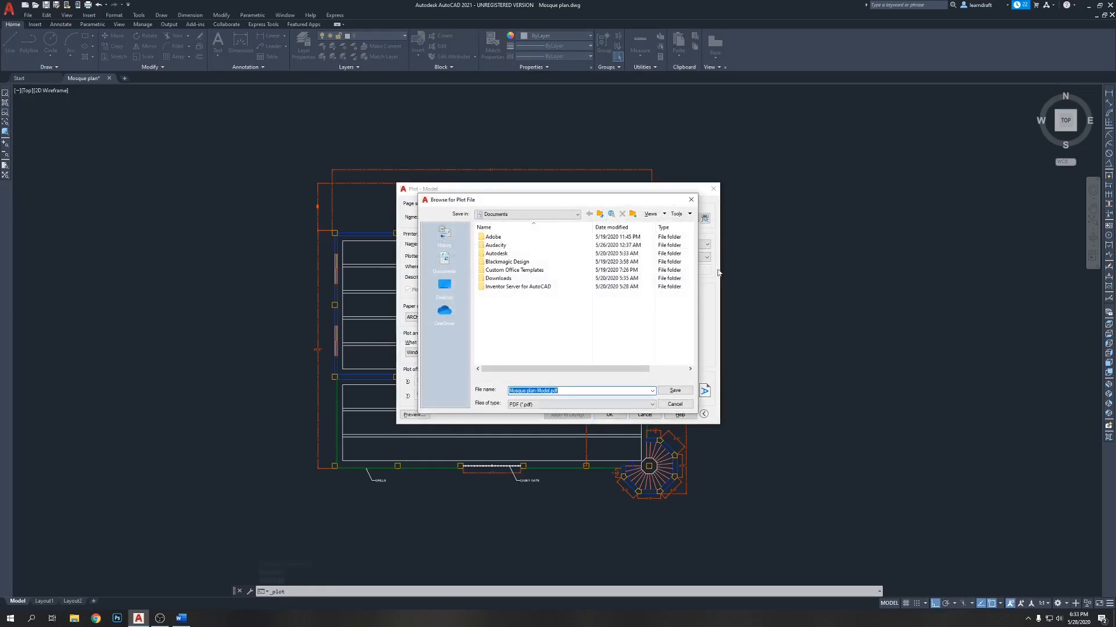
{"action": "left_click", "coordinate": [517, 217]}
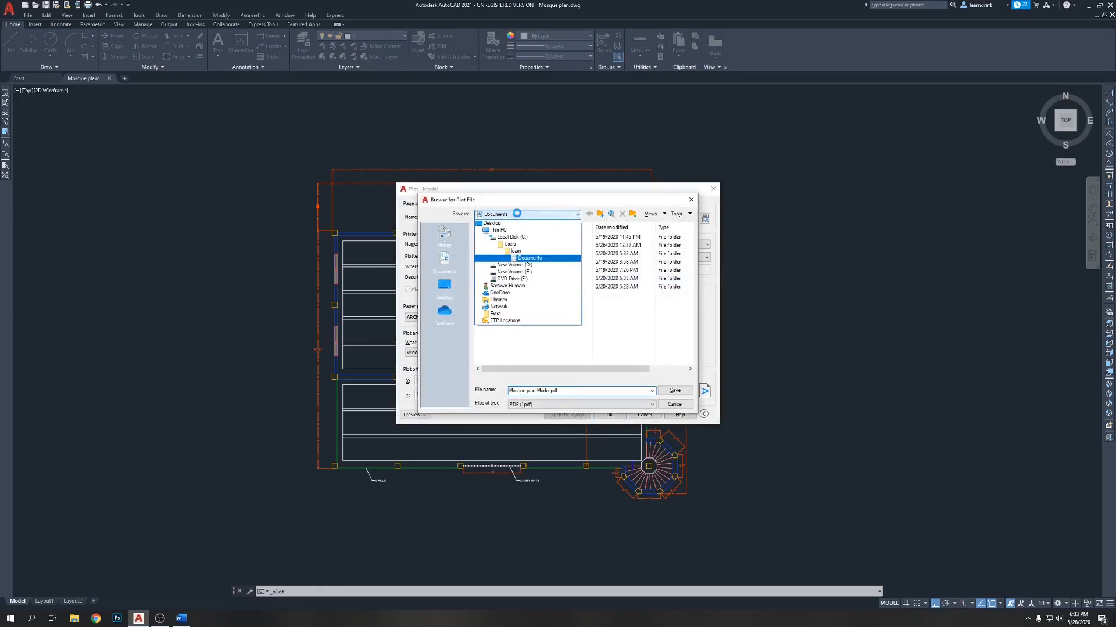
{"action": "left_click", "coordinate": [531, 263]}
{"action": "double_click", "coordinate": [511, 245]}
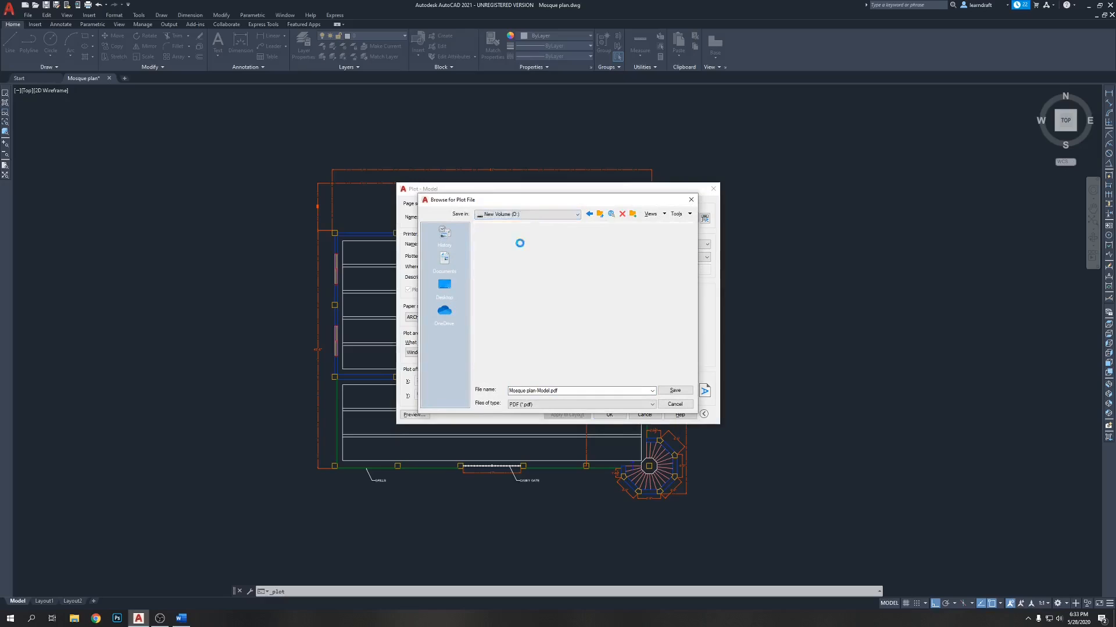
{"action": "left_click", "coordinate": [561, 392]}
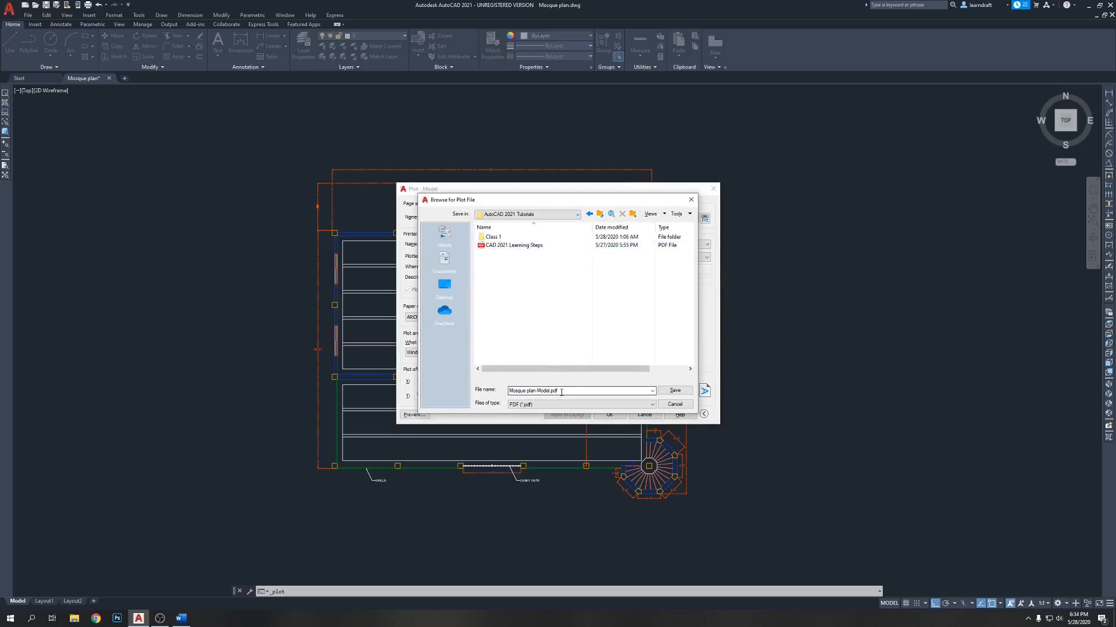
{"action": "left_click", "coordinate": [675, 391]}
{"action": "key", "text": "Return"}
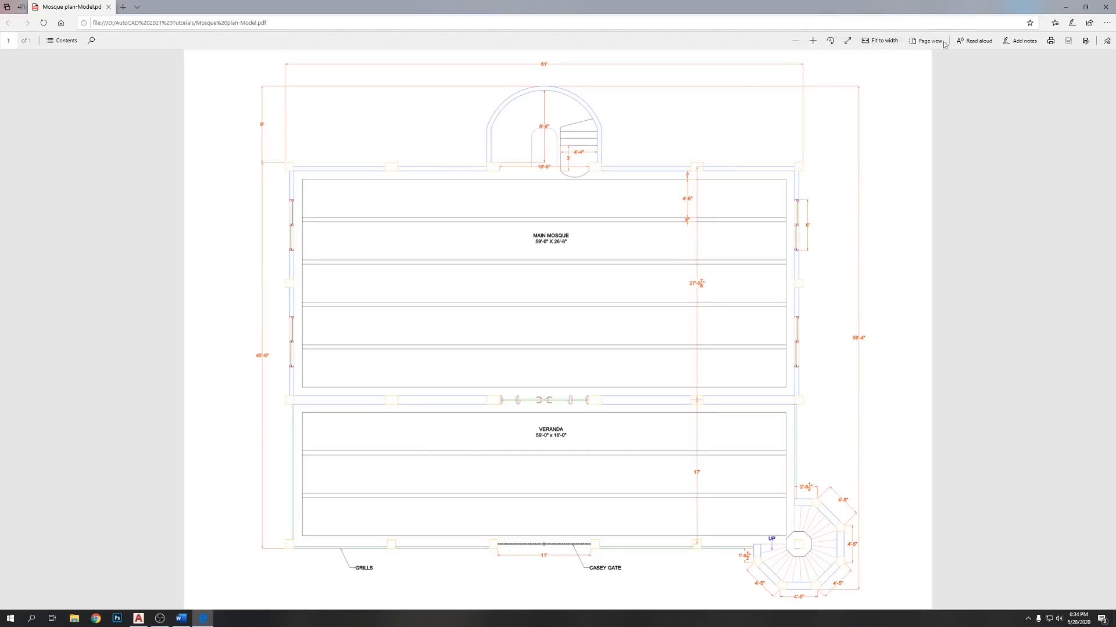
Step: Examine the plotted PDF's labels and dimensions at close range and at page width, and close it along with the plot notification
{"action": "left_click", "coordinate": [810, 43]}
{"action": "left_click", "coordinate": [807, 43]}
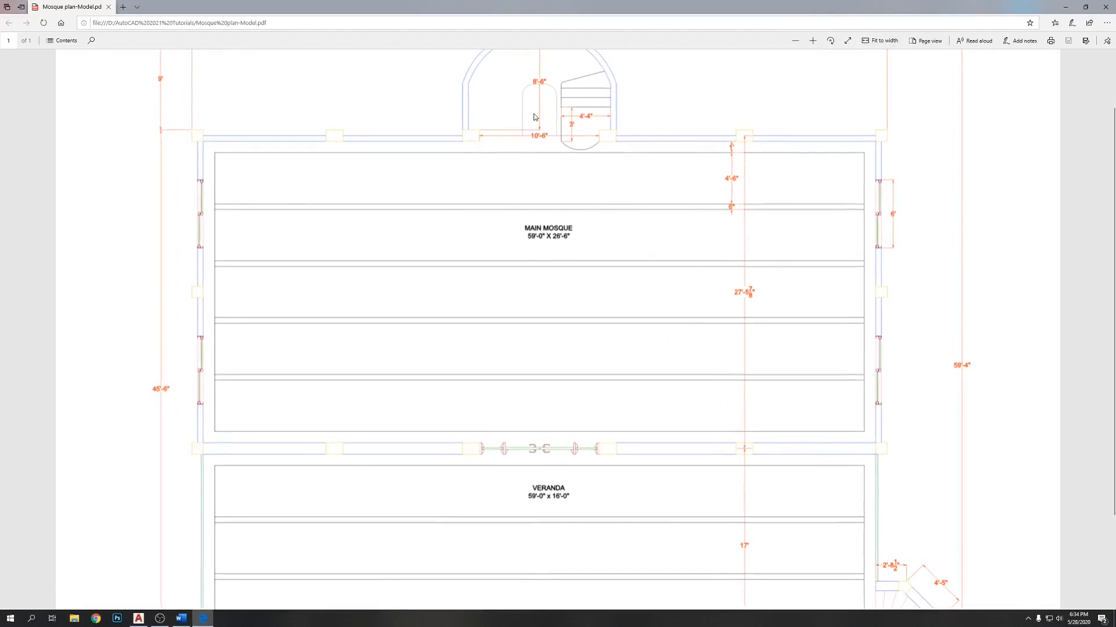
{"action": "left_click", "coordinate": [812, 41]}
{"action": "scroll", "coordinate": [707, 134], "scroll_direction": "down", "scroll_amount": 3}
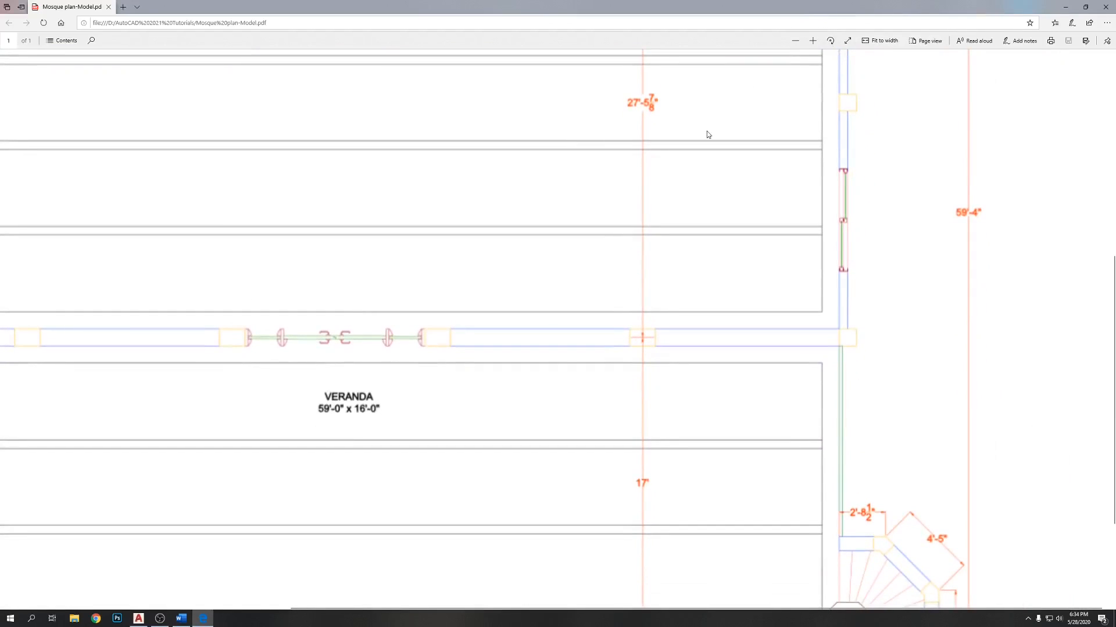
{"action": "scroll", "coordinate": [706, 136], "scroll_direction": "up", "scroll_amount": 6}
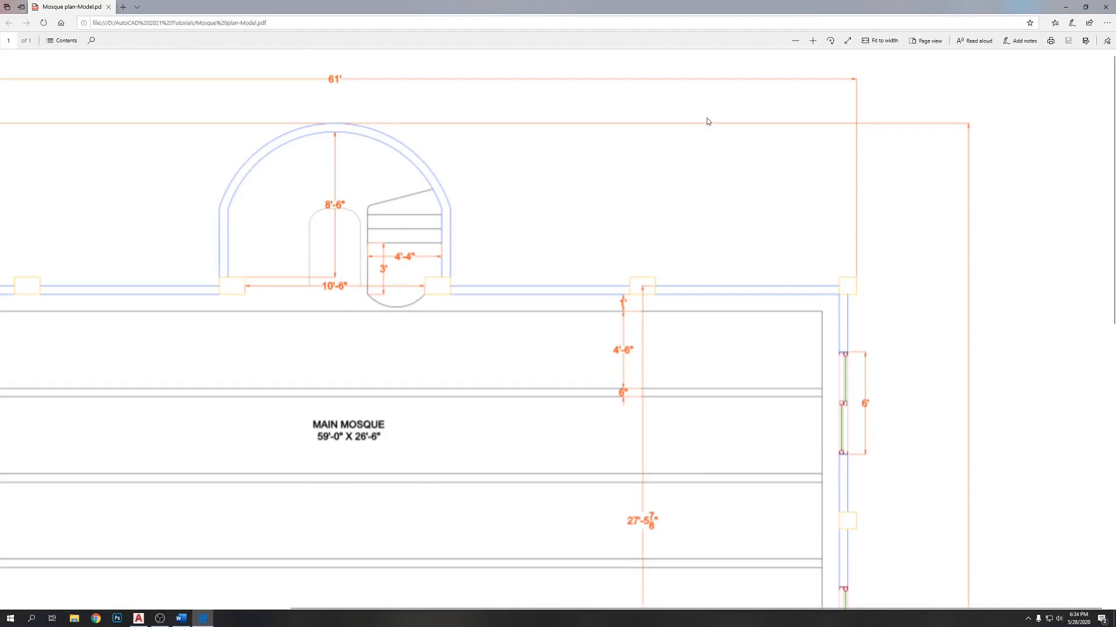
{"action": "left_click", "coordinate": [876, 42]}
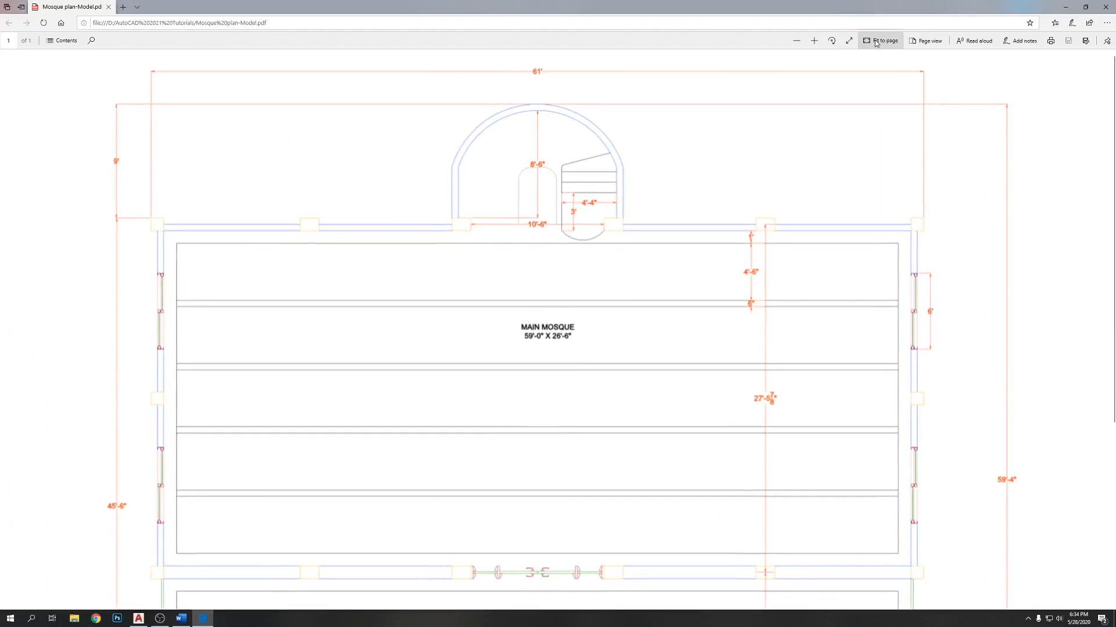
{"action": "left_click", "coordinate": [109, 7]}
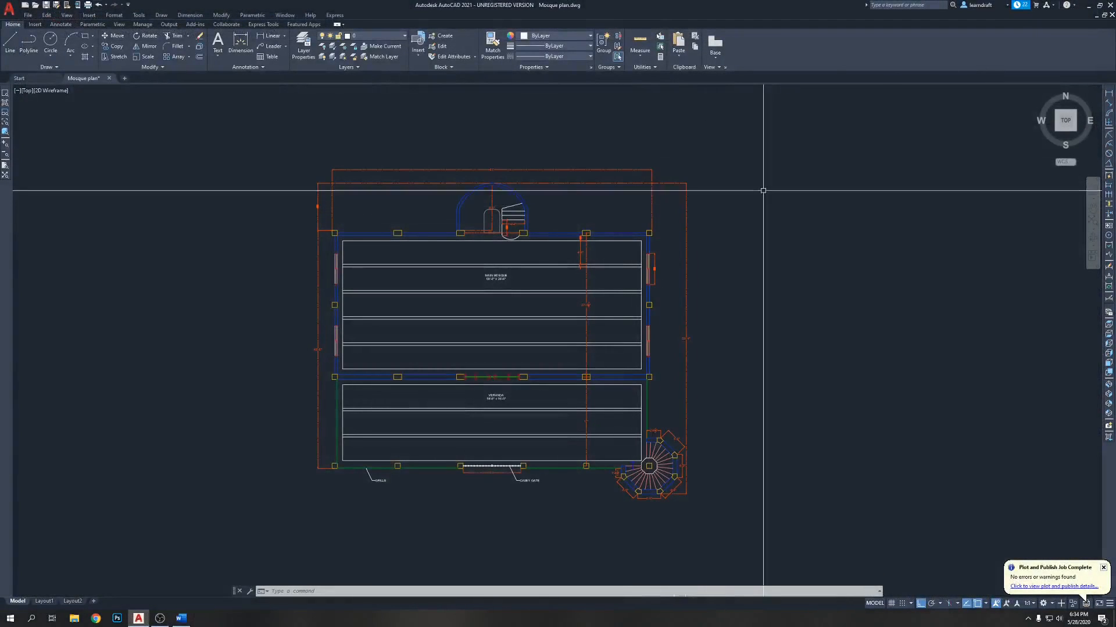
{"action": "left_click", "coordinate": [1103, 568]}
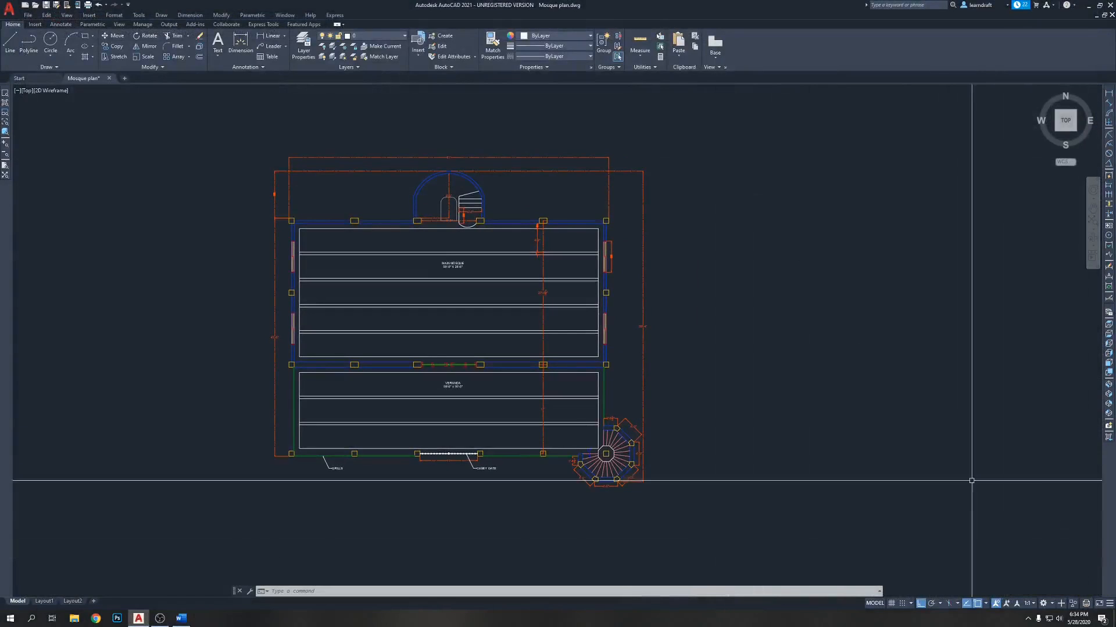
Step: Switch to File Explorer, locate the Mosque plan-Model PDF in the AutoCAD 2021 Tutorials folder on drive D, and check which apps can open it
{"action": "left_click", "coordinate": [74, 618]}
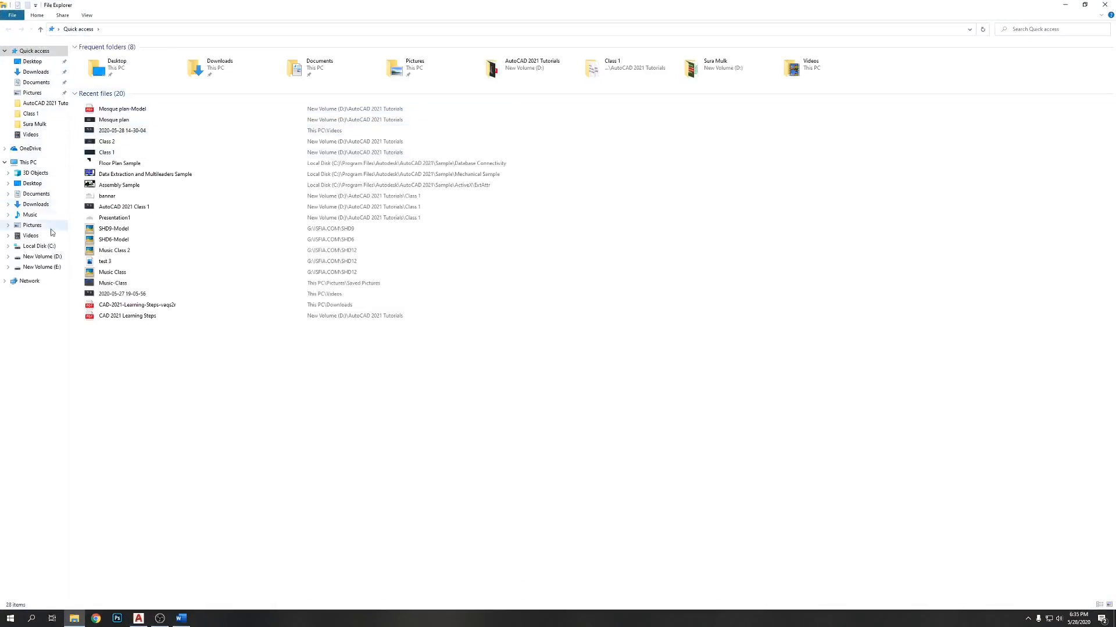
{"action": "left_click", "coordinate": [50, 257]}
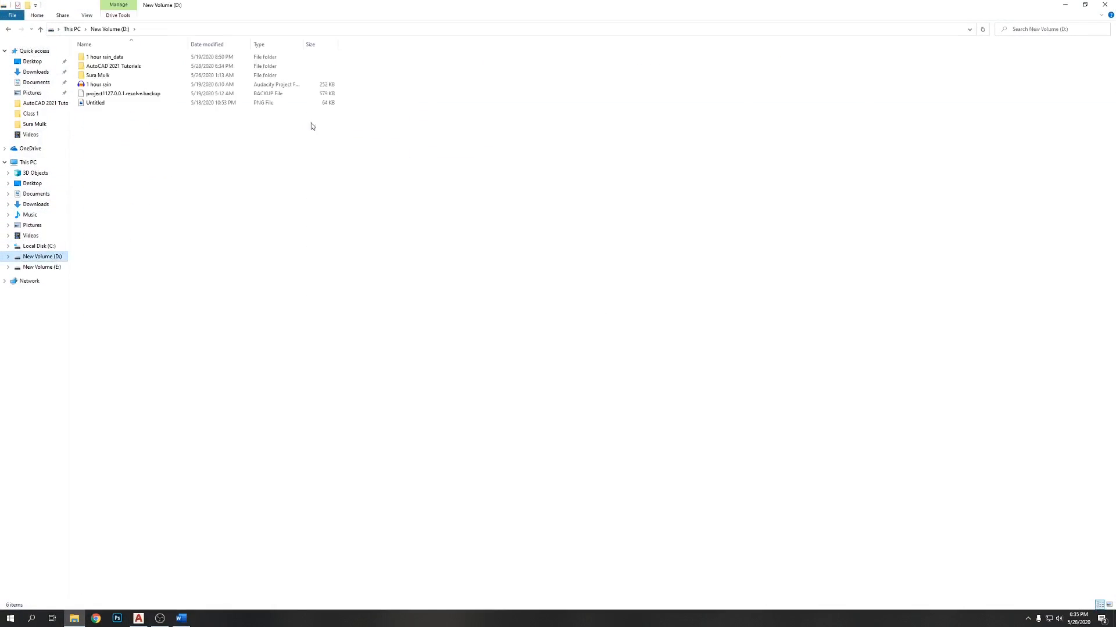
{"action": "double_click", "coordinate": [128, 67]}
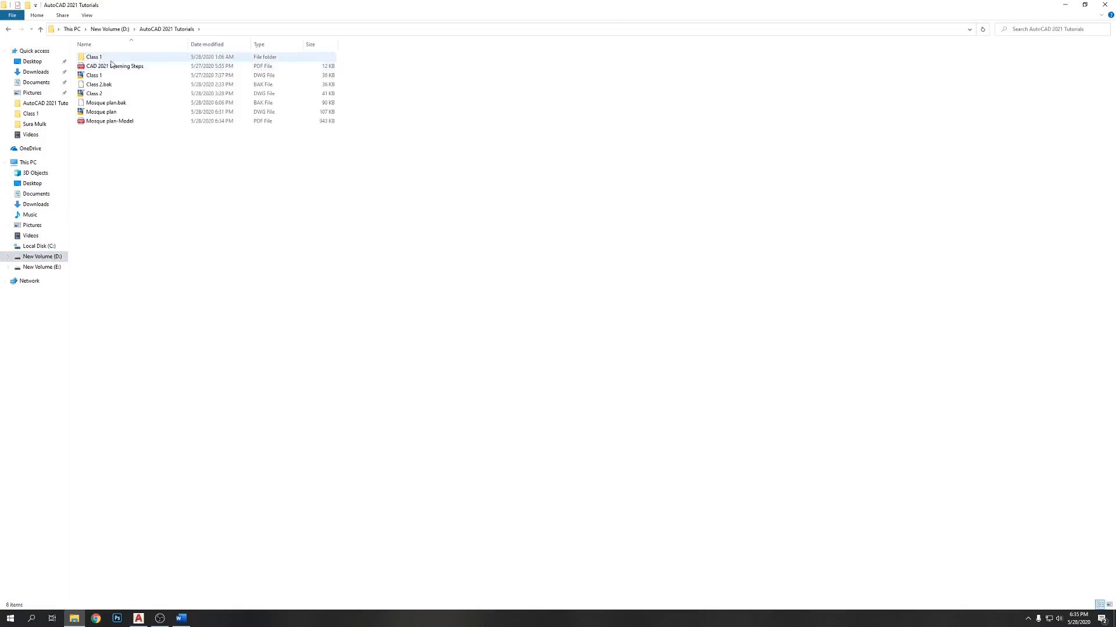
{"action": "left_click", "coordinate": [135, 121]}
{"action": "right_click", "coordinate": [160, 124]}
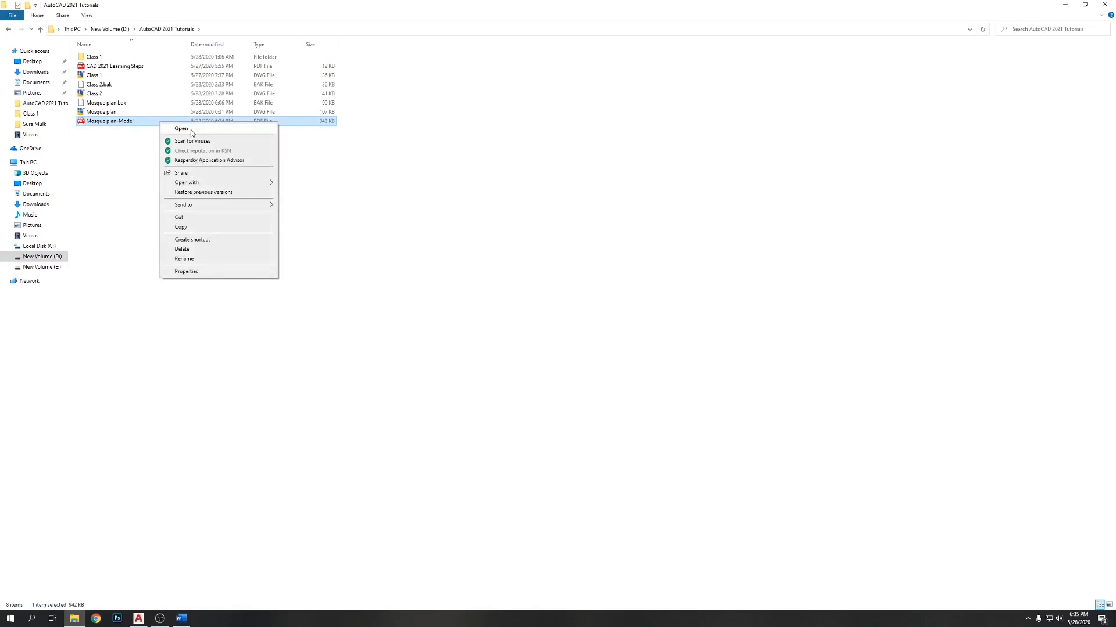
{"action": "mouse_move", "coordinate": [205, 183]}
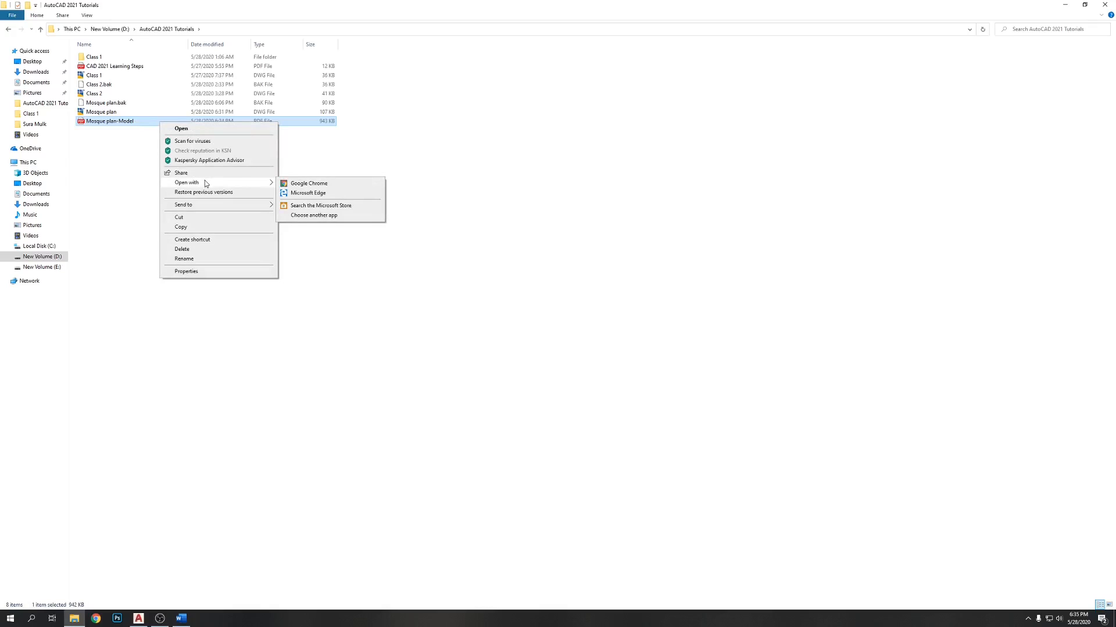
Step: Open the Mosque plan-Model PDF from the tutorials folder for a quick check and close it
{"action": "double_click", "coordinate": [125, 121]}
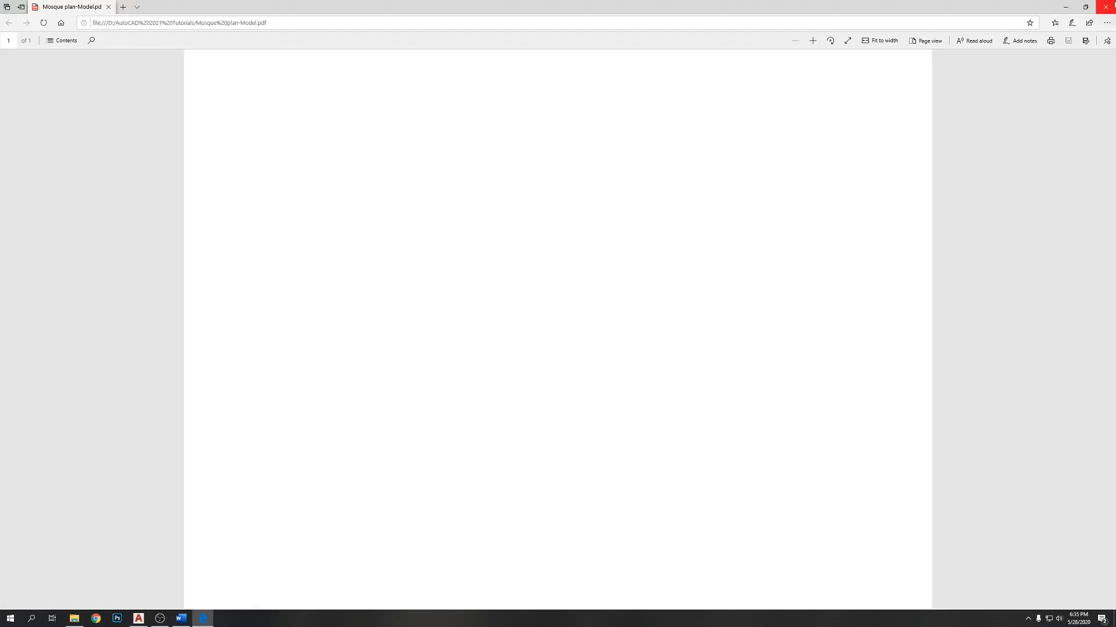
{"action": "left_click", "coordinate": [1106, 6]}
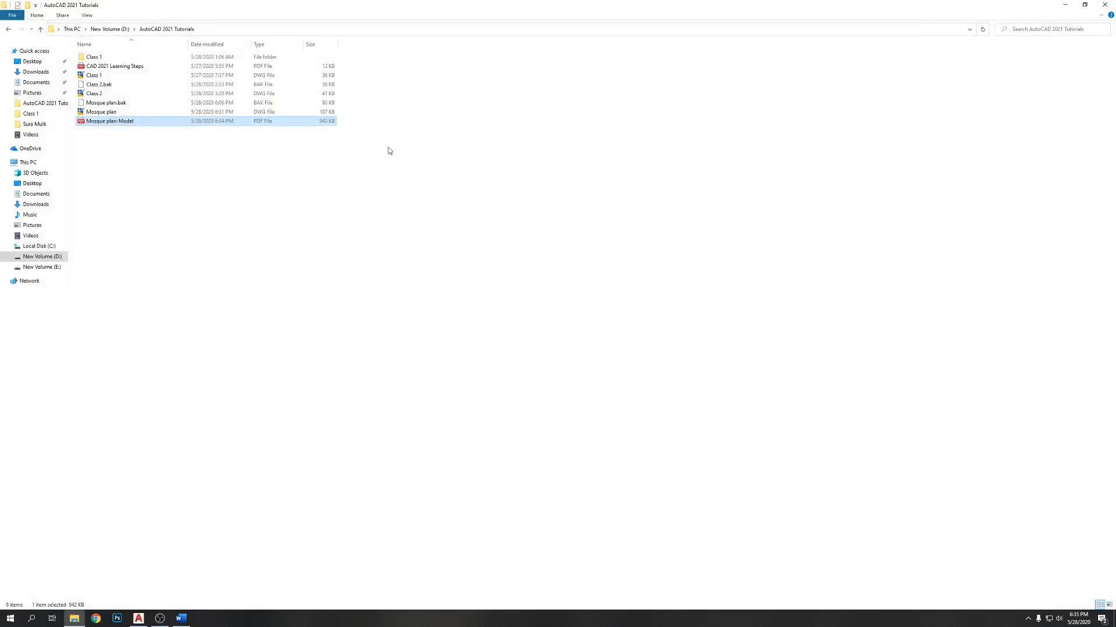
{"action": "right_click", "coordinate": [239, 126]}
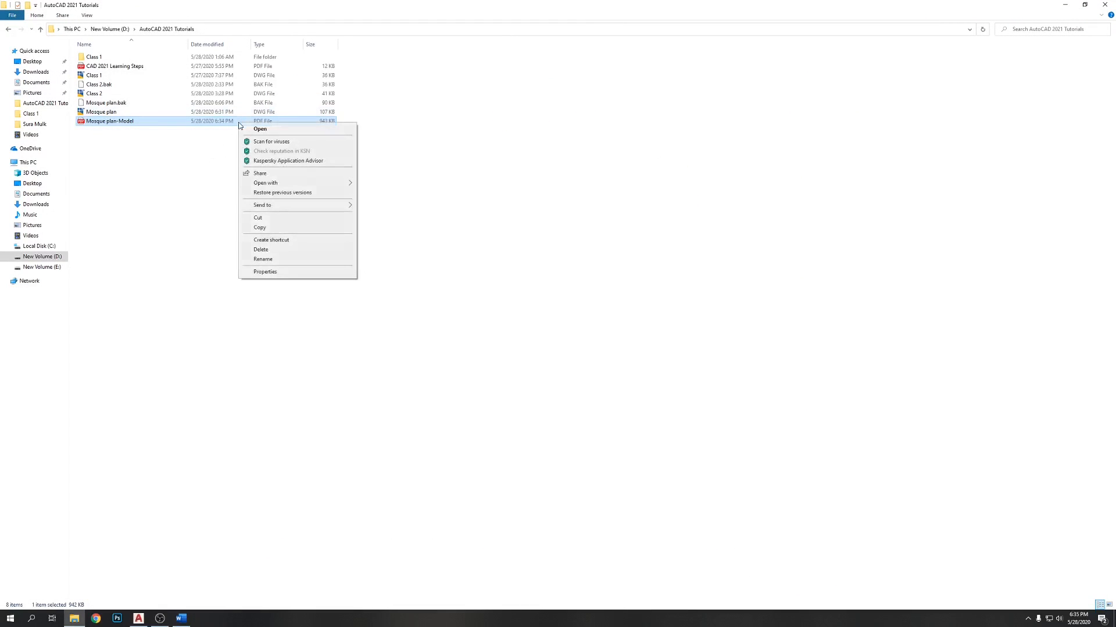
{"action": "left_click", "coordinate": [516, 126]}
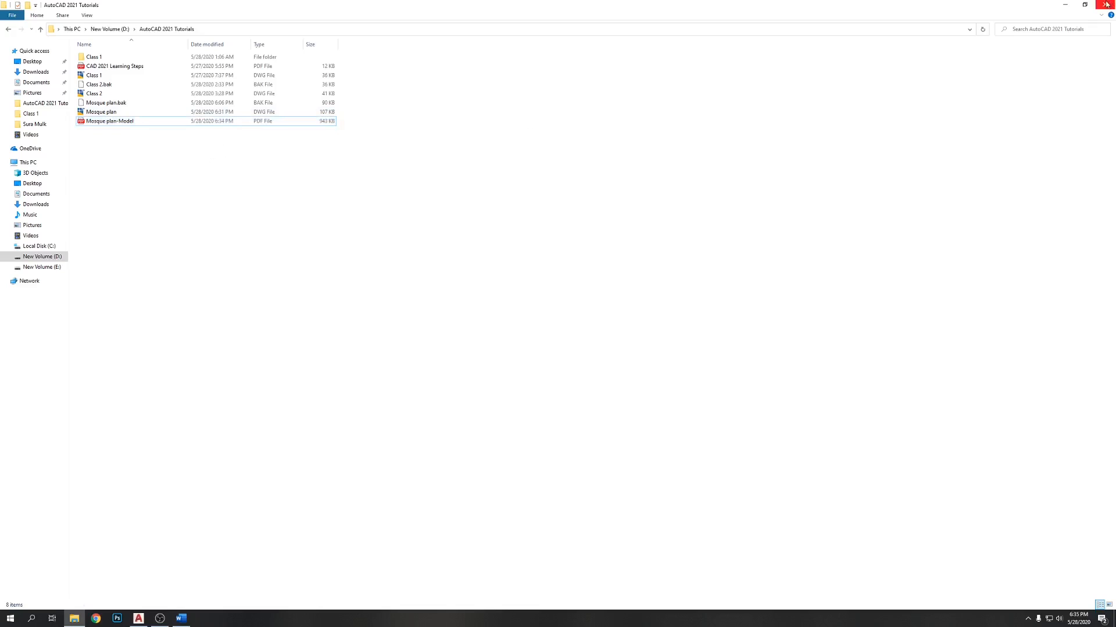
Step: Reopen the Mosque plan-Model PDF, examine its dimensions and veranda label enlarged, and minimize the viewer
{"action": "double_click", "coordinate": [125, 123]}
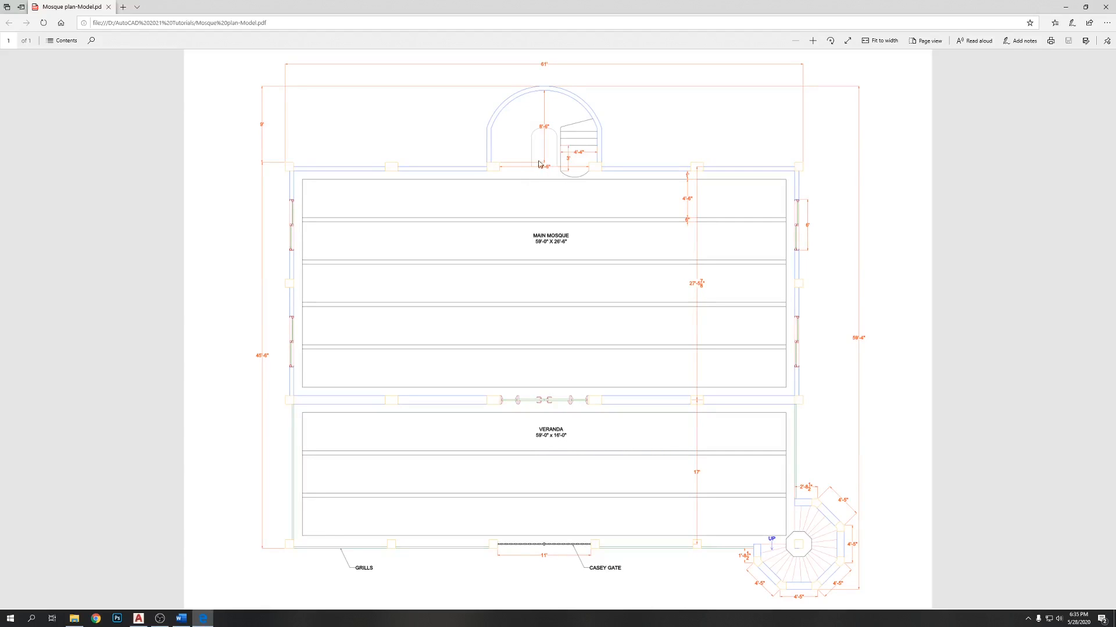
{"action": "left_click", "coordinate": [812, 40]}
{"action": "left_click", "coordinate": [811, 42]}
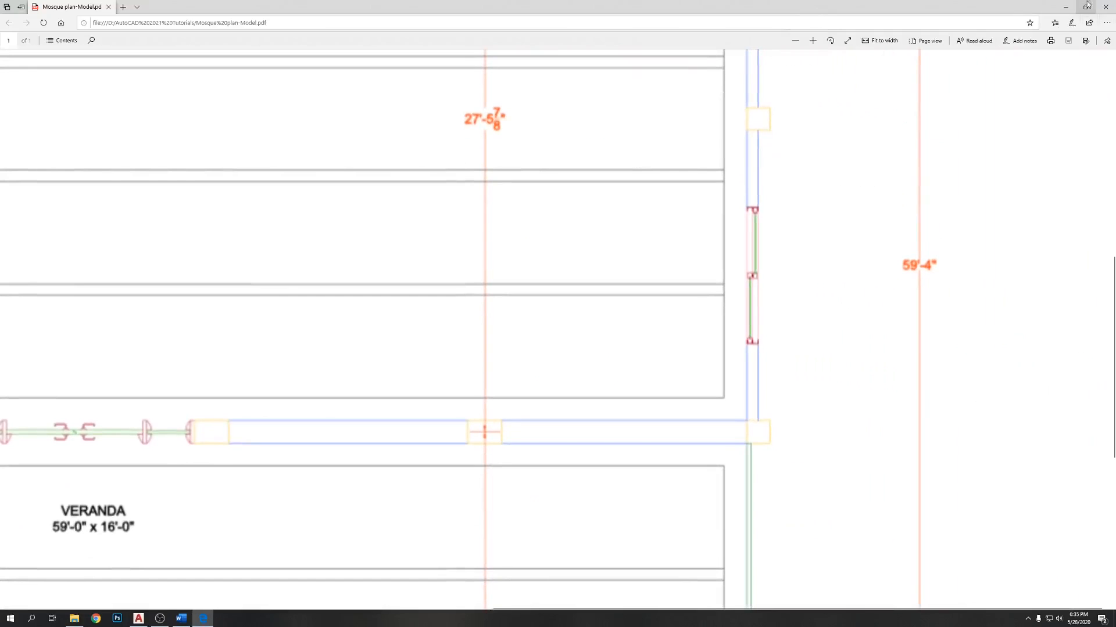
{"action": "left_click", "coordinate": [1067, 6]}
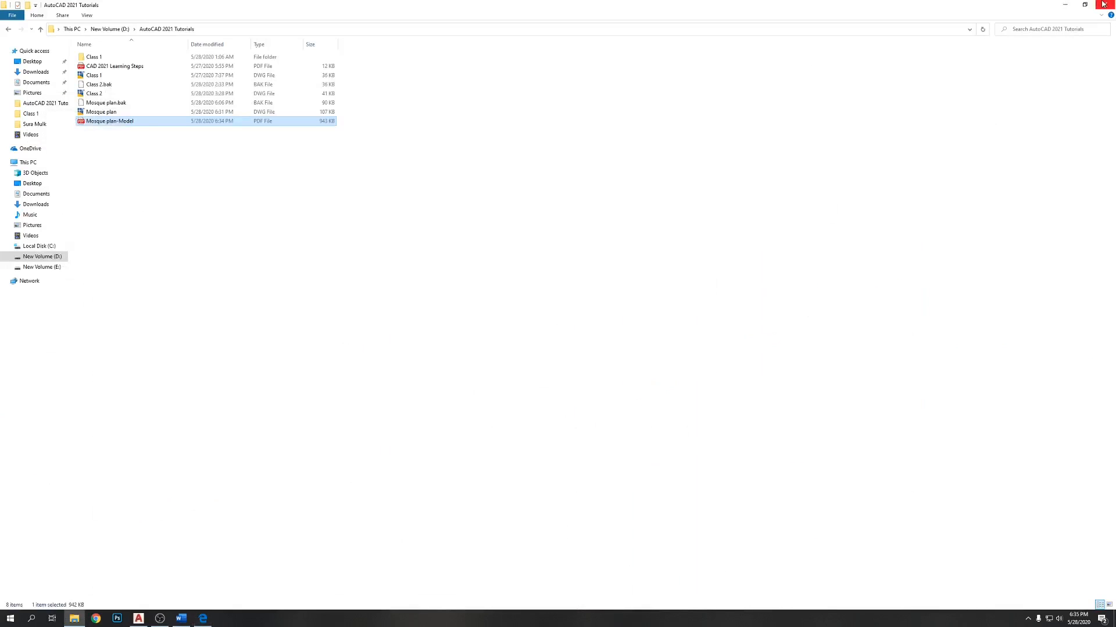
Step: Switch back to AutoCAD, reposition the floor plan in view, and save the Mosque plan drawing
{"action": "key", "text": "alt+Tab"}
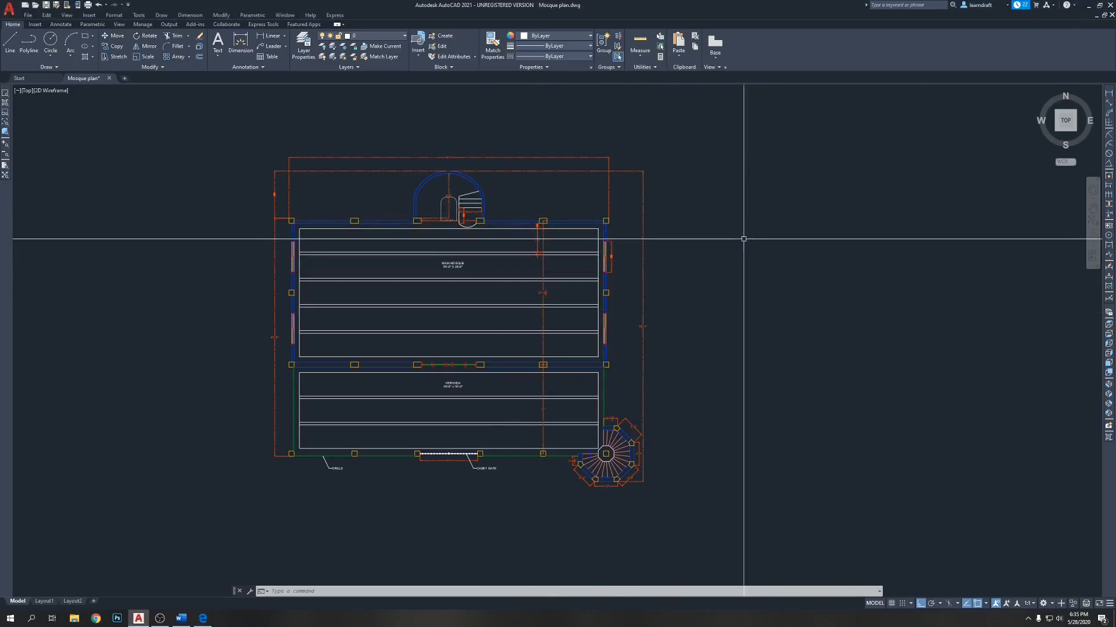
{"action": "middle_click_drag", "start_coordinate": [747, 237], "coordinate": [749, 254]}
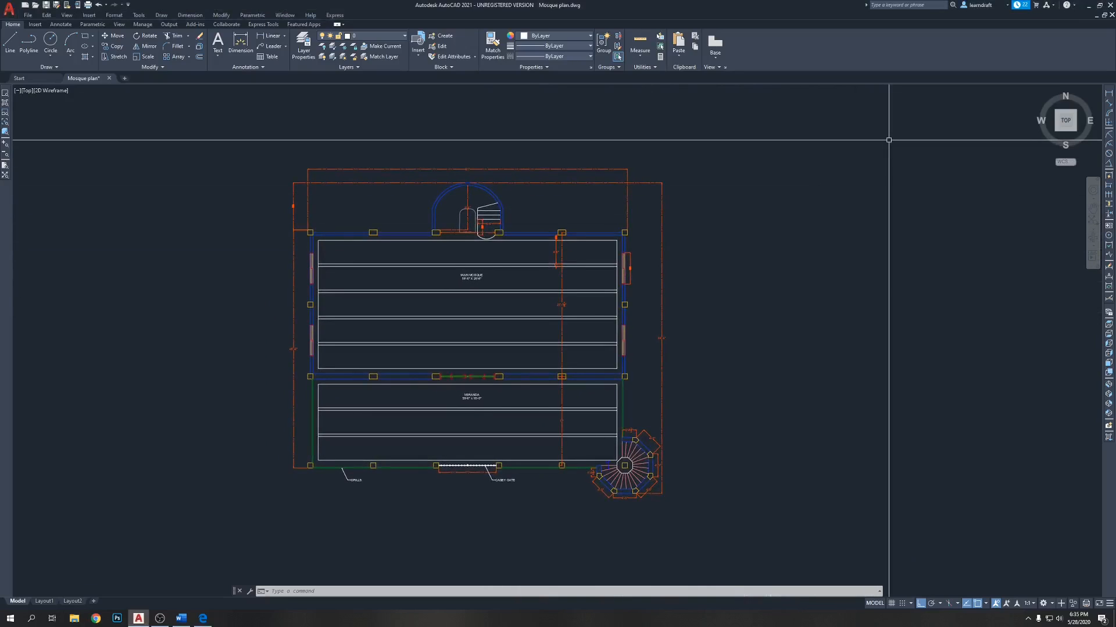
{"action": "left_click", "coordinate": [46, 6]}
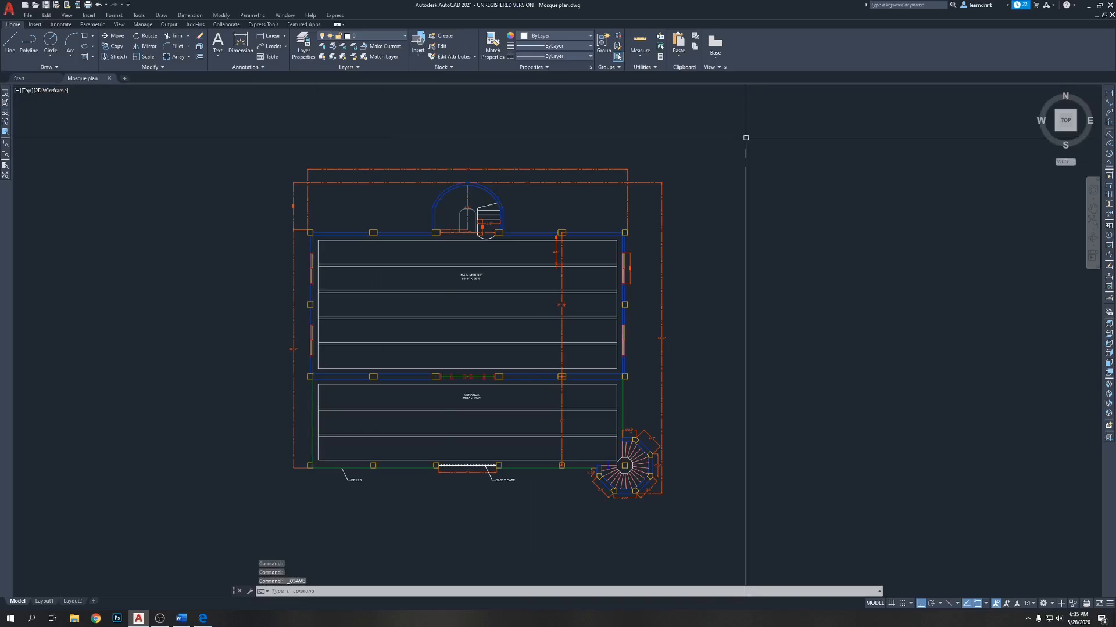